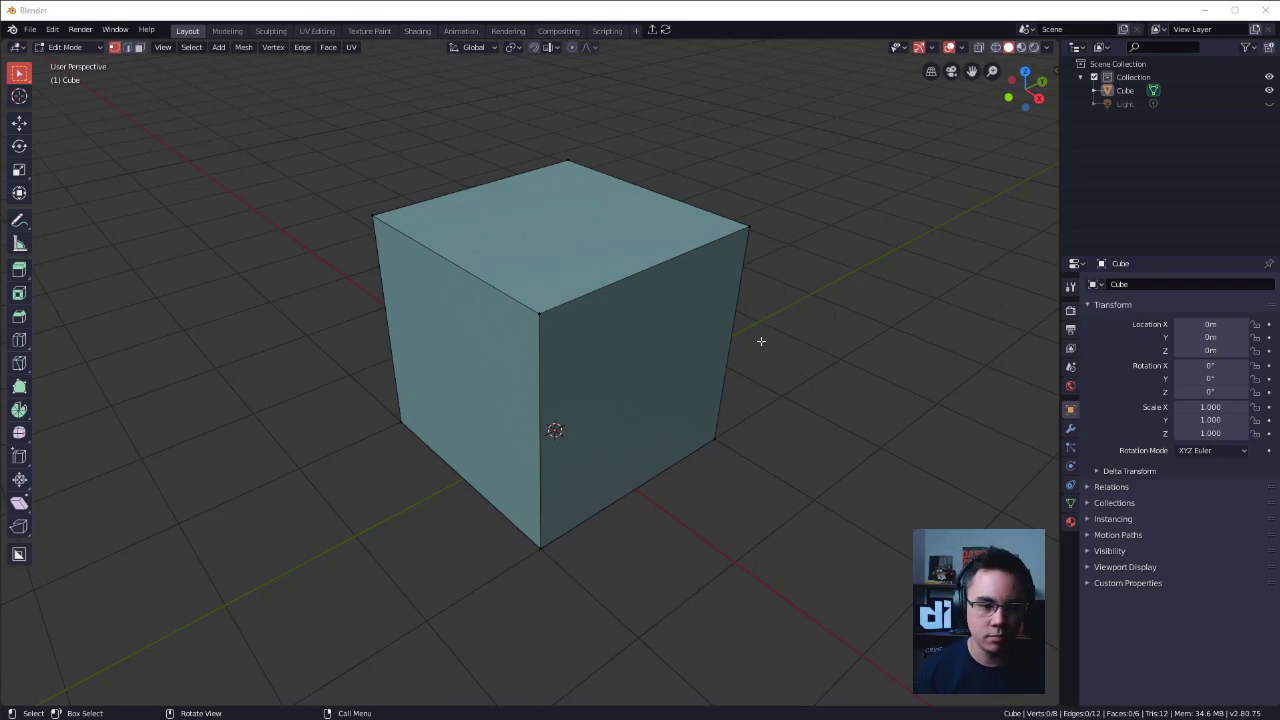
pyautogui.keyDown('alt'); pyautogui.keyDown('shift'); pyautogui.moveTo(667, 417); pyautogui.dragTo(800, 384); pyautogui.keyUp('shift'); pyautogui.keyUp('alt')
pyautogui.hotkey('shift', 's')
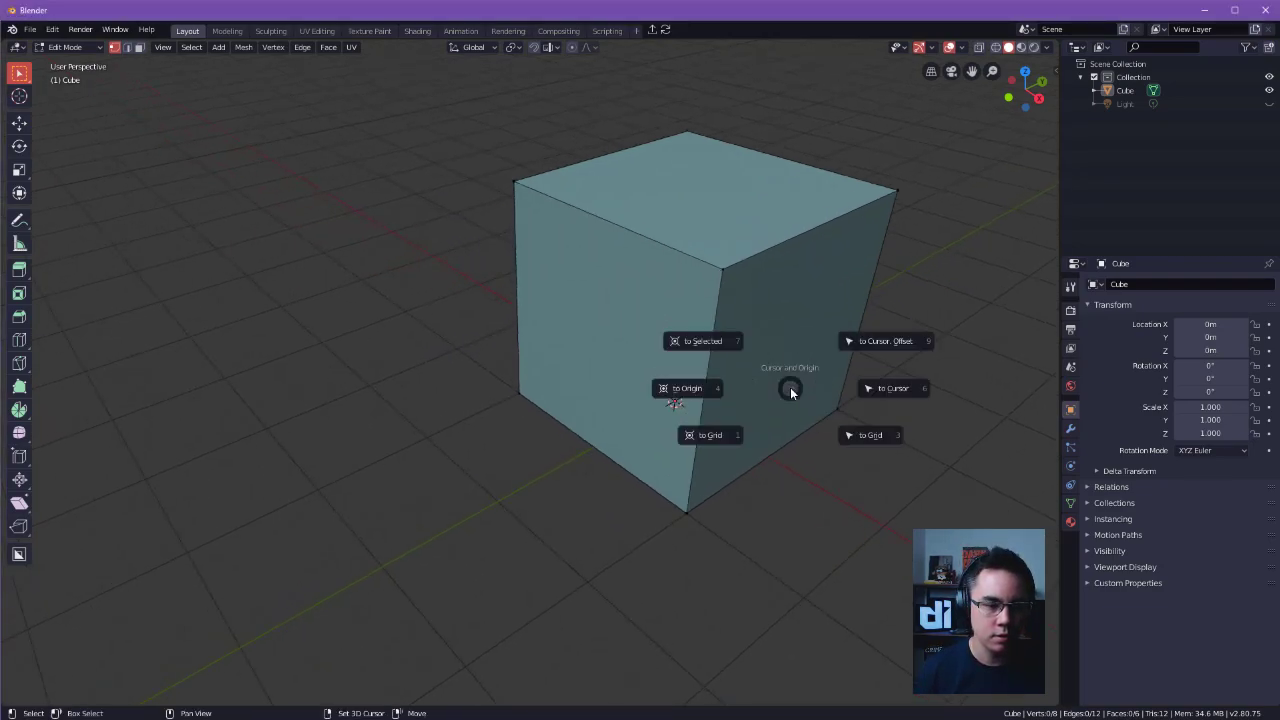
pyautogui.press('Escape')
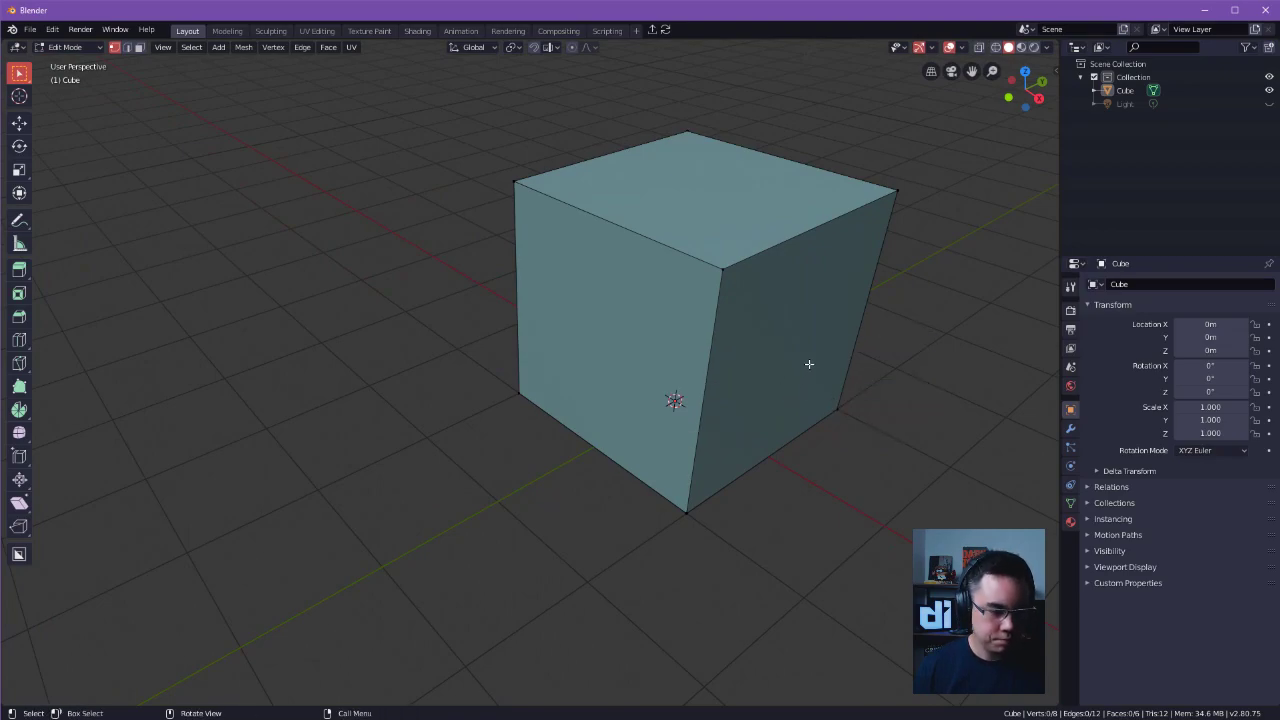
# Open the recent file station.blend.
pyautogui.hotkey('ctrl', 's')
pyautogui.click(727, 257)
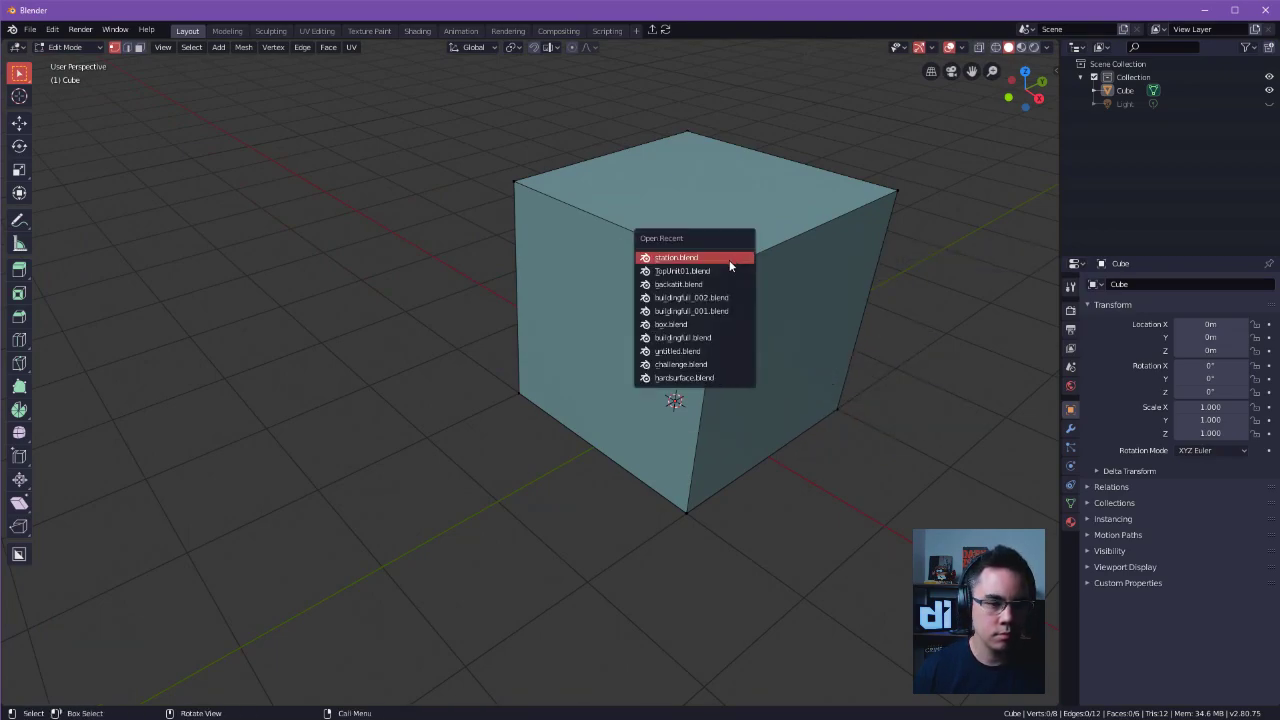
pyautogui.click(729, 270)
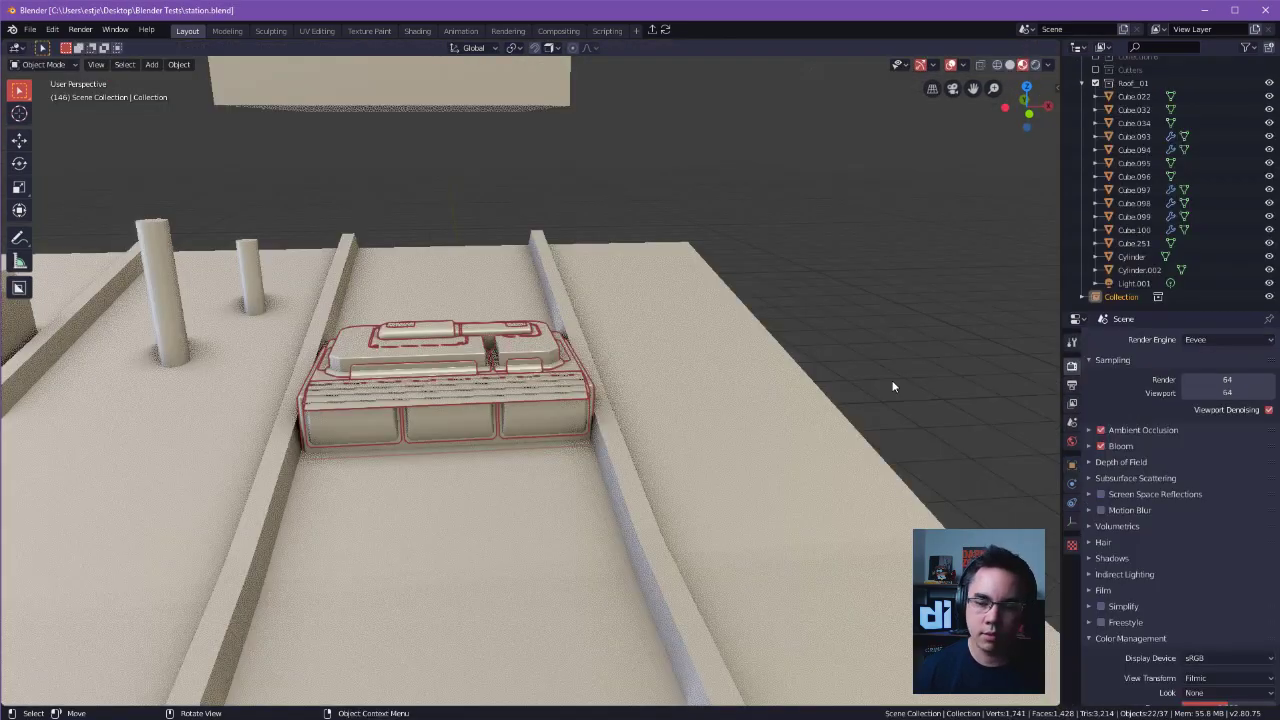
# Deselect everything and switch the viewport to solid shading with the whole roof building in view.
pyautogui.scroll(-8, 886, 372)
pyautogui.keyDown('shift'); pyautogui.moveTo(759, 446); pyautogui.dragTo(737, 358, button='middle'); pyautogui.keyUp('shift')
pyautogui.moveTo(737, 358); pyautogui.dragTo(738, 340, button='middle')
pyautogui.keyDown('shift'); pyautogui.moveTo(738, 340); pyautogui.dragTo(703, 322, button='middle'); pyautogui.keyUp('shift')
pyautogui.click(703, 322)
pyautogui.click(1010, 65)
pyautogui.keyDown('shift'); pyautogui.moveTo(760, 277); pyautogui.dragTo(809, 279, button='middle'); pyautogui.keyUp('shift')
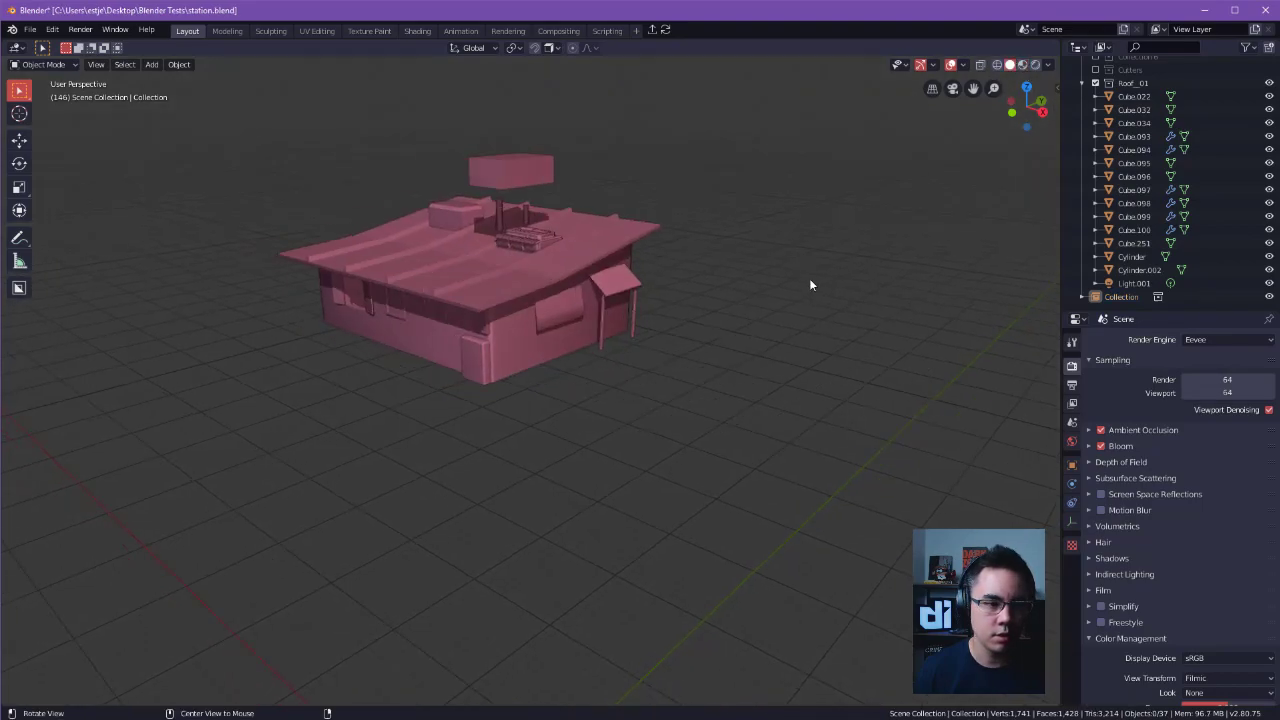
# Collapse the Roof_01 collection and enable the Collection, Decals, Front Entrance, Plugs and Collection 6 collections.
pyautogui.scroll(3, 1130, 135)
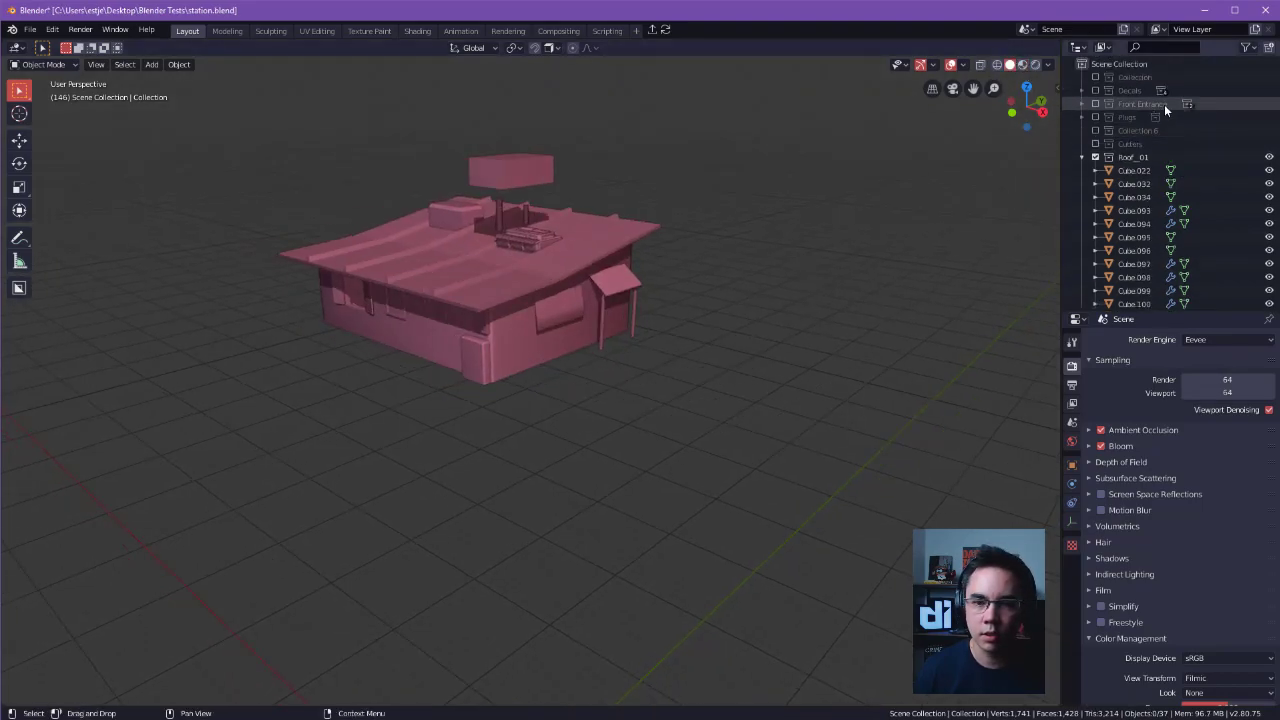
pyautogui.click(1082, 157)
pyautogui.moveTo(1096, 78); pyautogui.dragTo(1098, 132)
pyautogui.scroll(-4, 894, 200)
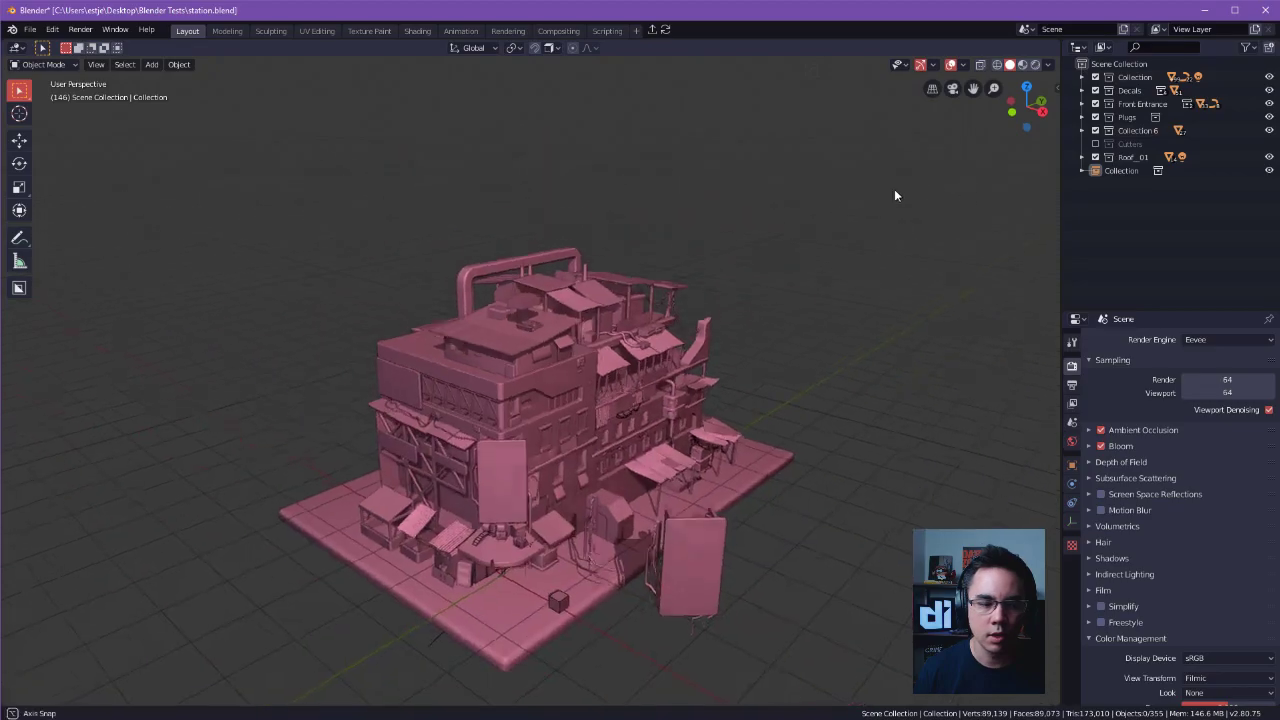
# Select a group of objects on the building and hide them from the viewport.
pyautogui.moveTo(738, 282); pyautogui.dragTo(787, 238, button='middle')
pyautogui.scroll(4, 940, 288)
pyautogui.click(948, 438)
pyautogui.keyDown('shift'); pyautogui.moveTo(976, 436); pyautogui.dragTo(886, 292, button='middle'); pyautogui.keyUp('shift')
pyautogui.moveTo(612, 163); pyautogui.dragTo(869, 420)
pyautogui.press('h')
# Select the linked roof unit between the ridges of the roof and examine it up close.
pyautogui.moveTo(895, 343); pyautogui.dragTo(674, 499, button='middle')
pyautogui.scroll(2, 772, 333)
pyautogui.scroll(-3, 676, 480)
pyautogui.moveTo(684, 392); pyautogui.dragTo(714, 340, button='middle')
pyautogui.keyDown('shift'); pyautogui.moveTo(705, 267); pyautogui.dragTo(662, 385, button='middle'); pyautogui.keyUp('shift')
pyautogui.scroll(2, 672, 286)
pyautogui.click(653, 328)
pyautogui.moveTo(653, 328); pyautogui.dragTo(735, 315, button='middle')
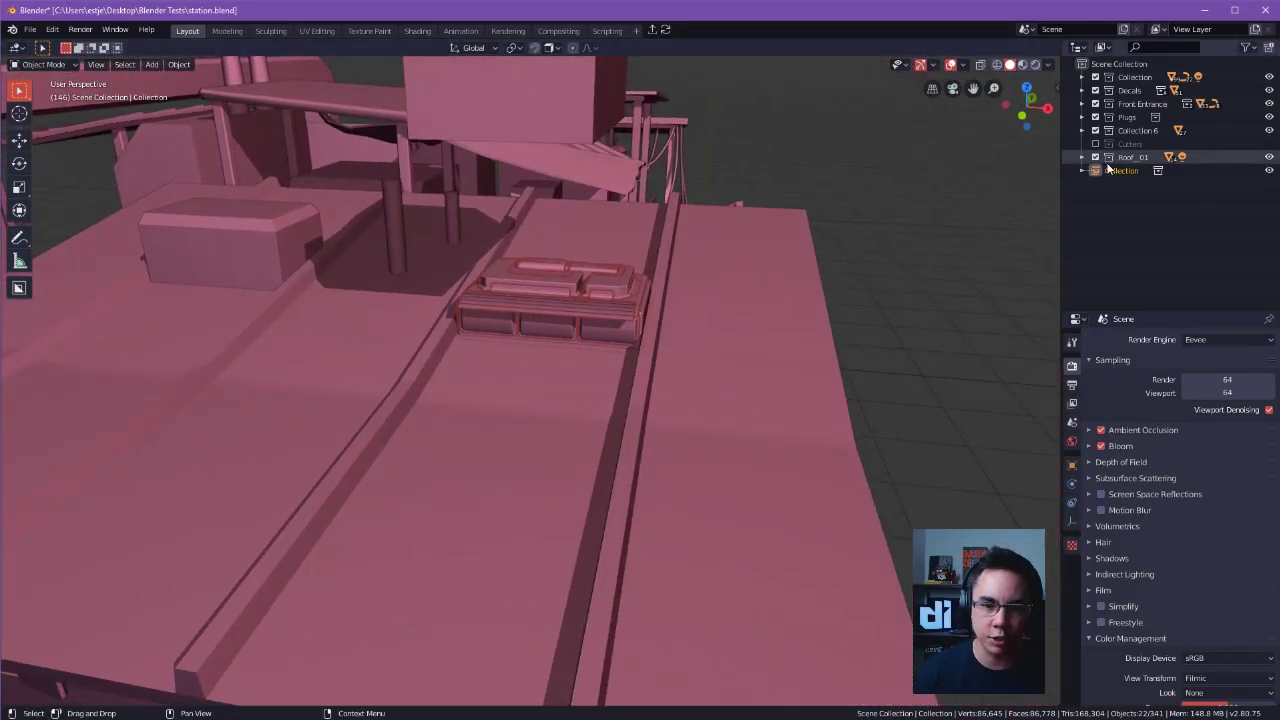
# Look up the command for linking data from another file, and deselect the roof unit.
pyautogui.click(30, 31)
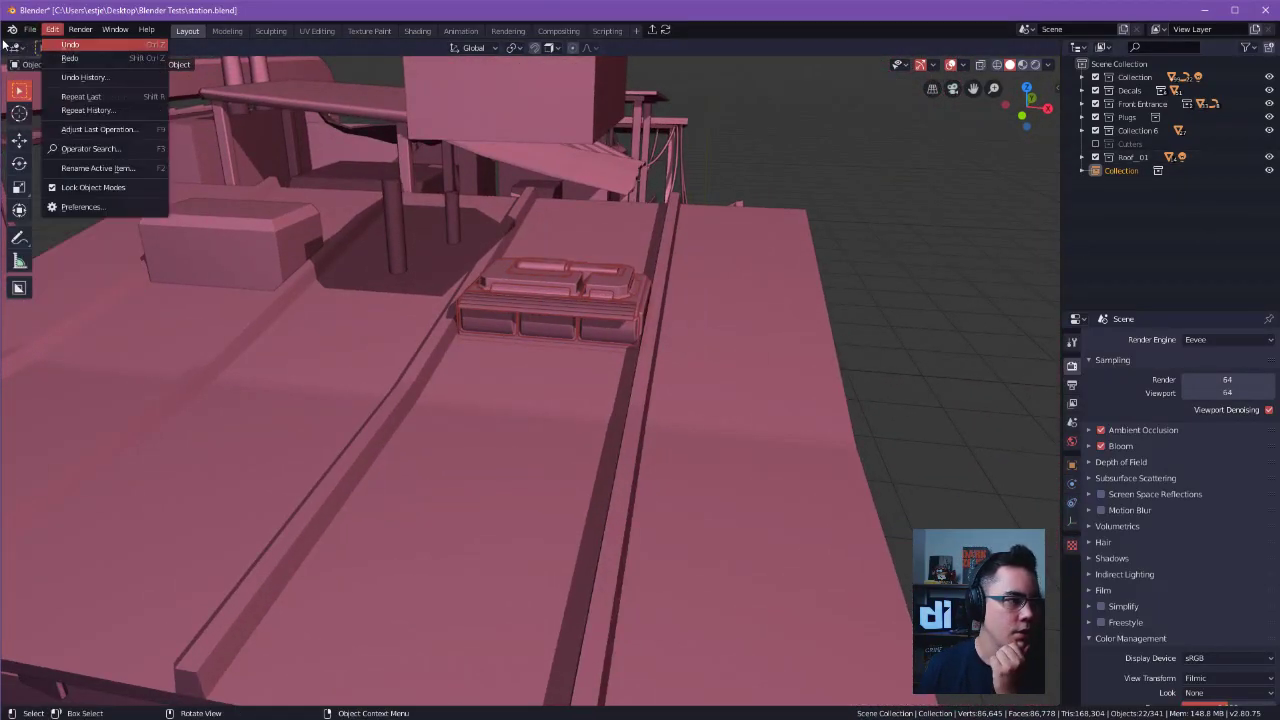
pyautogui.moveTo(98, 209)
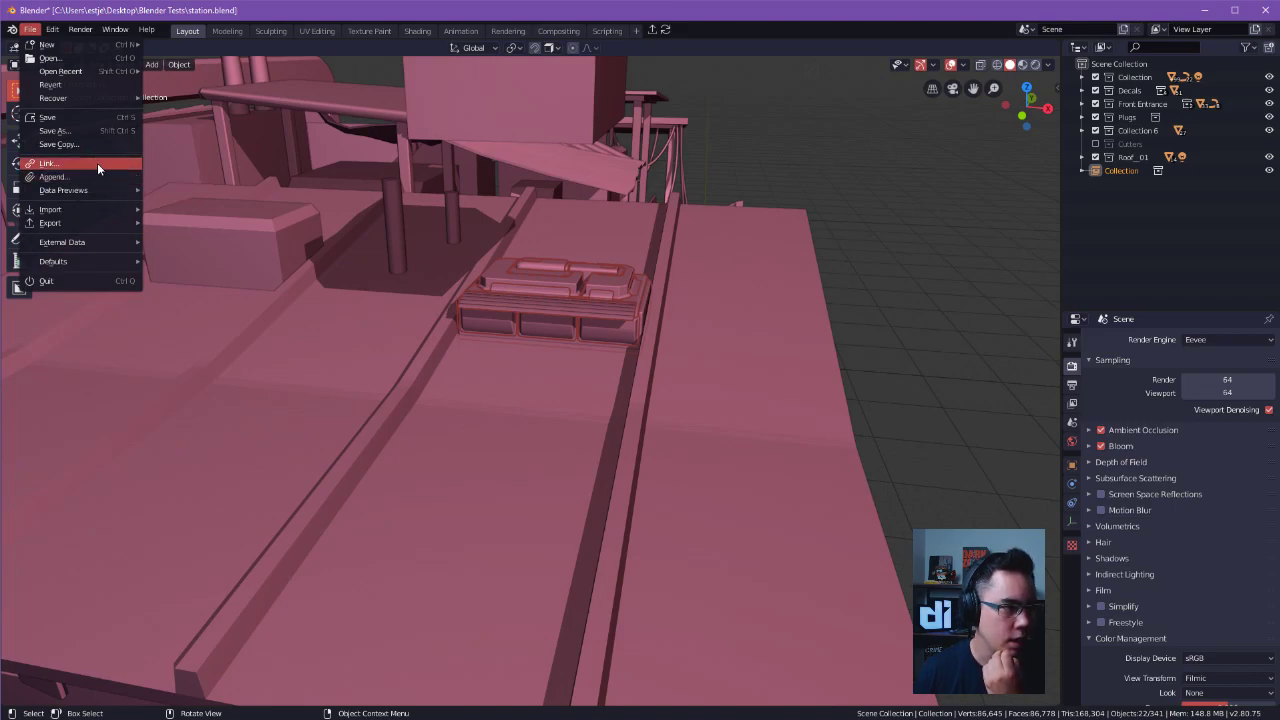
pyautogui.click(955, 231)
pyautogui.keyDown('alt'); pyautogui.keyDown('shift'); pyautogui.moveTo(955, 231); pyautogui.dragTo(1008, 252); pyautogui.keyUp('shift'); pyautogui.keyUp('alt')
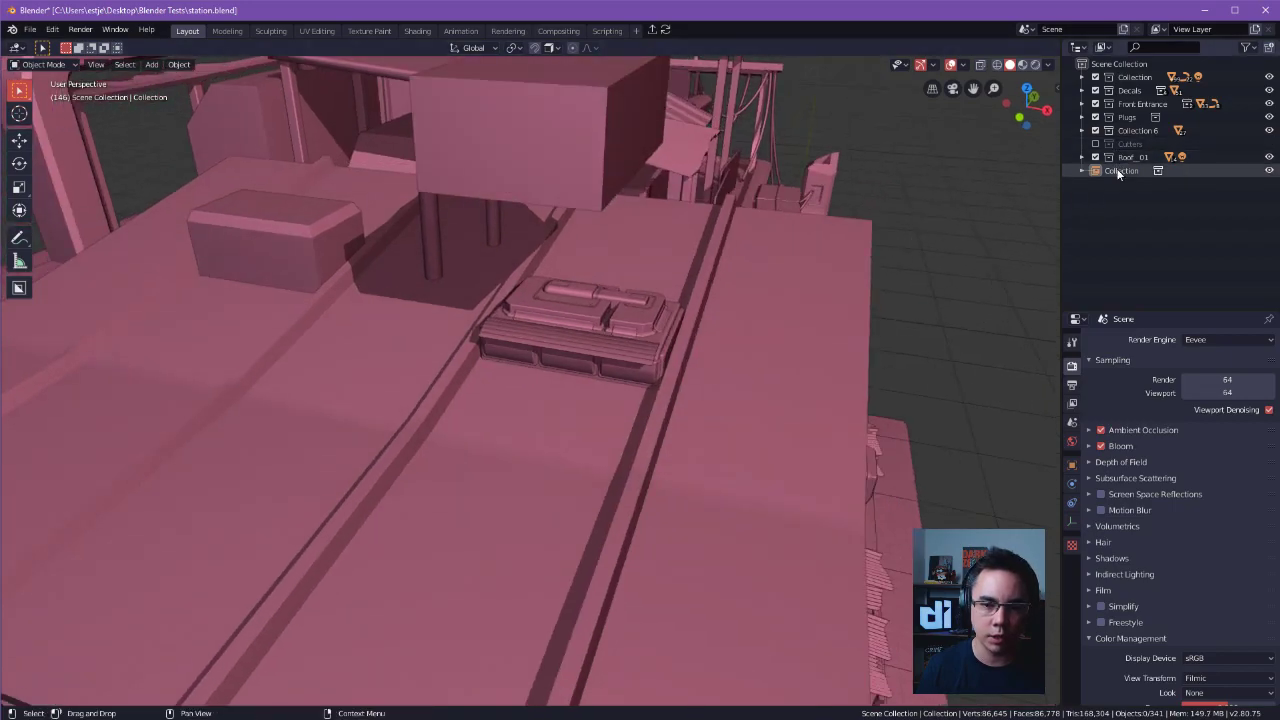
# Select the linked Collection instance in the outliner and try to move it on the roof.
pyautogui.click(1117, 172)
pyautogui.keyDown('alt'); pyautogui.moveTo(835, 295); pyautogui.dragTo(750, 261); pyautogui.keyUp('alt')
pyautogui.press('g')
pyautogui.rightClick(839, 319)
pyautogui.keyDown('alt'); pyautogui.keyDown('shift'); pyautogui.moveTo(836, 364); pyautogui.dragTo(724, 370); pyautogui.keyUp('shift'); pyautogui.keyUp('alt')
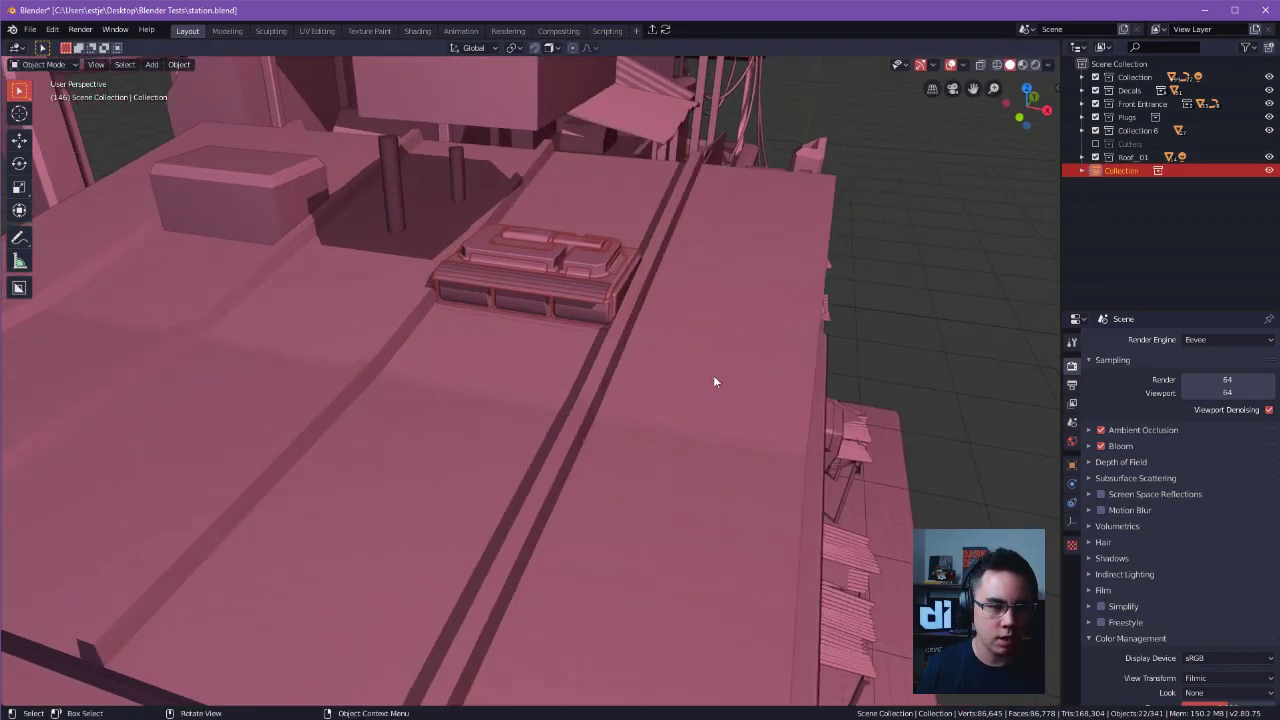
# Open the recent file TopUnit01.blend, leaving the changes to station.blend unsaved.
pyautogui.hotkey('ctrl', 's')
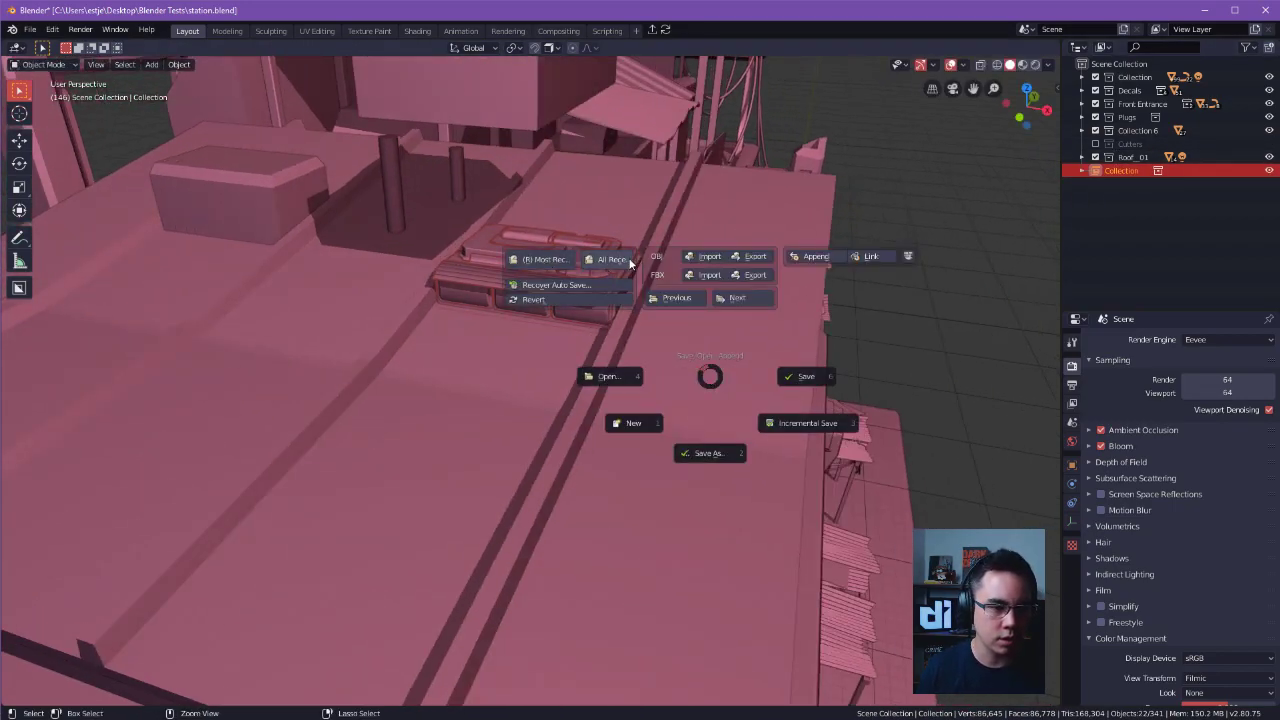
pyautogui.click(612, 260)
pyautogui.click(603, 274)
pyautogui.click(681, 387)
pyautogui.moveTo(544, 285); pyautogui.dragTo(590, 256, button='middle')
pyautogui.press('g')
pyautogui.press('z')
pyautogui.rightClick(652, 190)
pyautogui.hotkey('ctrl', 's')
pyautogui.press('Escape')
# Duplicate the small panel on the roof unit, place the copy floating above the unit, and save the file.
pyautogui.hotkey('shift', 'd')
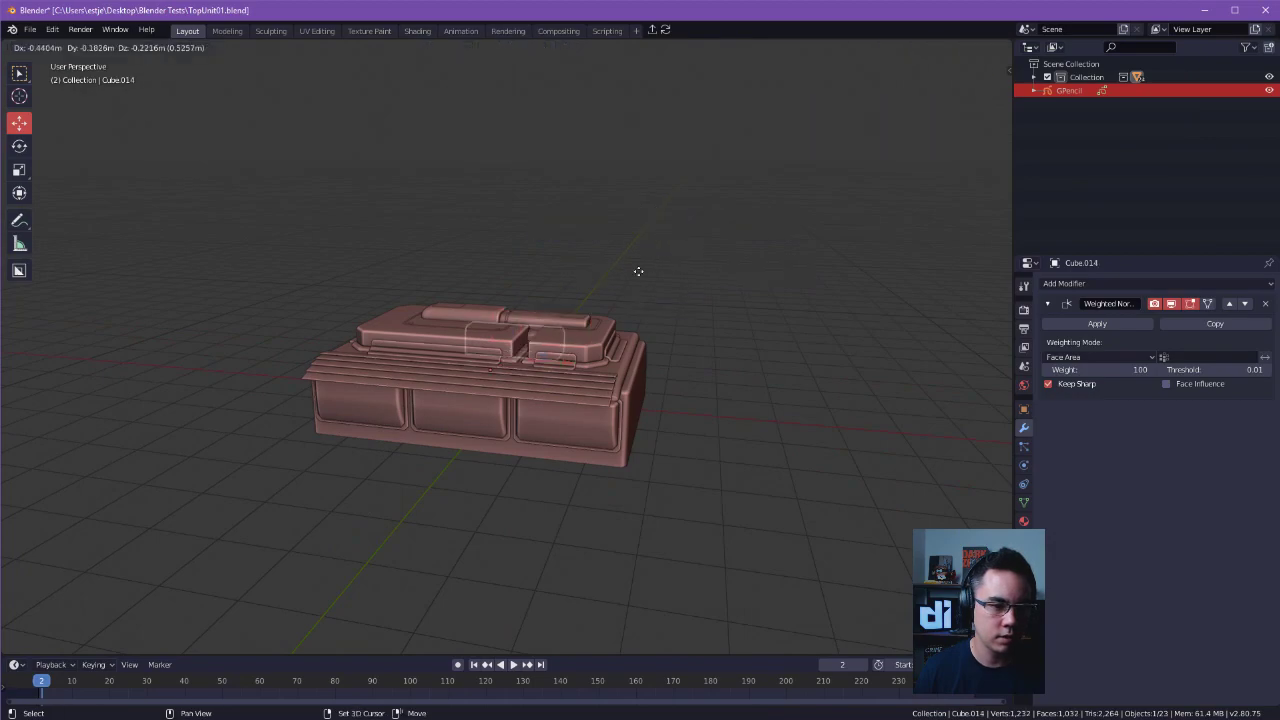
pyautogui.click(680, 168)
pyautogui.click(788, 275)
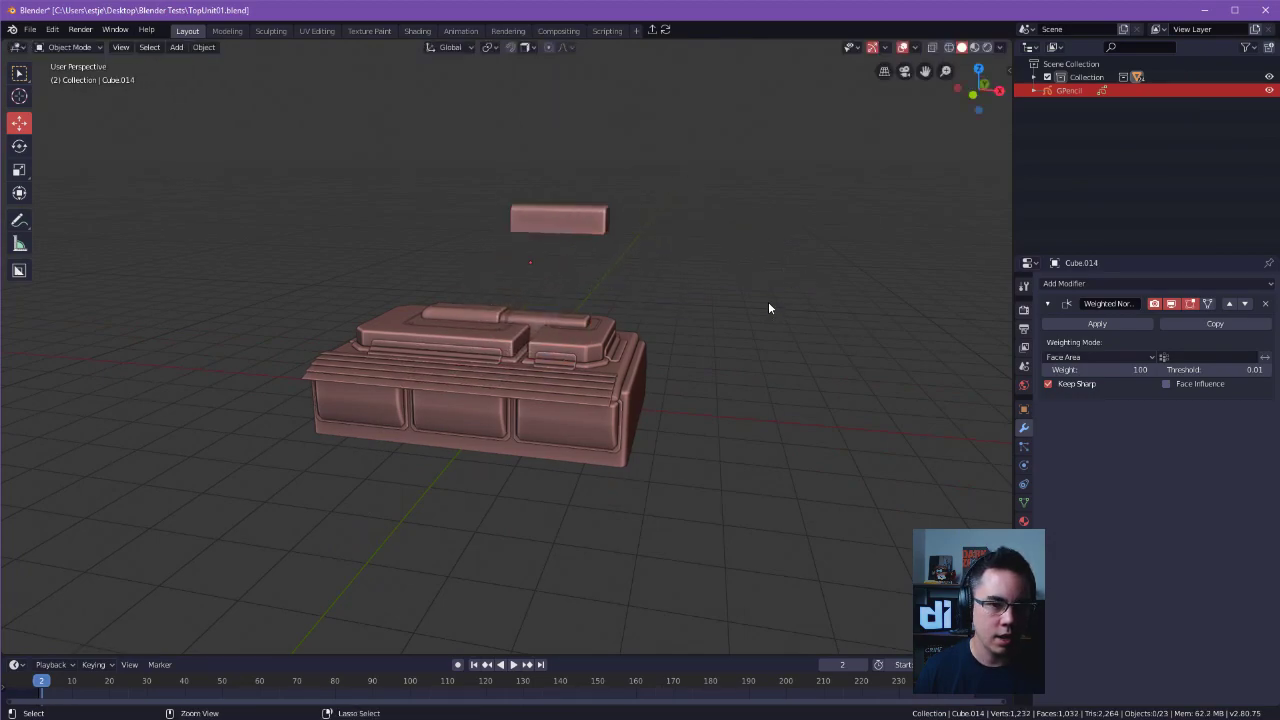
pyautogui.hotkey('ctrl', 's')
pyautogui.click(882, 305)
# Reopen the recent file station.blend.
pyautogui.hotkey('ctrl', 's')
pyautogui.click(567, 107)
pyautogui.click(541, 116)
pyautogui.click(520, 230)
# Examine the linked roof unit and its added panel from several angles in the station scene.
pyautogui.moveTo(632, 269); pyautogui.dragTo(665, 303, button='middle')
pyautogui.keyDown('ctrl'); pyautogui.moveTo(665, 303); pyautogui.dragTo(835, 268, button='middle'); pyautogui.keyUp('ctrl')
pyautogui.moveTo(835, 268); pyautogui.dragTo(834, 225, button='middle')
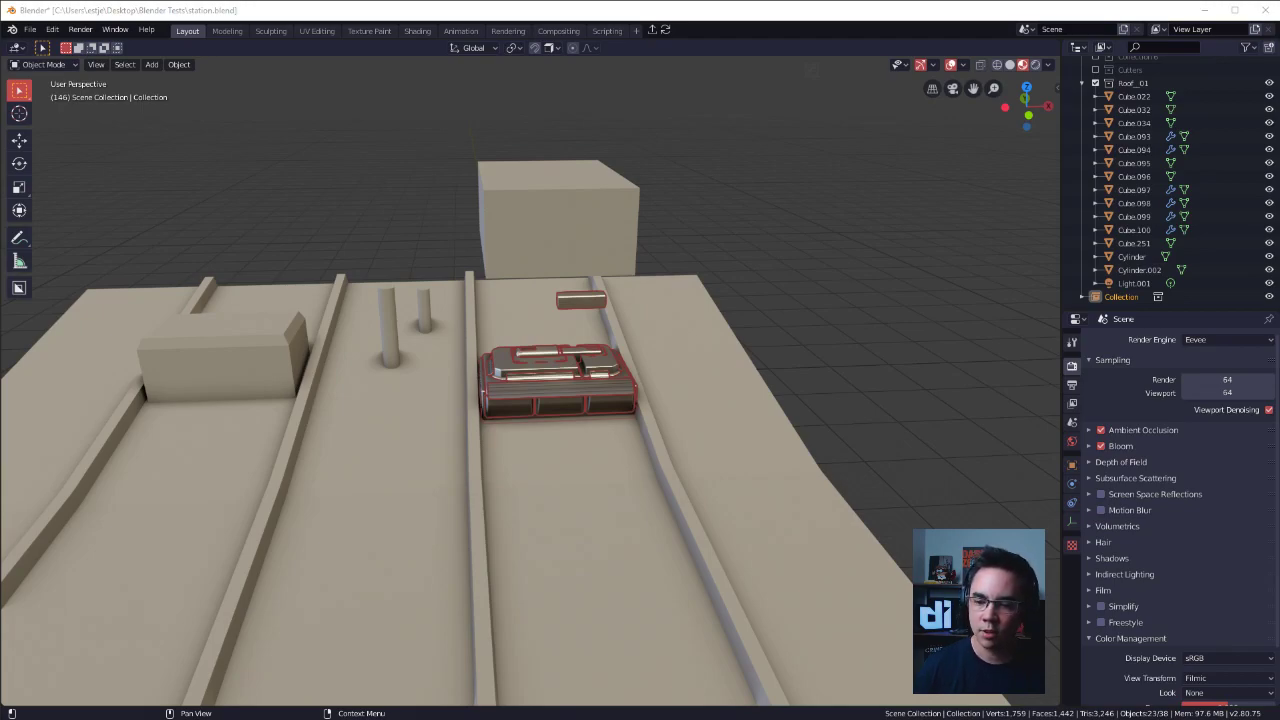
pyautogui.click(975, 203)
pyautogui.moveTo(975, 203); pyautogui.dragTo(898, 459, button='middle')
pyautogui.scroll(3, 841, 349)
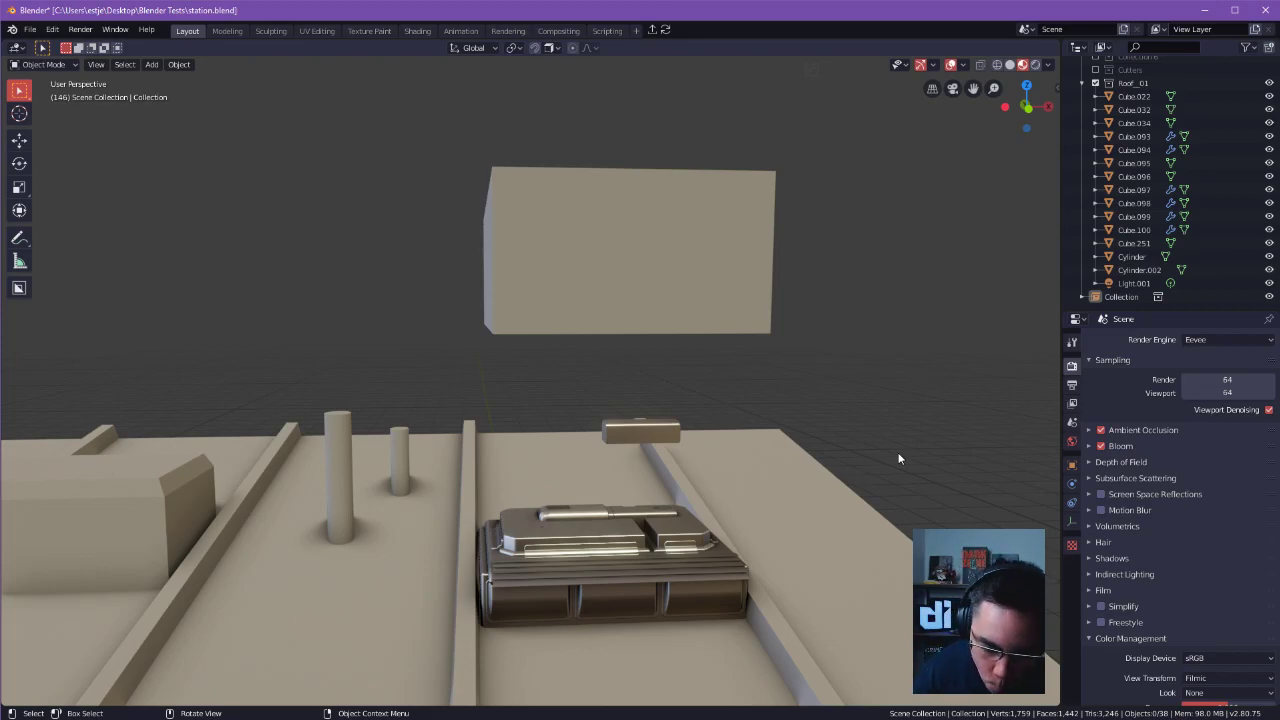
pyautogui.moveTo(886, 438); pyautogui.dragTo(795, 470)
pyautogui.moveTo(795, 470); pyautogui.dragTo(862, 424, button='middle')
pyautogui.keyDown('shift'); pyautogui.click(906, 420); pyautogui.keyUp('shift')
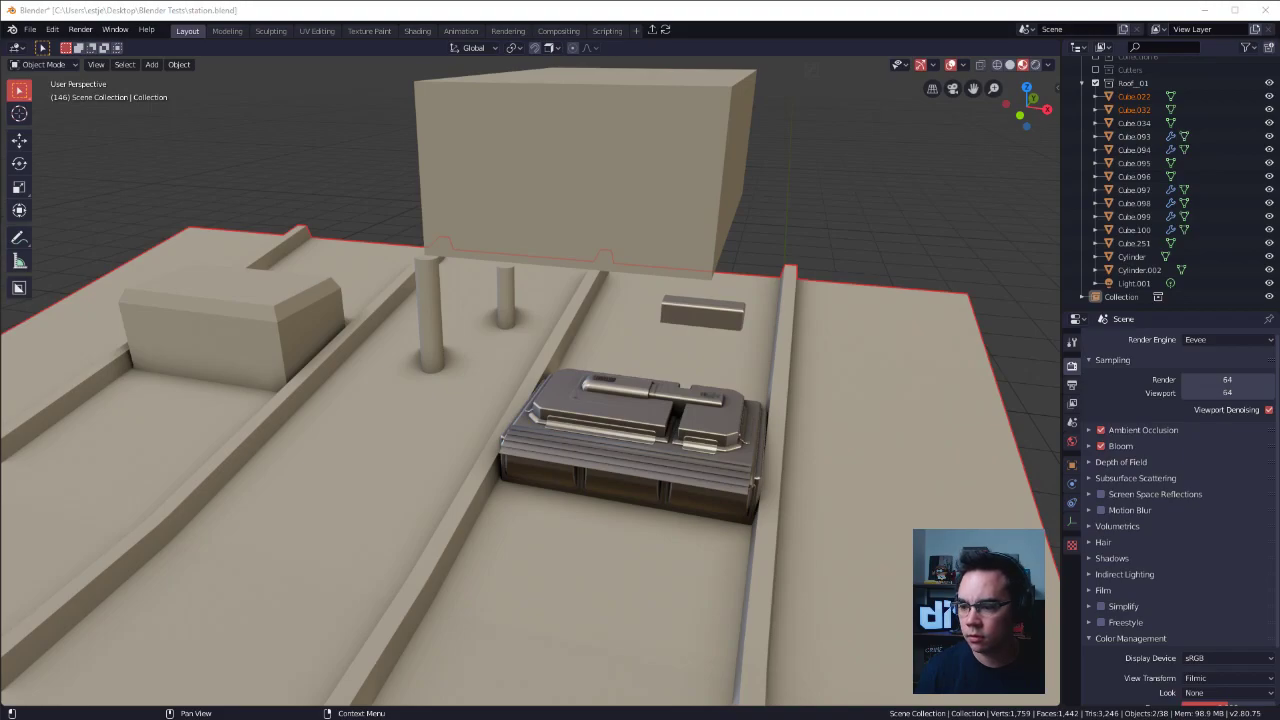
# Switch to the browser with the Pinterest home feed and place its window over the scene.
pyautogui.moveTo(1279, 106); pyautogui.dragTo(634, 98)
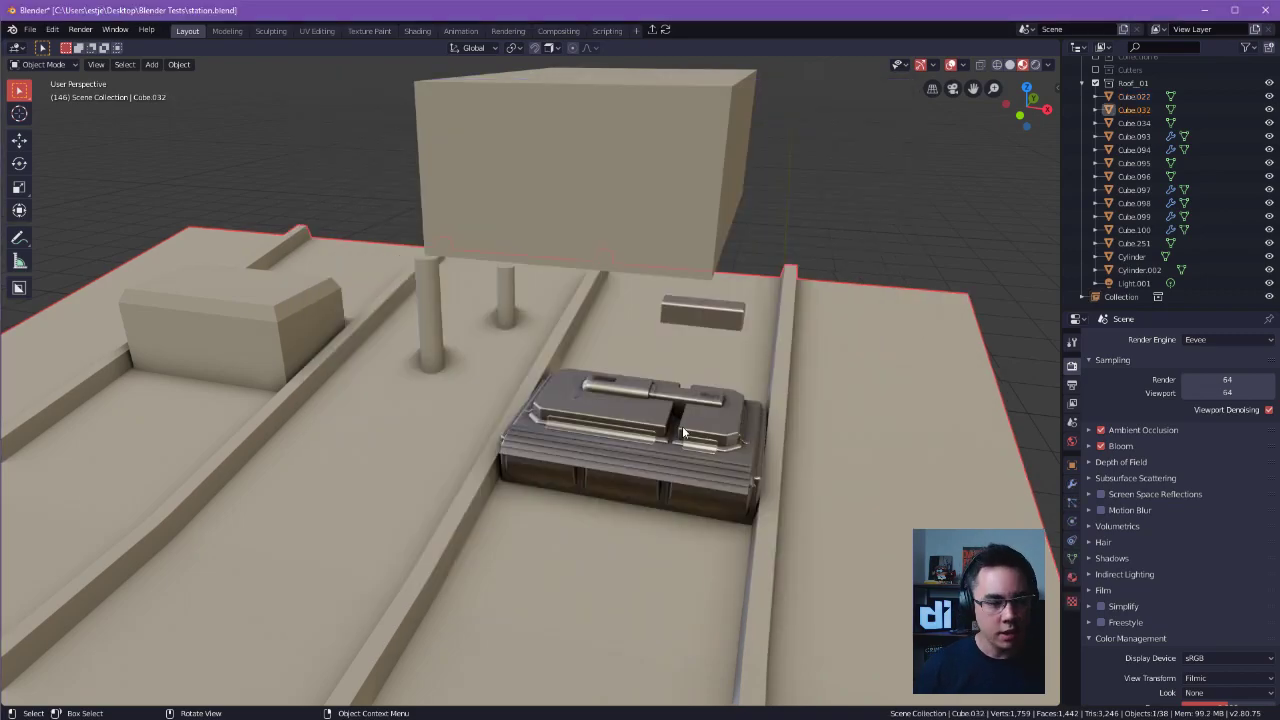
pyautogui.moveTo(640, 400); pyautogui.dragTo(600, 380, button='middle')
pyautogui.press('g')
pyautogui.click(607, 378)
pyautogui.moveTo(357, 221); pyautogui.dragTo(815, 246, button='middle')
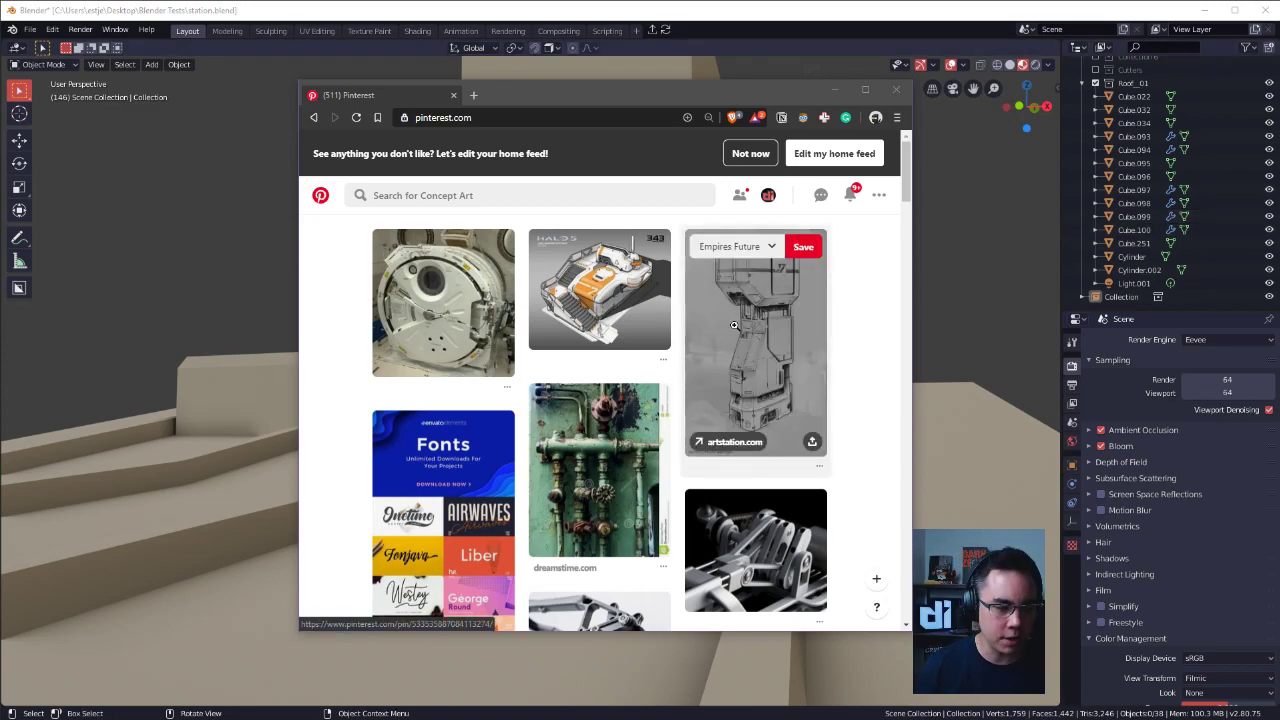
# Browse the Pinterest home feed for concept art and mechanical reference images.
pyautogui.scroll(-2, 862, 345)
pyautogui.scroll(-3, 862, 345)
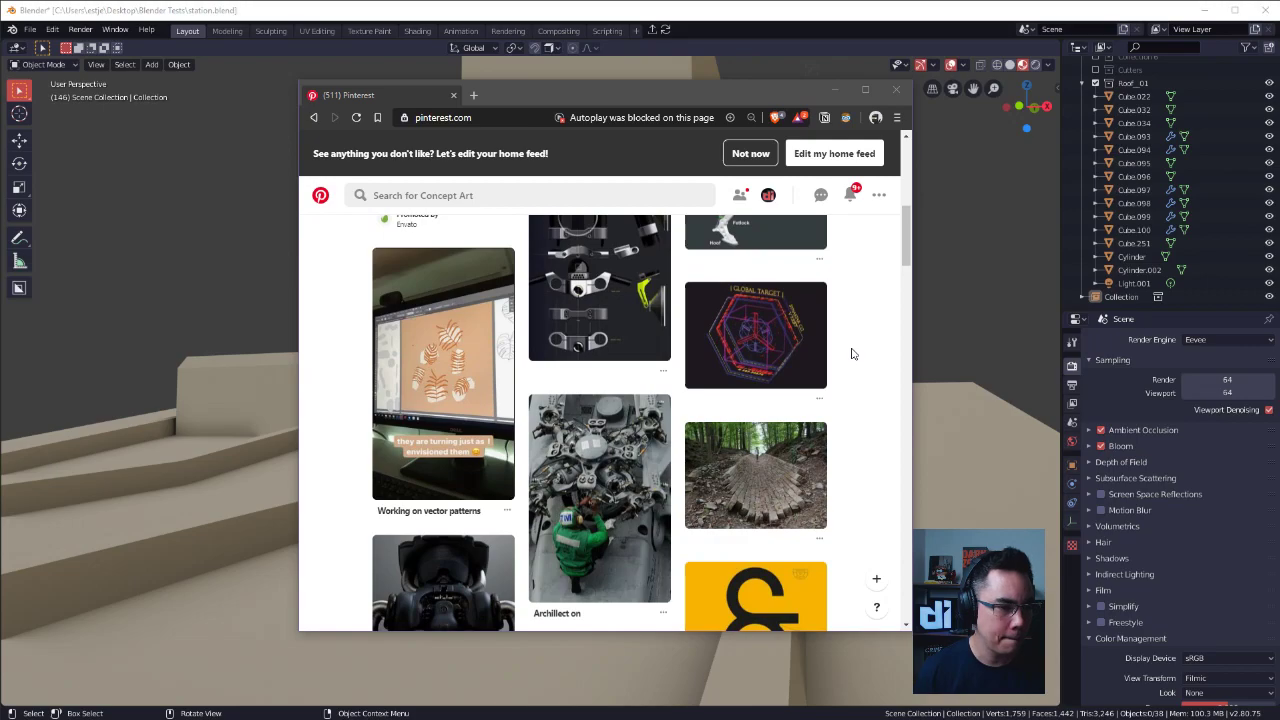
pyautogui.scroll(1, 854, 322)
pyautogui.scroll(-3, 866, 288)
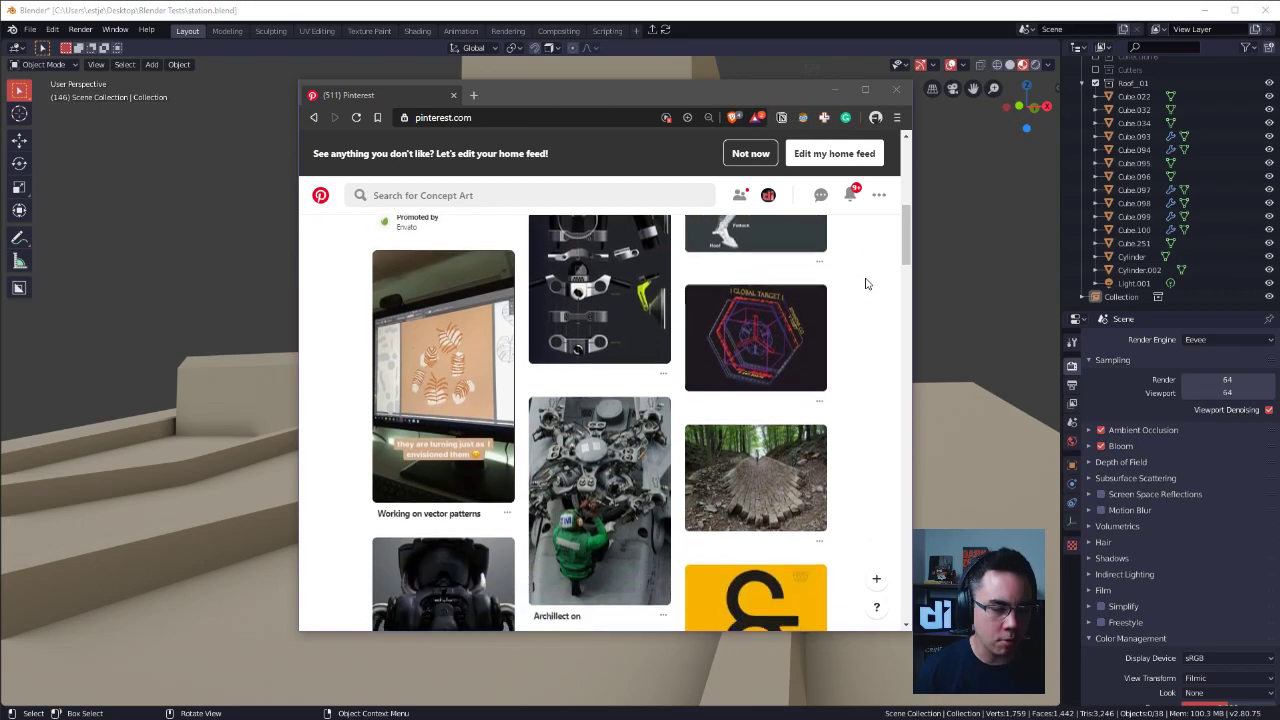
pyautogui.scroll(-1, 871, 285)
pyautogui.moveTo(909, 271); pyautogui.dragTo(909, 209)
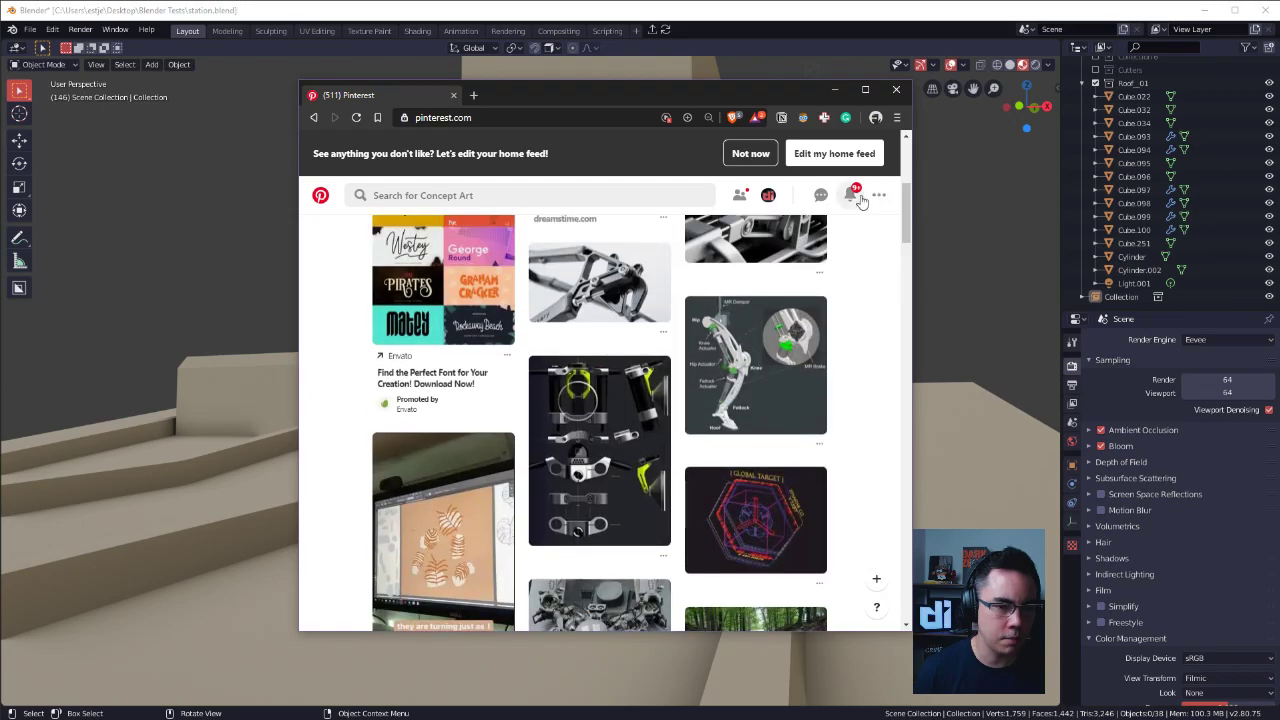
# Open the Pinterest profile and look through its saved boards for suitable reference material.
pyautogui.click(768, 195)
pyautogui.scroll(-3, 686, 400)
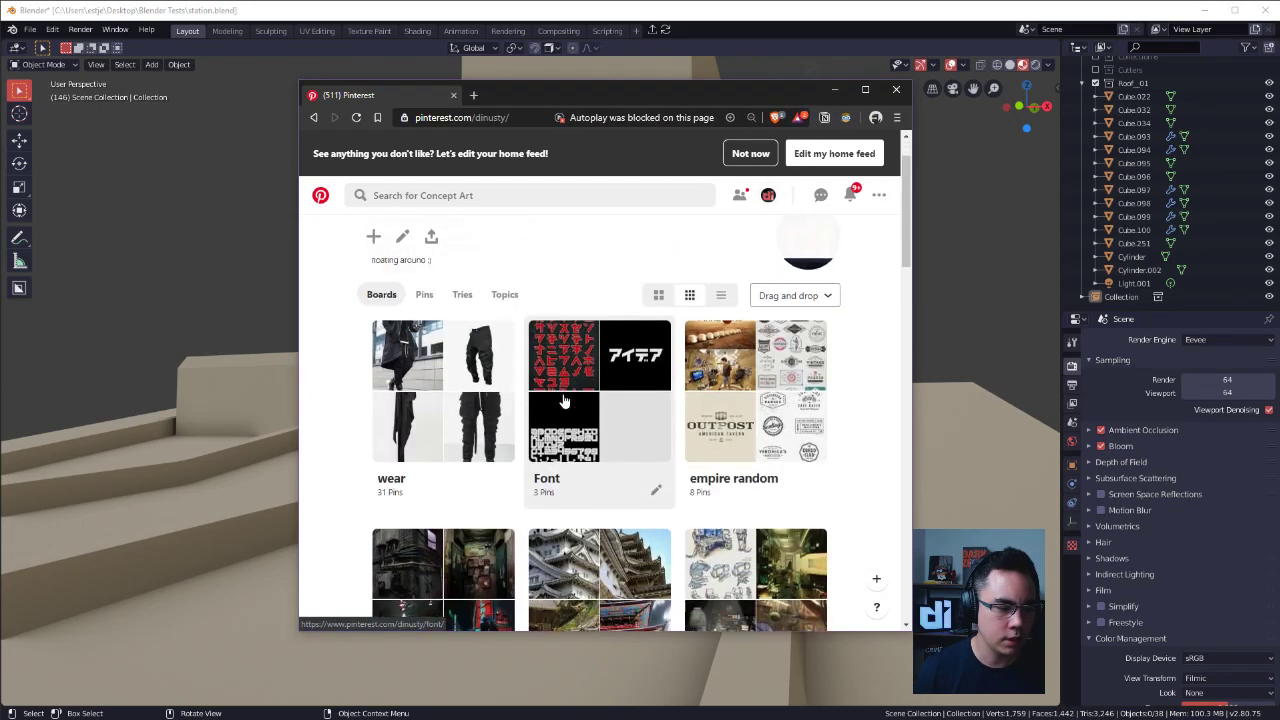
pyautogui.scroll(-3, 743, 403)
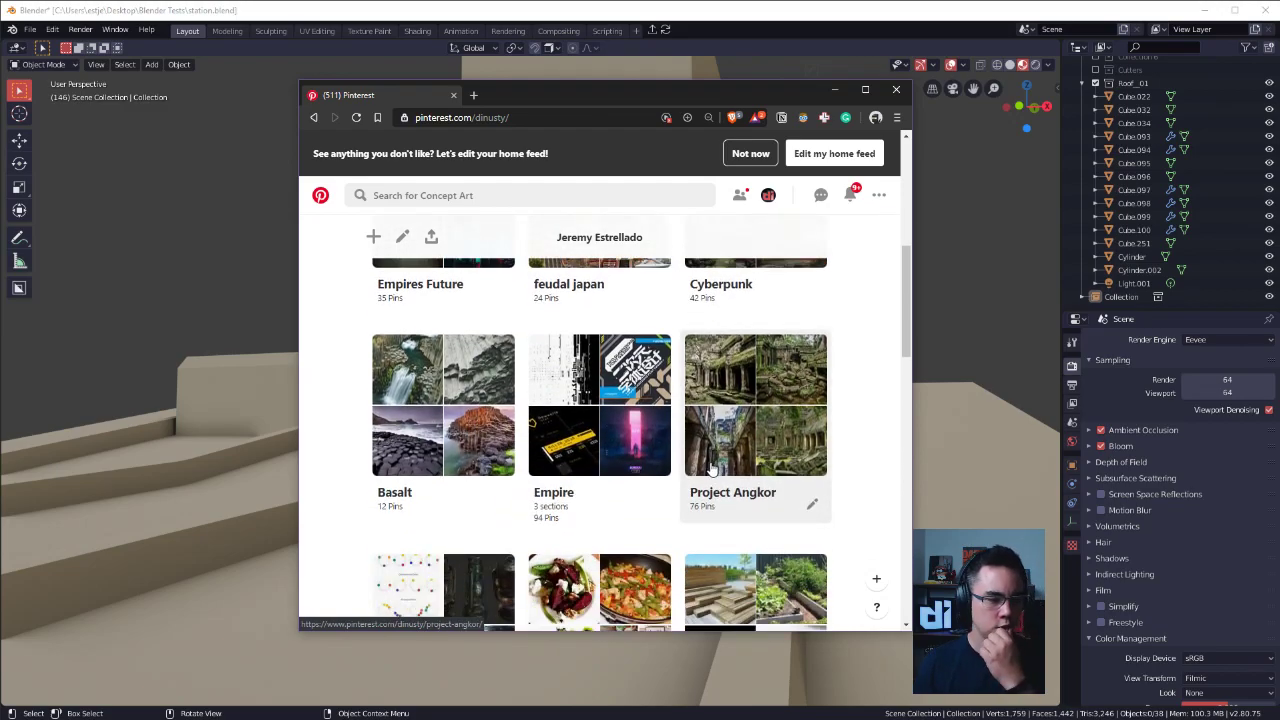
pyautogui.scroll(-3, 652, 440)
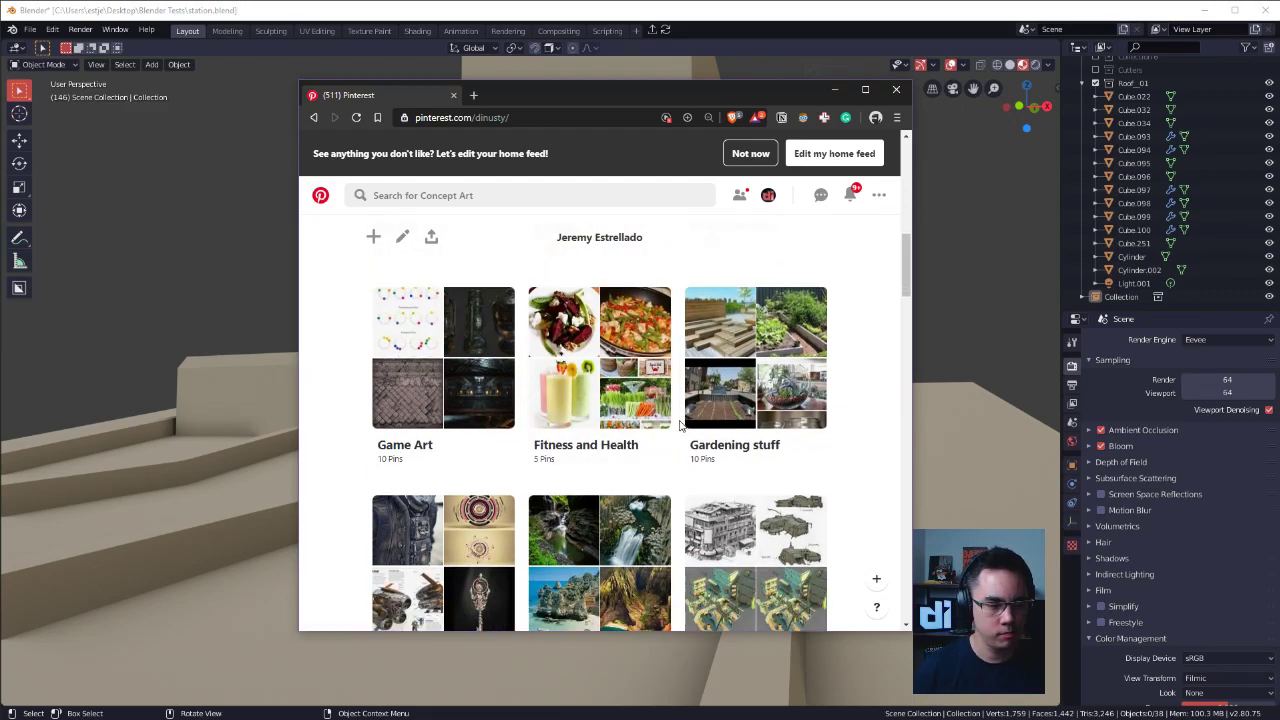
pyautogui.scroll(-1, 679, 425)
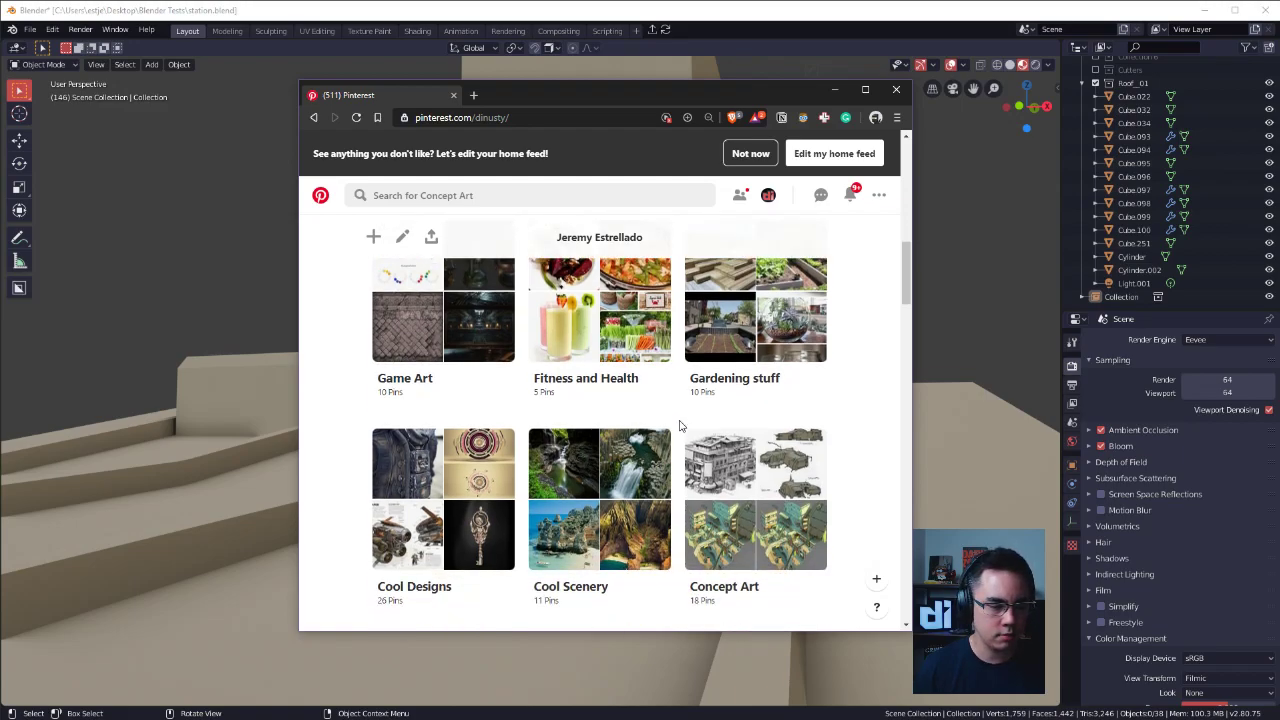
pyautogui.scroll(-1, 679, 425)
pyautogui.scroll(-1, 681, 425)
pyautogui.scroll(1, 681, 425)
pyautogui.scroll(-1, 683, 422)
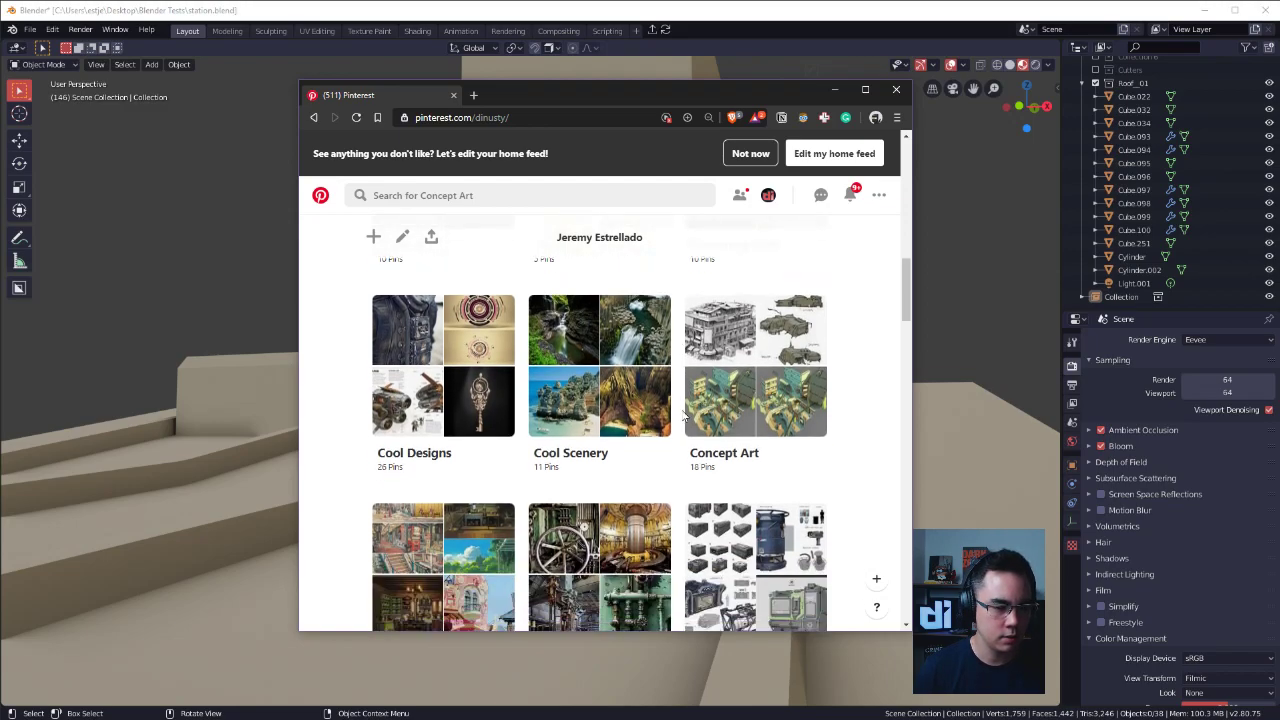
pyautogui.scroll(1, 517, 412)
pyautogui.scroll(-3, 883, 403)
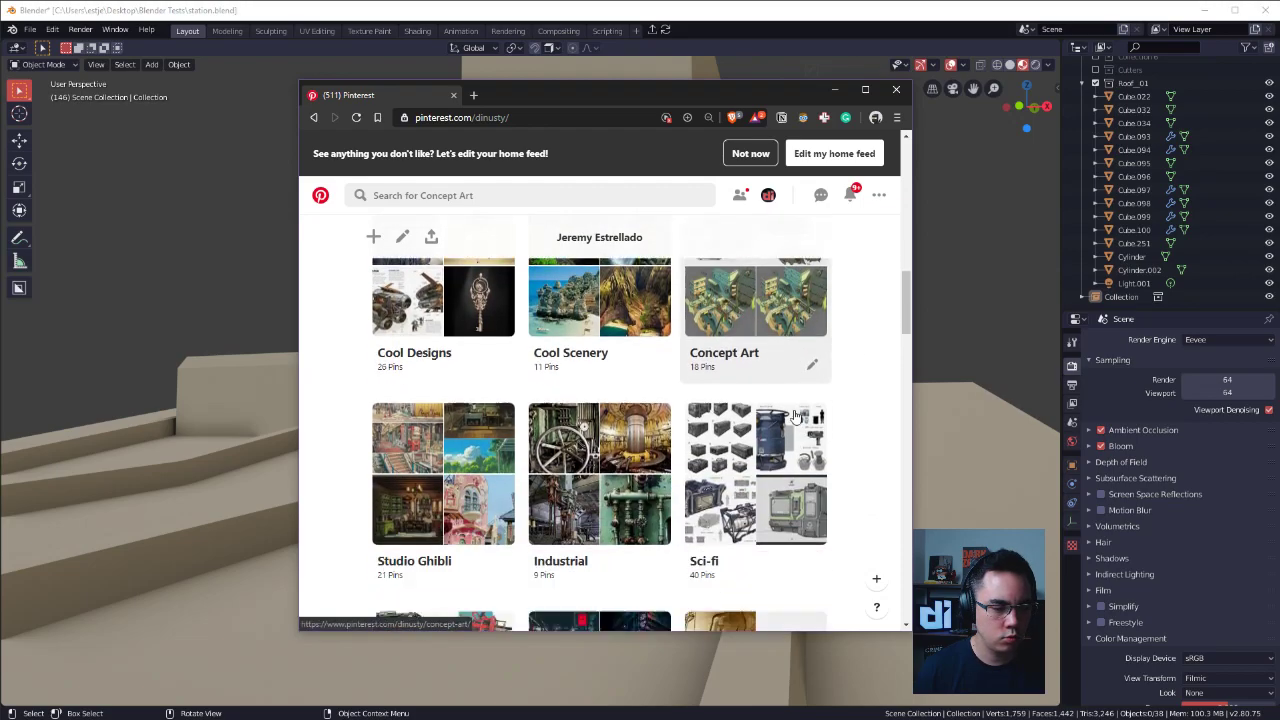
pyautogui.scroll(2, 795, 415)
pyautogui.scroll(-1, 600, 410)
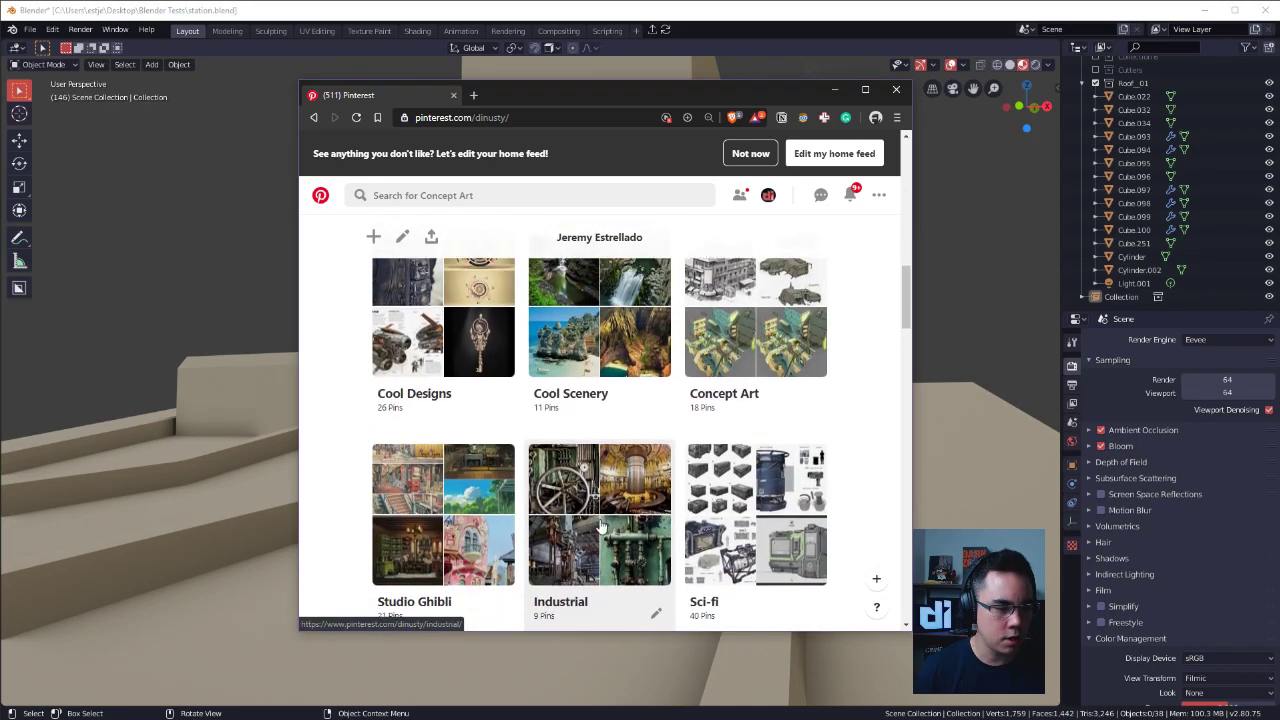
pyautogui.scroll(-3, 540, 430)
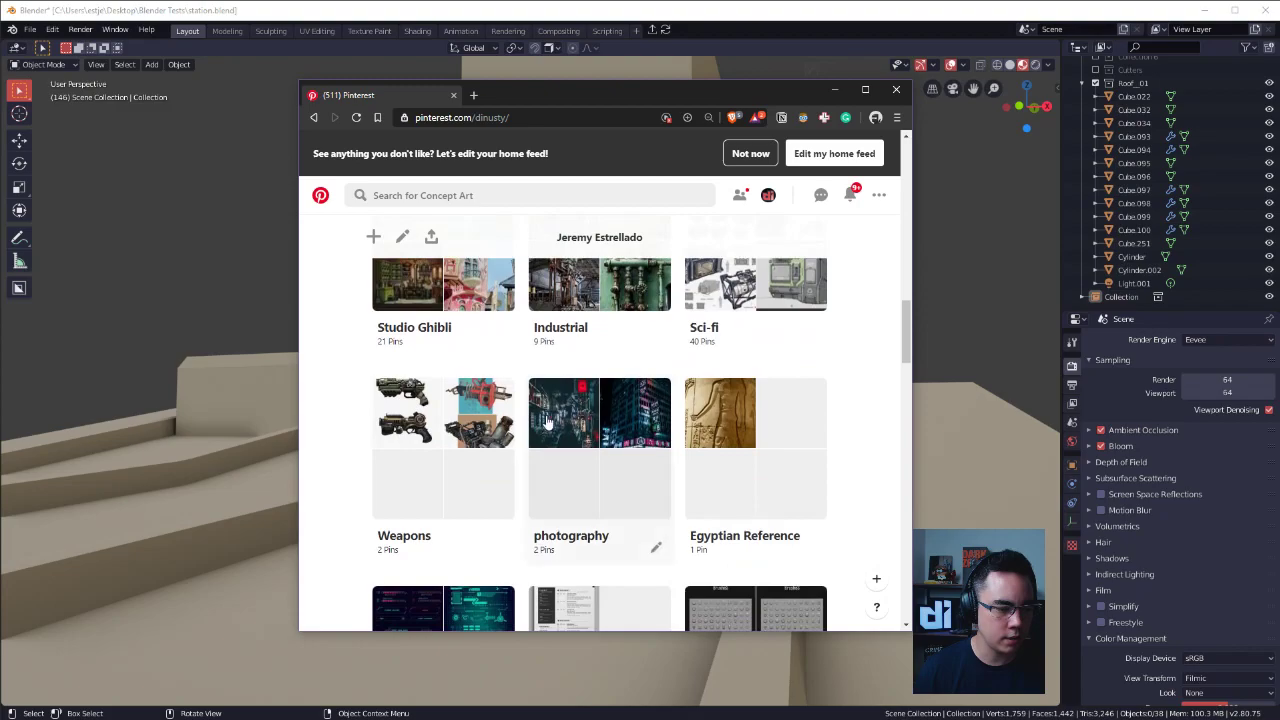
# Open the Industrial board and look through its pins and suggested ideas.
pyautogui.click(562, 340)
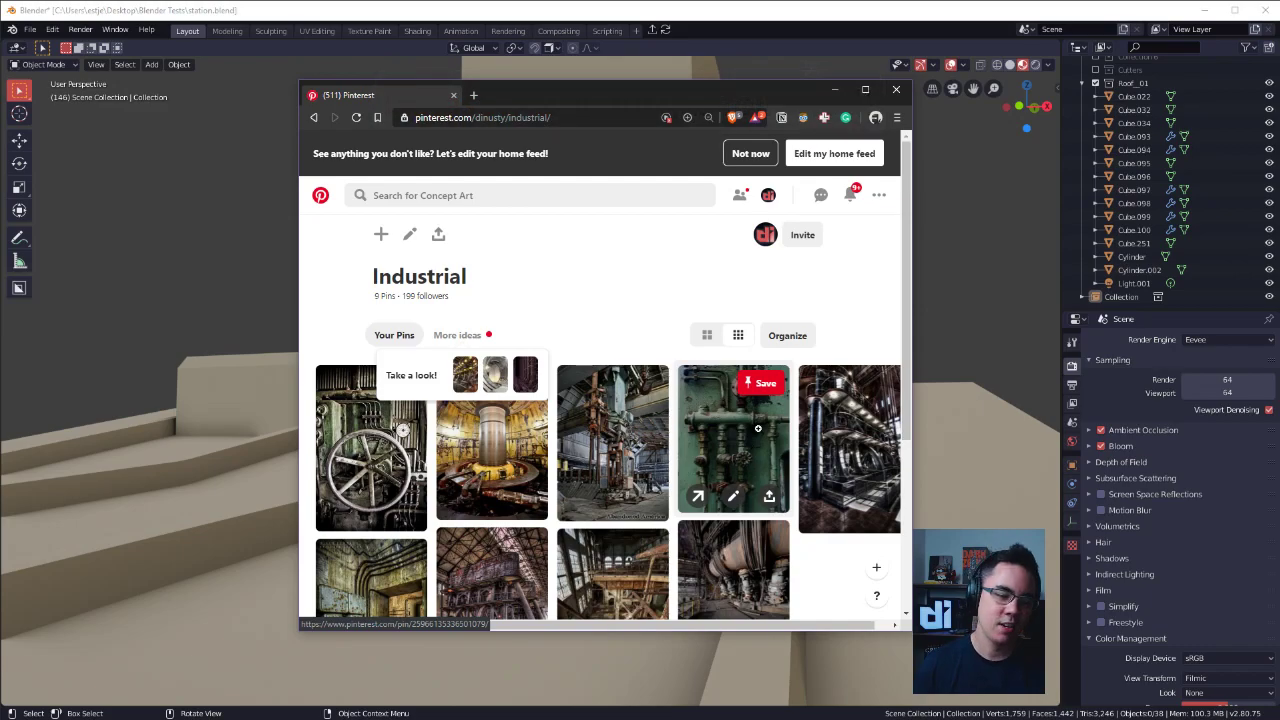
pyautogui.scroll(-2, 790, 372)
pyautogui.scroll(1, 790, 372)
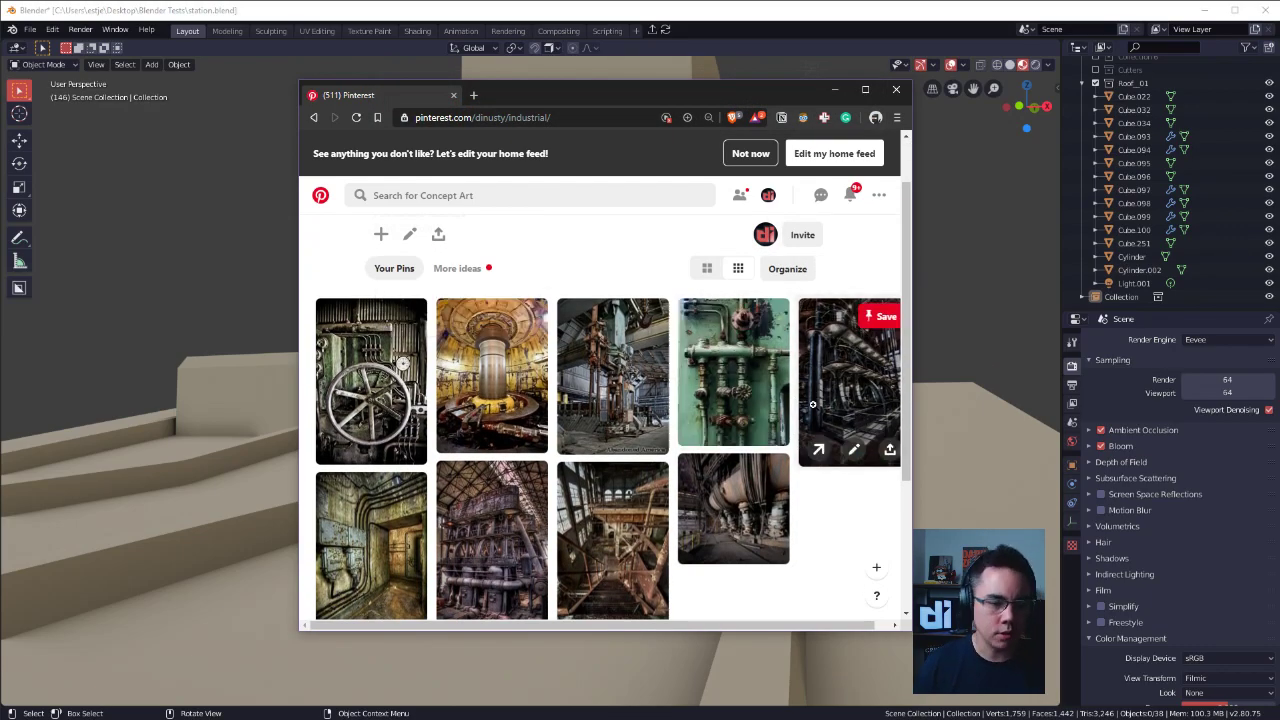
pyautogui.scroll(-2, 480, 495)
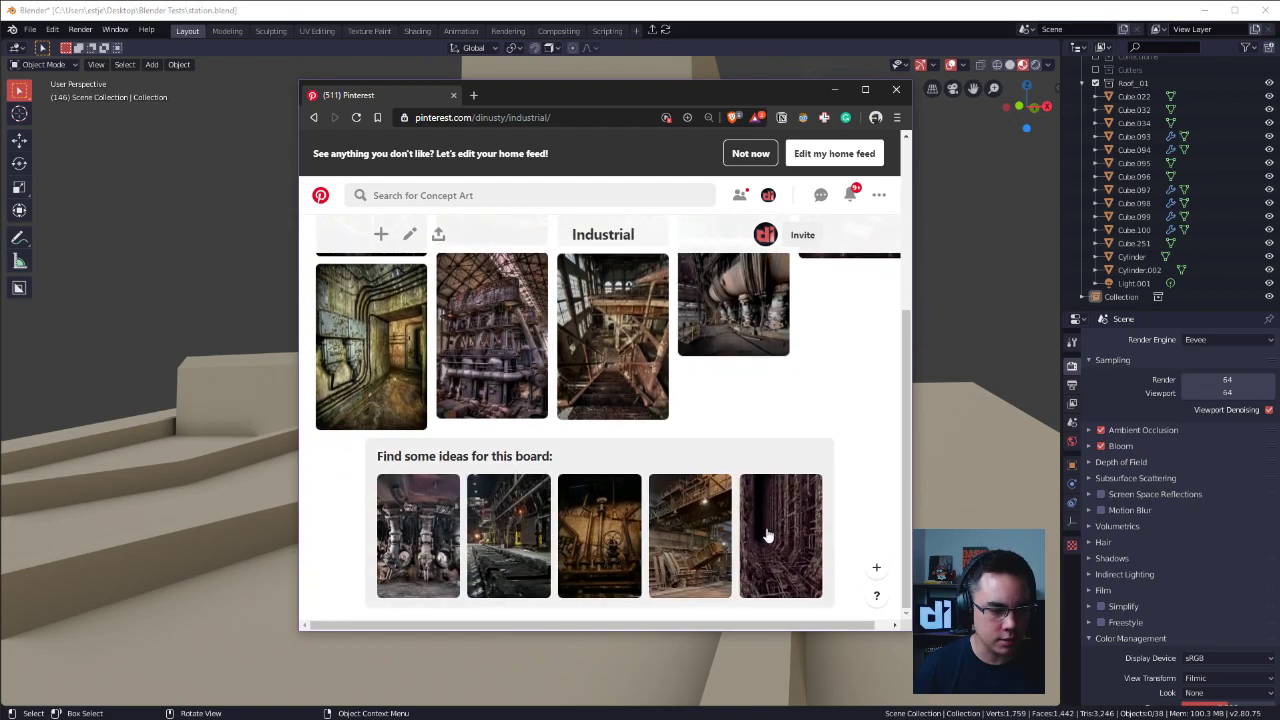
pyautogui.scroll(2, 771, 526)
pyautogui.scroll(2, 625, 410)
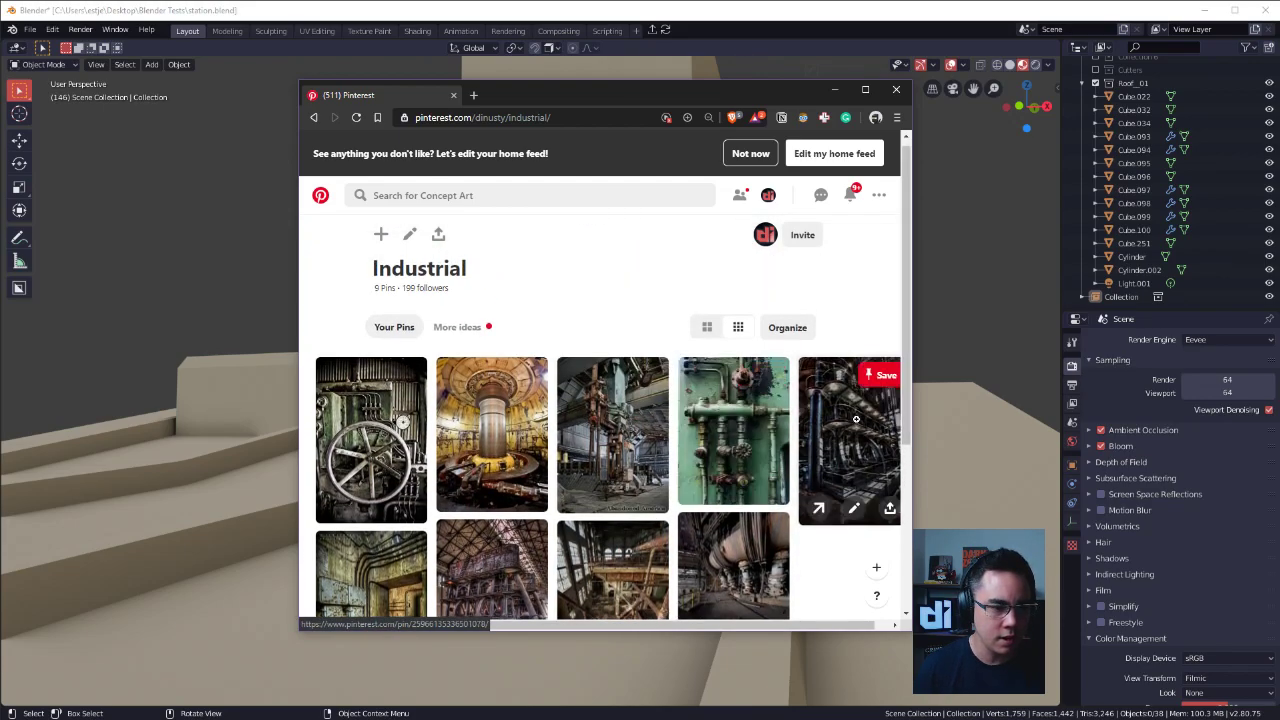
# Open the Eastalco Alcoa Works machinery pin from the Industrial board and widen the browser window around it.
pyautogui.click(640, 428)
pyautogui.scroll(-5, 708, 389)
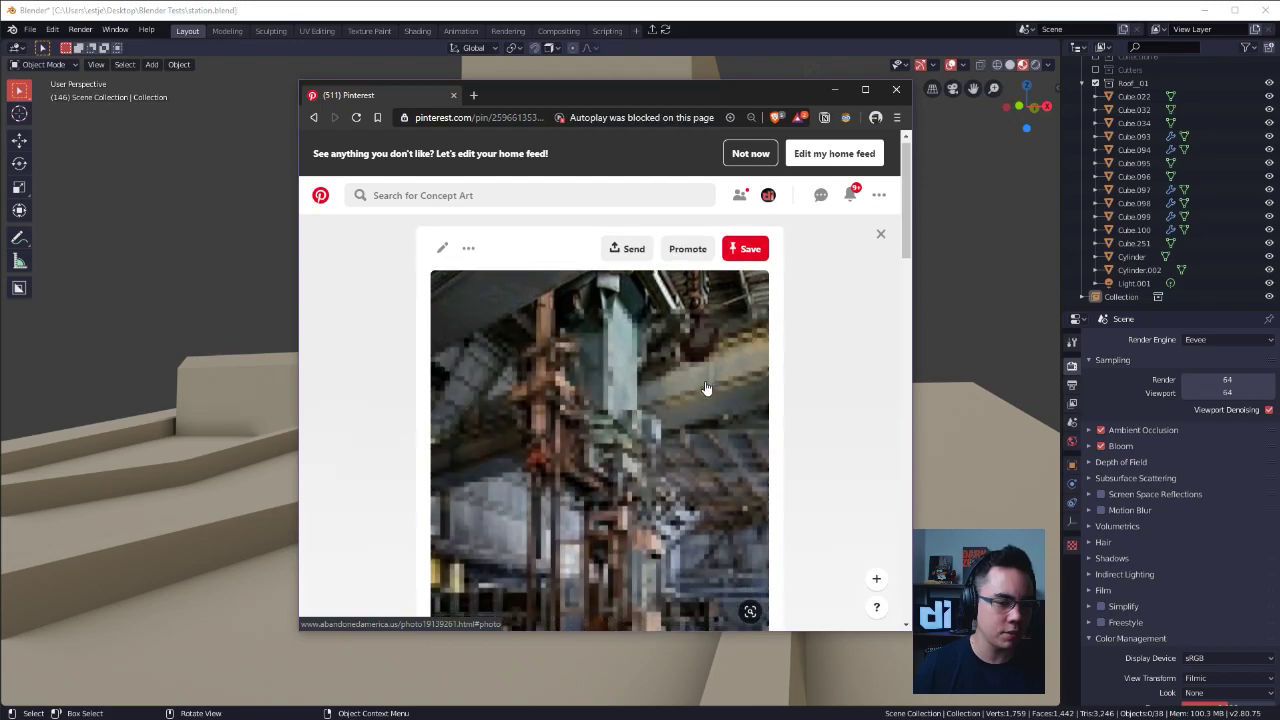
pyautogui.moveTo(619, 108); pyautogui.dragTo(512, 79)
pyautogui.moveTo(829, 300); pyautogui.dragTo(1168, 300)
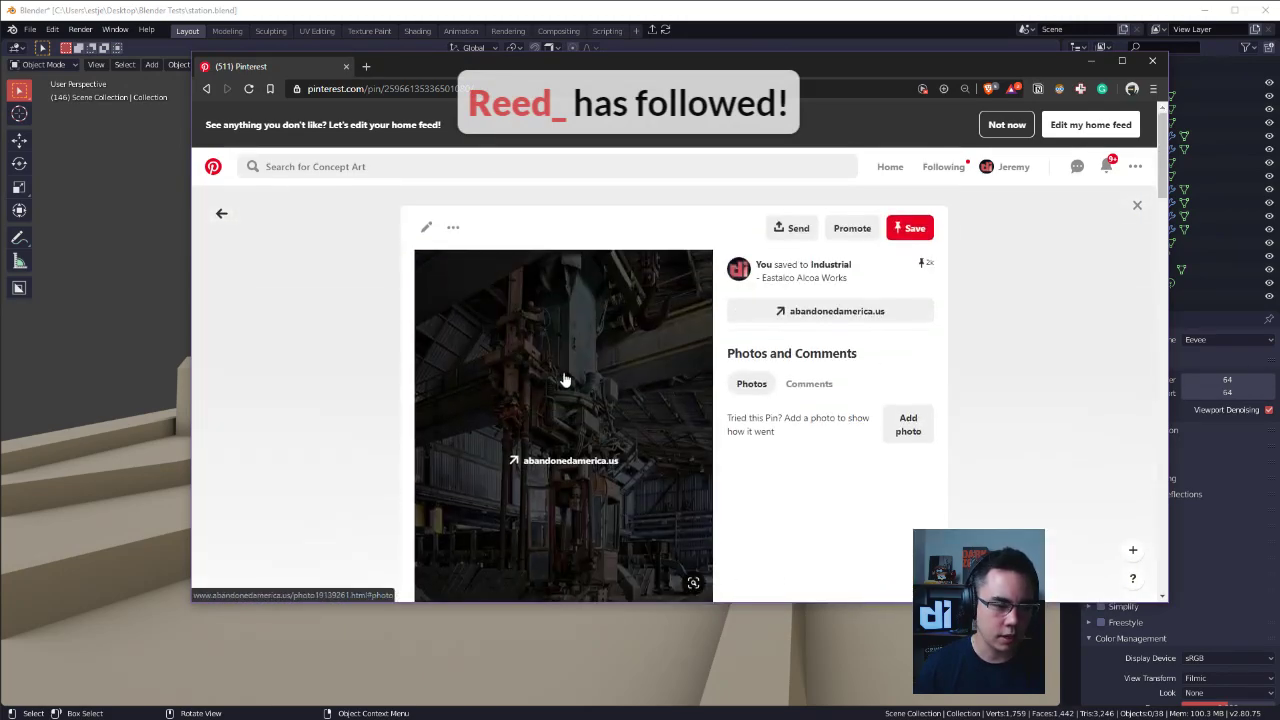
# Look through the pins related to the Eastalco Alcoa Works photo for further industrial references.
pyautogui.scroll(-3, 765, 395)
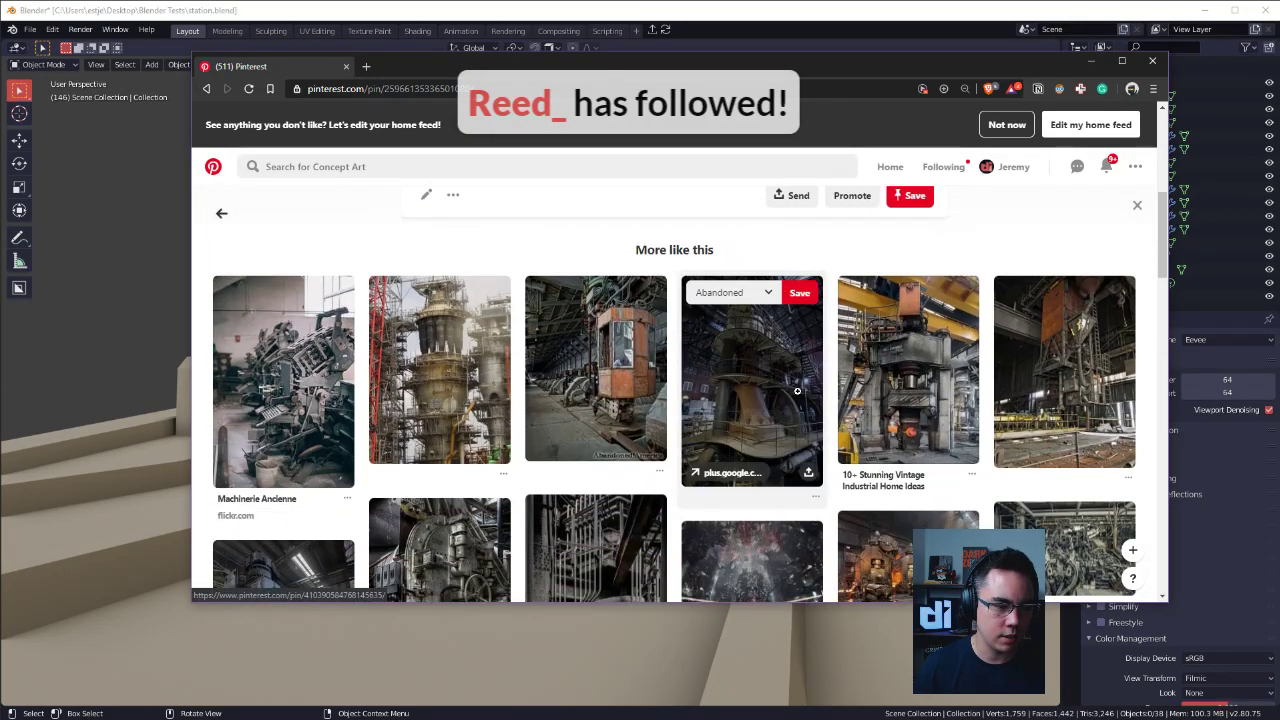
pyautogui.scroll(-1, 480, 428)
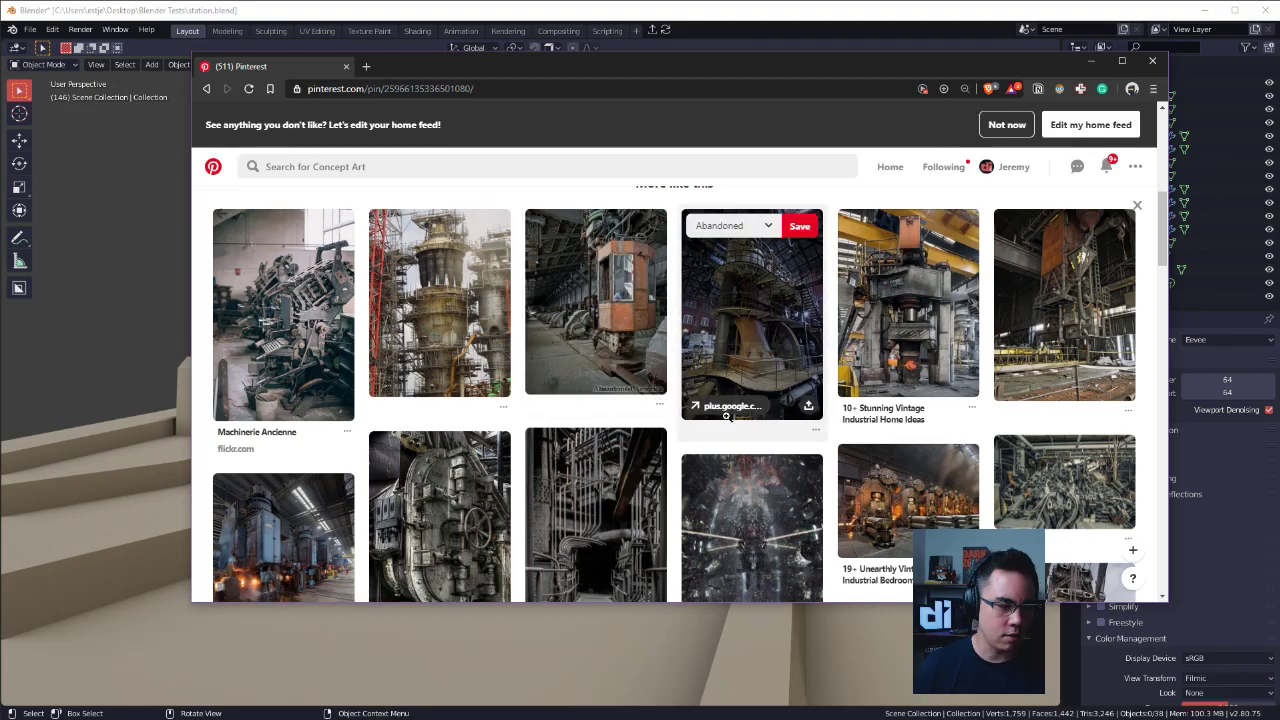
pyautogui.scroll(-1, 743, 420)
pyautogui.scroll(-1, 805, 477)
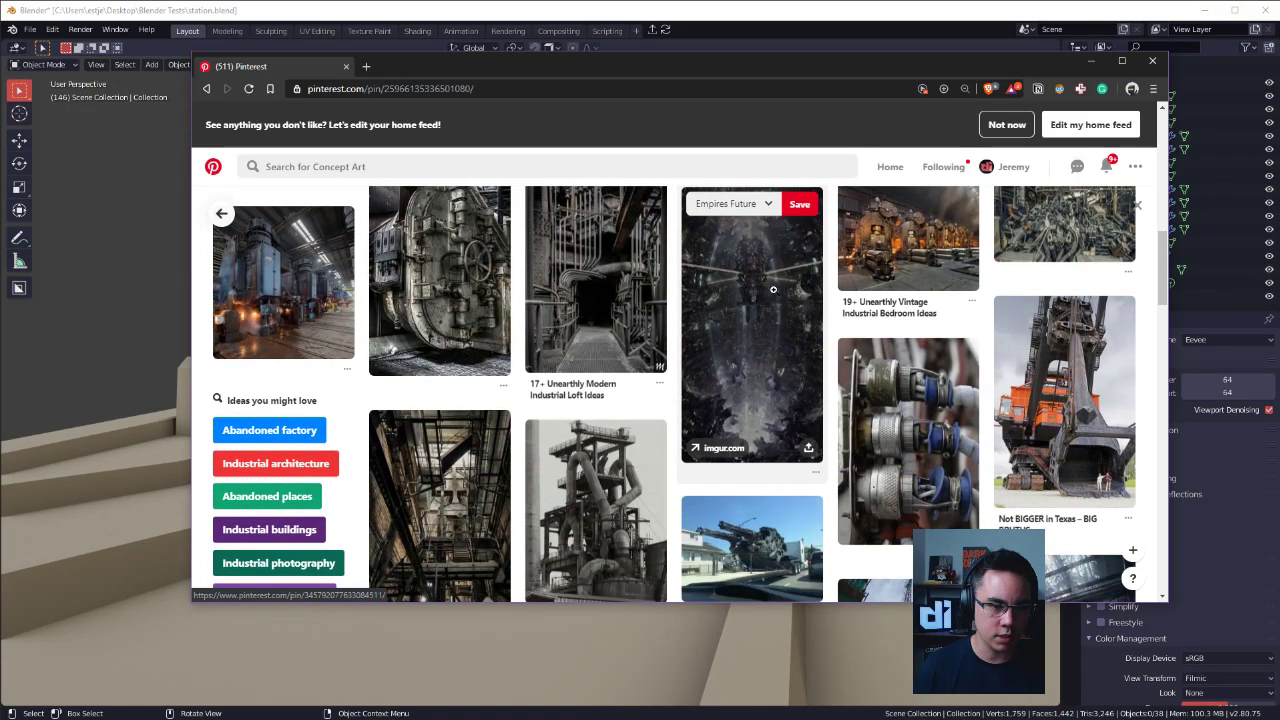
pyautogui.scroll(-1, 900, 306)
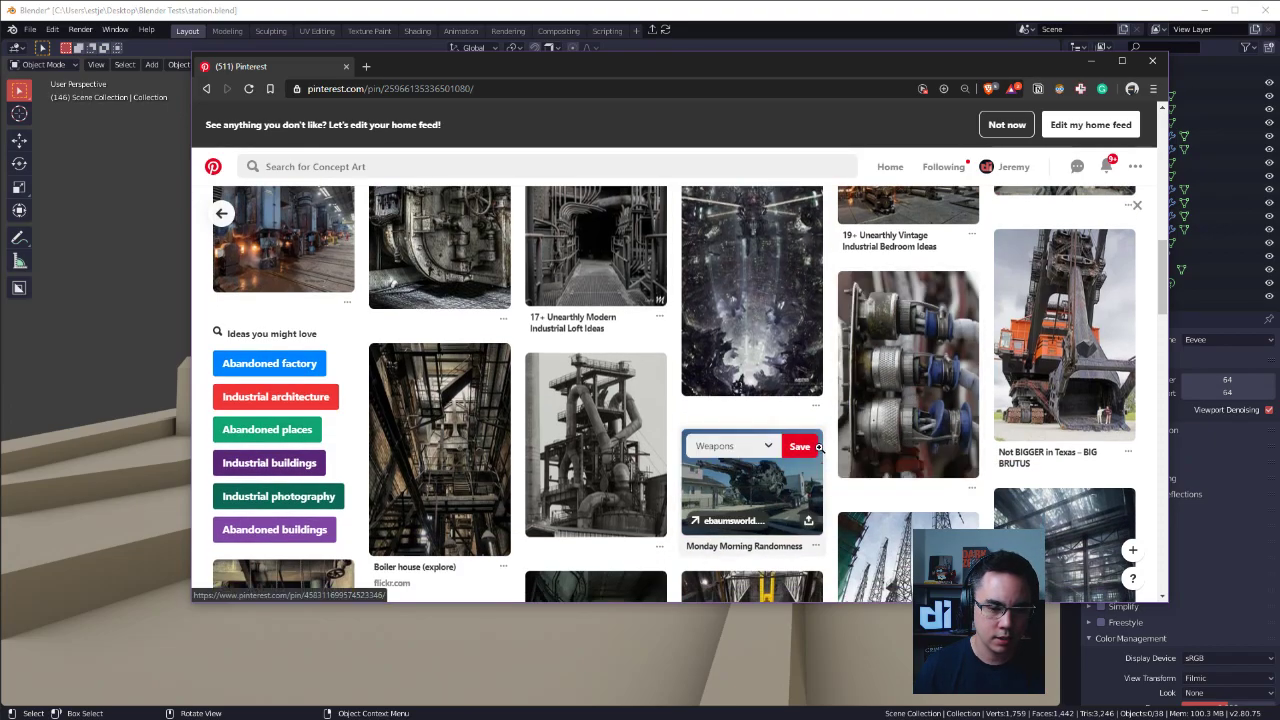
pyautogui.scroll(3, 800, 460)
pyautogui.scroll(-2, 789, 471)
pyautogui.scroll(2, 783, 461)
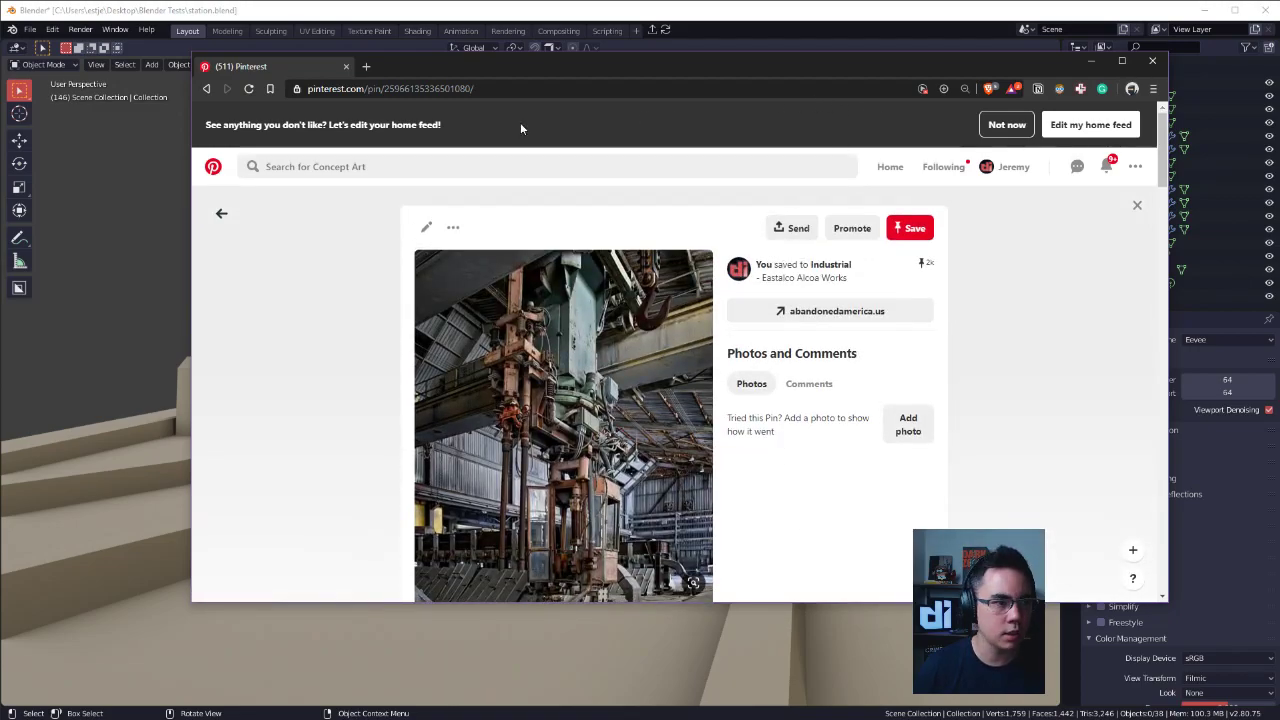
# Extend the browser window to full height, run a visual search on the pin and narrow its area to the orange machinery.
pyautogui.doubleClick(537, 55)
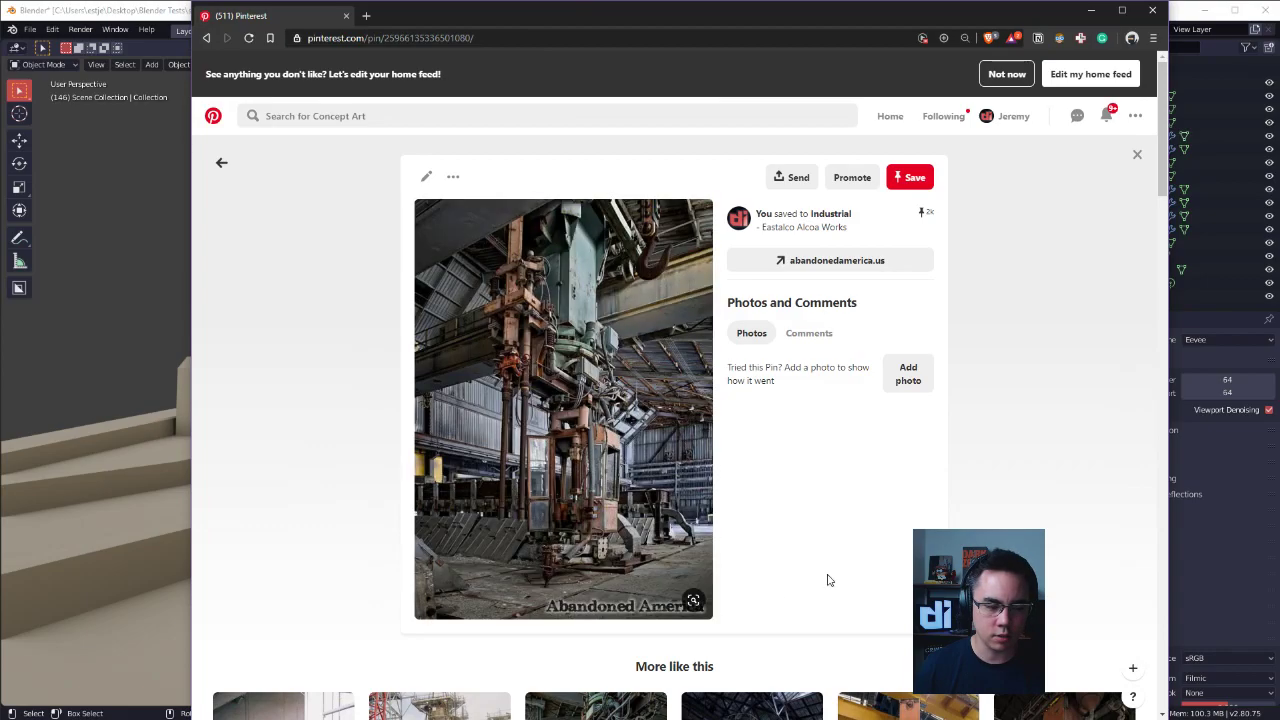
pyautogui.click(694, 602)
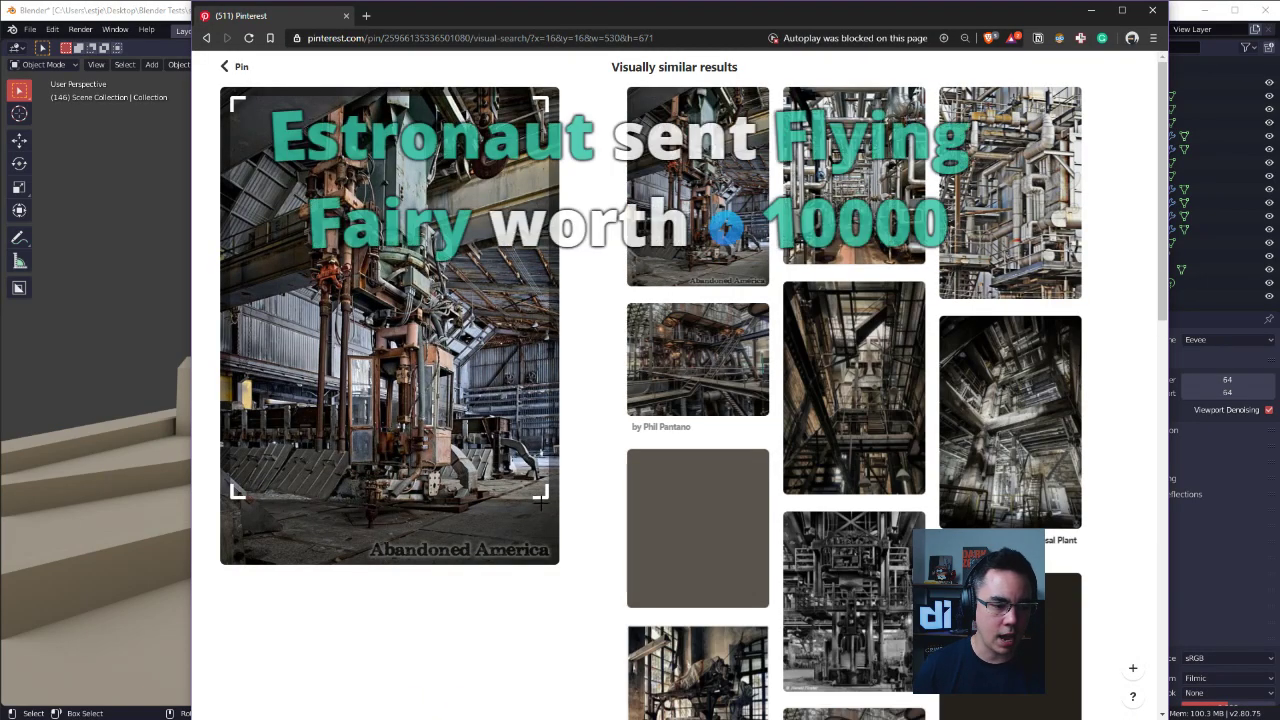
pyautogui.moveTo(546, 490); pyautogui.dragTo(433, 402)
pyautogui.moveTo(436, 341); pyautogui.dragTo(457, 290)
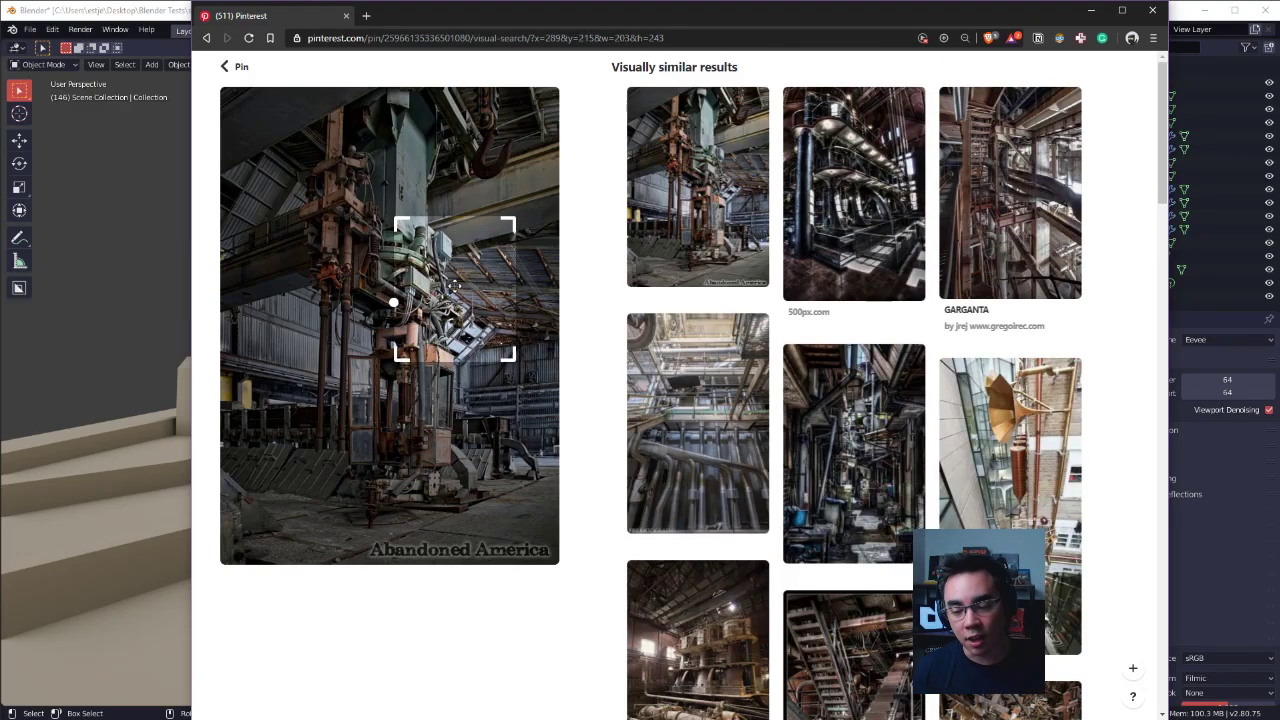
pyautogui.moveTo(509, 361); pyautogui.dragTo(359, 226)
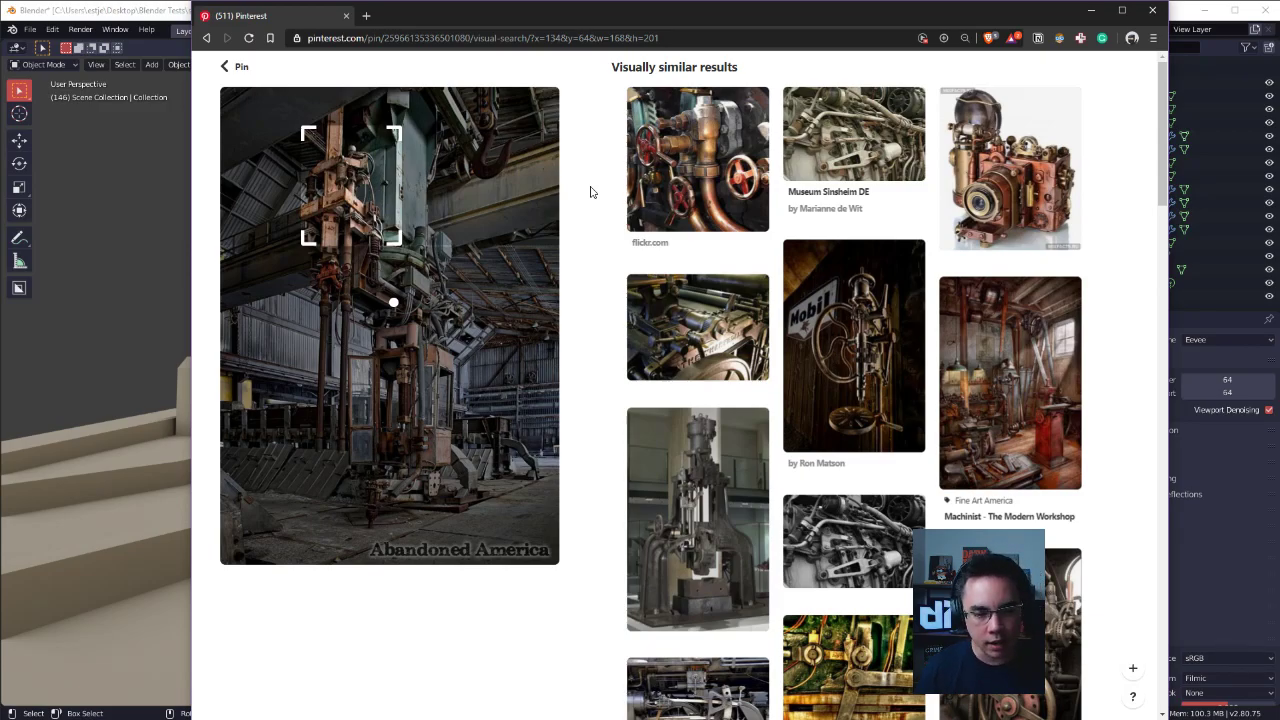
# Look through the visually similar results for mechanical shapes and details usable as reference.
pyautogui.scroll(-3, 935, 147)
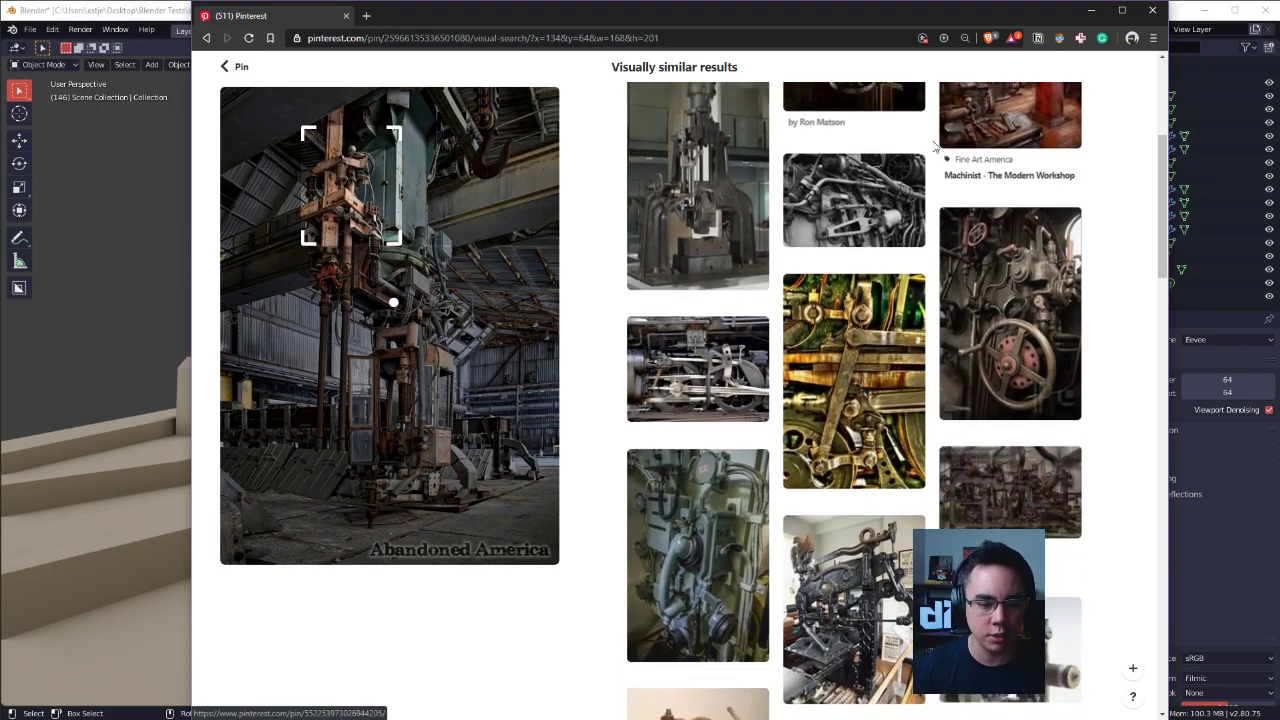
pyautogui.scroll(-4, 935, 147)
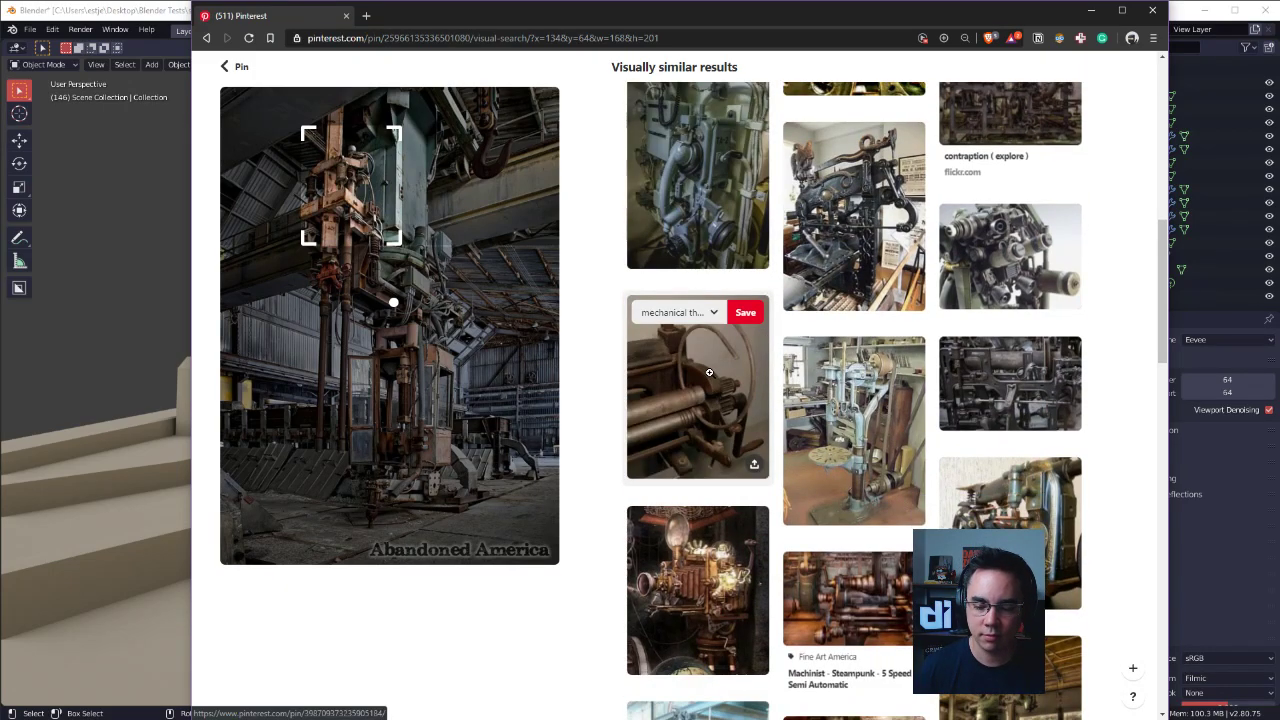
pyautogui.scroll(-3, 708, 366)
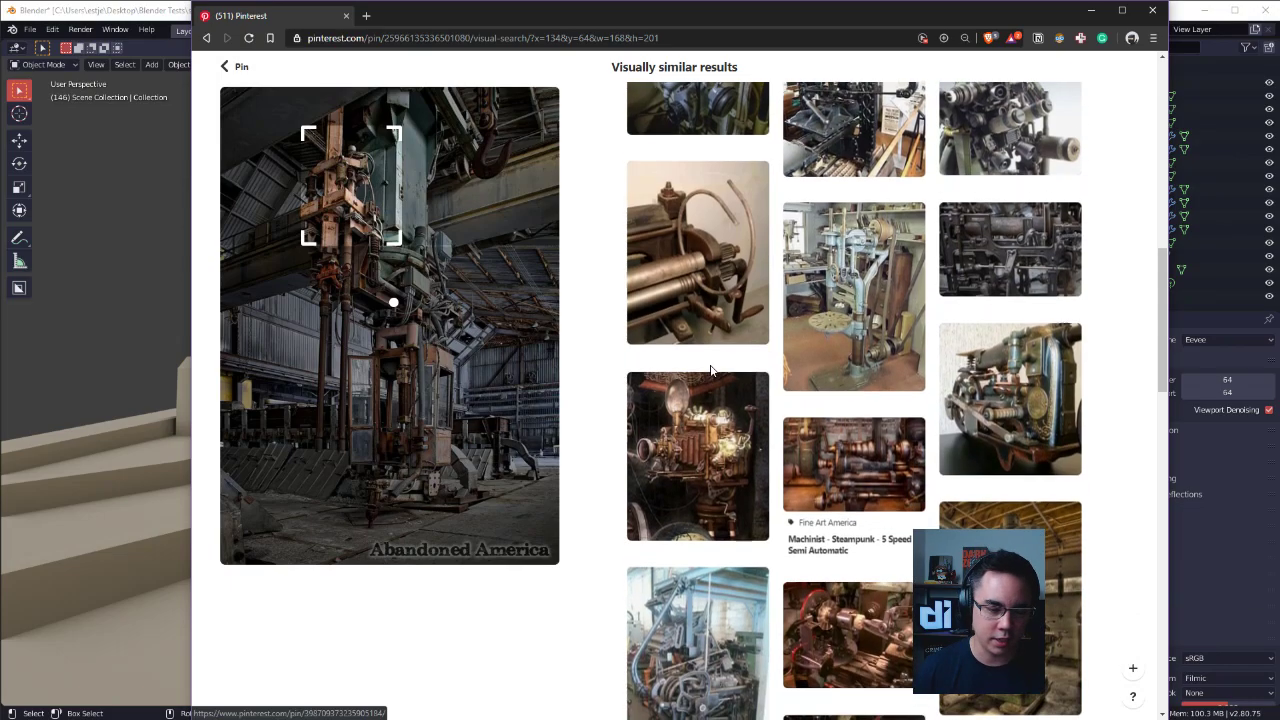
pyautogui.scroll(-3, 781, 342)
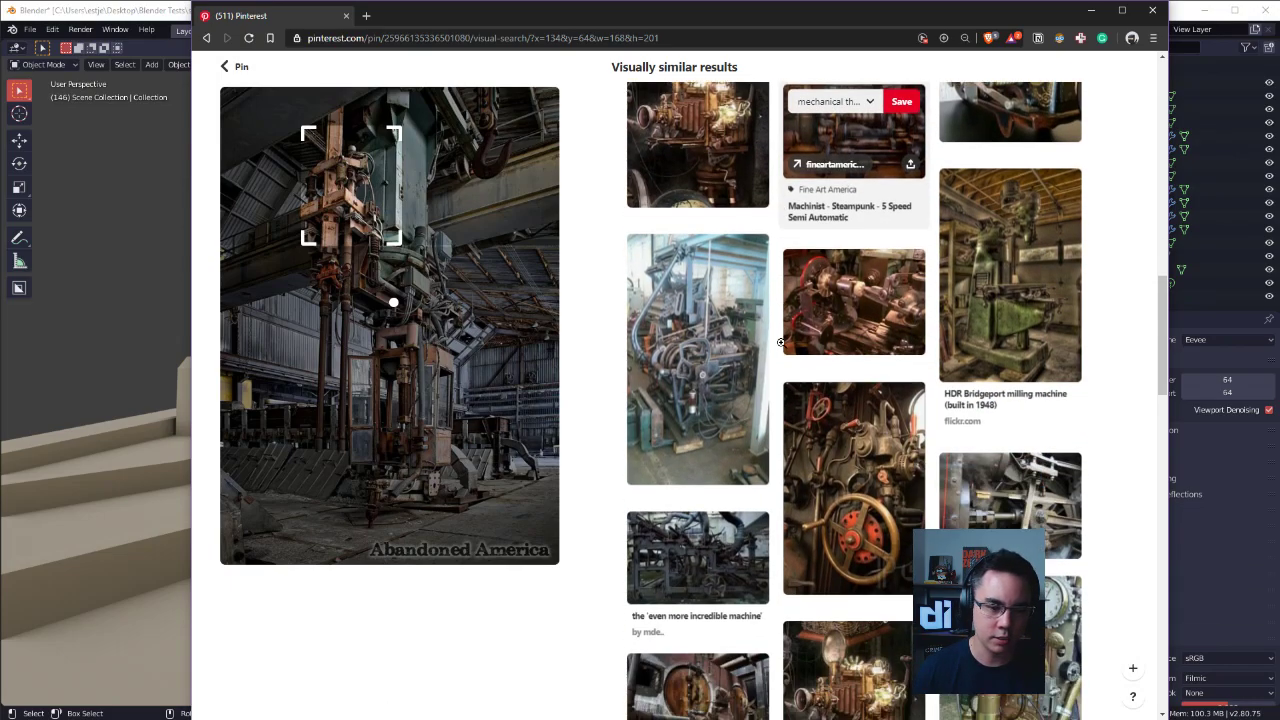
pyautogui.scroll(-2, 781, 342)
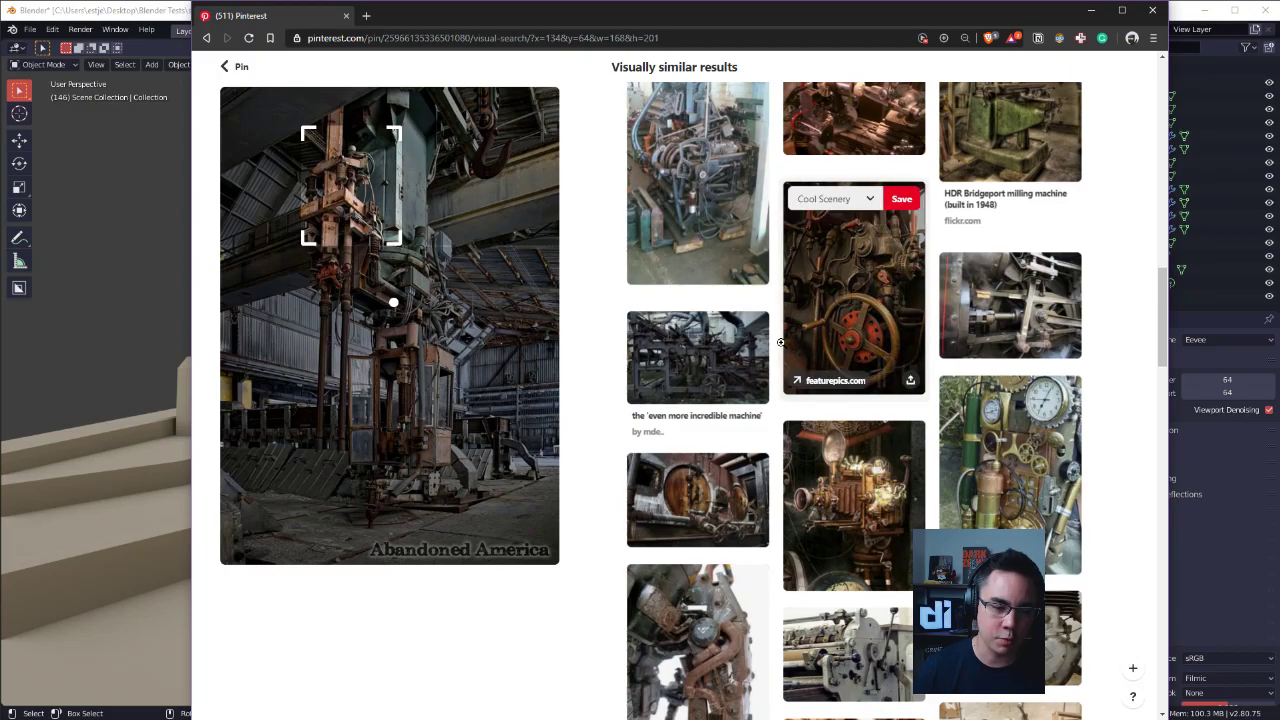
pyautogui.scroll(-2, 781, 342)
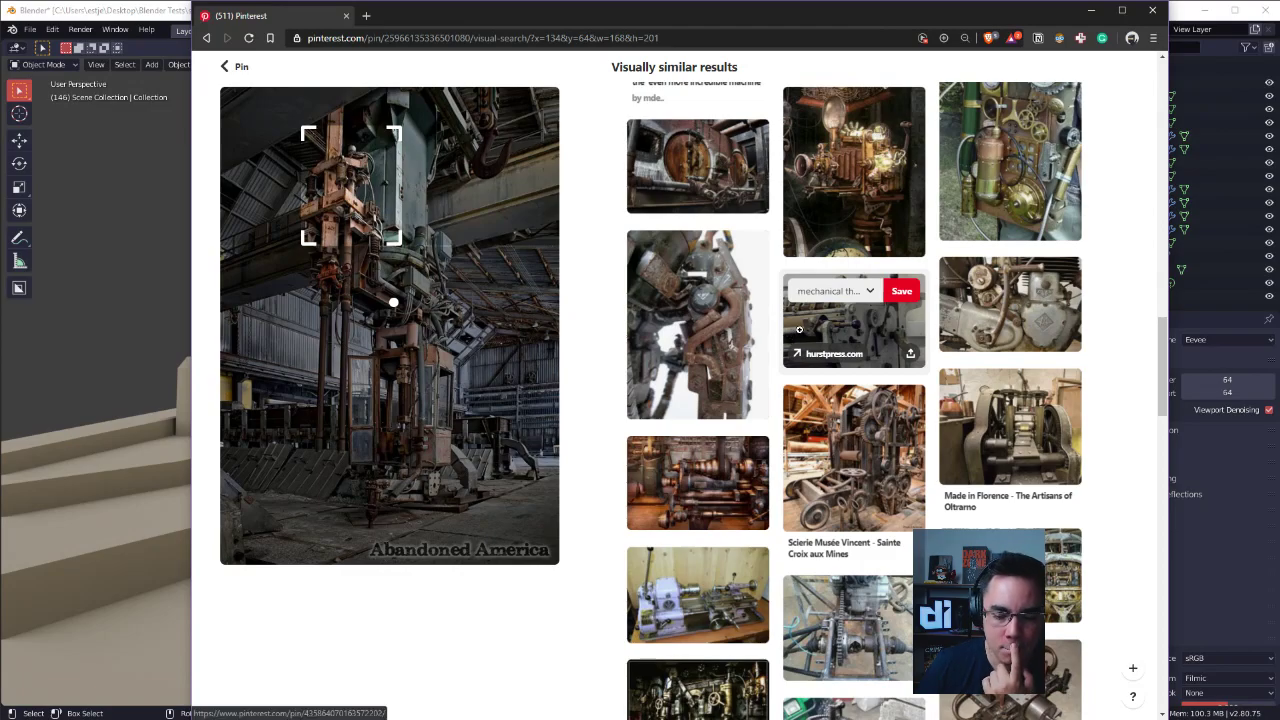
pyautogui.scroll(-3, 790, 340)
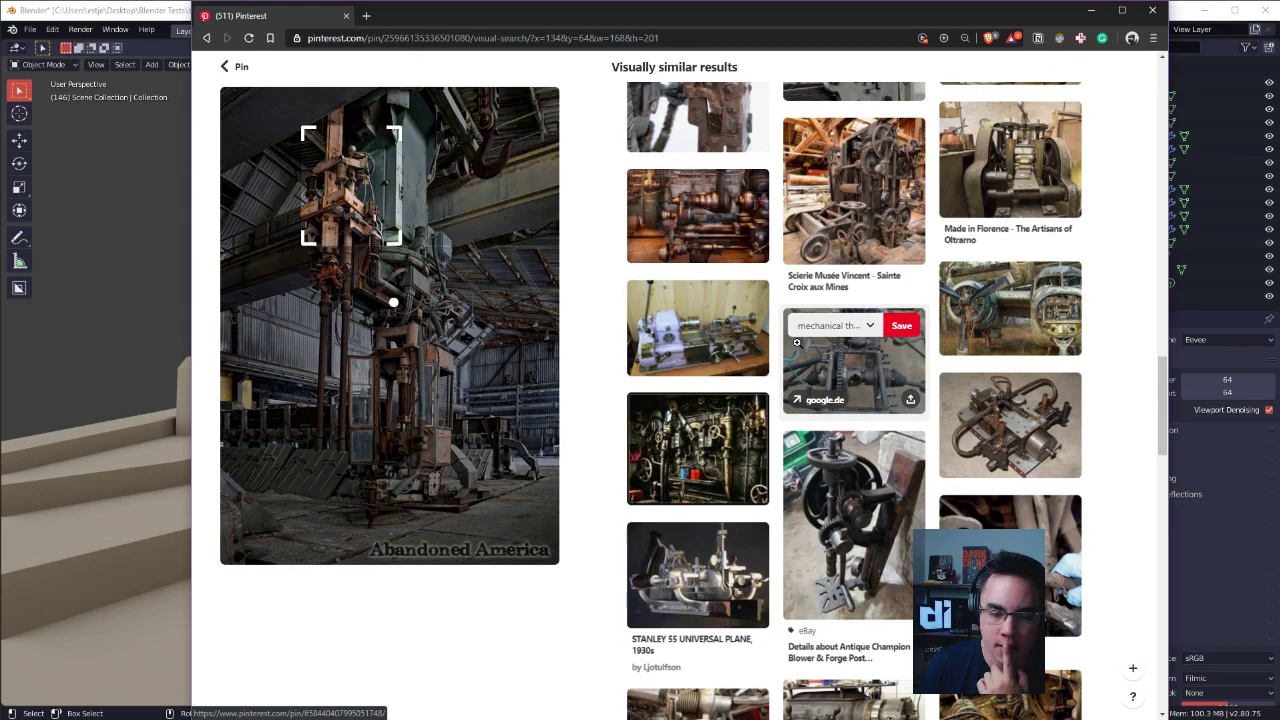
pyautogui.scroll(-2, 797, 342)
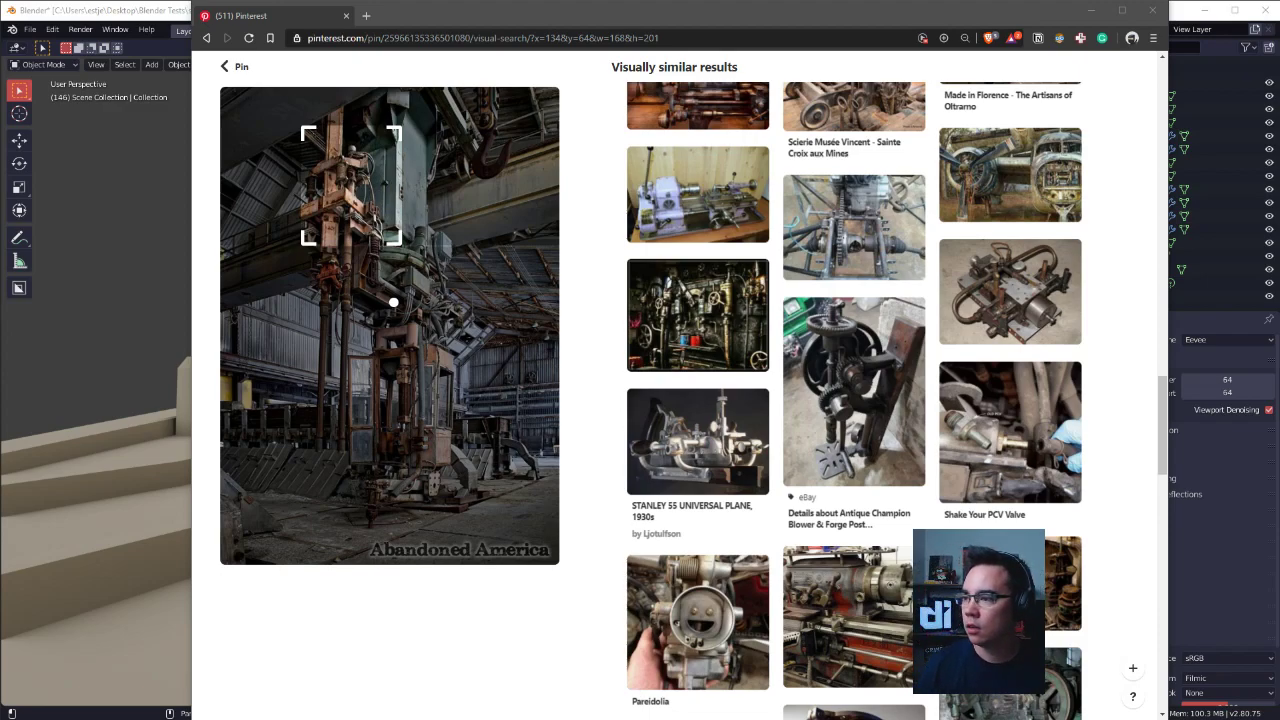
# Place the empty PureRef board over the Blender viewport's corner and minimize the browser.
pyautogui.rightClick(881, 267)
pyautogui.moveTo(893, 224); pyautogui.dragTo(146, 110)
pyautogui.click(1090, 10)
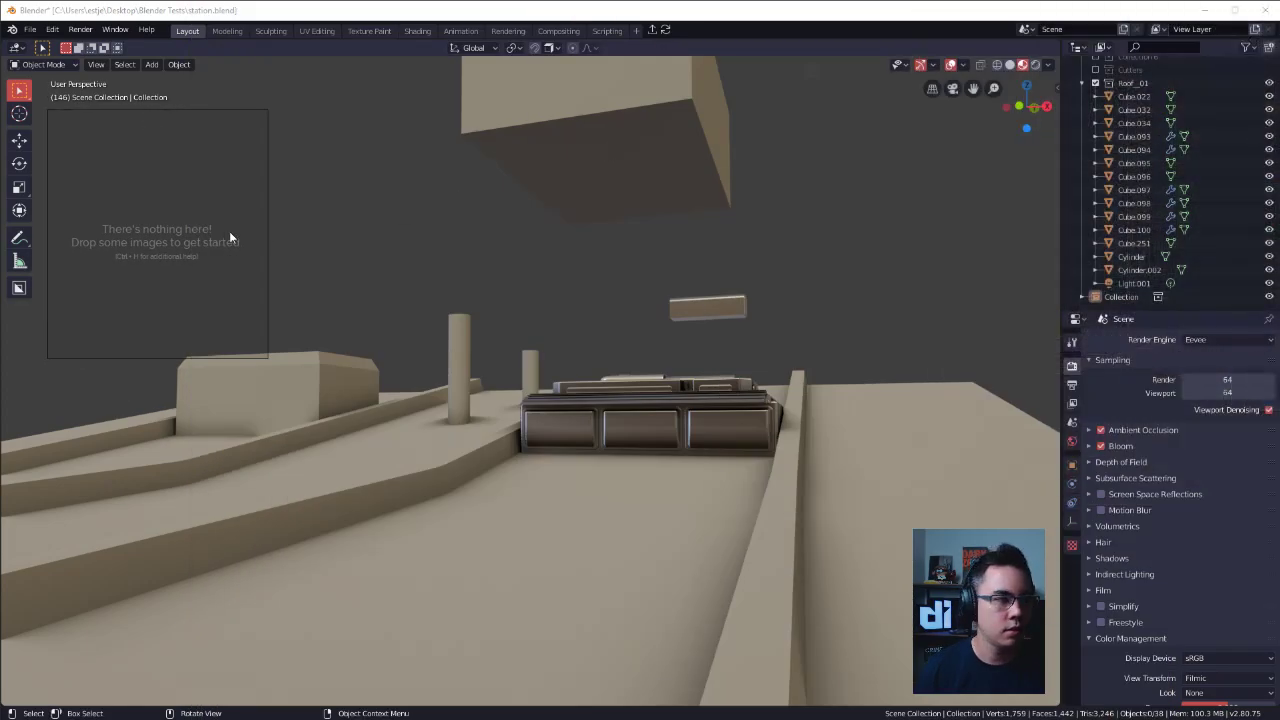
# Load the recent NewScene.pur reference file into the PureRef board.
pyautogui.rightClick(229, 231)
pyautogui.moveTo(321, 440)
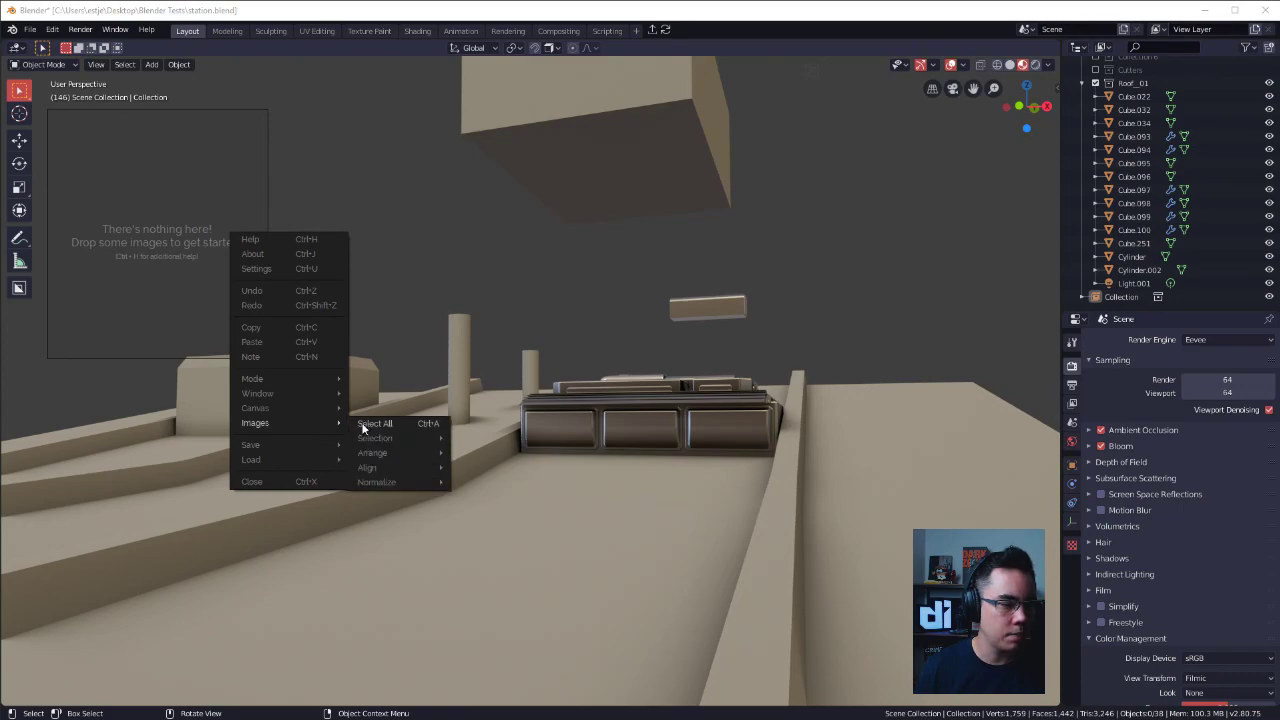
pyautogui.moveTo(292, 460)
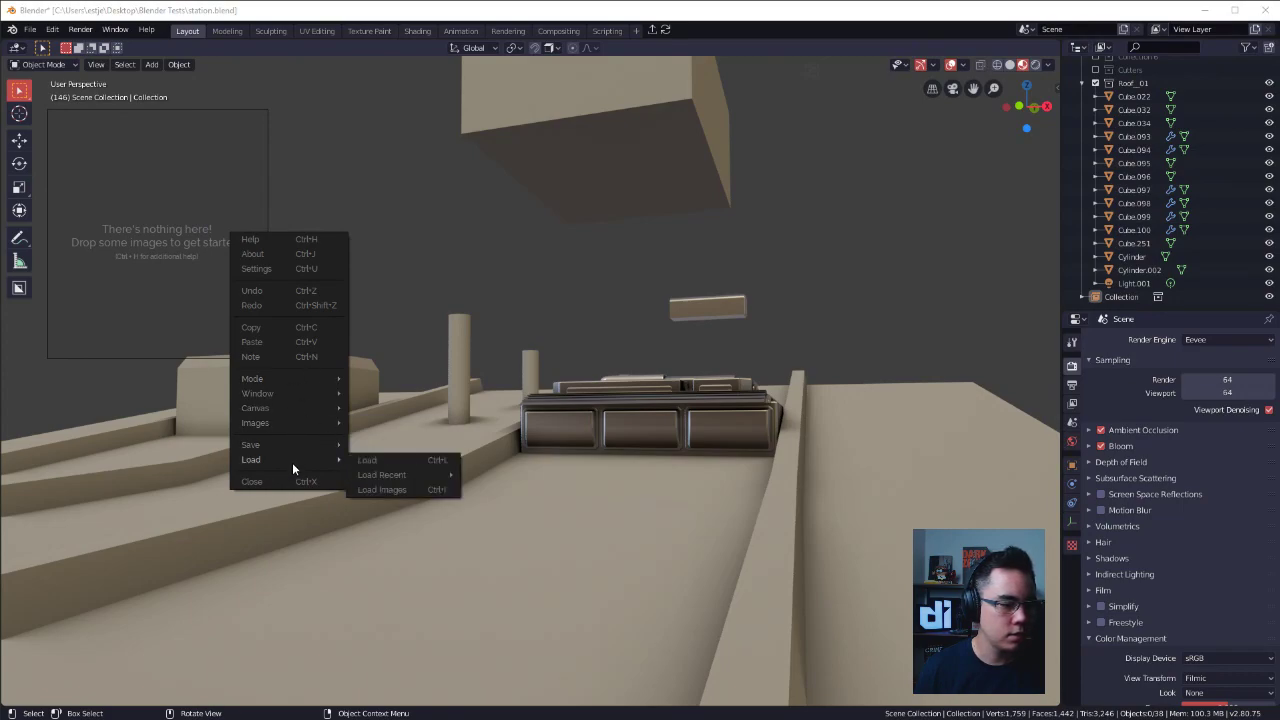
pyautogui.moveTo(395, 475)
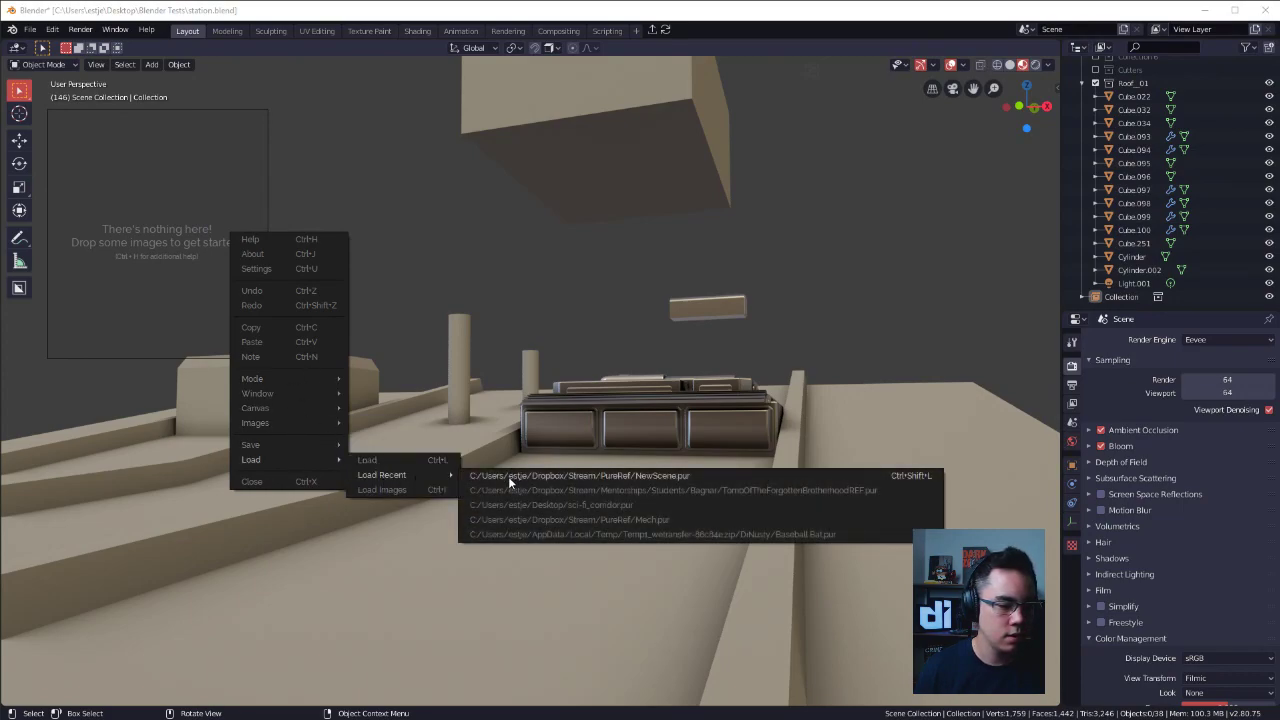
pyautogui.click(508, 476)
pyautogui.scroll(5, 134, 252)
pyautogui.moveTo(168, 268); pyautogui.dragTo(191, 209, button='middle')
pyautogui.scroll(2, 191, 209)
# Re-enable the building's collections in Blender's scene, keeping Decals and Cutters excluded, and collapse the collection list.
pyautogui.moveTo(722, 308); pyautogui.dragTo(622, 348, button='middle')
pyautogui.moveTo(622, 348); pyautogui.dragTo(602, 274, button='middle')
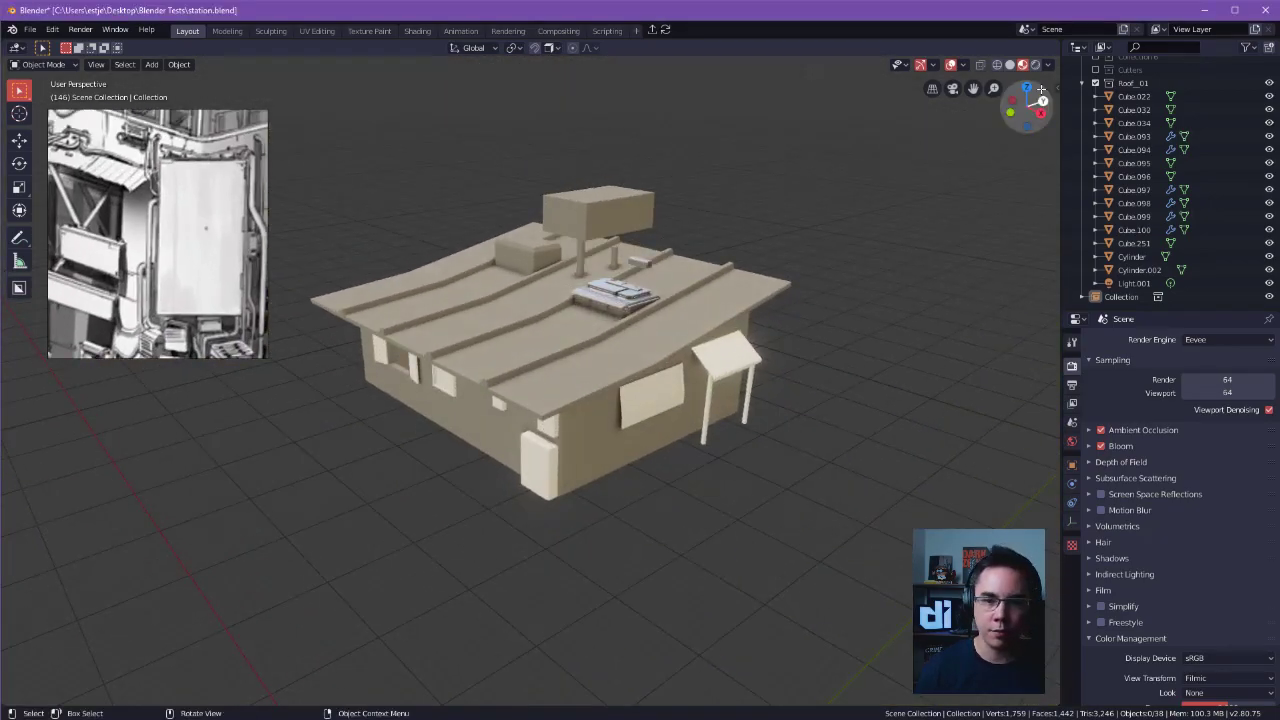
pyautogui.click(1082, 84)
pyautogui.moveTo(1096, 79); pyautogui.dragTo(1096, 144)
pyautogui.click(1082, 144)
pyautogui.moveTo(806, 262); pyautogui.dragTo(613, 229, button='middle')
pyautogui.click(1082, 144)
pyautogui.click(1096, 144)
pyautogui.click(612, 242)
pyautogui.moveTo(680, 305); pyautogui.dragTo(679, 341, button='middle')
# Switch the viewport to Solid shading and deselect all objects in the building scene.
pyautogui.click(1010, 65)
pyautogui.moveTo(712, 290)
pyautogui.mouseDown(button='middle')
pyautogui.moveTo(740, 285)
pyautogui.moveTo(758, 254)
pyautogui.mouseUp(button='middle')
pyautogui.hotkey('alt', 'a')
pyautogui.scroll(-5, 200, 230)
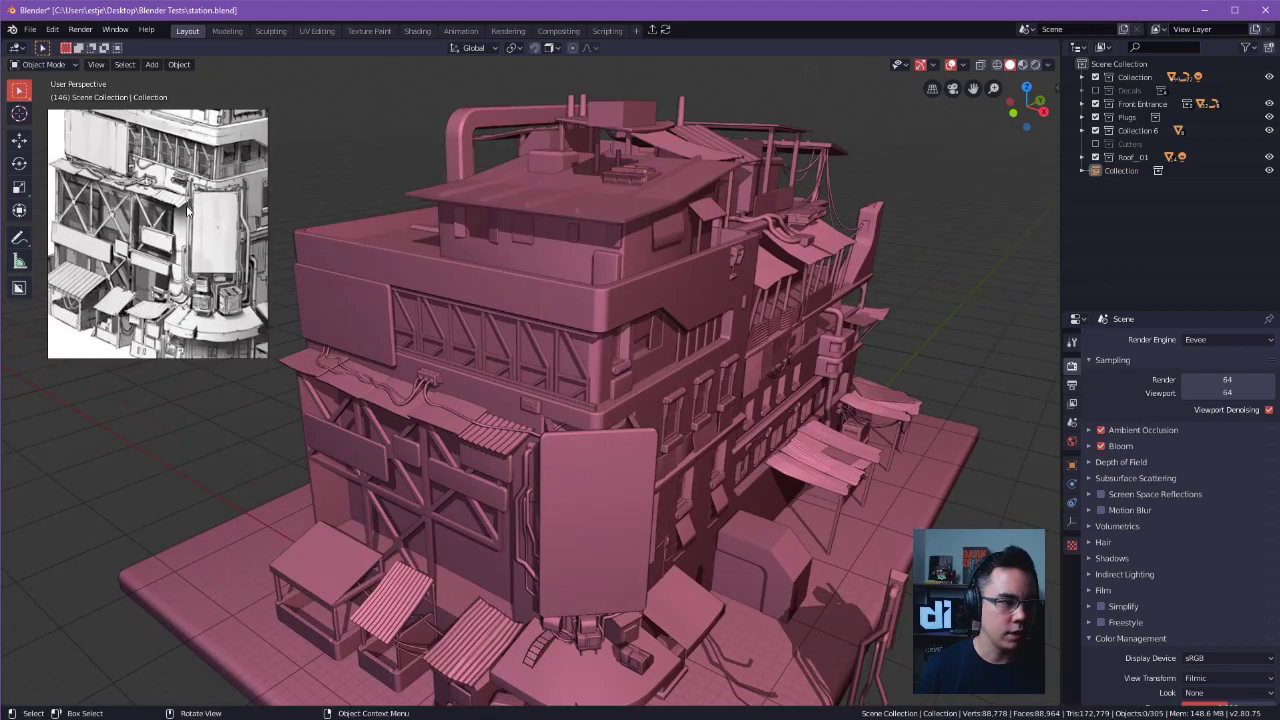
# Compare the linked roof unit's model with its concept sketch on the reference board from several angles.
pyautogui.moveTo(200, 230); pyautogui.dragTo(102, 208, button='middle')
pyautogui.scroll(-2, 102, 208)
pyautogui.scroll(5, 143, 130)
pyautogui.scroll(4, 165, 185)
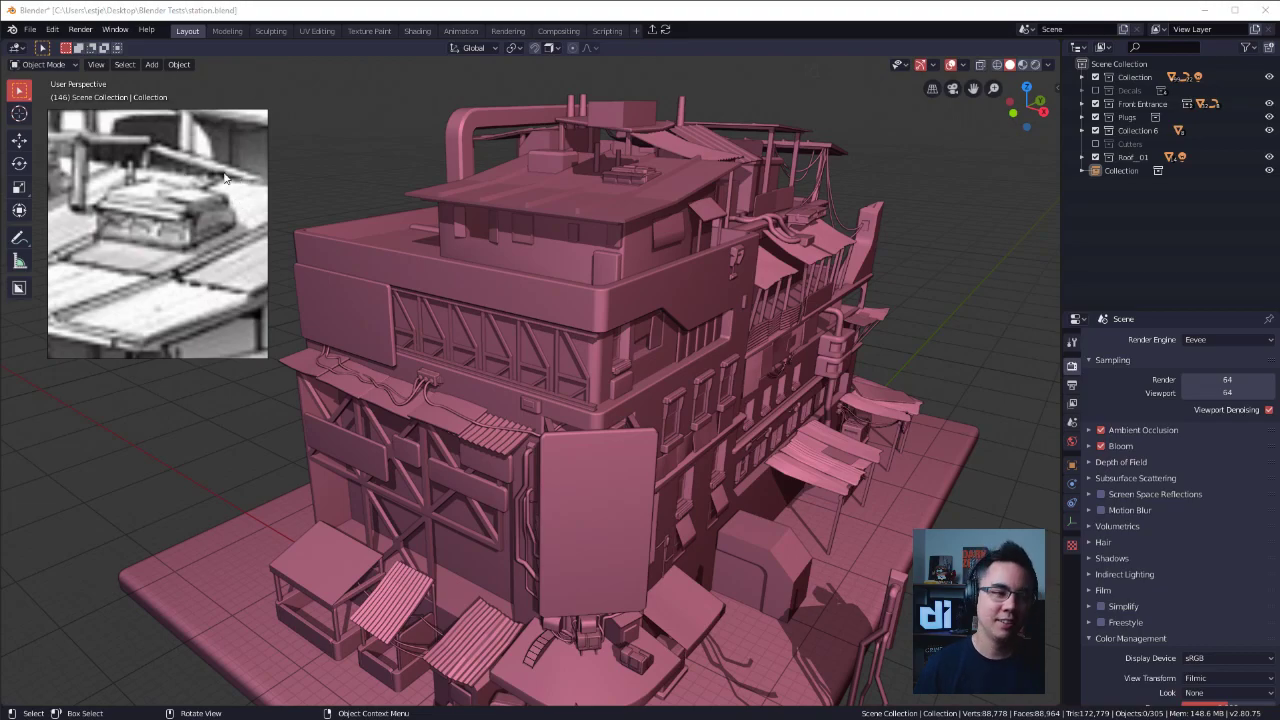
pyautogui.click(350, 121)
pyautogui.click(637, 176)
pyautogui.keyDown('alt'); pyautogui.keyDown('shift'); pyautogui.moveTo(637, 176); pyautogui.dragTo(640, 355); pyautogui.keyUp('shift'); pyautogui.keyUp('alt')
pyautogui.keyDown('alt'); pyautogui.moveTo(640, 355); pyautogui.dragTo(830, 338); pyautogui.keyUp('alt')
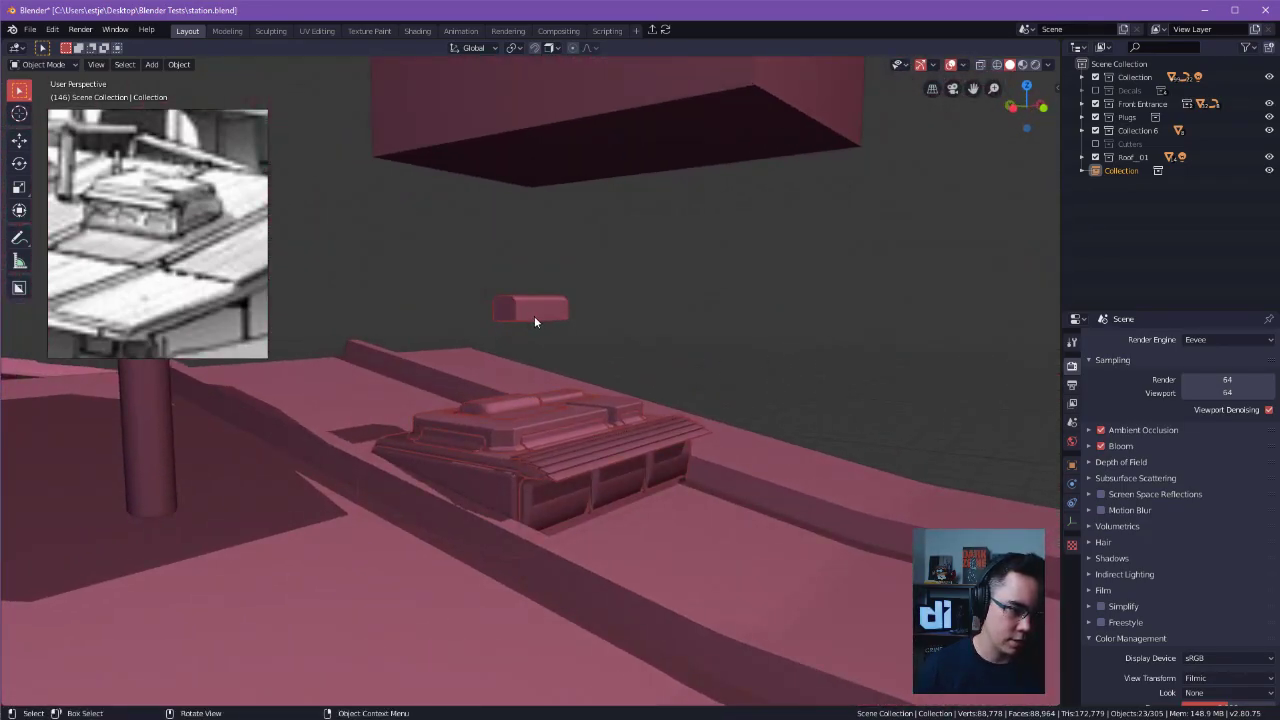
pyautogui.keyDown('alt'); pyautogui.moveTo(586, 343); pyautogui.dragTo(532, 170); pyautogui.keyUp('alt')
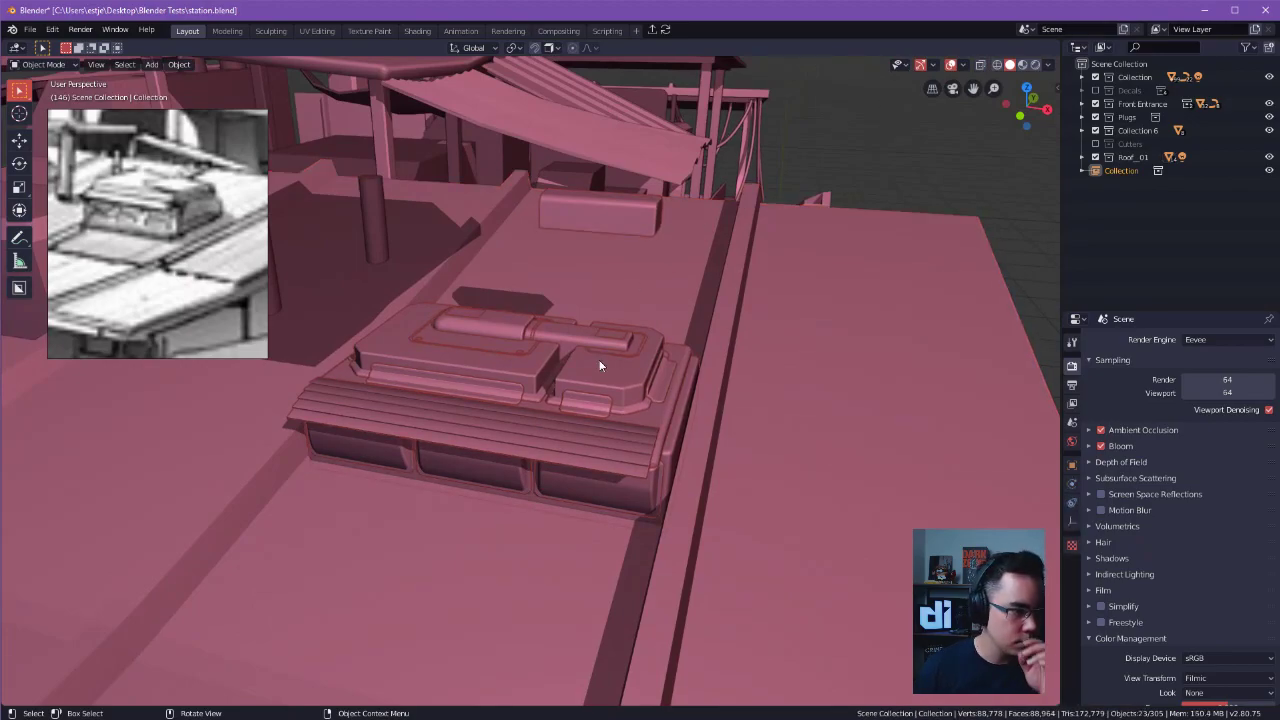
pyautogui.keyDown('alt'); pyautogui.moveTo(575, 314); pyautogui.dragTo(585, 278); pyautogui.keyUp('alt')
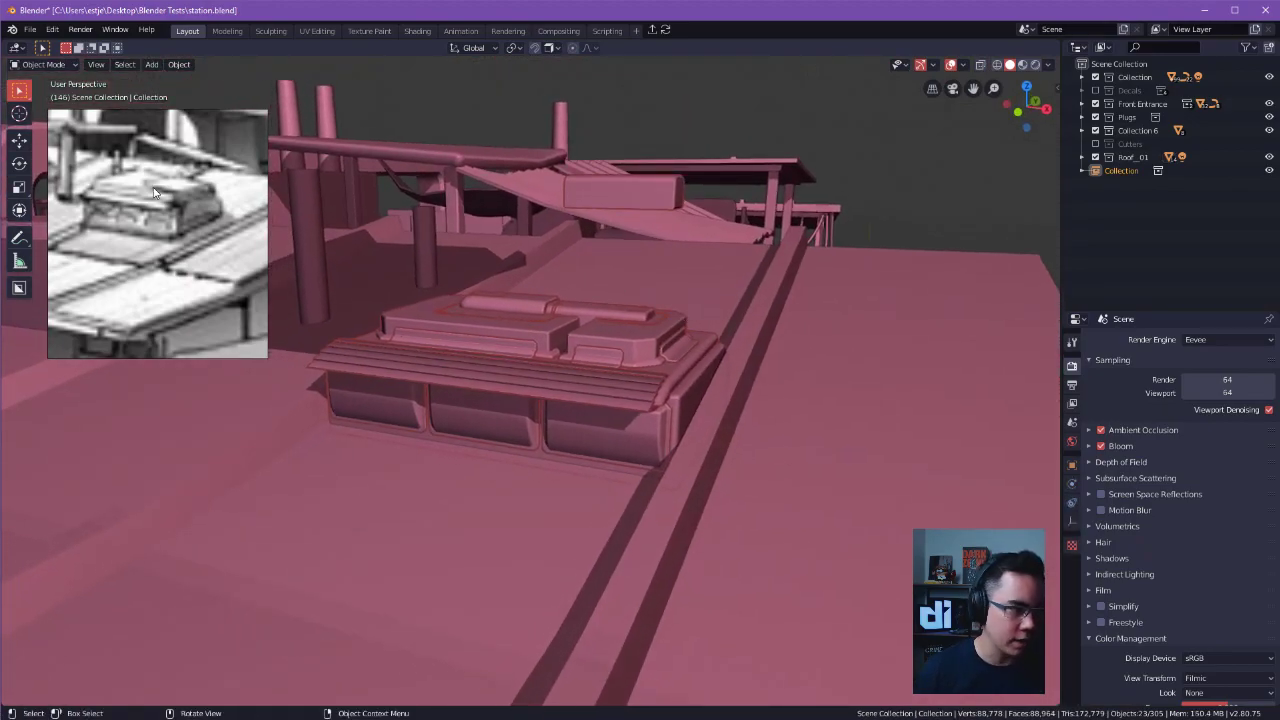
# Select the cable curve plugged in above the front awning, inspect its control points in Edit Mode and return to Object Mode.
pyautogui.keyDown('alt'); pyautogui.moveTo(518, 329); pyautogui.dragTo(673, 364); pyautogui.keyUp('alt')
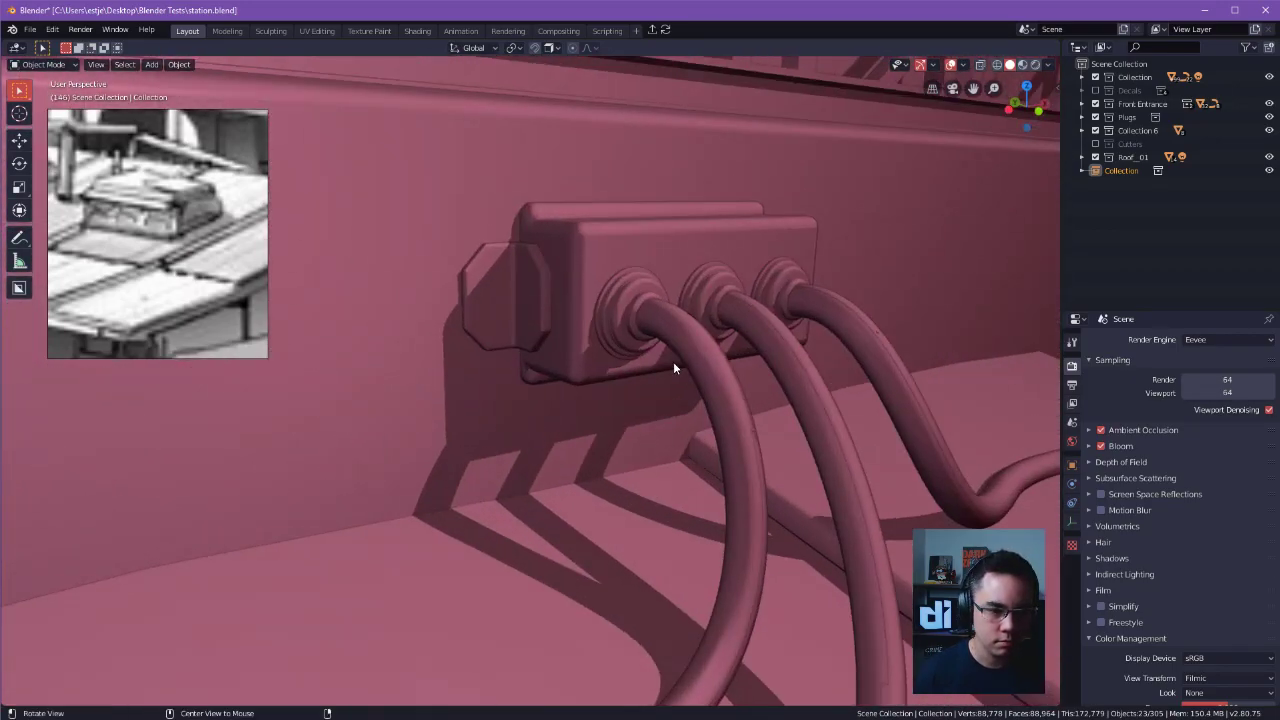
pyautogui.click(777, 343)
pyautogui.keyDown('ctrl'); pyautogui.keyDown('alt'); pyautogui.moveTo(777, 343); pyautogui.dragTo(616, 346); pyautogui.keyUp('alt'); pyautogui.keyUp('ctrl')
pyautogui.moveTo(556, 360); pyautogui.dragTo(588, 332, button='middle')
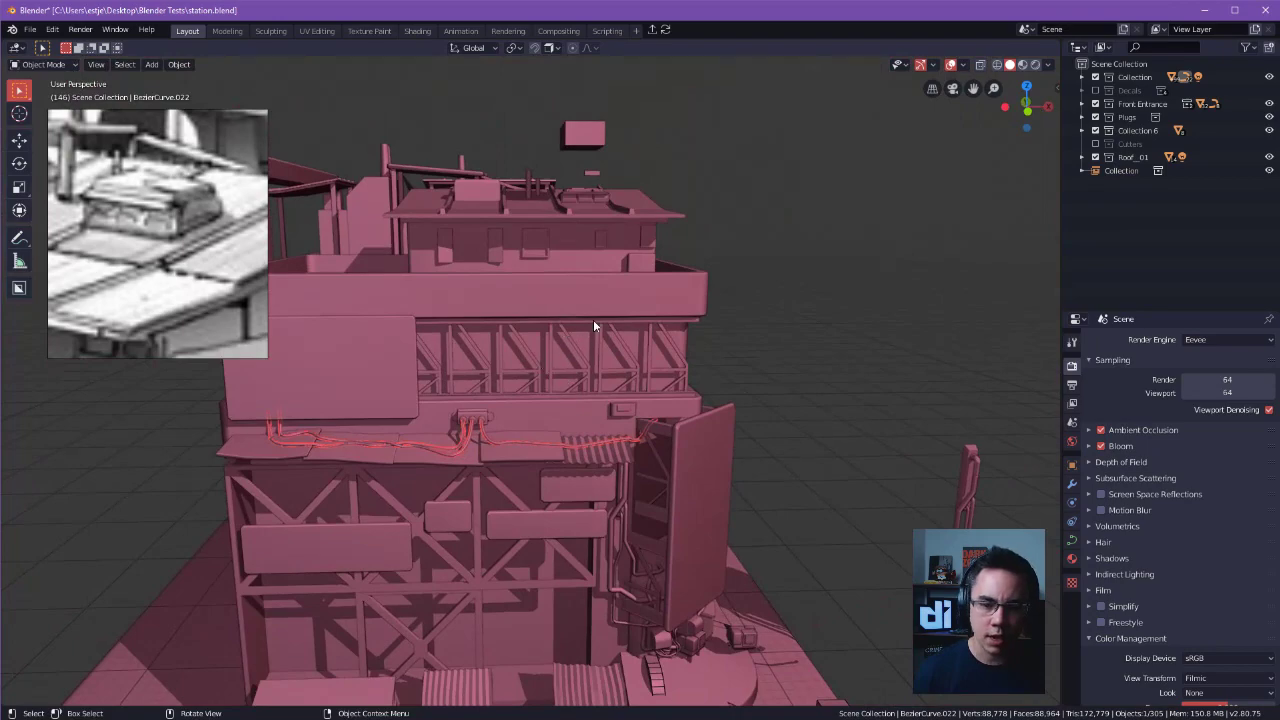
pyautogui.hotkey('ctrl', 'Tab')
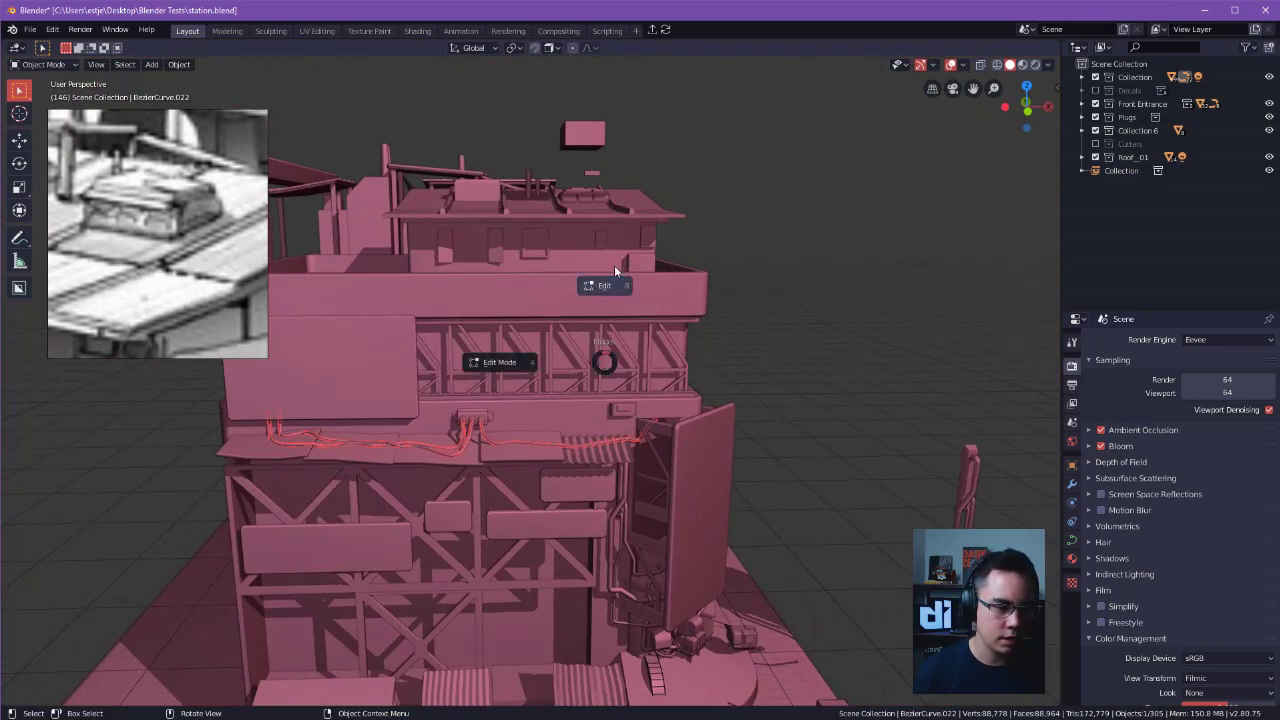
pyautogui.click(617, 272)
pyautogui.moveTo(568, 410); pyautogui.dragTo(680, 360, button='middle')
pyautogui.scroll(4, 680, 360)
pyautogui.press('Tab')
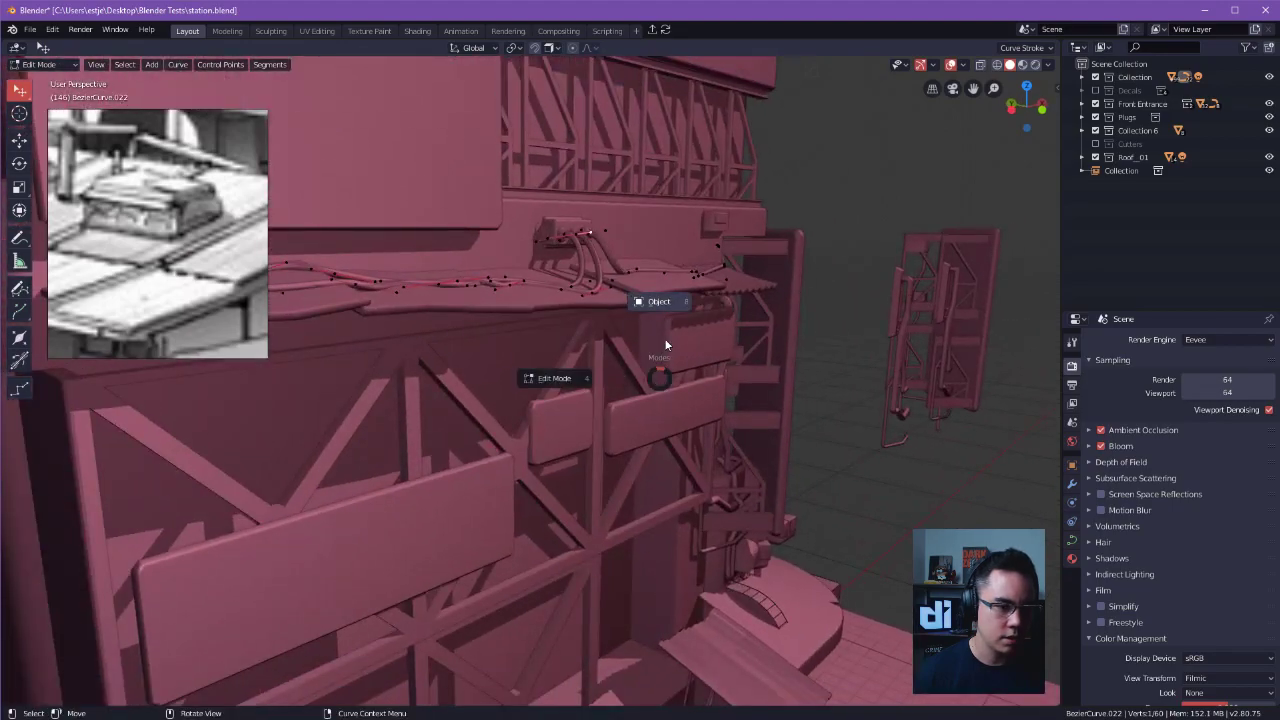
pyautogui.click(661, 318)
# Duplicate the front awning's cable curve, shift the copy along the Y axis and place it on the upper roof beside the roof unit.
pyautogui.scroll(-4, 620, 325)
pyautogui.keyDown('shift'); pyautogui.moveTo(571, 329); pyautogui.dragTo(581, 464, button='middle'); pyautogui.keyUp('shift')
pyautogui.press('Tab')
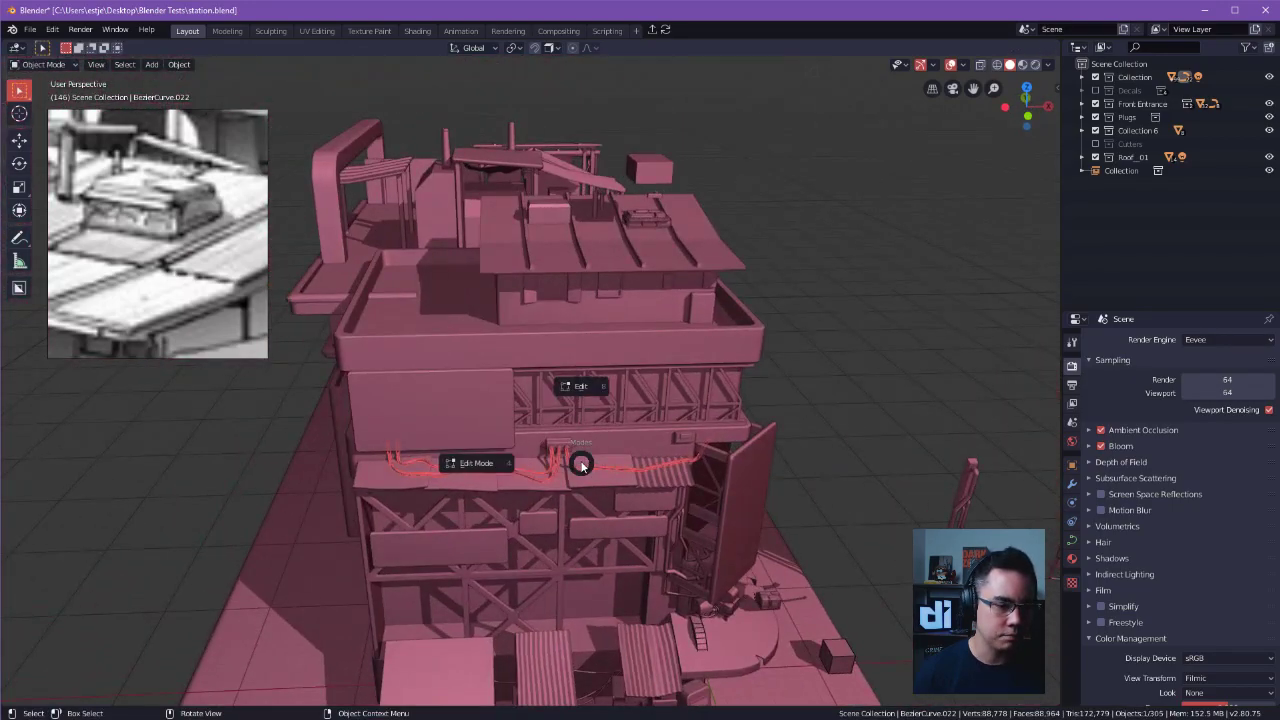
pyautogui.hotkey('shift', 'd')
pyautogui.press('y')
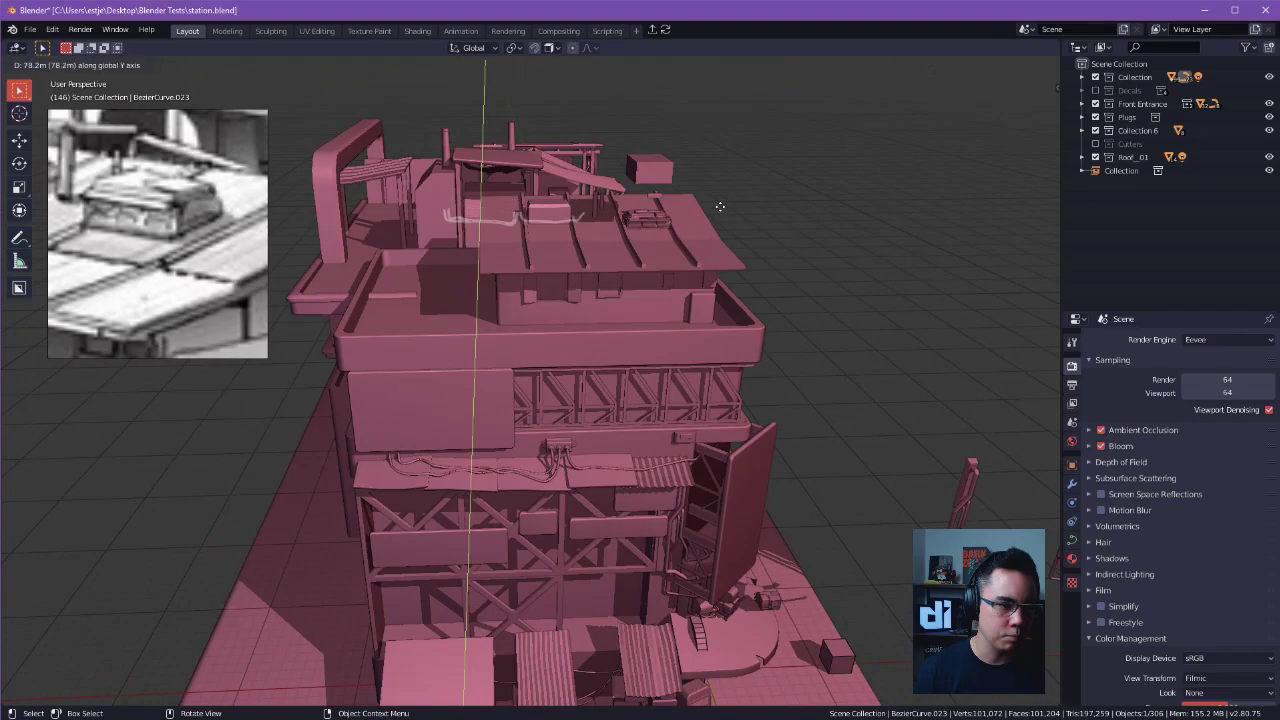
pyautogui.click(626, 442)
pyautogui.press('g')
pyautogui.click(714, 239)
pyautogui.keyDown('alt'); pyautogui.moveTo(714, 242); pyautogui.dragTo(765, 388); pyautogui.keyUp('alt')
pyautogui.press('g')
pyautogui.click(683, 279)
# Edit the copied cables and delete the vertices of the whole strand that extends past the roof's edge.
pyautogui.press('Tab')
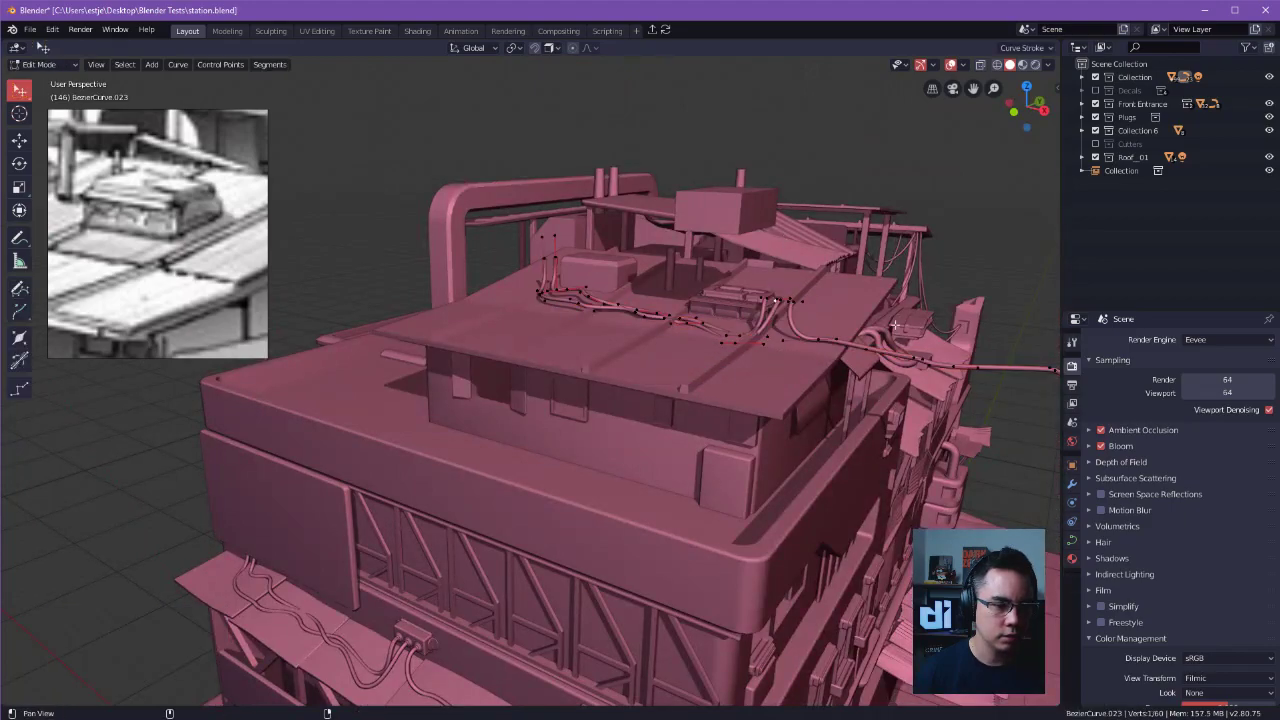
pyautogui.keyDown('ctrl'); pyautogui.keyDown('alt'); pyautogui.moveTo(890, 323); pyautogui.dragTo(849, 383); pyautogui.keyUp('alt'); pyautogui.keyUp('ctrl')
pyautogui.keyDown('alt'); pyautogui.keyDown('shift'); pyautogui.moveTo(782, 185); pyautogui.dragTo(787, 262); pyautogui.keyUp('shift'); pyautogui.keyUp('alt')
pyautogui.hotkey('ctrl', 'l')
pyautogui.press('x')
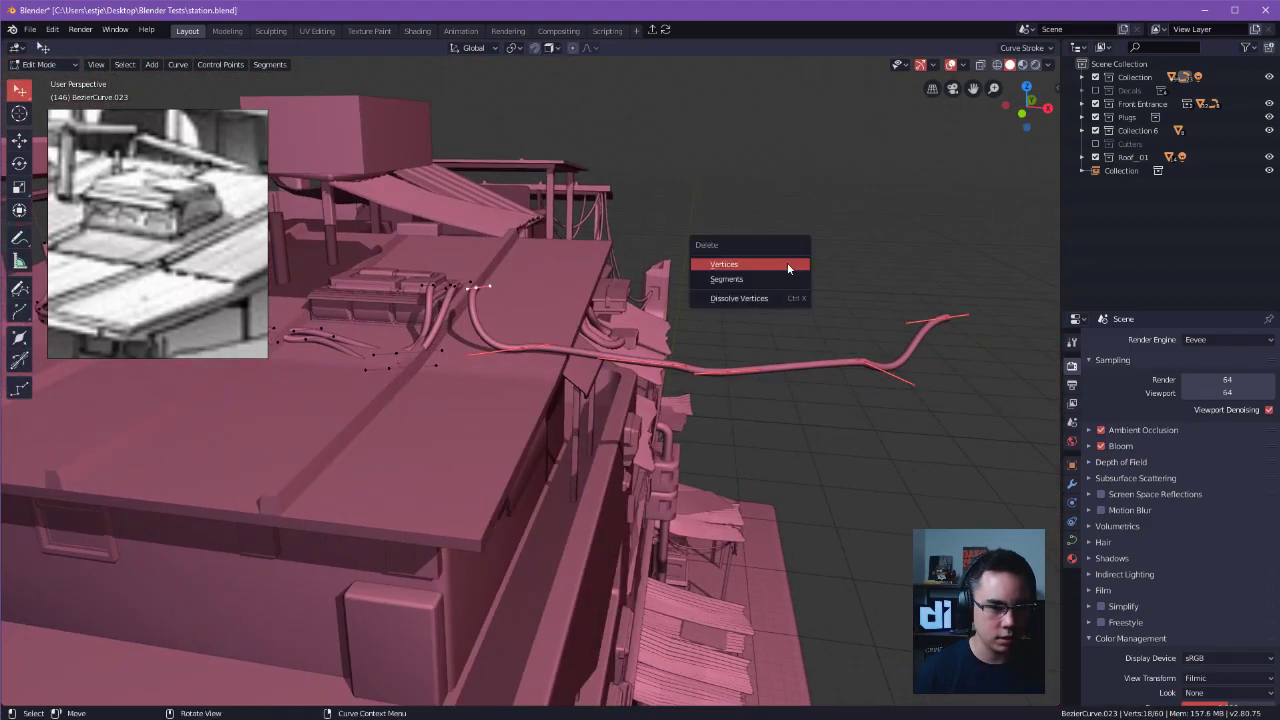
pyautogui.press('x')
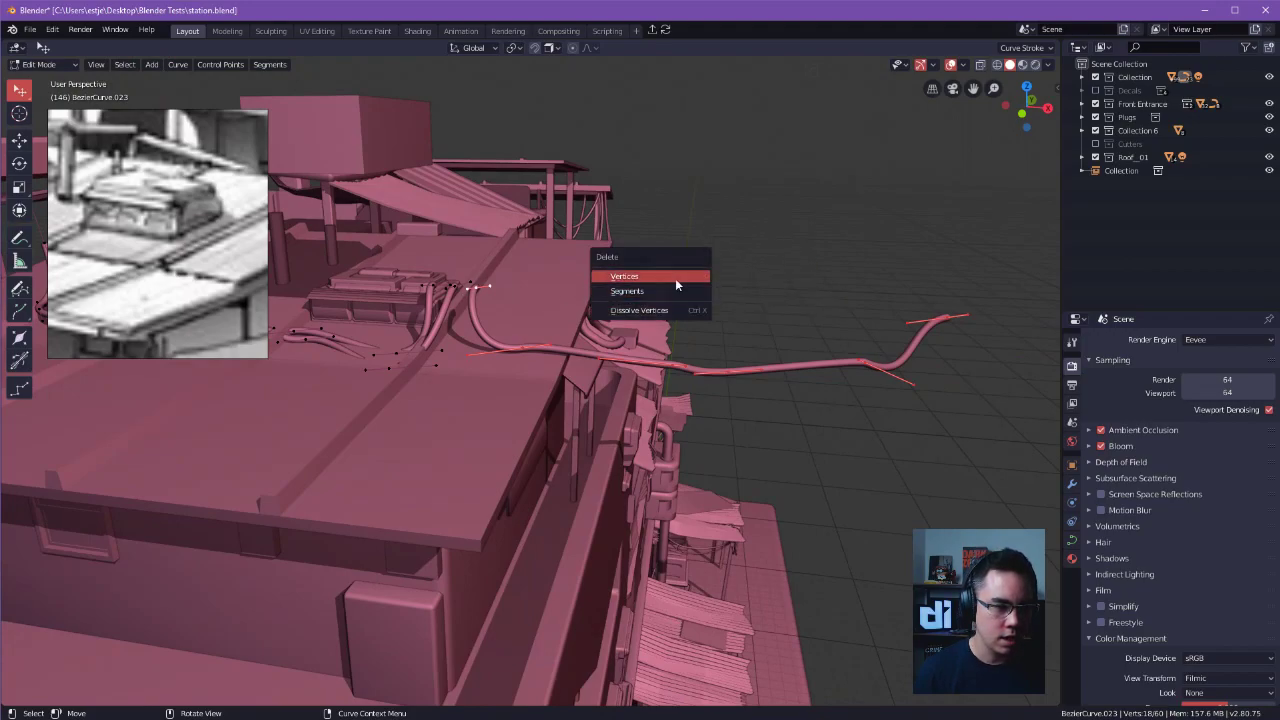
pyautogui.click(675, 279)
pyautogui.keyDown('alt'); pyautogui.keyDown('shift'); pyautogui.moveTo(554, 283); pyautogui.dragTo(655, 325); pyautogui.keyUp('shift'); pyautogui.keyUp('alt')
pyautogui.keyDown('ctrl'); pyautogui.keyDown('alt'); pyautogui.moveTo(655, 325); pyautogui.dragTo(668, 305); pyautogui.keyUp('alt'); pyautogui.keyUp('ctrl')
pyautogui.press('x')
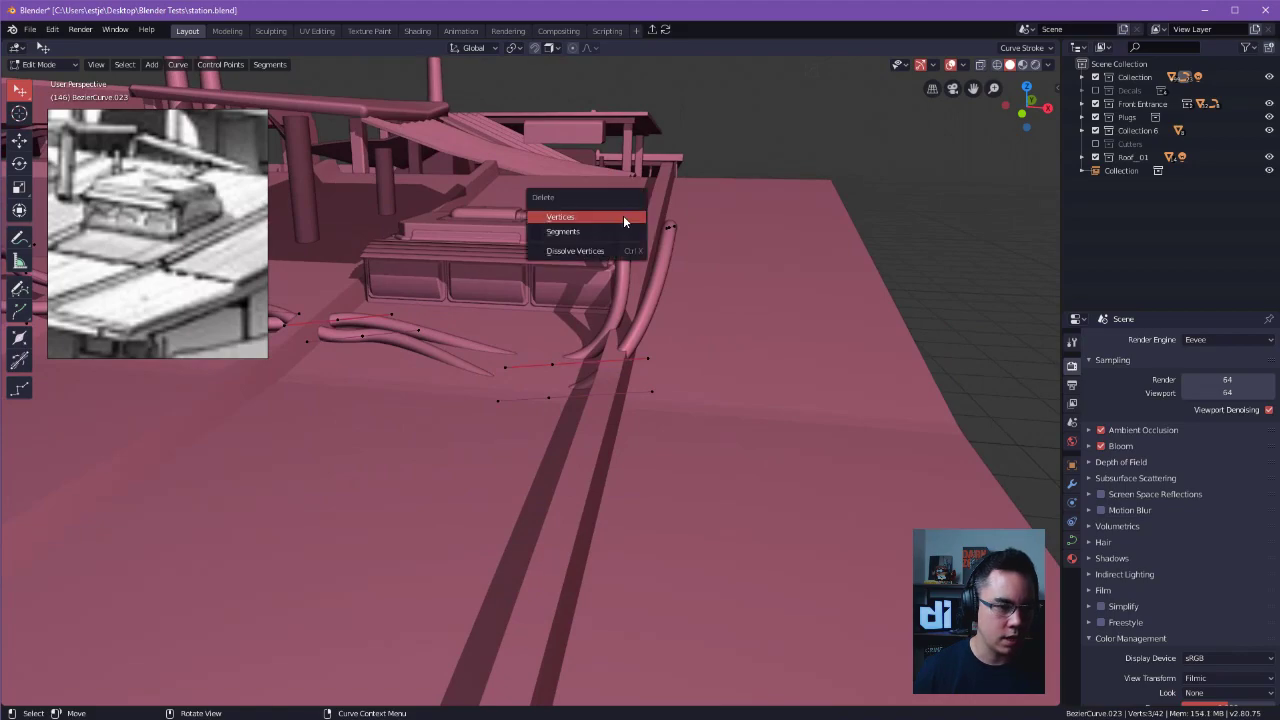
pyautogui.press('l')
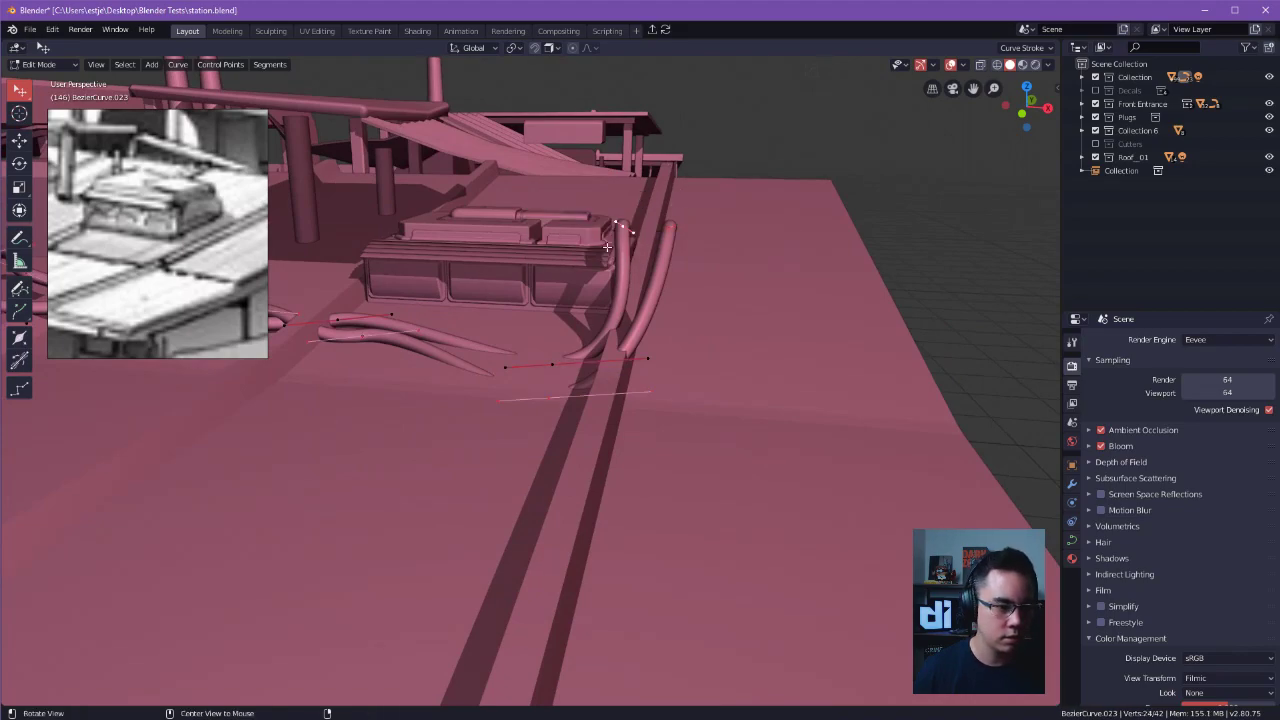
pyautogui.moveTo(607, 245); pyautogui.dragTo(605, 283, button='middle')
pyautogui.click(604, 284)
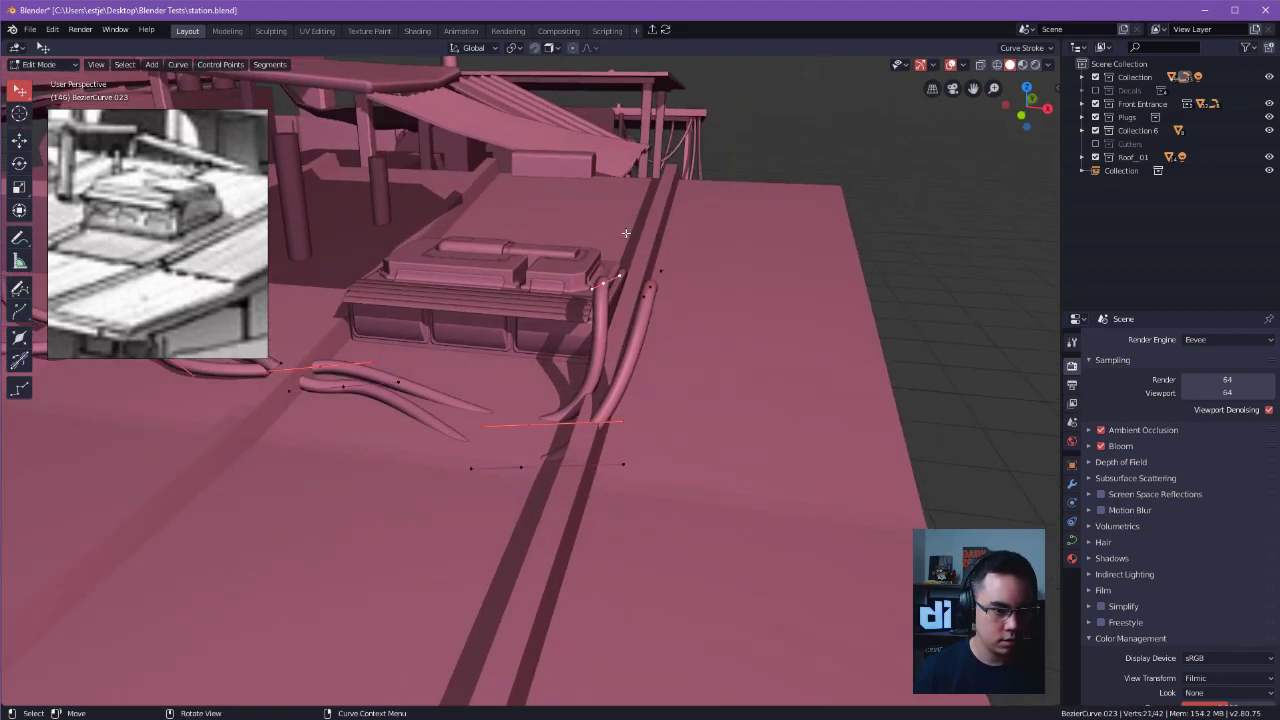
pyautogui.press('x')
pyautogui.hotkey('ctrl', 'l')
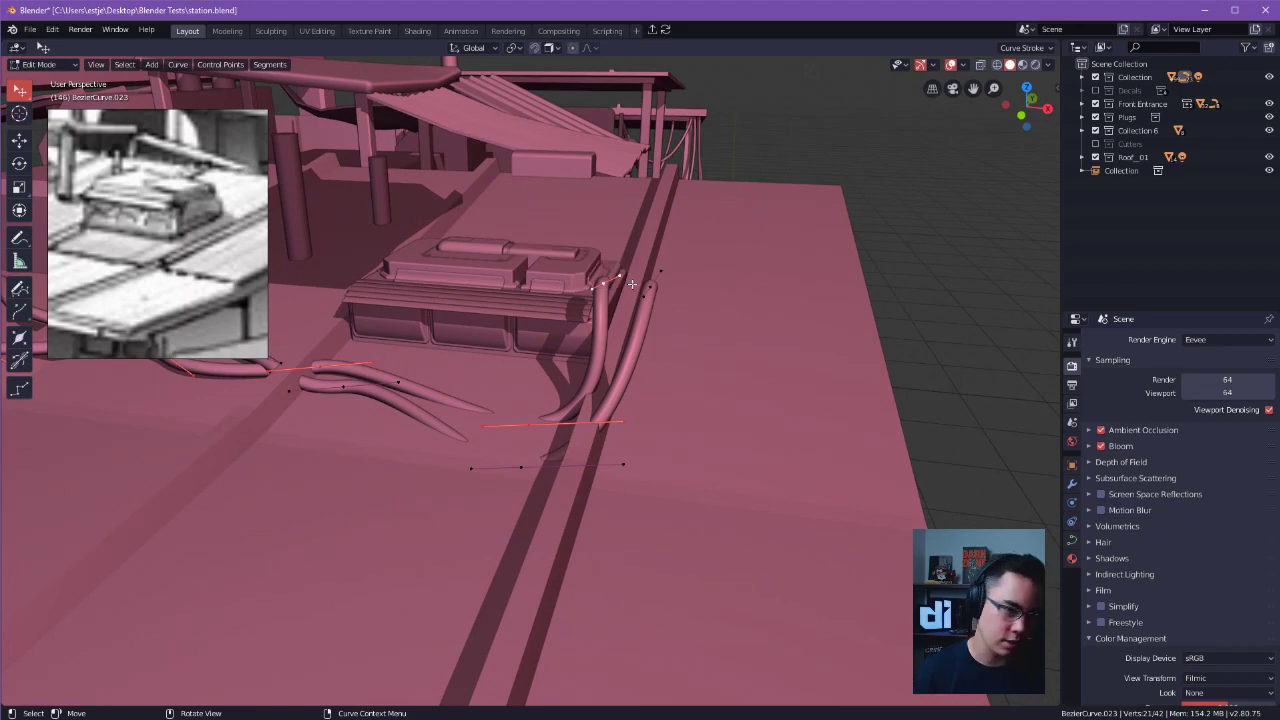
pyautogui.click(711, 246)
pyautogui.press('l')
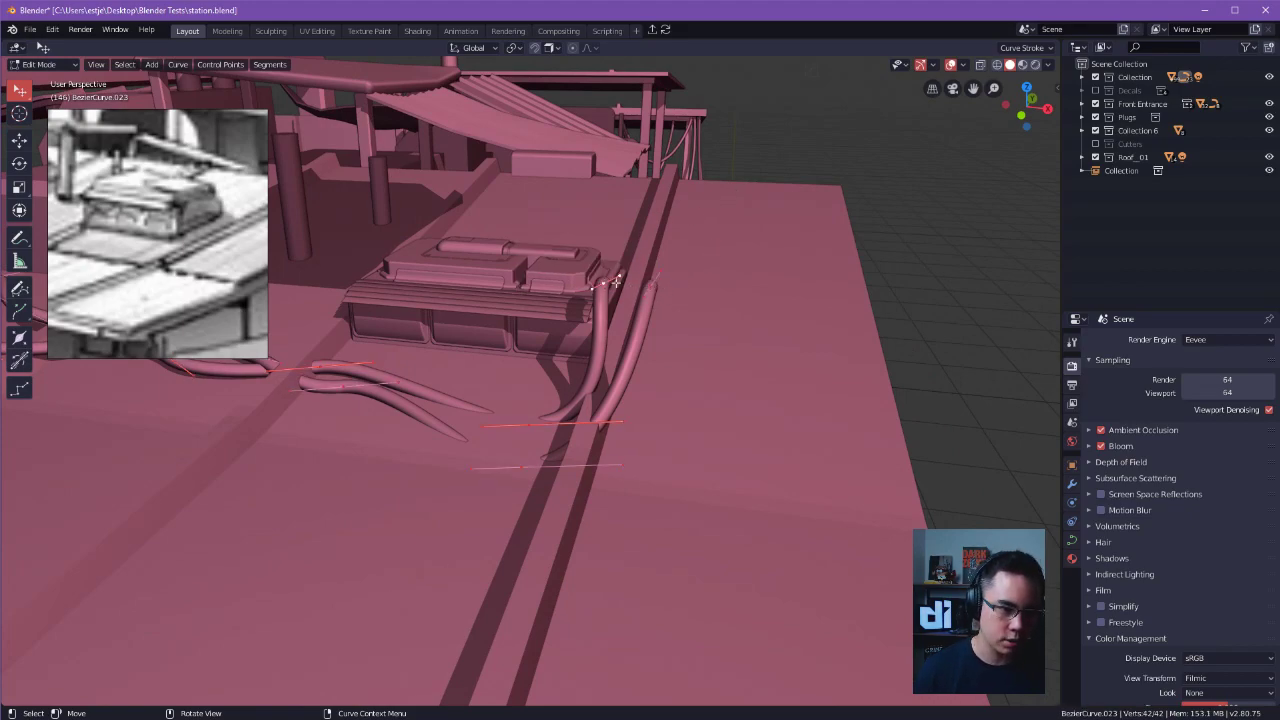
# Delete the unneeded cable strands near the roof unit, keeping a single strand in the copied curve.
pyautogui.click(610, 283)
pyautogui.press('l')
pyautogui.click(628, 302)
pyautogui.press('l')
pyautogui.press('x')
pyautogui.click(598, 292)
# Move the remaining cable's end point to the middle front panel of the roof unit.
pyautogui.moveTo(598, 292); pyautogui.dragTo(814, 292, button='middle')
pyautogui.click(801, 242)
pyautogui.press('g')
pyautogui.click(800, 239)
pyautogui.click(901, 263)
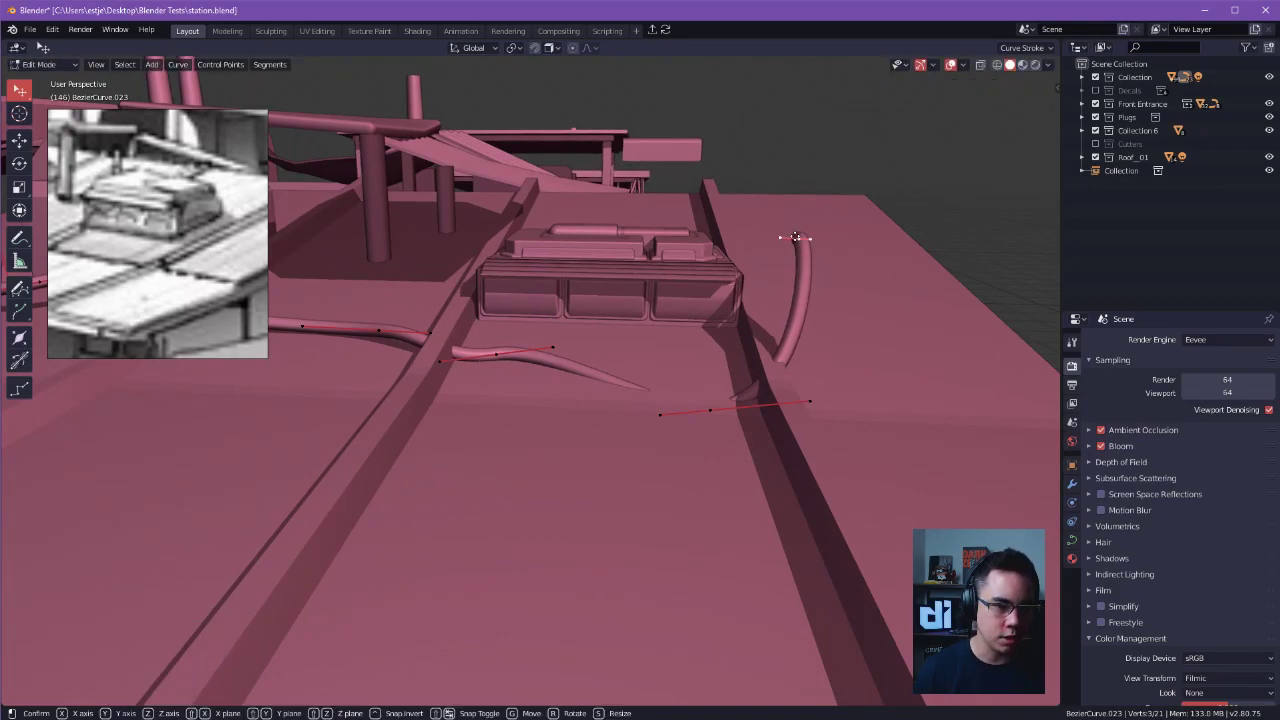
pyautogui.press('g')
pyautogui.click(624, 291)
pyautogui.keyDown('alt'); pyautogui.moveTo(624, 291); pyautogui.dragTo(600, 378); pyautogui.keyUp('alt')
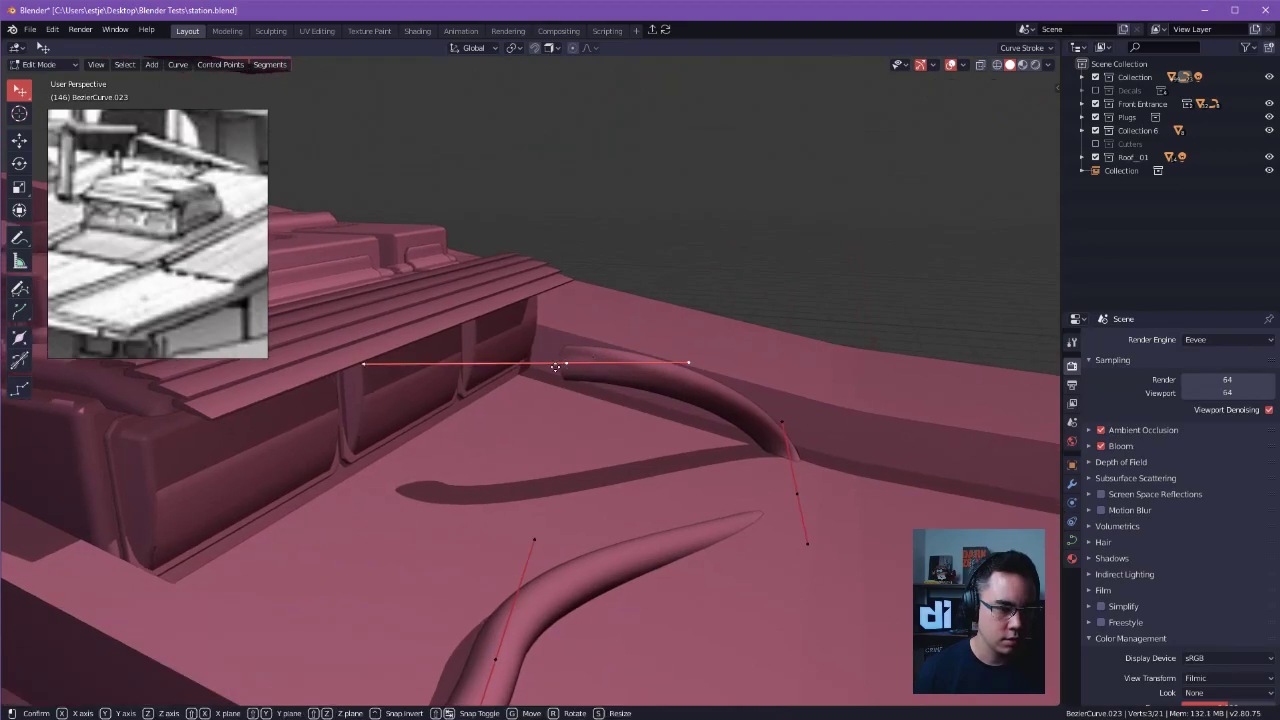
pyautogui.press('g')
pyautogui.click(391, 366)
# Reposition the cable's next control points to form a loop in front of the roof unit and continue along the roof past the ridge.
pyautogui.keyDown('alt'); pyautogui.moveTo(391, 366); pyautogui.dragTo(733, 440); pyautogui.keyUp('alt')
pyautogui.press('g')
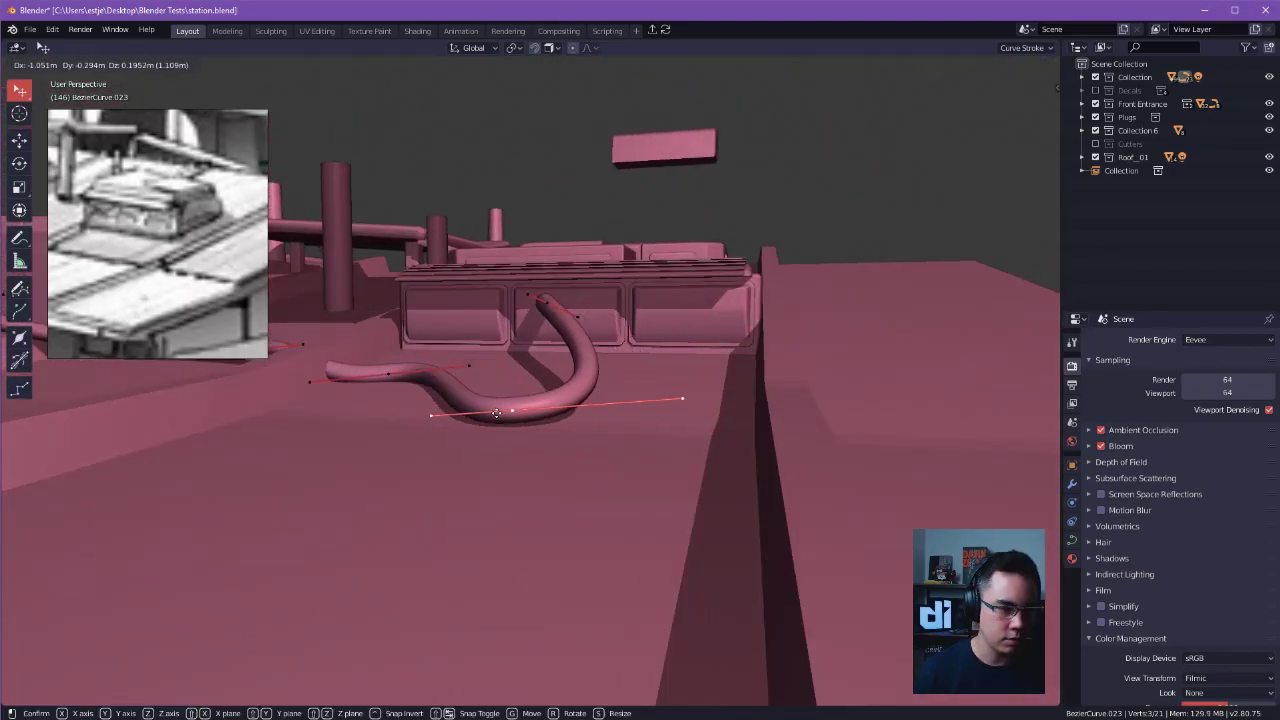
pyautogui.click(496, 412)
pyautogui.keyDown('alt'); pyautogui.moveTo(496, 412); pyautogui.dragTo(540, 395); pyautogui.keyUp('alt')
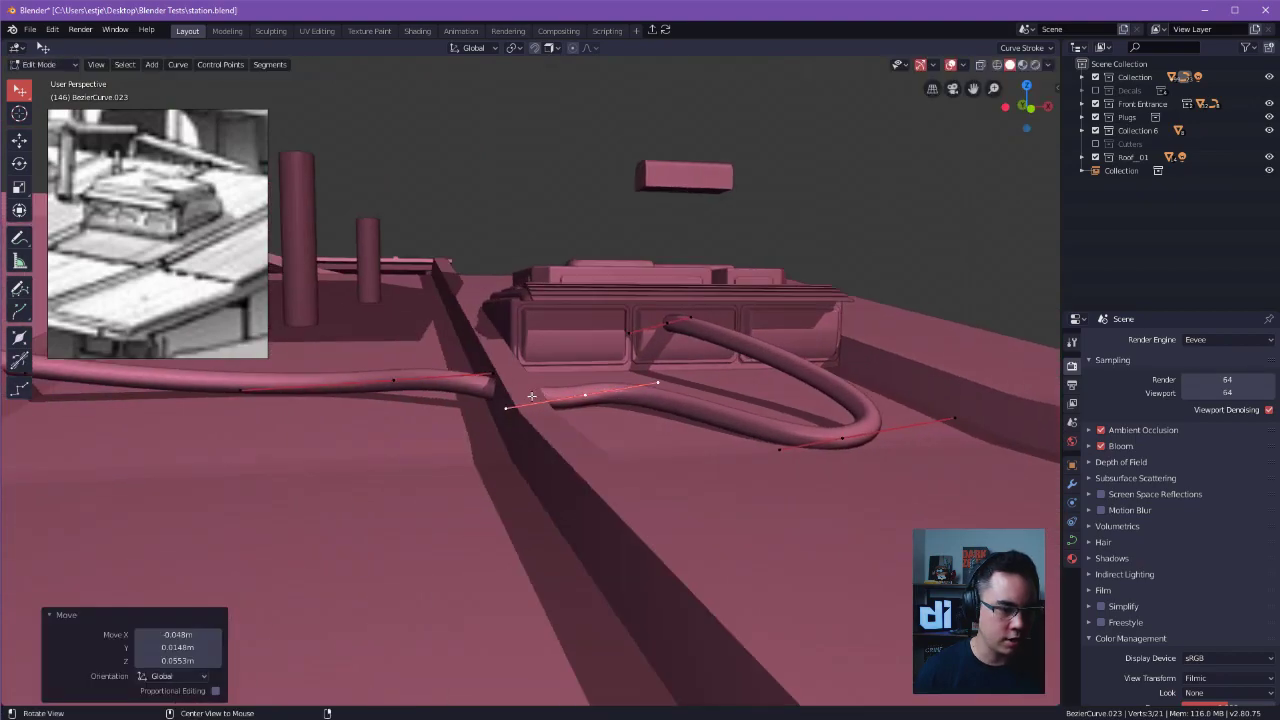
pyautogui.press('g')
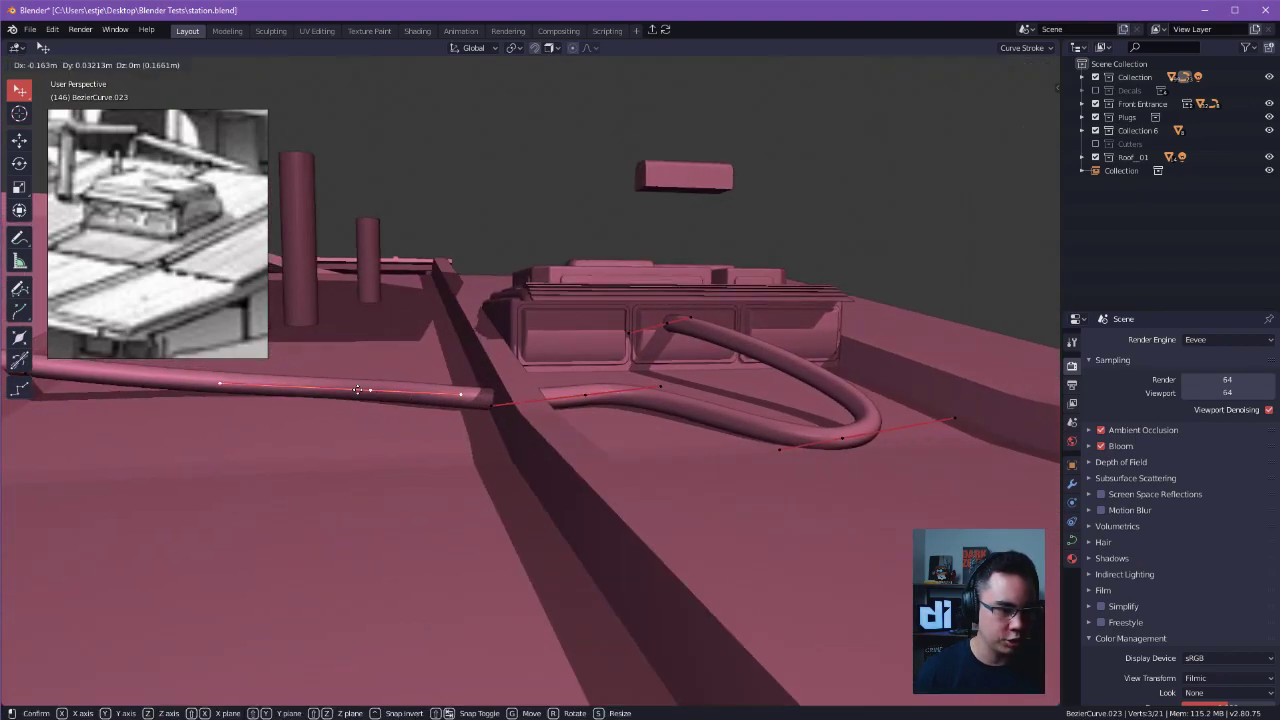
pyautogui.click(368, 391)
pyautogui.keyDown('alt'); pyautogui.moveTo(368, 391); pyautogui.dragTo(443, 390); pyautogui.keyUp('alt')
# Subdivide the cable segment crossing the roof ridge and raise the new control point over the ridge.
pyautogui.keyDown('shift'); pyautogui.click(555, 393); pyautogui.keyUp('shift')
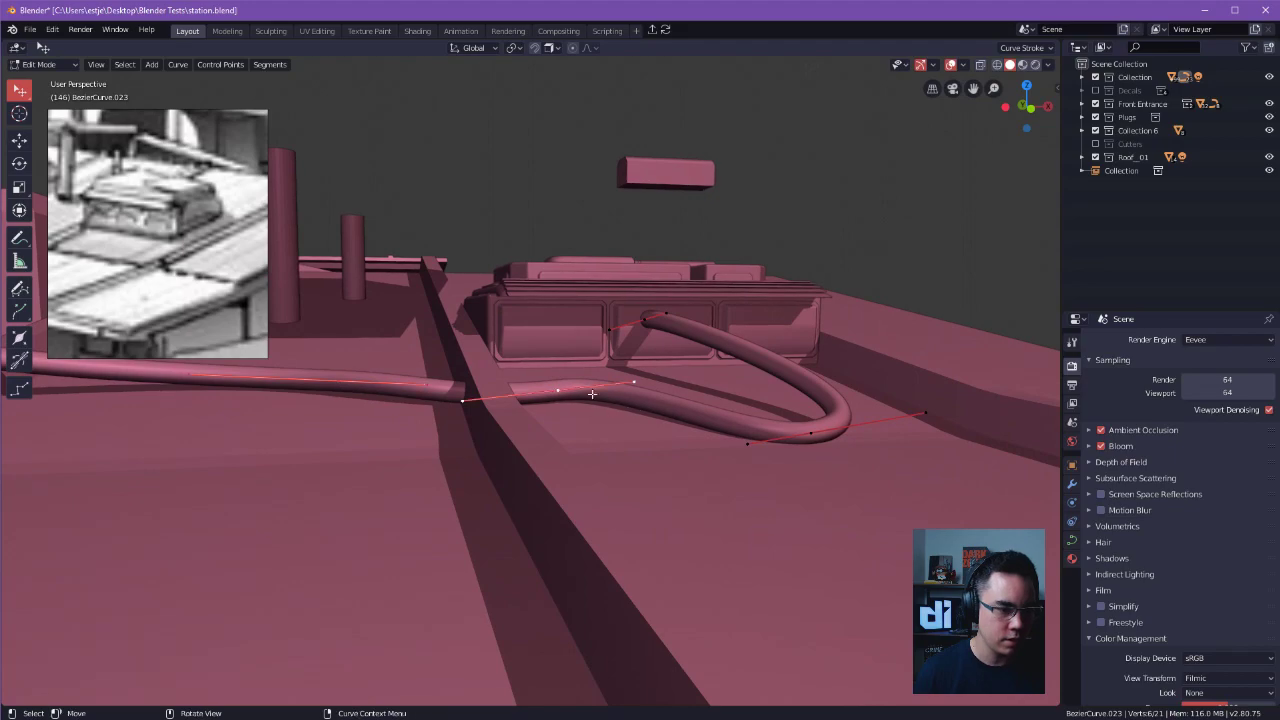
pyautogui.rightClick(545, 393)
pyautogui.press('e')
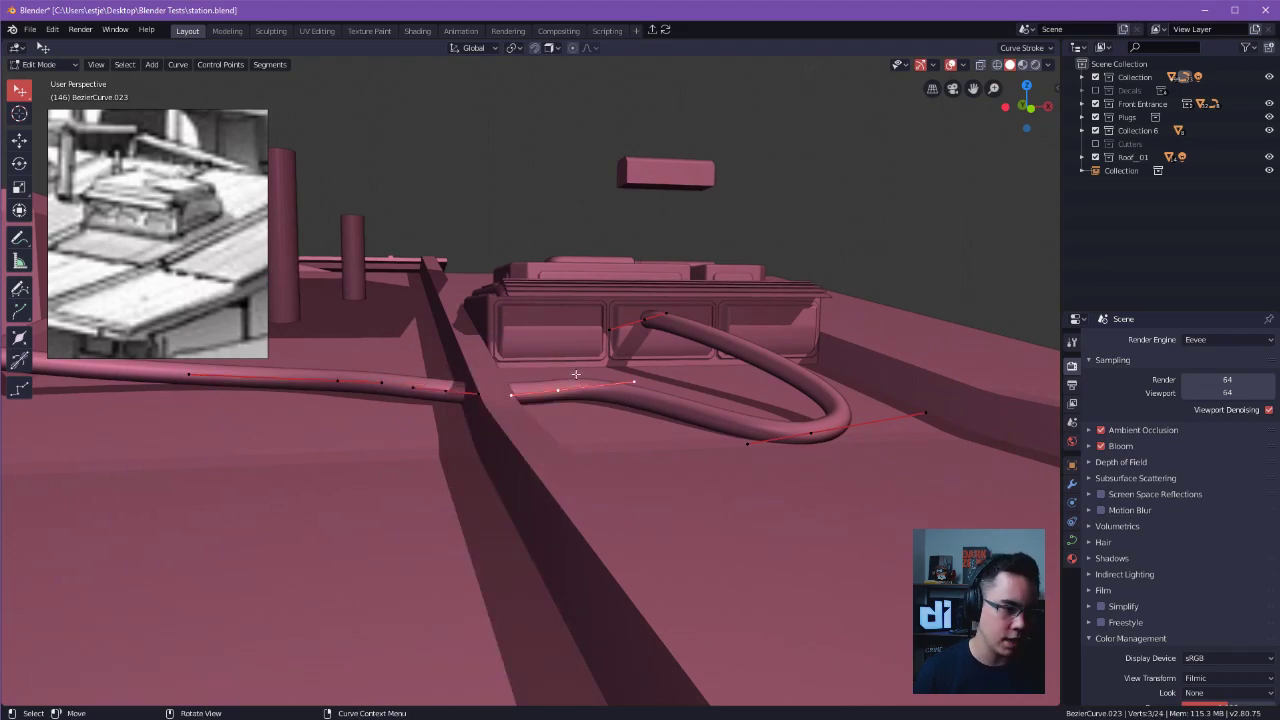
pyautogui.moveTo(447, 391); pyautogui.dragTo(469, 359)
pyautogui.moveTo(469, 359)
pyautogui.keyDown('alt'); pyautogui.mouseDown()
pyautogui.moveTo(433, 347)
pyautogui.moveTo(469, 370)
pyautogui.mouseUp(); pyautogui.keyUp('alt')
# Subdivide the cable segments on both sides of the ridge-top control point with one cut each.
pyautogui.hotkey('shift', 's')
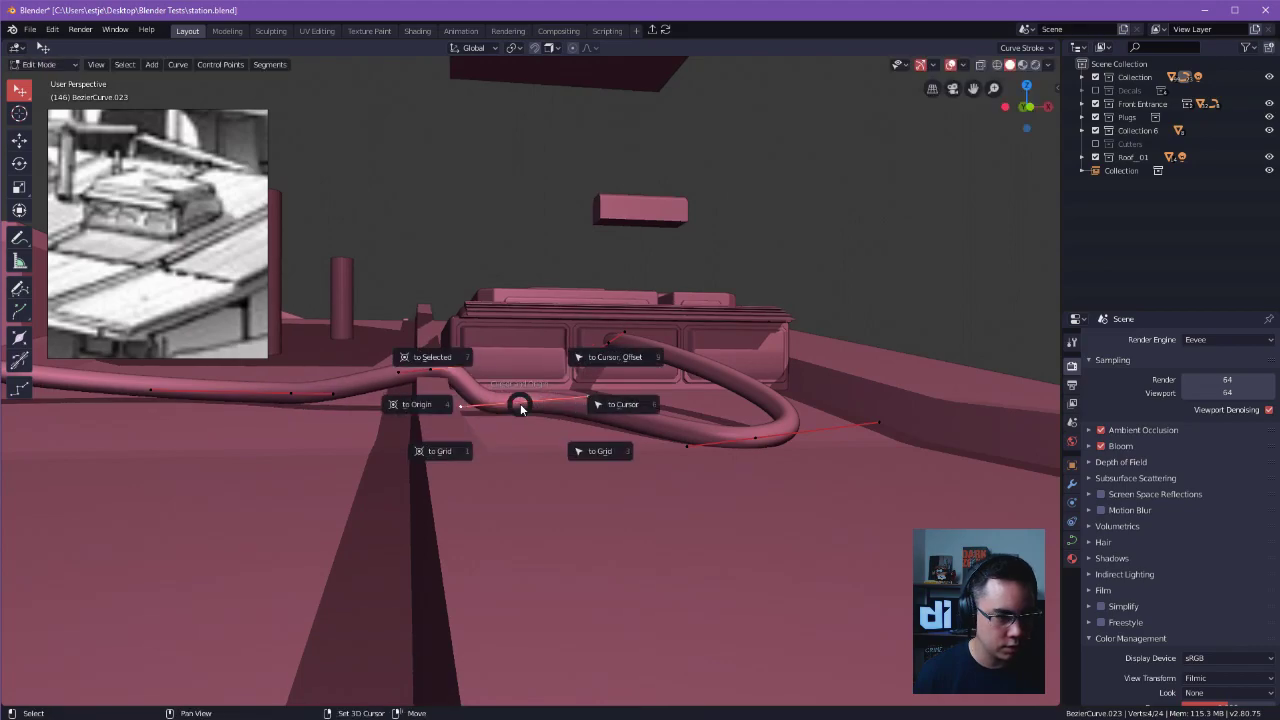
pyautogui.press('Escape')
pyautogui.rightClick(523, 371)
pyautogui.click(523, 371)
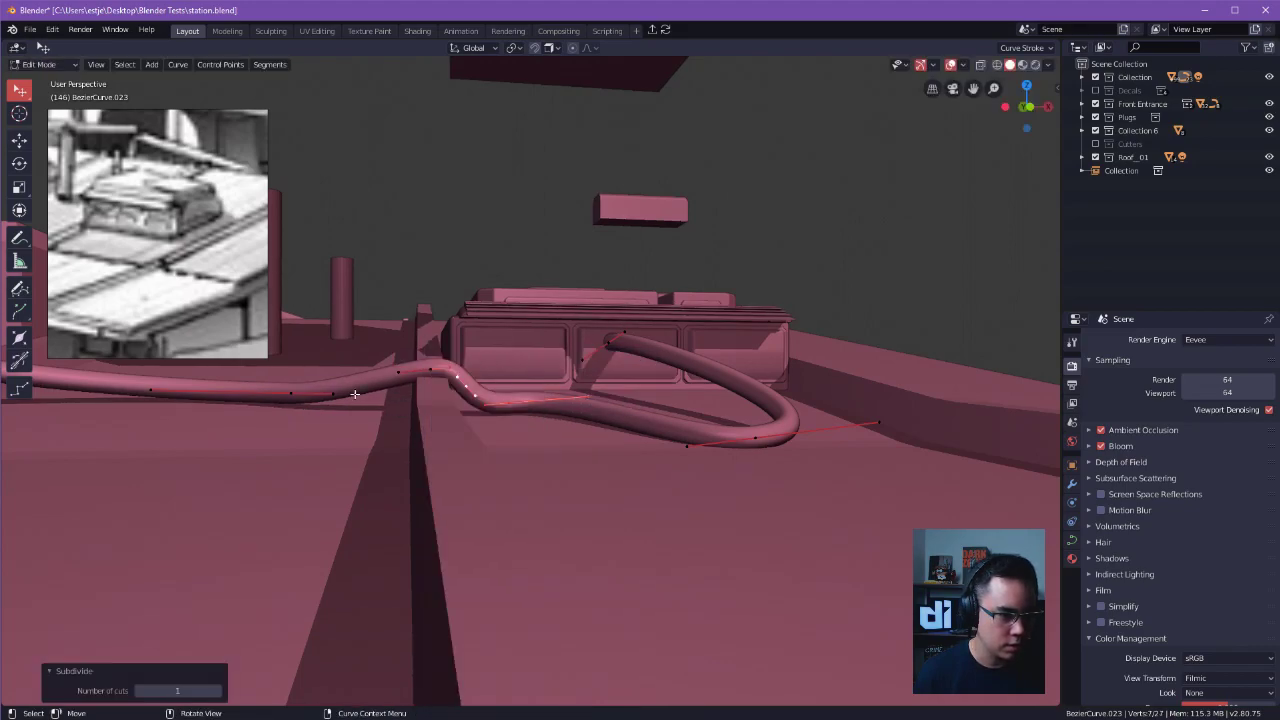
pyautogui.hotkey('alt', 'a')
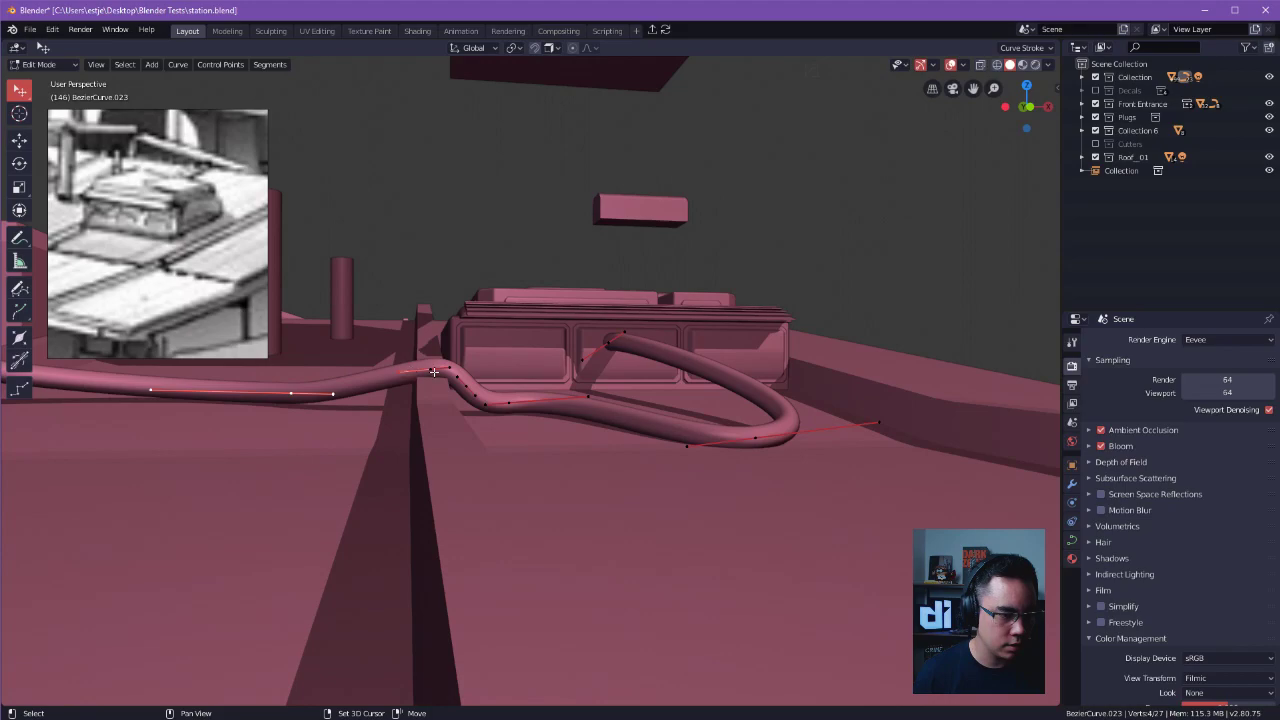
pyautogui.rightClick(427, 383)
pyautogui.click(425, 387)
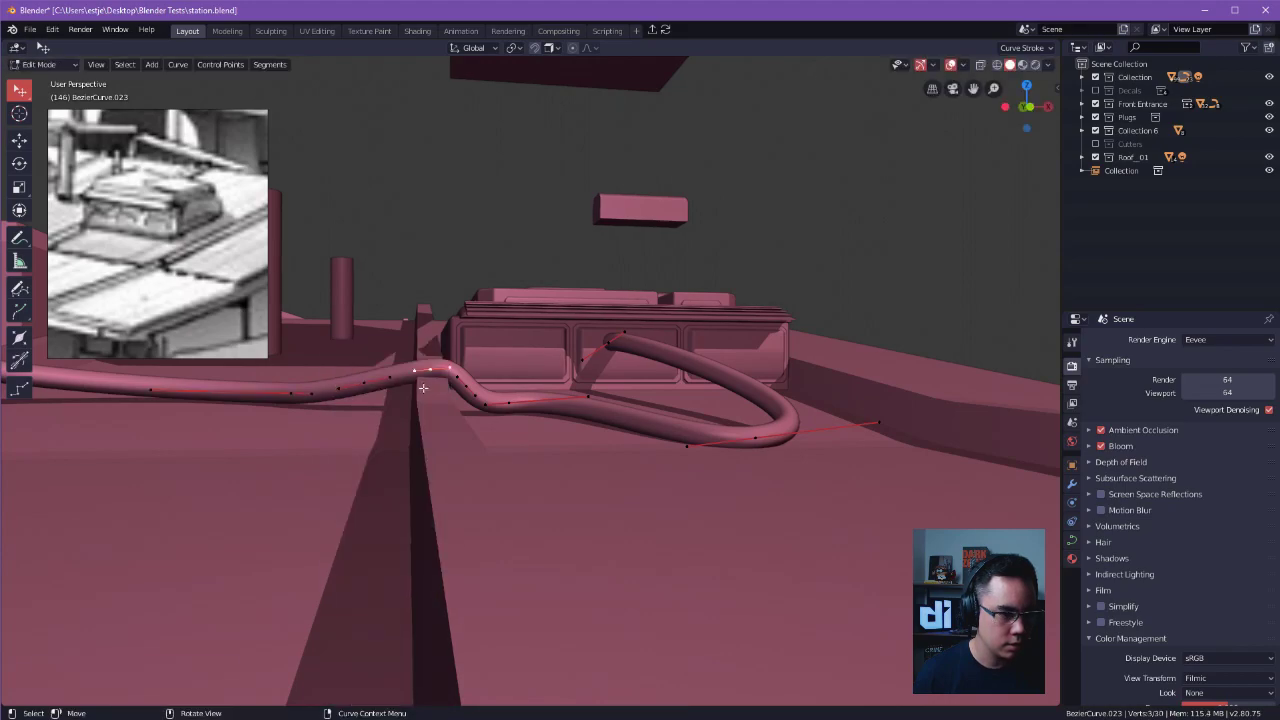
# Move the new control points beside the ridge and adjust the ridge-top handle so the cable wraps closely over the ridge.
pyautogui.press('g')
pyautogui.click(440, 378)
pyautogui.press('g')
pyautogui.click(476, 383)
pyautogui.moveTo(467, 386); pyautogui.dragTo(440, 378, button='middle')
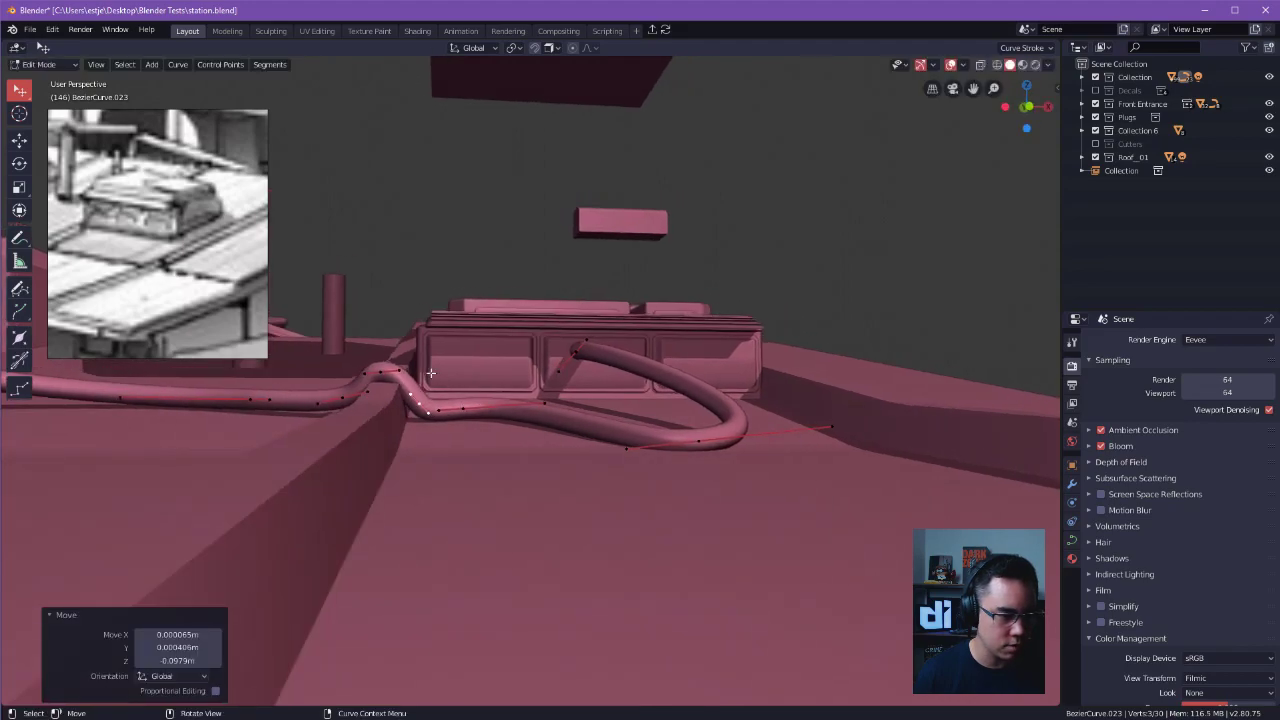
pyautogui.press('g')
pyautogui.click(410, 370)
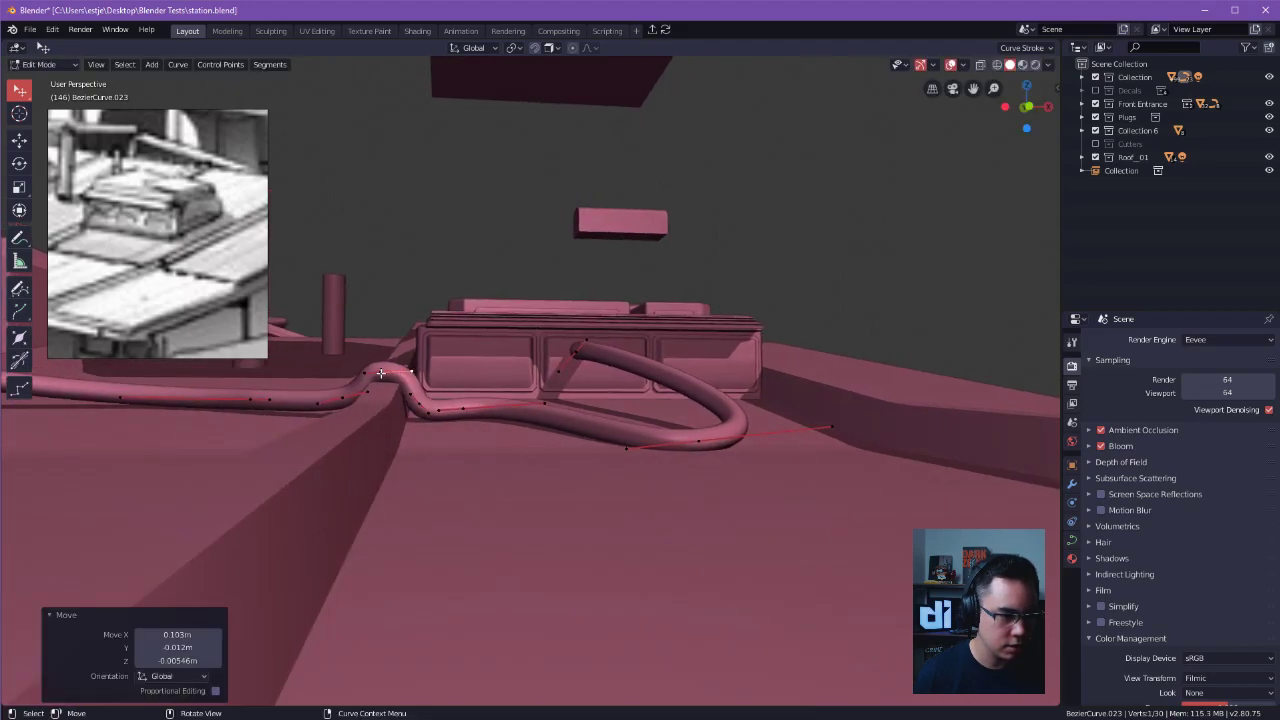
# Adjust the control points and handles between the ridge and the loop so the cable rests on the roof surface.
pyautogui.click(461, 410)
pyautogui.moveTo(462, 401); pyautogui.dragTo(565, 430, button='middle')
pyautogui.press('g')
pyautogui.click(474, 361)
pyautogui.press('g')
pyautogui.moveTo(573, 433); pyautogui.dragTo(568, 432)
pyautogui.moveTo(488, 432); pyautogui.dragTo(488, 443)
pyautogui.moveTo(495, 441); pyautogui.dragTo(610, 444, button='middle')
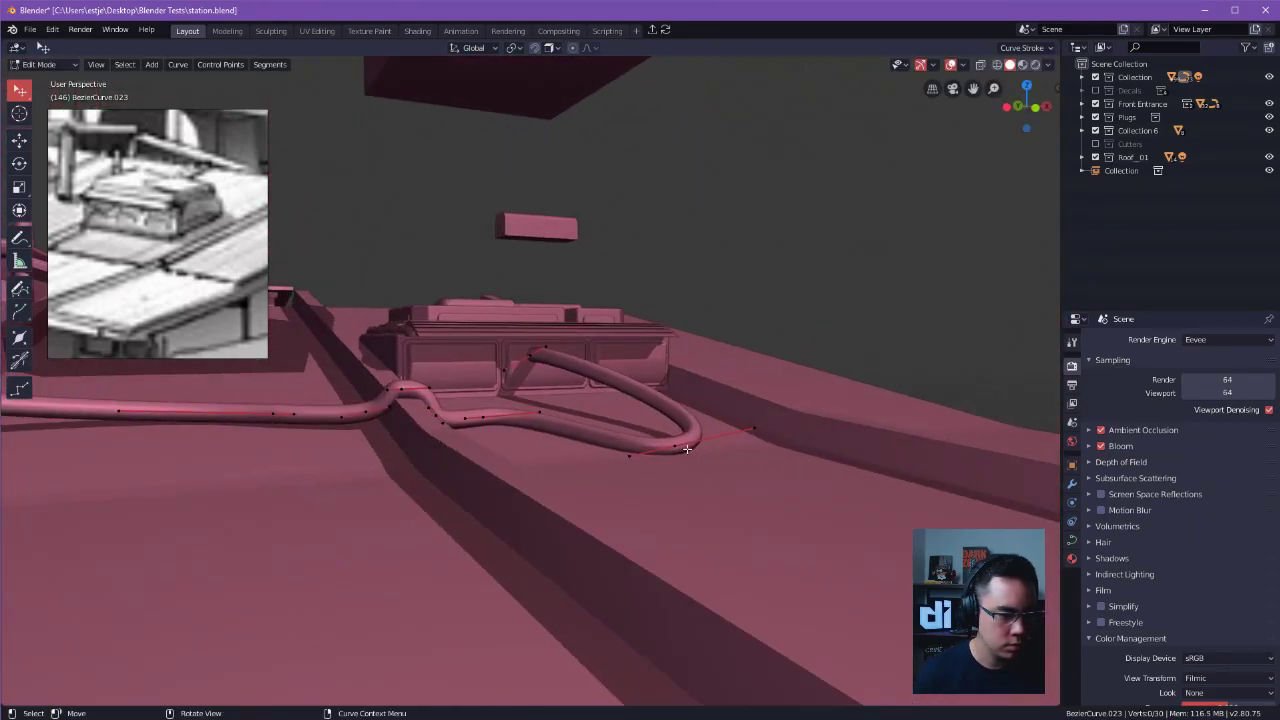
pyautogui.moveTo(678, 444); pyautogui.dragTo(681, 442)
pyautogui.click(914, 297)
pyautogui.keyDown('alt'); pyautogui.moveTo(914, 297); pyautogui.dragTo(828, 374); pyautogui.keyUp('alt')
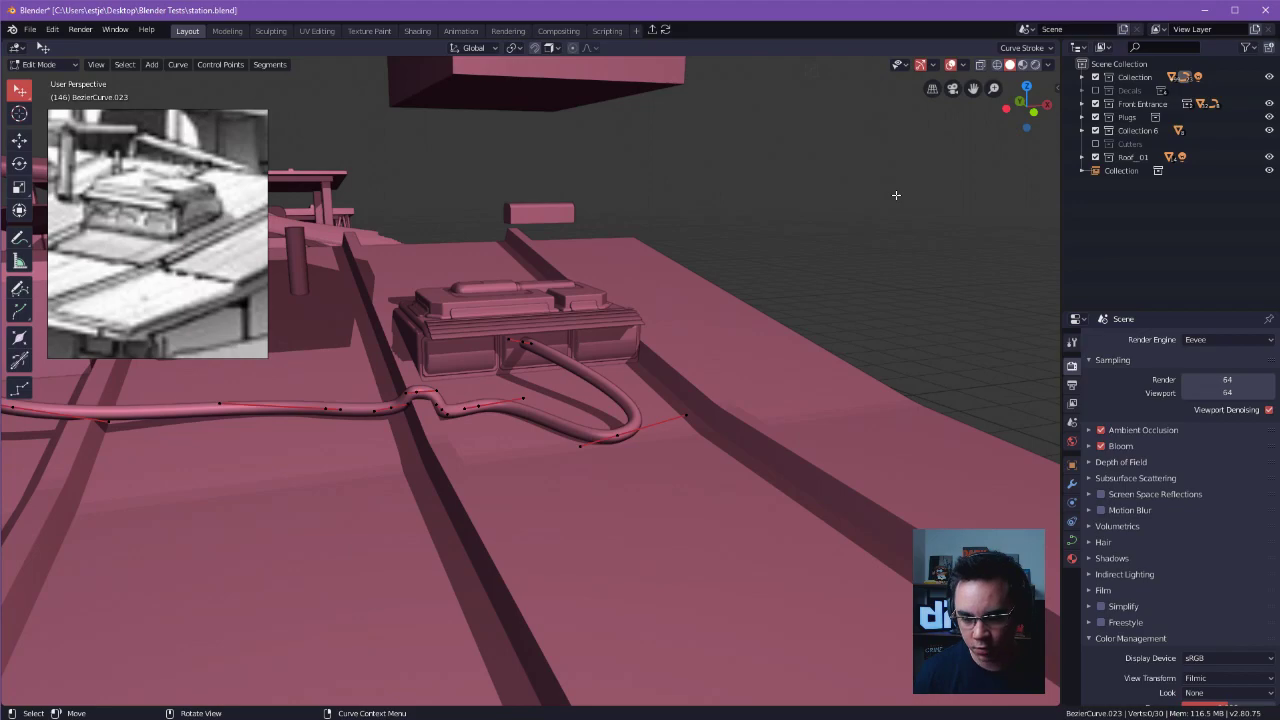
# Subdivide the segment between the cable's loop and the roof unit and reposition the new control point.
pyautogui.keyDown('alt'); pyautogui.keyDown('shift'); pyautogui.moveTo(786, 240); pyautogui.dragTo(817, 210); pyautogui.keyUp('shift'); pyautogui.keyUp('alt')
pyautogui.keyDown('alt'); pyautogui.moveTo(666, 209); pyautogui.dragTo(655, 286); pyautogui.keyUp('alt')
pyautogui.keyDown('alt'); pyautogui.moveTo(655, 286); pyautogui.dragTo(811, 324); pyautogui.keyUp('alt')
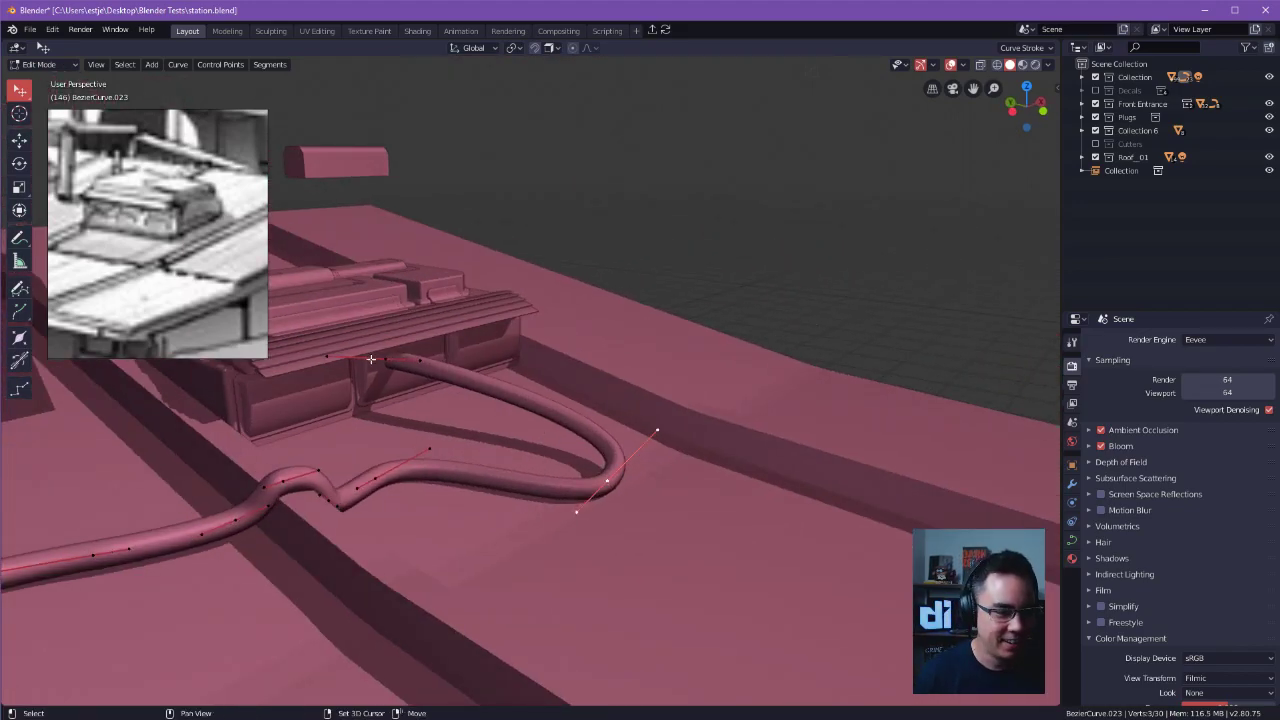
pyautogui.rightClick(575, 360)
pyautogui.click(577, 358)
pyautogui.keyDown('alt'); pyautogui.moveTo(600, 452); pyautogui.dragTo(408, 512); pyautogui.keyUp('alt')
pyautogui.press('g')
pyautogui.click(614, 385)
# Adjust the curve handles near the roof unit so the cable bends down from the unit's front panel.
pyautogui.click(614, 385)
pyautogui.click(580, 373)
pyautogui.press('g')
pyautogui.click(571, 386)
pyautogui.click(585, 170)
pyautogui.press('g')
pyautogui.click(520, 325)
pyautogui.keyDown('alt'); pyautogui.moveTo(520, 325); pyautogui.dragTo(692, 234); pyautogui.keyUp('alt')
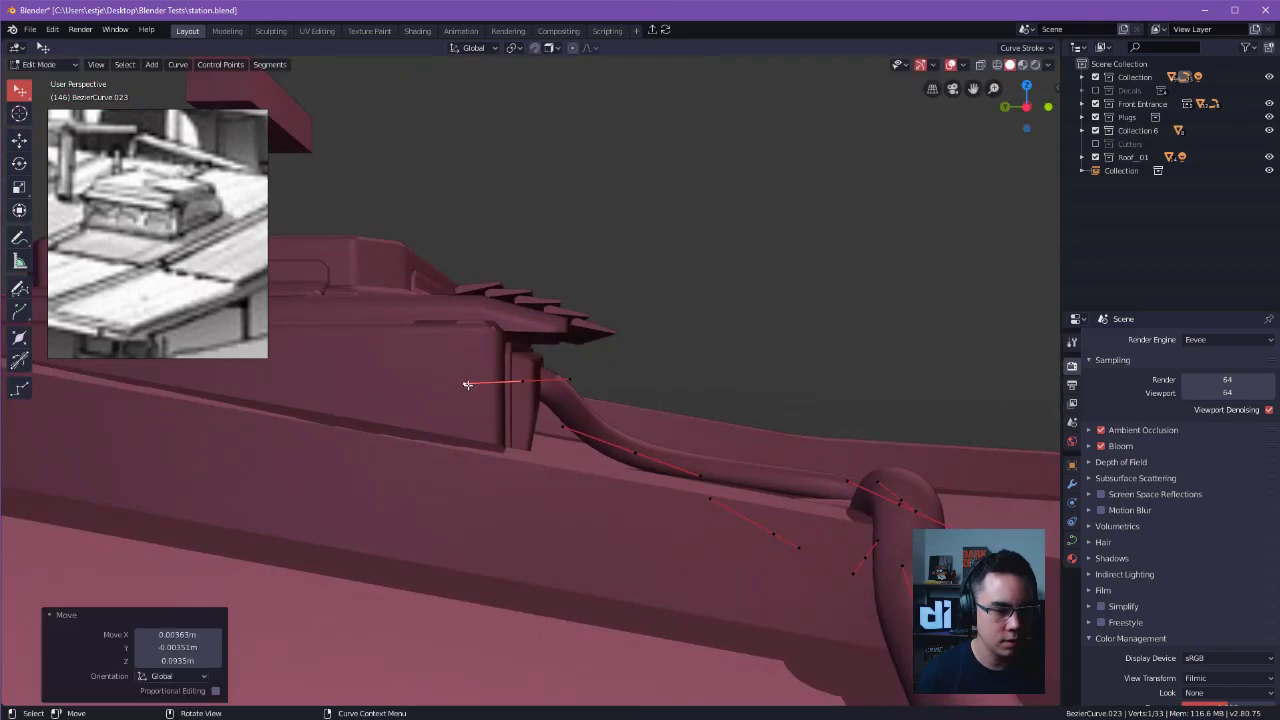
# Move the cable's end point and its handles so the cable plugs into the roof unit's middle front panel.
pyautogui.click(521, 381)
pyautogui.press('g')
pyautogui.click(532, 381)
pyautogui.click(581, 378)
pyautogui.press('g')
pyautogui.click(617, 382)
pyautogui.keyDown('alt'); pyautogui.moveTo(654, 374); pyautogui.dragTo(518, 379); pyautogui.keyUp('alt')
pyautogui.press('g')
pyautogui.click(497, 393)
pyautogui.click(516, 382)
pyautogui.moveTo(518, 379)
pyautogui.keyDown('alt'); pyautogui.mouseDown()
pyautogui.moveTo(546, 378)
pyautogui.moveTo(494, 396)
pyautogui.moveTo(516, 387)
pyautogui.mouseUp(); pyautogui.keyUp('alt')
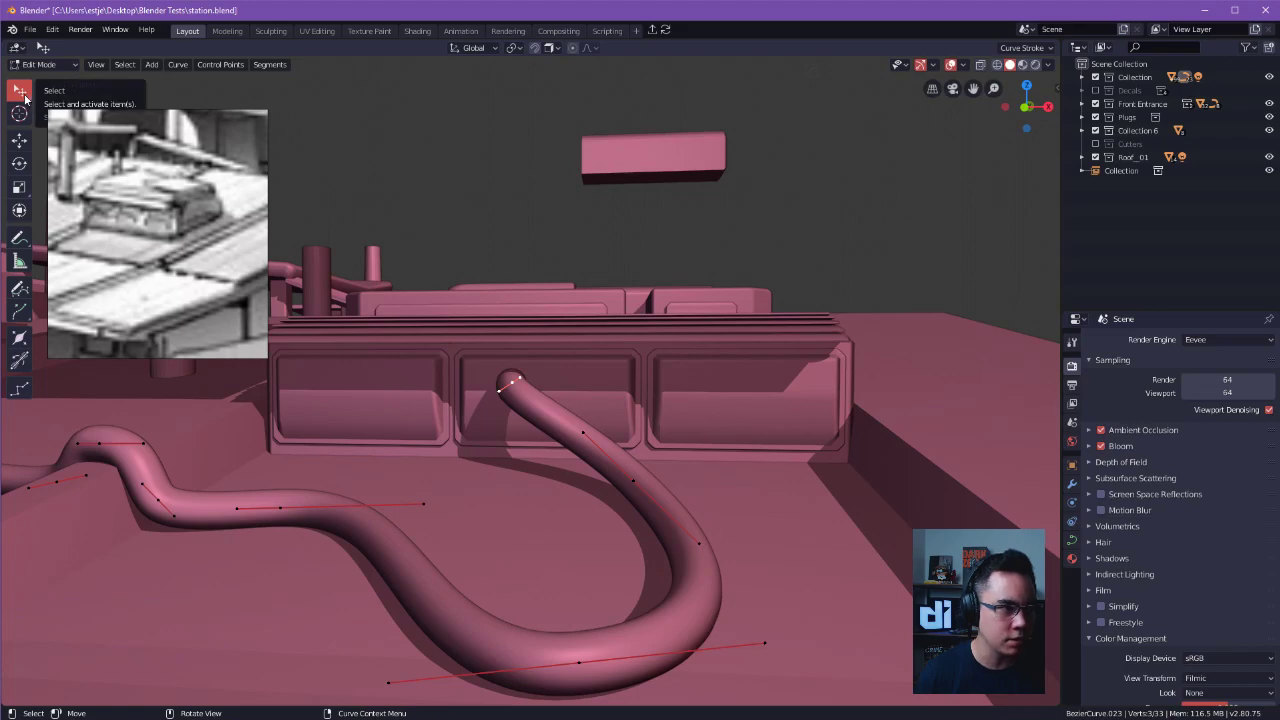
# Move the cable's end point, trying the Z, X and Y axis constraints before locking Z to limit movement to the XY plane.
pyautogui.keyDown('alt'); pyautogui.moveTo(506, 346); pyautogui.dragTo(580, 342); pyautogui.keyUp('alt')
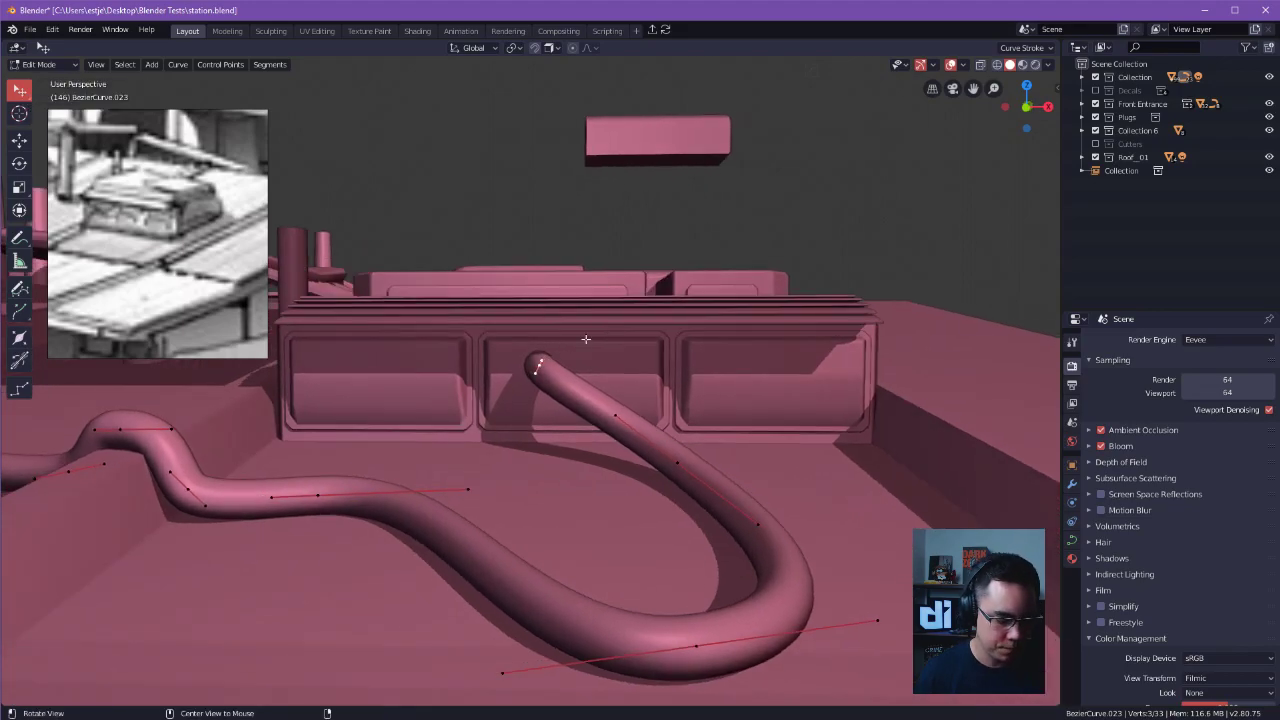
pyautogui.press('g')
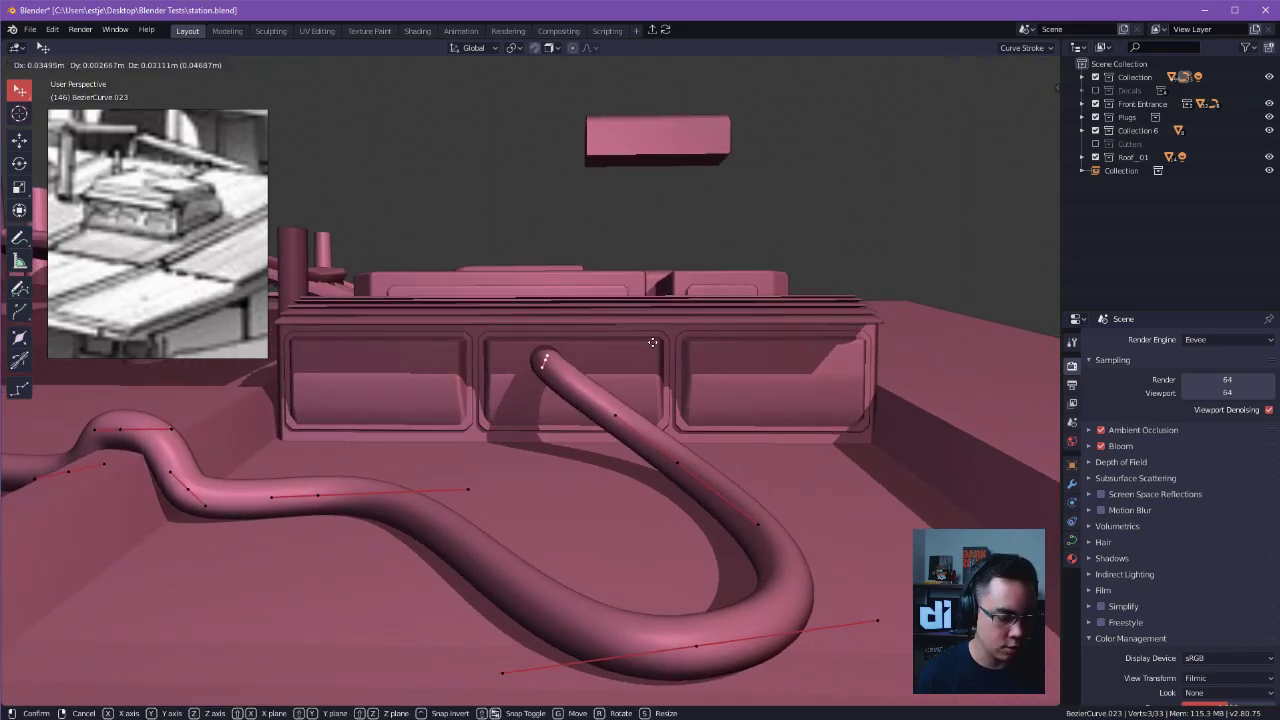
pyautogui.press('z')
pyautogui.press('x')
pyautogui.press('y')
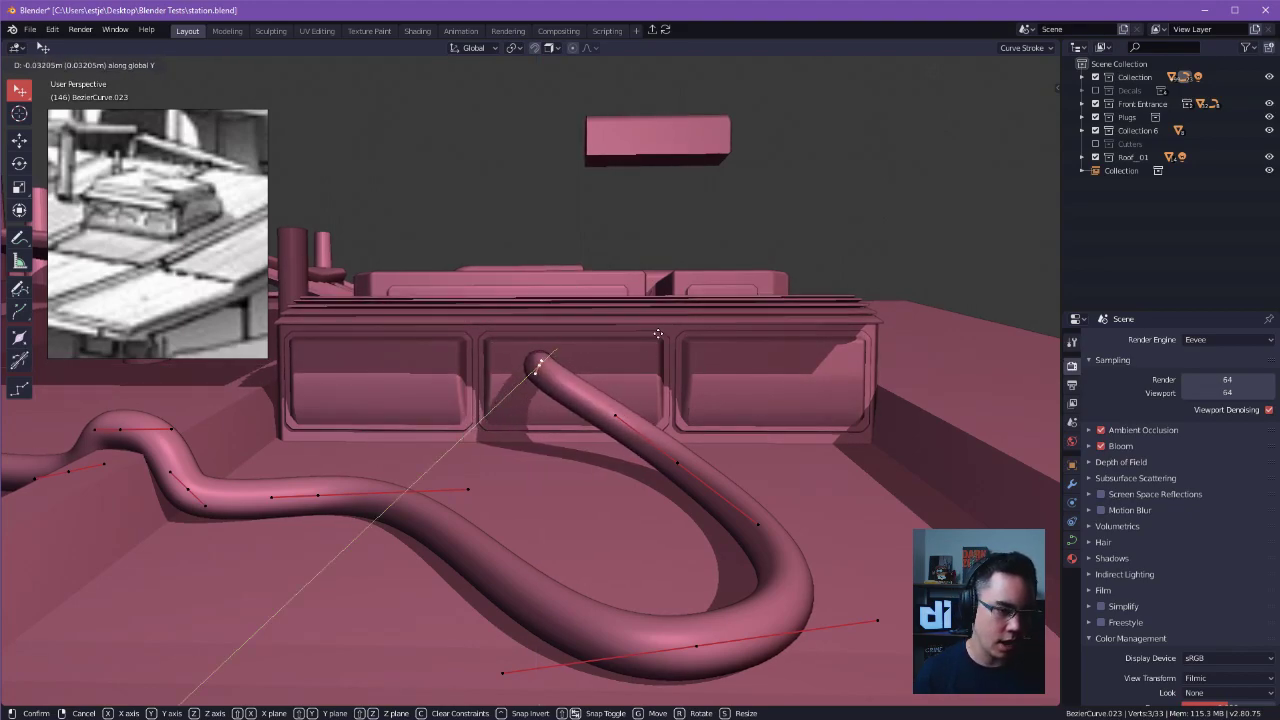
pyautogui.press('z')
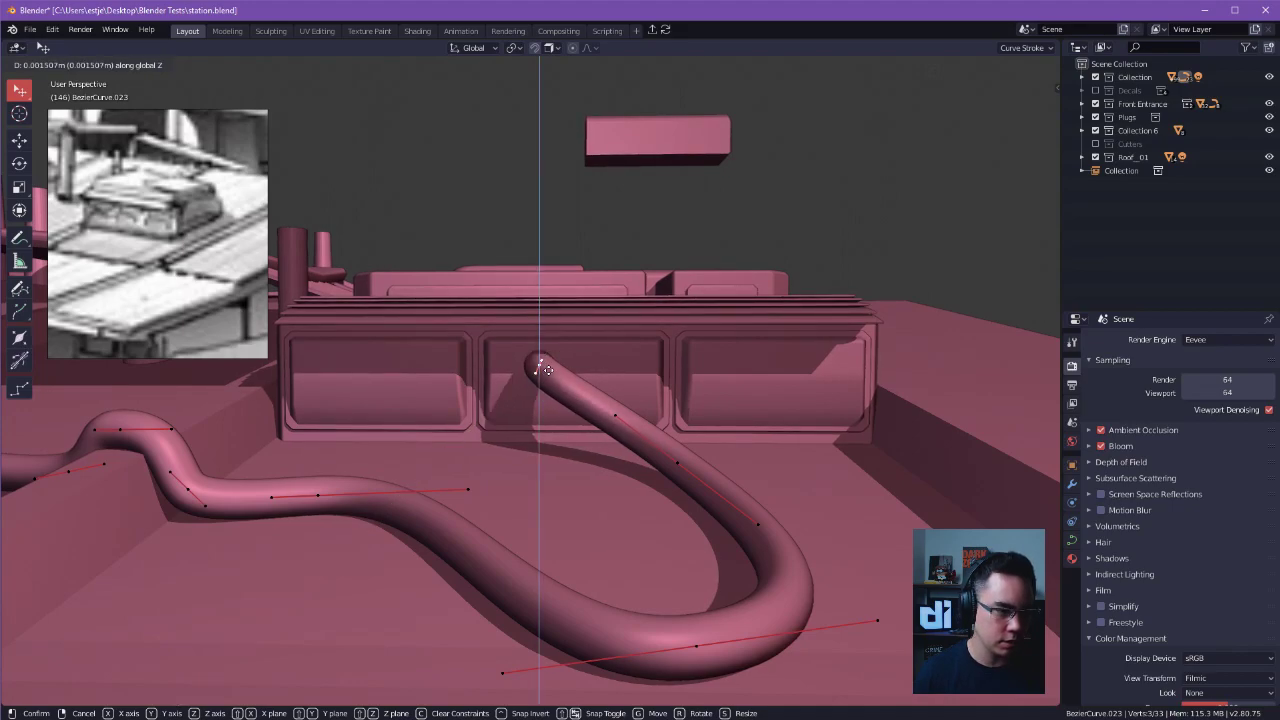
pyautogui.hotkey('shift', 'z')
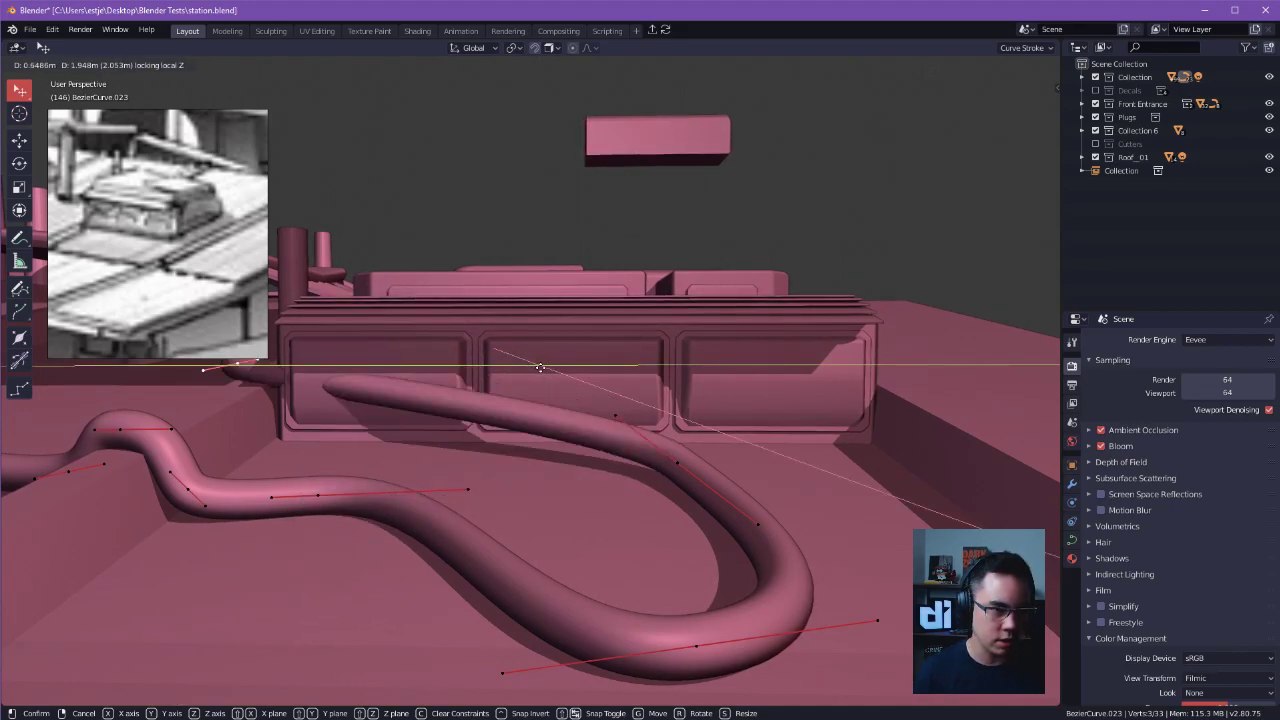
pyautogui.click(551, 378)
pyautogui.moveTo(742, 343); pyautogui.dragTo(569, 351, button='middle')
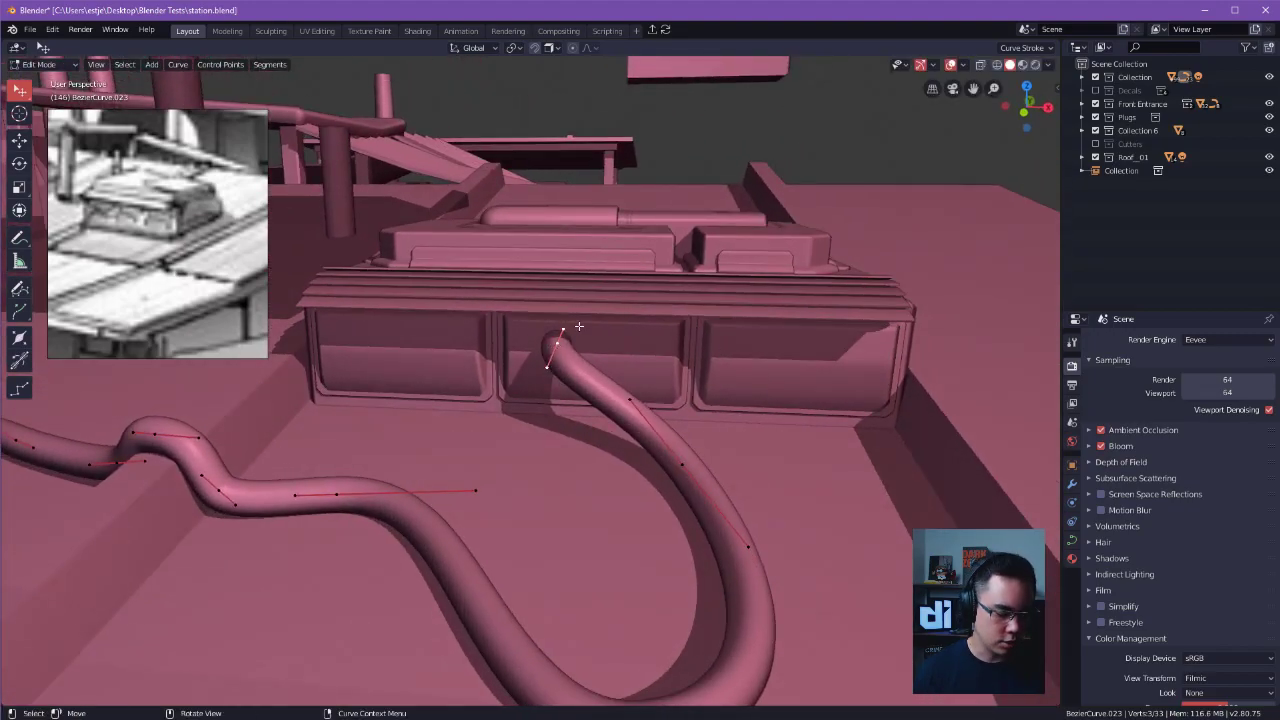
pyautogui.hotkey('shift', 'z')
# Move the cable's end point, locking the Z and then the Y axis, to position it within the roof unit's middle front panel.
pyautogui.hotkey('shift', 'z')
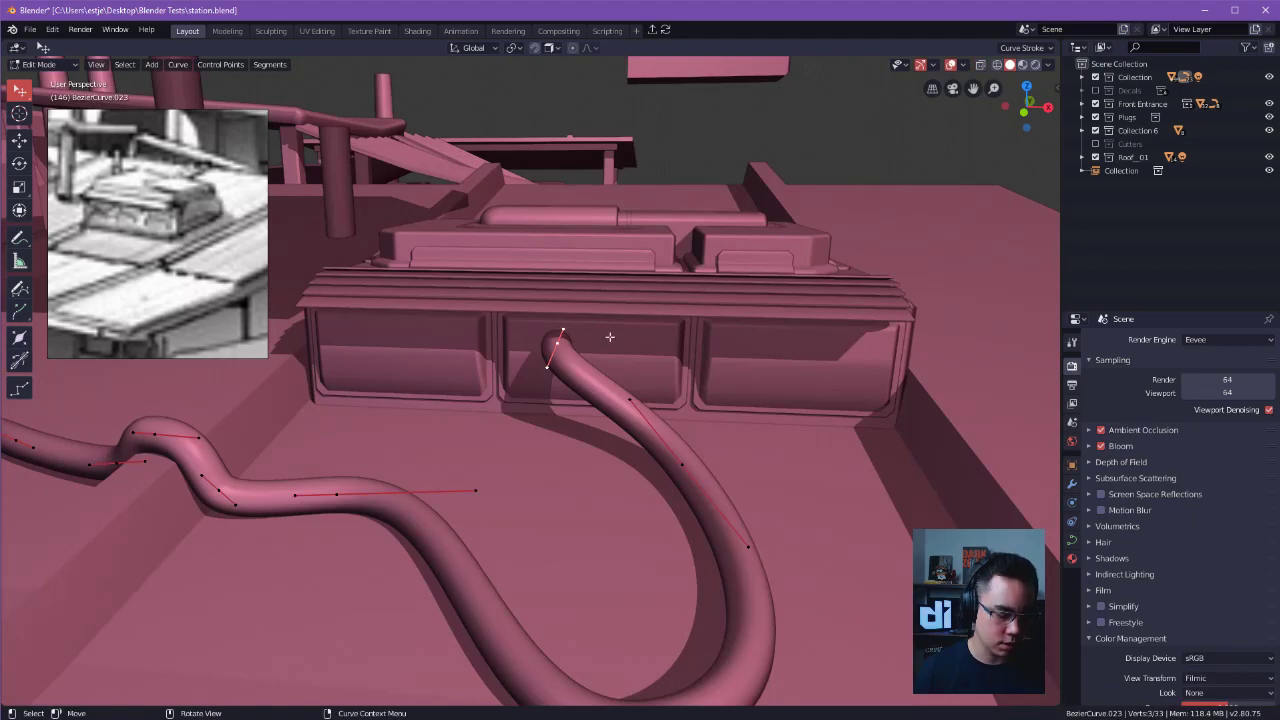
pyautogui.press('g')
pyautogui.hotkey('shift', 'z')
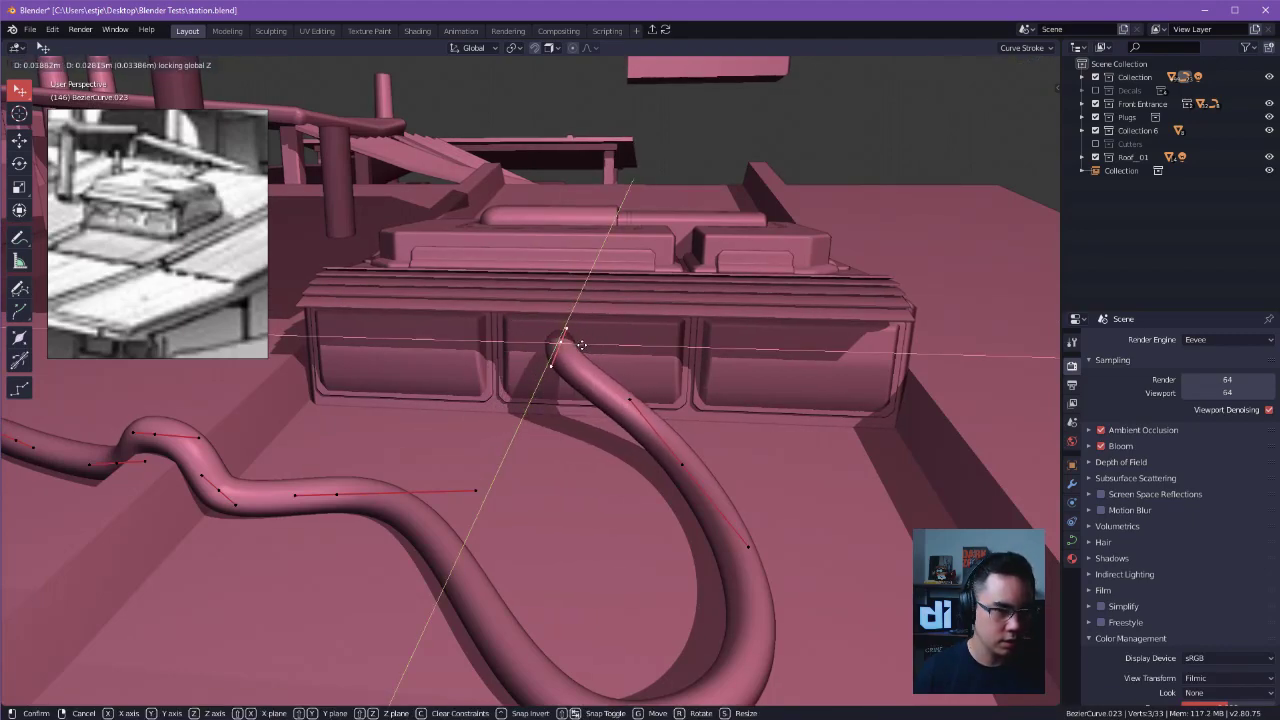
pyautogui.hotkey('shift', 'y')
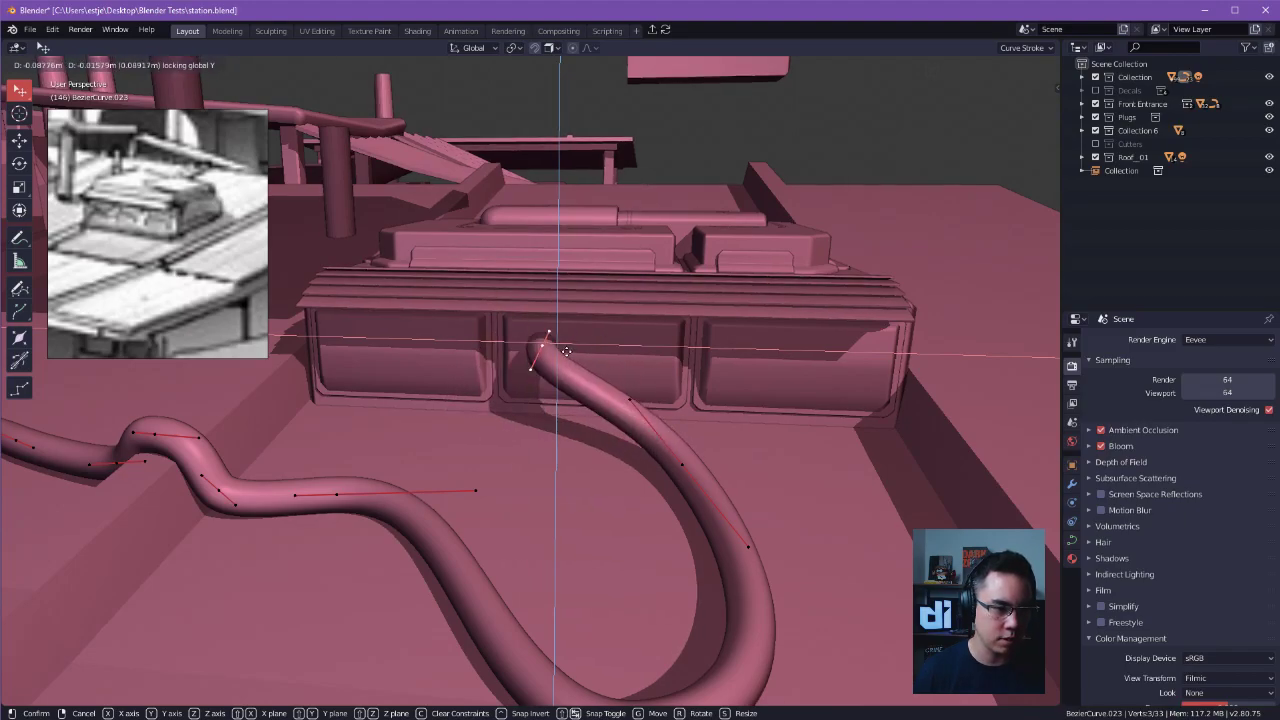
pyautogui.click(560, 350)
# Adjust the end point's handles so the cable leaves the roof unit's front panel nearly straight before bending down.
pyautogui.moveTo(873, 113); pyautogui.dragTo(891, 232, button='middle')
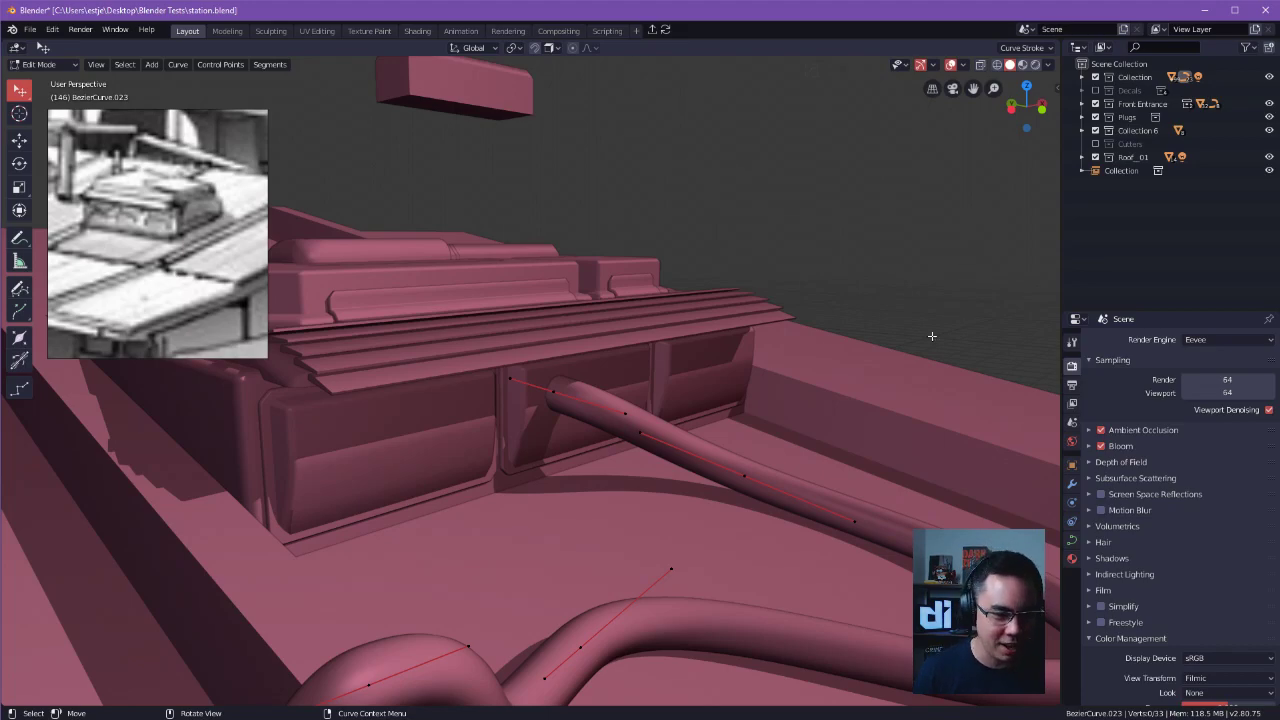
pyautogui.moveTo(842, 376); pyautogui.dragTo(875, 283, button='middle')
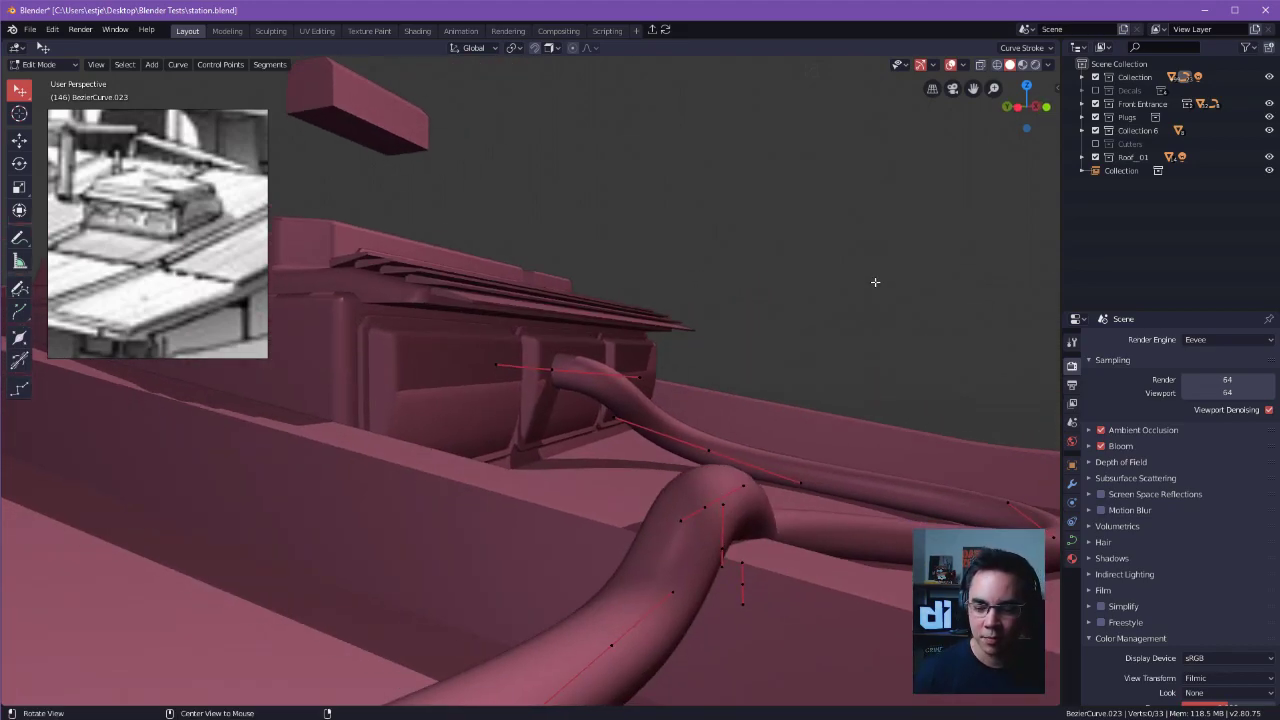
pyautogui.keyDown('alt'); pyautogui.keyDown('shift'); pyautogui.moveTo(884, 270); pyautogui.dragTo(949, 331); pyautogui.keyUp('shift'); pyautogui.keyUp('alt')
pyautogui.moveTo(949, 331); pyautogui.dragTo(574, 383, button='middle')
pyautogui.moveTo(591, 402); pyautogui.dragTo(611, 389)
pyautogui.moveTo(611, 389); pyautogui.dragTo(511, 467, button='middle')
pyautogui.keyDown('alt'); pyautogui.moveTo(511, 467); pyautogui.dragTo(550, 477); pyautogui.keyUp('alt')
pyautogui.keyDown('alt'); pyautogui.moveTo(550, 477); pyautogui.dragTo(807, 300); pyautogui.keyUp('alt')
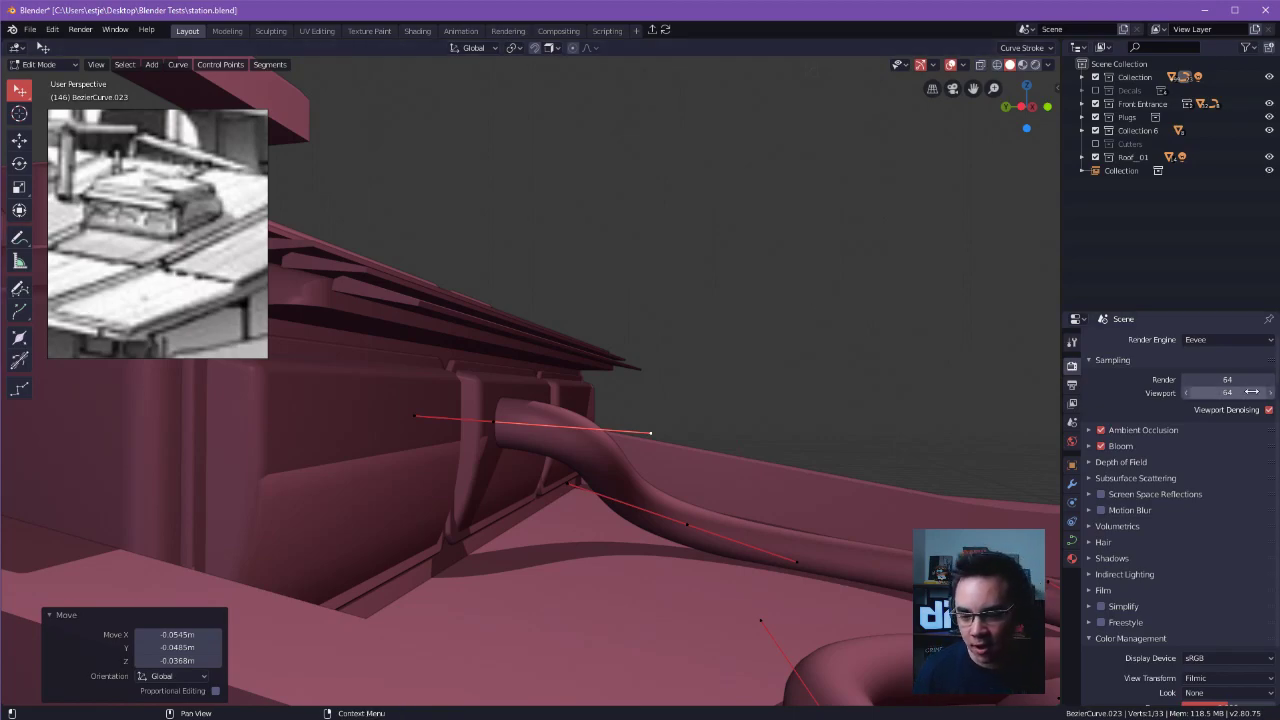
# Lower the cable's control point on the roof section between the two ridges by about 0.03 m.
pyautogui.moveTo(413, 247); pyautogui.dragTo(724, 317, button='middle')
pyautogui.scroll(-8, 509, 357)
pyautogui.keyDown('alt'); pyautogui.moveTo(724, 317); pyautogui.dragTo(753, 382); pyautogui.keyUp('alt')
pyautogui.click(600, 345)
pyautogui.scroll(3, 763, 369)
pyautogui.press('g')
pyautogui.click(882, 389)
pyautogui.keyDown('alt'); pyautogui.moveTo(882, 389); pyautogui.dragTo(854, 357); pyautogui.keyUp('alt')
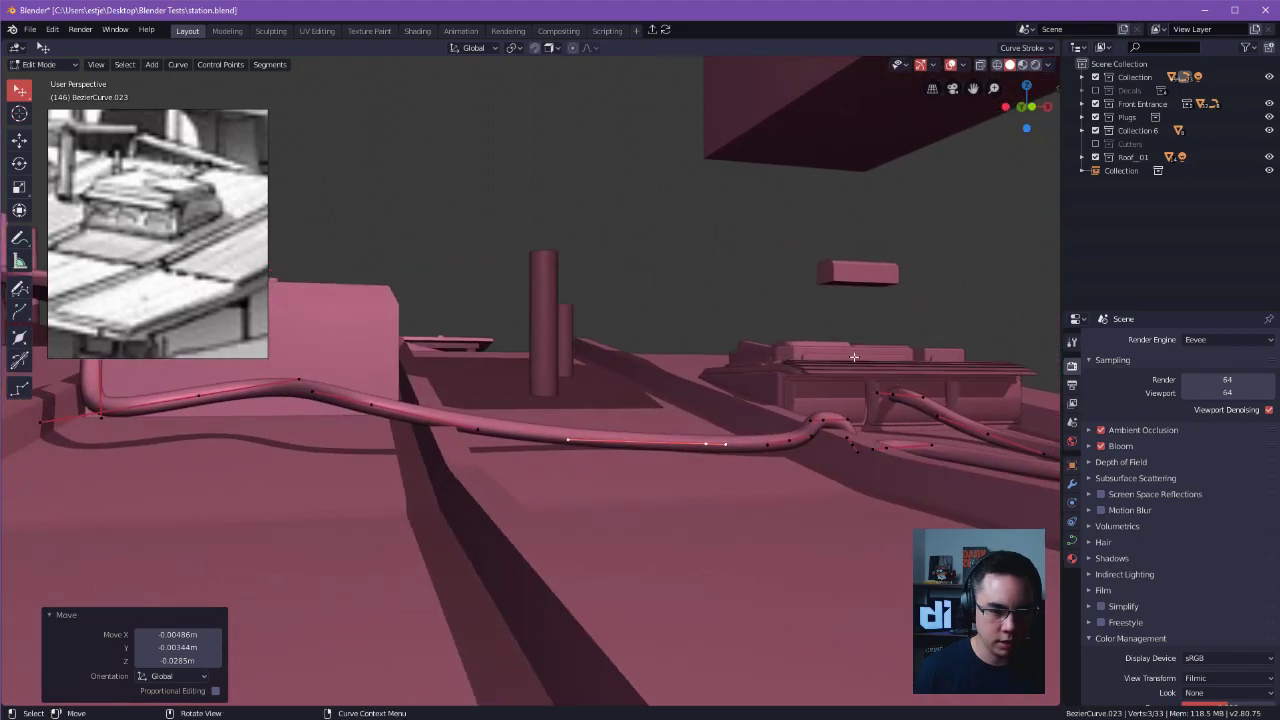
pyautogui.click(852, 358)
pyautogui.click(844, 364)
pyautogui.press('Tab')
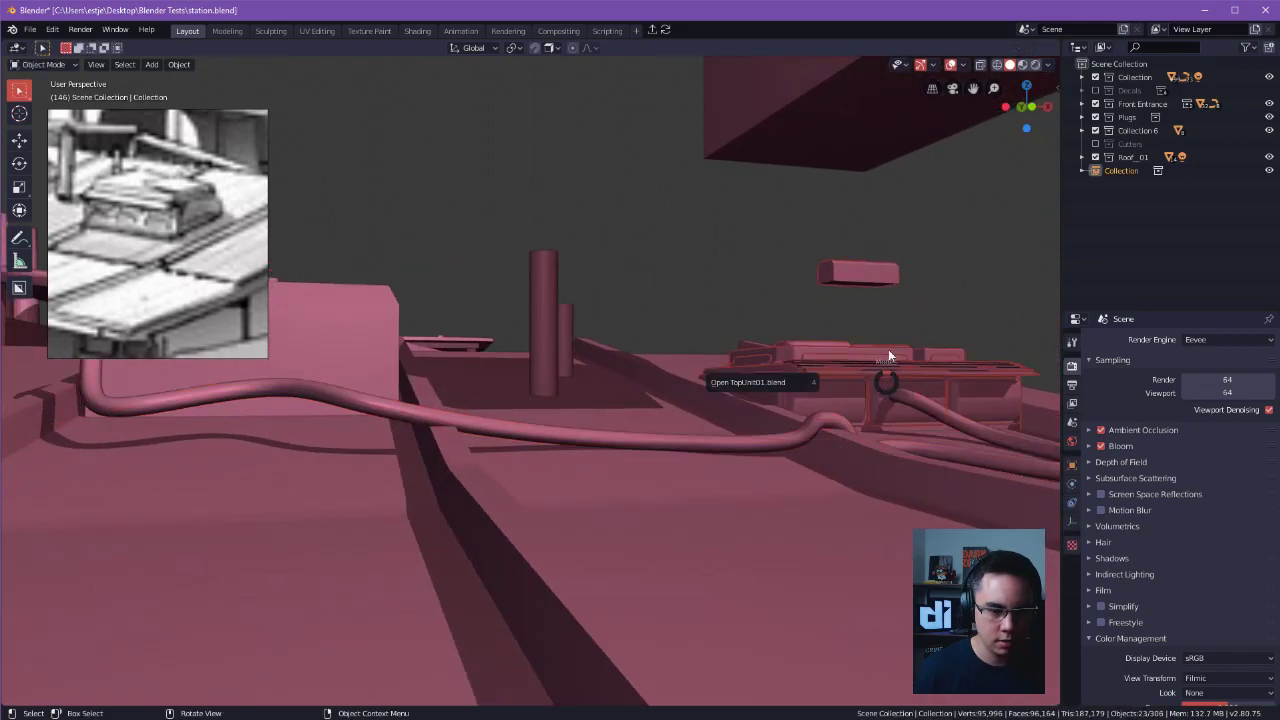
pyautogui.click(830, 424)
pyautogui.press('Tab')
# Move the cable's control point onto the roof ridge near the large box and pull its handle in closer.
pyautogui.click(723, 449)
pyautogui.keyDown('alt'); pyautogui.moveTo(723, 449); pyautogui.dragTo(664, 425); pyautogui.keyUp('alt')
pyautogui.keyDown('alt'); pyautogui.moveTo(465, 386); pyautogui.dragTo(446, 380); pyautogui.keyUp('alt')
pyautogui.click(506, 381)
pyautogui.press('g')
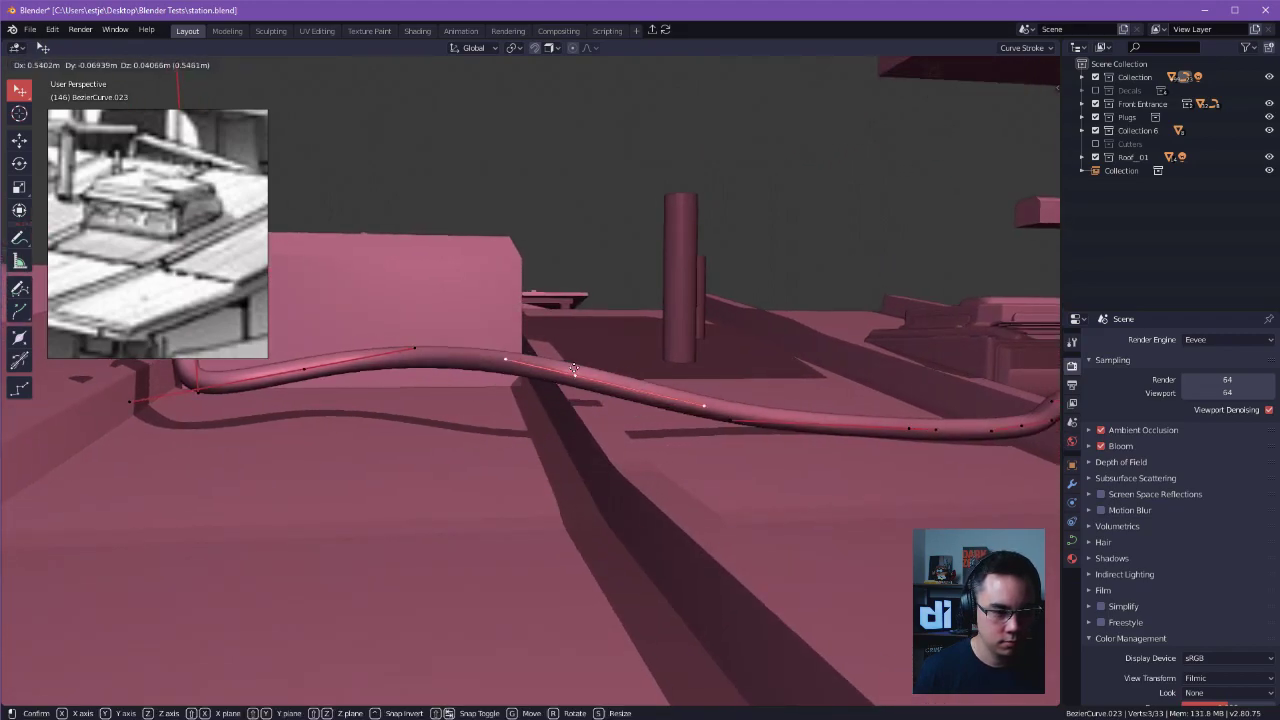
pyautogui.click(575, 388)
pyautogui.keyDown('alt'); pyautogui.moveTo(575, 388); pyautogui.dragTo(556, 407); pyautogui.keyUp('alt')
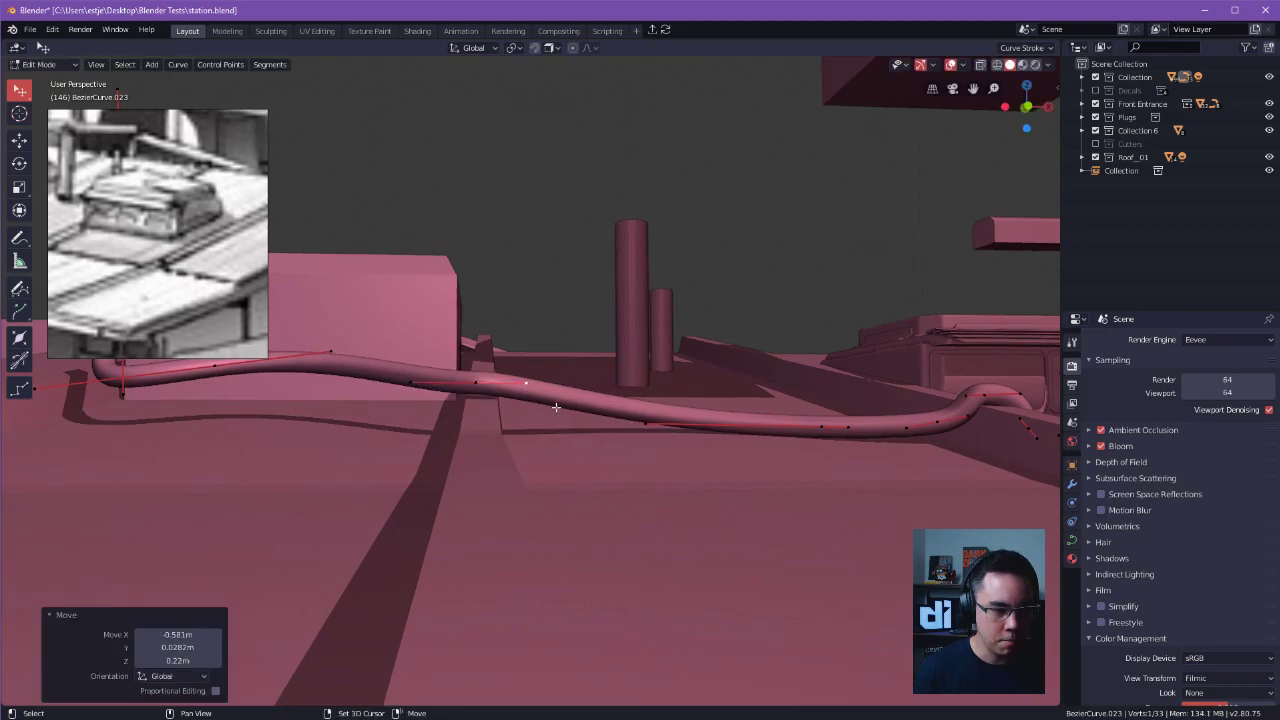
# Subdivide the cable segment beside the ridge and lower the new control point to the roof surface.
pyautogui.keyDown('shift'); pyautogui.click(830, 425); pyautogui.keyUp('shift')
pyautogui.rightClick(558, 400)
pyautogui.click(558, 403)
pyautogui.press('g')
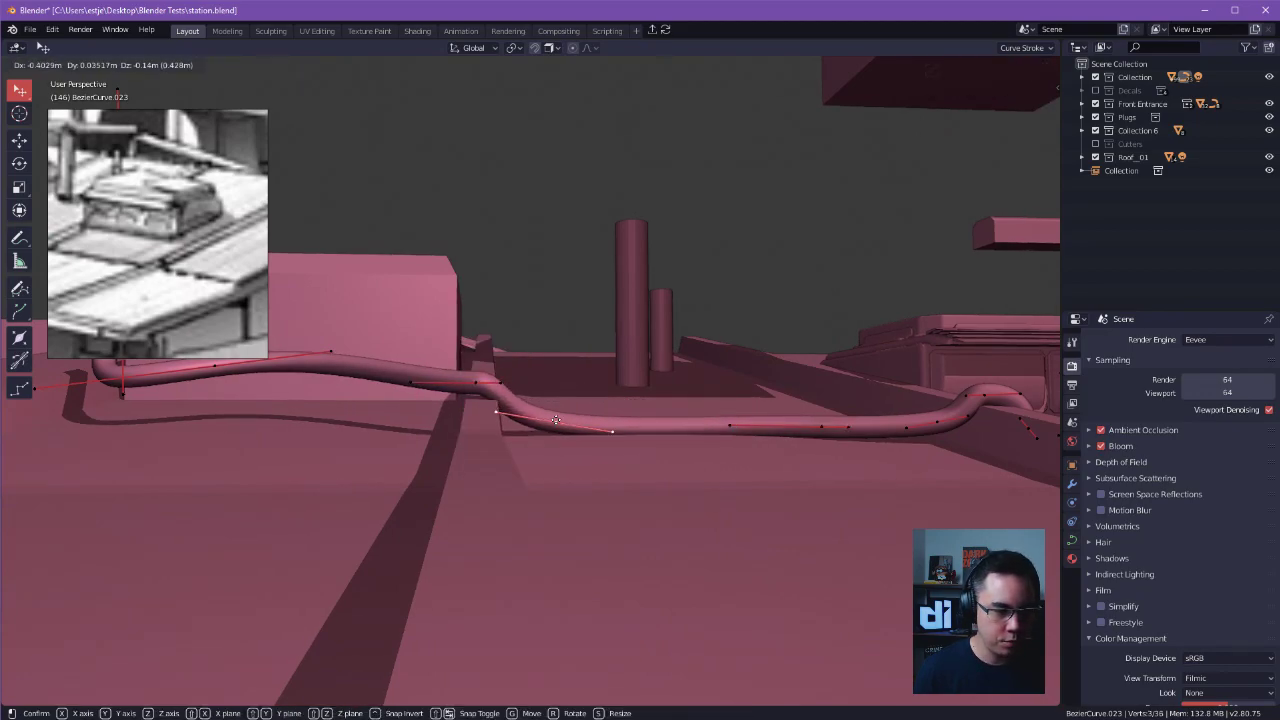
pyautogui.click(556, 421)
# Level the new control point's handle so the cable drops off the ridge and runs flat along the roof.
pyautogui.click(496, 412)
pyautogui.press('g')
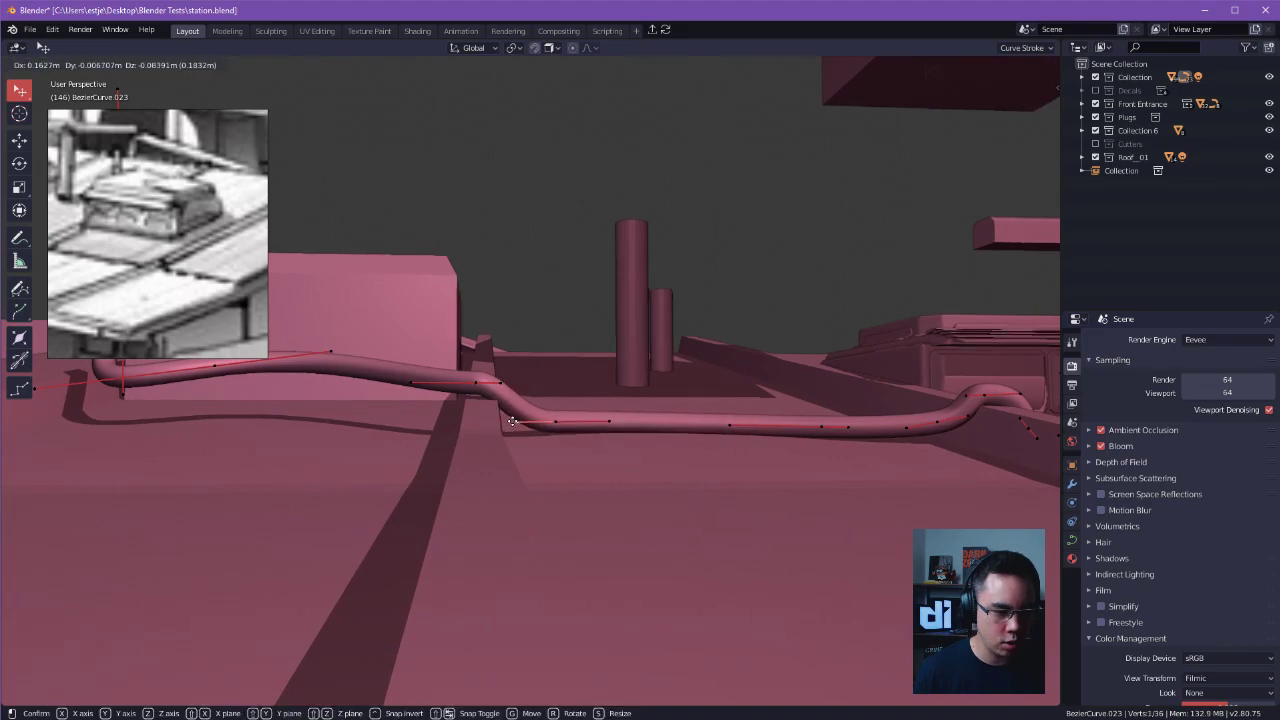
pyautogui.click(520, 421)
pyautogui.click(558, 421)
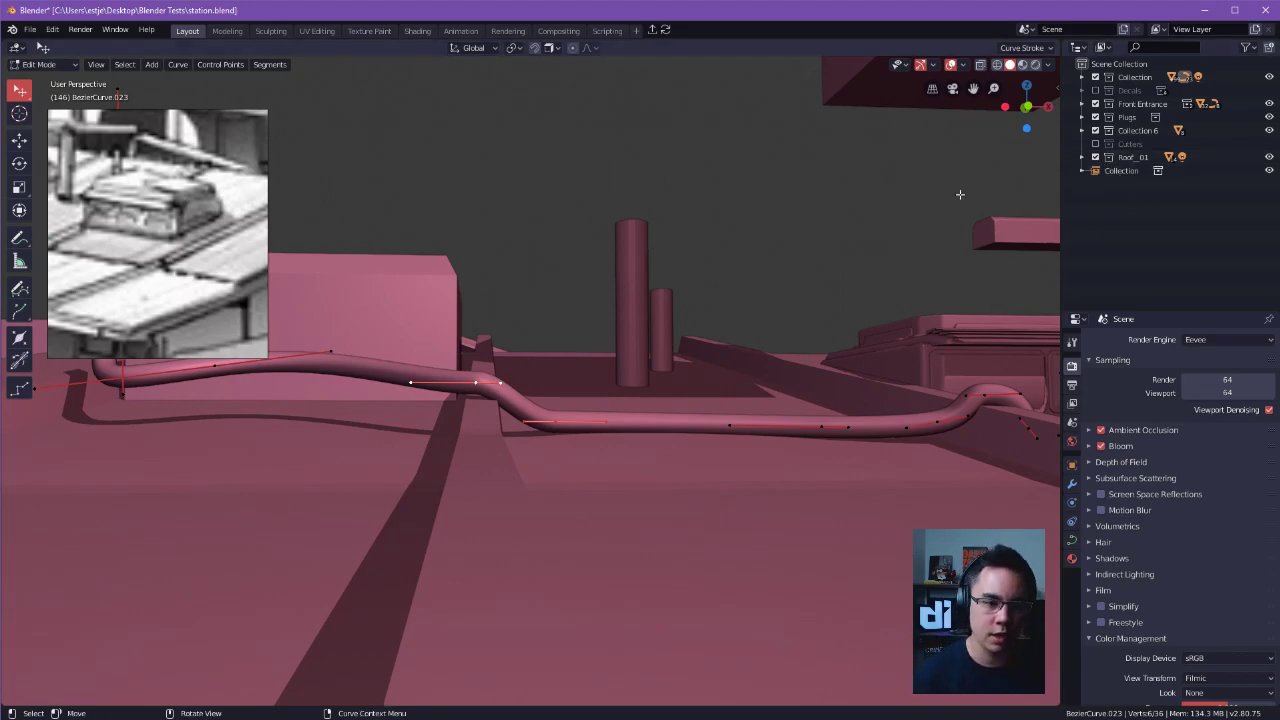
# Lower the control point between the ridge and the cable's upright end to the roof surface, about 0.4 m down.
pyautogui.moveTo(746, 196); pyautogui.dragTo(768, 303, button='middle')
pyautogui.click(495, 358)
pyautogui.press('g')
pyautogui.click(495, 398)
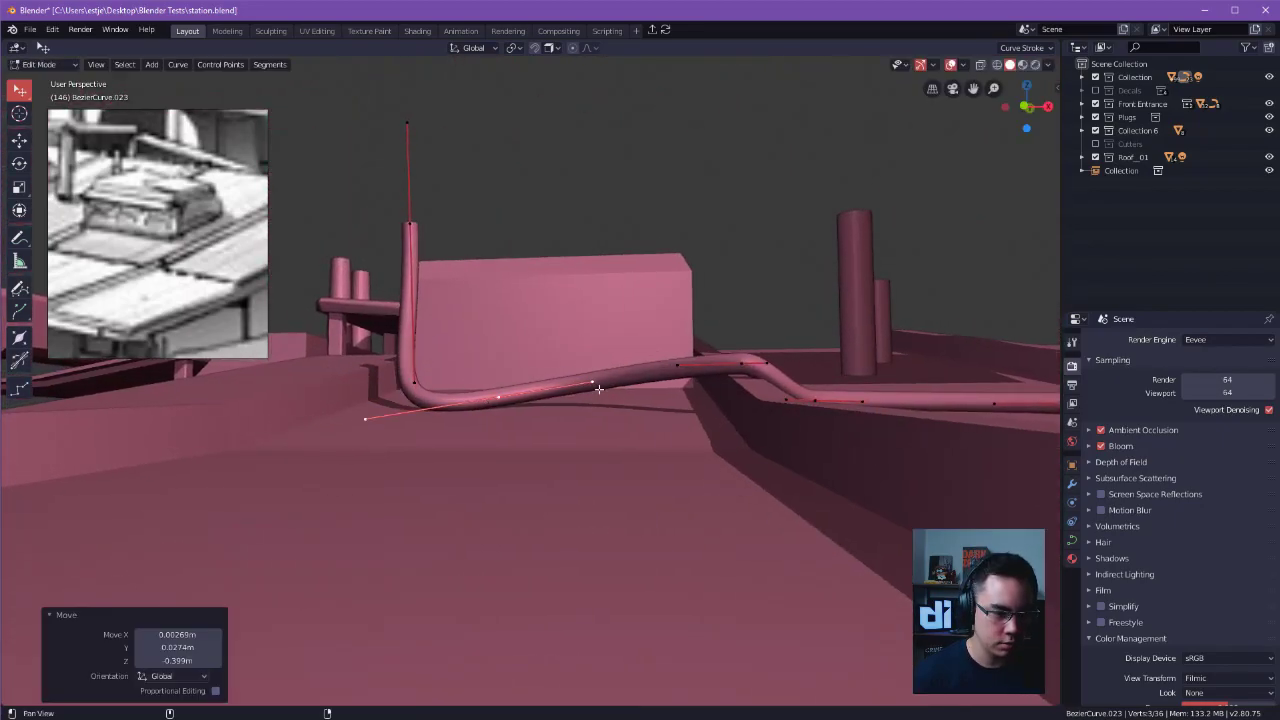
pyautogui.moveTo(495, 398); pyautogui.dragTo(486, 397, button='middle')
pyautogui.moveTo(573, 381); pyautogui.dragTo(571, 404)
pyautogui.moveTo(571, 404); pyautogui.dragTo(564, 389, button='middle')
# Shift that control point toward the ridge by about 1.05 m and refine its placement on the roof.
pyautogui.moveTo(437, 386); pyautogui.dragTo(551, 387)
pyautogui.moveTo(551, 387); pyautogui.dragTo(740, 590, button='middle')
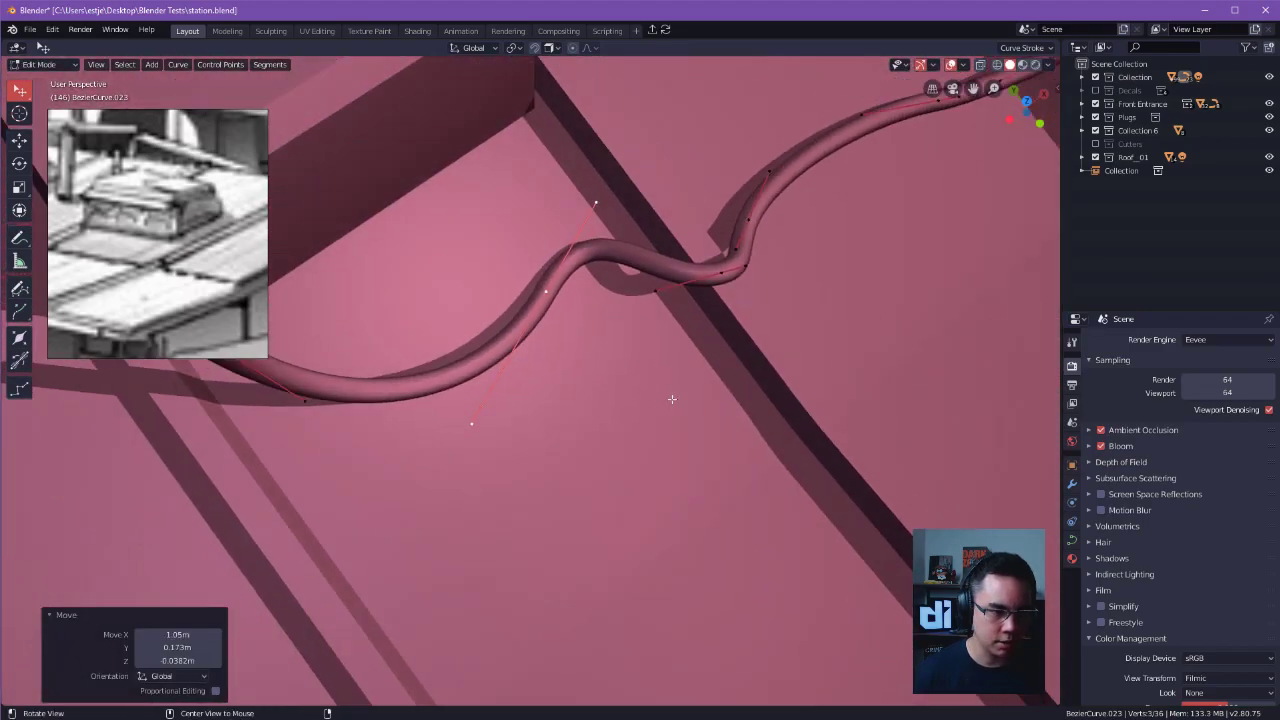
pyautogui.moveTo(547, 297); pyautogui.dragTo(612, 366)
pyautogui.moveTo(537, 506); pyautogui.dragTo(772, 257, button='middle')
pyautogui.keyDown('shift'); pyautogui.click(446, 194); pyautogui.keyUp('shift')
pyautogui.hotkey('shift', 'd')
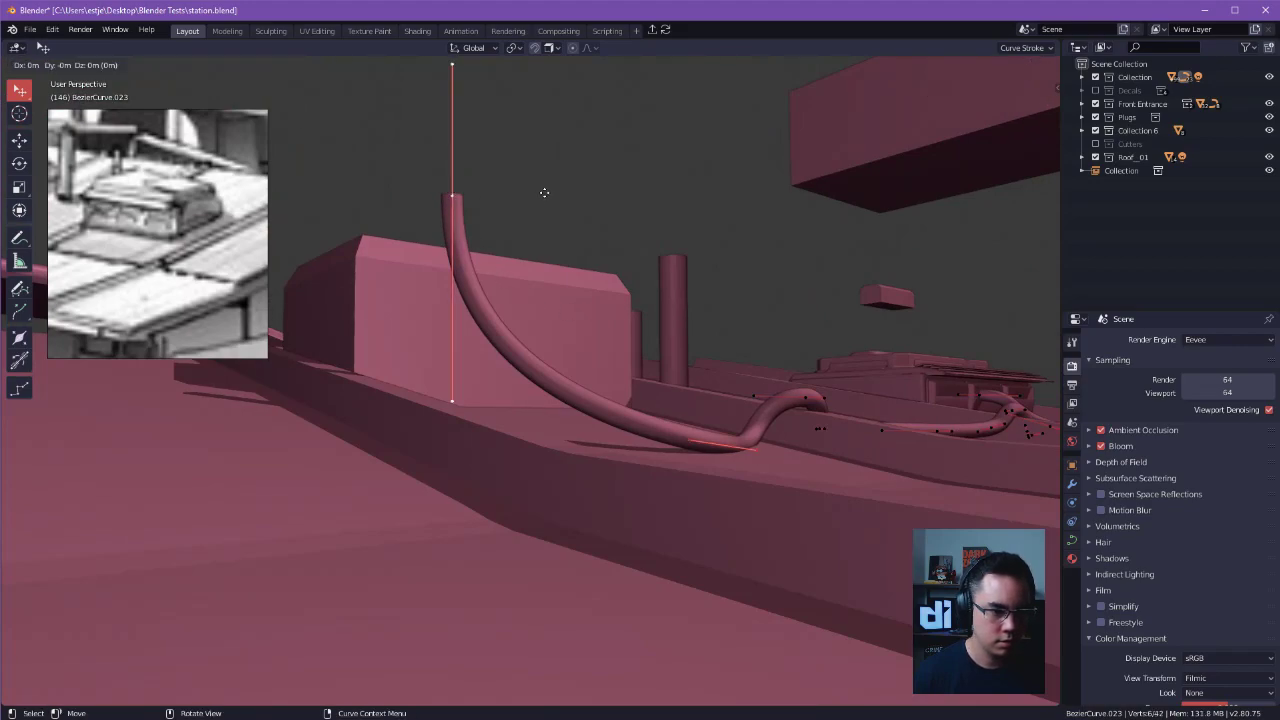
pyautogui.rightClick(544, 192)
pyautogui.hotkey('ctrl', 'z')
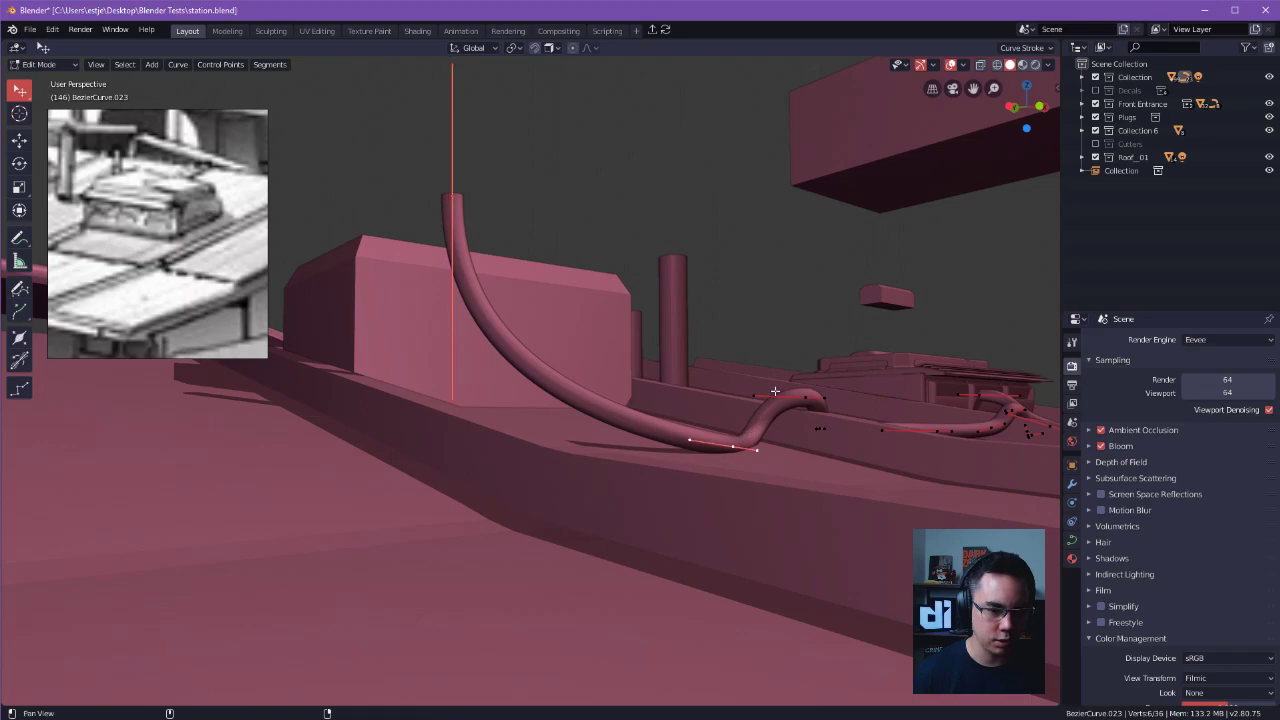
# Try duplicating the cable's upright end segment and placing the copy above the original.
pyautogui.keyDown('shift'); pyautogui.moveTo(770, 396); pyautogui.dragTo(762, 426, button='middle'); pyautogui.keyUp('shift')
pyautogui.hotkey('shift', 'd')
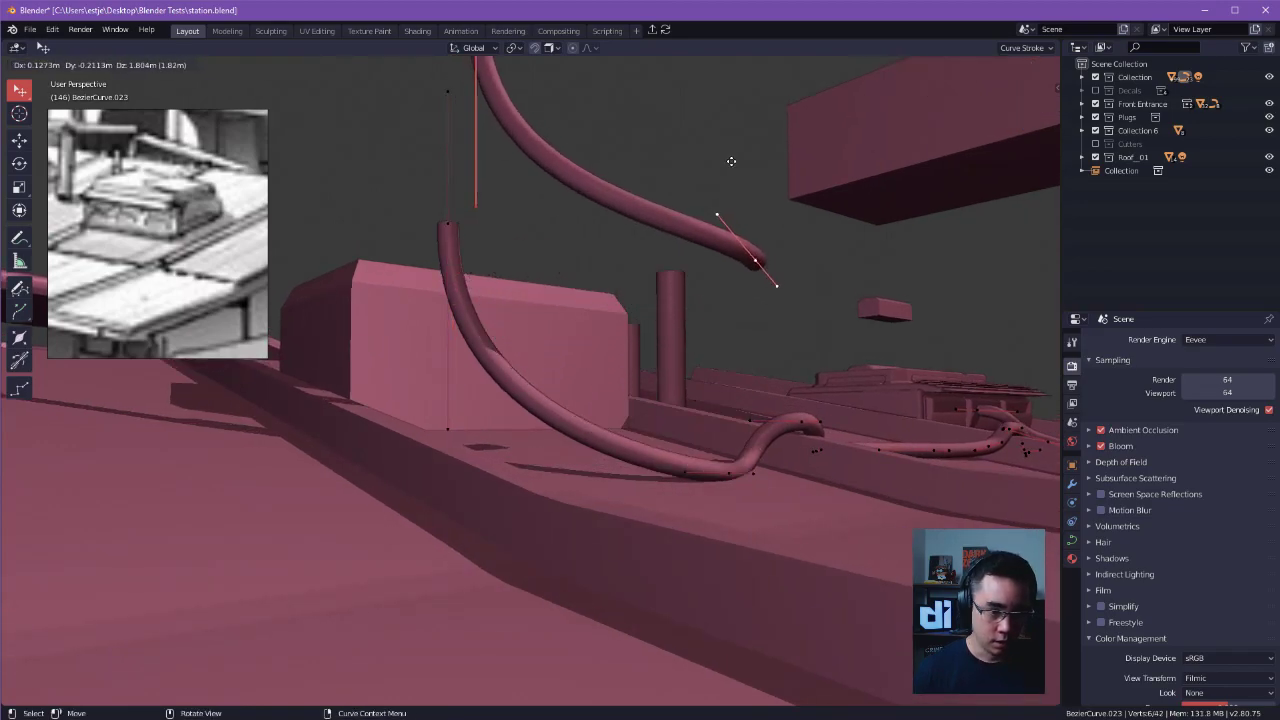
pyautogui.click(810, 243)
pyautogui.keyDown('alt'); pyautogui.moveTo(810, 243); pyautogui.dragTo(677, 355); pyautogui.keyUp('alt')
pyautogui.hotkey('alt', 'a')
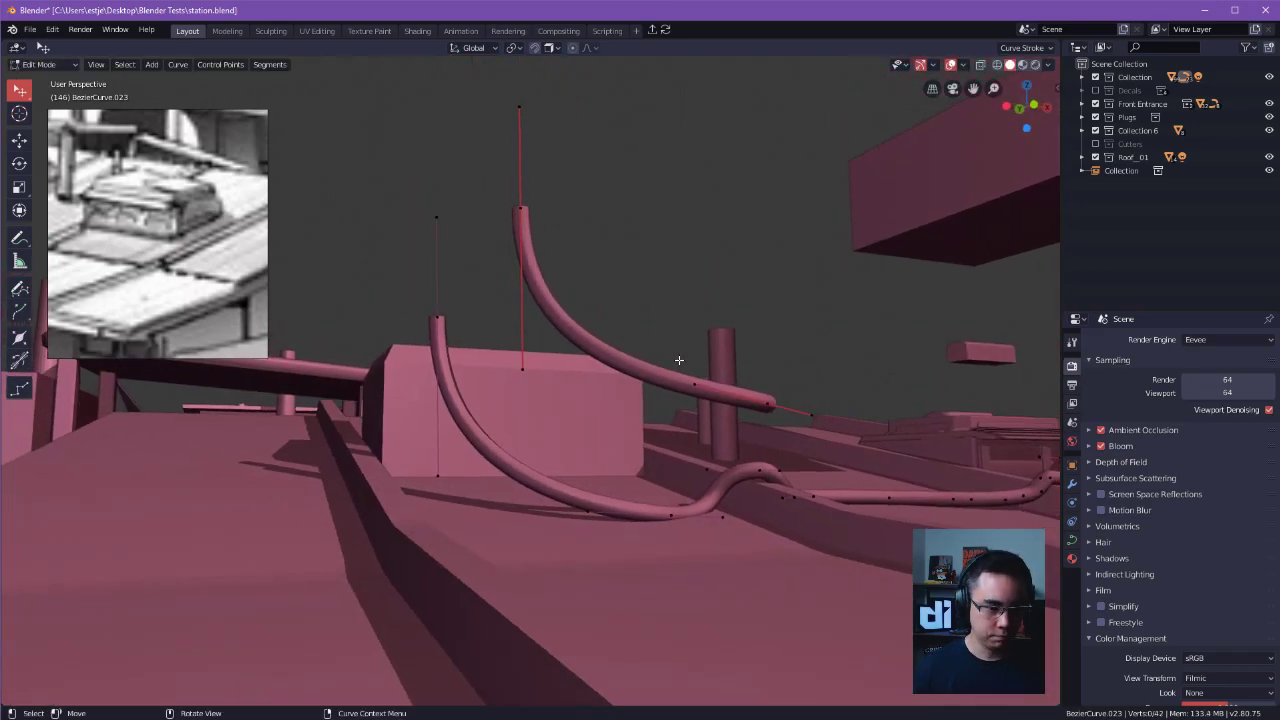
pyautogui.press('Tab')
pyautogui.press('Tab')
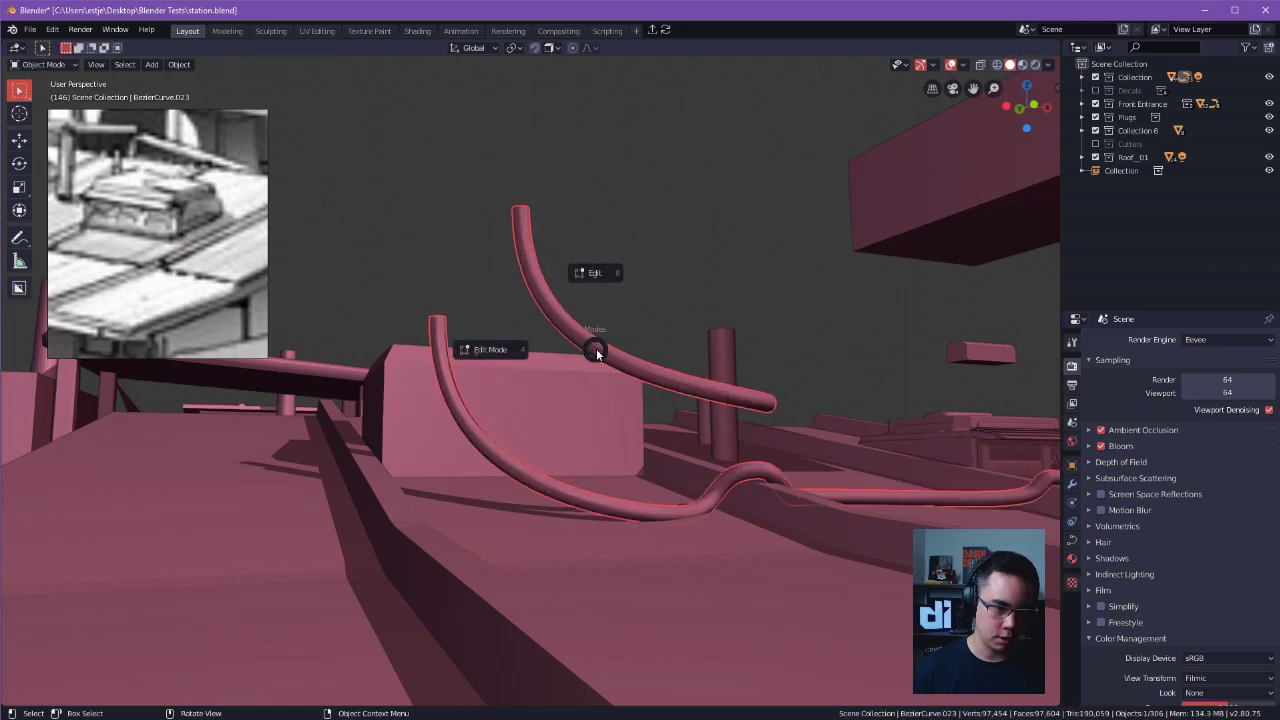
pyautogui.click(523, 139)
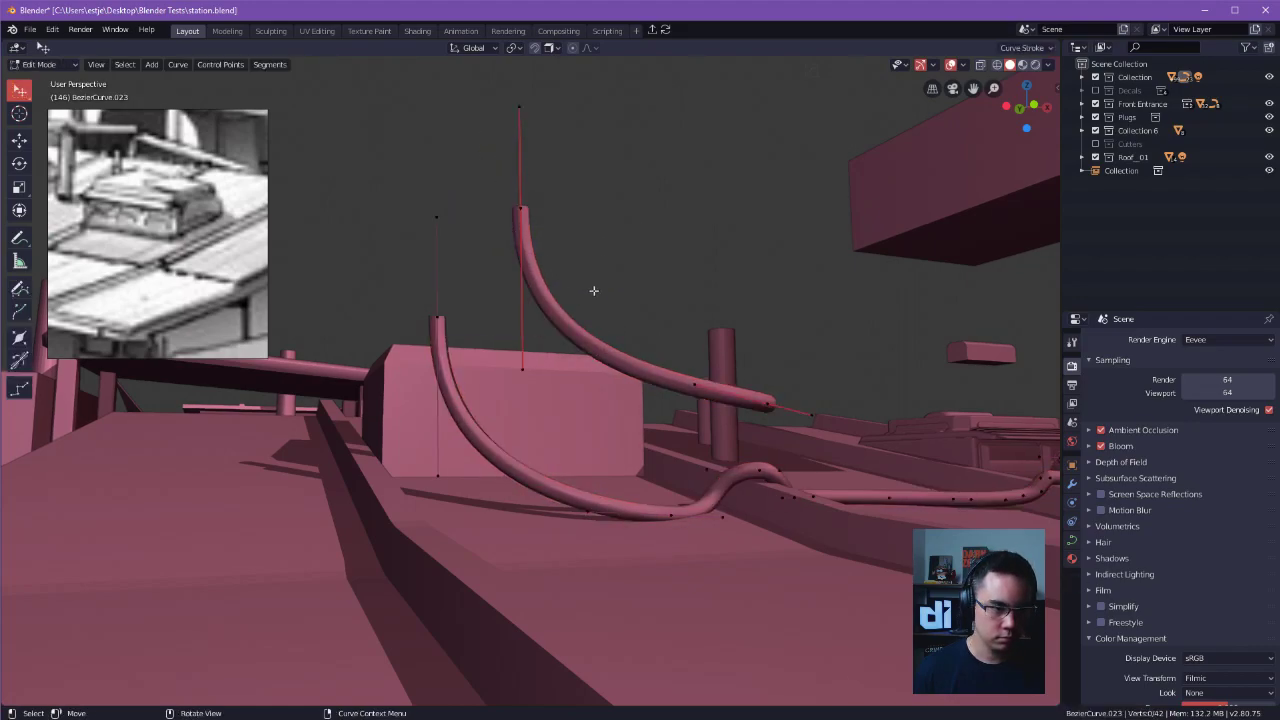
pyautogui.click(761, 407)
pyautogui.moveTo(761, 407); pyautogui.dragTo(703, 386, button='middle')
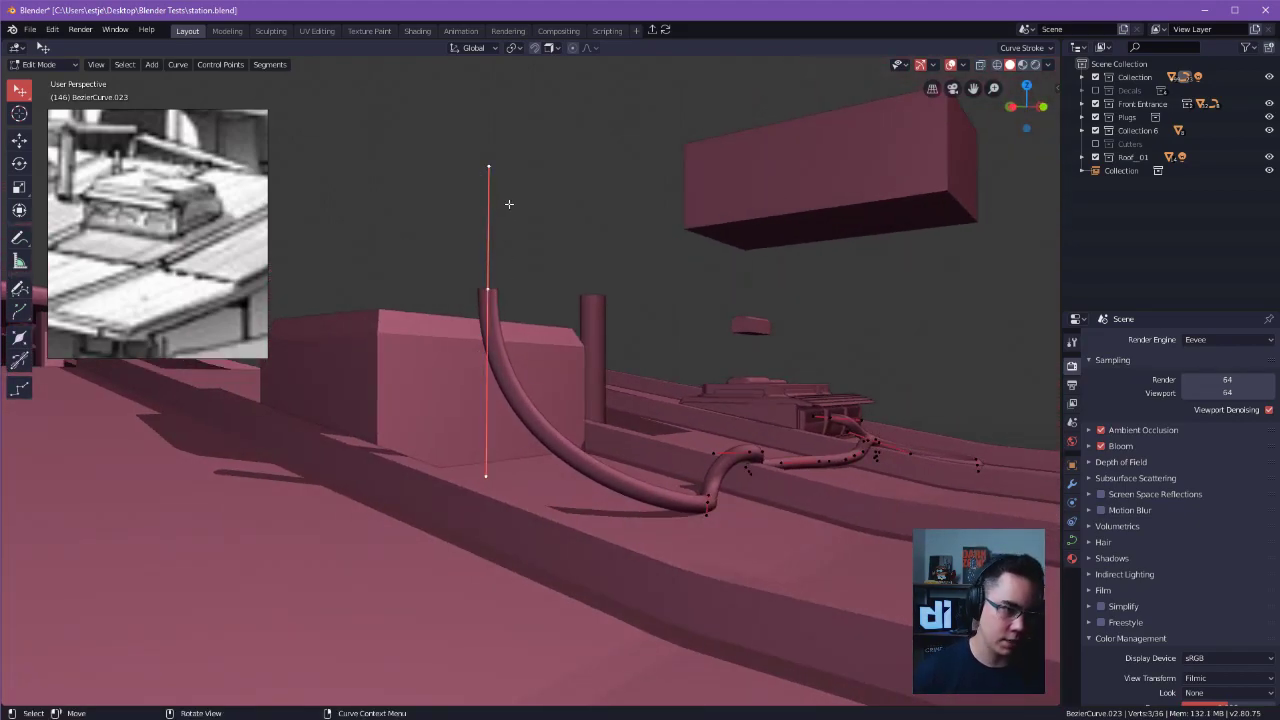
# Shorten the upper vertical handle at the cable's upright end by about 0.36 m and undo the extra adjustment.
pyautogui.moveTo(487, 170); pyautogui.dragTo(488, 415)
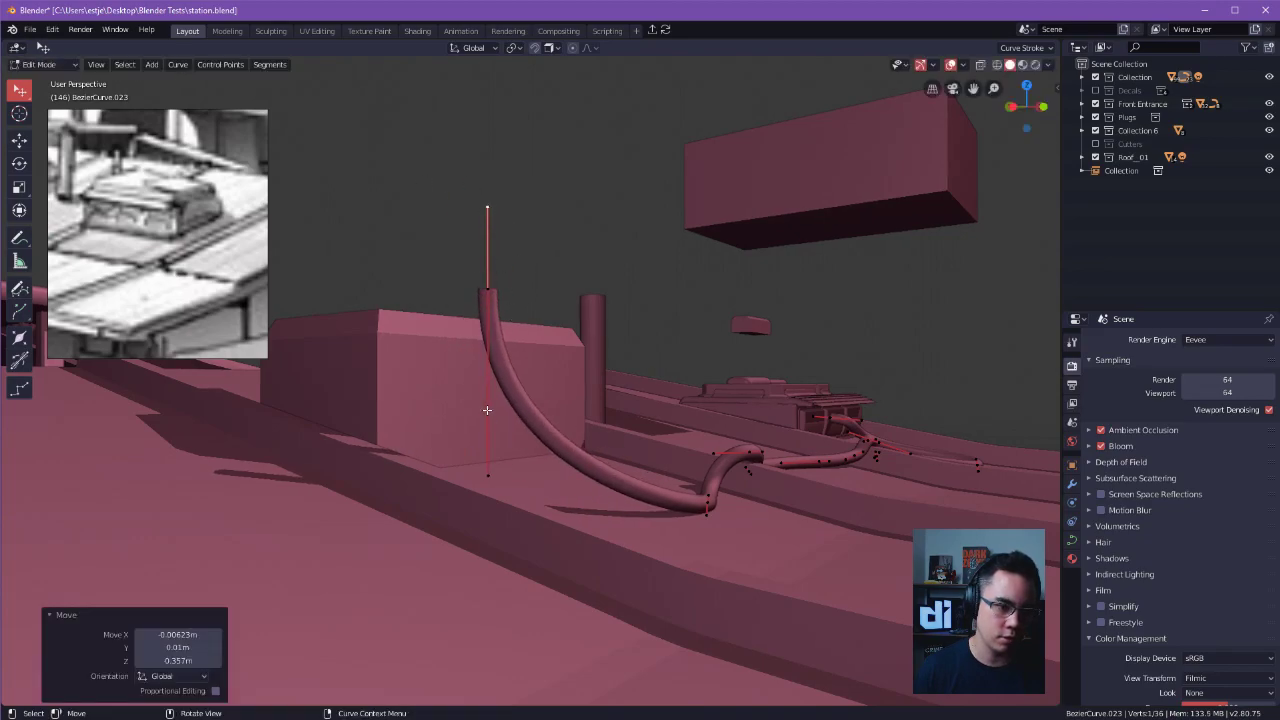
pyautogui.moveTo(490, 208); pyautogui.dragTo(520, 235)
pyautogui.hotkey('ctrl', 'z')
# Reposition the cable's control points around the ridge near the large box so it lies low on the roof and bends over the ridge.
pyautogui.moveTo(603, 315)
pyautogui.keyDown('alt'); pyautogui.mouseDown()
pyautogui.moveTo(608, 357)
pyautogui.moveTo(580, 325)
pyautogui.mouseUp(); pyautogui.keyUp('alt')
pyautogui.moveTo(580, 325); pyautogui.dragTo(418, 276, button='middle')
pyautogui.moveTo(547, 383); pyautogui.dragTo(568, 389)
pyautogui.moveTo(568, 389); pyautogui.dragTo(537, 420, button='middle')
pyautogui.moveTo(539, 420); pyautogui.dragTo(533, 405)
pyautogui.keyDown('shift'); pyautogui.moveTo(533, 405); pyautogui.dragTo(548, 391, button='middle'); pyautogui.keyUp('shift')
pyautogui.moveTo(463, 395); pyautogui.dragTo(501, 390)
pyautogui.keyDown('shift'); pyautogui.moveTo(630, 389); pyautogui.dragTo(566, 396, button='middle'); pyautogui.keyUp('shift')
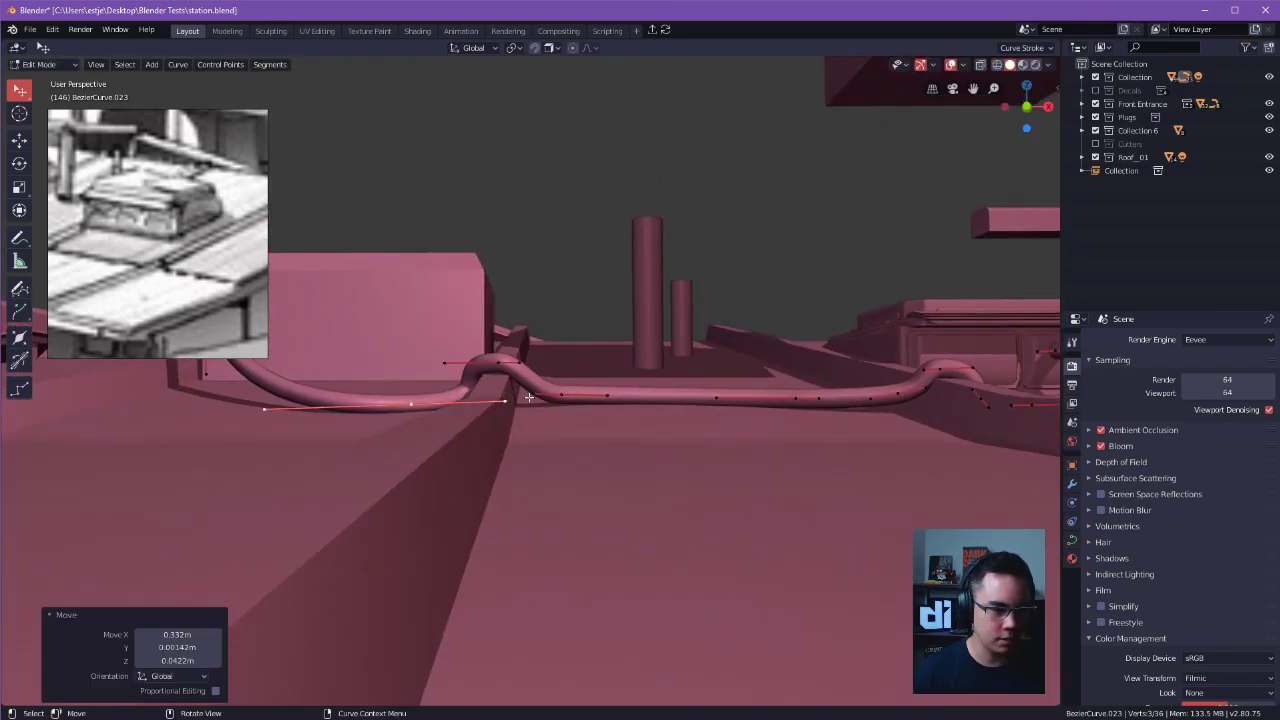
# Fine-tune the handle beside the ridge and the control point on top of it to smooth the cable's bend.
pyautogui.click(552, 397)
pyautogui.moveTo(534, 396); pyautogui.dragTo(508, 397)
pyautogui.moveTo(498, 362); pyautogui.dragTo(502, 361)
pyautogui.click(540, 293)
pyautogui.moveTo(540, 293); pyautogui.dragTo(789, 475, button='middle')
# Return to Object Mode, deselect the cable and save station.blend.
pyautogui.hotkey('ctrl', 'Tab')
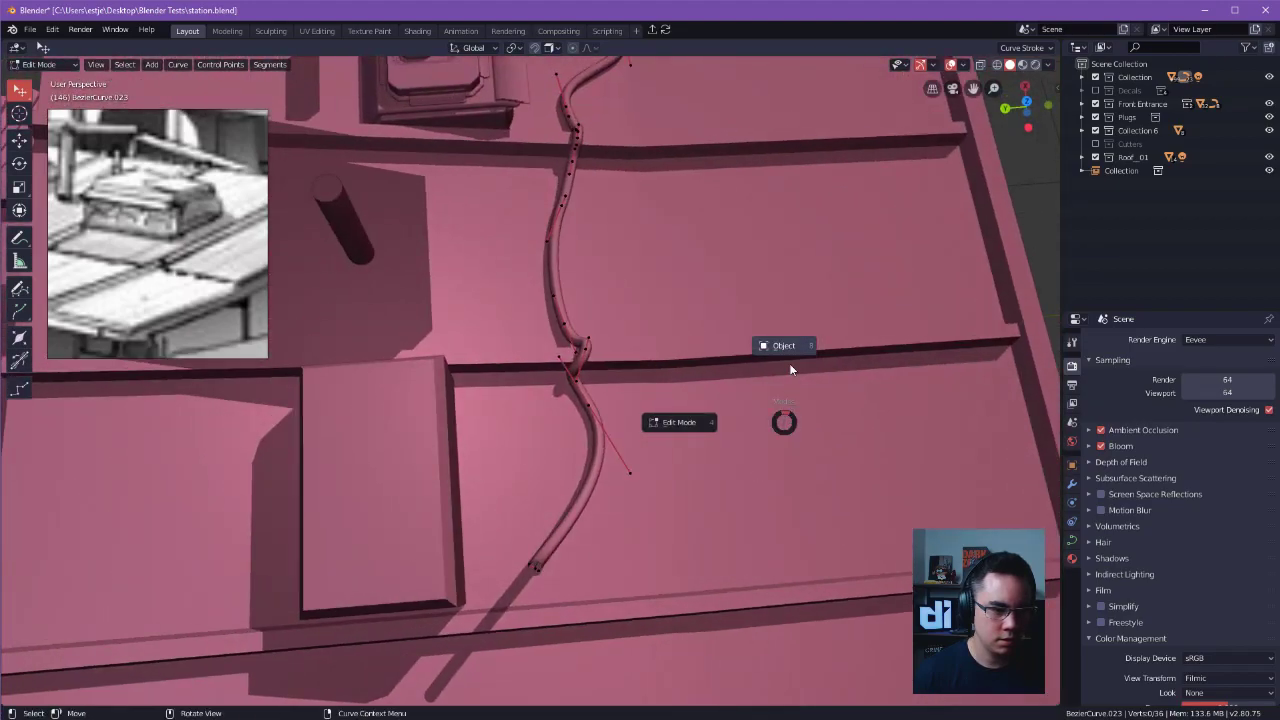
pyautogui.click(789, 373)
pyautogui.moveTo(877, 309); pyautogui.dragTo(630, 305, button='middle')
pyautogui.hotkey('ctrl', 's')
pyautogui.click(699, 315)
pyautogui.hotkey('ctrl', 's')
pyautogui.click(652, 304)
pyautogui.hotkey('ctrl', 's')
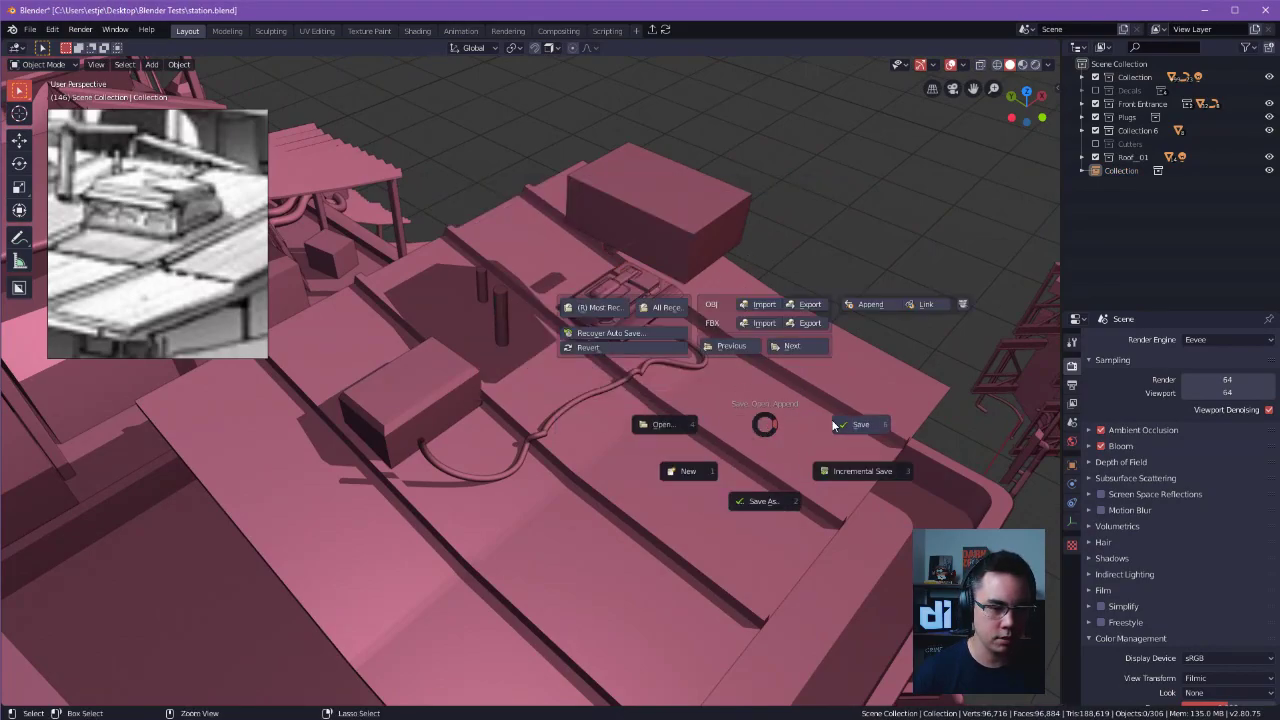
# Open the recent file TopUnit01.blend and view the roof unit's front and top.
pyautogui.hotkey('ctrl', 's')
pyautogui.click(652, 302)
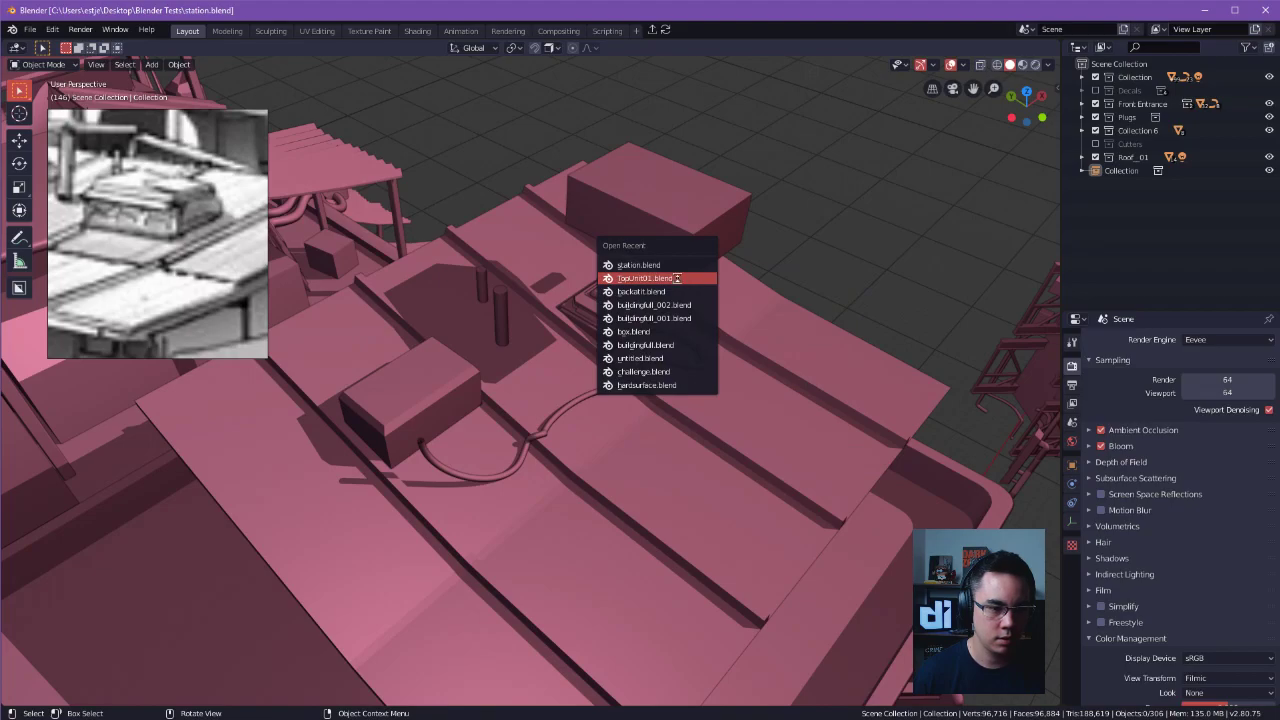
pyautogui.click(677, 277)
pyautogui.moveTo(677, 277); pyautogui.dragTo(579, 345, button='middle')
pyautogui.keyDown('alt'); pyautogui.moveTo(579, 345); pyautogui.dragTo(597, 272); pyautogui.keyUp('alt')
pyautogui.click(600, 254)
pyautogui.press('x')
pyautogui.click(600, 254)
pyautogui.scroll(4, 640, 330)
pyautogui.keyDown('alt'); pyautogui.moveTo(700, 378); pyautogui.dragTo(463, 265); pyautogui.keyUp('alt')
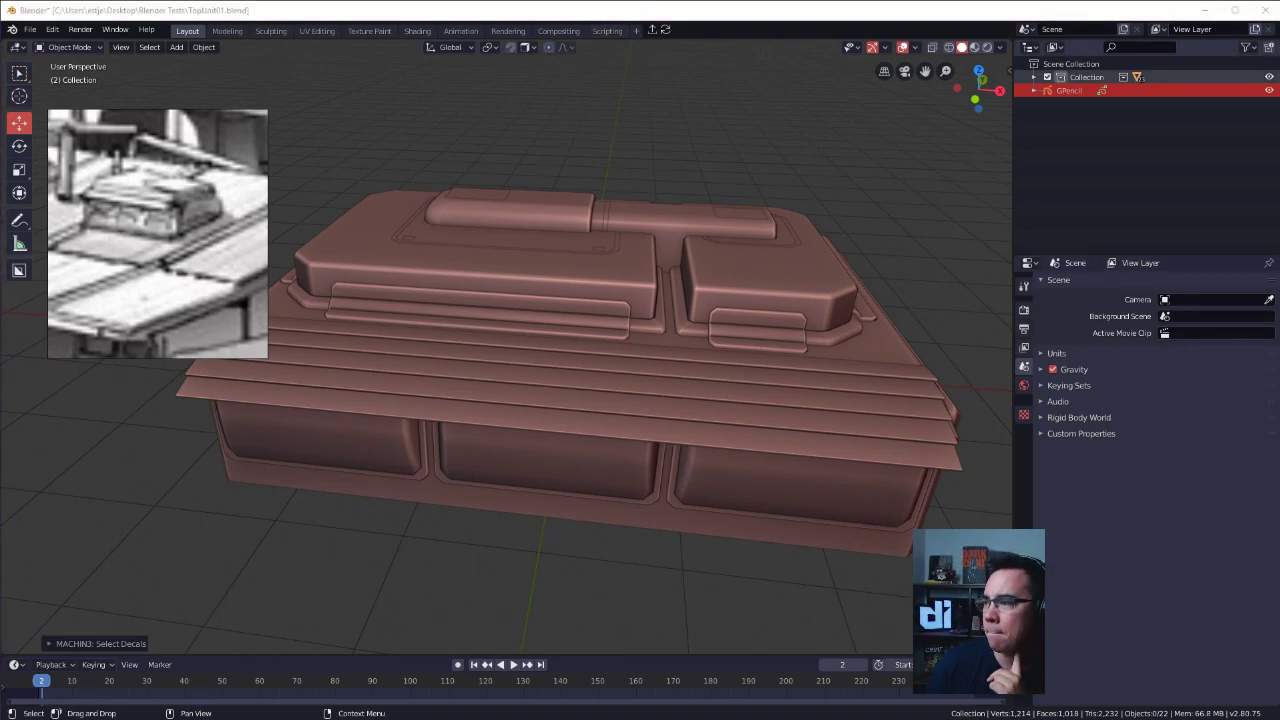
# Switch to the Pinterest browser window, inspect the Pareidolia pin, and go back to the Abandoned America machinery pin.
pyautogui.hotkey('alt', 'Tab')
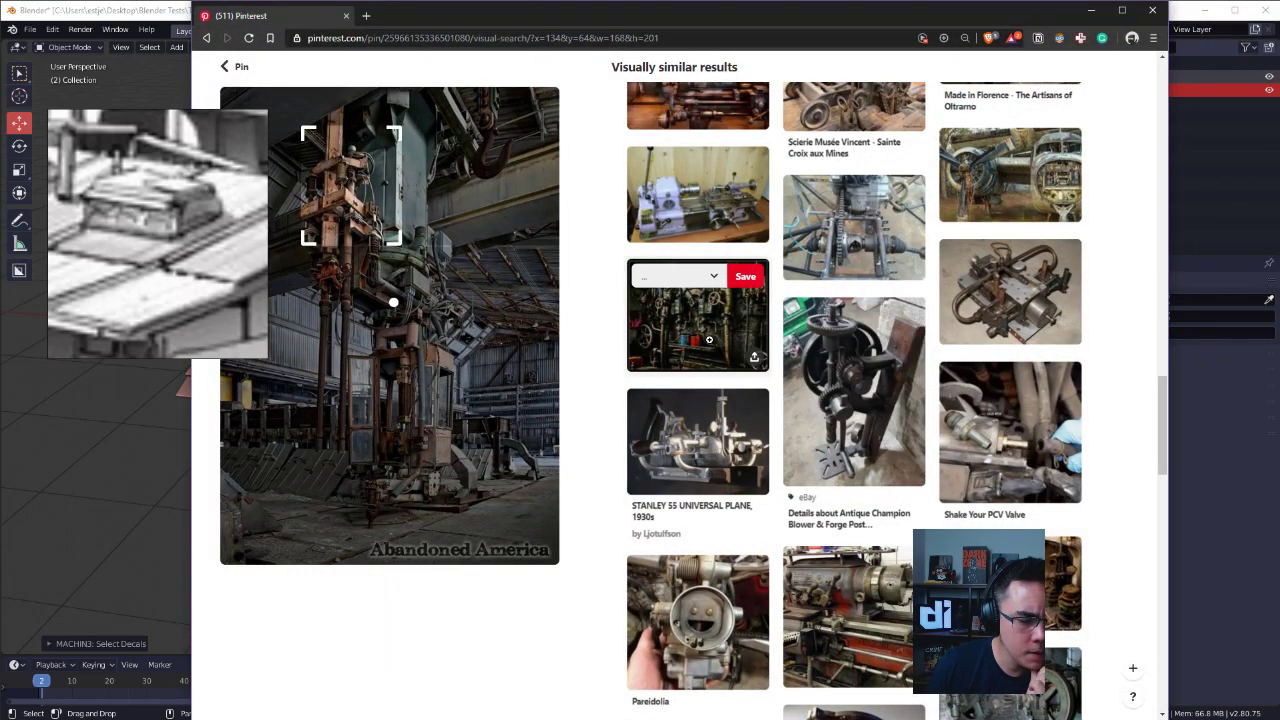
pyautogui.click(688, 590)
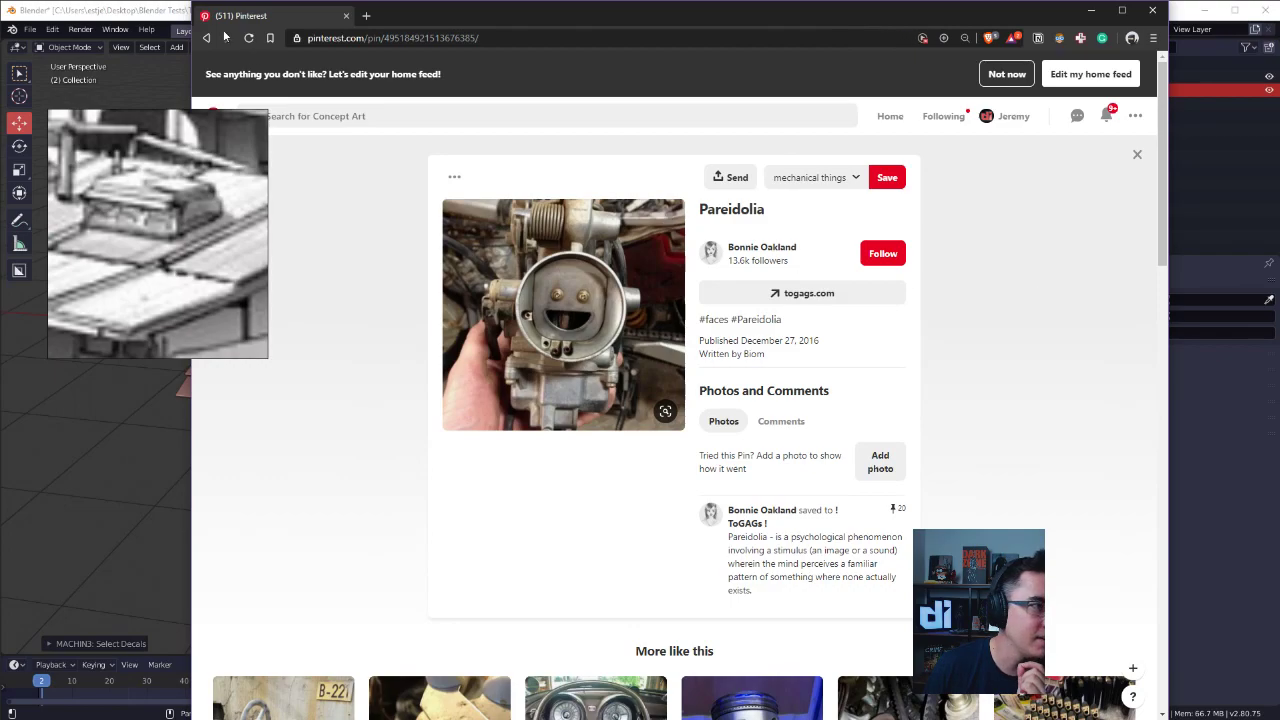
pyautogui.moveTo(188, 56); pyautogui.dragTo(296, 56)
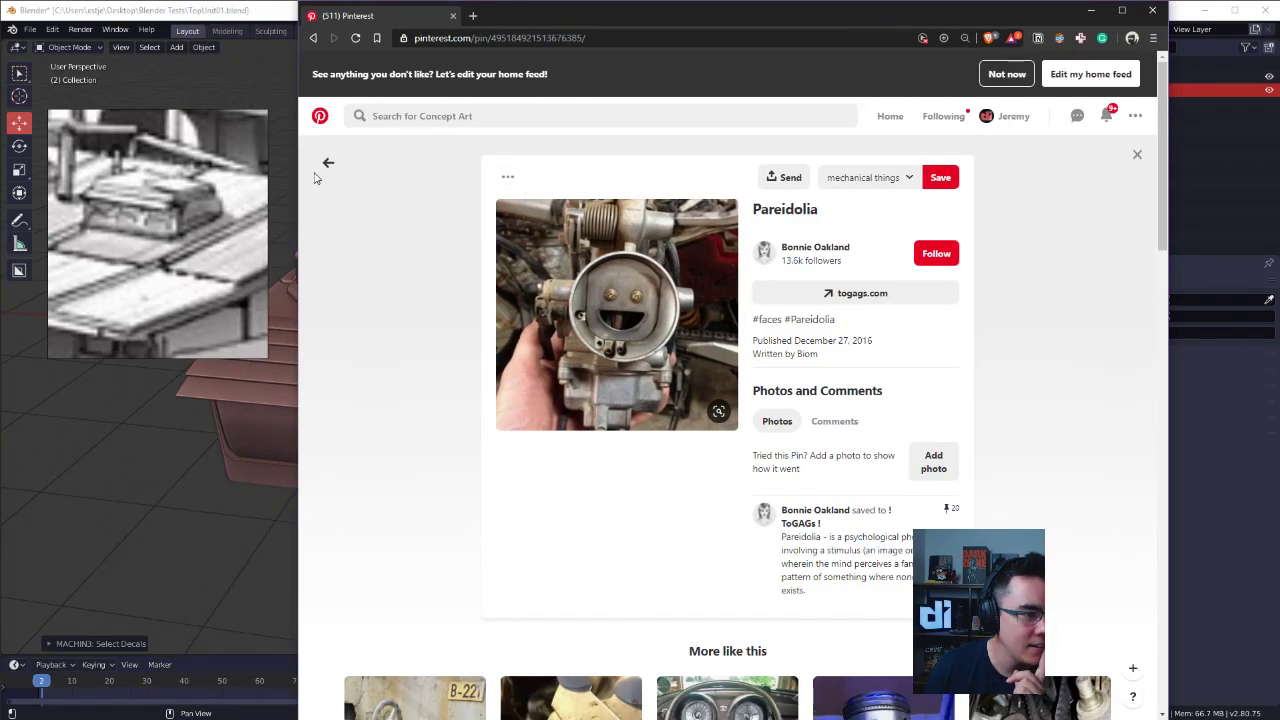
pyautogui.click(327, 164)
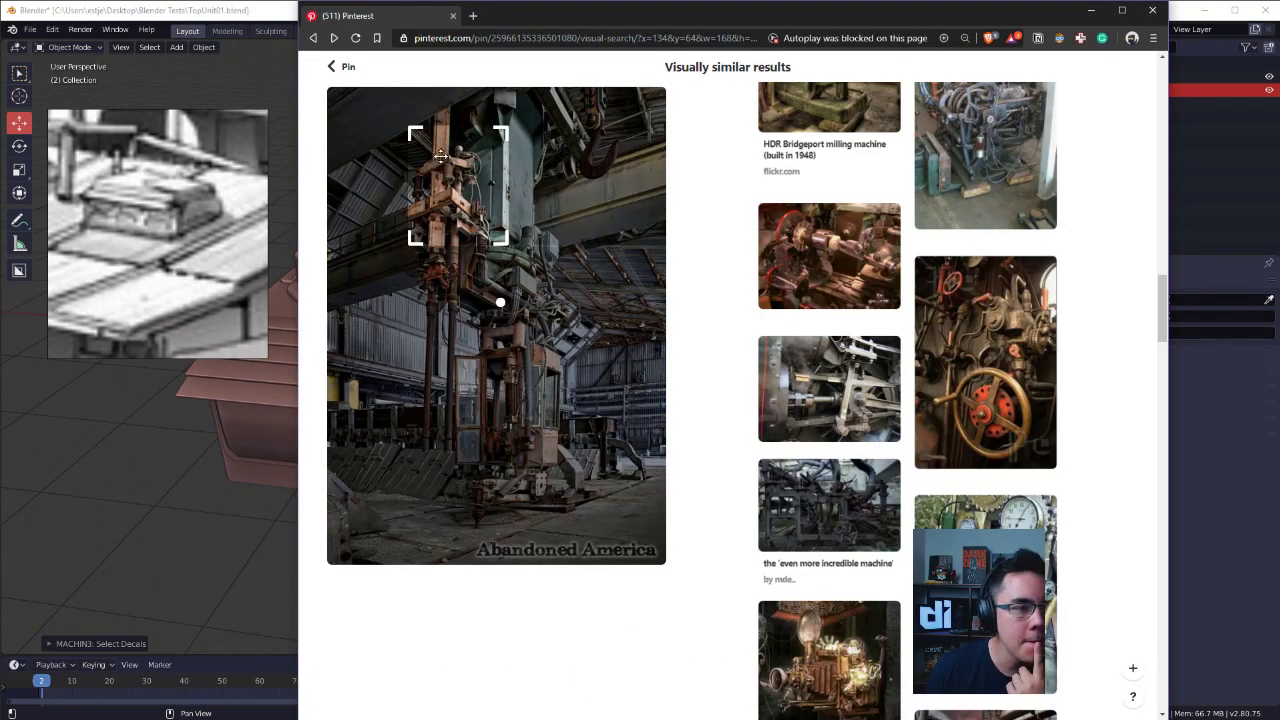
pyautogui.click(343, 68)
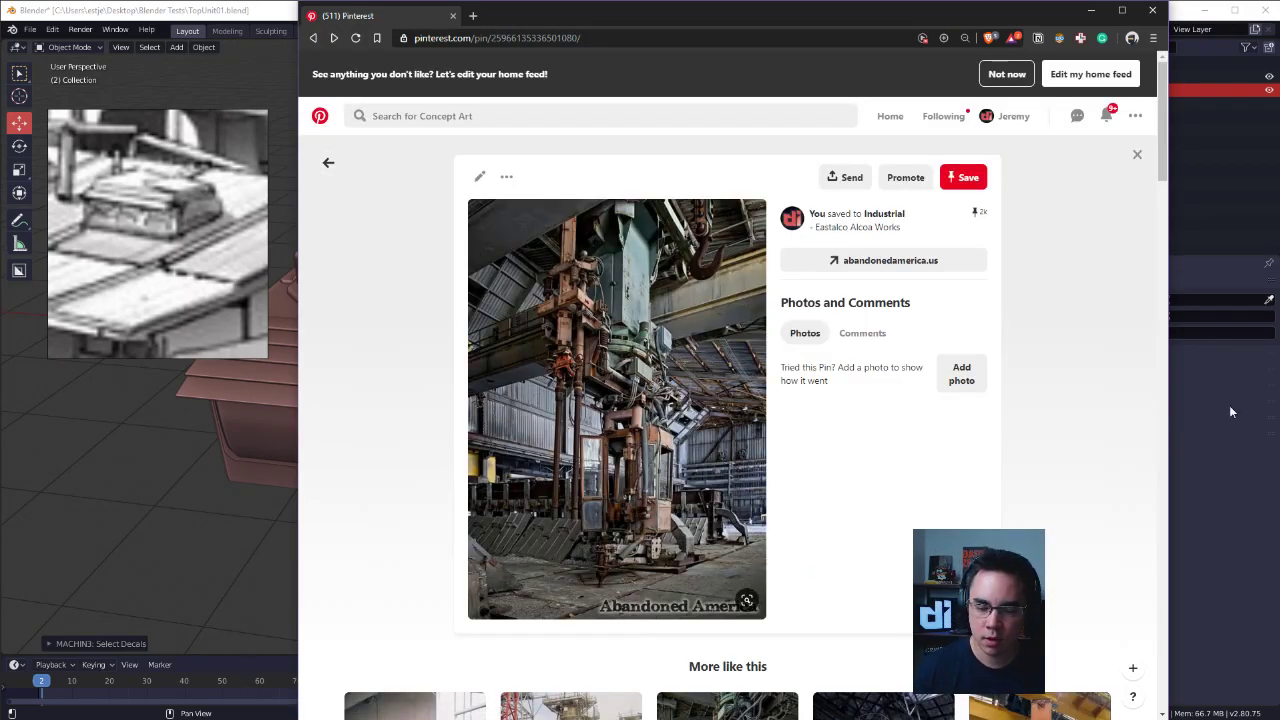
# Browse the related industrial pins and open the photo of the metal cable connectors.
pyautogui.scroll(-5, 848, 457)
pyautogui.moveTo(1170, 243); pyautogui.dragTo(1166, 322)
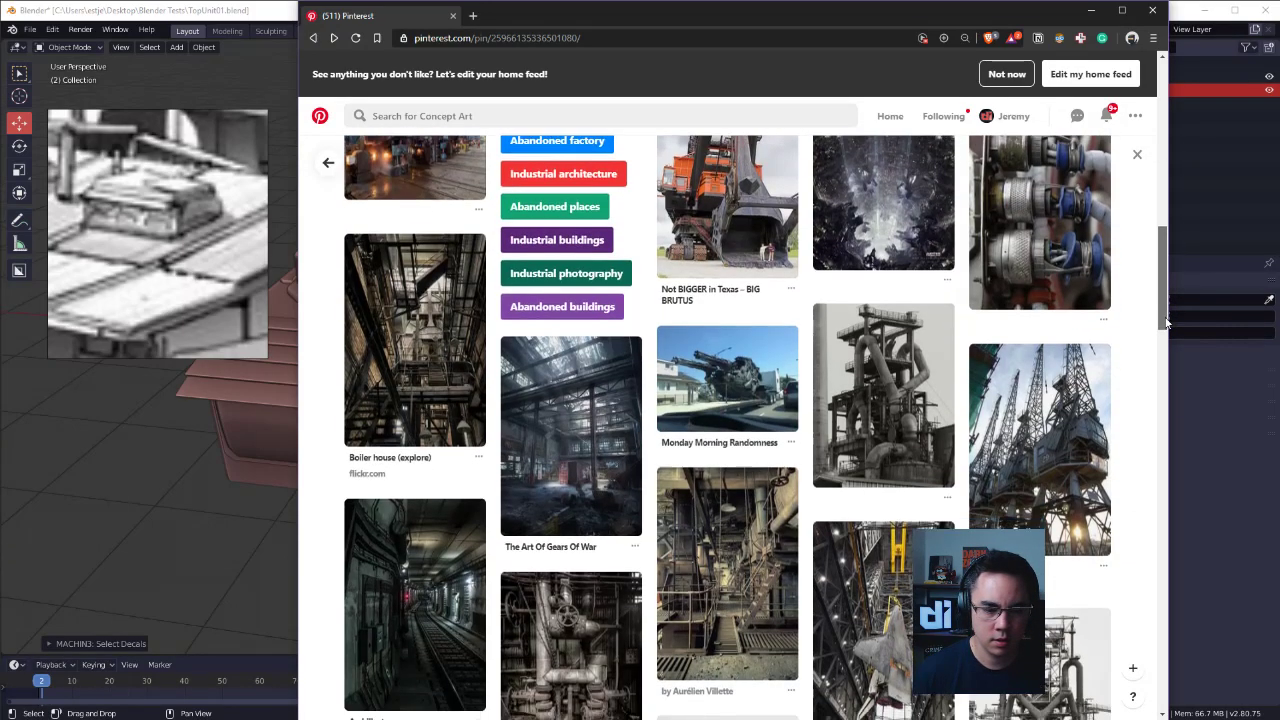
pyautogui.click(1062, 261)
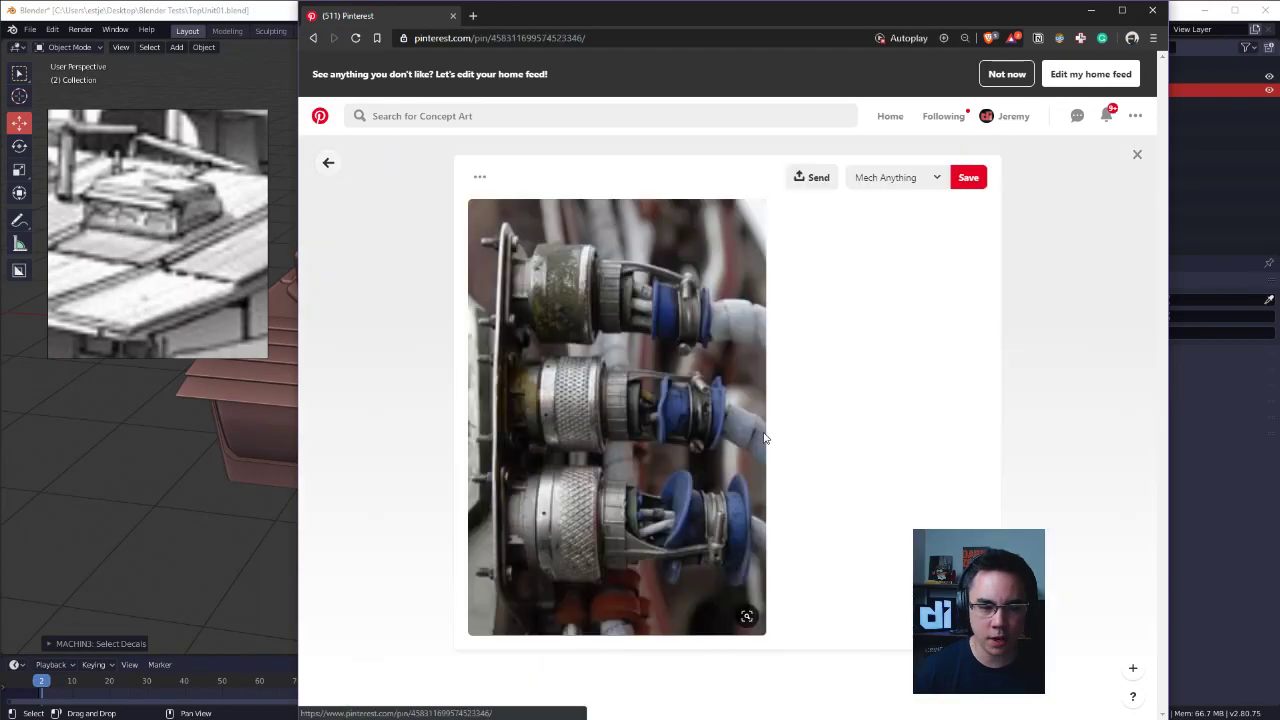
# Return to Blender, view the roof unit from above and show it in material preview shading with the vent decal selected.
pyautogui.click(147, 456)
pyautogui.moveTo(522, 363); pyautogui.dragTo(418, 362, button='middle')
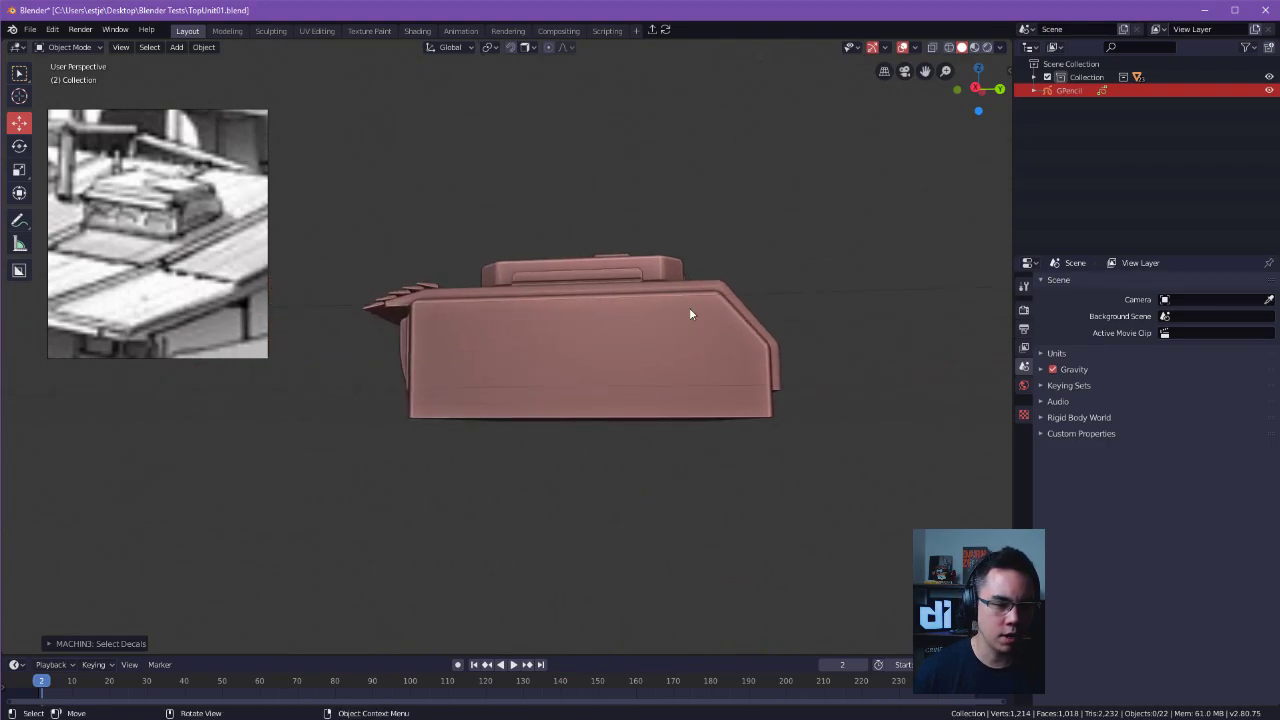
pyautogui.moveTo(567, 353); pyautogui.dragTo(590, 398, button='middle')
pyautogui.moveTo(645, 430); pyautogui.dragTo(786, 350, button='middle')
pyautogui.click(652, 306)
pyautogui.scroll(2, 650, 312)
pyautogui.keyDown('alt'); pyautogui.moveTo(650, 312); pyautogui.dragTo(598, 362); pyautogui.keyUp('alt')
pyautogui.click(580, 314)
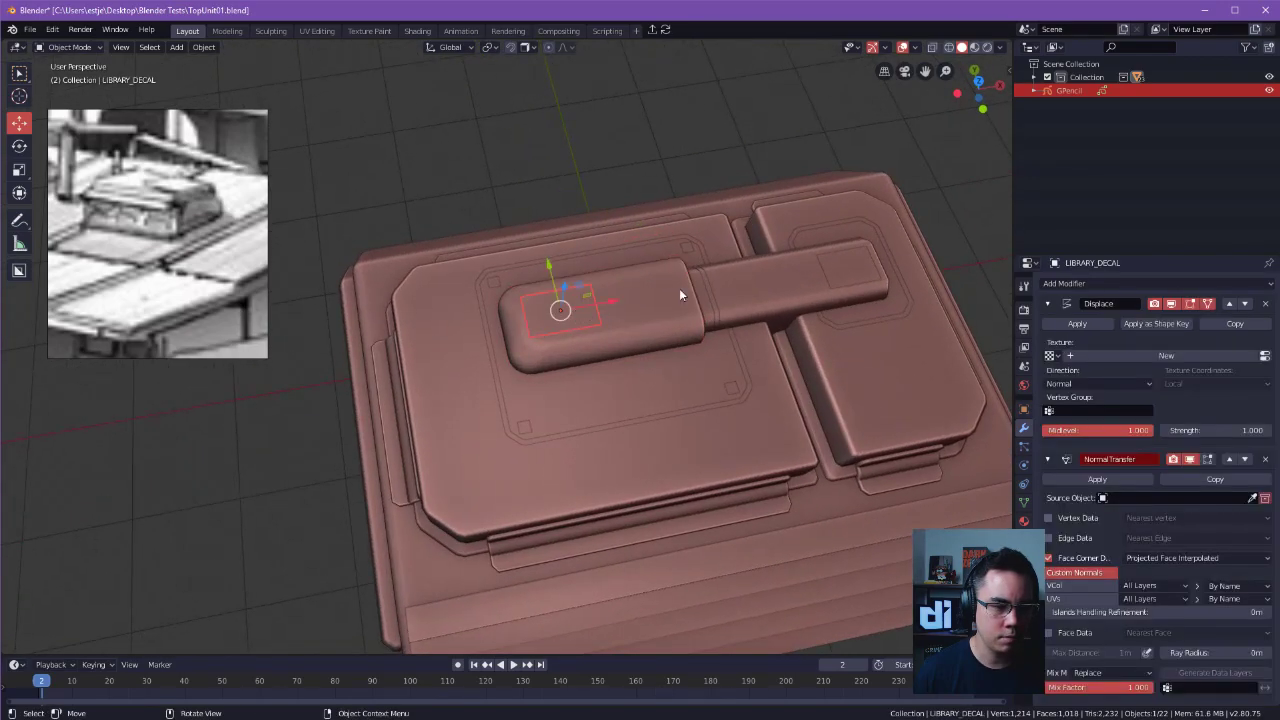
pyautogui.click(976, 48)
pyautogui.scroll(5, 696, 132)
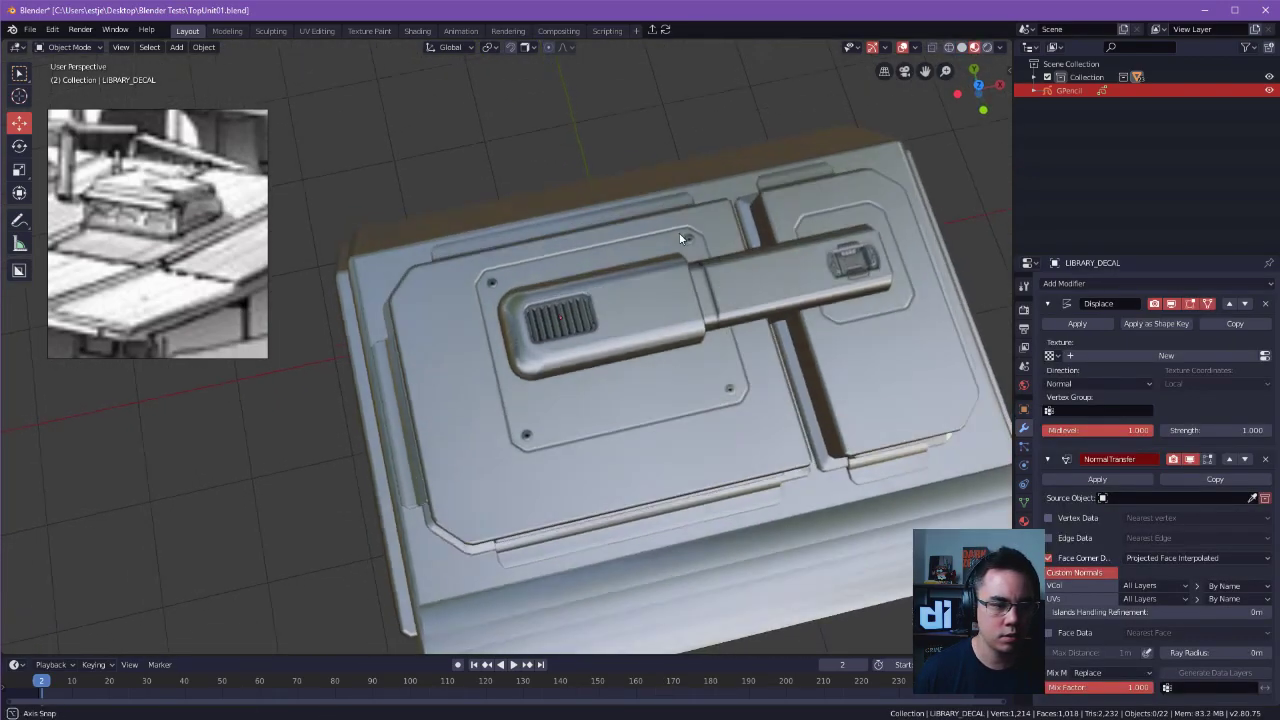
# Move the outer end of the large panel outline and its two corner screws about 0.36 m along X toward the arm.
pyautogui.press('g')
pyautogui.press('x')
pyautogui.click(678, 306)
pyautogui.click(452, 254)
pyautogui.click(472, 486)
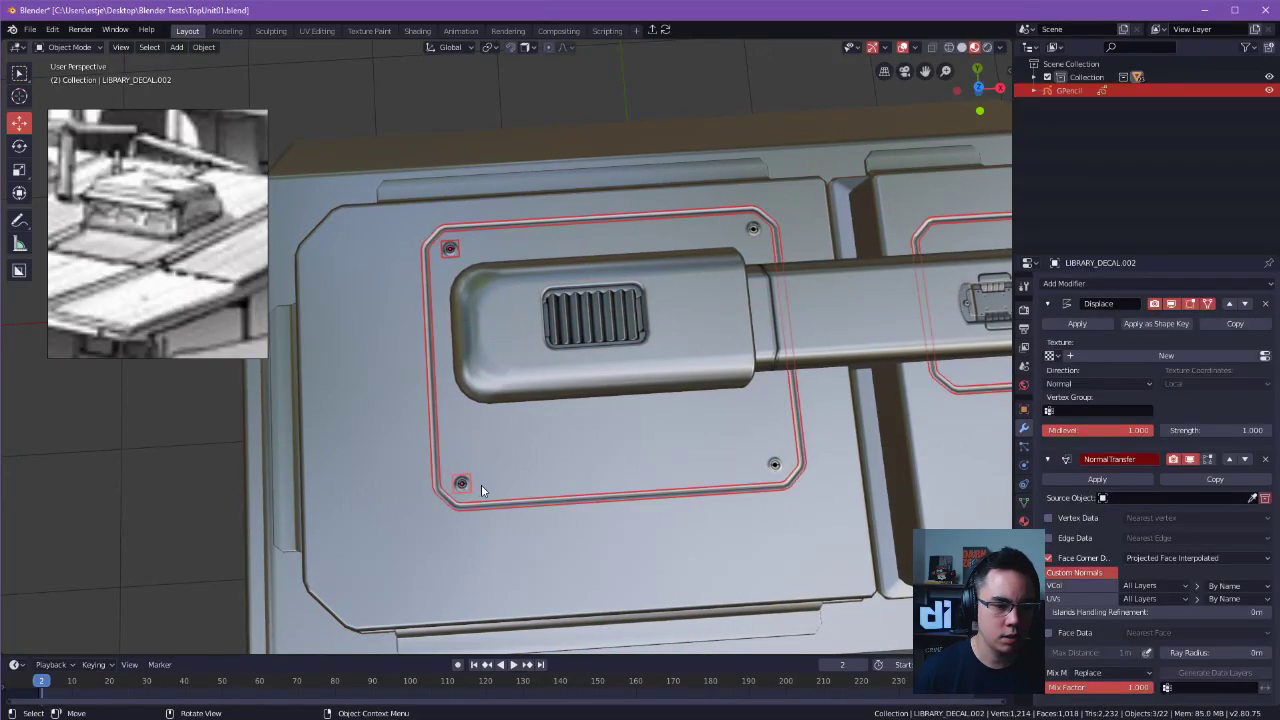
pyautogui.press('Tab')
pyautogui.click(388, 480)
pyautogui.moveTo(351, 131); pyautogui.dragTo(582, 545)
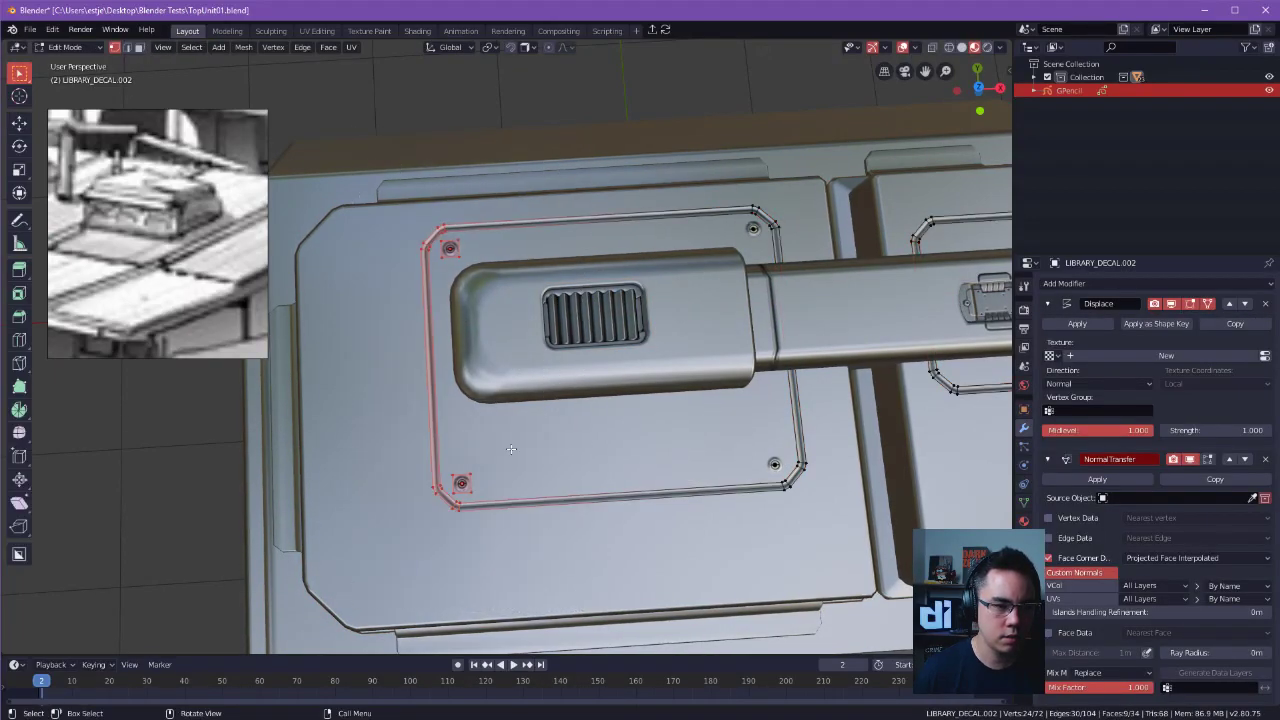
pyautogui.press('g')
pyautogui.press('x')
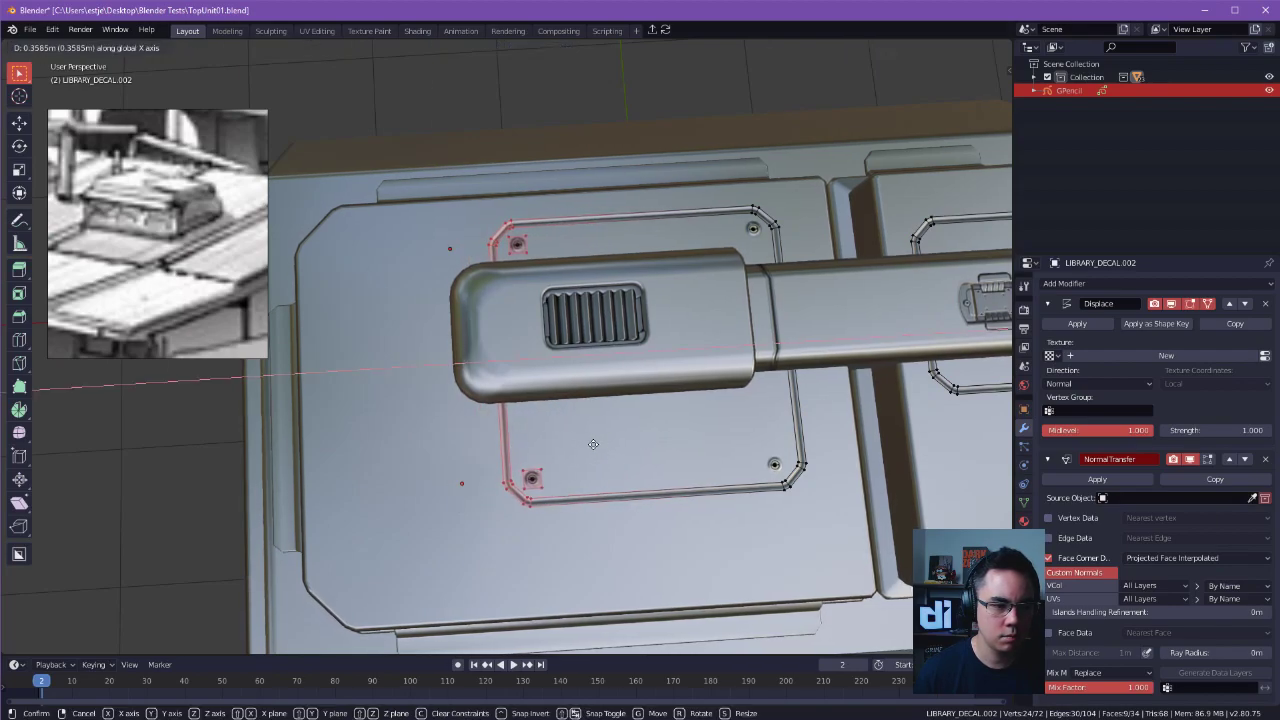
pyautogui.click(592, 443)
pyautogui.press('Tab')
# Shorten the vent housing by moving its rounded end vertices about 0.23 m inward along X.
pyautogui.click(542, 173)
pyautogui.click(535, 367)
pyautogui.press('Tab')
pyautogui.click(593, 371)
pyautogui.moveTo(567, 421); pyautogui.dragTo(567, 421)
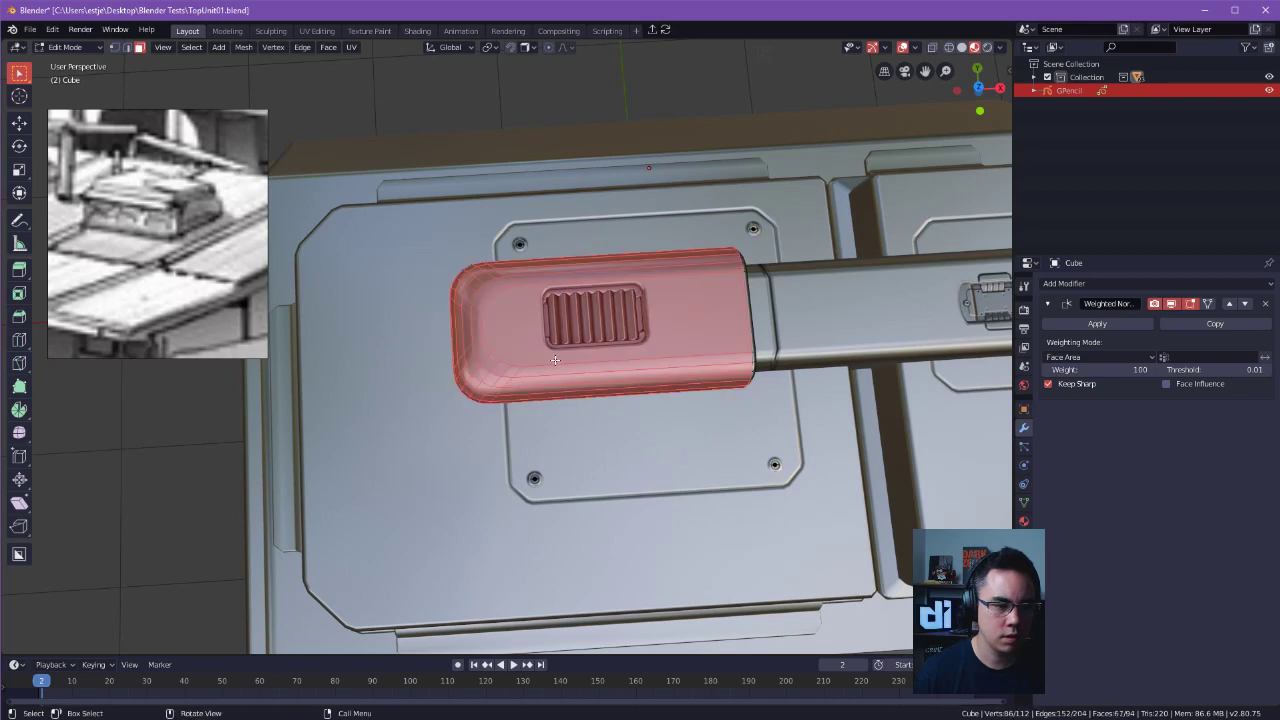
pyautogui.press('Tab')
pyautogui.click(622, 448)
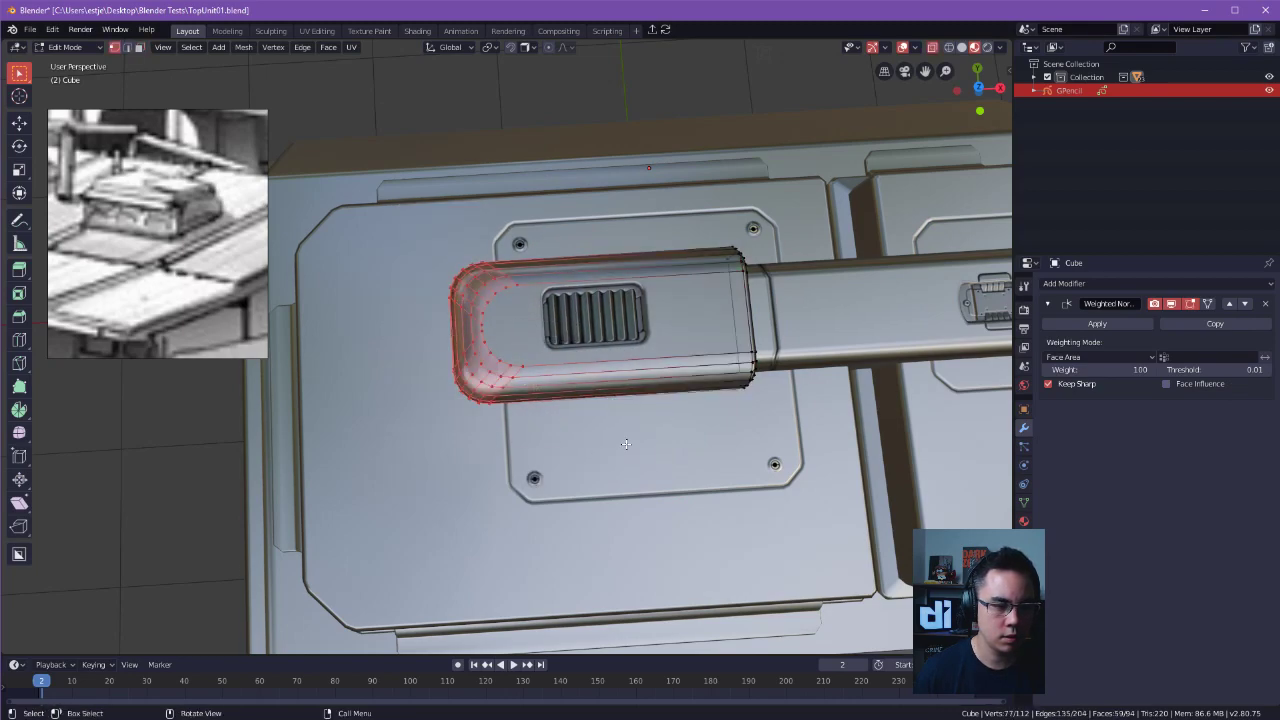
pyautogui.press('Tab')
pyautogui.click(392, 314)
pyautogui.moveTo(386, 209); pyautogui.dragTo(573, 436)
pyautogui.press('g')
pyautogui.press('x')
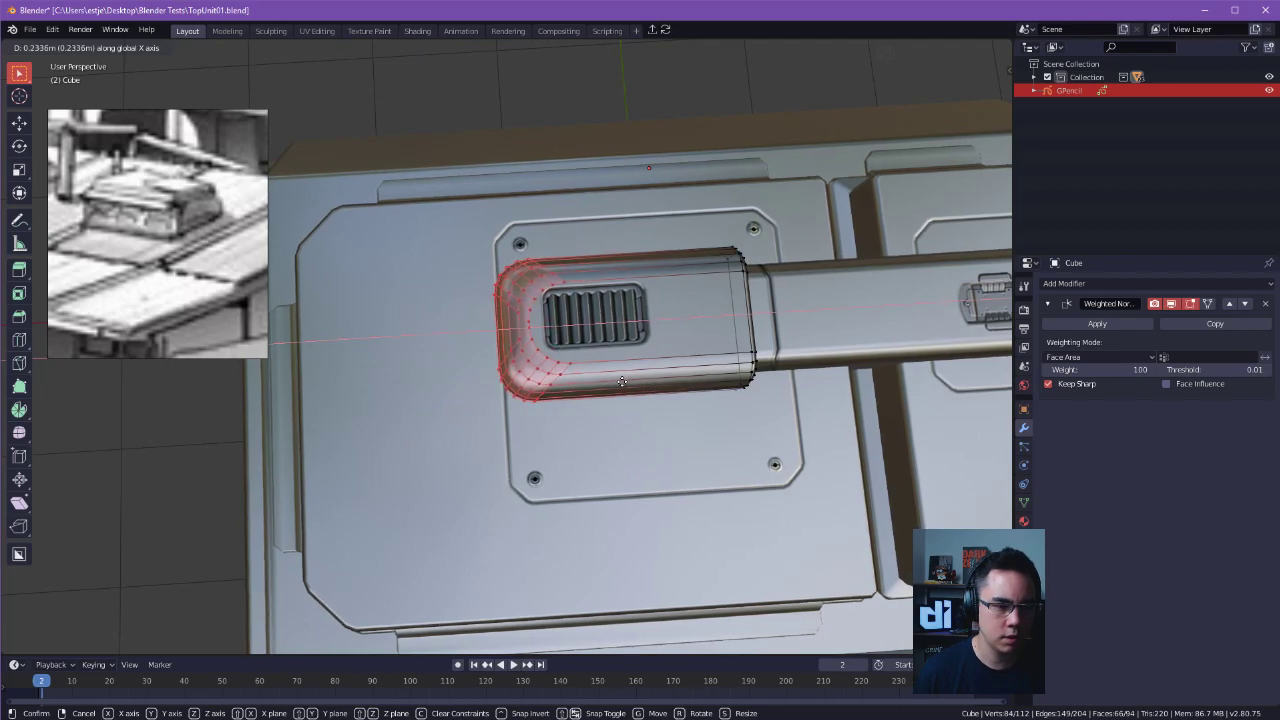
pyautogui.click(627, 382)
pyautogui.click(492, 242)
pyautogui.press('Tab')
# Try to move one long side of the panel outline and its corner screw about 0.27 m inward along Y.
pyautogui.click(501, 245)
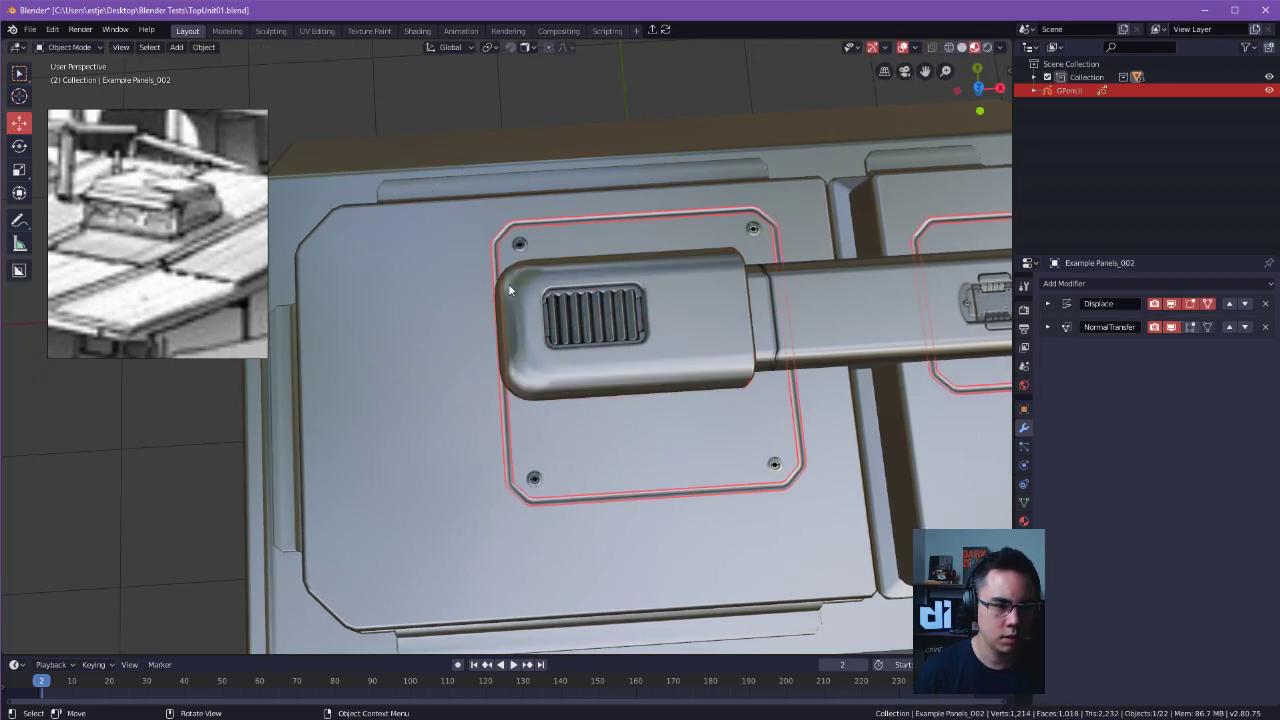
pyautogui.keyDown('shift'); pyautogui.click(517, 243); pyautogui.keyUp('shift')
pyautogui.keyDown('shift'); pyautogui.click(538, 480); pyautogui.keyUp('shift')
pyautogui.press('Tab')
pyautogui.click(441, 481)
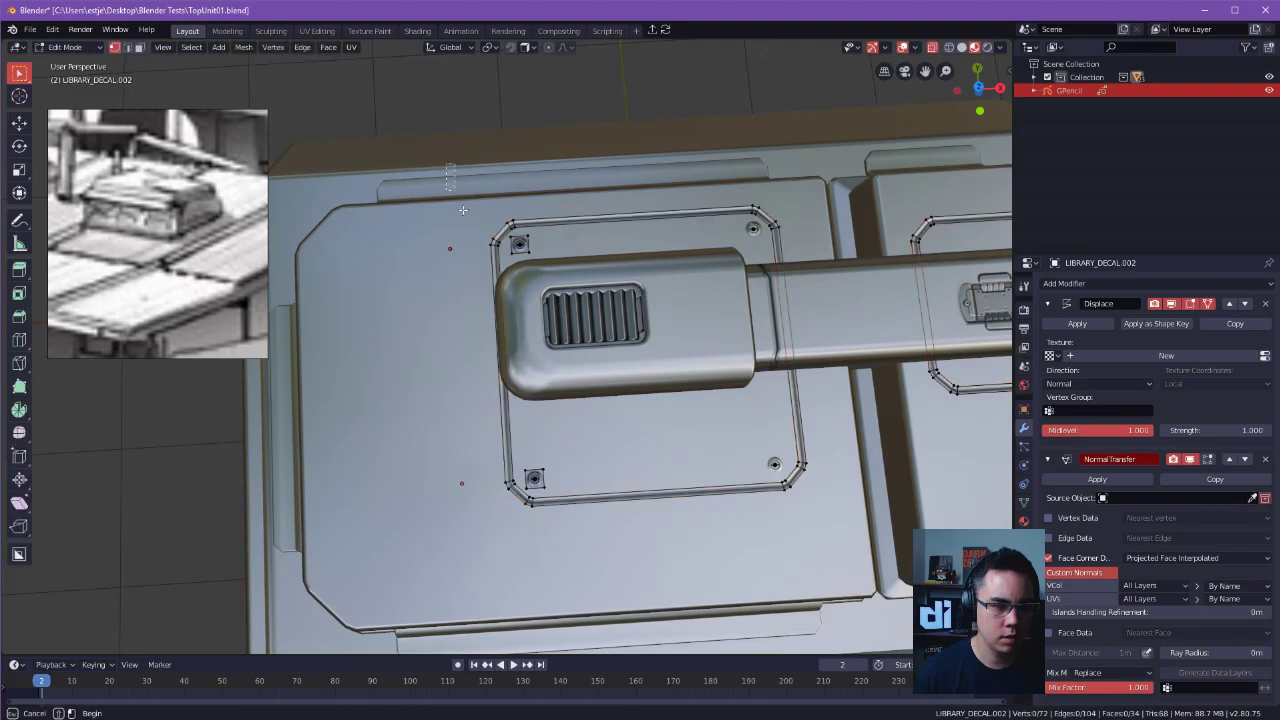
pyautogui.moveTo(447, 174); pyautogui.dragTo(612, 515)
pyautogui.press('g')
pyautogui.click(582, 497)
pyautogui.moveTo(582, 497); pyautogui.dragTo(698, 452, button='middle')
pyautogui.moveTo(555, 244); pyautogui.dragTo(679, 508)
pyautogui.moveTo(679, 508); pyautogui.dragTo(700, 516, button='middle')
pyautogui.press('g')
pyautogui.middleClick(676, 475)
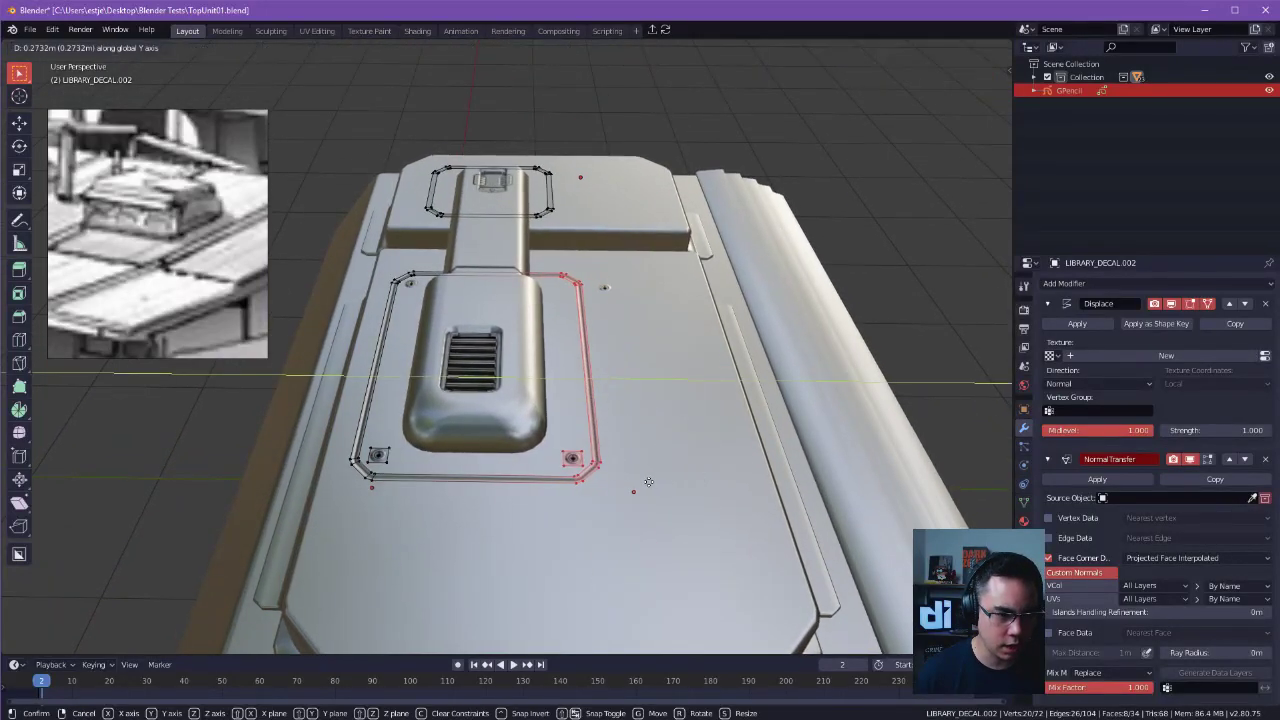
pyautogui.rightClick(646, 483)
pyautogui.press('Tab')
# Add the remaining corner screw to the edit and move that side of the outline with both screws about 0.31 m along Y.
pyautogui.click(610, 293)
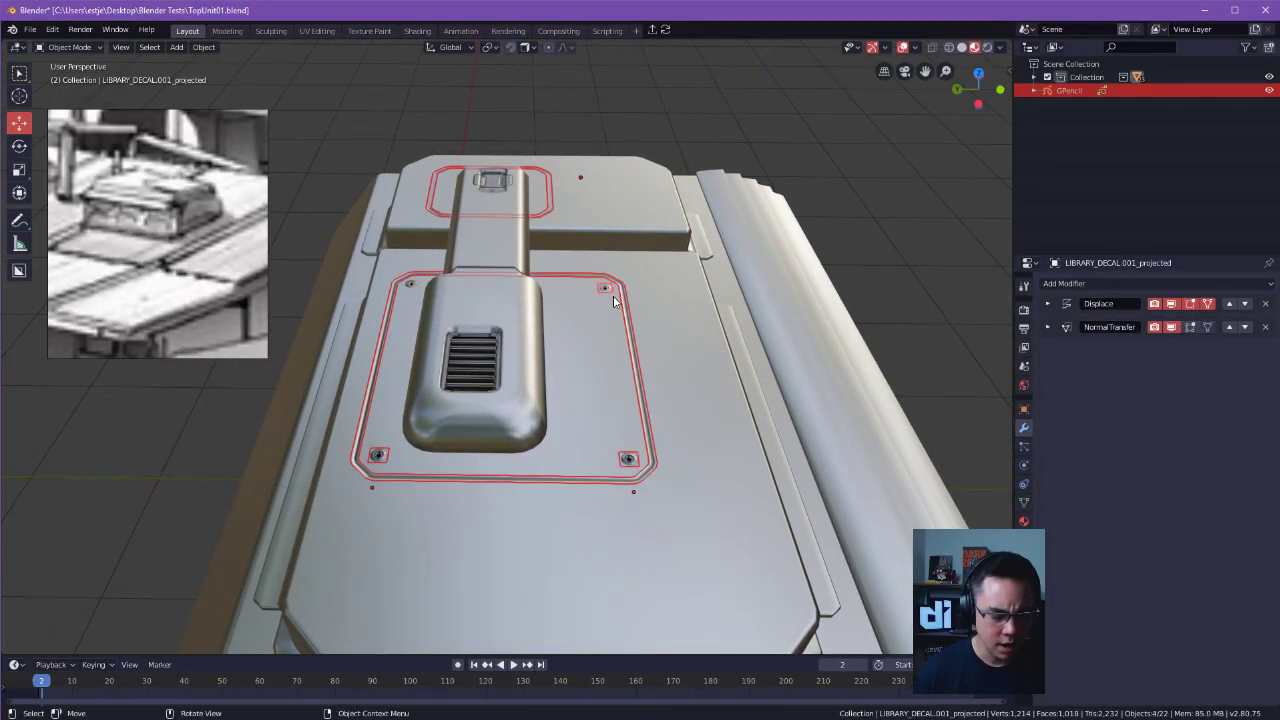
pyautogui.press('Tab')
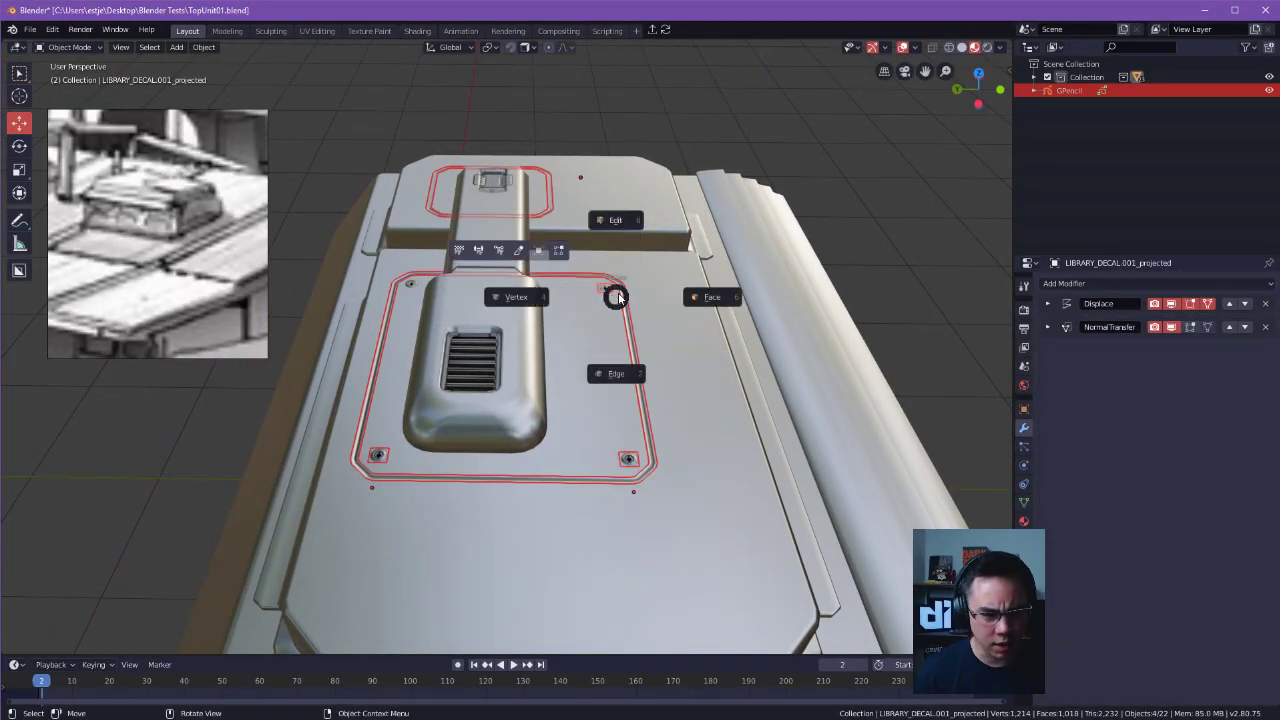
pyautogui.click(736, 297)
pyautogui.press('Tab')
pyautogui.click(550, 271)
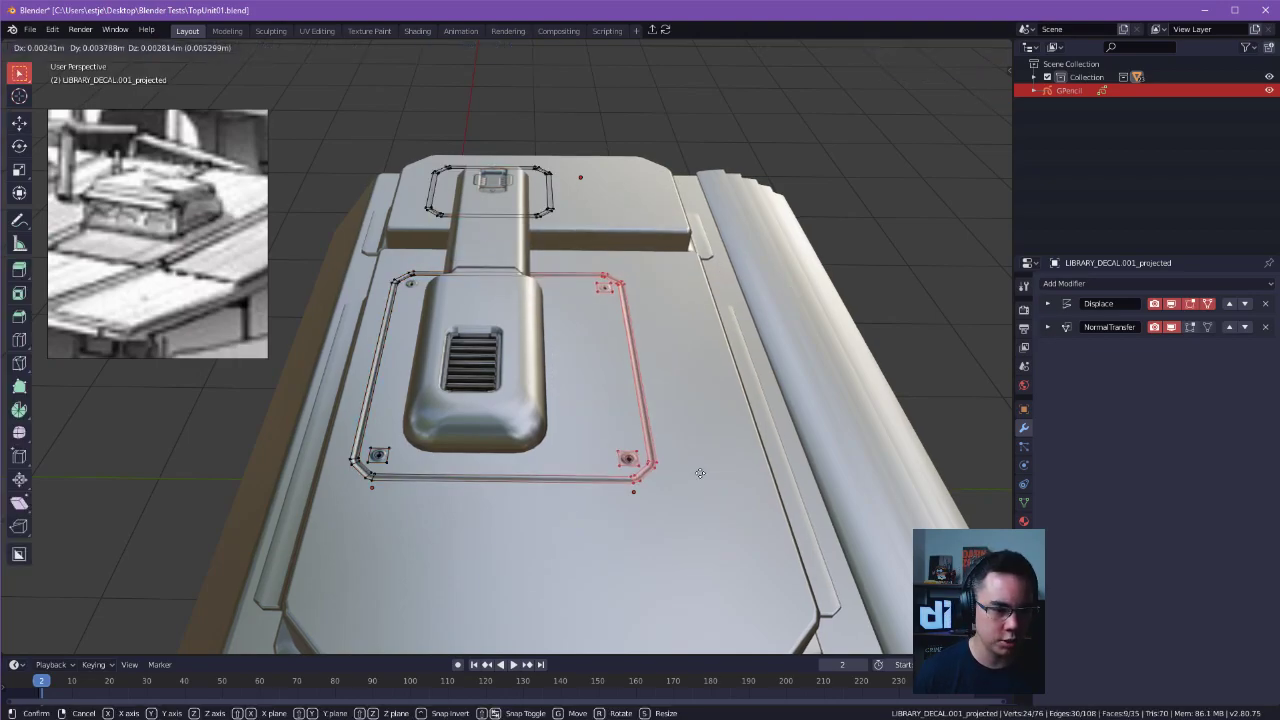
pyautogui.moveTo(700, 473); pyautogui.dragTo(622, 370, button='middle')
pyautogui.press('g')
pyautogui.press('y')
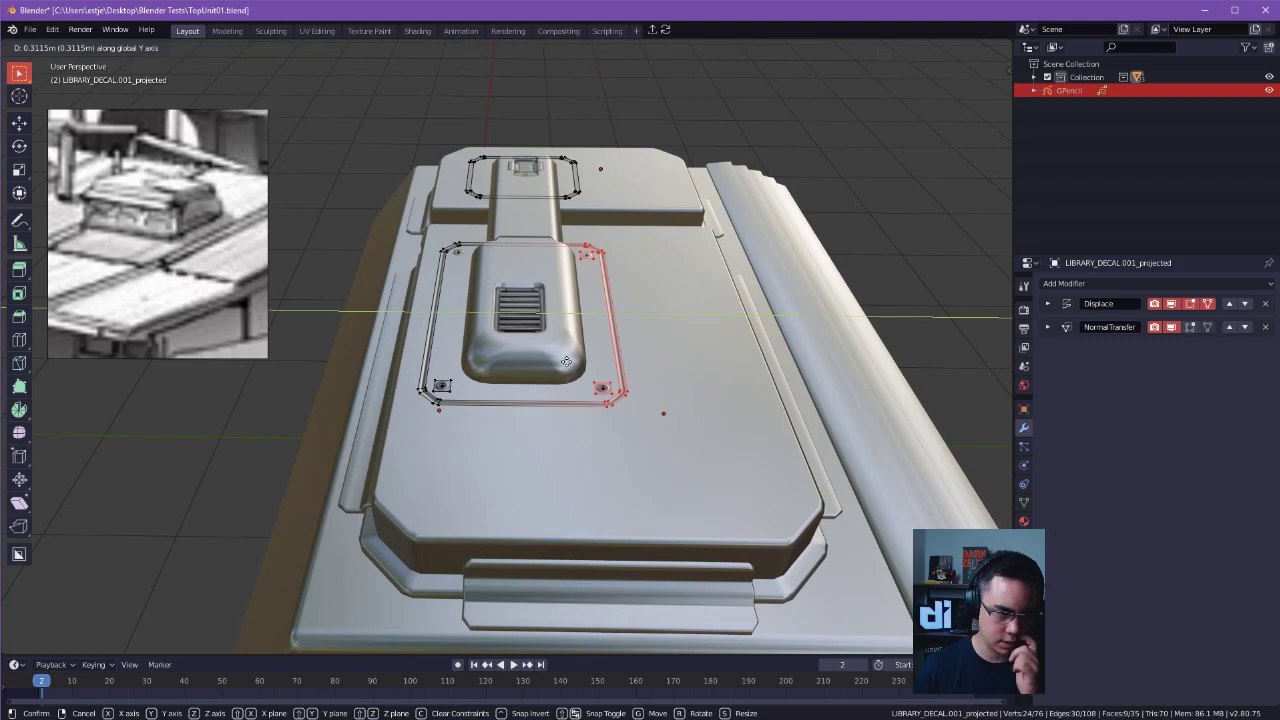
pyautogui.click(568, 360)
pyautogui.hotkey('alt', 'a')
# Extend the outer end of the large panel outline along X beyond the rounded end of the vent housing.
pyautogui.moveTo(568, 360); pyautogui.dragTo(502, 321, button='middle')
pyautogui.keyDown('alt'); pyautogui.moveTo(502, 321); pyautogui.dragTo(585, 312); pyautogui.keyUp('alt')
pyautogui.keyDown('ctrl'); pyautogui.moveTo(700, 262); pyautogui.dragTo(430, 350, button='right'); pyautogui.keyUp('ctrl')
pyautogui.keyDown('alt'); pyautogui.moveTo(560, 240); pyautogui.dragTo(624, 254); pyautogui.keyUp('alt')
pyautogui.moveTo(402, 208); pyautogui.dragTo(507, 448)
pyautogui.press('g')
pyautogui.press('x')
pyautogui.click(518, 428)
pyautogui.click(504, 178)
pyautogui.press('Tab')
pyautogui.click(501, 70)
pyautogui.keyDown('alt'); pyautogui.moveTo(585, 200); pyautogui.dragTo(458, 330); pyautogui.keyUp('alt')
pyautogui.press('Tab')
pyautogui.click(524, 144)
pyautogui.press('Tab')
pyautogui.click(528, 120)
pyautogui.click(520, 116)
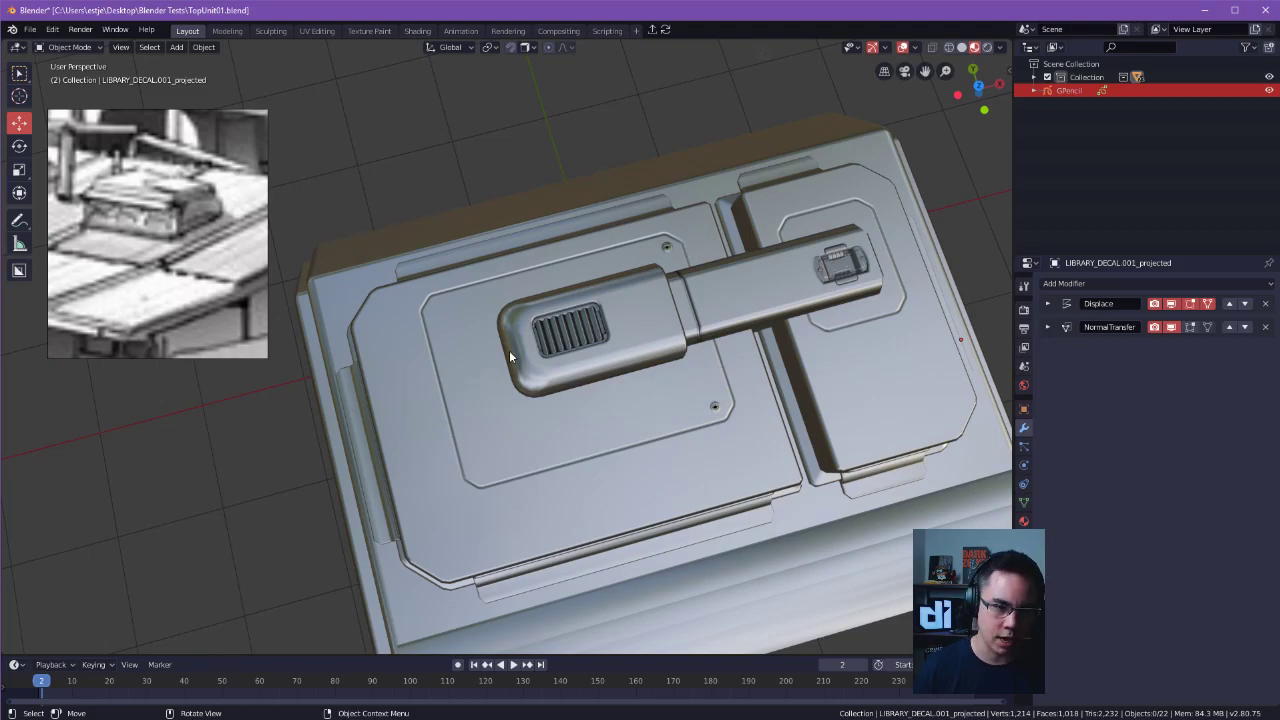
# Select all vertices of the large panel outline, leaving the small outline out, and move them along Y.
pyautogui.click(704, 432)
pyautogui.click(713, 424)
pyautogui.press('g')
pyautogui.rightClick(838, 305)
pyautogui.press('Tab')
pyautogui.click(724, 309)
pyautogui.moveTo(354, 206); pyautogui.dragTo(740, 548)
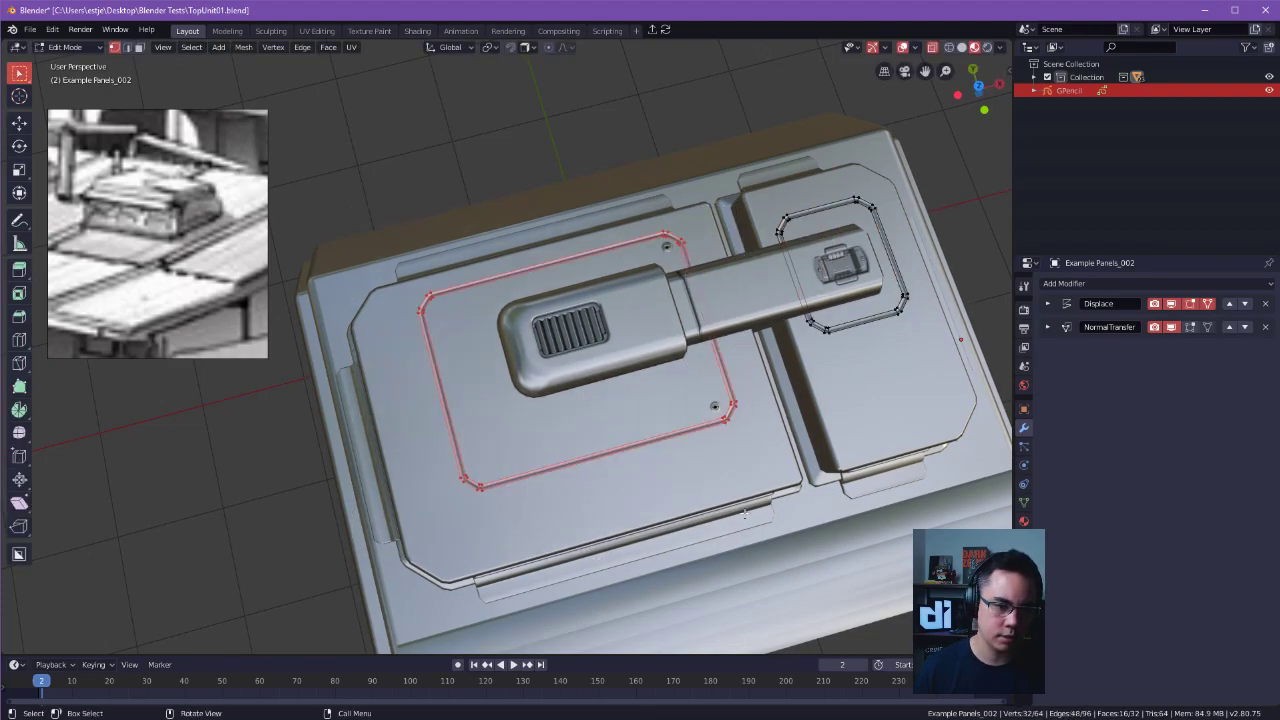
pyautogui.press('g')
pyautogui.press('y')
pyautogui.click(738, 468)
pyautogui.keyDown('alt'); pyautogui.moveTo(582, 402); pyautogui.dragTo(631, 335); pyautogui.keyUp('alt')
pyautogui.hotkey('alt', 'a')
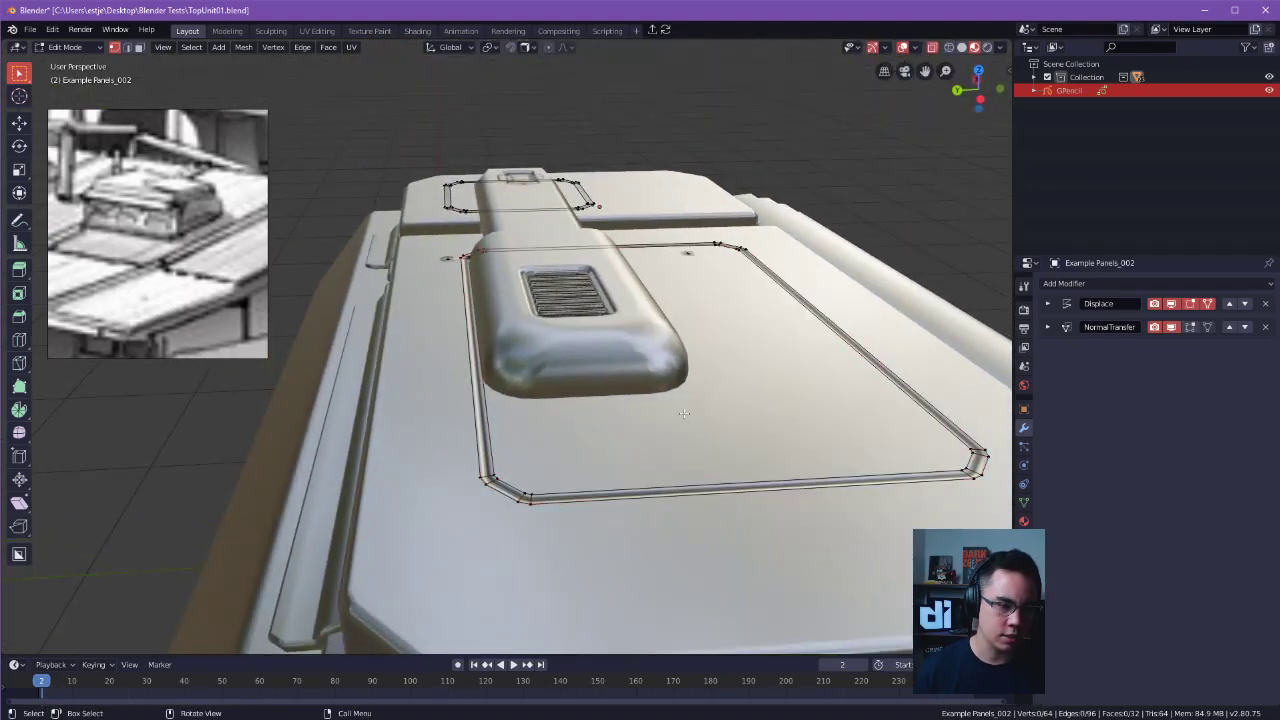
# Box-select the large panel outline's faces and shift them about 0.01 m along Y.
pyautogui.keyDown('ctrl'); pyautogui.keyDown('alt'); pyautogui.moveTo(530, 385); pyautogui.dragTo(586, 383); pyautogui.keyUp('alt'); pyautogui.keyUp('ctrl')
pyautogui.press('Tab')
pyautogui.click(588, 310)
pyautogui.keyDown('ctrl'); pyautogui.keyDown('alt'); pyautogui.moveTo(551, 166); pyautogui.dragTo(497, 441); pyautogui.keyUp('alt'); pyautogui.keyUp('ctrl')
pyautogui.click(499, 443)
pyautogui.press('Tab')
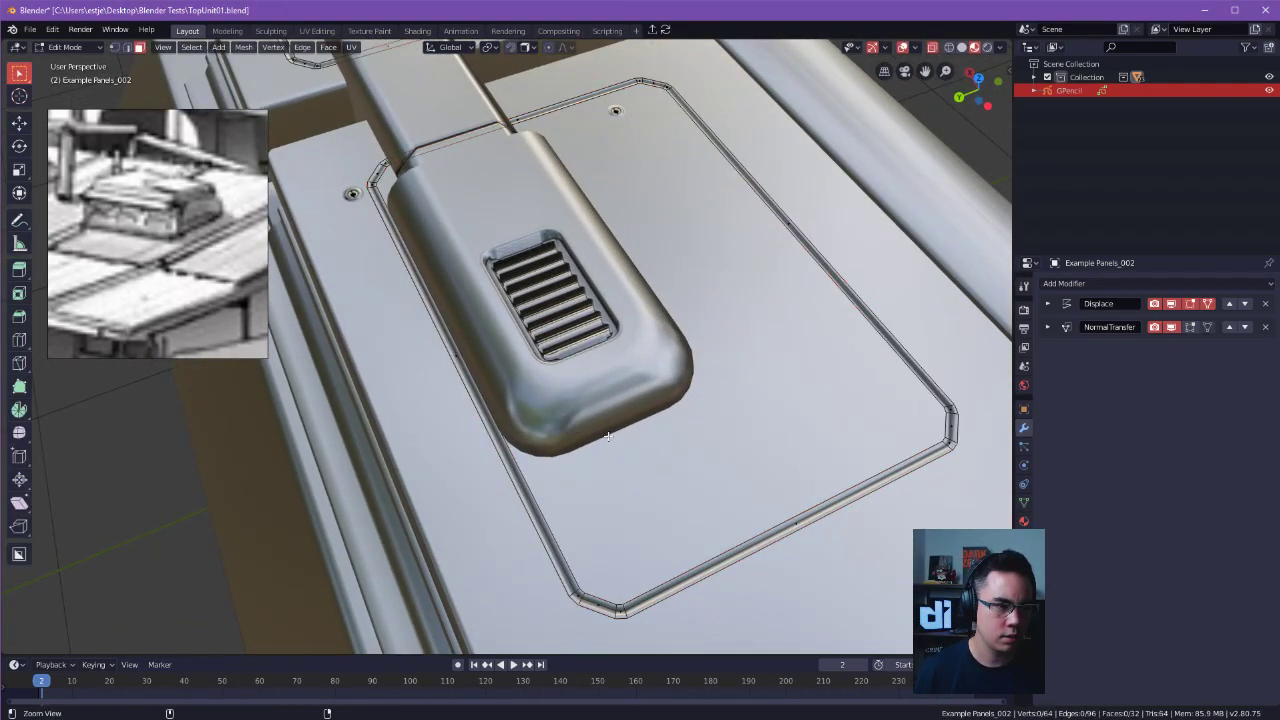
pyautogui.keyDown('alt'); pyautogui.moveTo(495, 431); pyautogui.dragTo(450, 400); pyautogui.keyUp('alt')
pyautogui.scroll(-3, 450, 400)
pyautogui.moveTo(434, 195); pyautogui.dragTo(940, 560)
pyautogui.keyDown('alt'); pyautogui.moveTo(945, 545); pyautogui.dragTo(895, 525); pyautogui.keyUp('alt')
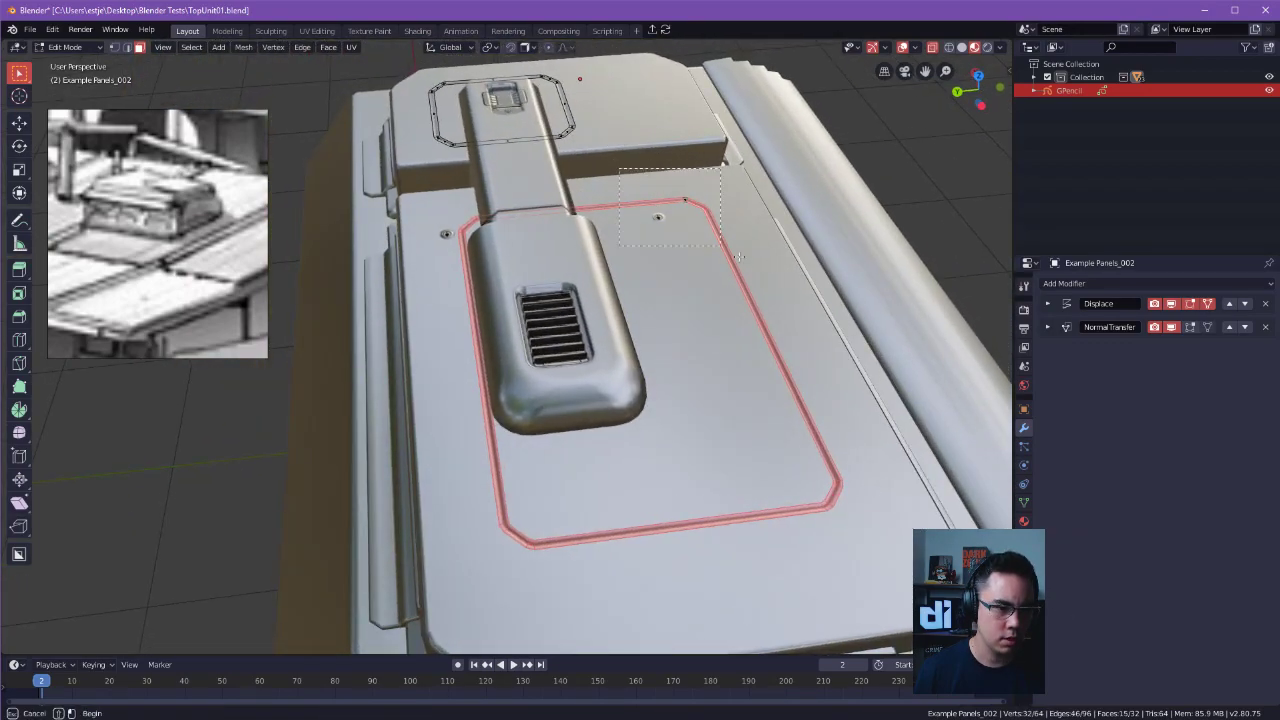
pyautogui.press('g')
pyautogui.press('y')
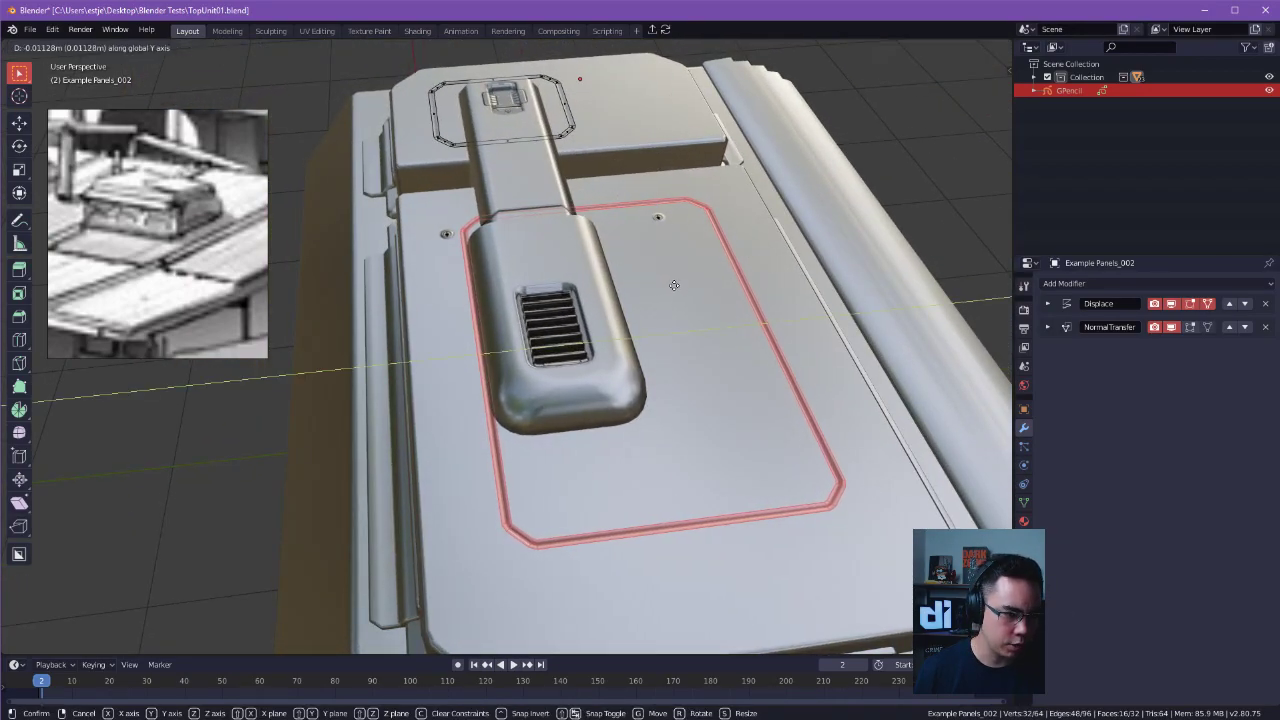
pyautogui.click(674, 285)
# Move the arm-side end of the large panel outline along X to line up with the joint between housing and arm.
pyautogui.hotkey('alt', 'a')
pyautogui.keyDown('alt'); pyautogui.moveTo(539, 346); pyautogui.dragTo(700, 372); pyautogui.keyUp('alt')
pyautogui.keyDown('alt'); pyautogui.moveTo(700, 372); pyautogui.dragTo(640, 350); pyautogui.keyUp('alt')
pyautogui.moveTo(435, 265); pyautogui.dragTo(806, 455)
pyautogui.press('g')
pyautogui.press('x')
pyautogui.click(688, 517)
pyautogui.scroll(3, 692, 508)
pyautogui.press('g')
pyautogui.press('x')
pyautogui.click(802, 454)
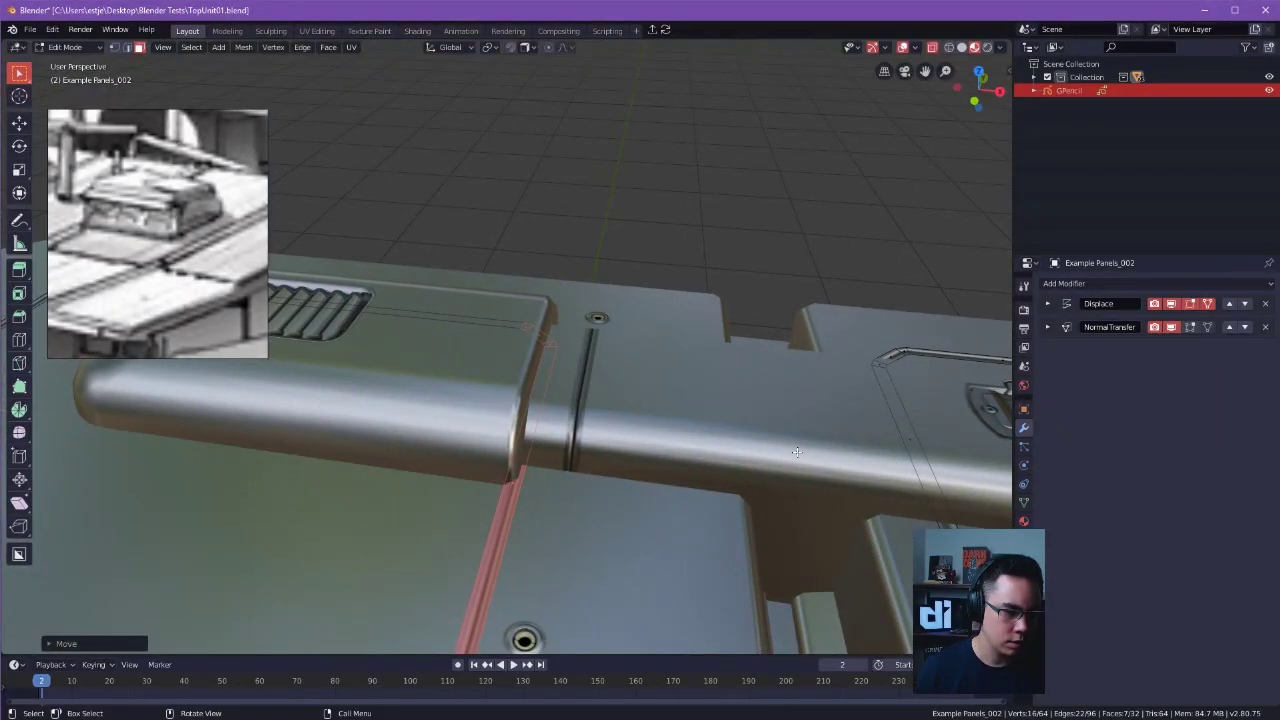
# Inspect the unit in Object Mode and undo the last moves of the large panel outline.
pyautogui.press('Tab')
pyautogui.keyDown('alt'); pyautogui.moveTo(786, 249); pyautogui.dragTo(501, 432); pyautogui.keyUp('alt')
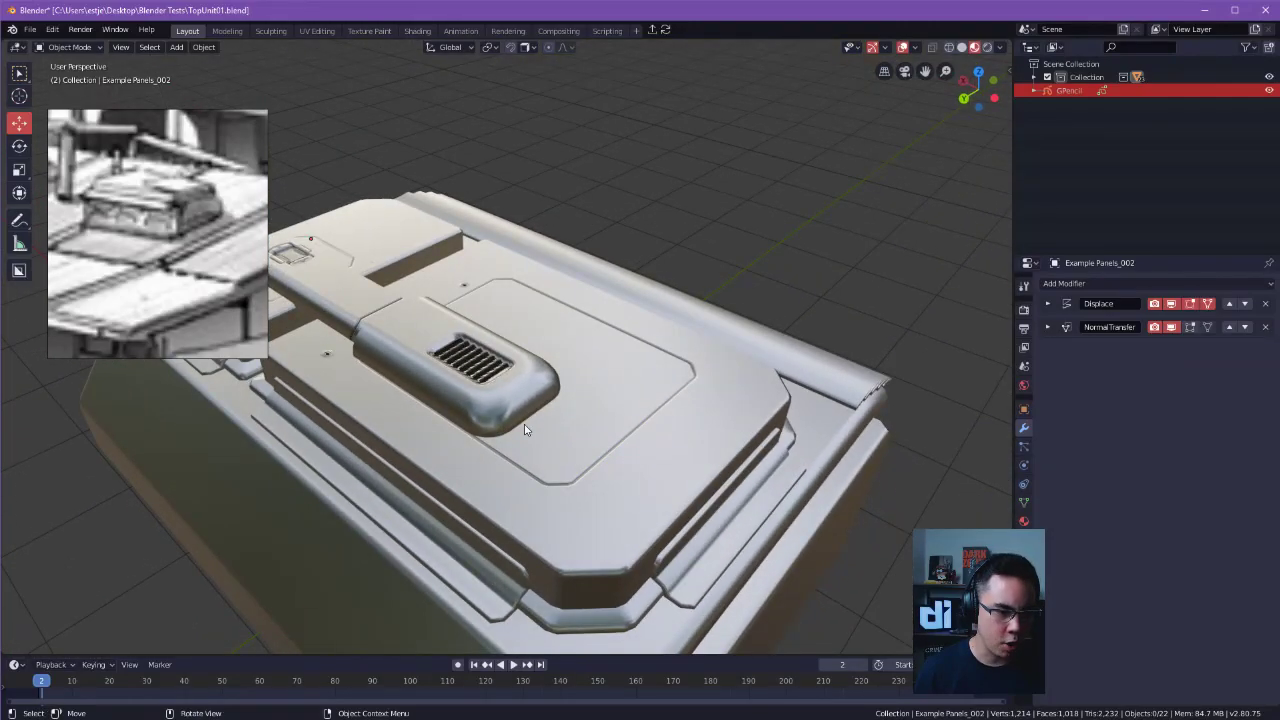
pyautogui.moveTo(527, 370); pyautogui.dragTo(442, 406, button='middle')
pyautogui.hotkey('ctrl', 'z')
pyautogui.hotkey('ctrl', 'z')
pyautogui.hotkey('ctrl', 'z')
pyautogui.hotkey('ctrl', 'z')
pyautogui.hotkey('ctrl', 'z')
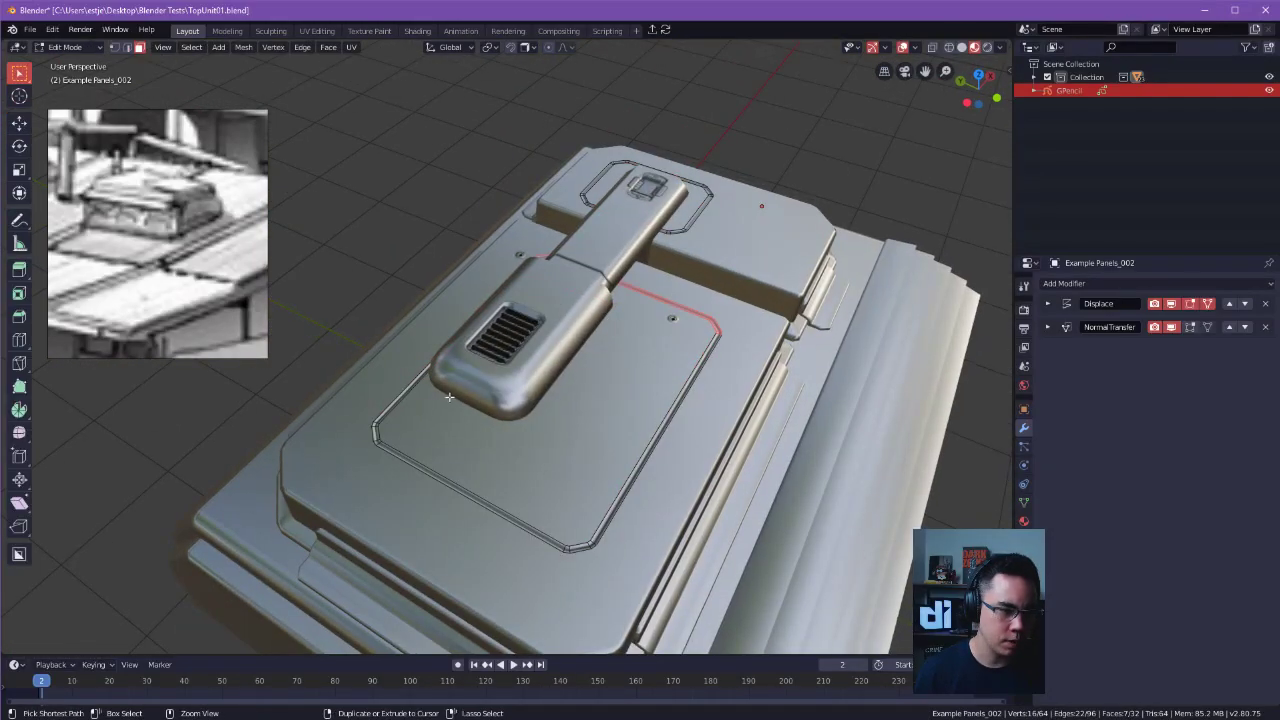
pyautogui.hotkey('ctrl', 'z')
pyautogui.hotkey('ctrl', 'z')
pyautogui.hotkey('ctrl', 'z')
pyautogui.hotkey('ctrl', 'z')
pyautogui.keyDown('alt'); pyautogui.moveTo(473, 354); pyautogui.dragTo(506, 400); pyautogui.keyUp('alt')
pyautogui.press('Tab')
pyautogui.click(410, 398)
pyautogui.moveTo(405, 265); pyautogui.dragTo(603, 438)
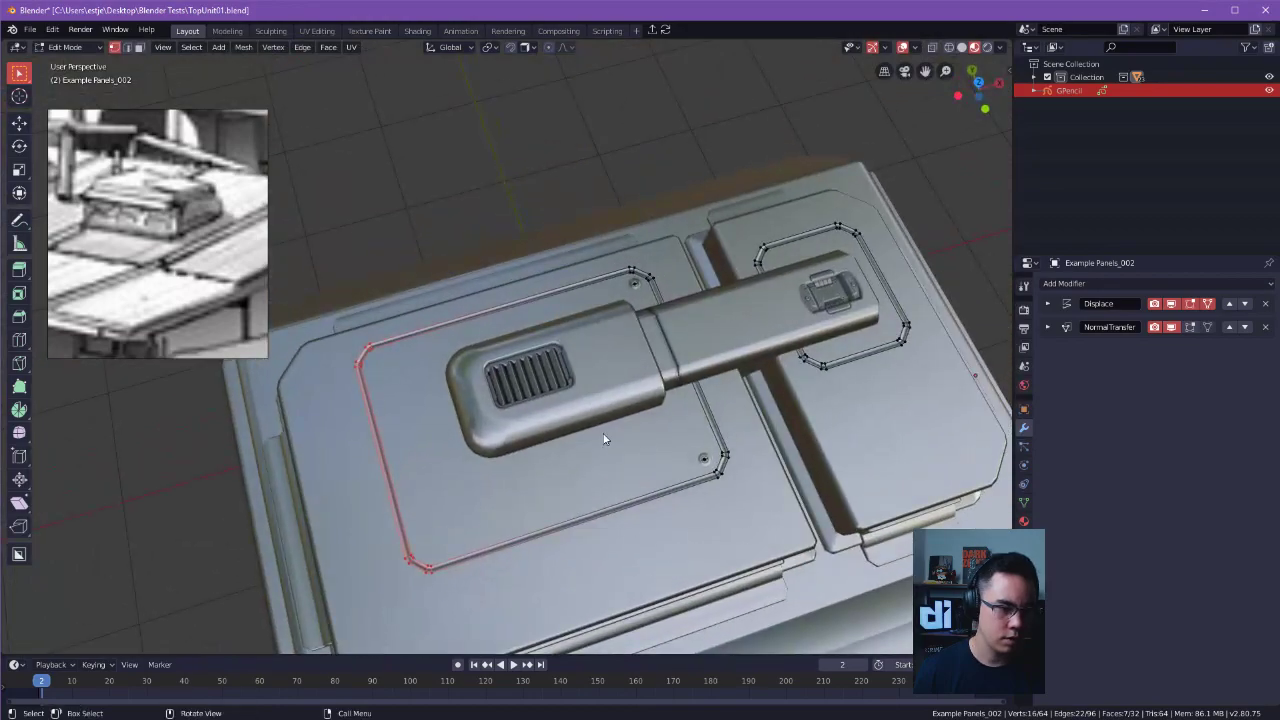
pyautogui.press('Tab')
pyautogui.click(627, 246)
pyautogui.click(632, 286)
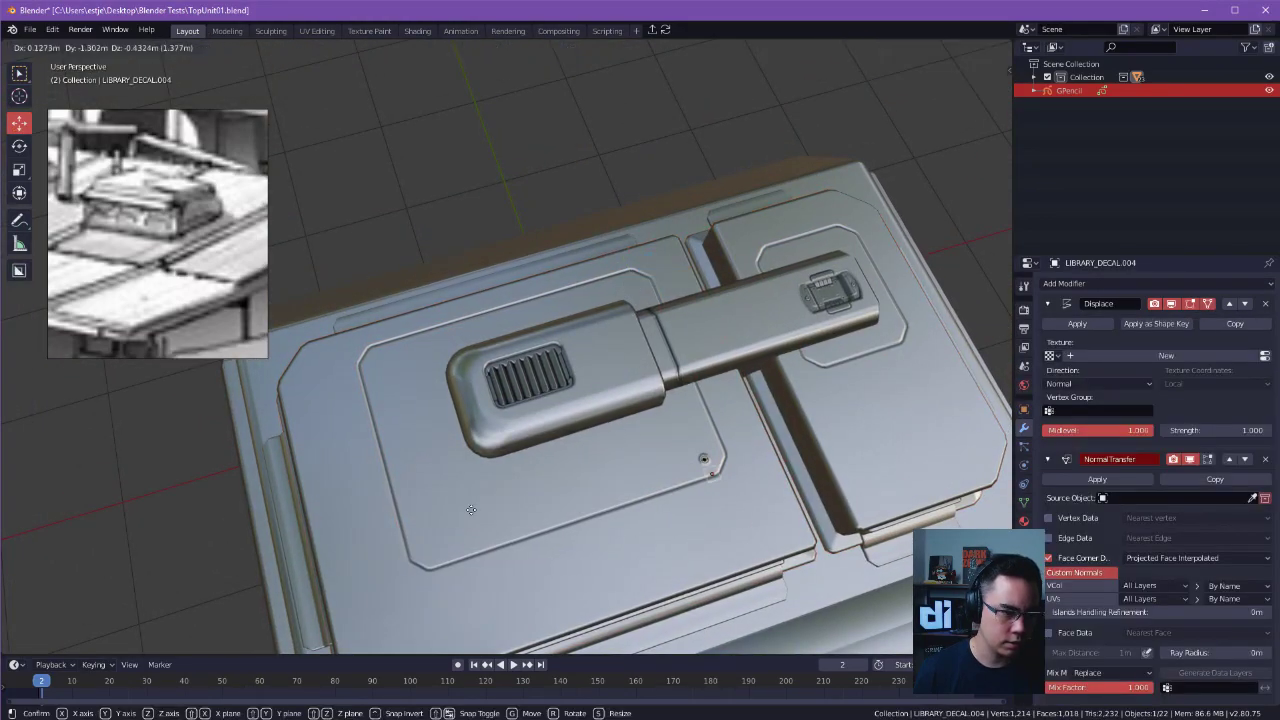
pyautogui.press('Tab')
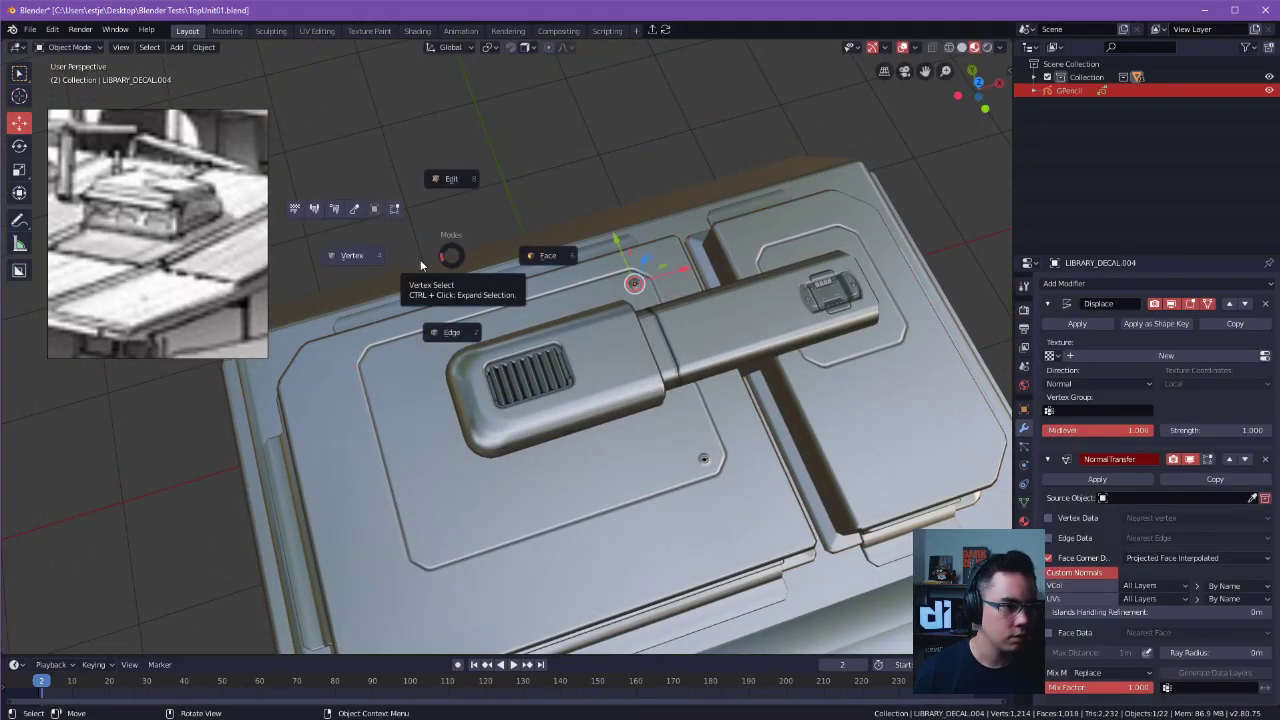
pyautogui.press('Escape')
# Box-select areas around the large panel outline to locate the missing corner screw decals.
pyautogui.press('w')
pyautogui.moveTo(334, 200); pyautogui.dragTo(888, 692)
pyautogui.moveTo(554, 537); pyautogui.dragTo(551, 500, button='middle')
pyautogui.moveTo(422, 392); pyautogui.dragTo(444, 414)
pyautogui.moveTo(457, 535); pyautogui.dragTo(484, 566)
pyautogui.moveTo(484, 566); pyautogui.dragTo(565, 523, button='middle')
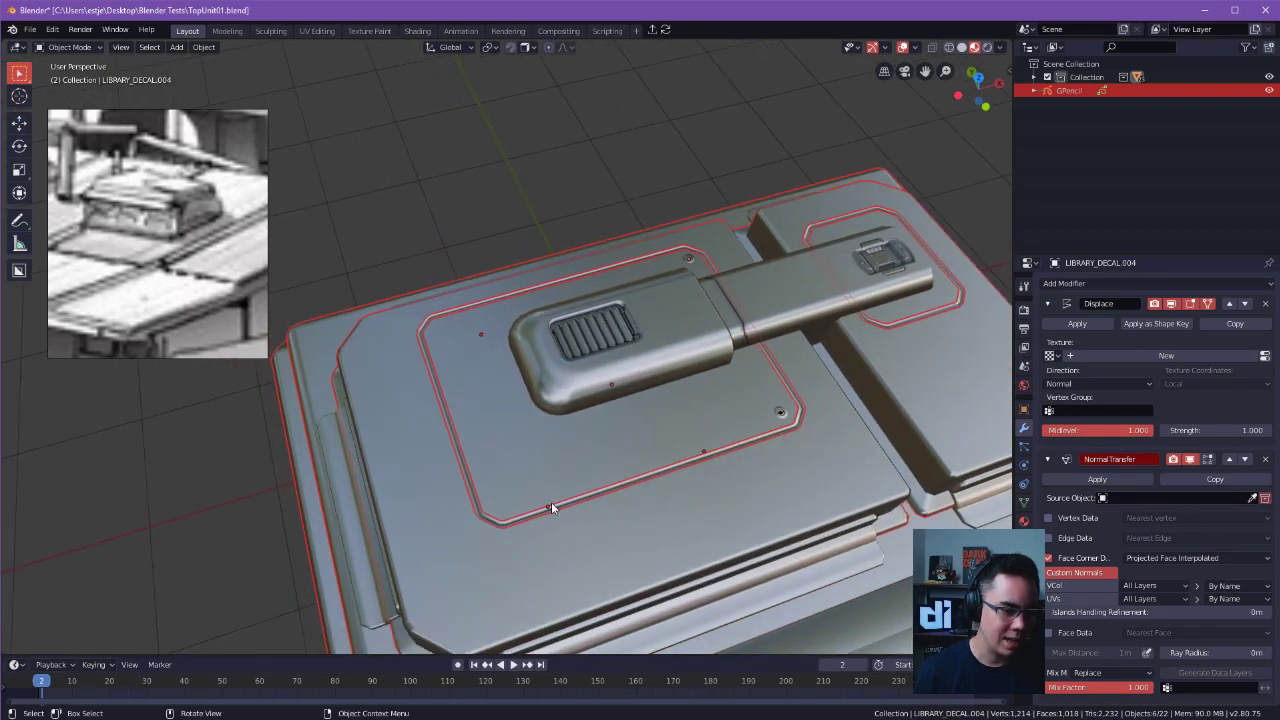
pyautogui.moveTo(477, 343); pyautogui.dragTo(733, 624)
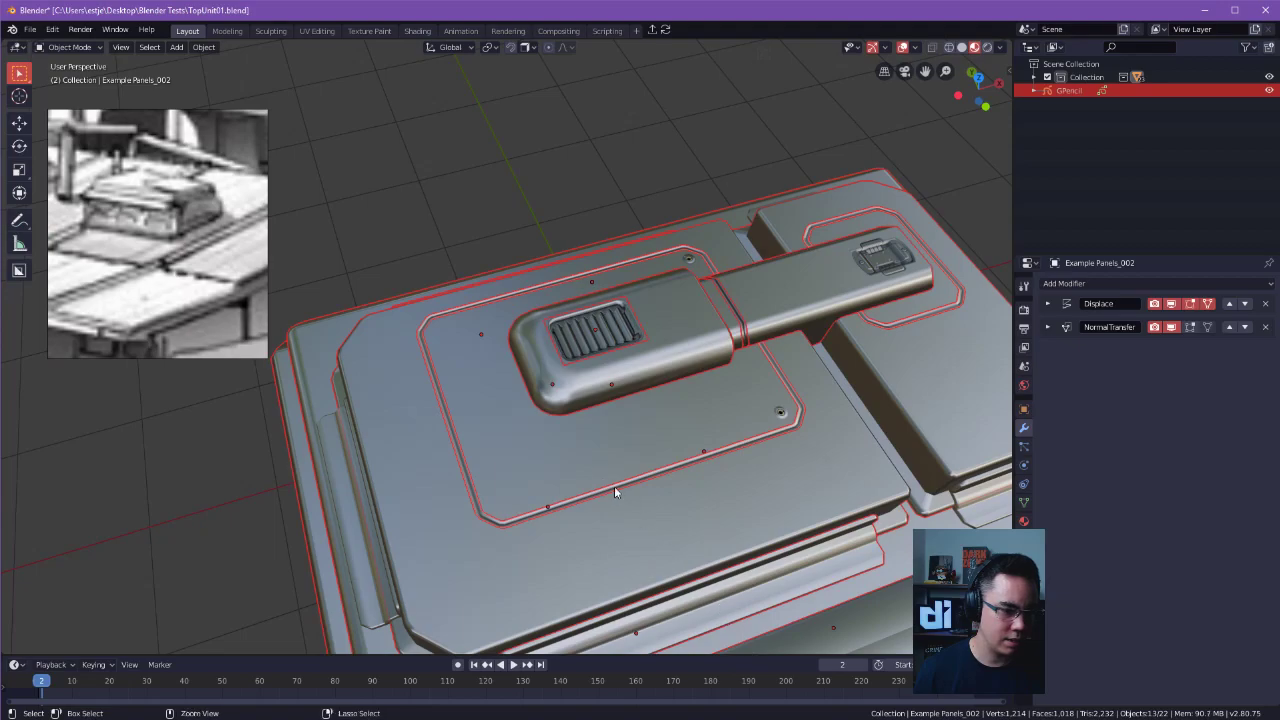
# Undo the box selections around the panel outline and cancel the trial move of the remaining objects.
pyautogui.hotkey('ctrl', 'z')
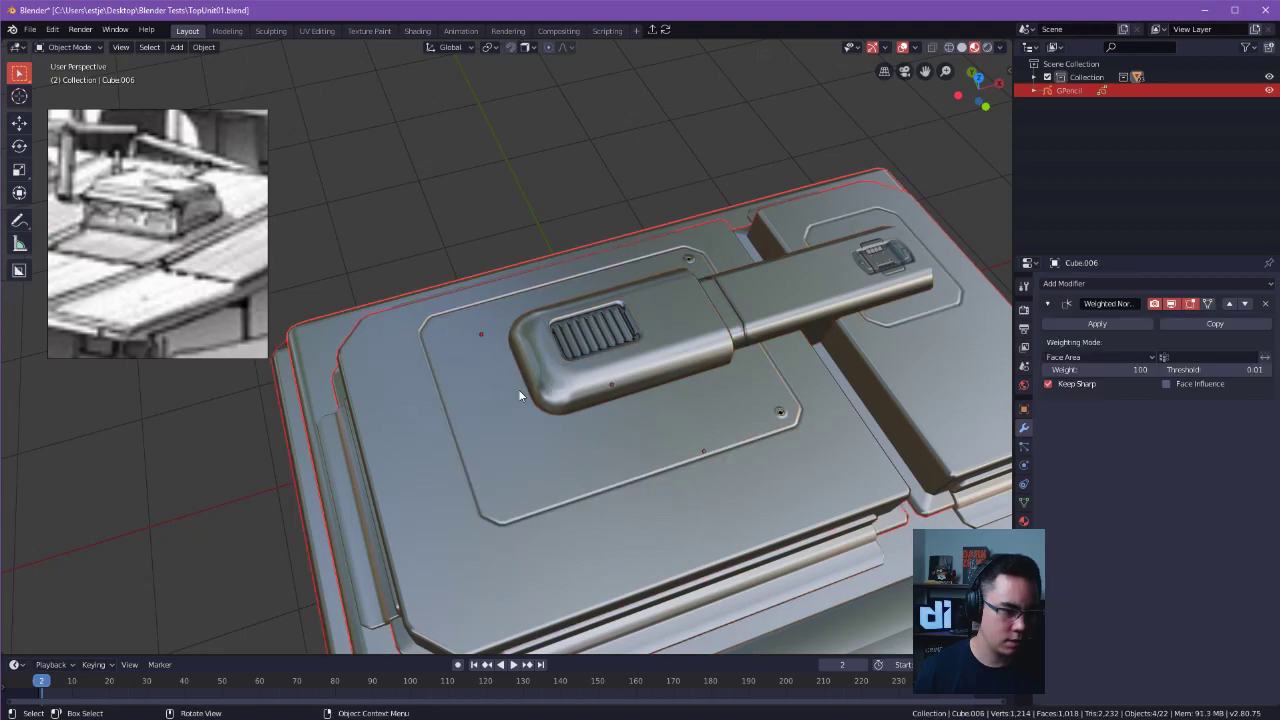
pyautogui.hotkey('ctrl', 'z')
pyautogui.hotkey('ctrl', 'z')
pyautogui.hotkey('ctrl', 'z')
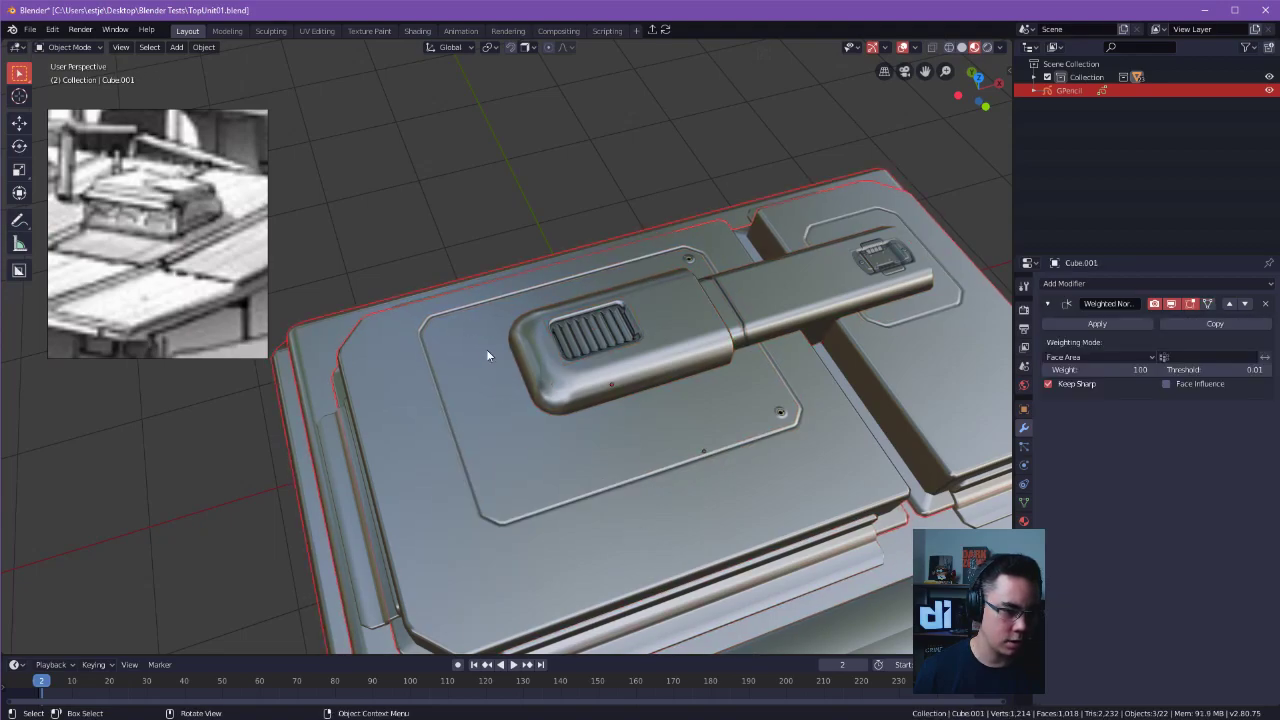
pyautogui.press('g')
pyautogui.rightClick(574, 571)
pyautogui.hotkey('ctrl', 'z')
# Select the large raised cover plate beneath the vent housing and hide it.
pyautogui.moveTo(509, 390); pyautogui.dragTo(622, 515, button='middle')
pyautogui.moveTo(565, 435); pyautogui.dragTo(523, 486, button='middle')
pyautogui.click(548, 460)
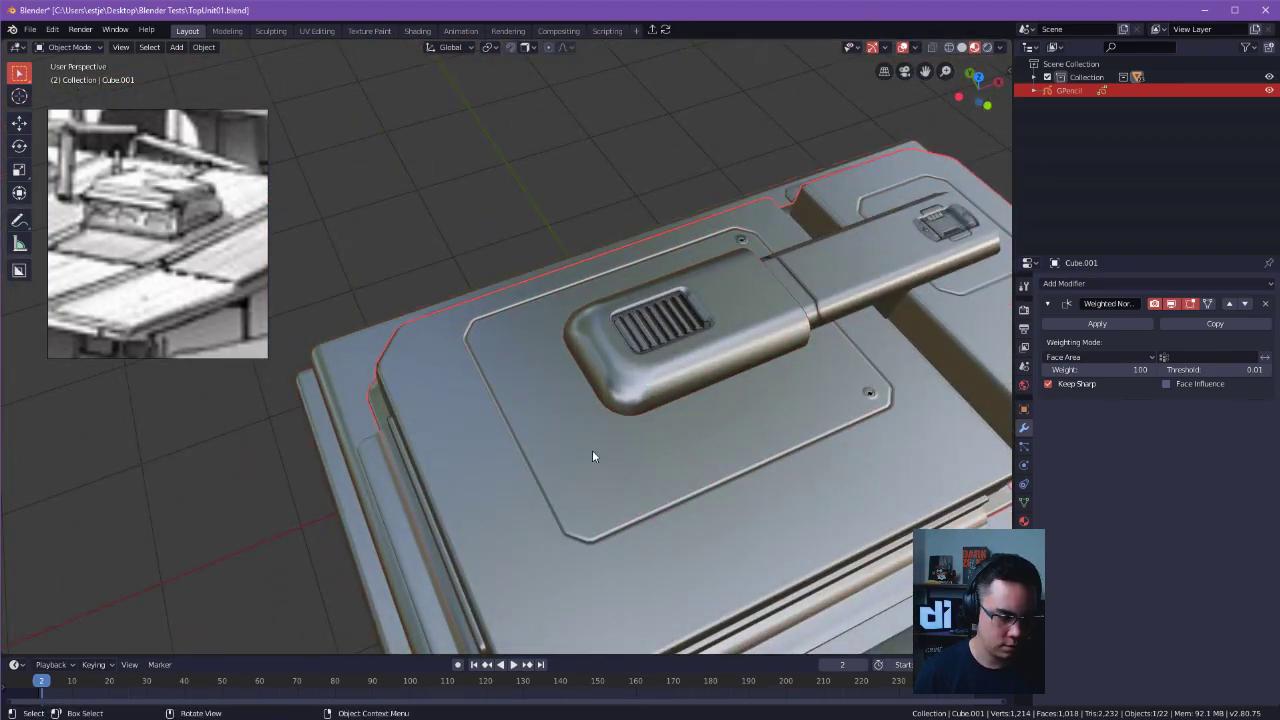
pyautogui.press('h')
# Select the two screw decals that were buried under the cover plate, move them along Z and deselect them.
pyautogui.click(530, 380)
pyautogui.click(607, 532)
pyautogui.moveTo(607, 536); pyautogui.dragTo(559, 400, button='middle')
pyautogui.keyDown('shift'); pyautogui.click(497, 367); pyautogui.keyUp('shift')
pyautogui.press('g')
pyautogui.press('z')
pyautogui.click(615, 356)
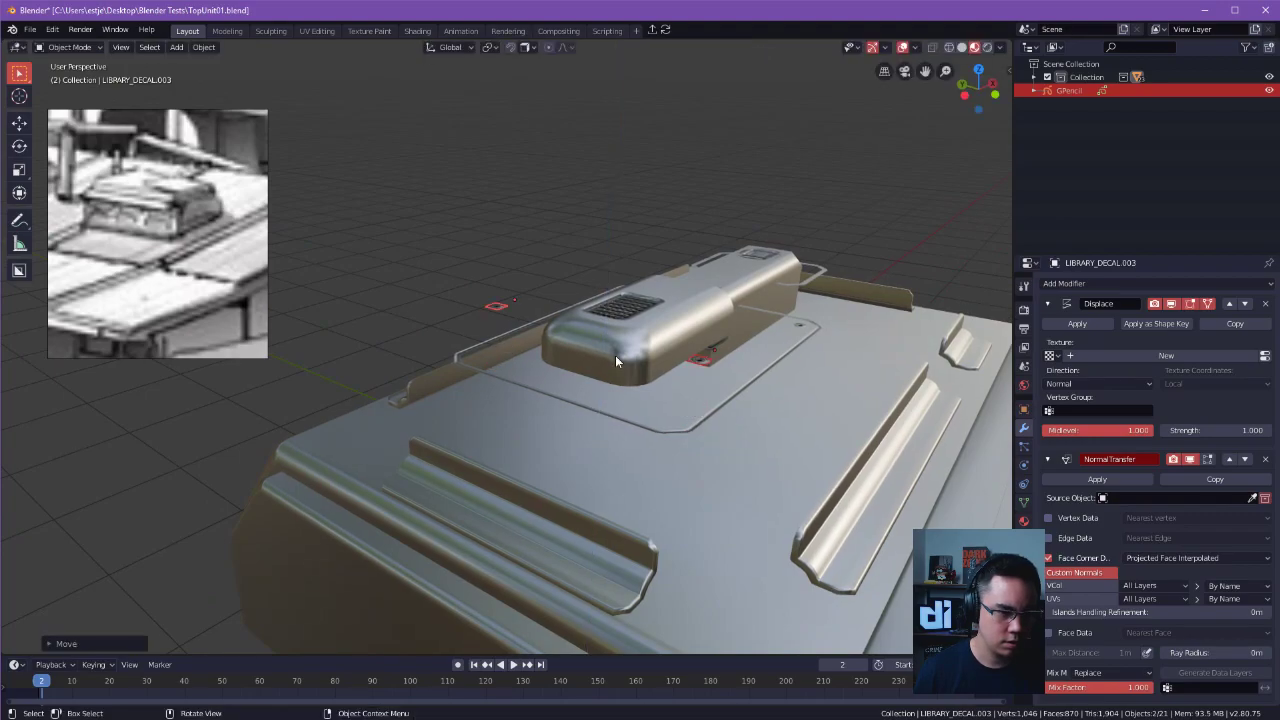
pyautogui.click(697, 162)
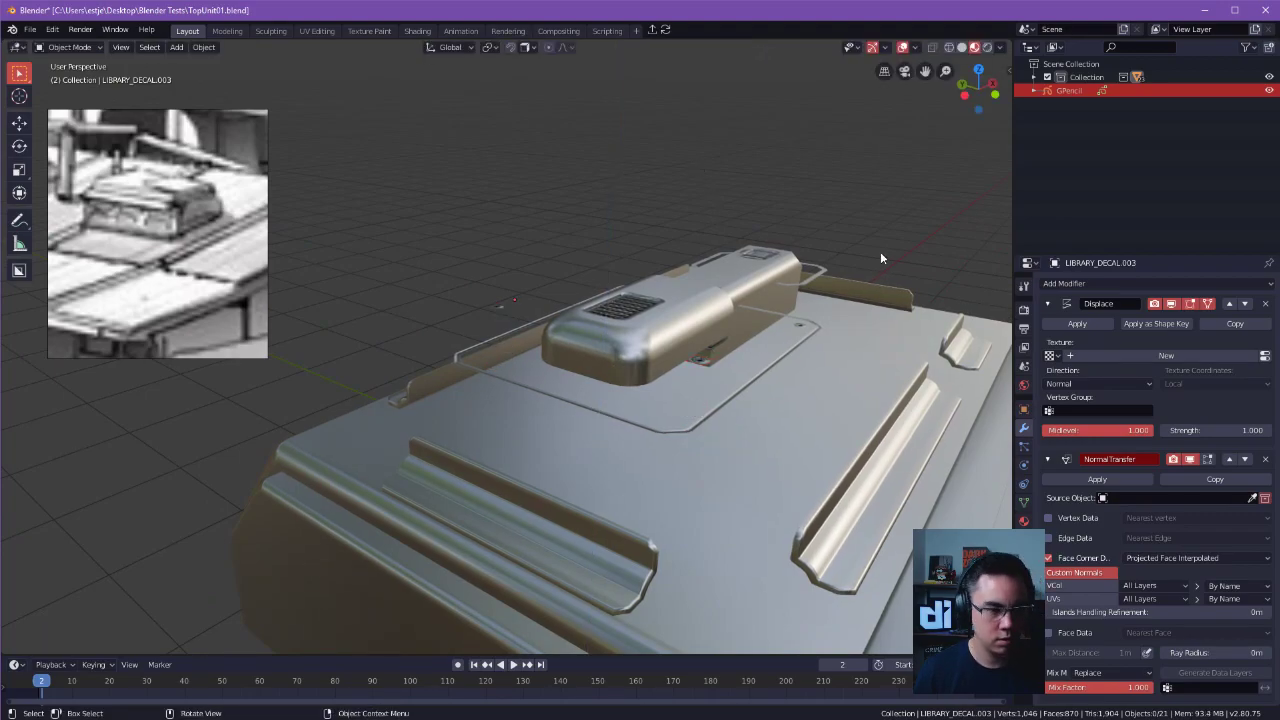
# Select the two stray screw decals together and move their vertices along X.
pyautogui.moveTo(808, 182); pyautogui.dragTo(727, 390, button='middle')
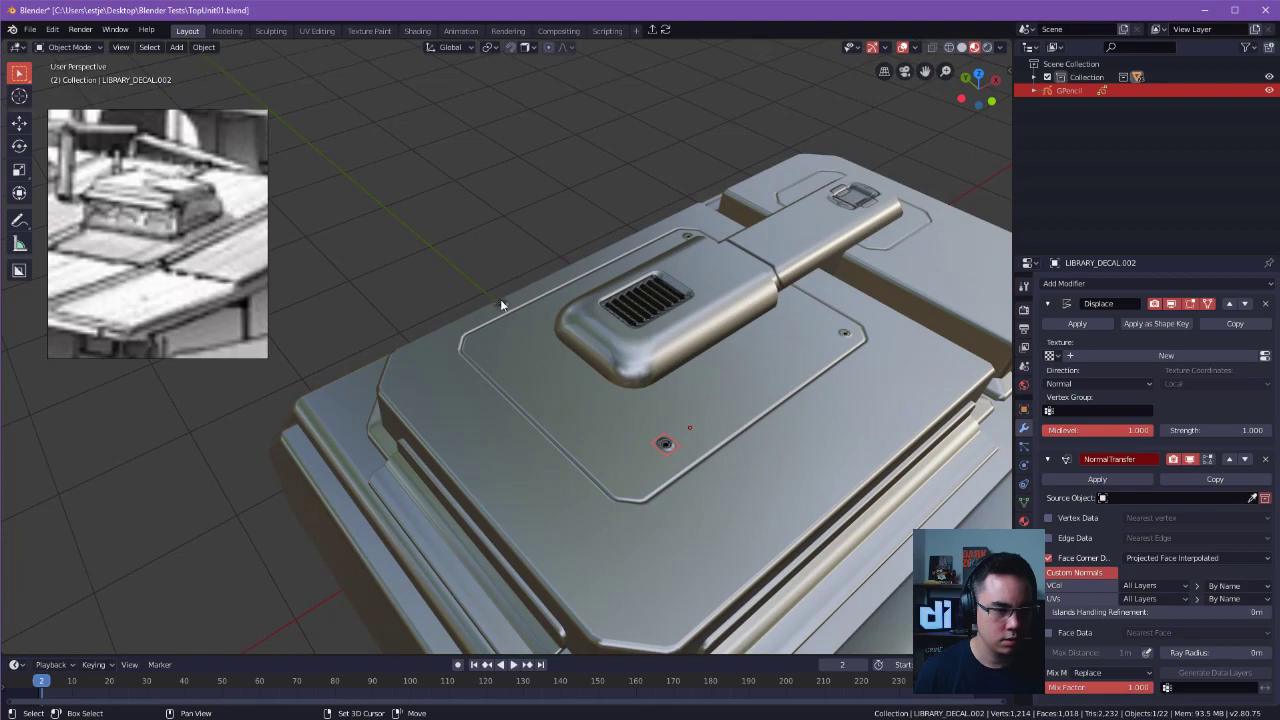
pyautogui.keyDown('shift'); pyautogui.click(499, 296); pyautogui.keyUp('shift')
pyautogui.keyDown('shift'); pyautogui.scroll(-1, 510, 304); pyautogui.keyUp('shift')
pyautogui.hotkey('shift', 's')
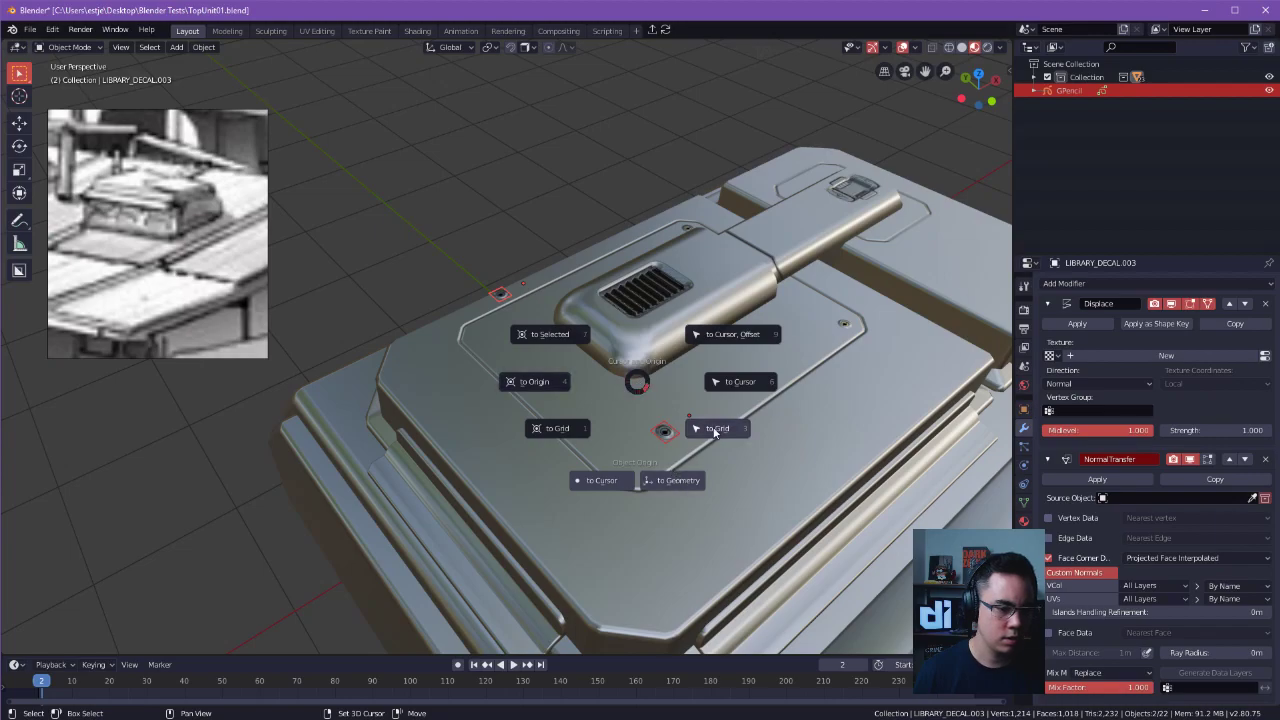
pyautogui.press('Escape')
pyautogui.press('Tab')
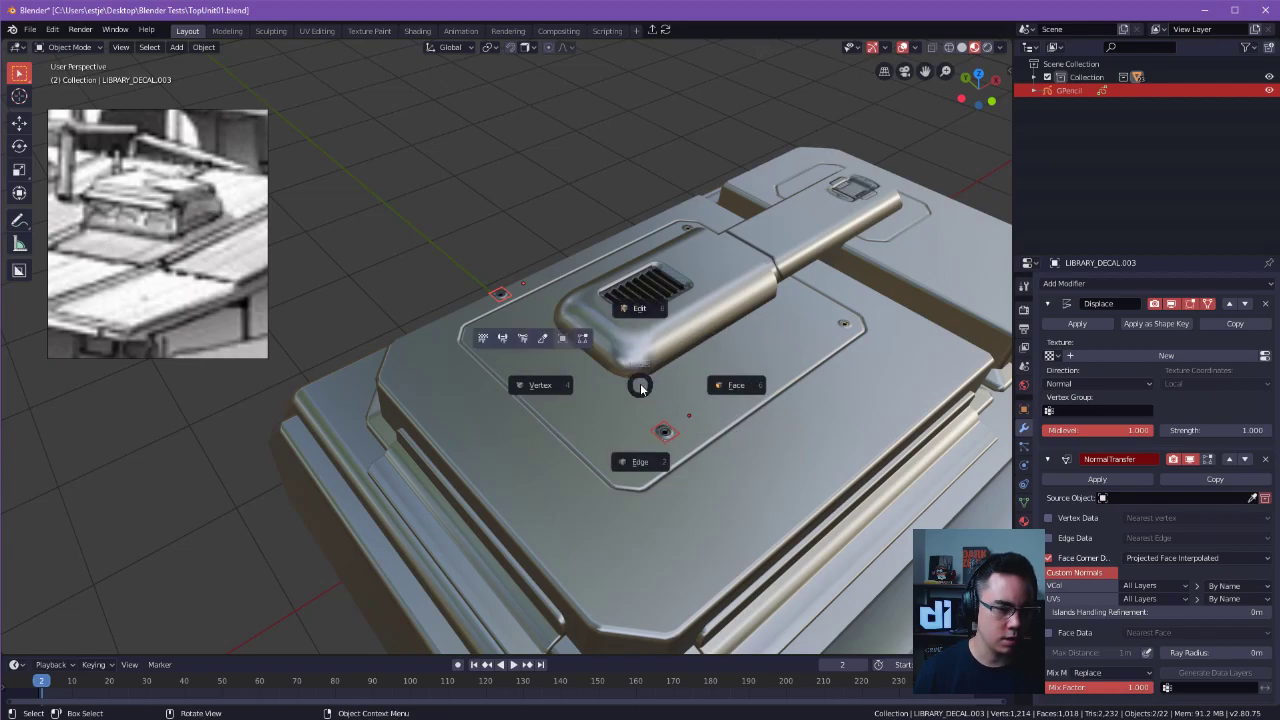
pyautogui.click(595, 388)
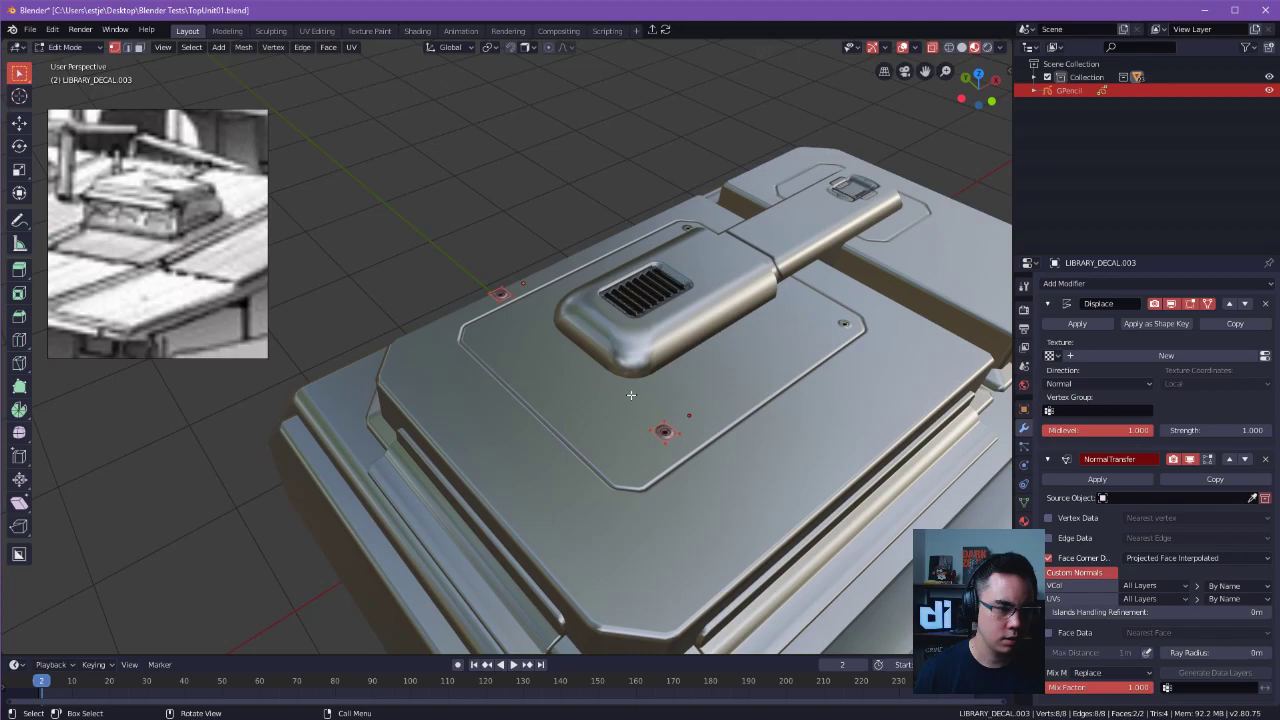
pyautogui.keyDown('alt'); pyautogui.moveTo(601, 390); pyautogui.dragTo(575, 400, button='middle'); pyautogui.keyUp('alt')
pyautogui.press('g')
pyautogui.press('x')
pyautogui.click(622, 405)
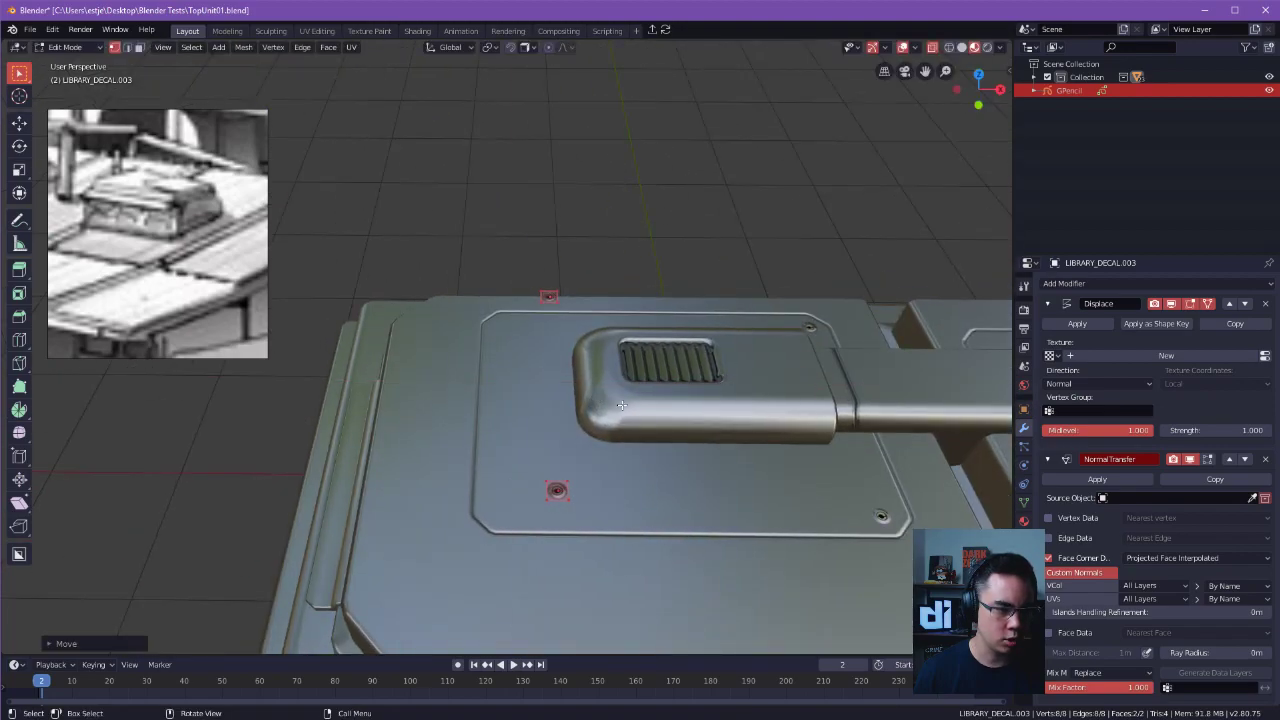
# Move the two screw decals one at a time into the vacant corners of the large panel outline.
pyautogui.press('Tab')
pyautogui.press('g')
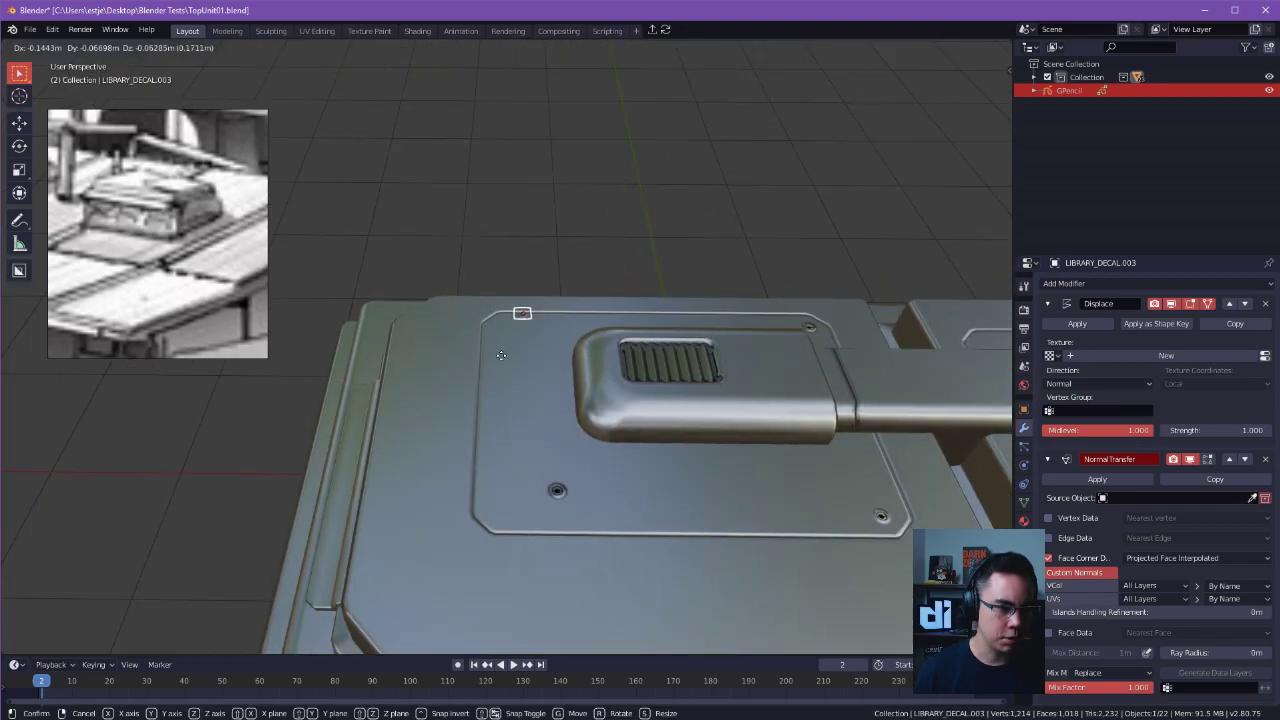
pyautogui.keyDown('ctrl'); pyautogui.click(507, 326); pyautogui.keyUp('ctrl')
pyautogui.click(561, 495)
pyautogui.press('g')
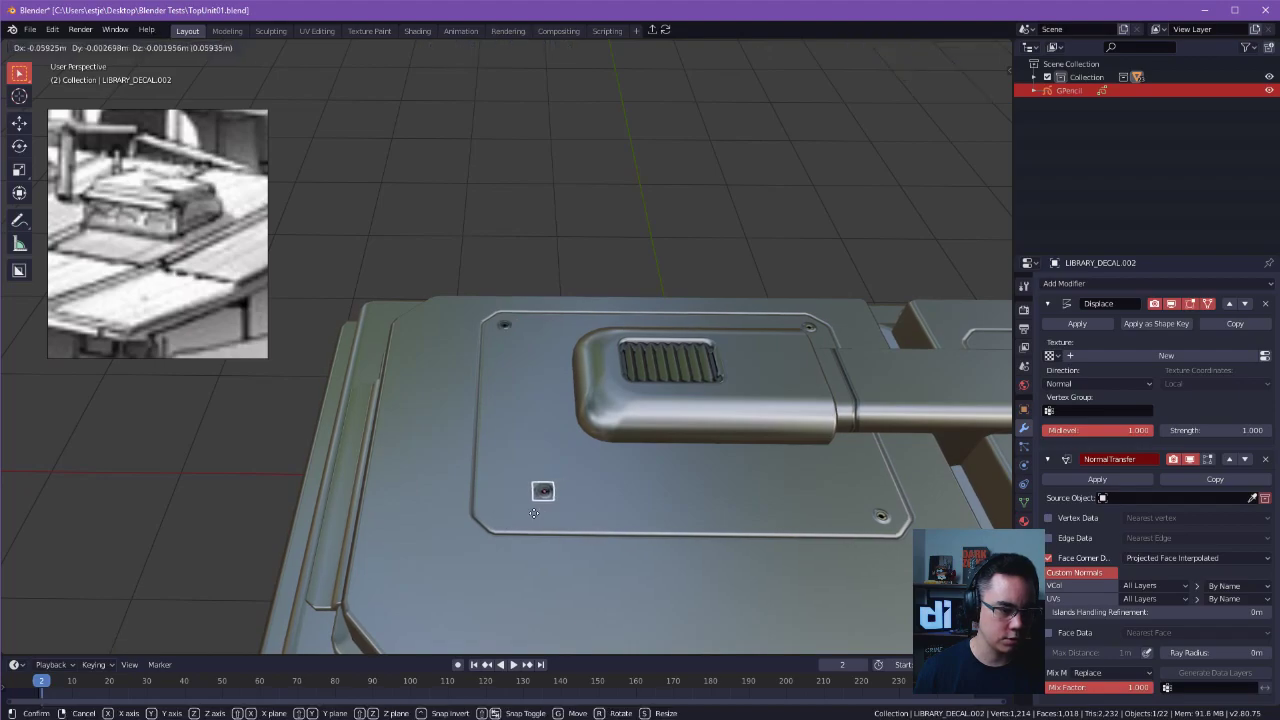
pyautogui.keyDown('ctrl'); pyautogui.click(502, 516); pyautogui.keyUp('ctrl')
pyautogui.click(621, 234)
pyautogui.keyDown('alt'); pyautogui.moveTo(622, 236); pyautogui.dragTo(714, 359); pyautogui.keyUp('alt')
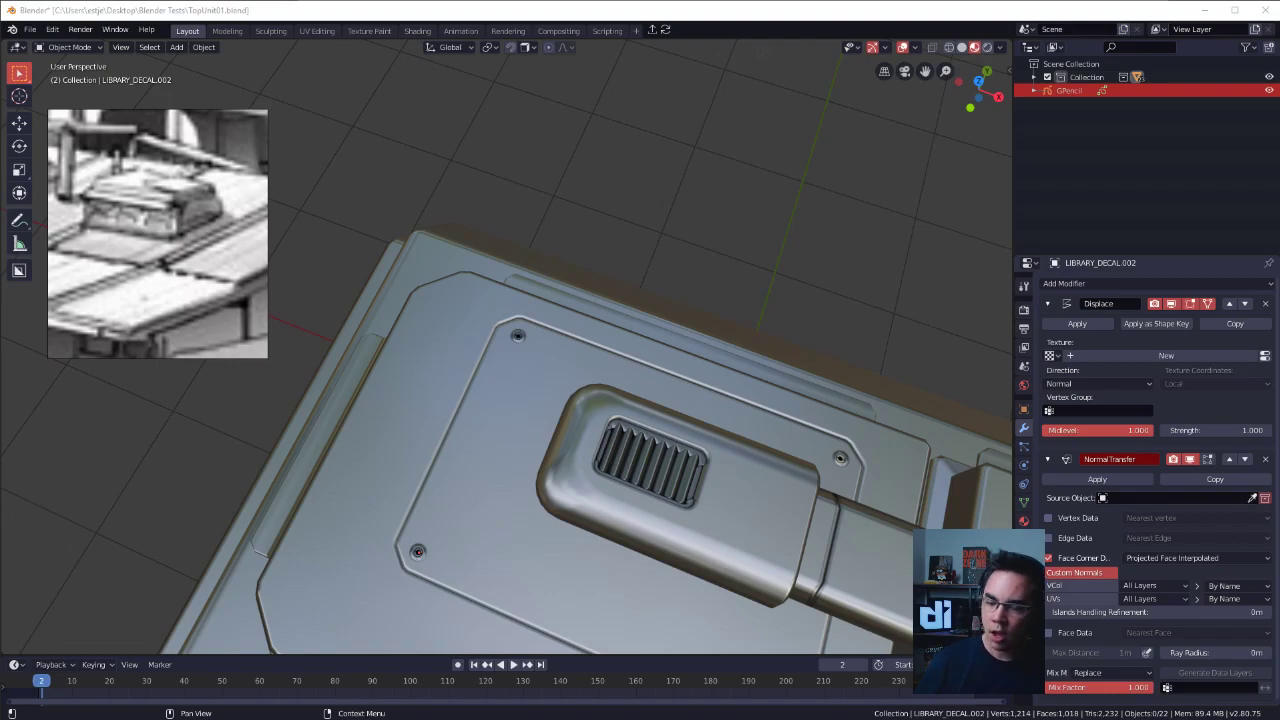
# Open the large panel outline for vertex editing with the vertices at its end opposite the connecting duct selected.
pyautogui.moveTo(817, 362); pyautogui.dragTo(407, 308, button='middle')
pyautogui.click(645, 371)
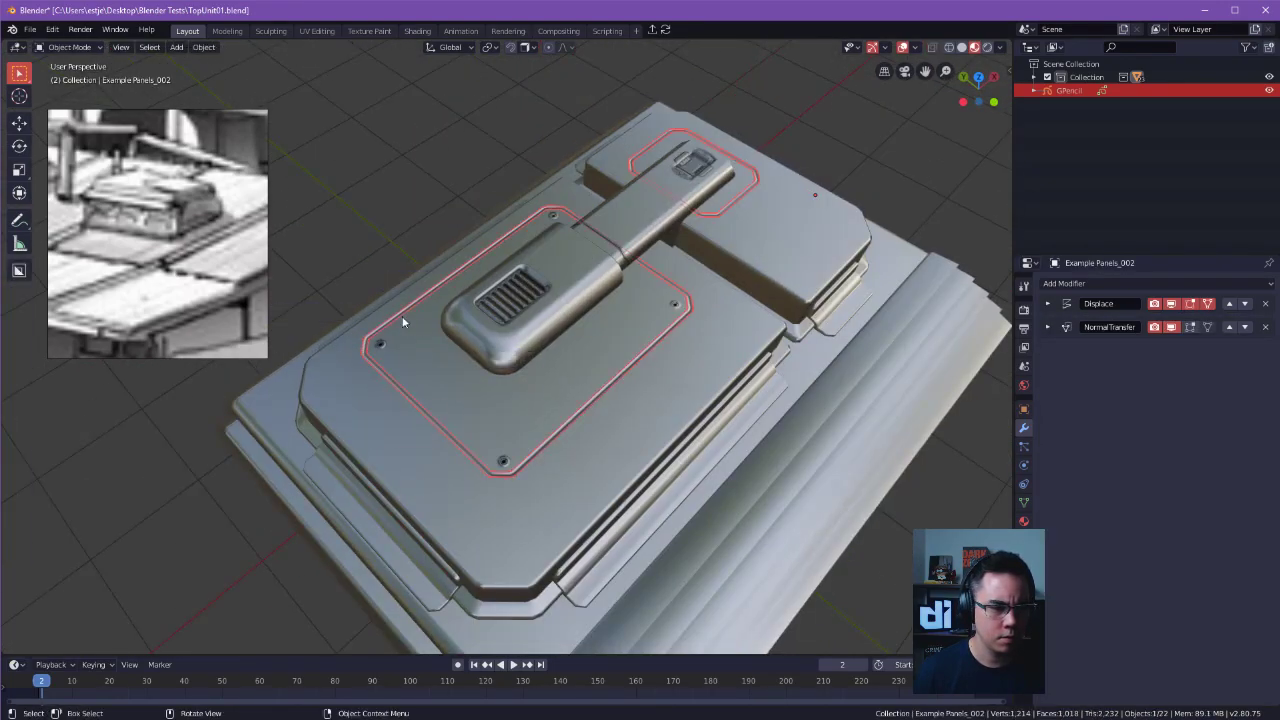
pyautogui.click(447, 412)
pyautogui.click(502, 458)
pyautogui.moveTo(502, 458); pyautogui.dragTo(429, 443, button='middle')
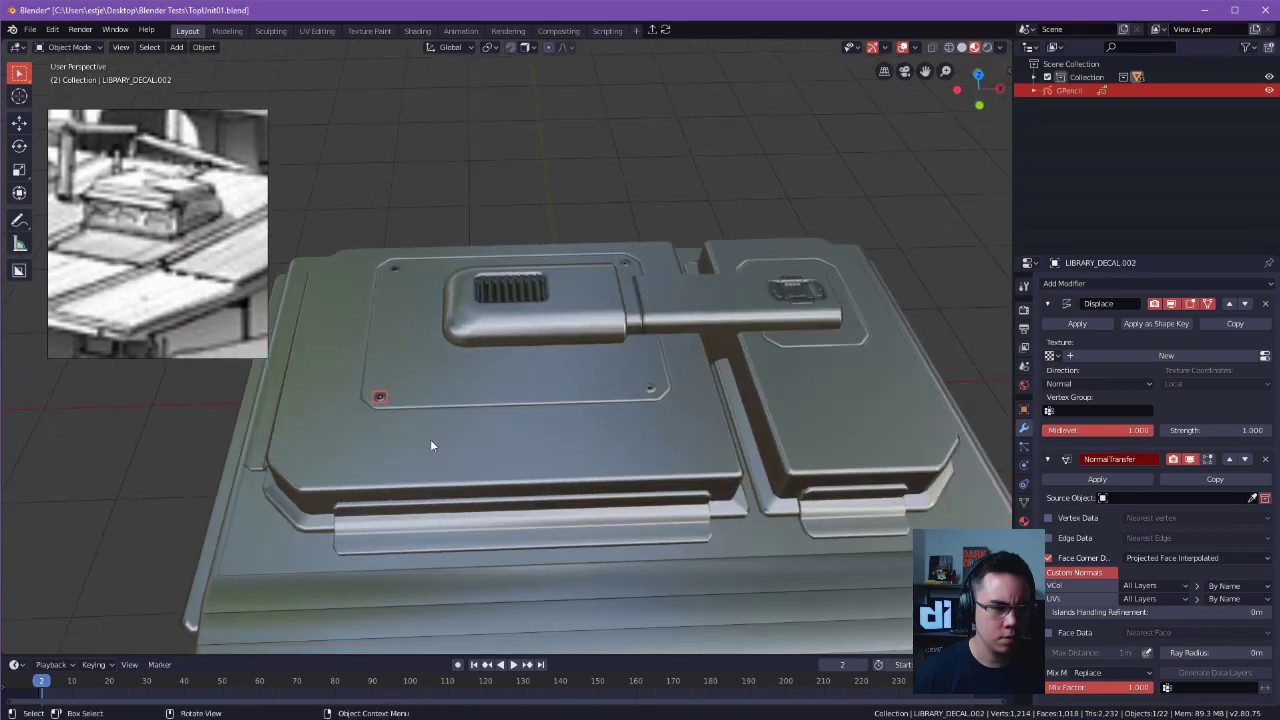
pyautogui.click(397, 271)
pyautogui.click(401, 268)
pyautogui.click(428, 258)
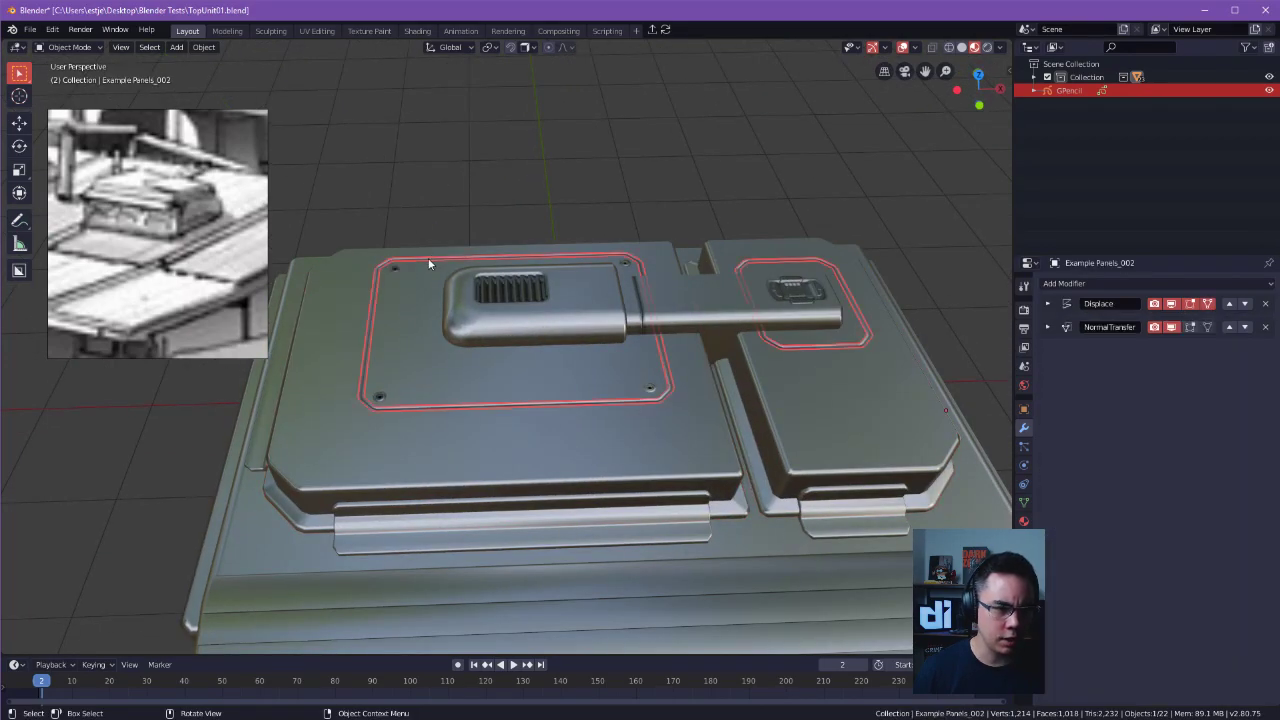
pyautogui.click(428, 258)
pyautogui.press('Tab')
pyautogui.press('Escape')
pyautogui.click(428, 258)
pyautogui.press('Tab')
pyautogui.press('Escape')
pyautogui.click(375, 291)
pyautogui.press('Tab')
pyautogui.click(343, 299)
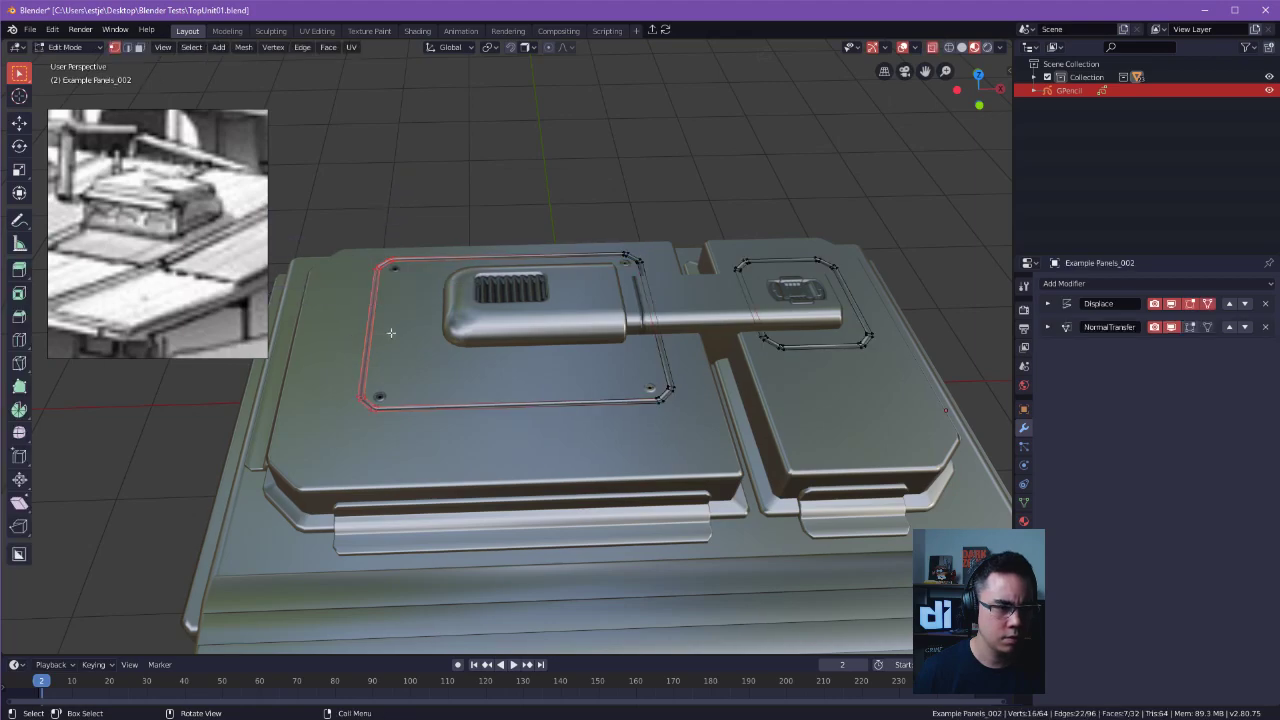
# Shorten the large panel outline by moving its selected end vertices inward along X toward the vent housing.
pyautogui.keyDown('shift'); pyautogui.moveTo(374, 331); pyautogui.dragTo(472, 362, button='middle'); pyautogui.keyUp('shift')
pyautogui.press('b')
pyautogui.press('g')
pyautogui.press('x')
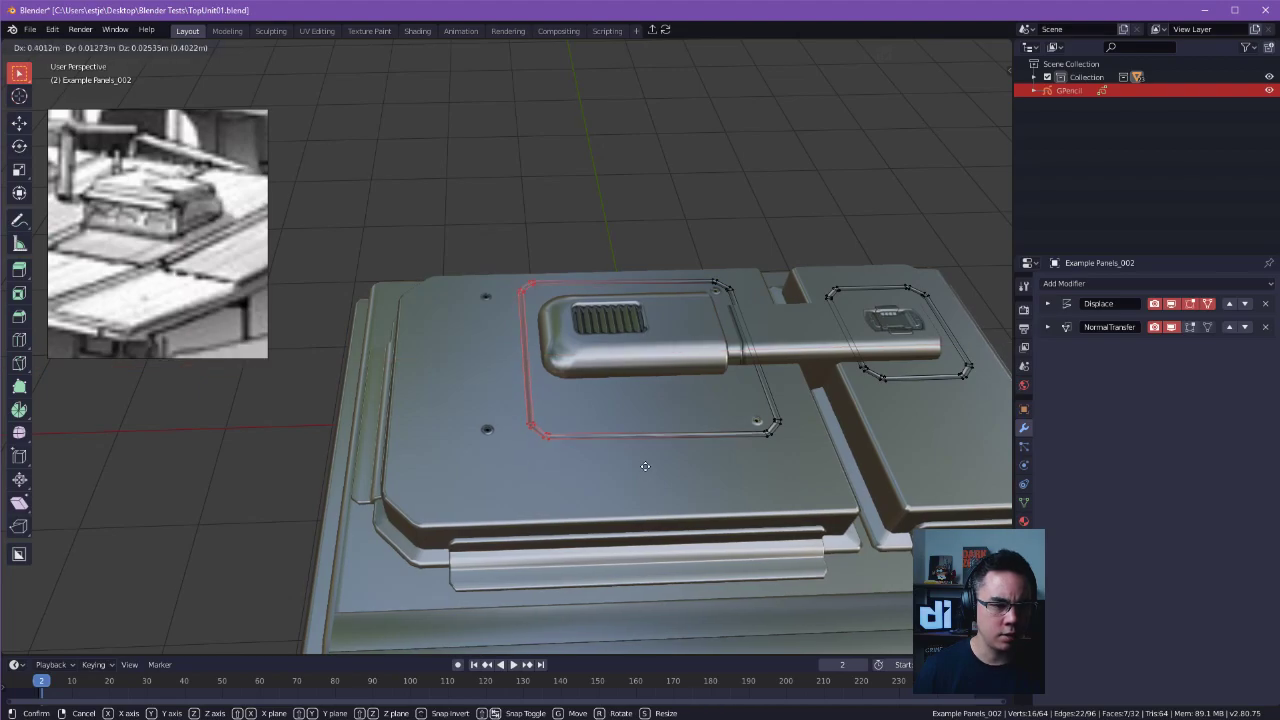
pyautogui.click(628, 455)
pyautogui.moveTo(628, 455); pyautogui.dragTo(684, 346, button='middle')
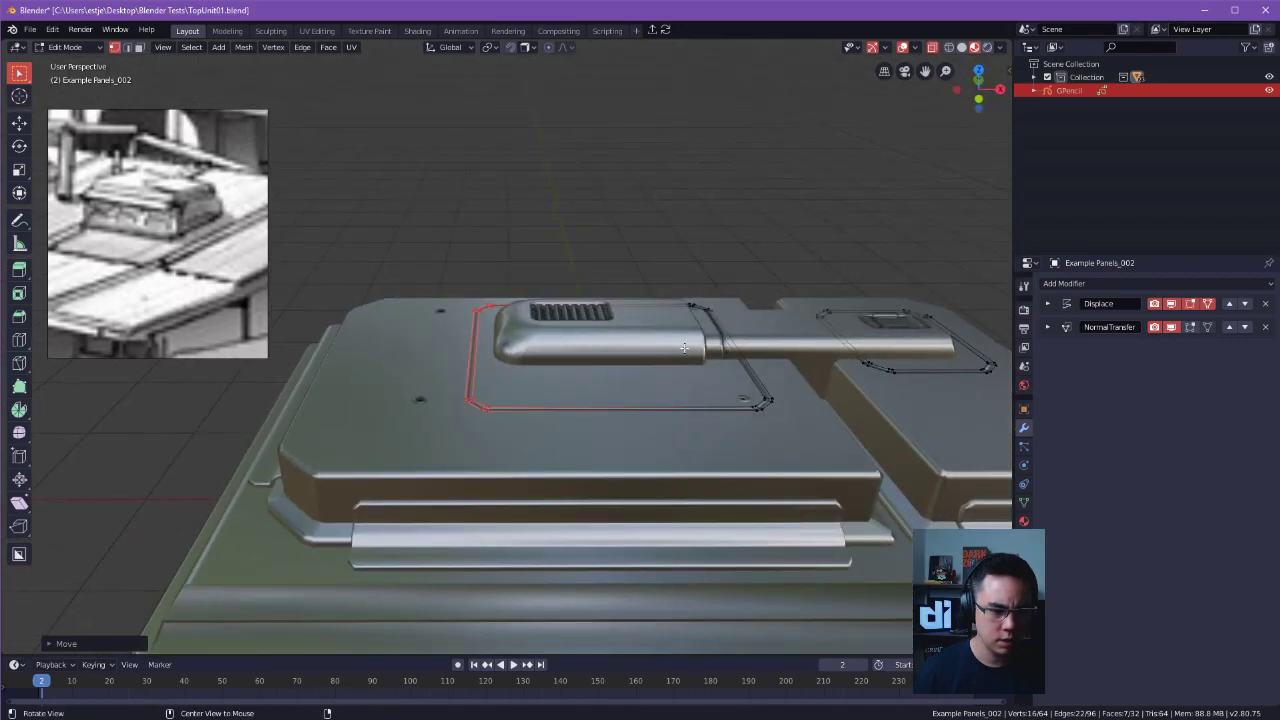
pyautogui.press('g')
pyautogui.press('x')
pyautogui.click(686, 359)
pyautogui.press('Tab')
# Narrow the panel outline by moving the vertices of its long side about 0.27 m along Y toward the vent housing.
pyautogui.click(709, 257)
pyautogui.moveTo(692, 282); pyautogui.dragTo(760, 424, button='middle')
pyautogui.press('Tab')
pyautogui.click(764, 274)
pyautogui.press('b')
pyautogui.moveTo(655, 172); pyautogui.dragTo(790, 455)
pyautogui.press('g')
pyautogui.press('y')
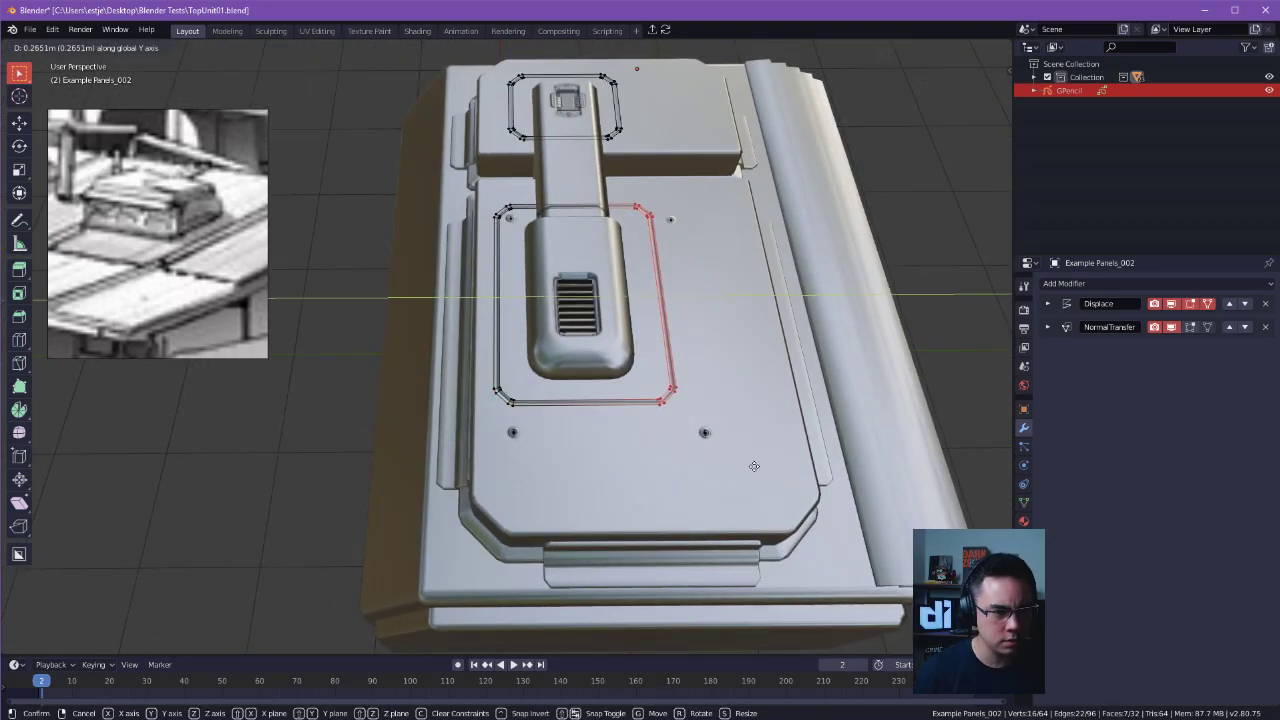
pyautogui.click(754, 466)
pyautogui.press('Tab')
pyautogui.hotkey('alt', 'a')
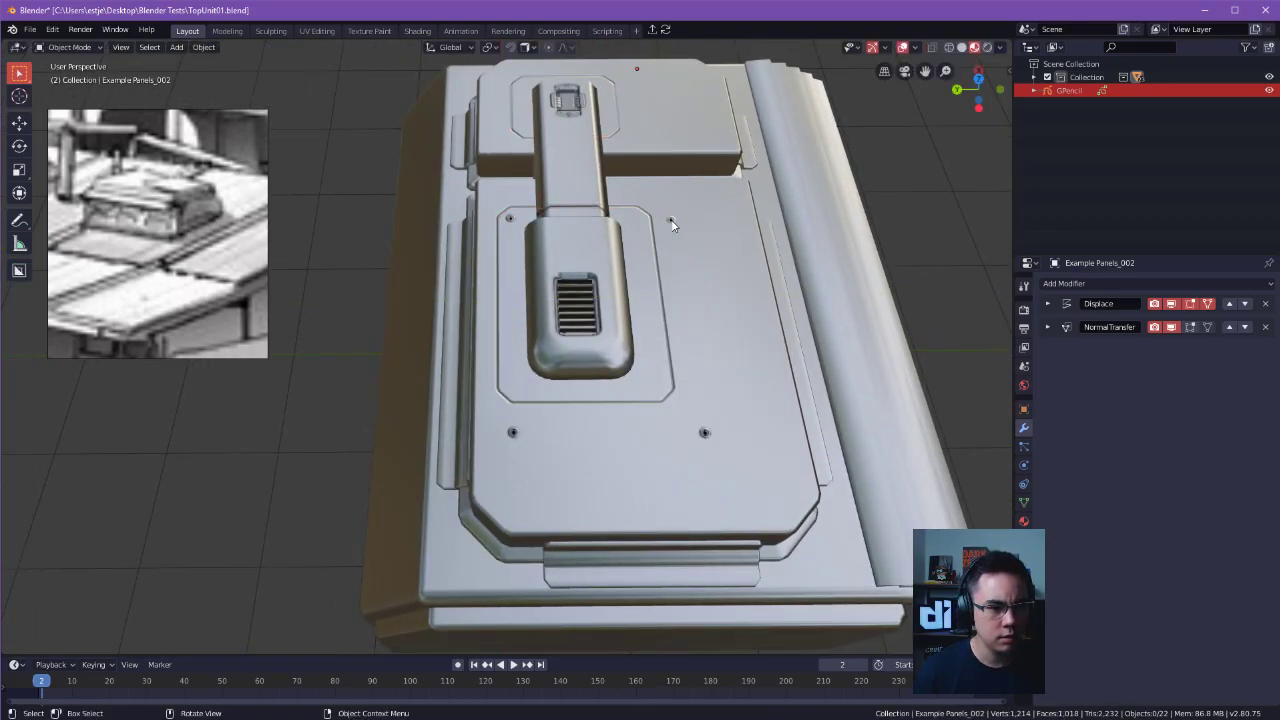
pyautogui.click(671, 221)
pyautogui.press('g')
pyautogui.rightClick(799, 264)
pyautogui.press('g')
pyautogui.rightClick(674, 238)
pyautogui.press('Tab')
pyautogui.rightClick(655, 240)
pyautogui.moveTo(716, 232); pyautogui.dragTo(655, 347, button='middle')
pyautogui.hotkey('alt', 'a')
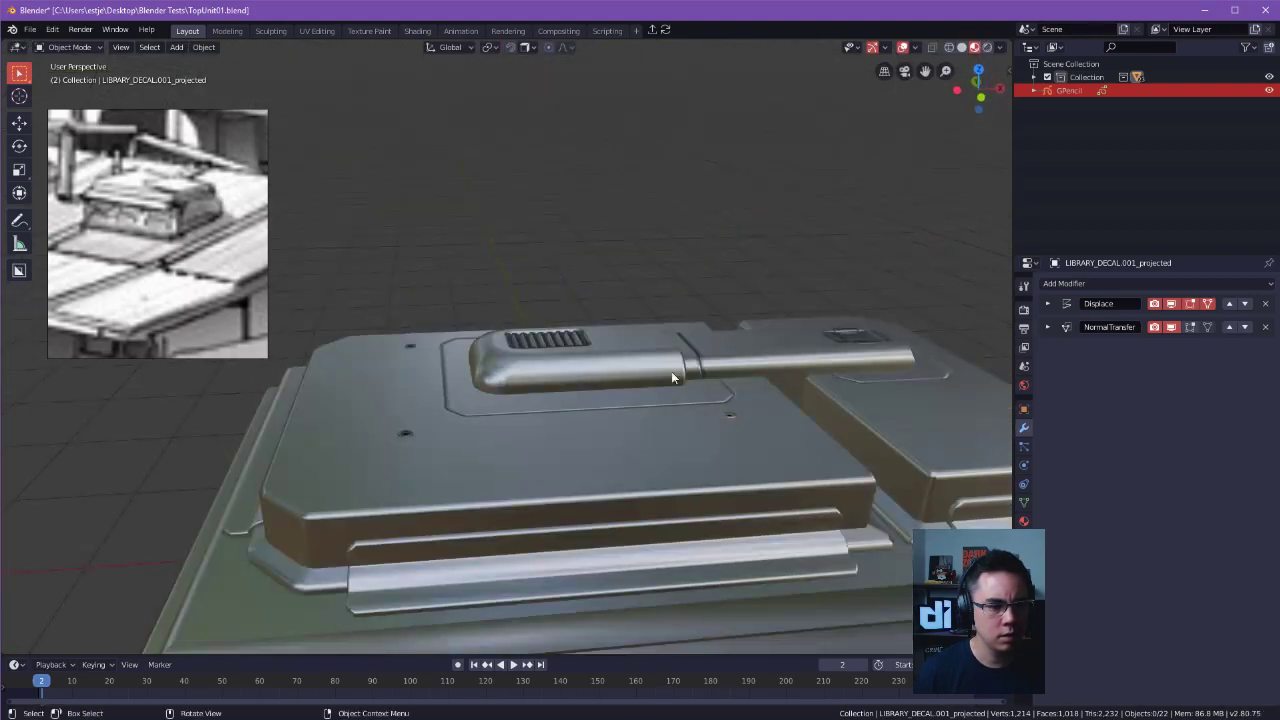
# Move the face of the projected screw decal about 0.25 m along Y into the corner of the narrowed outline.
pyautogui.moveTo(734, 419); pyautogui.dragTo(724, 482, button='middle')
pyautogui.press('g')
pyautogui.rightClick(734, 467)
pyautogui.press('Tab')
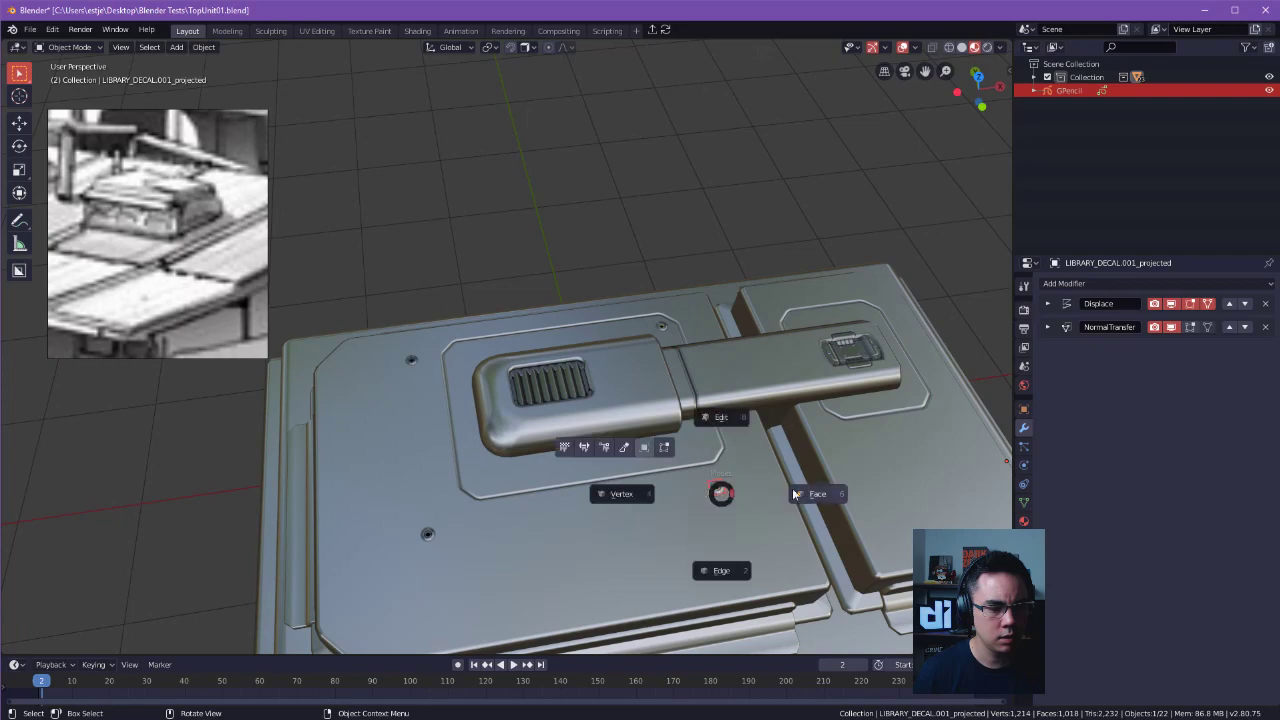
pyautogui.click(766, 490)
pyautogui.press('g')
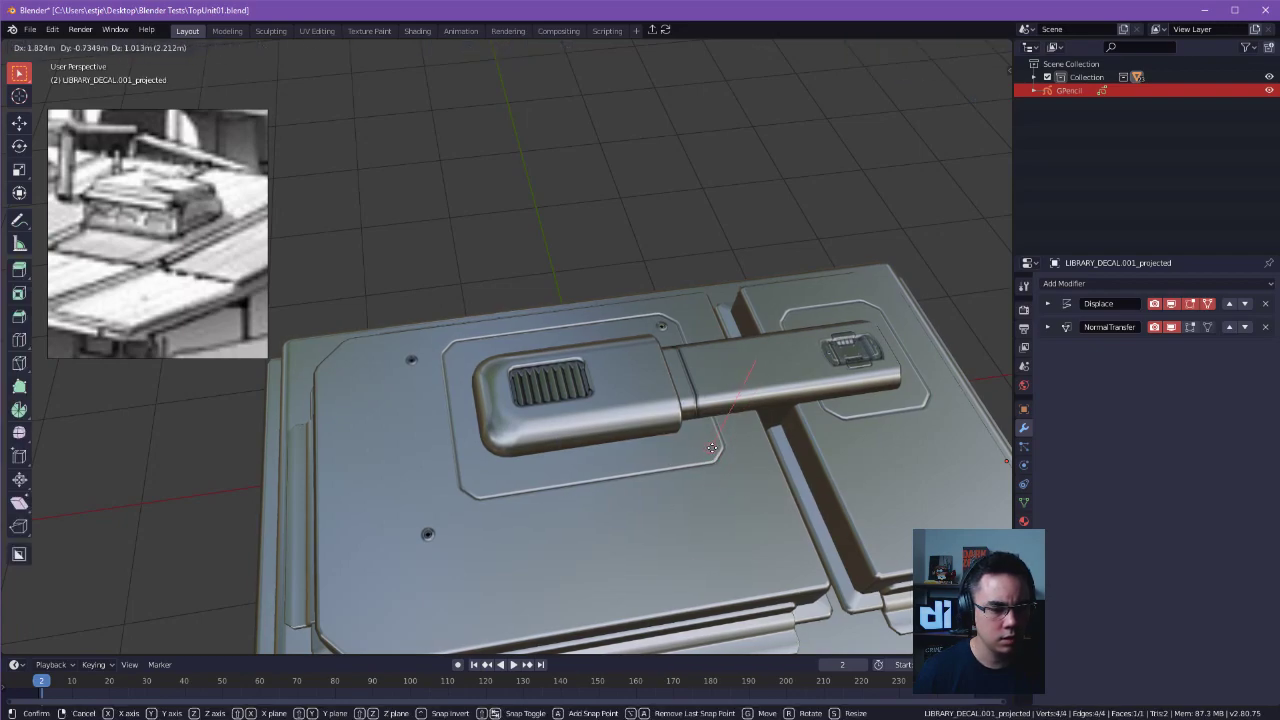
pyautogui.press('y')
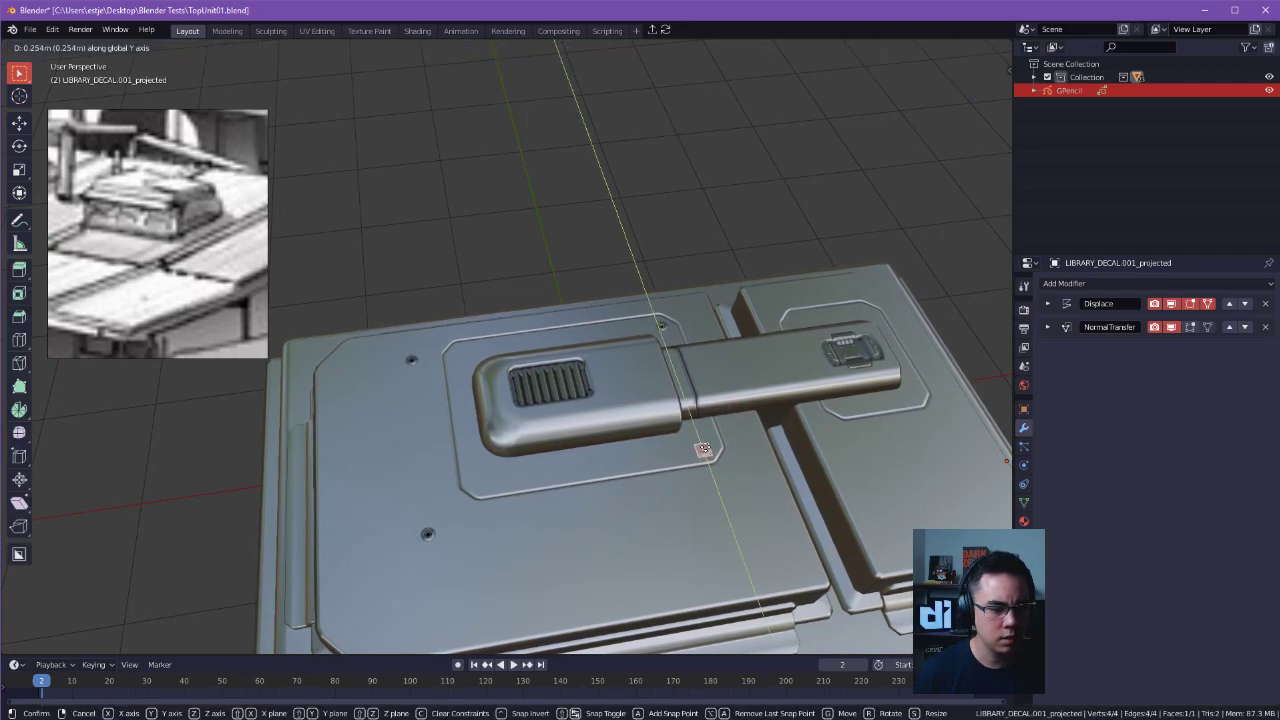
pyautogui.click(703, 443)
pyautogui.moveTo(703, 443); pyautogui.dragTo(798, 477, button='middle')
pyautogui.press('Tab')
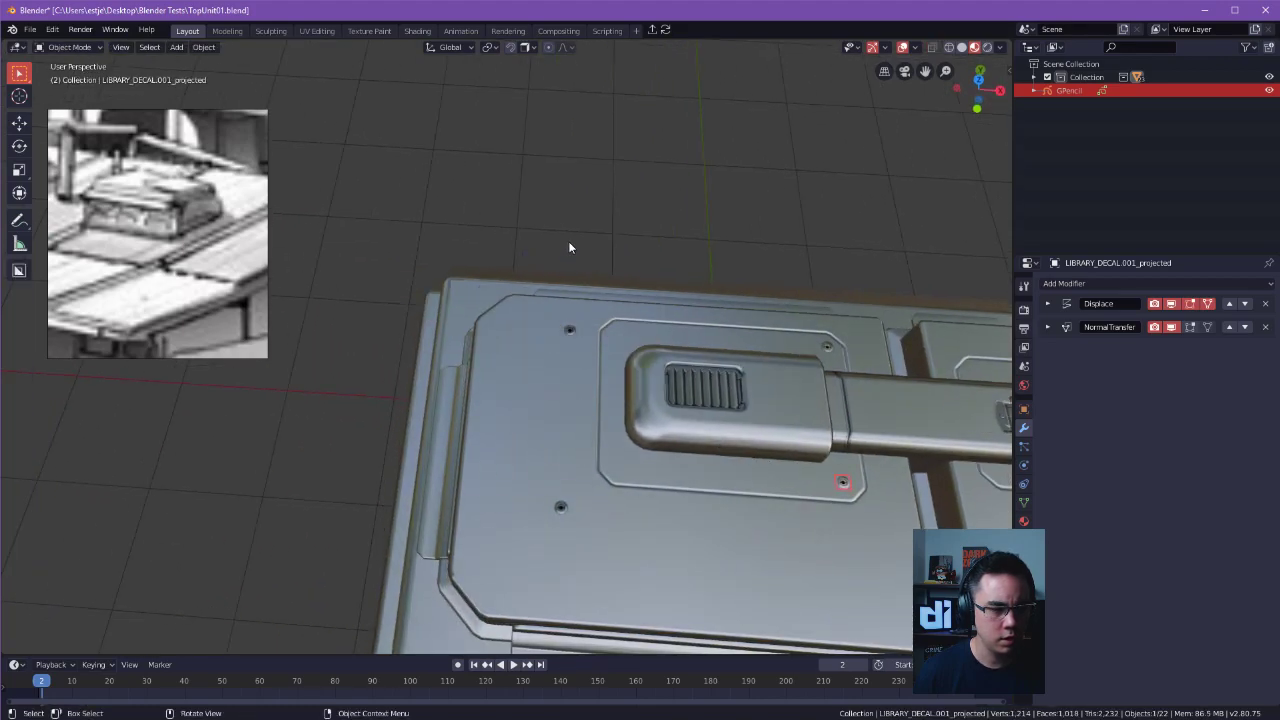
# Move the two screw decals left outside the shortened outline into its two empty corners.
pyautogui.click(571, 333)
pyautogui.press('g')
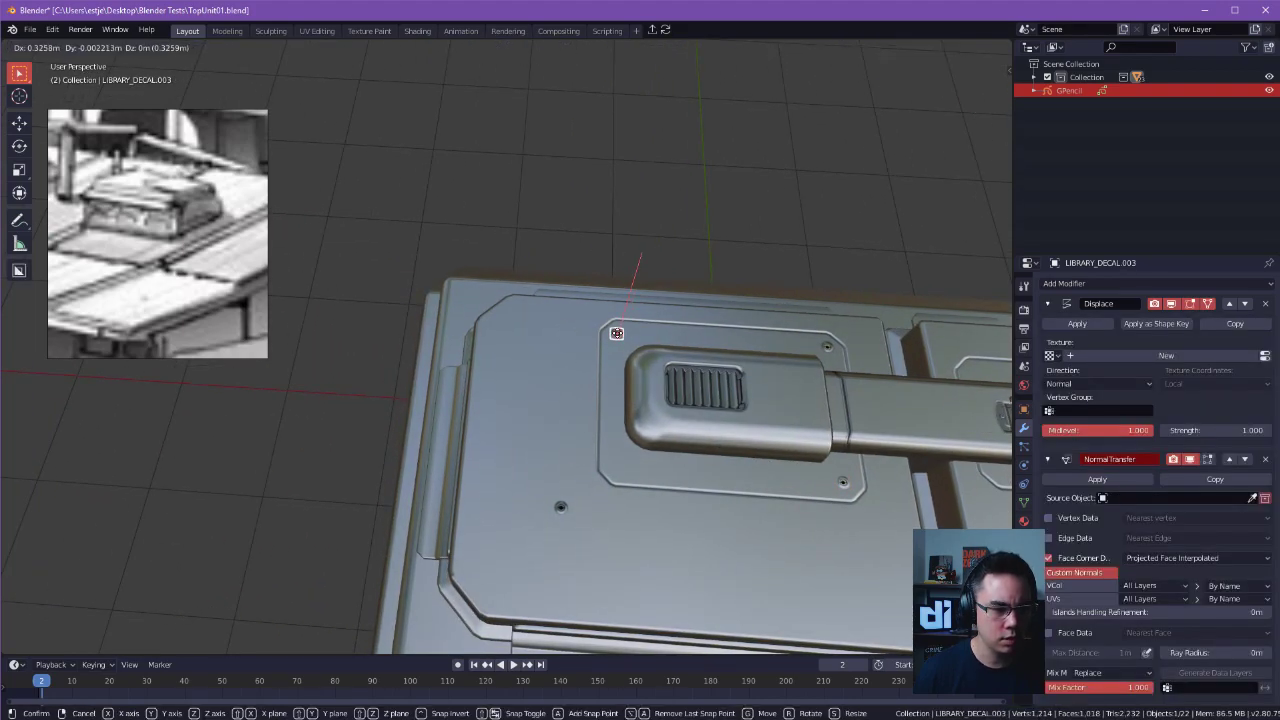
pyautogui.click(596, 392)
pyautogui.click(560, 507)
pyautogui.press('g')
pyautogui.click(618, 469)
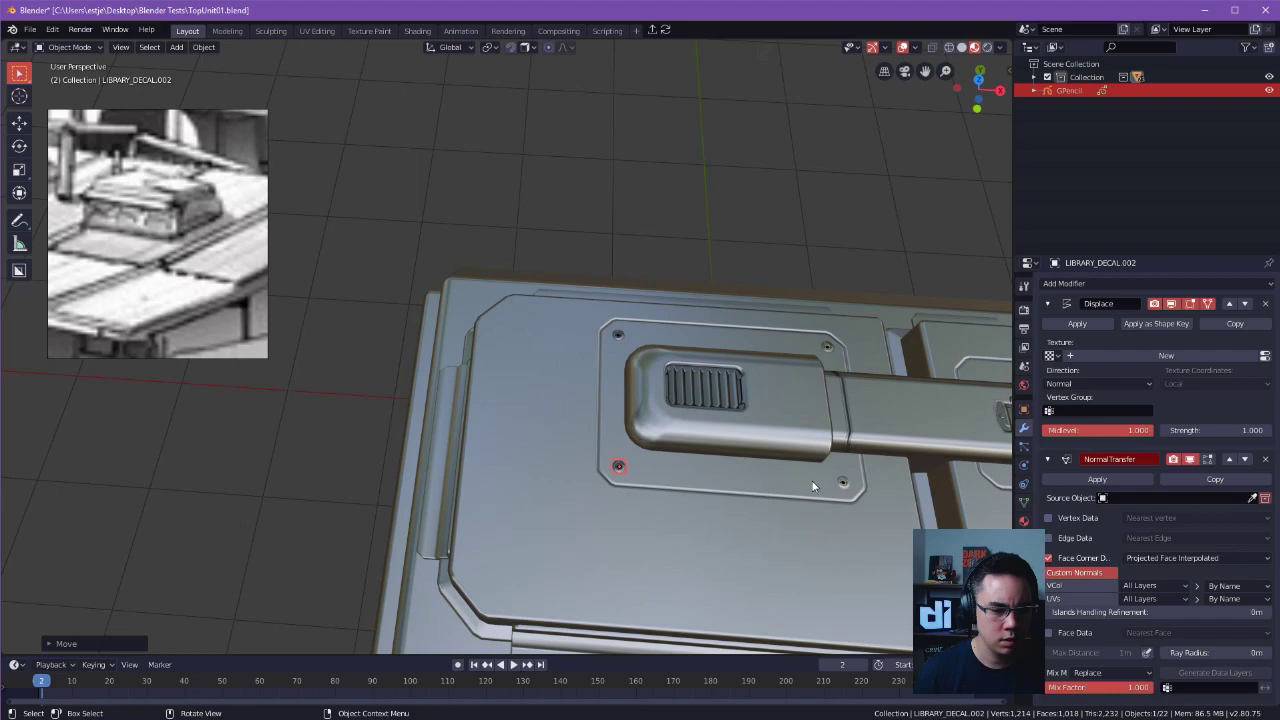
# Select the projected screw decal and examine the scene hierarchy, including the Decals collection and its panels.
pyautogui.click(842, 484)
pyautogui.click(1034, 77)
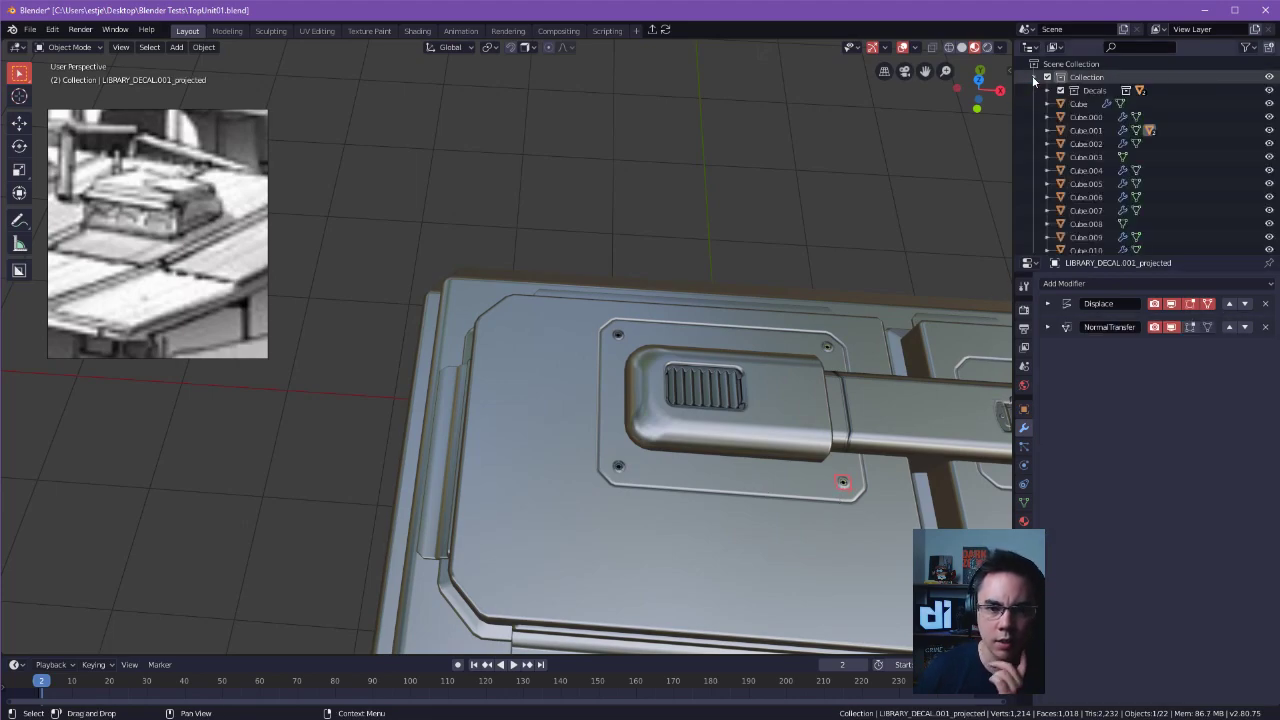
pyautogui.scroll(-4, 1072, 141)
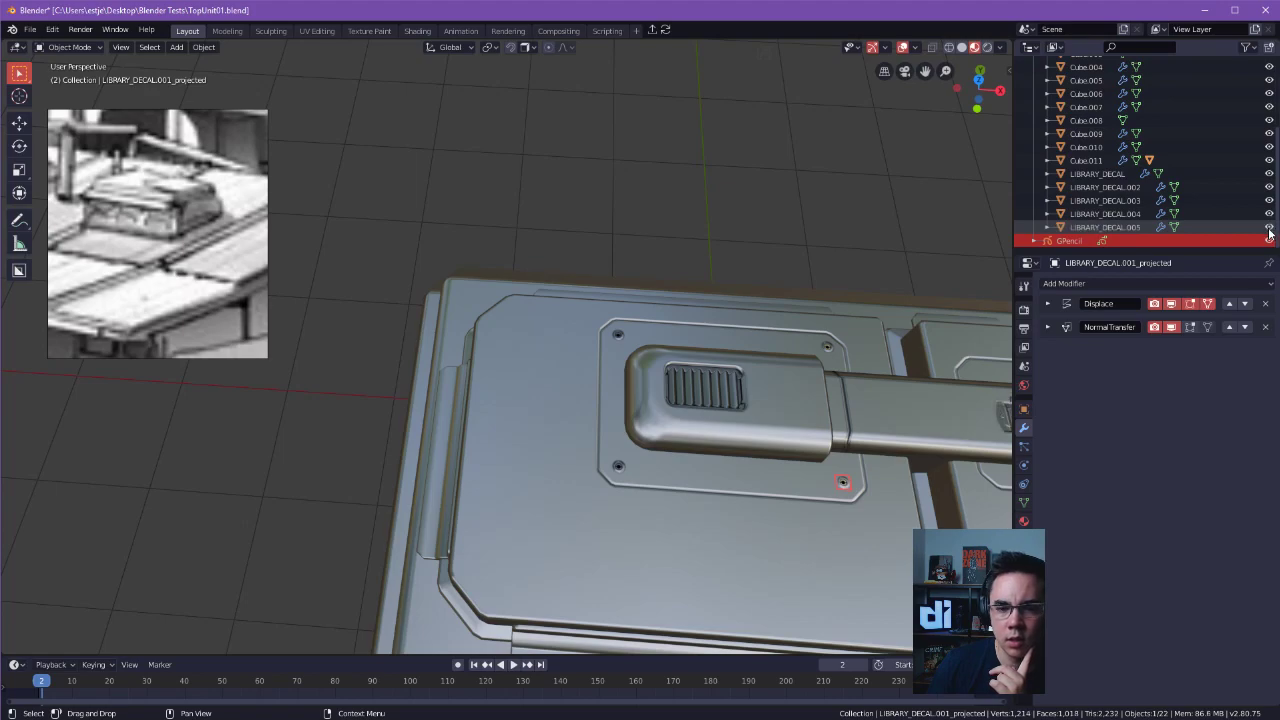
pyautogui.scroll(5, 1150, 160)
pyautogui.click(1048, 90)
pyautogui.click(1040, 93)
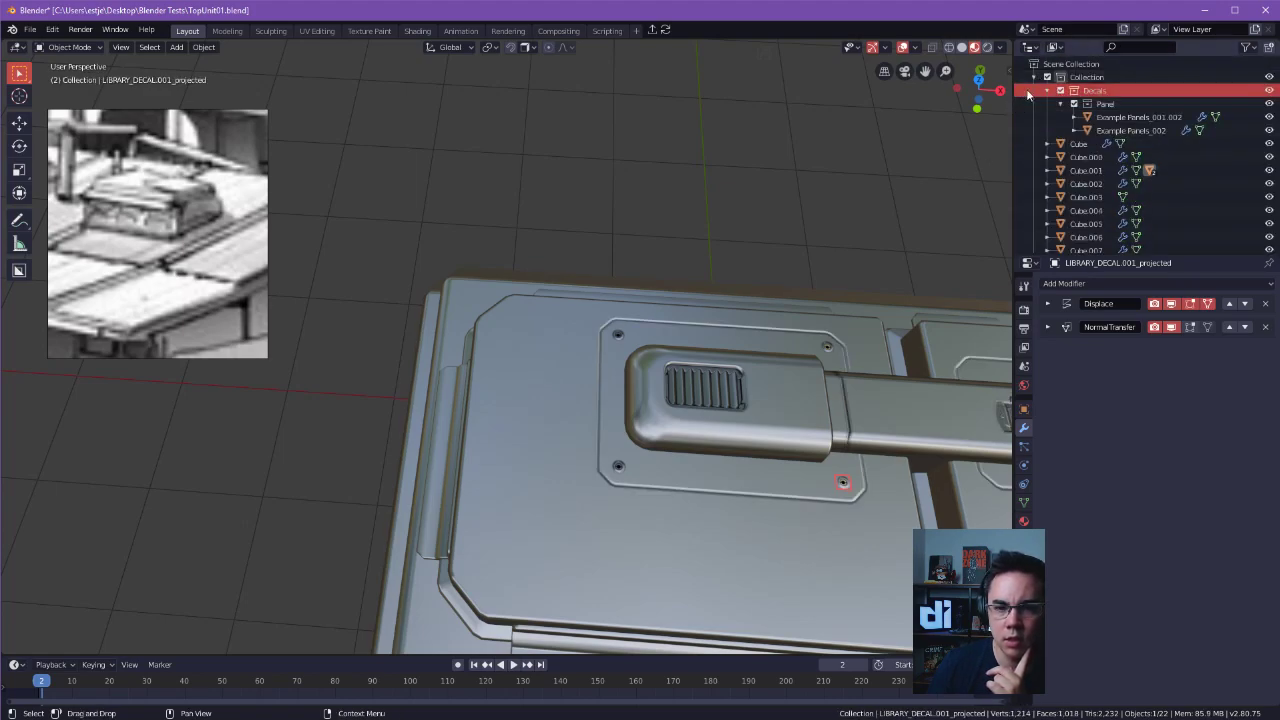
pyautogui.click(1047, 90)
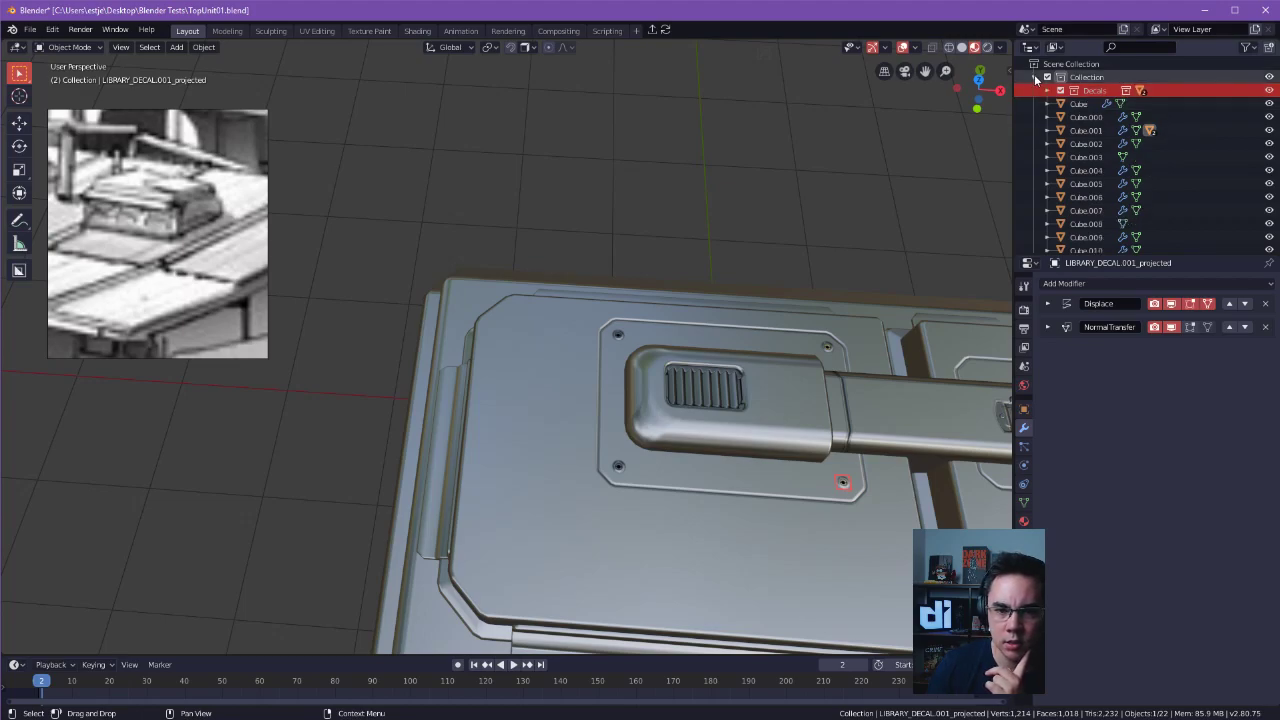
pyautogui.click(1035, 77)
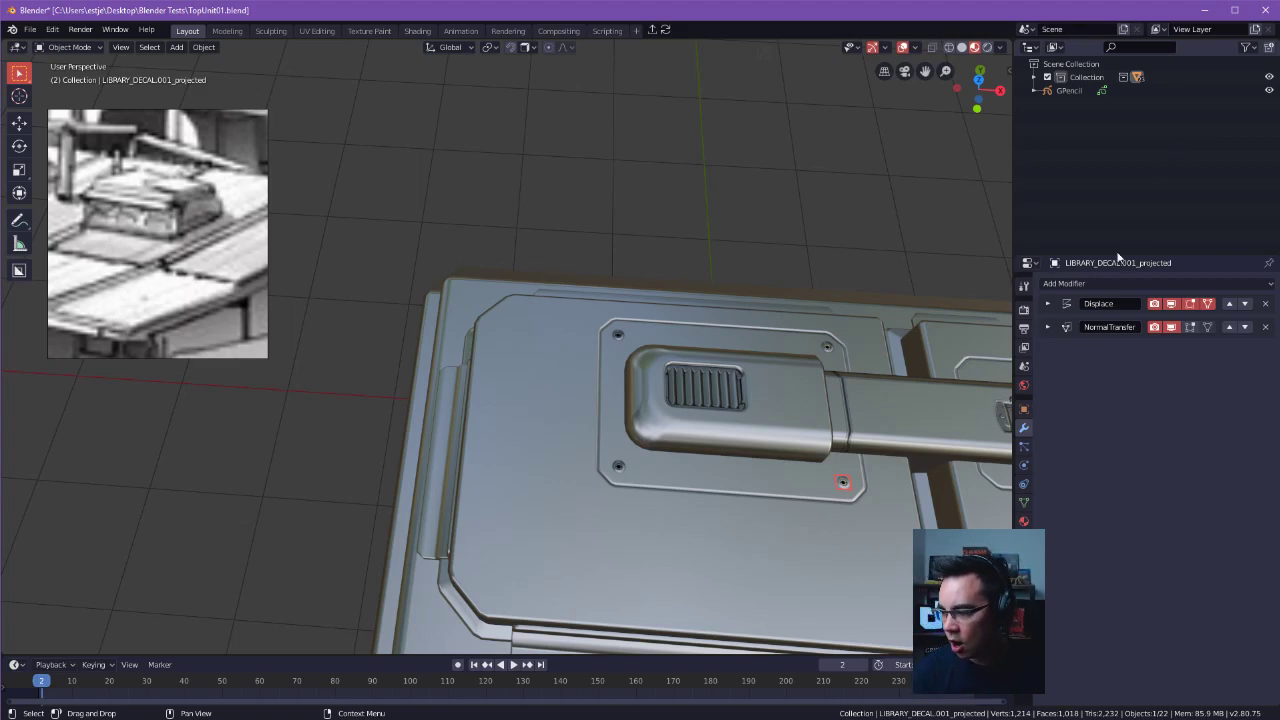
# Deselect the screw decal and shift the floating concept-art reference image slightly.
pyautogui.click(881, 147)
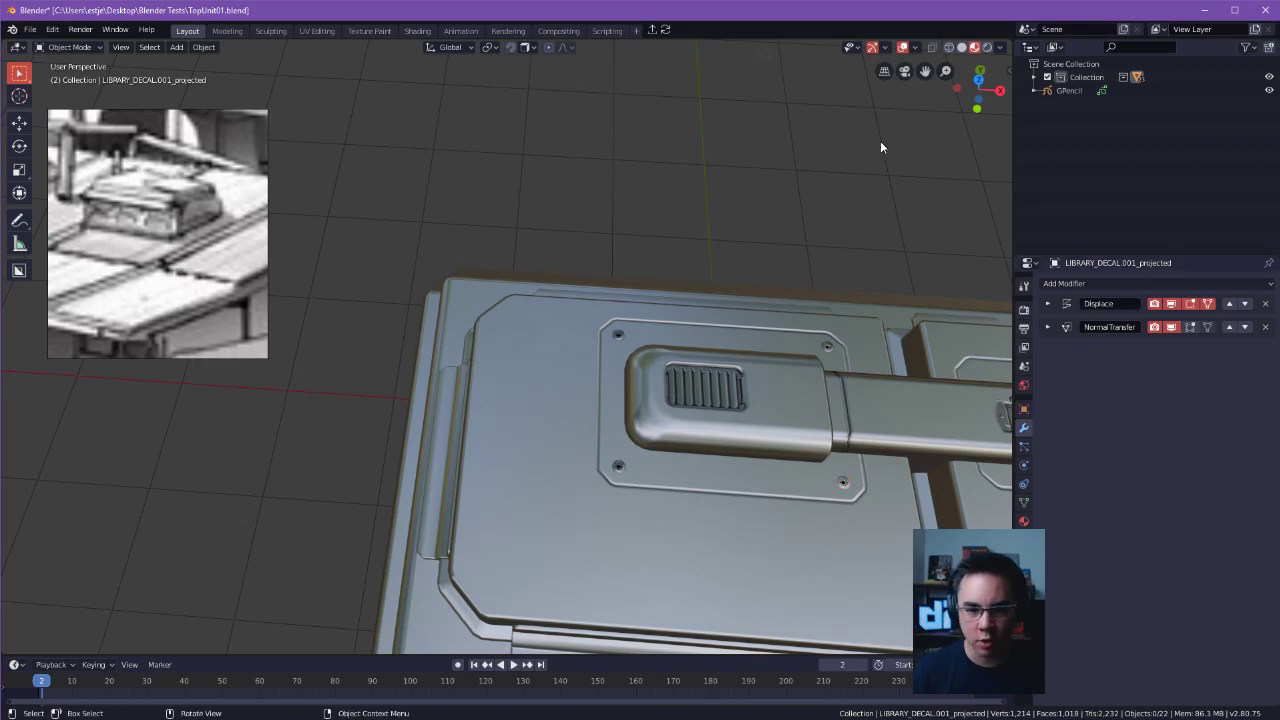
pyautogui.click(146, 29)
pyautogui.click(86, 28)
pyautogui.click(83, 31)
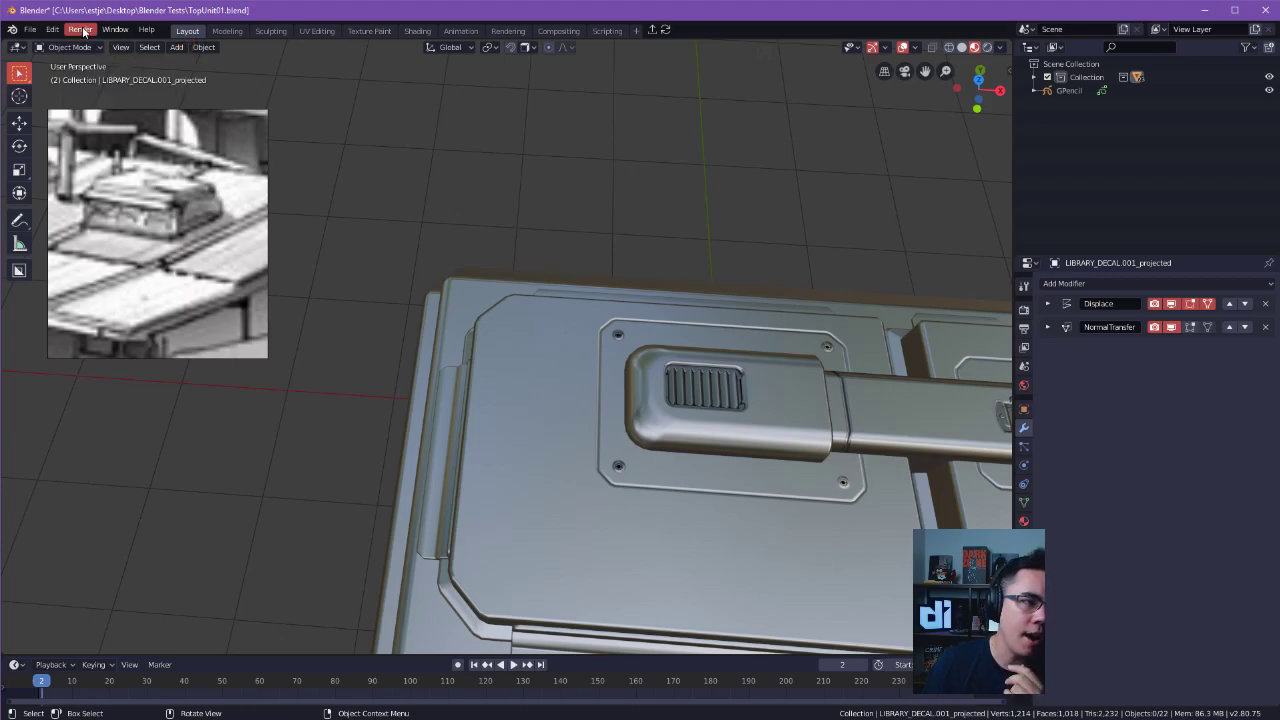
pyautogui.moveTo(189, 247); pyautogui.dragTo(207, 275, button='right')
pyautogui.click(428, 233)
# Inspect the roof unit from several angles, checking the decal on the duct's end and the projected screw decal.
pyautogui.press('Tab')
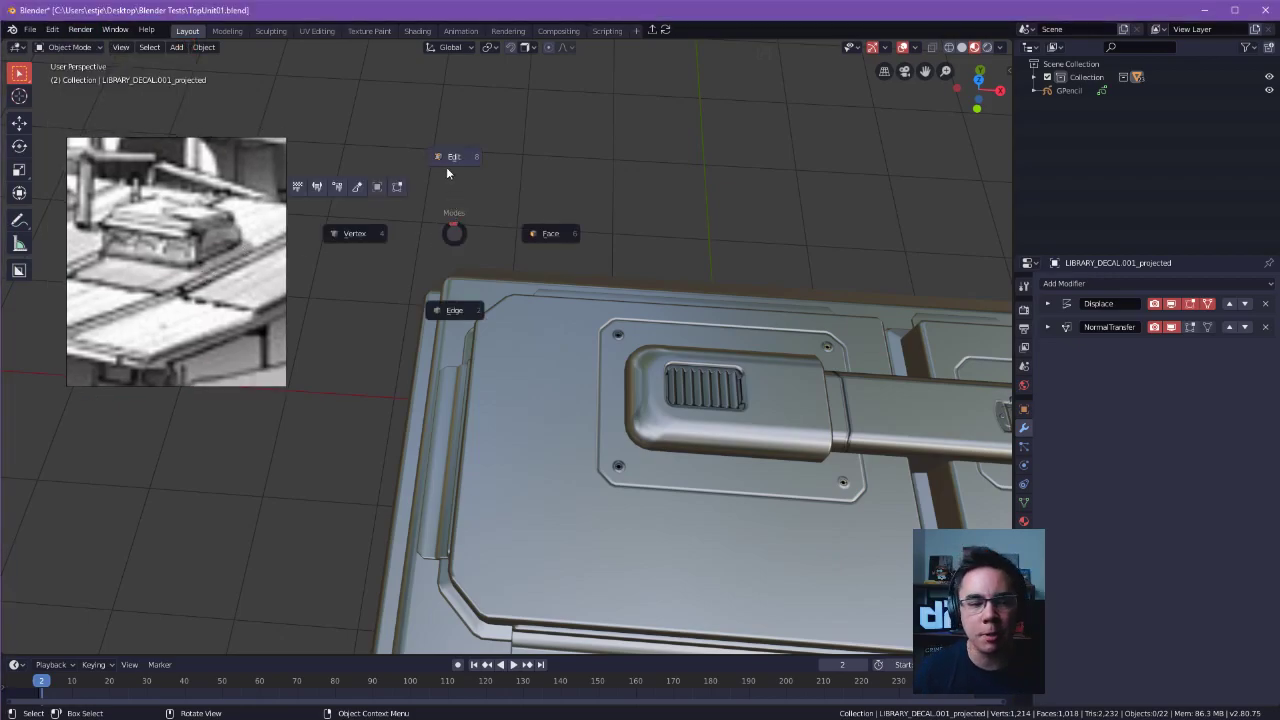
pyautogui.click(458, 159)
pyautogui.moveTo(519, 142); pyautogui.dragTo(599, 209, button='middle')
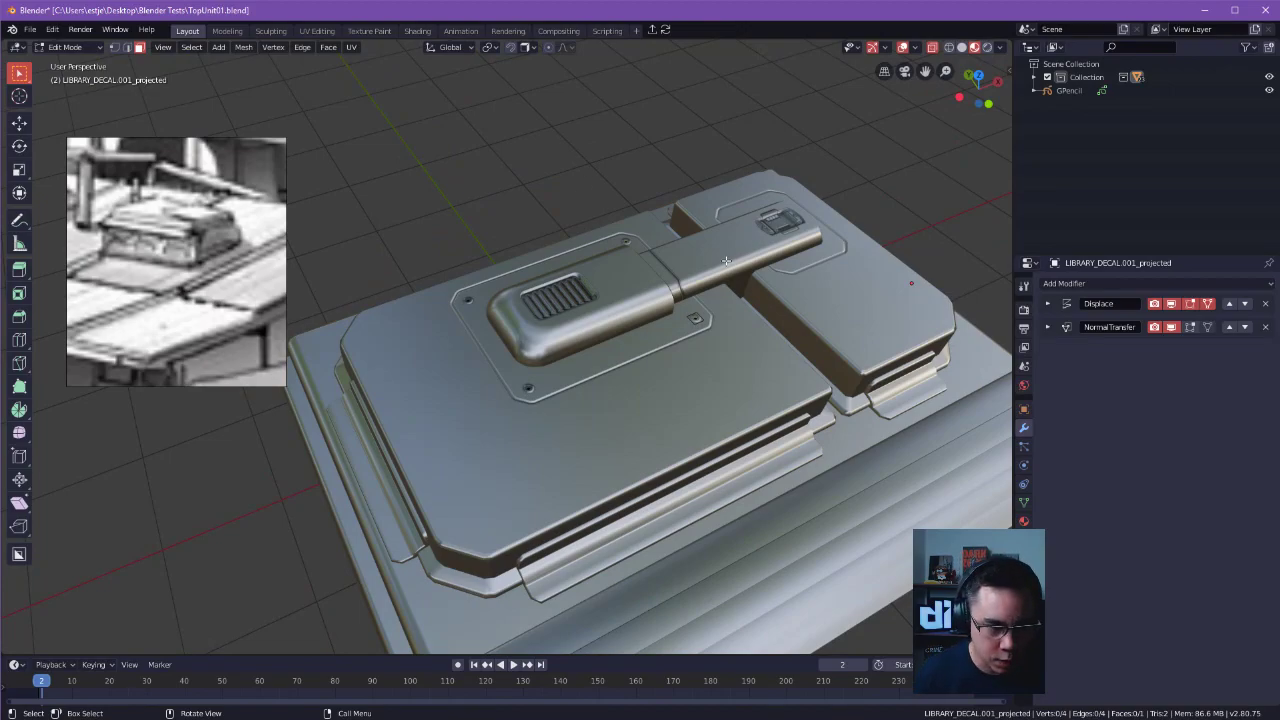
pyautogui.press('Tab')
pyautogui.click(780, 221)
pyautogui.moveTo(780, 221); pyautogui.dragTo(843, 342, button='middle')
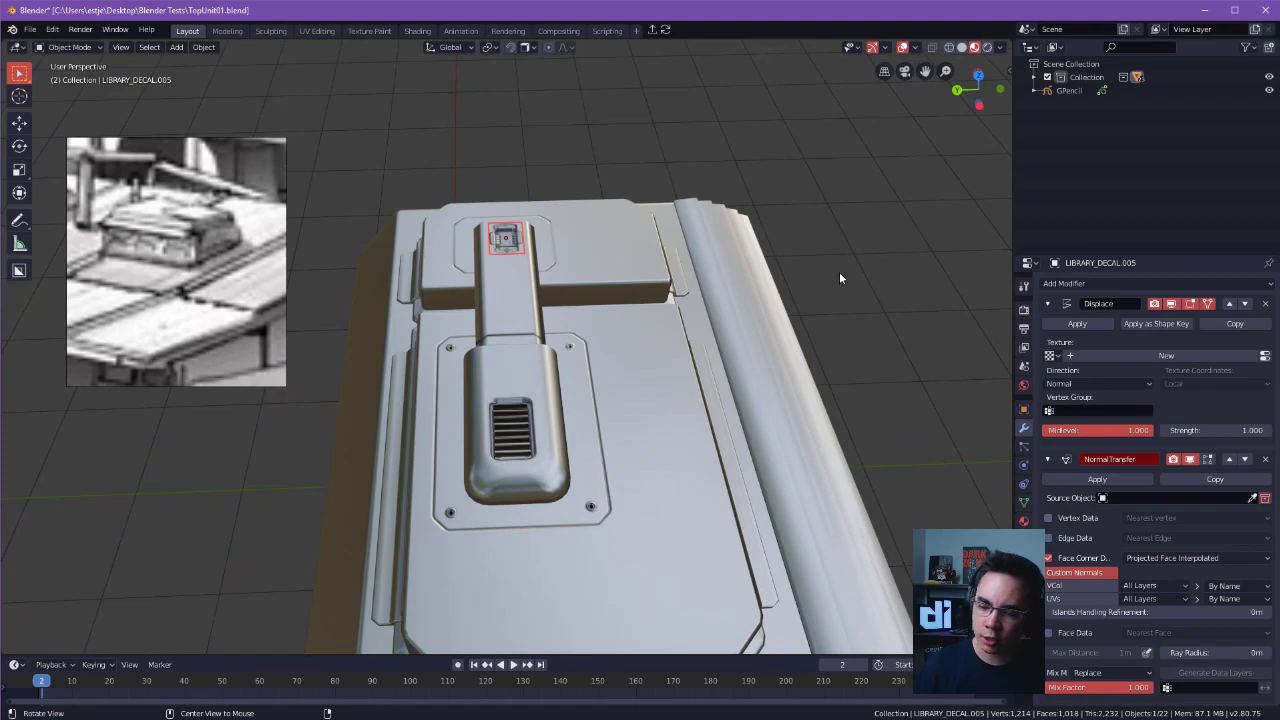
pyautogui.moveTo(839, 271); pyautogui.dragTo(667, 210, button='middle')
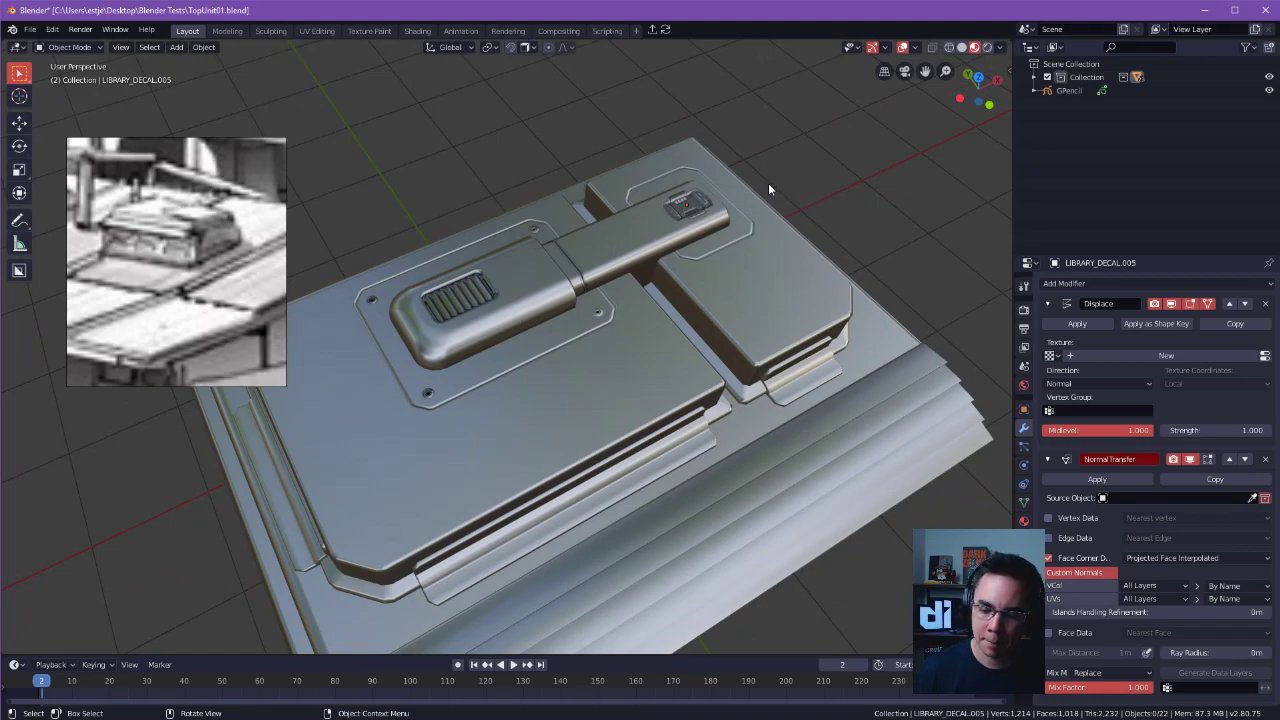
pyautogui.click(596, 314)
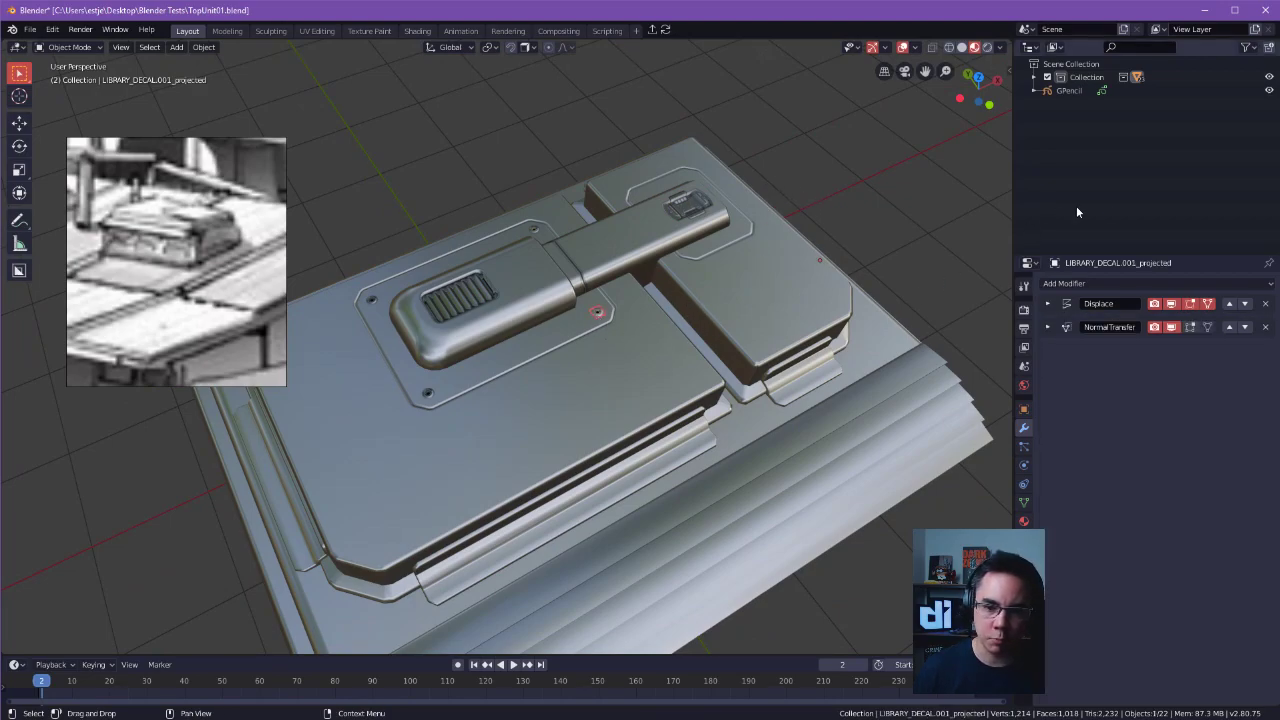
# Expand the scene collection and its Decals subcollection to examine the objects they contain.
pyautogui.click(1034, 77)
pyautogui.scroll(-3, 1084, 155)
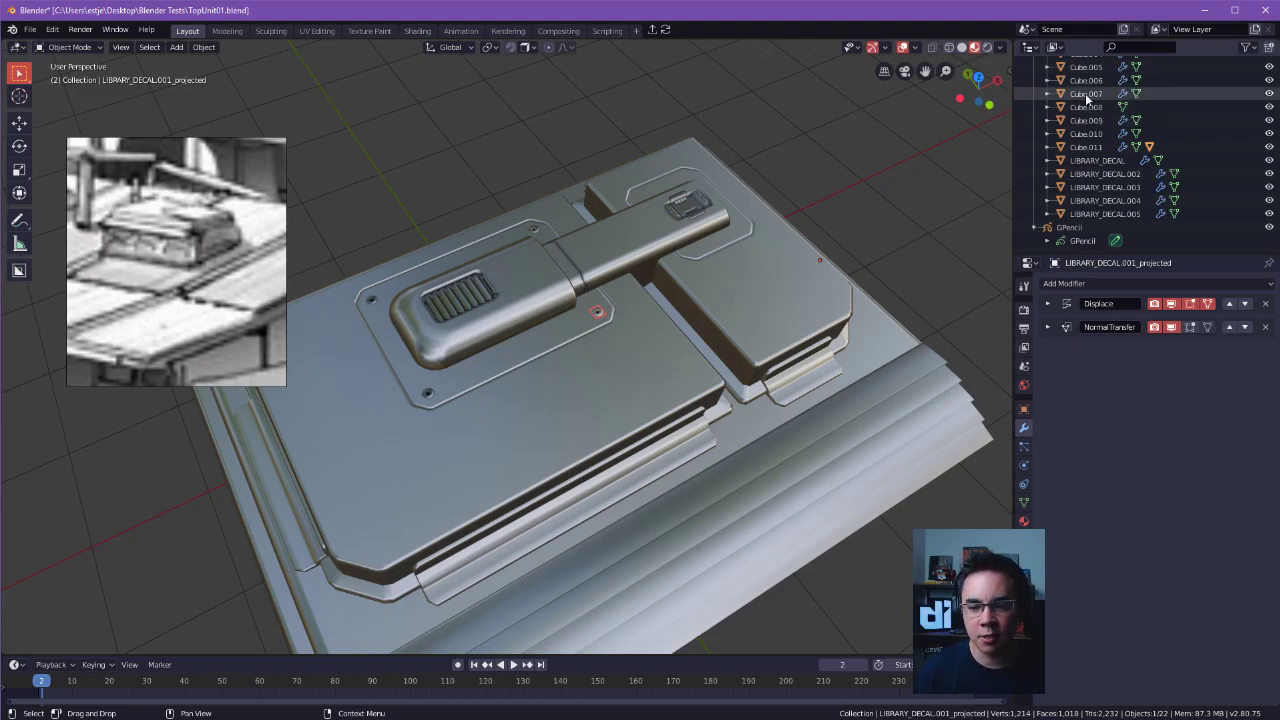
pyautogui.scroll(2, 1100, 115)
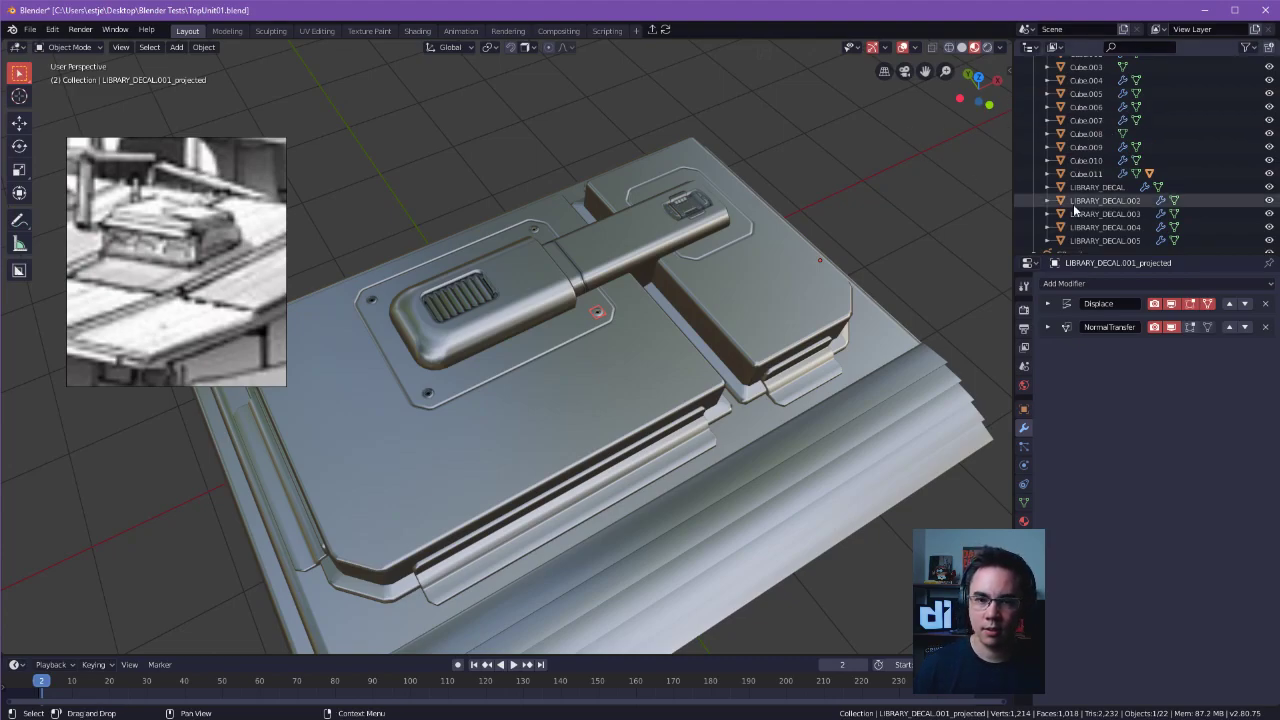
pyautogui.scroll(7, 1110, 180)
pyautogui.click(1047, 90)
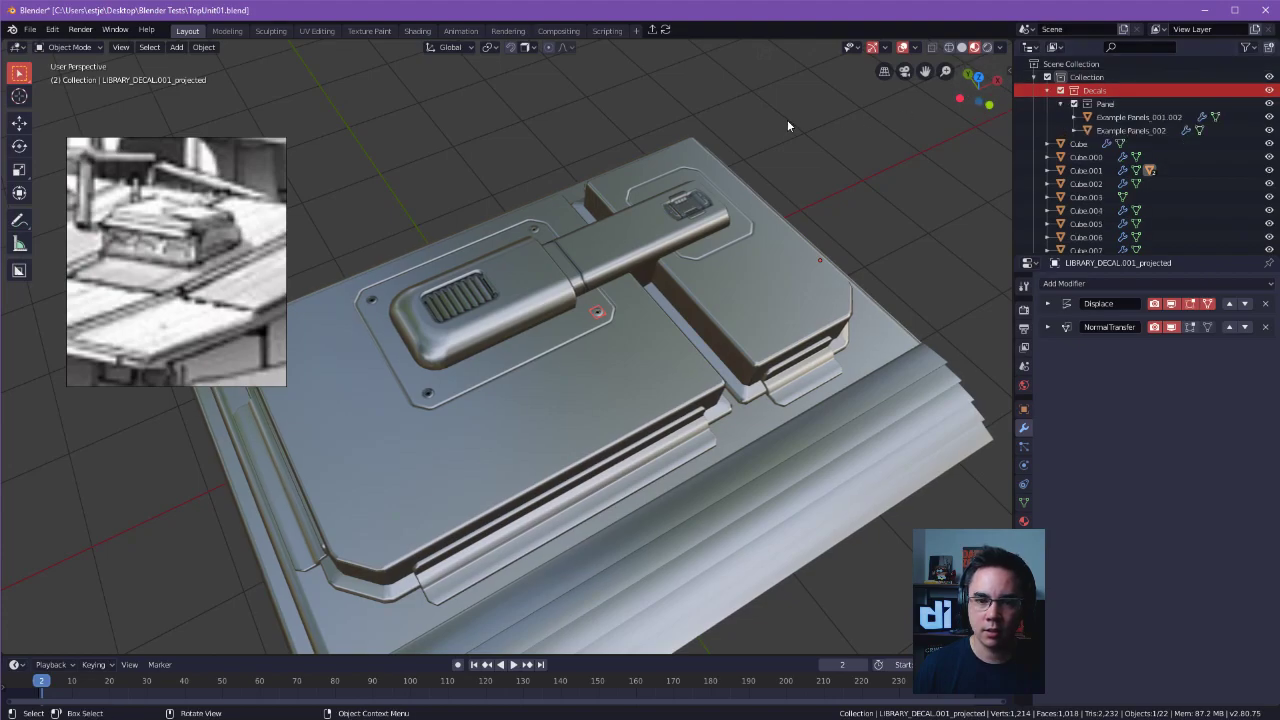
# Toggle the visibility of the two example panel decals and the whole Decals collection off and back on to check what they cover.
pyautogui.click(1270, 118)
pyautogui.click(1270, 118)
pyautogui.click(1271, 130)
pyautogui.click(1271, 130)
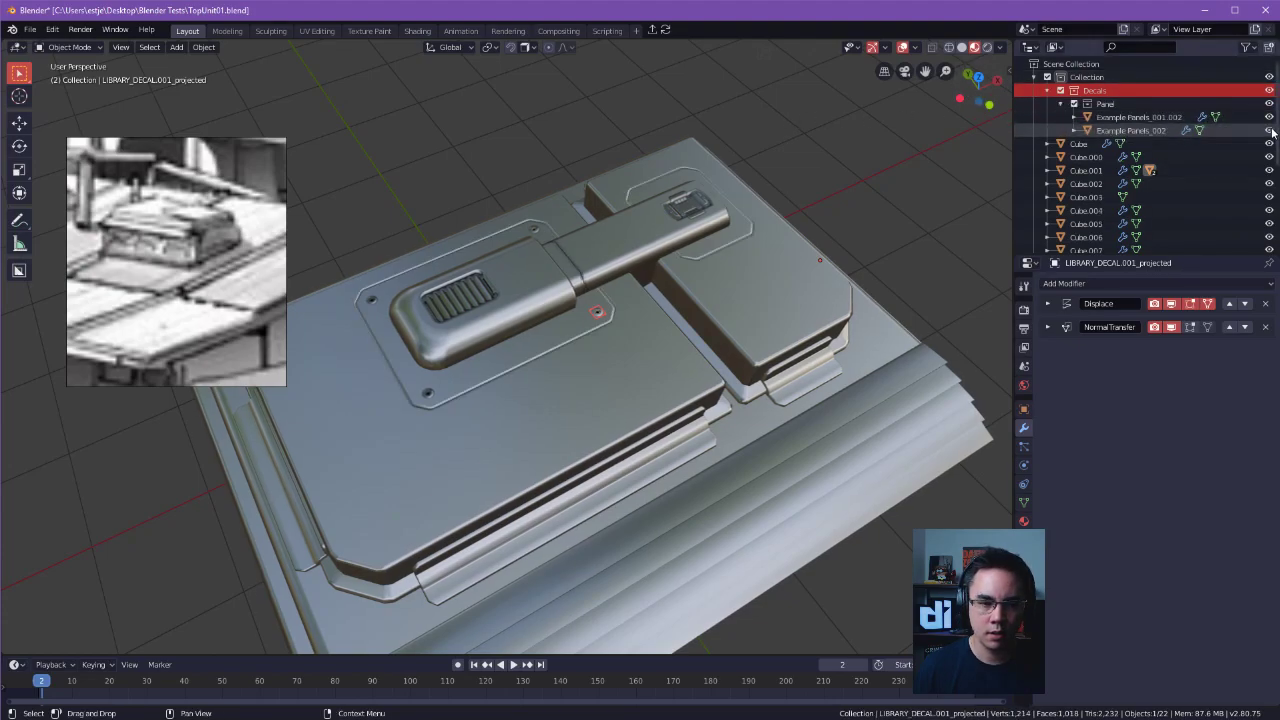
pyautogui.click(1061, 90)
pyautogui.click(1061, 90)
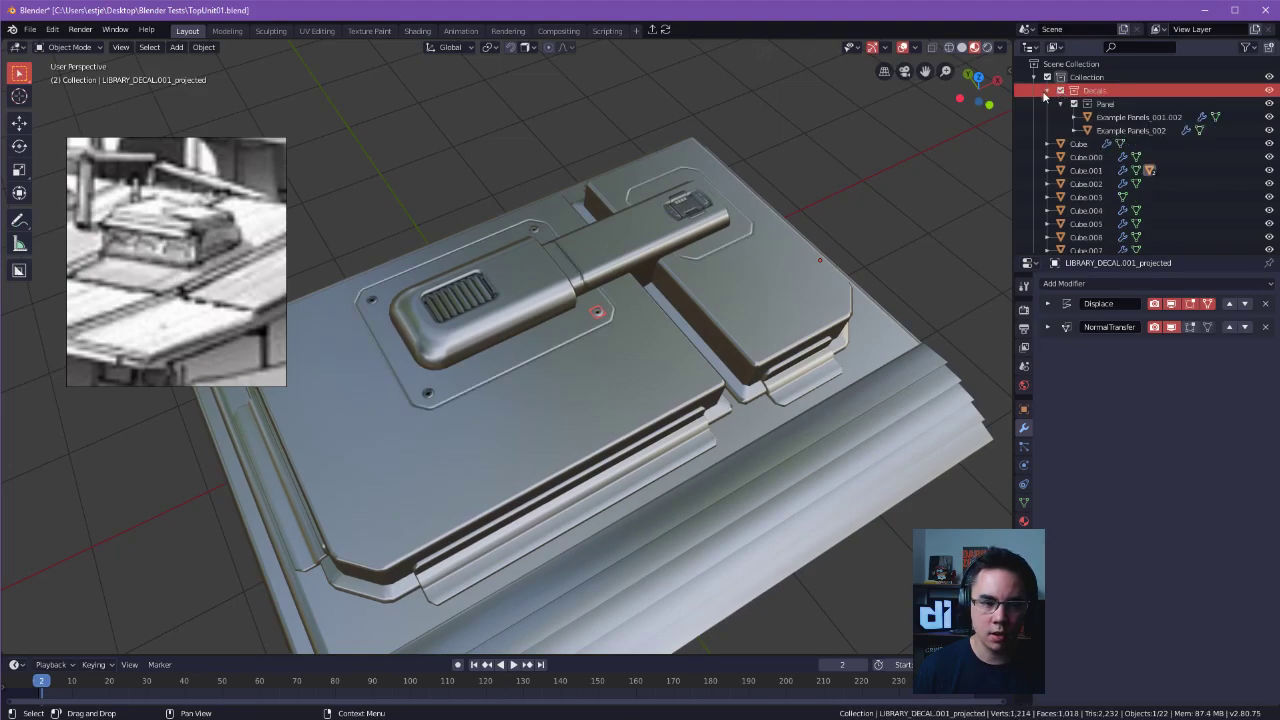
# Select Cube.001 and then the projected screw decal, look for the decal in the hierarchy, and collapse the Decals collection.
pyautogui.click(1086, 170)
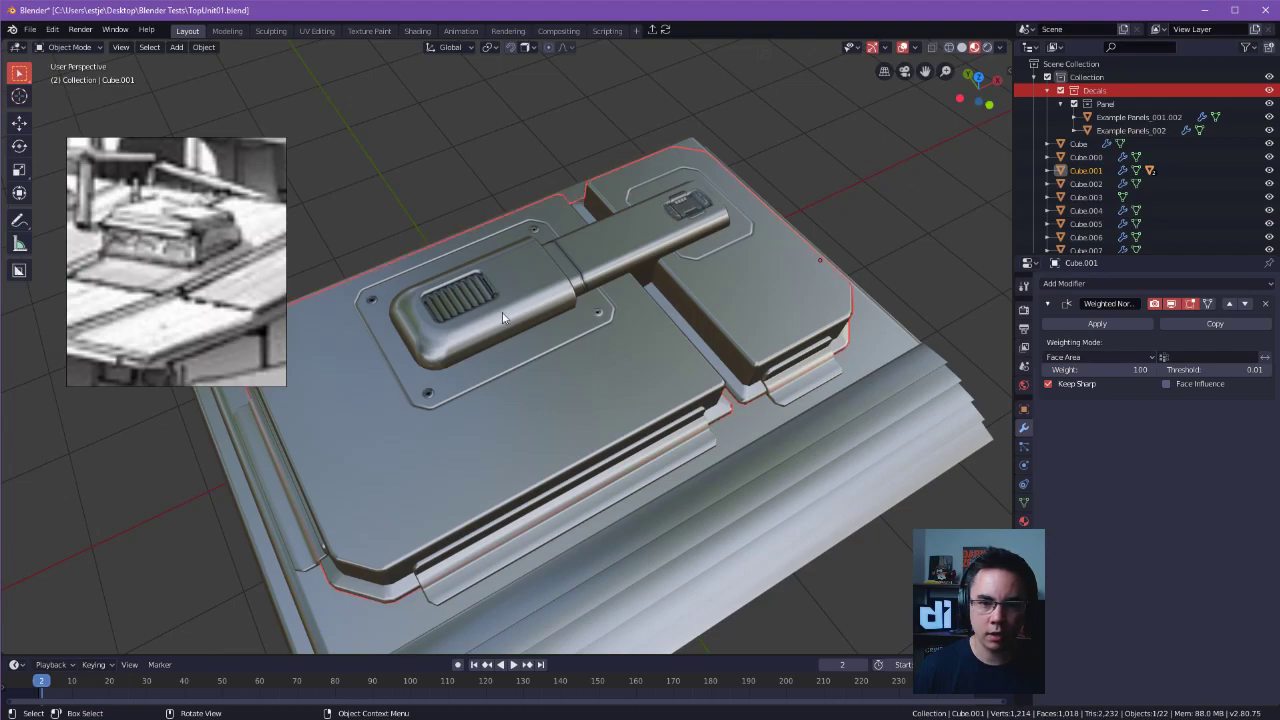
pyautogui.click(595, 314)
pyautogui.scroll(-2, 1229, 167)
pyautogui.scroll(-4, 1229, 167)
pyautogui.scroll(6, 1229, 164)
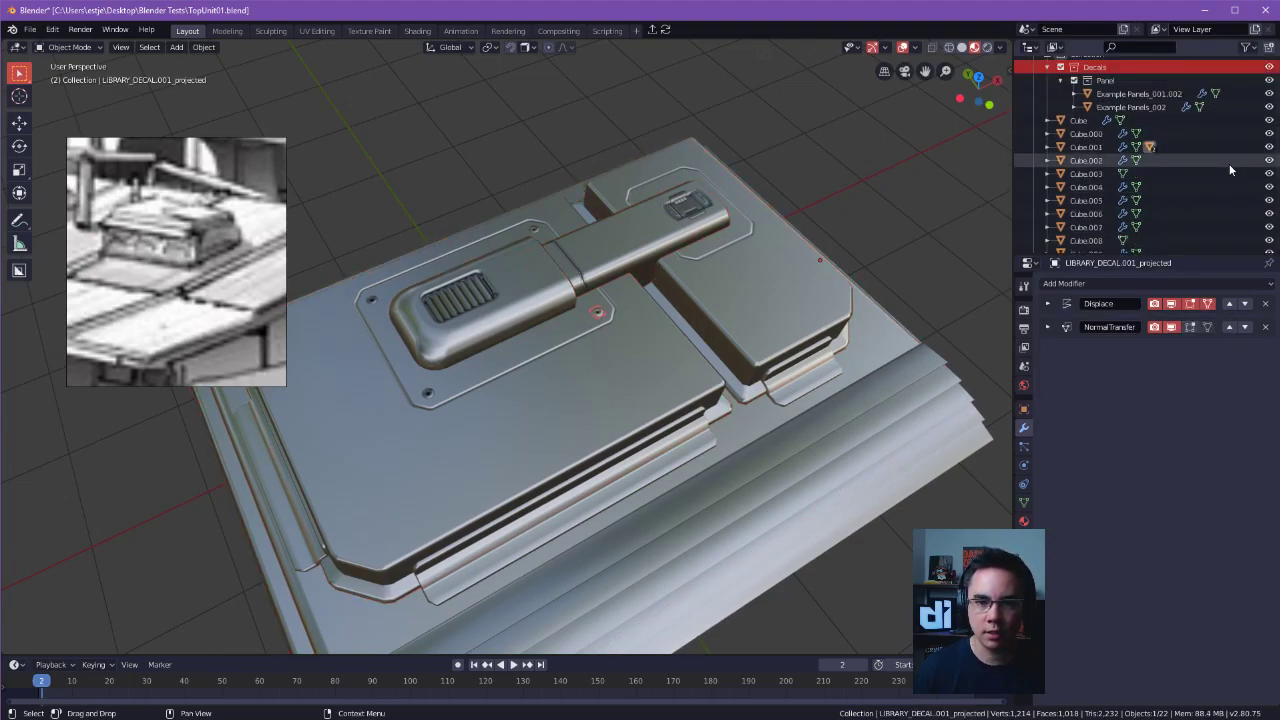
pyautogui.click(1074, 130)
pyautogui.click(1047, 90)
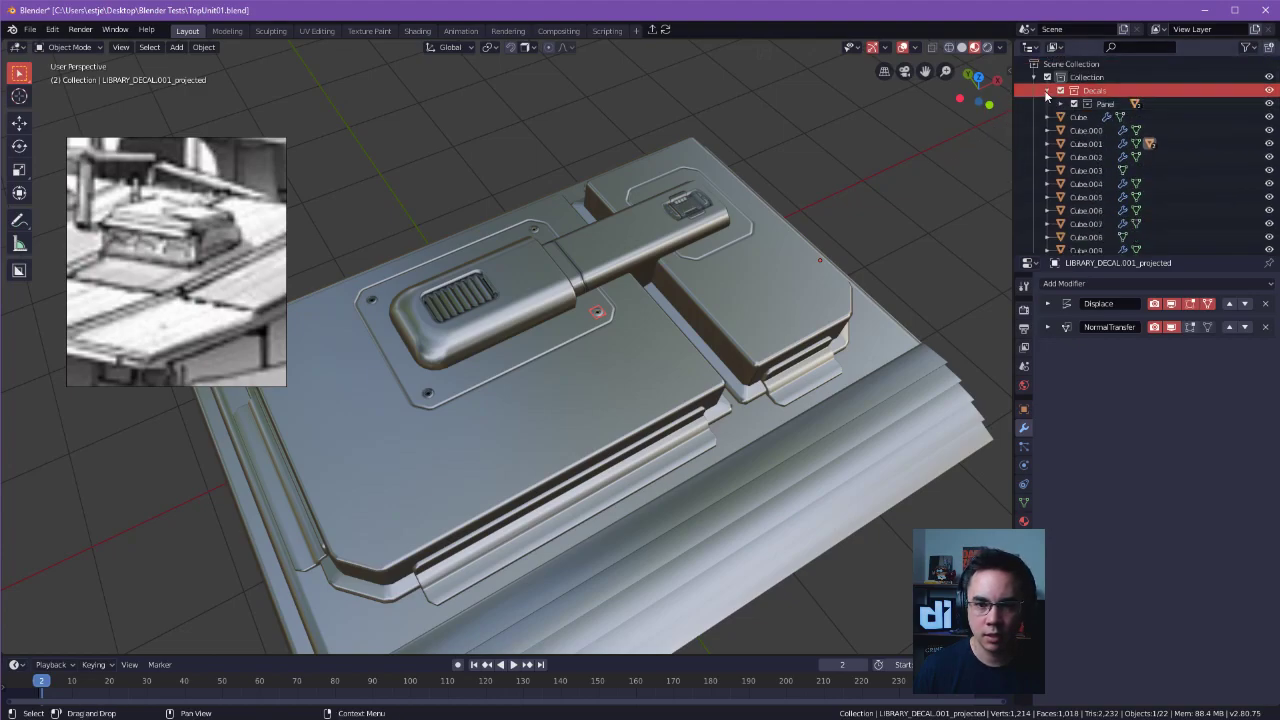
pyautogui.click(1034, 79)
pyautogui.click(1034, 79)
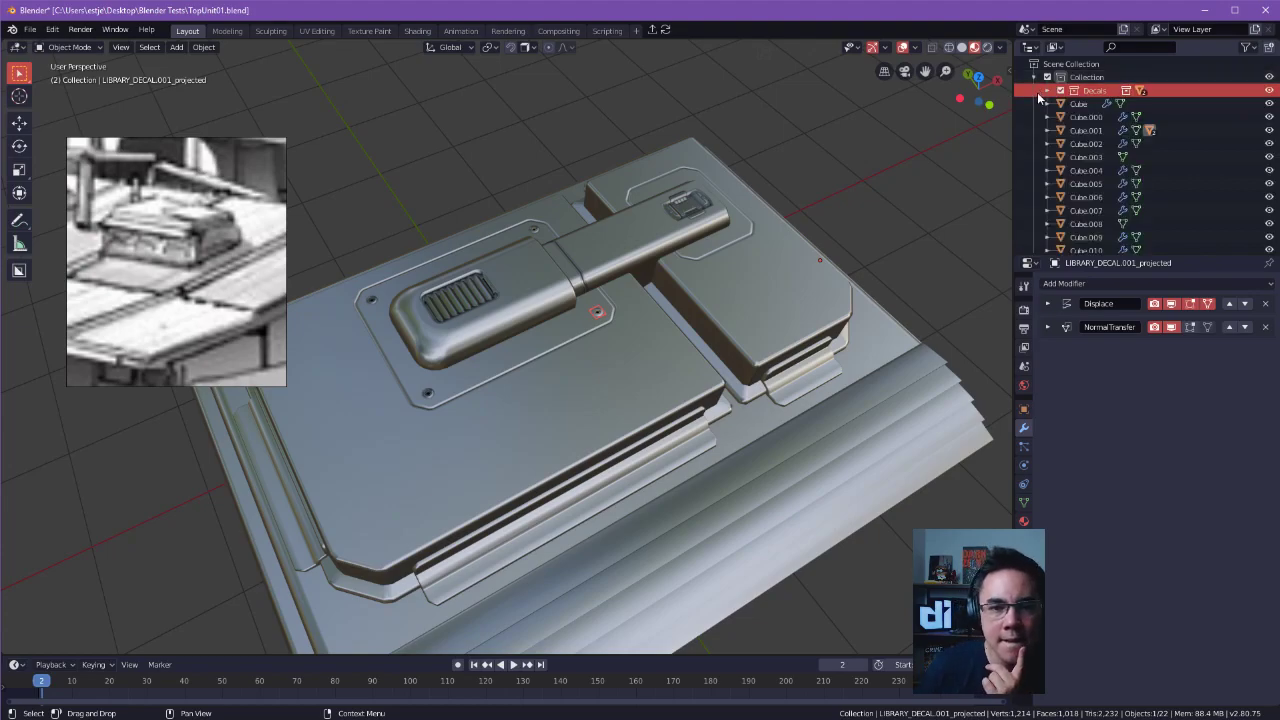
# Select the screw decal in the outline's far corner beside the duct and examine its entry in the scene hierarchy.
pyautogui.click(1195, 118)
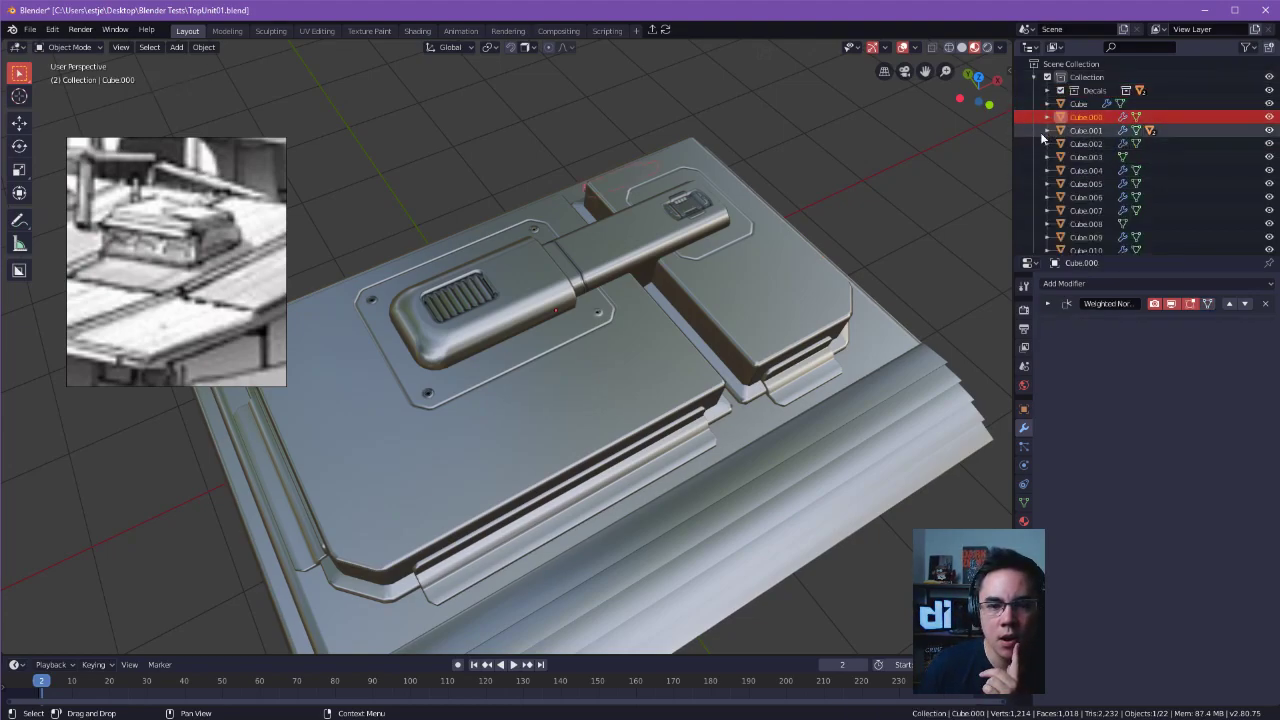
pyautogui.click(595, 318)
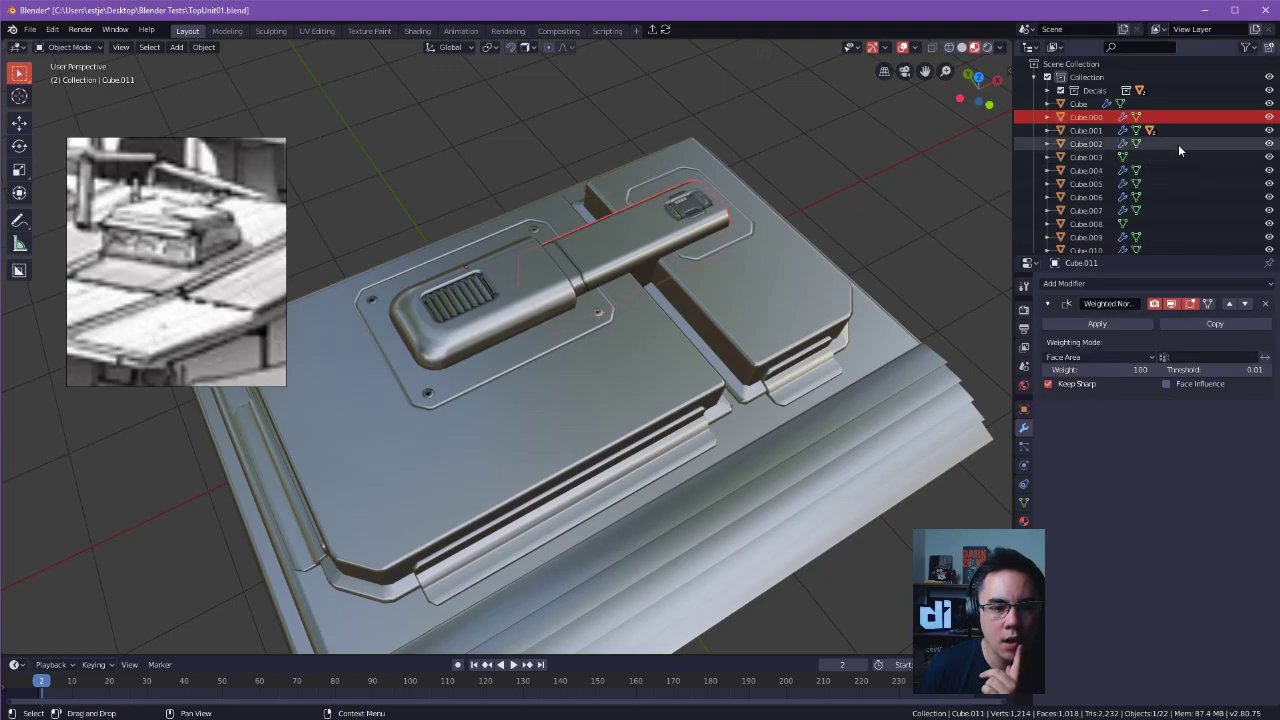
pyautogui.moveTo(533, 228); pyautogui.dragTo(536, 230)
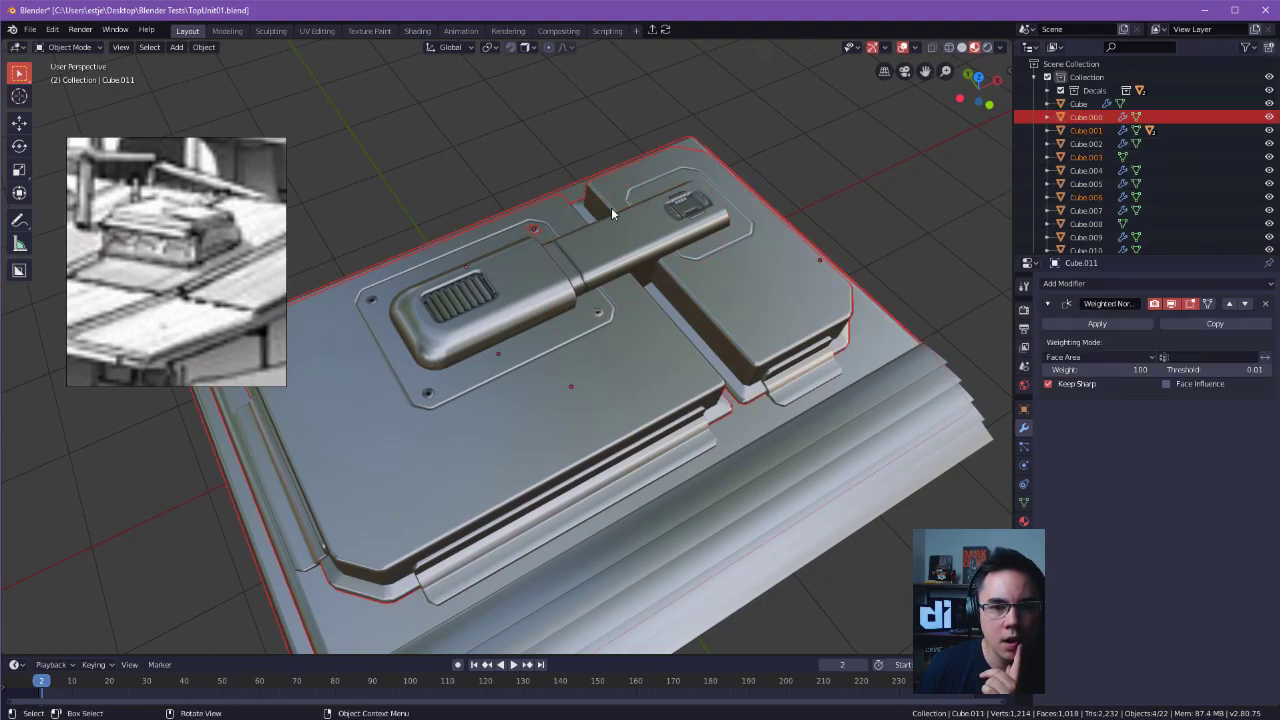
pyautogui.click(641, 157)
pyautogui.click(534, 230)
pyautogui.scroll(-3, 1192, 172)
pyautogui.click(1130, 237)
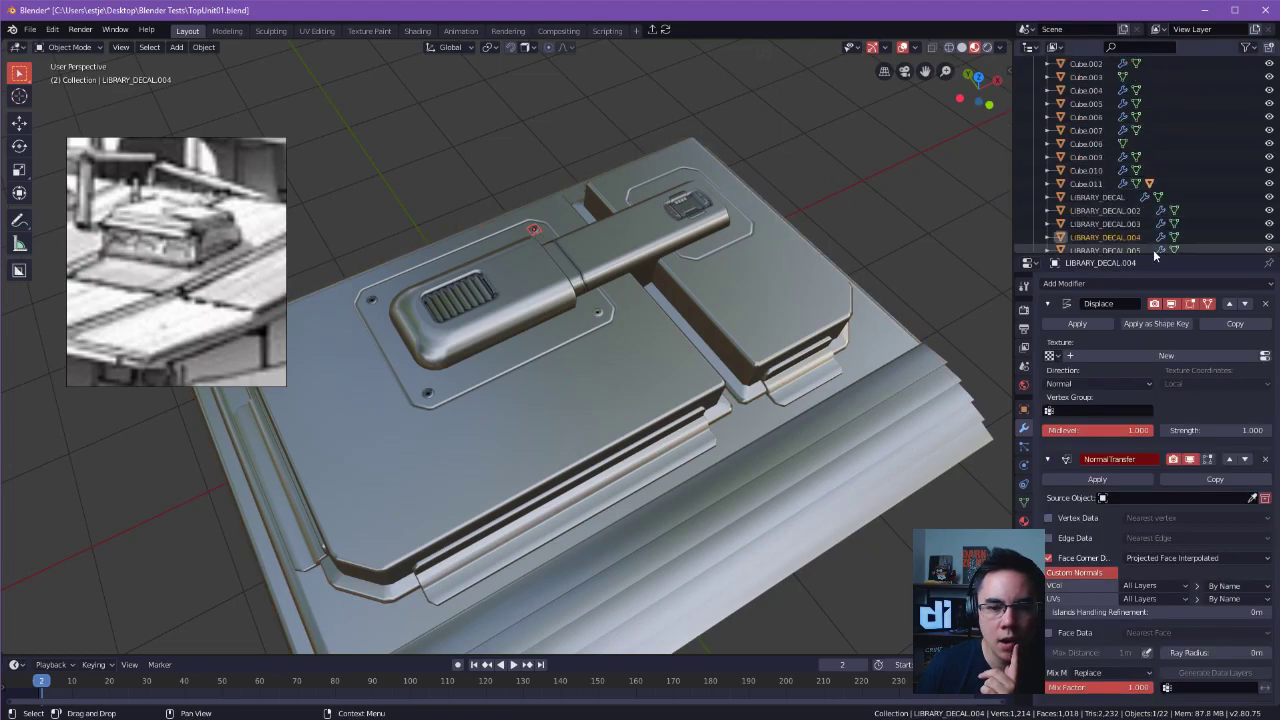
pyautogui.scroll(-2, 1100, 238)
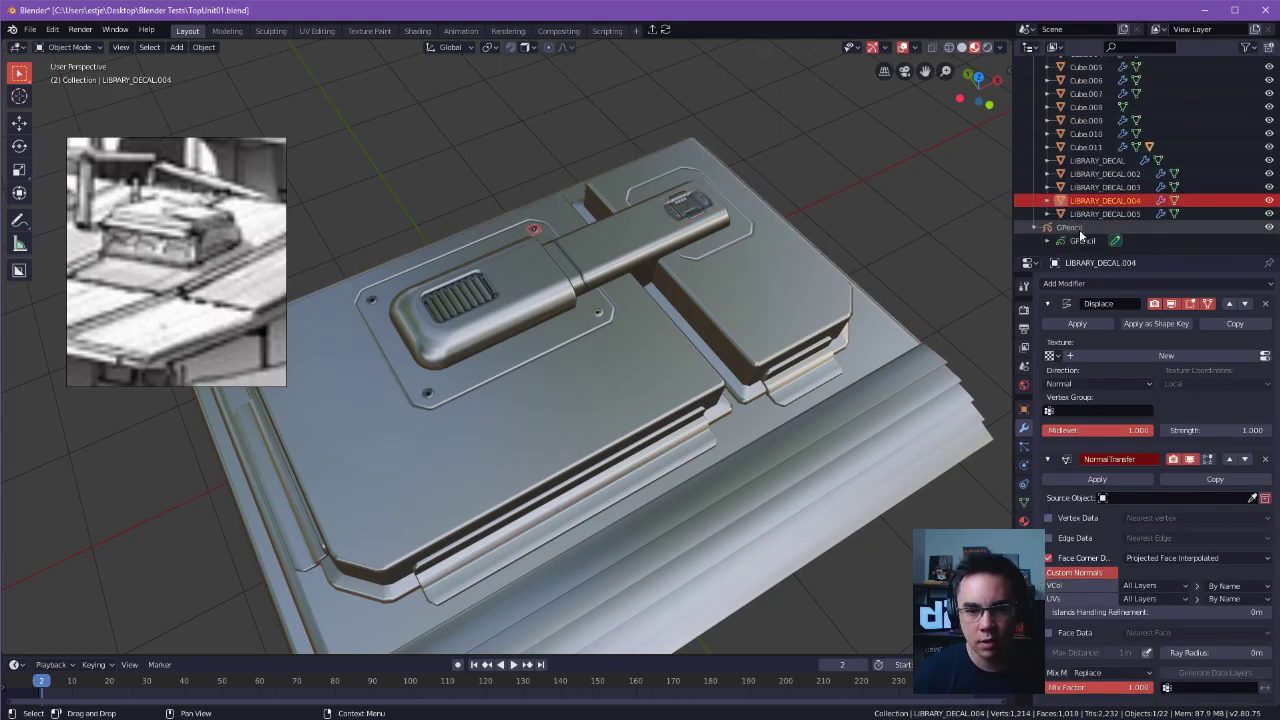
pyautogui.click(1047, 201)
pyautogui.click(1047, 200)
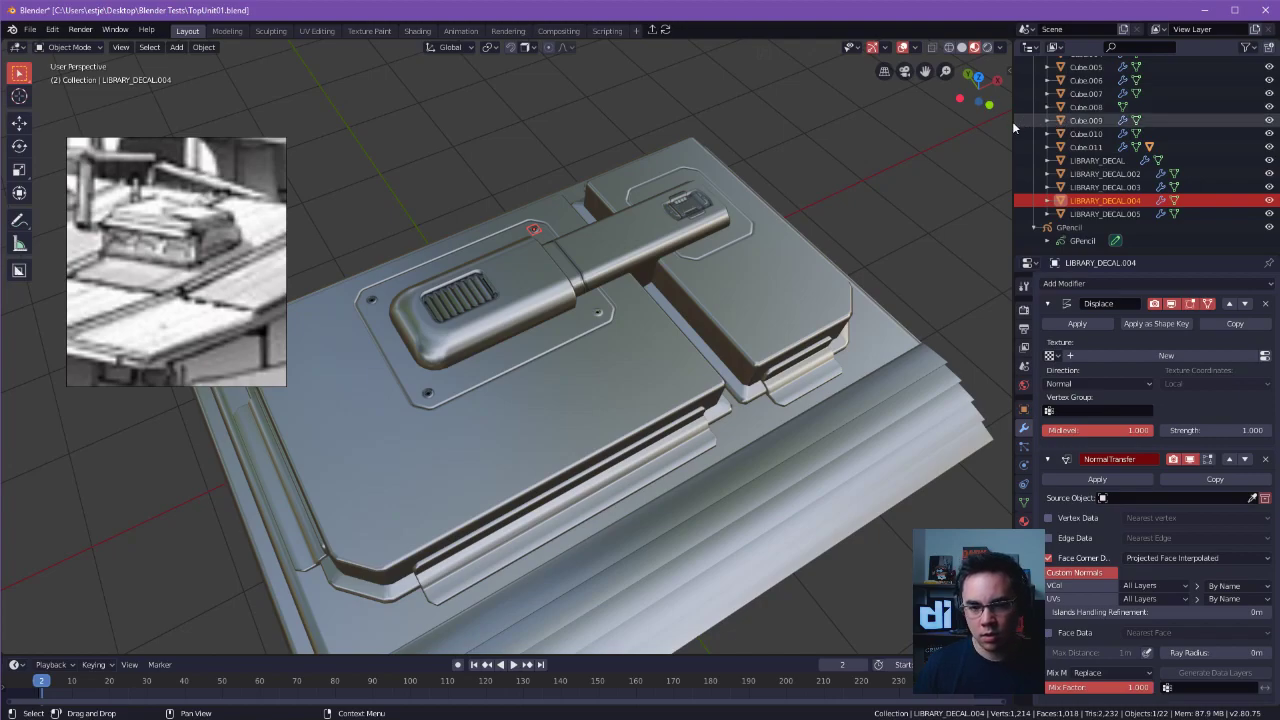
# Select the overlapping roof pieces together, look through the object list, and select Cube.008 to identify it in the model.
pyautogui.scroll(-3, 887, 210)
pyautogui.click(601, 234)
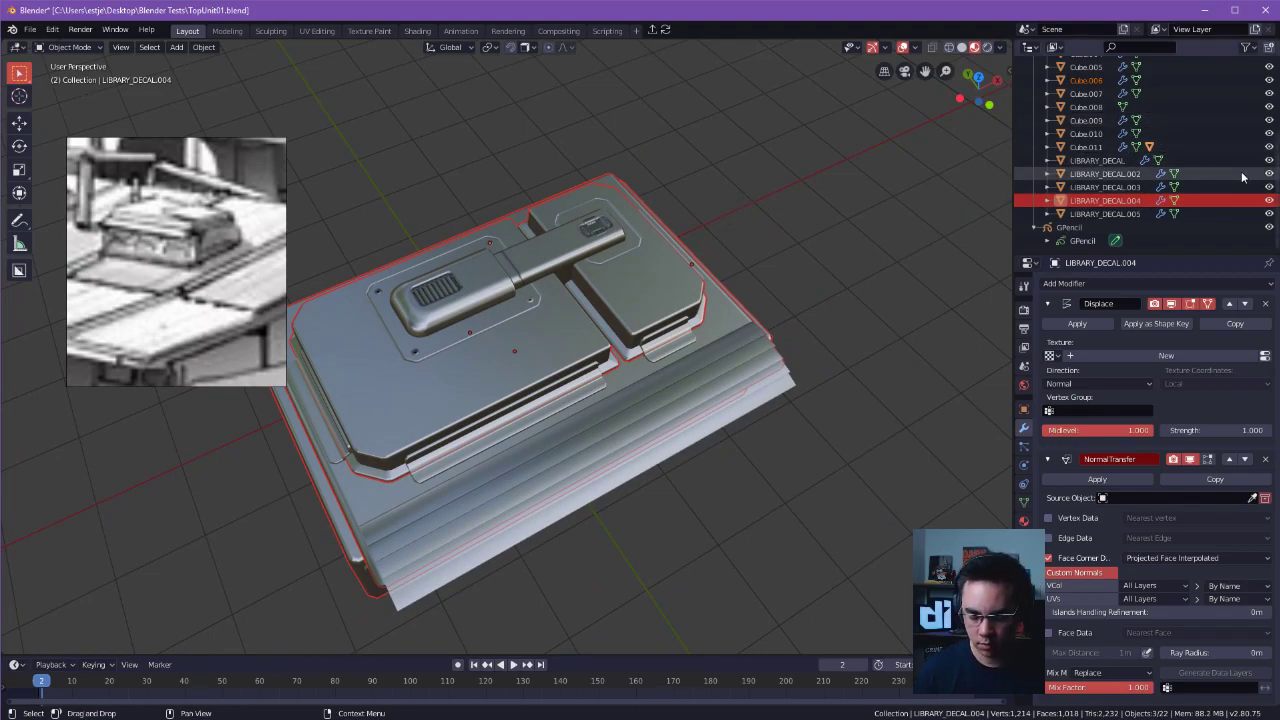
pyautogui.scroll(-2, 1233, 181)
pyautogui.scroll(2, 1203, 241)
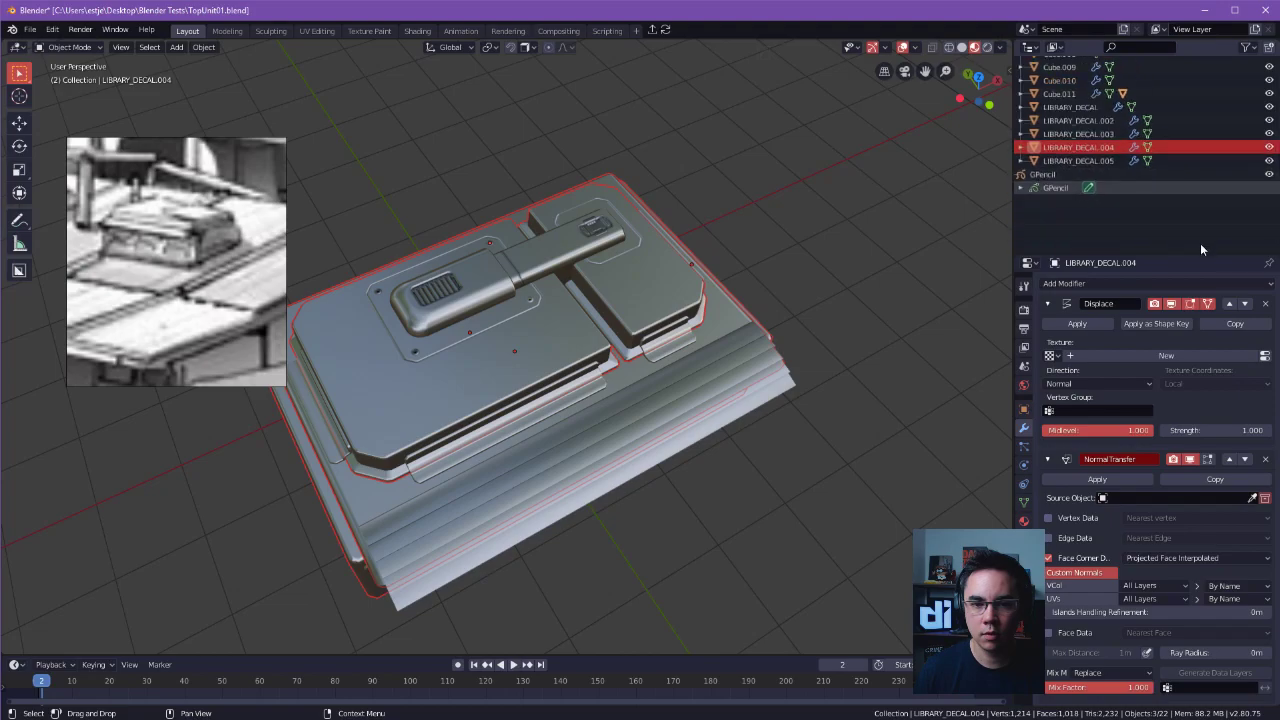
pyautogui.scroll(-2, 1197, 228)
pyautogui.press('KP_Decimal')
pyautogui.click(1084, 109)
pyautogui.scroll(3, 1106, 184)
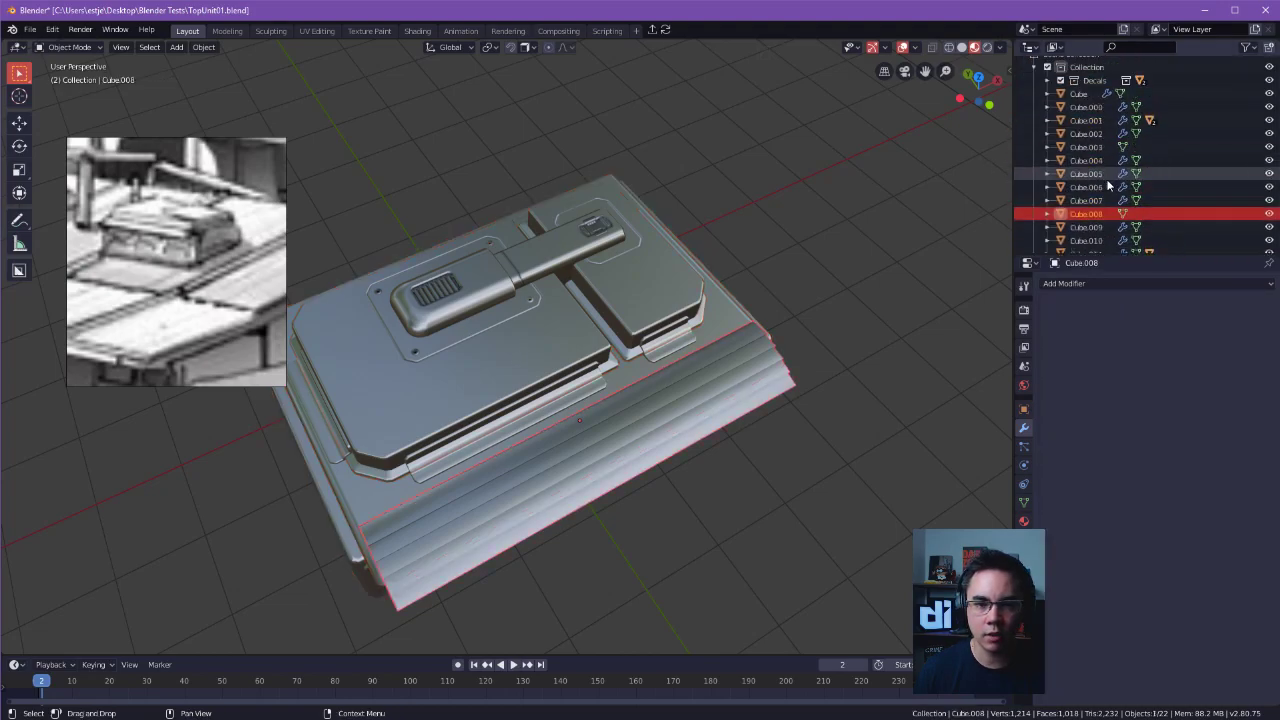
# Select and frame the duct on the roof unit, and look for its decals in the object list.
pyautogui.click(609, 280)
pyautogui.click(823, 183)
pyautogui.click(585, 240)
pyautogui.press('KP_Decimal')
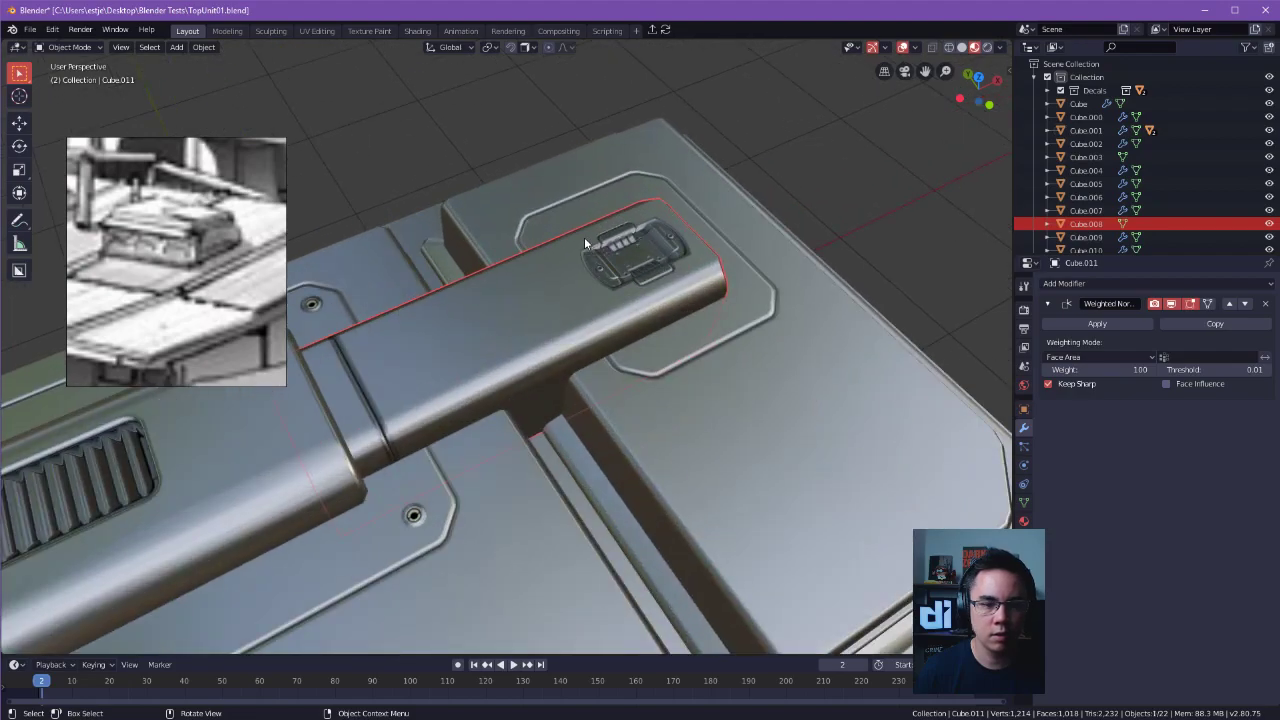
pyautogui.scroll(-5, 1163, 119)
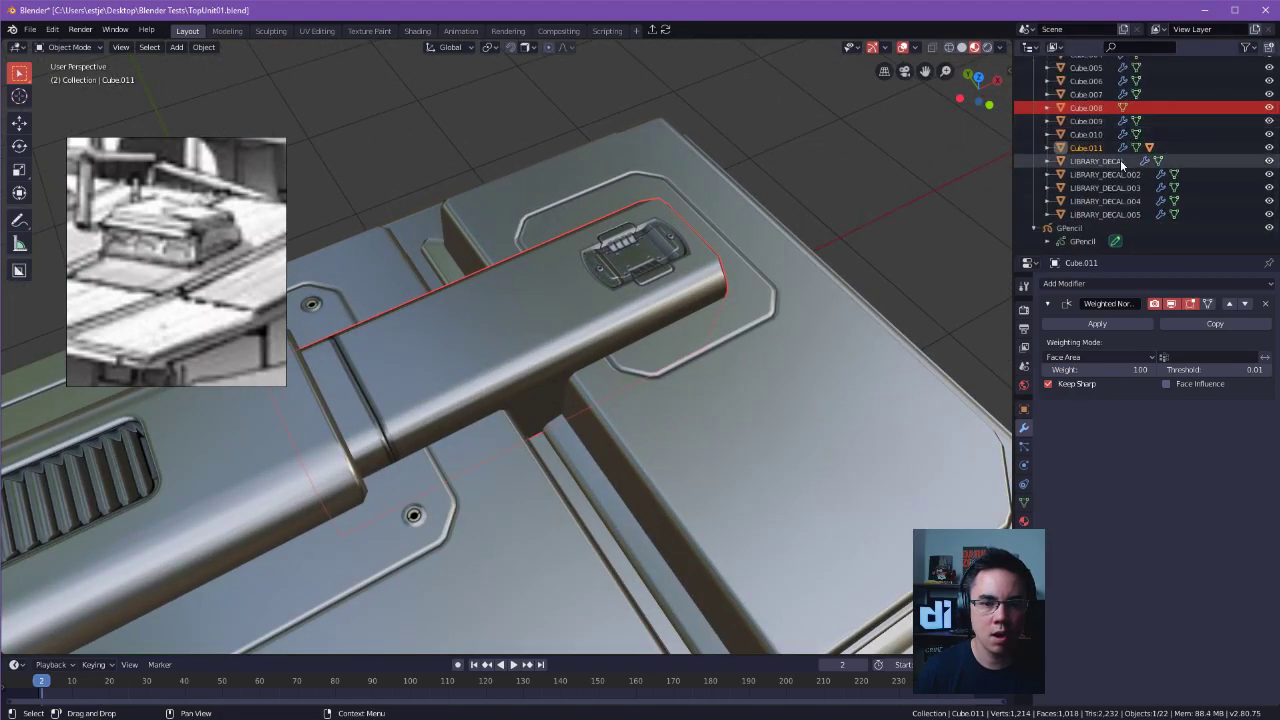
pyautogui.click(1105, 187)
pyautogui.scroll(5, 1110, 174)
# Toggle the main collection's visibility, expand the Decals collection's Panel group, and examine the modifiers of Example Panels_001.002.
pyautogui.click(1047, 78)
pyautogui.click(1047, 78)
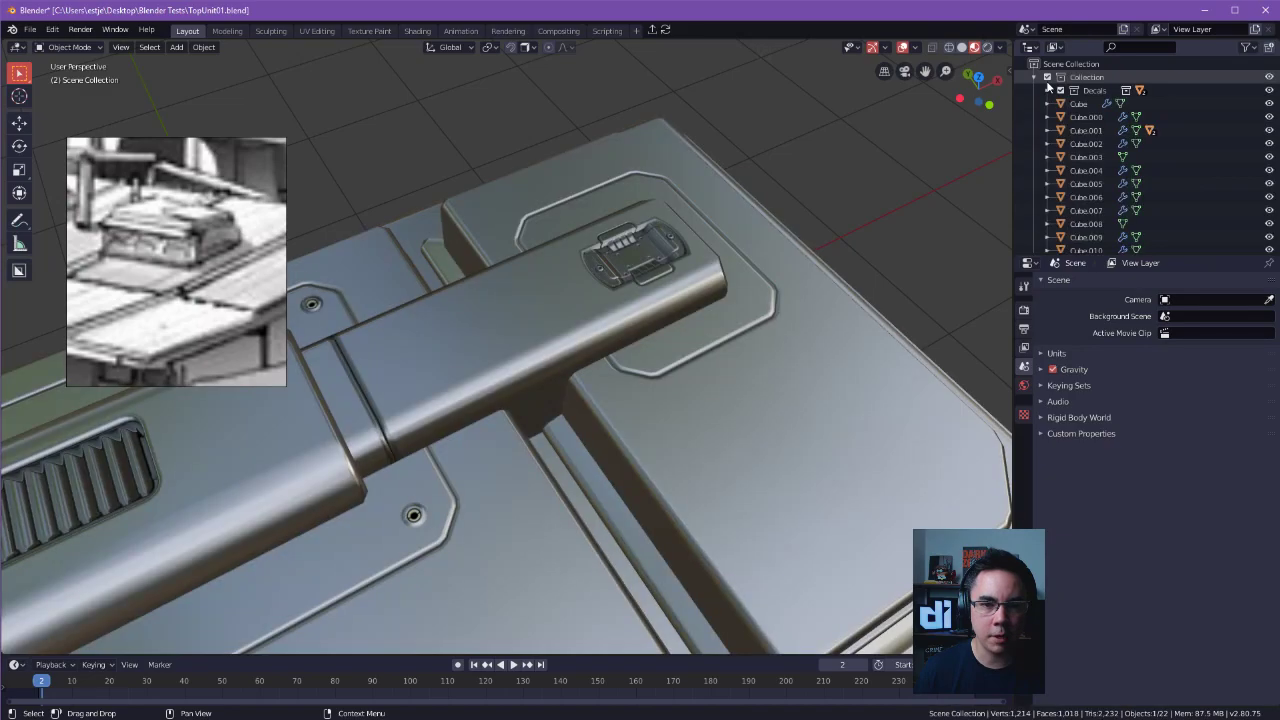
pyautogui.click(1035, 77)
pyautogui.click(1035, 77)
pyautogui.click(1047, 90)
pyautogui.click(1060, 103)
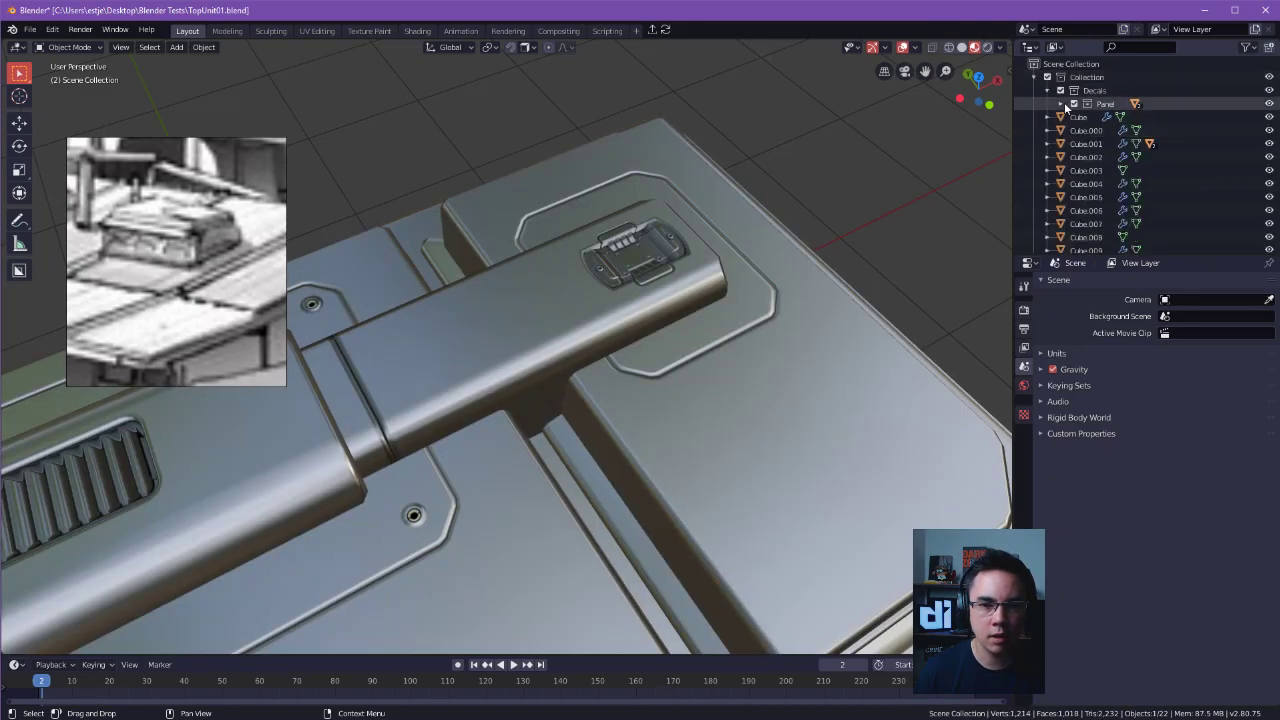
pyautogui.click(1094, 128)
pyautogui.click(1074, 129)
pyautogui.click(1074, 117)
pyautogui.click(1155, 142)
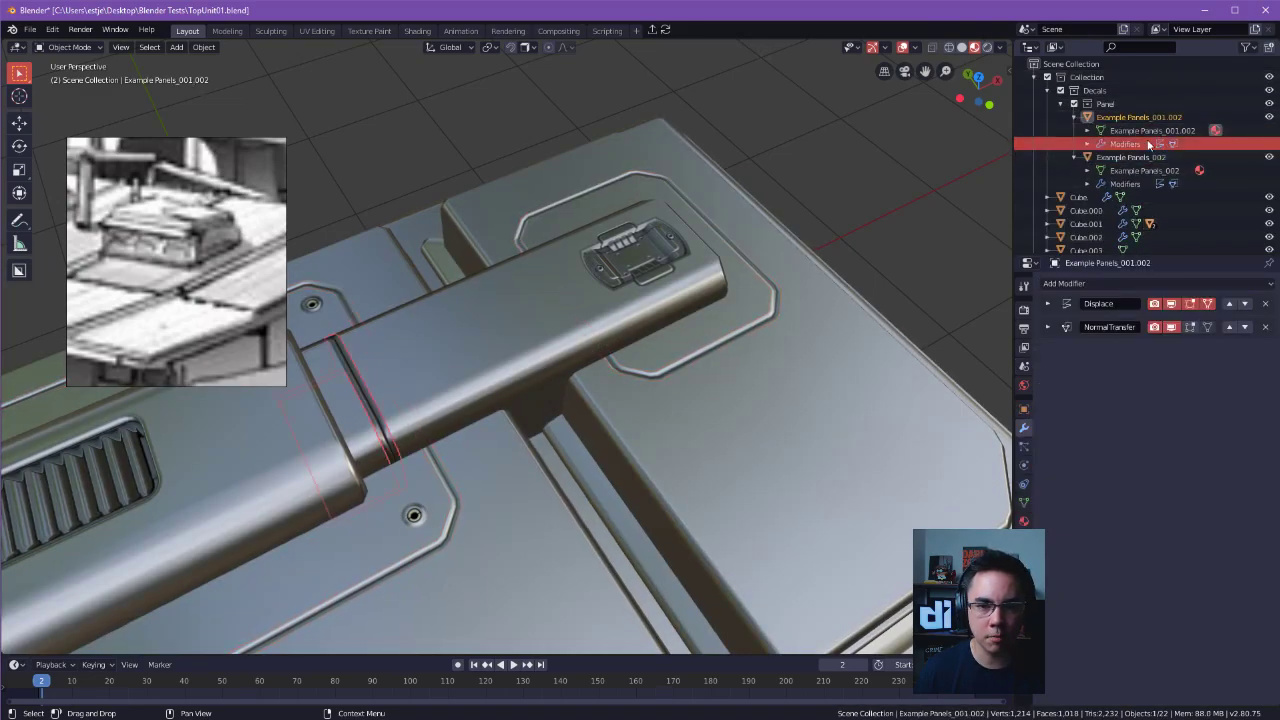
# Select the decal on the duct's end, locate it in the hierarchy, then deselect it and inspect the whole unit.
pyautogui.click(647, 255)
pyautogui.scroll(-5, 1150, 175)
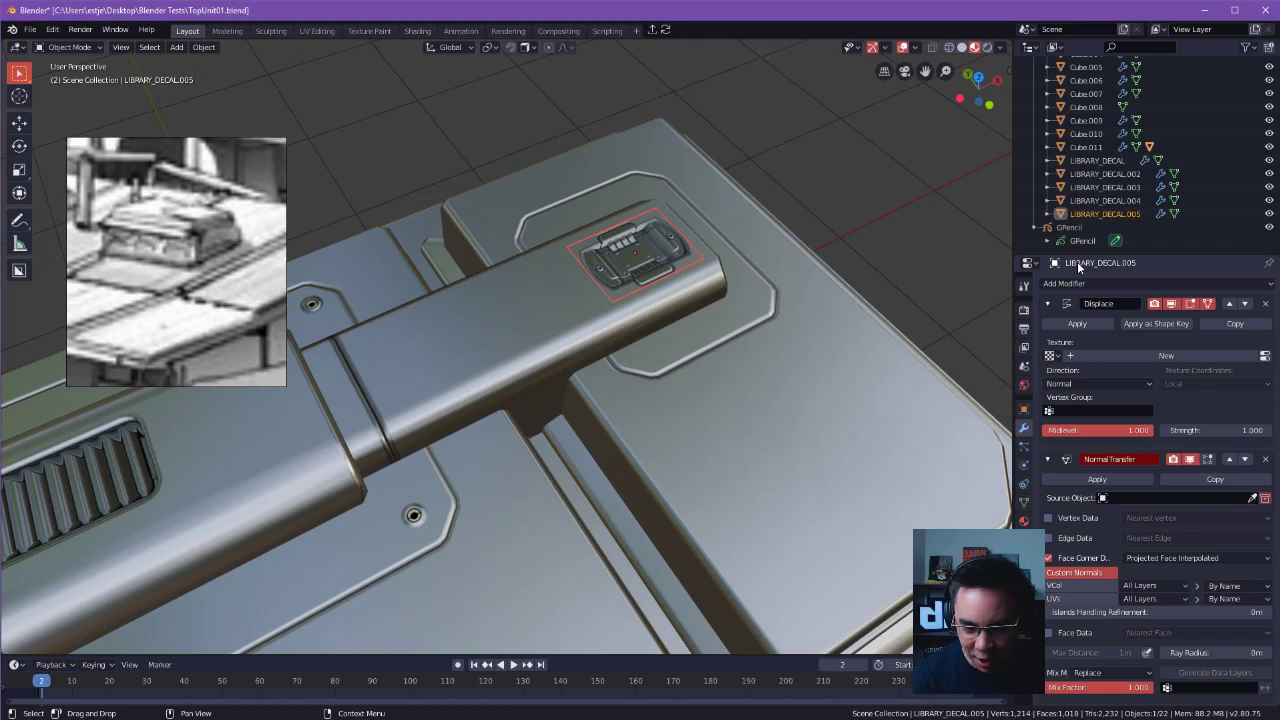
pyautogui.click(836, 150)
pyautogui.moveTo(675, 205); pyautogui.dragTo(740, 303, button='middle')
pyautogui.scroll(-3, 652, 265)
pyautogui.moveTo(812, 266); pyautogui.dragTo(733, 125, button='middle')
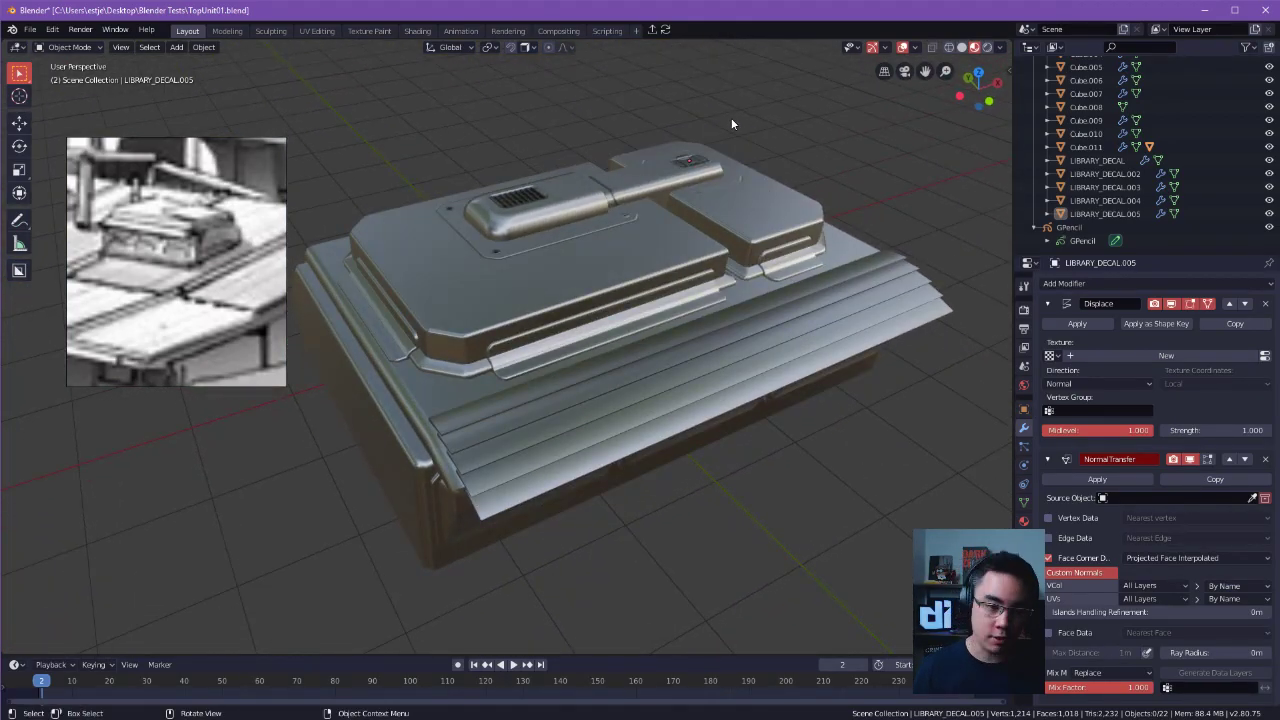
# Select the top panel and neighbouring roof pieces one by one around the duct's end decal, then clear the selection.
pyautogui.click(732, 185)
pyautogui.scroll(6, 760, 205)
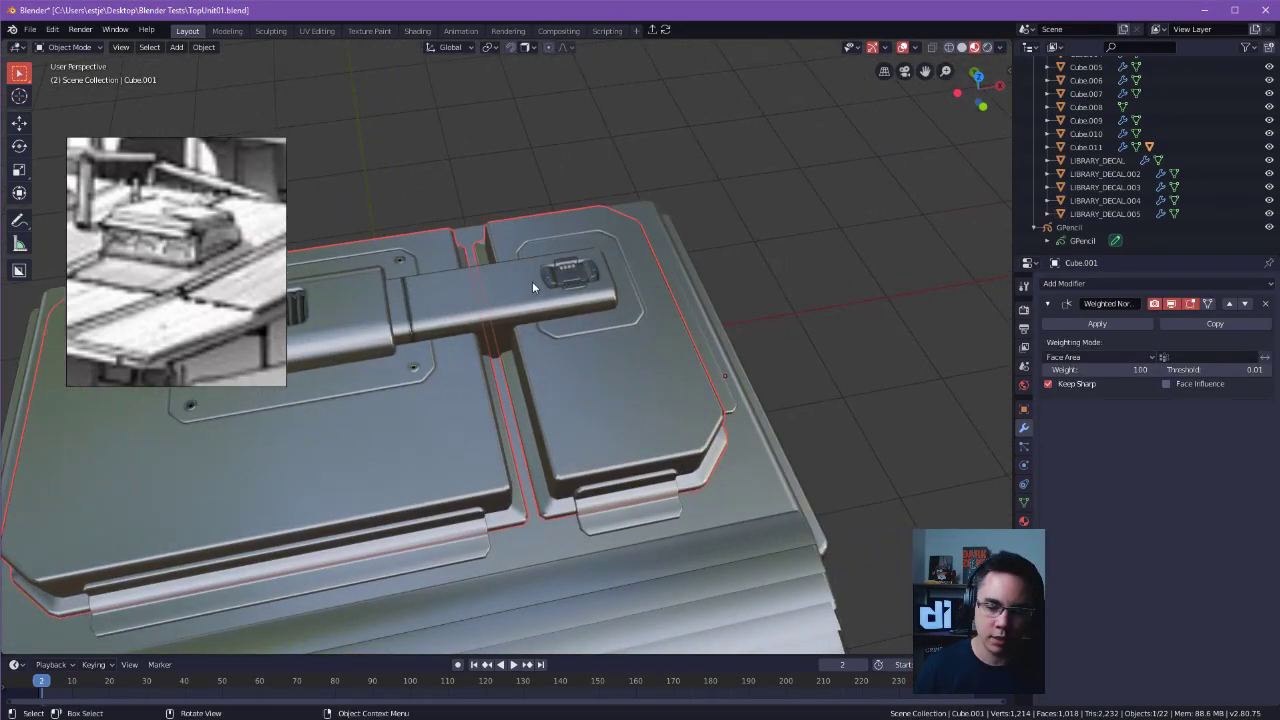
pyautogui.click(764, 244)
pyautogui.click(556, 276)
pyautogui.click(689, 260)
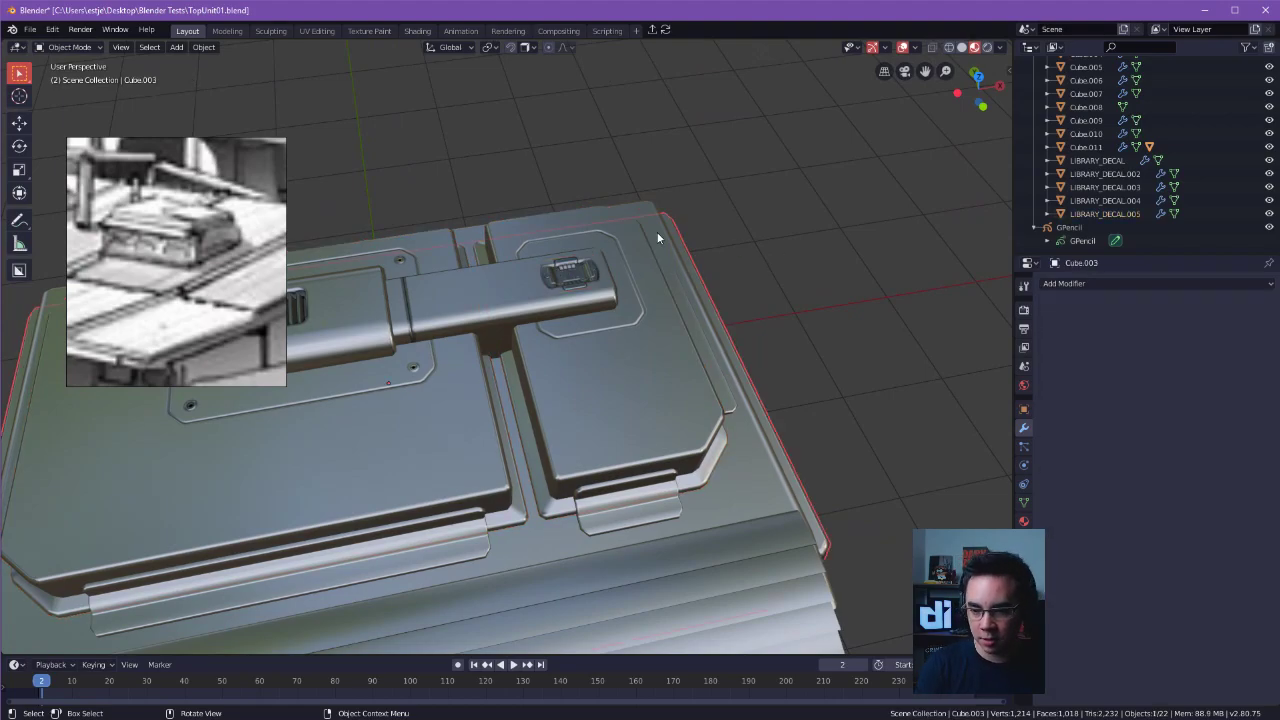
pyautogui.click(829, 256)
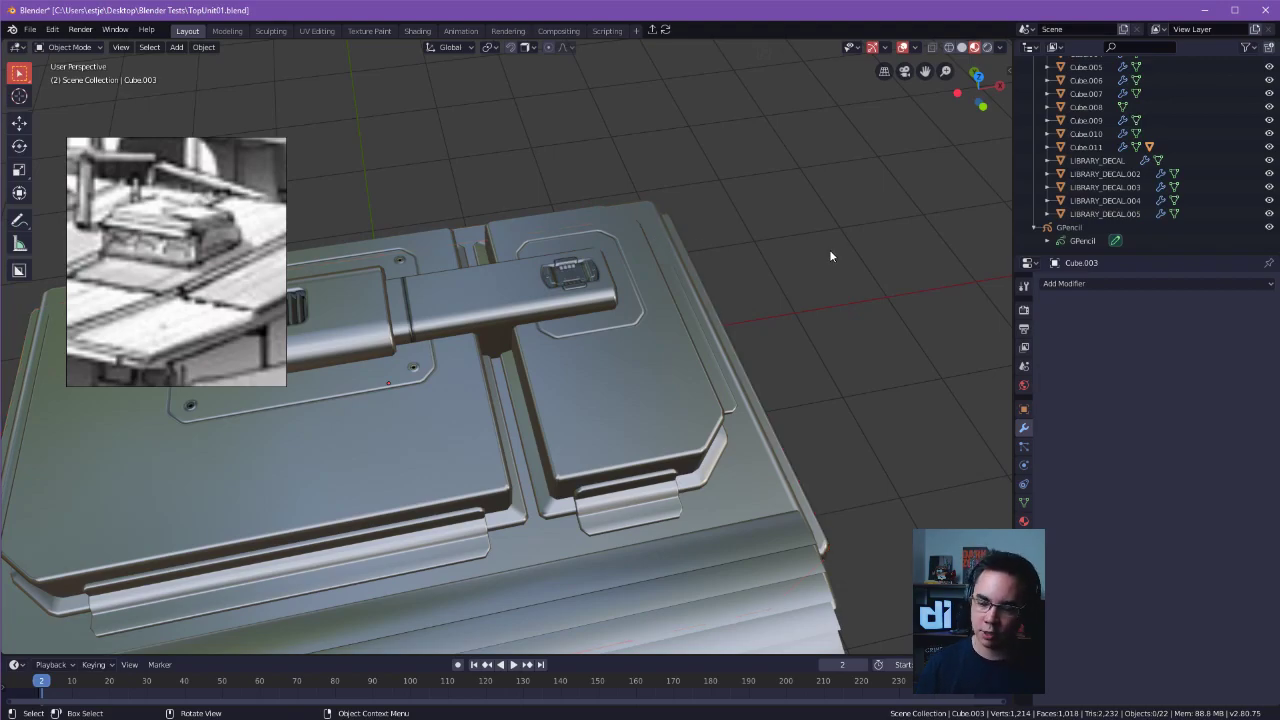
# Inspect the roof unit's sides from low angles, checking the arrayed recessed side panels and leaving nothing selected.
pyautogui.keyDown('ctrl'); pyautogui.moveTo(820, 250); pyautogui.dragTo(699, 182, button='middle'); pyautogui.keyUp('ctrl')
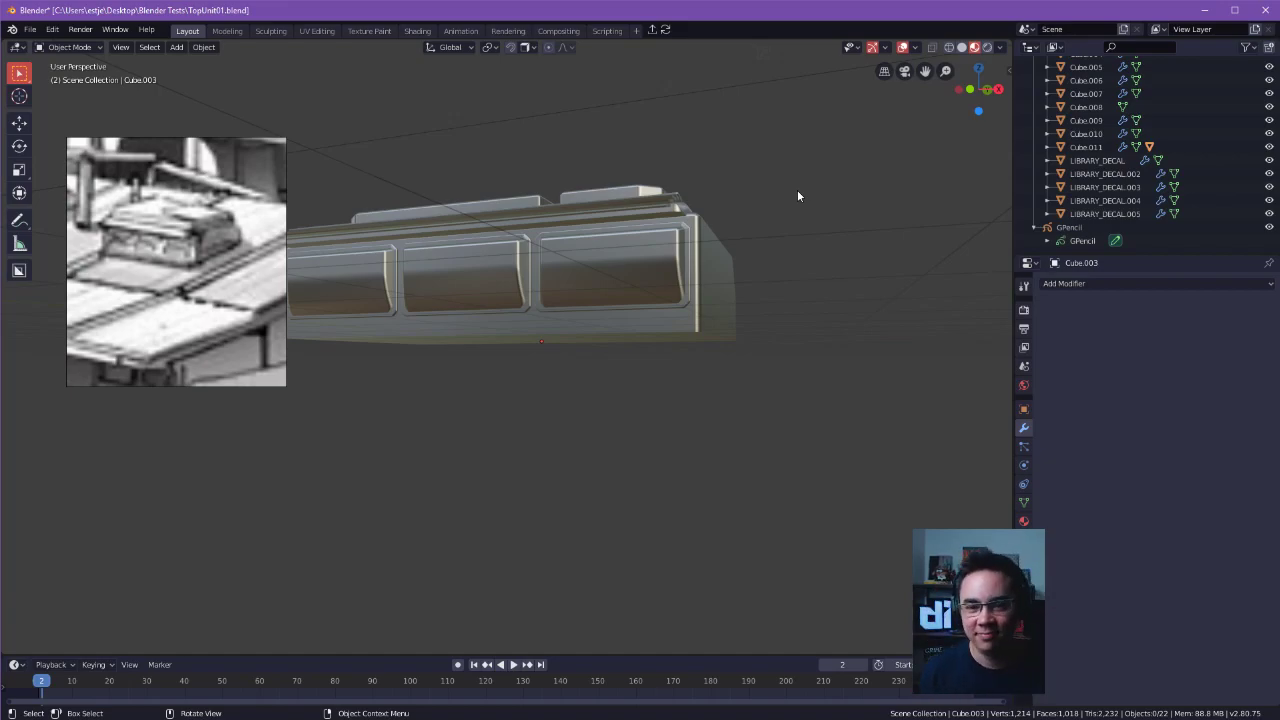
pyautogui.moveTo(801, 238); pyautogui.dragTo(814, 328, button='middle')
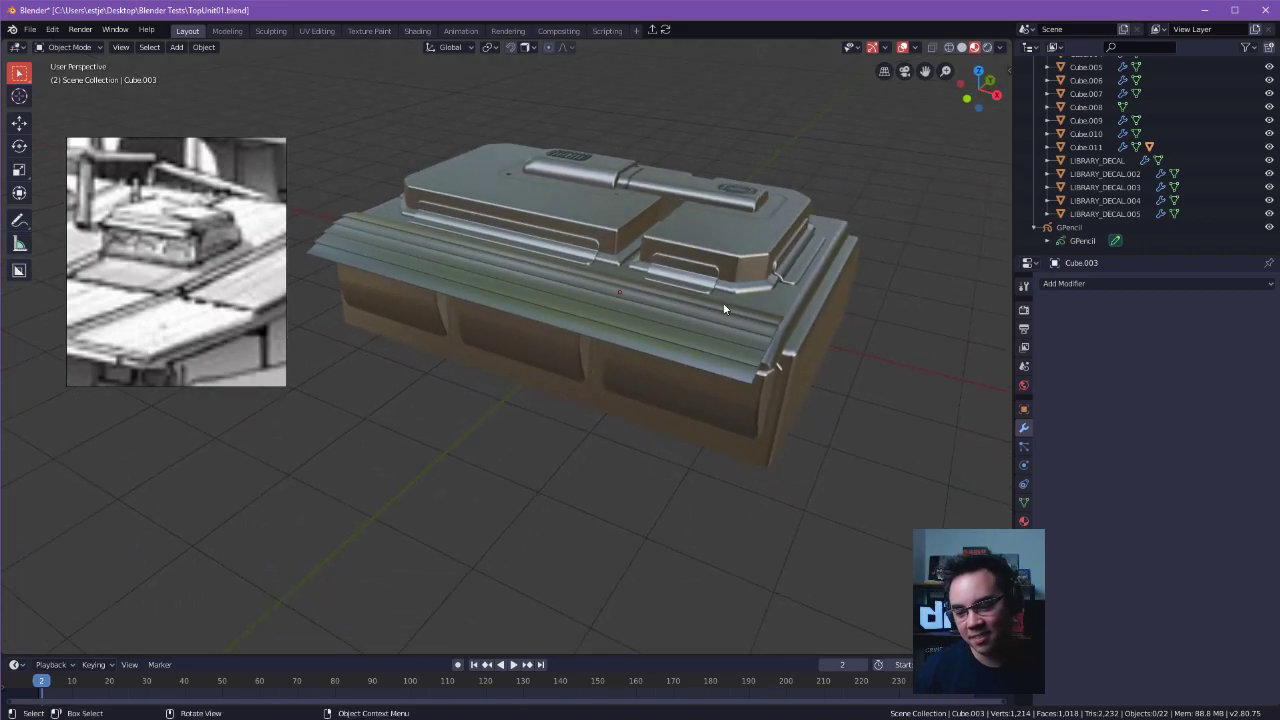
pyautogui.moveTo(623, 380); pyautogui.dragTo(508, 385, button='middle')
pyautogui.click(663, 418)
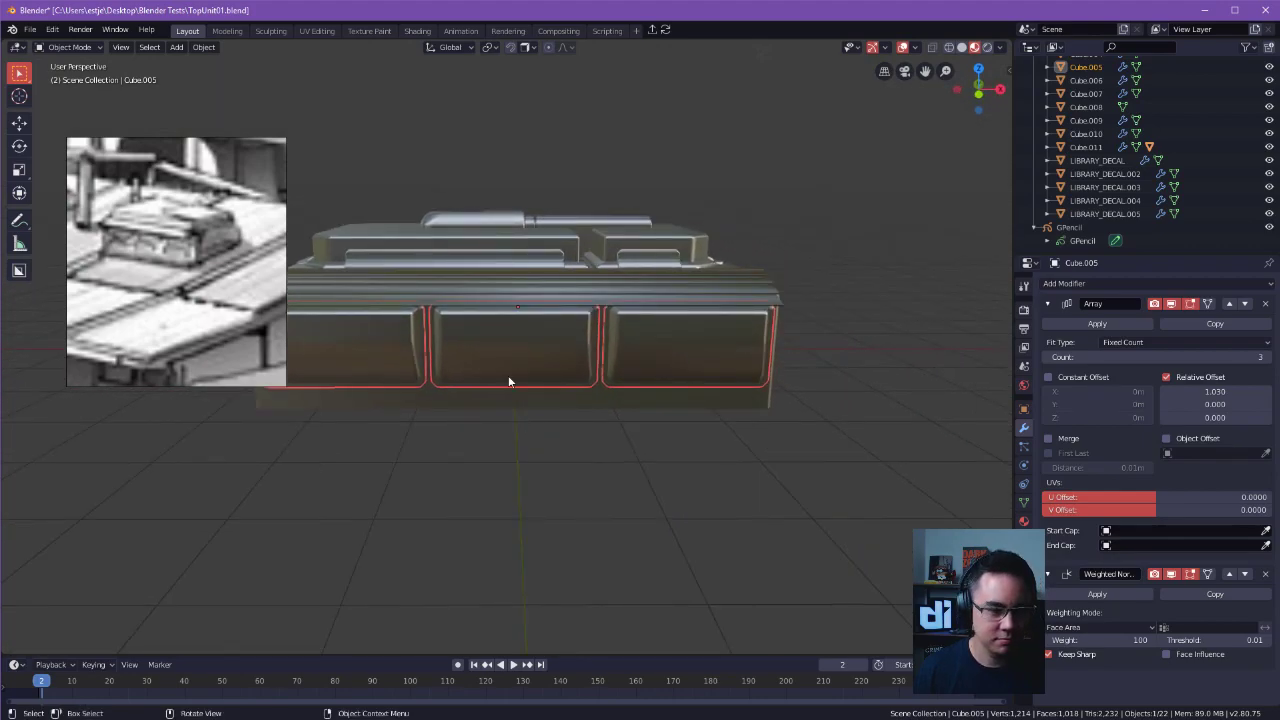
pyautogui.click(841, 356)
pyautogui.moveTo(651, 374); pyautogui.dragTo(678, 463, button='middle')
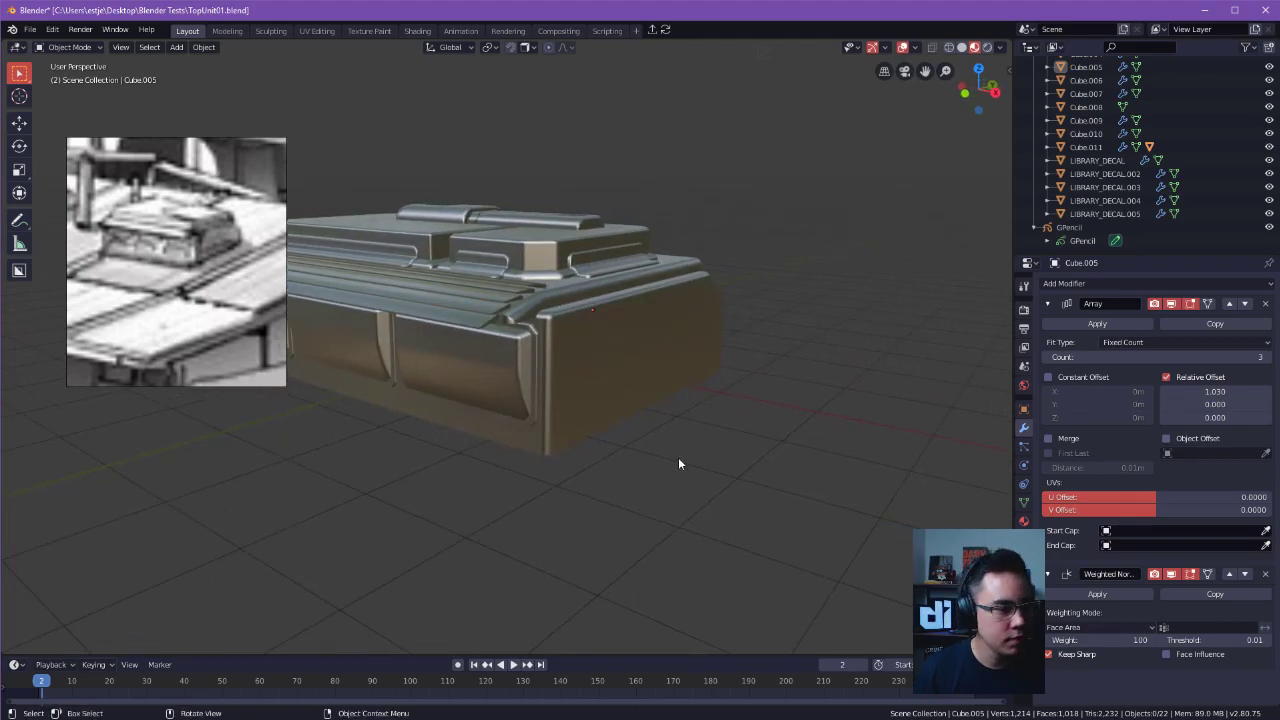
pyautogui.moveTo(518, 355); pyautogui.dragTo(589, 357, button='middle')
# Hide the 3D cursor in the viewport overlays.
pyautogui.press('pageup')
pyautogui.click(467, 193)
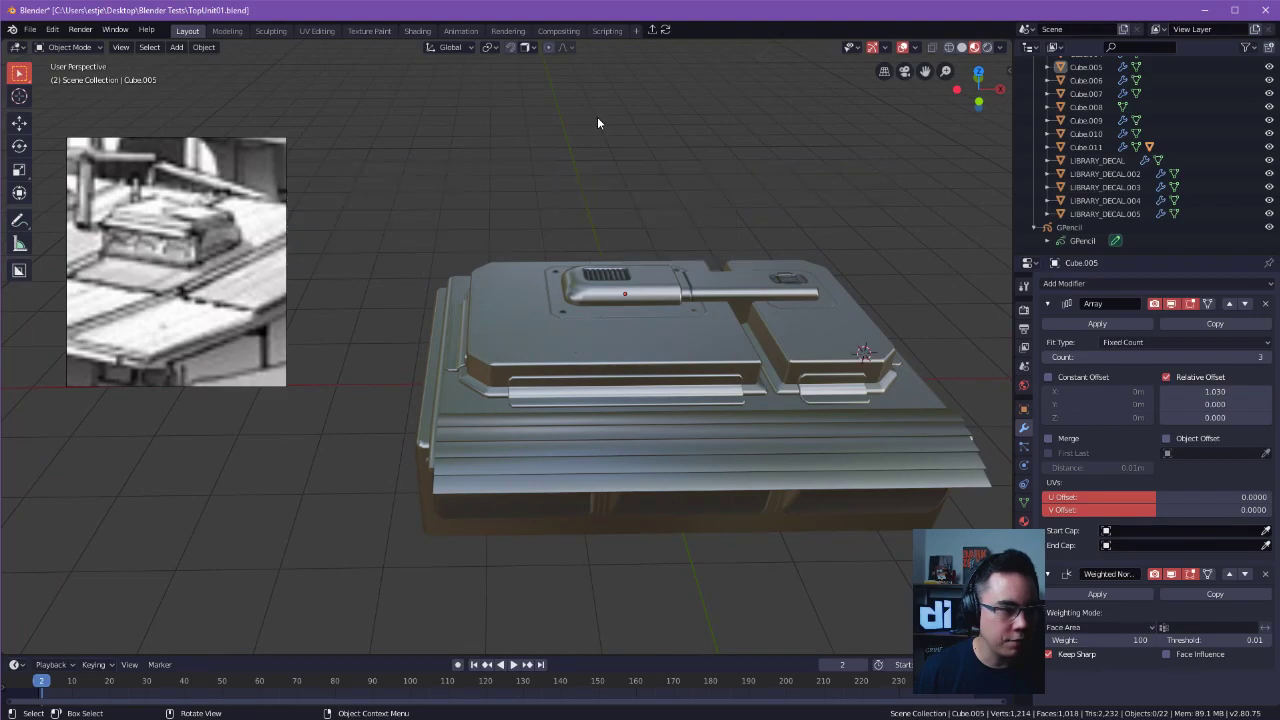
pyautogui.click(913, 47)
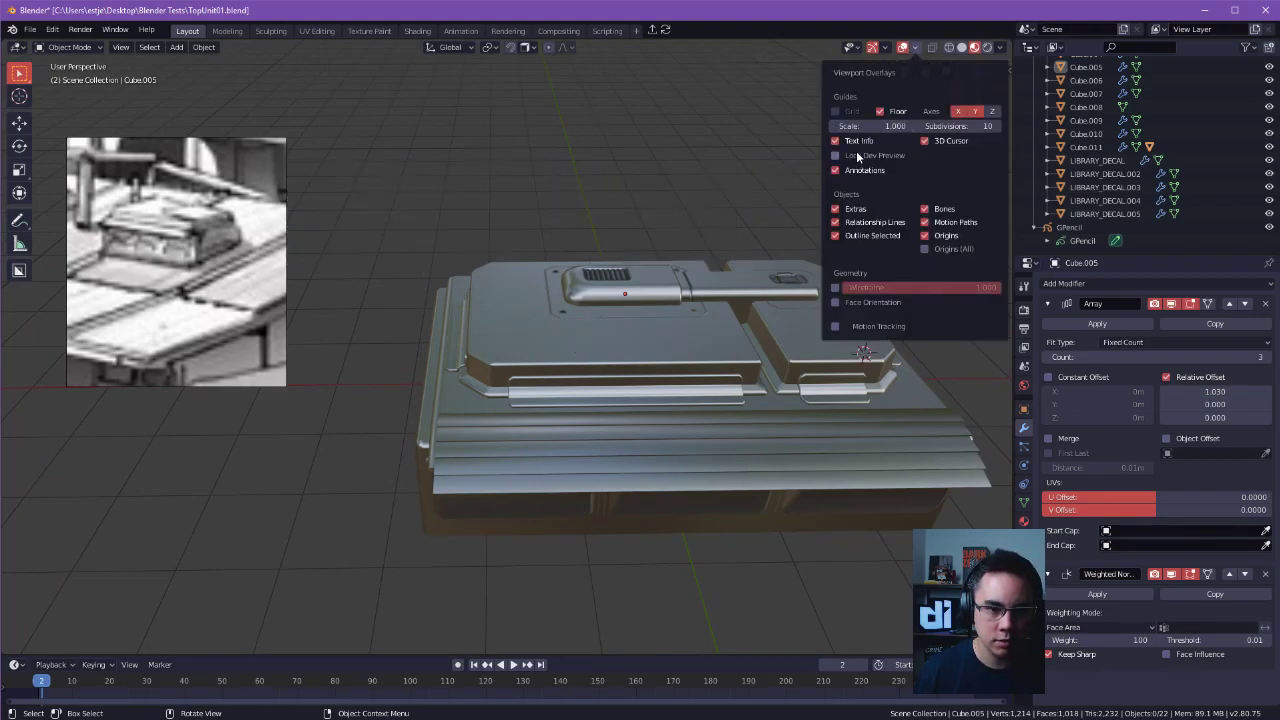
pyautogui.click(925, 141)
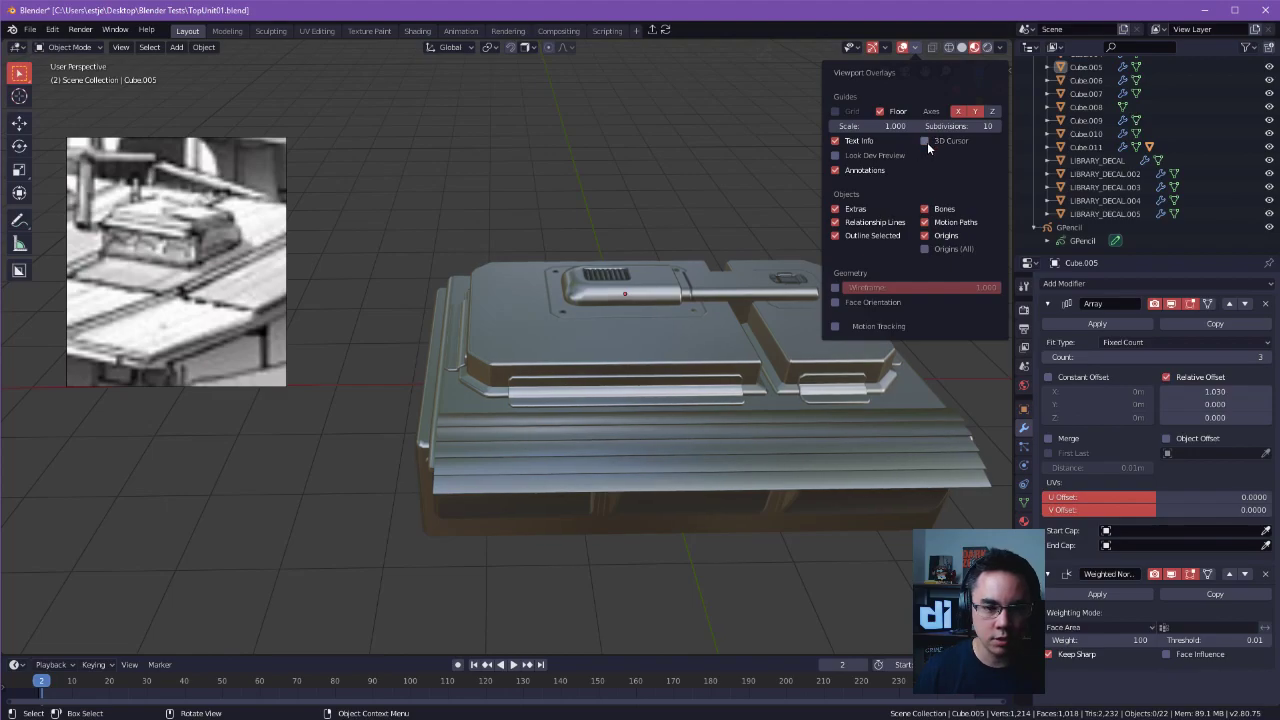
# Show the 3D cursor in the viewport overlays and place it on several surfaces, ending on the lowest slat of the sloped side trim.
pyautogui.click(925, 141)
pyautogui.moveTo(666, 129); pyautogui.dragTo(543, 400, button='middle')
pyautogui.keyDown('shift'); pyautogui.rightClick(412, 368); pyautogui.keyUp('shift')
pyautogui.keyDown('shift'); pyautogui.rightClick(511, 386); pyautogui.keyUp('shift')
pyautogui.keyDown('shift'); pyautogui.moveTo(436, 360); pyautogui.dragTo(446, 364, button='right'); pyautogui.keyUp('shift')
pyautogui.keyDown('shift'); pyautogui.rightClick(513, 377); pyautogui.keyUp('shift')
pyautogui.keyDown('alt'); pyautogui.moveTo(460, 326); pyautogui.dragTo(636, 285); pyautogui.keyUp('alt')
pyautogui.keyDown('shift'); pyautogui.rightClick(636, 285); pyautogui.keyUp('shift')
pyautogui.keyDown('shift'); pyautogui.moveTo(656, 298); pyautogui.dragTo(708, 313, button='right'); pyautogui.keyUp('shift')
pyautogui.keyDown('alt'); pyautogui.moveTo(709, 314); pyautogui.dragTo(686, 370); pyautogui.keyUp('alt')
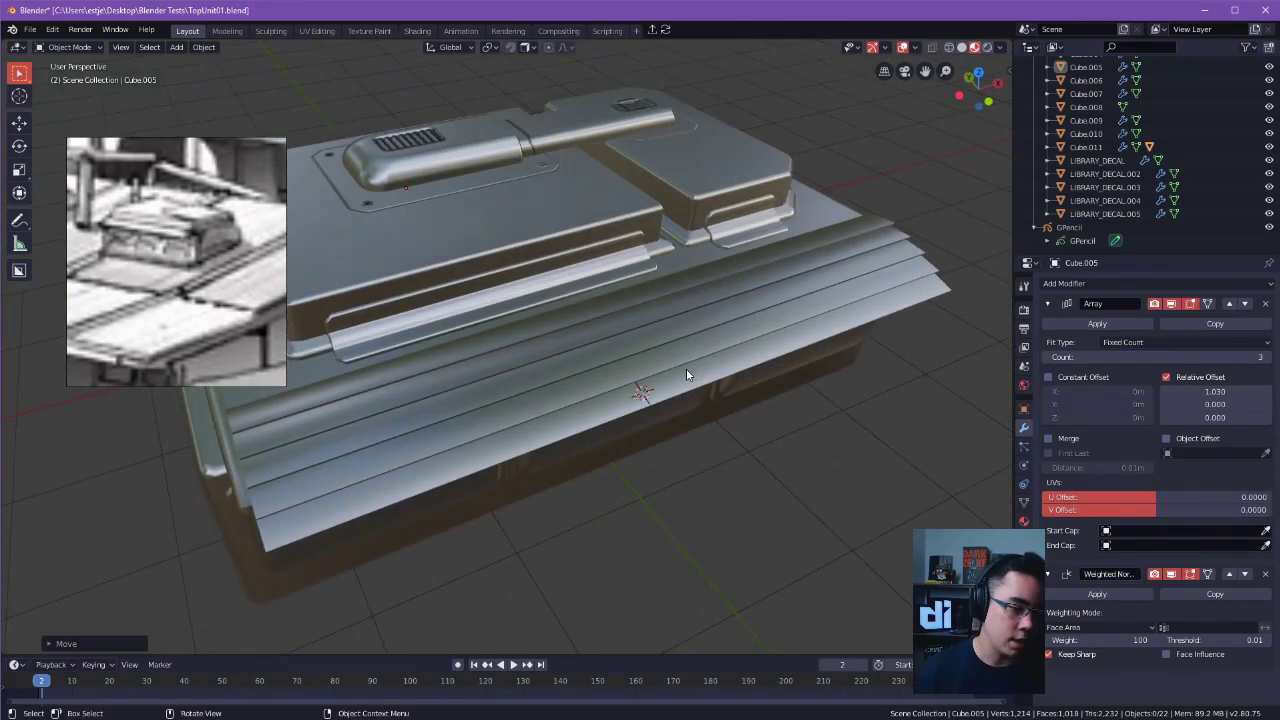
# Add a 2 m cube at the 3D cursor and align it to the cursor's orientation instead of the world.
pyautogui.hotkey('shift', 's')
pyautogui.hotkey('shift', 'a')
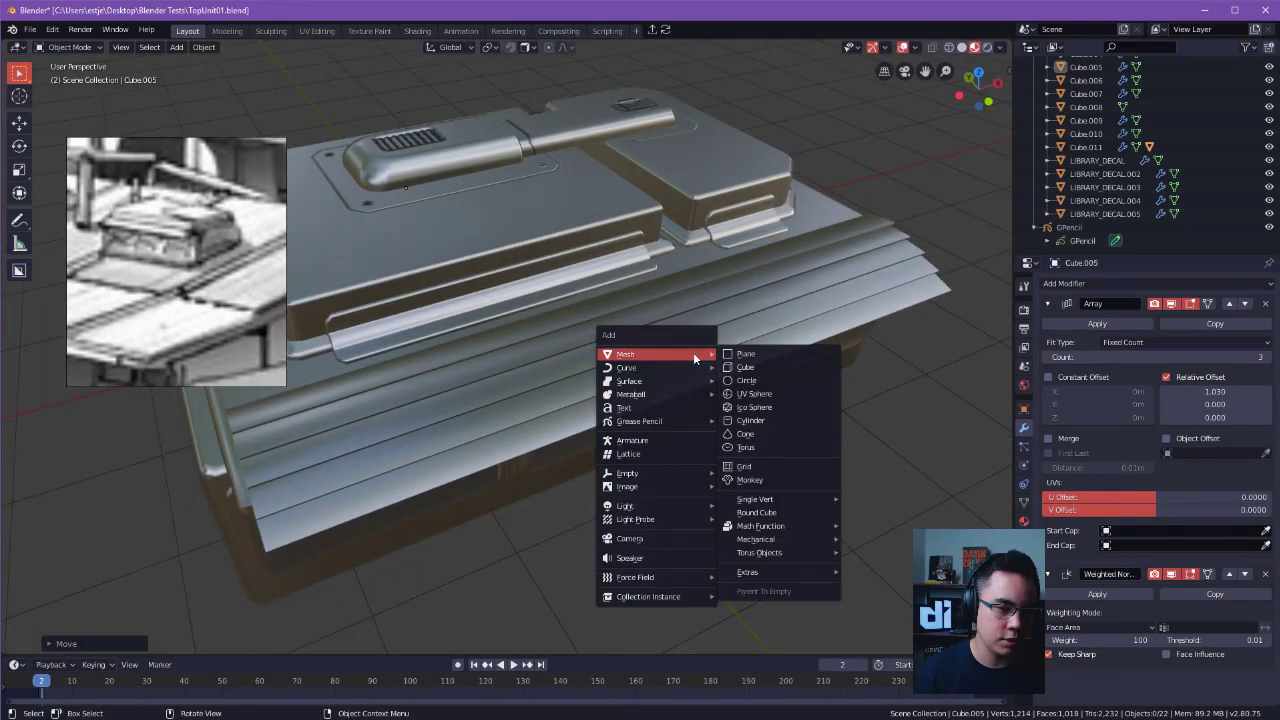
pyautogui.click(762, 367)
pyautogui.click(96, 638)
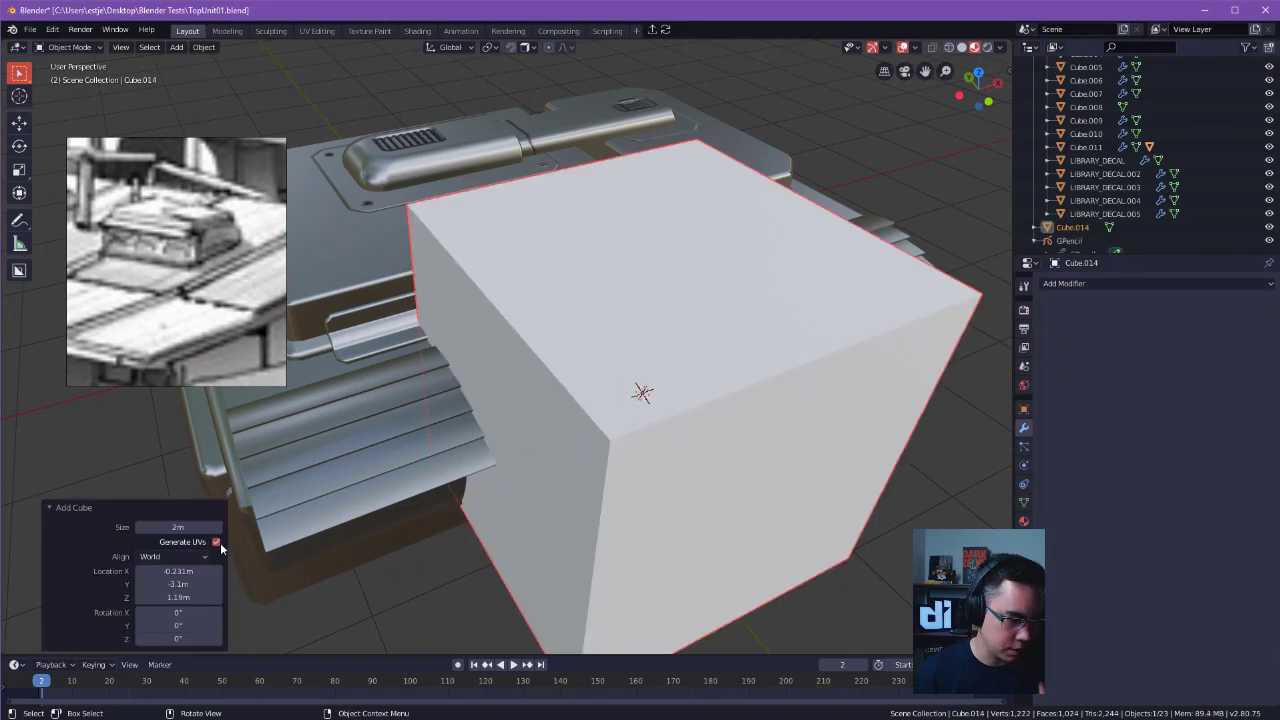
pyautogui.click(185, 556)
pyautogui.click(172, 601)
pyautogui.moveTo(577, 446); pyautogui.dragTo(709, 378, button='middle')
# Scale the cube's whole mesh down in Edit Mode to a small block on the lowest slat, leaving nothing selected.
pyautogui.press('s')
pyautogui.rightClick(630, 416)
pyautogui.press('Tab')
pyautogui.press('a')
pyautogui.press('s')
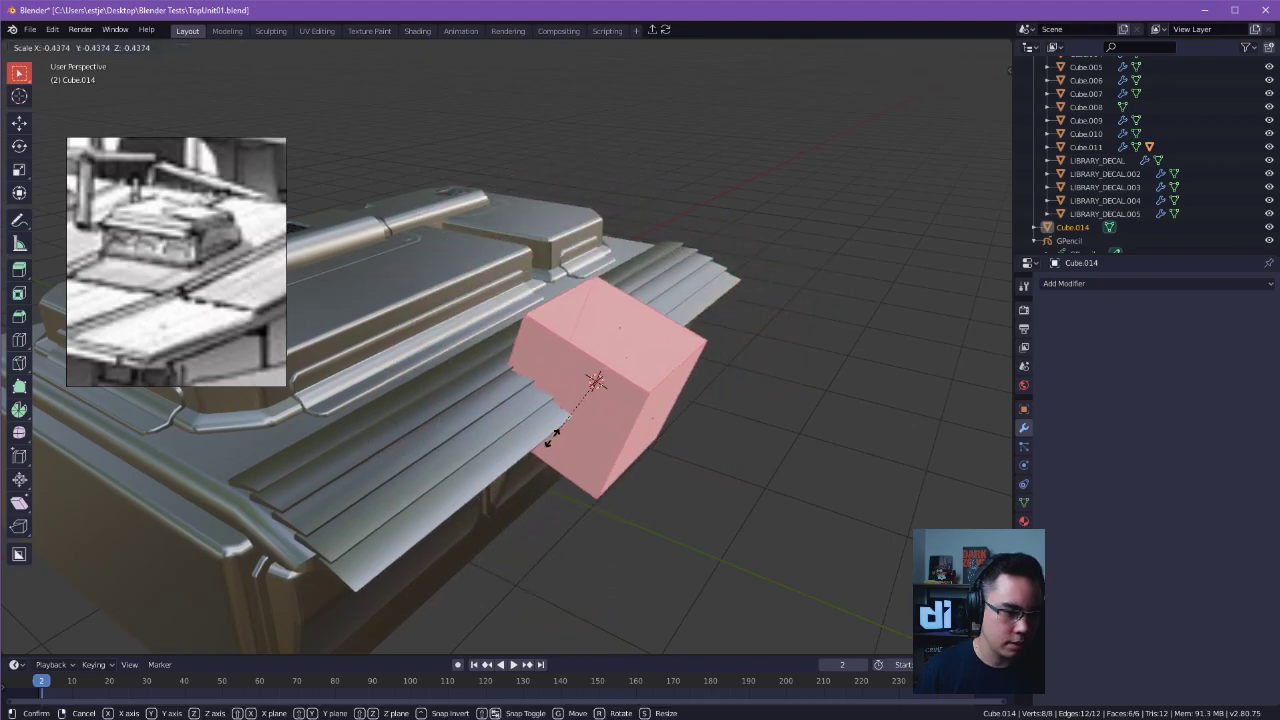
pyautogui.click(642, 410)
pyautogui.moveTo(642, 411)
pyautogui.mouseDown(button='middle')
pyautogui.moveTo(654, 397)
pyautogui.moveTo(600, 371)
pyautogui.moveTo(657, 363)
pyautogui.moveTo(642, 387)
pyautogui.mouseUp(button='middle')
pyautogui.scroll(3, 657, 363)
pyautogui.moveTo(676, 369); pyautogui.dragTo(491, 422, button='middle')
pyautogui.click(509, 272)
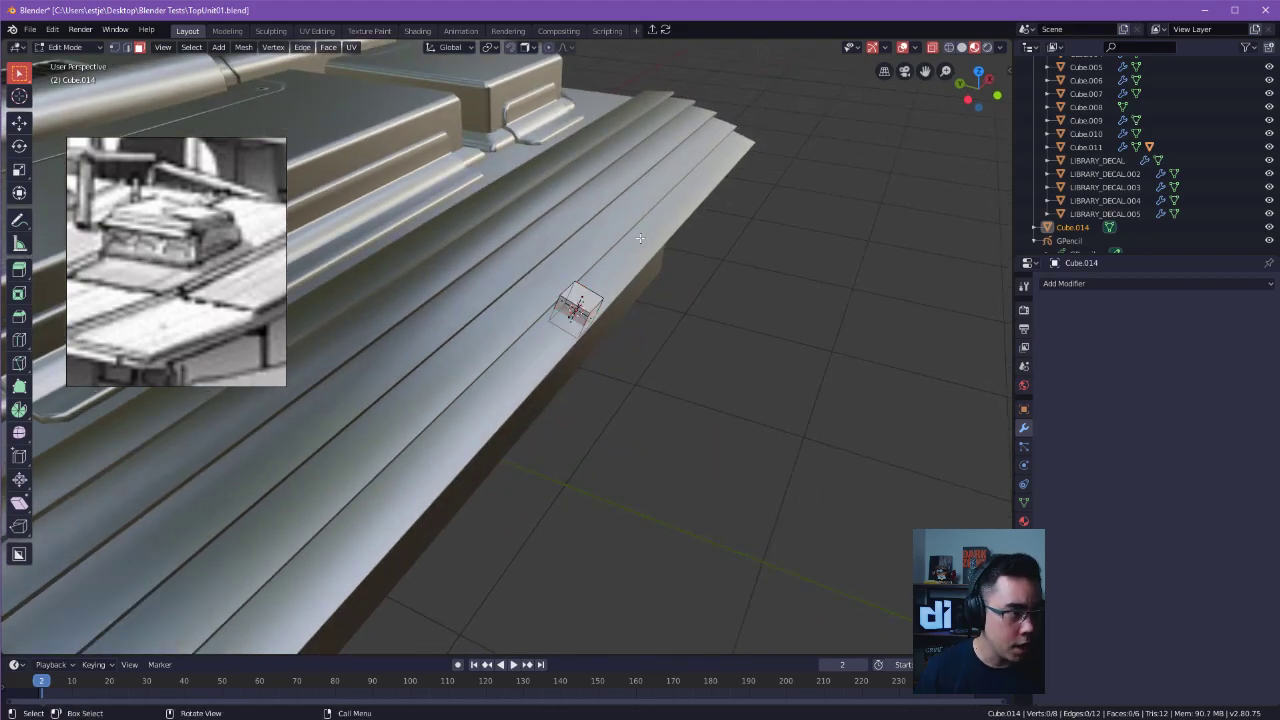
# Open the Blender preferences and search the keymap for "3D CUR".
pyautogui.click(80, 29)
pyautogui.moveTo(52, 29)
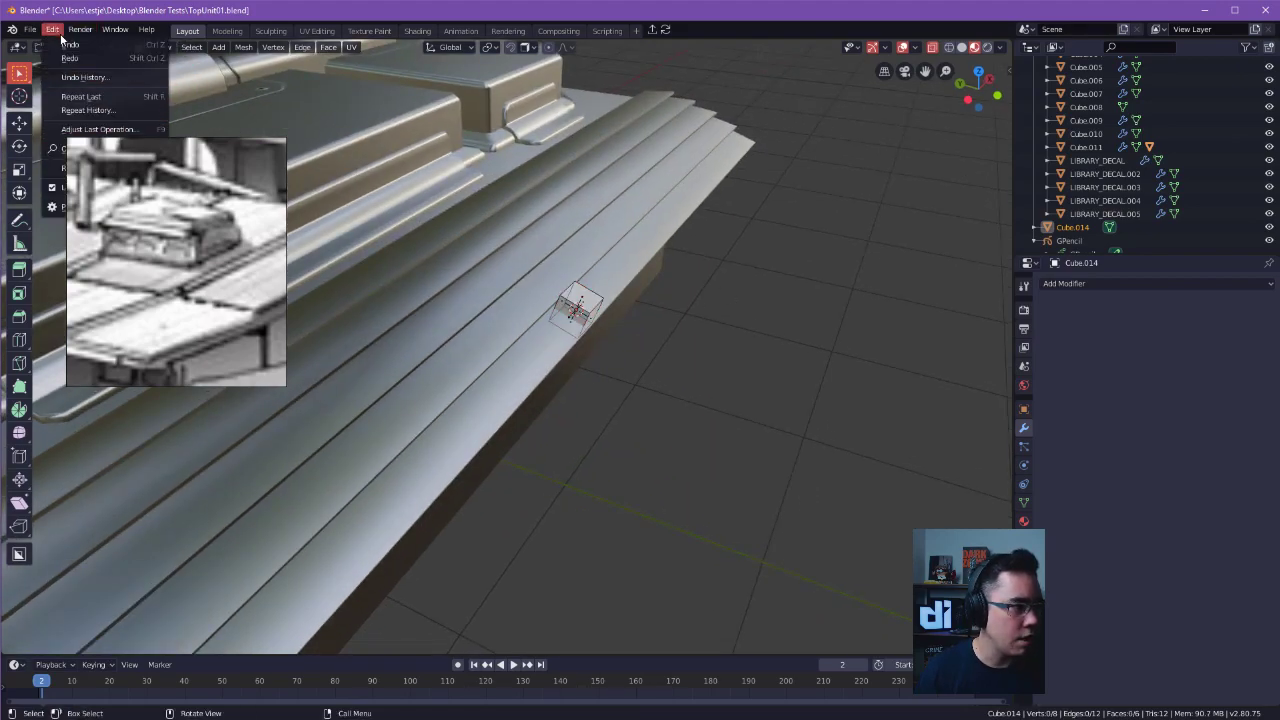
pyautogui.click(62, 216)
pyautogui.moveTo(303, 43); pyautogui.dragTo(885, 200)
pyautogui.click(918, 238)
pyautogui.write('3D')
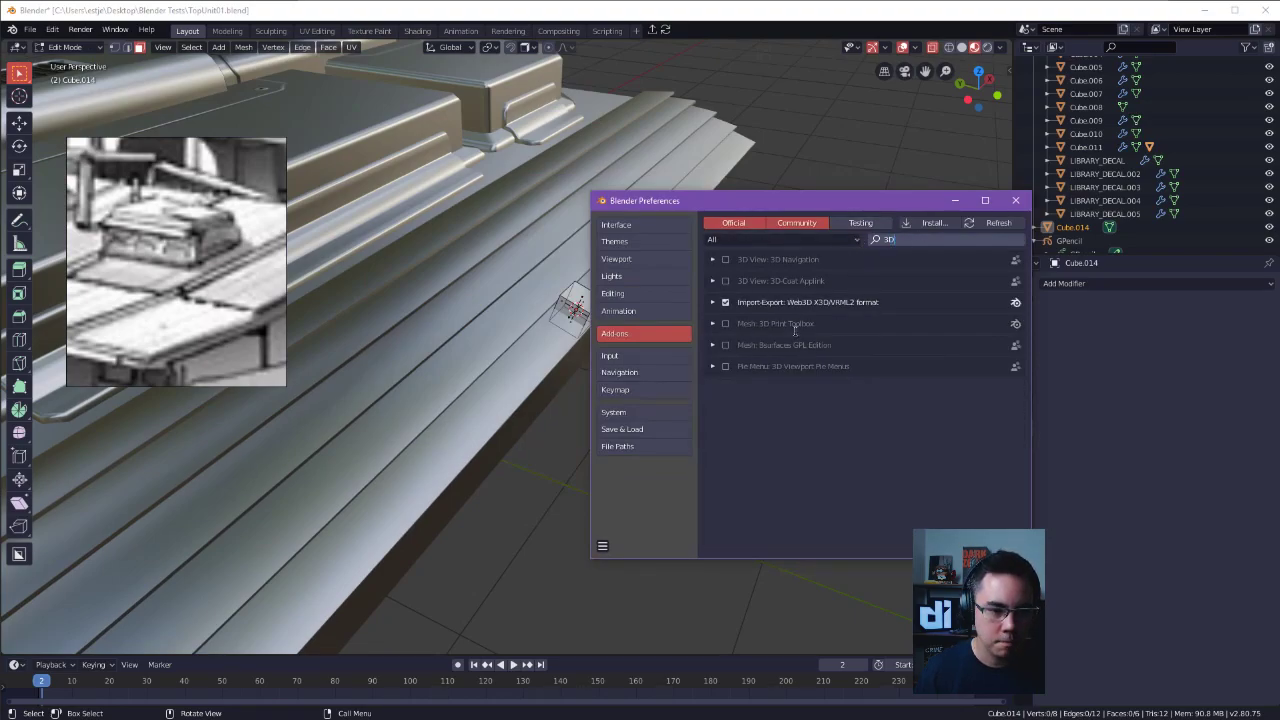
pyautogui.click(634, 355)
pyautogui.click(632, 389)
pyautogui.click(871, 238)
pyautogui.write('3D CUR')
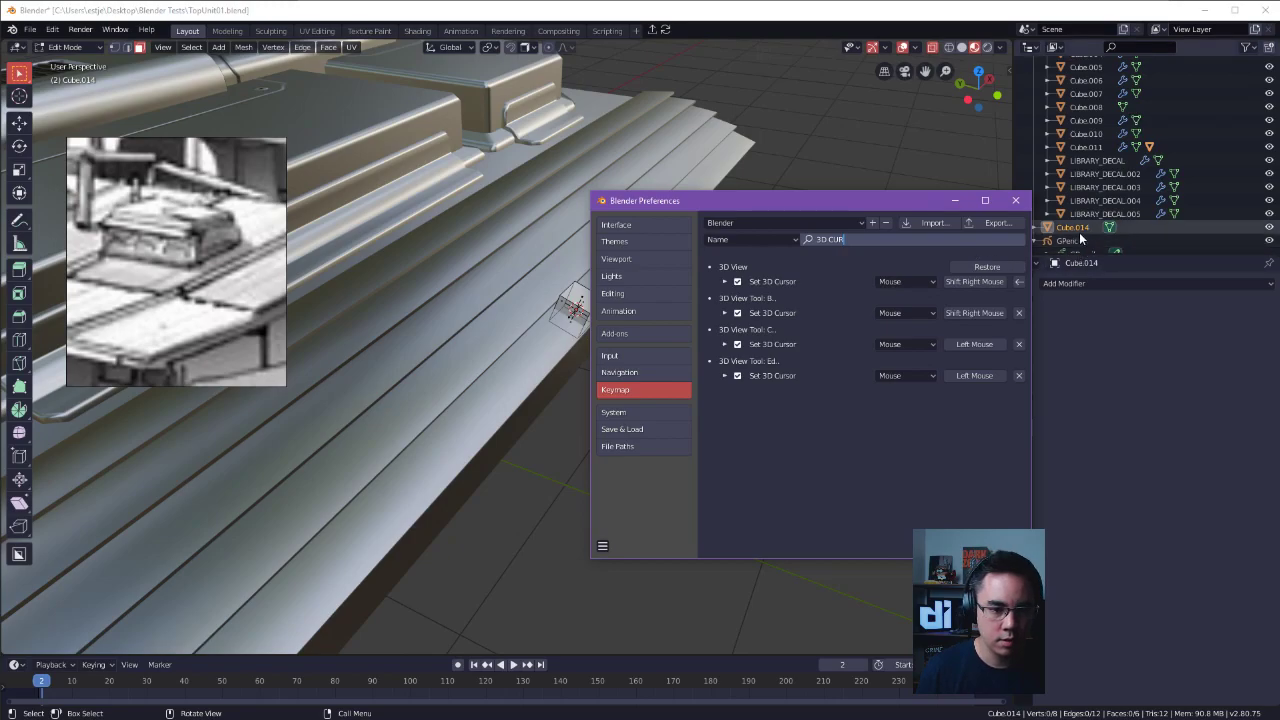
# Expand the 3D View shortcut Set 3D Cursor and check its orientation options, choosing Geometry.
pyautogui.click(726, 285)
pyautogui.click(726, 283)
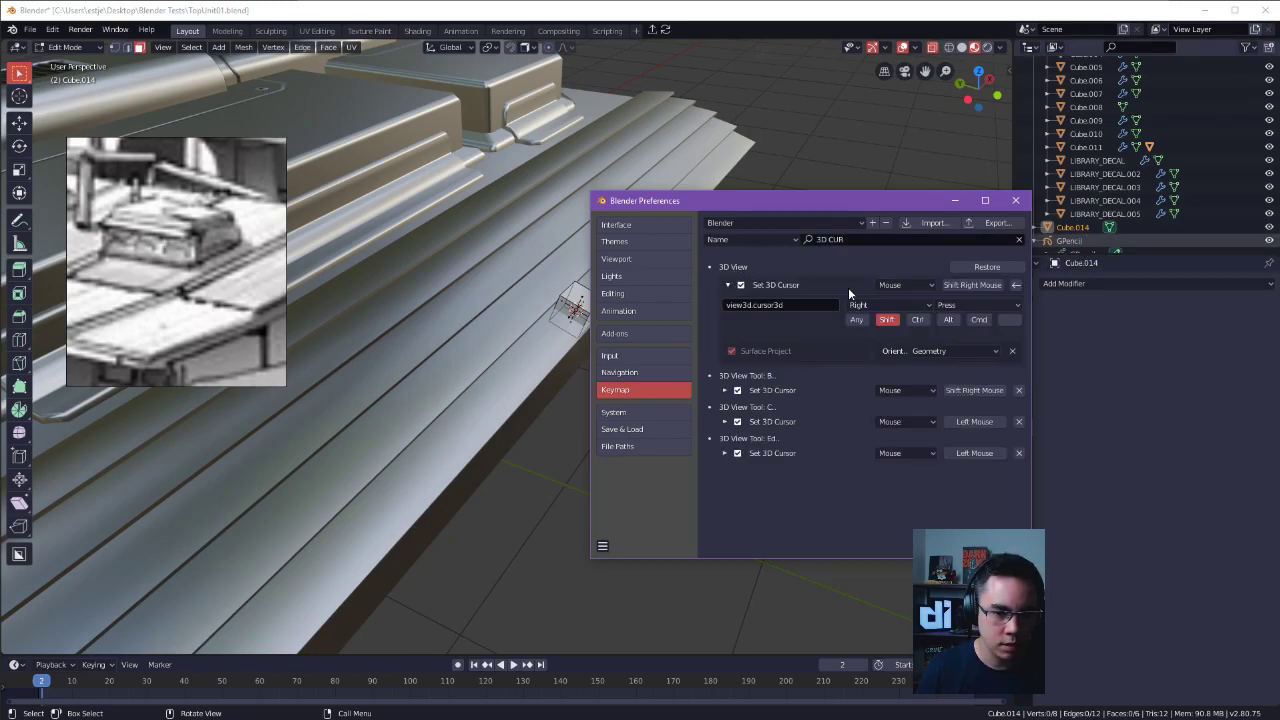
pyautogui.click(964, 351)
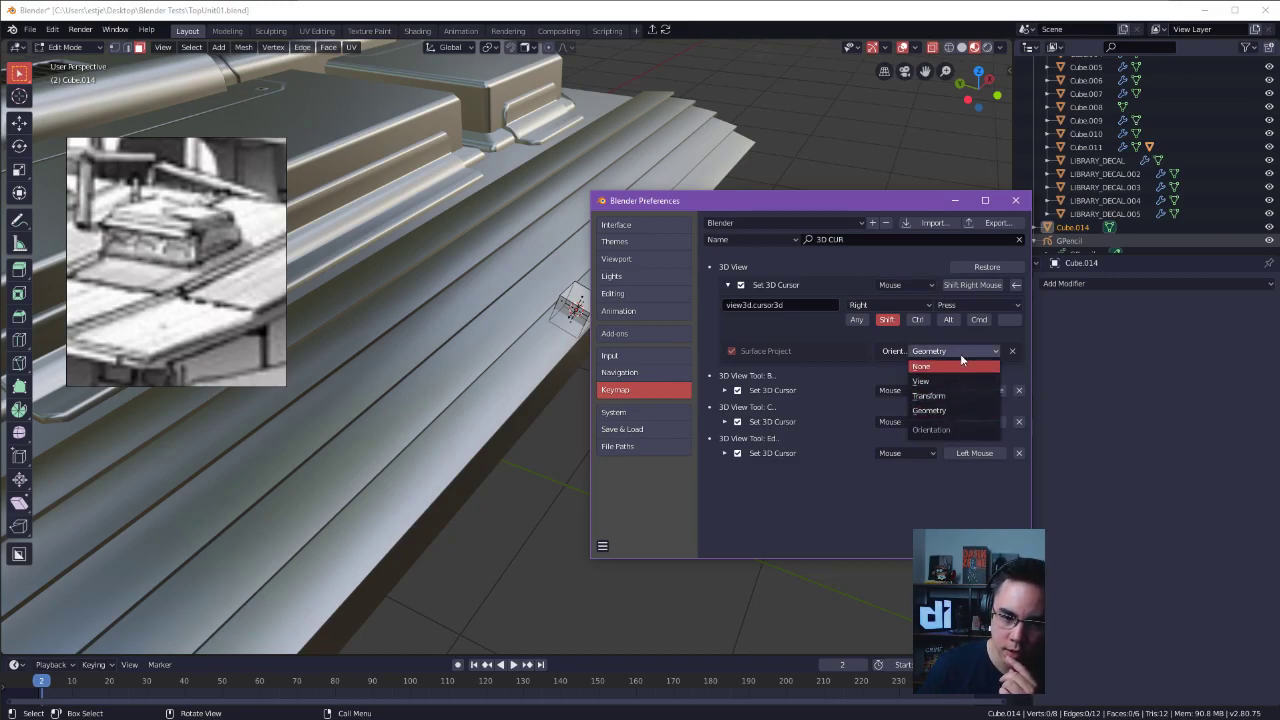
pyautogui.click(962, 411)
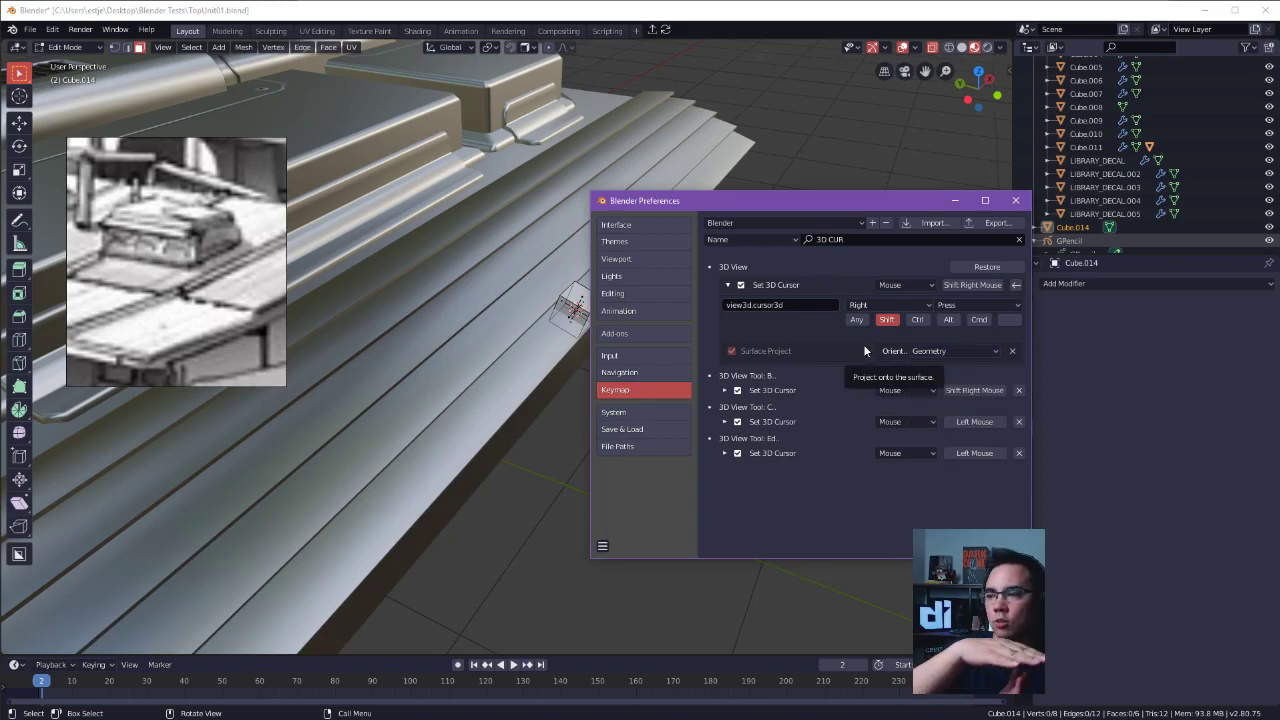
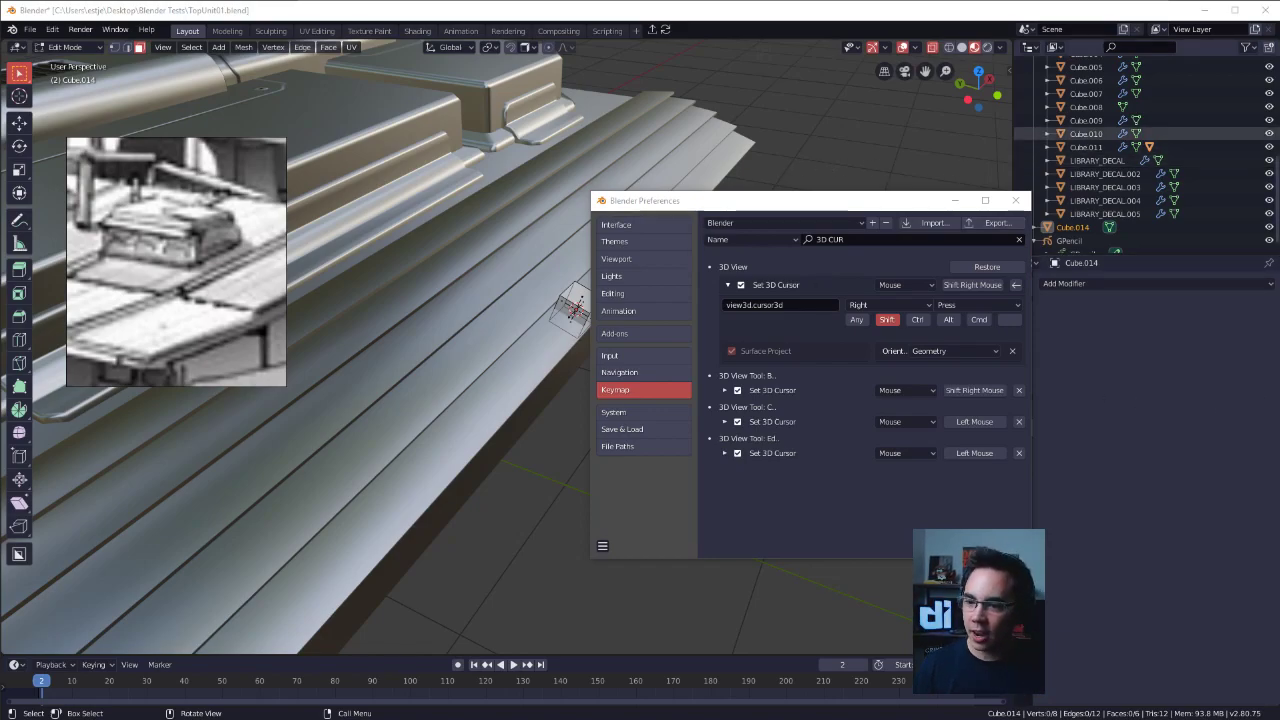
# Bring up the Mixer mobile stream page, check the latest chat messages, and set the player to Audio Only.
pyautogui.moveTo(1279, 120); pyautogui.dragTo(763, 24)
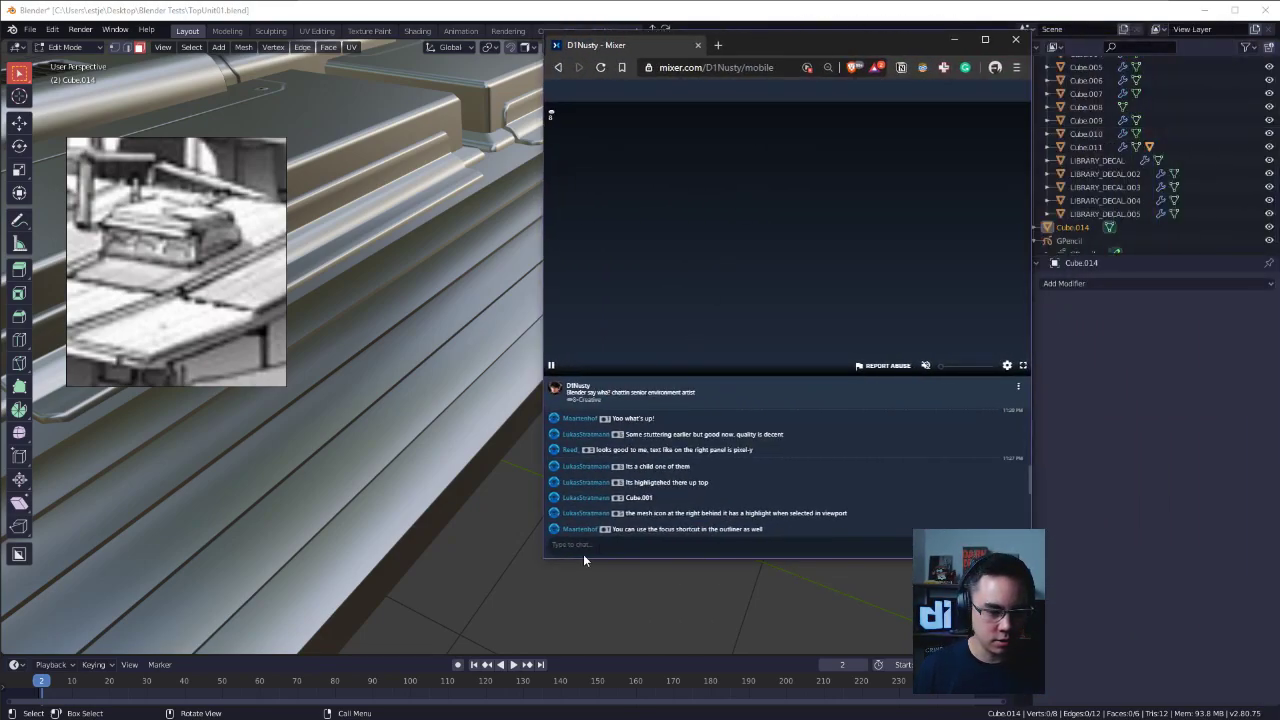
pyautogui.scroll(-5, 688, 529)
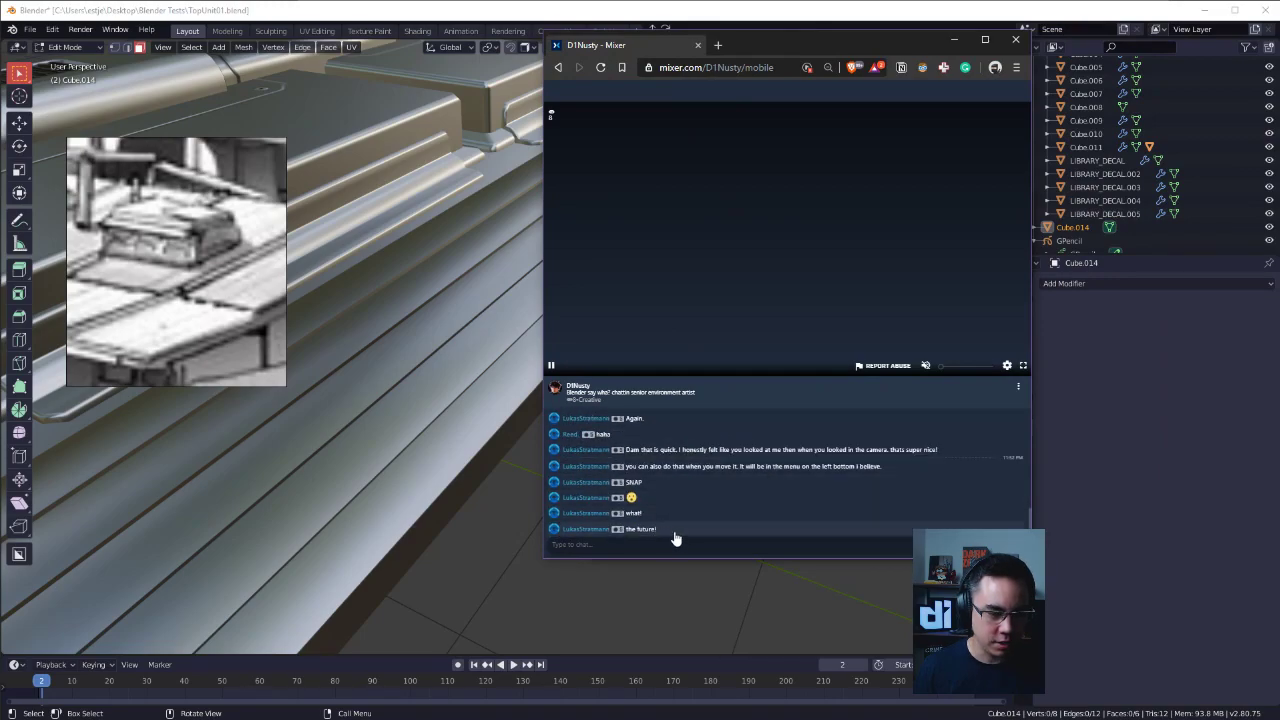
pyautogui.click(1007, 366)
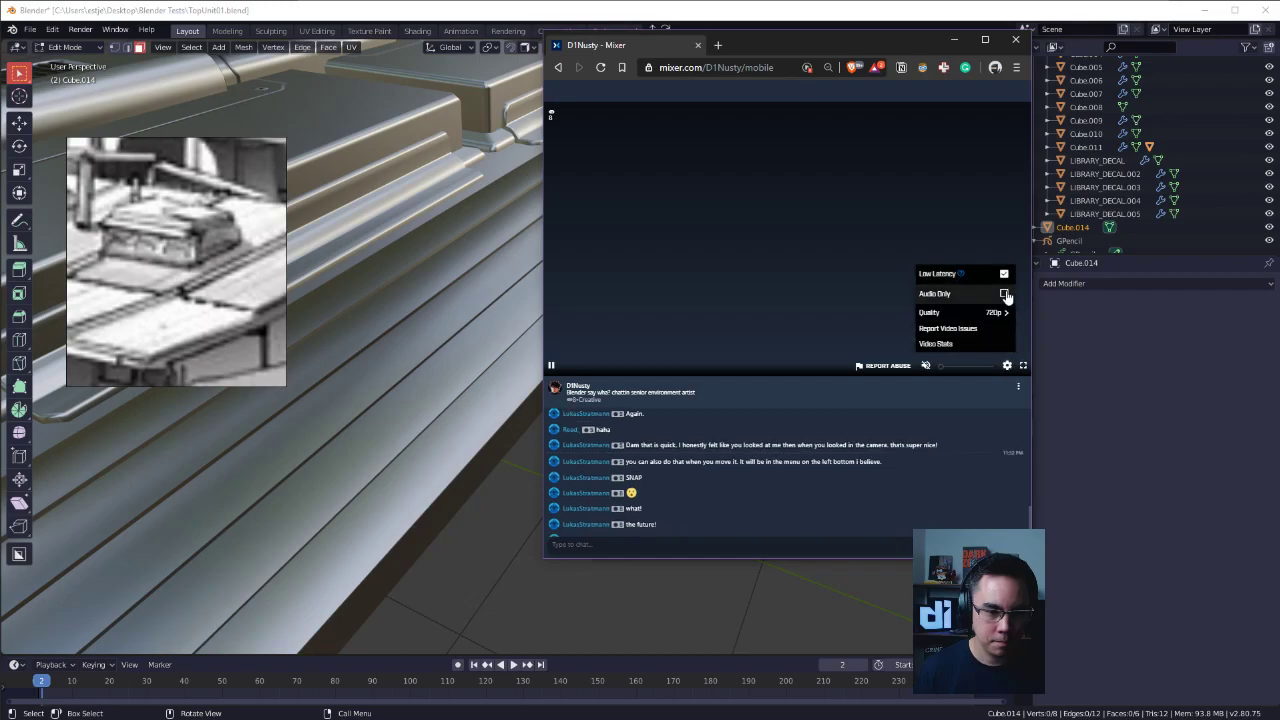
pyautogui.click(1004, 294)
pyautogui.click(902, 466)
pyautogui.click(788, 284)
pyautogui.scroll(-1, 804, 503)
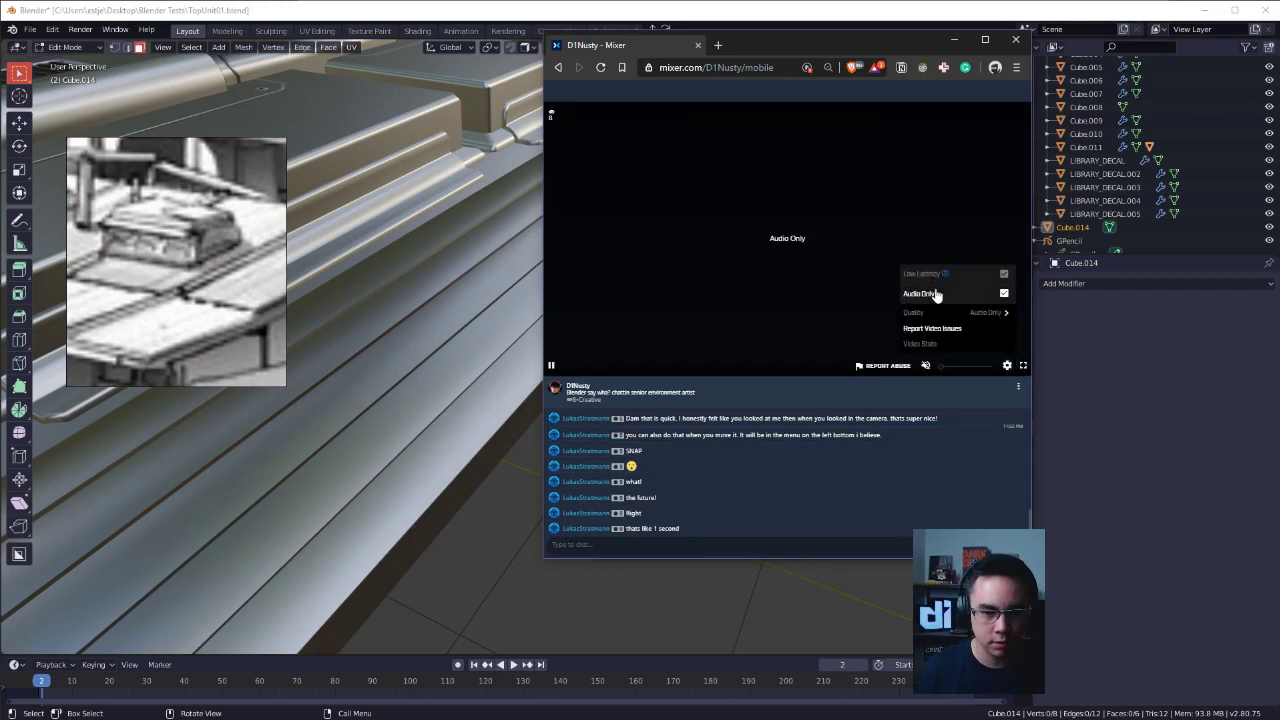
pyautogui.click(1007, 366)
# Enlarge the stream browser window in width and height, then move it off the Blender screen.
pyautogui.moveTo(1029, 404); pyautogui.dragTo(1178, 402)
pyautogui.keyDown('ctrl'); pyautogui.scroll(1, 905, 468); pyautogui.keyUp('ctrl')
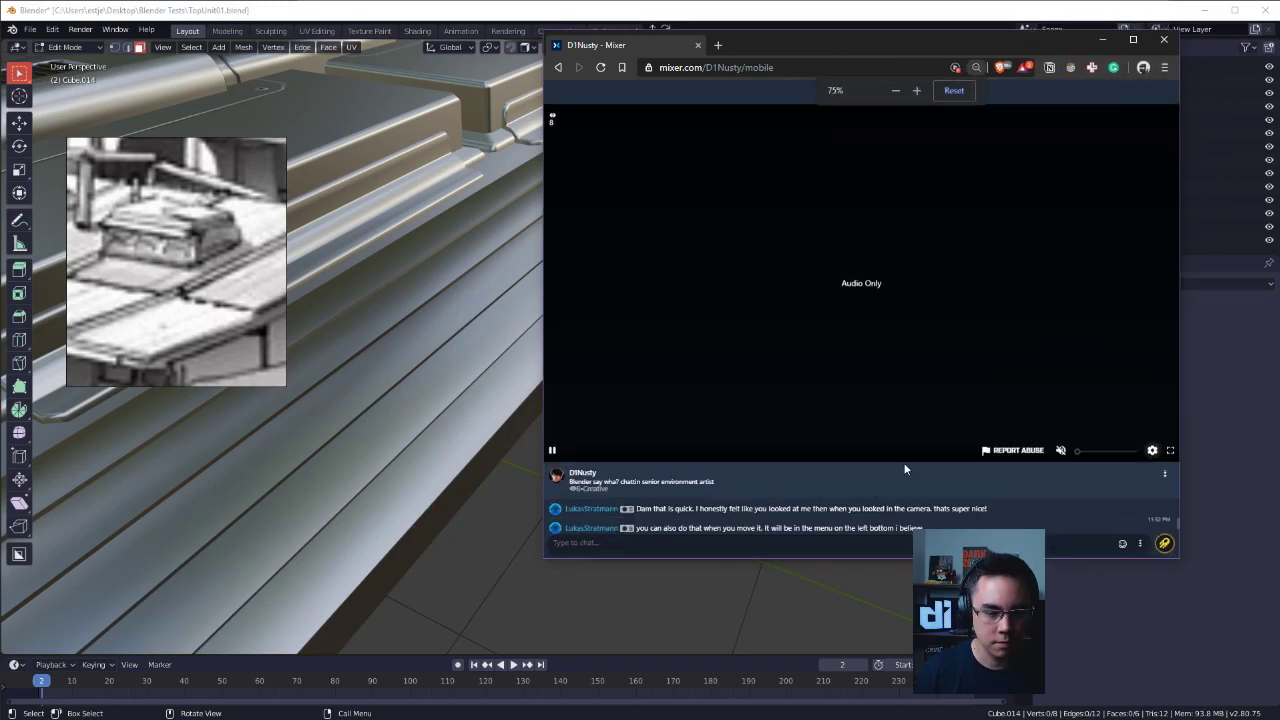
pyautogui.scroll(-3, 930, 512)
pyautogui.moveTo(960, 558); pyautogui.dragTo(960, 675)
pyautogui.moveTo(856, 29); pyautogui.dragTo(860, 65)
pyautogui.moveTo(935, 80); pyautogui.dragTo(1279, 66)
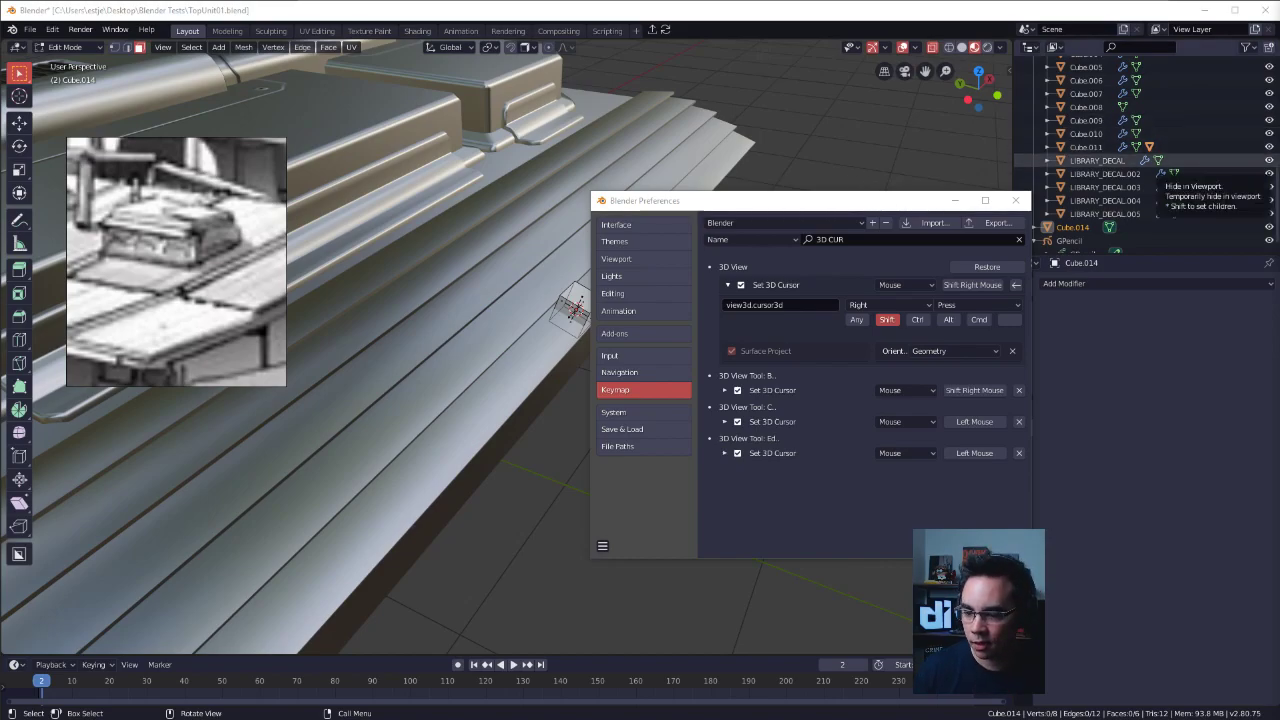
# Bring the full Mixer channel page over Blender, pause its stream, and resize the window to show video and chat together.
pyautogui.moveTo(902, 209); pyautogui.dragTo(865, 283)
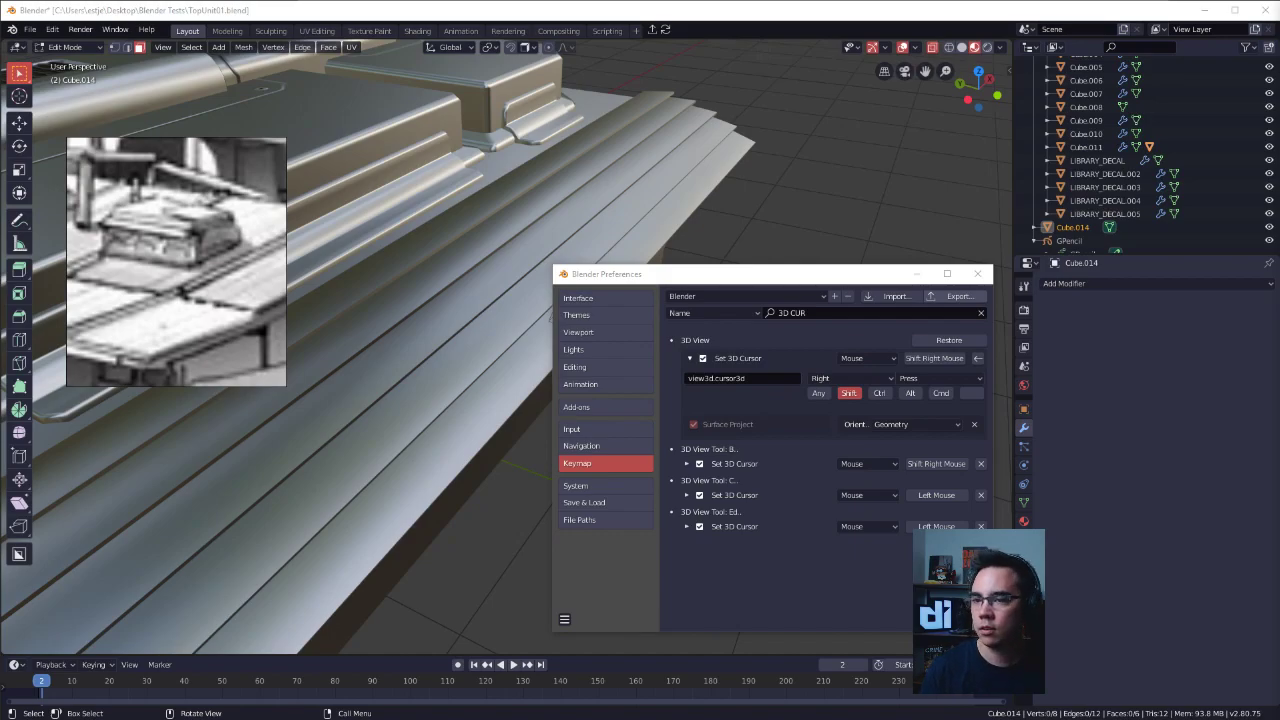
pyautogui.moveTo(1279, 91); pyautogui.dragTo(983, 84)
pyautogui.click(1020, 151)
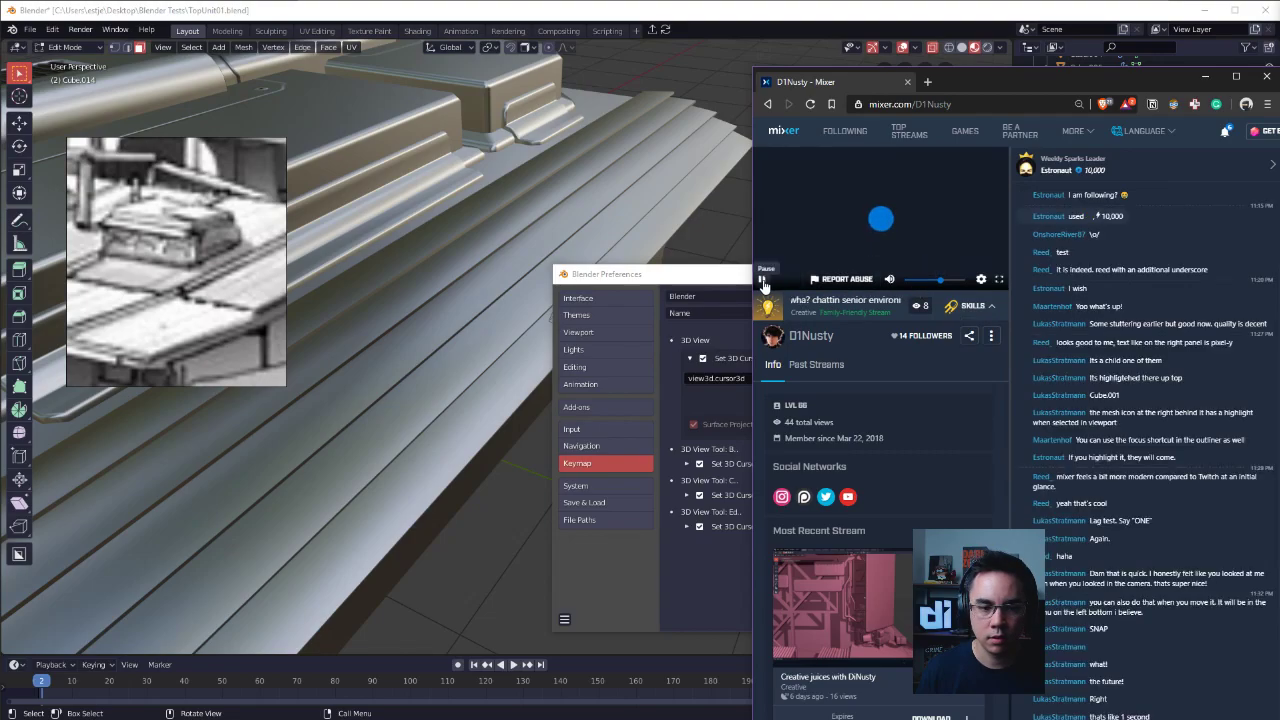
pyautogui.moveTo(1009, 86); pyautogui.dragTo(926, 51)
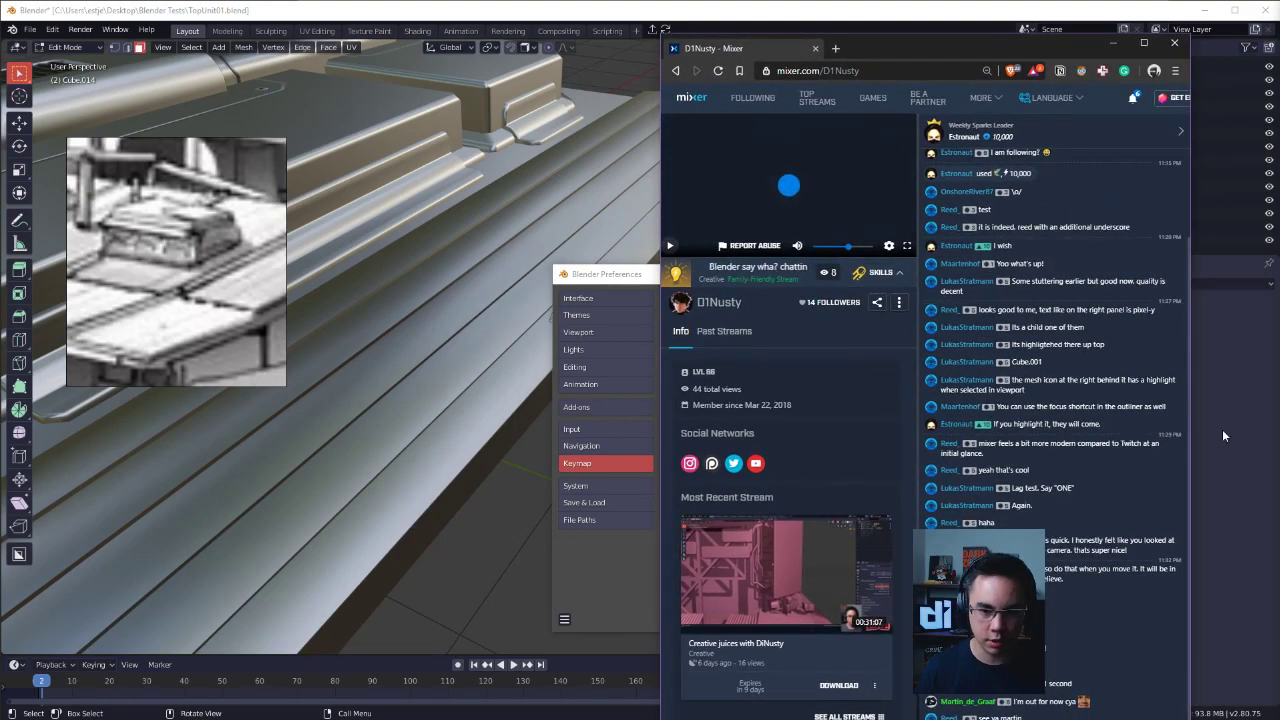
pyautogui.moveTo(1190, 449); pyautogui.dragTo(1279, 445)
pyautogui.moveTo(988, 51); pyautogui.dragTo(592, 33)
pyautogui.moveTo(259, 14); pyautogui.dragTo(606, 282)
pyautogui.moveTo(835, 298); pyautogui.dragTo(785, 120)
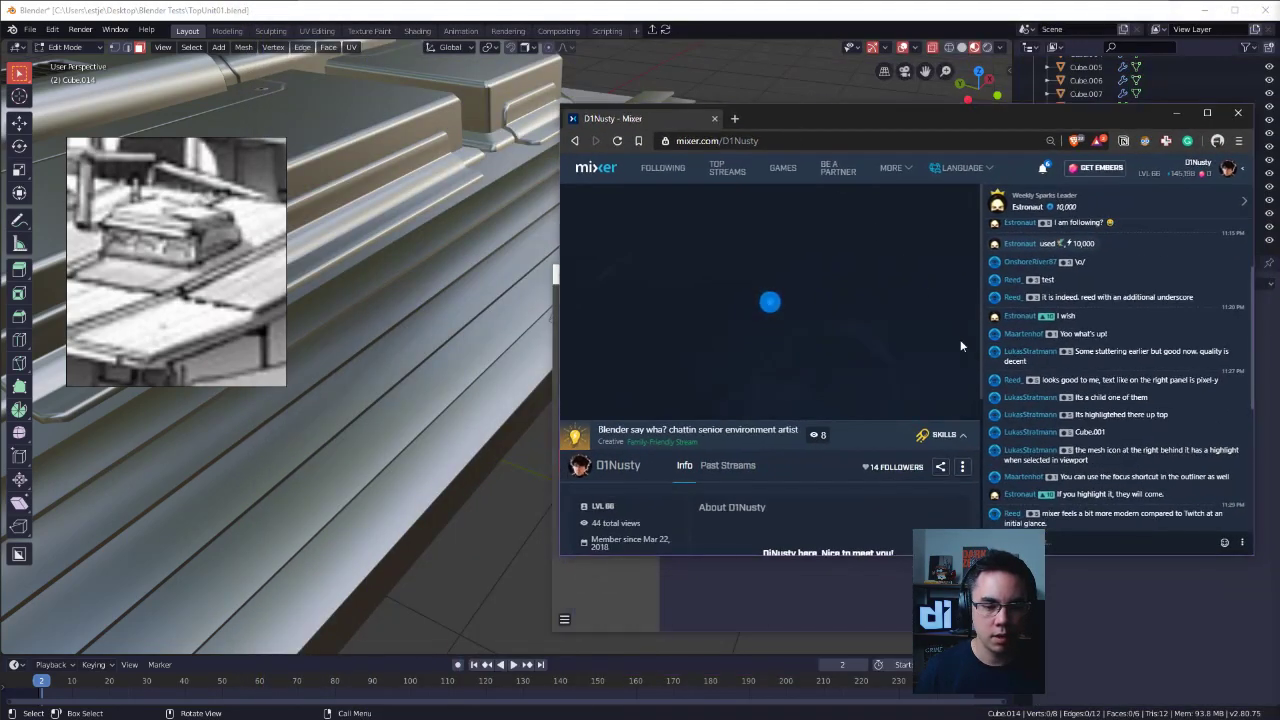
# Send a sticker from the channel's Skills collection to the stream chat, then close the channel page.
pyautogui.click(944, 436)
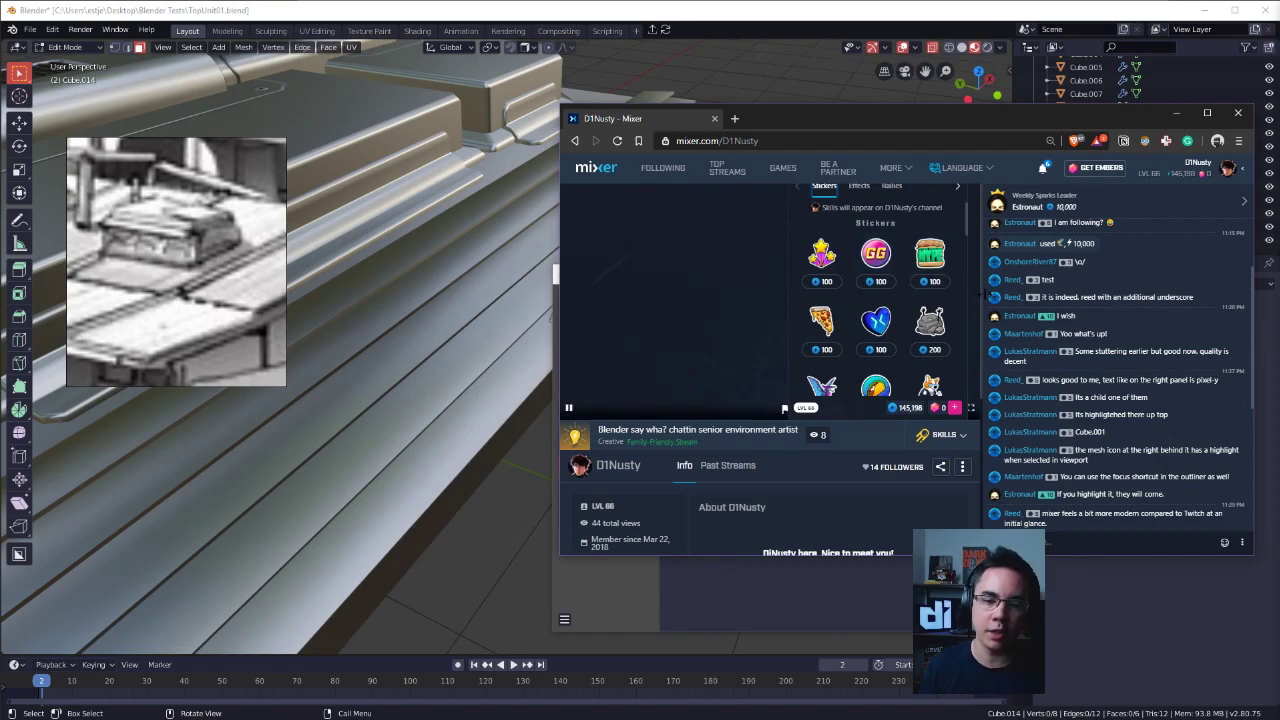
pyautogui.scroll(-1, 934, 290)
pyautogui.scroll(-3, 937, 318)
pyautogui.scroll(3, 940, 328)
pyautogui.click(881, 256)
pyautogui.scroll(-5, 1175, 424)
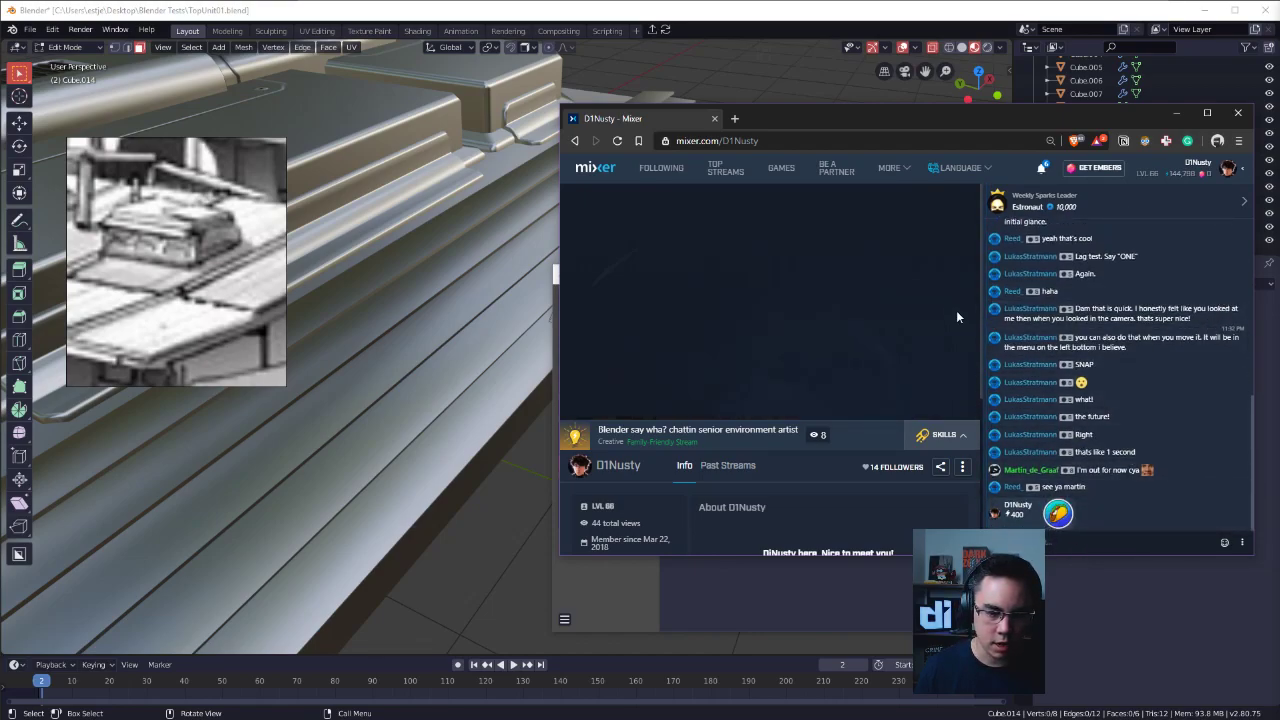
pyautogui.middleClick(669, 125)
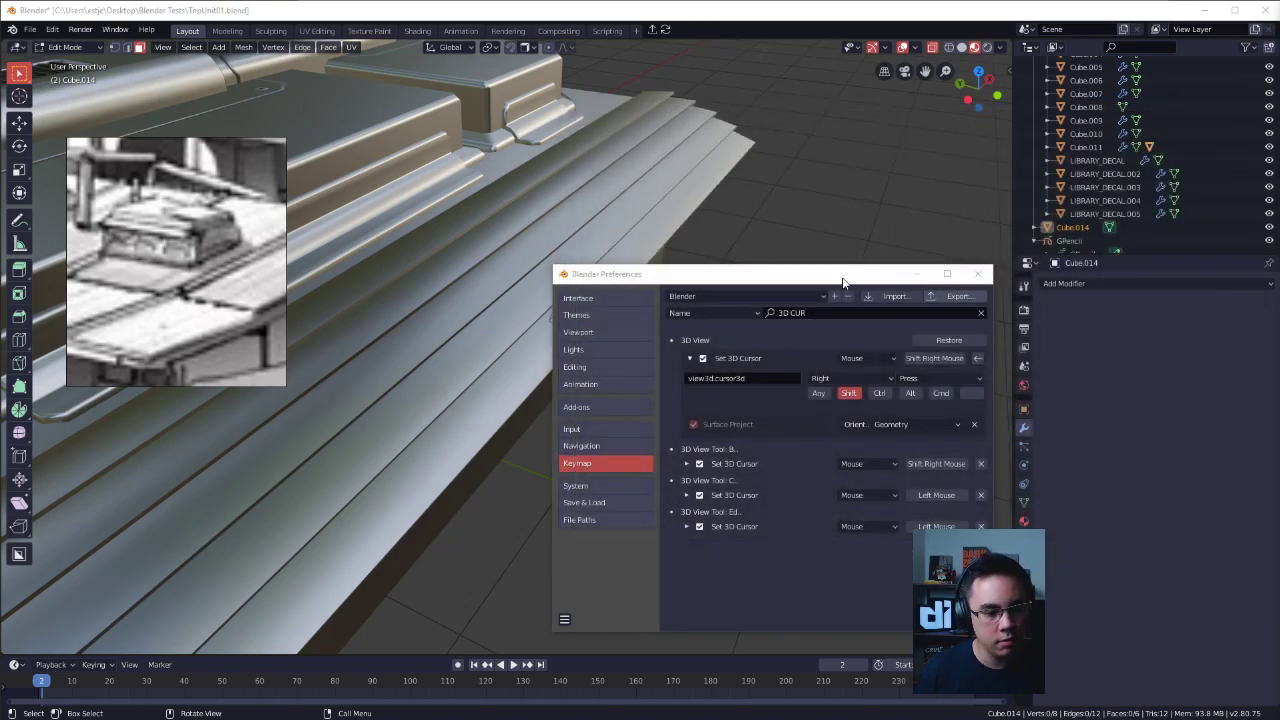
# Close the Blender preferences and delete the small cube on the lowest slat in Object Mode.
pyautogui.click(977, 273)
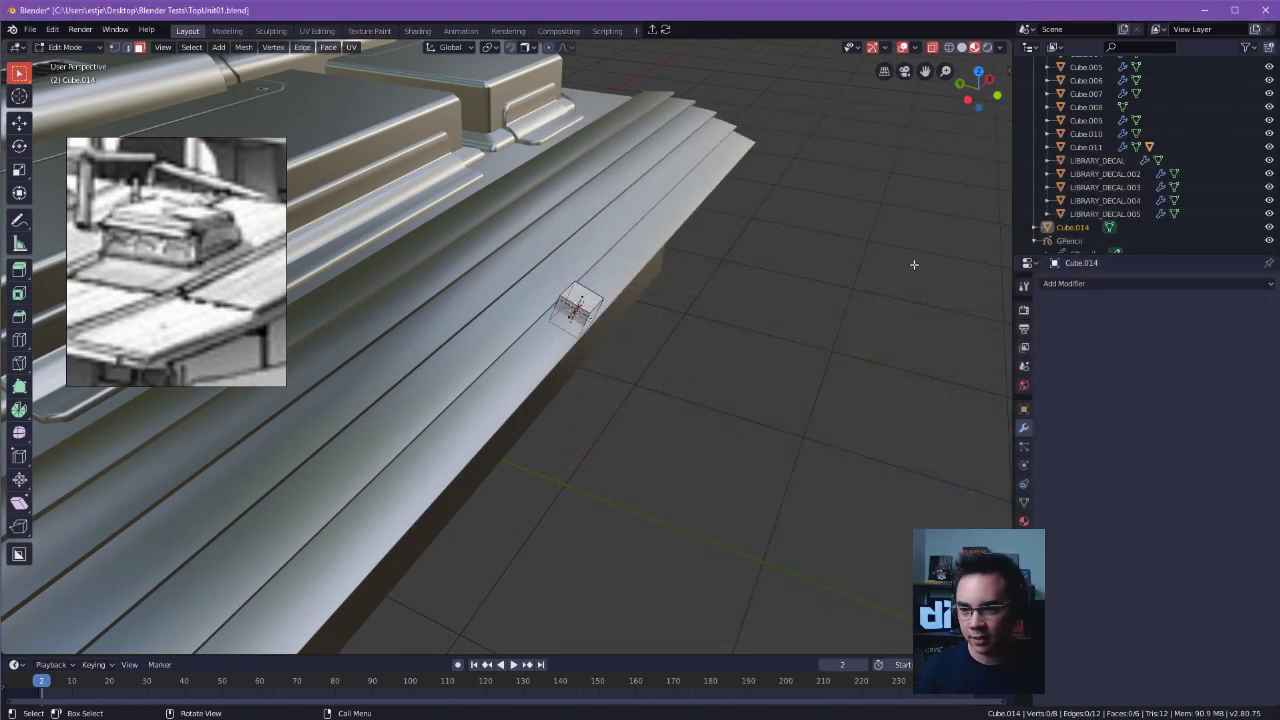
pyautogui.moveTo(914, 214); pyautogui.dragTo(891, 306, button='middle')
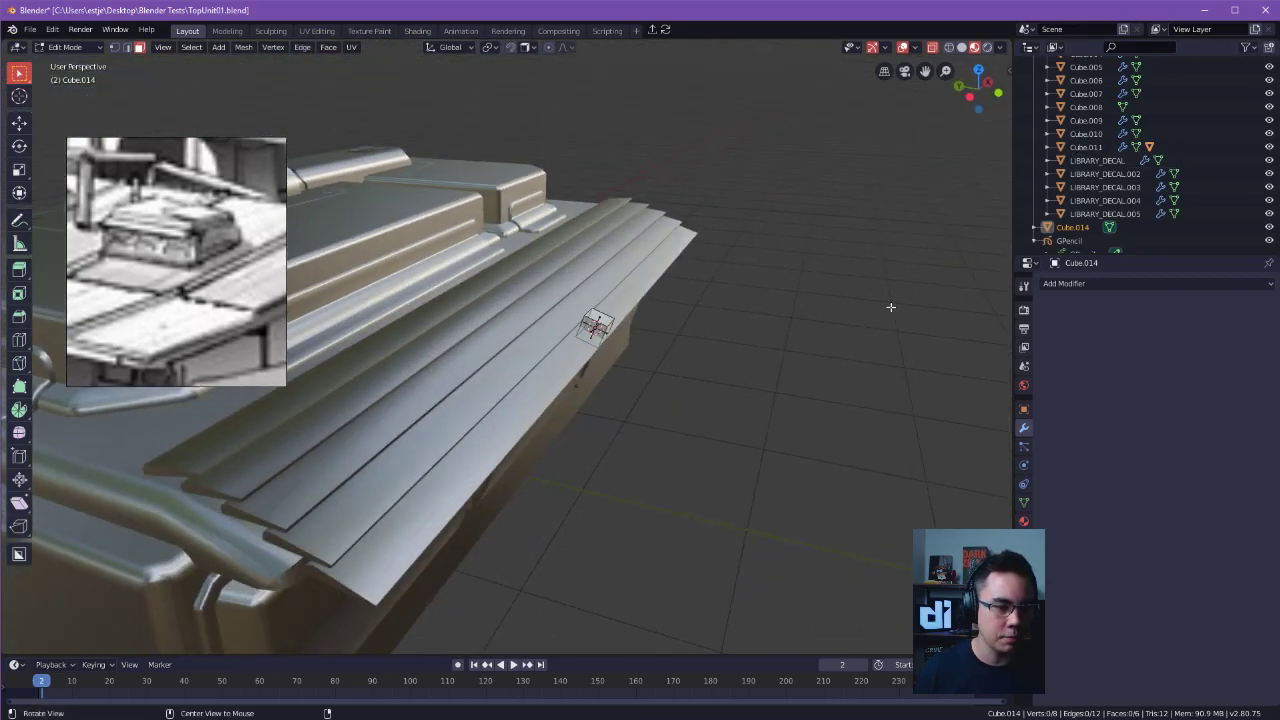
pyautogui.press('x')
pyautogui.press('Tab')
pyautogui.press('x')
pyautogui.click(595, 319)
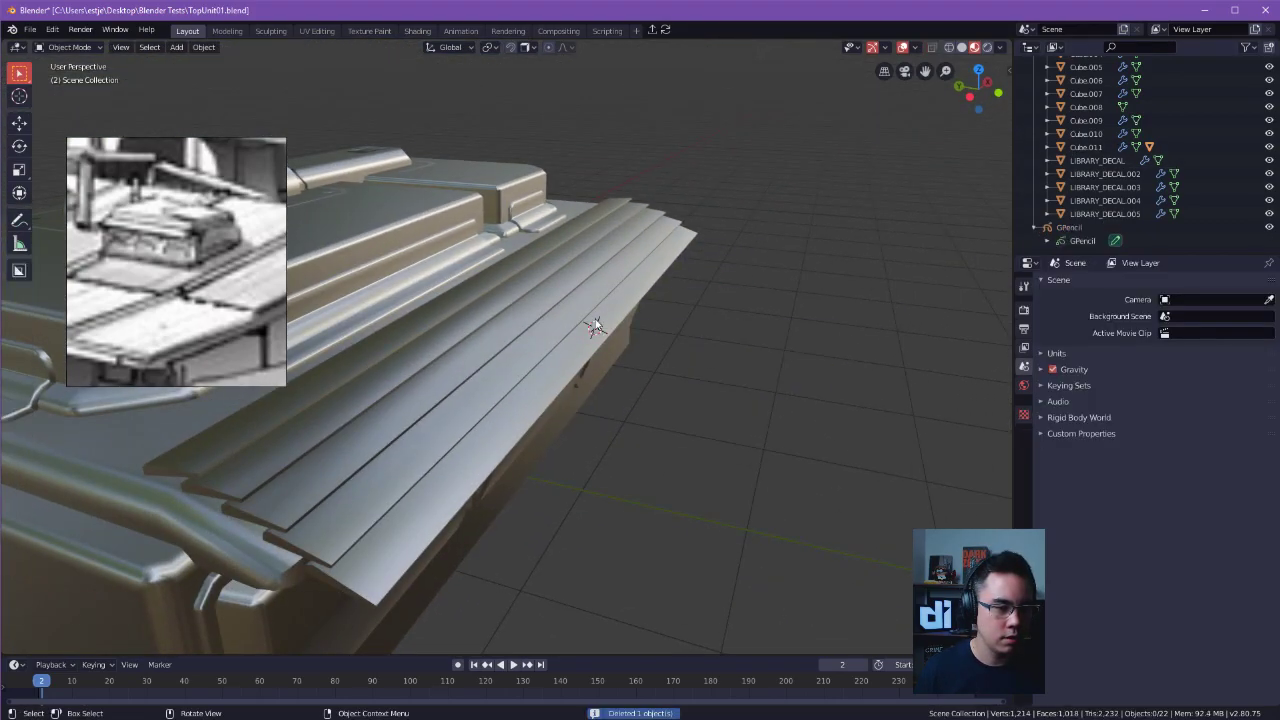
# Place the 3D cursor on the flat surface of the large raised roof panel, beside the vent unit's decal frame.
pyautogui.keyDown('alt'); pyautogui.keyDown('shift'); pyautogui.moveTo(675, 370); pyautogui.dragTo(742, 362); pyautogui.keyUp('shift'); pyautogui.keyUp('alt')
pyautogui.keyDown('shift'); pyautogui.rightClick(586, 286); pyautogui.keyUp('shift')
pyautogui.hotkey('shift', 's')
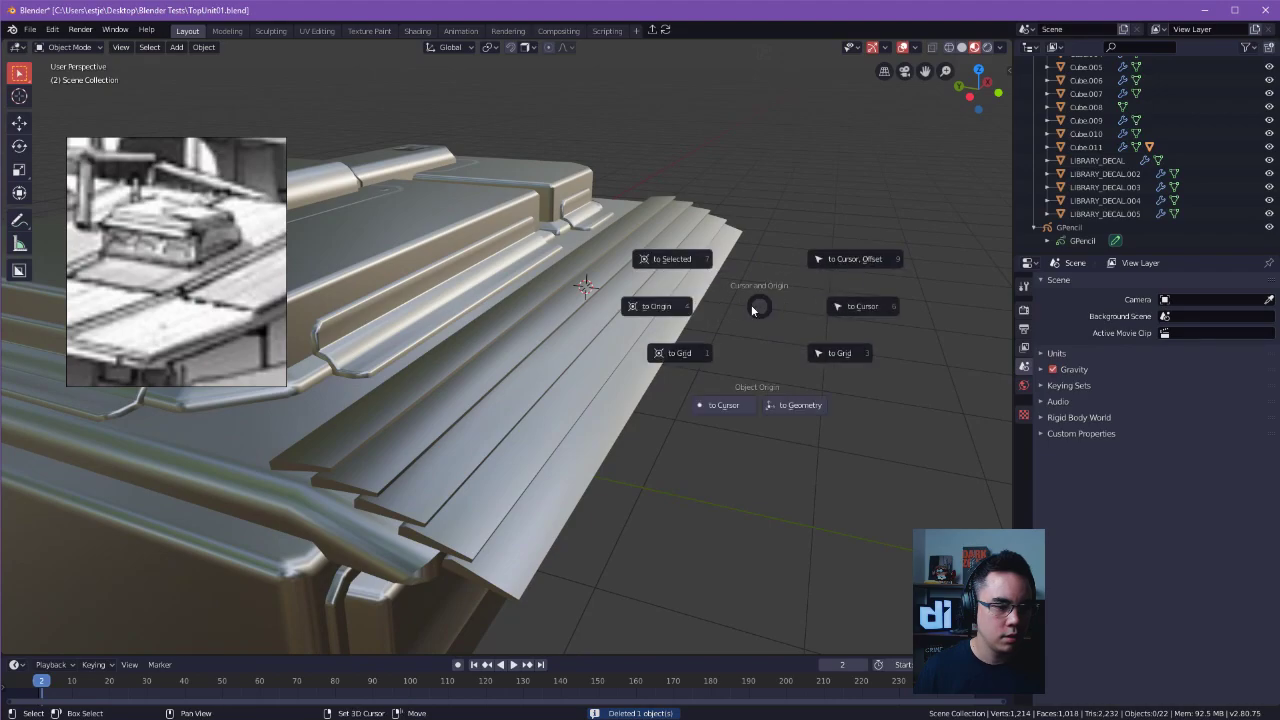
pyautogui.click(660, 306)
pyautogui.scroll(-3, 830, 322)
pyautogui.moveTo(830, 322); pyautogui.dragTo(458, 274, button='middle')
pyautogui.scroll(4, 540, 475)
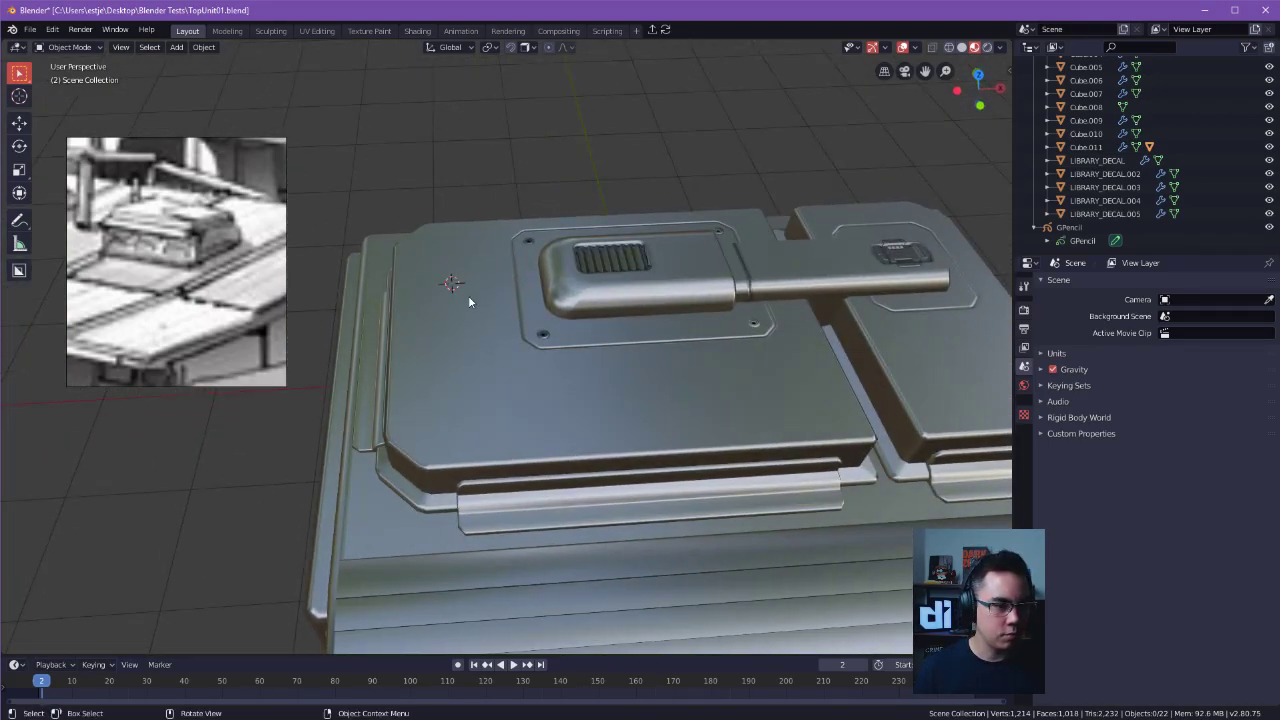
pyautogui.hotkey('shift', 's')
pyautogui.press('Escape')
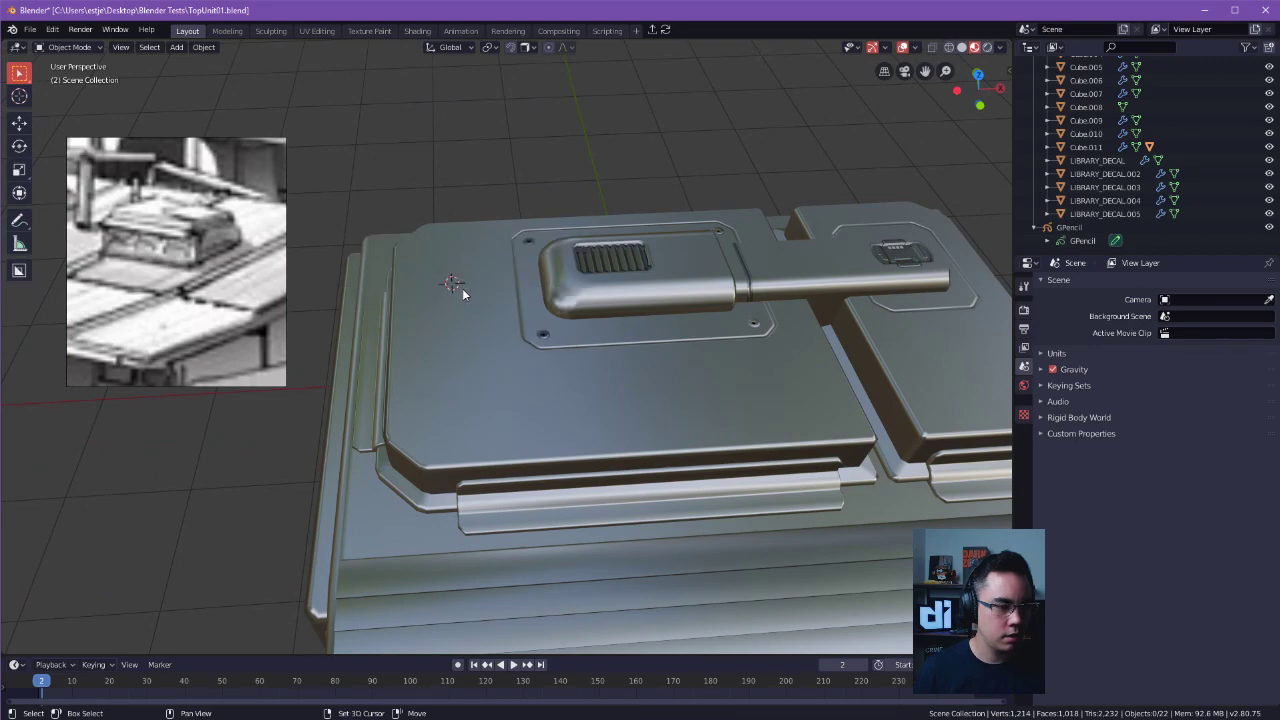
# Try a 32-vertex cone with 1 m base radius and 2 m depth at the 3D cursor, then remove it.
pyautogui.hotkey('shift', 'a')
pyautogui.moveTo(462, 288)
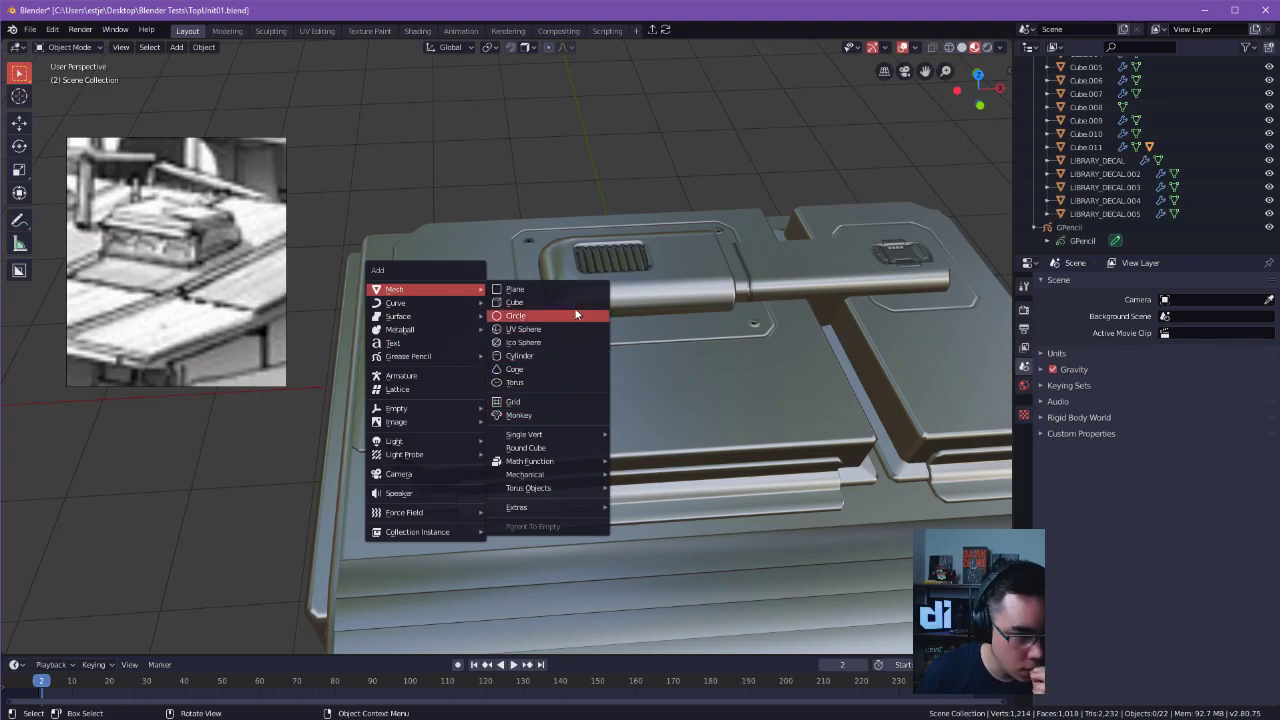
pyautogui.click(542, 370)
pyautogui.rightClick(610, 219)
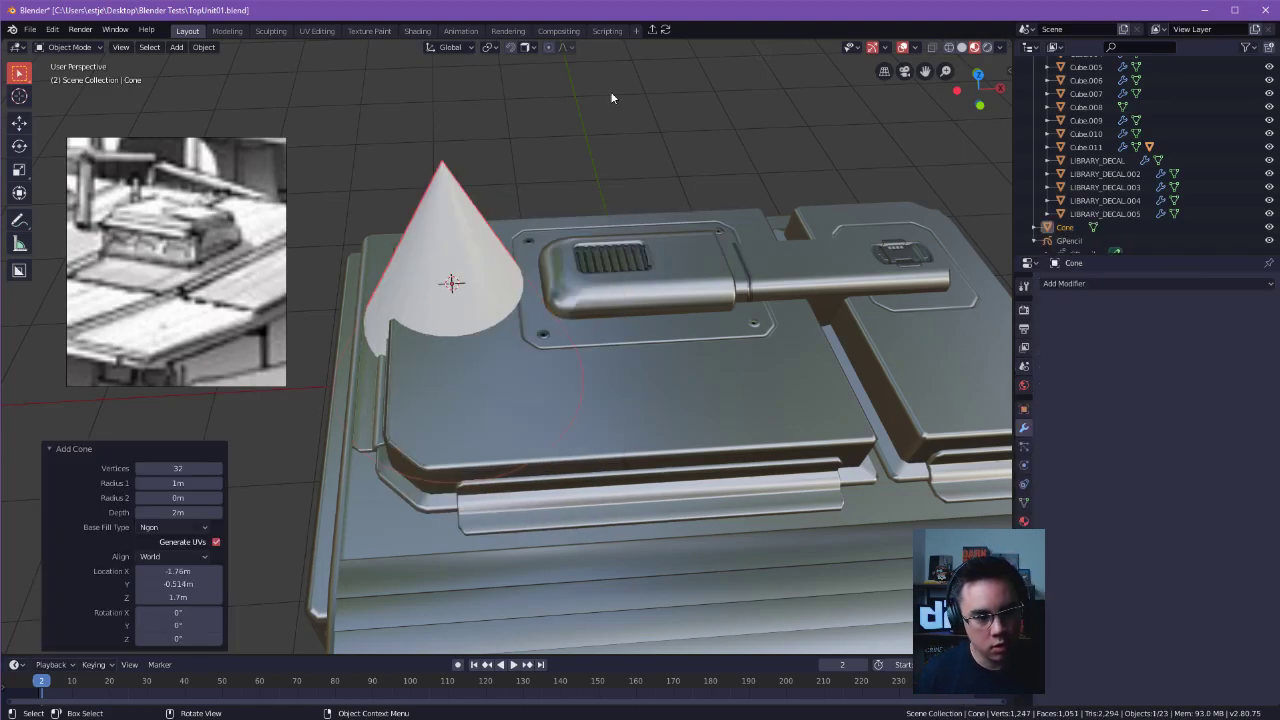
pyautogui.click(610, 90)
pyautogui.hotkey('ctrl', 'z')
pyautogui.press('Delete')
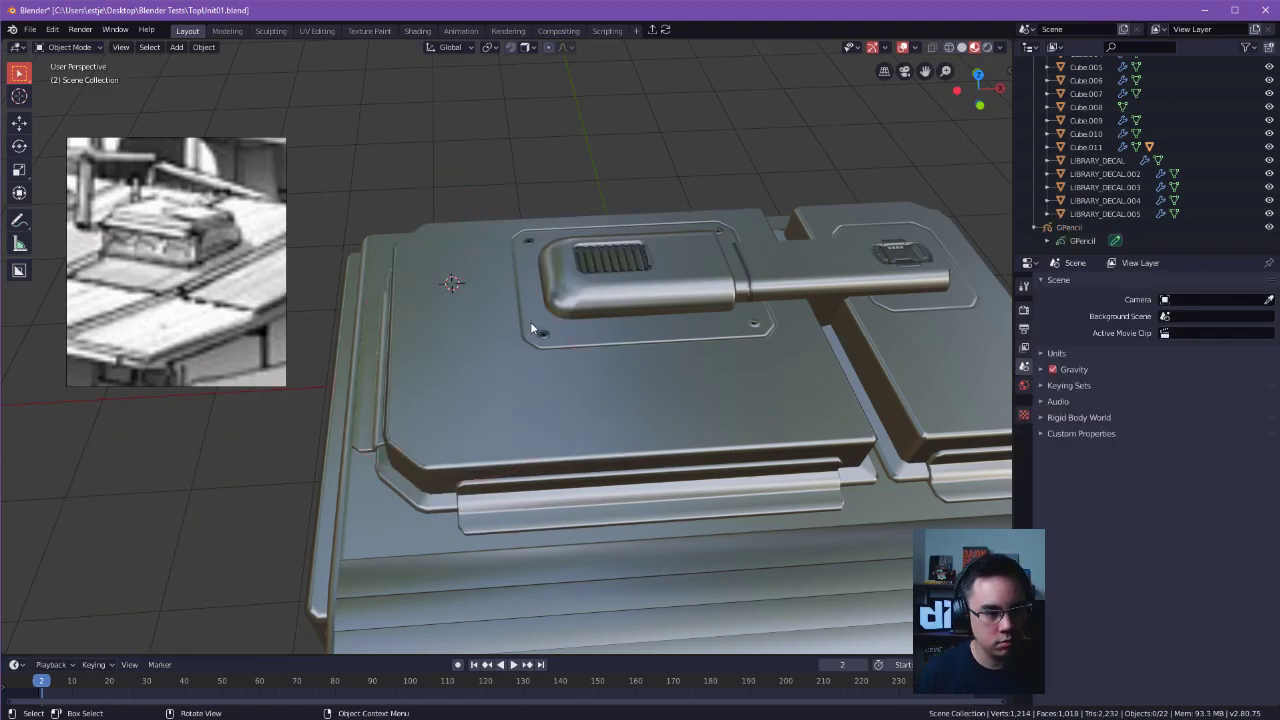
pyautogui.hotkey('shift', 'a')
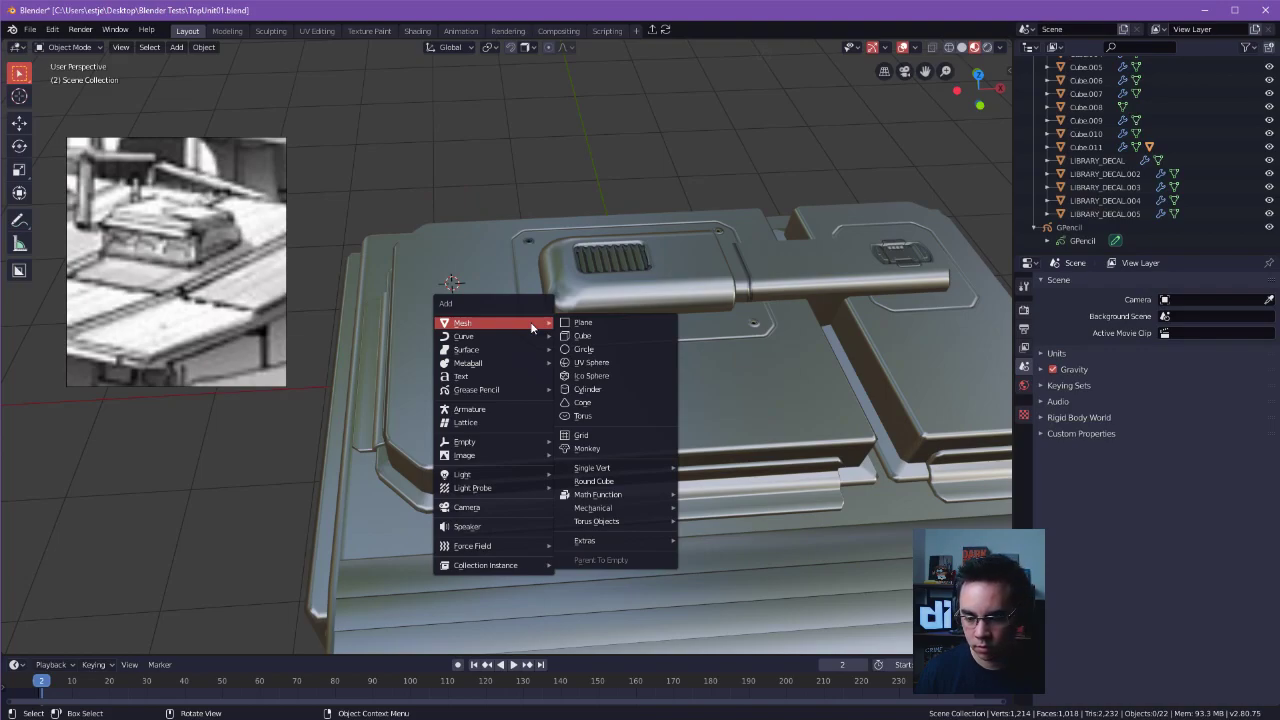
pyautogui.press('Escape')
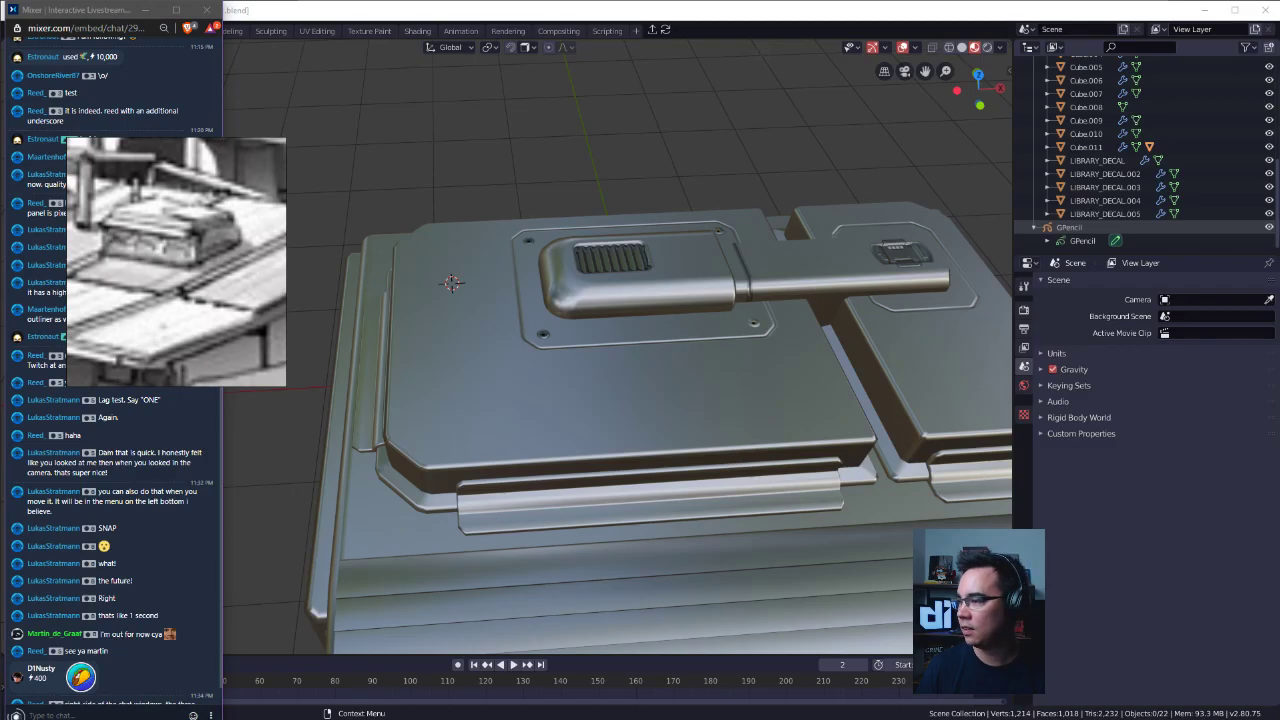
# Switch to the pop-out Mixer chat window and move it off the Blender screen.
pyautogui.hotkey('alt', 'Tab')
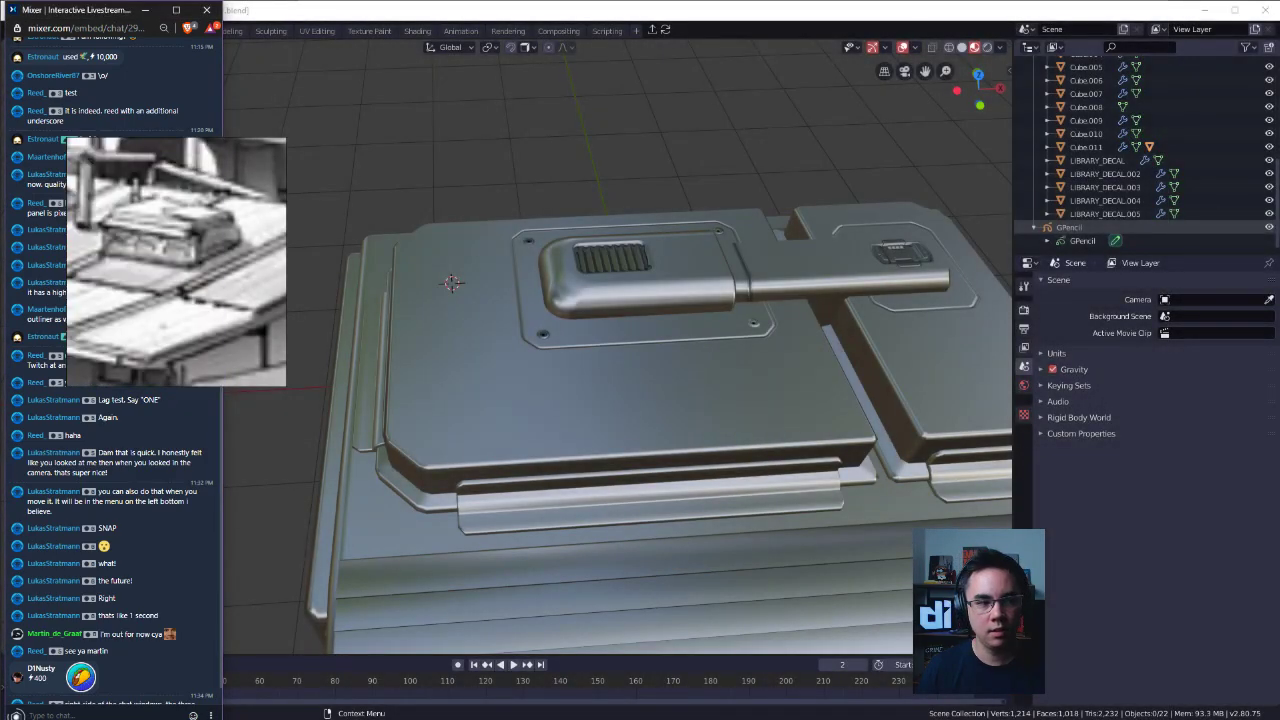
pyautogui.moveTo(86, 12); pyautogui.dragTo(1279, 300)
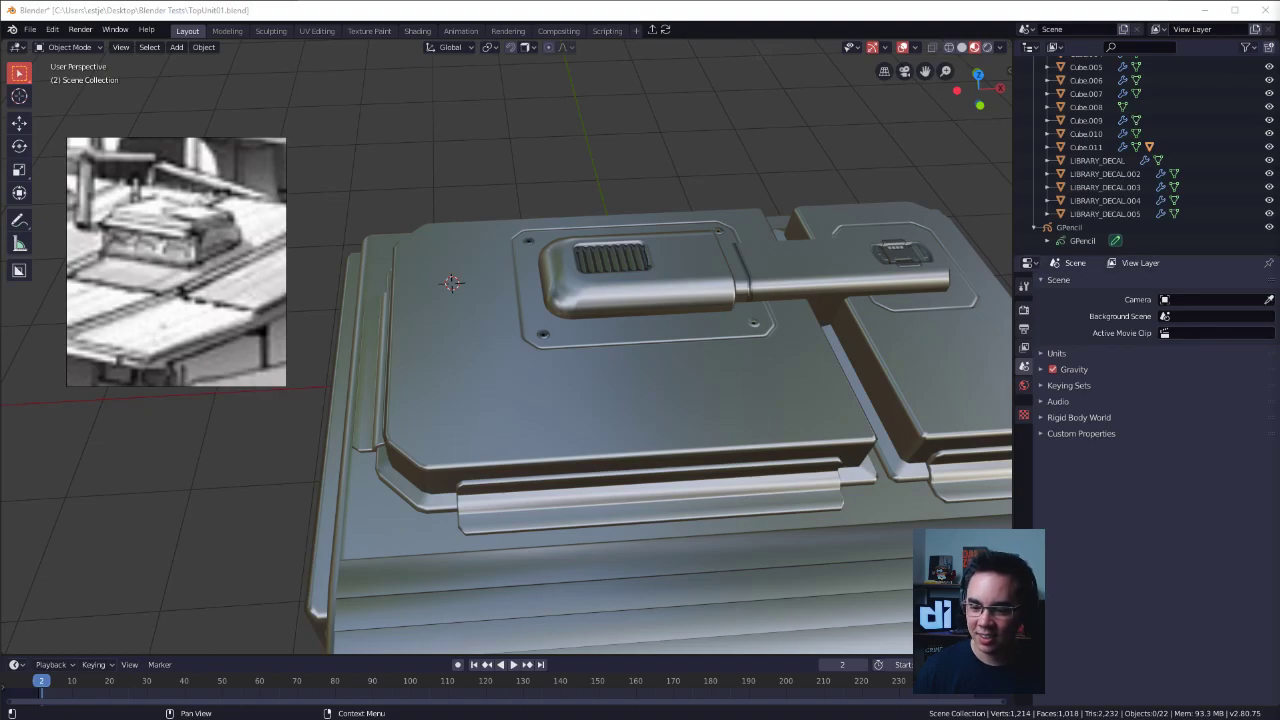
# Add a 32-vertex cylinder with 1 m radius and 2 m depth at the 3D cursor on the roof panel.
pyautogui.moveTo(826, 273); pyautogui.dragTo(865, 300)
pyautogui.click(756, 171)
pyautogui.moveTo(756, 171); pyautogui.dragTo(526, 326, button='middle')
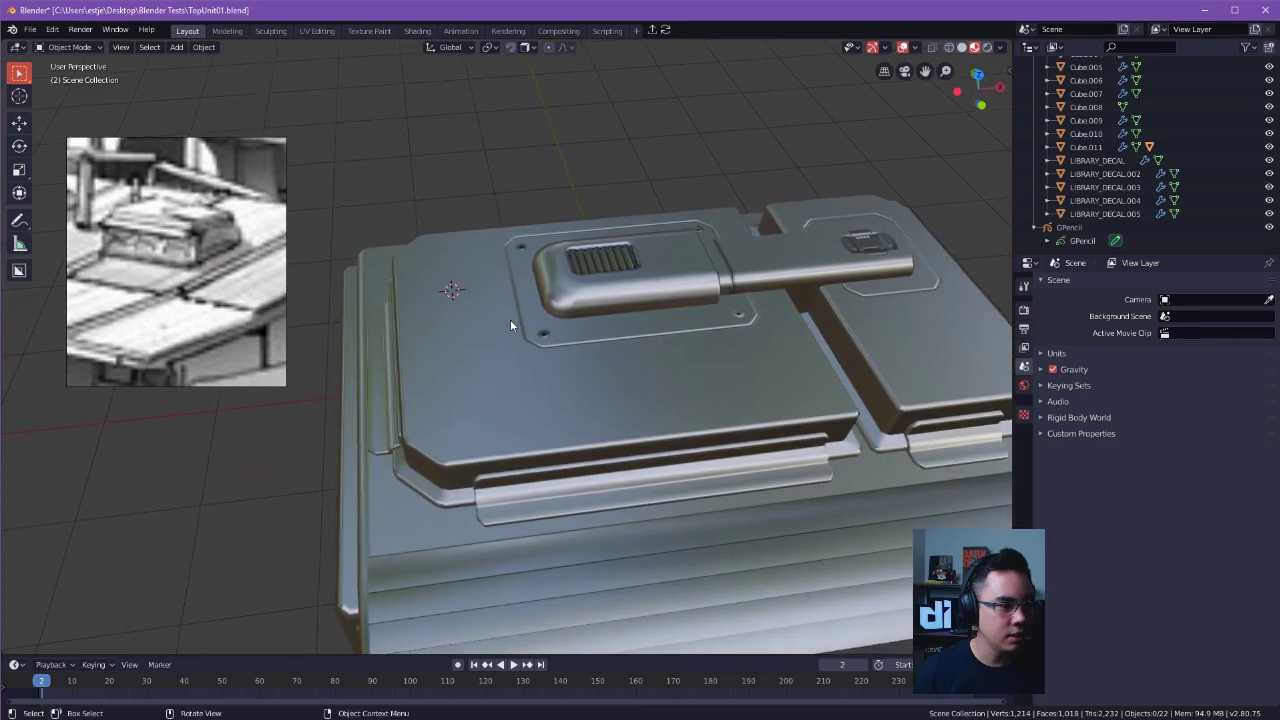
pyautogui.hotkey('shift', 's')
pyautogui.press('Escape')
pyautogui.hotkey('shift', 'a')
pyautogui.moveTo(461, 316)
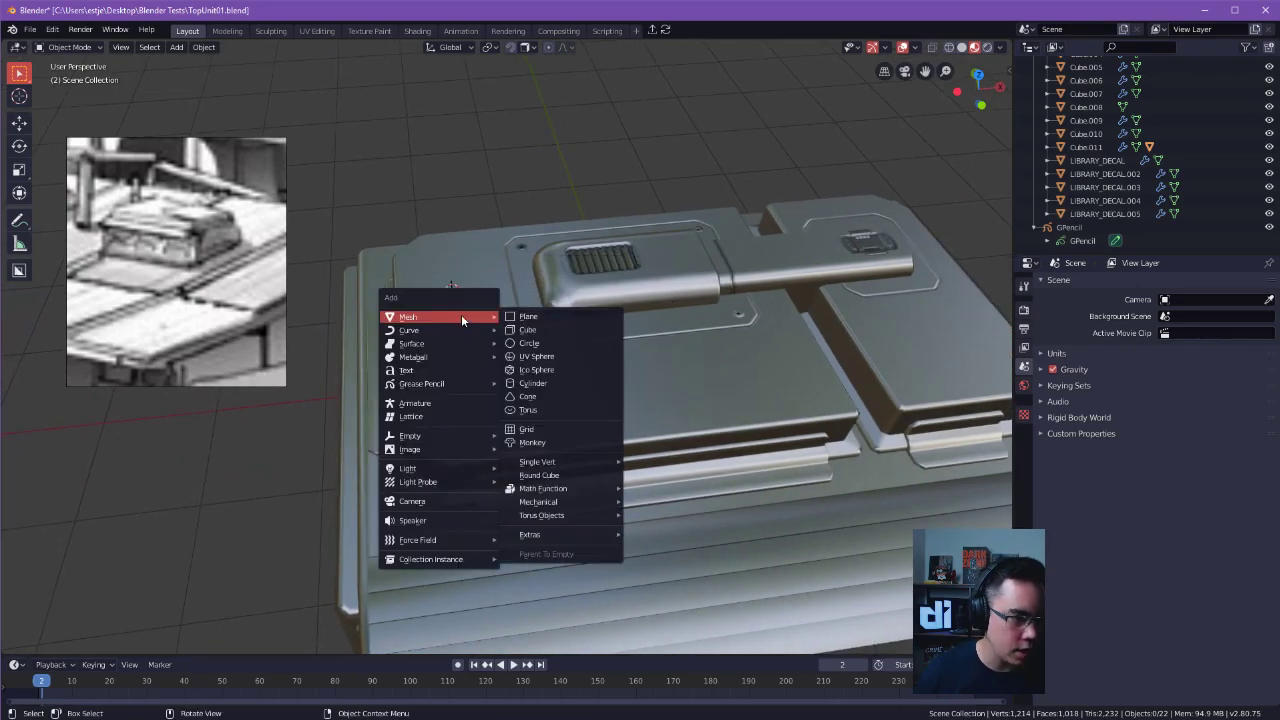
pyautogui.click(564, 382)
# Scale the cylinder's whole mesh down to 0.180 in Edit Mode.
pyautogui.keyDown('shift'); pyautogui.moveTo(497, 294); pyautogui.dragTo(572, 344, button='middle'); pyautogui.keyUp('shift')
pyautogui.press('s')
pyautogui.rightClick(598, 347)
pyautogui.press('Tab')
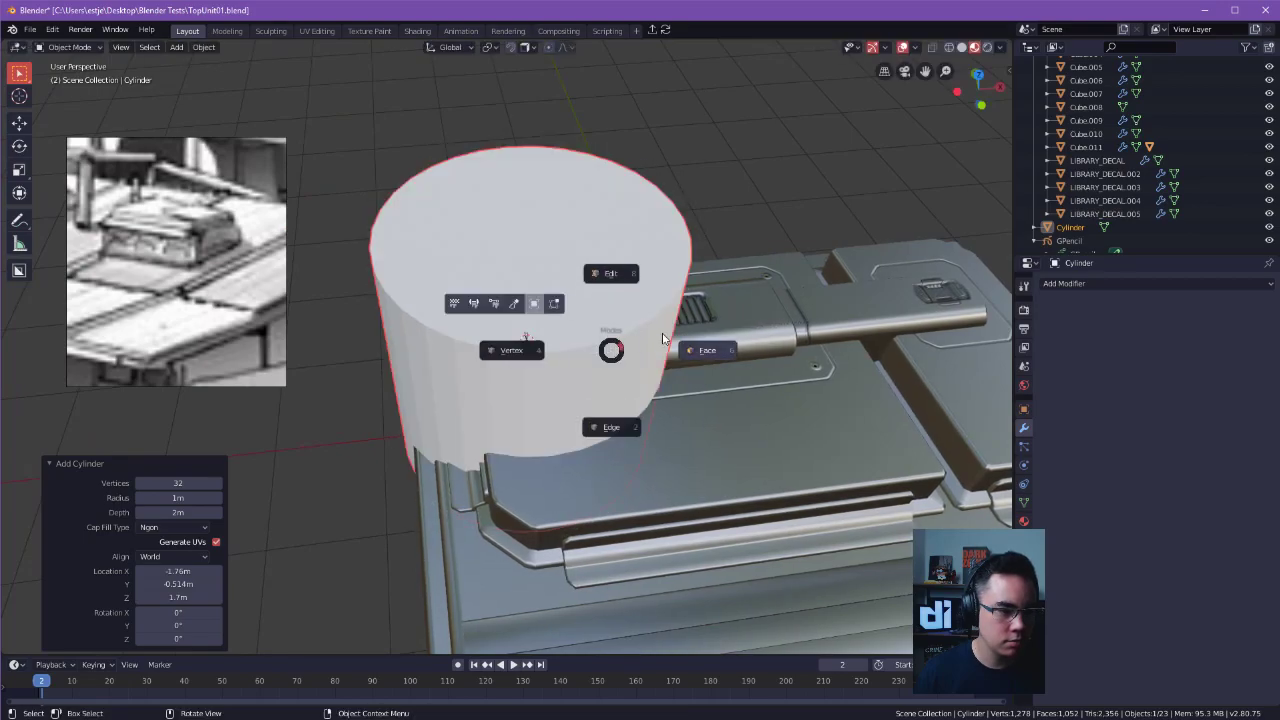
pyautogui.click(638, 344)
pyautogui.press('a')
pyautogui.press('s')
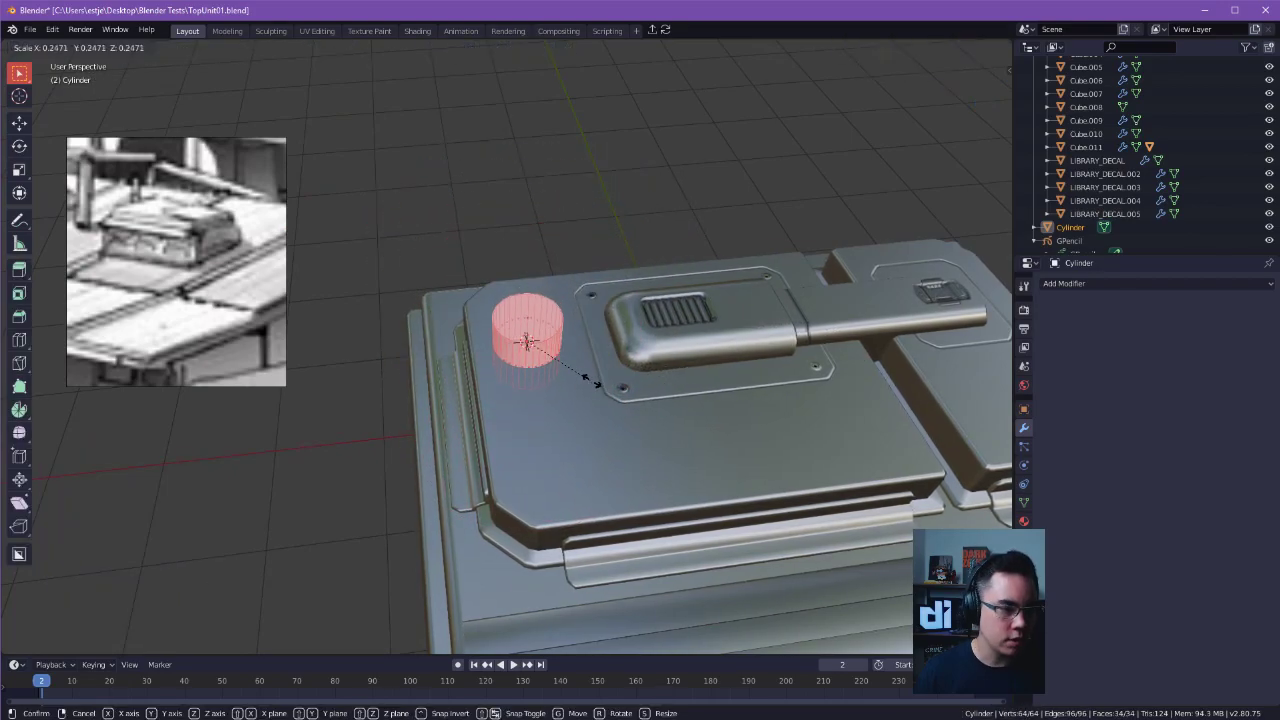
pyautogui.click(575, 371)
# Examine the small cylinder's placement on the roof panel beside the ribbed vent and the screw decals.
pyautogui.scroll(3, 630, 378)
pyautogui.moveTo(651, 380)
pyautogui.mouseDown(button='middle')
pyautogui.moveTo(591, 400)
pyautogui.moveTo(491, 482)
pyautogui.moveTo(648, 355)
pyautogui.mouseUp(button='middle')
pyautogui.scroll(4, 591, 400)
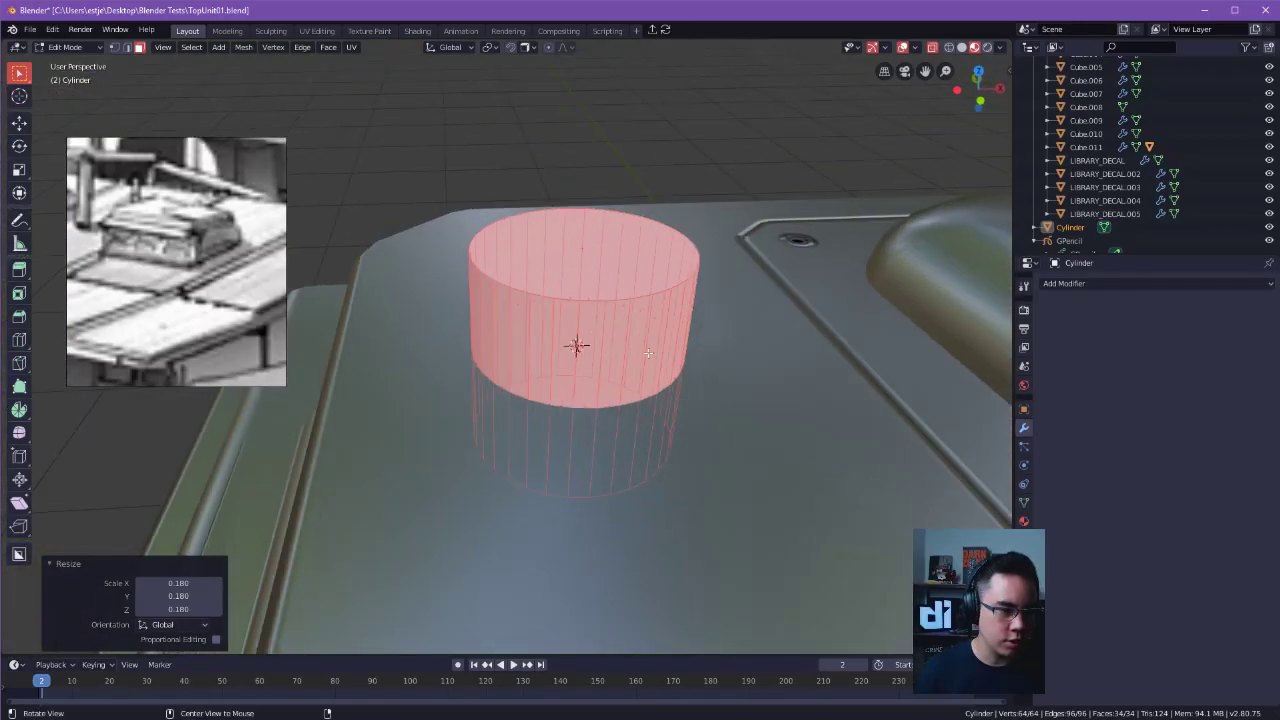
pyautogui.keyDown('alt'); pyautogui.middleClick(568, 275); pyautogui.keyUp('alt')
pyautogui.keyDown('alt'); pyautogui.middleClick(874, 334); pyautogui.keyUp('alt')
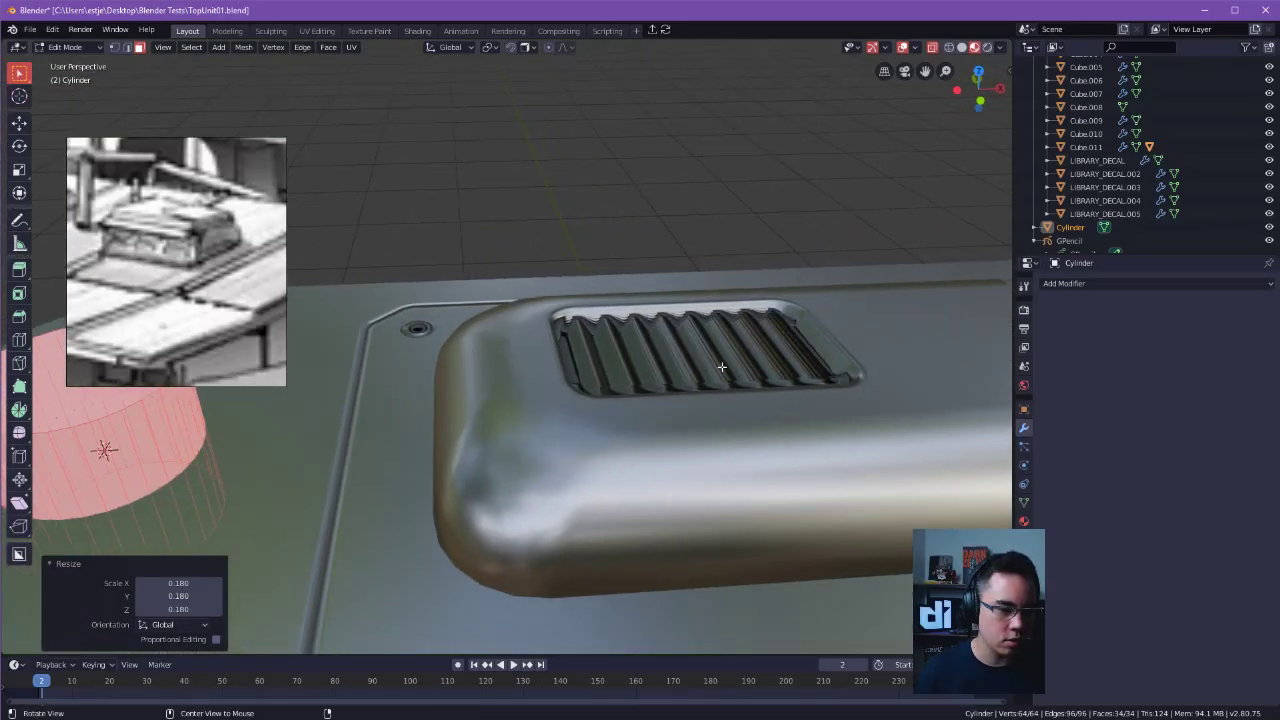
pyautogui.keyDown('alt'); pyautogui.middleClick(722, 367); pyautogui.keyUp('alt')
pyautogui.keyDown('alt'); pyautogui.middleClick(872, 323); pyautogui.keyUp('alt')
pyautogui.keyDown('alt'); pyautogui.middleClick(686, 434); pyautogui.keyUp('alt')
pyautogui.keyDown('alt'); pyautogui.middleClick(233, 486); pyautogui.keyUp('alt')
pyautogui.moveTo(228, 476); pyautogui.dragTo(675, 350, button='middle')
pyautogui.keyDown('alt'); pyautogui.middleClick(425, 163); pyautogui.keyUp('alt')
pyautogui.moveTo(679, 293); pyautogui.dragTo(719, 244, button='middle')
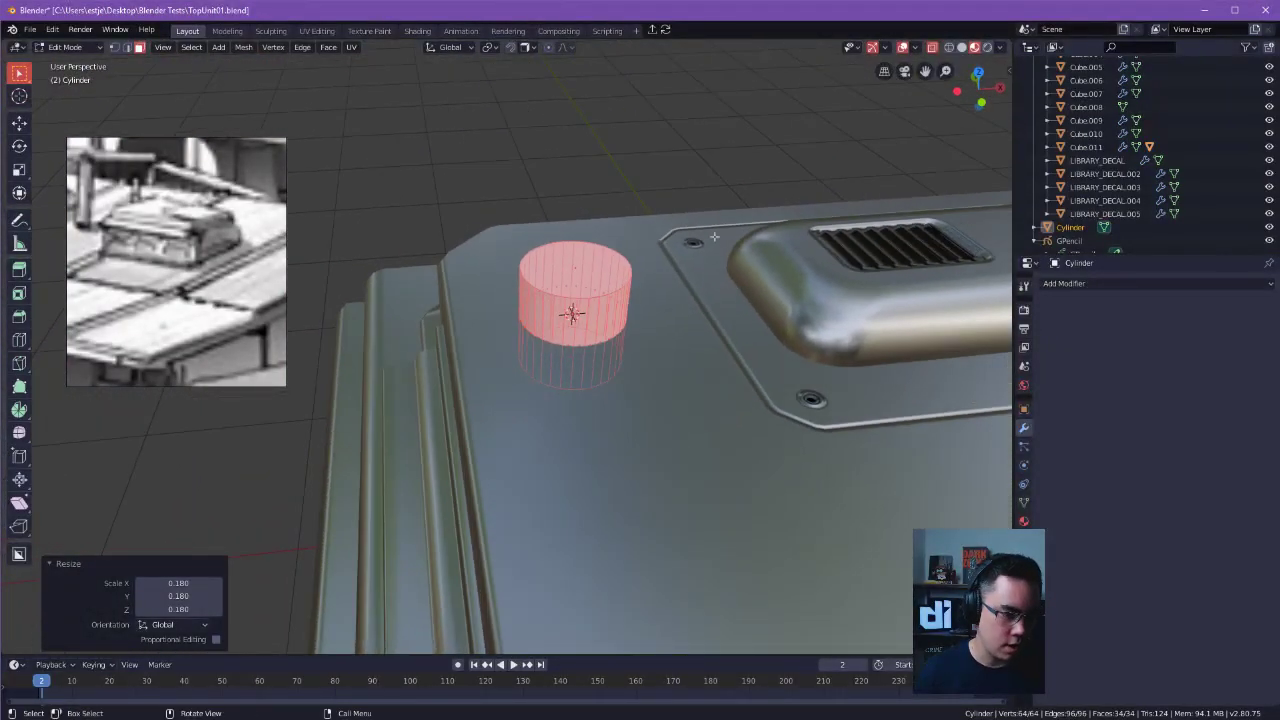
# Deselect the cylinder's mesh, return to Edit Mode, and select all of its geometry again.
pyautogui.hotkey('alt', 'a')
pyautogui.press('Tab')
pyautogui.click(722, 289)
pyautogui.press('a')
pyautogui.moveTo(702, 294); pyautogui.dragTo(803, 220, button='middle')
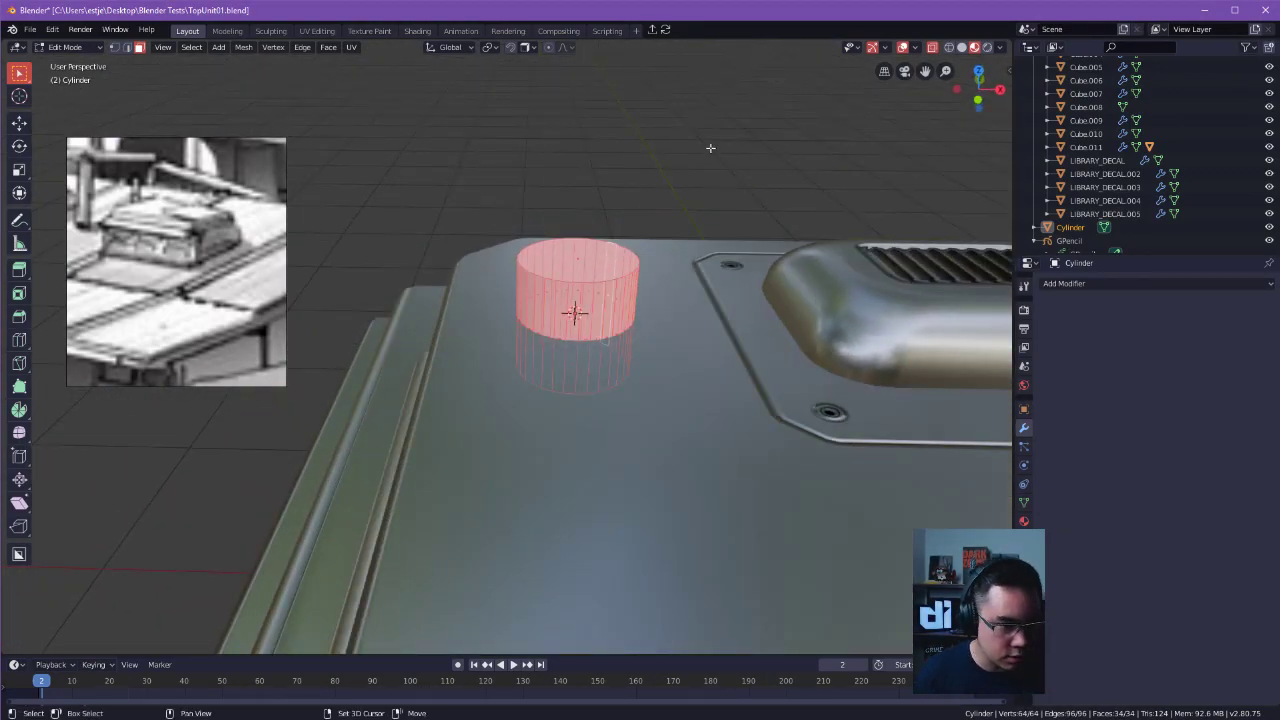
pyautogui.keyDown('alt'); pyautogui.moveTo(577, 313); pyautogui.dragTo(700, 384, button='middle'); pyautogui.keyUp('alt')
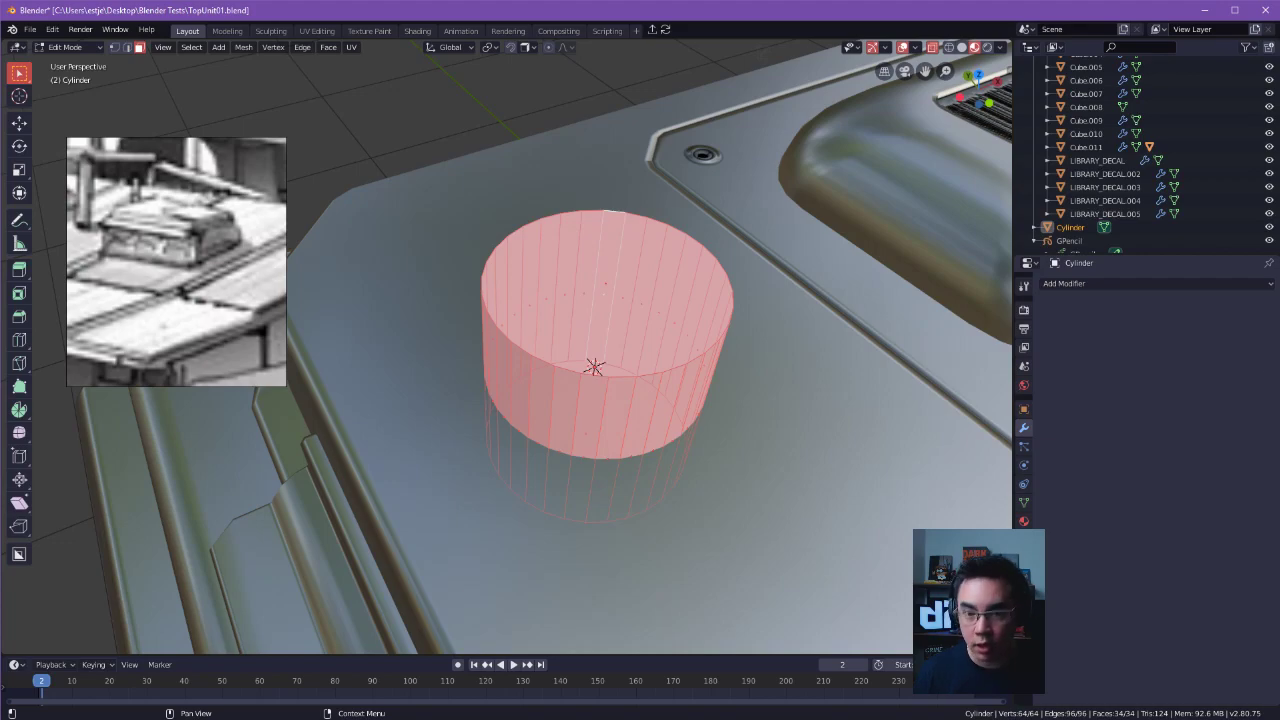
# Place the 3D cursor on the cylinder's top face and reposition it at the cylinder's rim with the Cursor tool.
pyautogui.click(914, 48)
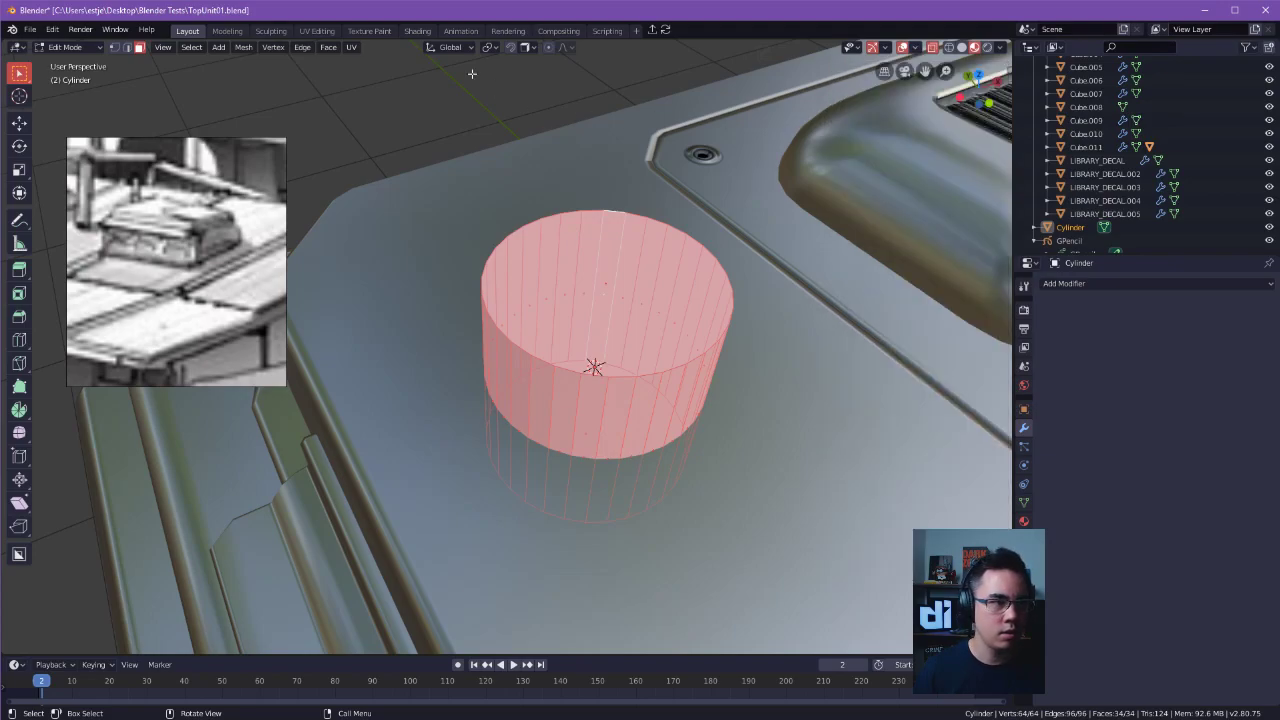
pyautogui.moveTo(694, 233); pyautogui.dragTo(719, 241, button='middle')
pyautogui.keyDown('shift'); pyautogui.rightClick(695, 261); pyautogui.keyUp('shift')
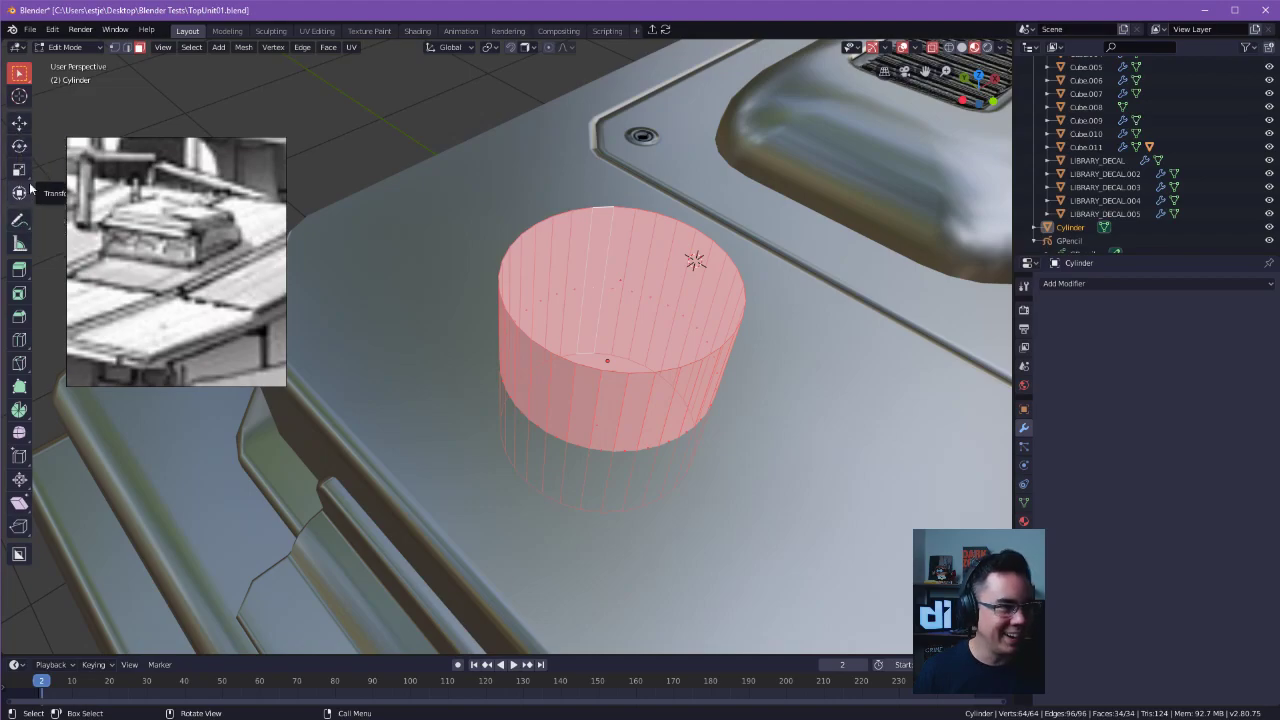
pyautogui.click(22, 100)
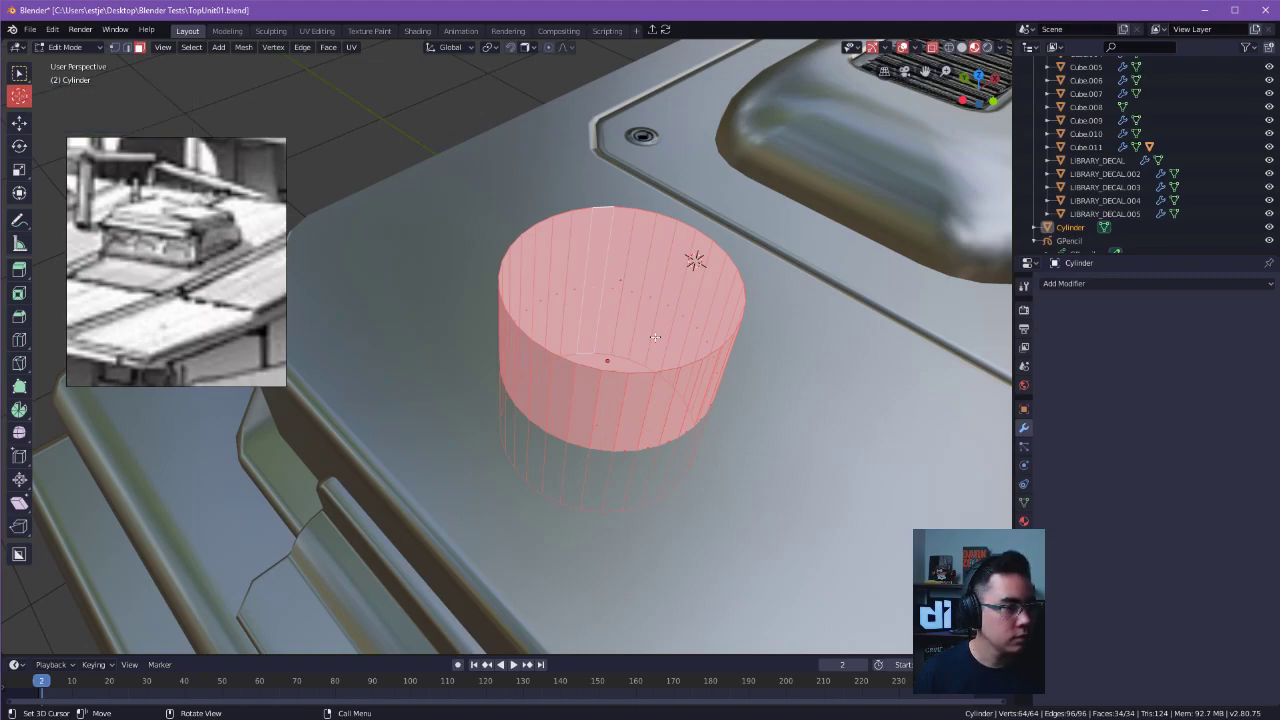
pyautogui.moveTo(534, 286); pyautogui.dragTo(502, 261)
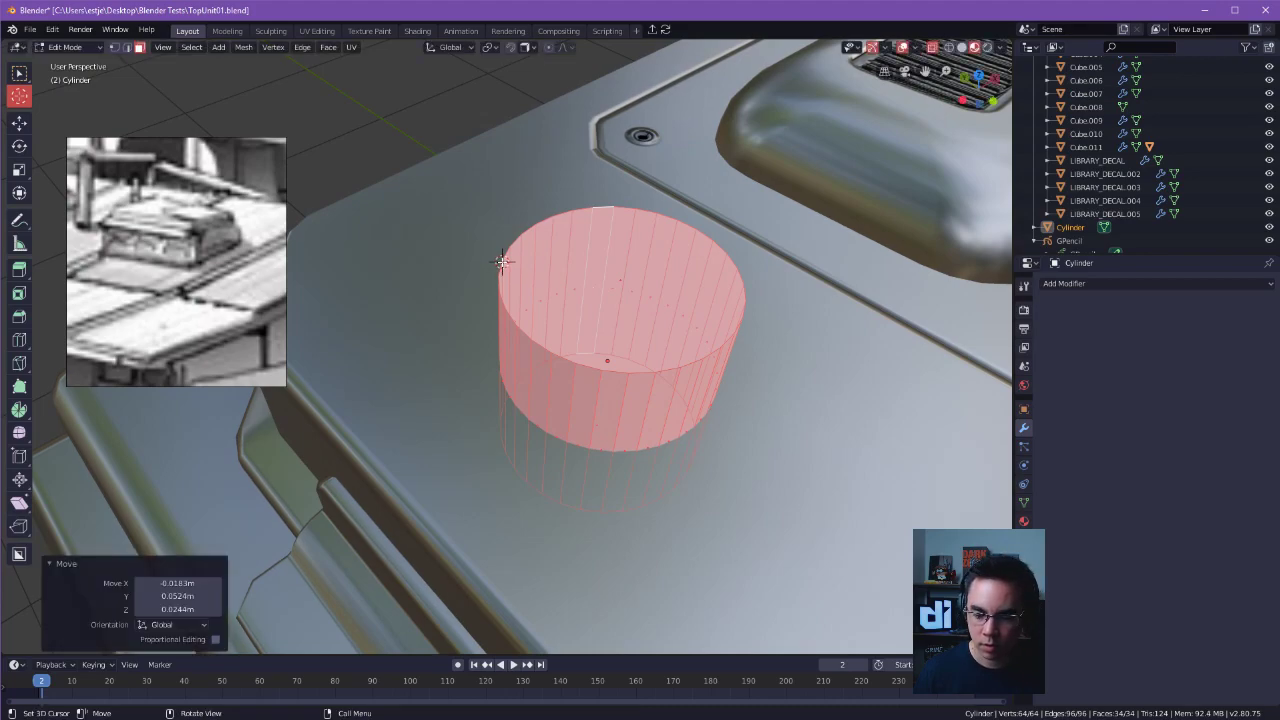
pyautogui.click(17, 74)
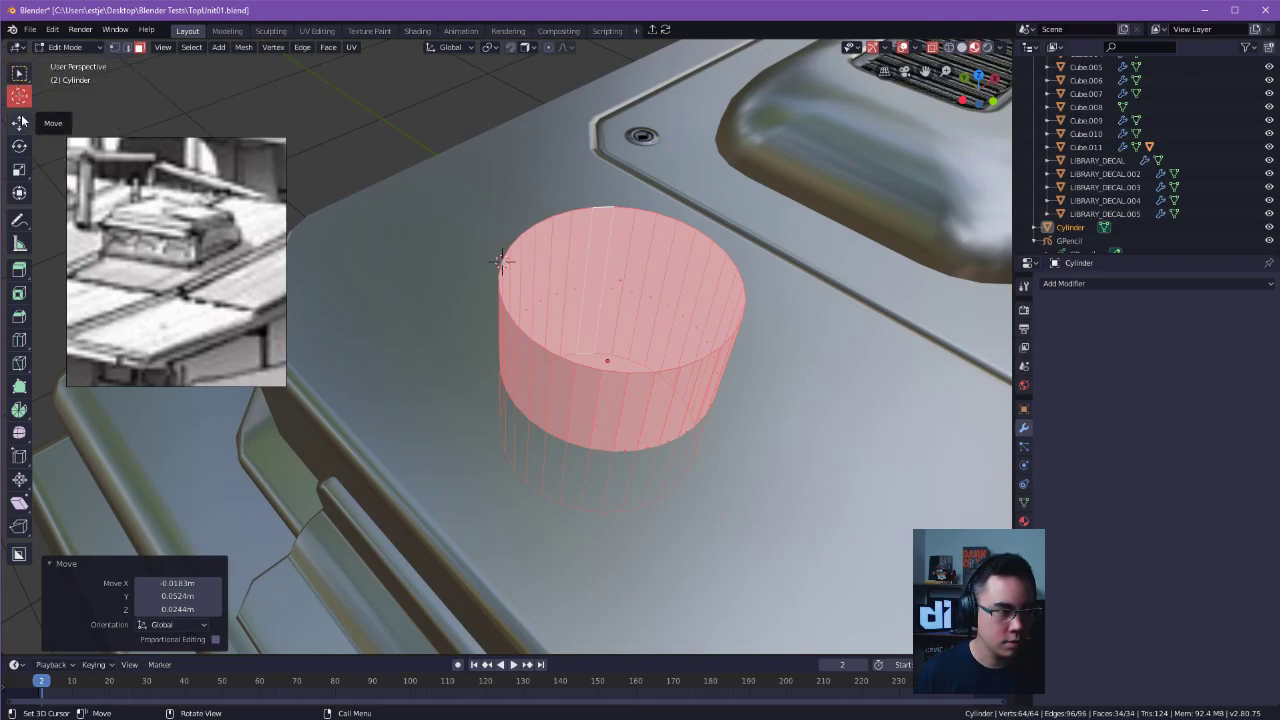
pyautogui.click(26, 121)
pyautogui.click(24, 100)
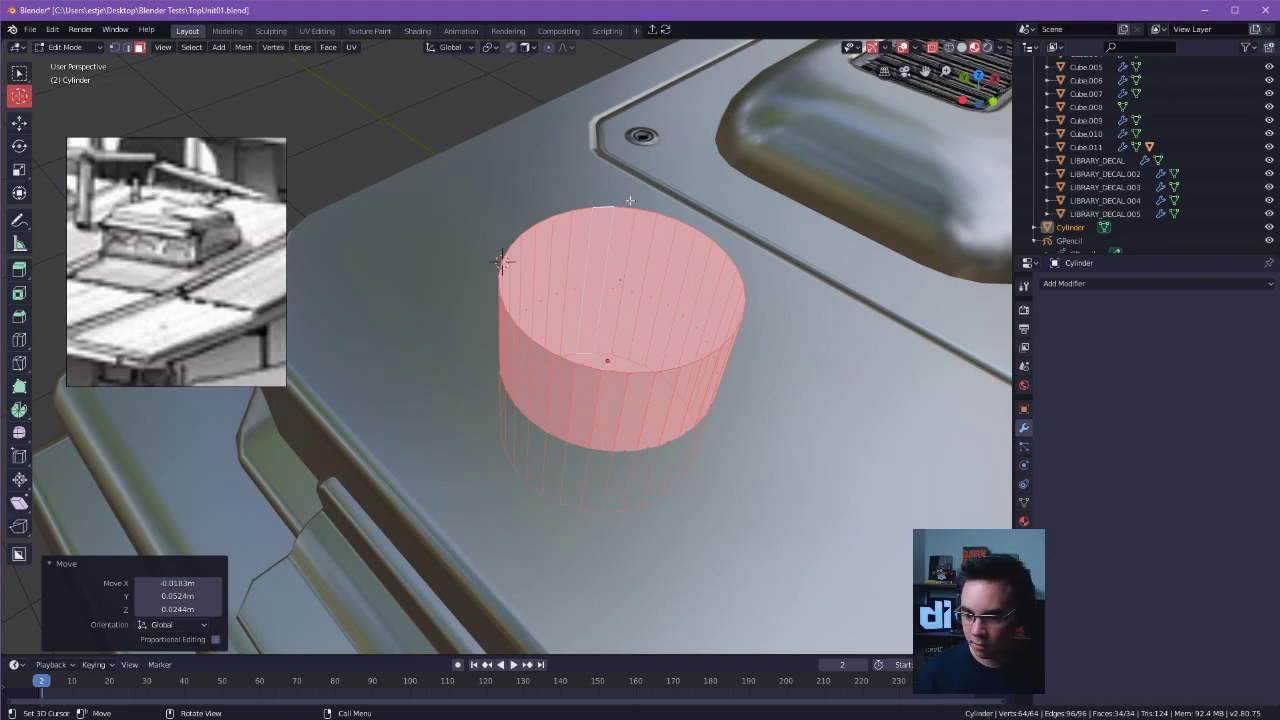
pyautogui.moveTo(709, 223); pyautogui.dragTo(862, 278, button='middle')
pyautogui.click(15, 48)
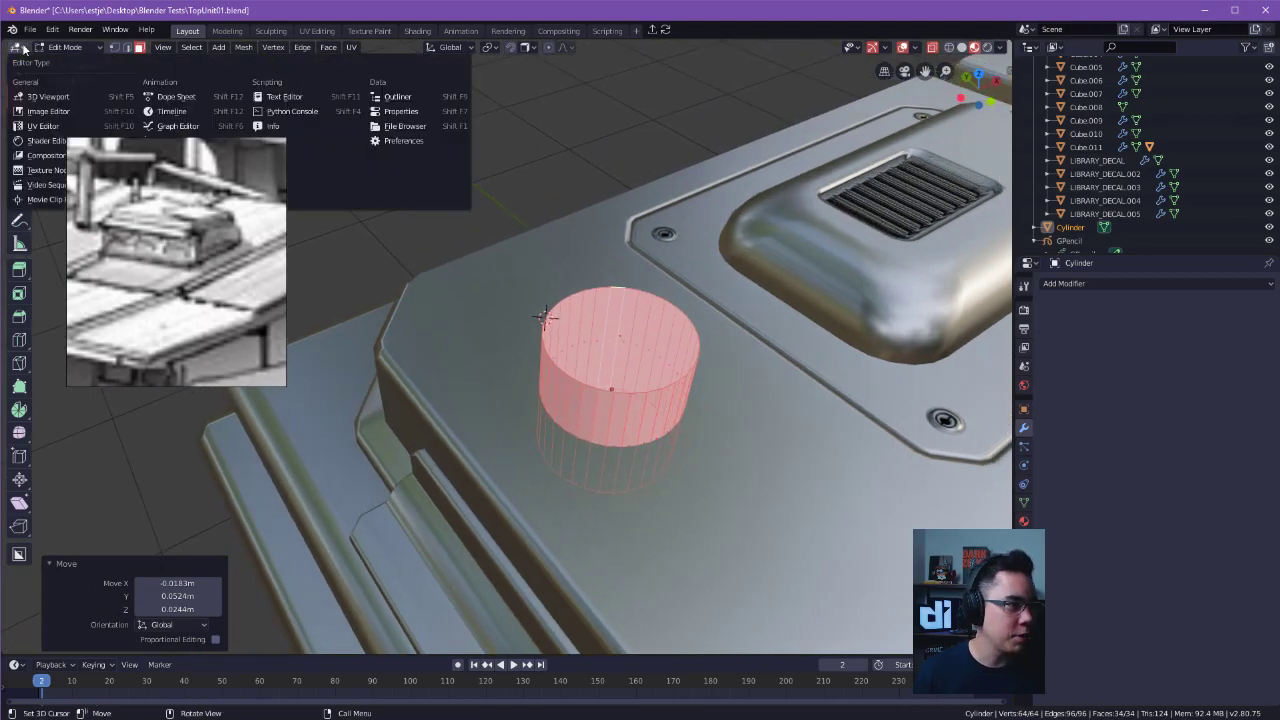
pyautogui.click(24, 49)
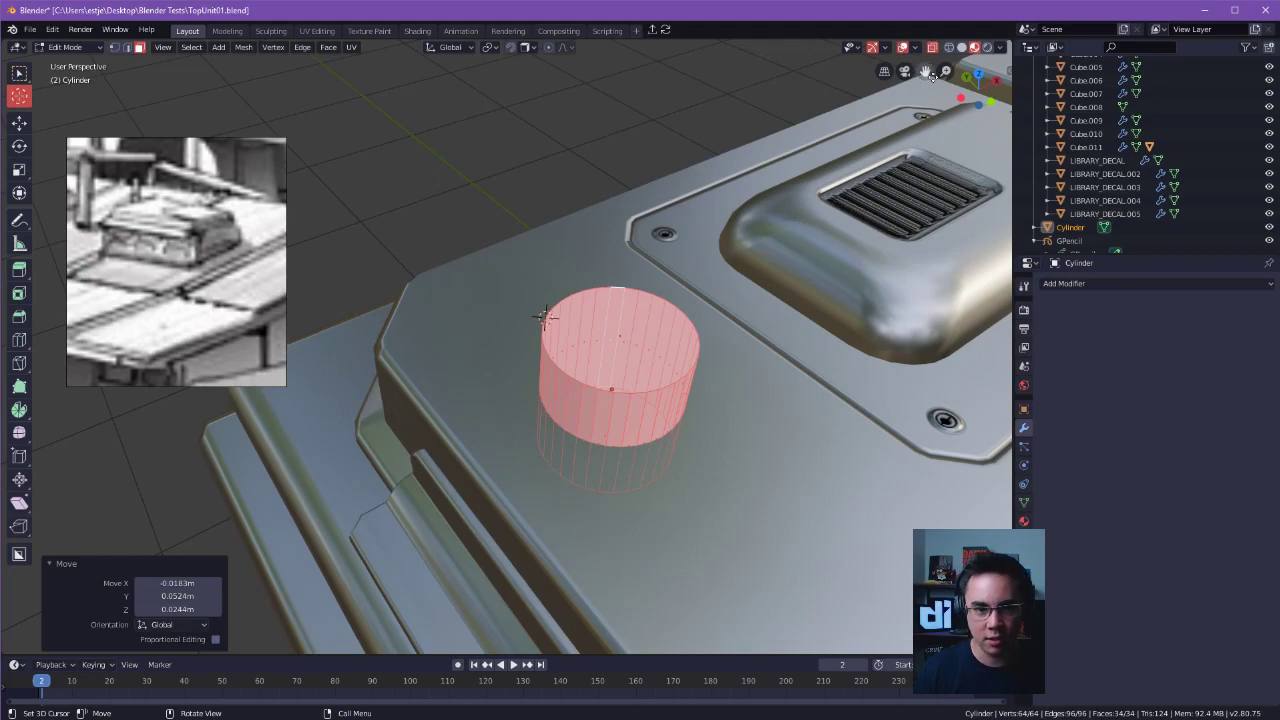
# Show the Cursor tool's settings and try placing the 3D cursor on the vent housing and cylinder with View orientation.
pyautogui.click(1008, 72)
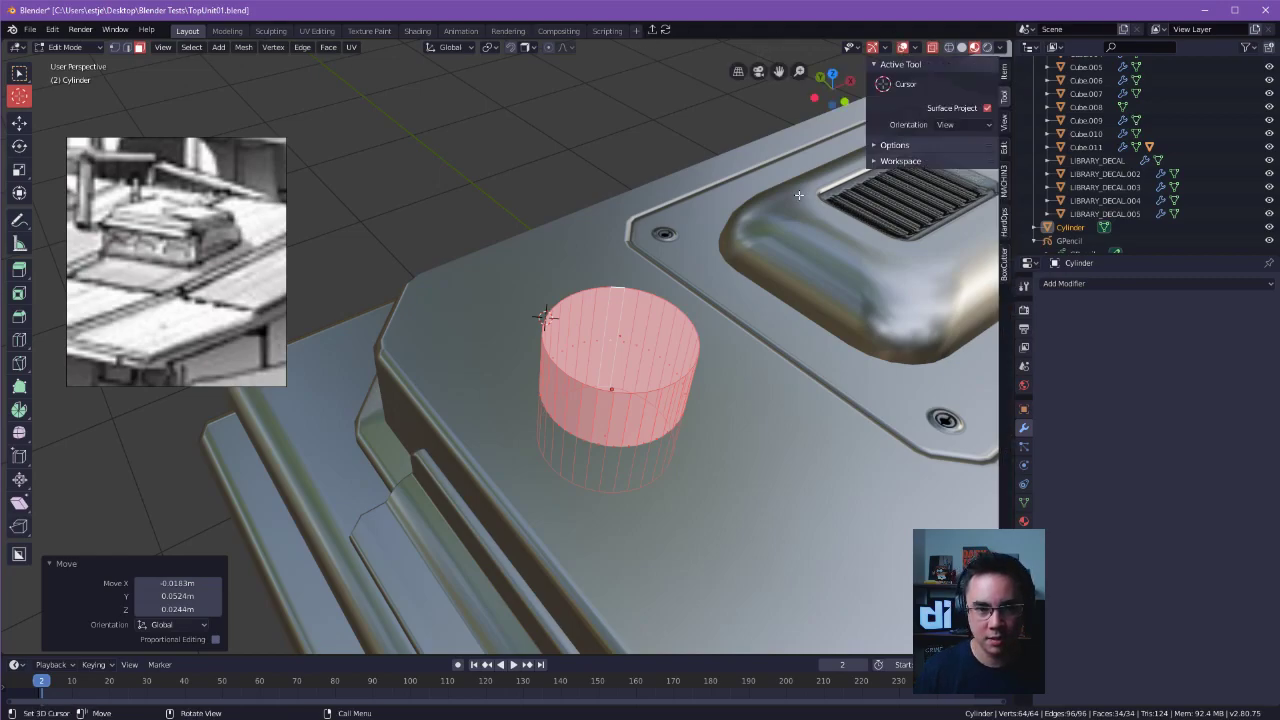
pyautogui.click(965, 124)
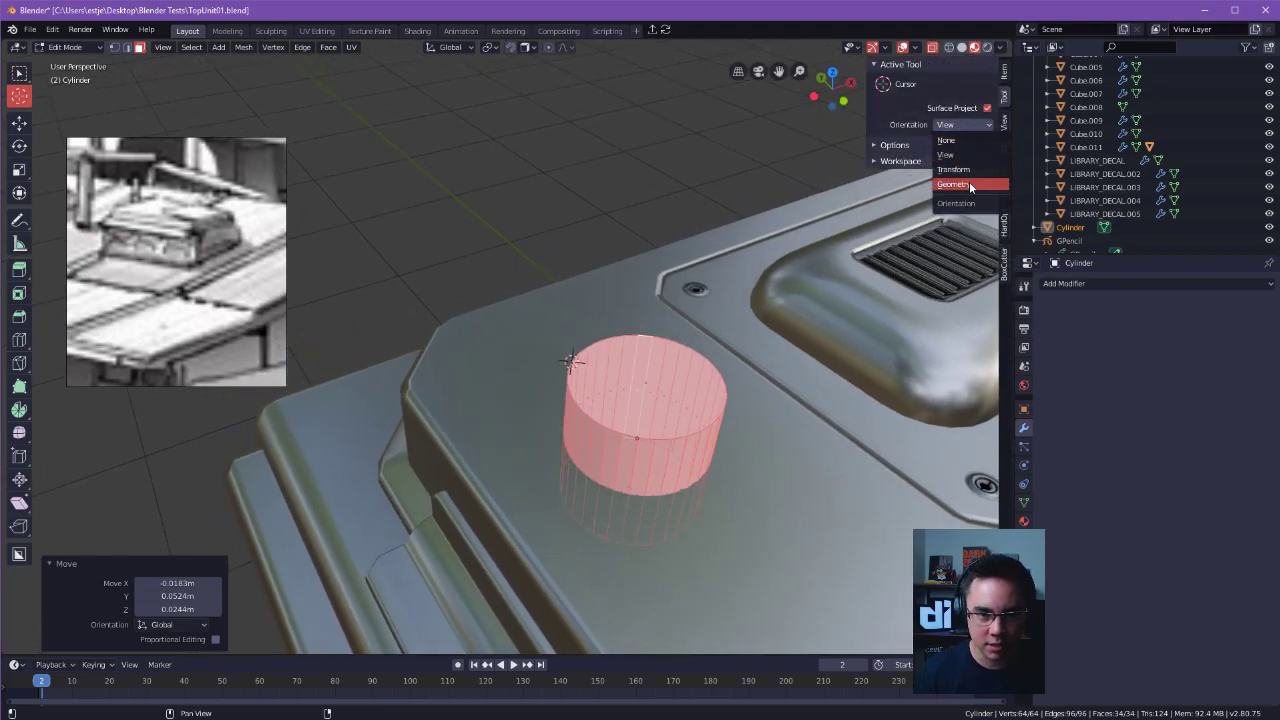
pyautogui.click(960, 125)
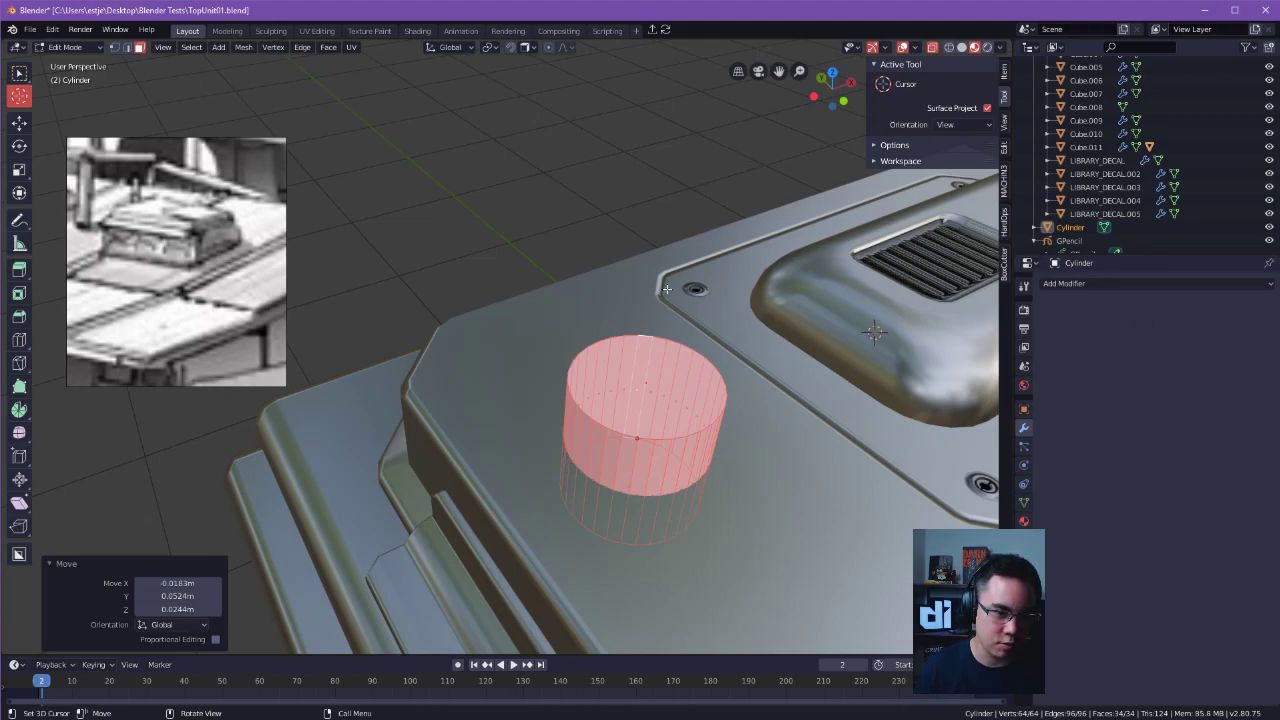
pyautogui.click(658, 392)
pyautogui.moveTo(658, 392); pyautogui.dragTo(600, 410, button='middle')
# Try the 3D cursor with Geometry orientation on the cylinder, roof panel and vent housing, and set its orientation to None.
pyautogui.click(957, 124)
pyautogui.click(965, 184)
pyautogui.click(683, 385)
pyautogui.click(698, 427)
pyautogui.click(605, 387)
pyautogui.click(657, 390)
pyautogui.click(768, 424)
pyautogui.click(818, 403)
pyautogui.click(841, 368)
pyautogui.moveTo(858, 345); pyautogui.dragTo(931, 288)
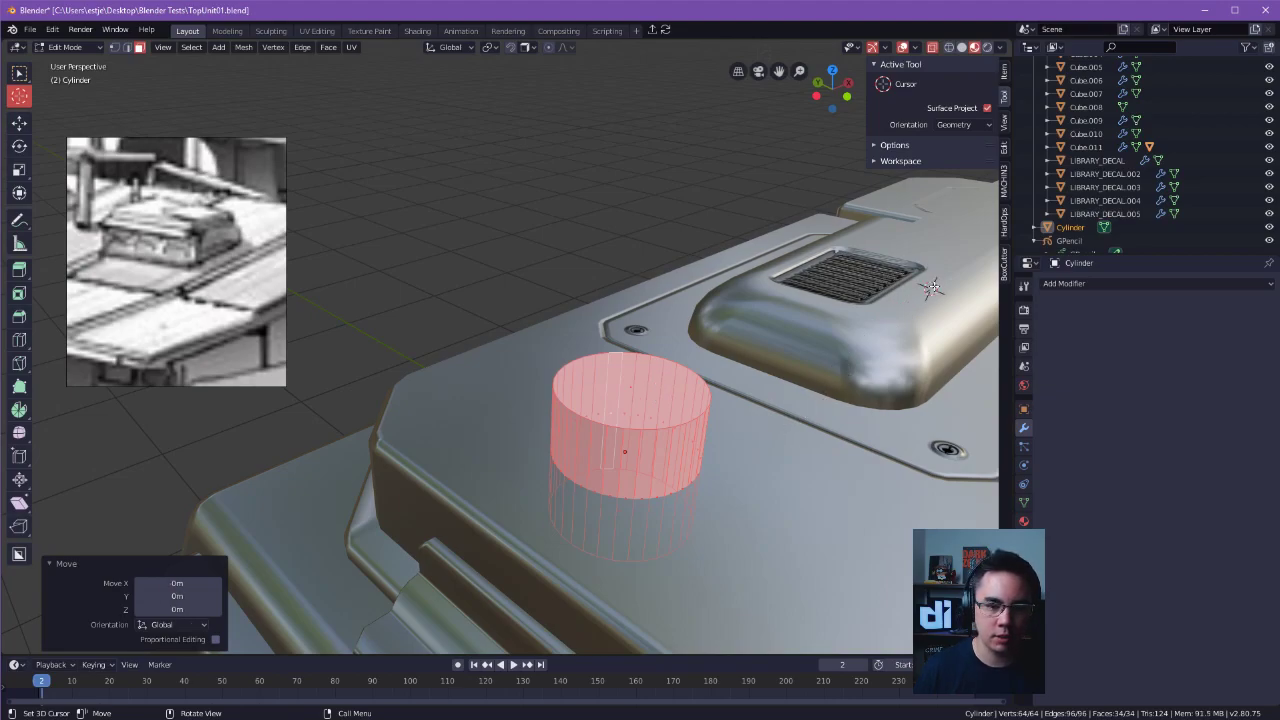
pyautogui.click(958, 124)
pyautogui.click(944, 137)
# Search the keymap preferences for "3D CUR" and examine the settings of the Set 3D Cursor shortcut.
pyautogui.click(52, 29)
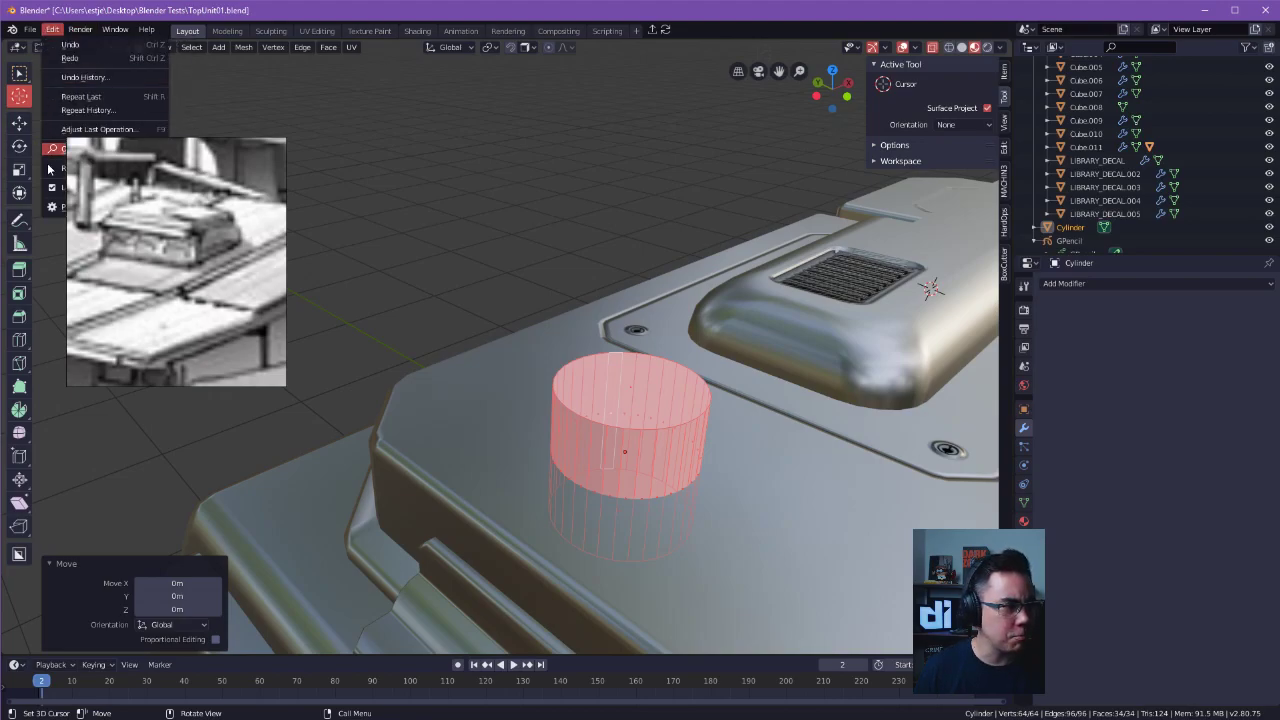
pyautogui.click(80, 129)
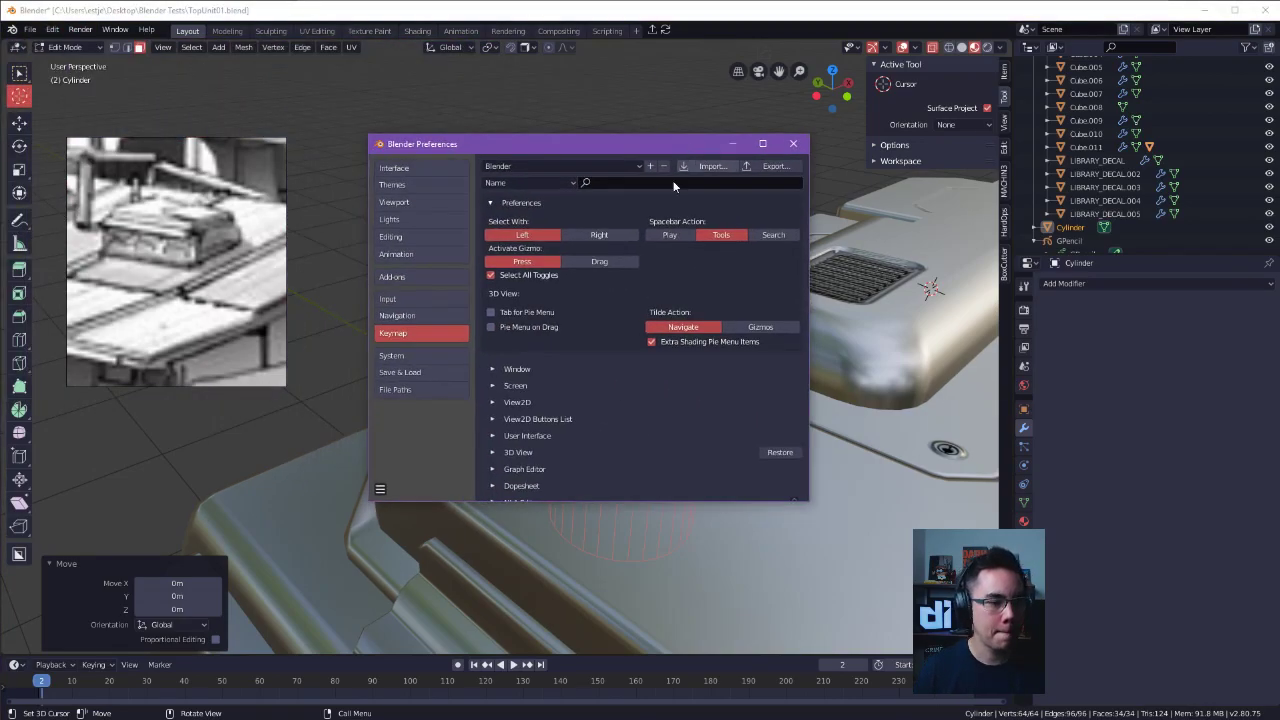
pyautogui.click(615, 185)
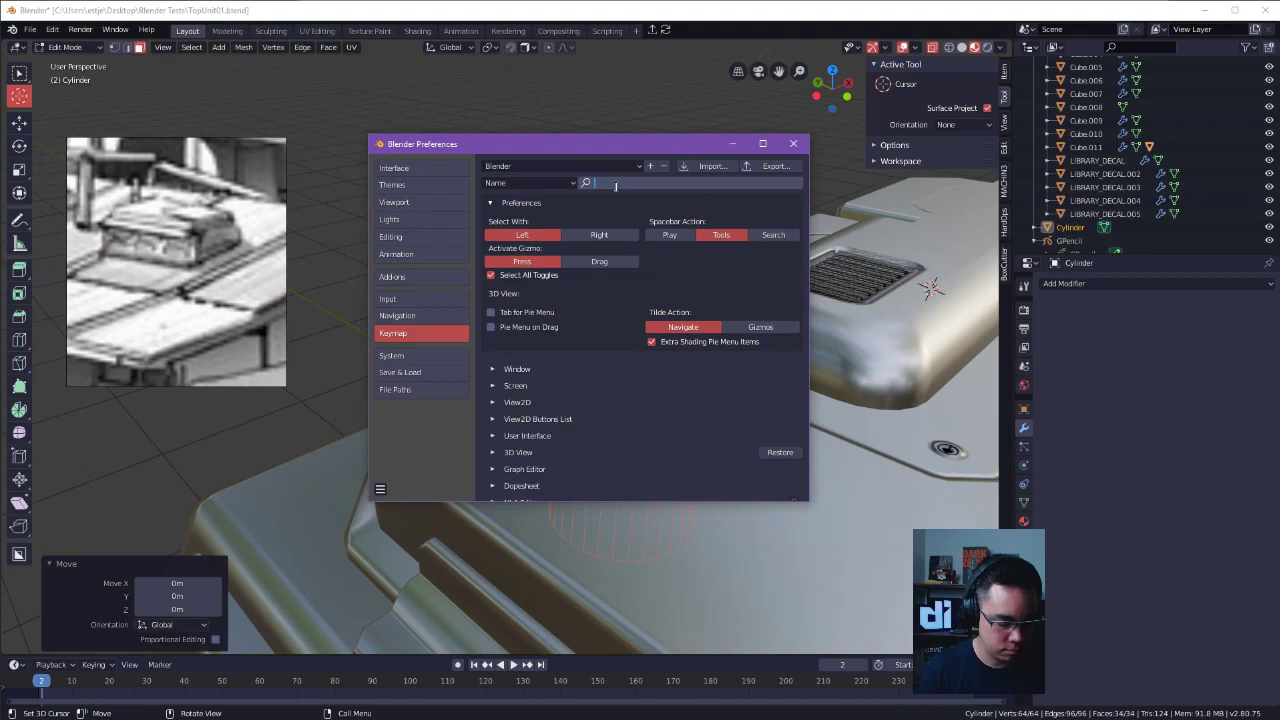
pyautogui.write('3D CUR')
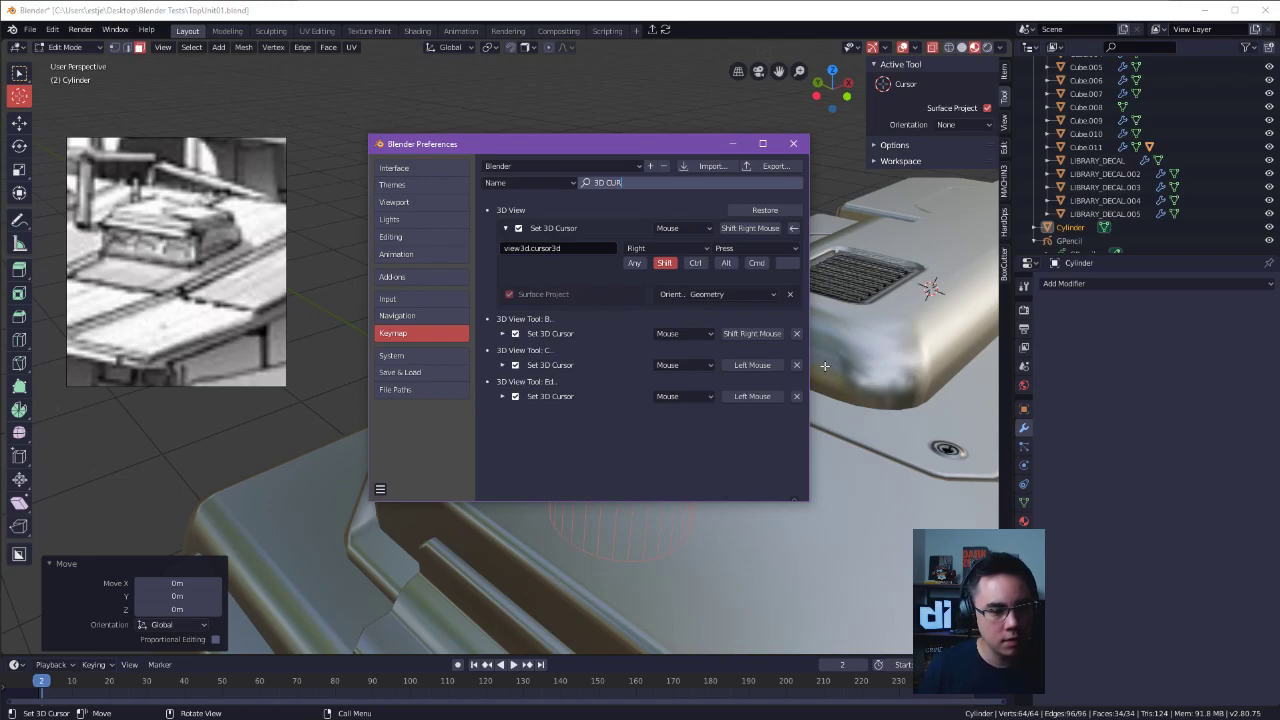
pyautogui.moveTo(812, 350); pyautogui.dragTo(968, 343)
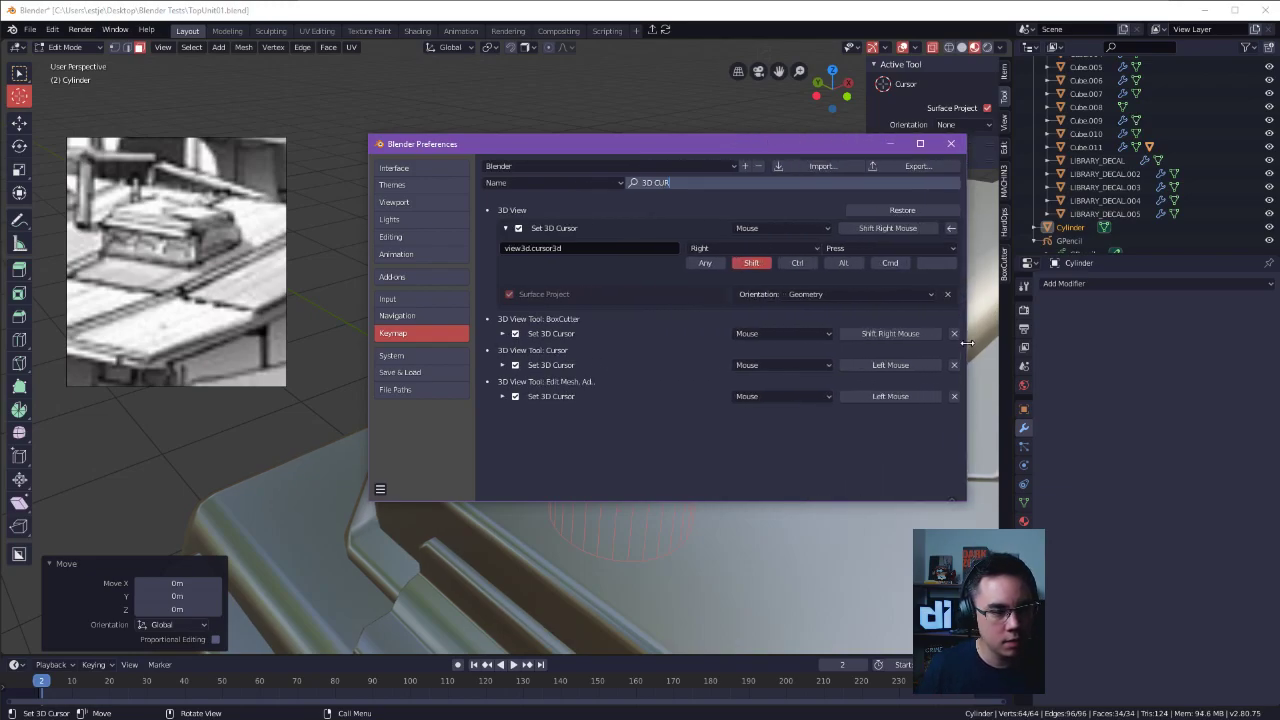
pyautogui.click(951, 143)
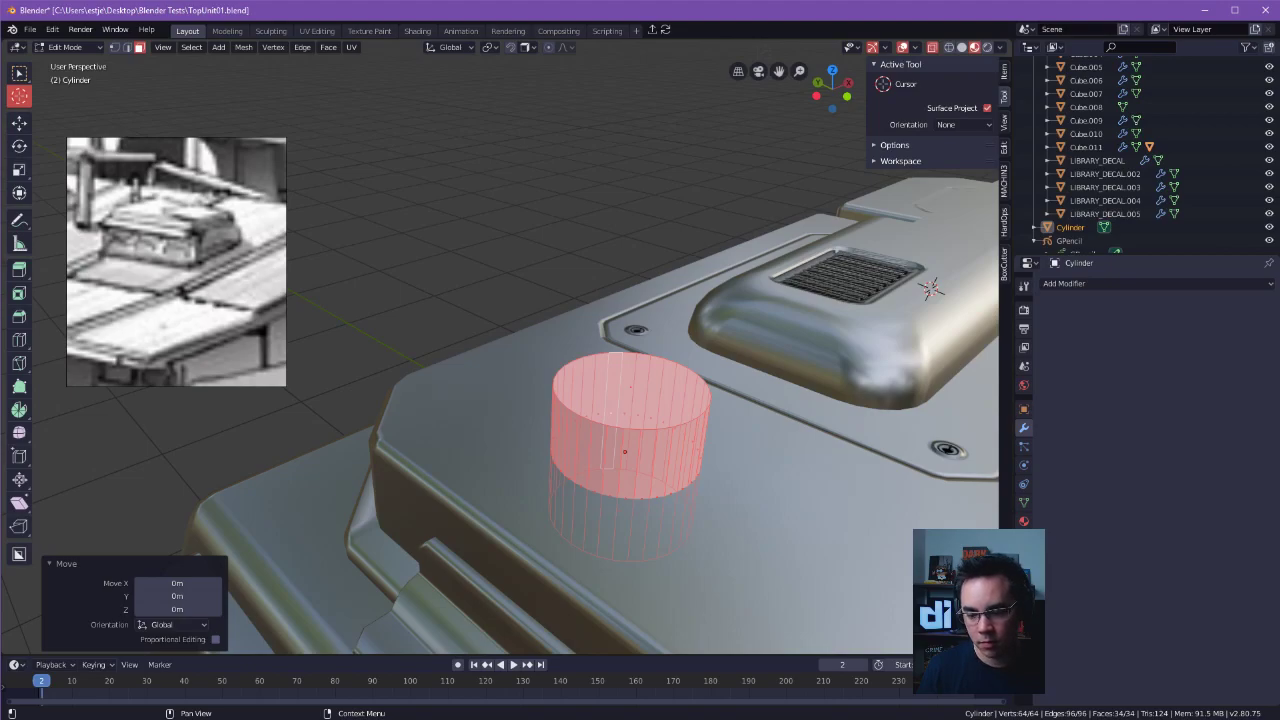
# Return the cylinder to Object Mode, deselect it and hide the tool settings sidebar.
pyautogui.keyDown('alt'); pyautogui.moveTo(850, 290); pyautogui.dragTo(737, 288); pyautogui.keyUp('alt')
pyautogui.press('Tab')
pyautogui.click(731, 168)
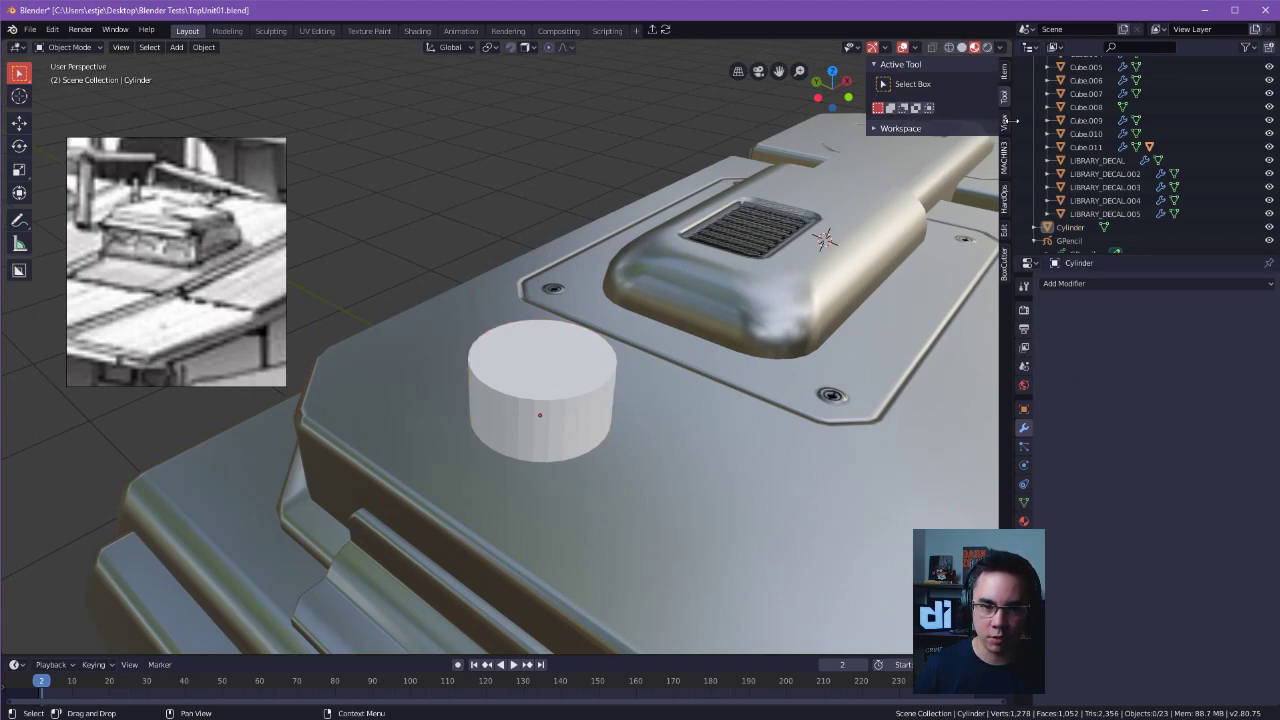
pyautogui.press('n')
# Reopen the cylinder for face editing and reselect its whole mesh.
pyautogui.keyDown('alt'); pyautogui.moveTo(826, 312); pyautogui.dragTo(692, 208); pyautogui.keyUp('alt')
pyautogui.click(535, 378)
pyautogui.hotkey('ctrl', 'Tab')
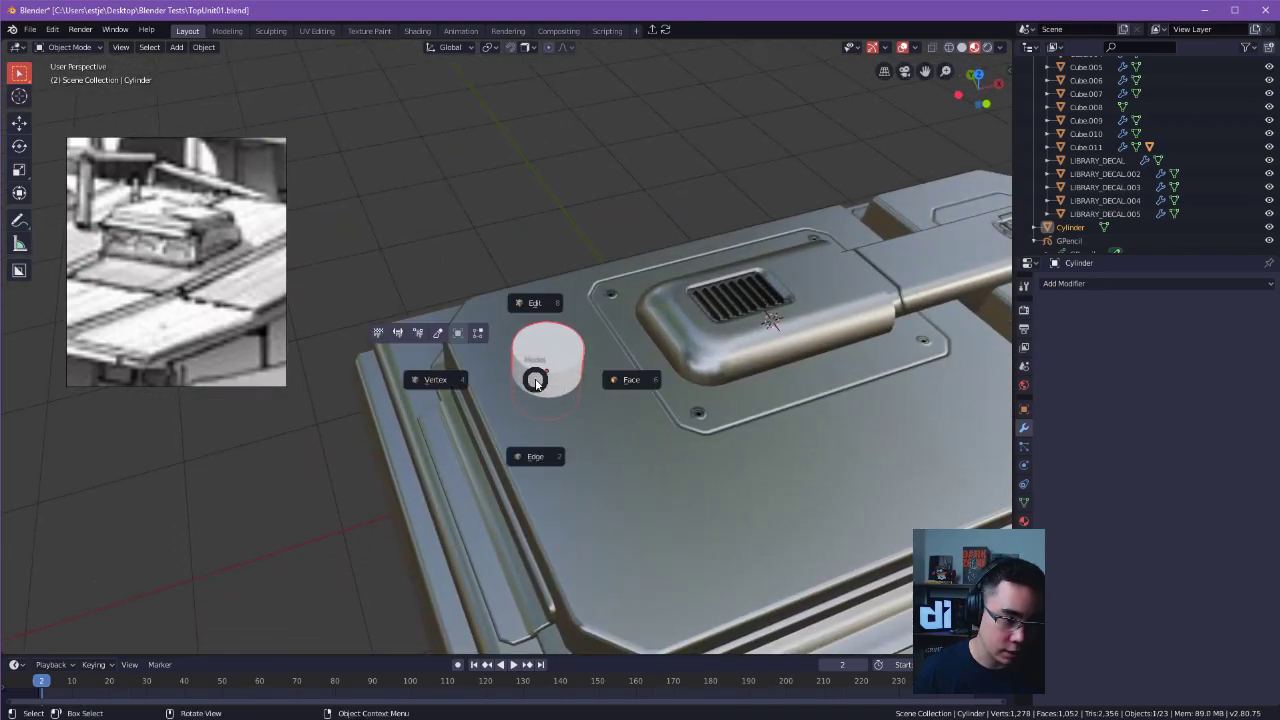
pyautogui.click(590, 378)
pyautogui.hotkey('alt', 'a')
pyautogui.press('a')
pyautogui.keyDown('alt'); pyautogui.moveTo(593, 382); pyautogui.dragTo(560, 365); pyautogui.keyUp('alt')
pyautogui.keyDown('ctrl'); pyautogui.keyDown('alt'); pyautogui.moveTo(560, 365); pyautogui.dragTo(694, 251); pyautogui.keyUp('alt'); pyautogui.keyUp('ctrl')
# Place the 3D cursor on the cylinder's top face, and reposition it on the grooved panel outline beside the vent housing.
pyautogui.press('Tab')
pyautogui.press('Escape')
pyautogui.keyDown('shift'); pyautogui.moveTo(610, 254); pyautogui.dragTo(579, 275, button='right'); pyautogui.keyUp('shift')
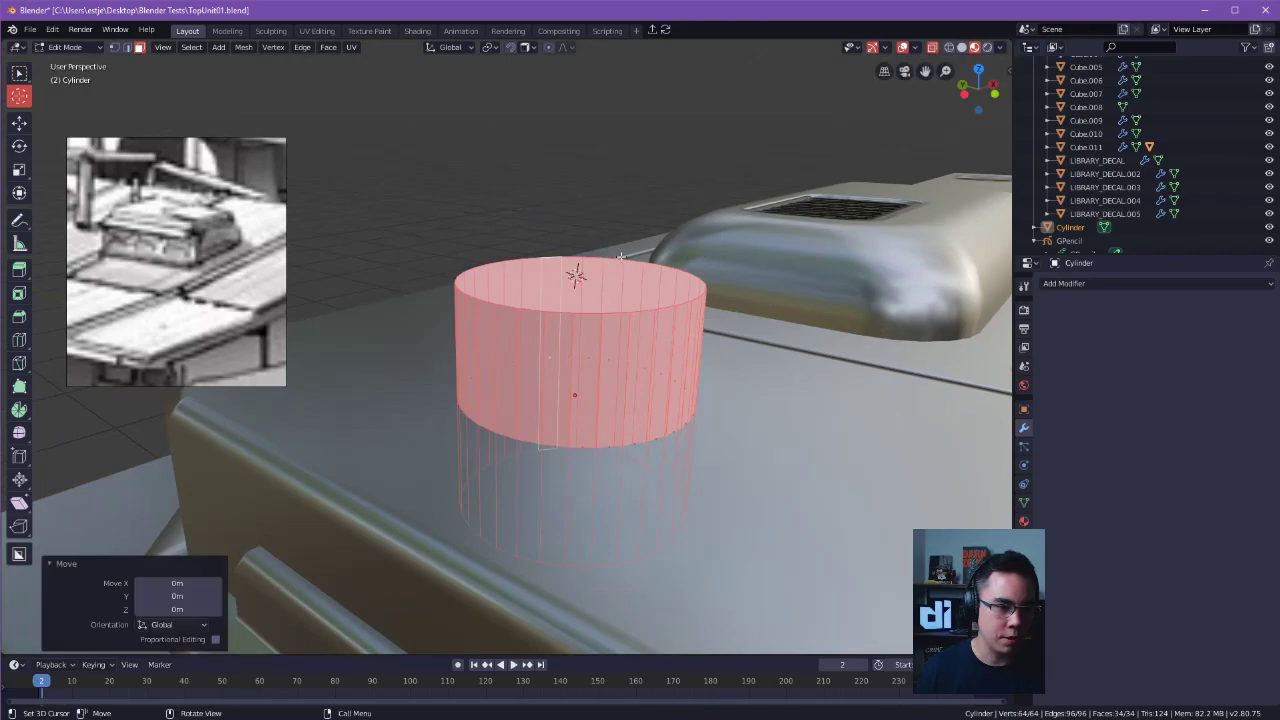
pyautogui.click(19, 73)
pyautogui.click(474, 130)
pyautogui.keyDown('alt'); pyautogui.moveTo(500, 150); pyautogui.dragTo(482, 182); pyautogui.keyUp('alt')
# Select the cylinder's top face, return to Object Mode and reselect the cylinder as an object.
pyautogui.click(608, 286)
pyautogui.press('Tab')
pyautogui.click(507, 292)
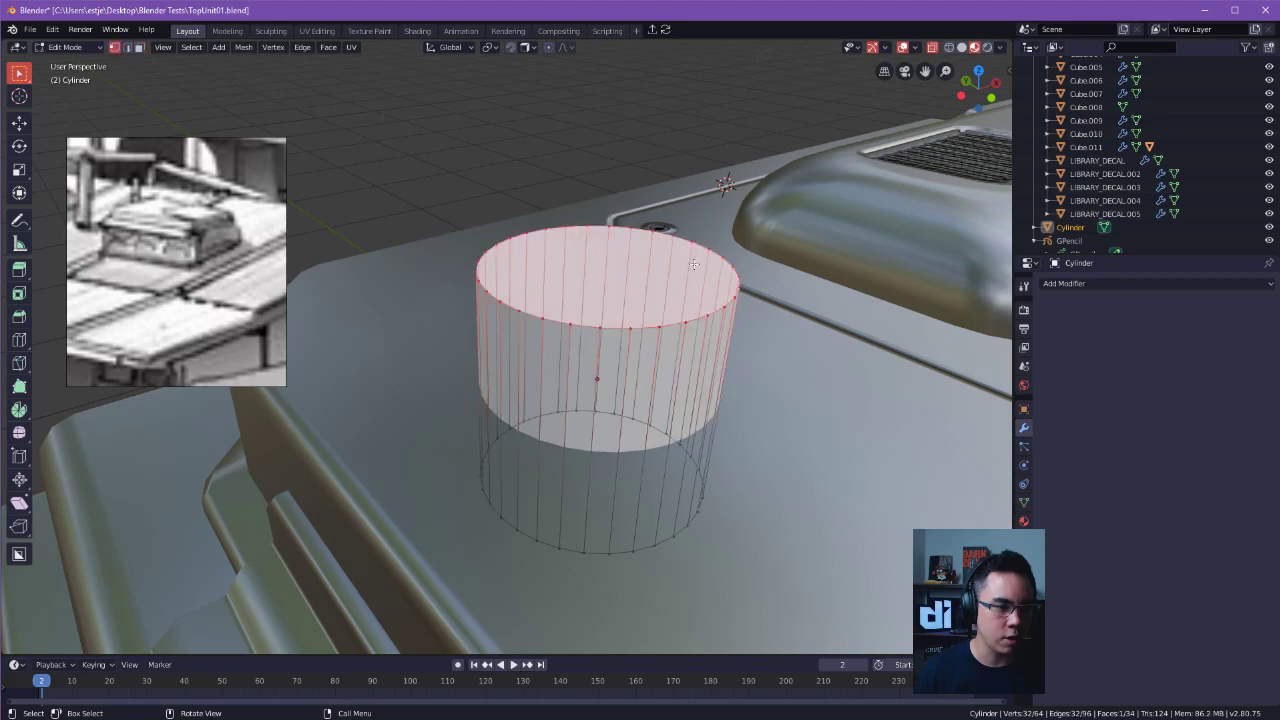
pyautogui.press('Tab')
pyautogui.click(724, 193)
pyautogui.hotkey('alt', 'a')
pyautogui.click(720, 312)
pyautogui.keyDown('alt'); pyautogui.moveTo(720, 314); pyautogui.dragTo(747, 317); pyautogui.keyUp('alt')
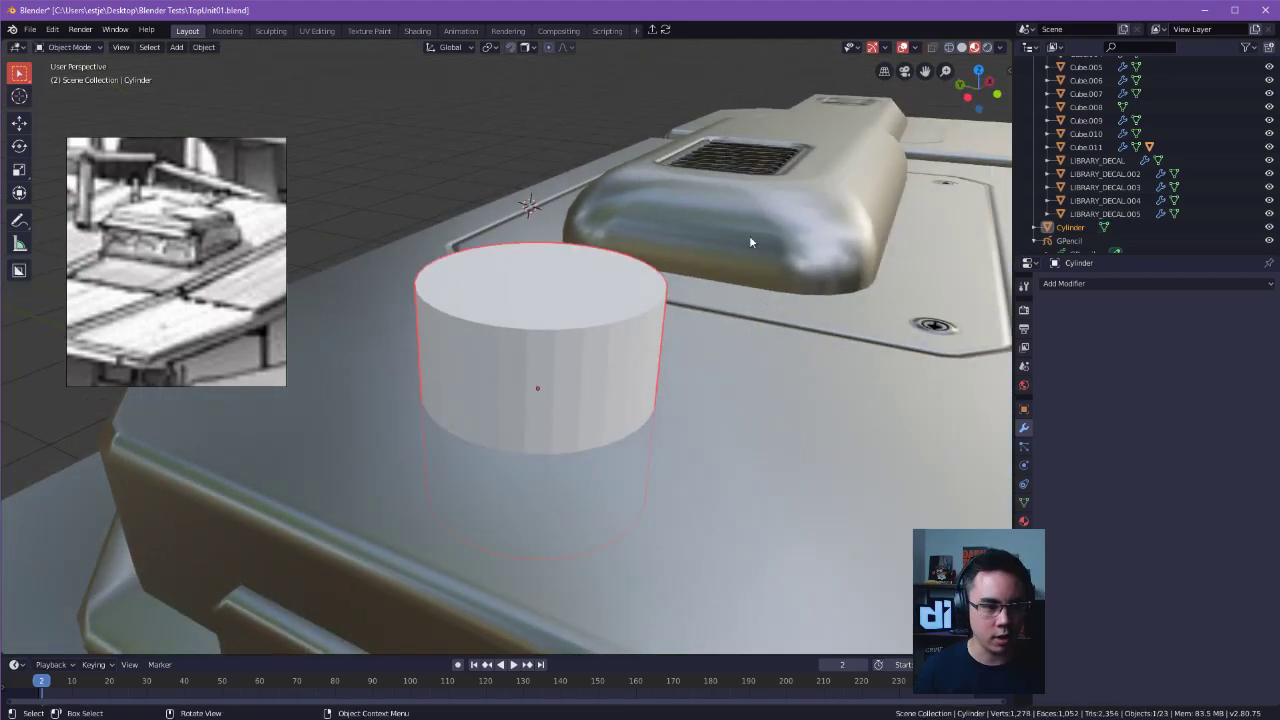
# Enter Edit Mode on the cylinder and select all of its faces.
pyautogui.keyDown('alt'); pyautogui.moveTo(880, 249); pyautogui.dragTo(715, 262); pyautogui.keyUp('alt')
pyautogui.keyDown('ctrl'); pyautogui.keyDown('alt'); pyautogui.moveTo(590, 190); pyautogui.dragTo(582, 272); pyautogui.keyUp('alt'); pyautogui.keyUp('ctrl')
pyautogui.keyDown('alt'); pyautogui.keyDown('shift'); pyautogui.moveTo(689, 299); pyautogui.dragTo(611, 262); pyautogui.keyUp('shift'); pyautogui.keyUp('alt')
pyautogui.press('Tab')
pyautogui.click(697, 264)
pyautogui.press('a')
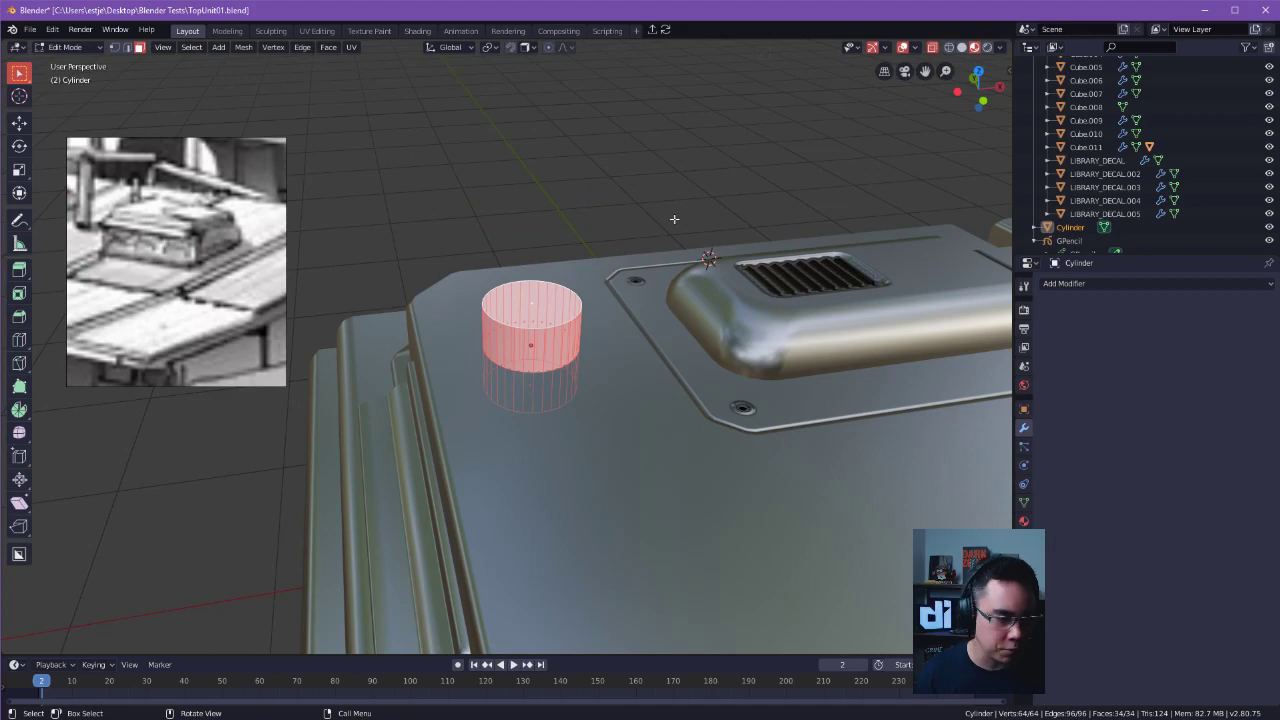
pyautogui.keyDown('alt'); pyautogui.moveTo(647, 194); pyautogui.dragTo(662, 232); pyautogui.keyUp('alt')
pyautogui.keyDown('ctrl'); pyautogui.keyDown('alt'); pyautogui.moveTo(625, 390); pyautogui.dragTo(600, 325); pyautogui.keyUp('alt'); pyautogui.keyUp('ctrl')
pyautogui.keyDown('alt'); pyautogui.moveTo(588, 375); pyautogui.dragTo(563, 333); pyautogui.keyUp('alt')
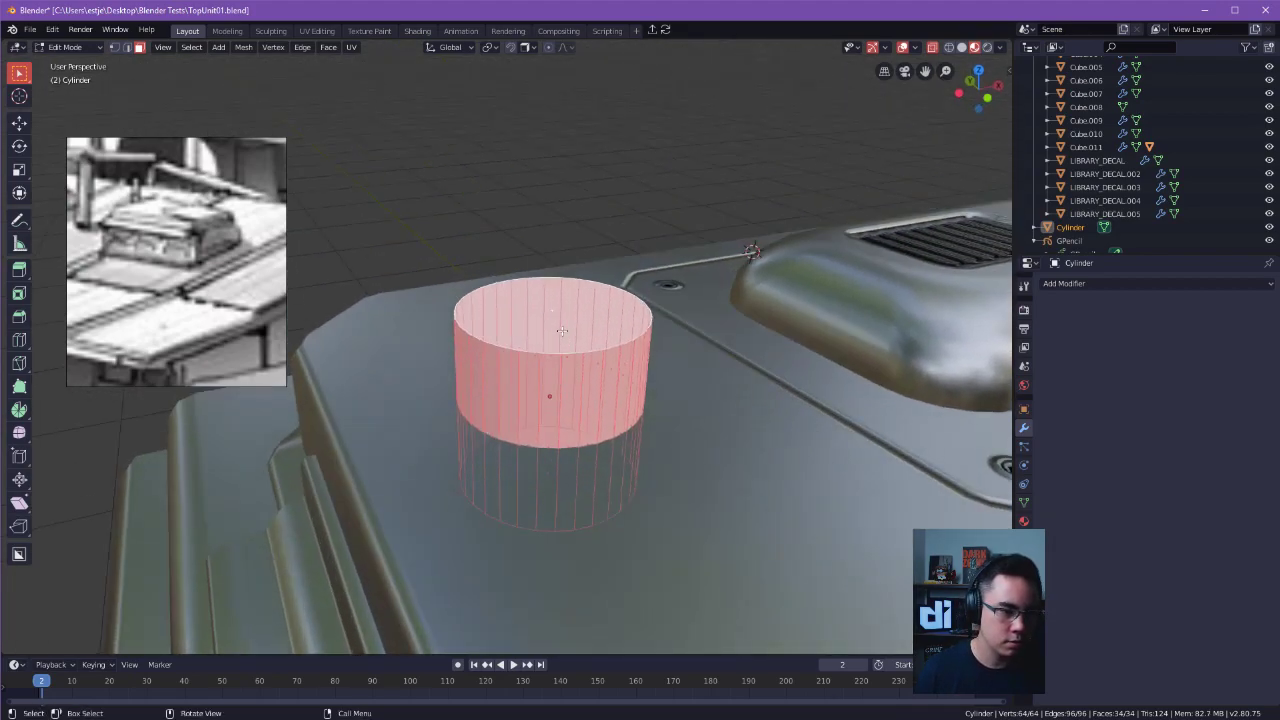
pyautogui.rightClick(578, 311)
pyautogui.moveTo(587, 527)
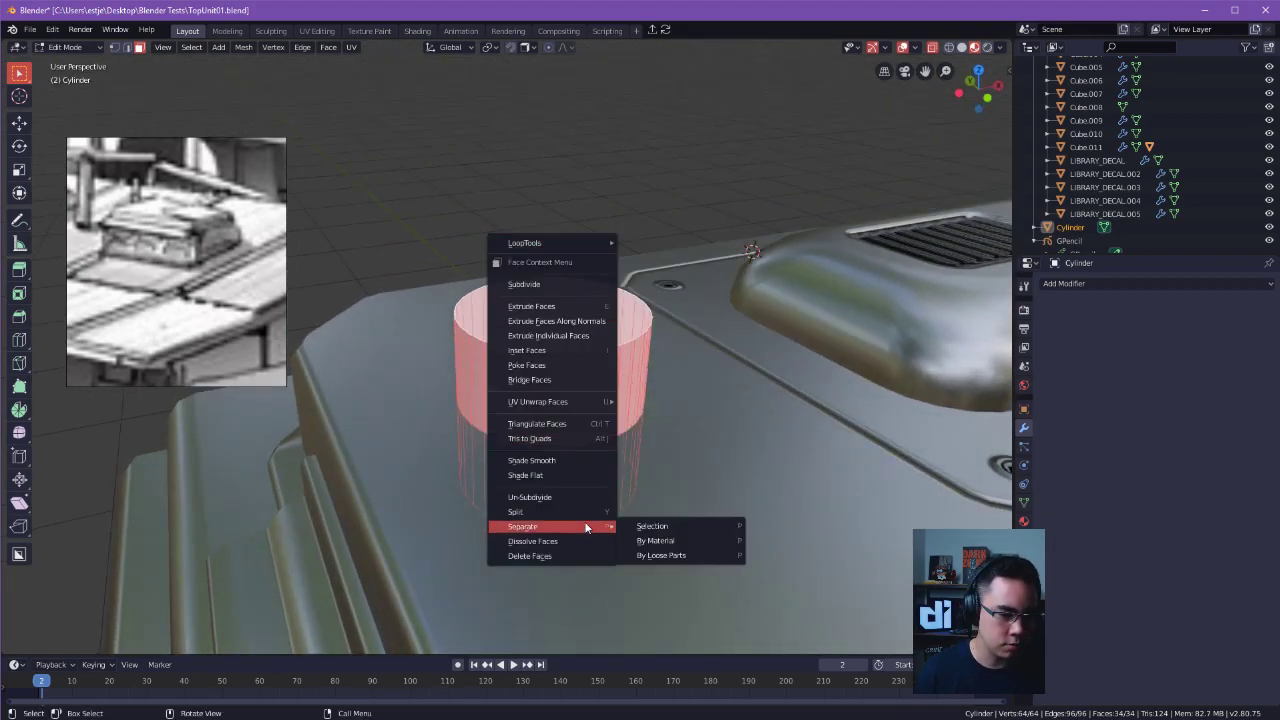
pyautogui.click(715, 203)
# Select only the cylinder's top face, clear the selection and select that face again.
pyautogui.keyDown('alt'); pyautogui.moveTo(525, 312); pyautogui.dragTo(500, 323); pyautogui.keyUp('alt')
pyautogui.click(558, 328)
pyautogui.keyDown('alt'); pyautogui.keyDown('shift'); pyautogui.moveTo(500, 323); pyautogui.dragTo(424, 343); pyautogui.keyUp('shift'); pyautogui.keyUp('alt')
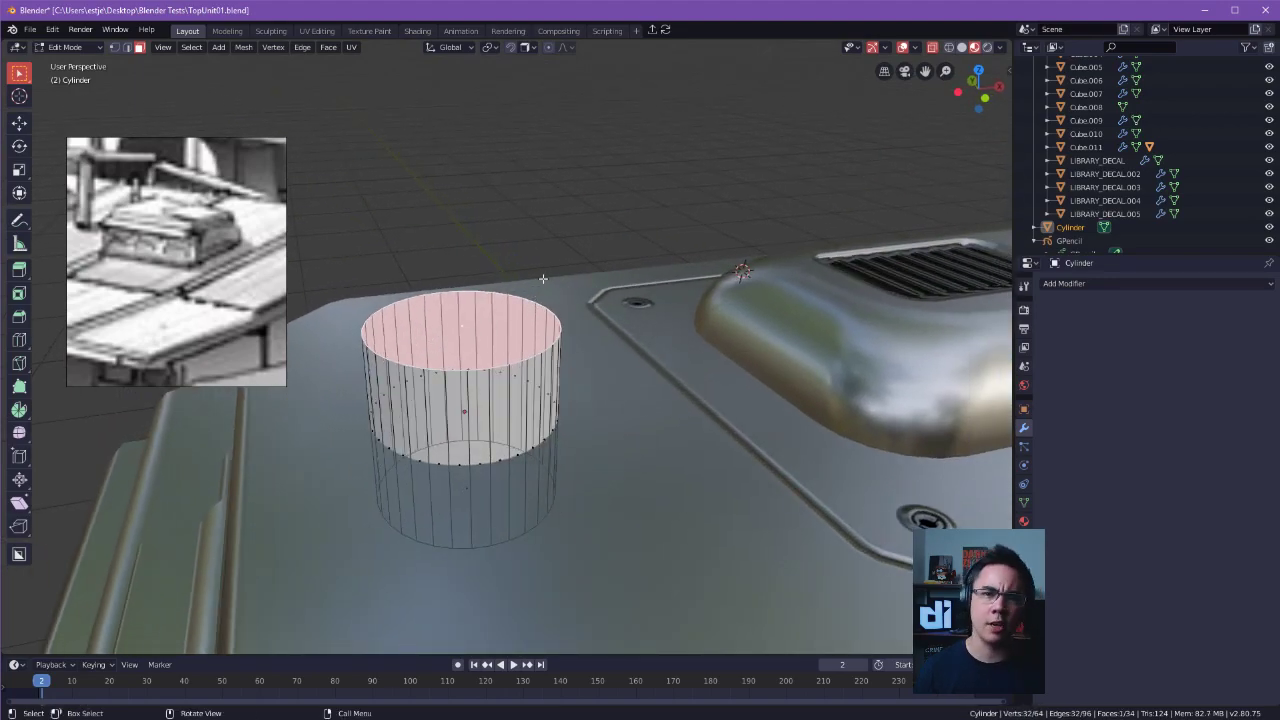
pyautogui.click(542, 279)
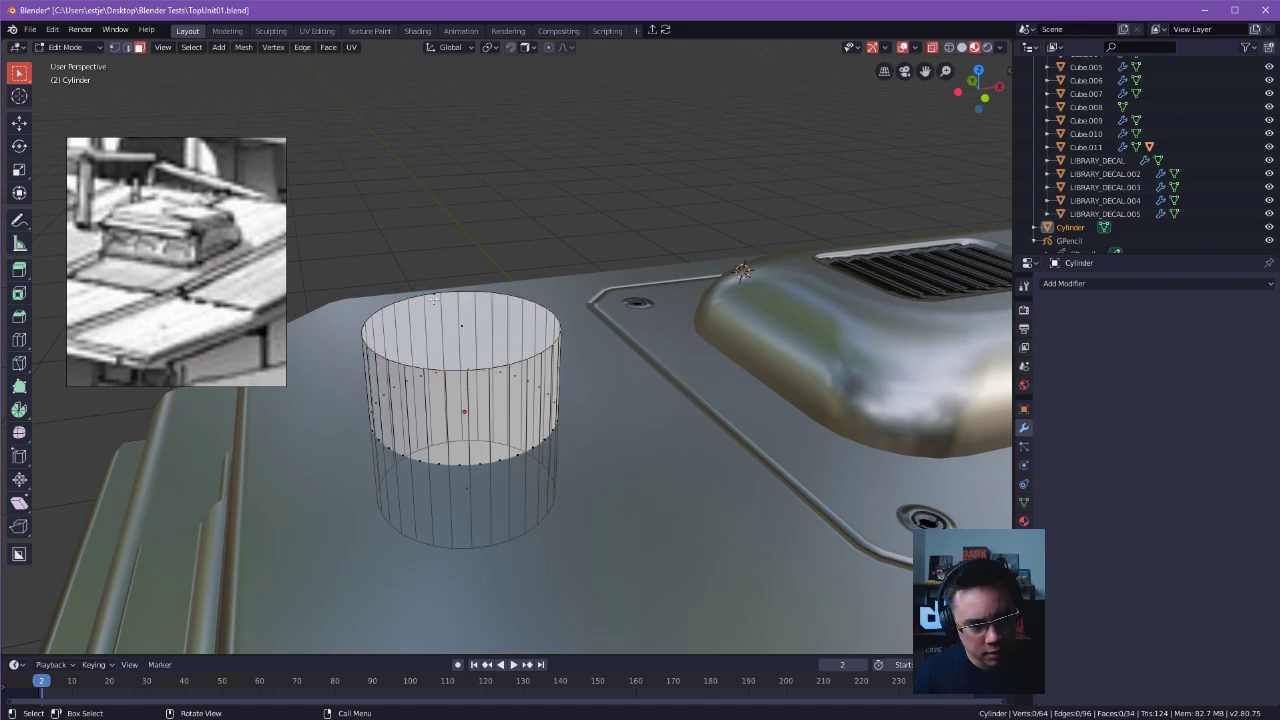
pyautogui.click(466, 320)
# Raise the cylinder's bottom face along the Z axis until it sits just beneath the roof surface.
pyautogui.moveTo(465, 331); pyautogui.dragTo(523, 298, button='middle')
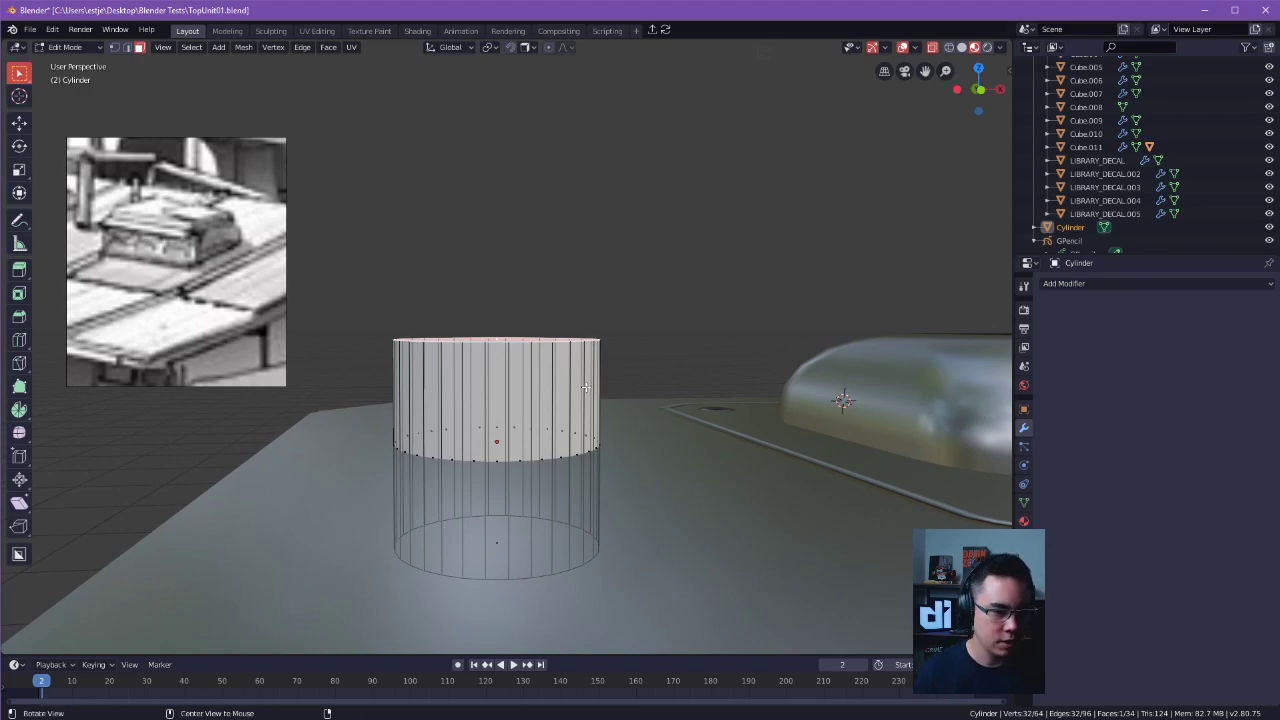
pyautogui.keyDown('alt'); pyautogui.moveTo(742, 422); pyautogui.dragTo(786, 434); pyautogui.keyUp('alt')
pyautogui.keyDown('alt'); pyautogui.moveTo(686, 468); pyautogui.dragTo(685, 456); pyautogui.keyUp('alt')
pyautogui.moveTo(510, 535); pyautogui.dragTo(531, 550)
pyautogui.press('g')
pyautogui.press('z')
pyautogui.click(552, 450)
pyautogui.press('g')
pyautogui.press('z')
pyautogui.click(565, 451)
# Lower the cylinder's top face by 0.125 m along the Z axis to flatten it into a low disc.
pyautogui.click(536, 343)
pyautogui.press('g')
pyautogui.press('z')
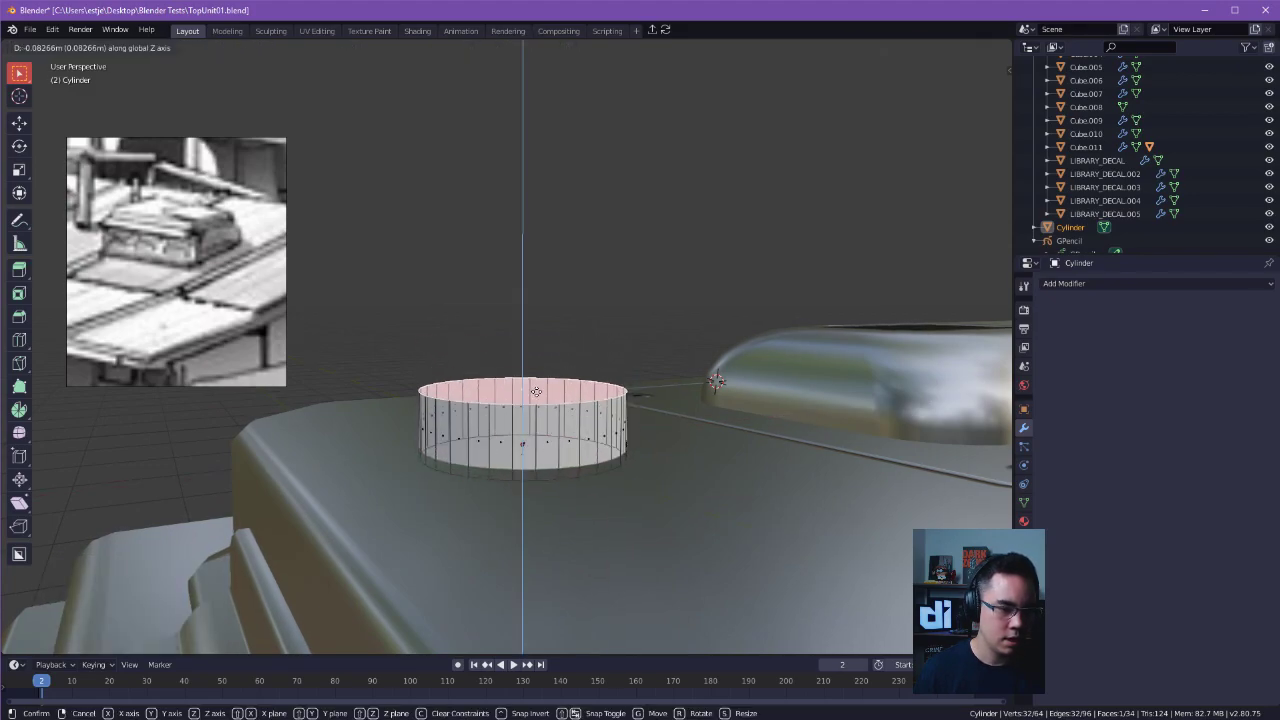
pyautogui.click(536, 414)
pyautogui.keyDown('alt'); pyautogui.moveTo(556, 424); pyautogui.dragTo(705, 497); pyautogui.keyUp('alt')
pyautogui.press('Tab')
pyautogui.press('Escape')
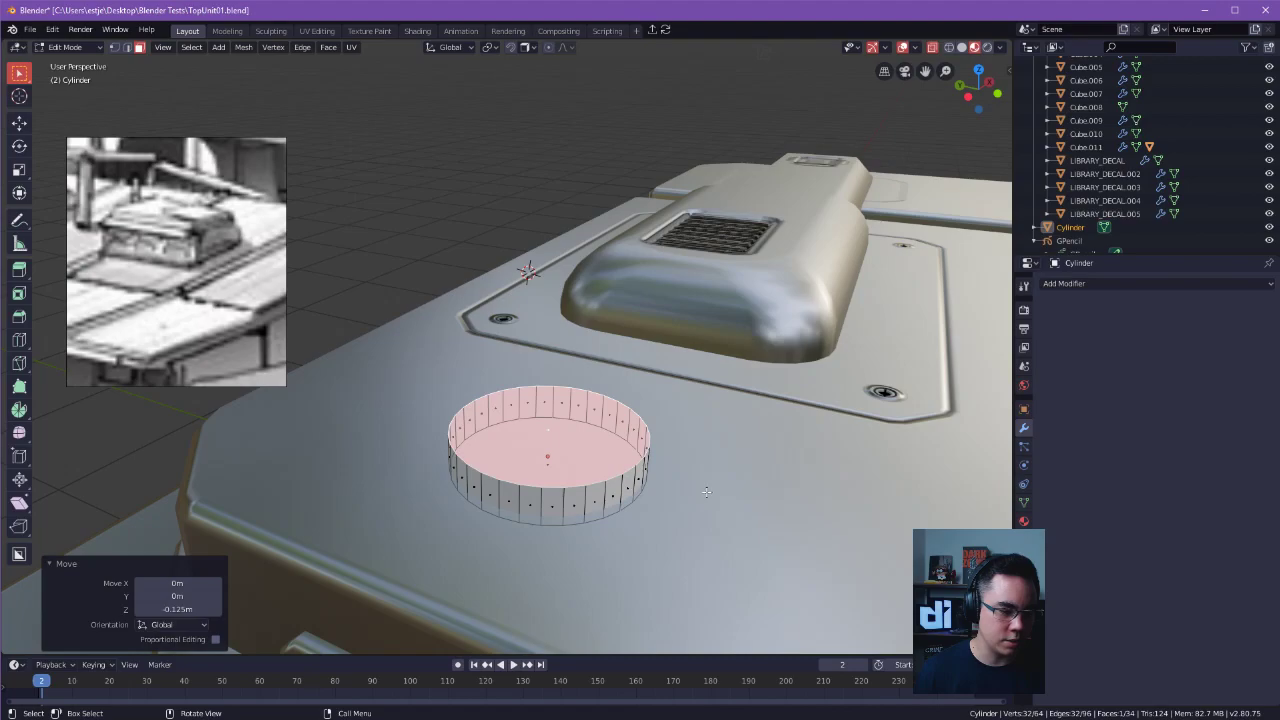
# Bevel the edge around the disc's top face with one segment to form a wide chamfer.
pyautogui.moveTo(698, 484); pyautogui.dragTo(600, 470, button='middle')
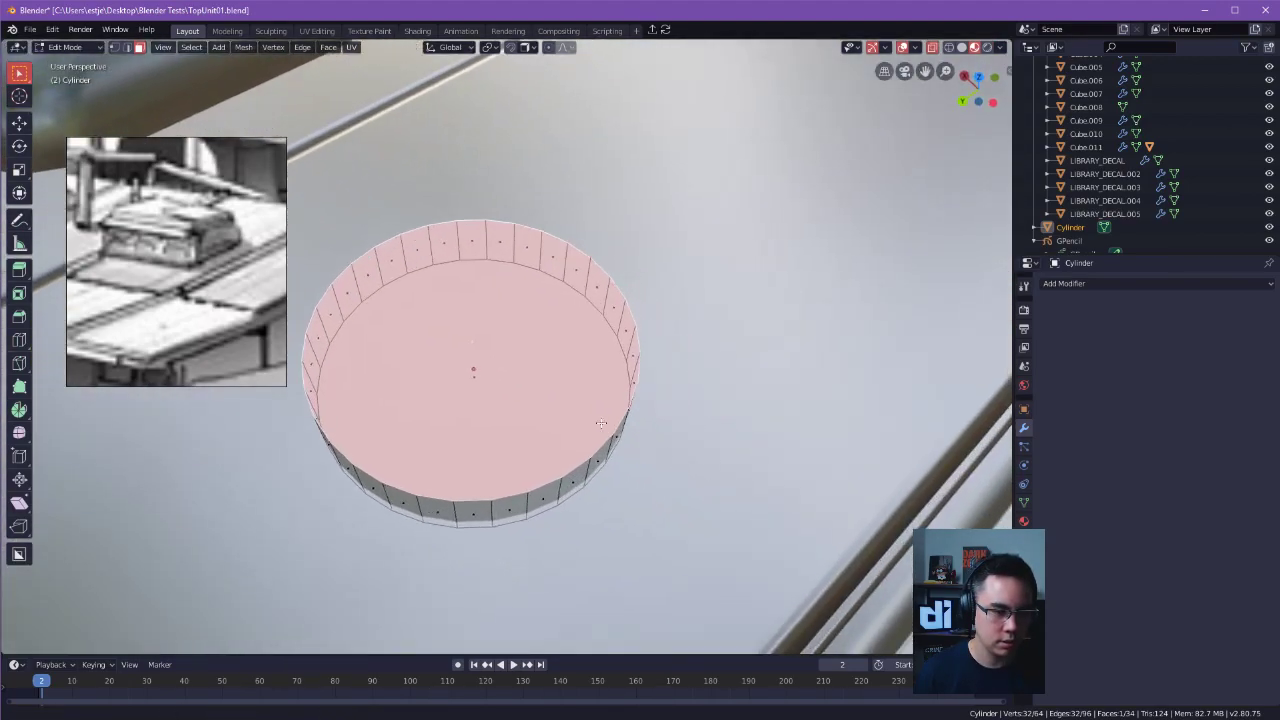
pyautogui.hotkey('ctrl', 'b')
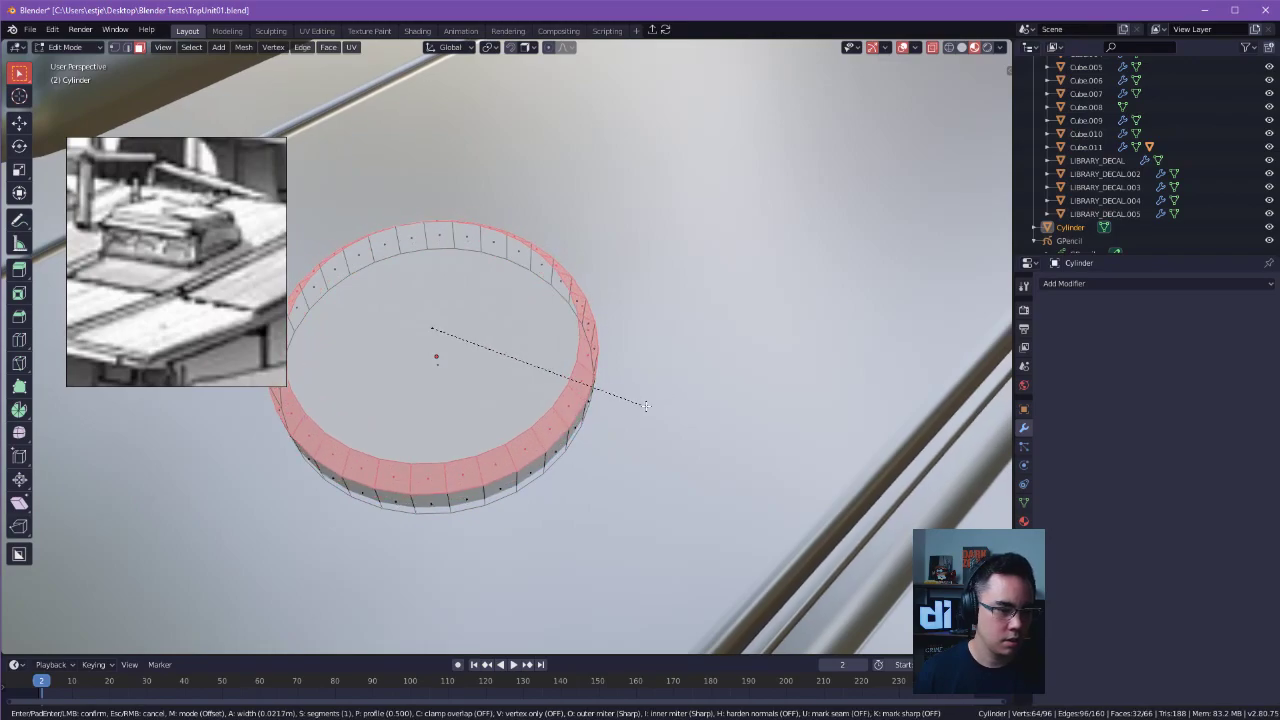
pyautogui.click(653, 422)
pyautogui.keyDown('alt'); pyautogui.moveTo(653, 422); pyautogui.dragTo(622, 345); pyautogui.keyUp('alt')
pyautogui.click(600, 424)
pyautogui.press('Tab')
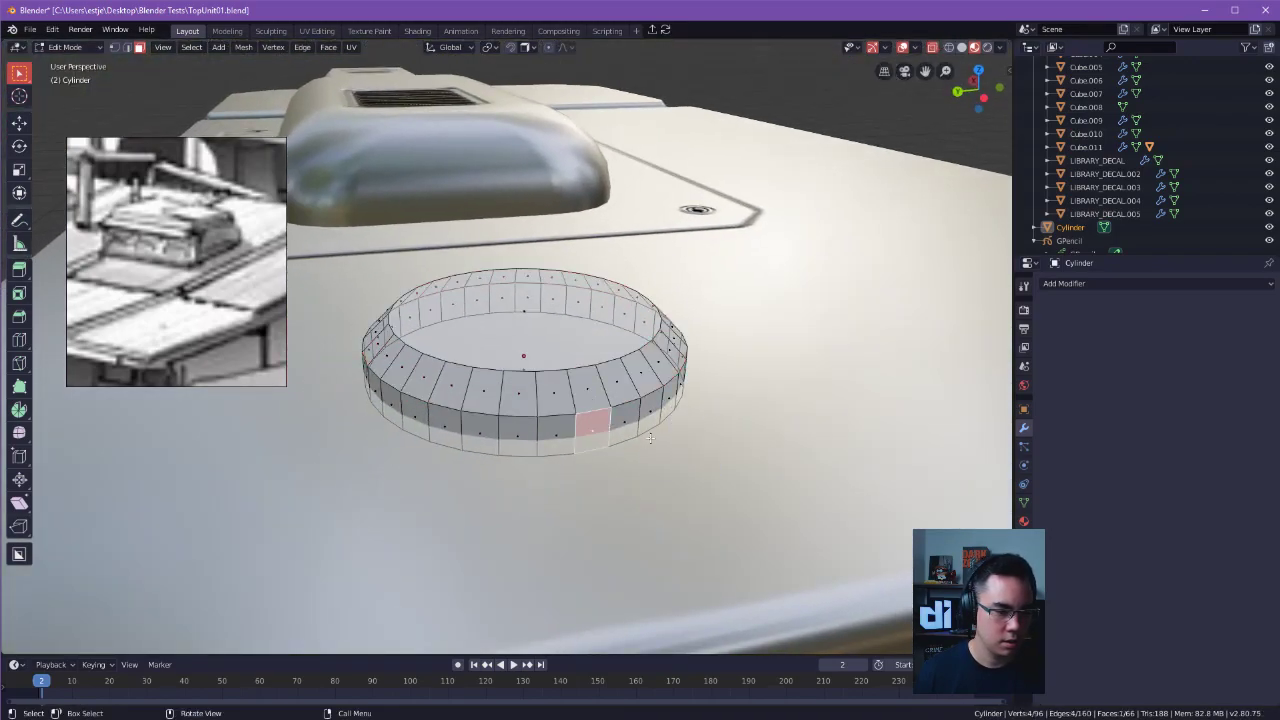
# Add one edge loop around the disc's vertical side wall and slide it to position below the chamfer.
pyautogui.press('Tab')
pyautogui.press('Tab')
pyautogui.click(782, 459)
pyautogui.moveTo(782, 459); pyautogui.dragTo(596, 421, button='middle')
pyautogui.scroll(1, 680, 455)
pyautogui.click(622, 446)
pyautogui.moveTo(658, 447); pyautogui.dragTo(646, 400, button='middle')
pyautogui.hotkey('ctrl', 'r')
pyautogui.press('2')
pyautogui.click(644, 388)
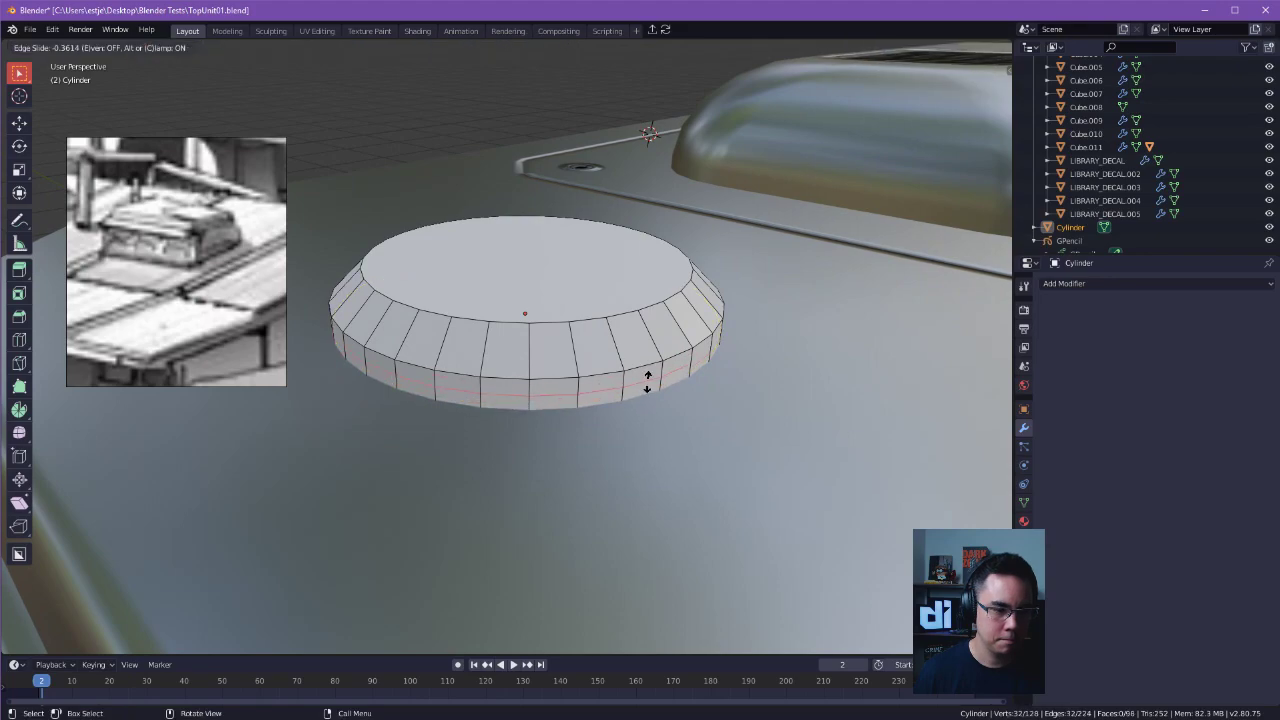
pyautogui.click(648, 382)
# Push the ring of side faces below the new loop outward by about 0.024 m to form a stepped rim.
pyautogui.hotkey('alt', 'a')
pyautogui.press('Tab')
pyautogui.click(732, 388)
pyautogui.keyDown('alt'); pyautogui.click(655, 387); pyautogui.keyUp('alt')
pyautogui.press('i')
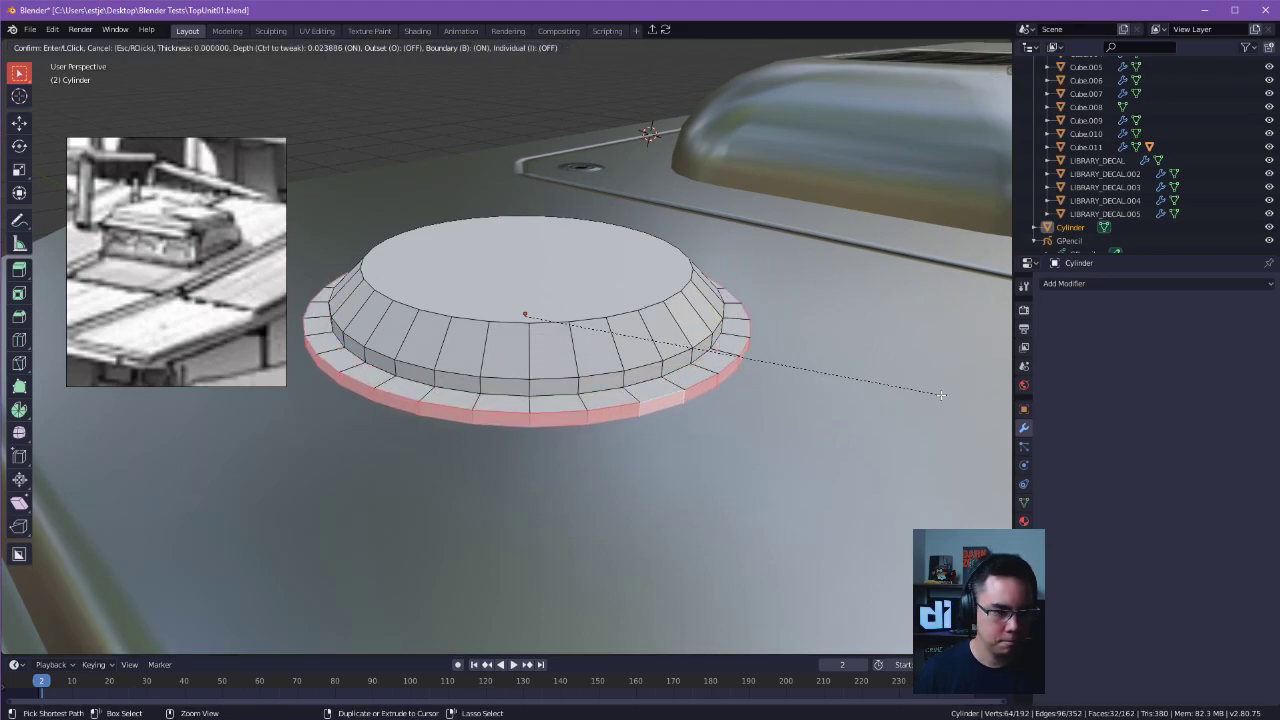
pyautogui.keyDown('ctrl'); pyautogui.click(939, 394); pyautogui.keyUp('ctrl')
pyautogui.press('Tab')
pyautogui.click(837, 309)
pyautogui.press('Tab')
pyautogui.click(747, 372)
pyautogui.press('Tab')
pyautogui.click(756, 384)
pyautogui.hotkey('alt', 'a')
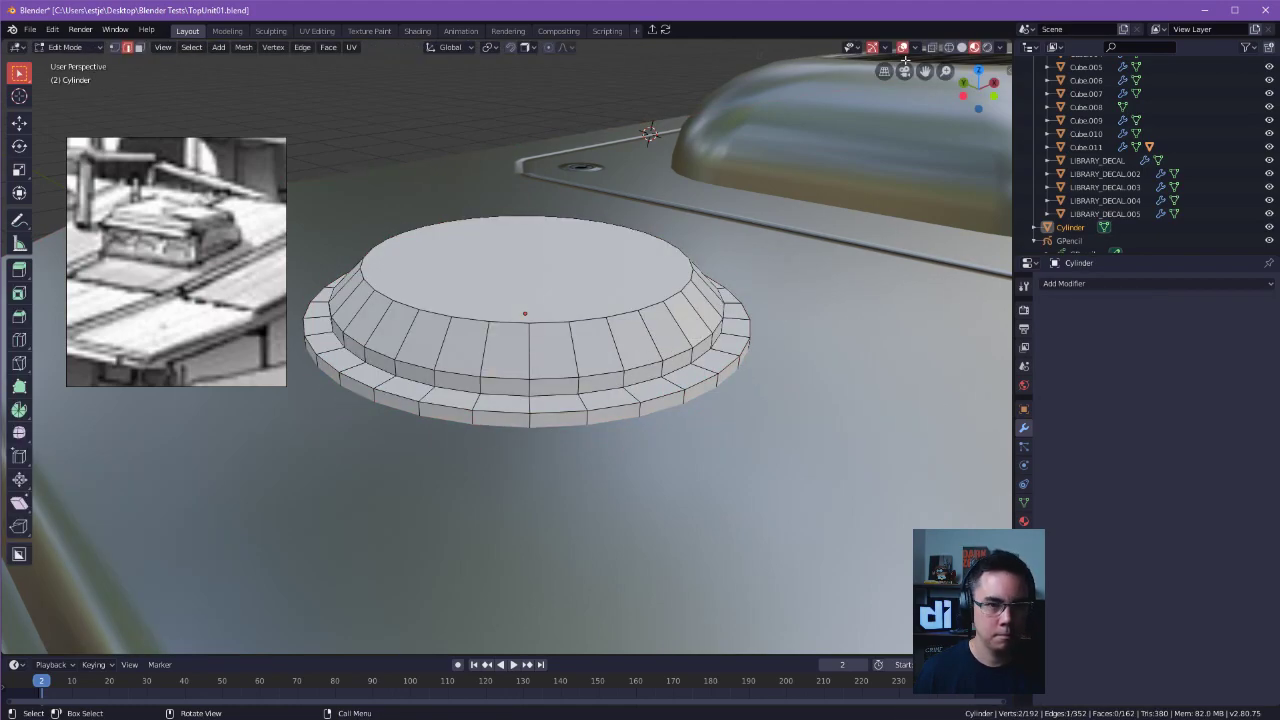
# Assign the existing Metalz material to the cylinder and return to Object Mode.
pyautogui.moveTo(780, 248); pyautogui.dragTo(765, 252, button='middle')
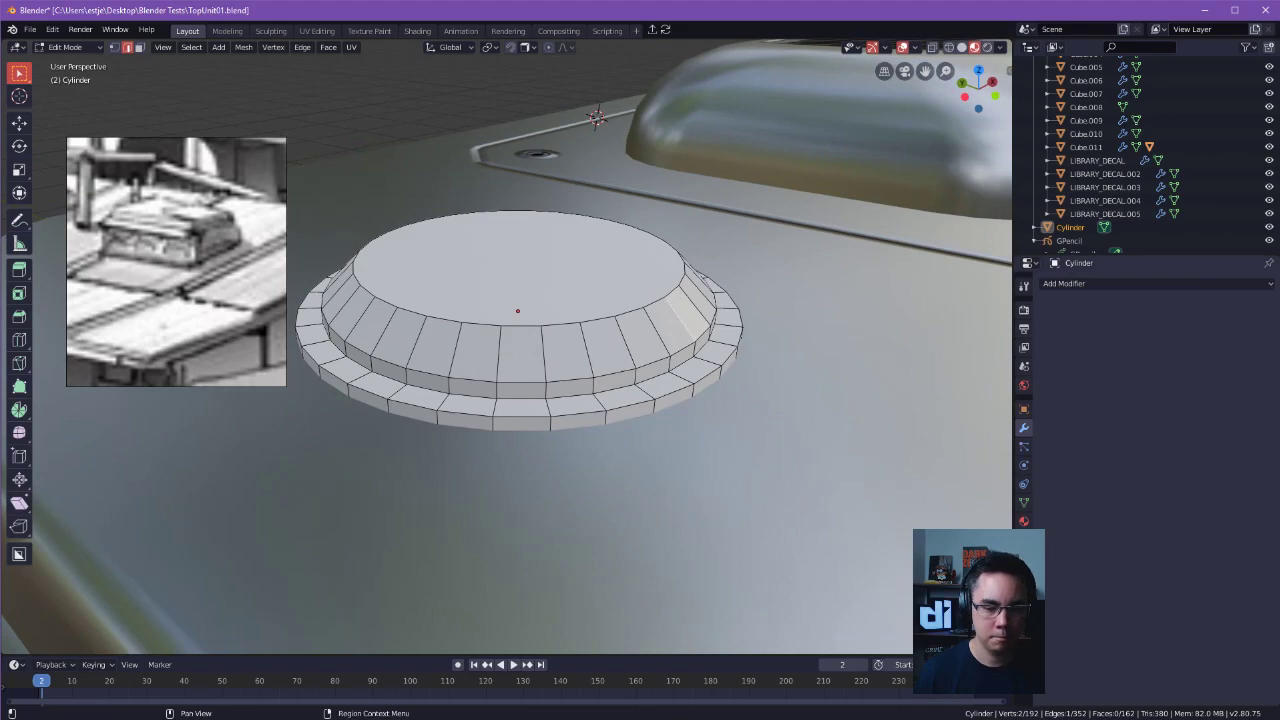
pyautogui.click(1023, 521)
pyautogui.click(1047, 340)
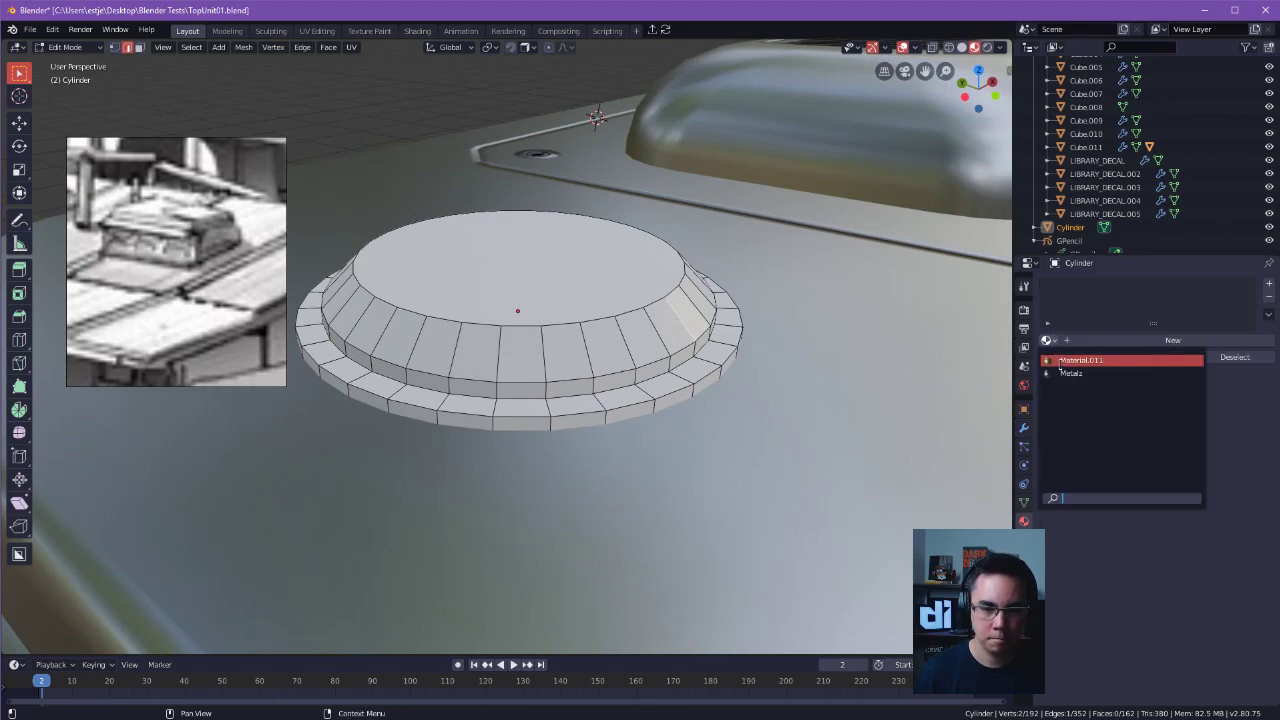
pyautogui.click(1062, 373)
pyautogui.press('Tab')
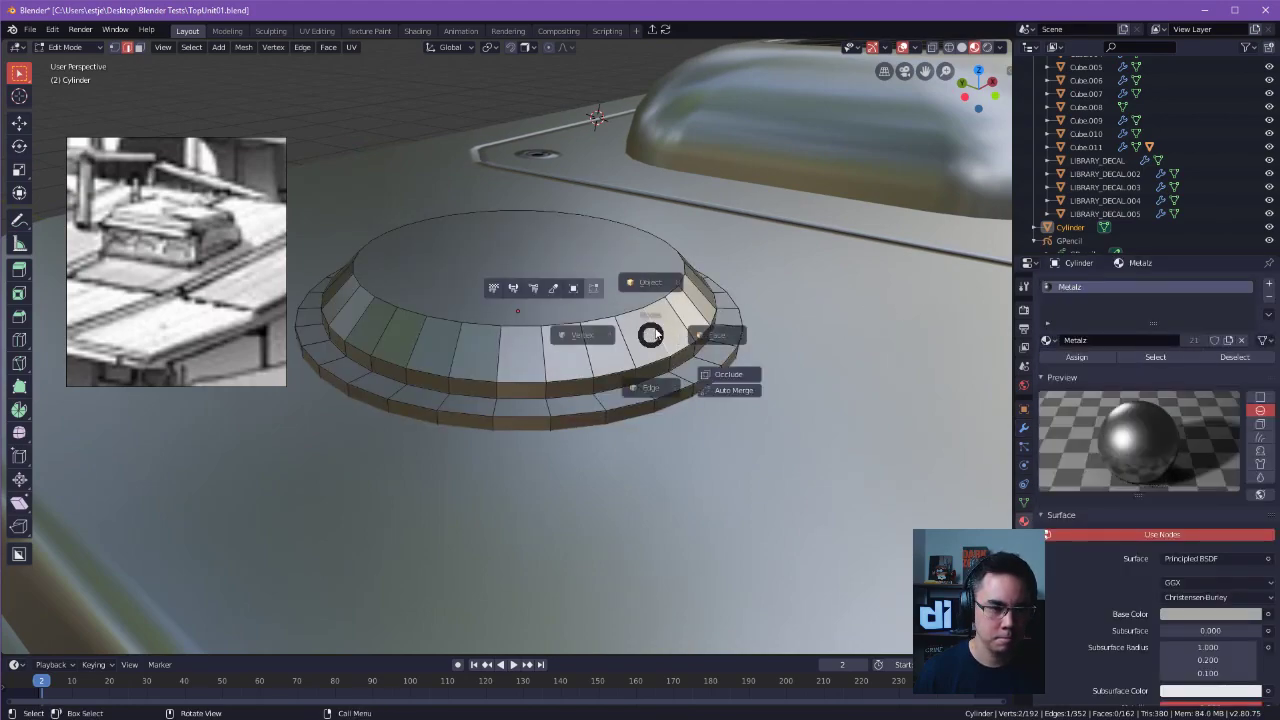
pyautogui.click(648, 294)
pyautogui.click(605, 286)
pyautogui.click(604, 218)
pyautogui.moveTo(605, 286); pyautogui.dragTo(908, 329, button='middle')
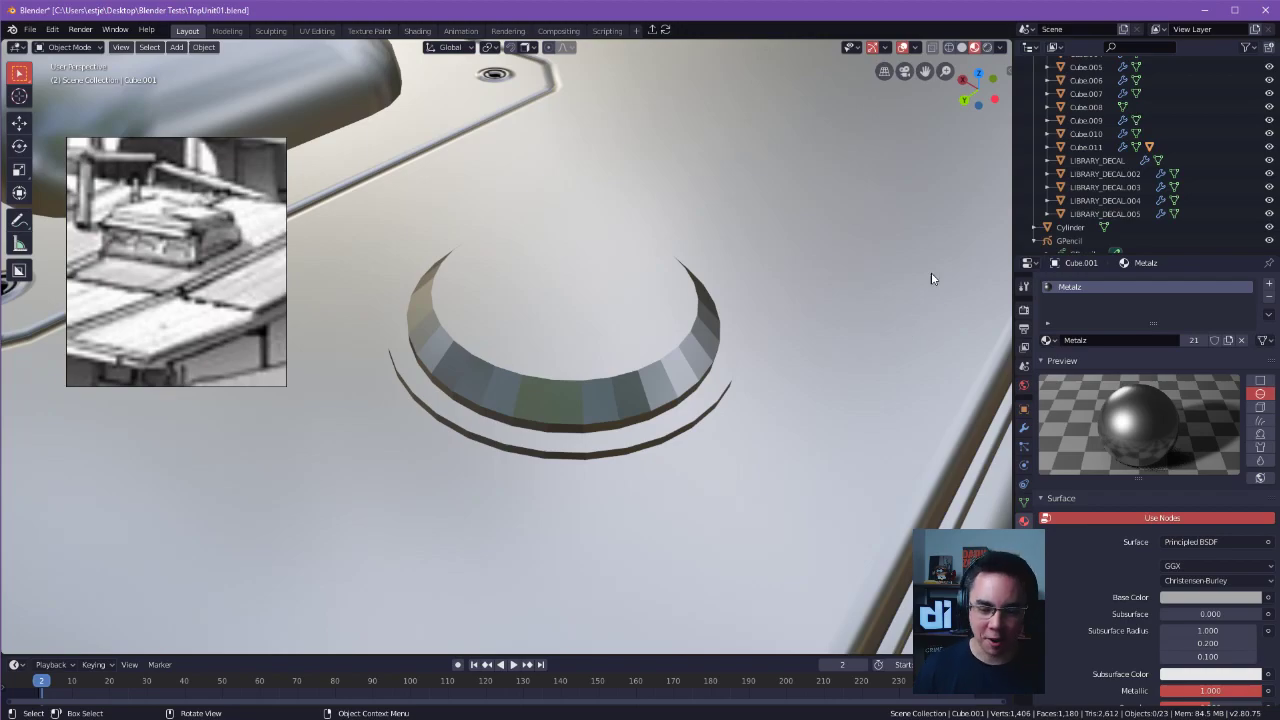
# Apply Shade Smooth to all of the cylinder's faces and return to Object Mode.
pyautogui.click(582, 244)
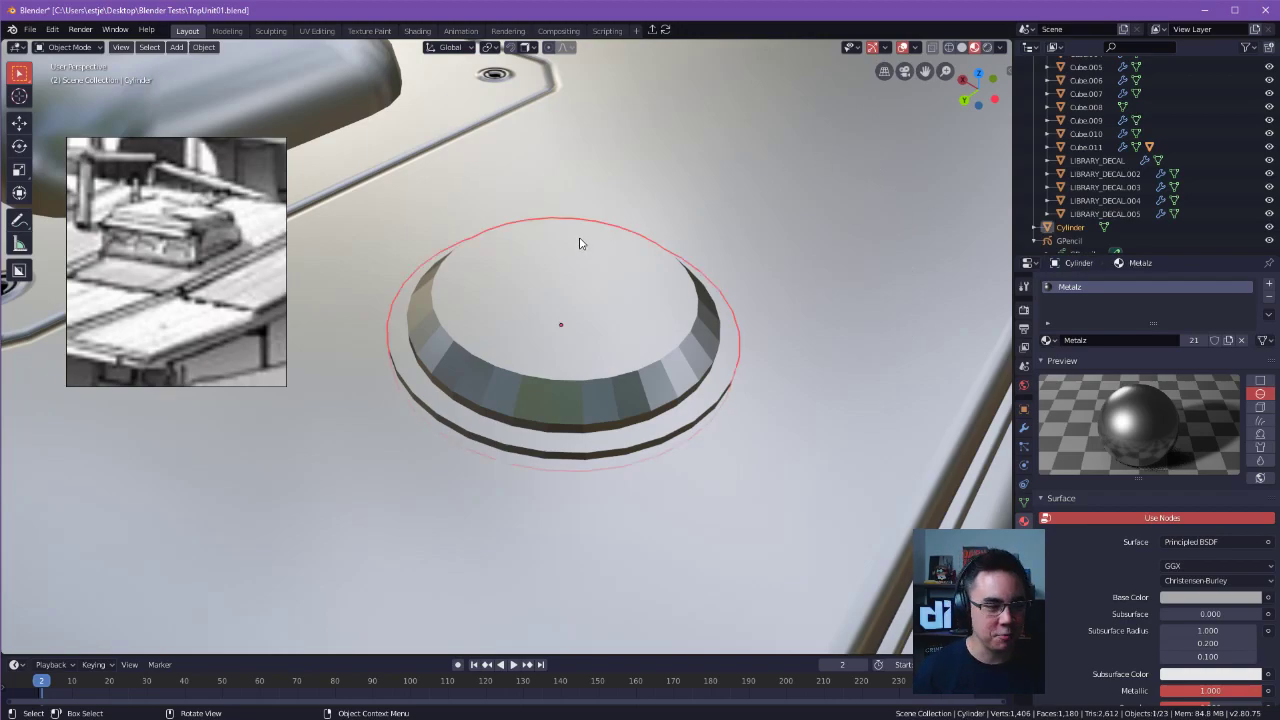
pyautogui.hotkey('ctrl', 'Tab')
pyautogui.click(672, 238)
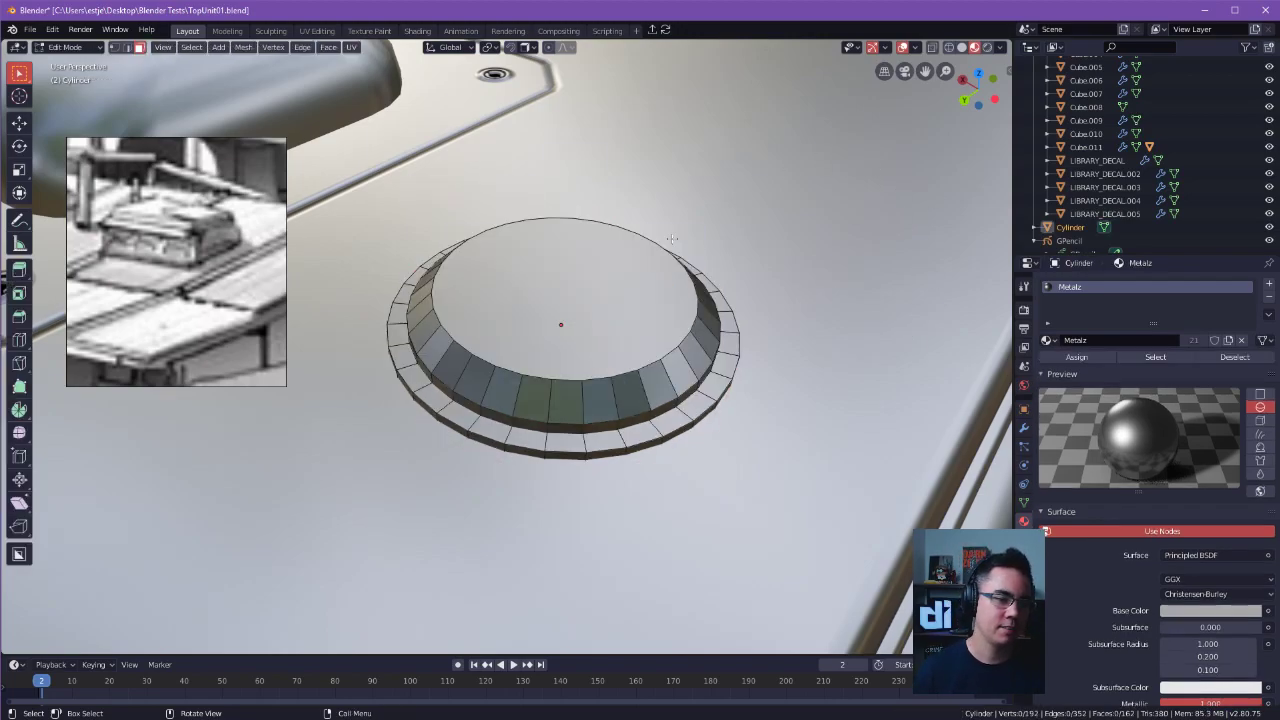
pyautogui.press('a')
pyautogui.rightClick(614, 255)
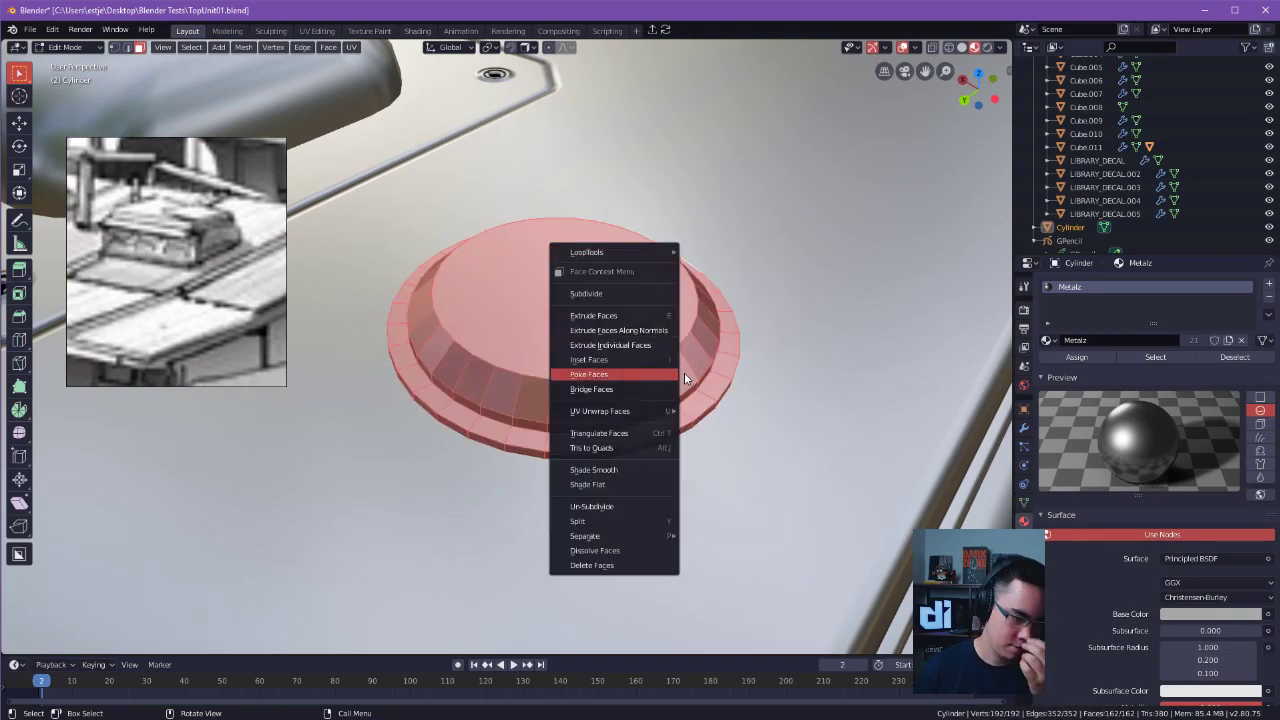
pyautogui.click(618, 471)
pyautogui.hotkey('ctrl', 'Tab')
pyautogui.click(608, 349)
pyautogui.keyDown('shift'); pyautogui.moveTo(638, 348); pyautogui.dragTo(668, 380, button='middle'); pyautogui.keyUp('shift')
pyautogui.press('Tab')
pyautogui.press('Escape')
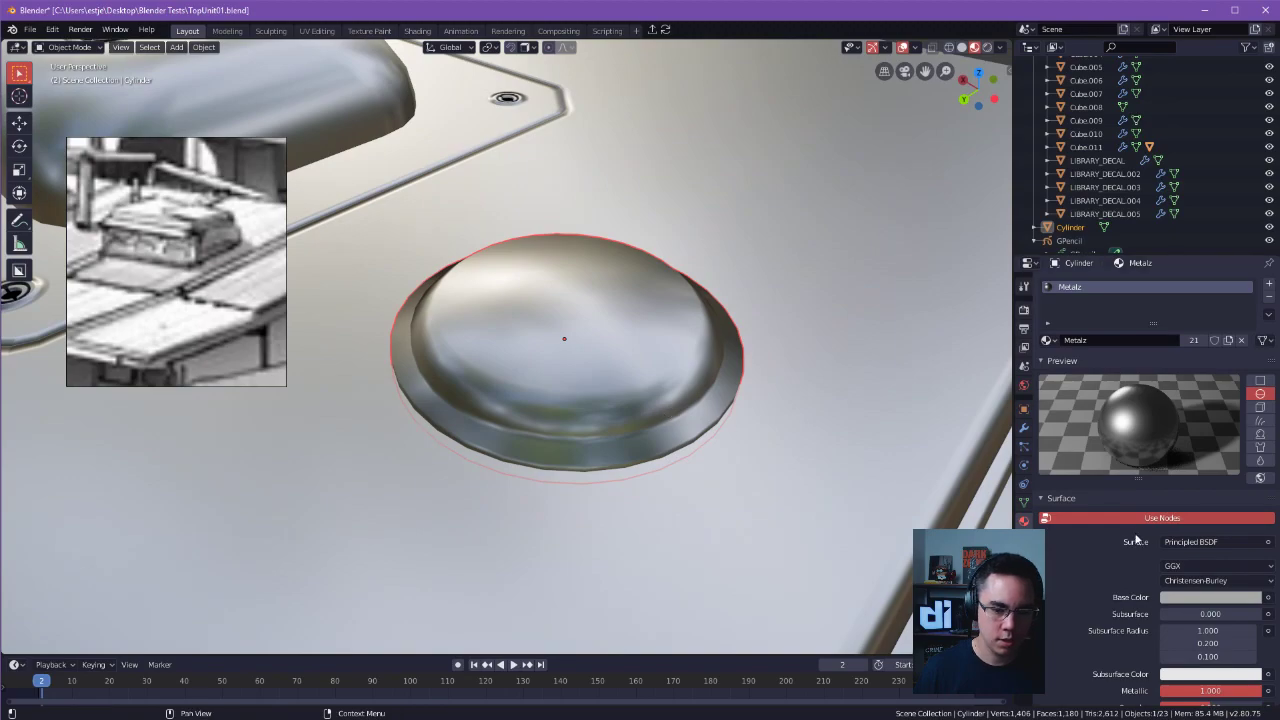
# Enable Auto Smooth on the cylinder's normals and set its angle to 42.6°.
pyautogui.click(1023, 484)
pyautogui.click(1023, 502)
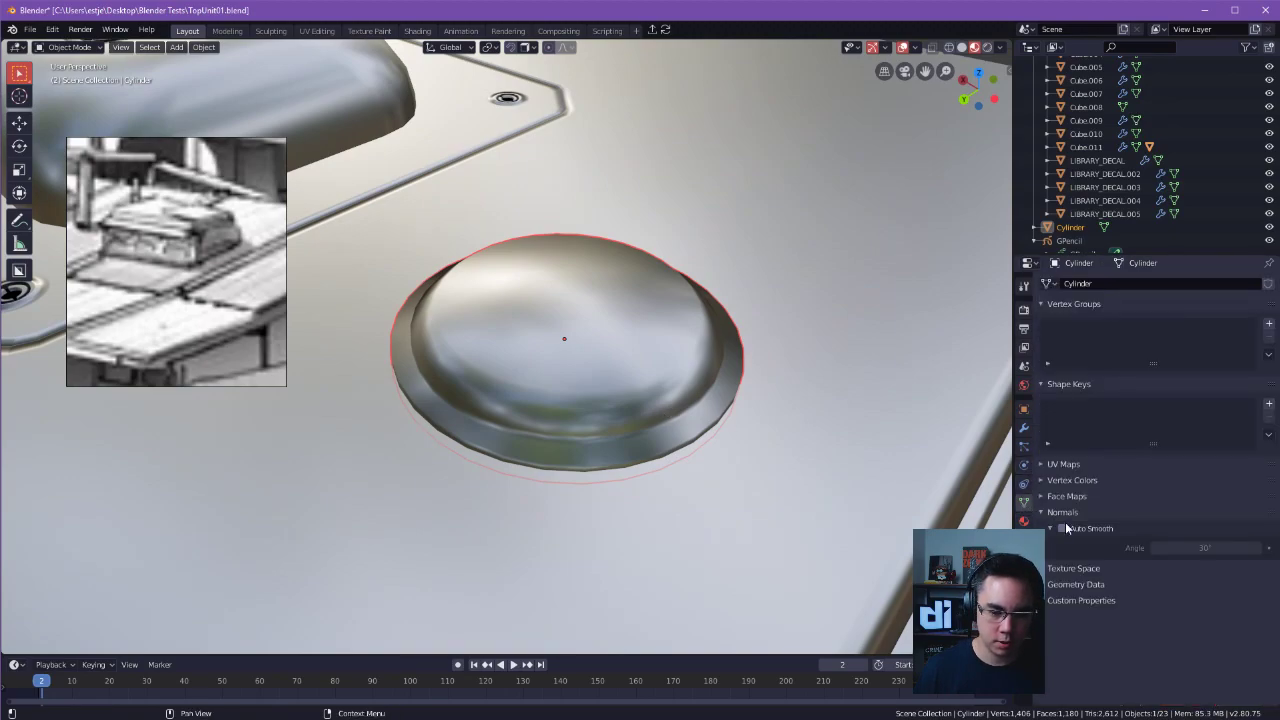
pyautogui.click(1063, 529)
pyautogui.moveTo(1222, 549)
pyautogui.mouseDown()
pyautogui.moveTo(1258, 549)
pyautogui.moveTo(1145, 547)
pyautogui.mouseUp()
pyautogui.moveTo(1229, 547); pyautogui.dragTo(1249, 547)
pyautogui.moveTo(797, 458); pyautogui.dragTo(743, 423, button='middle')
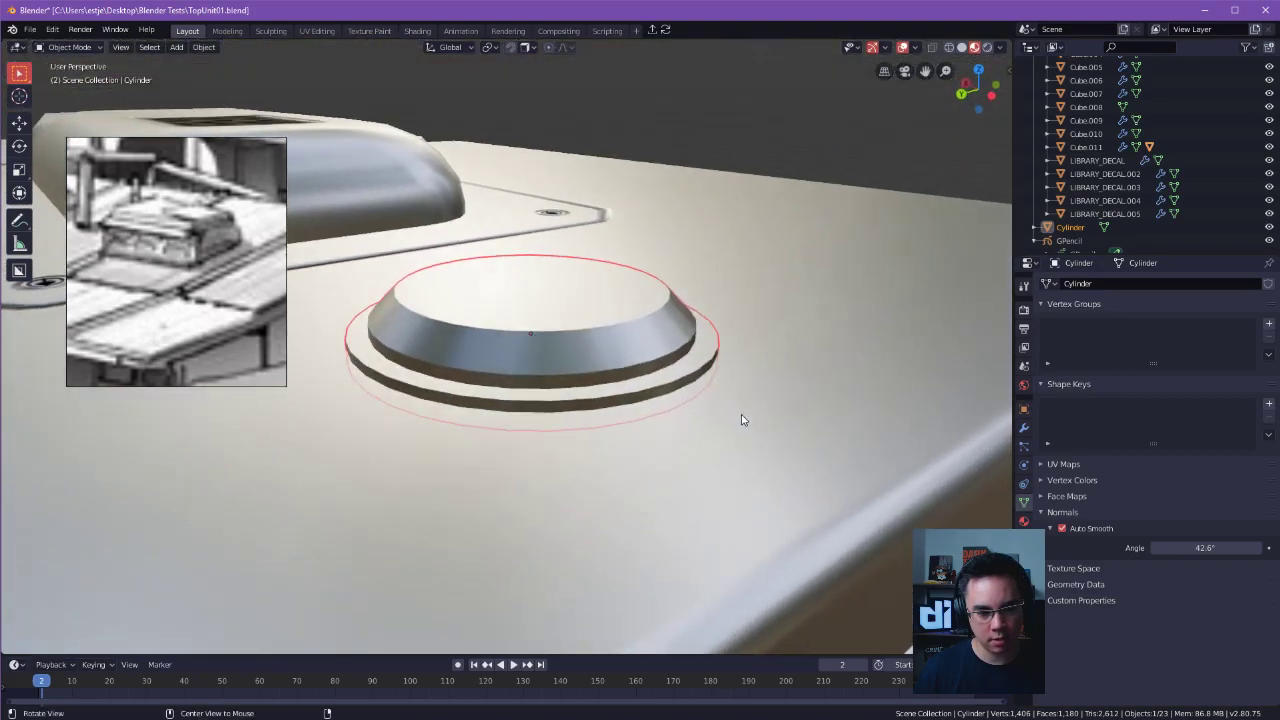
# Raise the cylinder by about 0.015 m along the Z axis so its rim stands clear of the roof.
pyautogui.press('Tab')
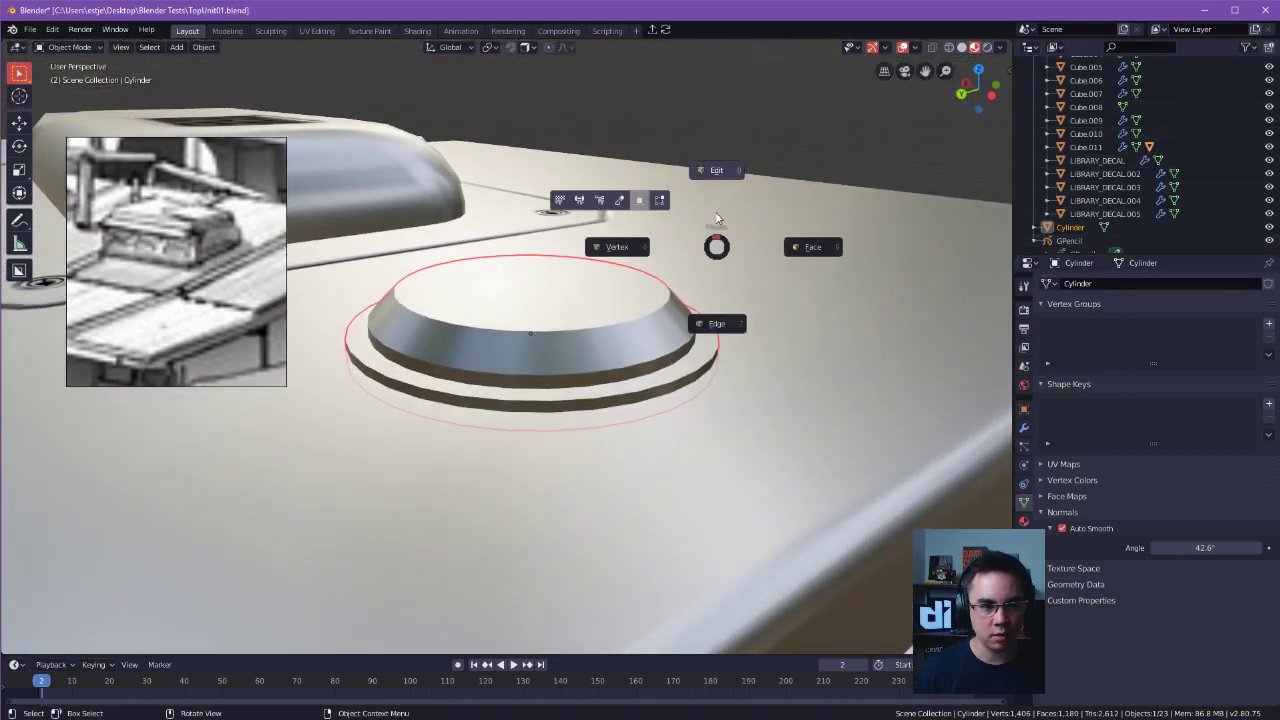
pyautogui.click(719, 172)
pyautogui.click(582, 312)
pyautogui.press('Tab')
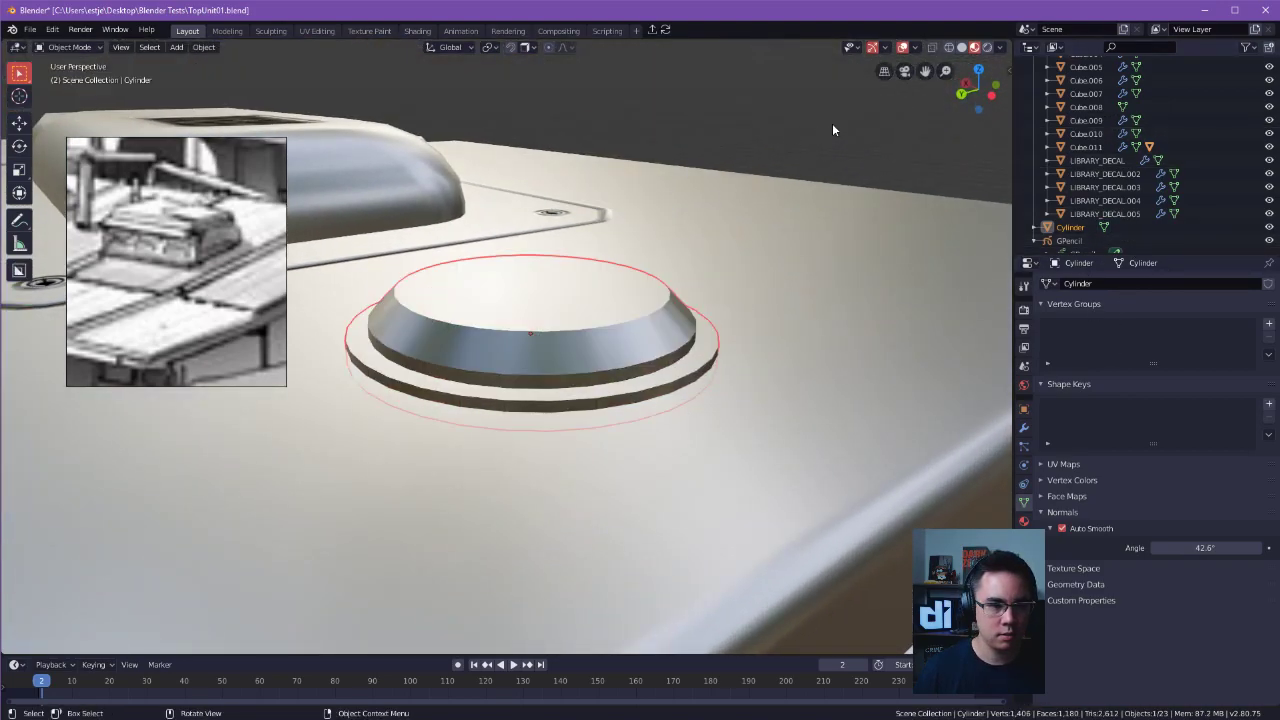
pyautogui.press('g')
pyautogui.press('z')
pyautogui.click(553, 326)
# Select the edge loops around the disc's top face, the chamfer's lower edge and the outer rim.
pyautogui.press('Tab')
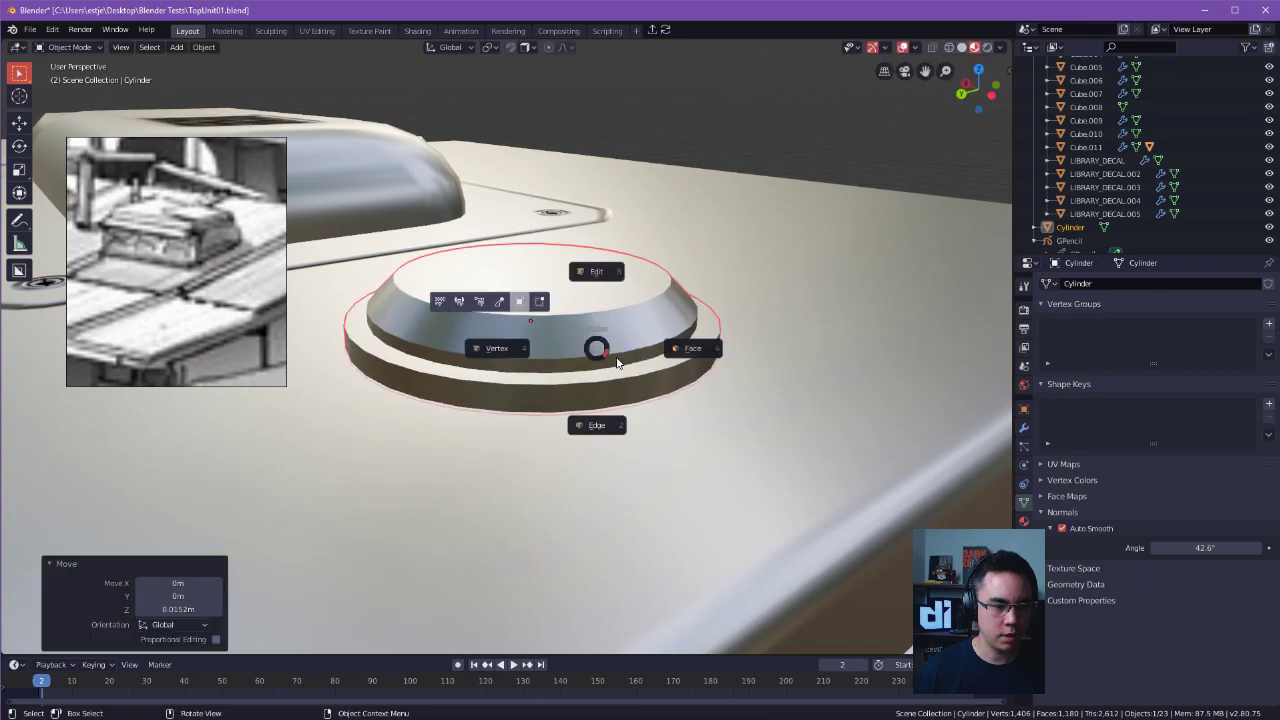
pyautogui.click(686, 349)
pyautogui.hotkey('alt', 'a')
pyautogui.doubleClick(617, 375)
pyautogui.keyDown('shift'); pyautogui.doubleClick(598, 351); pyautogui.keyUp('shift')
pyautogui.keyDown('shift'); pyautogui.doubleClick(586, 302); pyautogui.keyUp('shift')
pyautogui.keyDown('alt'); pyautogui.moveTo(806, 347); pyautogui.dragTo(817, 359); pyautogui.keyUp('alt')
pyautogui.moveTo(817, 359); pyautogui.dragTo(890, 337, button='middle')
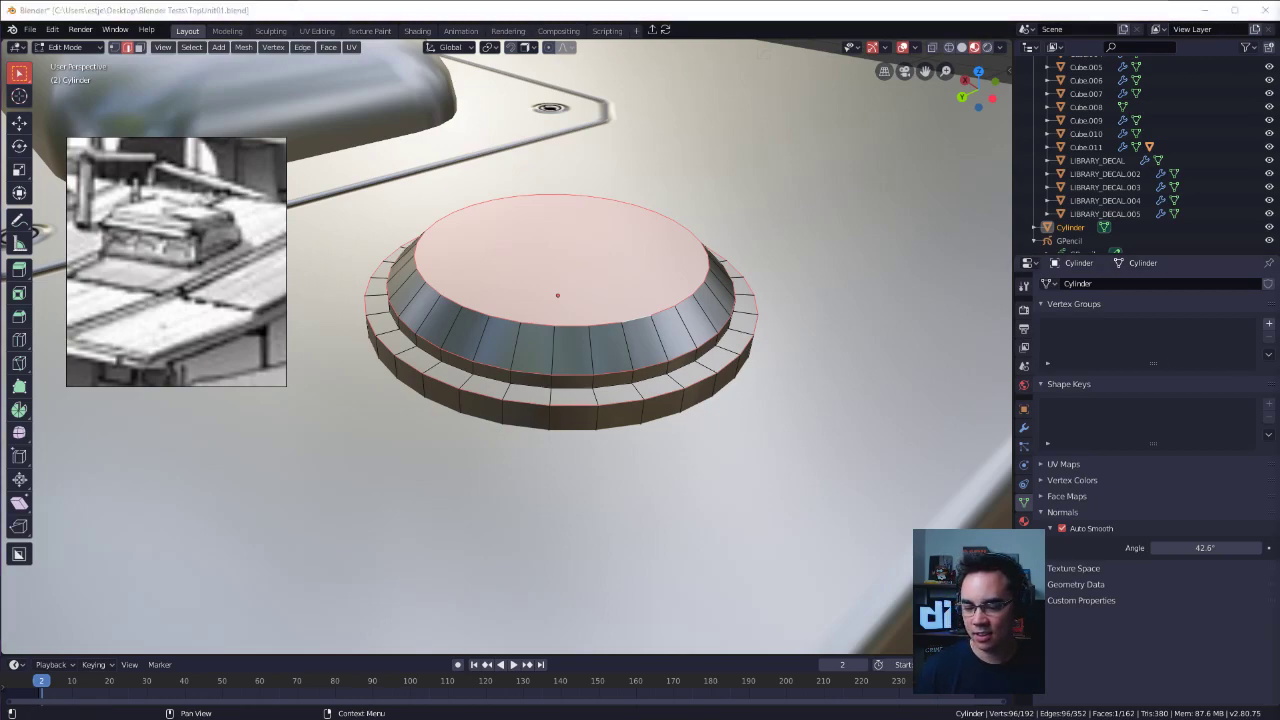
pyautogui.click(731, 357)
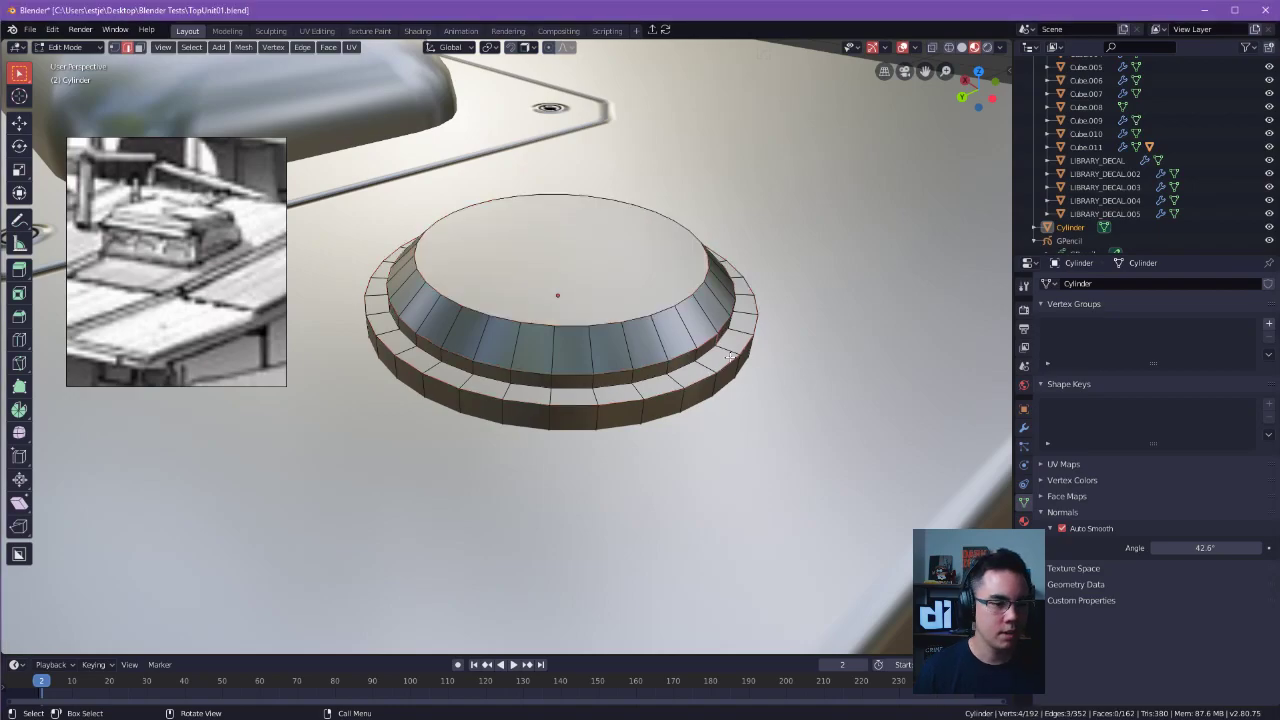
pyautogui.moveTo(724, 318); pyautogui.dragTo(592, 380, button='middle')
pyautogui.click(590, 381)
pyautogui.keyDown('alt'); pyautogui.keyDown('shift'); pyautogui.click(606, 449); pyautogui.keyUp('shift'); pyautogui.keyUp('alt')
pyautogui.keyDown('alt'); pyautogui.keyDown('shift'); pyautogui.click(592, 431); pyautogui.keyUp('shift'); pyautogui.keyUp('alt')
pyautogui.keyDown('alt'); pyautogui.keyDown('shift'); pyautogui.click(600, 423); pyautogui.keyUp('shift'); pyautogui.keyUp('alt')
pyautogui.keyDown('alt'); pyautogui.click(600, 423); pyautogui.keyUp('alt')
pyautogui.keyDown('alt'); pyautogui.keyDown('shift'); pyautogui.click(607, 451); pyautogui.keyUp('shift'); pyautogui.keyUp('alt')
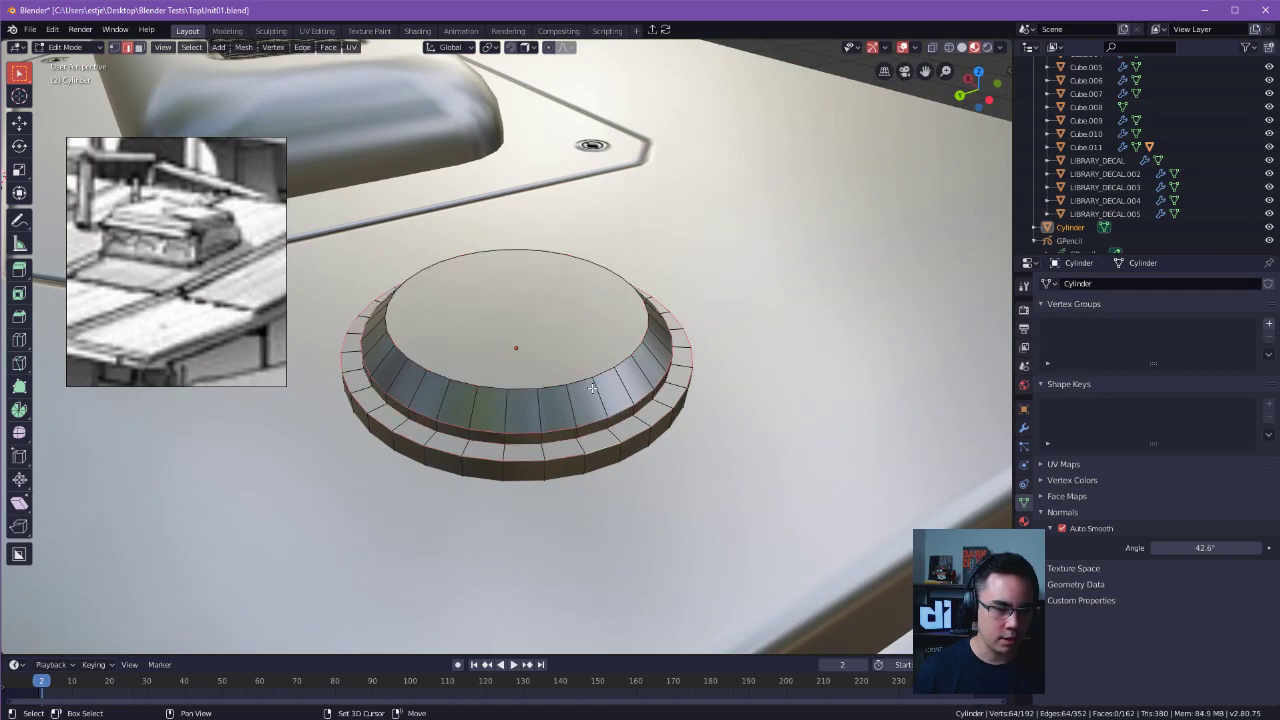
pyautogui.keyDown('alt'); pyautogui.keyDown('shift'); pyautogui.click(582, 381); pyautogui.keyUp('shift'); pyautogui.keyUp('alt')
pyautogui.keyDown('ctrl'); pyautogui.click(599, 395); pyautogui.keyUp('ctrl')
pyautogui.click(672, 388)
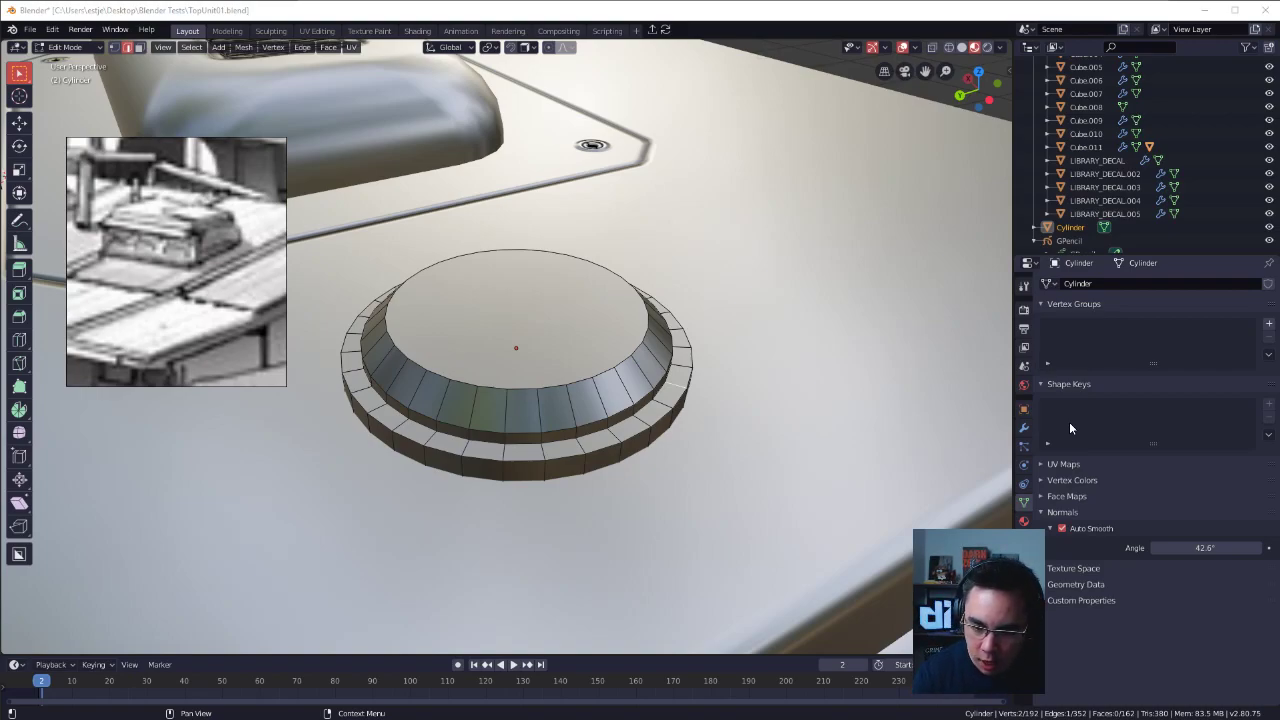
# Bevel the edge loops around the top face, the chamfer's lower edge and the outer rim with a narrow one-segment bevel.
pyautogui.click(604, 356)
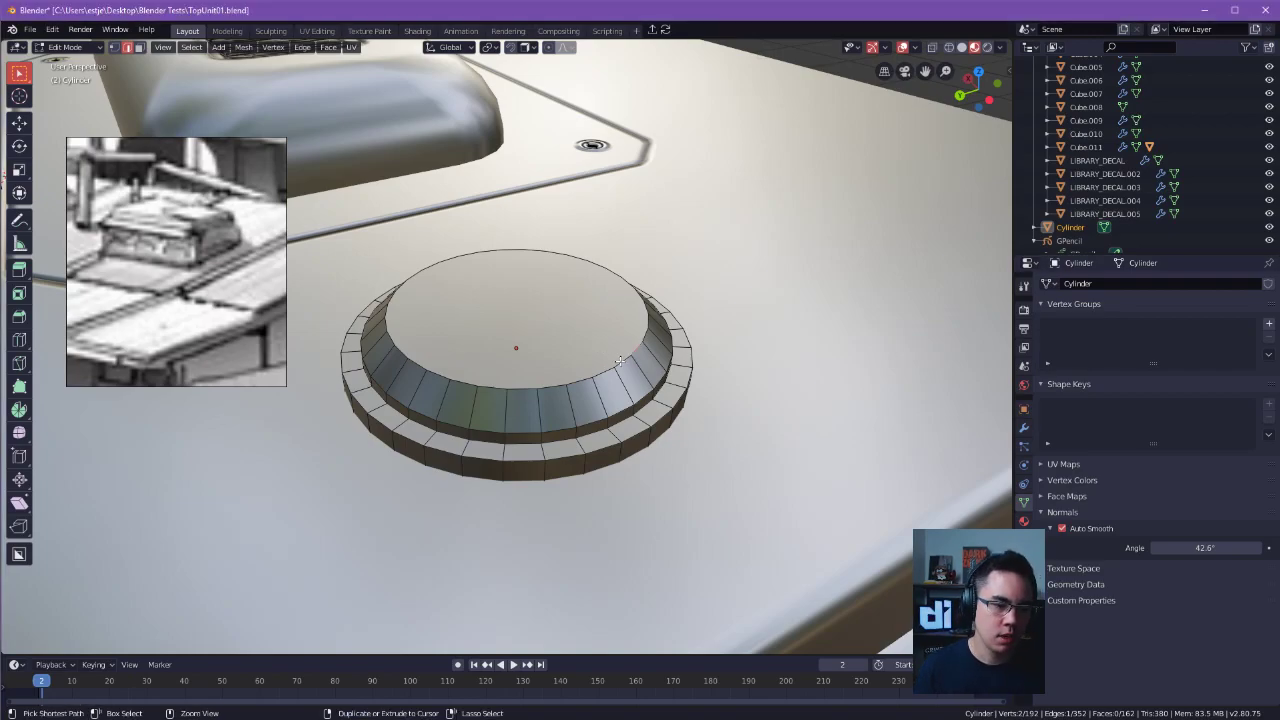
pyautogui.moveTo(597, 415); pyautogui.dragTo(720, 461, button='middle')
pyautogui.keyDown('alt'); pyautogui.click(604, 346); pyautogui.keyUp('alt')
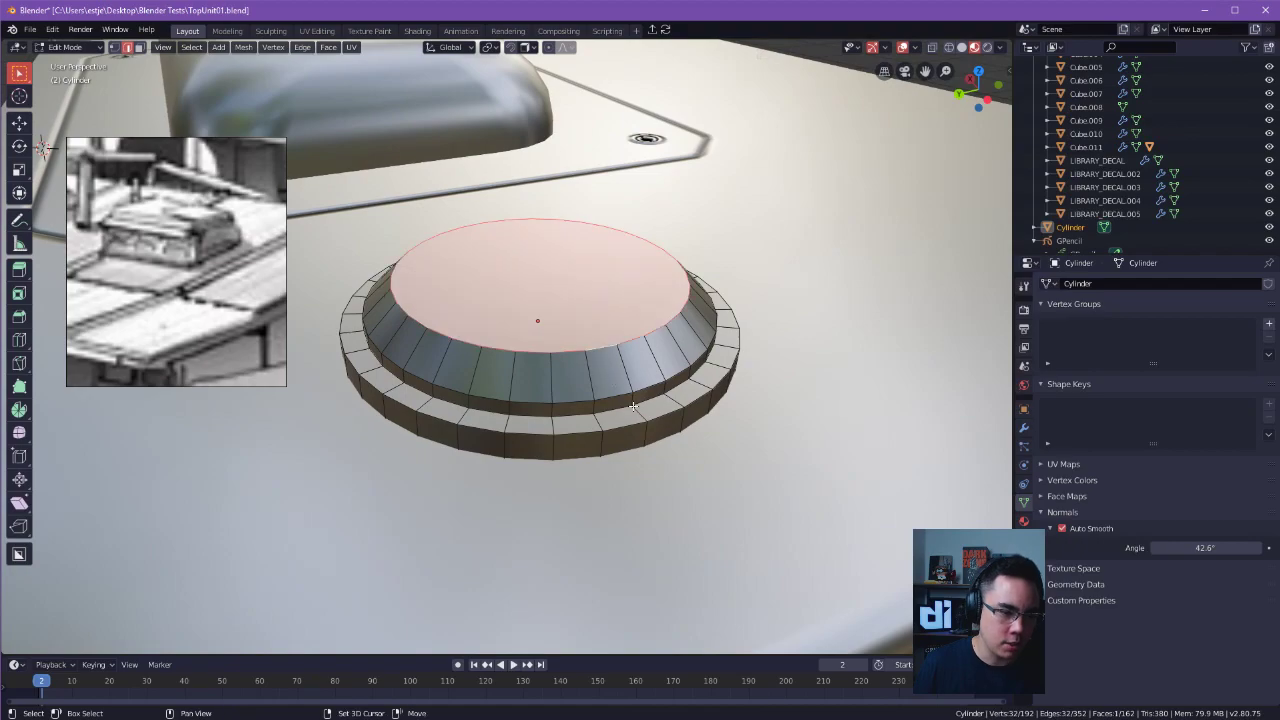
pyautogui.keyDown('alt'); pyautogui.keyDown('shift'); pyautogui.click(624, 428); pyautogui.keyUp('shift'); pyautogui.keyUp('alt')
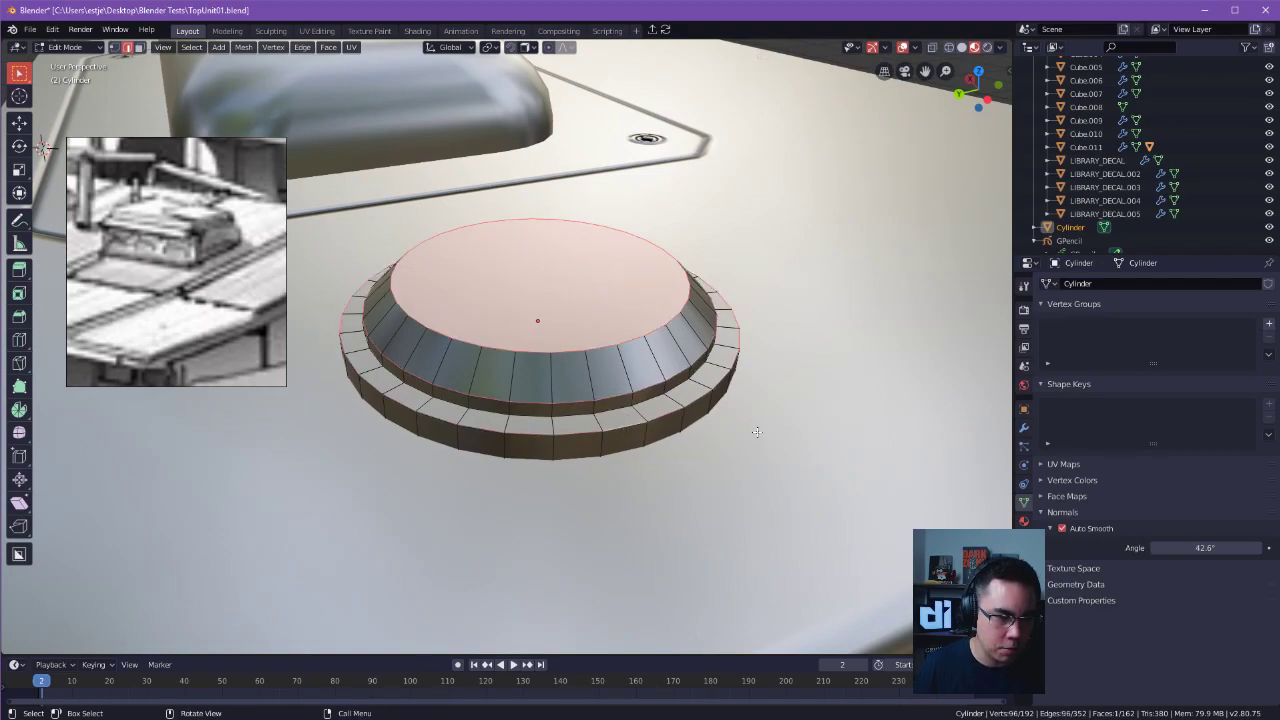
pyautogui.hotkey('ctrl', 'b')
pyautogui.click(790, 435)
pyautogui.press('Tab')
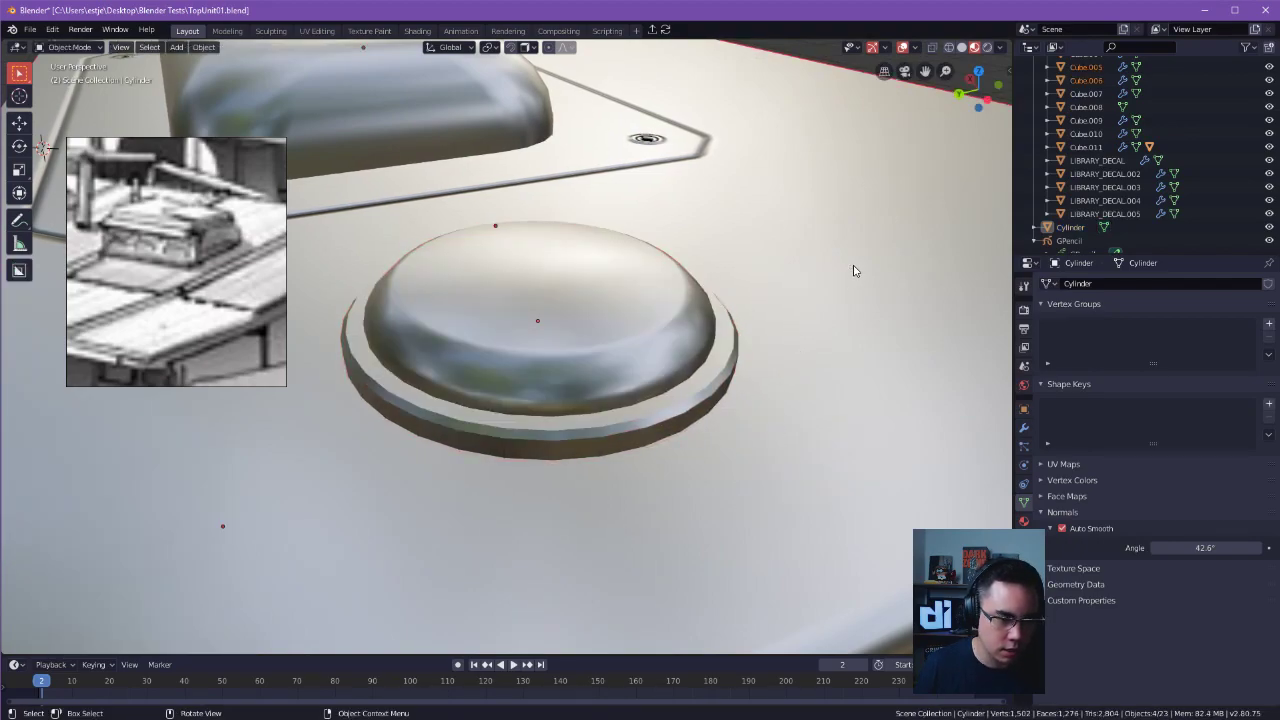
# Reselect only the cylinder, set its Auto Smooth angle to 46.8° and clear the selection.
pyautogui.moveTo(851, 267); pyautogui.dragTo(854, 271)
pyautogui.keyDown('shift'); pyautogui.moveTo(853, 270); pyautogui.dragTo(822, 284, button='middle'); pyautogui.keyUp('shift')
pyautogui.click(653, 376)
pyautogui.press('Tab')
pyautogui.press('Escape')
pyautogui.press('Tab')
pyautogui.press('Escape')
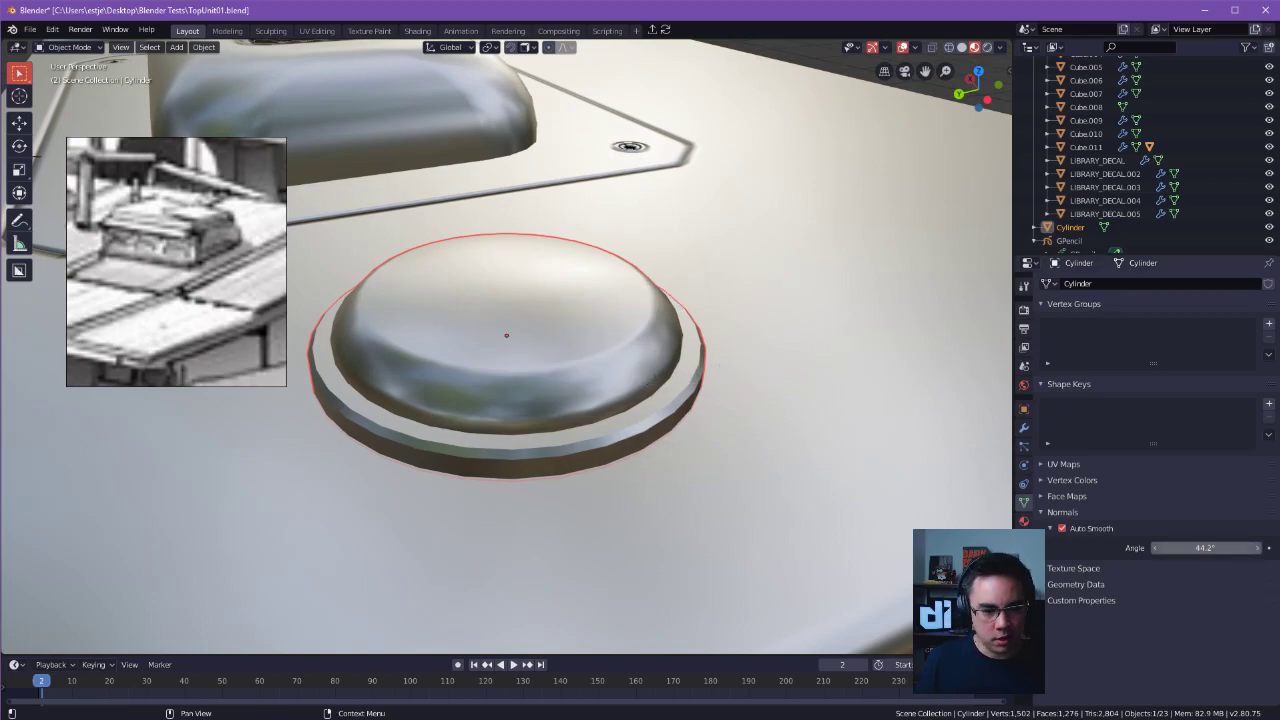
pyautogui.moveTo(1205, 548); pyautogui.dragTo(1222, 548)
pyautogui.moveTo(685, 485); pyautogui.dragTo(686, 469, button='middle')
pyautogui.scroll(-3, 640, 466)
pyautogui.moveTo(485, 452); pyautogui.dragTo(786, 437, button='middle')
pyautogui.click(914, 363)
pyautogui.click(1043, 383)
pyautogui.click(1041, 384)
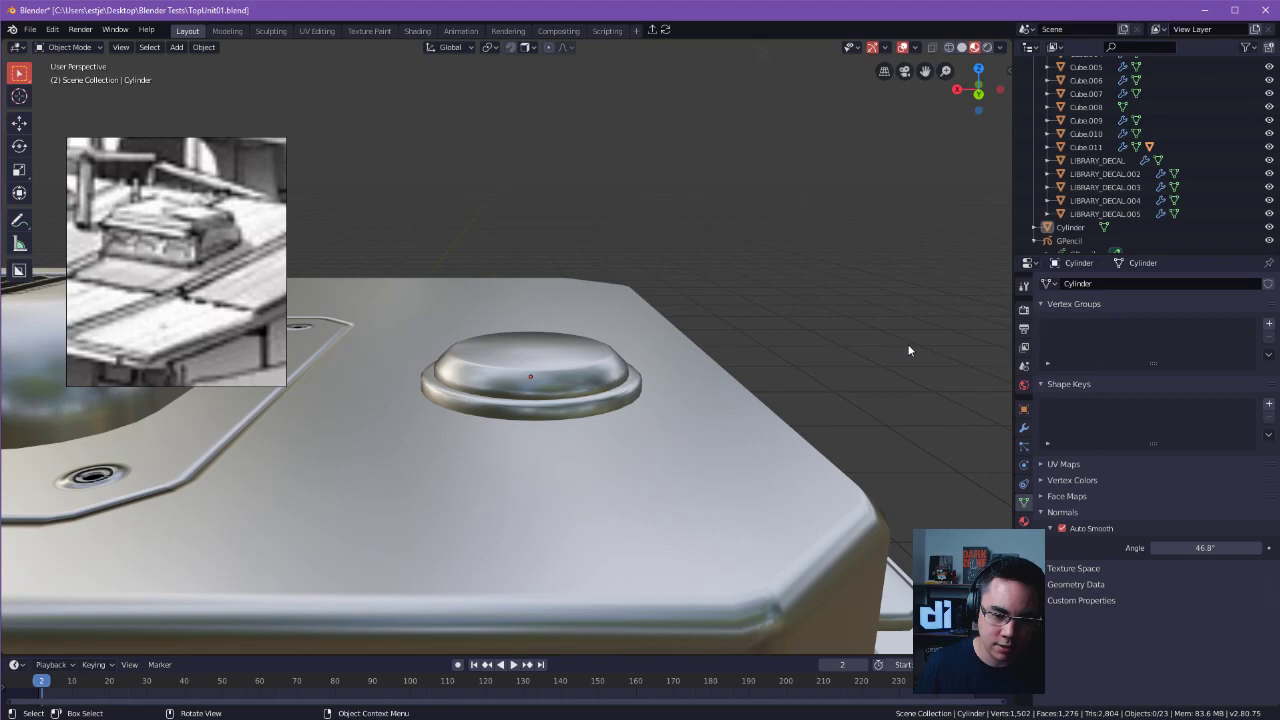
pyautogui.moveTo(840, 322); pyautogui.dragTo(860, 374, button='middle')
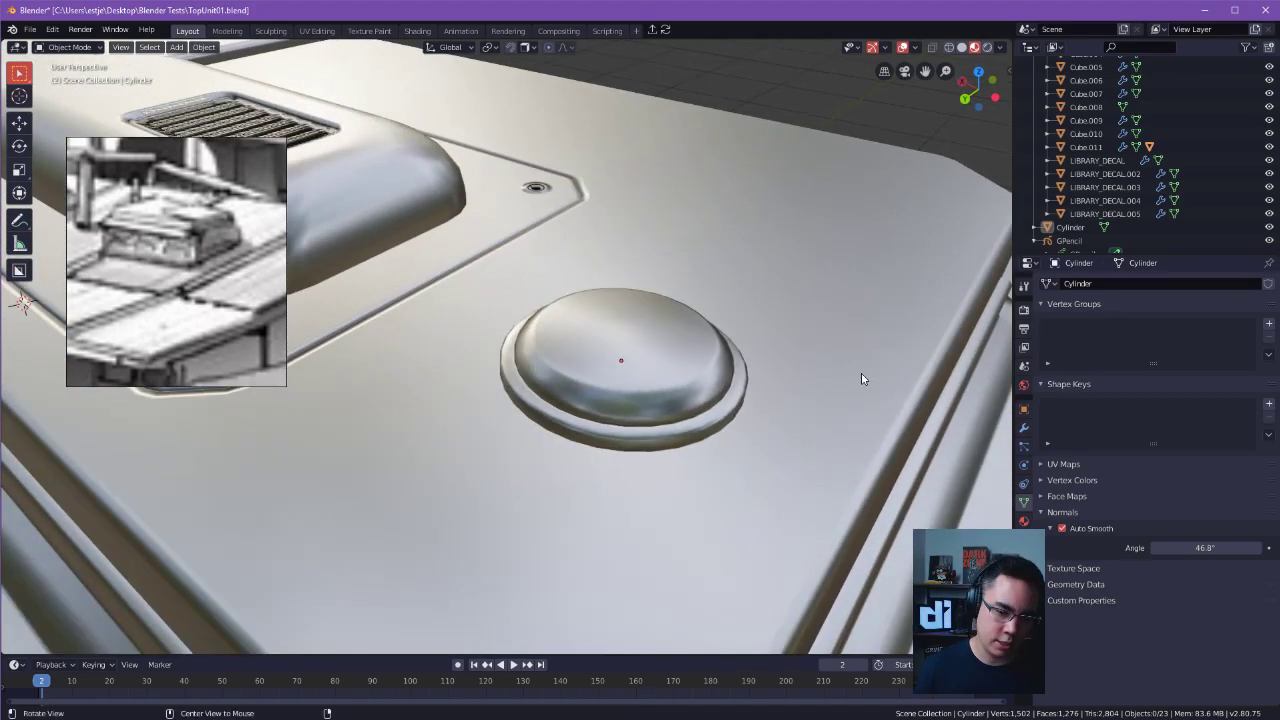
# Try a Normal Edit modifier on the cylinder and undo it.
pyautogui.click(1024, 428)
pyautogui.click(1065, 283)
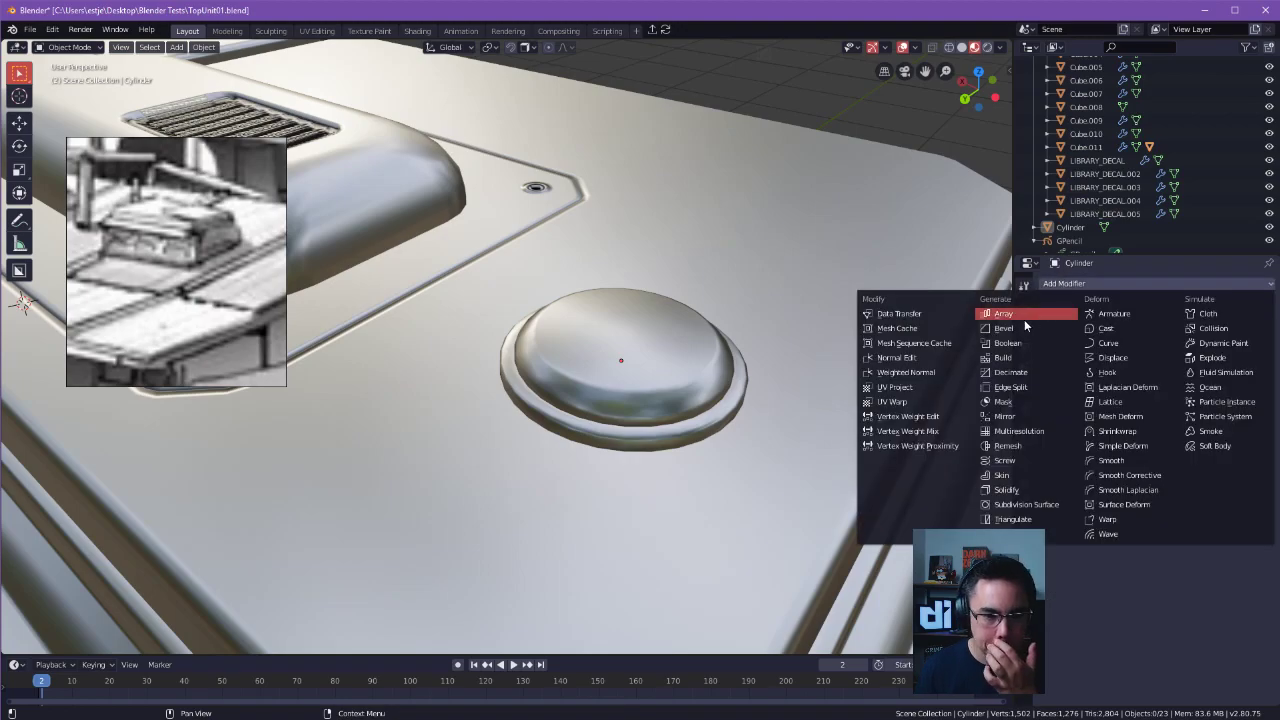
pyautogui.click(927, 359)
pyautogui.moveTo(826, 366)
pyautogui.mouseDown(button='middle')
pyautogui.moveTo(842, 389)
pyautogui.moveTo(864, 376)
pyautogui.moveTo(775, 431)
pyautogui.moveTo(746, 391)
pyautogui.moveTo(757, 423)
pyautogui.moveTo(789, 337)
pyautogui.mouseUp(button='middle')
pyautogui.hotkey('ctrl', 'z')
# Add a Weighted Normal modifier to the cylinder with Keep Sharp enabled and the weight set to 100.
pyautogui.click(1070, 283)
pyautogui.click(900, 369)
pyautogui.click(665, 421)
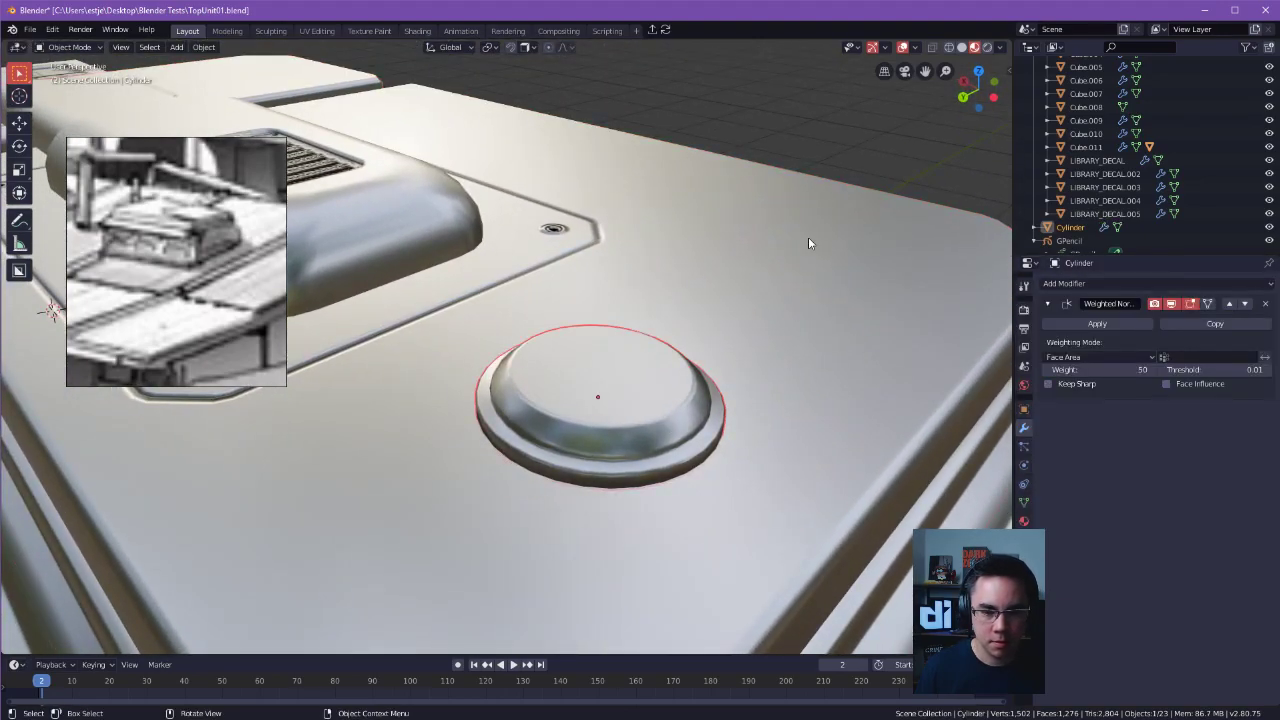
pyautogui.click(1083, 385)
pyautogui.moveTo(1092, 373)
pyautogui.mouseDown()
pyautogui.moveTo(1005, 373)
pyautogui.moveTo(1190, 373)
pyautogui.mouseUp()
# Examine the disc's shading and mesh on the roof from several angles and distances.
pyautogui.moveTo(856, 359); pyautogui.dragTo(840, 386, button='middle')
pyautogui.press('Tab')
pyautogui.click(850, 240)
pyautogui.keyDown('alt'); pyautogui.moveTo(860, 197); pyautogui.dragTo(606, 254, button='right'); pyautogui.keyUp('alt')
pyautogui.press('Tab')
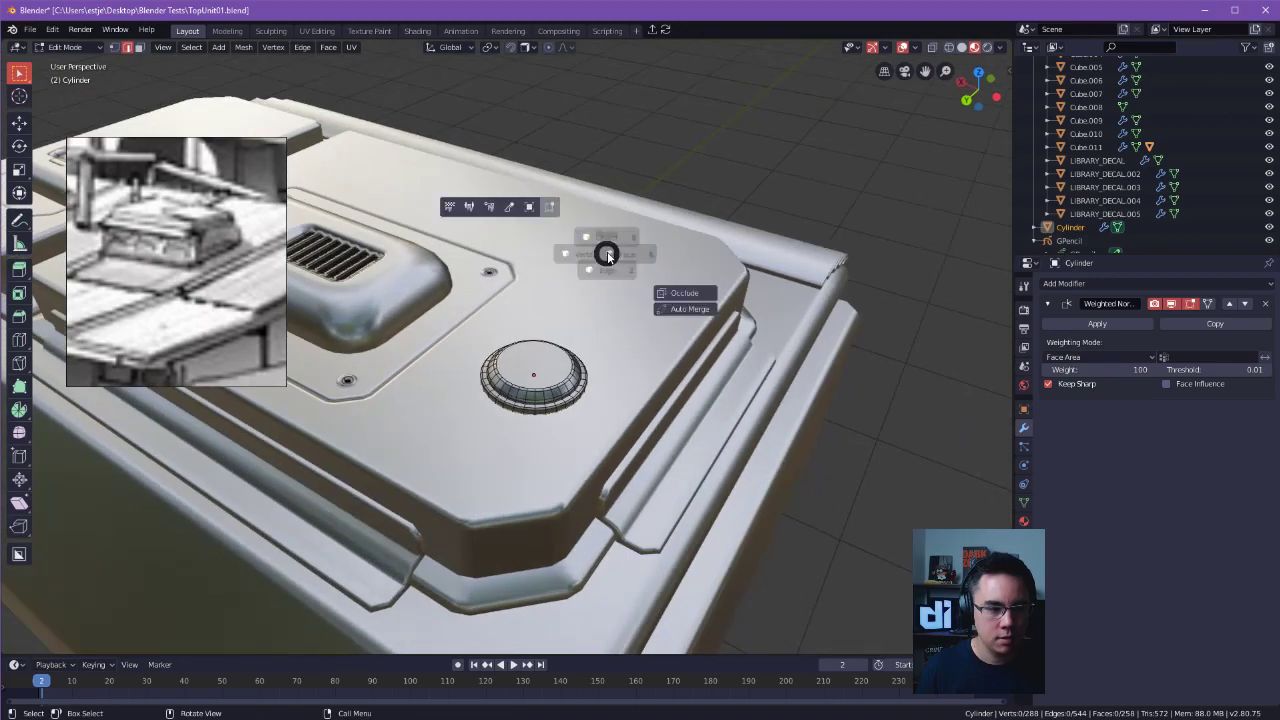
pyautogui.click(617, 190)
pyautogui.keyDown('alt'); pyautogui.moveTo(701, 164); pyautogui.dragTo(80, 370, button='right'); pyautogui.keyUp('alt')
pyautogui.moveTo(561, 419); pyautogui.dragTo(521, 437, button='middle')
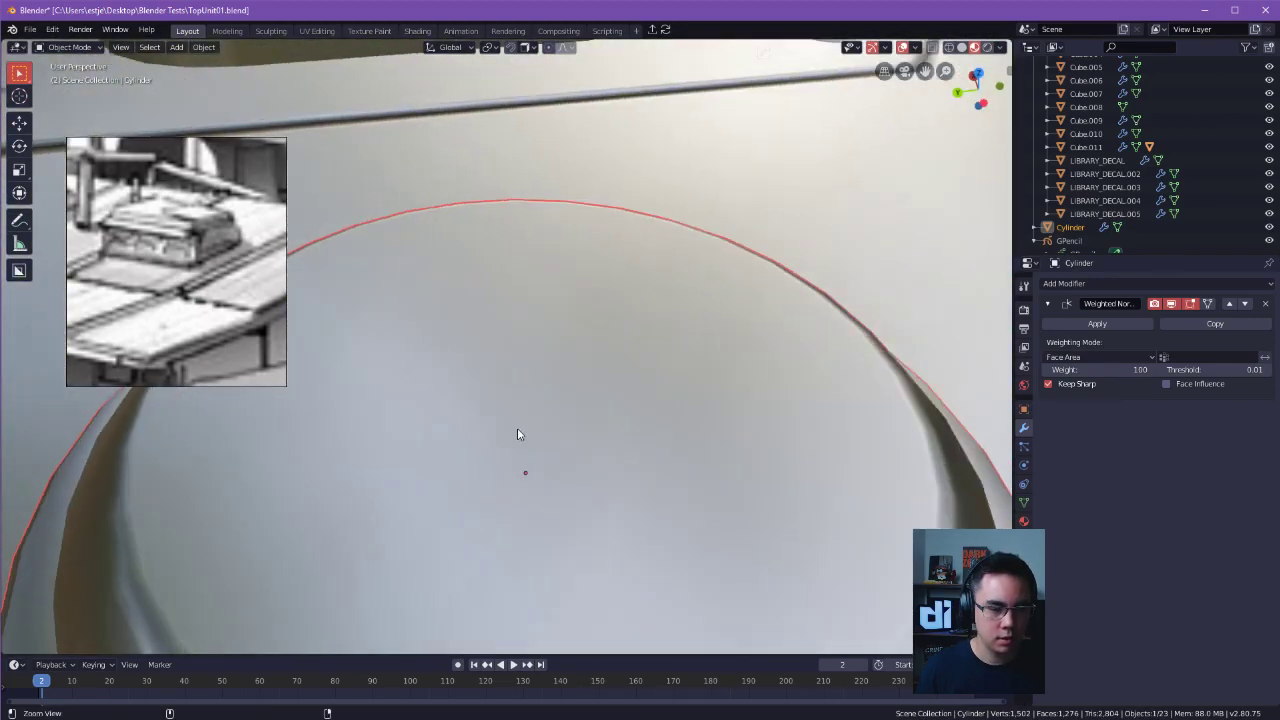
pyautogui.keyDown('alt'); pyautogui.moveTo(521, 437); pyautogui.dragTo(546, 424, button='right'); pyautogui.keyUp('alt')
pyautogui.keyDown('shift'); pyautogui.moveTo(546, 424); pyautogui.dragTo(583, 355, button='middle'); pyautogui.keyUp('shift')
# Inset the disc's top face by about 0.06 m to create a smaller concentric circle.
pyautogui.press('Tab')
pyautogui.click(627, 351)
pyautogui.click(572, 297)
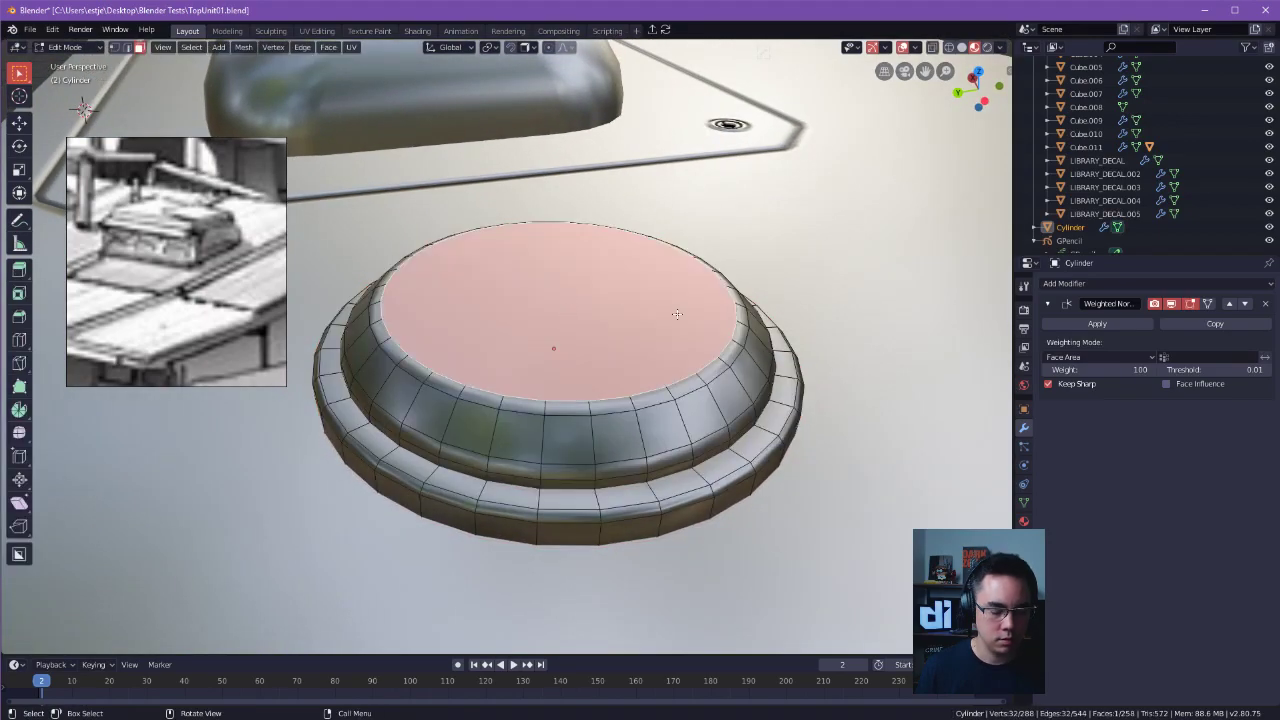
pyautogui.press('i')
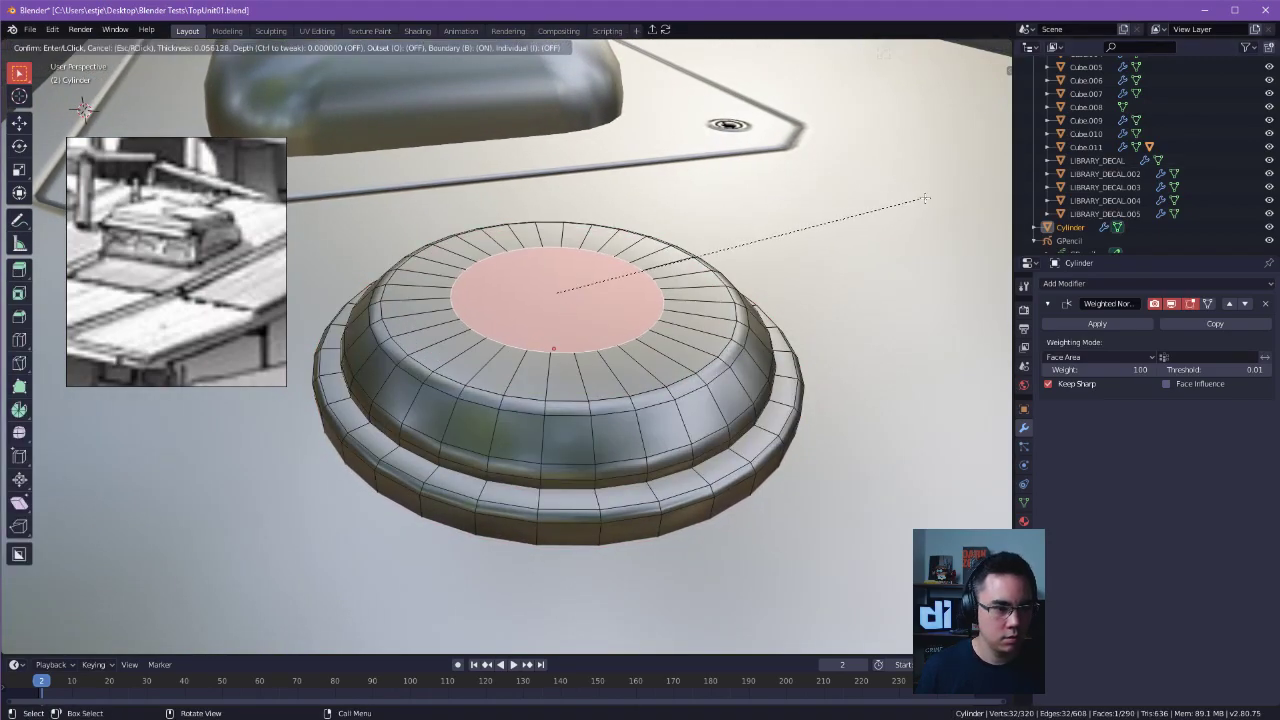
pyautogui.click(917, 196)
pyautogui.keyDown('alt'); pyautogui.moveTo(703, 228); pyautogui.dragTo(694, 258); pyautogui.keyUp('alt')
pyautogui.press('Tab')
pyautogui.click(626, 200)
# Try dissolving edges of the inset circle on top of the disc.
pyautogui.press('Tab')
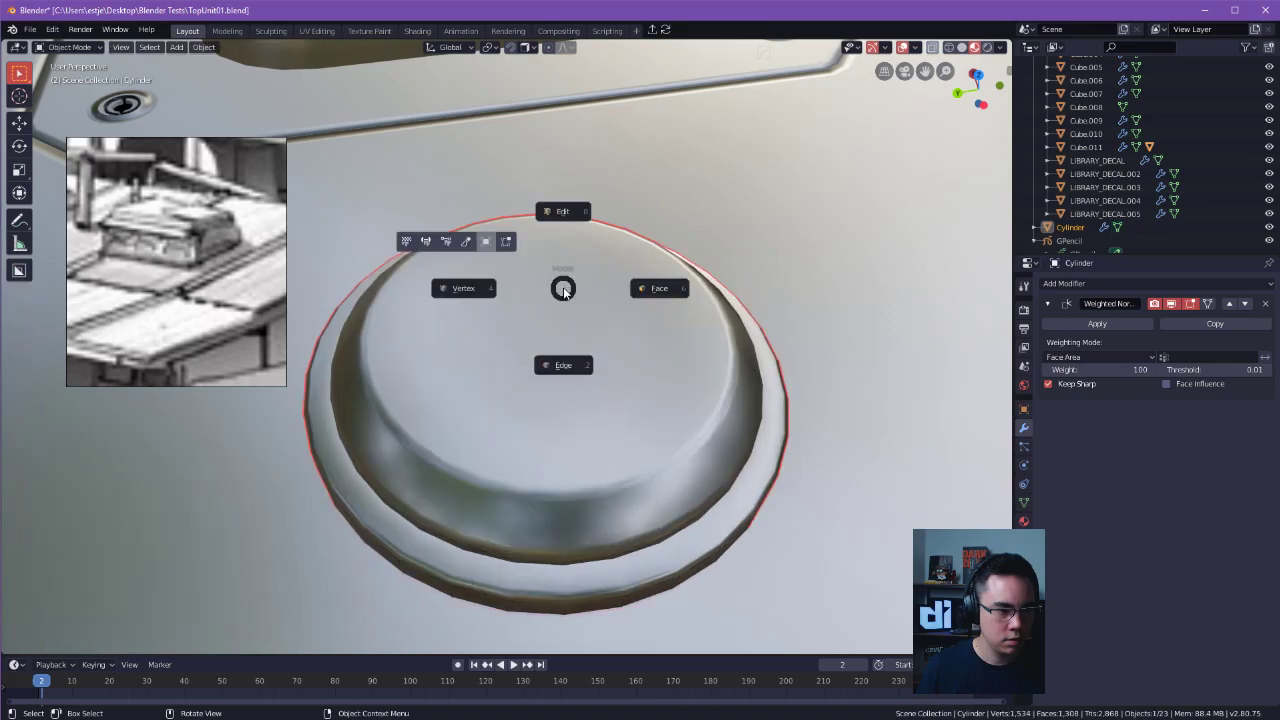
pyautogui.click(564, 363)
pyautogui.press('Tab')
pyautogui.click(571, 264)
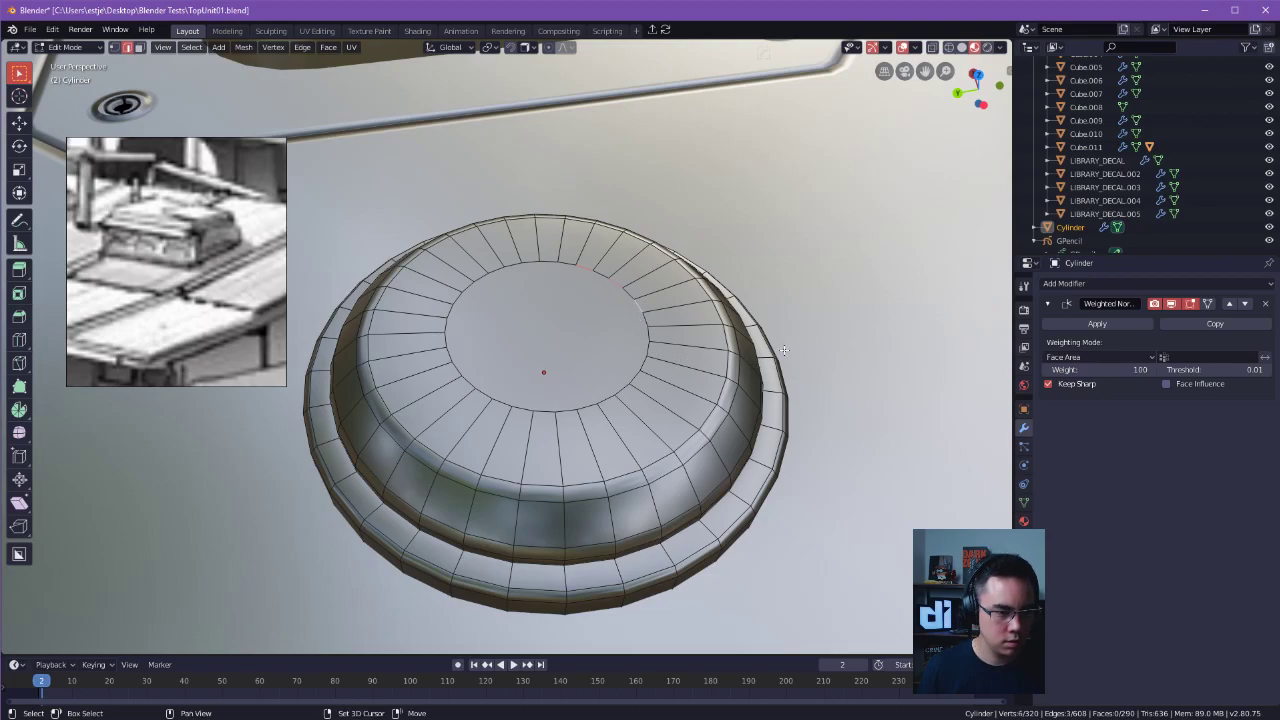
pyautogui.click(652, 342)
pyautogui.keyDown('alt'); pyautogui.moveTo(652, 340); pyautogui.dragTo(462, 306); pyautogui.keyUp('alt')
pyautogui.click(462, 306)
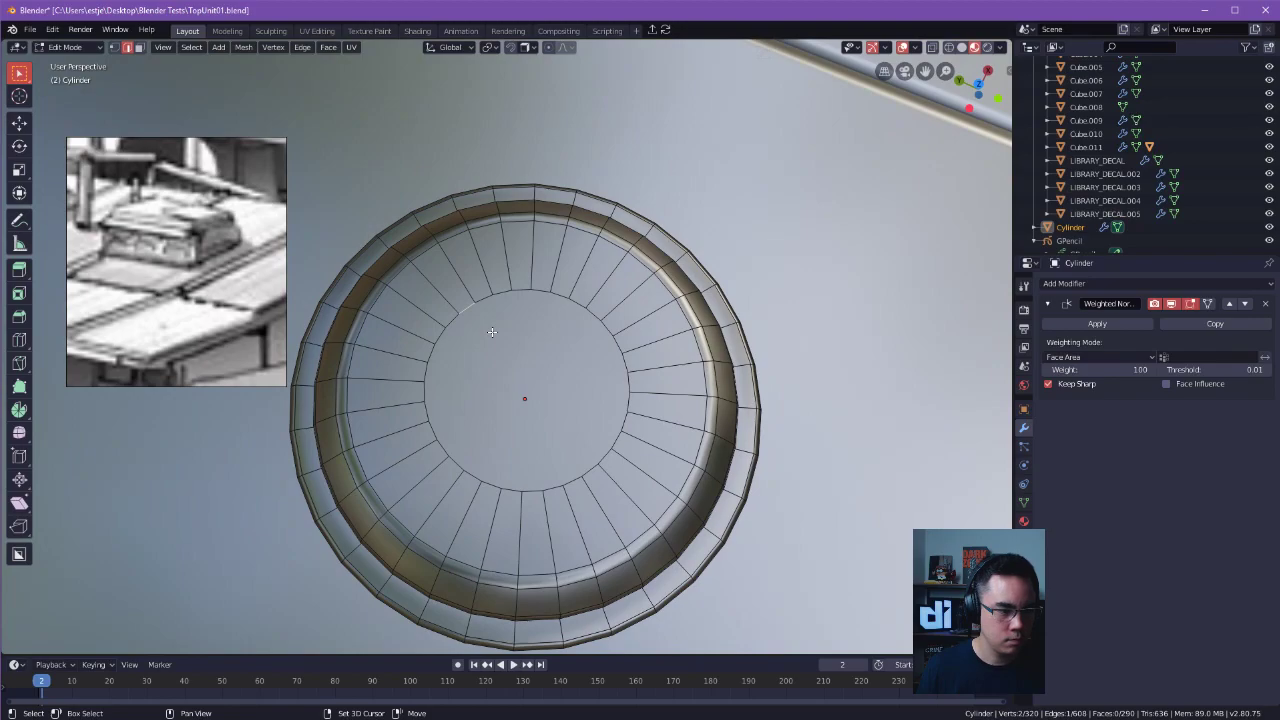
pyautogui.press('x')
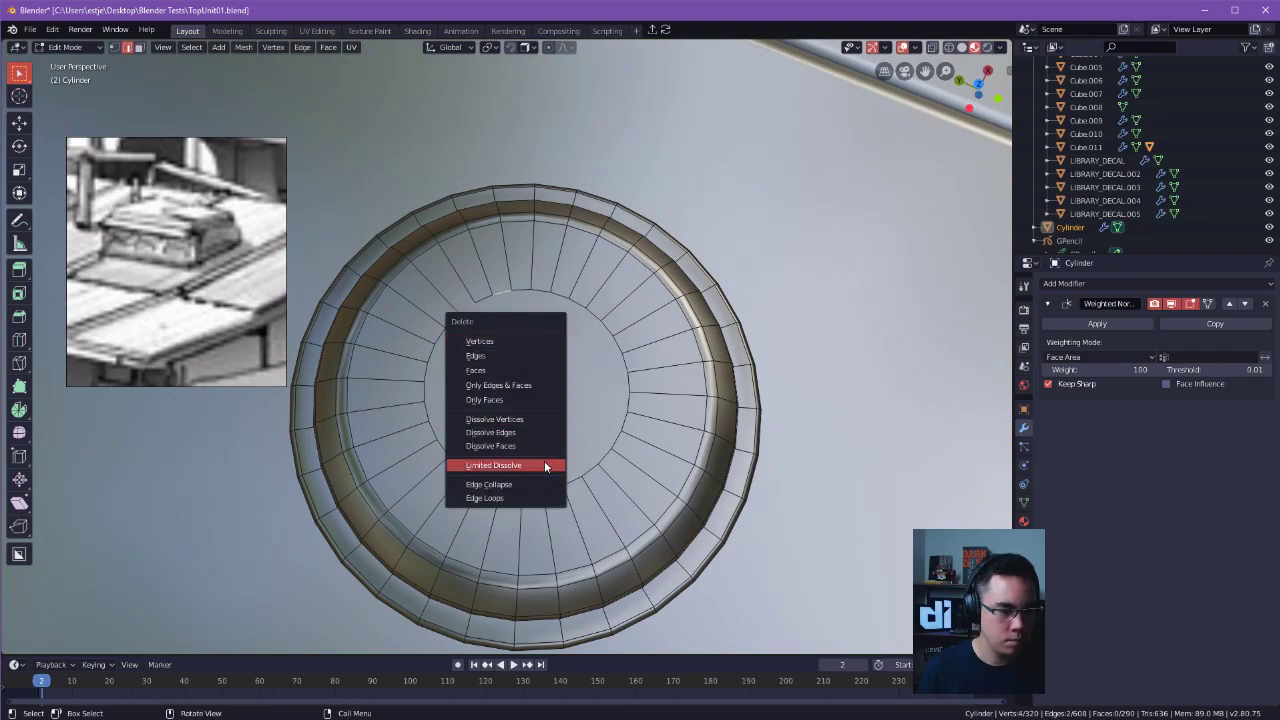
pyautogui.click(547, 430)
pyautogui.click(479, 310)
pyautogui.moveTo(674, 378); pyautogui.dragTo(878, 305, button='middle')
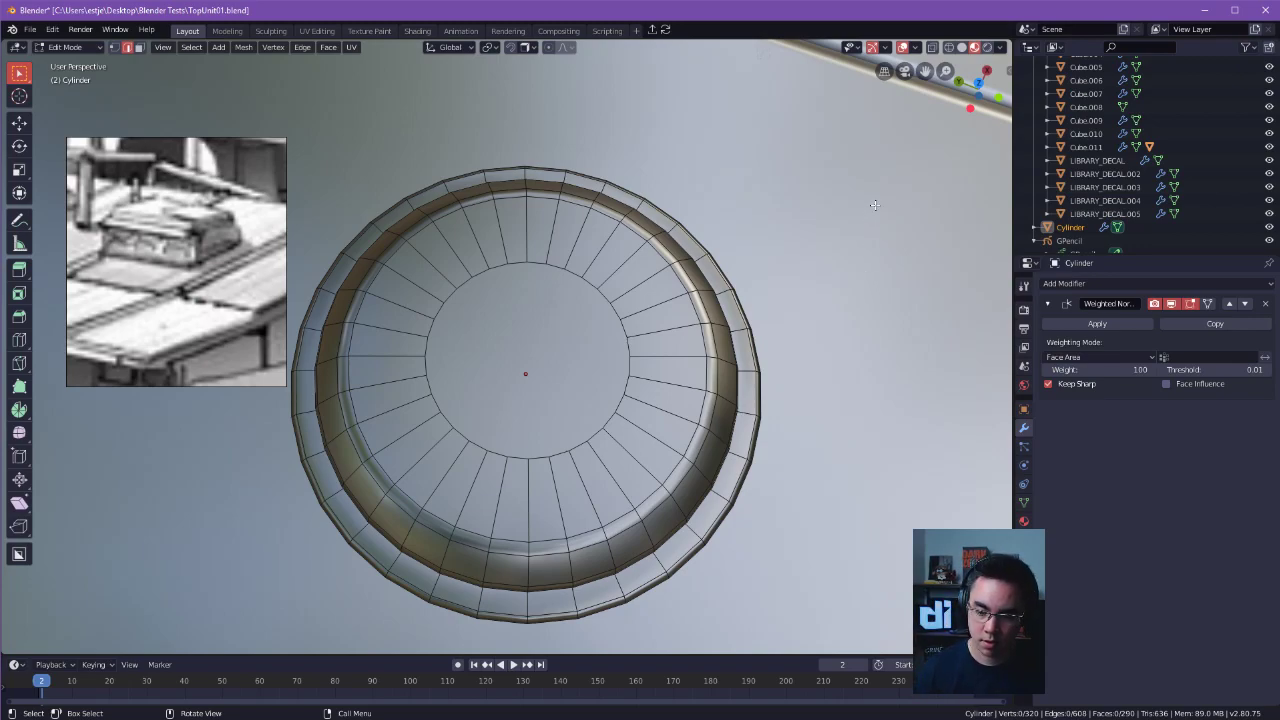
# Select the central circular face on top of the disc.
pyautogui.moveTo(524, 334); pyautogui.dragTo(520, 317, button='middle')
pyautogui.keyDown('shift'); pyautogui.moveTo(520, 317); pyautogui.dragTo(622, 366, button='middle'); pyautogui.keyUp('shift')
pyautogui.click(692, 374)
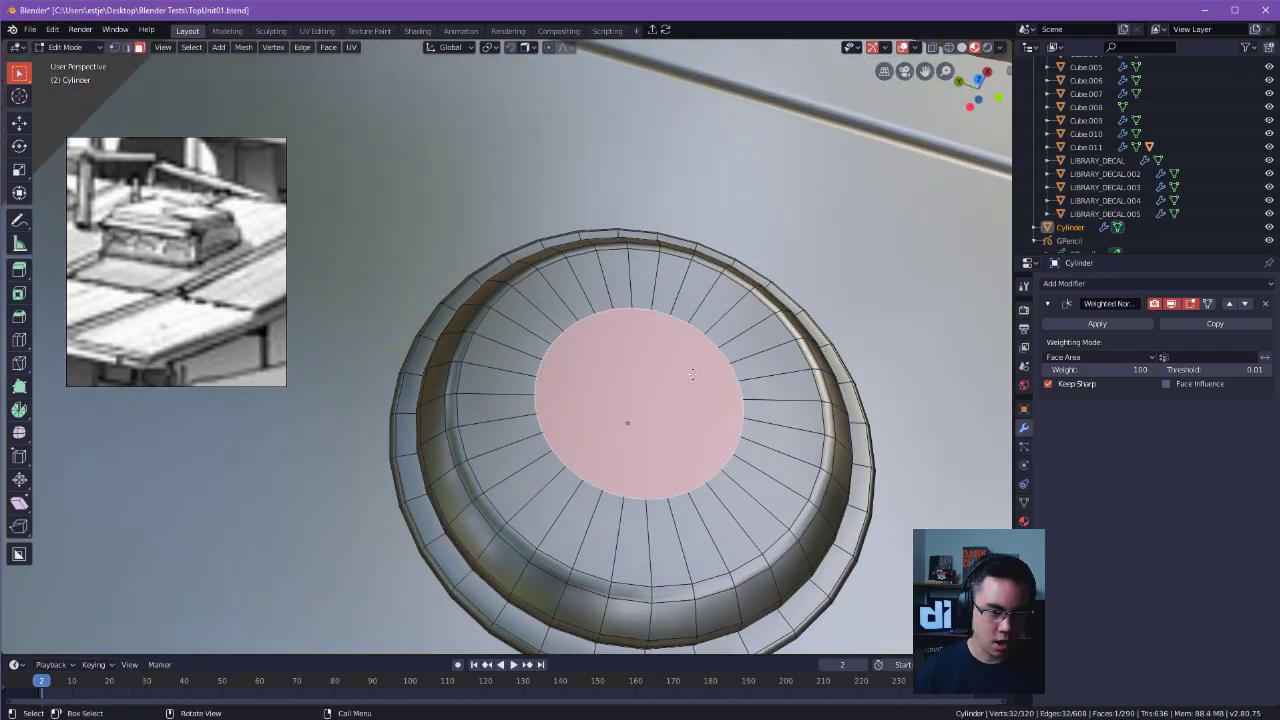
pyautogui.press('i')
pyautogui.rightClick(880, 310)
pyautogui.hotkey('ctrl', 'z')
pyautogui.click(660, 363)
pyautogui.press('g')
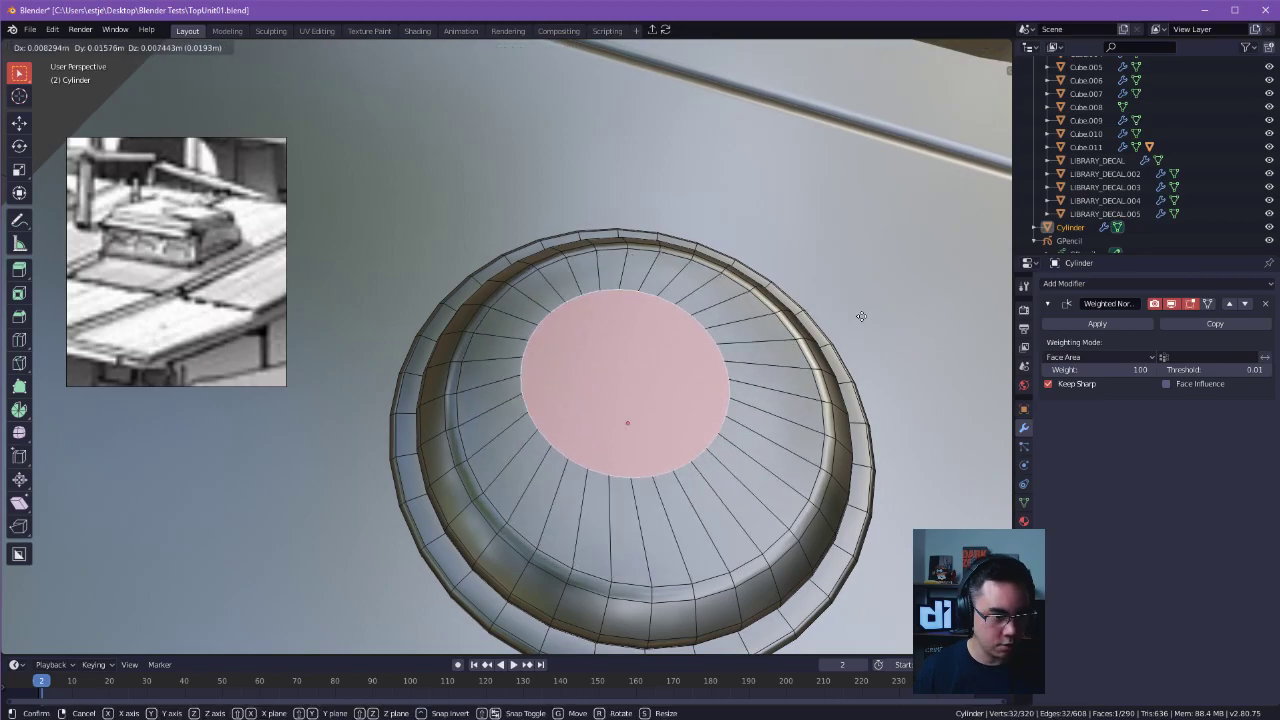
pyautogui.rightClick(883, 339)
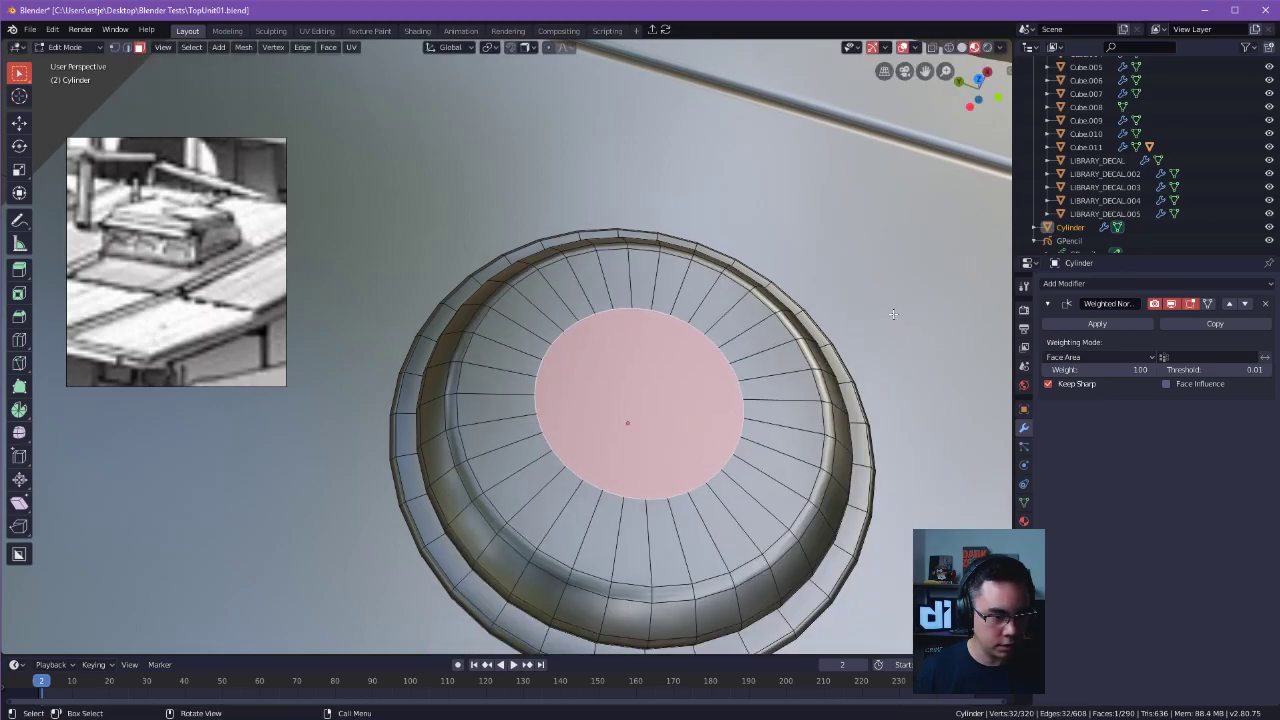
# Scale the central top face uniformly by 1.415 and extrude it down into the disc to form a round recess.
pyautogui.press('s')
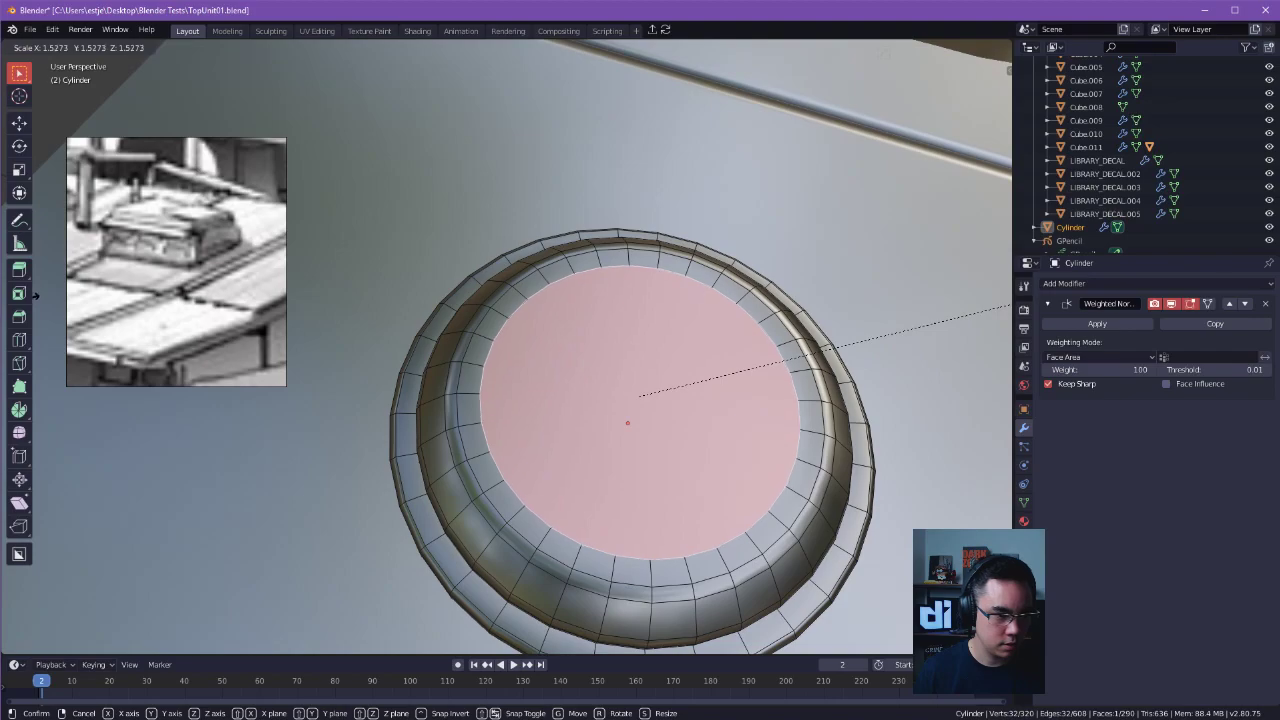
pyautogui.click(966, 322)
pyautogui.moveTo(966, 322); pyautogui.dragTo(904, 224, button='middle')
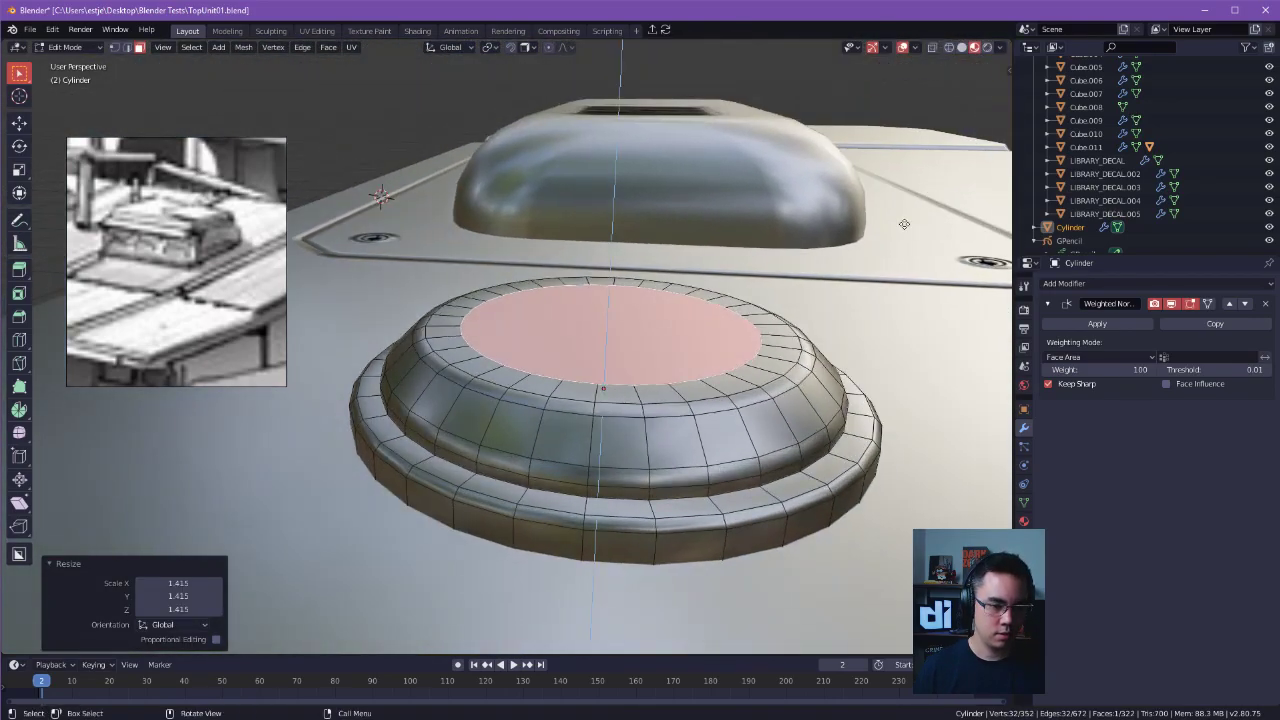
pyautogui.press('e')
pyautogui.click(858, 288)
pyautogui.keyDown('shift'); pyautogui.moveTo(858, 288); pyautogui.dragTo(815, 365, button='middle'); pyautogui.keyUp('shift')
pyautogui.moveTo(815, 365); pyautogui.dragTo(682, 340, button='middle')
# Bevel the edge loop around the recess's upper rim by about 0.006 m with one segment.
pyautogui.click(667, 348)
pyautogui.press('Tab')
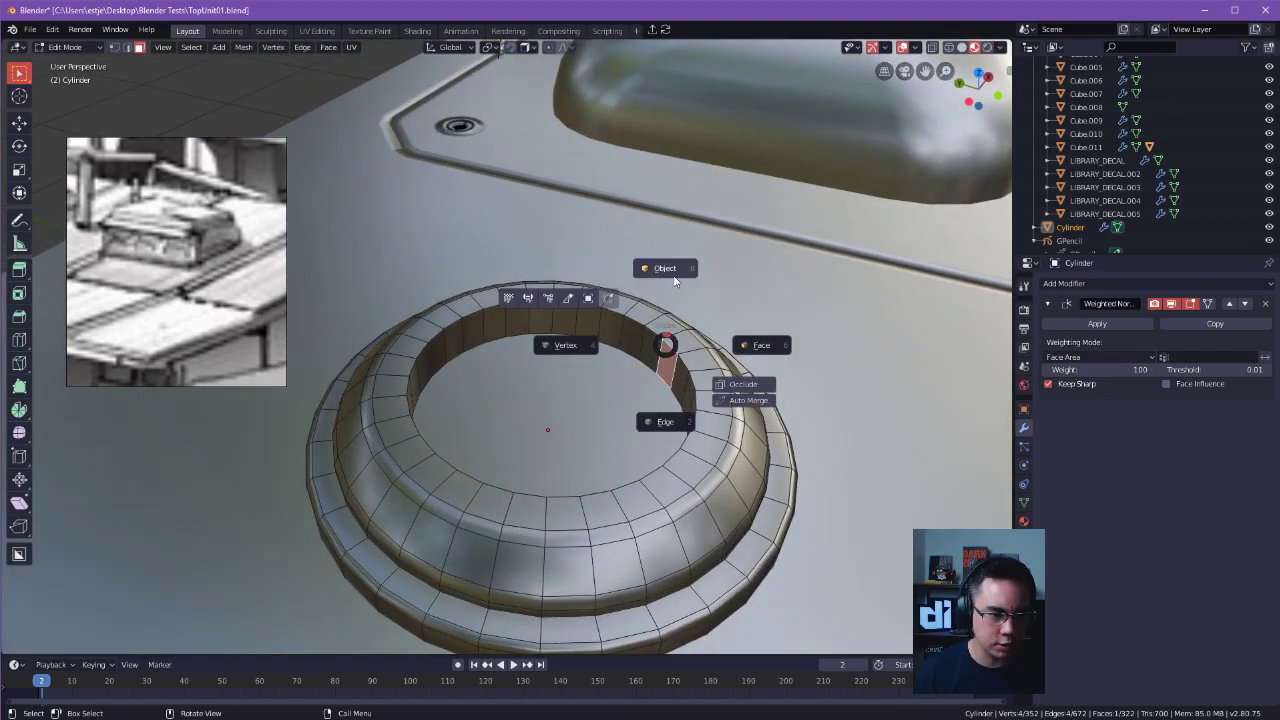
pyautogui.click(667, 420)
pyautogui.keyDown('alt'); pyautogui.click(686, 362); pyautogui.keyUp('alt')
pyautogui.hotkey('ctrl', 'b')
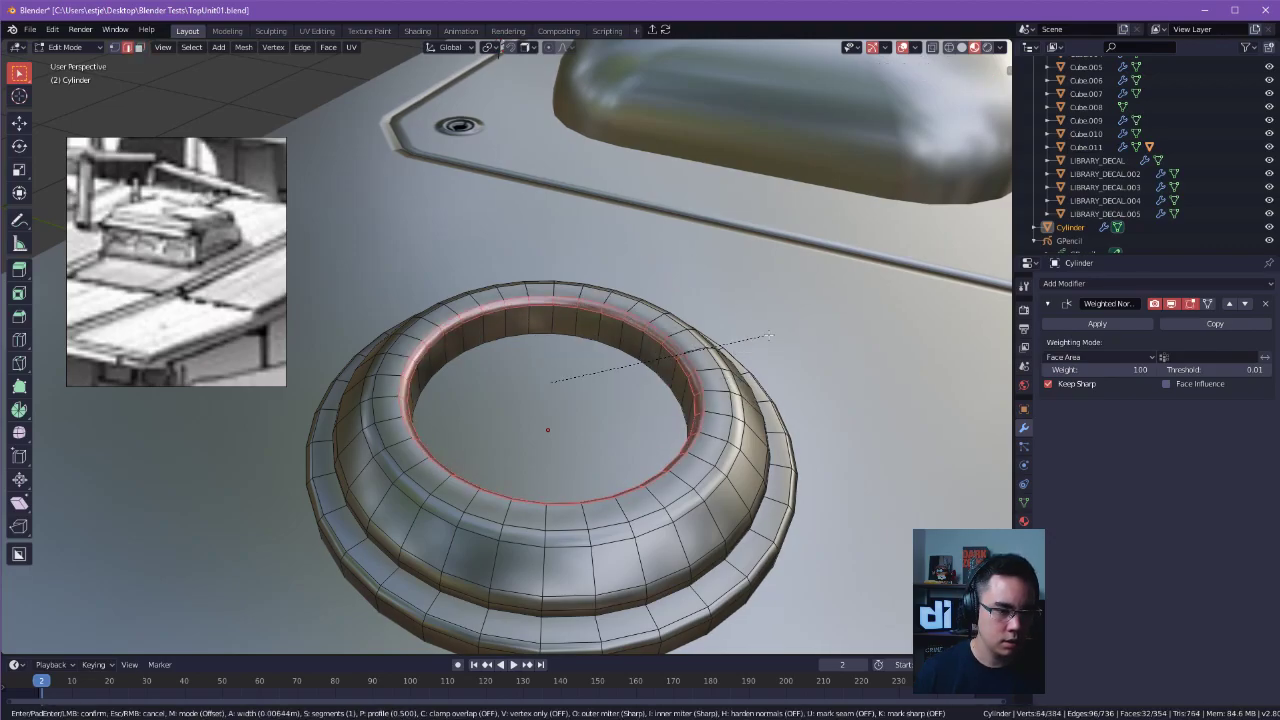
pyautogui.click(769, 336)
# Return to object mode and examine the recessed disc on the roof from near and far.
pyautogui.press('Tab')
pyautogui.click(796, 222)
pyautogui.click(799, 214)
pyautogui.moveTo(768, 285); pyautogui.dragTo(874, 312, button='middle')
pyautogui.scroll(-4, 651, 195)
pyautogui.scroll(-6, 874, 312)
pyautogui.moveTo(720, 300); pyautogui.dragTo(560, 357, button='middle')
pyautogui.scroll(5, 600, 400)
pyautogui.moveTo(690, 425); pyautogui.dragTo(530, 406, button='middle')
pyautogui.click(537, 390)
pyautogui.scroll(3, 629, 374)
# Try axis-constrained and uniform scaling on the disc's whole mesh and undo it.
pyautogui.press('s')
pyautogui.rightClick(785, 298)
pyautogui.press('Tab')
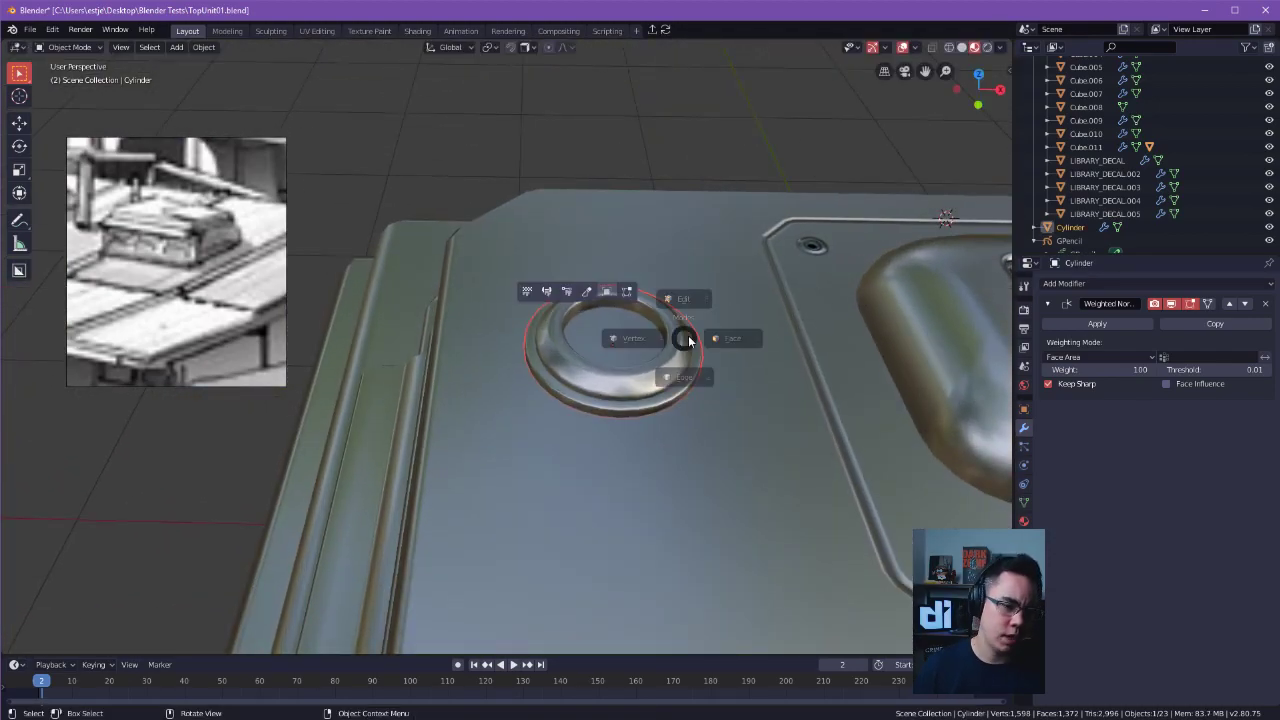
pyautogui.press('a')
pyautogui.press('s')
pyautogui.press('x')
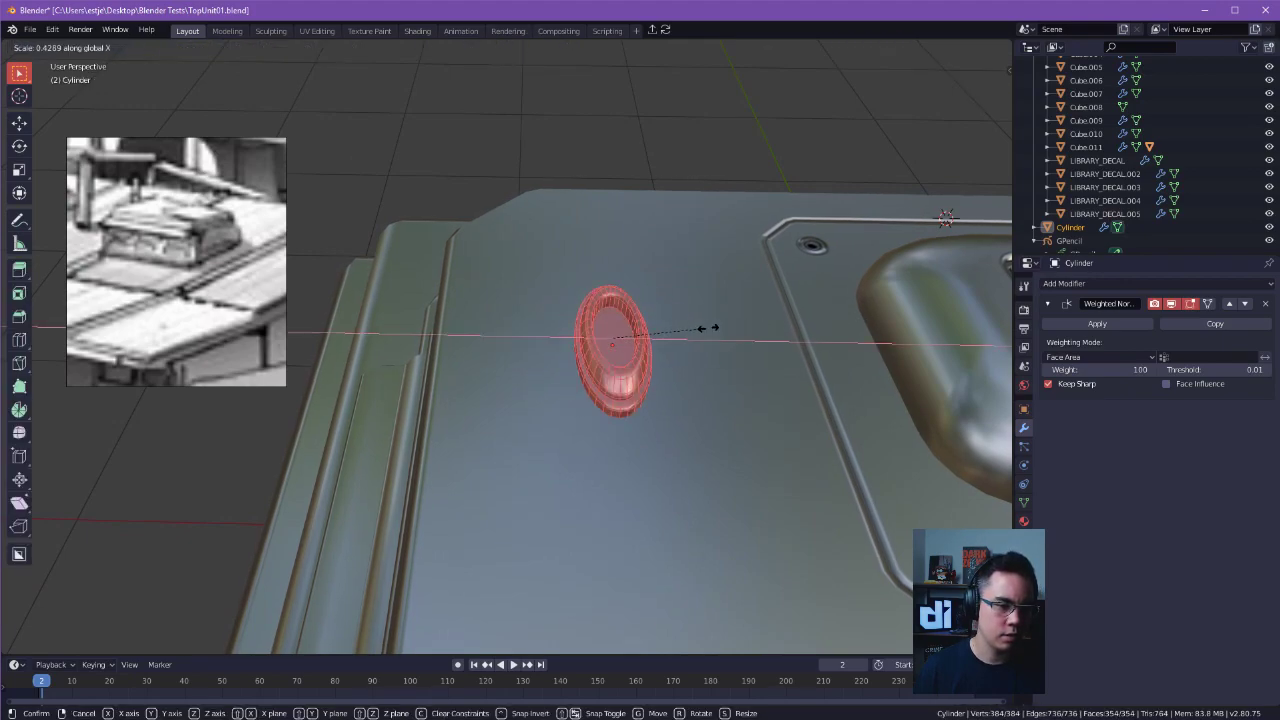
pyautogui.press('z')
pyautogui.rightClick(868, 314)
pyautogui.press('s')
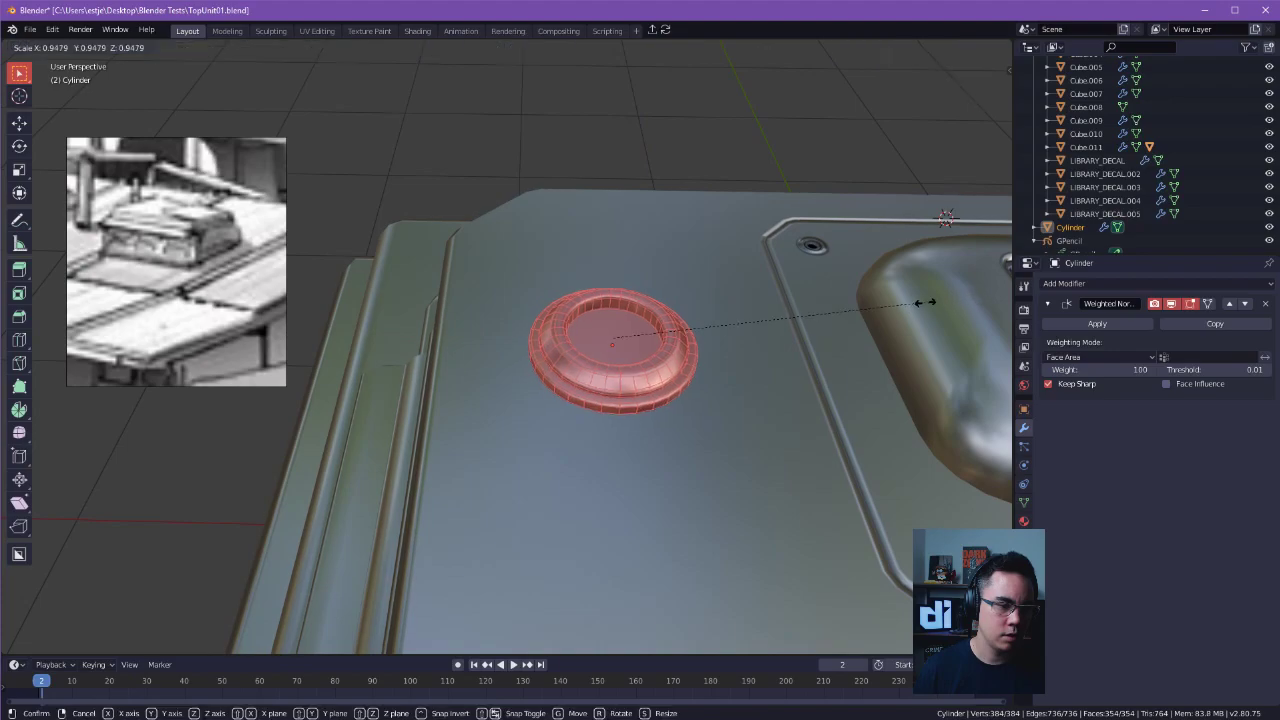
pyautogui.click(720, 331)
pyautogui.moveTo(720, 331); pyautogui.dragTo(688, 449, button='middle')
pyautogui.hotkey('ctrl', 'z')
pyautogui.hotkey('ctrl', 'z')
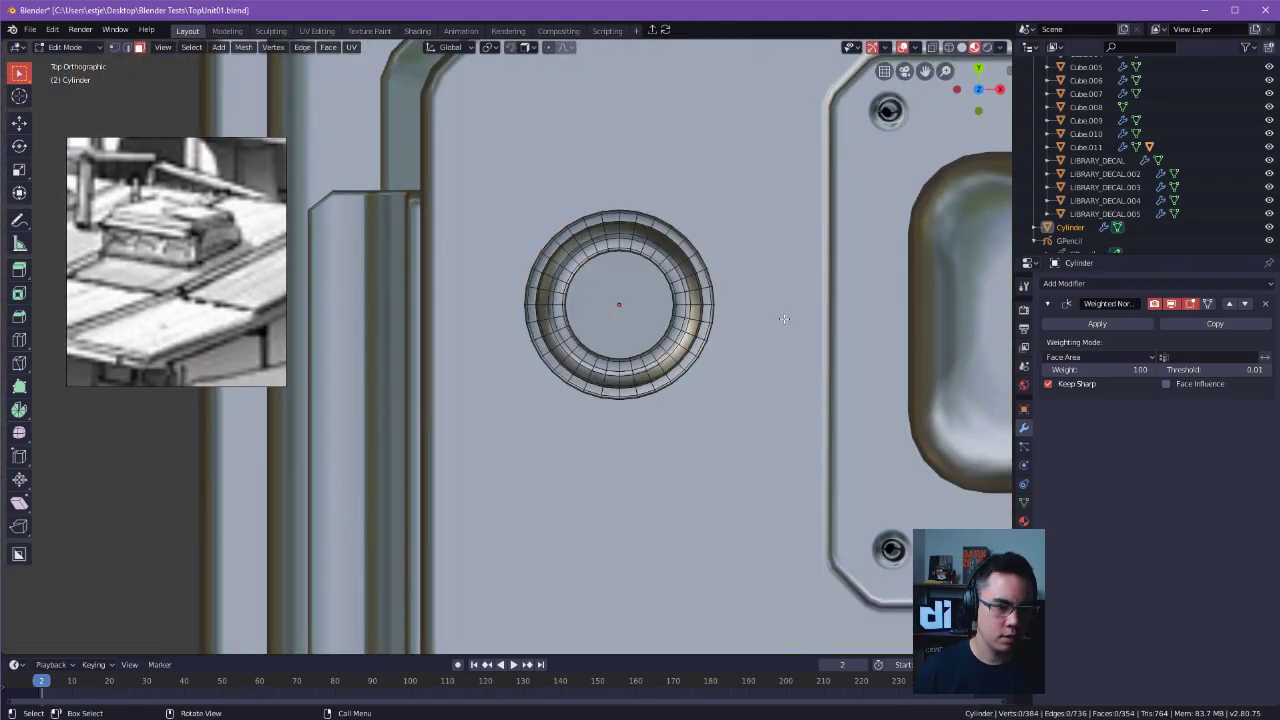
# Scale the disc's whole mesh by 1.161 along the Z axis.
pyautogui.press('a')
pyautogui.press('s')
pyautogui.press('x')
pyautogui.press('z')
pyautogui.click(960, 290)
pyautogui.moveTo(960, 290); pyautogui.dragTo(752, 328, button='middle')
# Shrink the whole disc mesh uniformly by 0.404 and lower it about 0.021 m along Z towards the roof.
pyautogui.press('s')
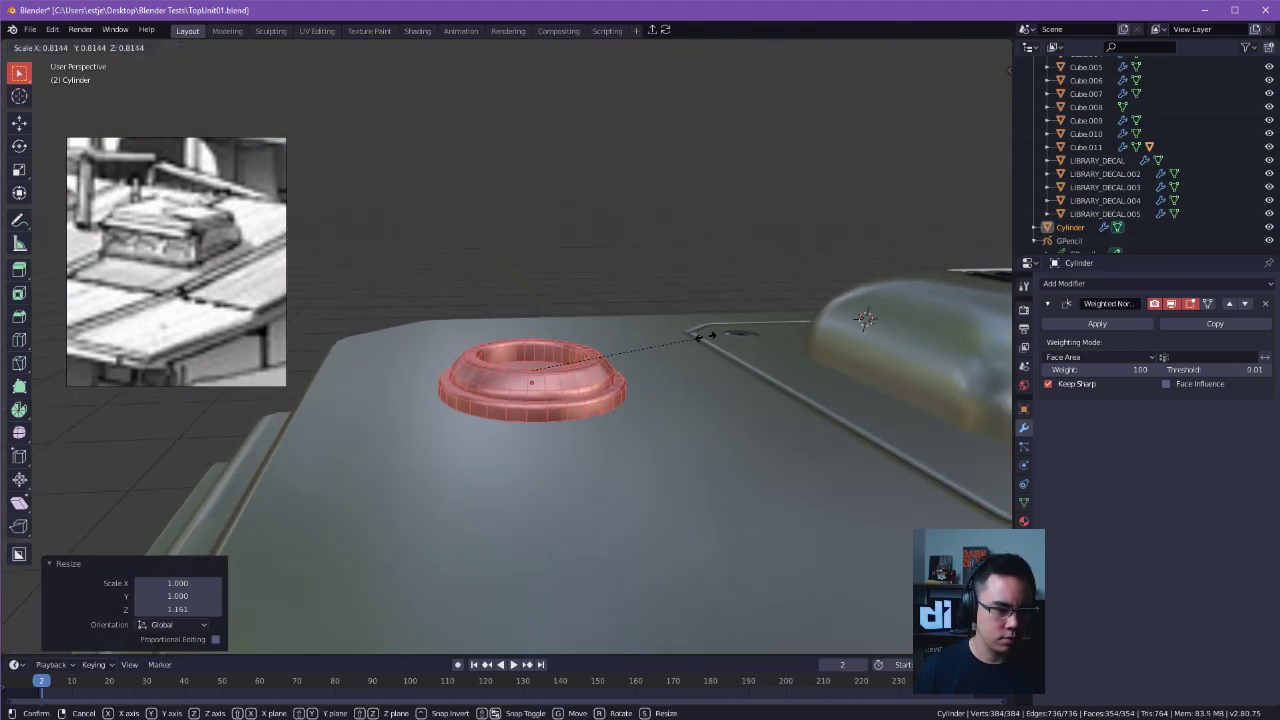
pyautogui.click(618, 358)
pyautogui.press('KP_1')
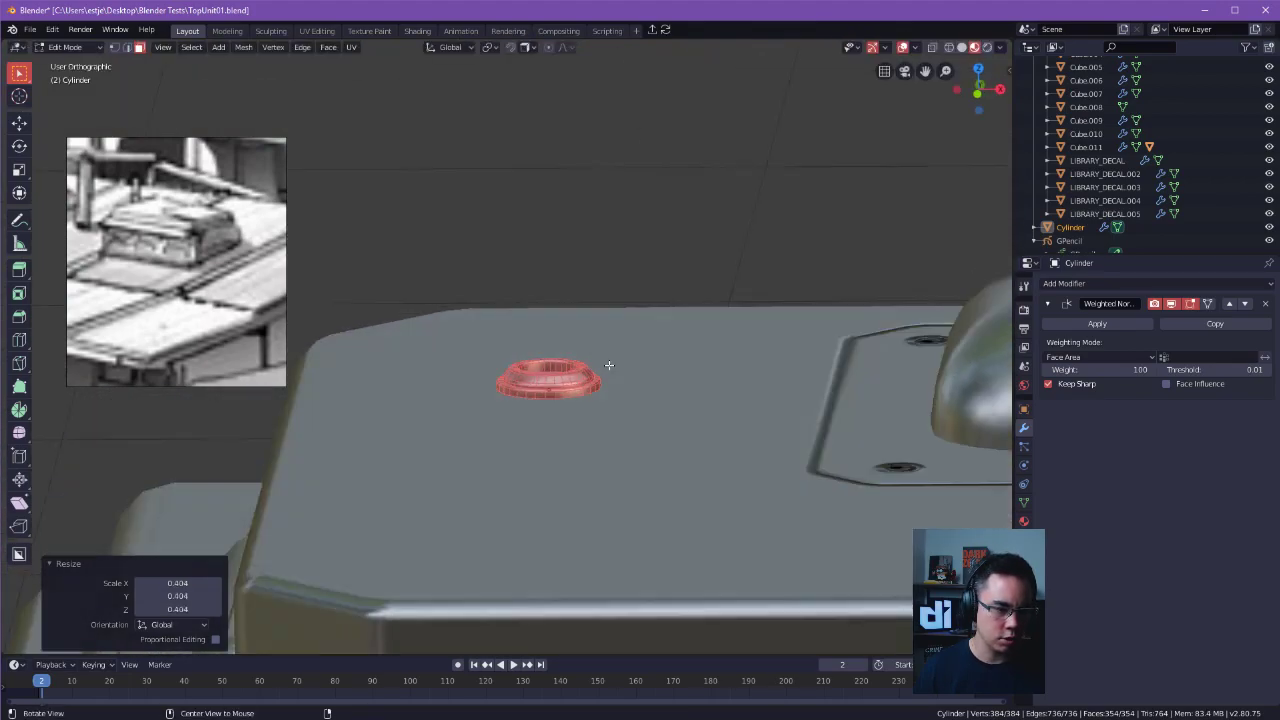
pyautogui.press('g')
pyautogui.press('z')
pyautogui.click(666, 366)
# Stretch the disc mesh by 1.233 along Z and adjust its height slightly so it rests on the roof.
pyautogui.press('s')
pyautogui.press('z')
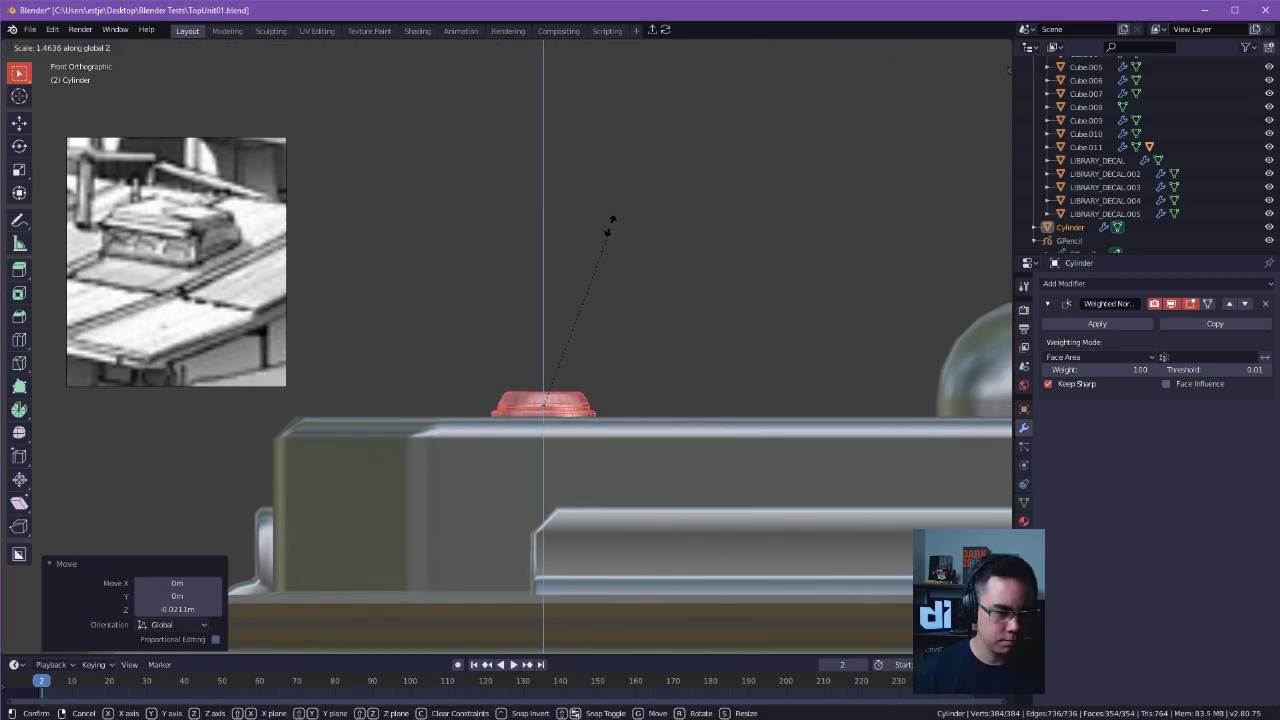
pyautogui.press('Escape')
pyautogui.press('g')
pyautogui.press('z')
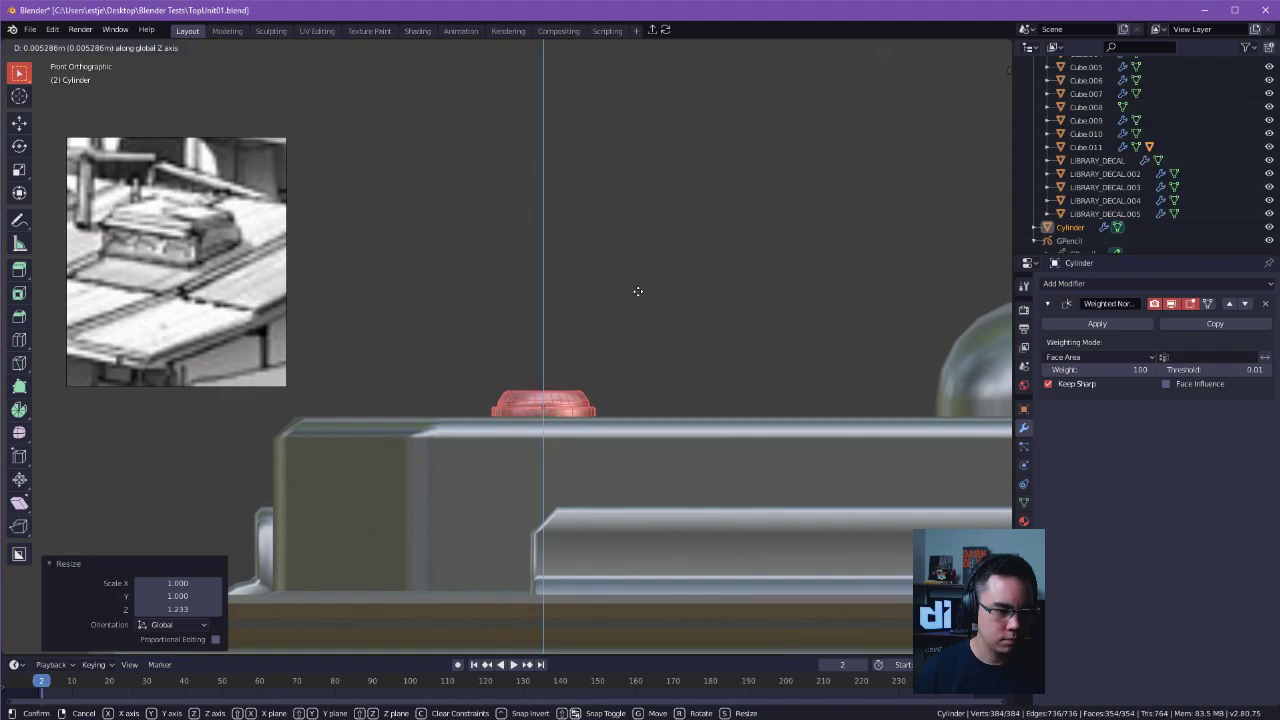
pyautogui.click(656, 277)
pyautogui.moveTo(656, 277); pyautogui.dragTo(666, 311, button='middle')
# Leave edit mode and examine the smaller disc against the whole roof unit and close up.
pyautogui.press('Tab')
pyautogui.click(760, 133)
pyautogui.scroll(-5, 690, 160)
pyautogui.moveTo(535, 192); pyautogui.dragTo(546, 260, button='middle')
pyautogui.scroll(-4, 571, 331)
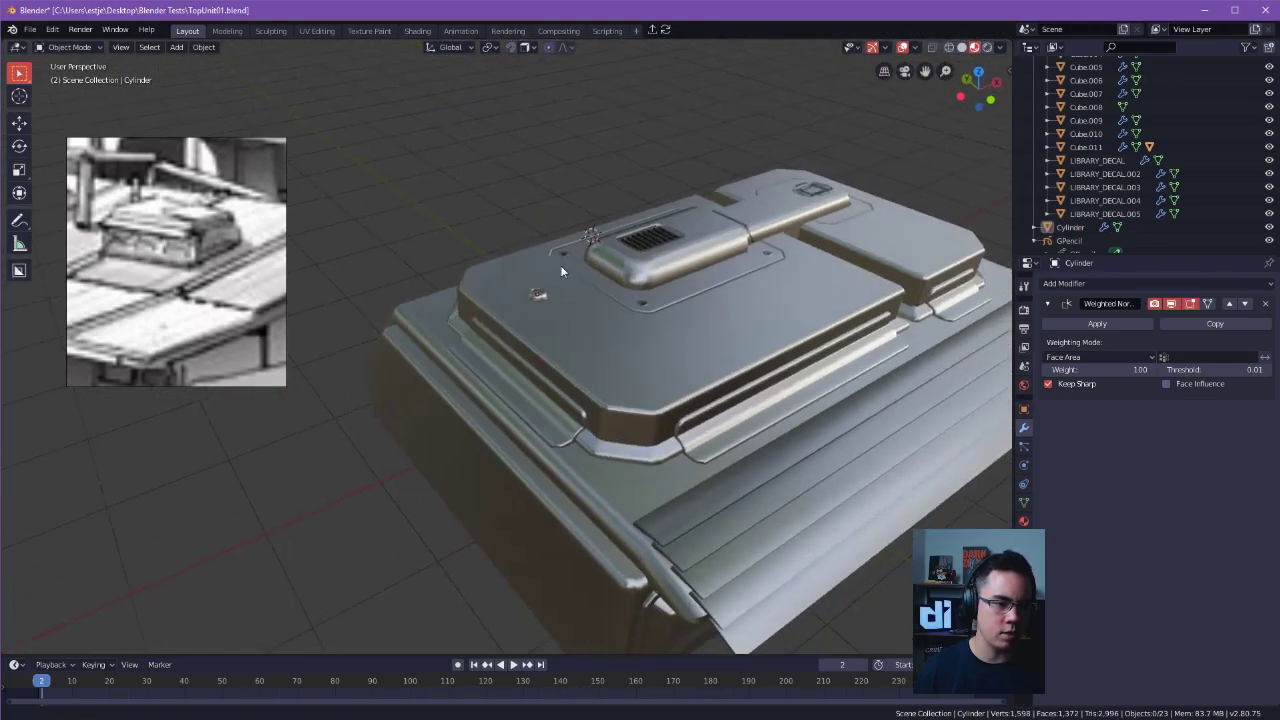
pyautogui.scroll(7, 620, 245)
pyautogui.keyDown('shift'); pyautogui.moveTo(655, 239); pyautogui.dragTo(580, 286, button='middle'); pyautogui.keyUp('shift')
pyautogui.scroll(4, 594, 297)
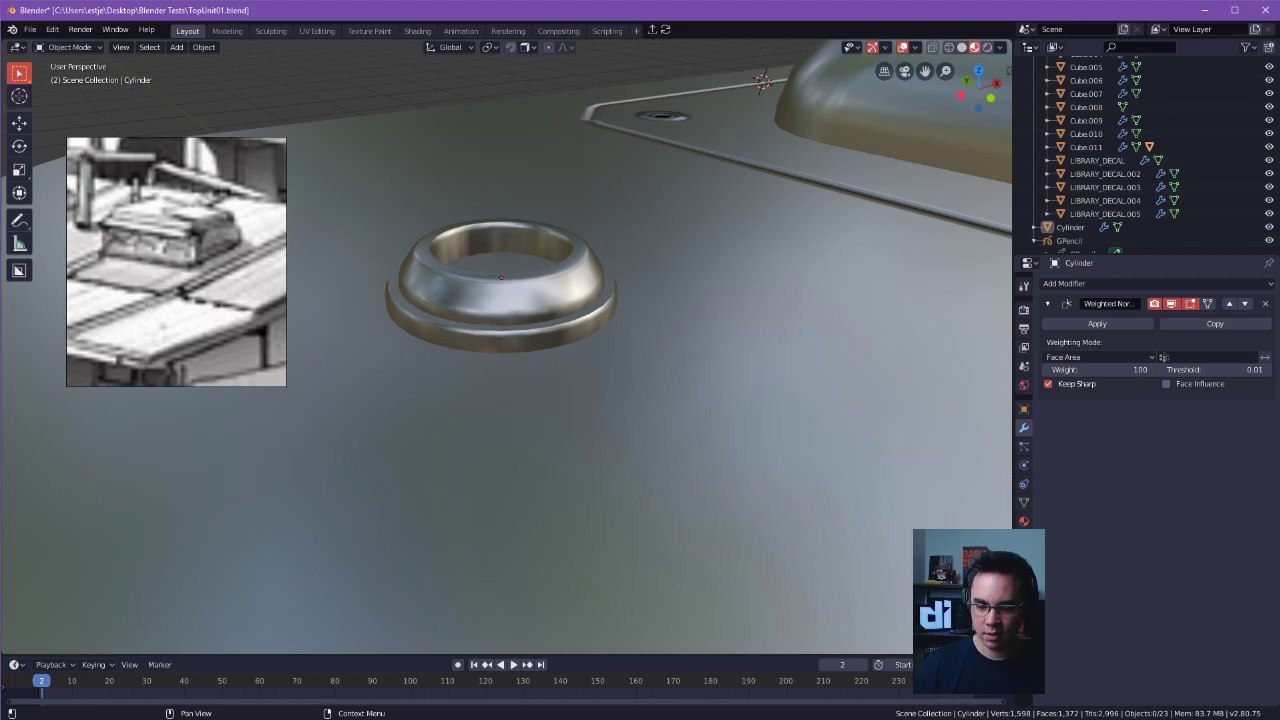
pyautogui.moveTo(723, 420); pyautogui.dragTo(671, 453, button='middle')
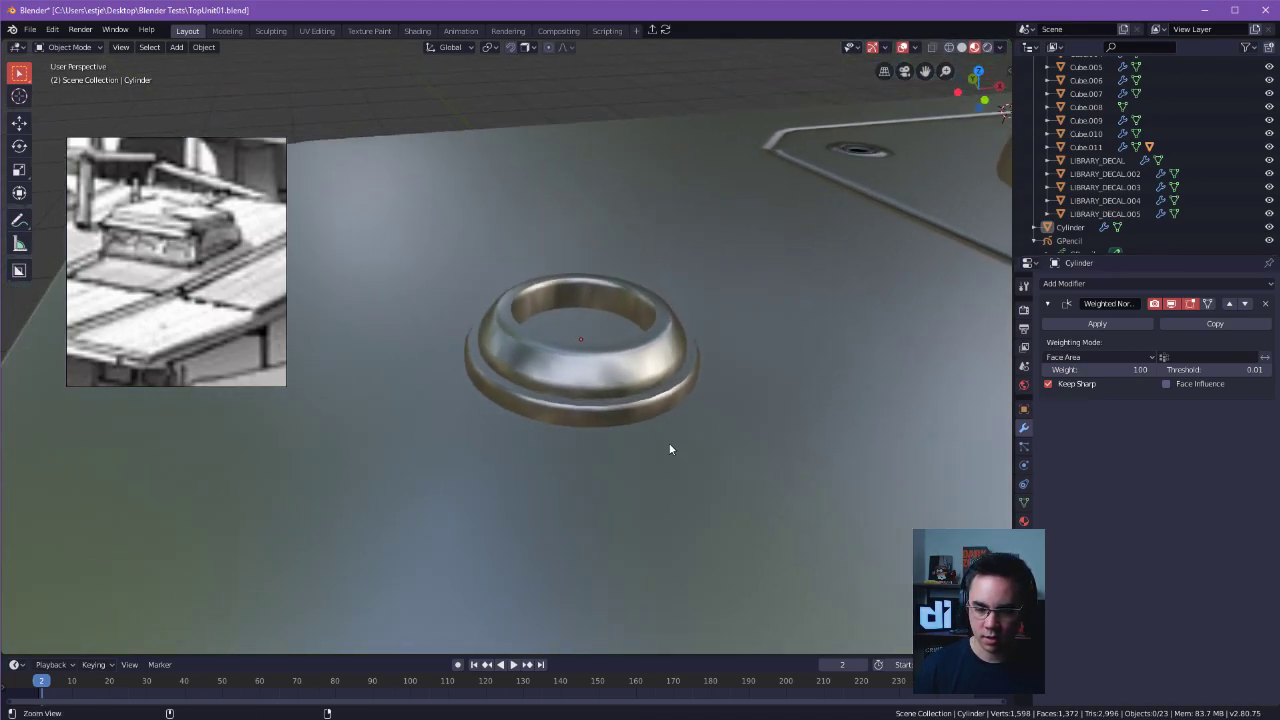
pyautogui.keyDown('alt'); pyautogui.moveTo(671, 448); pyautogui.dragTo(670, 458); pyautogui.keyUp('alt')
pyautogui.scroll(1, 600, 380)
# Widen the disc's base flange by scaling its outer face loops by 1.487 in X and Y, with Z locked.
pyautogui.click(589, 370)
pyautogui.press('Tab')
pyautogui.click(682, 367)
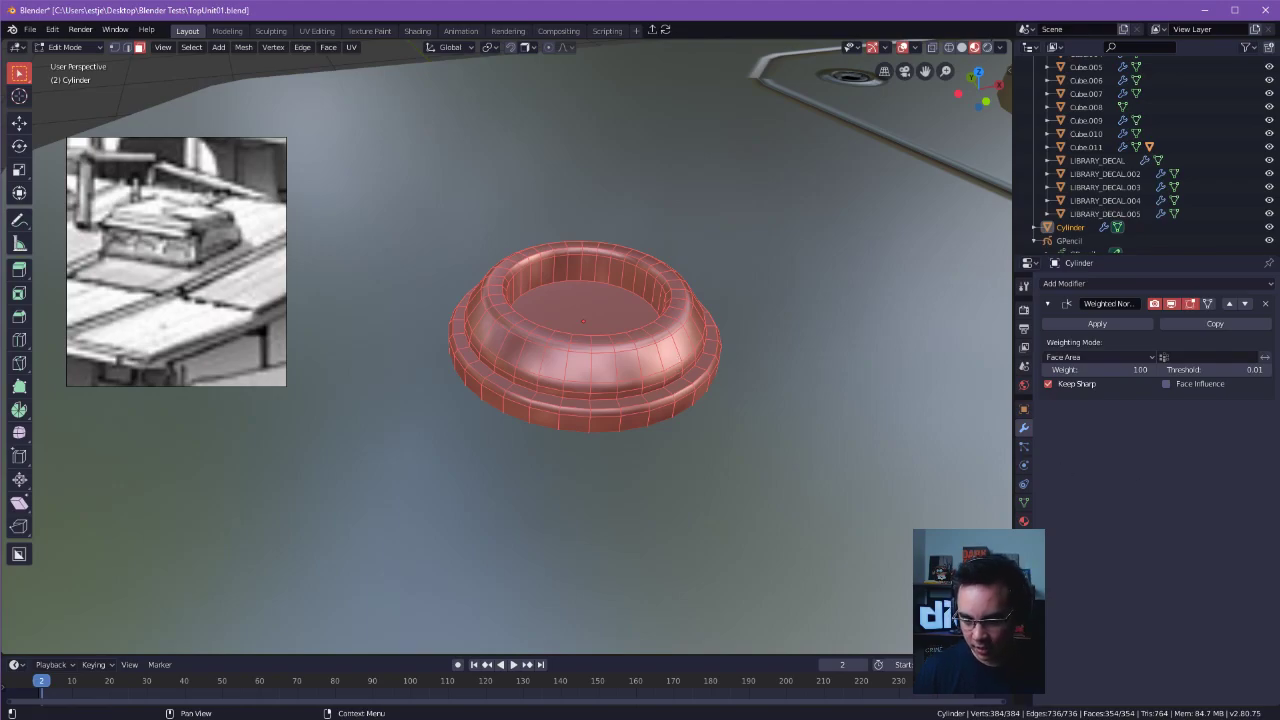
pyautogui.moveTo(850, 391); pyautogui.dragTo(686, 300, button='middle')
pyautogui.click(590, 372)
pyautogui.keyDown('alt'); pyautogui.click(592, 370); pyautogui.keyUp('alt')
pyautogui.keyDown('alt'); pyautogui.keyDown('shift'); pyautogui.click(597, 356); pyautogui.keyUp('shift'); pyautogui.keyUp('alt')
pyautogui.moveTo(718, 334); pyautogui.dragTo(690, 330, button='middle')
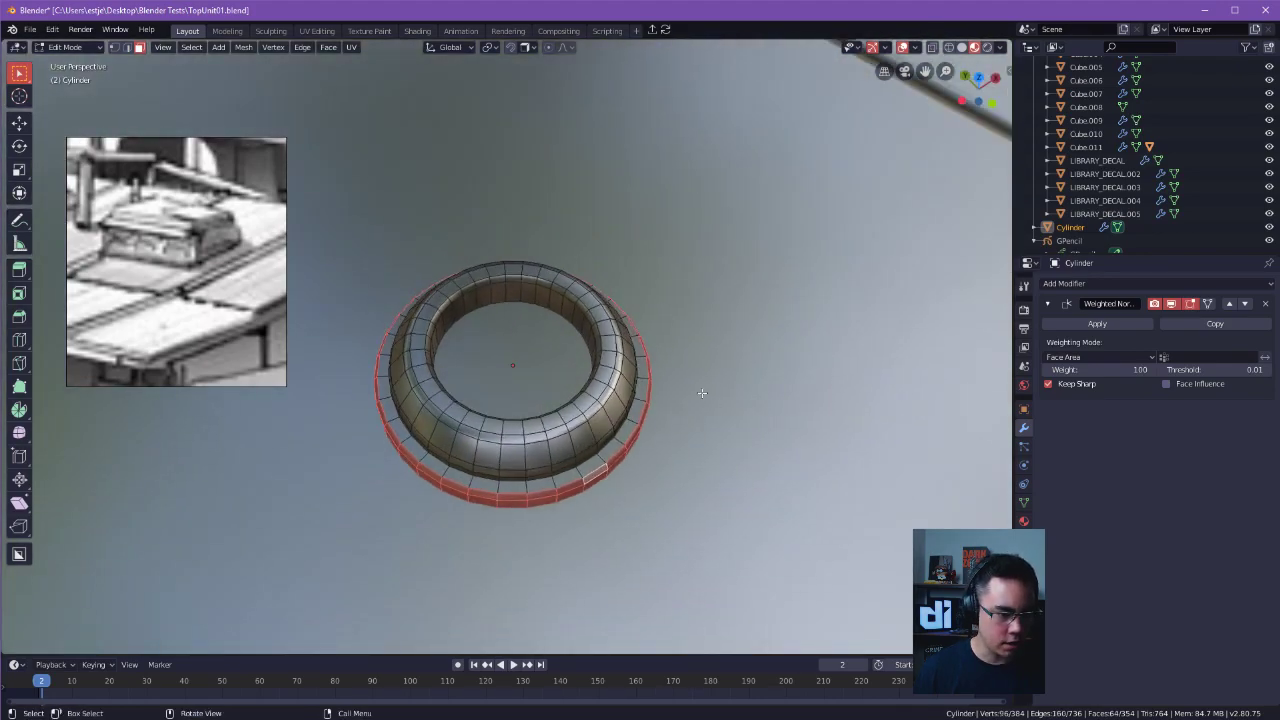
pyautogui.press('s')
pyautogui.press('x')
pyautogui.press('z')
pyautogui.press('x')
pyautogui.hotkey('shift', 'z')
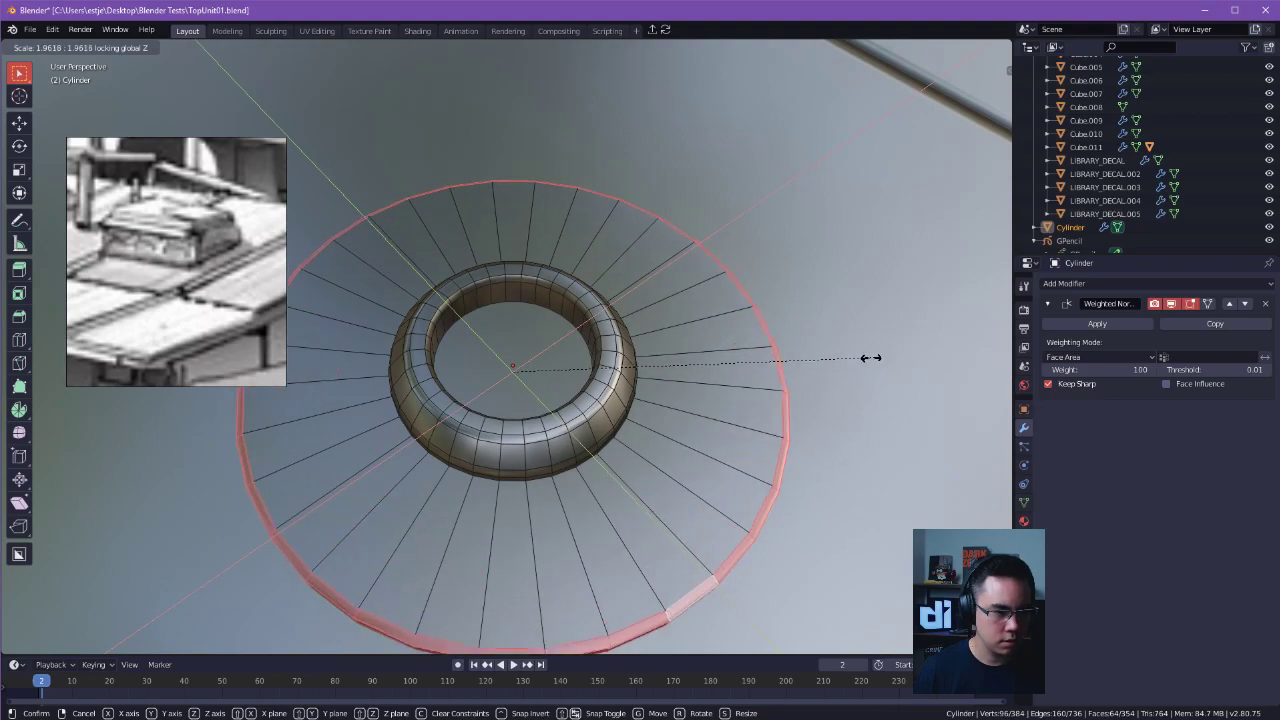
pyautogui.click(761, 413)
pyautogui.moveTo(761, 413); pyautogui.dragTo(684, 387, button='middle')
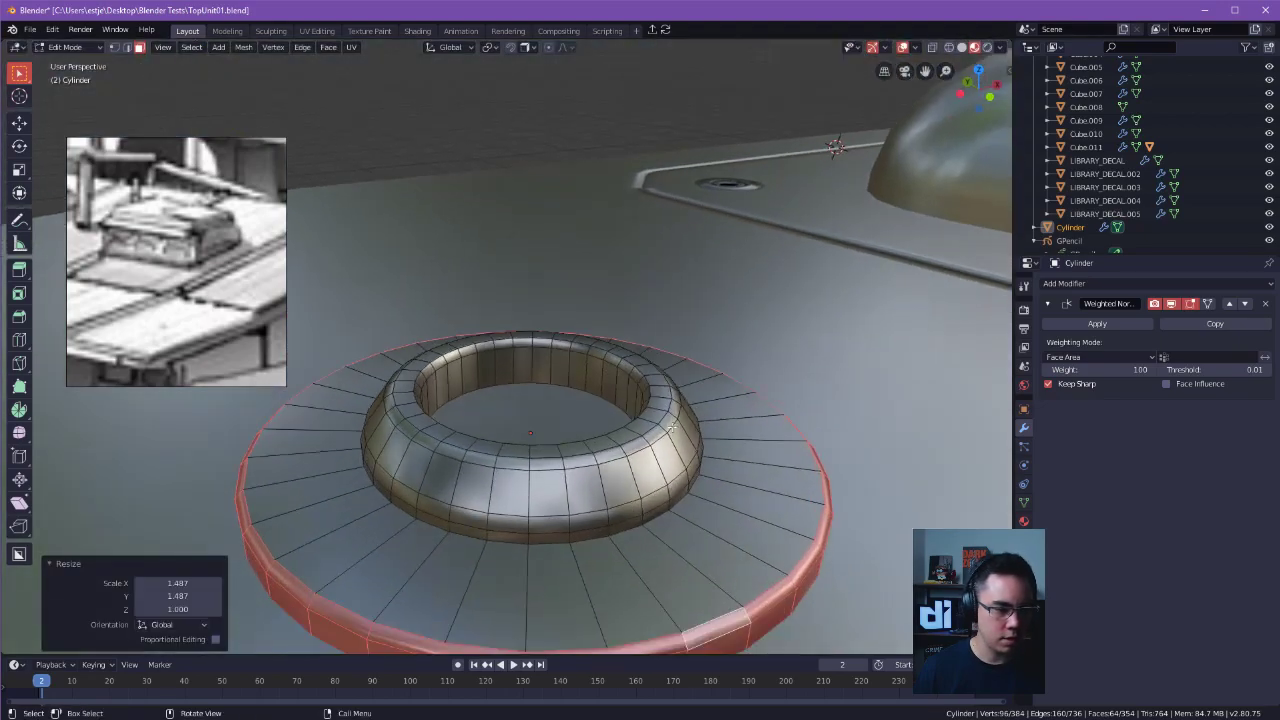
# Scale the face loops at the foot of the raised ring by 1.211 in X and Y, with Z locked.
pyautogui.keyDown('alt'); pyautogui.click(640, 519); pyautogui.keyUp('alt')
pyautogui.keyDown('alt'); pyautogui.keyDown('shift'); pyautogui.click(645, 505); pyautogui.keyUp('shift'); pyautogui.keyUp('alt')
pyautogui.moveTo(704, 443); pyautogui.dragTo(748, 462, button='middle')
pyautogui.press('s')
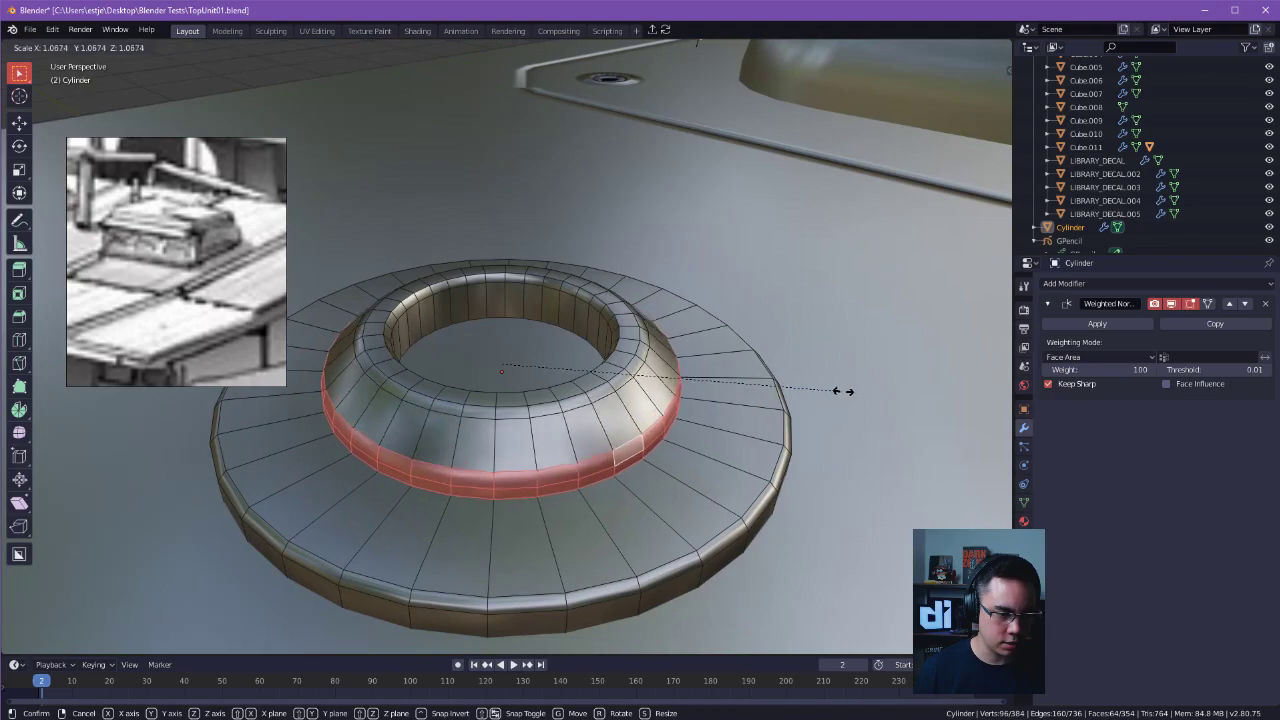
pyautogui.press('z')
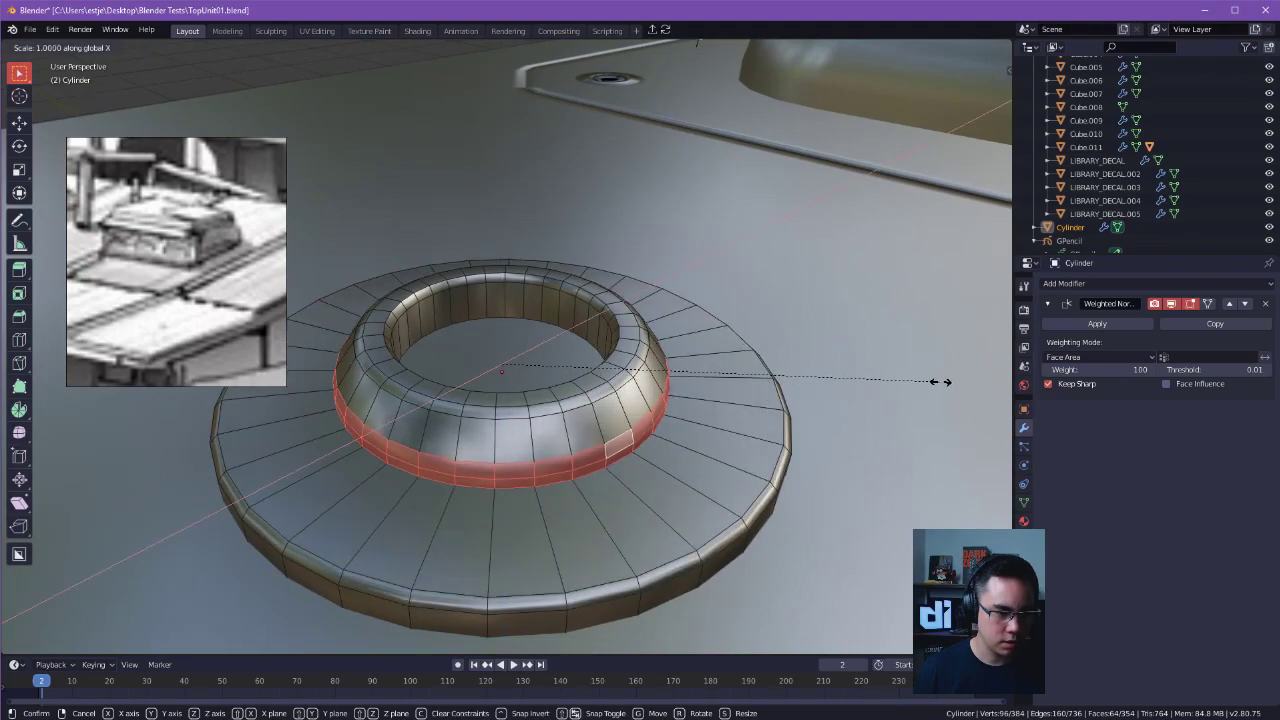
pyautogui.press('x')
pyautogui.press('z')
pyautogui.hotkey('shift', 'z')
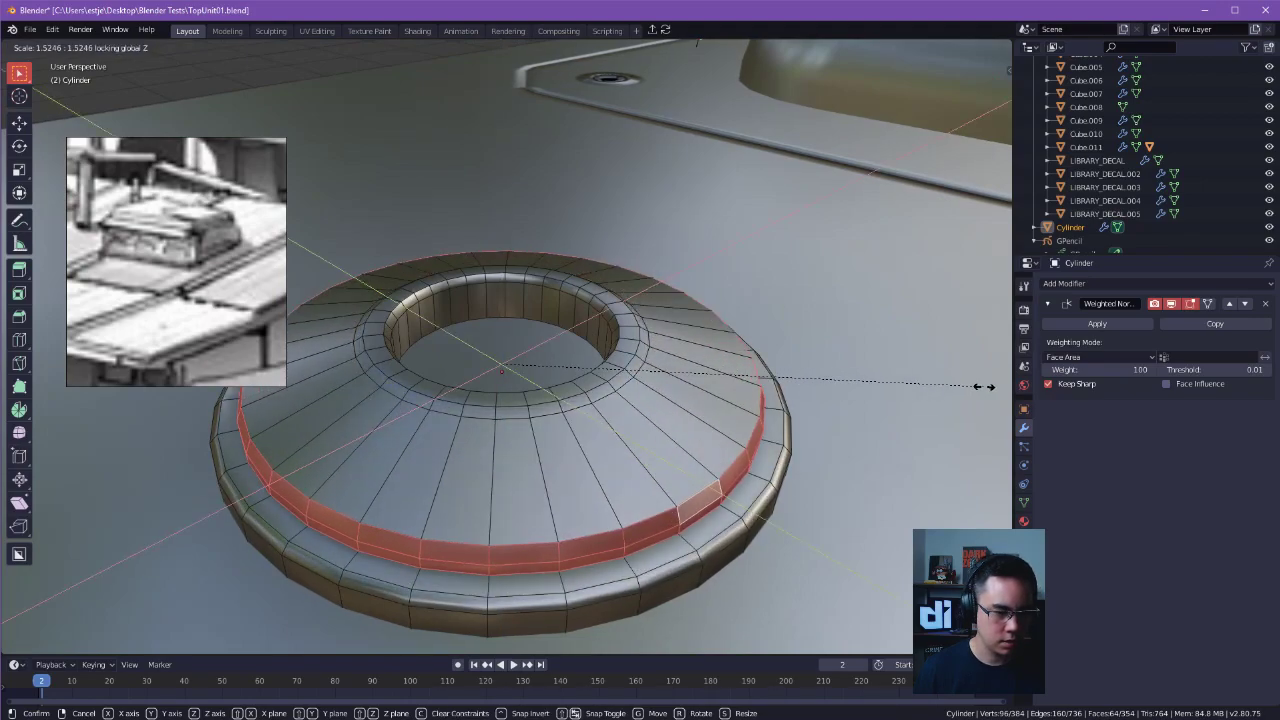
pyautogui.click(892, 385)
pyautogui.moveTo(882, 385); pyautogui.dragTo(876, 365, button='middle')
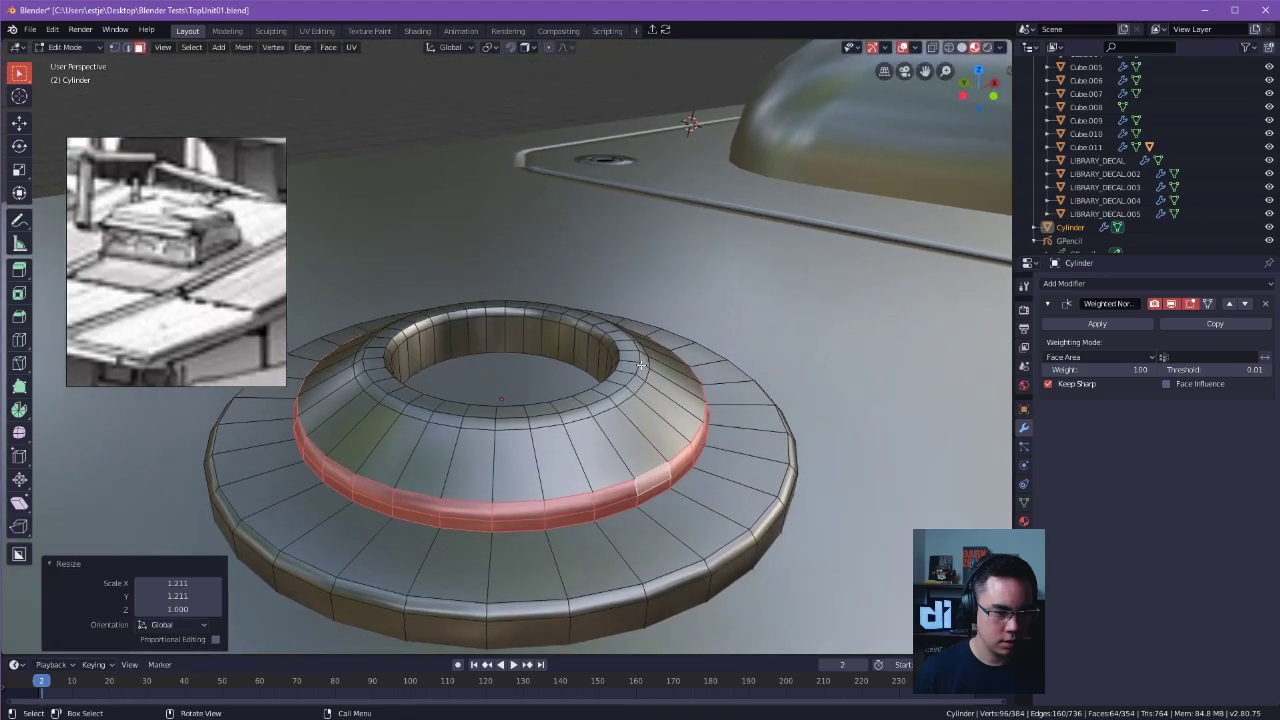
# Dissolve the edge loop along the outer shoulder of the raised ring's top.
pyautogui.keyDown('alt'); pyautogui.click(638, 385); pyautogui.keyUp('alt')
pyautogui.press('Tab')
pyautogui.click(634, 459)
pyautogui.keyDown('alt'); pyautogui.click(622, 404); pyautogui.keyUp('alt')
pyautogui.press('x')
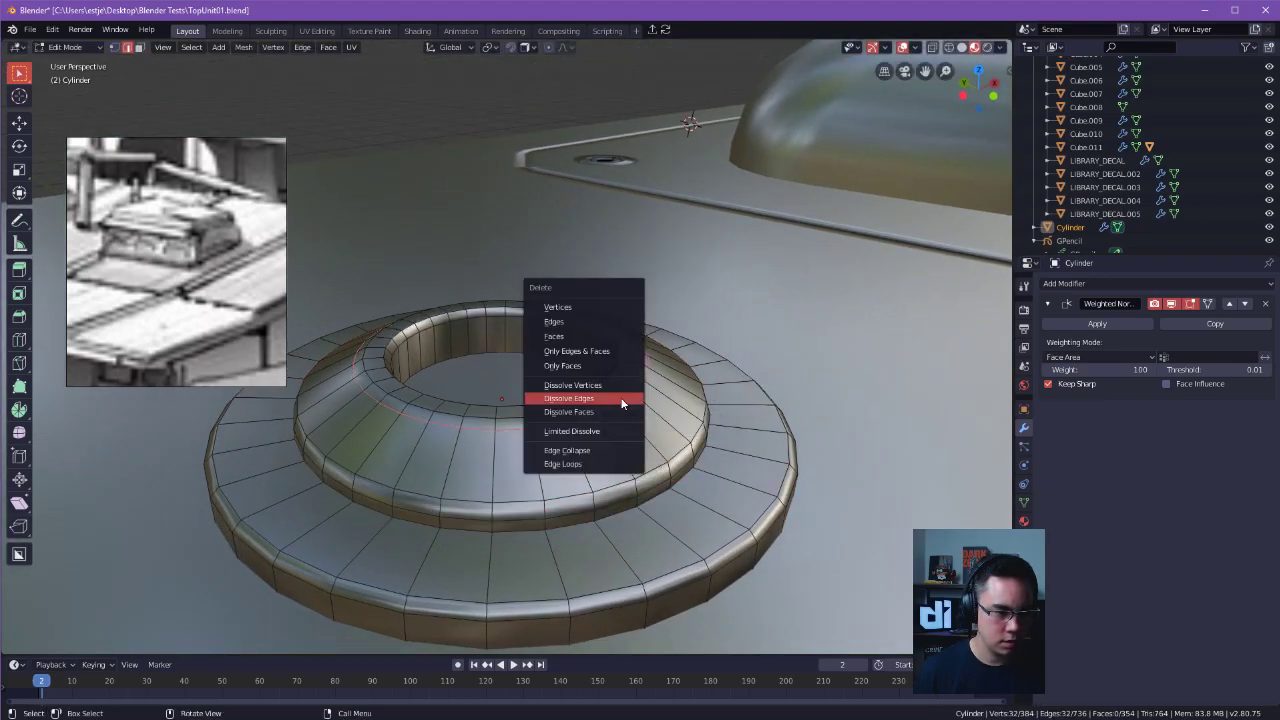
pyautogui.click(622, 403)
# Widen the remaining outer edge loop on the raised ring's top by scaling it in X and Y, with Z locked.
pyautogui.moveTo(622, 403); pyautogui.dragTo(622, 403, button='middle')
pyautogui.keyDown('alt'); pyautogui.click(622, 403); pyautogui.keyUp('alt')
pyautogui.press('s')
pyautogui.press('z')
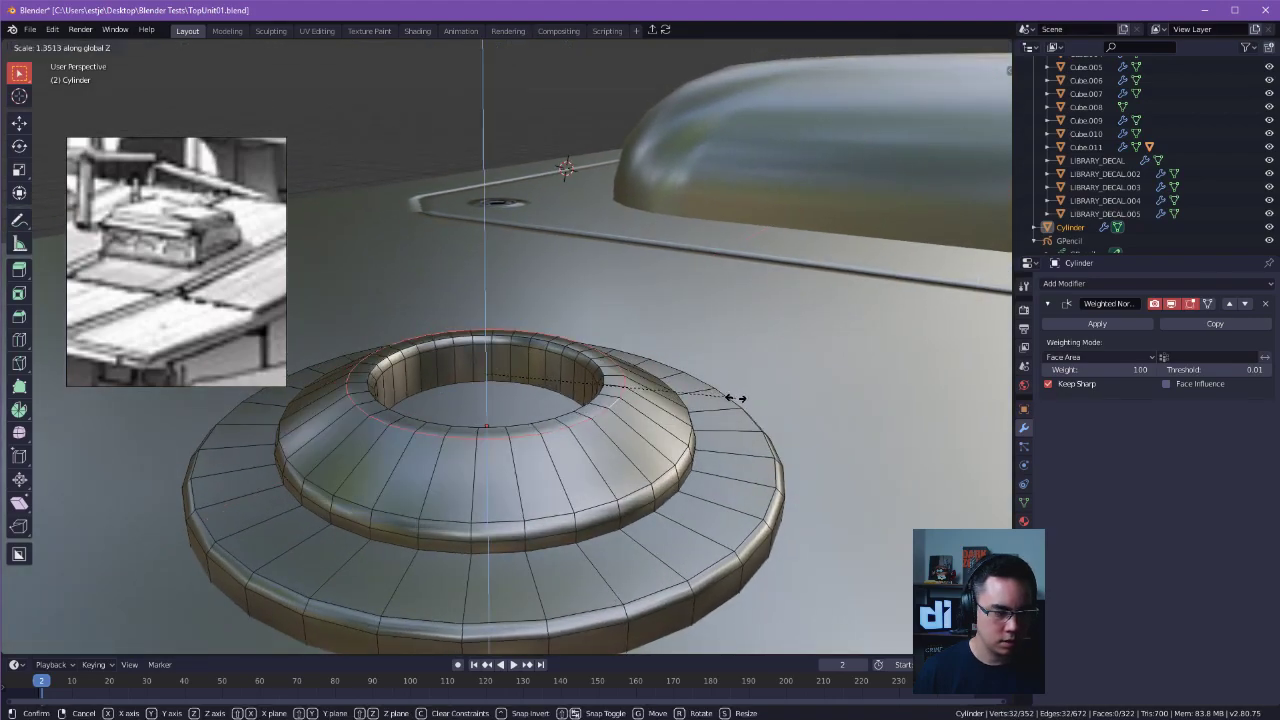
pyautogui.hotkey('shift', 'z')
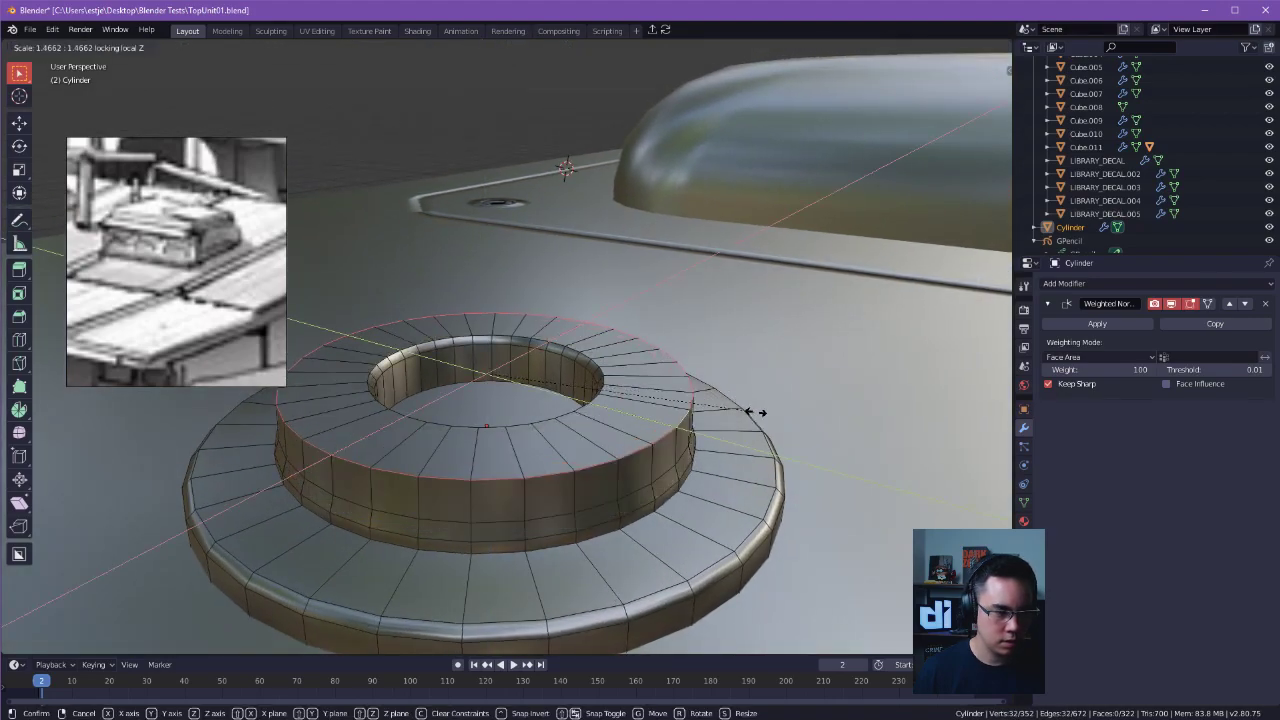
pyautogui.click(715, 387)
# Widen the edge loop around the inner rim of the recess by scaling it in X and Y, with Z locked.
pyautogui.click(597, 368)
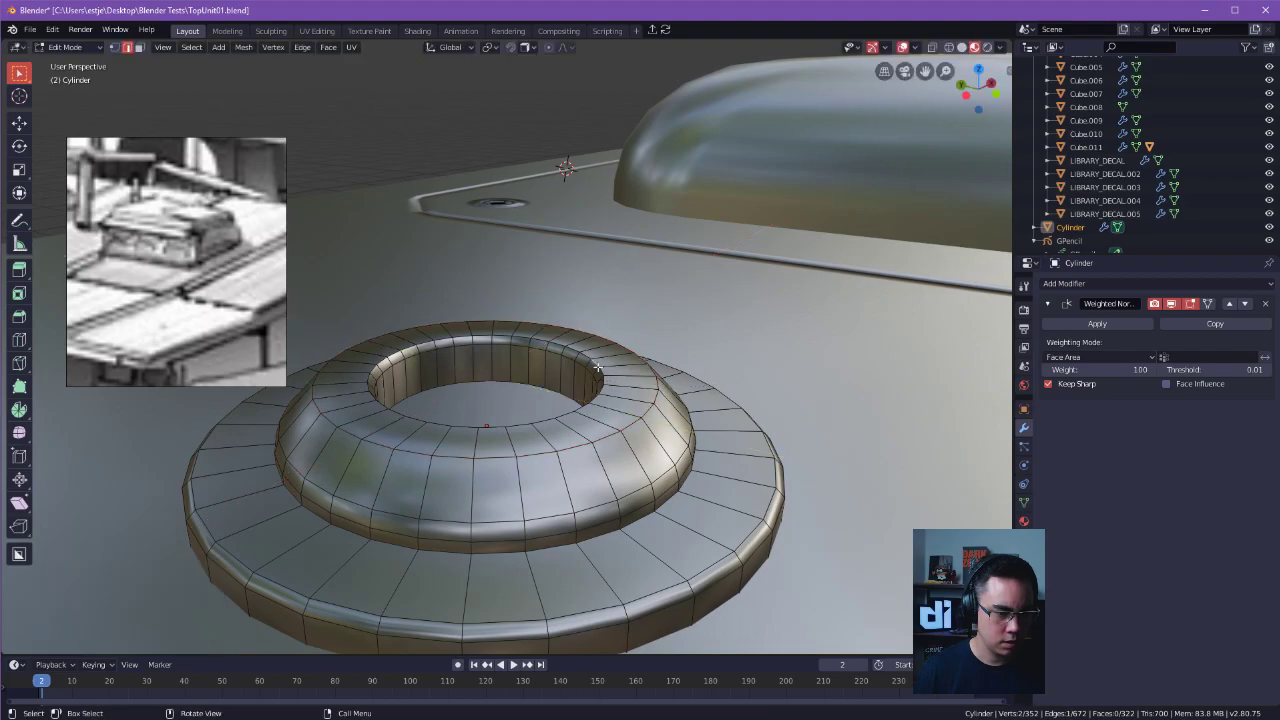
pyautogui.keyDown('alt'); pyautogui.click(598, 374); pyautogui.keyUp('alt')
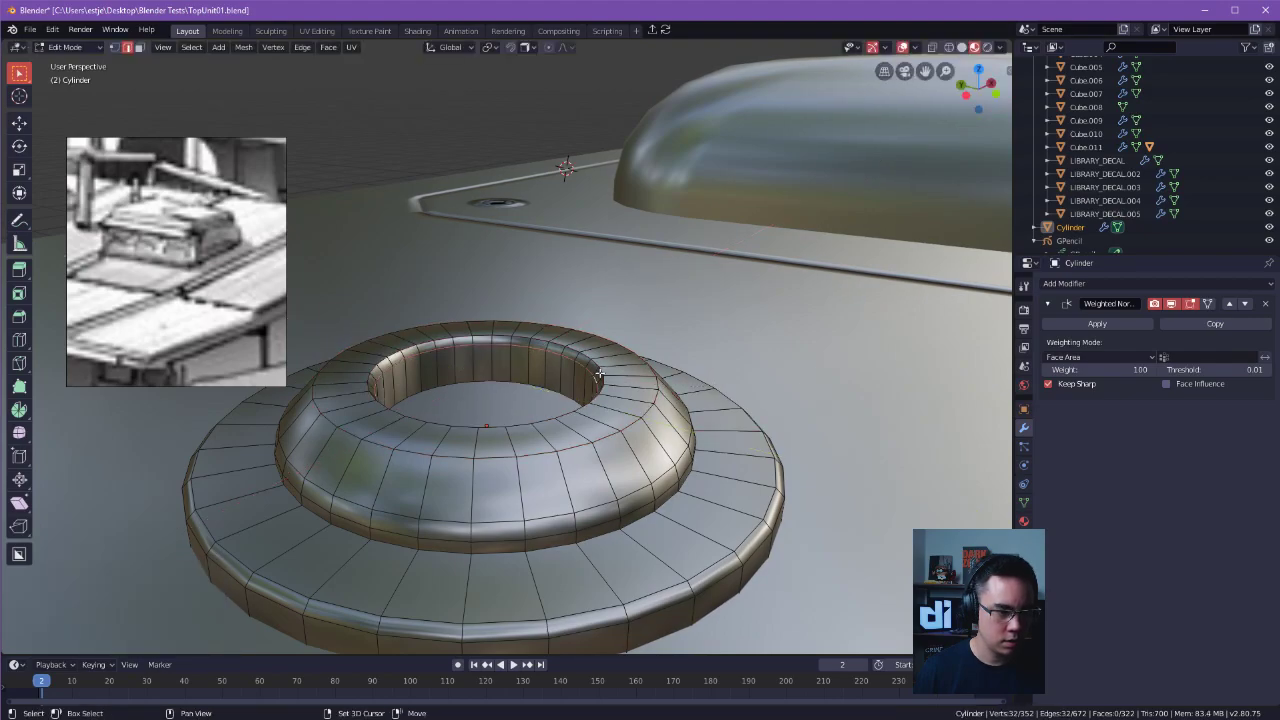
pyautogui.hotkey('shift', 's')
pyautogui.press('Escape')
pyautogui.press('s')
pyautogui.press('z')
pyautogui.hotkey('shift', 'z')
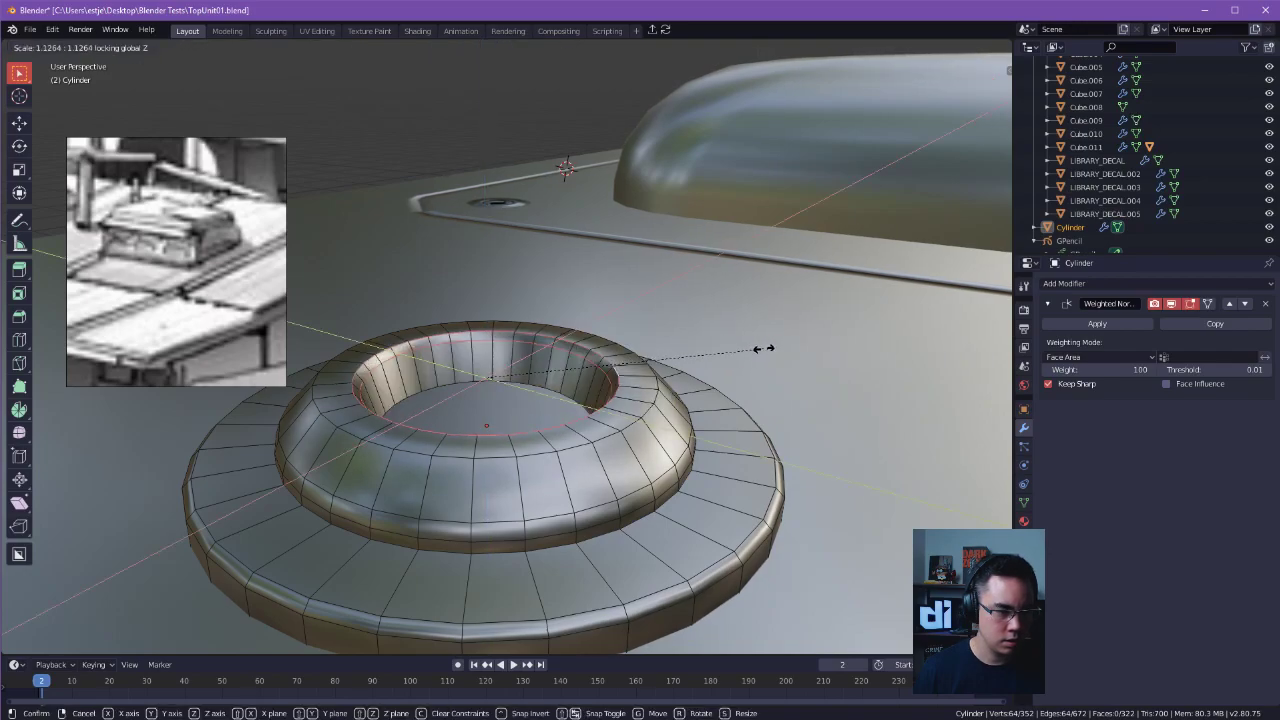
pyautogui.click(787, 358)
pyautogui.click(770, 348)
# Bevel the outer top edge loop of the raised ring with a 0.00232 m width and one segment.
pyautogui.keyDown('alt'); pyautogui.click(653, 411); pyautogui.keyUp('alt')
pyautogui.hotkey('ctrl', 'b')
pyautogui.click(746, 389)
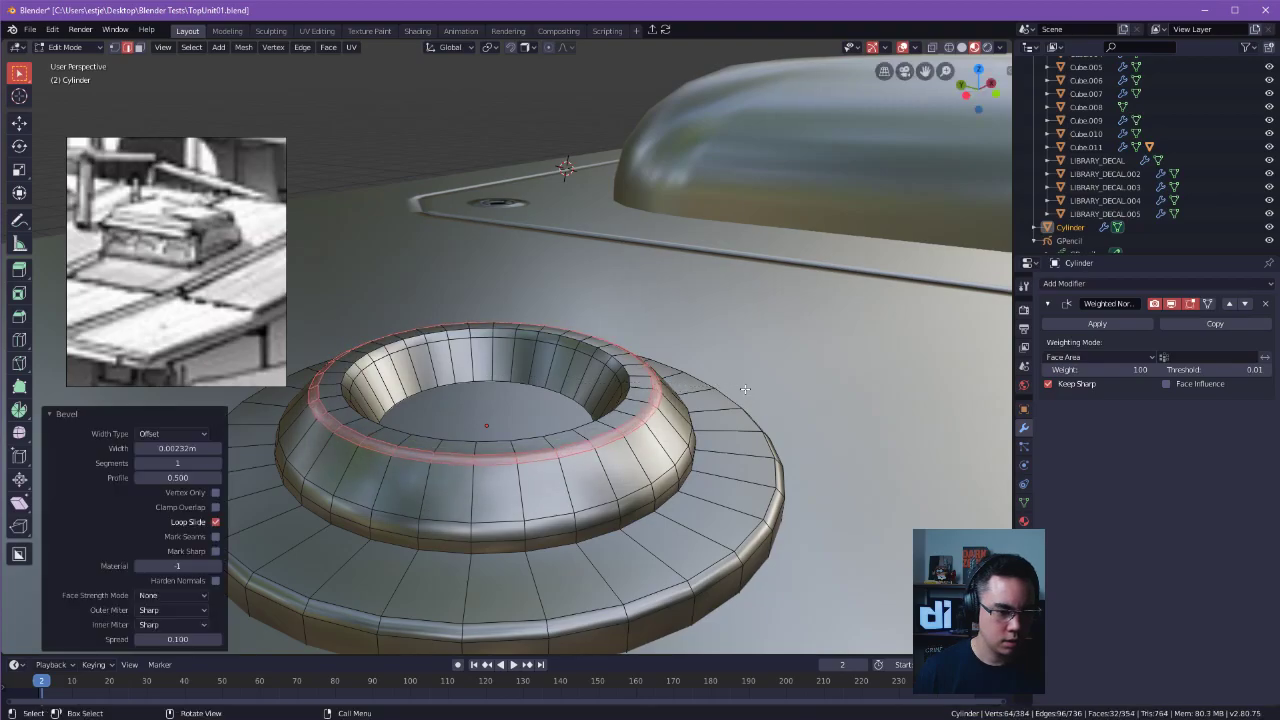
pyautogui.press('Tab')
pyautogui.scroll(-2, 745, 232)
pyautogui.moveTo(546, 302); pyautogui.dragTo(588, 396, button='middle')
pyautogui.scroll(4, 632, 328)
pyautogui.keyDown('alt'); pyautogui.moveTo(632, 328); pyautogui.dragTo(601, 346); pyautogui.keyUp('alt')
pyautogui.click(603, 349)
# Widen the base flange by scaling its outer face loops by about 1.25 in X and Y, with Z locked.
pyautogui.press('Tab')
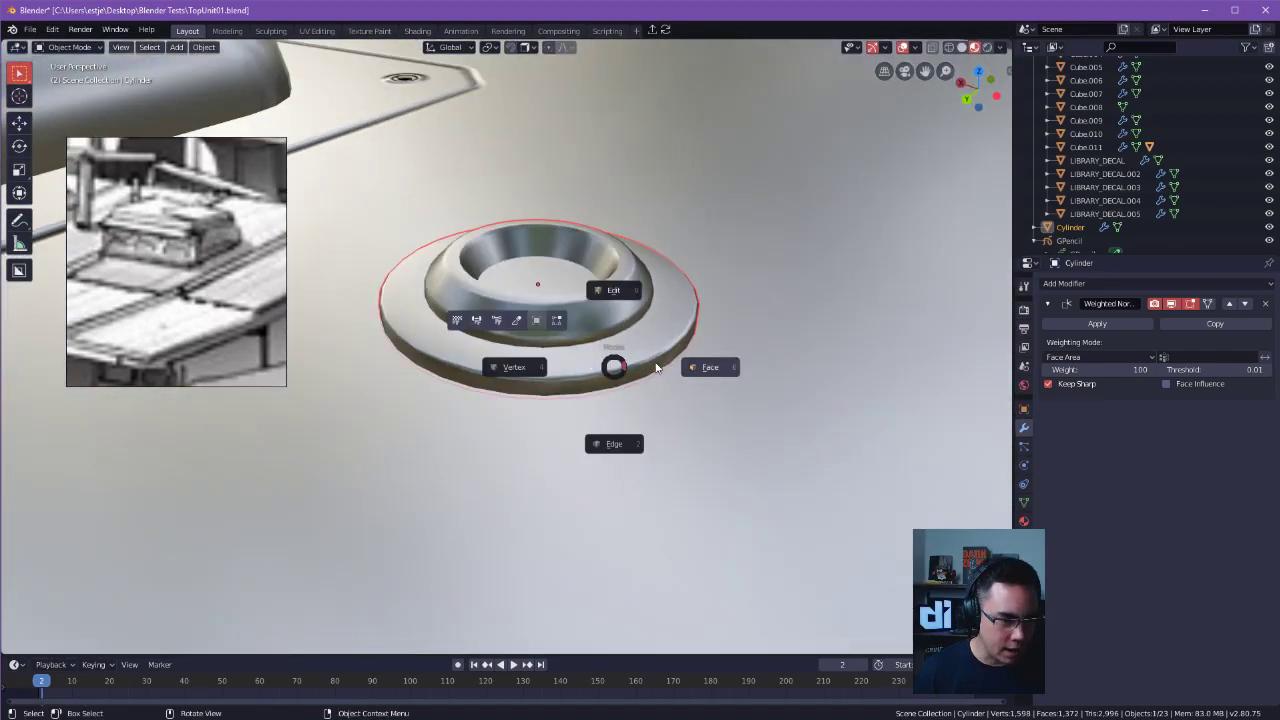
pyautogui.click(650, 367)
pyautogui.keyDown('alt'); pyautogui.click(604, 381); pyautogui.keyUp('alt')
pyautogui.moveTo(620, 370); pyautogui.dragTo(765, 342, button='middle')
pyautogui.press('s')
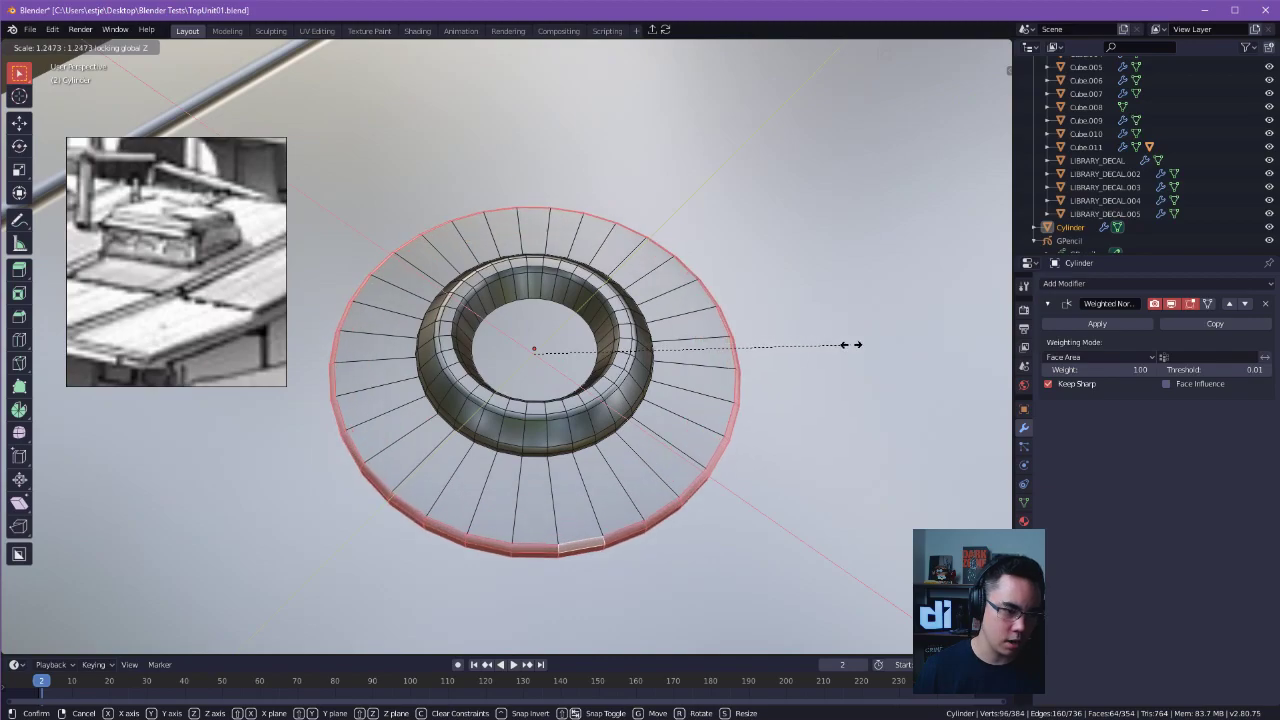
pyautogui.click(848, 343)
pyautogui.press('Tab')
# Insert the Examples_034 bolt decal on the flange from the Examples decal library and scale it down to about 0.27.
pyautogui.click(652, 347)
pyautogui.moveTo(652, 347); pyautogui.dragTo(643, 447, button='middle')
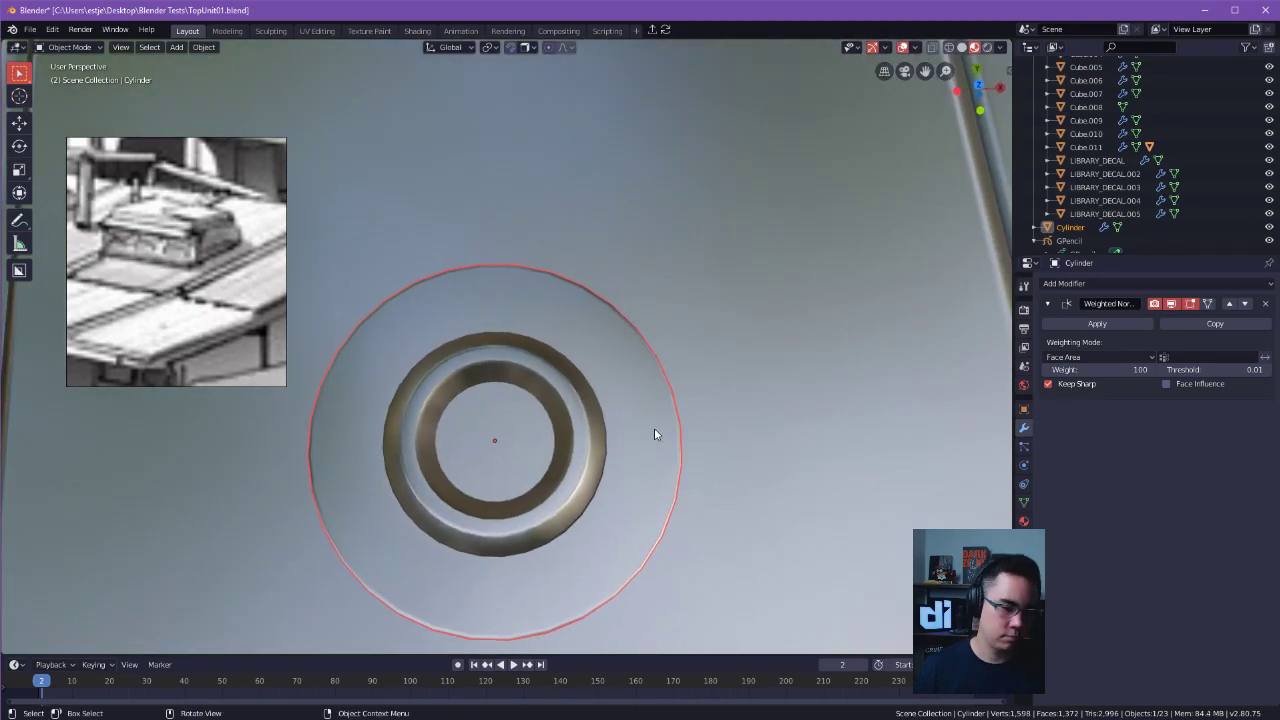
pyautogui.press('d')
pyautogui.click(568, 480)
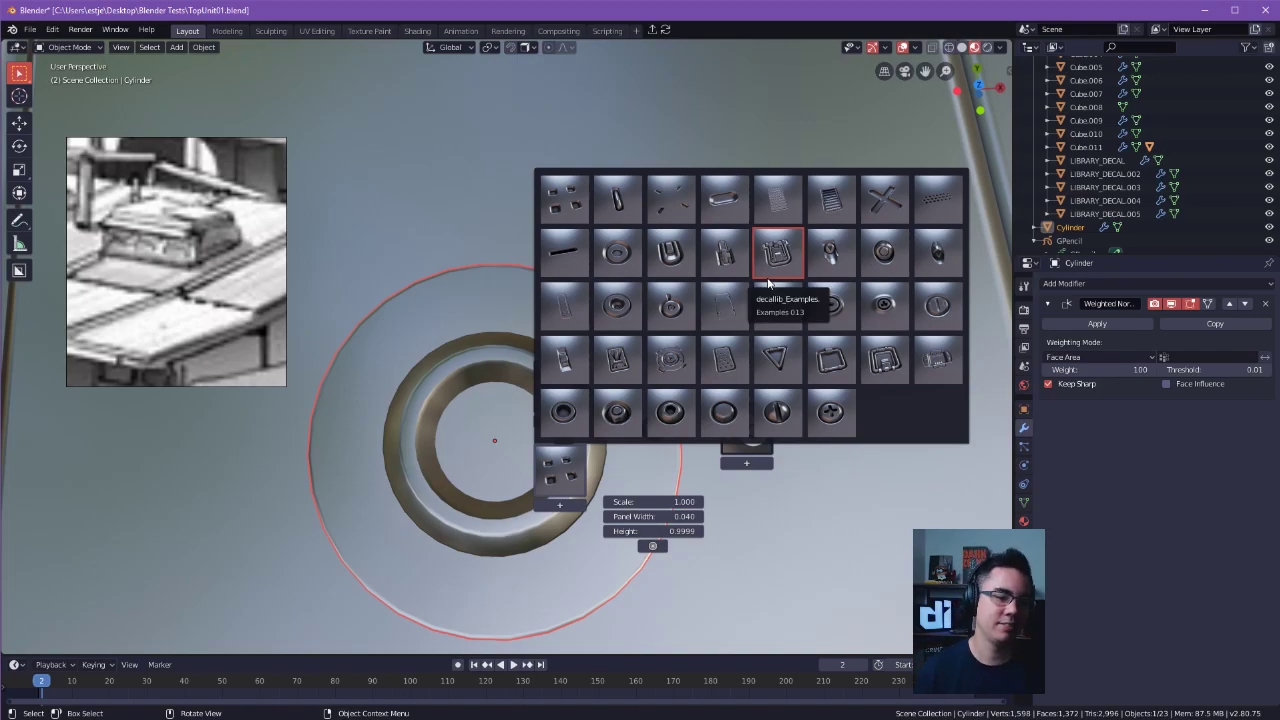
pyautogui.click(762, 296)
pyautogui.press('s')
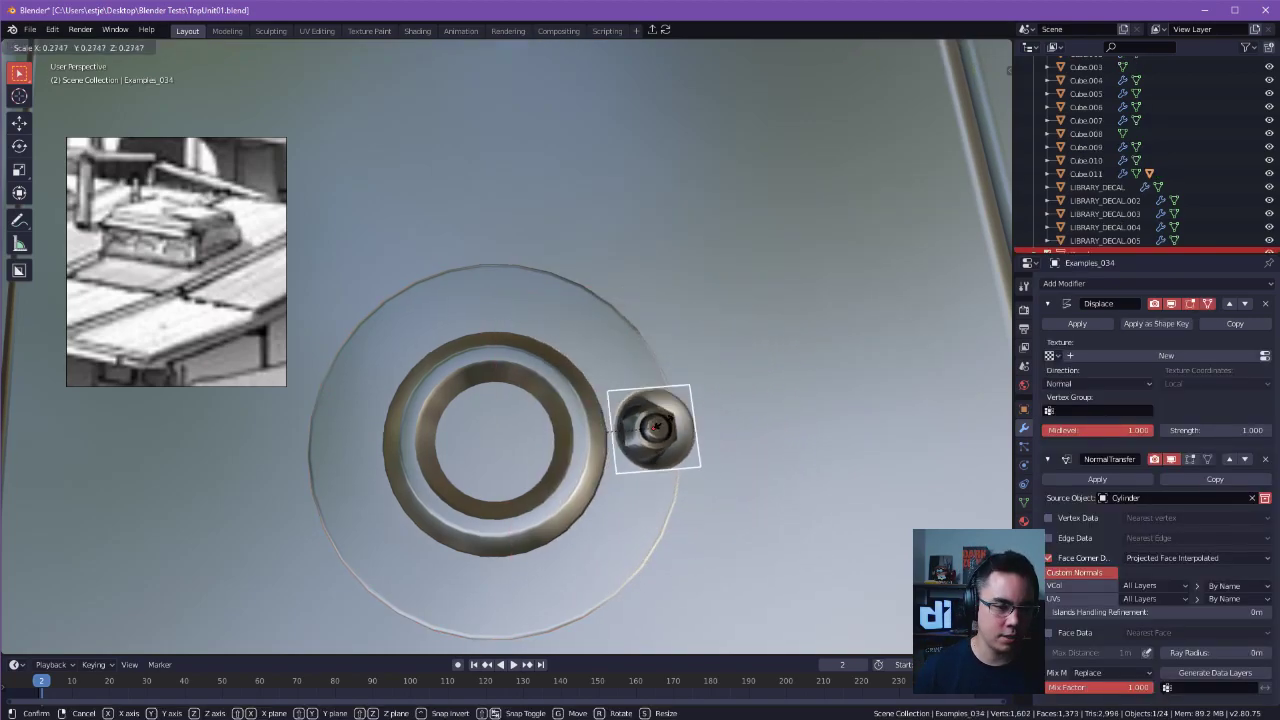
pyautogui.click(661, 428)
# Scale the bolt decal by 0.664 and position it midway between the raised ring and the flange's edge.
pyautogui.keyDown('shift'); pyautogui.moveTo(683, 446); pyautogui.dragTo(642, 433, button='middle'); pyautogui.keyUp('shift')
pyautogui.press('s')
pyautogui.click(626, 429)
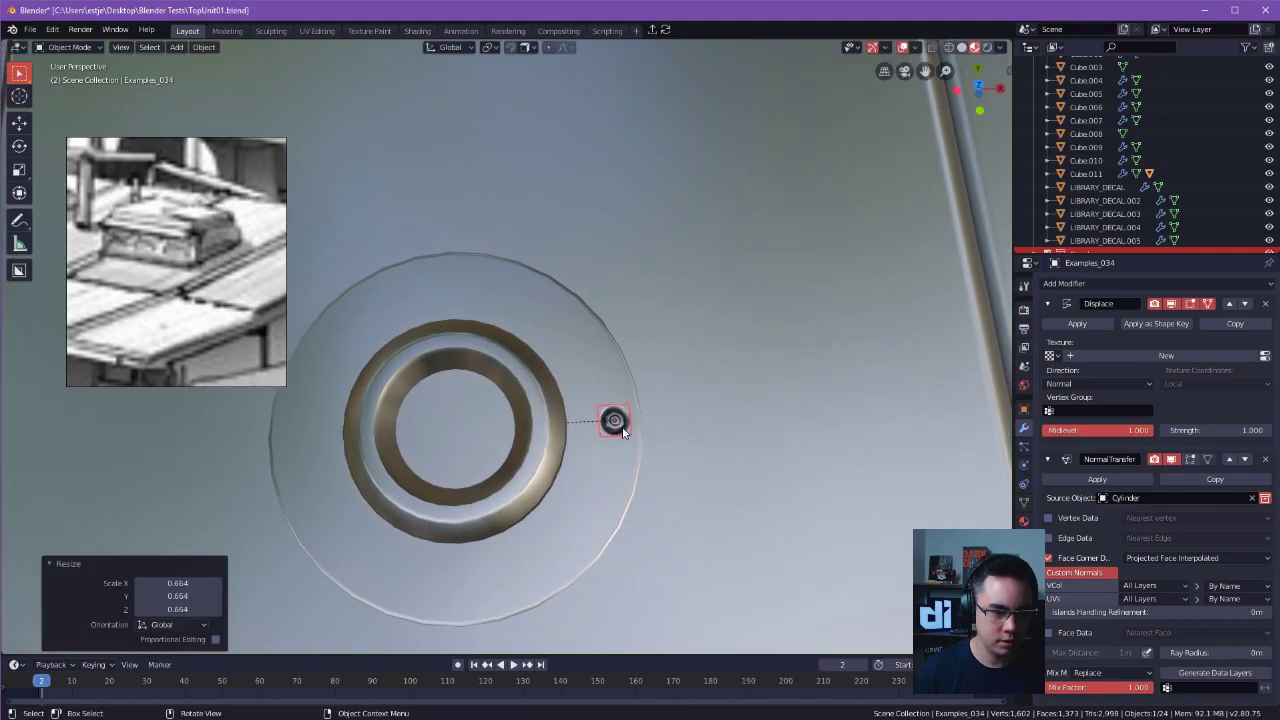
pyautogui.press('g')
pyautogui.click(603, 412)
# Place three copies of the bolt decal at the remaining quarter points of the flange and align the one nearest the back.
pyautogui.hotkey('shift', 'd')
pyautogui.click(452, 280)
pyautogui.hotkey('shift', 'd')
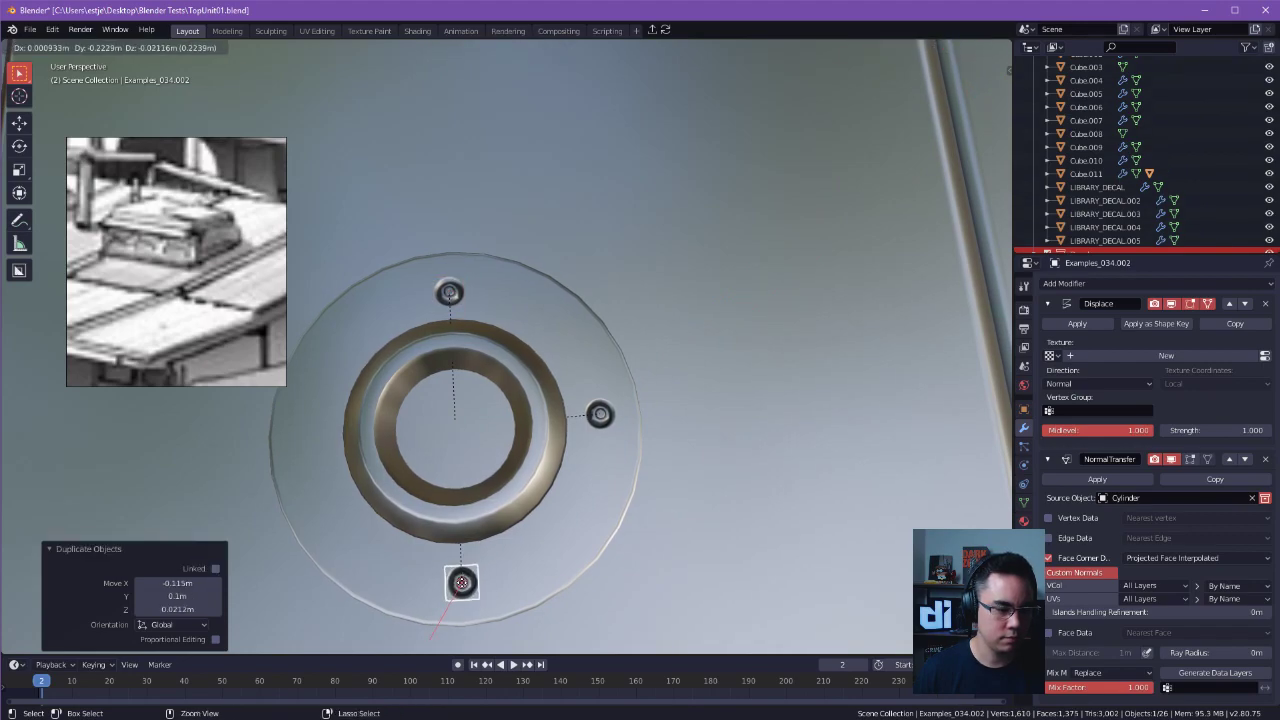
pyautogui.click(462, 582)
pyautogui.click(452, 300)
pyautogui.press('g')
pyautogui.click(448, 294)
pyautogui.hotkey('shift', 'd')
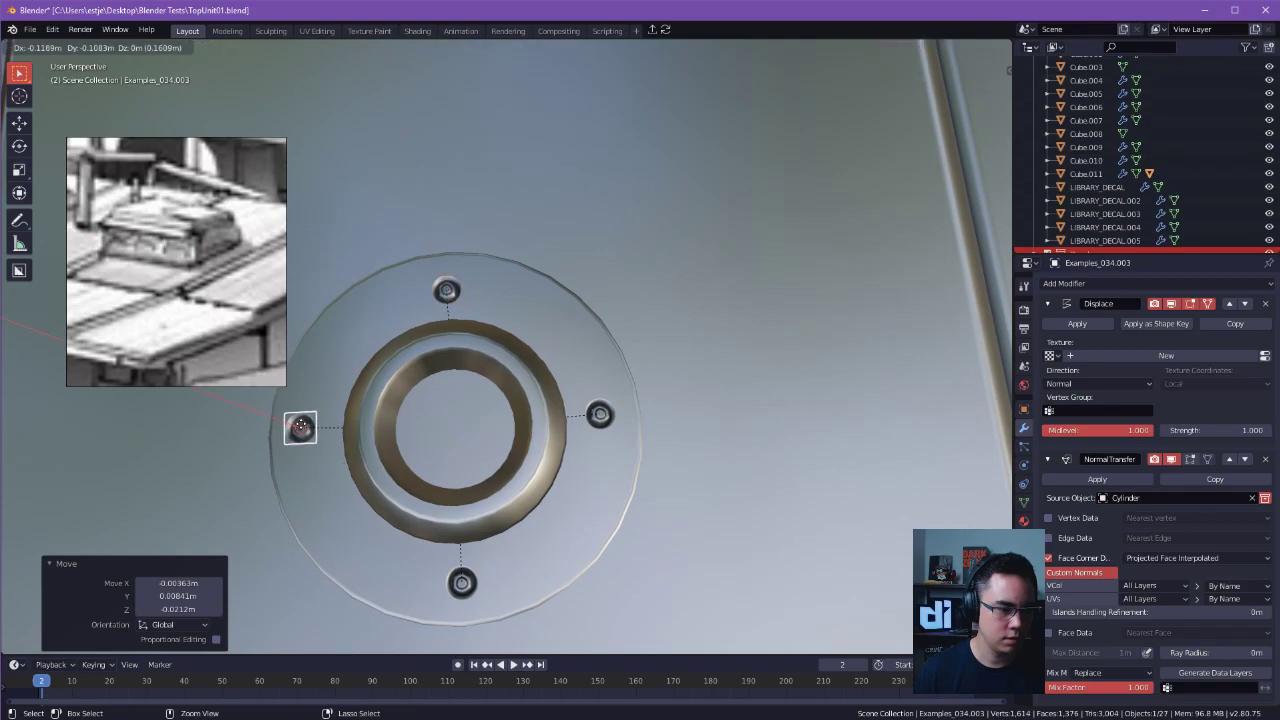
pyautogui.click(302, 434)
# Place four more bolt decal copies on the flange's diagonals, completing an evenly spaced circle of eight.
pyautogui.click(446, 289)
pyautogui.hotkey('shift', 'd')
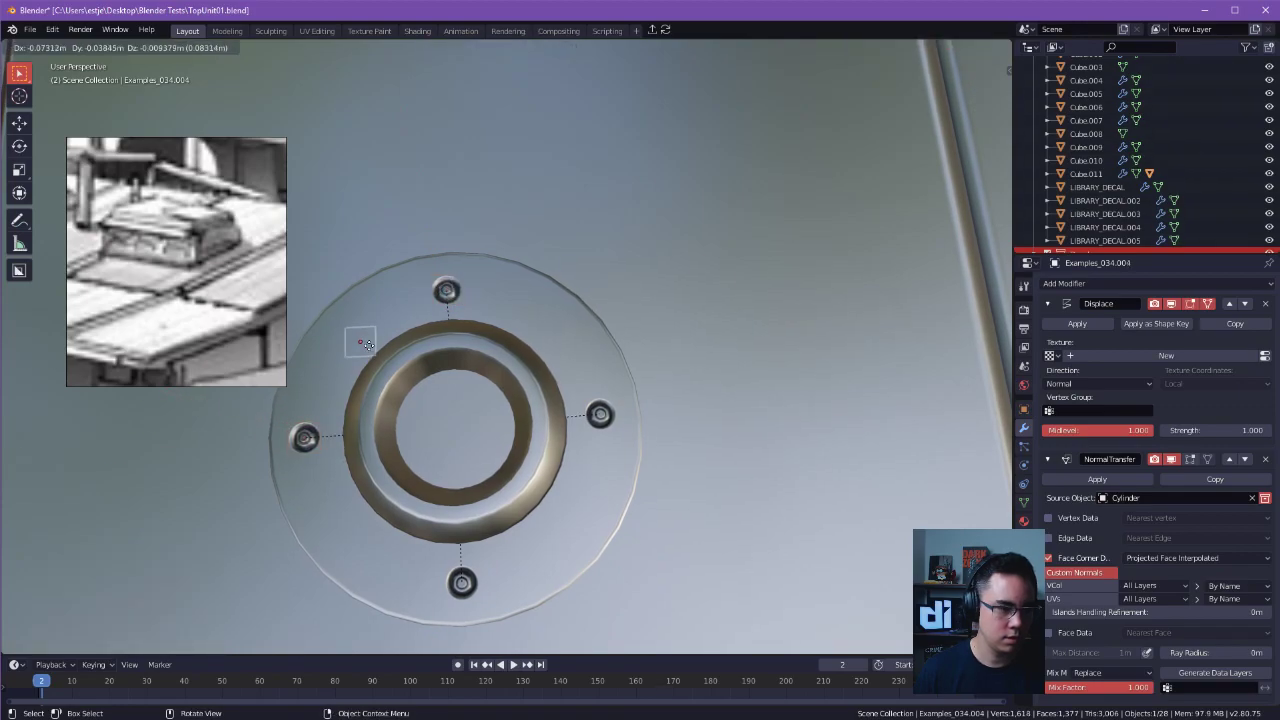
pyautogui.click(346, 340)
pyautogui.hotkey('shift', 'd')
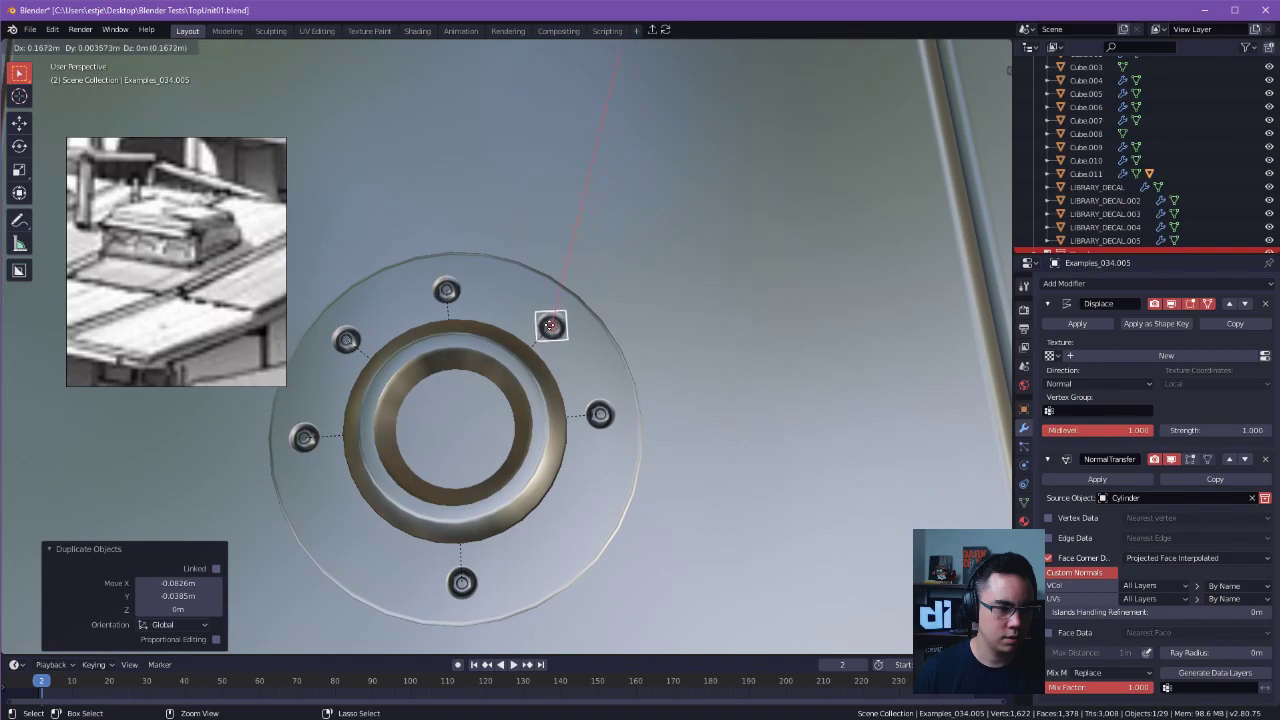
pyautogui.click(548, 326)
pyautogui.hotkey('shift', 'd')
pyautogui.click(580, 510)
pyautogui.hotkey('shift', 'd')
pyautogui.click(352, 535)
pyautogui.moveTo(352, 535); pyautogui.dragTo(433, 260, button='middle')
pyautogui.press('Tab')
pyautogui.press('Tab')
pyautogui.press('g')
pyautogui.rightClick(503, 376)
pyautogui.click(504, 368)
pyautogui.press('g')
pyautogui.rightClick(524, 342)
# Deselect everything, check the bolted ring and its decal objects in the scene hierarchy, and save TopUnit01.blend.
pyautogui.moveTo(667, 168); pyautogui.dragTo(676, 292, button='middle')
pyautogui.scroll(-3, 603, 283)
pyautogui.hotkey('alt', 'a')
pyautogui.moveTo(682, 236); pyautogui.dragTo(553, 143, button='middle')
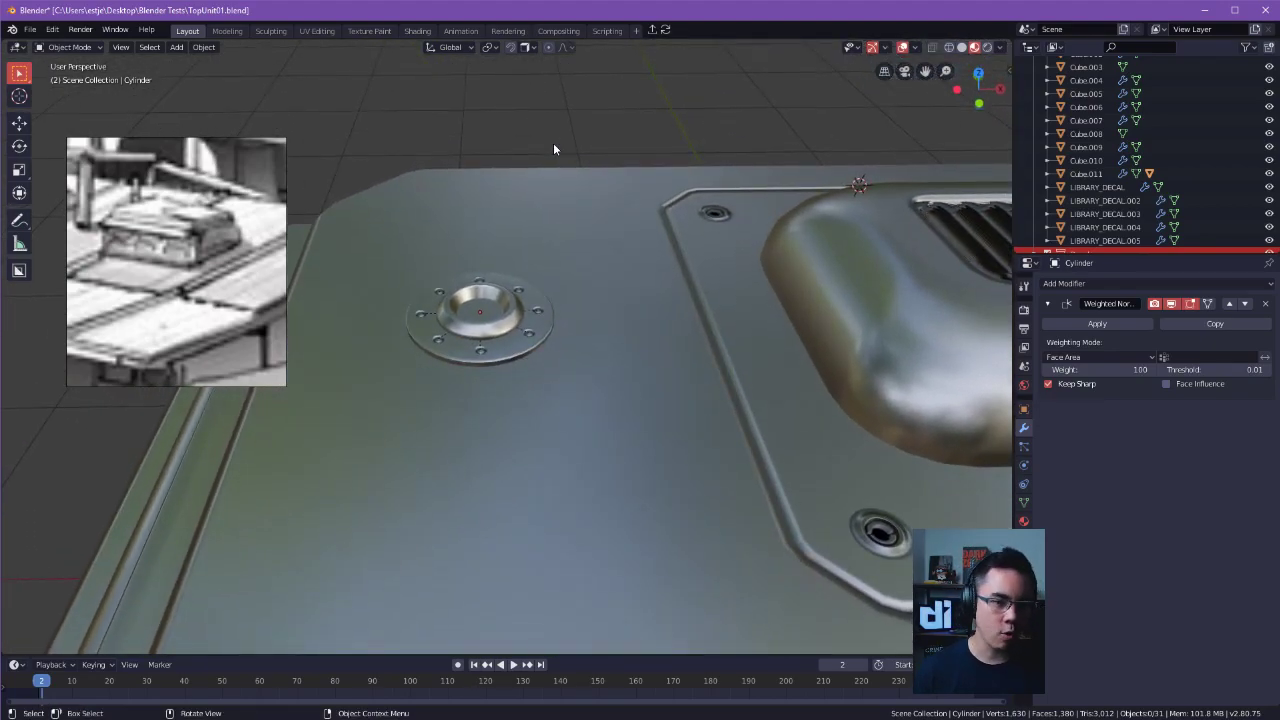
pyautogui.scroll(-5, 1231, 203)
pyautogui.scroll(-3, 1231, 202)
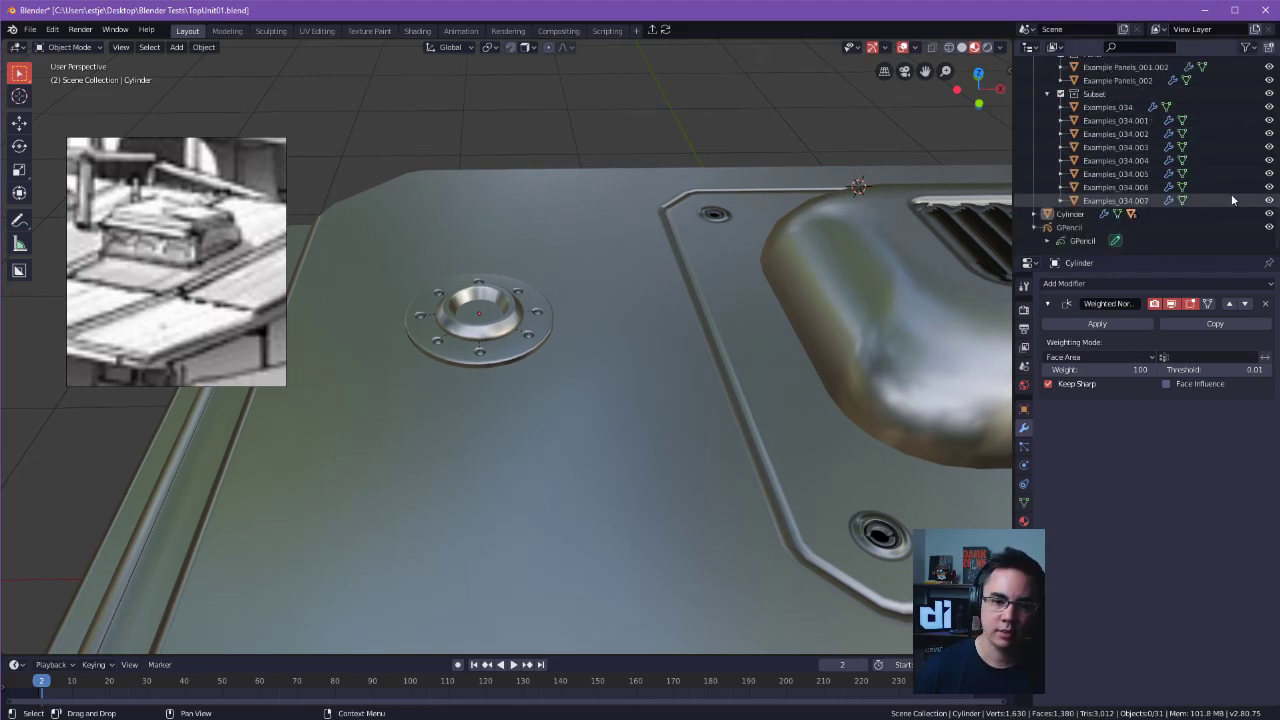
pyautogui.scroll(4, 1162, 212)
pyautogui.keyDown('alt'); pyautogui.keyDown('shift'); pyautogui.moveTo(609, 183); pyautogui.dragTo(669, 224); pyautogui.keyUp('shift'); pyautogui.keyUp('alt')
pyautogui.moveTo(669, 229); pyautogui.dragTo(686, 183, button='middle')
pyautogui.hotkey('ctrl', 's')
pyautogui.hotkey('ctrl', 's')
# Open station.blend from the recent files and examine how the linked roof unit displays the new ring.
pyautogui.click(602, 92)
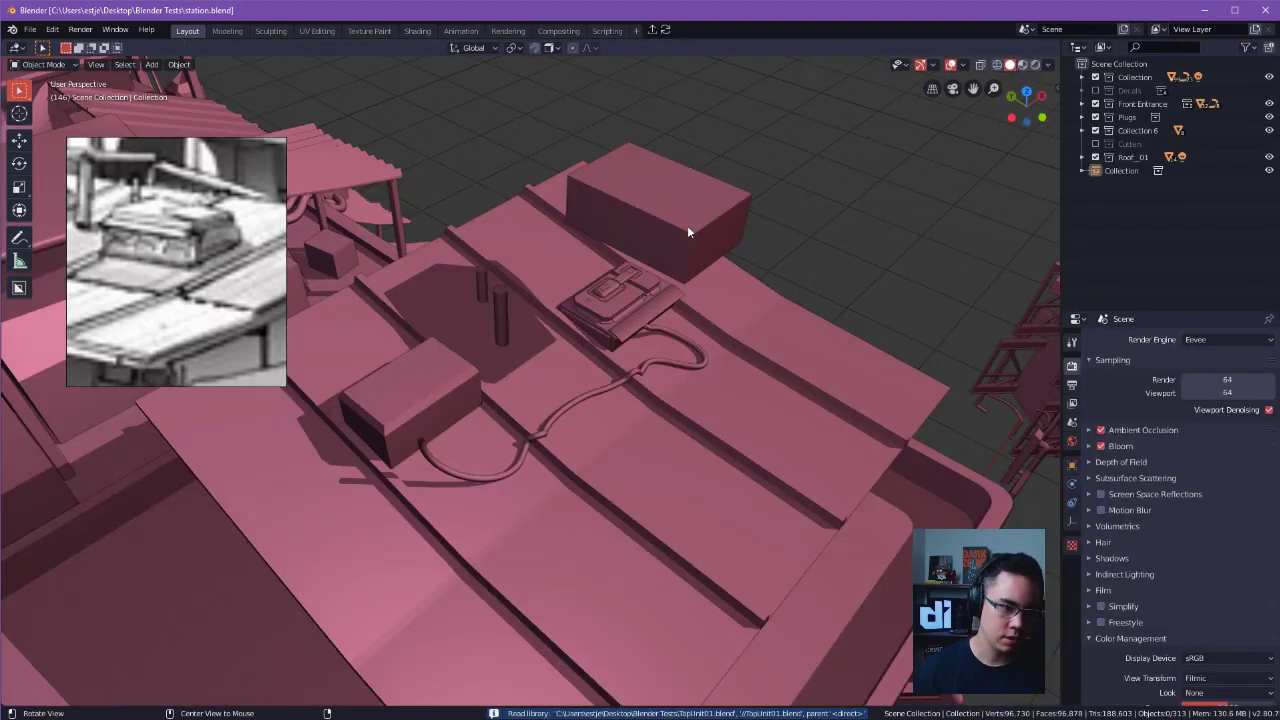
pyautogui.keyDown('ctrl'); pyautogui.keyDown('alt'); pyautogui.moveTo(687, 225); pyautogui.dragTo(683, 305); pyautogui.keyUp('alt'); pyautogui.keyUp('ctrl')
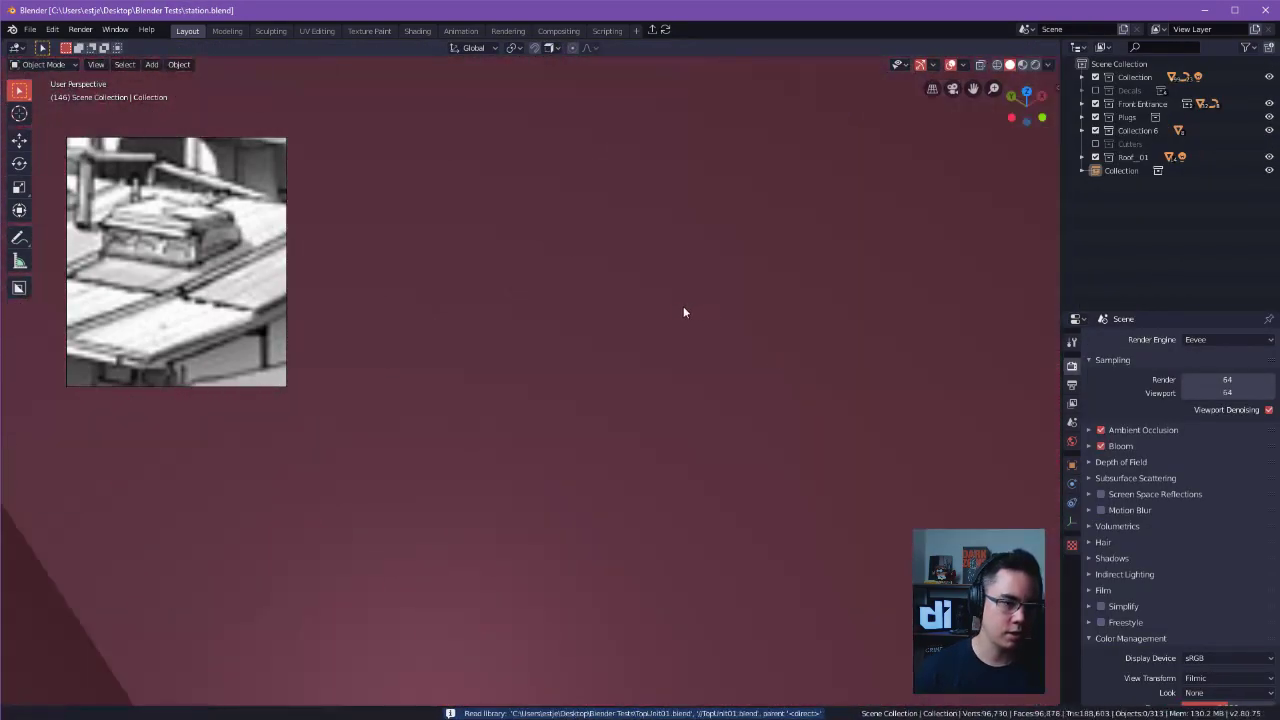
pyautogui.scroll(-10, 614, 342)
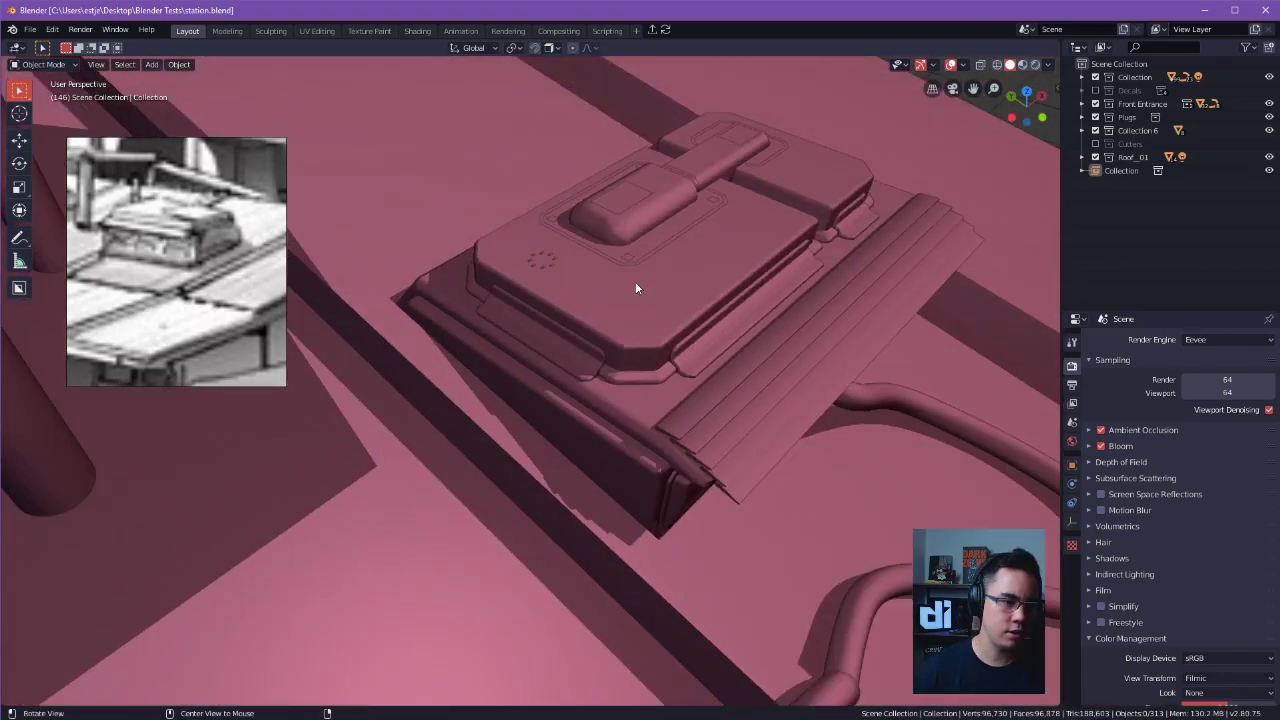
pyautogui.keyDown('alt'); pyautogui.moveTo(637, 286); pyautogui.dragTo(800, 309); pyautogui.keyUp('alt')
pyautogui.moveTo(800, 304); pyautogui.dragTo(650, 314, button='middle')
pyautogui.press('a')
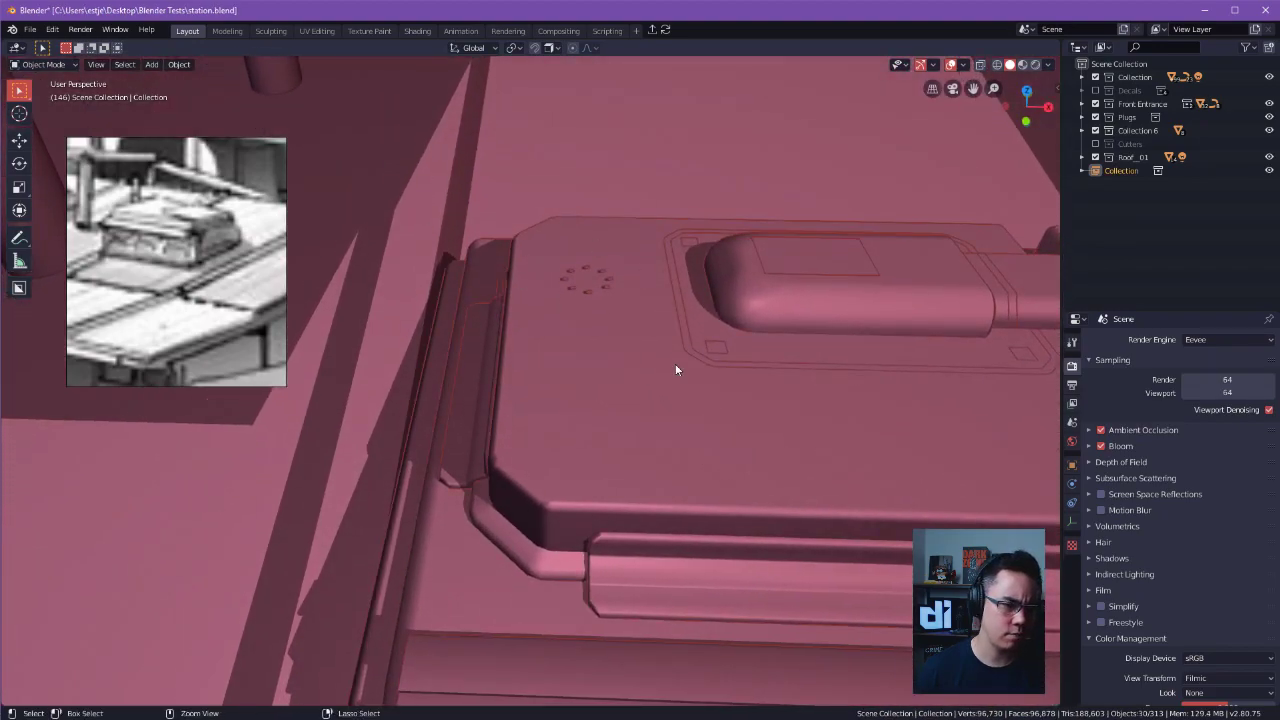
# Reopen TopUnit01.blend from the recent files.
pyautogui.hotkey('ctrl', 's')
pyautogui.click(569, 247)
pyautogui.click(526, 264)
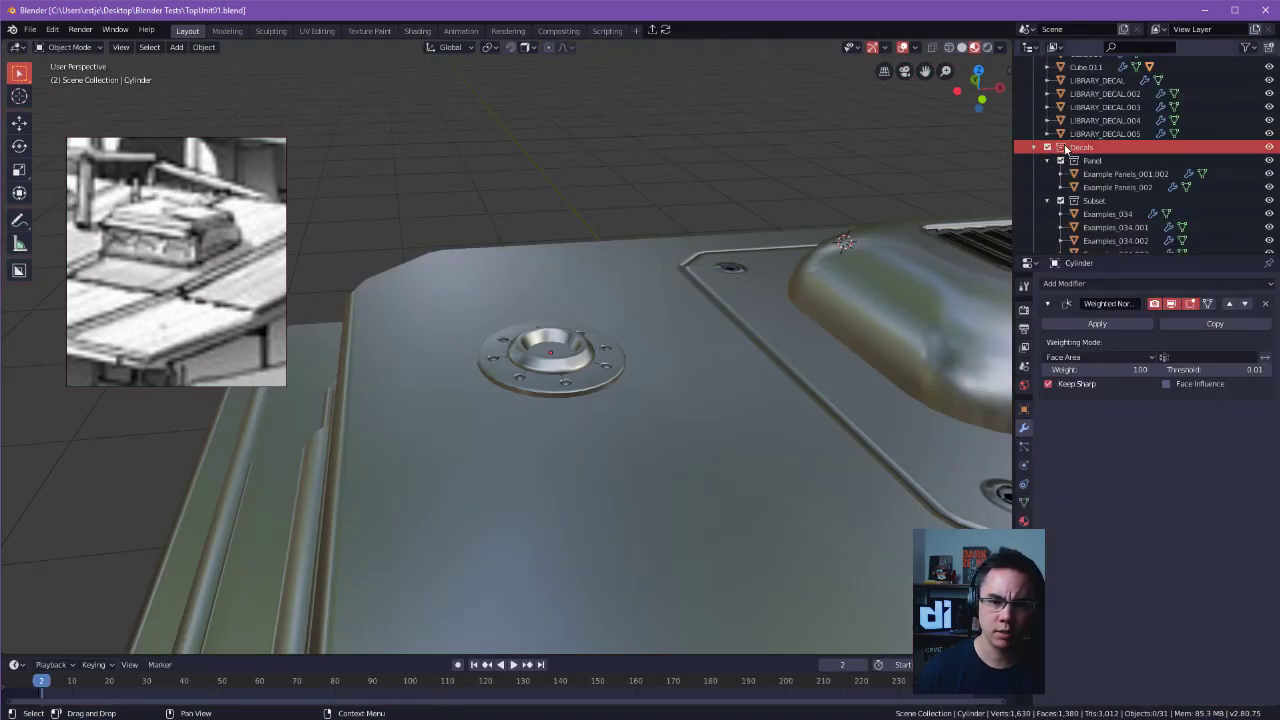
pyautogui.scroll(4, 1072, 80)
# Move the Decals collection and the Cylinder object into the main Collection in the scene hierarchy.
pyautogui.click(1034, 79)
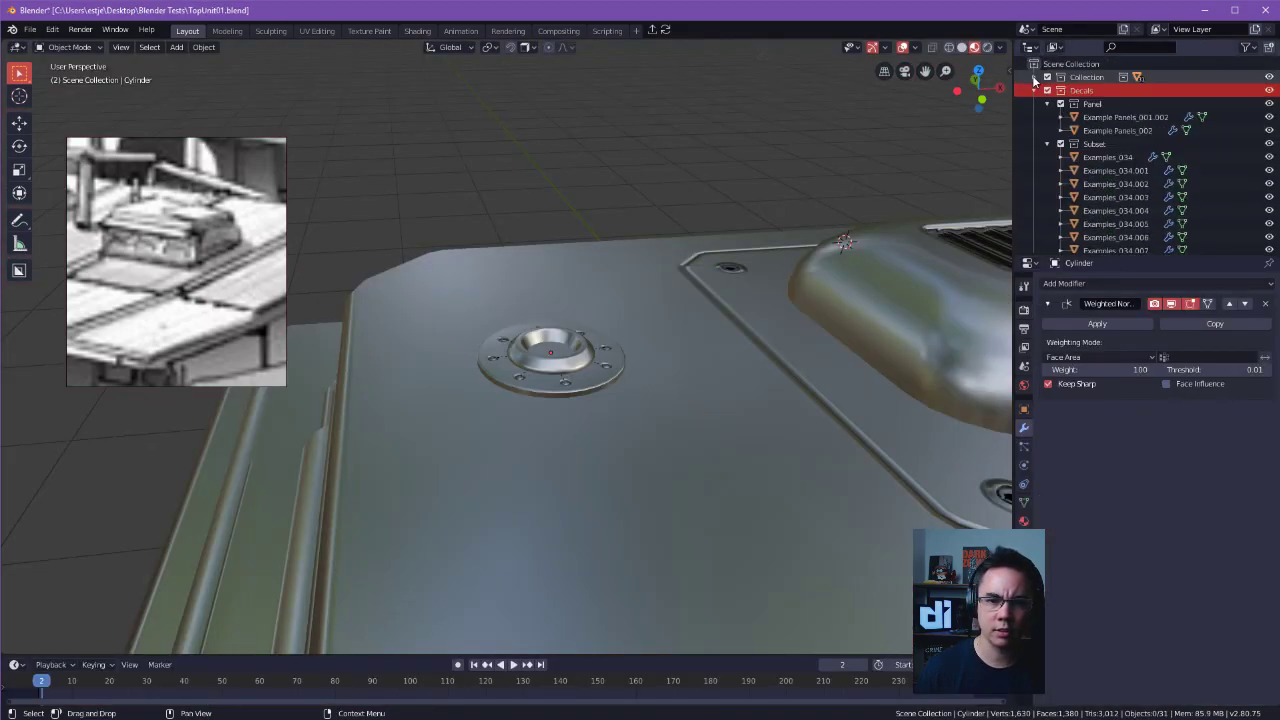
pyautogui.click(1034, 91)
pyautogui.click(1034, 118)
pyautogui.click(1080, 92)
pyautogui.click(1078, 104)
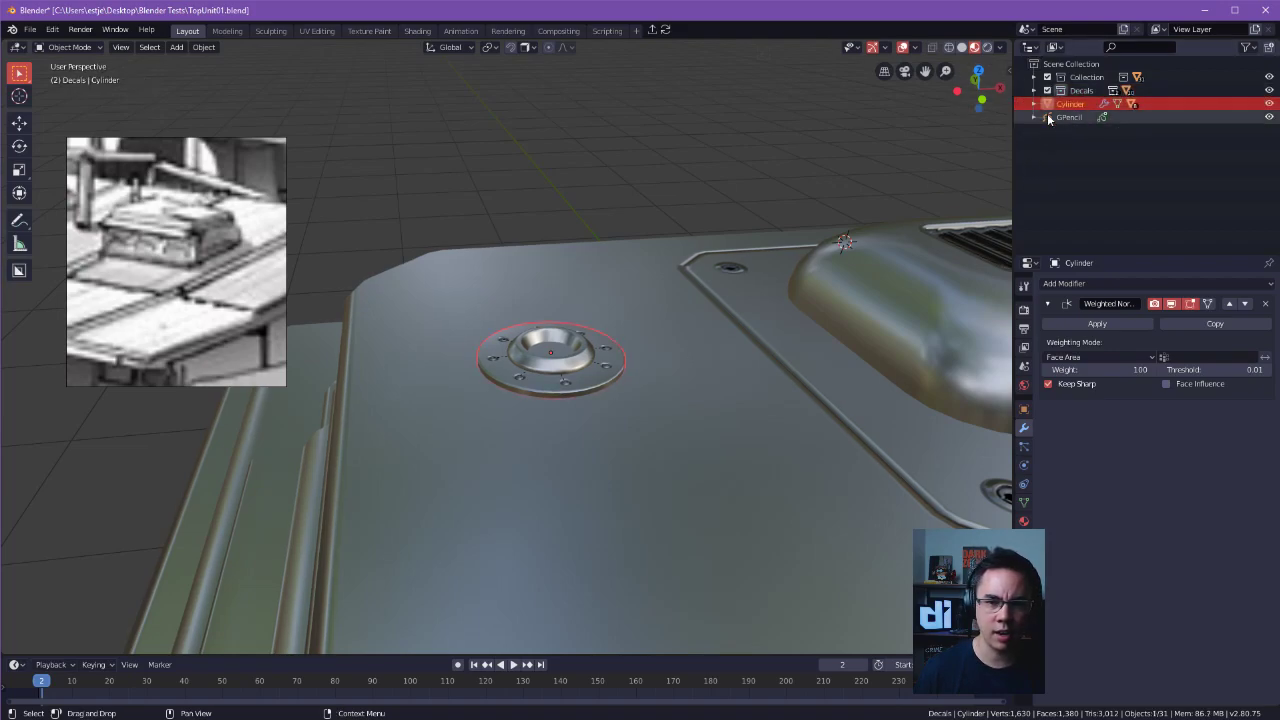
pyautogui.click(1034, 78)
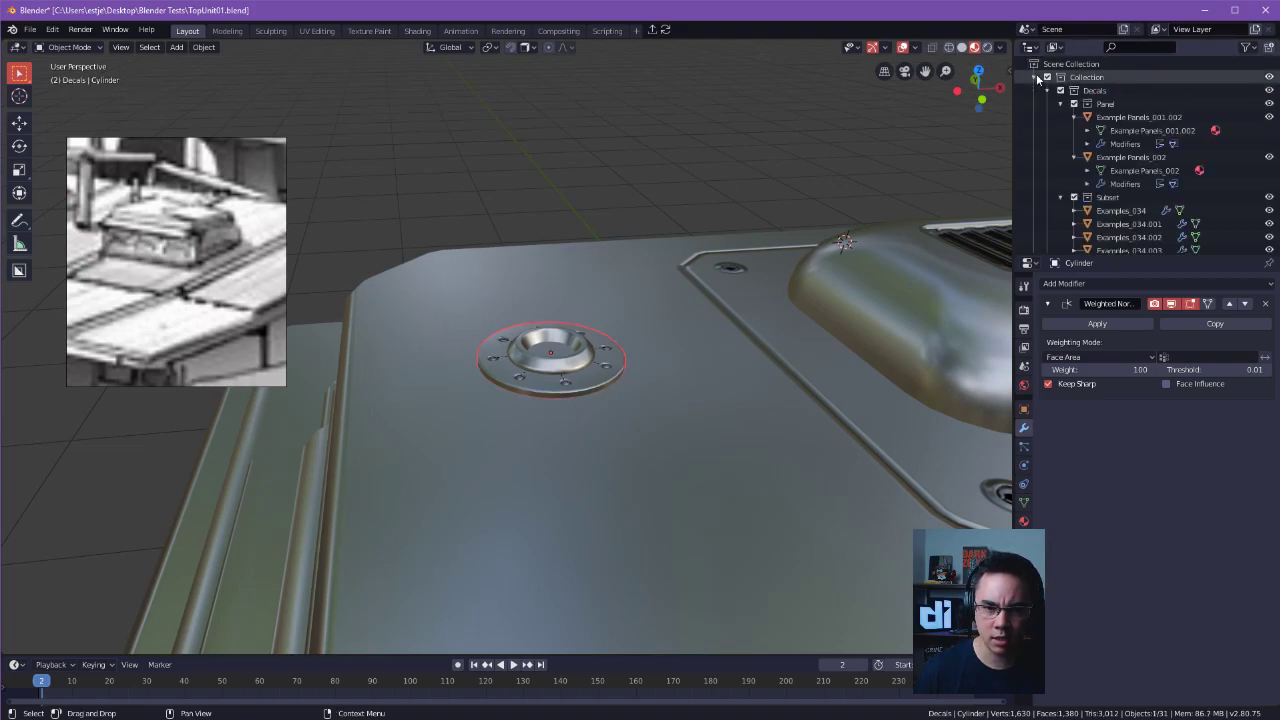
pyautogui.click(1061, 104)
pyautogui.click(1062, 118)
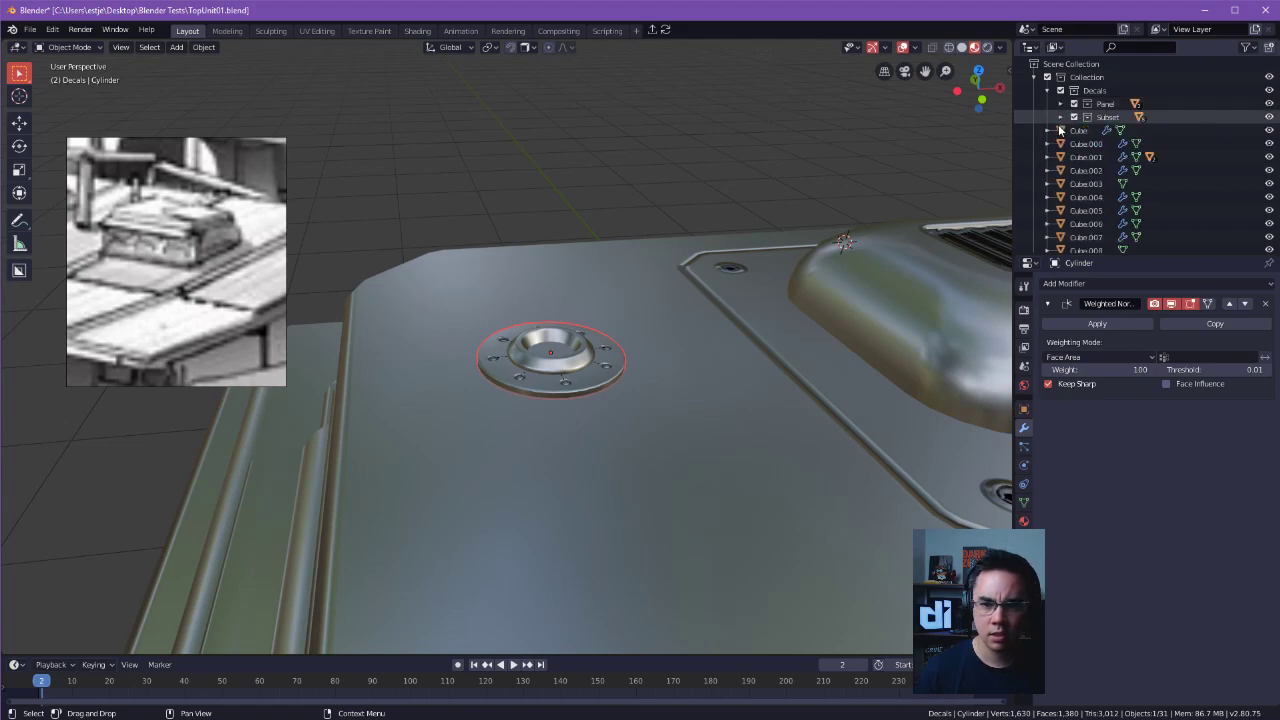
pyautogui.scroll(-5, 1065, 150)
pyautogui.moveTo(1080, 231); pyautogui.dragTo(1093, 112)
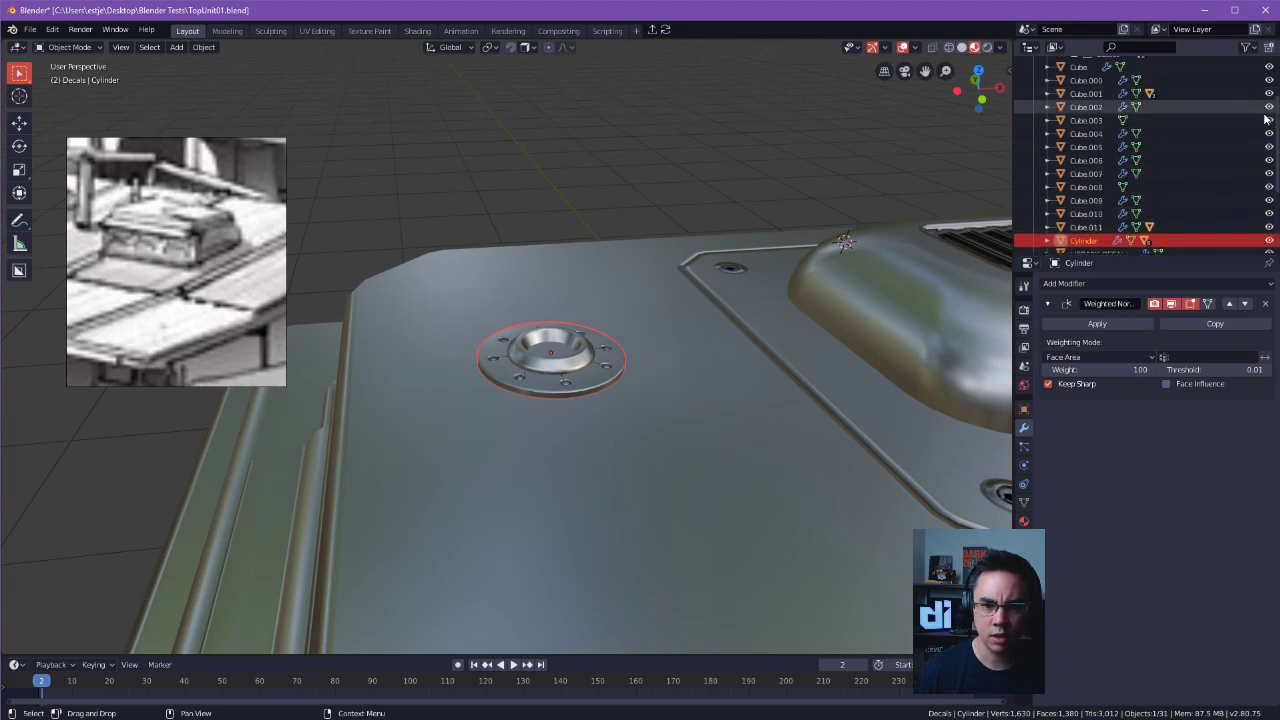
# Save TopUnit01.blend and open station.blend from the recent files.
pyautogui.hotkey('ctrl', 's')
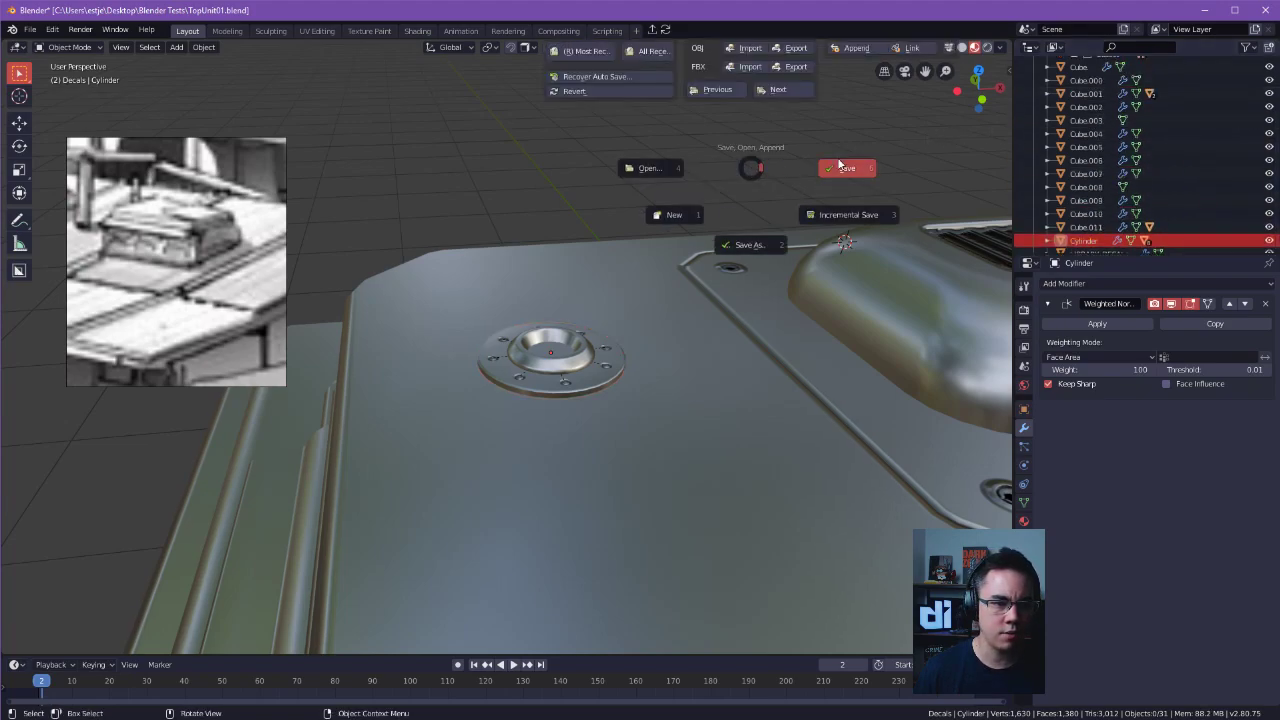
pyautogui.click(841, 166)
pyautogui.hotkey('ctrl', 's')
pyautogui.click(578, 296)
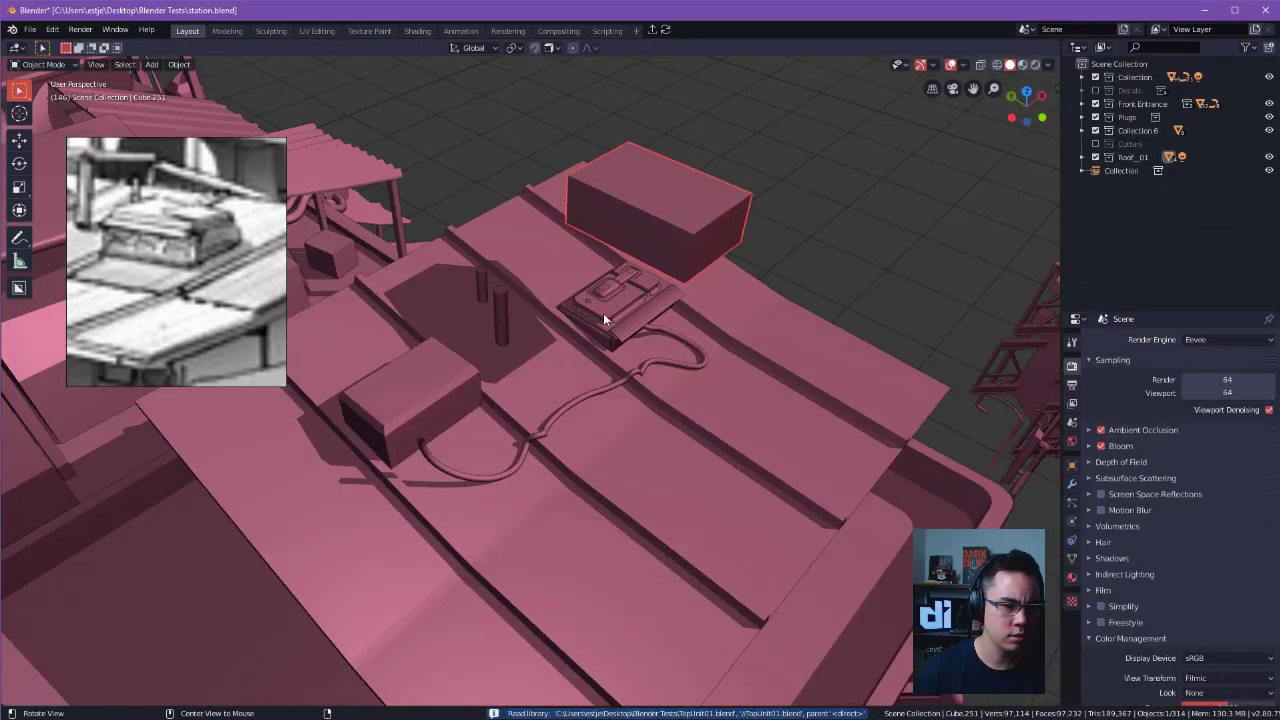
# Display the linked roof unit on the station's roof in LookDev shading.
pyautogui.moveTo(603, 316); pyautogui.dragTo(542, 338, button='middle')
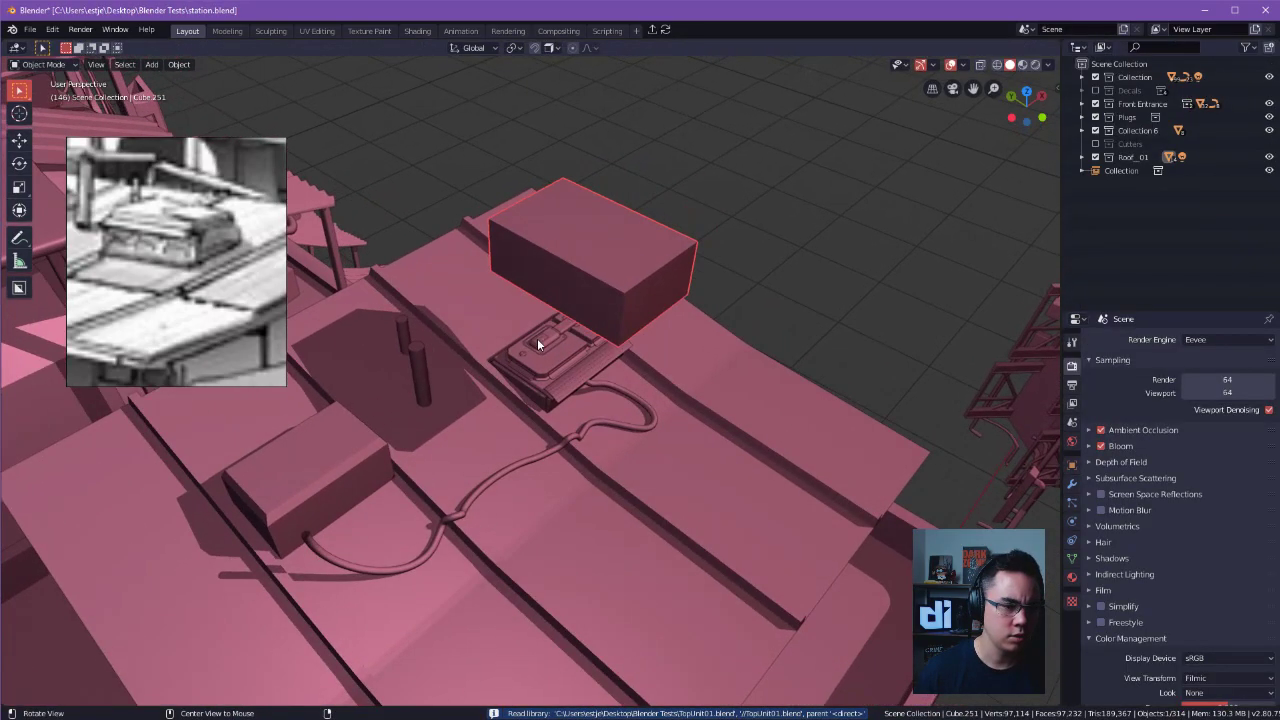
pyautogui.scroll(5, 600, 350)
pyautogui.moveTo(684, 367); pyautogui.dragTo(622, 385, button='middle')
pyautogui.scroll(5, 640, 388)
pyautogui.moveTo(750, 398)
pyautogui.mouseDown(button='middle')
pyautogui.moveTo(476, 272)
pyautogui.moveTo(603, 364)
pyautogui.moveTo(637, 337)
pyautogui.moveTo(740, 317)
pyautogui.moveTo(569, 343)
pyautogui.moveTo(827, 435)
pyautogui.moveTo(857, 300)
pyautogui.moveTo(900, 240)
pyautogui.mouseUp(button='middle')
pyautogui.scroll(3, 476, 272)
pyautogui.scroll(-3, 603, 364)
pyautogui.click(1024, 65)
# Examine the bolted ring on the linked roof unit up close and from above, checking its shading.
pyautogui.moveTo(850, 200)
pyautogui.mouseDown(button='middle')
pyautogui.moveTo(891, 239)
pyautogui.moveTo(579, 435)
pyautogui.moveTo(662, 375)
pyautogui.mouseUp(button='middle')
pyautogui.scroll(5, 662, 375)
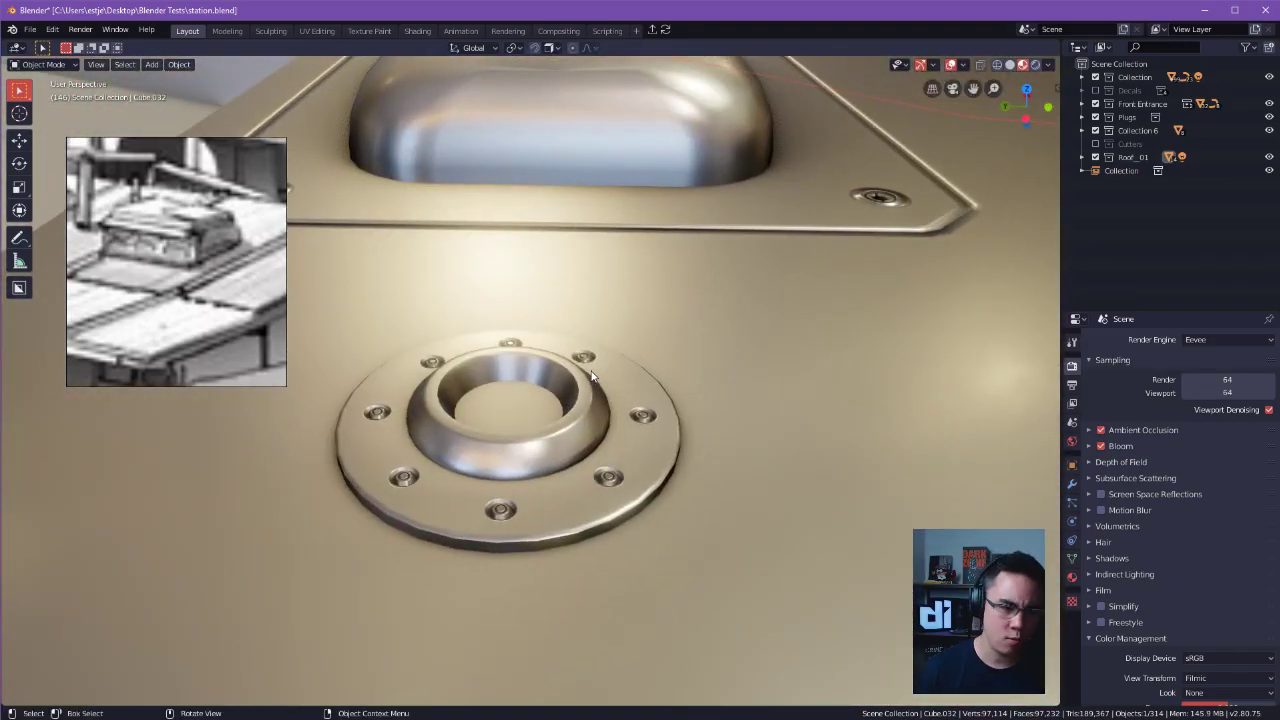
pyautogui.scroll(-2, 1251, 531)
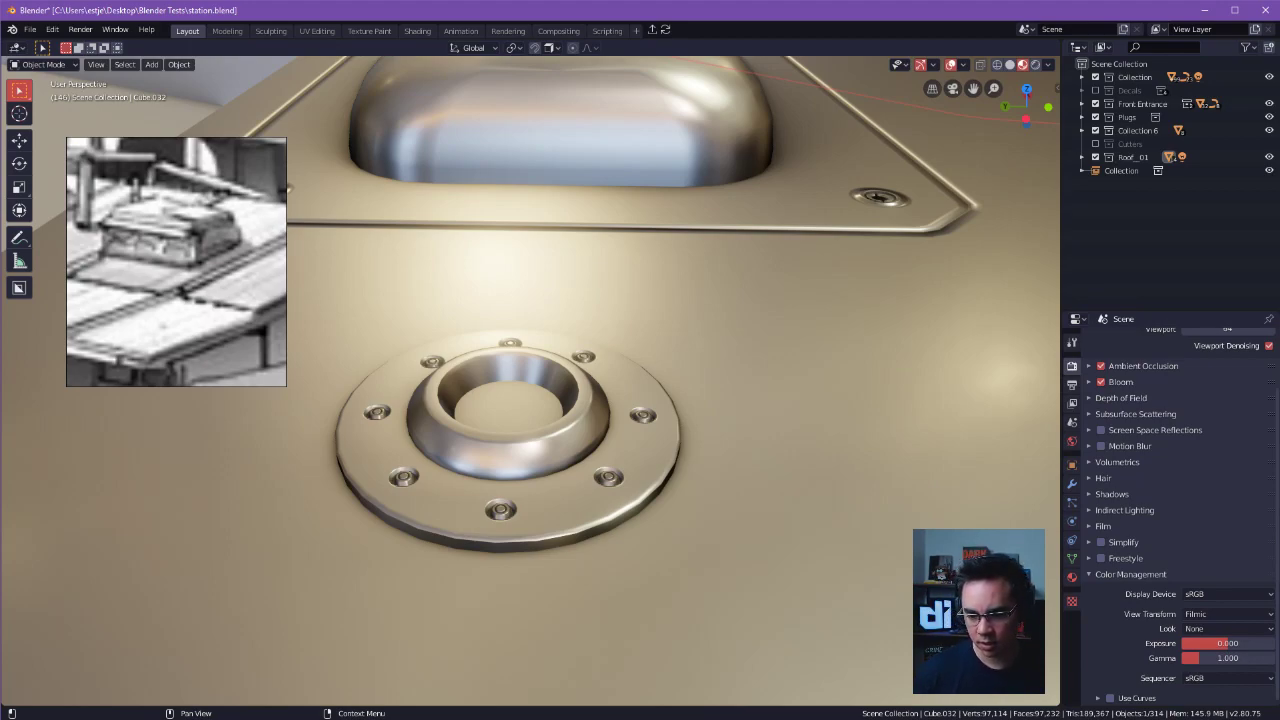
pyautogui.scroll(-3, 783, 420)
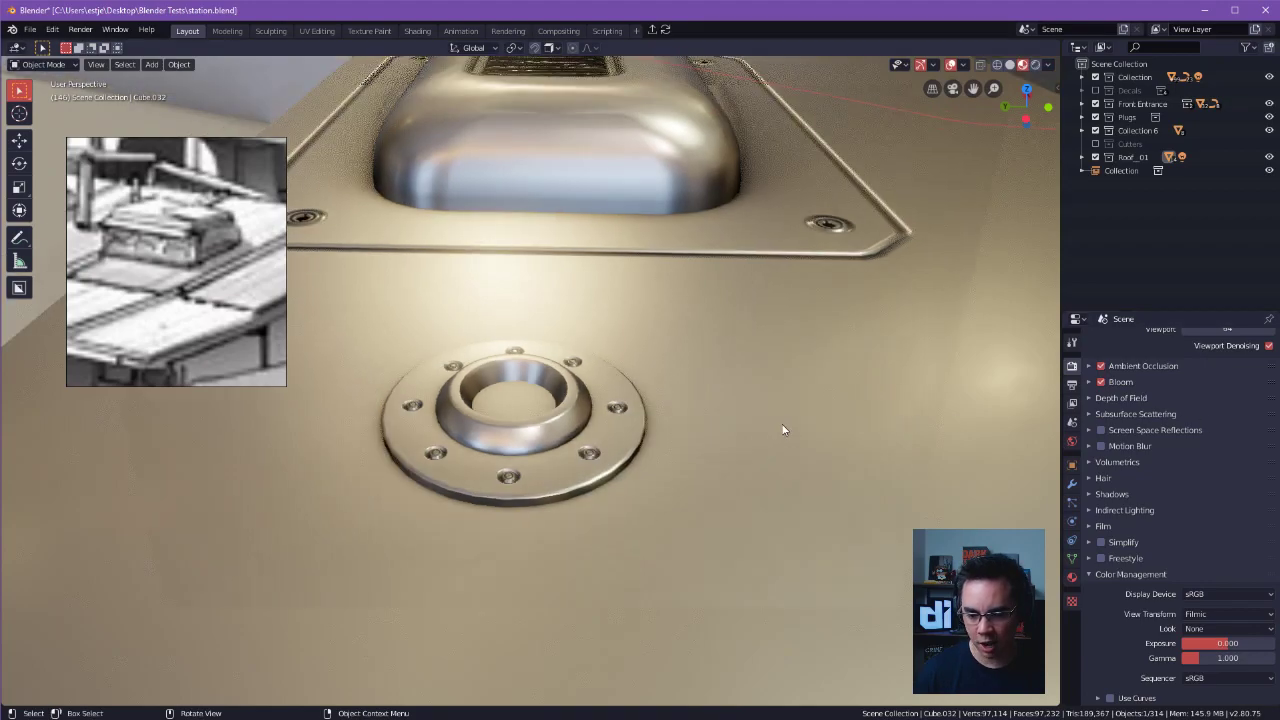
pyautogui.scroll(2, 783, 415)
pyautogui.click(546, 402)
pyautogui.keyDown('alt'); pyautogui.moveTo(578, 380); pyautogui.dragTo(335, 257); pyautogui.keyUp('alt')
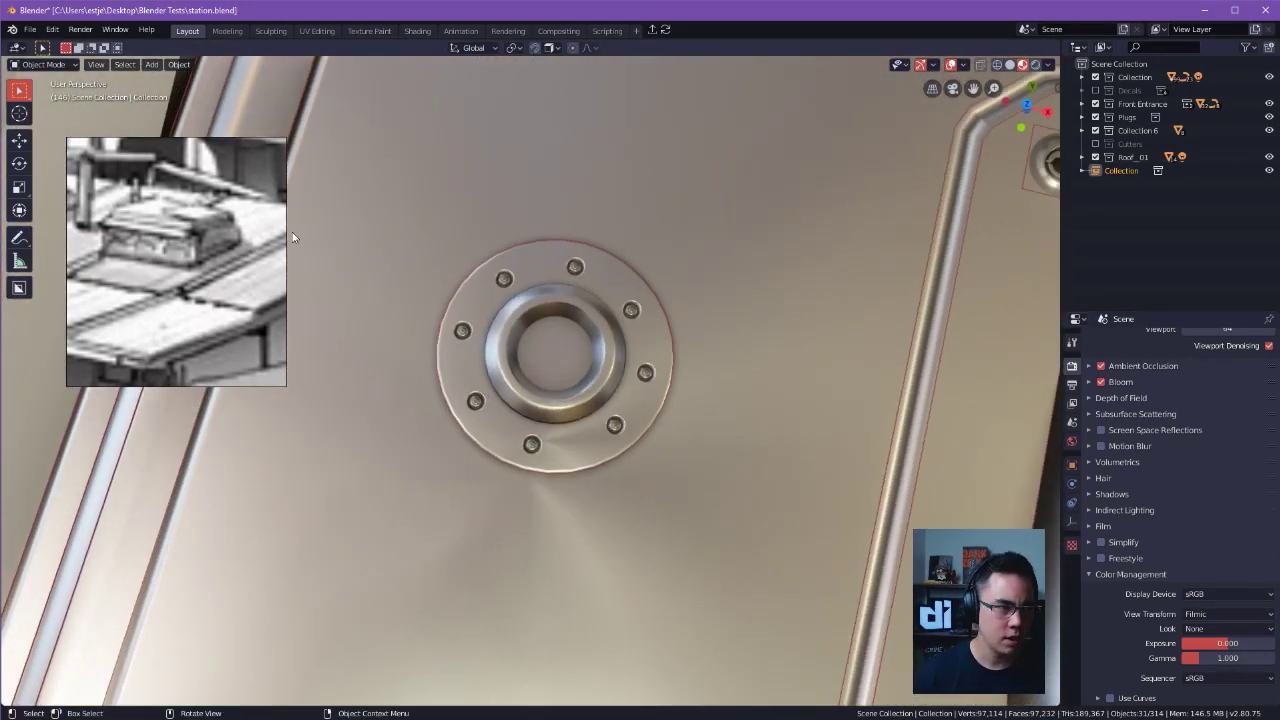
# Save station.blend and open TopUnit01.blend from the recent files.
pyautogui.click(29, 30)
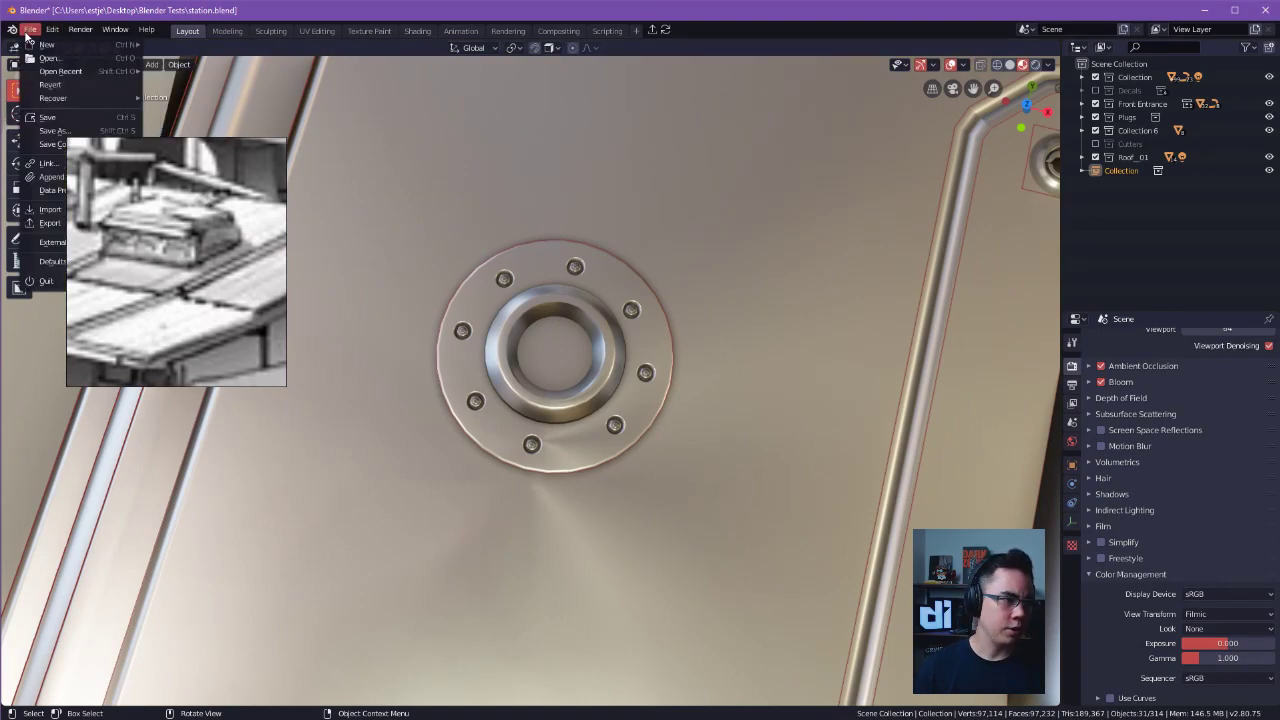
pyautogui.hotkey('ctrl', 's')
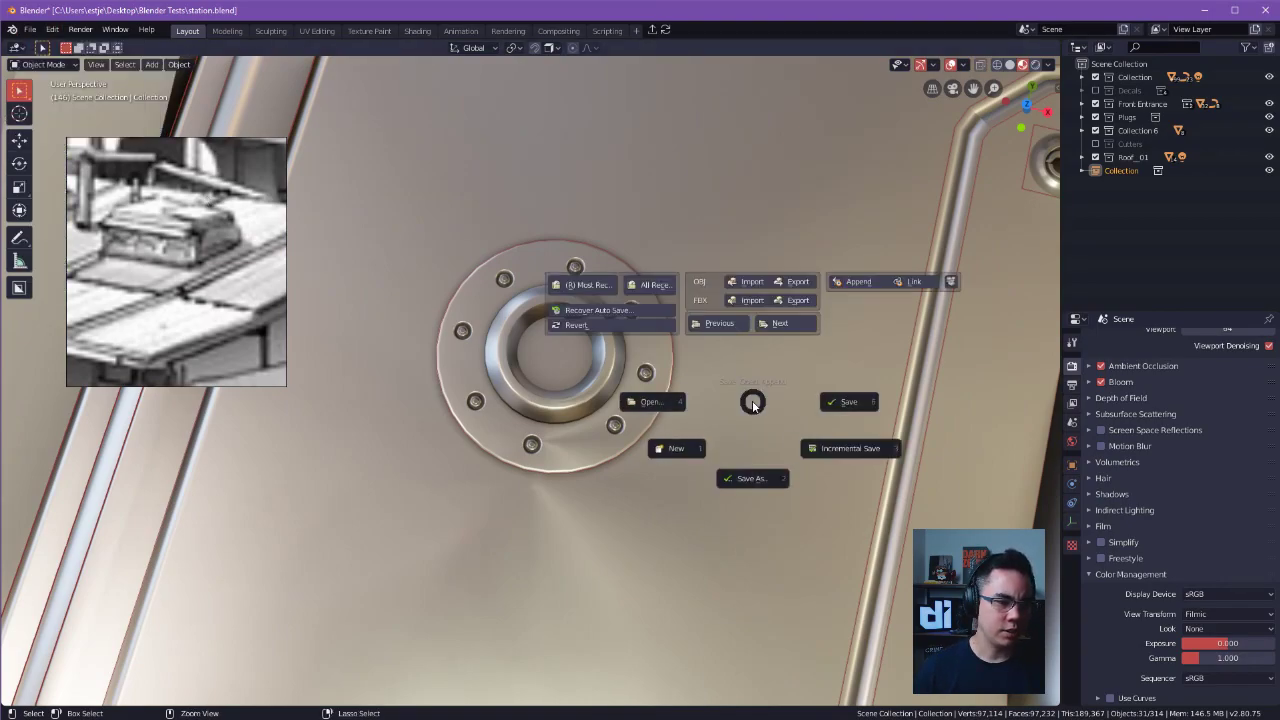
pyautogui.click(660, 290)
pyautogui.click(640, 303)
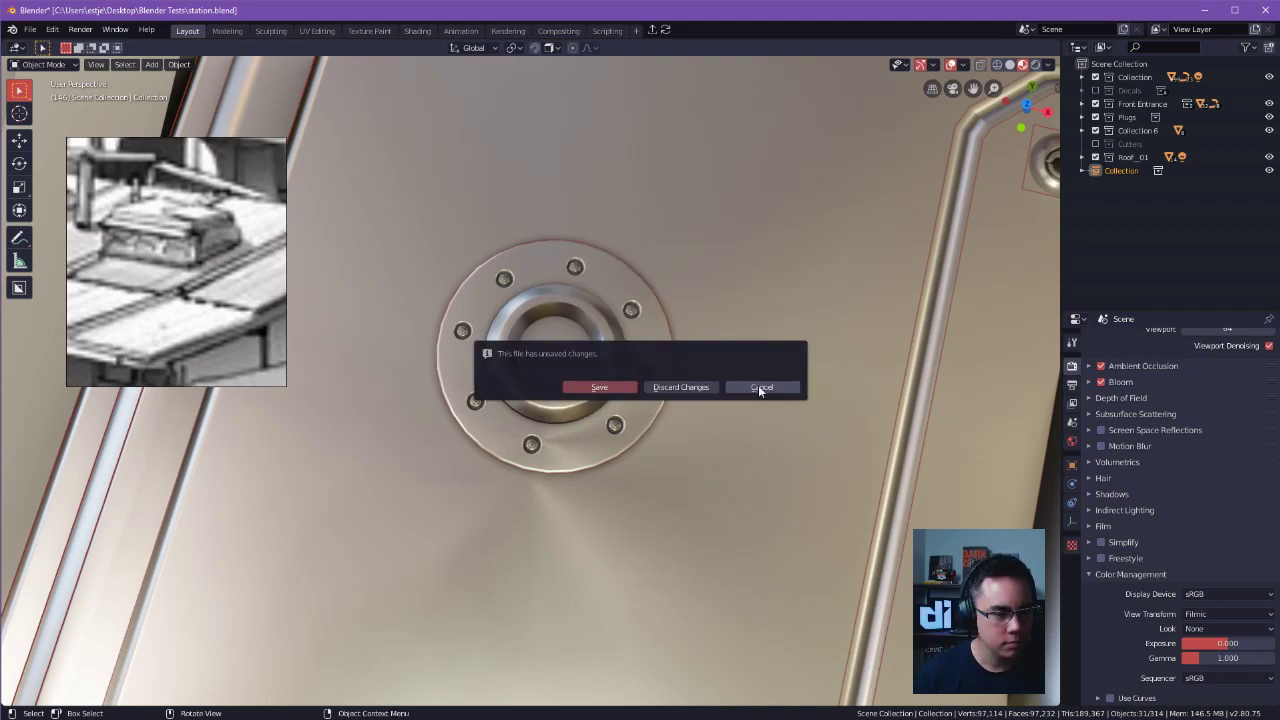
pyautogui.click(600, 386)
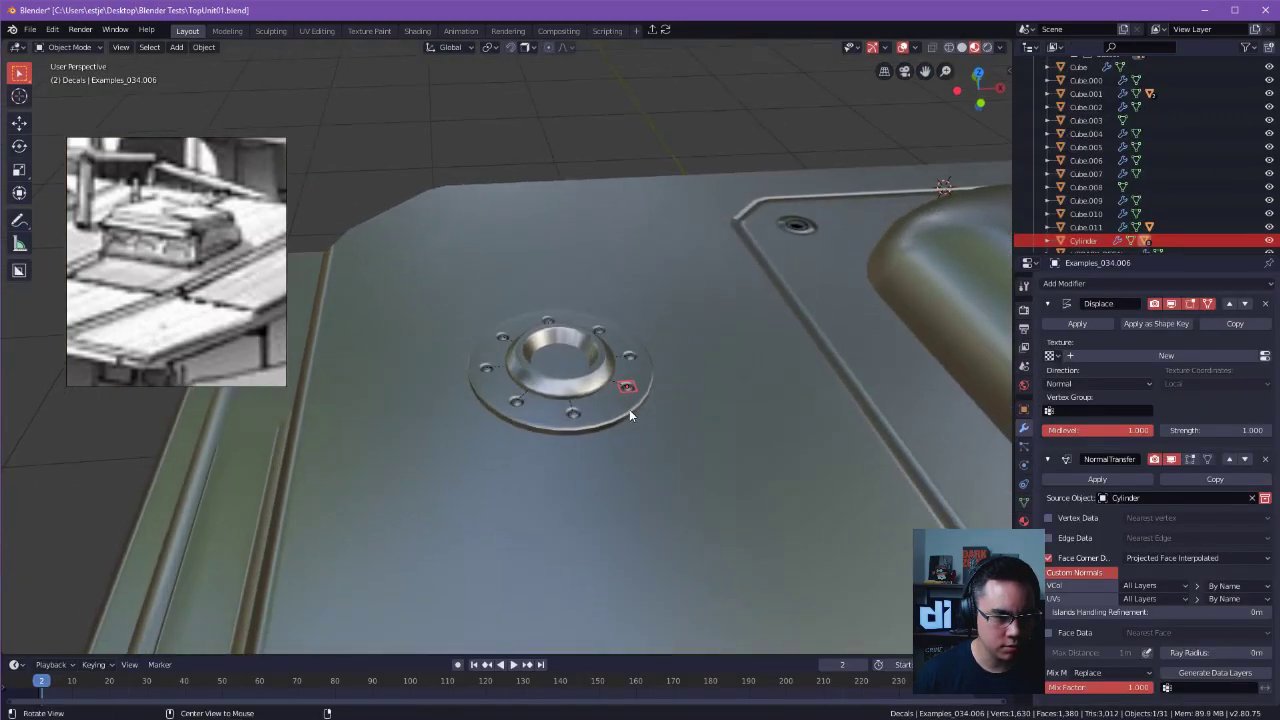
# Enlarge the round metal ring together with its bolts and raise it about 0.012 m along Z.
pyautogui.keyDown('ctrl'); pyautogui.moveTo(568, 388); pyautogui.dragTo(670, 395, button='middle'); pyautogui.keyUp('ctrl')
pyautogui.click(642, 474)
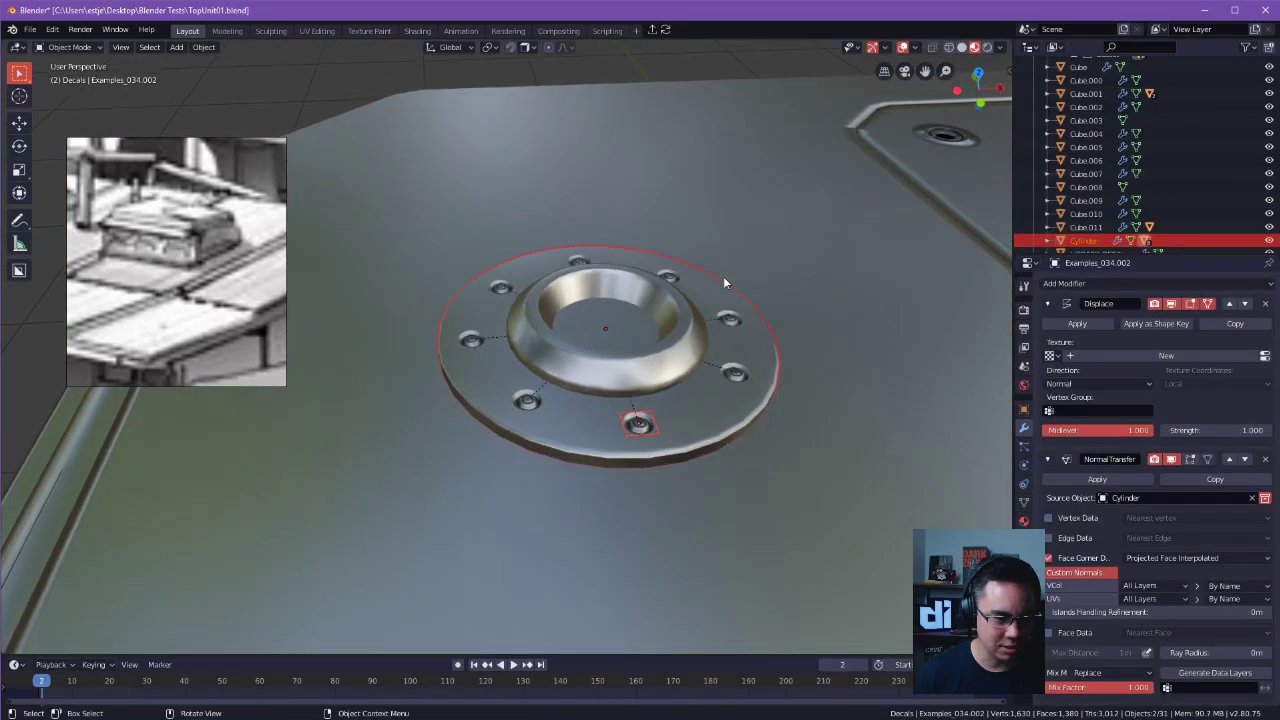
pyautogui.click(636, 340)
pyautogui.press('s')
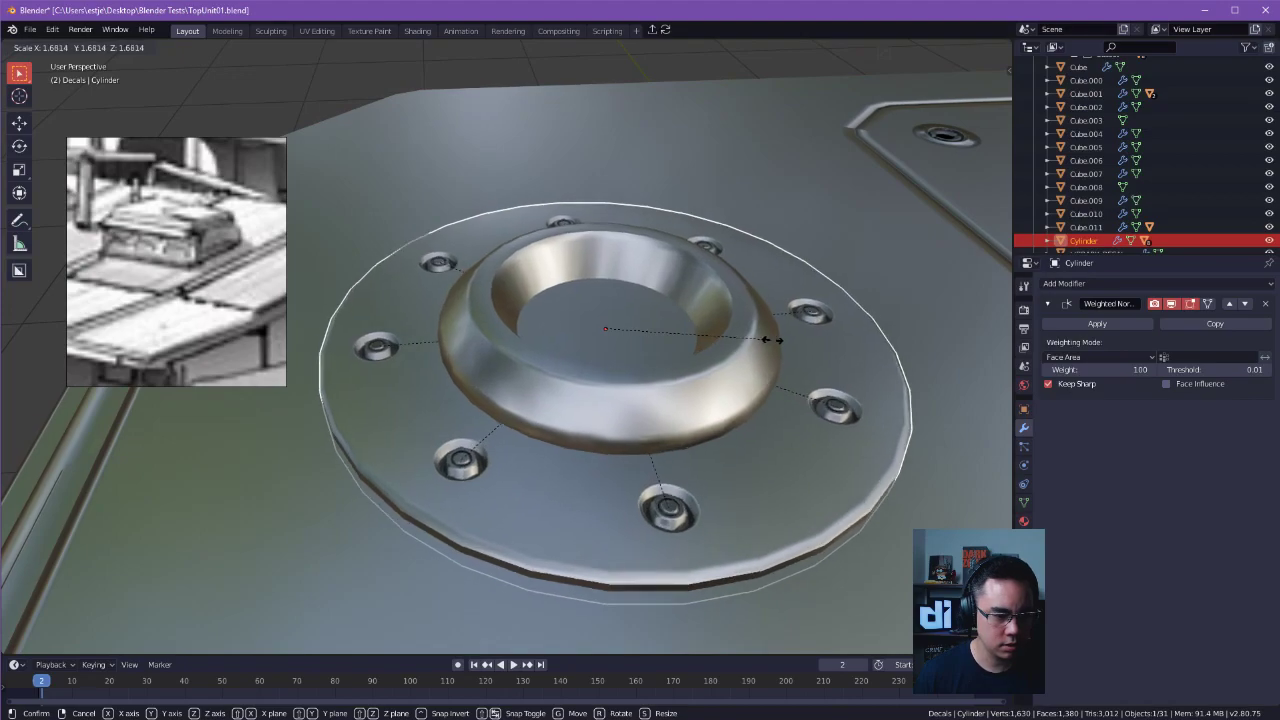
pyautogui.click(728, 392)
pyautogui.press('g')
pyautogui.moveTo(728, 392); pyautogui.dragTo(605, 343, button='middle')
pyautogui.press('z')
pyautogui.click(734, 338)
pyautogui.keyDown('ctrl'); pyautogui.moveTo(605, 343); pyautogui.dragTo(676, 387, button='middle'); pyautogui.keyUp('ctrl')
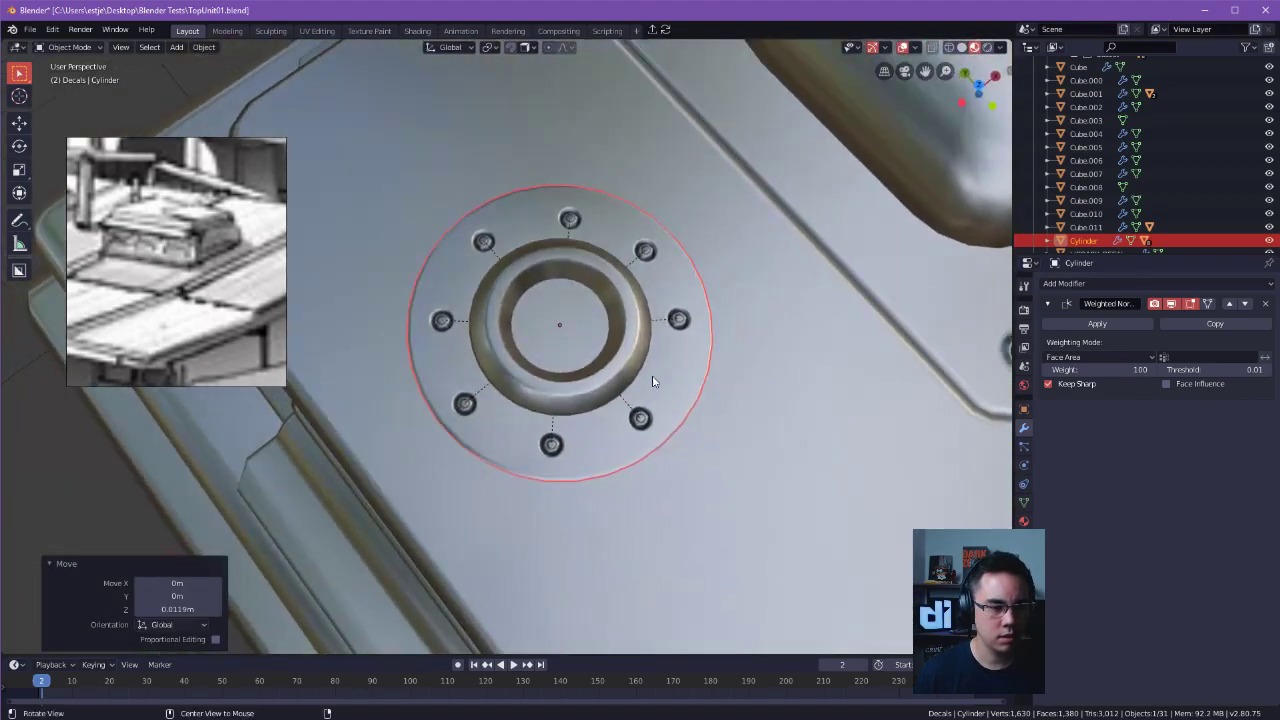
pyautogui.click(488, 242)
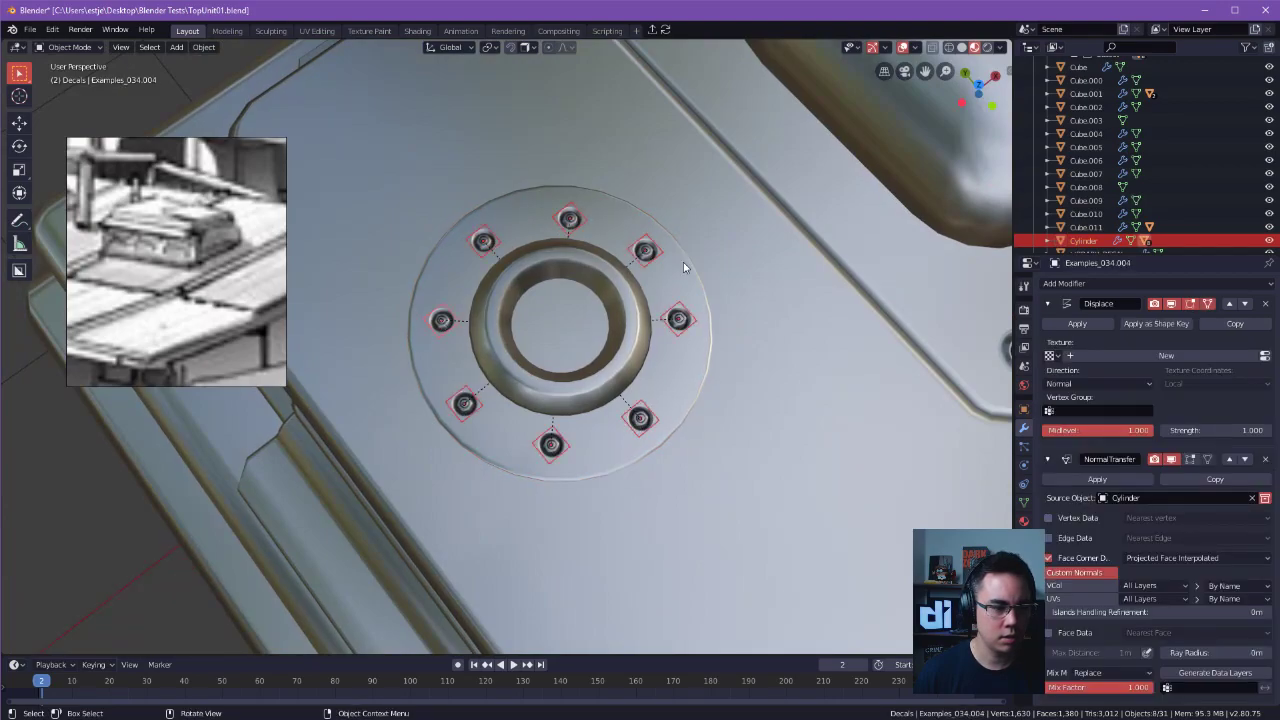
pyautogui.press('Tab')
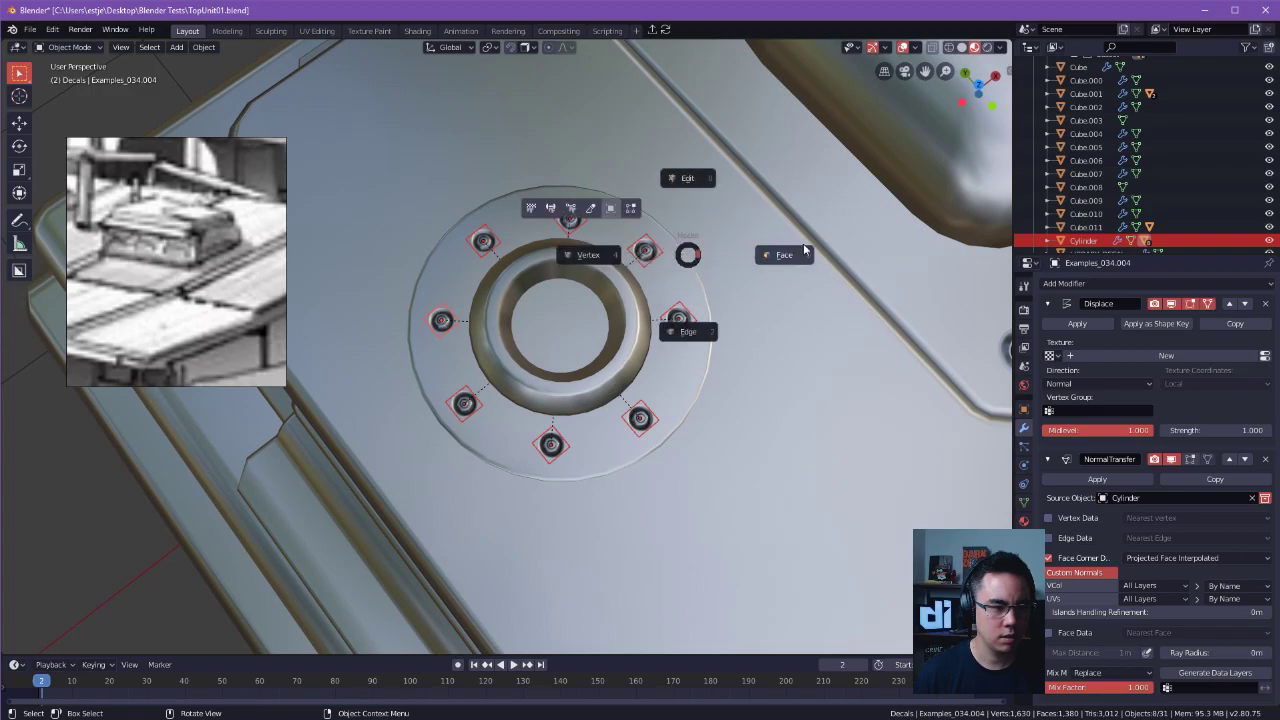
pyautogui.click(805, 250)
pyautogui.click(483, 241)
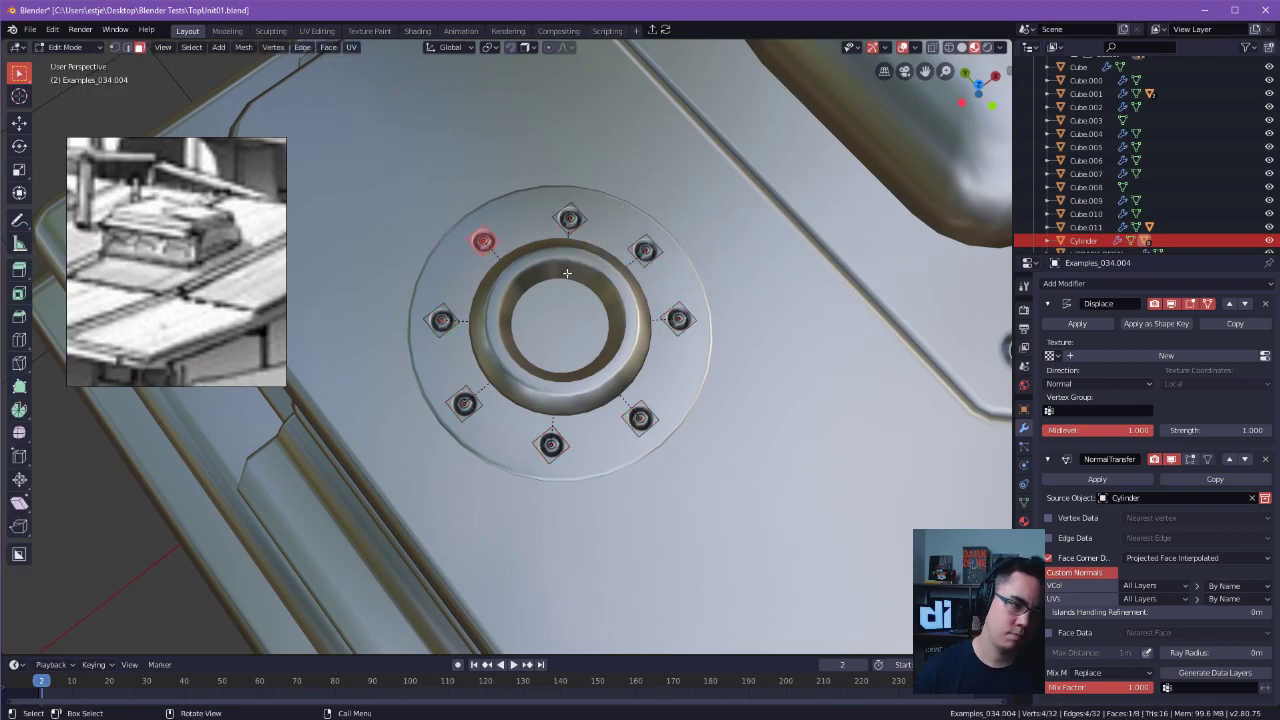
pyautogui.moveTo(586, 218); pyautogui.dragTo(700, 345)
pyautogui.press('Tab')
pyautogui.click(697, 193)
# Delete seven of the eight bolt decals on the ring, keeping one.
pyautogui.click(569, 212)
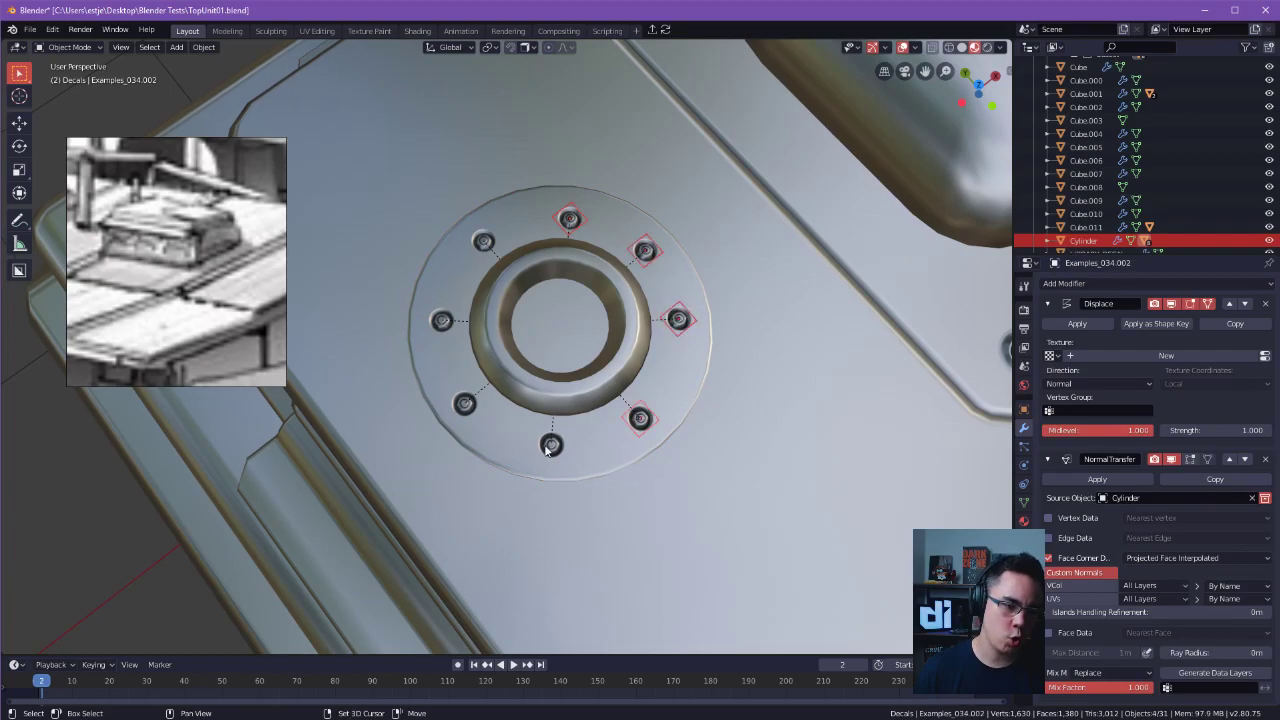
pyautogui.press('x')
pyautogui.click(445, 313)
# Scale the remaining bolt decal's face to about 1.27 and reposition the bolt on the ring's flange.
pyautogui.click(483, 241)
pyautogui.press('Tab')
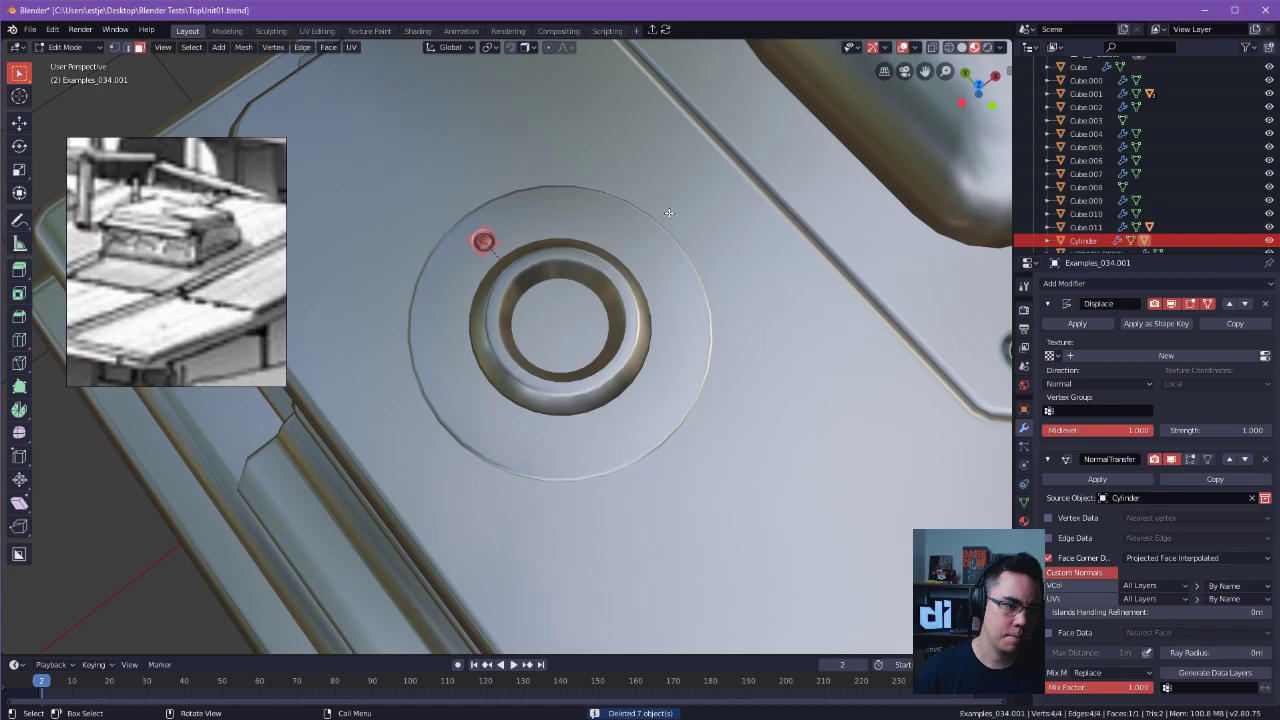
pyautogui.press('s')
pyautogui.click(708, 238)
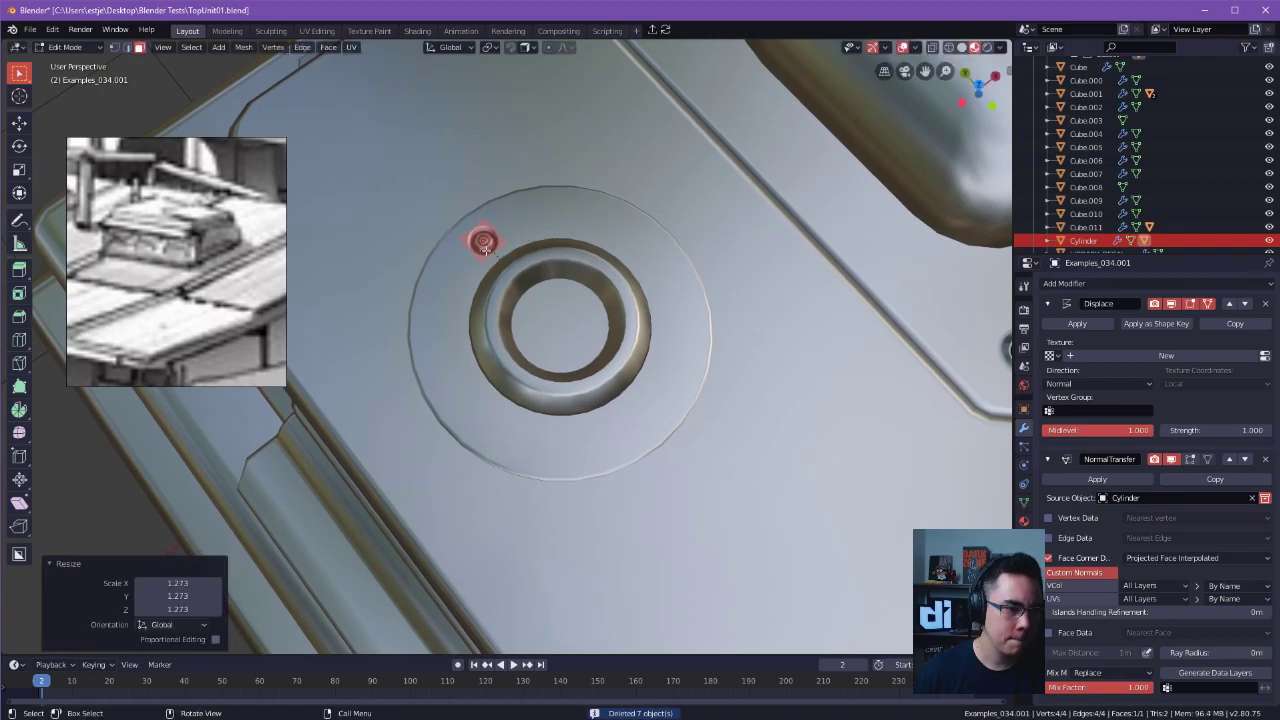
pyautogui.press('Tab')
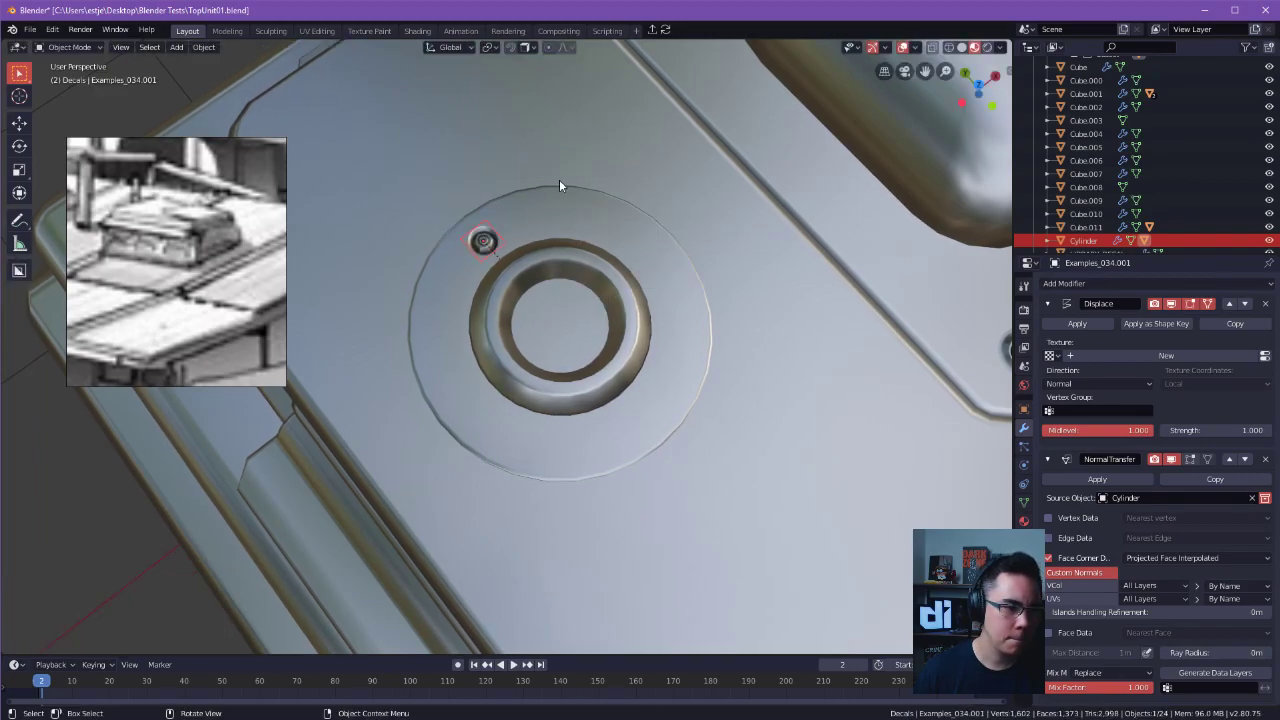
pyautogui.press('g')
pyautogui.click(519, 237)
pyautogui.moveTo(519, 237); pyautogui.dragTo(608, 513, button='middle')
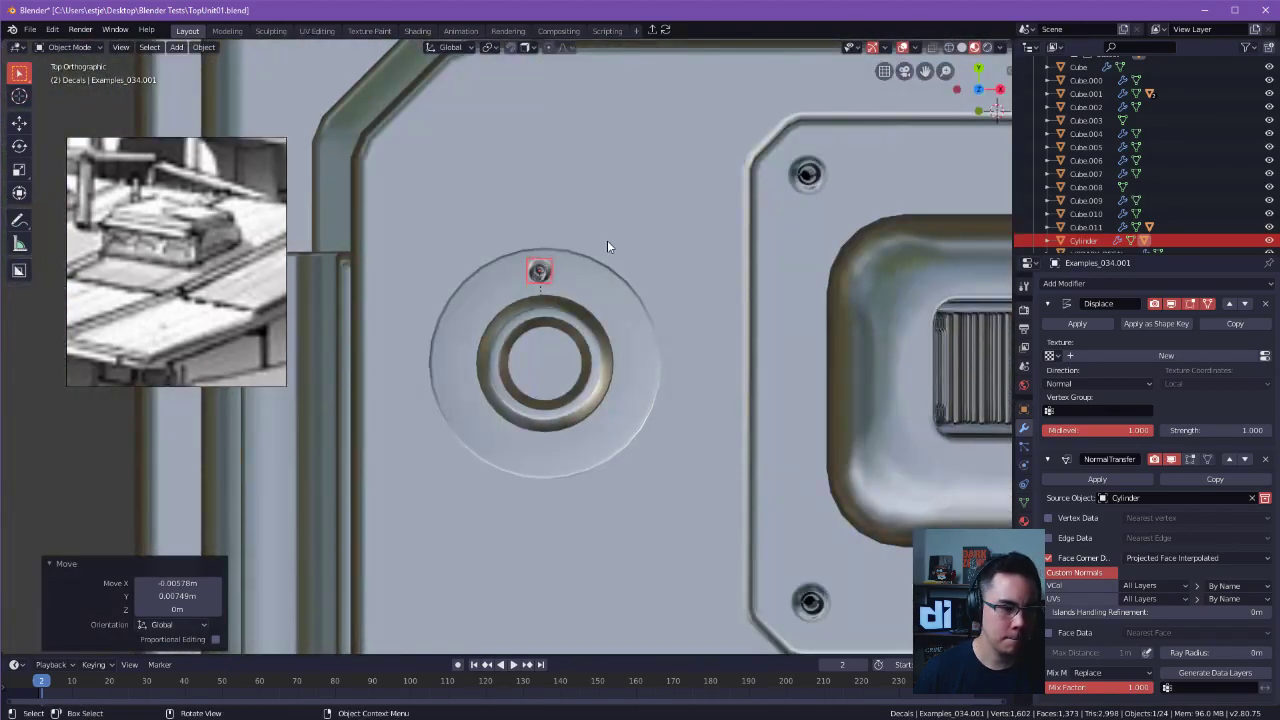
# Duplicate the bolt to the three other quarter positions around the ring's flange, viewed from above.
pyautogui.hotkey('shift', 'd')
pyautogui.press('y')
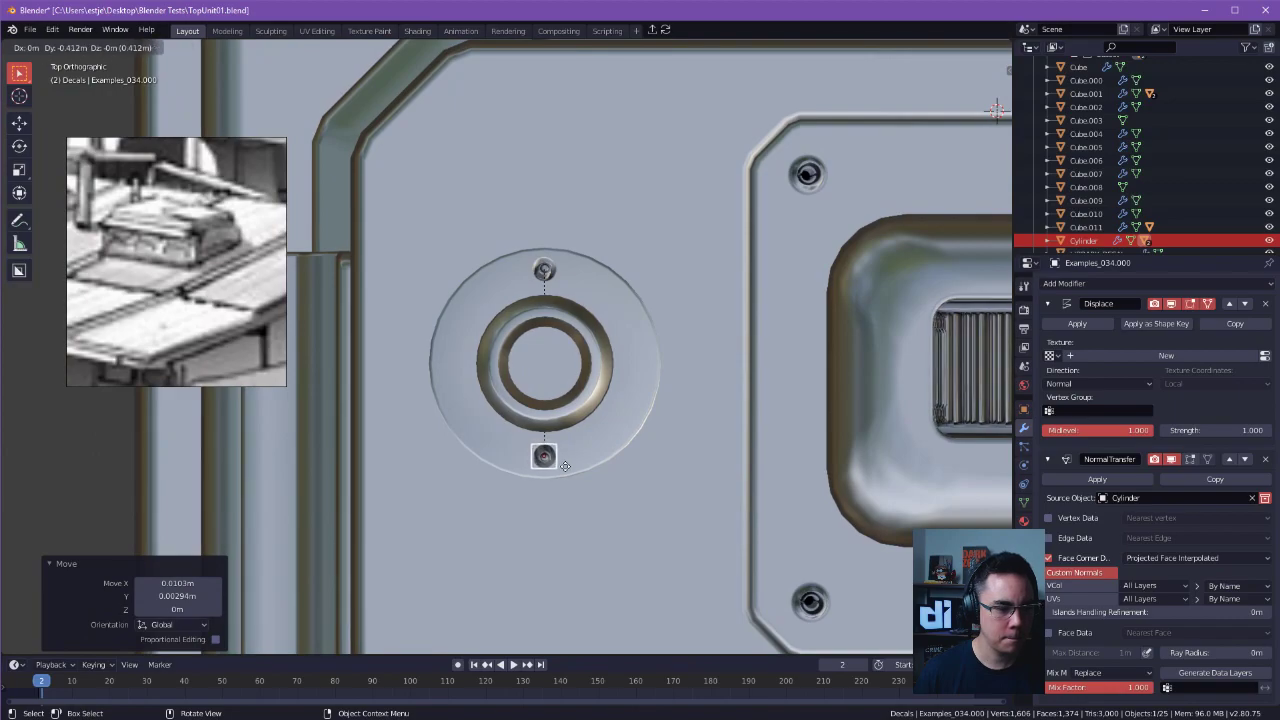
pyautogui.click(565, 466)
pyautogui.hotkey('shift', 'd')
pyautogui.click(472, 376)
pyautogui.hotkey('shift', 'd')
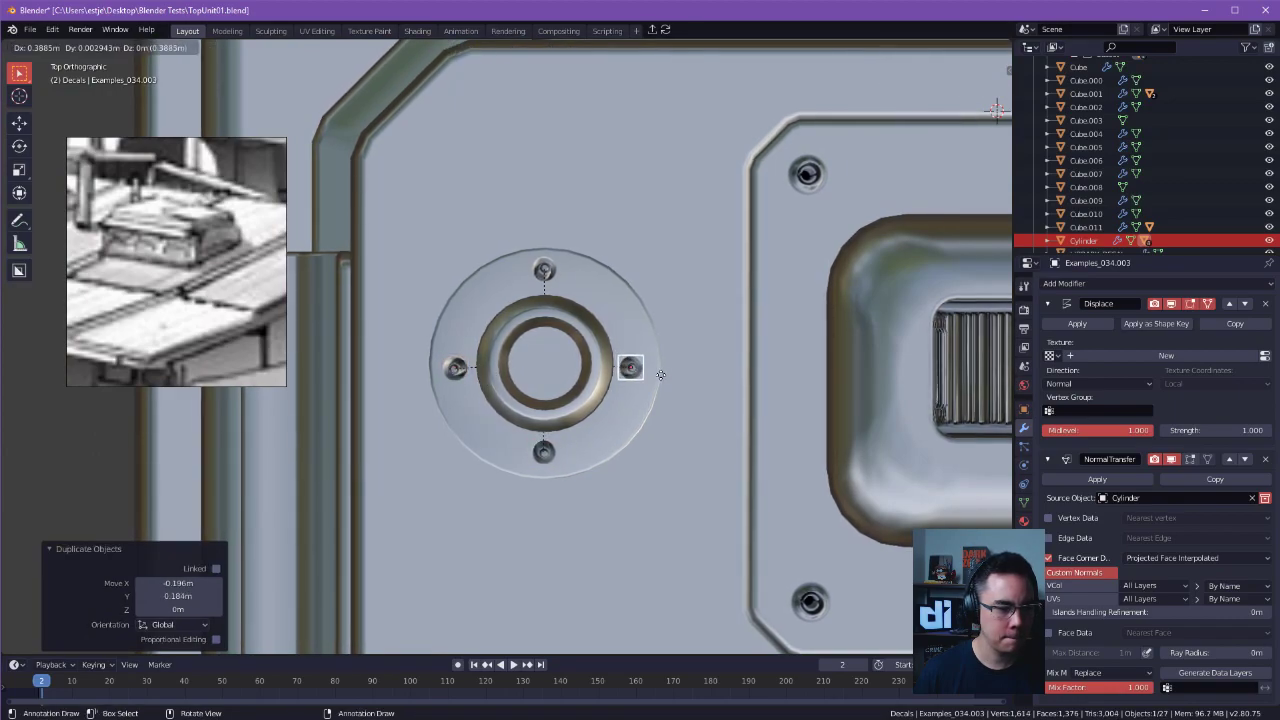
pyautogui.click(667, 374)
# Duplicate the bolt to the four diagonal positions between the existing bolts on the ring.
pyautogui.hotkey('shift', 'd')
pyautogui.click(643, 316)
pyautogui.hotkey('shift', 'd')
pyautogui.click(641, 448)
pyautogui.hotkey('shift', 'd')
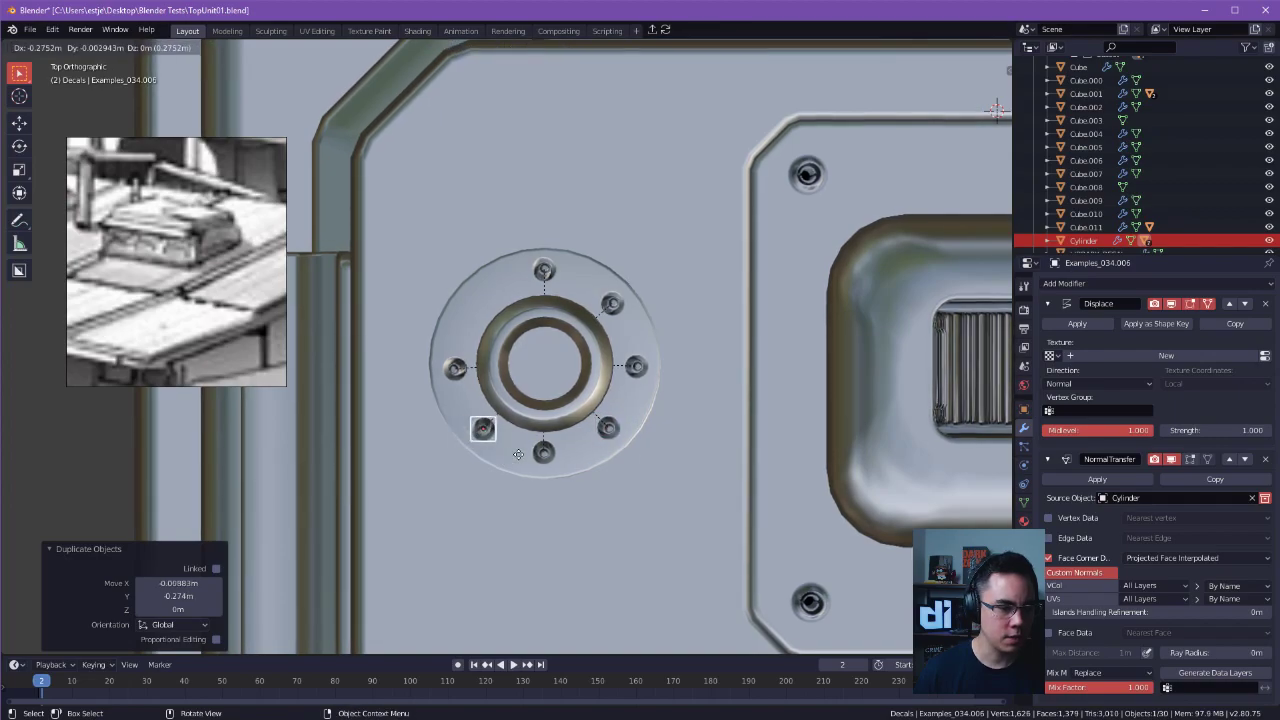
pyautogui.click(517, 455)
pyautogui.hotkey('shift', 'd')
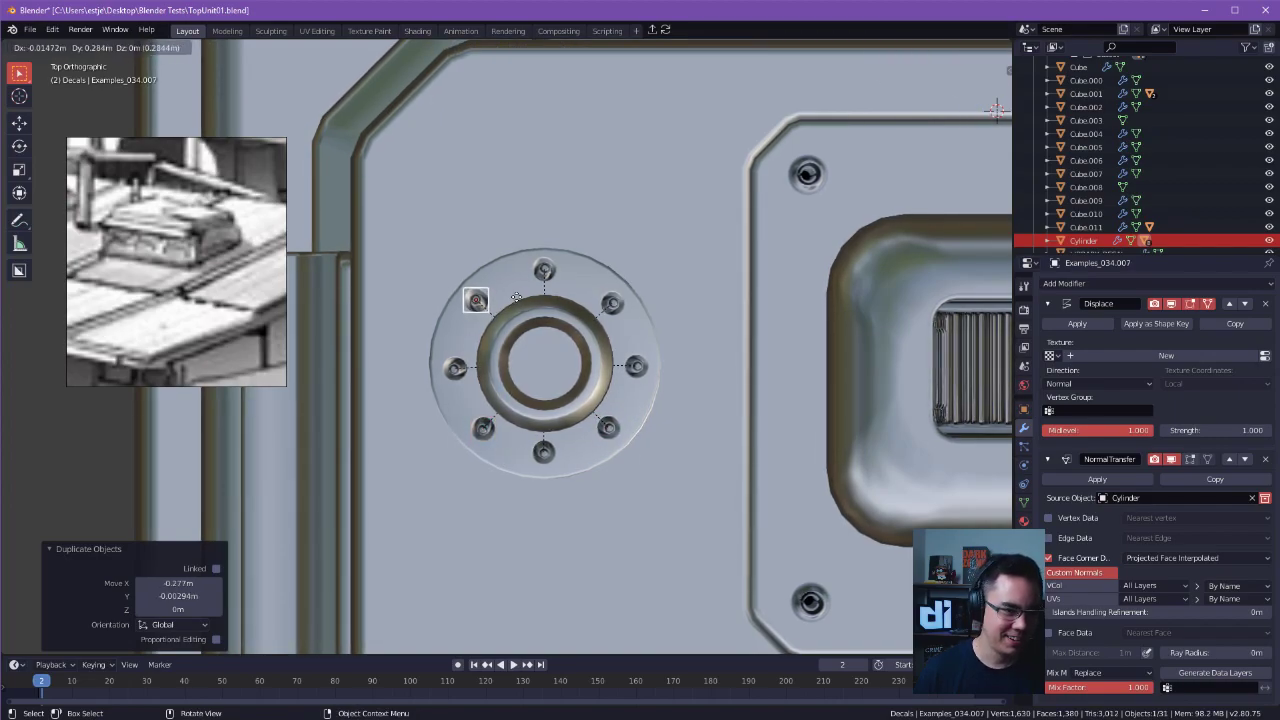
pyautogui.click(517, 298)
pyautogui.press('Tab')
pyautogui.click(526, 245)
pyautogui.moveTo(565, 305); pyautogui.dragTo(730, 148, button='middle')
pyautogui.press('Tab')
pyautogui.click(552, 89)
pyautogui.moveTo(552, 89); pyautogui.dragTo(651, 241, button='middle')
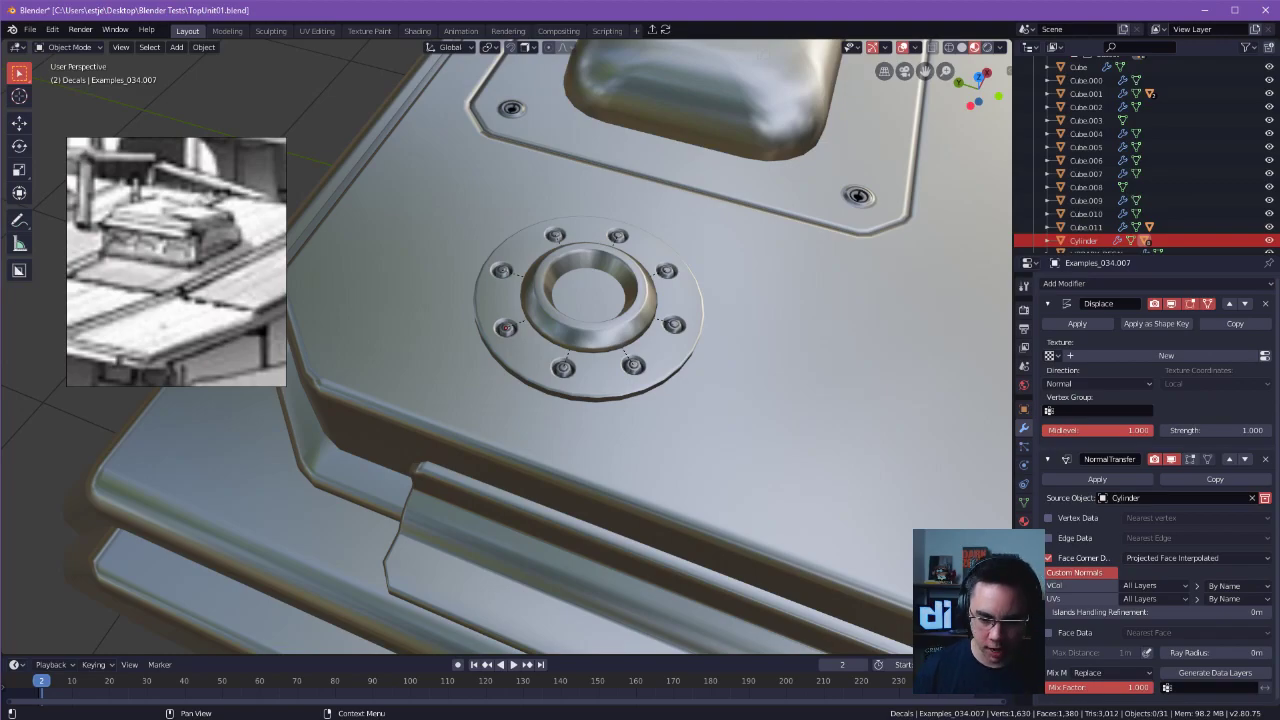
# Nudge one bolt decal within the horizontal plane to even out its spacing on the ring.
pyautogui.moveTo(770, 386); pyautogui.dragTo(587, 201, button='middle')
pyautogui.click(548, 320)
pyautogui.press('g')
pyautogui.hotkey('shift', 'z')
pyautogui.click(550, 321)
# Raise the bolted ring along Z so its base stands above the roof panel.
pyautogui.scroll(-2, 550, 321)
pyautogui.press('Tab')
pyautogui.press('Escape')
pyautogui.scroll(-3, 666, 180)
pyautogui.moveTo(666, 251); pyautogui.dragTo(658, 380, button='middle')
pyautogui.scroll(3, 800, 320)
pyautogui.scroll(4, 869, 354)
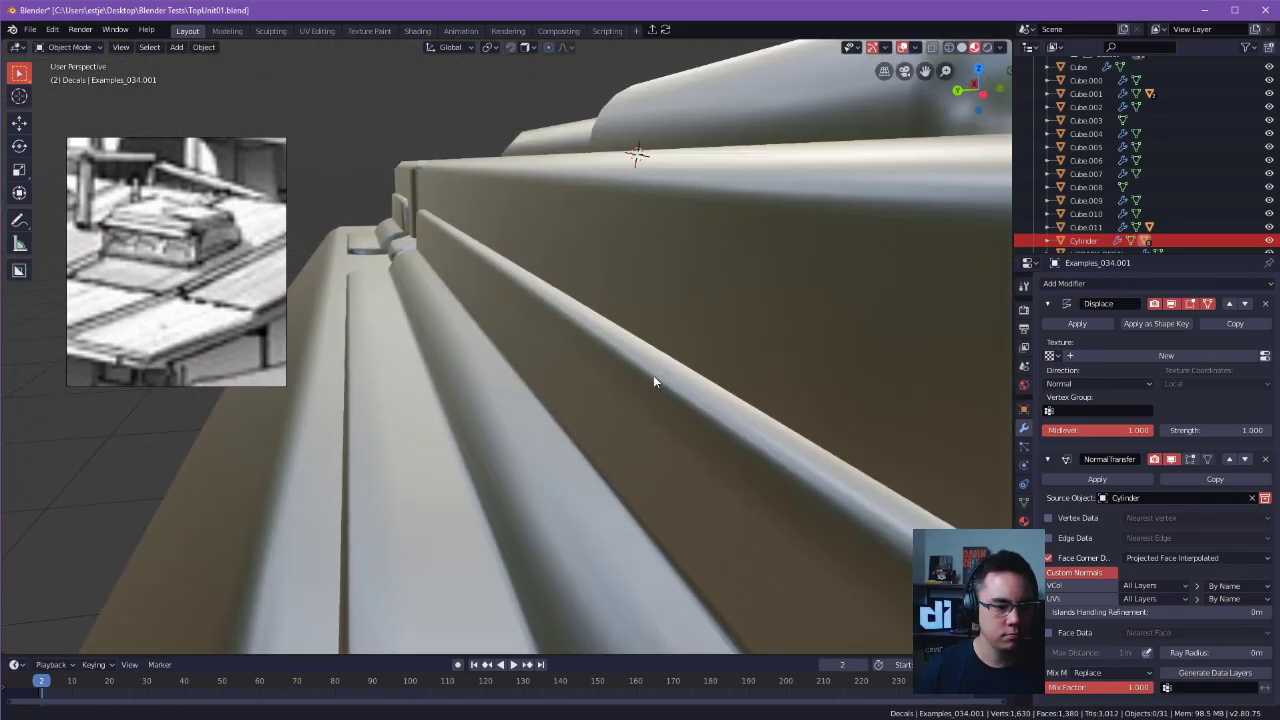
pyautogui.scroll(-7, 637, 351)
pyautogui.moveTo(556, 222); pyautogui.dragTo(615, 354, button='middle')
pyautogui.click(646, 376)
pyautogui.scroll(3, 646, 376)
pyautogui.press('g')
pyautogui.press('z')
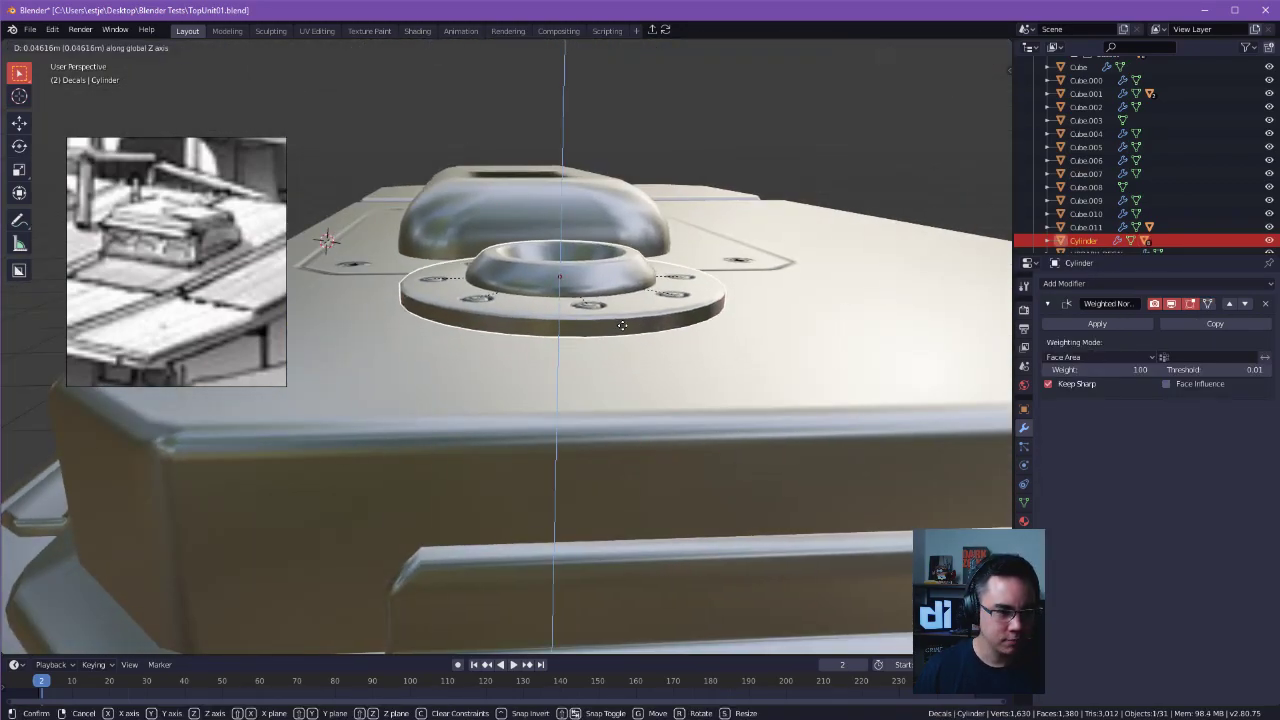
pyautogui.click(616, 342)
# Thicken the ring's base by lowering its underside faces about 0.02 m along Z.
pyautogui.press('Tab')
pyautogui.click(605, 330)
pyautogui.moveTo(605, 330); pyautogui.dragTo(703, 243, button='middle')
pyautogui.press('ctrl+KP_Add')
pyautogui.press('g')
pyautogui.press('z')
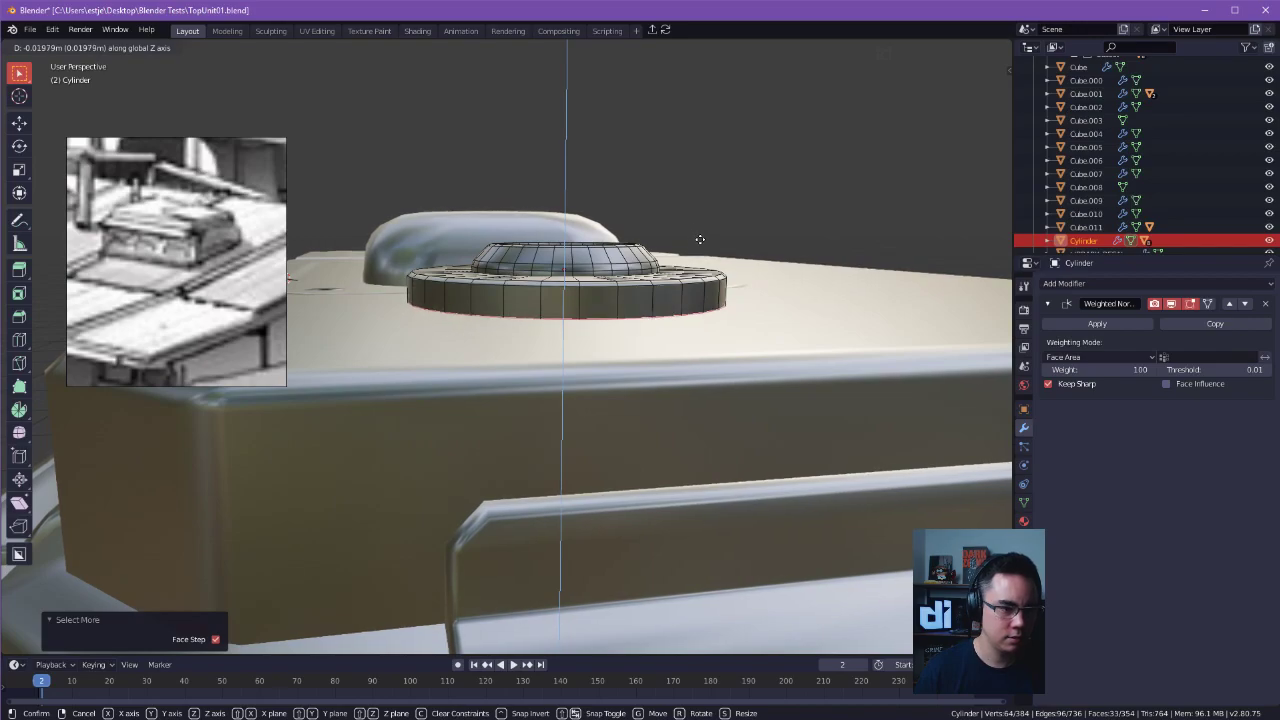
pyautogui.click(699, 238)
# Lower the whole ring slightly along Z to seat it on the roof panel.
pyautogui.press('Tab')
pyautogui.press('g')
pyautogui.press('z')
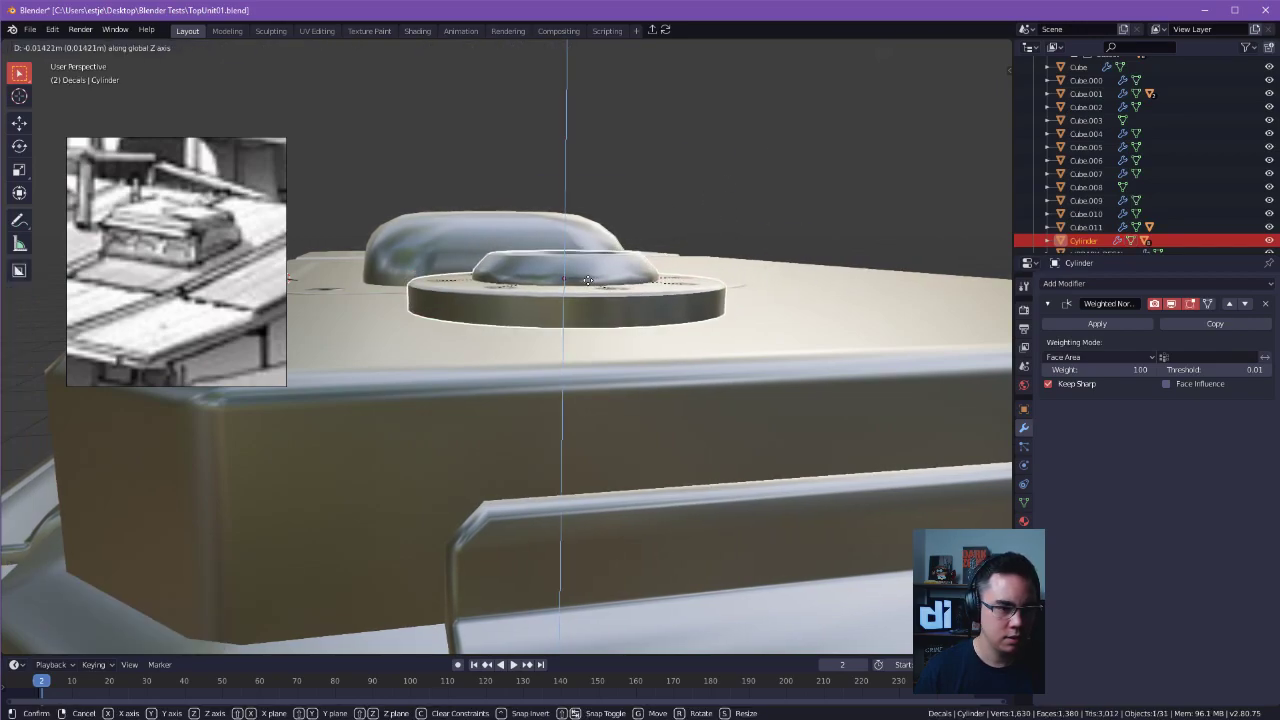
pyautogui.click(583, 295)
# Dissolve all the faces on the ring's underside into a single face.
pyautogui.scroll(-3, 583, 295)
pyautogui.moveTo(583, 295); pyautogui.dragTo(566, 318, button='middle')
pyautogui.keyDown('alt'); pyautogui.moveTo(566, 318); pyautogui.dragTo(450, 328); pyautogui.keyUp('alt')
pyautogui.scroll(-1, 451, 327)
pyautogui.press('Tab')
pyautogui.keyDown('alt'); pyautogui.moveTo(514, 217); pyautogui.dragTo(534, 349); pyautogui.keyUp('alt')
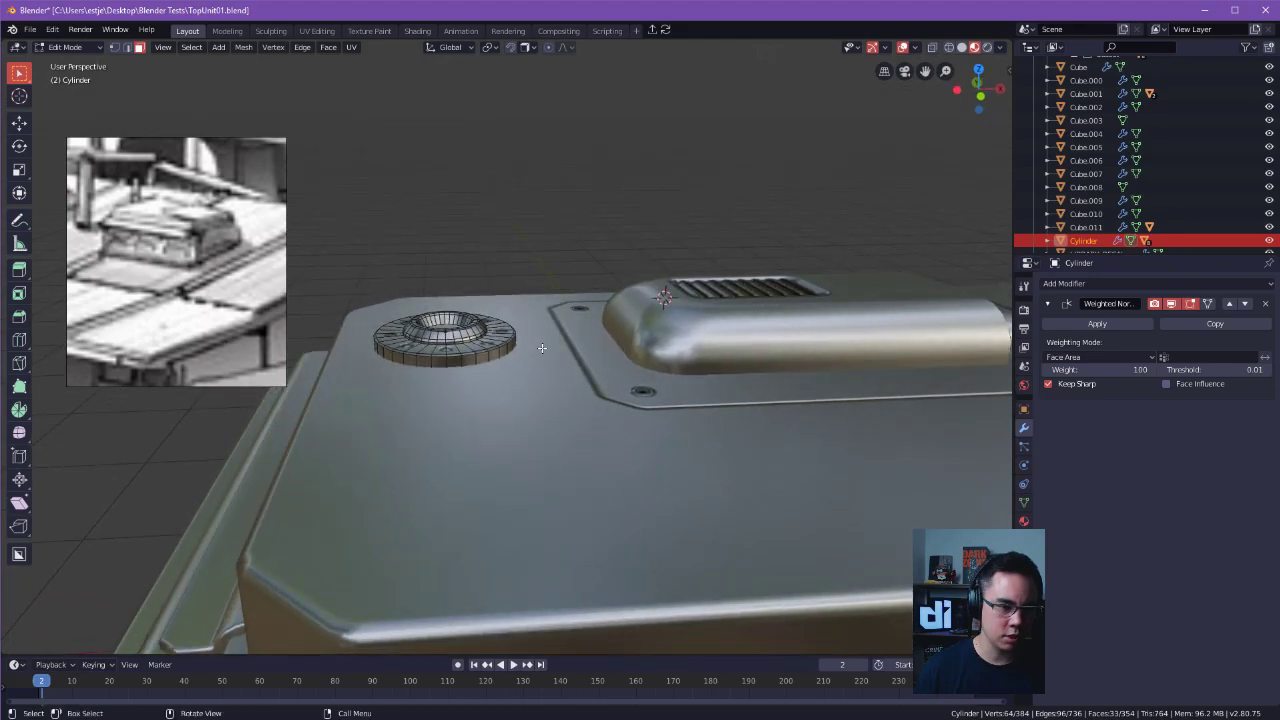
pyautogui.scroll(4, 536, 350)
pyautogui.keyDown('alt'); pyautogui.moveTo(594, 402); pyautogui.dragTo(591, 380); pyautogui.keyUp('alt')
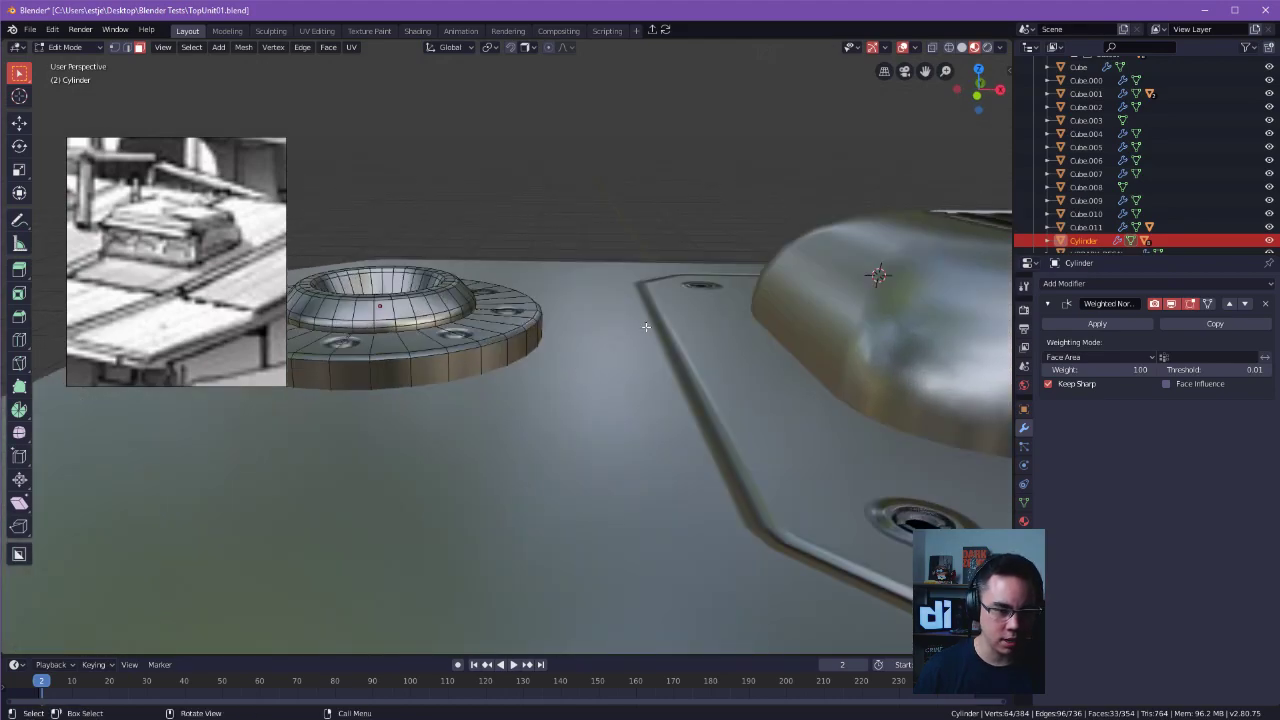
pyautogui.keyDown('alt'); pyautogui.moveTo(650, 328); pyautogui.dragTo(600, 320); pyautogui.keyUp('alt')
pyautogui.press('Tab')
pyautogui.press('Tab')
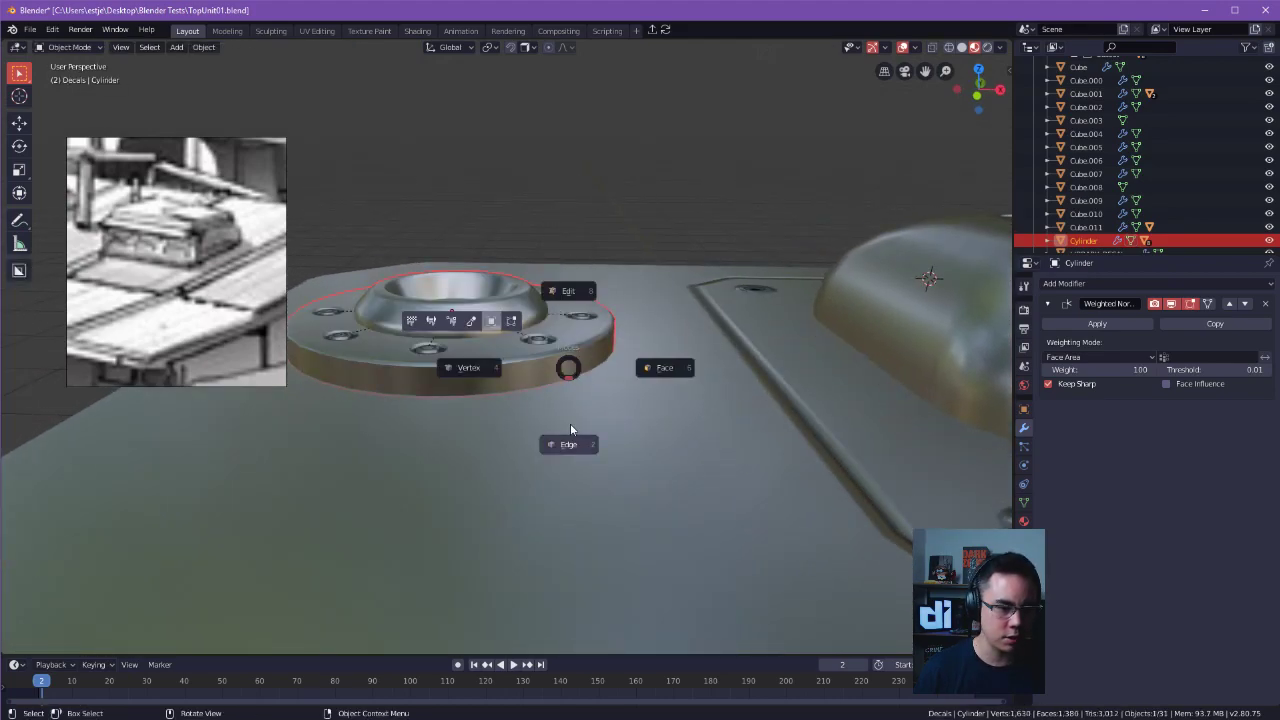
pyautogui.click(617, 421)
pyautogui.keyDown('alt'); pyautogui.moveTo(617, 421); pyautogui.dragTo(599, 311); pyautogui.keyUp('alt')
pyautogui.click(596, 314)
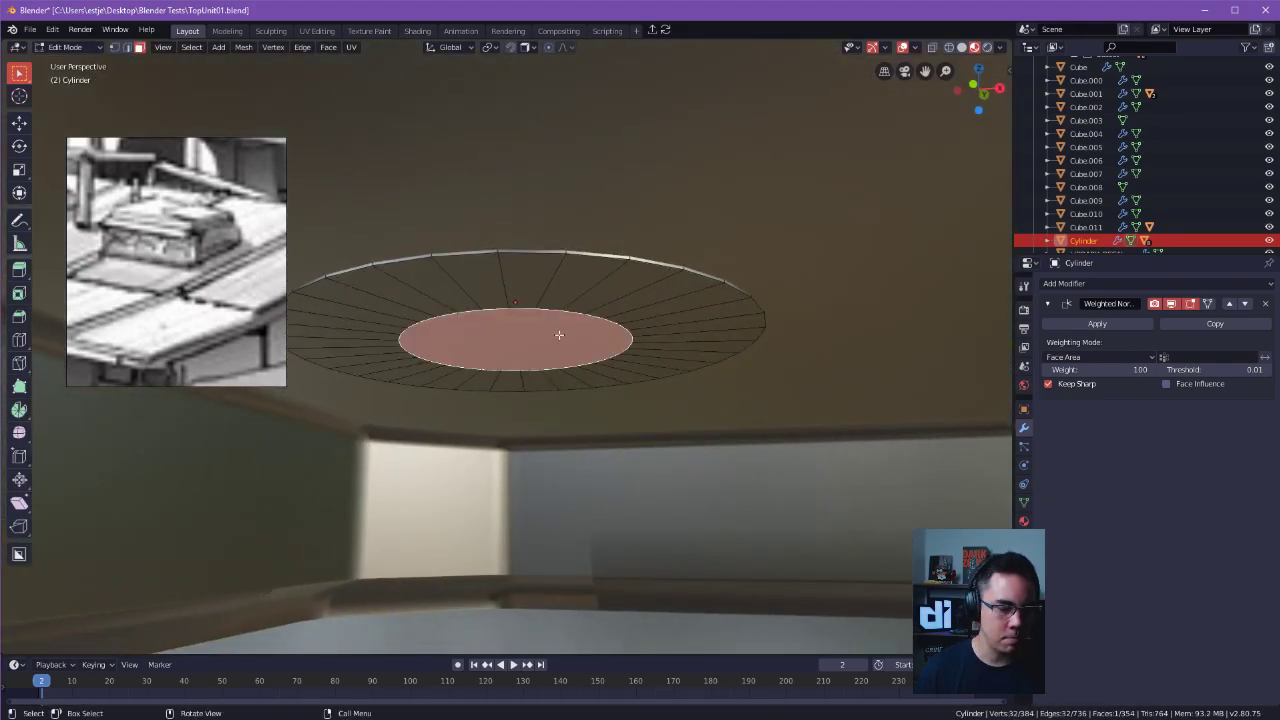
pyautogui.press('ctrl+KP_Add')
pyautogui.press('x')
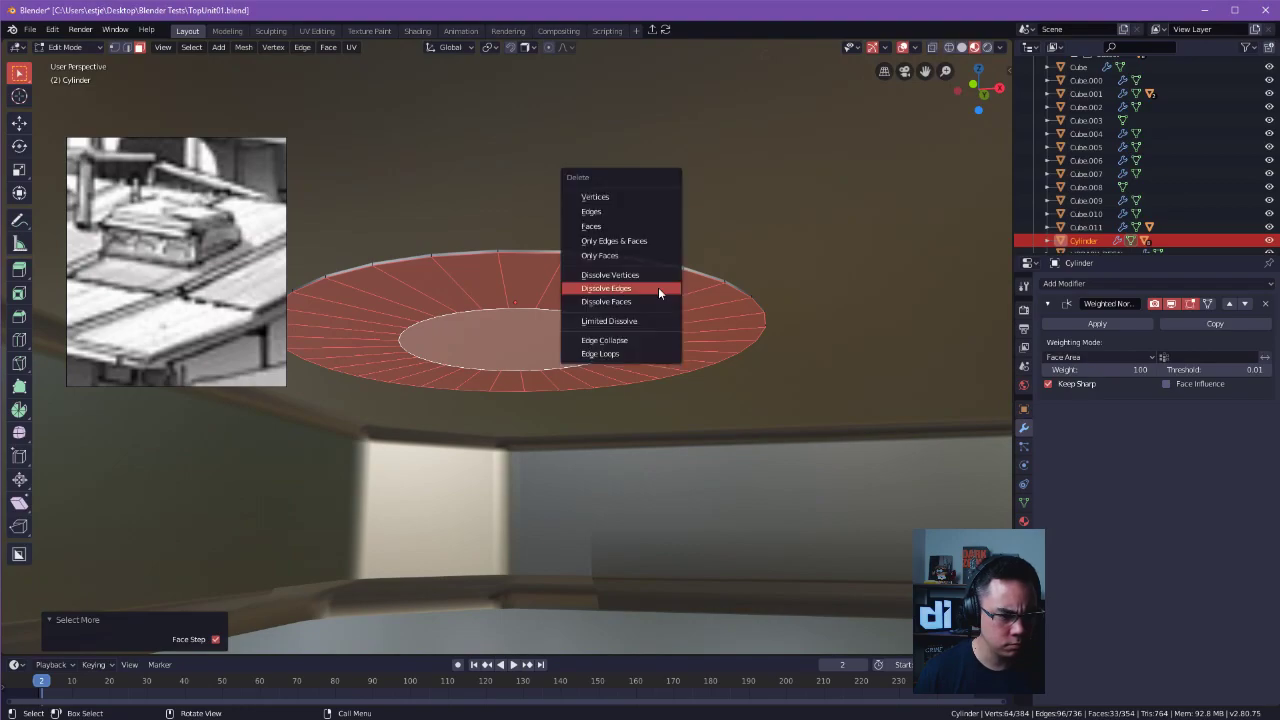
pyautogui.click(628, 300)
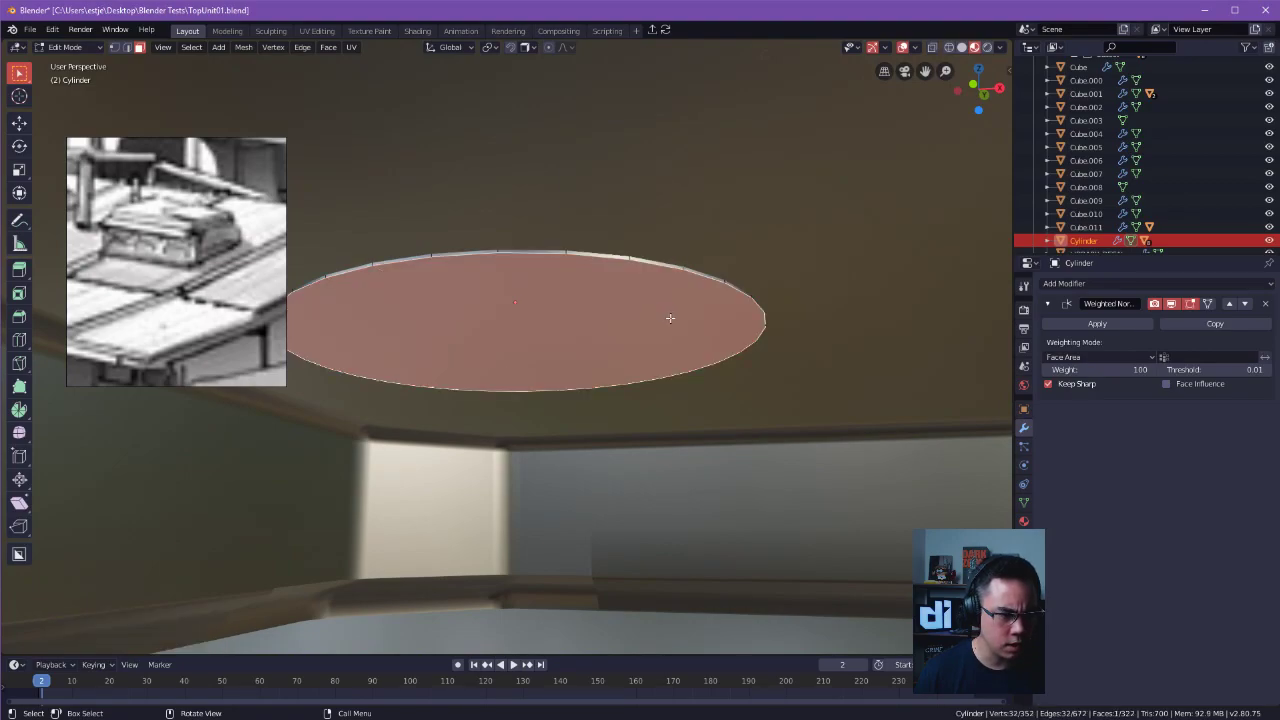
# Scale the ring's bottom face to about 1.15 in the horizontal plane to flare its outer wall.
pyautogui.moveTo(670, 318); pyautogui.dragTo(704, 454, button='middle')
pyautogui.press('s')
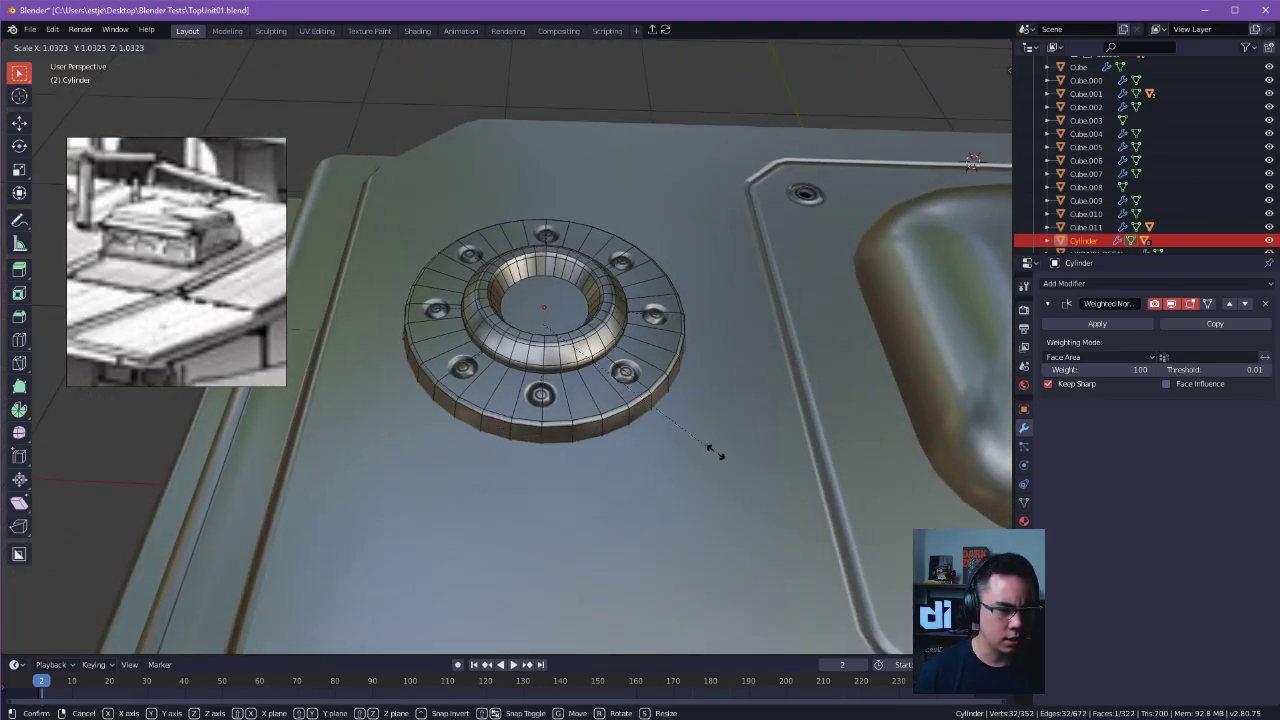
pyautogui.hotkey('shift', 'z')
pyautogui.hotkey('shift', 'z')
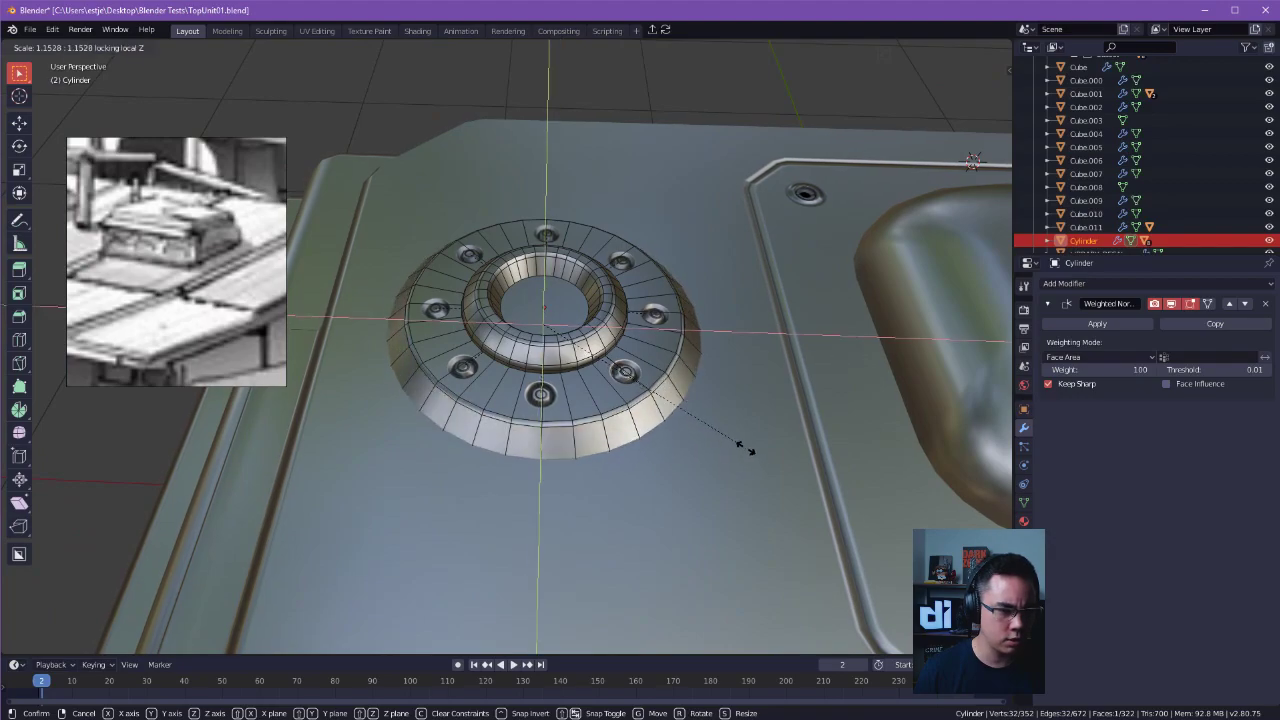
pyautogui.click(741, 447)
pyautogui.press('Tab')
# Move the bolted ring about 0.029 m along X on the roof panel beside the vent housing.
pyautogui.moveTo(741, 105); pyautogui.dragTo(440, 385, button='middle')
pyautogui.scroll(6, 700, 395)
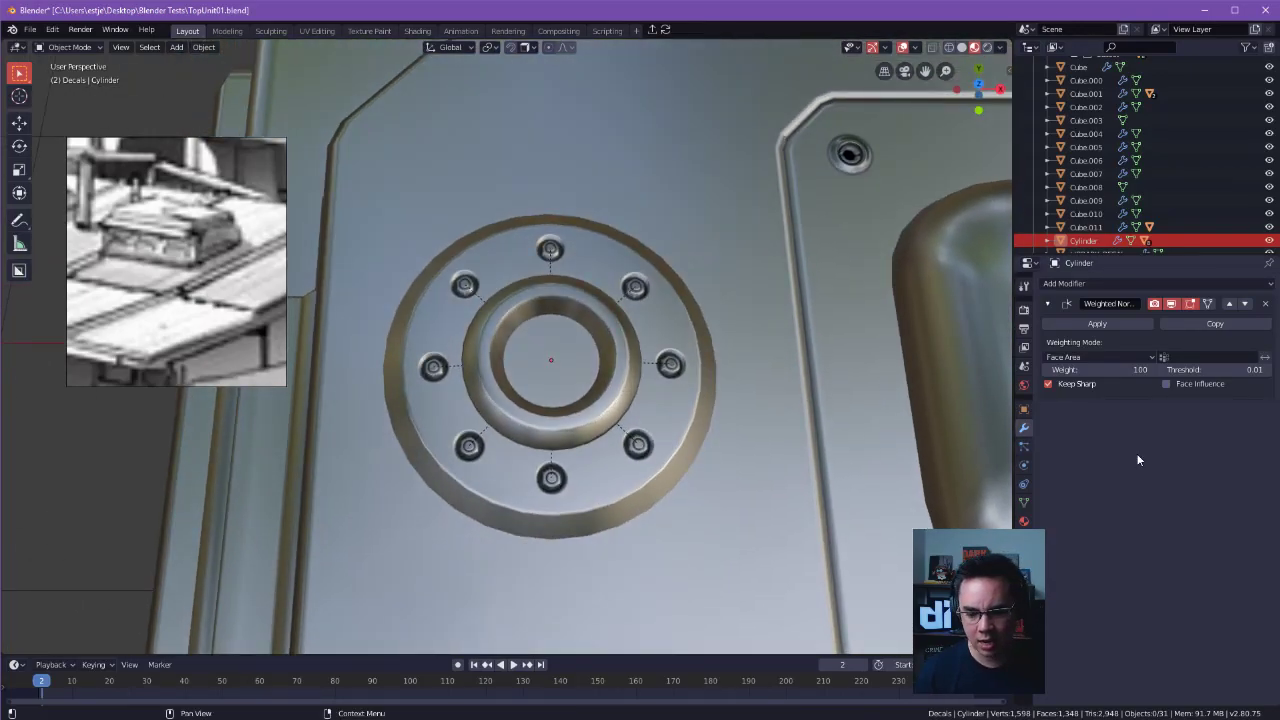
pyautogui.scroll(-5, 910, 424)
pyautogui.moveTo(910, 424); pyautogui.dragTo(875, 470, button='middle')
pyautogui.keyDown('alt'); pyautogui.keyDown('shift'); pyautogui.moveTo(875, 465); pyautogui.dragTo(832, 507); pyautogui.keyUp('shift'); pyautogui.keyUp('alt')
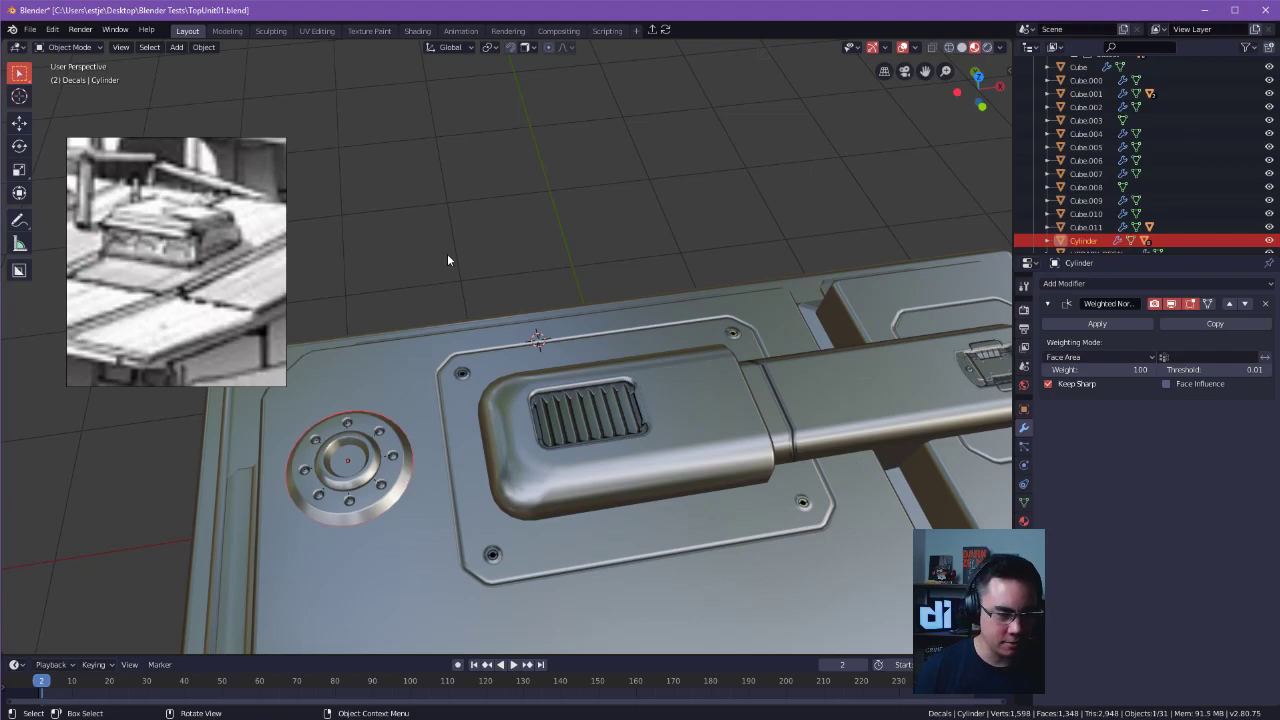
pyautogui.keyDown('shift'); pyautogui.moveTo(343, 462); pyautogui.dragTo(447, 391, button='middle'); pyautogui.keyUp('shift')
pyautogui.moveTo(623, 408); pyautogui.dragTo(598, 452, button='middle')
pyautogui.moveTo(564, 146); pyautogui.dragTo(537, 286, button='middle')
pyautogui.keyDown('shift'); pyautogui.moveTo(466, 376); pyautogui.dragTo(536, 401, button='middle'); pyautogui.keyUp('shift')
pyautogui.press('g')
pyautogui.press('x')
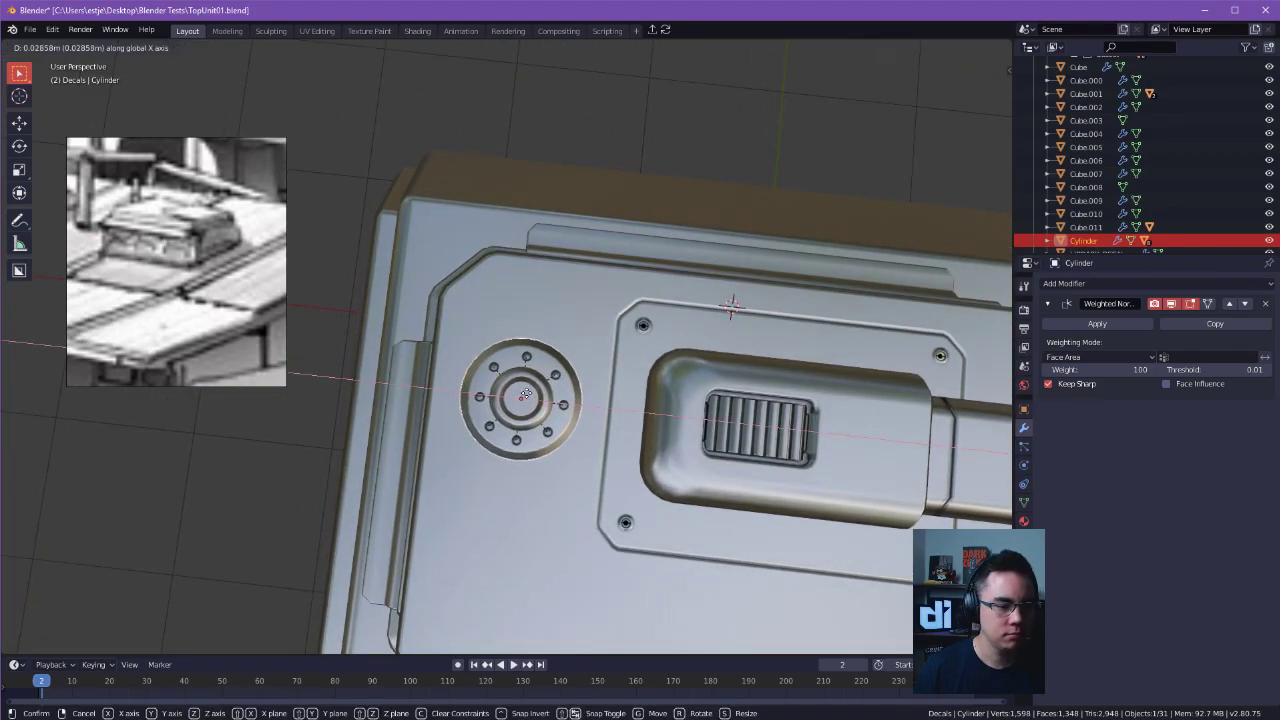
pyautogui.click(526, 394)
pyautogui.moveTo(622, 430); pyautogui.dragTo(645, 355, button='middle')
pyautogui.click(842, 286)
pyautogui.keyDown('shift'); pyautogui.moveTo(850, 294); pyautogui.dragTo(804, 250, button='middle'); pyautogui.keyUp('shift')
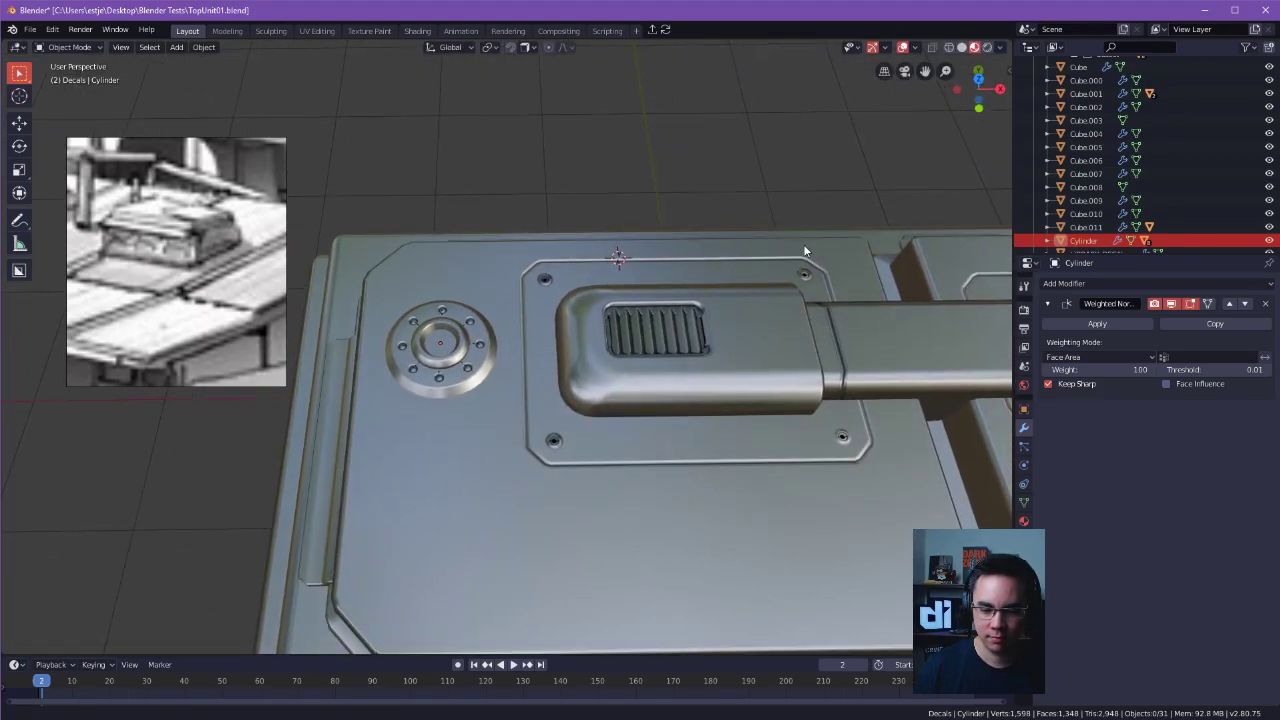
# Duplicate the ring on its own along Y on the roof panel.
pyautogui.scroll(-2, 768, 336)
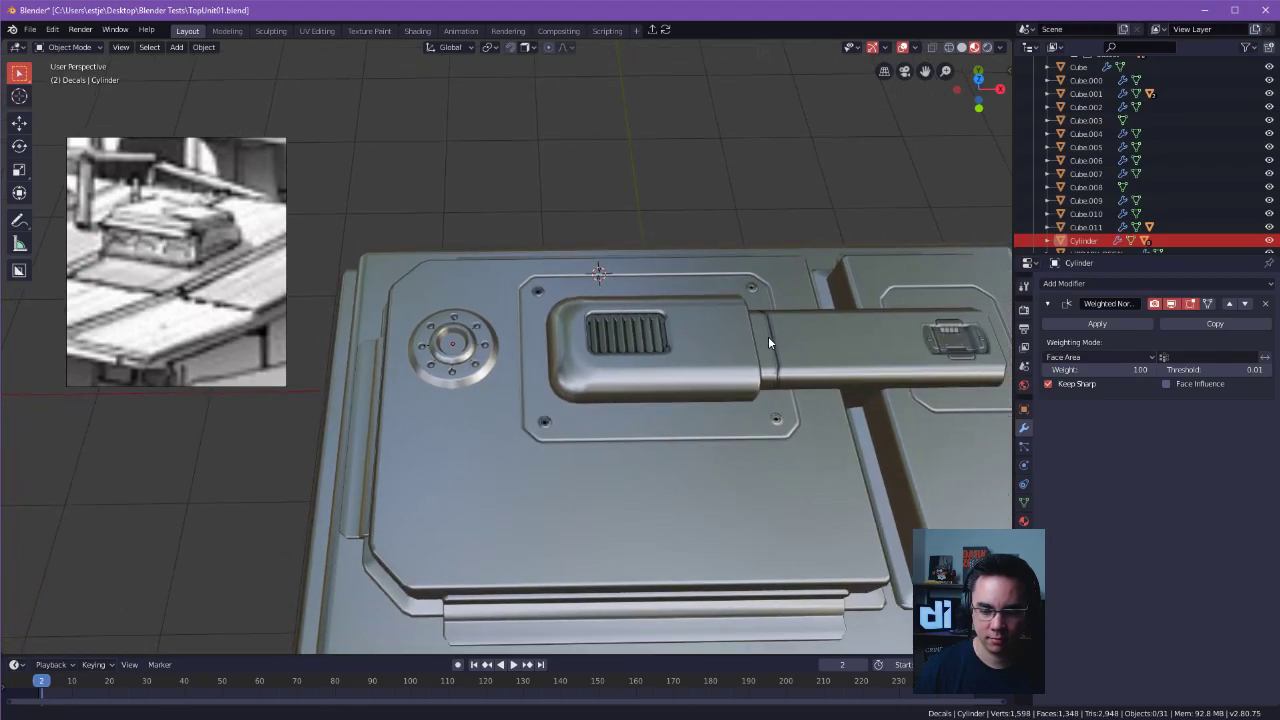
pyautogui.keyDown('shift'); pyautogui.moveTo(790, 412); pyautogui.dragTo(790, 374, button='middle'); pyautogui.keyUp('shift')
pyautogui.scroll(3, 703, 397)
pyautogui.moveTo(790, 374); pyautogui.dragTo(599, 358, button='middle')
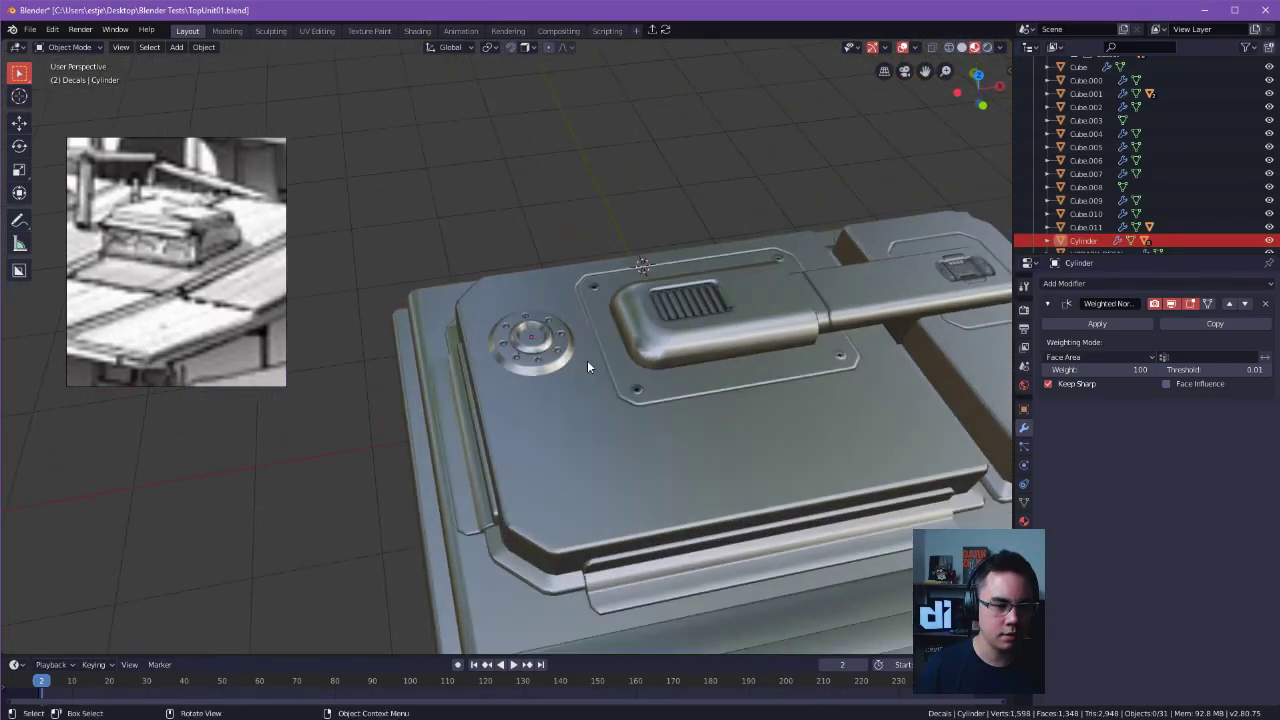
pyautogui.click(598, 302)
pyautogui.keyDown('shift'); pyautogui.click(557, 360); pyautogui.keyUp('shift')
pyautogui.hotkey('shift', 'd')
pyautogui.press('y')
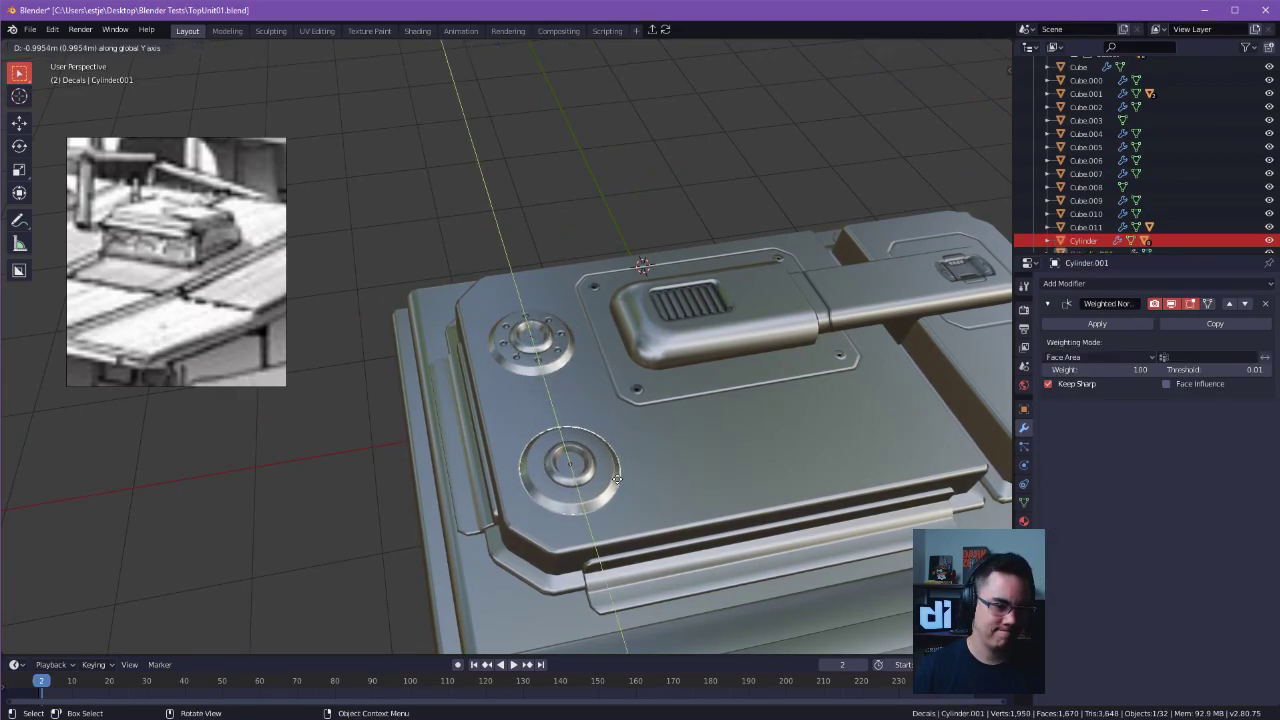
pyautogui.click(614, 441)
# Select the ring together with its eight bolt decals and duplicate the whole set along Y.
pyautogui.moveTo(614, 440); pyautogui.dragTo(565, 332, button='middle')
pyautogui.click(563, 328)
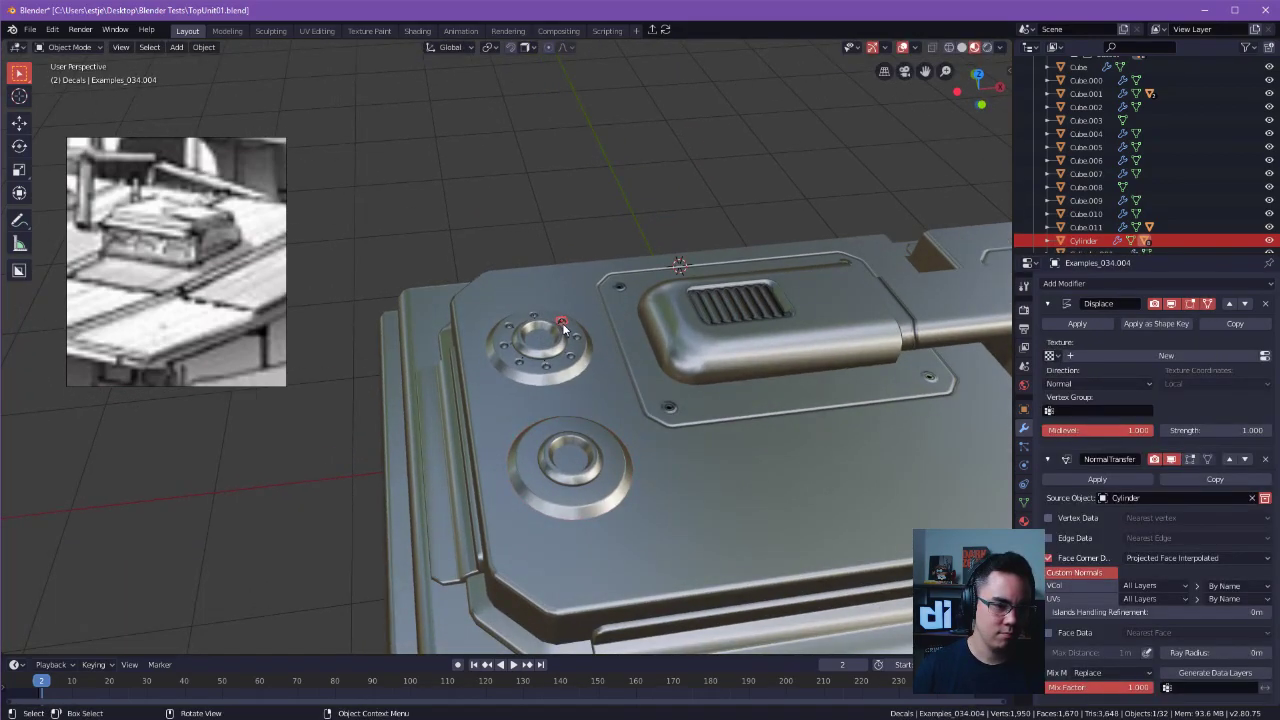
pyautogui.keyDown('shift'); pyautogui.click(547, 371); pyautogui.keyUp('shift')
pyautogui.moveTo(484, 284); pyautogui.dragTo(636, 408)
pyautogui.keyDown('shift'); pyautogui.click(636, 408); pyautogui.keyUp('shift')
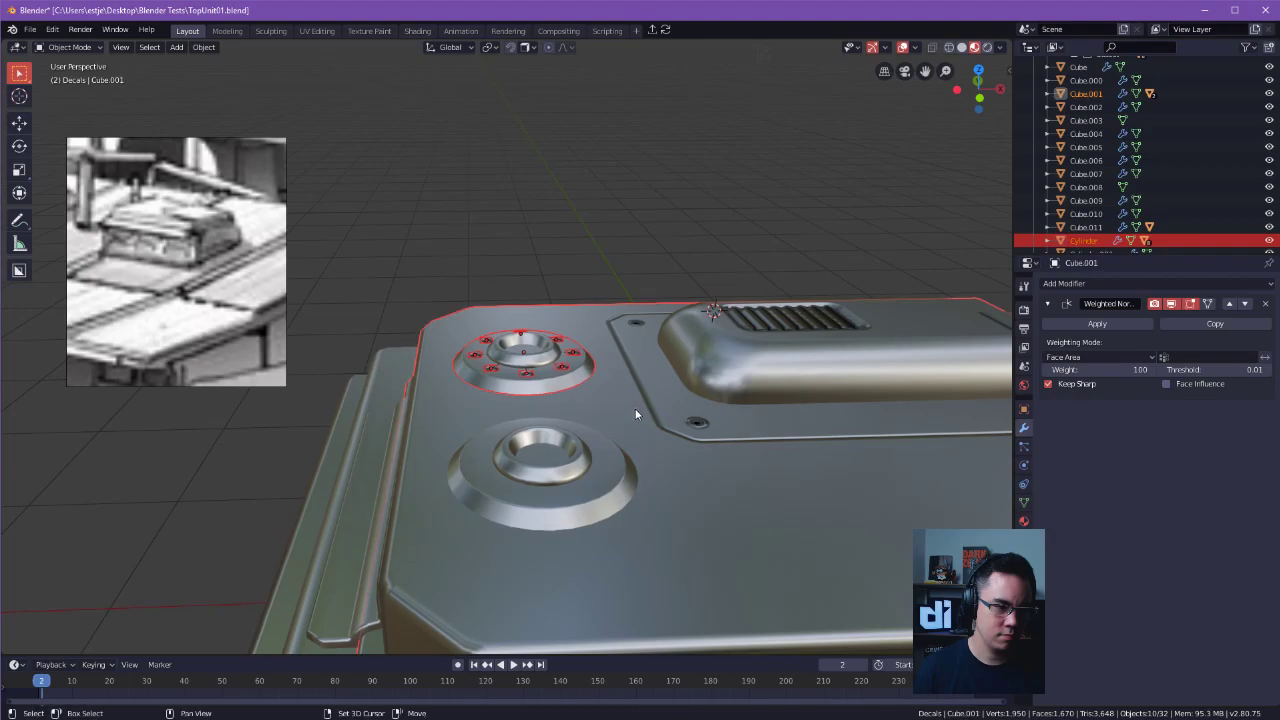
pyautogui.keyDown('shift'); pyautogui.click(607, 421); pyautogui.keyUp('shift')
pyautogui.keyDown('alt'); pyautogui.moveTo(545, 392); pyautogui.dragTo(693, 436); pyautogui.keyUp('alt')
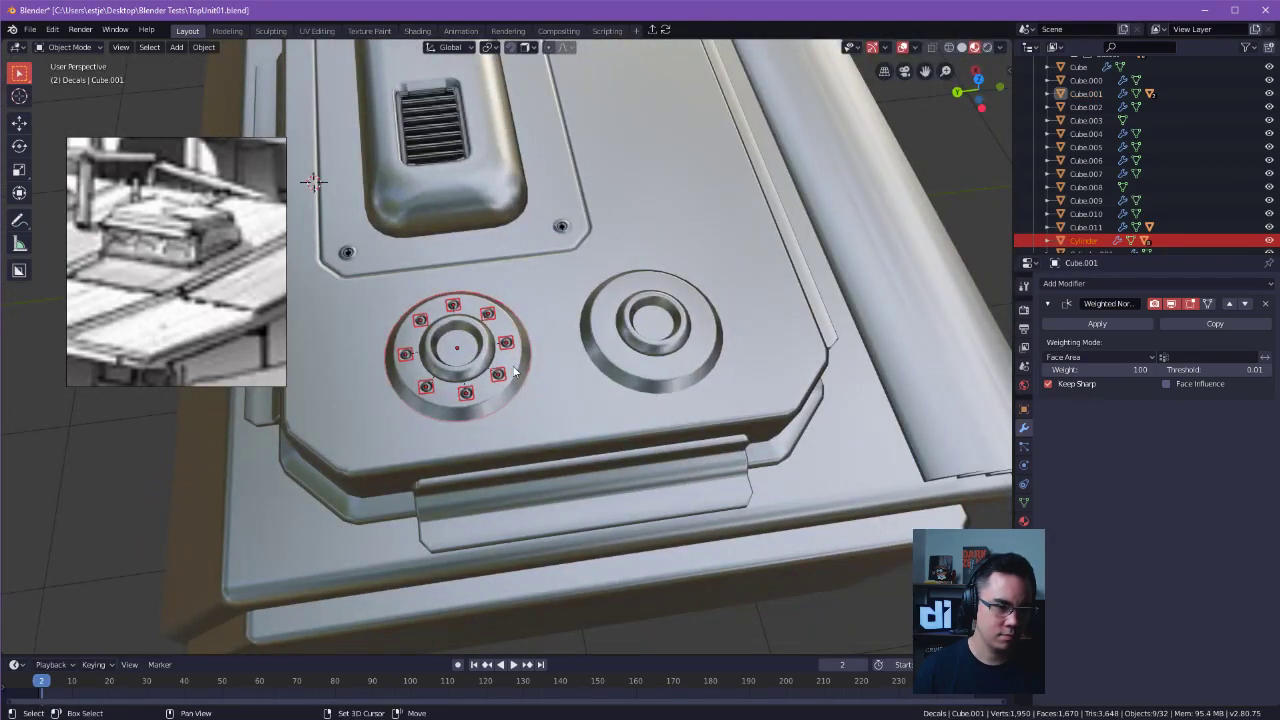
pyautogui.hotkey('shift', 'd')
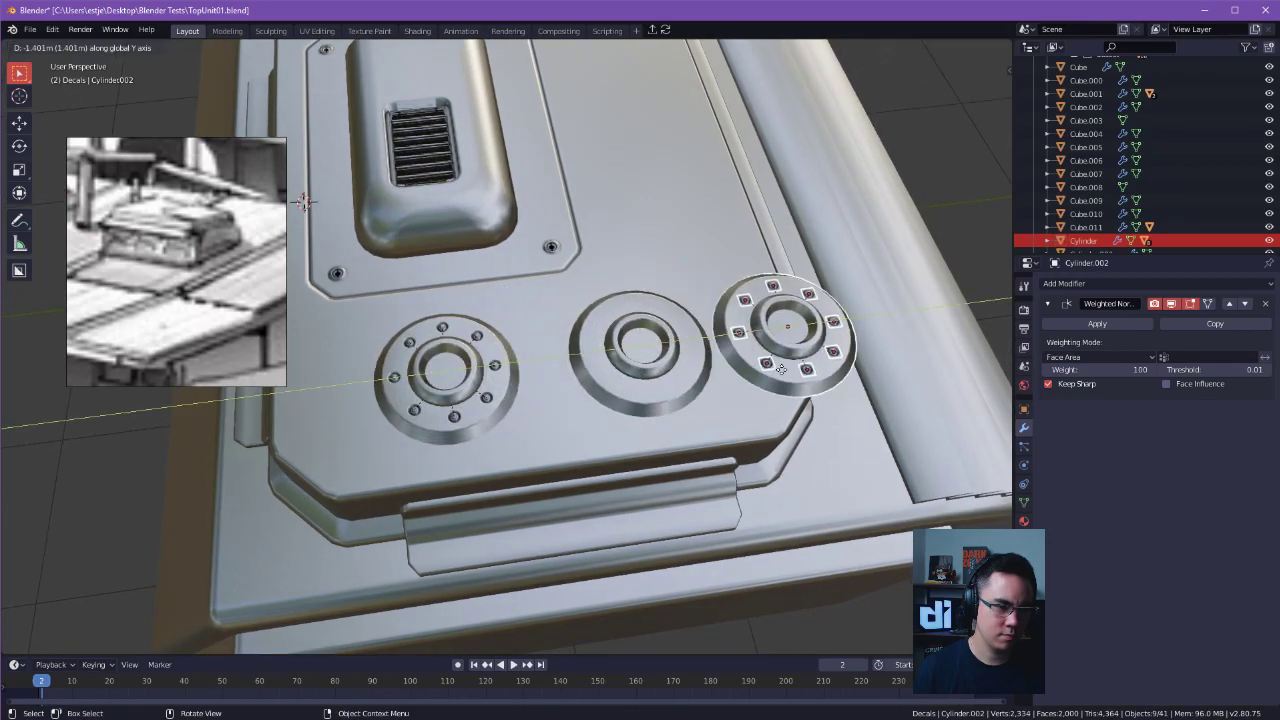
pyautogui.click(688, 384)
# Delete the boltless ring copy and move the new bolted copy along Y into its place on the panel.
pyautogui.click(688, 384)
pyautogui.press('Delete')
pyautogui.click(786, 342)
pyautogui.keyDown('shift'); pyautogui.moveTo(786, 342); pyautogui.dragTo(662, 371, button='middle'); pyautogui.keyUp('shift')
pyautogui.press('g')
pyautogui.press('y')
pyautogui.click(531, 391)
pyautogui.press('Tab')
pyautogui.click(615, 338)
pyautogui.press('Tab')
pyautogui.click(500, 326)
pyautogui.click(537, 245)
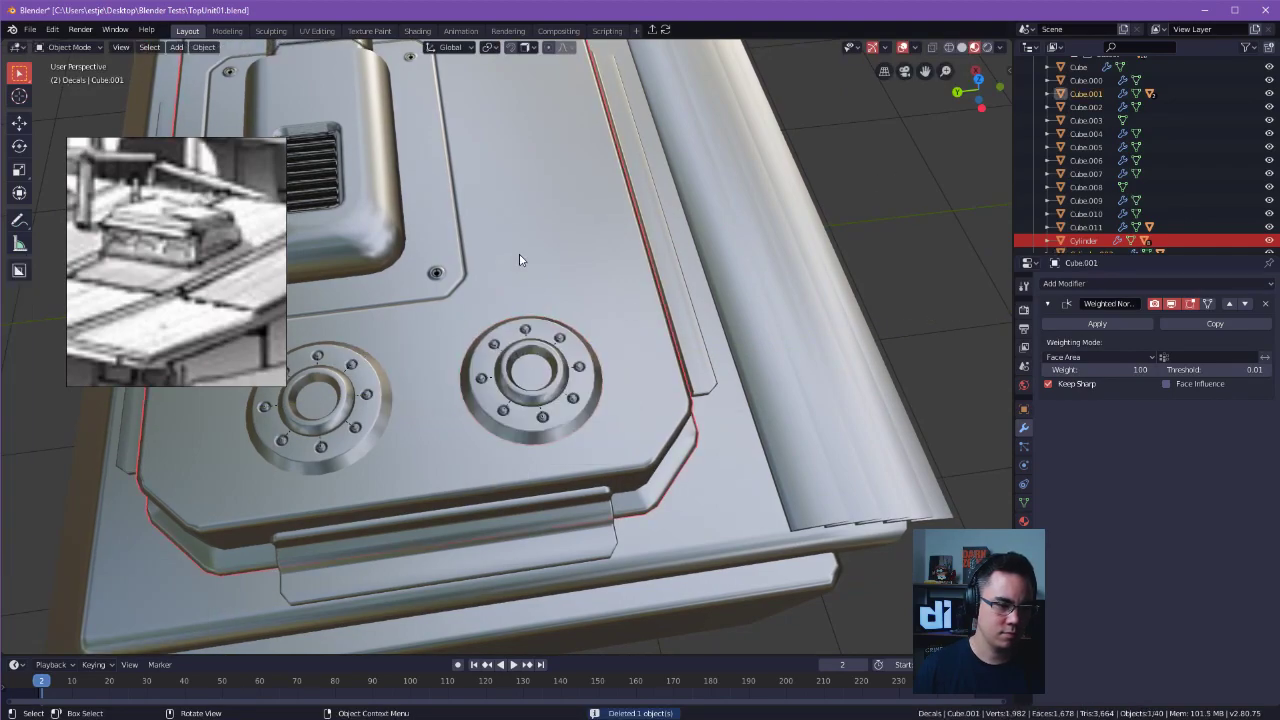
pyautogui.moveTo(545, 387); pyautogui.dragTo(647, 216, button='middle')
pyautogui.press('Tab')
pyautogui.keyDown('alt'); pyautogui.moveTo(703, 227); pyautogui.dragTo(620, 320); pyautogui.keyUp('alt')
pyautogui.keyDown('alt'); pyautogui.keyDown('shift'); pyautogui.moveTo(620, 320); pyautogui.dragTo(629, 359); pyautogui.keyUp('shift'); pyautogui.keyUp('alt')
pyautogui.press('Tab')
# Rotate the duplicated bolted ring 22.8° around Z so its bolts sit at a different angle from the original's.
pyautogui.click(625, 328)
pyautogui.moveTo(613, 405); pyautogui.dragTo(694, 412, button='middle')
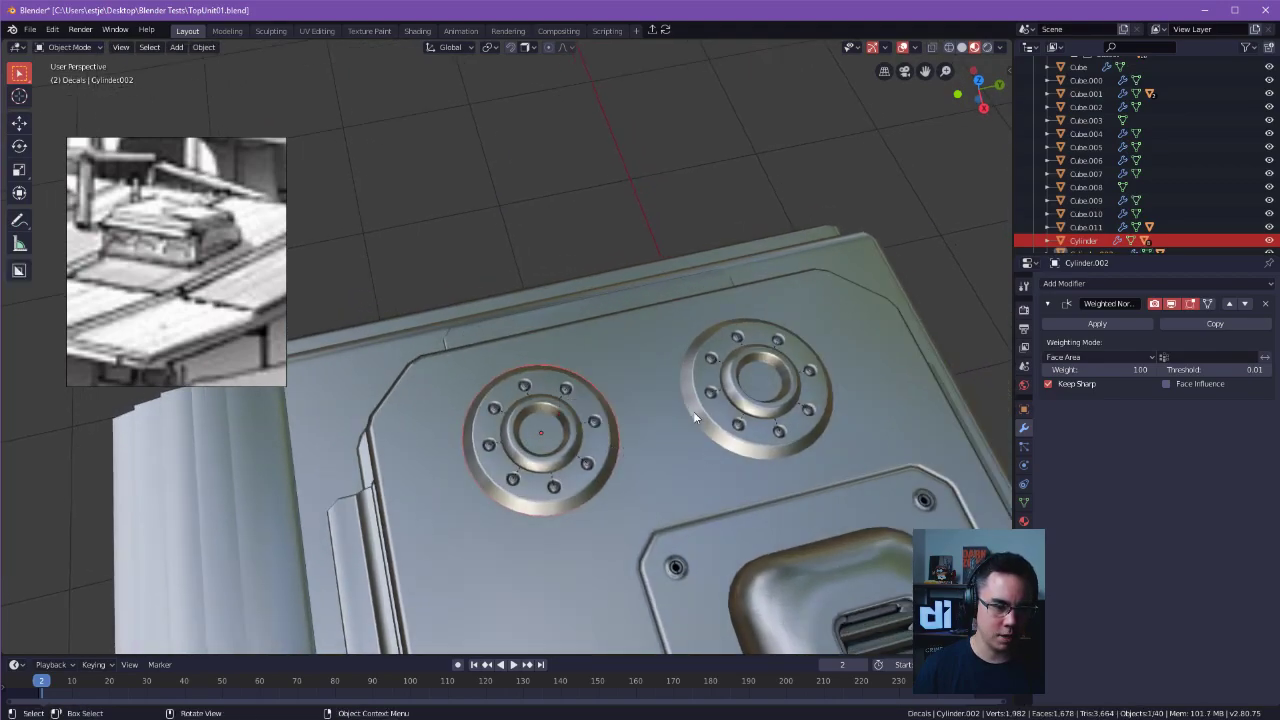
pyautogui.press('r')
pyautogui.press('z')
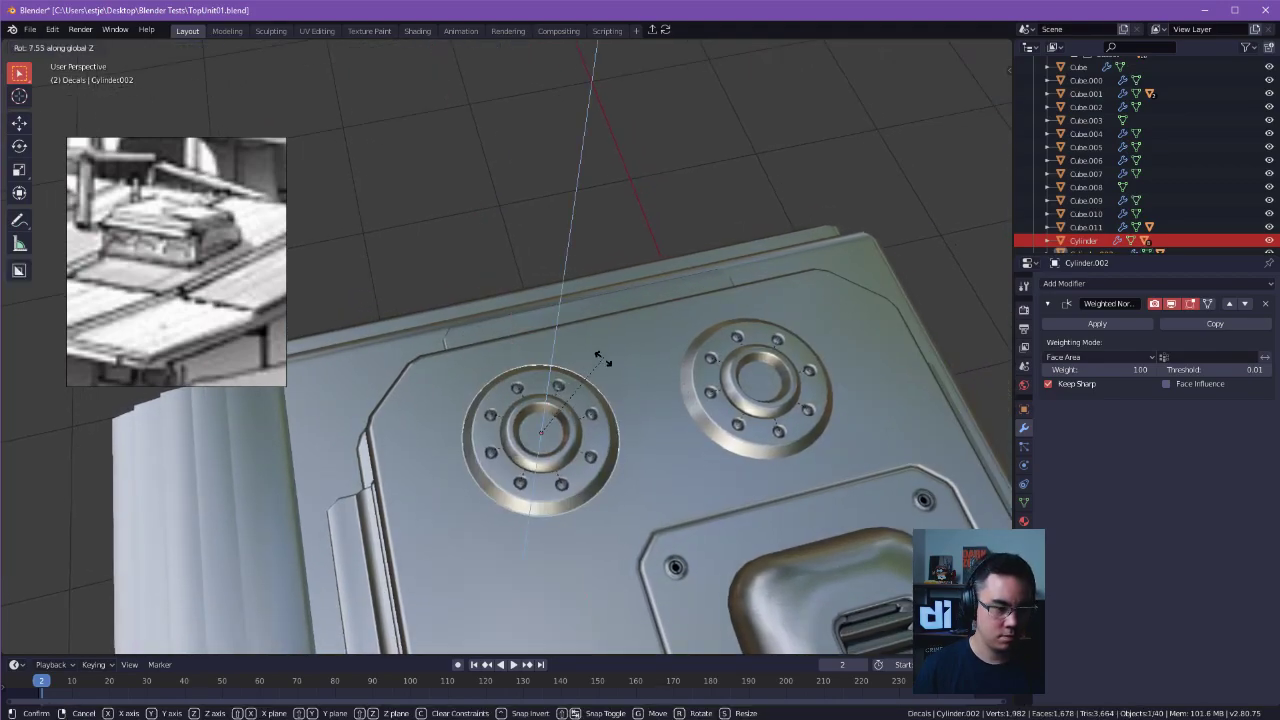
pyautogui.click(580, 328)
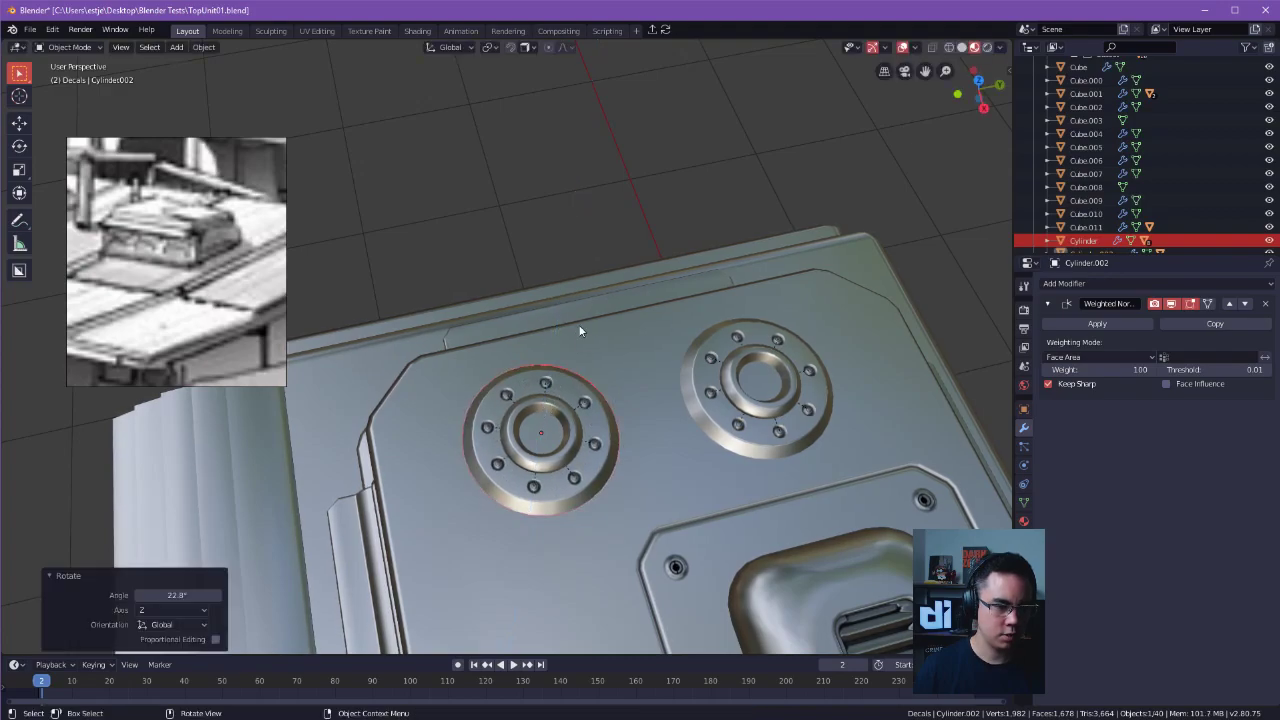
pyautogui.press('Tab')
pyautogui.press('Tab')
# Save TopUnit01.blend and open station.blend, where the roof unit is linked.
pyautogui.moveTo(570, 288); pyautogui.dragTo(450, 350, button='middle')
pyautogui.hotkey('ctrl', 's')
pyautogui.click(523, 346)
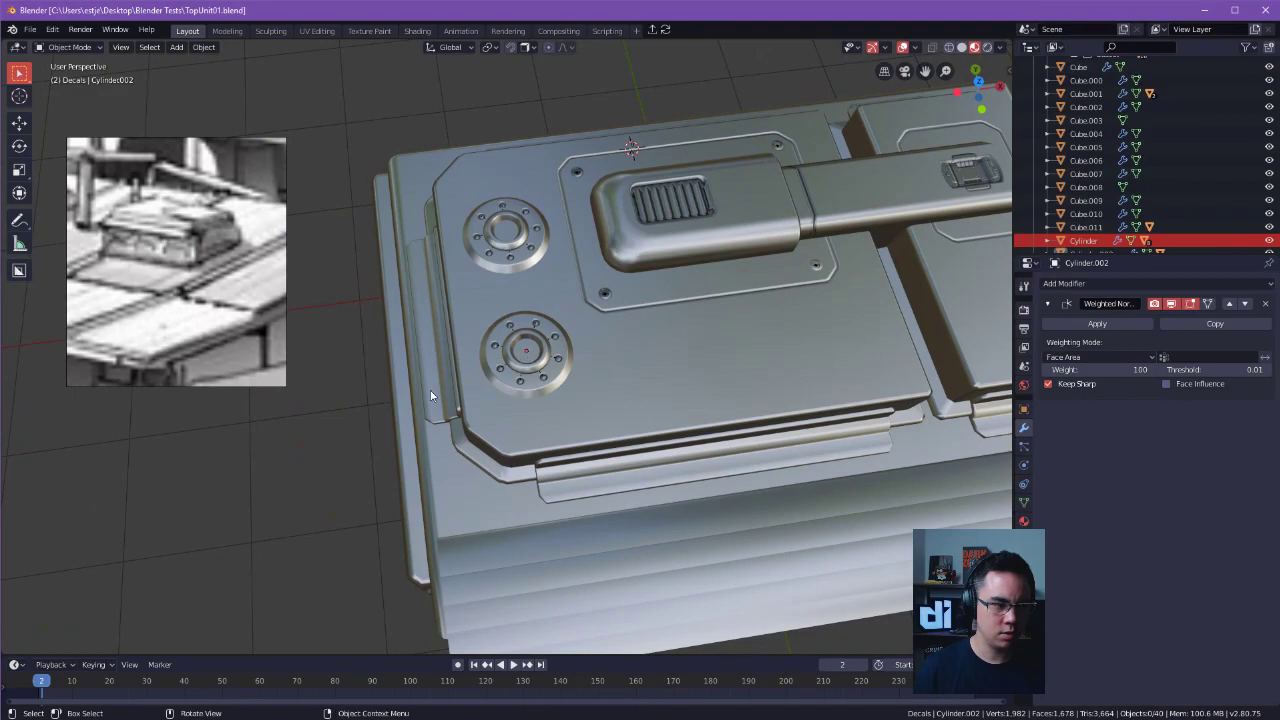
pyautogui.click(430, 390)
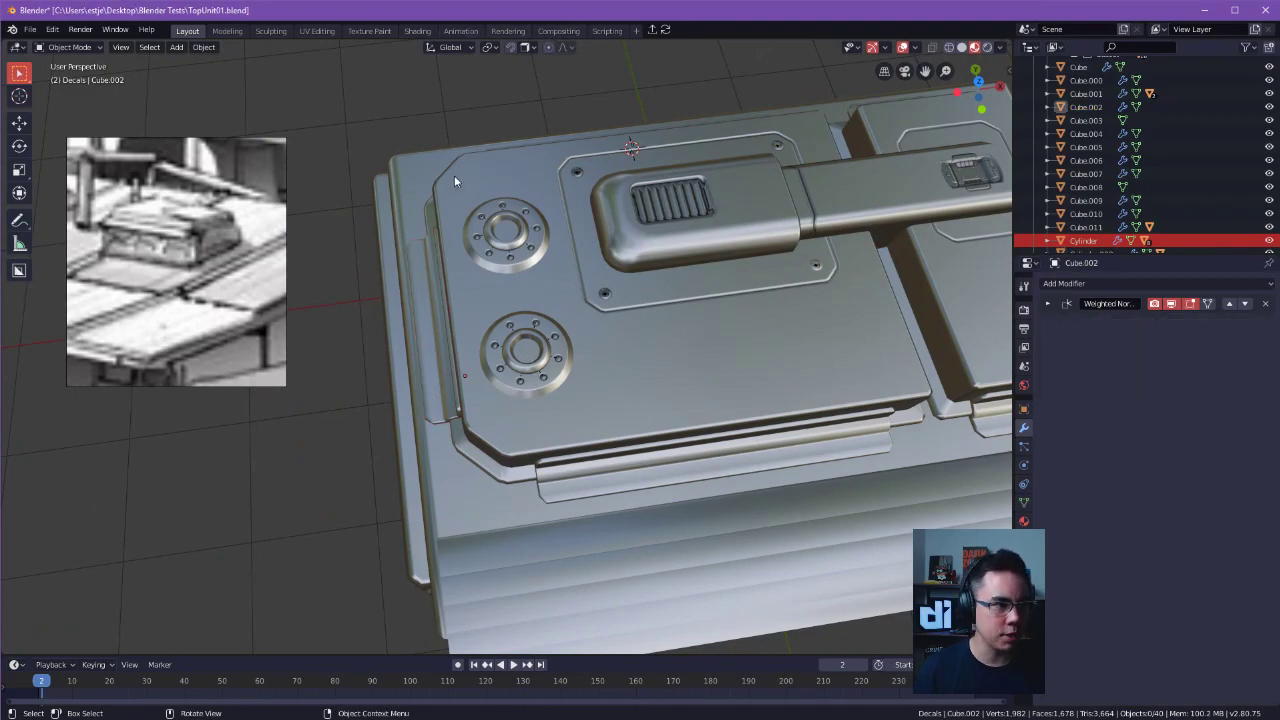
pyautogui.hotkey('ctrl', 's')
pyautogui.click(365, 175)
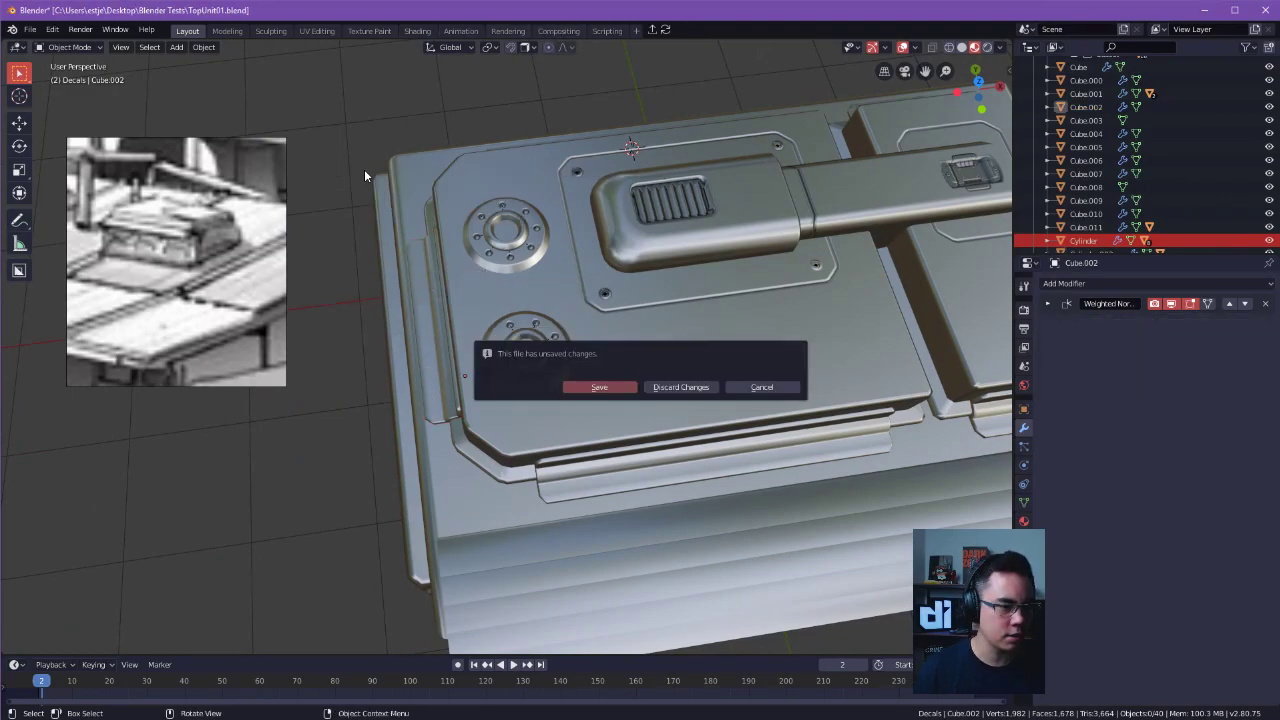
pyautogui.click(762, 387)
pyautogui.hotkey('ctrl', 's')
pyautogui.click(614, 330)
pyautogui.click(616, 334)
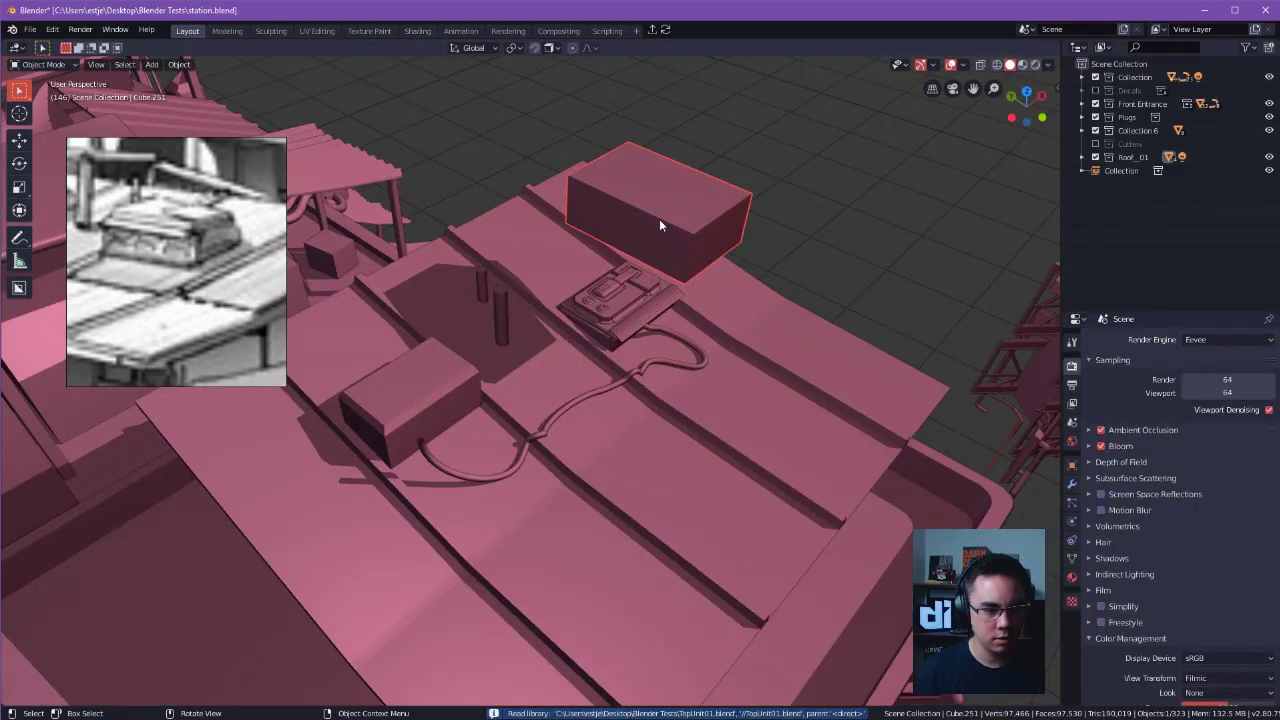
# Open the cable curve in front of the linked roof unit for control point editing.
pyautogui.moveTo(672, 210); pyautogui.dragTo(615, 284, button='middle')
pyautogui.keyDown('alt'); pyautogui.moveTo(640, 333); pyautogui.dragTo(400, 235); pyautogui.keyUp('alt')
pyautogui.click(648, 391)
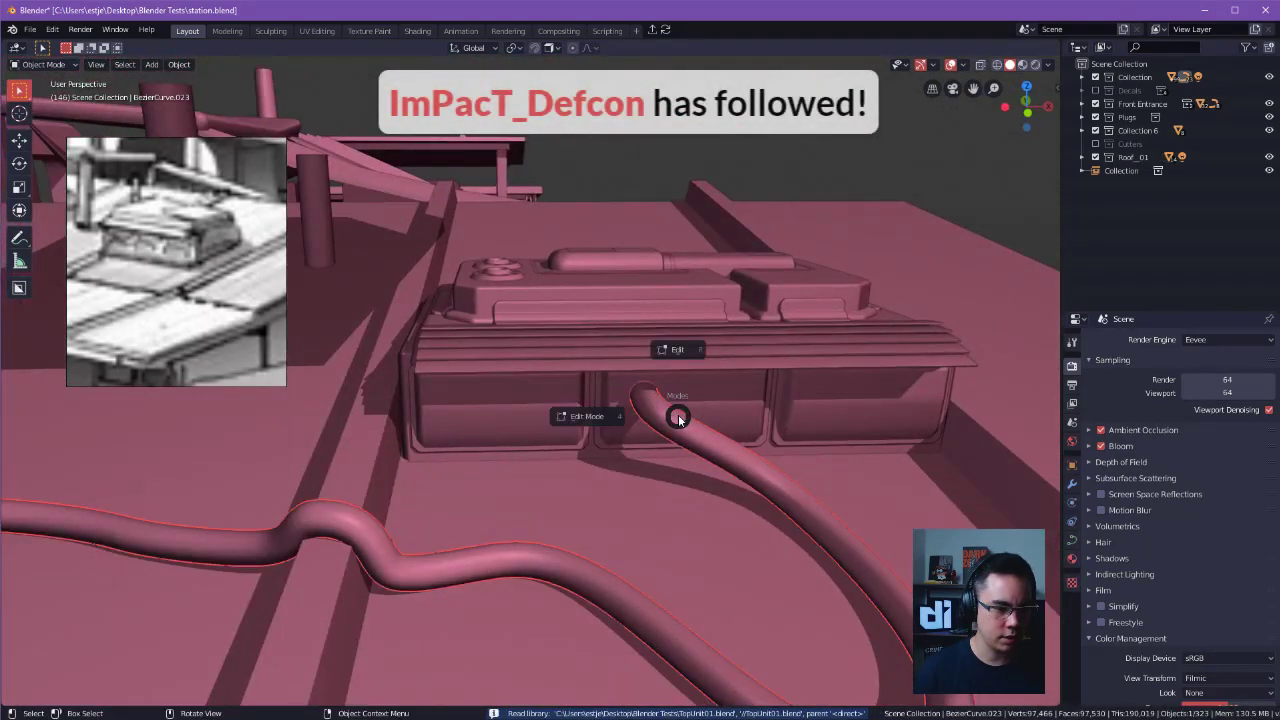
pyautogui.click(666, 322)
pyautogui.keyDown('alt'); pyautogui.moveTo(534, 334); pyautogui.dragTo(489, 302); pyautogui.keyUp('alt')
pyautogui.keyDown('alt'); pyautogui.moveTo(489, 302); pyautogui.dragTo(450, 299); pyautogui.keyUp('alt')
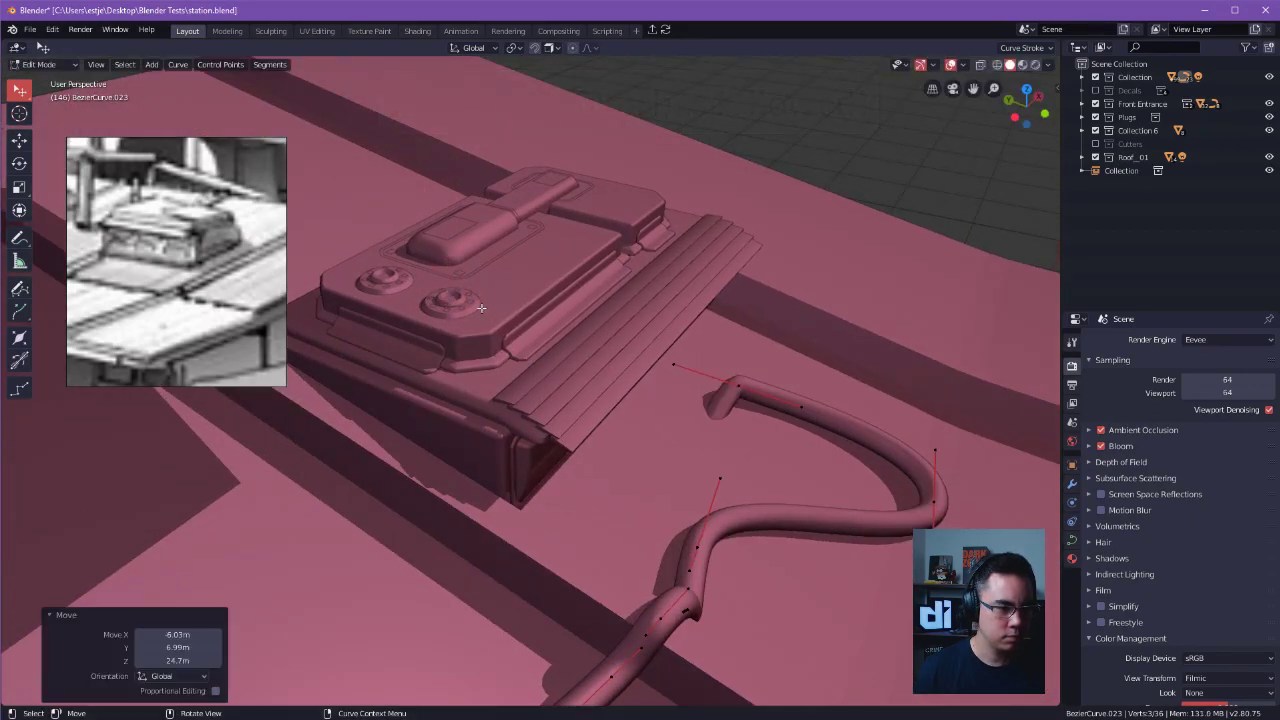
pyautogui.hotkey('ctrl', 'z')
# Move the cable's end control point onto the nearer bolted ring and rotate its handles towards upright.
pyautogui.keyDown('alt'); pyautogui.moveTo(499, 315); pyautogui.dragTo(700, 335); pyautogui.keyUp('alt')
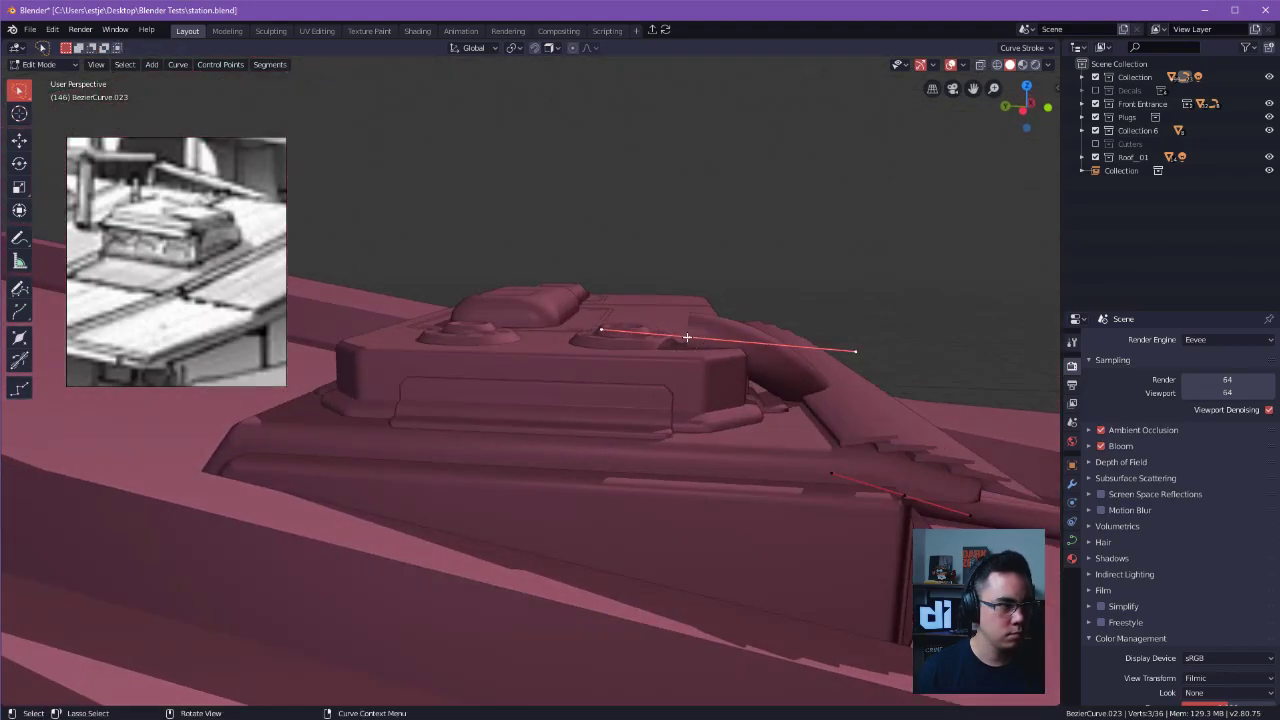
pyautogui.keyDown('alt'); pyautogui.moveTo(710, 337); pyautogui.dragTo(600, 392); pyautogui.keyUp('alt')
pyautogui.moveTo(786, 412); pyautogui.dragTo(606, 298)
pyautogui.scroll(-3, 630, 350)
pyautogui.keyDown('alt'); pyautogui.moveTo(645, 380); pyautogui.dragTo(540, 350); pyautogui.keyUp('alt')
pyautogui.keyDown('alt'); pyautogui.keyDown('shift'); pyautogui.moveTo(540, 350); pyautogui.dragTo(554, 163); pyautogui.keyUp('shift'); pyautogui.keyUp('alt')
pyautogui.scroll(-1, 530, 200)
pyautogui.keyDown('alt'); pyautogui.moveTo(514, 229); pyautogui.dragTo(690, 420); pyautogui.keyUp('alt')
# Subdivide the cable's last segment and move the new point 0.416 m in X, -0.531 m in Y and 0.145 m in Z.
pyautogui.keyDown('shift'); pyautogui.click(791, 494); pyautogui.keyUp('shift')
pyautogui.rightClick(791, 494)
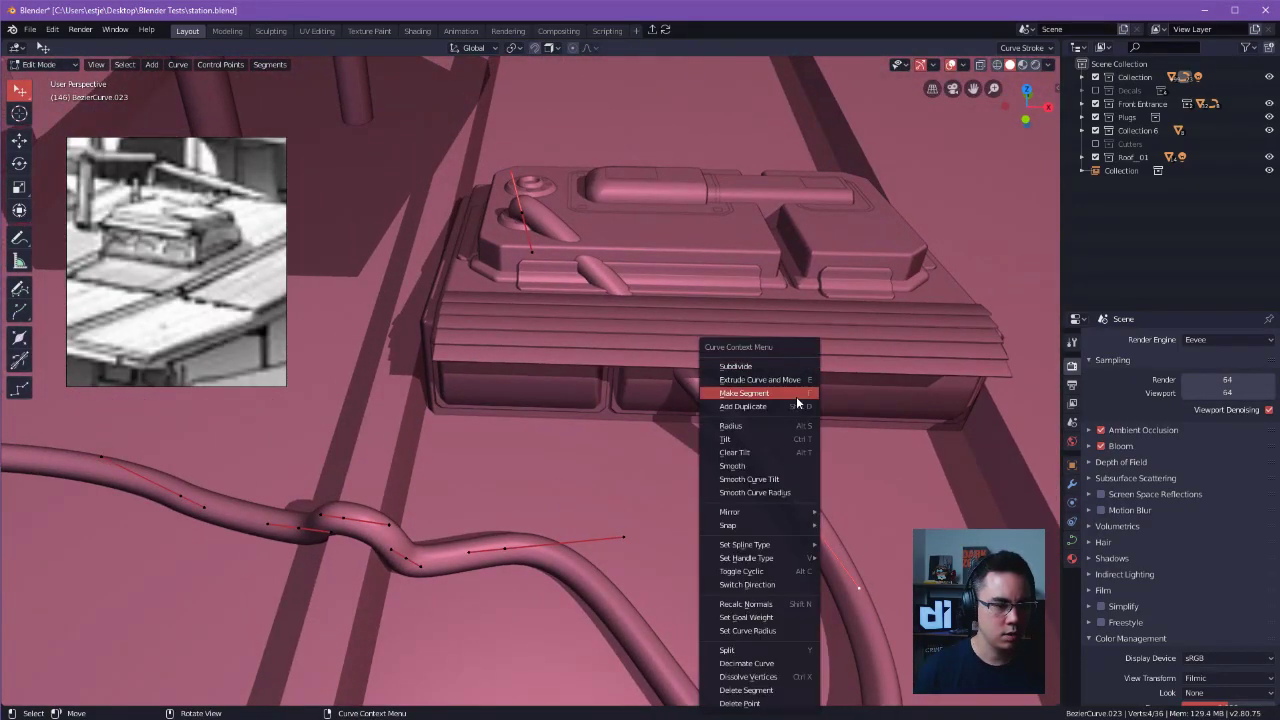
pyautogui.click(796, 396)
pyautogui.keyDown('alt'); pyautogui.moveTo(796, 396); pyautogui.dragTo(732, 257); pyautogui.keyUp('alt')
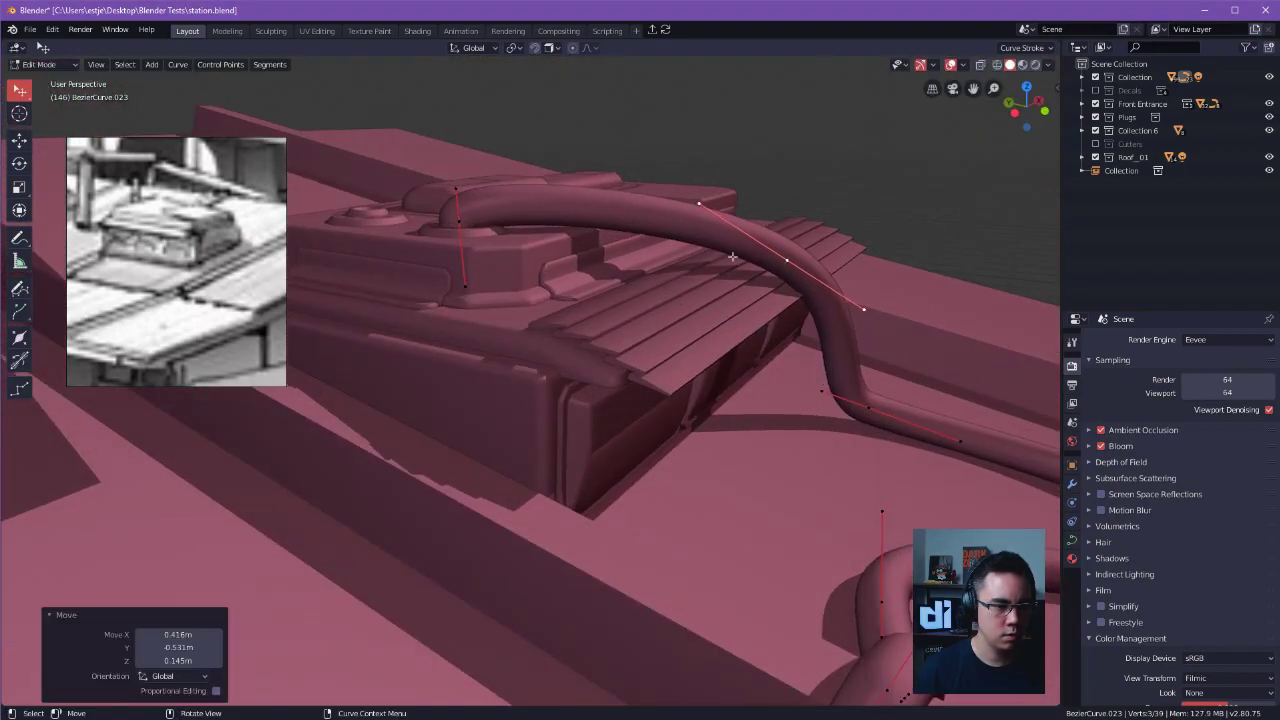
# Subdivide the cable segment between the ring end and the neighbouring raised point with 1 cut.
pyautogui.keyDown('shift'); pyautogui.click(471, 212); pyautogui.keyUp('shift')
pyautogui.hotkey('shift', 's')
pyautogui.rightClick(637, 199)
pyautogui.click(637, 199)
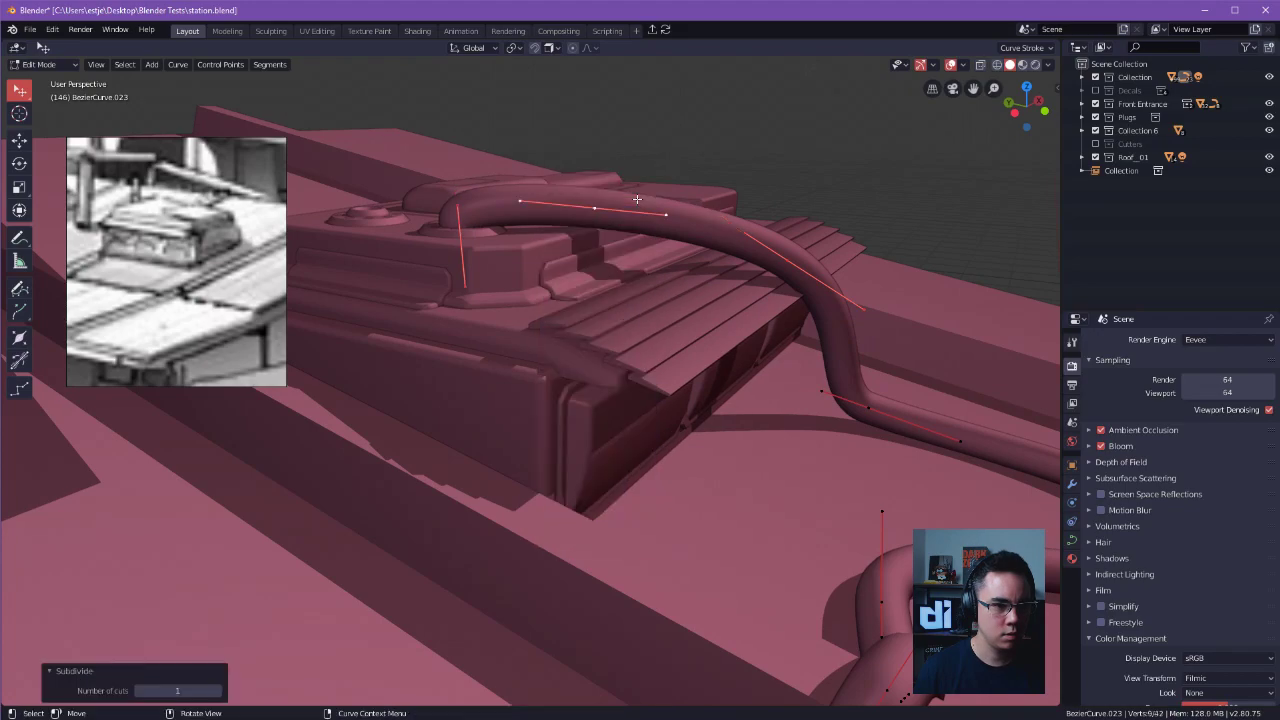
# Reposition the cable's control points and handles so it rises upright from the ring, arches over the panel edge and follows the sloping slats.
pyautogui.moveTo(671, 236); pyautogui.dragTo(655, 237)
pyautogui.moveTo(732, 240); pyautogui.dragTo(694, 269)
pyautogui.moveTo(612, 200); pyautogui.dragTo(551, 149)
pyautogui.moveTo(552, 151); pyautogui.dragTo(716, 327, button='middle')
pyautogui.moveTo(754, 269); pyautogui.dragTo(707, 188)
pyautogui.moveTo(707, 188); pyautogui.dragTo(723, 129, button='middle')
pyautogui.moveTo(649, 272); pyautogui.dragTo(730, 350)
pyautogui.moveTo(622, 342); pyautogui.dragTo(438, 206)
pyautogui.keyDown('alt'); pyautogui.moveTo(438, 206); pyautogui.dragTo(604, 238); pyautogui.keyUp('alt')
pyautogui.moveTo(604, 238); pyautogui.dragTo(605, 210)
pyautogui.moveTo(603, 335)
pyautogui.keyDown('alt'); pyautogui.mouseDown()
pyautogui.moveTo(746, 380)
pyautogui.moveTo(591, 323)
pyautogui.mouseUp(); pyautogui.keyUp('alt')
pyautogui.hotkey('shift', 'z')
pyautogui.moveTo(591, 323); pyautogui.dragTo(614, 415, button='middle')
pyautogui.scroll(3, 566, 397)
pyautogui.moveTo(567, 359); pyautogui.dragTo(566, 341)
pyautogui.moveTo(566, 341); pyautogui.dragTo(603, 243, button='middle')
pyautogui.press('Tab')
# Set the cable curve's bevel depth to 0.051 m.
pyautogui.moveTo(718, 82); pyautogui.dragTo(724, 86)
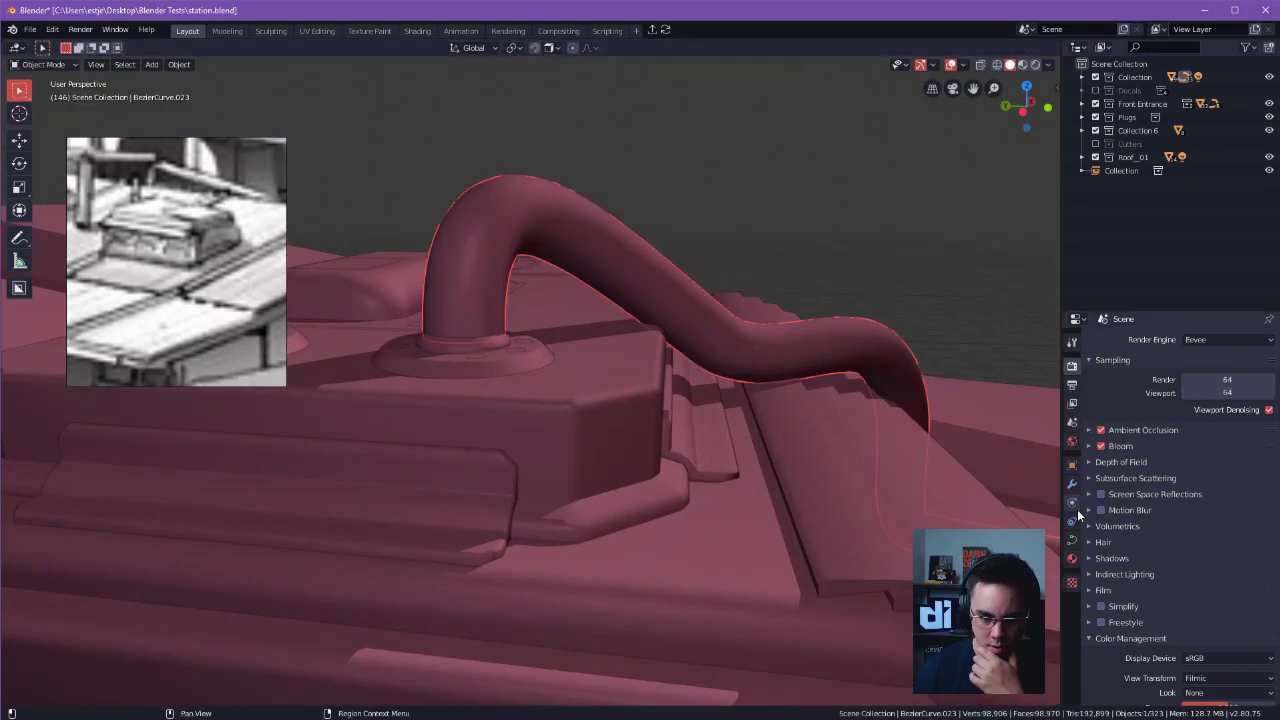
pyautogui.click(1071, 542)
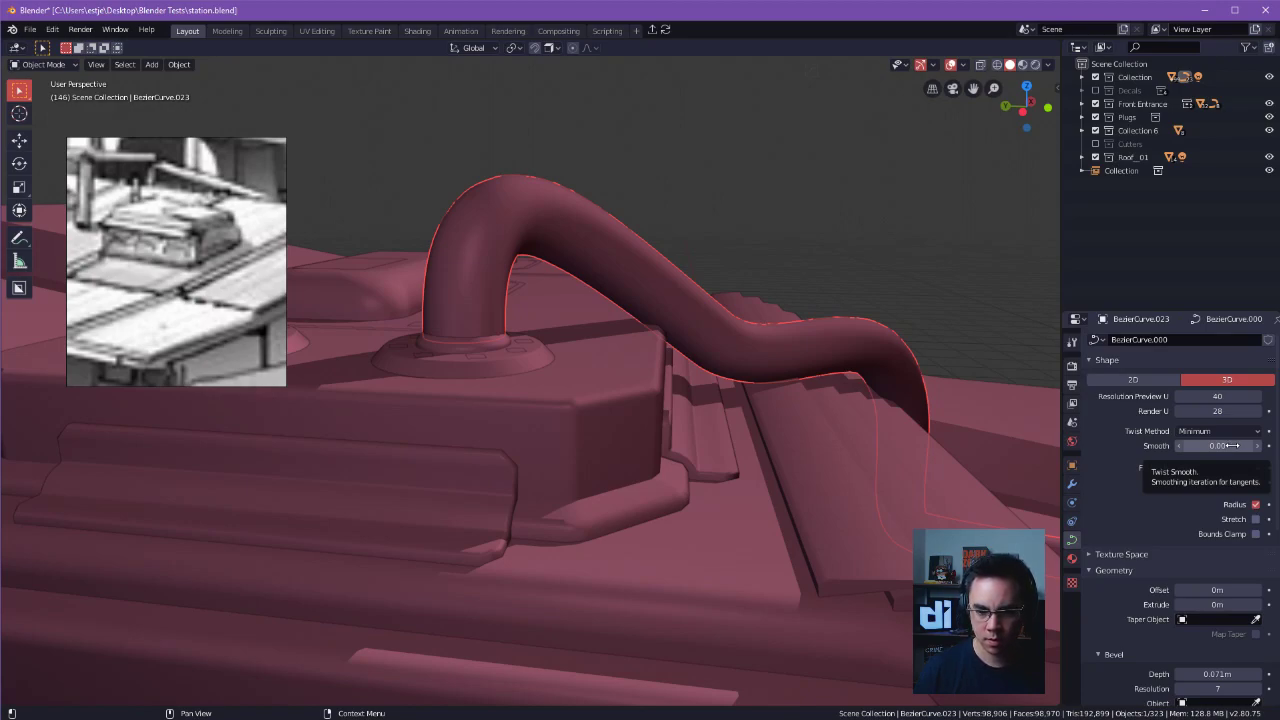
pyautogui.scroll(-1, 1260, 460)
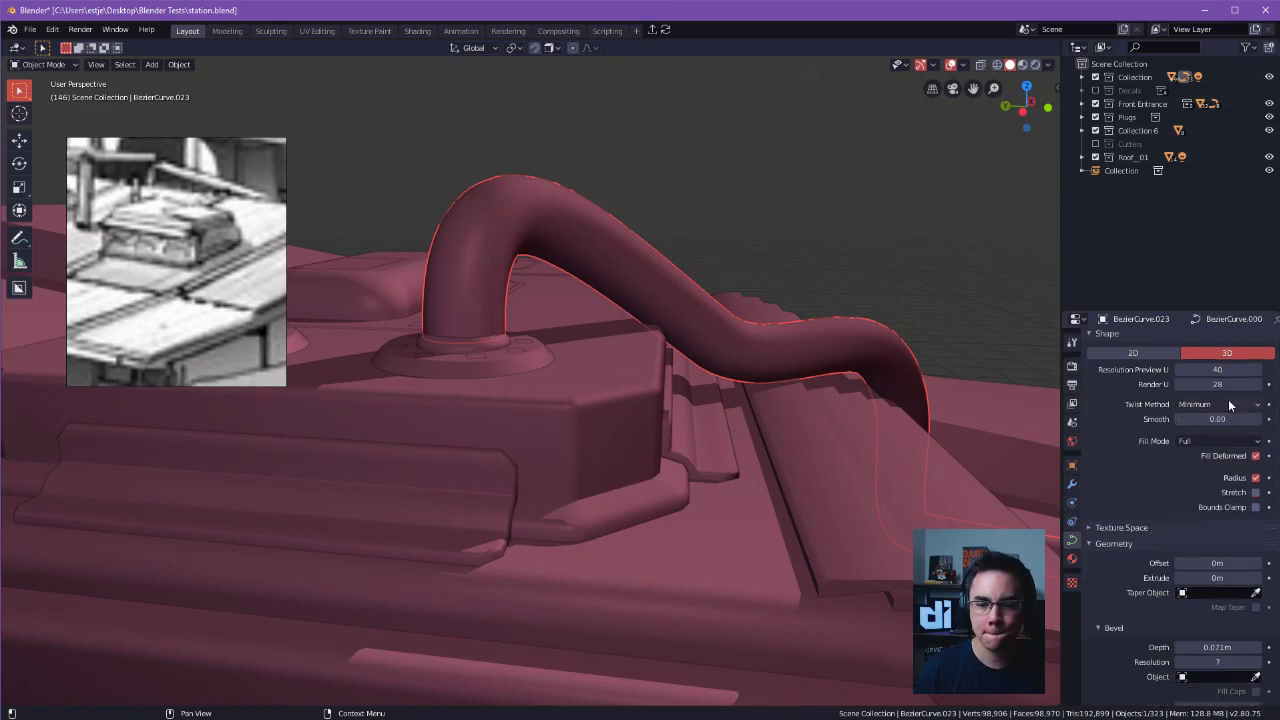
pyautogui.scroll(-2, 1198, 434)
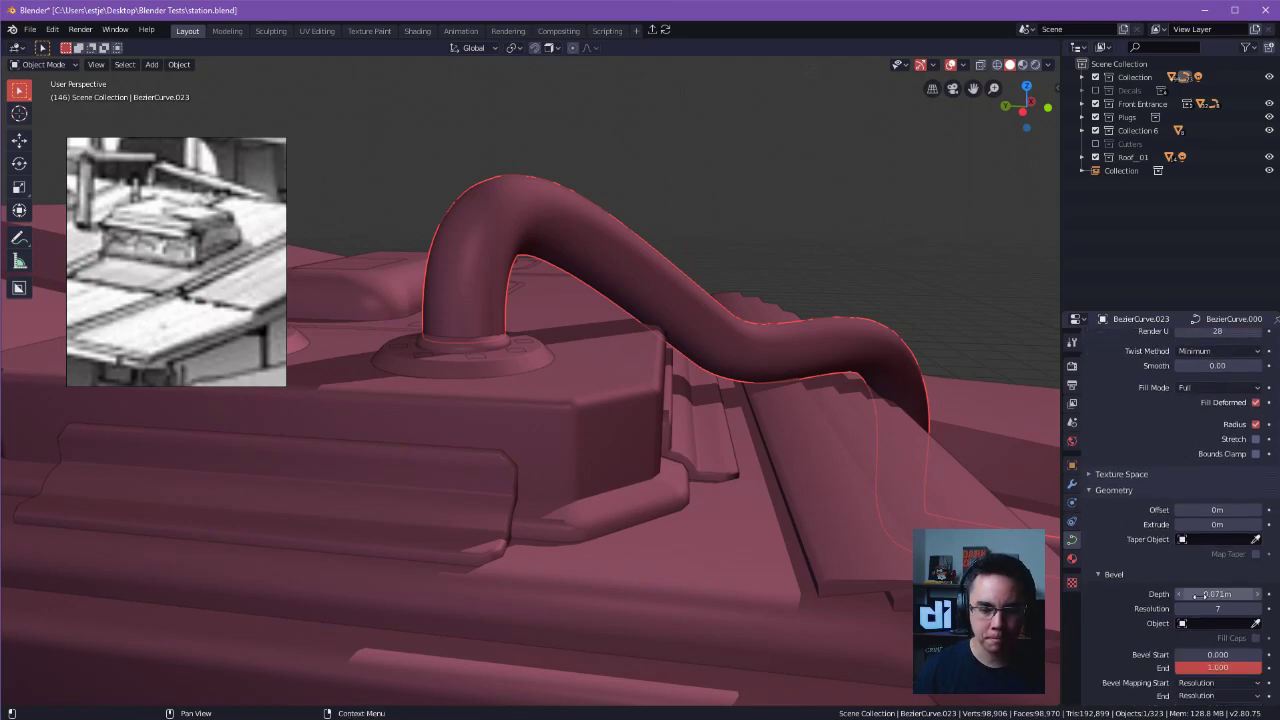
pyautogui.moveTo(1217, 594)
pyautogui.mouseDown()
pyautogui.moveTo(1185, 594)
pyautogui.moveTo(1208, 594)
pyautogui.mouseUp()
pyautogui.click(855, 197)
# Nudge the upper handle of the cable's ring end by -0.00575 m in X, -0.00631 m in Y and 0.00279 m in Z.
pyautogui.press('Tab')
pyautogui.moveTo(676, 260); pyautogui.dragTo(807, 333, button='middle')
pyautogui.click(614, 116)
pyautogui.press('g')
pyautogui.click(623, 110)
pyautogui.moveTo(632, 210); pyautogui.dragTo(648, 251, button='middle')
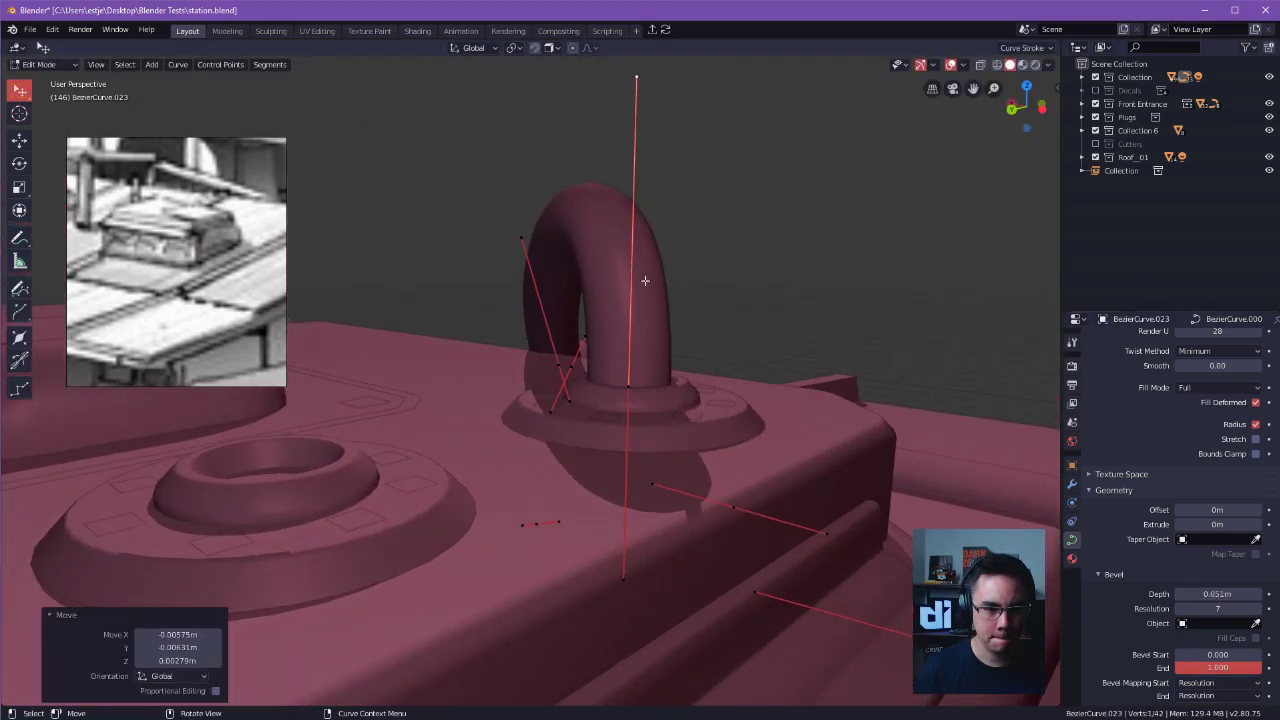
# Center the cable's end control point in the ring, shifting it -0.00233 m in X, -0.002 m in Y and -0.001 m in Z.
pyautogui.click(628, 391)
pyautogui.press('g')
pyautogui.click(629, 390)
pyautogui.moveTo(629, 390); pyautogui.dragTo(578, 440, button='middle')
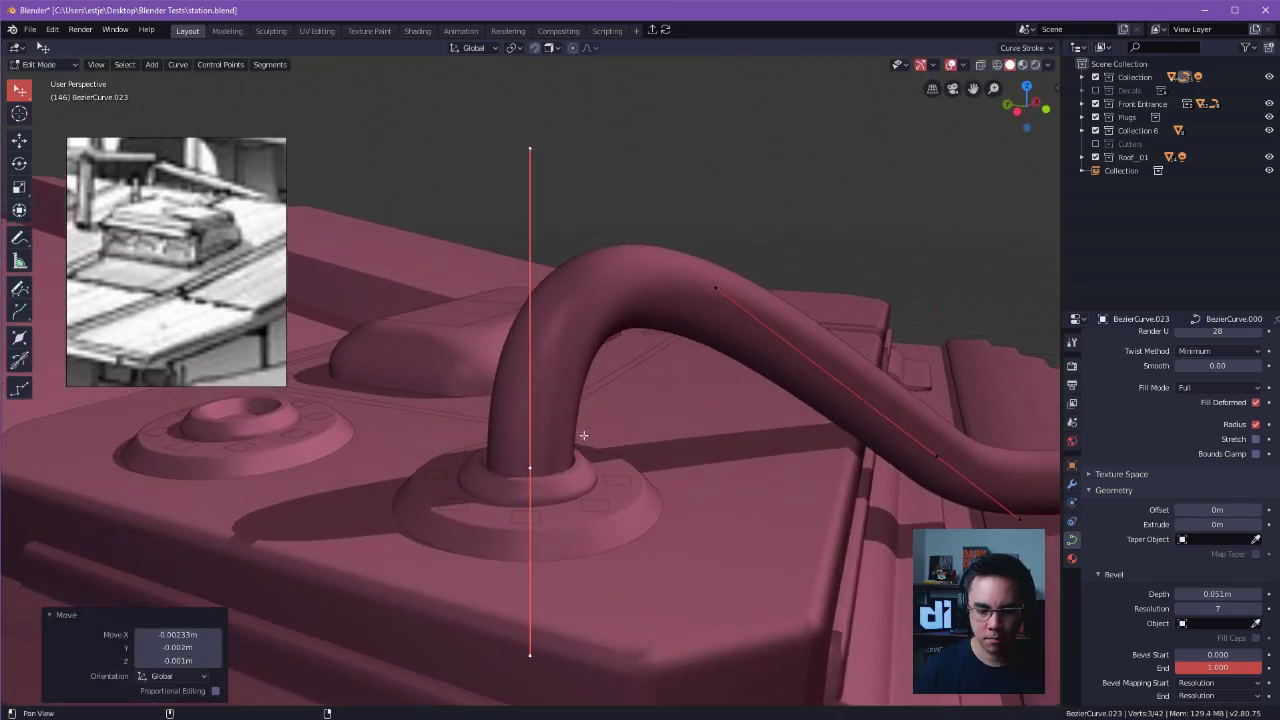
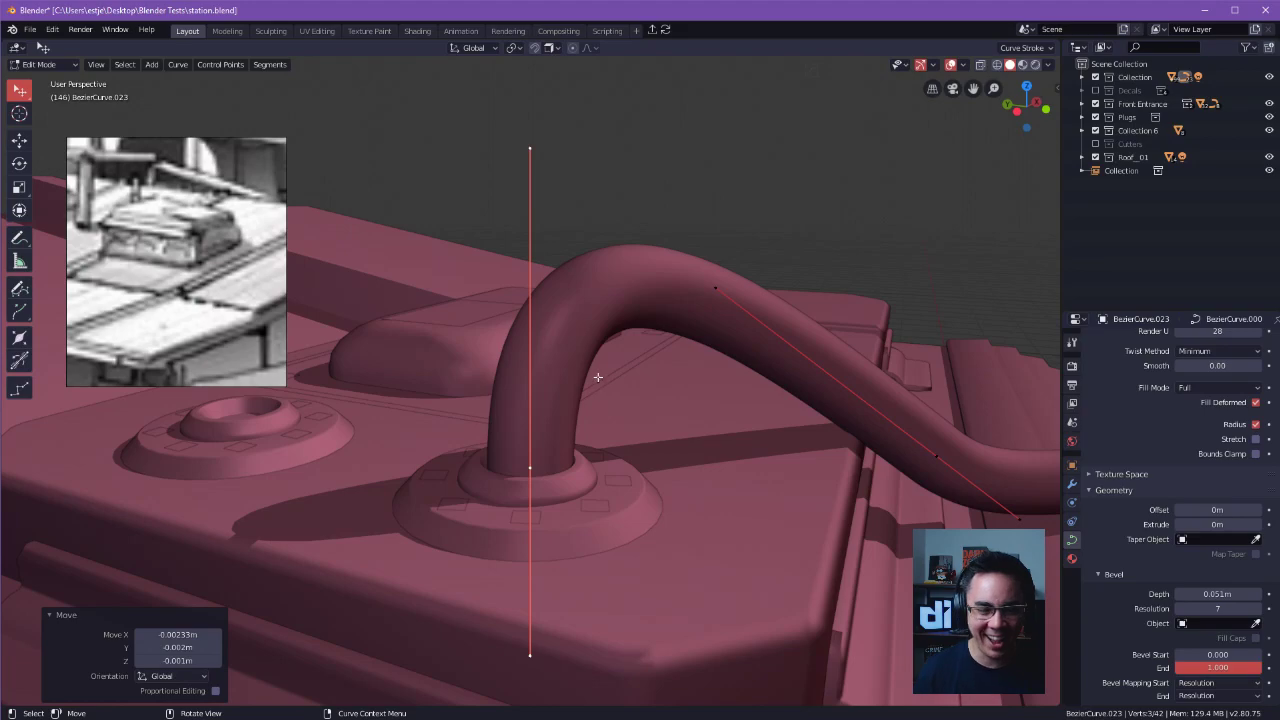
# Adjust the cable's control points along the roof so it rests on the surface, and leave curve editing.
pyautogui.scroll(-2, 694, 374)
pyautogui.moveTo(694, 374); pyautogui.dragTo(649, 334, button='middle')
pyautogui.keyDown('shift'); pyautogui.moveTo(731, 346); pyautogui.dragTo(676, 301, button='middle'); pyautogui.keyUp('shift')
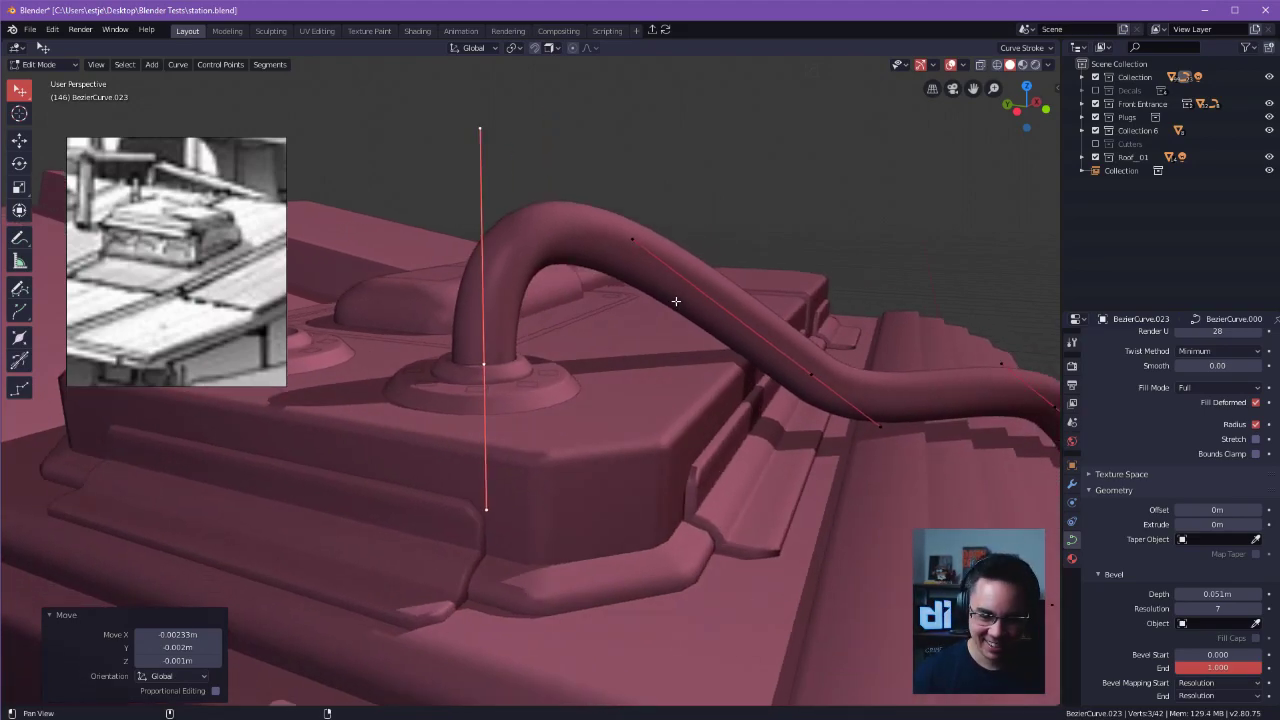
pyautogui.keyDown('alt'); pyautogui.moveTo(676, 301); pyautogui.dragTo(694, 397); pyautogui.keyUp('alt')
pyautogui.scroll(-5, 694, 397)
pyautogui.moveTo(672, 320)
pyautogui.keyDown('alt'); pyautogui.mouseDown()
pyautogui.moveTo(640, 334)
pyautogui.moveTo(604, 312)
pyautogui.moveTo(674, 344)
pyautogui.mouseUp(); pyautogui.keyUp('alt')
pyautogui.keyDown('ctrl'); pyautogui.keyDown('alt'); pyautogui.moveTo(674, 344); pyautogui.dragTo(698, 374); pyautogui.keyUp('alt'); pyautogui.keyUp('ctrl')
pyautogui.keyDown('ctrl'); pyautogui.keyDown('alt'); pyautogui.moveTo(486, 337); pyautogui.dragTo(514, 360); pyautogui.keyUp('alt'); pyautogui.keyUp('ctrl')
pyautogui.keyDown('alt'); pyautogui.keyDown('shift'); pyautogui.moveTo(590, 340); pyautogui.dragTo(570, 261); pyautogui.keyUp('shift'); pyautogui.keyUp('alt')
pyautogui.moveTo(648, 245); pyautogui.dragTo(777, 114)
pyautogui.keyDown('alt'); pyautogui.moveTo(777, 114); pyautogui.dragTo(732, 319); pyautogui.keyUp('alt')
pyautogui.moveTo(677, 362); pyautogui.dragTo(513, 316)
pyautogui.moveTo(734, 366); pyautogui.dragTo(758, 410)
pyautogui.moveTo(666, 342); pyautogui.dragTo(649, 333)
pyautogui.moveTo(570, 291); pyautogui.dragTo(603, 283)
pyautogui.moveTo(752, 409)
pyautogui.mouseDown()
pyautogui.moveTo(733, 400)
pyautogui.moveTo(749, 413)
pyautogui.mouseUp()
pyautogui.keyDown('alt'); pyautogui.moveTo(805, 345); pyautogui.dragTo(630, 395); pyautogui.keyUp('alt')
pyautogui.moveTo(606, 449); pyautogui.dragTo(609, 461)
pyautogui.keyDown('alt'); pyautogui.keyDown('shift'); pyautogui.moveTo(709, 446); pyautogui.dragTo(750, 462); pyautogui.keyUp('shift'); pyautogui.keyUp('alt')
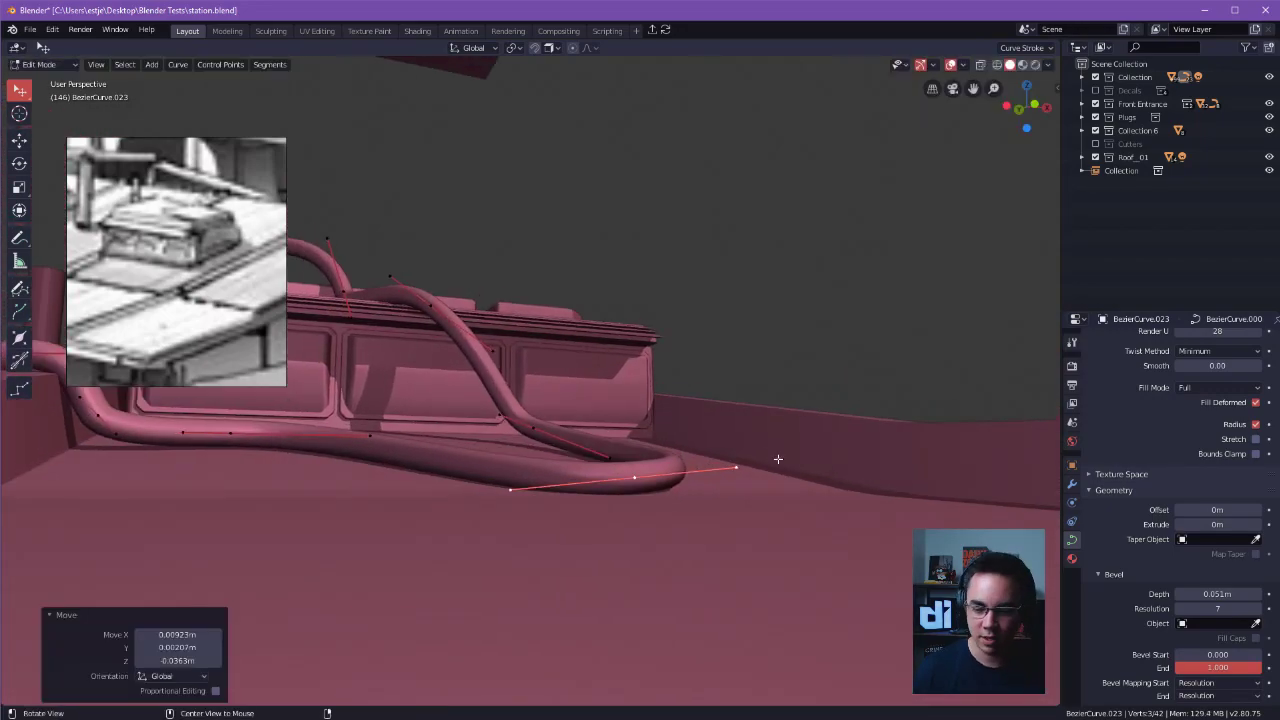
pyautogui.keyDown('alt'); pyautogui.moveTo(651, 260); pyautogui.dragTo(741, 403); pyautogui.keyUp('alt')
pyautogui.hotkey('ctrl', 'Tab')
pyautogui.click(760, 320)
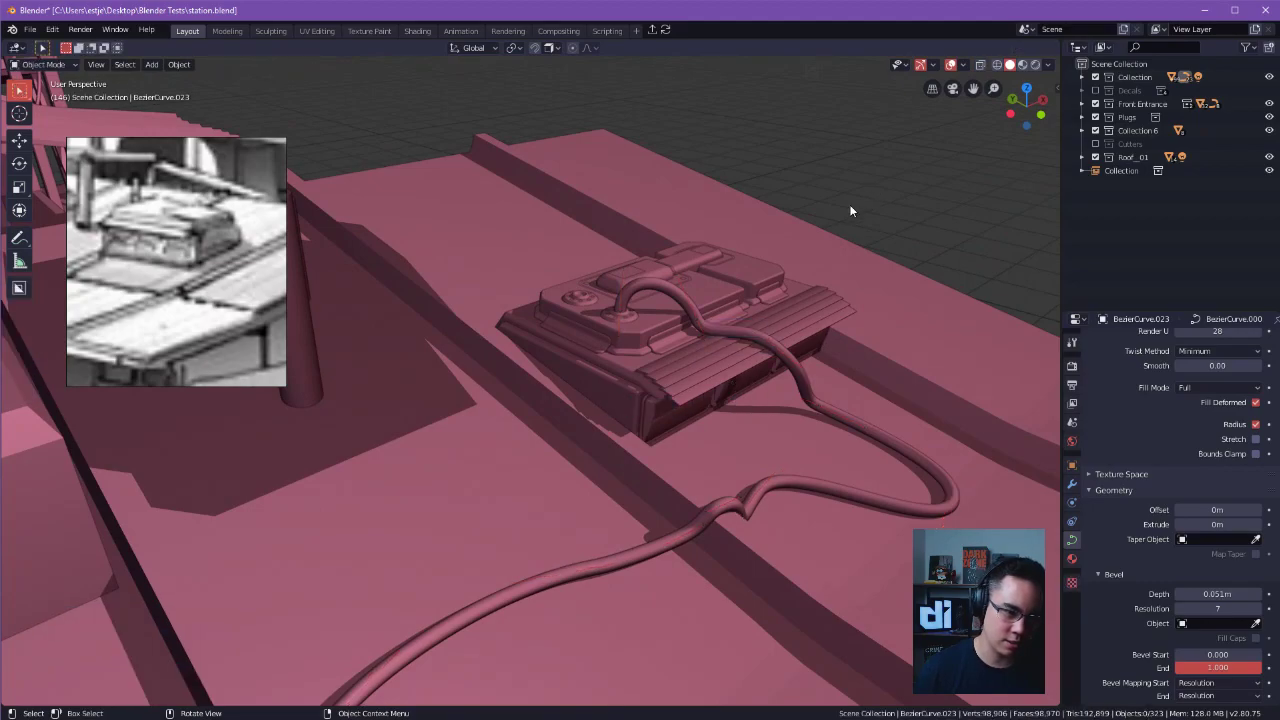
# Duplicate the cable and offset the copy 0.607 m along Y so it rises from the second bolted ring.
pyautogui.keyDown('alt'); pyautogui.moveTo(642, 290); pyautogui.dragTo(888, 333); pyautogui.keyUp('alt')
pyautogui.hotkey('shift', 'd')
pyautogui.press('y')
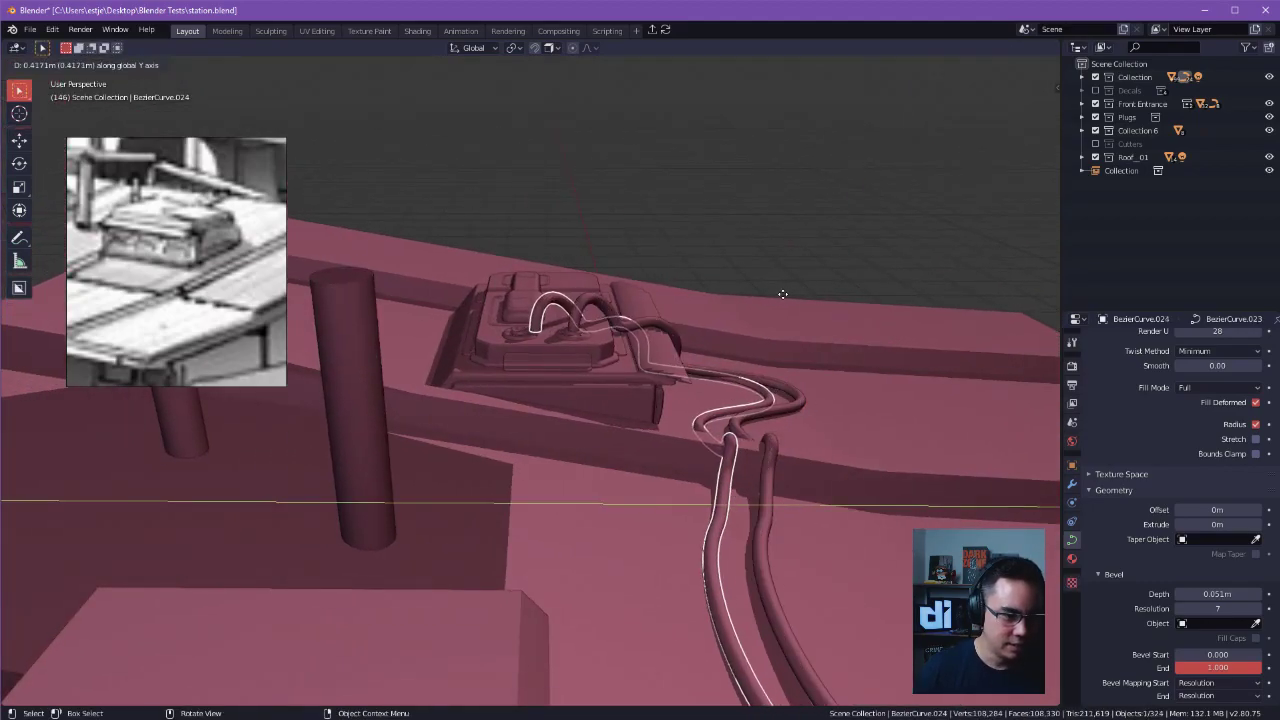
pyautogui.click(759, 289)
pyautogui.keyDown('alt'); pyautogui.moveTo(757, 292); pyautogui.dragTo(713, 335, button='right'); pyautogui.keyUp('alt')
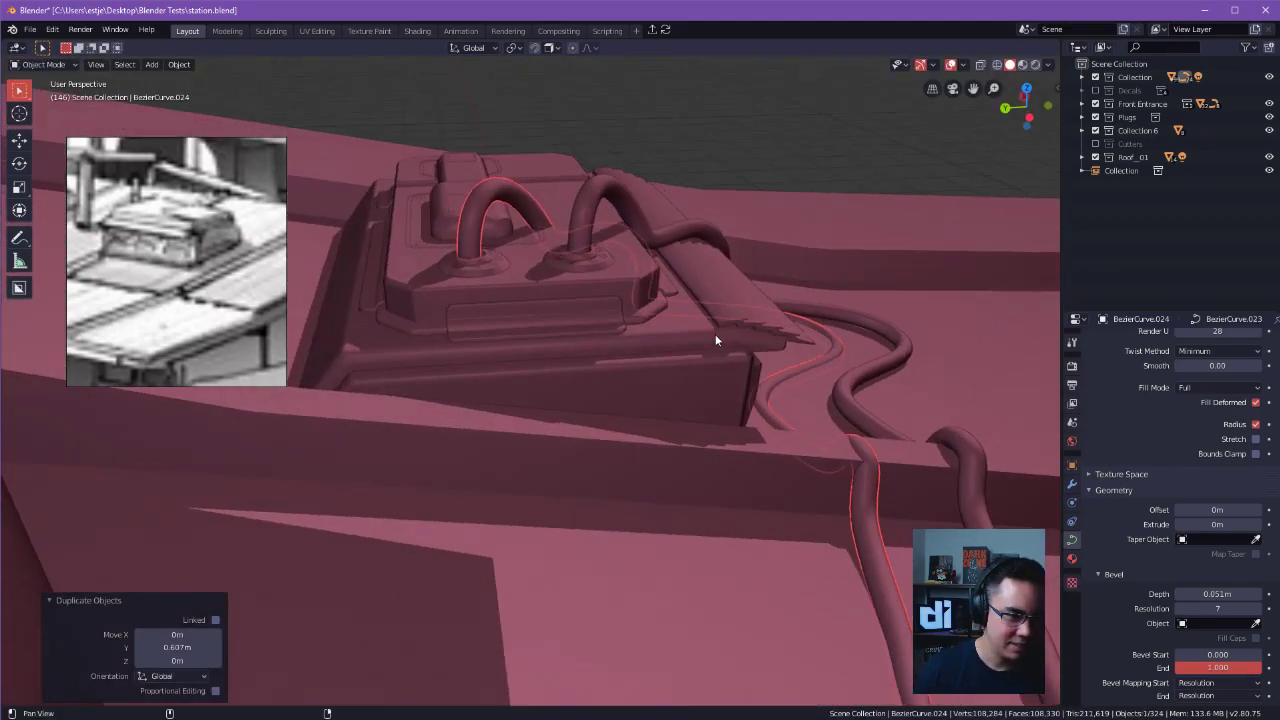
pyautogui.keyDown('alt'); pyautogui.moveTo(713, 335); pyautogui.dragTo(740, 409); pyautogui.keyUp('alt')
# Try to fine-tune the copy's alignment with the second ring by shifting it -0.0221 m in Y.
pyautogui.press('g')
pyautogui.rightClick(779, 387)
pyautogui.press('g')
pyautogui.rightClick(802, 383)
pyautogui.press('g')
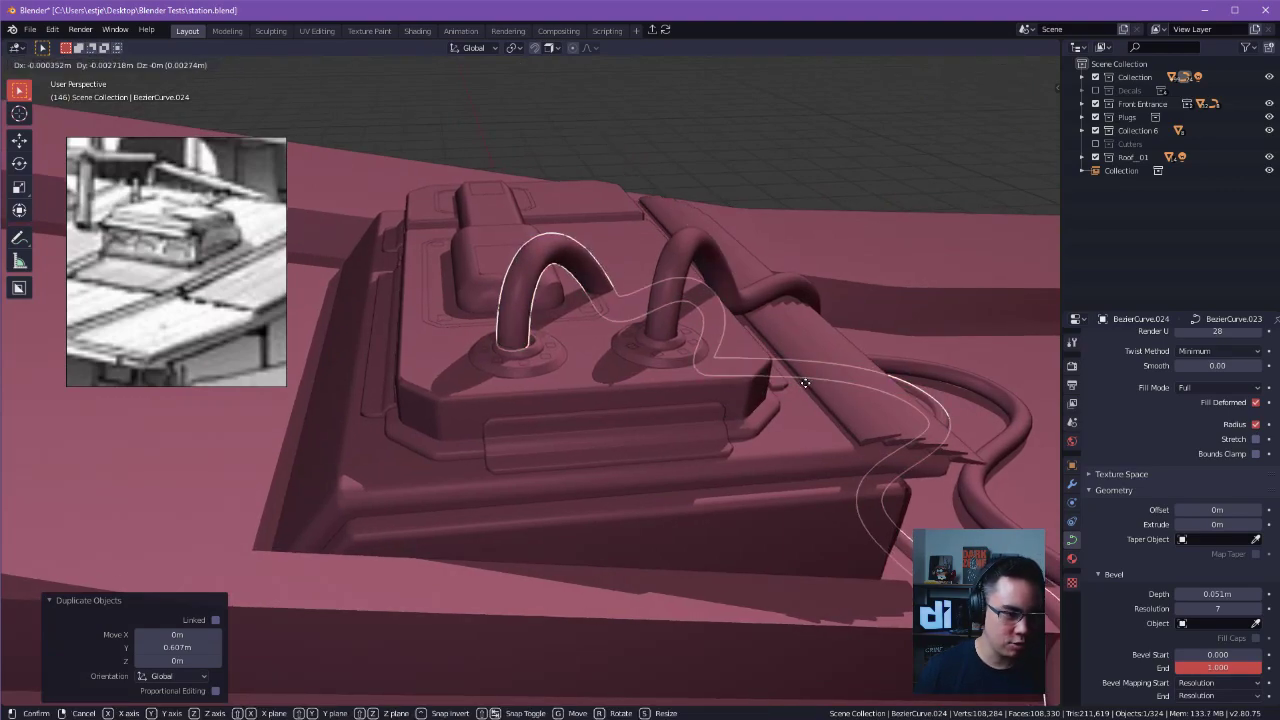
pyautogui.rightClick(871, 391)
pyautogui.press('g')
pyautogui.rightClick(1005, 388)
pyautogui.moveTo(1005, 388); pyautogui.dragTo(566, 360, button='middle')
pyautogui.press('g')
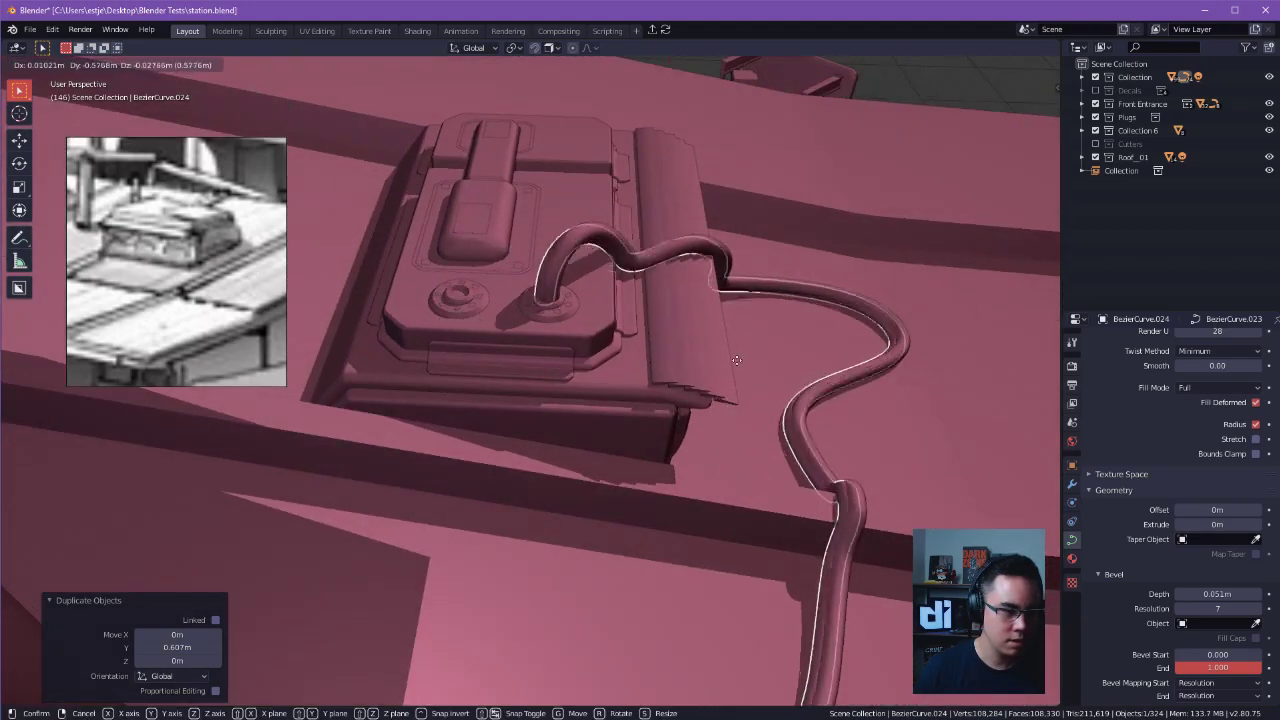
pyautogui.click(711, 160)
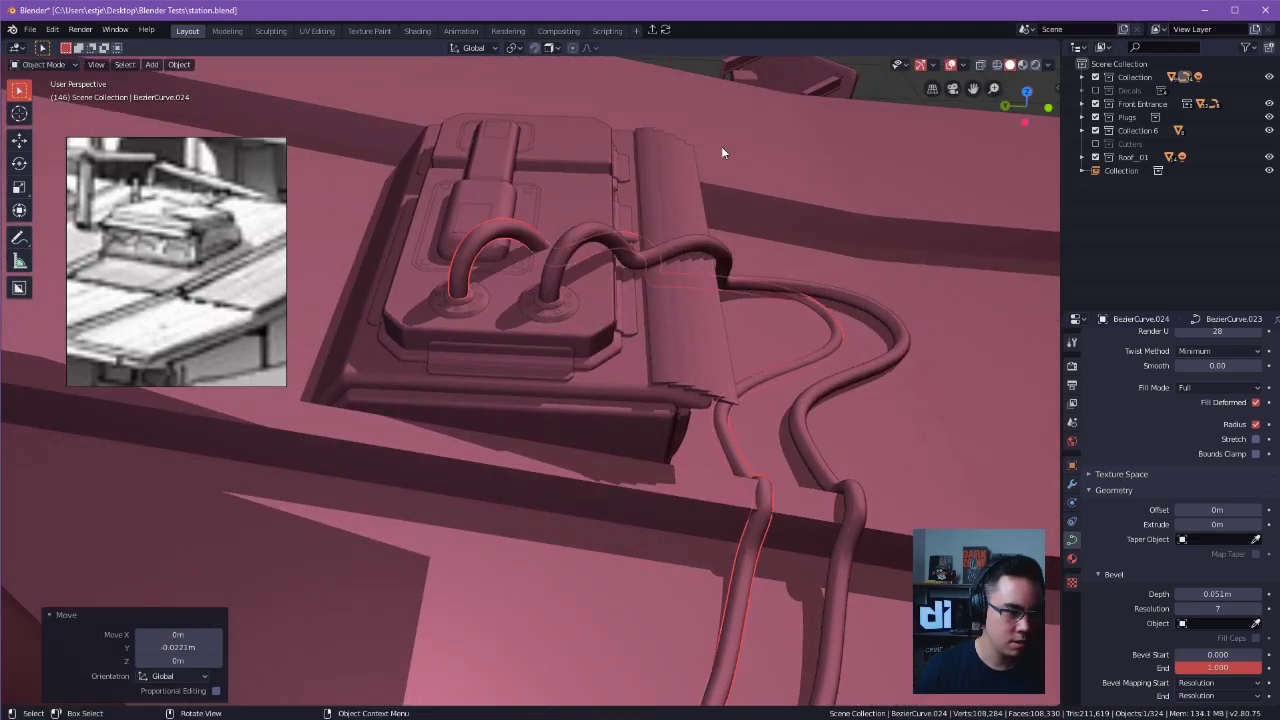
pyautogui.hotkey('ctrl', 'z')
pyautogui.moveTo(833, 195); pyautogui.dragTo(685, 268, button='middle')
pyautogui.click(636, 280)
pyautogui.hotkey('ctrl', 'z')
# Edit the copied curve and shift its control point beside the ridge -0.456 m in X, 0.288 m in Y and 0.146 m in Z.
pyautogui.keyDown('ctrl'); pyautogui.moveTo(748, 301); pyautogui.dragTo(668, 300, button='middle'); pyautogui.keyUp('ctrl')
pyautogui.keyDown('shift'); pyautogui.moveTo(668, 300); pyautogui.dragTo(723, 295, button='middle'); pyautogui.keyUp('shift')
pyautogui.press('Tab')
pyautogui.click(720, 230)
pyautogui.keyDown('ctrl'); pyautogui.moveTo(889, 334); pyautogui.dragTo(937, 440, button='middle'); pyautogui.keyUp('ctrl')
pyautogui.moveTo(937, 440)
pyautogui.keyDown('shift'); pyautogui.mouseDown(button='middle')
pyautogui.moveTo(951, 353)
pyautogui.moveTo(955, 427)
pyautogui.mouseUp(button='middle'); pyautogui.keyUp('shift')
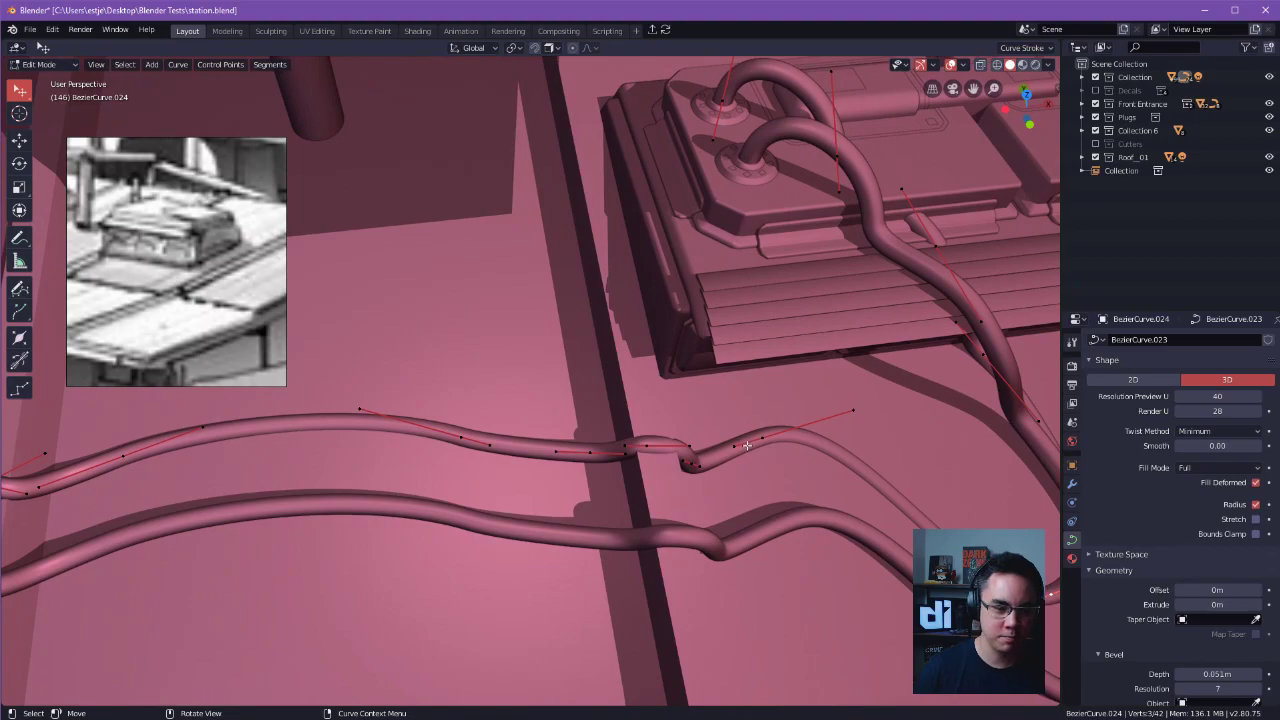
pyautogui.moveTo(787, 438); pyautogui.dragTo(636, 462, button='middle')
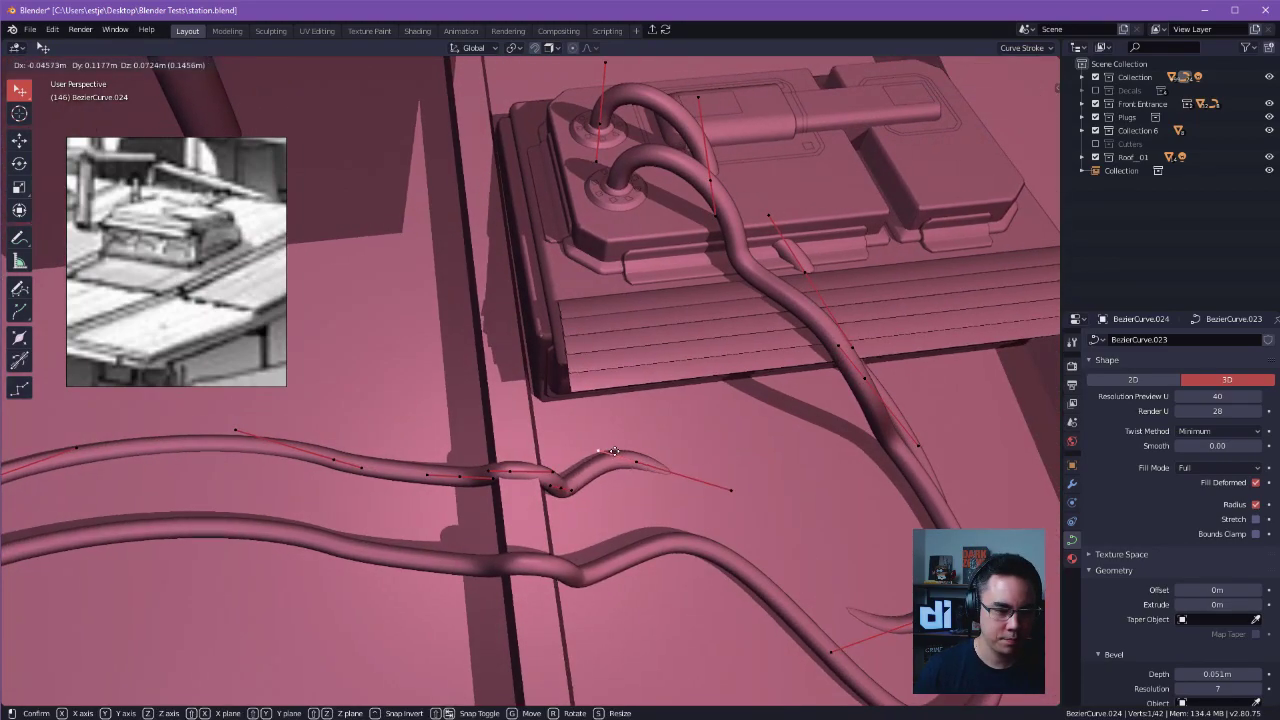
pyautogui.press('g')
pyautogui.click(562, 422)
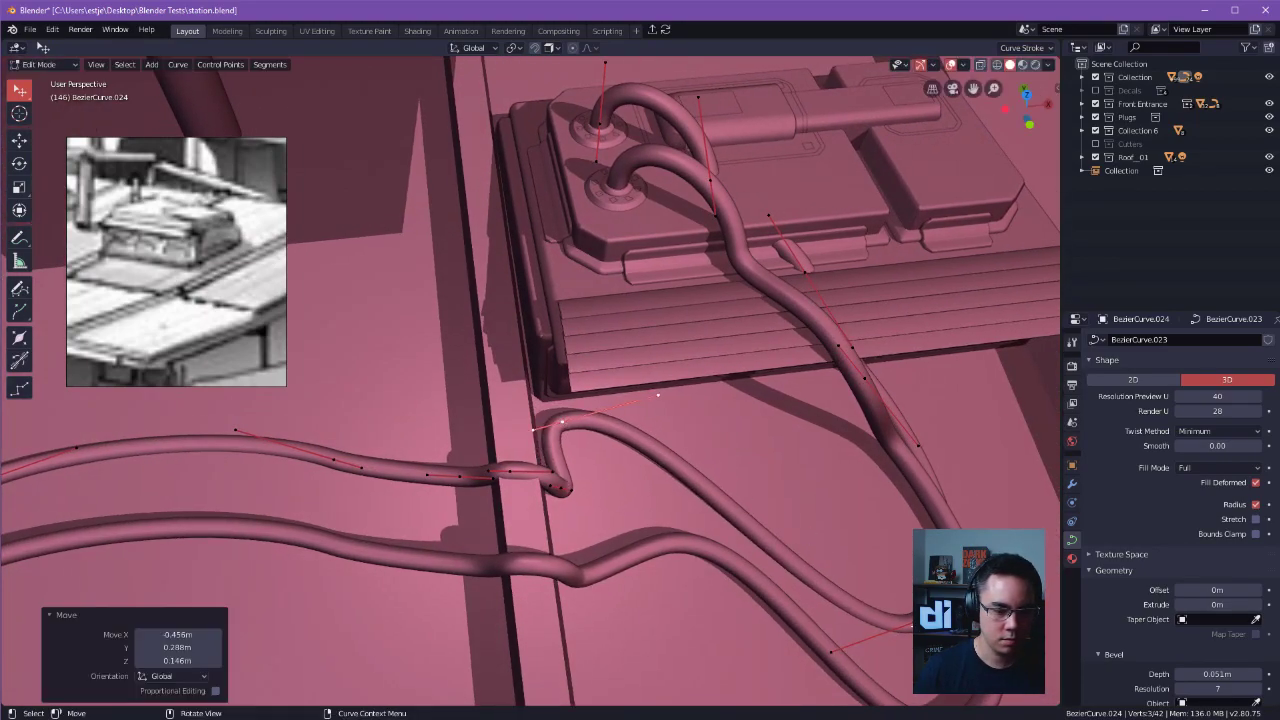
# Pull the copied cable's next roof control point toward the unit, shifting it -0.868 m in X, 0.927 m in Y and 0.524 m in Z.
pyautogui.click(925, 617)
pyautogui.press('g')
pyautogui.click(761, 458)
pyautogui.moveTo(898, 389); pyautogui.dragTo(745, 282, button='middle')
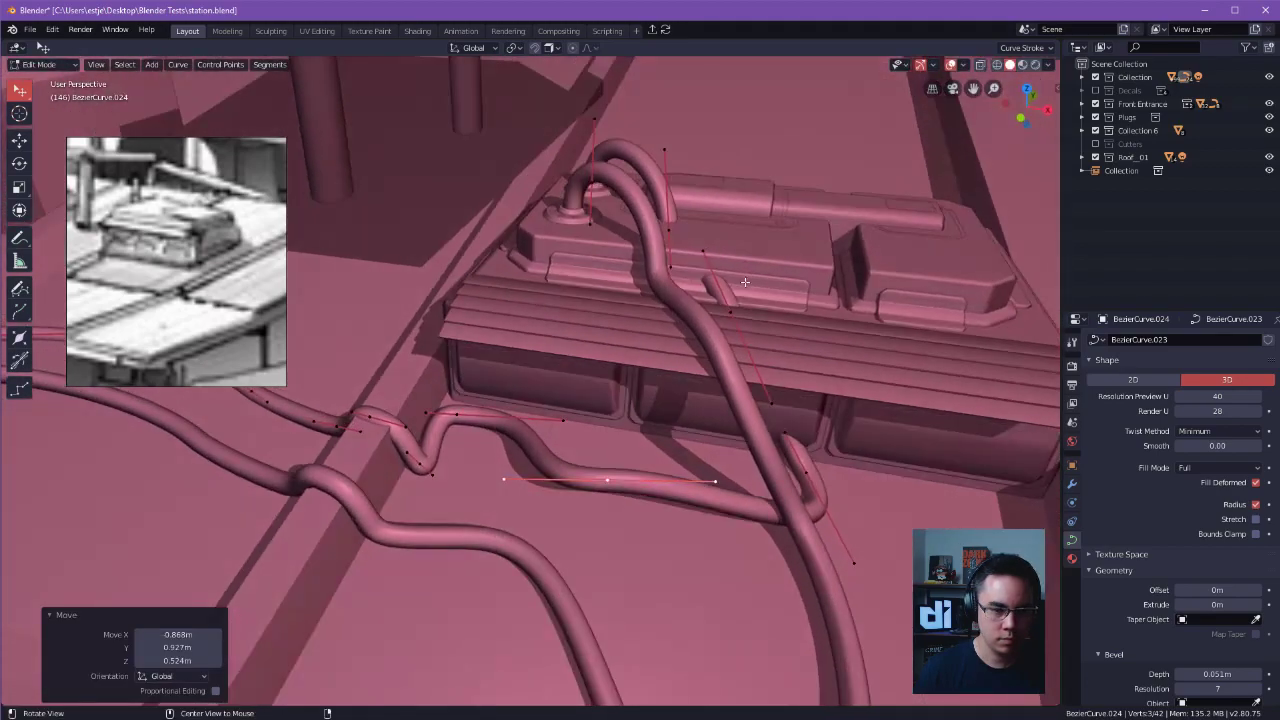
# Select the copied cable's control points over the panel and slats and shift them -0.666 m in X.
pyautogui.click(808, 472)
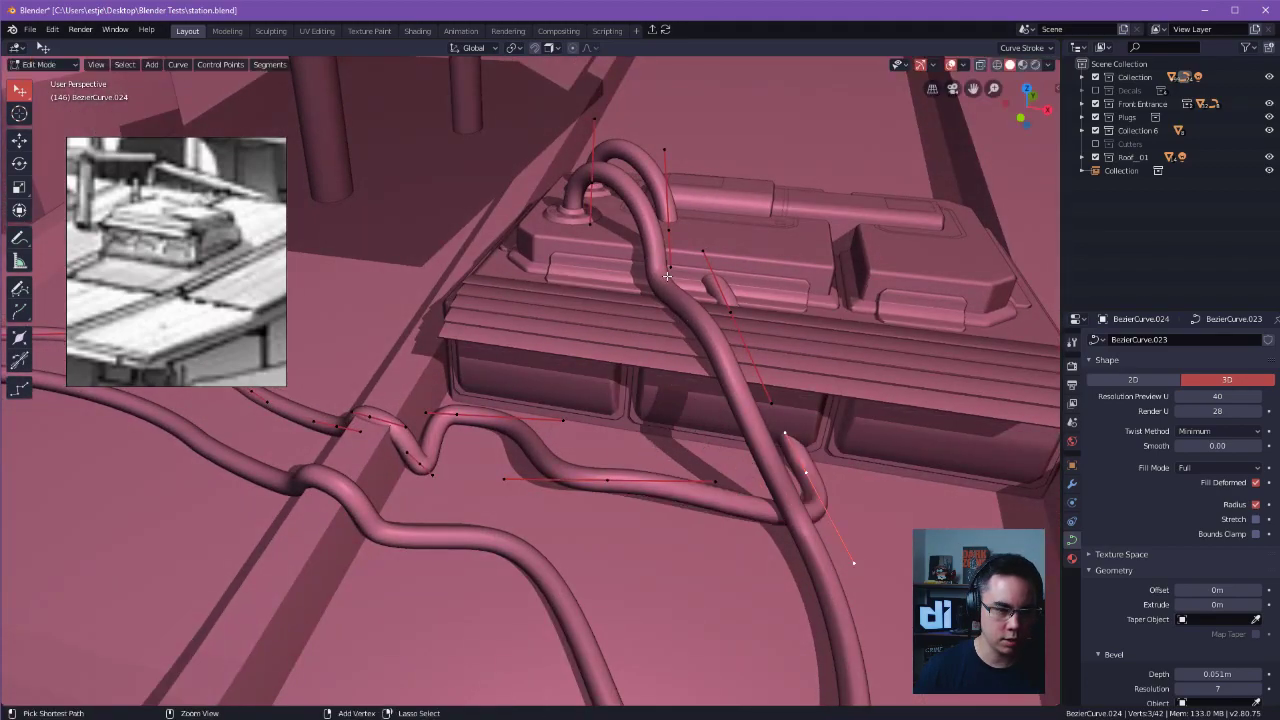
pyautogui.moveTo(560, 112); pyautogui.dragTo(776, 539)
pyautogui.moveTo(670, 451); pyautogui.dragTo(655, 270, button='middle')
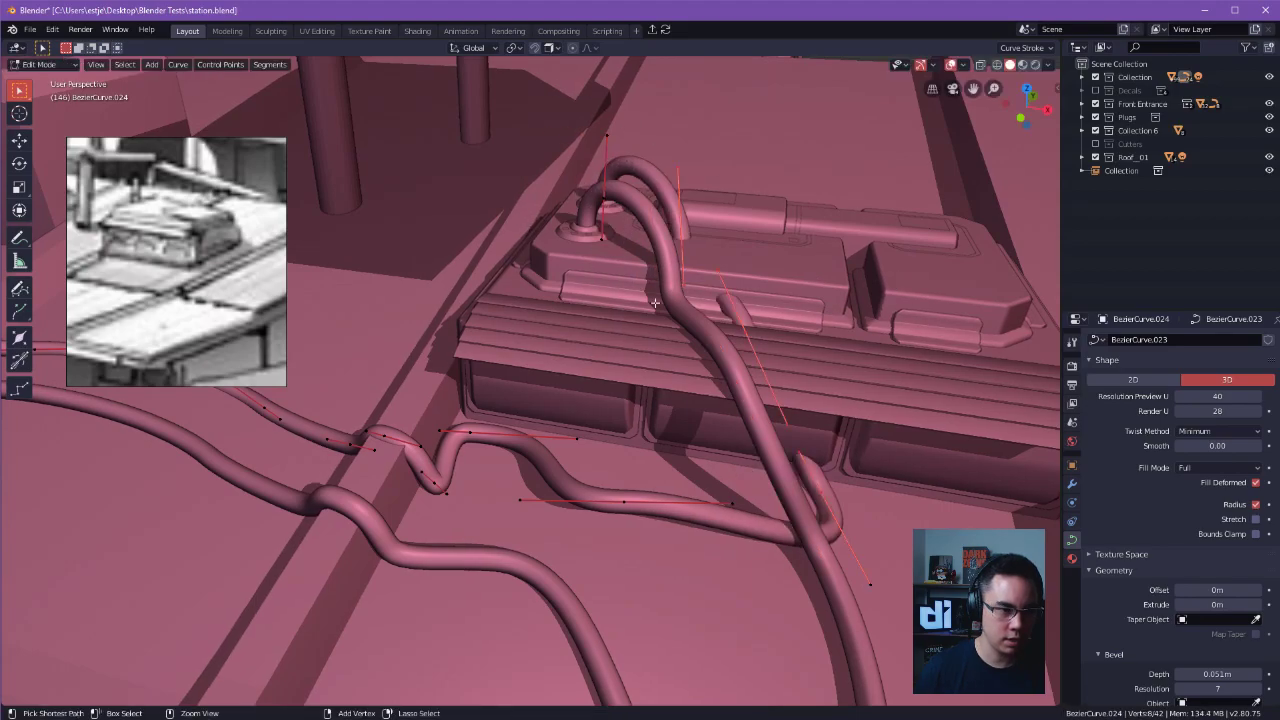
pyautogui.keyDown('ctrl'); pyautogui.moveTo(647, 297); pyautogui.dragTo(650, 300); pyautogui.keyUp('ctrl')
pyautogui.press('g')
pyautogui.press('x')
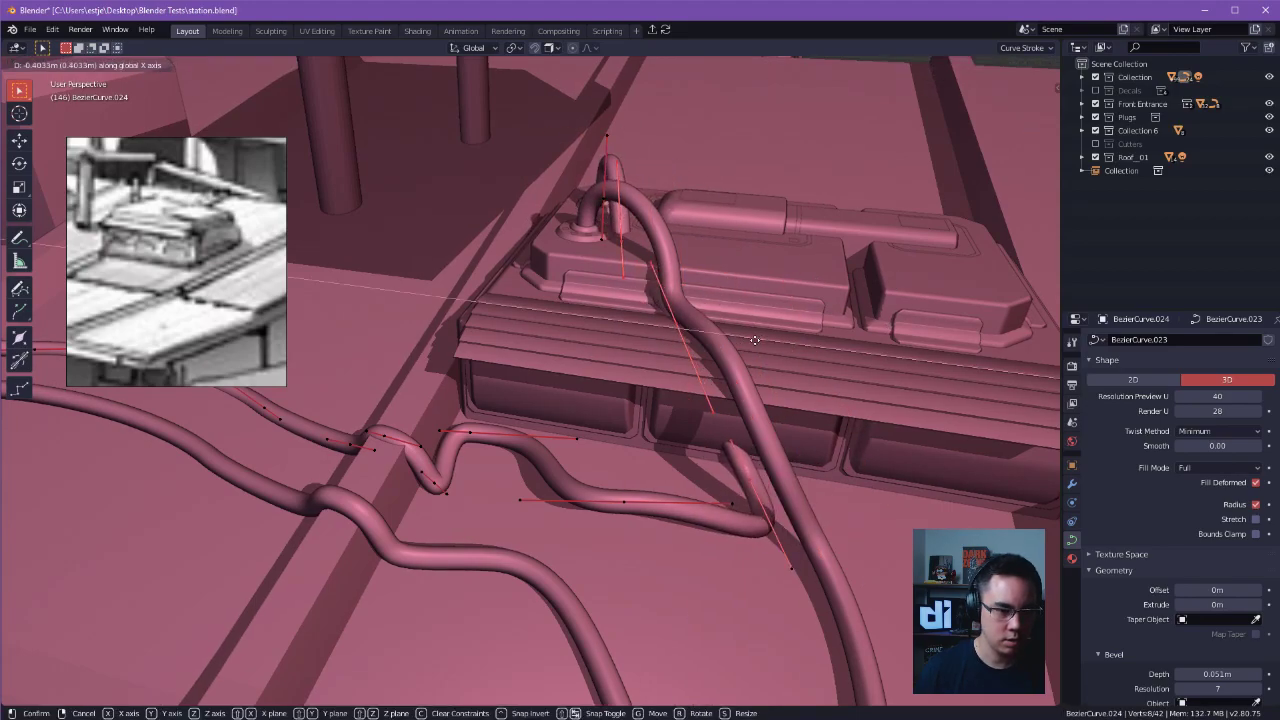
pyautogui.click(711, 343)
pyautogui.moveTo(711, 343); pyautogui.dragTo(691, 335, button='middle')
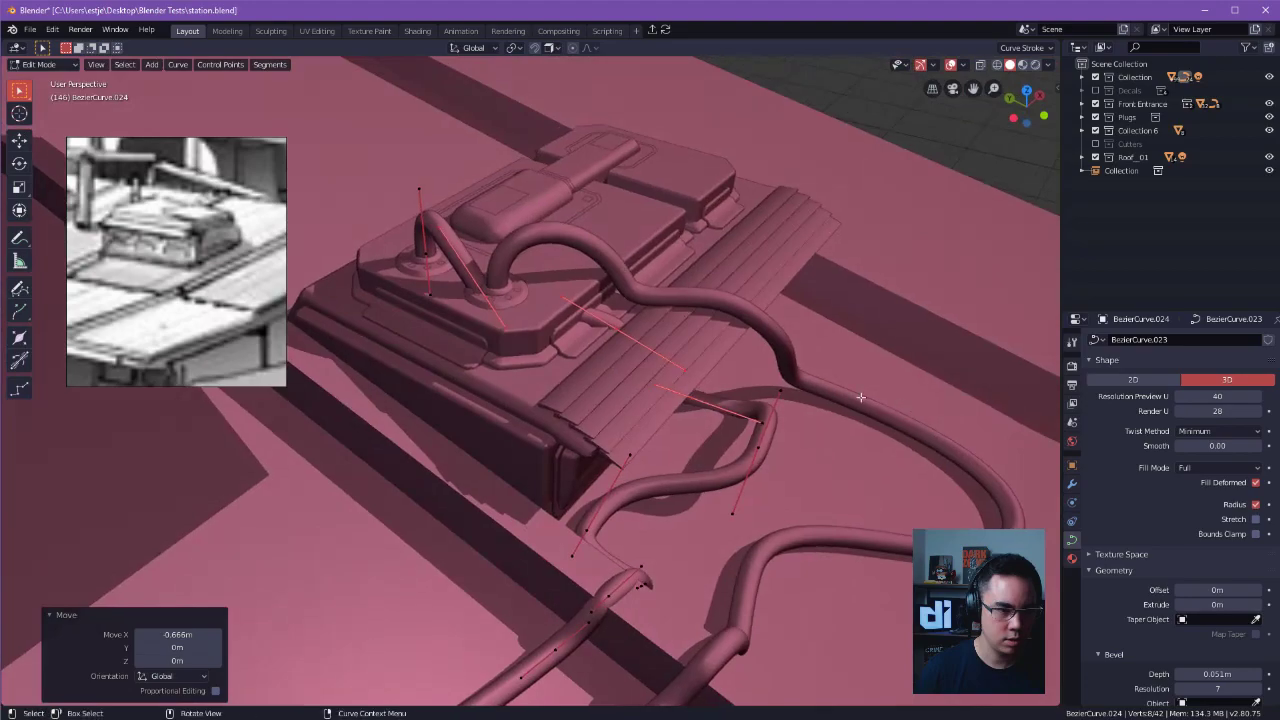
# Shift the control points over the slats -0.532 m in Y and reposition them further along X.
pyautogui.press('g')
pyautogui.press('x')
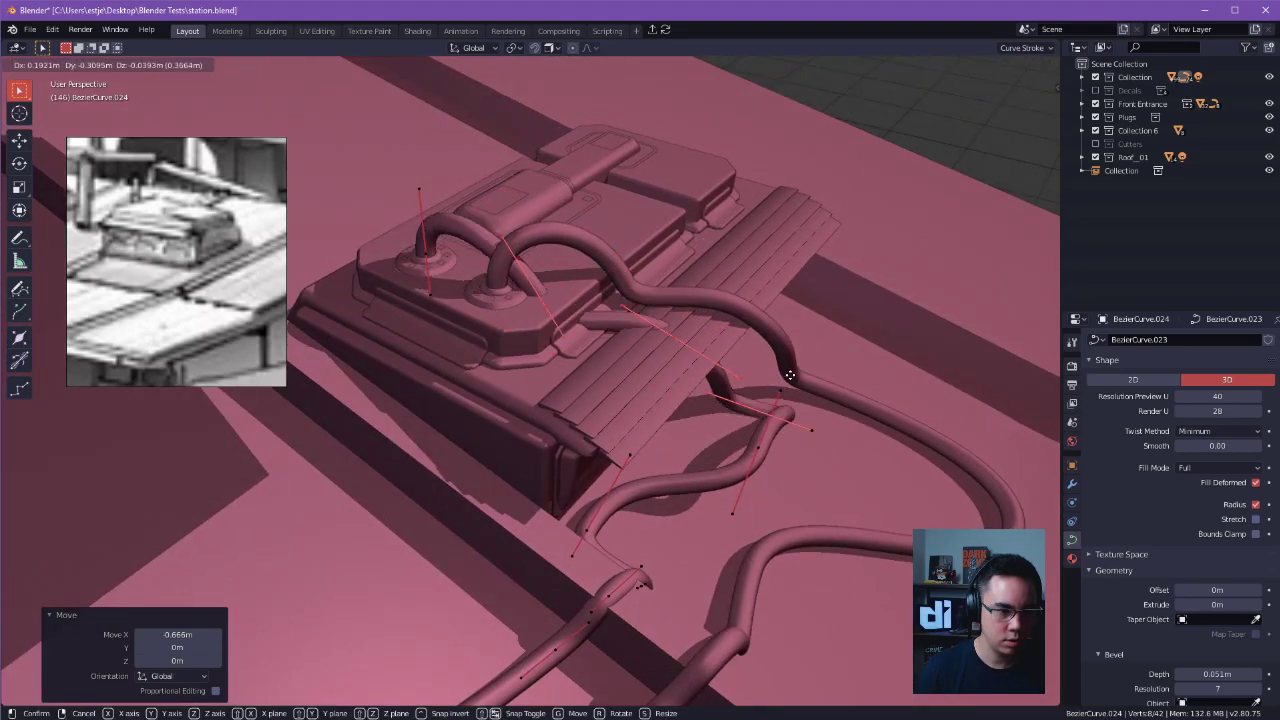
pyautogui.press('y')
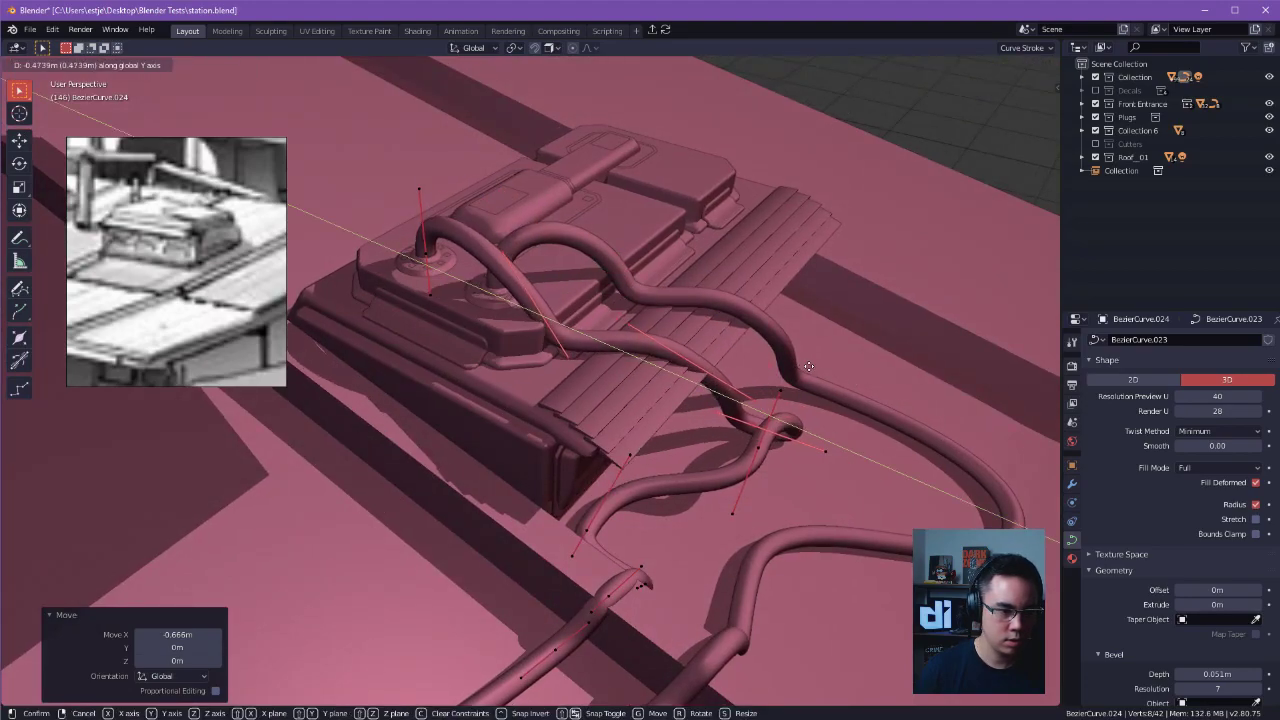
pyautogui.click(594, 341)
pyautogui.press('g')
pyautogui.press('x')
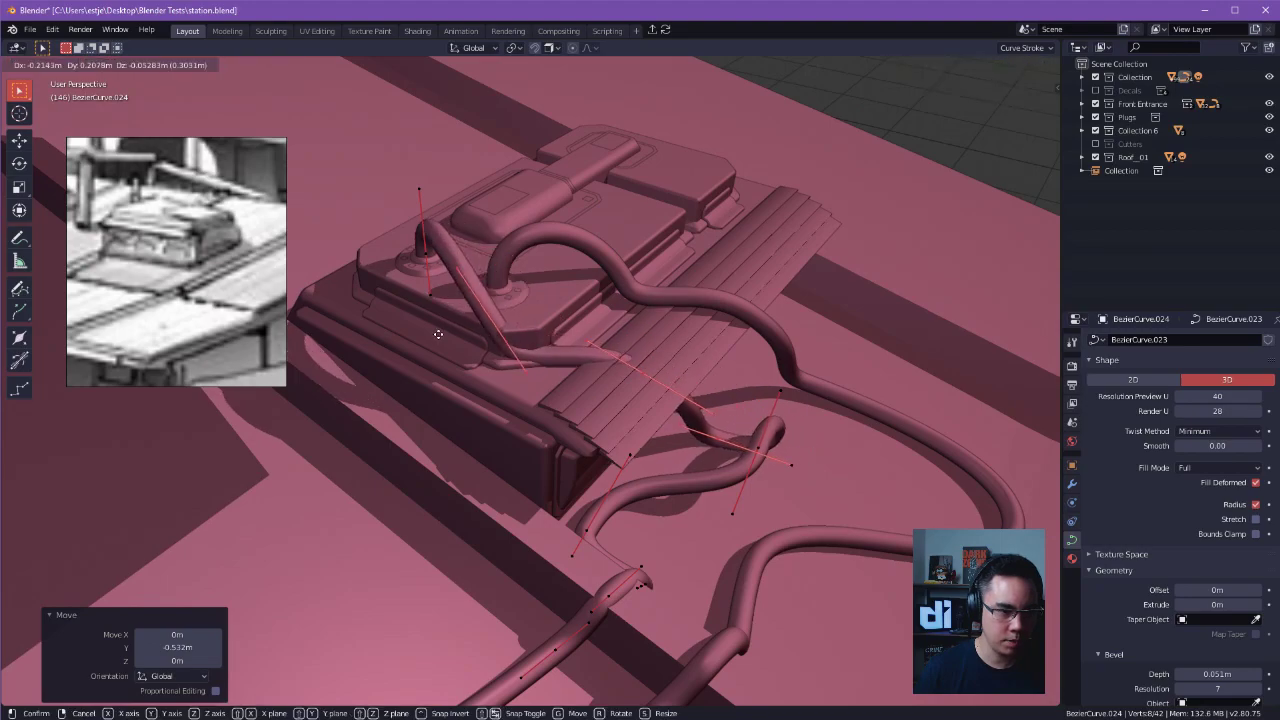
pyautogui.click(442, 355)
pyautogui.moveTo(442, 355); pyautogui.dragTo(484, 321, button='middle')
# Reposition the copy's roof control point and shift the one below the slats 0.00492 m in X, -0.0701 m in Y and -0.211 m in Z.
pyautogui.press('g')
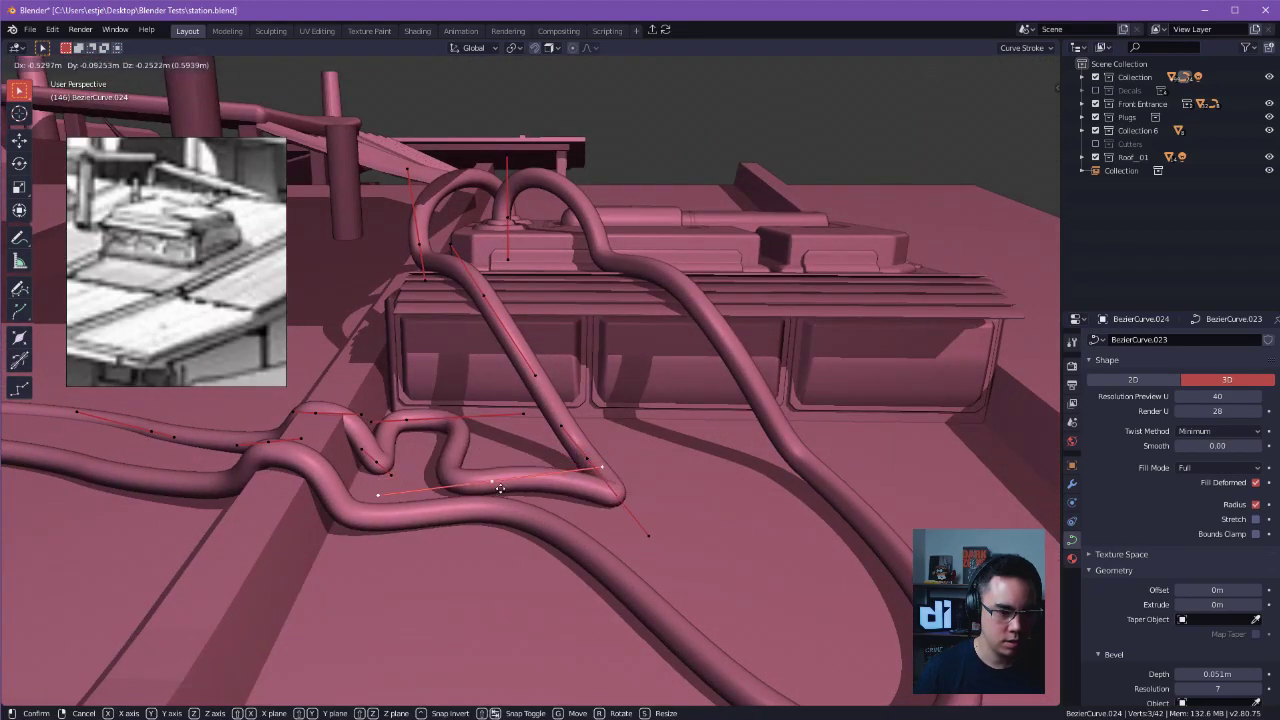
pyautogui.click(593, 481)
pyautogui.moveTo(655, 503); pyautogui.dragTo(643, 476)
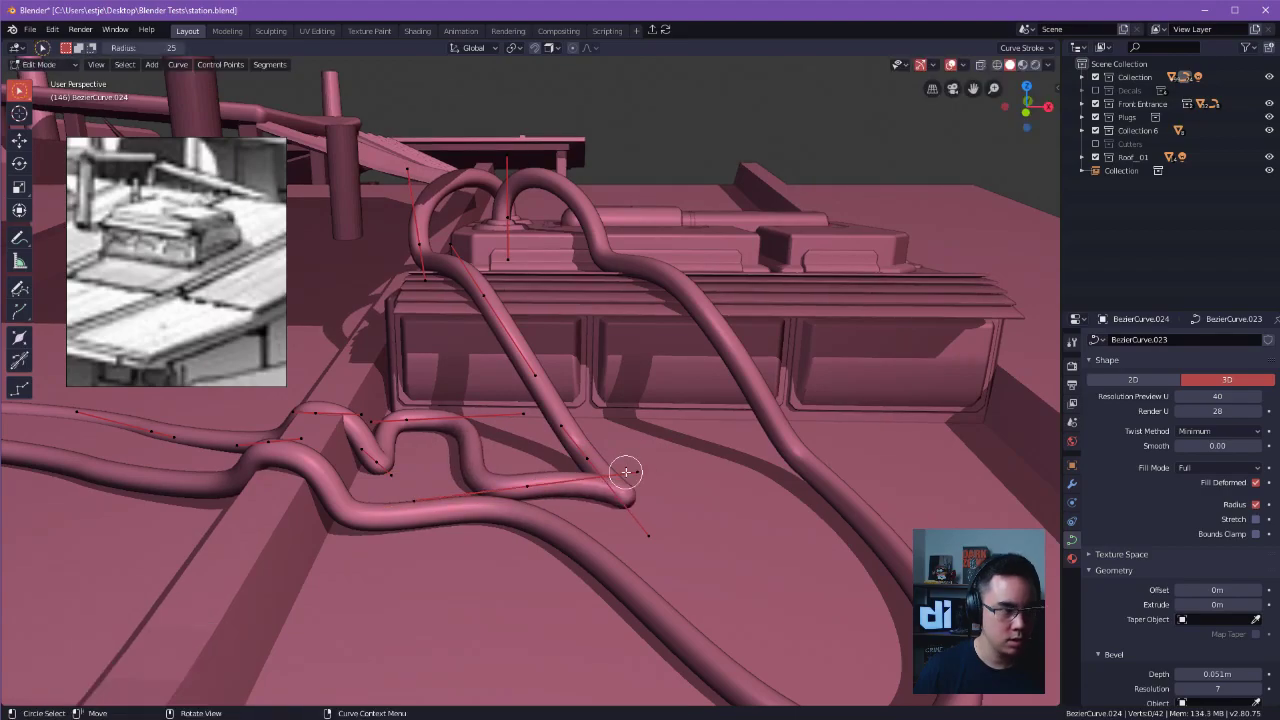
pyautogui.moveTo(626, 502); pyautogui.dragTo(626, 502)
pyautogui.moveTo(626, 502); pyautogui.dragTo(570, 540, button='middle')
pyautogui.moveTo(652, 449); pyautogui.dragTo(670, 381)
pyautogui.moveTo(688, 530); pyautogui.dragTo(689, 527)
pyautogui.moveTo(685, 463); pyautogui.dragTo(685, 463)
pyautogui.moveTo(685, 463); pyautogui.dragTo(786, 374, button='middle')
pyautogui.moveTo(648, 320); pyautogui.dragTo(666, 369)
pyautogui.moveTo(666, 369); pyautogui.dragTo(672, 379, button='middle')
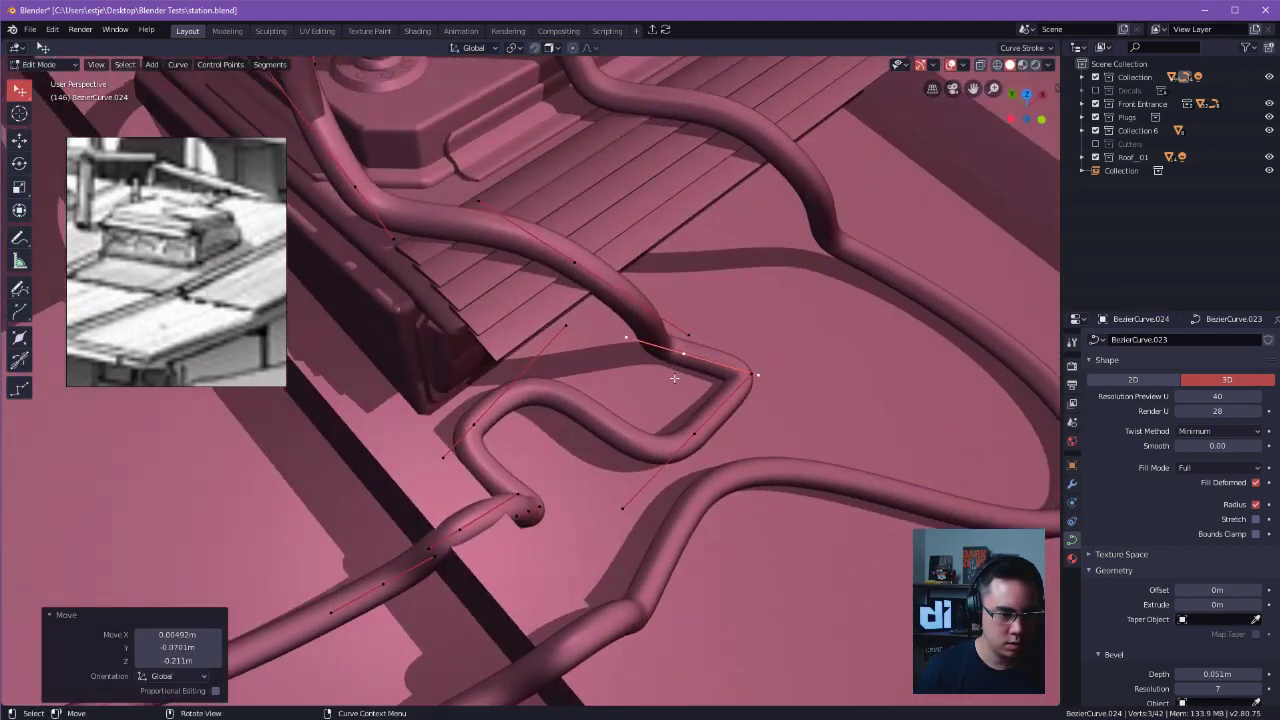
# Reshape the copied cable's section in front of the unit into a loop around the first cable.
pyautogui.moveTo(694, 424); pyautogui.dragTo(743, 425)
pyautogui.moveTo(743, 425); pyautogui.dragTo(822, 345, button='middle')
pyautogui.moveTo(786, 533); pyautogui.dragTo(786, 449)
pyautogui.moveTo(786, 449); pyautogui.dragTo(733, 501, button='middle')
pyautogui.moveTo(502, 434)
pyautogui.mouseDown()
pyautogui.moveTo(541, 432)
pyautogui.moveTo(525, 433)
pyautogui.mouseUp()
pyautogui.moveTo(525, 433); pyautogui.dragTo(585, 498, button='middle')
pyautogui.moveTo(731, 517); pyautogui.dragTo(670, 512)
pyautogui.moveTo(670, 512); pyautogui.dragTo(671, 426, button='middle')
pyautogui.moveTo(626, 520); pyautogui.dragTo(606, 519)
pyautogui.moveTo(541, 457); pyautogui.dragTo(549, 441)
pyautogui.moveTo(549, 441); pyautogui.dragTo(634, 476, button='middle')
pyautogui.moveTo(620, 488); pyautogui.dragTo(627, 487)
pyautogui.moveTo(716, 448); pyautogui.dragTo(703, 441)
pyautogui.moveTo(703, 441); pyautogui.dragTo(620, 497, button='middle')
pyautogui.moveTo(637, 494); pyautogui.dragTo(550, 539)
pyautogui.moveTo(550, 539); pyautogui.dragTo(587, 471, button='middle')
pyautogui.moveTo(586, 480); pyautogui.dragTo(588, 464)
pyautogui.moveTo(590, 466); pyautogui.dragTo(606, 538, button='middle')
# Subdivide the loop's segments to add control points where the copied cable crosses the first one.
pyautogui.keyDown('shift'); pyautogui.click(775, 412); pyautogui.keyUp('shift')
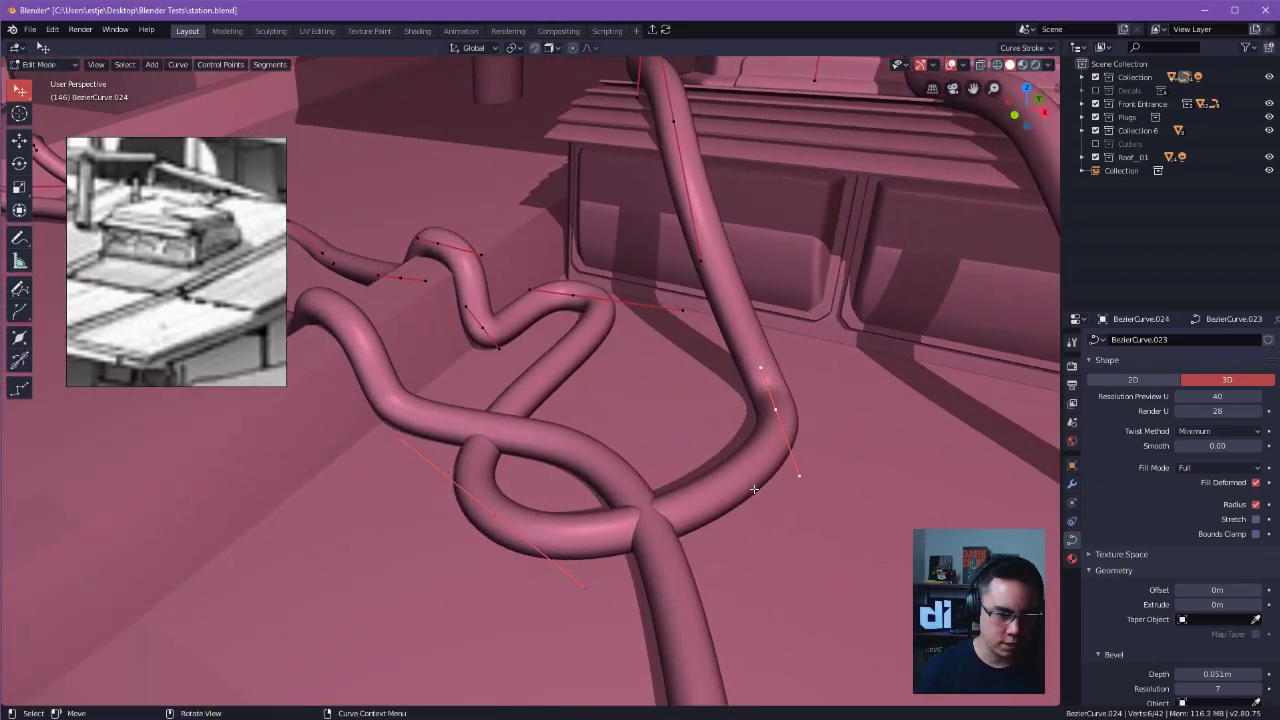
pyautogui.click(586, 314)
pyautogui.keyDown('shift'); pyautogui.click(473, 507); pyautogui.keyUp('shift')
pyautogui.rightClick(630, 442)
pyautogui.click(600, 367)
pyautogui.click(566, 406)
pyautogui.moveTo(566, 408); pyautogui.dragTo(492, 475, button='middle')
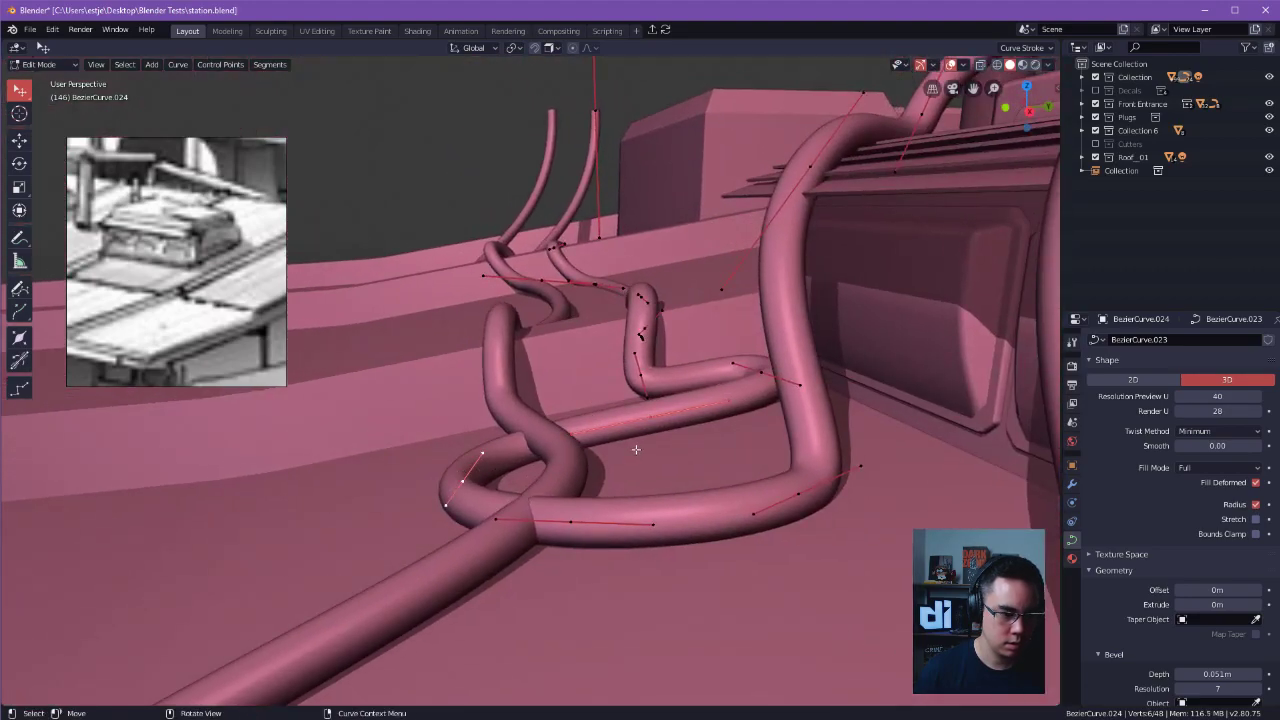
pyautogui.moveTo(558, 510); pyautogui.dragTo(552, 514)
pyautogui.hotkey('ctrl', 'z')
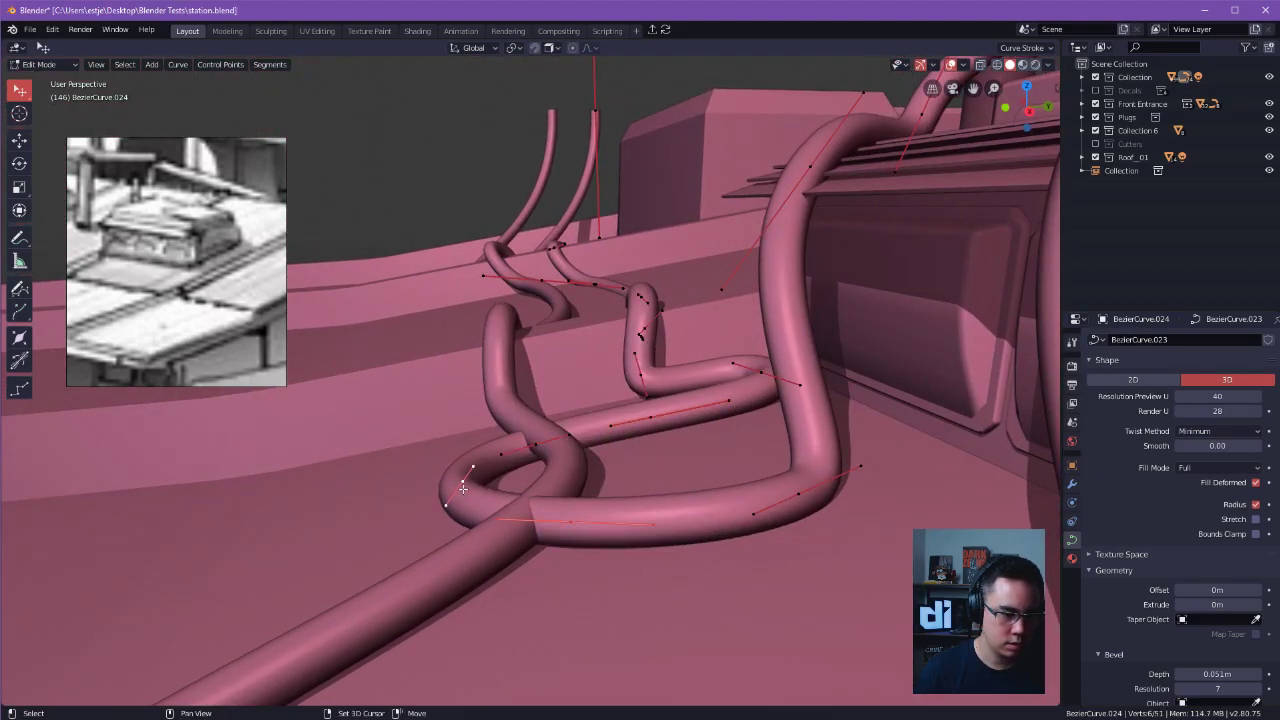
# Reposition the loop's new control points so the copied cable wraps over and under the first cable.
pyautogui.moveTo(503, 524); pyautogui.dragTo(533, 580, button='middle')
pyautogui.moveTo(543, 571); pyautogui.dragTo(607, 585)
pyautogui.moveTo(630, 584); pyautogui.dragTo(641, 589, button='middle')
pyautogui.moveTo(645, 594); pyautogui.dragTo(680, 598)
pyautogui.moveTo(678, 594); pyautogui.dragTo(678, 511, button='middle')
pyautogui.moveTo(678, 511); pyautogui.dragTo(669, 451)
pyautogui.hotkey('ctrl', 'z')
pyautogui.moveTo(652, 502); pyautogui.dragTo(634, 446)
pyautogui.moveTo(524, 490); pyautogui.dragTo(616, 594)
pyautogui.moveTo(645, 503); pyautogui.dragTo(604, 521)
pyautogui.click(715, 518)
pyautogui.moveTo(573, 473); pyautogui.dragTo(572, 472)
pyautogui.keyDown('alt'); pyautogui.moveTo(572, 472); pyautogui.dragTo(735, 588); pyautogui.keyUp('alt')
pyautogui.moveTo(487, 535); pyautogui.dragTo(544, 548)
pyautogui.keyDown('alt'); pyautogui.moveTo(544, 548); pyautogui.dragTo(360, 490); pyautogui.keyUp('alt')
pyautogui.moveTo(469, 506); pyautogui.dragTo(550, 491, button='middle')
pyautogui.click(640, 512)
# Refine the remaining control points of the loop to smooth its bends around the first cable.
pyautogui.click(412, 464)
pyautogui.press('g')
pyautogui.click(470, 456)
pyautogui.keyDown('shift'); pyautogui.moveTo(470, 456); pyautogui.dragTo(776, 433, button='middle'); pyautogui.keyUp('shift')
pyautogui.keyDown('alt'); pyautogui.moveTo(776, 433); pyautogui.dragTo(746, 411); pyautogui.keyUp('alt')
pyautogui.click(654, 543)
pyautogui.press('g')
pyautogui.click(634, 532)
pyautogui.keyDown('alt'); pyautogui.keyDown('shift'); pyautogui.moveTo(420, 440); pyautogui.dragTo(590, 450); pyautogui.keyUp('shift'); pyautogui.keyUp('alt')
pyautogui.press('Tab')
pyautogui.press('Escape')
# Shift the control point before the far ridge 0.0879 m in X, -0.827 m in Y and 0.0345 m in Z, and lower it toward the roof.
pyautogui.keyDown('alt'); pyautogui.keyDown('shift'); pyautogui.moveTo(535, 320); pyautogui.dragTo(653, 437); pyautogui.keyUp('shift'); pyautogui.keyUp('alt')
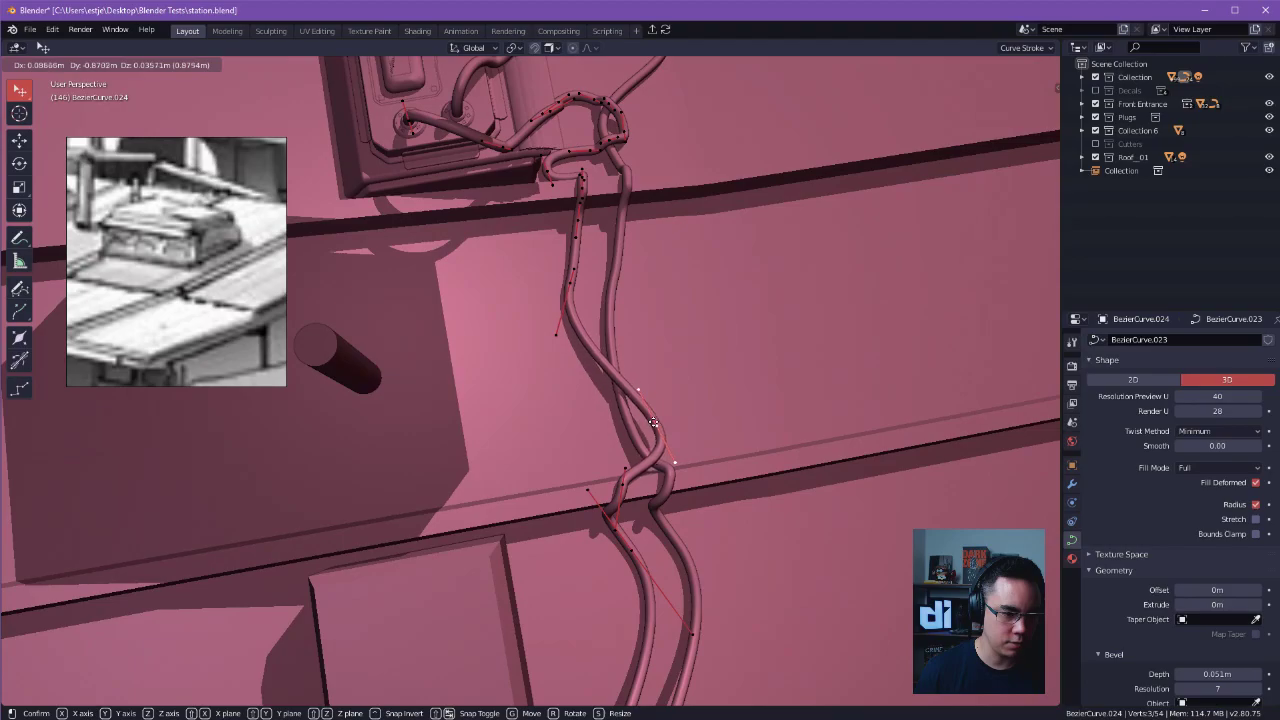
pyautogui.click(649, 417)
pyautogui.keyDown('alt'); pyautogui.moveTo(645, 412); pyautogui.dragTo(455, 262); pyautogui.keyUp('alt')
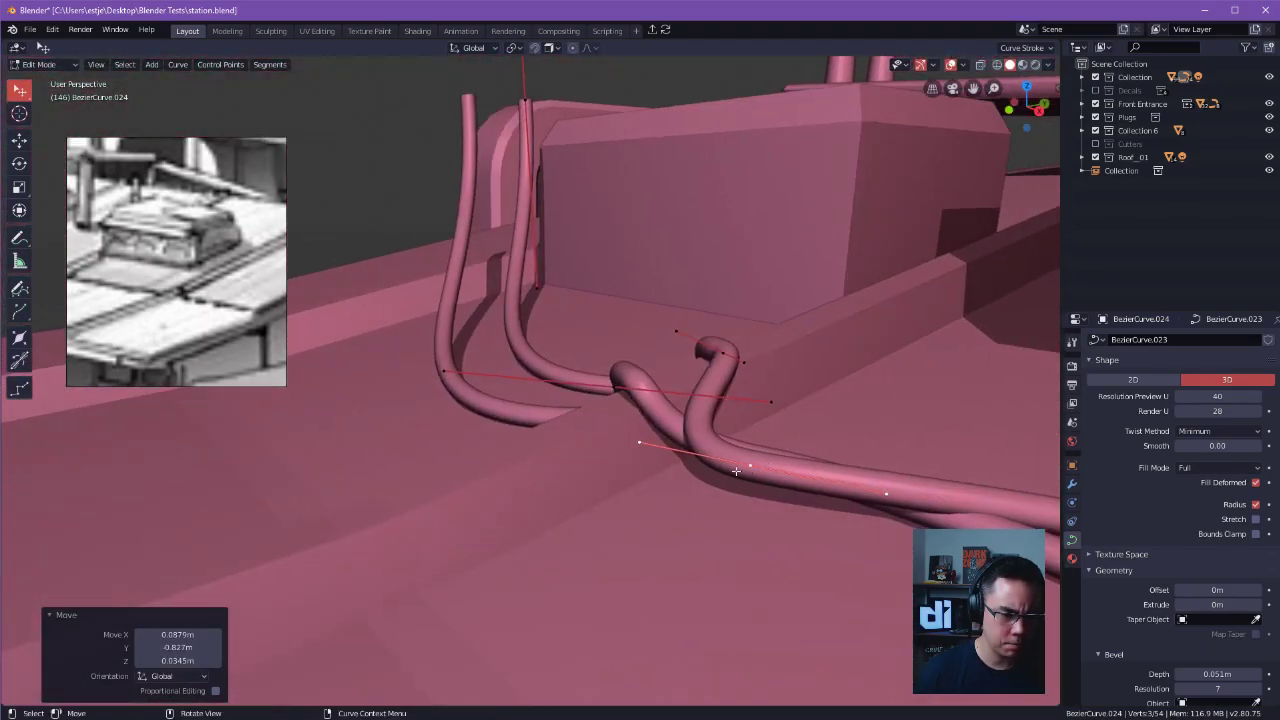
pyautogui.press('g')
pyautogui.click(724, 518)
# Subdivide the copied cable before the far ridge and reposition the control points there so it passes over the first cable.
pyautogui.keyDown('alt'); pyautogui.keyDown('shift'); pyautogui.moveTo(717, 475); pyautogui.dragTo(575, 377); pyautogui.keyUp('shift'); pyautogui.keyUp('alt')
pyautogui.rightClick(703, 355)
pyautogui.click(700, 365)
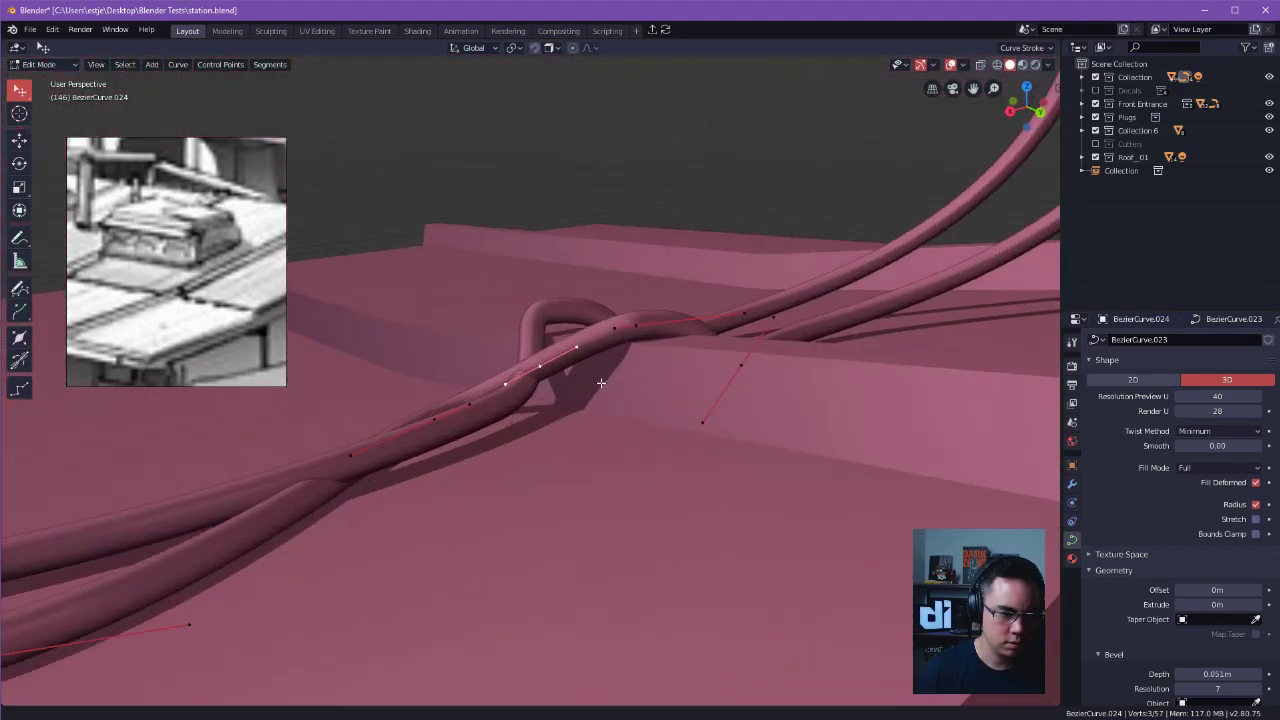
pyautogui.scroll(5, 575, 377)
pyautogui.moveTo(617, 380); pyautogui.dragTo(606, 350, button='middle')
pyautogui.moveTo(554, 394); pyautogui.dragTo(523, 366)
pyautogui.moveTo(523, 366); pyautogui.dragTo(726, 408, button='middle')
pyautogui.press('g')
pyautogui.click(780, 355)
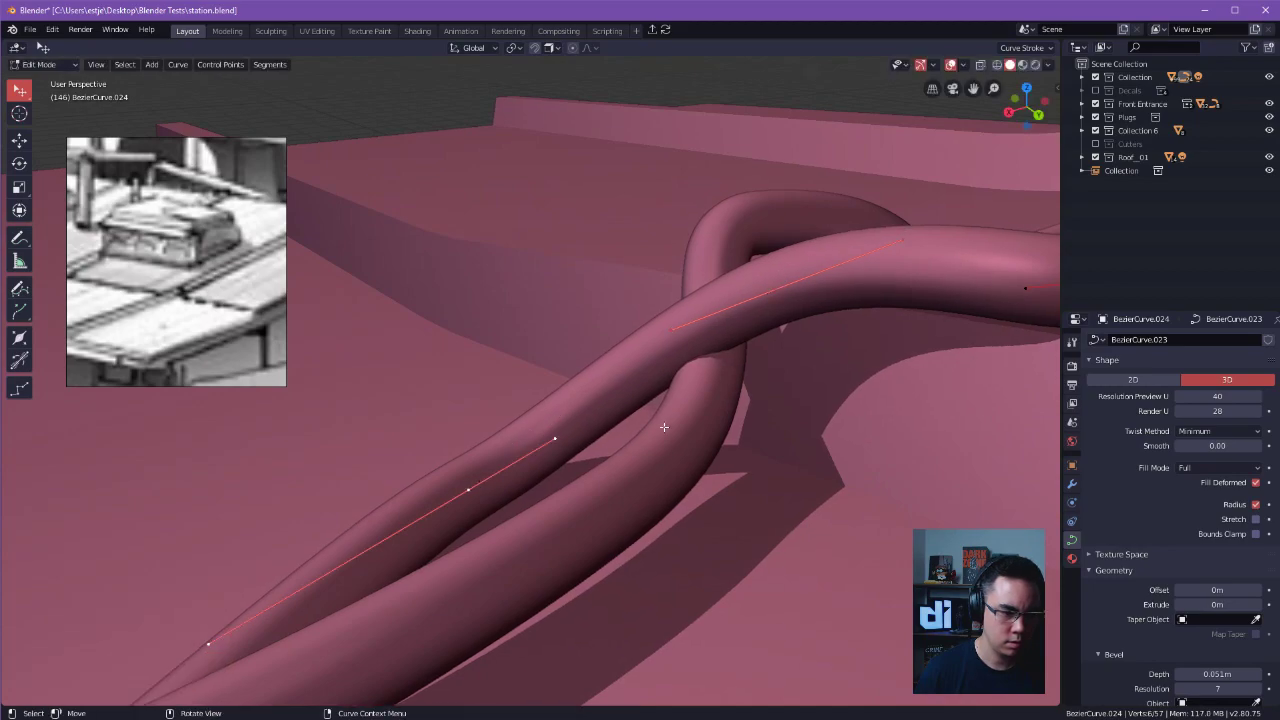
# Subdivide the segment climbing the ridge and shift the new control point -0.0851 m in X, 0.049 m in Y and 0.0867 m in Z.
pyautogui.click(686, 305)
pyautogui.moveTo(669, 309); pyautogui.dragTo(660, 283)
pyautogui.moveTo(483, 486); pyautogui.dragTo(733, 526)
# Delete the control point on the copied cable's segment climbing the ridge.
pyautogui.moveTo(560, 188); pyautogui.dragTo(596, 80)
pyautogui.rightClick(559, 187)
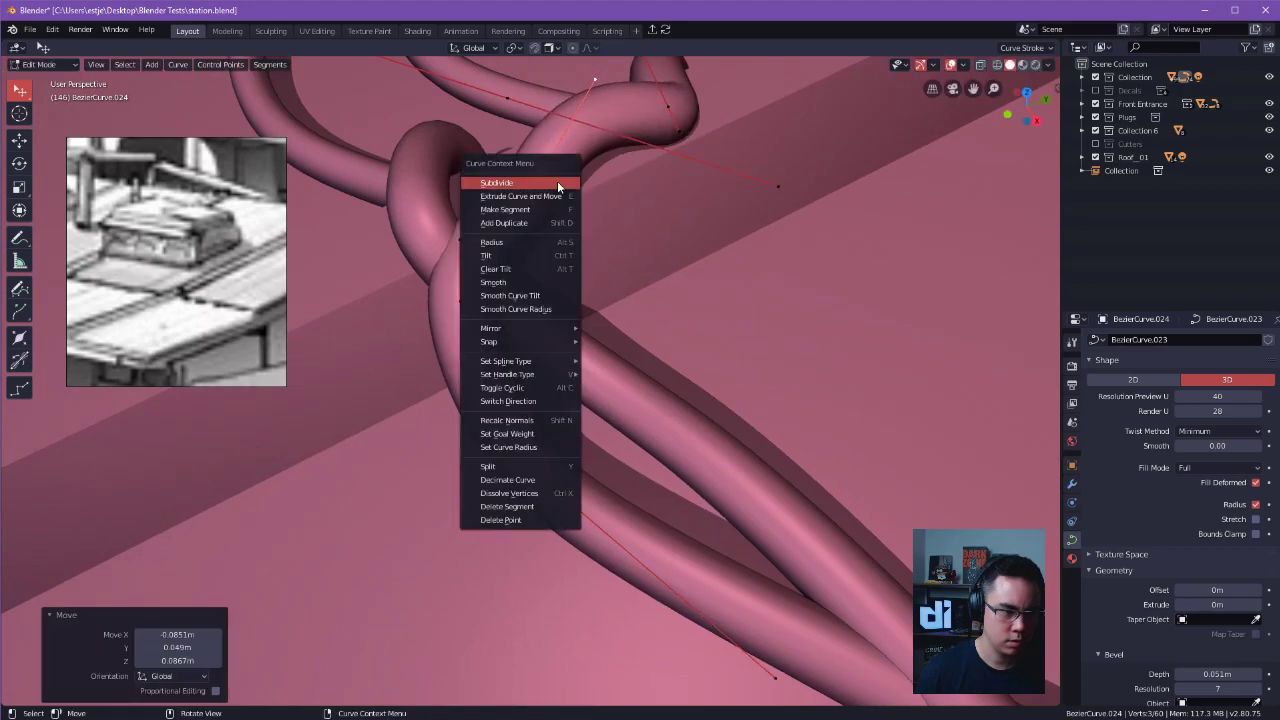
pyautogui.press('x')
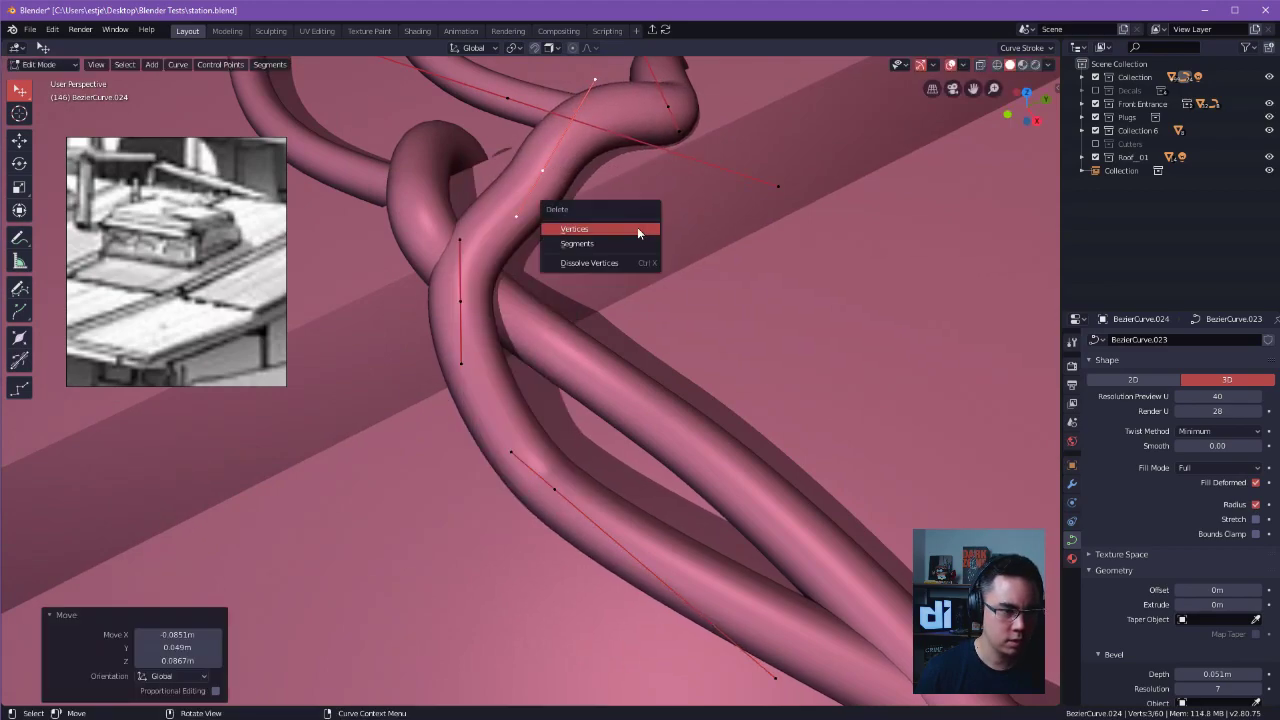
pyautogui.click(637, 227)
pyautogui.keyDown('alt'); pyautogui.moveTo(780, 375); pyautogui.dragTo(614, 517); pyautogui.keyUp('alt')
pyautogui.click(517, 520)
# Move the copied cable's mid-span control point between the two ridges to follow the first cable.
pyautogui.keyDown('alt'); pyautogui.moveTo(525, 518); pyautogui.dragTo(484, 320); pyautogui.keyUp('alt')
pyautogui.moveTo(365, 397); pyautogui.dragTo(425, 433)
pyautogui.keyDown('alt'); pyautogui.keyDown('shift'); pyautogui.moveTo(750, 415); pyautogui.dragTo(500, 371); pyautogui.keyUp('shift'); pyautogui.keyUp('alt')
pyautogui.keyDown('alt'); pyautogui.moveTo(825, 505); pyautogui.dragTo(794, 446); pyautogui.keyUp('alt')
pyautogui.moveTo(487, 371); pyautogui.dragTo(654, 429)
pyautogui.keyDown('alt'); pyautogui.moveTo(654, 429); pyautogui.dragTo(456, 327); pyautogui.keyUp('alt')
pyautogui.moveTo(534, 337); pyautogui.dragTo(510, 371)
pyautogui.keyDown('alt'); pyautogui.moveTo(646, 284); pyautogui.dragTo(812, 484); pyautogui.keyUp('alt')
pyautogui.keyDown('alt'); pyautogui.keyDown('shift'); pyautogui.moveTo(812, 484); pyautogui.dragTo(733, 442); pyautogui.keyUp('shift'); pyautogui.keyUp('alt')
pyautogui.moveTo(535, 307); pyautogui.dragTo(511, 329)
pyautogui.keyDown('alt'); pyautogui.moveTo(518, 430); pyautogui.dragTo(544, 458); pyautogui.keyUp('alt')
pyautogui.press('g')
pyautogui.moveTo(547, 466); pyautogui.dragTo(547, 457)
pyautogui.keyDown('alt'); pyautogui.moveTo(640, 305); pyautogui.dragTo(588, 312); pyautogui.keyUp('alt')
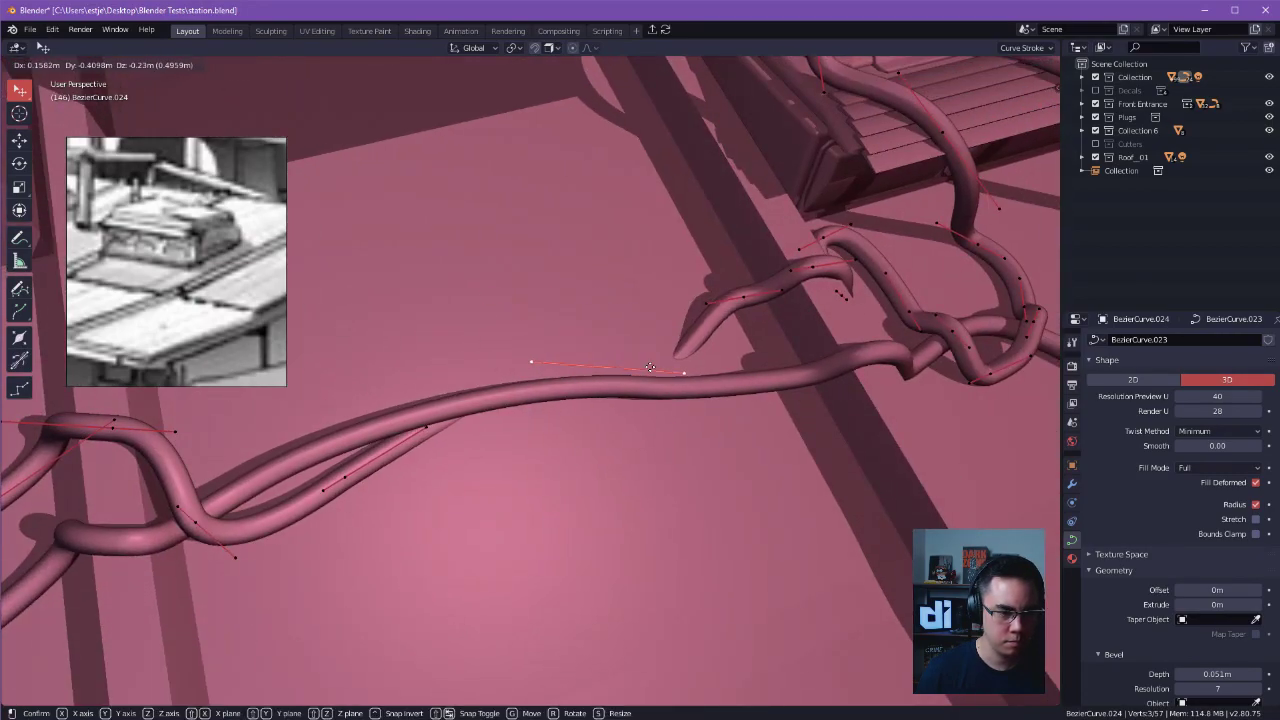
pyautogui.click(606, 330)
# Reposition the copied cable's point between the ridges and subdivide its mid-span segment to add control points.
pyautogui.keyDown('alt'); pyautogui.moveTo(609, 354); pyautogui.dragTo(868, 367); pyautogui.keyUp('alt')
pyautogui.press('g')
pyautogui.click(728, 456)
pyautogui.keyDown('alt'); pyautogui.moveTo(730, 458); pyautogui.dragTo(728, 534); pyautogui.keyUp('alt')
pyautogui.keyDown('alt'); pyautogui.keyDown('shift'); pyautogui.moveTo(728, 534); pyautogui.dragTo(596, 381); pyautogui.keyUp('shift'); pyautogui.keyUp('alt')
pyautogui.rightClick(629, 420)
pyautogui.click(628, 414)
pyautogui.rightClick(698, 435)
pyautogui.click(670, 441)
pyautogui.click(583, 384)
# Shape the new mid-span control points so the copied cable twists around the first cable, and leave curve editing.
pyautogui.keyDown('alt'); pyautogui.moveTo(586, 372); pyautogui.dragTo(636, 374); pyautogui.keyUp('alt')
pyautogui.moveTo(710, 322)
pyautogui.mouseDown()
pyautogui.moveTo(731, 301)
pyautogui.moveTo(719, 320)
pyautogui.mouseUp()
pyautogui.moveTo(724, 330); pyautogui.dragTo(784, 348, button='middle')
pyautogui.moveTo(777, 325); pyautogui.dragTo(809, 371)
pyautogui.scroll(-5, 834, 465)
pyautogui.moveTo(834, 465); pyautogui.dragTo(791, 397, button='middle')
pyautogui.press('Tab')
pyautogui.moveTo(820, 275); pyautogui.dragTo(563, 491, button='middle')
pyautogui.hotkey('ctrl', 'Tab')
pyautogui.click(553, 397)
pyautogui.click(571, 480)
pyautogui.press('Tab')
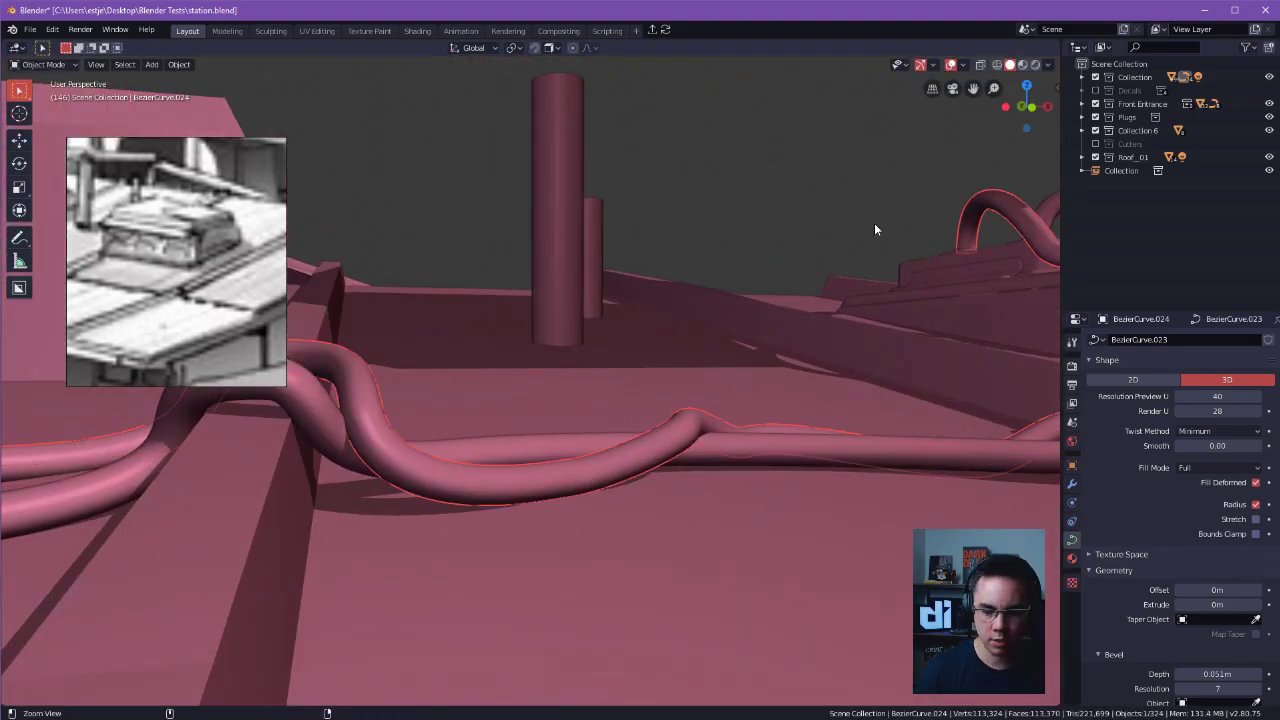
# Review both cables across the roof and switch the viewport to material preview shading.
pyautogui.keyDown('shift'); pyautogui.moveTo(874, 229); pyautogui.dragTo(1051, 371, button='middle'); pyautogui.keyUp('shift')
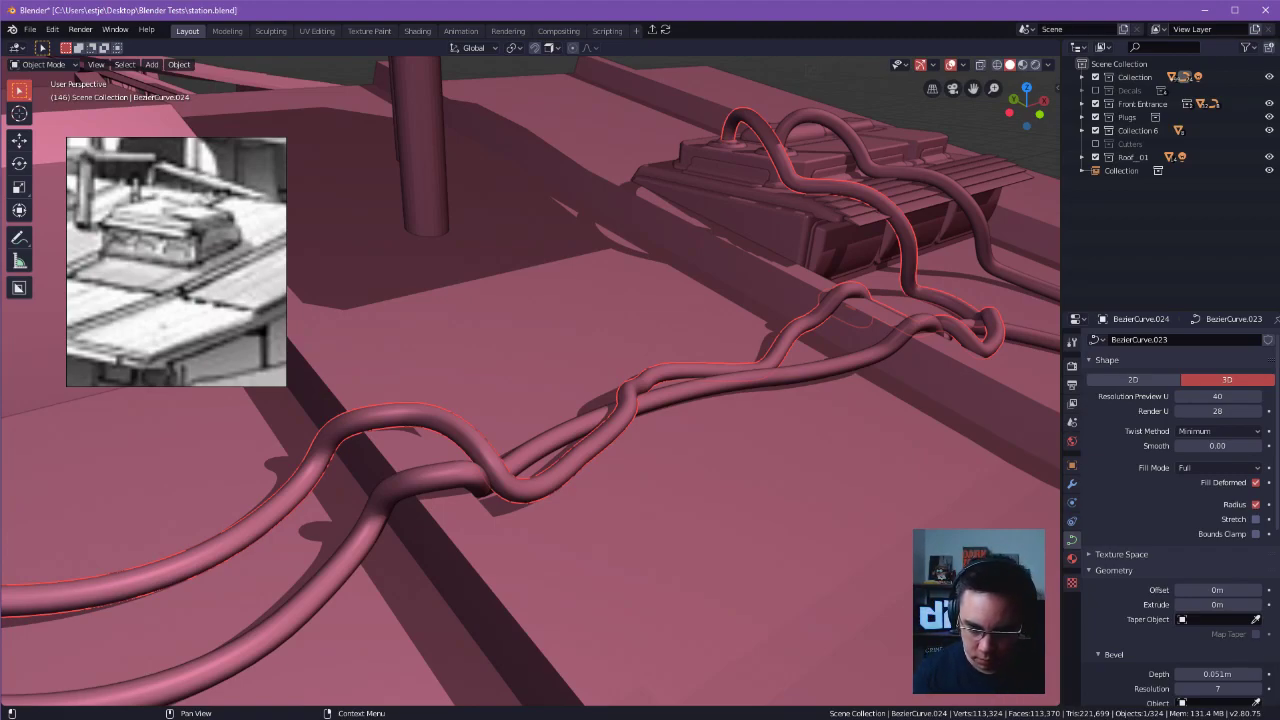
pyautogui.scroll(-6, 915, 398)
pyautogui.moveTo(823, 391); pyautogui.dragTo(767, 280, button='middle')
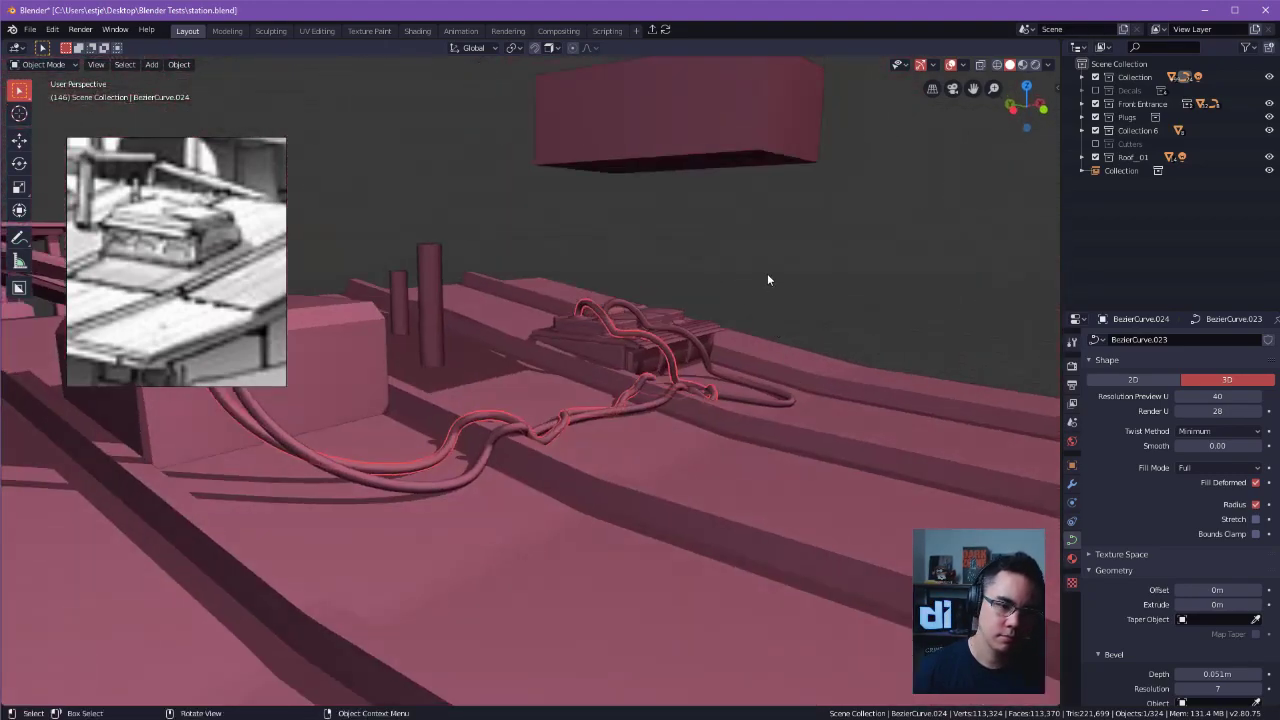
pyautogui.moveTo(877, 298); pyautogui.dragTo(935, 130, button='middle')
pyautogui.click(1022, 65)
# Examine the building's cables and the wall connector box with their materials.
pyautogui.moveTo(860, 200)
pyautogui.mouseDown(button='middle')
pyautogui.moveTo(735, 290)
pyautogui.moveTo(565, 305)
pyautogui.moveTo(674, 366)
pyautogui.moveTo(603, 386)
pyautogui.moveTo(719, 395)
pyautogui.mouseUp(button='middle')
pyautogui.scroll(5, 590, 300)
pyautogui.scroll(-5, 490, 380)
pyautogui.moveTo(489, 380); pyautogui.dragTo(618, 335, button='middle')
pyautogui.keyDown('shift'); pyautogui.moveTo(580, 540); pyautogui.dragTo(608, 309, button='middle'); pyautogui.keyUp('shift')
pyautogui.keyDown('alt'); pyautogui.keyDown('shift'); pyautogui.moveTo(608, 309); pyautogui.dragTo(627, 289); pyautogui.keyUp('shift'); pyautogui.keyUp('alt')
pyautogui.keyDown('alt'); pyautogui.moveTo(508, 449); pyautogui.dragTo(532, 412); pyautogui.keyUp('alt')
pyautogui.keyDown('ctrl'); pyautogui.keyDown('alt'); pyautogui.moveTo(532, 412); pyautogui.dragTo(708, 336); pyautogui.keyUp('alt'); pyautogui.keyUp('ctrl')
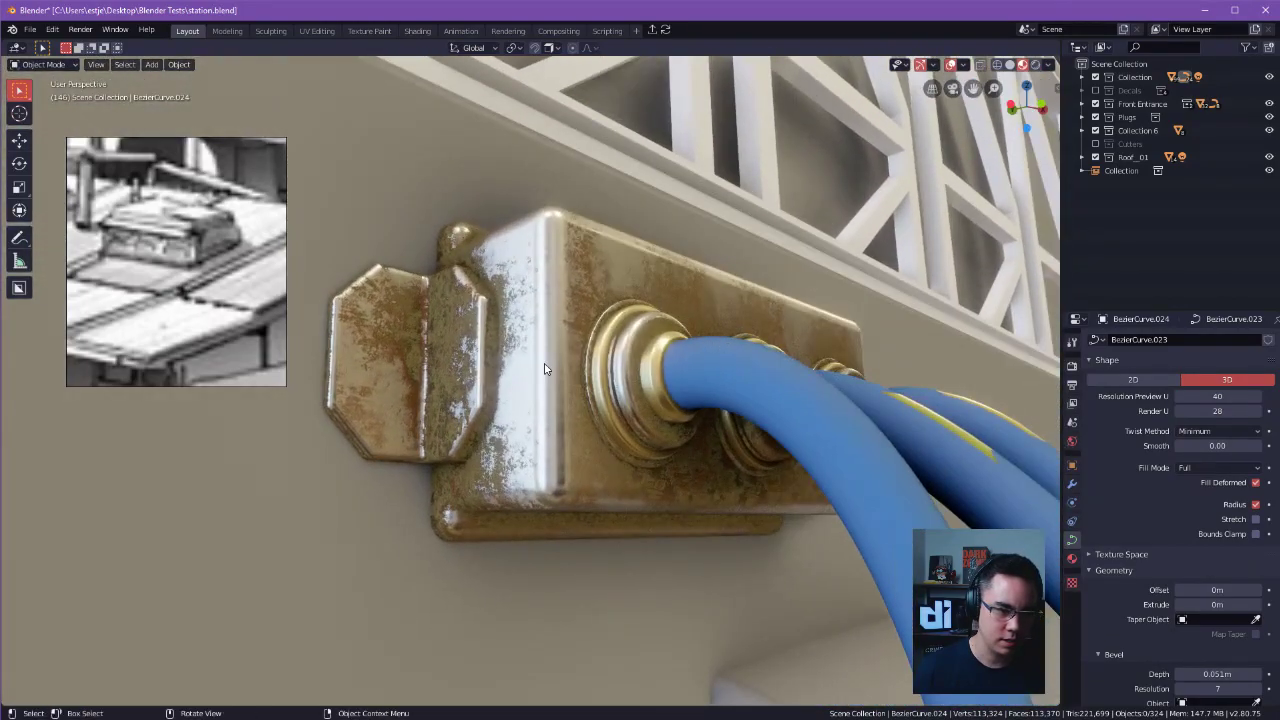
# Select the wall connector box and change the material preview's environment lighting.
pyautogui.click(548, 367)
pyautogui.moveTo(555, 369)
pyautogui.keyDown('ctrl'); pyautogui.keyDown('alt'); pyautogui.mouseDown()
pyautogui.moveTo(678, 362)
pyautogui.moveTo(528, 432)
pyautogui.moveTo(485, 415)
pyautogui.moveTo(418, 296)
pyautogui.moveTo(565, 356)
pyautogui.mouseUp(); pyautogui.keyUp('alt'); pyautogui.keyUp('ctrl')
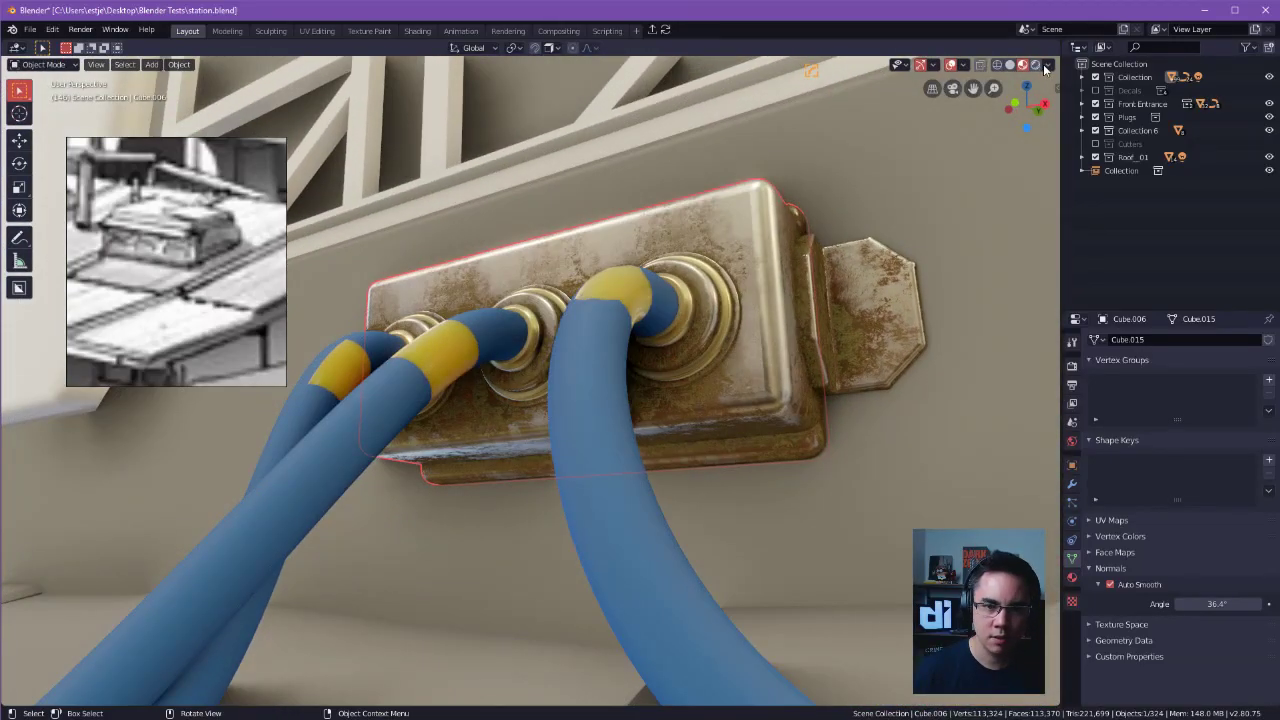
pyautogui.click(1036, 176)
pyautogui.click(843, 230)
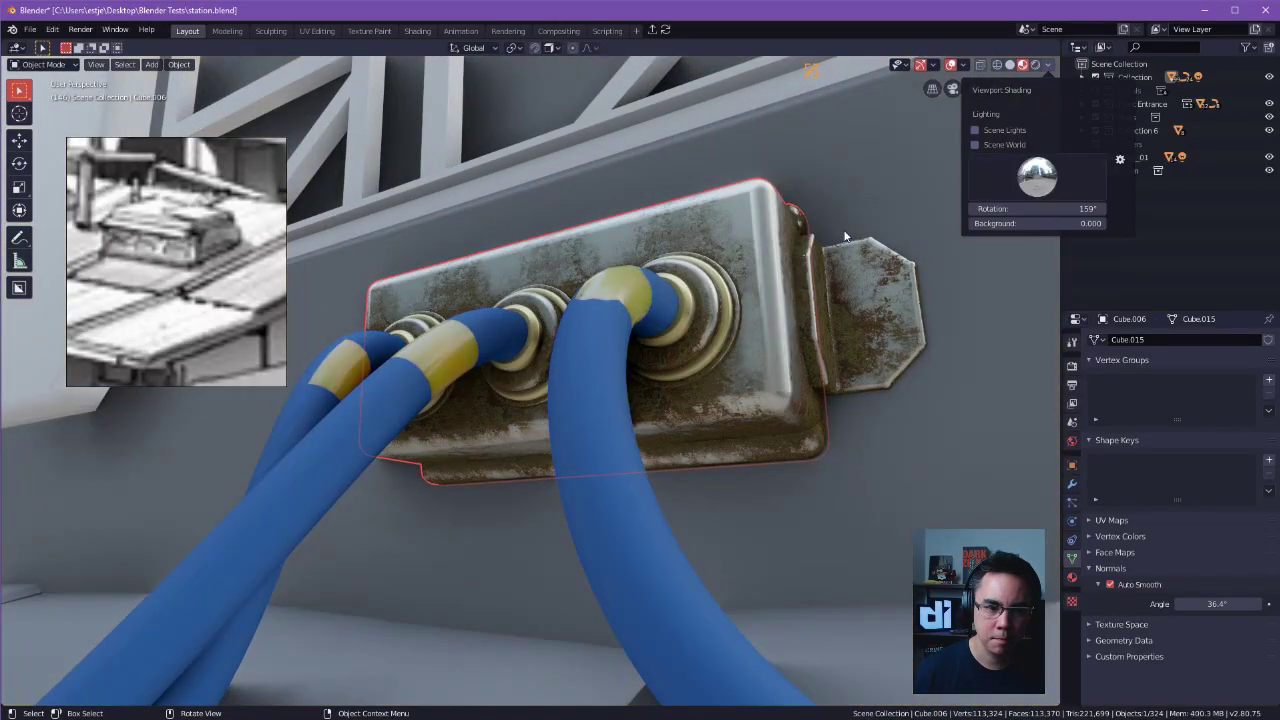
pyautogui.keyDown('alt'); pyautogui.moveTo(770, 228); pyautogui.dragTo(651, 380); pyautogui.keyUp('alt')
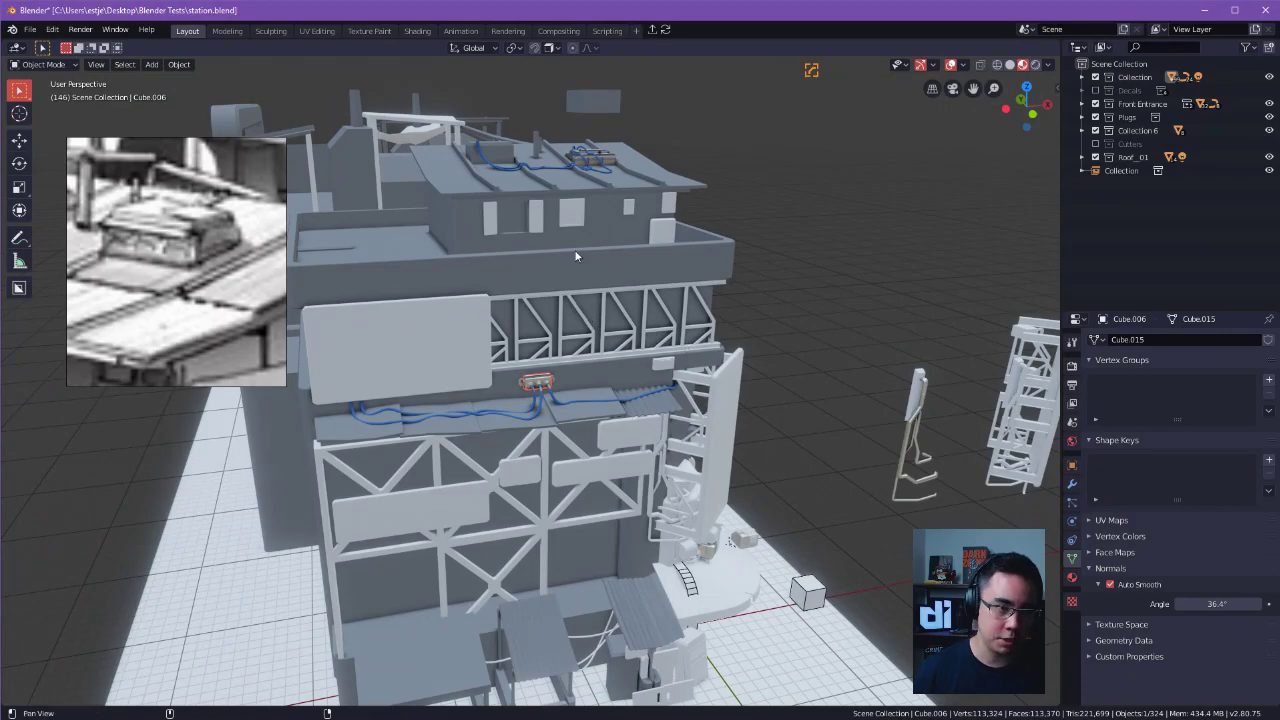
# Select the ridged roof panel around the cables and open its mesh for editing.
pyautogui.keyDown('alt'); pyautogui.keyDown('shift'); pyautogui.moveTo(575, 257); pyautogui.dragTo(580, 438); pyautogui.keyUp('shift'); pyautogui.keyUp('alt')
pyautogui.keyDown('shift'); pyautogui.click(600, 349); pyautogui.keyUp('shift')
pyautogui.rightClick(602, 350)
pyautogui.keyDown('alt'); pyautogui.moveTo(636, 371); pyautogui.dragTo(600, 362); pyautogui.keyUp('alt')
pyautogui.keyDown('alt'); pyautogui.moveTo(600, 362); pyautogui.dragTo(785, 353); pyautogui.keyUp('alt')
pyautogui.click(718, 333)
pyautogui.press('Tab')
# Bevel the long top edges of the four roof ridges by about 0.058 m with one segment.
pyautogui.click(846, 388)
pyautogui.keyDown('alt'); pyautogui.moveTo(846, 388); pyautogui.dragTo(647, 346); pyautogui.keyUp('alt')
pyautogui.hotkey('alt', 'a')
pyautogui.doubleClick(660, 363)
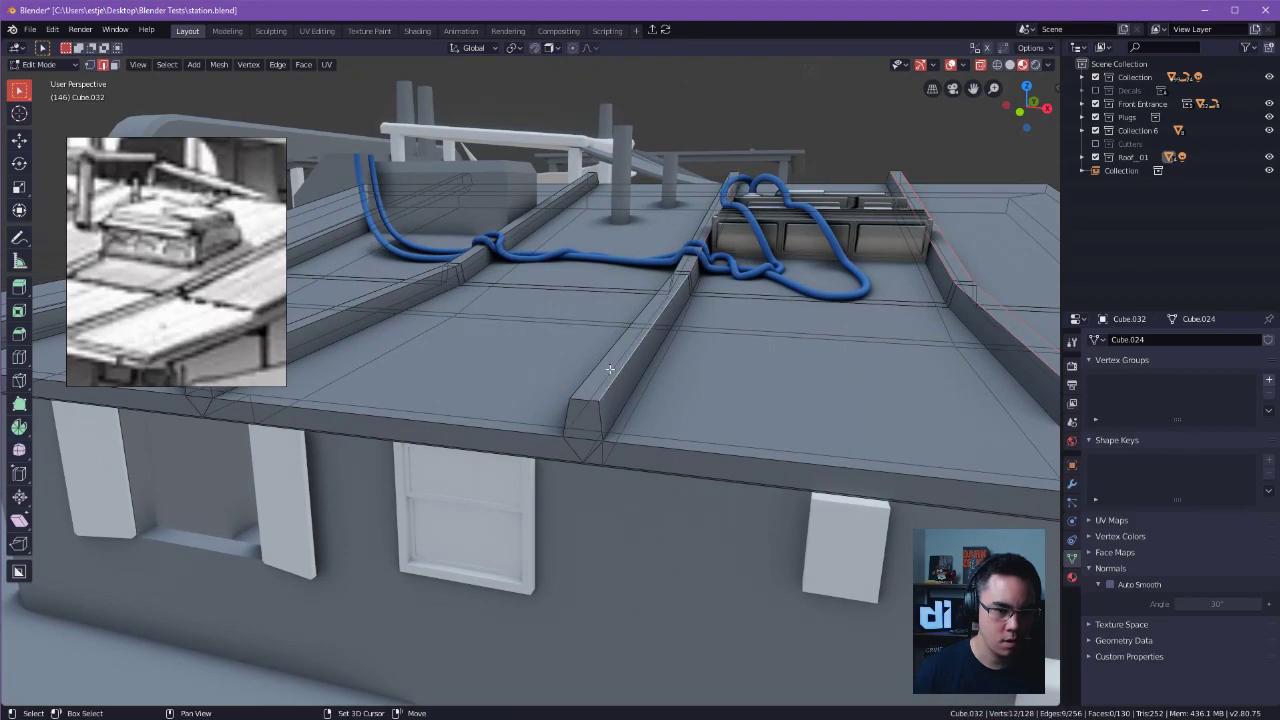
pyautogui.keyDown('alt'); pyautogui.moveTo(598, 365); pyautogui.dragTo(718, 370); pyautogui.keyUp('alt')
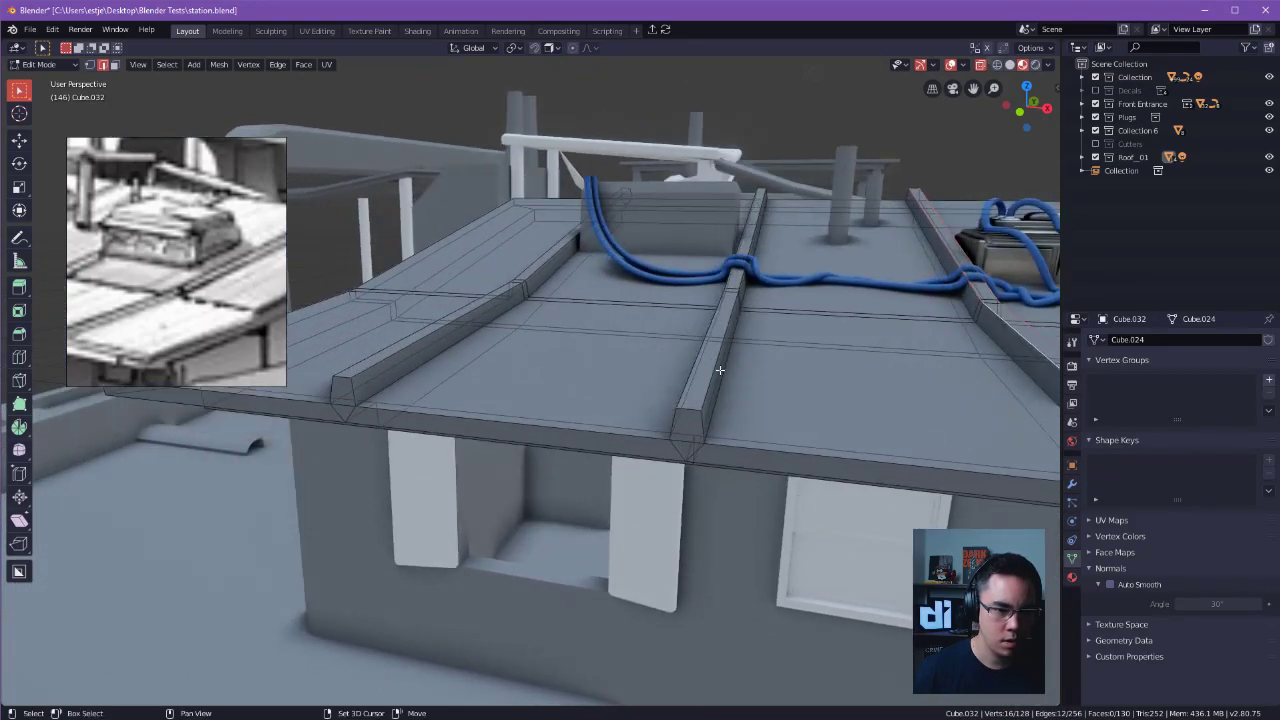
pyautogui.keyDown('alt'); pyautogui.moveTo(398, 338); pyautogui.dragTo(768, 339); pyautogui.keyUp('alt')
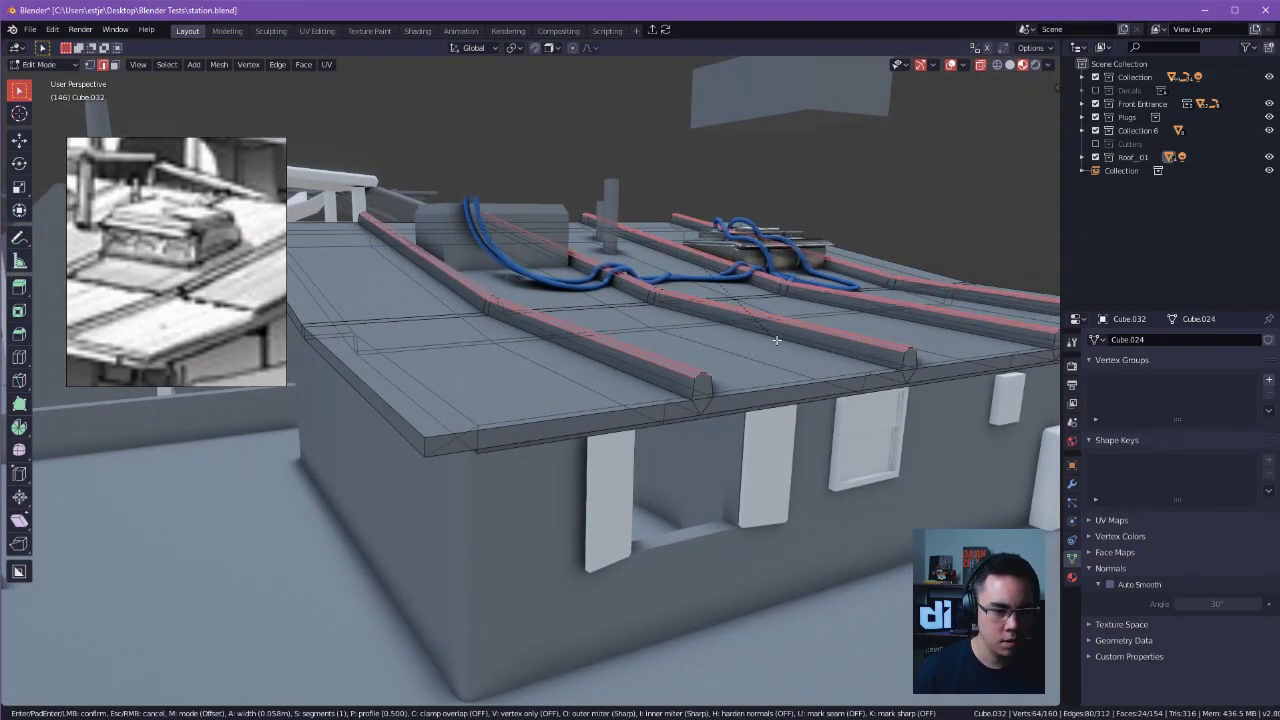
pyautogui.click(775, 340)
pyautogui.keyDown('alt'); pyautogui.moveTo(783, 347); pyautogui.dragTo(757, 351); pyautogui.keyUp('alt')
# Try to select the path of edges along the roof's front lip past the first ridge end.
pyautogui.click(604, 417)
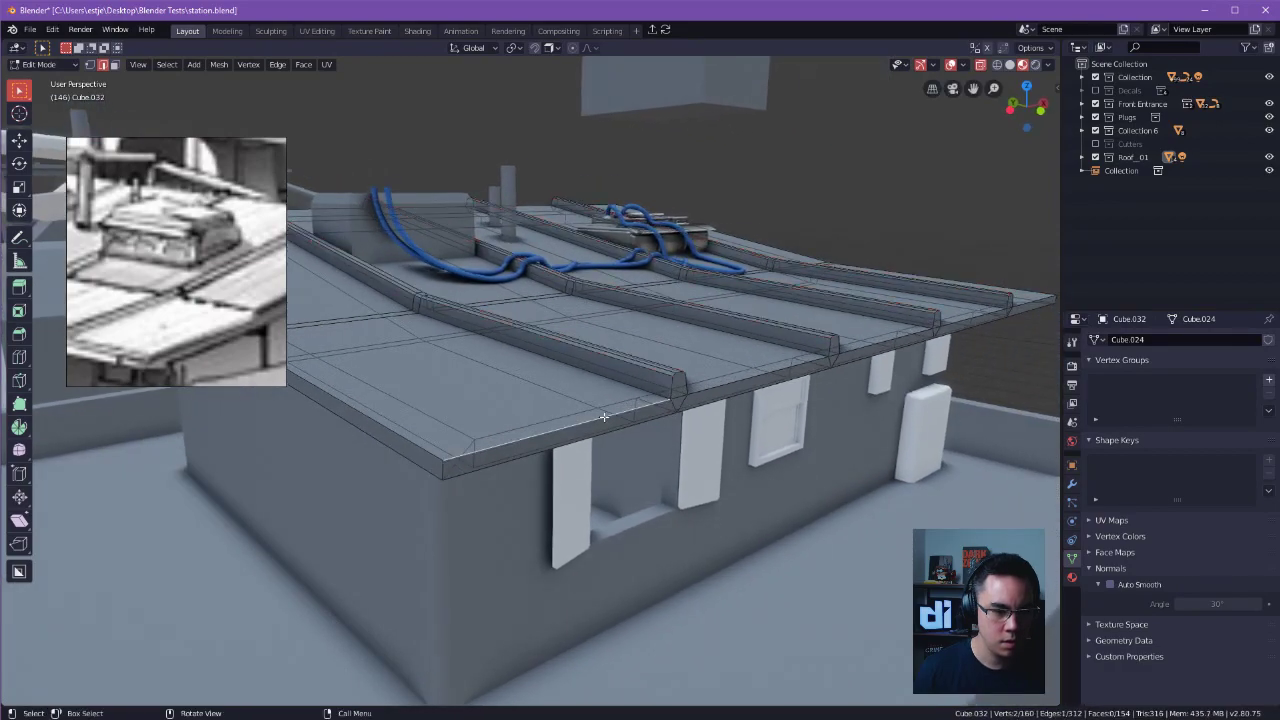
pyautogui.keyDown('ctrl'); pyautogui.click(686, 398); pyautogui.keyUp('ctrl')
pyautogui.click(687, 398)
pyautogui.keyDown('ctrl'); pyautogui.click(690, 396); pyautogui.keyUp('ctrl')
pyautogui.moveTo(690, 396); pyautogui.dragTo(652, 412, button='middle')
pyautogui.click(600, 430)
pyautogui.keyDown('ctrl'); pyautogui.click(702, 401); pyautogui.keyUp('ctrl')
pyautogui.keyDown('alt'); pyautogui.moveTo(703, 400); pyautogui.dragTo(718, 432); pyautogui.keyUp('alt')
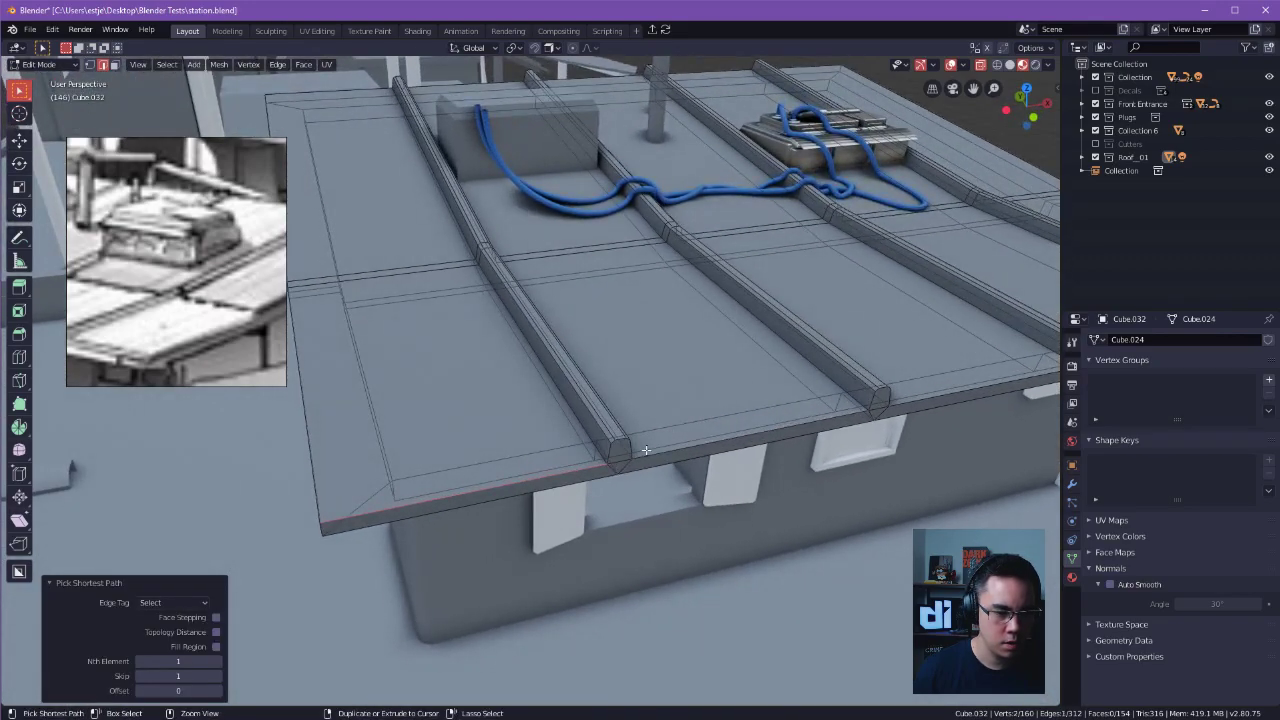
pyautogui.hotkey('ctrl', 'z')
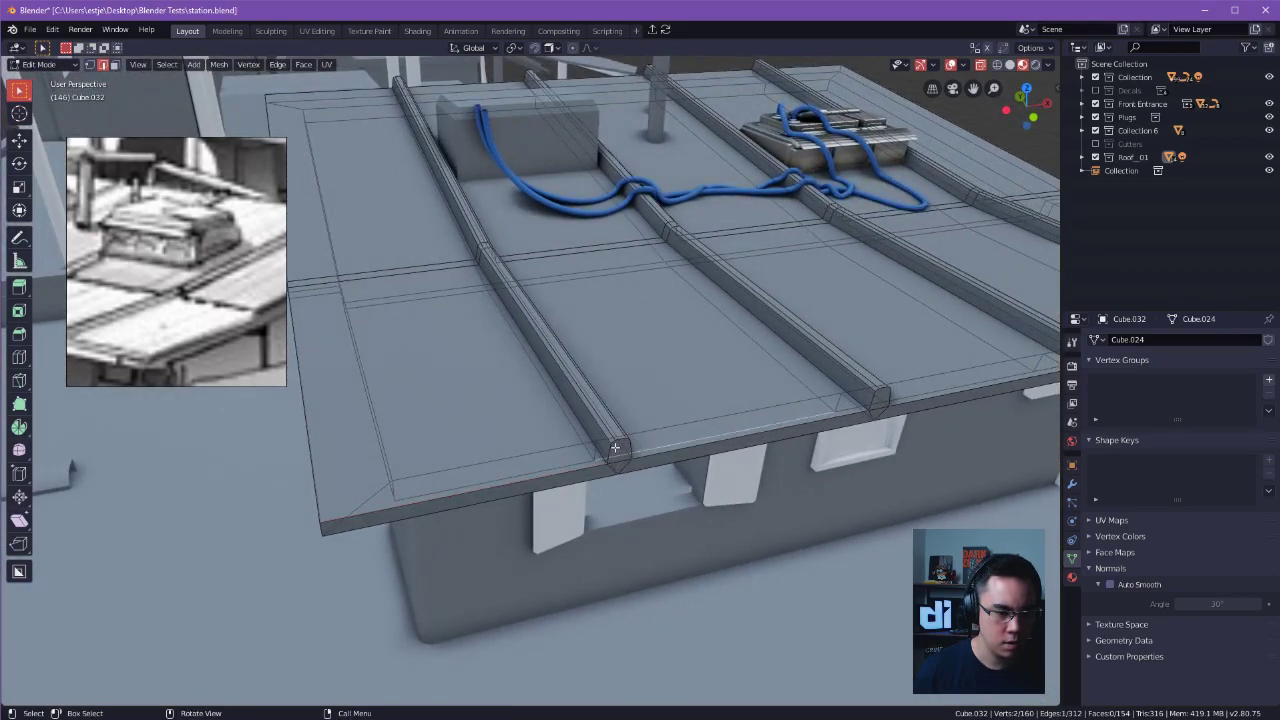
pyautogui.keyDown('ctrl'); pyautogui.click(641, 444); pyautogui.keyUp('ctrl')
pyautogui.hotkey('ctrl', 'z')
# Try to extend the edge path selection along the roof's front lip and around the ridge ends.
pyautogui.keyDown('ctrl'); pyautogui.keyDown('alt'); pyautogui.moveTo(608, 432); pyautogui.dragTo(624, 373); pyautogui.keyUp('alt'); pyautogui.keyUp('ctrl')
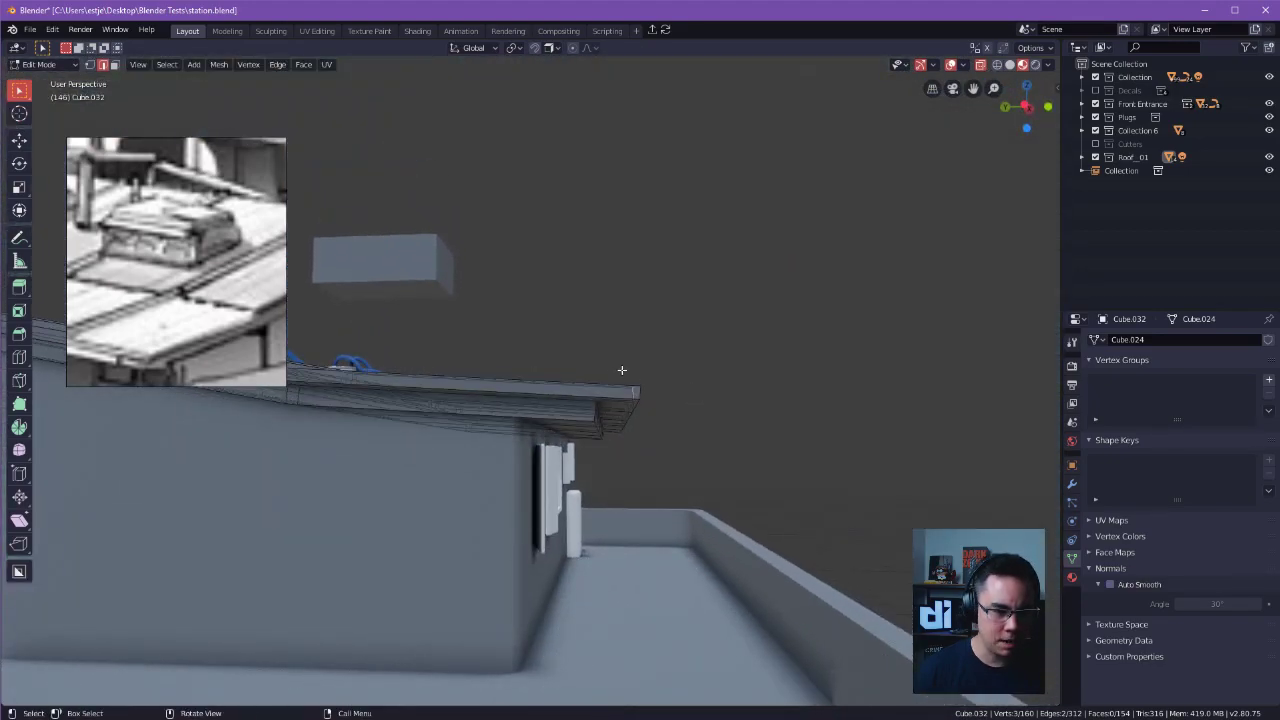
pyautogui.keyDown('alt'); pyautogui.moveTo(703, 440); pyautogui.dragTo(592, 446); pyautogui.keyUp('alt')
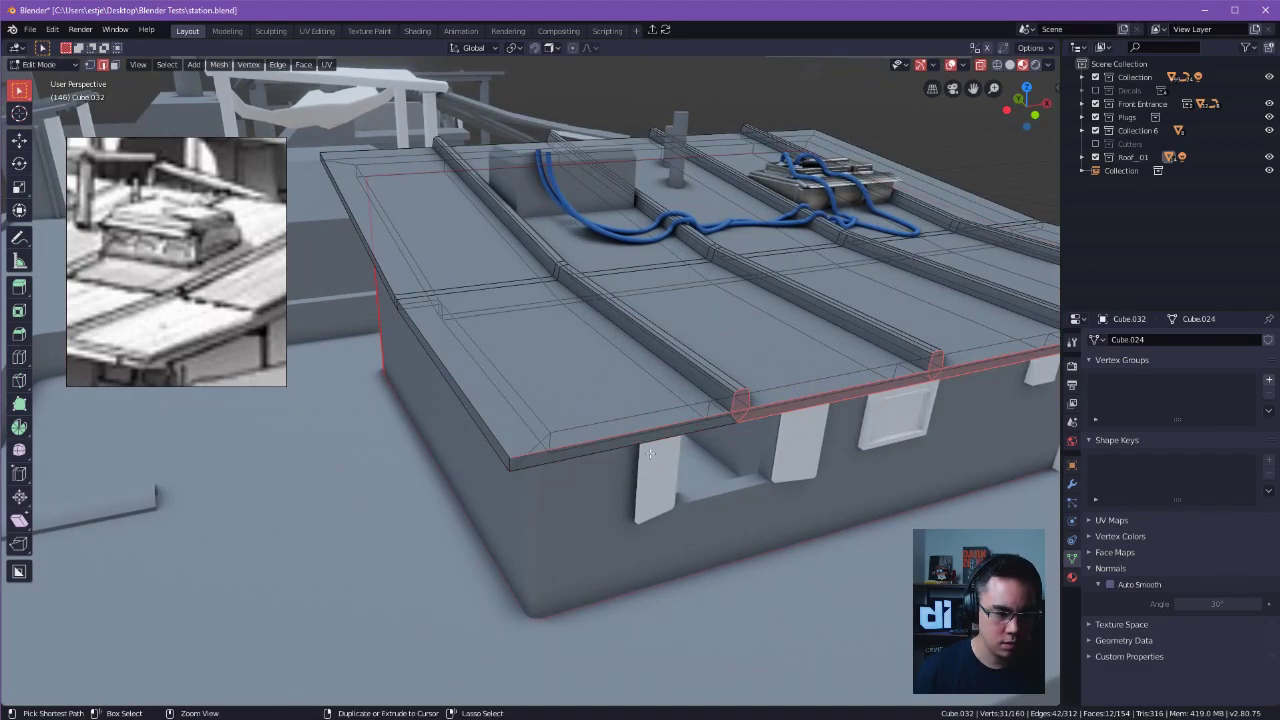
pyautogui.keyDown('alt'); pyautogui.keyDown('shift'); pyautogui.moveTo(641, 452); pyautogui.dragTo(659, 424); pyautogui.keyUp('shift'); pyautogui.keyUp('alt')
pyautogui.keyDown('ctrl'); pyautogui.keyDown('alt'); pyautogui.moveTo(562, 200); pyautogui.dragTo(420, 221); pyautogui.keyUp('alt'); pyautogui.keyUp('ctrl')
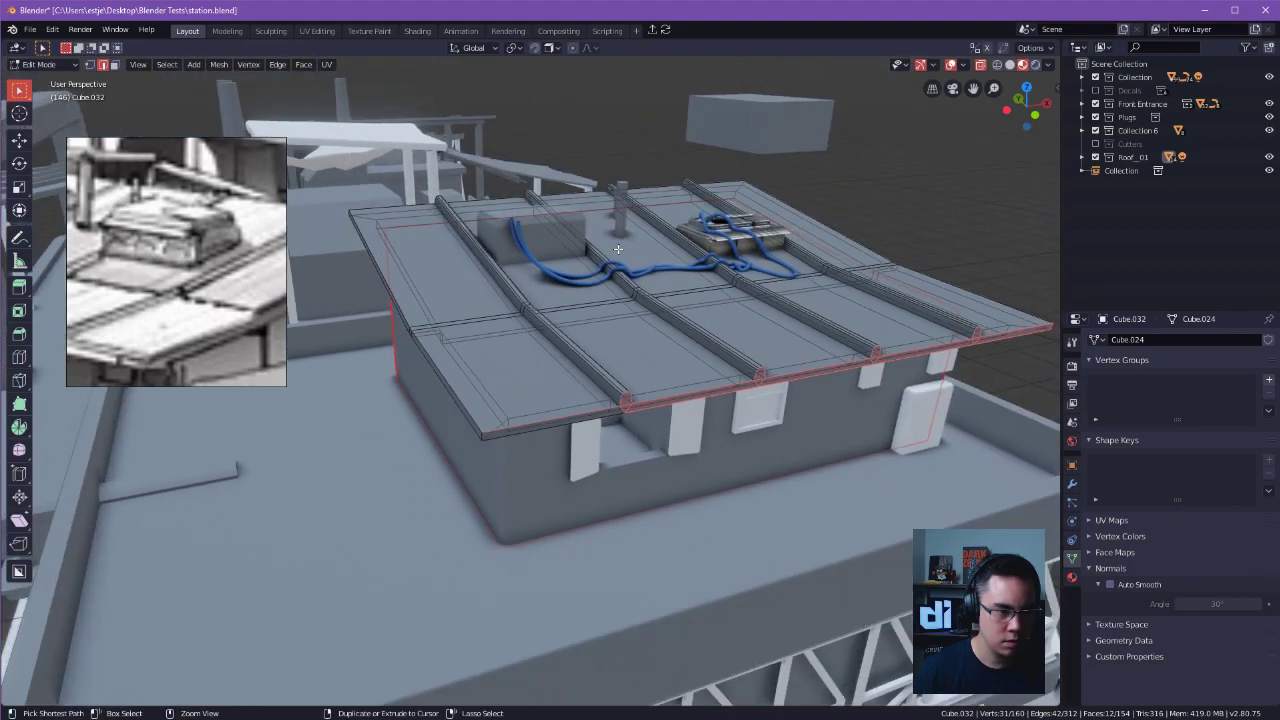
pyautogui.keyDown('alt'); pyautogui.moveTo(1004, 192); pyautogui.dragTo(2, 287); pyautogui.keyUp('alt')
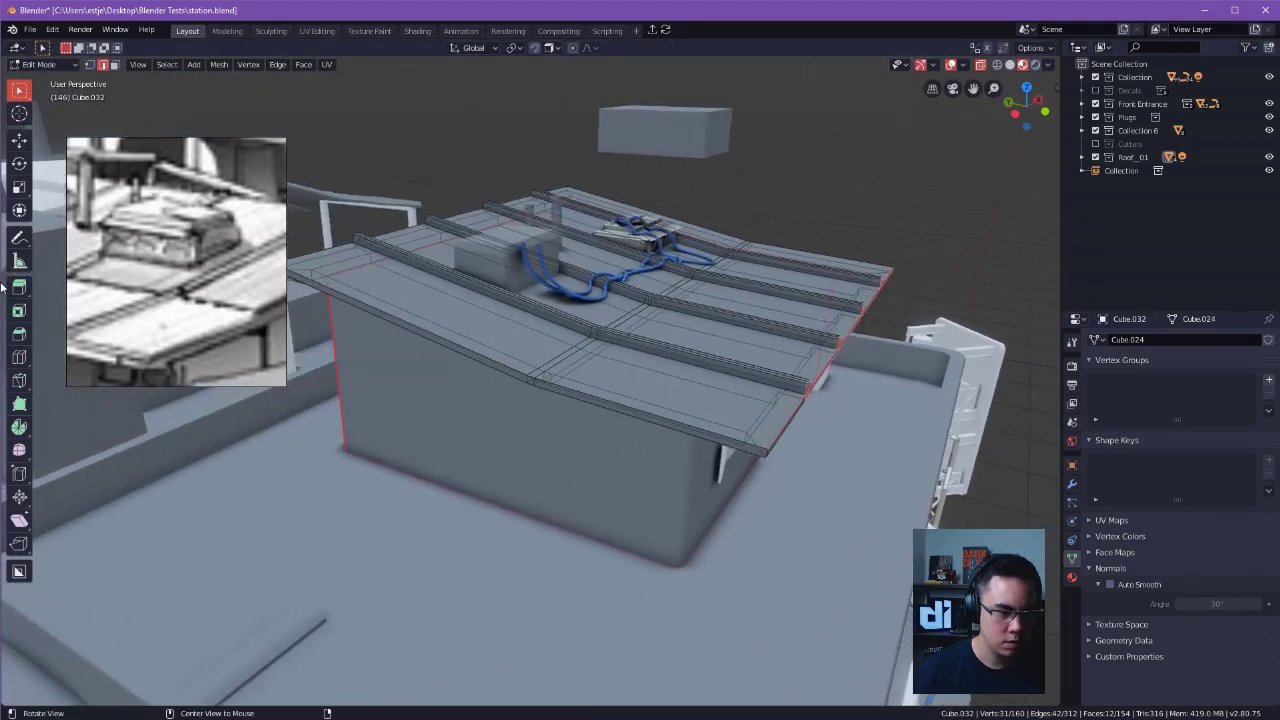
pyautogui.moveTo(669, 324); pyautogui.dragTo(760, 257, button='middle')
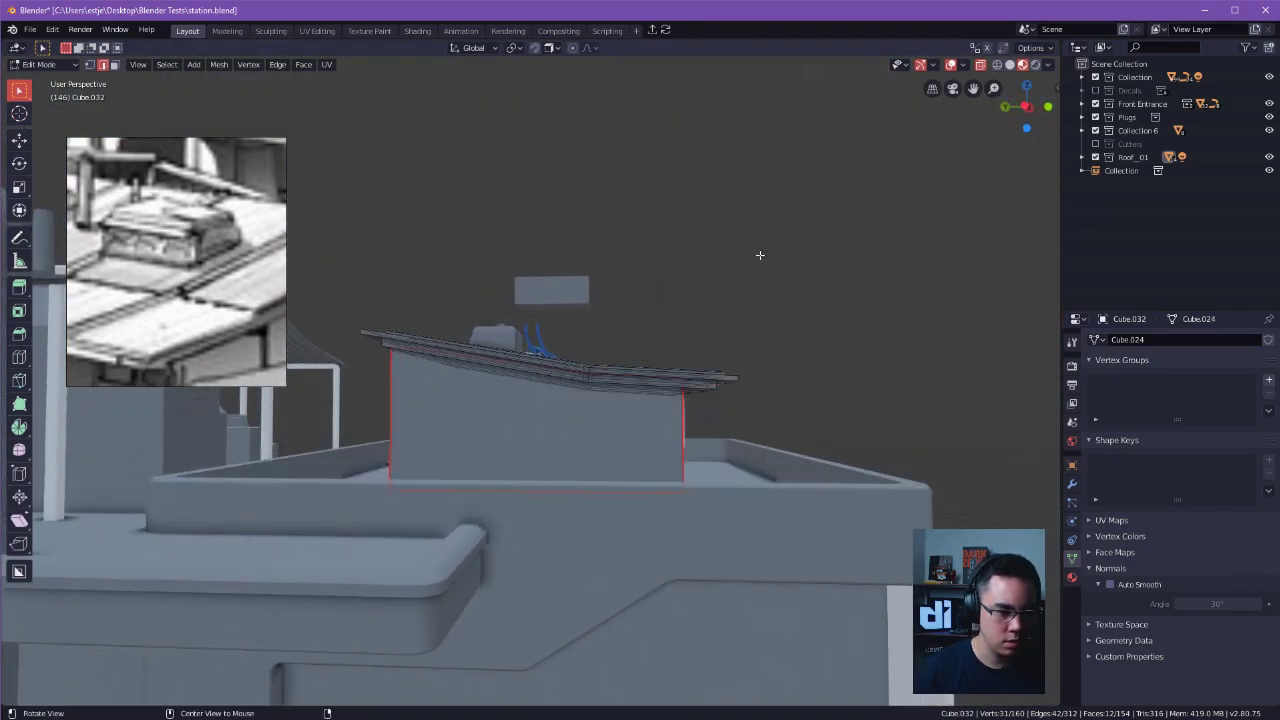
pyautogui.moveTo(664, 233); pyautogui.dragTo(235, 235)
pyautogui.click(483, 287)
pyautogui.moveTo(332, 278); pyautogui.dragTo(686, 477)
pyautogui.moveTo(686, 477); pyautogui.dragTo(596, 430, button='middle')
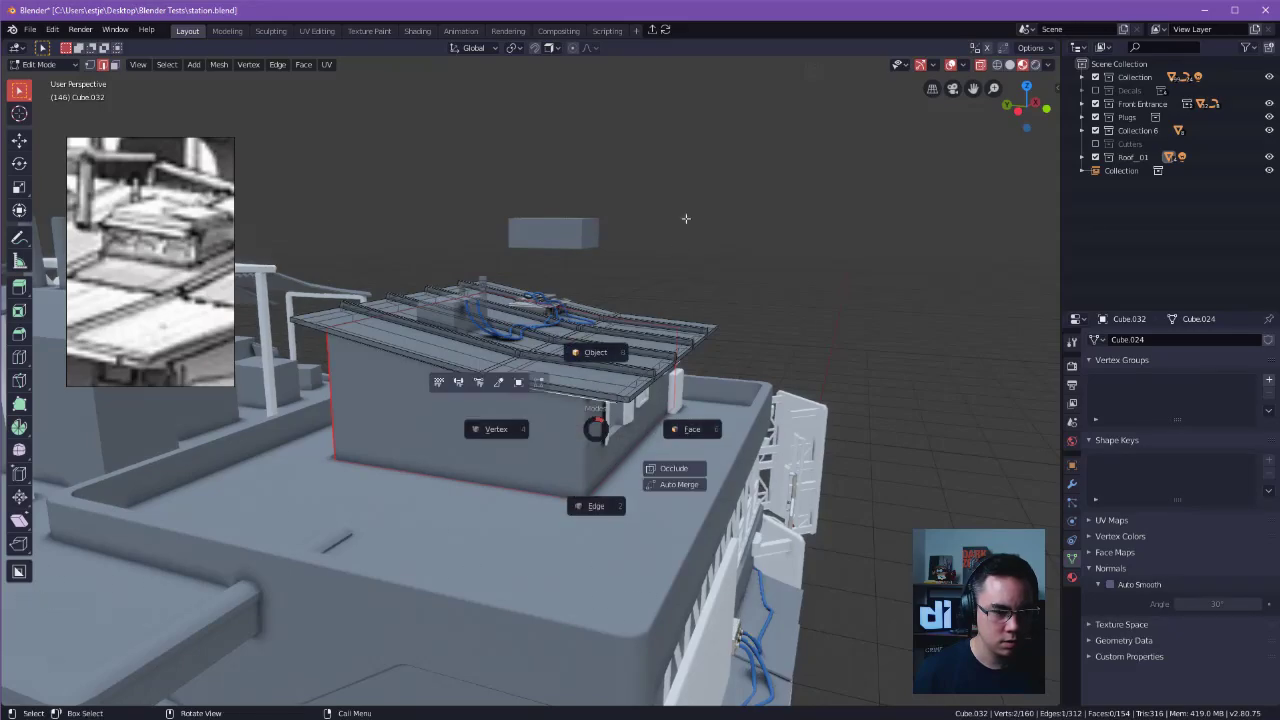
pyautogui.press('Tab')
pyautogui.click(430, 358)
pyautogui.keyDown('ctrl'); pyautogui.keyDown('alt'); pyautogui.moveTo(431, 358); pyautogui.dragTo(692, 396); pyautogui.keyUp('alt'); pyautogui.keyUp('ctrl')
pyautogui.click(769, 350)
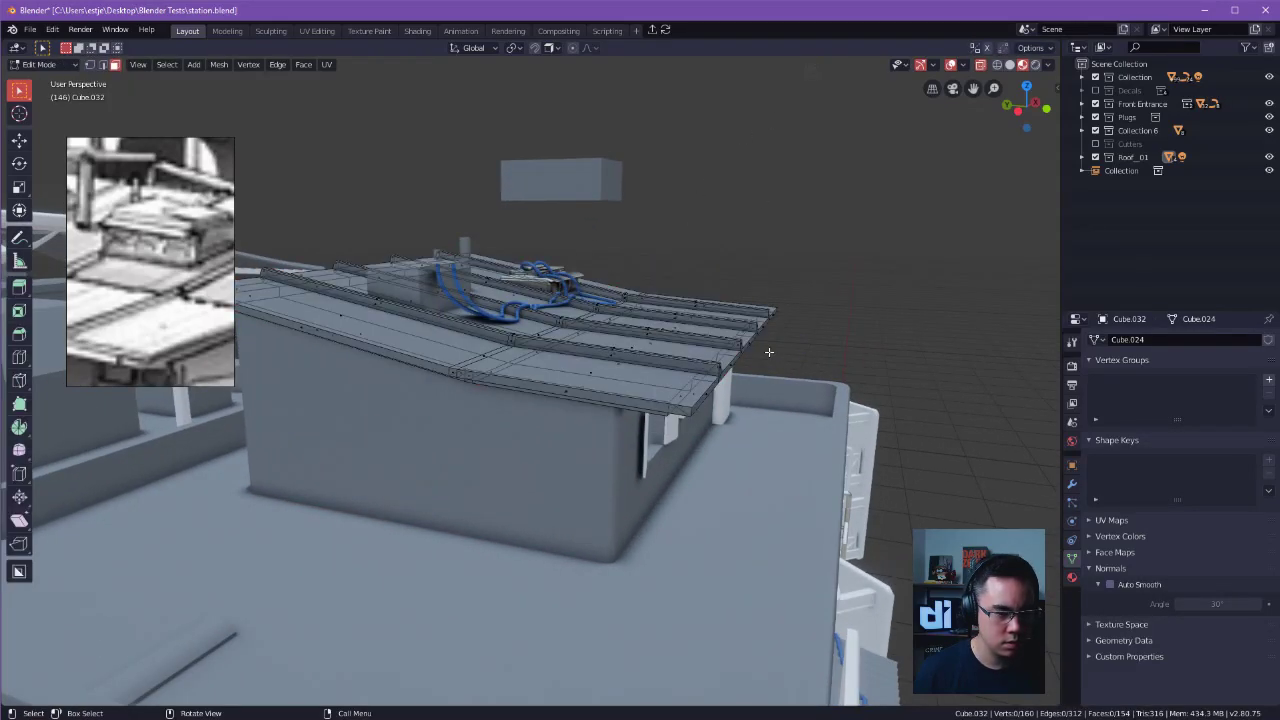
pyautogui.click(648, 354)
pyautogui.moveTo(648, 354)
pyautogui.mouseDown(button='middle')
pyautogui.moveTo(623, 337)
pyautogui.moveTo(661, 346)
pyautogui.mouseUp(button='middle')
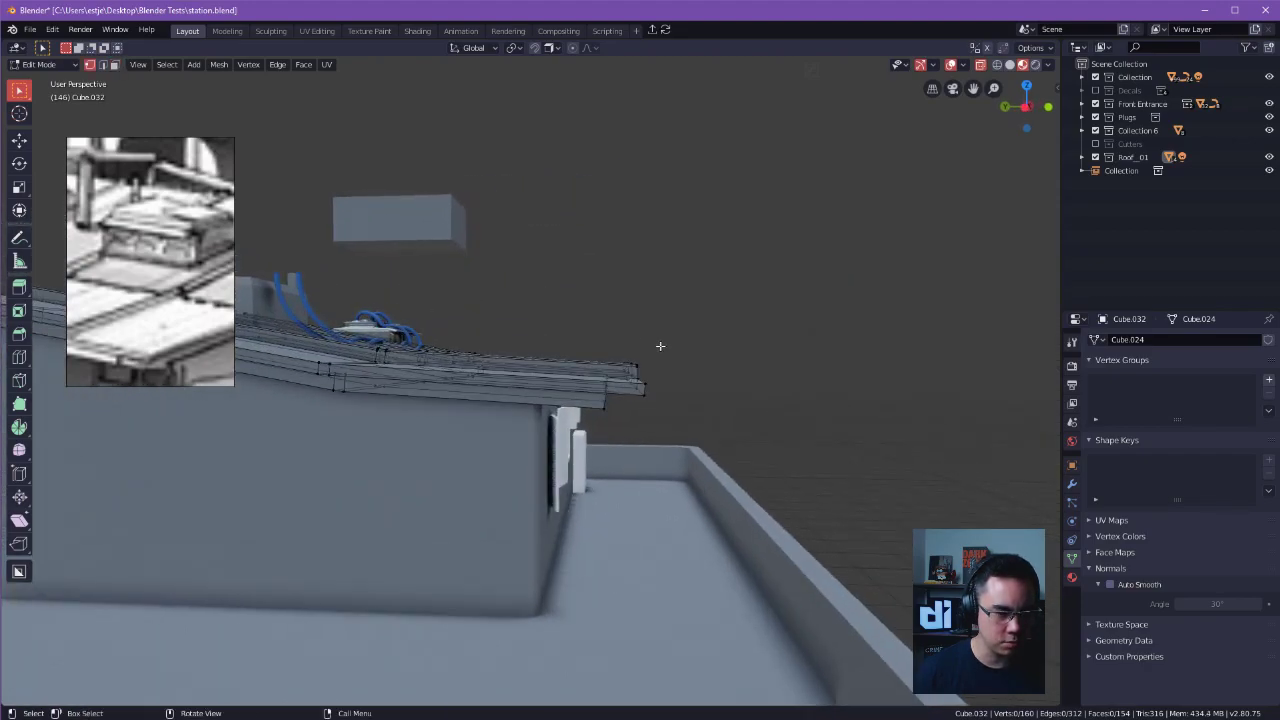
# Try to bevel the roof's front edge and ridge end outlines by 0.035 m with one segment.
pyautogui.moveTo(618, 344); pyautogui.dragTo(700, 438)
pyautogui.moveTo(700, 438); pyautogui.dragTo(503, 443, button='middle')
pyautogui.keyDown('ctrl'); pyautogui.moveTo(550, 469); pyautogui.dragTo(556, 470); pyautogui.keyUp('ctrl')
pyautogui.keyDown('alt'); pyautogui.moveTo(566, 462); pyautogui.dragTo(391, 435); pyautogui.keyUp('alt')
pyautogui.moveTo(940, 407); pyautogui.dragTo(313, 438, button='middle')
pyautogui.keyDown('ctrl'); pyautogui.moveTo(915, 394); pyautogui.dragTo(916, 394); pyautogui.keyUp('ctrl')
pyautogui.scroll(-1, 860, 428)
pyautogui.keyDown('ctrl'); pyautogui.moveTo(786, 407); pyautogui.dragTo(864, 372); pyautogui.keyUp('ctrl')
pyautogui.scroll(-1, 662, 400)
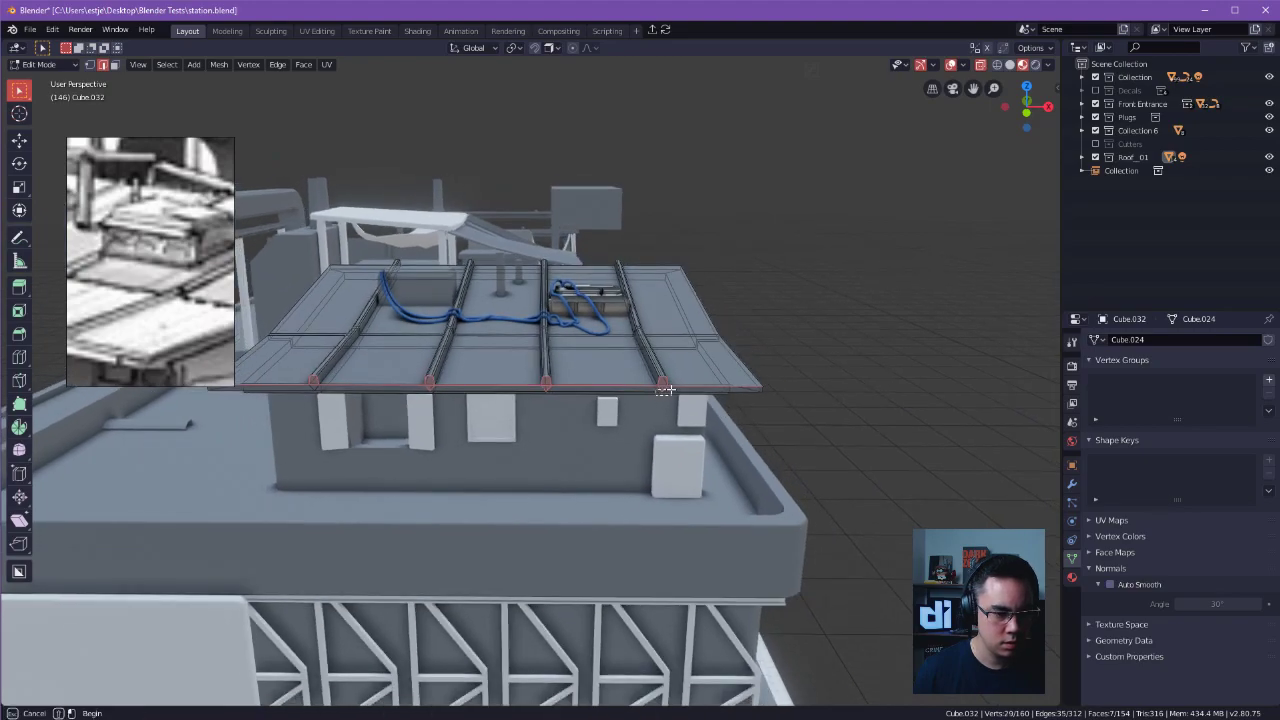
pyautogui.keyDown('ctrl'); pyautogui.moveTo(671, 390); pyautogui.dragTo(672, 390); pyautogui.keyUp('ctrl')
pyautogui.scroll(4, 774, 400)
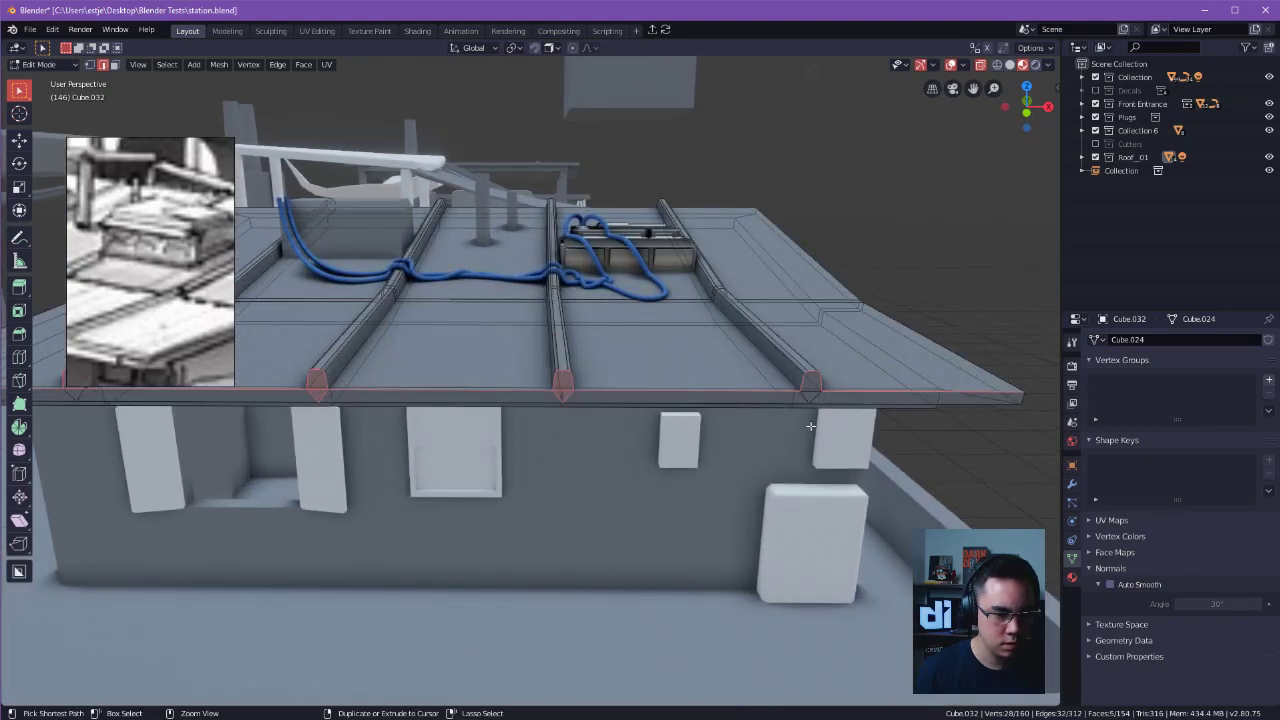
pyautogui.moveTo(562, 439); pyautogui.dragTo(743, 375, button='middle')
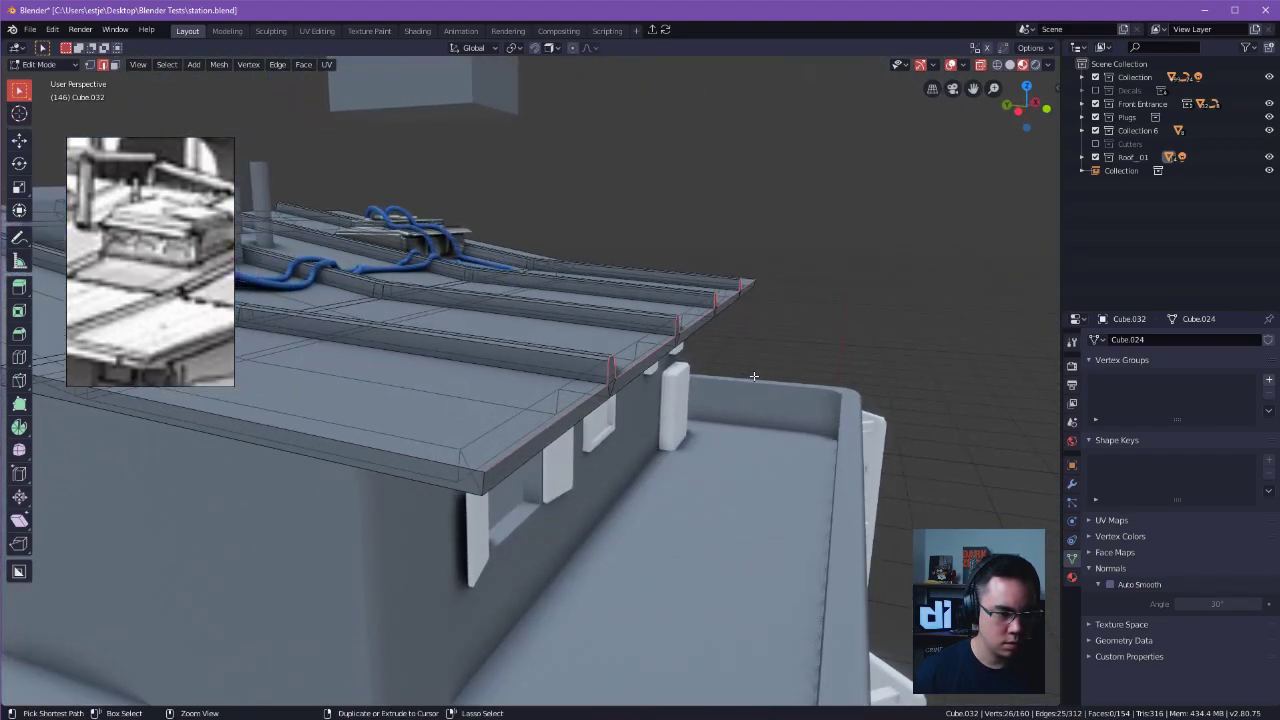
pyautogui.hotkey('ctrl', 'b')
pyautogui.click(762, 375)
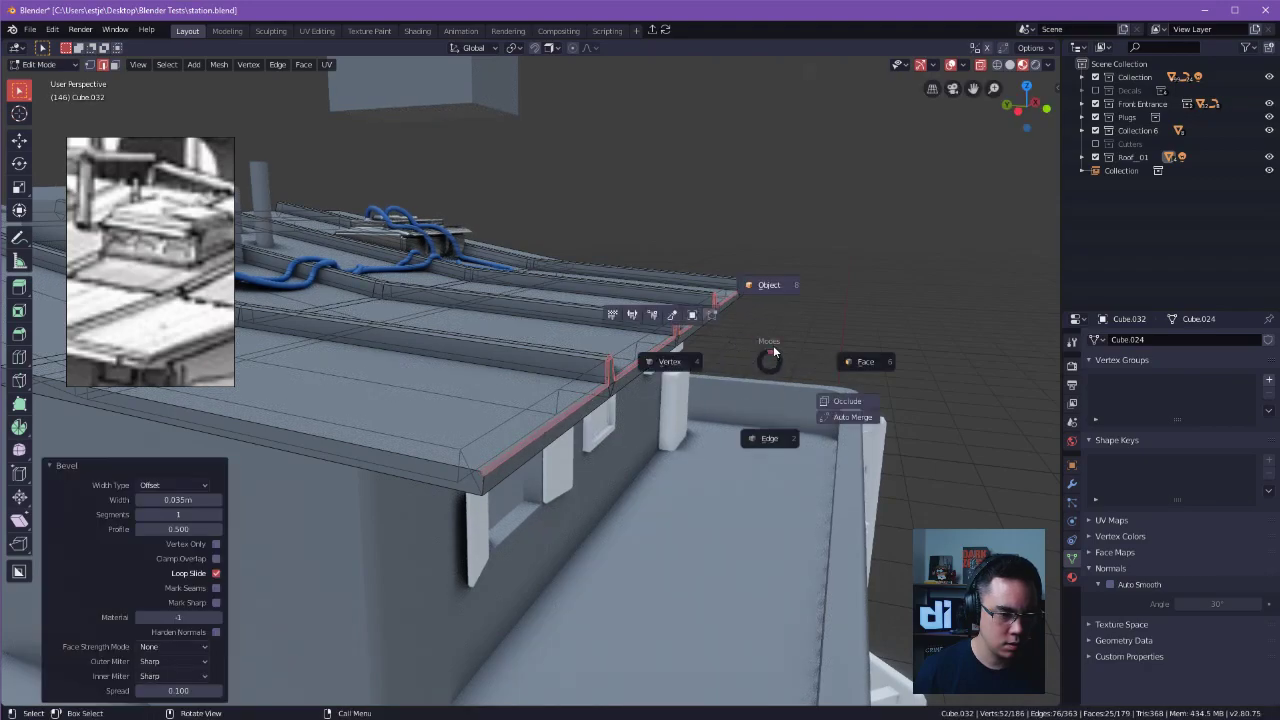
# Try to slant the front ridge ends by moving their top vertices back along the Y axis.
pyautogui.press('Tab')
pyautogui.moveTo(814, 237); pyautogui.dragTo(548, 368, button='middle')
pyautogui.press('Tab')
pyautogui.click(571, 384)
pyautogui.moveTo(616, 370); pyautogui.dragTo(650, 389)
pyautogui.keyDown('shift'); pyautogui.moveTo(690, 313); pyautogui.dragTo(703, 340); pyautogui.keyUp('shift')
pyautogui.keyDown('alt'); pyautogui.moveTo(745, 347); pyautogui.dragTo(791, 340, button='middle'); pyautogui.keyUp('alt')
pyautogui.scroll(1, 675, 331)
pyautogui.moveTo(623, 315); pyautogui.dragTo(786, 362)
pyautogui.press('Tab')
pyautogui.click(866, 392)
pyautogui.moveTo(612, 293); pyautogui.dragTo(780, 360)
pyautogui.press('g')
pyautogui.press('y')
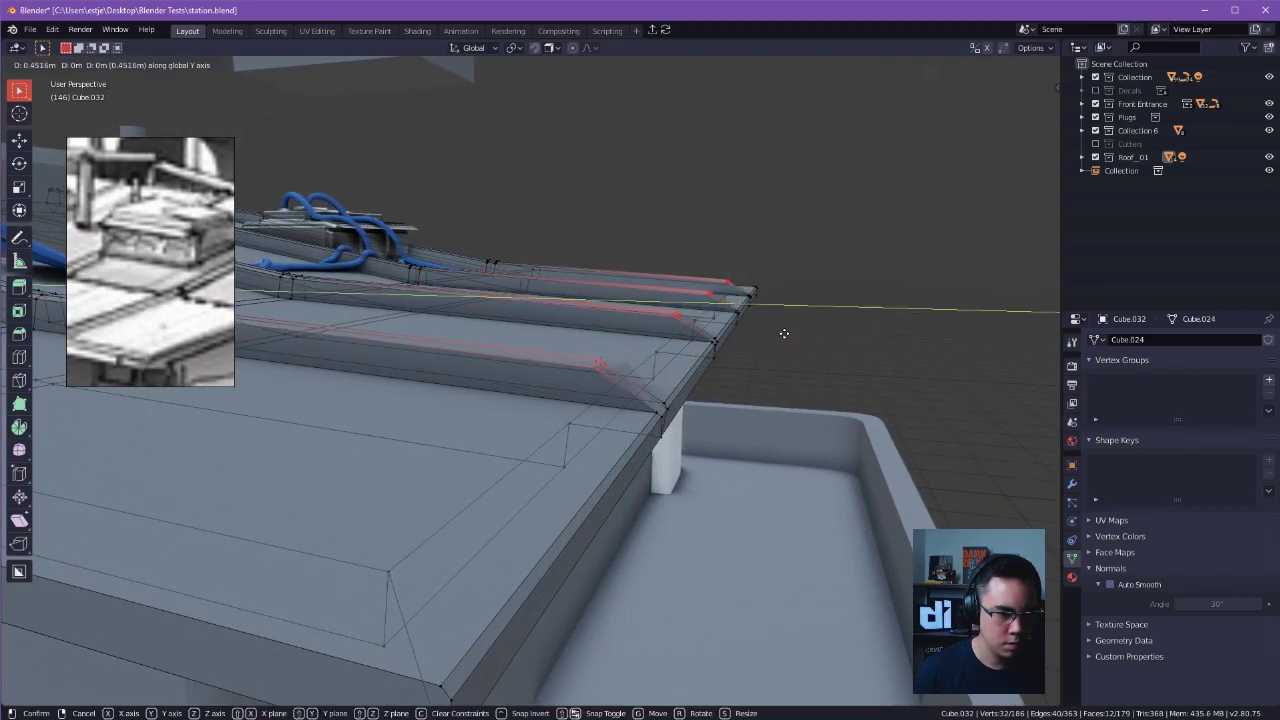
pyautogui.click(799, 339)
pyautogui.press('g')
pyautogui.press('y')
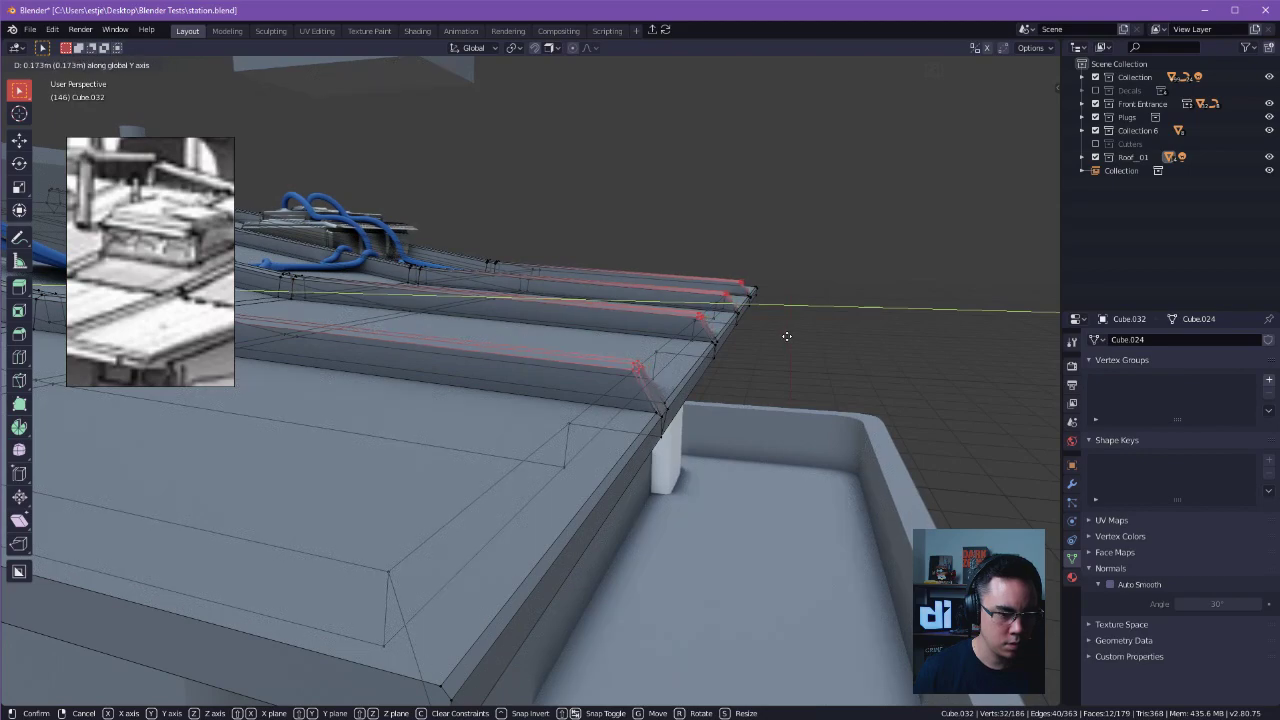
pyautogui.rightClick(788, 336)
# Undo the ridge end move and the front edge bevel.
pyautogui.hotkey('ctrl', 'z')
pyautogui.hotkey('ctrl', 'z')
# Try to reselect the roof's front top edge as one path running around the ridge end outlines.
pyautogui.hotkey('ctrl', 'z')
pyautogui.hotkey('ctrl', 'z')
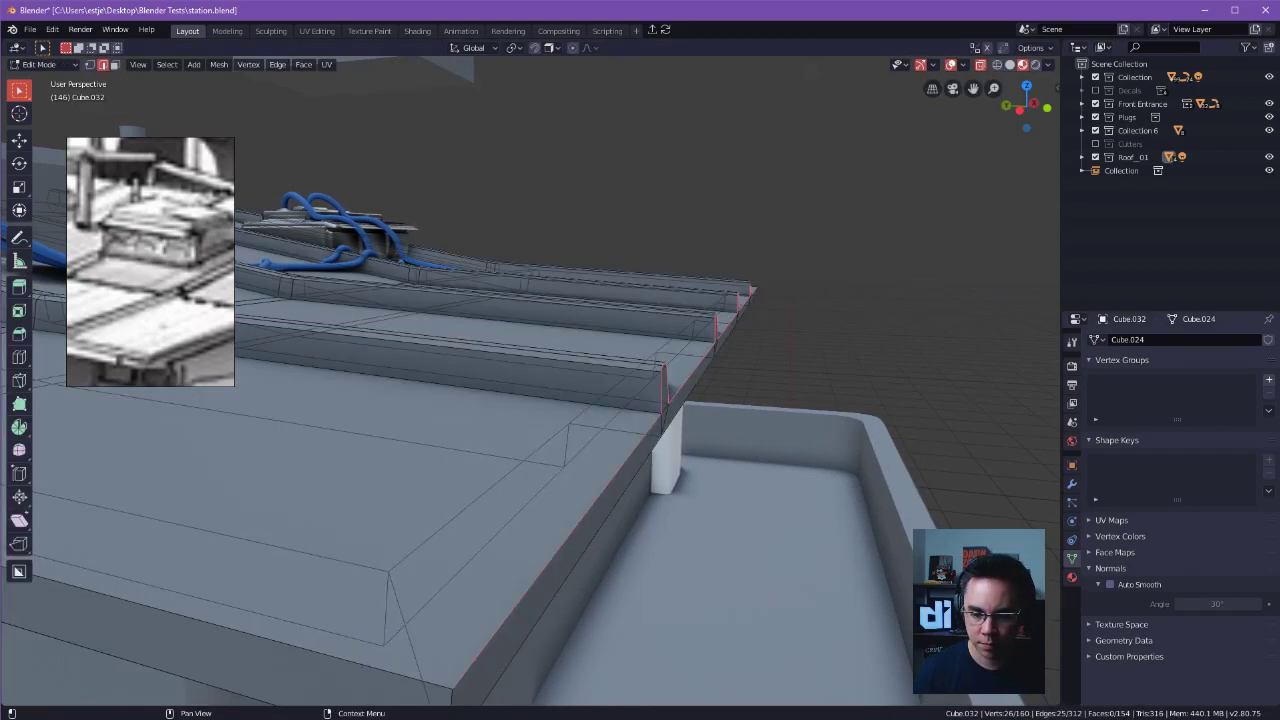
pyautogui.moveTo(888, 376); pyautogui.dragTo(845, 332, button='middle')
pyautogui.hotkey('ctrl', 'z')
pyautogui.click(867, 300)
pyautogui.keyDown('alt'); pyautogui.click(710, 357); pyautogui.keyUp('alt')
pyautogui.keyDown('alt'); pyautogui.click(713, 353); pyautogui.keyUp('alt')
pyautogui.hotkey('ctrl', 'z')
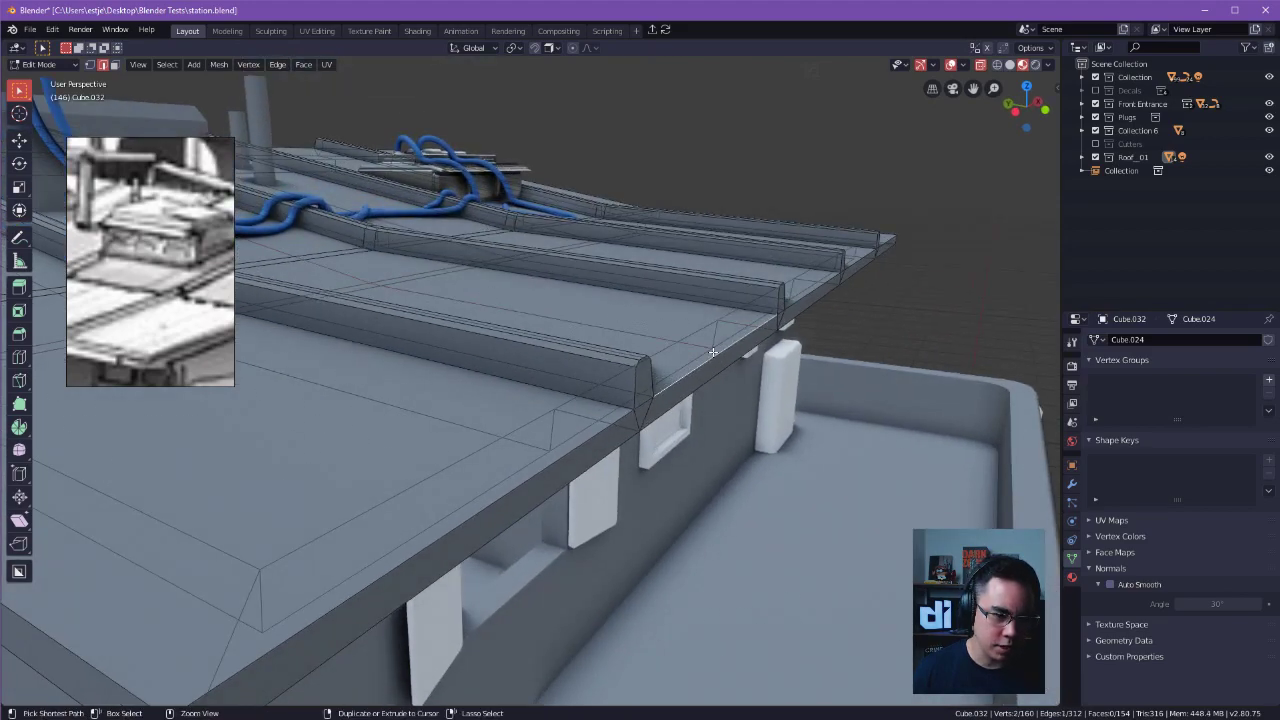
pyautogui.hotkey('ctrl', 'z')
pyautogui.keyDown('alt'); pyautogui.moveTo(725, 347); pyautogui.dragTo(712, 344); pyautogui.keyUp('alt')
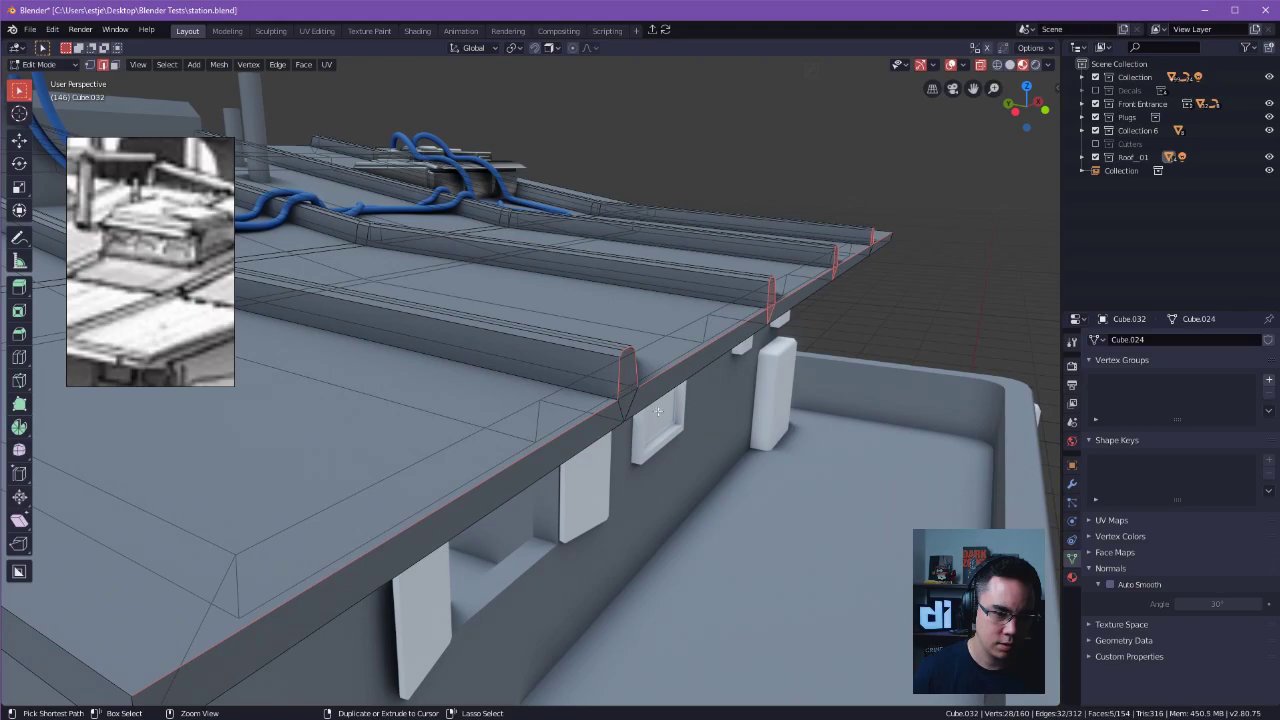
pyautogui.hotkey('ctrl', 'z')
# Correct the edge selection so it follows the roof's front top edge and ridge end outlines without the ridge end faces.
pyautogui.moveTo(776, 311); pyautogui.dragTo(499, 360, button='middle')
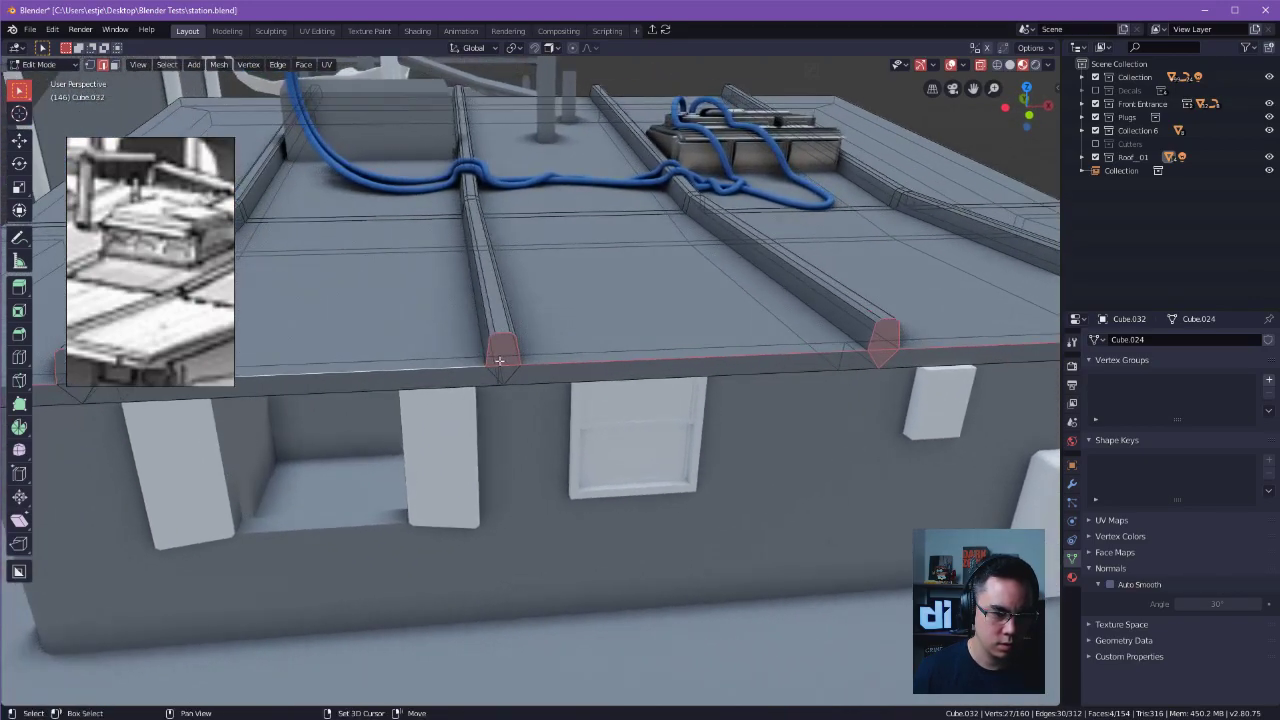
pyautogui.hotkey('ctrl', 'z')
pyautogui.keyDown('ctrl'); pyautogui.click(509, 362); pyautogui.keyUp('ctrl')
pyautogui.hotkey('ctrl', 'z')
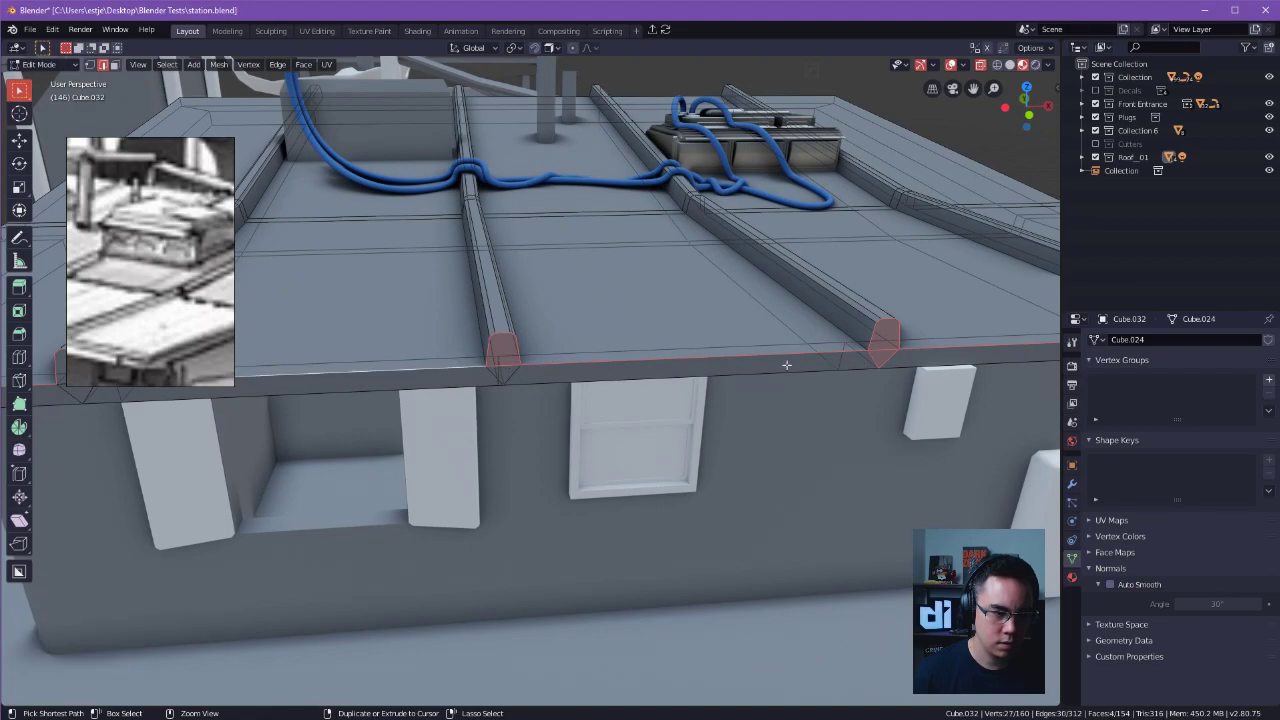
pyautogui.keyDown('shift'); pyautogui.click(502, 372); pyautogui.keyUp('shift')
pyautogui.moveTo(502, 372); pyautogui.dragTo(387, 401, button='middle')
pyautogui.keyDown('ctrl'); pyautogui.moveTo(397, 371); pyautogui.dragTo(404, 360); pyautogui.keyUp('ctrl')
pyautogui.keyDown('shift'); pyautogui.moveTo(766, 383); pyautogui.dragTo(706, 384, button='middle'); pyautogui.keyUp('shift')
pyautogui.keyDown('ctrl'); pyautogui.moveTo(705, 388); pyautogui.dragTo(723, 359); pyautogui.keyUp('ctrl')
pyautogui.keyDown('alt'); pyautogui.keyDown('shift'); pyautogui.moveTo(1036, 380); pyautogui.dragTo(768, 351); pyautogui.keyUp('shift'); pyautogui.keyUp('alt')
pyautogui.scroll(-2, 576, 393)
pyautogui.moveTo(576, 393); pyautogui.dragTo(821, 376, button='middle')
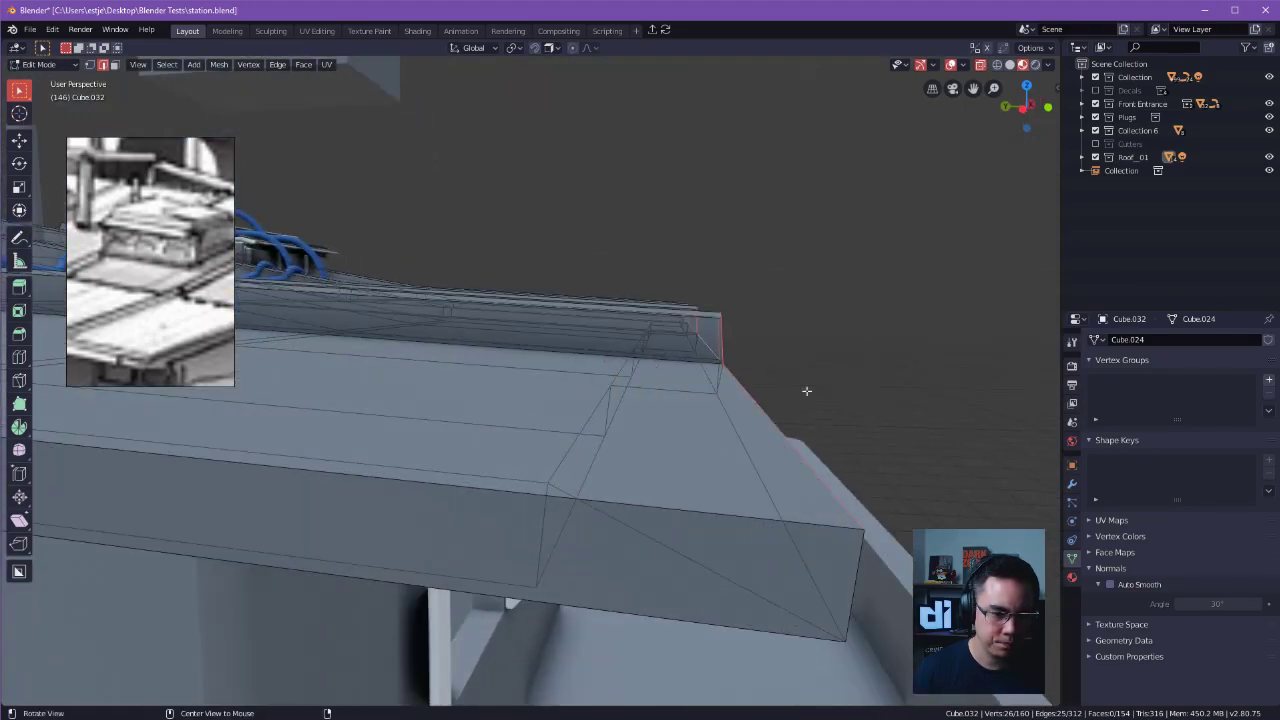
pyautogui.keyDown('alt'); pyautogui.moveTo(785, 437); pyautogui.dragTo(639, 424, button='middle'); pyautogui.keyUp('alt')
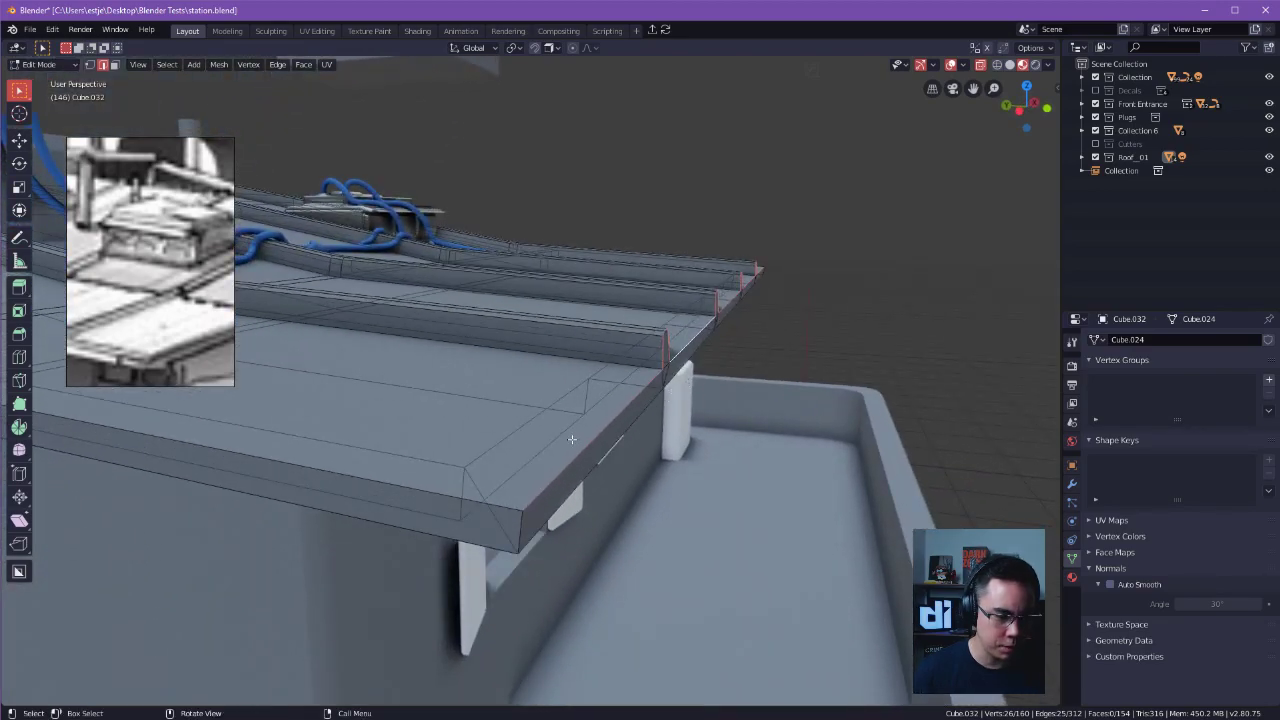
# Place the 3D cursor on the roof's front top edge.
pyautogui.hotkey('shift', 's')
pyautogui.press('Escape')
pyautogui.hotkey('shift', 's')
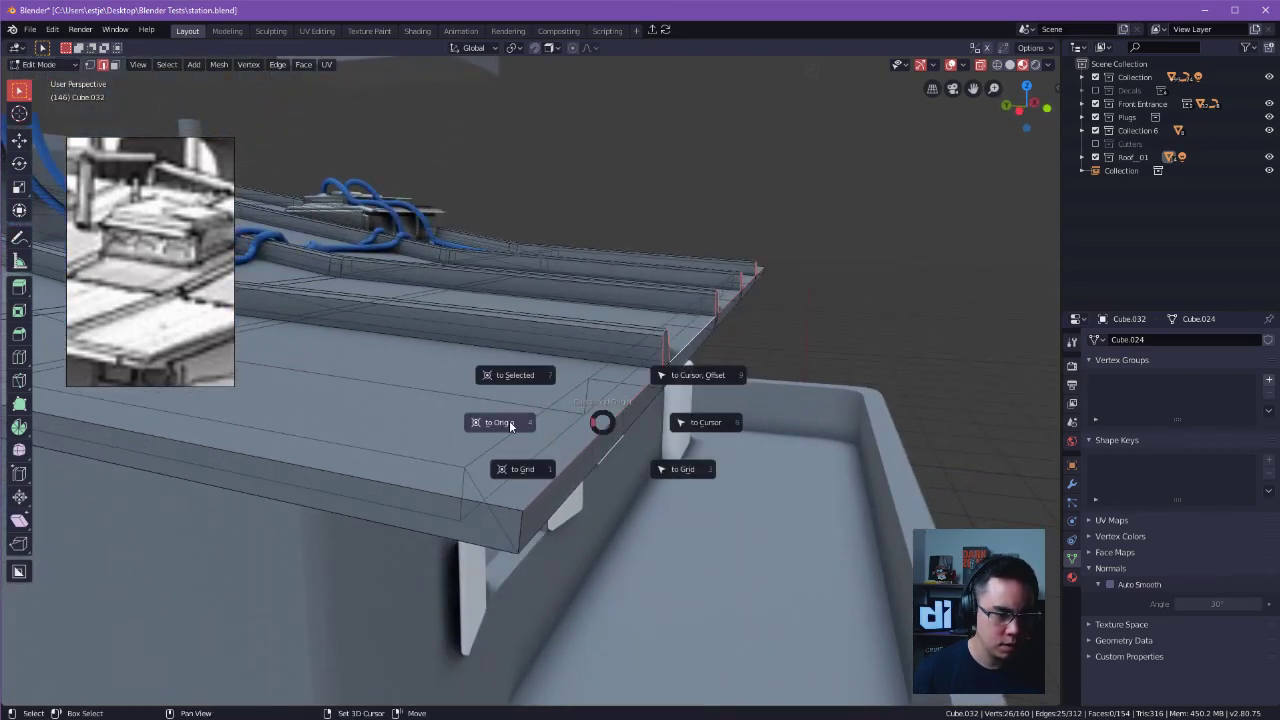
pyautogui.press('Escape')
pyautogui.hotkey('shift', 's')
pyautogui.press('pageup')
pyautogui.click(560, 204)
pyautogui.moveTo(599, 412); pyautogui.dragTo(603, 439, button='middle')
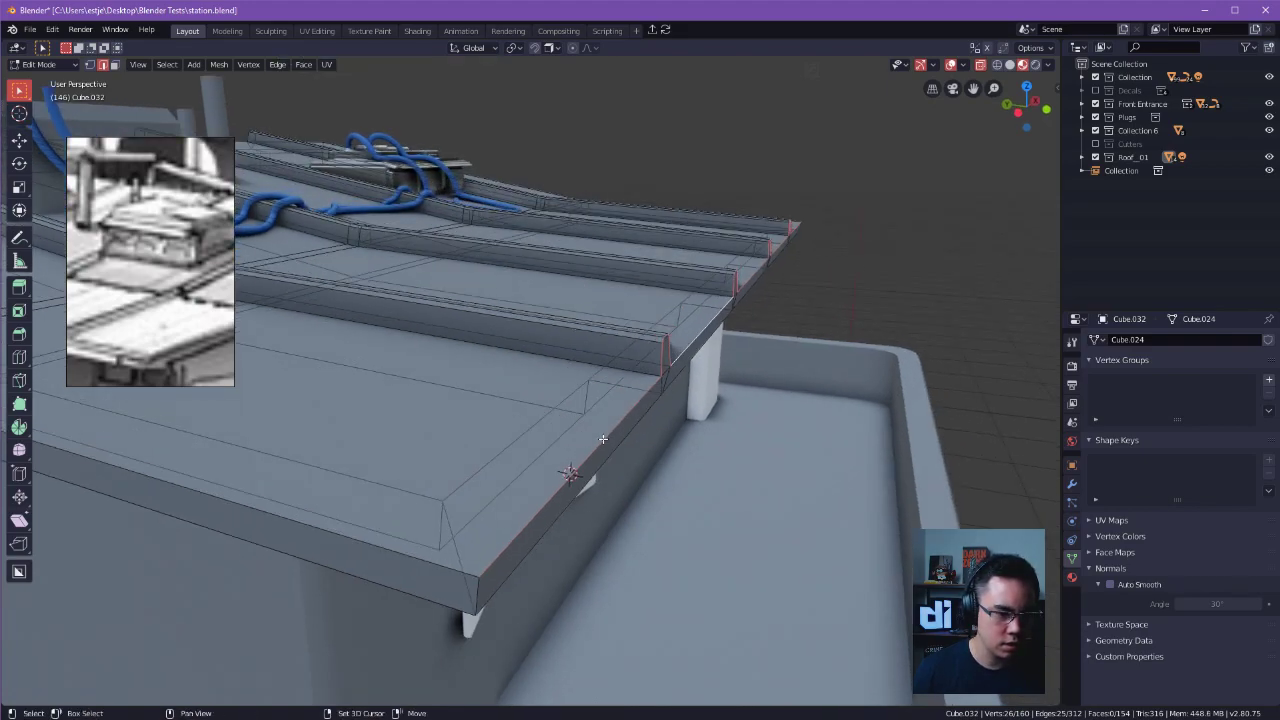
pyautogui.keyDown('shift'); pyautogui.moveTo(603, 439); pyautogui.dragTo(597, 446, button='right'); pyautogui.keyUp('shift')
# Enable snapping with Vertex as the snap element and place the 3D cursor at the roof's front corner.
pyautogui.hotkey('shift', 'Tab')
pyautogui.click(550, 48)
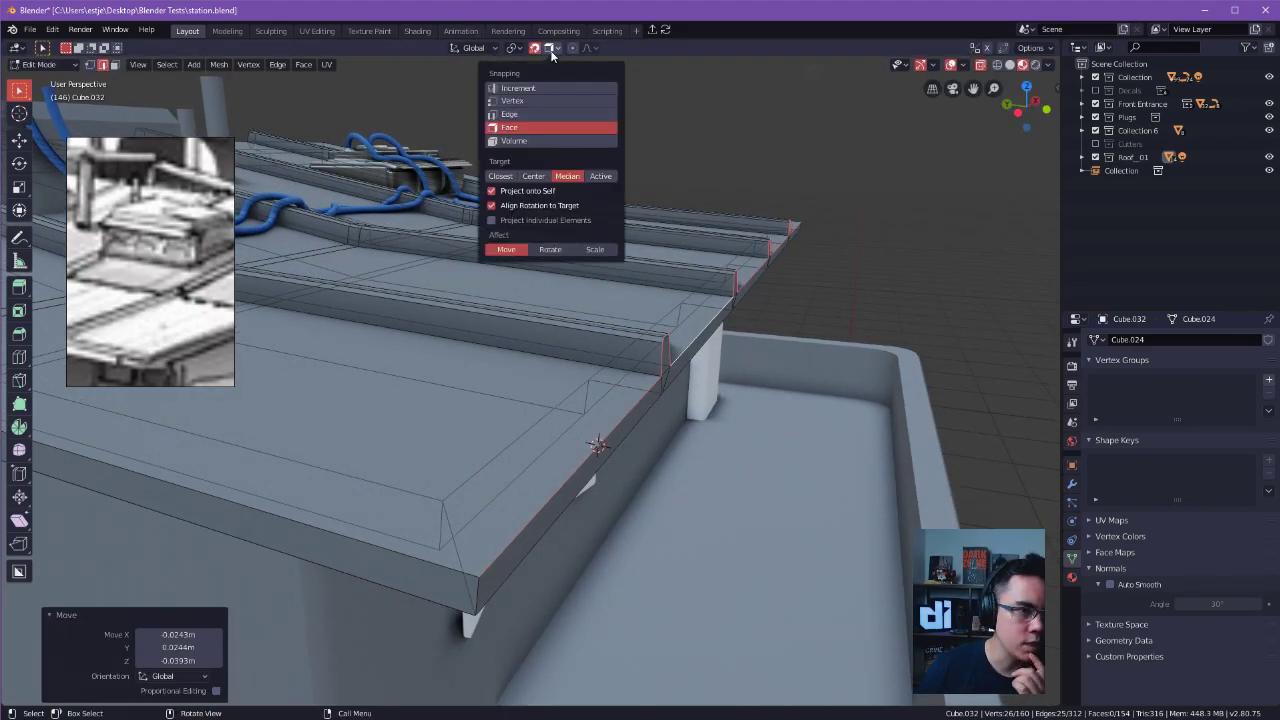
pyautogui.click(578, 99)
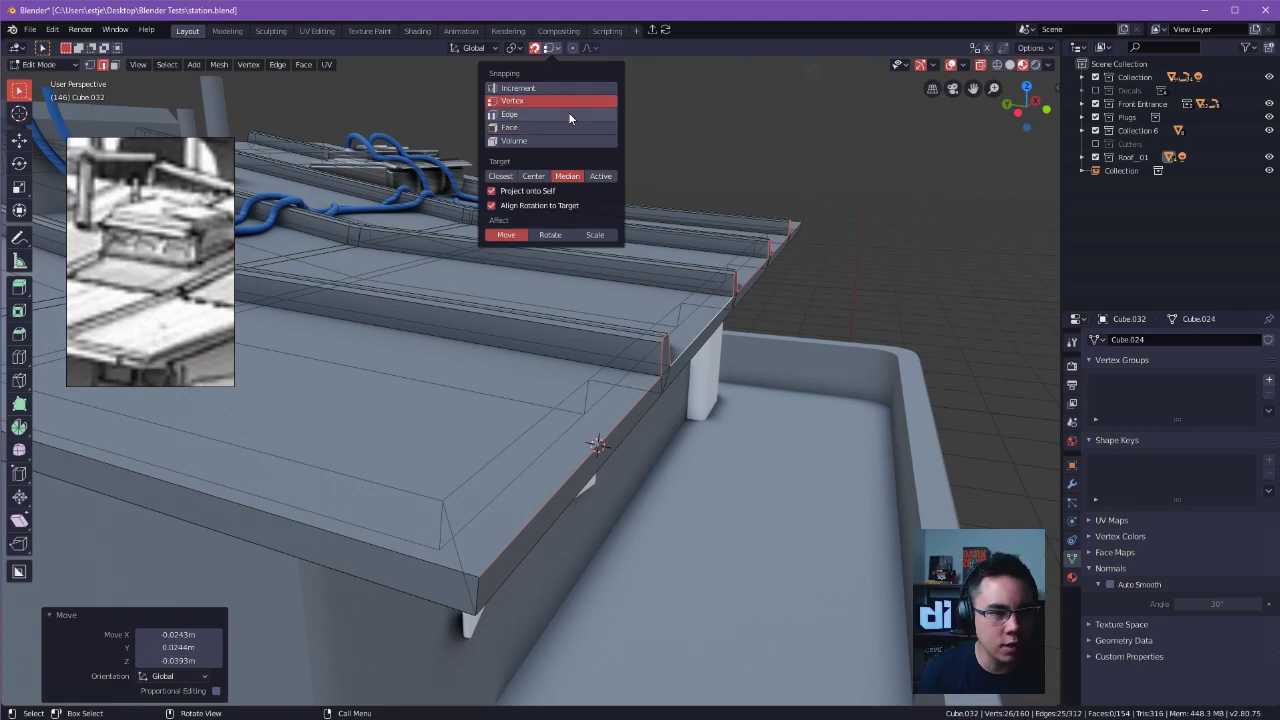
pyautogui.moveTo(642, 490); pyautogui.dragTo(626, 494, button='middle')
pyautogui.keyDown('shift'); pyautogui.moveTo(397, 615); pyautogui.dragTo(403, 610, button='right'); pyautogui.keyUp('shift')
pyautogui.rightClick(403, 610)
pyautogui.keyDown('shift'); pyautogui.moveTo(631, 437); pyautogui.dragTo(707, 417, button='middle'); pyautogui.keyUp('shift')
pyautogui.press('g')
pyautogui.click(667, 541)
pyautogui.moveTo(667, 541)
pyautogui.mouseDown(button='middle')
pyautogui.moveTo(714, 547)
pyautogui.moveTo(700, 545)
pyautogui.moveTo(700, 590)
pyautogui.moveTo(710, 479)
pyautogui.moveTo(663, 528)
pyautogui.mouseUp(button='middle')
pyautogui.press('c')
pyautogui.press('e')
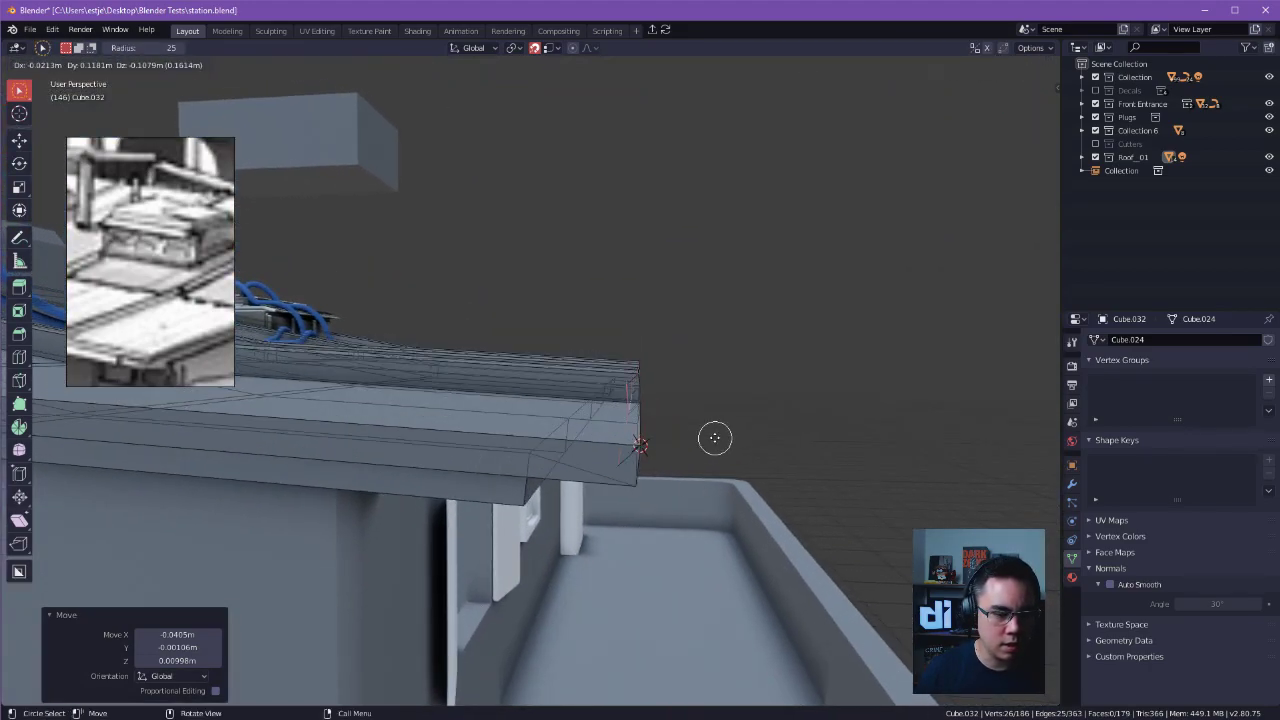
pyautogui.rightClick(824, 370)
pyautogui.hotkey('ctrl', 'z')
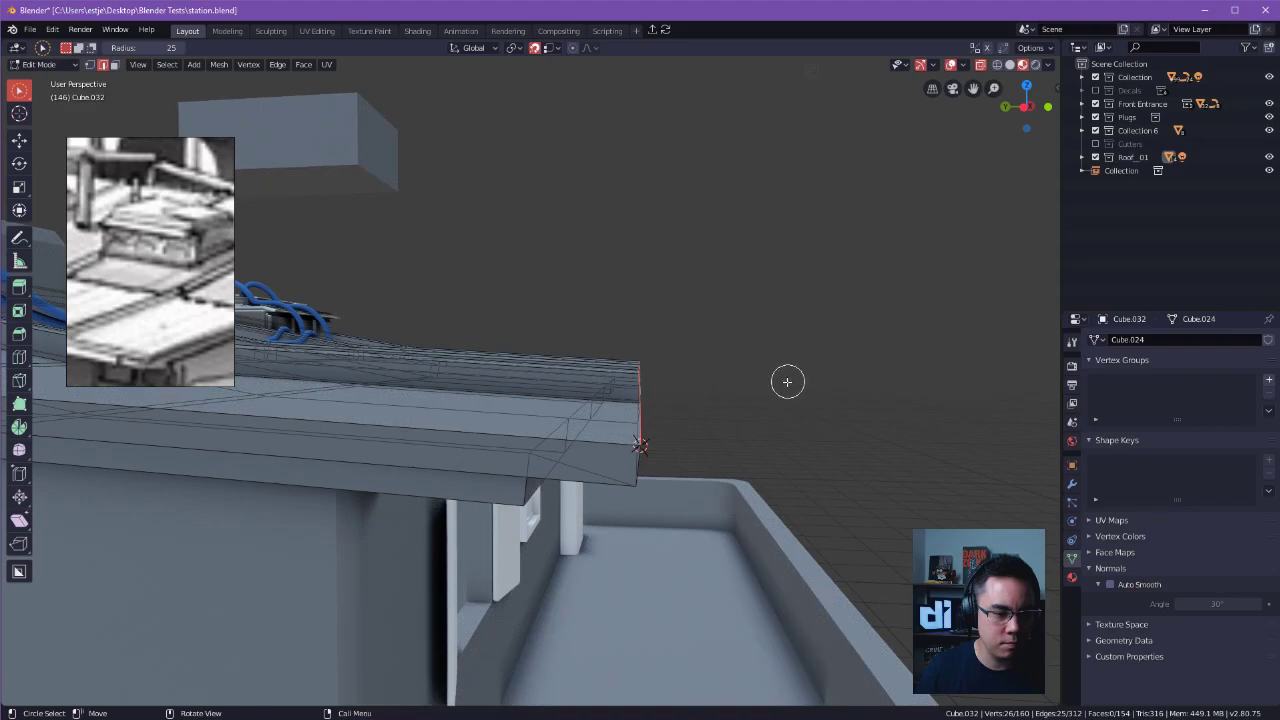
pyautogui.moveTo(788, 381); pyautogui.dragTo(763, 383, button='middle')
pyautogui.press('w')
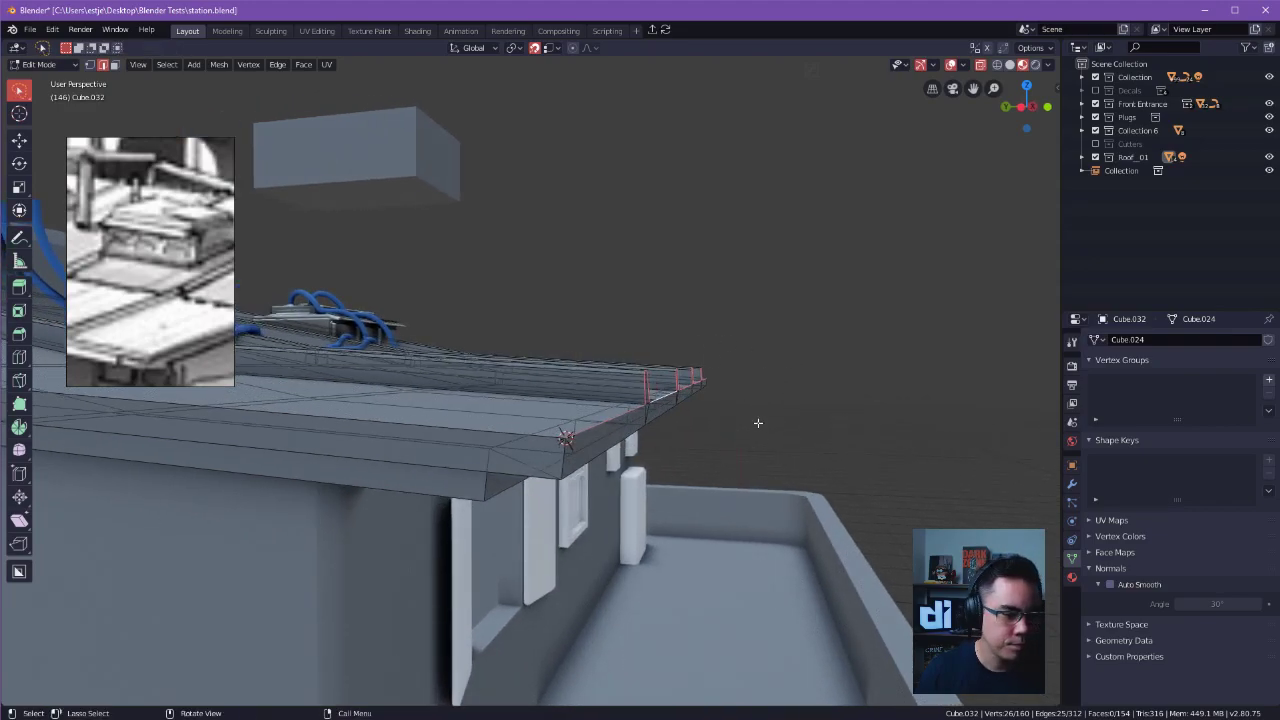
# Try to rotate the selected front edges about the global X axis and with the Cursor orientation.
pyautogui.press('r')
pyautogui.press('z')
pyautogui.press('z')
pyautogui.press('x')
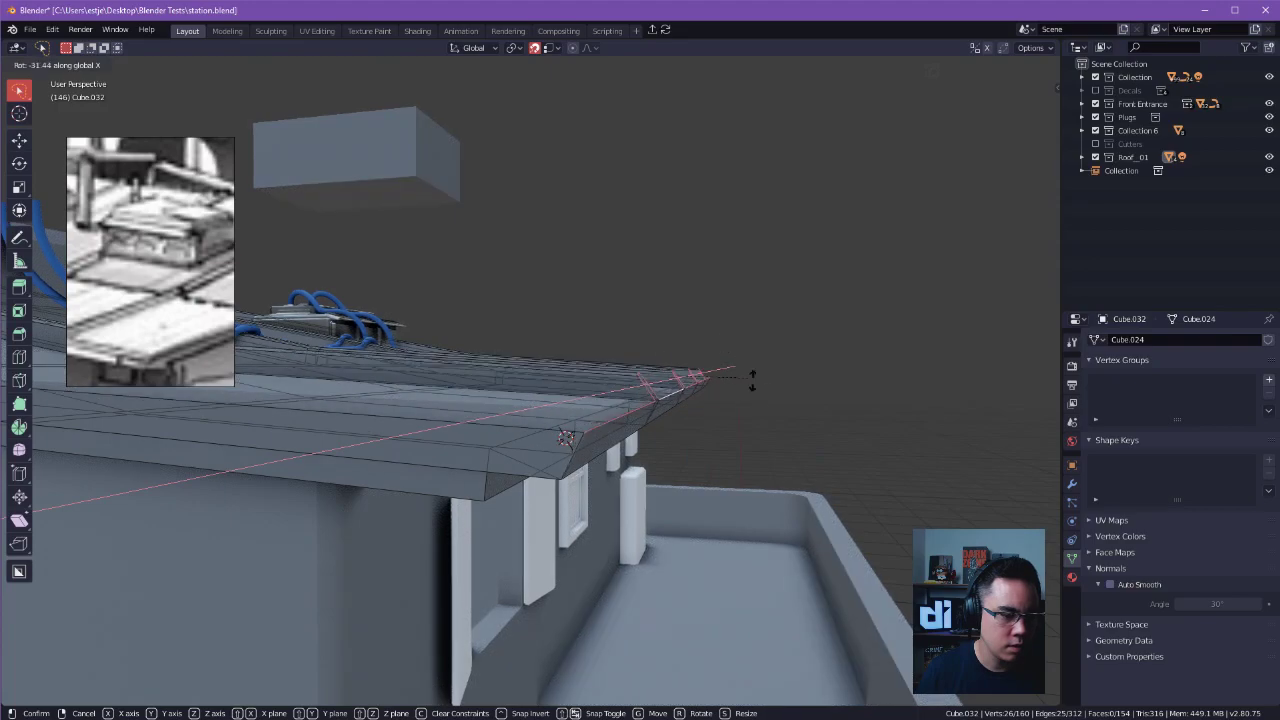
pyautogui.click(797, 440)
pyautogui.click(175, 676)
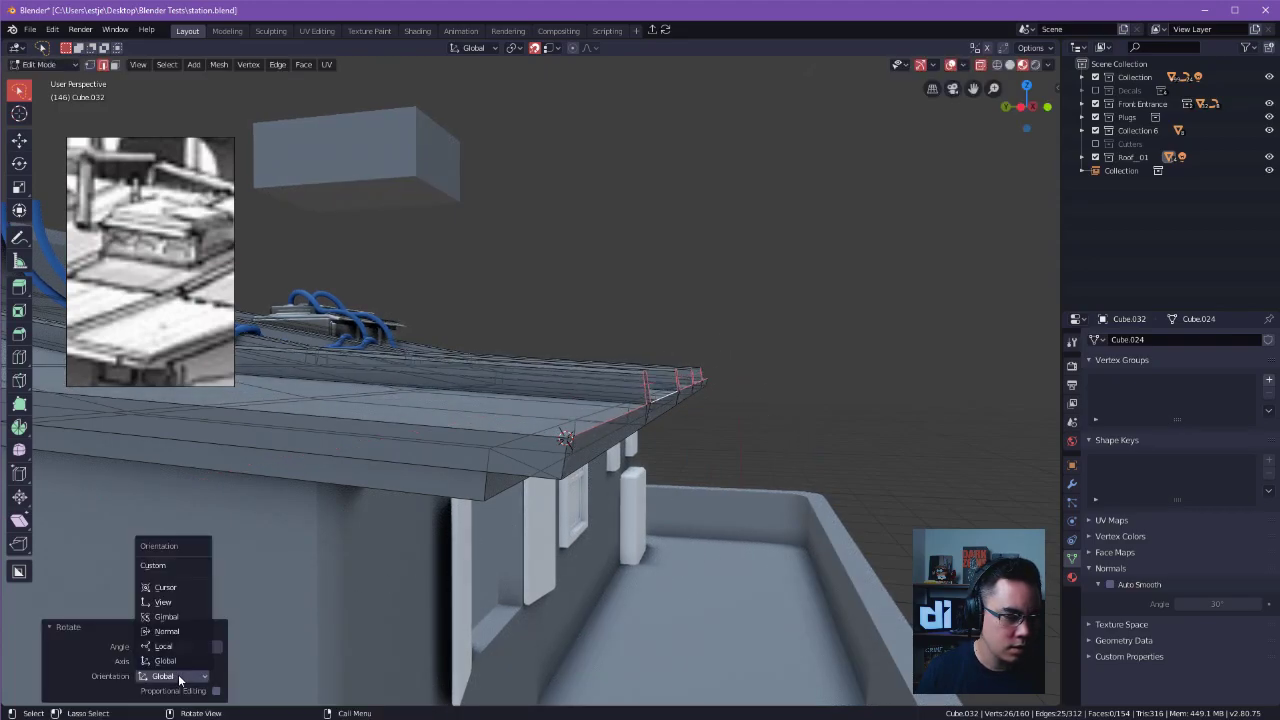
pyautogui.click(194, 588)
# Snap the 3D cursor to the roof's front corner vertex and display its location and rotation values.
pyautogui.moveTo(748, 403); pyautogui.dragTo(636, 426, button='middle')
pyautogui.press('g')
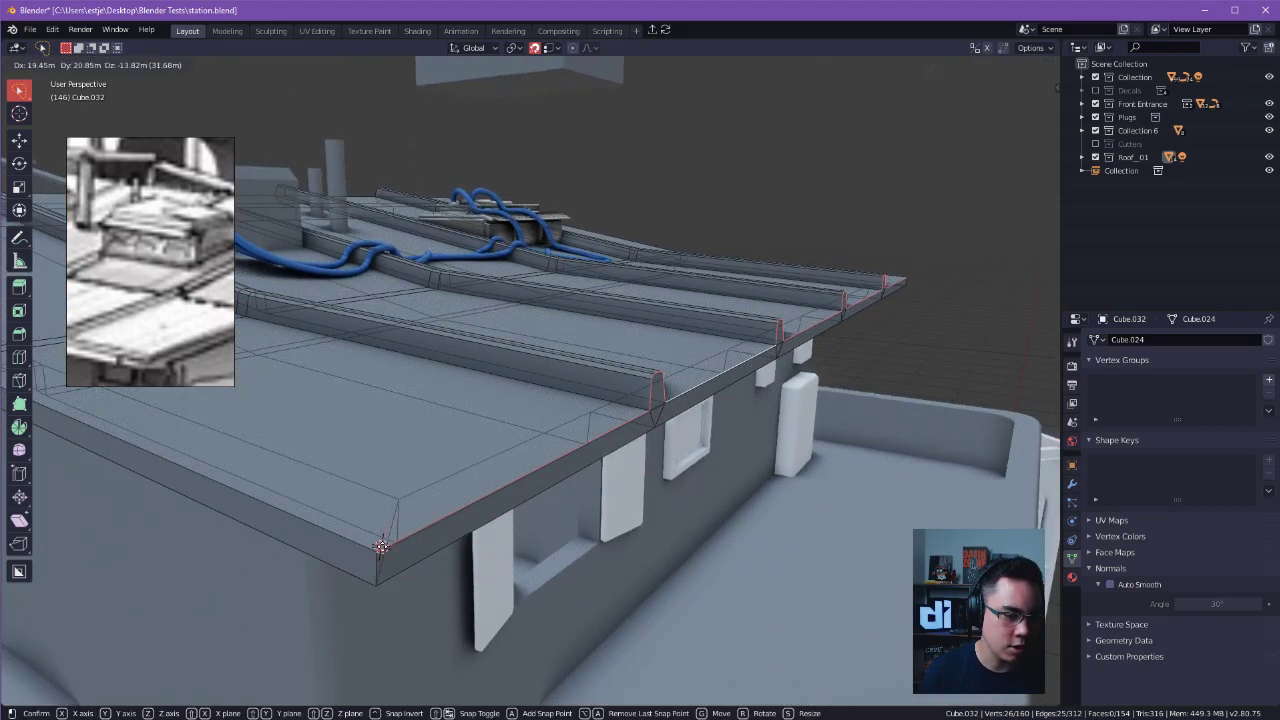
pyautogui.click(378, 551)
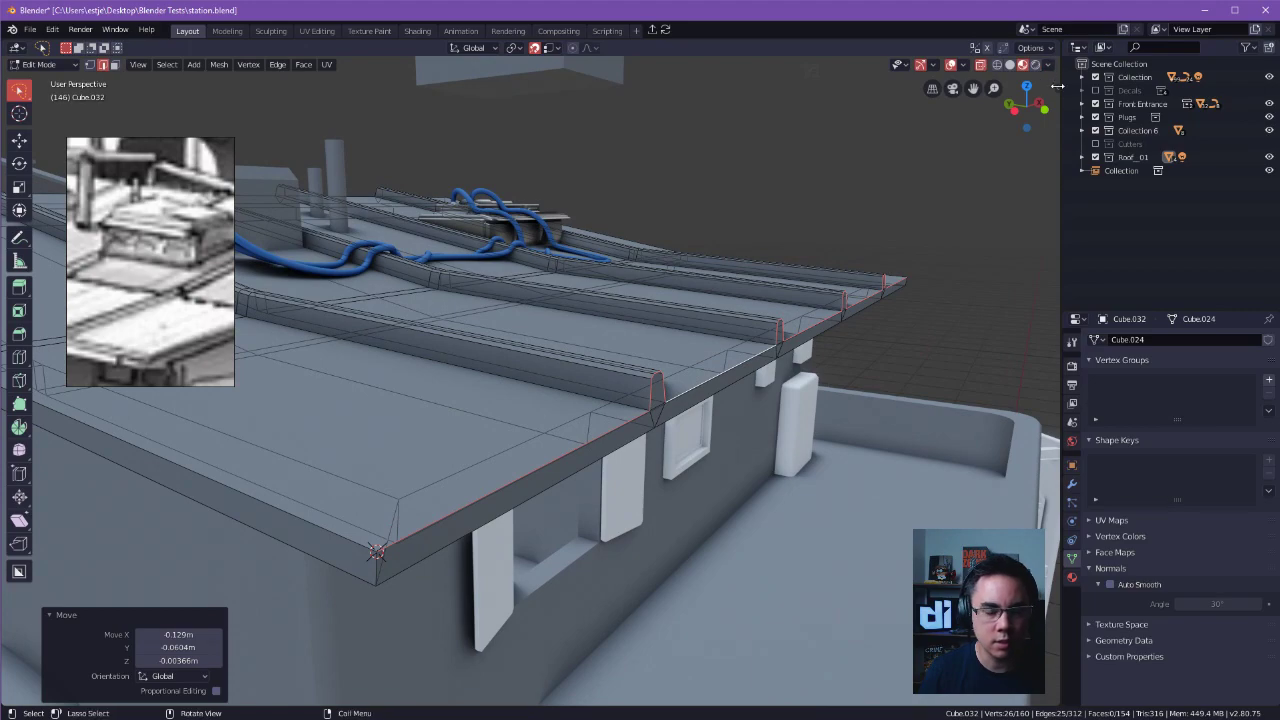
pyautogui.press('n')
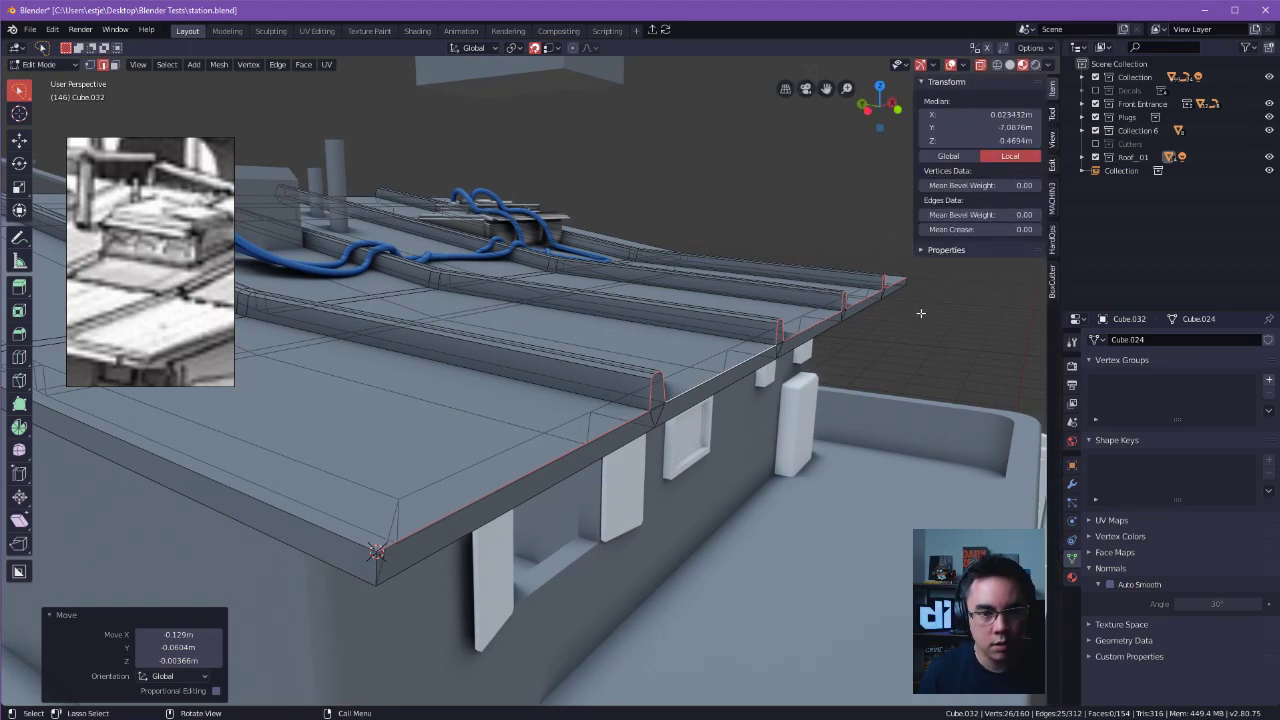
pyautogui.click(1051, 114)
pyautogui.click(1010, 235)
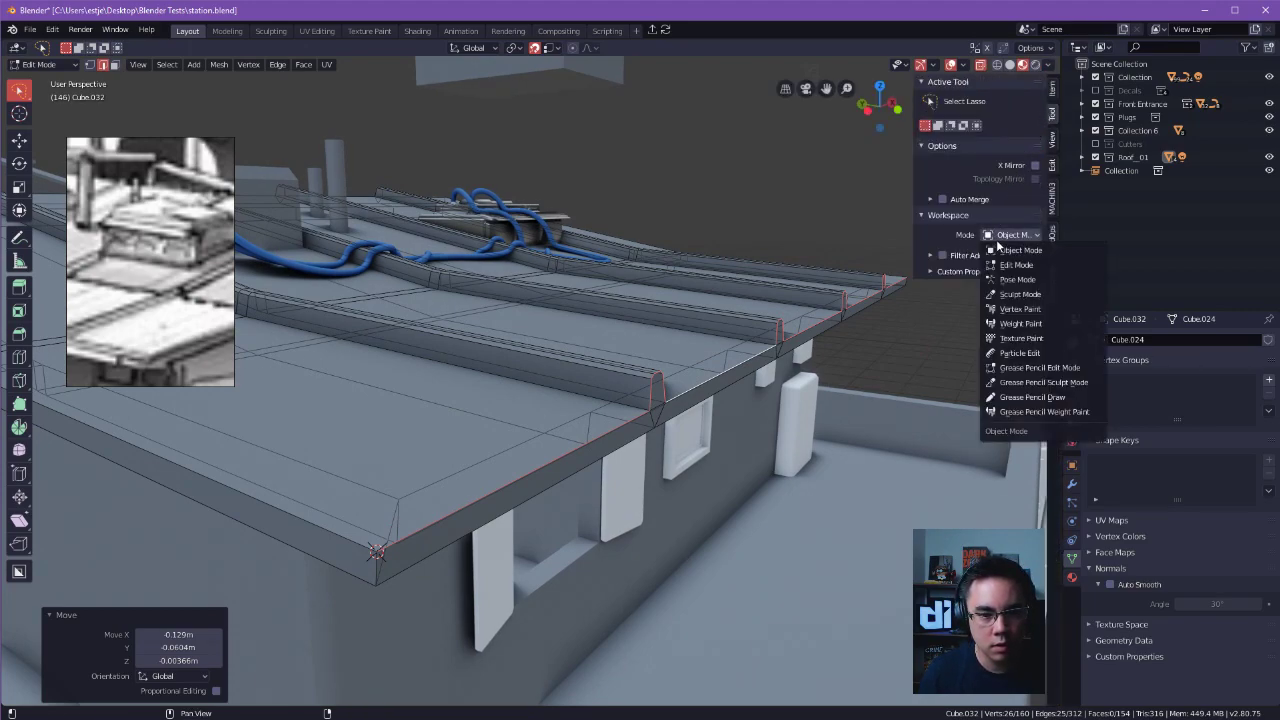
pyautogui.click(991, 240)
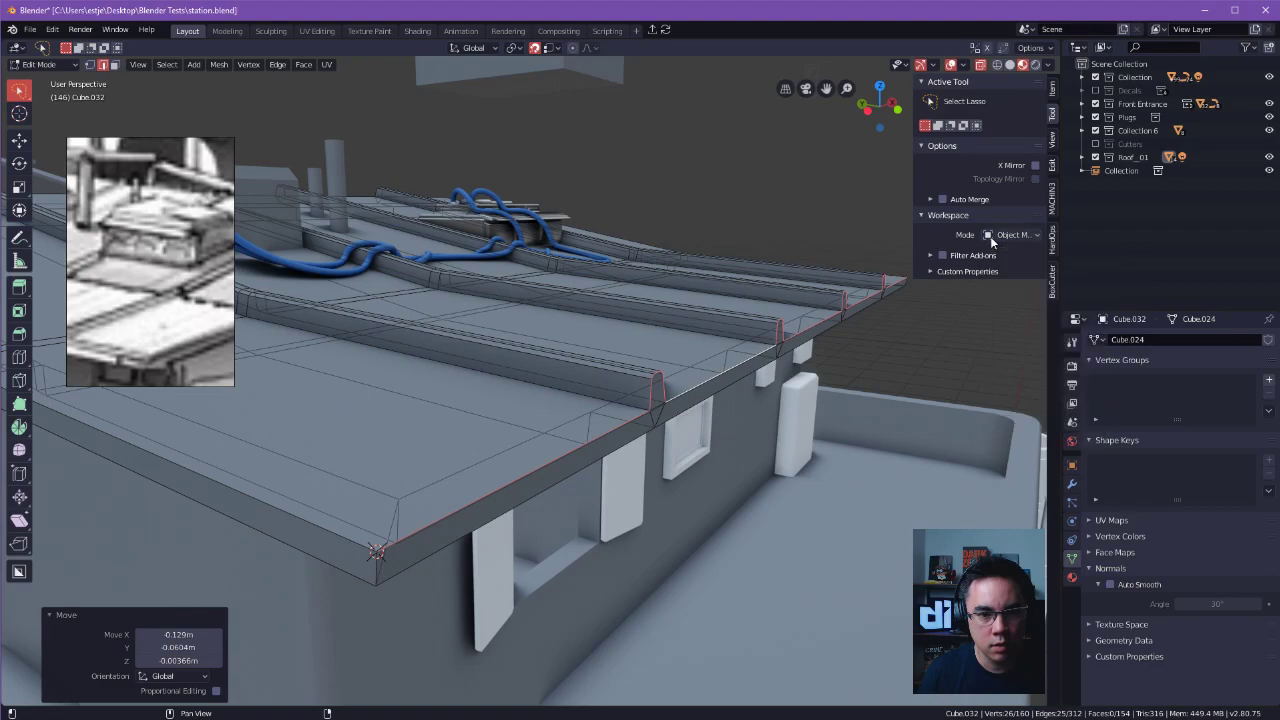
pyautogui.click(1052, 140)
pyautogui.moveTo(451, 473); pyautogui.dragTo(448, 463, button='middle')
pyautogui.keyDown('shift'); pyautogui.moveTo(435, 529); pyautogui.dragTo(420, 543, button='right'); pyautogui.keyUp('shift')
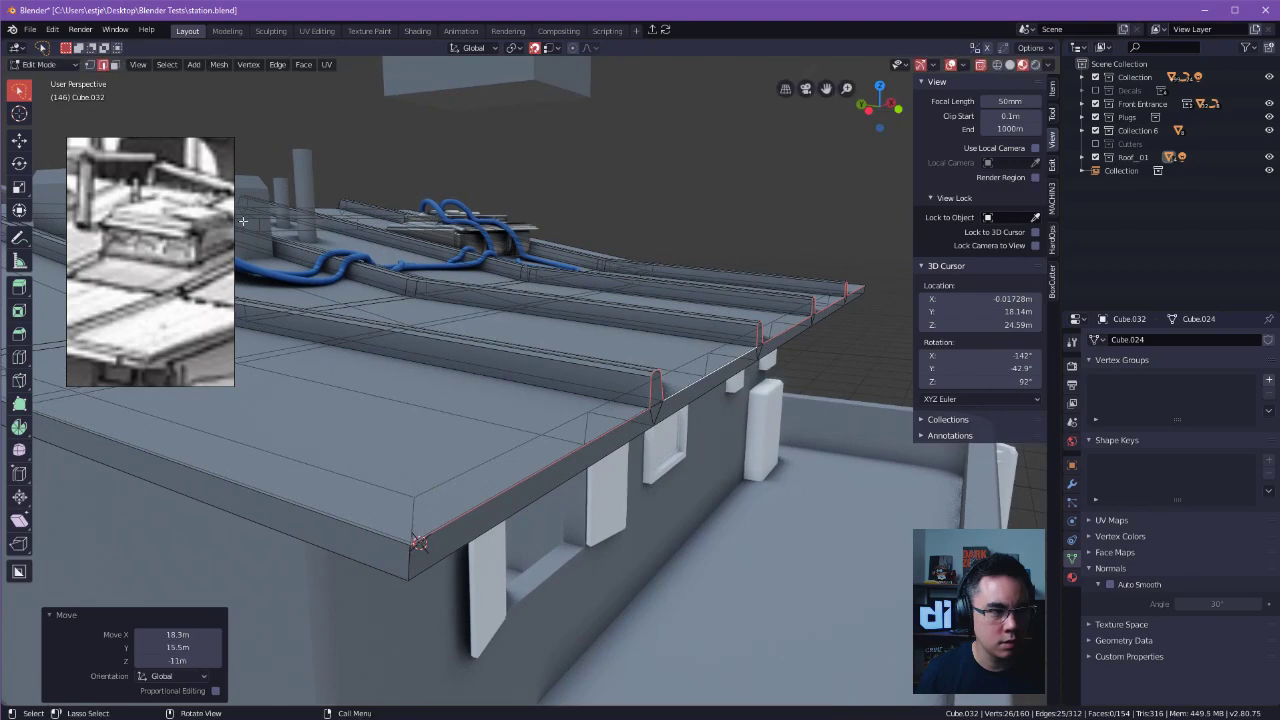
# Activate the Move tool and set the transform orientation to Cursor.
pyautogui.click(19, 141)
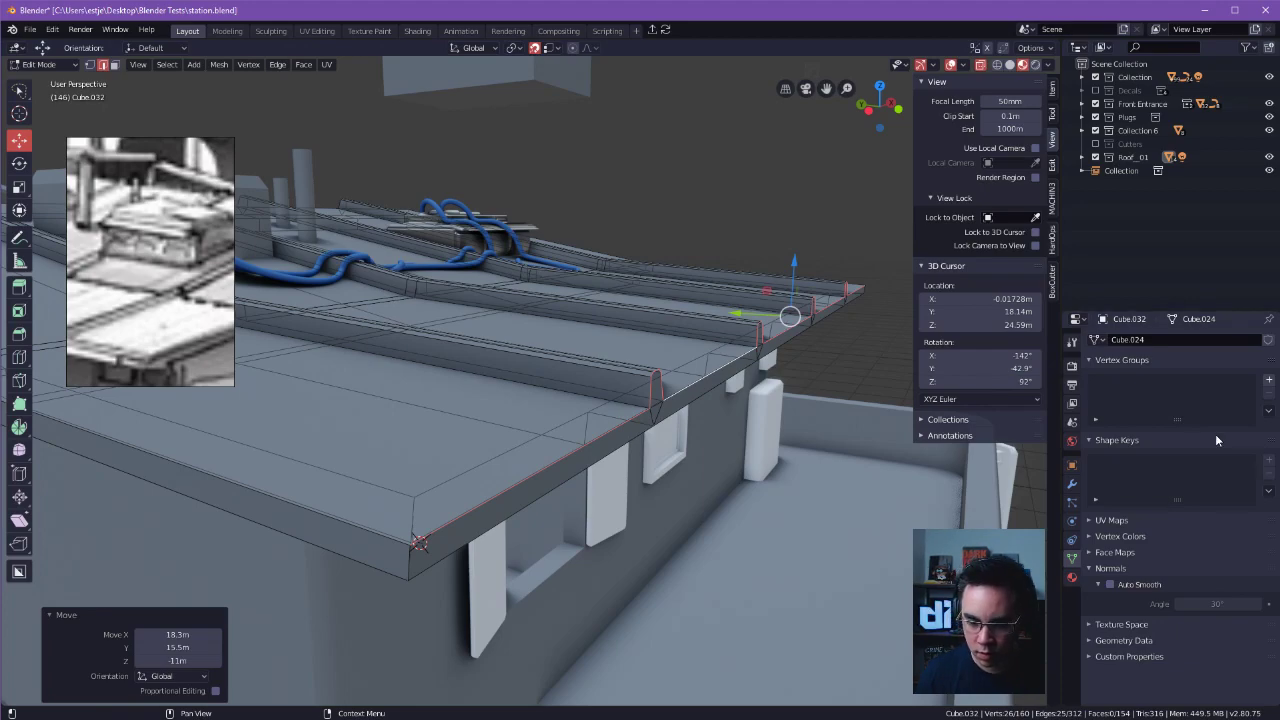
pyautogui.click(497, 48)
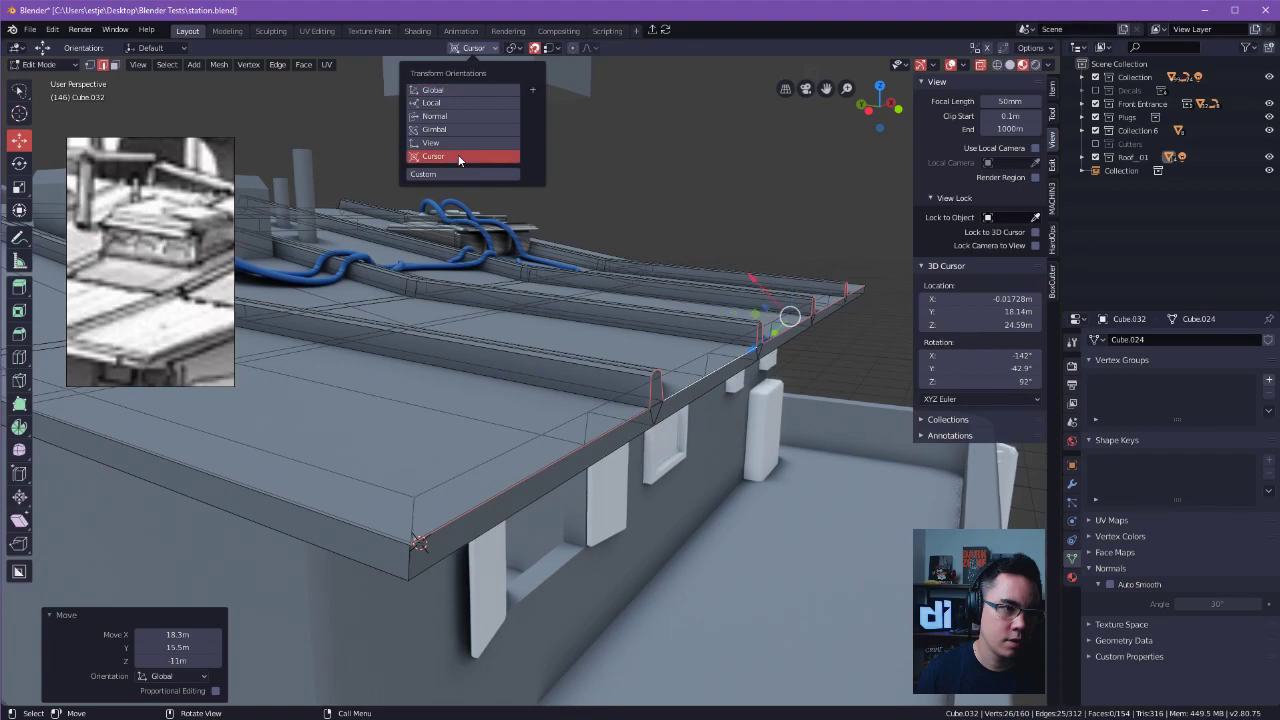
pyautogui.click(433, 156)
pyautogui.moveTo(763, 203); pyautogui.dragTo(715, 233, button='middle')
# Return to the lasso selection tool and try to rotate the selected front edges in the Cursor orientation.
pyautogui.press('w')
pyautogui.press('q')
pyautogui.press('Escape')
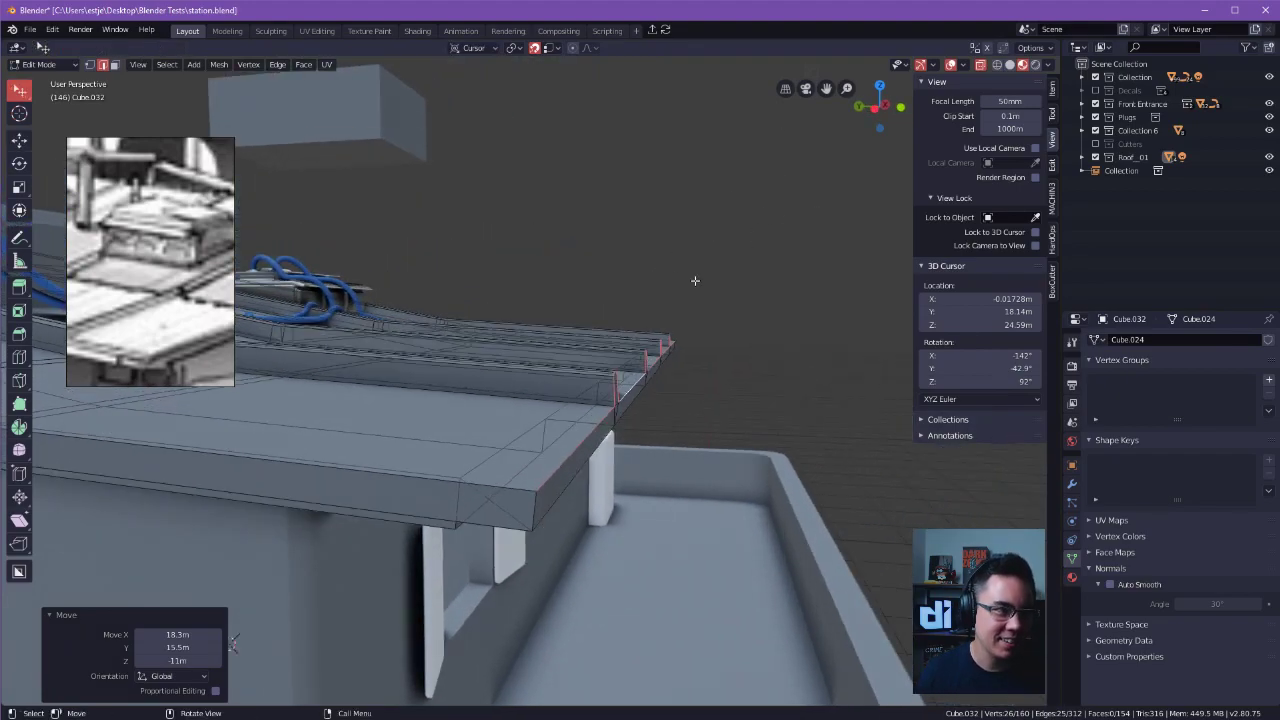
pyautogui.press('w')
pyautogui.press('q')
pyautogui.keyDown('alt'); pyautogui.moveTo(714, 282); pyautogui.dragTo(726, 259); pyautogui.keyUp('alt')
pyautogui.moveTo(726, 259); pyautogui.dragTo(760, 250, button='middle')
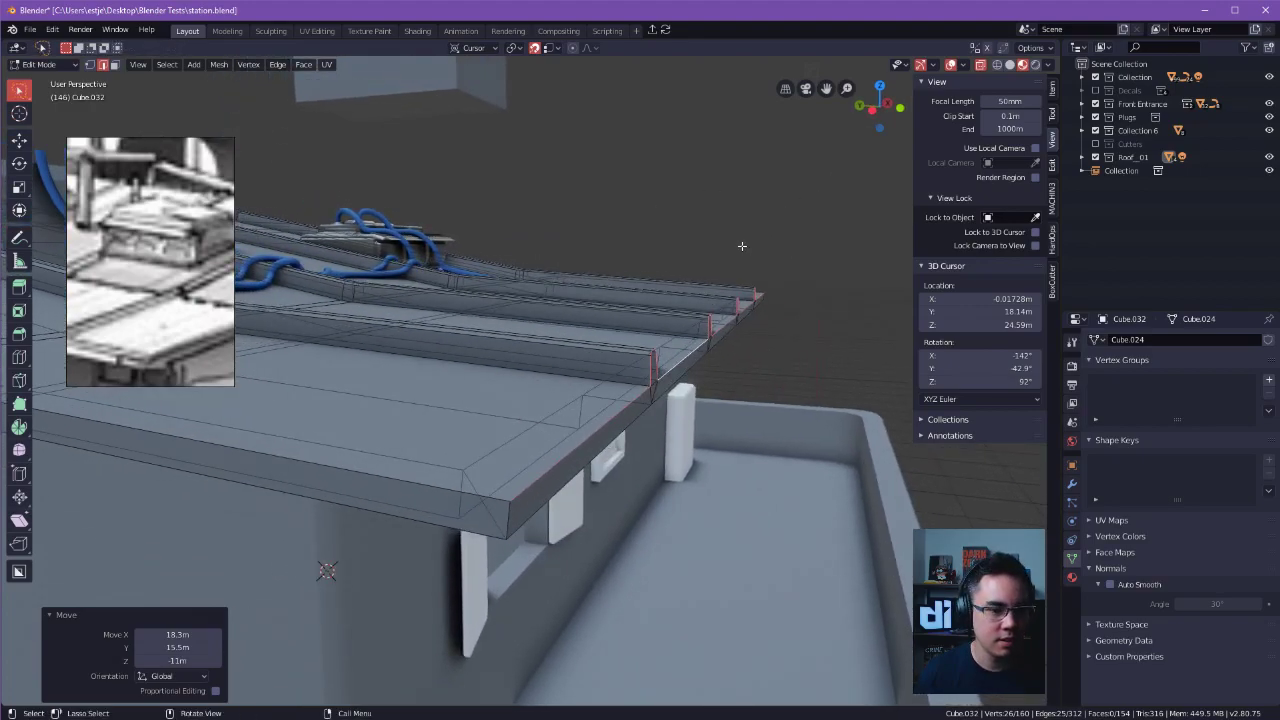
pyautogui.press('r')
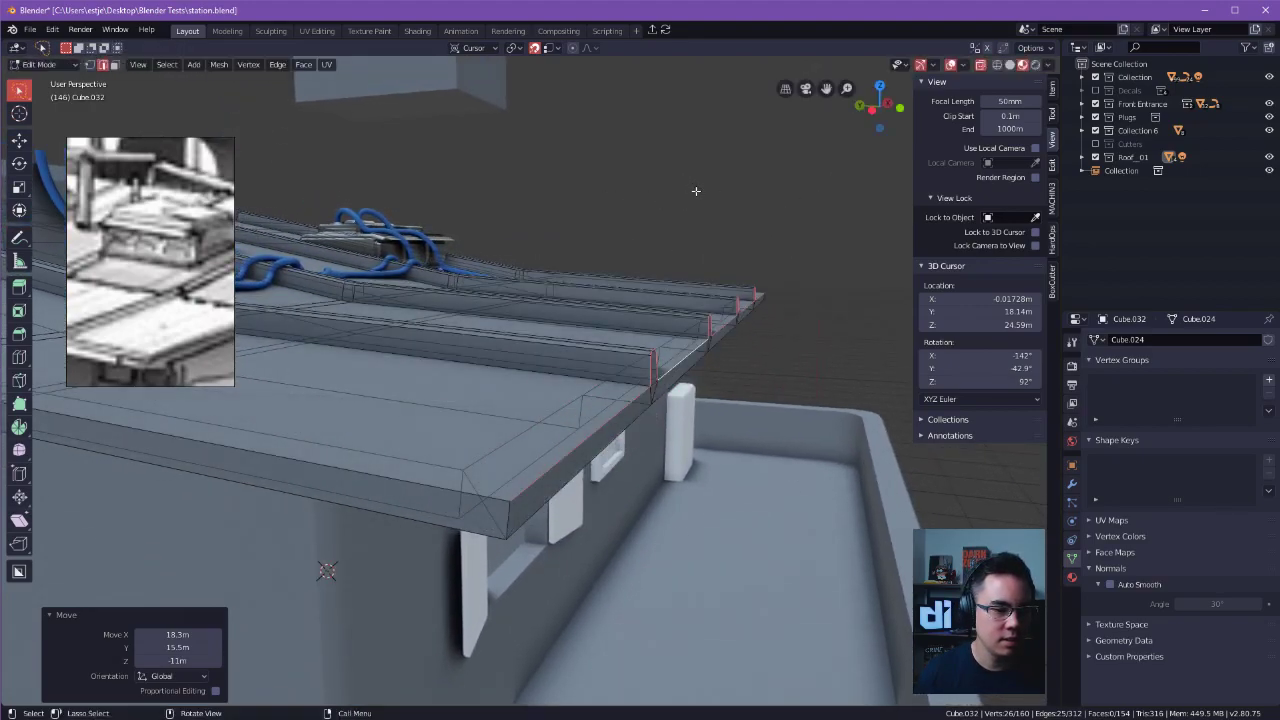
pyautogui.press('Escape')
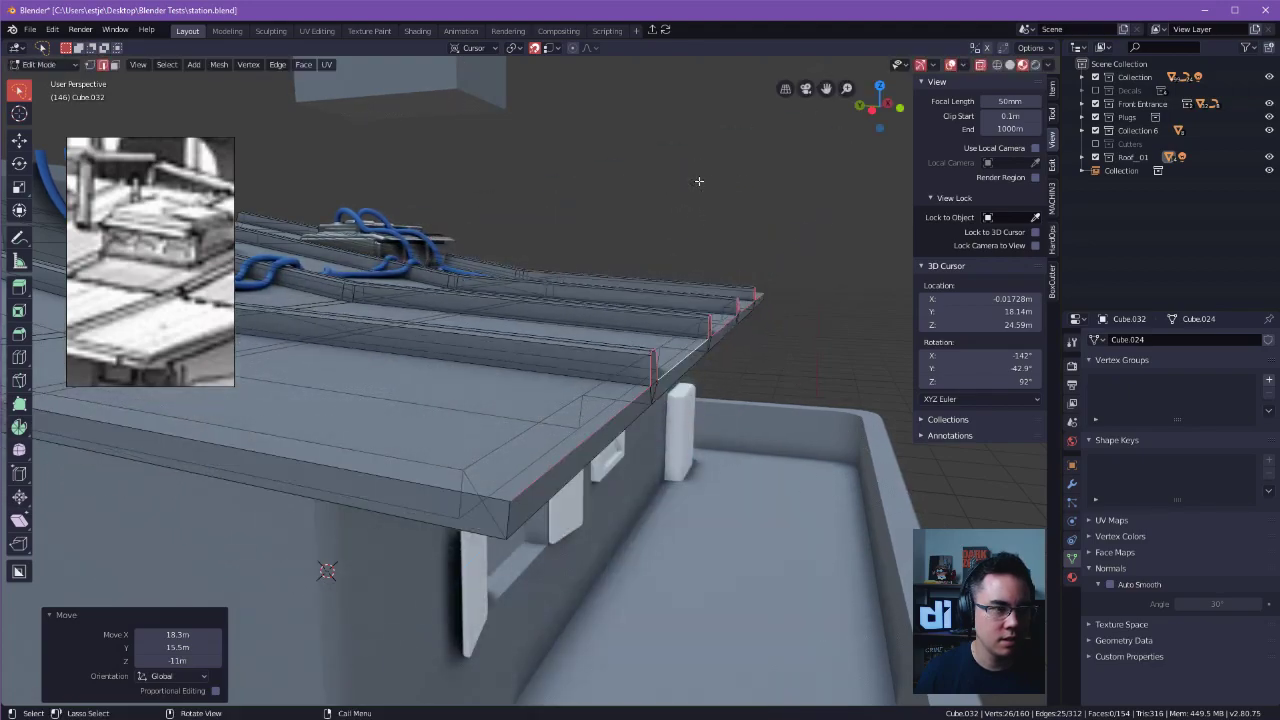
# Set the pivot point to 3D Cursor and try to rotate the front edges about the cursor's Z axis.
pyautogui.click(515, 48)
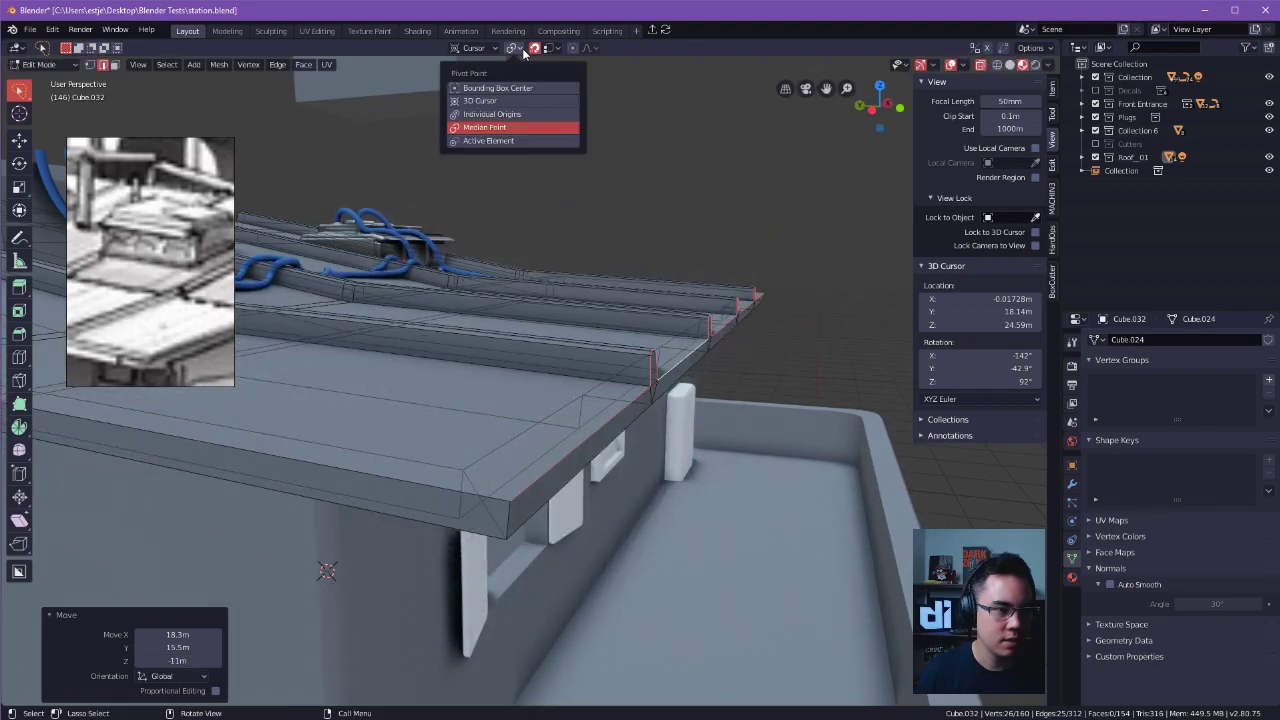
pyautogui.click(500, 103)
pyautogui.moveTo(597, 184); pyautogui.dragTo(697, 197, button='middle')
pyautogui.press('r')
pyautogui.press('z')
pyautogui.press('z')
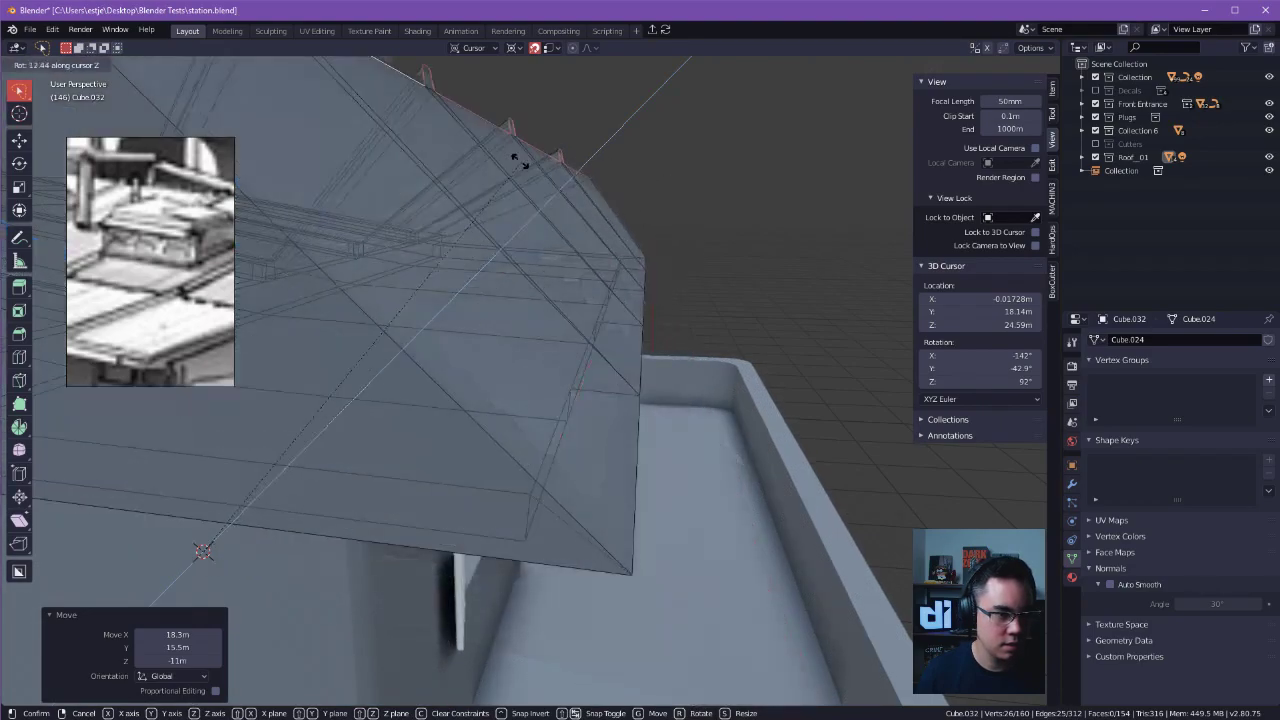
pyautogui.click(656, 226)
pyautogui.moveTo(656, 226); pyautogui.dragTo(650, 200, button='middle')
pyautogui.press('r')
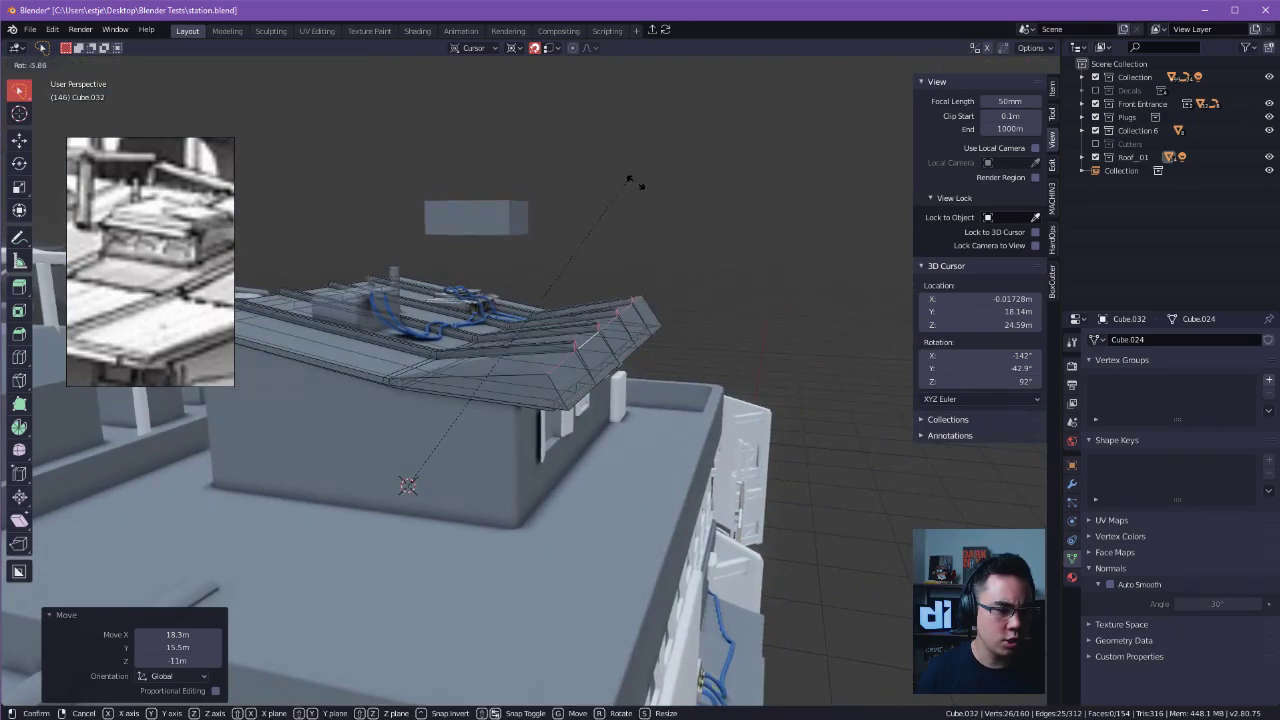
pyautogui.rightClick(635, 178)
# Set the transform orientation back to Global and try to rotate the front edges around the 3D cursor.
pyautogui.click(473, 50)
pyautogui.click(456, 89)
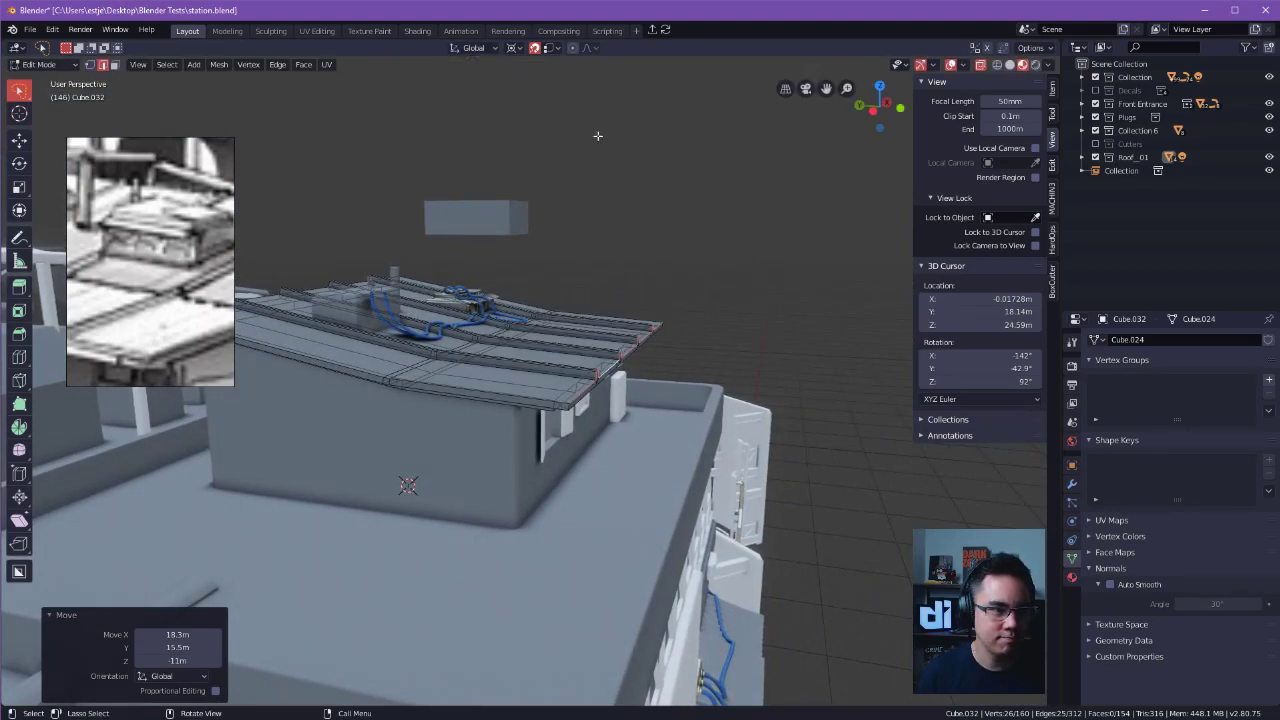
pyautogui.moveTo(584, 180); pyautogui.dragTo(600, 182, button='middle')
pyautogui.press('r')
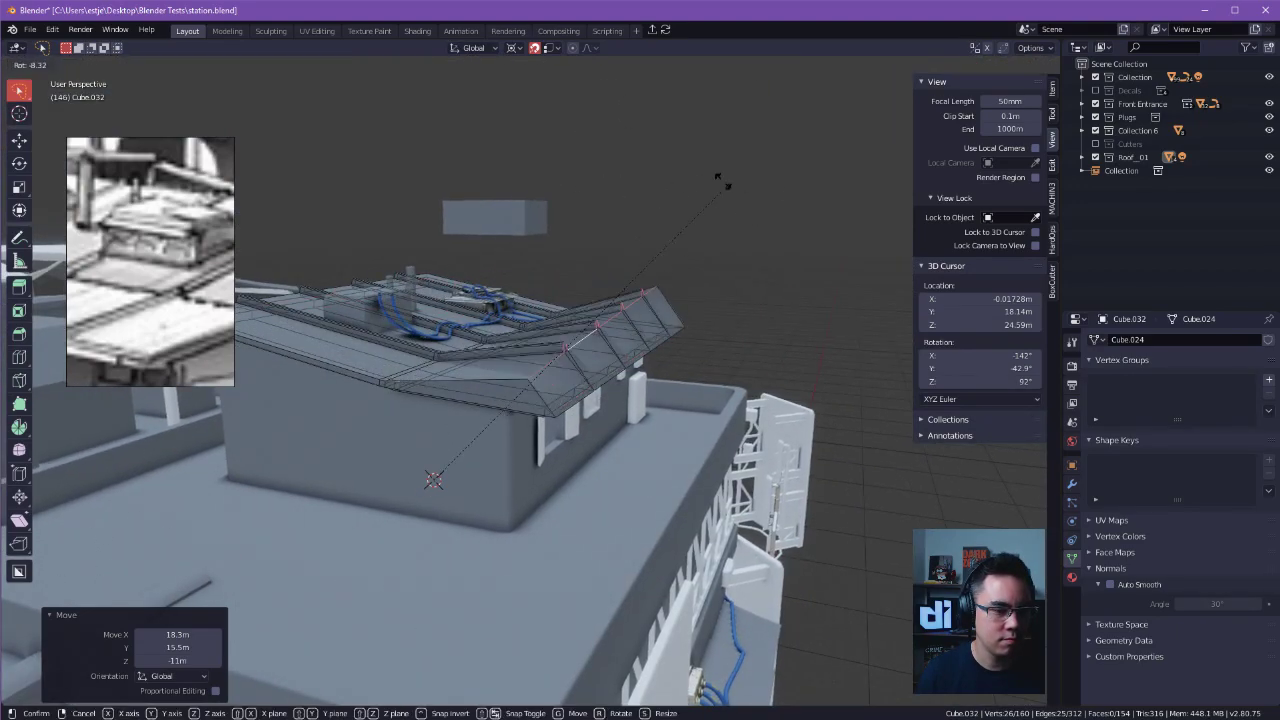
pyautogui.rightClick(765, 199)
# Reposition the 3D cursor on the roof's front corner with vertex snapping enabled.
pyautogui.moveTo(563, 415); pyautogui.dragTo(535, 449, button='middle')
pyautogui.click(553, 50)
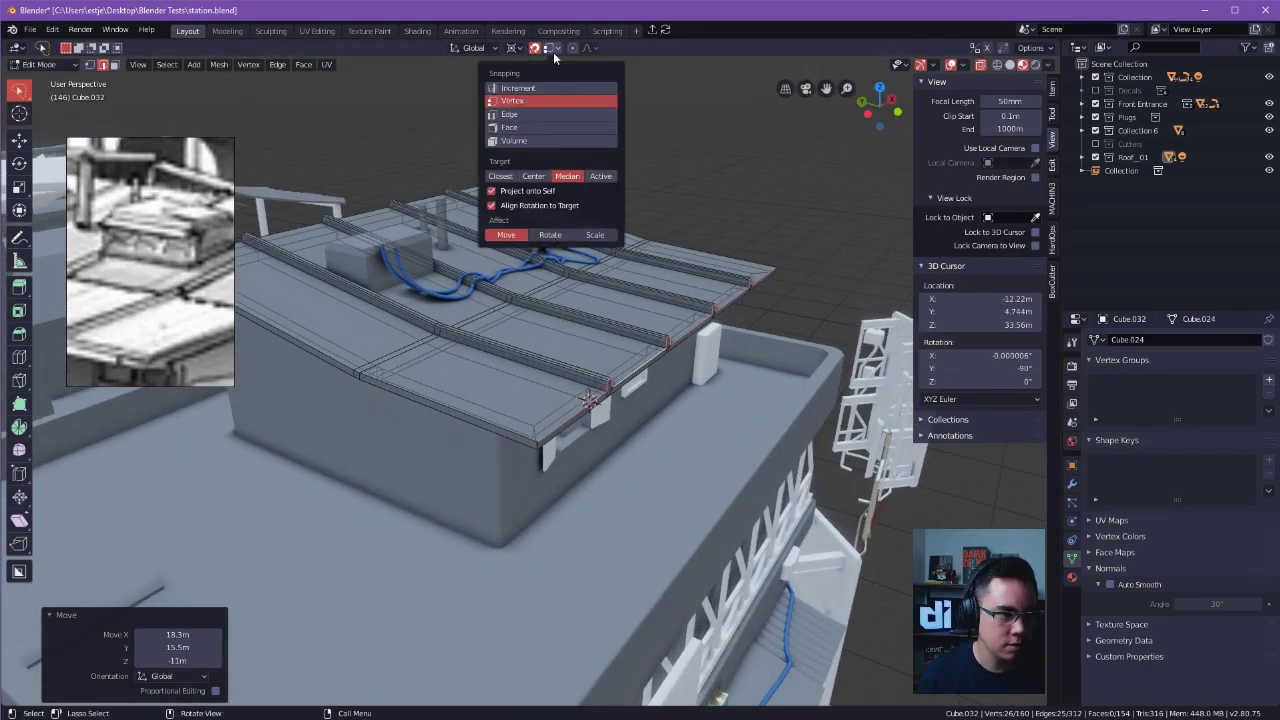
pyautogui.moveTo(560, 110); pyautogui.dragTo(640, 310, button='middle')
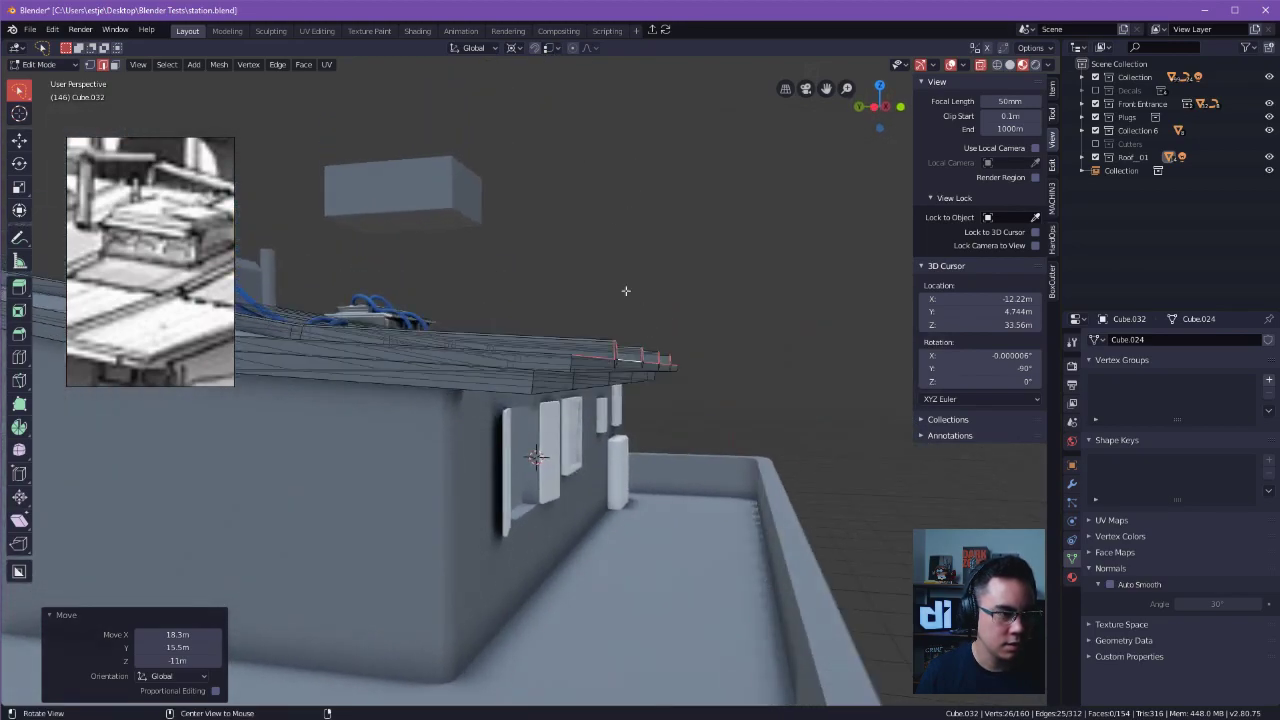
pyautogui.click(521, 49)
pyautogui.click(546, 46)
pyautogui.click(535, 47)
pyautogui.keyDown('alt'); pyautogui.moveTo(568, 262); pyautogui.dragTo(568, 345); pyautogui.keyUp('alt')
pyautogui.keyDown('shift'); pyautogui.moveTo(547, 422); pyautogui.dragTo(549, 428, button='right'); pyautogui.keyUp('shift')
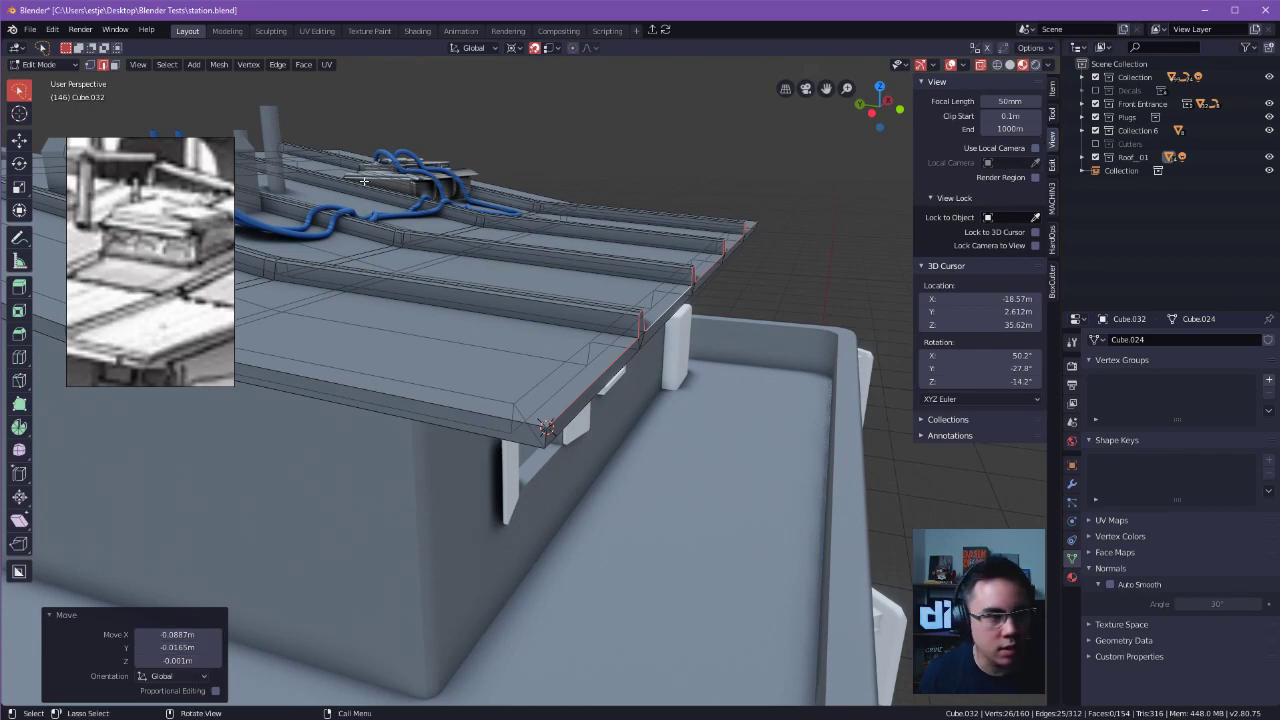
# Activate the 3D Cursor tool and set its placement orientation to None.
pyautogui.click(18, 113)
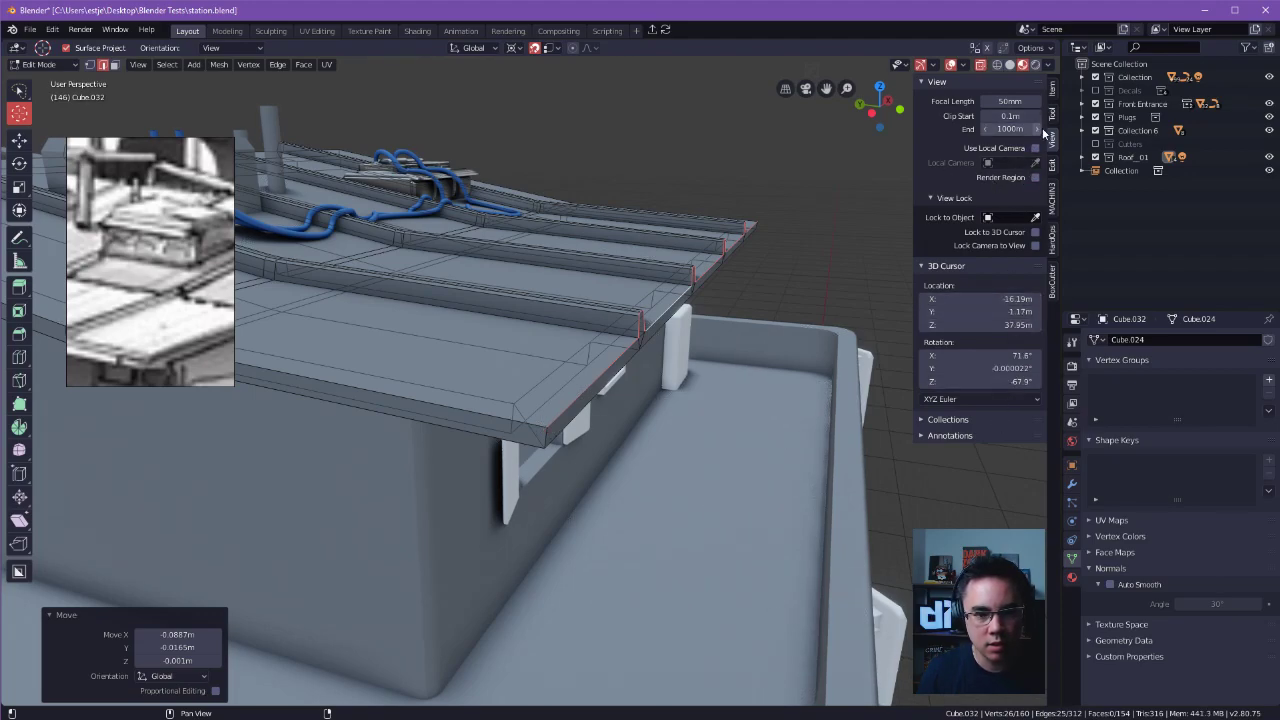
pyautogui.click(1054, 89)
pyautogui.click(1053, 113)
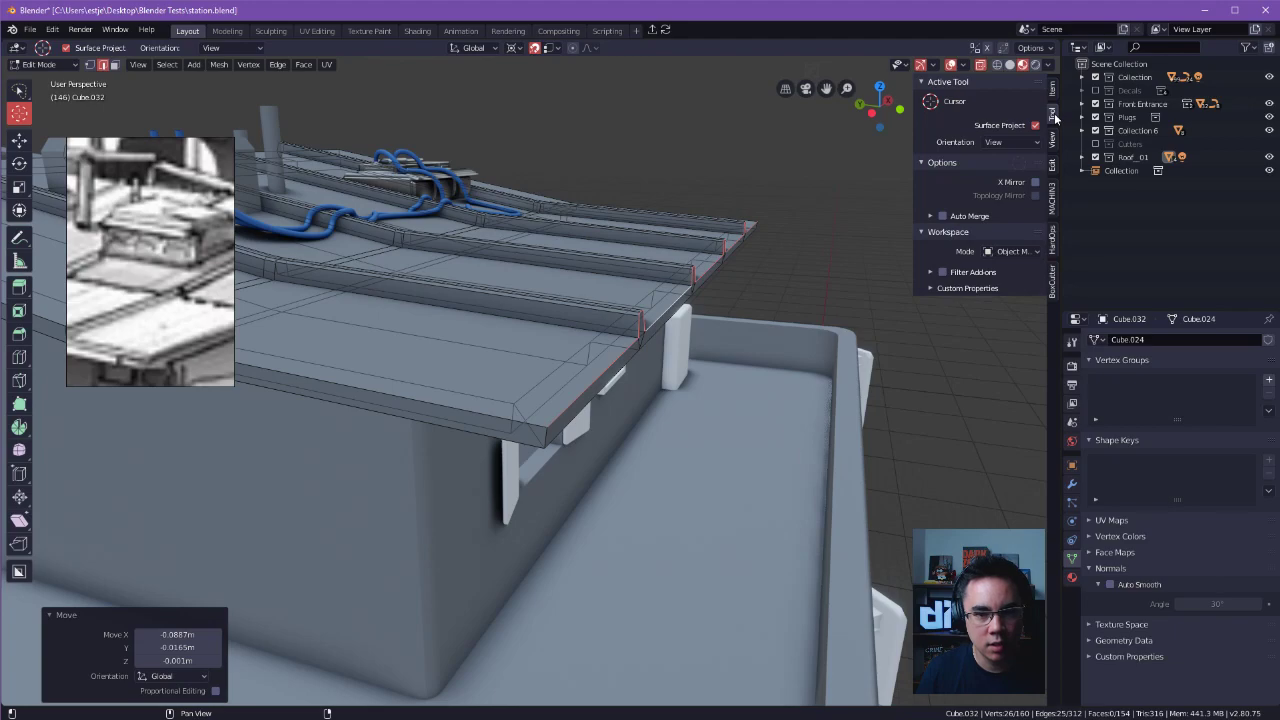
pyautogui.click(1007, 142)
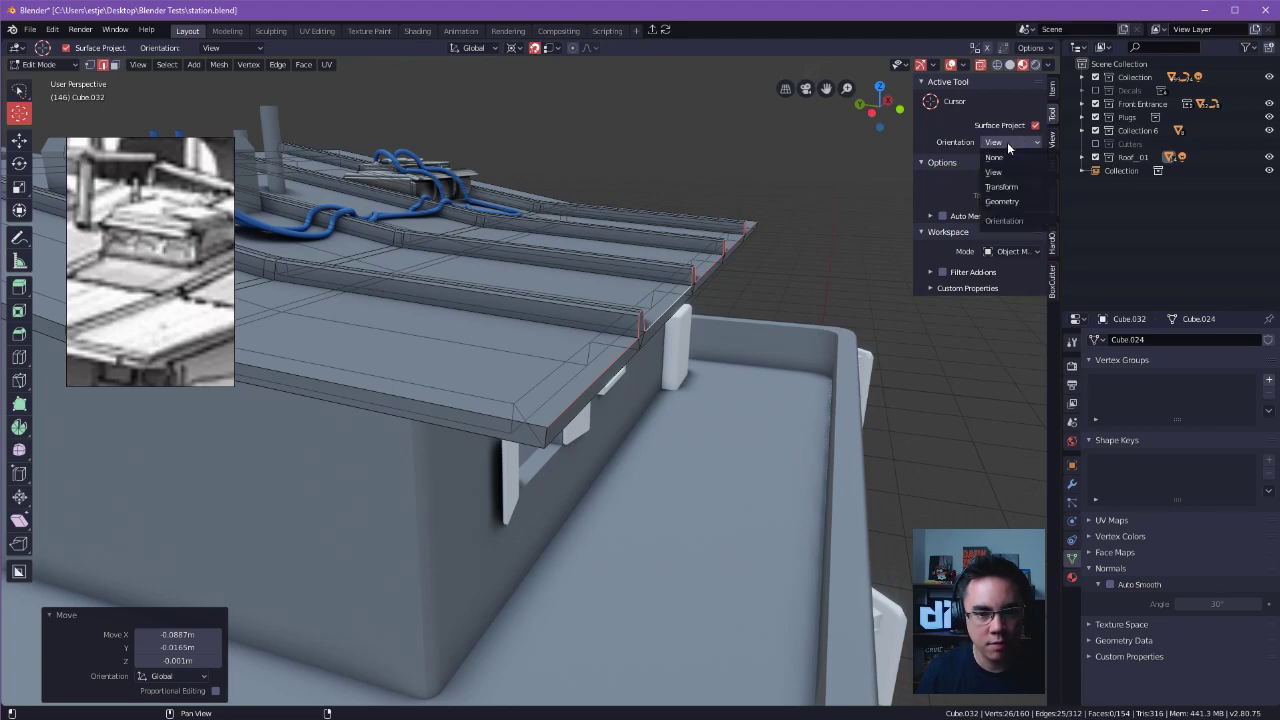
pyautogui.click(995, 158)
pyautogui.click(1009, 143)
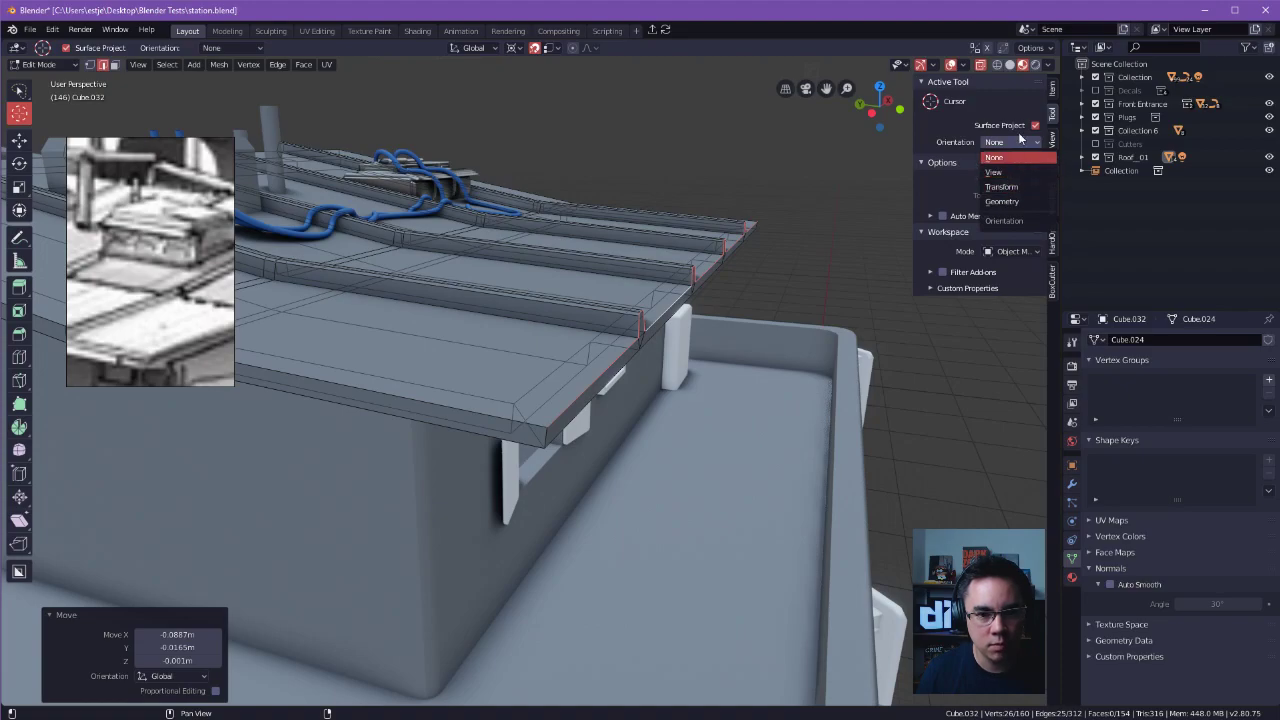
# Place the 3D cursor back on the roof's front corner.
pyautogui.moveTo(640, 380); pyautogui.dragTo(570, 405, button='middle')
pyautogui.moveTo(505, 458)
pyautogui.mouseDown()
pyautogui.moveTo(511, 439)
pyautogui.moveTo(513, 451)
pyautogui.mouseUp()
pyautogui.moveTo(513, 451); pyautogui.dragTo(664, 449, button='middle')
pyautogui.click(534, 450)
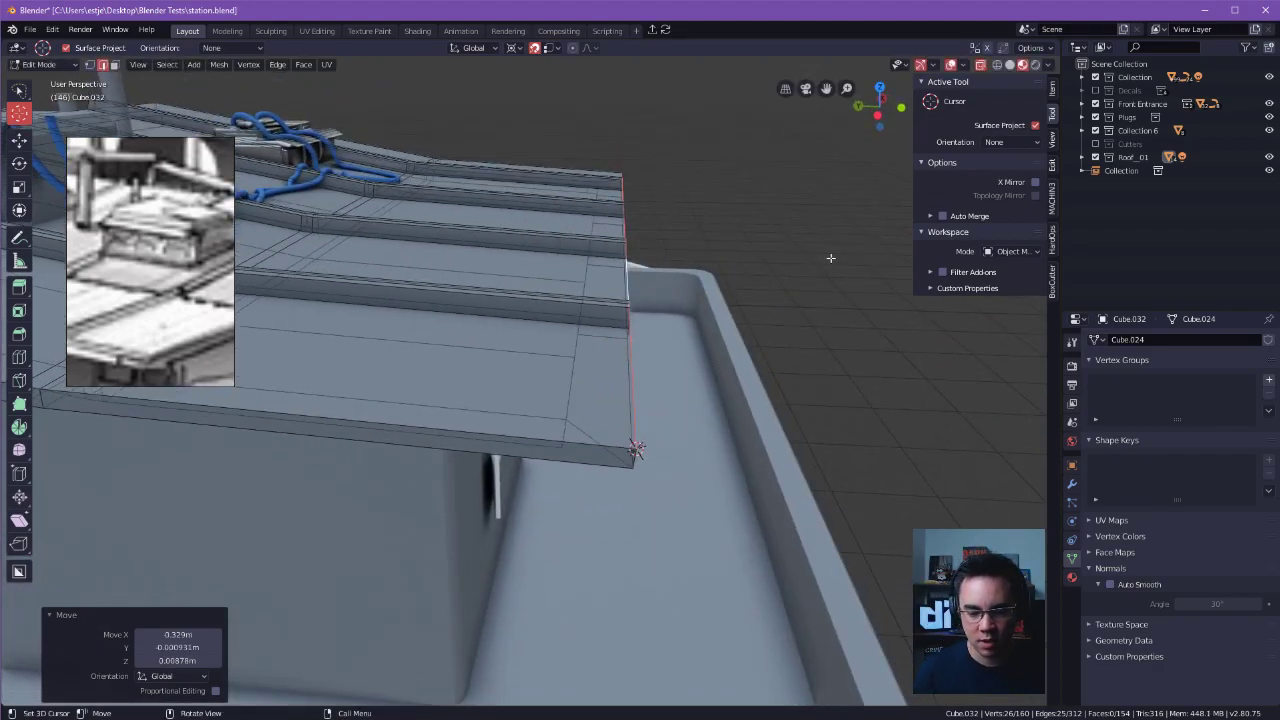
pyautogui.moveTo(724, 241); pyautogui.dragTo(727, 293, button='middle')
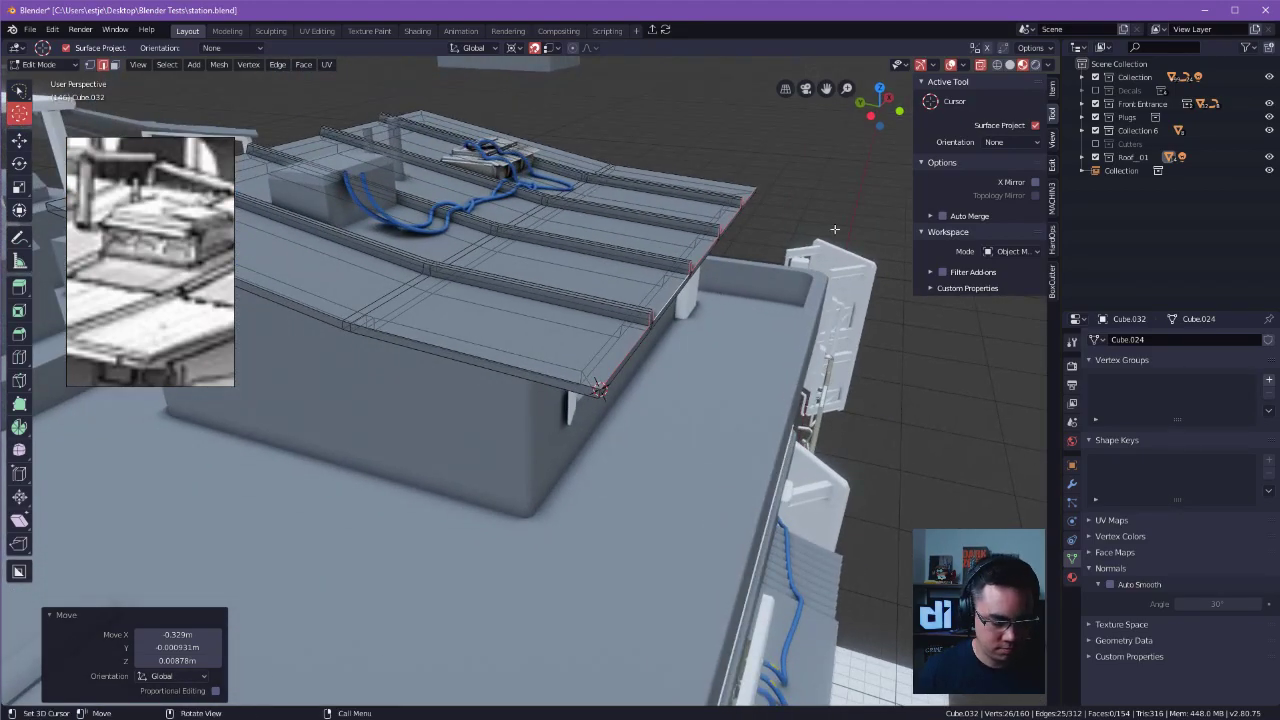
# Hide the sidebar and set the transform pivot point to Active Element.
pyautogui.press('n')
pyautogui.moveTo(800, 197); pyautogui.dragTo(413, 201, button='middle')
pyautogui.click(472, 48)
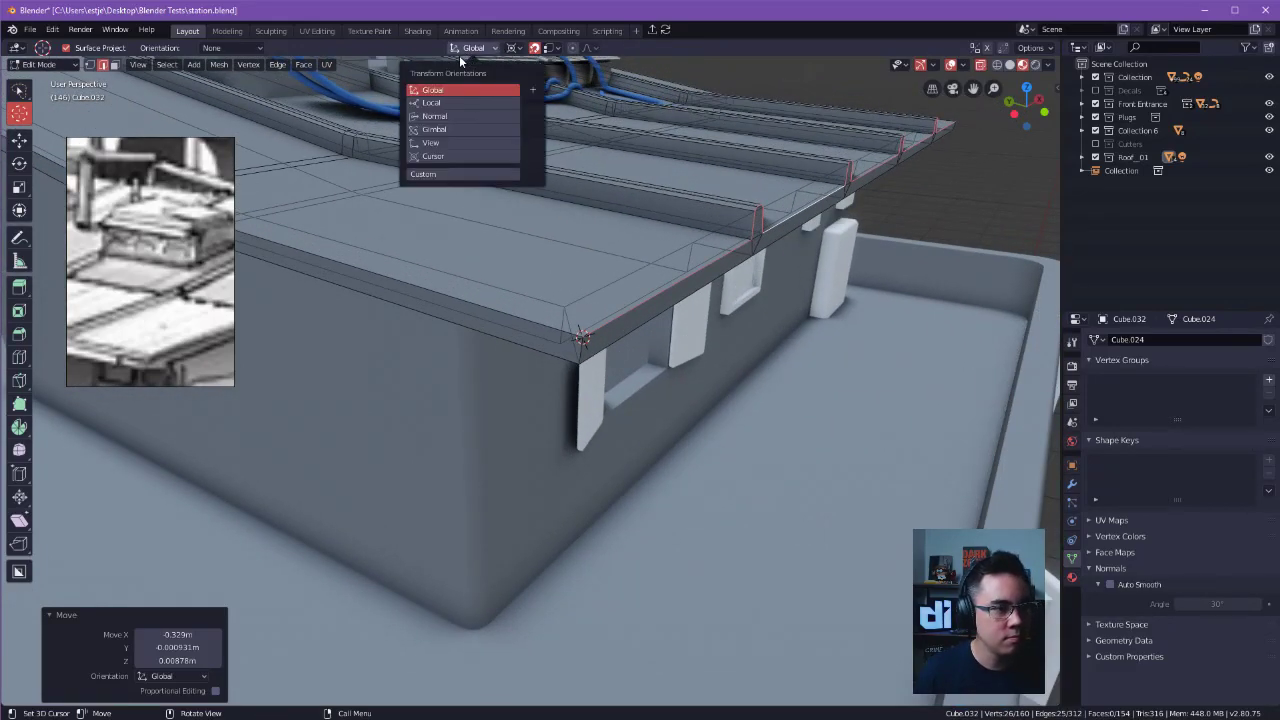
pyautogui.click(513, 49)
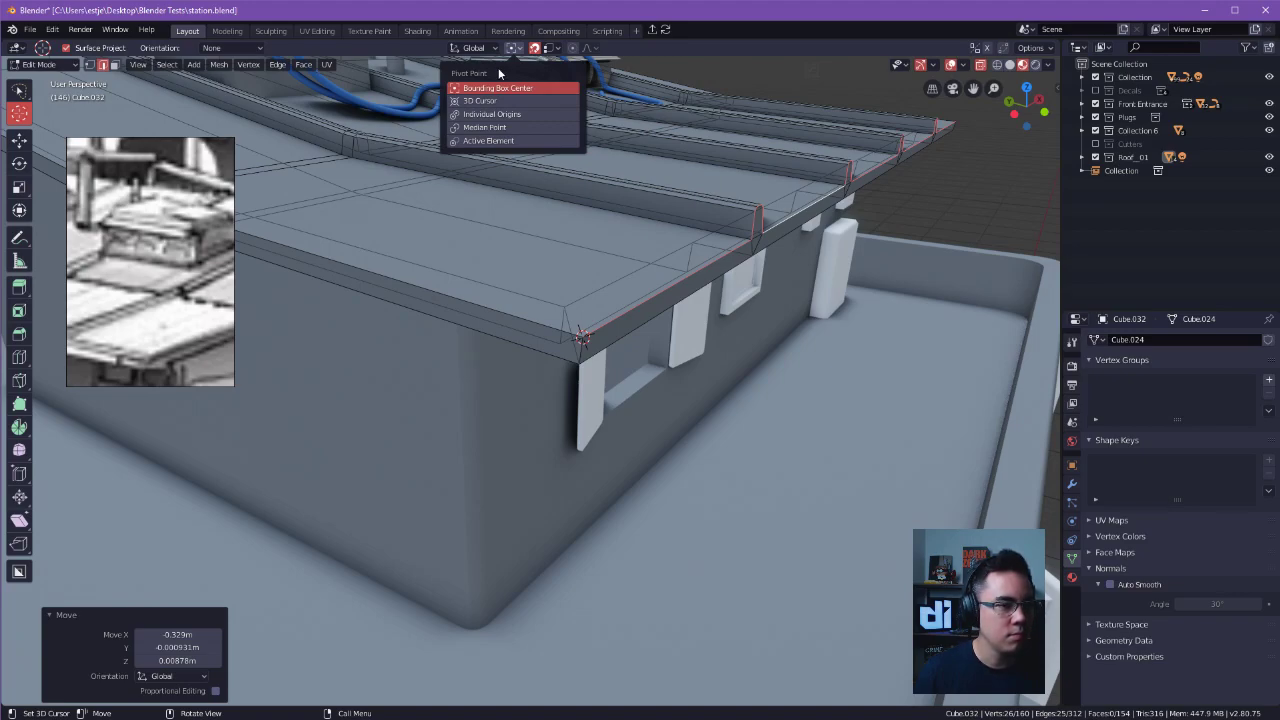
pyautogui.click(482, 142)
pyautogui.keyDown('alt'); pyautogui.moveTo(731, 154); pyautogui.dragTo(686, 196); pyautogui.keyUp('alt')
pyautogui.click(547, 48)
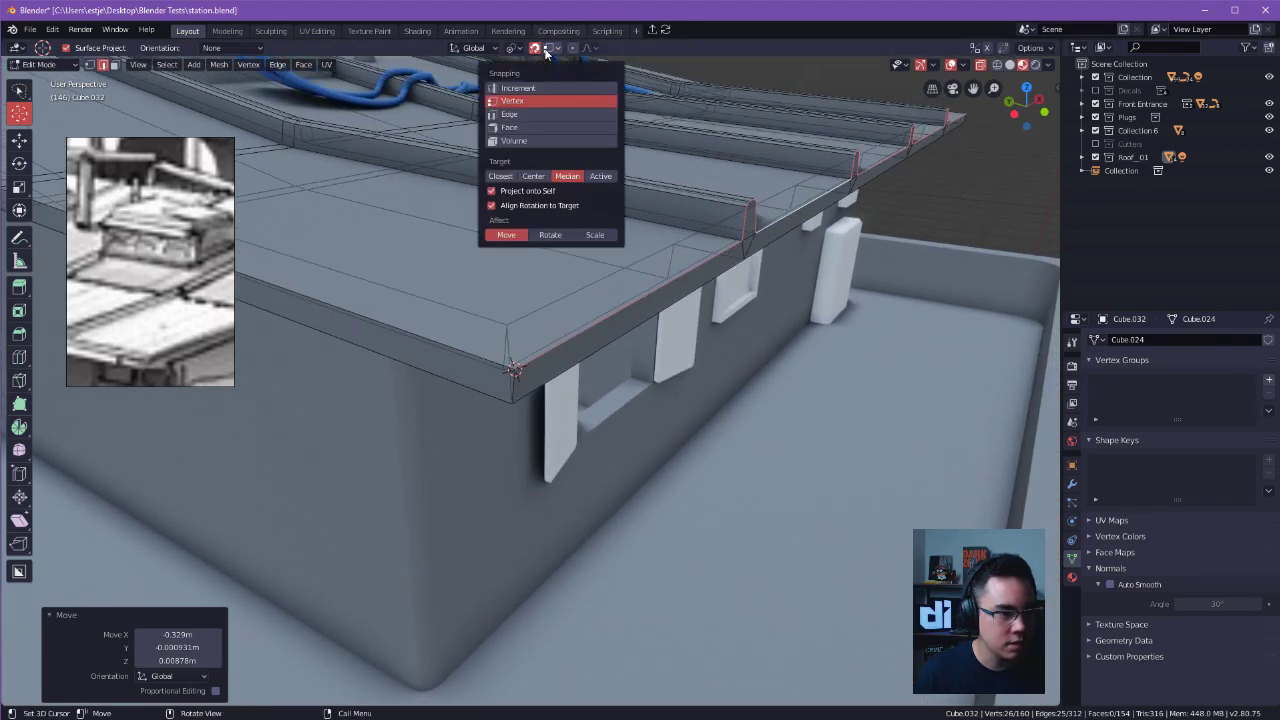
pyautogui.click(546, 50)
pyautogui.click(479, 49)
pyautogui.click(479, 49)
pyautogui.click(512, 49)
# Try to rotate the selected roof edges about the global X axis with the front edge as active element.
pyautogui.keyDown('alt'); pyautogui.moveTo(652, 292); pyautogui.dragTo(707, 235); pyautogui.keyUp('alt')
pyautogui.keyDown('ctrl'); pyautogui.click(587, 333); pyautogui.keyUp('ctrl')
pyautogui.hotkey('ctrl', 'z')
pyautogui.keyDown('shift'); pyautogui.click(602, 327); pyautogui.keyUp('shift')
pyautogui.keyDown('alt'); pyautogui.moveTo(603, 326); pyautogui.dragTo(908, 206); pyautogui.keyUp('alt')
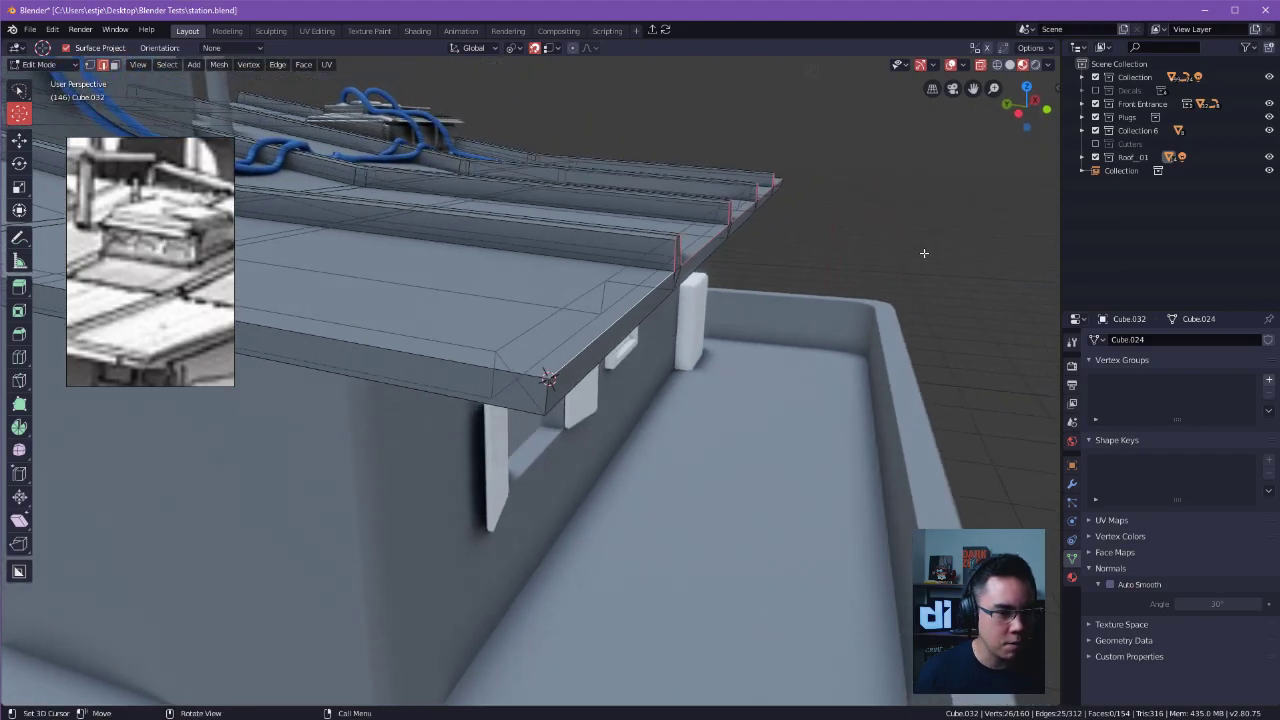
pyautogui.press('r')
pyautogui.press('x')
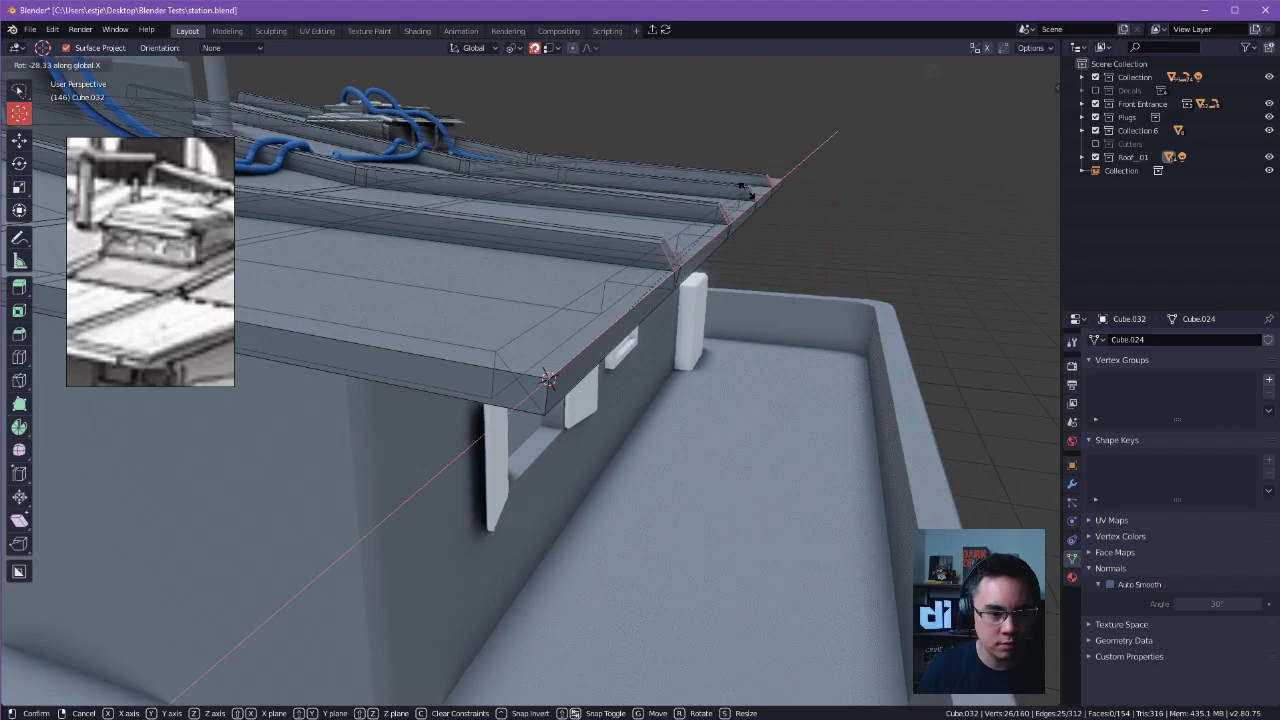
pyautogui.press('Escape')
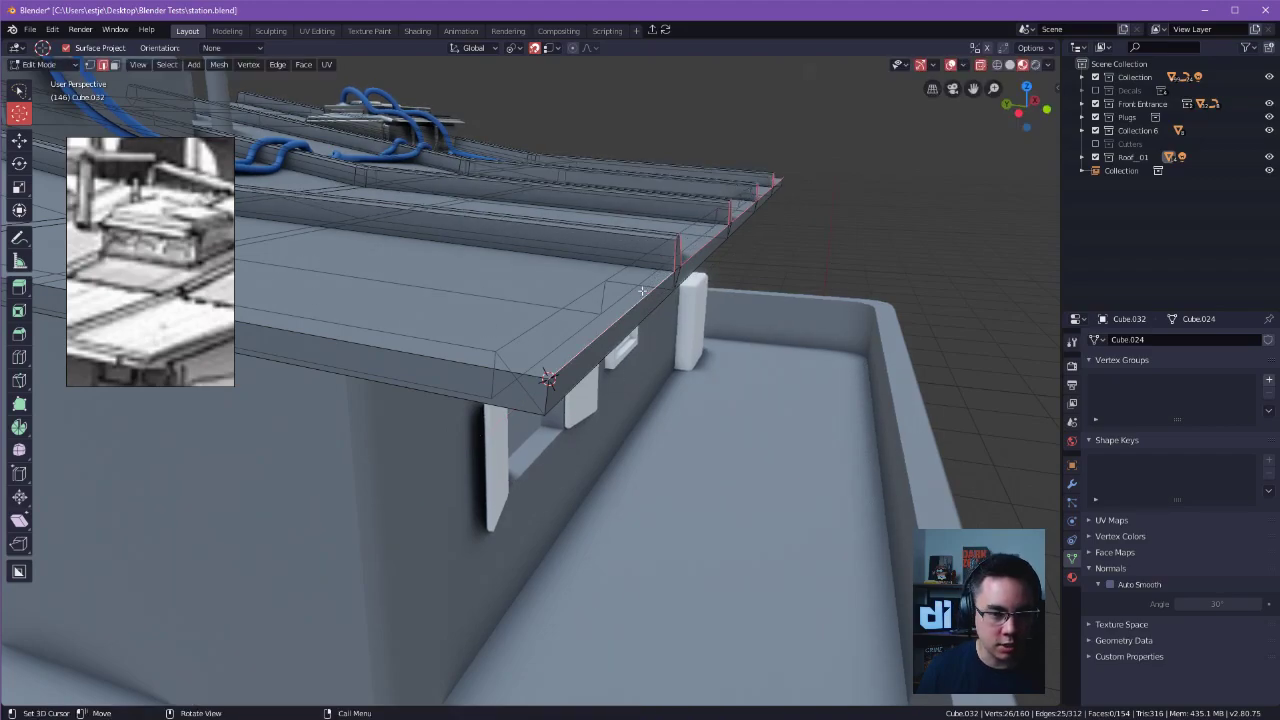
# Try to rotate the selected roof edges about the global Z axis with a ridge-end edge as active element.
pyautogui.moveTo(735, 271); pyautogui.dragTo(811, 274, button='middle')
pyautogui.scroll(1, 686, 272)
pyautogui.keyDown('shift'); pyautogui.click(696, 267); pyautogui.keyUp('shift')
pyautogui.keyDown('shift'); pyautogui.click(668, 246); pyautogui.keyUp('shift')
pyautogui.press('r')
pyautogui.press('x')
pyautogui.press('z')
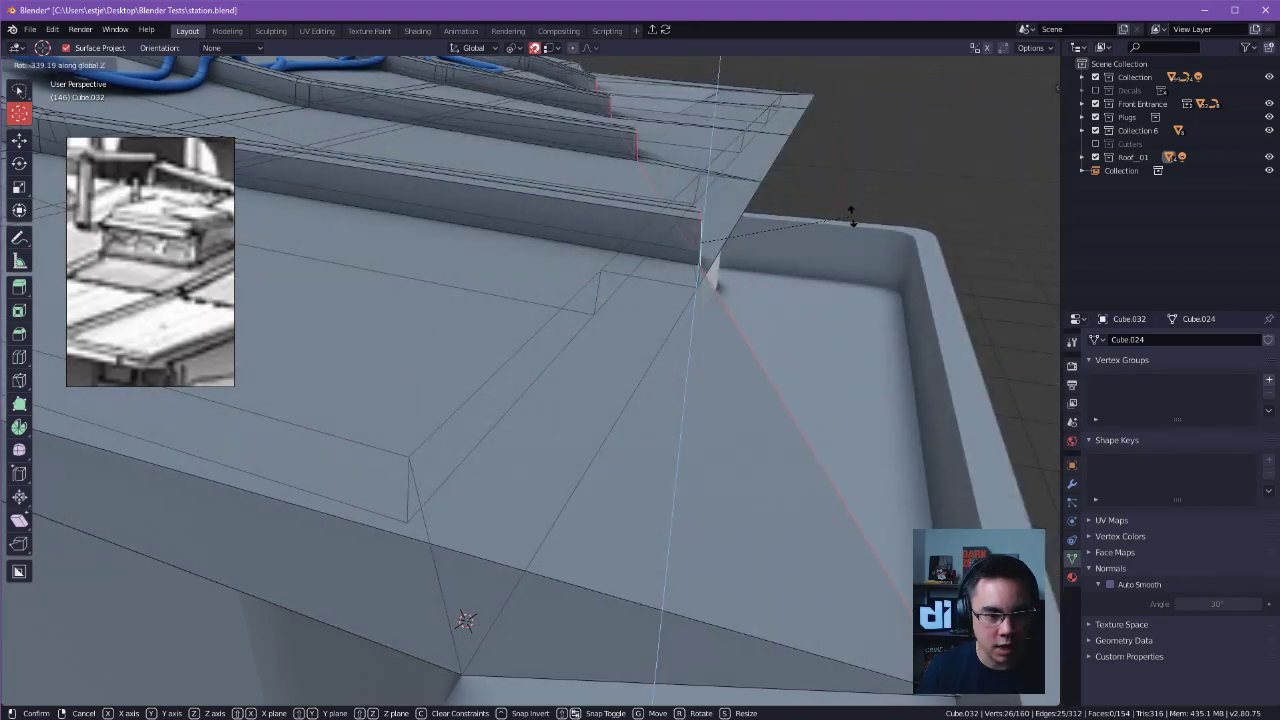
pyautogui.rightClick(833, 292)
# Rotate the selected front edges and ridge ends about the global X axis so the ridge ends slant backwards, and clear the selection.
pyautogui.moveTo(831, 297); pyautogui.dragTo(829, 260, button='middle')
pyautogui.moveTo(673, 337); pyautogui.dragTo(825, 350, button='middle')
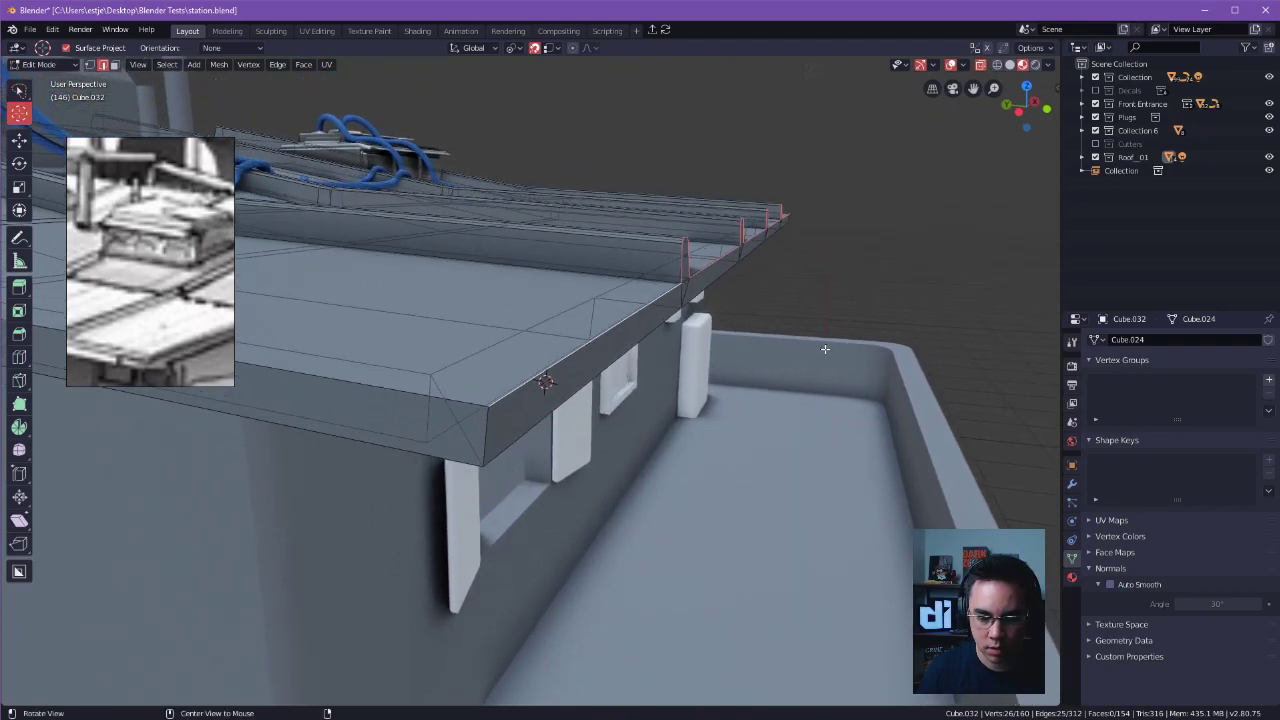
pyautogui.press('r')
pyautogui.press('x')
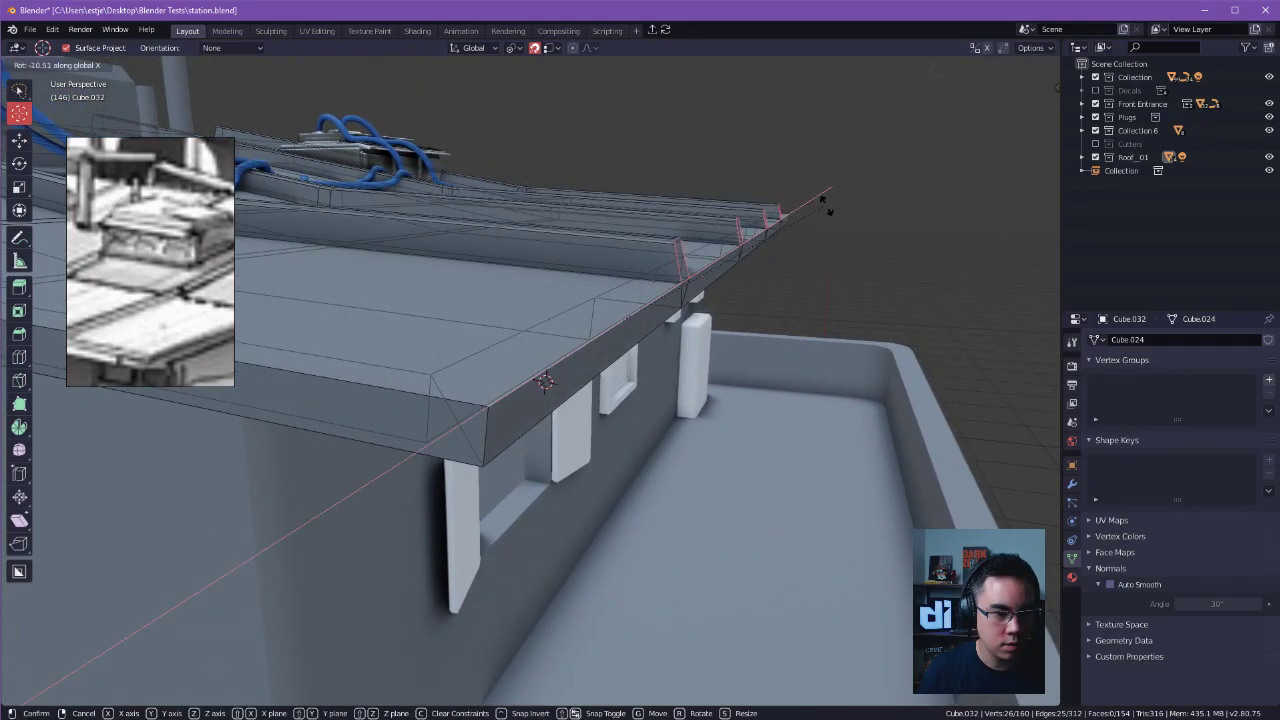
pyautogui.click(742, 166)
pyautogui.press('Tab')
pyautogui.click(726, 104)
pyautogui.moveTo(625, 200); pyautogui.dragTo(673, 378, button='middle')
pyautogui.press('Tab')
pyautogui.click(698, 385)
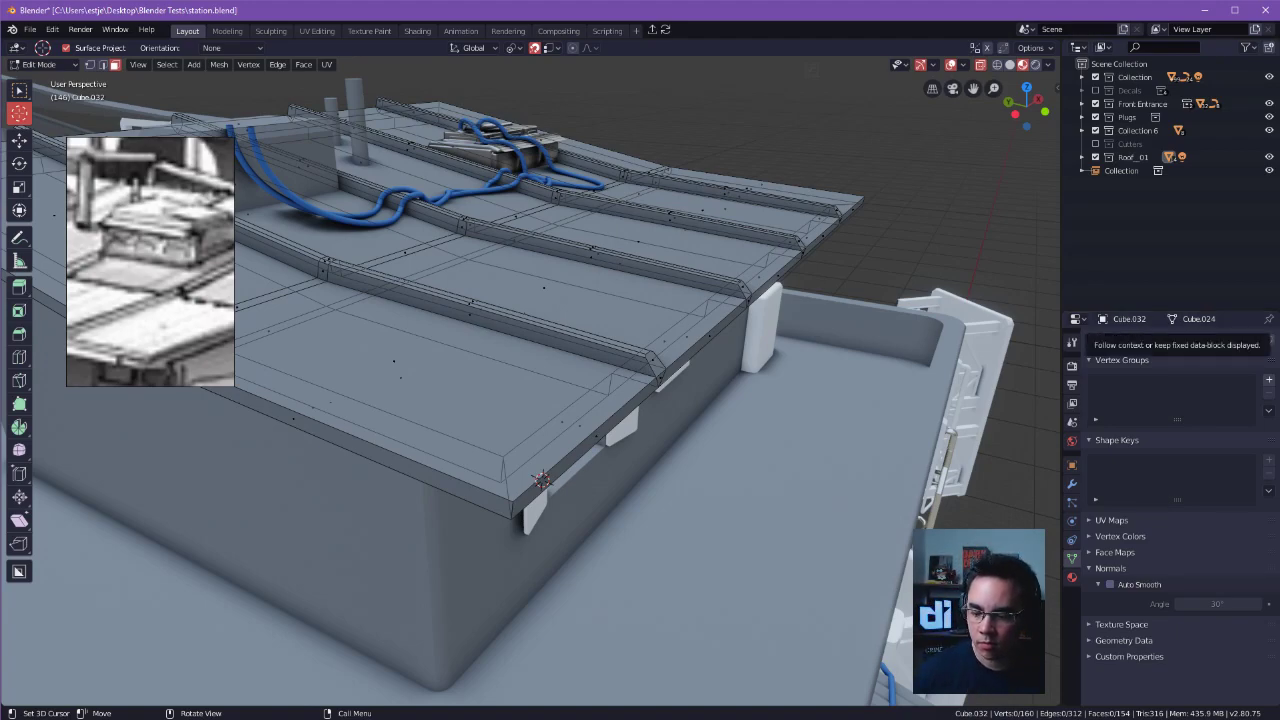
# Return to the selection tool and switch the roof mesh to edge select mode.
pyautogui.moveTo(905, 360); pyautogui.dragTo(776, 321, button='middle')
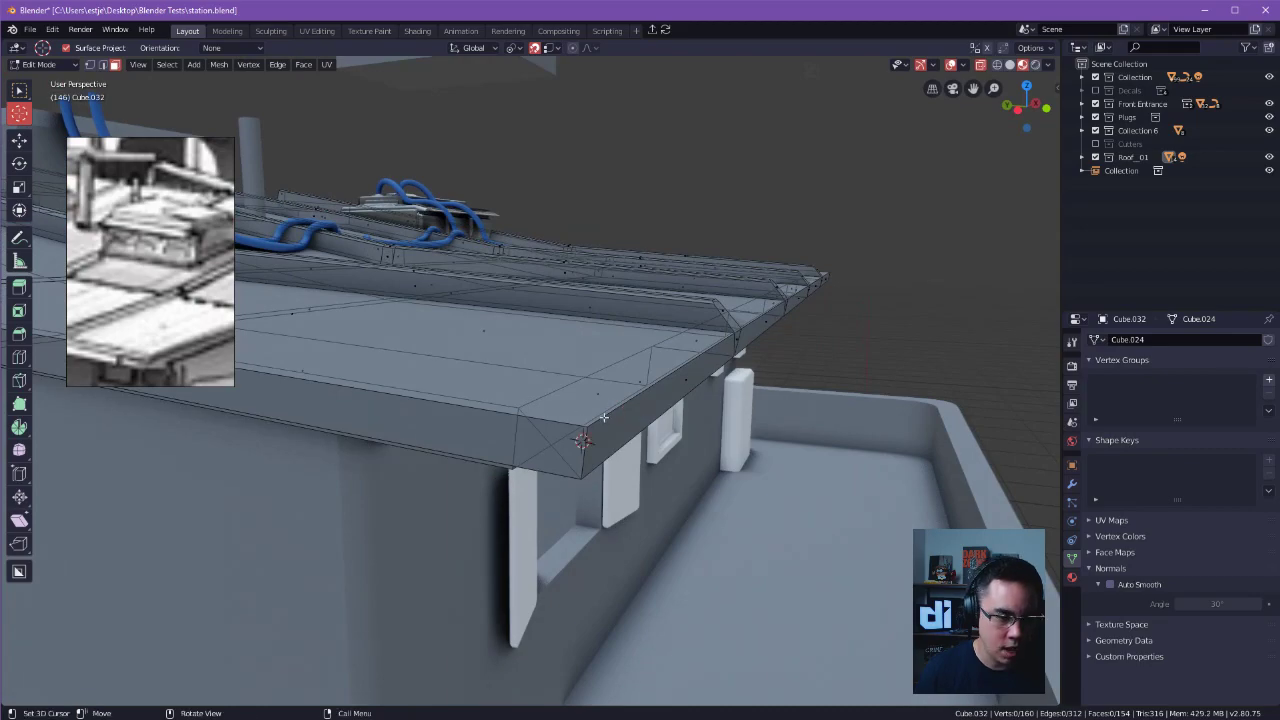
pyautogui.press('w')
pyautogui.press('w')
pyautogui.press('w')
pyautogui.press('Tab')
pyautogui.click(589, 454)
pyautogui.press('Tab')
pyautogui.press('2')
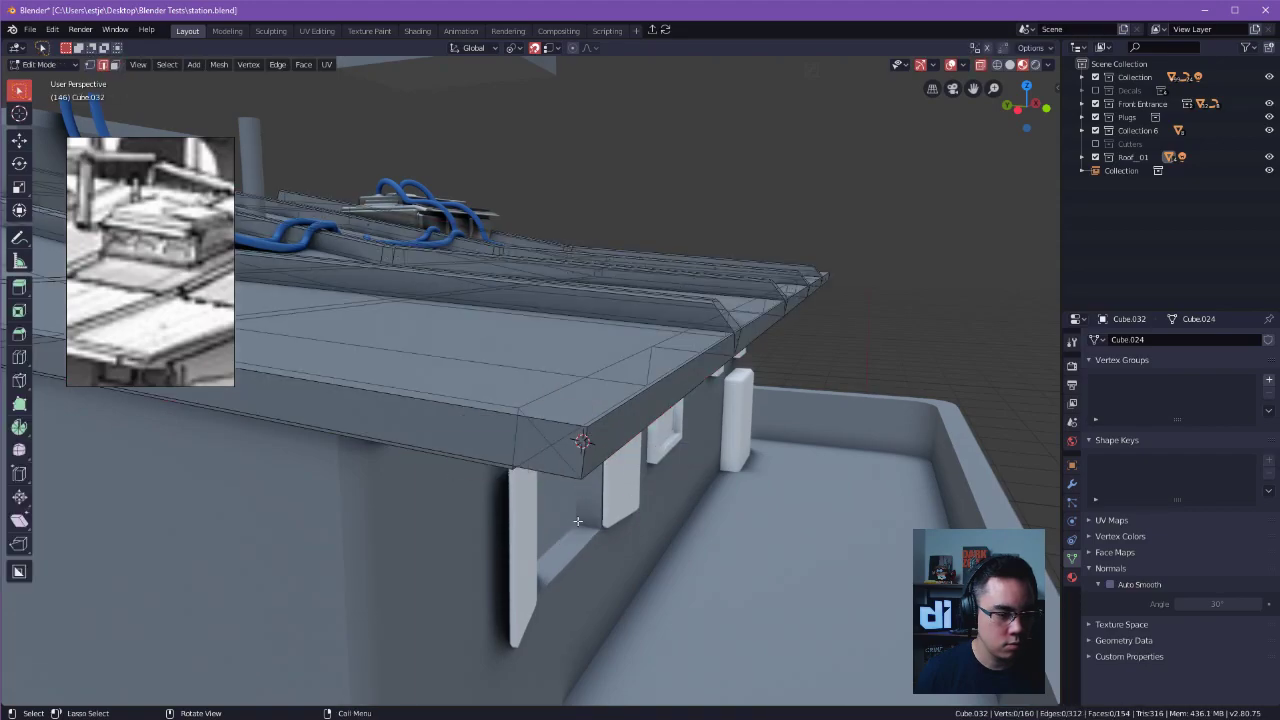
# Select the roof's upper front edges together with the outline edges of all the slanted ridge ends.
pyautogui.moveTo(598, 459); pyautogui.dragTo(556, 468, button='middle')
pyautogui.keyDown('shift'); pyautogui.click(698, 362); pyautogui.keyUp('shift')
pyautogui.moveTo(698, 363); pyautogui.dragTo(626, 369, button='middle')
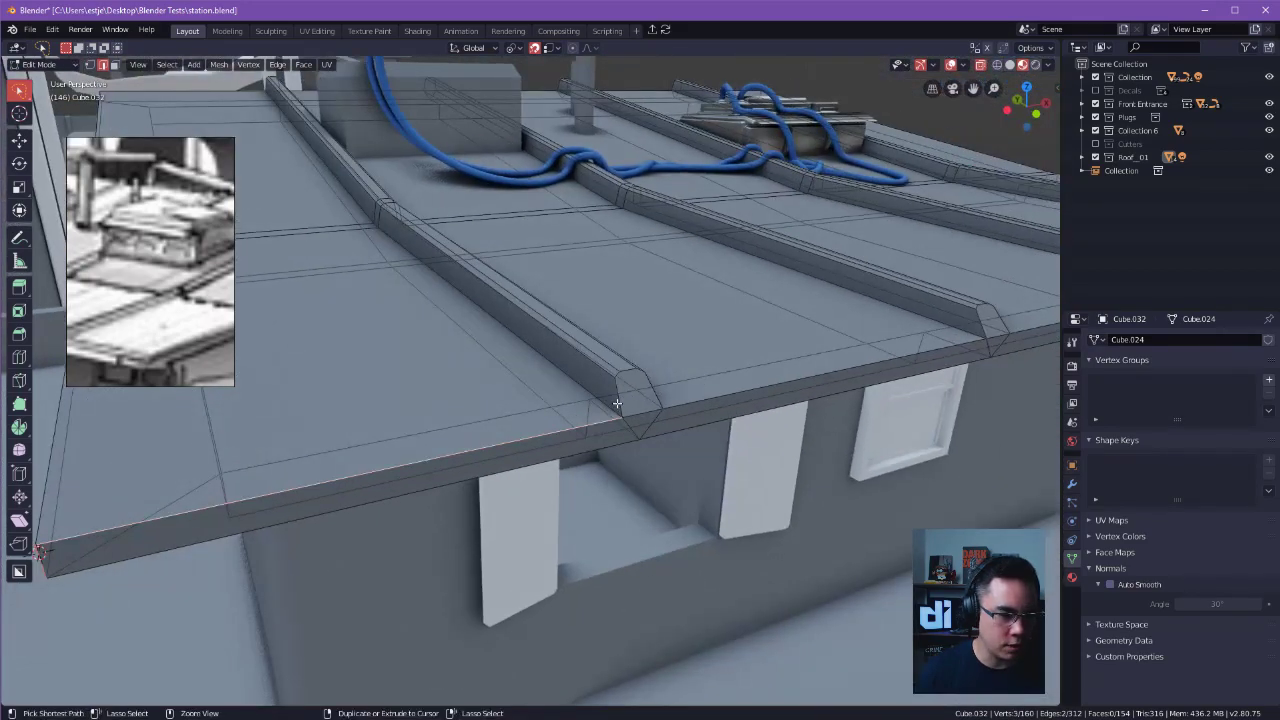
pyautogui.keyDown('ctrl'); pyautogui.click(628, 371); pyautogui.keyUp('ctrl')
pyautogui.keyDown('shift'); pyautogui.click(617, 374); pyautogui.keyUp('shift')
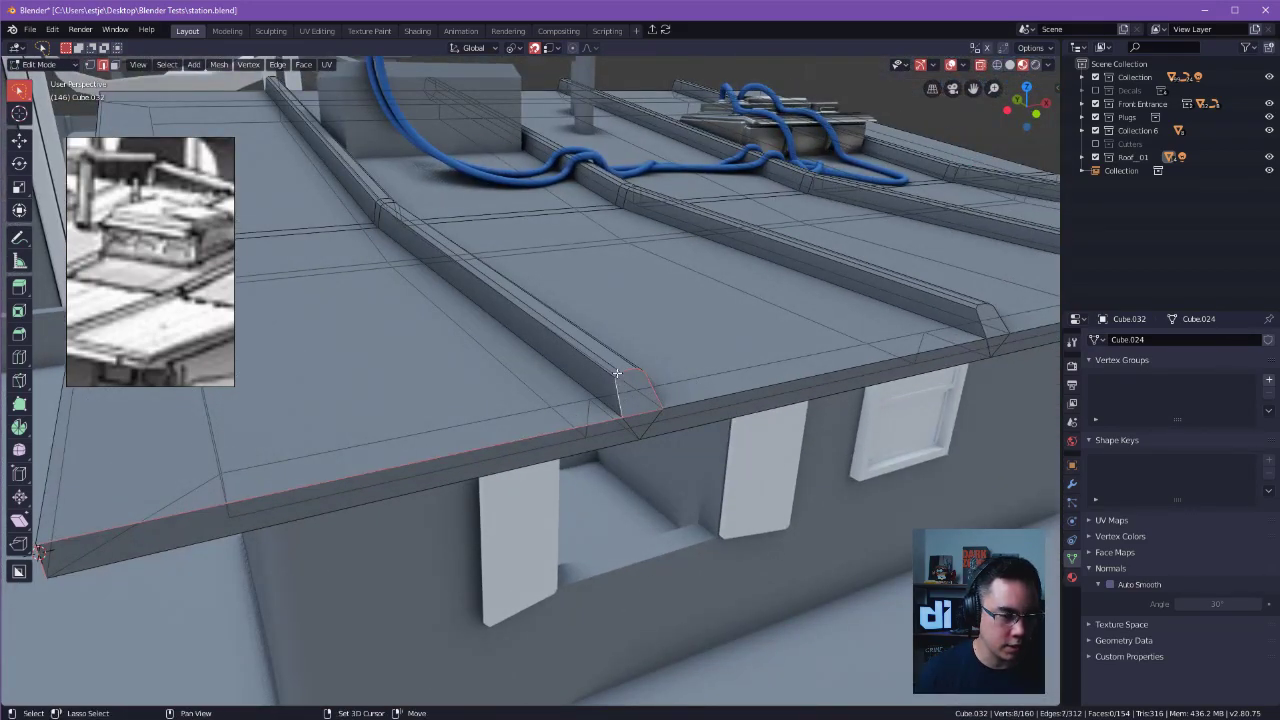
pyautogui.keyDown('ctrl'); pyautogui.click(645, 404); pyautogui.keyUp('ctrl')
pyautogui.hotkey('ctrl', 'z')
pyautogui.keyDown('alt'); pyautogui.moveTo(674, 380); pyautogui.dragTo(802, 383); pyautogui.keyUp('alt')
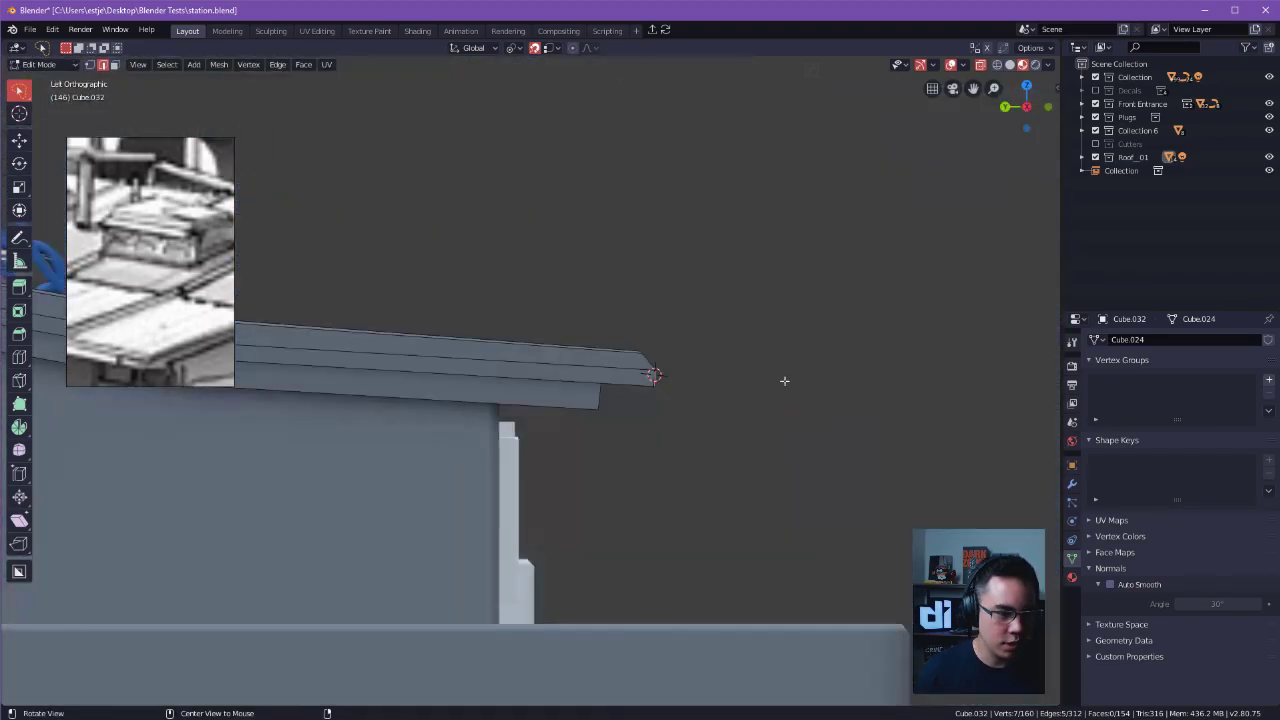
pyautogui.moveTo(621, 359); pyautogui.dragTo(660, 345)
pyautogui.moveTo(770, 354)
pyautogui.mouseDown(button='middle')
pyautogui.moveTo(637, 403)
pyautogui.moveTo(568, 411)
pyautogui.moveTo(614, 443)
pyautogui.moveTo(643, 393)
pyautogui.mouseUp(button='middle')
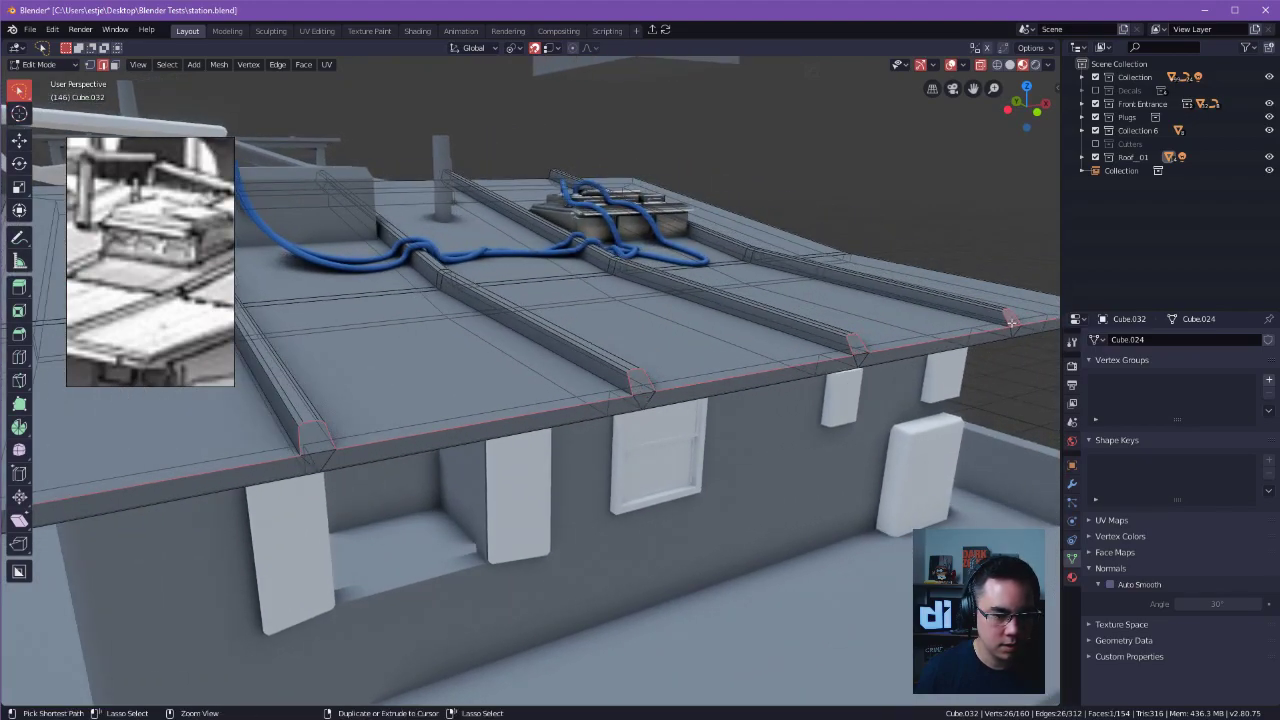
pyautogui.keyDown('ctrl'); pyautogui.moveTo(1013, 328); pyautogui.dragTo(862, 364, button='middle'); pyautogui.keyUp('ctrl')
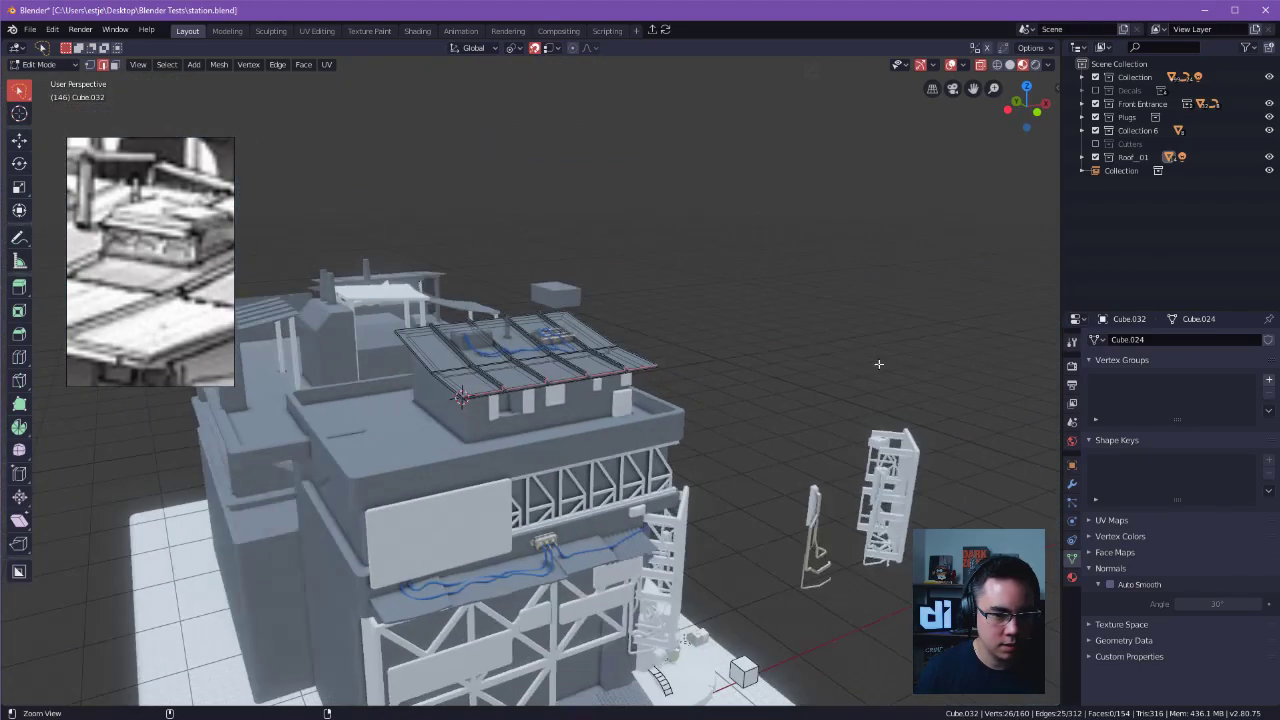
# Bevel the selected front and ridge-end edges by about 0.053 m with one segment, and return to Object Mode with nothing selected.
pyautogui.scroll(10, 707, 371)
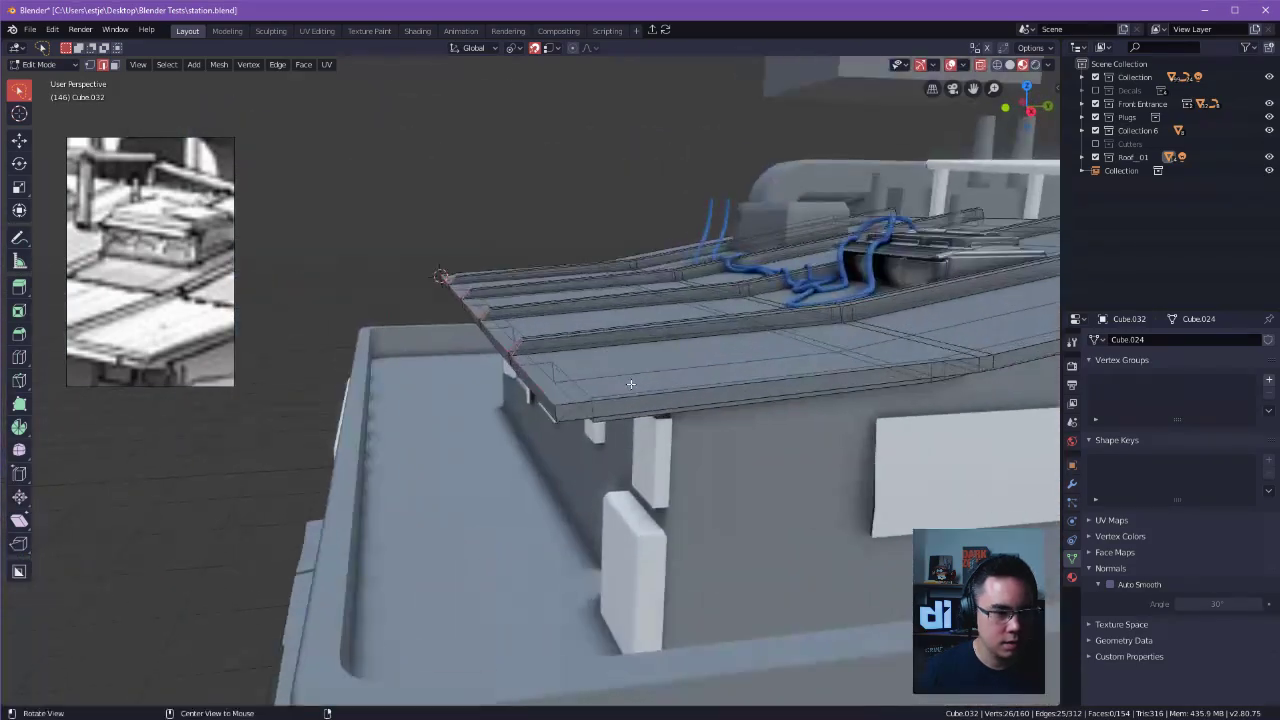
pyautogui.scroll(1, 696, 387)
pyautogui.hotkey('ctrl', 'b')
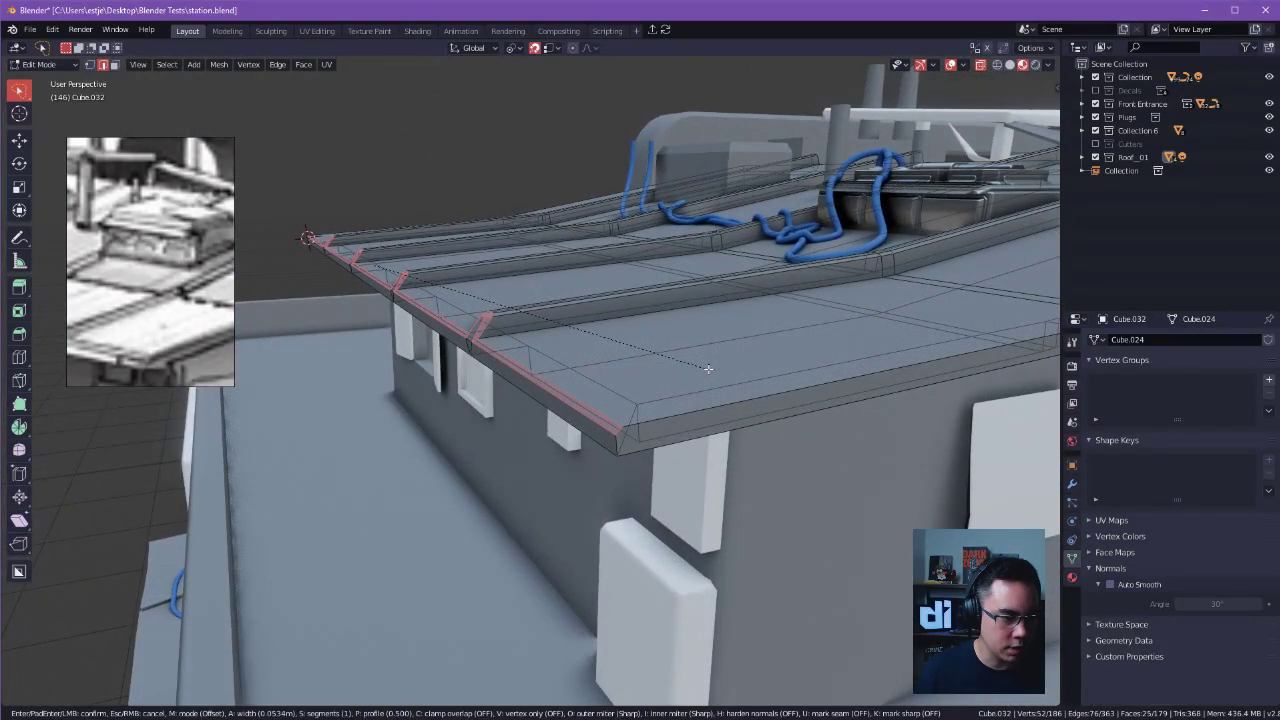
pyautogui.click(708, 369)
pyautogui.moveTo(591, 377); pyautogui.dragTo(515, 361, button='middle')
pyautogui.keyDown('alt'); pyautogui.moveTo(515, 361); pyautogui.dragTo(752, 410); pyautogui.keyUp('alt')
pyautogui.press('Tab')
pyautogui.click(588, 250)
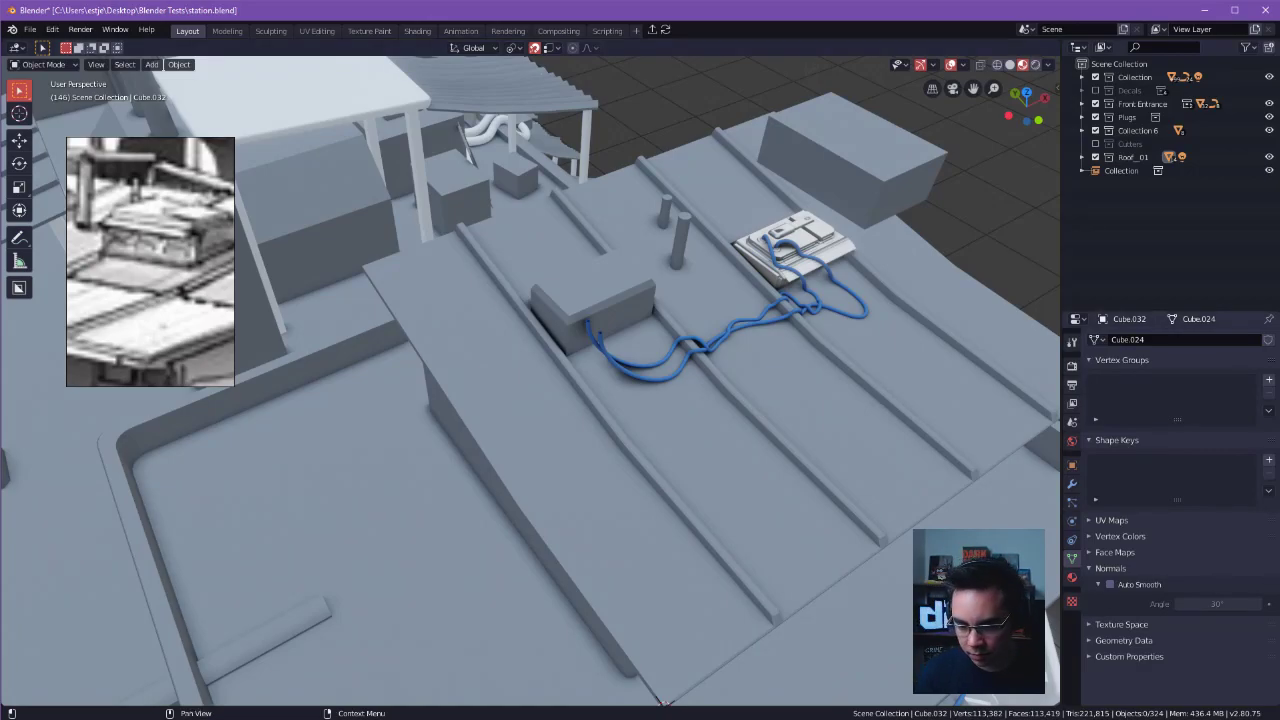
# Duplicate the detailed cabled unit on the roof, offsetting the copy about -3.89 m in X, 0.46 m in Y and 0.09 m in Z.
pyautogui.keyDown('alt'); pyautogui.moveTo(647, 232); pyautogui.dragTo(736, 404); pyautogui.keyUp('alt')
pyautogui.click(530, 372)
pyautogui.keyDown('alt'); pyautogui.moveTo(530, 372); pyautogui.dragTo(632, 352); pyautogui.keyUp('alt')
pyautogui.click(558, 254)
pyautogui.click(830, 412)
pyautogui.hotkey('shift', 'd')
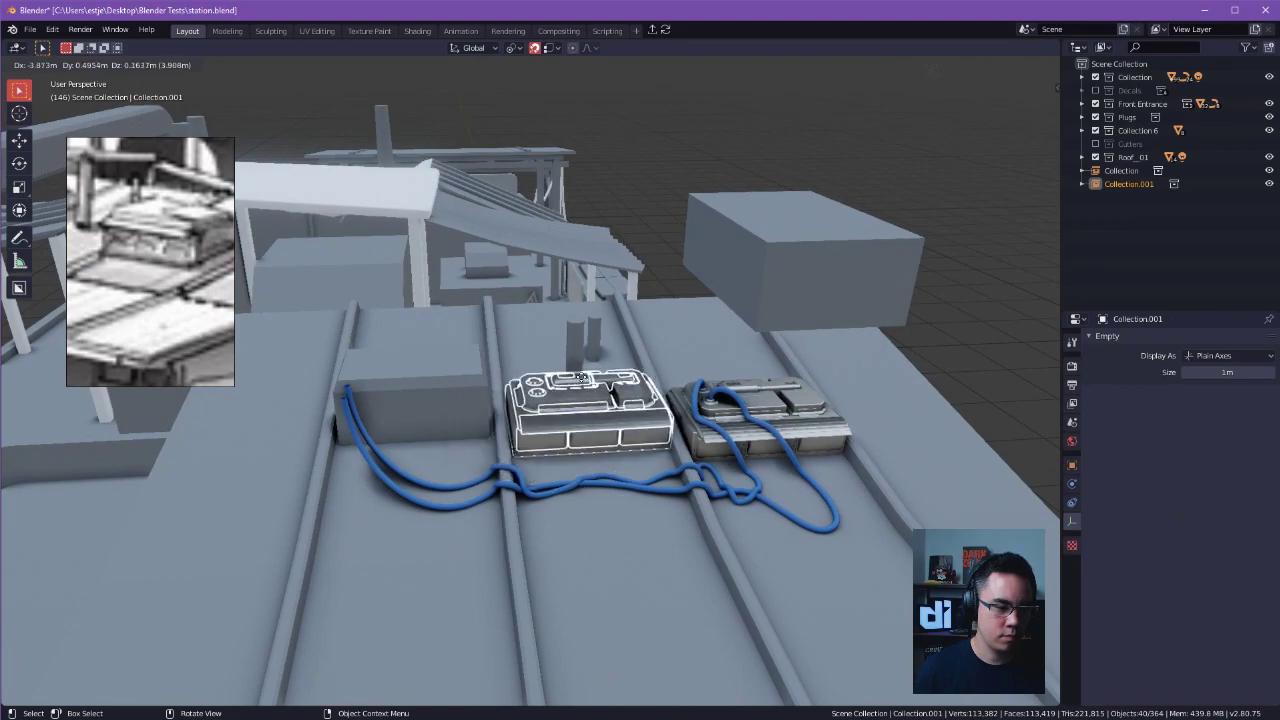
pyautogui.click(581, 385)
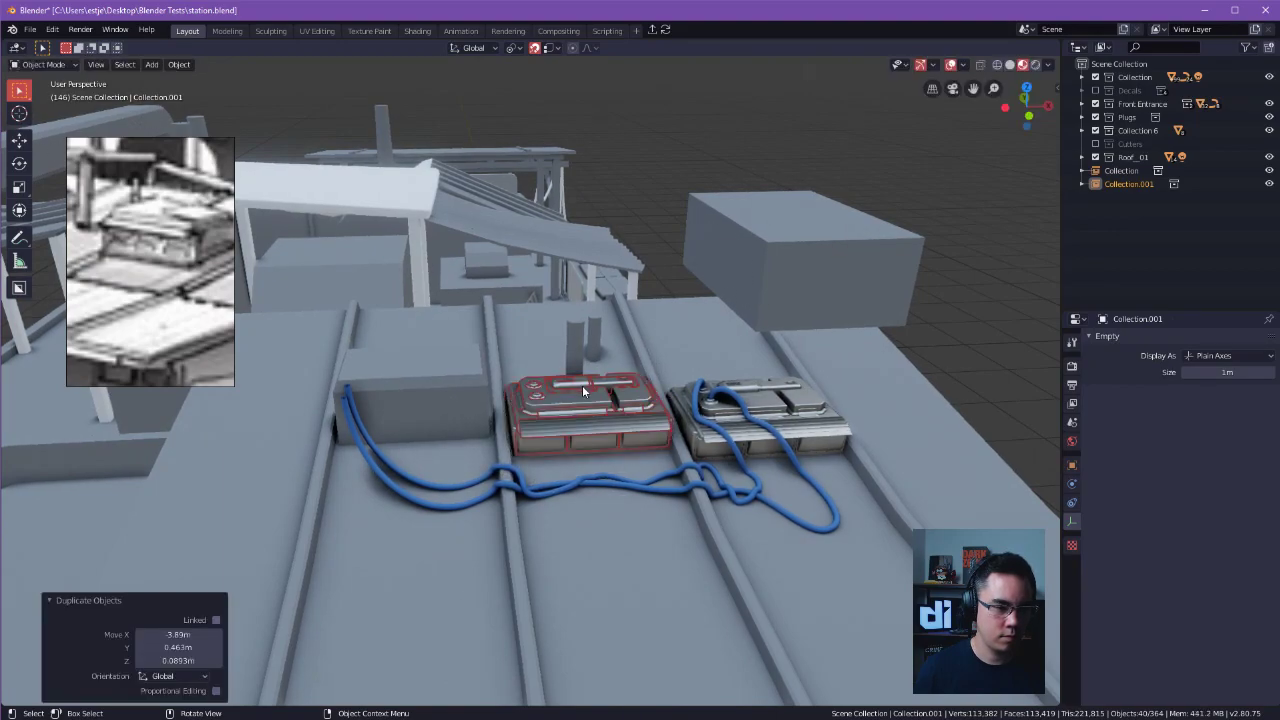
# Move the duplicated unit about -3.95 m along X to the plain placeholder block at the cables' other end.
pyautogui.press('g')
pyautogui.press('x')
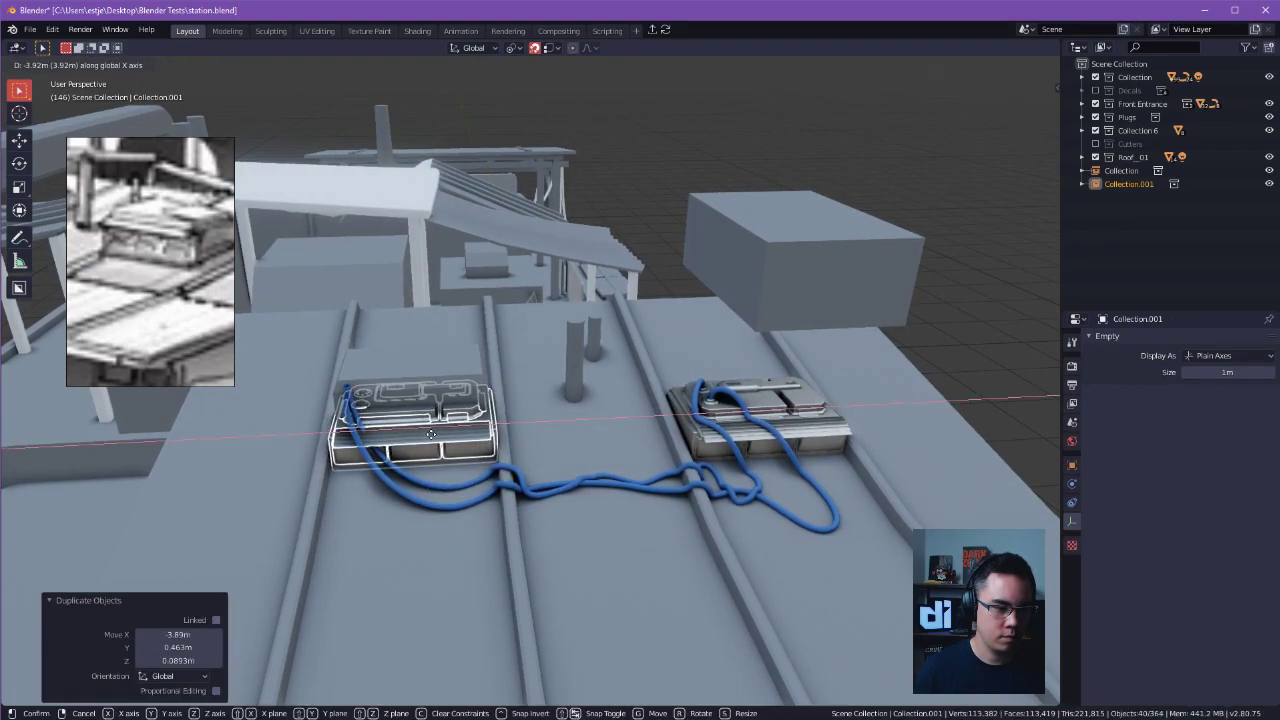
pyautogui.click(430, 436)
pyautogui.press('z')
pyautogui.moveTo(430, 435)
pyautogui.mouseDown(button='middle')
pyautogui.moveTo(530, 436)
pyautogui.moveTo(661, 398)
pyautogui.mouseUp(button='middle')
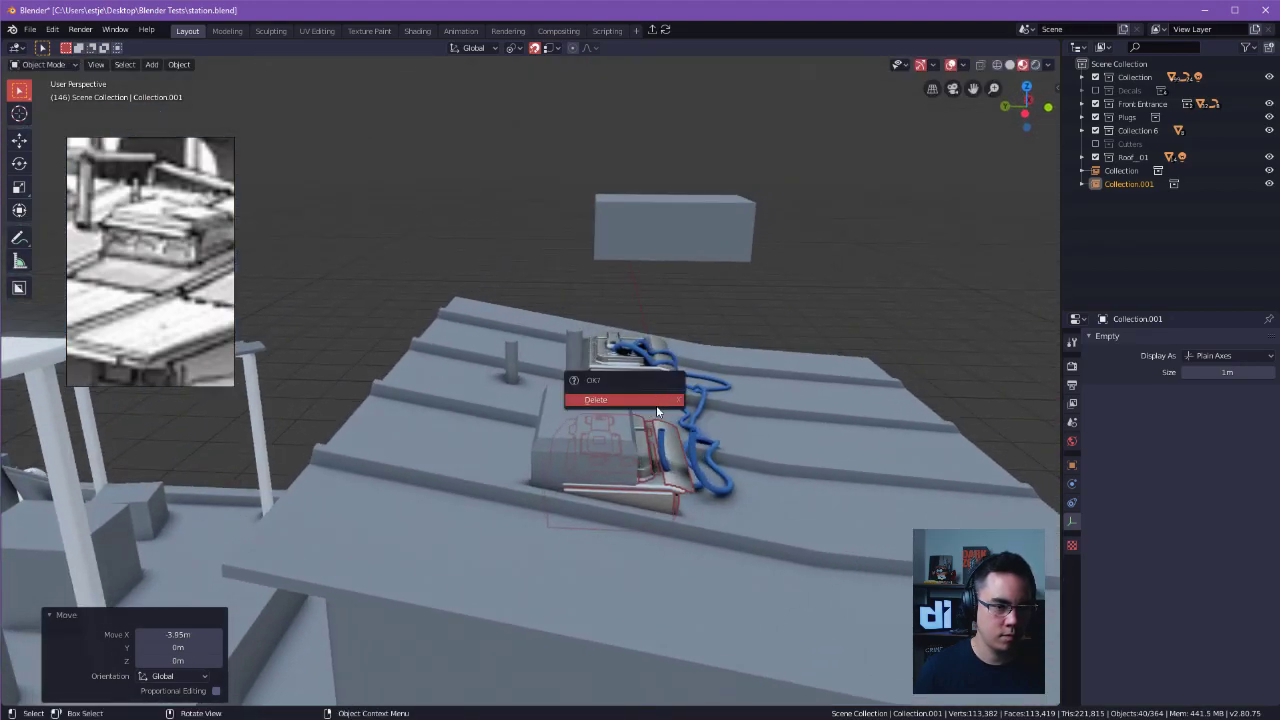
# Turn snapping off and move the duplicated unit about 0.51 m along Y.
pyautogui.hotkey('shift', 'Tab')
pyautogui.press('g')
pyautogui.press('y')
pyautogui.click(708, 377)
pyautogui.press('g')
pyautogui.press('x')
pyautogui.rightClick(664, 430)
# Delete the plain placeholder block overlapping the duplicated unit.
pyautogui.keyDown('alt'); pyautogui.moveTo(662, 448); pyautogui.dragTo(547, 436); pyautogui.keyUp('alt')
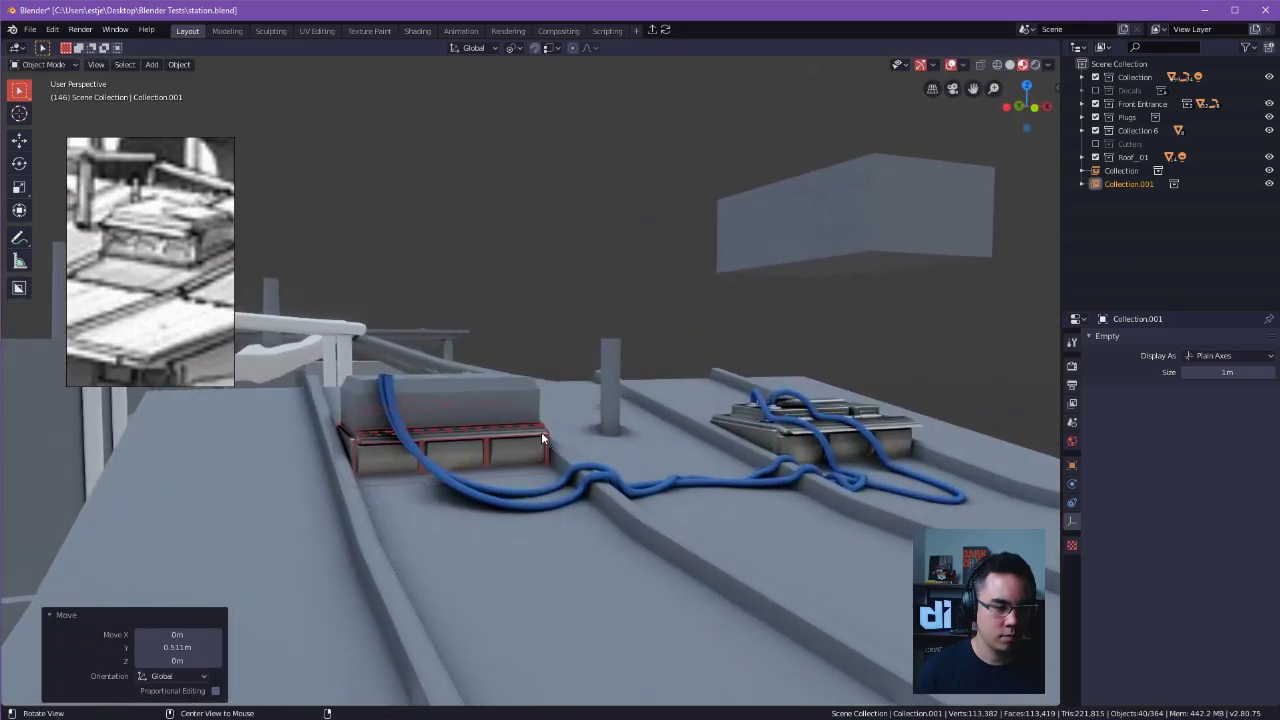
pyautogui.click(488, 404)
pyautogui.press('x')
pyautogui.click(488, 404)
# Select the duplicated unit and raise it slightly along the Z axis.
pyautogui.click(461, 406)
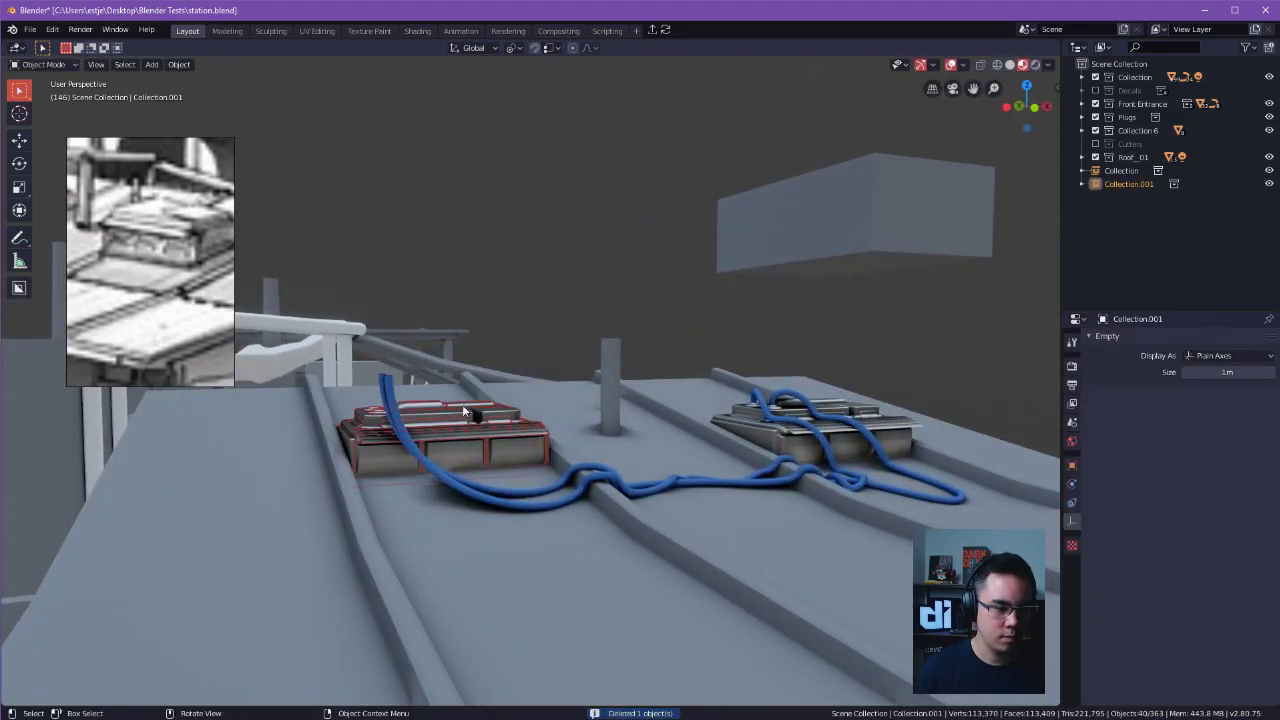
pyautogui.press('g')
pyautogui.press('z')
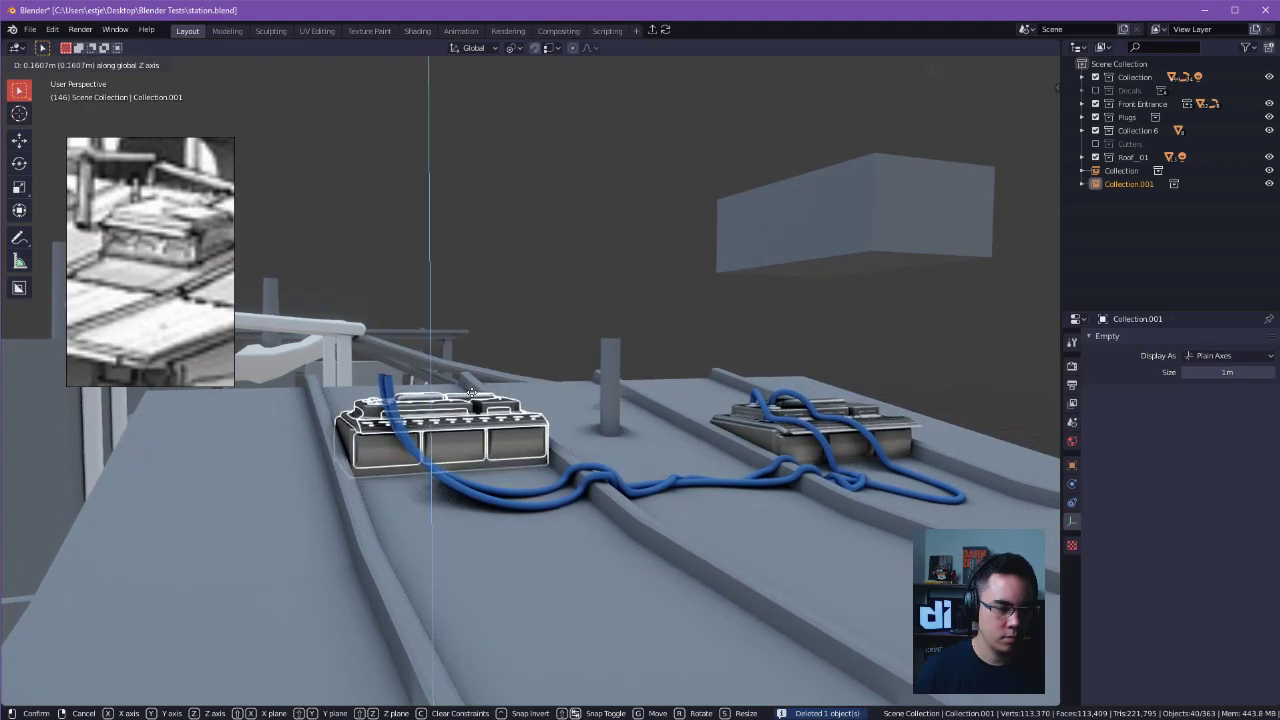
pyautogui.click(474, 398)
# Move the duplicated unit about 1.34 m along Y and raise it further along Z to sit on the sloped roof.
pyautogui.moveTo(486, 263); pyautogui.dragTo(490, 392, button='middle')
pyautogui.press('g')
pyautogui.press('y')
pyautogui.click(541, 397)
pyautogui.press('g')
pyautogui.press('z')
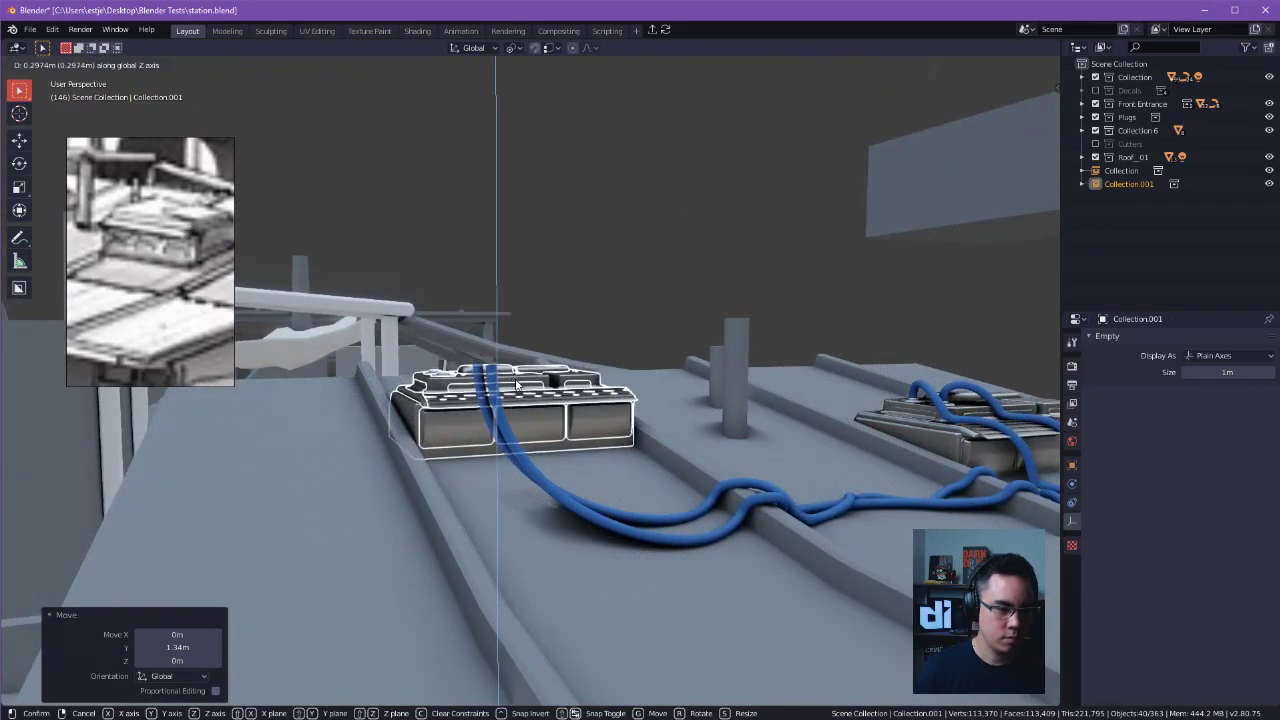
pyautogui.click(553, 382)
# Delete the large block floating above the roof and select the roof object.
pyautogui.click(627, 260)
pyautogui.moveTo(627, 264); pyautogui.dragTo(495, 271, button='middle')
pyautogui.click(560, 262)
pyautogui.press('x')
pyautogui.click(495, 271)
pyautogui.click(630, 479)
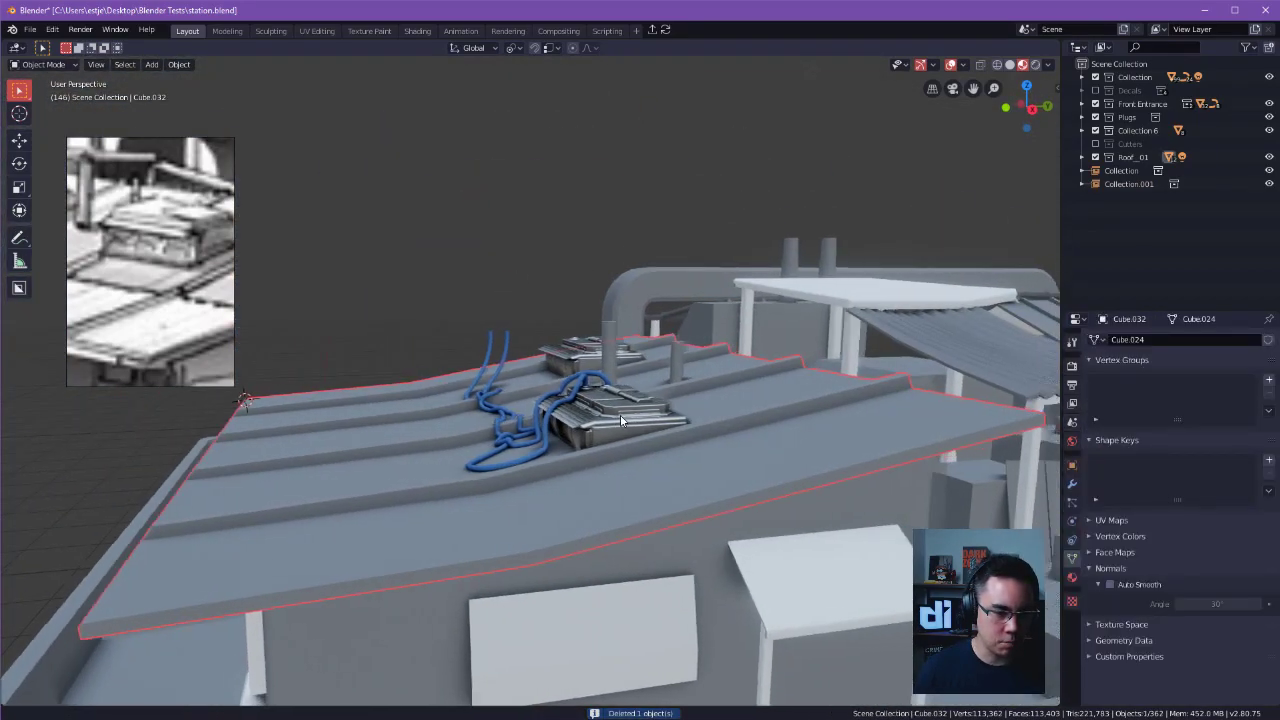
# Select the detailed roof unit that has the blue cables attached and save the file.
pyautogui.scroll(2, 625, 460)
pyautogui.click(617, 439)
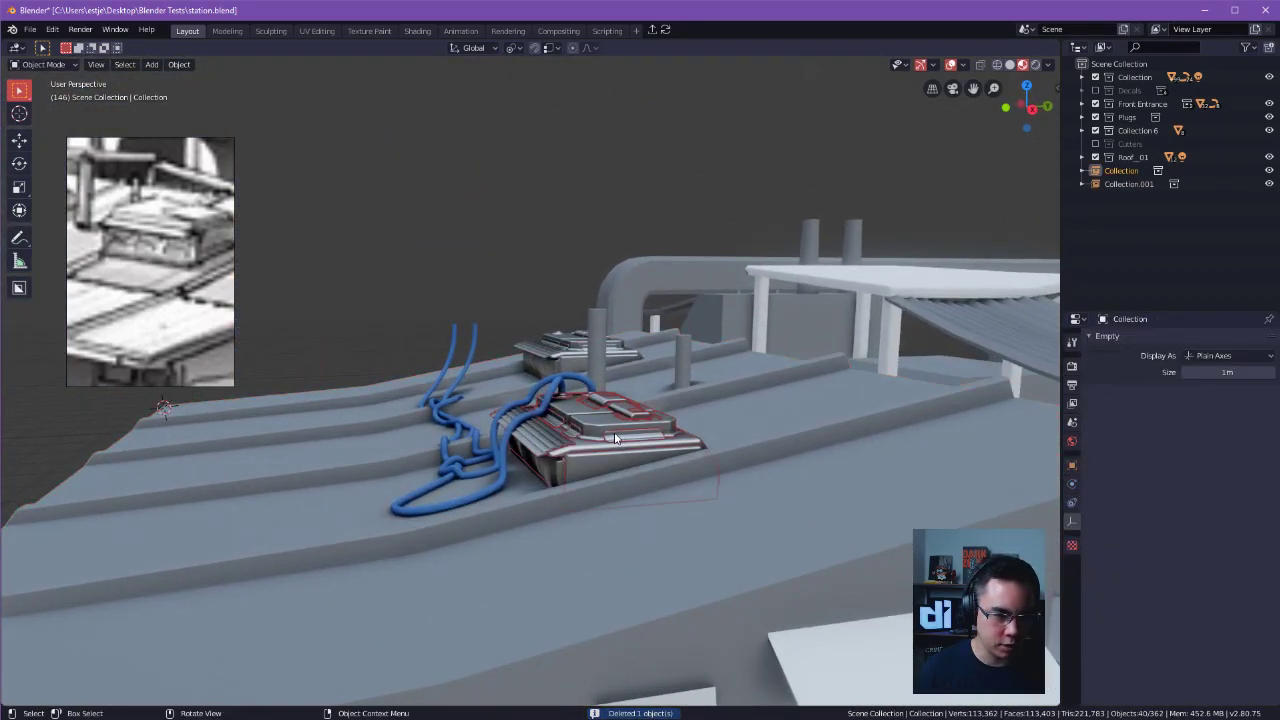
pyautogui.press('Tab')
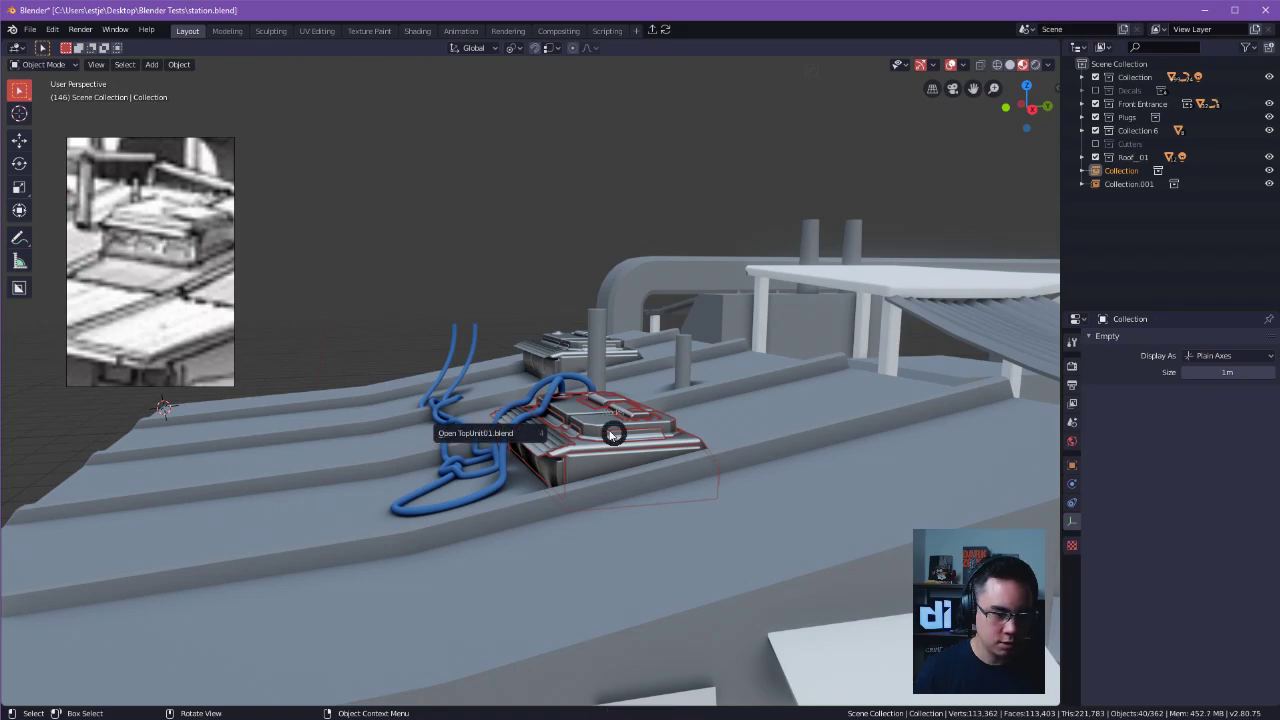
pyautogui.press('Escape')
pyautogui.hotkey('ctrl', 's')
pyautogui.click(735, 431)
pyautogui.press('Tab')
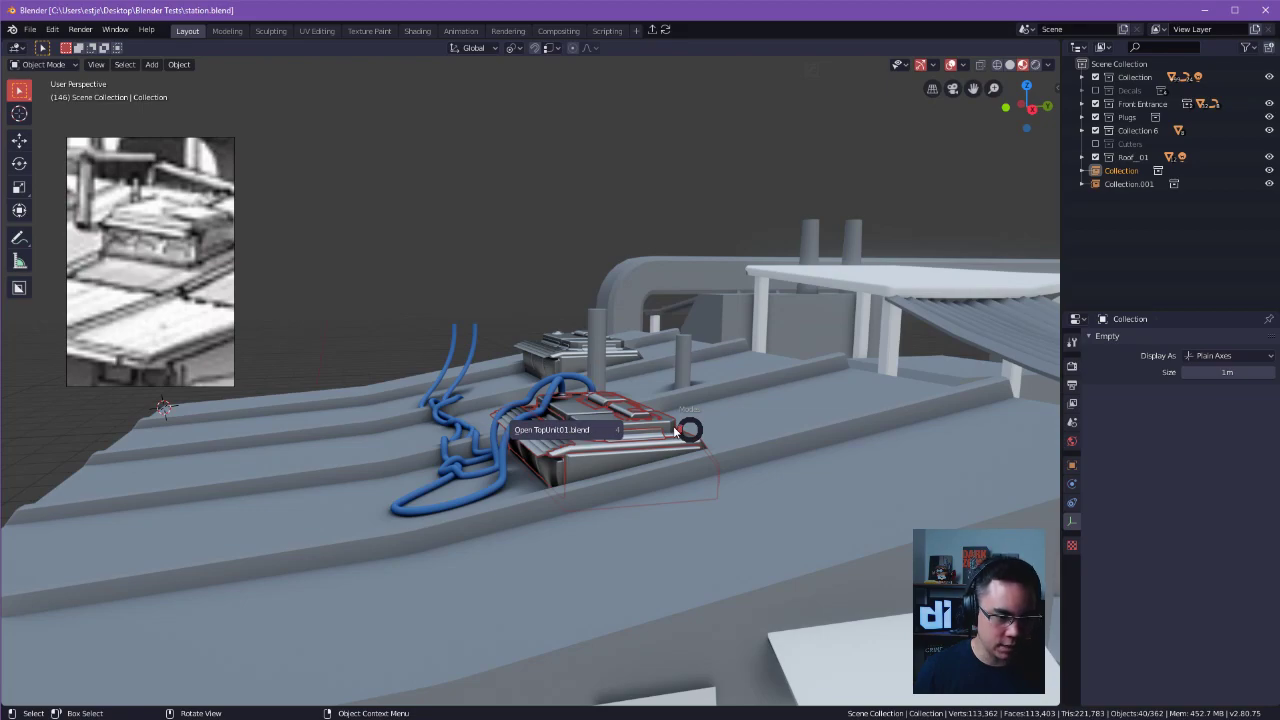
pyautogui.press('Escape')
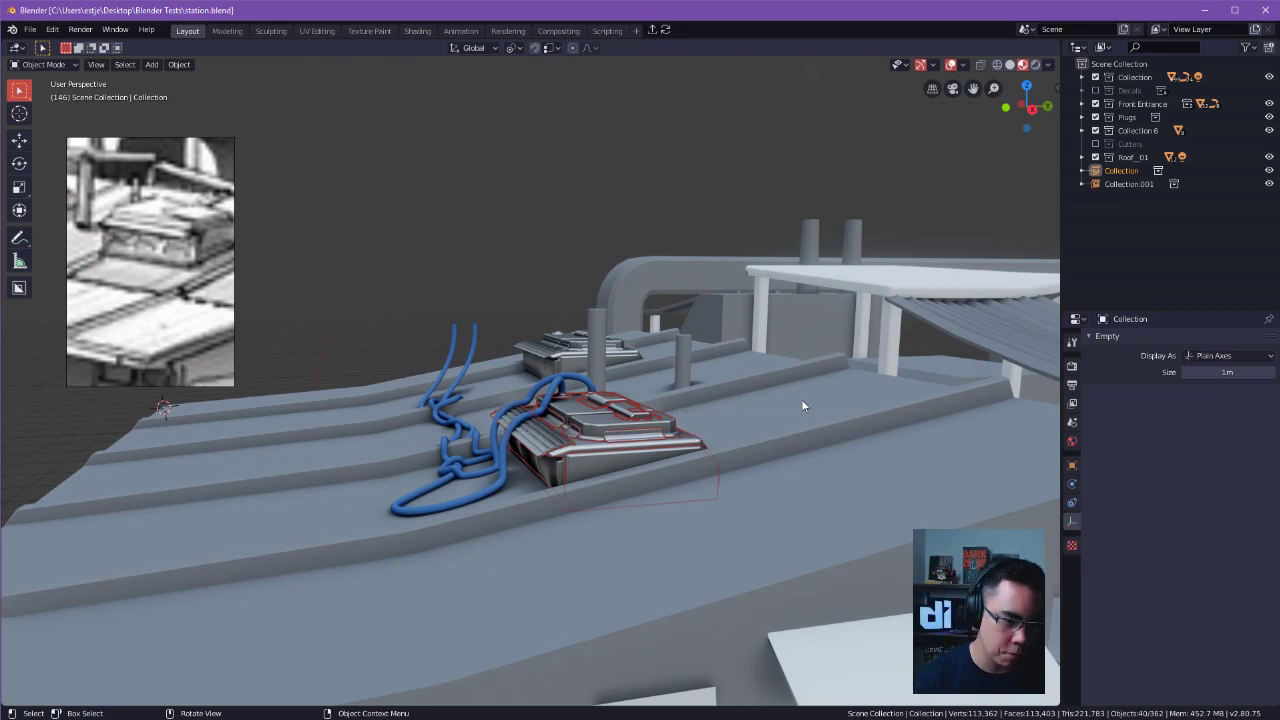
# Examine the roof units, the two pipes and the blue cables between the ridges from several angles.
pyautogui.click(612, 342)
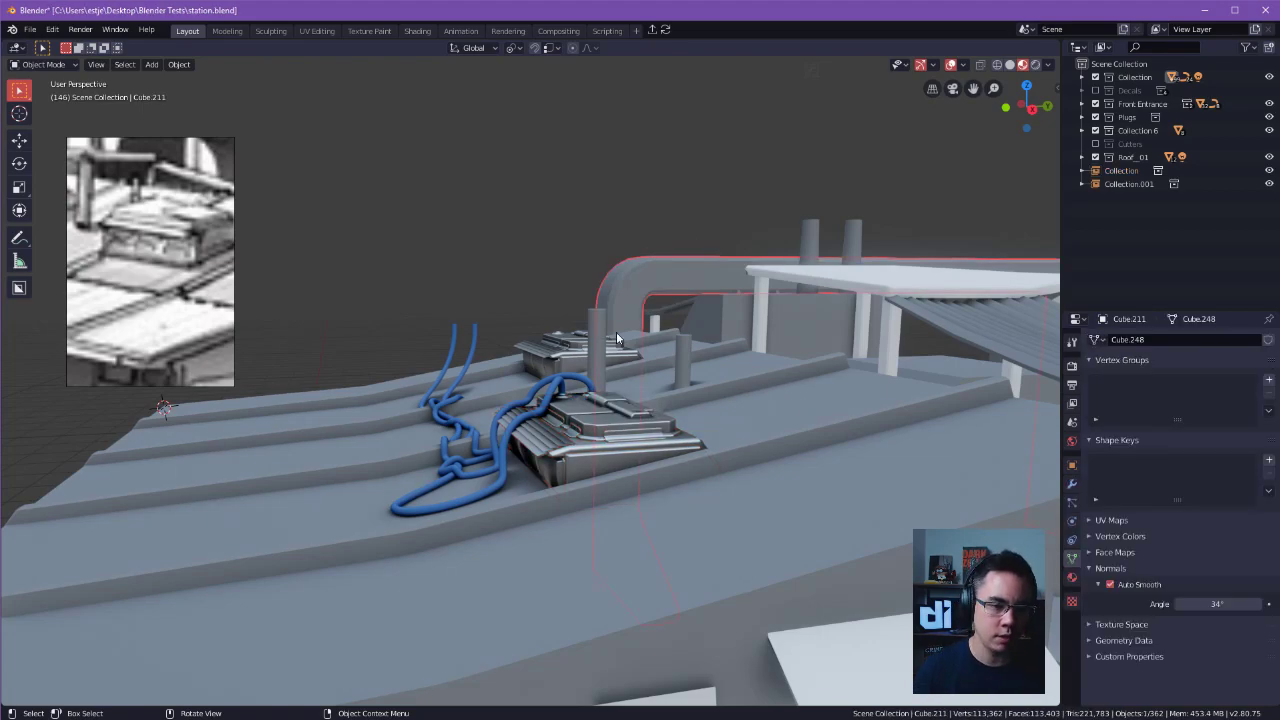
pyautogui.click(607, 355)
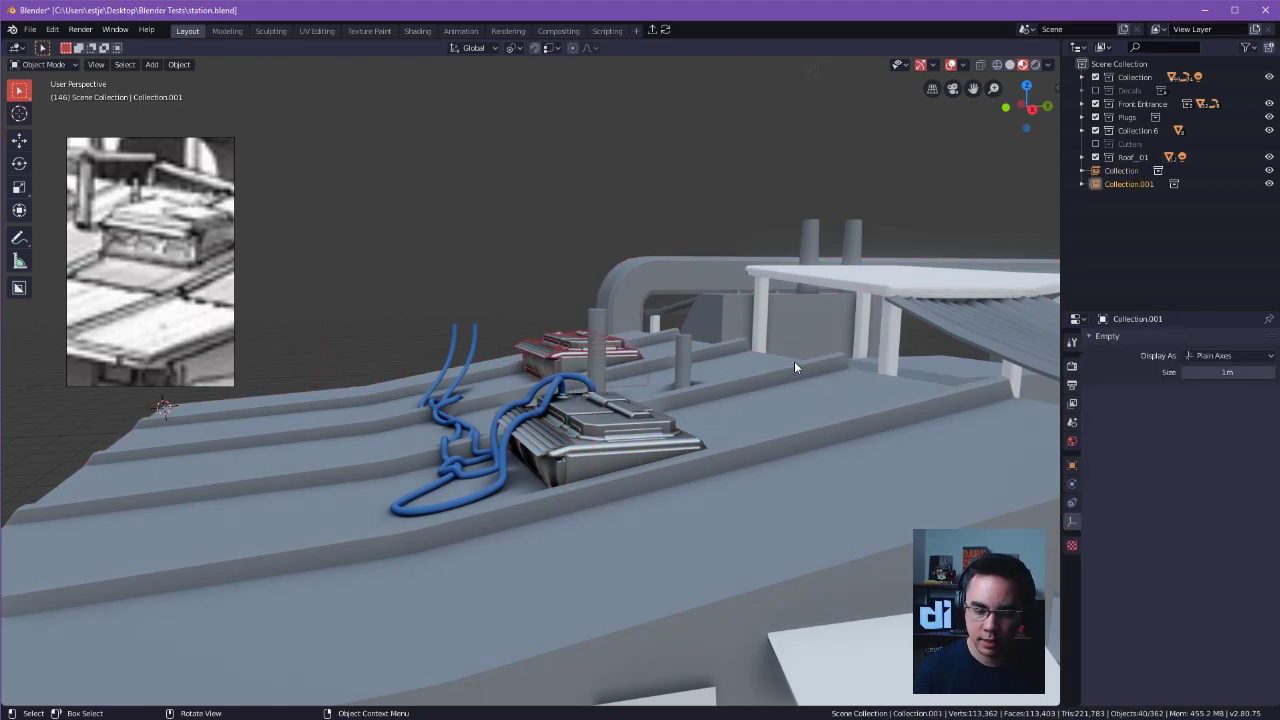
pyautogui.click(596, 320)
pyautogui.moveTo(610, 346); pyautogui.dragTo(619, 482, button='middle')
pyautogui.scroll(3, 563, 410)
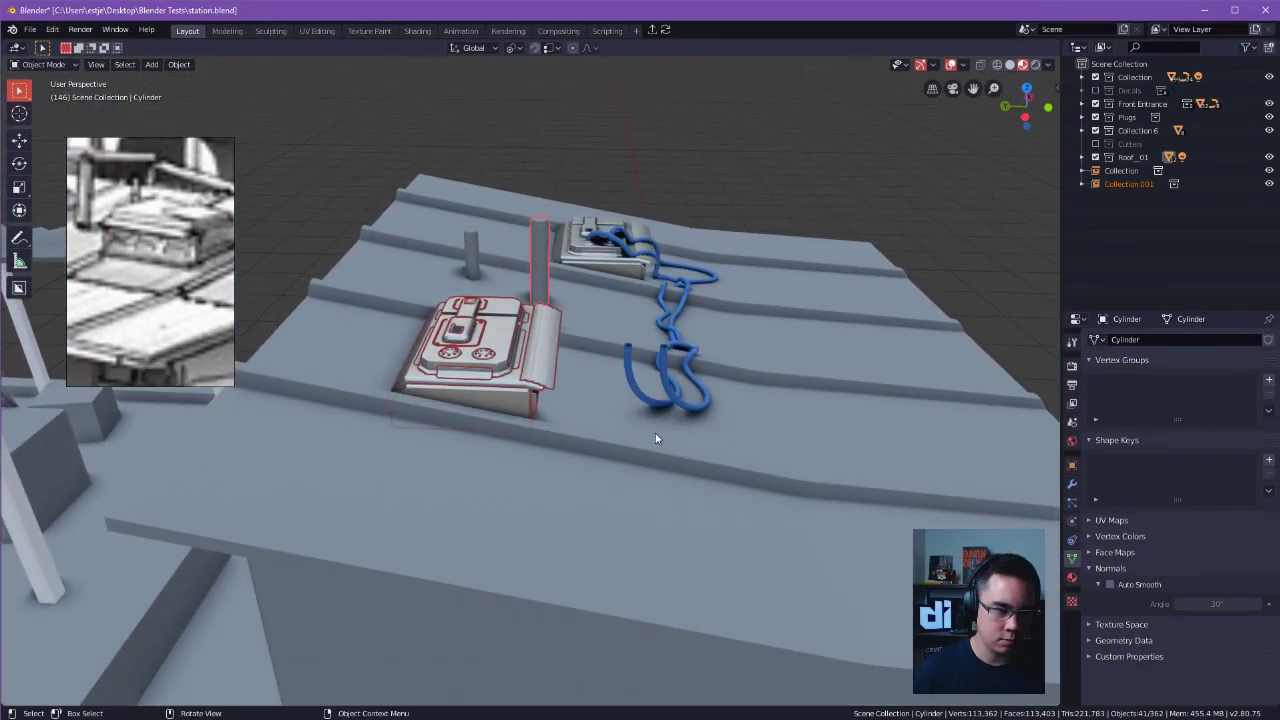
pyautogui.moveTo(632, 366); pyautogui.dragTo(504, 558, button='middle')
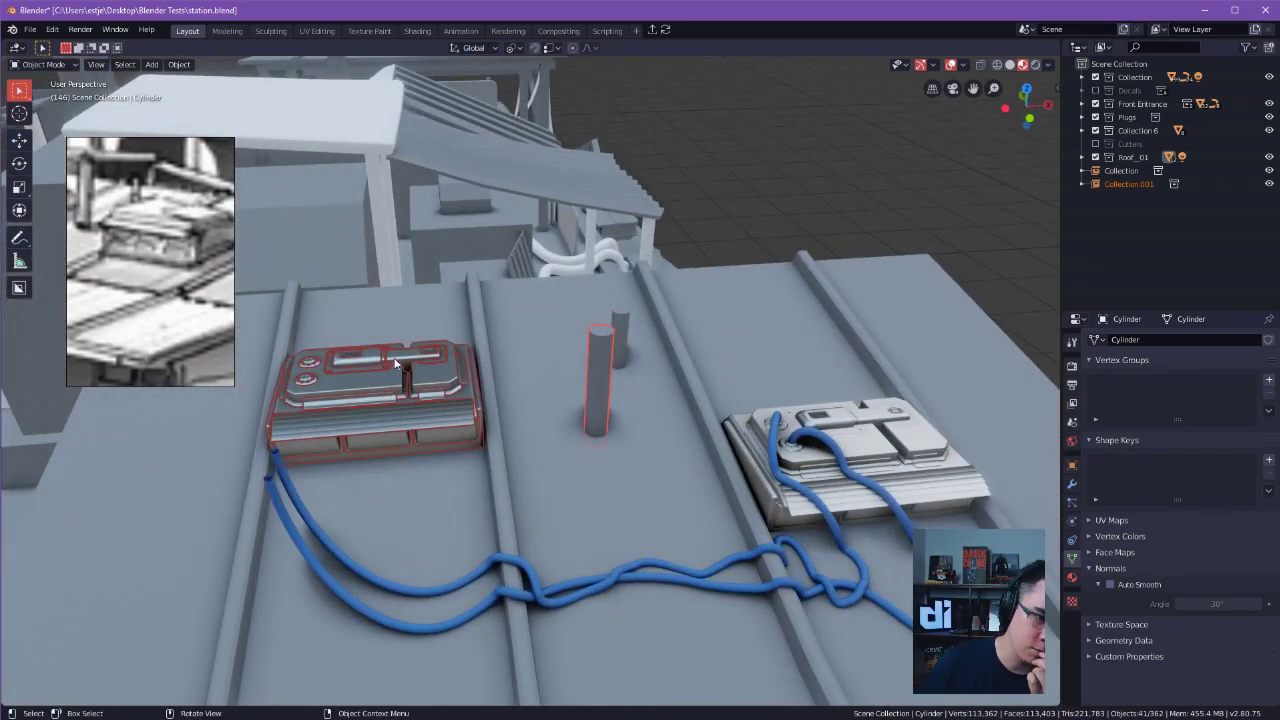
pyautogui.click(589, 345)
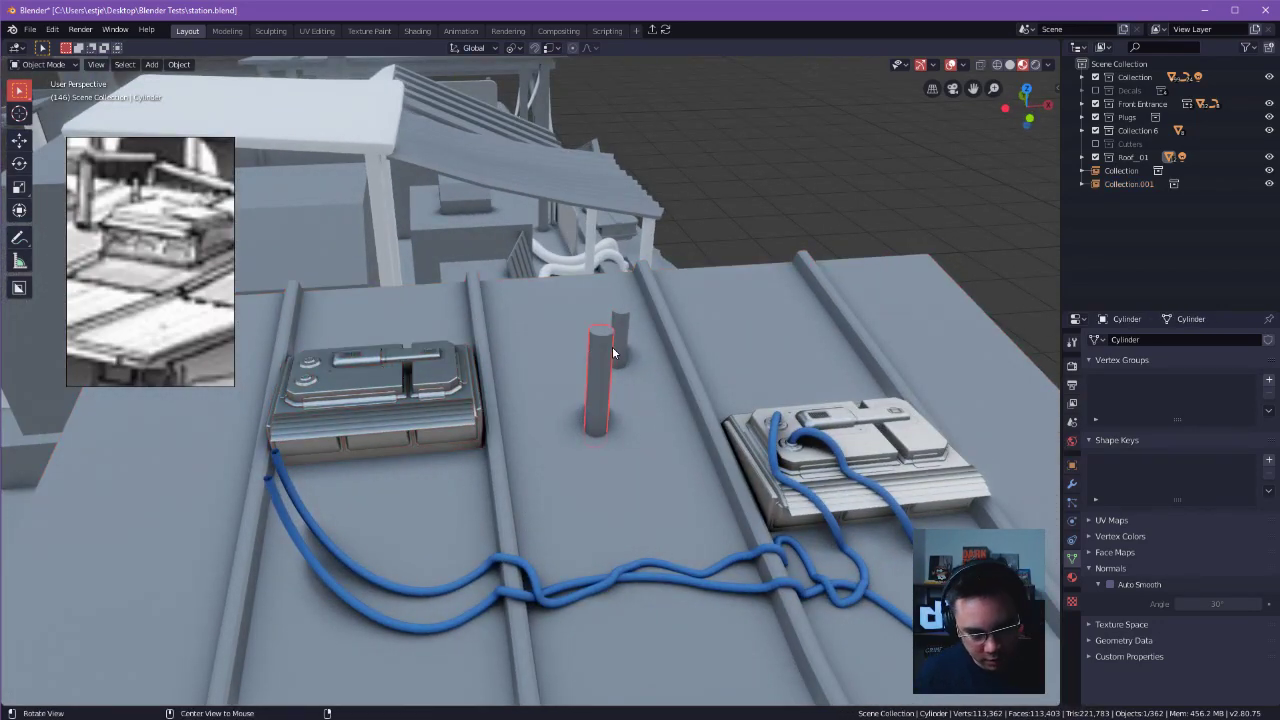
pyautogui.keyDown('alt'); pyautogui.middleClick(613, 350); pyautogui.keyUp('alt')
pyautogui.keyDown('ctrl'); pyautogui.keyDown('alt'); pyautogui.moveTo(614, 350); pyautogui.dragTo(598, 433); pyautogui.keyUp('alt'); pyautogui.keyUp('ctrl')
pyautogui.moveTo(598, 438); pyautogui.dragTo(562, 219, button='middle')
pyautogui.moveTo(907, 271); pyautogui.dragTo(675, 258, button='middle')
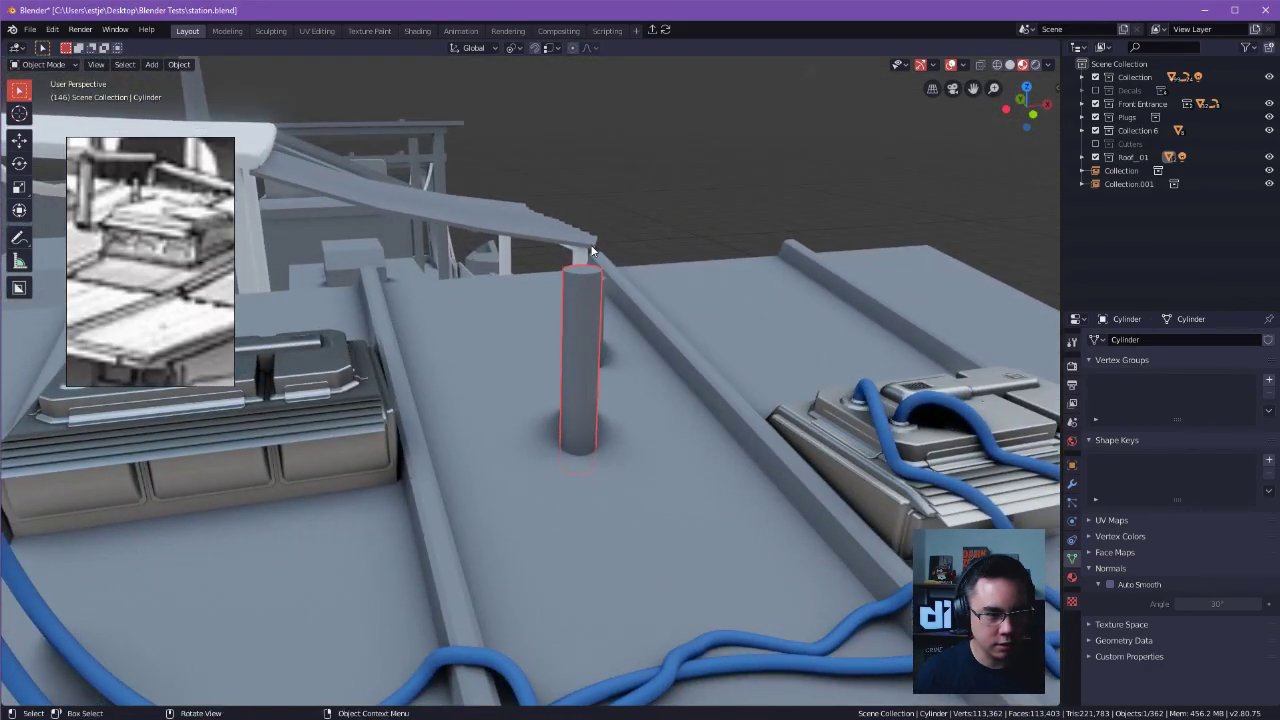
pyautogui.click(16, 241)
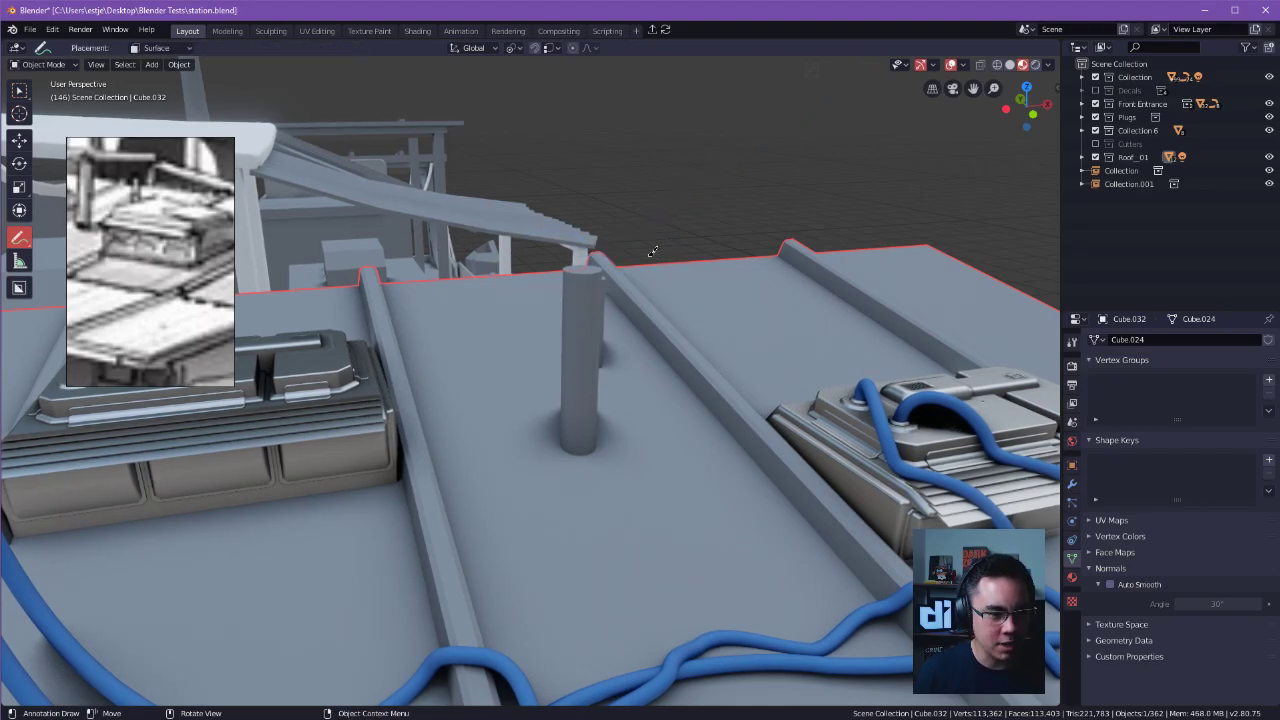
pyautogui.moveTo(689, 168); pyautogui.dragTo(685, 253, button='middle')
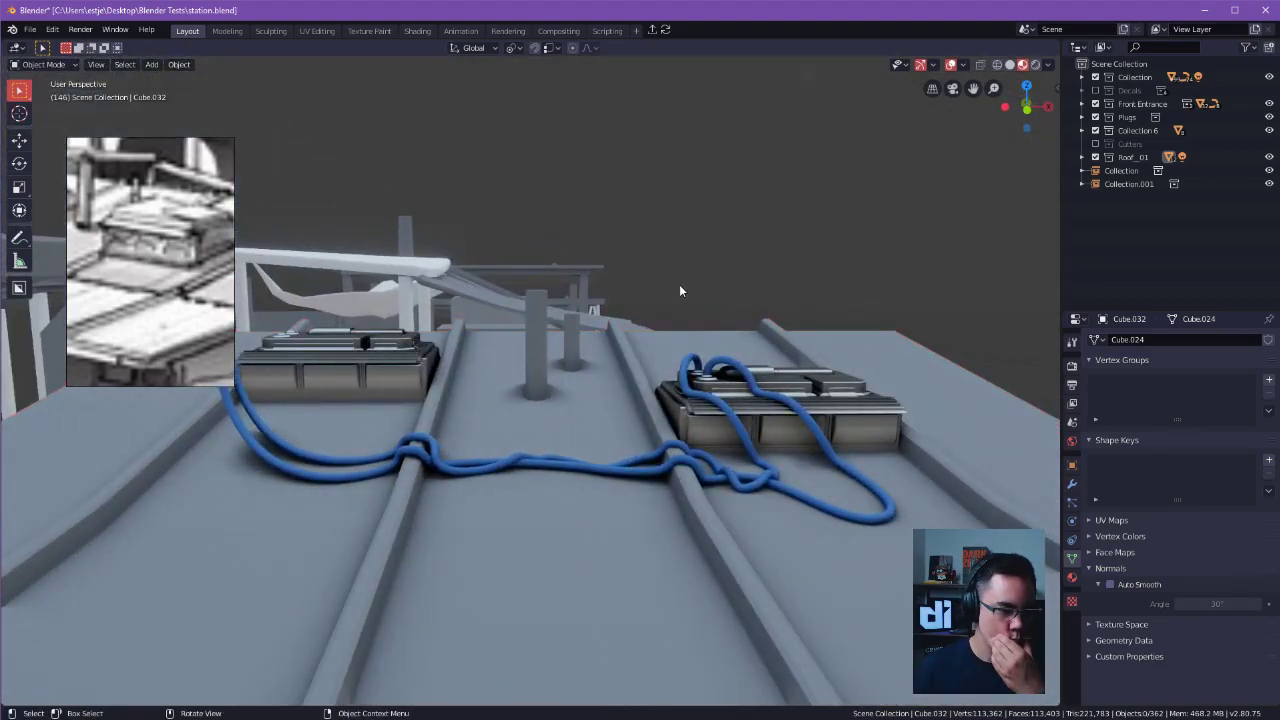
# Reshape the free end of the first raised blue cable so it curves down into the roof surface beside the unit.
pyautogui.moveTo(337, 352); pyautogui.dragTo(617, 374, button='middle')
pyautogui.click(617, 374)
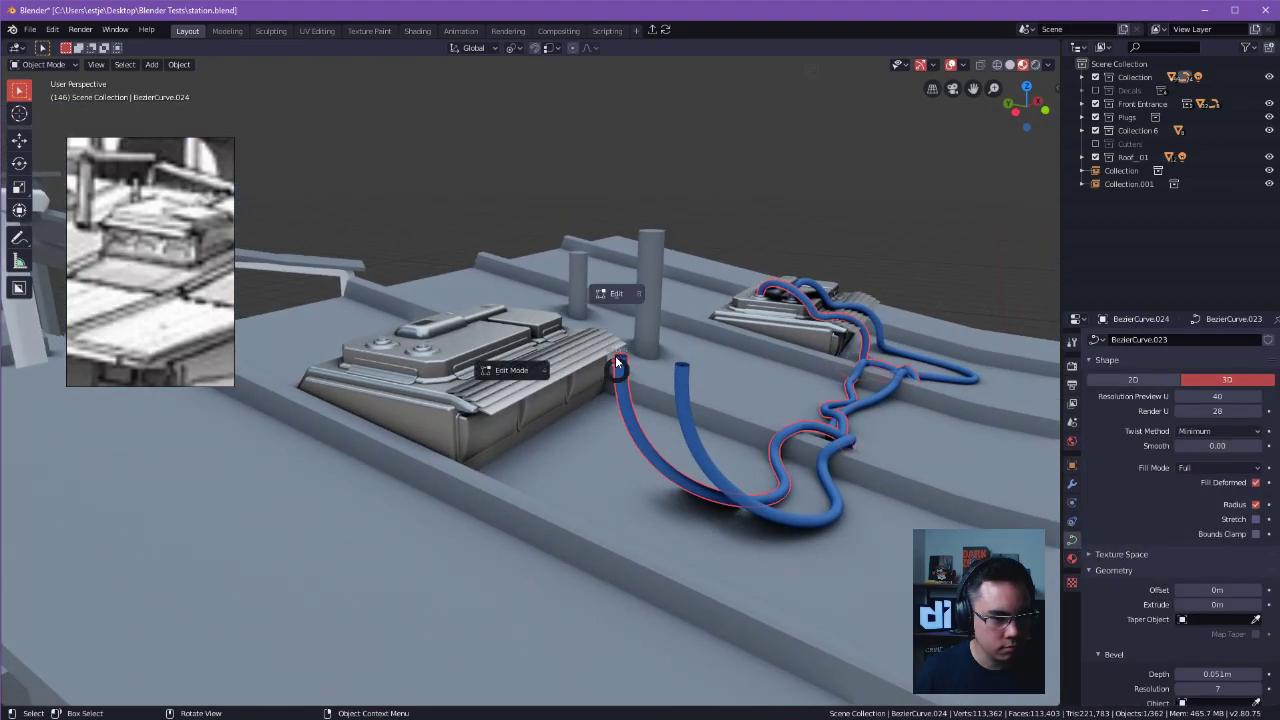
pyautogui.click(621, 344)
pyautogui.keyDown('alt'); pyautogui.moveTo(622, 401); pyautogui.dragTo(508, 225); pyautogui.keyUp('alt')
pyautogui.moveTo(507, 180); pyautogui.dragTo(639, 313)
pyautogui.moveTo(411, 101); pyautogui.dragTo(537, 146)
pyautogui.keyDown('alt'); pyautogui.moveTo(580, 185); pyautogui.dragTo(530, 165); pyautogui.keyUp('alt')
pyautogui.moveTo(860, 366); pyautogui.dragTo(483, 231, button='middle')
pyautogui.scroll(1, 839, 361)
pyautogui.moveTo(483, 231); pyautogui.dragTo(470, 458)
pyautogui.moveTo(470, 458); pyautogui.dragTo(541, 478, button='middle')
pyautogui.moveTo(542, 467); pyautogui.dragTo(573, 506)
pyautogui.moveTo(572, 325); pyautogui.dragTo(541, 345)
pyautogui.click(541, 345)
pyautogui.moveTo(541, 345); pyautogui.dragTo(514, 386, button='middle')
pyautogui.moveTo(522, 360); pyautogui.dragTo(512, 211)
pyautogui.moveTo(628, 529)
pyautogui.mouseDown()
pyautogui.moveTo(620, 503)
pyautogui.moveTo(622, 520)
pyautogui.mouseUp()
pyautogui.click(622, 524)
pyautogui.moveTo(622, 524); pyautogui.dragTo(571, 260, button='middle')
pyautogui.press('Tab')
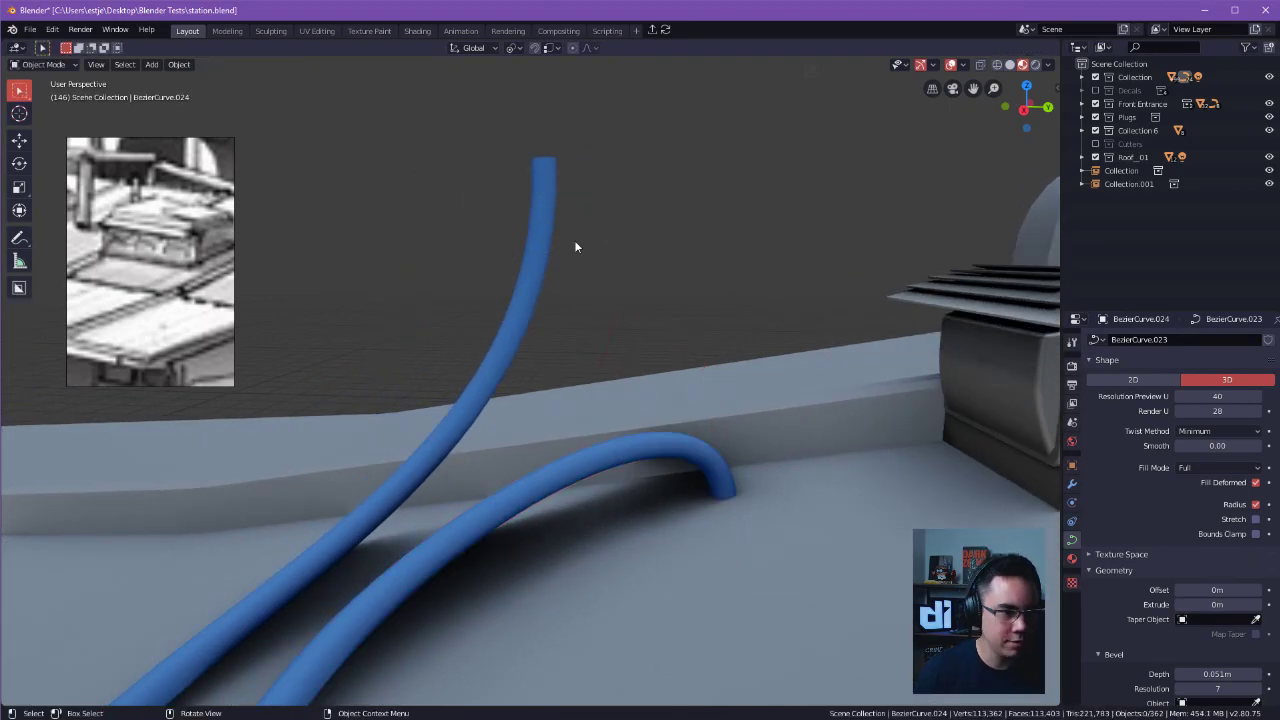
# Edit the second blue cable's curve and lower its raised end point and handle towards the roof.
pyautogui.click(497, 228)
pyautogui.press('Tab')
pyautogui.press('Escape')
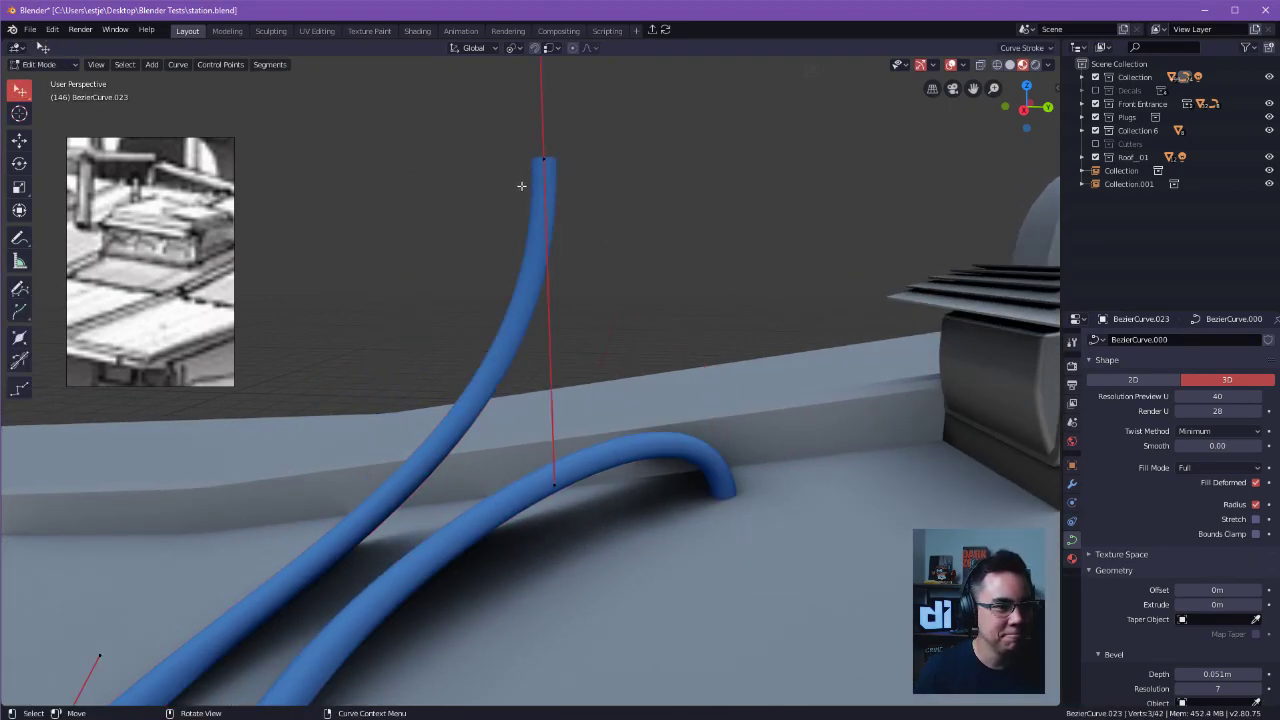
pyautogui.press('g')
pyautogui.click(562, 473)
pyautogui.click(564, 292)
pyautogui.press('g')
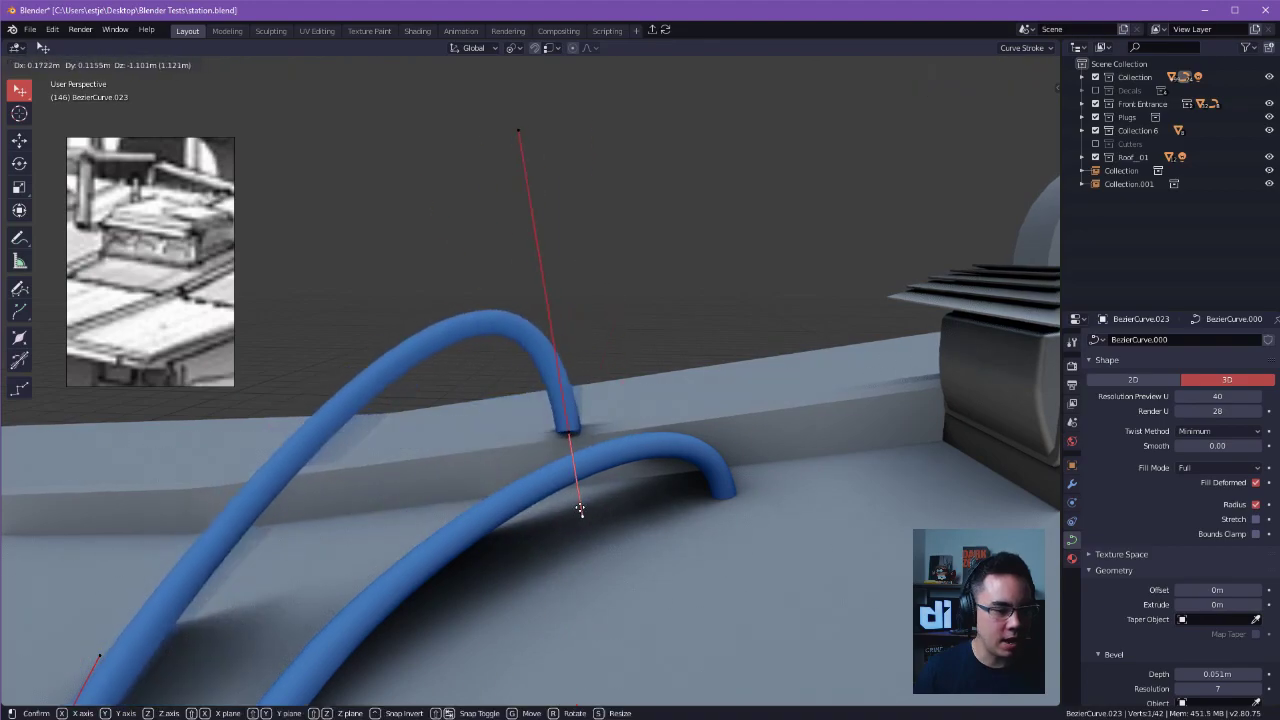
pyautogui.click(581, 514)
# Reposition the second cable's end point and handles so it enters the roof next to the first cable's end.
pyautogui.moveTo(581, 514); pyautogui.dragTo(688, 497, button='middle')
pyautogui.keyDown('alt'); pyautogui.moveTo(688, 497); pyautogui.dragTo(771, 490); pyautogui.keyUp('alt')
pyautogui.press('g')
pyautogui.click(635, 497)
pyautogui.click(600, 422)
pyautogui.press('g')
pyautogui.click(605, 520)
pyautogui.scroll(1, 611, 526)
pyautogui.keyDown('alt'); pyautogui.moveTo(611, 526); pyautogui.dragTo(812, 550); pyautogui.keyUp('alt')
pyautogui.press('g')
pyautogui.click(556, 354)
pyautogui.keyDown('alt'); pyautogui.moveTo(556, 354); pyautogui.dragTo(852, 429); pyautogui.keyUp('alt')
pyautogui.scroll(1, 606, 457)
pyautogui.keyDown('alt'); pyautogui.moveTo(606, 457); pyautogui.dragTo(515, 358); pyautogui.keyUp('alt')
pyautogui.scroll(4, 534, 374)
pyautogui.press('g')
pyautogui.click(521, 425)
pyautogui.keyDown('alt'); pyautogui.moveTo(490, 425); pyautogui.dragTo(536, 230); pyautogui.keyUp('alt')
pyautogui.press('g')
pyautogui.click(594, 404)
pyautogui.scroll(-3, 567, 297)
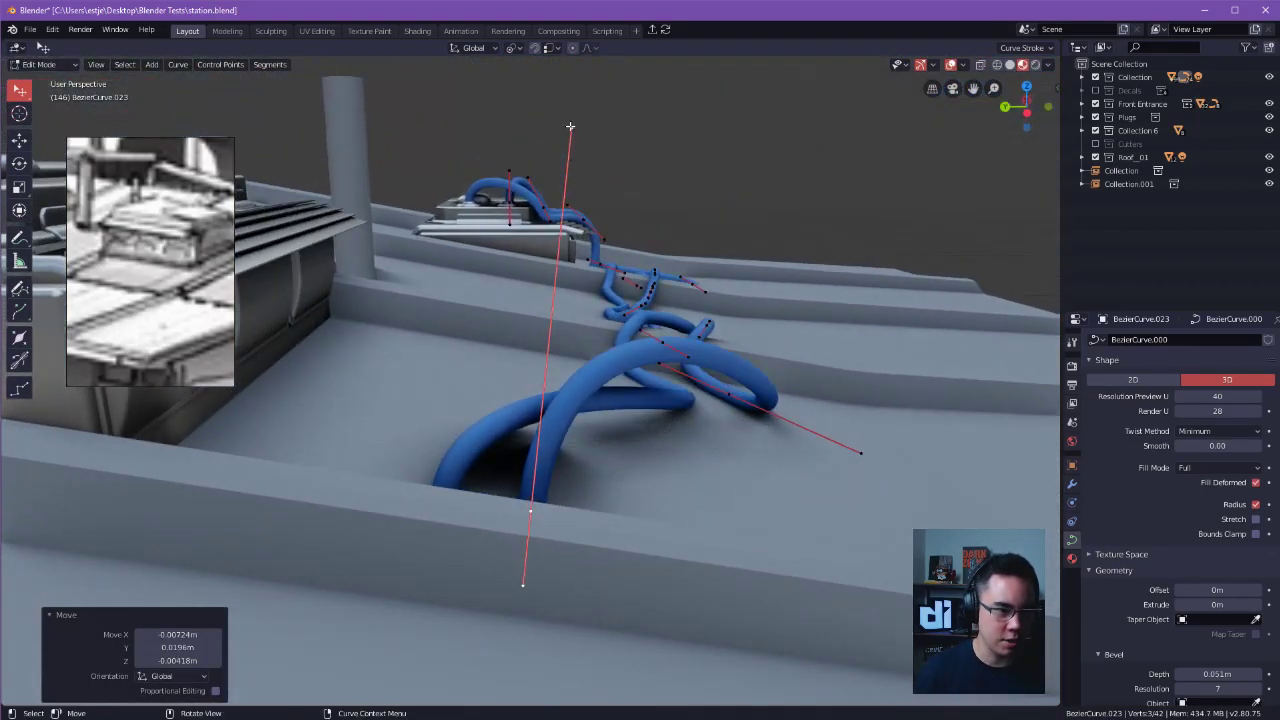
# Try to reshape the second cable's end further by moving its end point and handle, and undo these changes.
pyautogui.keyDown('alt'); pyautogui.moveTo(572, 133); pyautogui.dragTo(588, 360); pyautogui.keyUp('alt')
pyautogui.press('g')
pyautogui.click(514, 516)
pyautogui.click(550, 341)
pyautogui.press('g')
pyautogui.click(513, 390)
pyautogui.hotkey('ctrl', 'z')
pyautogui.hotkey('ctrl', 'z')
pyautogui.hotkey('ctrl', 'z')
pyautogui.hotkey('ctrl', 'z')
pyautogui.hotkey('ctrl', 'z')
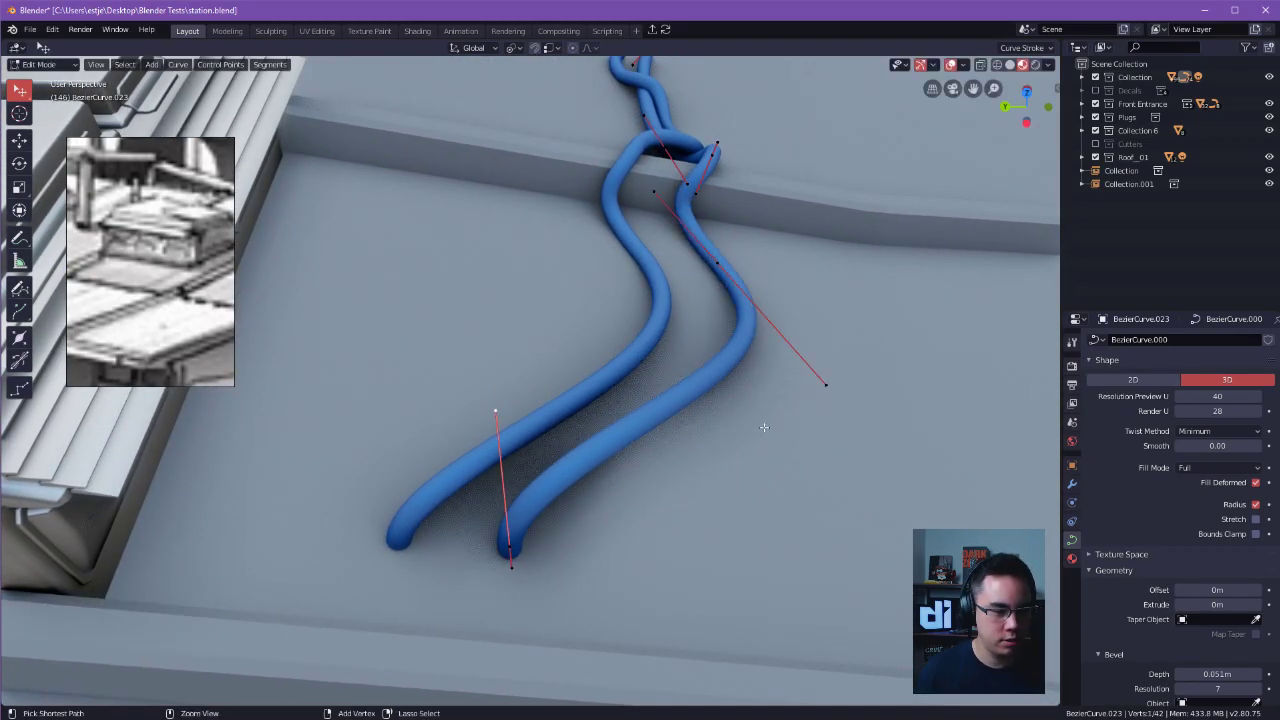
# Edit the first cable's curve and move its control point between the ridge and the free end away from the second cable.
pyautogui.keyDown('shift'); pyautogui.moveTo(645, 473); pyautogui.dragTo(700, 389, button='middle'); pyautogui.keyUp('shift')
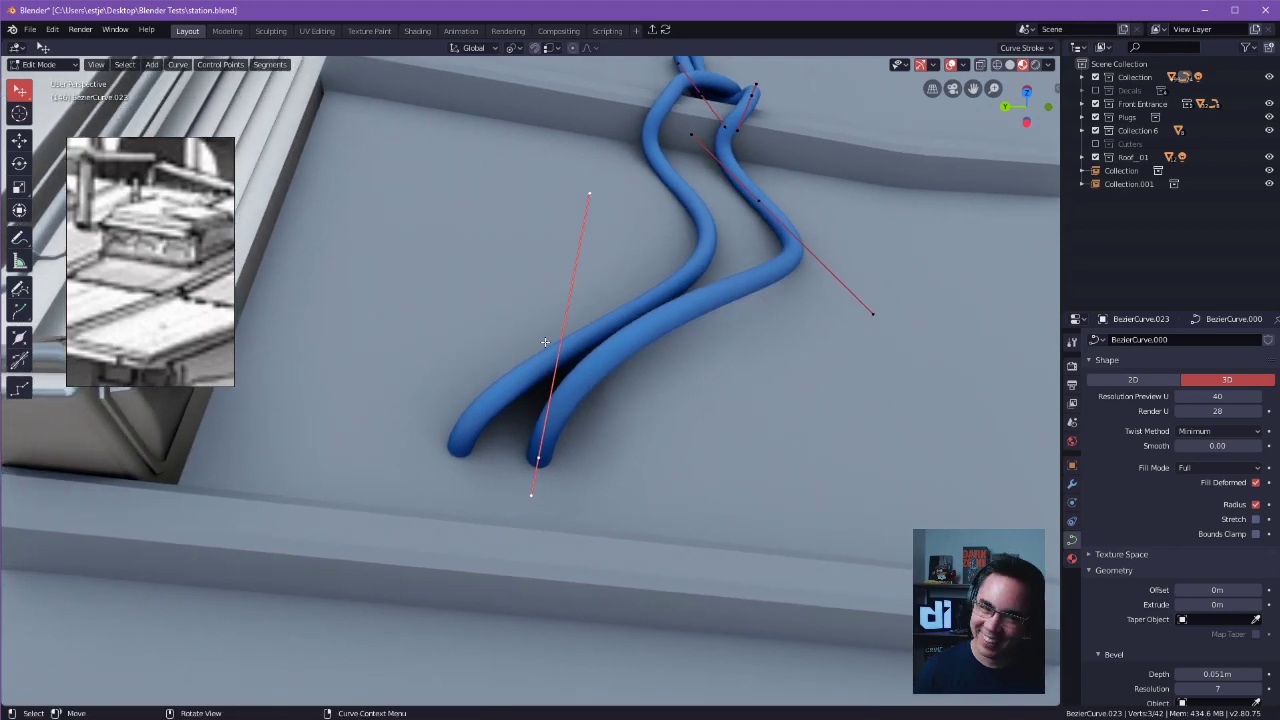
pyautogui.press('Tab')
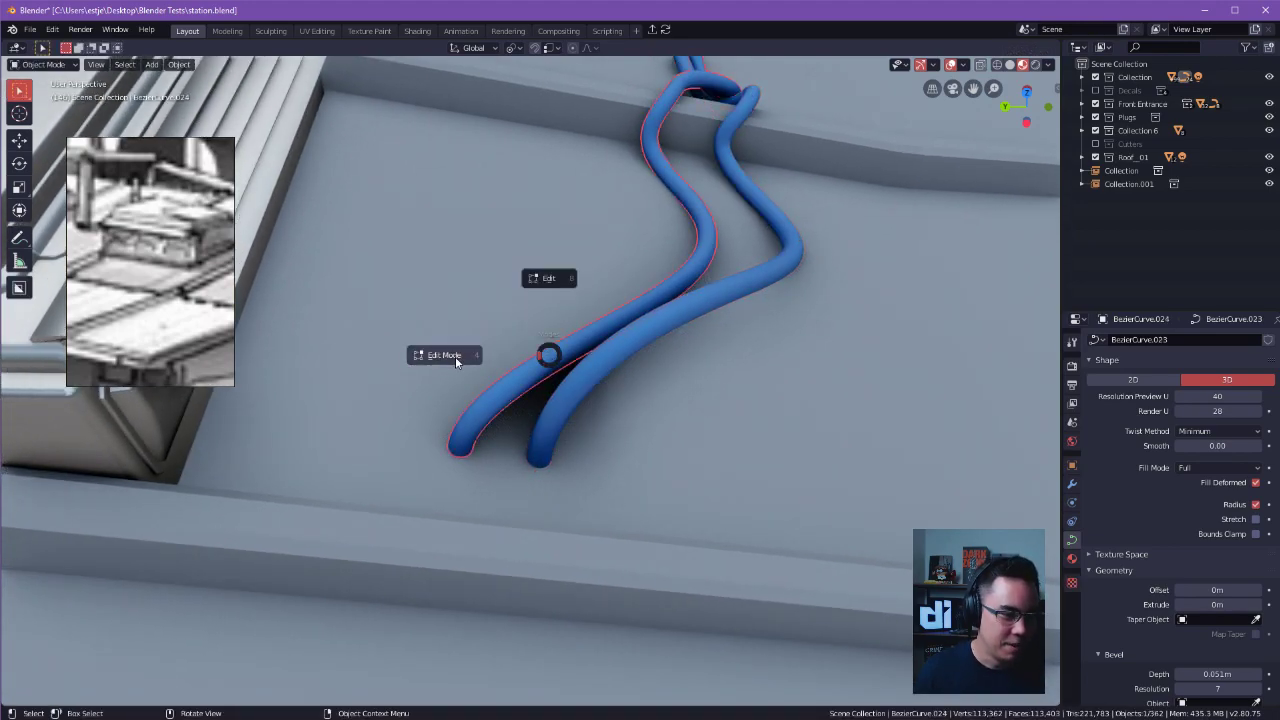
pyautogui.click(453, 357)
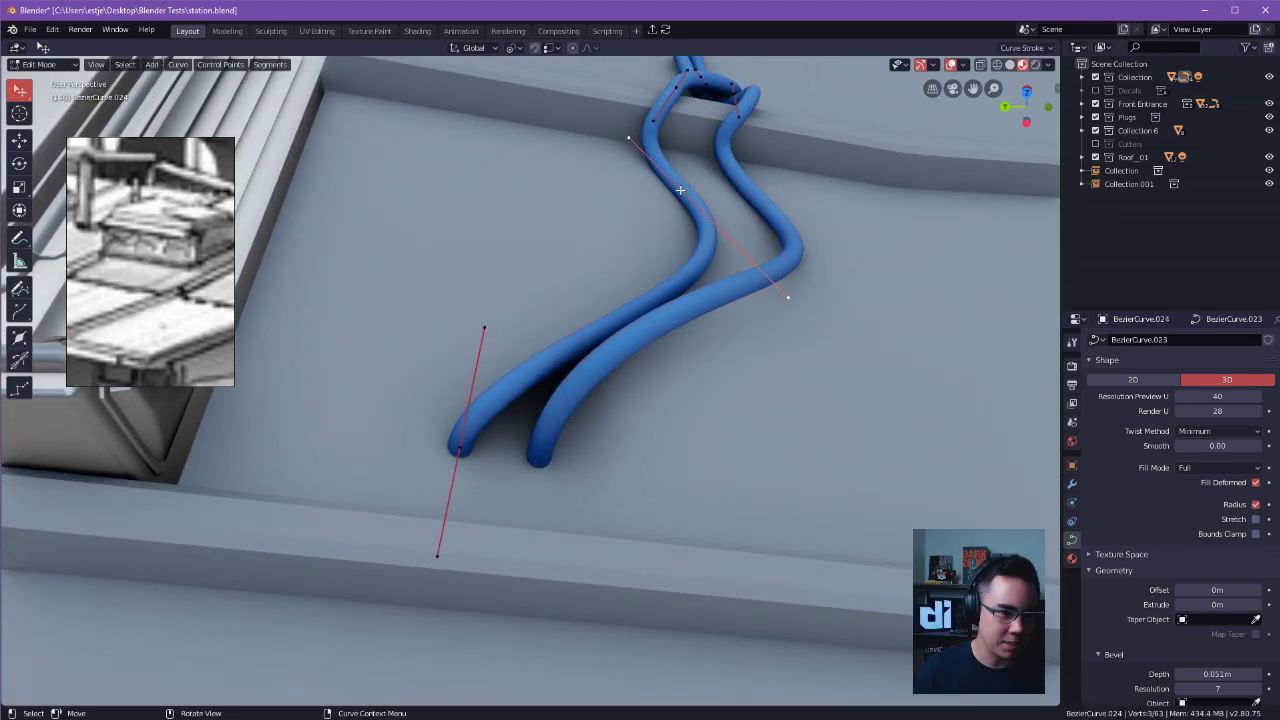
pyautogui.press('g')
pyautogui.click(595, 188)
pyautogui.scroll(3, 658, 236)
pyautogui.keyDown('alt'); pyautogui.moveTo(660, 237); pyautogui.dragTo(423, 371); pyautogui.keyUp('alt')
pyautogui.press('g')
pyautogui.click(626, 329)
pyautogui.press('g')
pyautogui.click(998, 406)
# Nudge the first cable's control point beside the ridge by about 0.04 m along Y and return to Object Mode.
pyautogui.keyDown('alt'); pyautogui.moveTo(998, 406); pyautogui.dragTo(712, 528); pyautogui.keyUp('alt')
pyautogui.scroll(-5, 664, 382)
pyautogui.scroll(4, 527, 428)
pyautogui.click(519, 433)
pyautogui.press('g')
pyautogui.click(525, 444)
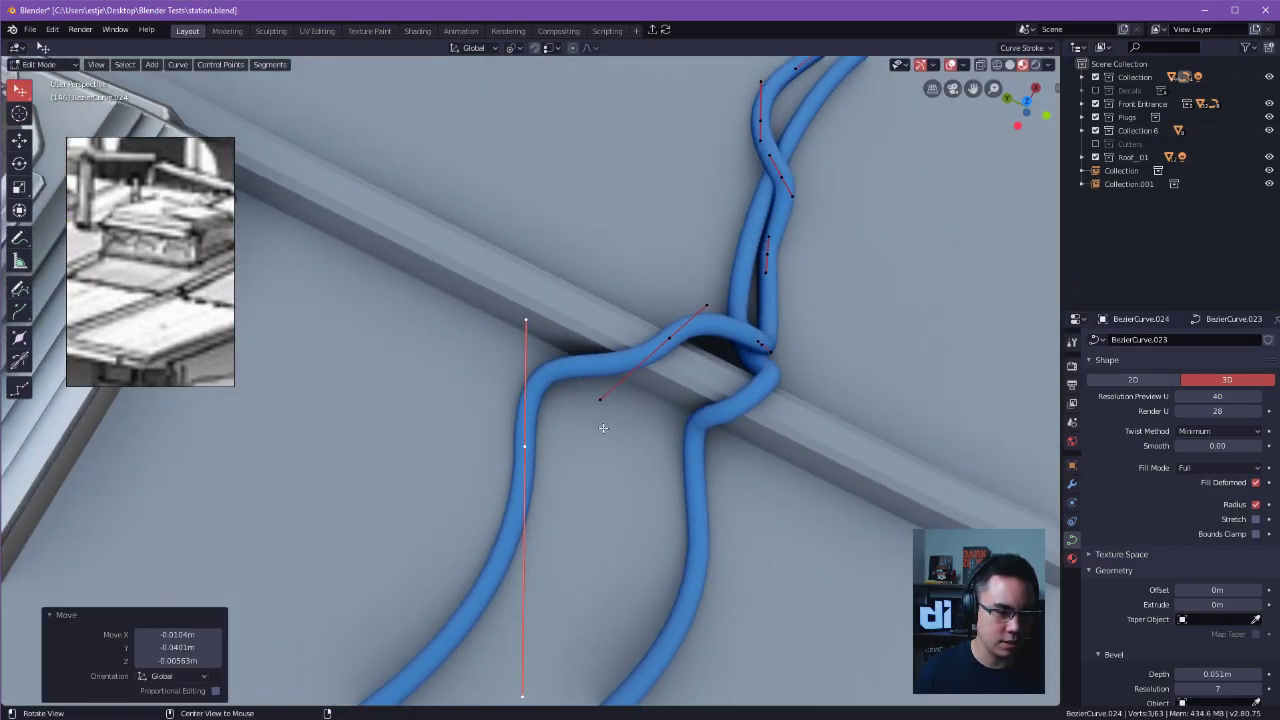
pyautogui.moveTo(603, 431); pyautogui.dragTo(683, 275, button='middle')
pyautogui.press('Tab')
pyautogui.moveTo(690, 400); pyautogui.dragTo(783, 326, button='middle')
pyautogui.press('Tab')
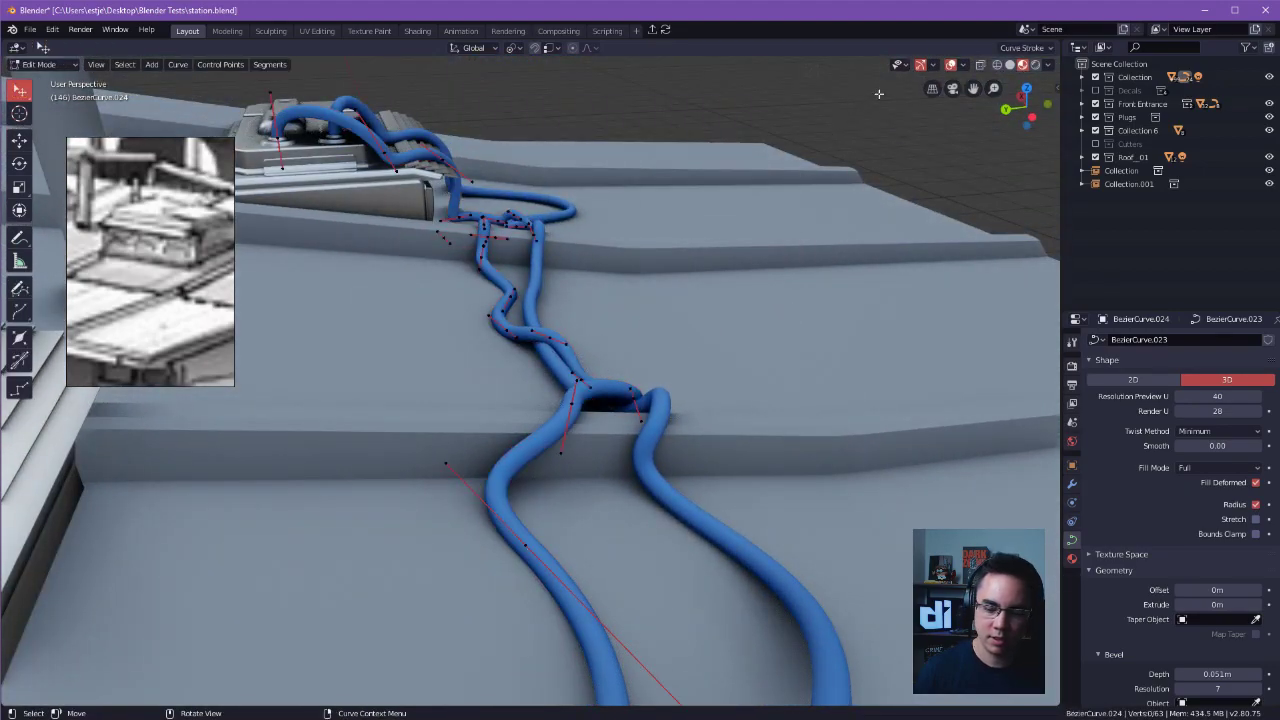
pyautogui.moveTo(877, 94); pyautogui.dragTo(466, 166, button='middle')
pyautogui.scroll(-4, 331, 254)
pyautogui.moveTo(331, 254); pyautogui.dragTo(523, 246, button='middle')
pyautogui.press('Tab')
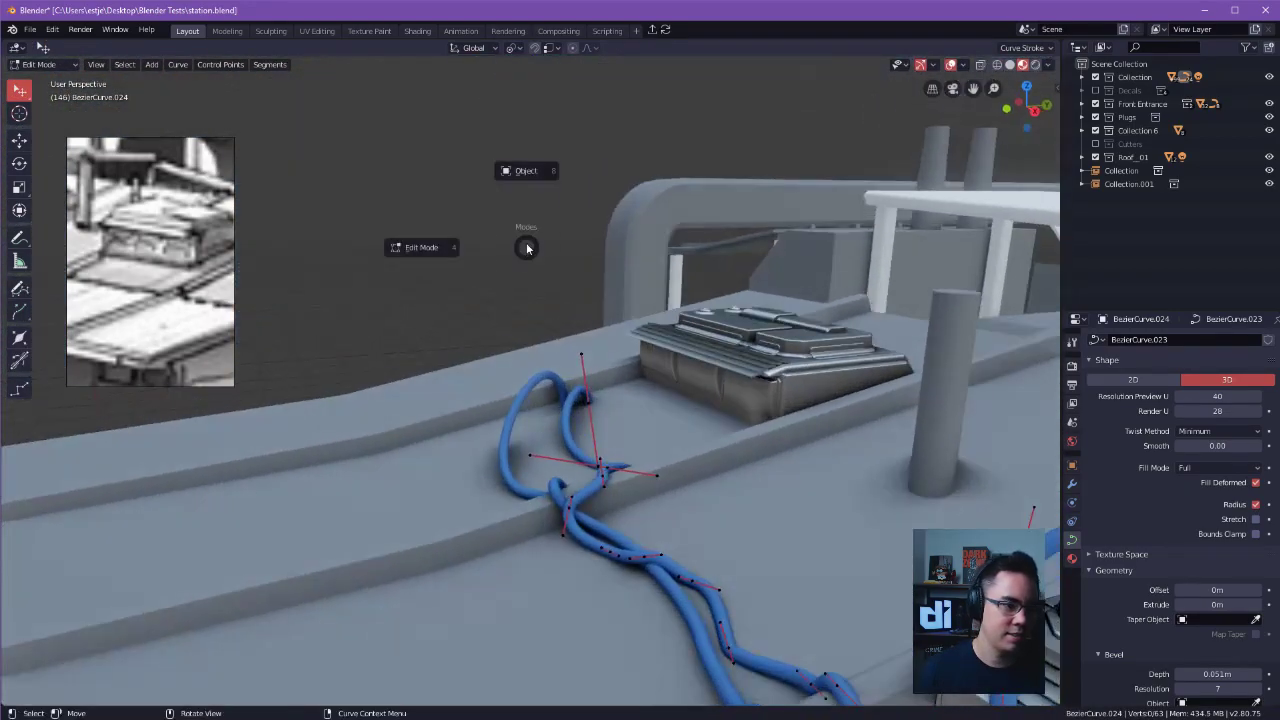
pyautogui.click(517, 163)
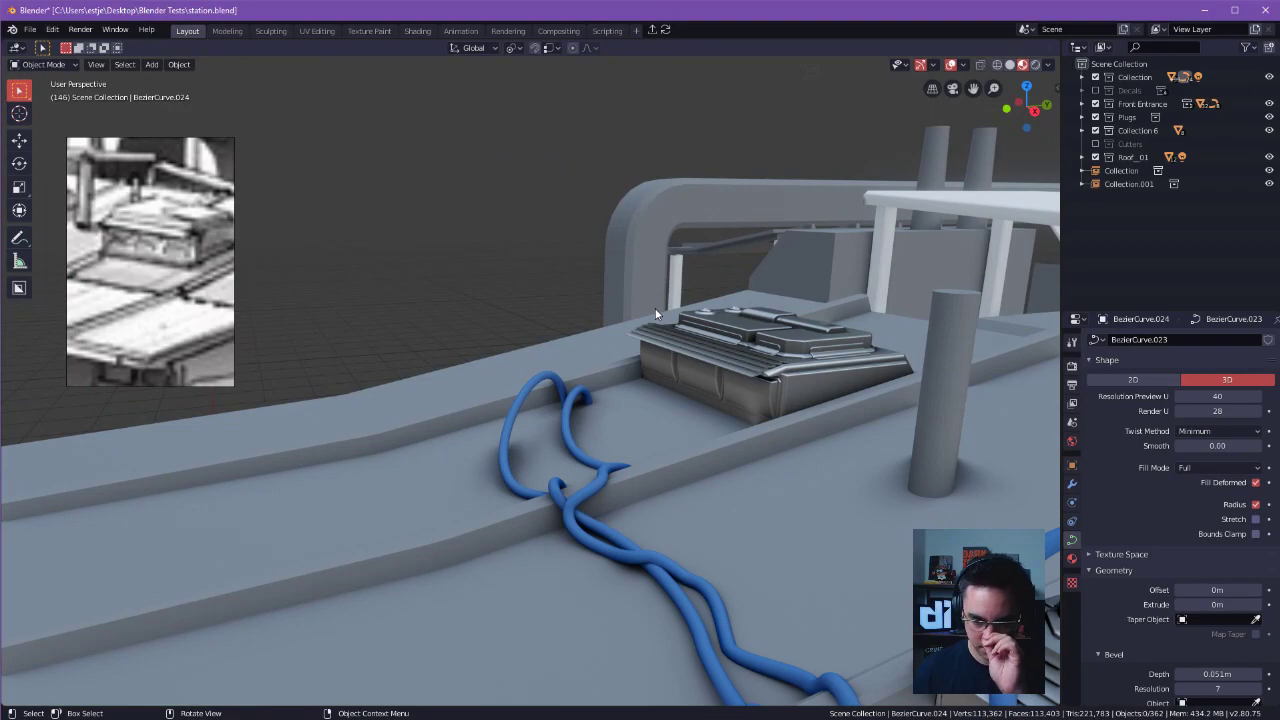
# Add control points to the second cable between its free end and the ridge, and lower one towards the roof.
pyautogui.moveTo(562, 316); pyautogui.dragTo(498, 300, button='middle')
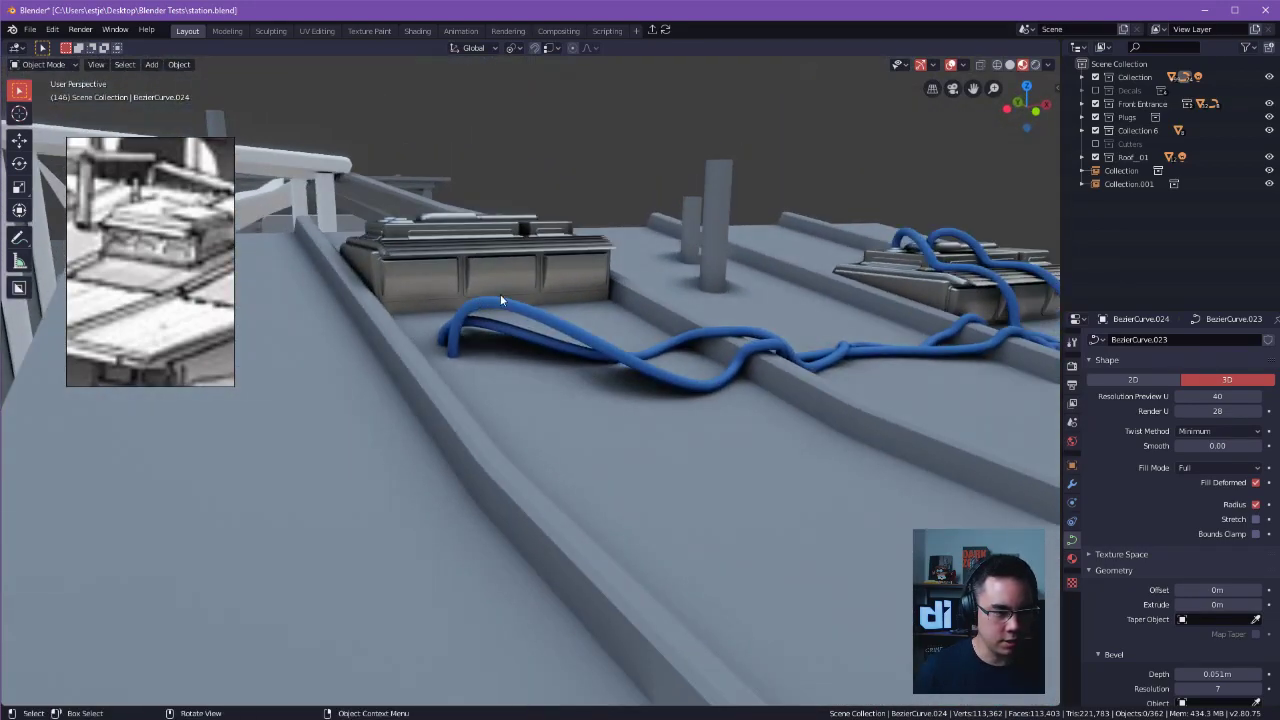
pyautogui.press('Tab')
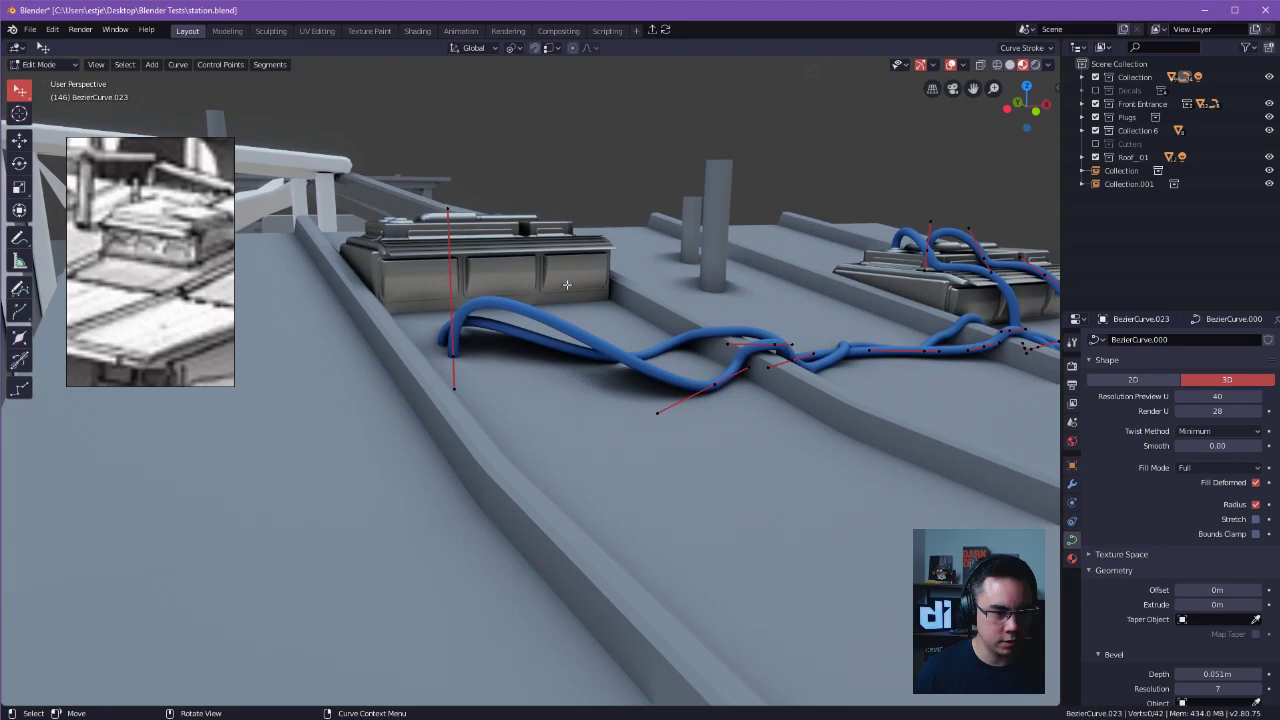
pyautogui.click(559, 327)
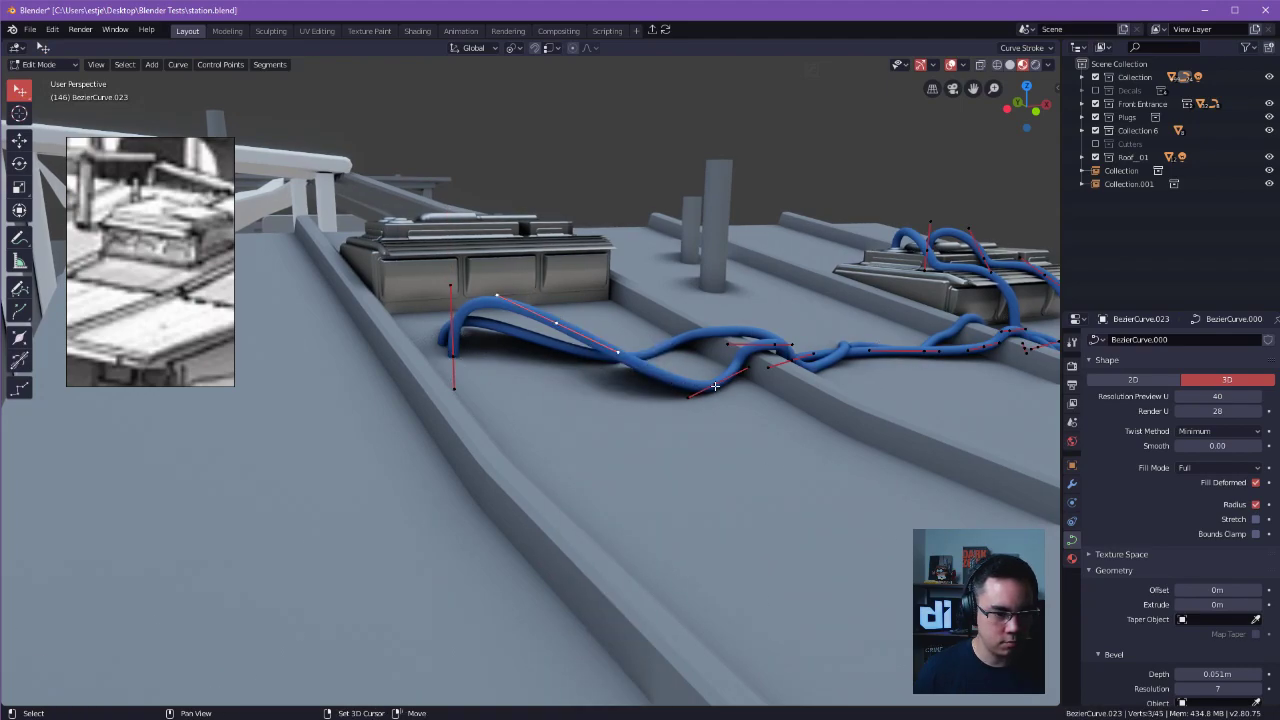
pyautogui.press('g')
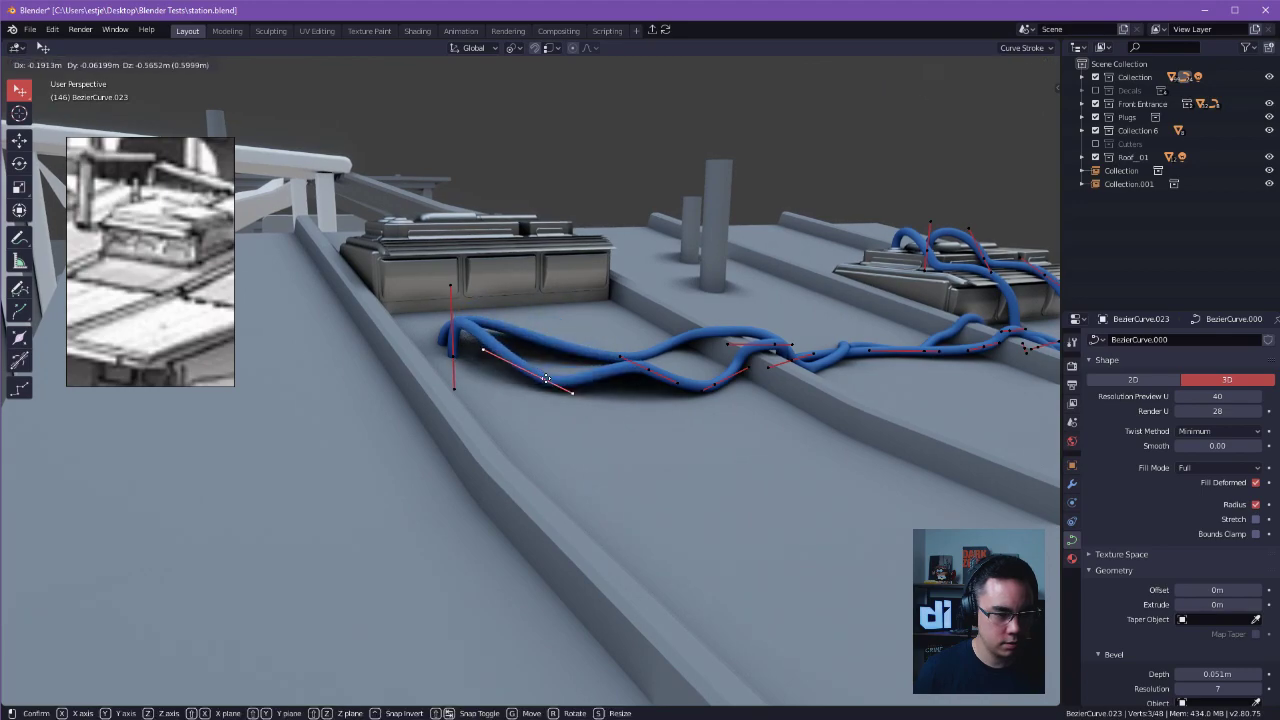
pyautogui.click(543, 374)
# Adjust the second cable's new control points and handles so it lies along the roof, and return to Object Mode.
pyautogui.moveTo(479, 345); pyautogui.dragTo(567, 470, button='middle')
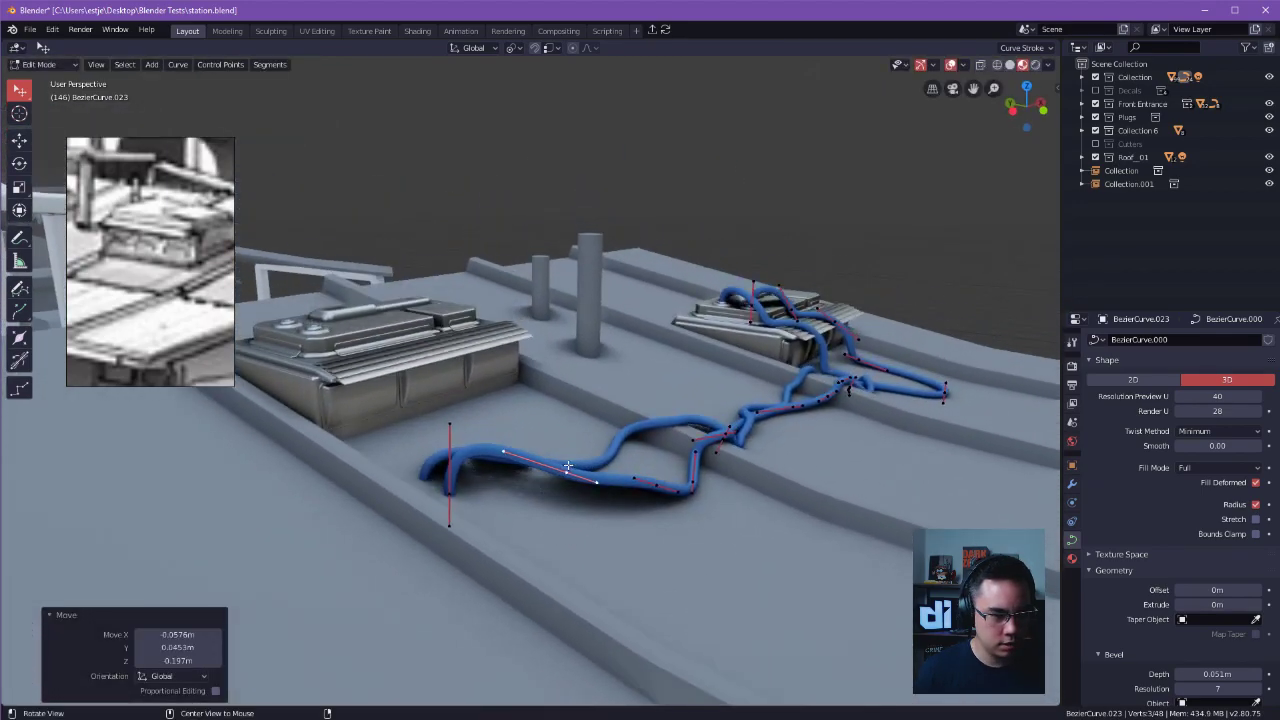
pyautogui.moveTo(533, 467); pyautogui.dragTo(551, 467)
pyautogui.moveTo(655, 485); pyautogui.dragTo(597, 500)
pyautogui.moveTo(597, 500); pyautogui.dragTo(640, 505, button='middle')
pyautogui.keyDown('alt'); pyautogui.moveTo(640, 505); pyautogui.dragTo(612, 500); pyautogui.keyUp('alt')
pyautogui.moveTo(608, 432); pyautogui.dragTo(580, 472)
pyautogui.moveTo(552, 408); pyautogui.dragTo(498, 404)
pyautogui.moveTo(443, 285); pyautogui.dragTo(470, 356)
pyautogui.keyDown('alt'); pyautogui.moveTo(540, 308); pyautogui.dragTo(489, 393); pyautogui.keyUp('alt')
pyautogui.moveTo(612, 429); pyautogui.dragTo(645, 497)
pyautogui.moveTo(612, 433); pyautogui.dragTo(722, 304)
pyautogui.moveTo(584, 381); pyautogui.dragTo(590, 389)
pyautogui.moveTo(488, 323); pyautogui.dragTo(490, 367)
pyautogui.moveTo(560, 382)
pyautogui.keyDown('alt'); pyautogui.mouseDown()
pyautogui.moveTo(522, 393)
pyautogui.moveTo(568, 397)
pyautogui.mouseUp(); pyautogui.keyUp('alt')
pyautogui.moveTo(568, 397); pyautogui.dragTo(576, 396, button='middle')
pyautogui.press('Tab')
pyautogui.click(605, 168)
# Examine the rerouted cables, the two units and the whole roof from near and far.
pyautogui.moveTo(618, 190); pyautogui.dragTo(672, 361, button='middle')
pyautogui.keyDown('alt'); pyautogui.moveTo(672, 361); pyautogui.dragTo(584, 357); pyautogui.keyUp('alt')
pyautogui.moveTo(584, 361); pyautogui.dragTo(654, 414, button='middle')
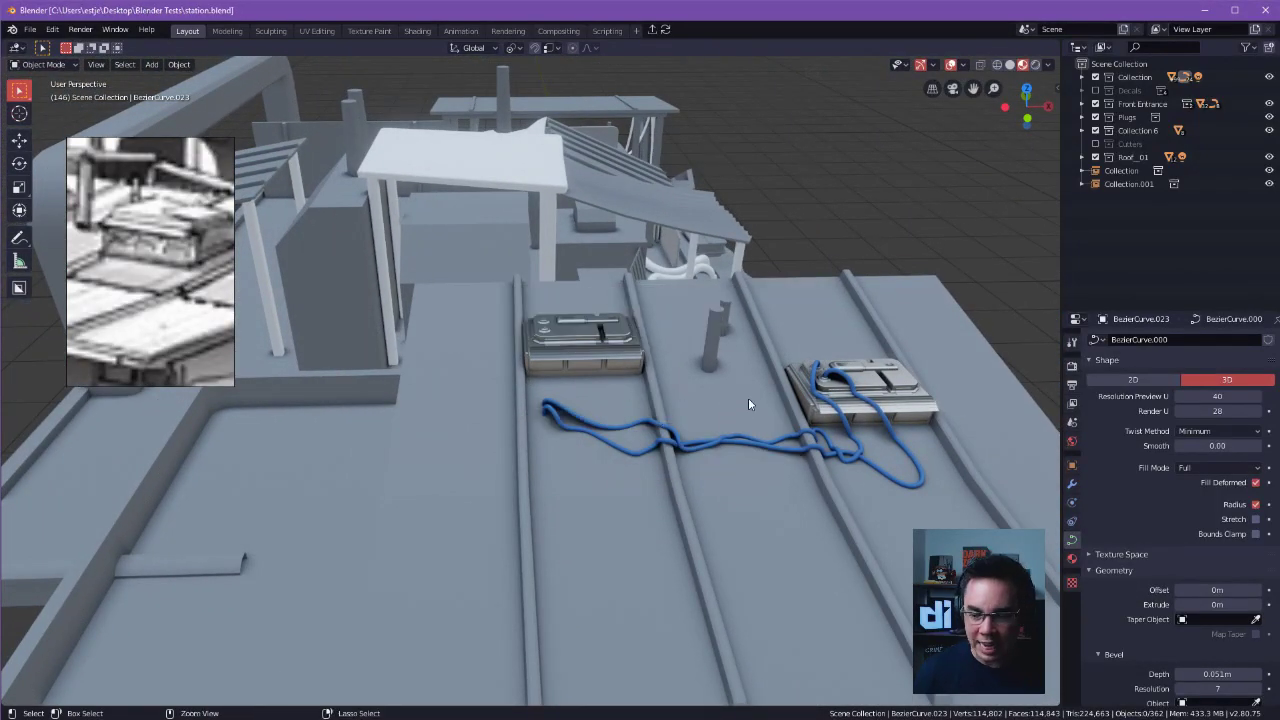
pyautogui.moveTo(748, 398); pyautogui.dragTo(718, 361, button='middle')
pyautogui.moveTo(922, 273); pyautogui.dragTo(959, 300, button='middle')
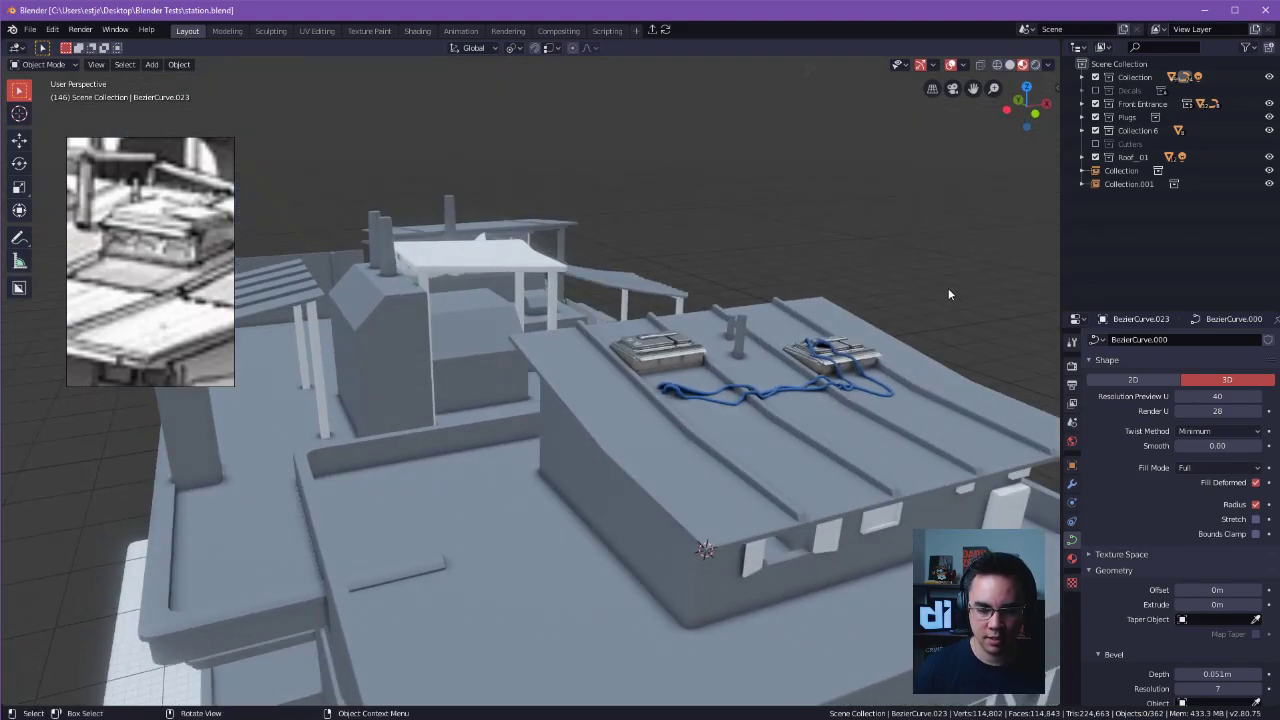
pyautogui.keyDown('alt'); pyautogui.moveTo(664, 362); pyautogui.dragTo(637, 375); pyautogui.keyUp('alt')
pyautogui.keyDown('alt'); pyautogui.moveTo(544, 345); pyautogui.dragTo(769, 238); pyautogui.keyUp('alt')
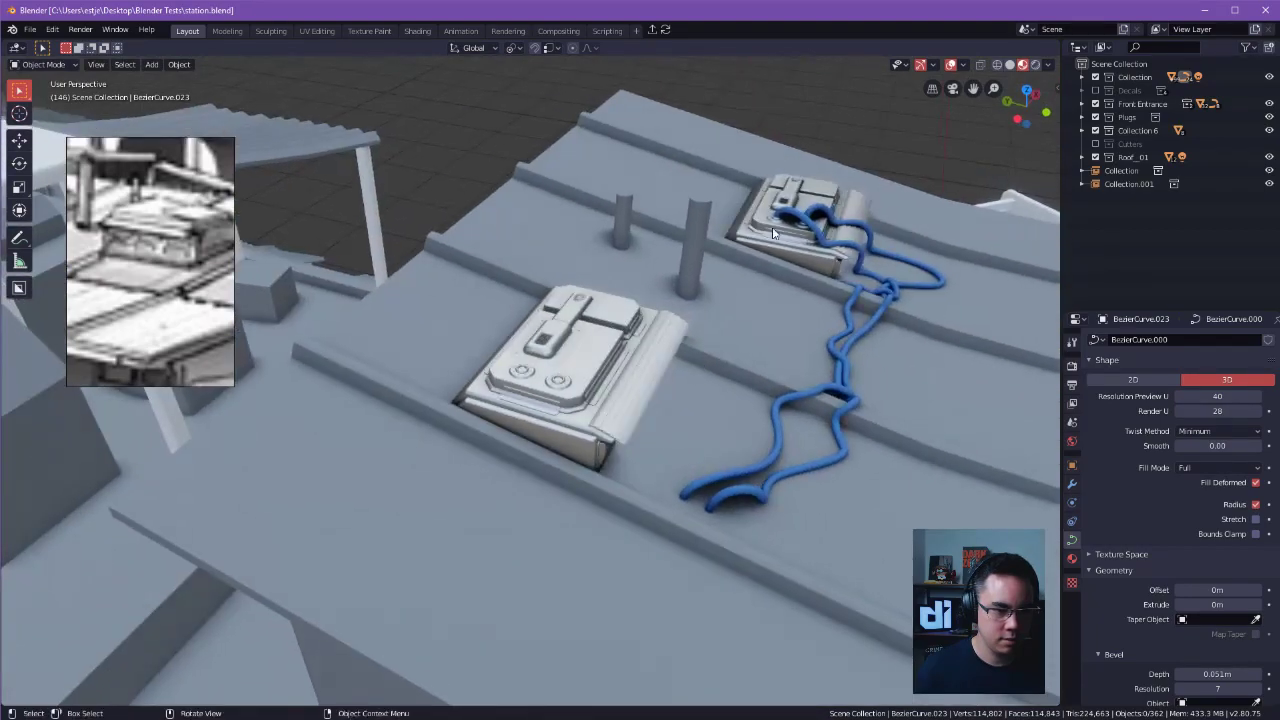
pyautogui.click(795, 224)
pyautogui.keyDown('alt'); pyautogui.moveTo(808, 125); pyautogui.dragTo(590, 385); pyautogui.keyUp('alt')
# Open the ridged roof object in Edit Mode and select the lower edges along its overhanging side.
pyautogui.click(594, 347)
pyautogui.press('Tab')
pyautogui.click(610, 347)
pyautogui.click(643, 352)
pyautogui.doubleClick(476, 440)
pyautogui.keyDown('alt'); pyautogui.moveTo(650, 456); pyautogui.dragTo(842, 368); pyautogui.keyUp('alt')
pyautogui.click(806, 414)
pyautogui.click(838, 348)
pyautogui.press('Tab')
pyautogui.click(814, 476)
pyautogui.moveTo(816, 474); pyautogui.dragTo(879, 418, button='middle')
pyautogui.click(879, 417)
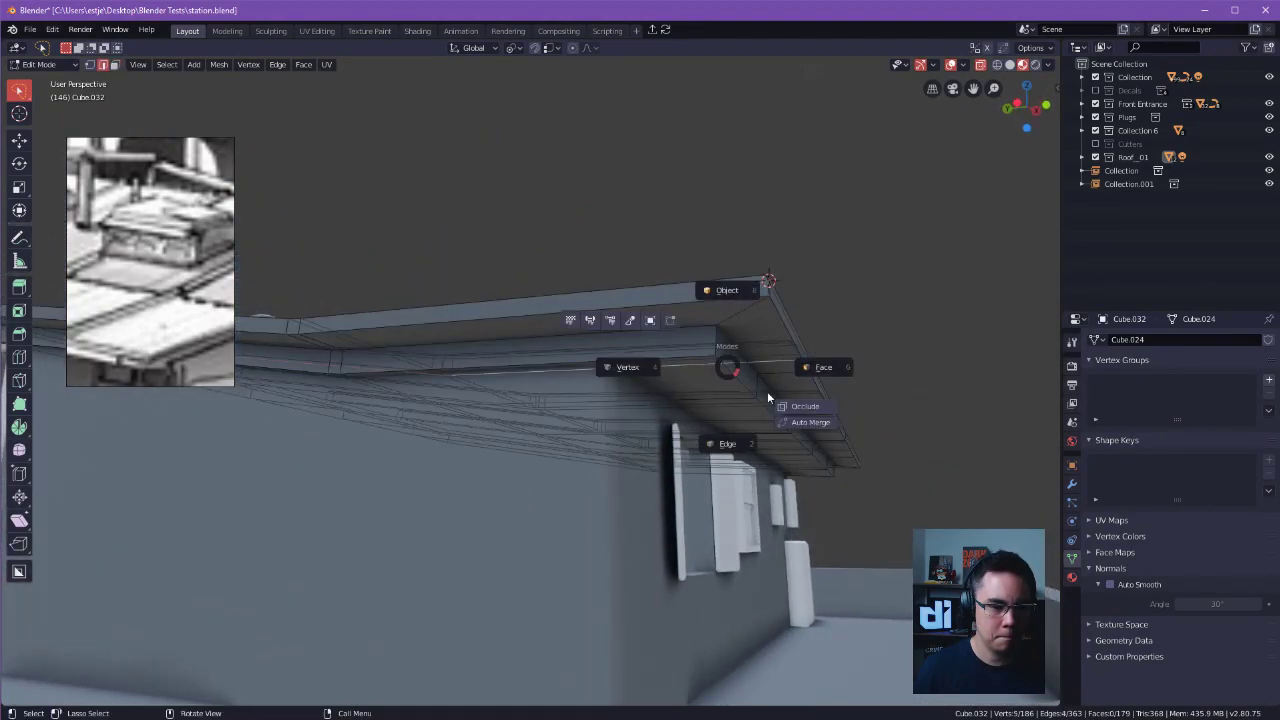
# Reselect lower edges along the fascia beneath the roof's overhang in edge selection.
pyautogui.click(792, 328)
pyautogui.press('Tab')
pyautogui.click(807, 356)
pyautogui.click(719, 433)
pyautogui.keyDown('shift'); pyautogui.click(772, 412); pyautogui.keyUp('shift')
pyautogui.moveTo(776, 412); pyautogui.dragTo(700, 412, button='middle')
pyautogui.keyDown('shift'); pyautogui.moveTo(831, 414); pyautogui.dragTo(730, 323, button='middle'); pyautogui.keyUp('shift')
pyautogui.keyDown('shift'); pyautogui.click(740, 334); pyautogui.keyUp('shift')
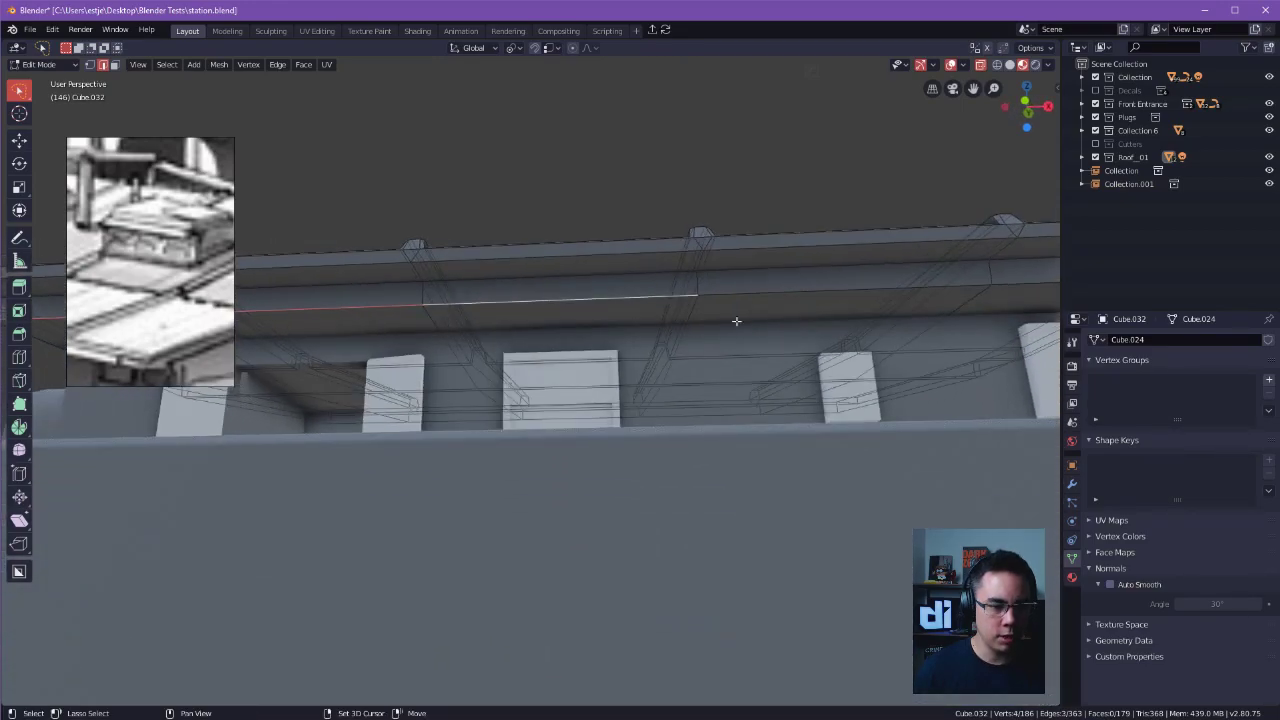
pyautogui.keyDown('shift'); pyautogui.moveTo(877, 295); pyautogui.dragTo(832, 303, button='middle'); pyautogui.keyUp('shift')
pyautogui.moveTo(692, 321); pyautogui.dragTo(734, 270, button='middle')
pyautogui.keyDown('ctrl'); pyautogui.keyDown('alt'); pyautogui.moveTo(764, 249); pyautogui.dragTo(714, 290); pyautogui.keyUp('alt'); pyautogui.keyUp('ctrl')
pyautogui.keyDown('alt'); pyautogui.moveTo(714, 290); pyautogui.dragTo(794, 279); pyautogui.keyUp('alt')
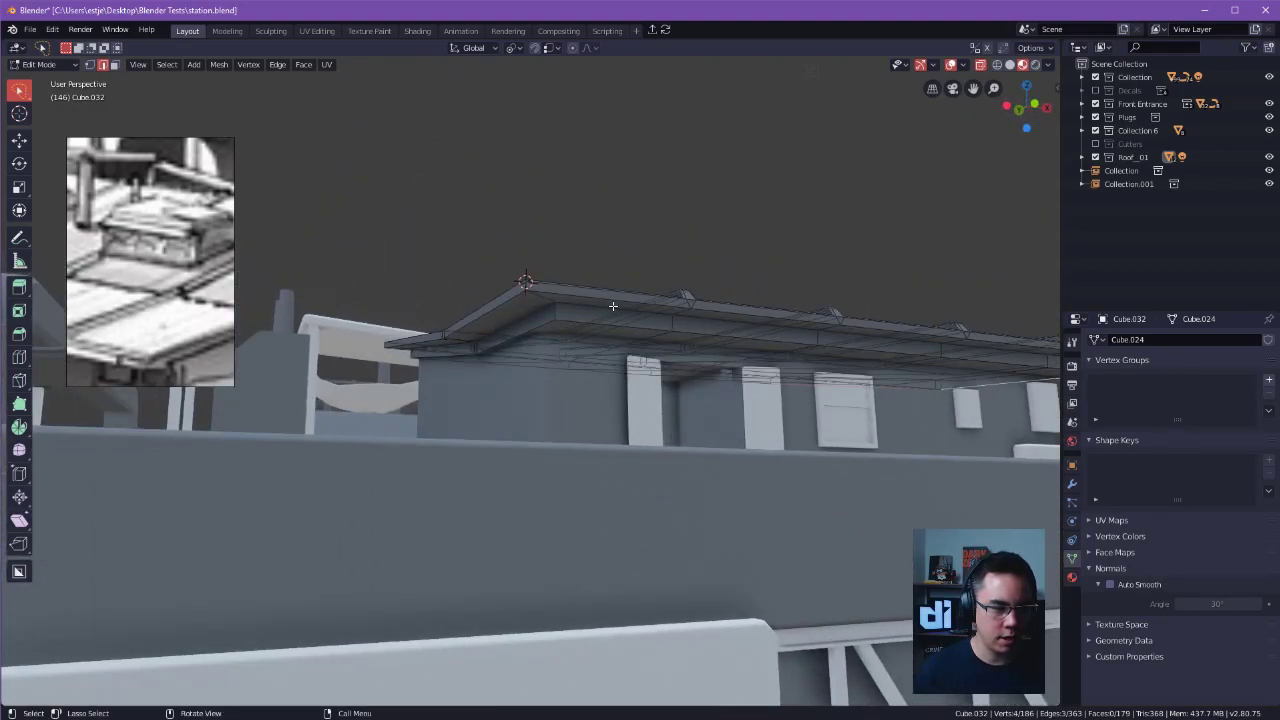
# Examine the whole roof in Object and Edit Mode with the viewport overlays hidden and shown again.
pyautogui.press('Tab')
pyautogui.press('Tab')
pyautogui.keyDown('alt'); pyautogui.moveTo(616, 302); pyautogui.dragTo(700, 328); pyautogui.keyUp('alt')
pyautogui.click(631, 409)
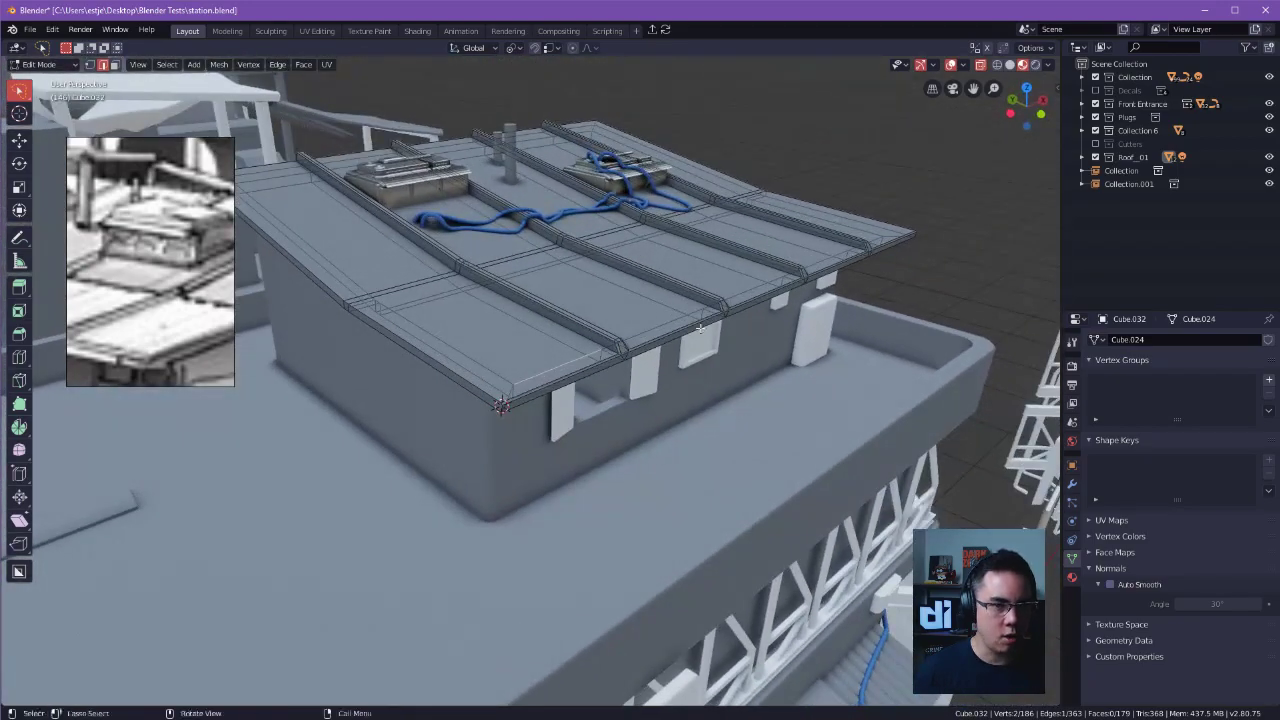
pyautogui.click(953, 66)
pyautogui.click(953, 66)
pyautogui.click(953, 66)
pyautogui.keyDown('alt'); pyautogui.moveTo(850, 200); pyautogui.dragTo(828, 177); pyautogui.keyUp('alt')
pyautogui.press('Tab')
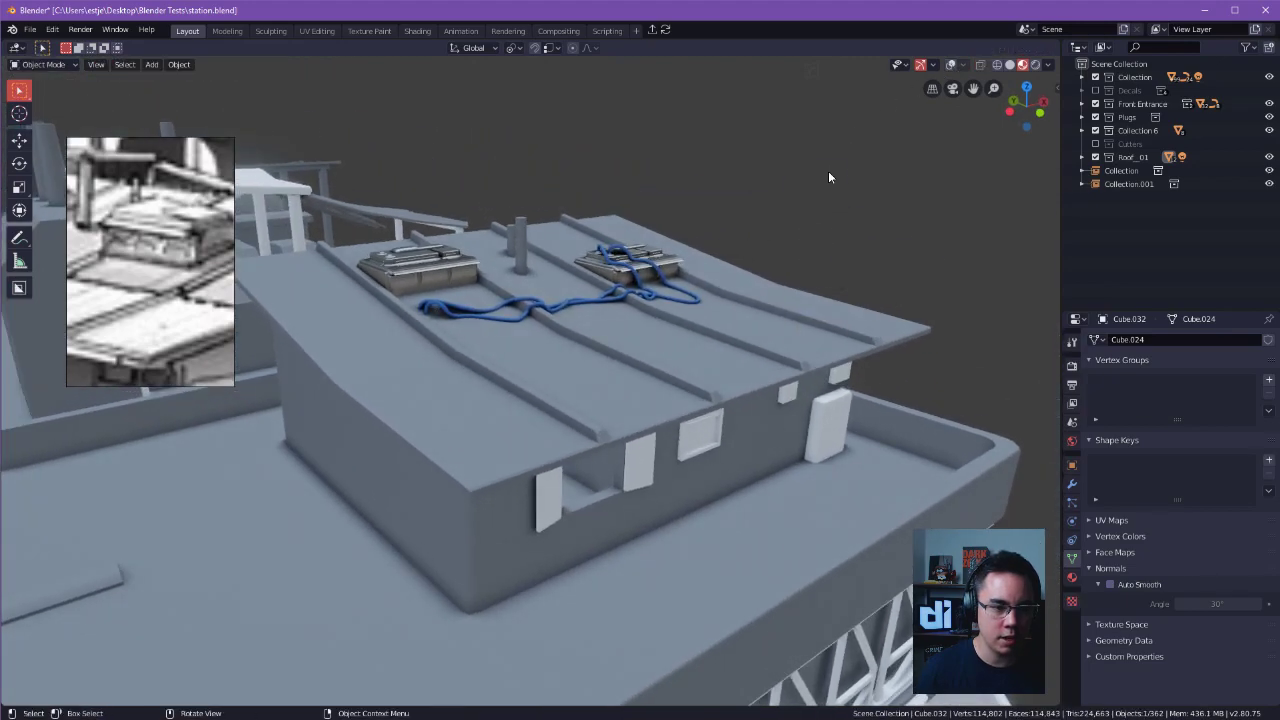
pyautogui.click(768, 268)
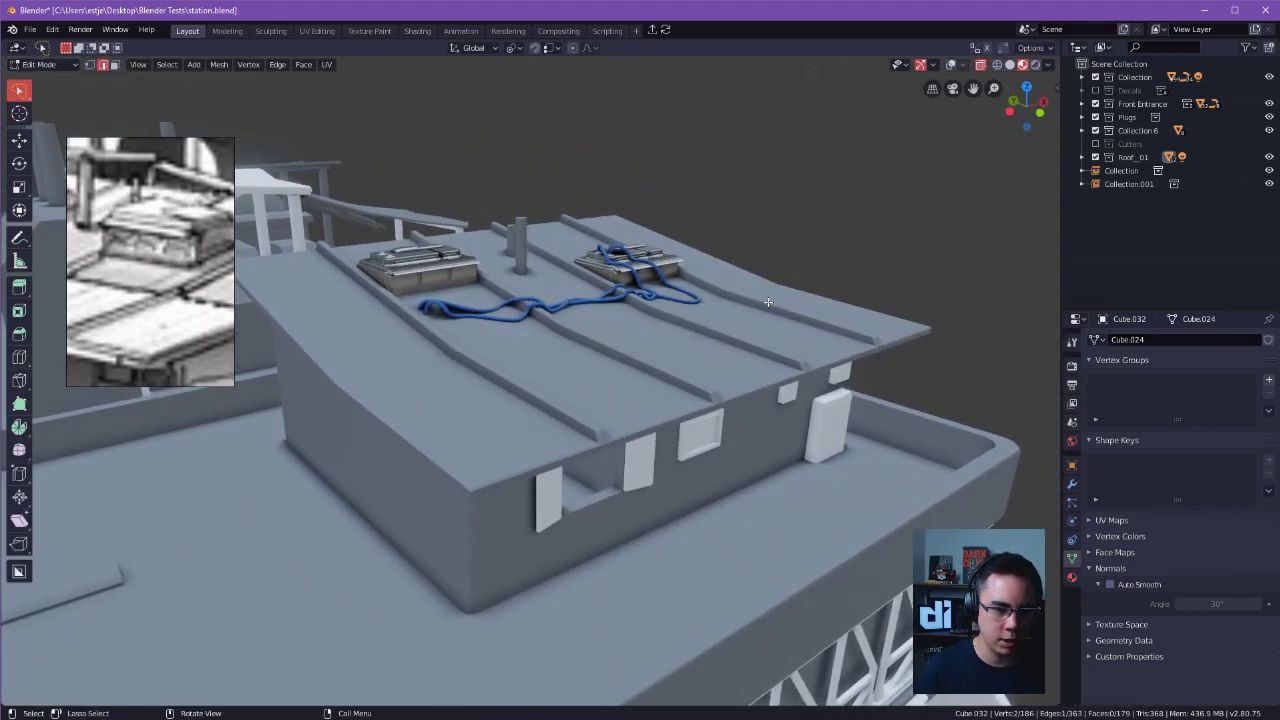
pyautogui.click(771, 248)
pyautogui.press('Tab')
pyautogui.click(761, 239)
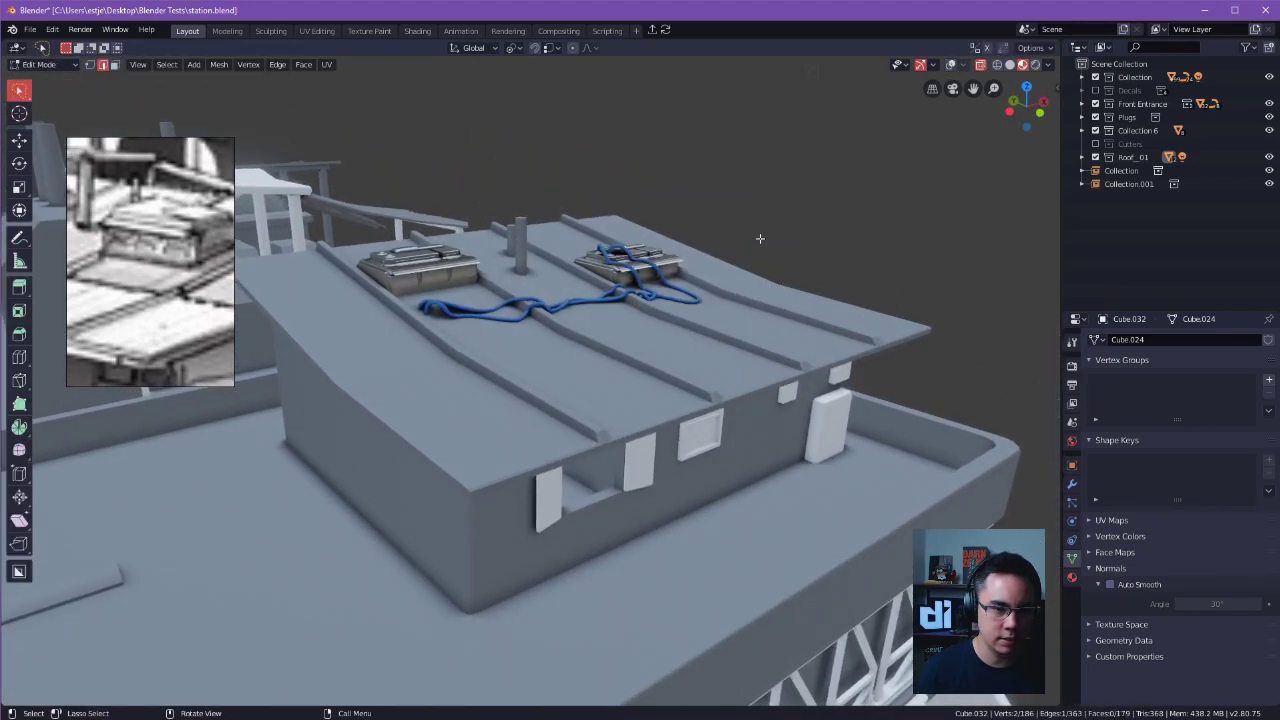
pyautogui.press('Tab')
pyautogui.click(848, 340)
pyautogui.press('Tab')
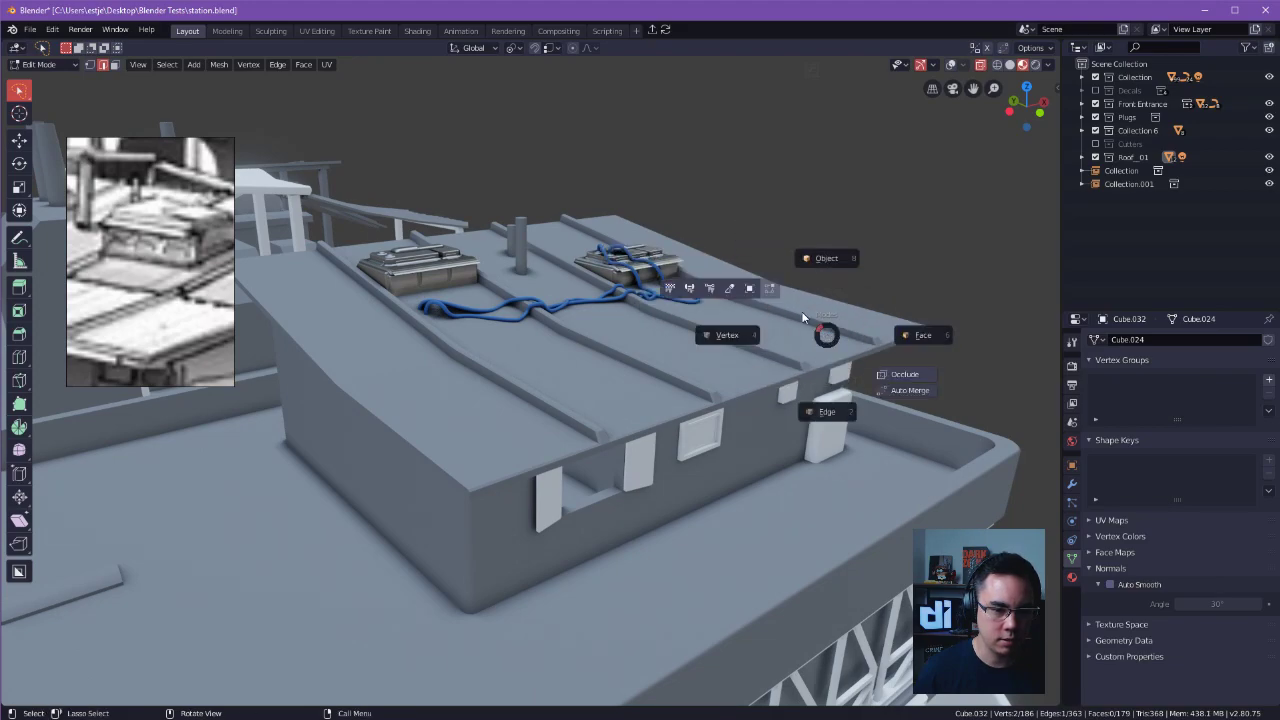
pyautogui.click(951, 66)
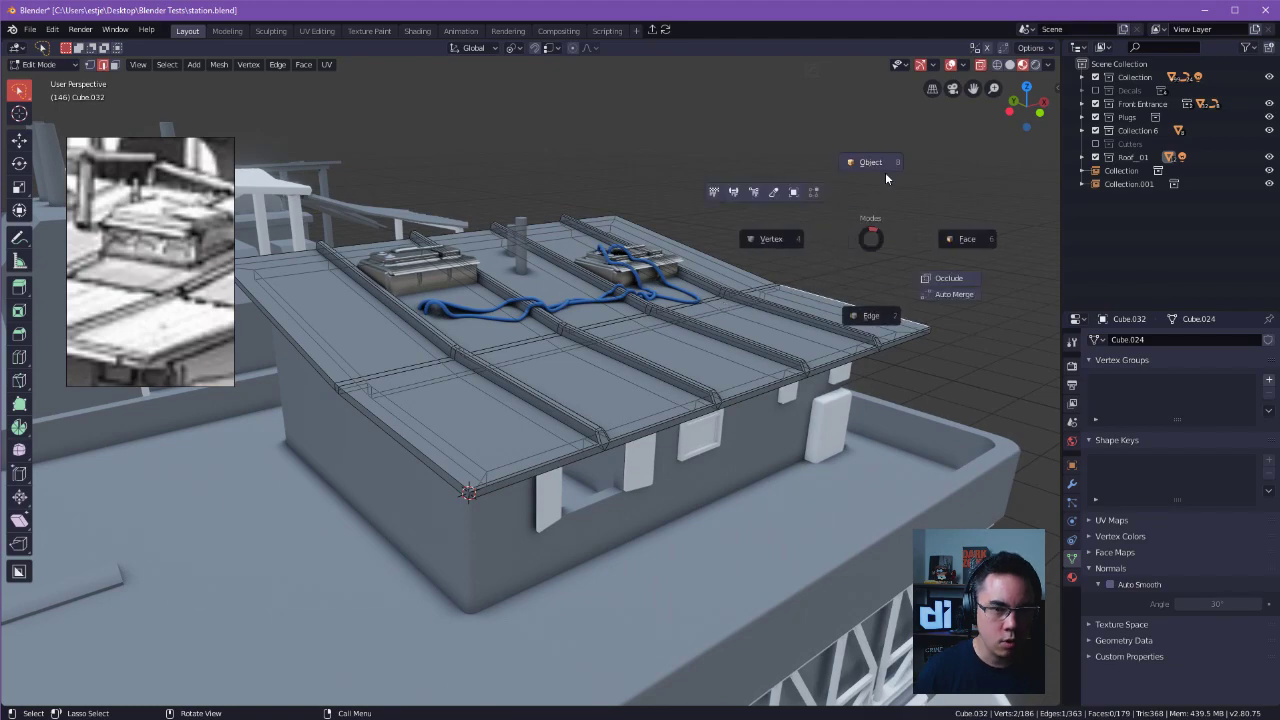
# Compare the roof's mesh wires with X-ray on and off, and the roof in Object and Edit Mode.
pyautogui.click(884, 176)
pyautogui.click(785, 218)
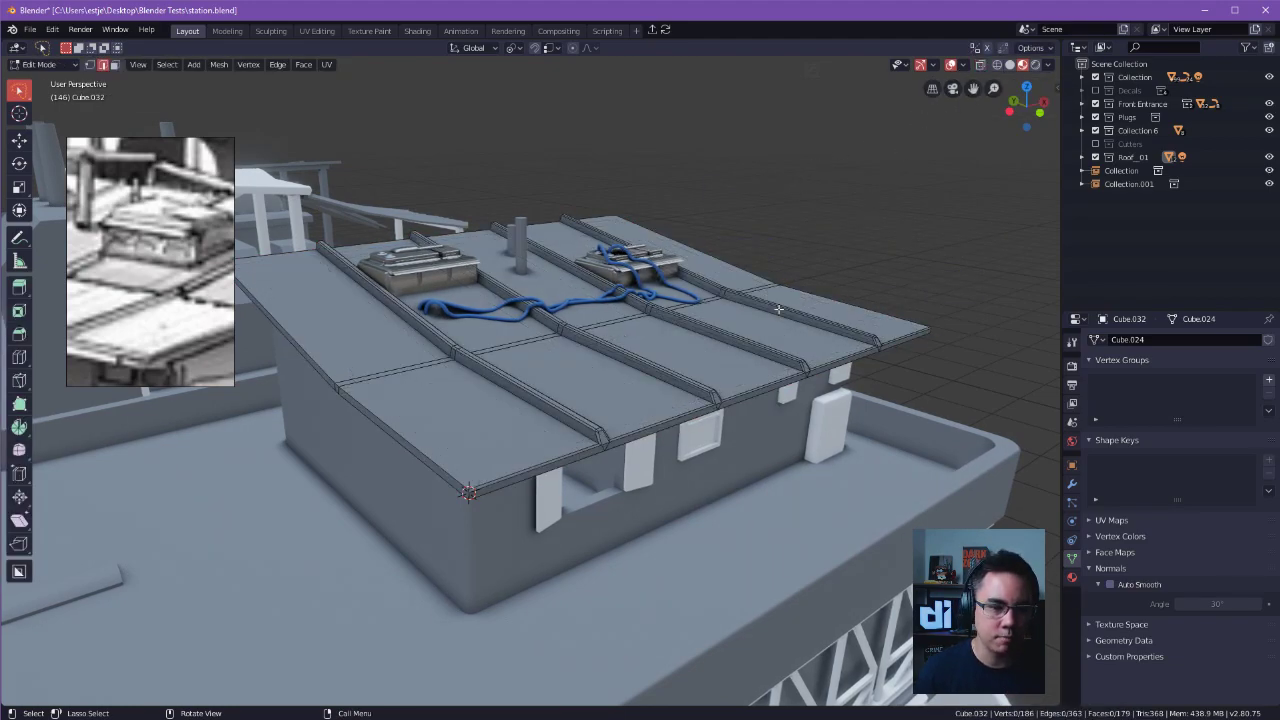
pyautogui.press('Tab')
pyautogui.click(818, 158)
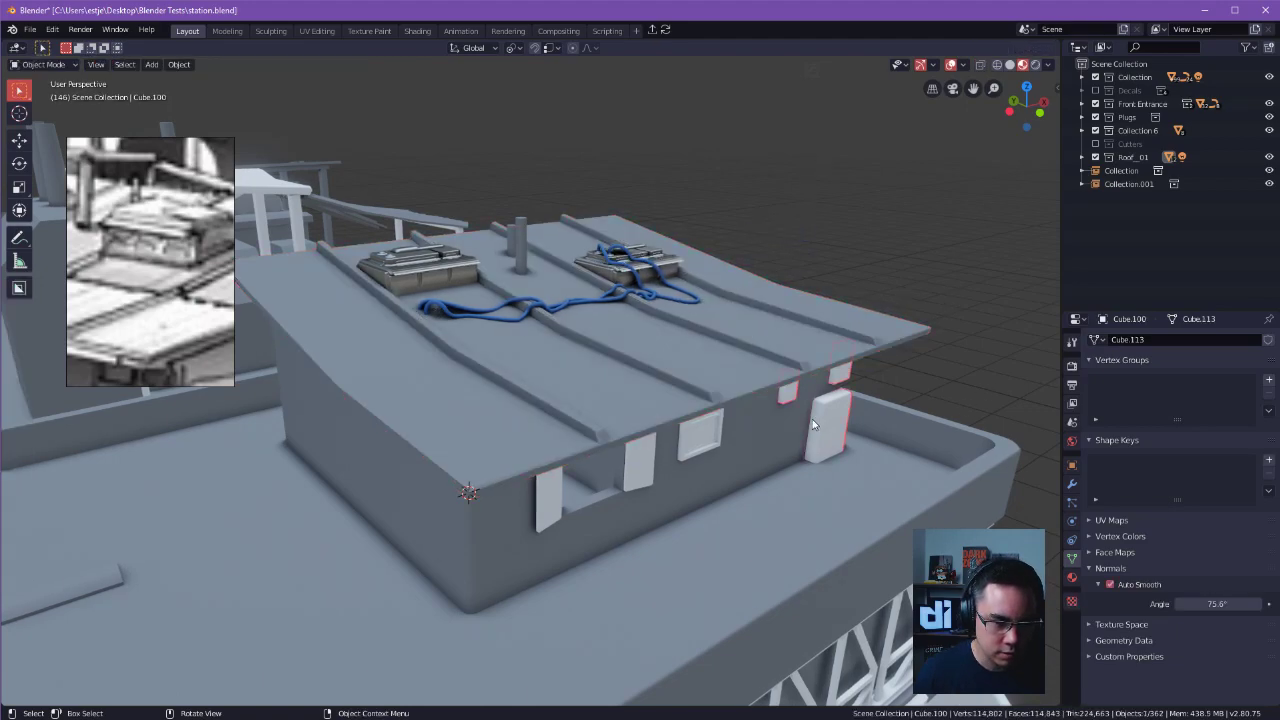
pyautogui.click(807, 342)
pyautogui.press('Tab')
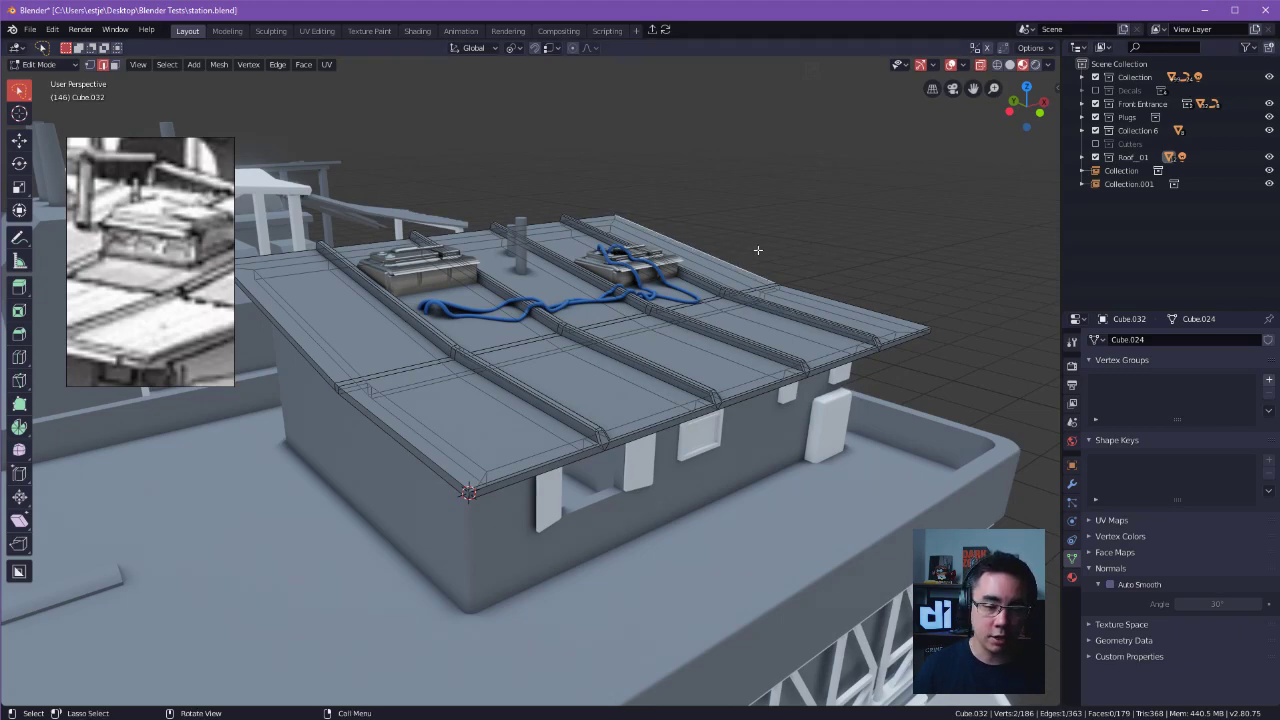
pyautogui.moveTo(757, 250); pyautogui.dragTo(788, 272, button='middle')
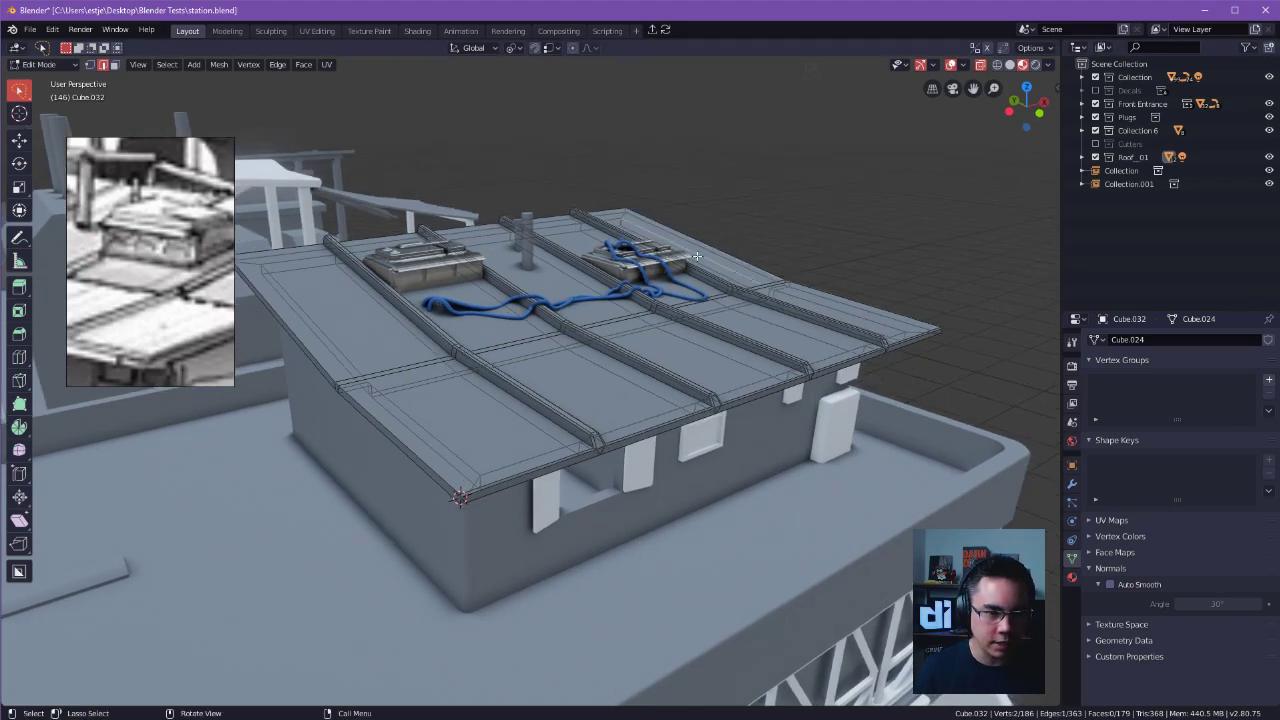
pyautogui.press('Tab')
pyautogui.moveTo(689, 254); pyautogui.dragTo(575, 327, button='middle')
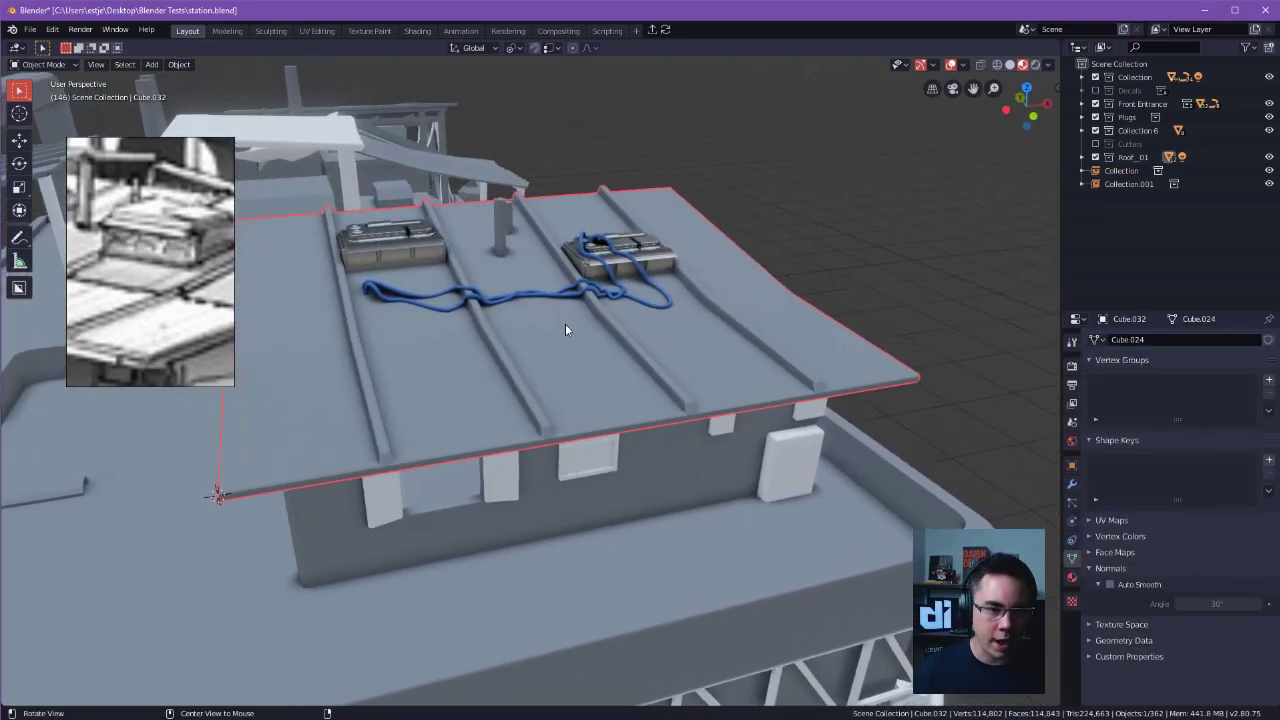
pyautogui.press('Tab')
pyautogui.press('Tab')
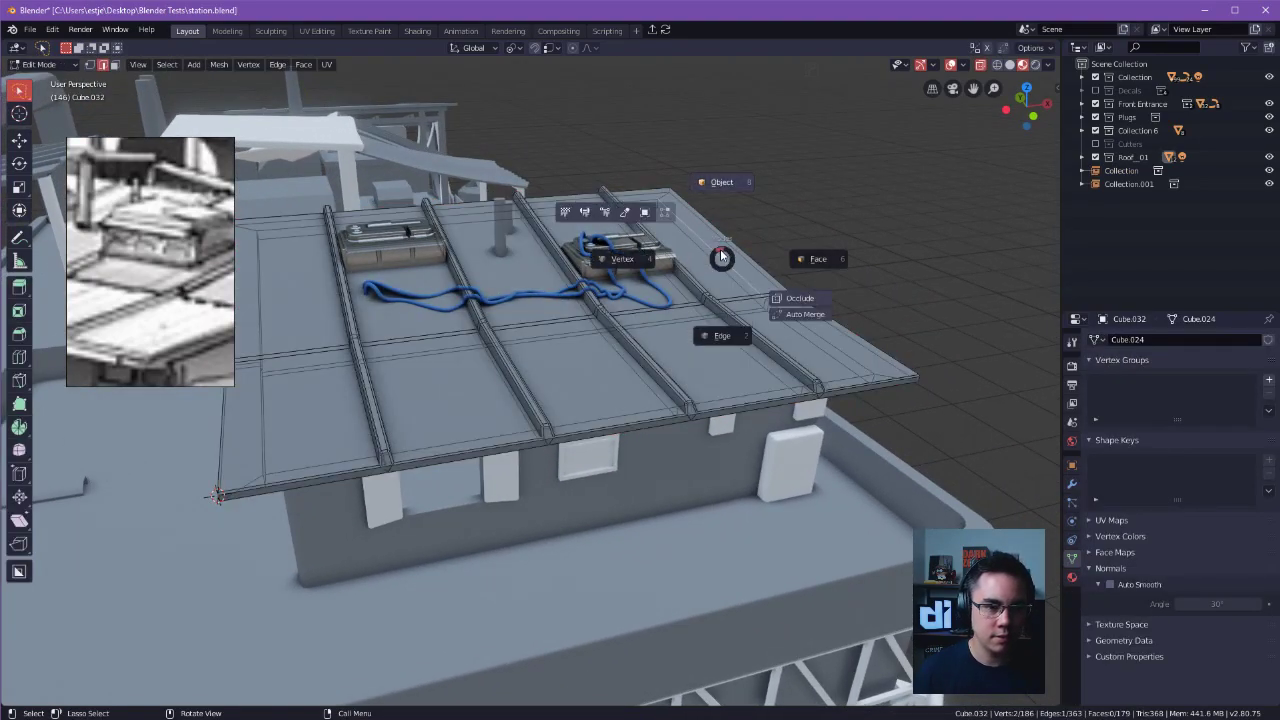
pyautogui.click(982, 66)
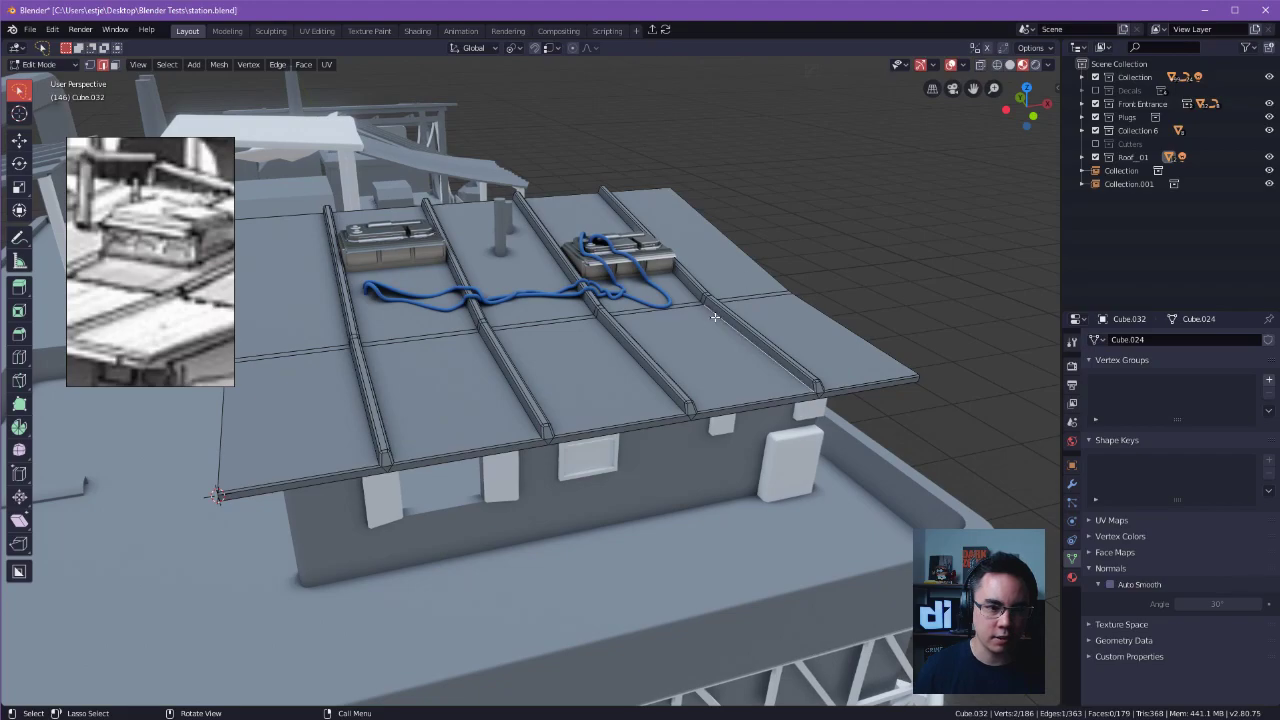
pyautogui.press('Tab')
pyautogui.press('Tab')
pyautogui.keyDown('shift'); pyautogui.moveTo(808, 297); pyautogui.dragTo(864, 275, button='middle'); pyautogui.keyUp('shift')
# Switch the viewport shading to wireframe with the roof in Edit Mode.
pyautogui.press('z')
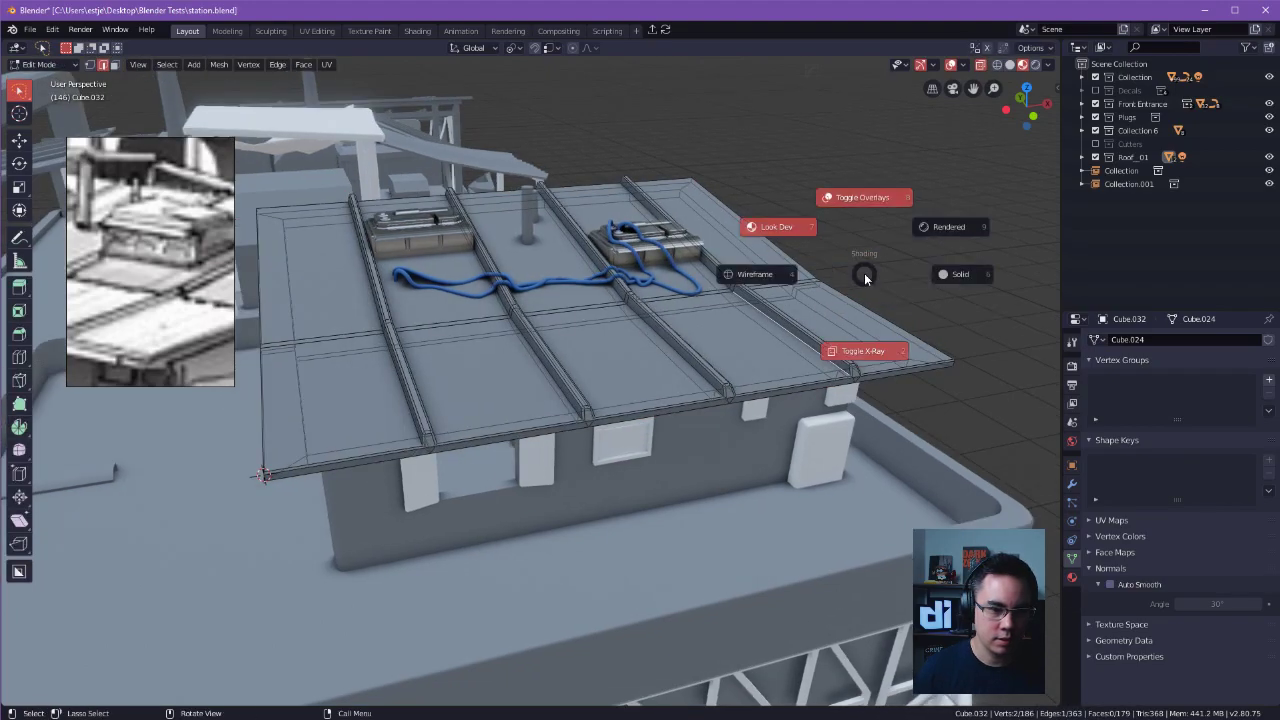
pyautogui.hotkey('shift', 'z')
pyautogui.hotkey('shift', 'z')
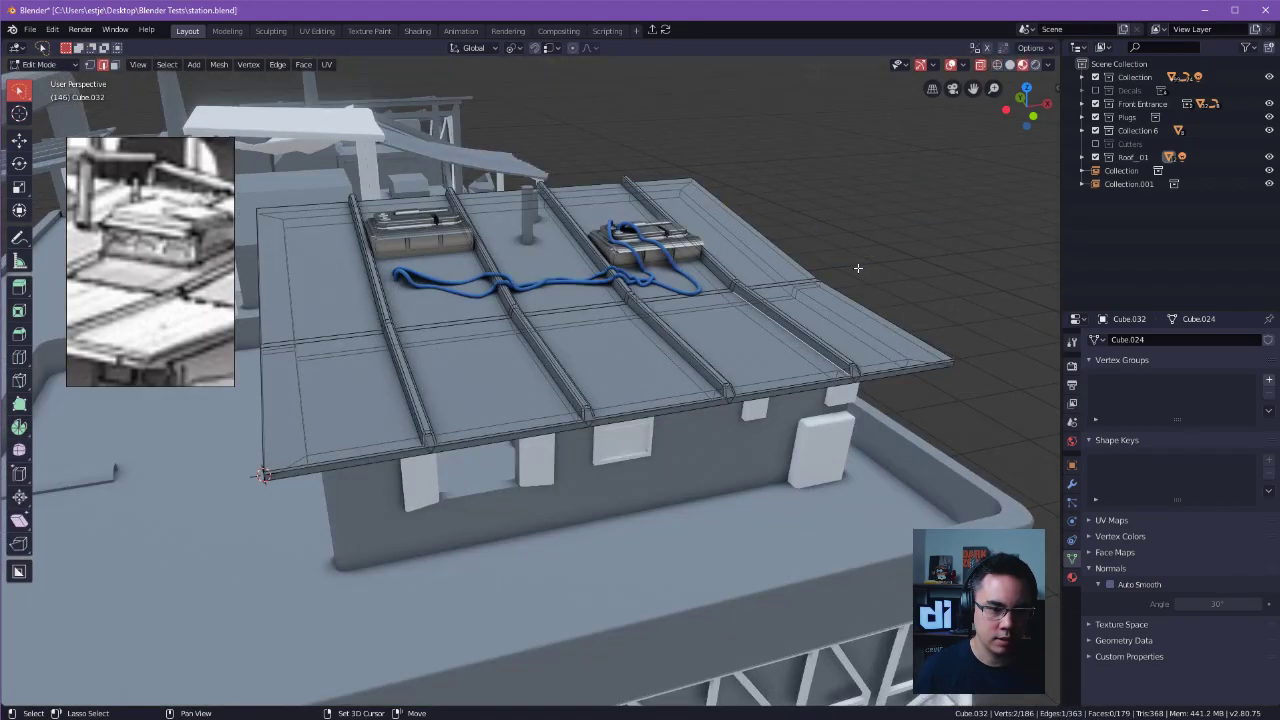
pyautogui.hotkey('shift', 'z')
pyautogui.hotkey('shift', 'z')
pyautogui.hotkey('shift', 'z')
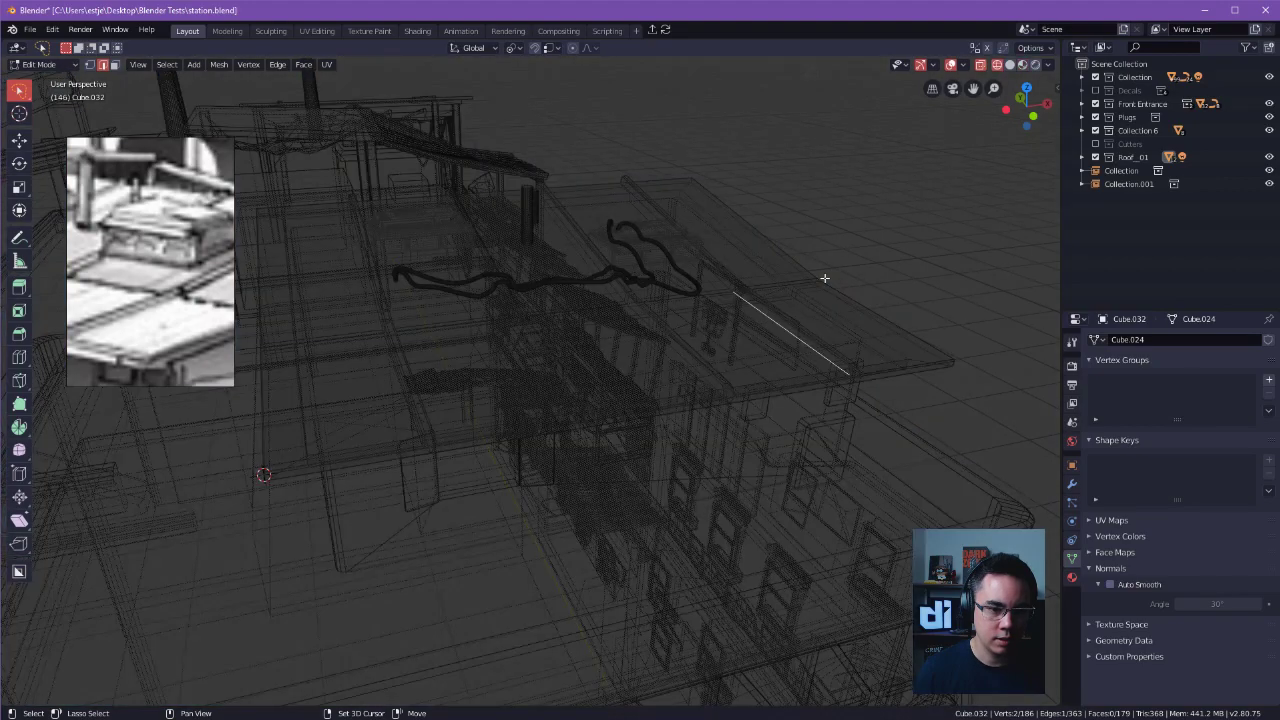
# Dissolve the selected edge at the base of the roof ridge beyond the cabled unit.
pyautogui.moveTo(823, 277); pyautogui.dragTo(756, 300, button='middle')
pyautogui.keyDown('alt'); pyautogui.keyDown('shift'); pyautogui.moveTo(756, 300); pyautogui.dragTo(806, 348); pyautogui.keyUp('shift'); pyautogui.keyUp('alt')
pyautogui.scroll(2, 729, 340)
pyautogui.keyDown('alt'); pyautogui.moveTo(729, 340); pyautogui.dragTo(678, 328); pyautogui.keyUp('alt')
pyautogui.scroll(4, 651, 334)
pyautogui.hotkey('ctrl', 'x')
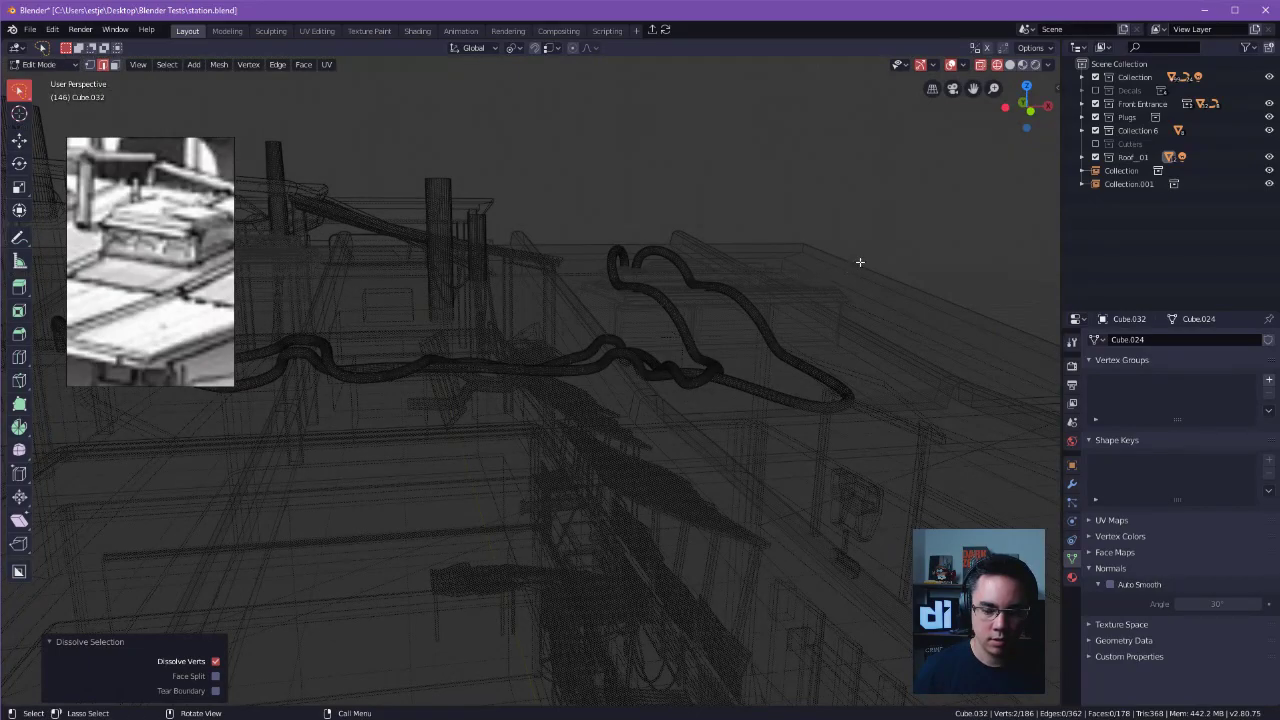
pyautogui.keyDown('alt'); pyautogui.moveTo(860, 262); pyautogui.dragTo(885, 275); pyautogui.keyUp('alt')
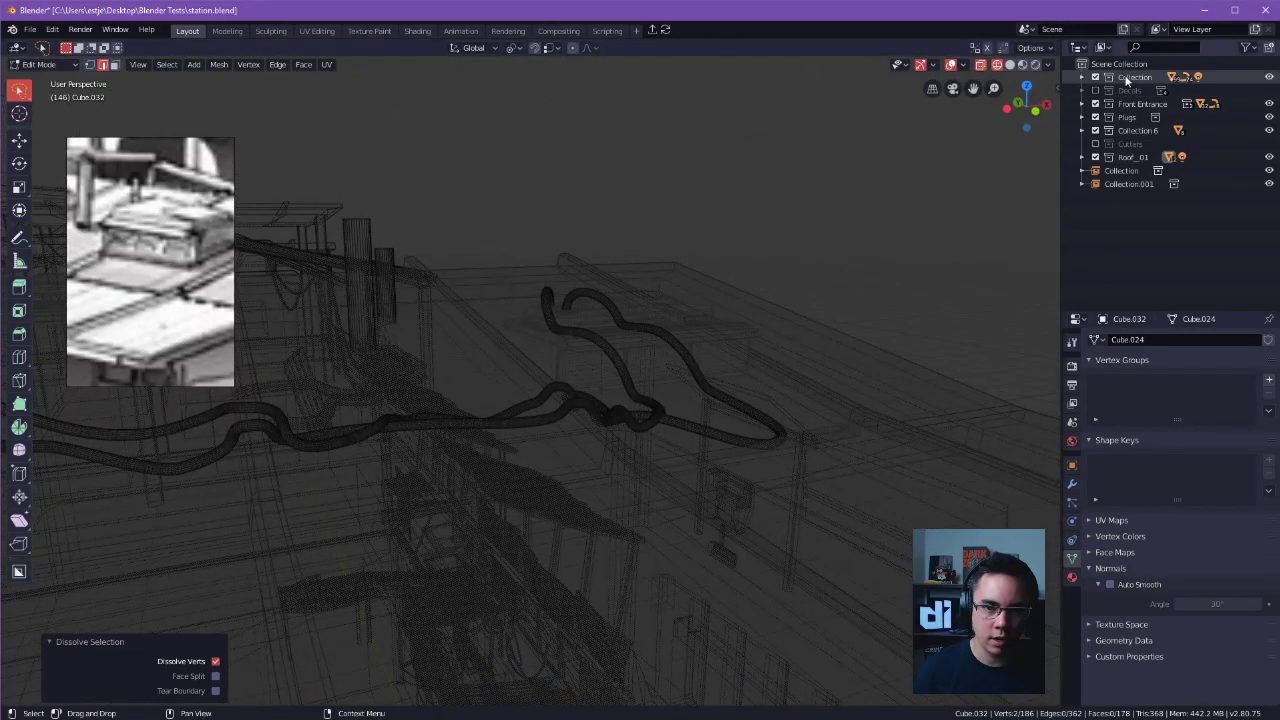
# Compare wireframe and solid shading with and without X-ray, and leave the viewport in solid shading with X-ray off.
pyautogui.keyDown('alt'); pyautogui.moveTo(943, 203); pyautogui.dragTo(925, 265); pyautogui.keyUp('alt')
pyautogui.click(1010, 65)
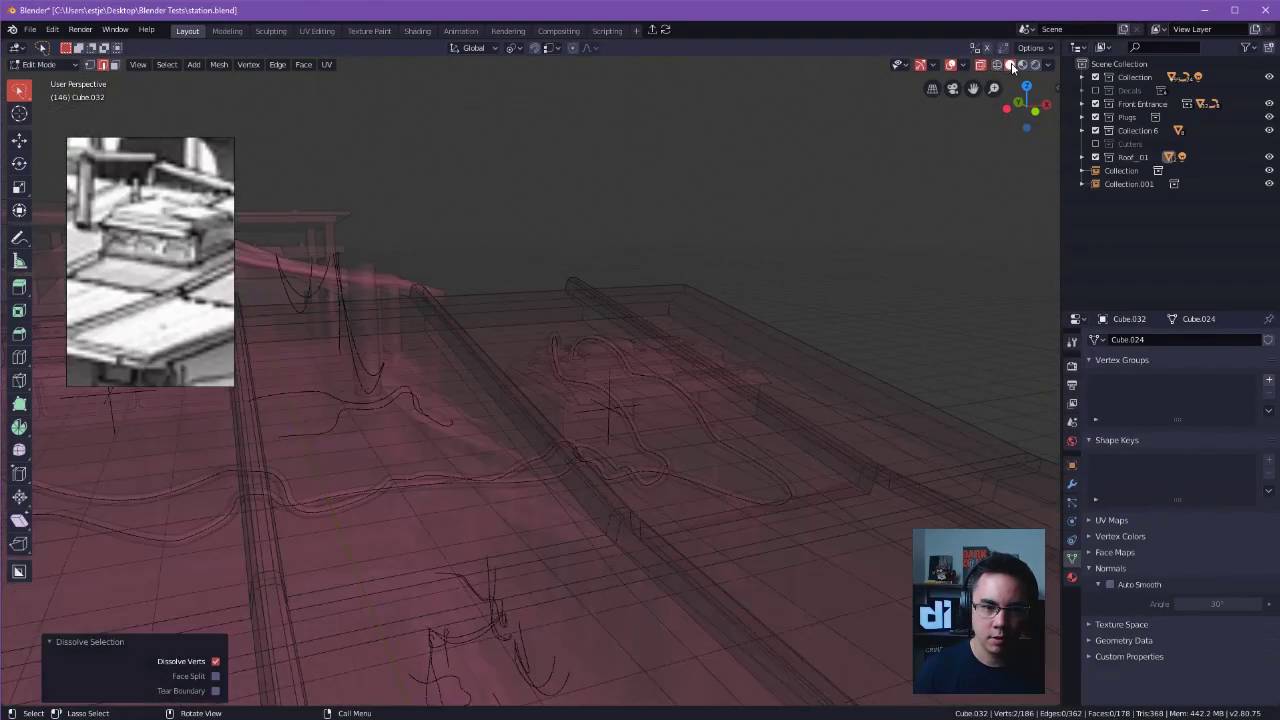
pyautogui.click(997, 65)
pyautogui.click(981, 66)
pyautogui.click(981, 66)
pyautogui.click(981, 66)
pyautogui.click(981, 66)
pyautogui.click(981, 66)
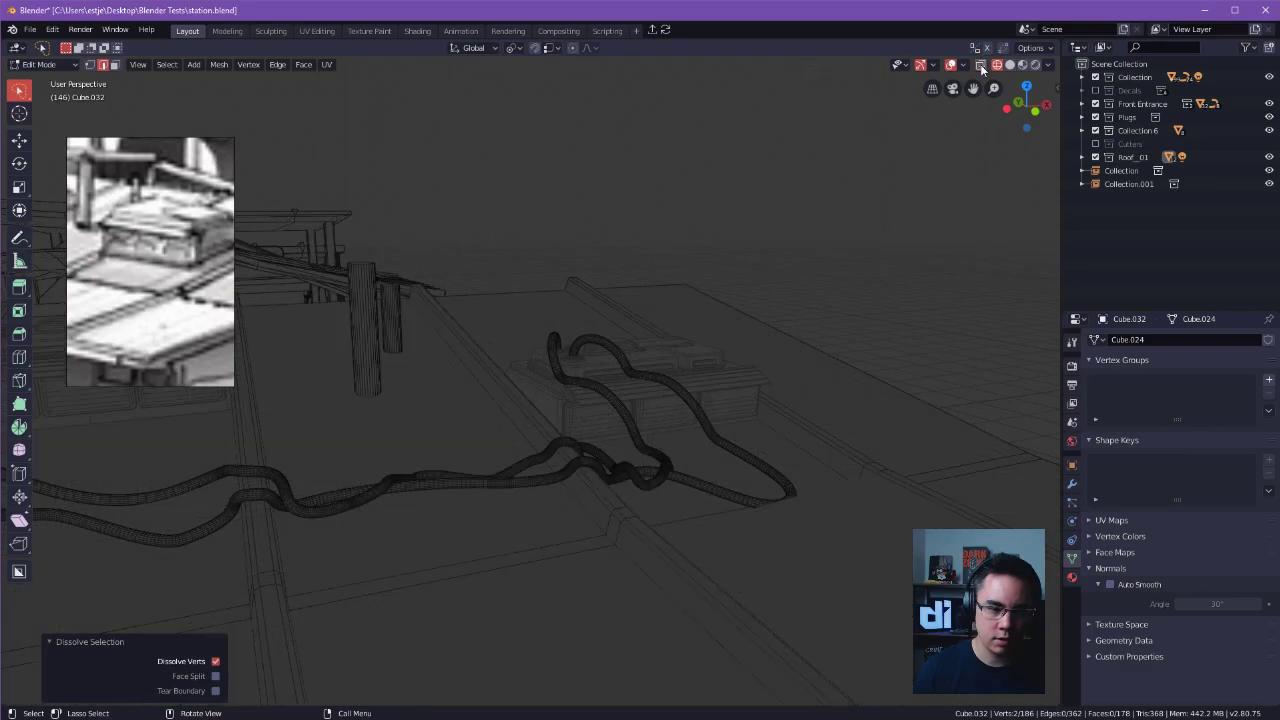
pyautogui.click(981, 66)
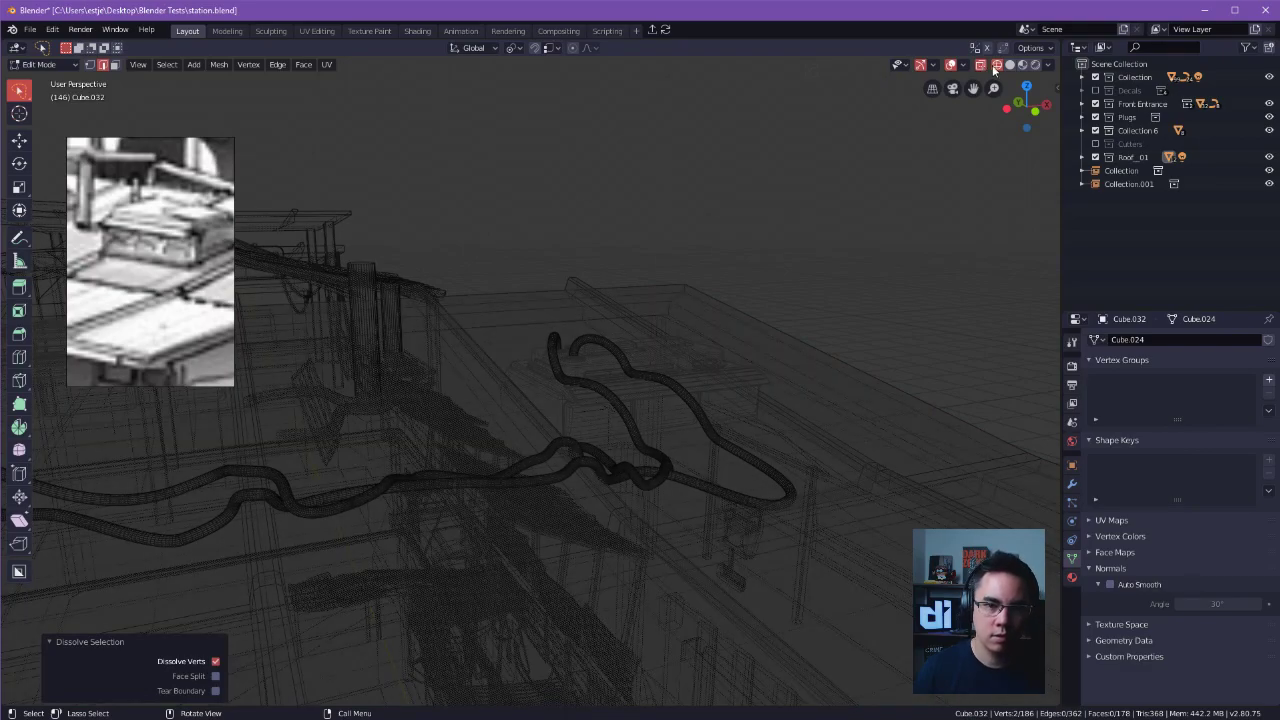
pyautogui.click(1010, 65)
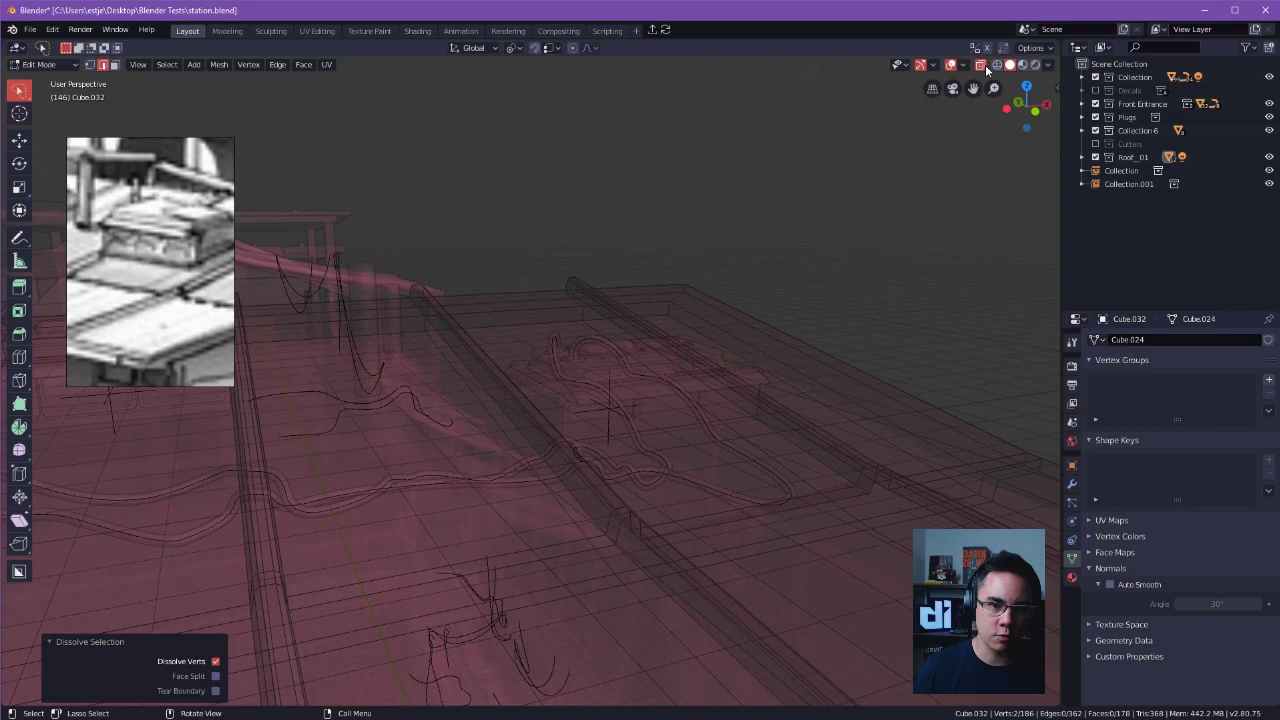
pyautogui.click(983, 66)
pyautogui.click(984, 68)
pyautogui.click(984, 68)
# Reselect the ridged roof object, reopen it in Edit Mode and turn X-ray off.
pyautogui.moveTo(850, 136); pyautogui.dragTo(659, 243, button='middle')
pyautogui.press('Tab')
pyautogui.click(700, 166)
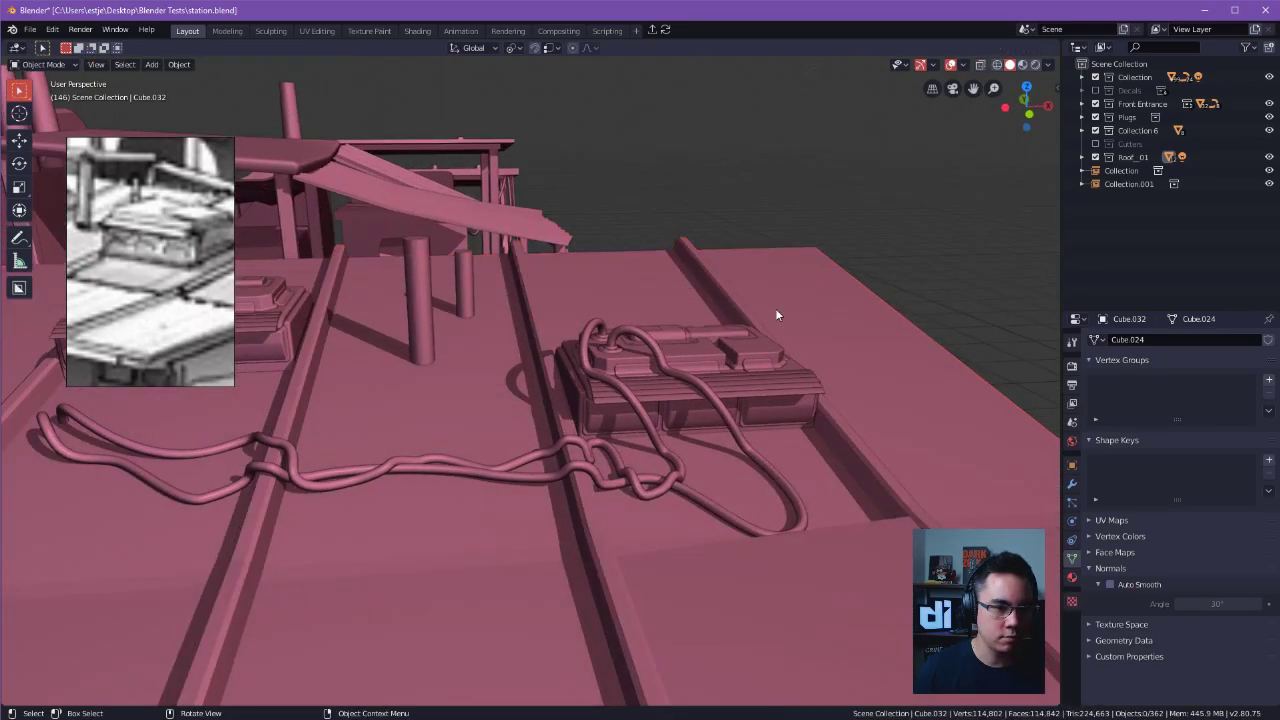
pyautogui.click(755, 349)
pyautogui.click(770, 282)
pyautogui.press('Tab')
pyautogui.hotkey('alt', 'z')
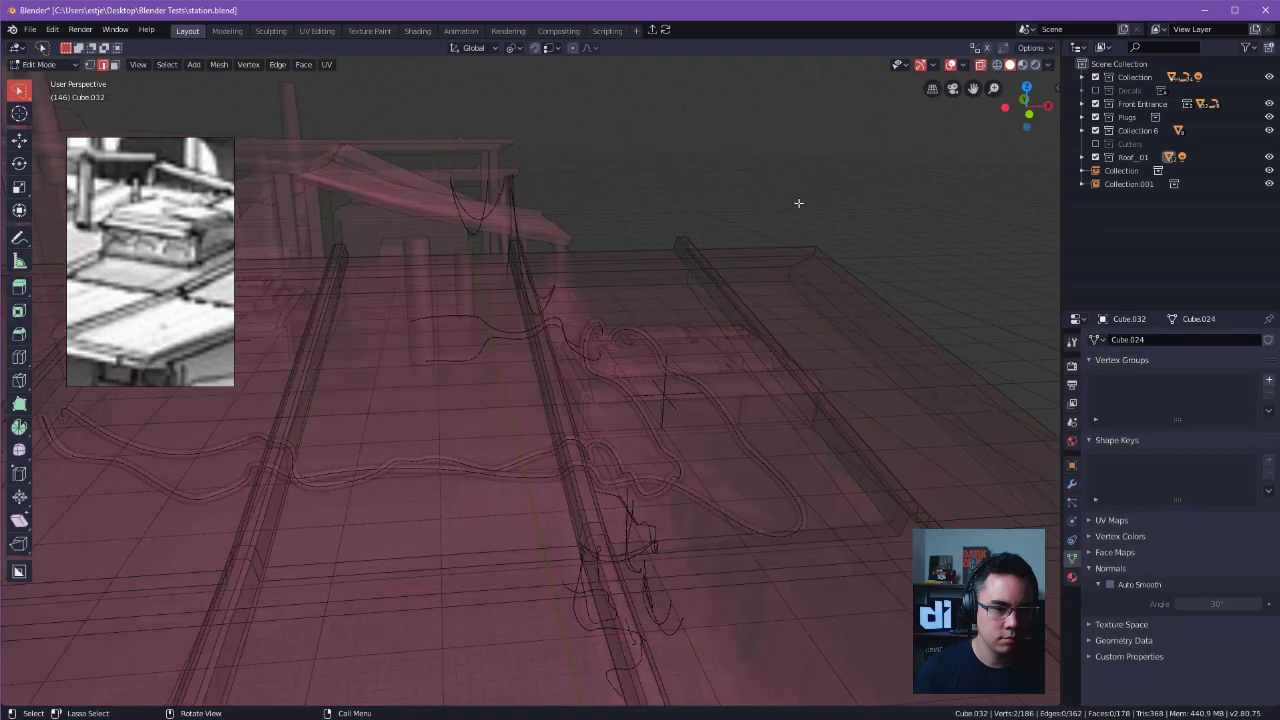
pyautogui.click(980, 66)
# Select the roof panel face beside the outer ridge in face selection and try moving it.
pyautogui.moveTo(980, 66); pyautogui.dragTo(583, 196, button='middle')
pyautogui.keyDown('ctrl'); pyautogui.keyDown('alt'); pyautogui.moveTo(583, 196); pyautogui.dragTo(745, 332); pyautogui.keyUp('alt'); pyautogui.keyUp('ctrl')
pyautogui.keyDown('alt'); pyautogui.moveTo(745, 332); pyautogui.dragTo(697, 333); pyautogui.keyUp('alt')
pyautogui.click(618, 360)
pyautogui.press('Tab')
pyautogui.click(701, 361)
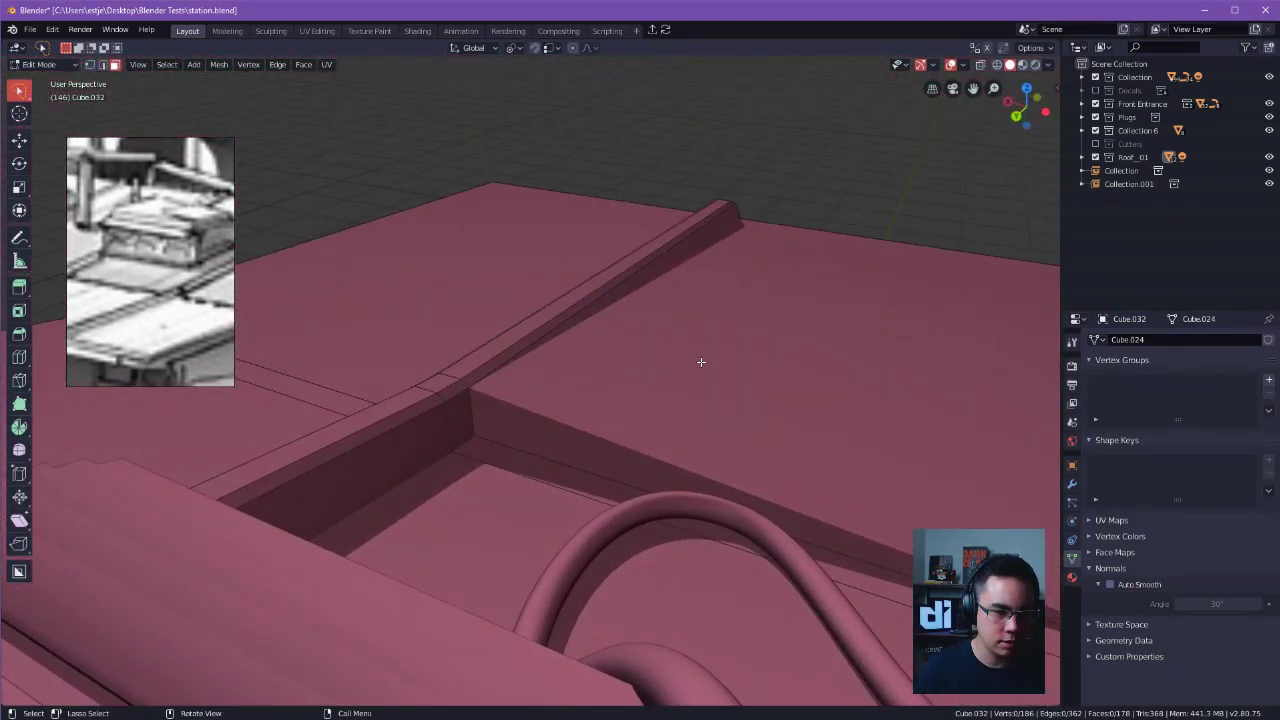
pyautogui.click(632, 389)
pyautogui.press('g')
pyautogui.rightClick(710, 371)
pyautogui.press('Tab')
pyautogui.rightClick(710, 371)
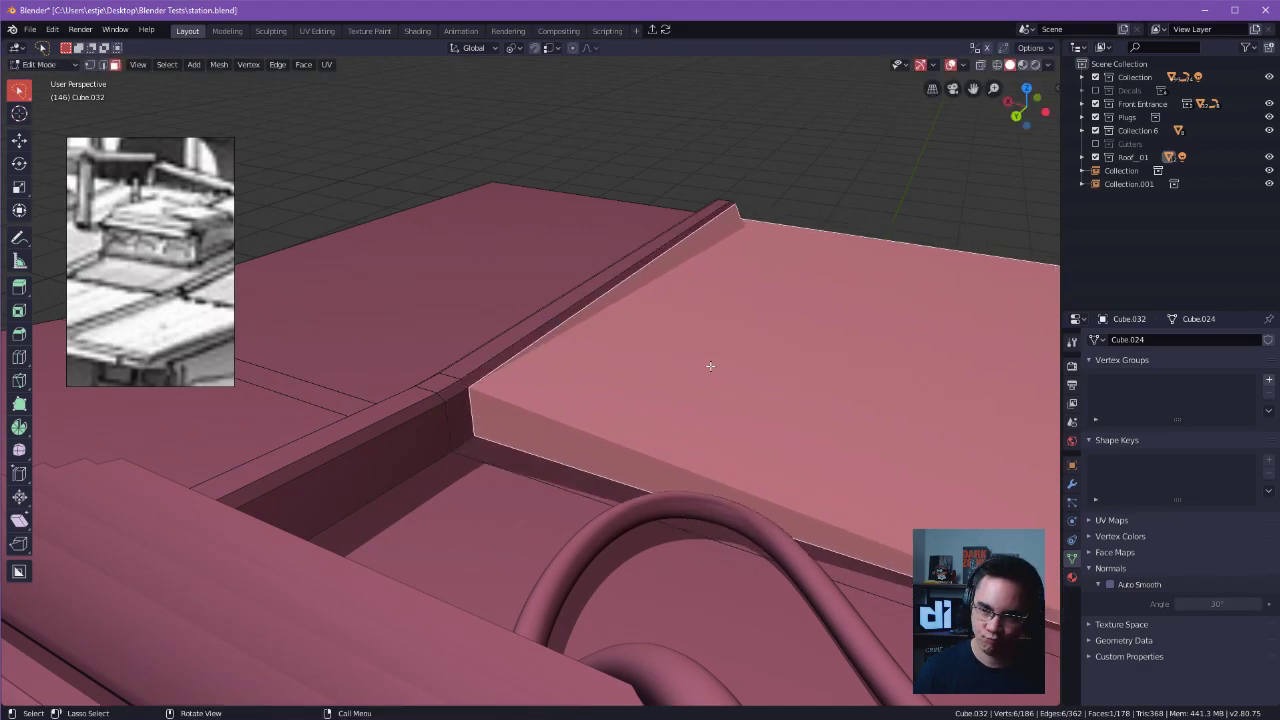
# Reconnect the two end vertices at the outer ridge's base with an edge and return to Object Mode.
pyautogui.press('Tab')
pyautogui.click(637, 420)
pyautogui.click(571, 428)
pyautogui.press('Tab')
pyautogui.rightClick(578, 419)
pyautogui.press('Tab')
pyautogui.click(667, 242)
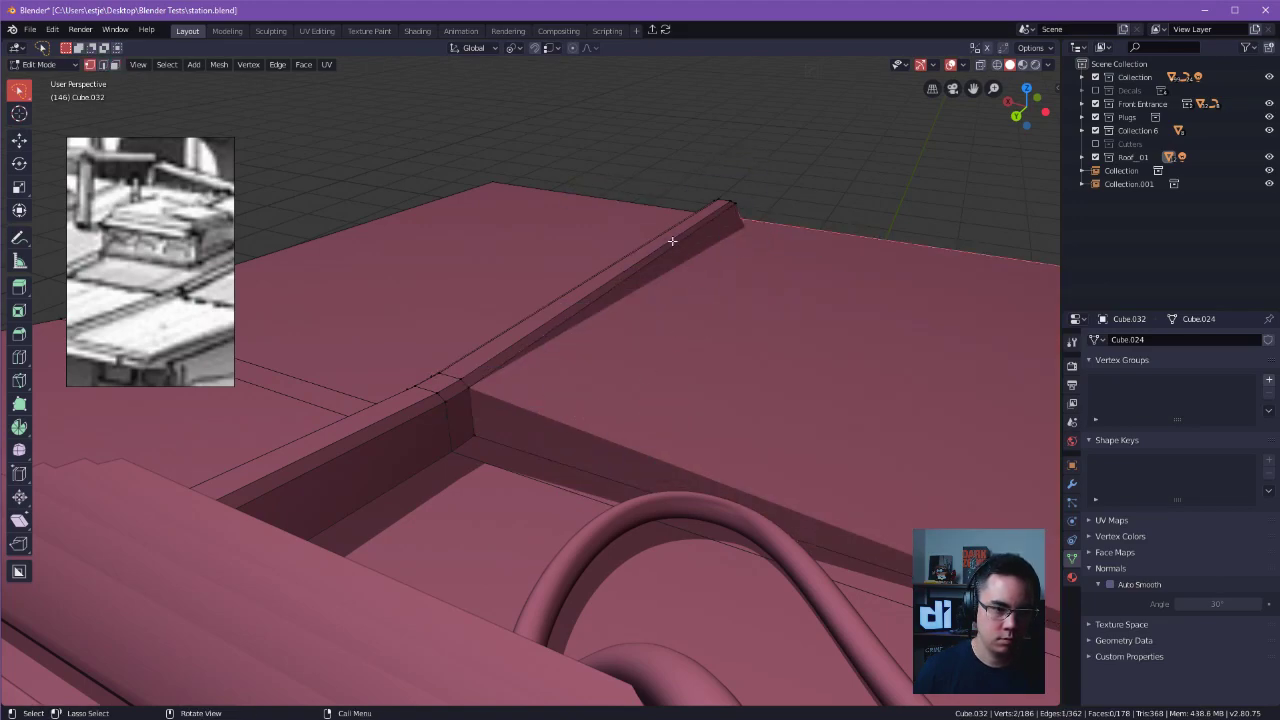
pyautogui.moveTo(742, 224); pyautogui.dragTo(684, 283, button='middle')
pyautogui.moveTo(515, 403); pyautogui.dragTo(446, 346, button='middle')
pyautogui.press('Tab')
# Open the roof in Edit Mode with edge selection to work on its underside, with X-ray off.
pyautogui.moveTo(587, 130); pyautogui.dragTo(751, 97, button='middle')
pyautogui.click(663, 268)
pyautogui.press('Tab')
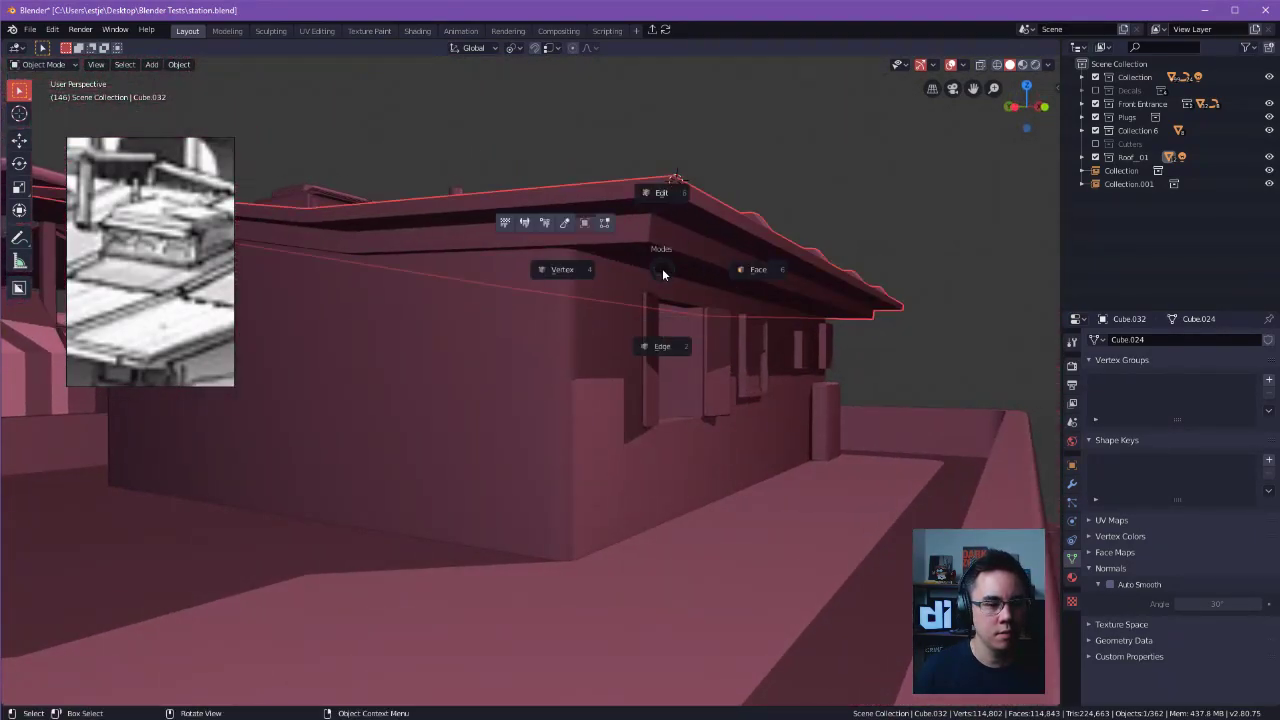
pyautogui.click(728, 269)
pyautogui.click(662, 250)
pyautogui.press('Tab')
pyautogui.click(661, 318)
pyautogui.press('Tab')
pyautogui.click(654, 178)
pyautogui.press('Tab')
pyautogui.click(662, 346)
pyautogui.moveTo(666, 265); pyautogui.dragTo(850, 180, button='middle')
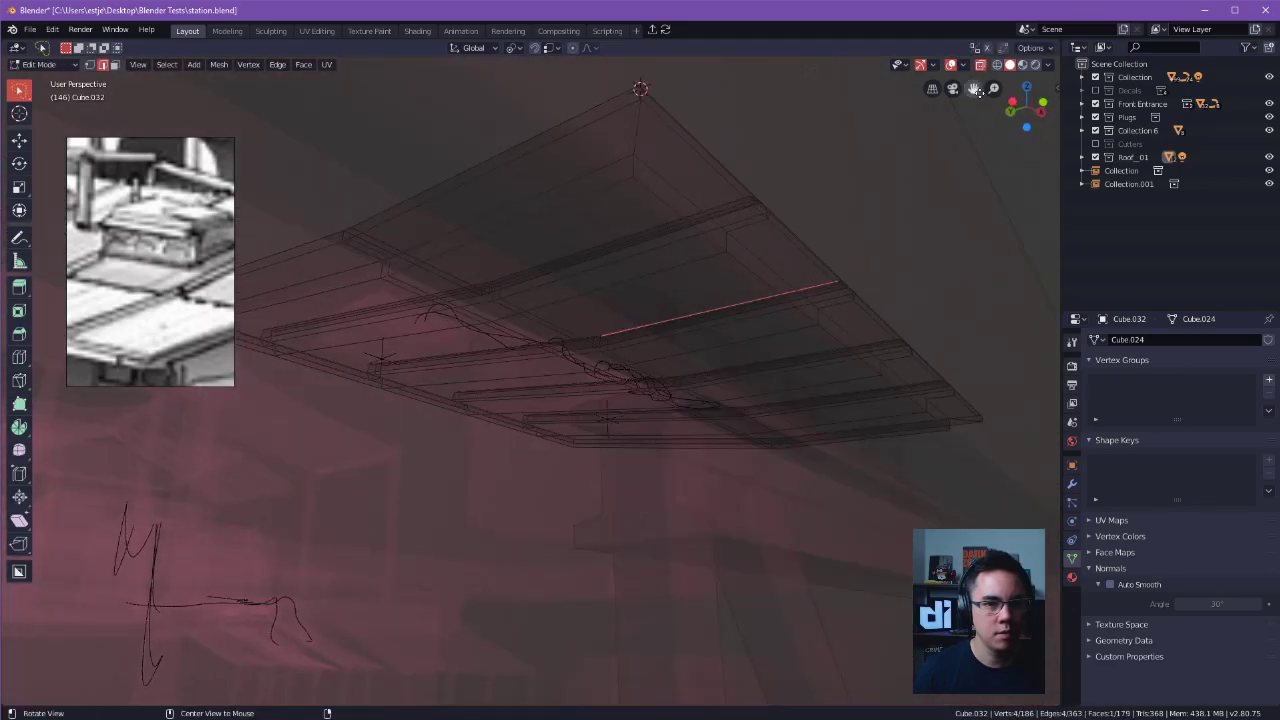
pyautogui.hotkey('alt', 'z')
# Select the fascia's lower edges along the overhanging sides together with its vertical corner edge.
pyautogui.keyDown('alt'); pyautogui.moveTo(980, 82); pyautogui.dragTo(616, 222); pyautogui.keyUp('alt')
pyautogui.doubleClick(568, 244)
pyautogui.moveTo(555, 231); pyautogui.dragTo(872, 369, button='middle')
pyautogui.keyDown('alt'); pyautogui.keyDown('shift'); pyautogui.click(598, 318); pyautogui.keyUp('shift'); pyautogui.keyUp('alt')
pyautogui.keyDown('alt'); pyautogui.keyDown('shift'); pyautogui.click(600, 342); pyautogui.keyUp('shift'); pyautogui.keyUp('alt')
pyautogui.keyDown('alt'); pyautogui.keyDown('shift'); pyautogui.click(514, 346); pyautogui.keyUp('shift'); pyautogui.keyUp('alt')
pyautogui.keyDown('alt'); pyautogui.moveTo(782, 369); pyautogui.dragTo(802, 345); pyautogui.keyUp('alt')
pyautogui.keyDown('shift'); pyautogui.click(746, 358); pyautogui.keyUp('shift')
pyautogui.keyDown('alt'); pyautogui.moveTo(688, 352); pyautogui.dragTo(740, 386); pyautogui.keyUp('alt')
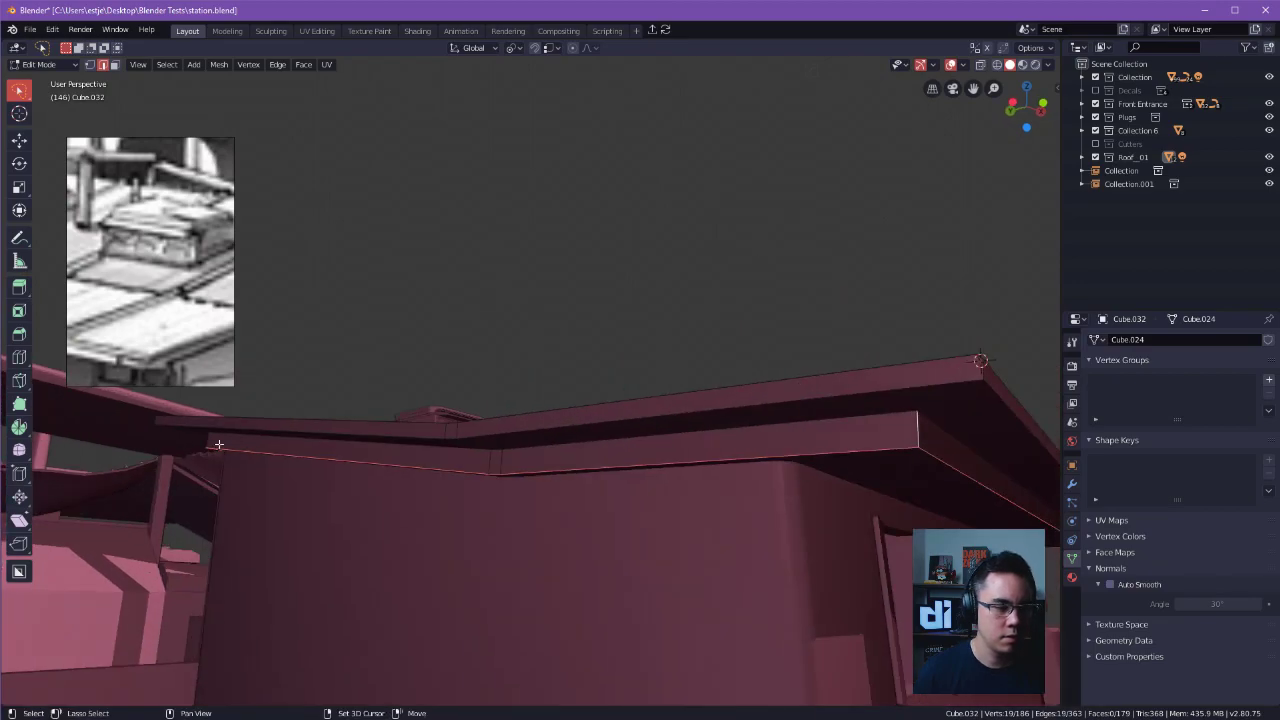
# Bevel the selected fascia edges about 0.08 m wide with one segment.
pyautogui.keyDown('alt'); pyautogui.moveTo(224, 437); pyautogui.dragTo(270, 424); pyautogui.keyUp('alt')
pyautogui.keyDown('alt'); pyautogui.moveTo(856, 300); pyautogui.dragTo(775, 264); pyautogui.keyUp('alt')
pyautogui.hotkey('ctrl', 'b')
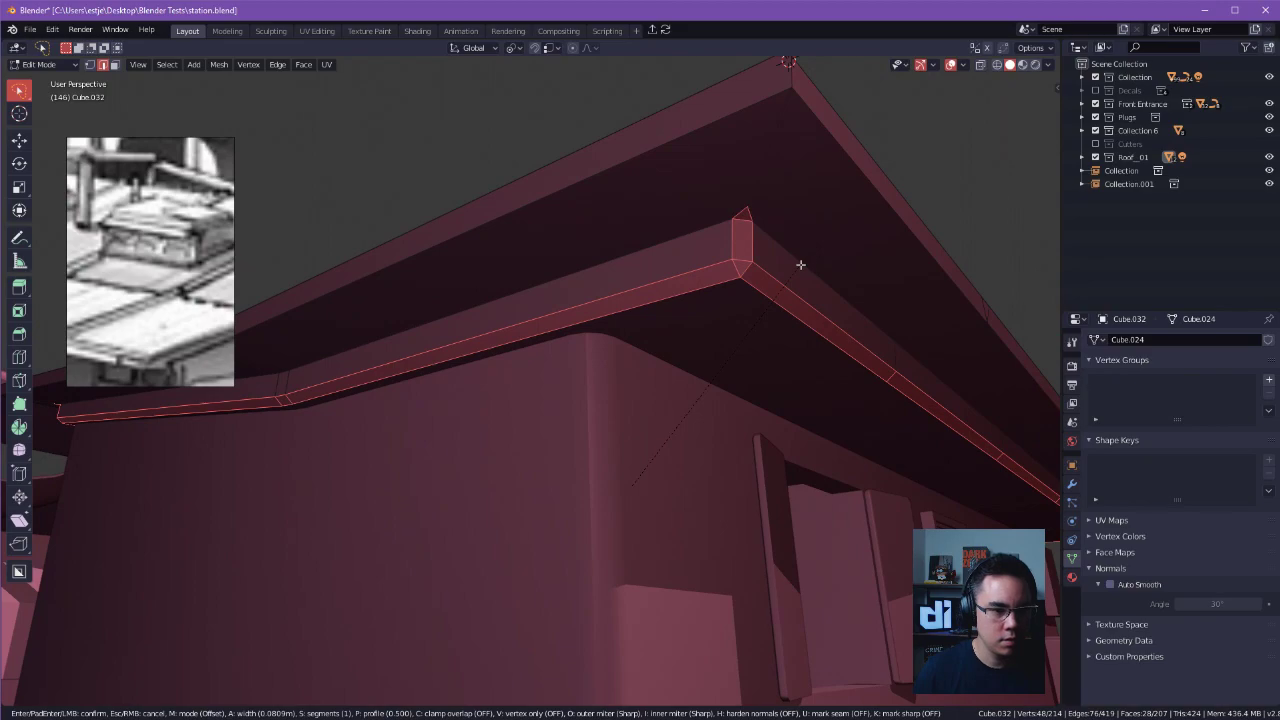
pyautogui.click(802, 264)
# Return to Object Mode and enable Auto Smooth on the roof with an angle of 105°.
pyautogui.press('Tab')
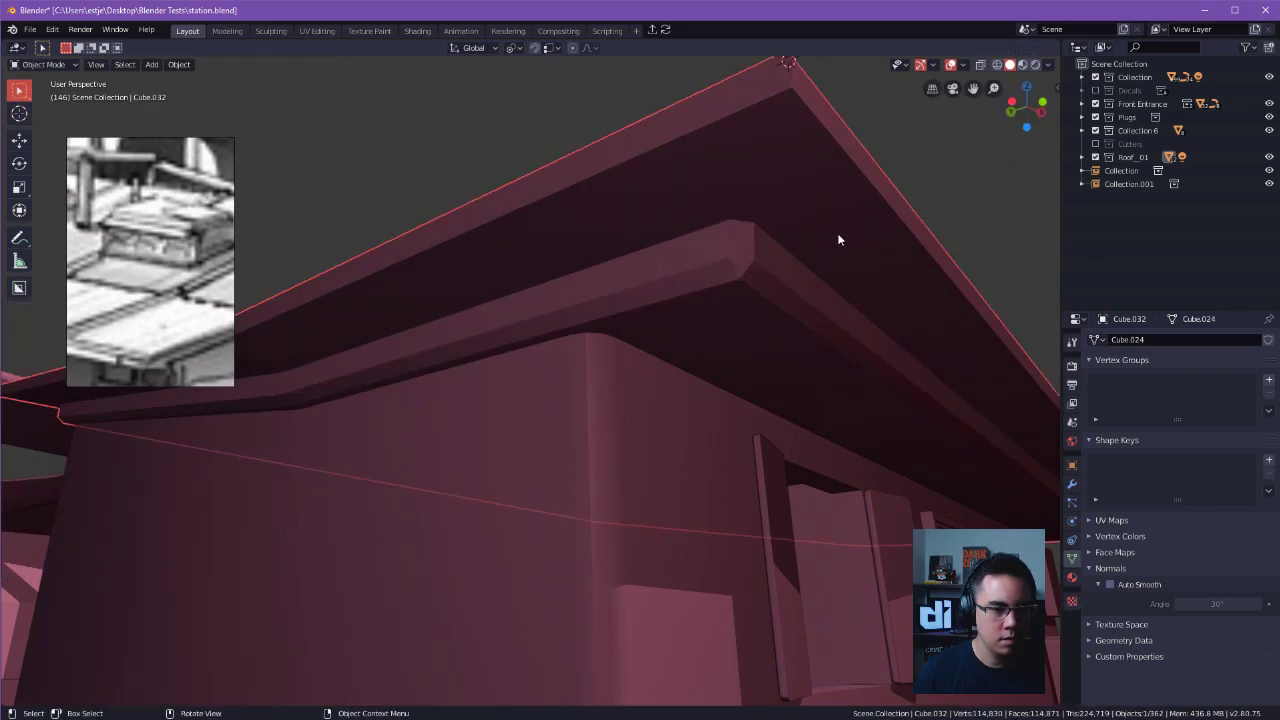
pyautogui.click(1107, 585)
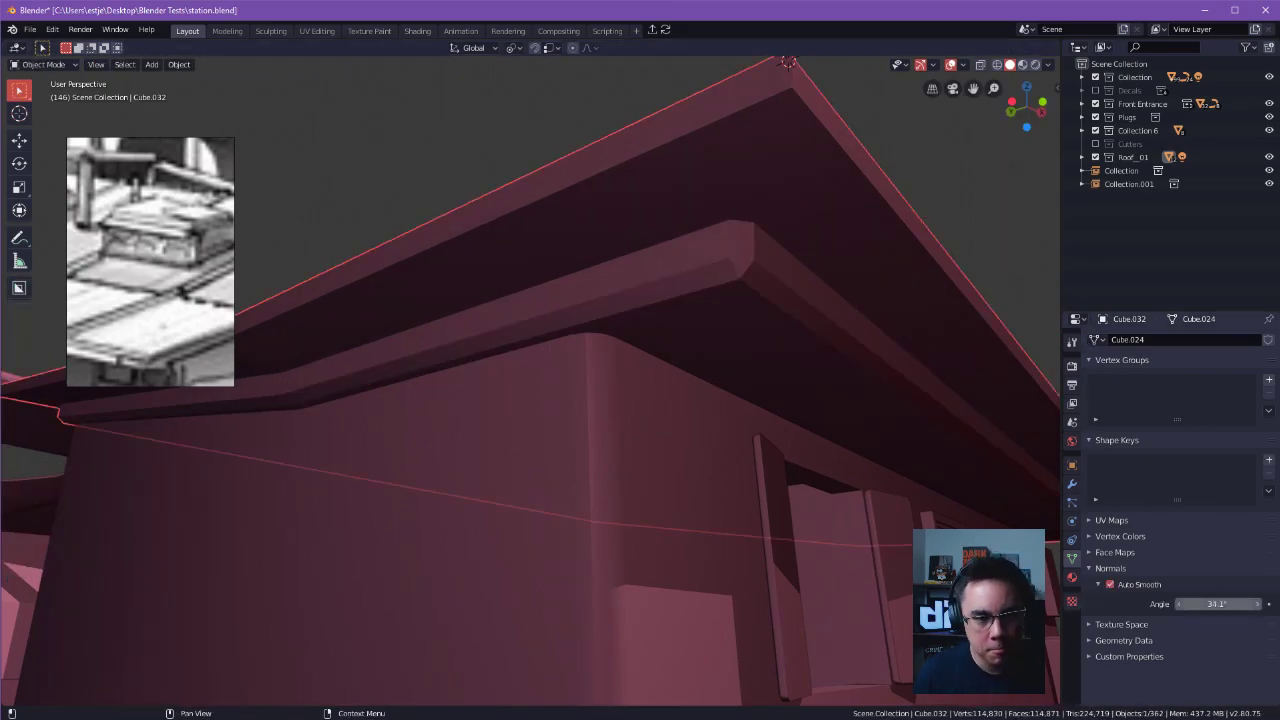
pyautogui.press('Tab')
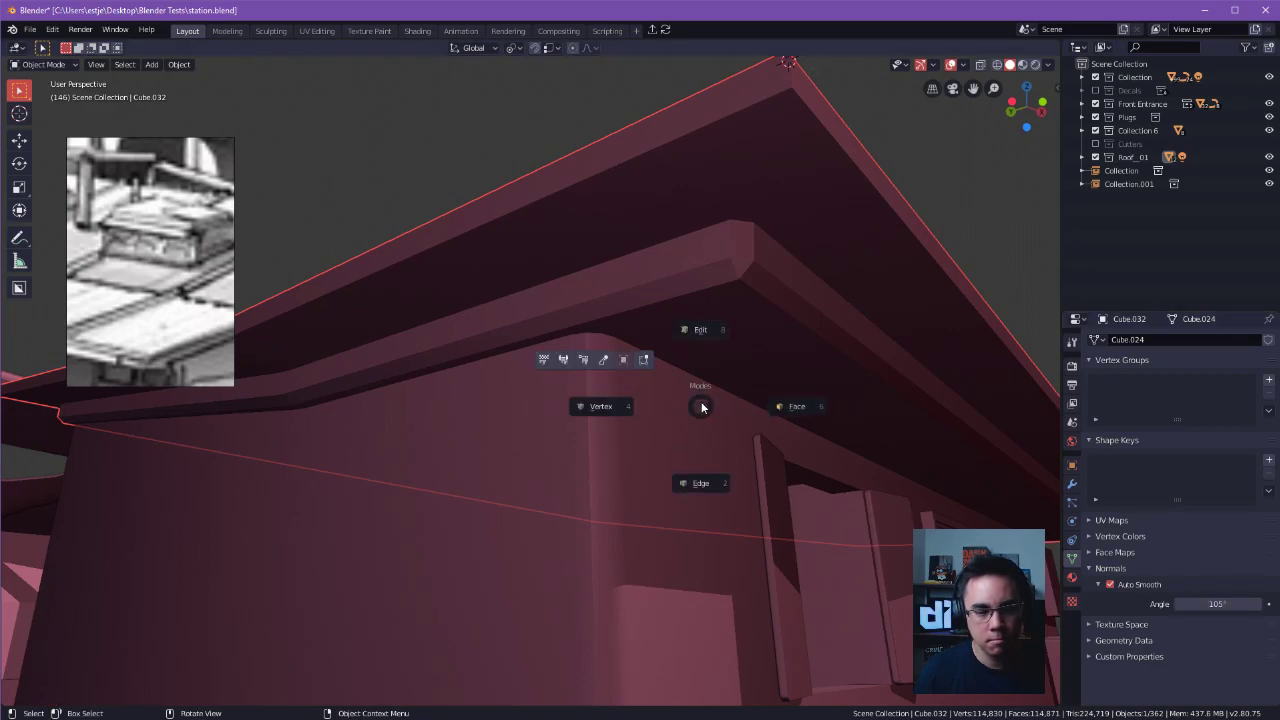
# Select all of the roof's faces in Edit Mode, shade them smooth and return to Object Mode.
pyautogui.click(702, 332)
pyautogui.press('a')
pyautogui.rightClick(799, 356)
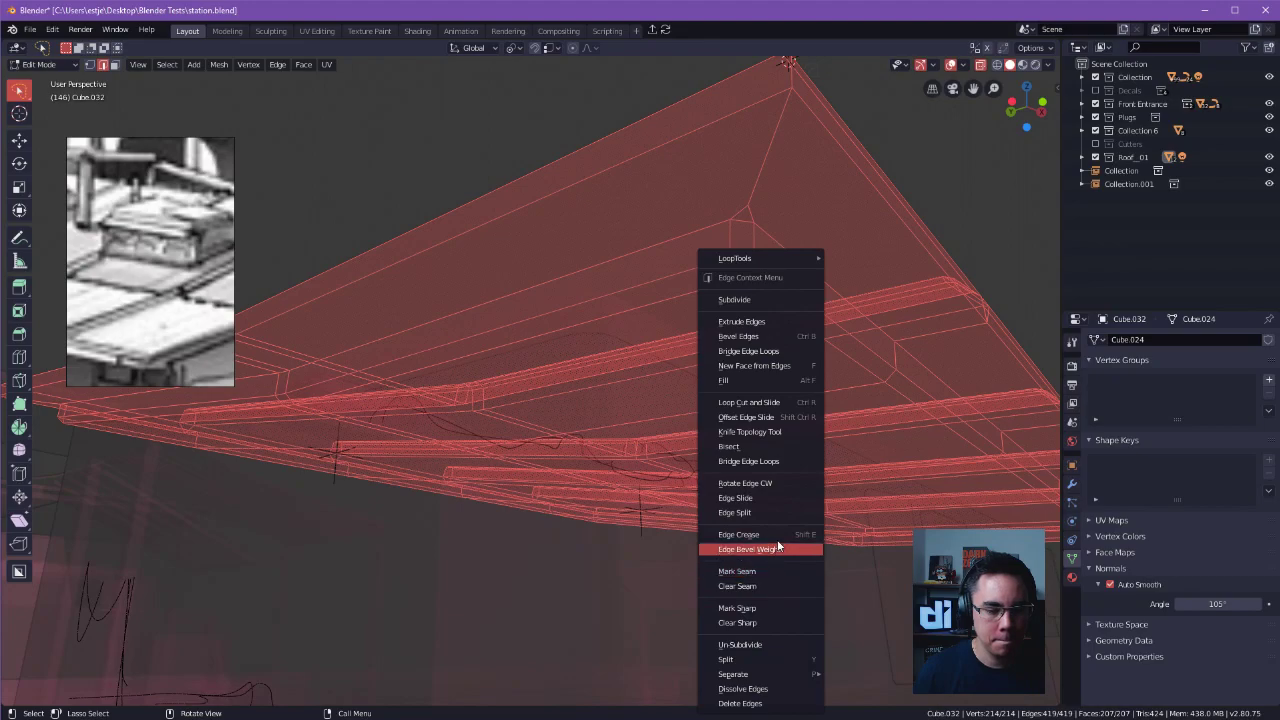
pyautogui.click(768, 585)
pyautogui.hotkey('alt', 'a')
pyautogui.press('a')
pyautogui.hotkey('ctrl', 'Tab')
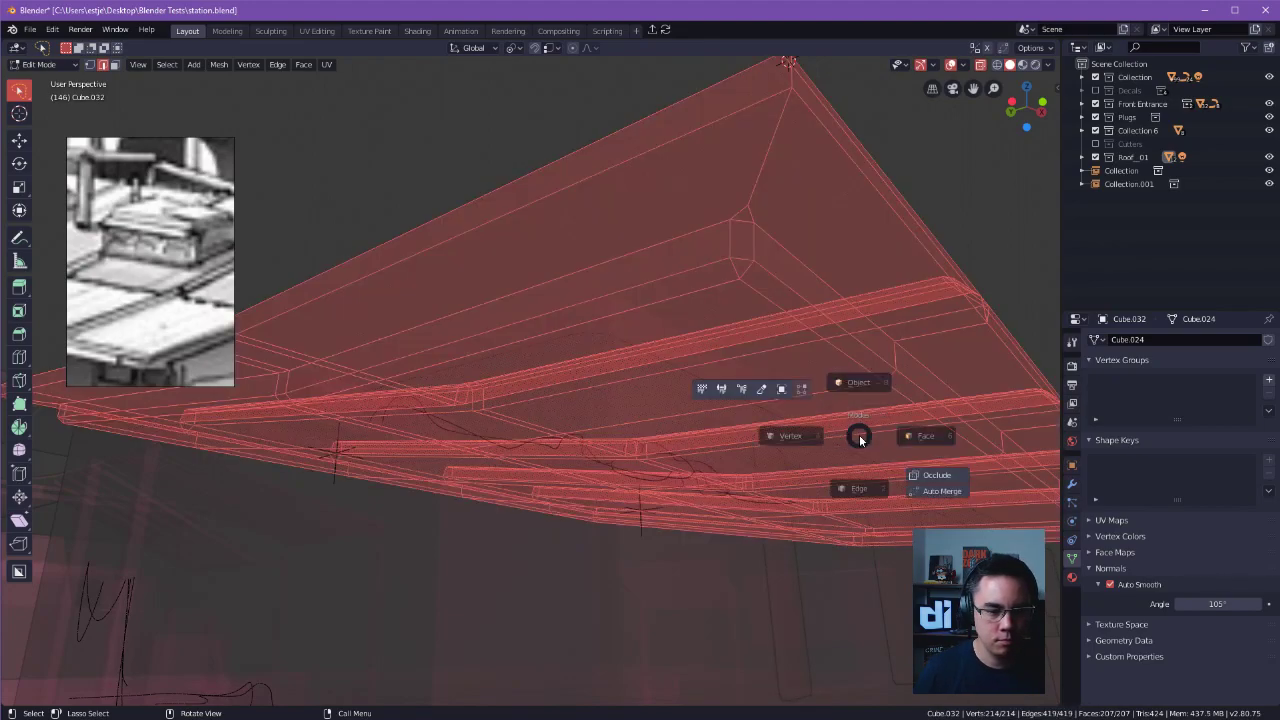
pyautogui.click(944, 422)
pyautogui.rightClick(825, 430)
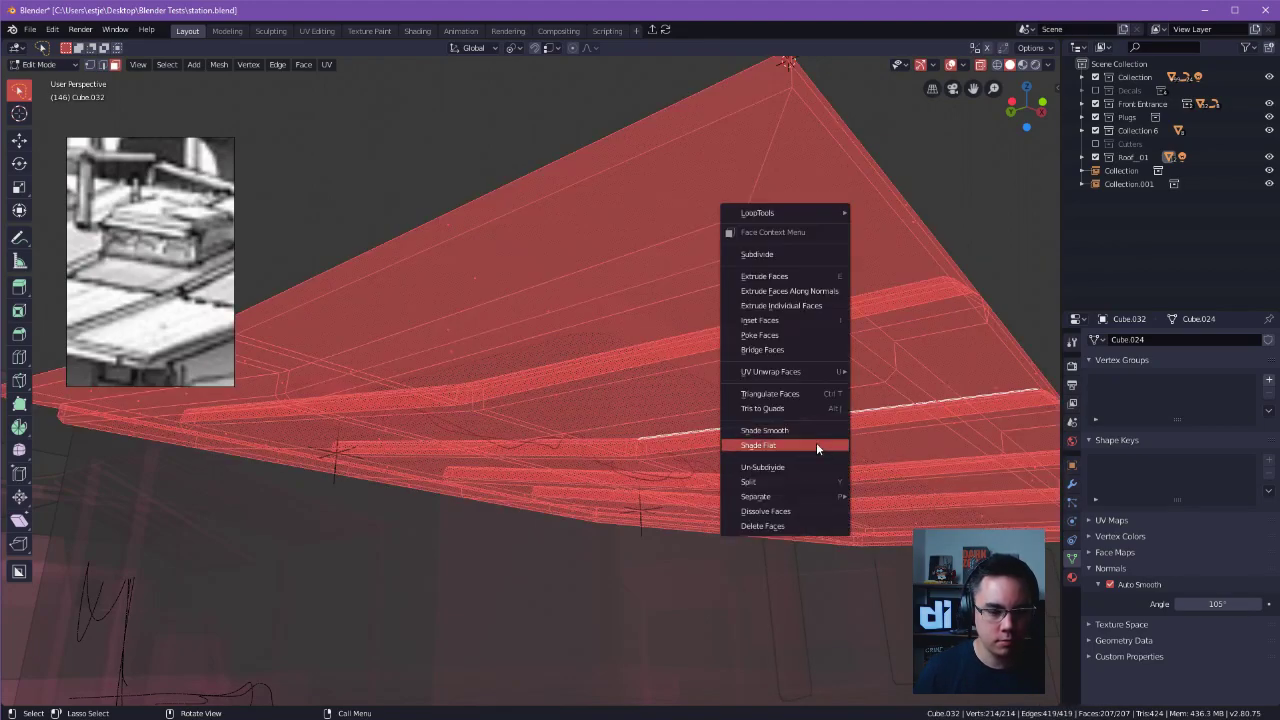
pyautogui.click(801, 431)
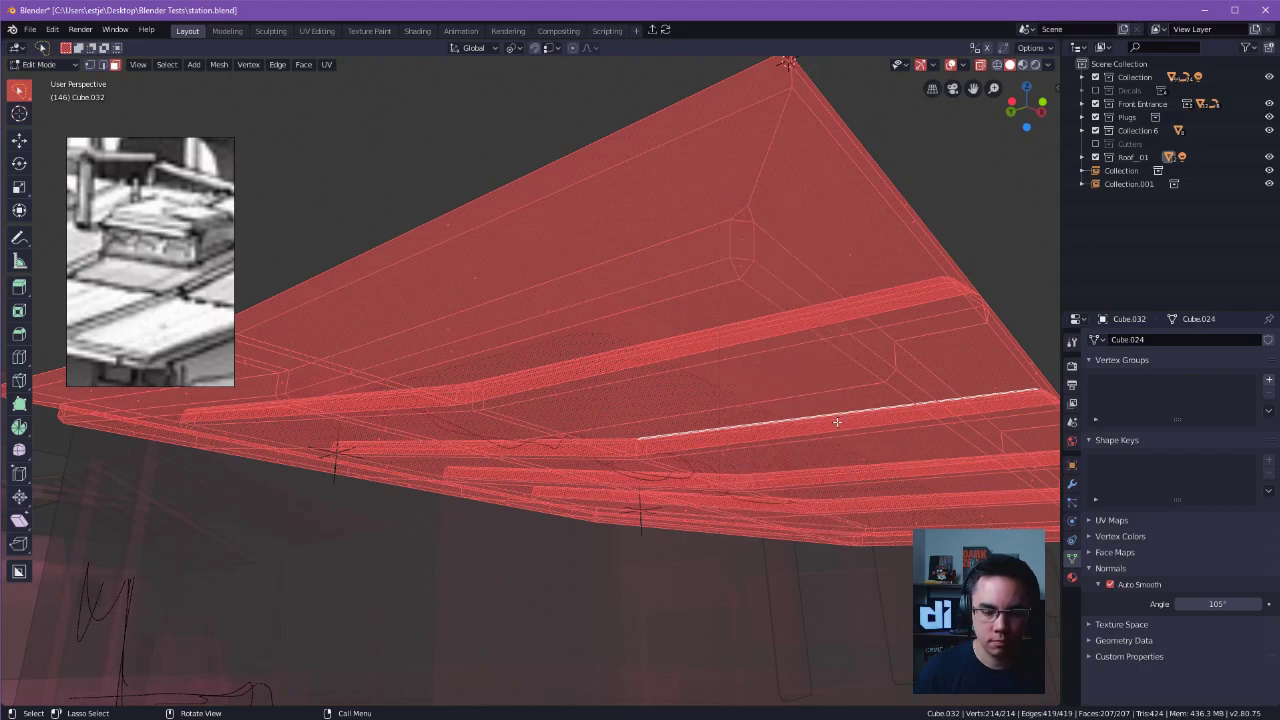
pyautogui.press('Tab')
# Set the roof's Auto Smooth angle to 80°.
pyautogui.moveTo(854, 406); pyautogui.dragTo(861, 232, button='middle')
pyautogui.click(808, 338)
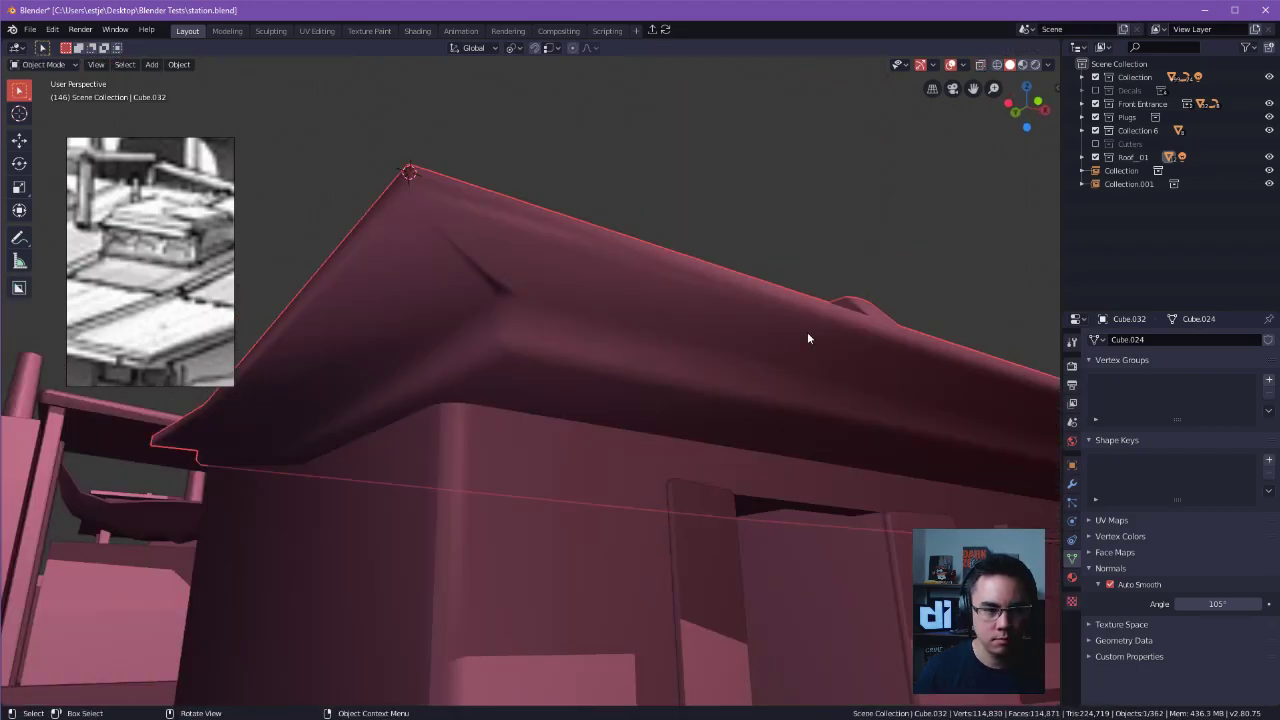
pyautogui.moveTo(1215, 604); pyautogui.dragTo(1185, 604)
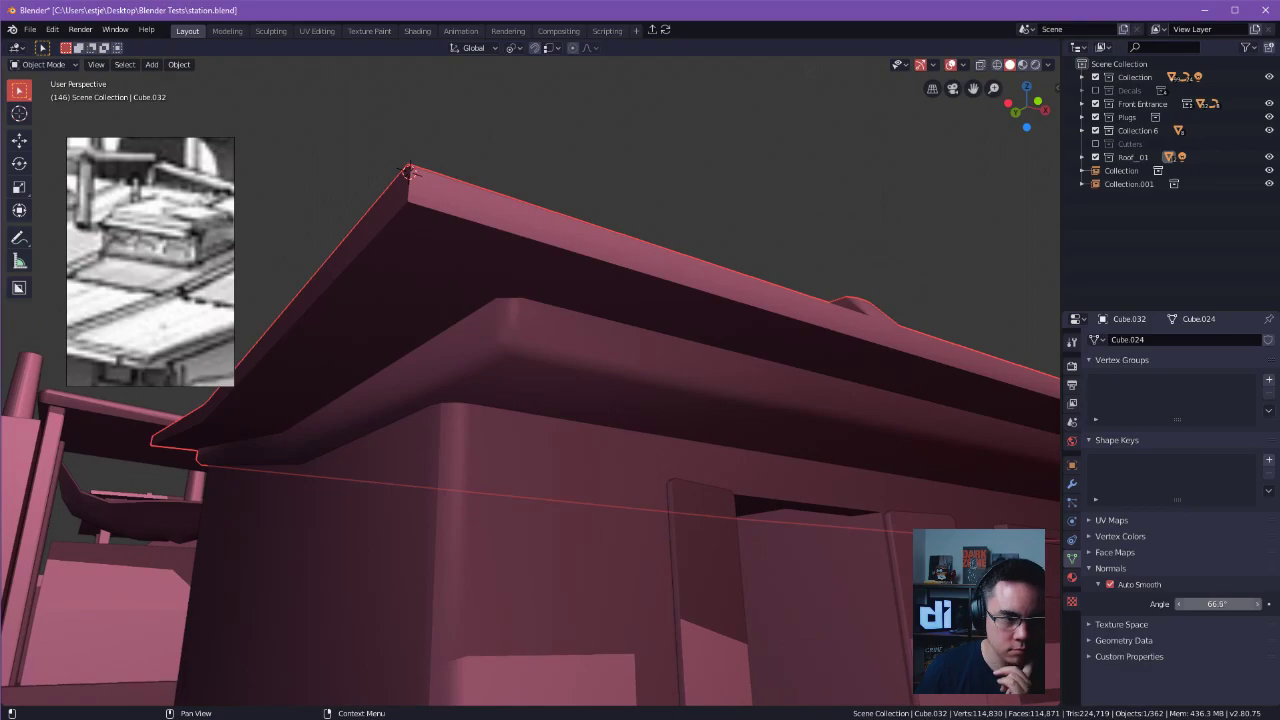
pyautogui.moveTo(910, 448); pyautogui.dragTo(495, 358, button='middle')
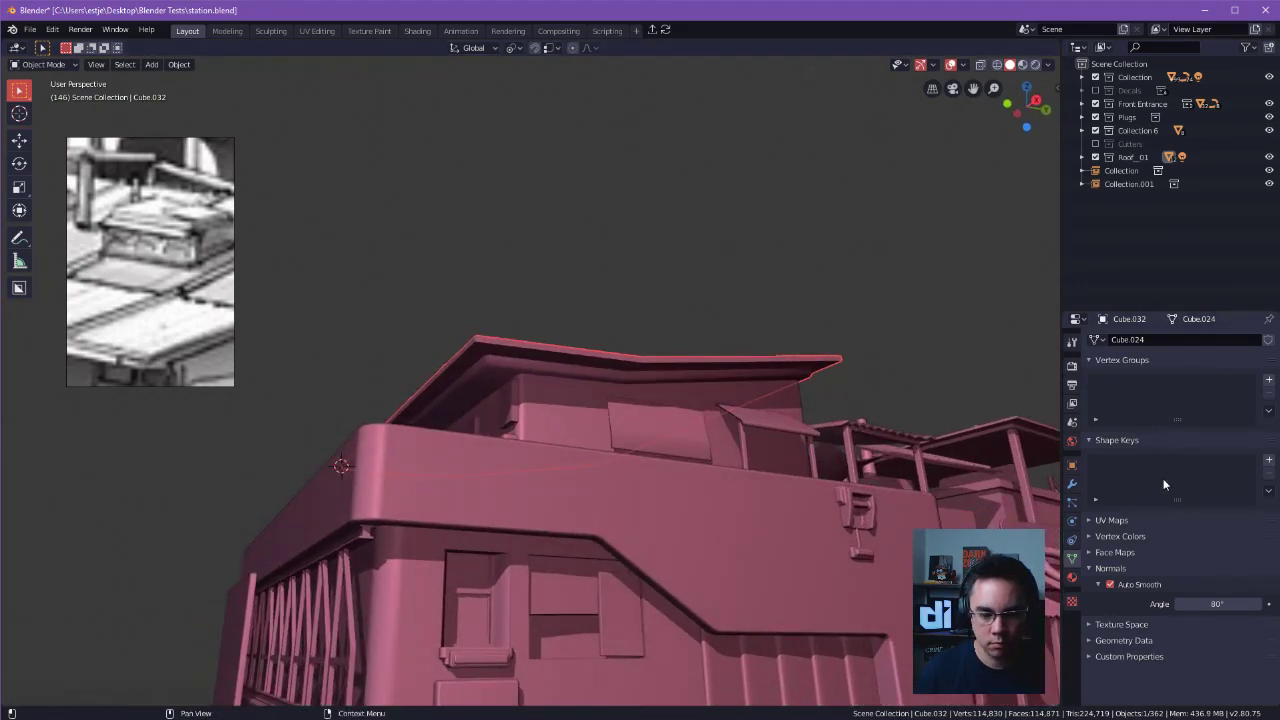
# Add a Weighted Normal modifier to the roof with Keep Sharp enabled and a weight of 100.
pyautogui.click(1072, 484)
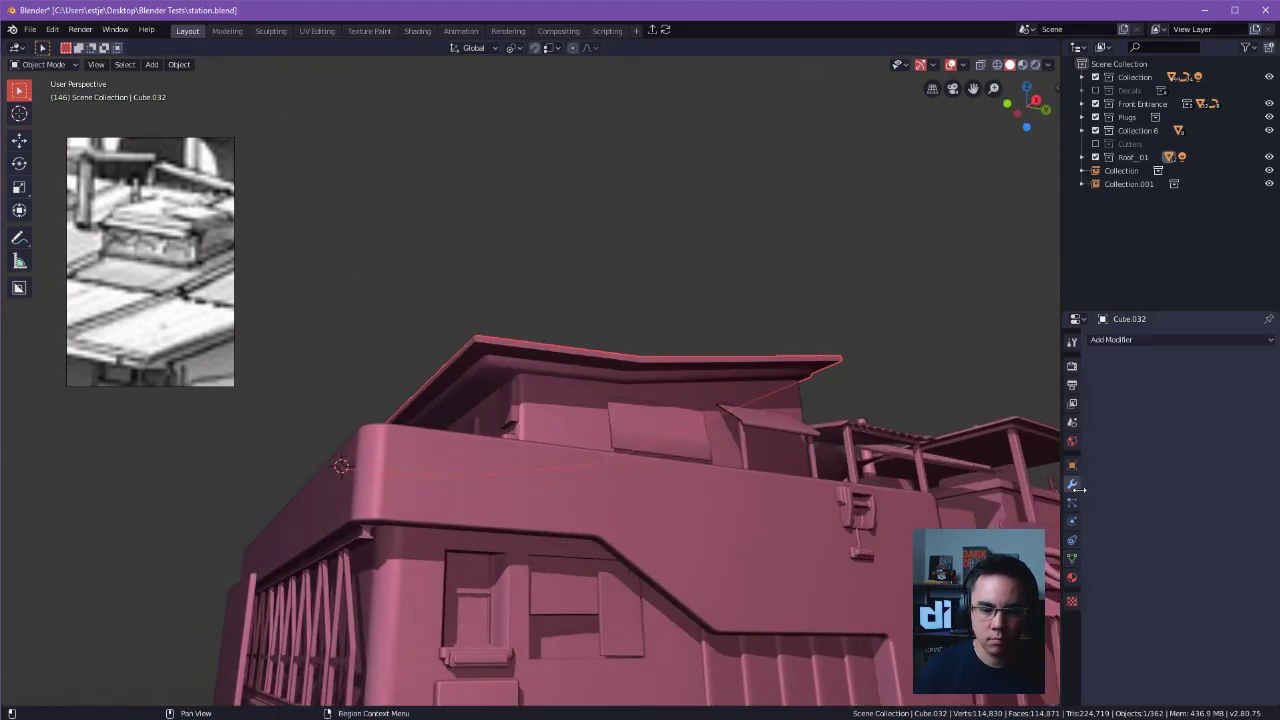
pyautogui.click(1150, 340)
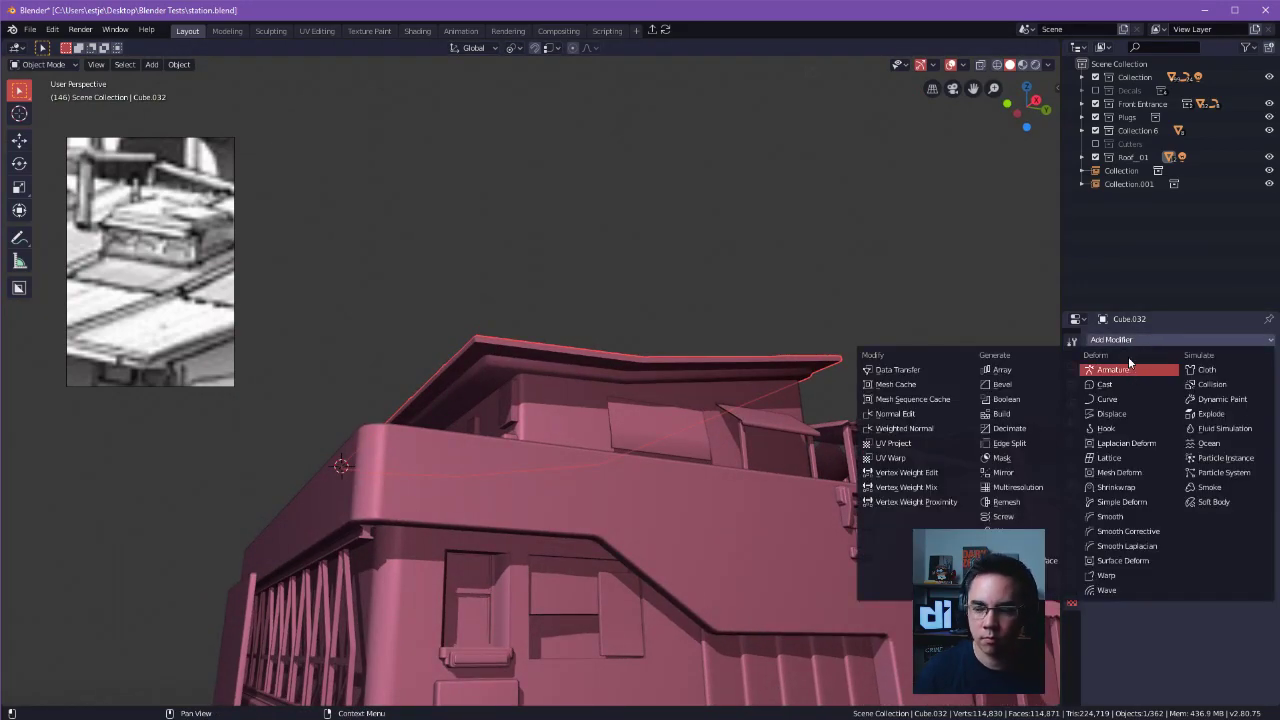
pyautogui.click(942, 430)
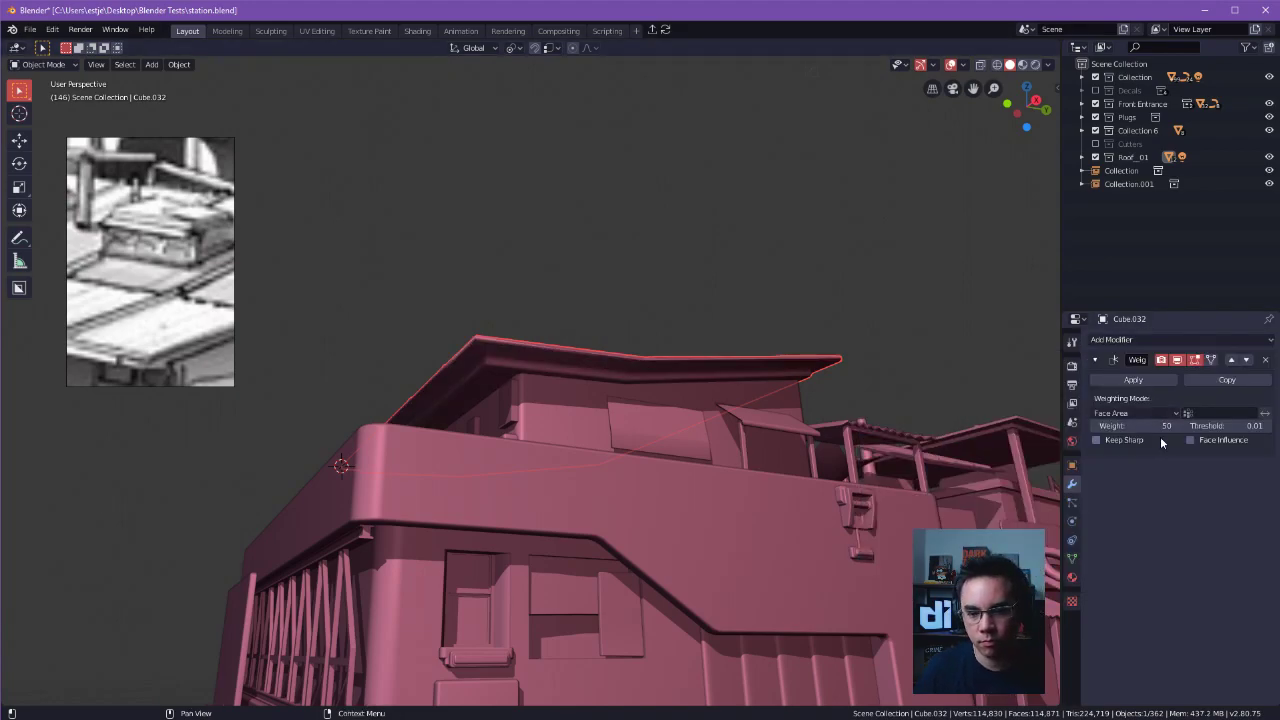
pyautogui.click(1108, 442)
pyautogui.click(1114, 426)
pyautogui.write('1')
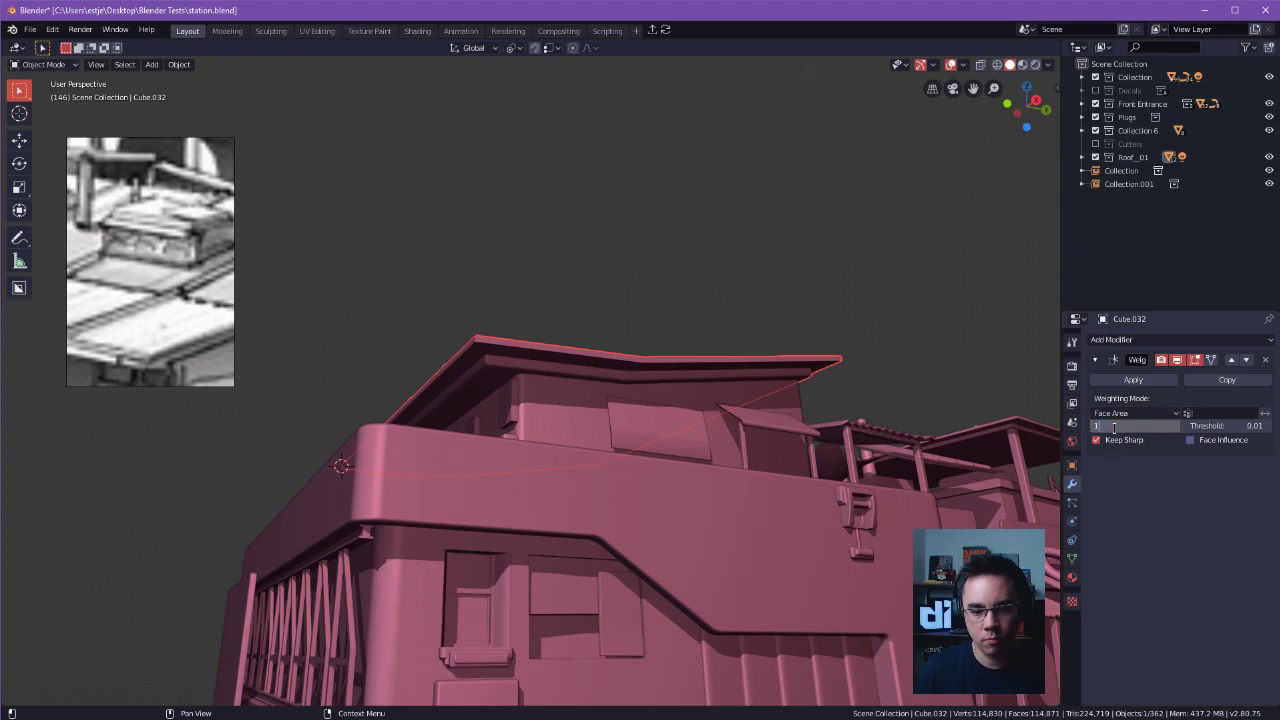
pyautogui.click(866, 338)
# Open the roof in Edit Mode with edge selection, pick the lower edge of one rib end and turn X-ray off.
pyautogui.scroll(4, 743, 412)
pyautogui.keyDown('alt'); pyautogui.moveTo(743, 412); pyautogui.dragTo(690, 385); pyautogui.keyUp('alt')
pyautogui.keyDown('alt'); pyautogui.moveTo(690, 385); pyautogui.dragTo(728, 388); pyautogui.keyUp('alt')
pyautogui.press('Tab')
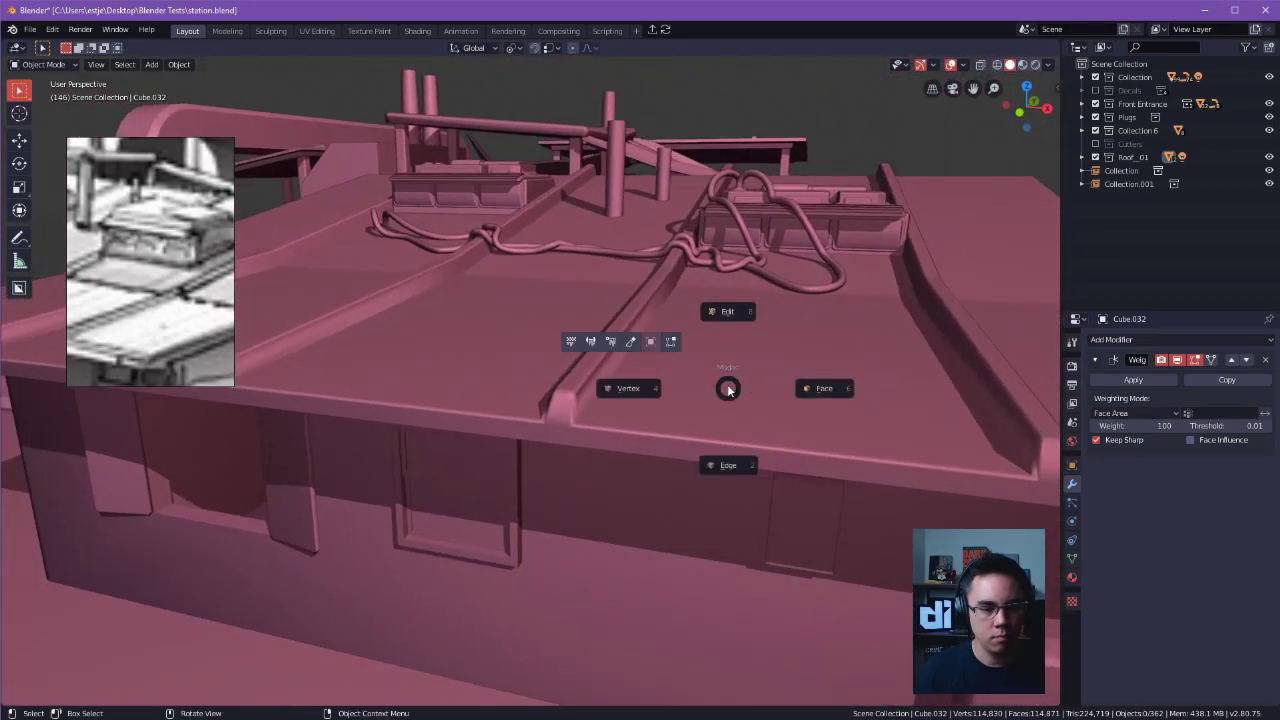
pyautogui.click(724, 474)
pyautogui.click(560, 425)
pyautogui.moveTo(560, 425)
pyautogui.keyDown('alt'); pyautogui.mouseDown()
pyautogui.moveTo(540, 428)
pyautogui.moveTo(551, 416)
pyautogui.mouseUp(); pyautogui.keyUp('alt')
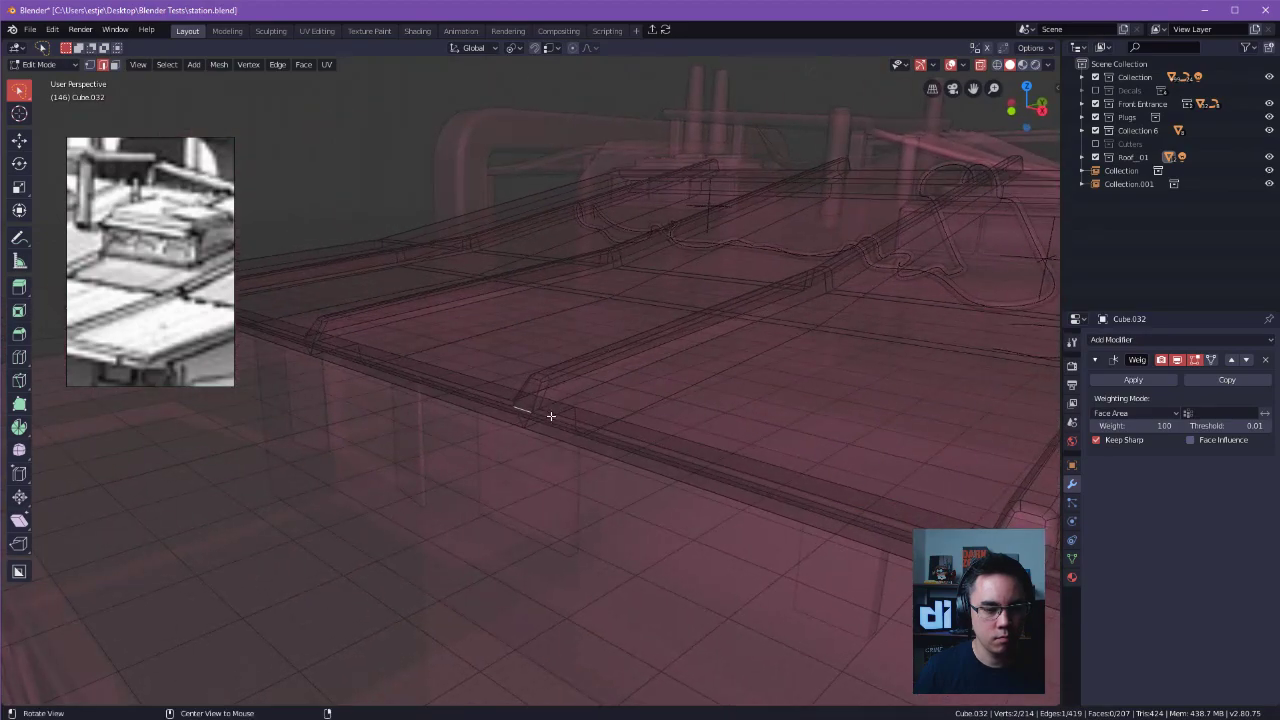
pyautogui.click(981, 65)
# Add the lower edges of the other rib ends along the eave, mark them all sharp and return to Object Mode.
pyautogui.keyDown('alt'); pyautogui.keyDown('shift'); pyautogui.moveTo(935, 475); pyautogui.dragTo(915, 377); pyautogui.keyUp('shift'); pyautogui.keyUp('alt')
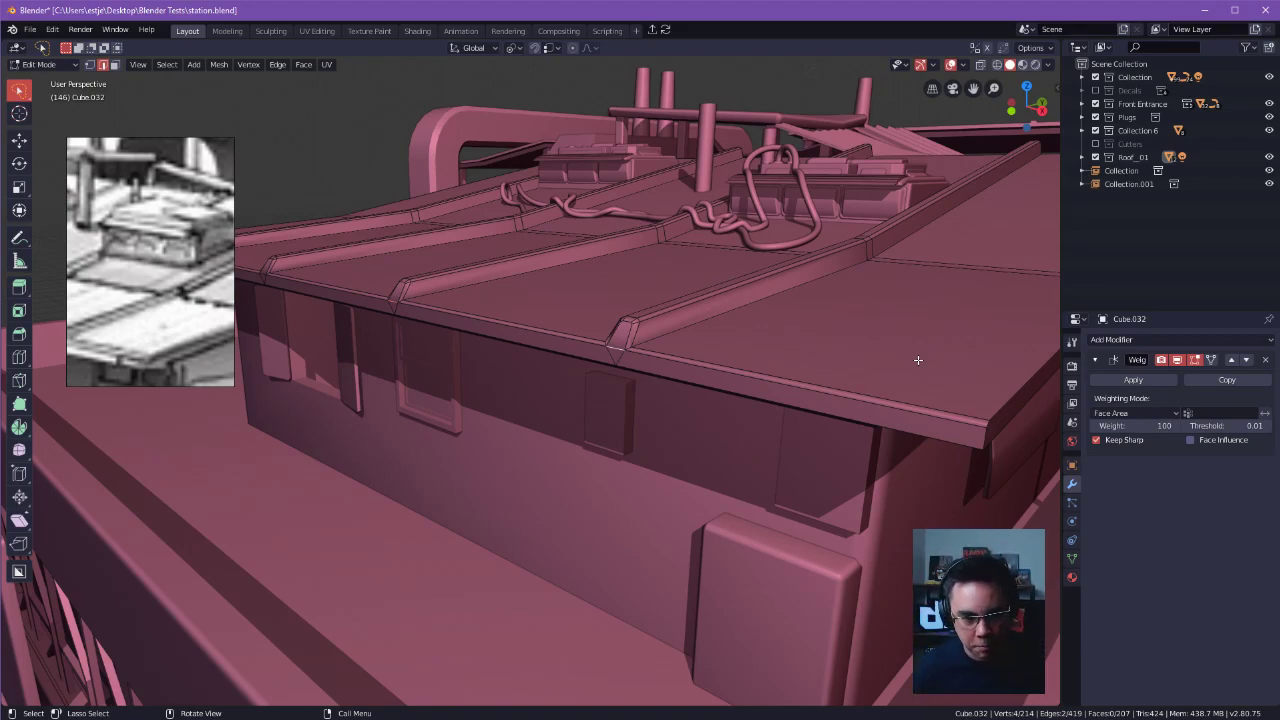
pyautogui.moveTo(893, 271); pyautogui.dragTo(650, 317, button='middle')
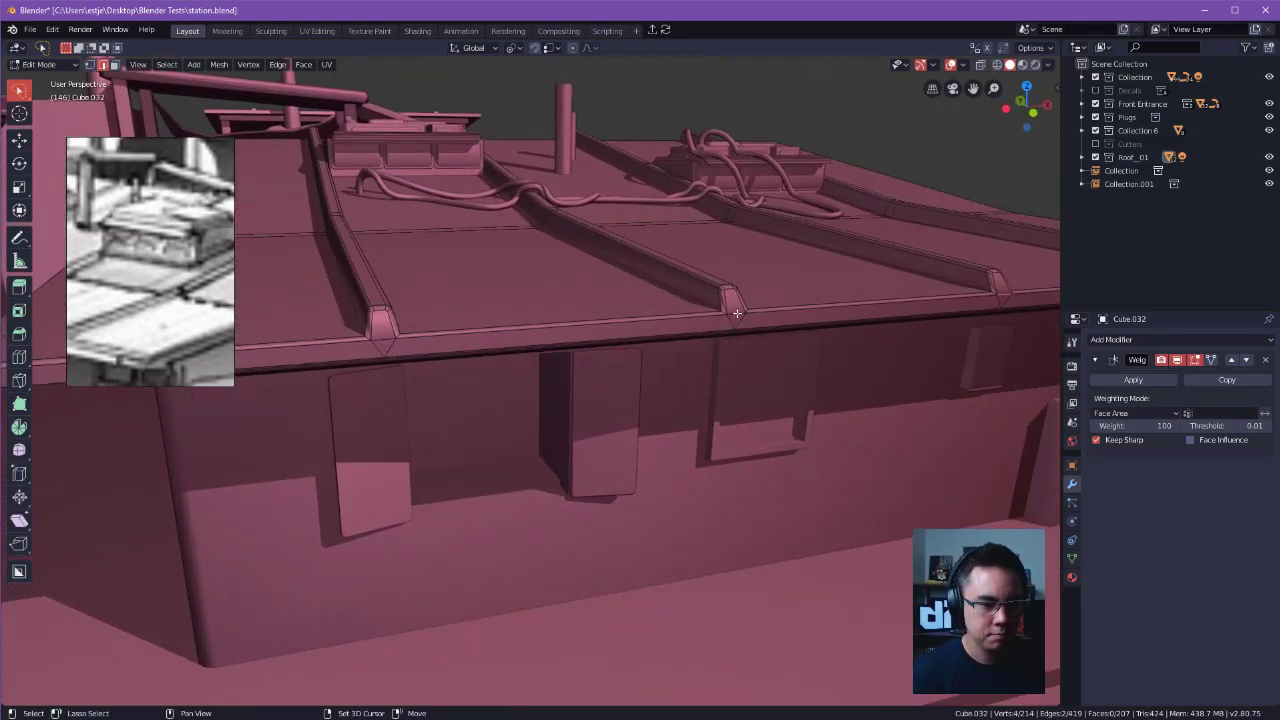
pyautogui.keyDown('shift'); pyautogui.click(737, 309); pyautogui.keyUp('shift')
pyautogui.keyDown('shift'); pyautogui.moveTo(520, 318); pyautogui.dragTo(694, 346, button='middle'); pyautogui.keyUp('shift')
pyautogui.scroll(3, 660, 350)
pyautogui.keyDown('shift'); pyautogui.click(631, 357); pyautogui.keyUp('shift')
pyautogui.keyDown('shift'); pyautogui.moveTo(588, 372); pyautogui.dragTo(666, 349, button='middle'); pyautogui.keyUp('shift')
pyautogui.scroll(-3, 642, 373)
pyautogui.scroll(3, 780, 345)
pyautogui.keyDown('shift'); pyautogui.moveTo(810, 340); pyautogui.dragTo(703, 363, button='middle'); pyautogui.keyUp('shift')
pyautogui.rightClick(703, 363)
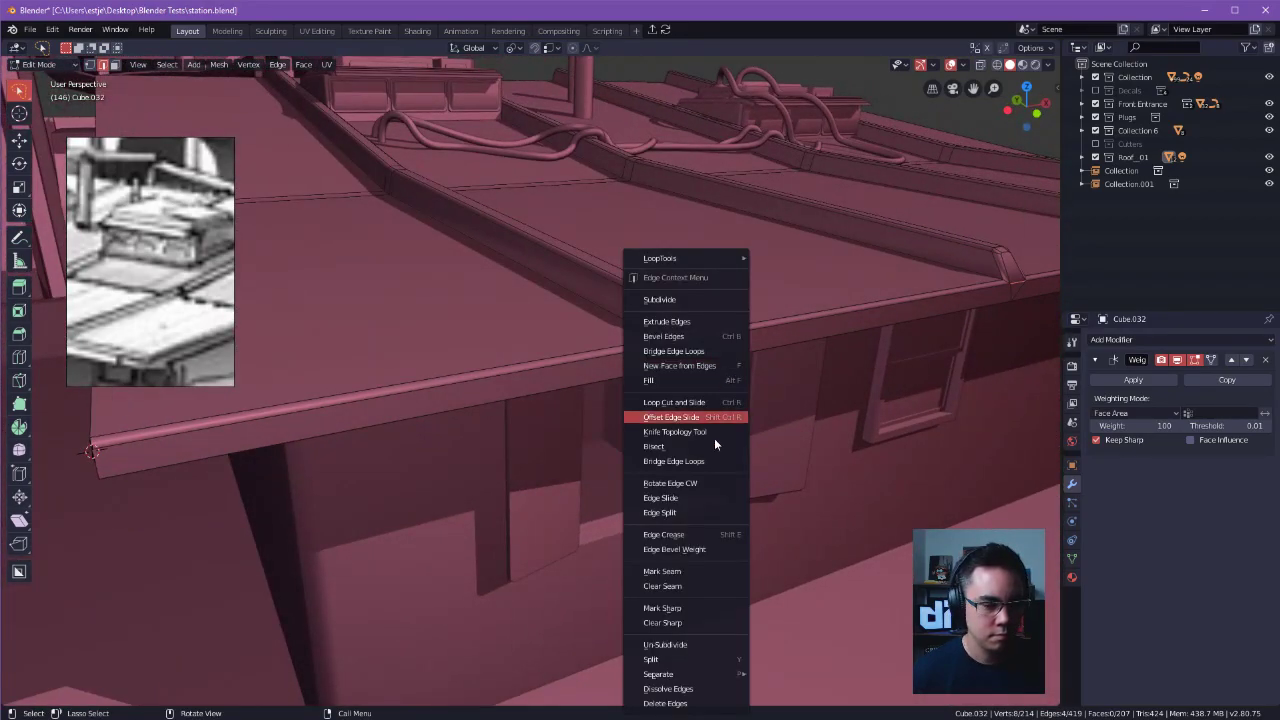
pyautogui.click(710, 603)
pyautogui.press('Tab')
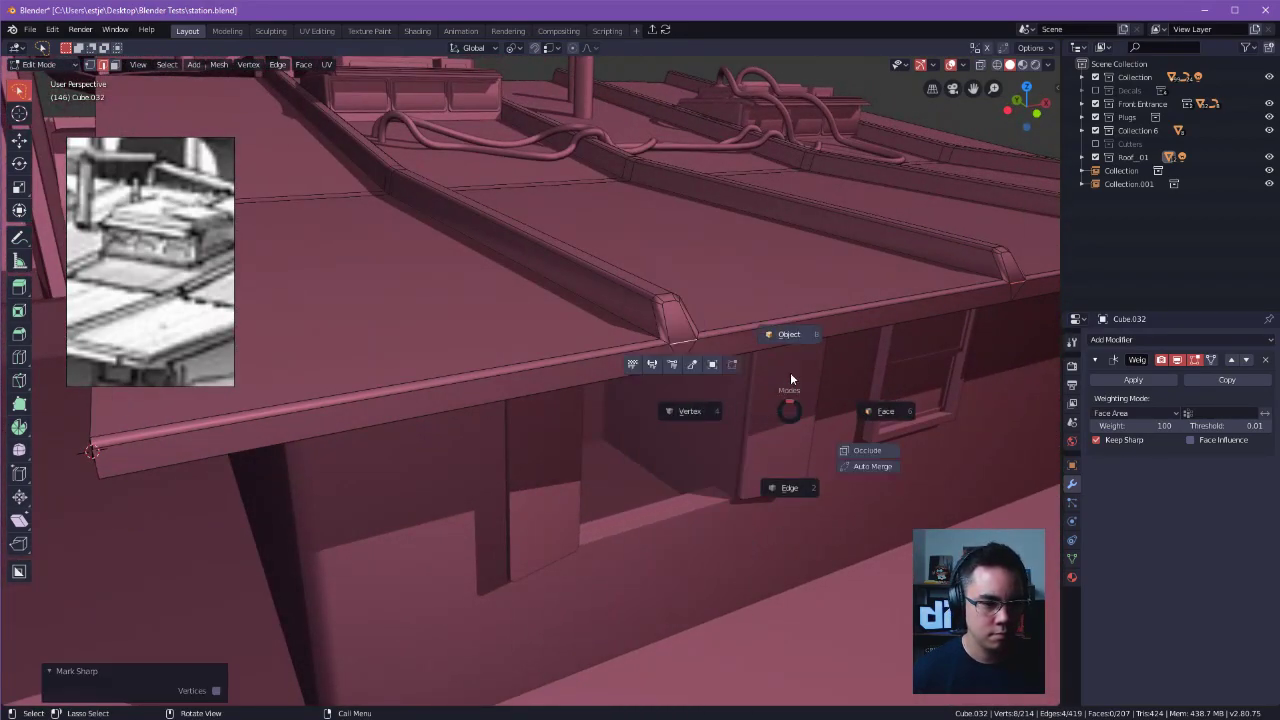
pyautogui.click(793, 345)
# Set the Weighted Normal modifier's weight to 50 and its weighting mode to Face Area And Angle.
pyautogui.moveTo(800, 480); pyautogui.dragTo(556, 345, button='middle')
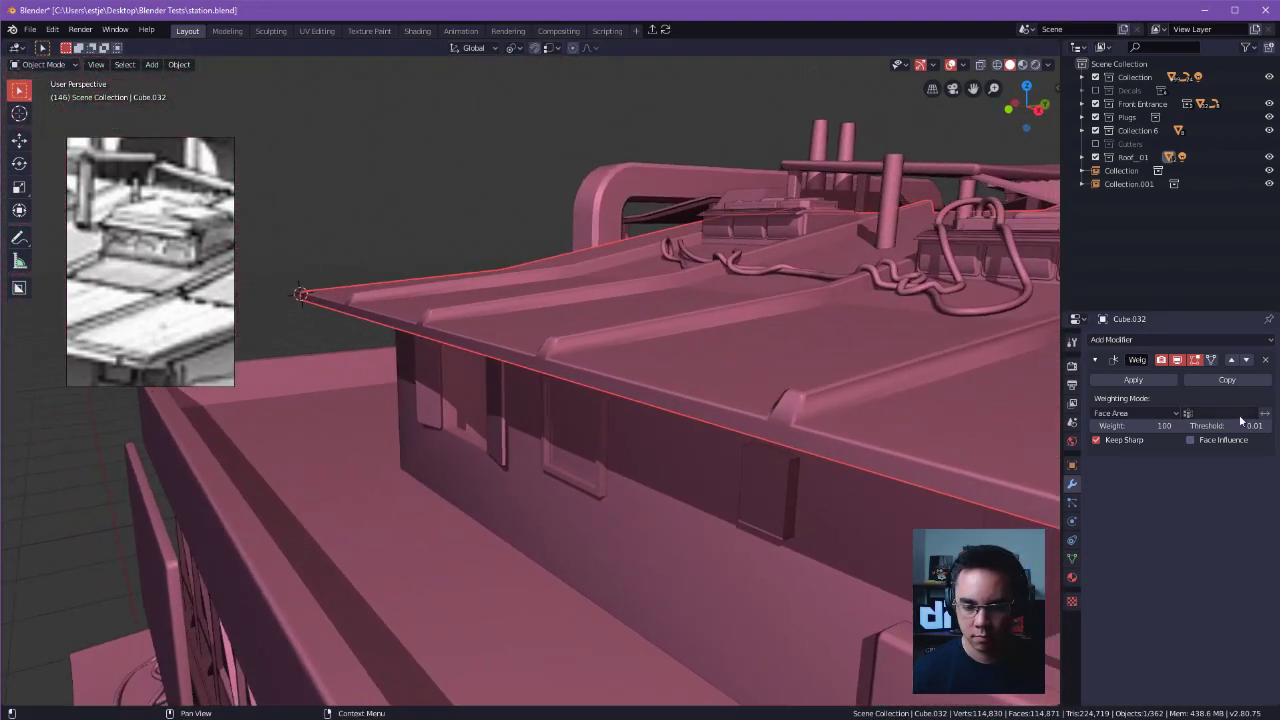
pyautogui.keyDown('shift'); pyautogui.moveTo(902, 418); pyautogui.dragTo(991, 414, button='middle'); pyautogui.keyUp('shift')
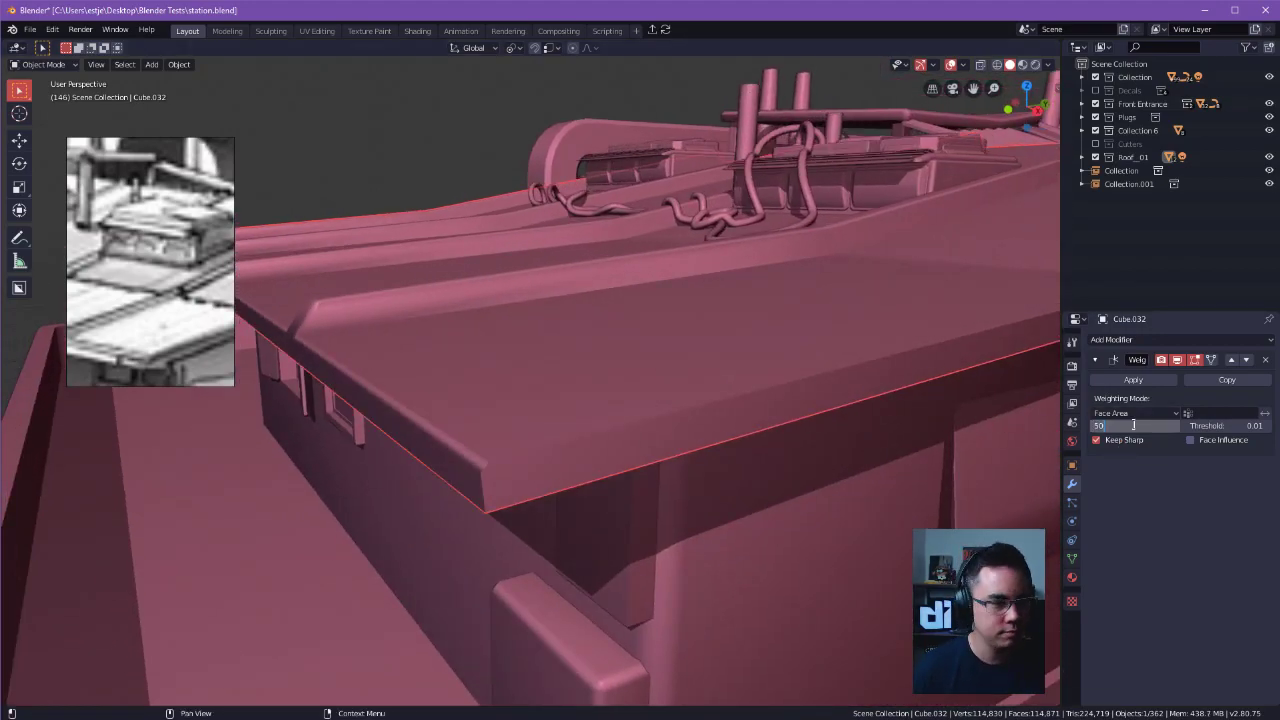
pyautogui.press('Return')
pyautogui.moveTo(774, 240); pyautogui.dragTo(798, 272, button='middle')
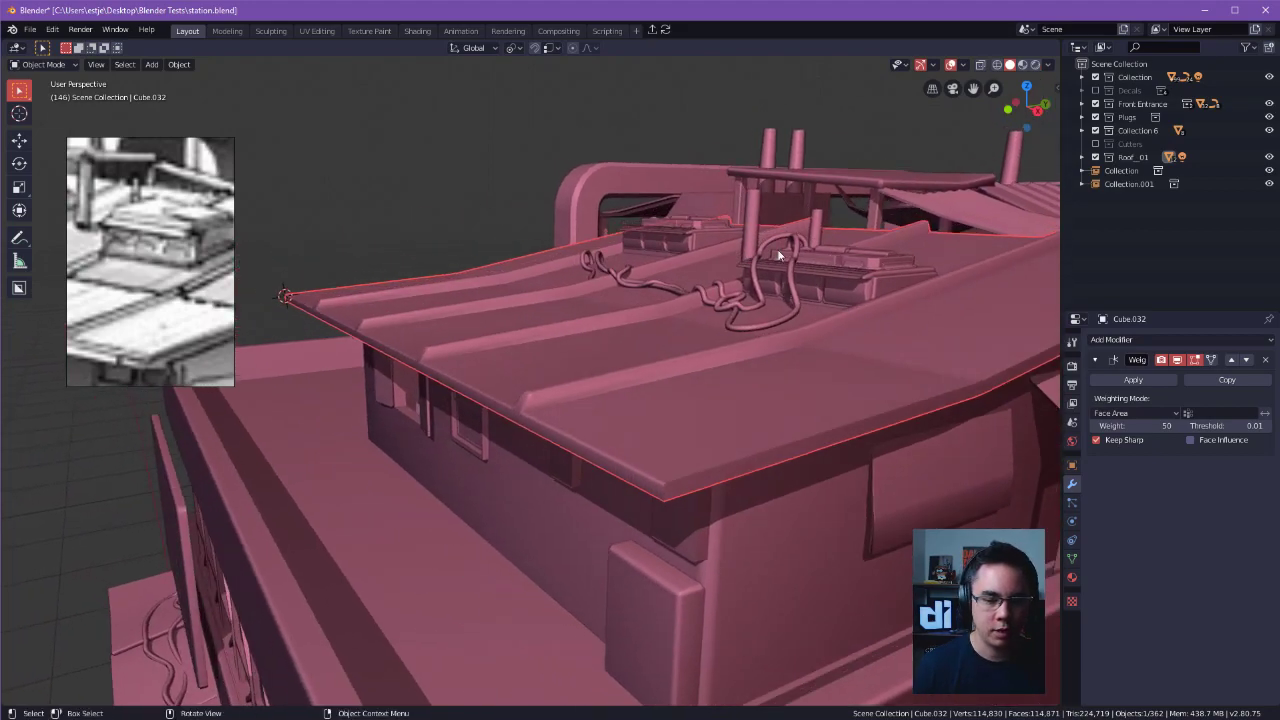
pyautogui.click(1140, 413)
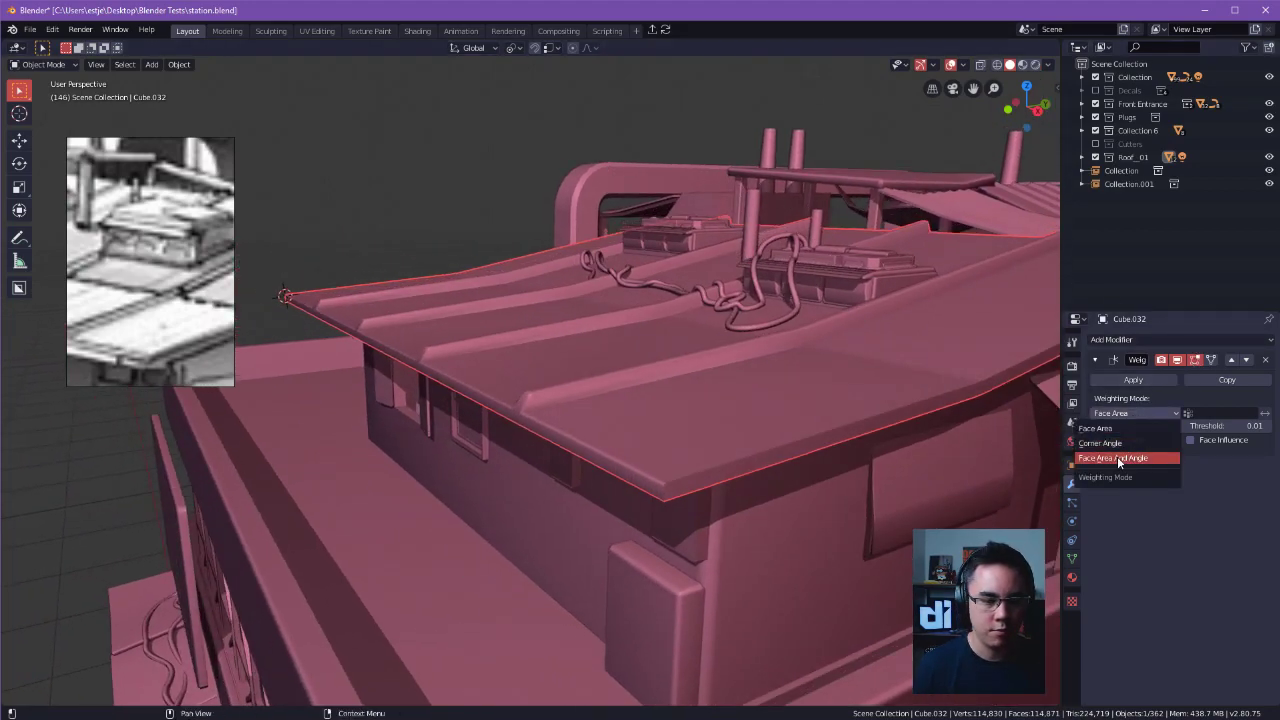
pyautogui.click(1118, 457)
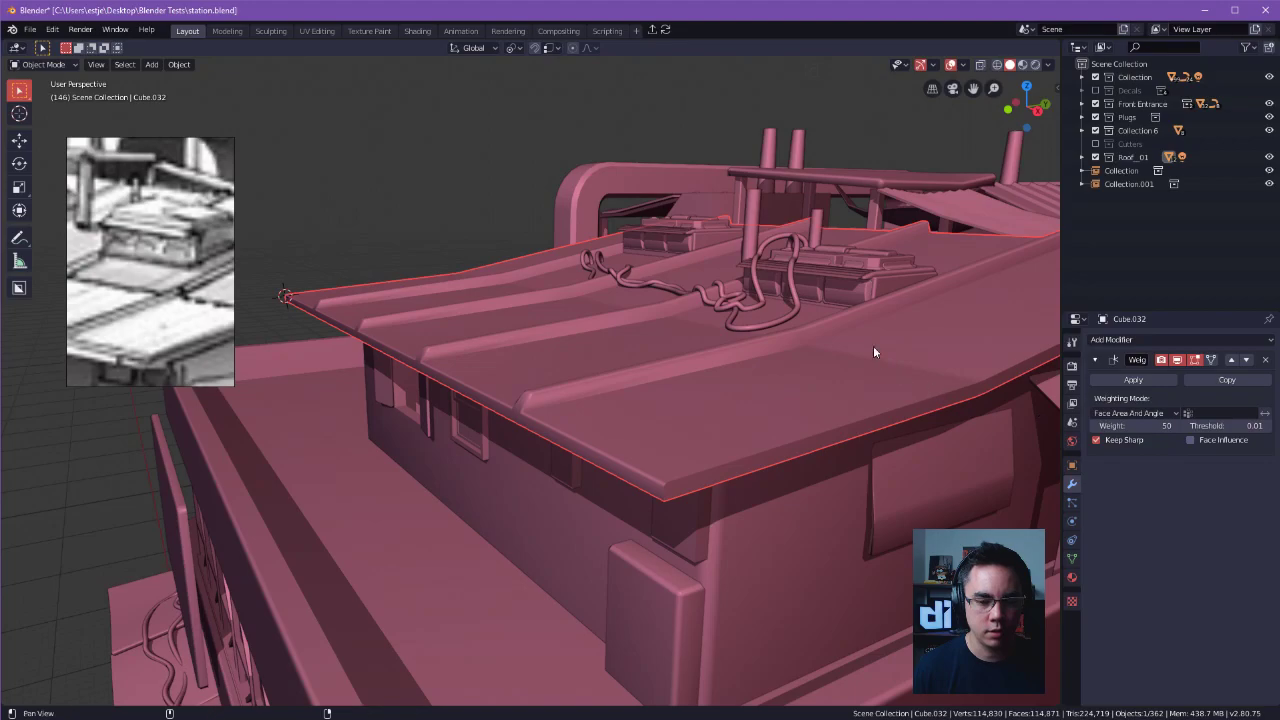
# Examine the roof's shading from several angles, including the ribs, eave and side overhang.
pyautogui.moveTo(877, 357); pyautogui.dragTo(857, 371, button='middle')
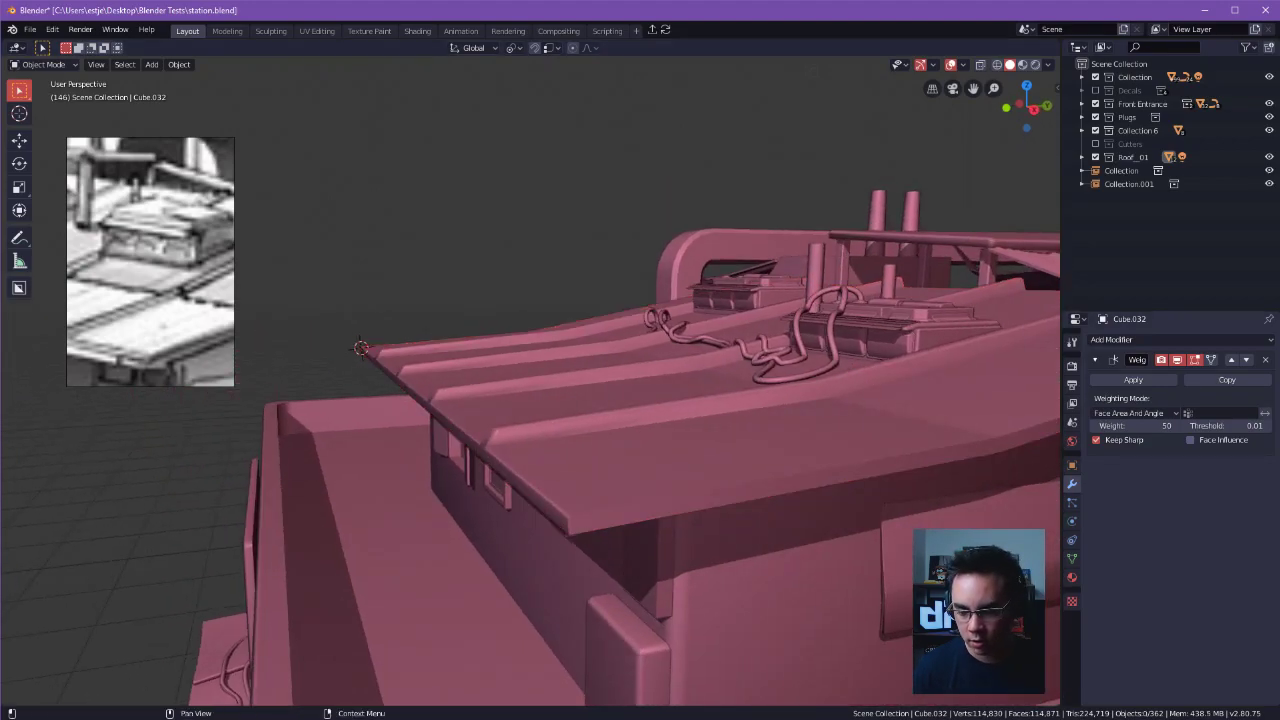
pyautogui.moveTo(523, 277); pyautogui.dragTo(797, 318, button='middle')
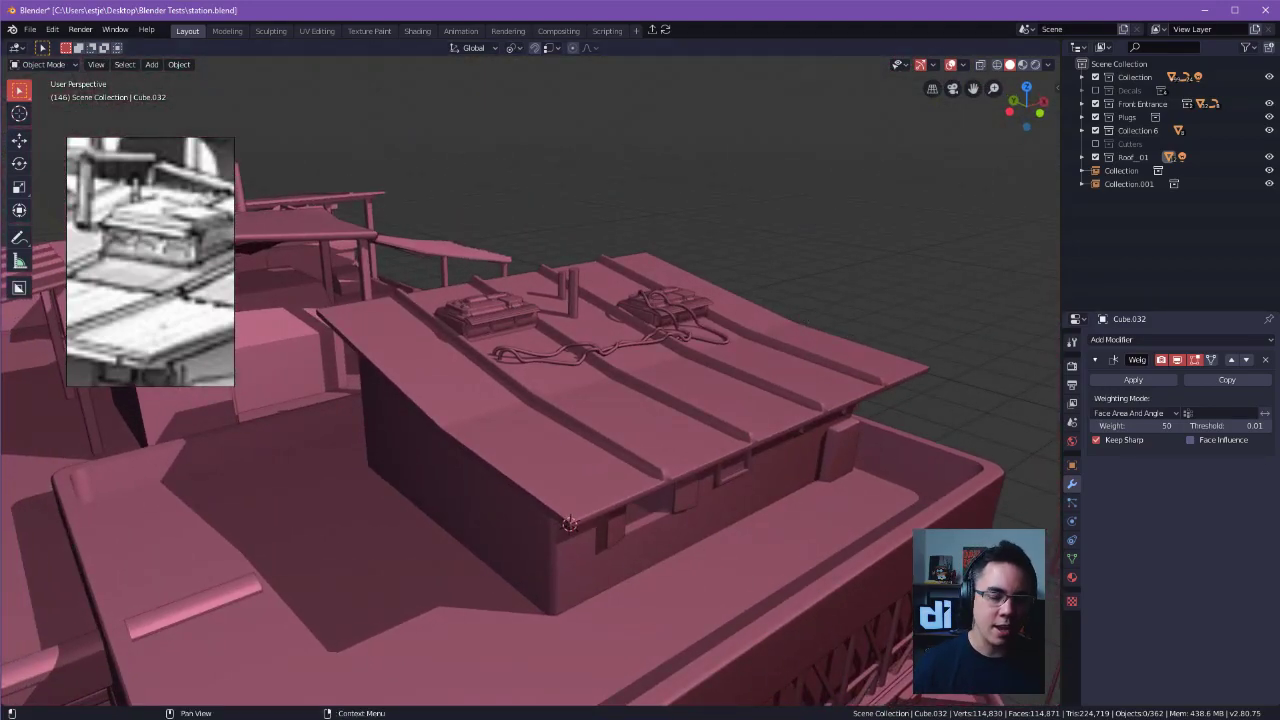
pyautogui.moveTo(926, 341); pyautogui.dragTo(886, 397, button='middle')
pyautogui.hotkey('alt', 'z')
pyautogui.press('Tab')
pyautogui.press('Tab')
pyautogui.hotkey('alt', 'z')
pyautogui.click(755, 266)
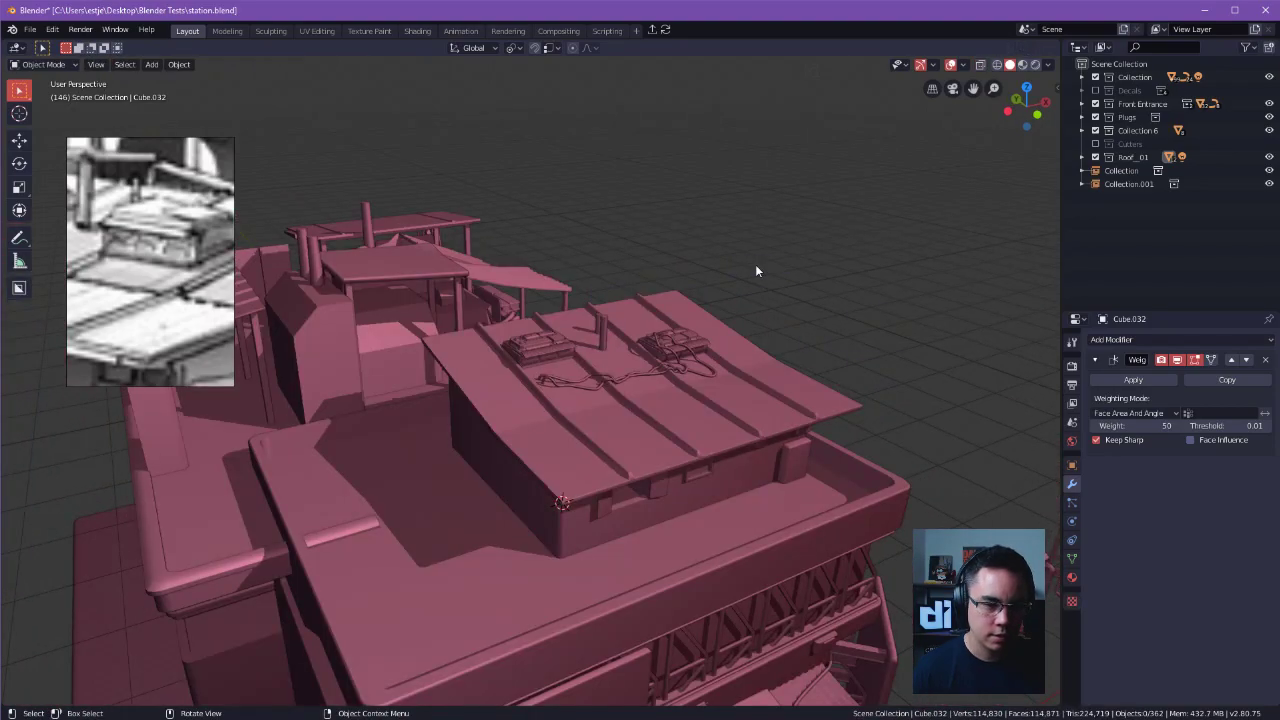
pyautogui.click(733, 355)
pyautogui.scroll(1, 690, 335)
pyautogui.scroll(-1, 685, 331)
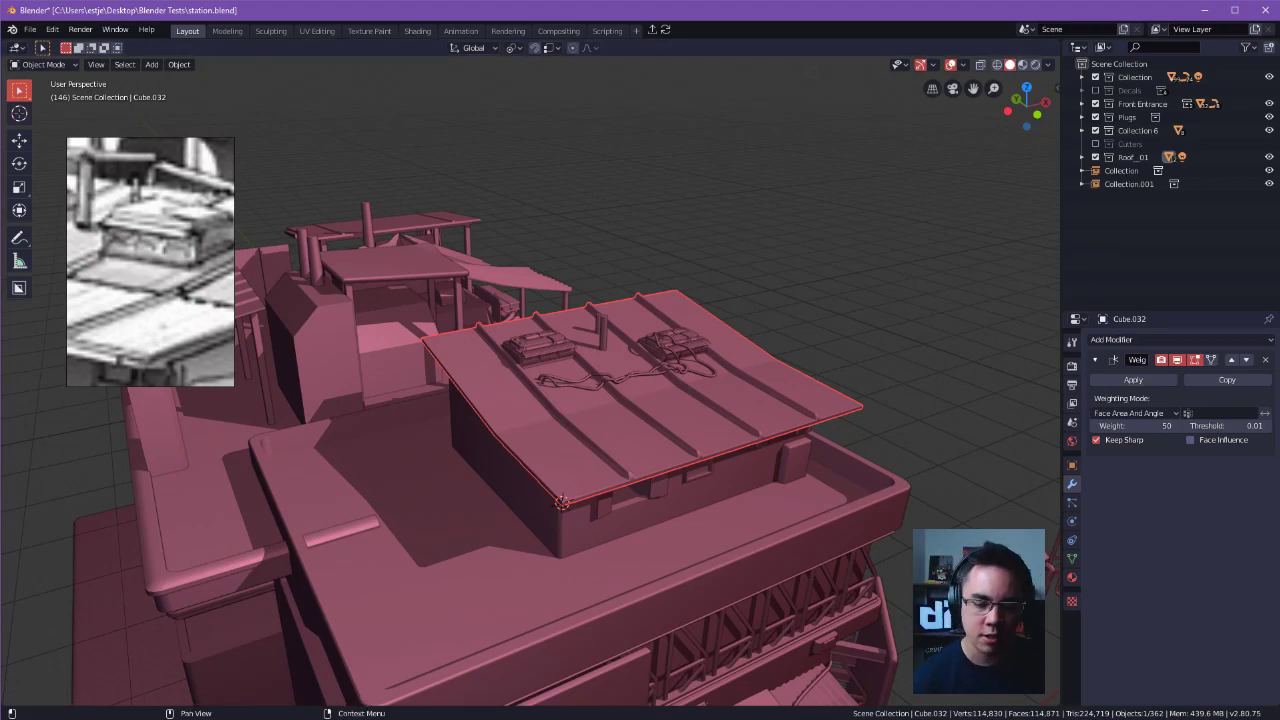
# Open the roof in Edit Mode near its overhanging corner and switch to edge selection.
pyautogui.click(821, 308)
pyautogui.click(698, 419)
pyautogui.keyDown('shift'); pyautogui.moveTo(743, 393); pyautogui.dragTo(718, 341, button='middle'); pyautogui.keyUp('shift')
pyautogui.scroll(3, 727, 428)
pyautogui.press('Tab')
pyautogui.keyDown('alt'); pyautogui.moveTo(718, 341); pyautogui.dragTo(652, 387); pyautogui.keyUp('alt')
pyautogui.click(775, 334)
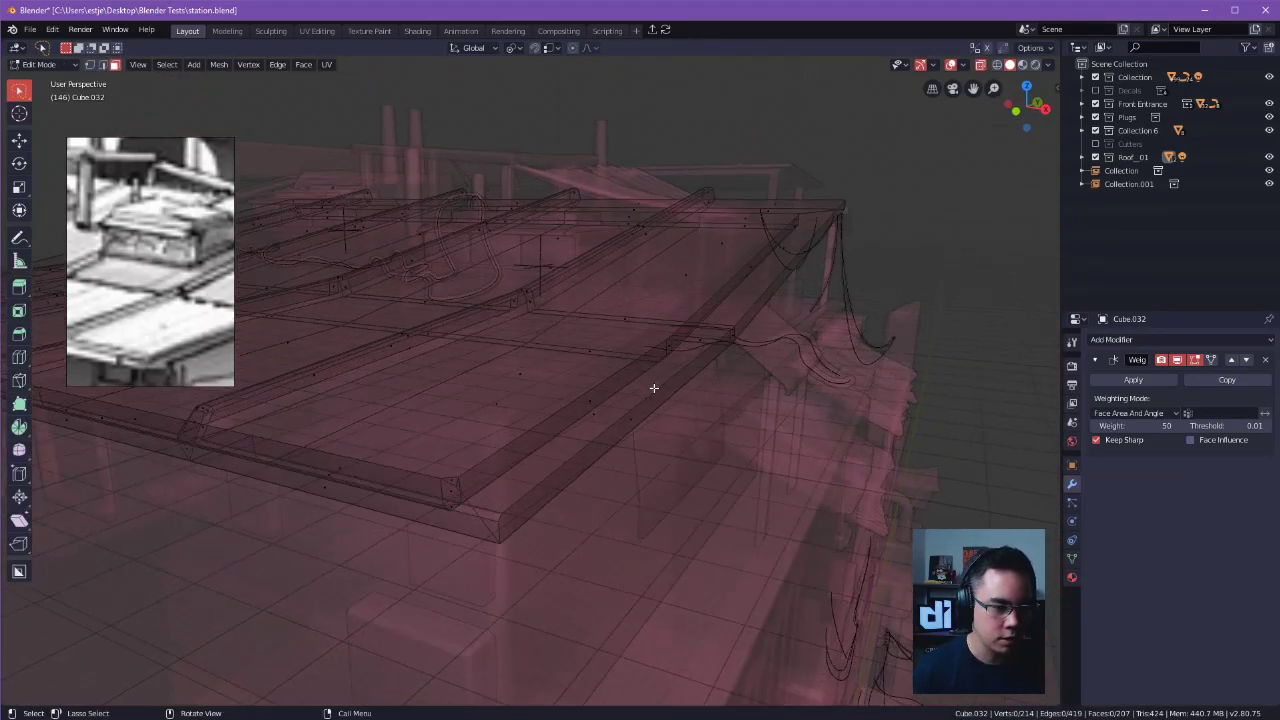
pyautogui.doubleClick(654, 387)
pyautogui.press('Tab')
pyautogui.click(668, 466)
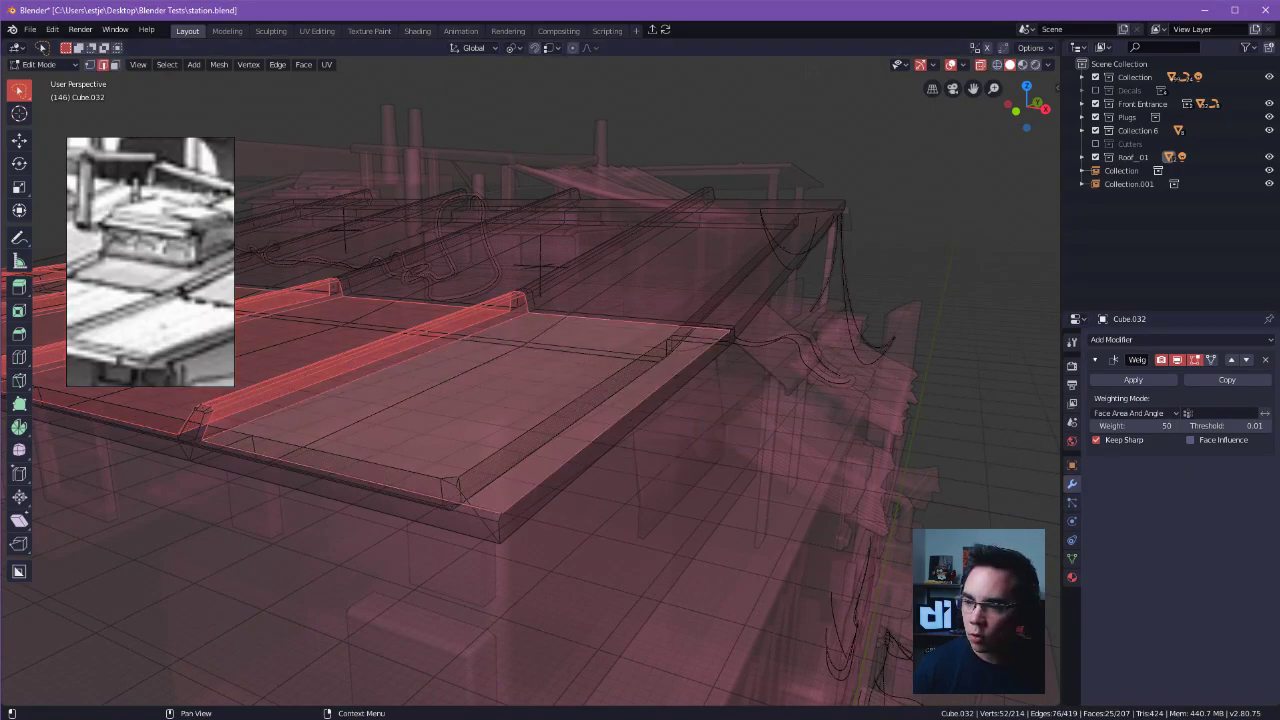
# Switch to Spotify, start the Introdi playlist, open the DiNpire Soundtrack playlist and return to Blender.
pyautogui.hotkey('alt', 'Tab')
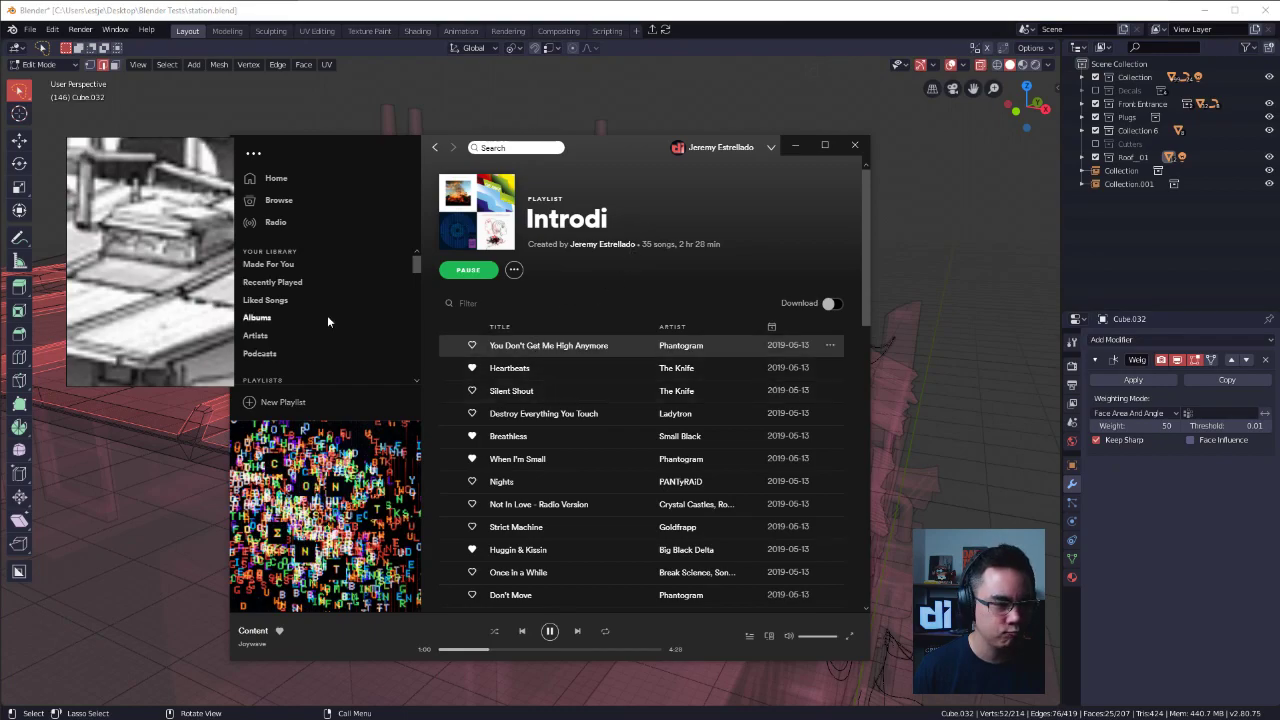
pyautogui.click(282, 285)
pyautogui.scroll(-4, 282, 283)
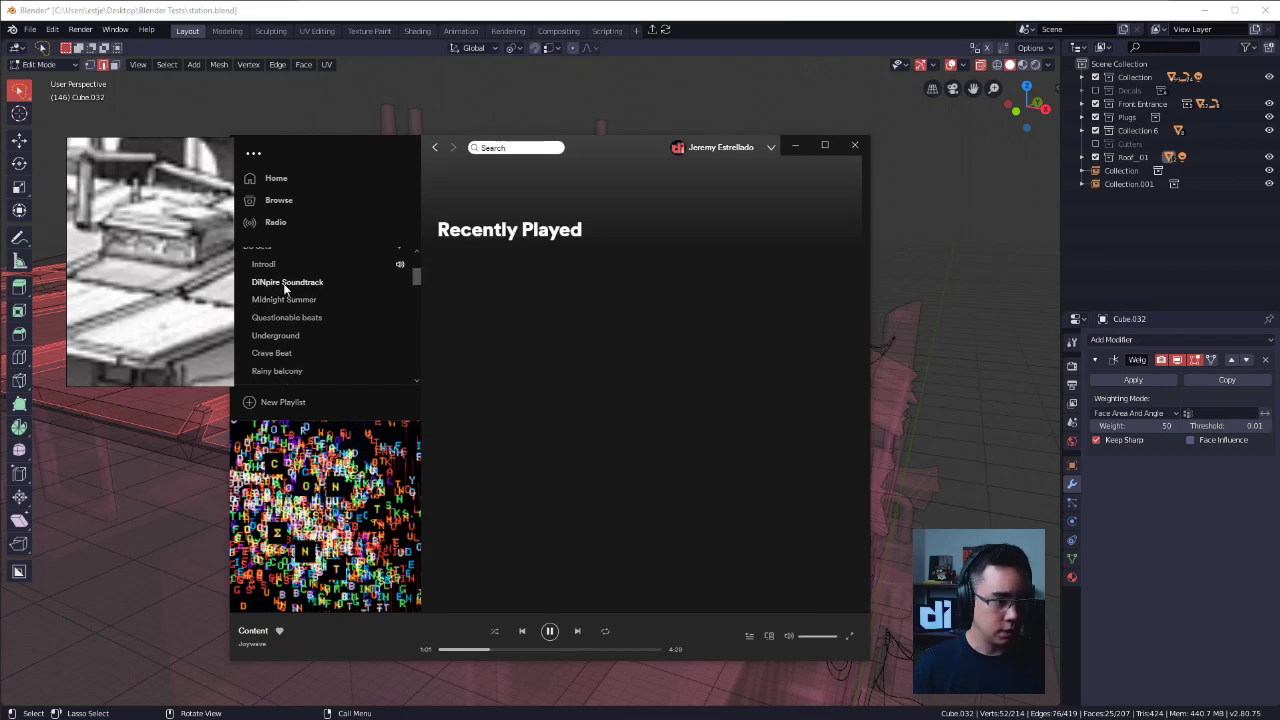
pyautogui.click(292, 268)
pyautogui.doubleClick(297, 283)
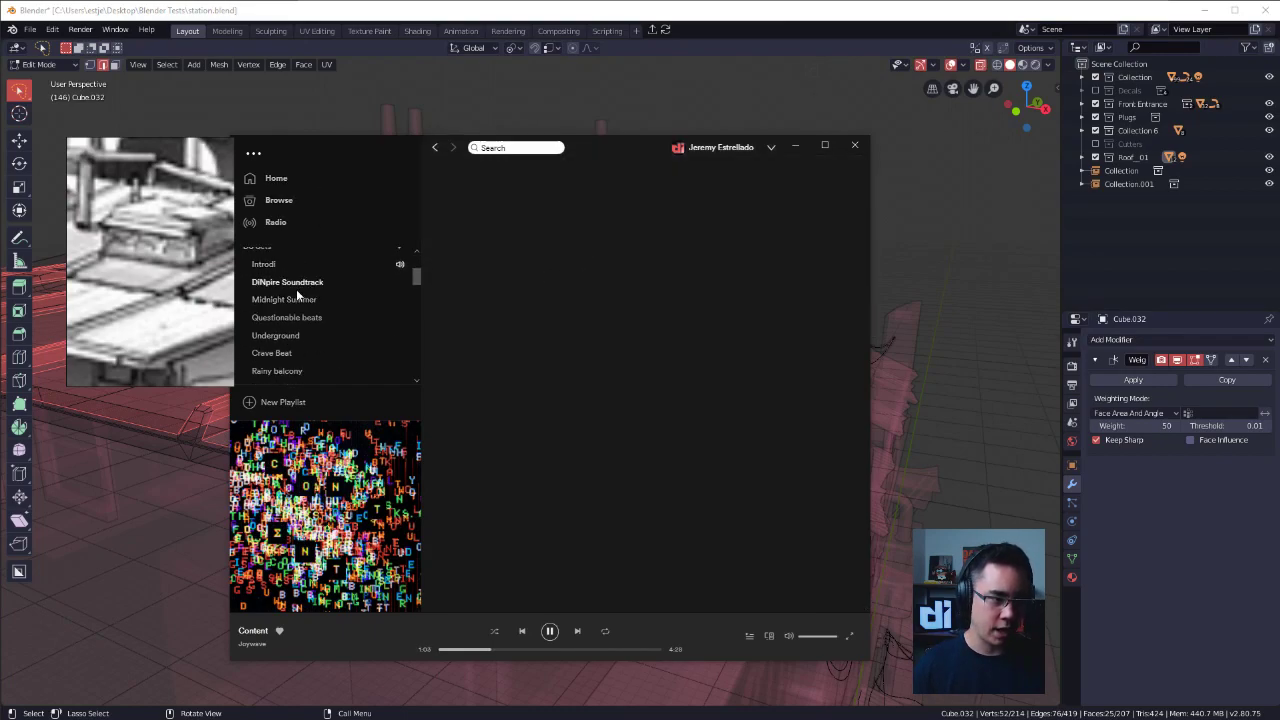
pyautogui.moveTo(329, 151); pyautogui.dragTo(411, 147)
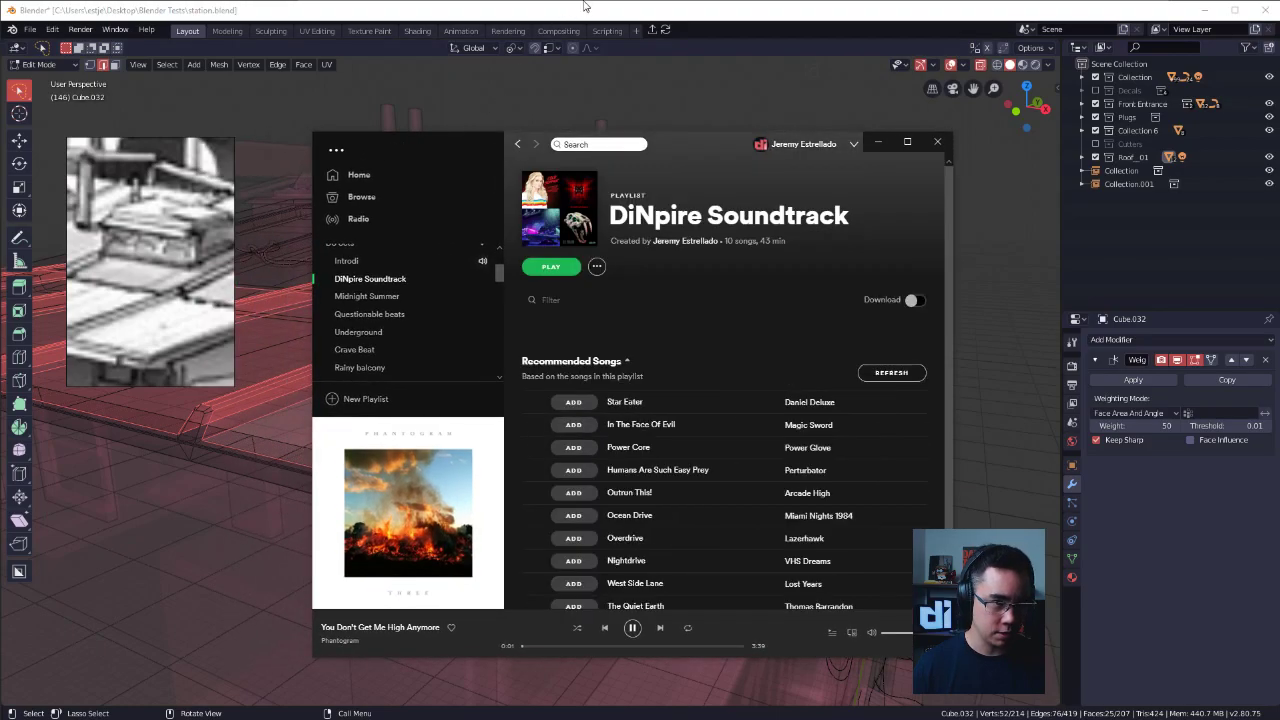
pyautogui.click(657, 6)
pyautogui.keyDown('alt'); pyautogui.moveTo(606, 322); pyautogui.dragTo(650, 350); pyautogui.keyUp('alt')
pyautogui.click(711, 405)
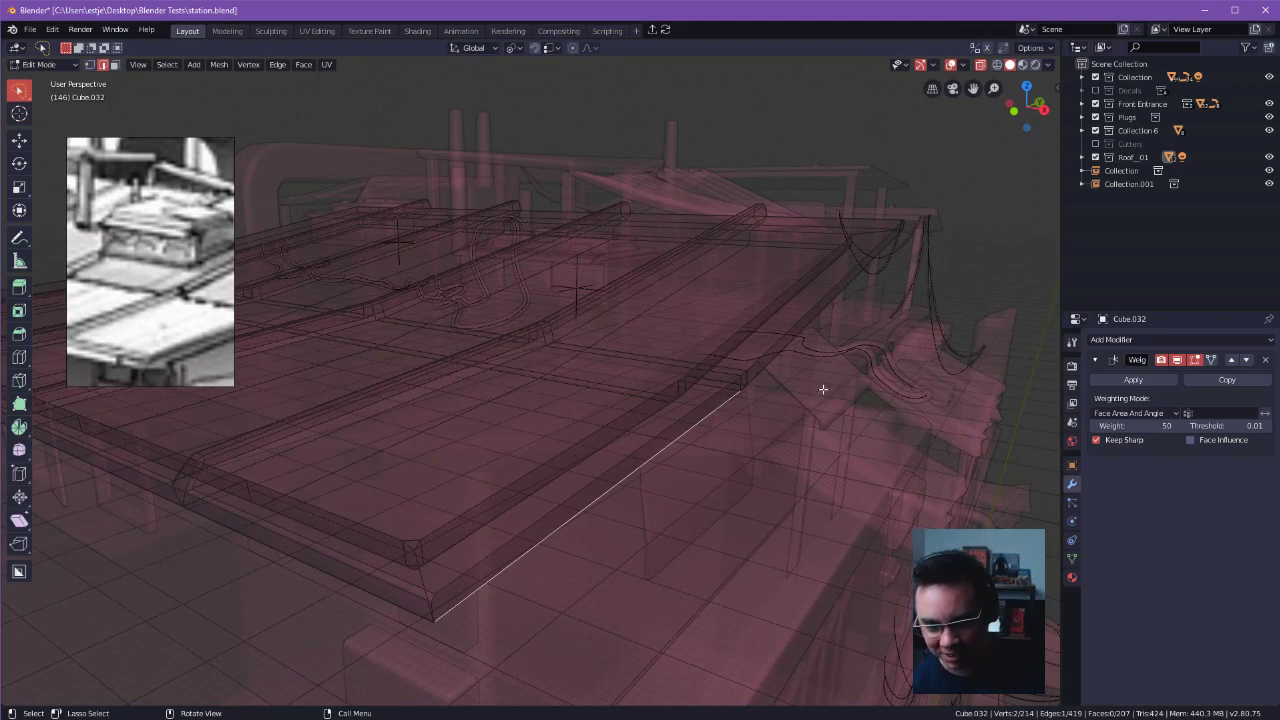
pyautogui.click(675, 370)
pyautogui.moveTo(723, 349)
pyautogui.keyDown('shift'); pyautogui.mouseDown(button='middle')
pyautogui.moveTo(711, 369)
pyautogui.moveTo(731, 365)
pyautogui.mouseUp(button='middle'); pyautogui.keyUp('shift')
pyautogui.keyDown('alt'); pyautogui.keyDown('shift'); pyautogui.moveTo(731, 365); pyautogui.dragTo(788, 323); pyautogui.keyUp('shift'); pyautogui.keyUp('alt')
pyautogui.moveTo(640, 407); pyautogui.dragTo(682, 370, button='middle')
pyautogui.moveTo(705, 224); pyautogui.dragTo(742, 348, button='middle')
pyautogui.keyDown('shift'); pyautogui.click(738, 316); pyautogui.keyUp('shift')
pyautogui.click(736, 336)
pyautogui.keyDown('alt'); pyautogui.click(564, 222); pyautogui.keyUp('alt')
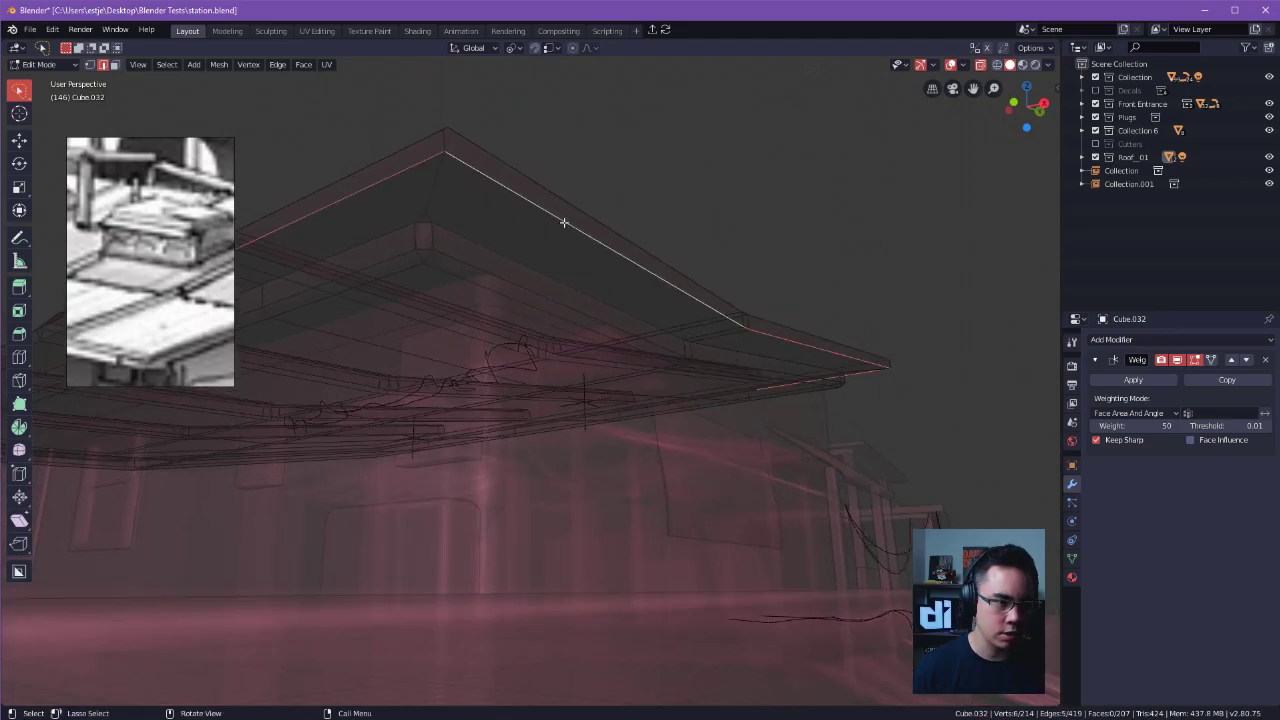
pyautogui.moveTo(589, 240); pyautogui.dragTo(608, 337, button='middle')
pyautogui.keyDown('shift'); pyautogui.click(640, 308); pyautogui.keyUp('shift')
pyautogui.press('Tab')
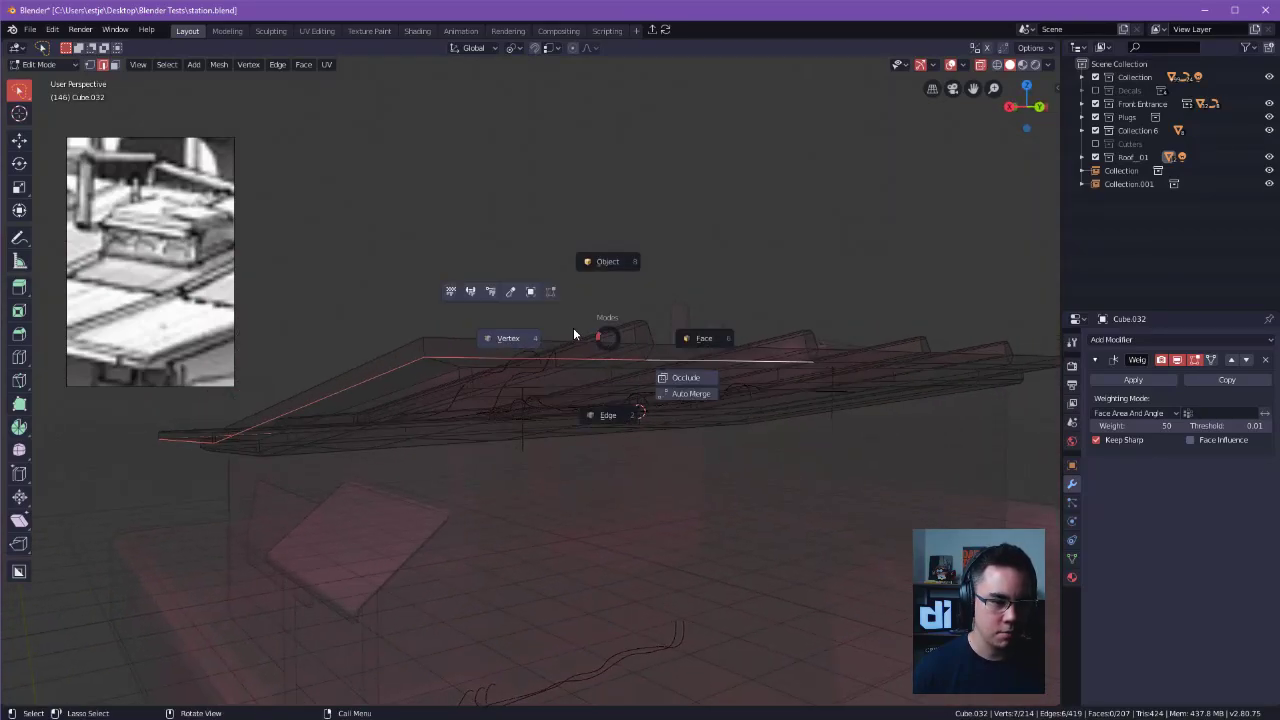
pyautogui.click(573, 333)
pyautogui.press('Tab')
pyautogui.press('Escape')
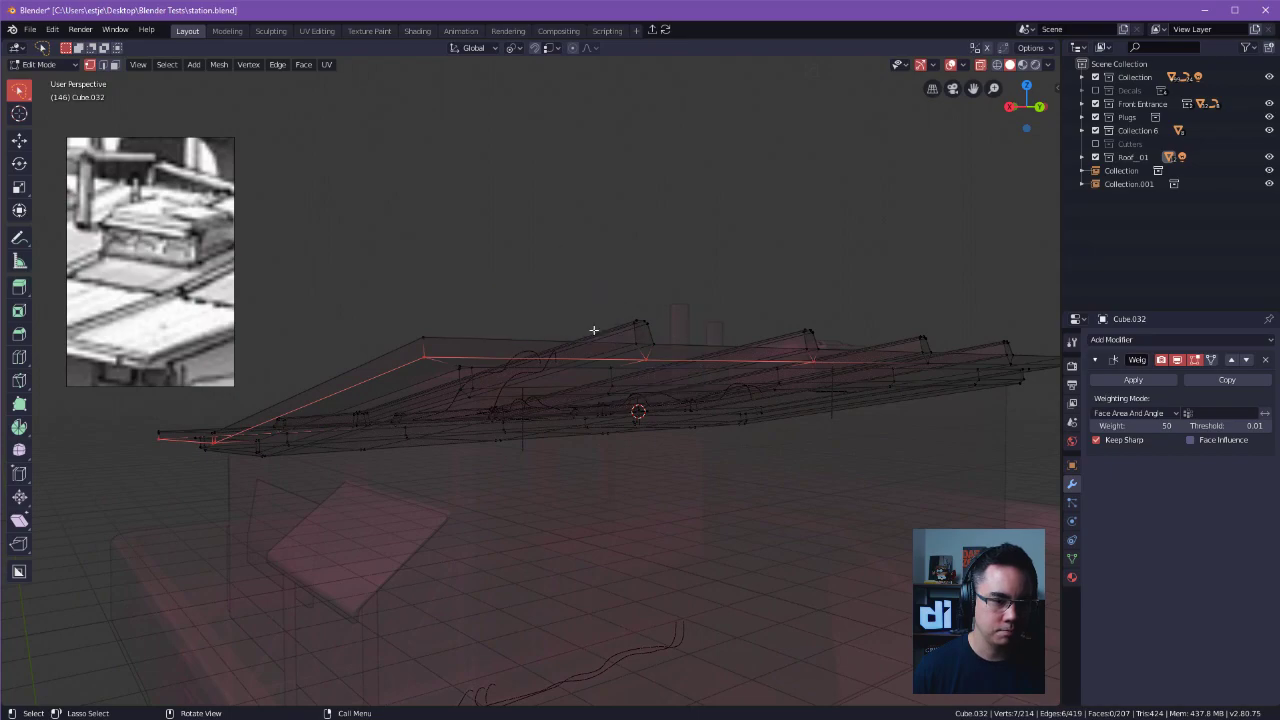
# Turn off X-ray, switch to face selection and select the small triangular fascia face beneath the rib's end.
pyautogui.click(981, 65)
pyautogui.moveTo(742, 238)
pyautogui.mouseDown(button='middle')
pyautogui.moveTo(668, 352)
pyautogui.moveTo(590, 370)
pyautogui.moveTo(680, 364)
pyautogui.moveTo(591, 361)
pyautogui.mouseUp(button='middle')
pyautogui.scroll(2, 668, 352)
pyautogui.hotkey('alt', 'a')
pyautogui.press('Tab')
pyautogui.click(695, 360)
pyautogui.click(525, 289)
pyautogui.keyDown('alt'); pyautogui.click(532, 283); pyautogui.keyUp('alt')
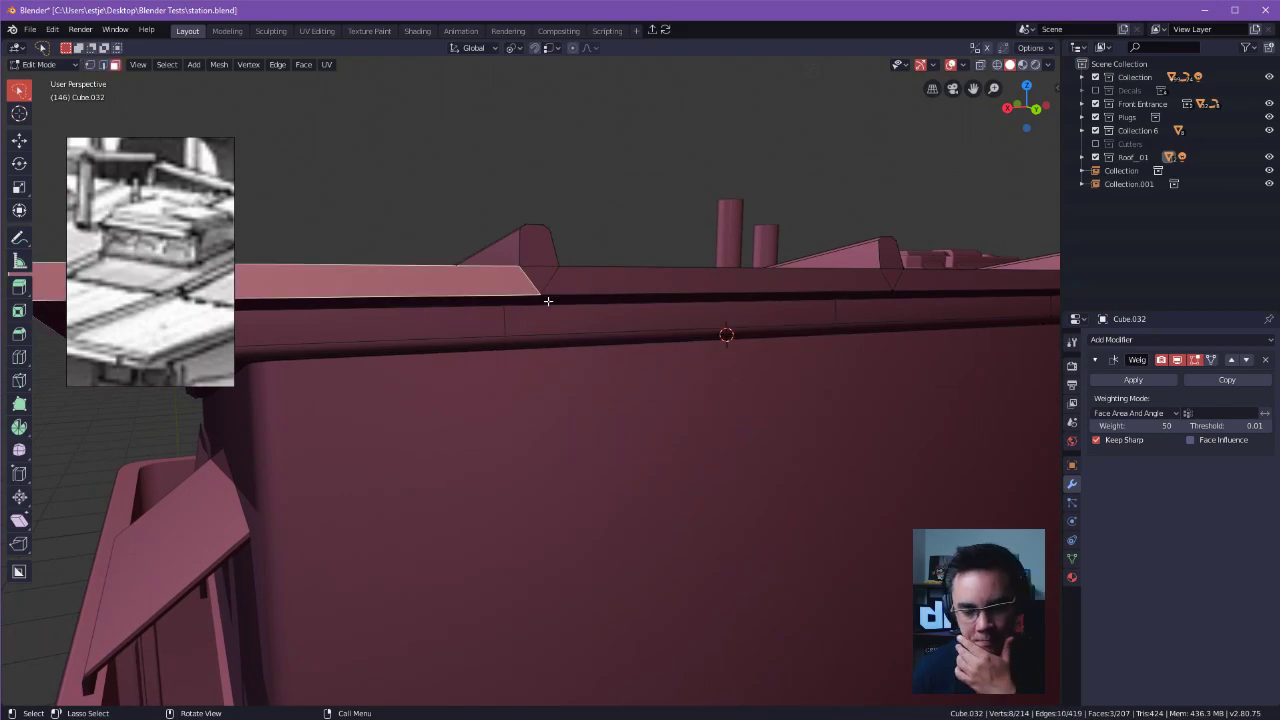
pyautogui.moveTo(662, 350); pyautogui.dragTo(539, 318, button='middle')
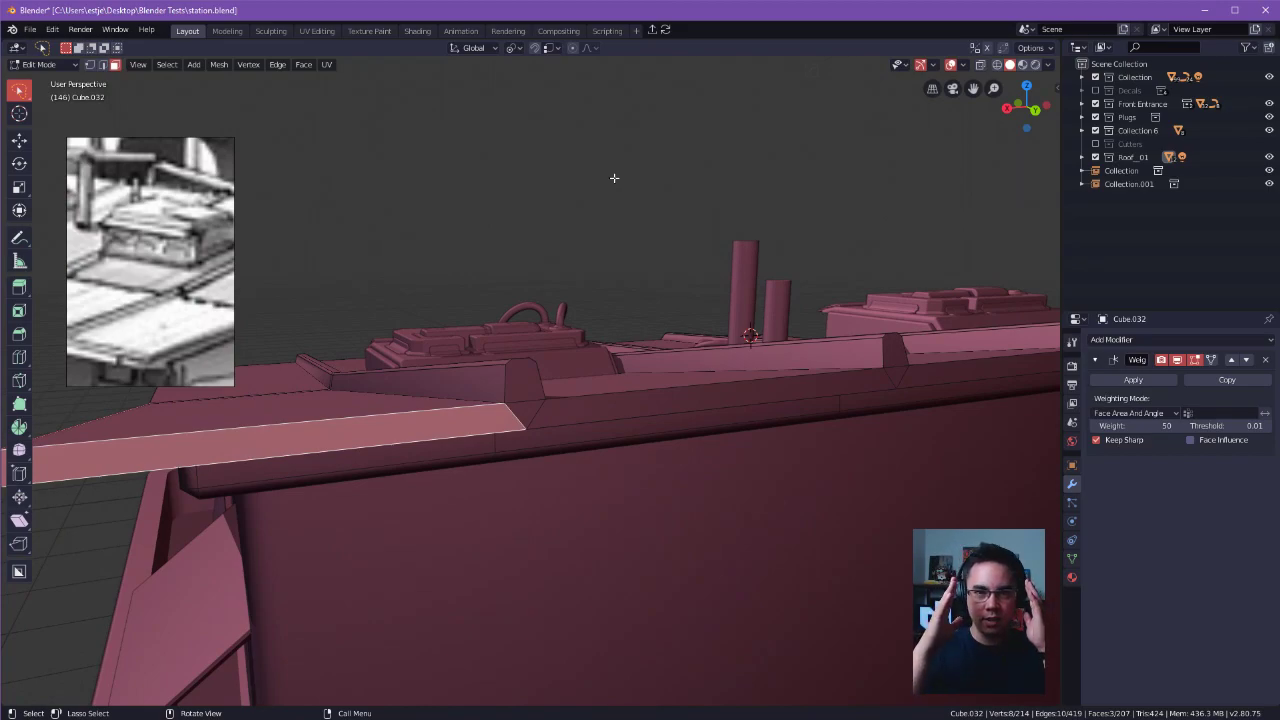
pyautogui.click(541, 404)
# Dissolve the diagonal edges that form triangles beneath the rib ends along the roof's fascia.
pyautogui.press('Tab')
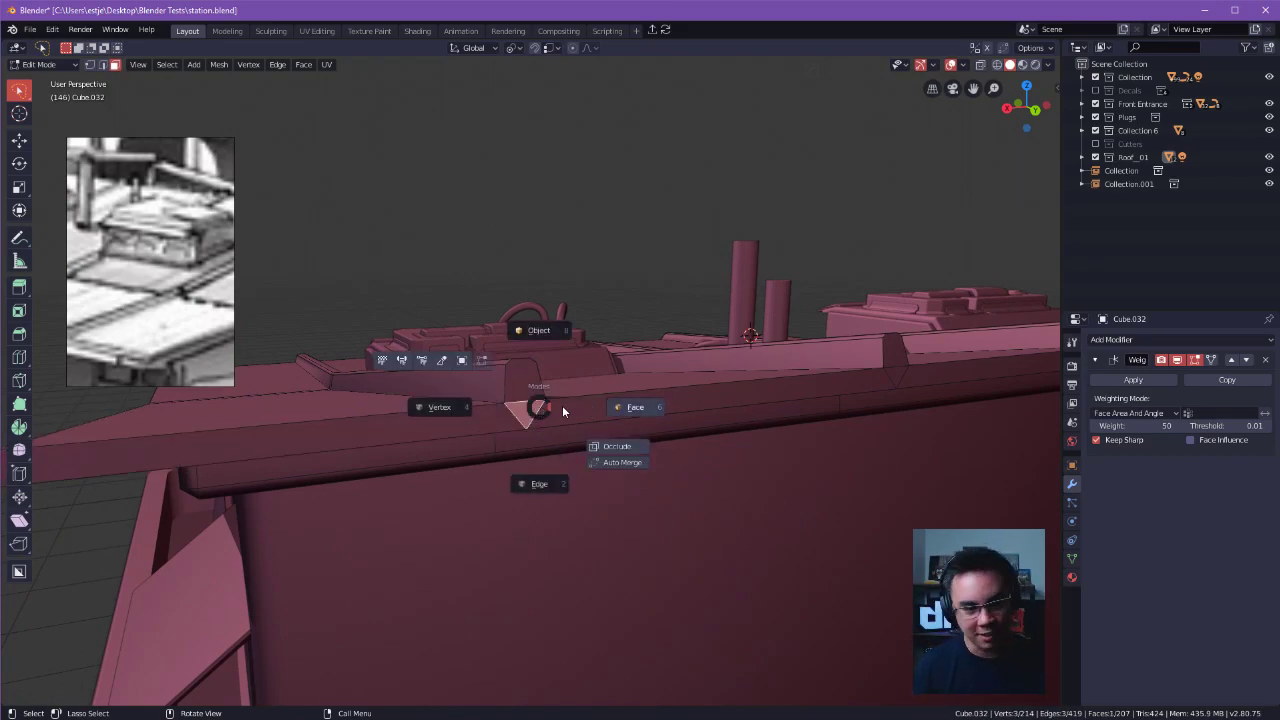
pyautogui.click(557, 486)
pyautogui.press('KP_Decimal')
pyautogui.scroll(-6, 601, 428)
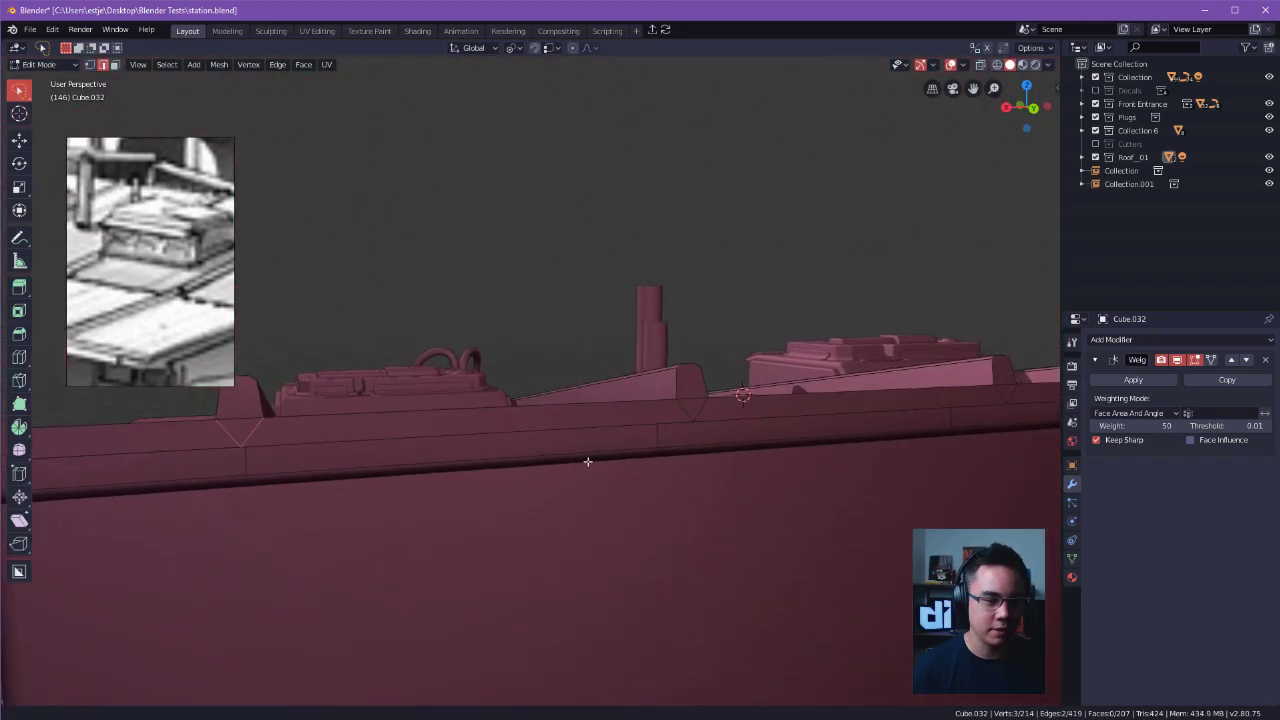
pyautogui.keyDown('shift'); pyautogui.moveTo(706, 423); pyautogui.dragTo(383, 449, button='middle'); pyautogui.keyUp('shift')
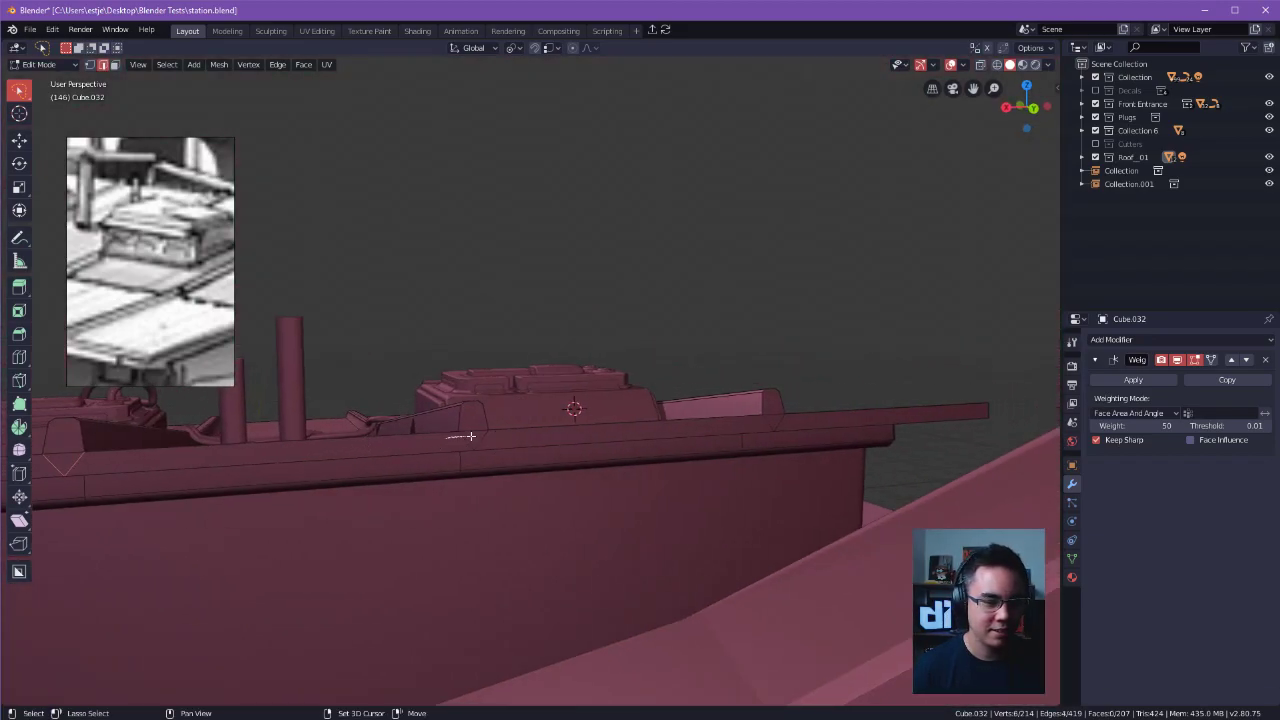
pyautogui.keyDown('shift'); pyautogui.click(776, 421); pyautogui.keyUp('shift')
pyautogui.keyDown('shift'); pyautogui.click(769, 423); pyautogui.keyUp('shift')
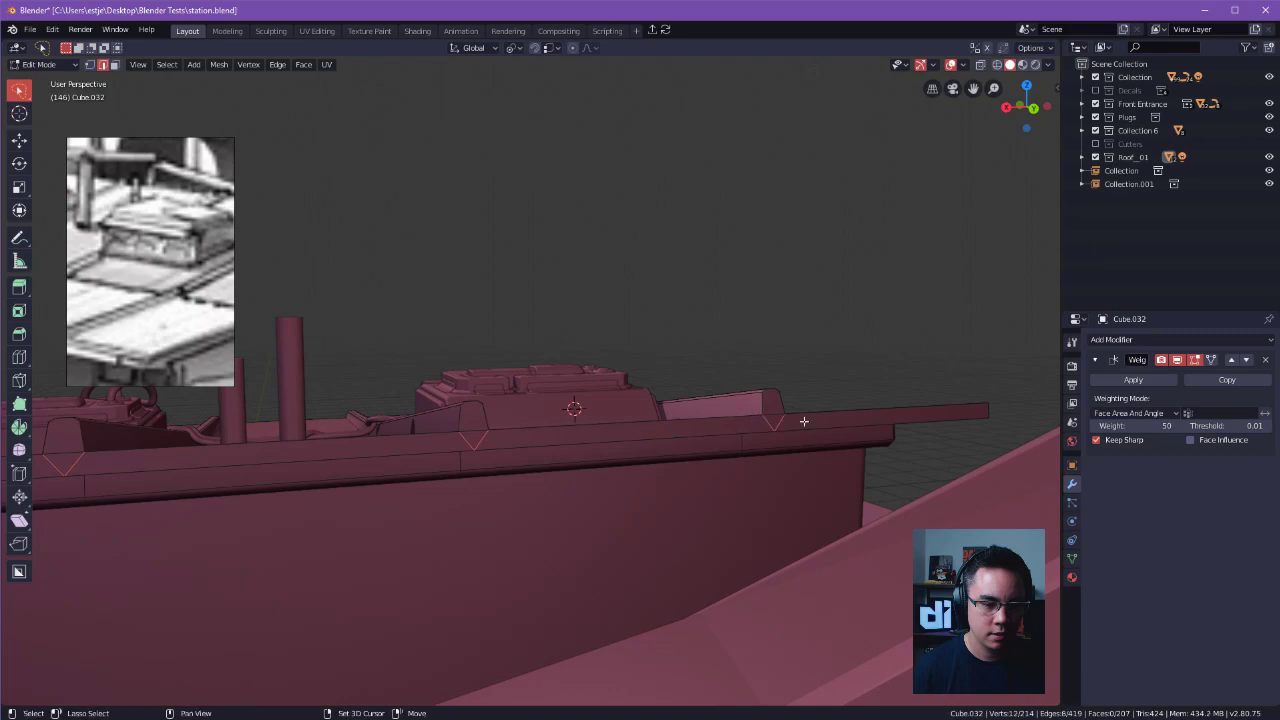
pyautogui.scroll(2, 829, 428)
pyautogui.moveTo(831, 429); pyautogui.dragTo(807, 441, button='middle')
pyautogui.press('x')
pyautogui.click(783, 527)
# In edge selection, begin selecting the fascia's lower outer edges at the roof's raised corner.
pyautogui.moveTo(700, 520); pyautogui.dragTo(777, 492, button='middle')
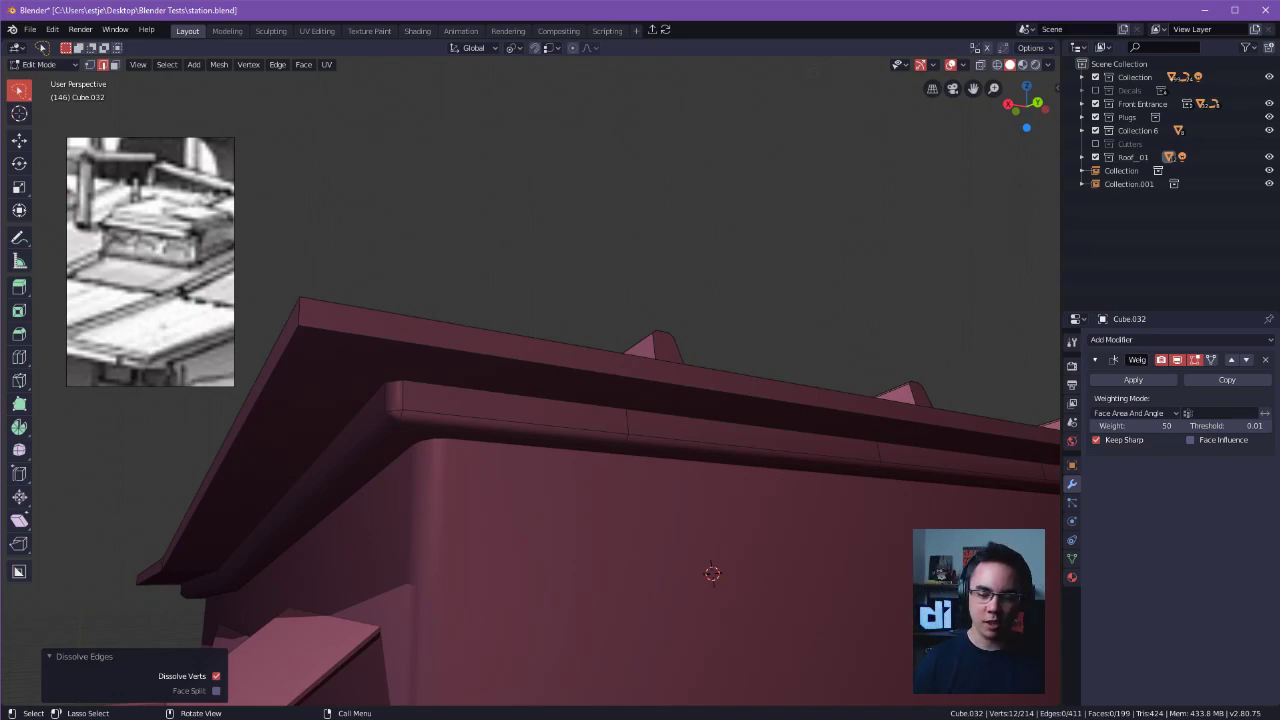
pyautogui.click(707, 440)
pyautogui.moveTo(707, 440); pyautogui.dragTo(857, 378, button='middle')
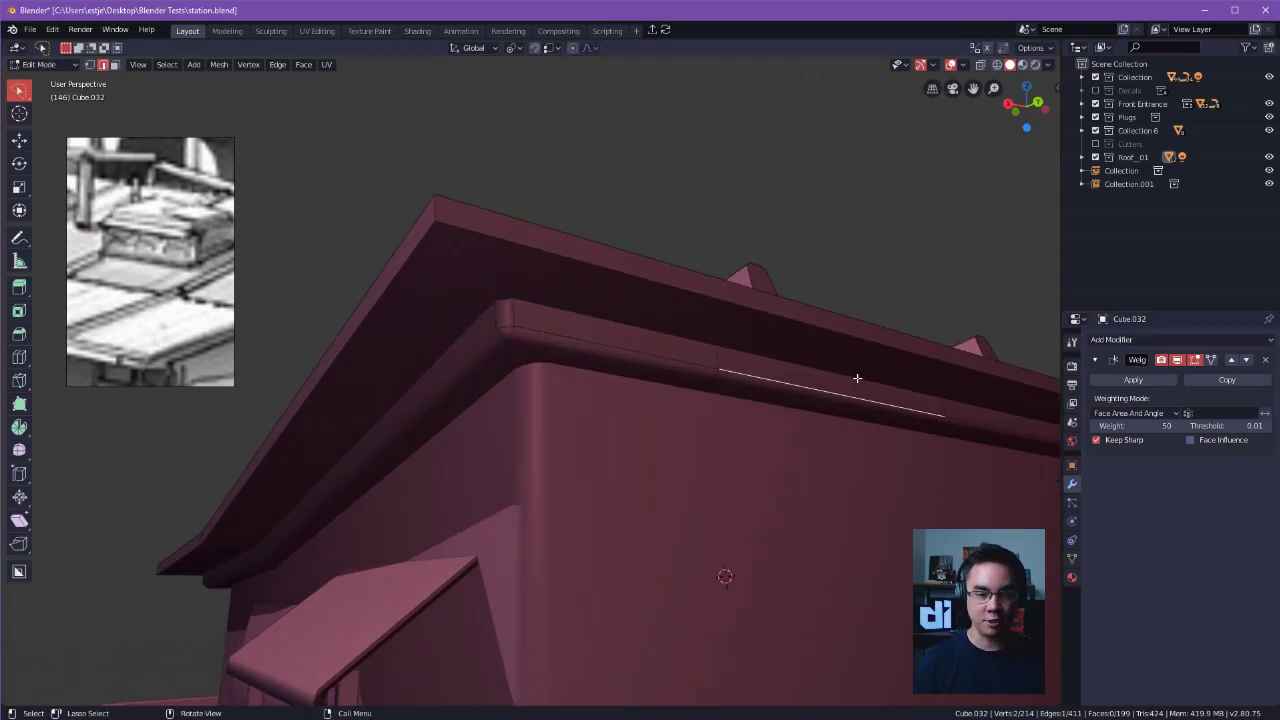
pyautogui.moveTo(433, 149); pyautogui.dragTo(606, 272, button='middle')
pyautogui.press('Tab')
pyautogui.click(695, 496)
pyautogui.click(692, 485)
pyautogui.moveTo(722, 498); pyautogui.dragTo(704, 345, button='middle')
pyautogui.keyDown('shift'); pyautogui.click(709, 271); pyautogui.keyUp('shift')
pyautogui.keyDown('shift'); pyautogui.click(669, 271); pyautogui.keyUp('shift')
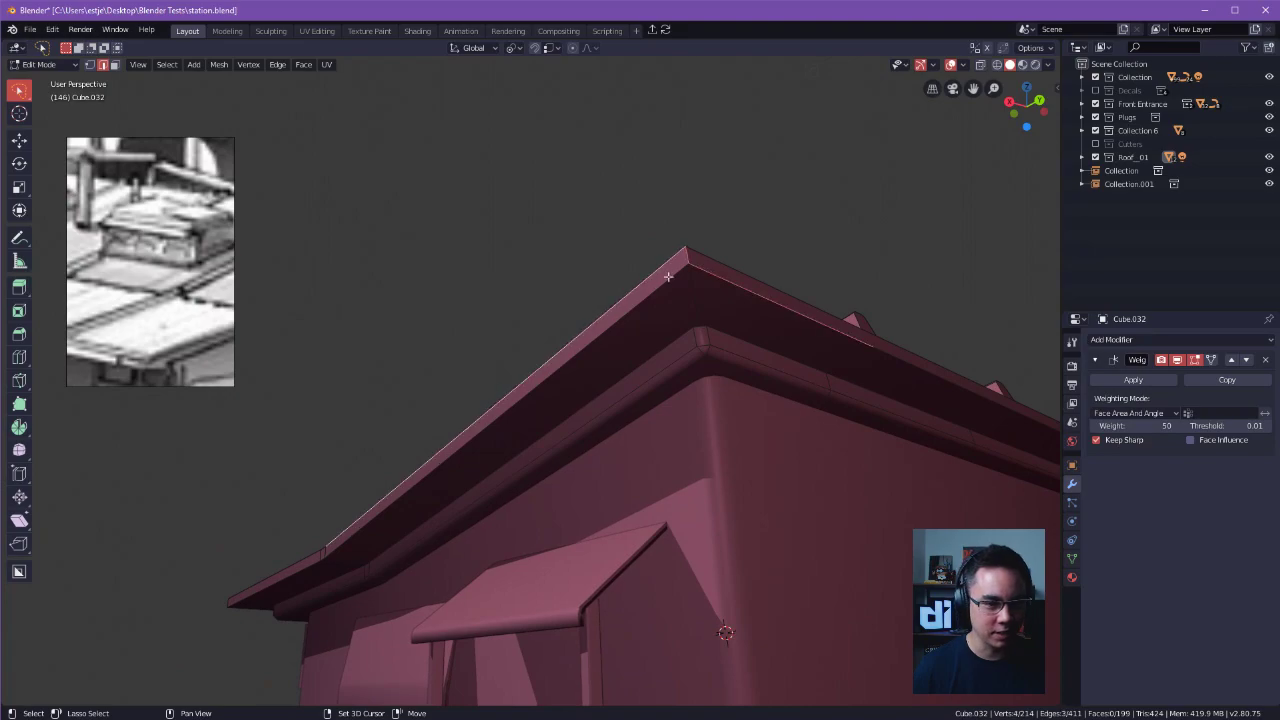
# Extend the edge selection down the roof's sloping side along the fascia's lower edge.
pyautogui.click(673, 275)
pyautogui.click(688, 259)
pyautogui.click(693, 268)
pyautogui.moveTo(694, 294)
pyautogui.mouseDown(button='middle')
pyautogui.moveTo(706, 306)
pyautogui.moveTo(701, 295)
pyautogui.mouseUp(button='middle')
pyautogui.keyDown('ctrl'); pyautogui.click(752, 303); pyautogui.keyUp('ctrl')
pyautogui.keyDown('alt'); pyautogui.moveTo(368, 315); pyautogui.dragTo(491, 331); pyautogui.keyUp('alt')
pyautogui.keyDown('ctrl'); pyautogui.click(574, 408); pyautogui.keyUp('ctrl')
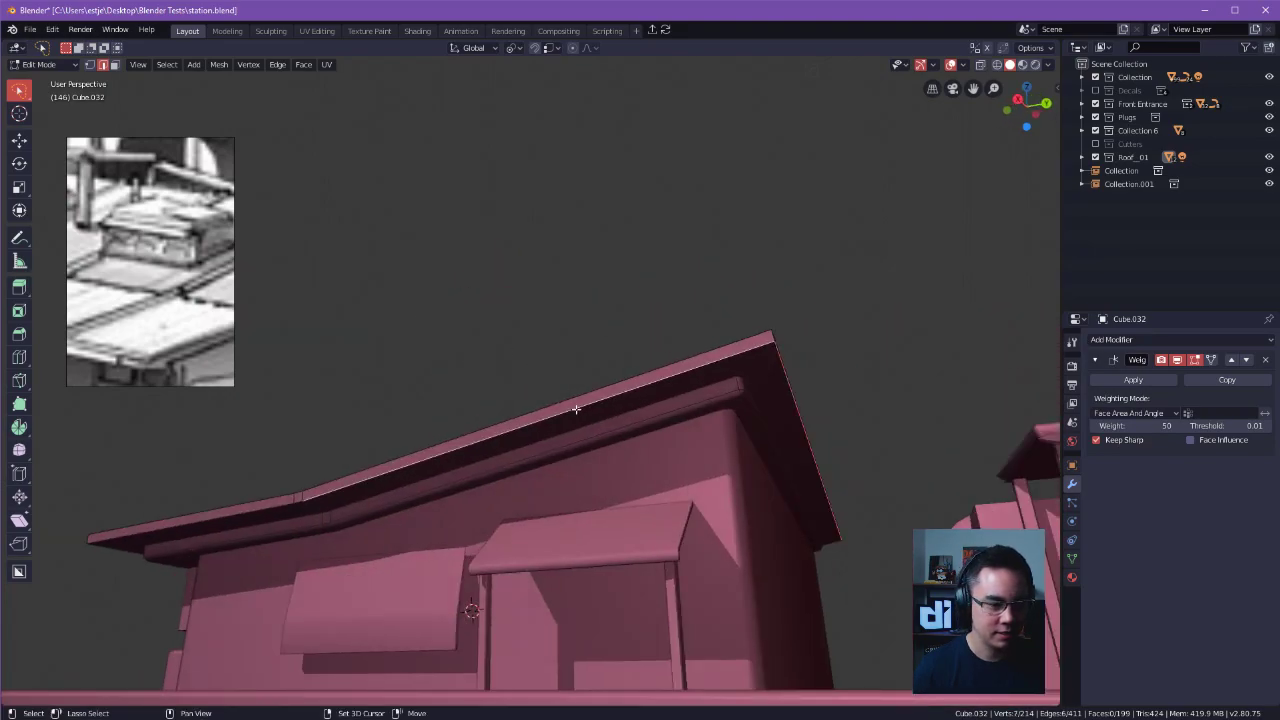
pyautogui.keyDown('ctrl'); pyautogui.click(275, 508); pyautogui.keyUp('ctrl')
pyautogui.keyDown('alt'); pyautogui.keyDown('shift'); pyautogui.moveTo(415, 464); pyautogui.dragTo(744, 417); pyautogui.keyUp('shift'); pyautogui.keyUp('alt')
pyautogui.moveTo(744, 417); pyautogui.dragTo(724, 471, button='middle')
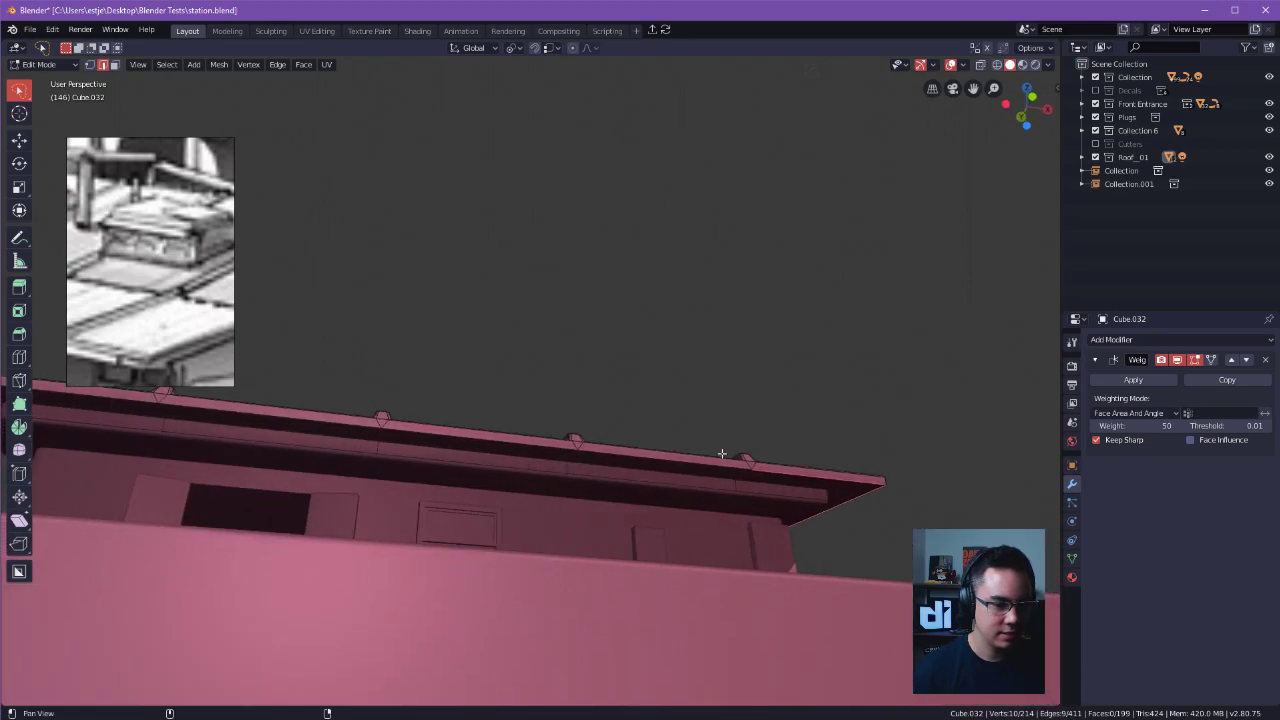
# Add the fascia's lower edges beneath the rib ends on the opposite eave to the selection.
pyautogui.keyDown('shift'); pyautogui.click(665, 462); pyautogui.keyUp('shift')
pyautogui.keyDown('shift'); pyautogui.click(503, 441); pyautogui.keyUp('shift')
pyautogui.keyDown('shift'); pyautogui.moveTo(352, 435); pyautogui.dragTo(757, 456, button='middle'); pyautogui.keyUp('shift')
pyautogui.keyDown('shift'); pyautogui.click(708, 442); pyautogui.keyUp('shift')
pyautogui.keyDown('shift'); pyautogui.click(547, 423); pyautogui.keyUp('shift')
pyautogui.moveTo(546, 420); pyautogui.dragTo(589, 520, button='middle')
pyautogui.keyDown('shift'); pyautogui.click(589, 520); pyautogui.keyUp('shift')
pyautogui.keyDown('shift'); pyautogui.click(553, 518); pyautogui.keyUp('shift')
pyautogui.keyDown('shift'); pyautogui.click(443, 507); pyautogui.keyUp('shift')
# Complete the selection of lower fascia edges around the roof and bevel them 0.0529 m with one segment.
pyautogui.moveTo(197, 472); pyautogui.dragTo(420, 318, button='middle')
pyautogui.keyDown('shift'); pyautogui.click(500, 354); pyautogui.keyUp('shift')
pyautogui.keyDown('shift'); pyautogui.click(398, 275); pyautogui.keyUp('shift')
pyautogui.moveTo(900, 385); pyautogui.dragTo(591, 349, button='middle')
pyautogui.keyDown('shift'); pyautogui.click(753, 380); pyautogui.keyUp('shift')
pyautogui.keyDown('shift'); pyautogui.click(676, 417); pyautogui.keyUp('shift')
pyautogui.keyDown('ctrl'); pyautogui.click(488, 466); pyautogui.keyUp('ctrl')
pyautogui.moveTo(488, 466); pyautogui.dragTo(626, 449, button='middle')
pyautogui.moveTo(700, 478); pyautogui.dragTo(736, 467, button='middle')
pyautogui.hotkey('ctrl', 'b')
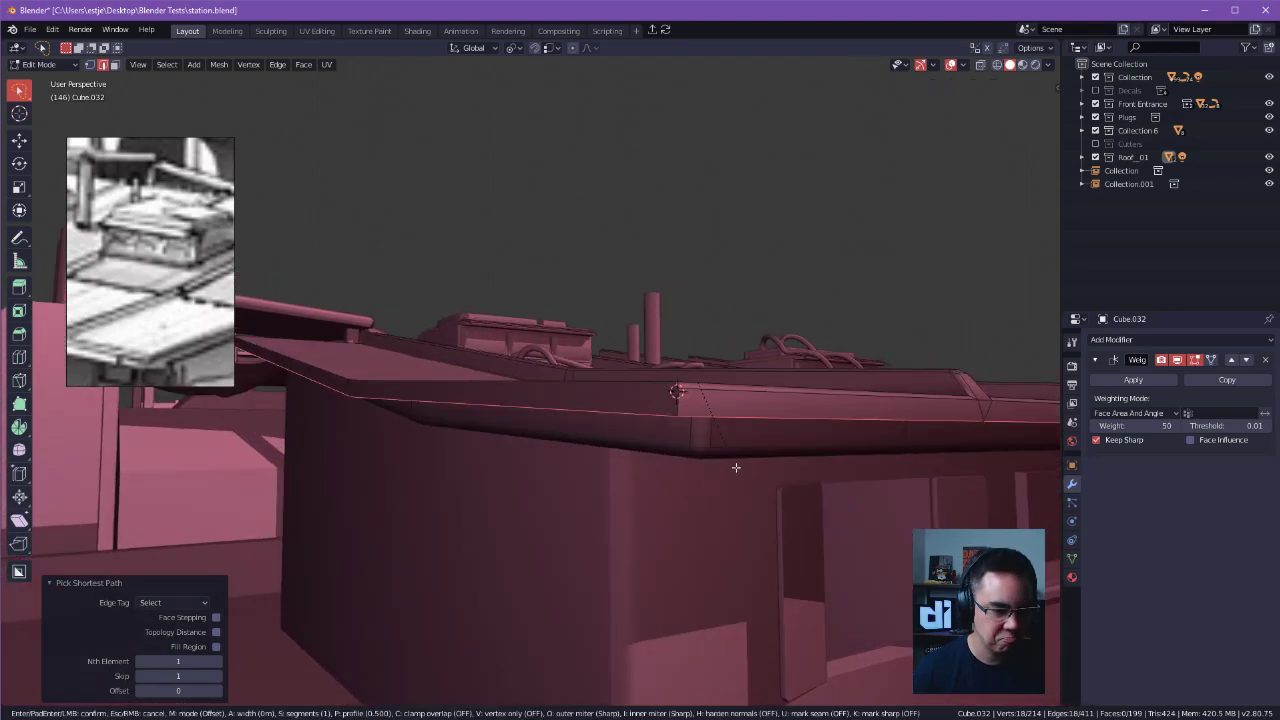
pyautogui.click(740, 465)
# Check the bevel in Object Mode, then reopen the roof in Edit Mode with X-ray on and nothing selected.
pyautogui.hotkey('ctrl', 'Tab')
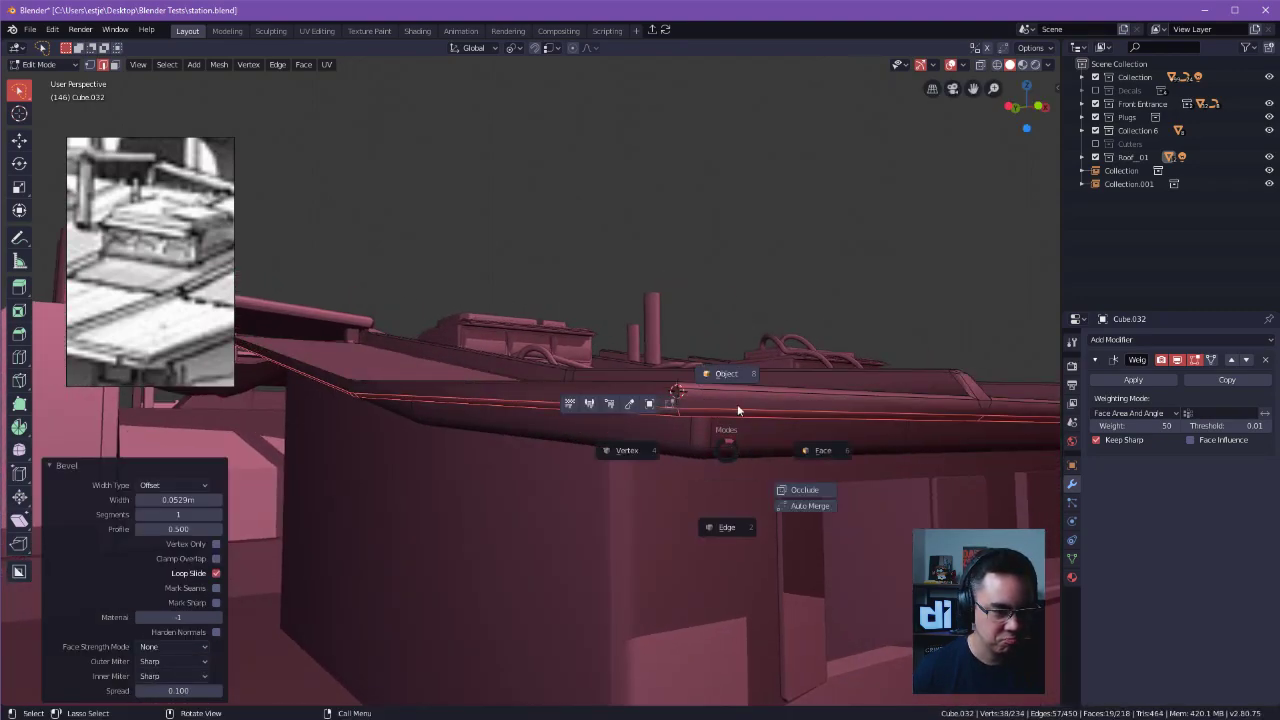
pyautogui.click(727, 374)
pyautogui.moveTo(721, 226); pyautogui.dragTo(642, 302, button='middle')
pyautogui.hotkey('alt', 'a')
pyautogui.press('Tab')
pyautogui.hotkey('alt', 'z')
pyautogui.hotkey('alt', 'a')
pyautogui.keyDown('alt'); pyautogui.moveTo(656, 342); pyautogui.dragTo(601, 261); pyautogui.keyUp('alt')
pyautogui.moveTo(601, 261); pyautogui.dragTo(638, 356, button='middle')
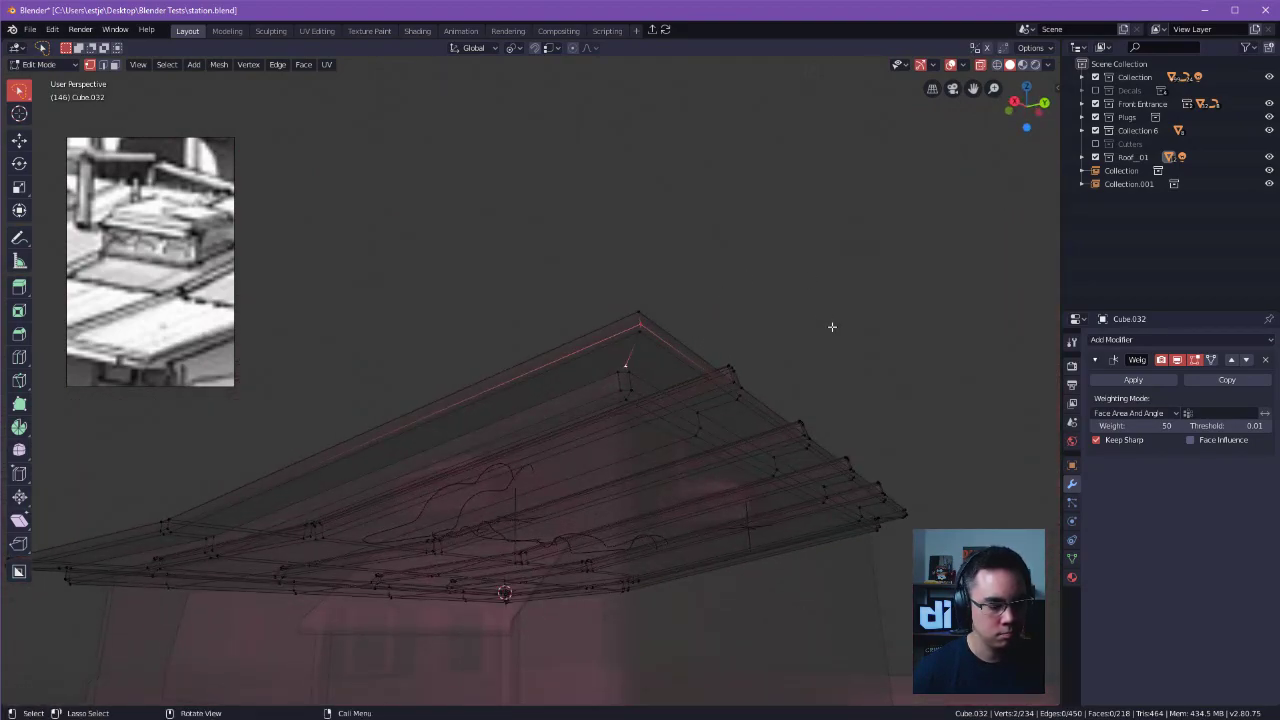
pyautogui.hotkey('ctrl', 'b')
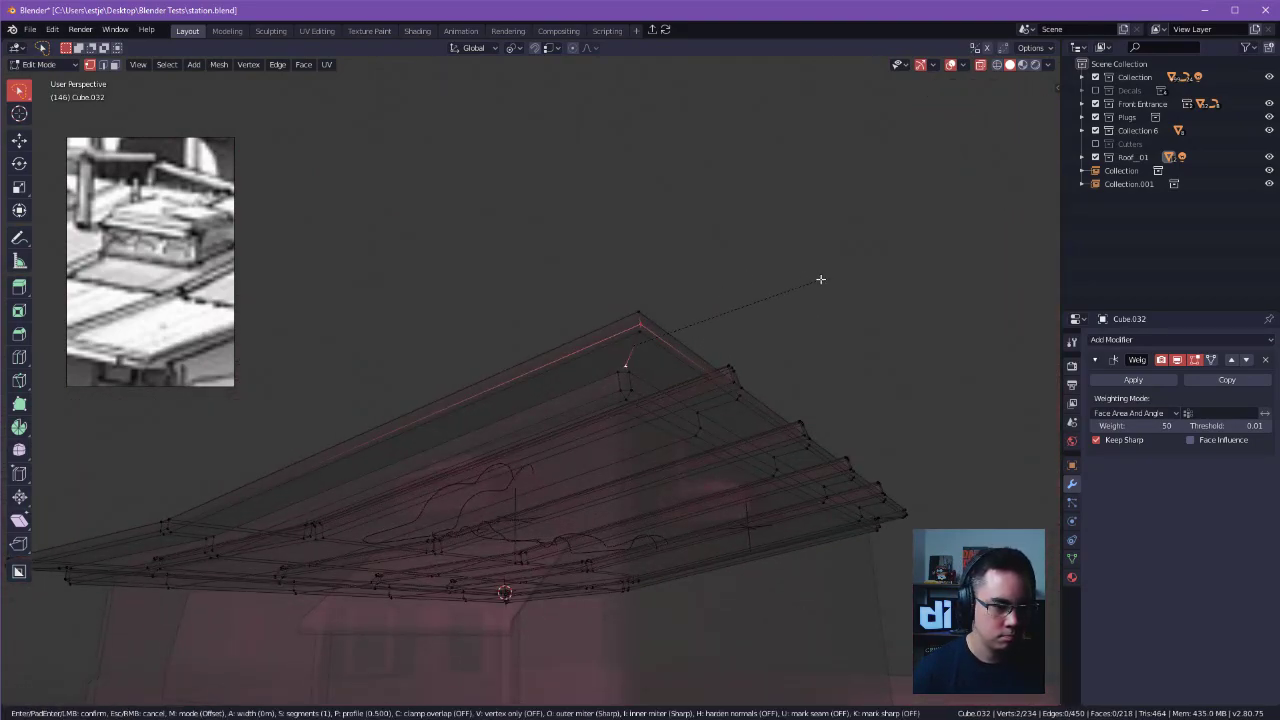
pyautogui.rightClick(733, 259)
pyautogui.hotkey('ctrl', 'z')
# Select the edges running across the roof's raised fascia corner and bevel them 0.0676 m with one segment.
pyautogui.click(631, 360)
pyautogui.press('Tab')
pyautogui.click(629, 440)
pyautogui.click(634, 352)
pyautogui.keyDown('shift'); pyautogui.click(638, 315); pyautogui.keyUp('shift')
pyautogui.moveTo(738, 310); pyautogui.dragTo(931, 277, button='middle')
pyautogui.hotkey('ctrl', 'b')
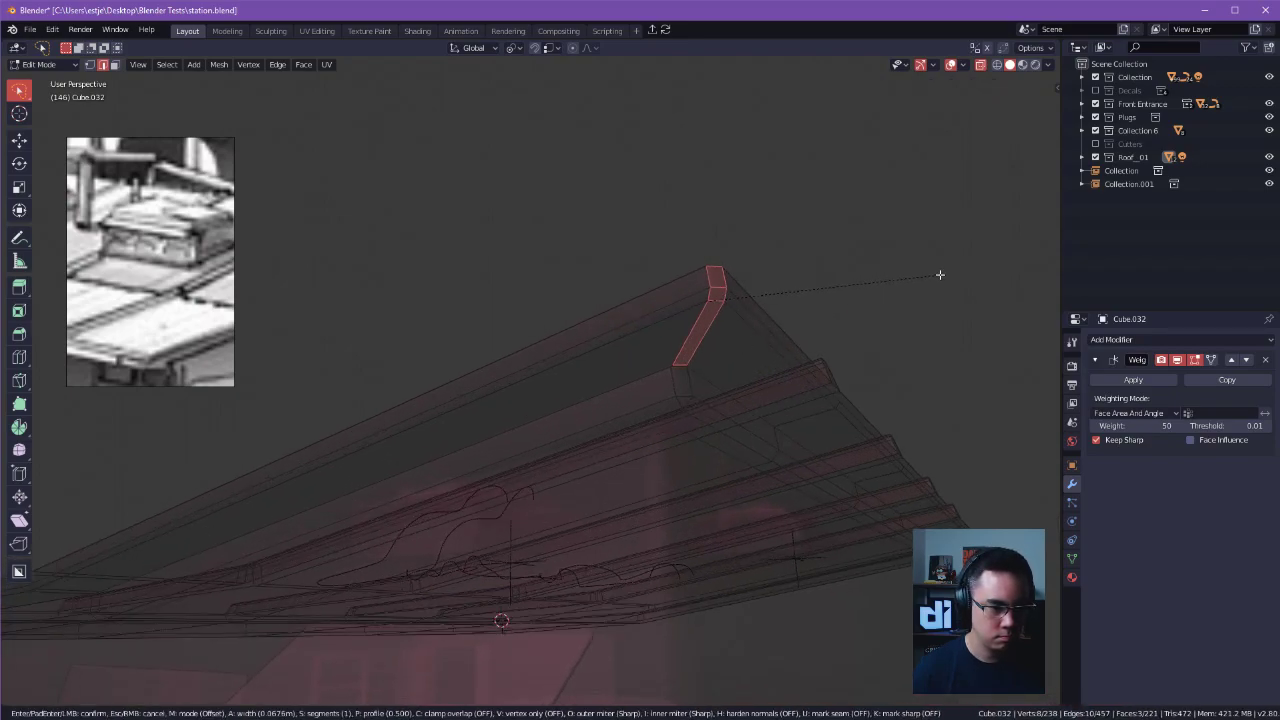
pyautogui.click(939, 274)
# In vertex selection, dissolve the surplus geometry at the inner end of the corner bevel.
pyautogui.scroll(4, 939, 274)
pyautogui.moveTo(939, 274); pyautogui.dragTo(797, 294, button='middle')
pyautogui.press('Tab')
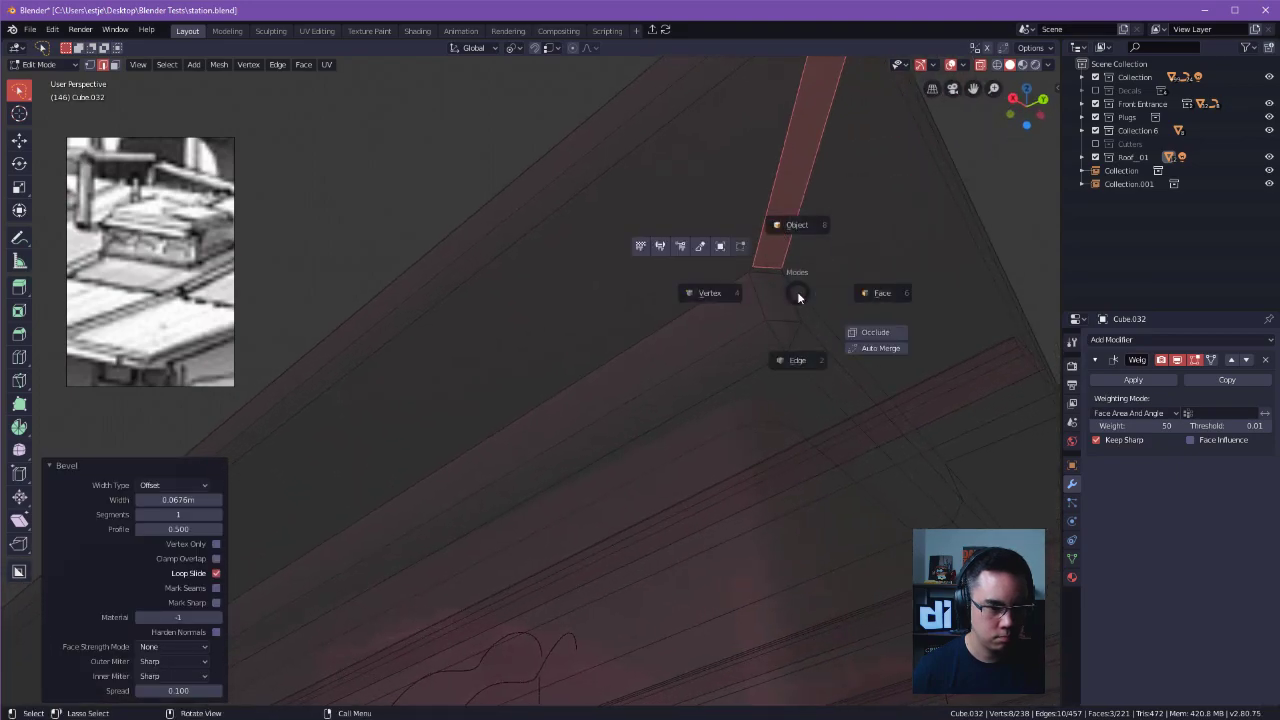
pyautogui.click(728, 290)
pyautogui.click(761, 269)
pyautogui.press('x')
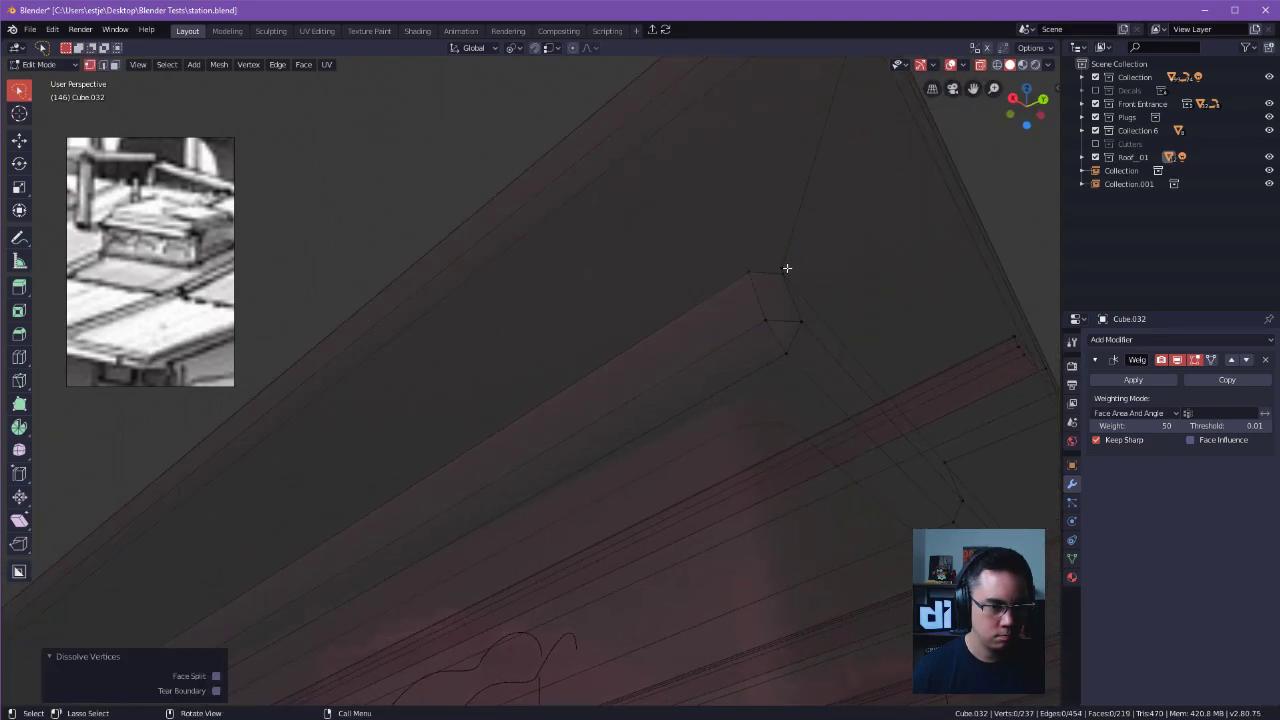
pyautogui.press('x')
pyautogui.click(787, 266)
# Connect the corner bevel's loose vertices to the inner trim corner with an edge.
pyautogui.moveTo(787, 266)
pyautogui.mouseDown(button='middle')
pyautogui.moveTo(817, 334)
pyautogui.moveTo(791, 283)
pyautogui.mouseUp(button='middle')
pyautogui.click(697, 241)
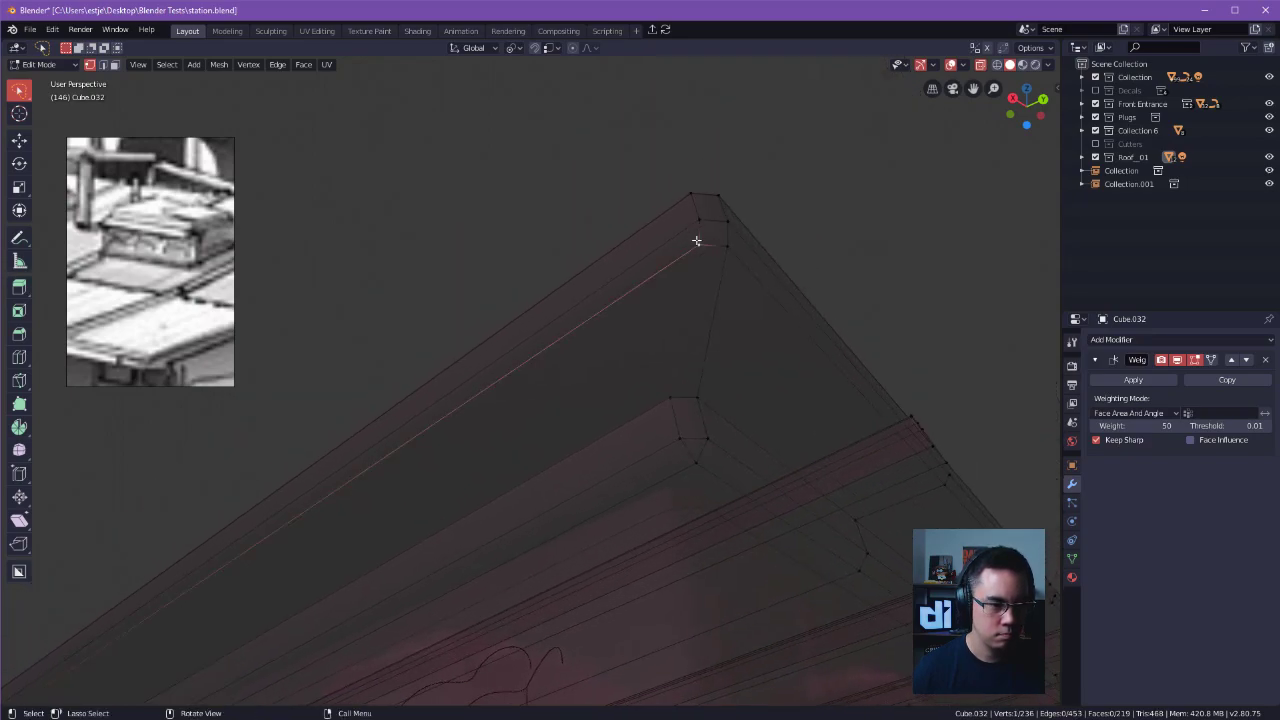
pyautogui.keyDown('shift'); pyautogui.click(673, 400); pyautogui.keyUp('shift')
pyautogui.press('j')
pyautogui.click(917, 234)
pyautogui.moveTo(917, 234); pyautogui.dragTo(957, 314, button='middle')
pyautogui.scroll(-2, 957, 314)
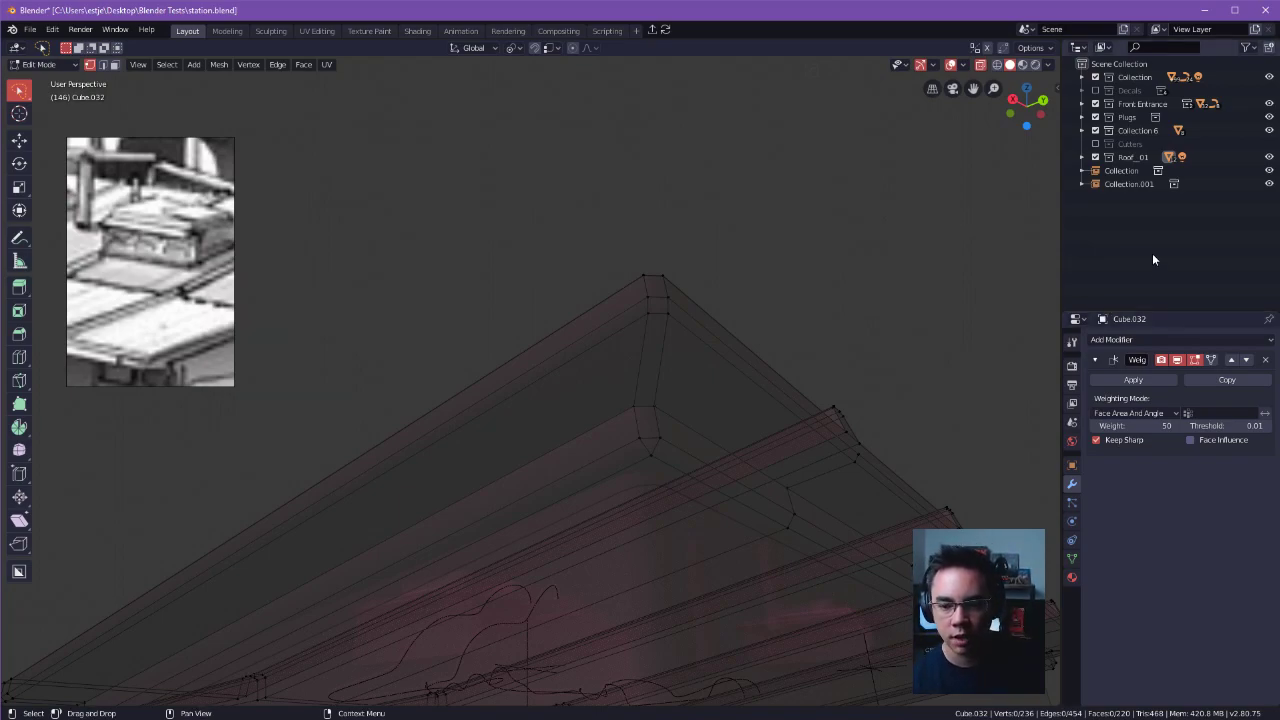
# Return to Object Mode and set the viewport's solid shading colour to Material.
pyautogui.moveTo(943, 434); pyautogui.dragTo(812, 452, button='middle')
pyautogui.press('Tab')
pyautogui.click(785, 428)
pyautogui.keyDown('ctrl'); pyautogui.moveTo(812, 452); pyautogui.dragTo(598, 432, button='middle'); pyautogui.keyUp('ctrl')
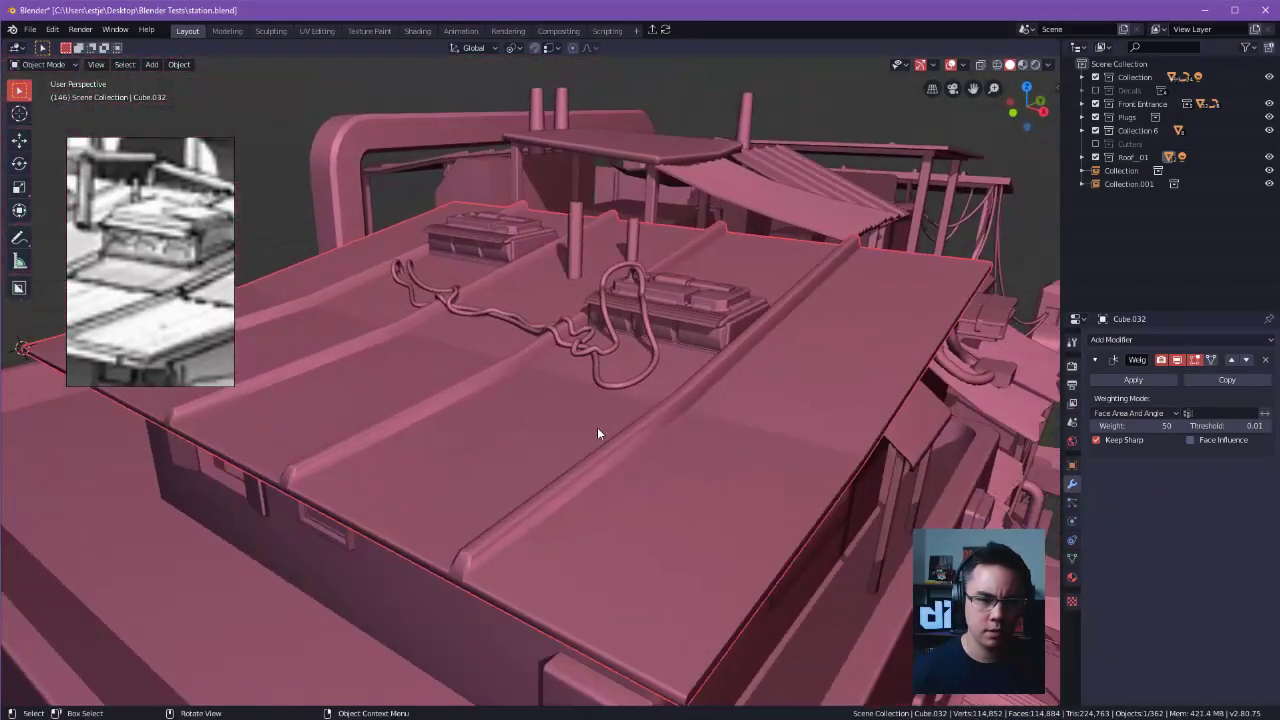
pyautogui.click(1046, 65)
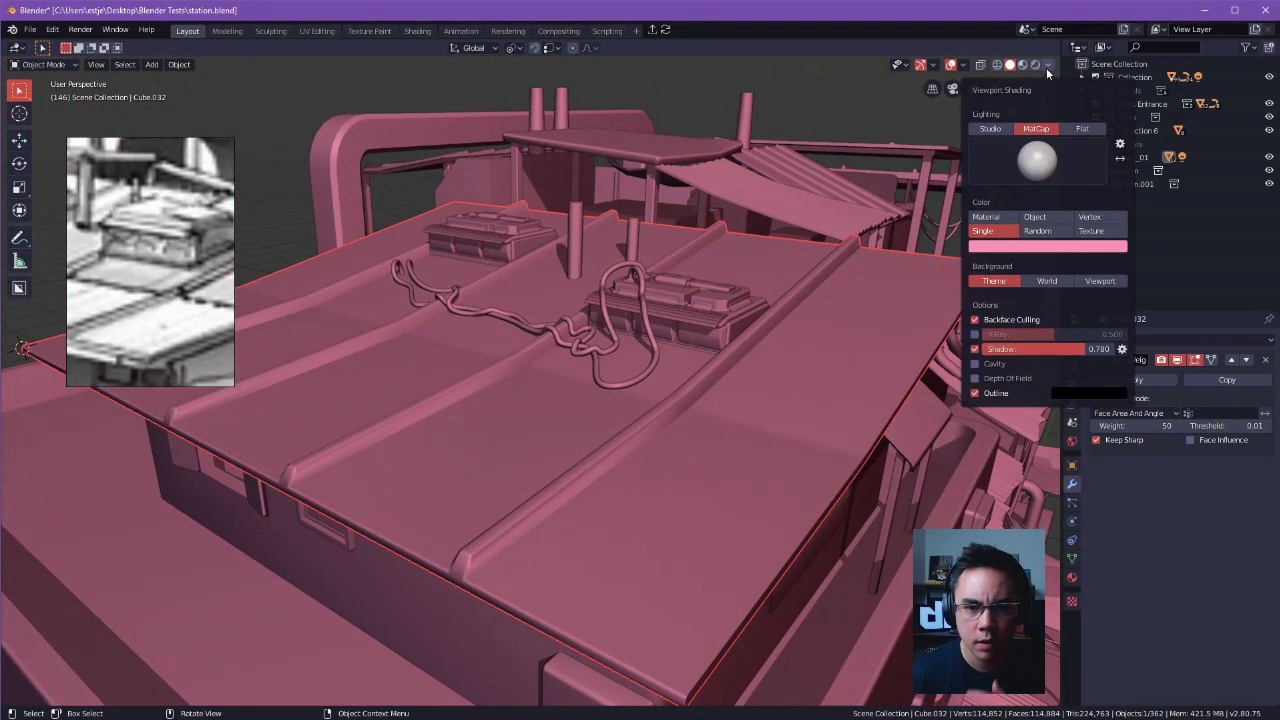
pyautogui.click(1001, 221)
pyautogui.moveTo(792, 192)
pyautogui.mouseDown(button='middle')
pyautogui.moveTo(811, 154)
pyautogui.moveTo(713, 361)
pyautogui.mouseUp(button='middle')
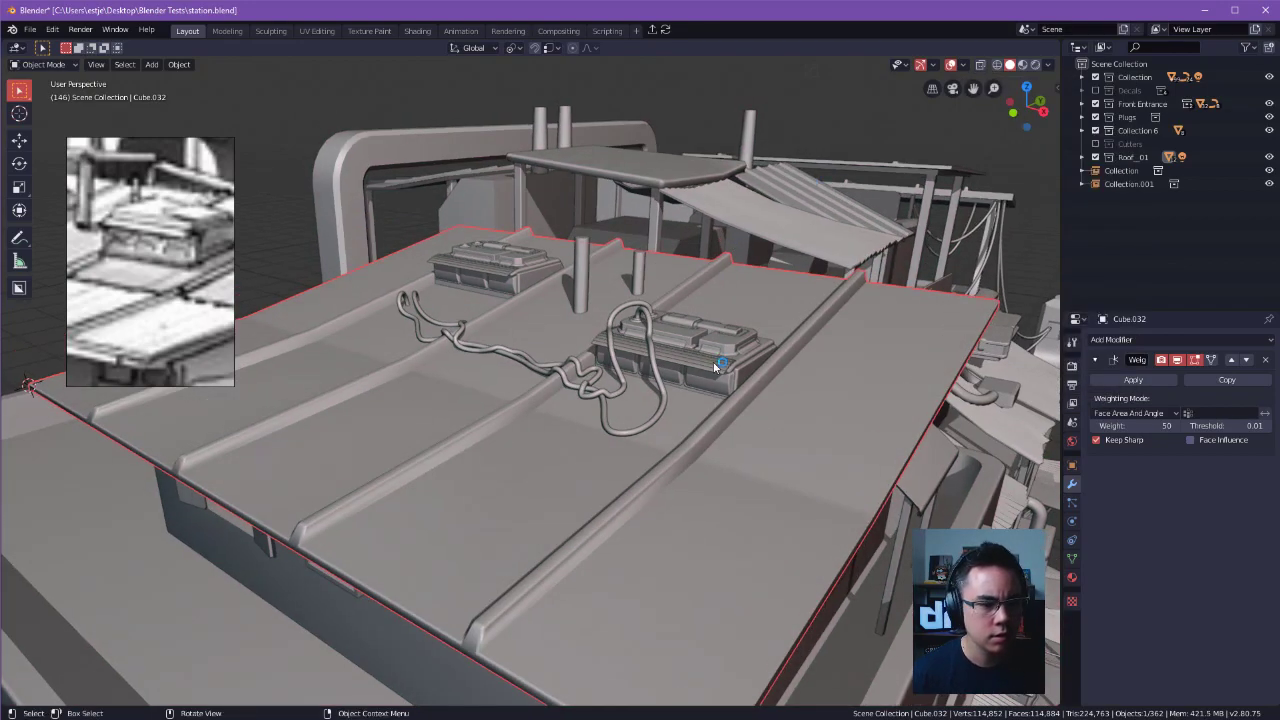
# Switch the viewport to material preview shading and select the roof to review it from above.
pyautogui.click(713, 361)
pyautogui.click(1022, 65)
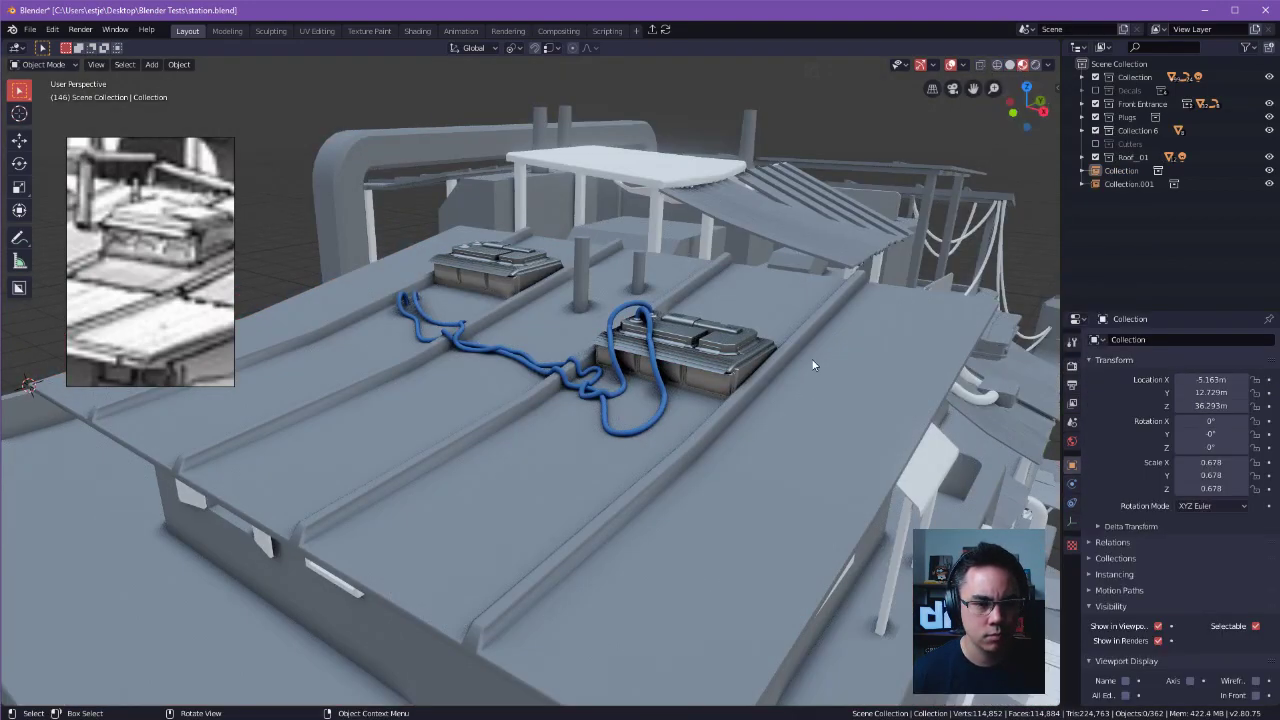
pyautogui.click(767, 297)
pyautogui.moveTo(767, 297); pyautogui.dragTo(765, 253, button='middle')
pyautogui.moveTo(802, 300); pyautogui.dragTo(783, 477, button='middle')
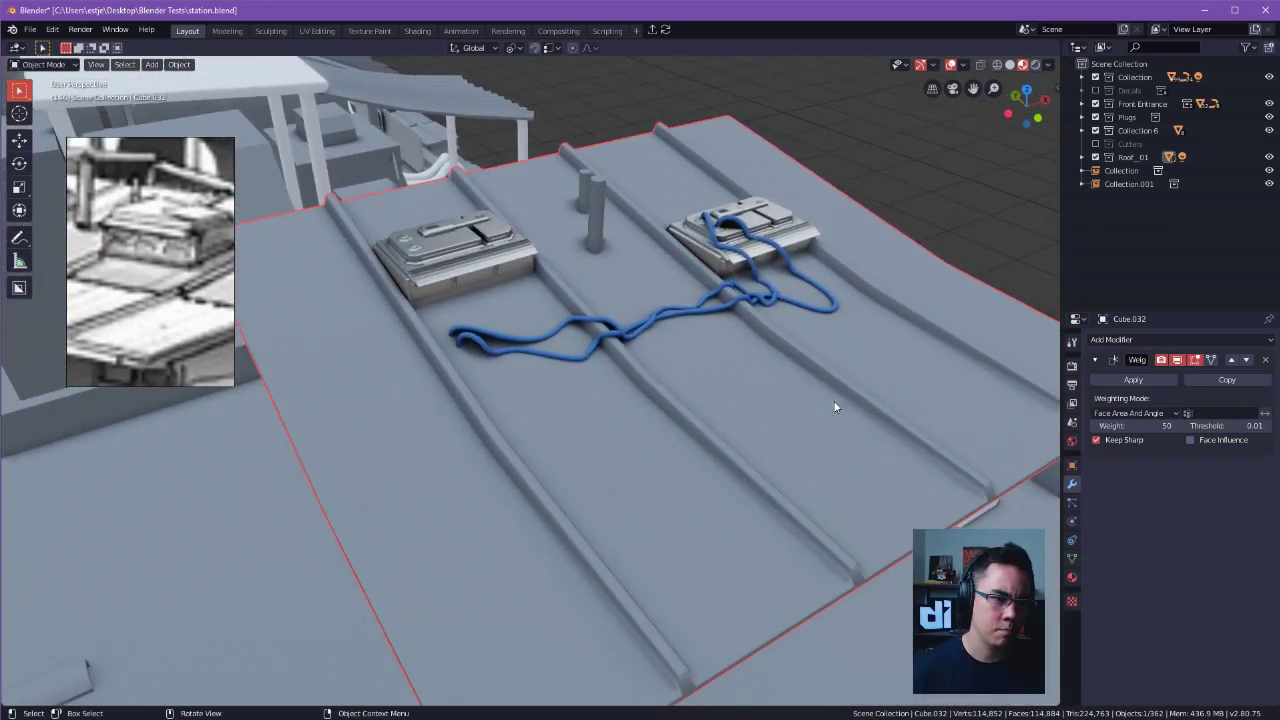
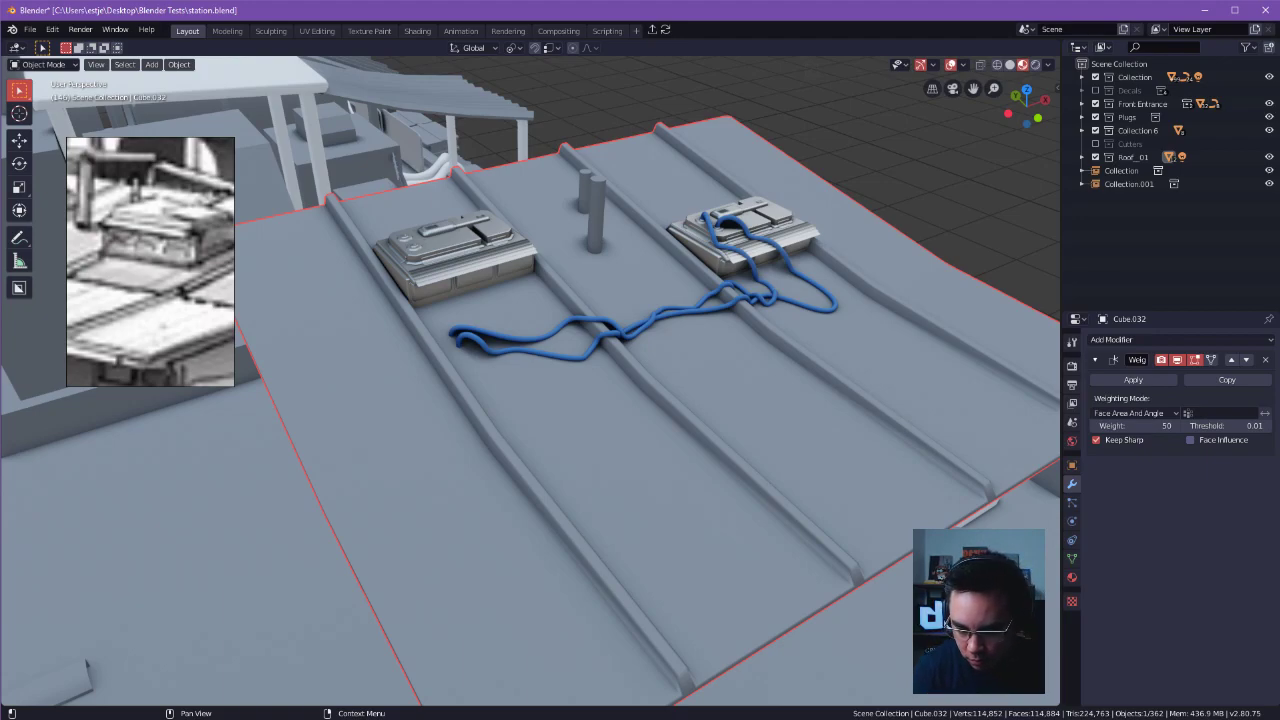
# Review the roof, its overhang, the equipment units and cables from several sides, with the roof's material properties shown.
pyautogui.keyDown('shift'); pyautogui.moveTo(894, 154); pyautogui.dragTo(880, 325, button='middle'); pyautogui.keyUp('shift')
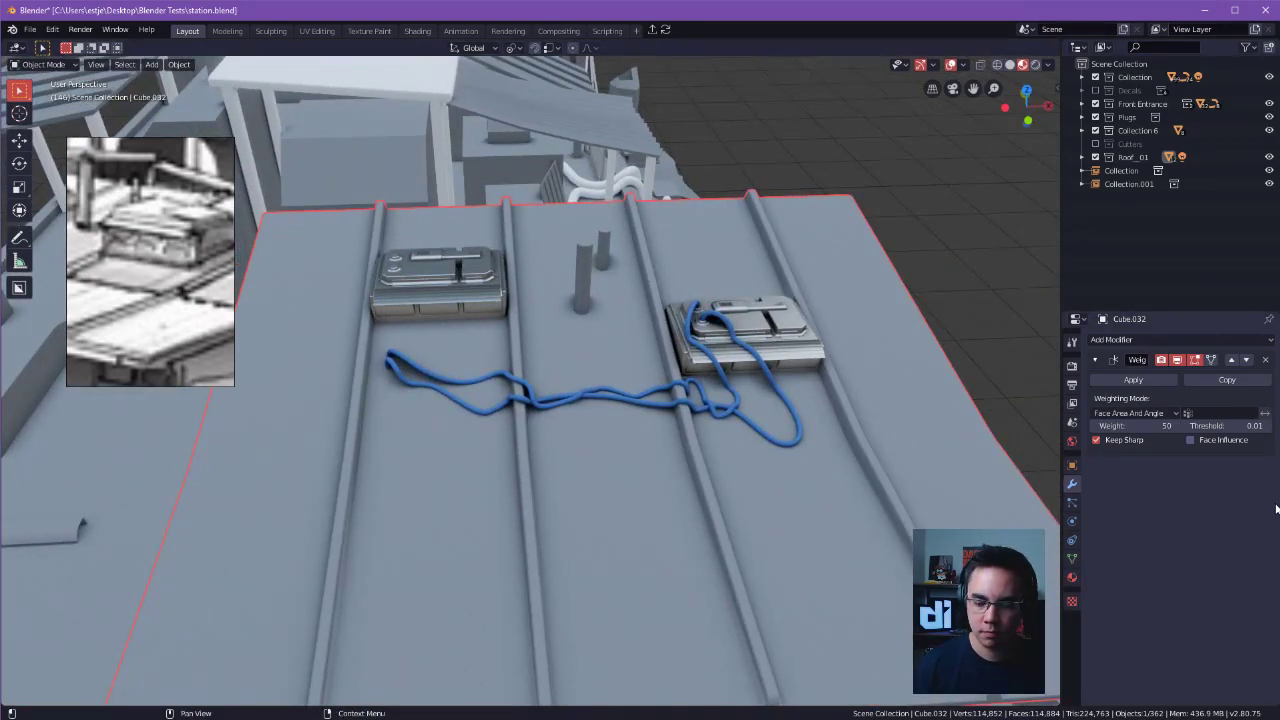
pyautogui.moveTo(921, 395); pyautogui.dragTo(606, 192, button='middle')
pyautogui.scroll(-4, 606, 195)
pyautogui.moveTo(606, 400); pyautogui.dragTo(655, 345, button='middle')
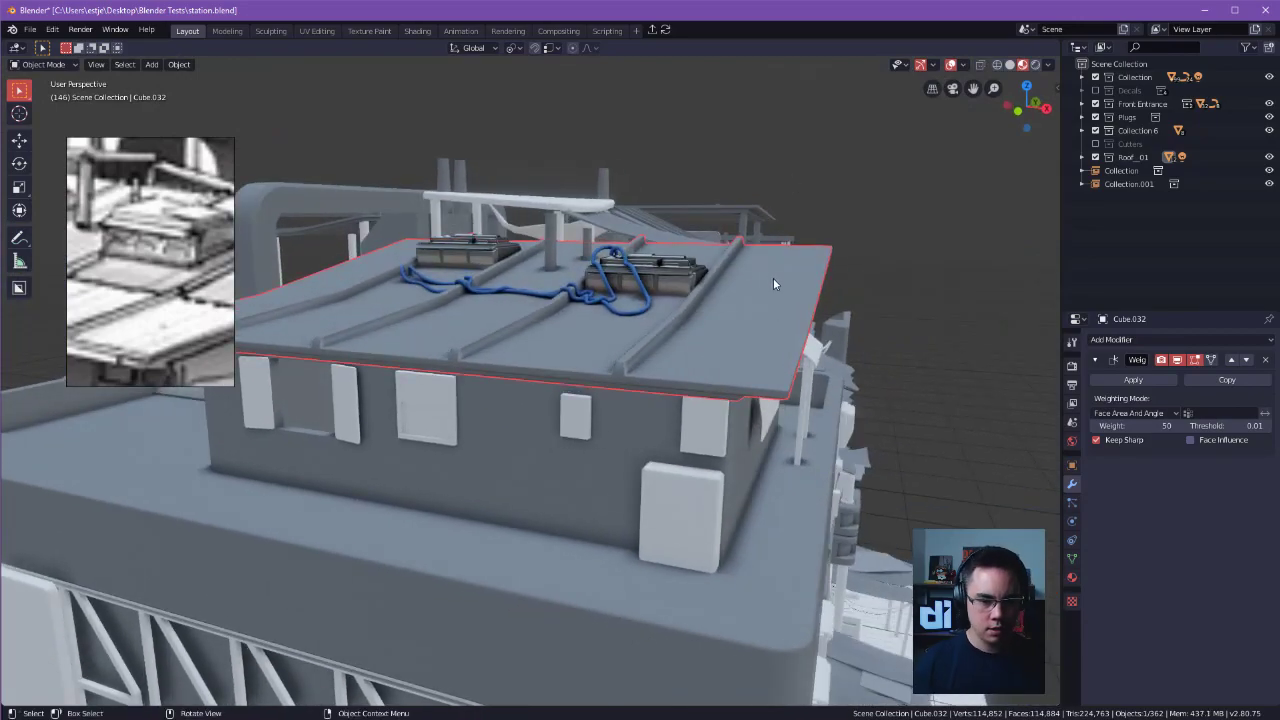
pyautogui.click(1076, 580)
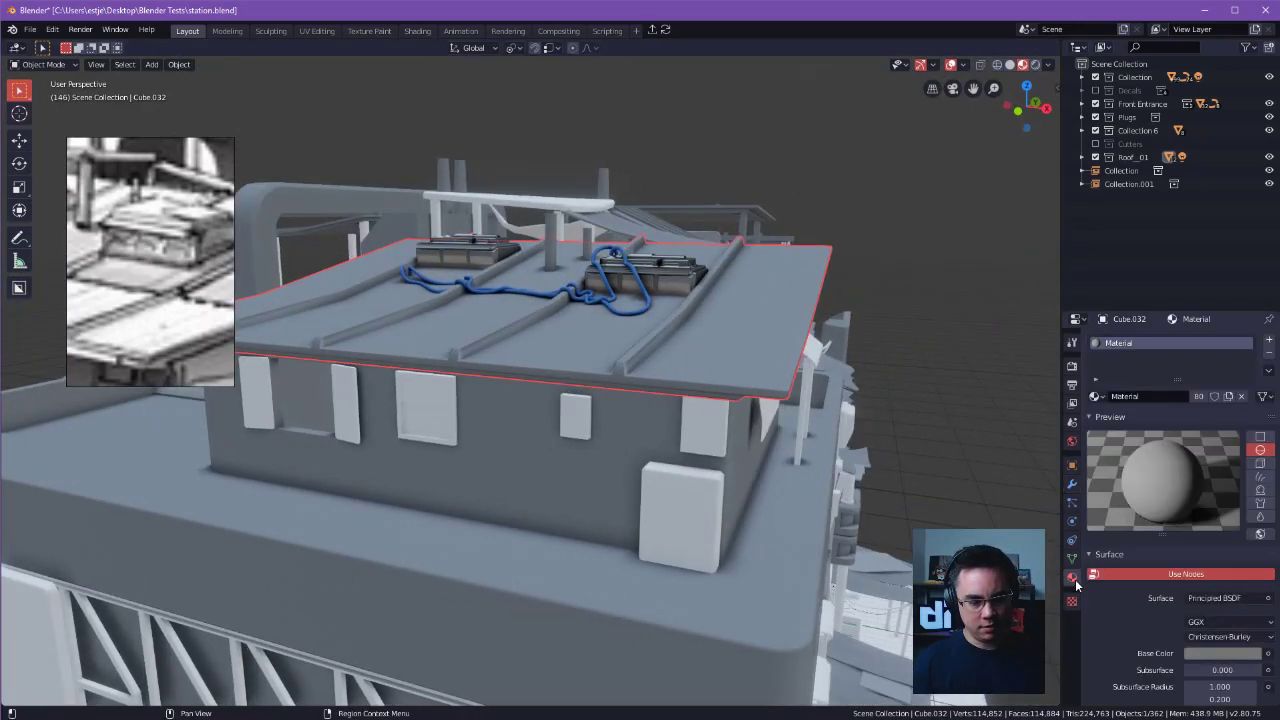
pyautogui.click(565, 479)
pyautogui.keyDown('alt'); pyautogui.keyDown('shift'); pyautogui.moveTo(565, 479); pyautogui.dragTo(772, 488); pyautogui.keyUp('shift'); pyautogui.keyUp('alt')
pyautogui.keyDown('shift'); pyautogui.click(681, 390); pyautogui.keyUp('shift')
pyautogui.keyDown('alt'); pyautogui.moveTo(681, 390); pyautogui.dragTo(681, 499); pyautogui.keyUp('alt')
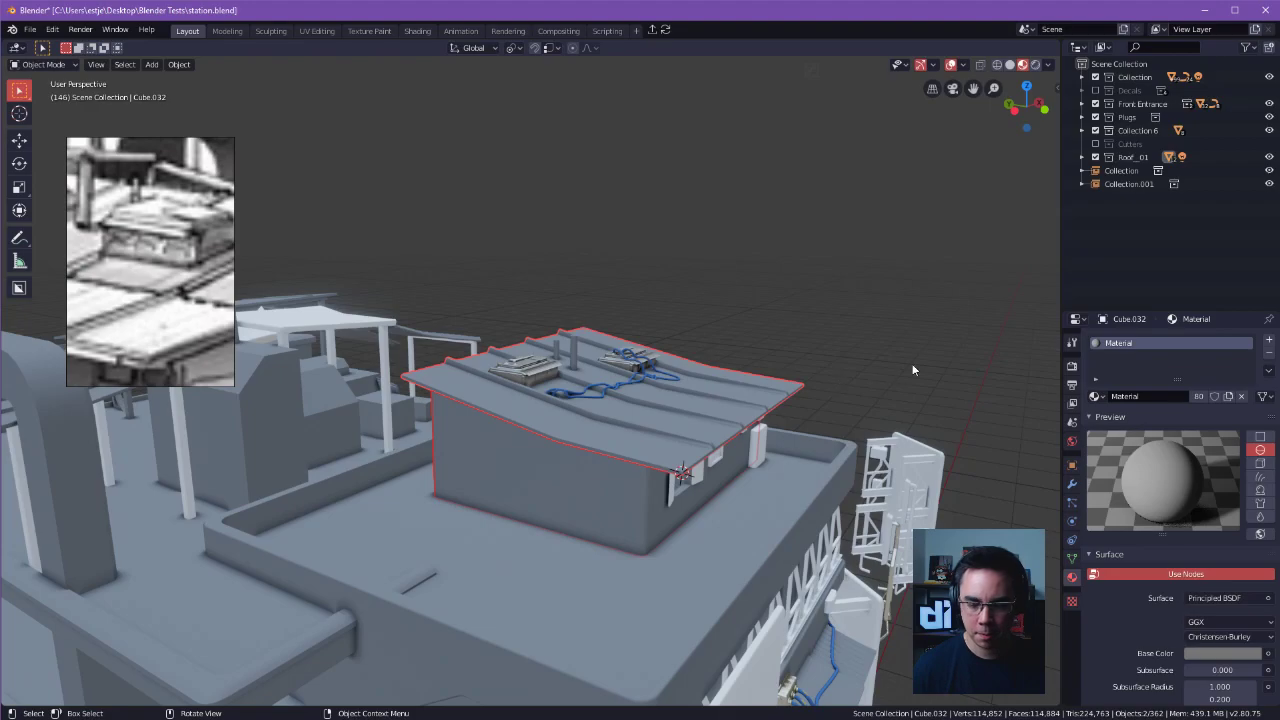
pyautogui.moveTo(837, 340)
pyautogui.keyDown('shift'); pyautogui.mouseDown(button='middle')
pyautogui.moveTo(854, 369)
pyautogui.moveTo(834, 343)
pyautogui.moveTo(834, 360)
pyautogui.mouseUp(button='middle'); pyautogui.keyUp('shift')
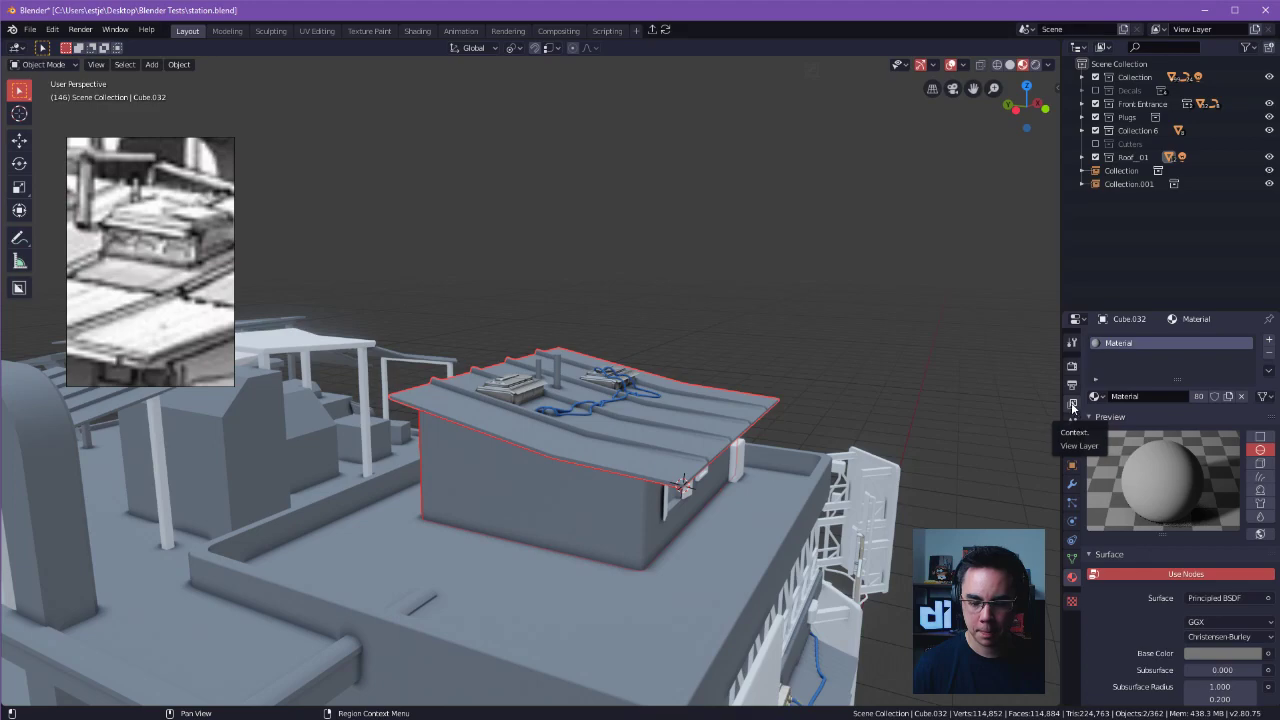
# Examine the building beneath the roof, checking its walls, windows, shutters and panels from different sides.
pyautogui.keyDown('shift'); pyautogui.moveTo(769, 365); pyautogui.dragTo(854, 332, button='middle'); pyautogui.keyUp('shift')
pyautogui.moveTo(770, 342); pyautogui.dragTo(712, 437, button='middle')
pyautogui.click(677, 412)
pyautogui.keyDown('shift'); pyautogui.click(694, 420); pyautogui.keyUp('shift')
pyautogui.keyDown('shift'); pyautogui.click(760, 406); pyautogui.keyUp('shift')
pyautogui.keyDown('alt'); pyautogui.moveTo(760, 406); pyautogui.dragTo(645, 394); pyautogui.keyUp('alt')
pyautogui.keyDown('shift'); pyautogui.click(808, 378); pyautogui.keyUp('shift')
pyautogui.moveTo(724, 376); pyautogui.dragTo(668, 410, button='middle')
pyautogui.keyDown('shift'); pyautogui.click(663, 388); pyautogui.keyUp('shift')
pyautogui.keyDown('shift'); pyautogui.click(808, 410); pyautogui.keyUp('shift')
pyautogui.keyDown('shift'); pyautogui.click(790, 440); pyautogui.keyUp('shift')
pyautogui.moveTo(790, 440); pyautogui.dragTo(844, 410, button='middle')
pyautogui.click(716, 353)
pyautogui.moveTo(716, 353); pyautogui.dragTo(759, 350, button='middle')
pyautogui.keyDown('shift'); pyautogui.click(758, 353); pyautogui.keyUp('shift')
pyautogui.keyDown('shift'); pyautogui.click(716, 402); pyautogui.keyUp('shift')
pyautogui.keyDown('shift'); pyautogui.click(609, 404); pyautogui.keyUp('shift')
pyautogui.moveTo(609, 404)
pyautogui.mouseDown(button='middle')
pyautogui.moveTo(764, 427)
pyautogui.moveTo(714, 449)
pyautogui.moveTo(677, 429)
pyautogui.moveTo(591, 449)
pyautogui.moveTo(657, 420)
pyautogui.moveTo(557, 426)
pyautogui.moveTo(504, 460)
pyautogui.moveTo(633, 404)
pyautogui.mouseUp(button='middle')
pyautogui.keyDown('shift'); pyautogui.click(737, 440); pyautogui.keyUp('shift')
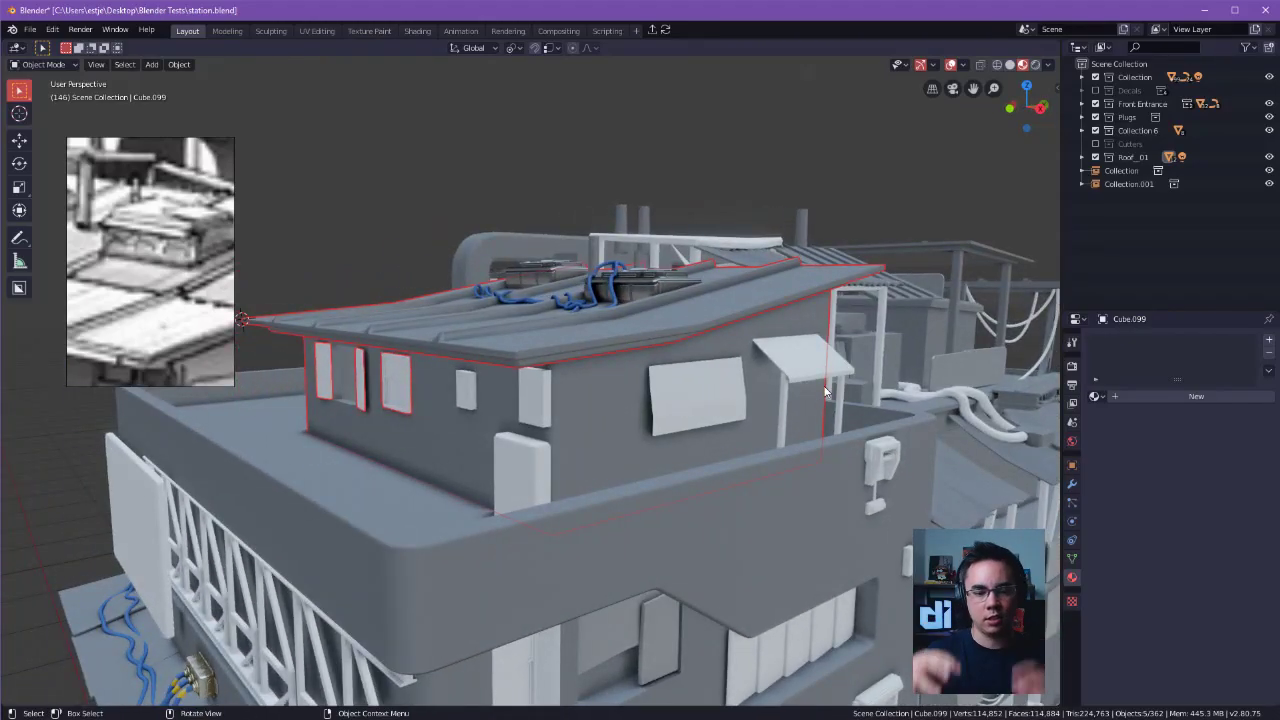
pyautogui.moveTo(826, 391); pyautogui.dragTo(908, 335, button='middle')
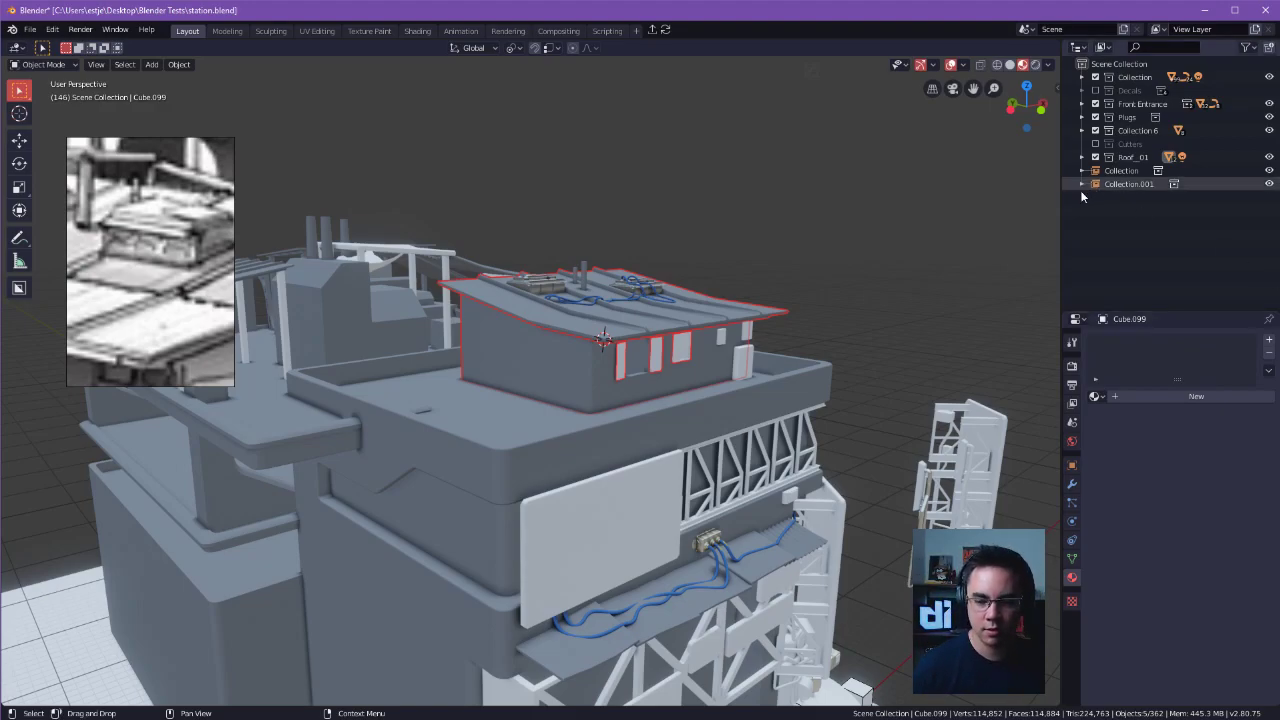
# Inspect the window frame and shutters below the roof edge up close.
pyautogui.moveTo(910, 288); pyautogui.dragTo(550, 418, button='middle')
pyautogui.click(644, 318)
pyautogui.click(540, 318)
pyautogui.click(550, 418)
pyautogui.keyDown('shift'); pyautogui.click(371, 434); pyautogui.keyUp('shift')
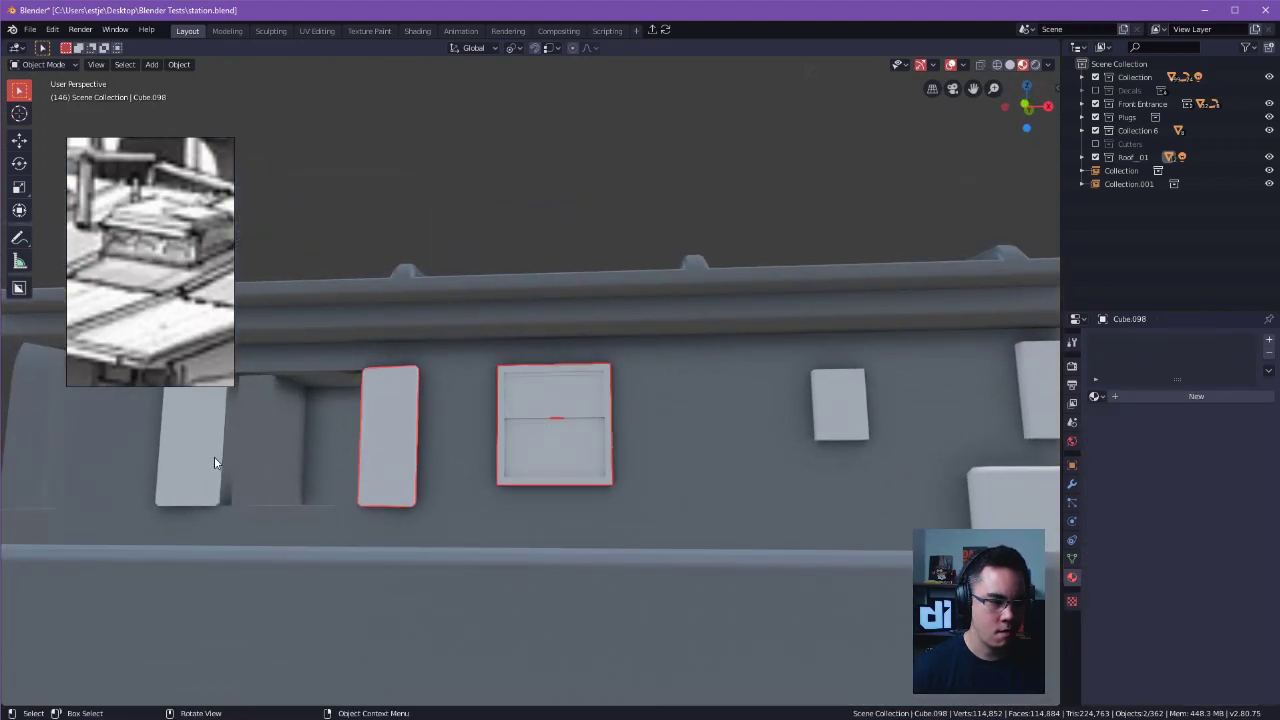
pyautogui.moveTo(406, 449); pyautogui.dragTo(634, 429, button='middle')
pyautogui.keyDown('shift'); pyautogui.click(592, 370); pyautogui.keyUp('shift')
# Edit the front roof pipe's mesh and shift its bottom ring along the Z axis.
pyautogui.click(579, 418)
pyautogui.click(553, 417)
pyautogui.moveTo(553, 417); pyautogui.dragTo(708, 455, button='middle')
pyautogui.press('Tab')
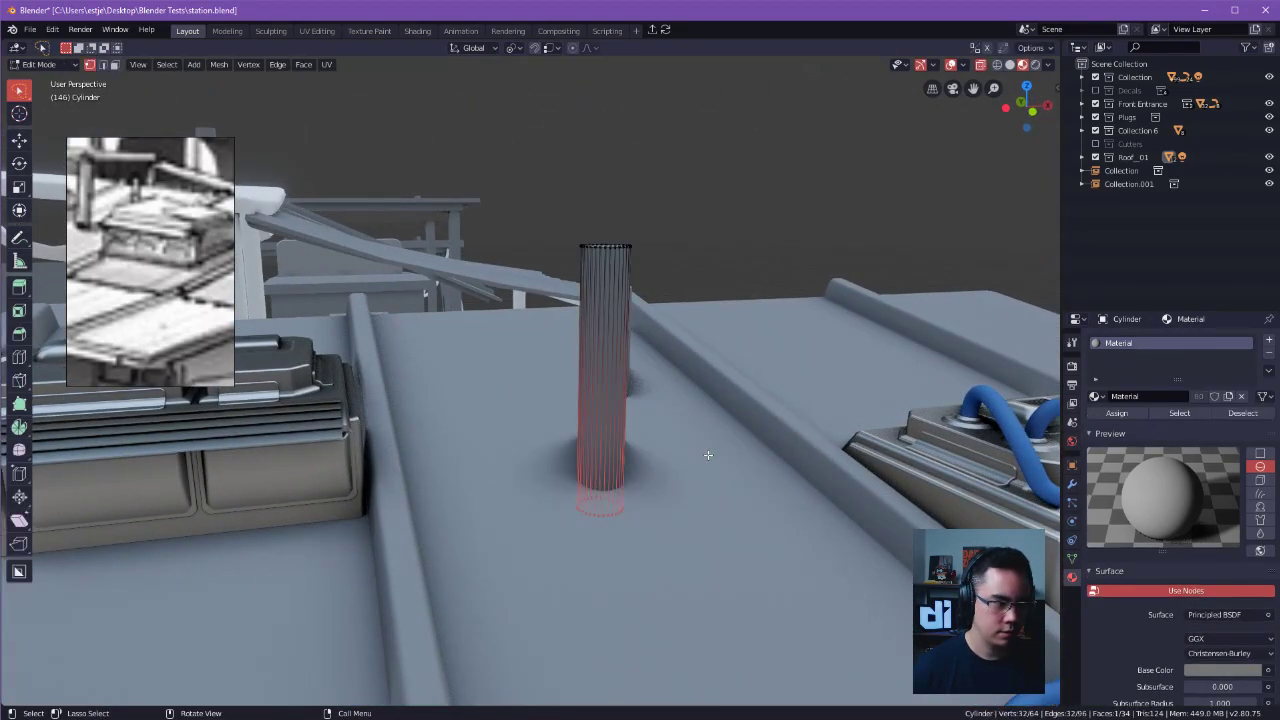
pyautogui.press('g')
pyautogui.press('z')
pyautogui.click(721, 497)
pyautogui.keyDown('shift'); pyautogui.moveTo(723, 470); pyautogui.dragTo(768, 403, button='middle'); pyautogui.keyUp('shift')
pyautogui.scroll(1, 743, 471)
# Lower the front pipe's top ring along the Z axis to shorten the pipe into a stub.
pyautogui.moveTo(543, 277); pyautogui.dragTo(758, 348)
pyautogui.press('g')
pyautogui.press('z')
pyautogui.press('Escape')
pyautogui.moveTo(737, 365); pyautogui.dragTo(626, 299, button='middle')
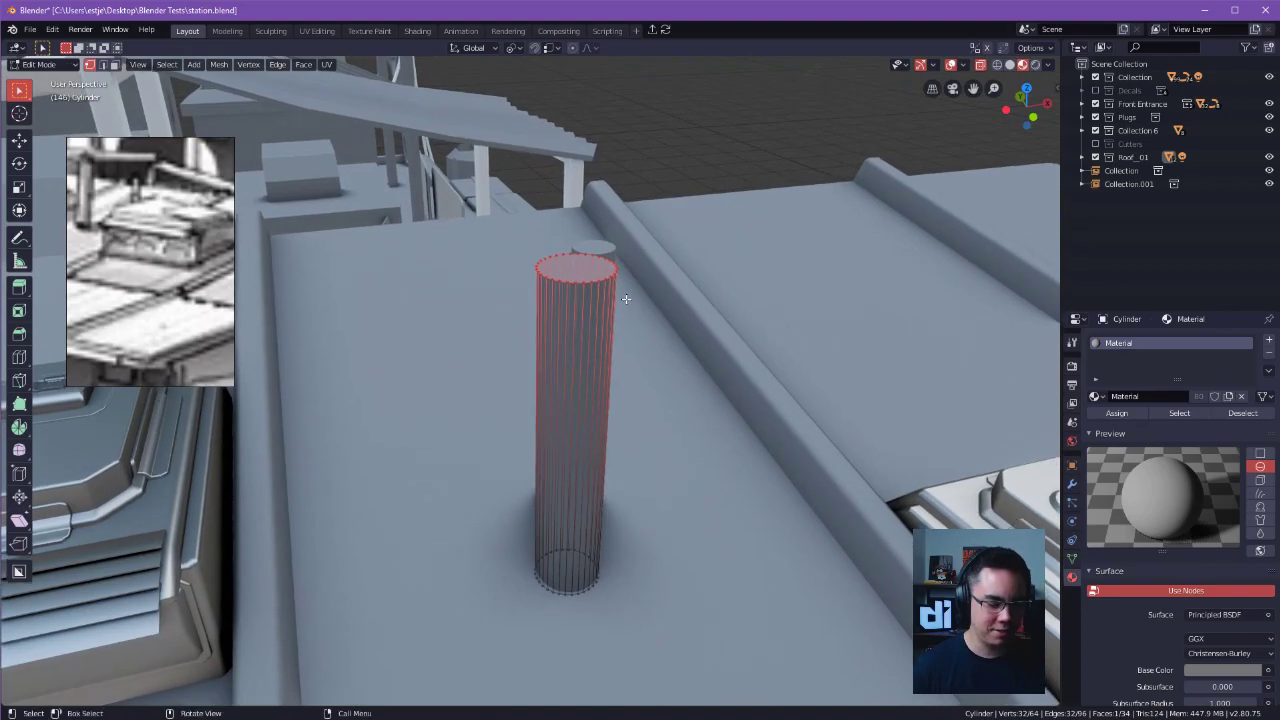
pyautogui.hotkey('ctrl', 'Tab')
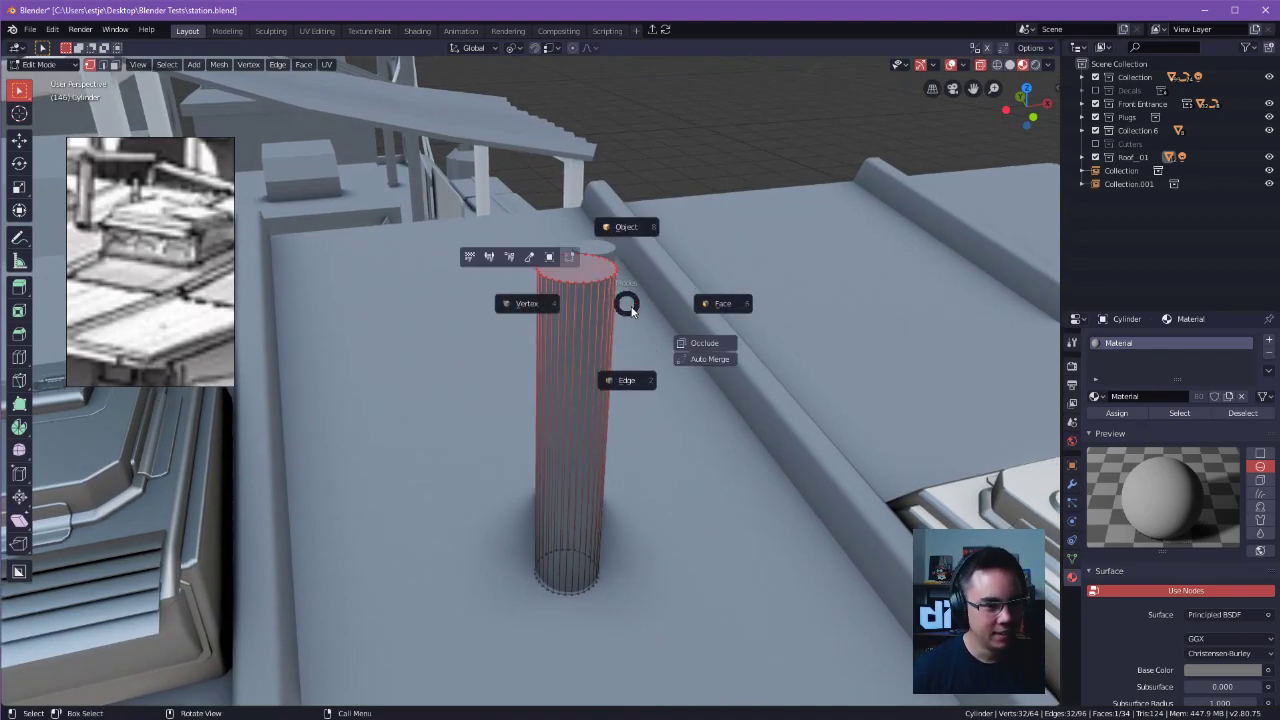
pyautogui.click(634, 310)
pyautogui.press('g')
pyautogui.press('z')
pyautogui.click(643, 485)
# Duplicate the whole shortened pipe and raise the copy 0.537 m along the Z axis.
pyautogui.keyDown('shift'); pyautogui.moveTo(643, 484); pyautogui.dragTo(713, 354, button='middle'); pyautogui.keyUp('shift')
pyautogui.scroll(1, 663, 389)
pyautogui.scroll(1, 713, 354)
pyautogui.moveTo(713, 354); pyautogui.dragTo(676, 370, button='middle')
pyautogui.moveTo(500, 406); pyautogui.dragTo(629, 454)
pyautogui.hotkey('ctrl', 'Tab')
pyautogui.click(698, 462)
pyautogui.moveTo(474, 389); pyautogui.dragTo(706, 484)
pyautogui.moveTo(708, 474); pyautogui.dragTo(655, 482, button='middle')
pyautogui.scroll(2, 706, 434)
pyautogui.keyDown('alt'); pyautogui.moveTo(609, 484); pyautogui.dragTo(666, 451); pyautogui.keyUp('alt')
pyautogui.hotkey('shift', 'a')
pyautogui.press('a')
pyautogui.press('a')
pyautogui.click(776, 46)
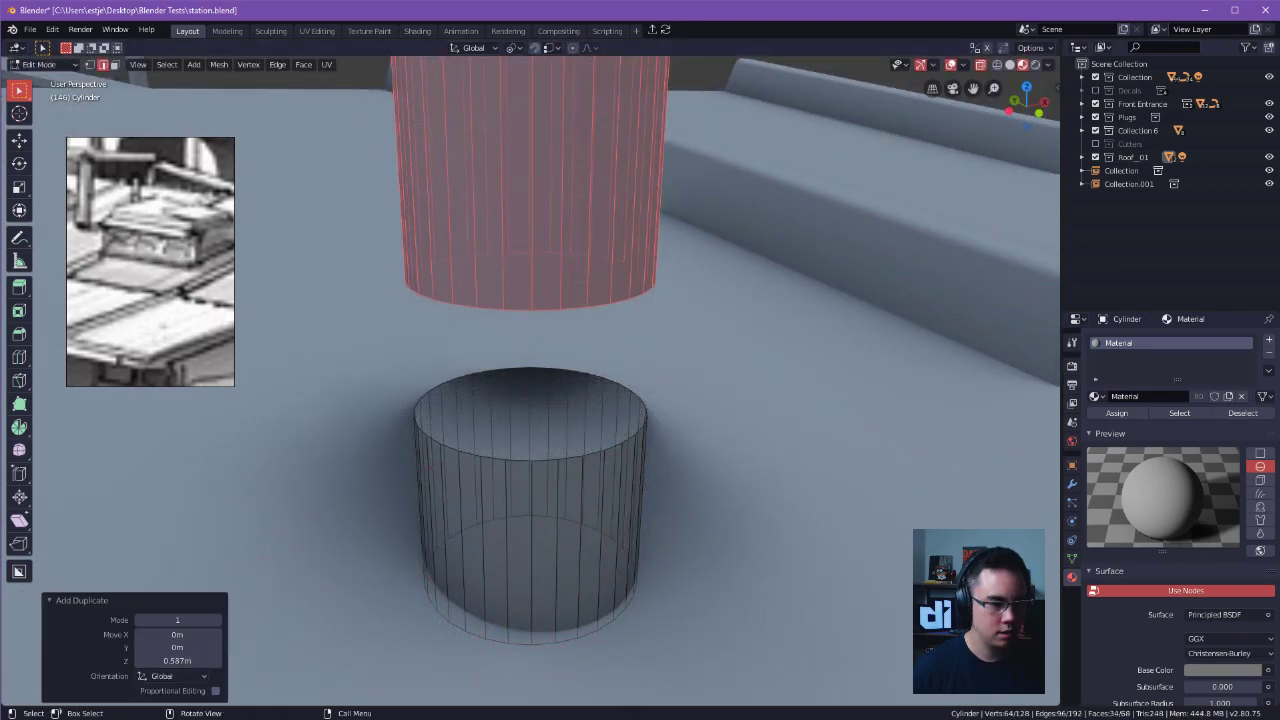
pyautogui.keyDown('ctrl'); pyautogui.moveTo(766, 554); pyautogui.dragTo(762, 606, button='middle'); pyautogui.keyUp('ctrl')
pyautogui.click(616, 564)
# Try selecting every other vertical edge of the raised cylinder by hand and with Select Previous Element.
pyautogui.moveTo(610, 277); pyautogui.dragTo(536, 425, button='middle')
pyautogui.hotkey('ctrl', 'Tab')
pyautogui.click(569, 462)
pyautogui.keyDown('shift'); pyautogui.click(520, 409); pyautogui.keyUp('shift')
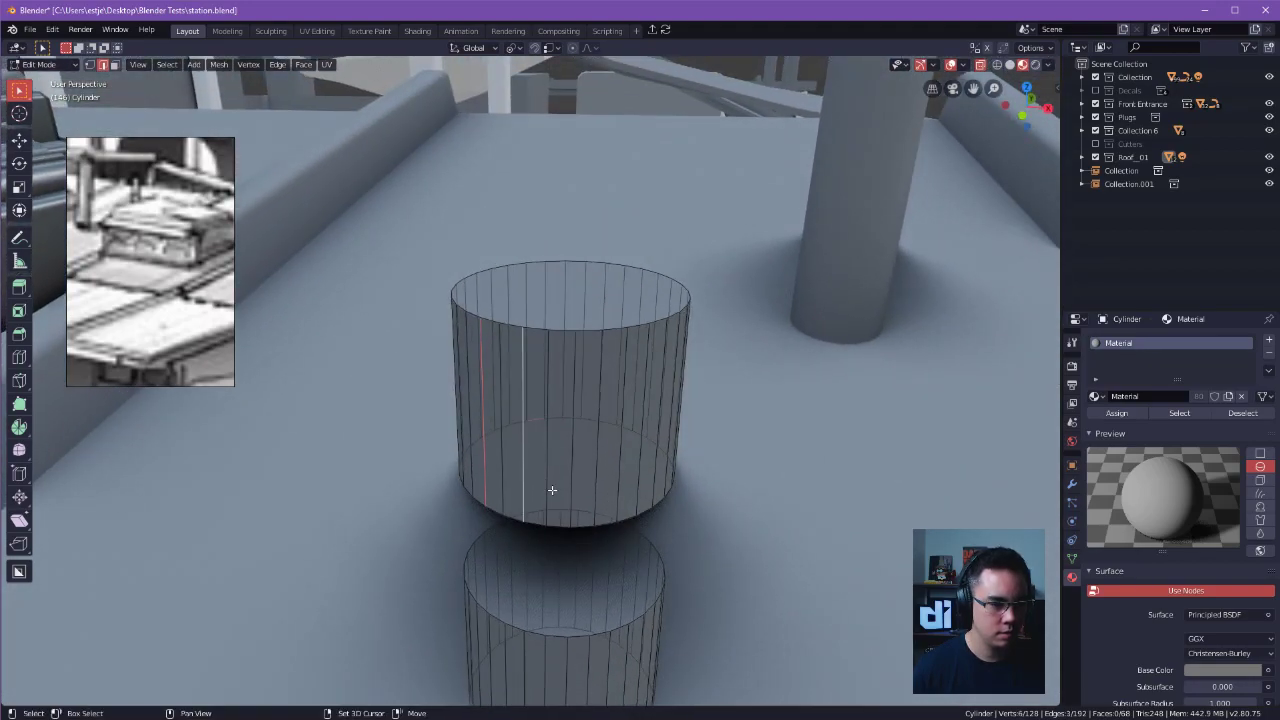
pyautogui.keyDown('shift'); pyautogui.click(617, 488); pyautogui.keyUp('shift')
pyautogui.moveTo(620, 488); pyautogui.dragTo(564, 513, button='middle')
pyautogui.keyDown('shift'); pyautogui.click(622, 490); pyautogui.keyUp('shift')
pyautogui.press('z')
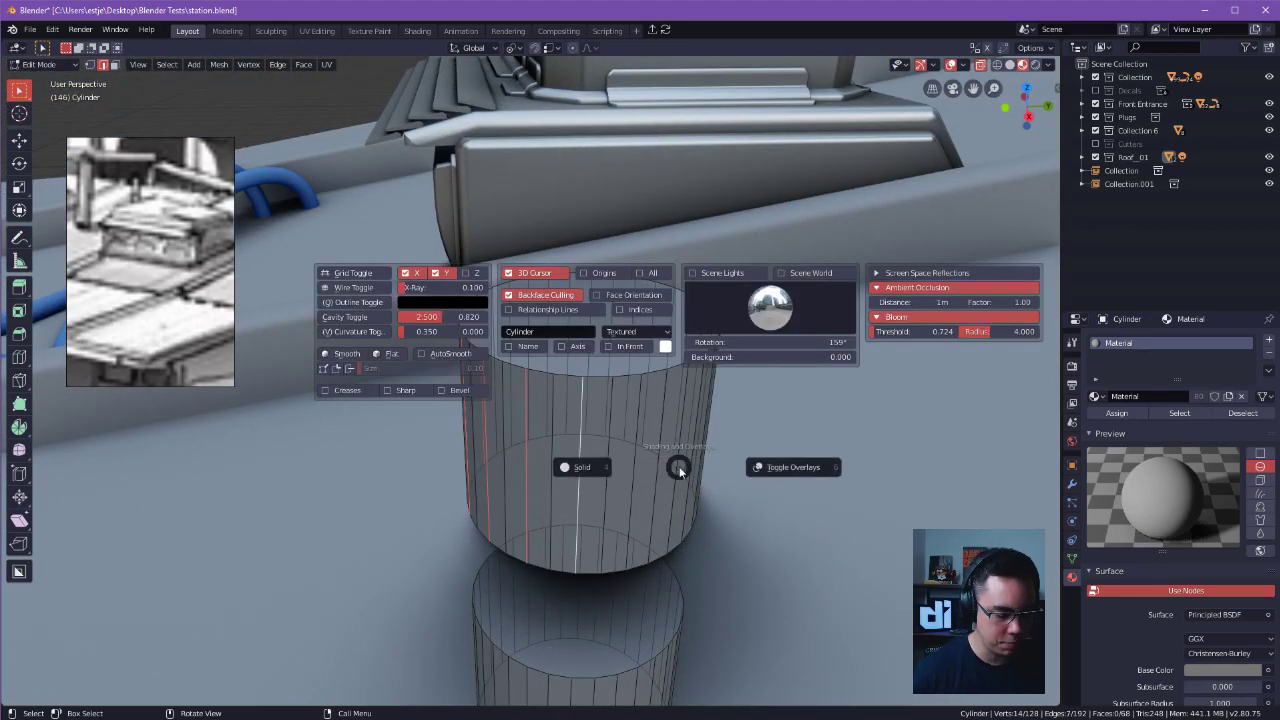
pyautogui.press('Escape')
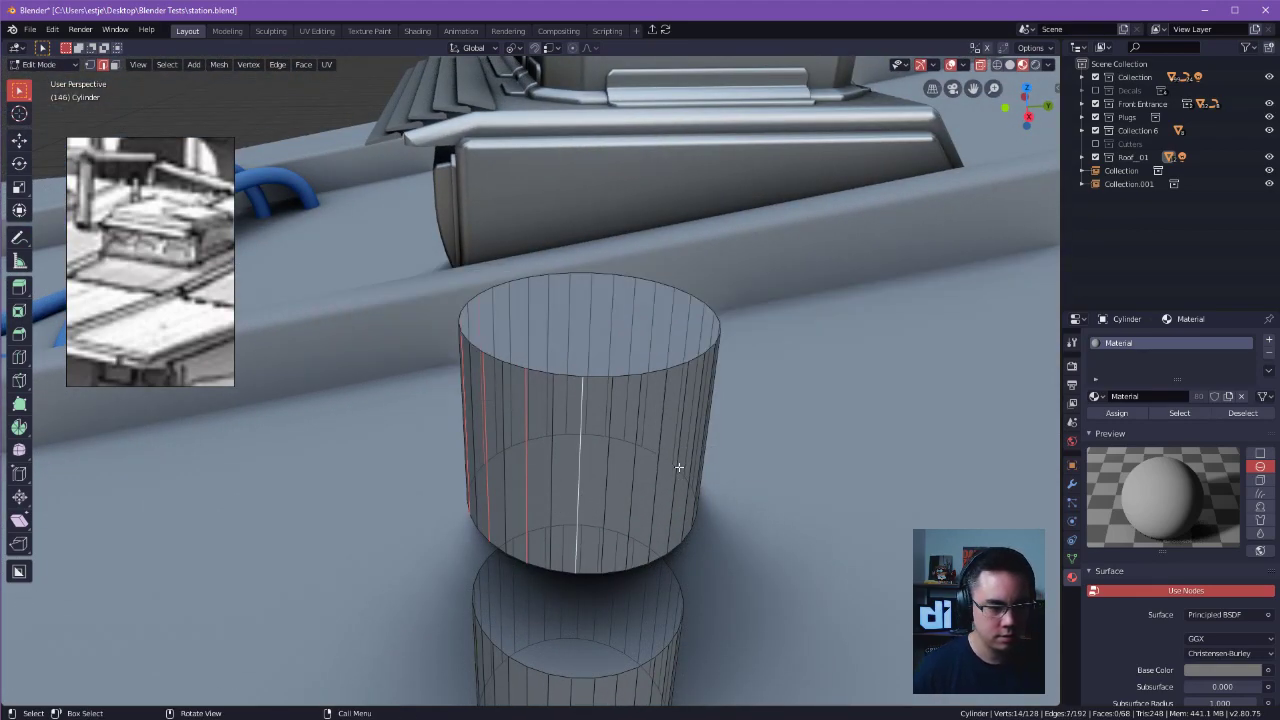
pyautogui.press('space')
pyautogui.write('select')
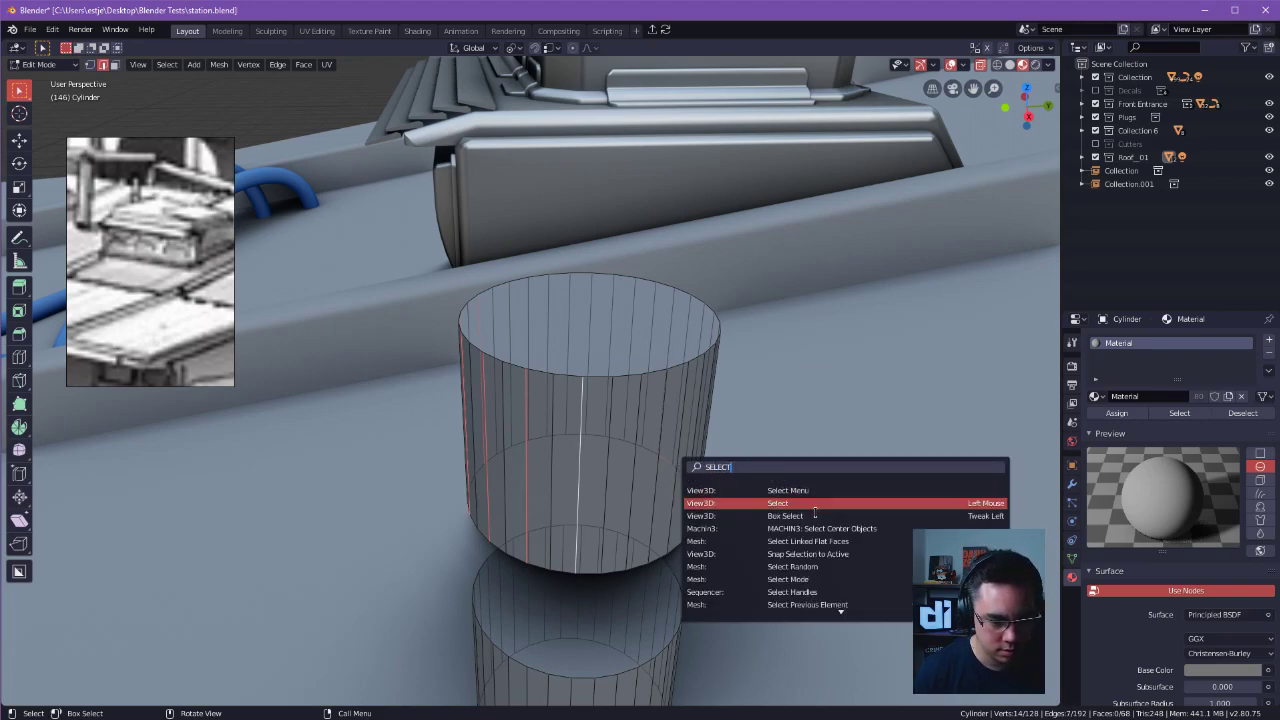
pyautogui.click(853, 605)
pyautogui.moveTo(805, 560); pyautogui.dragTo(666, 446, button='middle')
# Select two alternate vertical edges on the raised cylinder as the start of a repeating pattern.
pyautogui.click(650, 440)
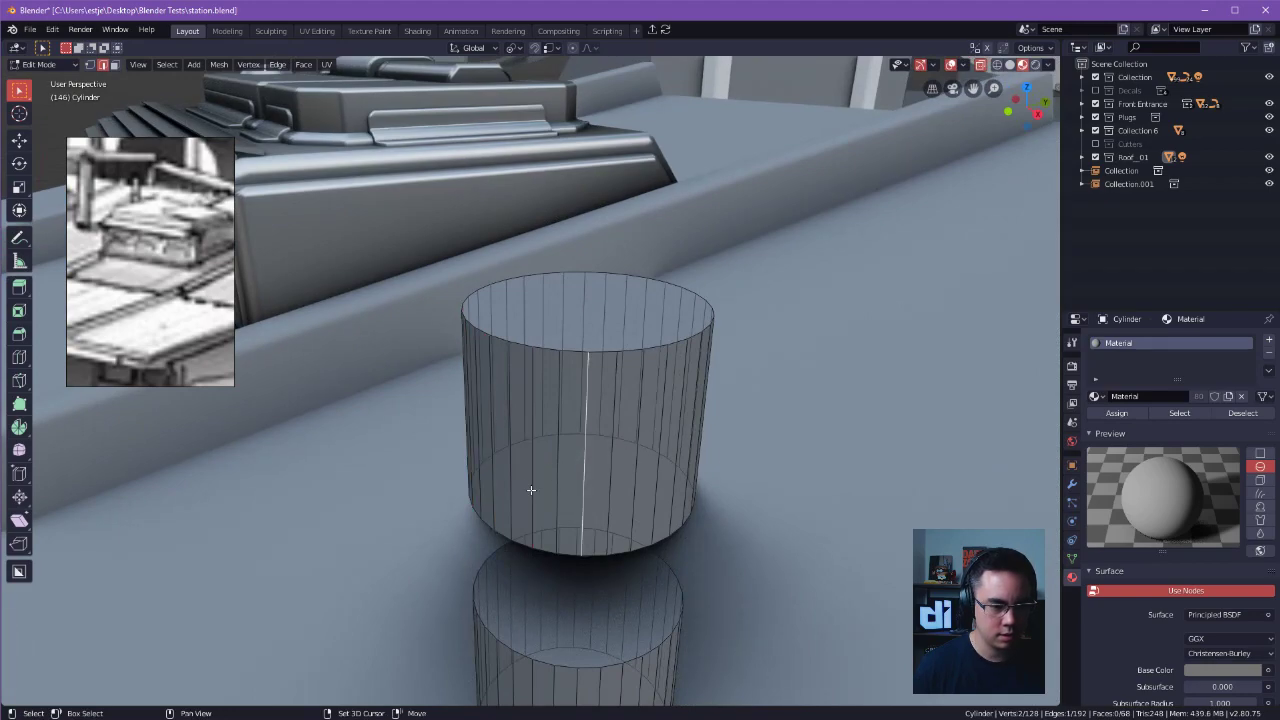
pyautogui.keyDown('shift'); pyautogui.click(531, 490); pyautogui.keyUp('shift')
pyautogui.keyDown('shift'); pyautogui.moveTo(531, 490); pyautogui.dragTo(760, 527, button='middle'); pyautogui.keyUp('shift')
# Try to continue the alternating edge pattern by running Select Previous Element from the command search.
pyautogui.press('F3')
pyautogui.write('SELE')
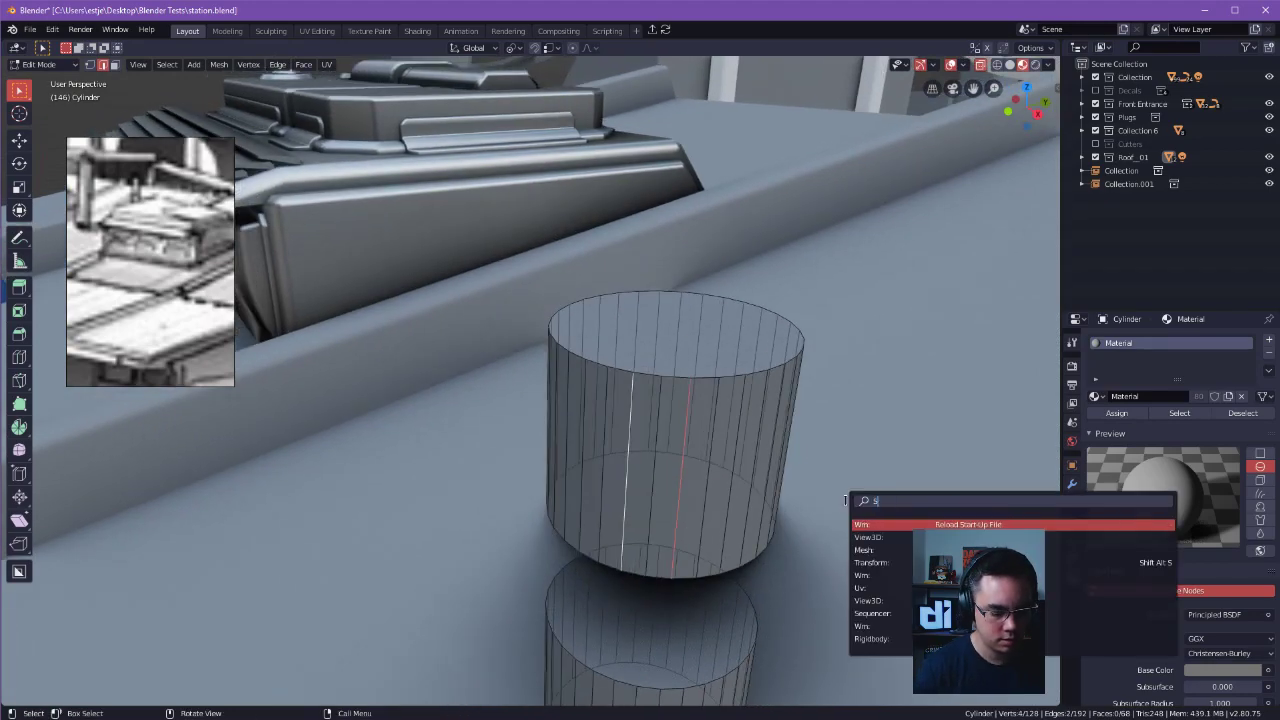
pyautogui.press('Down')
pyautogui.press('Down')
pyautogui.press('Down')
pyautogui.press('Down')
pyautogui.press('Down')
pyautogui.press('Down')
pyautogui.press('Down')
pyautogui.press('Down')
pyautogui.press('Down')
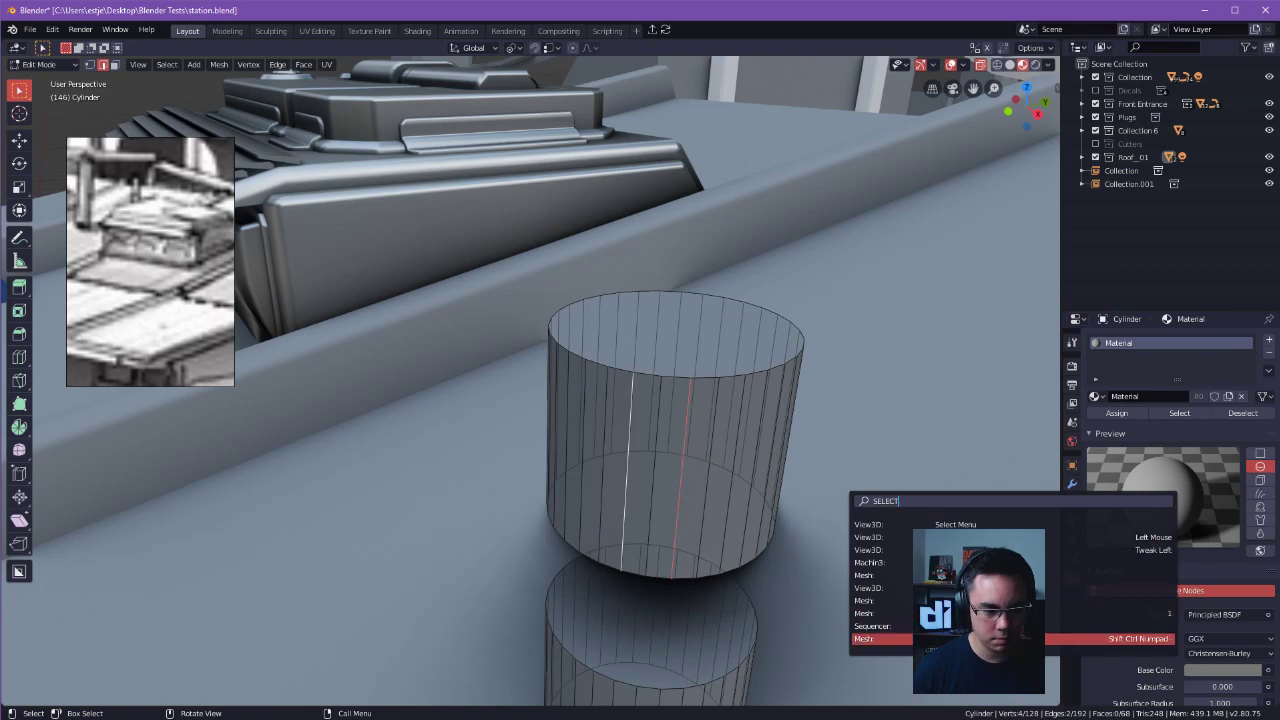
pyautogui.press('Return')
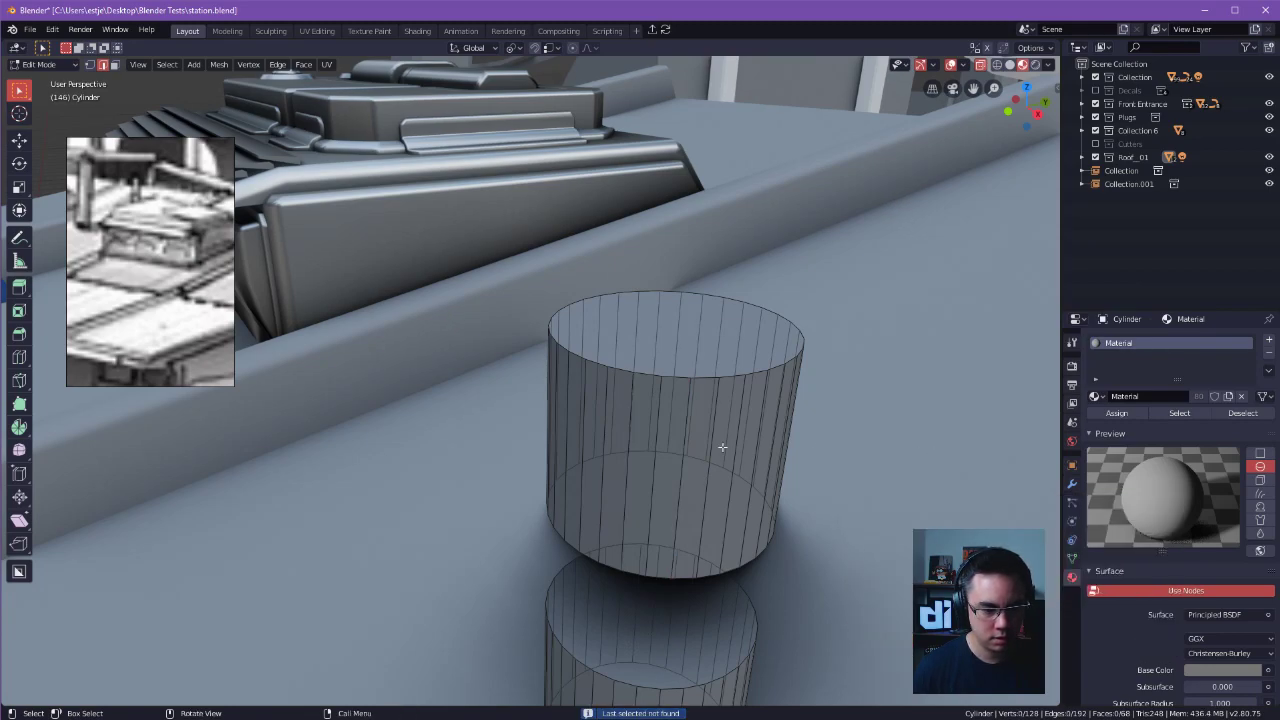
# Extend the alternating edge selection all around the raised cylinder and dissolve the selected edges.
pyautogui.keyDown('shift'); pyautogui.moveTo(707, 476); pyautogui.dragTo(828, 511, button='middle'); pyautogui.keyUp('shift')
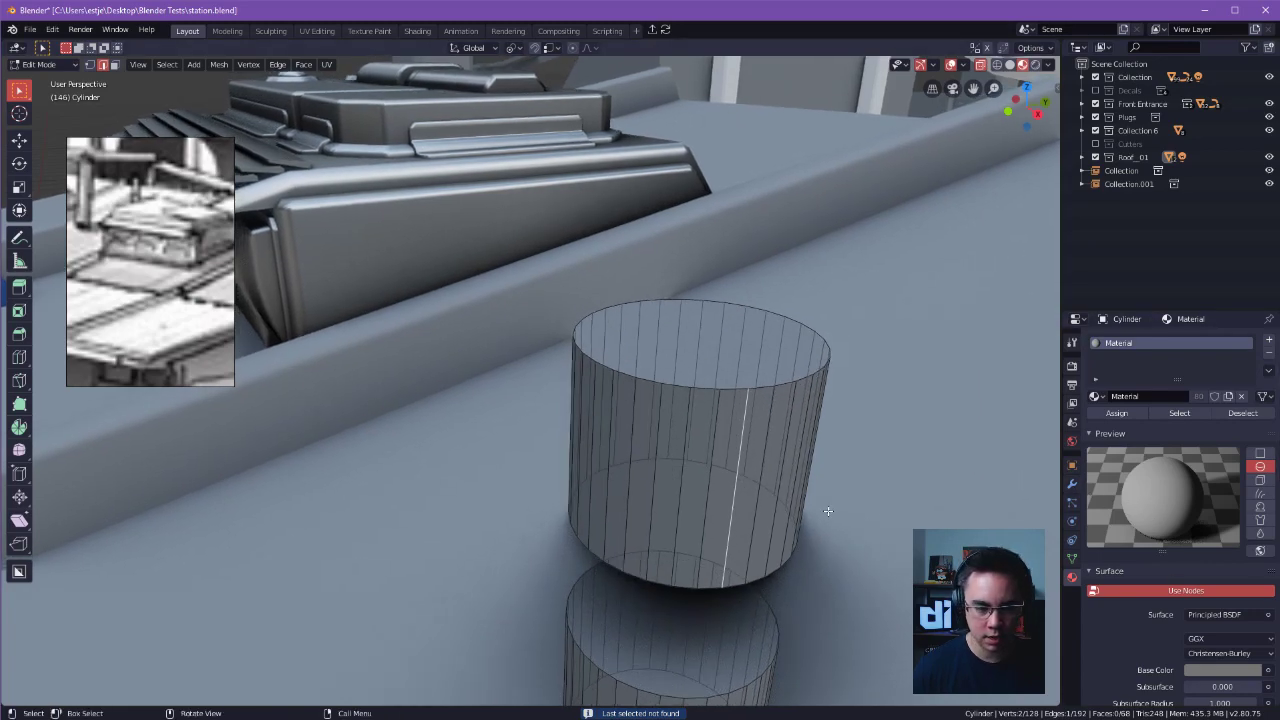
pyautogui.keyDown('shift'); pyautogui.click(630, 522); pyautogui.keyUp('shift')
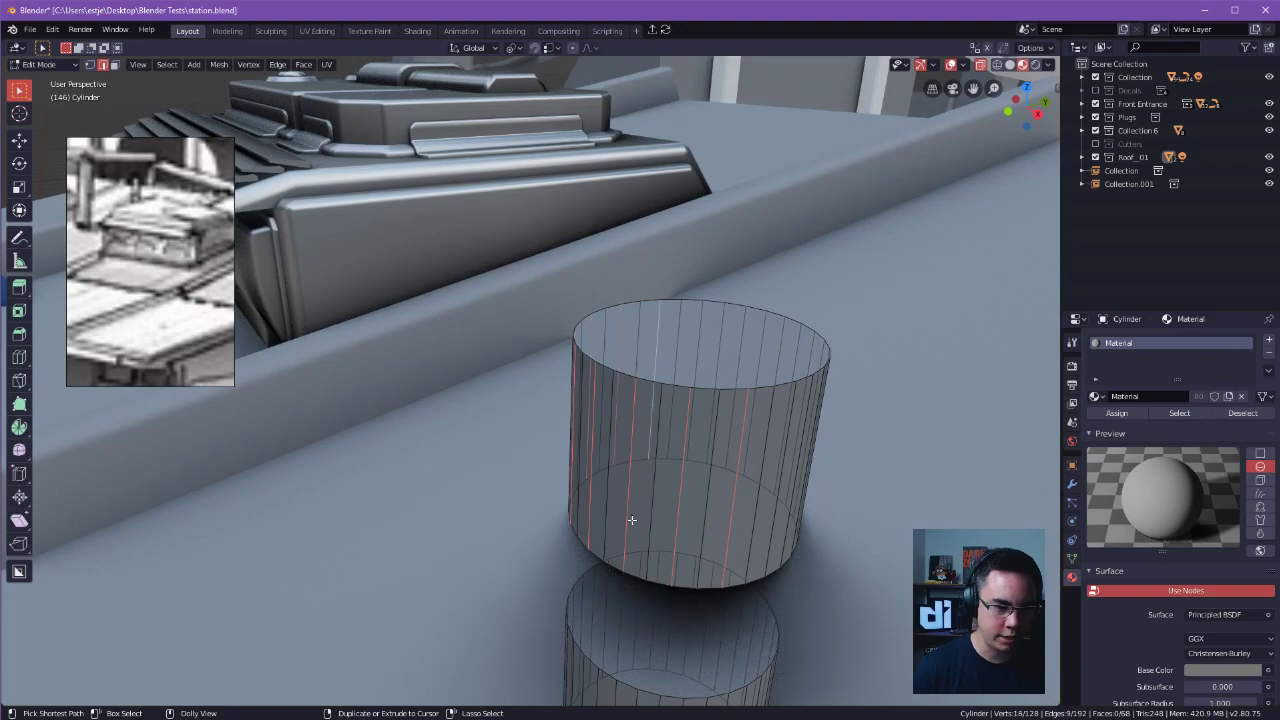
pyautogui.moveTo(631, 520); pyautogui.dragTo(638, 433, button='middle')
pyautogui.press('x')
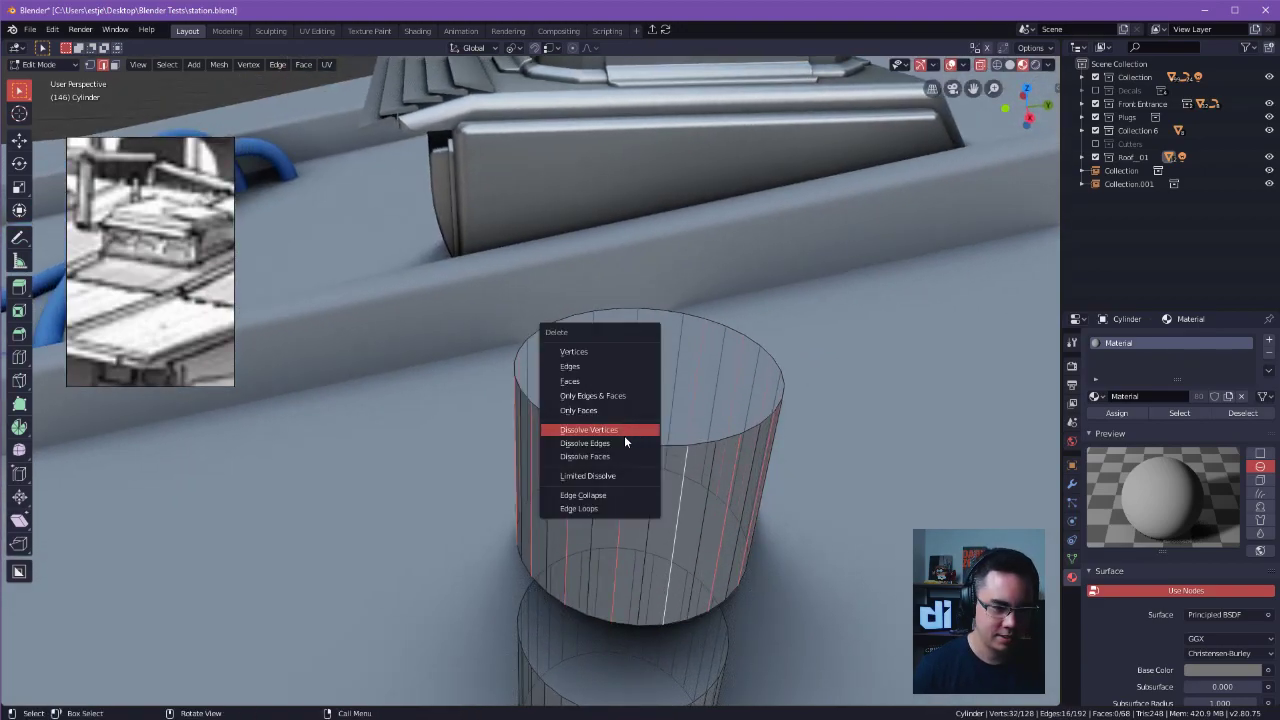
pyautogui.click(623, 442)
# Select all linked faces of the raised cylinder and scale it uniformly to 0.783.
pyautogui.keyDown('ctrl'); pyautogui.moveTo(801, 485); pyautogui.dragTo(712, 395, button='middle'); pyautogui.keyUp('ctrl')
pyautogui.press('3')
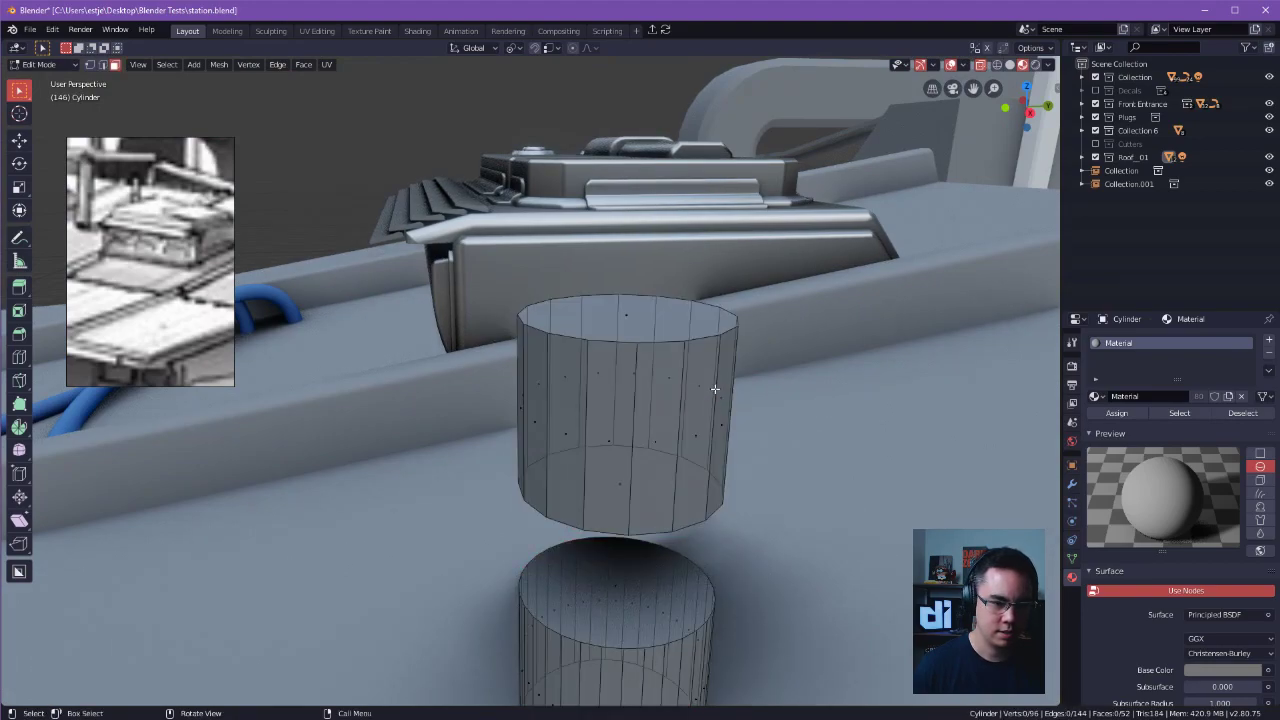
pyautogui.hotkey('ctrl', 'l')
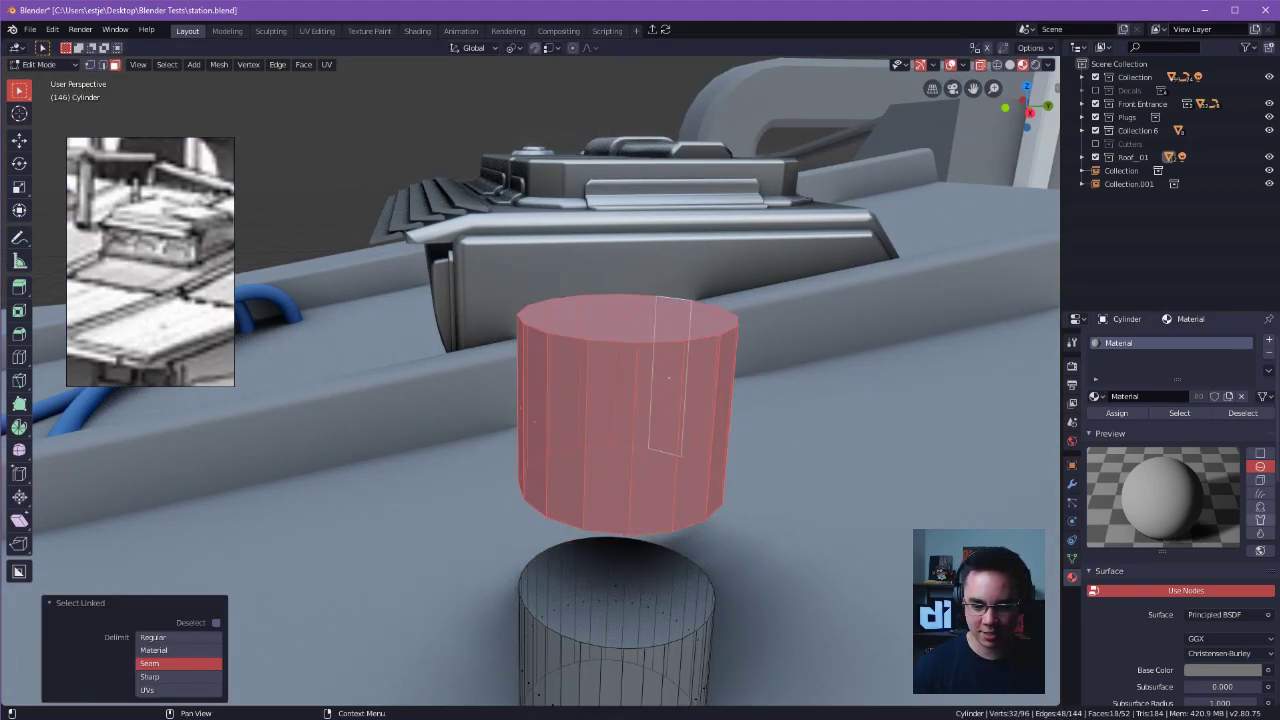
pyautogui.keyDown('shift'); pyautogui.moveTo(818, 509); pyautogui.dragTo(828, 469, button='middle'); pyautogui.keyUp('shift')
pyautogui.press('s')
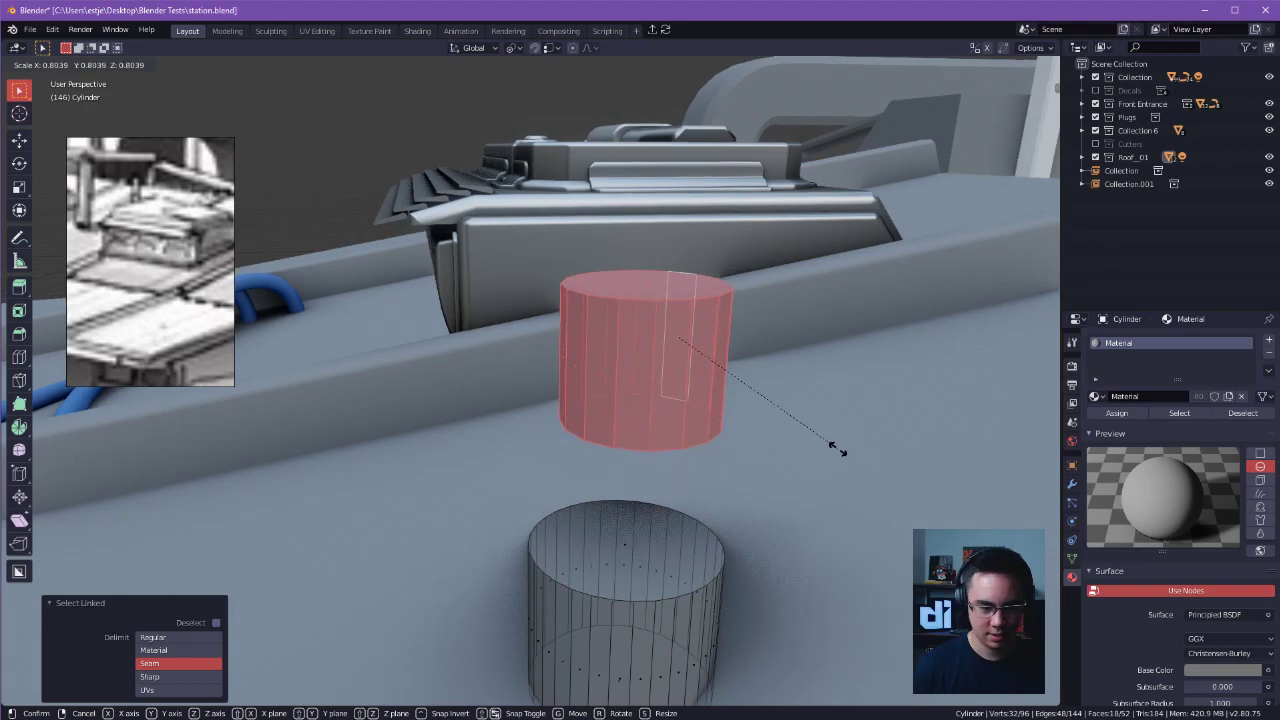
pyautogui.click(837, 449)
# Lower the smaller cylinder about 0.28 m along Z into the base cylinder and centre it in top view.
pyautogui.press('g')
pyautogui.press('z')
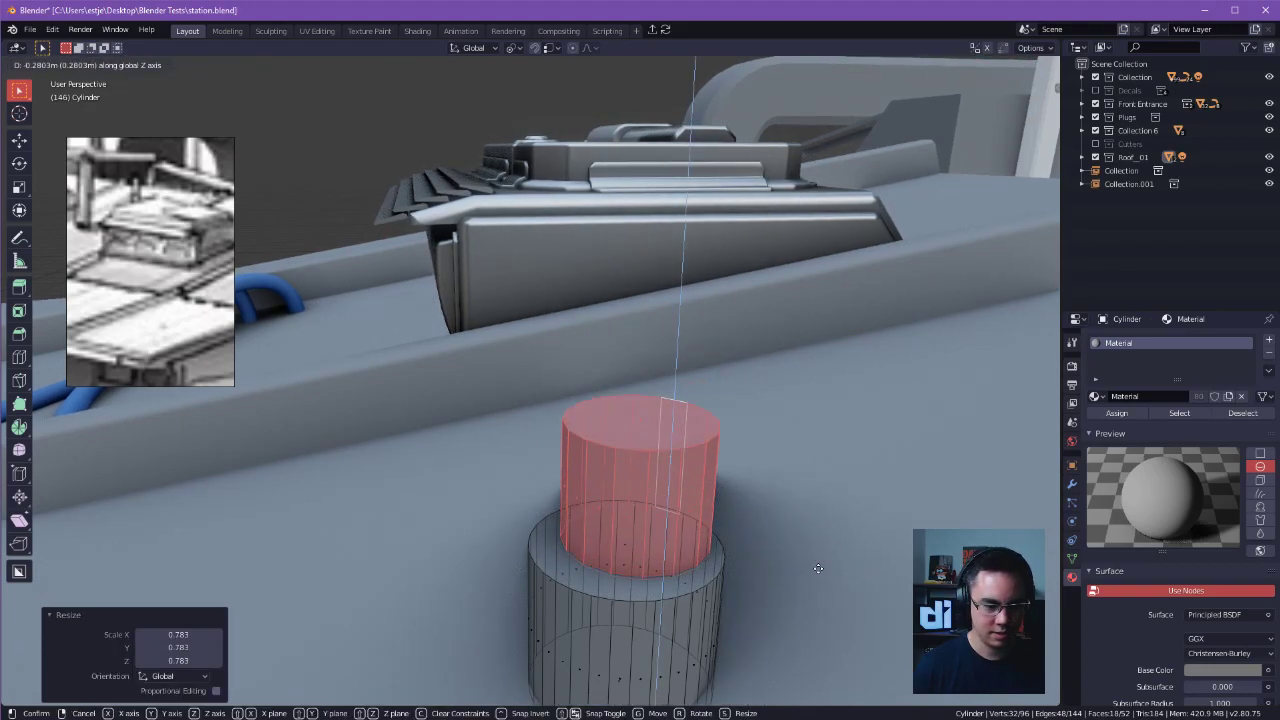
pyautogui.click(820, 568)
pyautogui.keyDown('alt'); pyautogui.moveTo(656, 580); pyautogui.dragTo(690, 630, button='middle'); pyautogui.keyUp('alt')
pyautogui.press('g')
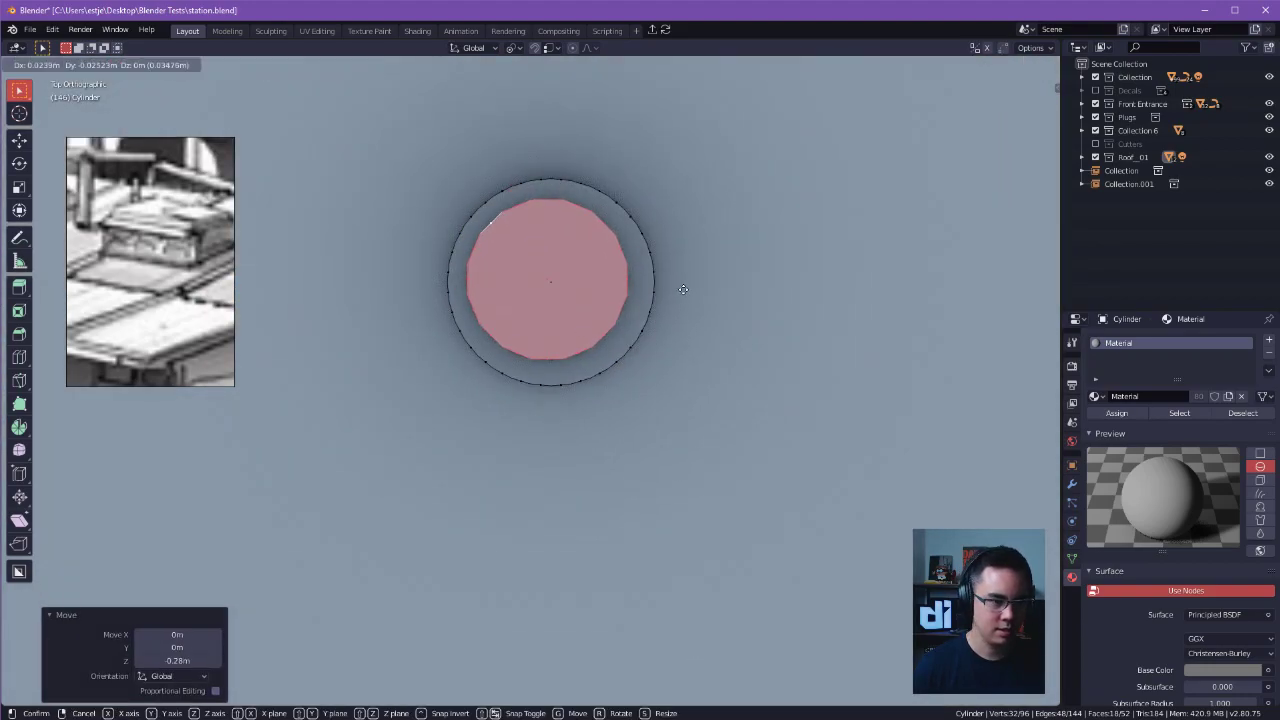
pyautogui.click(685, 291)
pyautogui.moveTo(689, 294); pyautogui.dragTo(721, 613, button='middle')
pyautogui.press('g')
pyautogui.press('z')
pyautogui.click(700, 378)
pyautogui.press('s')
pyautogui.press('z')
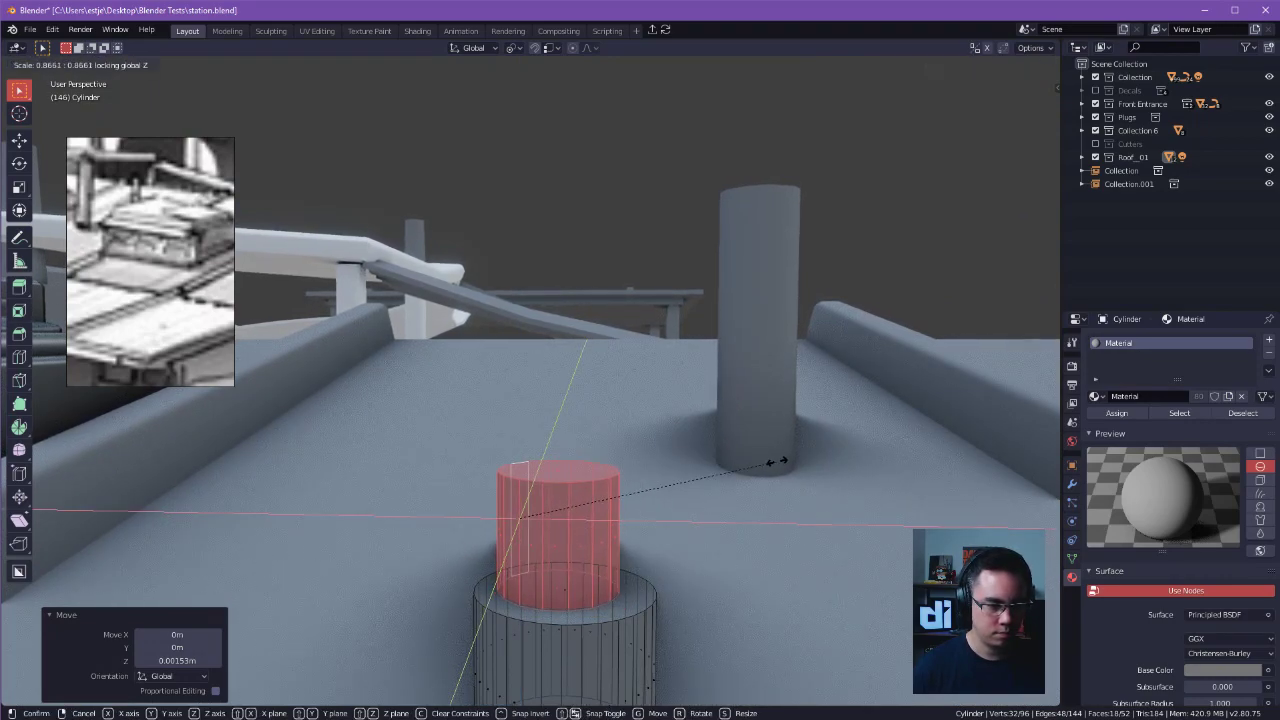
pyautogui.rightClick(770, 465)
# Set the pivot point to Bounding Box Center and scale the smaller cylinder to about 0.77 in X and Y only.
pyautogui.click(513, 48)
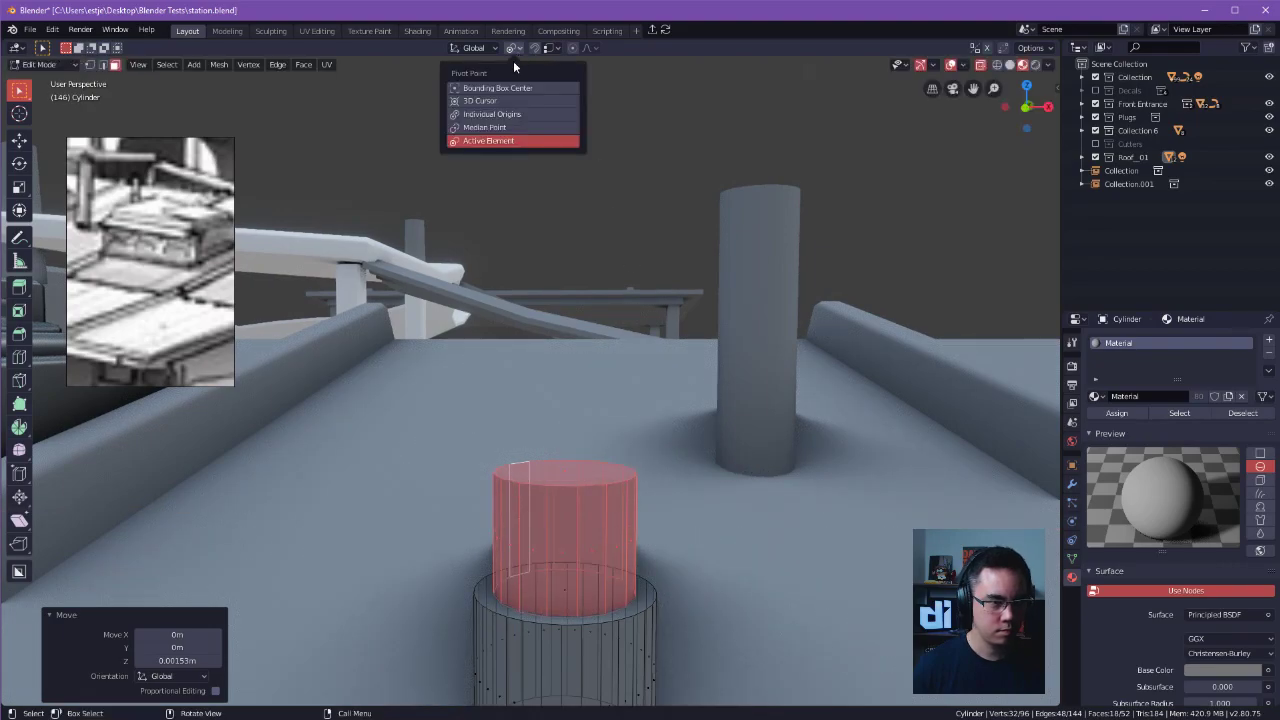
pyautogui.click(505, 89)
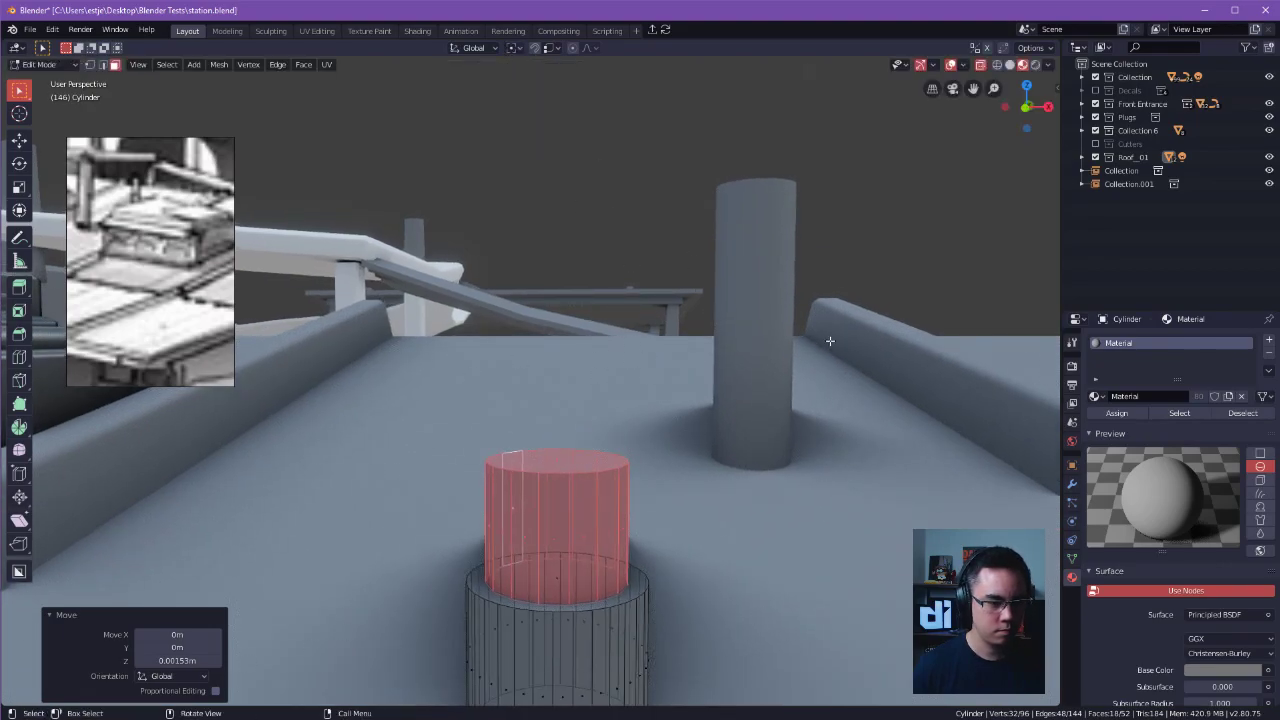
pyautogui.press('s')
pyautogui.press('z')
pyautogui.hotkey('shift', 'y')
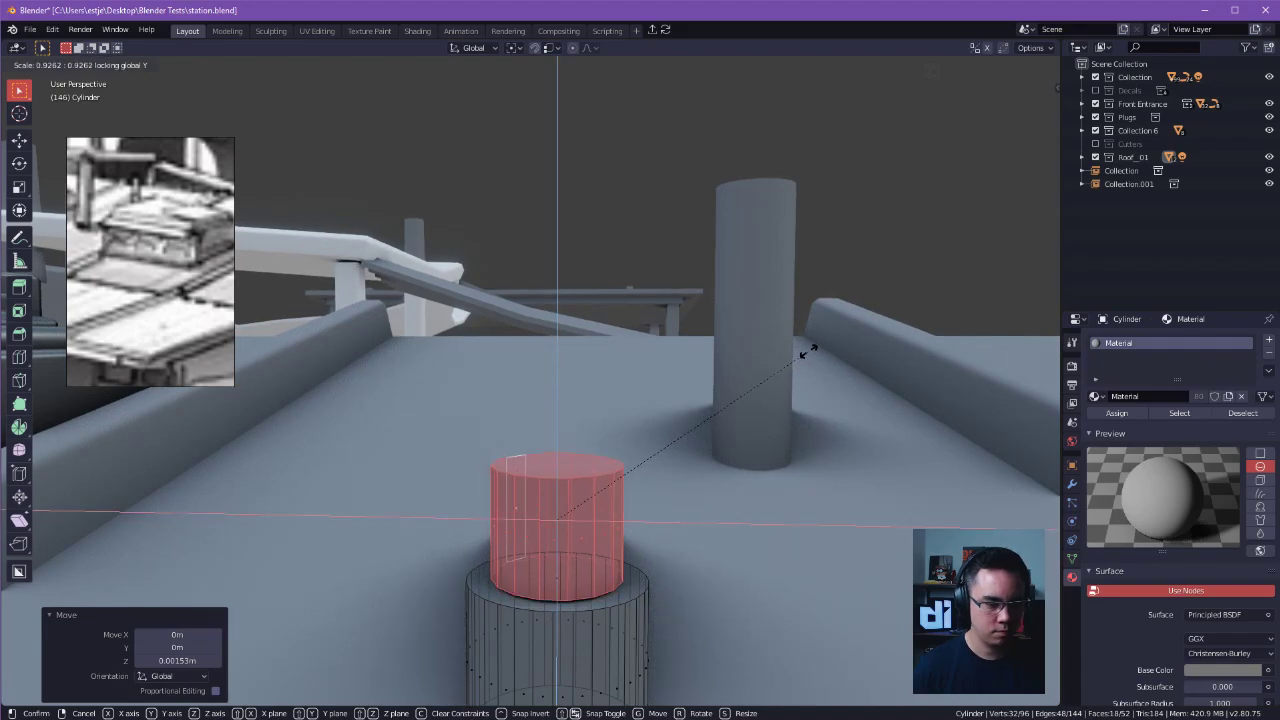
pyautogui.hotkey('shift', 'z')
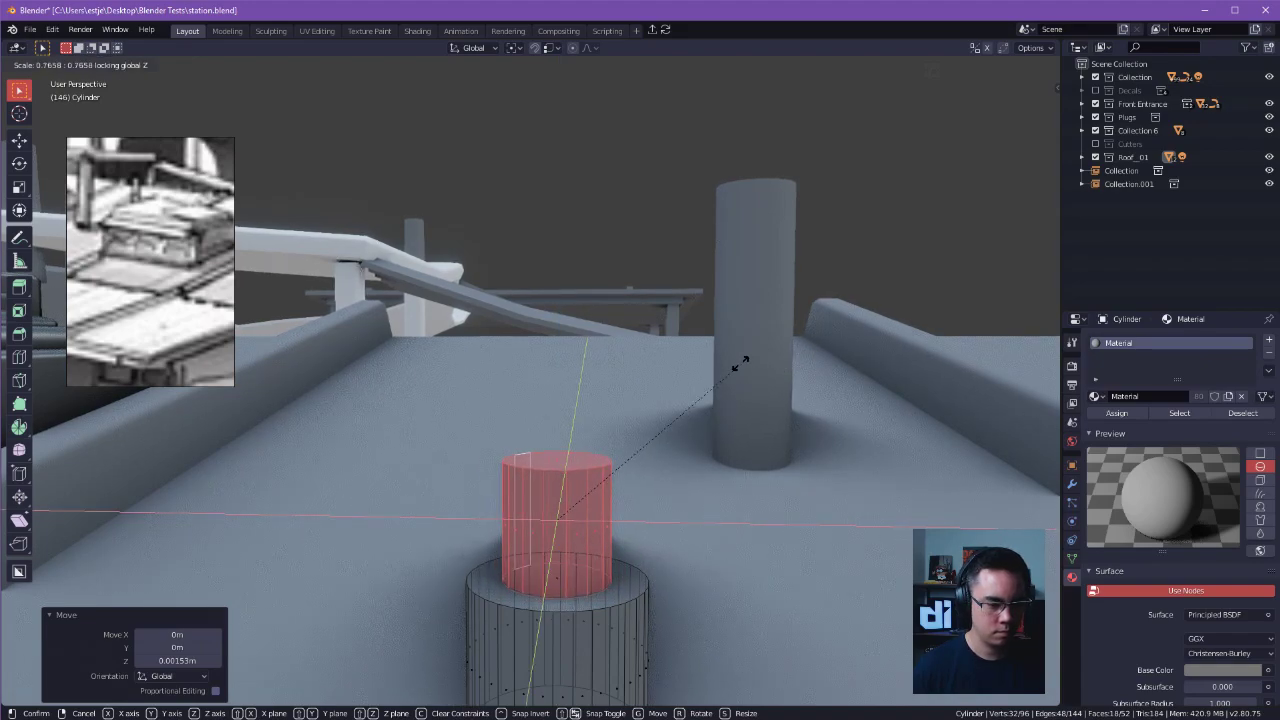
pyautogui.click(737, 366)
# Confirm the smaller cylinder's X and Y scaling at about 0.76 and check the stepped shape in Object Mode.
pyautogui.moveTo(732, 366); pyautogui.dragTo(722, 366, button='middle')
pyautogui.press('Tab')
pyautogui.click(629, 608)
pyautogui.keyDown('shift'); pyautogui.moveTo(660, 548); pyautogui.dragTo(622, 424, button='middle'); pyautogui.keyUp('shift')
pyautogui.press('Tab')
pyautogui.click(734, 420)
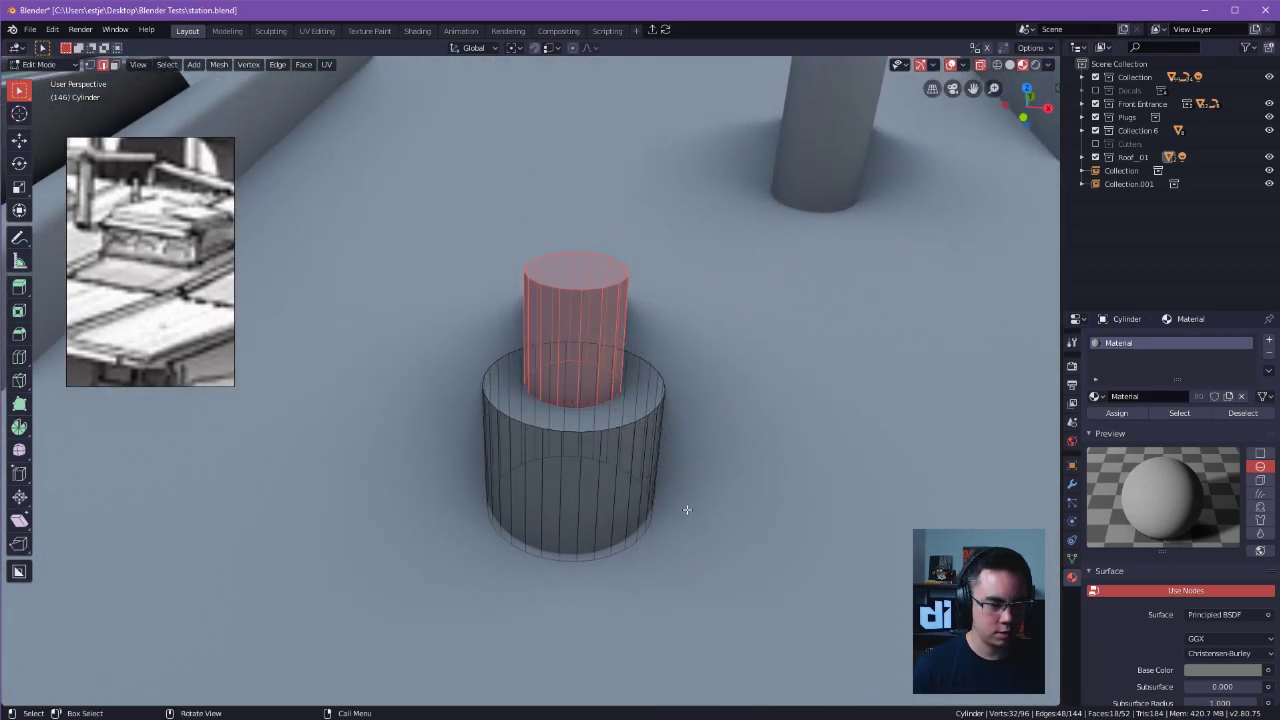
pyautogui.scroll(2, 610, 430)
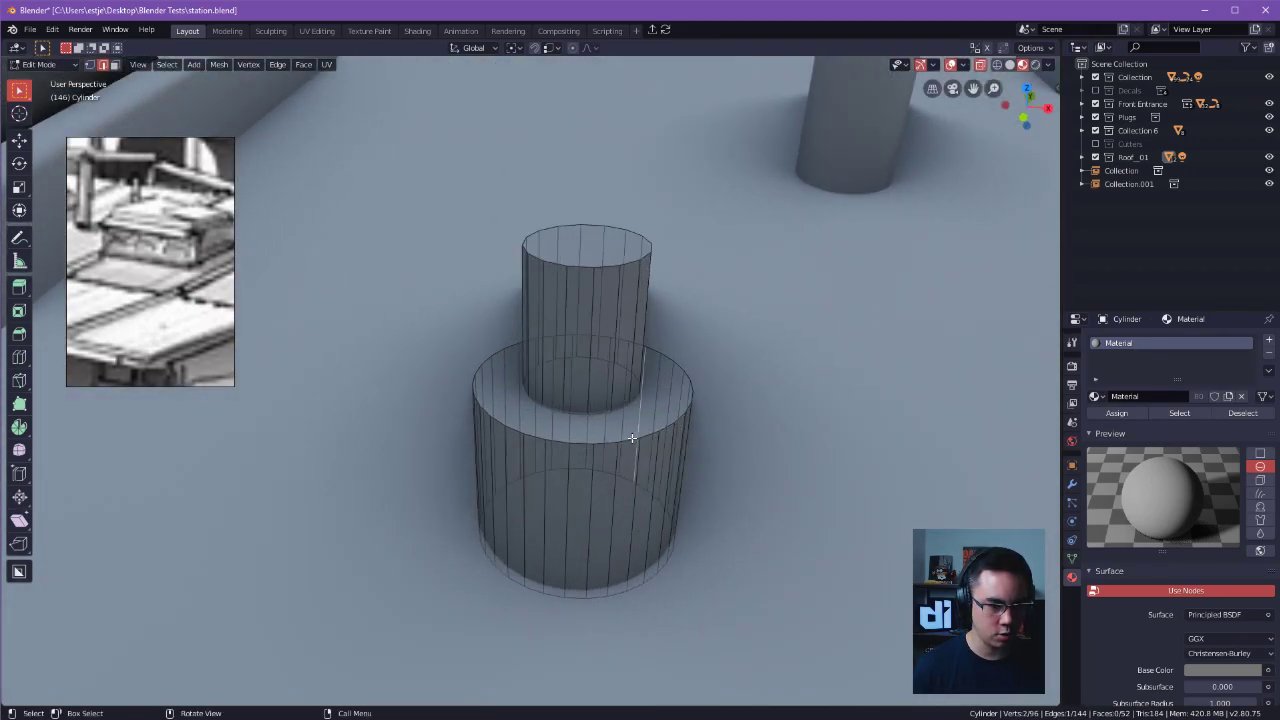
pyautogui.scroll(1, 640, 445)
pyautogui.keyDown('alt'); pyautogui.click(647, 457); pyautogui.keyUp('alt')
pyautogui.moveTo(647, 457); pyautogui.dragTo(676, 436, button='middle')
pyautogui.hotkey('ctrl', 'b')
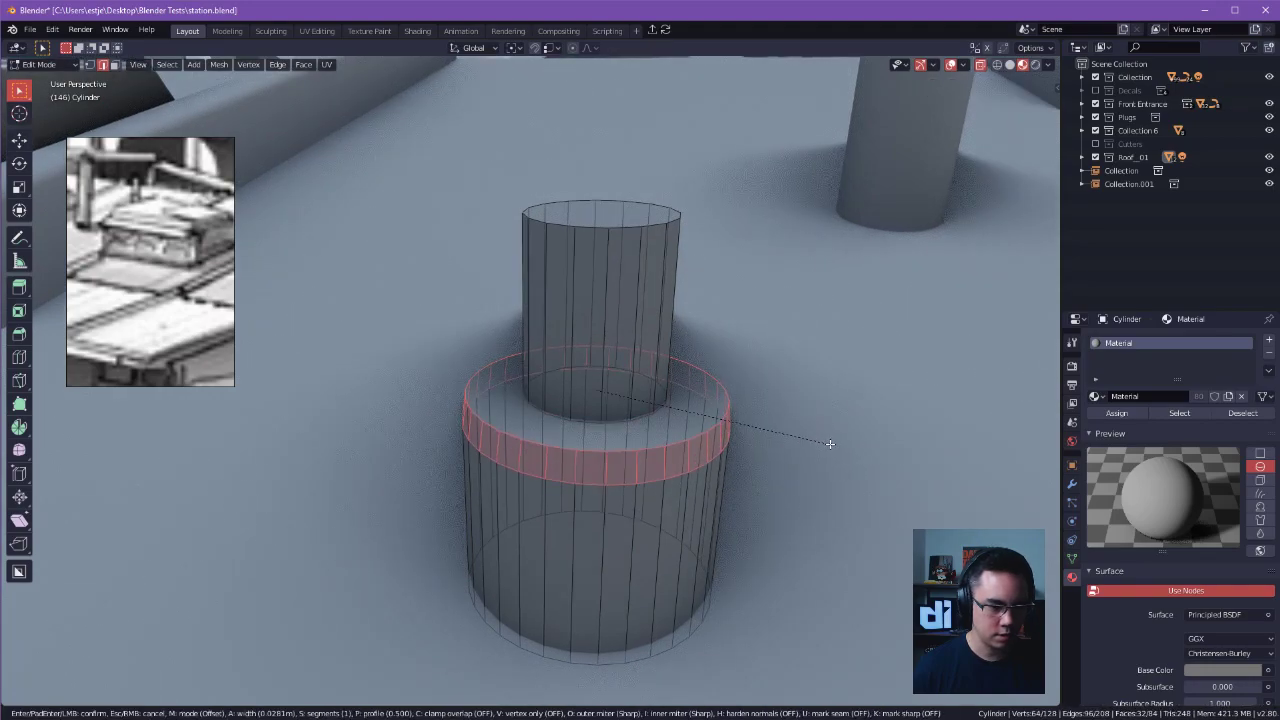
pyautogui.rightClick(836, 448)
pyautogui.press('Tab')
pyautogui.click(805, 434)
pyautogui.click(651, 440)
pyautogui.press('Tab')
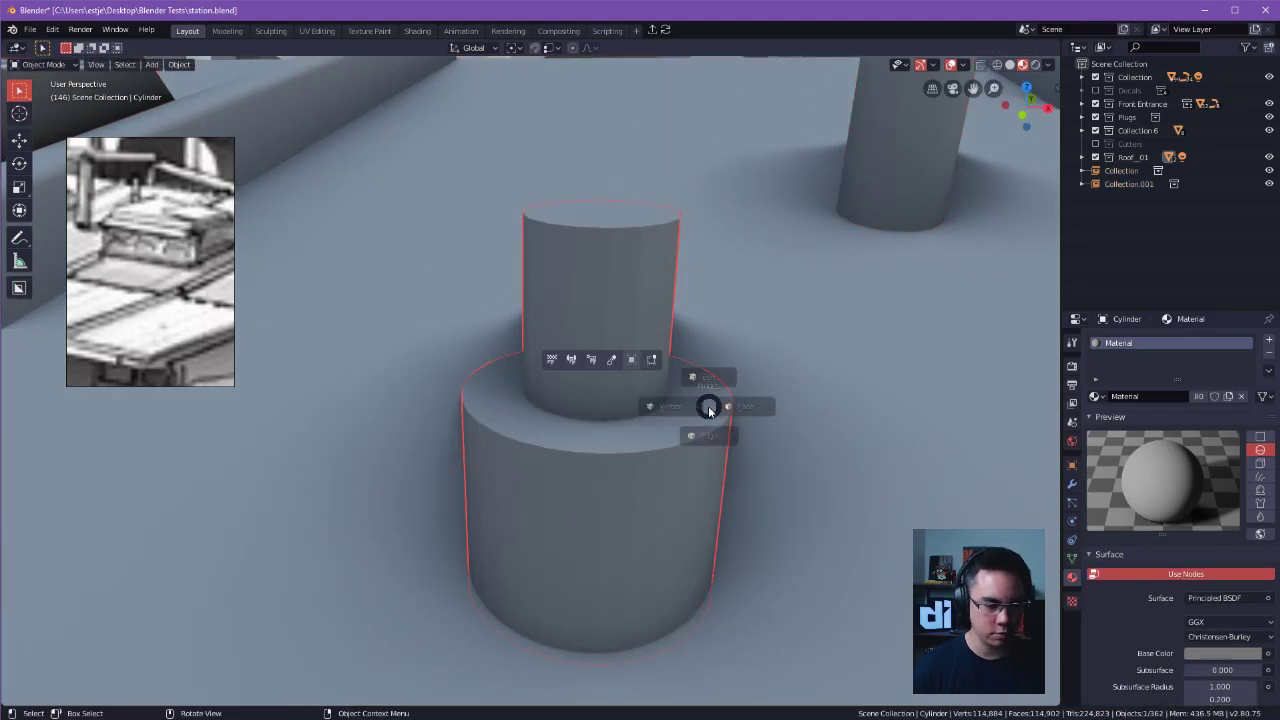
# Try to bevel the top rim of the base cylinder, and undo the bevel.
pyautogui.click(662, 447)
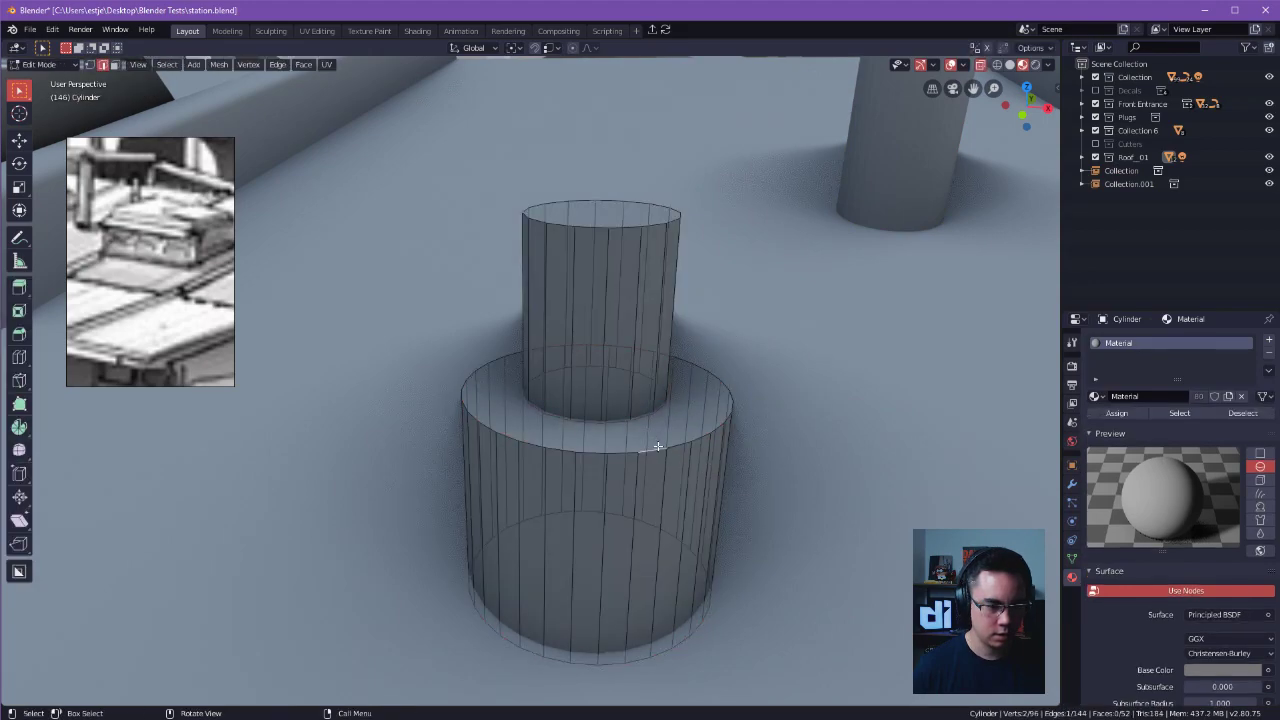
pyautogui.keyDown('alt'); pyautogui.click(658, 446); pyautogui.keyUp('alt')
pyautogui.hotkey('ctrl', 'b')
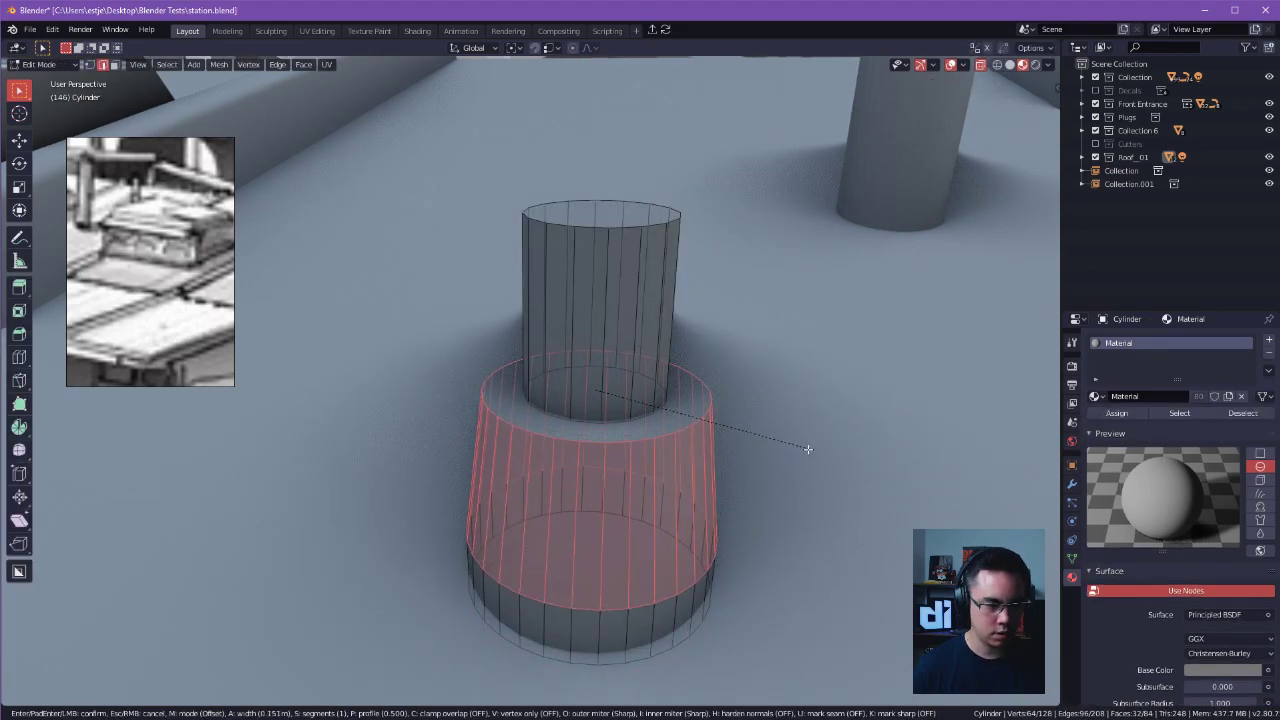
pyautogui.click(809, 449)
pyautogui.rightClick(757, 416)
pyautogui.moveTo(866, 361); pyautogui.dragTo(871, 380, button='middle')
pyautogui.hotkey('ctrl', 'z')
pyautogui.press('Tab')
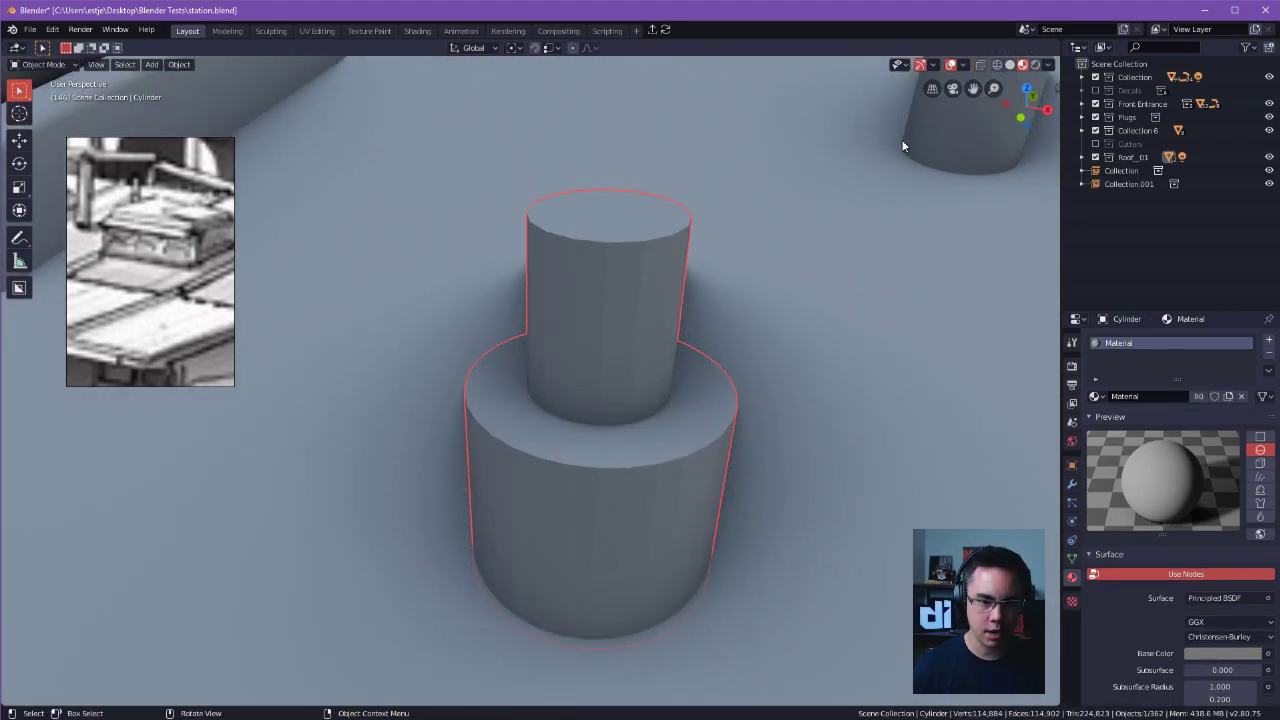
# Examine the stepped cylinder's location, scale and dimensions in its transform properties.
pyautogui.press('n')
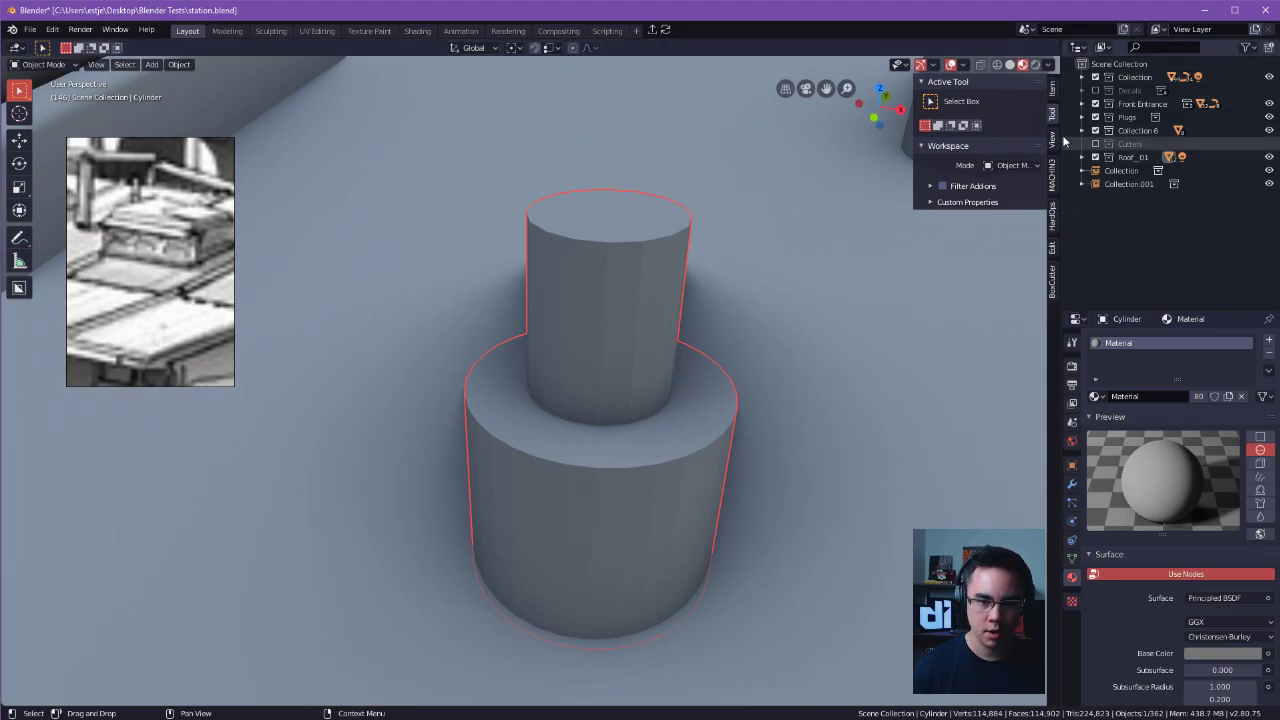
pyautogui.click(1055, 89)
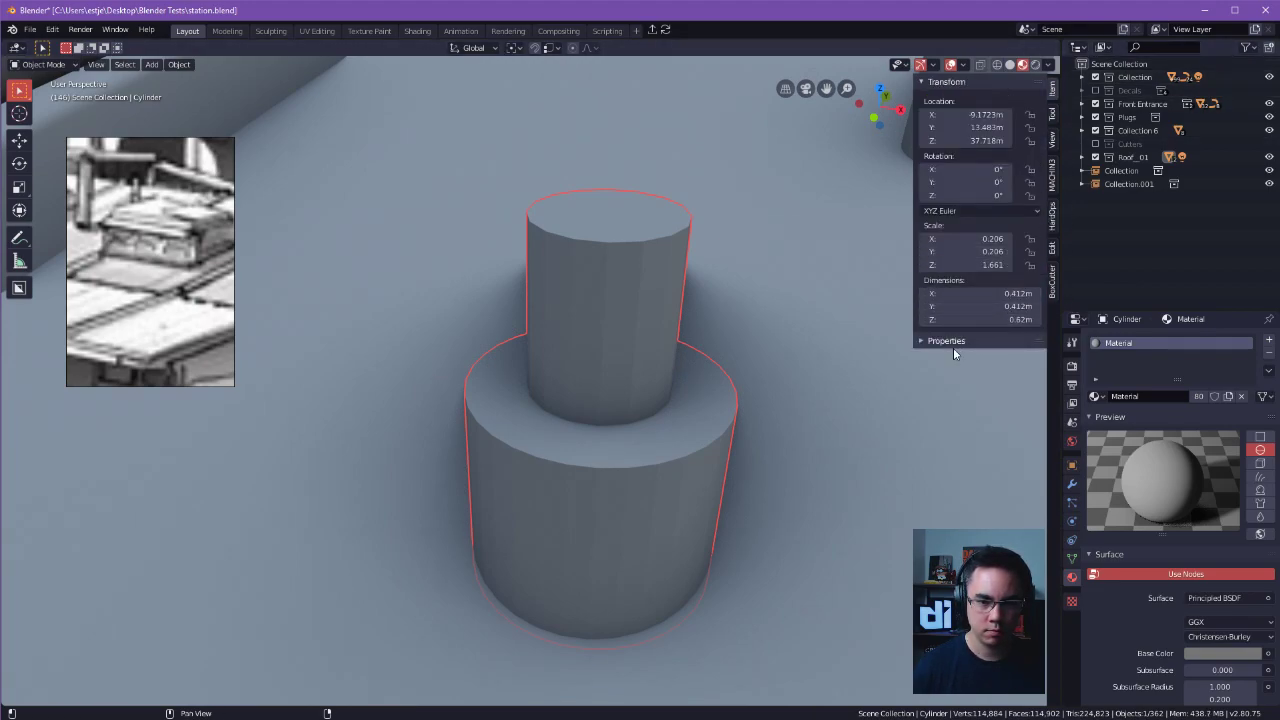
pyautogui.click(1054, 114)
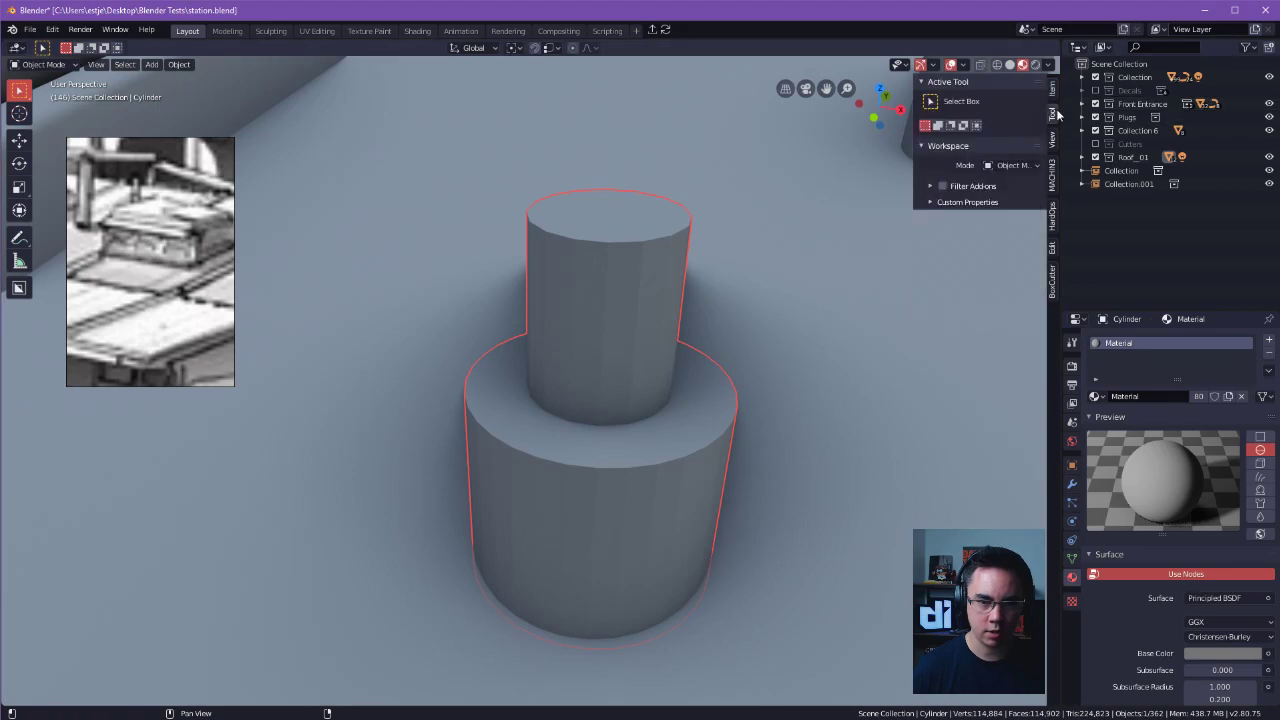
pyautogui.click(1051, 140)
pyautogui.click(1053, 185)
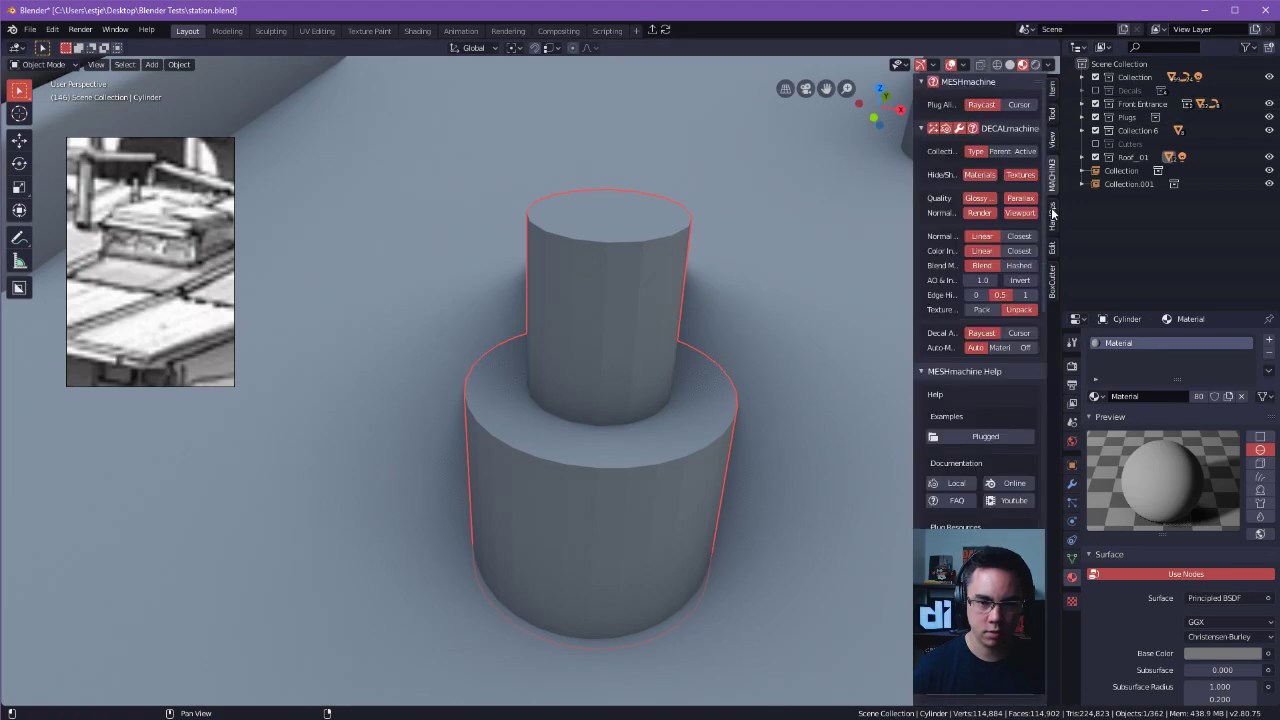
pyautogui.click(1053, 213)
pyautogui.click(1053, 247)
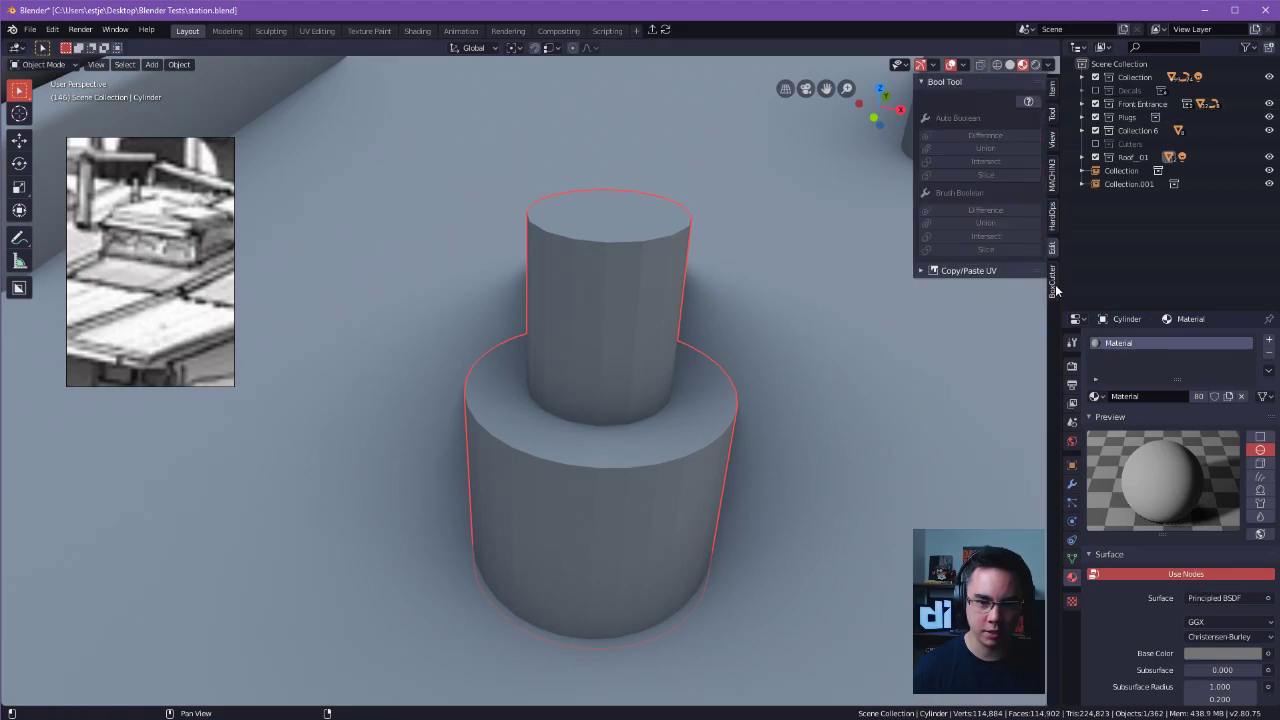
pyautogui.click(1053, 283)
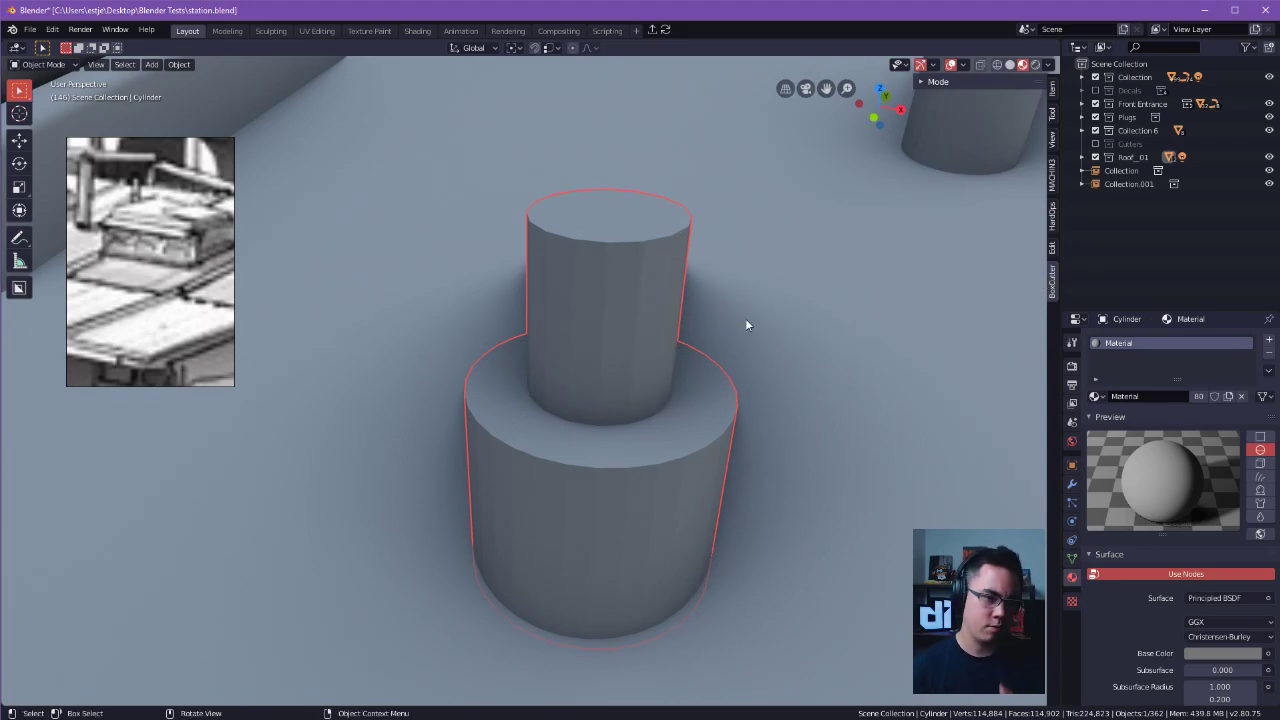
pyautogui.scroll(-7, 746, 323)
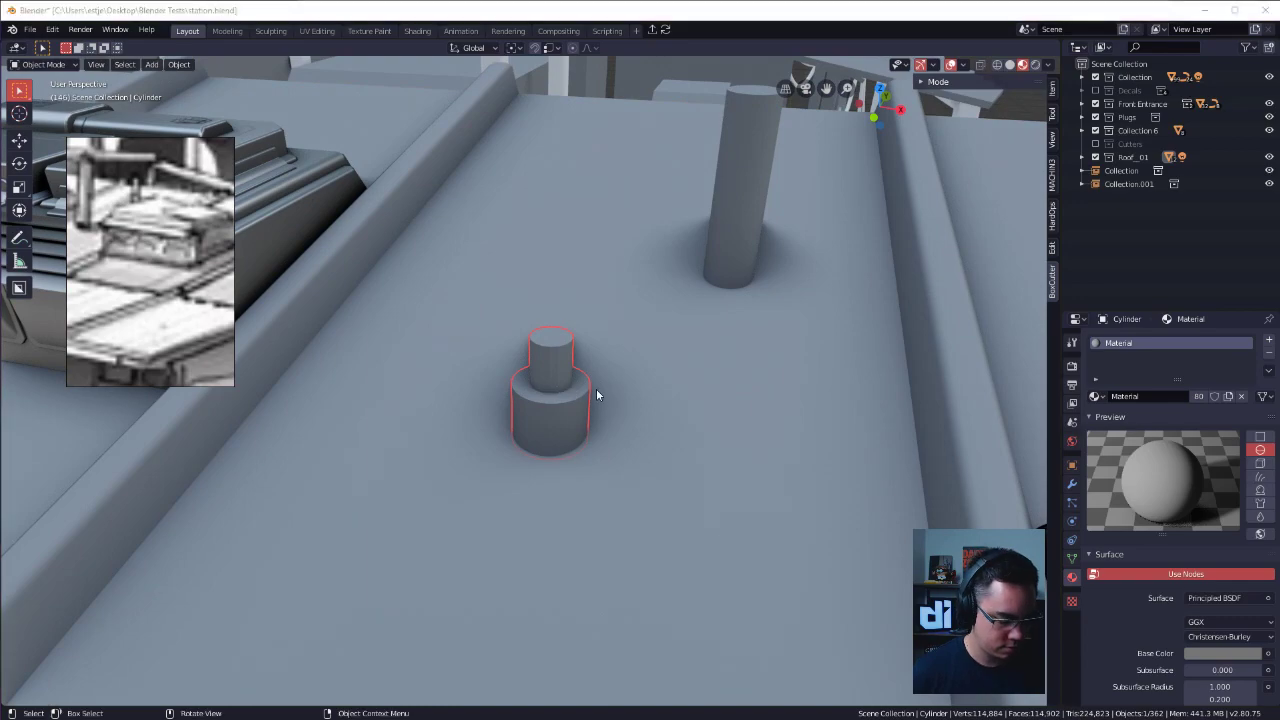
pyautogui.click(601, 340)
pyautogui.click(563, 372)
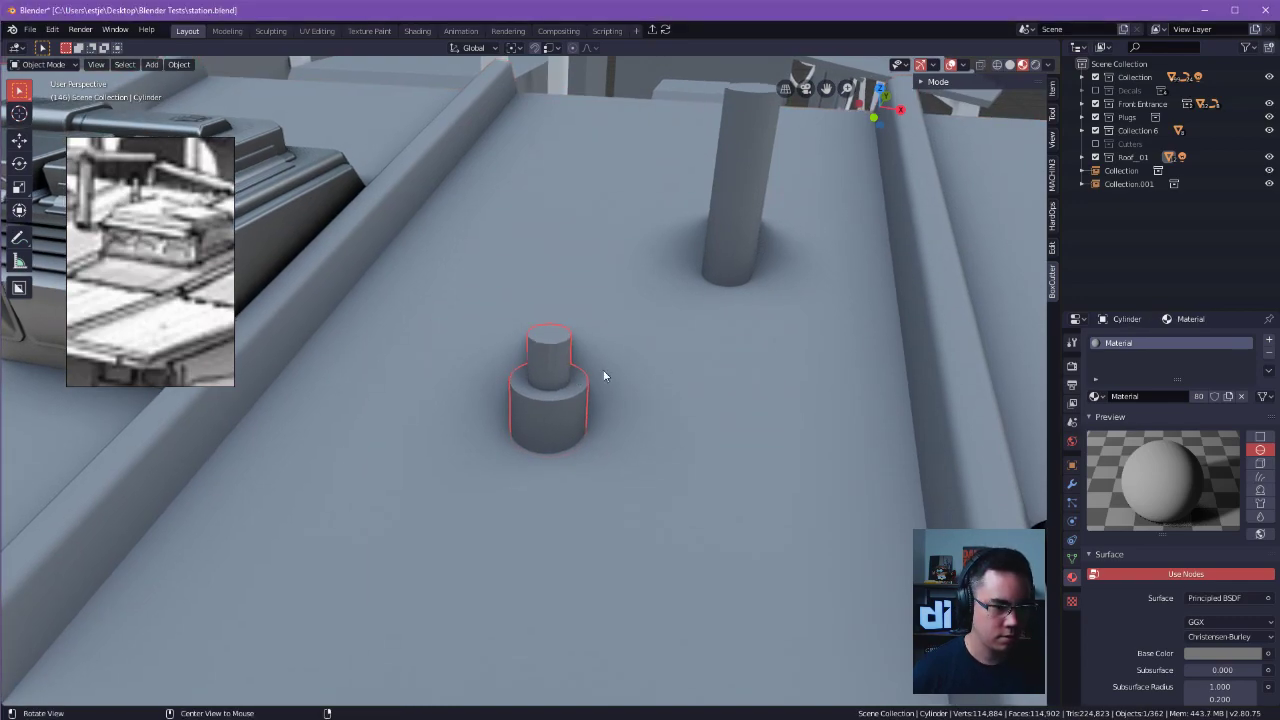
pyautogui.moveTo(614, 371); pyautogui.dragTo(675, 378, button='middle')
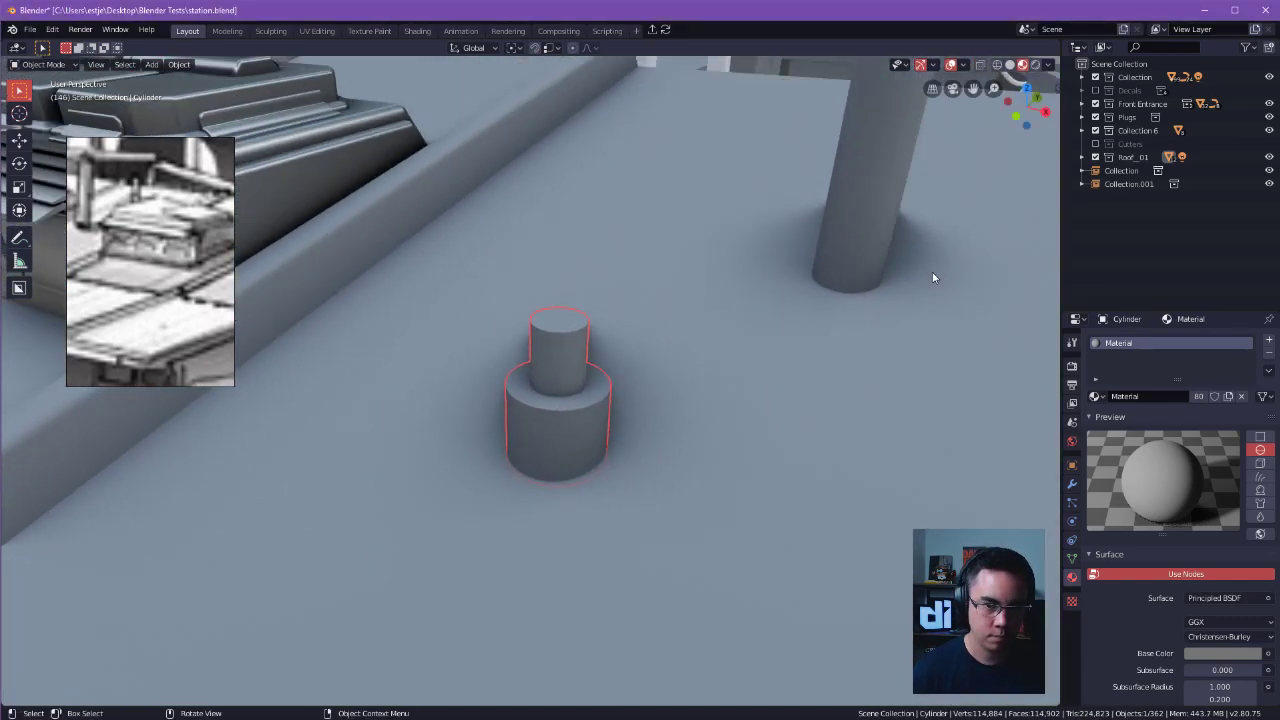
pyautogui.click(927, 84)
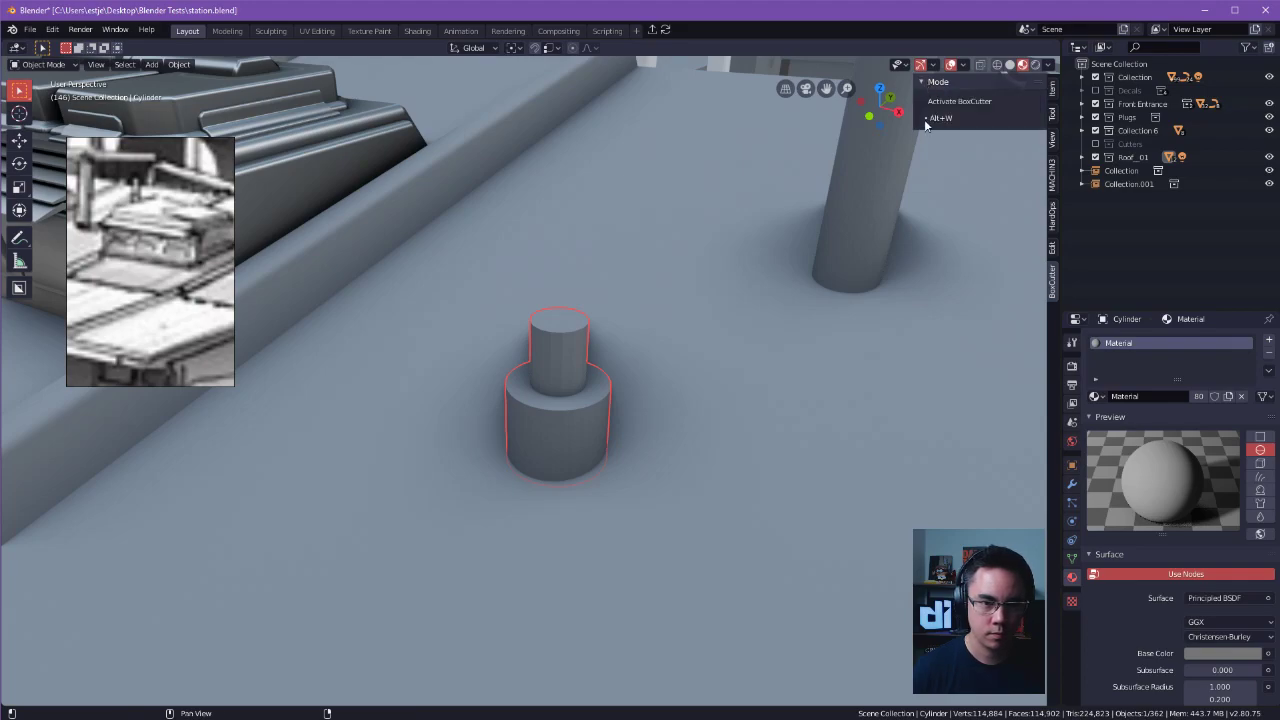
pyautogui.click(1052, 90)
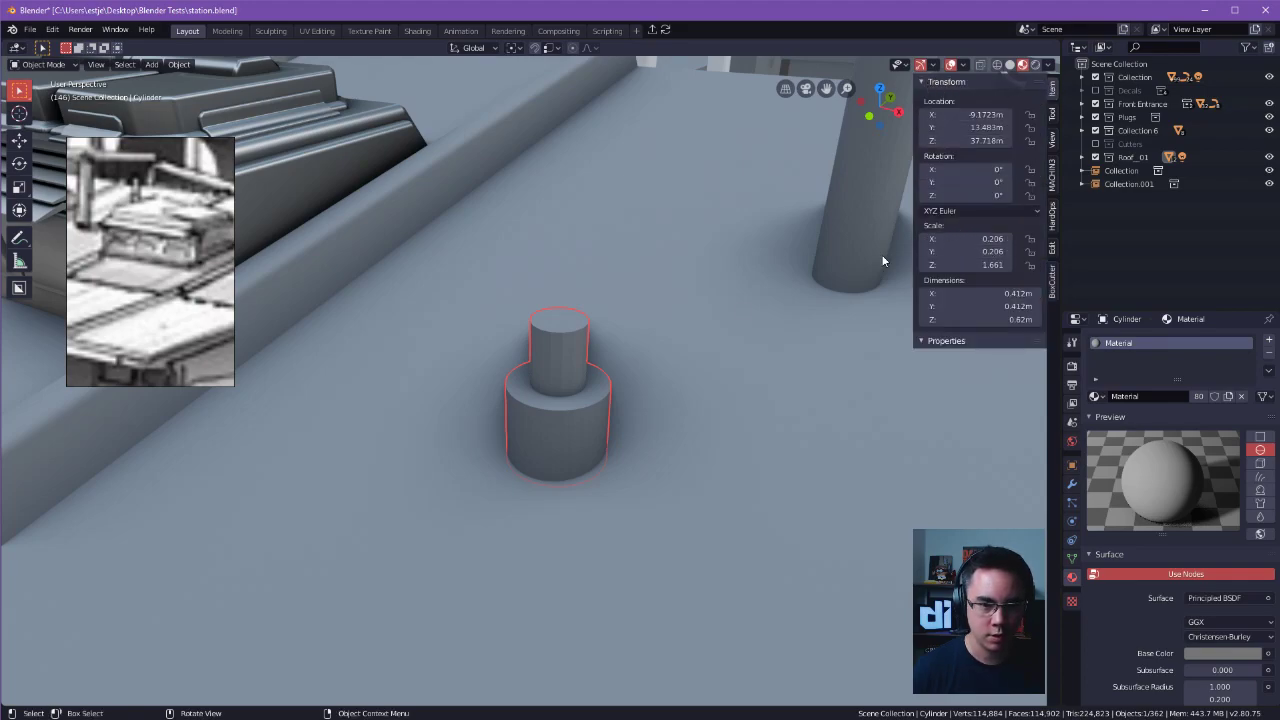
# Try applying all transforms to the stepped cylinder, and undo it.
pyautogui.keyDown('shift'); pyautogui.moveTo(608, 419); pyautogui.dragTo(722, 426, button='middle'); pyautogui.keyUp('shift')
pyautogui.hotkey('shift', 'a')
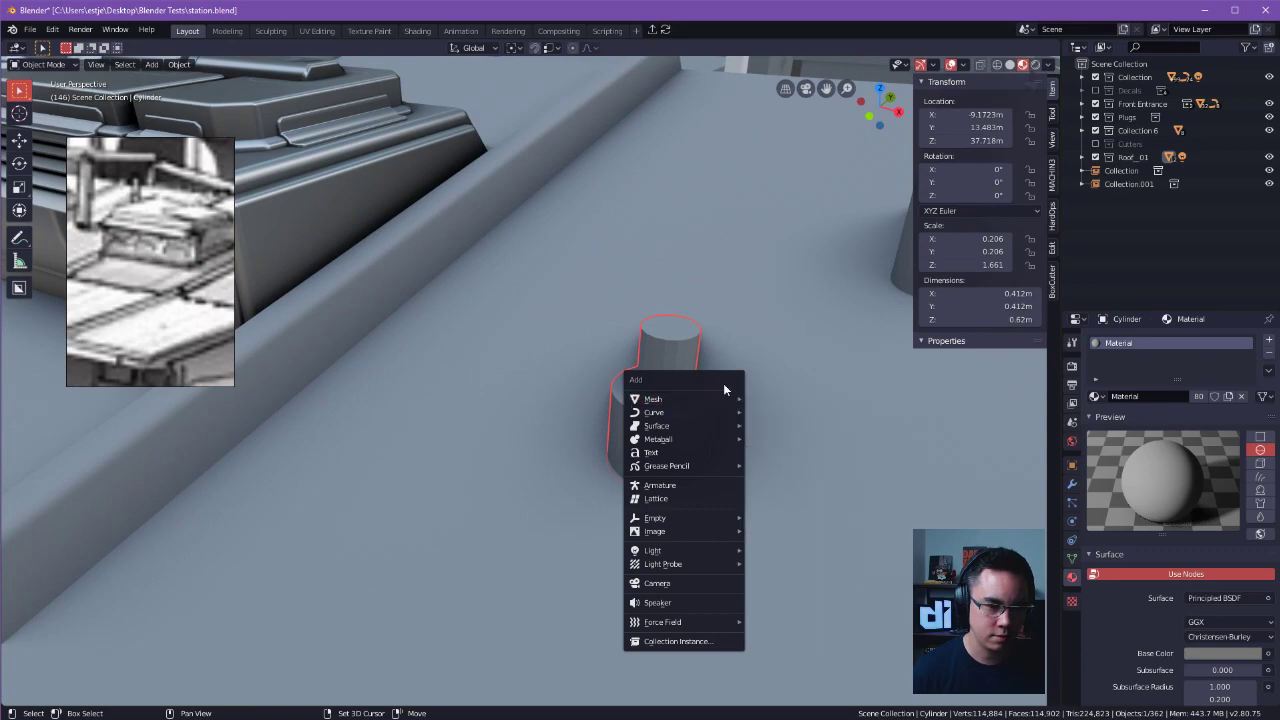
pyautogui.rightClick(677, 409)
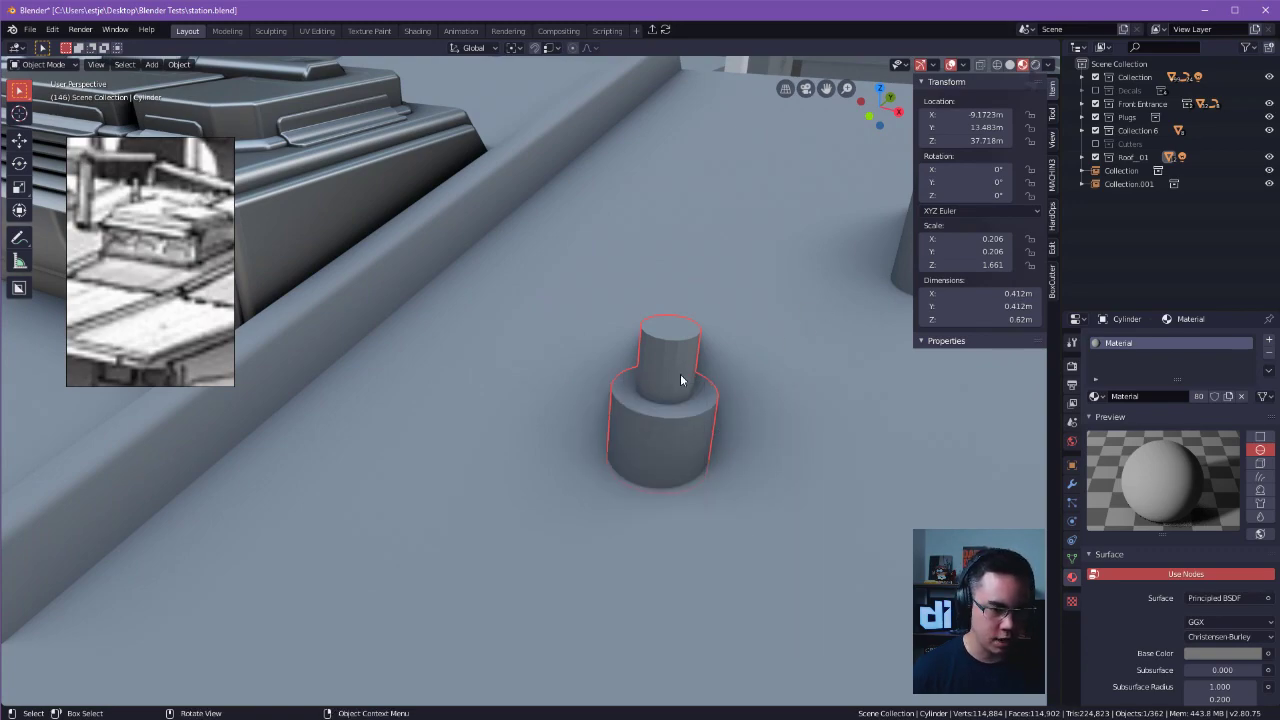
pyautogui.hotkey('ctrl', 'a')
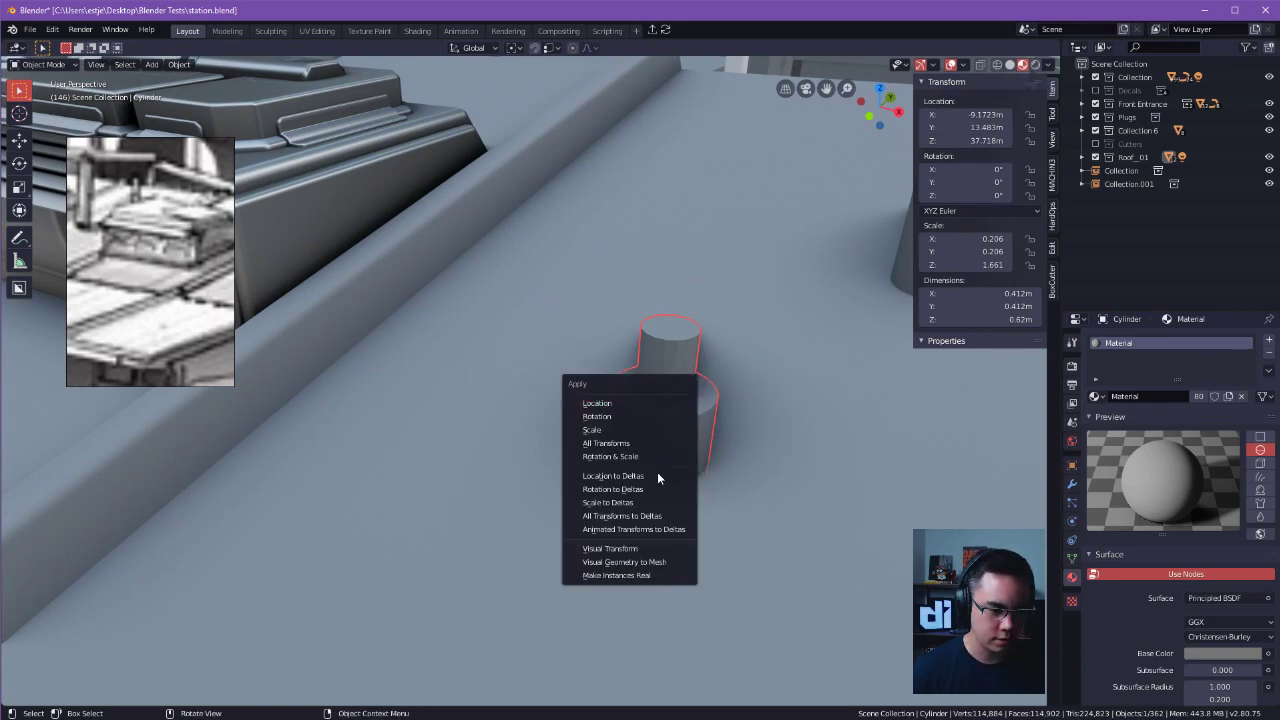
pyautogui.click(611, 444)
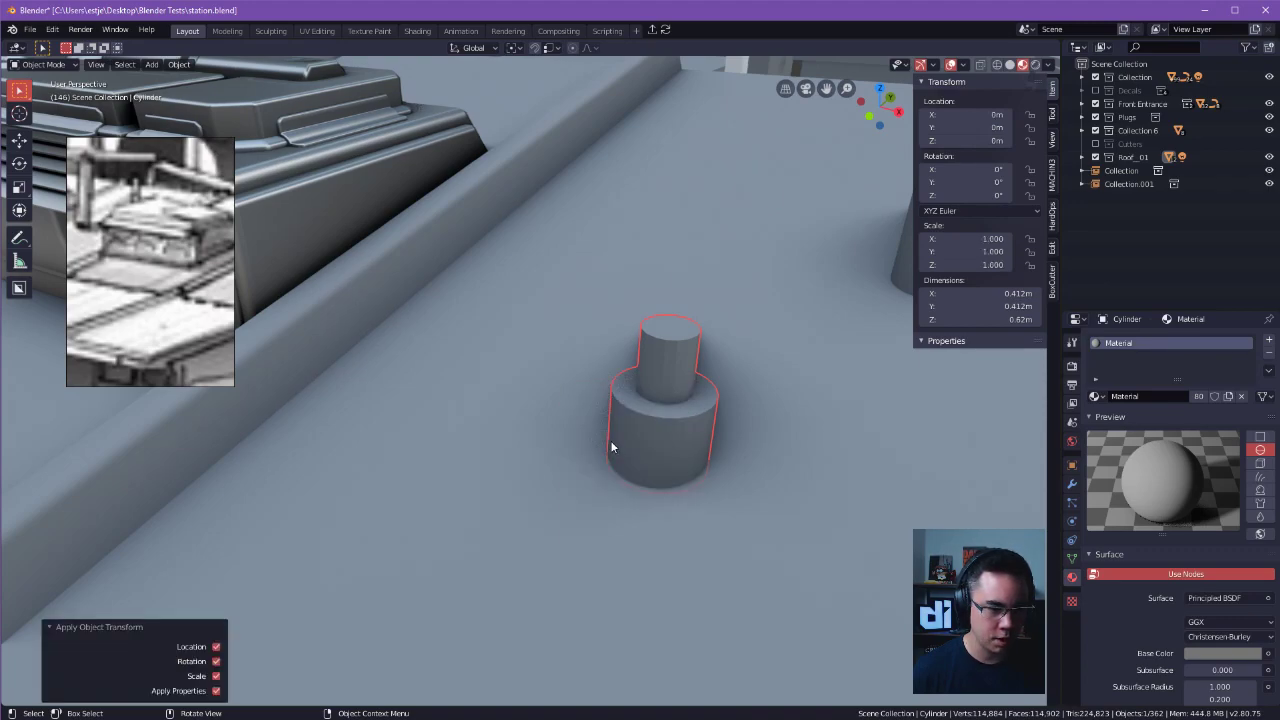
pyautogui.hotkey('ctrl', 'z')
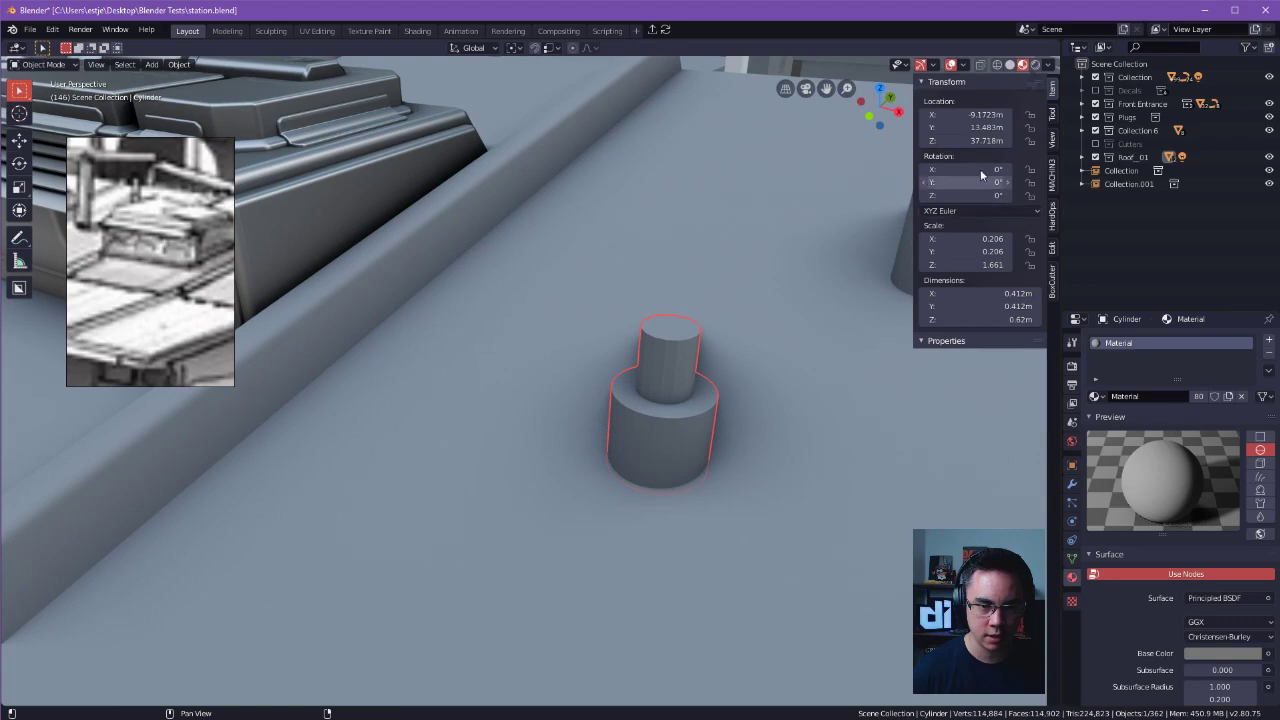
# Apply all transforms to the stepped cylinder object.
pyautogui.moveTo(849, 314); pyautogui.dragTo(630, 412, button='middle')
pyautogui.hotkey('ctrl', 'a')
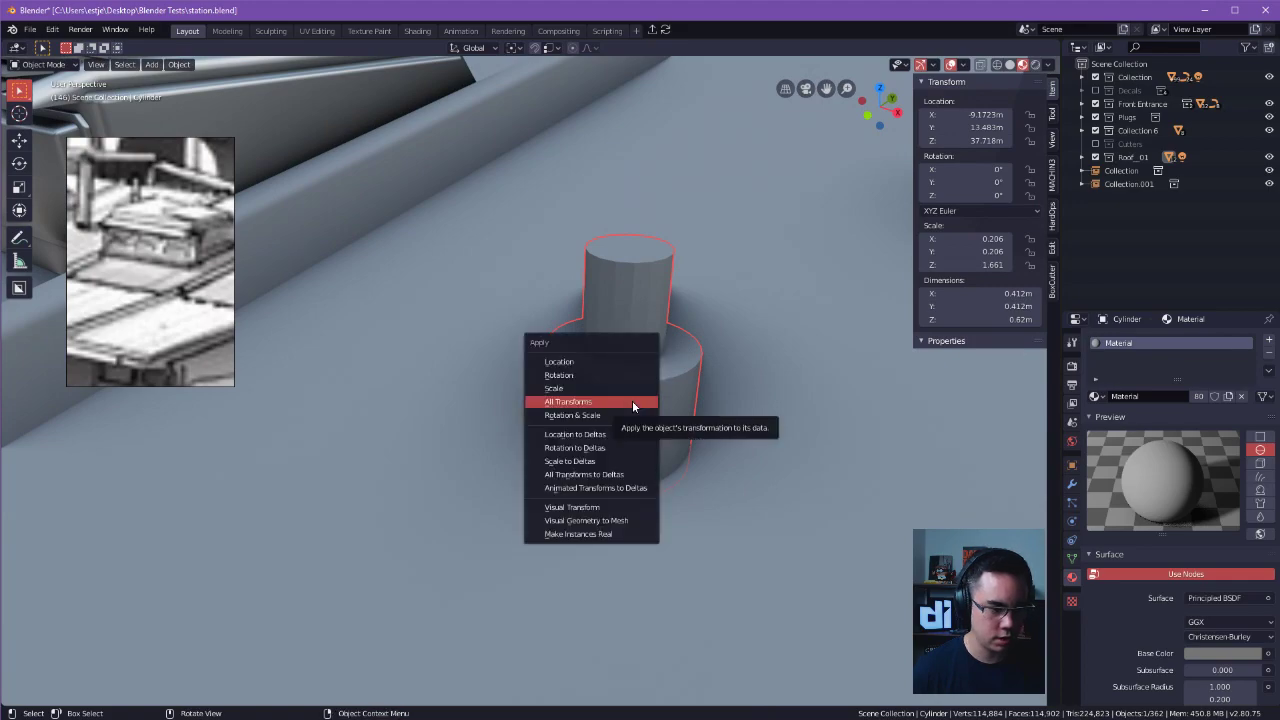
pyautogui.click(632, 403)
# Select the base cylinder's top rim and bevel it about 0.02 m with one segment.
pyautogui.press('Tab')
pyautogui.click(667, 433)
pyautogui.keyDown('alt'); pyautogui.click(632, 391); pyautogui.keyUp('alt')
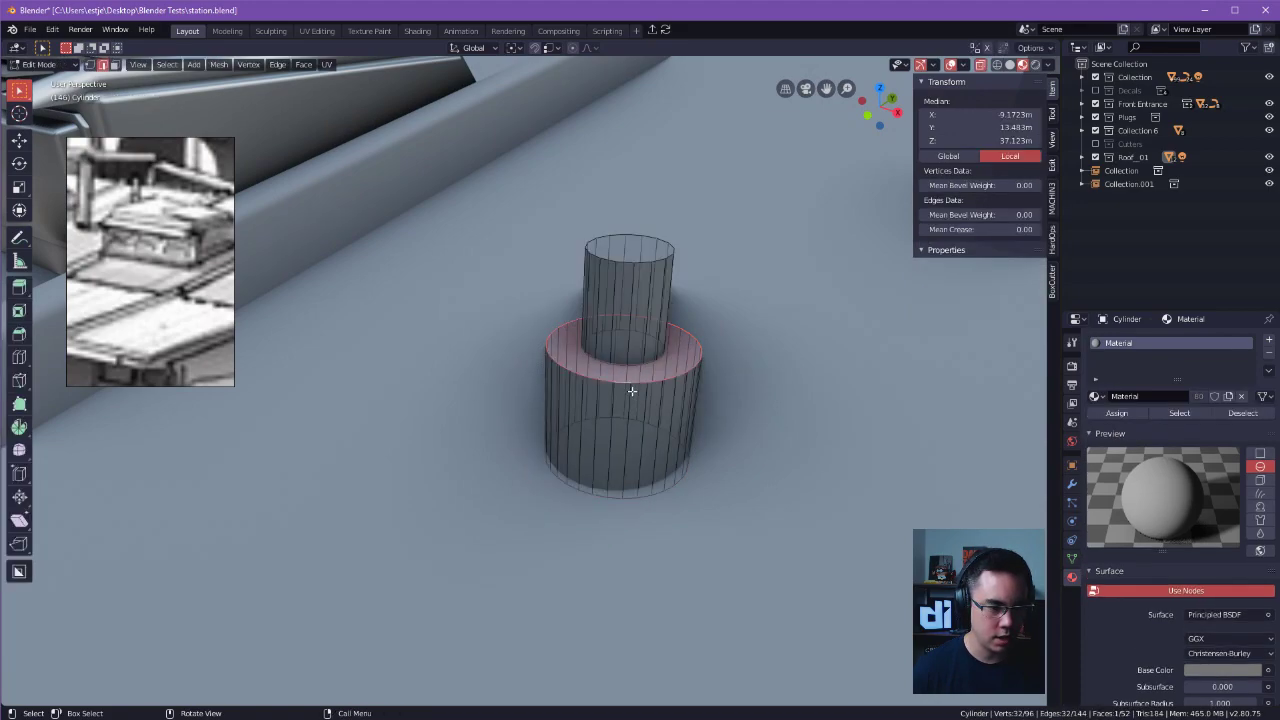
pyautogui.scroll(3, 816, 369)
pyautogui.hotkey('ctrl', 'b')
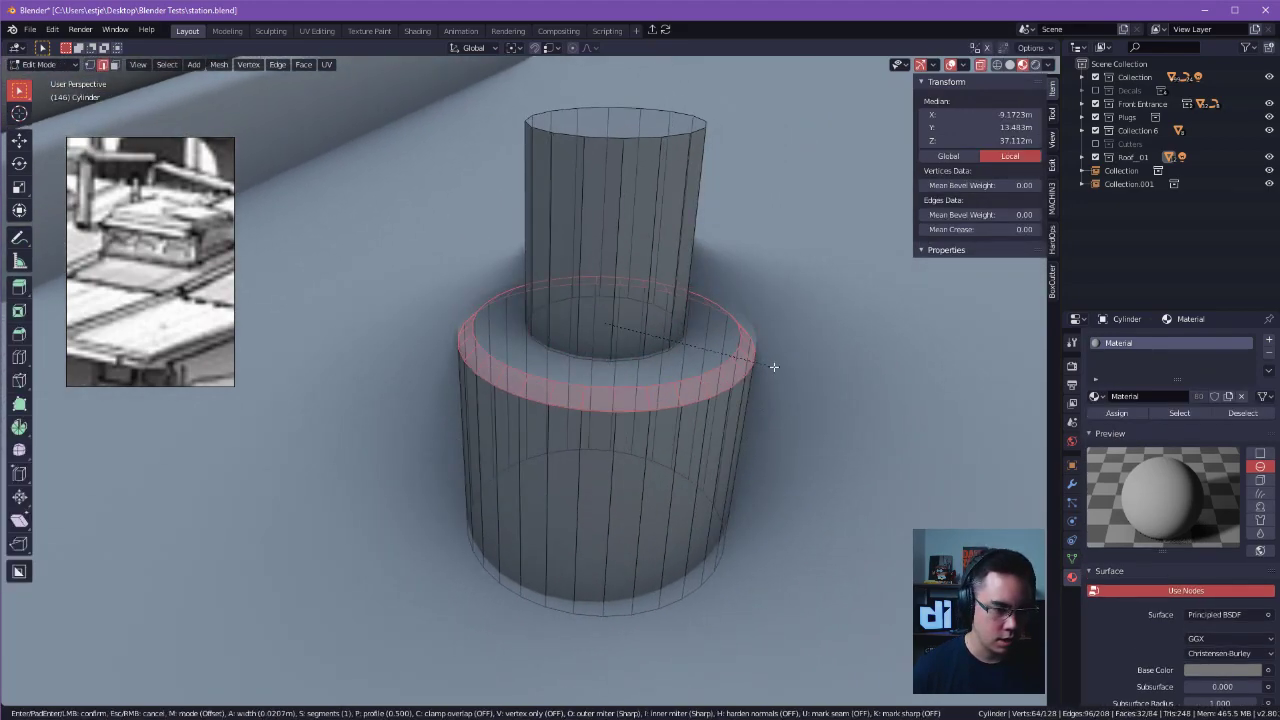
pyautogui.click(783, 372)
pyautogui.press('Tab')
pyautogui.click(785, 306)
pyautogui.click(793, 265)
pyautogui.moveTo(793, 265); pyautogui.dragTo(790, 240, button='middle')
# Select the lower edge loop of the base's chamfer and give it a narrow bevel.
pyautogui.click(692, 390)
pyautogui.press('Tab')
pyautogui.click(685, 410)
pyautogui.keyDown('alt'); pyautogui.click(686, 384); pyautogui.keyUp('alt')
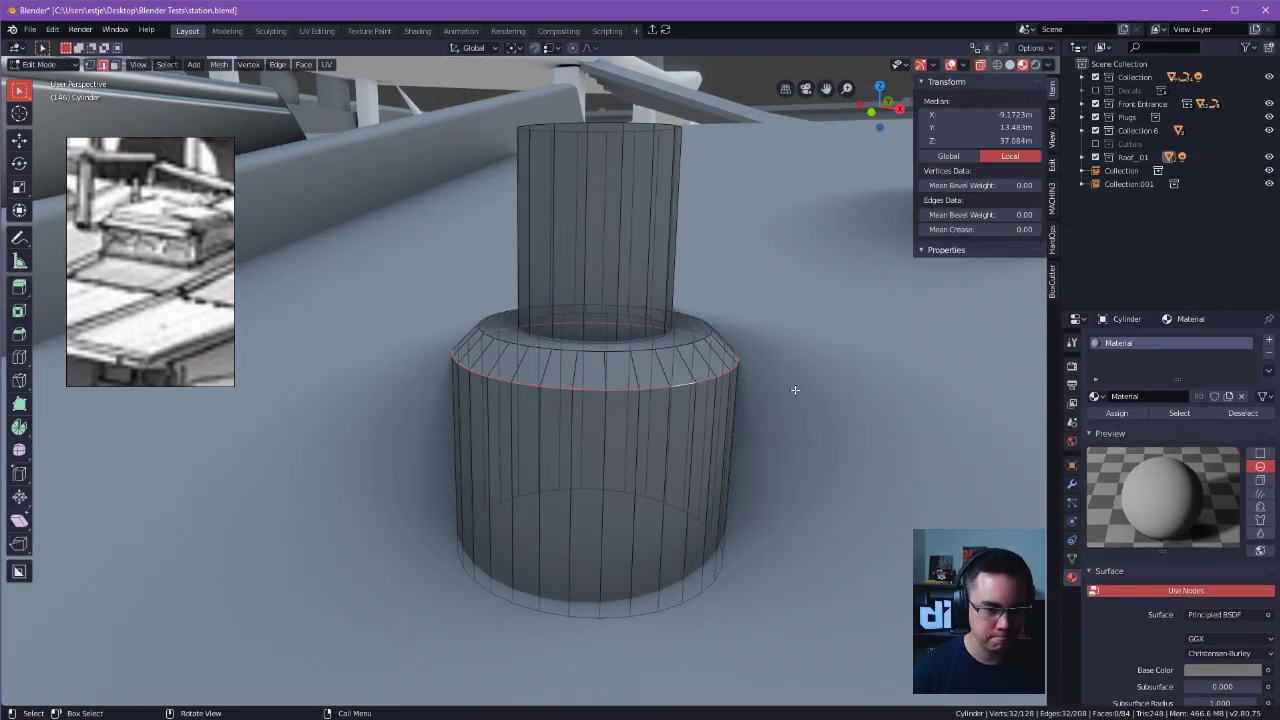
pyautogui.hotkey('ctrl', 'b')
pyautogui.click(806, 393)
pyautogui.press('Tab')
pyautogui.click(818, 325)
pyautogui.click(858, 201)
pyautogui.keyDown('alt'); pyautogui.moveTo(850, 240); pyautogui.dragTo(726, 436); pyautogui.keyUp('alt')
pyautogui.hotkey('ctrl', 'z')
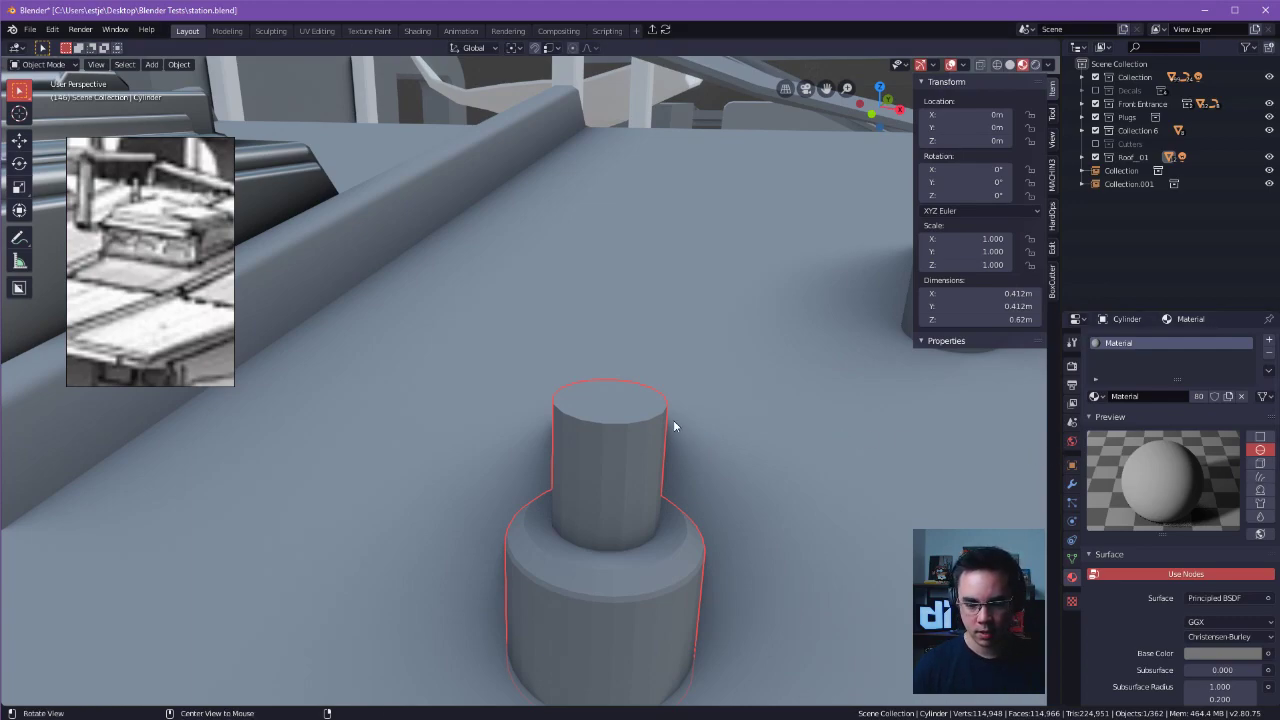
# Select the narrow cylinder's top face and raise it along Z to lengthen the pipe.
pyautogui.keyDown('alt'); pyautogui.moveTo(572, 492); pyautogui.dragTo(588, 481); pyautogui.keyUp('alt')
pyautogui.press('Tab')
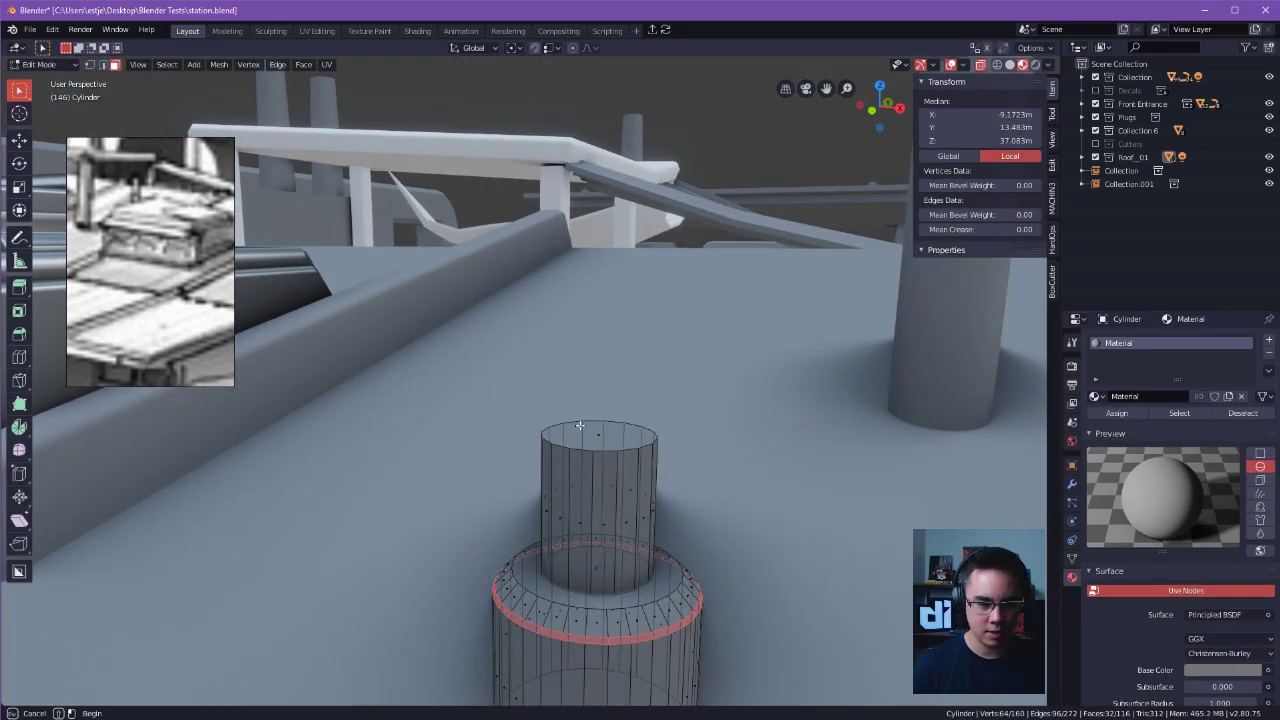
pyautogui.press('3')
pyautogui.click(595, 433)
pyautogui.press('g')
pyautogui.press('z')
pyautogui.click(634, 151)
pyautogui.keyDown('ctrl'); pyautogui.keyDown('alt'); pyautogui.moveTo(634, 151); pyautogui.dragTo(598, 342); pyautogui.keyUp('alt'); pyautogui.keyUp('ctrl')
pyautogui.keyDown('alt'); pyautogui.moveTo(598, 342); pyautogui.dragTo(636, 325); pyautogui.keyUp('alt')
pyautogui.keyDown('alt'); pyautogui.keyDown('shift'); pyautogui.moveTo(636, 325); pyautogui.dragTo(674, 380); pyautogui.keyUp('shift'); pyautogui.keyUp('alt')
# Raise the pipe's top face a further 0.708 m along Z.
pyautogui.press('g')
pyautogui.press('z')
pyautogui.click(663, 220)
pyautogui.keyDown('alt'); pyautogui.moveTo(663, 250); pyautogui.dragTo(650, 295); pyautogui.keyUp('alt')
pyautogui.keyDown('alt'); pyautogui.keyDown('shift'); pyautogui.moveTo(650, 295); pyautogui.dragTo(612, 322); pyautogui.keyUp('shift'); pyautogui.keyUp('alt')
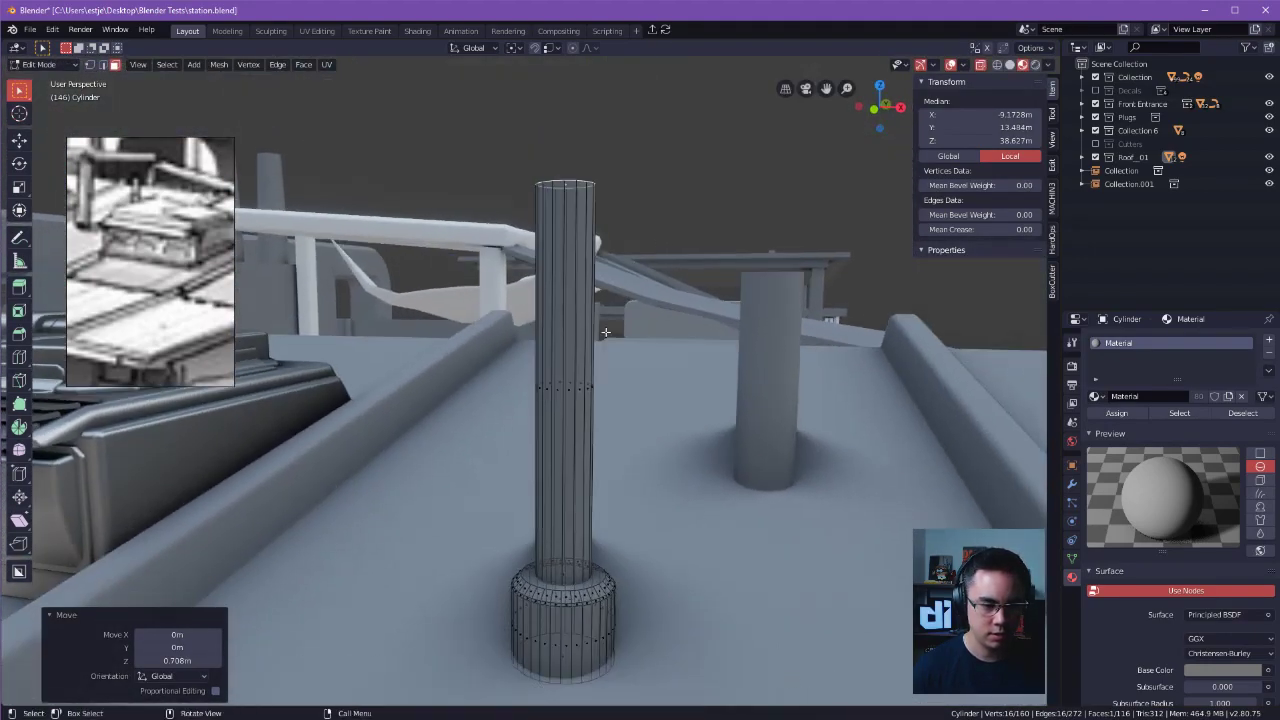
# Add two horizontal loop cuts around the middle of the tall pipe, a short distance apart.
pyautogui.click(642, 323)
pyautogui.press('Tab')
pyautogui.click(697, 387)
pyautogui.hotkey('ctrl', 'r')
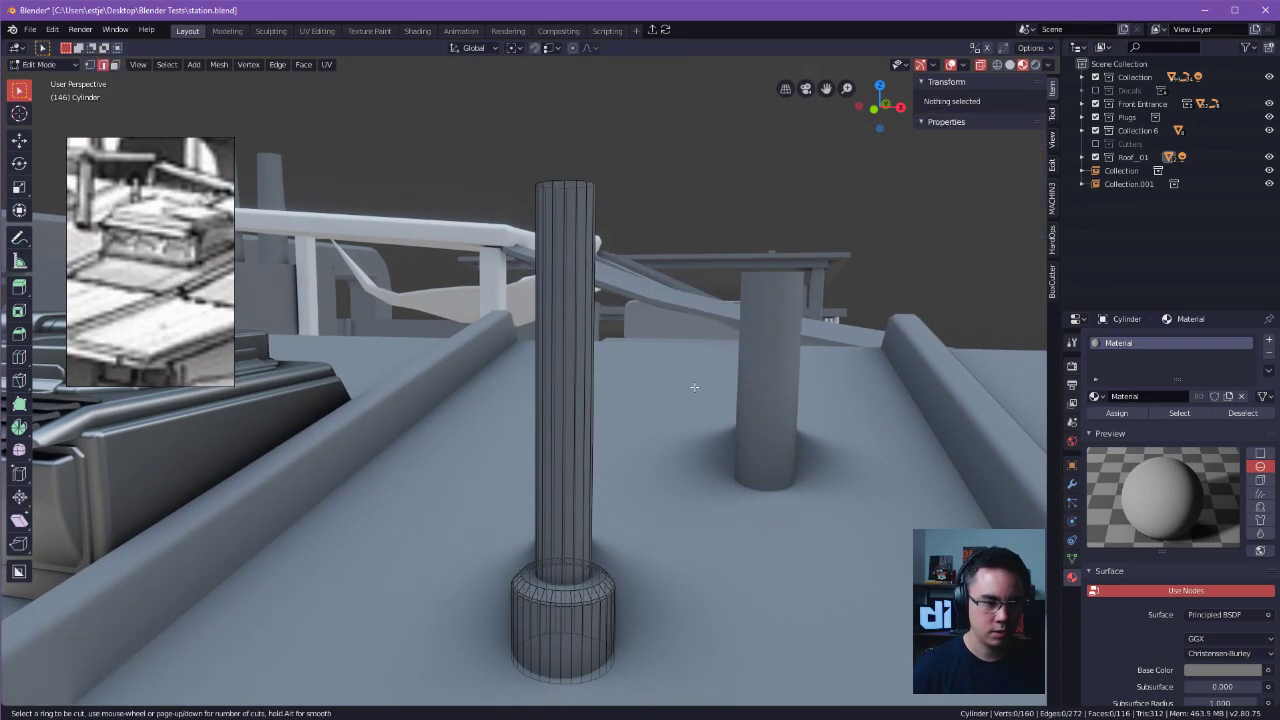
pyautogui.click(552, 364)
pyautogui.click(610, 344)
pyautogui.hotkey('ctrl', 'r')
pyautogui.click(580, 470)
pyautogui.click(616, 441)
# Add a third loop cut to the pipe between the middle cuts and the base.
pyautogui.press('2')
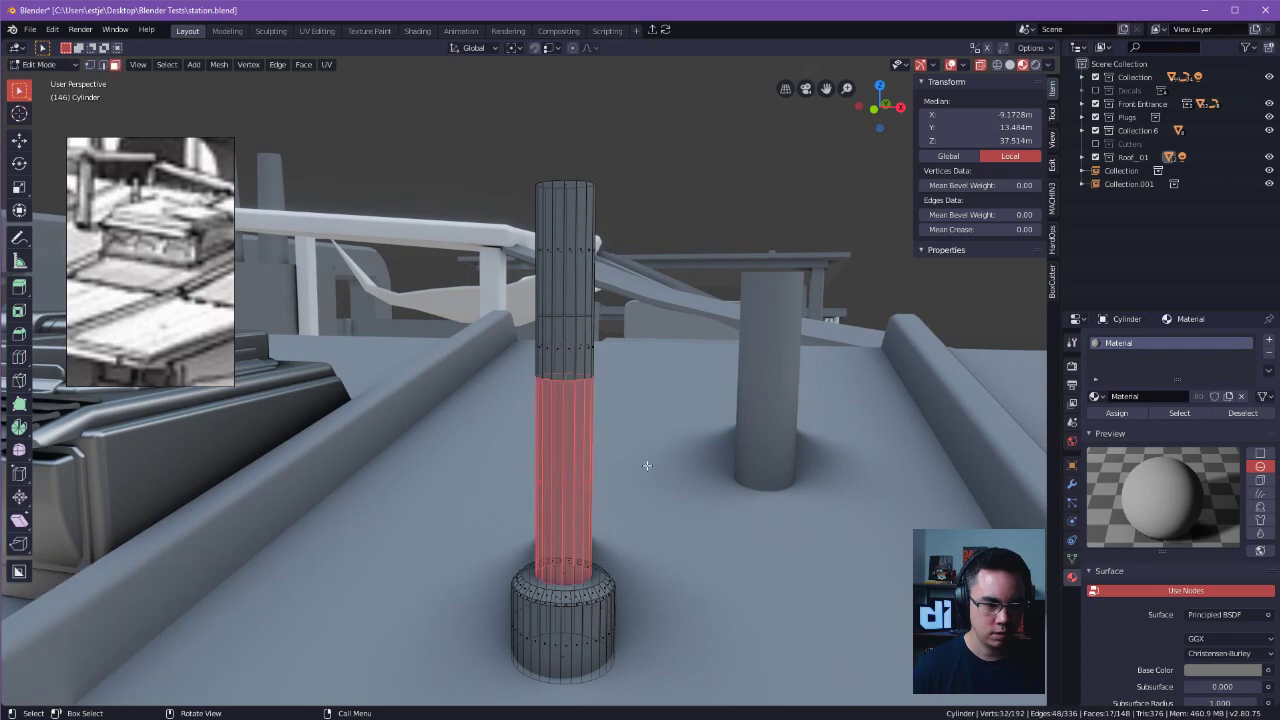
pyautogui.click(672, 451)
pyautogui.hotkey('ctrl', 'r')
pyautogui.click(575, 486)
pyautogui.click(577, 503)
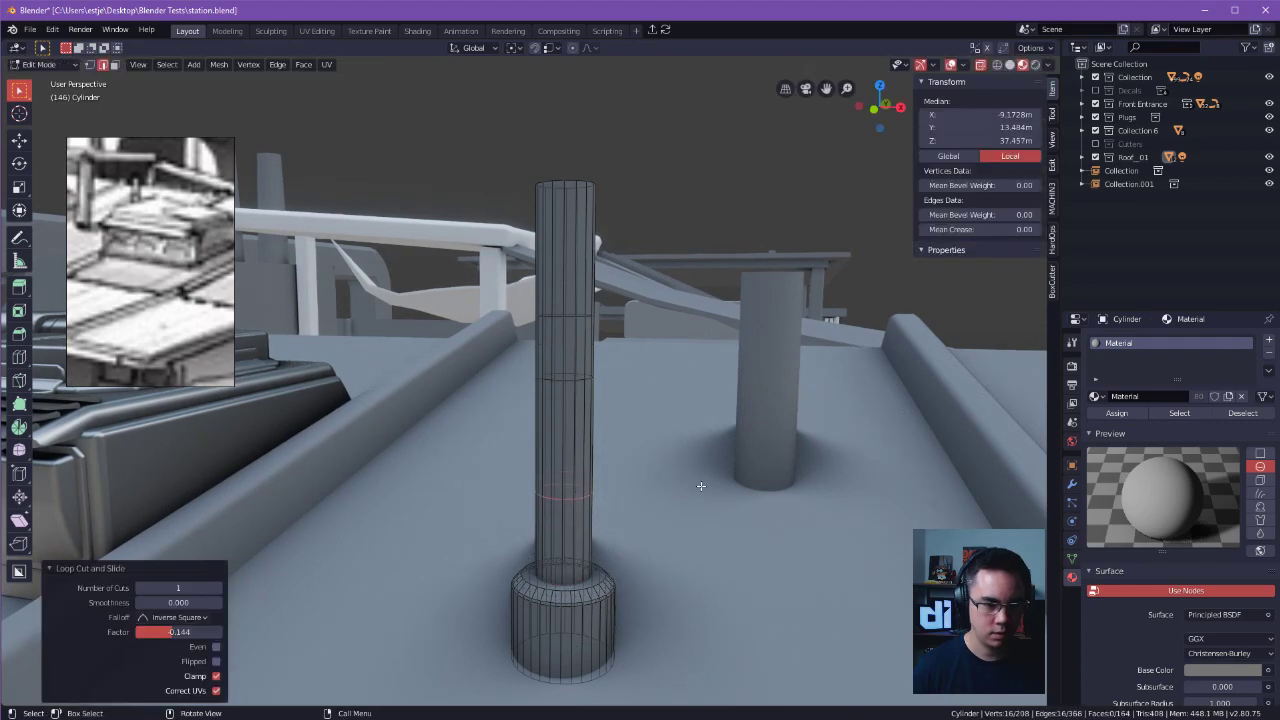
# Select the short band between the two middle loop cuts and move it about 0.05 m along X.
pyautogui.click(667, 399)
pyautogui.moveTo(507, 297); pyautogui.dragTo(628, 408)
pyautogui.press('g')
pyautogui.press('x')
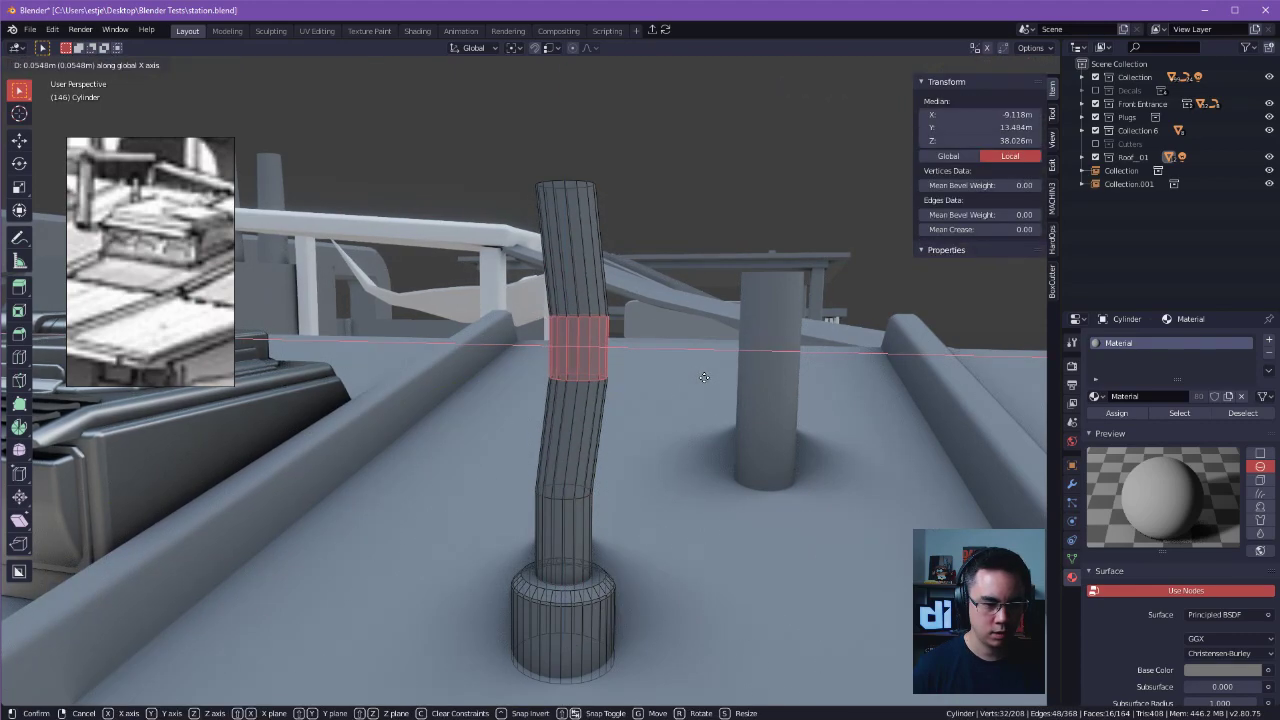
pyautogui.click(656, 439)
# Bevel the pipe's lowest added edge loop, just above the wide base collar.
pyautogui.click(656, 439)
pyautogui.keyDown('alt'); pyautogui.click(559, 501); pyautogui.keyUp('alt')
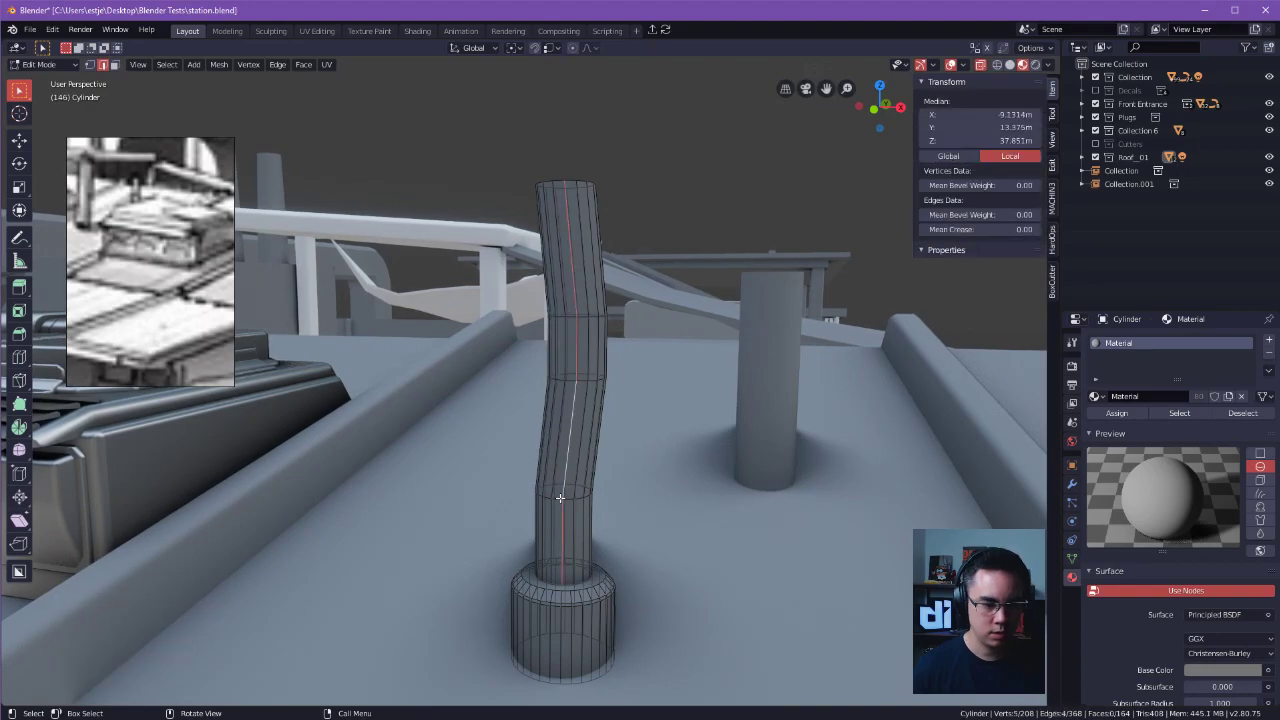
pyautogui.scroll(5, 560, 498)
pyautogui.keyDown('alt'); pyautogui.click(588, 520); pyautogui.keyUp('alt')
pyautogui.hotkey('ctrl', 'b')
pyautogui.click(648, 490)
pyautogui.moveTo(648, 490); pyautogui.dragTo(649, 472, button='middle')
# Move the upper bend loop of the pipe about -0.04 m along X and bevel it.
pyautogui.keyDown('alt'); pyautogui.click(638, 420); pyautogui.keyUp('alt')
pyautogui.press('g')
pyautogui.press('x')
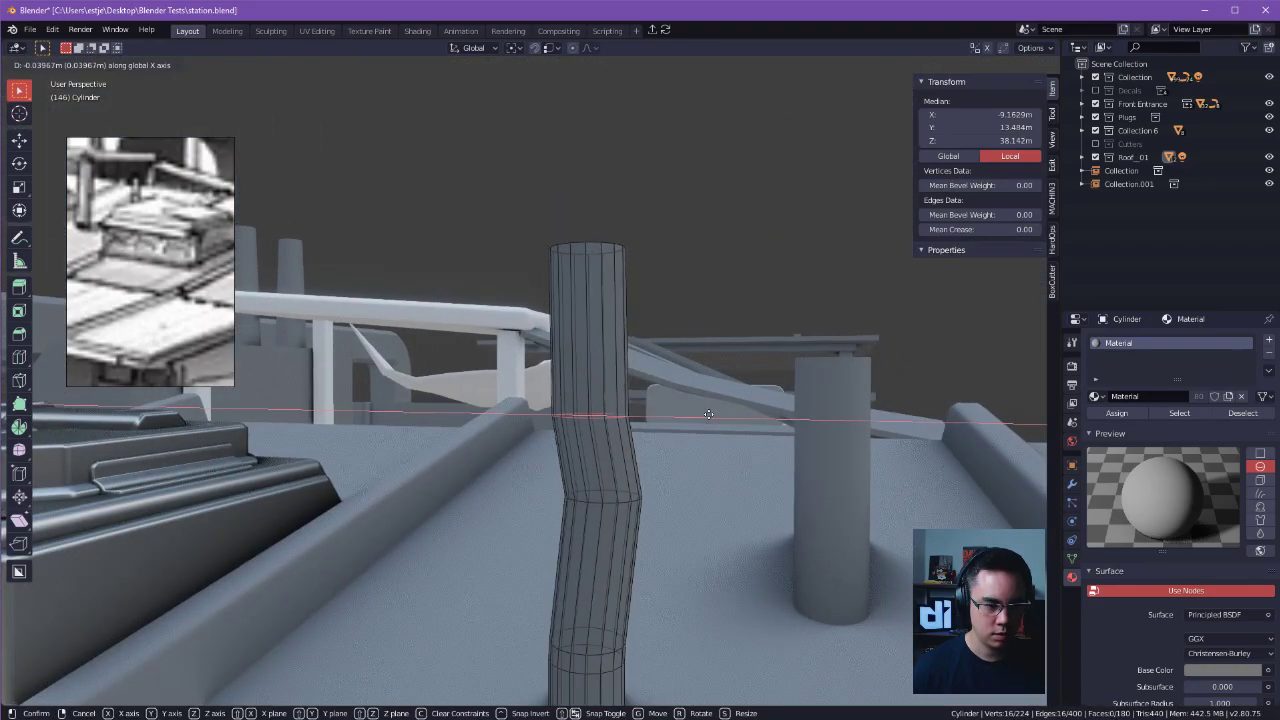
pyautogui.click(706, 416)
pyautogui.moveTo(706, 416)
pyautogui.mouseDown(button='middle')
pyautogui.moveTo(686, 534)
pyautogui.moveTo(697, 422)
pyautogui.mouseUp(button='middle')
pyautogui.hotkey('ctrl', 'b')
pyautogui.click(716, 438)
# Bevel the middle edge loop where the pipe bends outward.
pyautogui.keyDown('alt'); pyautogui.click(614, 458); pyautogui.keyUp('alt')
pyautogui.press('b')
pyautogui.press('Escape')
pyautogui.keyDown('alt'); pyautogui.click(598, 458); pyautogui.keyUp('alt')
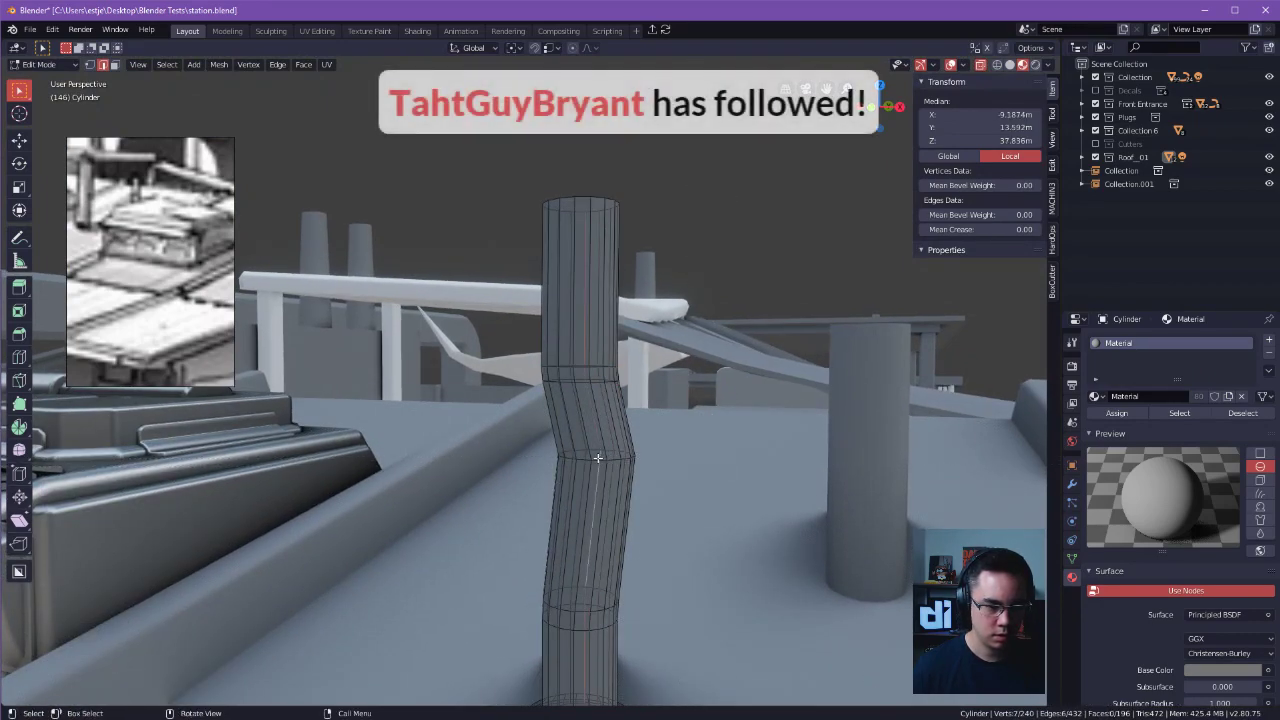
pyautogui.hotkey('ctrl', 'b')
pyautogui.click(600, 464)
pyautogui.moveTo(600, 464); pyautogui.dragTo(686, 376, button='middle')
# Apply smooth shading to all faces of the bent pipe.
pyautogui.hotkey('alt', 'a')
pyautogui.press('Tab')
pyautogui.click(697, 315)
pyautogui.scroll(-5, 769, 289)
pyautogui.keyDown('shift'); pyautogui.moveTo(622, 312); pyautogui.dragTo(618, 366, button='middle'); pyautogui.keyUp('shift')
pyautogui.press('Tab')
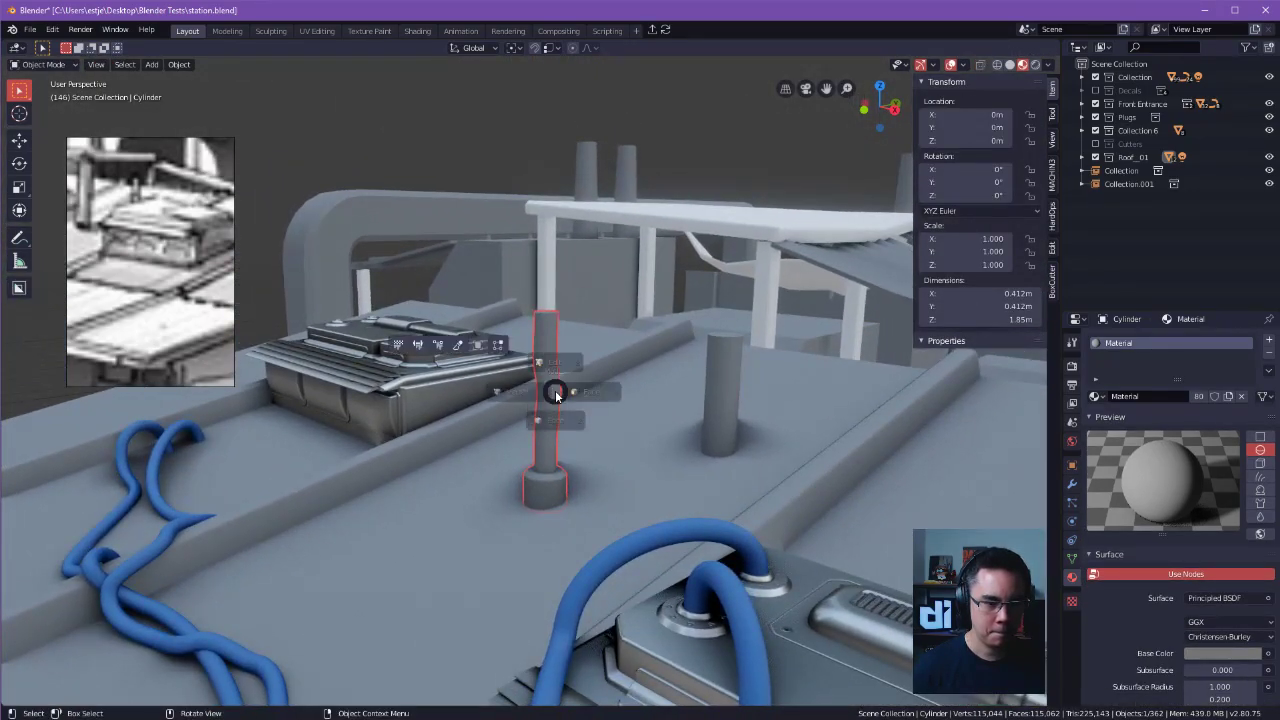
pyautogui.click(615, 396)
pyautogui.press('a')
pyautogui.rightClick(617, 396)
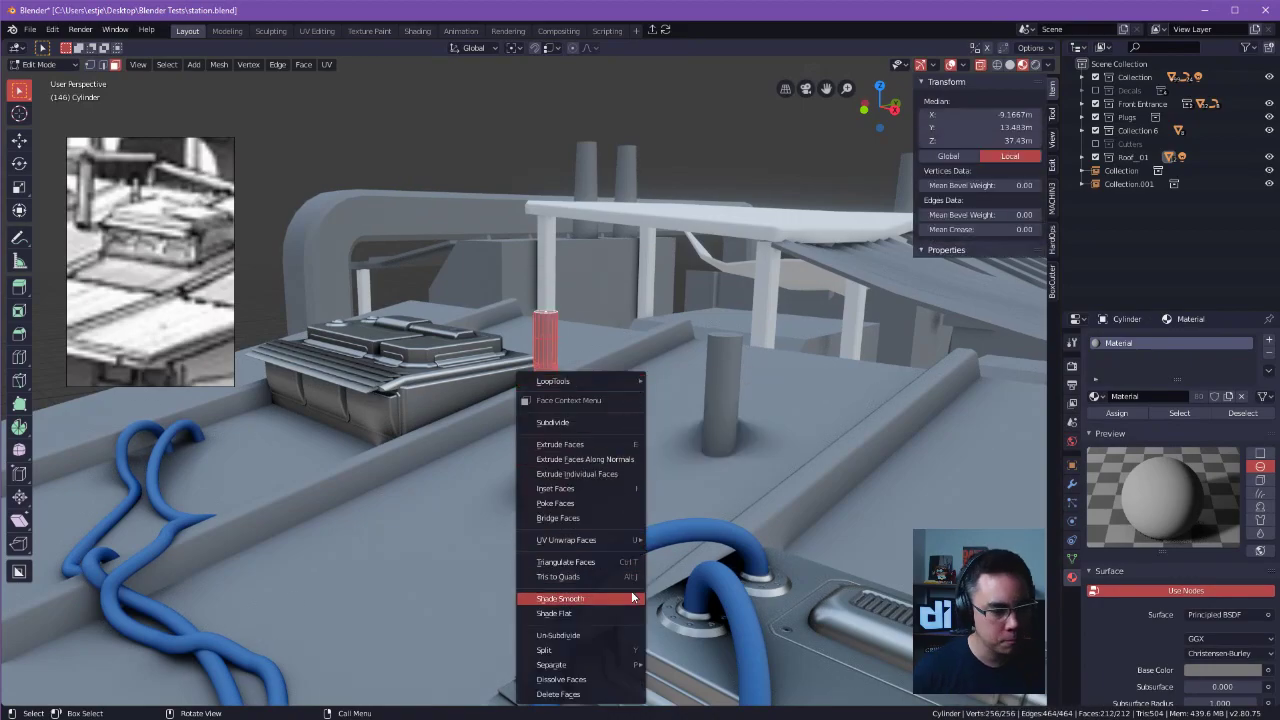
pyautogui.click(602, 599)
pyautogui.press('Tab')
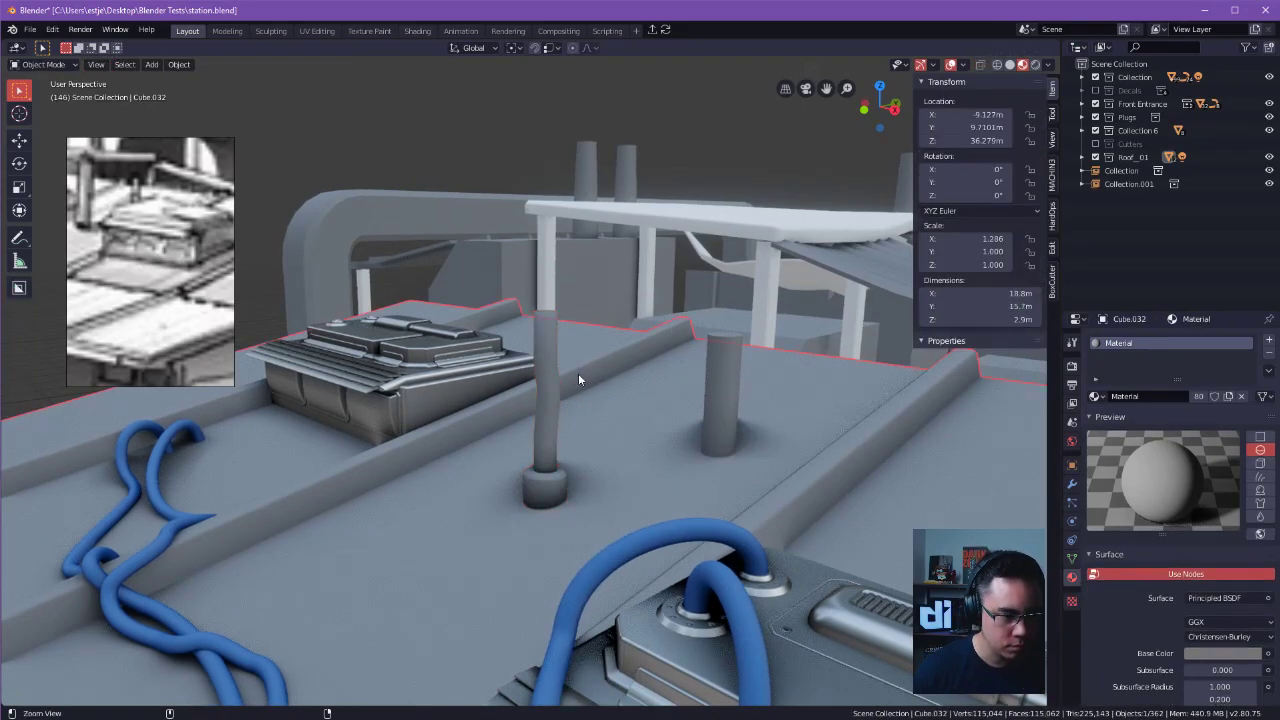
# Enable Auto Smooth for the bent pipe with an angle of 40.1°.
pyautogui.scroll(2, 560, 440)
pyautogui.moveTo(545, 510); pyautogui.dragTo(744, 561, button='middle')
pyautogui.click(1072, 558)
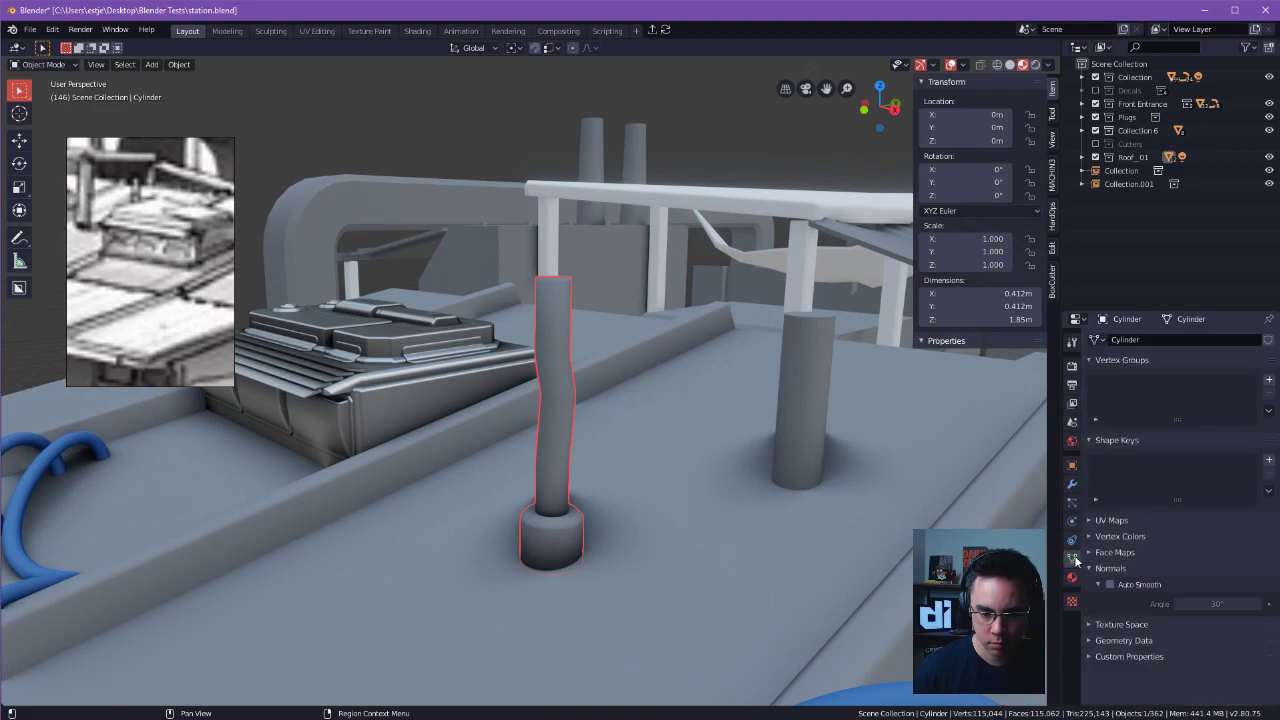
pyautogui.moveTo(845, 528); pyautogui.dragTo(735, 440, button='middle')
pyautogui.press('Tab')
pyautogui.click(755, 248)
pyautogui.scroll(-2, 683, 186)
pyautogui.moveTo(683, 186); pyautogui.dragTo(802, 313, button='middle')
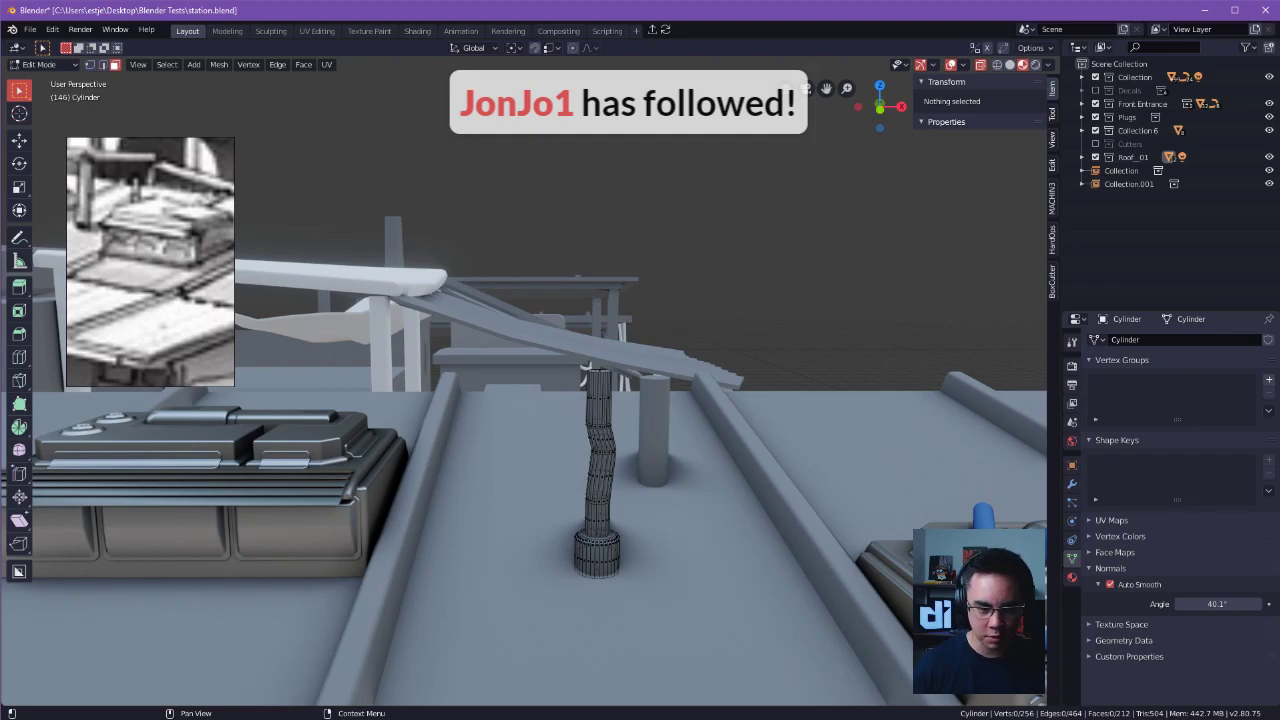
# Select the pipe's top face and lower it 0.215 m along Z.
pyautogui.keyDown('shift'); pyautogui.moveTo(829, 363); pyautogui.dragTo(843, 337, button='middle'); pyautogui.keyUp('shift')
pyautogui.scroll(2, 760, 425)
pyautogui.moveTo(752, 430); pyautogui.dragTo(760, 458, button='middle')
pyautogui.press('Tab')
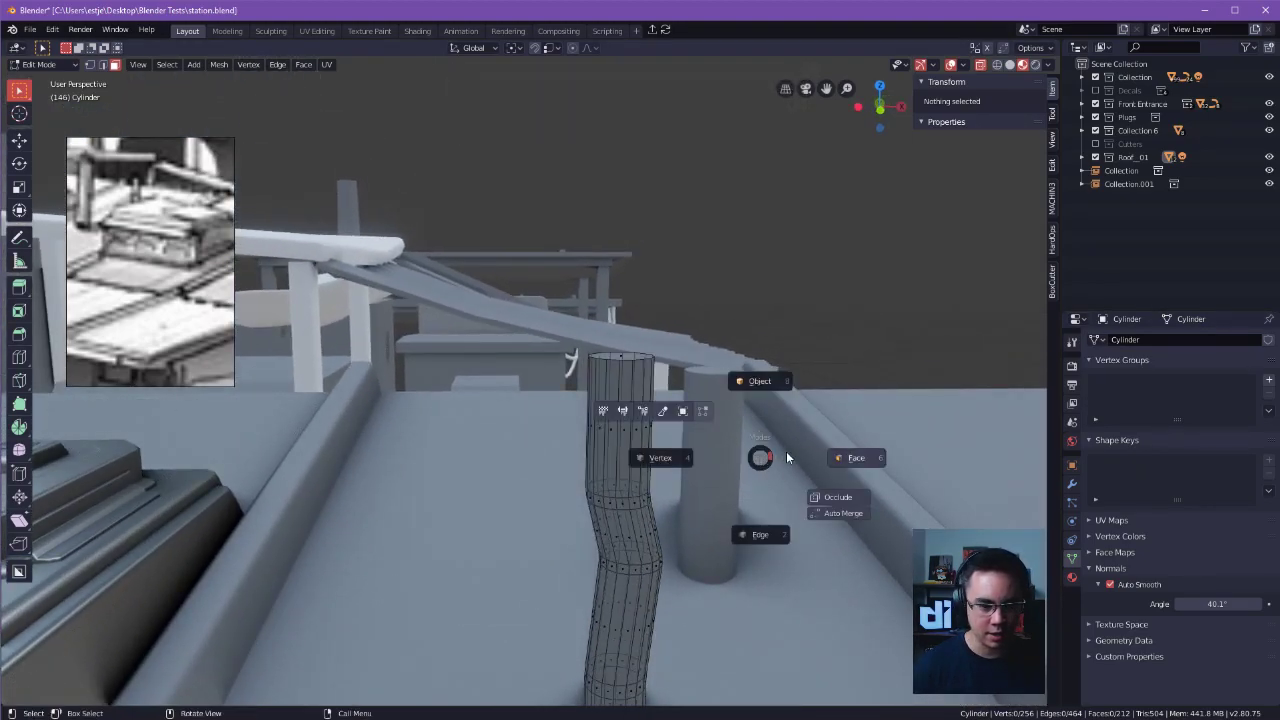
pyautogui.click(785, 453)
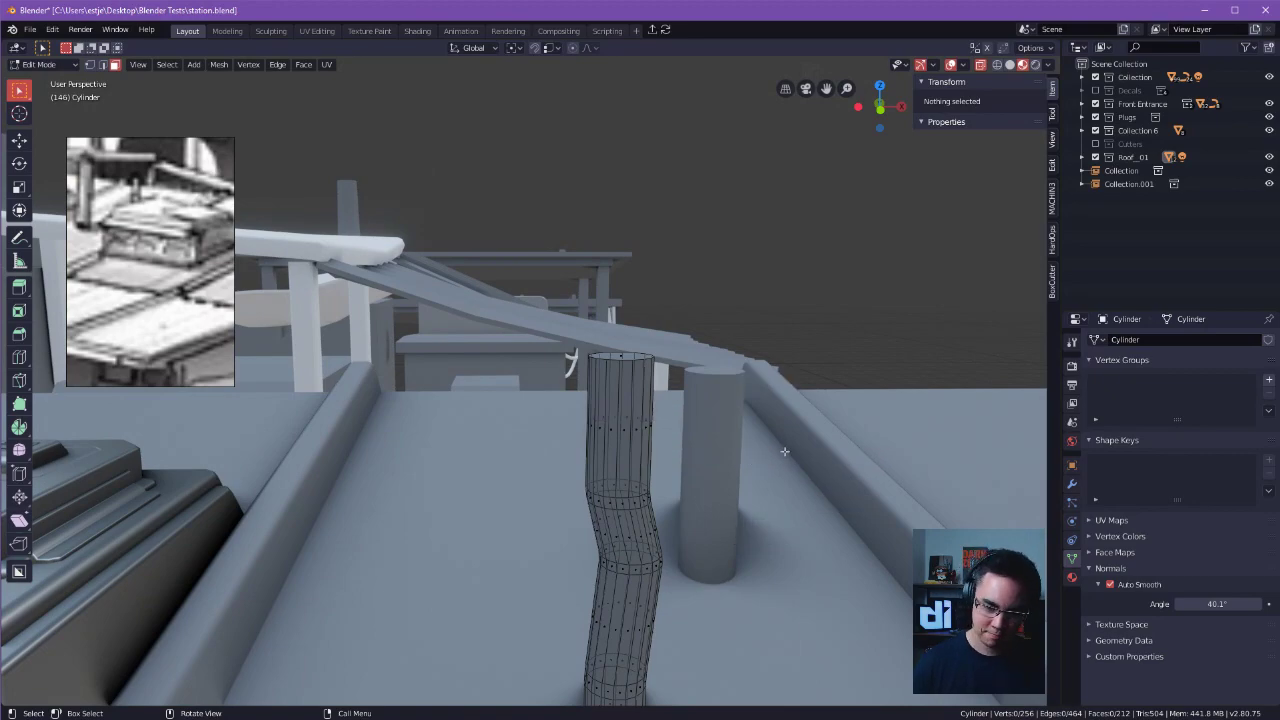
pyautogui.keyDown('shift'); pyautogui.moveTo(654, 371); pyautogui.dragTo(647, 391, button='middle'); pyautogui.keyUp('shift')
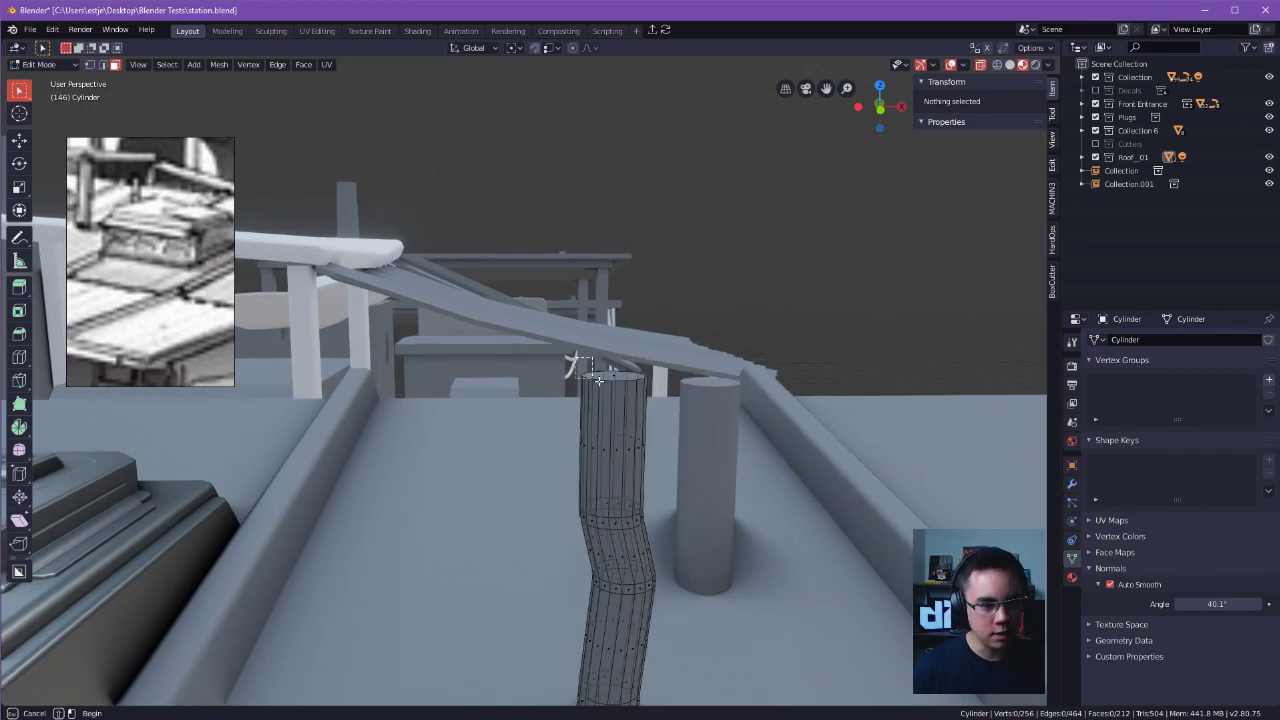
pyautogui.click(618, 383)
pyautogui.press('g')
pyautogui.press('z')
pyautogui.rightClick(729, 441)
pyautogui.press('g')
pyautogui.keyDown('shift'); pyautogui.moveTo(729, 441); pyautogui.dragTo(681, 465, button='middle'); pyautogui.keyUp('shift')
pyautogui.press('z')
pyautogui.click(635, 428)
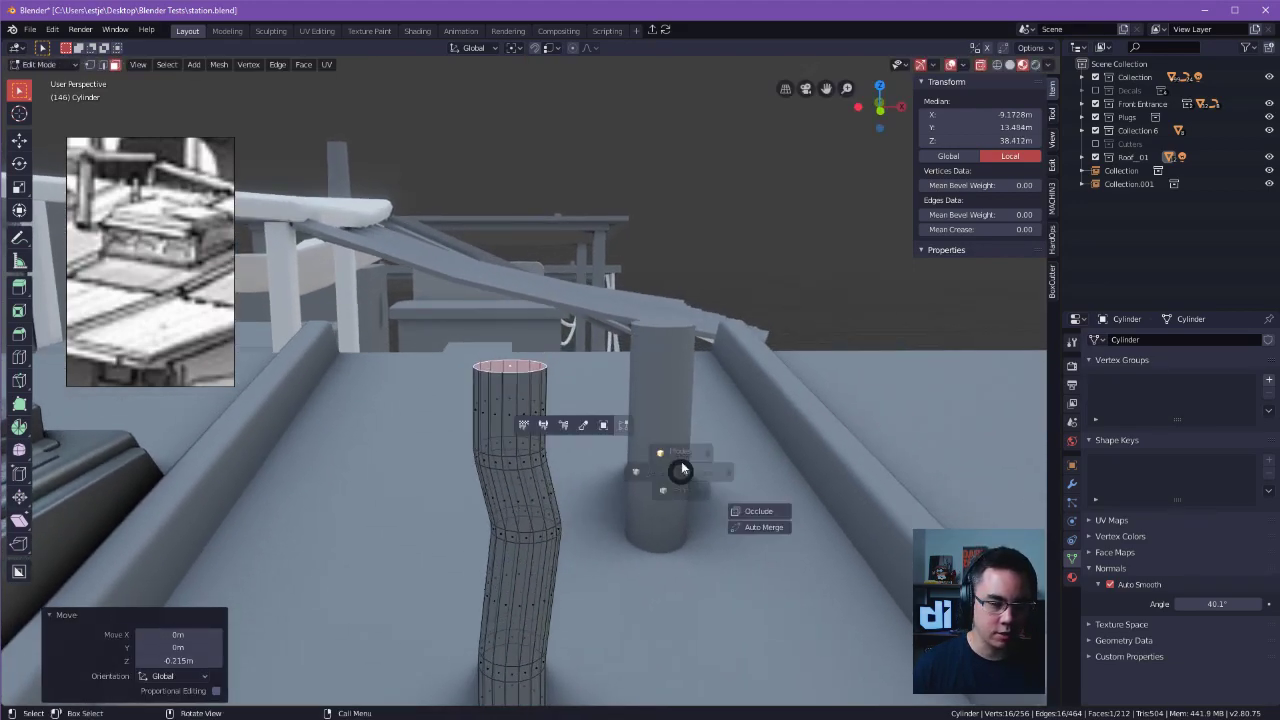
pyautogui.press('Tab')
pyautogui.click(503, 413)
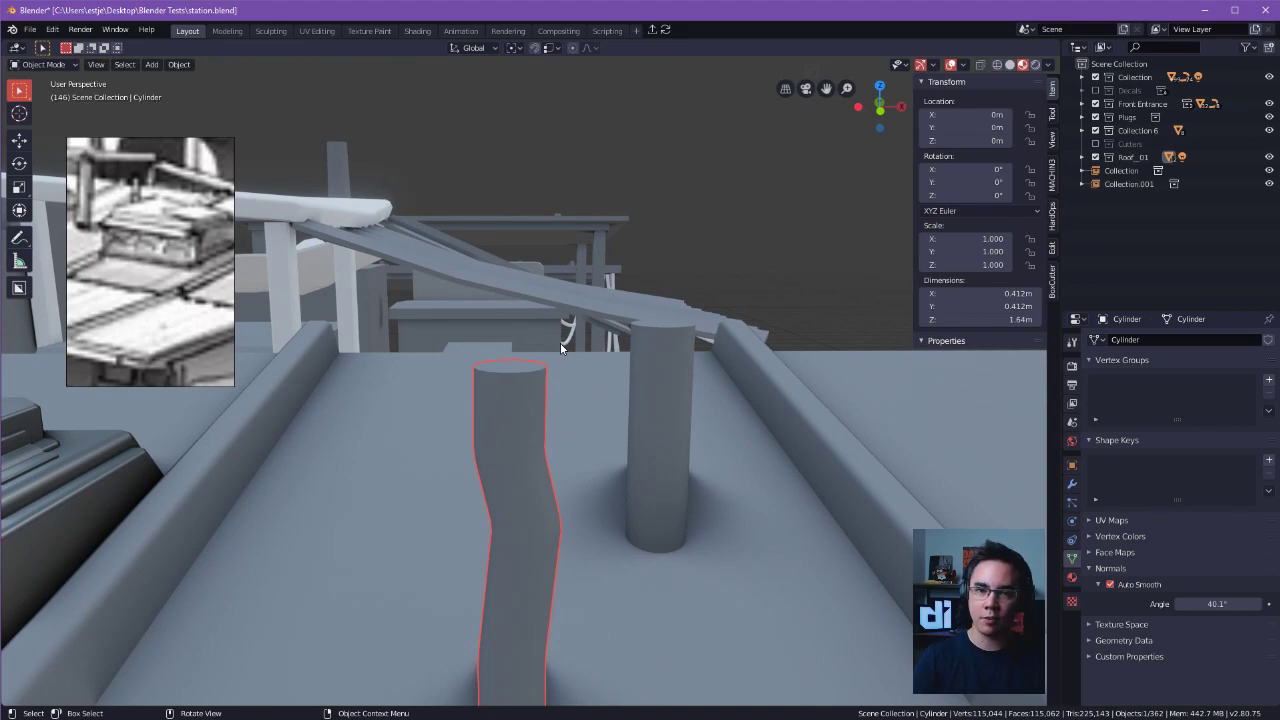
# Select all the shaft faces above the base collar and scale them uniformly to 0.875.
pyautogui.keyDown('shift'); pyautogui.moveTo(558, 434); pyautogui.dragTo(548, 387, button='middle'); pyautogui.keyUp('shift')
pyautogui.press('Tab')
pyautogui.click(536, 382)
pyautogui.press('Tab')
pyautogui.click(535, 342)
pyautogui.click(518, 298)
pyautogui.click(518, 271)
pyautogui.moveTo(538, 274); pyautogui.dragTo(569, 241, button='middle')
pyautogui.moveTo(518, 508)
pyautogui.mouseDown(button='middle')
pyautogui.moveTo(580, 472)
pyautogui.moveTo(544, 450)
pyautogui.moveTo(532, 505)
pyautogui.mouseUp(button='middle')
pyautogui.moveTo(491, 543); pyautogui.dragTo(686, 209)
pyautogui.moveTo(686, 209); pyautogui.dragTo(709, 392, button='middle')
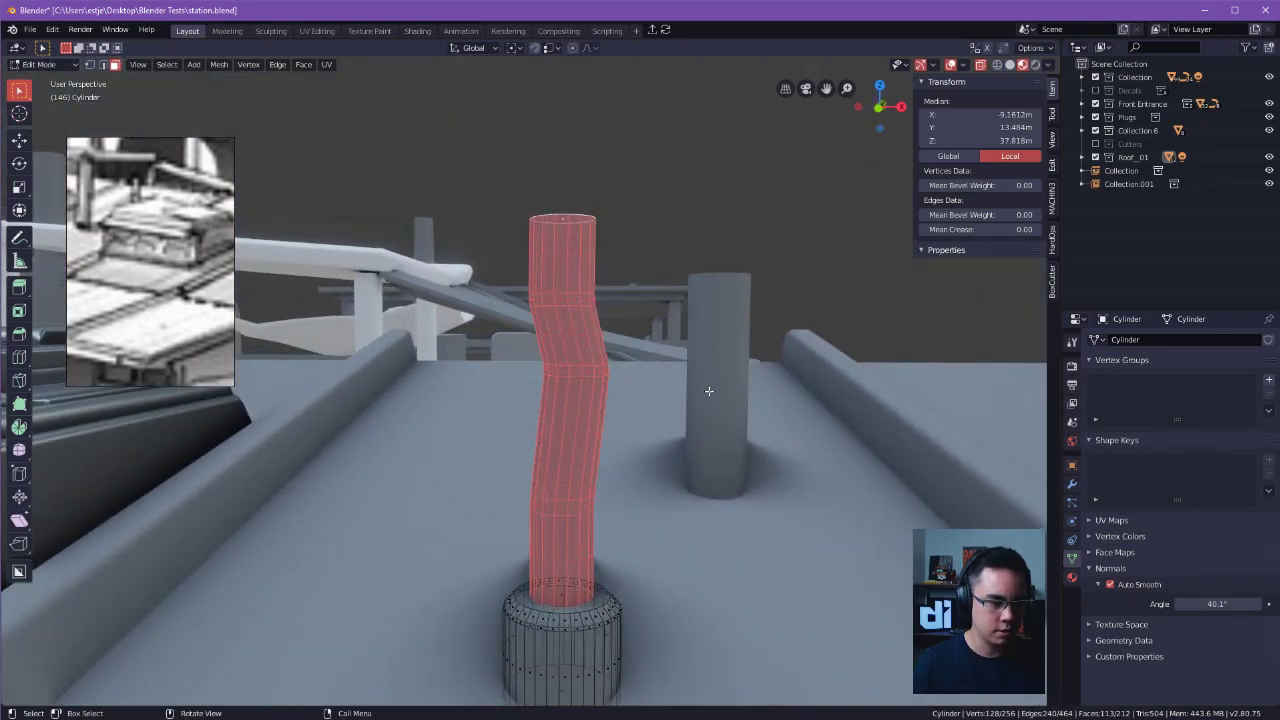
pyautogui.press('s')
pyautogui.rightClick(708, 394)
pyautogui.press('s')
pyautogui.click(708, 430)
# Lower the narrowed shaft 0.0801 m along Z so that it meets the base collar.
pyautogui.press('g')
pyautogui.press('y')
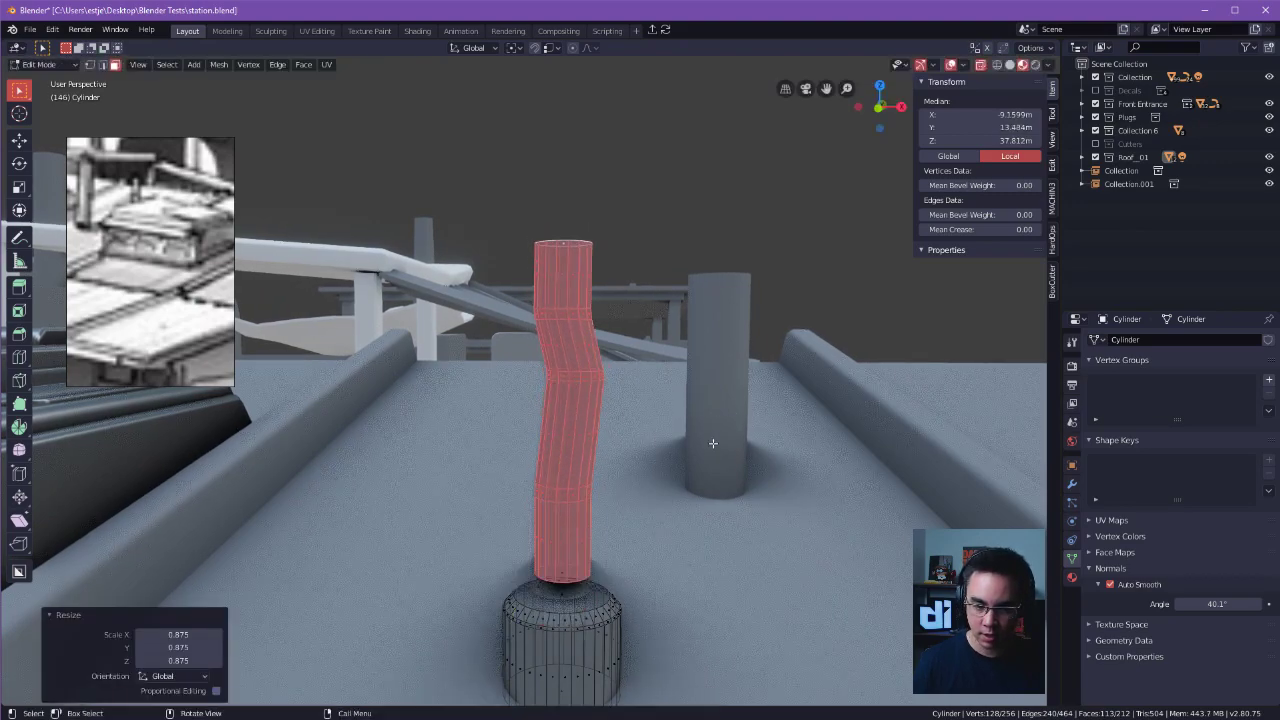
pyautogui.press('z')
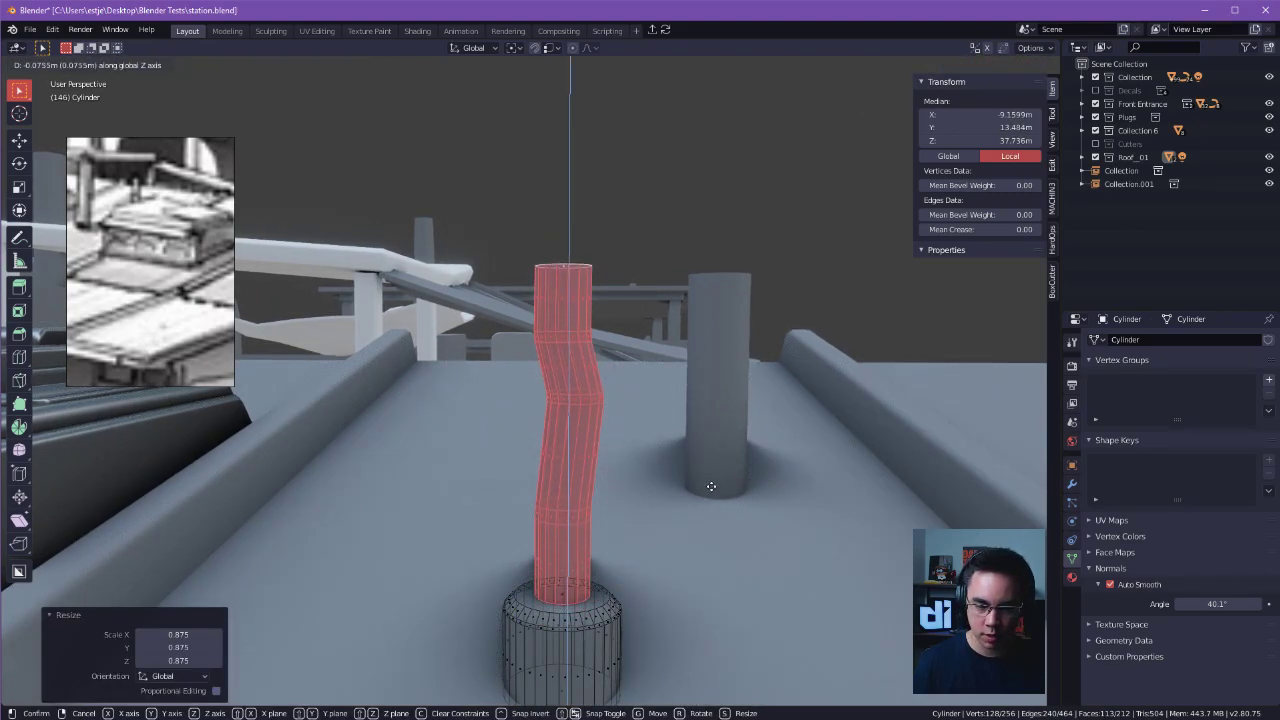
pyautogui.click(710, 488)
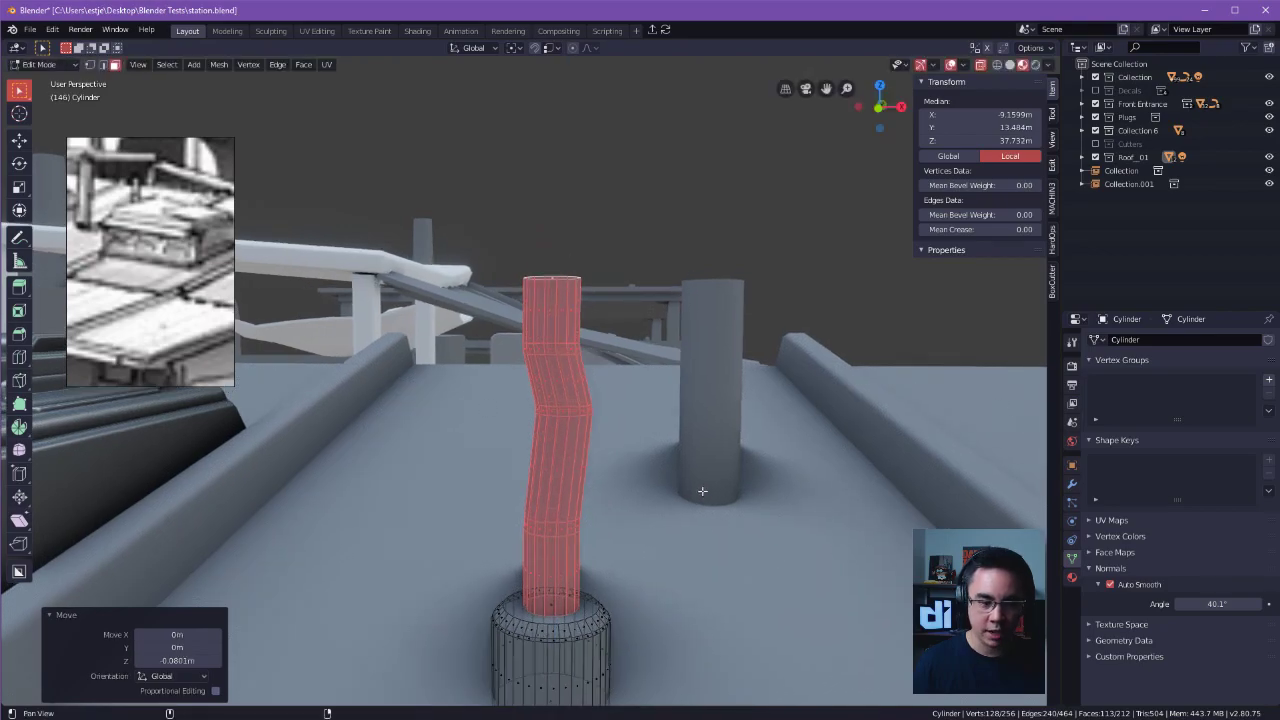
pyautogui.press('Tab')
pyautogui.click(701, 412)
# Place the 3D cursor on the top of the bent pipe and add a cone mesh there.
pyautogui.click(721, 202)
pyautogui.moveTo(721, 202); pyautogui.dragTo(857, 305, button='middle')
pyautogui.click(526, 408)
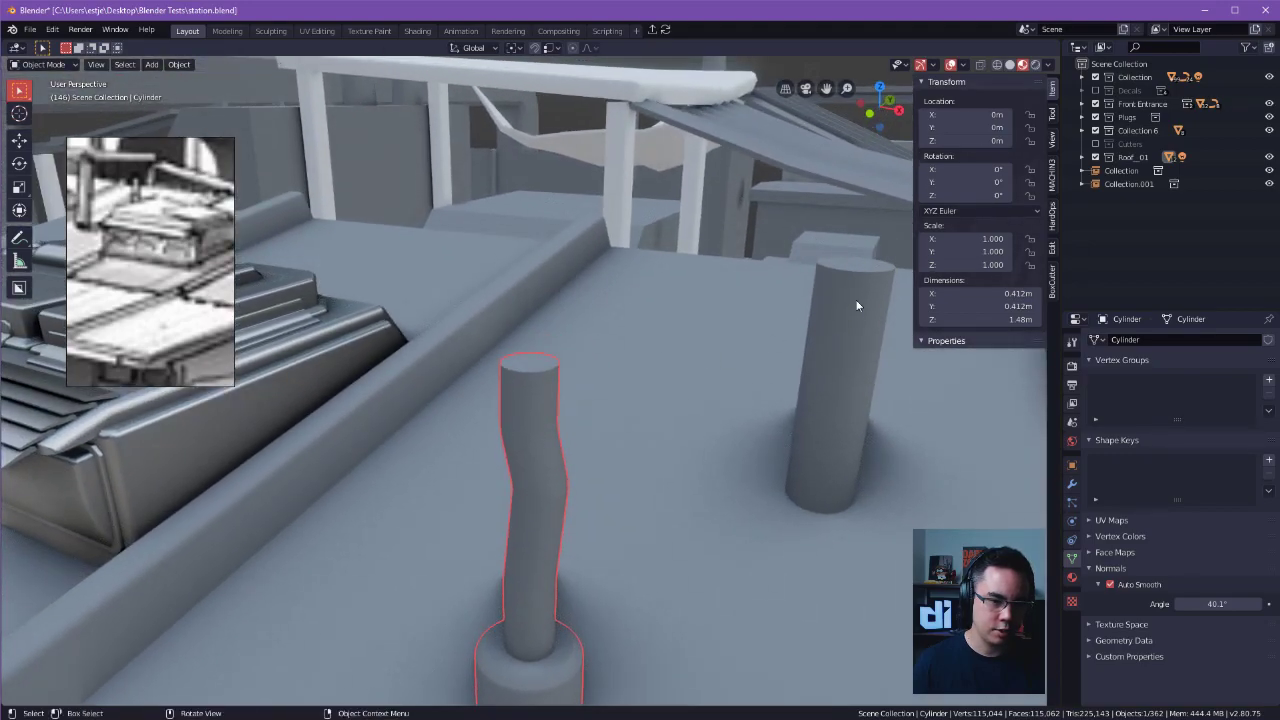
pyautogui.moveTo(641, 324); pyautogui.dragTo(568, 458, button='middle')
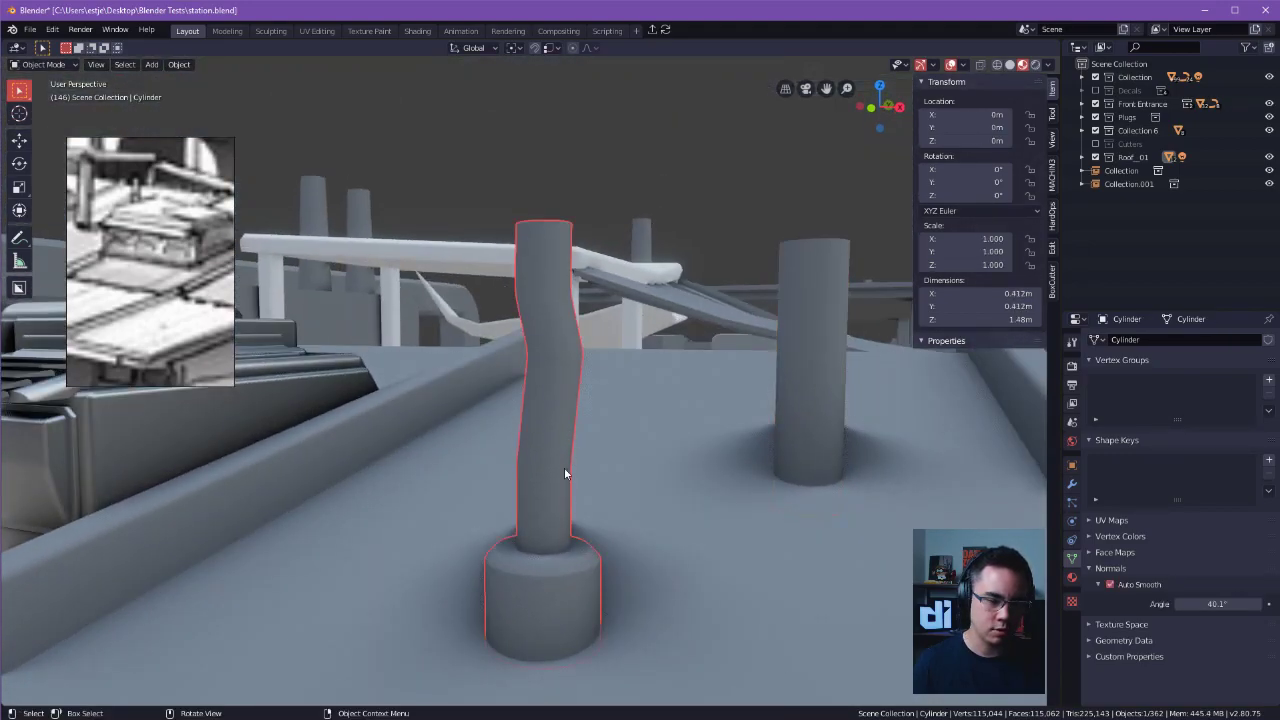
pyautogui.moveTo(526, 552); pyautogui.dragTo(809, 593, button='middle')
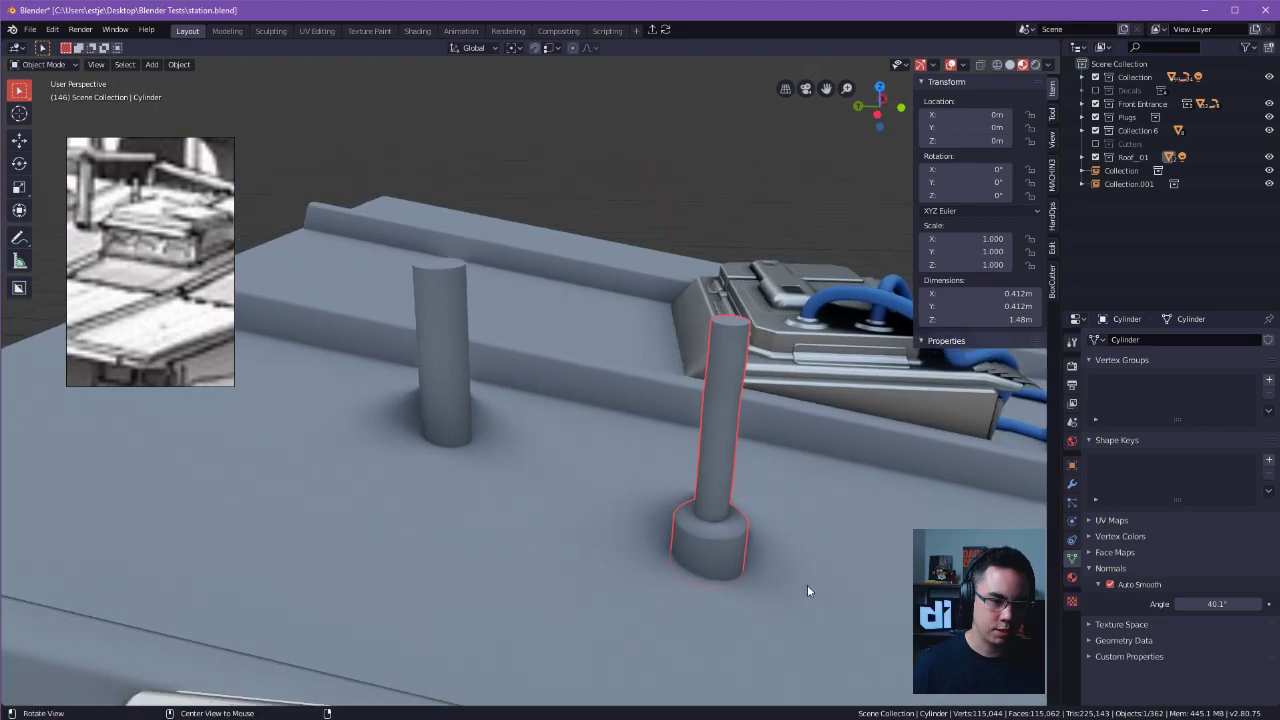
pyautogui.moveTo(820, 391); pyautogui.dragTo(646, 349, button='middle')
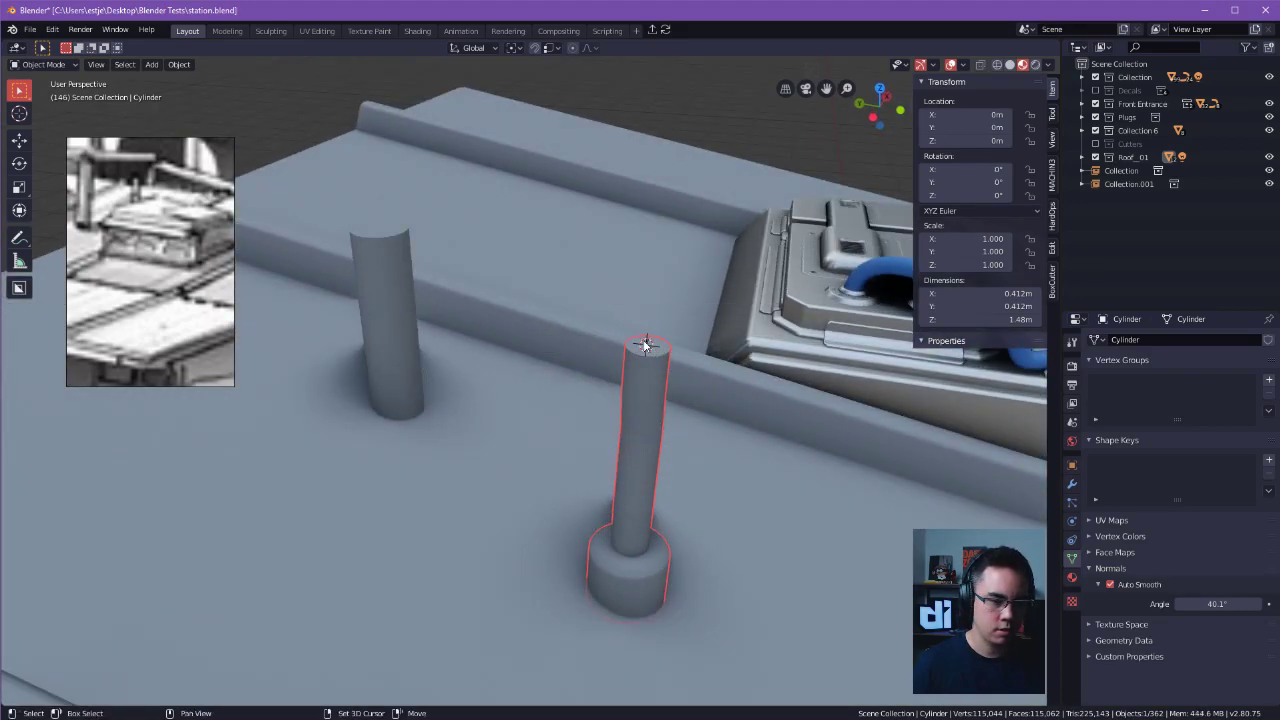
pyautogui.hotkey('shift', 'a')
pyautogui.moveTo(645, 345)
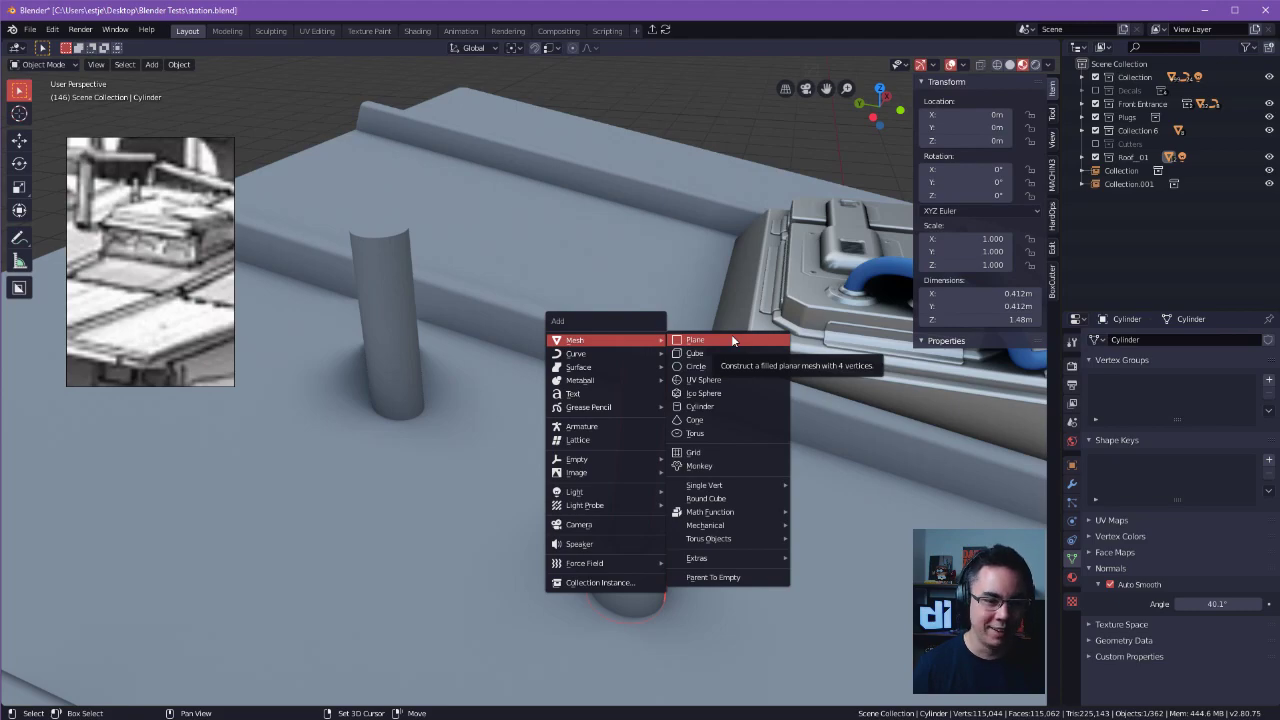
pyautogui.click(719, 420)
pyautogui.moveTo(719, 426); pyautogui.dragTo(677, 423, button='middle')
# Scale the cone's mesh uniformly to about 0.157 to fit the pipe.
pyautogui.press('Tab')
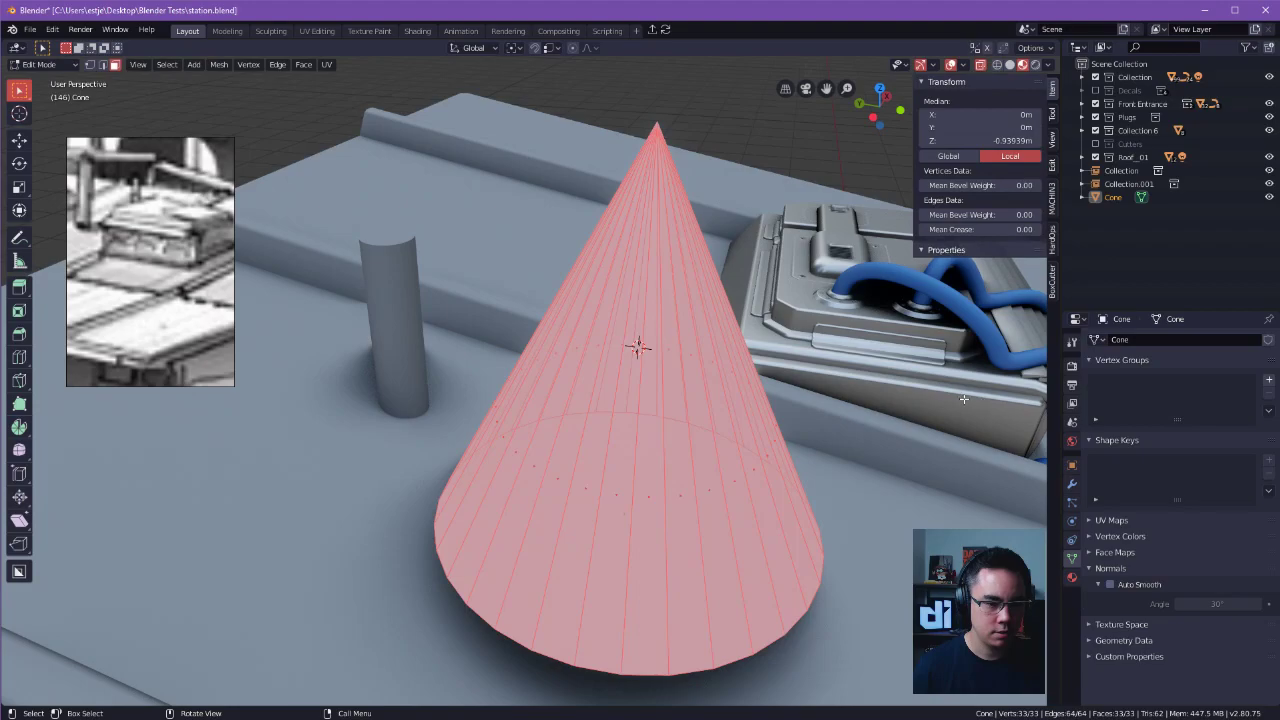
pyautogui.press('s')
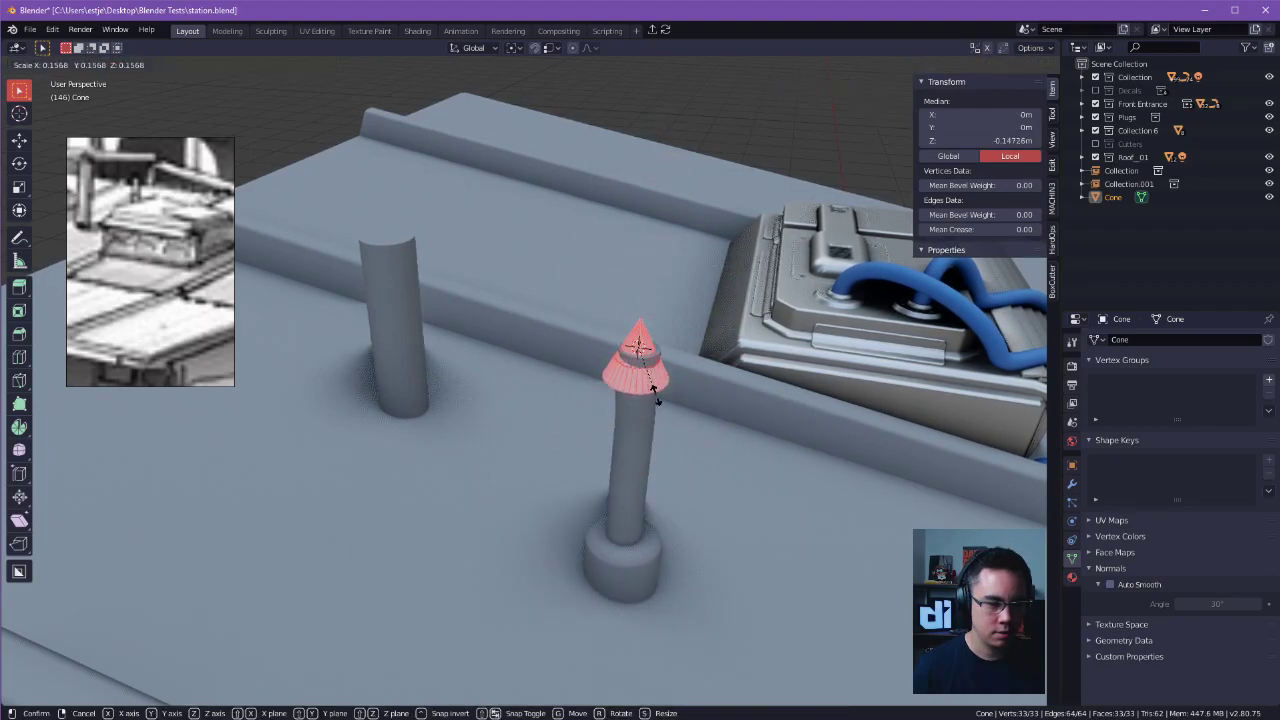
pyautogui.click(655, 395)
pyautogui.scroll(3, 656, 397)
pyautogui.moveTo(657, 460); pyautogui.dragTo(676, 396, button='middle')
pyautogui.press('g')
pyautogui.press('x')
pyautogui.rightClick(667, 314)
pyautogui.press('g')
pyautogui.press('x')
pyautogui.rightClick(634, 300)
# Raise the cone along Z so that its base sits at the pipe's top.
pyautogui.press('g')
pyautogui.moveTo(545, 336); pyautogui.dragTo(543, 251, button='middle')
pyautogui.press('z')
pyautogui.click(606, 306)
# Nudge the cone in small free moves until it is centred over the pipe's opening.
pyautogui.scroll(2, 640, 320)
pyautogui.press('g')
pyautogui.click(675, 237)
pyautogui.press('g')
pyautogui.click(670, 239)
pyautogui.press('g')
pyautogui.click(652, 266)
pyautogui.moveTo(651, 267); pyautogui.dragTo(848, 463, button='middle')
pyautogui.press('g')
pyautogui.click(609, 257)
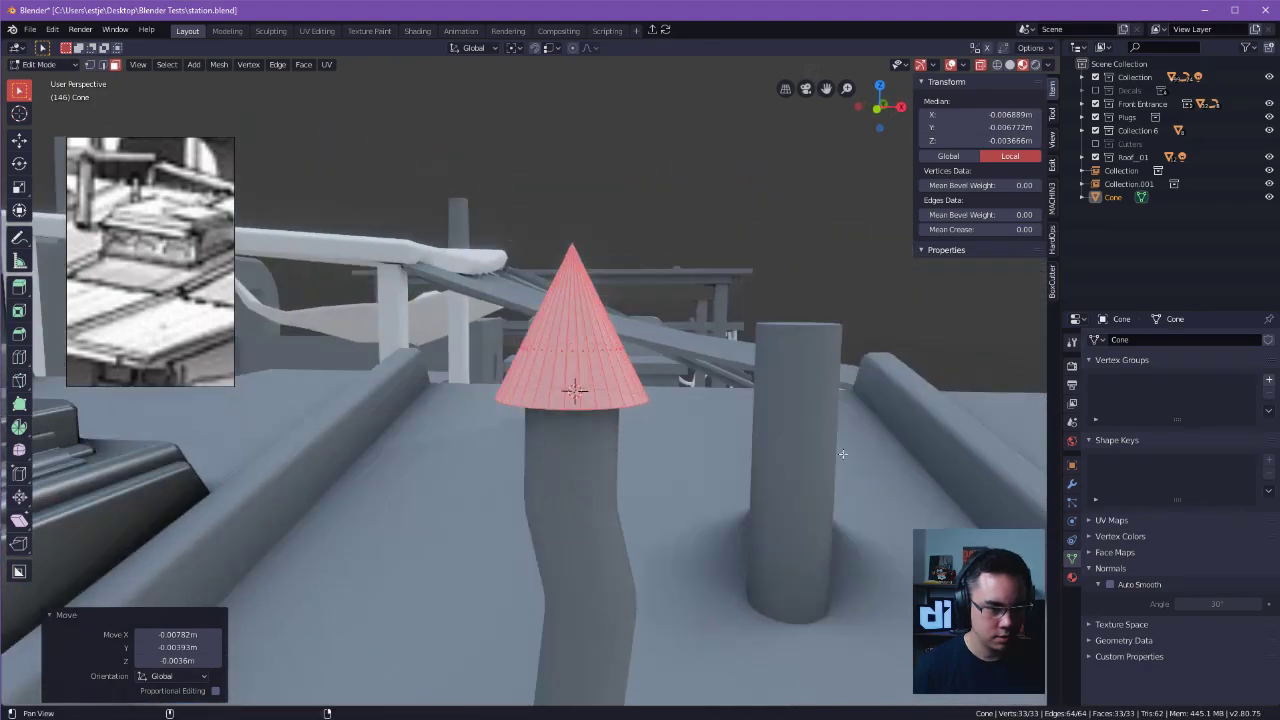
# Raise the cone's tip vertex along Z to make the cap taller and steeper.
pyautogui.keyDown('alt'); pyautogui.moveTo(848, 463); pyautogui.dragTo(794, 431); pyautogui.keyUp('alt')
pyautogui.press('1')
pyautogui.click(625, 295)
pyautogui.keyDown('alt'); pyautogui.moveTo(650, 325); pyautogui.dragTo(698, 452); pyautogui.keyUp('alt')
pyautogui.keyDown('ctrl'); pyautogui.keyDown('alt'); pyautogui.moveTo(699, 389); pyautogui.dragTo(702, 374); pyautogui.keyUp('alt'); pyautogui.keyUp('ctrl')
pyautogui.keyDown('ctrl'); pyautogui.keyDown('alt'); pyautogui.moveTo(799, 414); pyautogui.dragTo(740, 254); pyautogui.keyUp('alt'); pyautogui.keyUp('ctrl')
pyautogui.press('g')
pyautogui.press('z')
pyautogui.click(765, 285)
# Inset the cone's bottom face by about 0.015 m and move the inner face down 0.0175 m.
pyautogui.press('3')
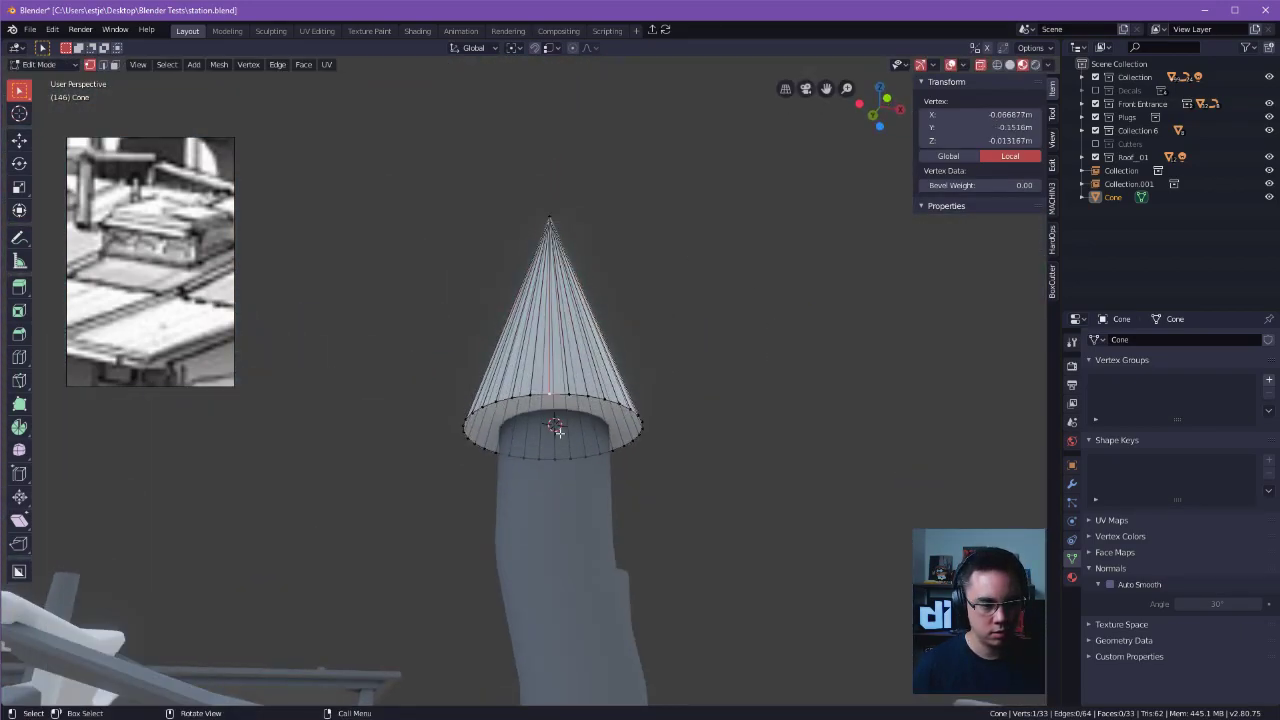
pyautogui.click(607, 435)
pyautogui.press('i')
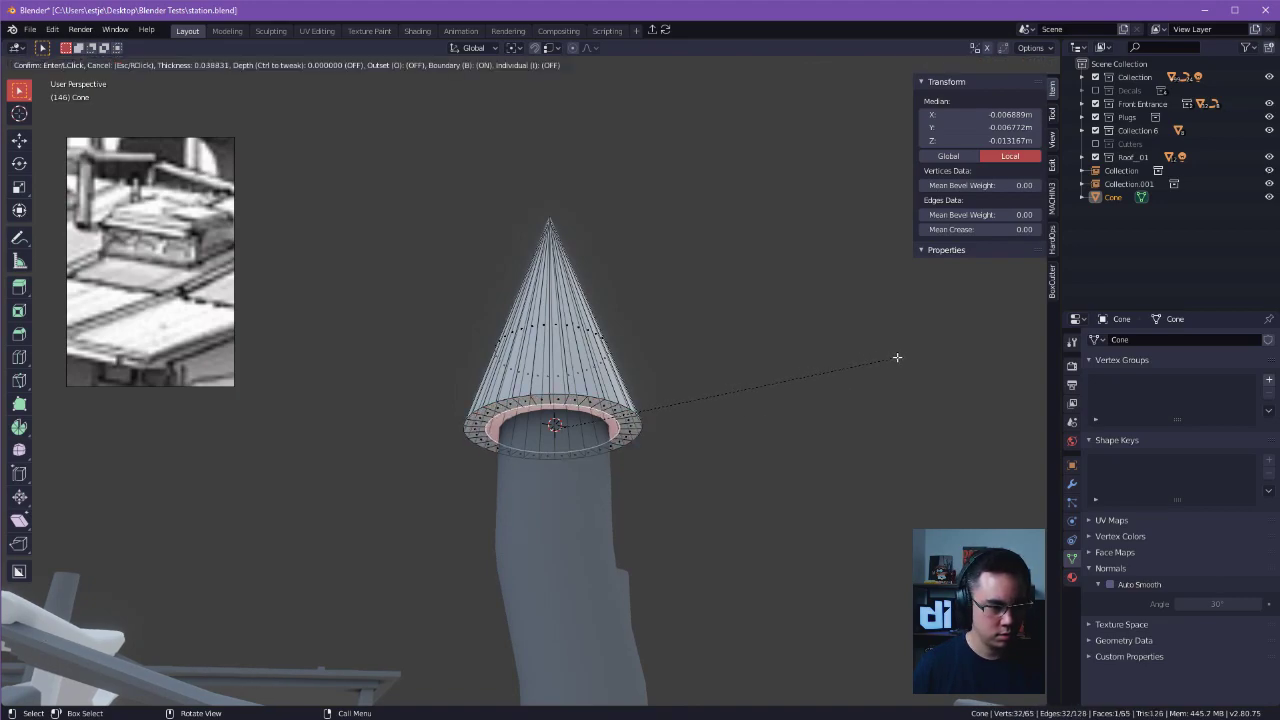
pyautogui.click(905, 358)
pyautogui.press('g')
pyautogui.press('z')
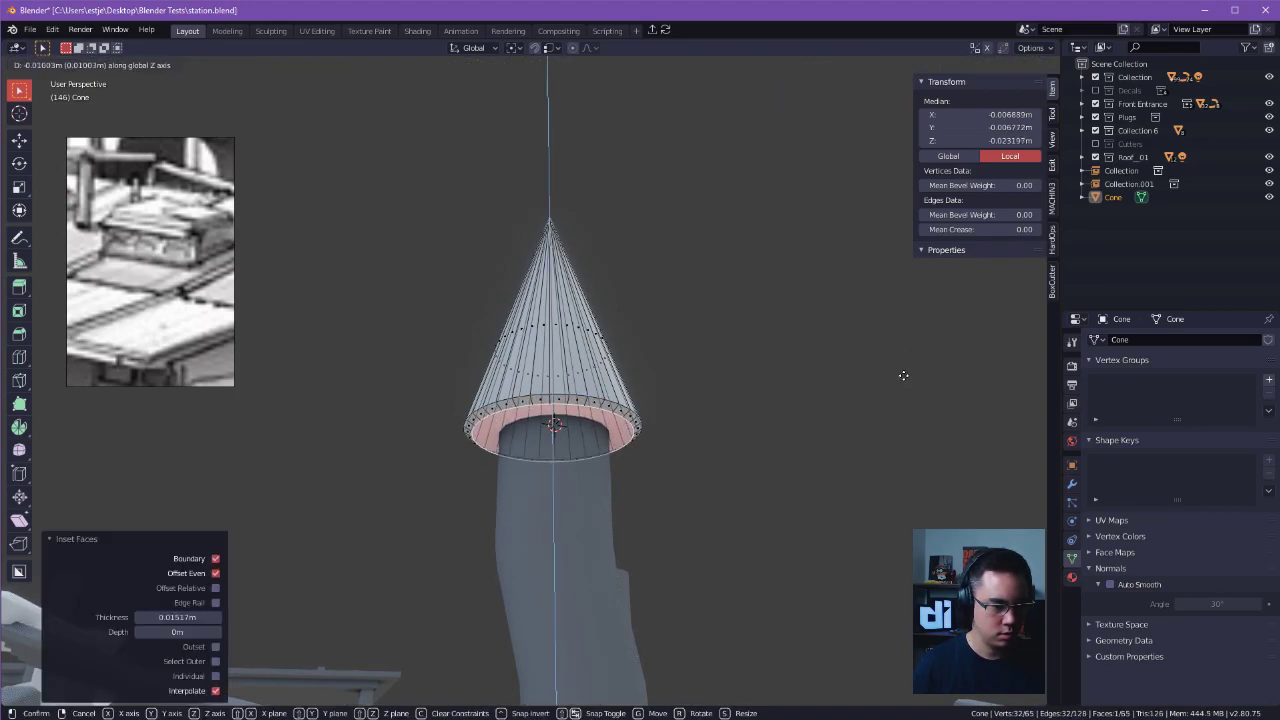
pyautogui.click(904, 378)
# Inset the cone's bottom face again by about 0.039 m and push it up 0.0285 m to recess the underside.
pyautogui.press('i')
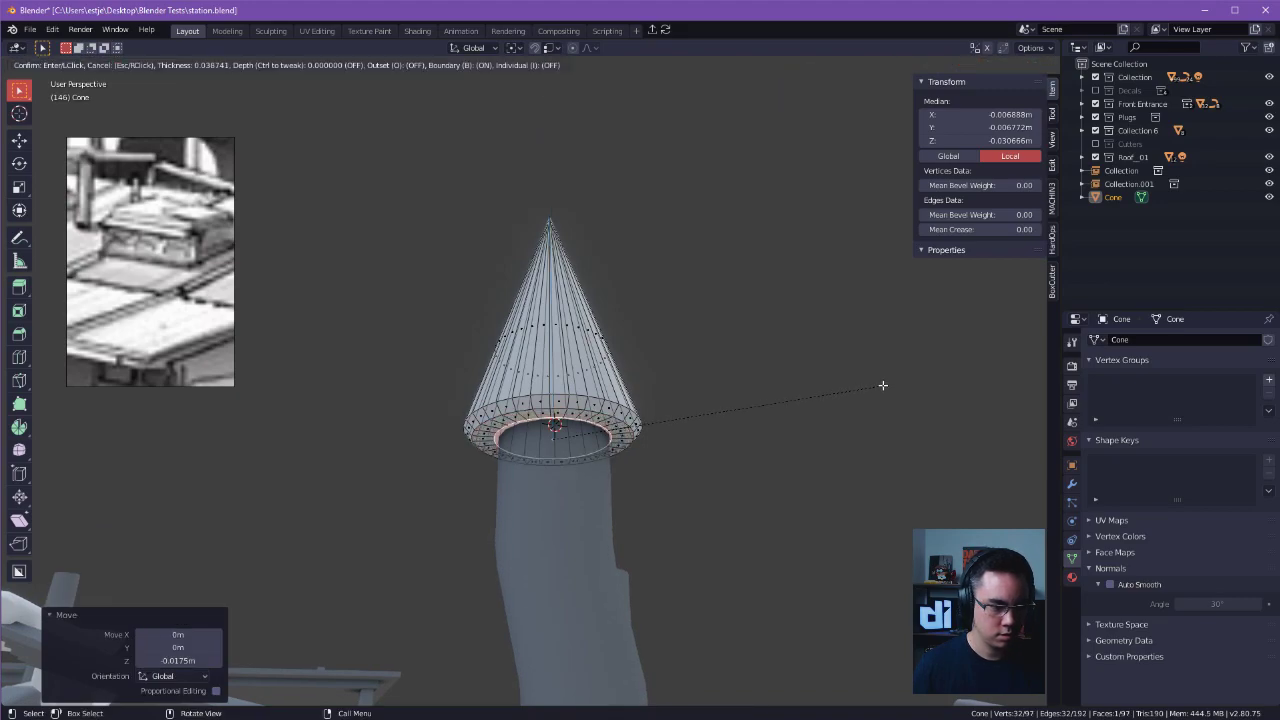
pyautogui.click(882, 384)
pyautogui.moveTo(777, 391); pyautogui.dragTo(855, 382, button='middle')
pyautogui.press('g')
pyautogui.press('z')
pyautogui.click(800, 354)
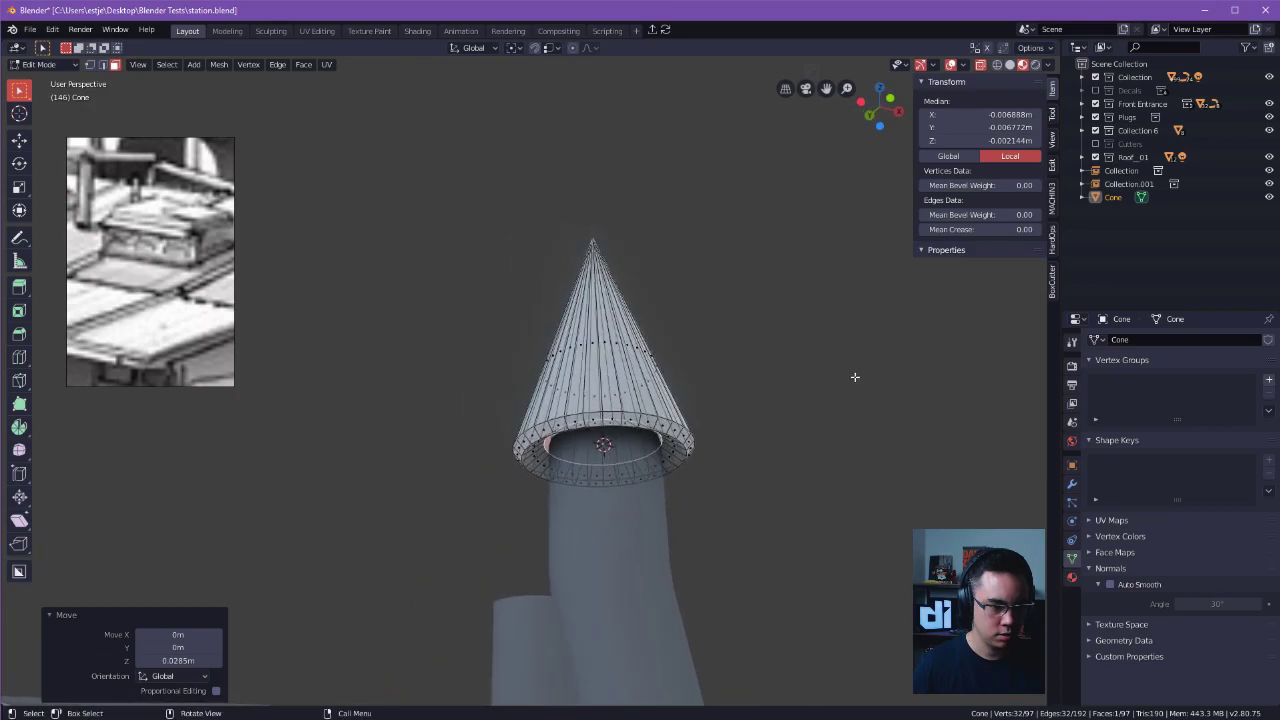
pyautogui.press('Tab')
pyautogui.moveTo(627, 408); pyautogui.dragTo(741, 468, button='middle')
pyautogui.press('Tab')
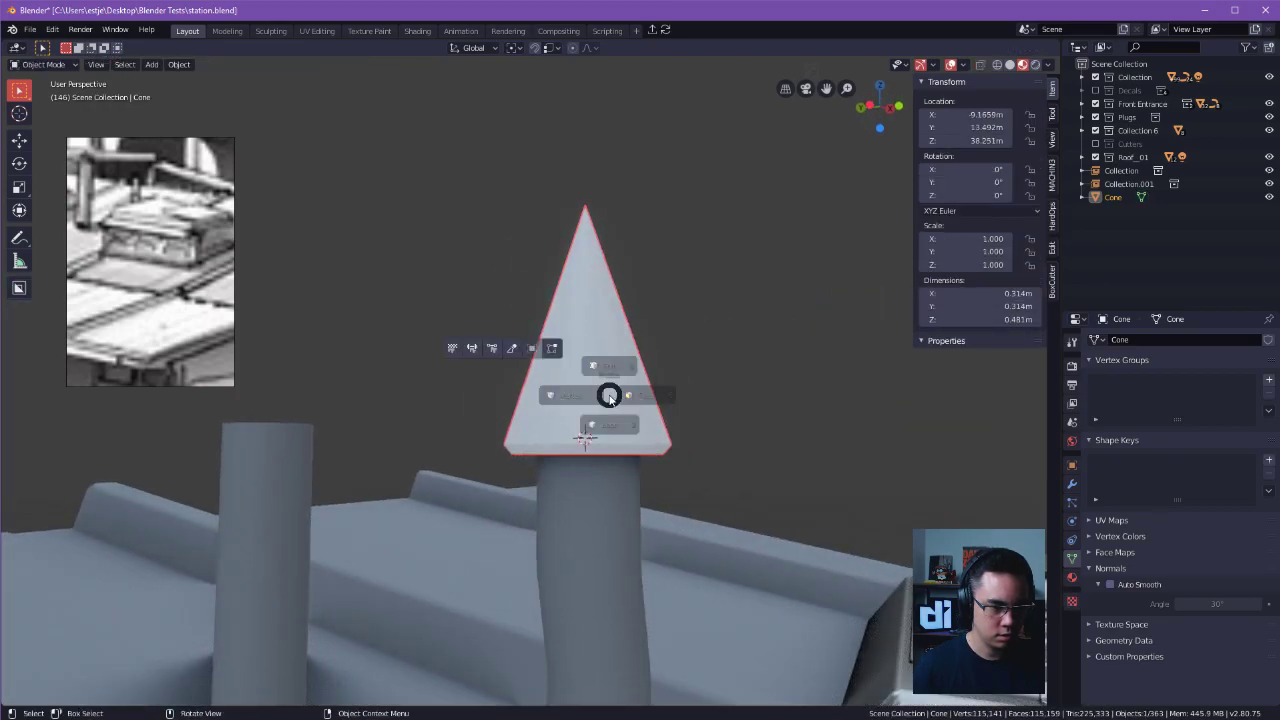
pyautogui.click(560, 397)
pyautogui.moveTo(740, 365); pyautogui.dragTo(765, 378, button='middle')
pyautogui.click(783, 361)
pyautogui.press('k')
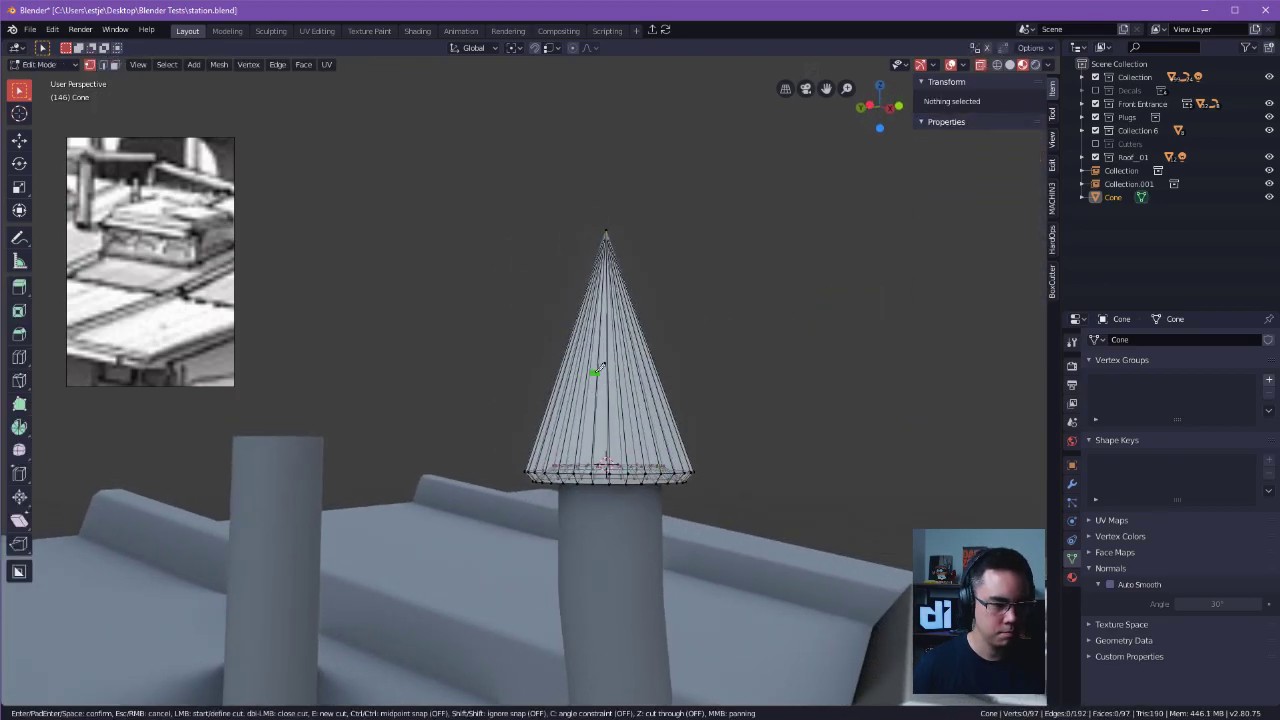
pyautogui.press('Escape')
pyautogui.press('k')
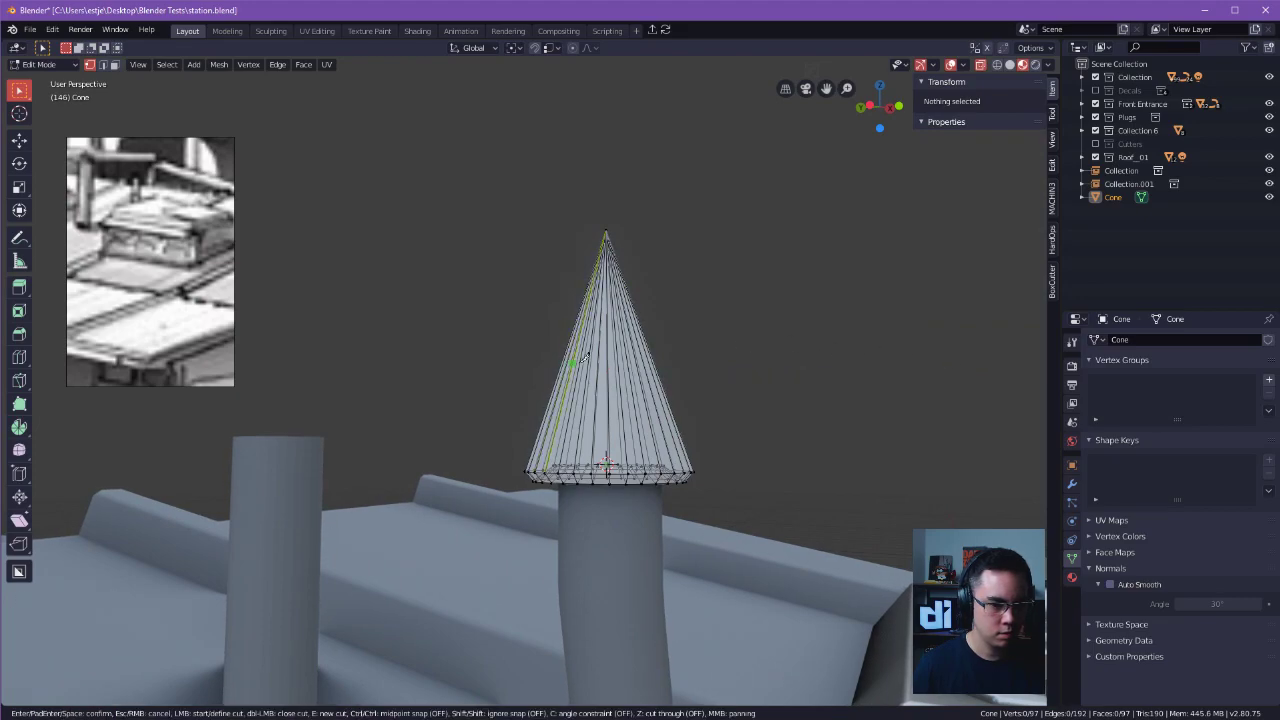
pyautogui.press('Escape')
# Try to add a horizontal edge loop around the cone's sloped side with Loop Cut.
pyautogui.hotkey('ctrl', 'Tab')
pyautogui.click(753, 365)
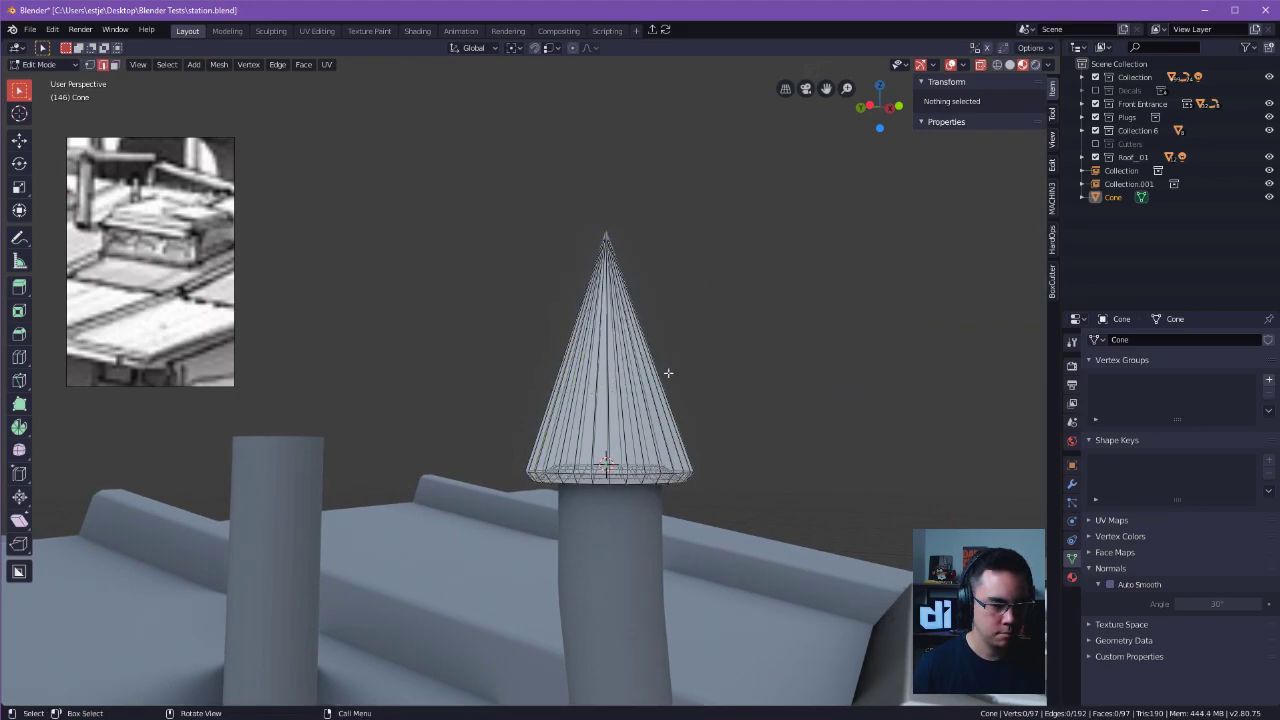
pyautogui.hotkey('ctrl', 'r')
pyautogui.click(625, 378)
pyautogui.rightClick(625, 378)
pyautogui.hotkey('ctrl', 'r')
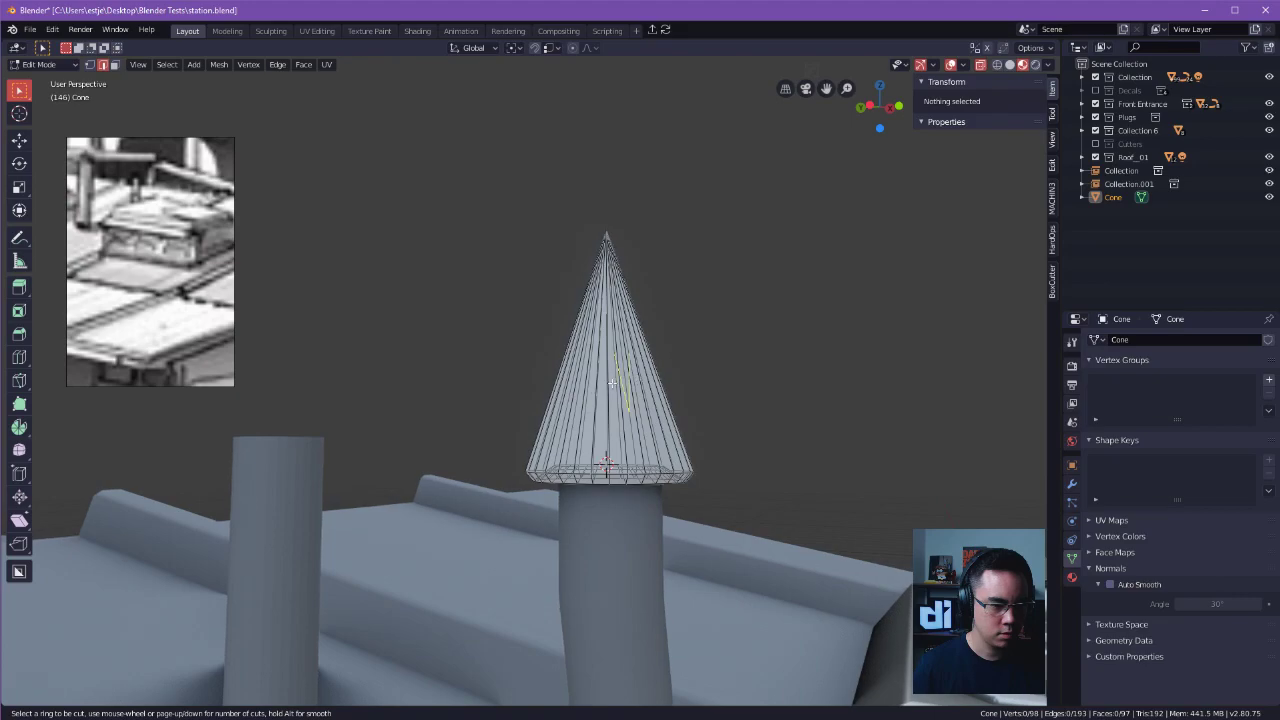
pyautogui.press('Escape')
# Retry the loop cut on the cone's side from a different angle and undo the last cut.
pyautogui.moveTo(750, 380); pyautogui.dragTo(660, 450, button='middle')
pyautogui.hotkey('ctrl', 'r')
pyautogui.click(684, 382)
pyautogui.click(710, 314)
pyautogui.press('a')
pyautogui.press('a')
pyautogui.hotkey('ctrl', 'r')
pyautogui.click(677, 391)
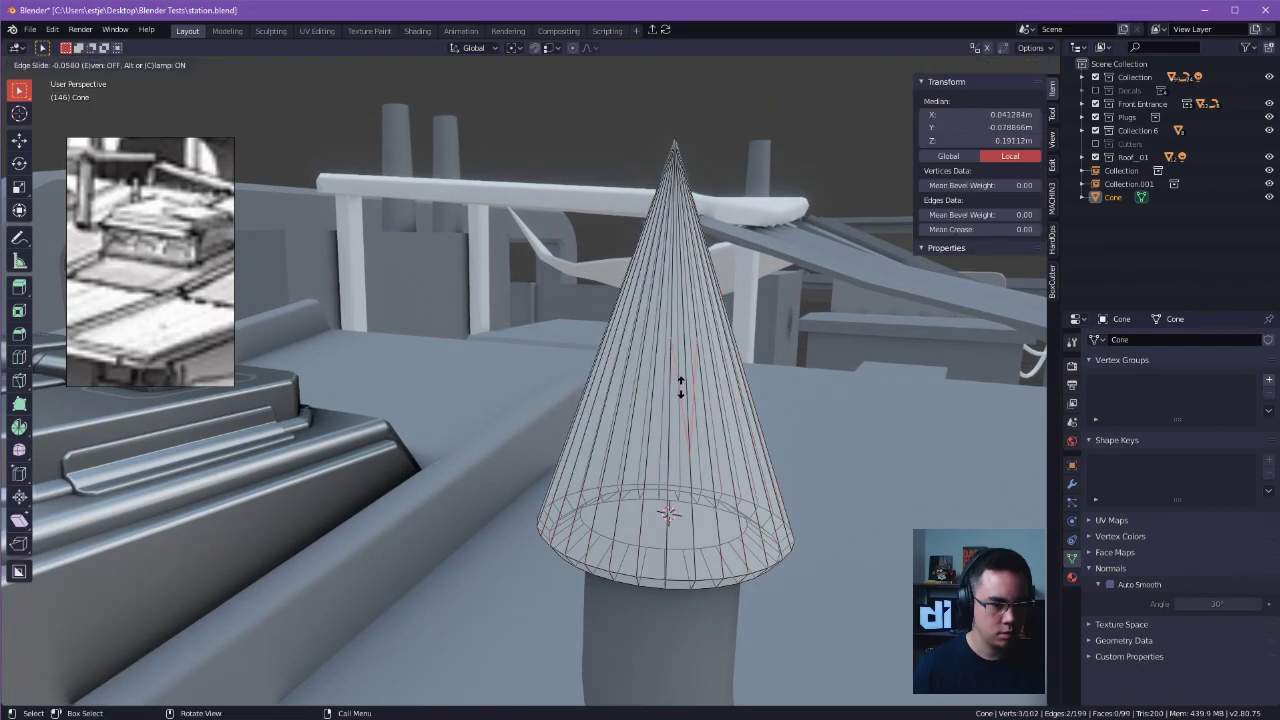
pyautogui.click(715, 374)
pyautogui.hotkey('ctrl', 'z')
pyautogui.keyDown('ctrl'); pyautogui.moveTo(883, 340); pyautogui.dragTo(829, 356, button='middle'); pyautogui.keyUp('ctrl')
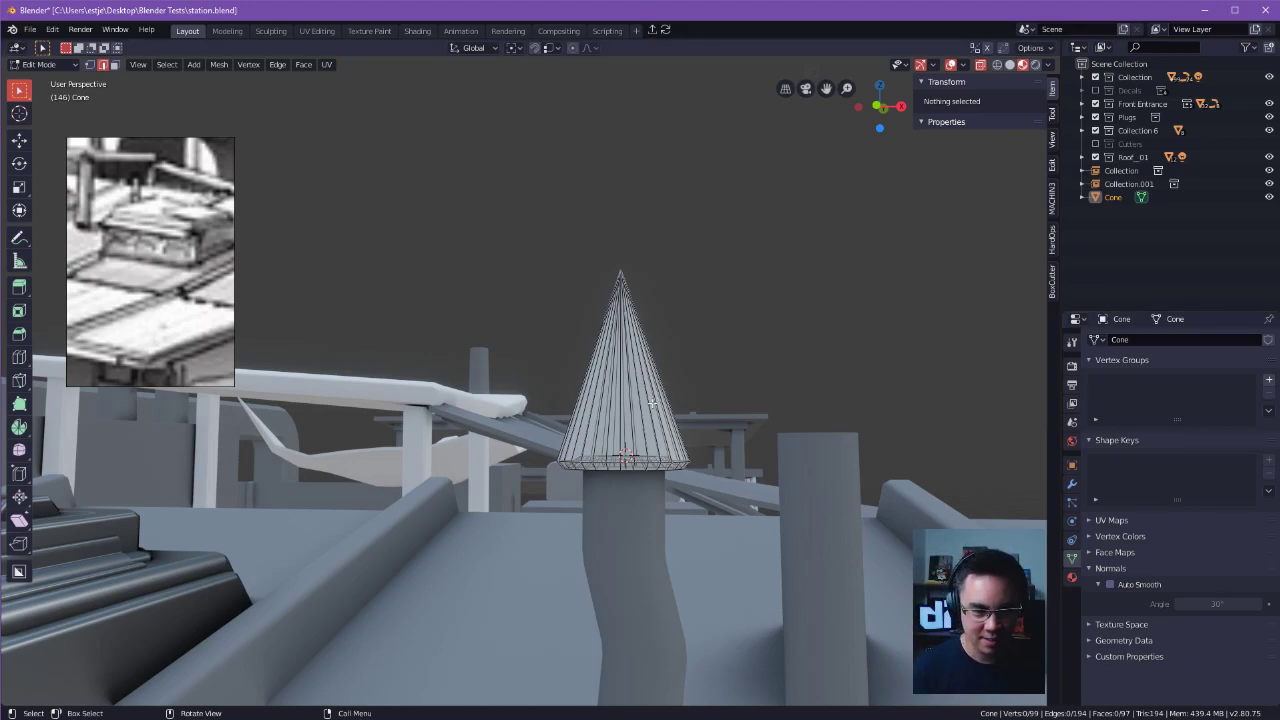
pyautogui.keyDown('shift'); pyautogui.moveTo(800, 384); pyautogui.dragTo(819, 345, button='middle'); pyautogui.keyUp('shift')
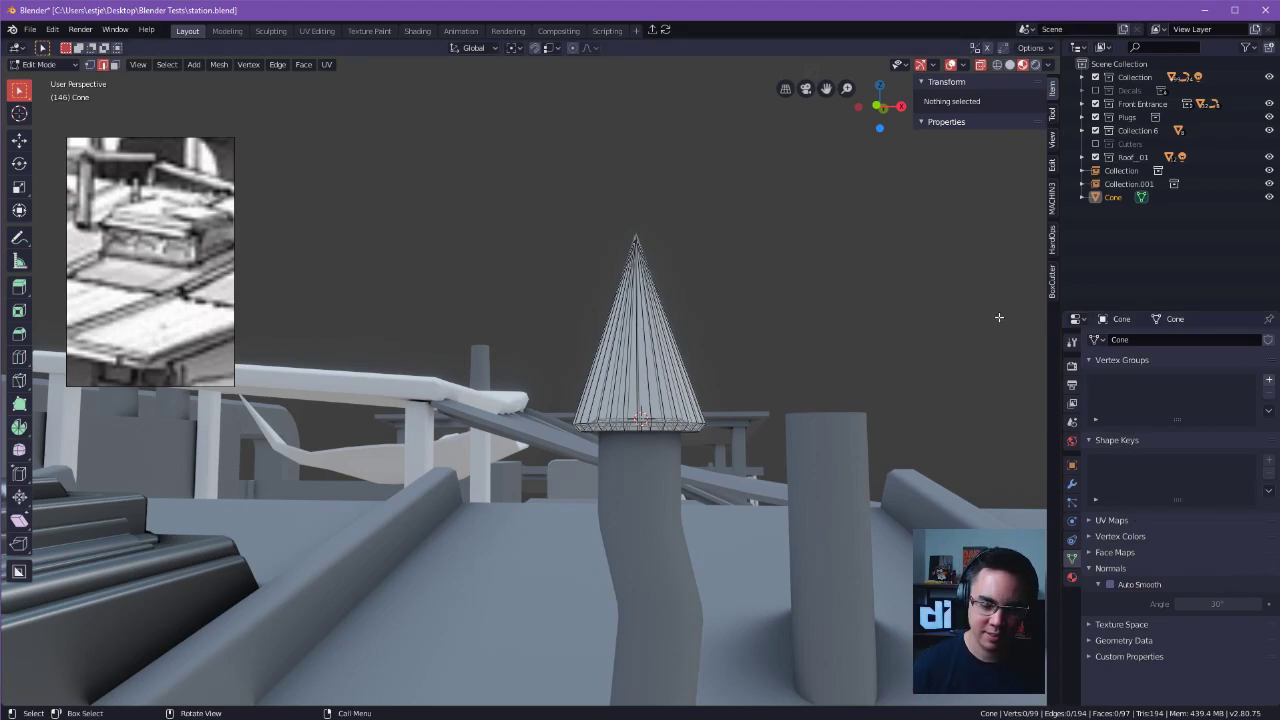
pyautogui.keyDown('alt'); pyautogui.keyDown('shift'); pyautogui.moveTo(774, 309); pyautogui.dragTo(697, 343); pyautogui.keyUp('shift'); pyautogui.keyUp('alt')
pyautogui.hotkey('ctrl', 'r')
pyautogui.press('Escape')
pyautogui.click(689, 301)
pyautogui.click(744, 375)
pyautogui.click(625, 386)
pyautogui.click(691, 357)
pyautogui.click(605, 357)
pyautogui.click(780, 337)
# Dissolve the leftover loop-cut vertices on the cone's side.
pyautogui.press('1')
pyautogui.moveTo(606, 328); pyautogui.dragTo(686, 353)
pyautogui.press('x')
pyautogui.click(707, 363)
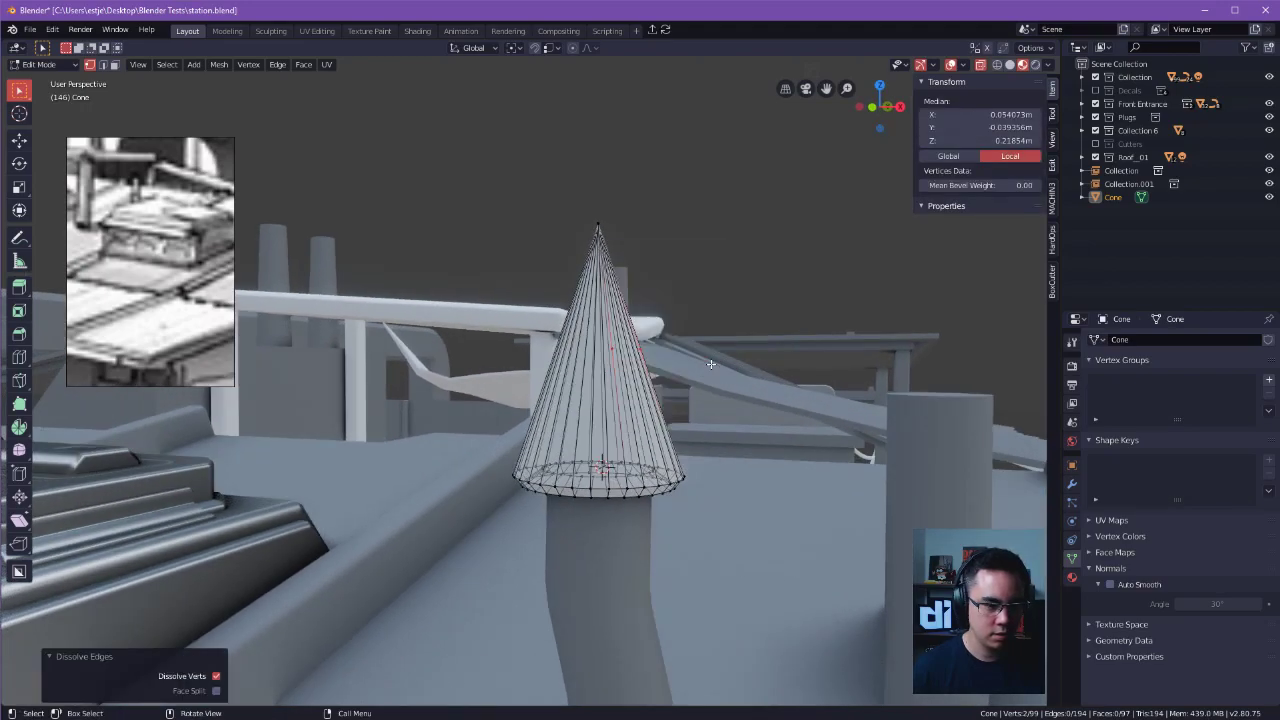
pyautogui.press('x')
pyautogui.click(695, 350)
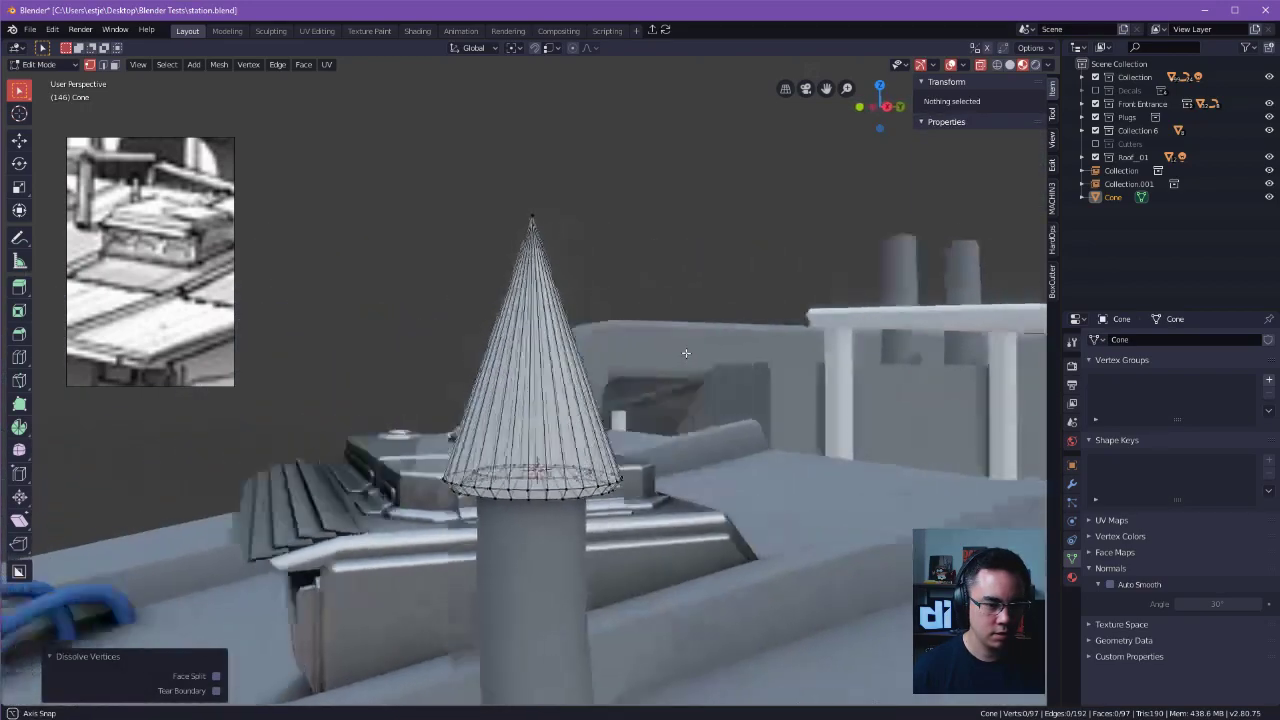
pyautogui.moveTo(686, 353); pyautogui.dragTo(831, 334, button='middle')
# Turn off X-ray display so only the front side of the cone's mesh shows.
pyautogui.press('Tab')
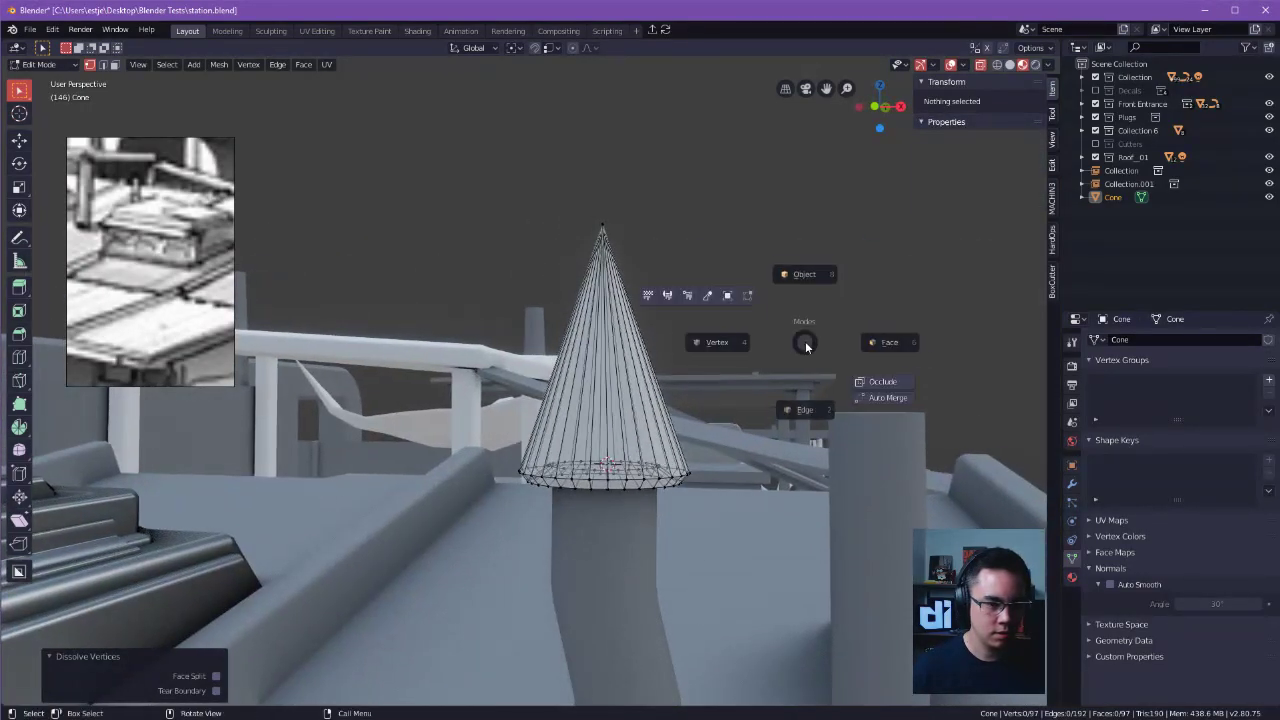
pyautogui.click(856, 380)
pyautogui.press('Tab')
pyautogui.click(856, 405)
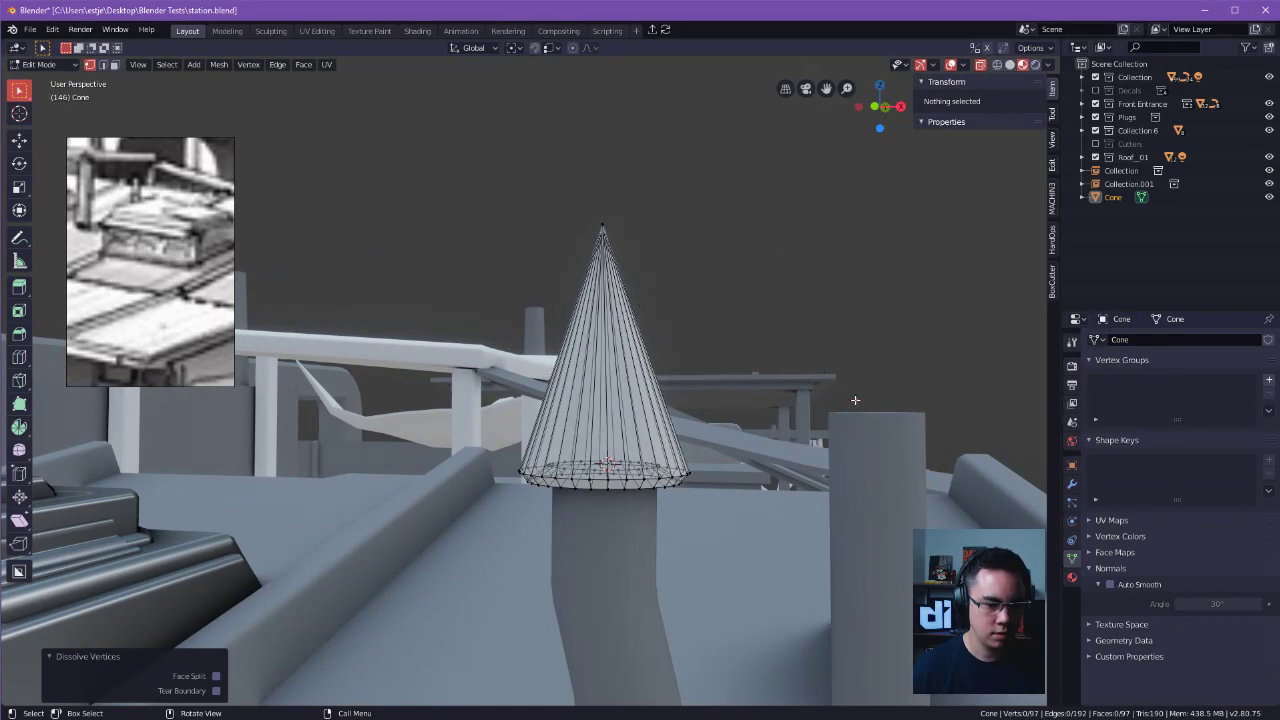
pyautogui.click(981, 65)
pyautogui.moveTo(766, 237); pyautogui.dragTo(648, 333, button='middle')
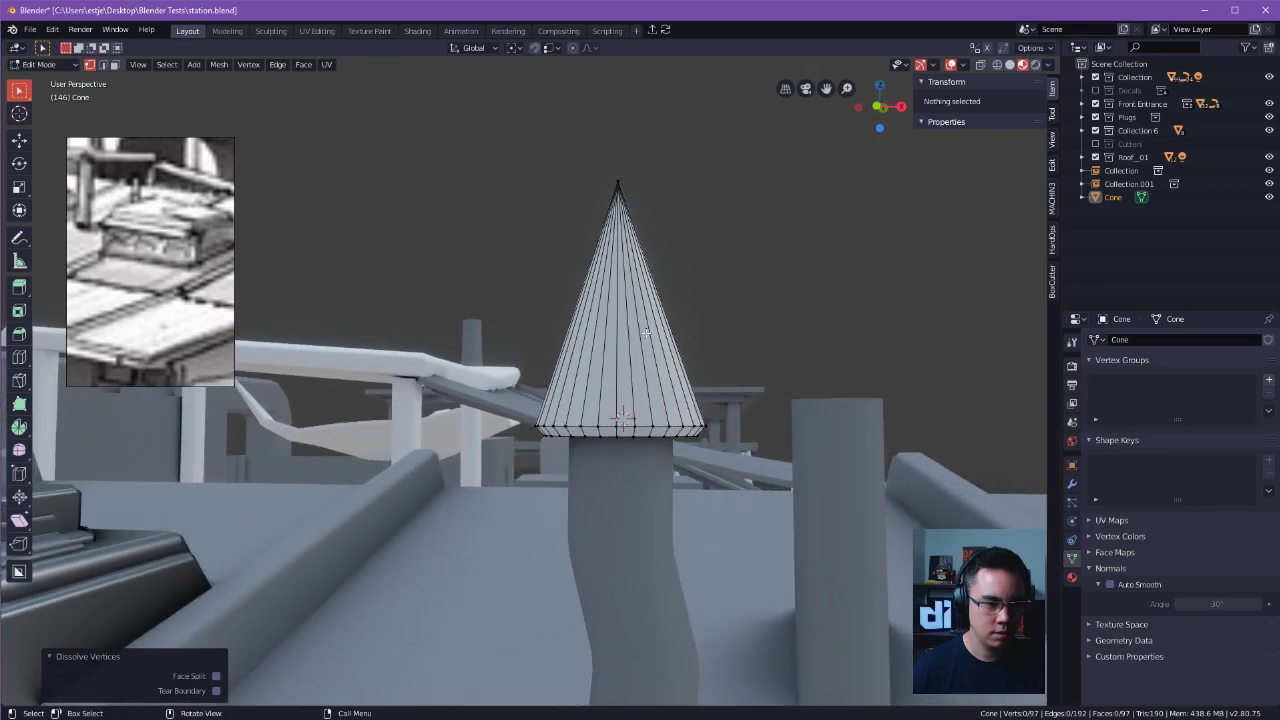
pyautogui.click(610, 327)
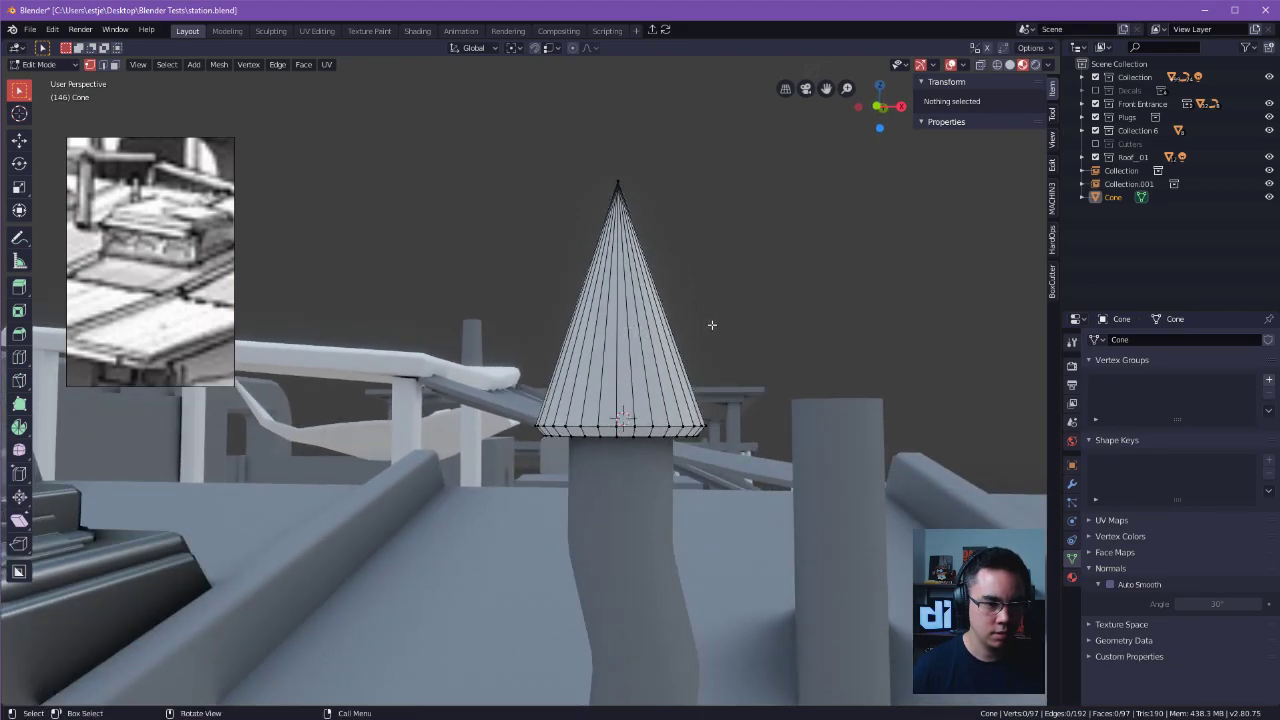
pyautogui.press('k')
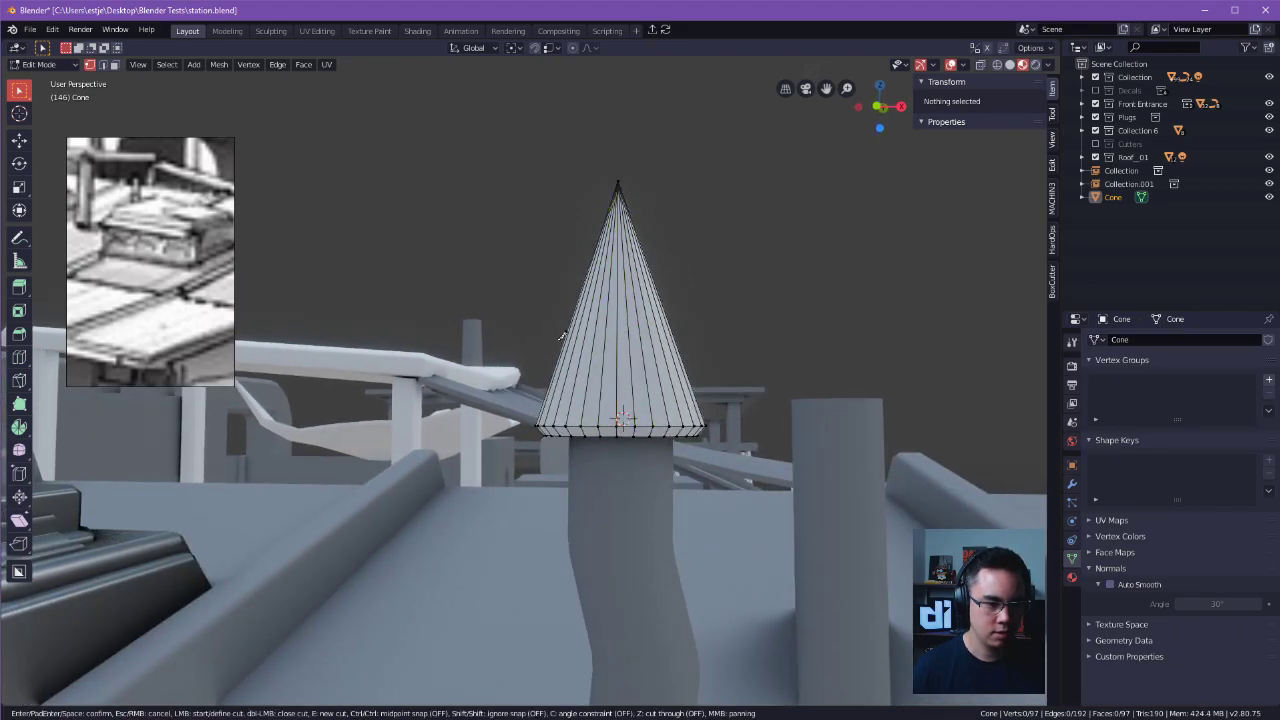
pyautogui.moveTo(826, 296); pyautogui.dragTo(650, 304, button='middle')
pyautogui.press('Escape')
pyautogui.keyDown('alt'); pyautogui.click(476, 301); pyautogui.keyUp('alt')
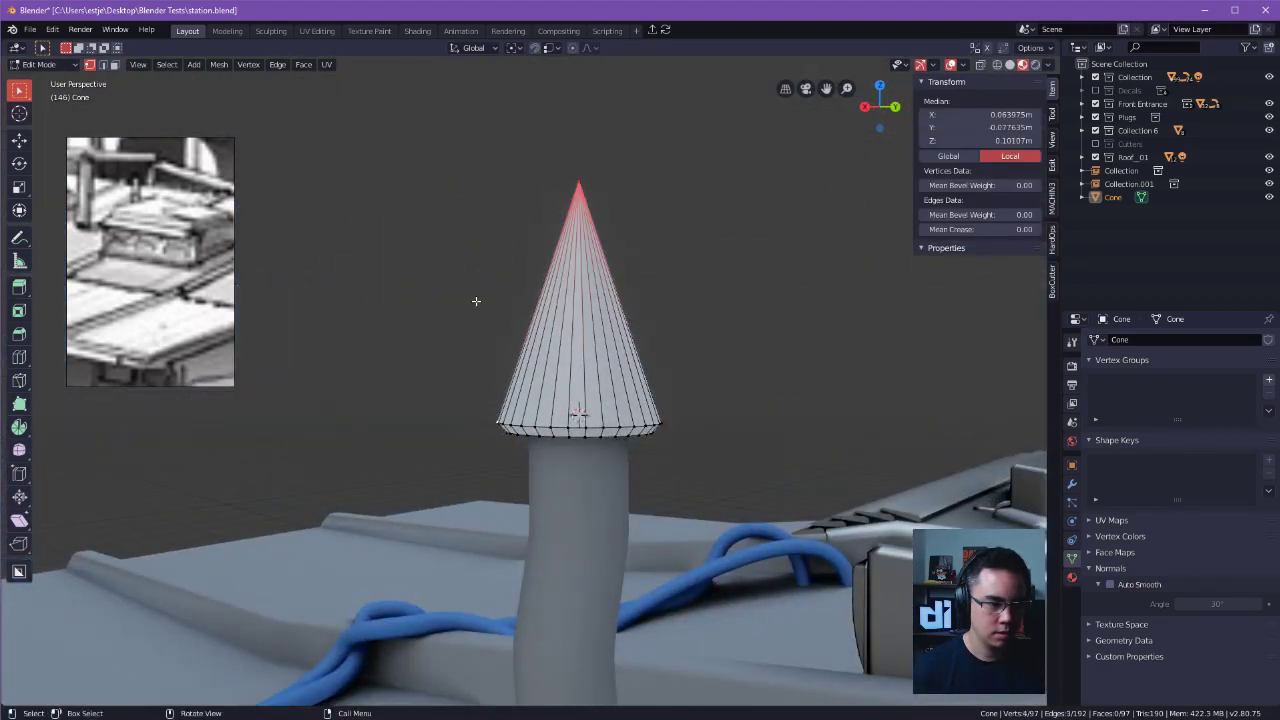
pyautogui.keyDown('alt'); pyautogui.moveTo(612, 308); pyautogui.dragTo(800, 316); pyautogui.keyUp('alt')
pyautogui.moveTo(674, 326)
pyautogui.keyDown('alt'); pyautogui.mouseDown()
pyautogui.moveTo(708, 319)
pyautogui.moveTo(648, 305)
pyautogui.moveTo(636, 331)
pyautogui.moveTo(737, 316)
pyautogui.mouseUp(); pyautogui.keyUp('alt')
pyautogui.press('k')
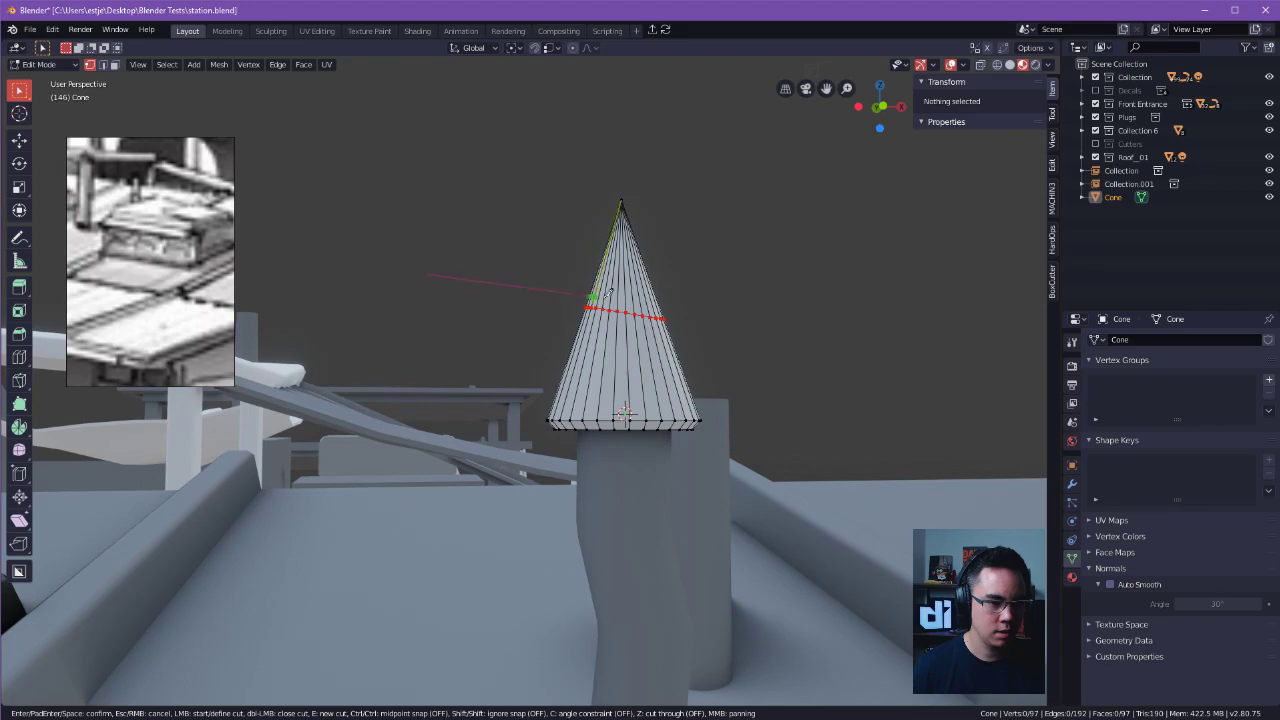
pyautogui.press('Escape')
# Knife a horizontal, angle-constrained cut through the whole cone, roughly a third of the way down from its tip.
pyautogui.press('k')
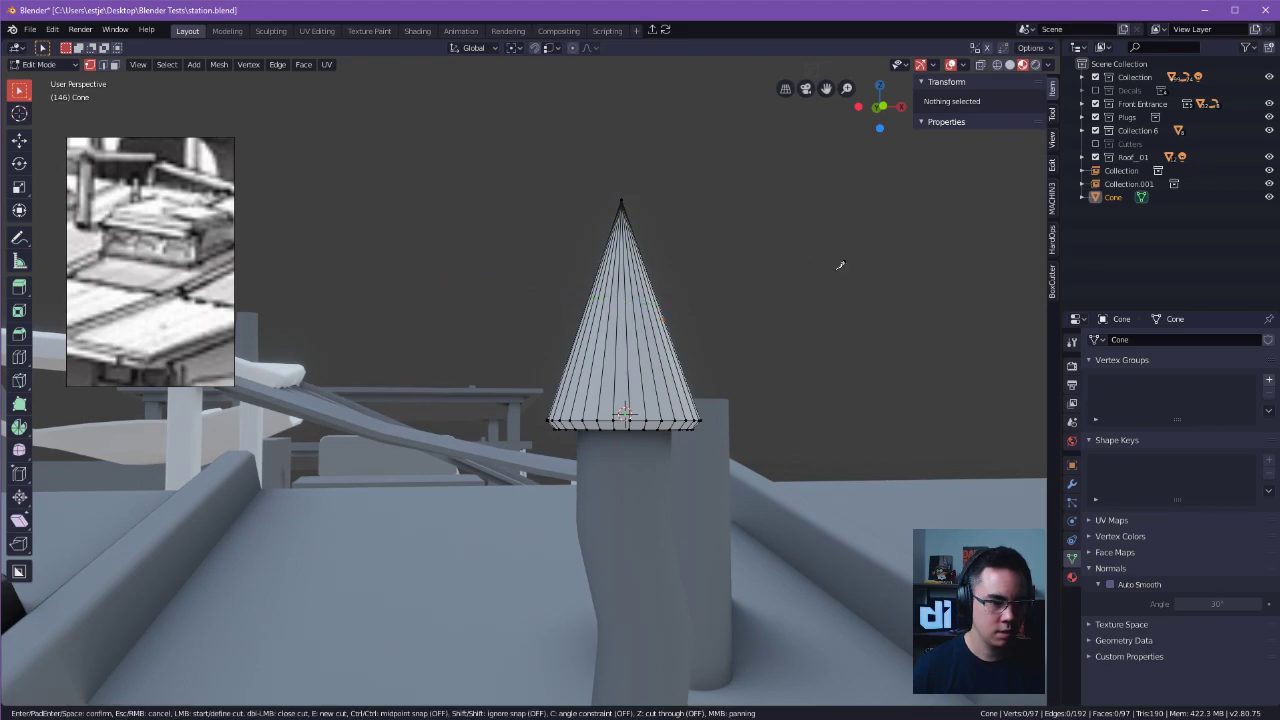
pyautogui.press('ctrl')
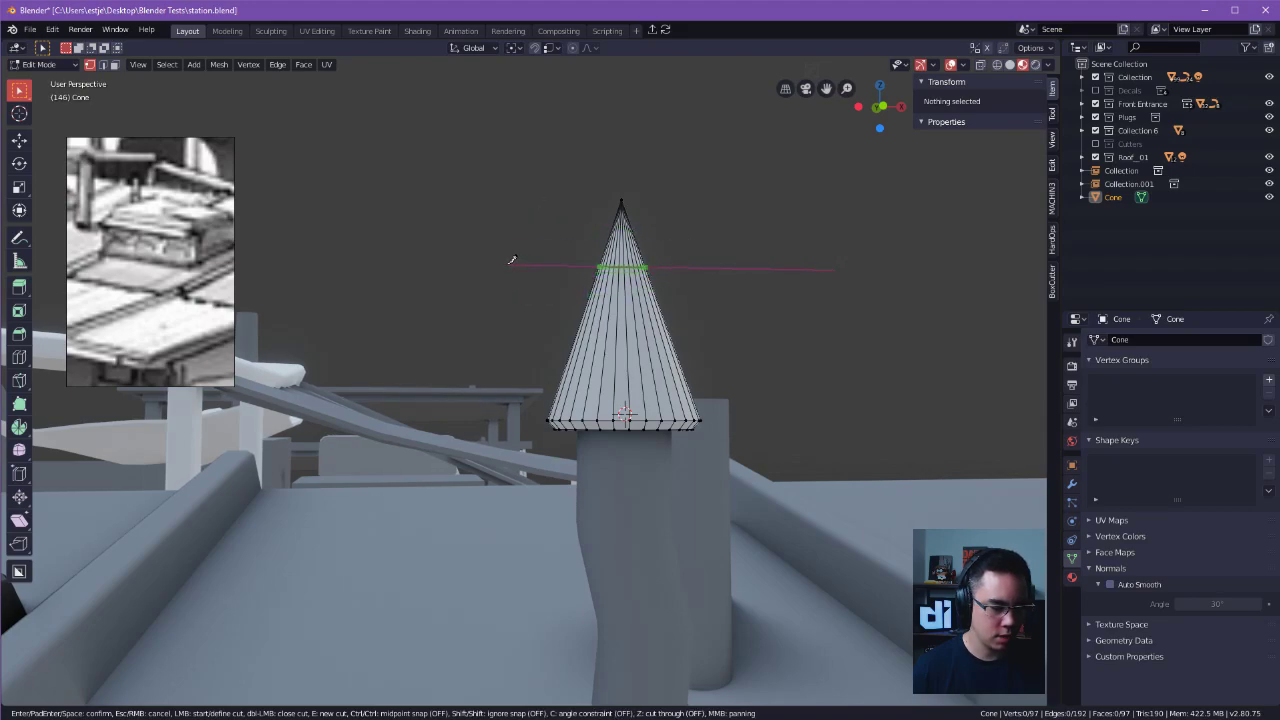
pyautogui.press('c')
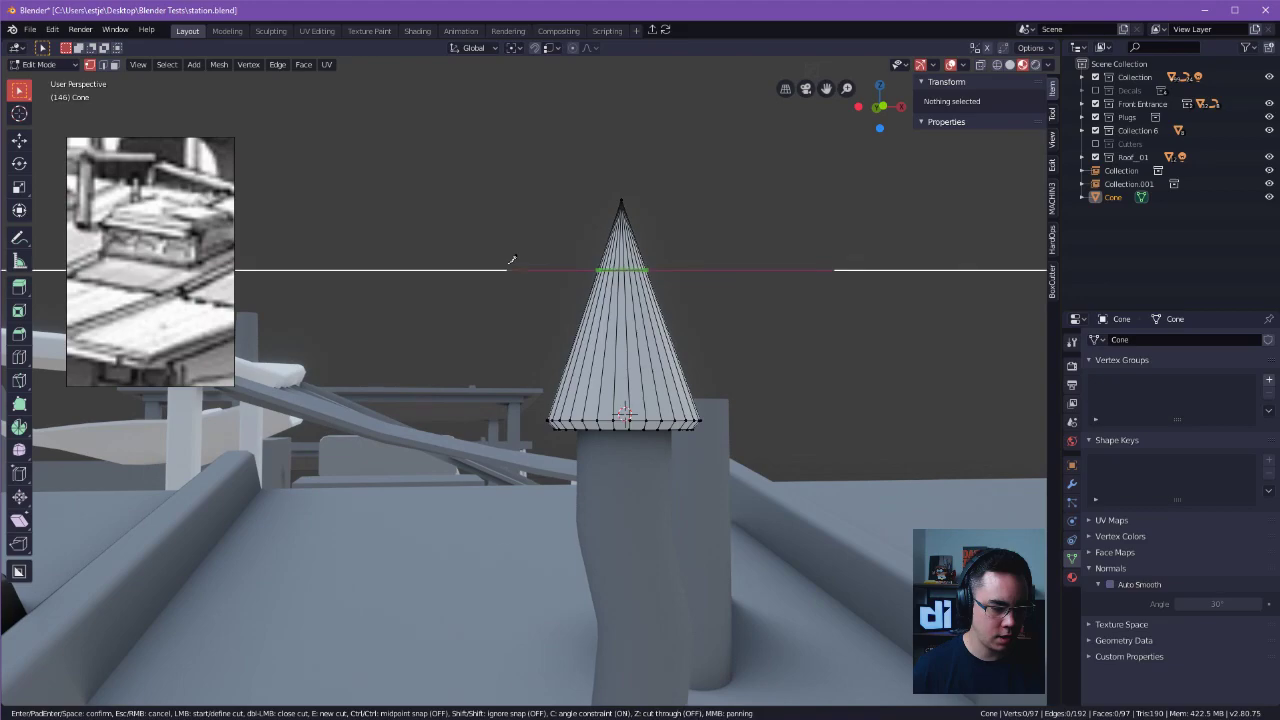
pyautogui.press('c')
pyautogui.press('c')
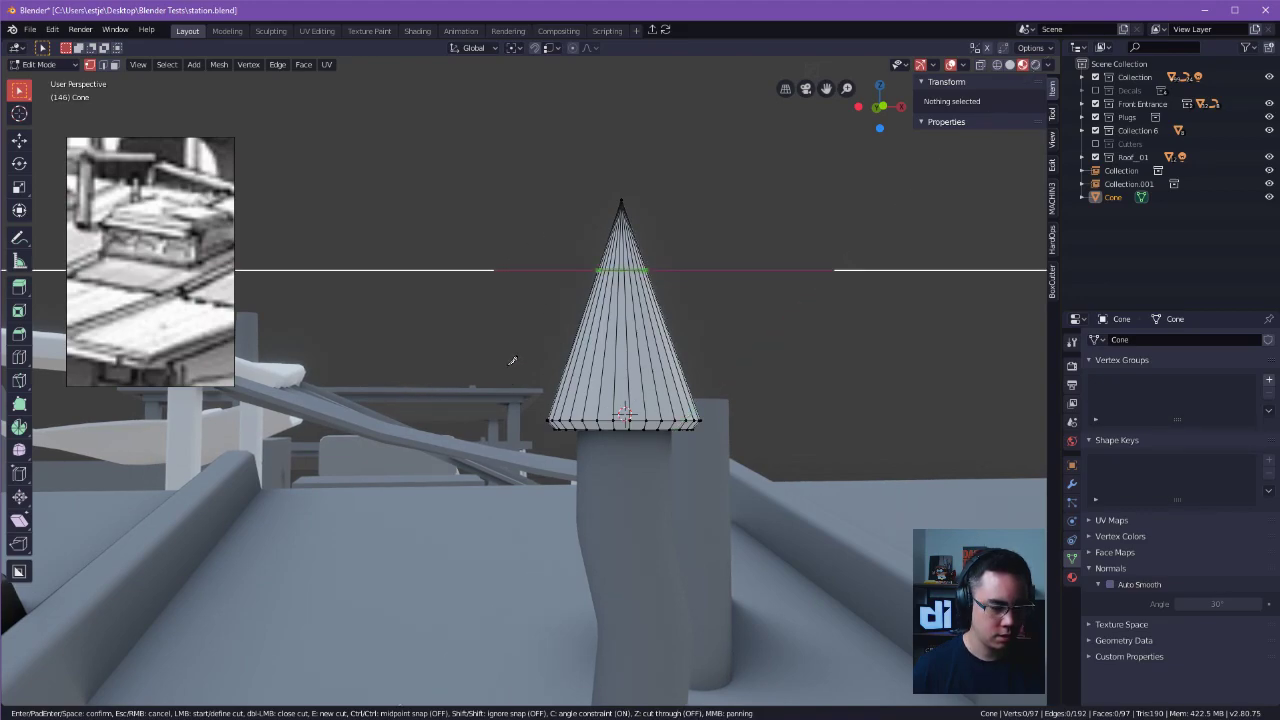
pyautogui.press('z')
pyautogui.moveTo(560, 360); pyautogui.dragTo(749, 329, button='middle')
pyautogui.press('Return')
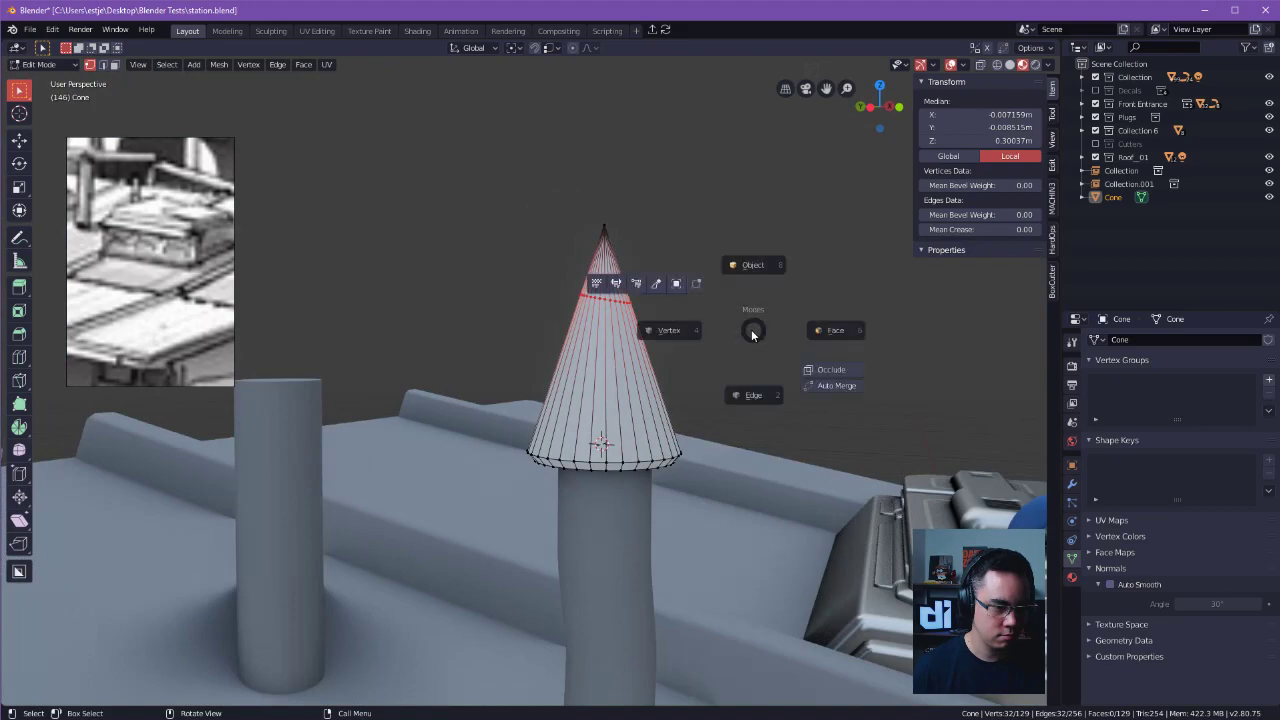
pyautogui.moveTo(524, 277); pyautogui.dragTo(700, 322)
pyautogui.moveTo(766, 268); pyautogui.dragTo(731, 284, button='middle')
pyautogui.press('g')
pyautogui.press('z')
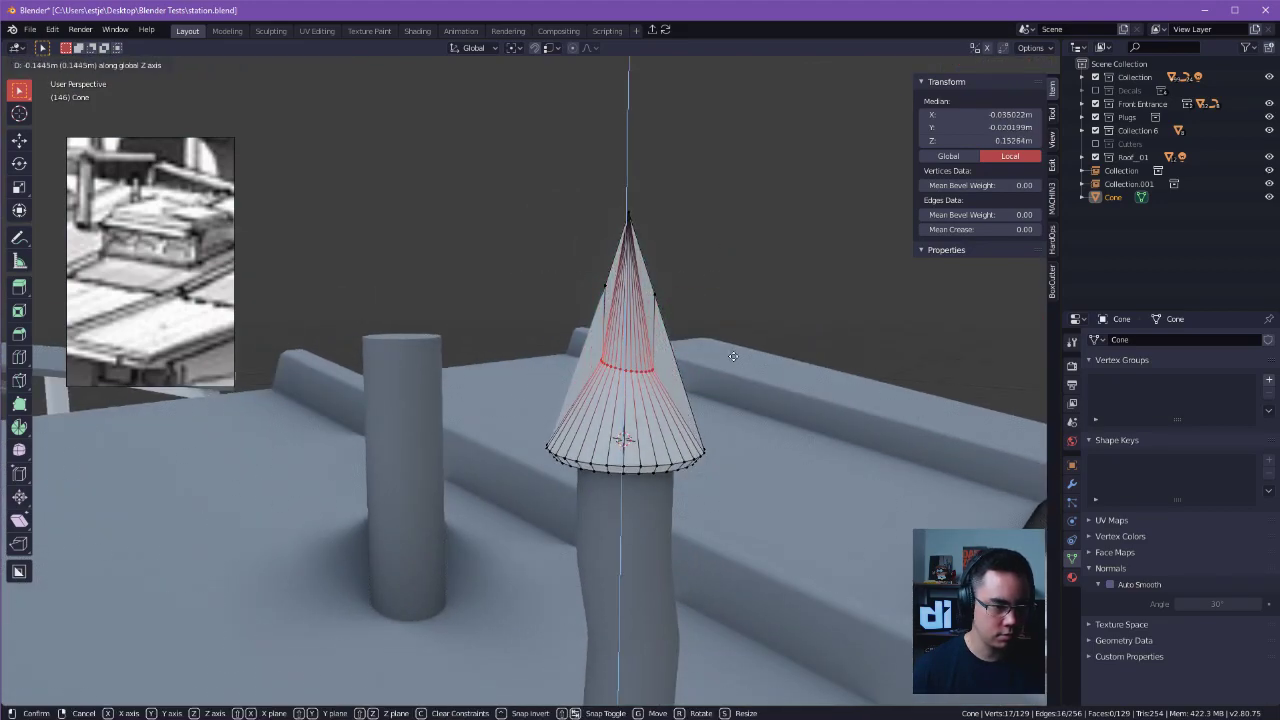
pyautogui.rightClick(734, 350)
# Select the complete cut ring with see-through display and lower it along Z on the cone.
pyautogui.press('z')
pyautogui.click(577, 293)
pyautogui.press('g')
pyautogui.press('z')
pyautogui.click(770, 374)
# Bevel the cone's middle edge ring with one segment, about 0.086 m wide, and return to Object Mode.
pyautogui.scroll(2, 790, 362)
pyautogui.press('Tab')
pyautogui.click(752, 428)
pyautogui.hotkey('ctrl', 'b')
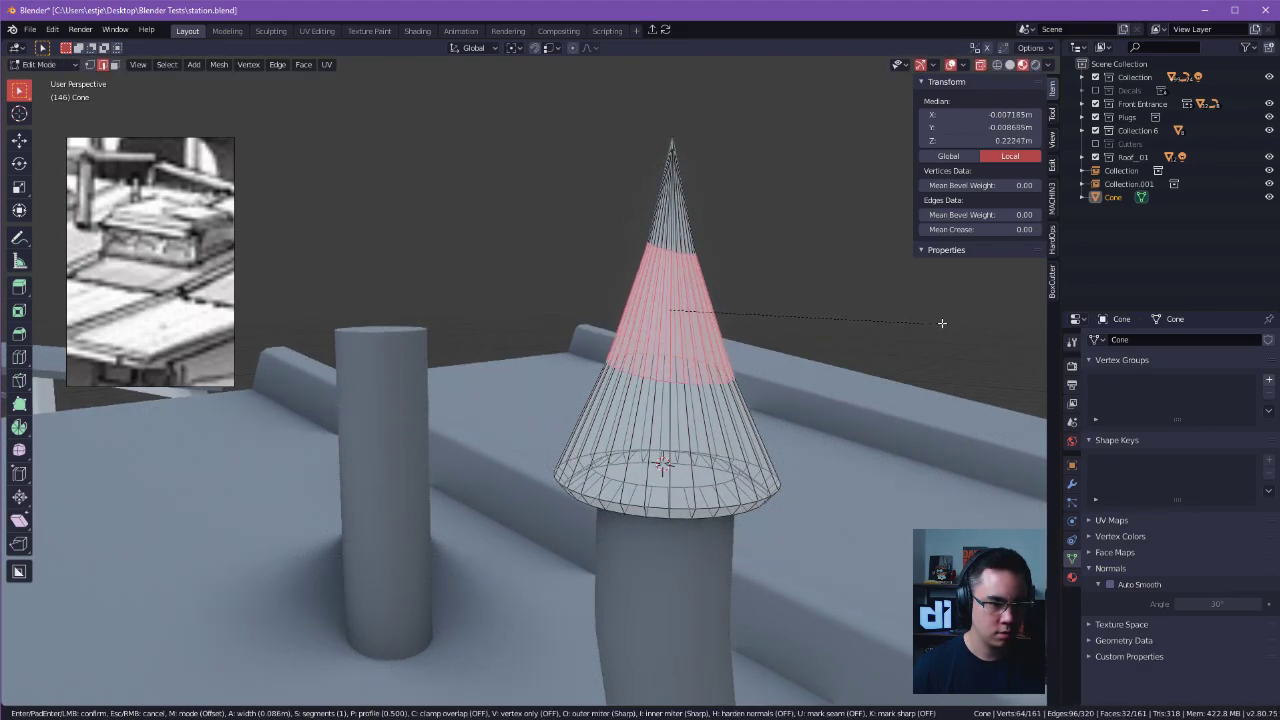
pyautogui.click(934, 323)
pyautogui.press('Tab')
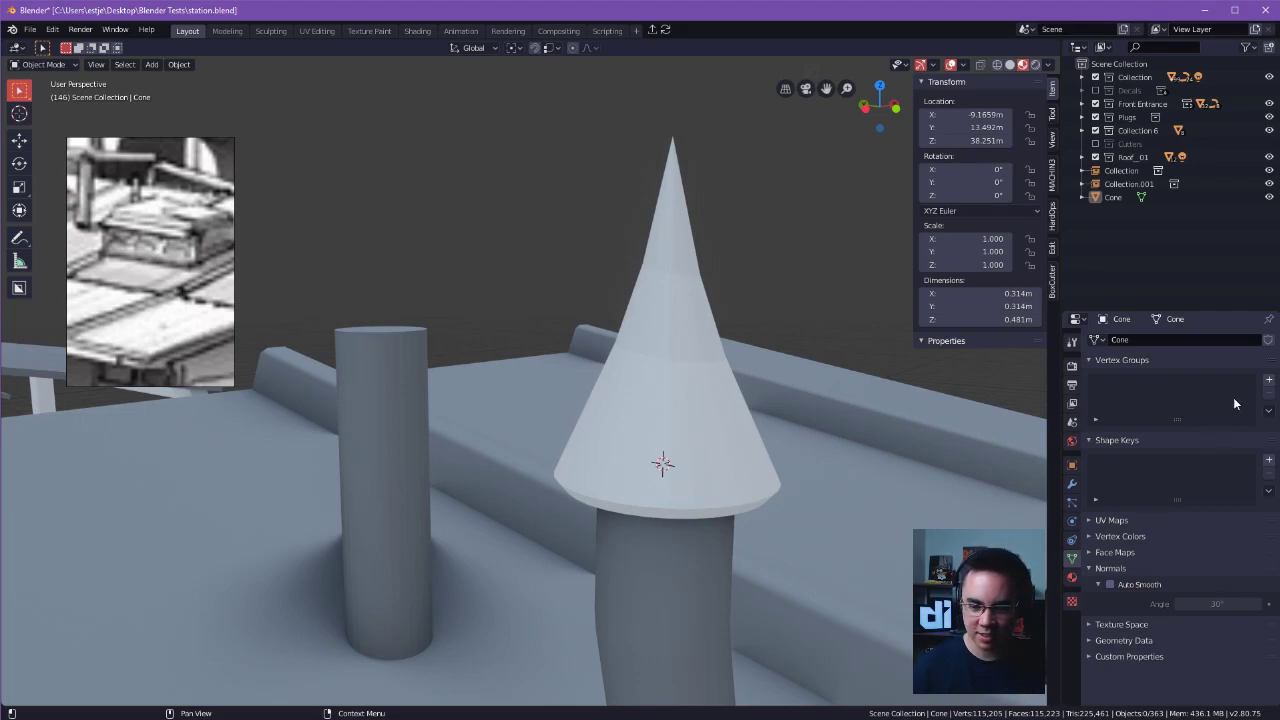
pyautogui.moveTo(850, 265); pyautogui.dragTo(701, 376, button='middle')
pyautogui.press('Tab')
pyautogui.click(655, 369)
pyautogui.moveTo(551, 206); pyautogui.dragTo(785, 468)
pyautogui.keyDown('alt'); pyautogui.moveTo(785, 468); pyautogui.dragTo(838, 396); pyautogui.keyUp('alt')
pyautogui.hotkey('alt', 'a')
pyautogui.moveTo(838, 396); pyautogui.dragTo(640, 372, button='middle')
pyautogui.moveTo(563, 237); pyautogui.dragTo(640, 310)
pyautogui.moveTo(690, 297); pyautogui.dragTo(745, 244, button='middle')
pyautogui.hotkey('ctrl', 'shift', 'b')
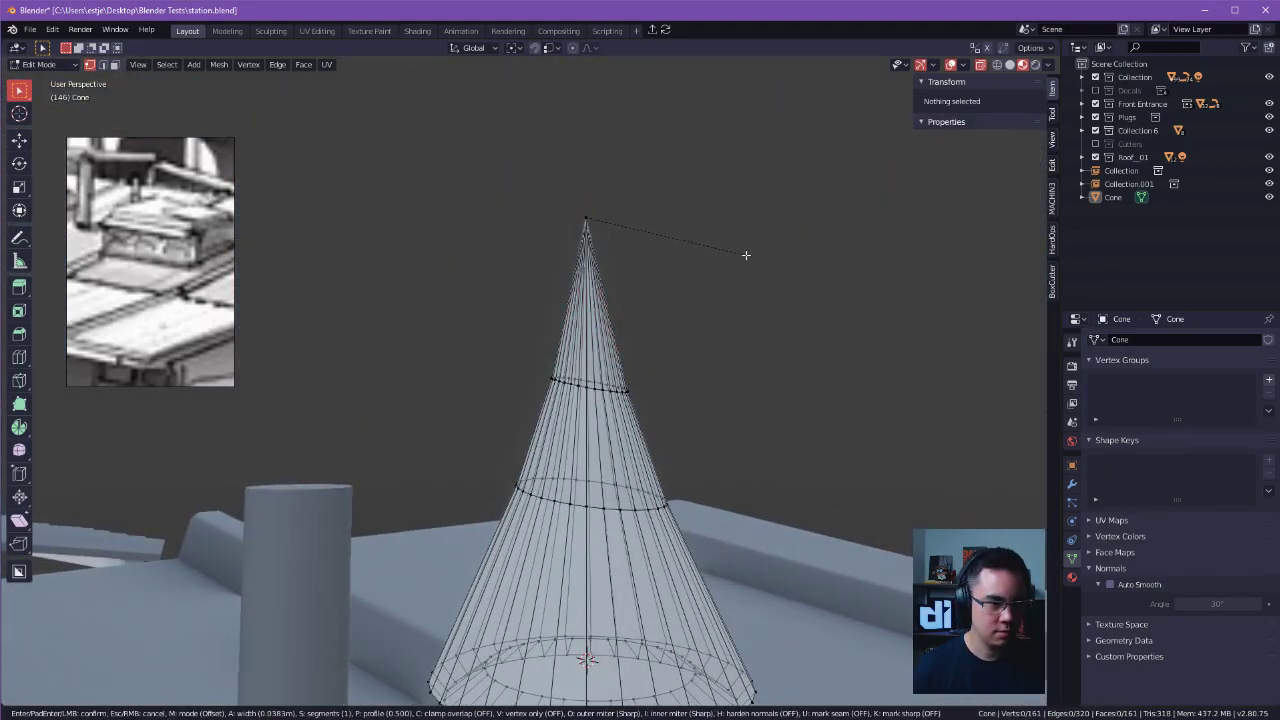
pyautogui.press('Escape')
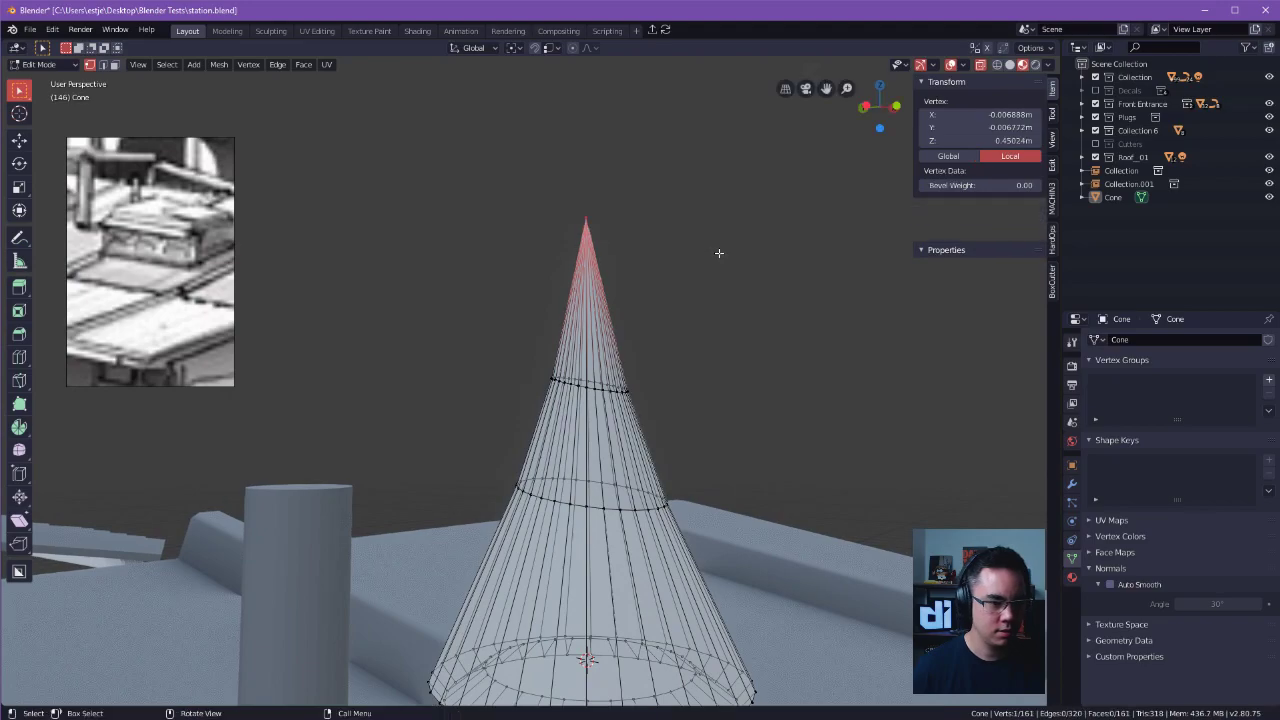
pyautogui.hotkey('alt', 'a')
# Select the ring of rim faces at the cone's base and scale it outward to about 0.41 m across.
pyautogui.scroll(-4, 773, 278)
pyautogui.moveTo(773, 278); pyautogui.dragTo(717, 214, button='middle')
pyautogui.scroll(2, 726, 257)
pyautogui.scroll(-1, 690, 240)
pyautogui.moveTo(630, 280); pyautogui.dragTo(586, 366, button='middle')
pyautogui.click(568, 384)
pyautogui.press('Tab')
pyautogui.click(580, 384)
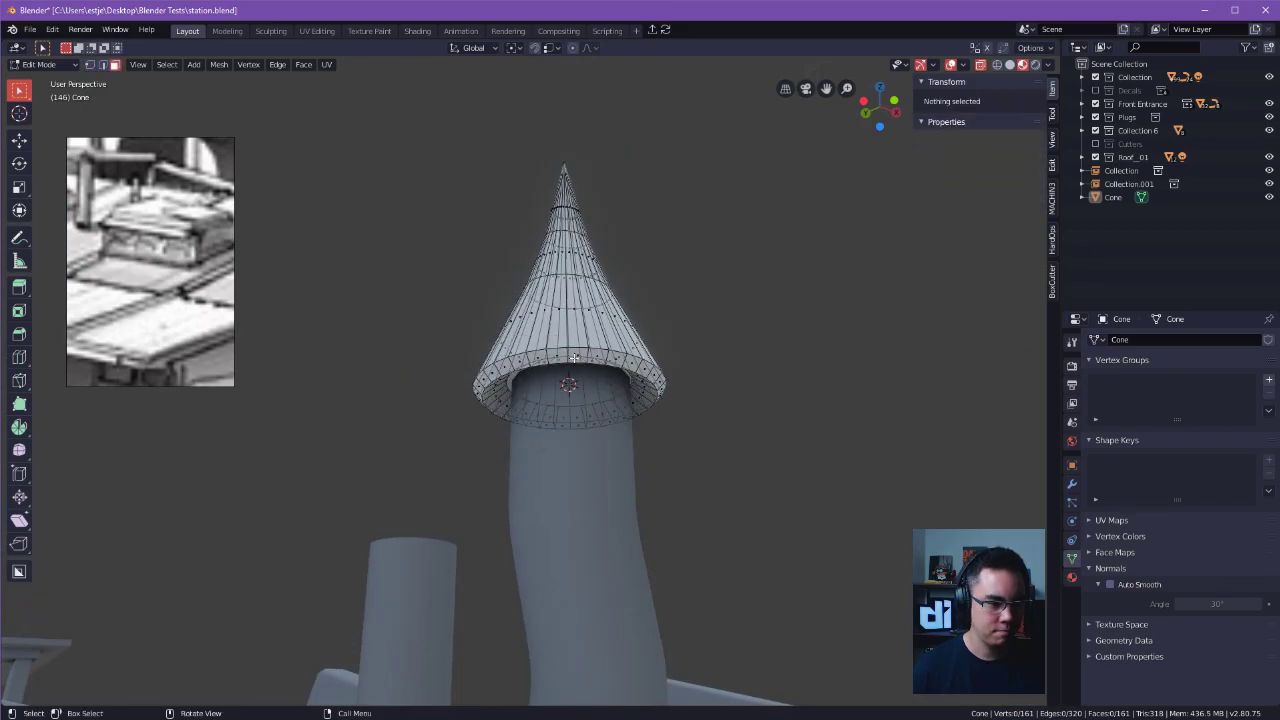
pyautogui.keyDown('alt'); pyautogui.click(570, 354); pyautogui.keyUp('alt')
pyautogui.click(548, 354)
pyautogui.moveTo(550, 356); pyautogui.dragTo(554, 361, button='middle')
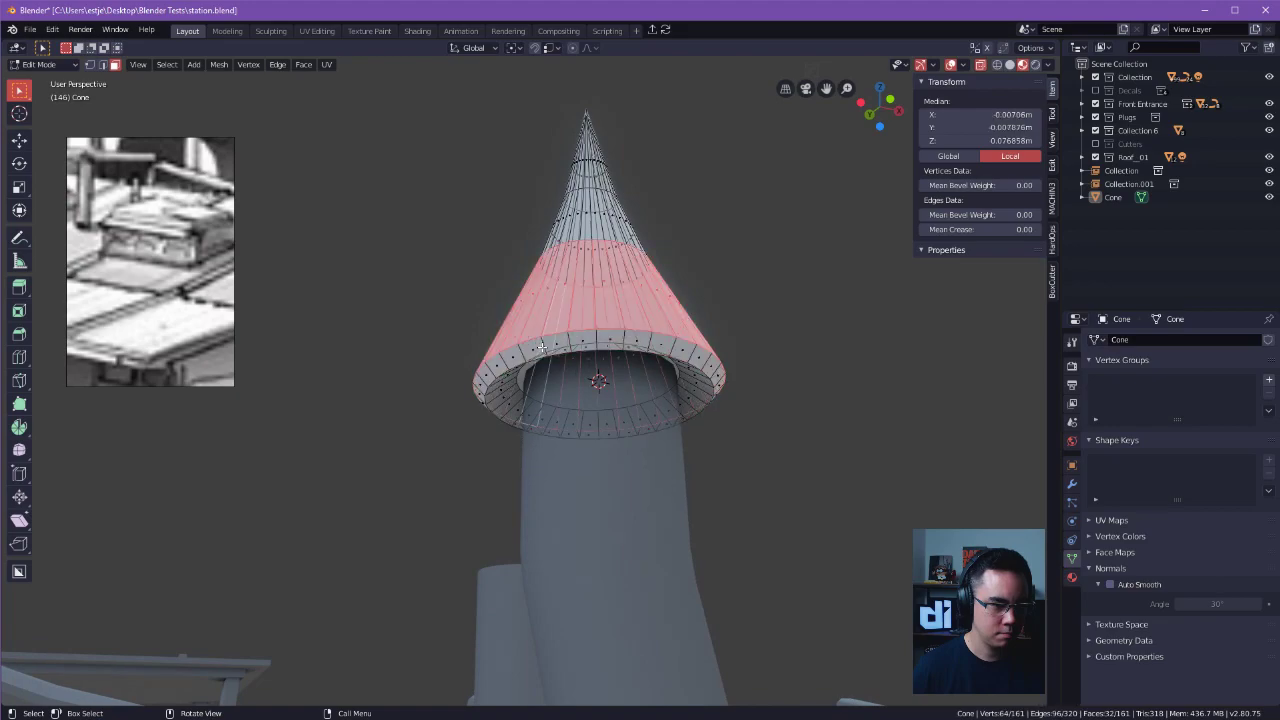
pyautogui.scroll(-2, 622, 344)
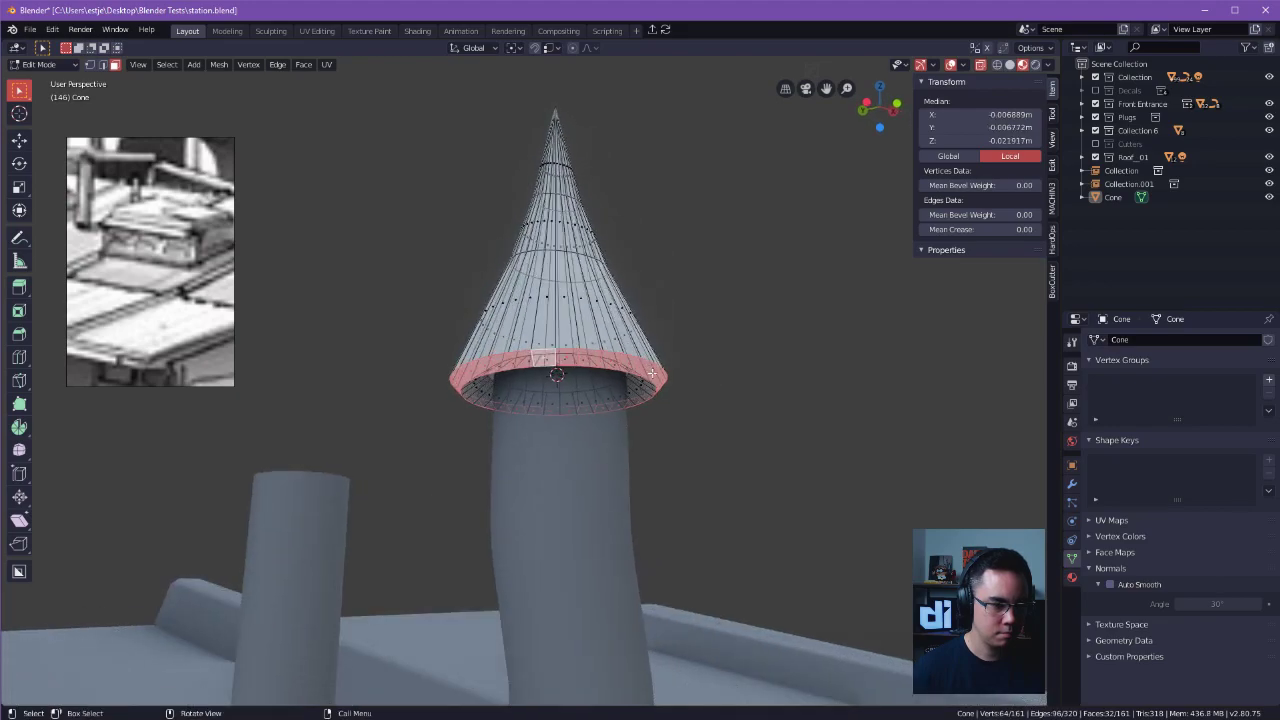
pyautogui.press('s')
pyautogui.click(780, 380)
pyautogui.moveTo(780, 380); pyautogui.dragTo(680, 378, button='middle')
# Select the lower edge loop of the cone's bevelled band and enlarge it on X and Y only.
pyautogui.click(579, 272)
pyautogui.press('Tab')
pyautogui.click(598, 367)
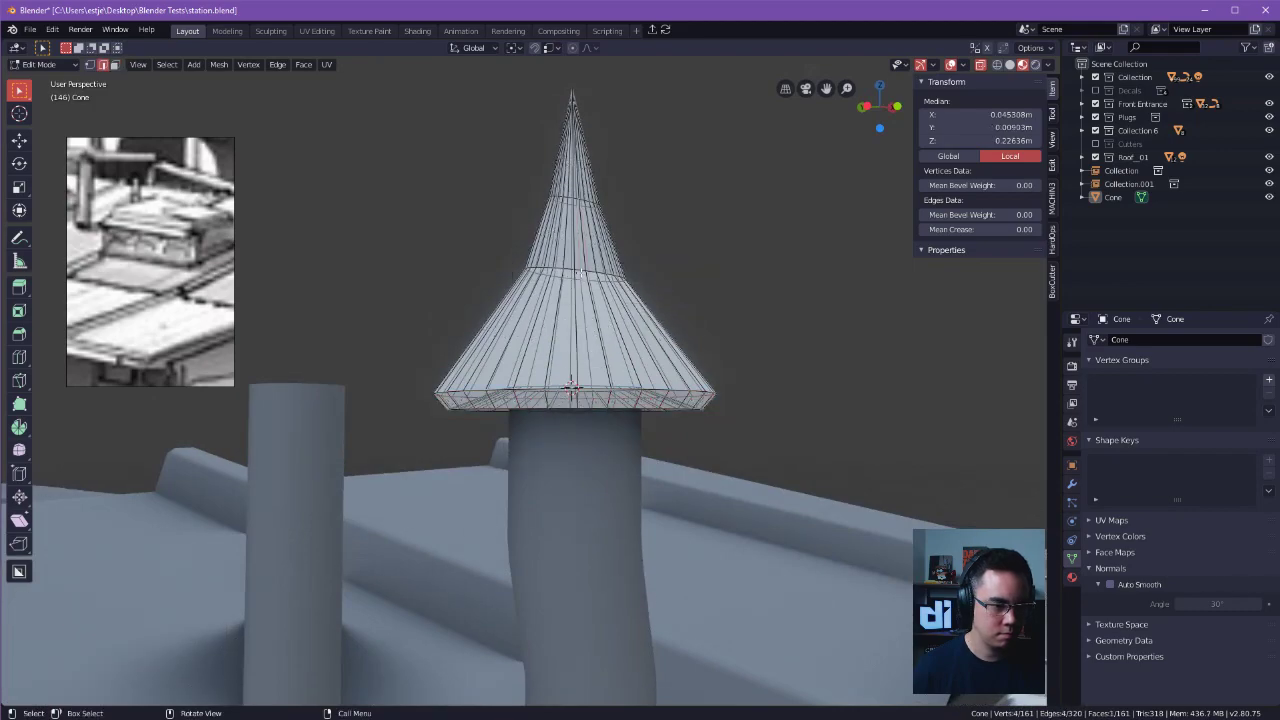
pyautogui.press('g')
pyautogui.press('z')
pyautogui.rightClick(576, 262)
pyautogui.press('s')
pyautogui.rightClick(640, 275)
pyautogui.keyDown('ctrl'); pyautogui.moveTo(650, 271); pyautogui.dragTo(780, 425, button='middle'); pyautogui.keyUp('ctrl')
pyautogui.press('s')
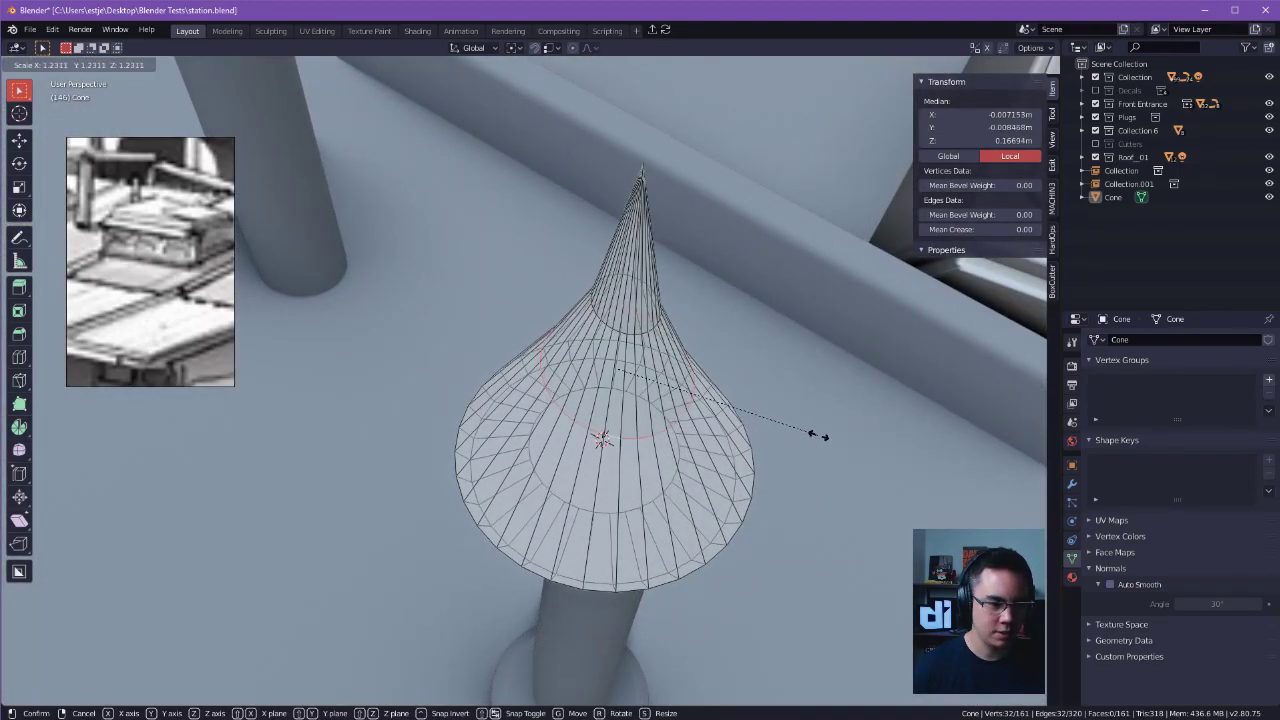
pyautogui.hotkey('shift', 'z')
pyautogui.click(795, 437)
# Select the cone's upper section, stretch it along Z and reposition it vertically, making the cap about 0.575 m tall.
pyautogui.moveTo(795, 437); pyautogui.dragTo(783, 374, button='middle')
pyautogui.press('z')
pyautogui.click(791, 332)
pyautogui.moveTo(458, 460); pyautogui.dragTo(838, 131)
pyautogui.keyDown('shift'); pyautogui.moveTo(838, 131); pyautogui.dragTo(837, 360, button='middle'); pyautogui.keyUp('shift')
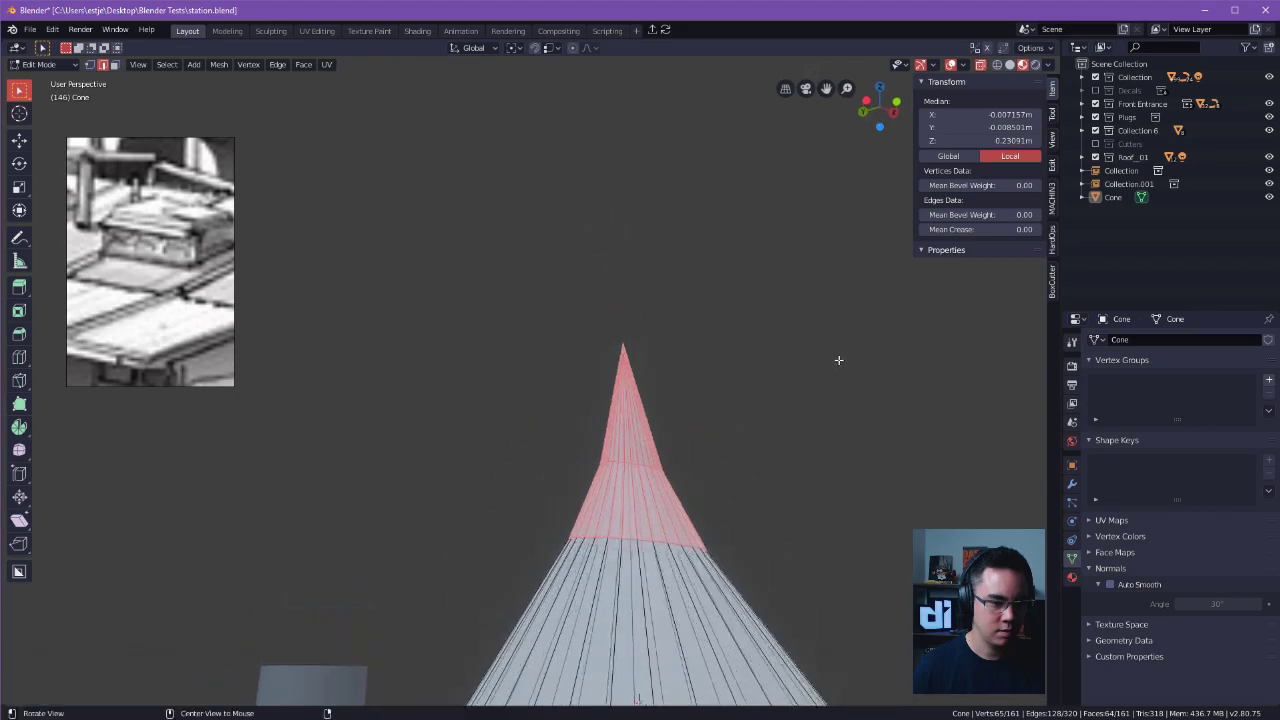
pyautogui.press('s')
pyautogui.press('y')
pyautogui.press('z')
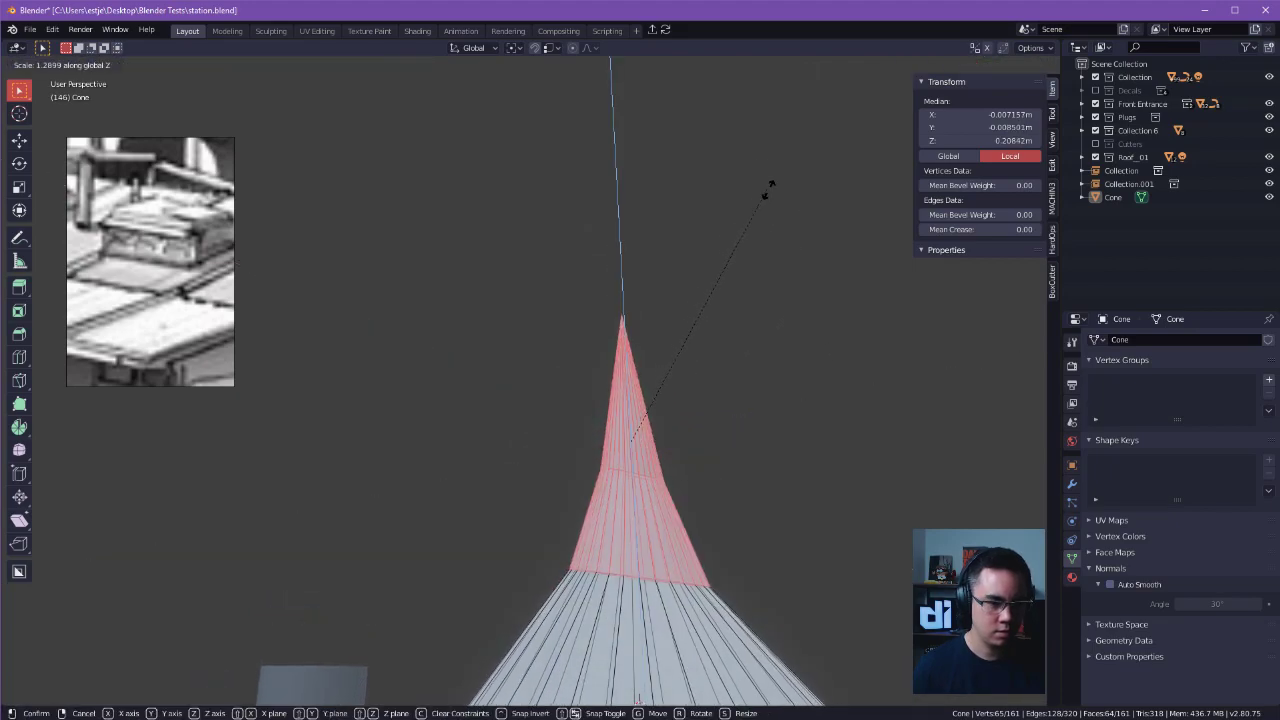
pyautogui.click(698, 125)
pyautogui.press('g')
pyautogui.press('z')
pyautogui.click(752, 313)
# Inspect the reshaped cap's silhouette on the pipe in Object Mode, then clear the mesh selection.
pyautogui.scroll(-6, 752, 314)
pyautogui.moveTo(752, 314); pyautogui.dragTo(527, 318, button='middle')
pyautogui.press('Tab')
pyautogui.click(657, 344)
pyautogui.click(527, 318)
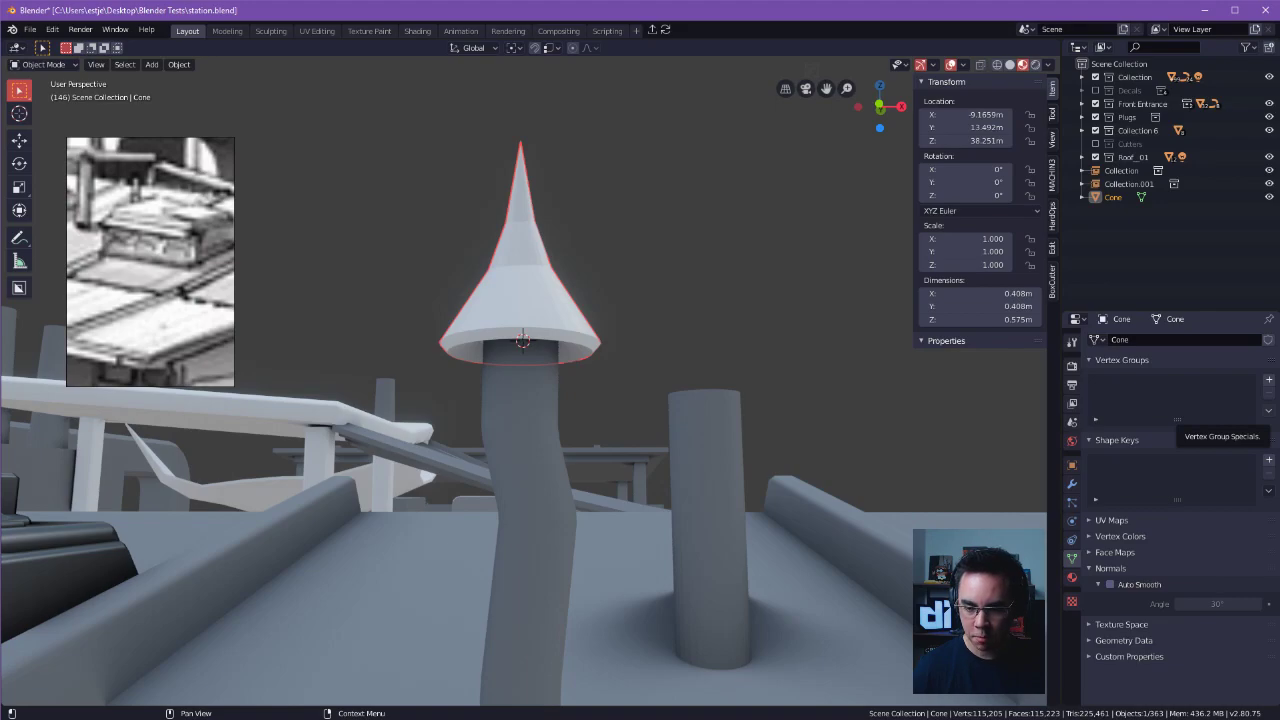
pyautogui.scroll(-8, 632, 403)
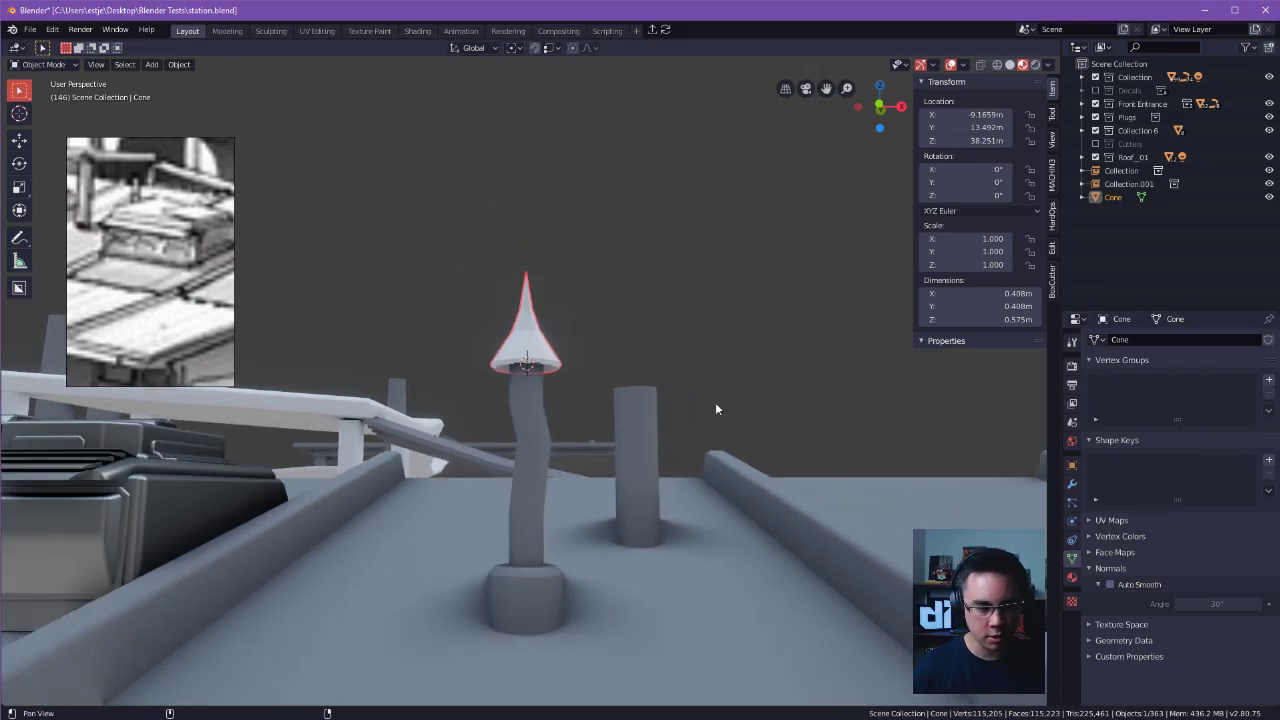
pyautogui.press('Tab')
pyautogui.hotkey('alt', 'a')
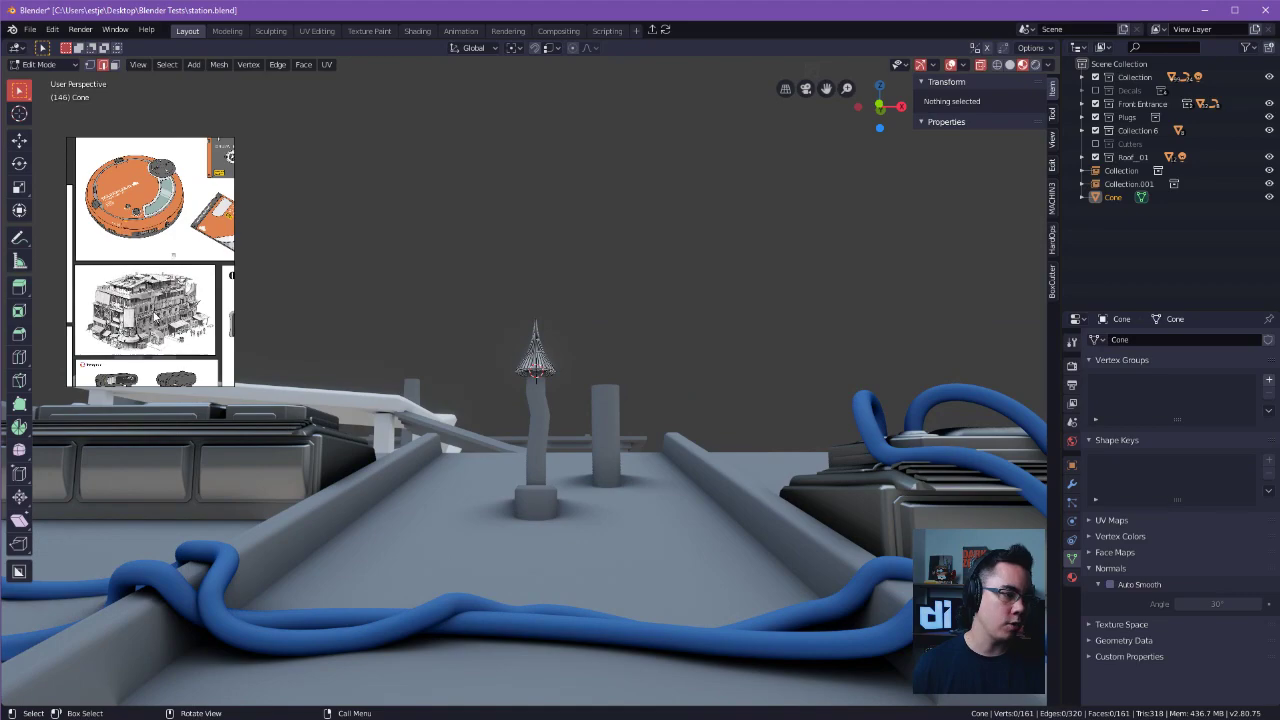
# Enlarge the floating reference window and frame the whole building sketch in it.
pyautogui.moveTo(234, 387); pyautogui.dragTo(381, 387)
pyautogui.moveTo(376, 367); pyautogui.dragTo(350, 312, button='right')
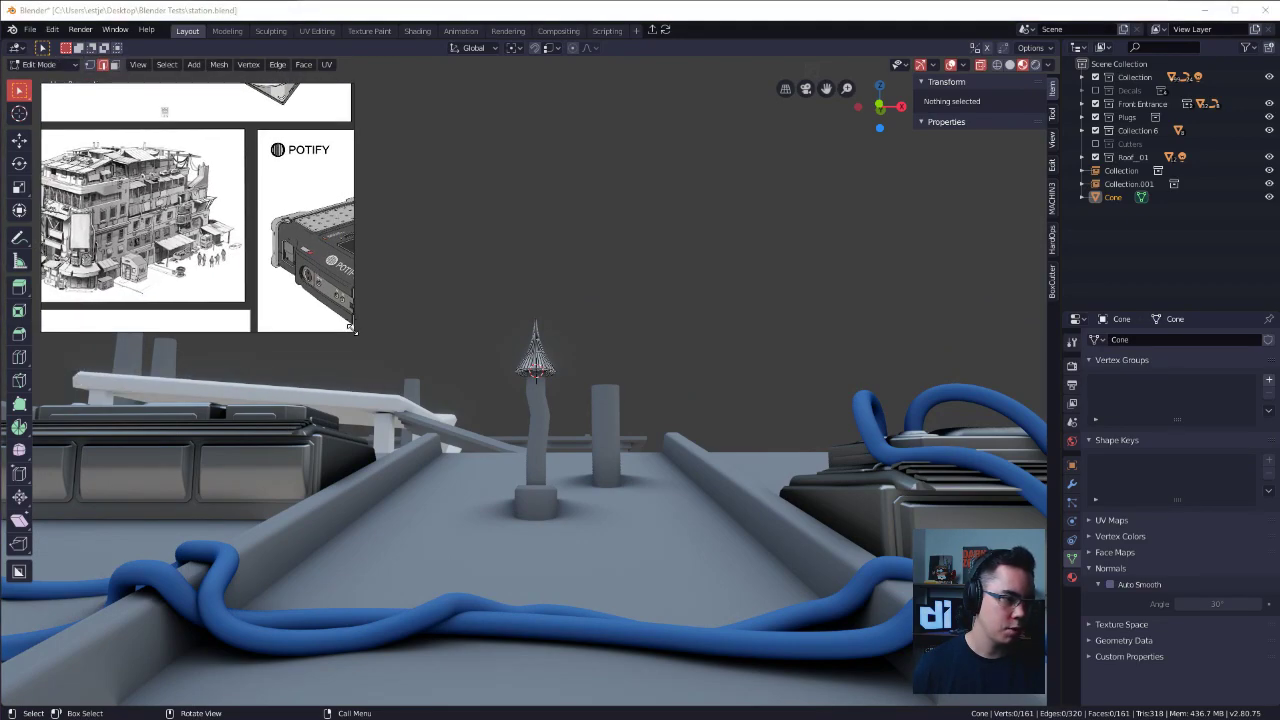
pyautogui.moveTo(350, 327); pyautogui.dragTo(341, 285)
pyautogui.scroll(2, 165, 218)
pyautogui.moveTo(165, 218); pyautogui.dragTo(261, 178, button='middle')
pyautogui.scroll(-1, 269, 229)
pyautogui.click(649, 221)
# Shade all faces of the conical cap smooth, with Auto Smooth enabled at an angle of 44.3°.
pyautogui.press('Tab')
pyautogui.moveTo(606, 261); pyautogui.dragTo(612, 286)
pyautogui.scroll(2, 547, 353)
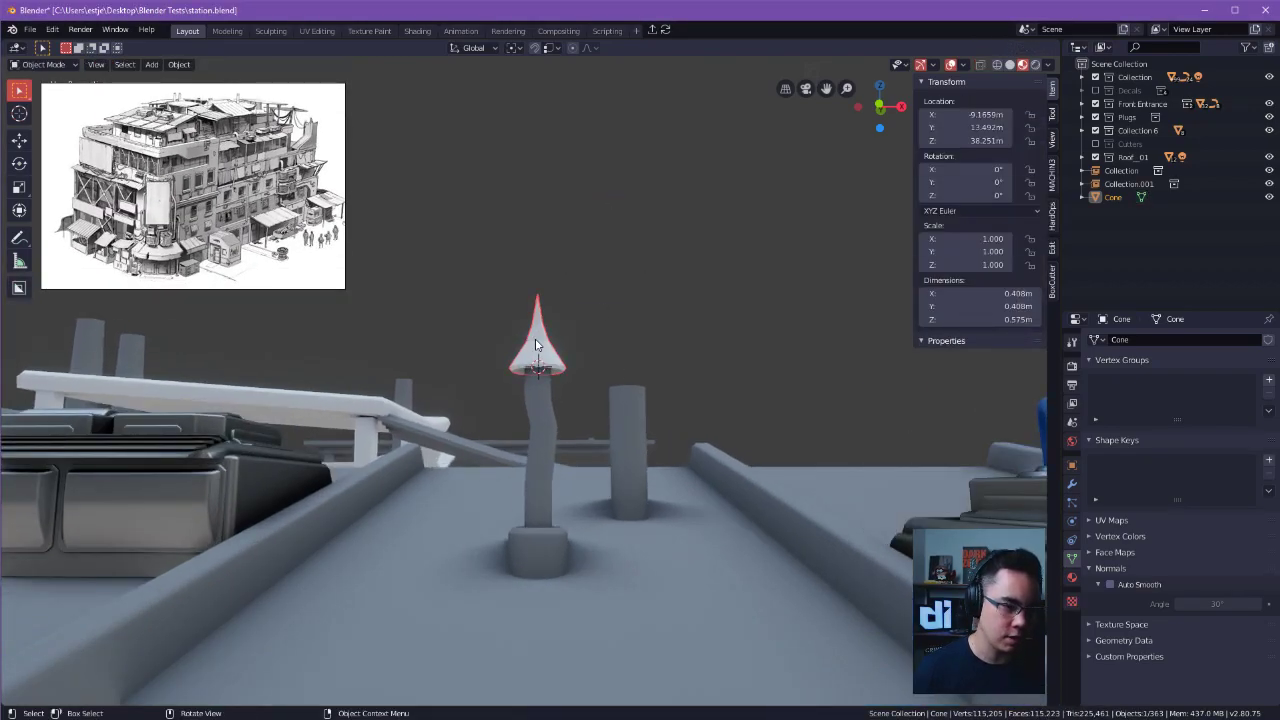
pyautogui.scroll(2, 537, 344)
pyautogui.keyDown('shift'); pyautogui.moveTo(579, 321); pyautogui.dragTo(632, 364, button='middle'); pyautogui.keyUp('shift')
pyautogui.press('Tab')
pyautogui.press('Tab')
pyautogui.click(721, 324)
pyautogui.press('a')
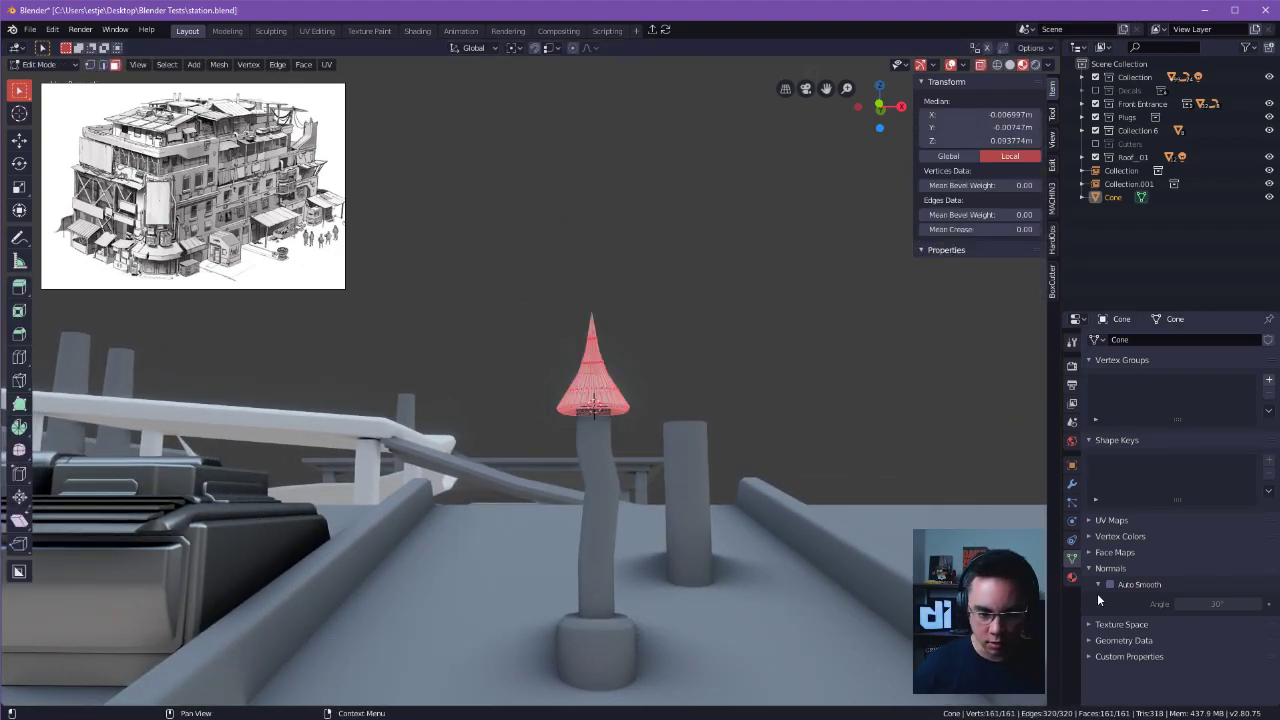
pyautogui.rightClick(610, 397)
pyautogui.click(610, 397)
pyautogui.press('Tab')
# Scale the conical cap to about 1.085 and raise it along Z clear of the bent pipe, to about 38.614 m.
pyautogui.moveTo(717, 279)
pyautogui.mouseDown(button='middle')
pyautogui.moveTo(705, 421)
pyautogui.moveTo(718, 416)
pyautogui.moveTo(690, 402)
pyautogui.moveTo(687, 442)
pyautogui.moveTo(589, 477)
pyautogui.moveTo(694, 400)
pyautogui.mouseUp(button='middle')
pyautogui.press('s')
pyautogui.click(767, 365)
pyautogui.press('g')
pyautogui.press('z')
pyautogui.click(772, 272)
pyautogui.keyDown('alt'); pyautogui.moveTo(780, 282); pyautogui.dragTo(768, 318); pyautogui.keyUp('alt')
pyautogui.press('Tab')
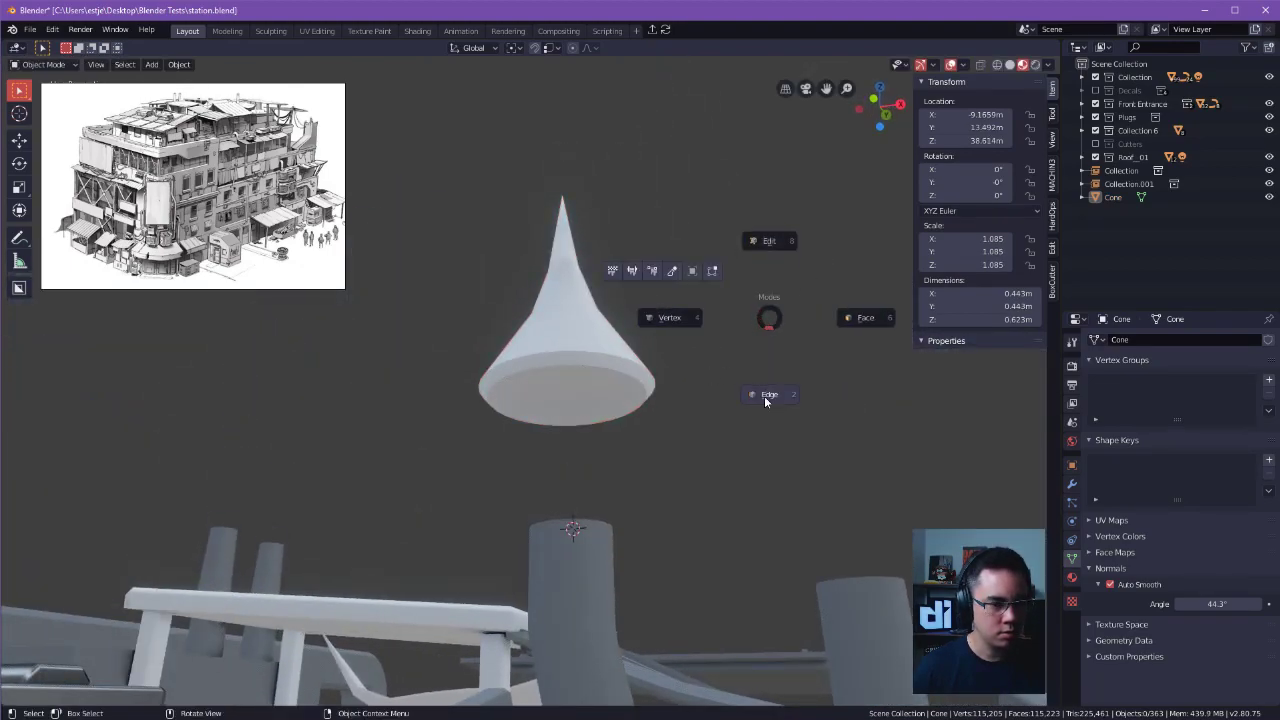
pyautogui.press('Escape')
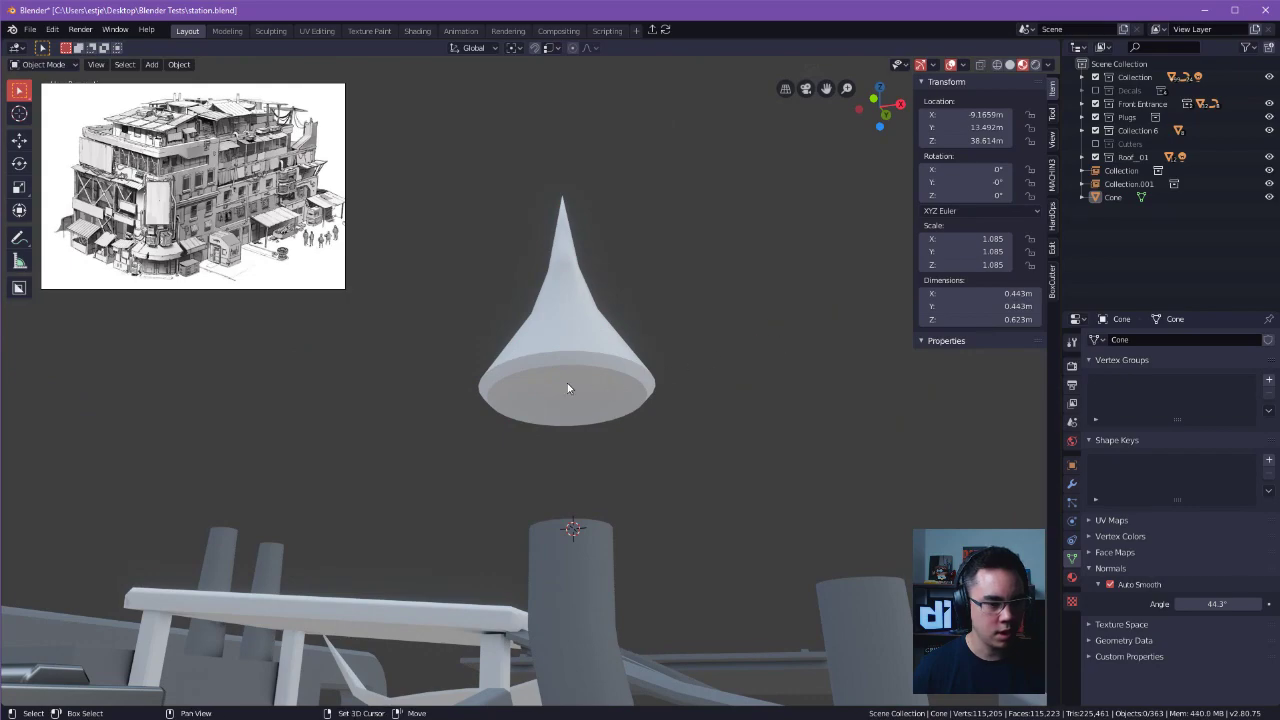
# Place the 3D cursor on the cap's underside and add a cube there, scaled down to about 0.146 m.
pyautogui.hotkey('shift', 's')
pyautogui.hotkey('shift', 'a')
pyautogui.moveTo(582, 389)
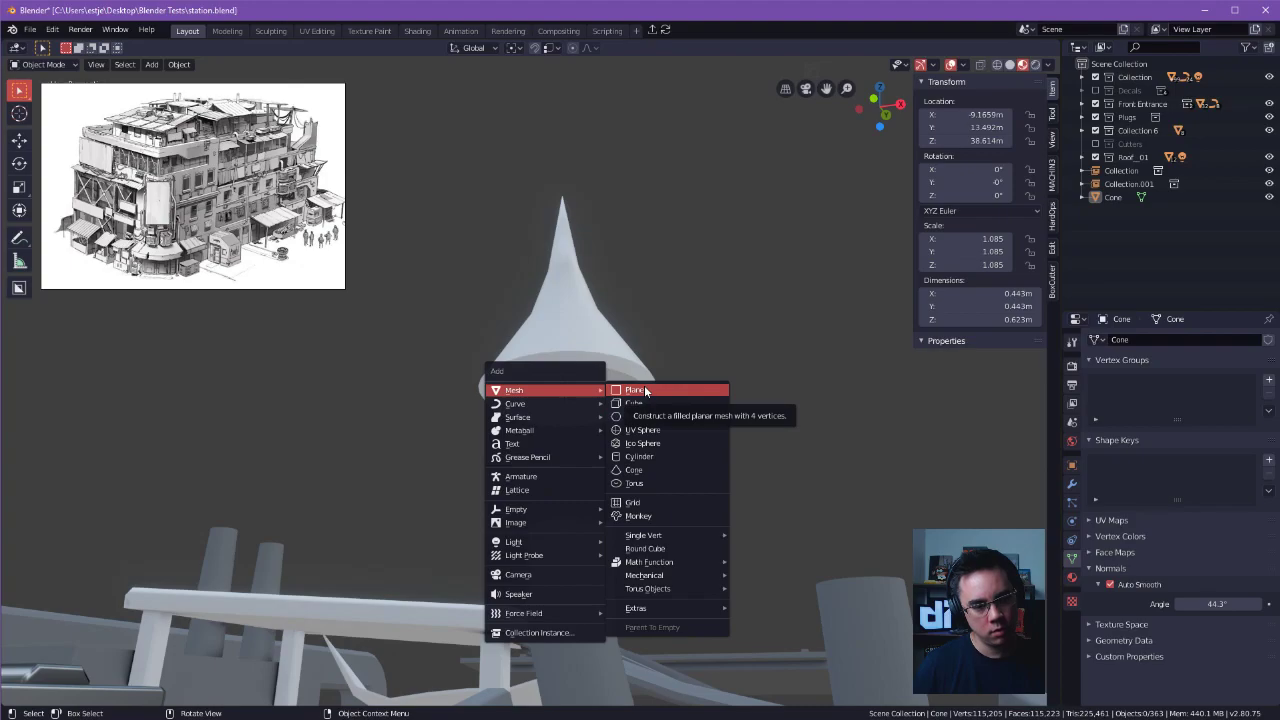
pyautogui.click(640, 403)
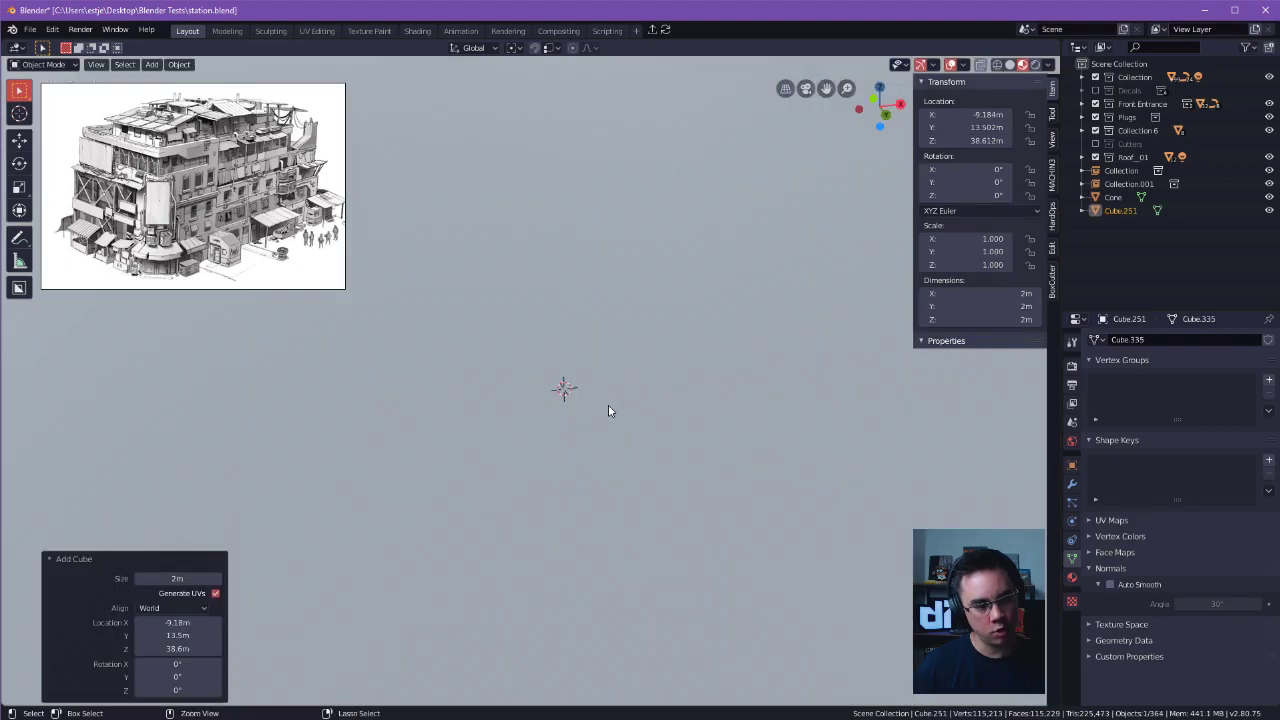
pyautogui.press('s')
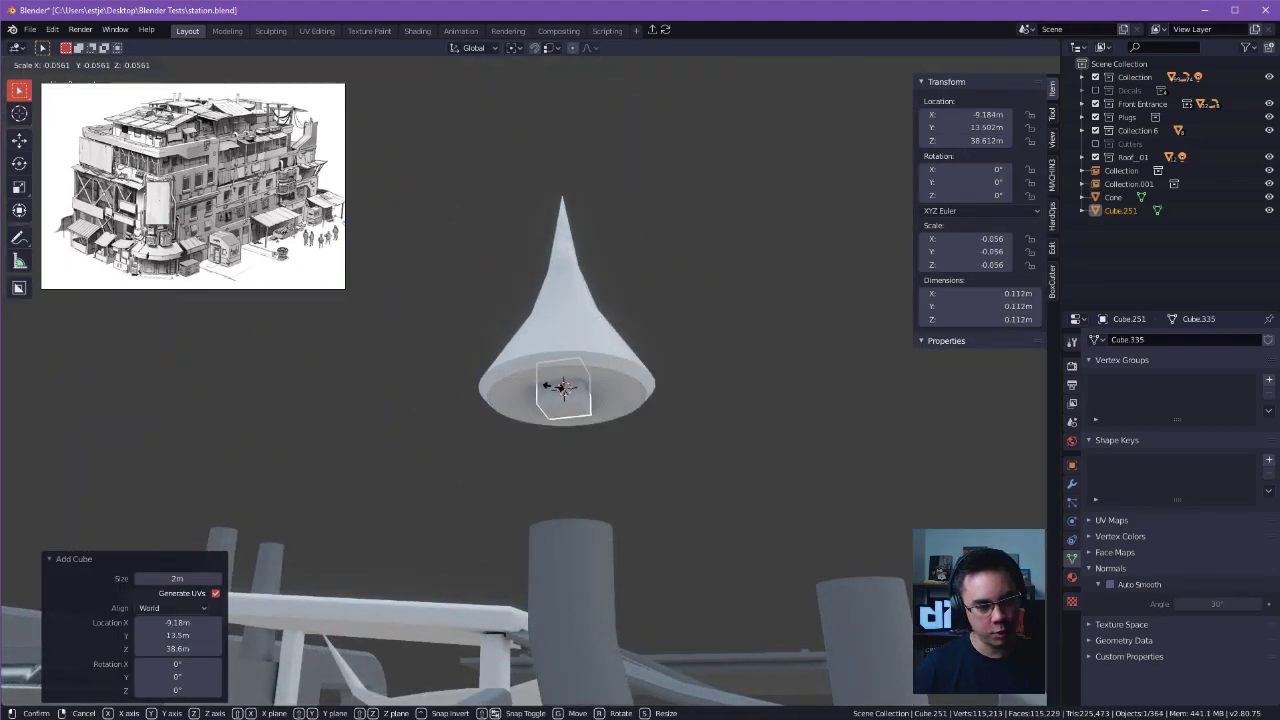
pyautogui.click(550, 396)
# Lower the cube along Z by about 0.204 m, into the gap between the cap and the pipe.
pyautogui.moveTo(550, 396); pyautogui.dragTo(704, 341, button='middle')
pyautogui.press('g')
pyautogui.press('z')
pyautogui.click(712, 441)
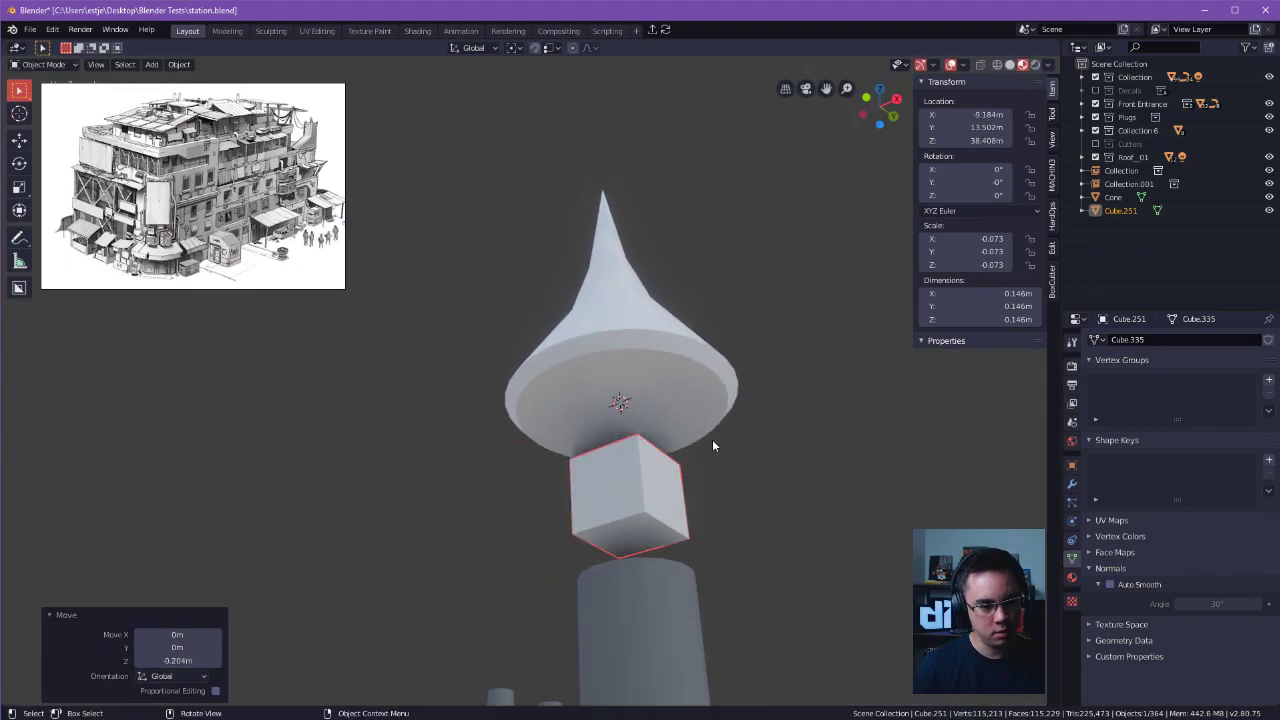
pyautogui.moveTo(703, 449); pyautogui.dragTo(694, 402, button='middle')
pyautogui.scroll(-3, 694, 402)
pyautogui.keyDown('alt'); pyautogui.moveTo(572, 389); pyautogui.dragTo(566, 463); pyautogui.keyUp('alt')
# Extrude one side face of the cube horizontally along X, forming a bar about 1.09 m long.
pyautogui.press('Tab')
pyautogui.click(546, 463)
pyautogui.click(552, 461)
pyautogui.scroll(2, 552, 458)
pyautogui.keyDown('alt'); pyautogui.moveTo(530, 372); pyautogui.dragTo(489, 376); pyautogui.keyUp('alt')
pyautogui.press('e')
pyautogui.click(720, 400)
pyautogui.keyDown('alt'); pyautogui.moveTo(720, 400); pyautogui.dragTo(620, 416); pyautogui.keyUp('alt')
pyautogui.hotkey('shift', 'e')
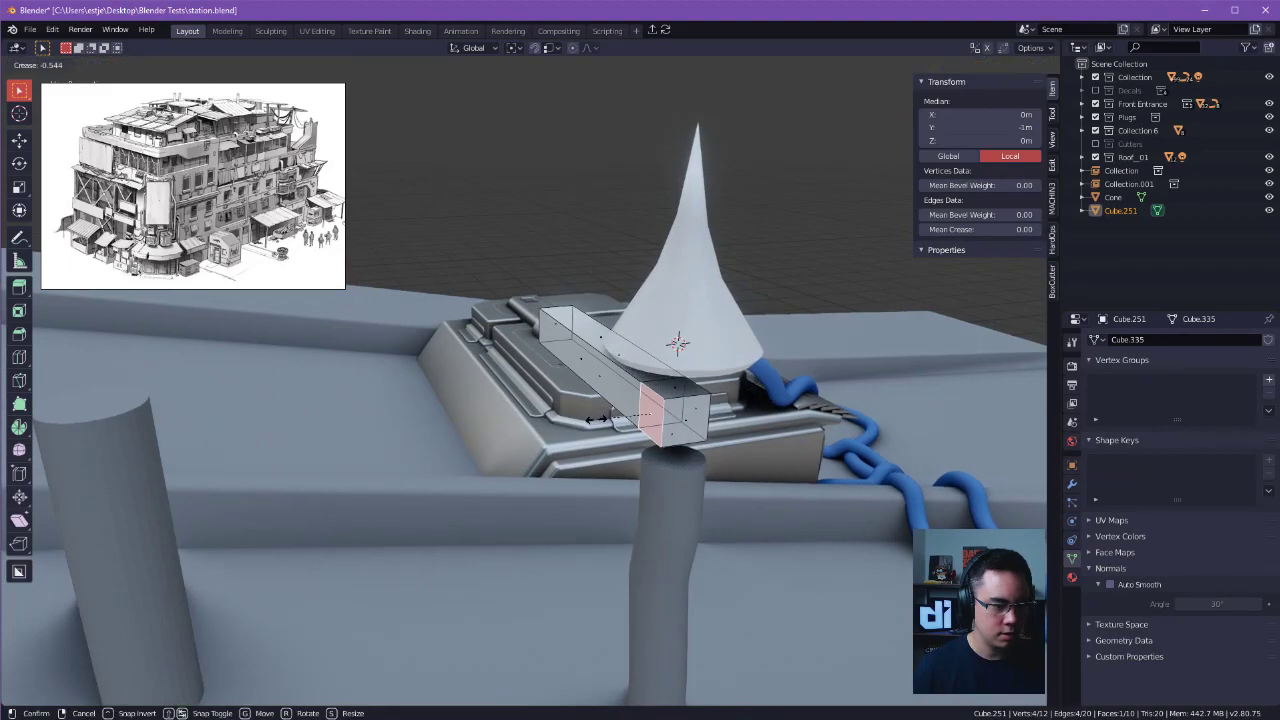
pyautogui.rightClick(596, 427)
pyautogui.press('g')
pyautogui.rightClick(706, 413)
pyautogui.rightClick(750, 419)
pyautogui.click(820, 408)
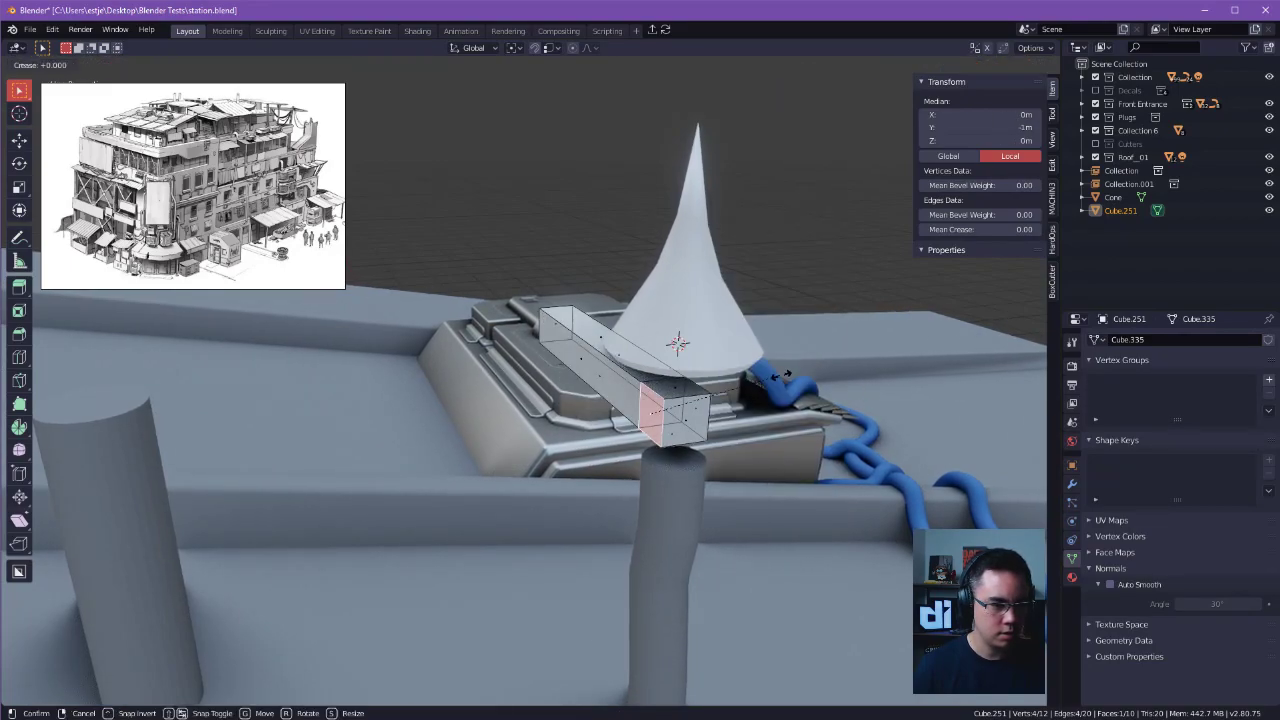
pyautogui.rightClick(492, 436)
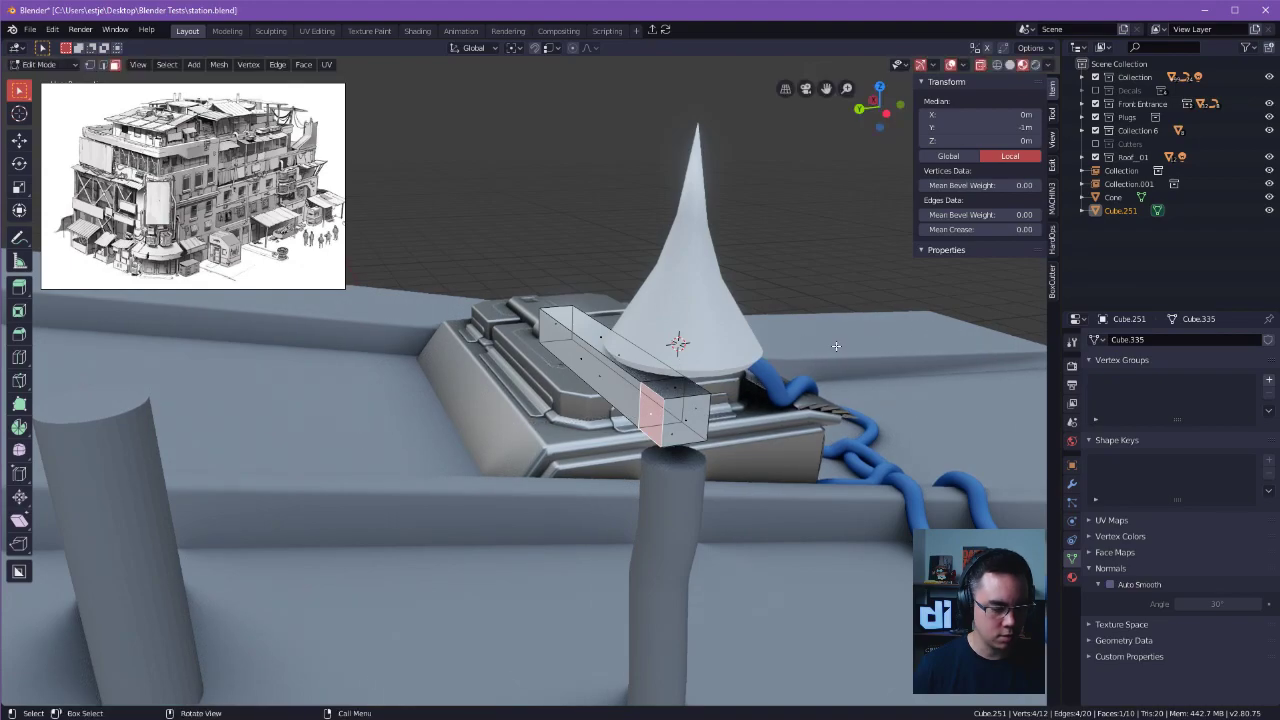
pyautogui.hotkey('shift', 'e')
pyautogui.rightClick(422, 413)
pyautogui.press('g')
pyautogui.rightClick(515, 412)
pyautogui.hotkey('shift', 'd')
pyautogui.rightClick(424, 420)
pyautogui.press('x')
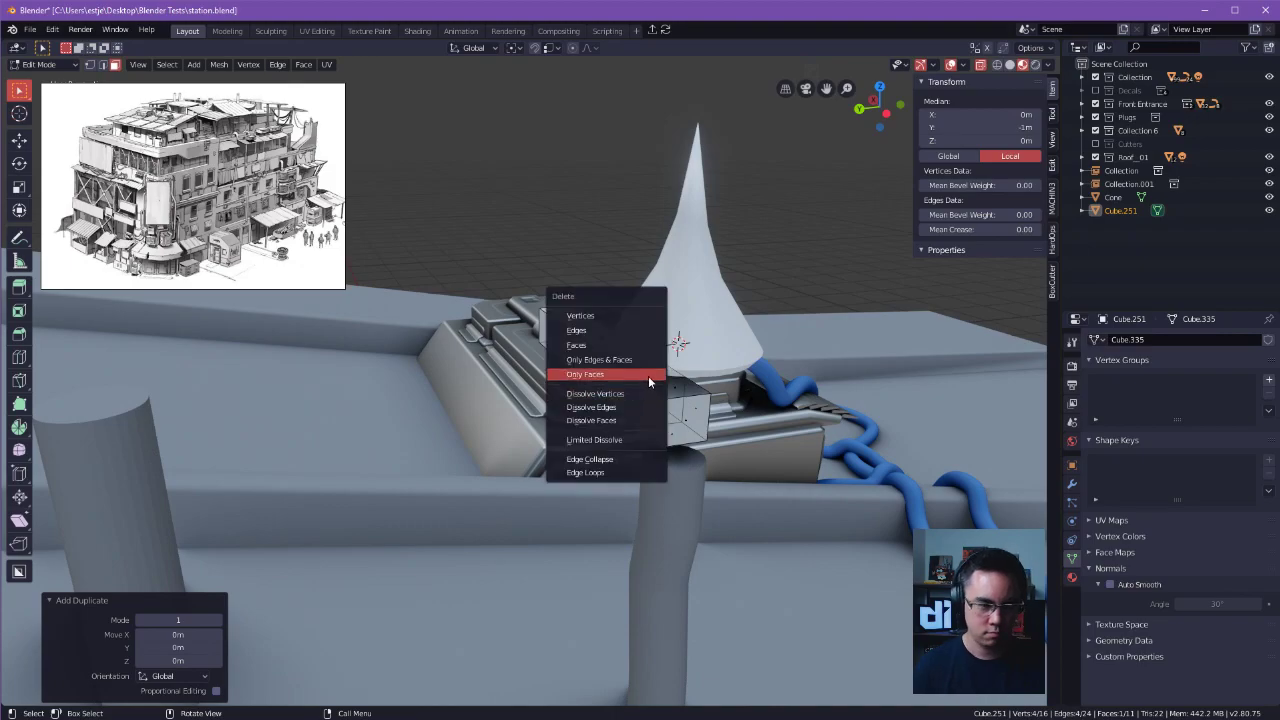
pyautogui.click(711, 415)
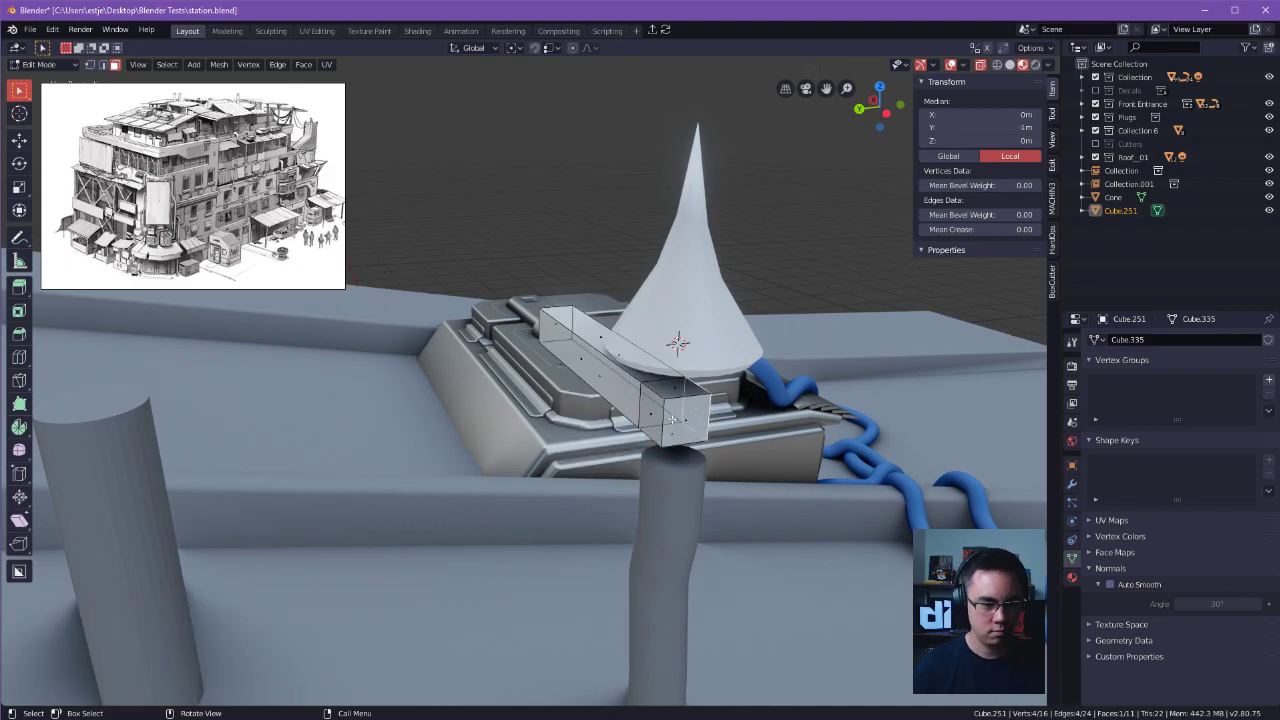
pyautogui.click(857, 395)
# Extrude the side face at the pipe end of the bar perpendicular to it, forming an L about 0.709 m on Y.
pyautogui.click(655, 413)
pyautogui.press('e')
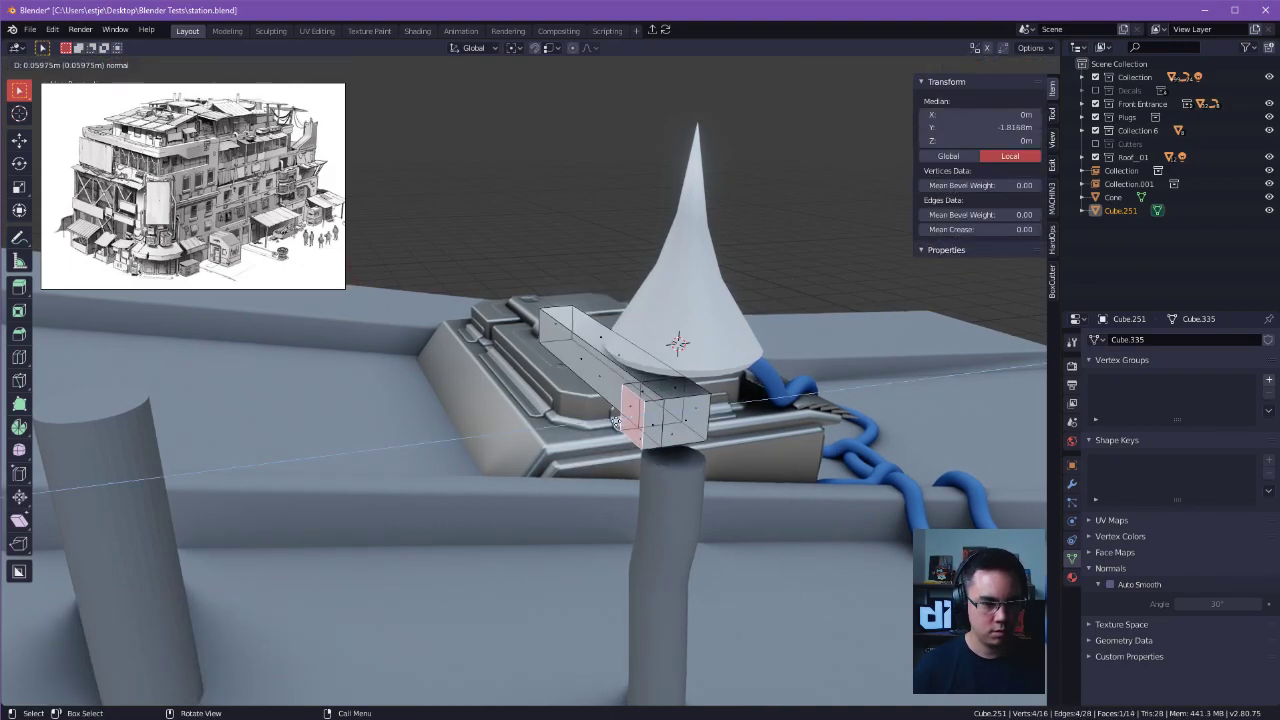
pyautogui.click(468, 434)
pyautogui.moveTo(468, 436); pyautogui.dragTo(622, 460, button='middle')
# Try adding extra edge loops near the outer ends of the L-shaped bar's two arms.
pyautogui.click(530, 388)
pyautogui.press('Tab')
pyautogui.click(500, 540)
pyautogui.moveTo(577, 475); pyautogui.dragTo(562, 462)
pyautogui.hotkey('ctrl', 'r')
pyautogui.click(465, 374)
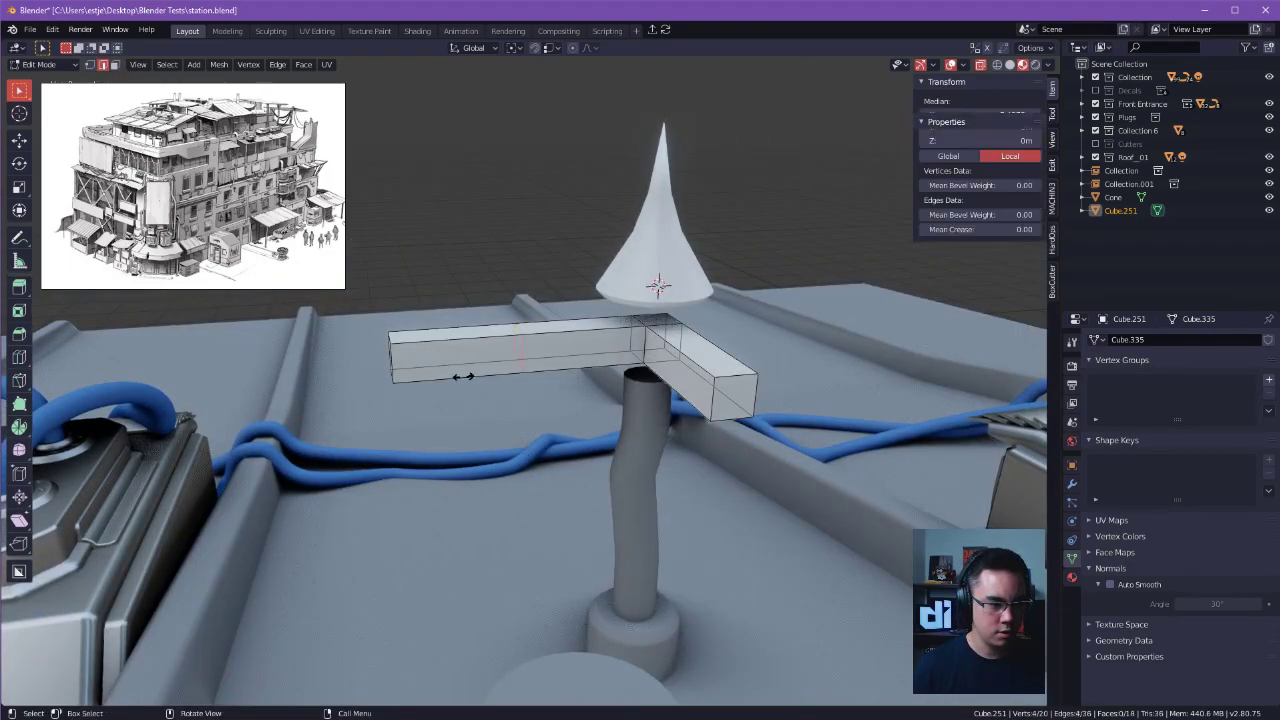
pyautogui.click(374, 380)
pyautogui.moveTo(408, 387); pyautogui.dragTo(640, 381, button='middle')
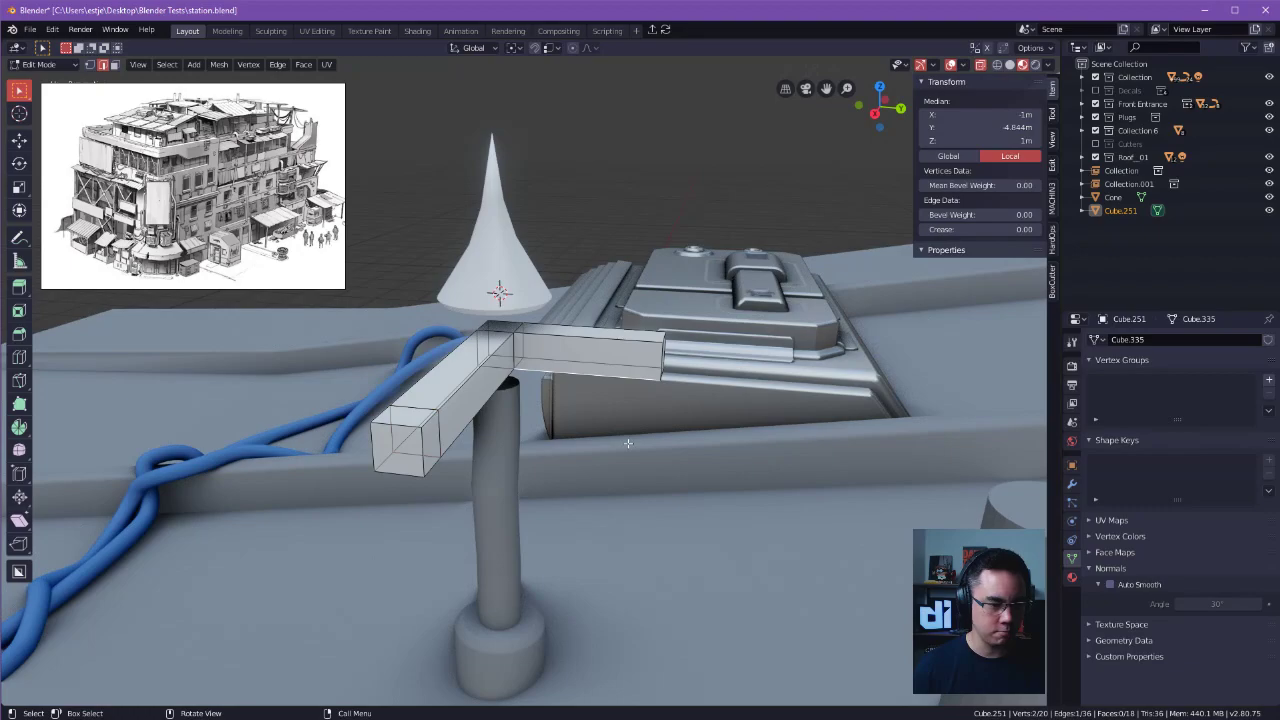
pyautogui.press('g')
pyautogui.press('g')
pyautogui.click(647, 382)
# Remove the added edge loops from both arms of the L-shaped bar and return to Object Mode.
pyautogui.press('Tab')
pyautogui.click(638, 456)
pyautogui.press('Tab')
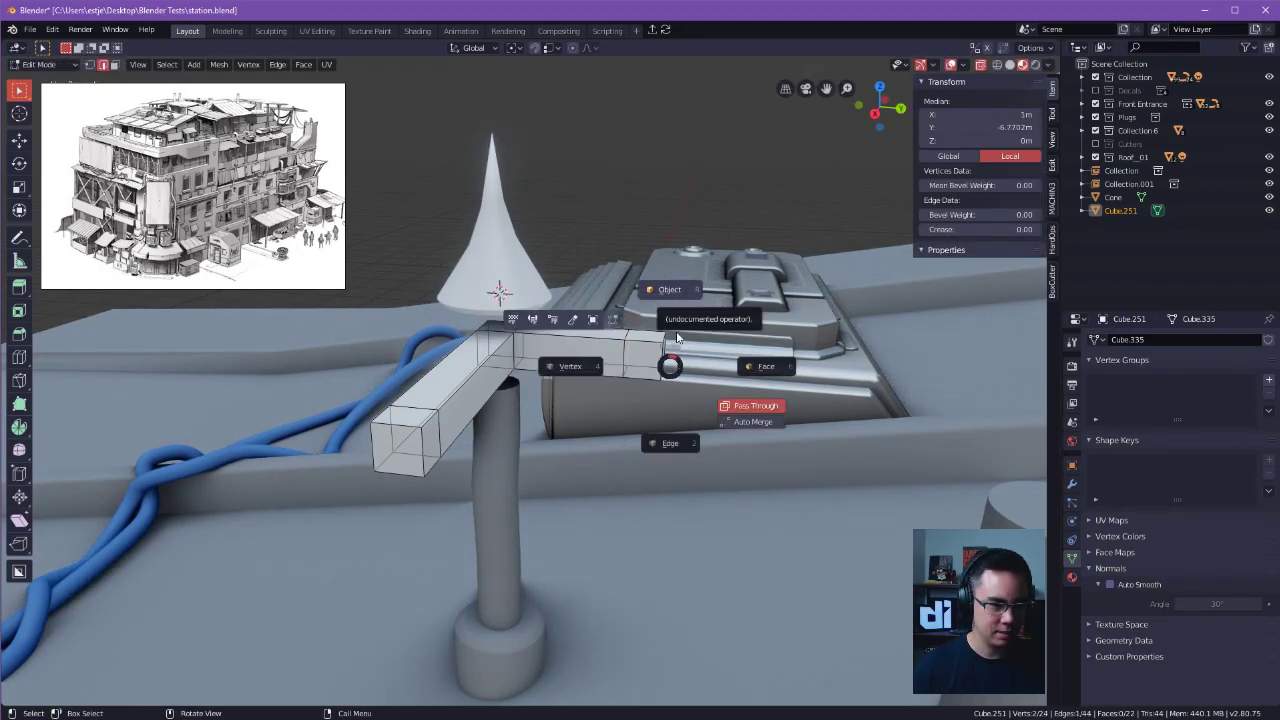
pyautogui.press('Tab')
pyautogui.press('Tab')
pyautogui.click(671, 396)
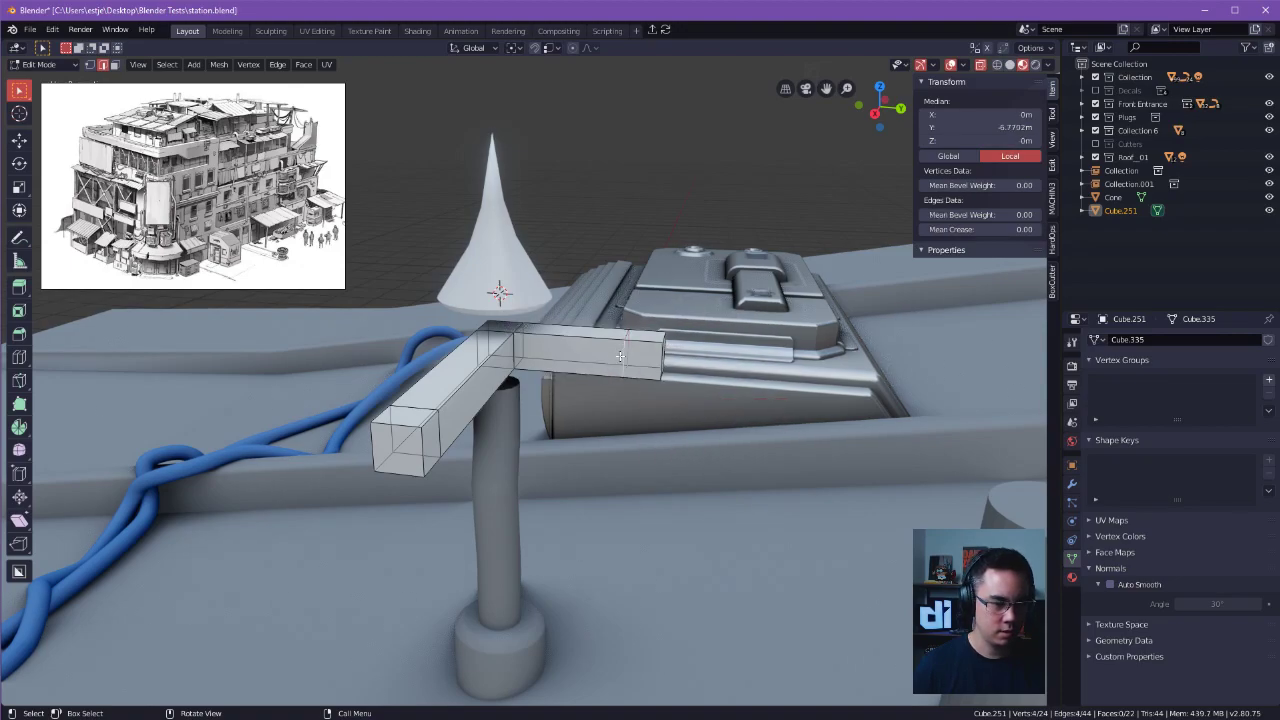
pyautogui.click(407, 428)
pyautogui.moveTo(503, 422); pyautogui.dragTo(602, 420, button='middle')
pyautogui.press('Tab')
pyautogui.click(573, 370)
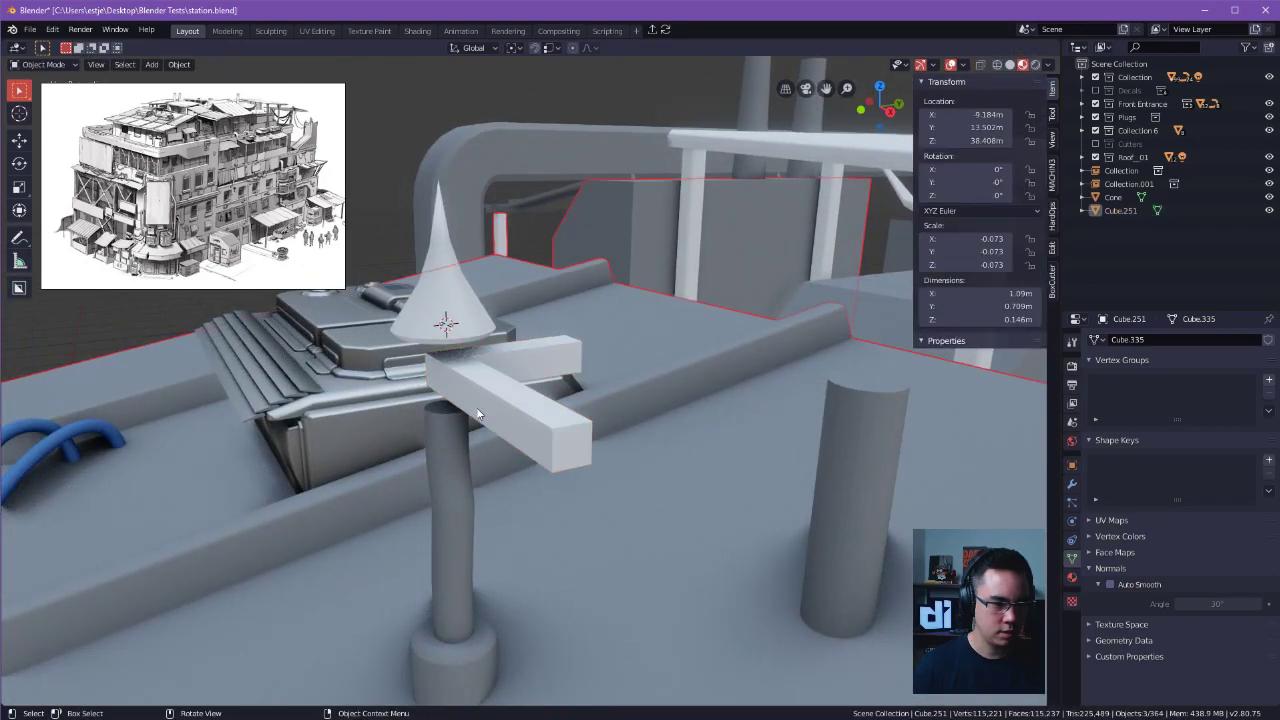
# Set the L-shaped bar's origin to its geometry.
pyautogui.click(478, 414)
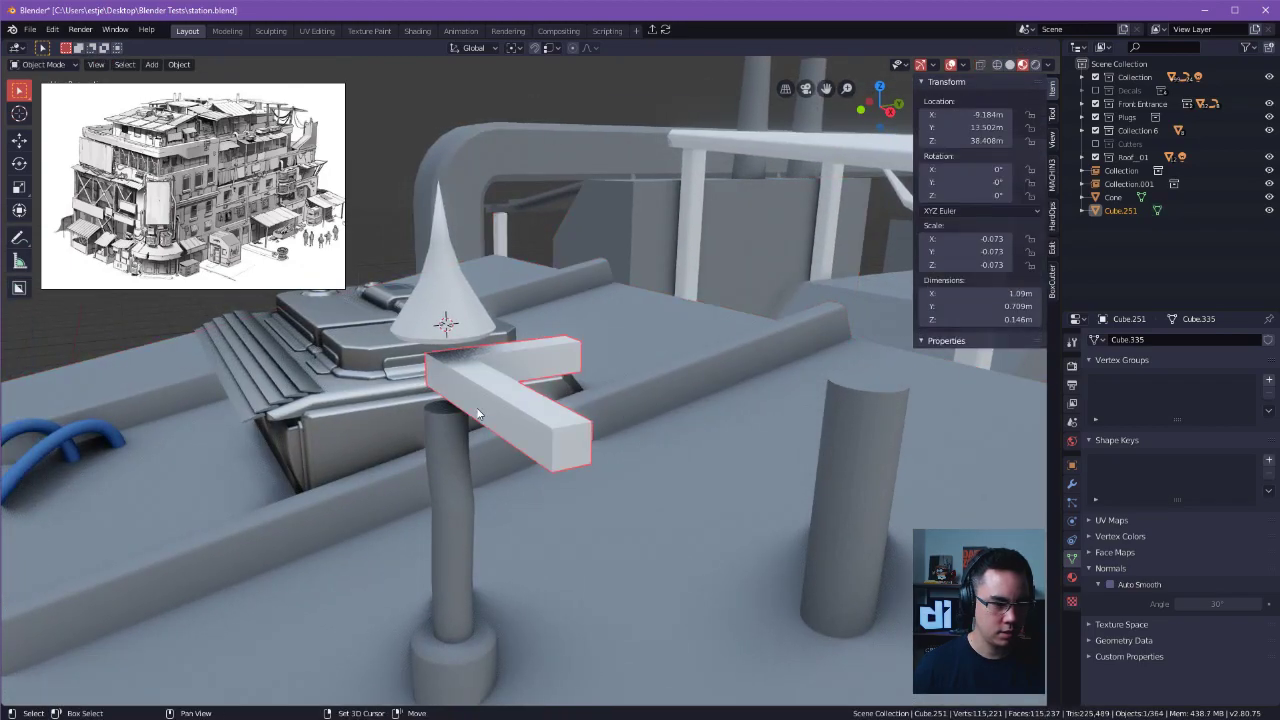
pyautogui.hotkey('shift', 's')
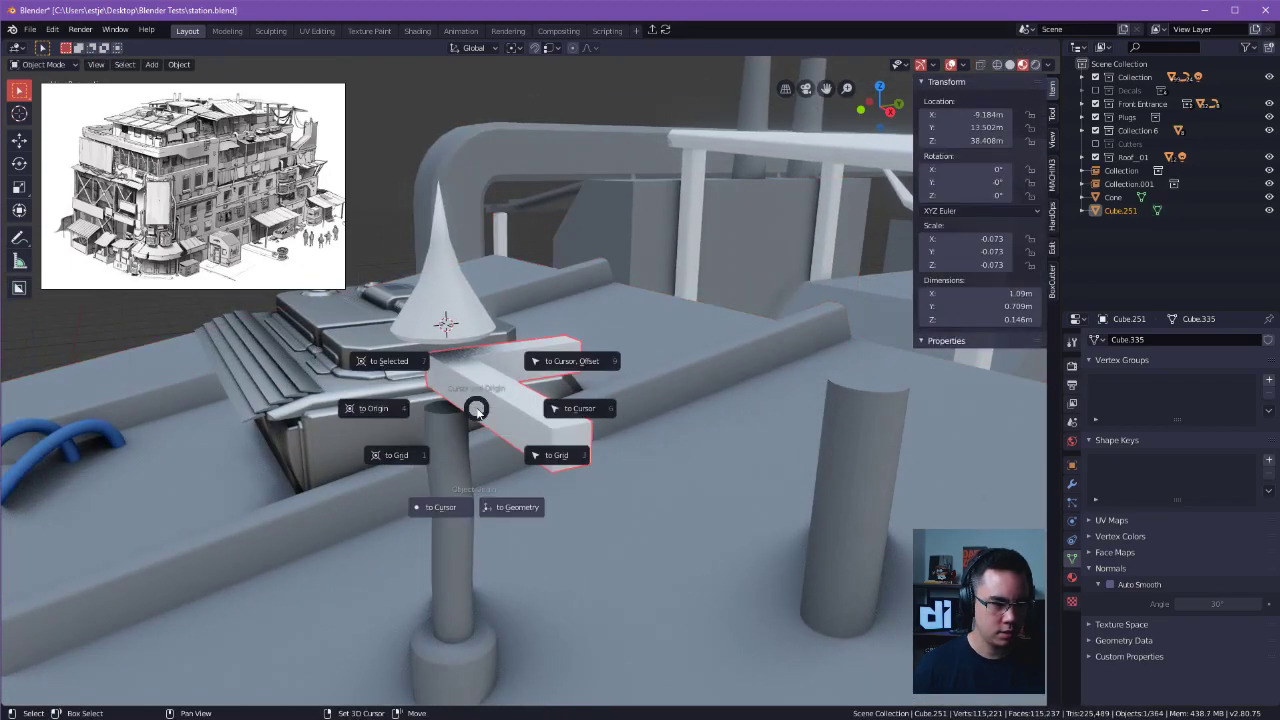
pyautogui.click(512, 507)
pyautogui.moveTo(586, 425); pyautogui.dragTo(575, 462, button='middle')
# Try Solid viewport shading on the L-shaped bar and restore the LookDev shading.
pyautogui.press('z')
pyautogui.click(493, 293)
pyautogui.press('z')
pyautogui.click(545, 334)
pyautogui.press('z')
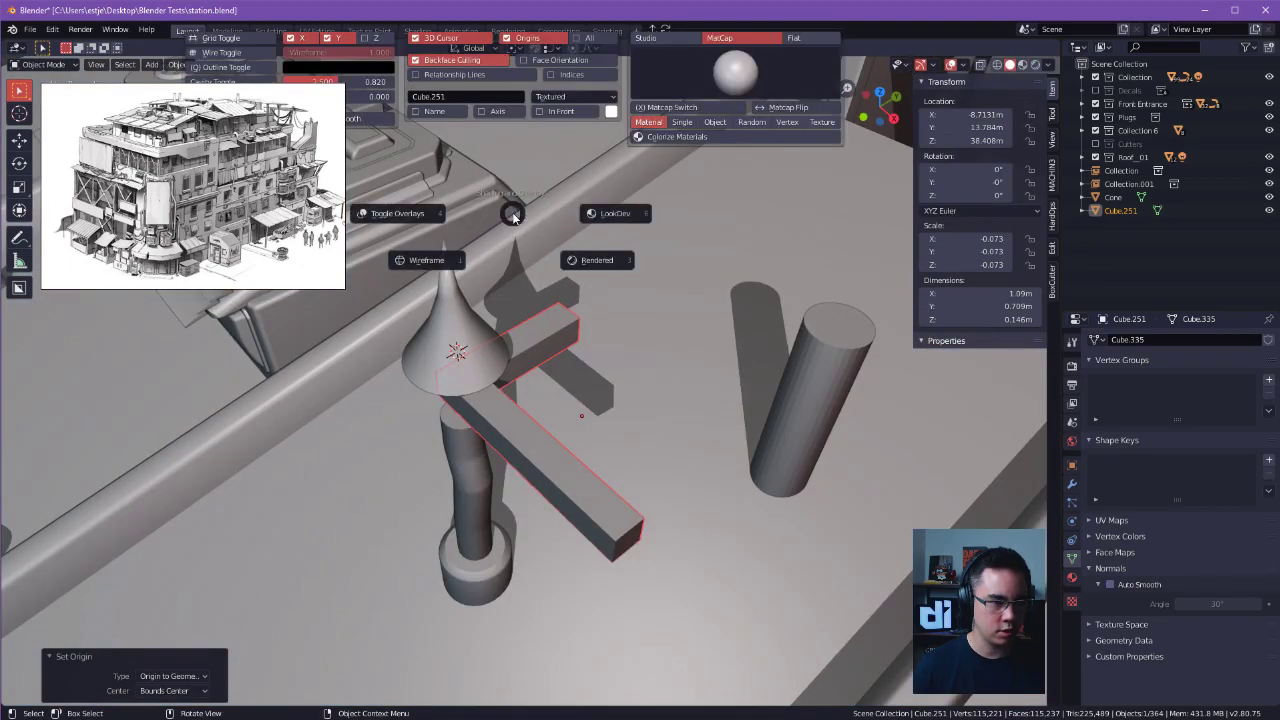
pyautogui.press('Escape')
pyautogui.press('z')
pyautogui.click(555, 201)
pyautogui.moveTo(588, 352)
pyautogui.mouseDown(button='middle')
pyautogui.moveTo(594, 320)
pyautogui.moveTo(597, 401)
pyautogui.moveTo(603, 350)
pyautogui.mouseUp(button='middle')
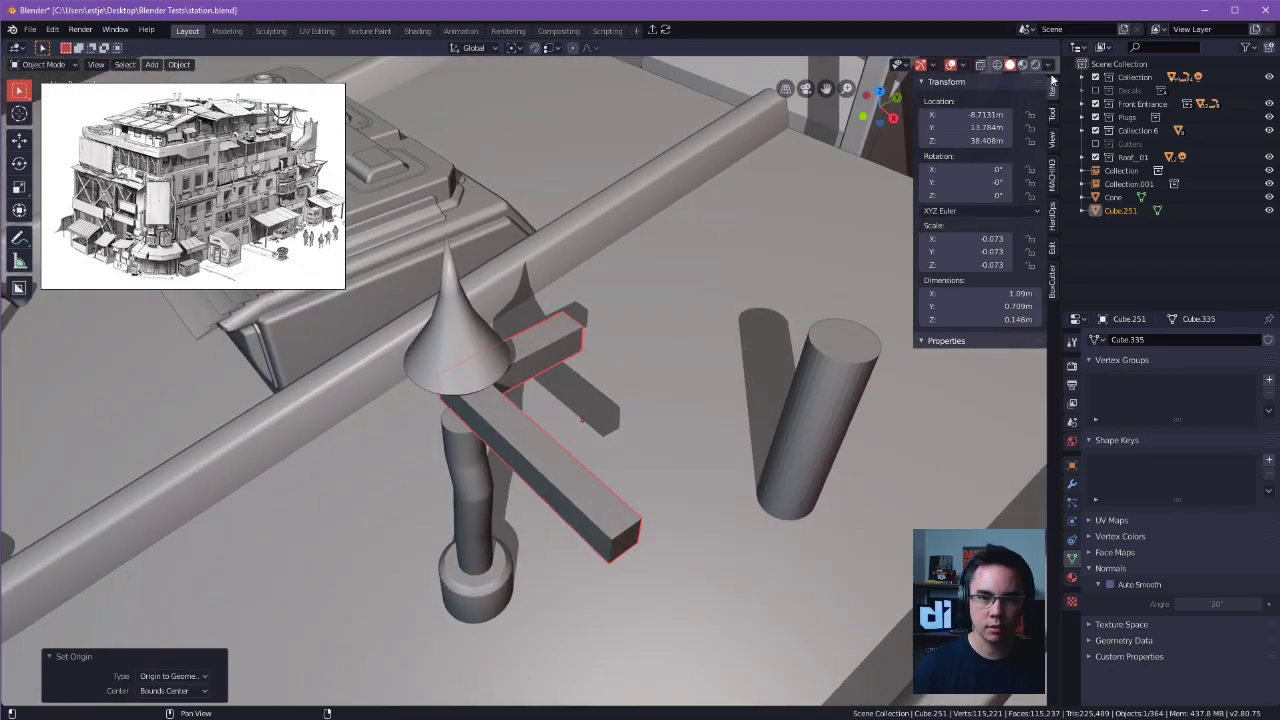
pyautogui.click(1020, 66)
pyautogui.moveTo(700, 168)
pyautogui.mouseDown(button='middle')
pyautogui.moveTo(645, 184)
pyautogui.moveTo(695, 273)
pyautogui.moveTo(715, 250)
pyautogui.mouseUp(button='middle')
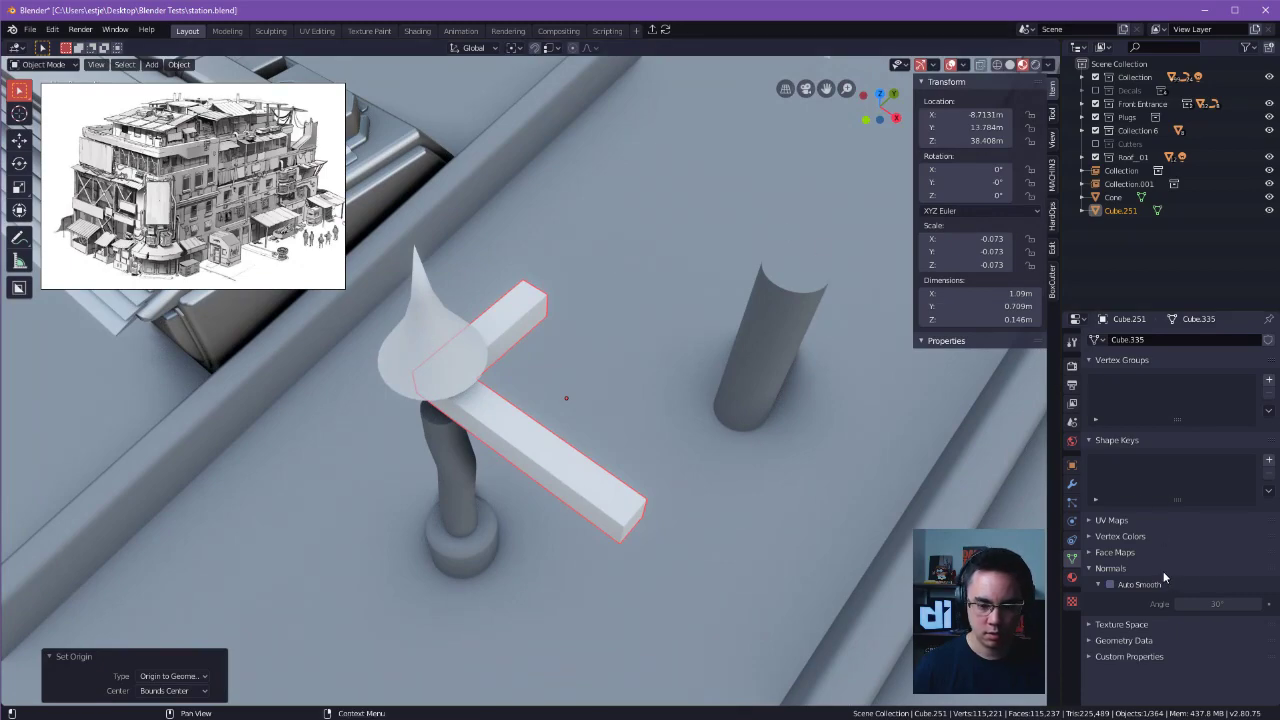
# Add a Mirror modifier on the X axis to the L-shaped bar.
pyautogui.click(1072, 484)
pyautogui.click(1127, 337)
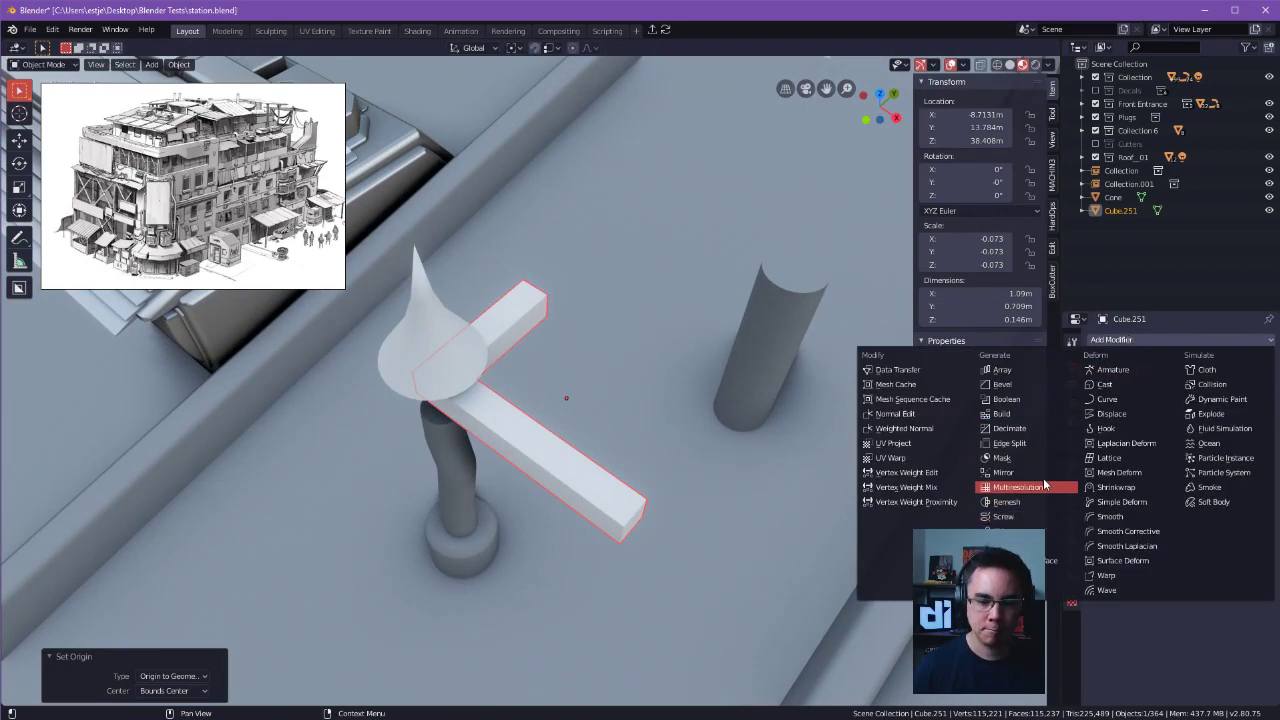
pyautogui.click(1027, 471)
pyautogui.moveTo(854, 431); pyautogui.dragTo(934, 416, button='middle')
# Move and Z-rotate all of the L-shaped bar's geometry in Edit Mode until it crosses its mirrored copy around a square opening.
pyautogui.press('Tab')
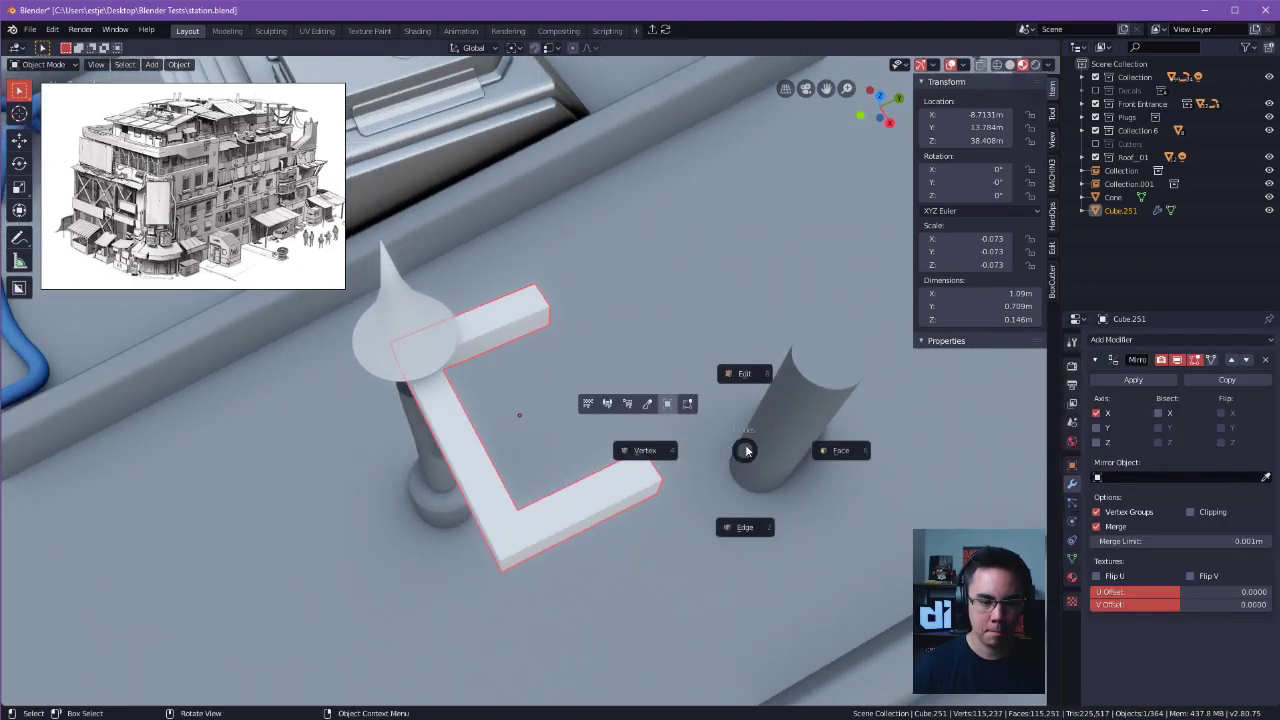
pyautogui.click(637, 430)
pyautogui.press('a')
pyautogui.press('g')
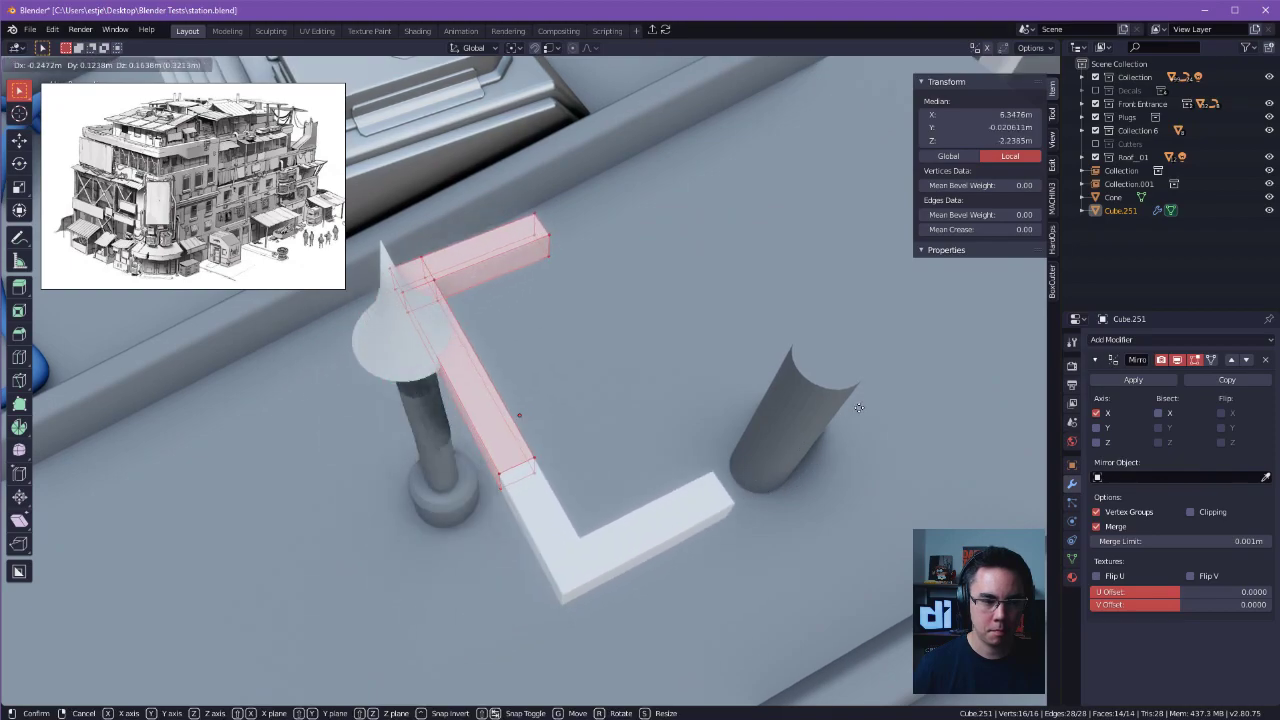
pyautogui.click(700, 460)
pyautogui.press('r')
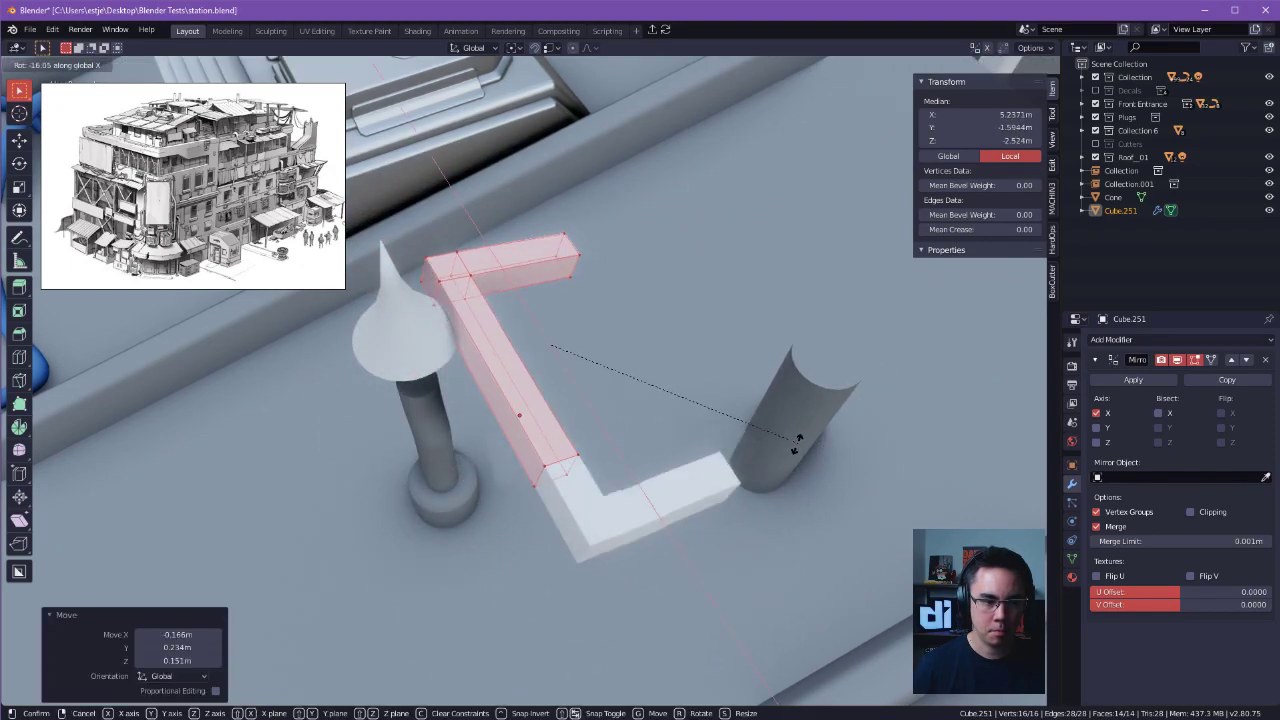
pyautogui.press('z')
pyautogui.click(688, 503)
pyautogui.press('g')
pyautogui.click(803, 517)
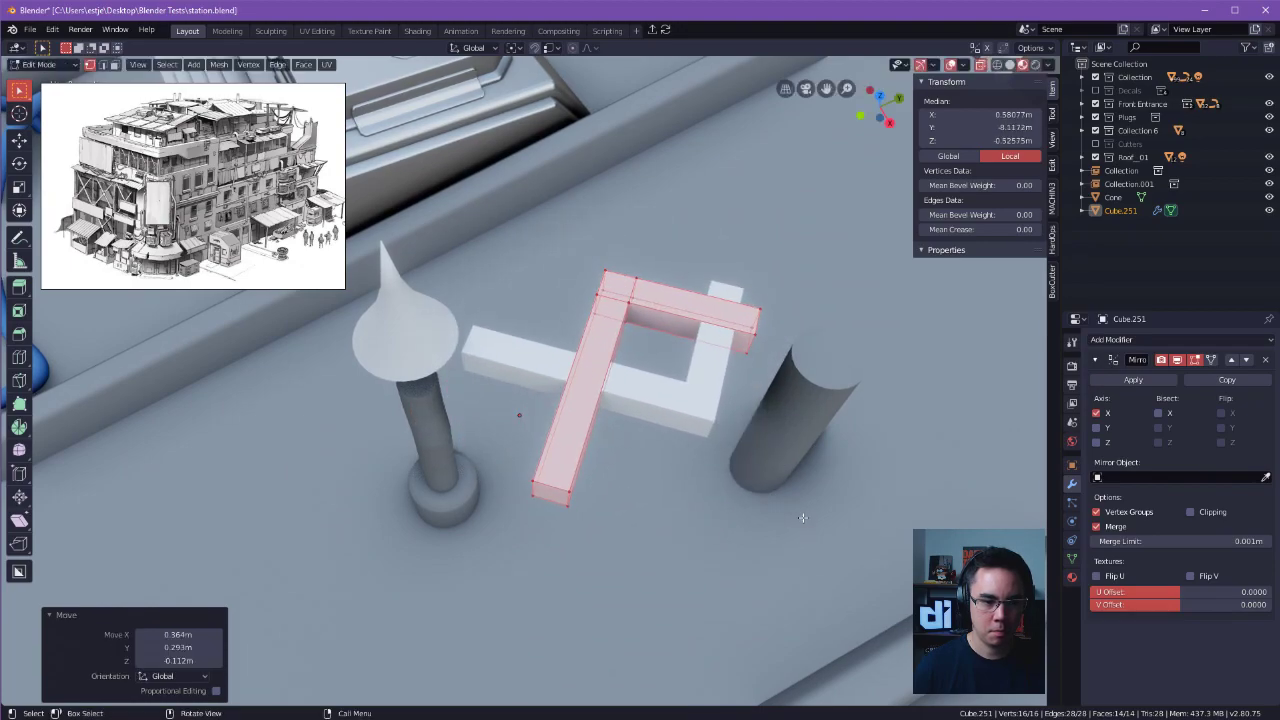
# Try bisecting the mirror on X and applying the modifier in Edit Mode, and remove the modifier.
pyautogui.click(1160, 414)
pyautogui.moveTo(770, 445); pyautogui.dragTo(818, 424, button='middle')
pyautogui.click(1133, 380)
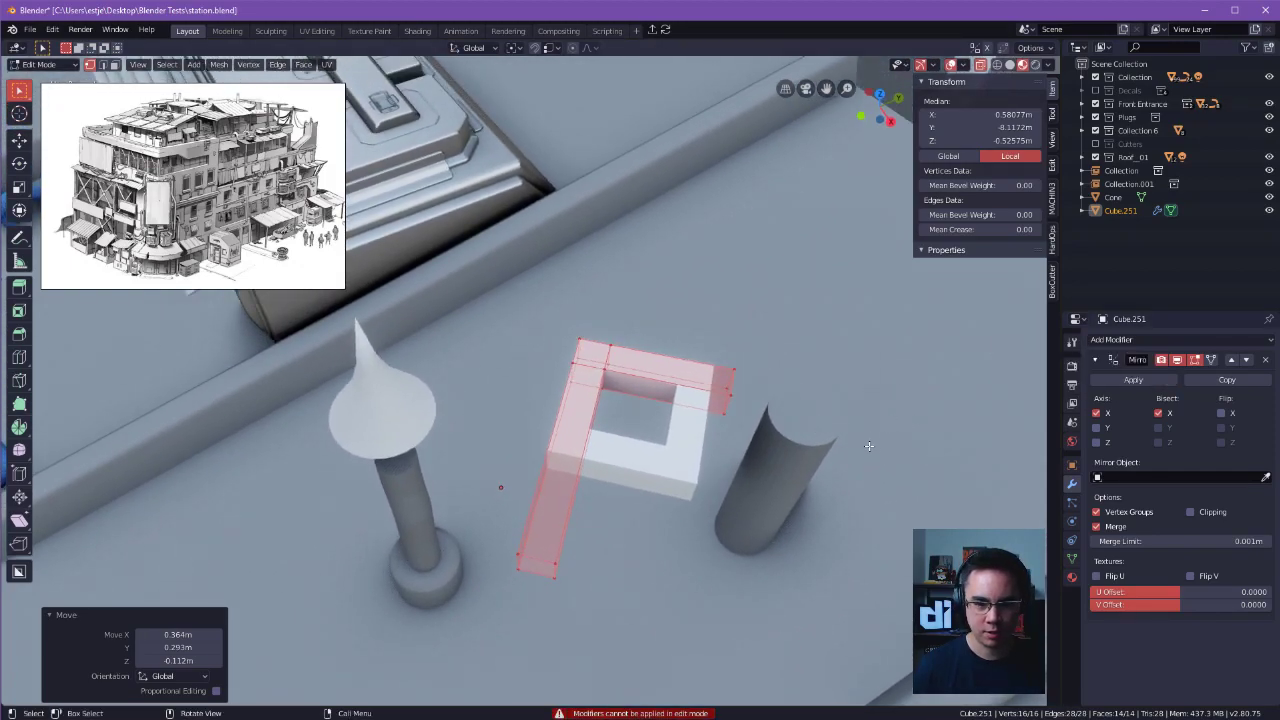
pyautogui.click(1266, 360)
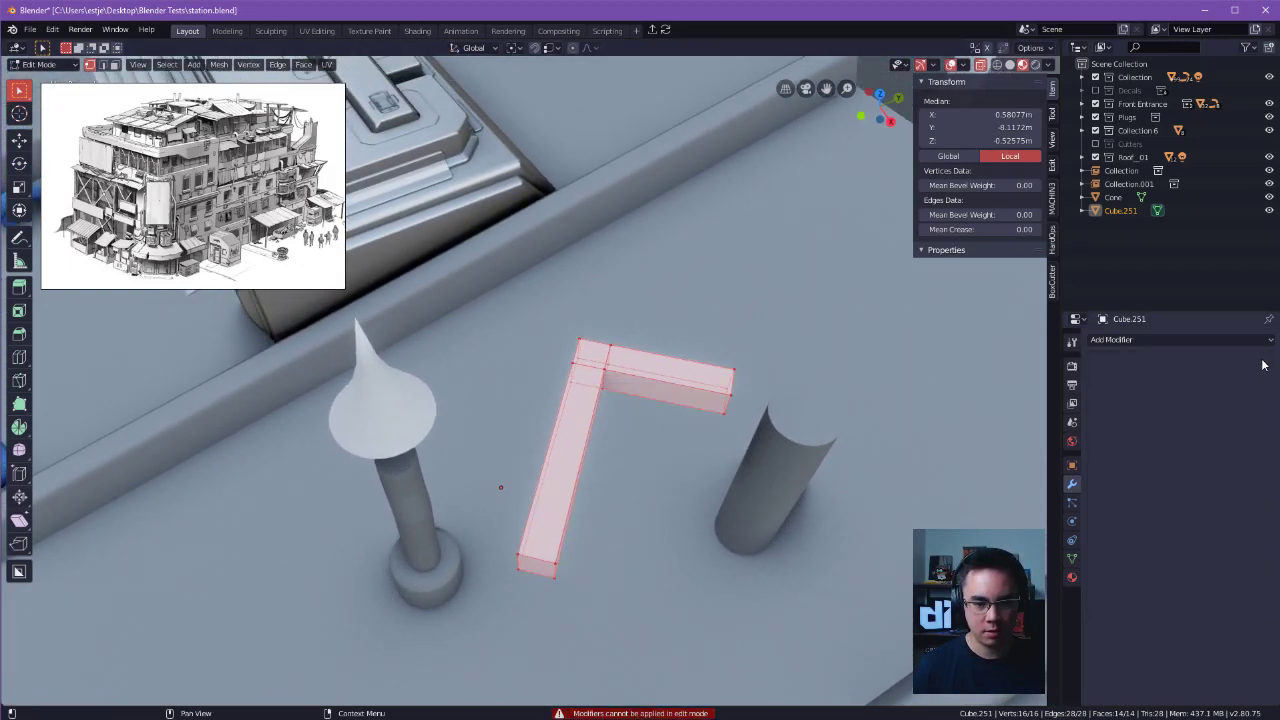
pyautogui.moveTo(815, 430)
pyautogui.mouseDown(button='middle')
pyautogui.moveTo(770, 440)
pyautogui.moveTo(822, 433)
pyautogui.mouseUp(button='middle')
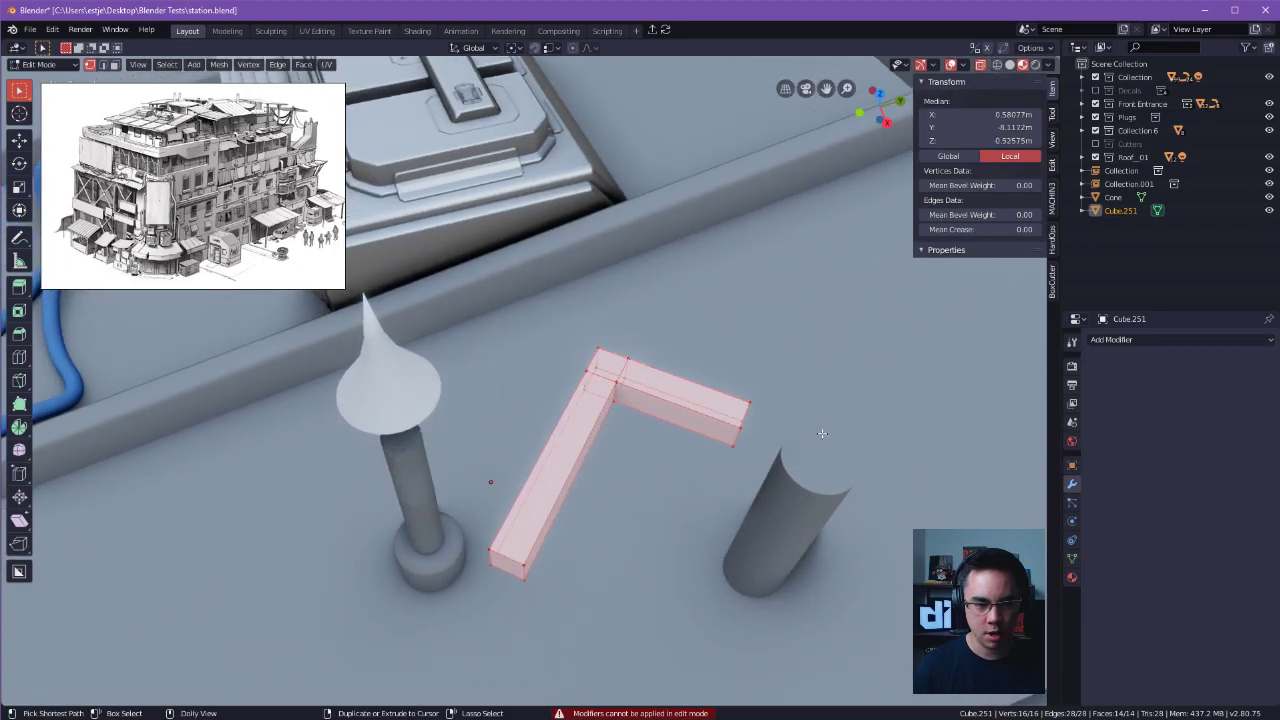
# Add a Mirror modifier with X axis and X bisect to the L-shaped bar, and apply it in Object Mode.
pyautogui.click(1112, 341)
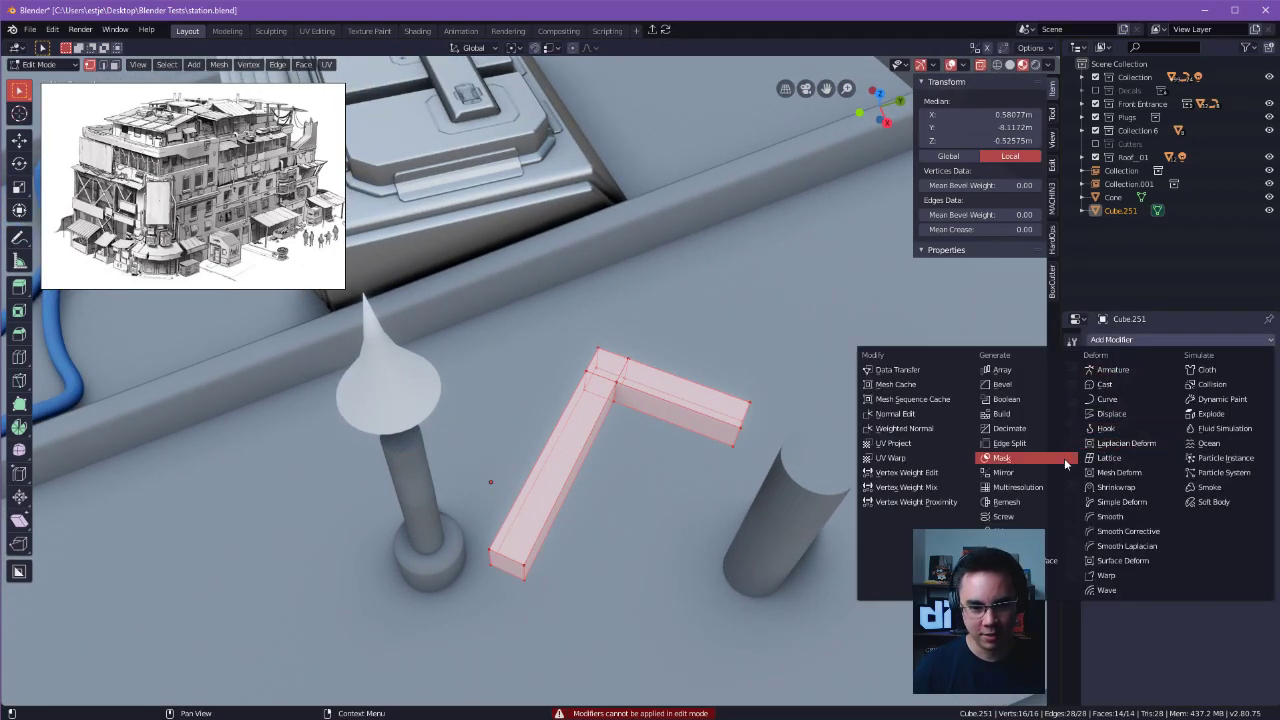
pyautogui.click(1003, 472)
pyautogui.moveTo(1003, 472); pyautogui.dragTo(978, 421, button='middle')
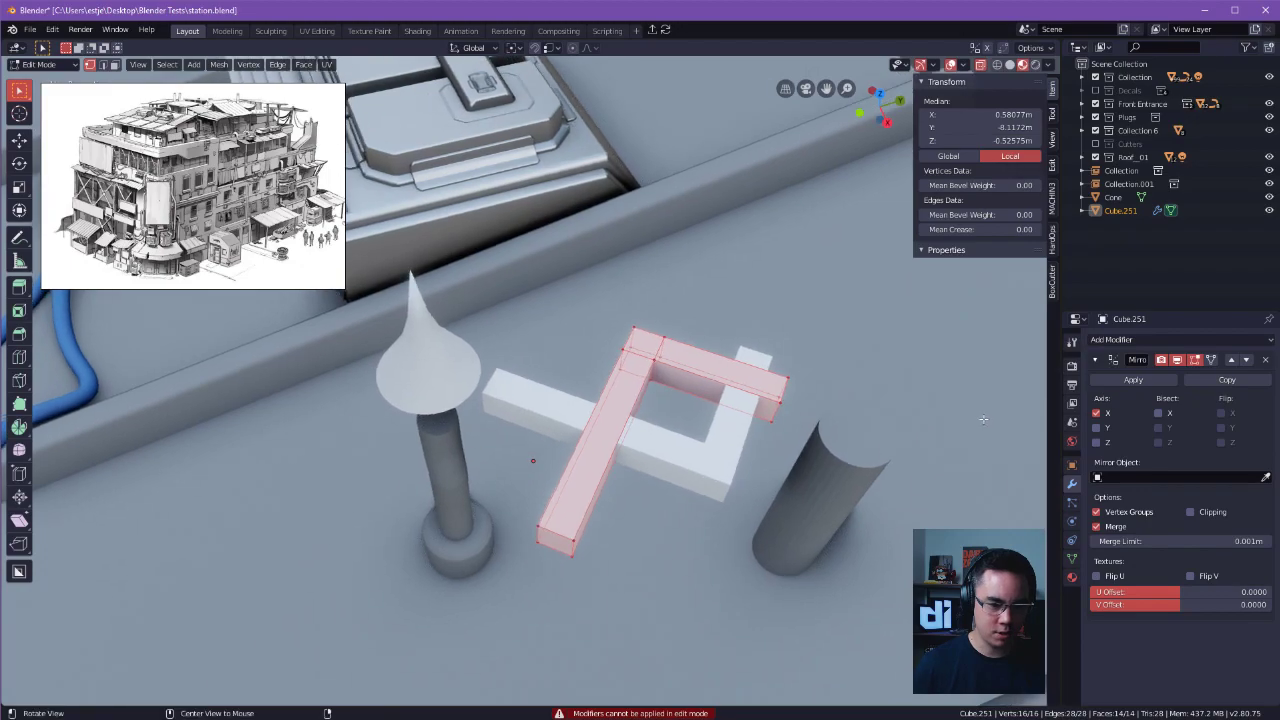
pyautogui.click(1157, 413)
pyautogui.press('Tab')
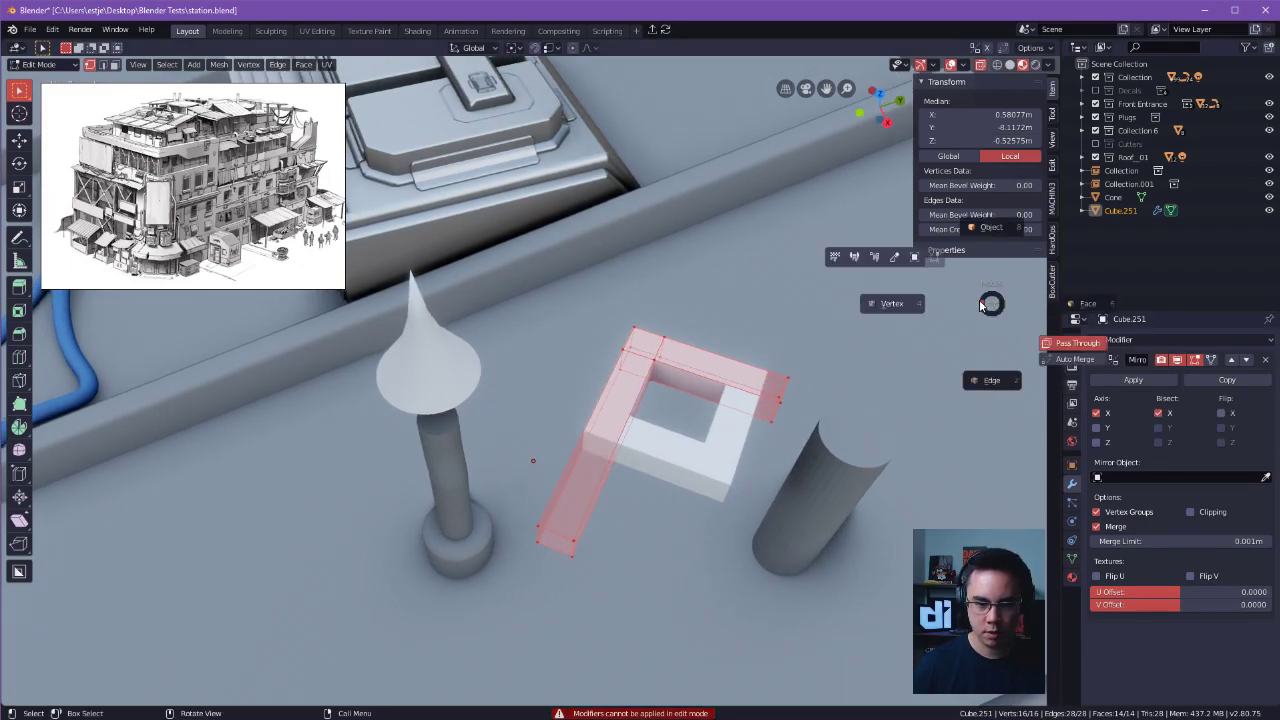
pyautogui.click(990, 228)
pyautogui.click(1136, 381)
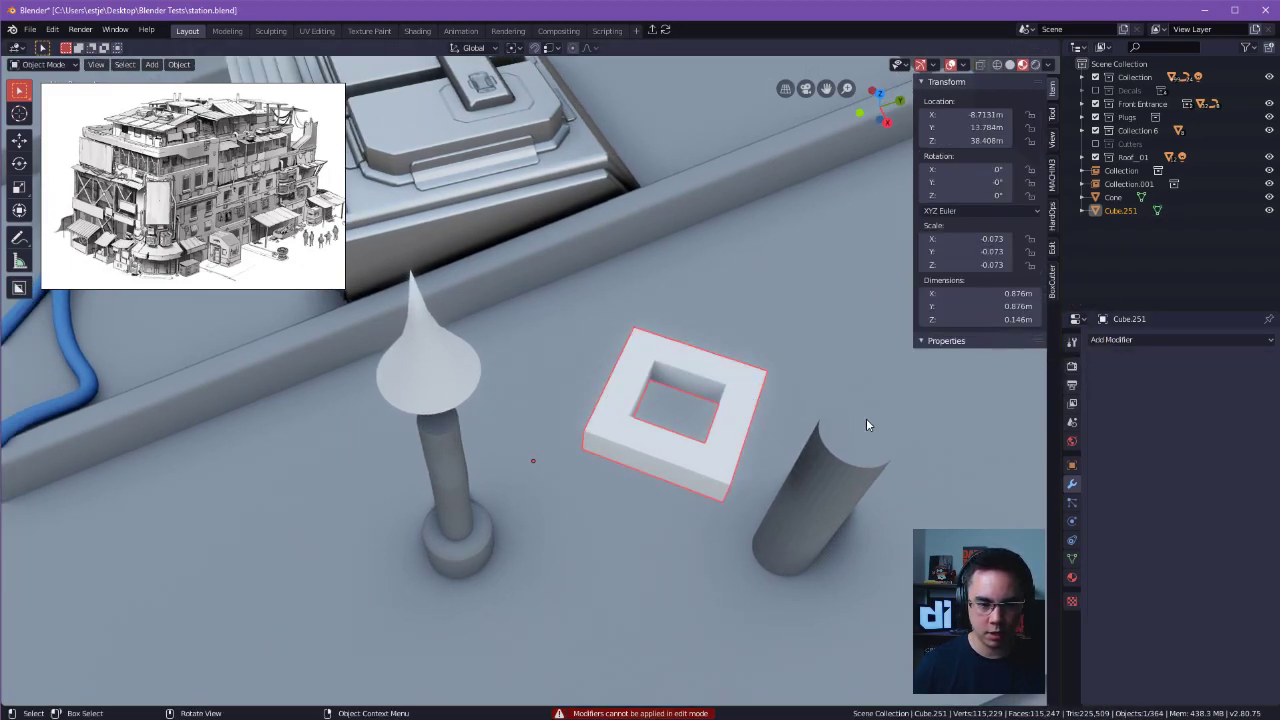
# Set the square frame's origin to its geometry.
pyautogui.moveTo(804, 423); pyautogui.dragTo(700, 443, button='middle')
pyautogui.hotkey('shift', 's')
pyautogui.click(723, 528)
# Rotate all of the square frame's geometry -45° about Z in Edit Mode, working from a top view.
pyautogui.hotkey('ctrl', 'Tab')
pyautogui.click(578, 458)
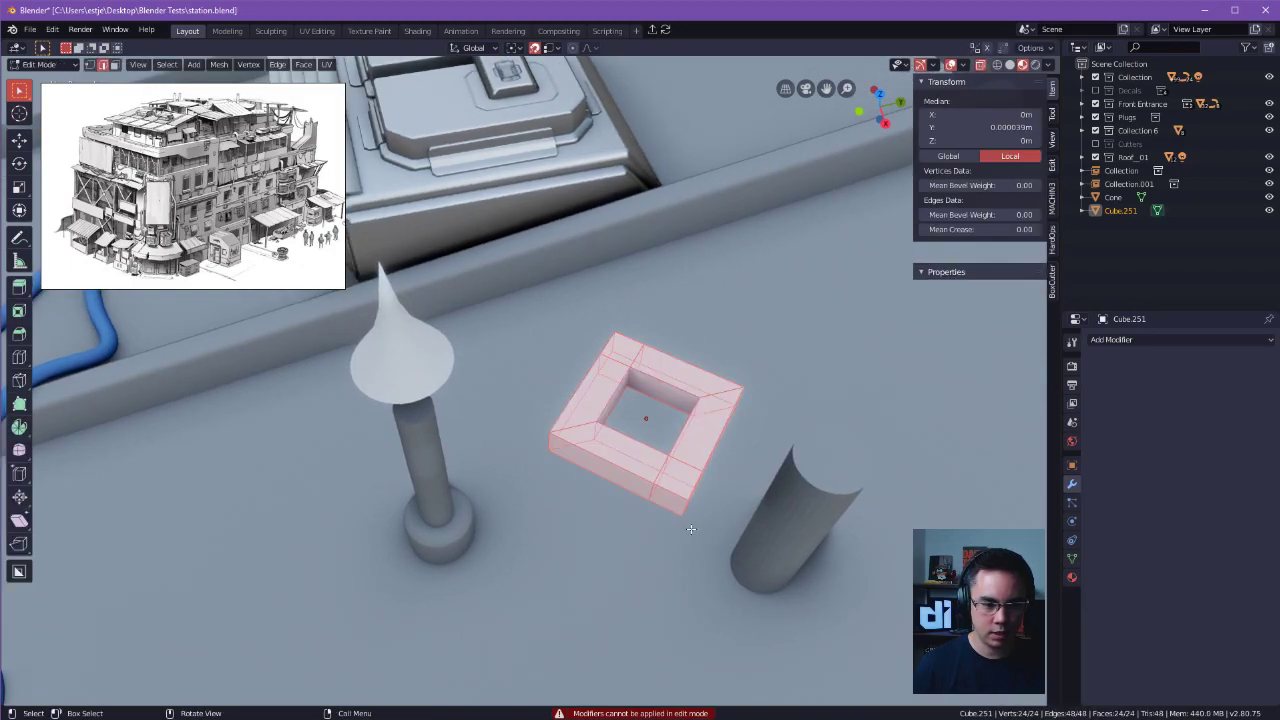
pyautogui.keyDown('alt'); pyautogui.moveTo(851, 523); pyautogui.dragTo(777, 597, button='middle'); pyautogui.keyUp('alt')
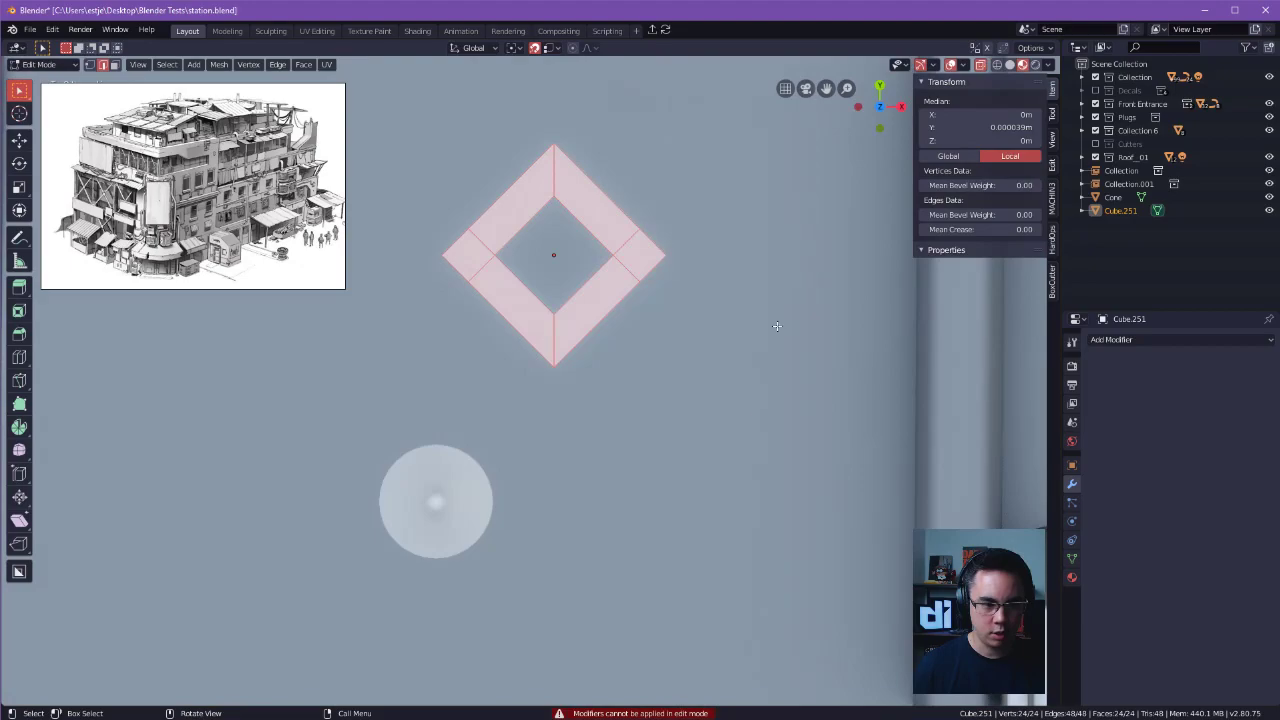
pyautogui.press('r')
pyautogui.click(675, 445)
pyautogui.scroll(-1, 719, 477)
pyautogui.moveTo(719, 477); pyautogui.dragTo(914, 395, button='middle')
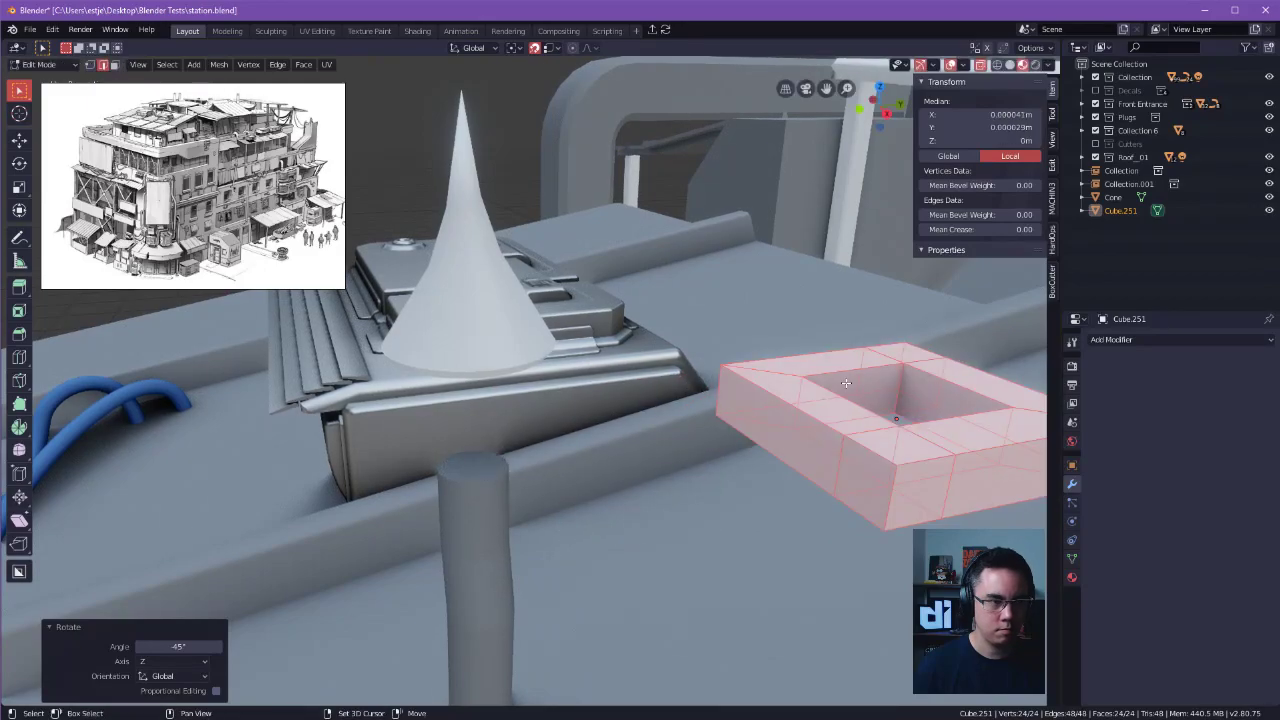
# Turn off snapping and move the frame's geometry about -0.919 m along Y towards the vent pipe.
pyautogui.hotkey('shift', 'Tab')
pyautogui.press('g')
pyautogui.press('y')
pyautogui.click(530, 442)
pyautogui.moveTo(530, 442); pyautogui.dragTo(695, 450, button='middle')
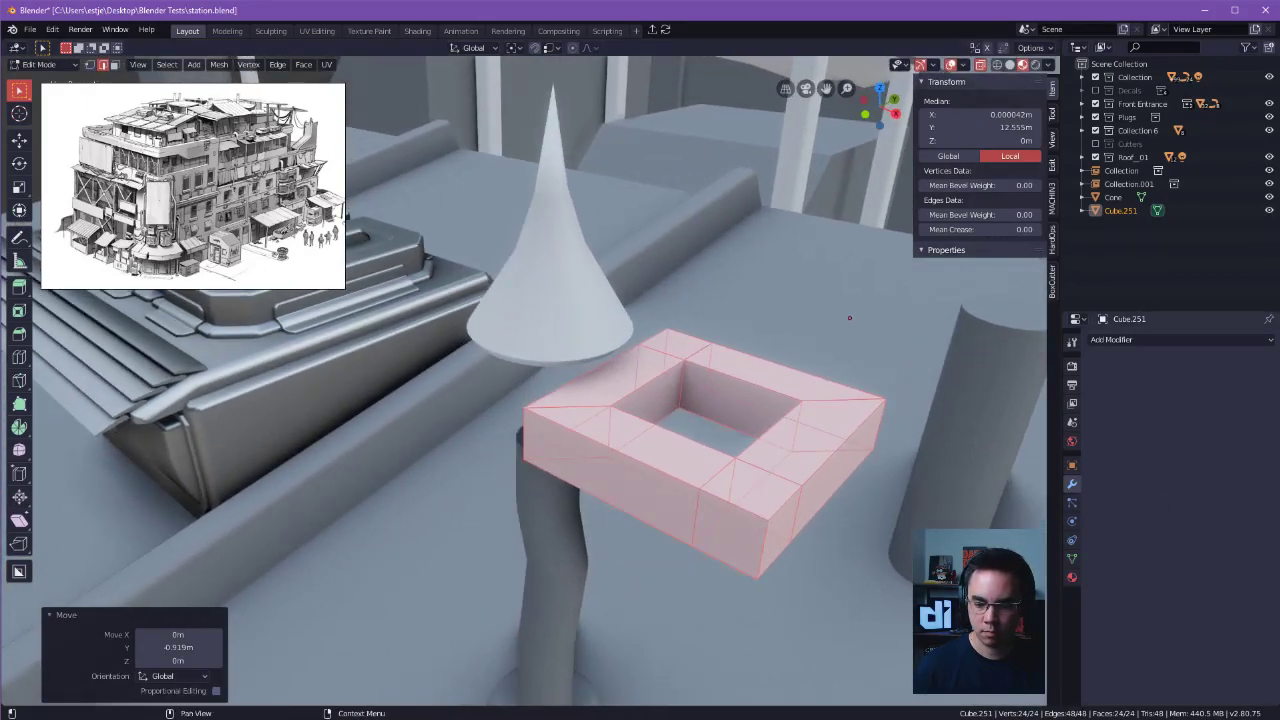
# Scale down the frame's geometry and move it about -0.436 m along X to sit beneath the conical cap.
pyautogui.keyDown('alt'); pyautogui.moveTo(765, 425); pyautogui.dragTo(816, 453); pyautogui.keyUp('alt')
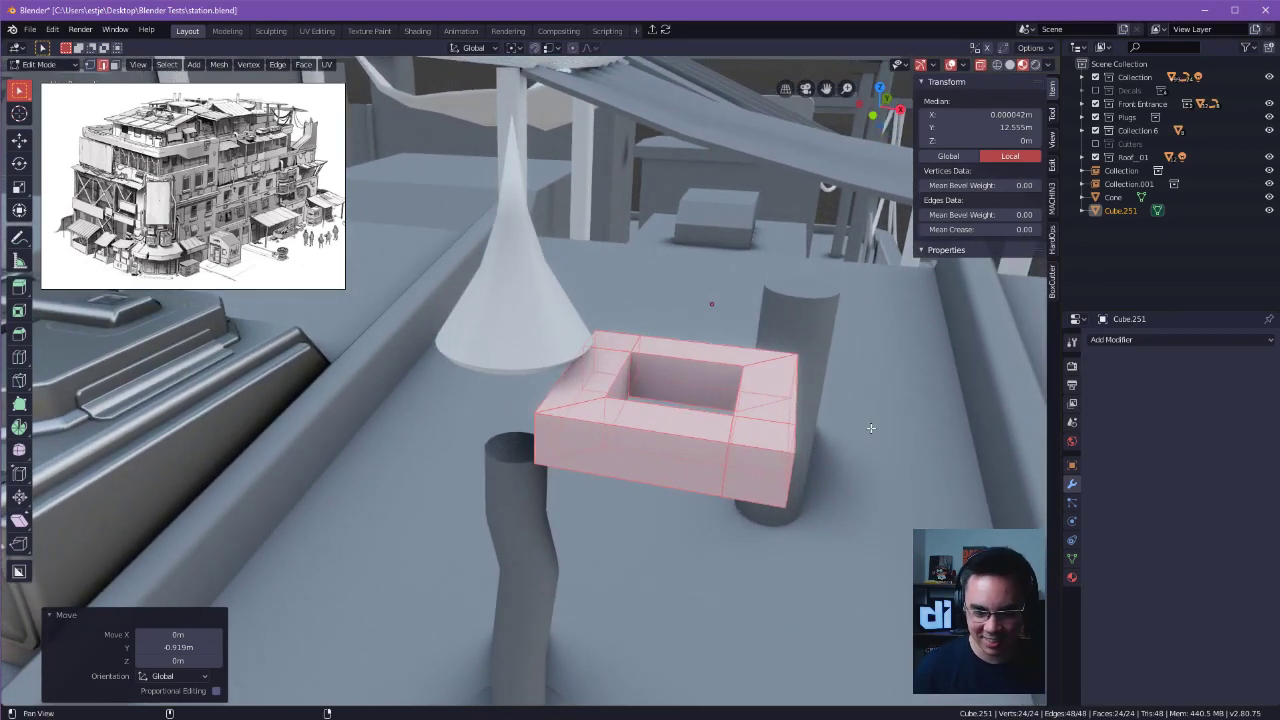
pyautogui.press('s')
pyautogui.click(694, 486)
pyautogui.press('g')
pyautogui.press('x')
pyautogui.click(523, 436)
pyautogui.keyDown('alt'); pyautogui.moveTo(523, 436); pyautogui.dragTo(642, 465); pyautogui.keyUp('alt')
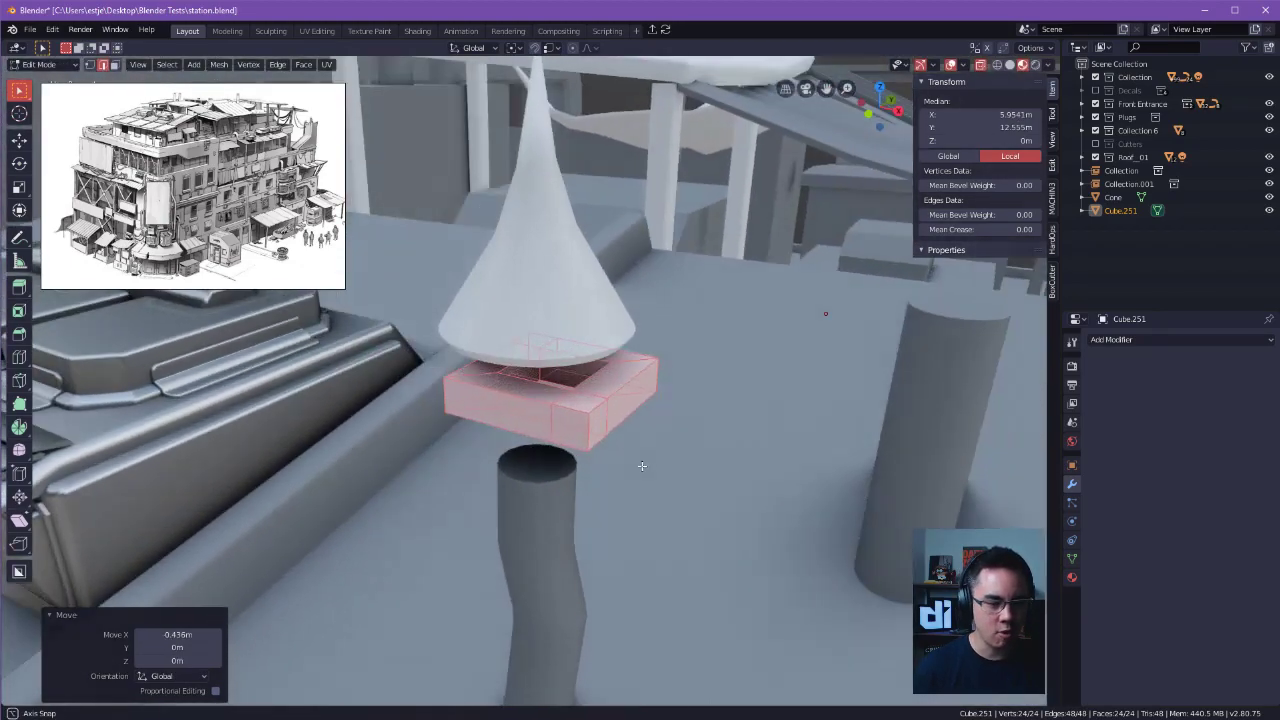
# Undo the frame edits back to the L-shaped bar with its unapplied X-axis Mirror modifier.
pyautogui.hotkey('ctrl', 'z')
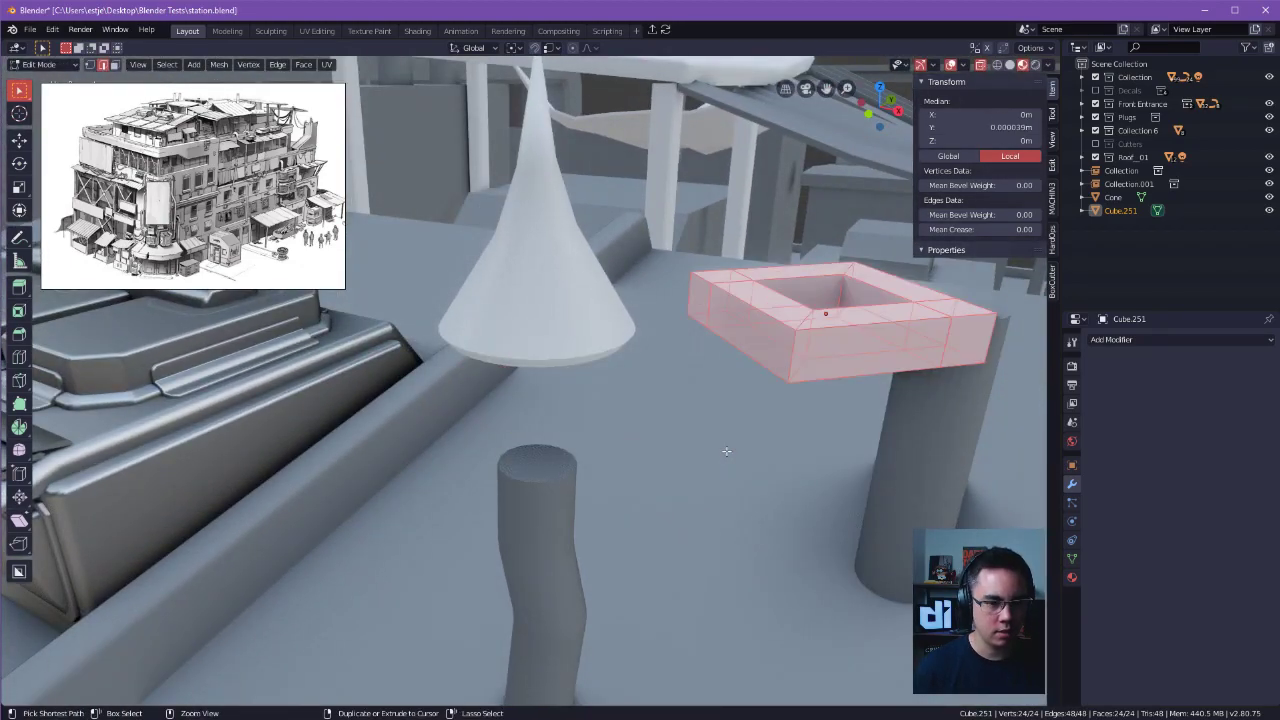
pyautogui.press('Tab')
pyautogui.hotkey('ctrl', 'z')
pyautogui.moveTo(899, 393); pyautogui.dragTo(323, 511, button='middle')
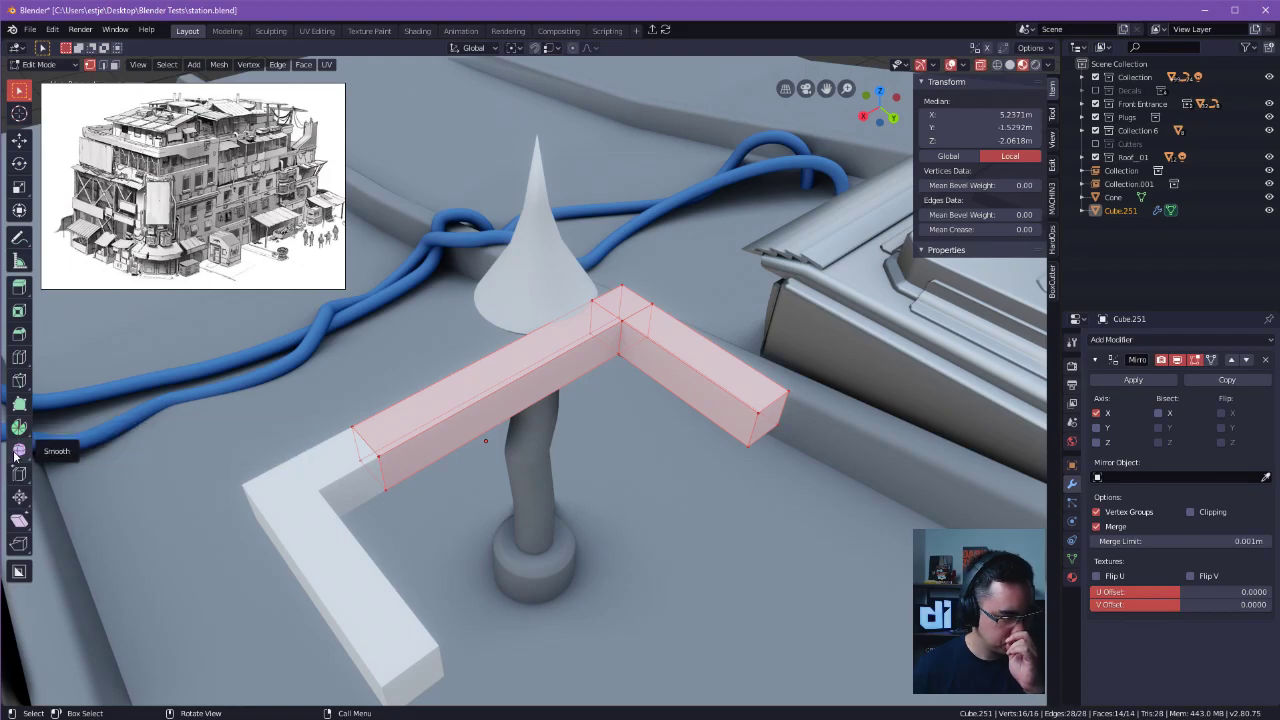
# Select all of the L-shaped bar's geometry in face selection mode.
pyautogui.hotkey('alt', 'a')
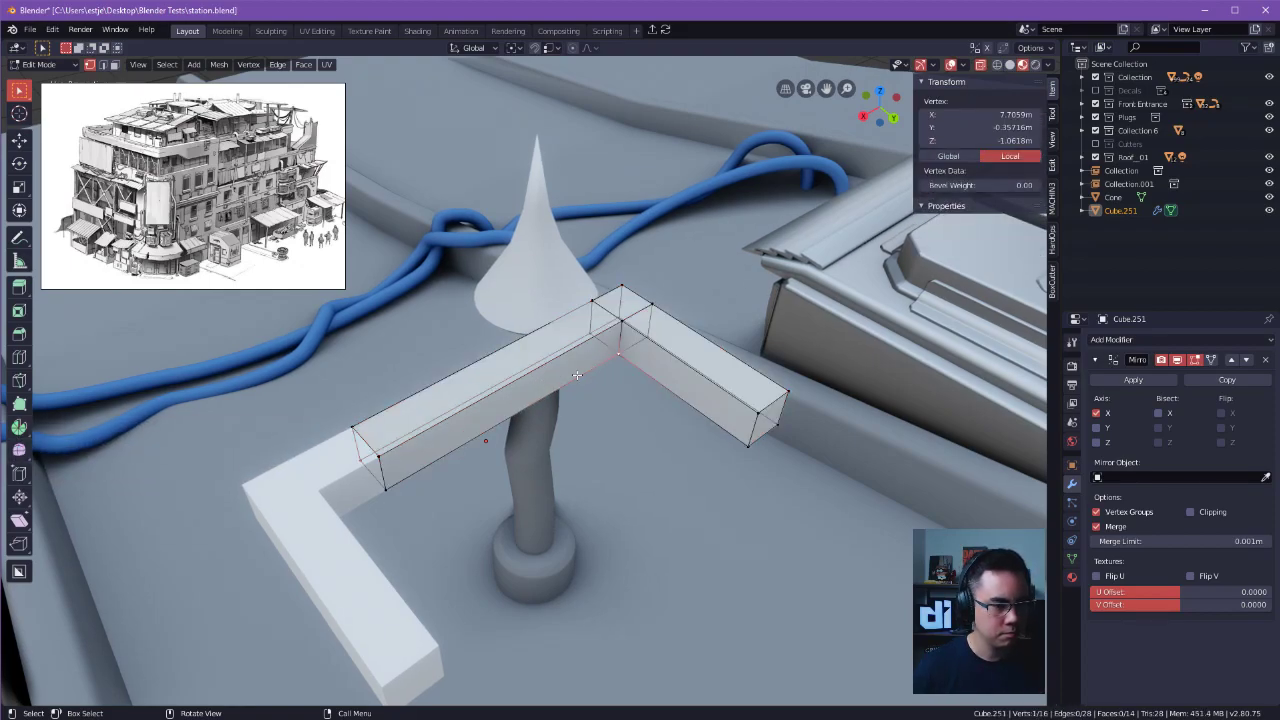
pyautogui.press('a')
pyautogui.press('Tab')
pyautogui.click(630, 376)
pyautogui.hotkey('alt', 'a')
pyautogui.press('a')
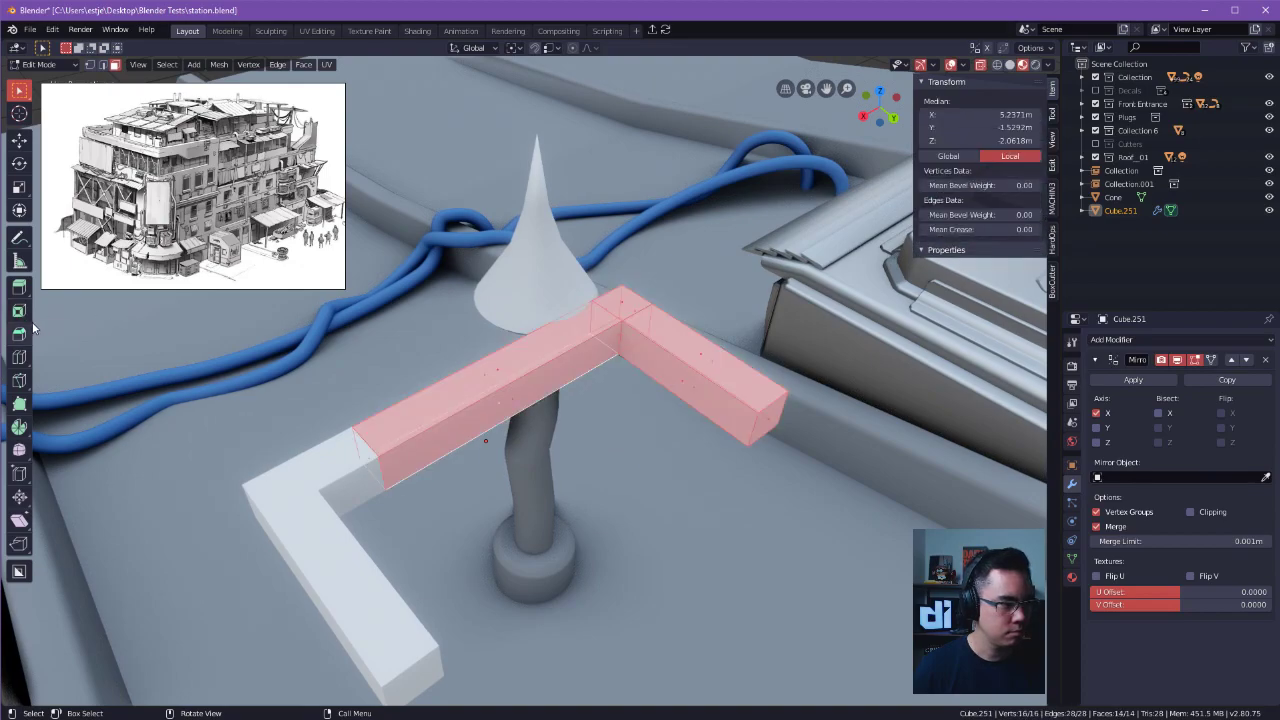
# Widen the tool shelf to show the tool names and shift the reference image clear of it.
pyautogui.moveTo(38, 326); pyautogui.dragTo(96, 338)
pyautogui.moveTo(140, 274); pyautogui.dragTo(203, 298)
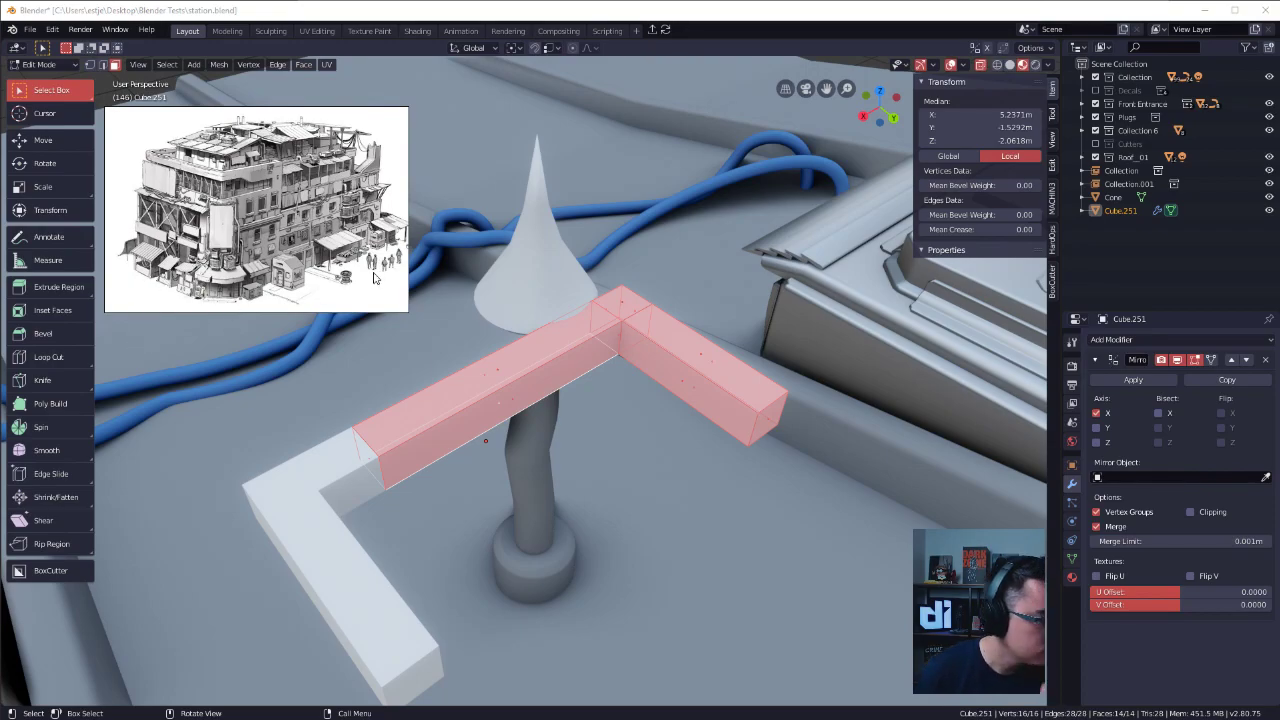
# Scale the L-shaped bar's geometry to about 0.142 and move it closer to its mirrored copy by the vent pipe.
pyautogui.moveTo(732, 376); pyautogui.dragTo(822, 360, button='middle')
pyautogui.press('s')
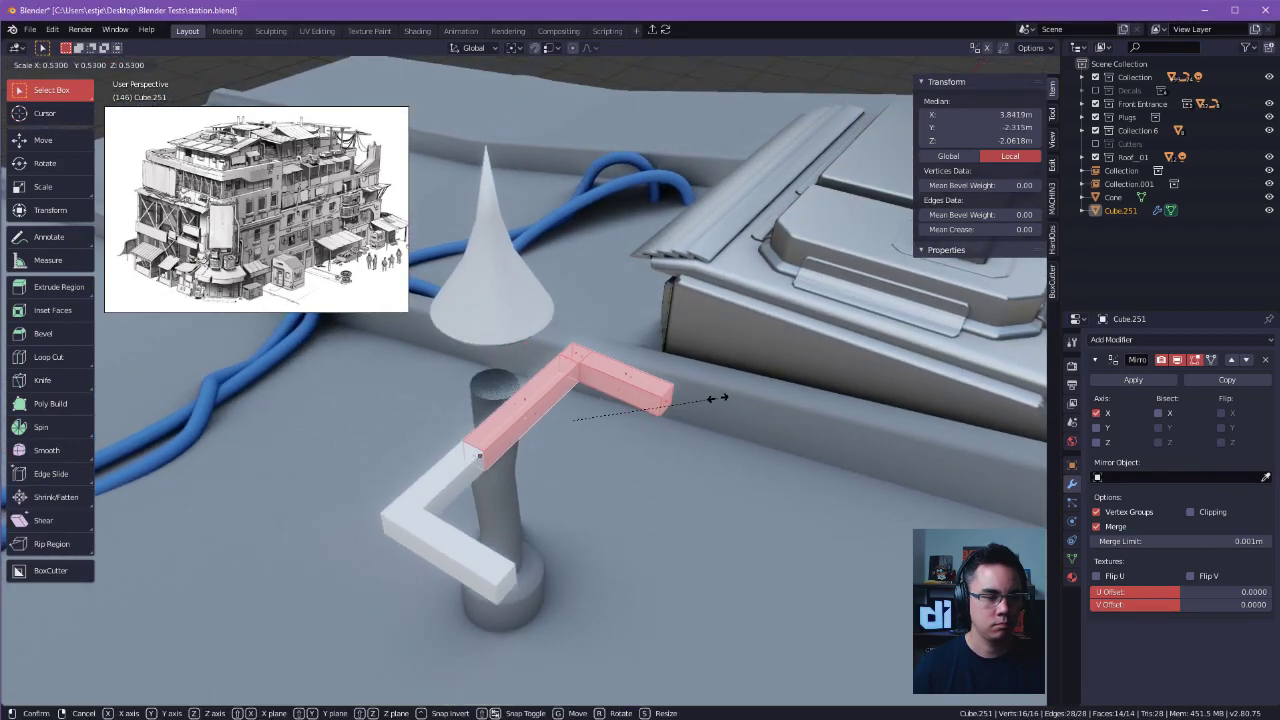
pyautogui.click(606, 421)
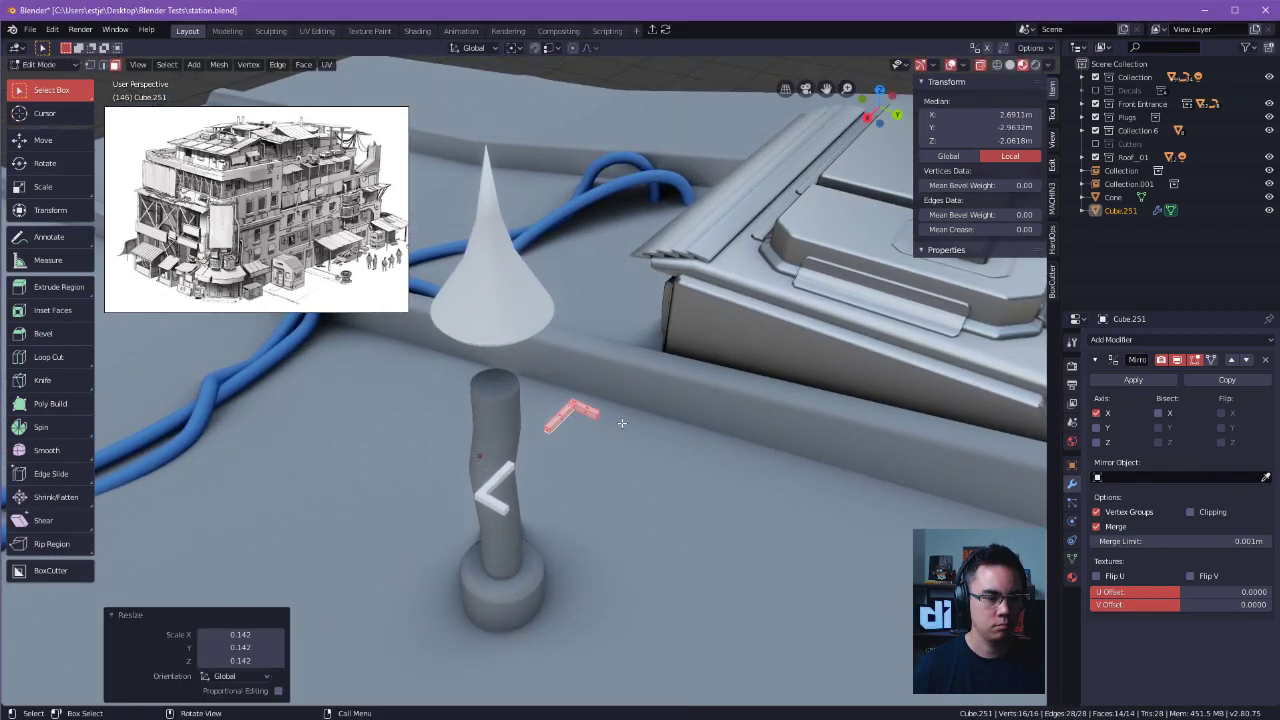
pyautogui.press('g')
pyautogui.click(598, 447)
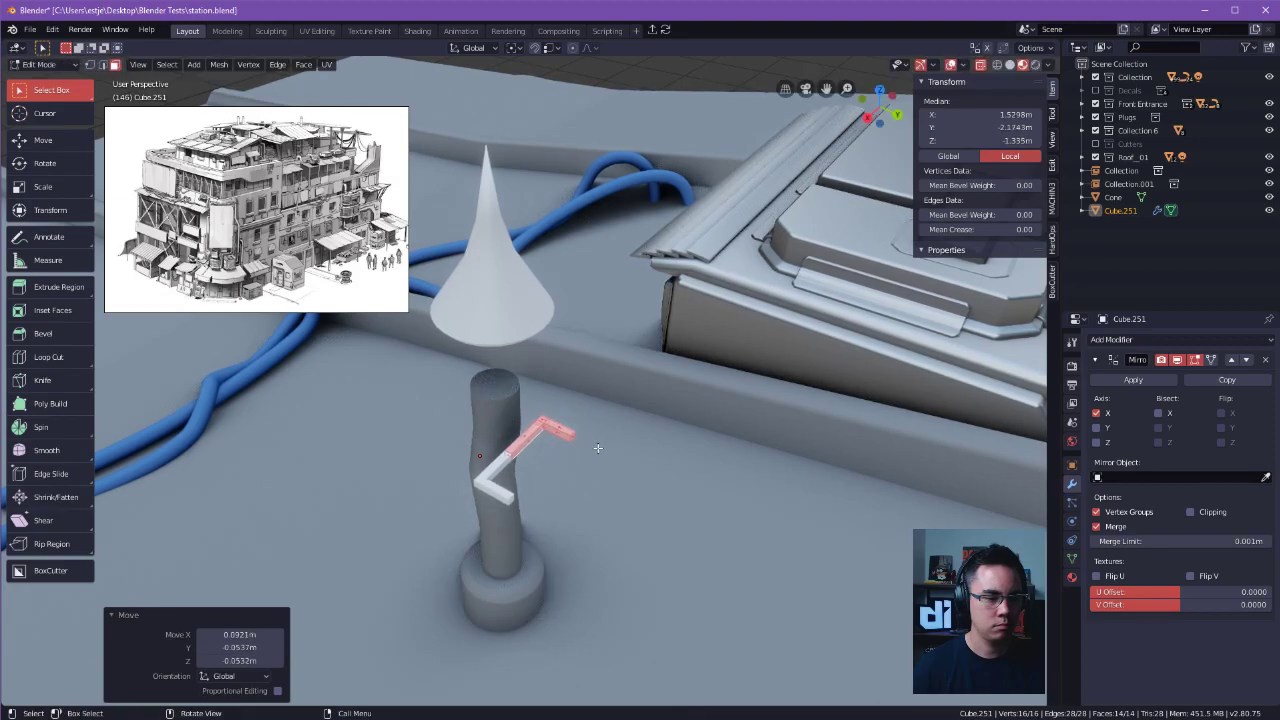
# Rotate the small L-shaped bar's geometry about Z and reposition it until it crosses its mirrored copy around a square opening.
pyautogui.press('r')
pyautogui.press('z')
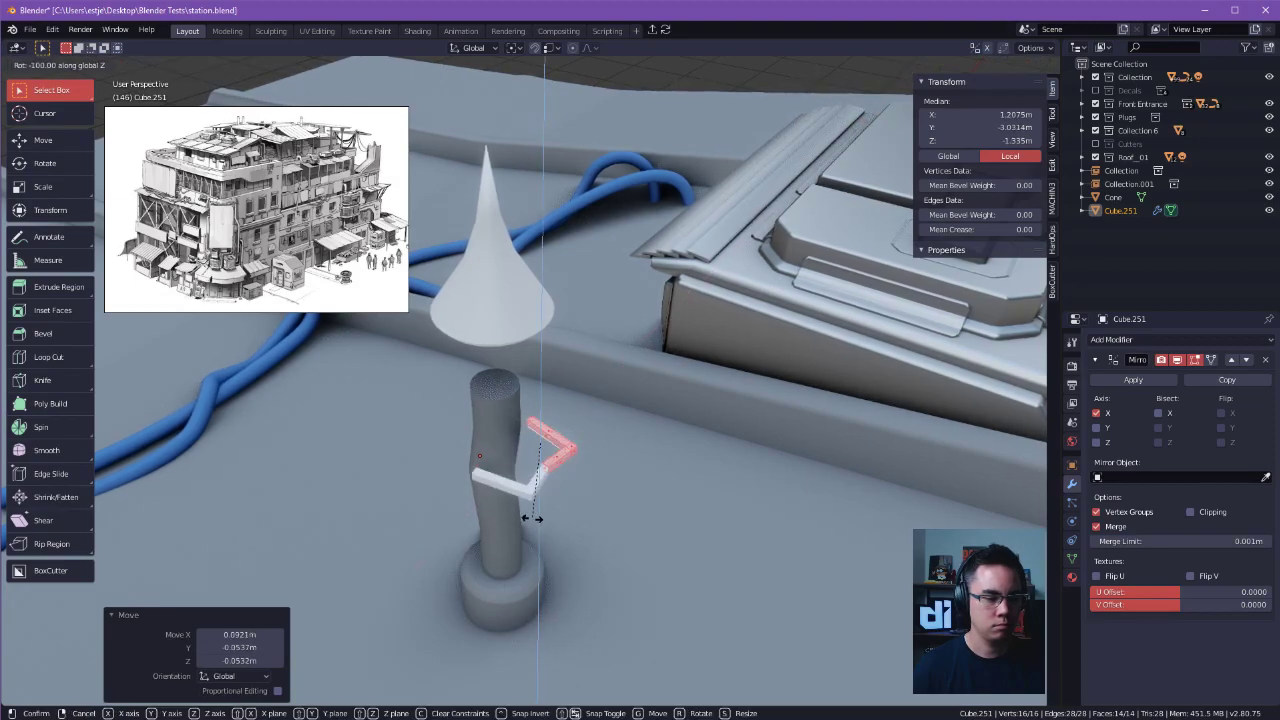
pyautogui.click(628, 438)
pyautogui.press('g')
pyautogui.click(611, 453)
pyautogui.press('r')
pyautogui.press('z')
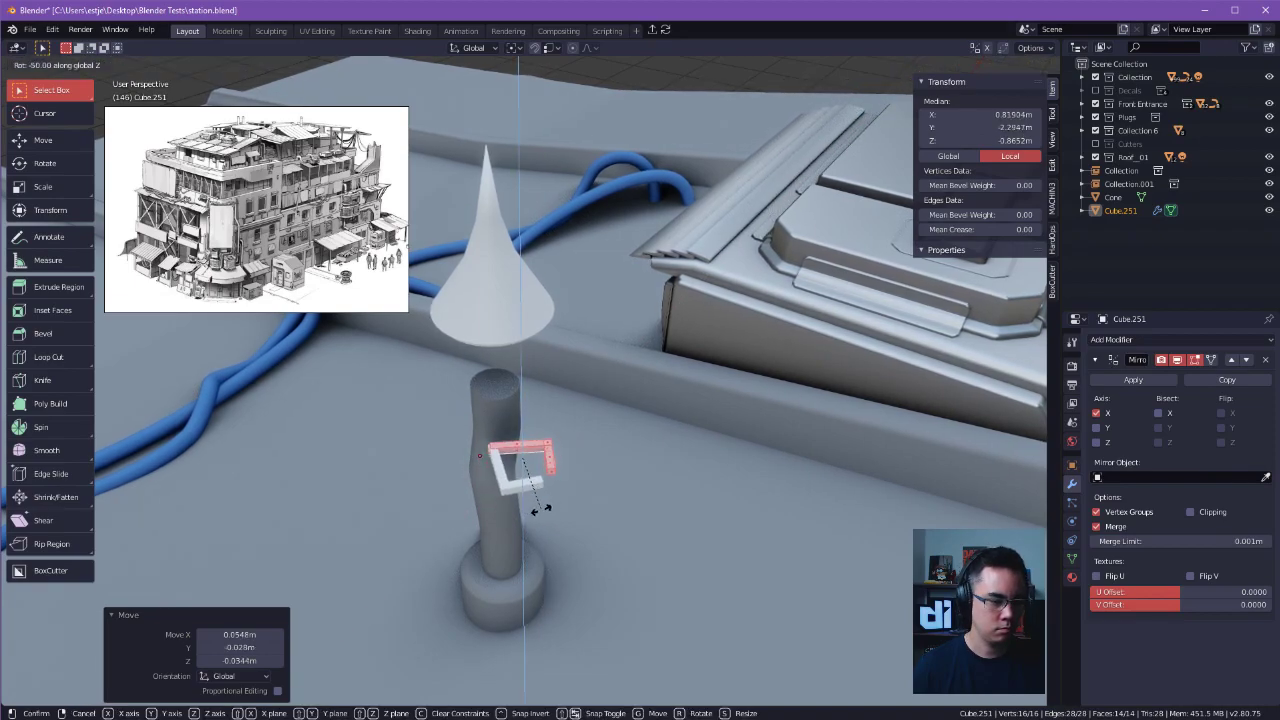
pyautogui.click(542, 511)
pyautogui.press('g')
pyautogui.click(563, 498)
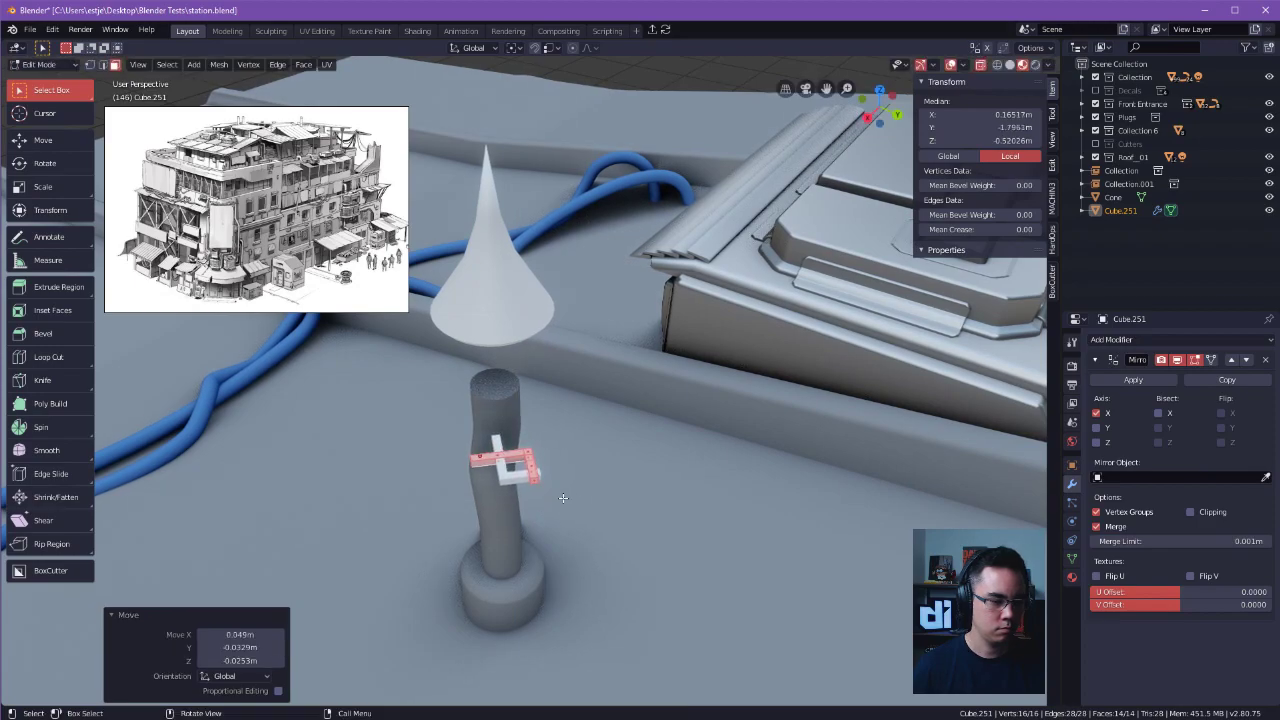
# Enable X bisect on the bar's Mirror modifier and apply the modifier in Object Mode.
pyautogui.press('Tab')
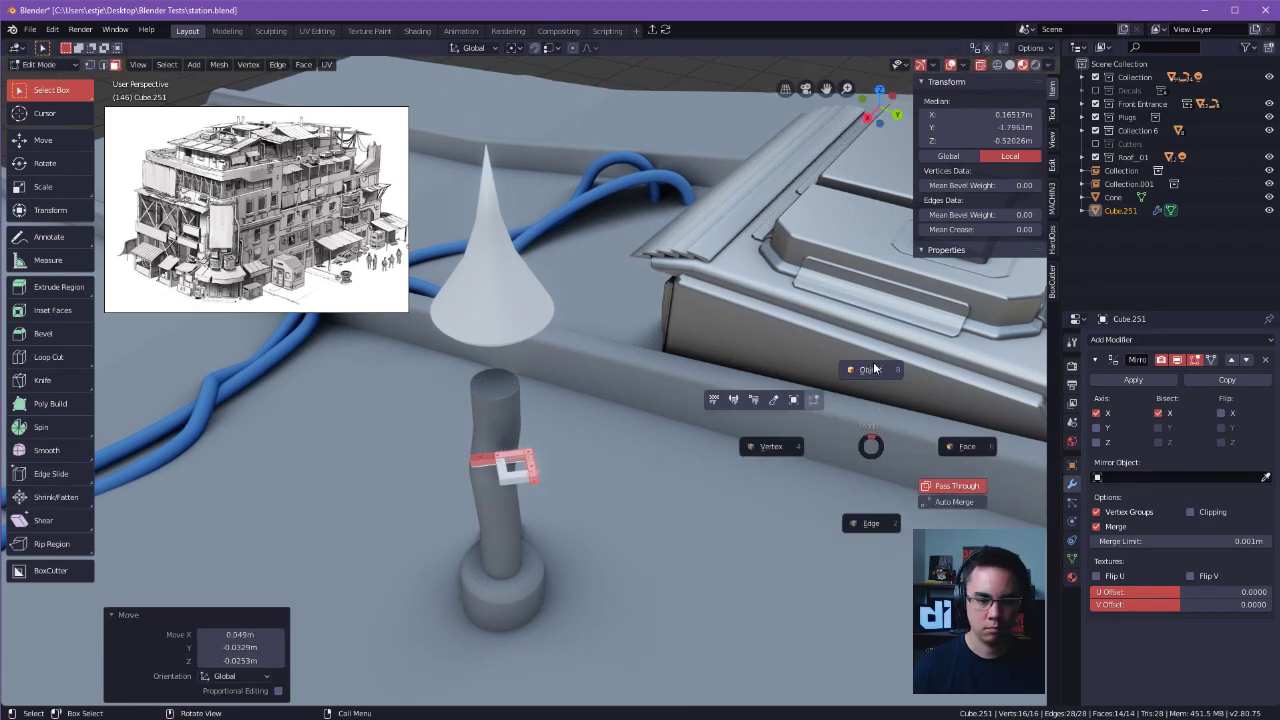
pyautogui.click(874, 371)
pyautogui.click(1134, 379)
# Set the small square frame's origin to the centre of its geometry.
pyautogui.keyDown('alt'); pyautogui.keyDown('shift'); pyautogui.moveTo(783, 425); pyautogui.dragTo(843, 407); pyautogui.keyUp('shift'); pyautogui.keyUp('alt')
pyautogui.scroll(2, 809, 446)
pyautogui.keyDown('alt'); pyautogui.moveTo(809, 446); pyautogui.dragTo(829, 446); pyautogui.keyUp('alt')
pyautogui.hotkey('shift', 's')
pyautogui.click(676, 574)
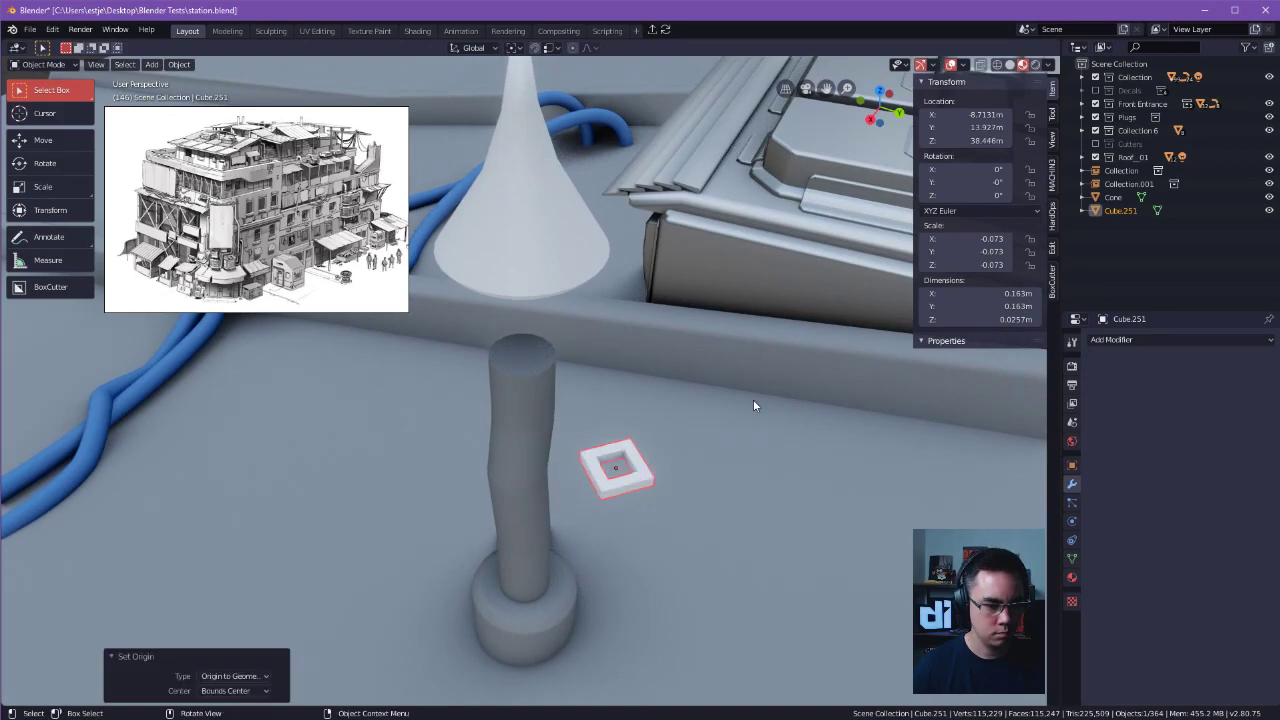
# Rotate the small square frame -45° about Z in the top view.
pyautogui.press('KP_7')
pyautogui.press('r')
pyautogui.press('z')
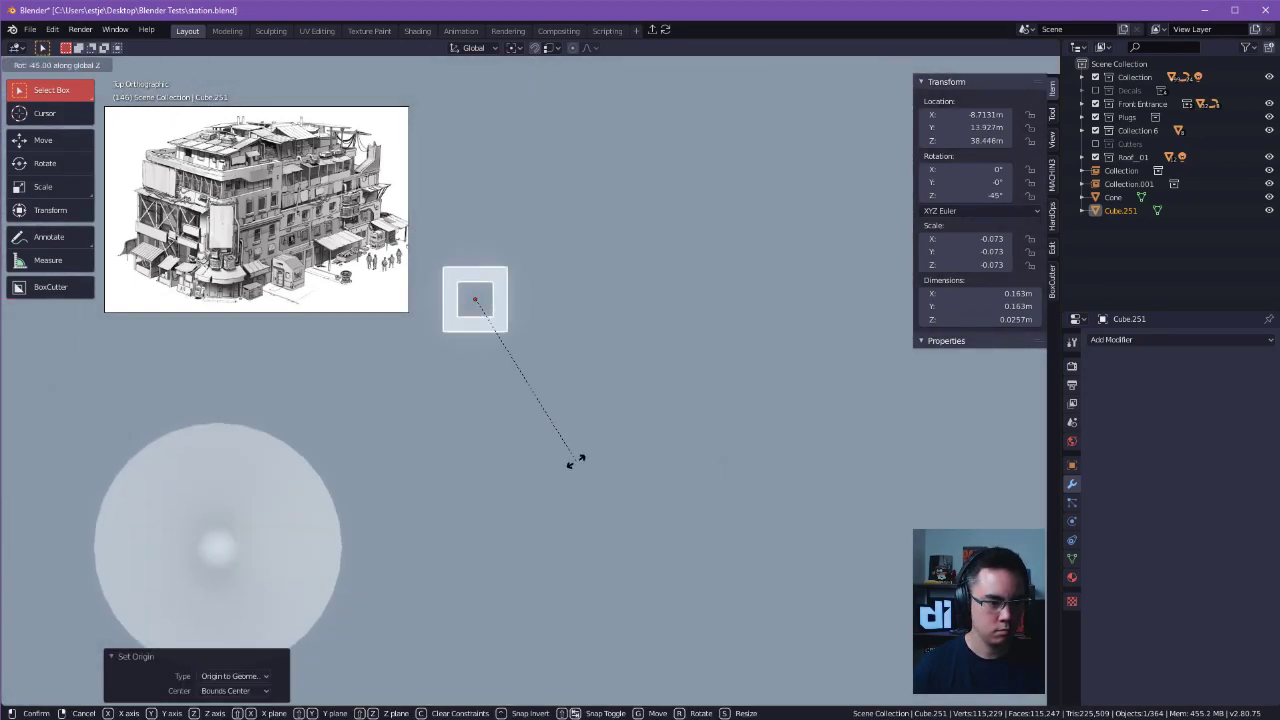
pyautogui.click(568, 462)
# Move the frame about -0.463 m in X and -0.442 m in Y to centre it on the cone.
pyautogui.keyDown('shift'); pyautogui.moveTo(568, 462); pyautogui.dragTo(809, 361, button='middle'); pyautogui.keyUp('shift')
pyautogui.press('g')
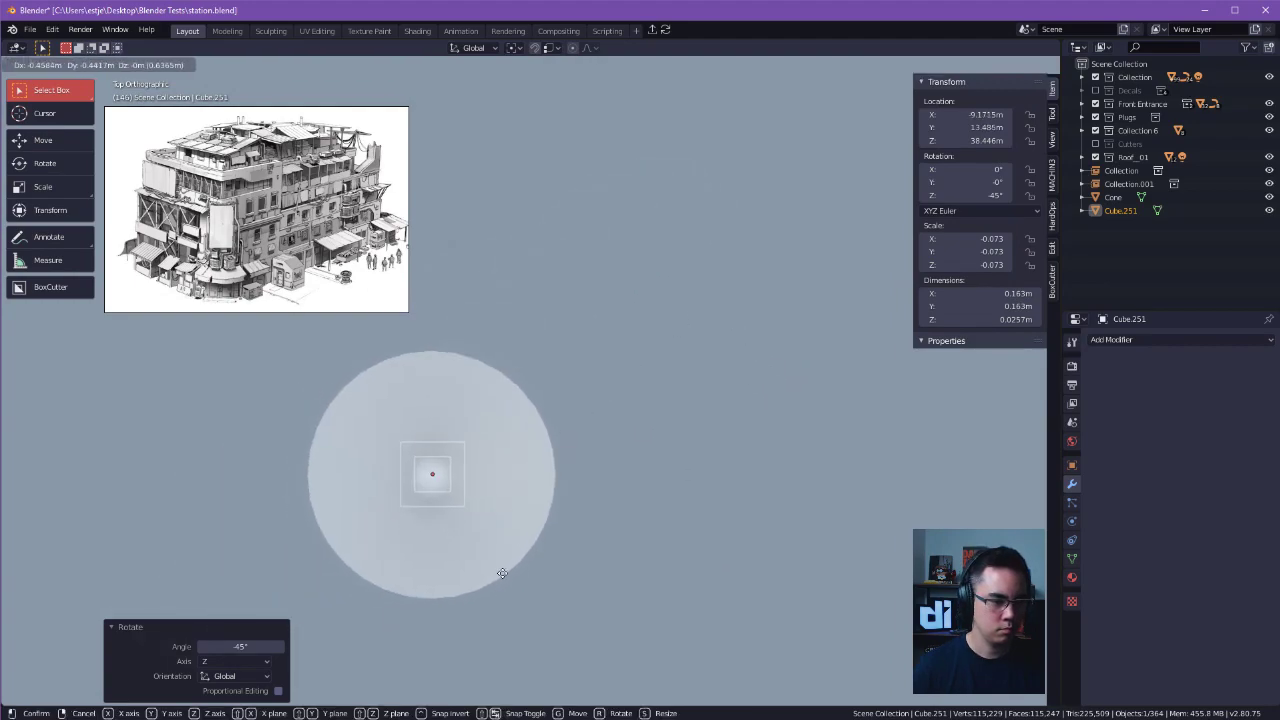
pyautogui.click(501, 573)
# Widen the frame along X in Edit Mode by moving its two opposite halves outwards, the second one about 0.127 m.
pyautogui.keyDown('alt'); pyautogui.moveTo(500, 573); pyautogui.dragTo(417, 436); pyautogui.keyUp('alt')
pyautogui.keyDown('shift'); pyautogui.moveTo(426, 494); pyautogui.dragTo(525, 420, button='middle'); pyautogui.keyUp('shift')
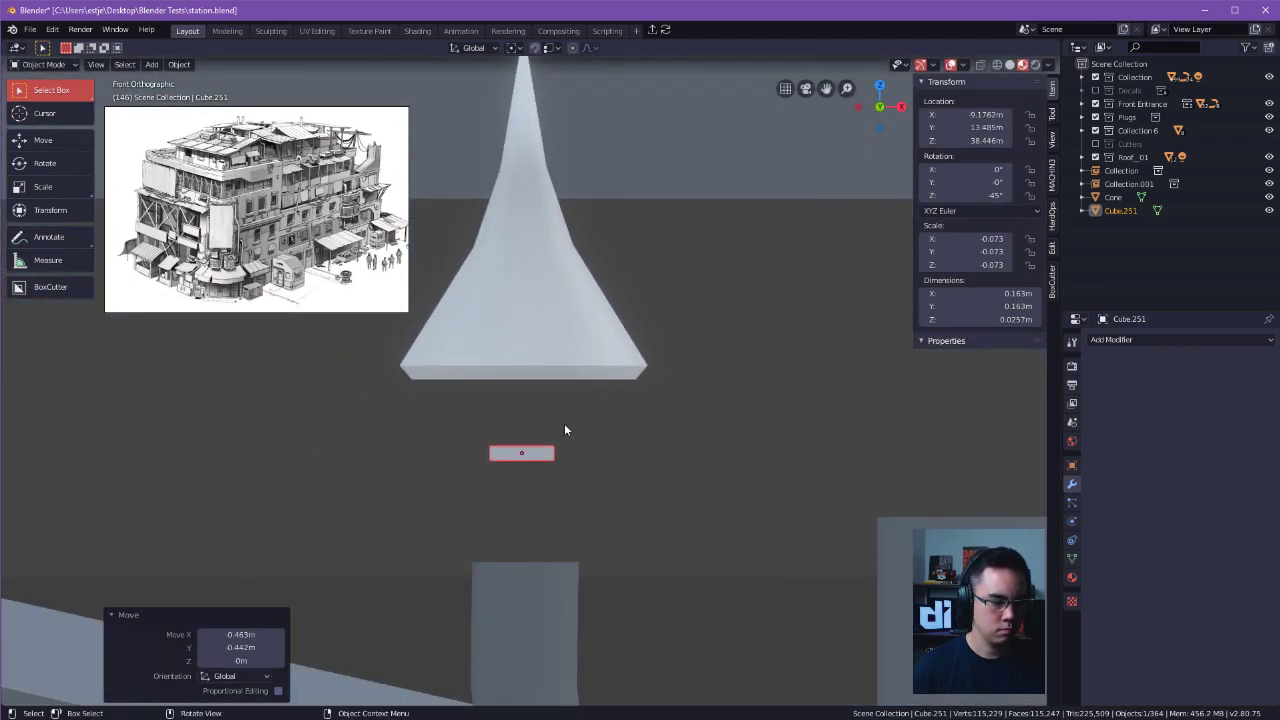
pyautogui.press('Tab')
pyautogui.press('g')
pyautogui.press('x')
pyautogui.click(457, 483)
pyautogui.hotkey('ctrl', 'i')
pyautogui.press('g')
pyautogui.press('x')
pyautogui.click(678, 489)
# Widen the frame along Y from the right view by moving its two opposite halves outwards.
pyautogui.moveTo(678, 489); pyautogui.dragTo(557, 503, button='middle')
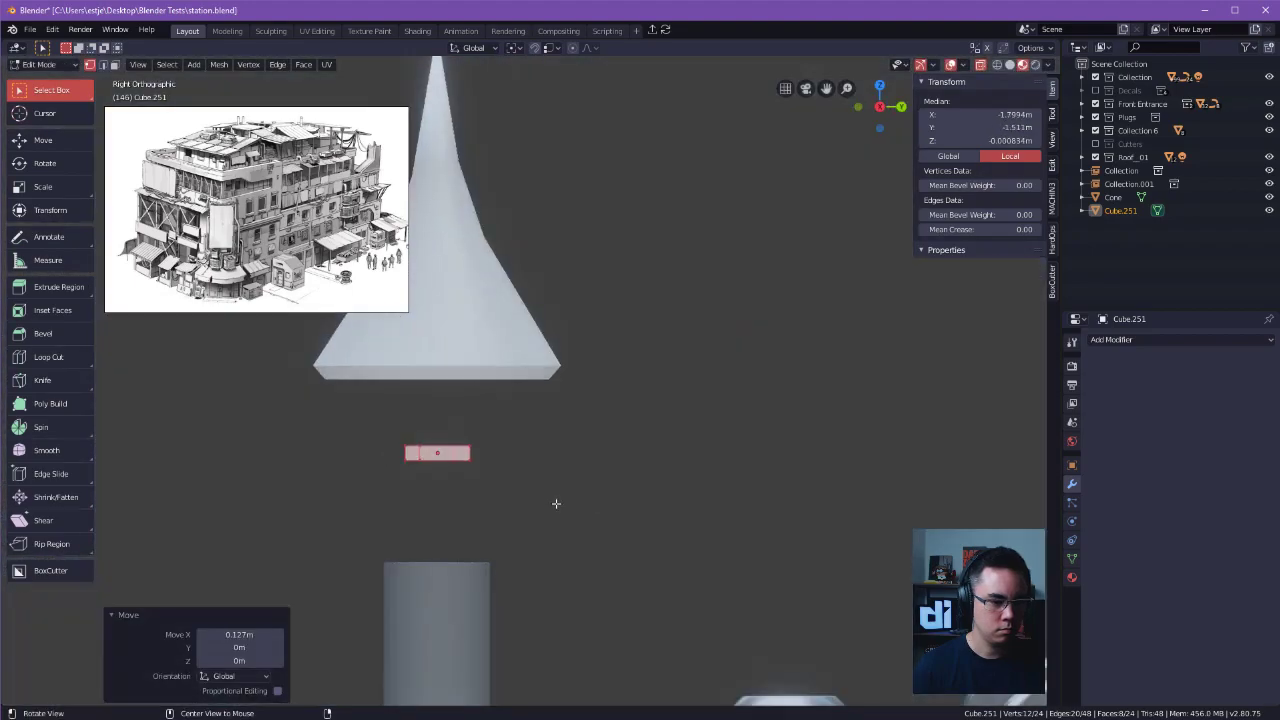
pyautogui.press('g')
pyautogui.press('y')
pyautogui.click(600, 477)
pyautogui.hotkey('ctrl', 'i')
pyautogui.press('g')
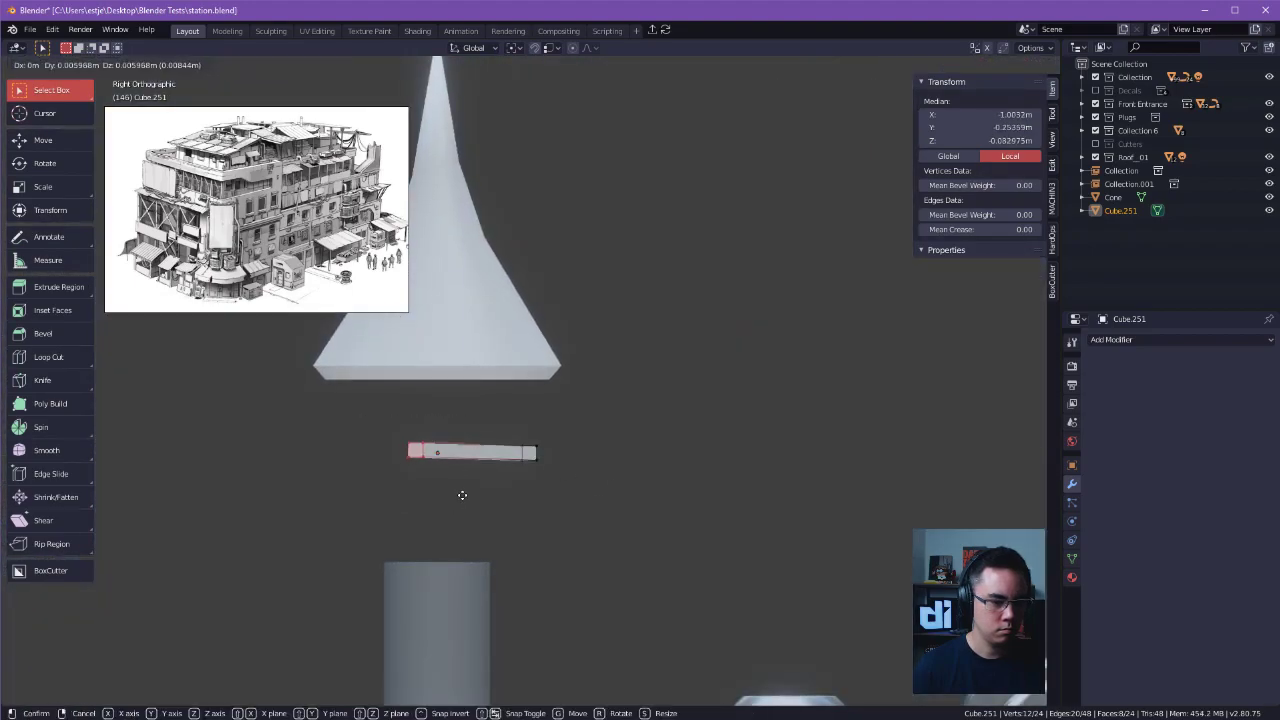
pyautogui.press('y')
pyautogui.click(388, 498)
# Thicken the frame to about 0.0435 m by moving one of its horizontal sides along Z, and return to Object Mode.
pyautogui.moveTo(323, 455); pyautogui.dragTo(620, 489)
pyautogui.press('g')
pyautogui.press('z')
pyautogui.click(674, 500)
pyautogui.press('Tab')
pyautogui.click(681, 445)
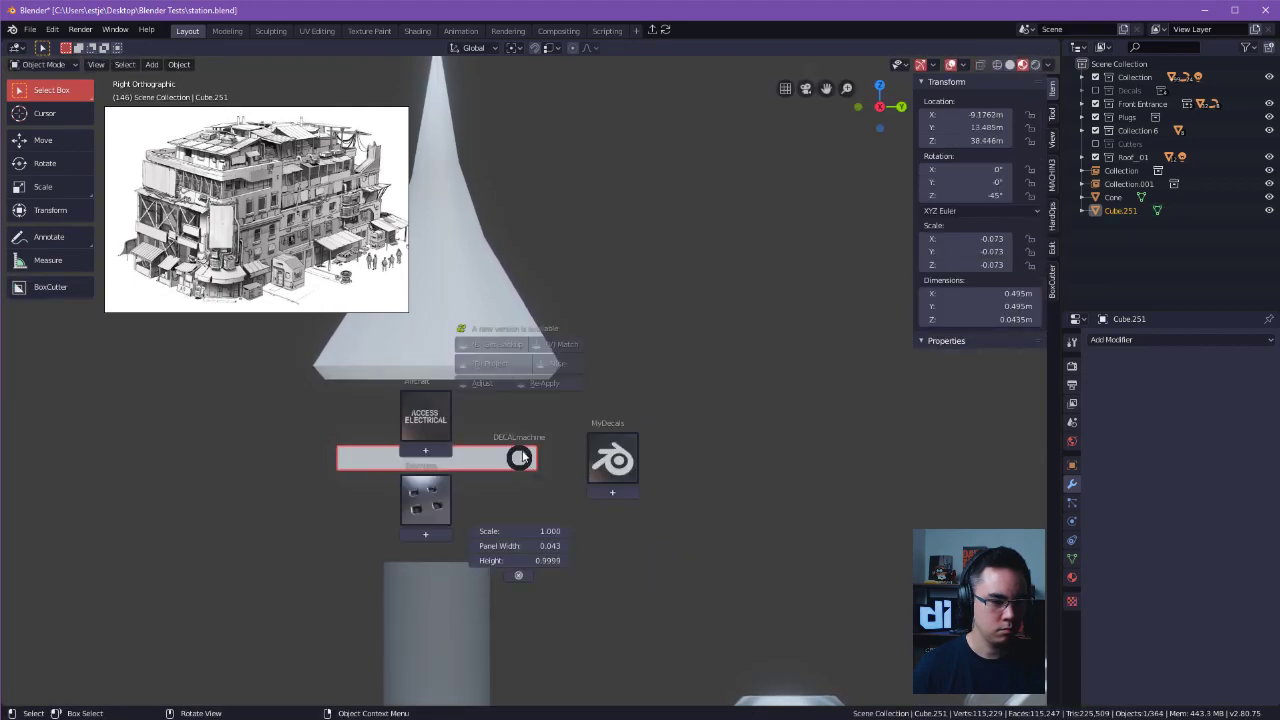
# Raise the frame about 0.127 m along Z to sit against the underside of the conical cap.
pyautogui.press('g')
pyautogui.press('z')
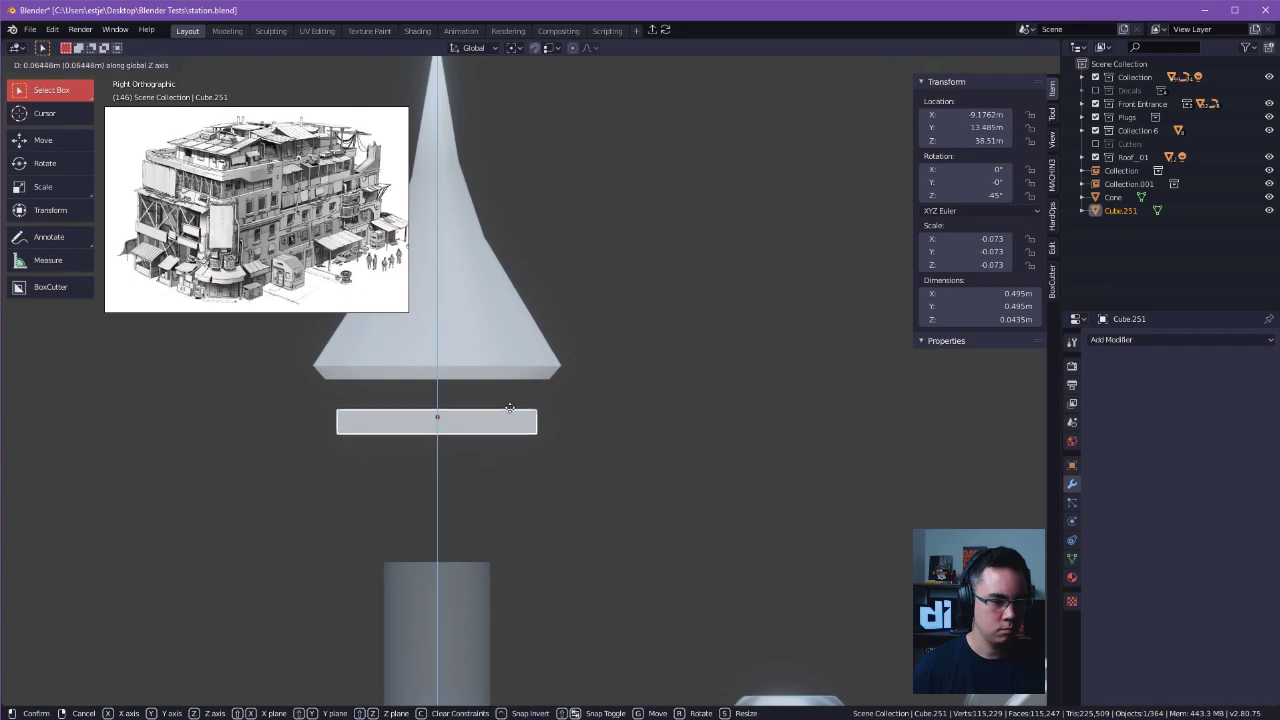
pyautogui.click(508, 383)
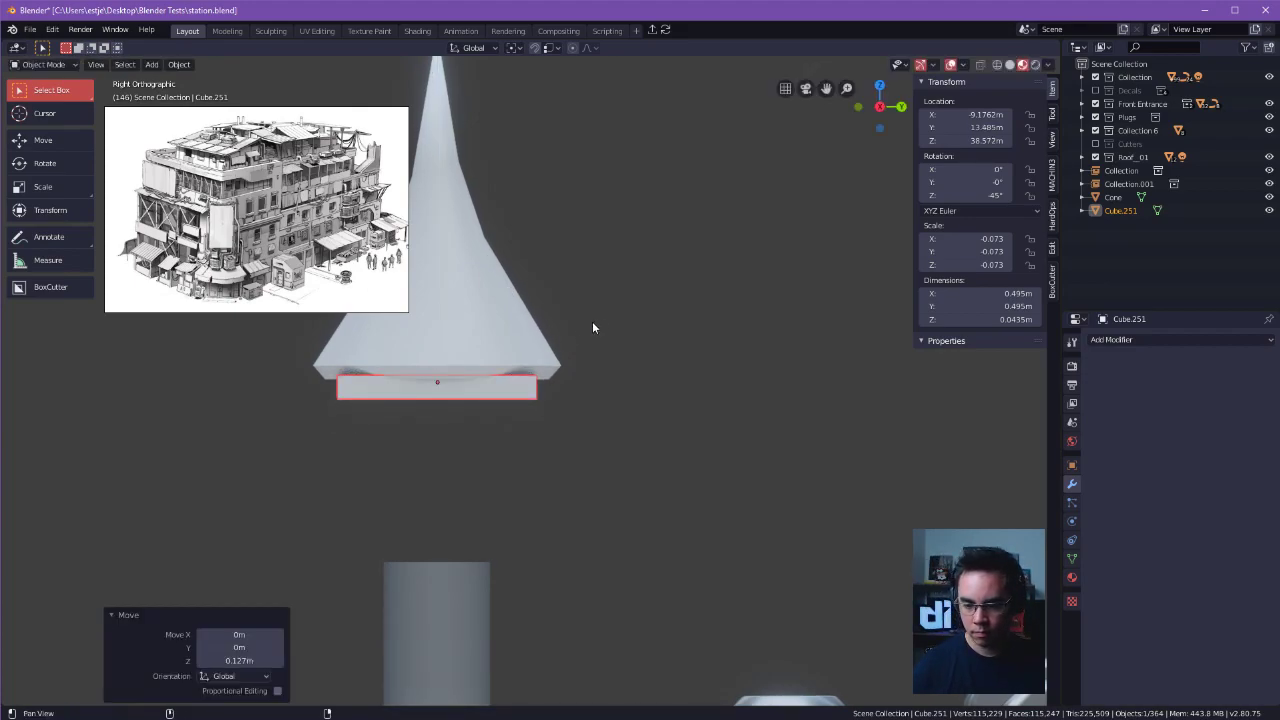
pyautogui.keyDown('shift'); pyautogui.moveTo(631, 363); pyautogui.dragTo(750, 327, button='middle'); pyautogui.keyUp('shift')
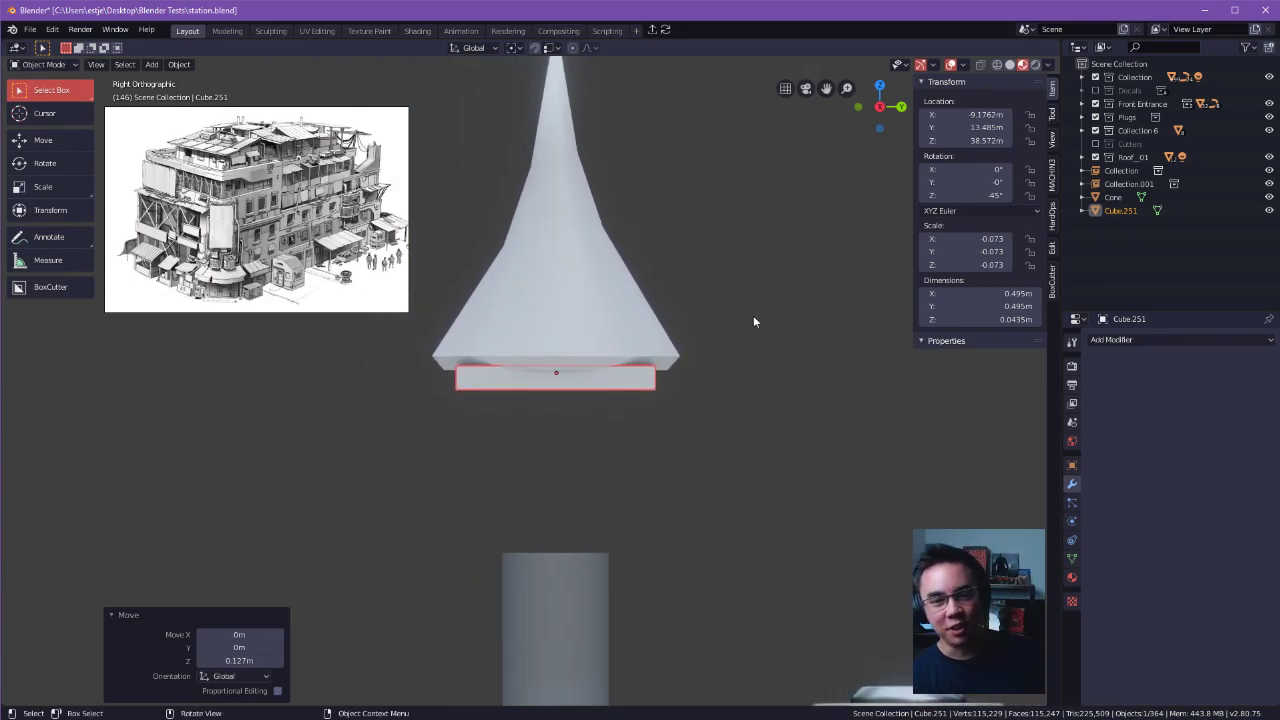
pyautogui.moveTo(737, 289); pyautogui.dragTo(589, 372, button='middle')
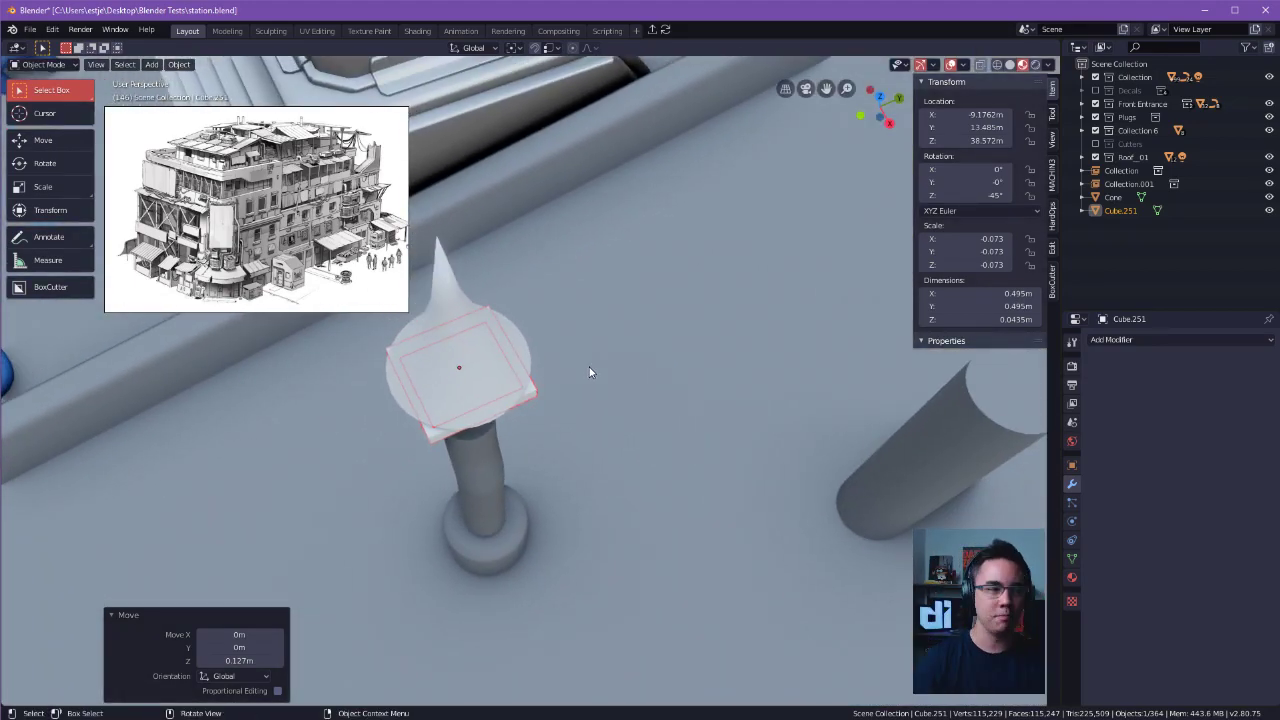
# Add a cube mesh at the 3D cursor and scale it to about 0.241.
pyautogui.keyDown('shift'); pyautogui.moveTo(707, 349); pyautogui.dragTo(635, 384, button='middle'); pyautogui.keyUp('shift')
pyautogui.click(625, 390)
pyautogui.hotkey('shift', 's')
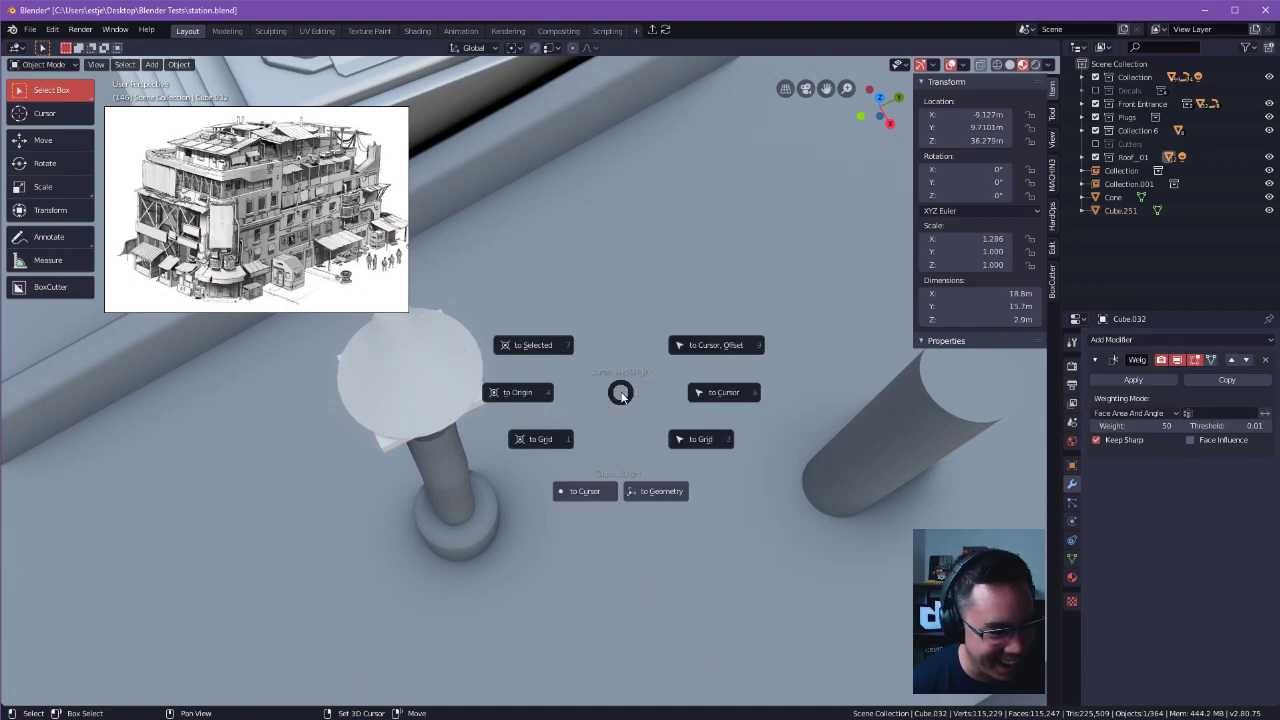
pyautogui.hotkey('shift', 'a')
pyautogui.moveTo(621, 391)
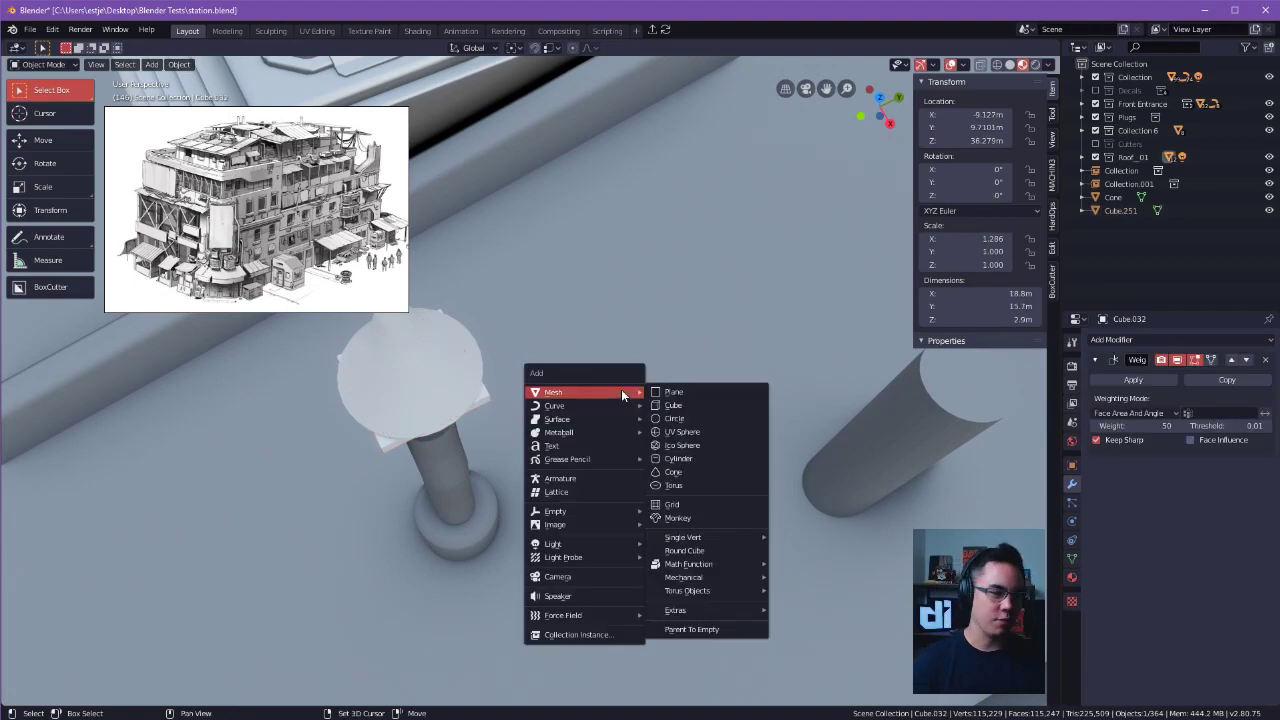
pyautogui.click(712, 404)
pyautogui.press('KP_Decimal')
pyautogui.press('s')
pyautogui.click(511, 354)
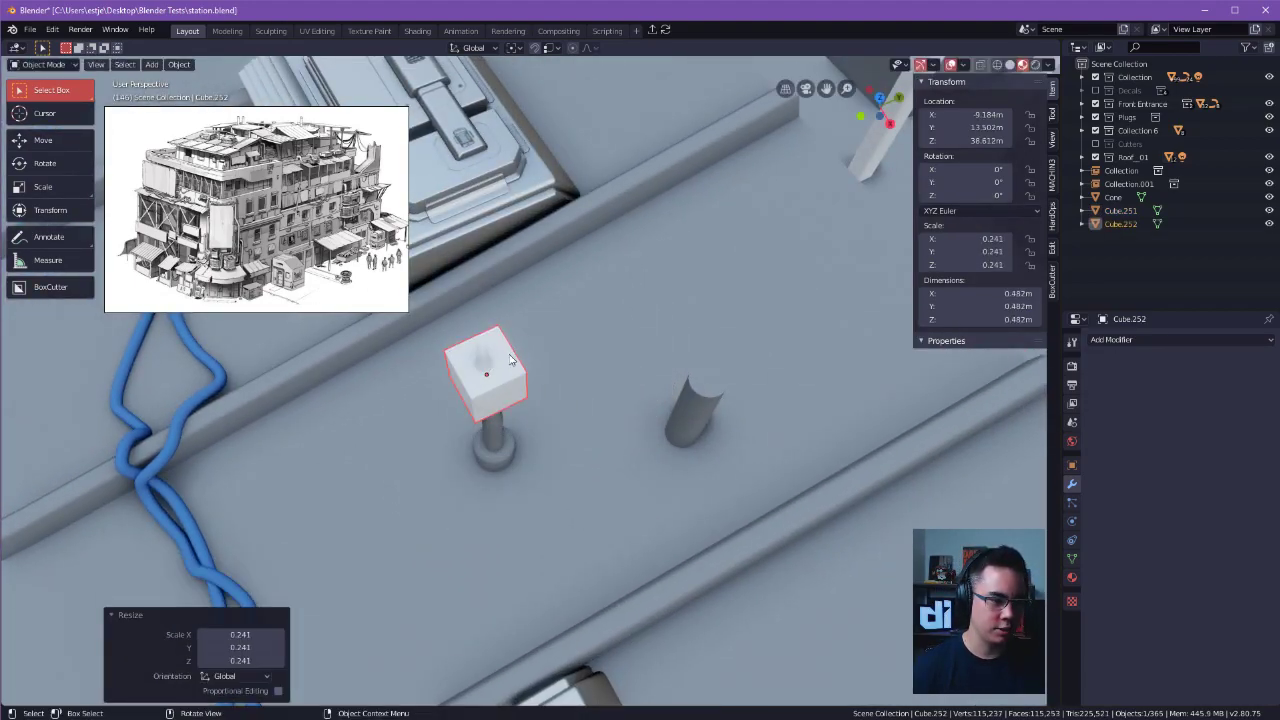
# Move the new cube away from the vent pipe to a free spot above the roof.
pyautogui.press('g')
pyautogui.click(671, 297)
pyautogui.keyDown('alt'); pyautogui.middleClick(645, 345); pyautogui.keyUp('alt')
pyautogui.moveTo(655, 343); pyautogui.dragTo(638, 307, button='middle')
# Select the cube's upper and lower faces in Edit Mode.
pyautogui.press('Tab')
pyautogui.click(519, 301)
pyautogui.moveTo(540, 312); pyautogui.dragTo(606, 278, button='middle')
pyautogui.keyDown('shift'); pyautogui.click(485, 384); pyautogui.keyUp('shift')
pyautogui.moveTo(620, 412); pyautogui.dragTo(689, 417, button='middle')
pyautogui.press('e')
pyautogui.rightClick(754, 401)
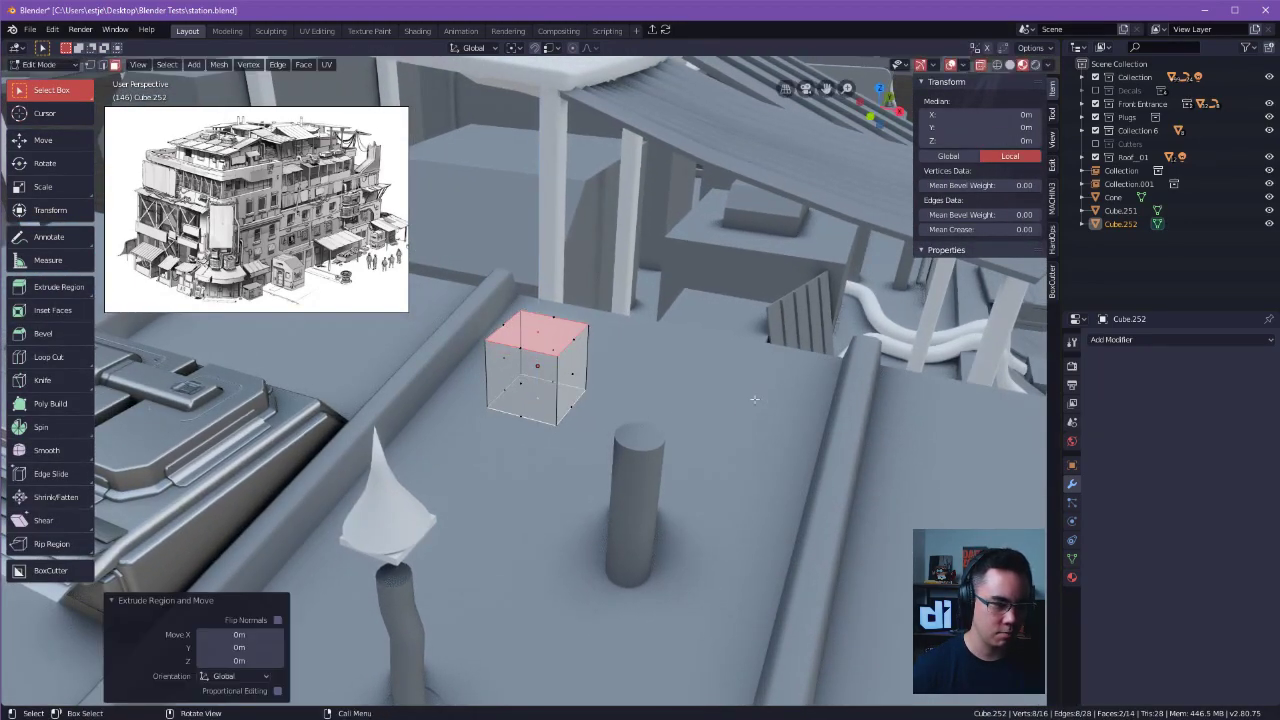
pyautogui.hotkey('ctrl', 'z')
pyautogui.press('i')
pyautogui.press('ctrl')
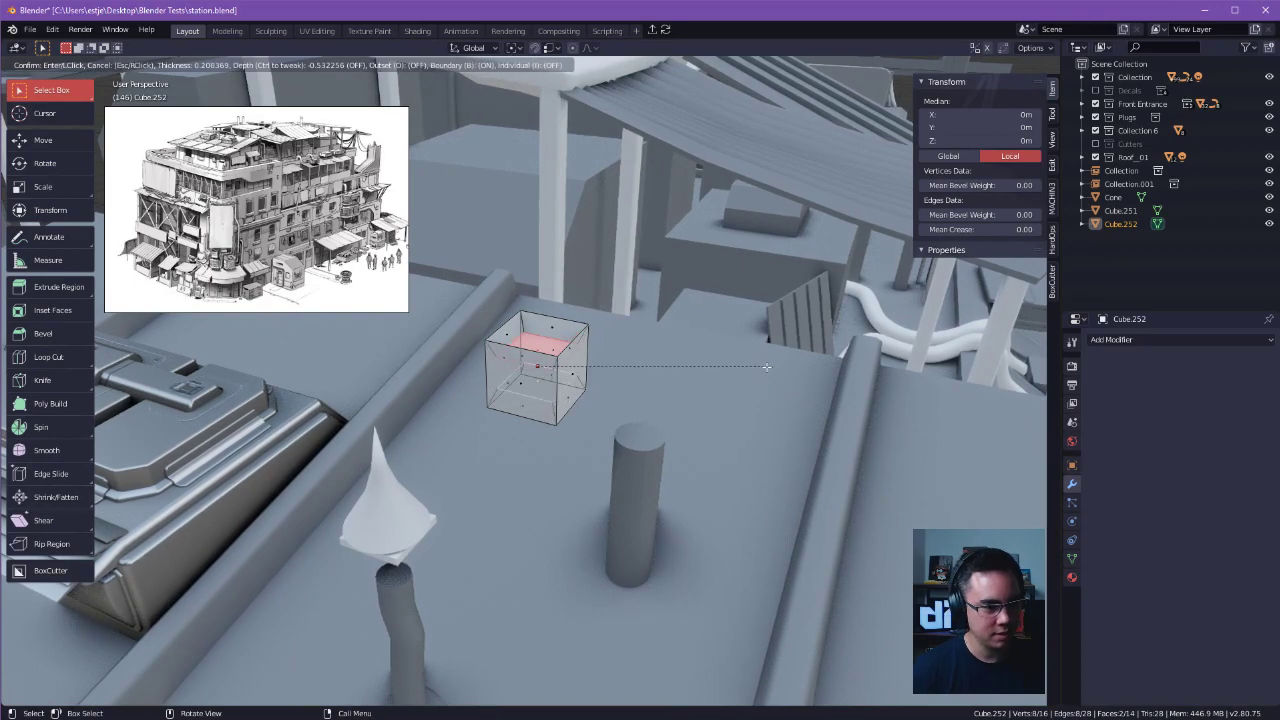
pyautogui.rightClick(776, 363)
# Inset the cube's selected upper and lower faces by about 0.419 m.
pyautogui.press('i')
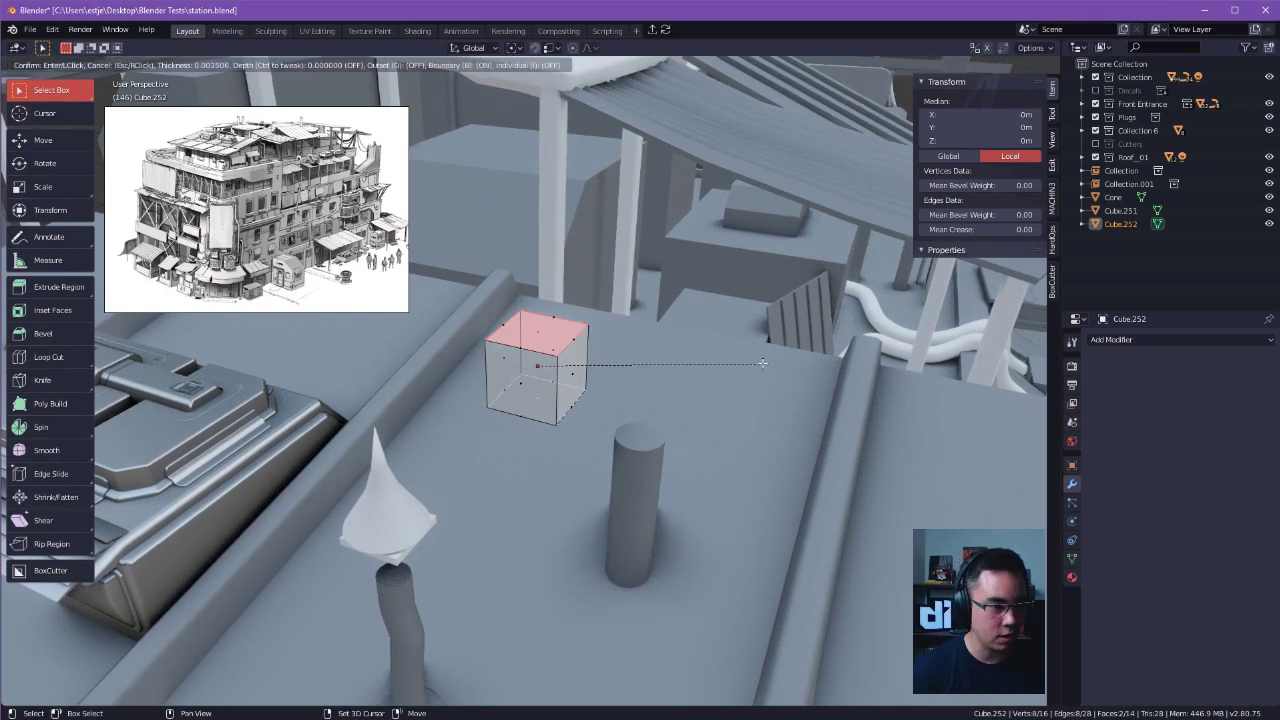
pyautogui.click(605, 370)
pyautogui.moveTo(605, 370); pyautogui.dragTo(706, 452, button='middle')
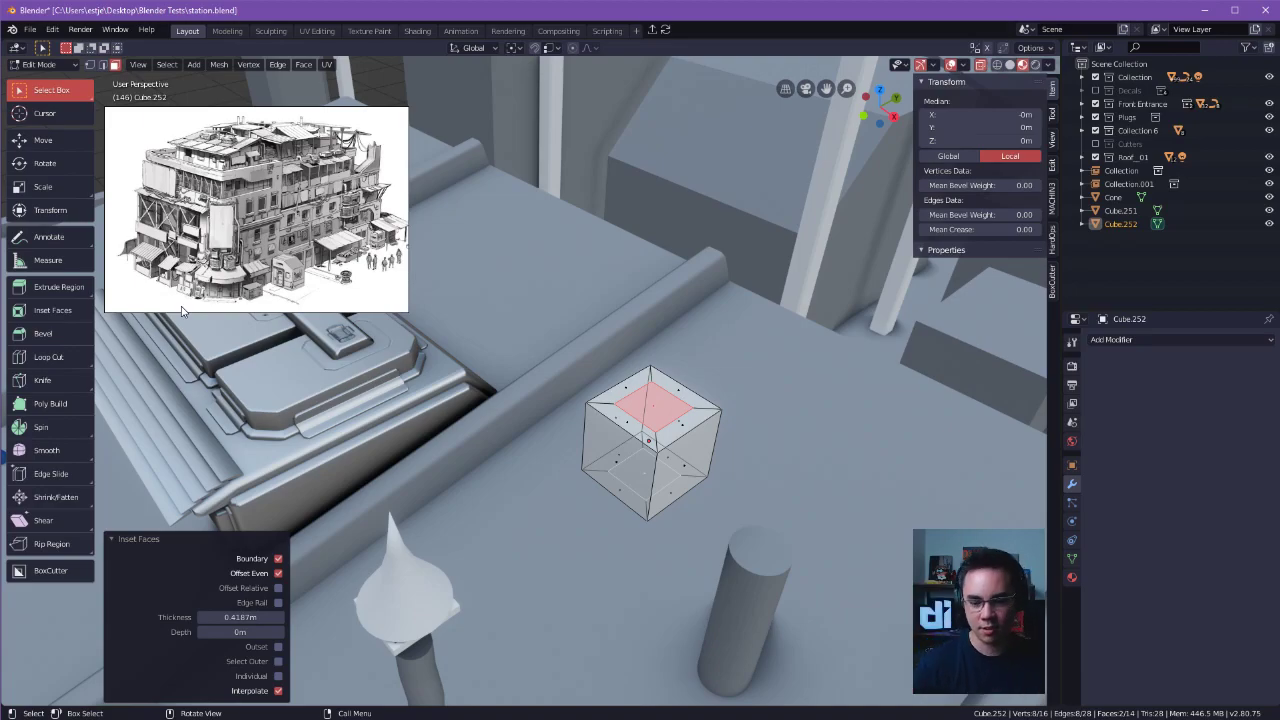
pyautogui.moveTo(726, 402); pyautogui.dragTo(687, 322, button='middle')
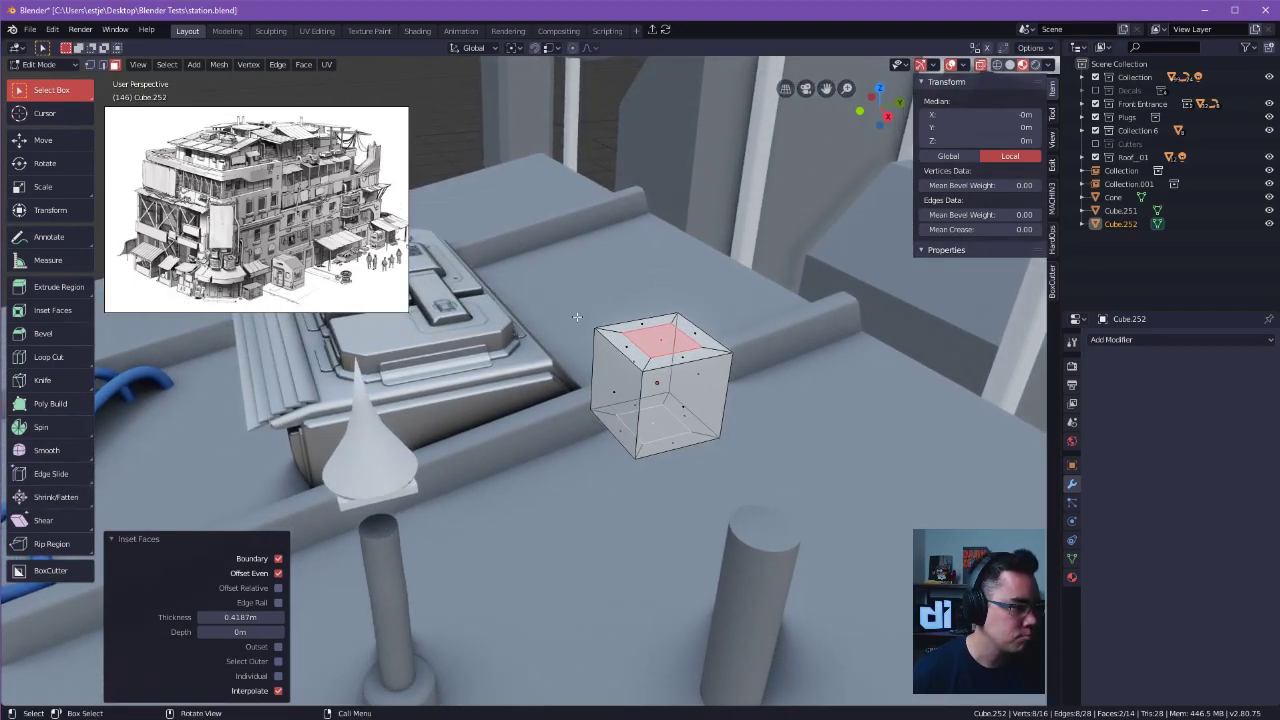
pyautogui.press('2')
pyautogui.moveTo(740, 338); pyautogui.dragTo(690, 377, button='middle')
pyautogui.press('3')
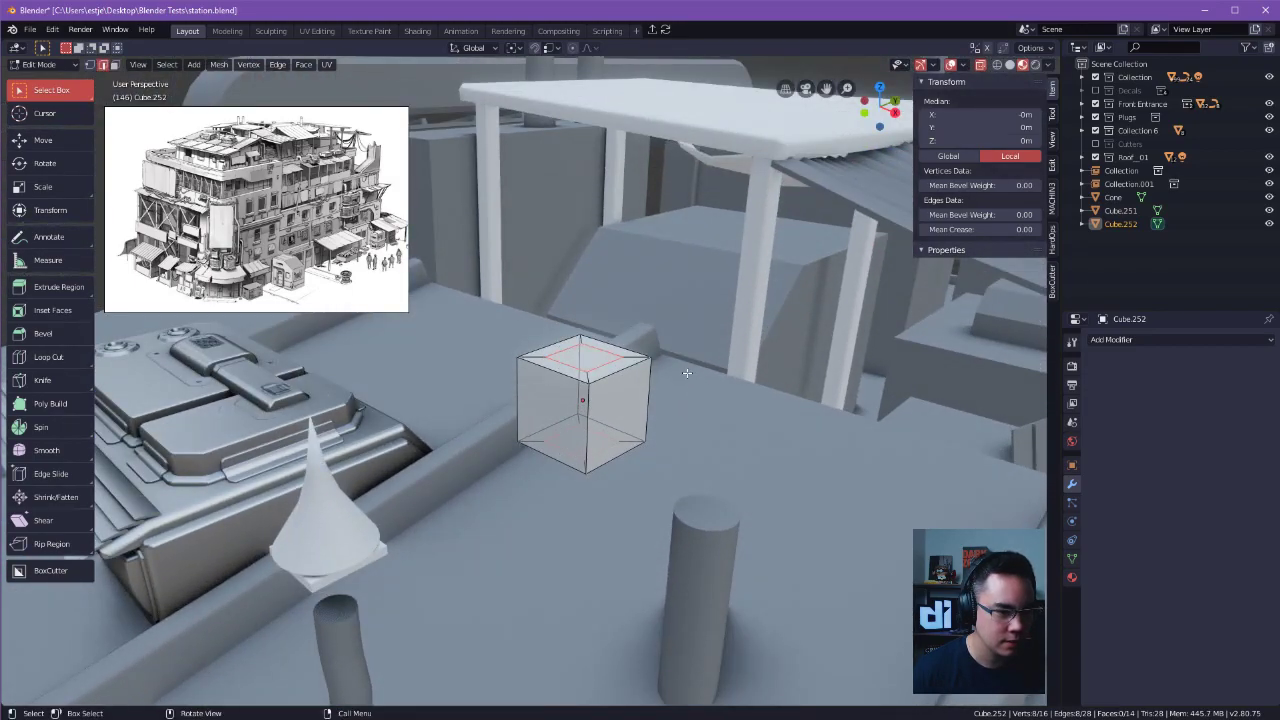
# Delete the inset centre faces at both ends of the cube to leave it open.
pyautogui.rightClick(678, 366)
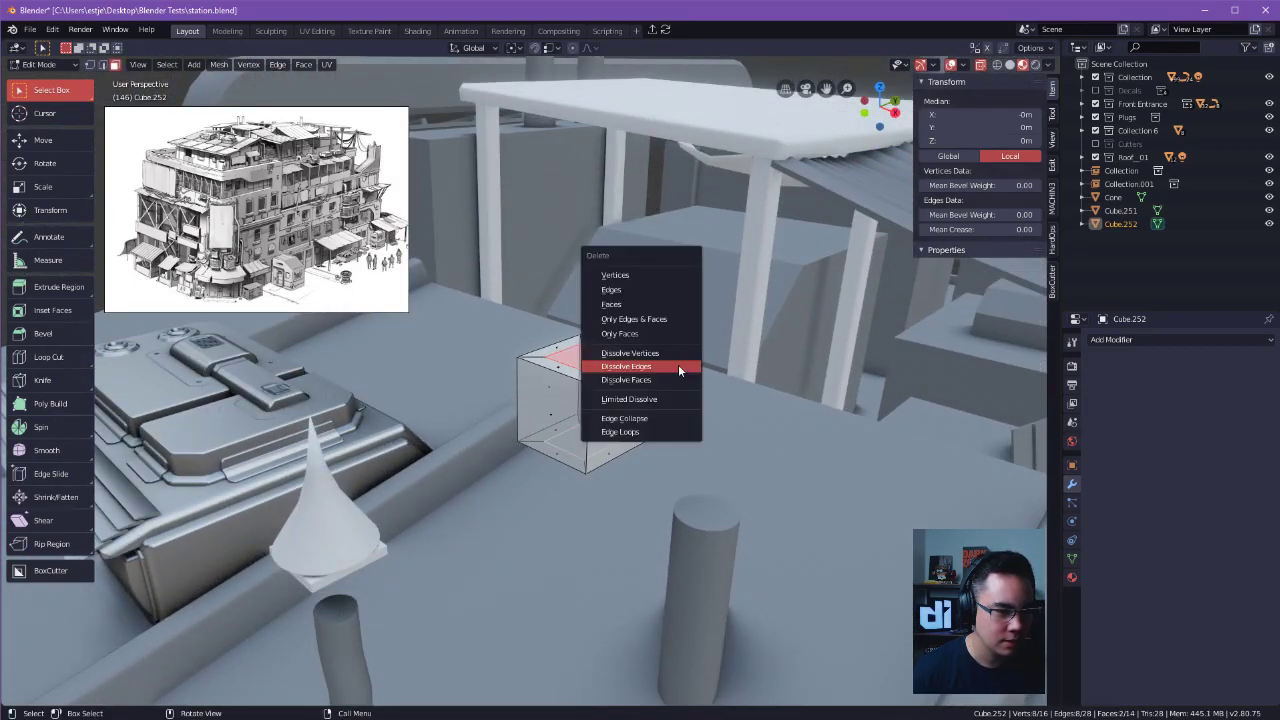
pyautogui.click(678, 364)
pyautogui.hotkey('ctrl', 'z')
pyautogui.press('Tab')
pyautogui.press('Escape')
pyautogui.press('Tab')
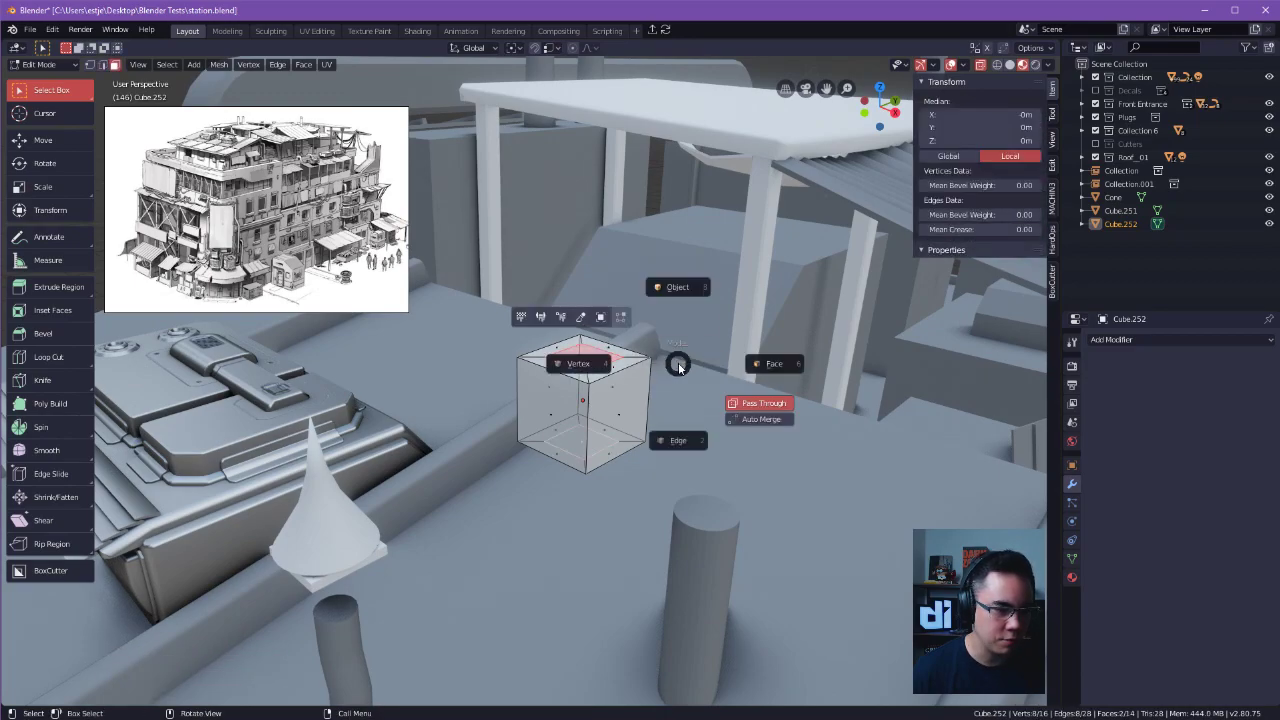
pyautogui.press('Escape')
pyautogui.rightClick(578, 348)
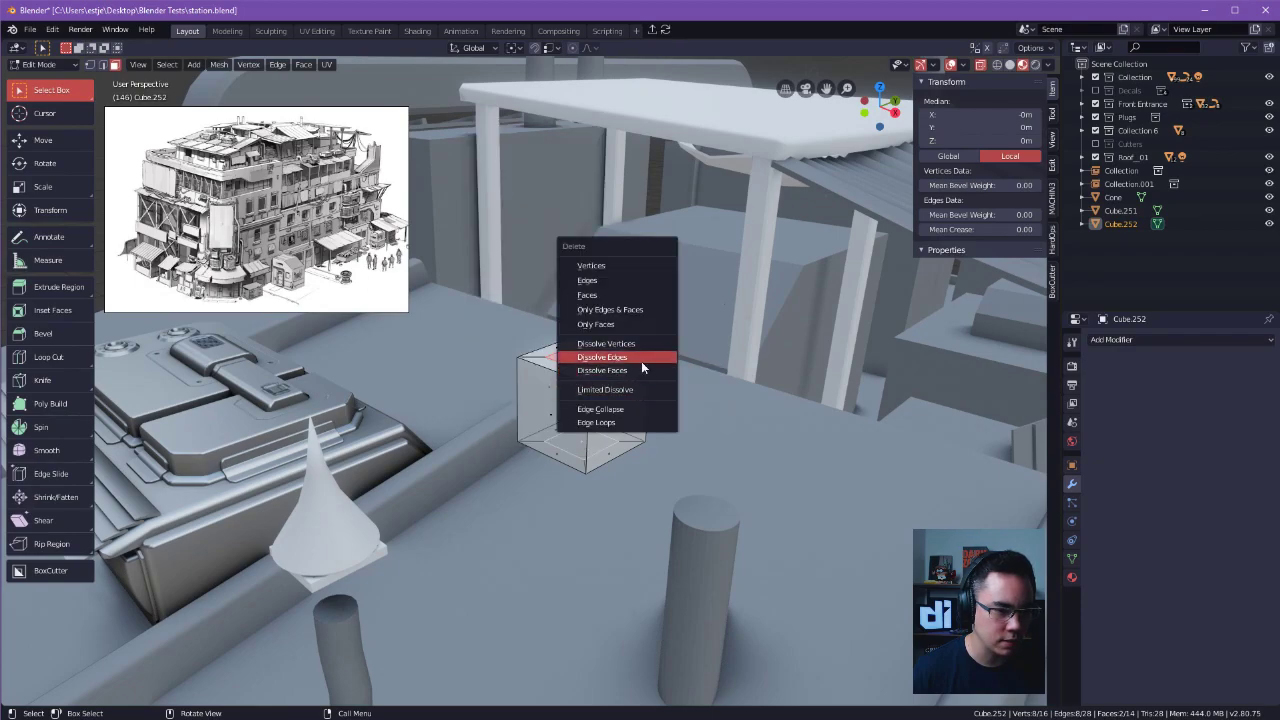
pyautogui.click(647, 296)
# Select the inner edge loops around the cube's upper and lower openings.
pyautogui.press('Tab')
pyautogui.click(587, 425)
pyautogui.keyDown('alt'); pyautogui.click(569, 432); pyautogui.keyUp('alt')
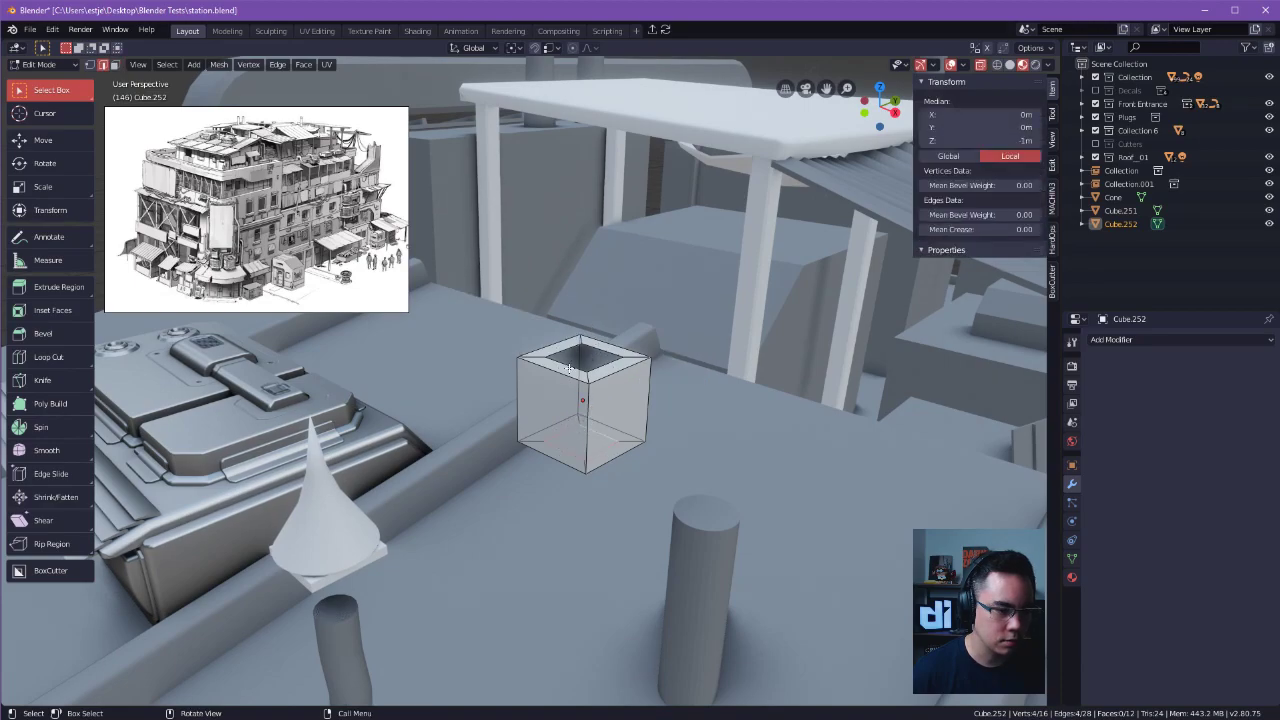
pyautogui.moveTo(564, 431); pyautogui.dragTo(698, 347, button='middle')
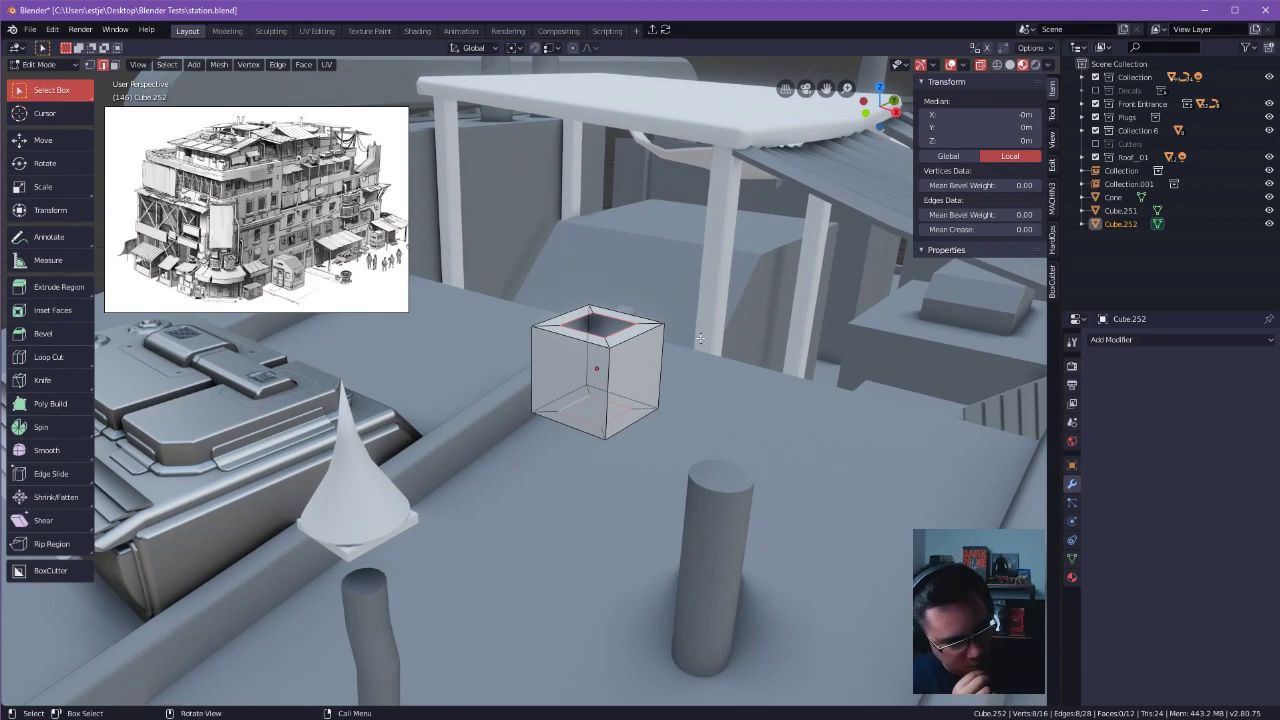
pyautogui.moveTo(550, 179); pyautogui.dragTo(585, 360, button='middle')
pyautogui.hotkey('shift', 'space')
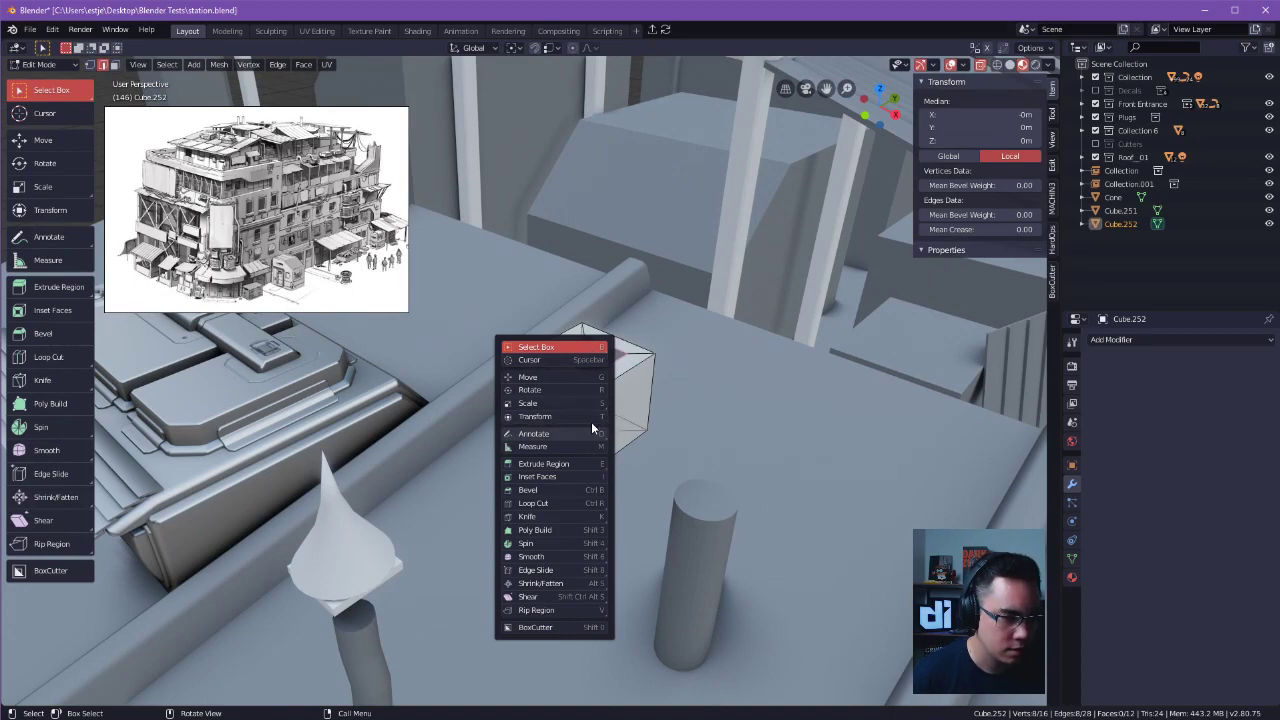
pyautogui.hotkey('shift', 'space')
pyautogui.hotkey('shift', 'space')
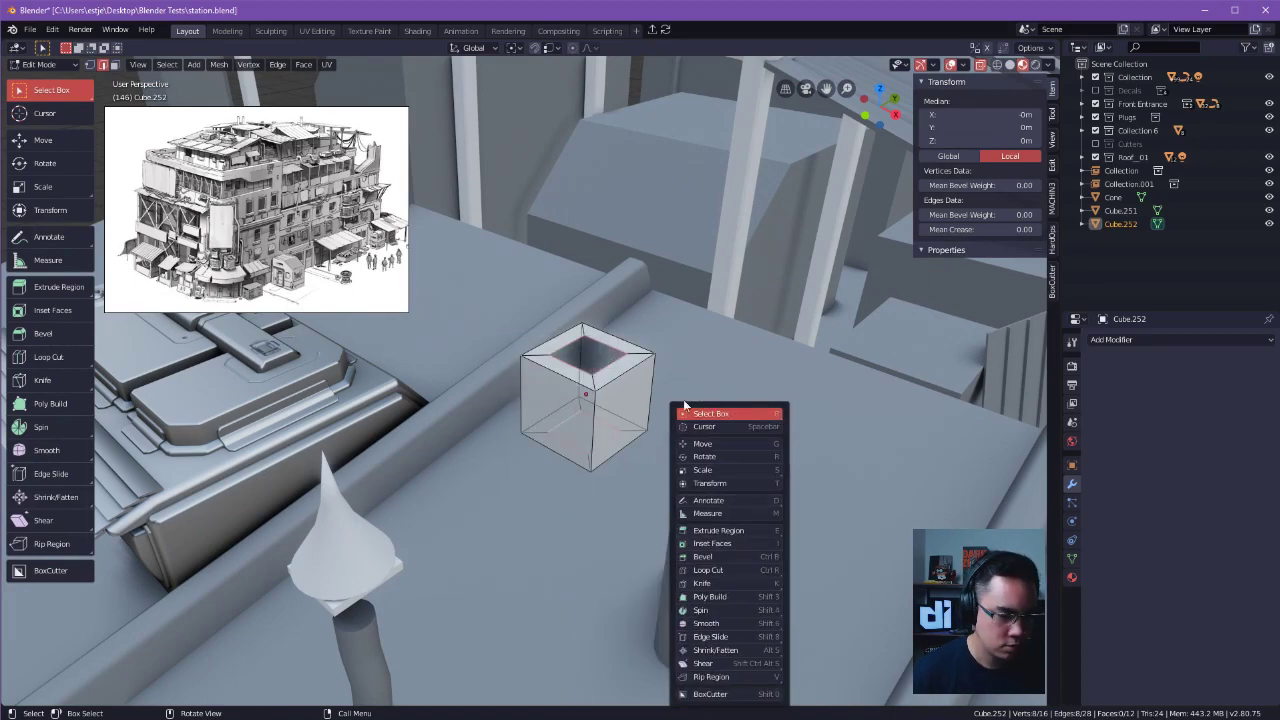
pyautogui.hotkey('shift', 'space')
pyautogui.hotkey('shift', 'space')
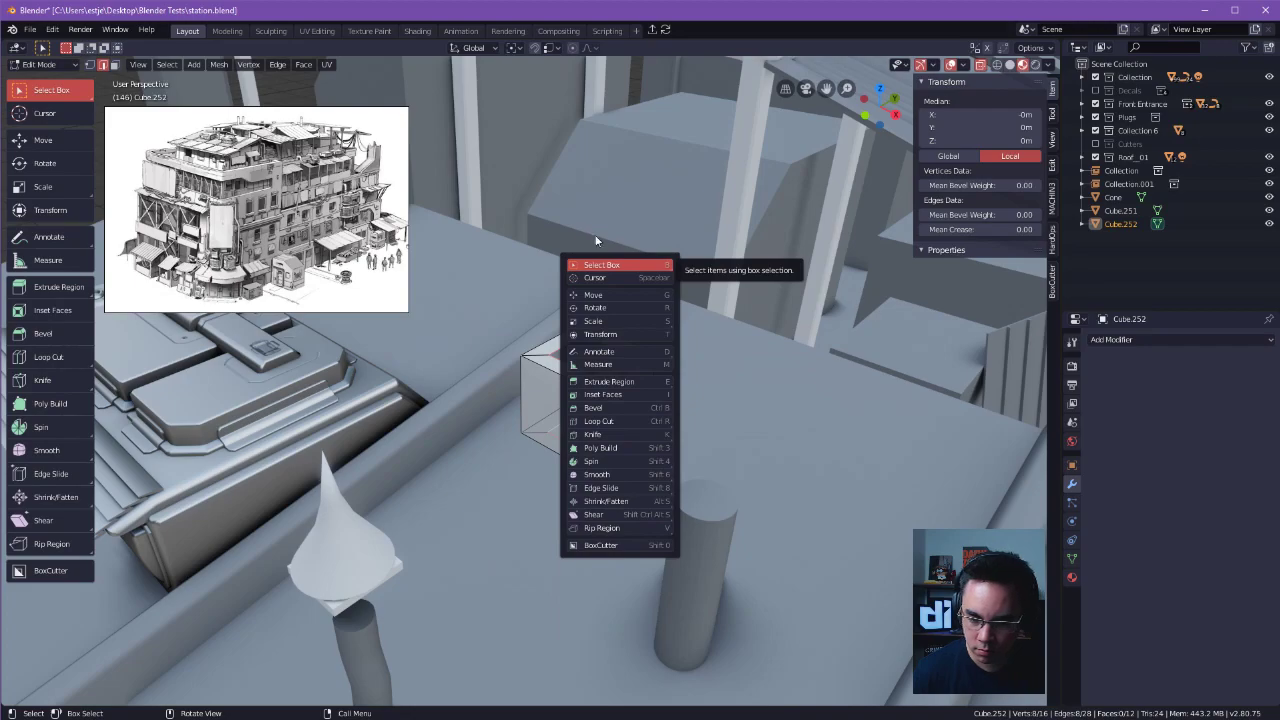
pyautogui.moveTo(998, 389); pyautogui.dragTo(968, 393, button='middle')
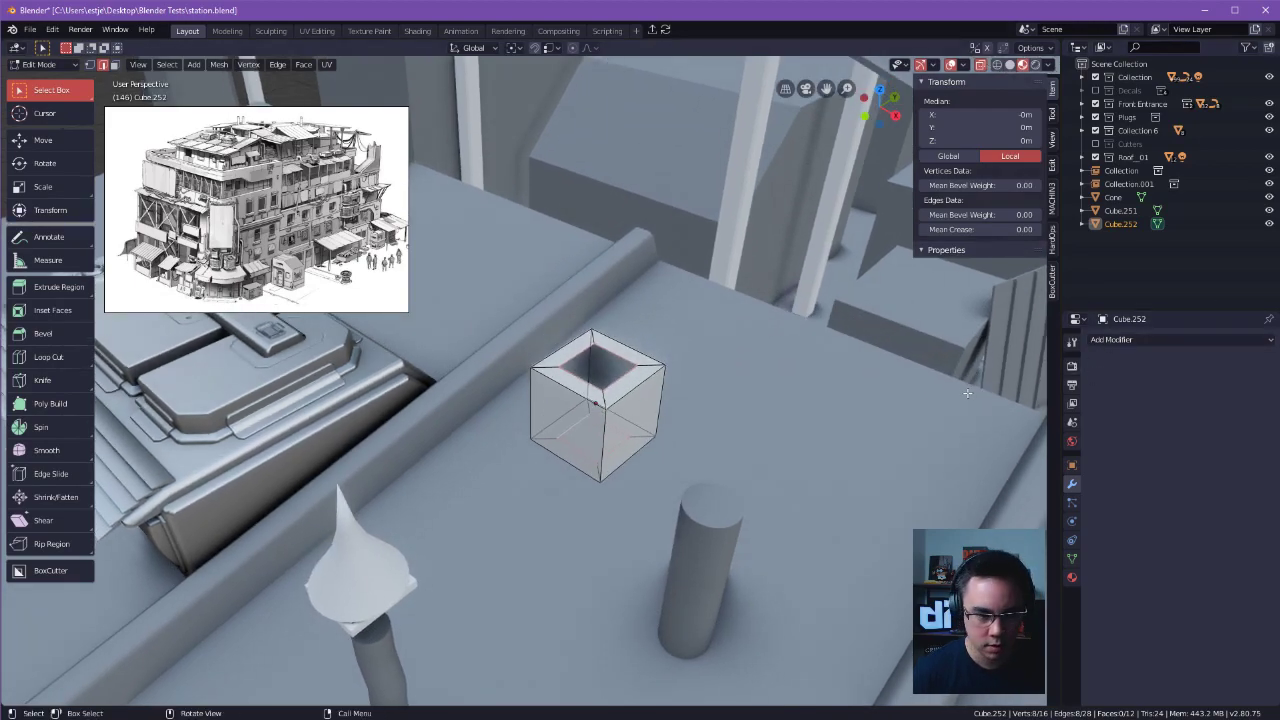
# Try to fill between the edge loops of the cube's upper and lower openings, and undo the attempt.
pyautogui.keyDown('alt'); pyautogui.click(578, 398); pyautogui.keyUp('alt')
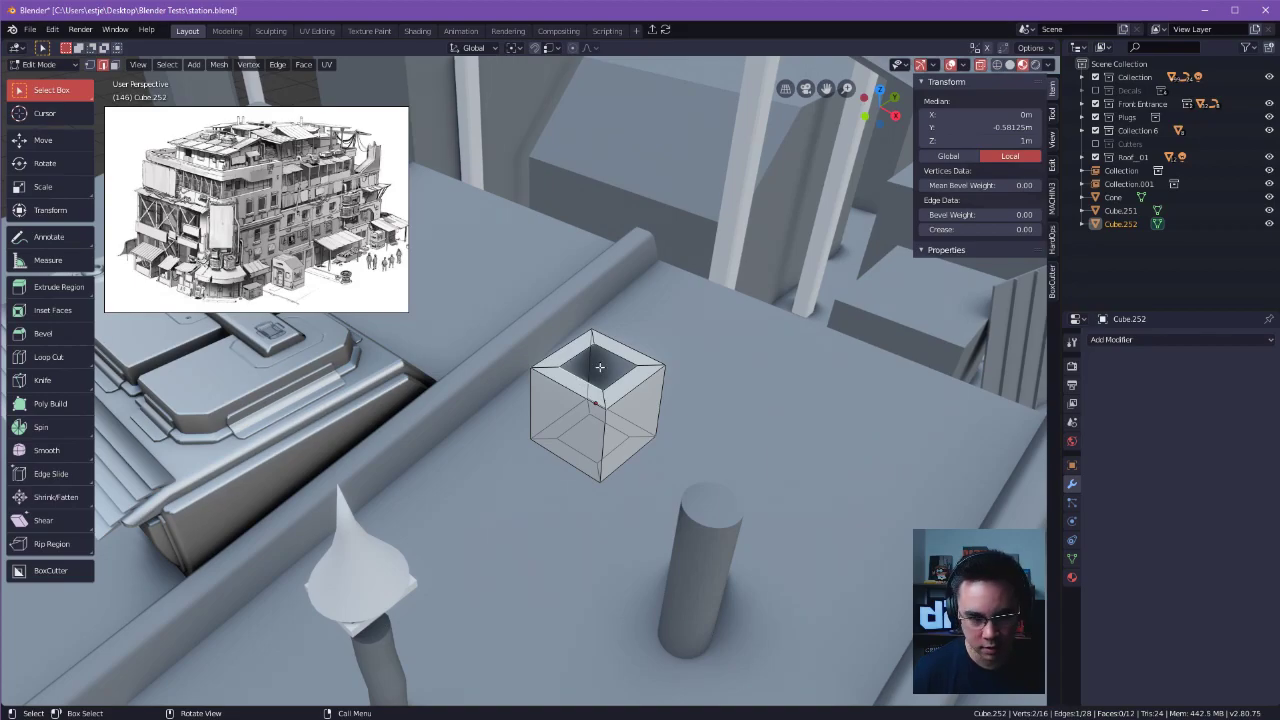
pyautogui.moveTo(612, 357); pyautogui.dragTo(584, 411, button='middle')
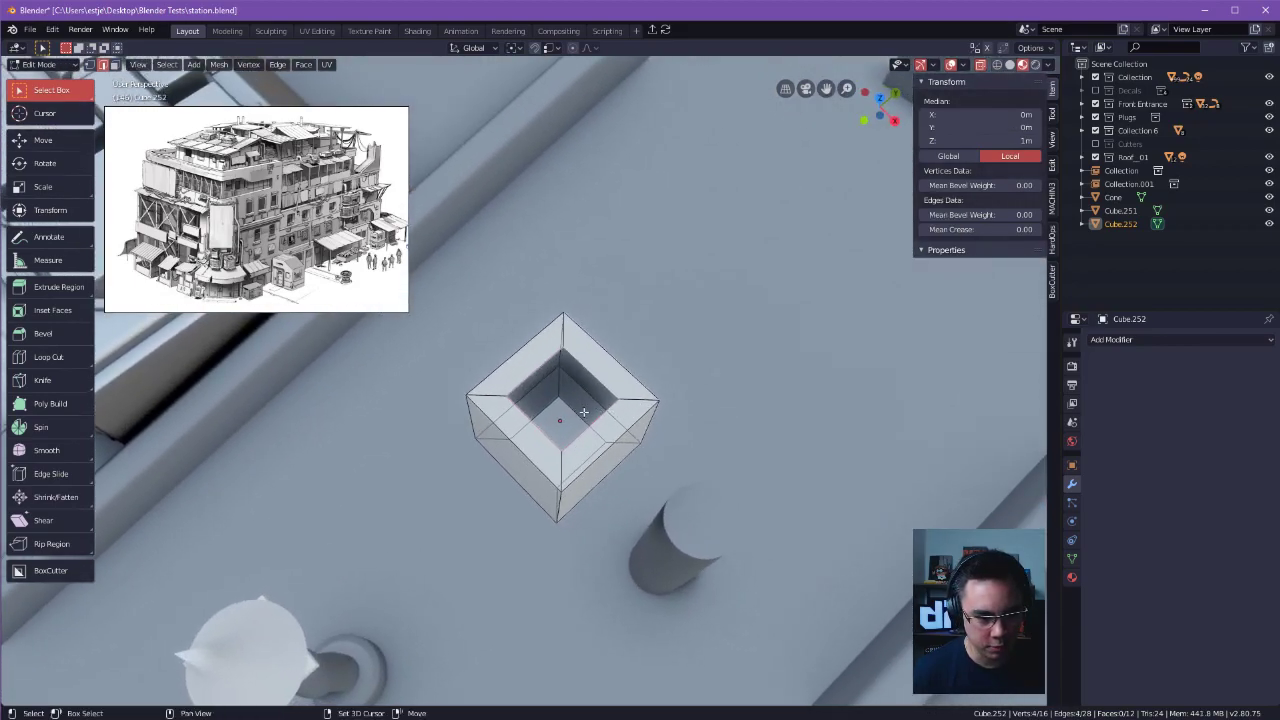
pyautogui.press('g')
pyautogui.rightClick(658, 416)
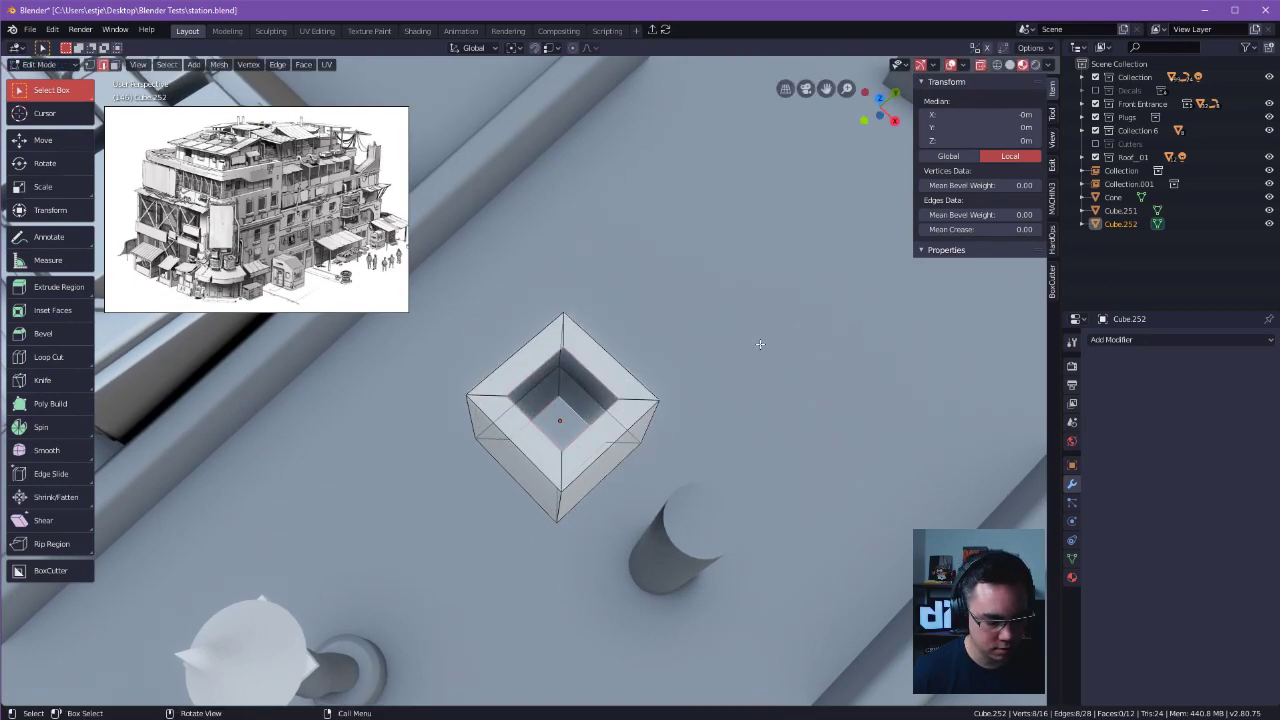
pyautogui.press('f')
pyautogui.moveTo(419, 460); pyautogui.dragTo(408, 401, button='middle')
pyautogui.hotkey('ctrl', 'z')
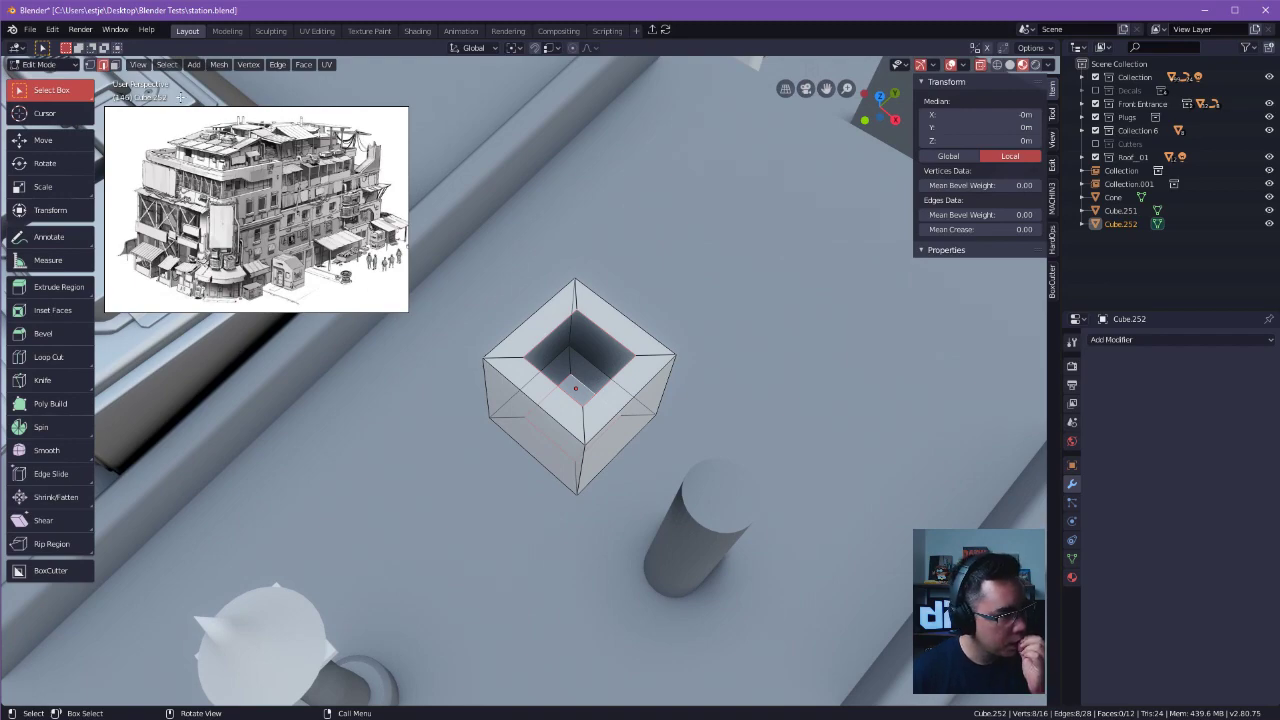
pyautogui.click(246, 64)
pyautogui.moveTo(273, 66)
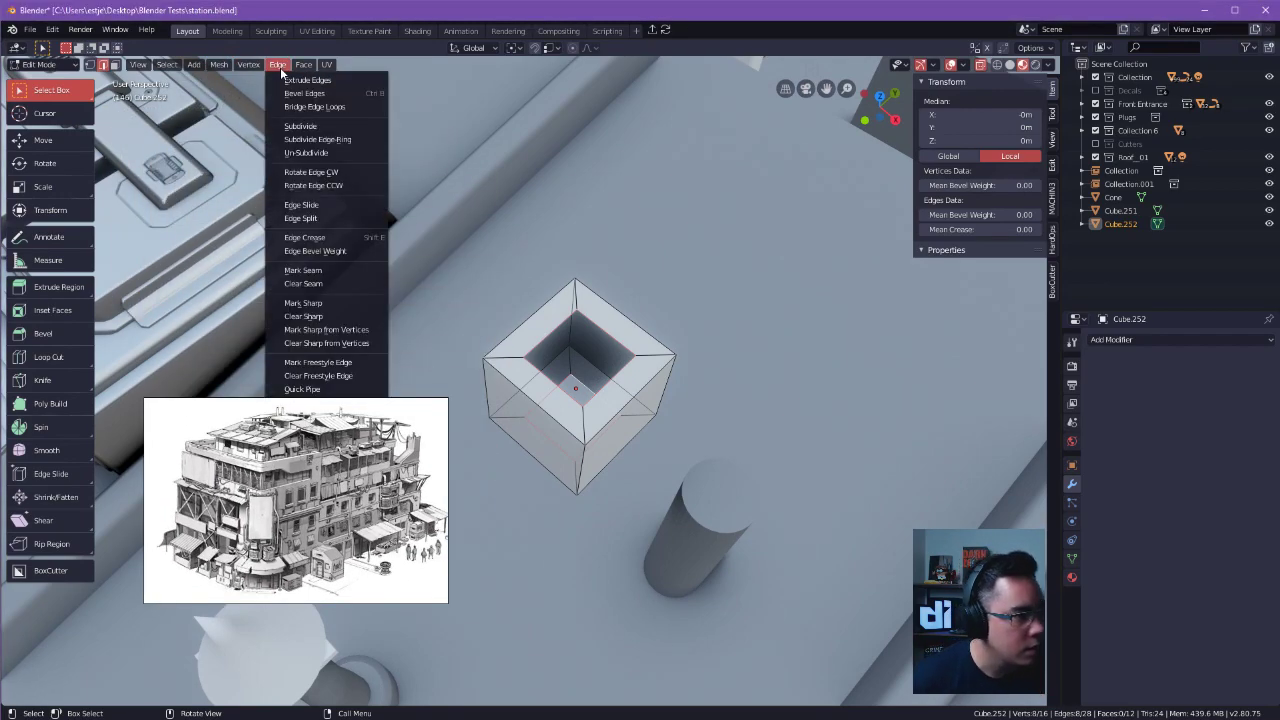
pyautogui.moveTo(195, 64)
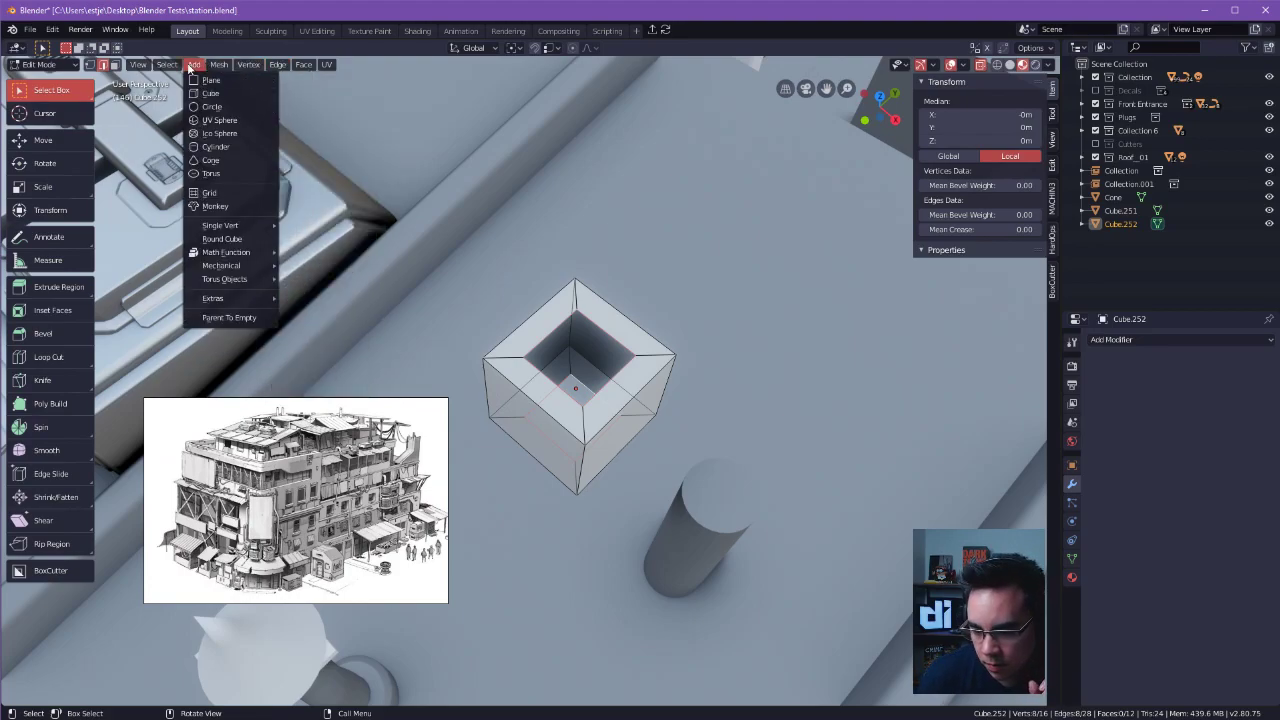
pyautogui.click(190, 68)
# Fill two inner walls of the hollow cube between matching edges of the upper and lower openings.
pyautogui.scroll(3, 550, 337)
pyautogui.moveTo(550, 337); pyautogui.dragTo(600, 341, button='middle')
pyautogui.click(587, 340)
pyautogui.press('f')
pyautogui.click(728, 379)
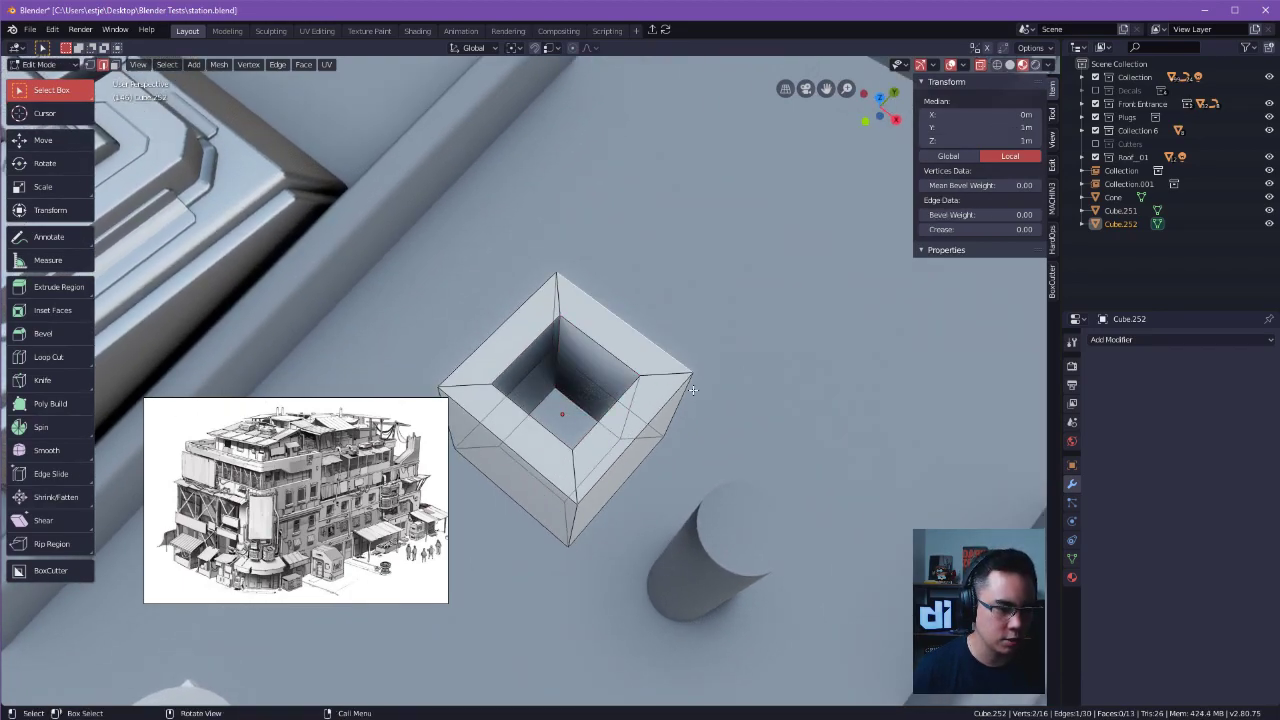
pyautogui.moveTo(714, 386); pyautogui.dragTo(537, 401, button='middle')
pyautogui.press('f')
# Fill a third inner wall of the hollow cube between its upper and lower opening edges.
pyautogui.moveTo(527, 349); pyautogui.dragTo(470, 368, button='middle')
pyautogui.click(468, 316)
pyautogui.keyDown('shift'); pyautogui.click(468, 316); pyautogui.keyUp('shift')
pyautogui.press('r')
pyautogui.click(581, 324)
pyautogui.hotkey('ctrl', 'z')
pyautogui.moveTo(586, 300); pyautogui.dragTo(573, 374, button='middle')
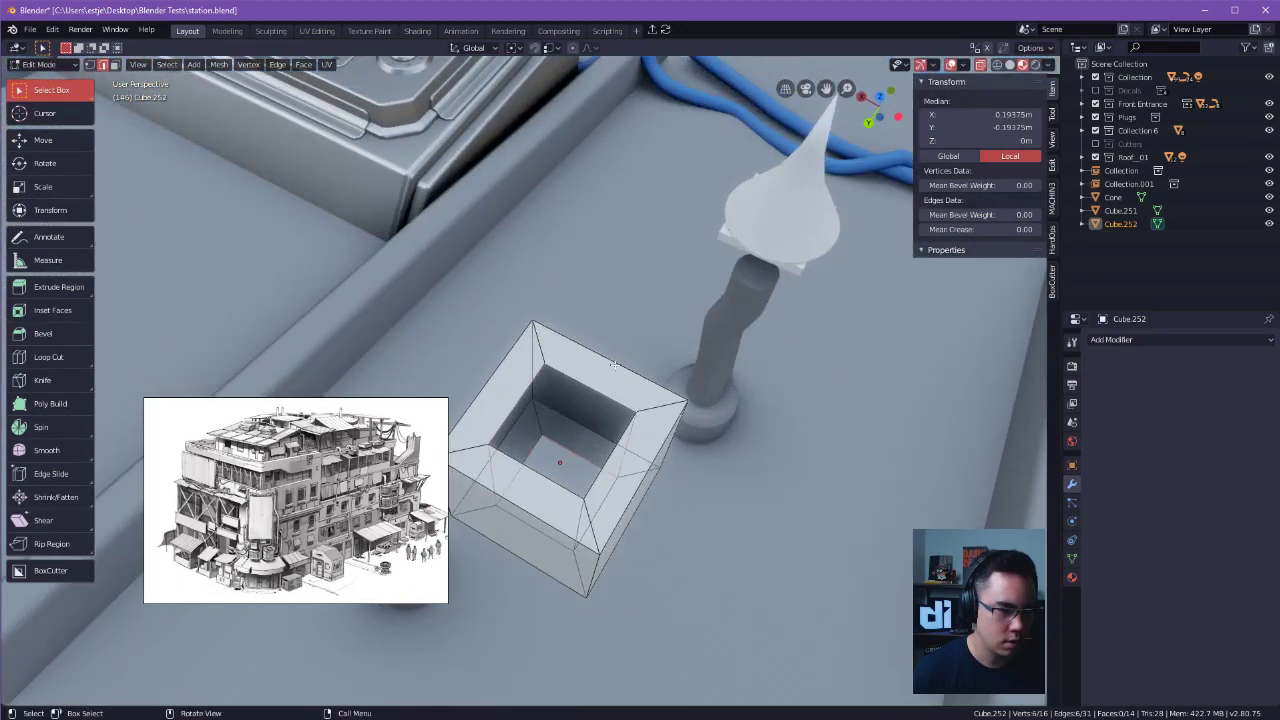
pyautogui.press('f')
pyautogui.click(598, 359)
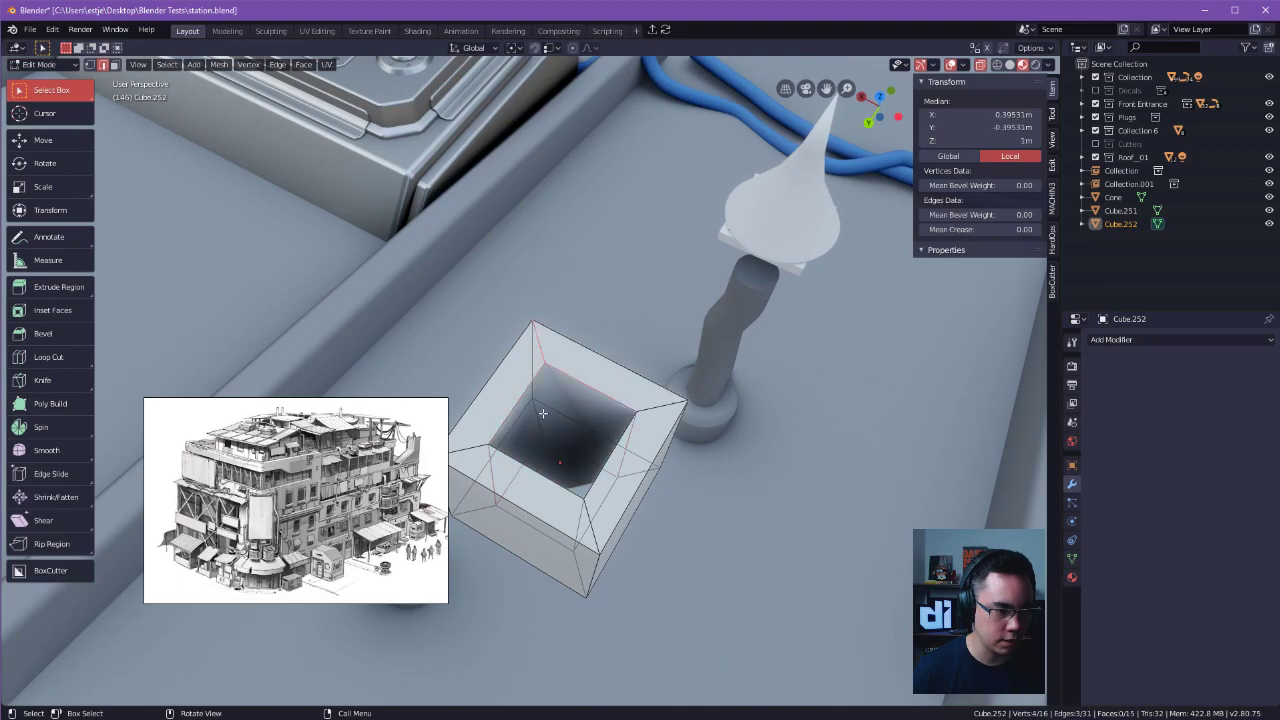
# Close the last inner wall of the hollow cube using its corner vertices.
pyautogui.press('Tab')
pyautogui.click(502, 406)
pyautogui.click(553, 388)
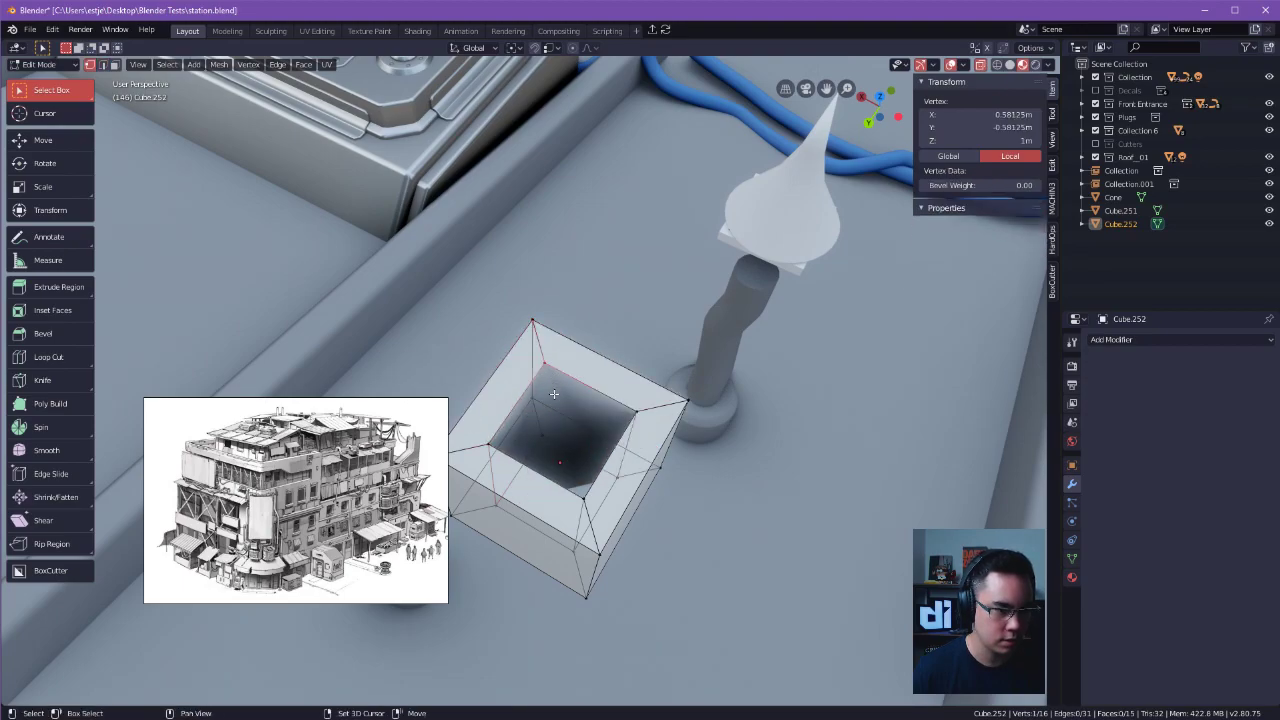
pyautogui.press('j')
pyautogui.keyDown('alt'); pyautogui.click(614, 363); pyautogui.keyUp('alt')
pyautogui.moveTo(614, 363); pyautogui.dragTo(657, 361, button='middle')
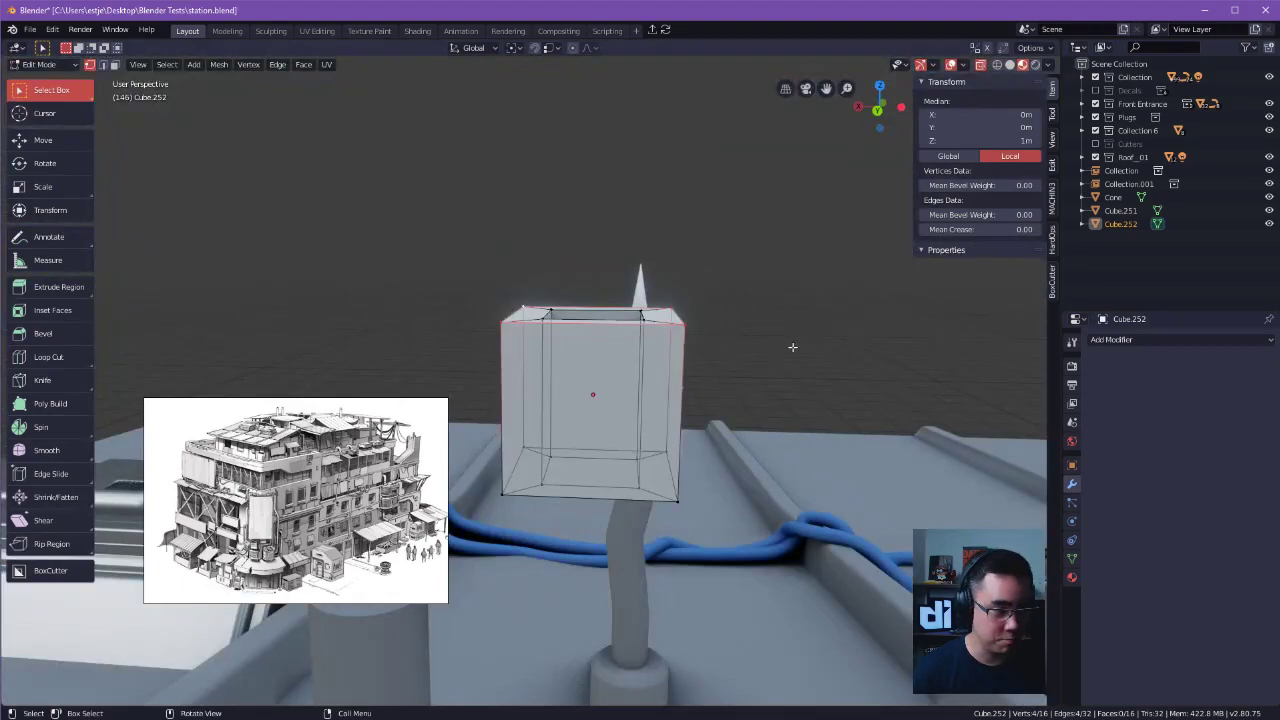
# Switch to Spotify, browse the playlists through to Deus Ex Soundtracks, and return to Blender.
pyautogui.hotkey('alt', 'Tab')
pyautogui.click(533, 343)
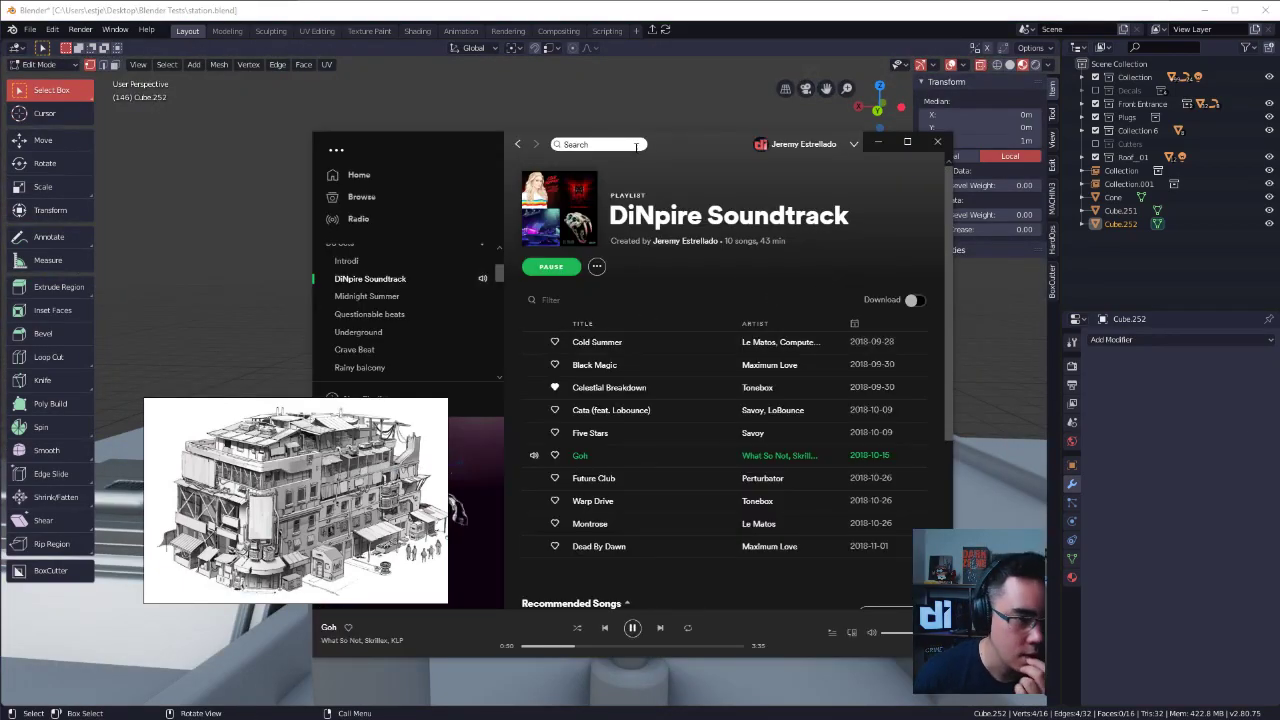
pyautogui.moveTo(633, 143); pyautogui.dragTo(801, 147)
pyautogui.click(558, 302)
pyautogui.scroll(-1, 560, 310)
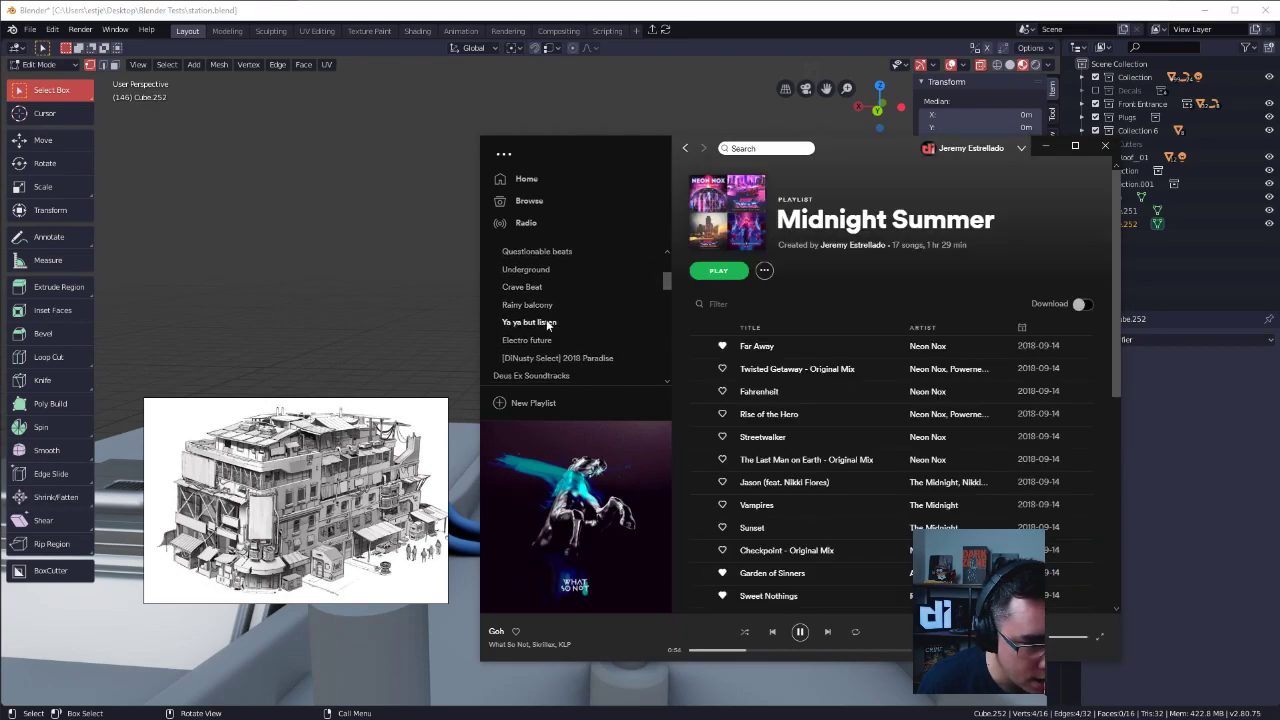
pyautogui.click(548, 324)
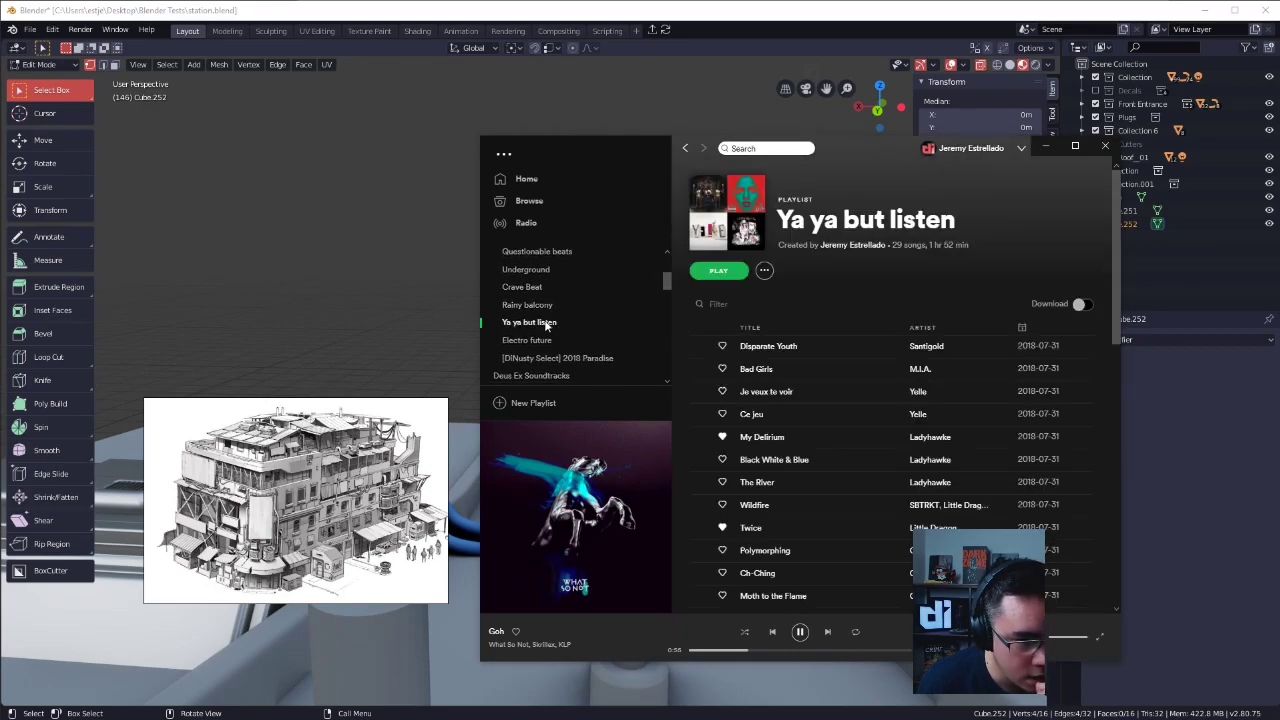
pyautogui.scroll(-1, 548, 326)
pyautogui.doubleClick(559, 310)
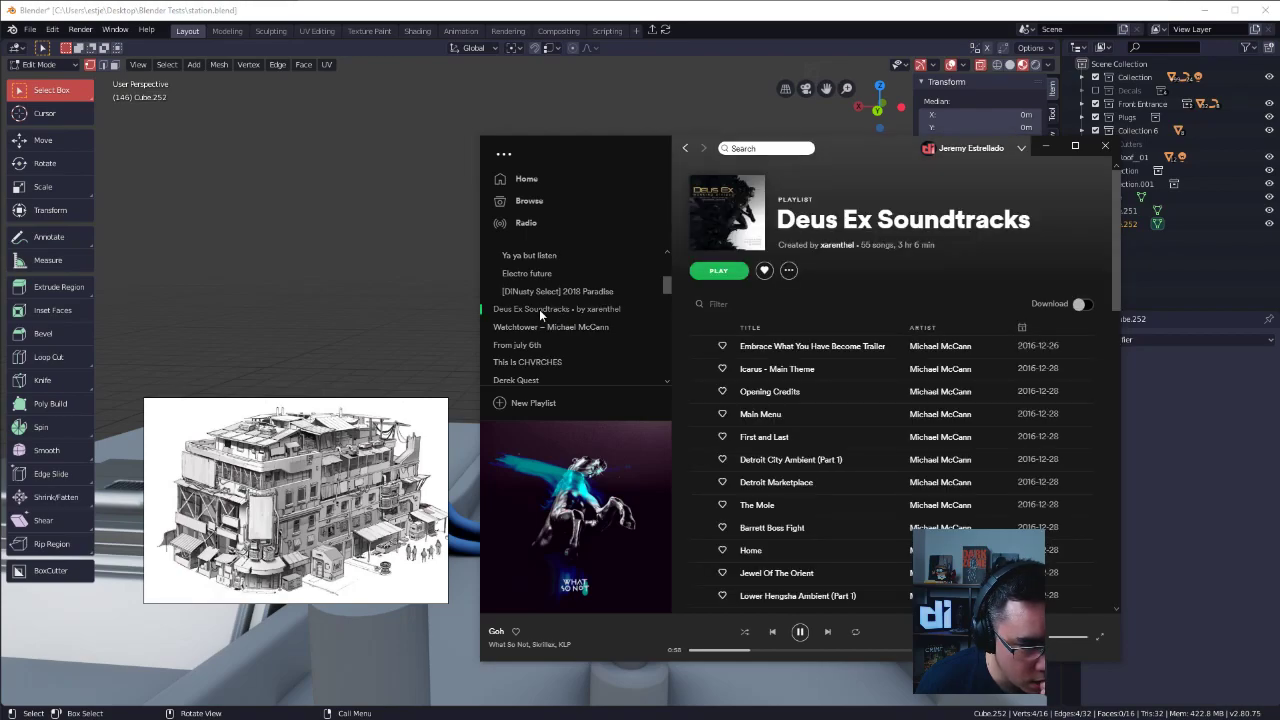
pyautogui.moveTo(904, 155); pyautogui.dragTo(766, 152)
pyautogui.click(698, 12)
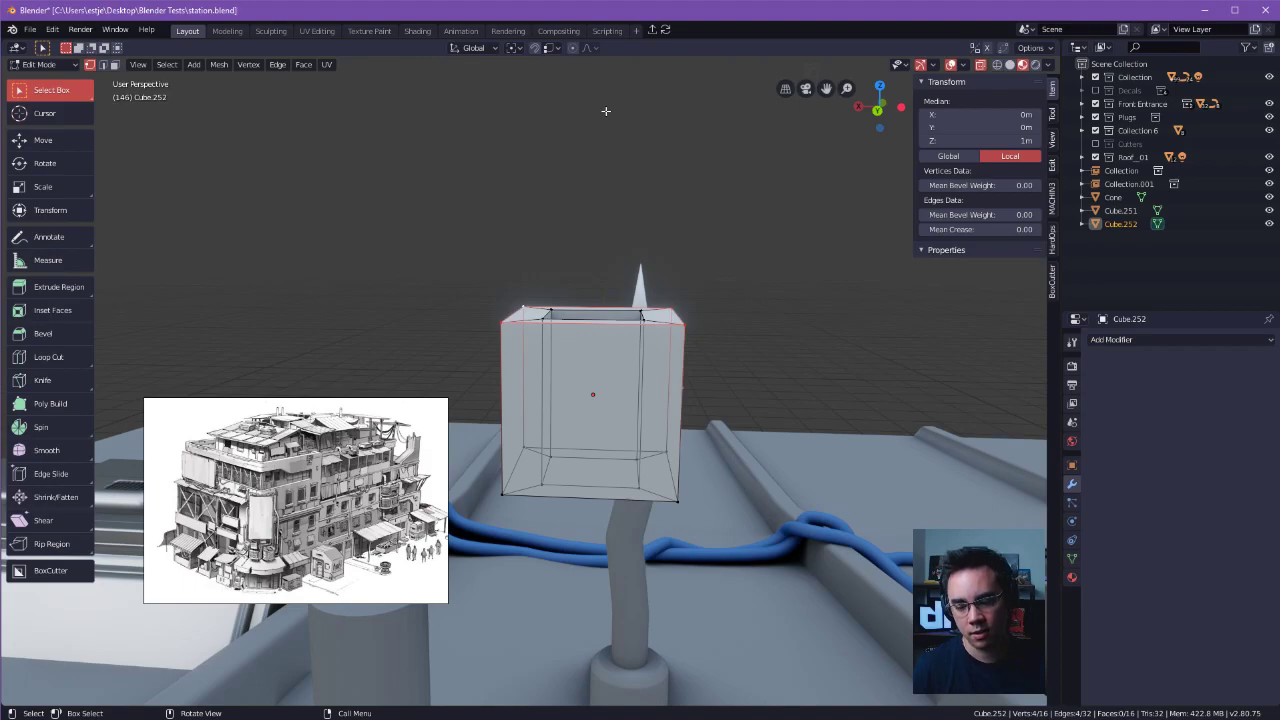
# Leave Edit Mode and delete the hollow cube.
pyautogui.moveTo(633, 129); pyautogui.dragTo(531, 362, button='middle')
pyautogui.press('Tab')
pyautogui.press('x')
pyautogui.click(662, 303)
# Select the square frame under the conical cap and scale it uniformly to 0.818.
pyautogui.click(497, 326)
pyautogui.keyDown('alt'); pyautogui.moveTo(531, 362); pyautogui.dragTo(762, 442); pyautogui.keyUp('alt')
pyautogui.scroll(7, 764, 442)
pyautogui.keyDown('alt'); pyautogui.moveTo(697, 404); pyautogui.dragTo(740, 450); pyautogui.keyUp('alt')
pyautogui.press('s')
pyautogui.click(739, 315)
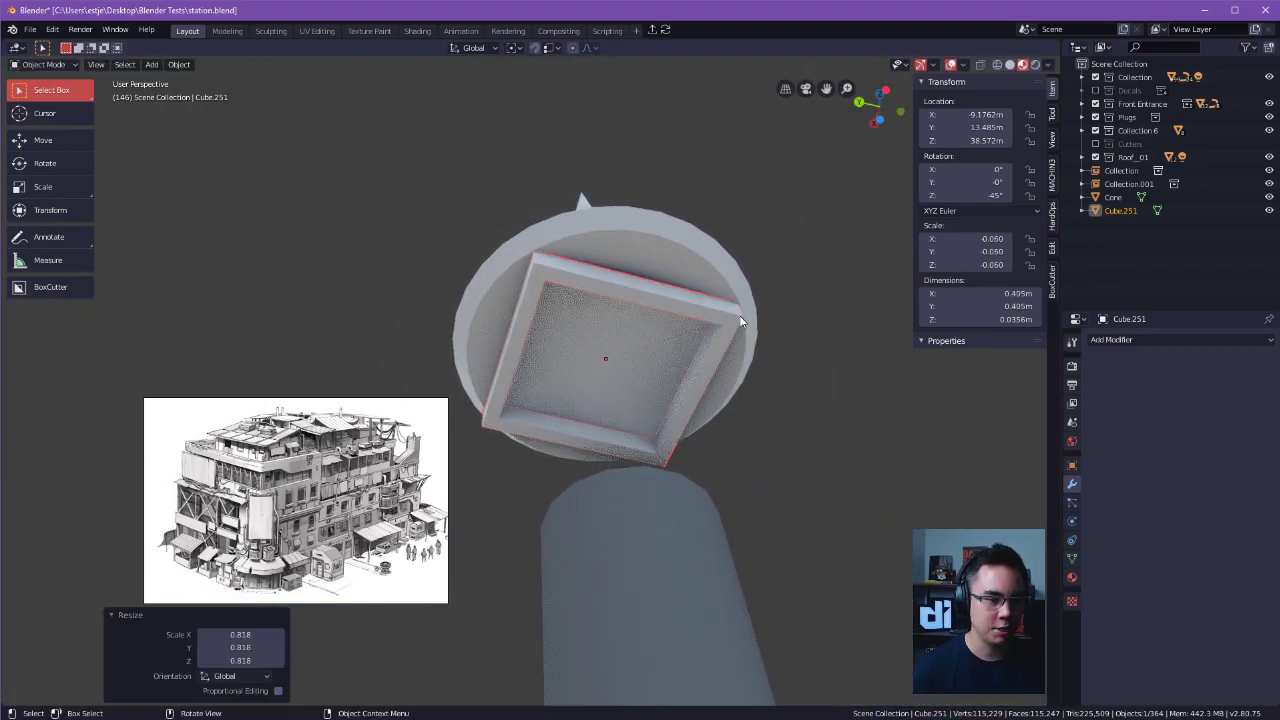
# Raise the square frame about 0.024 m along Z into the underside of the conical cap.
pyautogui.press('g')
pyautogui.press('z')
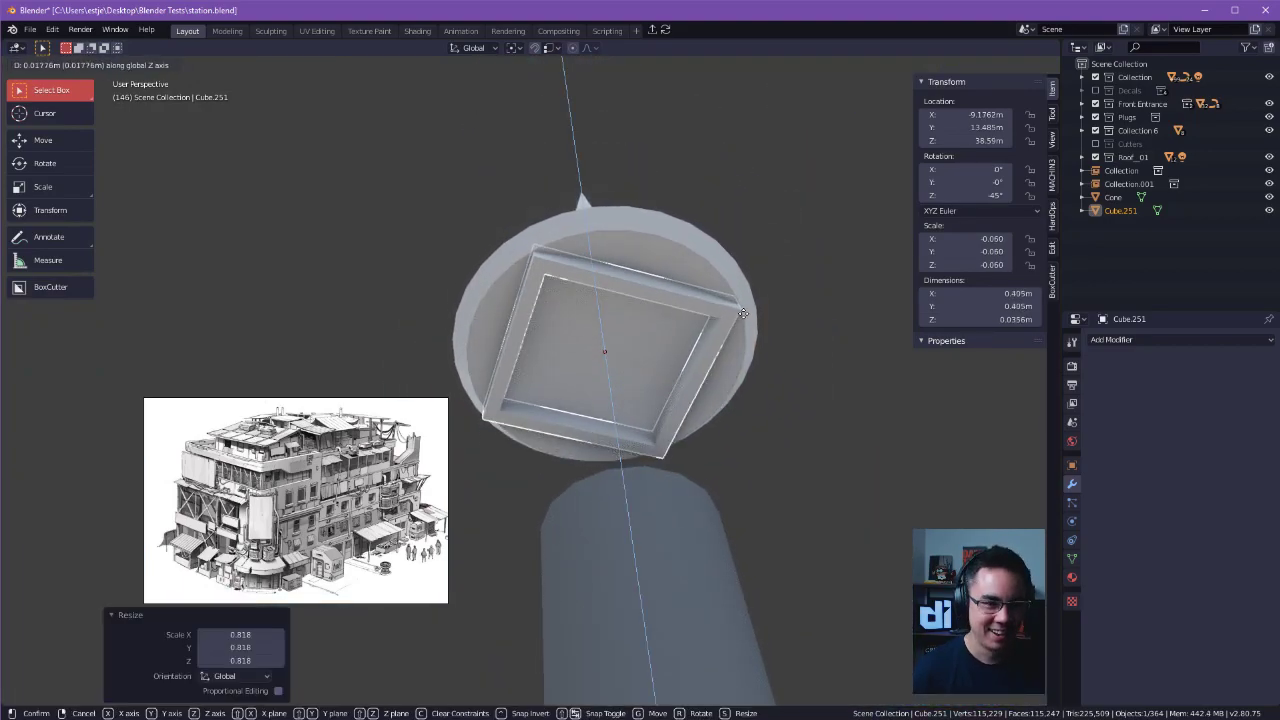
pyautogui.click(745, 311)
pyautogui.keyDown('alt'); pyautogui.moveTo(745, 311); pyautogui.dragTo(636, 294); pyautogui.keyUp('alt')
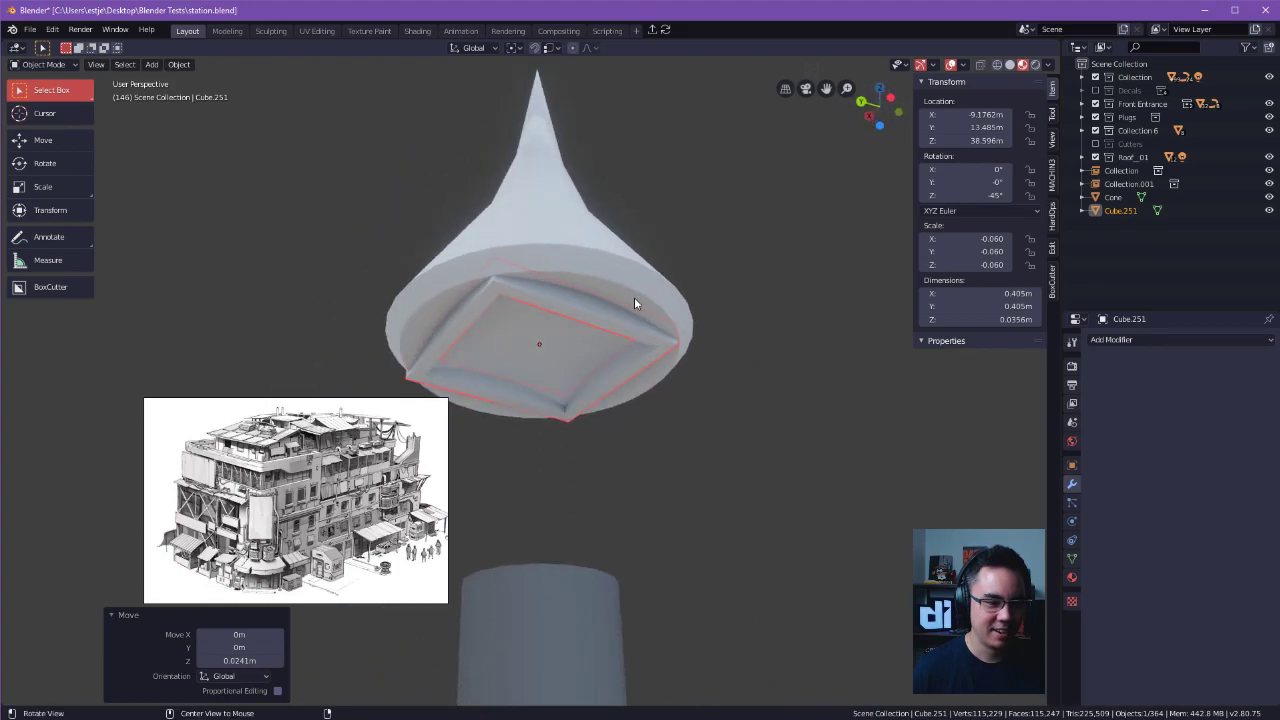
# Move the frame's lower vertices down along Z to make the frame about 0.056 m deep.
pyautogui.press('Tab')
pyautogui.keyDown('alt'); pyautogui.moveTo(652, 371); pyautogui.dragTo(604, 381); pyautogui.keyUp('alt')
pyautogui.keyDown('alt'); pyautogui.moveTo(608, 498); pyautogui.dragTo(963, 463); pyautogui.keyUp('alt')
pyautogui.keyDown('alt'); pyautogui.keyDown('shift'); pyautogui.moveTo(749, 405); pyautogui.dragTo(811, 397); pyautogui.keyUp('shift'); pyautogui.keyUp('alt')
pyautogui.press('g')
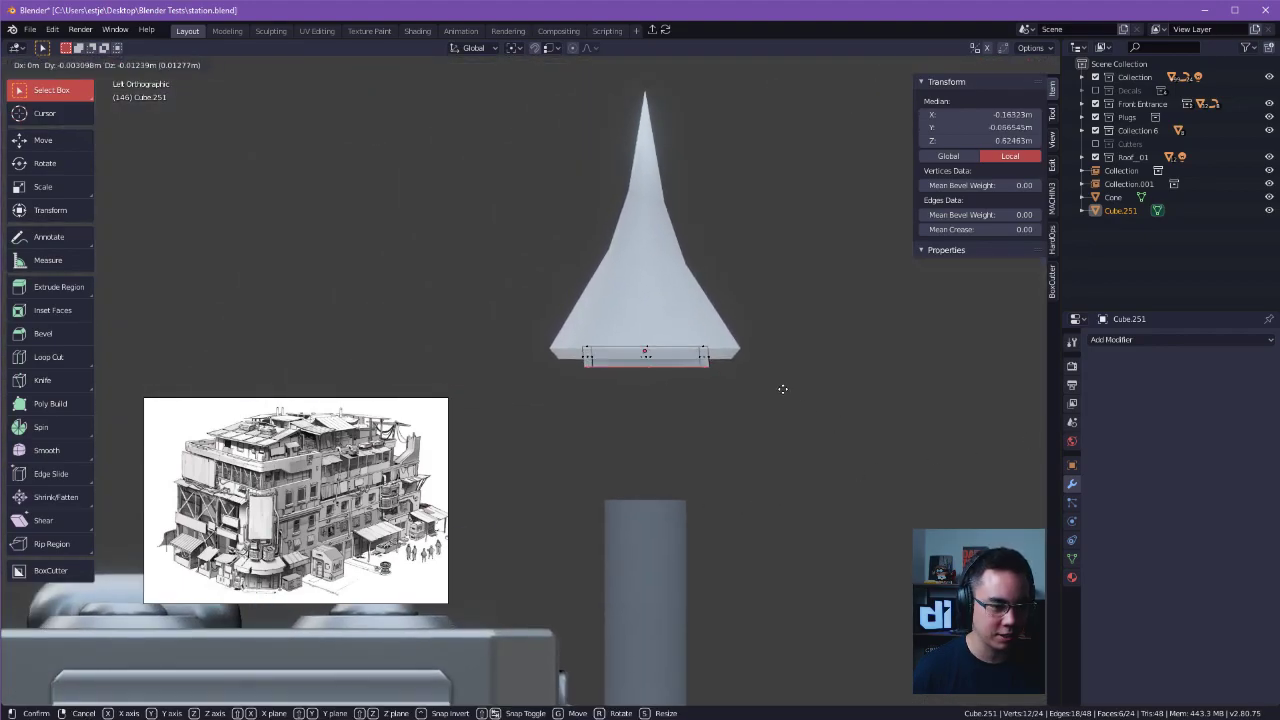
pyautogui.press('z')
pyautogui.click(781, 395)
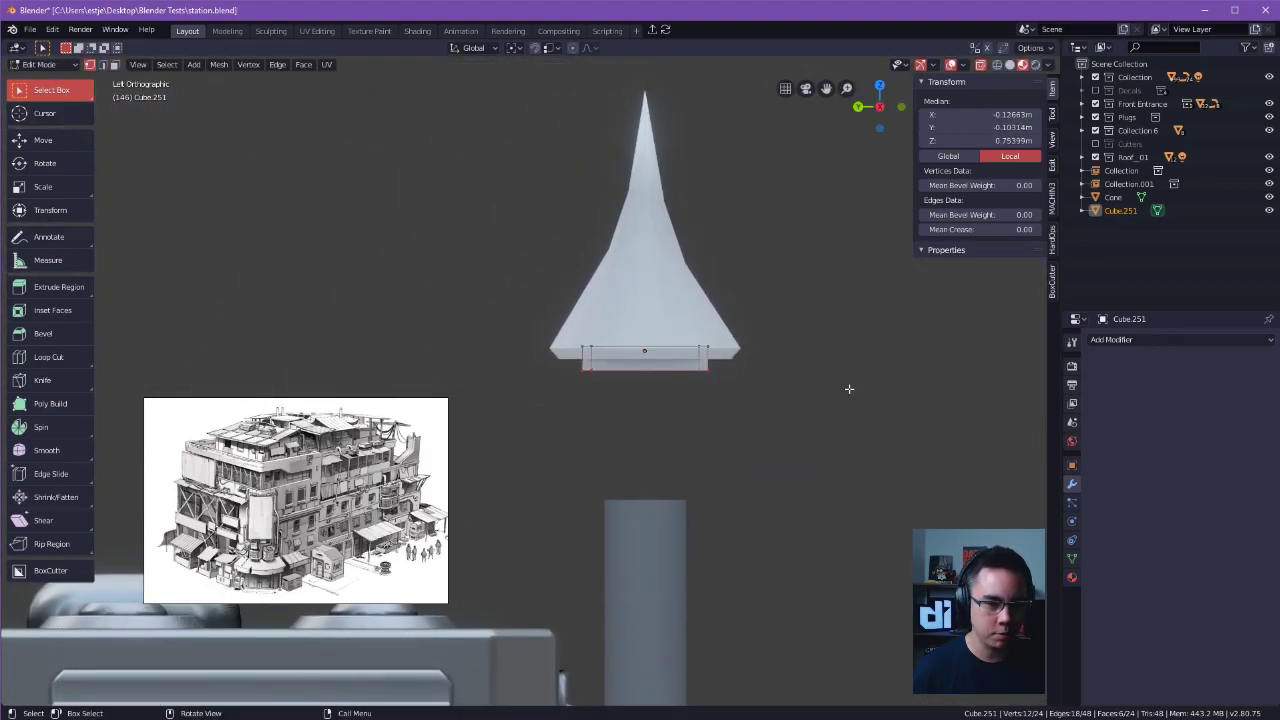
# Leave Edit Mode and fine-tune the square frame's height along Z beneath the conical cap.
pyautogui.press('Tab')
pyautogui.press('g')
pyautogui.press('y')
pyautogui.press('z')
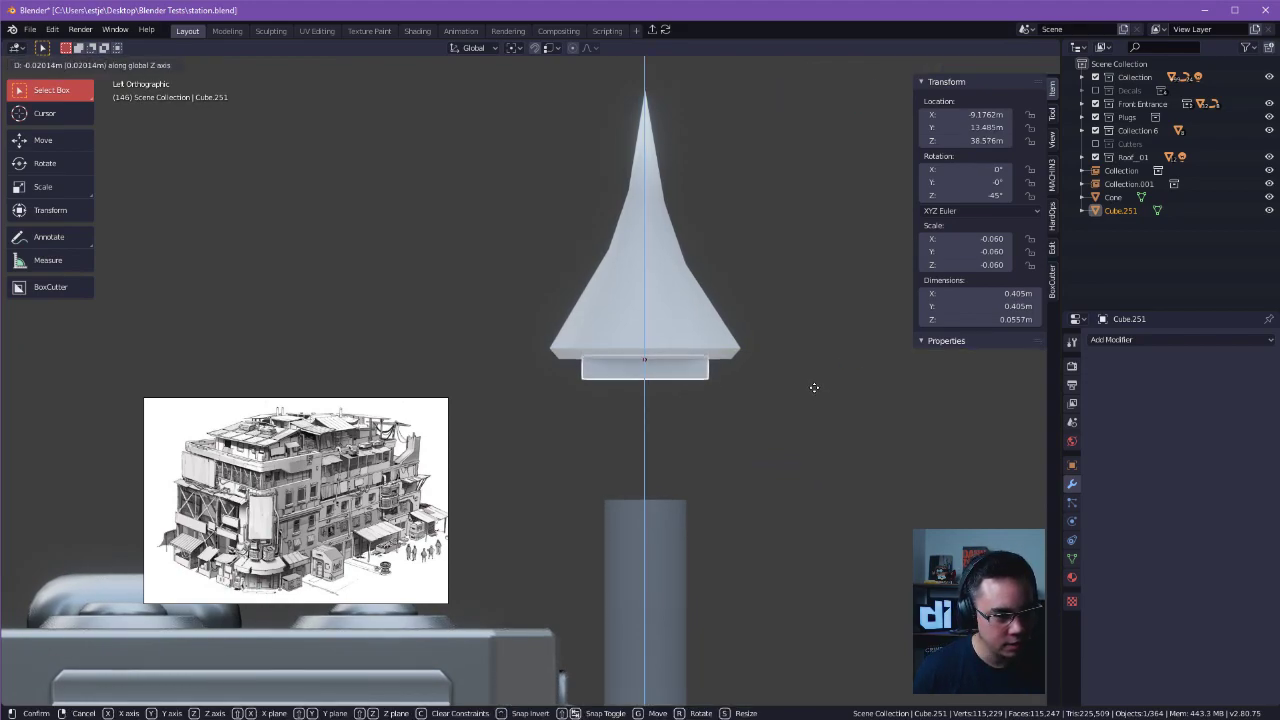
pyautogui.click(814, 387)
pyautogui.moveTo(796, 394); pyautogui.dragTo(676, 352, button='middle')
pyautogui.keyDown('shift'); pyautogui.moveTo(517, 284); pyautogui.dragTo(605, 351, button='middle'); pyautogui.keyUp('shift')
pyautogui.press('g')
pyautogui.press('z')
pyautogui.click(799, 353)
# Examine the square frame's underside geometry and its fit beneath the conical cap from several angles.
pyautogui.keyDown('ctrl'); pyautogui.keyDown('alt'); pyautogui.moveTo(605, 345); pyautogui.dragTo(600, 346); pyautogui.keyUp('alt'); pyautogui.keyUp('ctrl')
pyautogui.keyDown('alt'); pyautogui.keyDown('shift'); pyautogui.moveTo(600, 346); pyautogui.dragTo(620, 292); pyautogui.keyUp('shift'); pyautogui.keyUp('alt')
pyautogui.press('Tab')
pyautogui.click(671, 292)
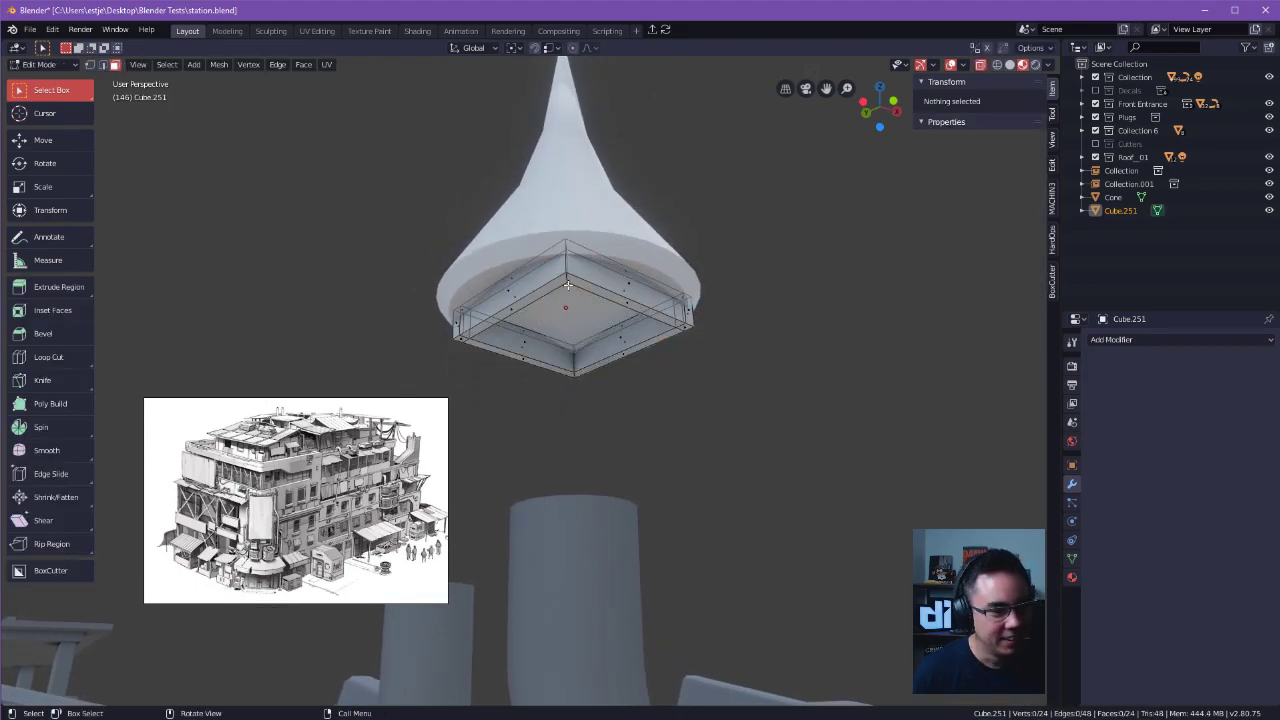
pyautogui.press('Tab')
pyautogui.click(609, 372)
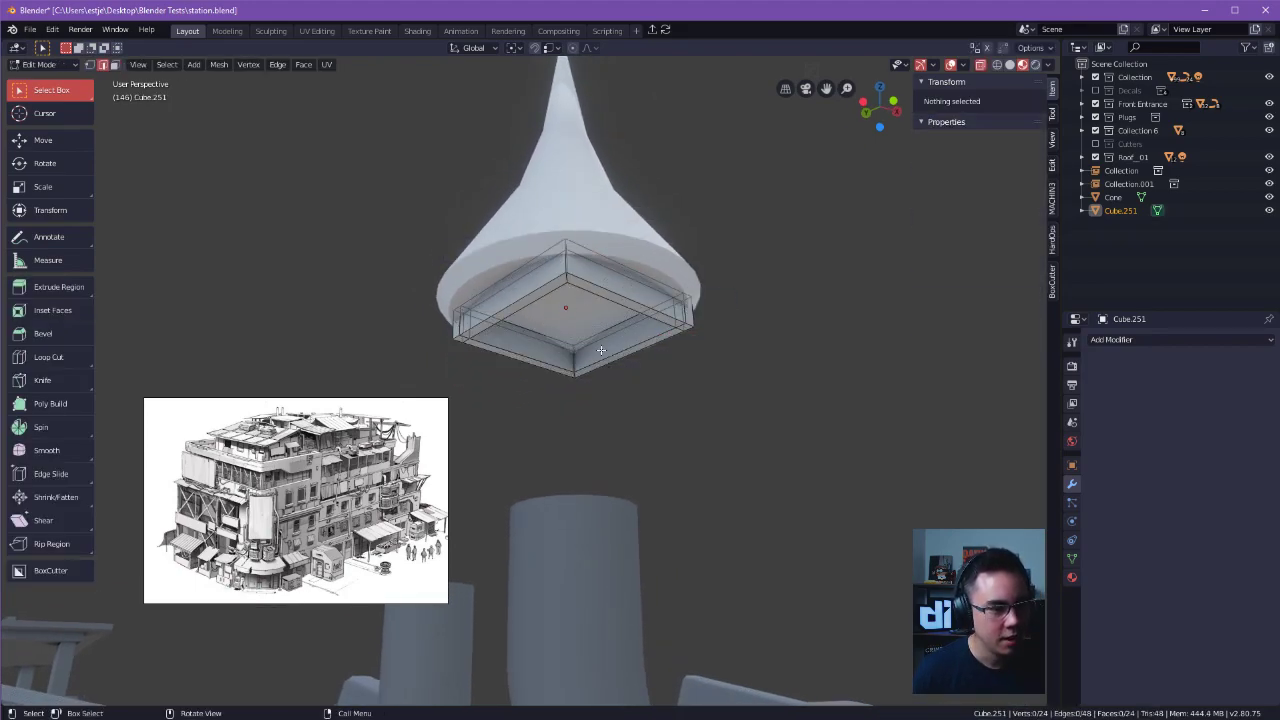
pyautogui.doubleClick(565, 252)
pyautogui.keyDown('alt'); pyautogui.moveTo(693, 310); pyautogui.dragTo(675, 355); pyautogui.keyUp('alt')
pyautogui.scroll(6, 680, 305)
pyautogui.press('Tab')
pyautogui.click(576, 376)
pyautogui.click(657, 340)
pyautogui.press('Tab')
pyautogui.click(668, 313)
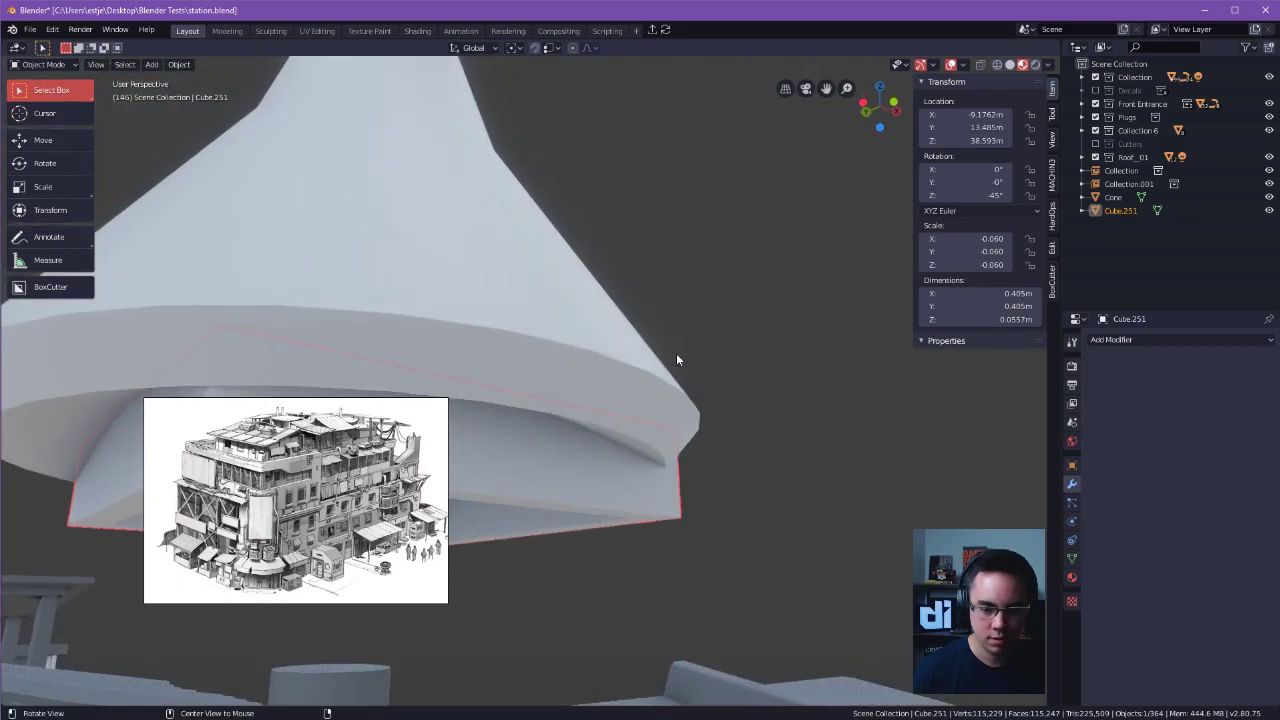
pyautogui.keyDown('alt'); pyautogui.moveTo(500, 404); pyautogui.dragTo(595, 500); pyautogui.keyUp('alt')
pyautogui.hotkey('shift', 'a')
pyautogui.press('KP_Decimal')
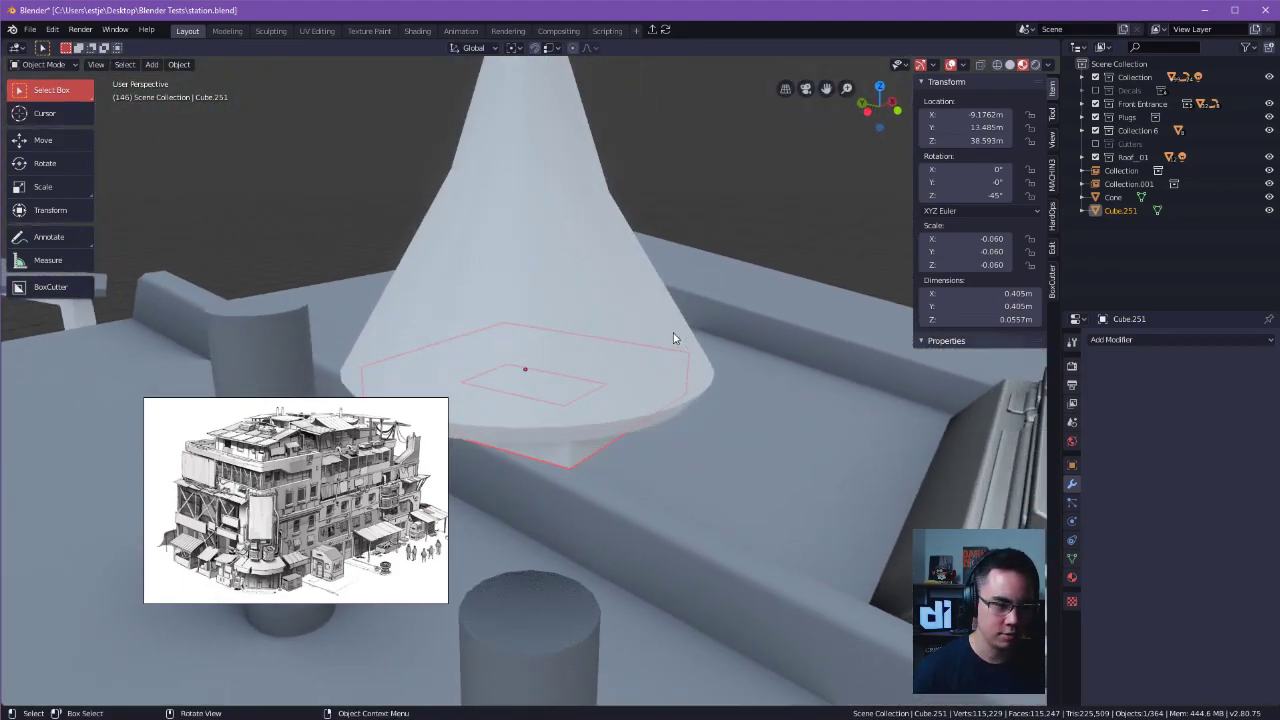
pyautogui.keyDown('alt'); pyautogui.moveTo(531, 392); pyautogui.dragTo(518, 408); pyautogui.keyUp('alt')
pyautogui.keyDown('alt'); pyautogui.keyDown('shift'); pyautogui.moveTo(518, 408); pyautogui.dragTo(676, 413); pyautogui.keyUp('shift'); pyautogui.keyUp('alt')
# Move the building reference image up out of the way and make its window smaller.
pyautogui.moveTo(308, 522); pyautogui.dragTo(266, 199, button='right')
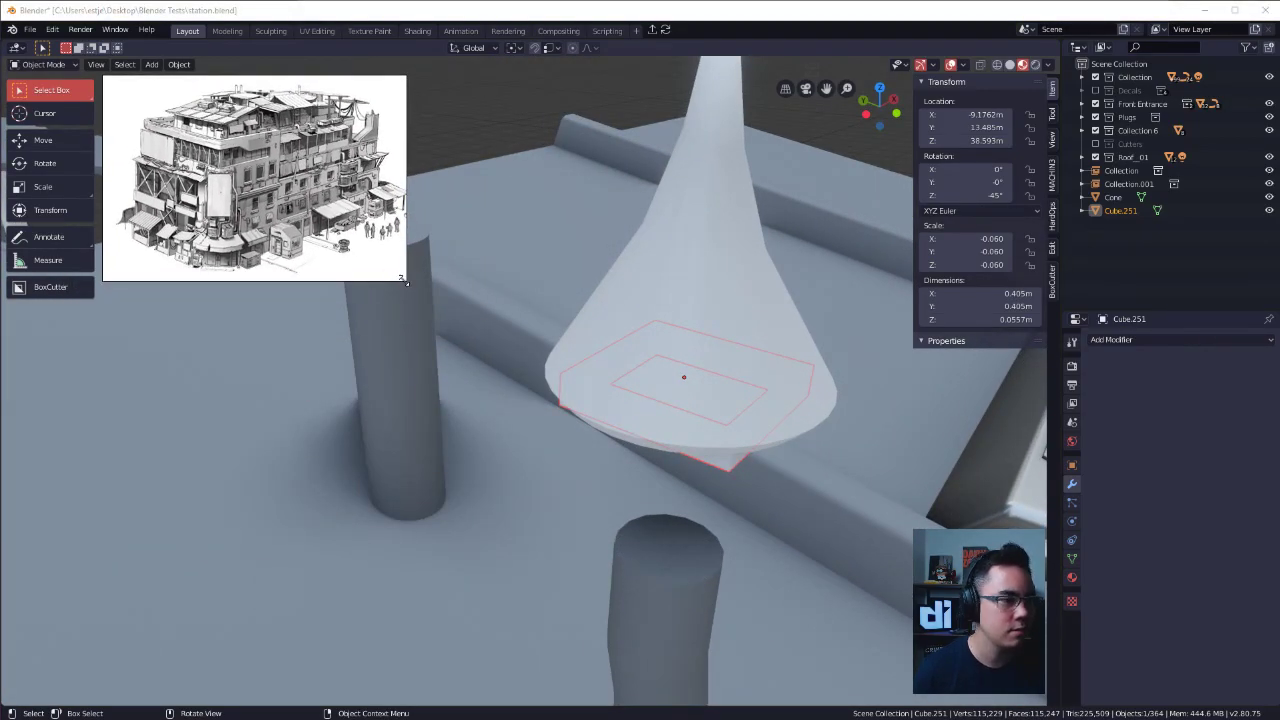
pyautogui.moveTo(401, 280); pyautogui.dragTo(290, 195)
pyautogui.scroll(-2, 575, 230)
pyautogui.moveTo(746, 290); pyautogui.dragTo(738, 308)
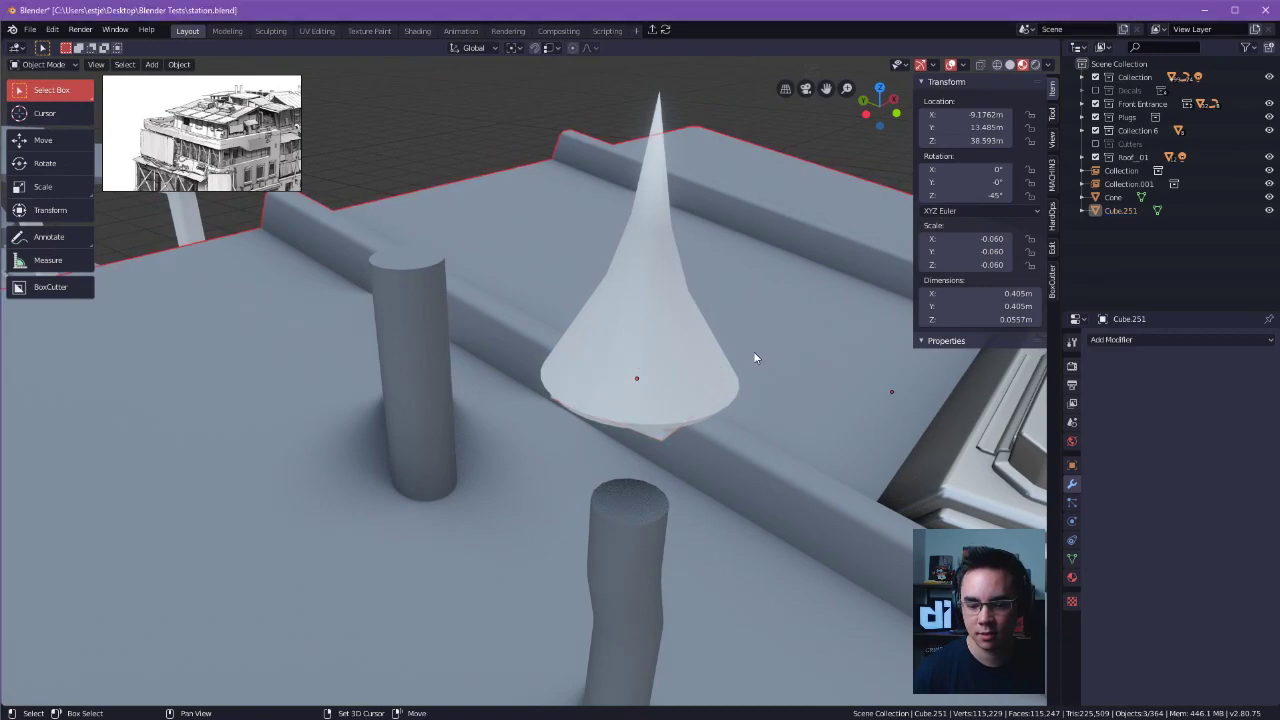
# Isolate the square frame in local view and enter Edit Mode at one of its corners.
pyautogui.moveTo(755, 357); pyautogui.dragTo(825, 352, button='middle')
pyautogui.keyDown('shift'); pyautogui.moveTo(692, 354); pyautogui.dragTo(617, 285, button='middle'); pyautogui.keyUp('shift')
pyautogui.hotkey('ctrl', 'z')
pyautogui.click(605, 327)
pyautogui.moveTo(607, 328); pyautogui.dragTo(731, 308, button='middle')
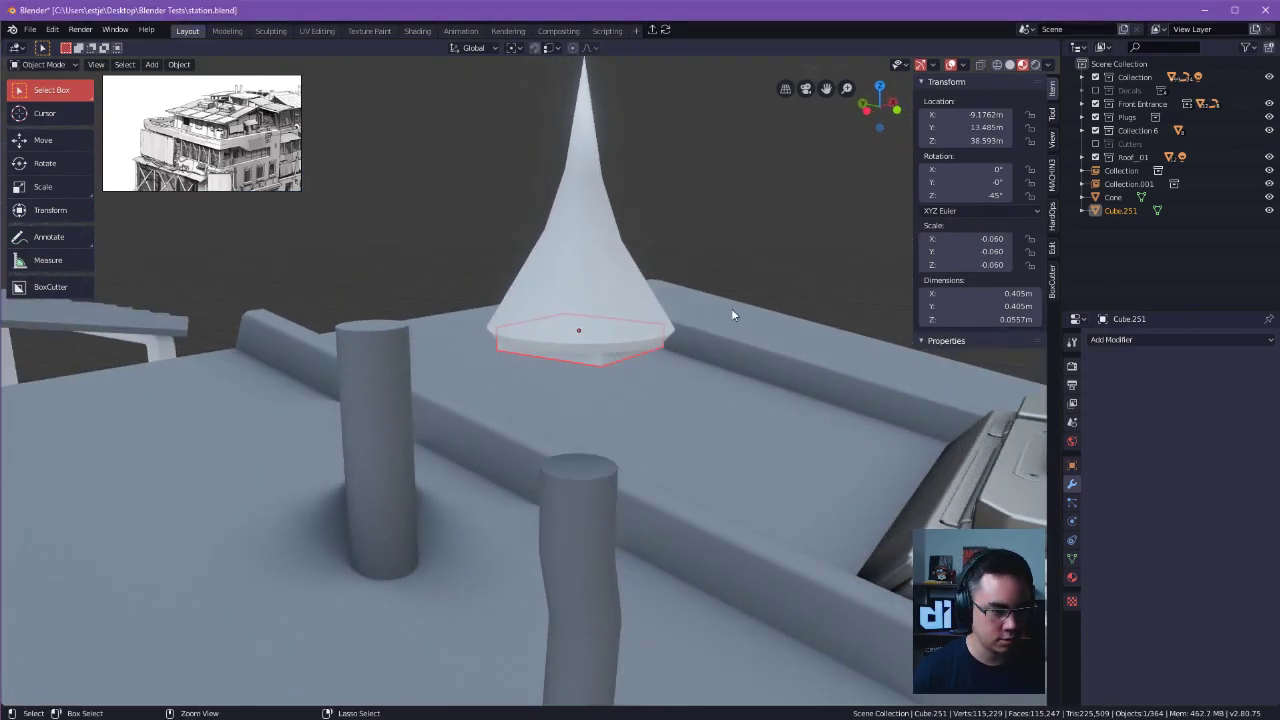
pyautogui.hotkey('ctrl', 'f')
pyautogui.moveTo(616, 353); pyautogui.dragTo(477, 380, button='middle')
pyautogui.scroll(5, 561, 403)
pyautogui.press('Tab')
pyautogui.click(619, 418)
pyautogui.moveTo(477, 380); pyautogui.dragTo(509, 566)
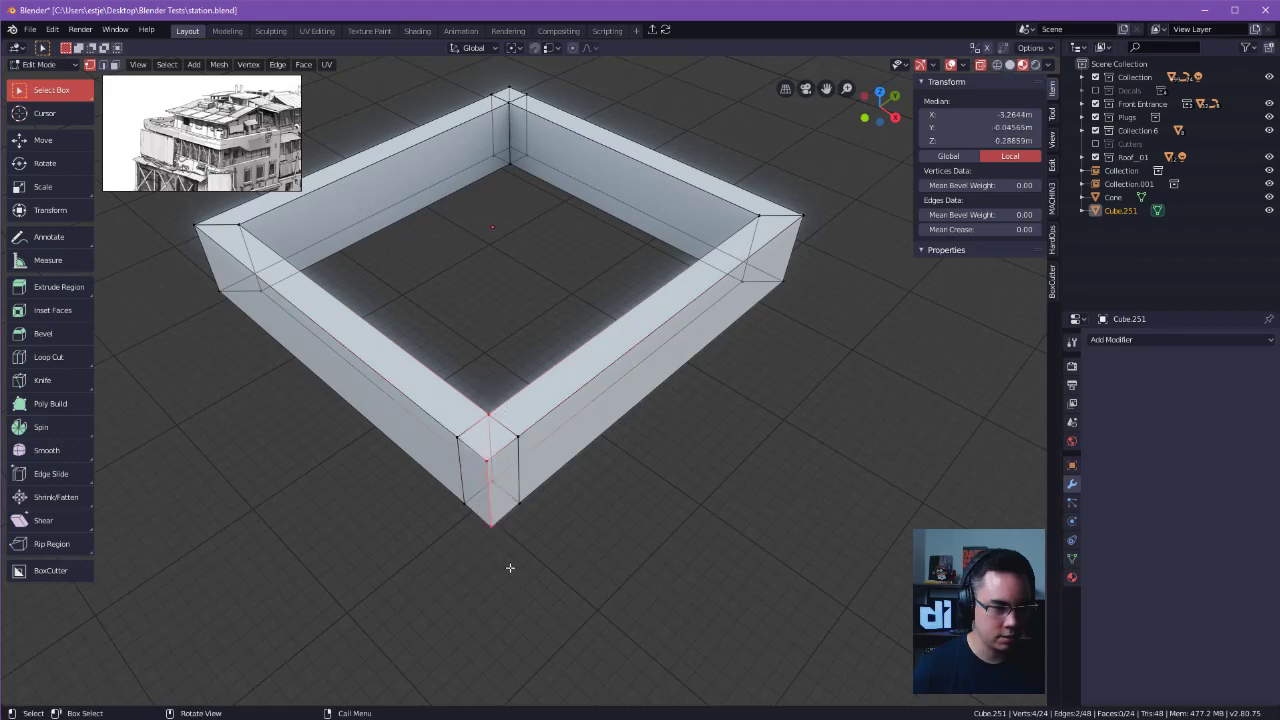
# Connect the inner and outer corner vertices with diagonal edges across both flat sides at one corner of the frame.
pyautogui.click(696, 494)
pyautogui.click(489, 414)
pyautogui.press('k')
pyautogui.click(592, 528)
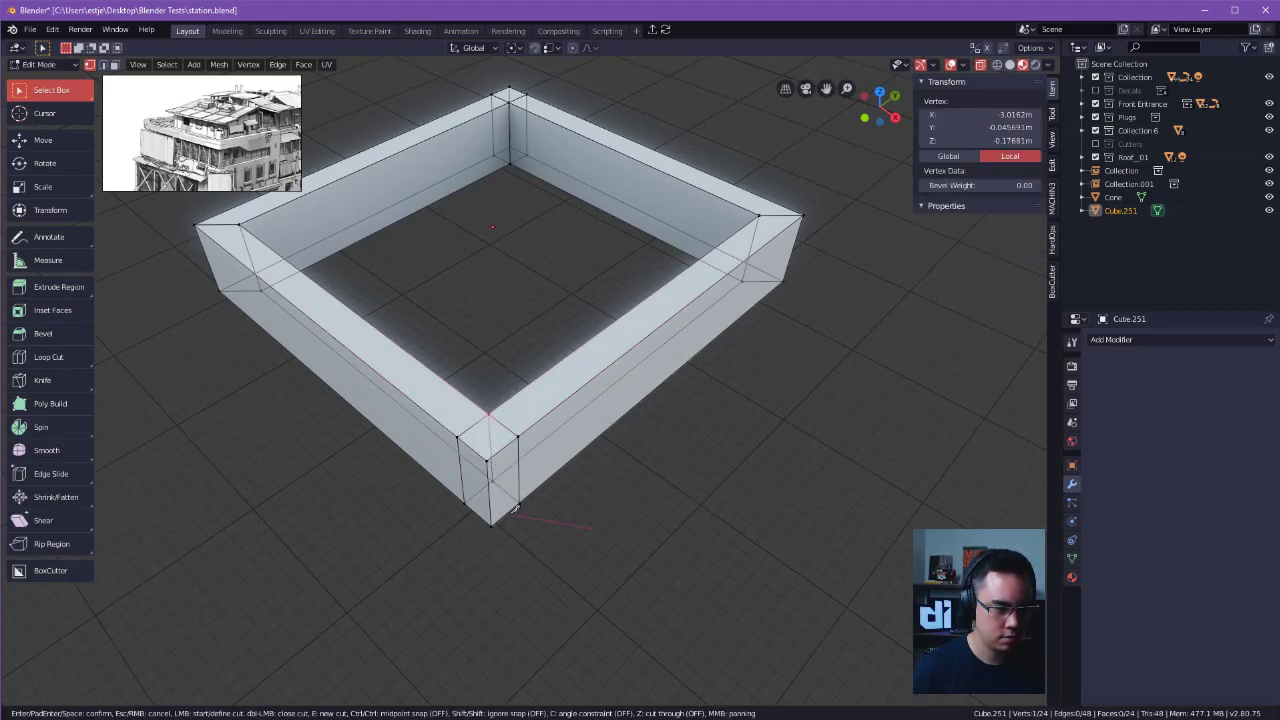
pyautogui.press('Escape')
pyautogui.keyDown('shift'); pyautogui.click(492, 481); pyautogui.keyUp('shift')
pyautogui.press('j')
pyautogui.click(492, 481)
pyautogui.press('k')
pyautogui.click(624, 543)
pyautogui.press('Escape')
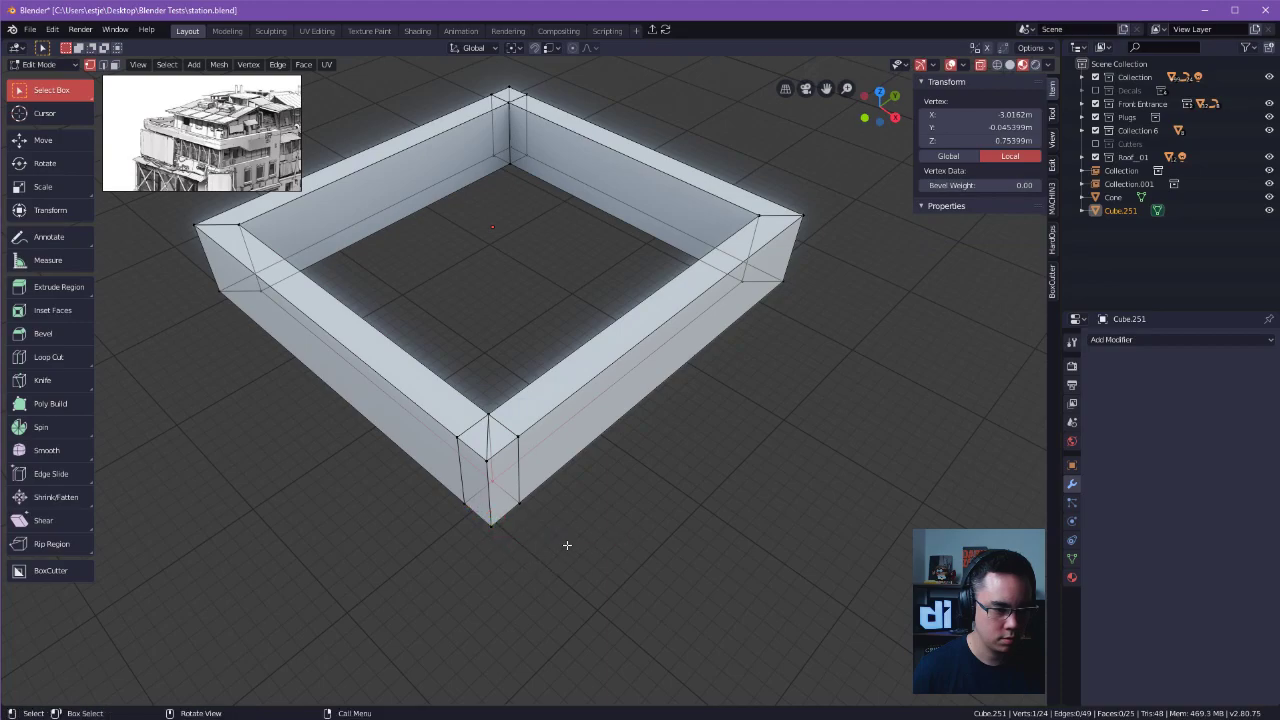
pyautogui.press('Return')
# Connect the inner and outer corner vertices in the same way at the frame's opposite corner.
pyautogui.moveTo(531, 549); pyautogui.dragTo(423, 480, button='middle')
pyautogui.click(527, 512)
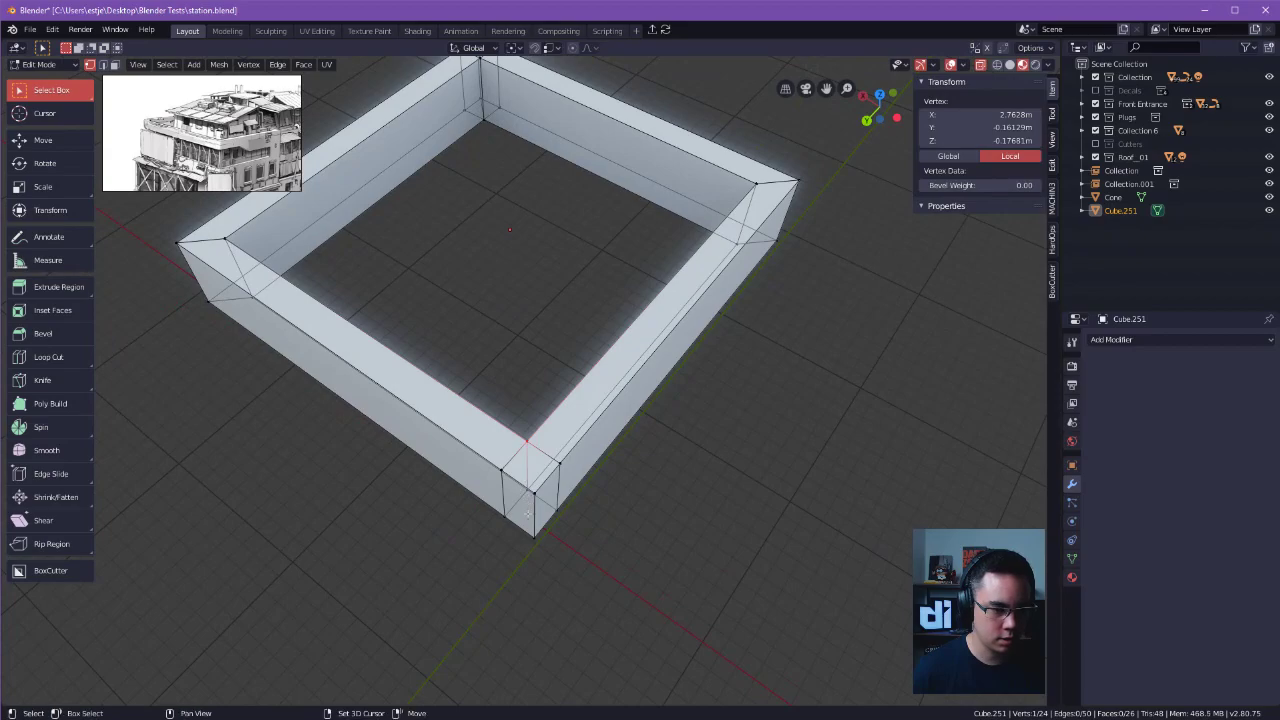
pyautogui.press('j')
pyautogui.click(632, 523)
pyautogui.click(525, 485)
pyautogui.keyDown('shift'); pyautogui.click(535, 539); pyautogui.keyUp('shift')
pyautogui.press('j')
pyautogui.click(680, 547)
pyautogui.moveTo(686, 543); pyautogui.dragTo(658, 502, button='middle')
# Try to remove the extra edges beside the diagonal seam at this corner.
pyautogui.keyDown('alt'); pyautogui.click(554, 463); pyautogui.keyUp('alt')
pyautogui.press('Tab')
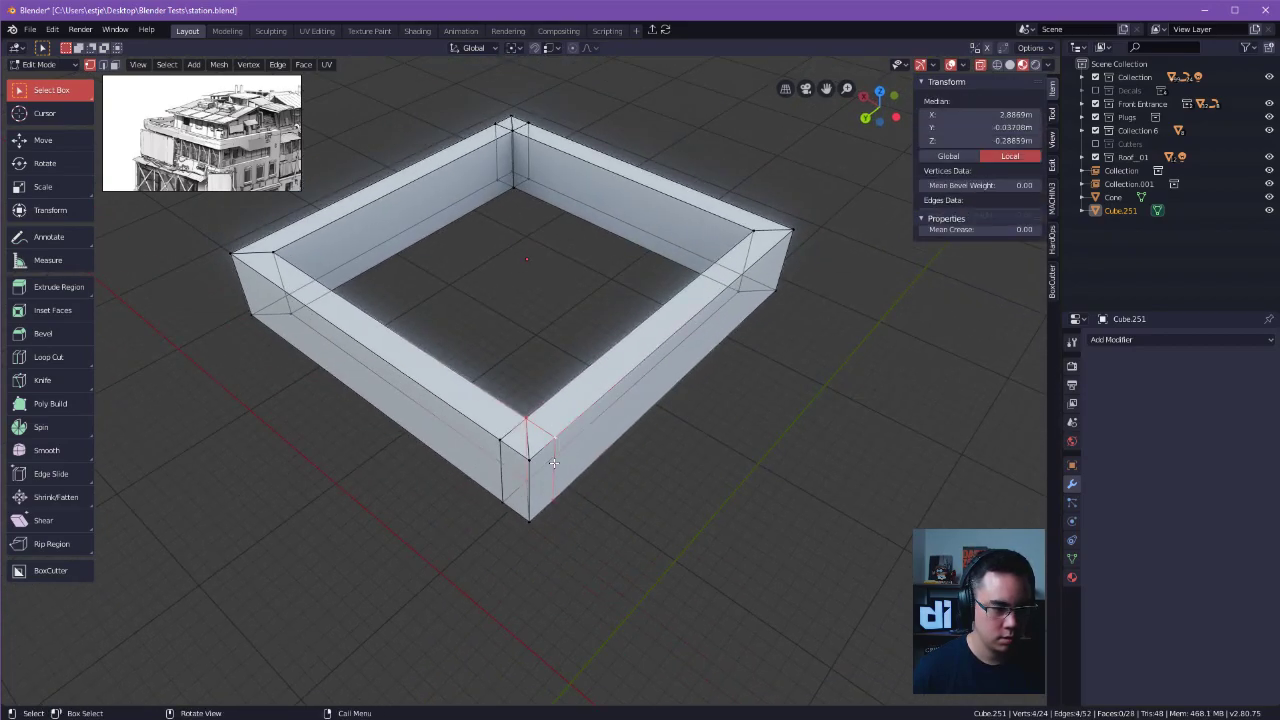
pyautogui.click(554, 490)
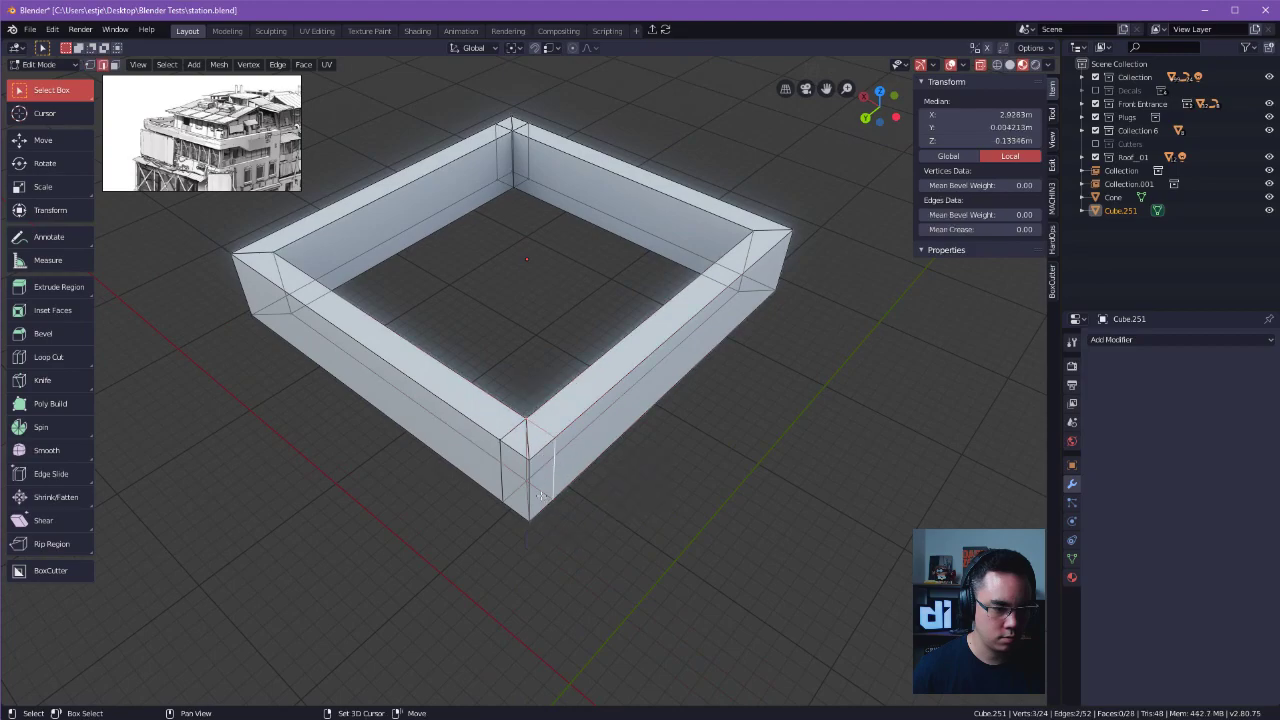
pyautogui.press('x')
pyautogui.click(540, 557)
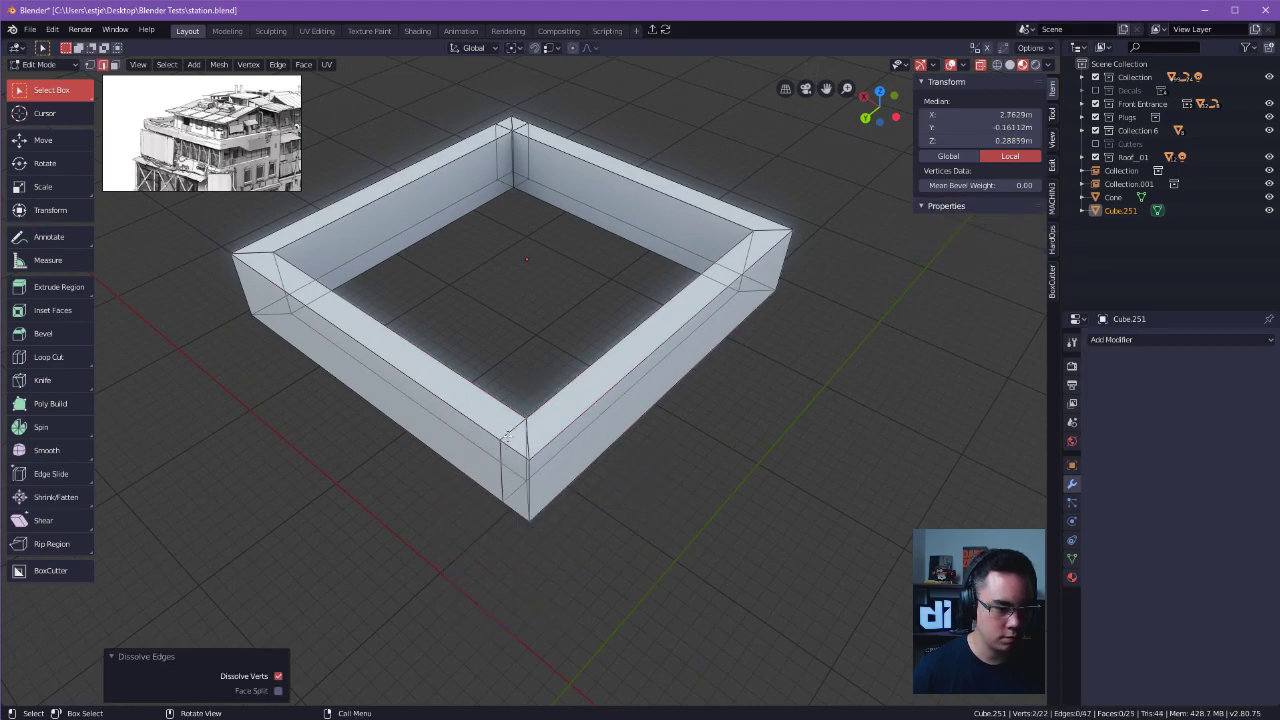
pyautogui.keyDown('shift'); pyautogui.click(516, 494); pyautogui.keyUp('shift')
pyautogui.hotkey('ctrl', 'z')
pyautogui.hotkey('ctrl', 'z')
# Dissolve the redundant edges on both sides of the diagonal seam at this corner.
pyautogui.click(513, 434)
pyautogui.keyDown('shift'); pyautogui.click(507, 485); pyautogui.keyUp('shift')
pyautogui.hotkey('ctrl', 'x')
pyautogui.click(754, 460)
# Dissolve the redundant edges beside the diagonal seam at the opposite corner of the frame.
pyautogui.keyDown('alt'); pyautogui.moveTo(600, 430); pyautogui.dragTo(560, 390); pyautogui.keyUp('alt')
pyautogui.keyDown('alt'); pyautogui.moveTo(380, 410); pyautogui.dragTo(484, 432); pyautogui.keyUp('alt')
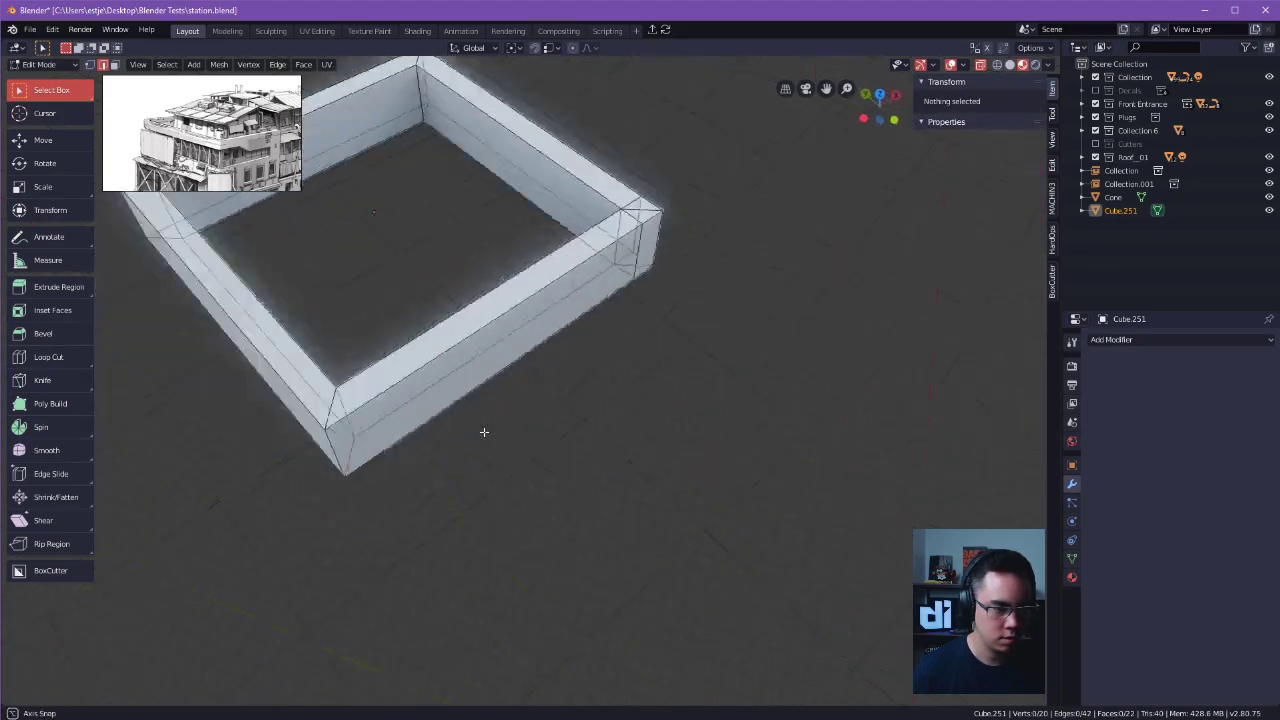
pyautogui.moveTo(484, 432); pyautogui.dragTo(400, 438, button='middle')
pyautogui.keyDown('shift'); pyautogui.moveTo(400, 438); pyautogui.dragTo(290, 410, button='middle'); pyautogui.keyUp('shift')
pyautogui.moveTo(560, 420); pyautogui.dragTo(508, 428, button='middle')
pyautogui.click(532, 399)
pyautogui.keyDown('shift'); pyautogui.click(519, 452); pyautogui.keyUp('shift')
pyautogui.keyDown('shift'); pyautogui.click(519, 452); pyautogui.keyUp('shift')
pyautogui.keyDown('alt'); pyautogui.moveTo(568, 442); pyautogui.dragTo(562, 428); pyautogui.keyUp('alt')
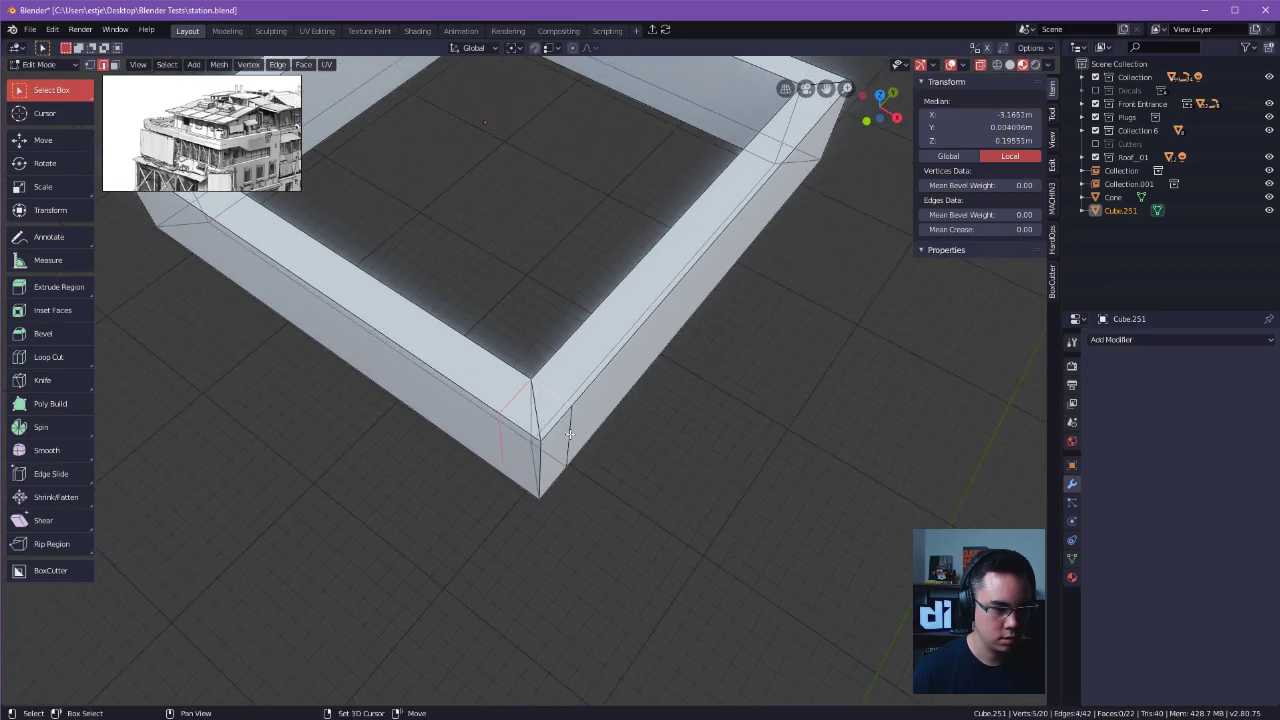
pyautogui.hotkey('shift', 'e')
pyautogui.click(710, 472)
# Bevel the seam edges at all four frame corners with one segment and a width of about 0.63 m.
pyautogui.hotkey('alt', 'a')
pyautogui.scroll(-5, 777, 466)
pyautogui.moveTo(666, 395); pyautogui.dragTo(630, 397, button='middle')
pyautogui.moveTo(334, 329); pyautogui.dragTo(446, 250)
pyautogui.keyDown('shift'); pyautogui.moveTo(543, 178); pyautogui.dragTo(551, 218, button='middle'); pyautogui.keyUp('shift')
pyautogui.hotkey('ctrl', 'b')
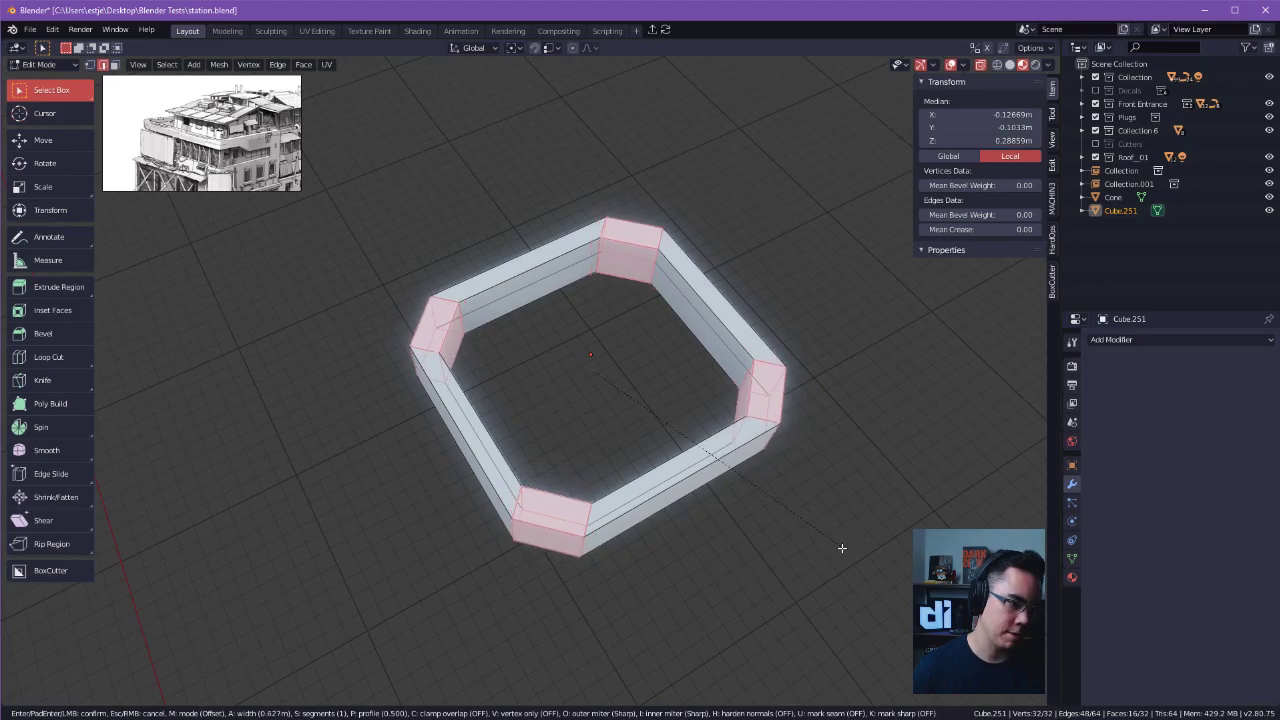
pyautogui.click(829, 551)
# Extrude the undersides of the four bevelled corners down about 0.27 m into legs and leave Edit Mode.
pyautogui.moveTo(829, 551); pyautogui.dragTo(866, 328, button='middle')
pyautogui.click(472, 417)
pyautogui.press('Tab')
pyautogui.click(635, 407)
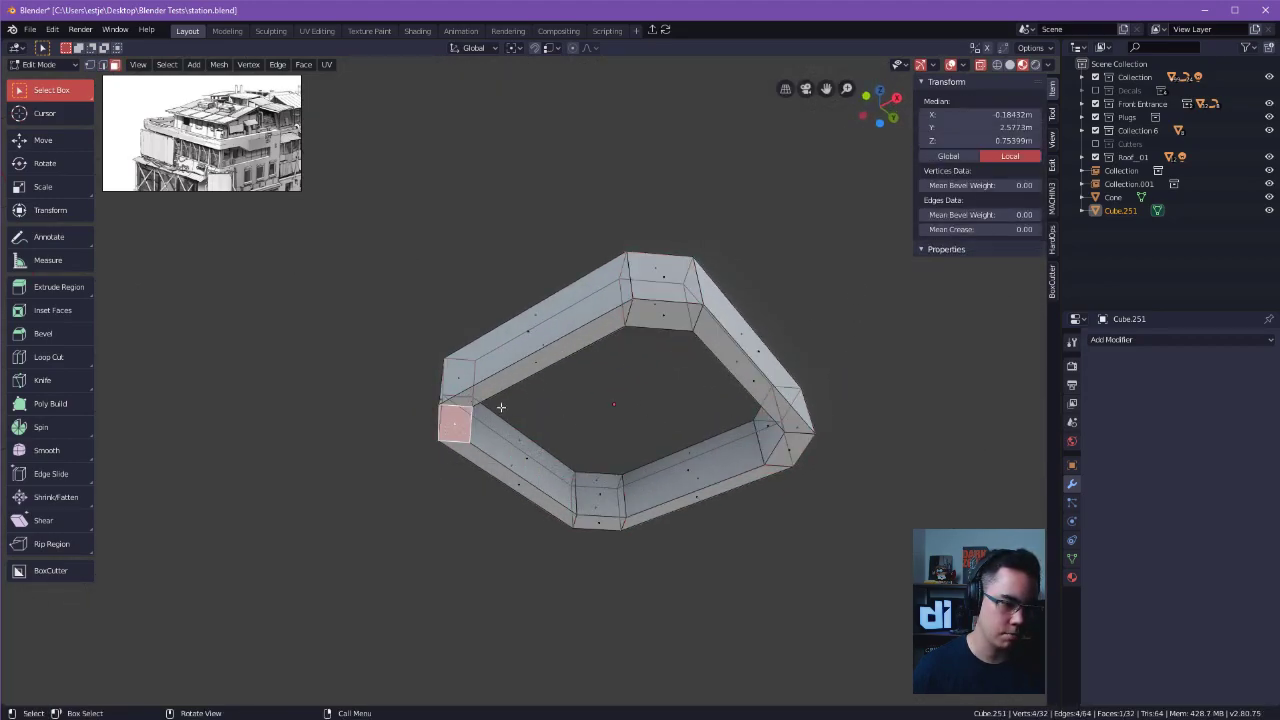
pyautogui.keyDown('shift'); pyautogui.click(694, 335); pyautogui.keyUp('shift')
pyautogui.keyDown('shift'); pyautogui.click(790, 445); pyautogui.keyUp('shift')
pyautogui.keyDown('shift'); pyautogui.click(598, 512); pyautogui.keyUp('shift')
pyautogui.moveTo(598, 512); pyautogui.dragTo(725, 468, button='middle')
pyautogui.press('g')
pyautogui.rightClick(726, 500)
pyautogui.press('e')
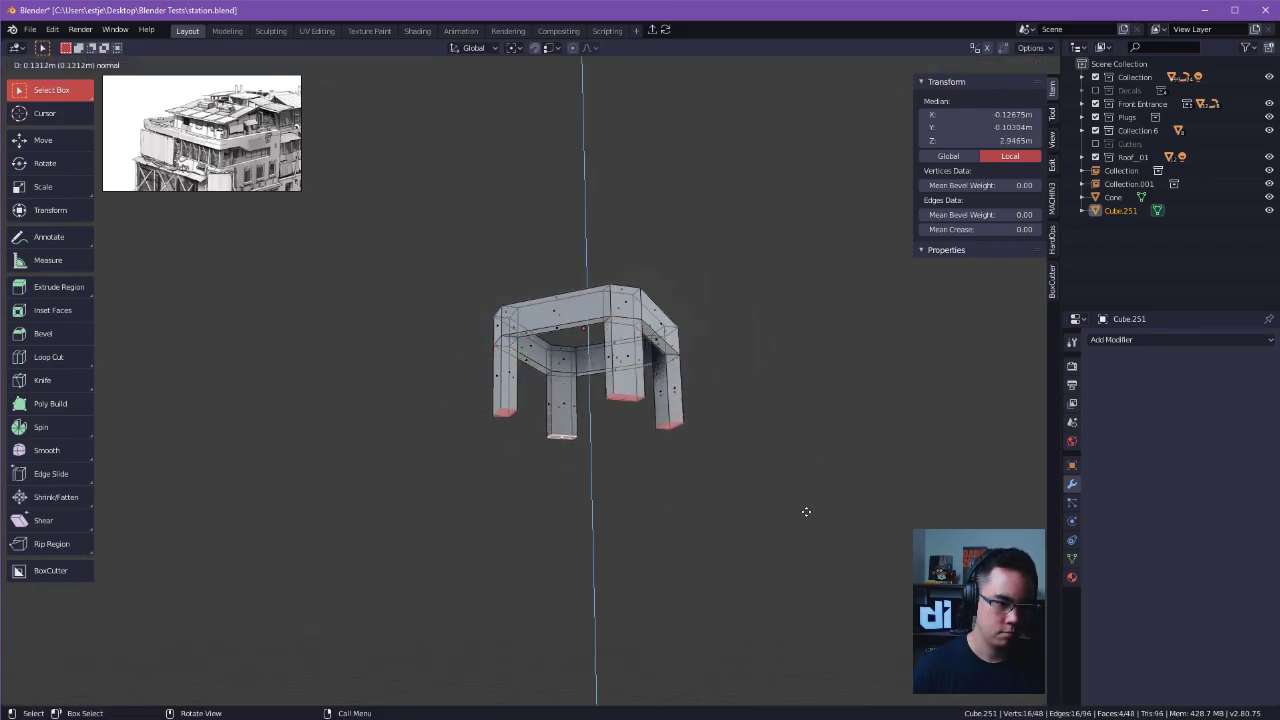
pyautogui.click(811, 571)
pyautogui.scroll(-1, 795, 563)
pyautogui.hotkey('alt', 'a')
pyautogui.press('Tab')
pyautogui.hotkey('shift', 'd')
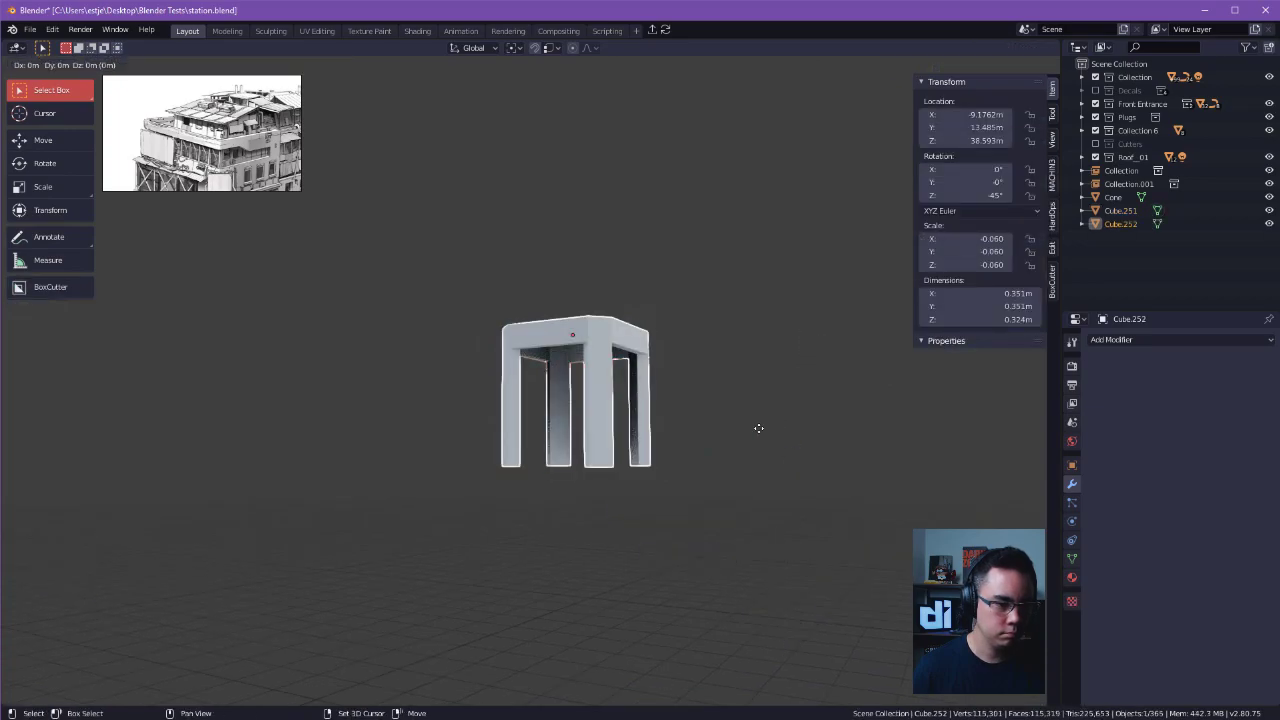
pyautogui.click(760, 422)
pyautogui.press('Delete')
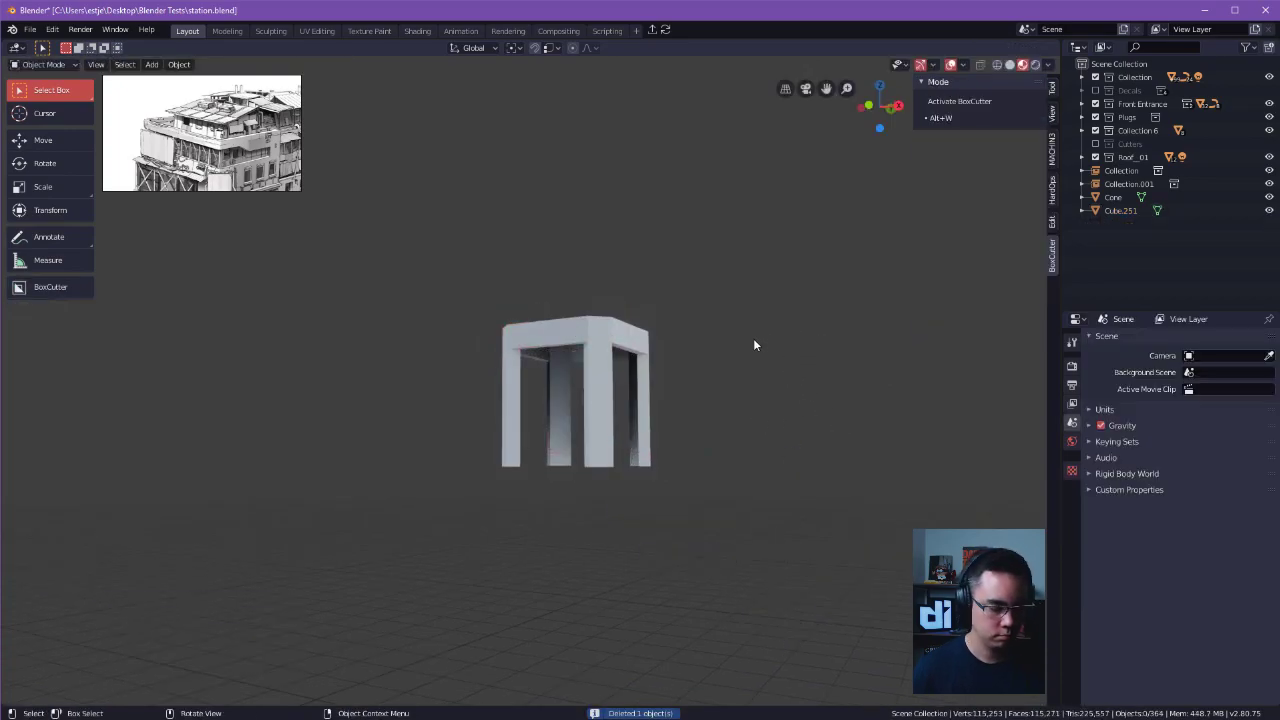
# Exit local view and scale the lower ends of the frame's four legs inward to taper them.
pyautogui.hotkey('ctrl', 'f')
pyautogui.moveTo(759, 338); pyautogui.dragTo(652, 366, button='middle')
pyautogui.click(652, 351)
pyautogui.press('Tab')
pyautogui.click(549, 366)
pyautogui.moveTo(414, 391); pyautogui.dragTo(693, 487)
pyautogui.press('s')
pyautogui.click(648, 483)
# Raise the lower ends of the four legs along Z to shorten them.
pyautogui.moveTo(648, 483); pyautogui.dragTo(720, 373, button='middle')
pyautogui.press('g')
pyautogui.press('z')
pyautogui.click(686, 428)
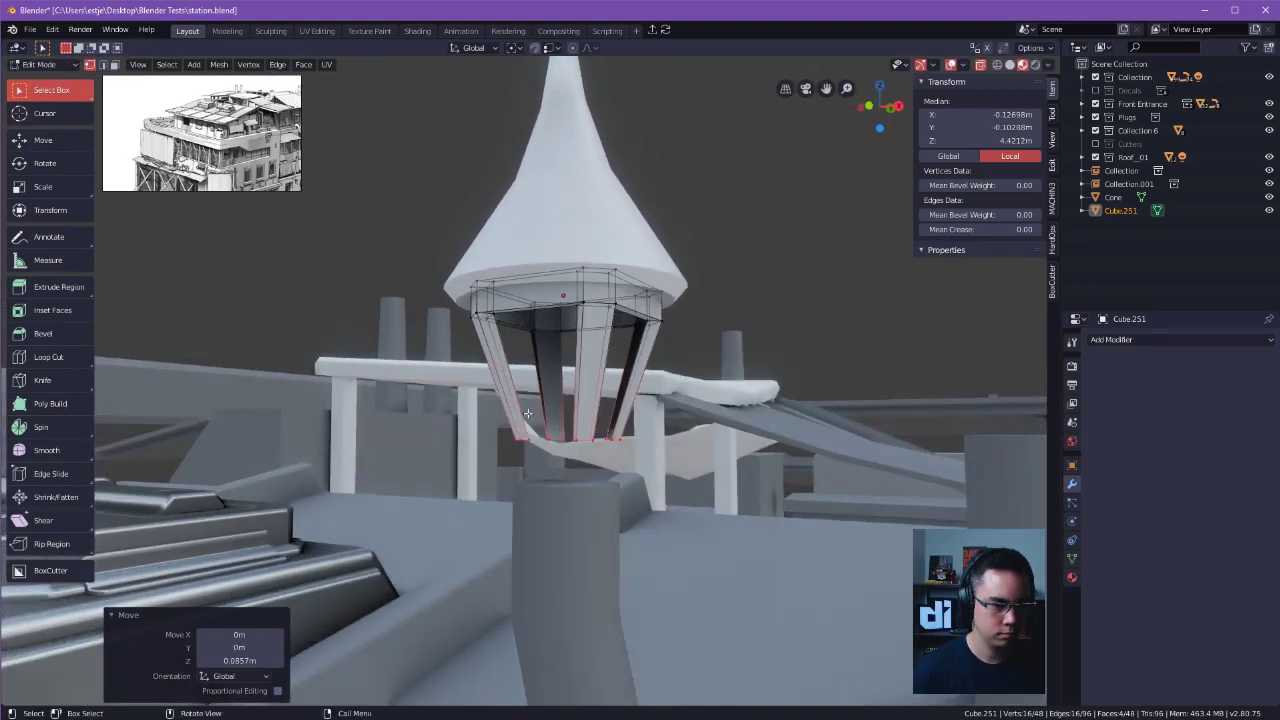
# Add a loop cut around the middle of one leg and undo the extra cut on that leg.
pyautogui.click(724, 368)
pyautogui.click(849, 295)
pyautogui.click(853, 345)
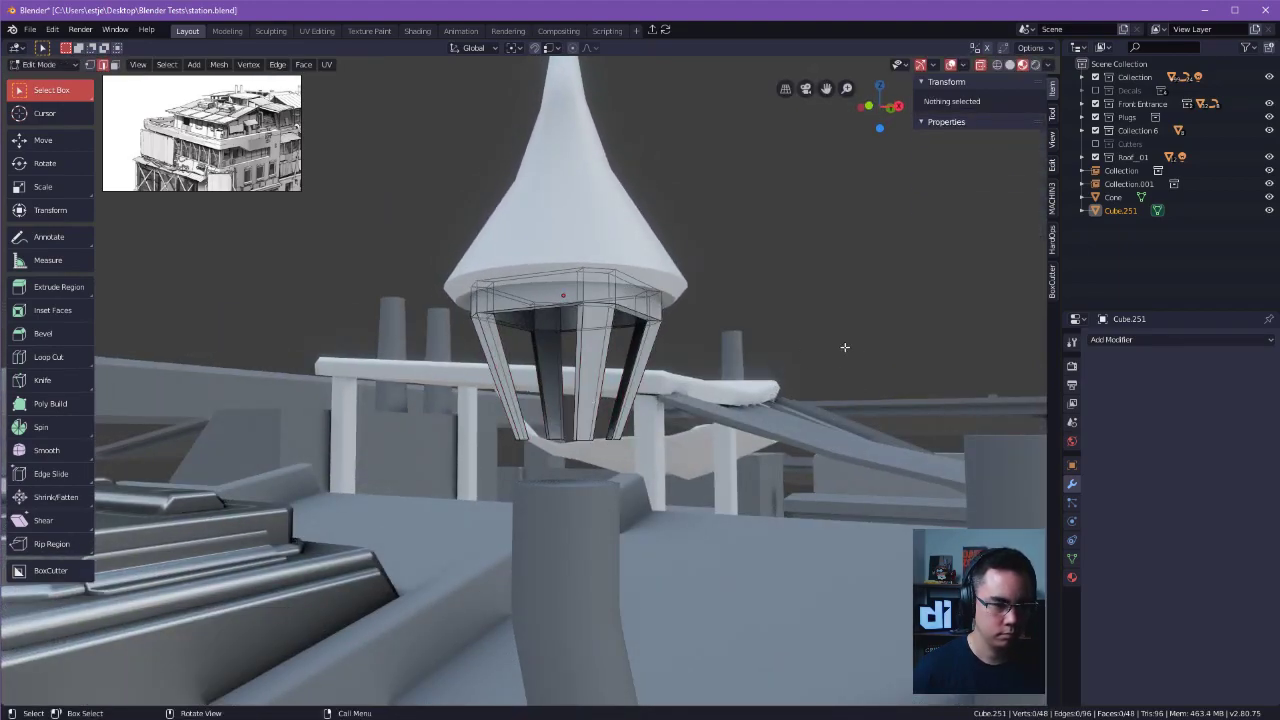
pyautogui.click(503, 385)
pyautogui.hotkey('alt', 'a')
pyautogui.click(542, 387)
pyautogui.hotkey('shift', 'e')
pyautogui.rightClick(706, 393)
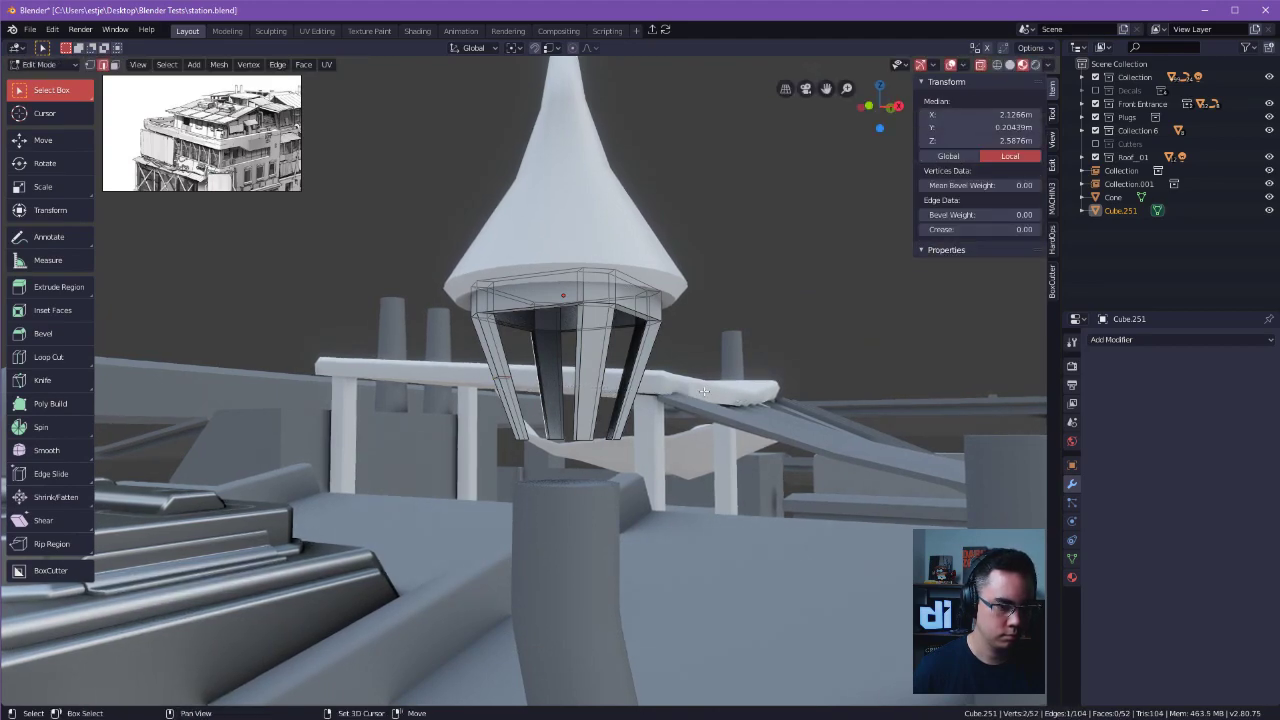
pyautogui.moveTo(560, 391); pyautogui.dragTo(694, 403, button='middle')
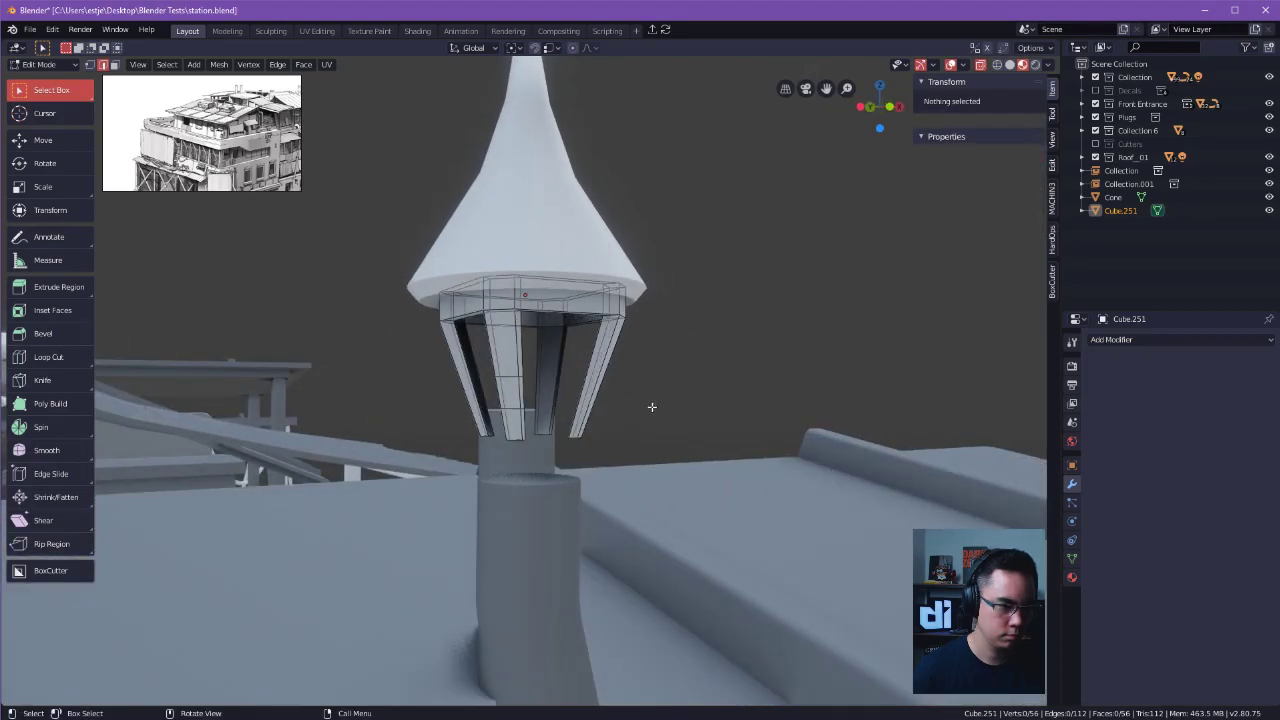
pyautogui.moveTo(476, 394); pyautogui.dragTo(754, 406, button='middle')
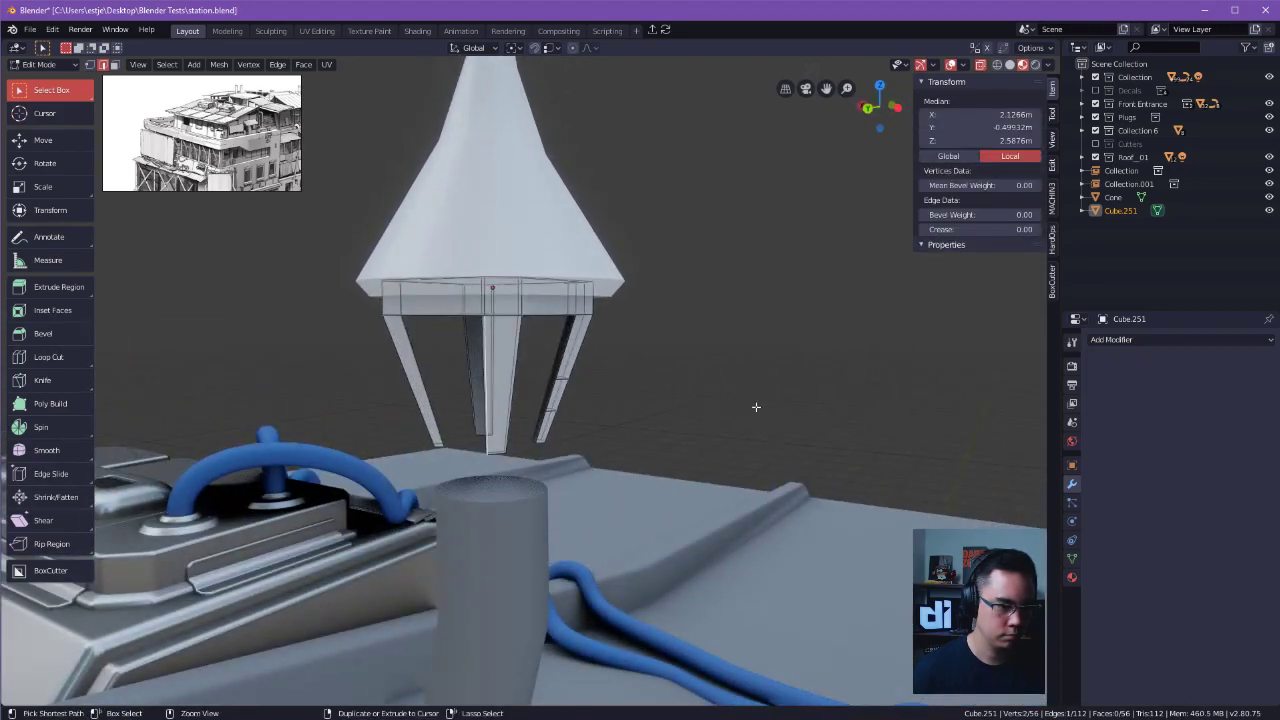
pyautogui.hotkey('ctrl', 'z')
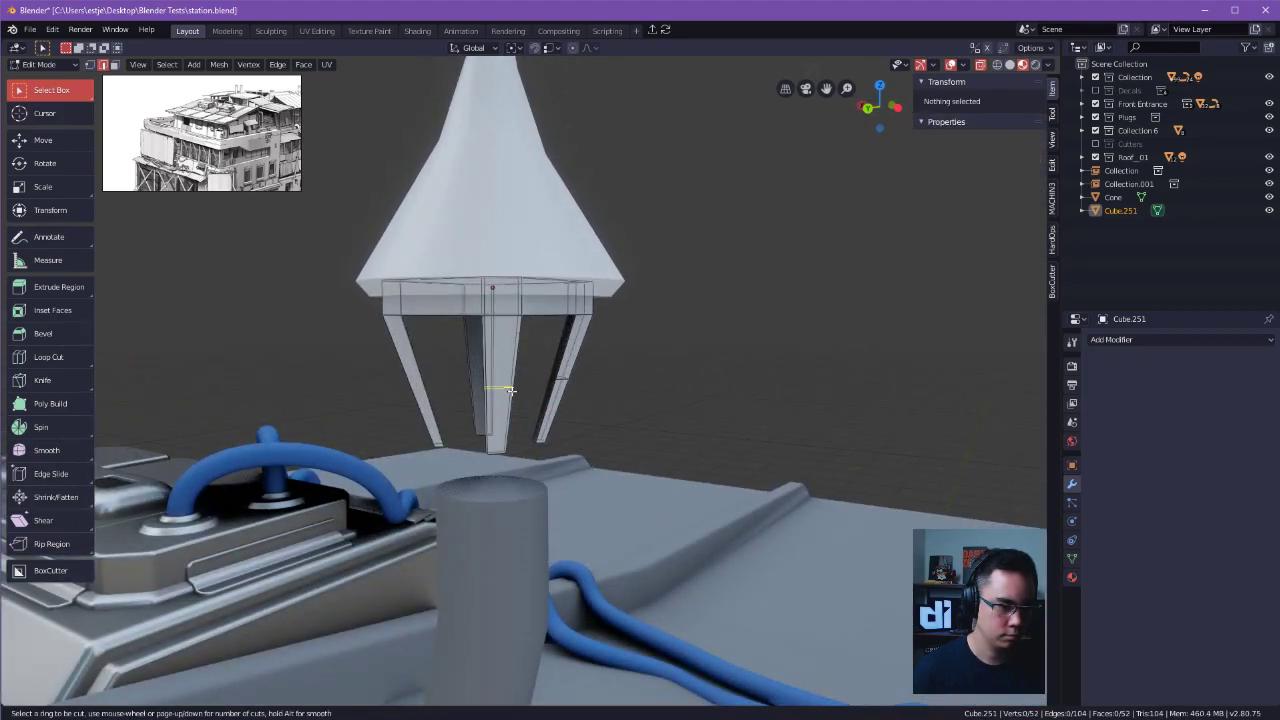
# Add a centred loop cut around each of the other three legs.
pyautogui.click(510, 390)
pyautogui.click(441, 394)
pyautogui.click(450, 379)
pyautogui.hotkey('alt', 'a')
pyautogui.hotkey('ctrl', 'r')
pyautogui.click(420, 379)
pyautogui.rightClick(424, 379)
pyautogui.click(455, 375)
pyautogui.hotkey('alt', 'a')
pyautogui.moveTo(616, 393); pyautogui.dragTo(662, 384, button='middle')
pyautogui.hotkey('ctrl', 'r')
pyautogui.click(479, 369)
pyautogui.rightClick(483, 369)
pyautogui.hotkey('alt', 'a')
# Scale the middle edge loops of the four legs inward to about 0.80 and bevel them into a smoother bend.
pyautogui.moveTo(364, 352); pyautogui.dragTo(622, 392)
pyautogui.moveTo(646, 376); pyautogui.dragTo(675, 385, button='middle')
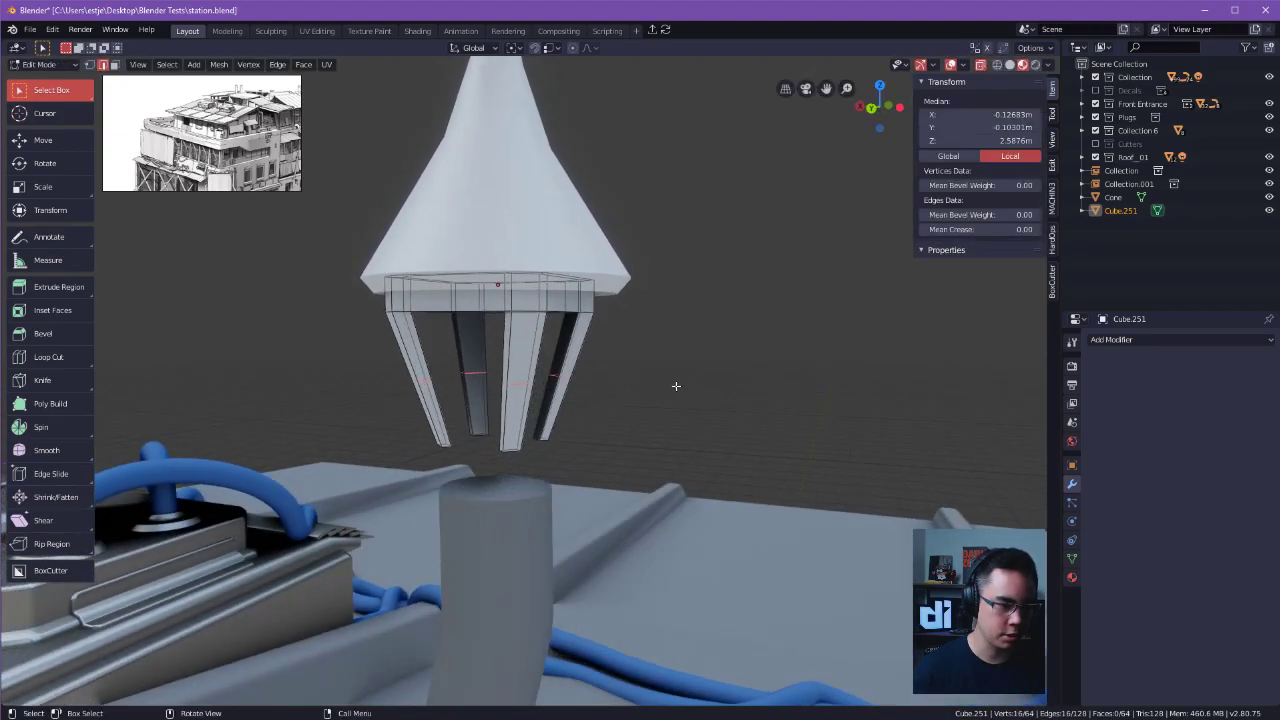
pyautogui.press('s')
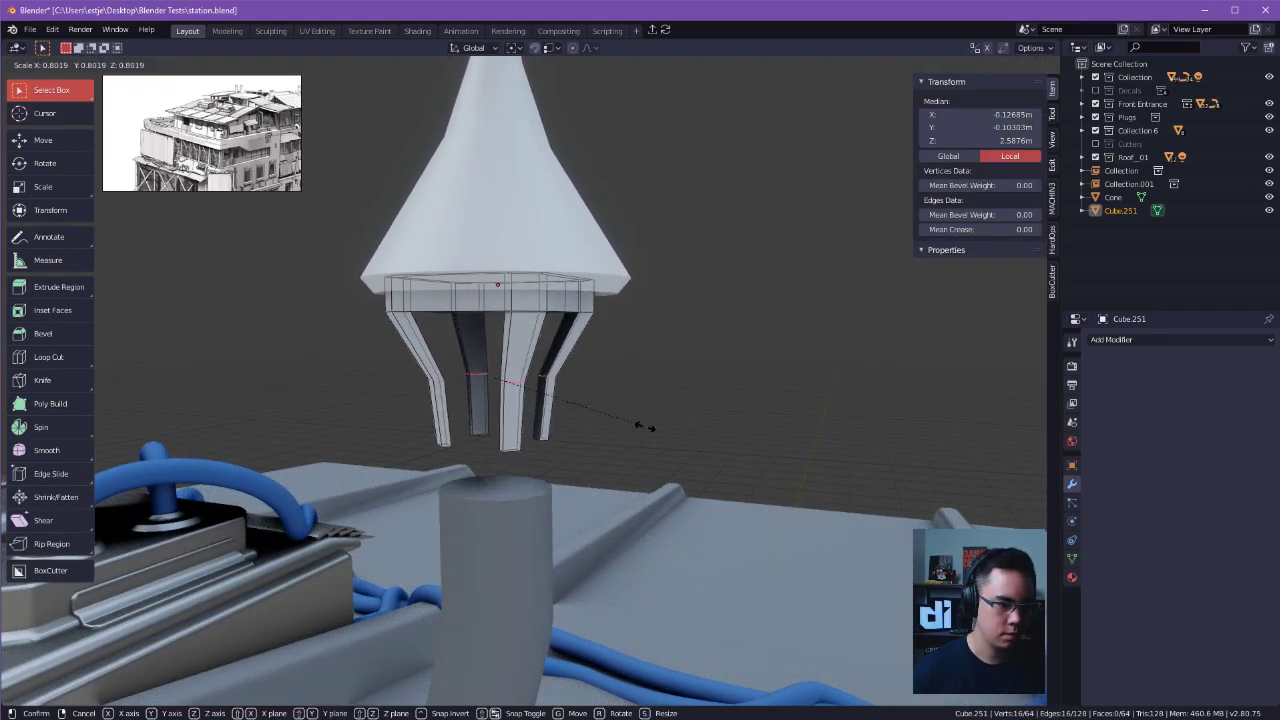
pyautogui.click(644, 427)
pyautogui.hotkey('ctrl', 'b')
pyautogui.click(691, 434)
pyautogui.press('Tab')
# Rescale the four-legged frame and lower the cap assembly along Z until the legs meet the vent pipe's upper end.
pyautogui.click(712, 276)
pyautogui.keyDown('shift'); pyautogui.moveTo(647, 387); pyautogui.dragTo(622, 217, button='middle'); pyautogui.keyUp('shift')
pyautogui.click(665, 343)
pyautogui.moveTo(665, 343); pyautogui.dragTo(731, 273, button='middle')
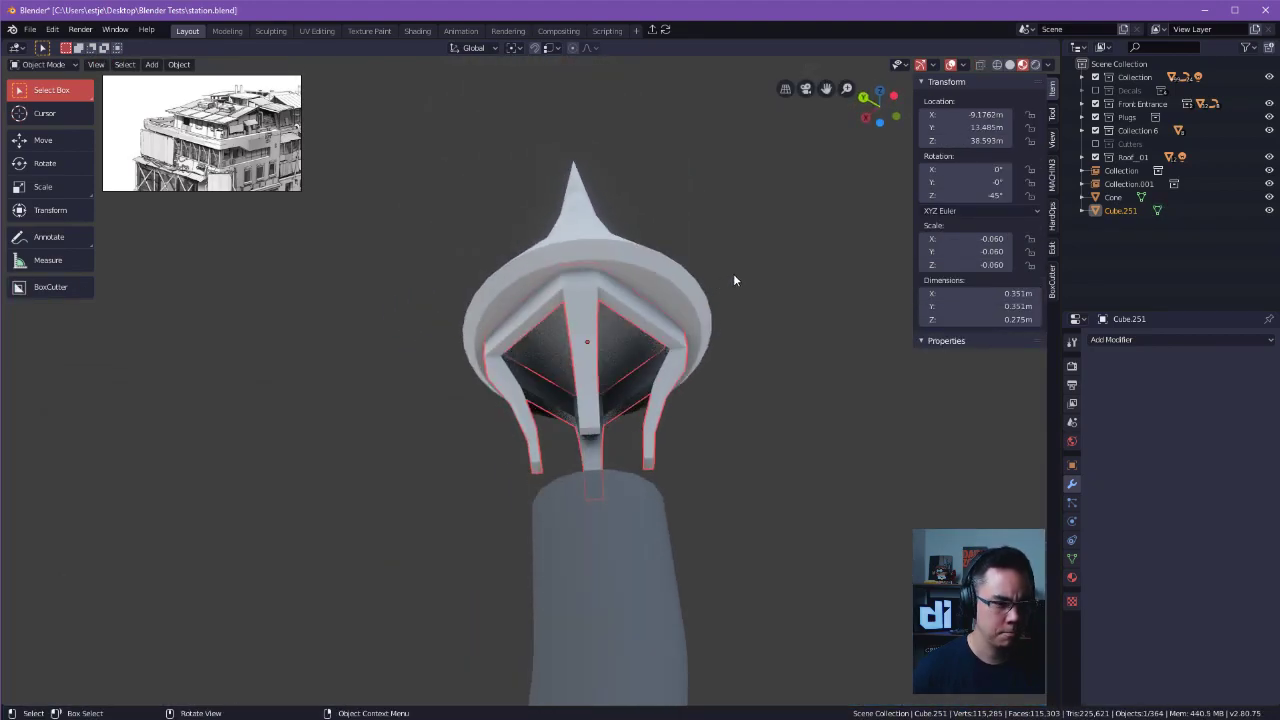
pyautogui.press('s')
pyautogui.press('x')
pyautogui.click(690, 285)
pyautogui.keyDown('shift'); pyautogui.click(655, 284); pyautogui.keyUp('shift')
pyautogui.press('g')
pyautogui.press('z')
pyautogui.click(724, 333)
# Add a loop cut around the vent pipe just below its upper rim, slid to a factor of about -0.72.
pyautogui.moveTo(724, 333); pyautogui.dragTo(628, 392, button='middle')
pyautogui.click(628, 392)
pyautogui.click(617, 424)
pyautogui.press('Tab')
pyautogui.click(606, 500)
pyautogui.hotkey('ctrl', 'r')
pyautogui.click(577, 445)
pyautogui.click(584, 412)
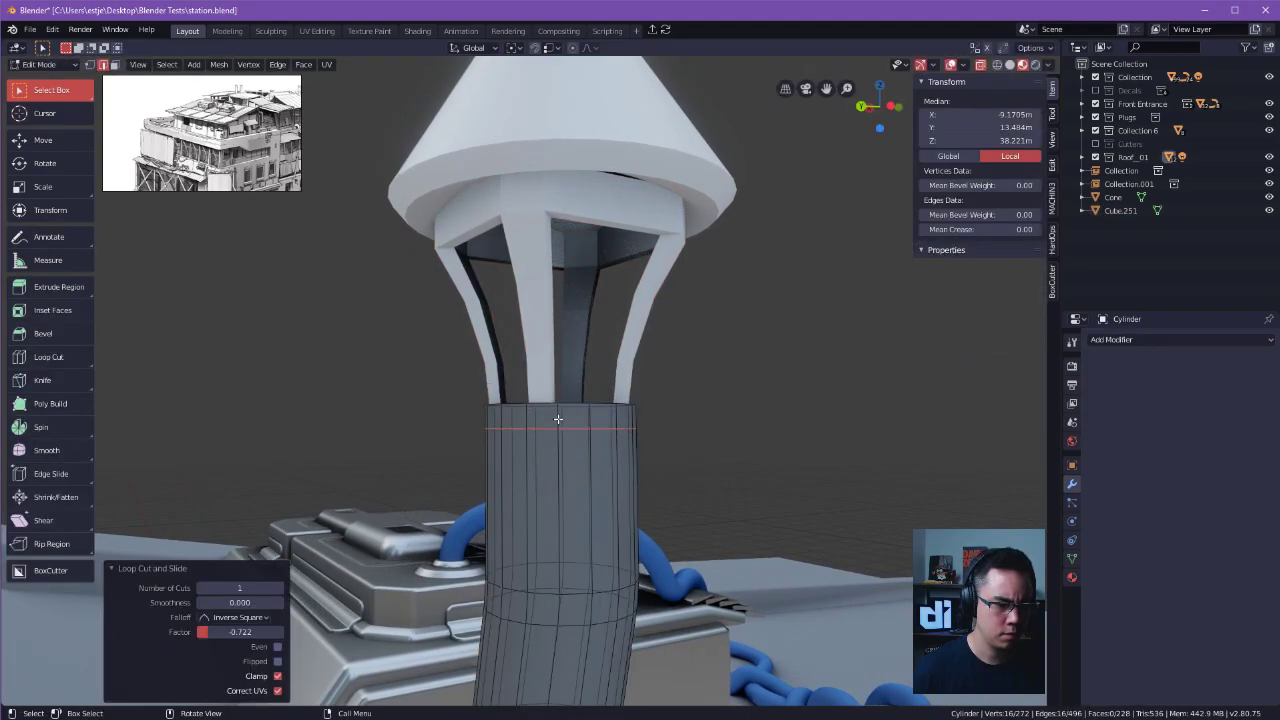
# Select the ring of faces between the new loop cut and the vent pipe's upper rim.
pyautogui.press('Tab')
pyautogui.click(655, 440)
pyautogui.keyDown('alt'); pyautogui.click(556, 416); pyautogui.keyUp('alt')
pyautogui.moveTo(585, 408); pyautogui.dragTo(612, 448, button='middle')
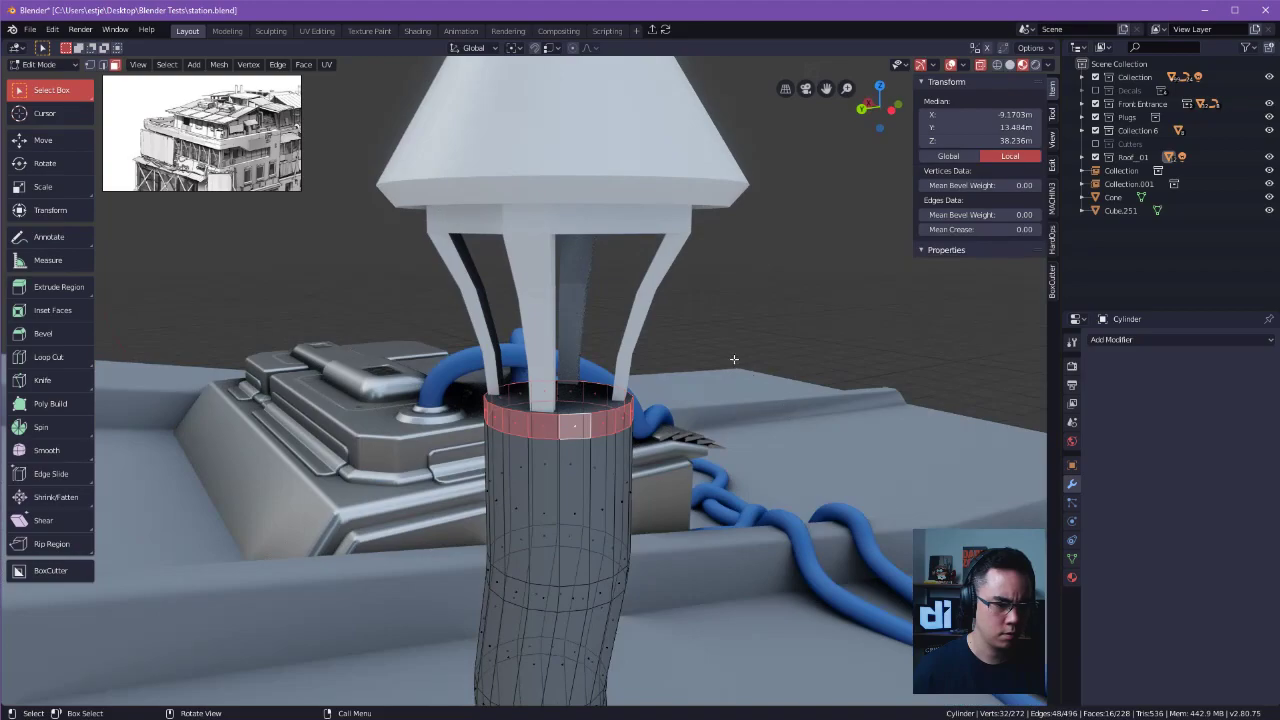
pyautogui.moveTo(737, 363); pyautogui.dragTo(746, 391, button='middle')
pyautogui.press('e')
pyautogui.rightClick(748, 391)
pyautogui.hotkey('ctrl', 'z')
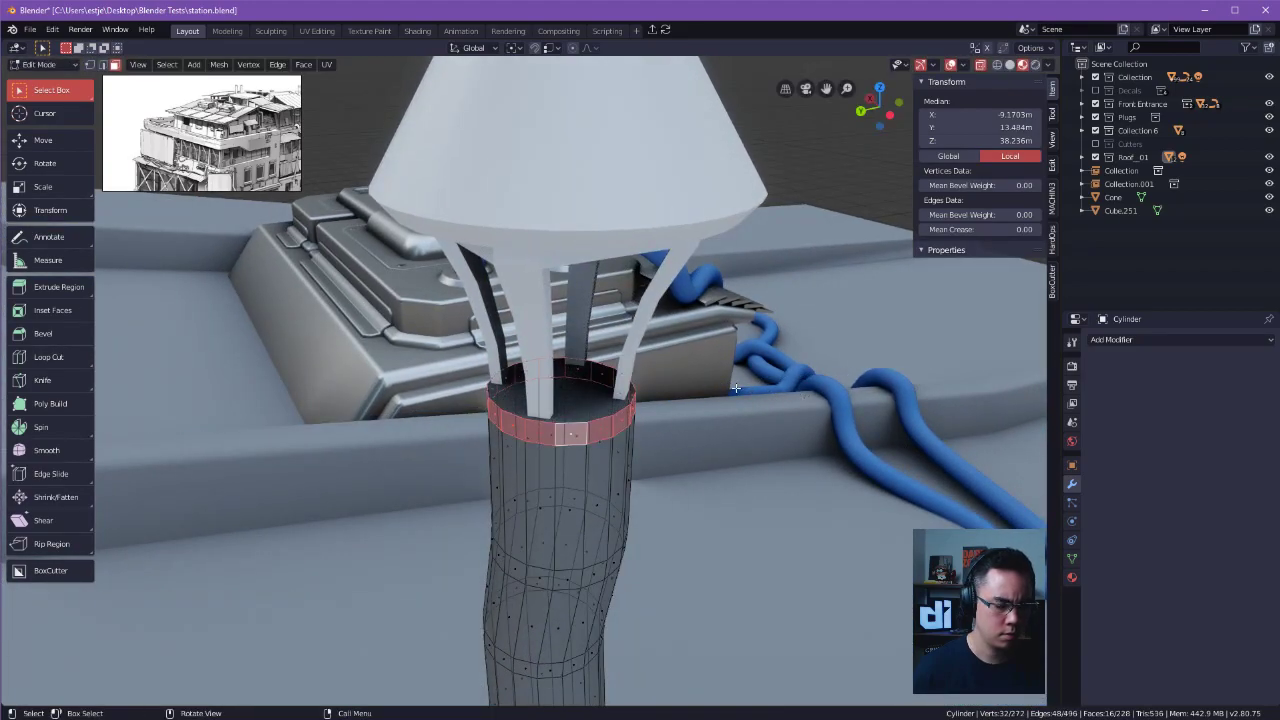
# Extrude the selected face ring outward to form a raised collar around the vent pipe's upper end.
pyautogui.press('i')
pyautogui.click(700, 408)
pyautogui.moveTo(700, 412); pyautogui.dragTo(680, 294, button='middle')
# Lower the edge loop where the collar's underside meets the pipe along Z to slope the underside, and fine-tune its height.
pyautogui.click(591, 364)
pyautogui.hotkey('ctrl', 'Tab')
pyautogui.click(587, 445)
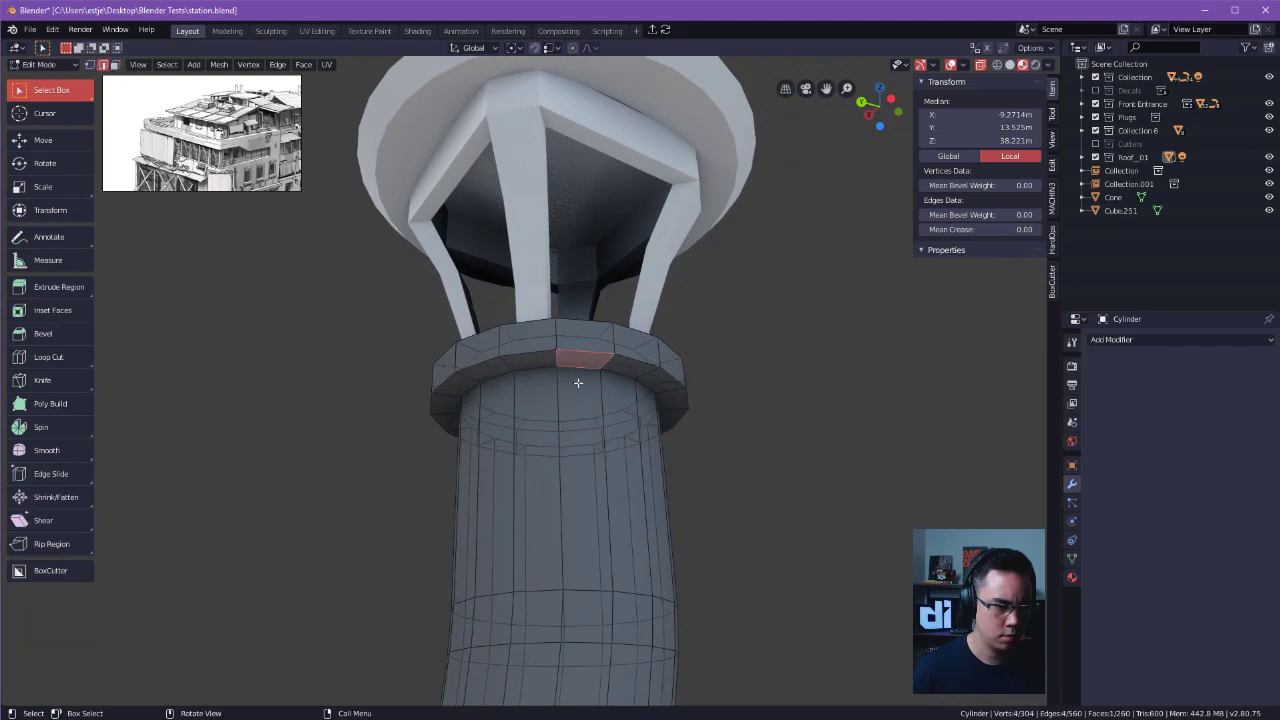
pyautogui.keyDown('alt'); pyautogui.click(580, 396); pyautogui.keyUp('alt')
pyautogui.press('g')
pyautogui.press('z')
pyautogui.click(585, 404)
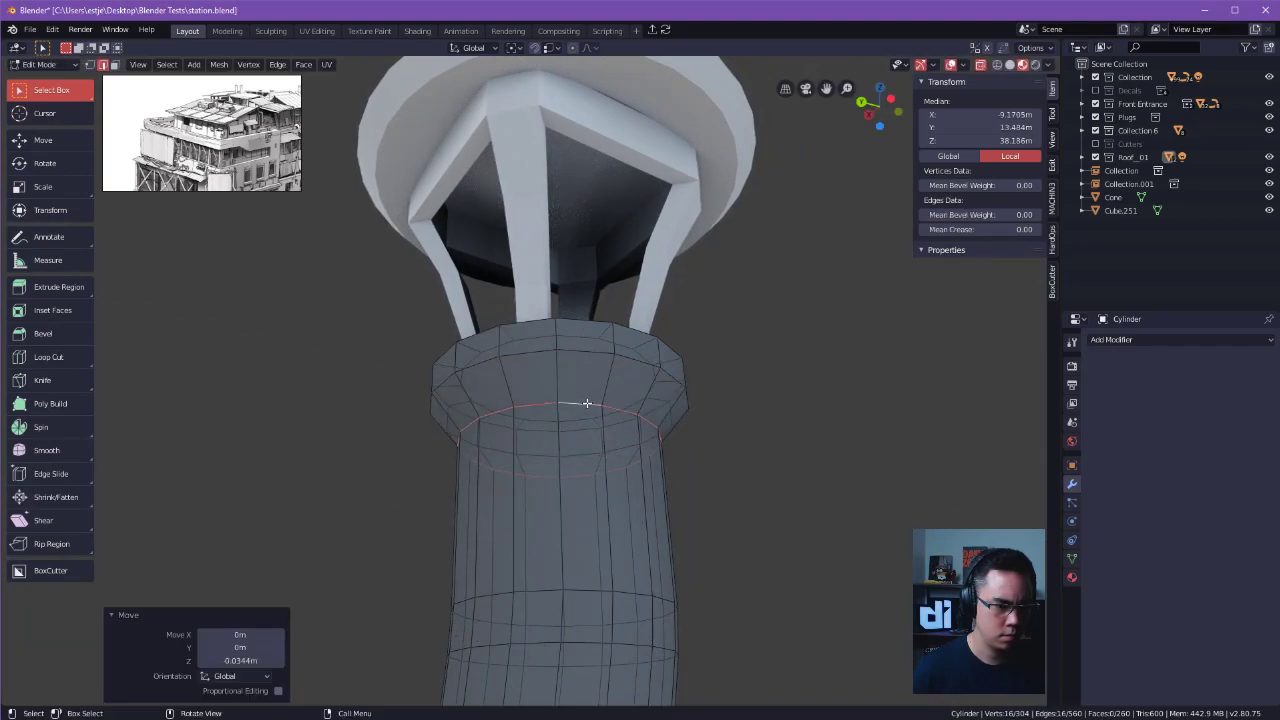
pyautogui.press('g')
pyautogui.press('z')
pyautogui.click(585, 394)
pyautogui.press('Tab')
# Scale up the conical cap and its legged frame together, bringing the cap to scale 1.228, and raise both 0.0366 m along Z.
pyautogui.click(589, 346)
pyautogui.moveTo(773, 343); pyautogui.dragTo(533, 311, button='middle')
pyautogui.click(521, 355)
pyautogui.click(531, 347)
pyautogui.keyDown('shift'); pyautogui.click(533, 311); pyautogui.keyUp('shift')
pyautogui.press('s')
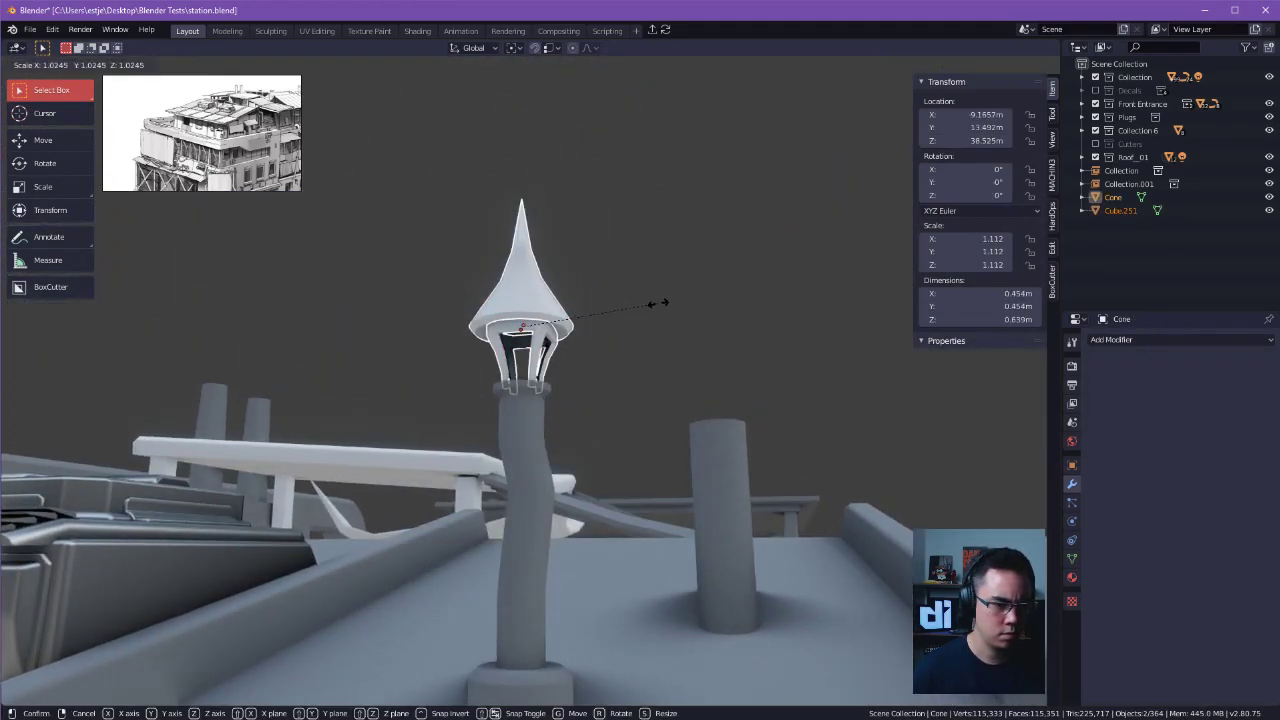
pyautogui.click(672, 306)
pyautogui.press('g')
pyautogui.press('z')
pyautogui.click(677, 303)
pyautogui.moveTo(677, 303); pyautogui.dragTo(690, 345, button='middle')
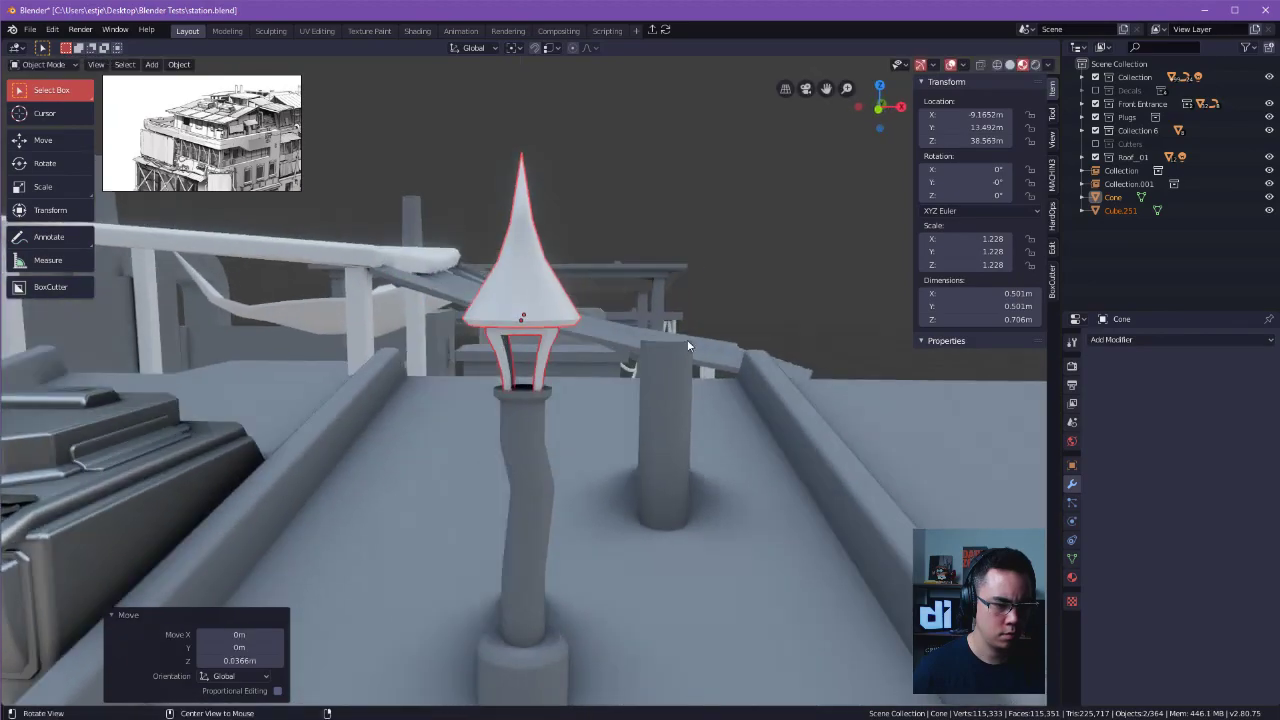
pyautogui.press('KP_Decimal')
pyautogui.moveTo(547, 389); pyautogui.dragTo(656, 363, button='middle')
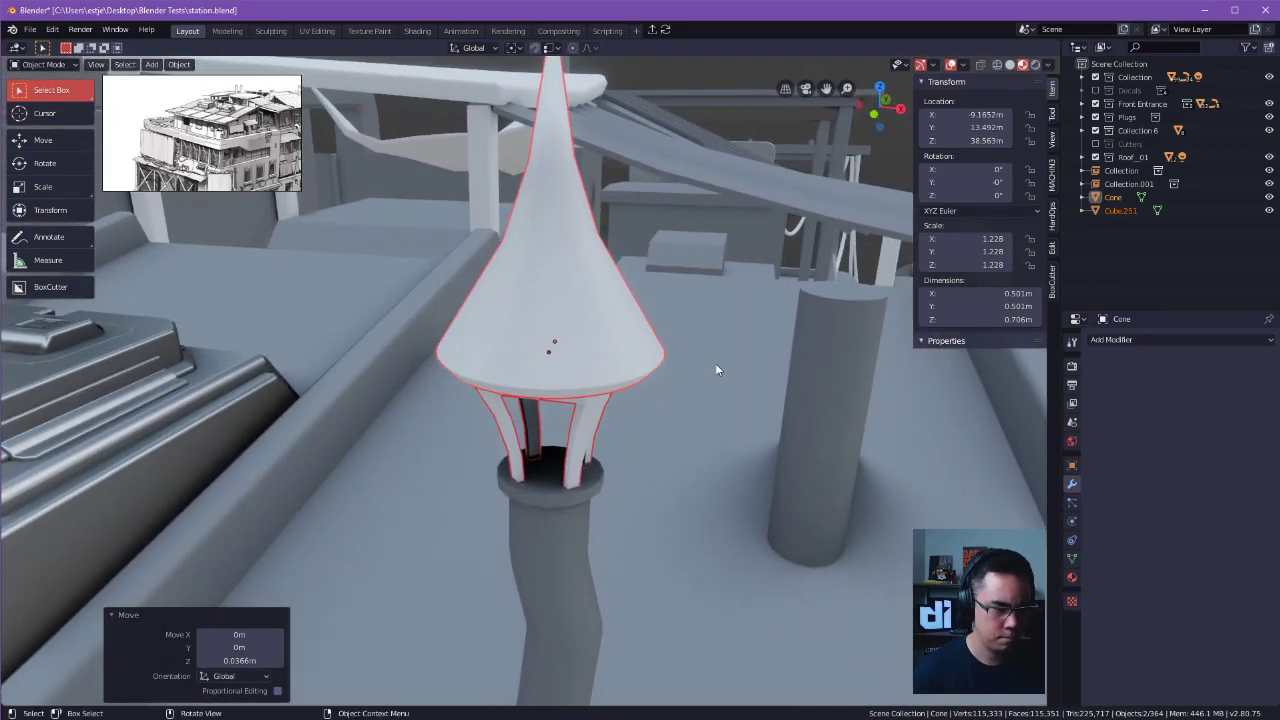
pyautogui.rightClick(700, 380)
pyautogui.hotkey('shift', 's')
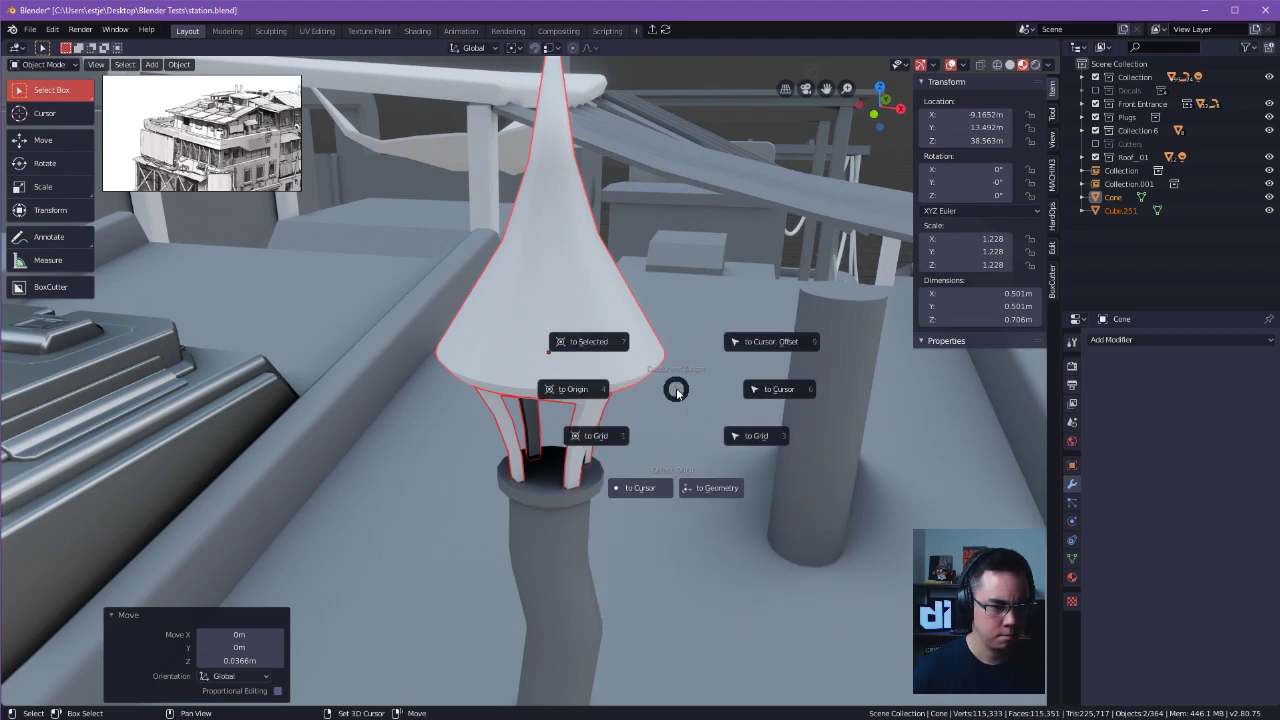
pyautogui.hotkey('shift', 's')
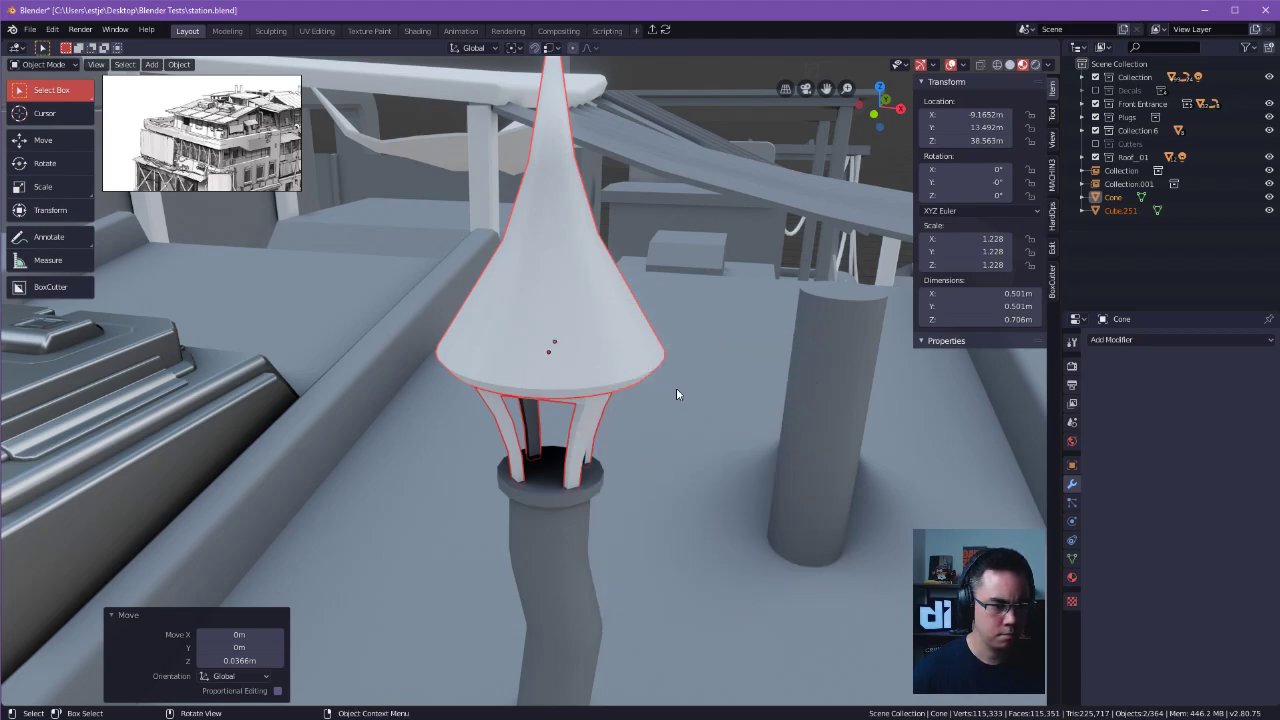
pyautogui.hotkey('shift', 's')
# Apply the location, rotation and scale of the conical cap and its legged frame.
pyautogui.moveTo(655, 410); pyautogui.dragTo(832, 365, button='middle')
pyautogui.hotkey('ctrl', 'a')
pyautogui.click(807, 351)
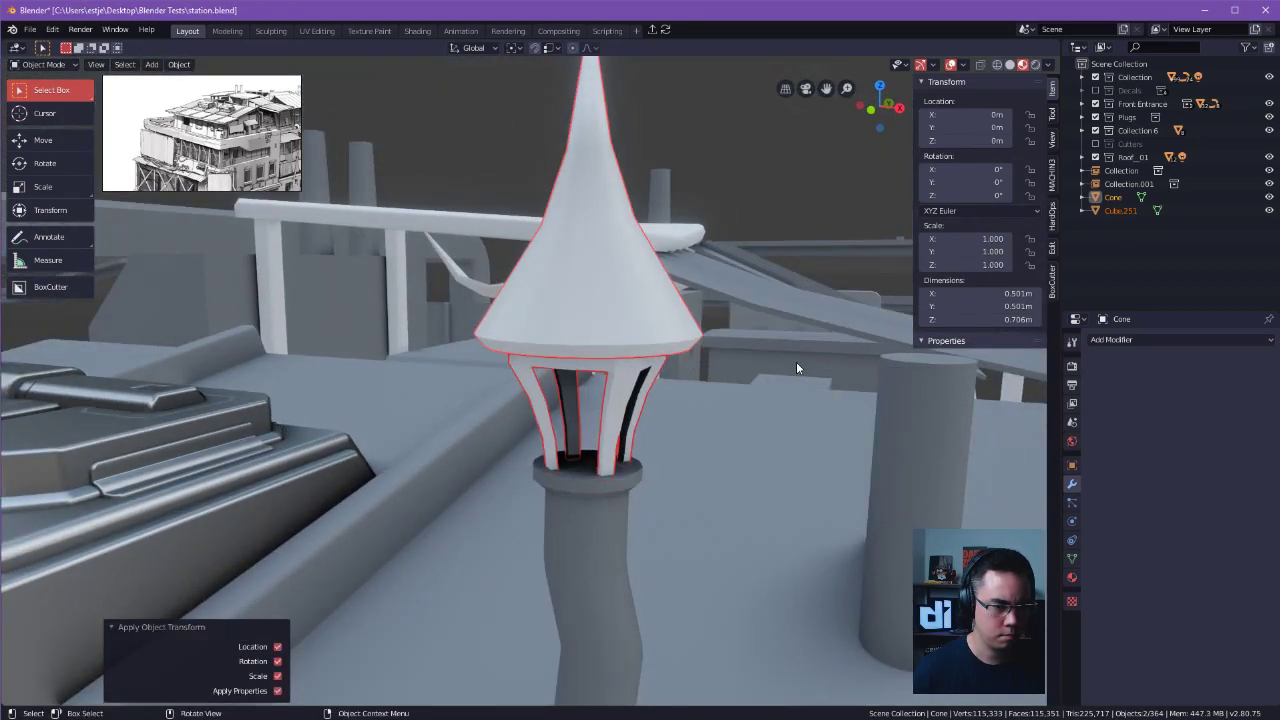
# Set the origins of the conical cap and legged frame to their geometry and select the roof surface beside them.
pyautogui.click(610, 335)
pyautogui.keyDown('shift'); pyautogui.click(627, 385); pyautogui.keyUp('shift')
pyautogui.keyDown('shift'); pyautogui.moveTo(654, 383); pyautogui.dragTo(656, 370, button='middle'); pyautogui.keyUp('shift')
pyautogui.hotkey('shift', 's')
pyautogui.click(687, 472)
pyautogui.click(810, 470)
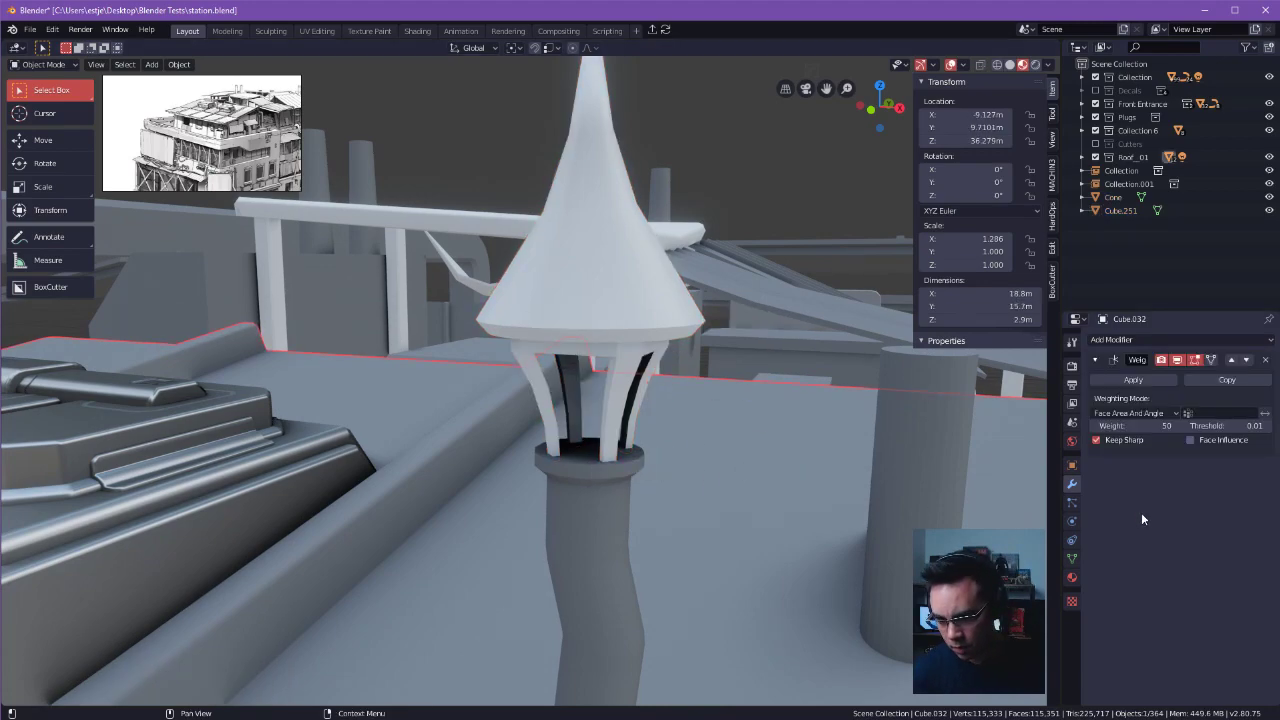
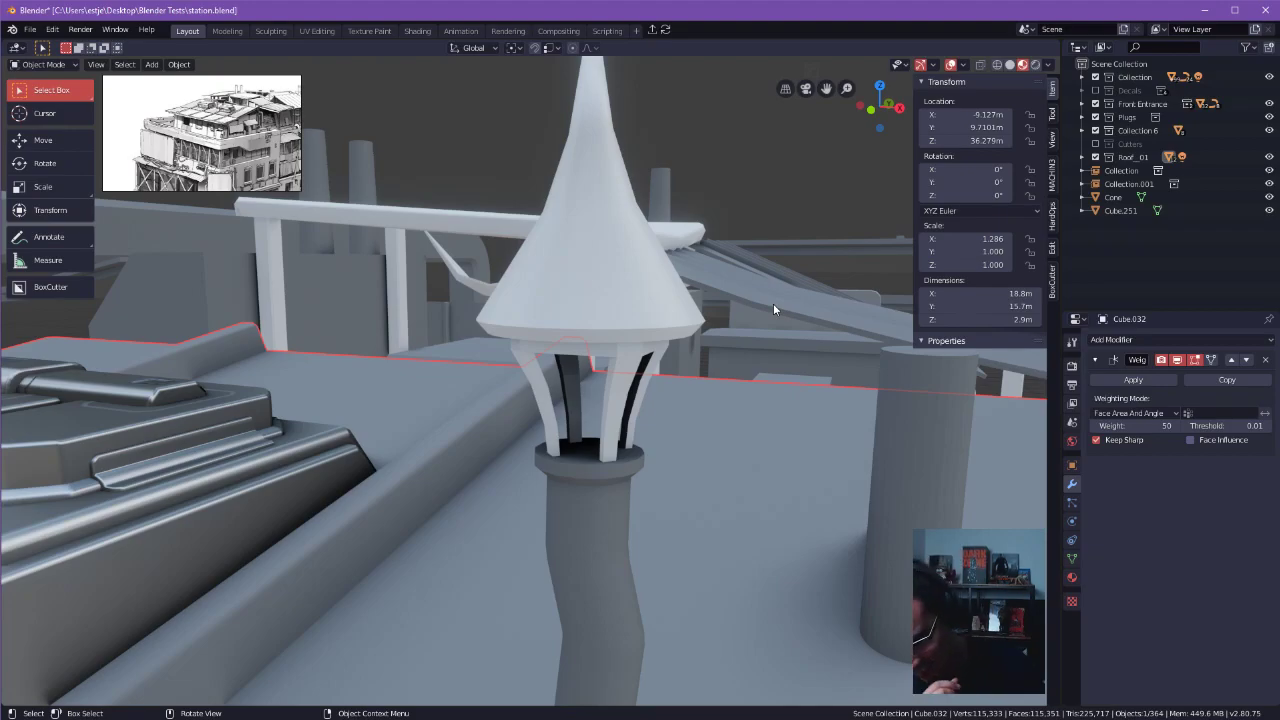
pyautogui.moveTo(773, 303); pyautogui.dragTo(529, 331, button='middle')
pyautogui.press('Tab')
pyautogui.moveTo(526, 220); pyautogui.dragTo(666, 438, button='middle')
pyautogui.press('Tab')
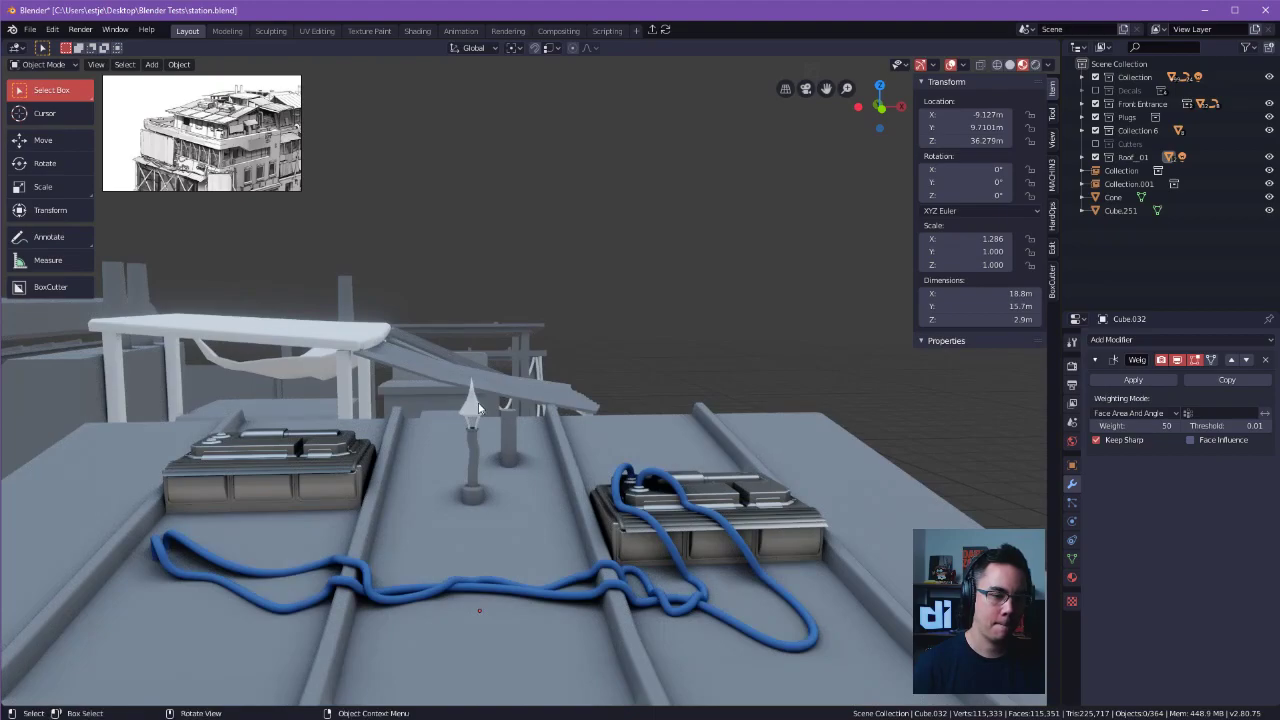
# Select the cone cap on top of the crooked chimney pipe on the roof.
pyautogui.click(475, 408)
pyautogui.keyDown('alt'); pyautogui.keyDown('shift'); pyautogui.moveTo(450, 432); pyautogui.dragTo(714, 384); pyautogui.keyUp('shift'); pyautogui.keyUp('alt')
pyautogui.keyDown('alt'); pyautogui.moveTo(550, 410); pyautogui.dragTo(651, 447); pyautogui.keyUp('alt')
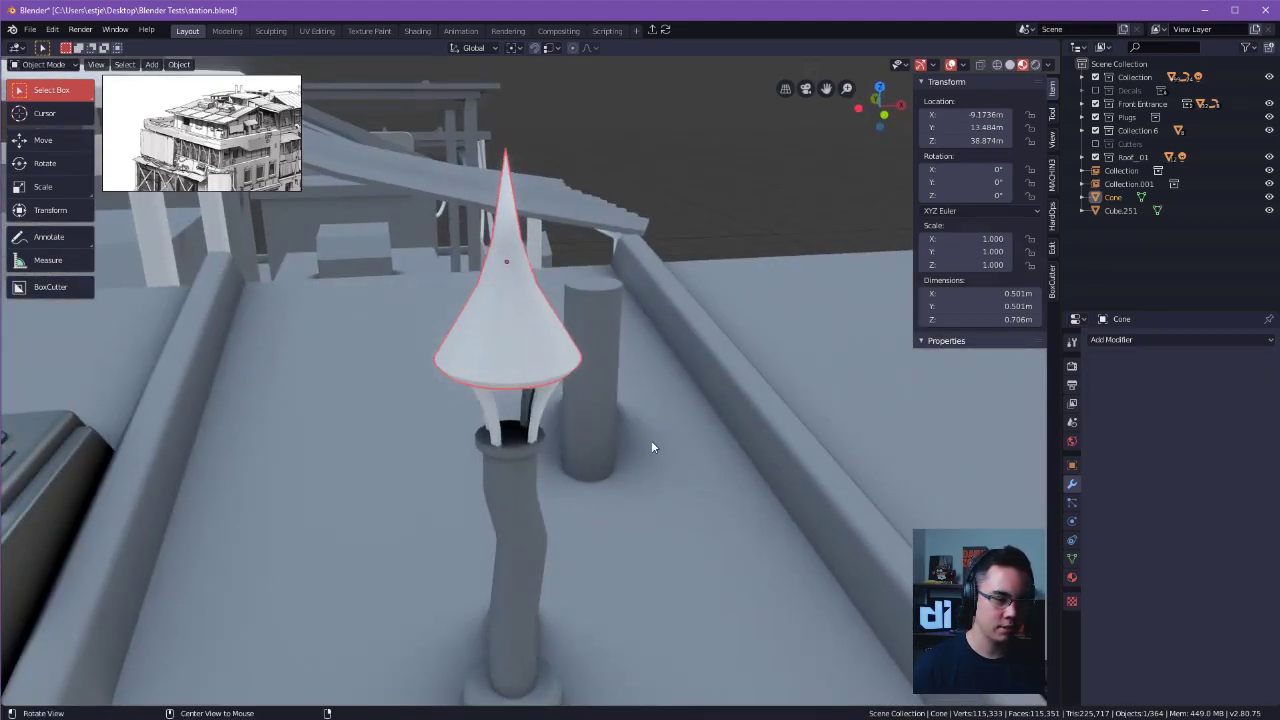
pyautogui.keyDown('alt'); pyautogui.moveTo(788, 331); pyautogui.dragTo(754, 379); pyautogui.keyUp('alt')
pyautogui.keyDown('alt'); pyautogui.moveTo(407, 526); pyautogui.dragTo(531, 549); pyautogui.keyUp('alt')
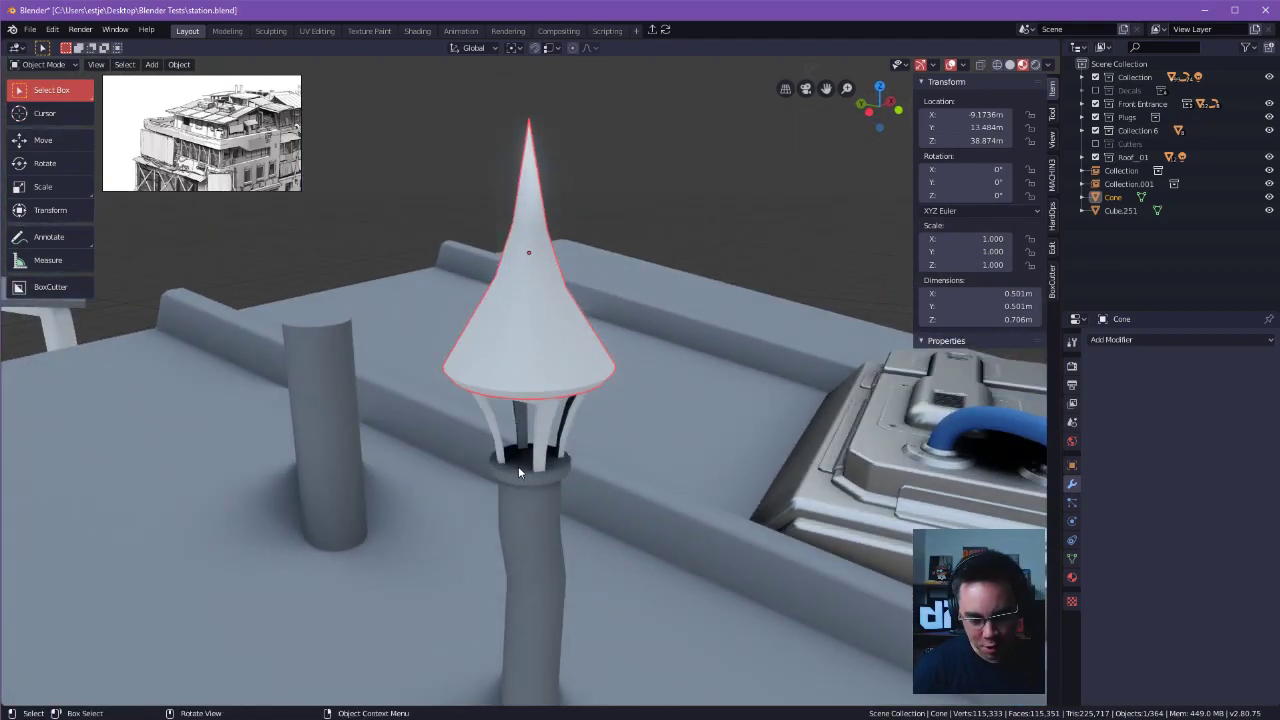
pyautogui.keyDown('alt'); pyautogui.moveTo(648, 396); pyautogui.dragTo(673, 382); pyautogui.keyUp('alt')
pyautogui.scroll(2, 673, 382)
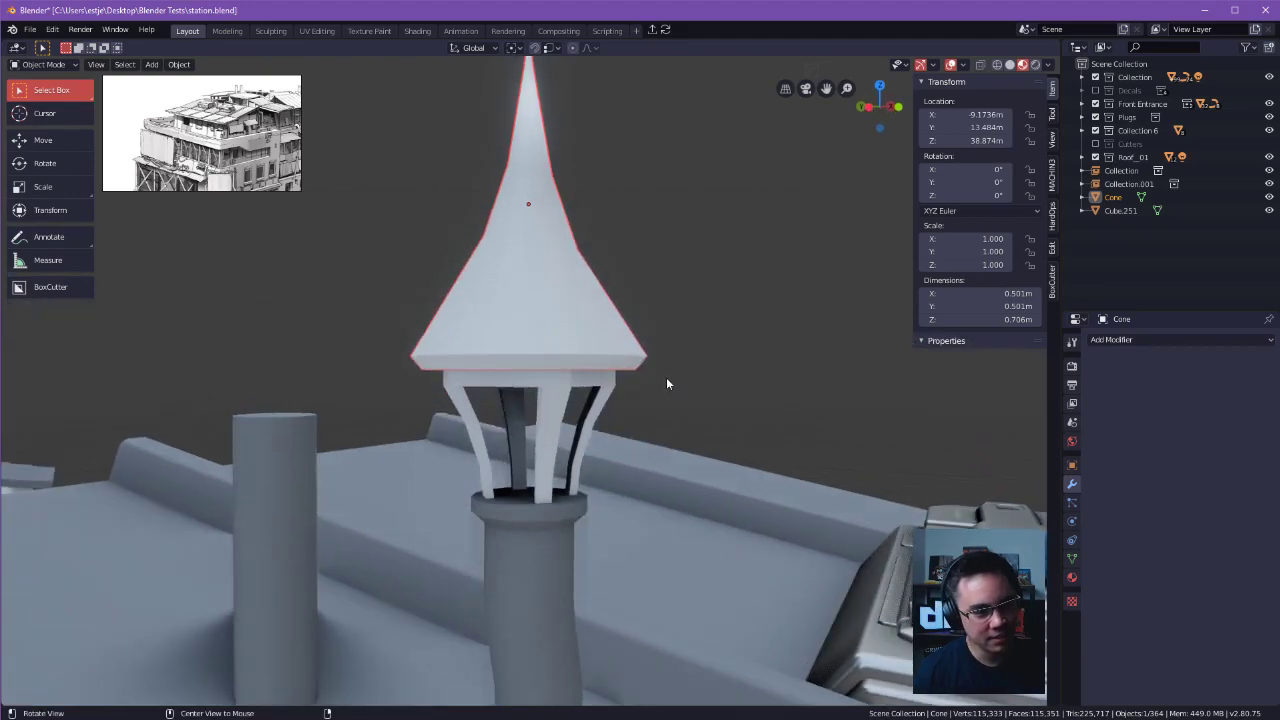
# Enter mesh editing on the cone cap and select the face loop around its lower rim.
pyautogui.press('Tab')
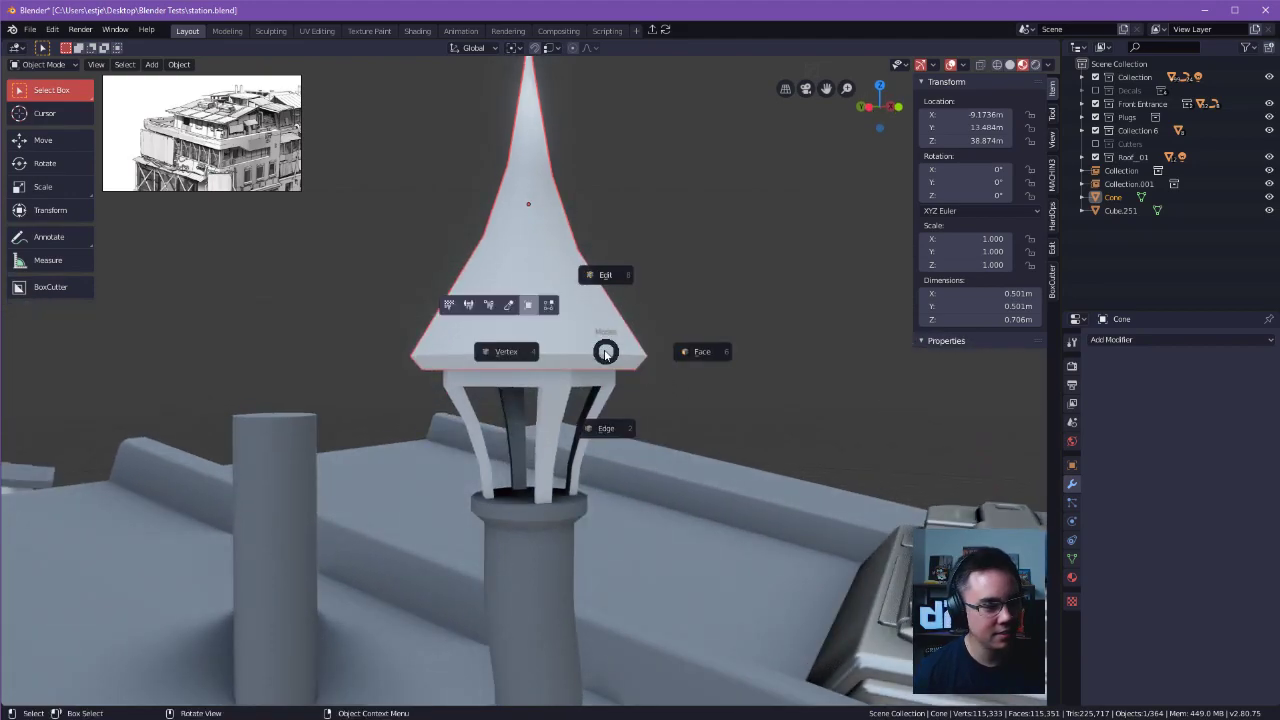
pyautogui.click(600, 428)
pyautogui.keyDown('alt'); pyautogui.moveTo(591, 364); pyautogui.dragTo(598, 330); pyautogui.keyUp('alt')
pyautogui.click(600, 323)
pyautogui.press('3')
pyautogui.click(609, 312)
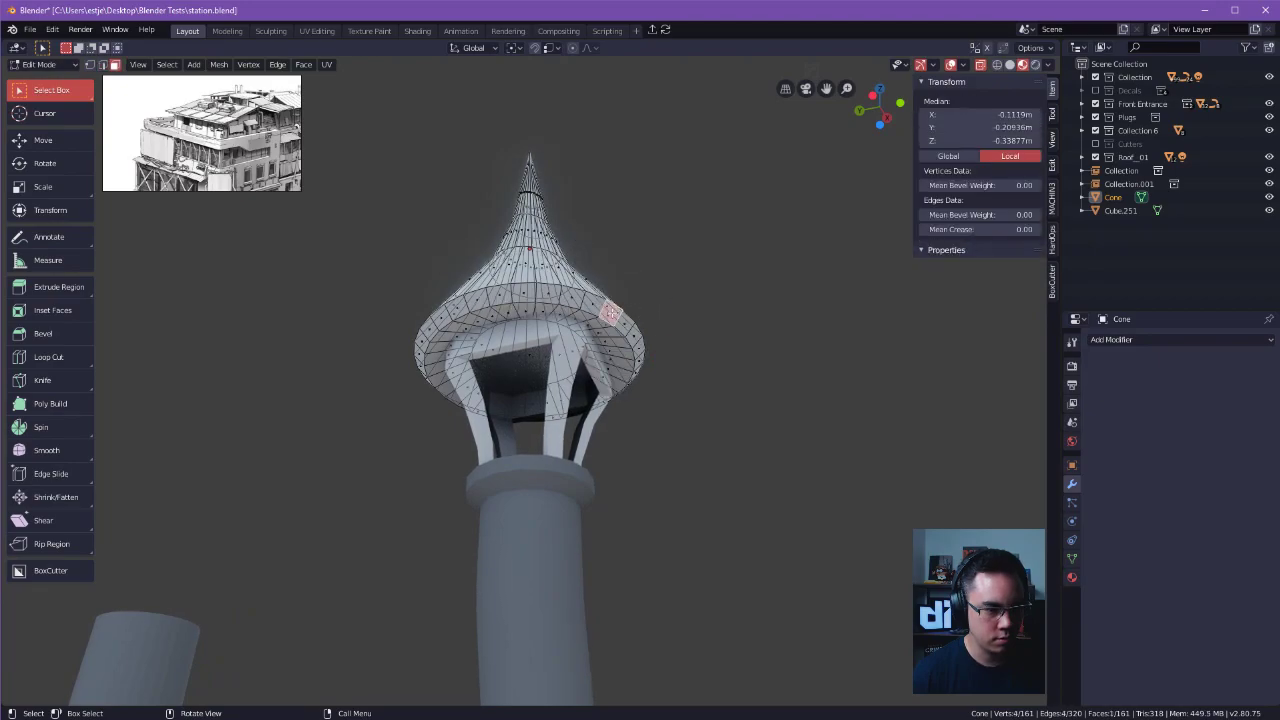
pyautogui.doubleClick(602, 308)
pyautogui.keyDown('alt'); pyautogui.moveTo(602, 308); pyautogui.dragTo(647, 371); pyautogui.keyUp('alt')
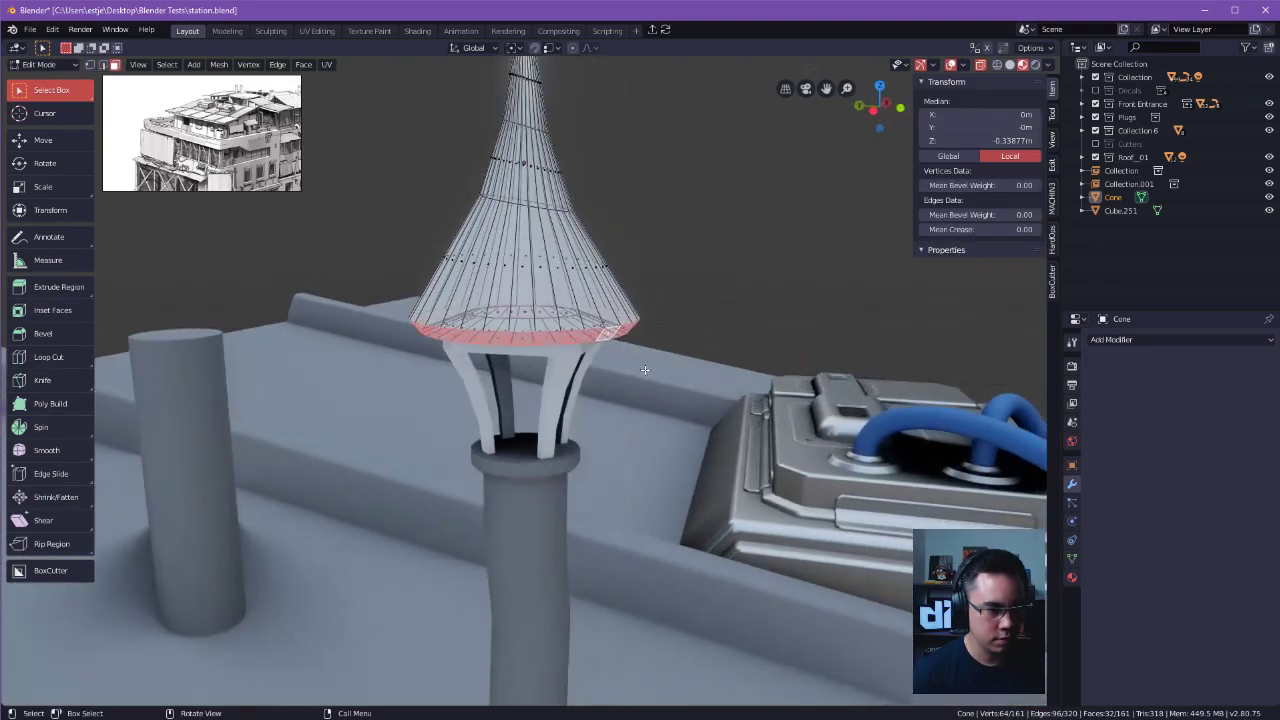
# Try scaling the rim face loop by 1.768 and moving it 0.196 m down along Z.
pyautogui.press('s')
pyautogui.click(745, 410)
pyautogui.press('g')
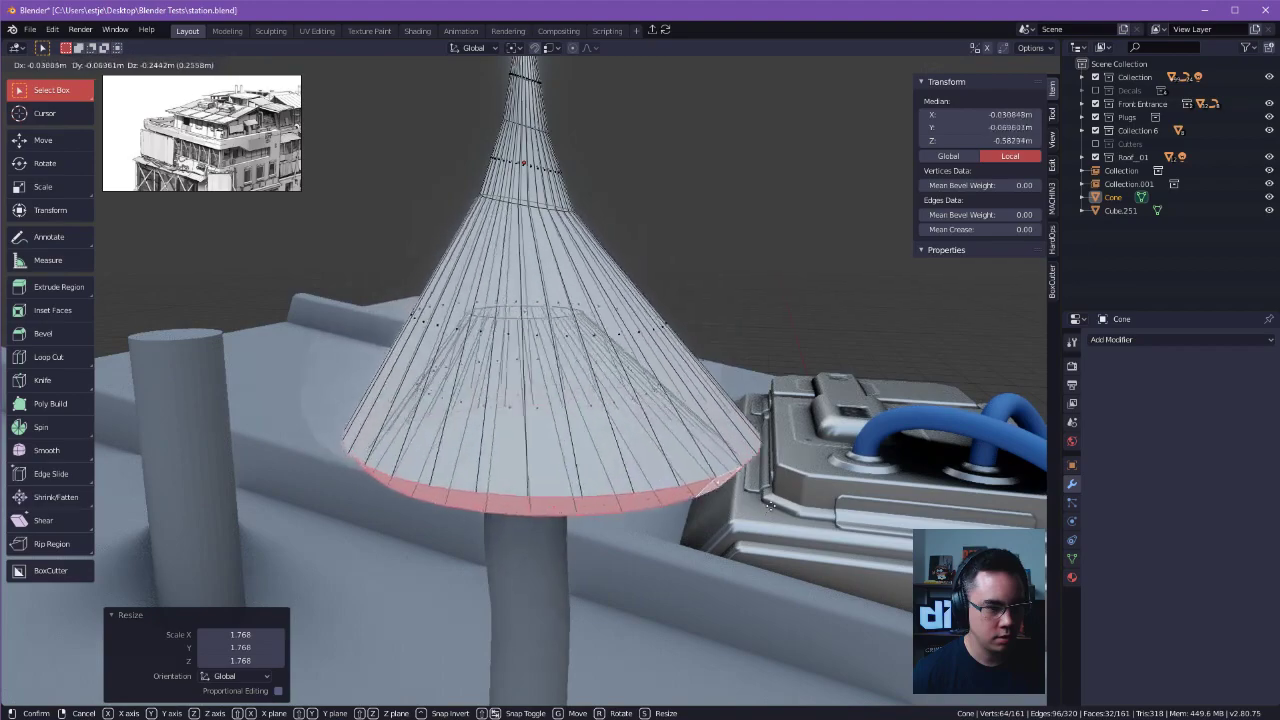
pyautogui.press('z')
pyautogui.click(741, 487)
pyautogui.scroll(-1, 741, 487)
pyautogui.keyDown('alt'); pyautogui.moveTo(738, 490); pyautogui.dragTo(717, 423); pyautogui.keyUp('alt')
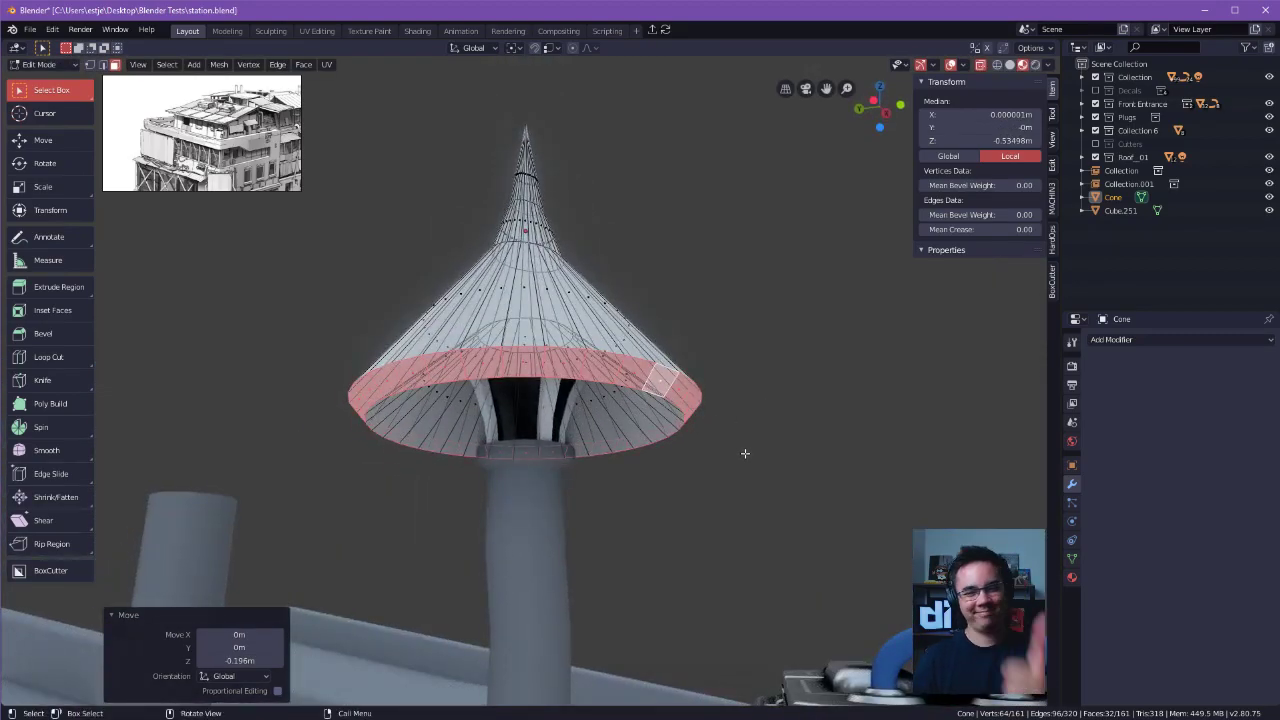
pyautogui.keyDown('alt'); pyautogui.moveTo(728, 396); pyautogui.dragTo(690, 405); pyautogui.keyUp('alt')
pyautogui.hotkey('ctrl', 'z')
pyautogui.hotkey('ctrl', 'z')
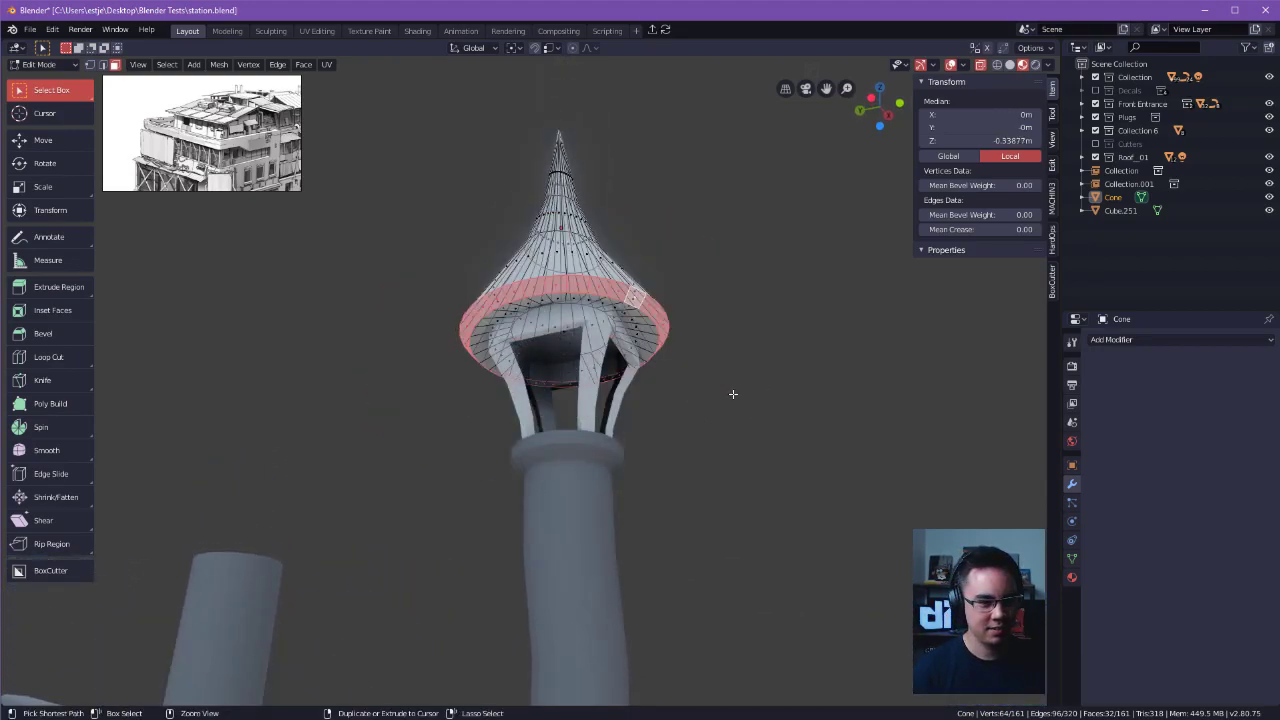
# Scale the cap's rim face loop by 1.241 and move it about 0.08 m down along Z.
pyautogui.press('s')
pyautogui.click(800, 400)
pyautogui.press('g')
pyautogui.press('z')
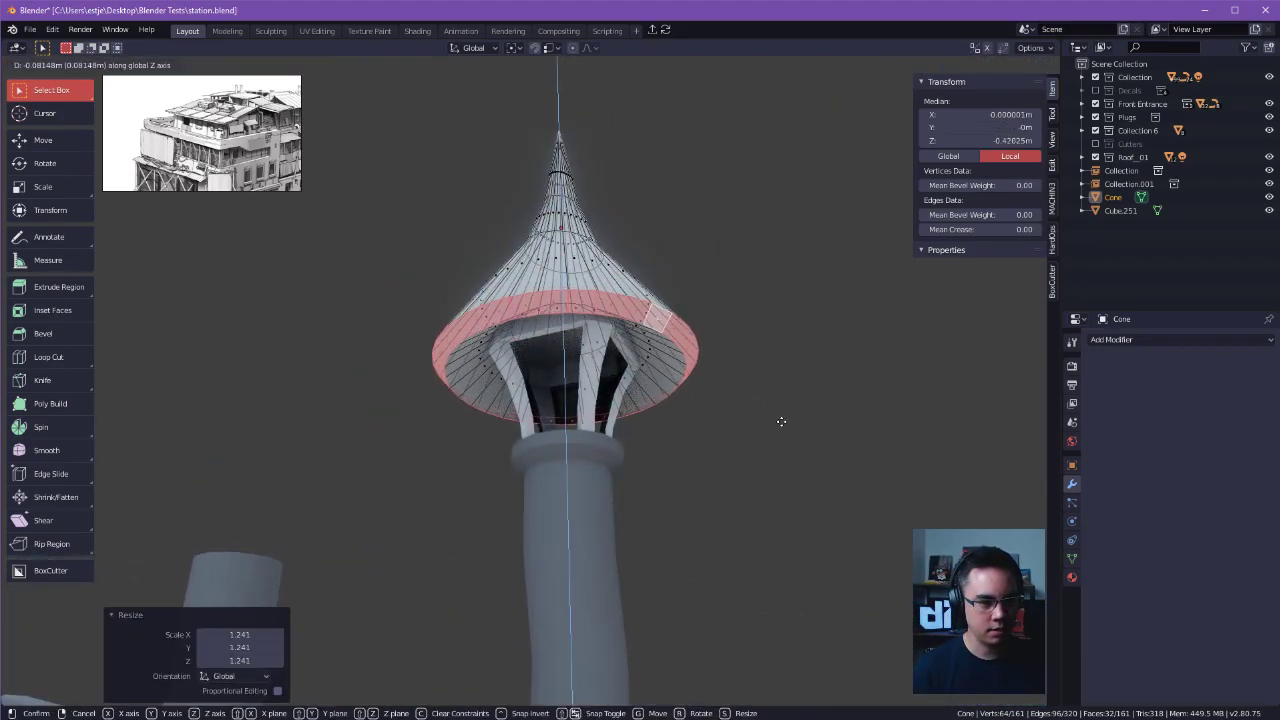
pyautogui.click(780, 423)
pyautogui.keyDown('alt'); pyautogui.moveTo(780, 423); pyautogui.dragTo(783, 515); pyautogui.keyUp('alt')
pyautogui.moveTo(784, 515); pyautogui.dragTo(733, 362, button='middle')
# Select the cap's bottom edge loop and move it 0.0228 m down along Z.
pyautogui.click(689, 391)
pyautogui.press('Tab')
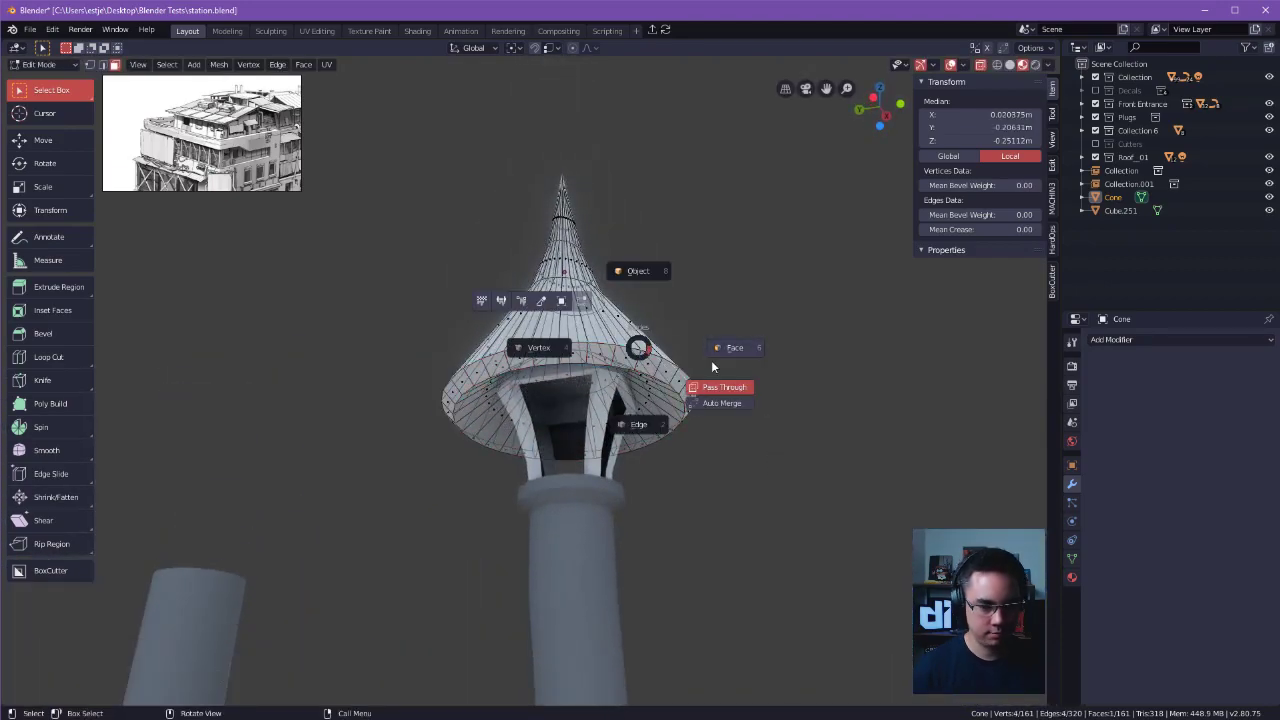
pyautogui.click(640, 352)
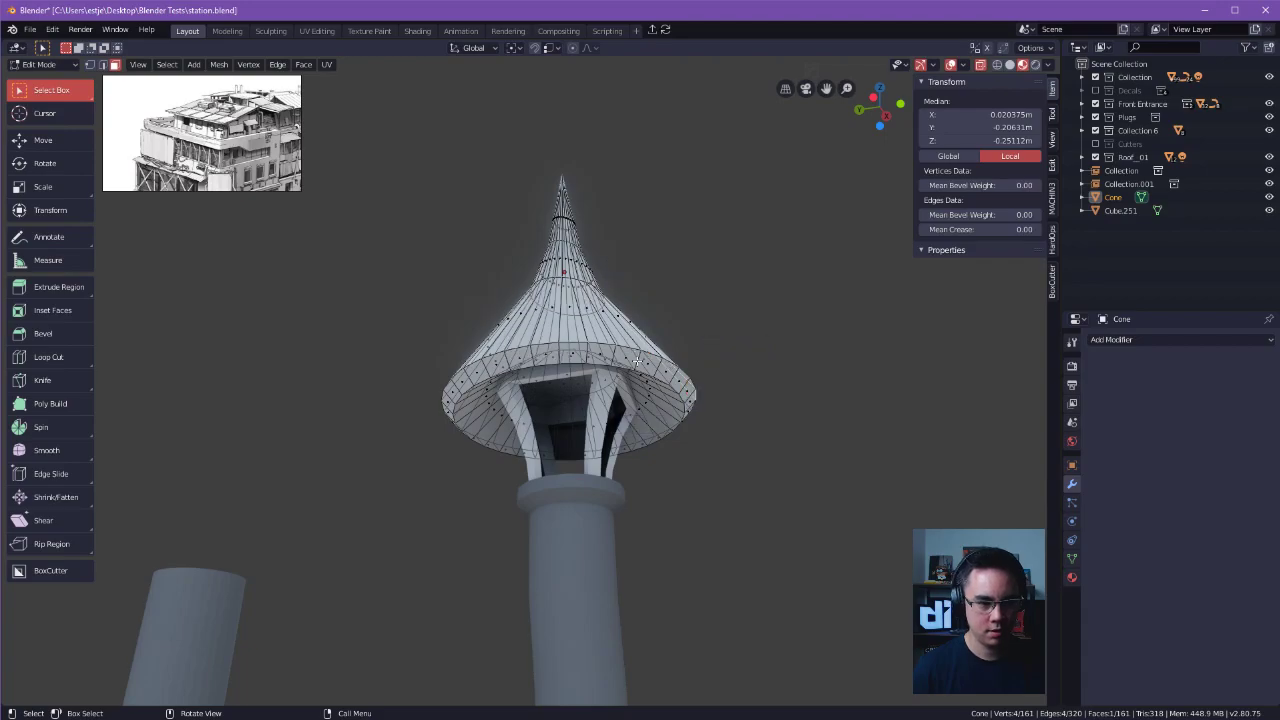
pyautogui.moveTo(638, 346); pyautogui.dragTo(638, 390, button='middle')
pyautogui.press('Tab')
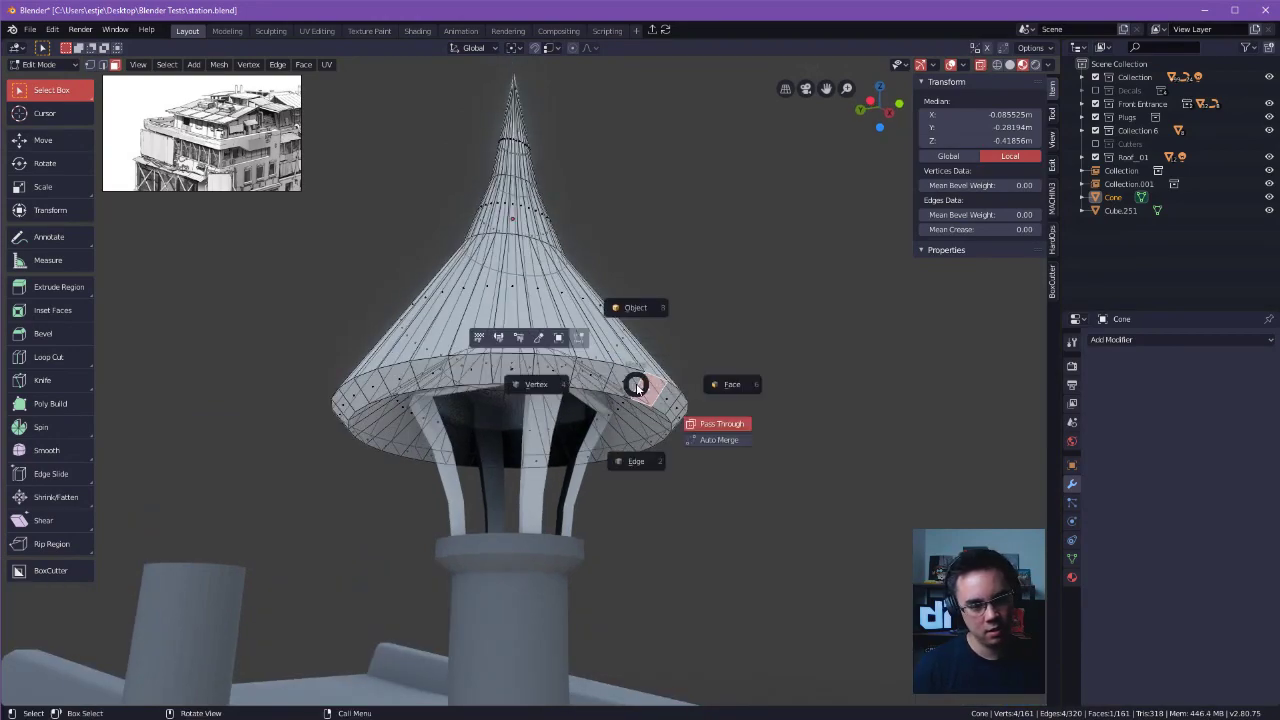
pyautogui.click(643, 432)
pyautogui.moveTo(643, 432); pyautogui.dragTo(640, 386, button='middle')
pyautogui.keyDown('alt'); pyautogui.click(642, 386); pyautogui.keyUp('alt')
pyautogui.moveTo(730, 397)
pyautogui.mouseDown(button='middle')
pyautogui.moveTo(714, 397)
pyautogui.moveTo(737, 397)
pyautogui.moveTo(746, 414)
pyautogui.mouseUp(button='middle')
pyautogui.press('g')
pyautogui.press('z')
pyautogui.click(749, 406)
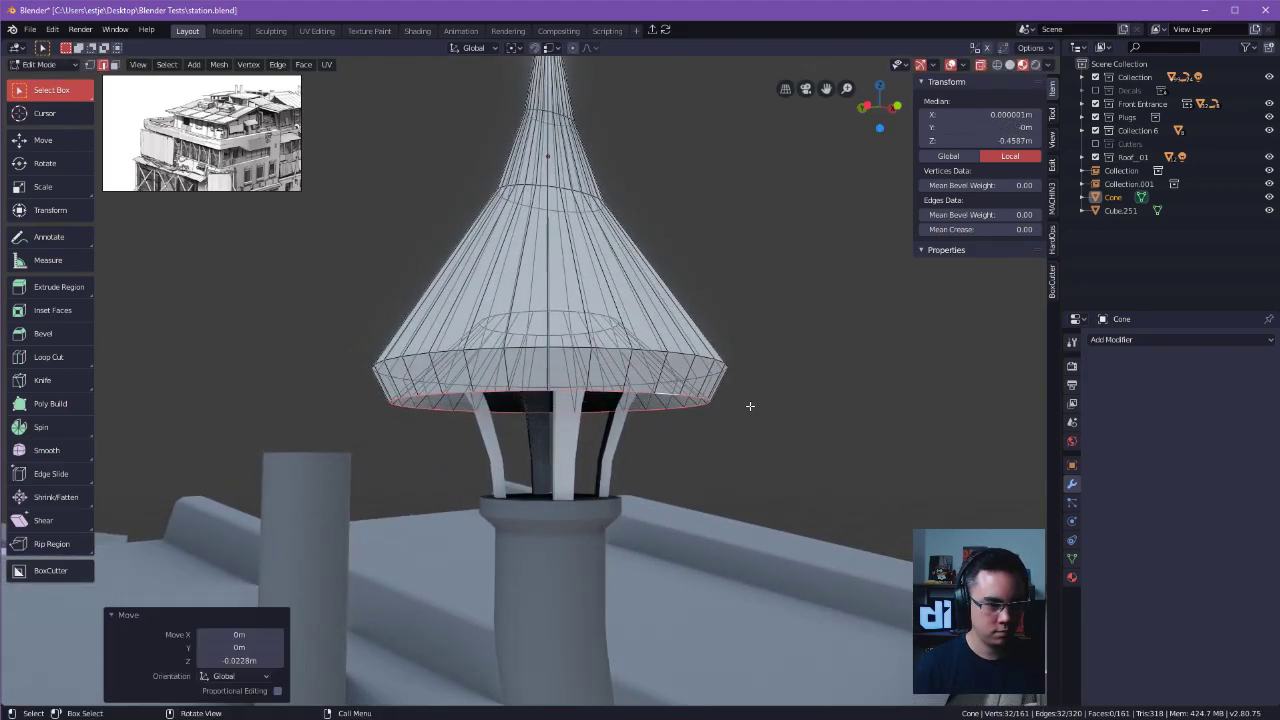
pyautogui.press('s')
pyautogui.press('x')
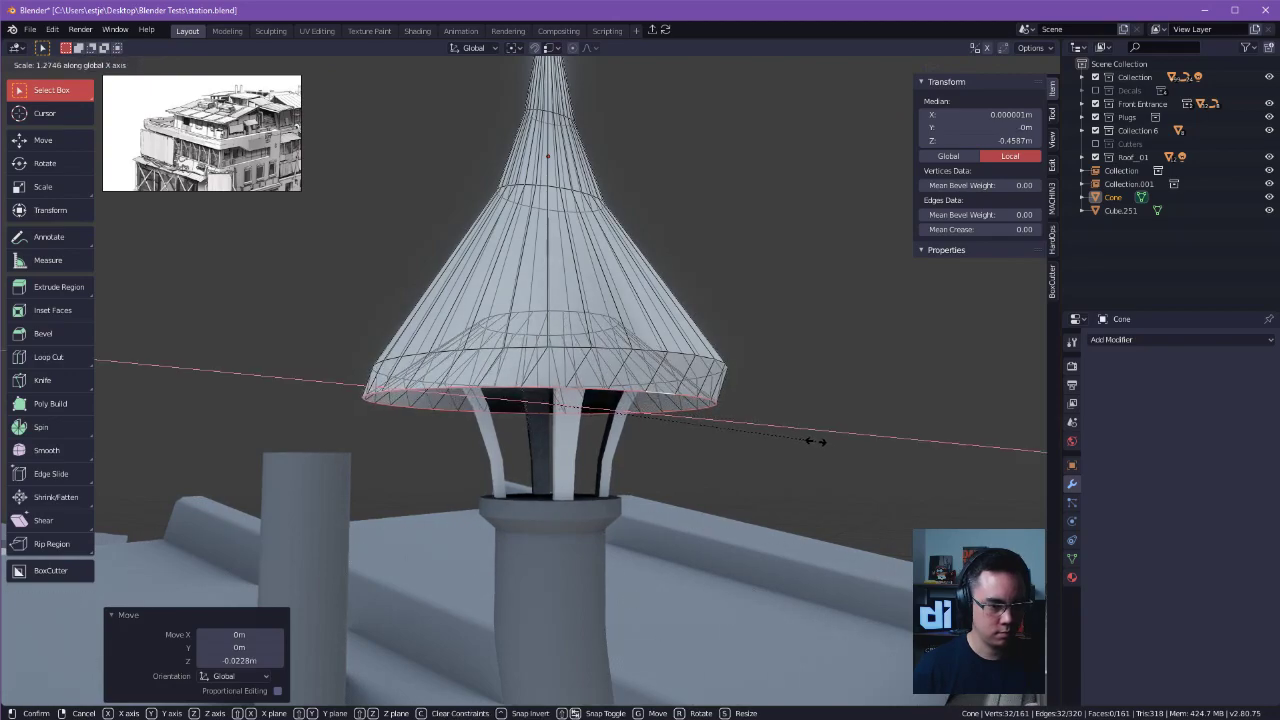
pyautogui.rightClick(816, 441)
pyautogui.hotkey('shift', 'z')
# Widen the cap's bottom edge loop by a factor of 1.167 in X and Y only.
pyautogui.hotkey('shift', 'z')
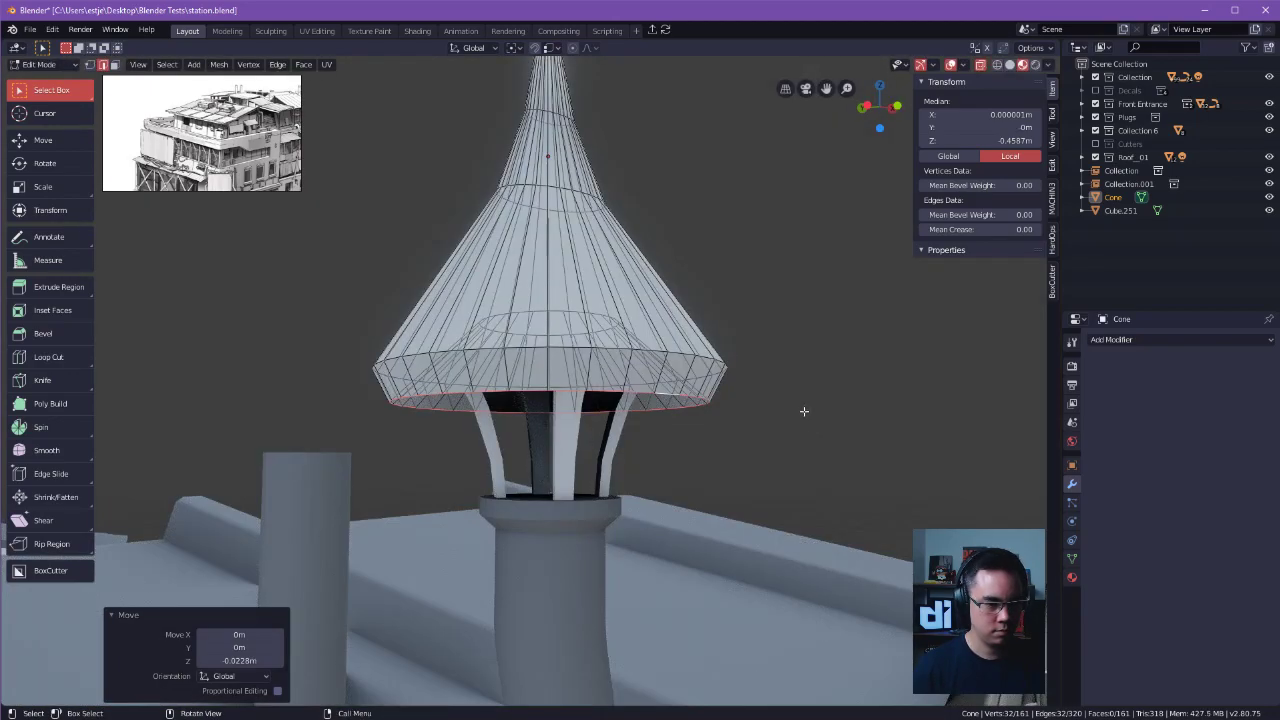
pyautogui.press('s')
pyautogui.hotkey('shift', 'z')
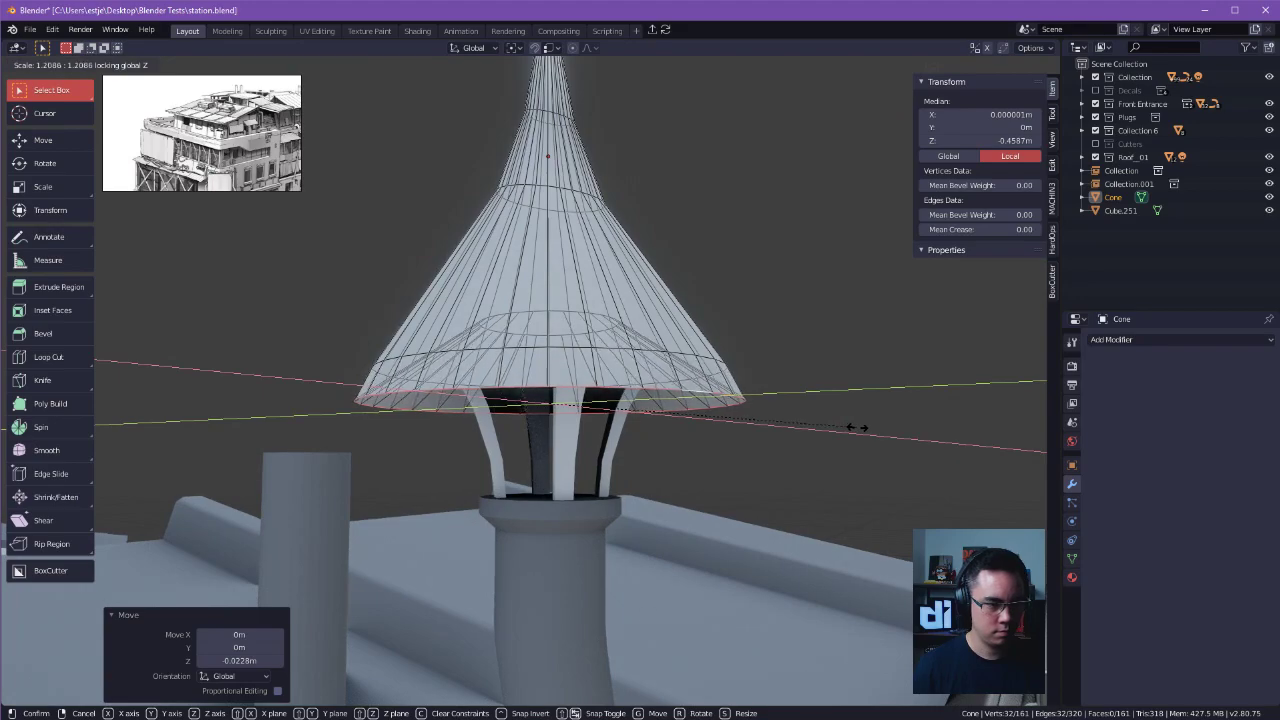
pyautogui.click(846, 428)
pyautogui.moveTo(846, 429); pyautogui.dragTo(814, 423, button='middle')
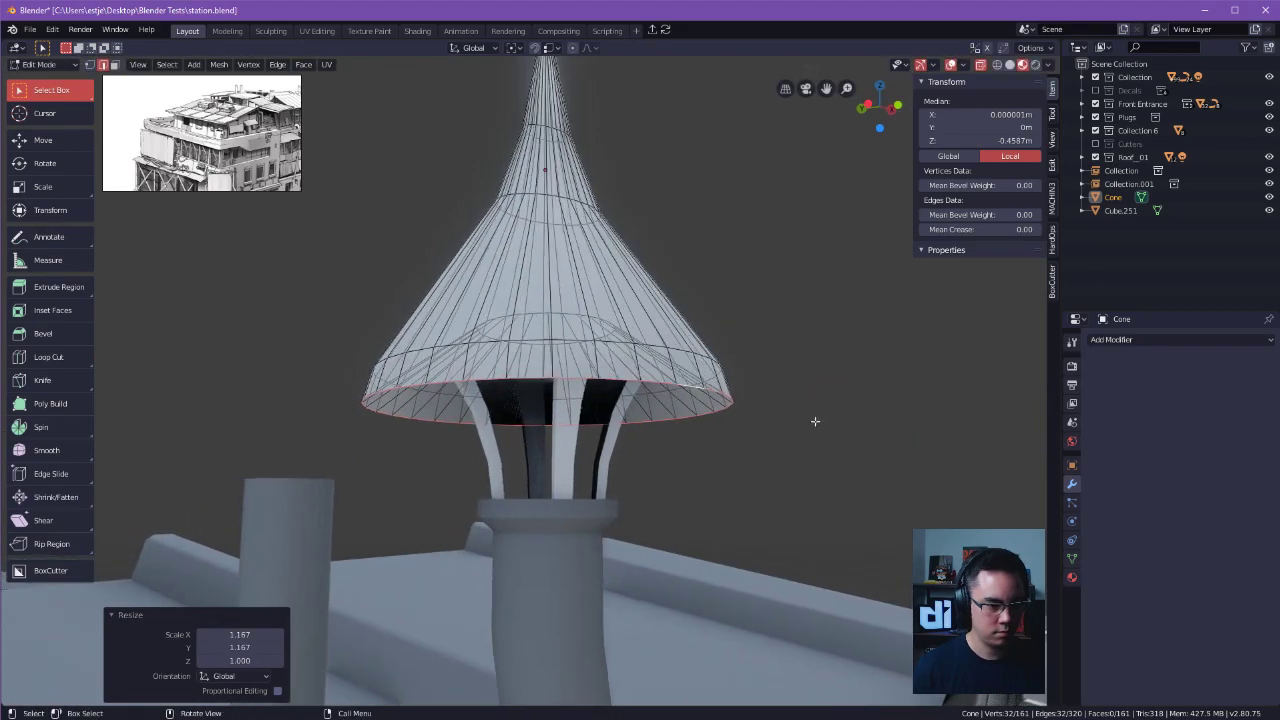
# Bevel the cap's bottom edge loop by 0.0118 m with one segment and shift it slightly down along Z.
pyautogui.hotkey('ctrl', 'b')
pyautogui.click(830, 428)
pyautogui.press('g')
pyautogui.press('z')
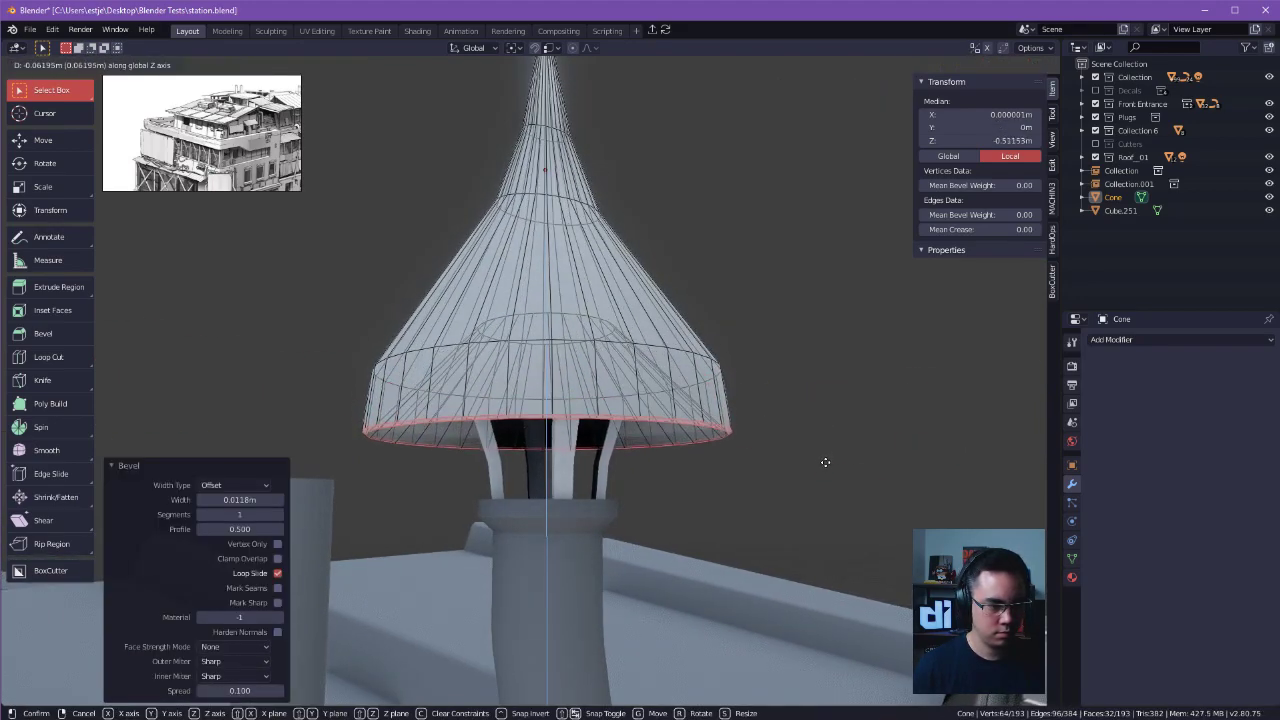
pyautogui.click(830, 444)
# Raise the edge loop above the rim 0.0824 m along Z and shrink it to about 0.7 in X and Y.
pyautogui.click(555, 333)
pyautogui.keyDown('alt'); pyautogui.click(555, 340); pyautogui.keyUp('alt')
pyautogui.press('g')
pyautogui.press('z')
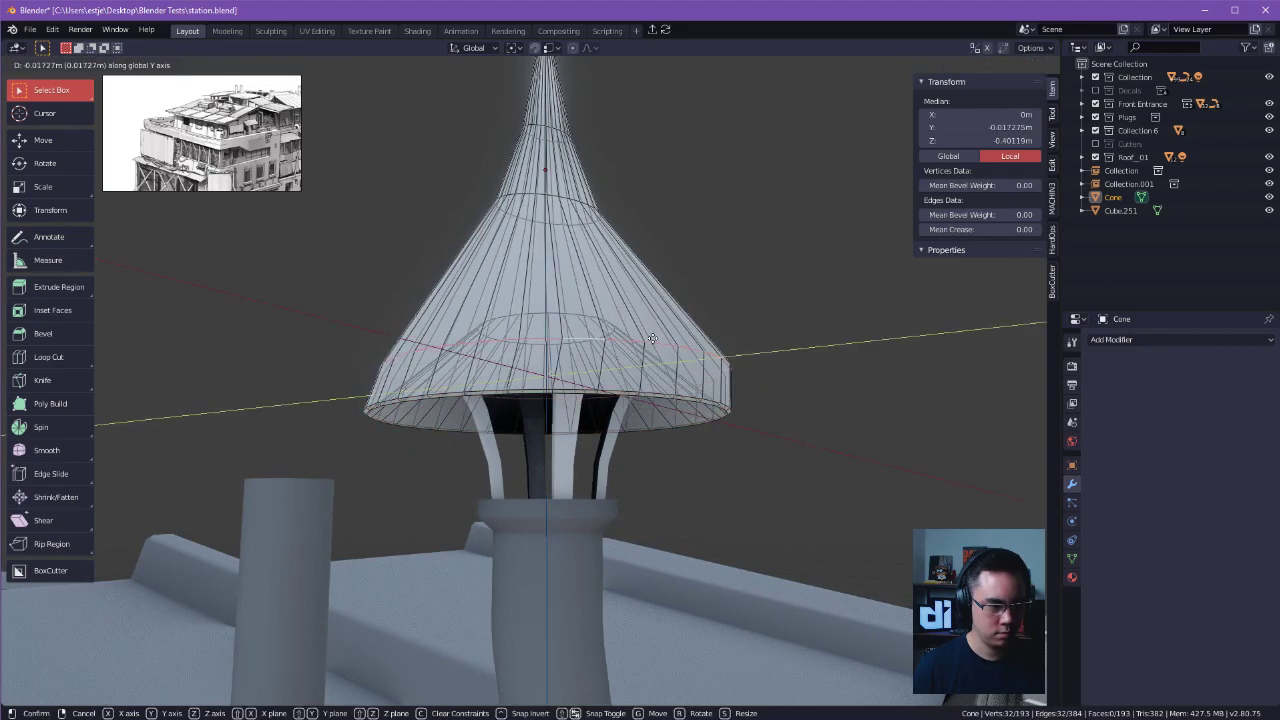
pyautogui.click(740, 318)
pyautogui.press('s')
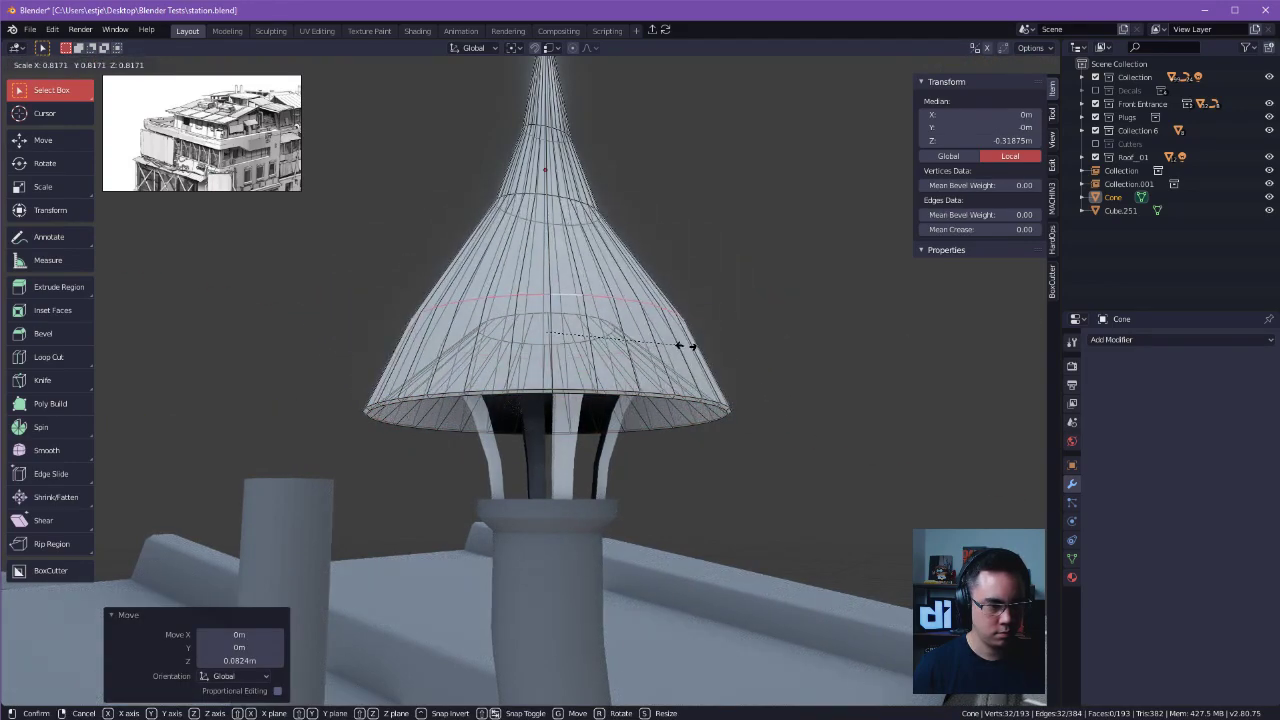
pyautogui.hotkey('shift', 'z')
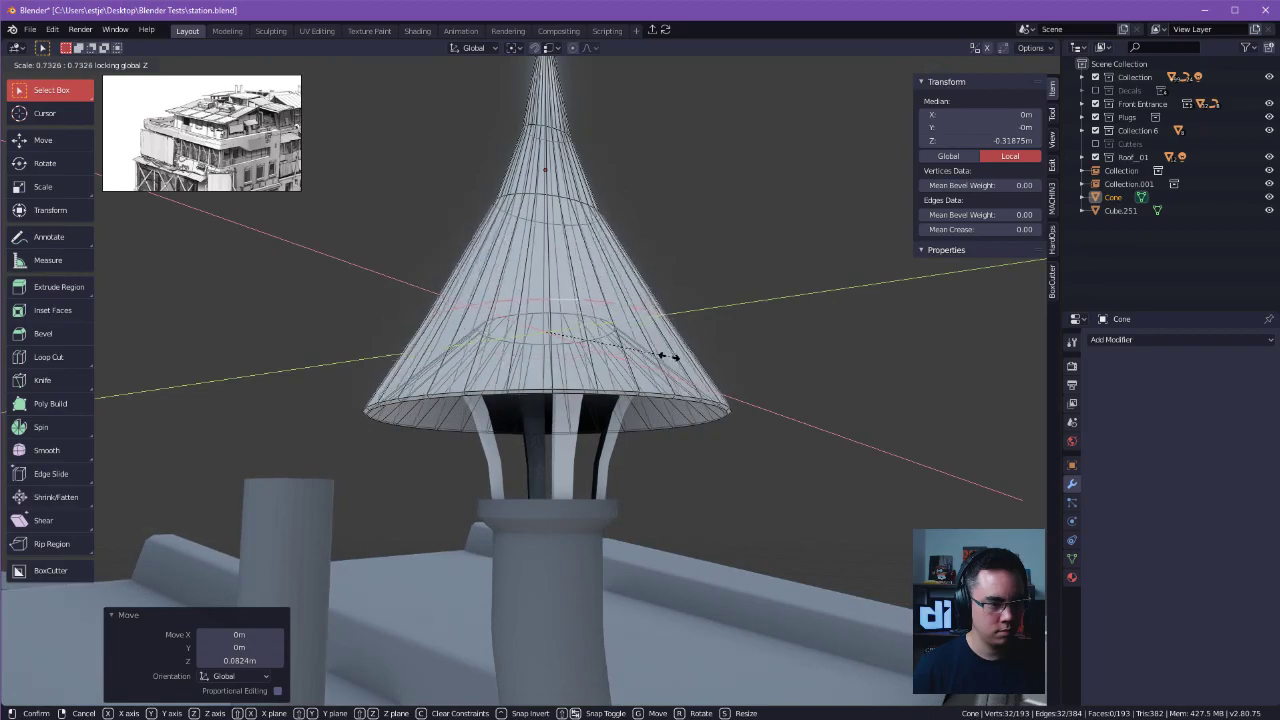
pyautogui.click(655, 357)
pyautogui.press('Tab')
pyautogui.click(652, 328)
# Examine the reshaped cap and the chimney on the roof from several angles.
pyautogui.moveTo(822, 266); pyautogui.dragTo(828, 302)
pyautogui.scroll(-3, 780, 320)
pyautogui.moveTo(660, 340); pyautogui.dragTo(715, 371, button='middle')
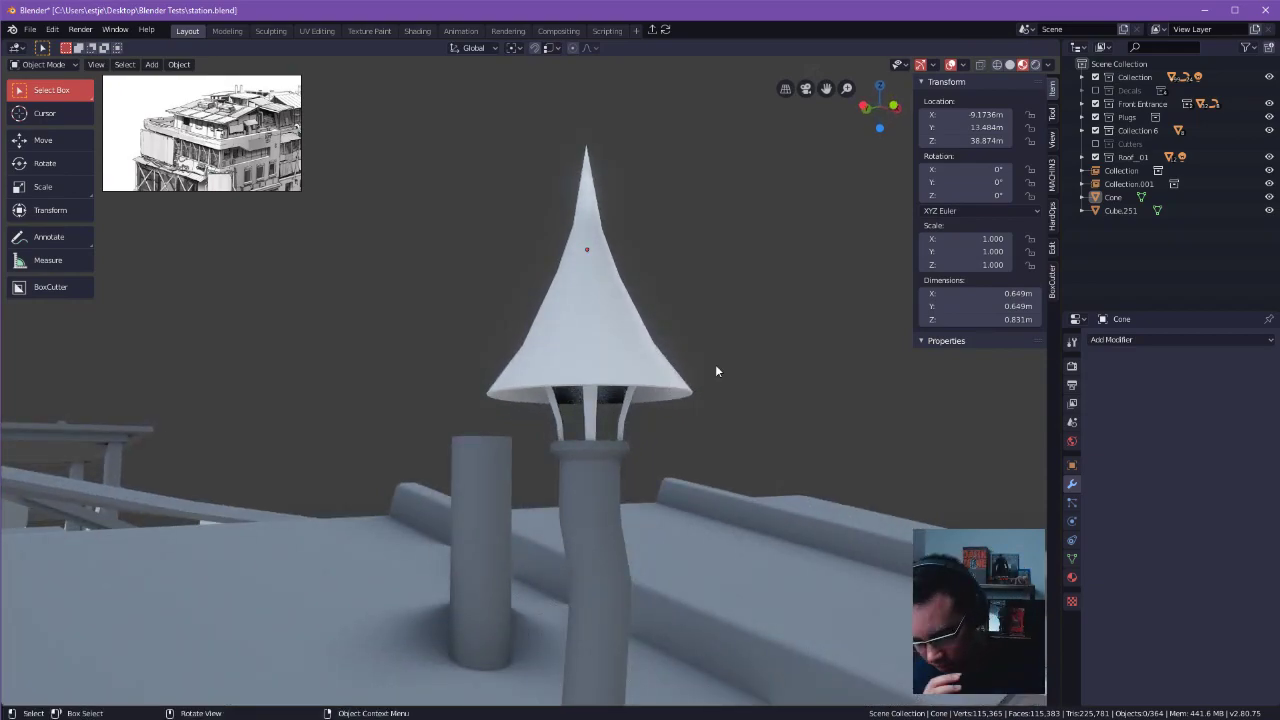
pyautogui.scroll(-1, 715, 366)
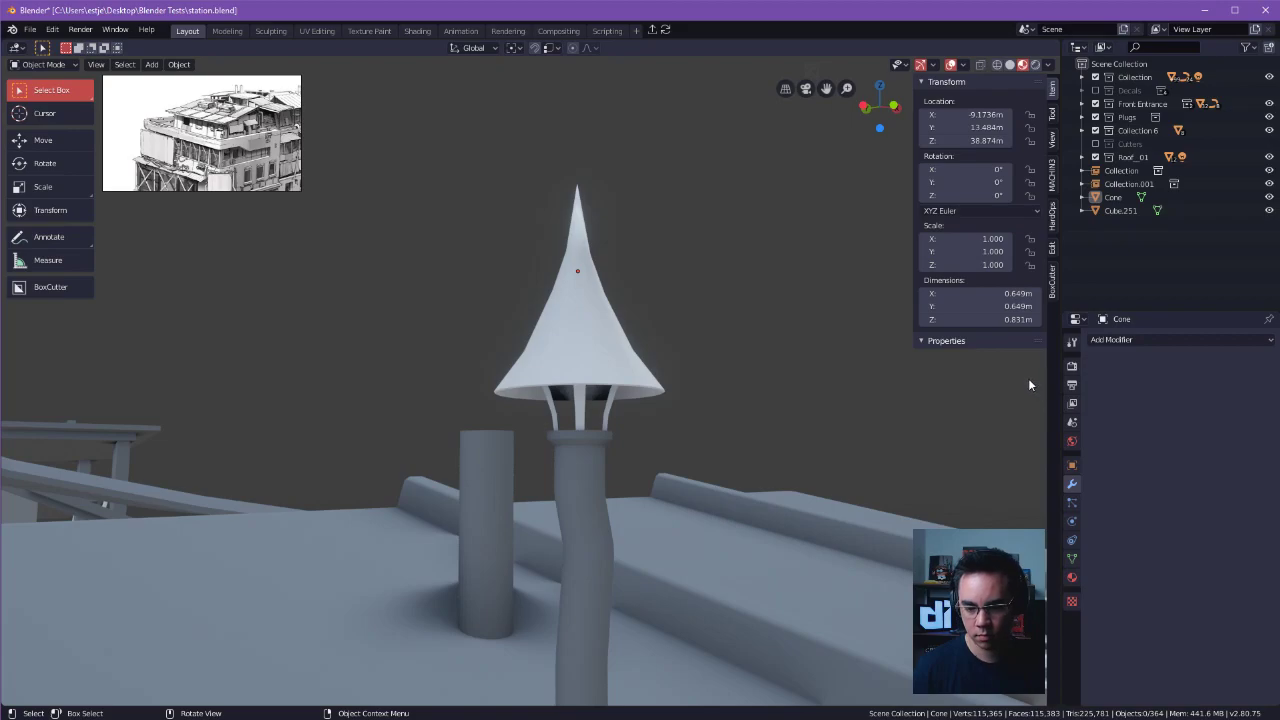
pyautogui.moveTo(787, 407); pyautogui.dragTo(570, 436, button='middle')
pyautogui.press('Tab')
pyautogui.press('Tab')
pyautogui.doubleClick(637, 205)
pyautogui.moveTo(637, 207); pyautogui.dragTo(411, 496, button='middle')
# Join the crooked pipe, the cap supports and the cone cap into one object.
pyautogui.click(496, 471)
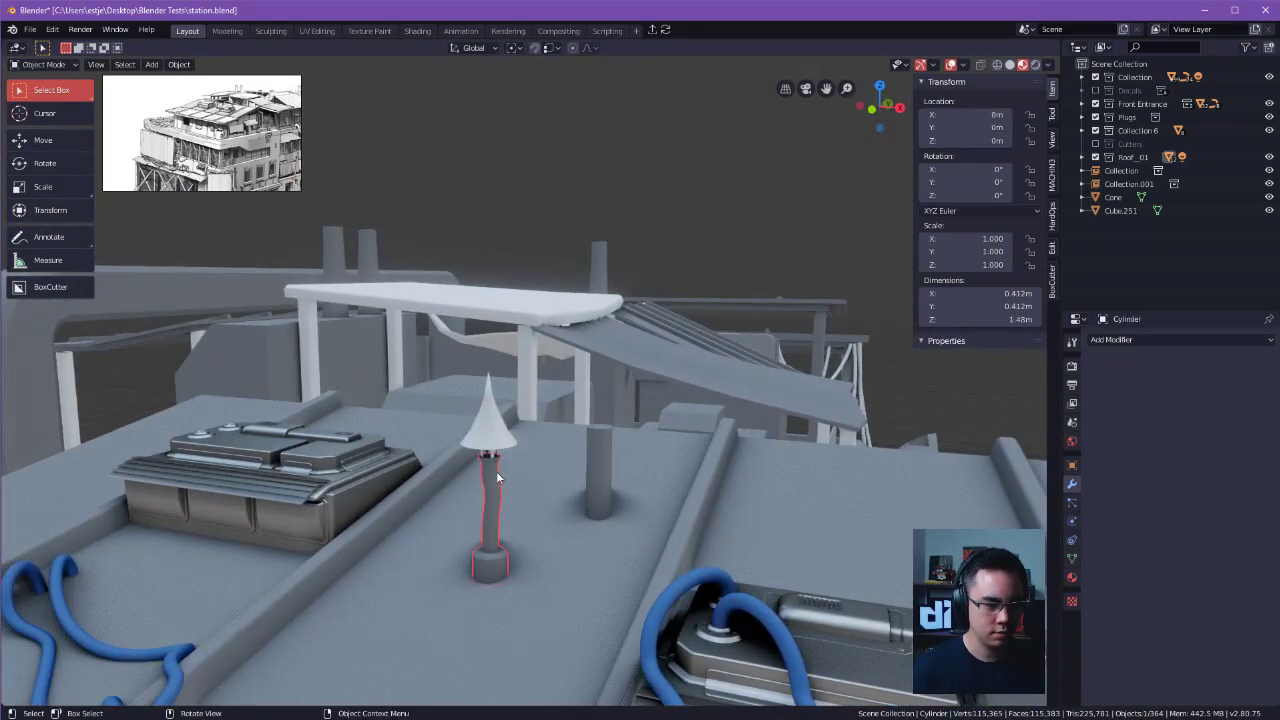
pyautogui.moveTo(500, 437); pyautogui.dragTo(470, 360, button='middle')
pyautogui.click(469, 357)
pyautogui.moveTo(474, 404); pyautogui.dragTo(440, 384, button='middle')
pyautogui.click(457, 408)
pyautogui.moveTo(440, 384); pyautogui.dragTo(479, 357)
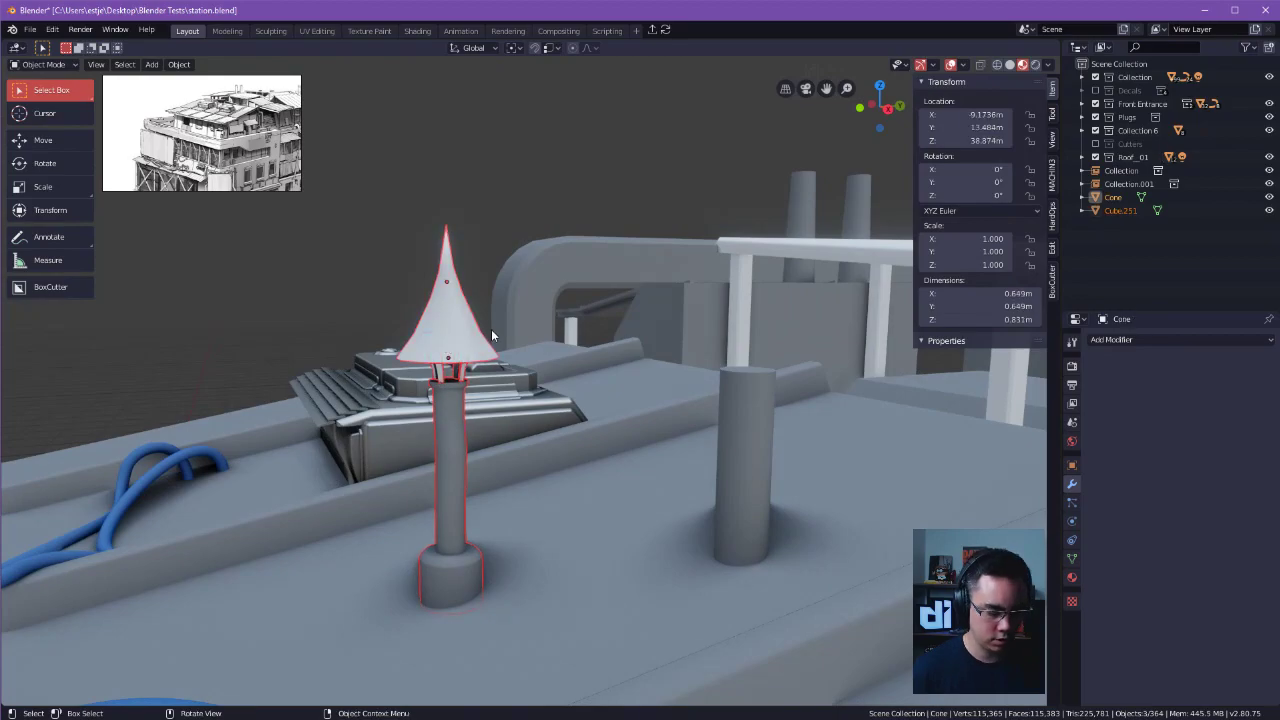
pyautogui.hotkey('ctrl', 'j')
pyautogui.click(530, 223)
# Delete the plain cylinder behind the chimney and place a duplicate of the joined chimney farther along Y.
pyautogui.keyDown('shift'); pyautogui.moveTo(455, 331); pyautogui.dragTo(632, 367, button='middle'); pyautogui.keyUp('shift')
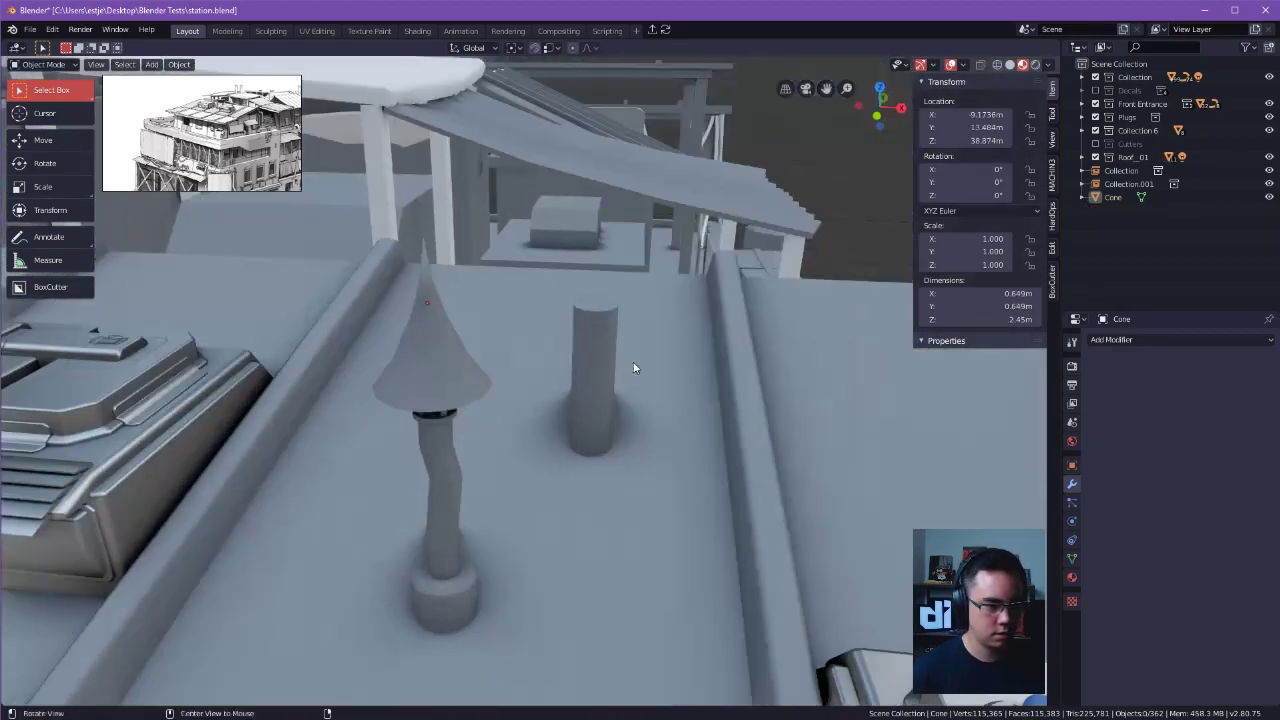
pyautogui.press('Delete')
pyautogui.click(423, 549)
pyautogui.hotkey('shift', 'd')
pyautogui.press('y')
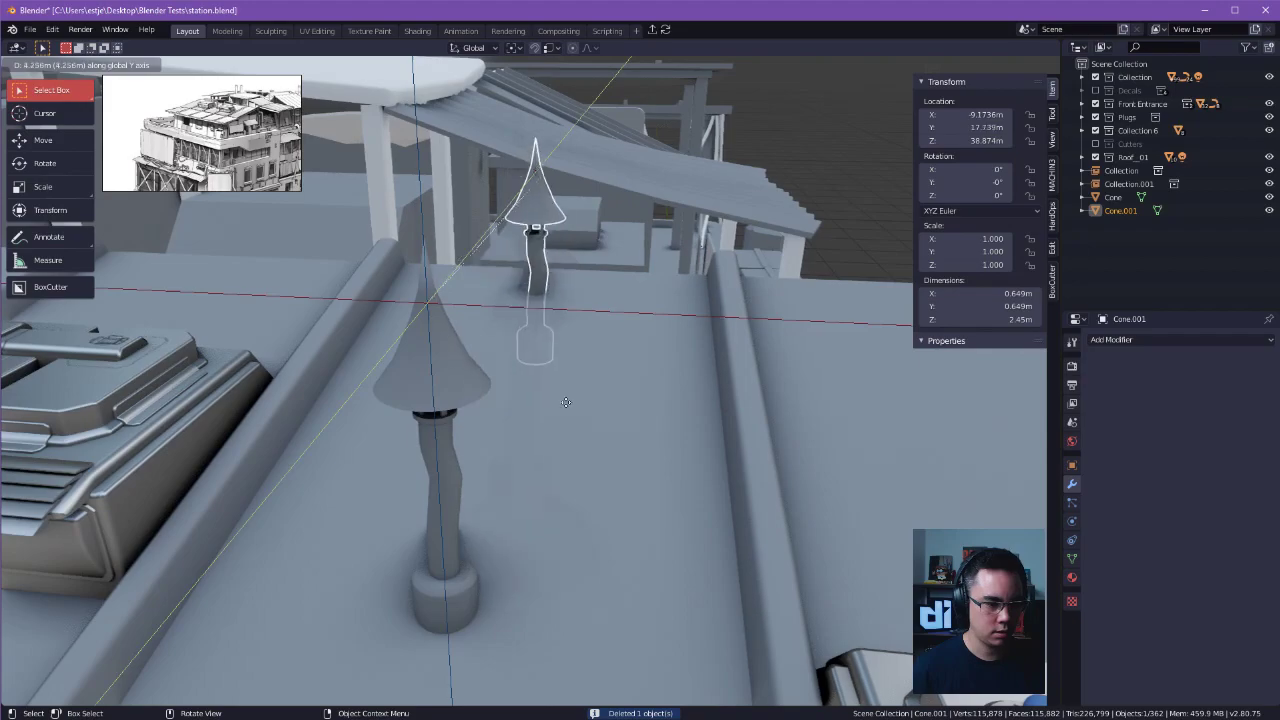
pyautogui.click(520, 455)
pyautogui.click(646, 468)
pyautogui.moveTo(646, 468); pyautogui.dragTo(570, 458, button='middle')
# Adjust the duplicate chimney's position along Z and Y so it stands on the roof.
pyautogui.press('g')
pyautogui.press('z')
pyautogui.click(663, 427)
pyautogui.press('g')
pyautogui.press('y')
pyautogui.click(584, 516)
pyautogui.press('Tab')
pyautogui.click(598, 491)
pyautogui.moveTo(581, 197); pyautogui.dragTo(780, 456)
pyautogui.hotkey('ctrl', 'z')
pyautogui.moveTo(741, 451); pyautogui.dragTo(737, 440, button='middle')
# Dissolve the two edge loops at the bend of the duplicate chimney's pipe to straighten it.
pyautogui.press('Tab')
pyautogui.click(742, 495)
pyautogui.press('x')
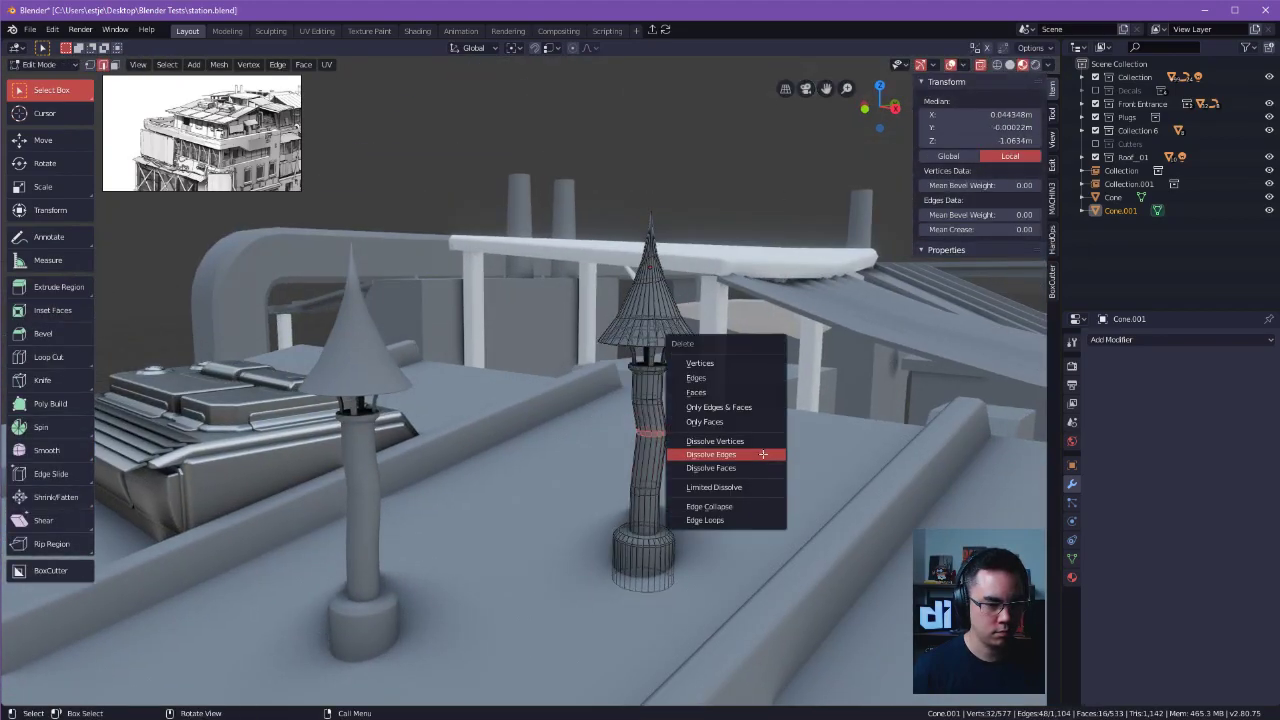
pyautogui.click(763, 453)
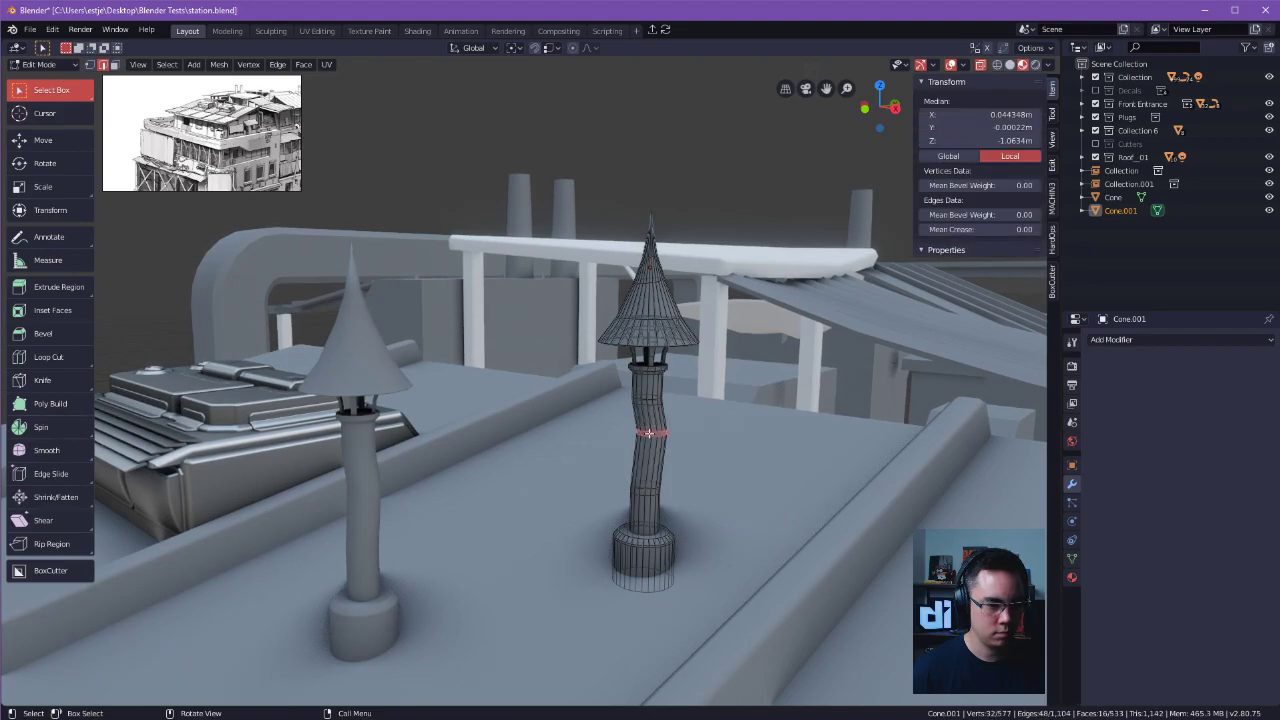
pyautogui.doubleClick(649, 433)
pyautogui.moveTo(655, 433)
pyautogui.keyDown('alt'); pyautogui.mouseDown()
pyautogui.moveTo(676, 438)
pyautogui.moveTo(643, 451)
pyautogui.moveTo(674, 429)
pyautogui.moveTo(662, 423)
pyautogui.mouseUp(); pyautogui.keyUp('alt')
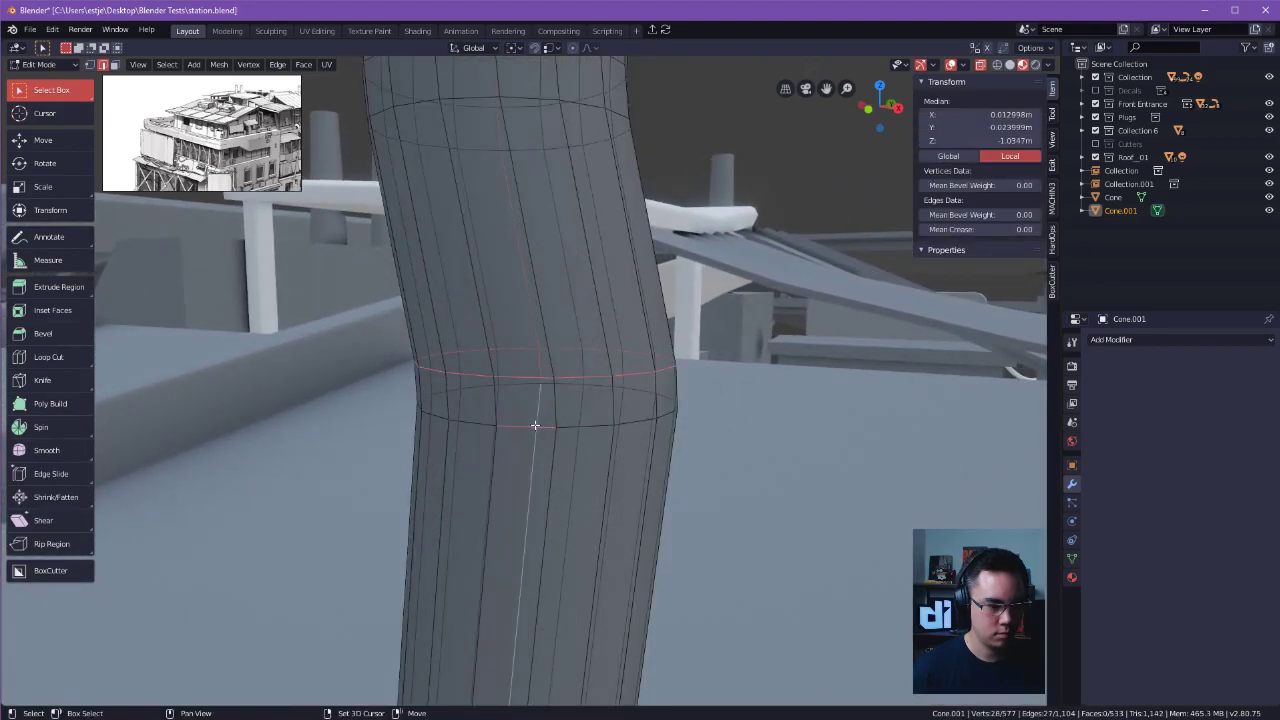
pyautogui.keyDown('alt'); pyautogui.keyDown('shift'); pyautogui.click(520, 422); pyautogui.keyUp('shift'); pyautogui.keyUp('alt')
pyautogui.press('x')
pyautogui.click(512, 377)
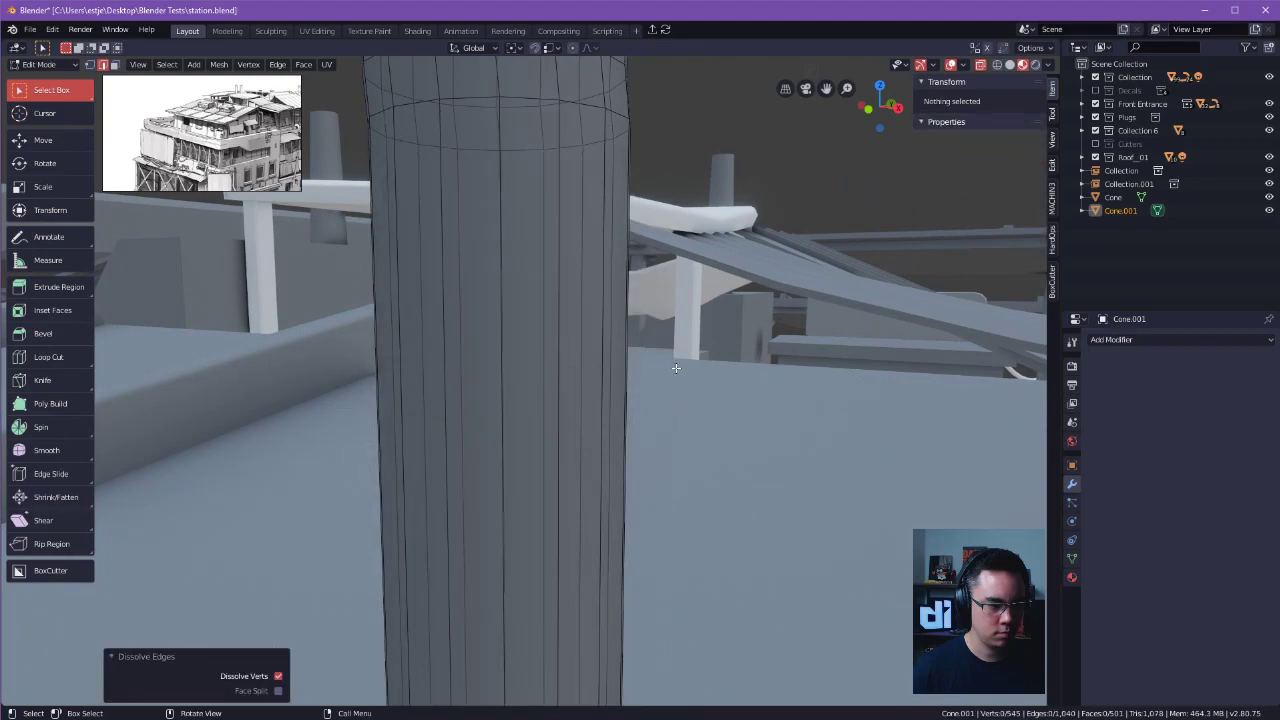
# Select the duplicate's cap, supports and upper pipe section and move them about 0.4 m down along Z.
pyautogui.scroll(-5, 480, 386)
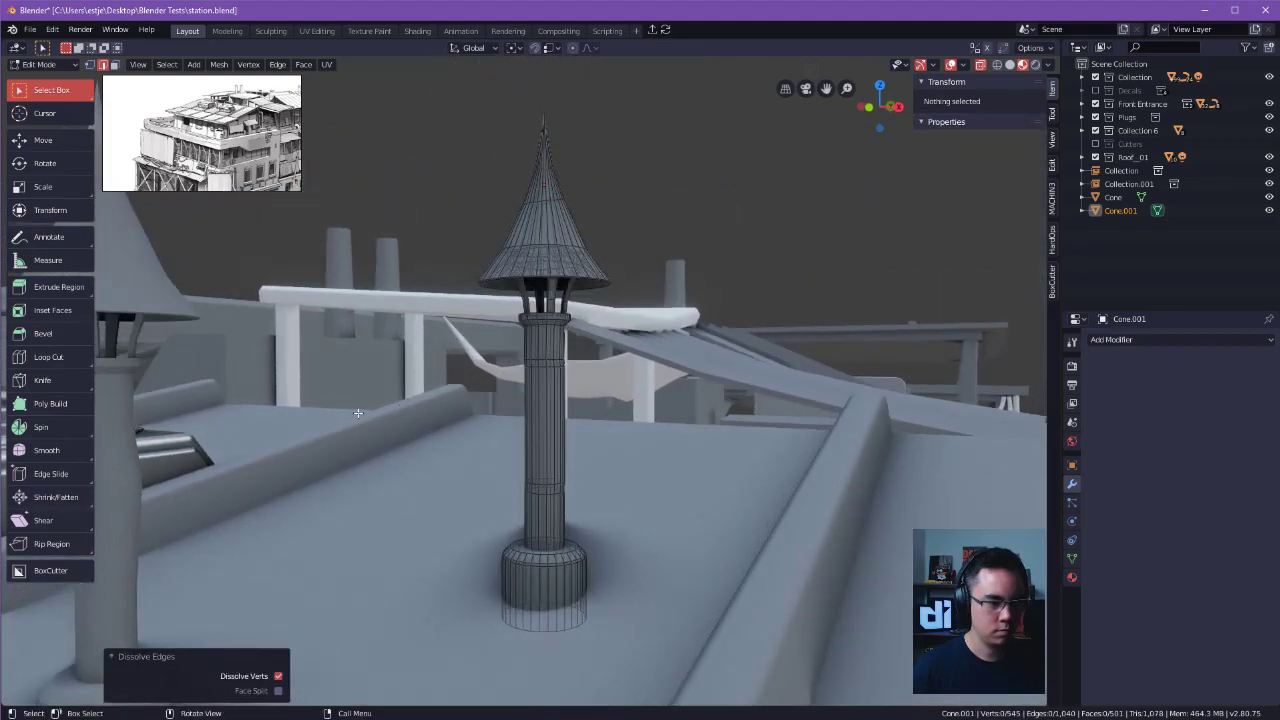
pyautogui.press('l')
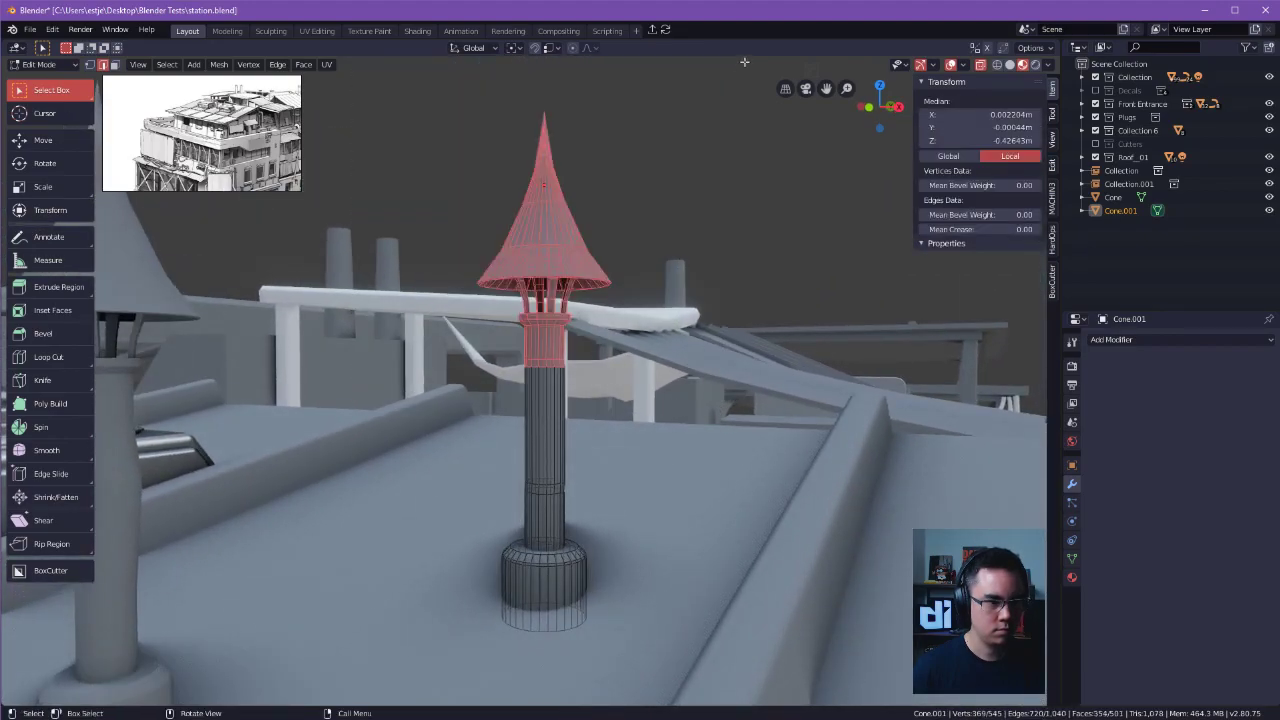
pyautogui.press('g')
pyautogui.press('z')
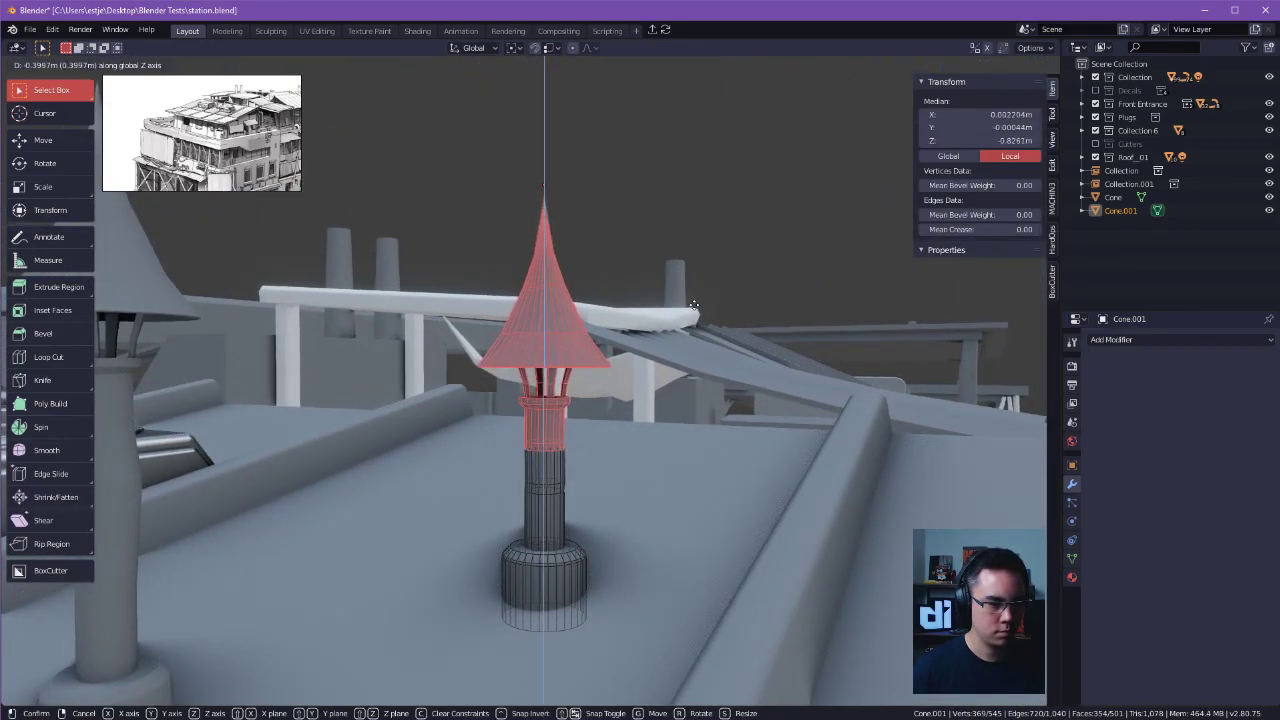
pyautogui.click(690, 300)
pyautogui.moveTo(690, 300); pyautogui.dragTo(651, 323, button='middle')
# Select the upper edge loop around the duplicate chimney's pipe and turn off Pass Through so only visible edges are picked.
pyautogui.click(580, 365)
pyautogui.scroll(5, 574, 363)
pyautogui.keyDown('shift'); pyautogui.moveTo(568, 368); pyautogui.dragTo(543, 423, button='middle'); pyautogui.keyUp('shift')
pyautogui.click(543, 423)
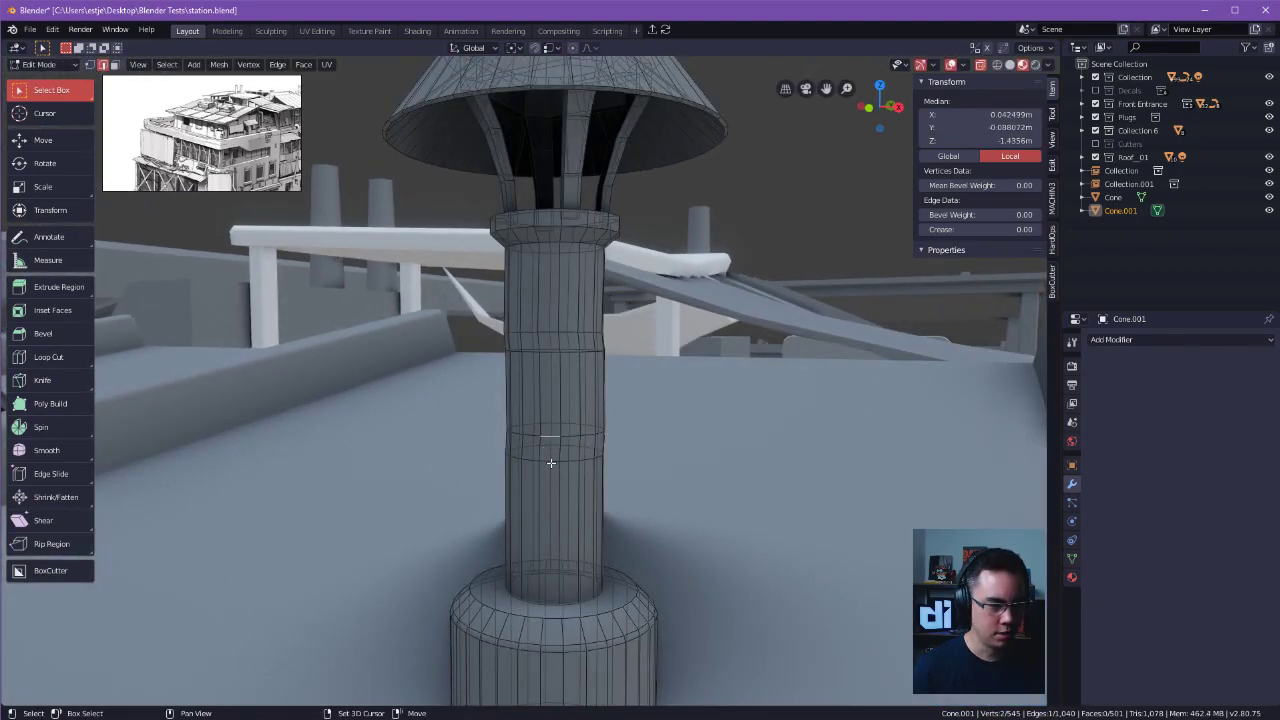
pyautogui.keyDown('alt'); pyautogui.click(547, 436); pyautogui.keyUp('alt')
pyautogui.moveTo(548, 328); pyautogui.dragTo(540, 338, button='middle')
pyautogui.keyDown('ctrl'); pyautogui.click(540, 338); pyautogui.keyUp('ctrl')
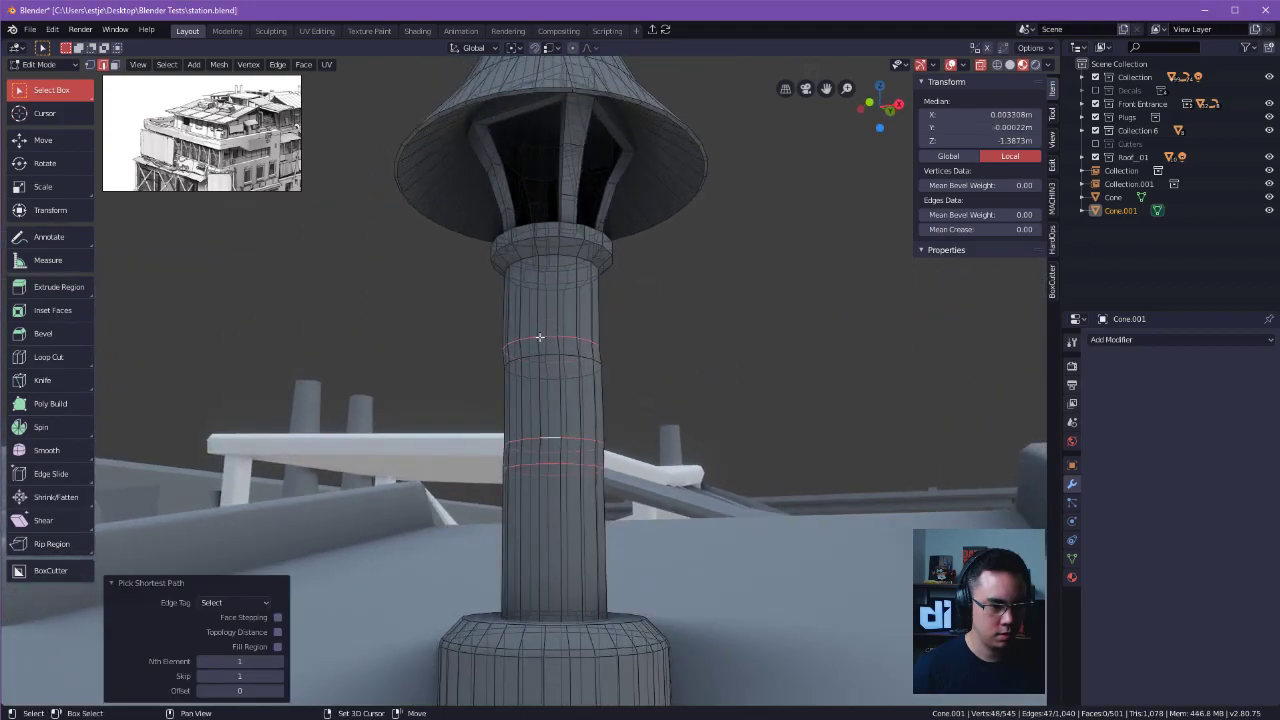
pyautogui.scroll(2, 548, 290)
pyautogui.keyDown('ctrl'); pyautogui.keyDown('alt'); pyautogui.click(548, 287); pyautogui.keyUp('alt'); pyautogui.keyUp('ctrl')
pyautogui.keyDown('ctrl'); pyautogui.click(548, 287); pyautogui.keyUp('ctrl')
pyautogui.hotkey('ctrl', 'z')
pyautogui.click(557, 312)
pyautogui.doubleClick(560, 319)
pyautogui.press('Tab')
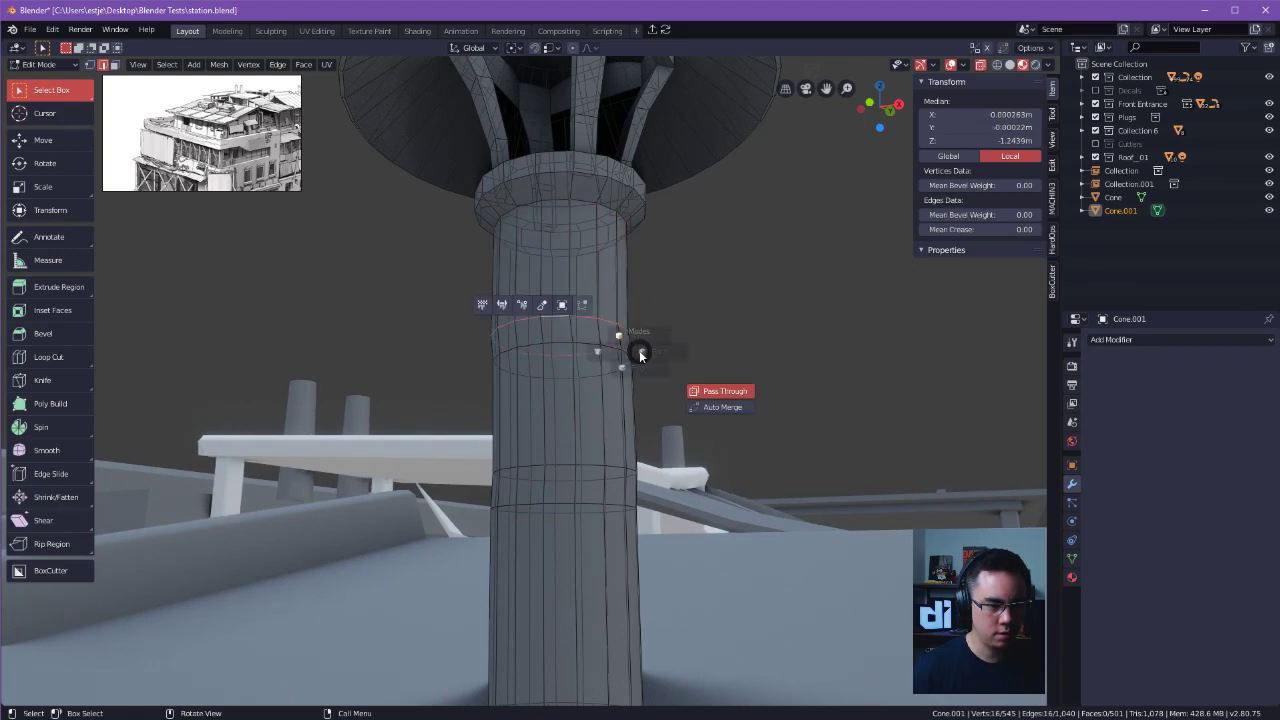
pyautogui.click(726, 396)
pyautogui.press('Tab')
pyautogui.press('Escape')
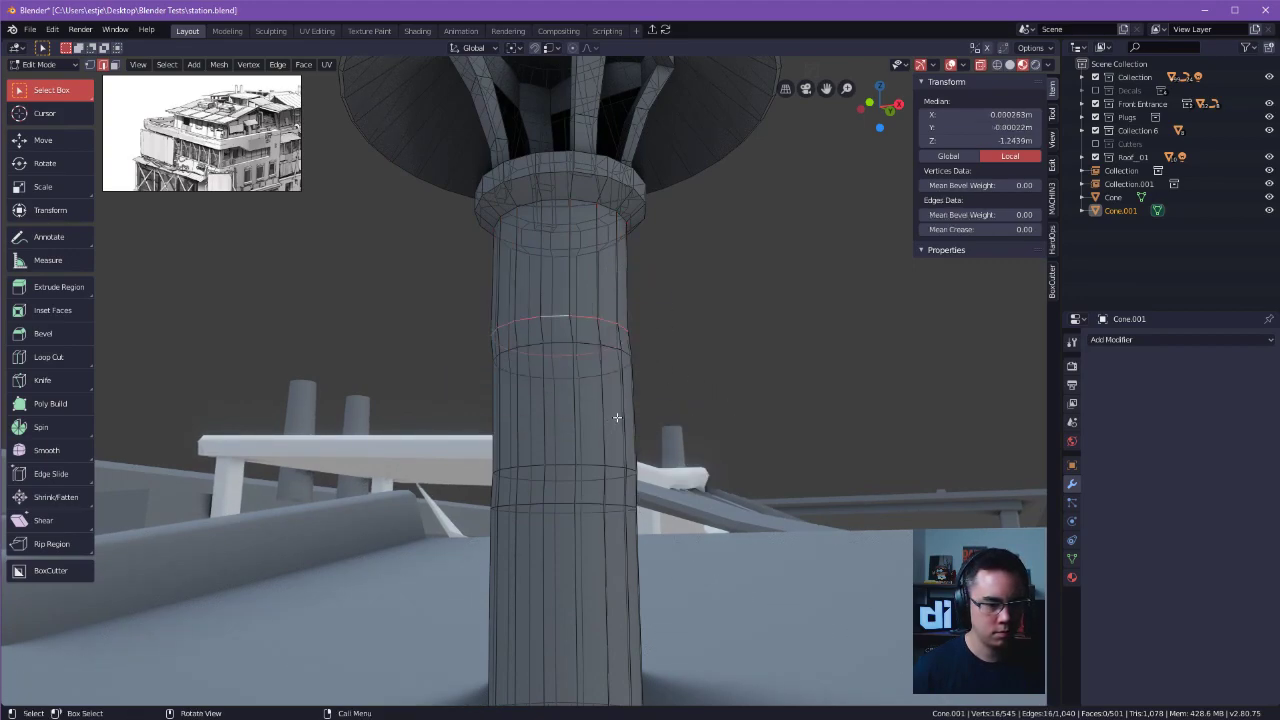
# Add the remaining extra loops to the selection and dissolve all four edge loops along the middle of the duplicate's pipe.
pyautogui.keyDown('shift'); pyautogui.moveTo(746, 360); pyautogui.dragTo(605, 242, button='middle'); pyautogui.keyUp('shift')
pyautogui.keyDown('shift'); pyautogui.click(602, 225); pyautogui.keyUp('shift')
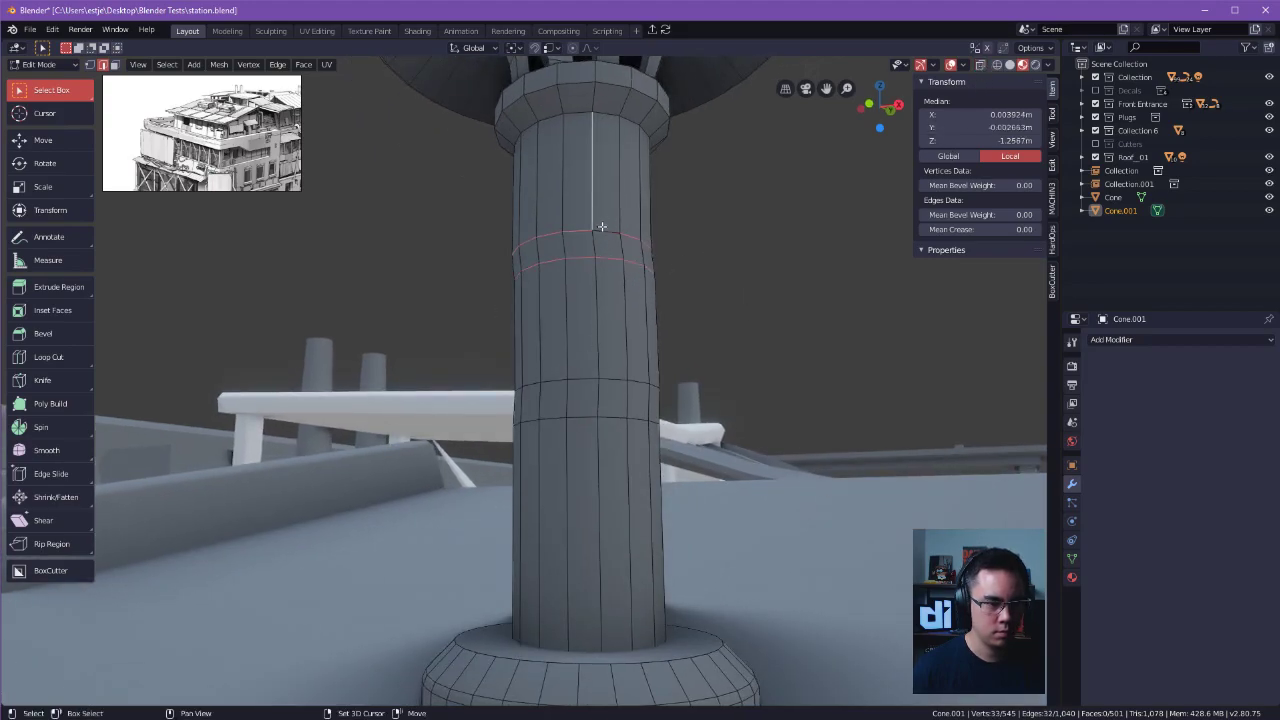
pyautogui.keyDown('ctrl'); pyautogui.click(601, 229); pyautogui.keyUp('ctrl')
pyautogui.keyDown('alt'); pyautogui.keyDown('shift'); pyautogui.click(570, 378); pyautogui.keyUp('shift'); pyautogui.keyUp('alt')
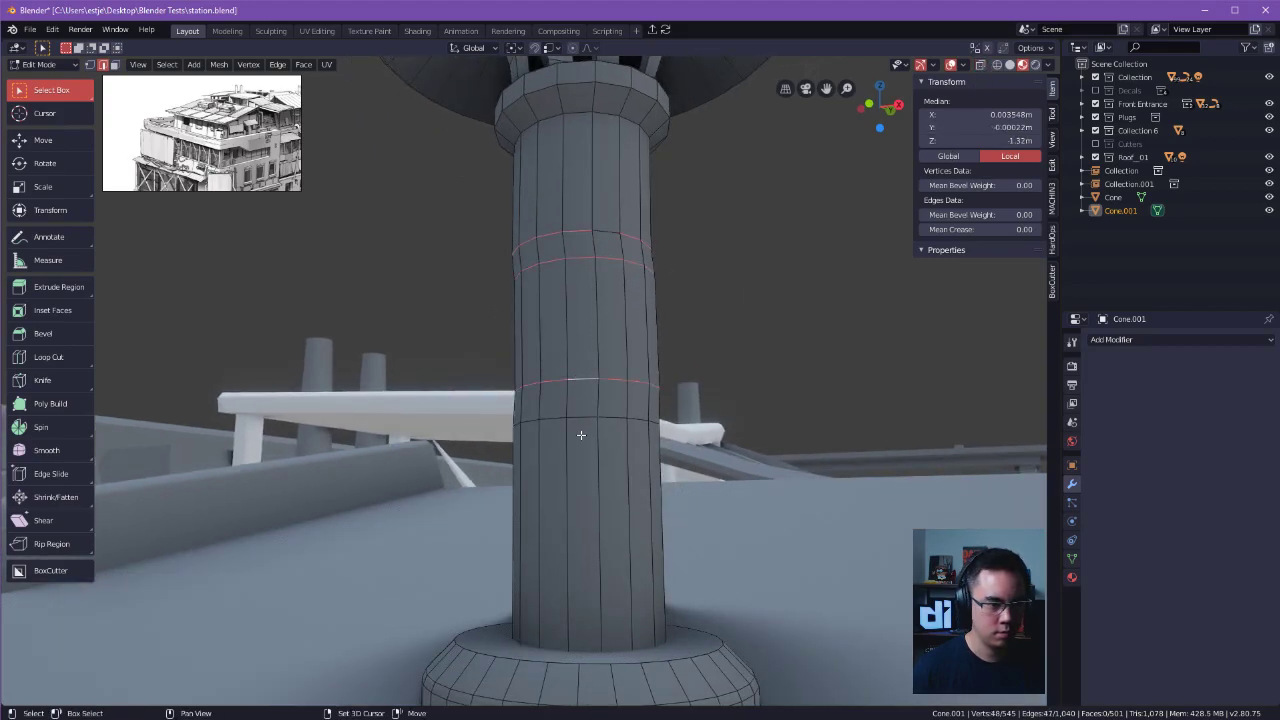
pyautogui.press('x')
pyautogui.click(749, 409)
pyautogui.moveTo(806, 371); pyautogui.dragTo(734, 440, button='middle')
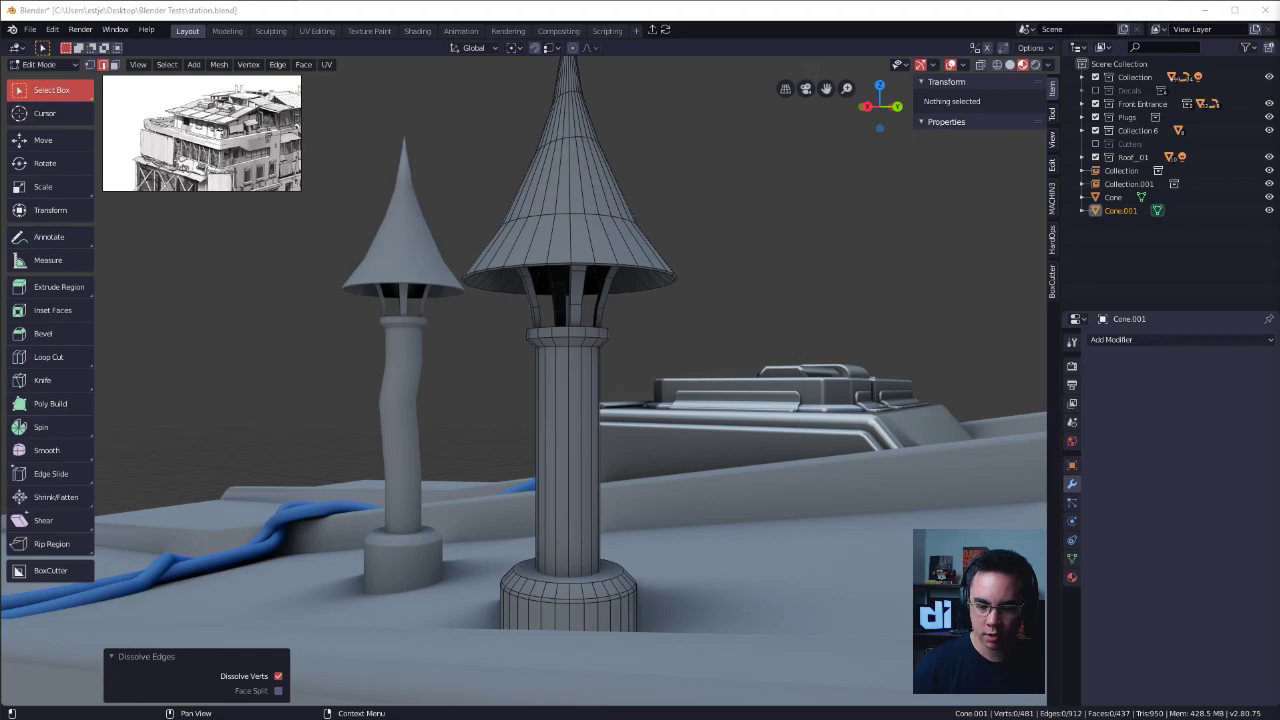
# Select the duplicate's cap, supports and pipe top down to the base in vertex mode with Pass Through on.
pyautogui.click(716, 252)
pyautogui.moveTo(714, 286); pyautogui.dragTo(637, 300, button='middle')
pyautogui.press('Tab')
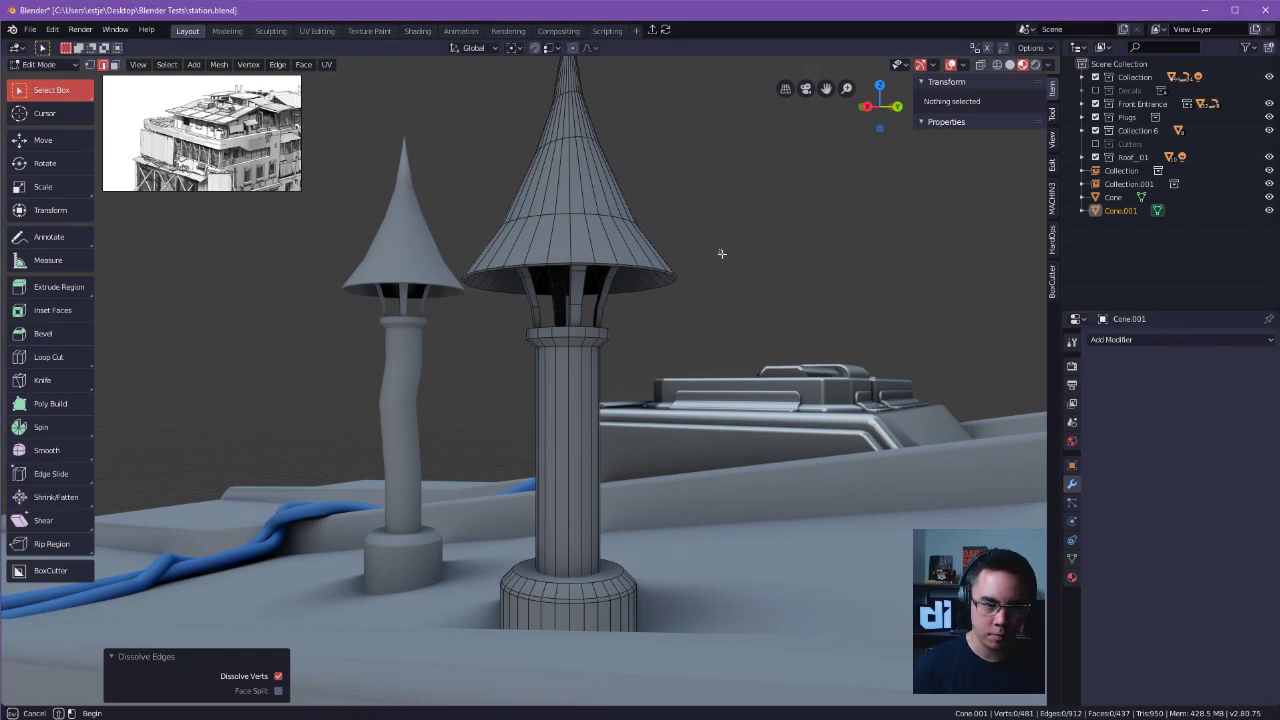
pyautogui.click(739, 158)
pyautogui.click(636, 305)
pyautogui.moveTo(596, 356); pyautogui.dragTo(508, 152, button='middle')
pyautogui.press('Tab')
pyautogui.moveTo(508, 152); pyautogui.dragTo(736, 360)
pyautogui.press('g')
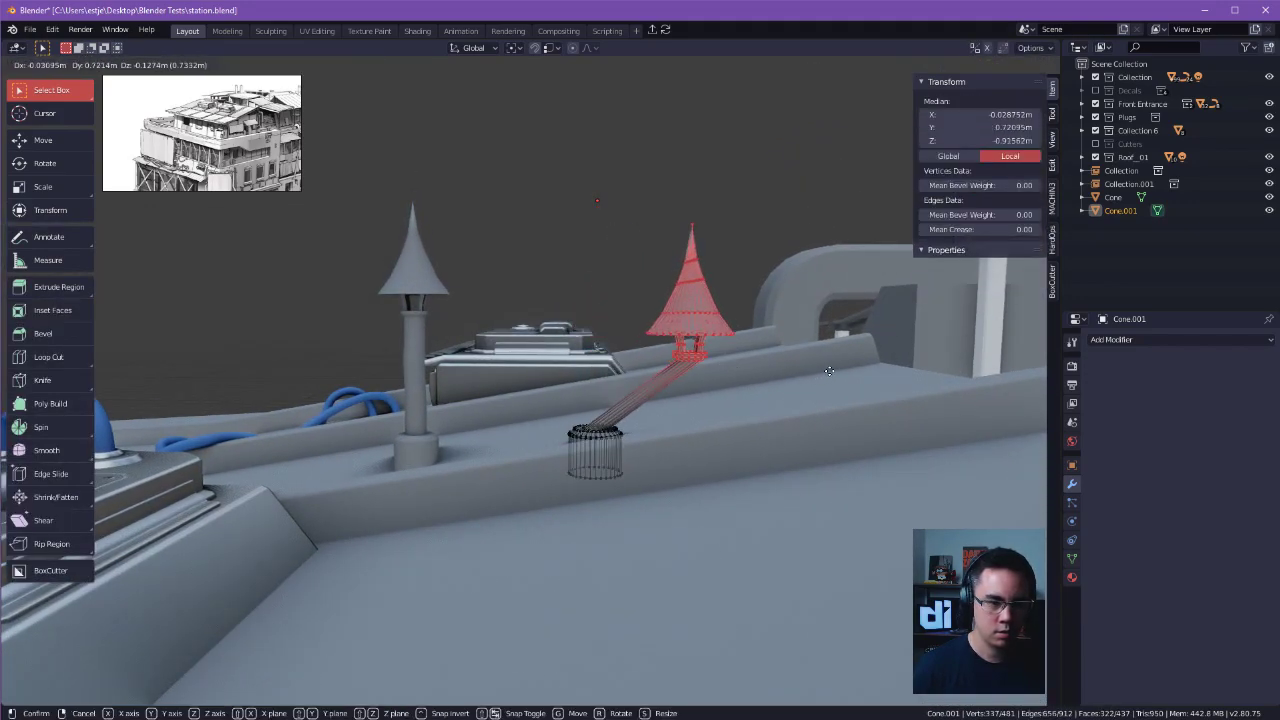
pyautogui.rightClick(812, 370)
pyautogui.press('Tab')
pyautogui.click(843, 387)
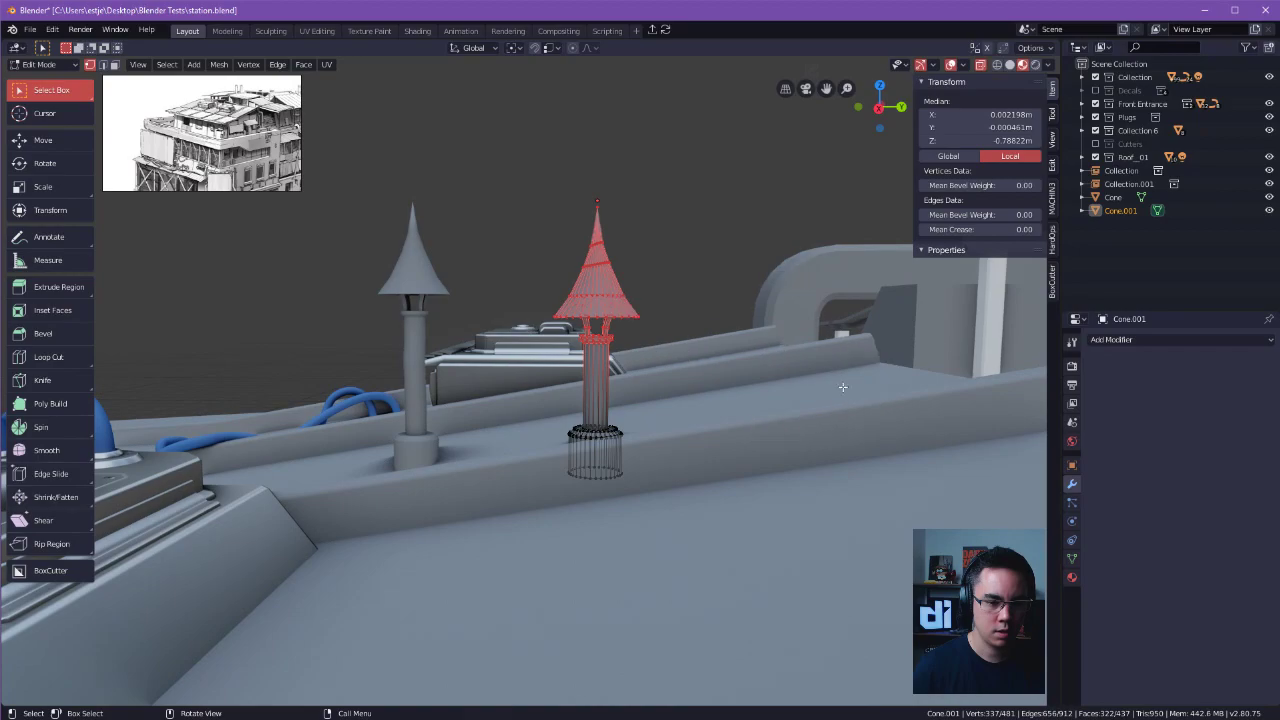
pyautogui.press('g')
pyautogui.press('x')
pyautogui.rightClick(747, 303)
# Move the selected cap and pipe top 0.286 m down along Z to shorten the duplicate chimney.
pyautogui.press('g')
pyautogui.press('z')
pyautogui.click(746, 334)
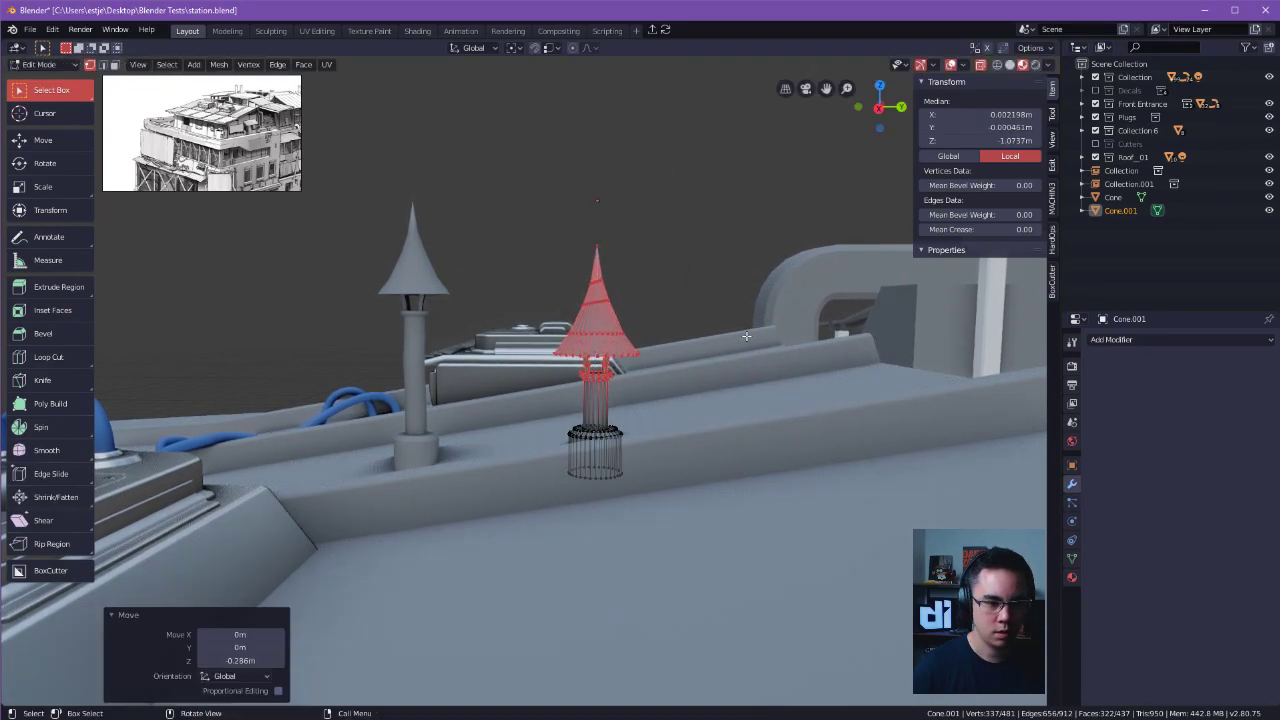
pyautogui.scroll(-3, 459, 322)
pyautogui.moveTo(459, 322); pyautogui.dragTo(718, 210, button='middle')
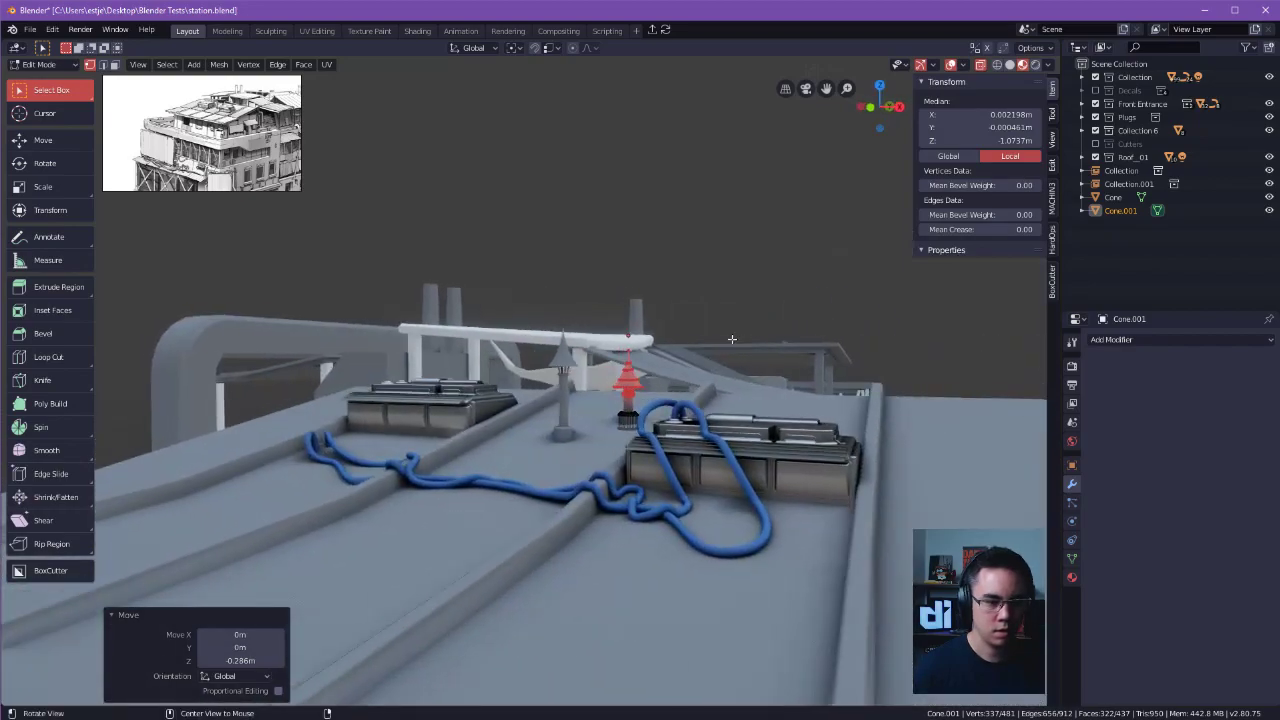
# Open the original bent chimney for mesh editing, clear its selection and turn on proportional editing.
pyautogui.press('Tab')
pyautogui.click(552, 374)
pyautogui.click(565, 377)
pyautogui.keyDown('alt'); pyautogui.keyDown('shift'); pyautogui.moveTo(568, 367); pyautogui.dragTo(602, 346); pyautogui.keyUp('shift'); pyautogui.keyUp('alt')
pyautogui.keyDown('alt'); pyautogui.moveTo(625, 425); pyautogui.dragTo(754, 363); pyautogui.keyUp('alt')
pyautogui.press('Tab')
pyautogui.press('a')
pyautogui.hotkey('alt', 'a')
pyautogui.press('o')
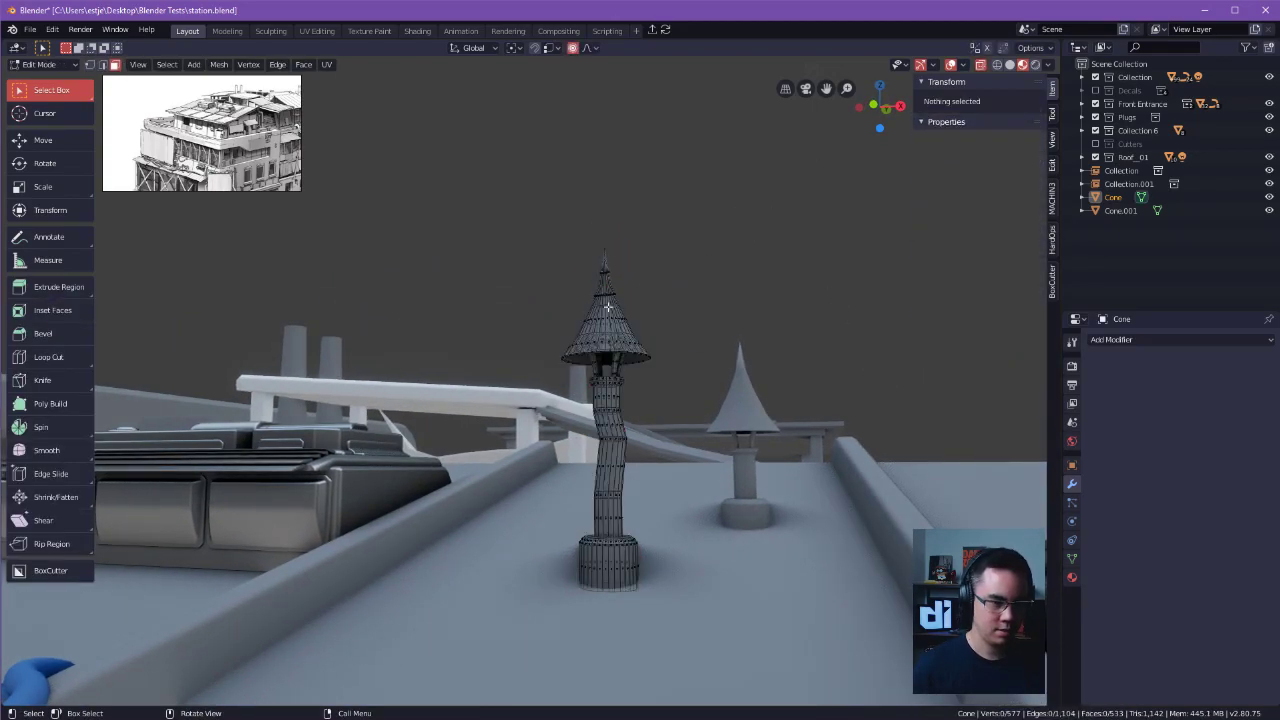
# Switch to the plain Select tool and vertex selection mode with nothing selected on the bent chimney.
pyautogui.click(602, 251)
pyautogui.press('w')
pyautogui.press('w')
pyautogui.press('w')
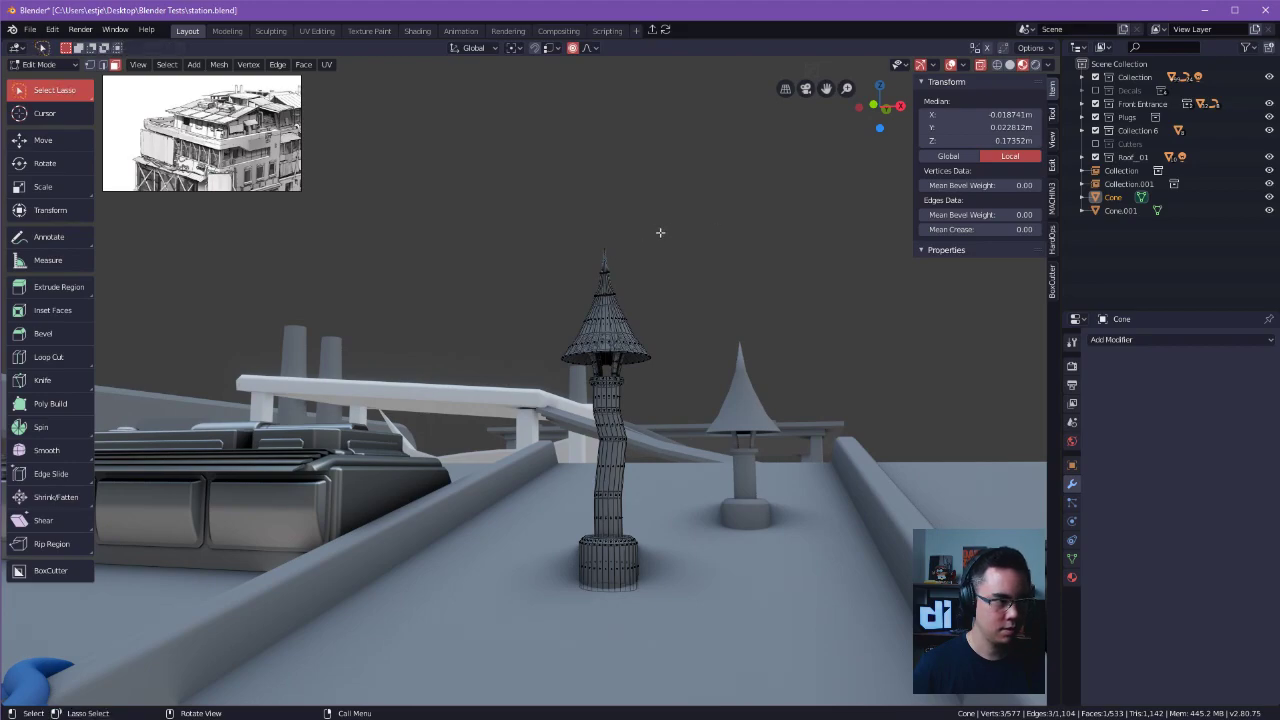
pyautogui.moveTo(602, 251)
pyautogui.mouseDown()
pyautogui.moveTo(586, 246)
pyautogui.moveTo(617, 244)
pyautogui.mouseUp()
pyautogui.hotkey('ctrl', 'z')
pyautogui.hotkey('alt', 'a')
pyautogui.press('a')
pyautogui.hotkey('alt', 'a')
pyautogui.press('Tab')
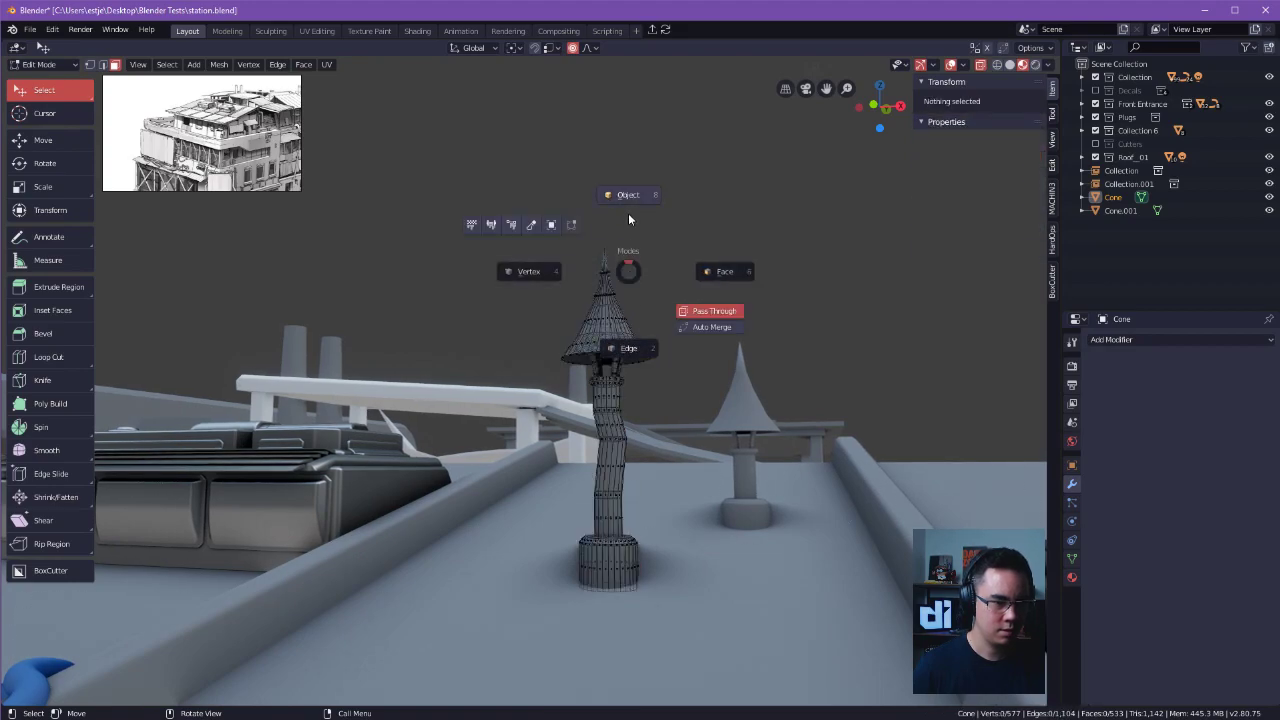
pyautogui.click(527, 279)
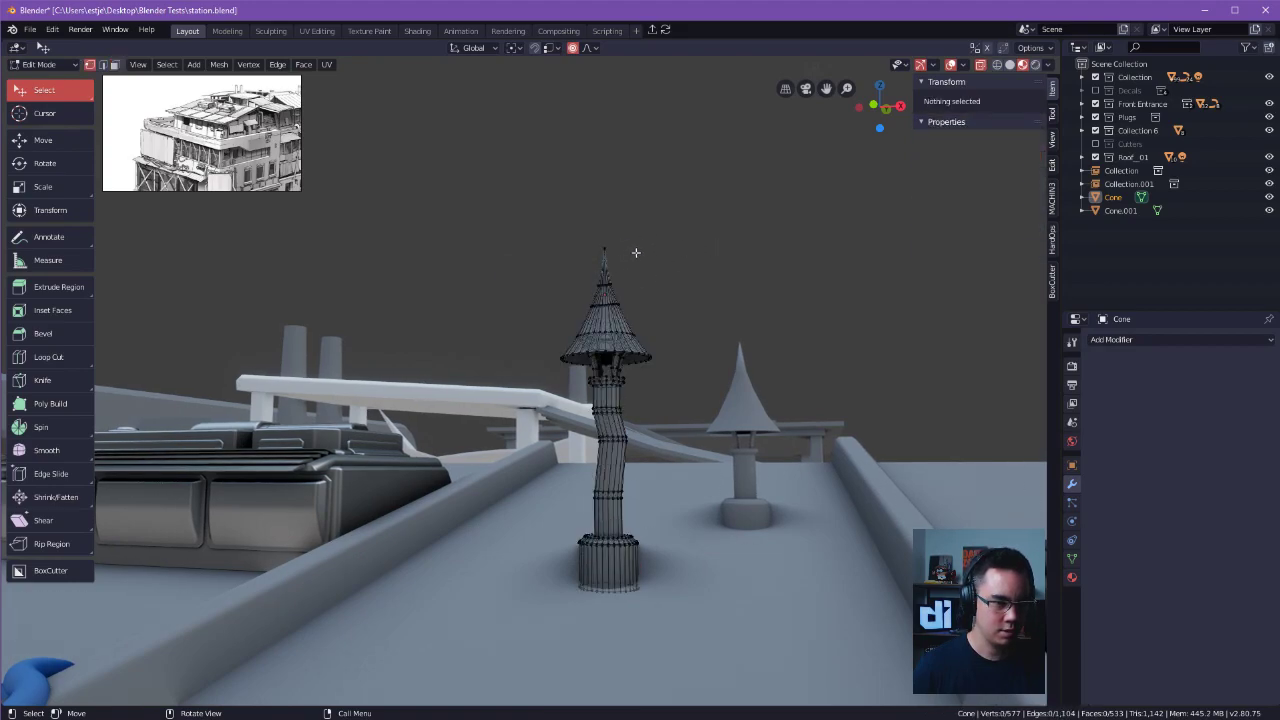
# Try to move the tip vertex of the bent chimney's cap with proportional editing, and undo the attempt.
pyautogui.moveTo(603, 246); pyautogui.dragTo(593, 198)
pyautogui.scroll(-14, 600, 229)
pyautogui.scroll(-2, 590, 196)
pyautogui.scroll(2, 593, 197)
pyautogui.hotkey('ctrl', 'z')
pyautogui.hotkey('ctrl', 'z')
pyautogui.click(622, 238)
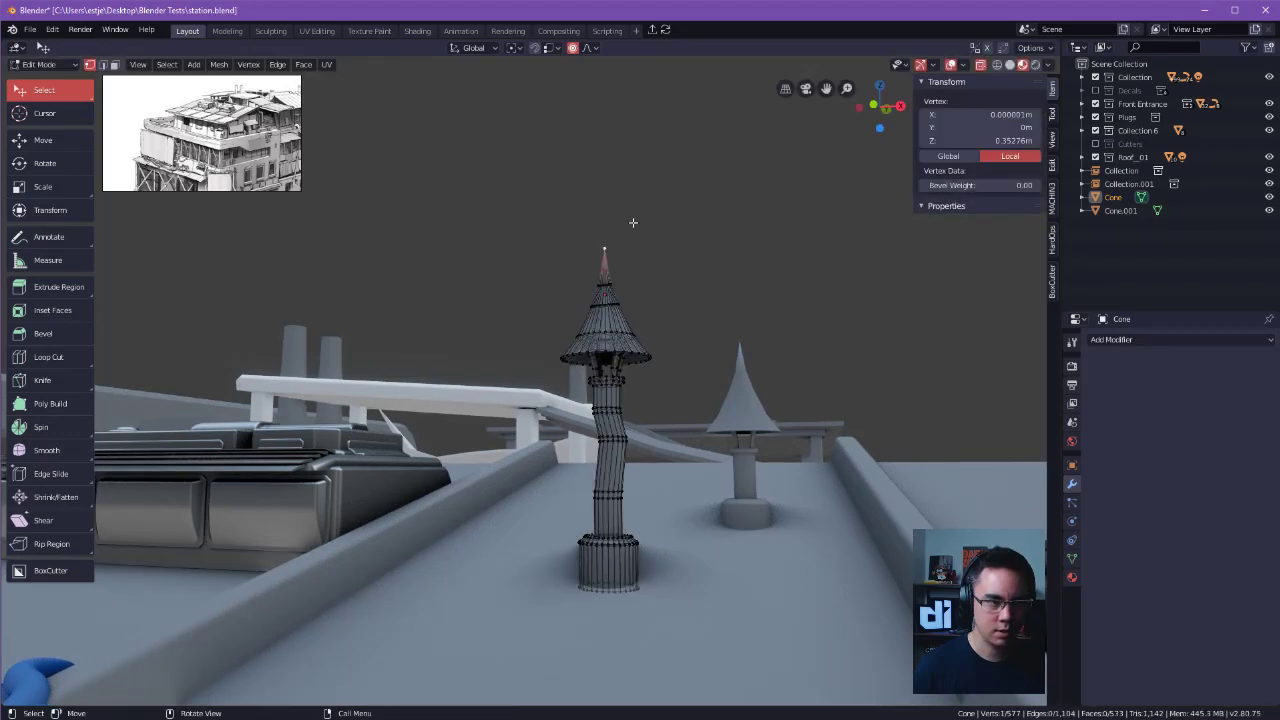
# Look through the proportional editing options and the tool, view and edit settings for a proportional size value.
pyautogui.click(587, 48)
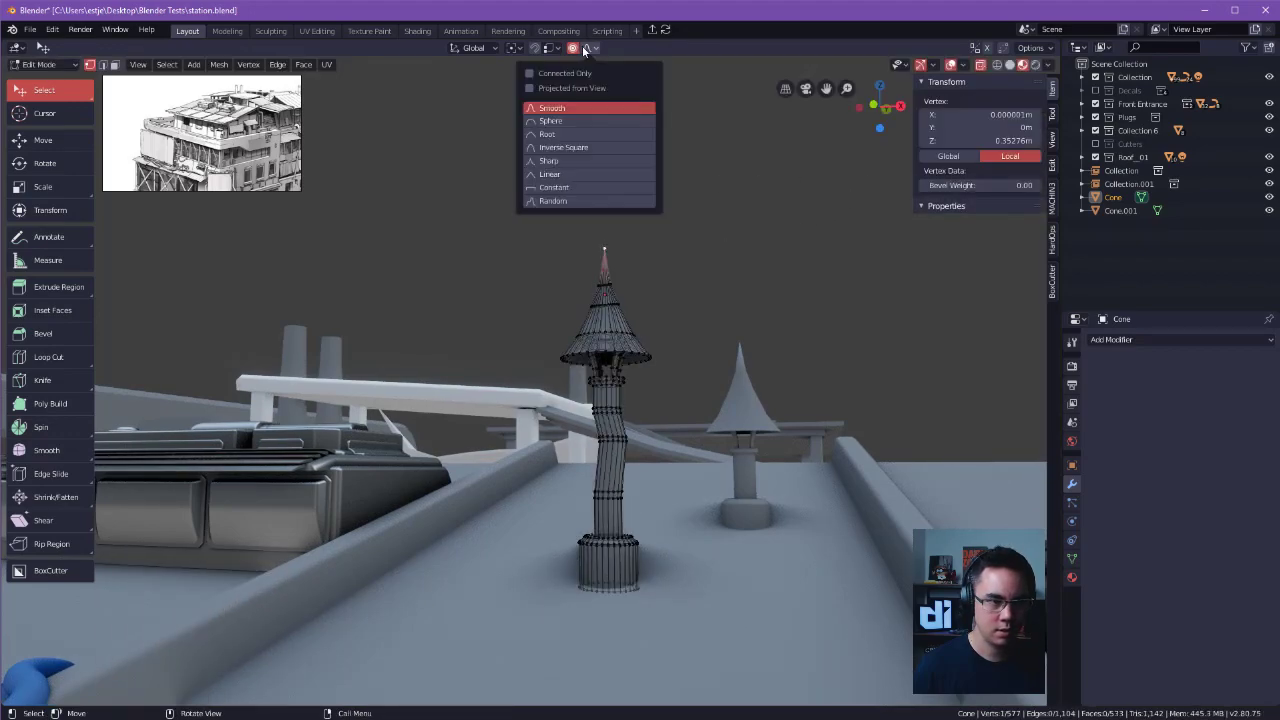
pyautogui.click(1052, 114)
pyautogui.click(1052, 136)
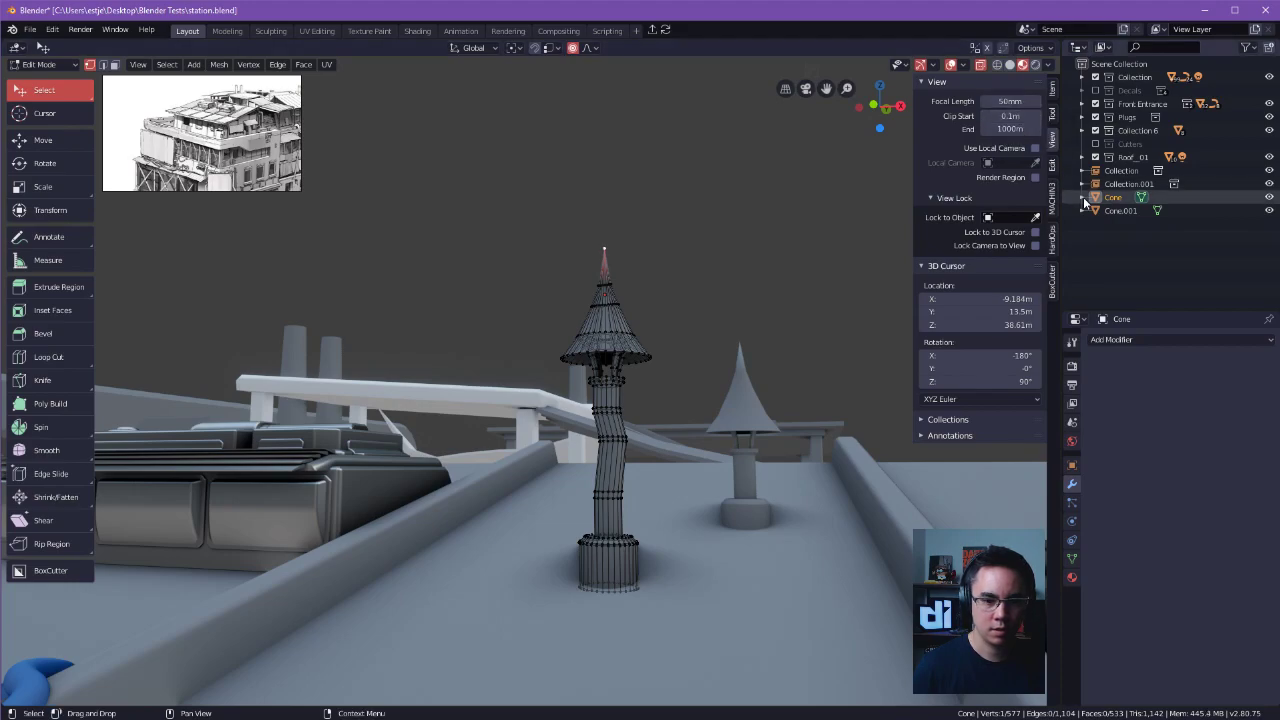
pyautogui.click(1052, 166)
pyautogui.click(1052, 90)
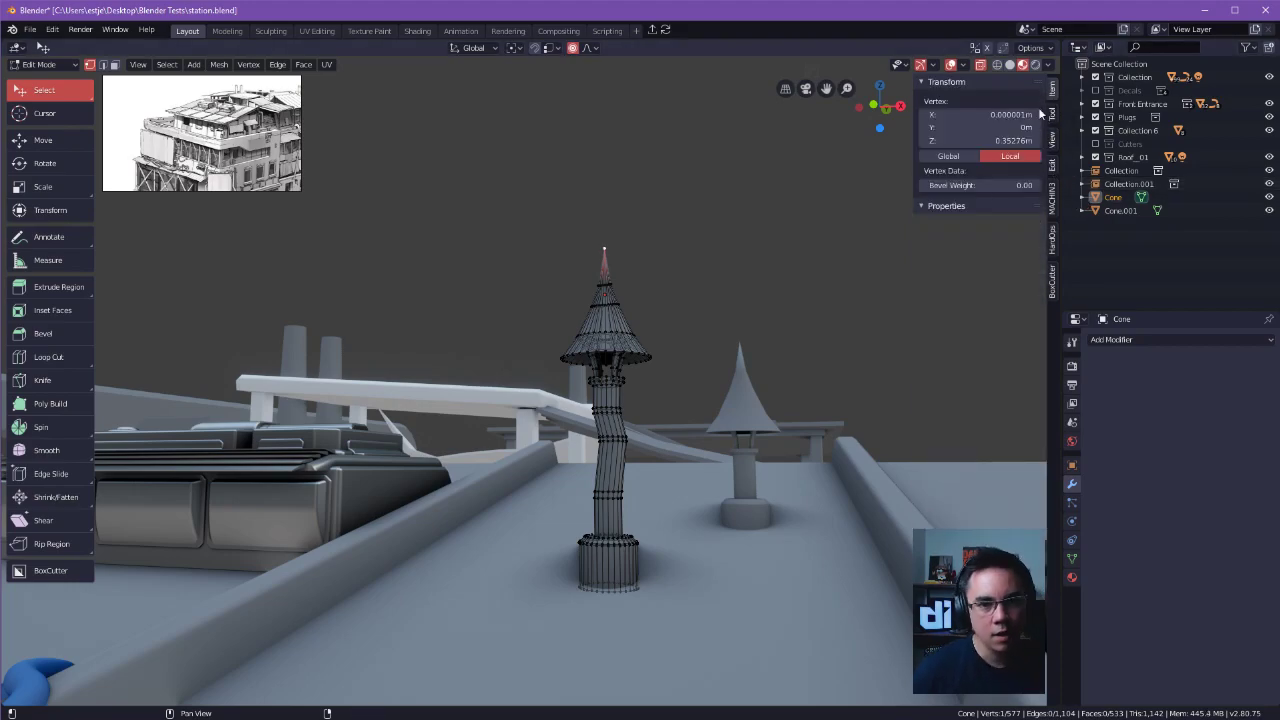
# Try to move the cap's tip vertex with proportional editing from a slightly wider view of the roof.
pyautogui.moveTo(748, 315); pyautogui.dragTo(738, 370, button='middle')
pyautogui.scroll(-2, 738, 370)
pyautogui.press('g')
pyautogui.click(634, 299)
pyautogui.hotkey('ctrl', 'z')
pyautogui.hotkey('alt', 'a')
pyautogui.click(563, 309)
pyautogui.press('g')
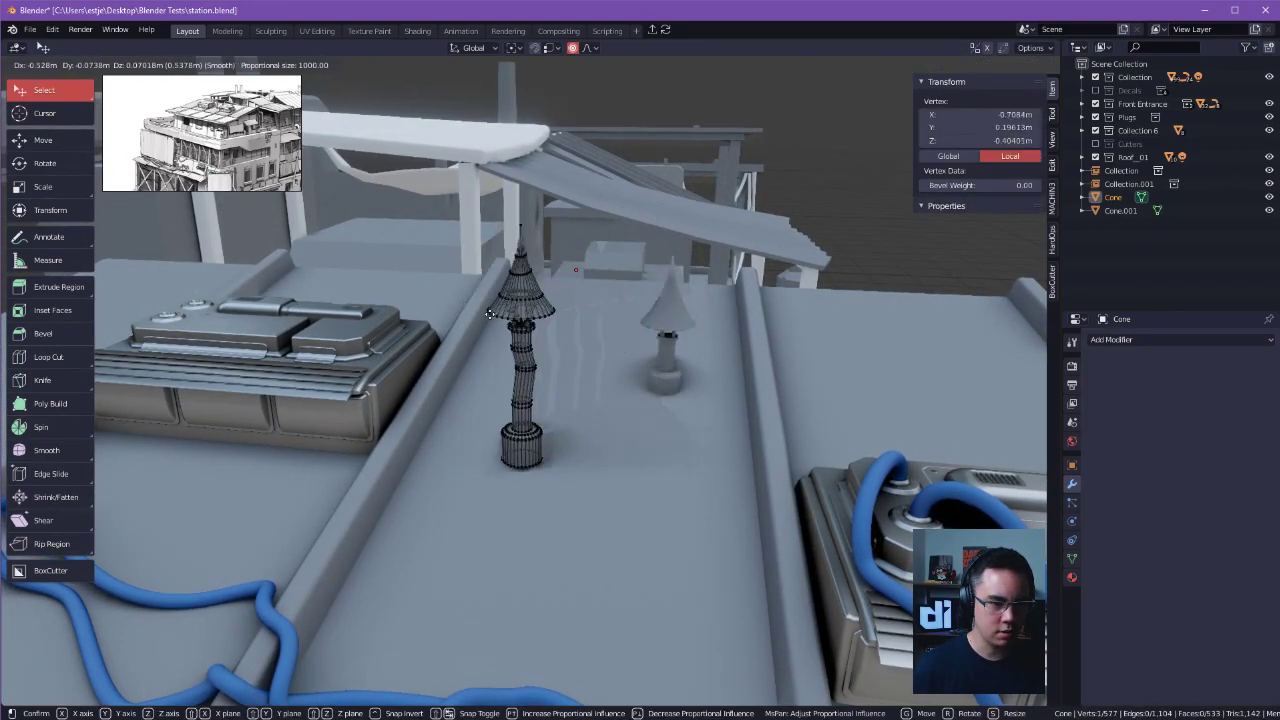
pyautogui.rightClick(625, 300)
# Try the proportional move of the tip vertex again with the whole station building in view.
pyautogui.scroll(-10, 664, 277)
pyautogui.scroll(-5, 664, 277)
pyautogui.click(538, 369)
pyautogui.press('g')
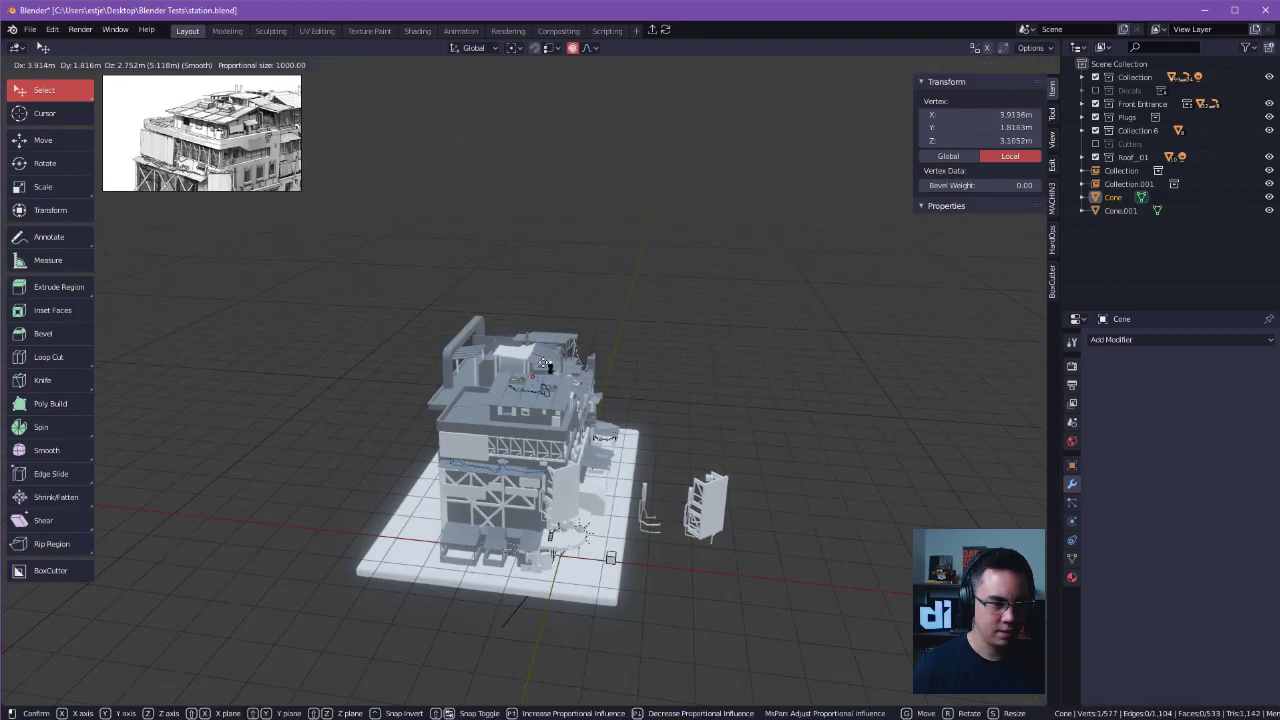
pyautogui.rightClick(560, 350)
pyautogui.scroll(6, 547, 338)
pyautogui.scroll(3, 547, 338)
pyautogui.scroll(-4, 547, 338)
pyautogui.hotkey('ctrl', 'z')
pyautogui.hotkey('ctrl', 'z')
pyautogui.hotkey('ctrl', 'z')
# Toggle proportional editing off and on and examine its falloff options.
pyautogui.scroll(7, 636, 334)
pyautogui.moveTo(745, 345); pyautogui.dragTo(675, 340, button='middle')
pyautogui.click(573, 50)
pyautogui.click(573, 50)
pyautogui.click(585, 48)
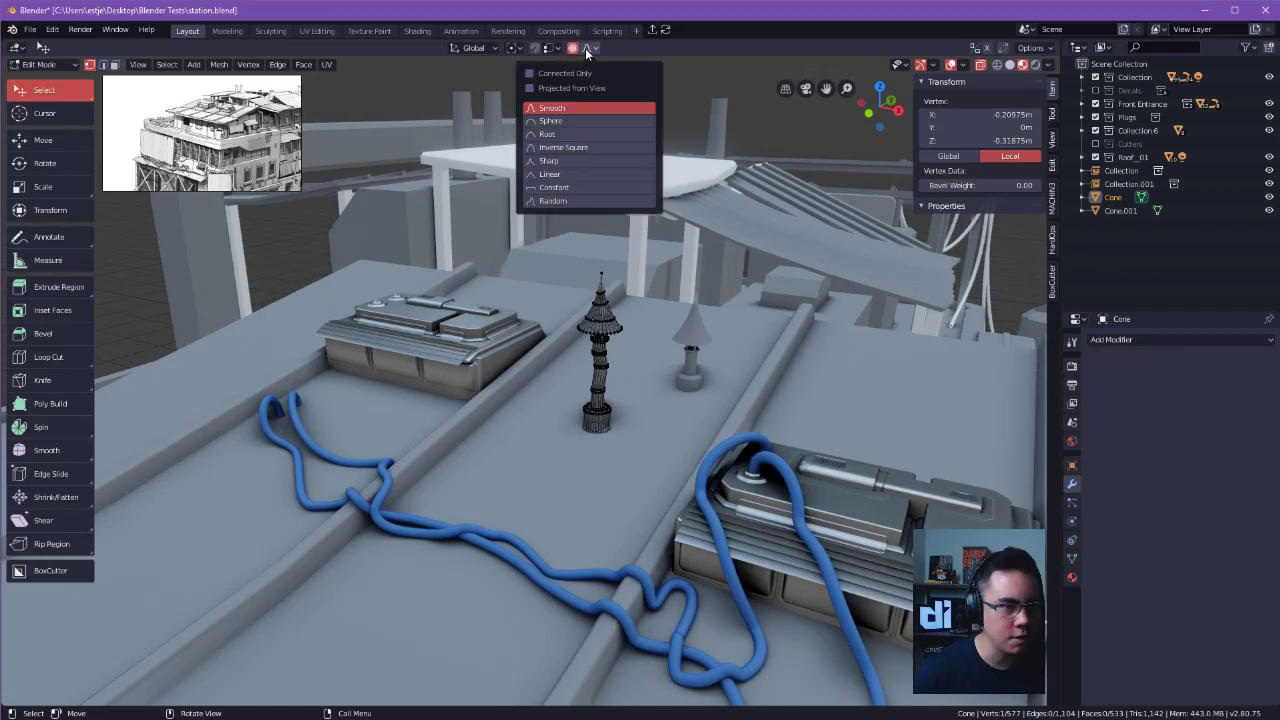
pyautogui.scroll(2, 632, 215)
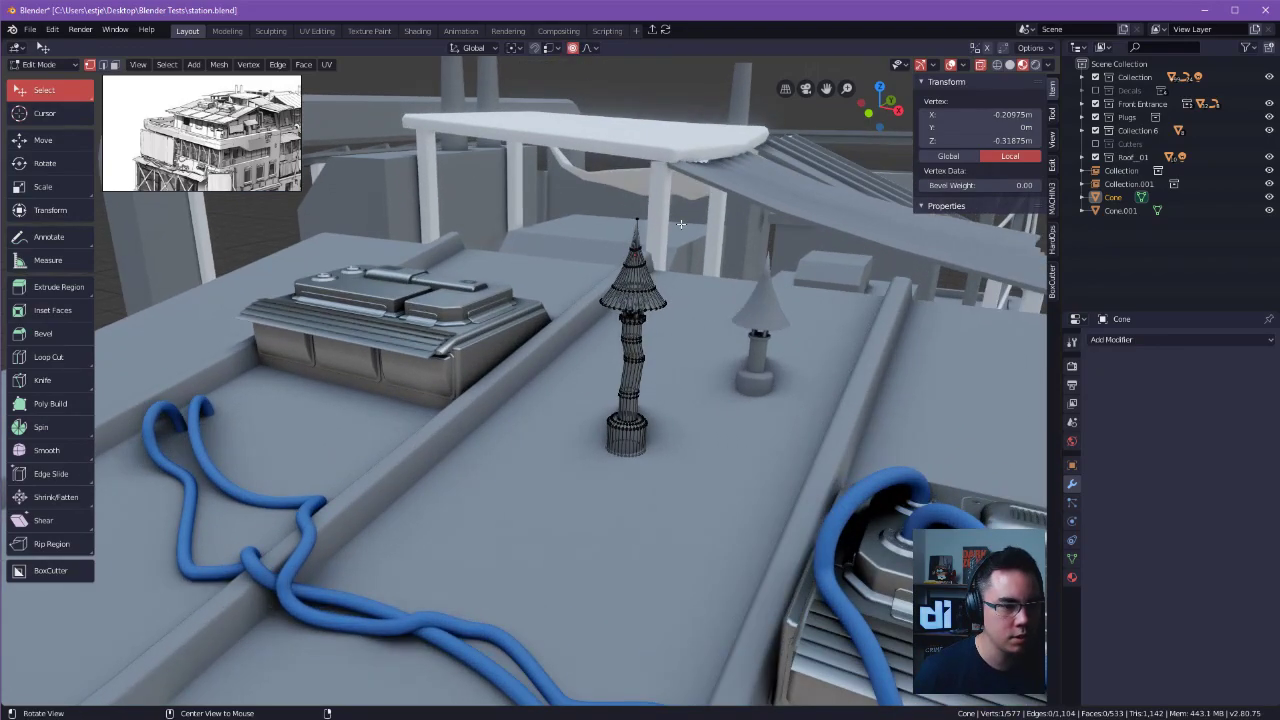
# Try moving the cap's tip vertex about 0.5 m with smooth proportional editing, then undo it.
pyautogui.keyDown('alt'); pyautogui.moveTo(634, 216); pyautogui.dragTo(654, 246); pyautogui.keyUp('alt')
pyautogui.press('g')
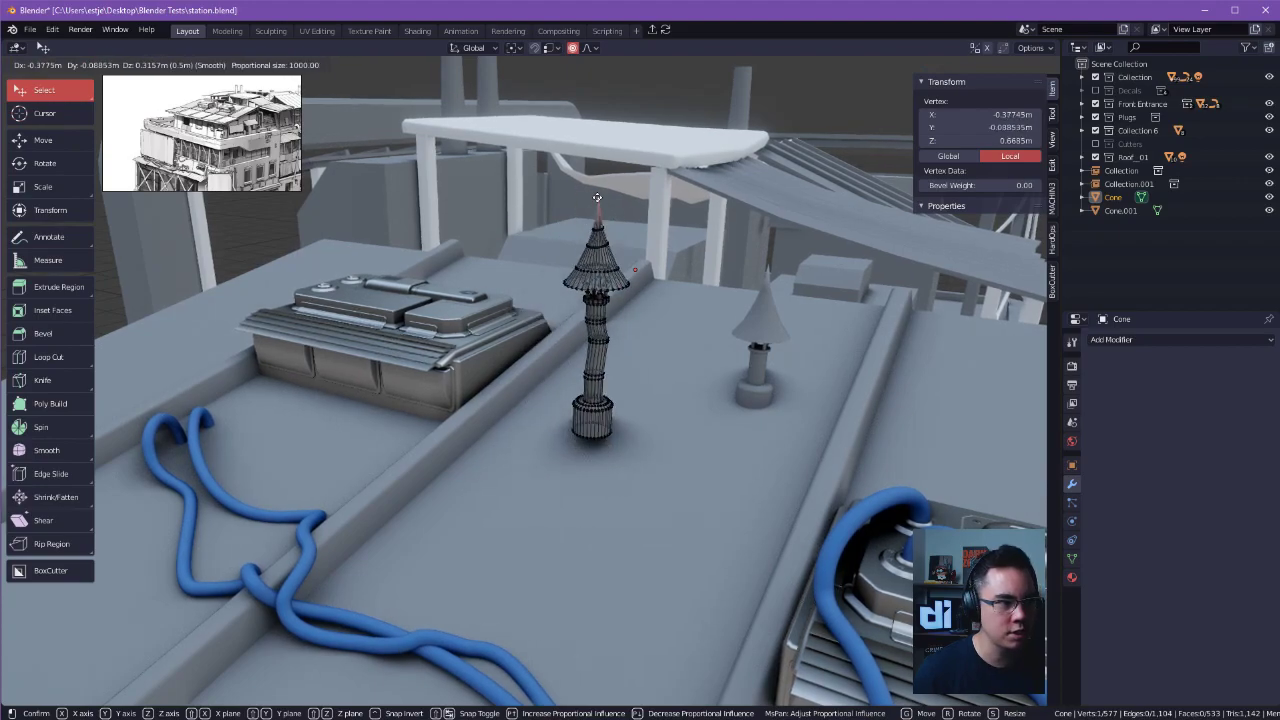
pyautogui.click(597, 197)
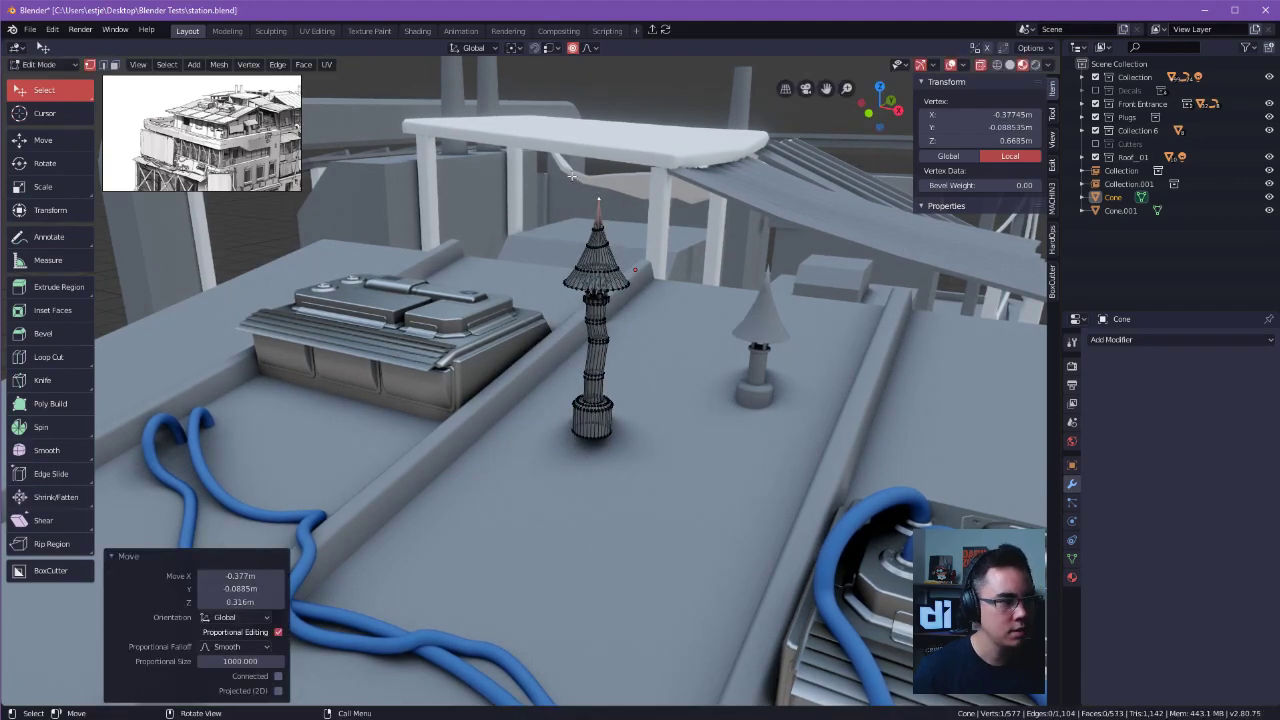
pyautogui.hotkey('ctrl', 'z')
pyautogui.press('g')
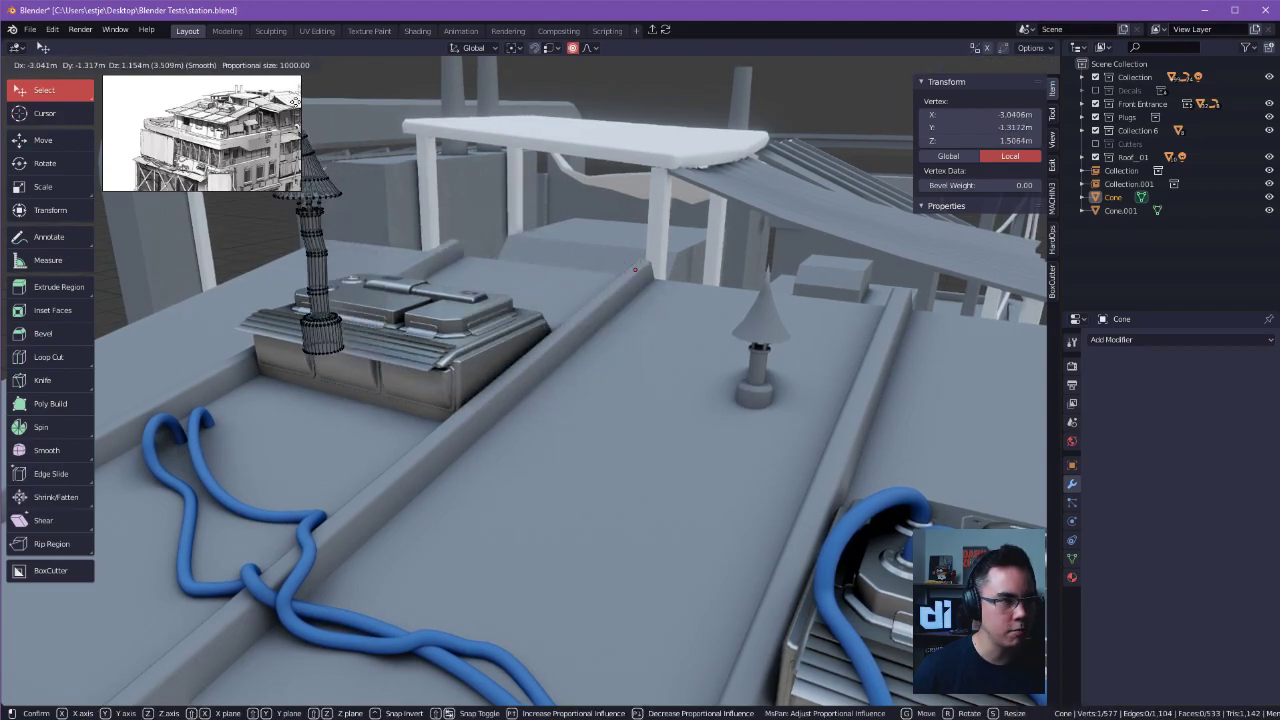
pyautogui.rightClick(760, 155)
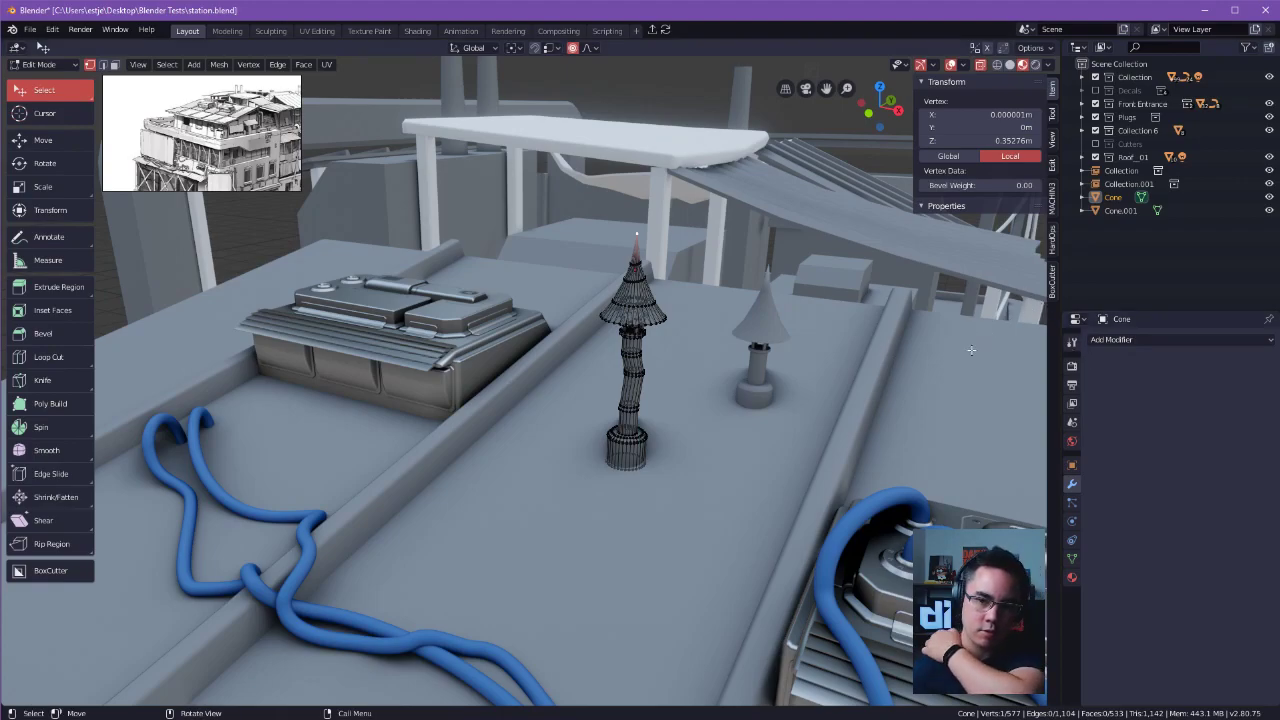
# Move the bent chimney's tip vertex about 0.131 m in X, 0.0644 m in Y and 0.0807 m in Z with proportional editing.
pyautogui.keyDown('alt'); pyautogui.moveTo(870, 346); pyautogui.dragTo(851, 293); pyautogui.keyUp('alt')
pyautogui.keyDown('ctrl'); pyautogui.keyDown('alt'); pyautogui.moveTo(848, 370); pyautogui.dragTo(848, 320); pyautogui.keyUp('alt'); pyautogui.keyUp('ctrl')
pyautogui.keyDown('alt'); pyautogui.moveTo(835, 350); pyautogui.dragTo(845, 400); pyautogui.keyUp('alt')
pyautogui.moveTo(845, 400)
pyautogui.keyDown('alt'); pyautogui.keyDown('shift'); pyautogui.mouseDown()
pyautogui.moveTo(855, 438)
pyautogui.moveTo(865, 394)
pyautogui.moveTo(861, 443)
pyautogui.moveTo(808, 396)
pyautogui.moveTo(834, 385)
pyautogui.mouseUp(); pyautogui.keyUp('shift'); pyautogui.keyUp('alt')
pyautogui.click(668, 380)
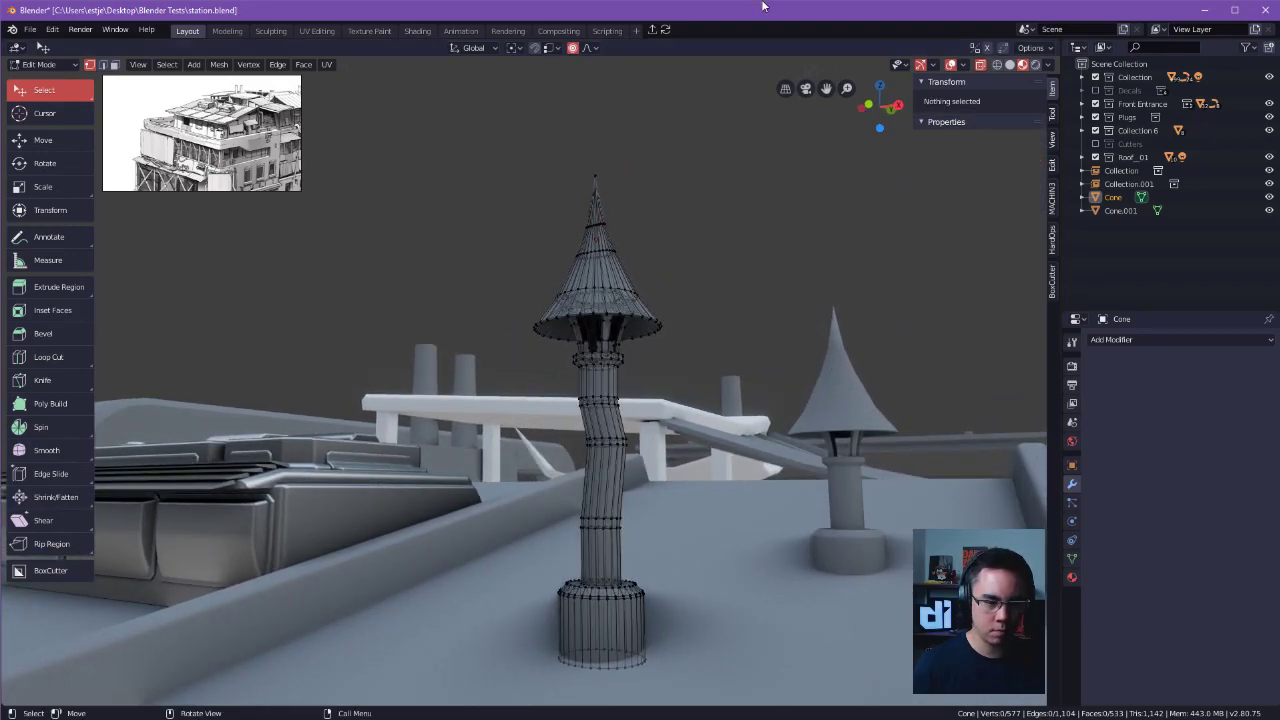
pyautogui.click(597, 178)
pyautogui.press('g')
pyautogui.rightClick(660, 189)
pyautogui.press('g')
pyautogui.rightClick(443, 134)
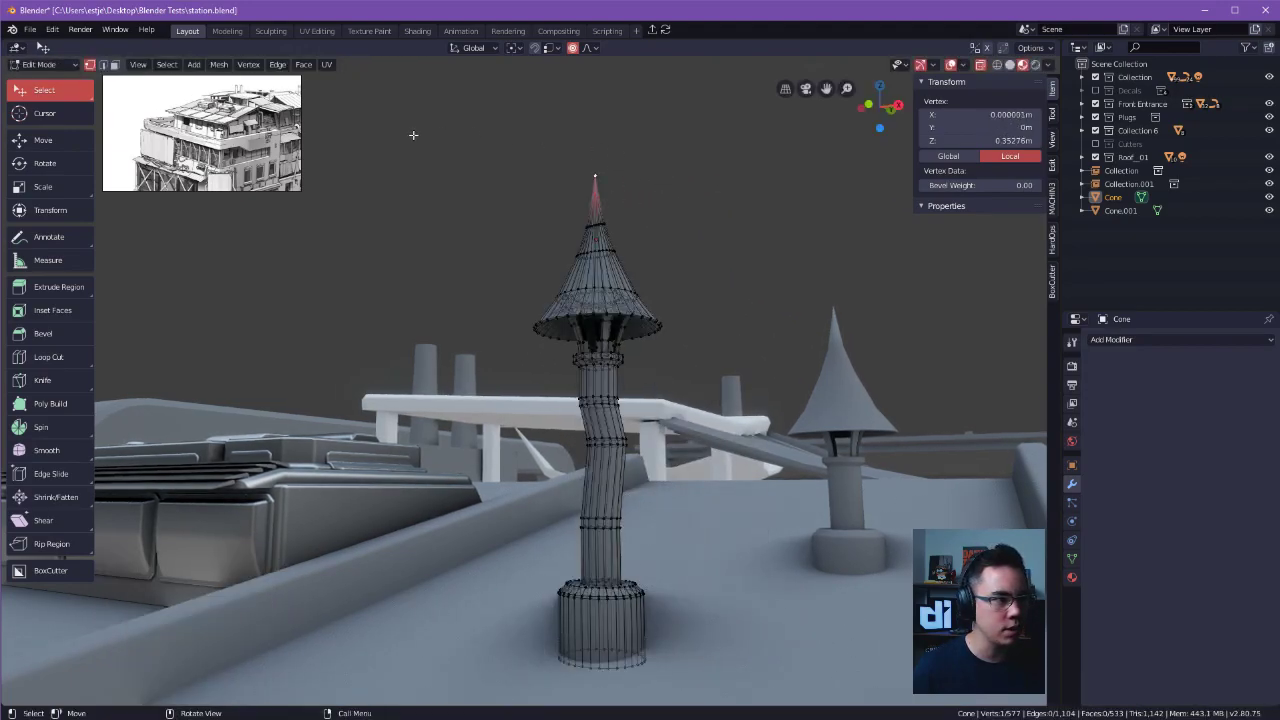
pyautogui.press('g')
pyautogui.click(622, 160)
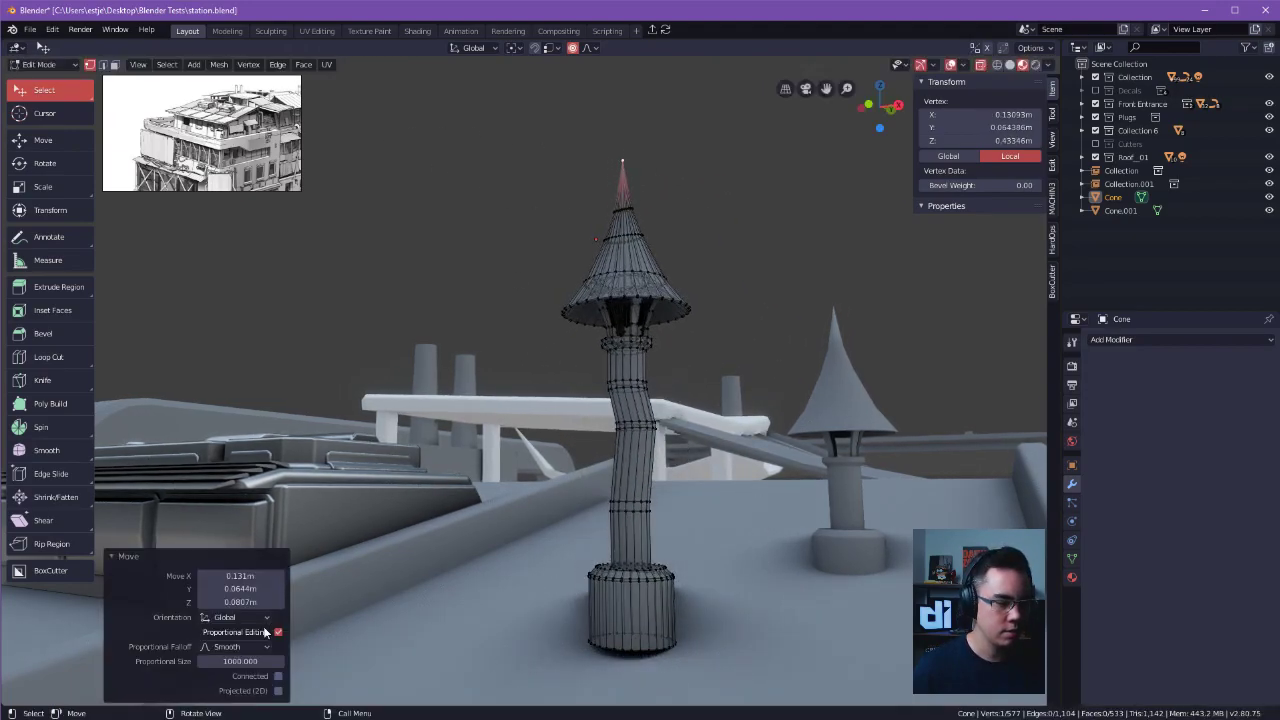
# Set the move's proportional size to 10, then reduce it to 0.001.
pyautogui.click(244, 659)
pyautogui.write('1')
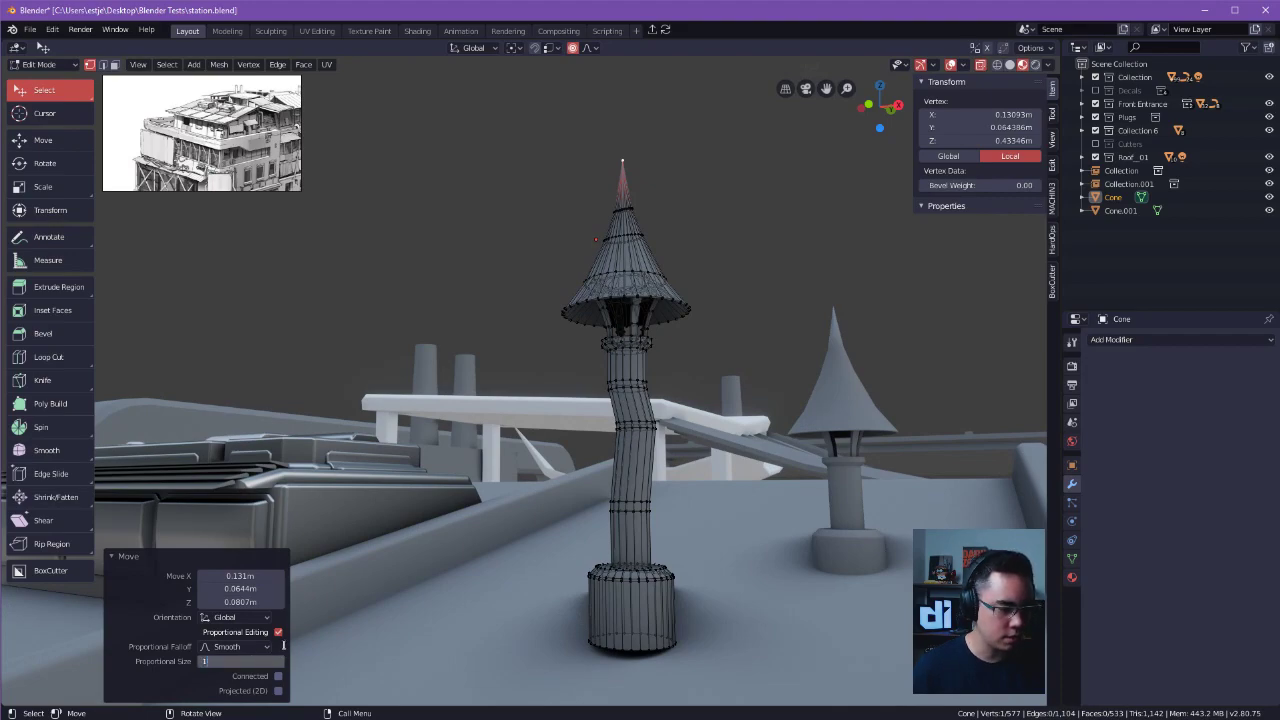
pyautogui.write('0')
pyautogui.press('Return')
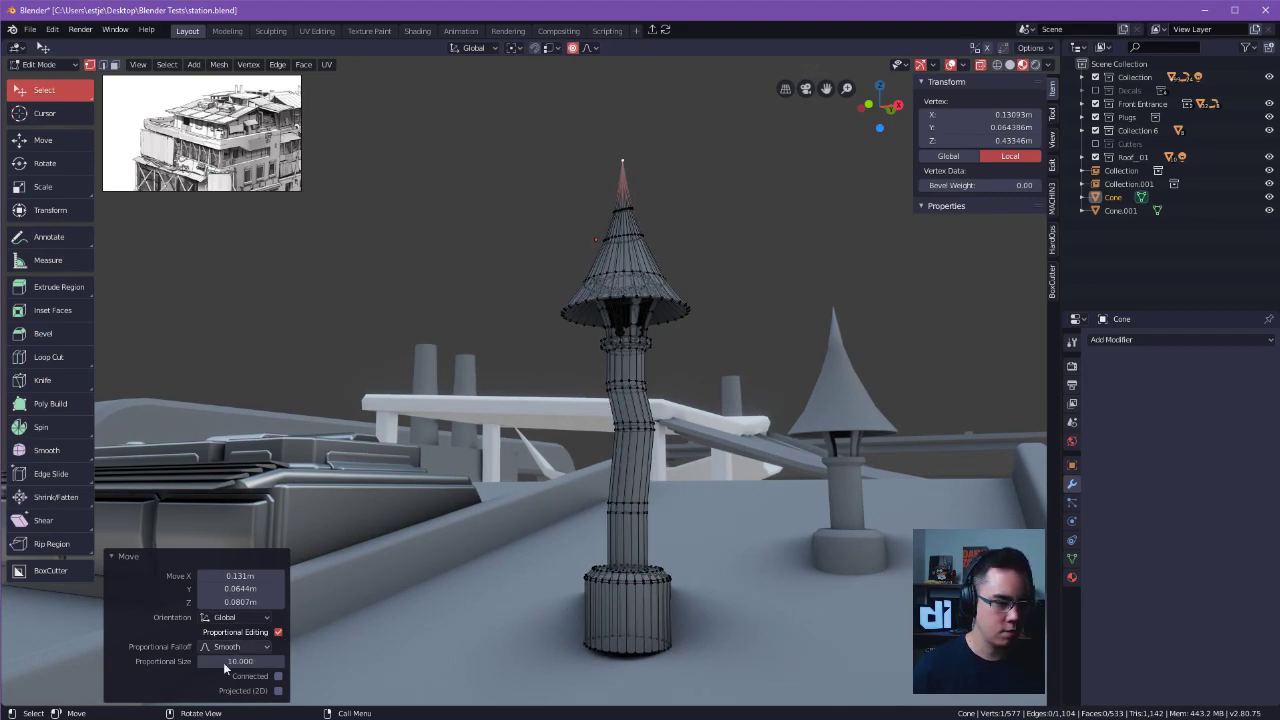
pyautogui.moveTo(240, 661); pyautogui.dragTo(150, 661)
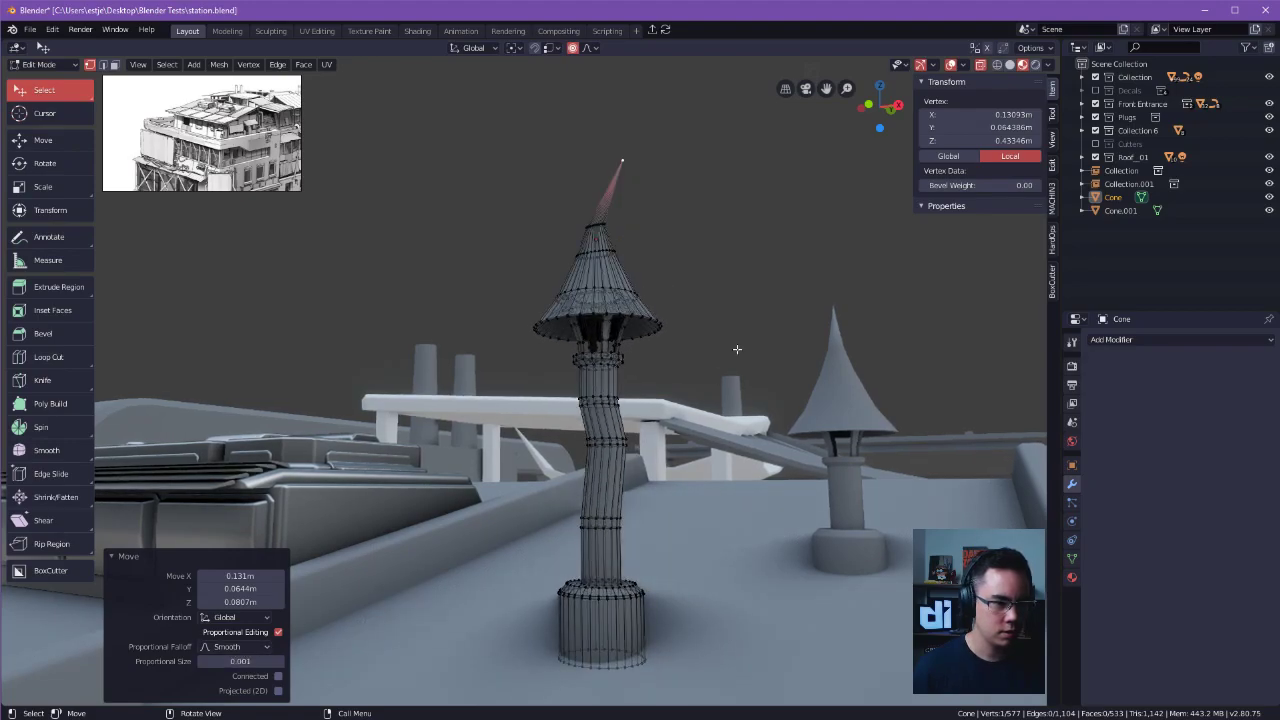
# Undo the move of the chimney cap's tip vertex.
pyautogui.click(729, 285)
pyautogui.moveTo(731, 271); pyautogui.dragTo(733, 305, button='middle')
pyautogui.hotkey('ctrl', 'z')
pyautogui.hotkey('ctrl', 'z')
# Try moving the bent chimney cap's tip vertex about -0.0121 m in X, 0.00282 m in Y and 0.0548 m in Z with proportional editing, then undo it.
pyautogui.moveTo(734, 229); pyautogui.dragTo(759, 168, button='middle')
pyautogui.click(759, 168)
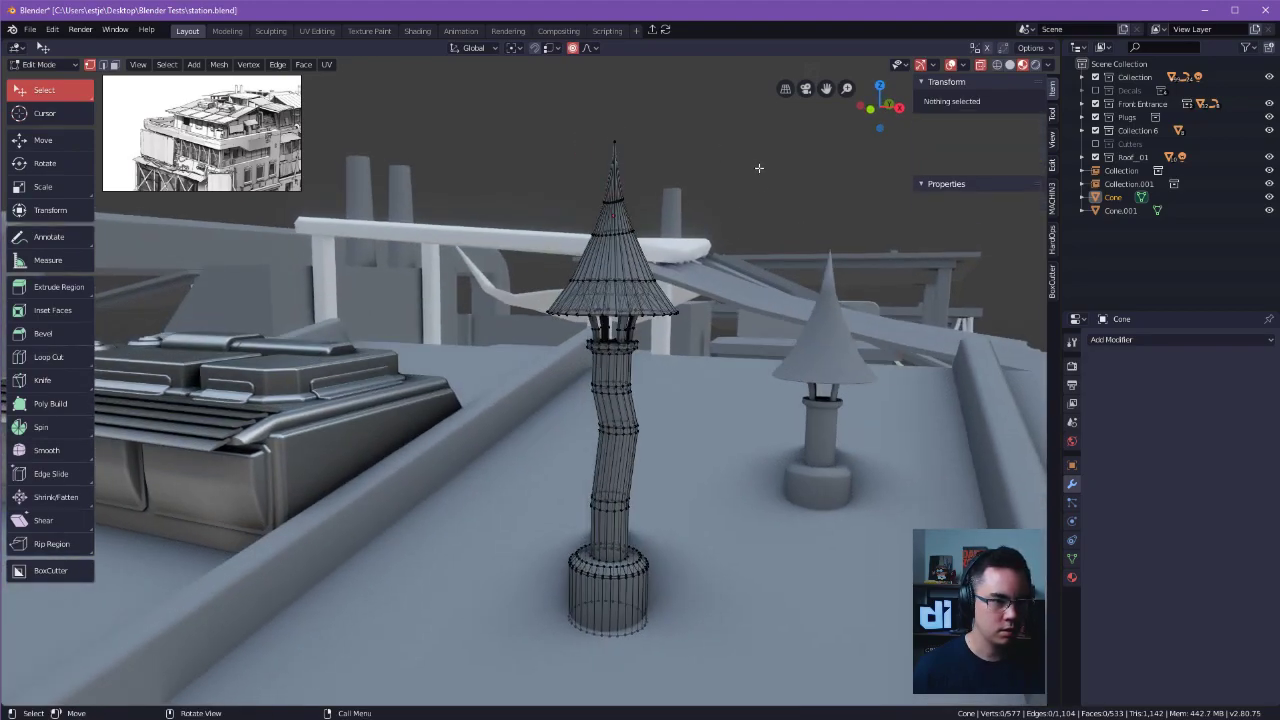
pyautogui.click(614, 143)
pyautogui.press('g')
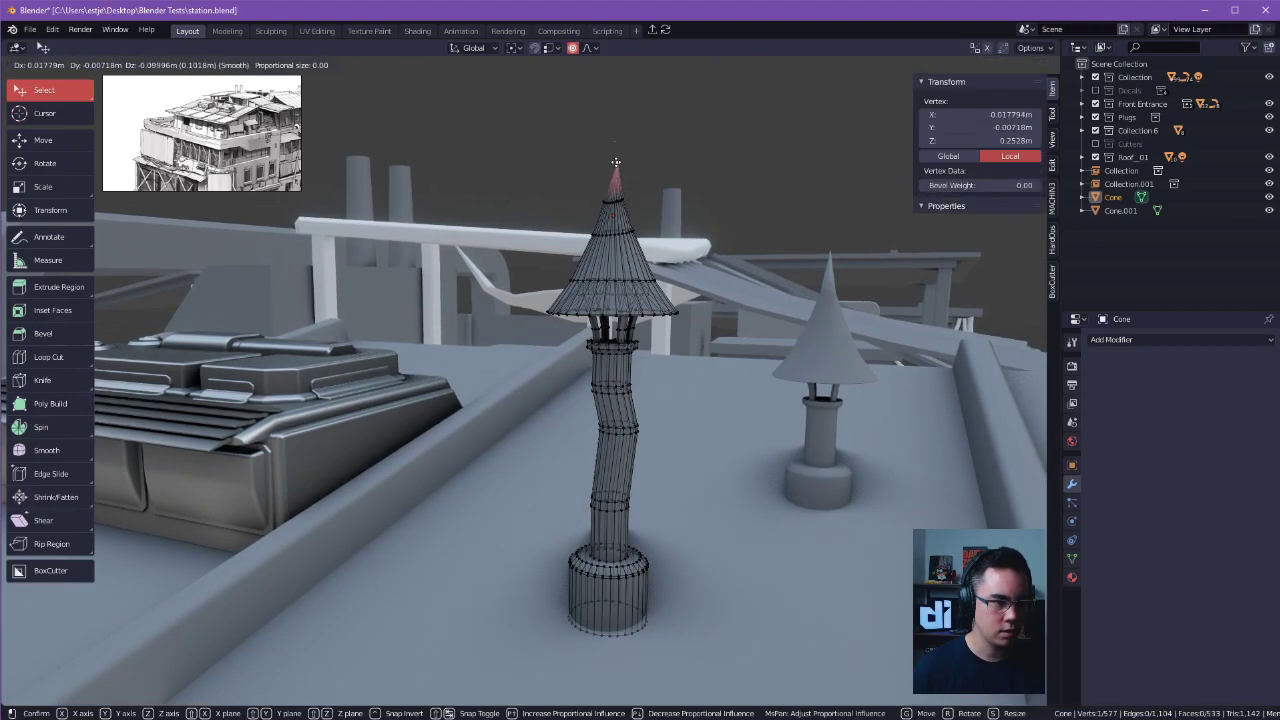
pyautogui.click(613, 128)
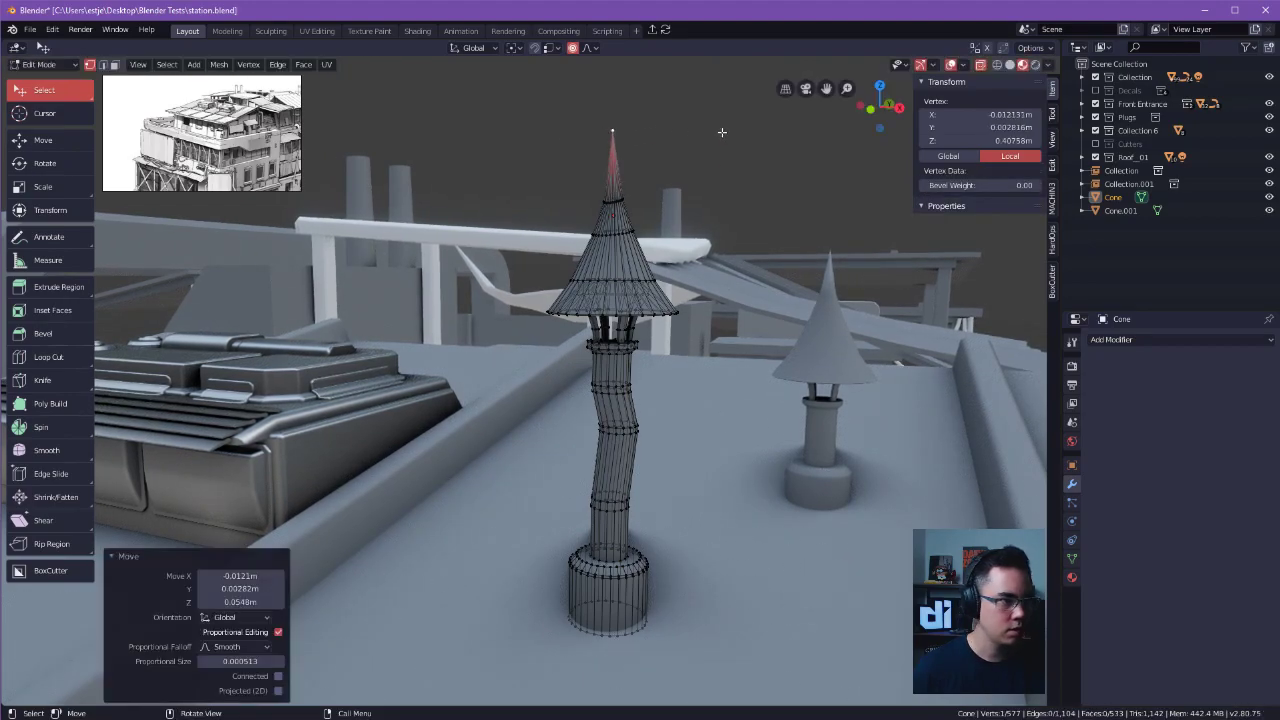
pyautogui.hotkey('ctrl', 'z')
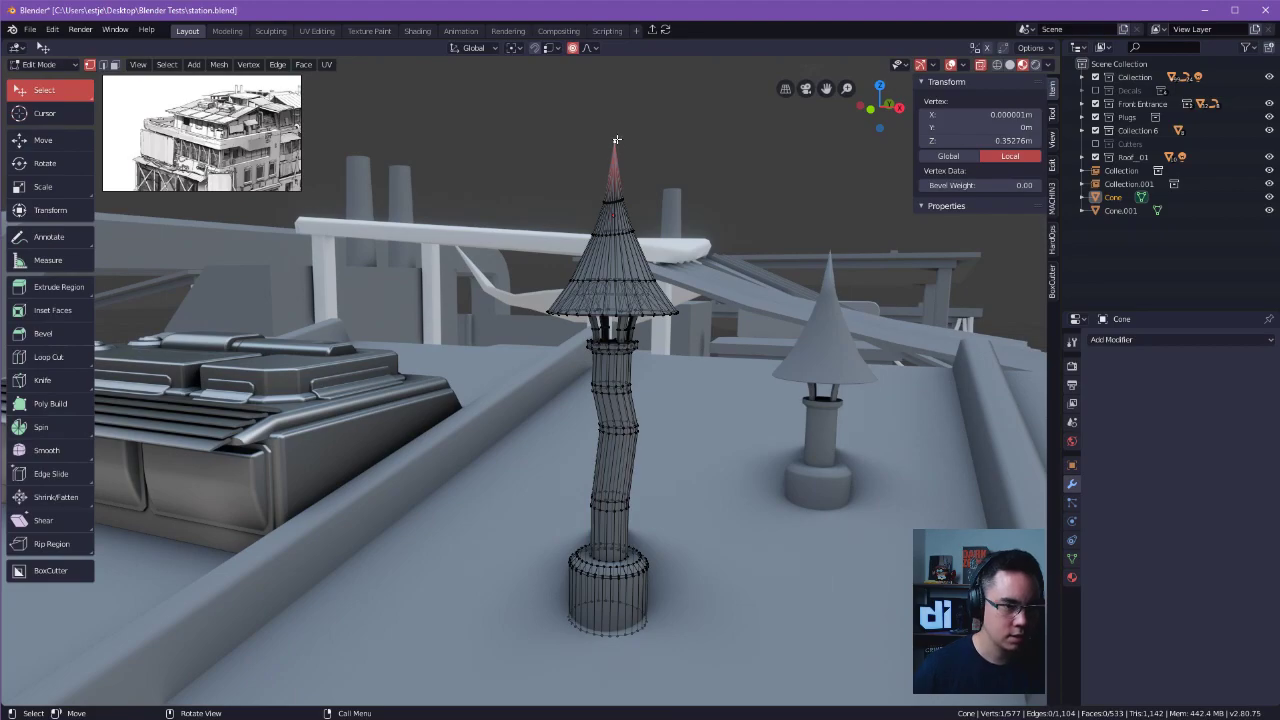
pyautogui.press('g')
pyautogui.press('Escape')
# Deselect the tip vertex and save the station.blend file.
pyautogui.click(749, 175)
pyautogui.moveTo(749, 175); pyautogui.dragTo(550, 246, button='middle')
pyautogui.hotkey('ctrl', 's')
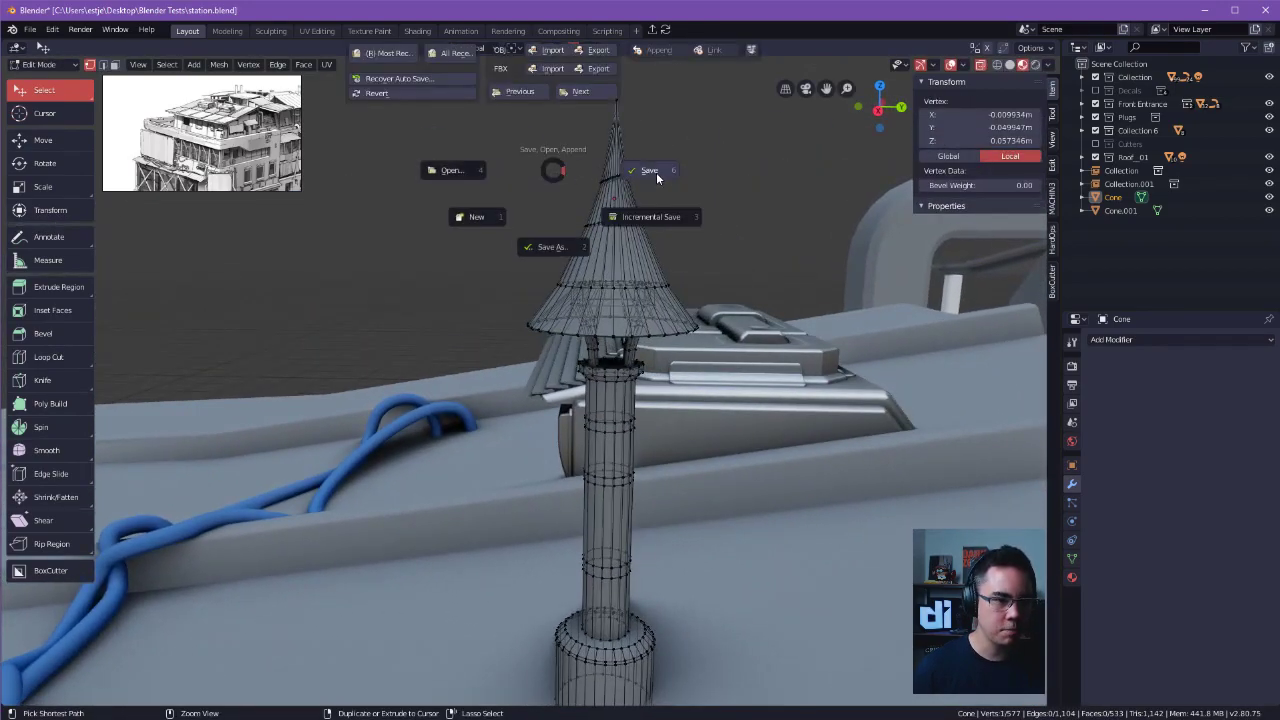
pyautogui.click(656, 172)
# Start a new general file and select an upper corner vertex of the default cube in edit mode.
pyautogui.hotkey('ctrl', 'n')
pyautogui.click(745, 371)
pyautogui.click(690, 384)
pyautogui.moveTo(689, 384); pyautogui.dragTo(620, 343, button='middle')
# Try moving the default cube's upper corner vertex without proportional editing, then revert it and clear the selection.
pyautogui.press('g')
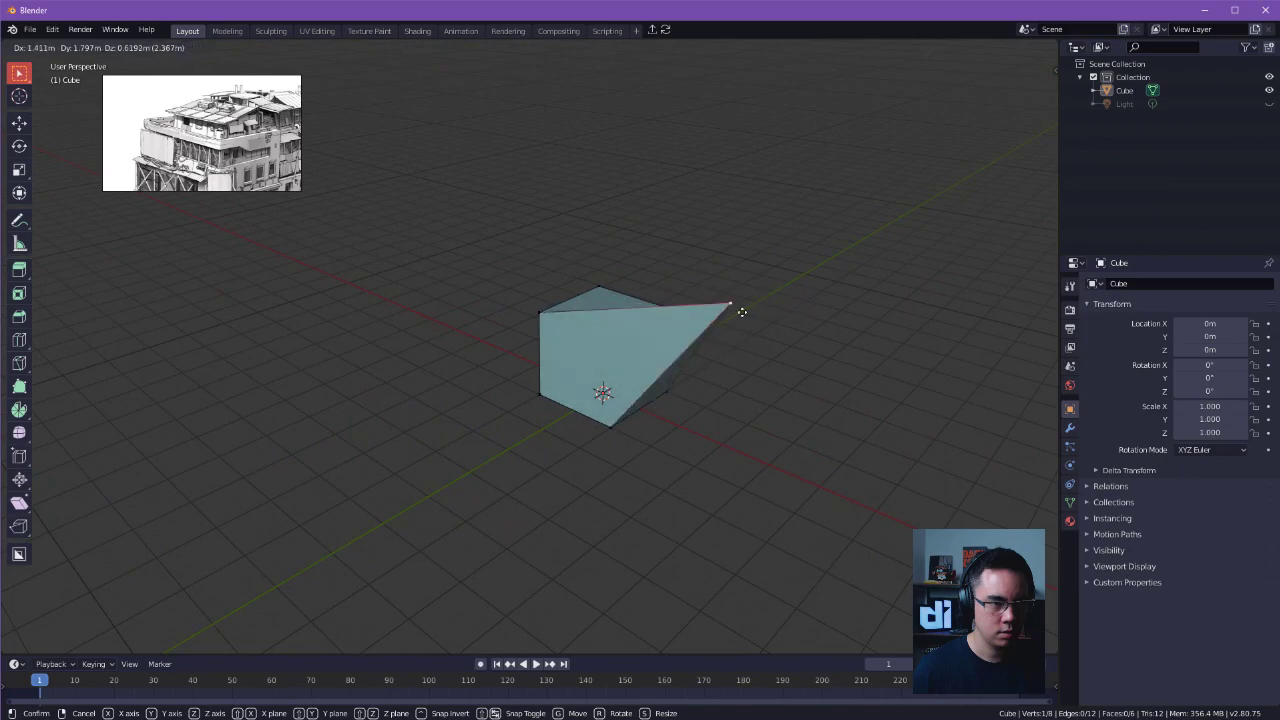
pyautogui.press('Escape')
pyautogui.press('g')
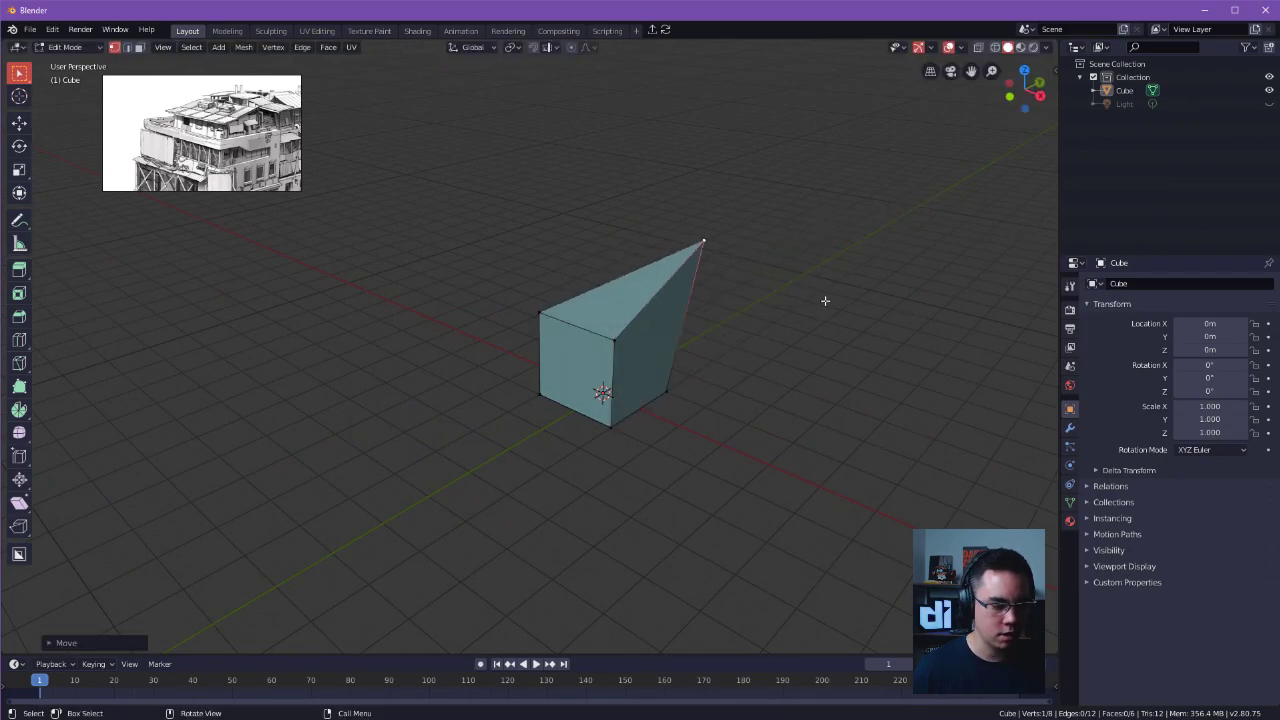
pyautogui.press('Escape')
pyautogui.click(748, 332)
# Select all the cube's faces and subdivide them repeatedly until each side is a 16 by 16 grid.
pyautogui.press('3')
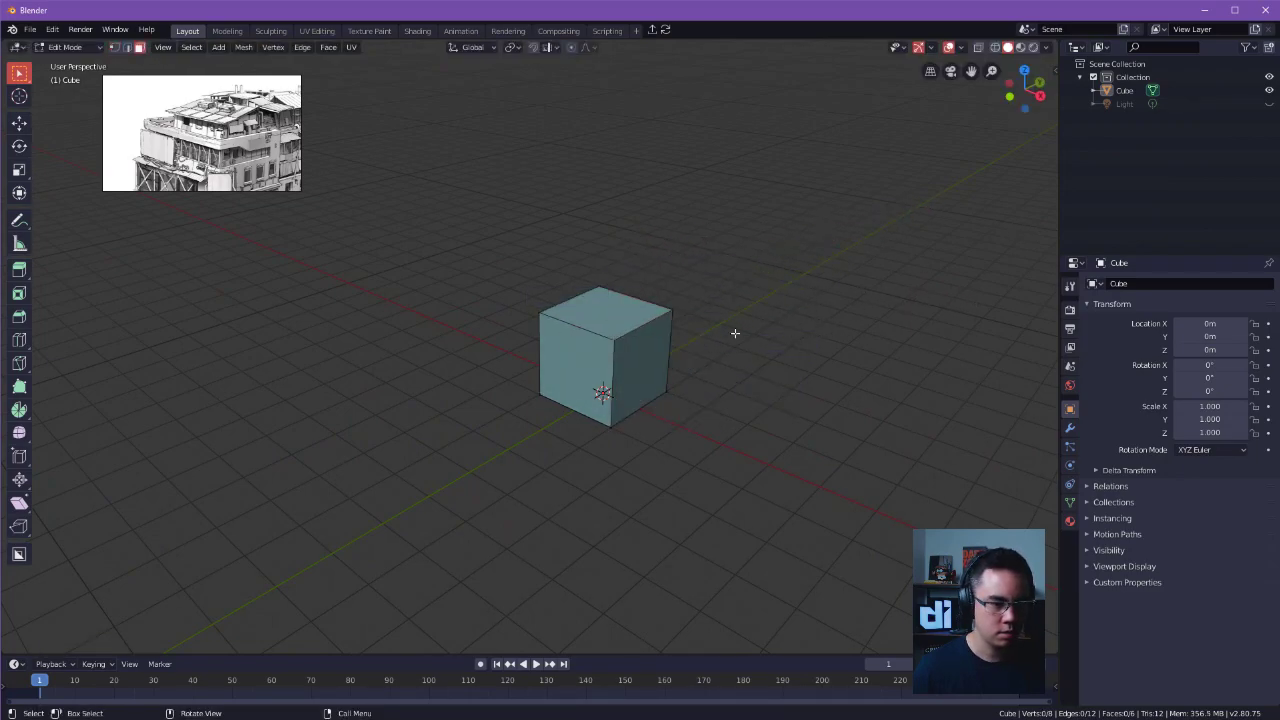
pyautogui.press('a')
pyautogui.rightClick(770, 341)
pyautogui.press('s')
pyautogui.click(771, 341)
pyautogui.hotkey('ctrl', 'z')
pyautogui.rightClick(771, 341)
pyautogui.press('s')
pyautogui.rightClick(771, 341)
pyautogui.press('s')
pyautogui.rightClick(771, 341)
pyautogui.press('s')
pyautogui.click(771, 341)
# Try moving the cube's upper corner face with smooth proportional editing at sizes between about 1.00 and 3.80, then undo it.
pyautogui.scroll(2, 814, 329)
pyautogui.keyDown('shift'); pyautogui.moveTo(814, 329); pyautogui.dragTo(750, 364, button='middle'); pyautogui.keyUp('shift')
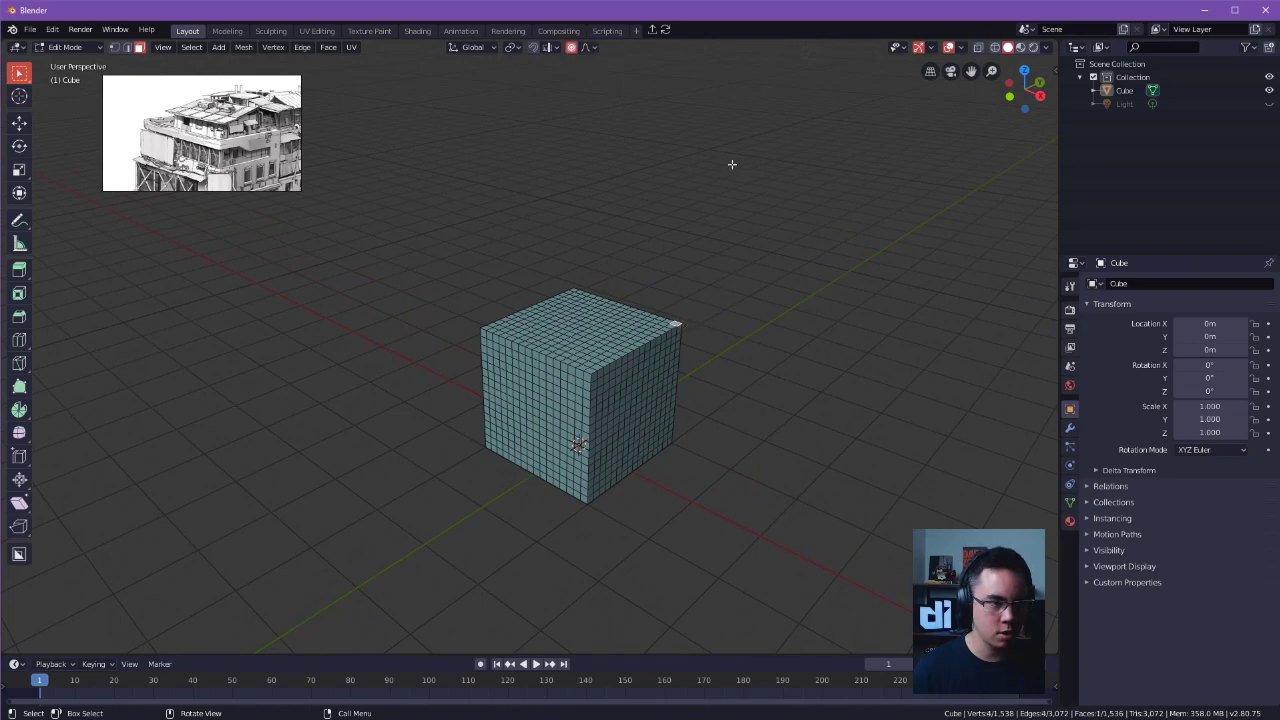
pyautogui.moveTo(681, 326); pyautogui.dragTo(730, 315)
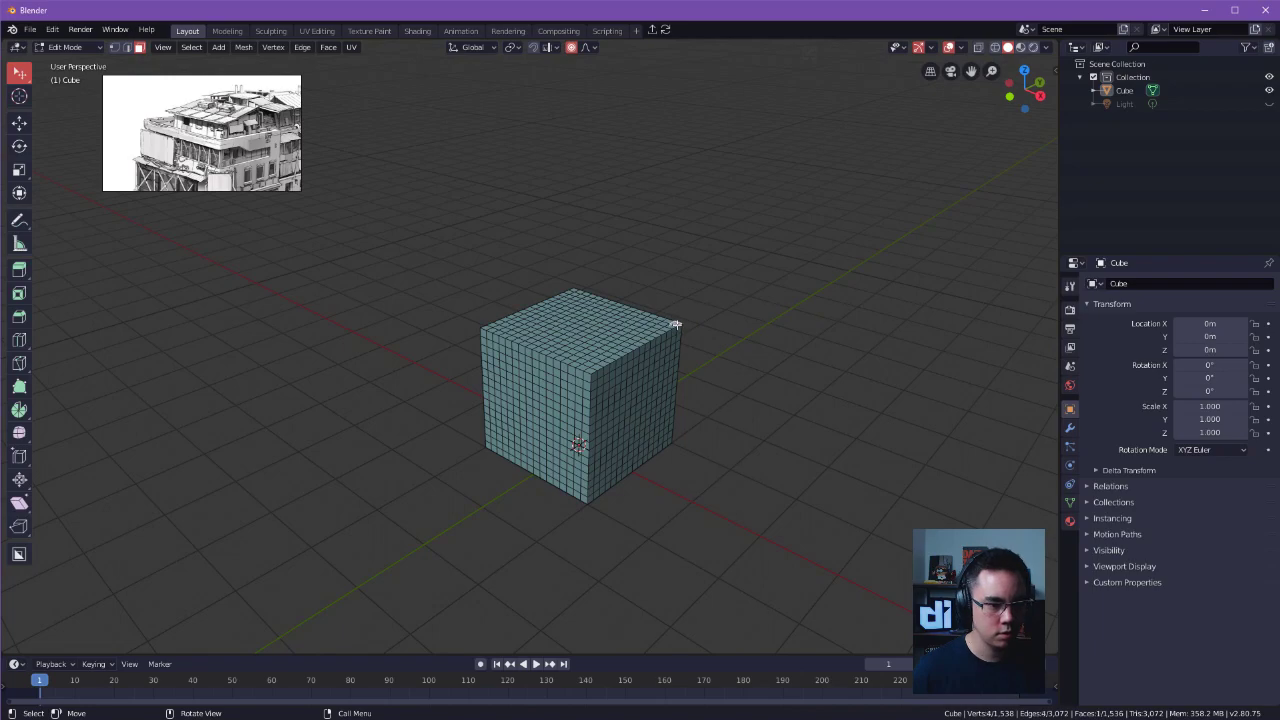
pyautogui.press('g')
pyautogui.scroll(8, 688, 300)
pyautogui.scroll(-15, 706, 302)
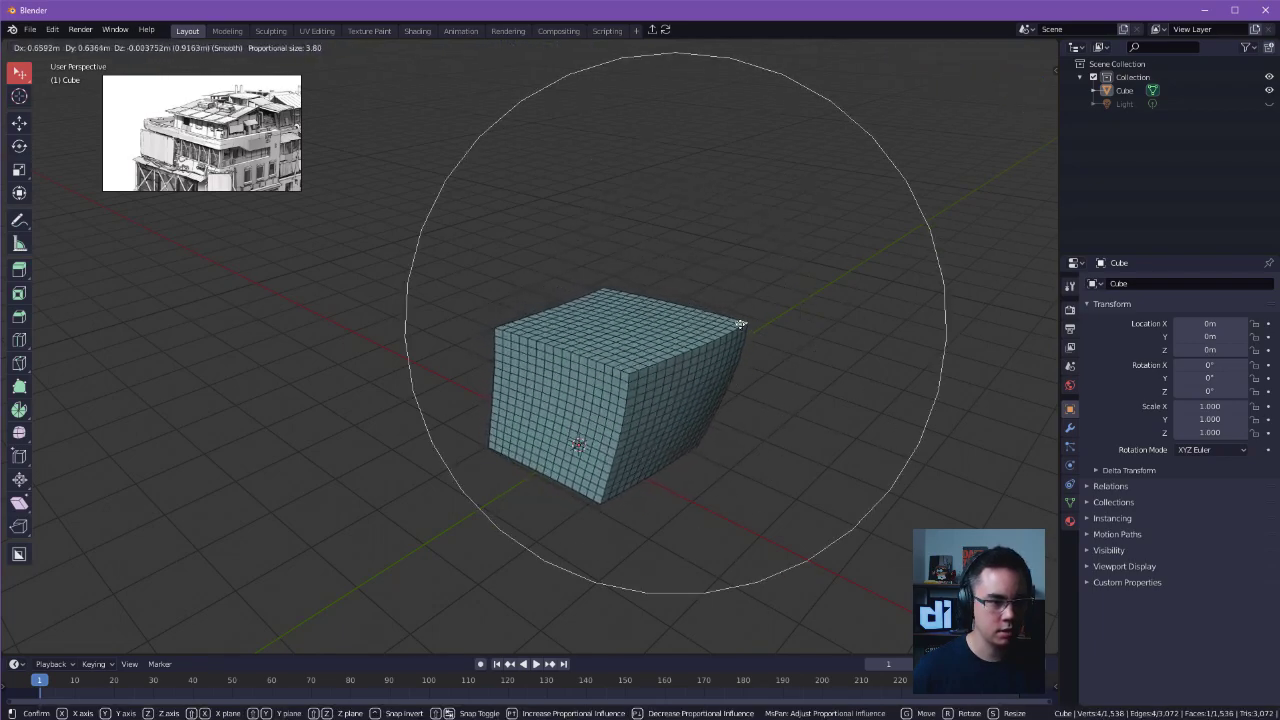
pyautogui.scroll(9, 738, 323)
pyautogui.scroll(-7, 606, 296)
pyautogui.scroll(5, 610, 320)
pyautogui.scroll(-1, 640, 349)
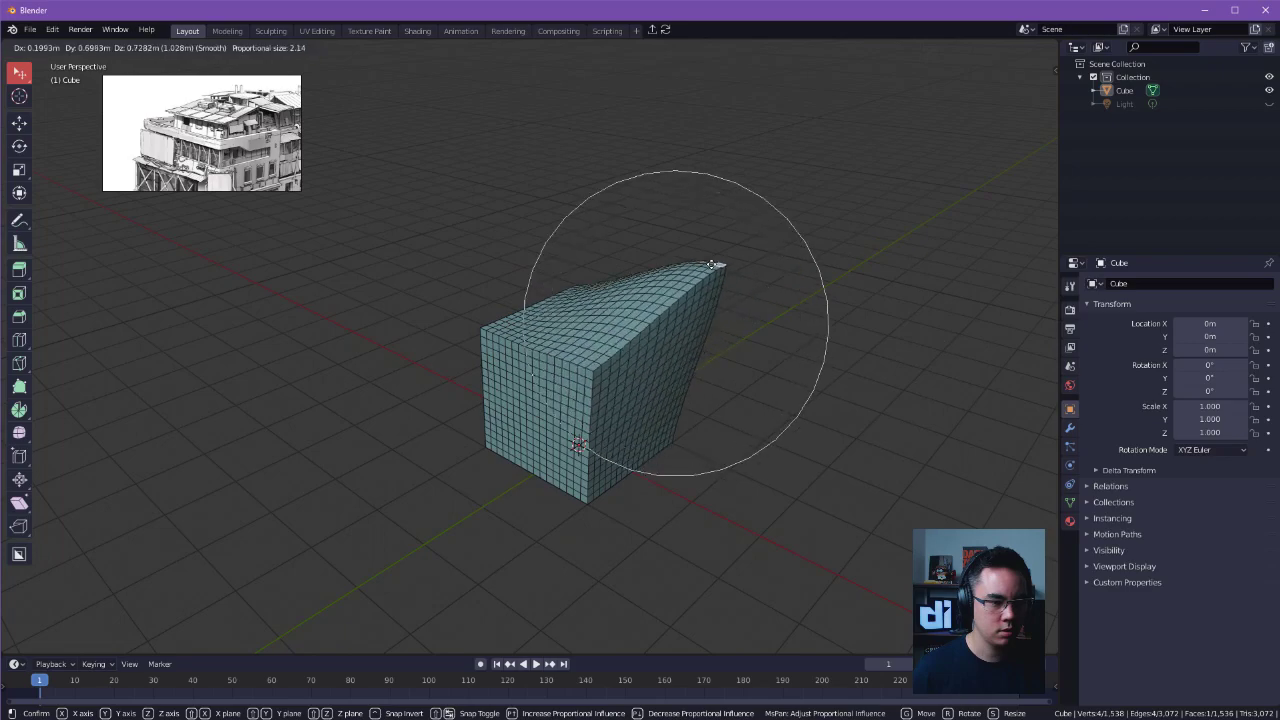
pyautogui.scroll(-3, 580, 245)
pyautogui.scroll(5, 540, 232)
pyautogui.scroll(-8, 517, 228)
pyautogui.scroll(7, 516, 229)
pyautogui.scroll(-8, 515, 232)
pyautogui.scroll(6, 747, 516)
pyautogui.scroll(8, 720, 450)
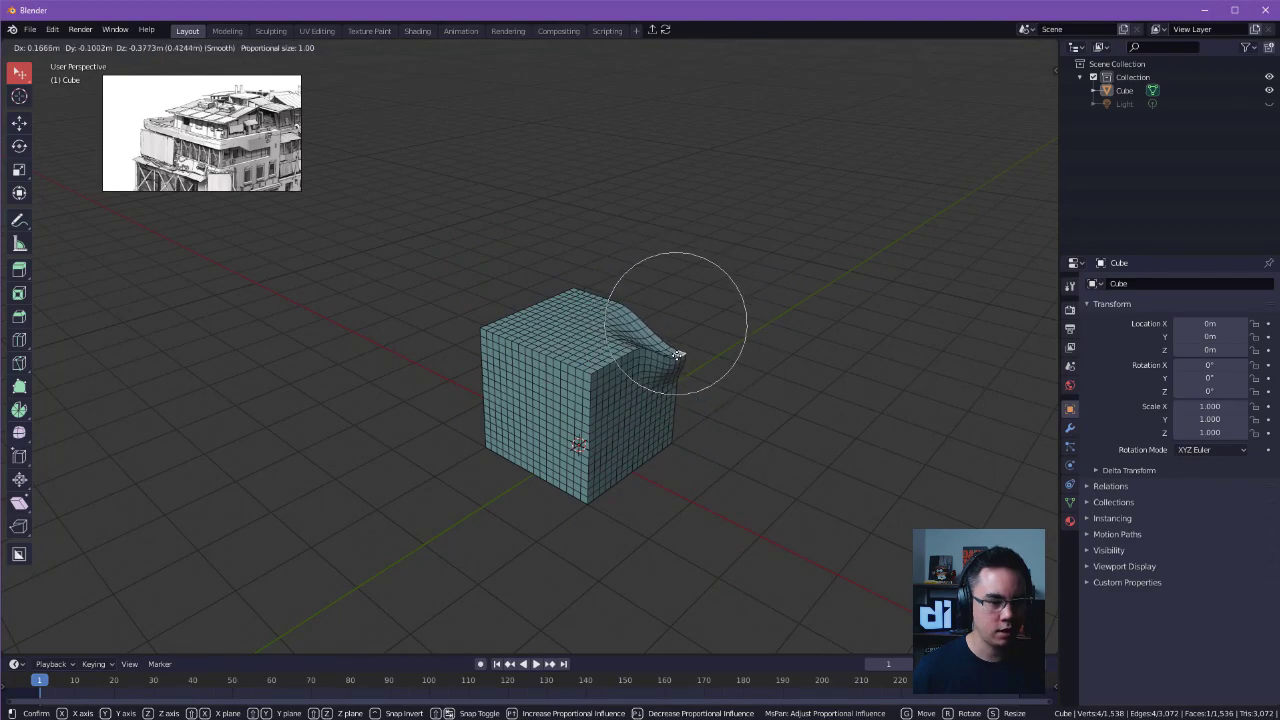
pyautogui.click(723, 380)
pyautogui.moveTo(723, 380)
pyautogui.mouseDown(button='middle')
pyautogui.moveTo(634, 329)
pyautogui.moveTo(647, 363)
pyautogui.moveTo(737, 380)
pyautogui.mouseUp(button='middle')
pyautogui.hotkey('ctrl', 'z')
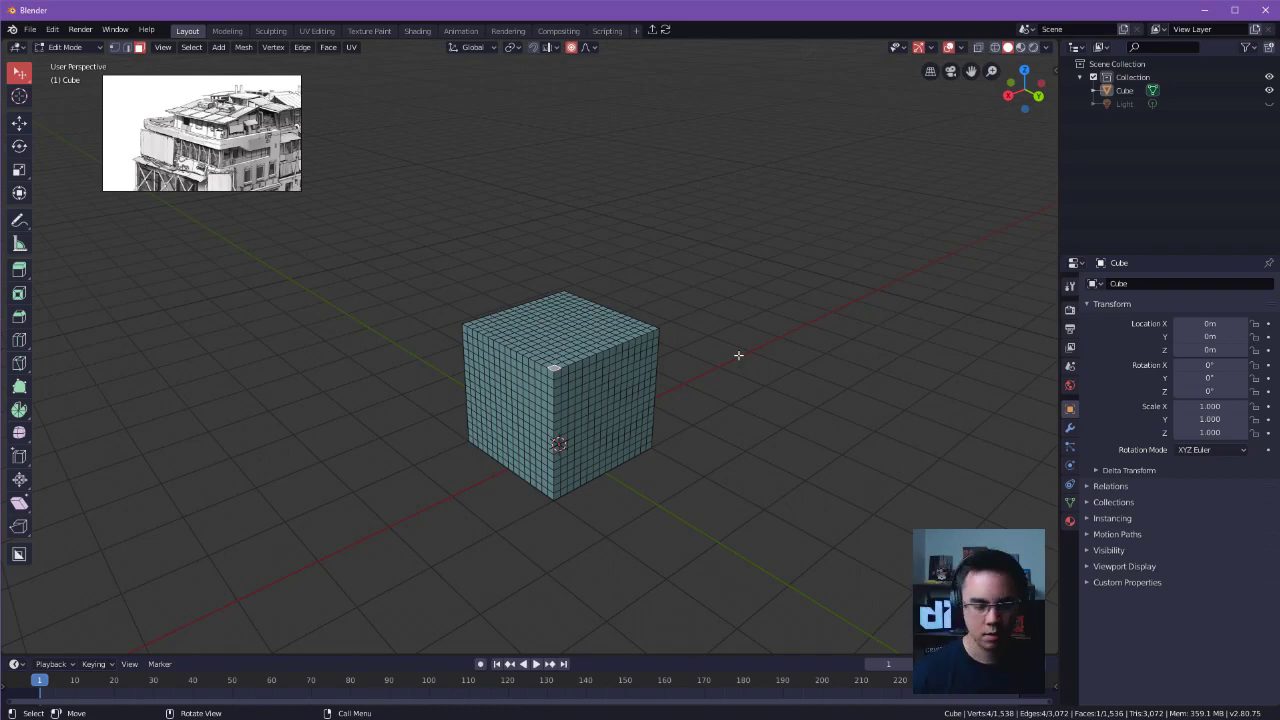
# Try moving the cube's corner face again while reducing the proportional size from about 1.61, then undo the move.
pyautogui.press('g')
pyautogui.scroll(-2, 554, 360)
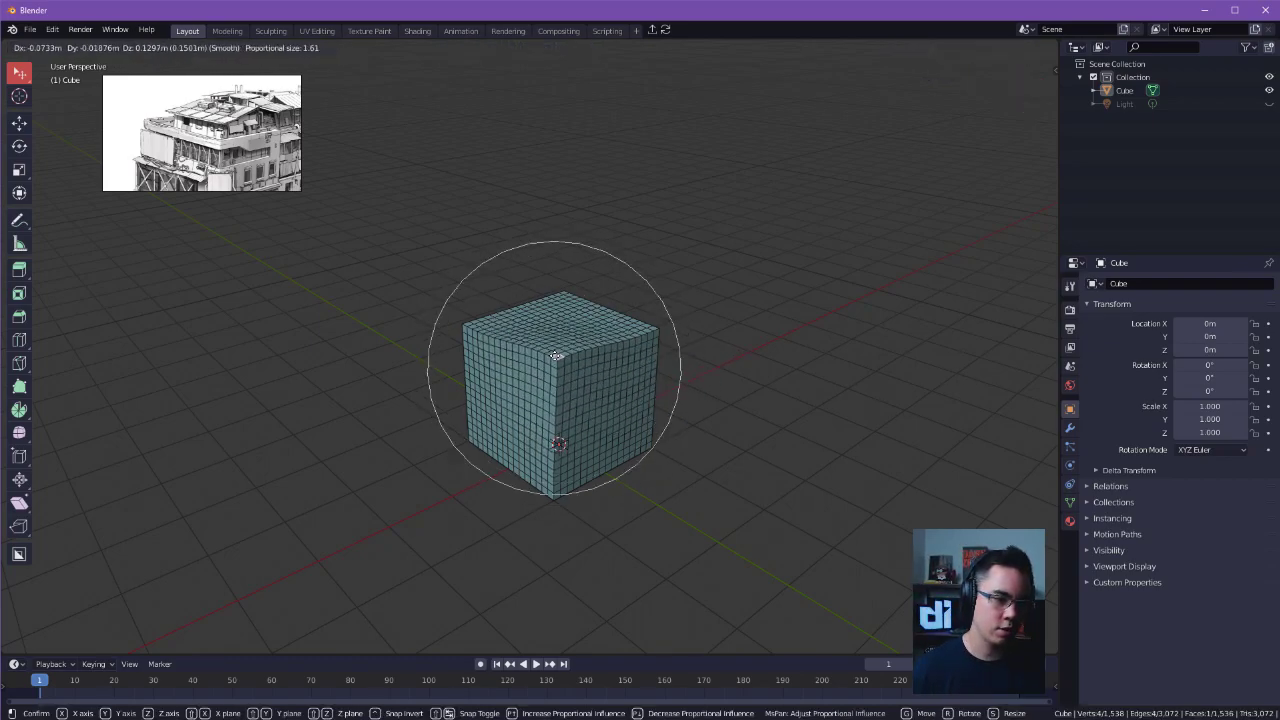
pyautogui.scroll(3, 554, 357)
pyautogui.click(556, 357)
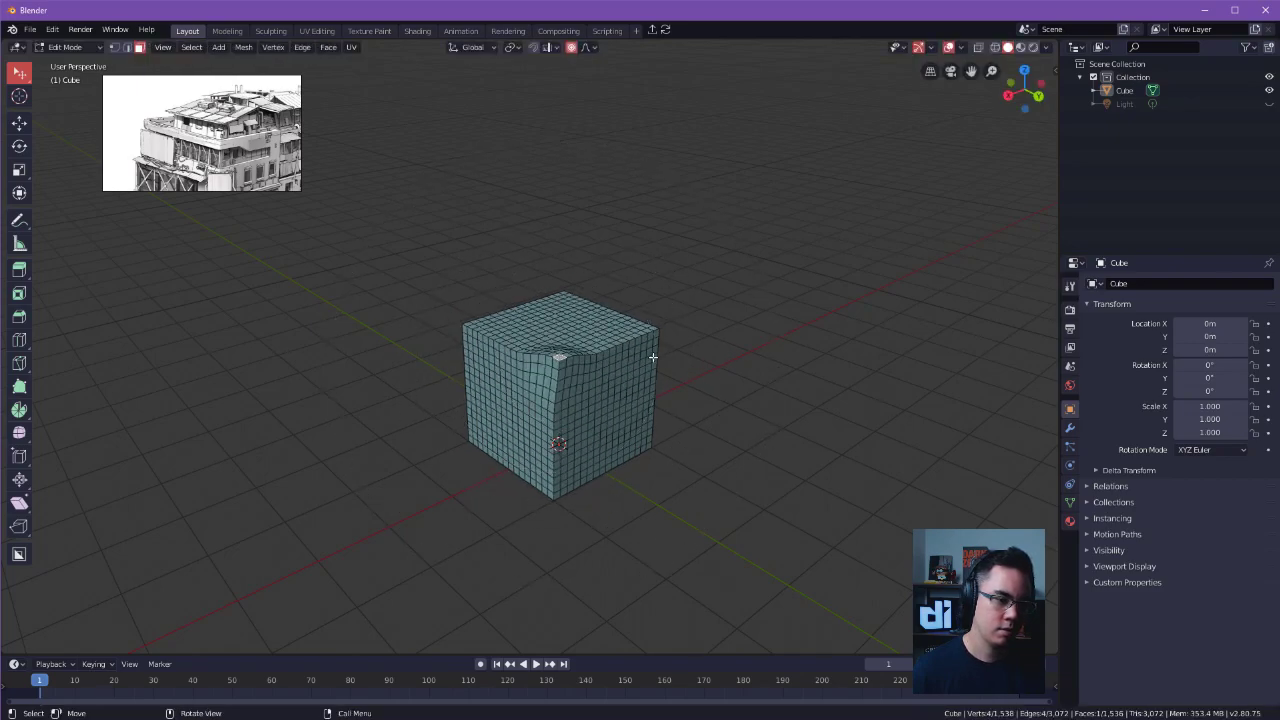
pyautogui.hotkey('ctrl', 'z')
# Reopen the most recent file, station.blend, leaving the practice cube unsaved.
pyautogui.hotkey('ctrl', 's')
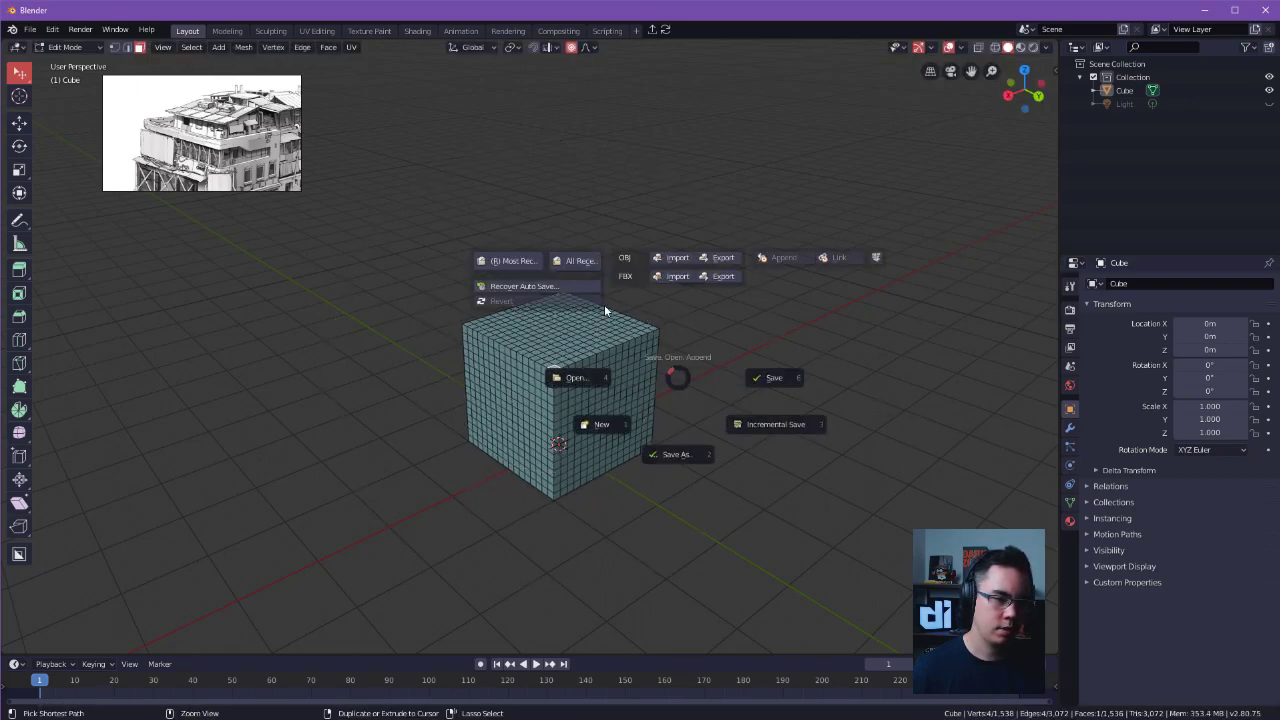
pyautogui.click(586, 267)
pyautogui.click(585, 267)
pyautogui.click(700, 388)
# Try nudging a face at the bent chimney cap's tip about 0.02 m with proportional editing, then return to object mode.
pyautogui.press('Tab')
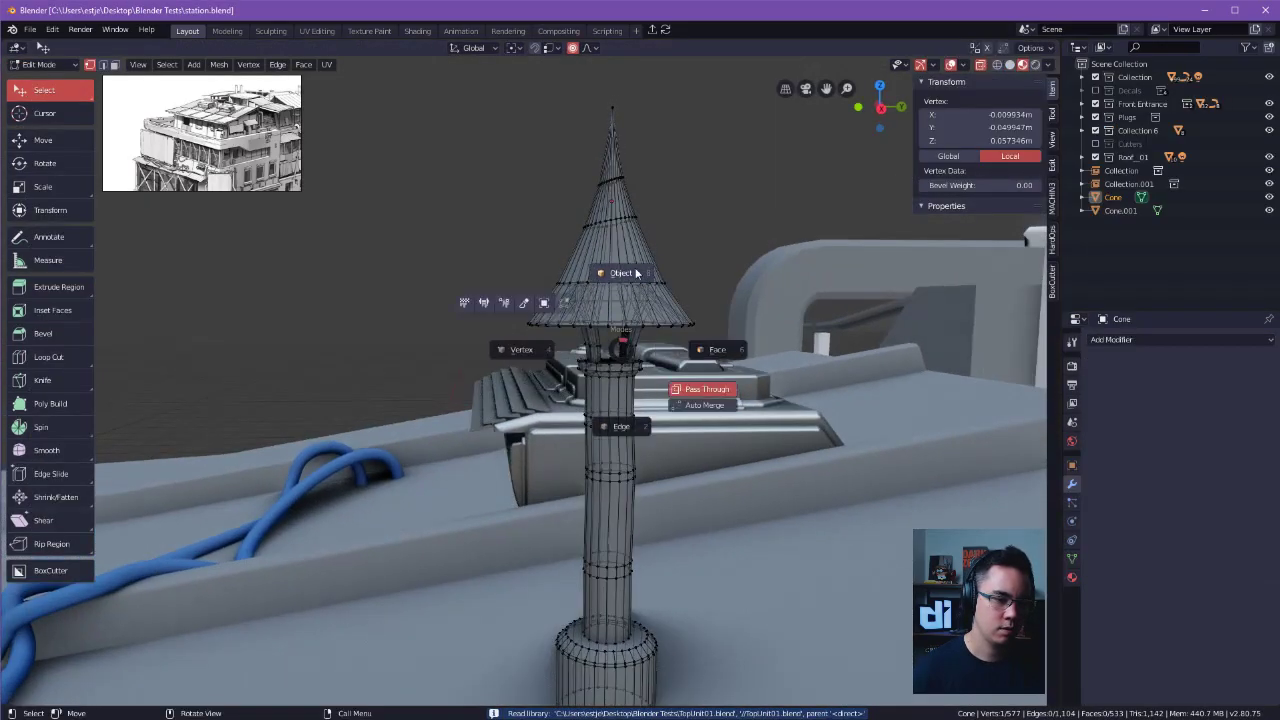
pyautogui.click(630, 275)
pyautogui.moveTo(655, 257); pyautogui.dragTo(708, 288, button='middle')
pyautogui.press('Tab')
pyautogui.click(607, 192)
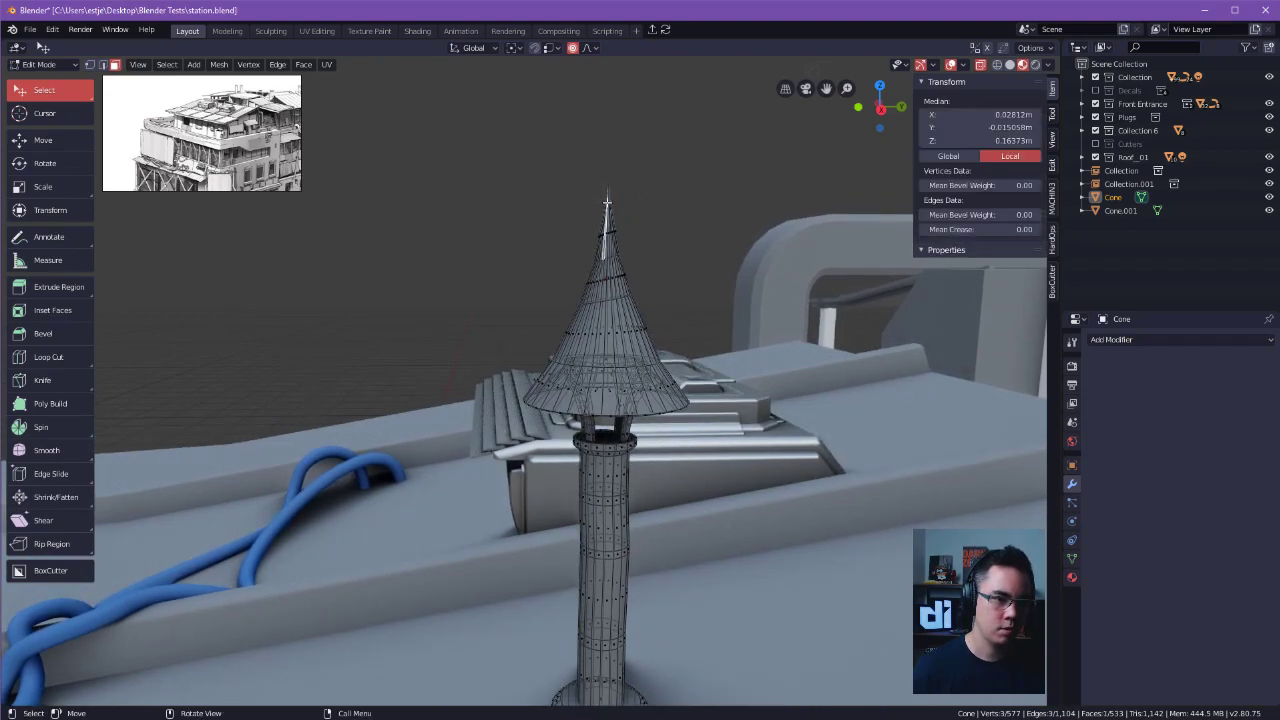
pyautogui.press('g')
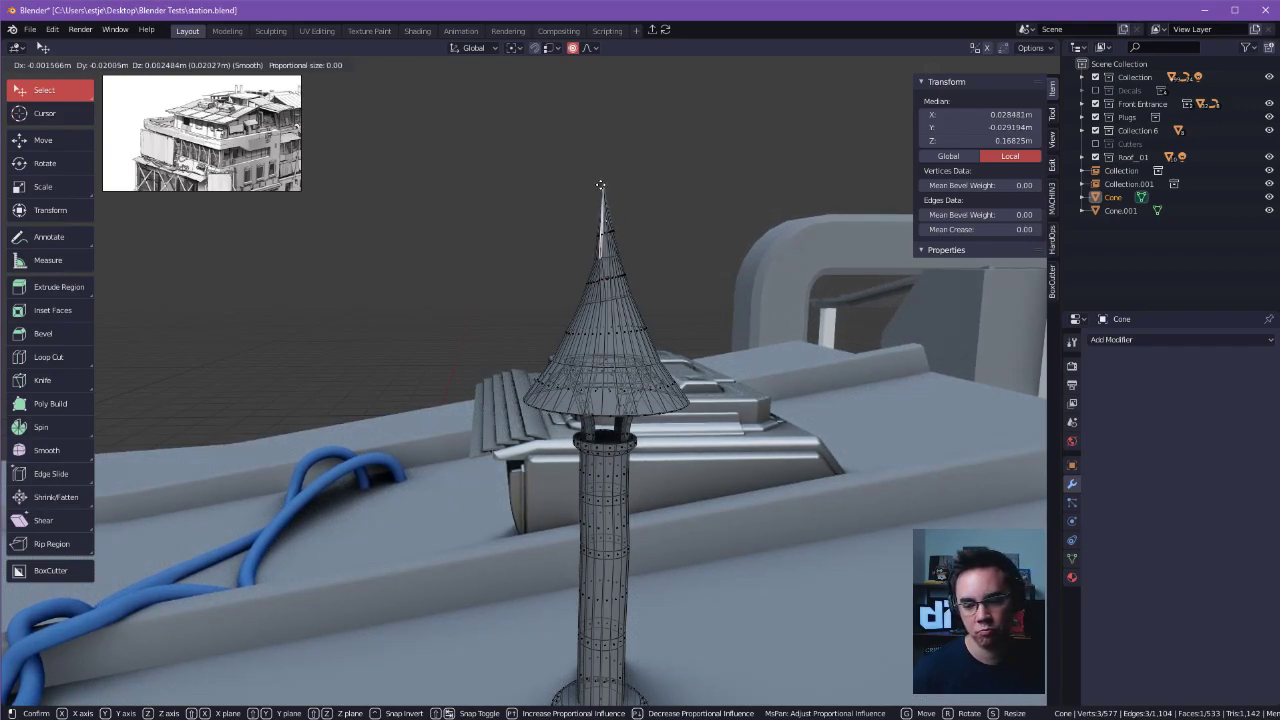
pyautogui.click(600, 185)
pyautogui.click(700, 200)
pyautogui.moveTo(700, 200); pyautogui.dragTo(707, 283, button='middle')
pyautogui.press('Tab')
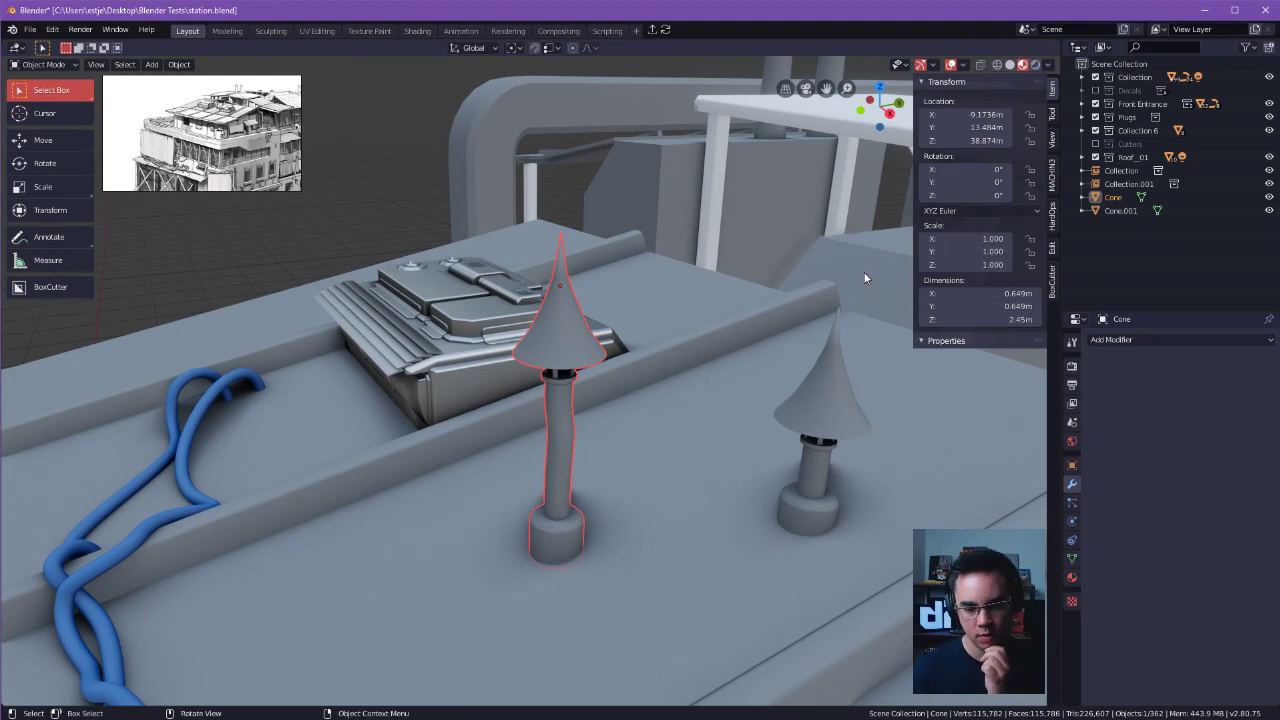
# Move the cap's tip face about -0.0812 m in X, -0.161 m in Y and 0.289 m in Z with proportional size 0.871.
pyautogui.moveTo(648, 270); pyautogui.dragTo(510, 292, button='middle')
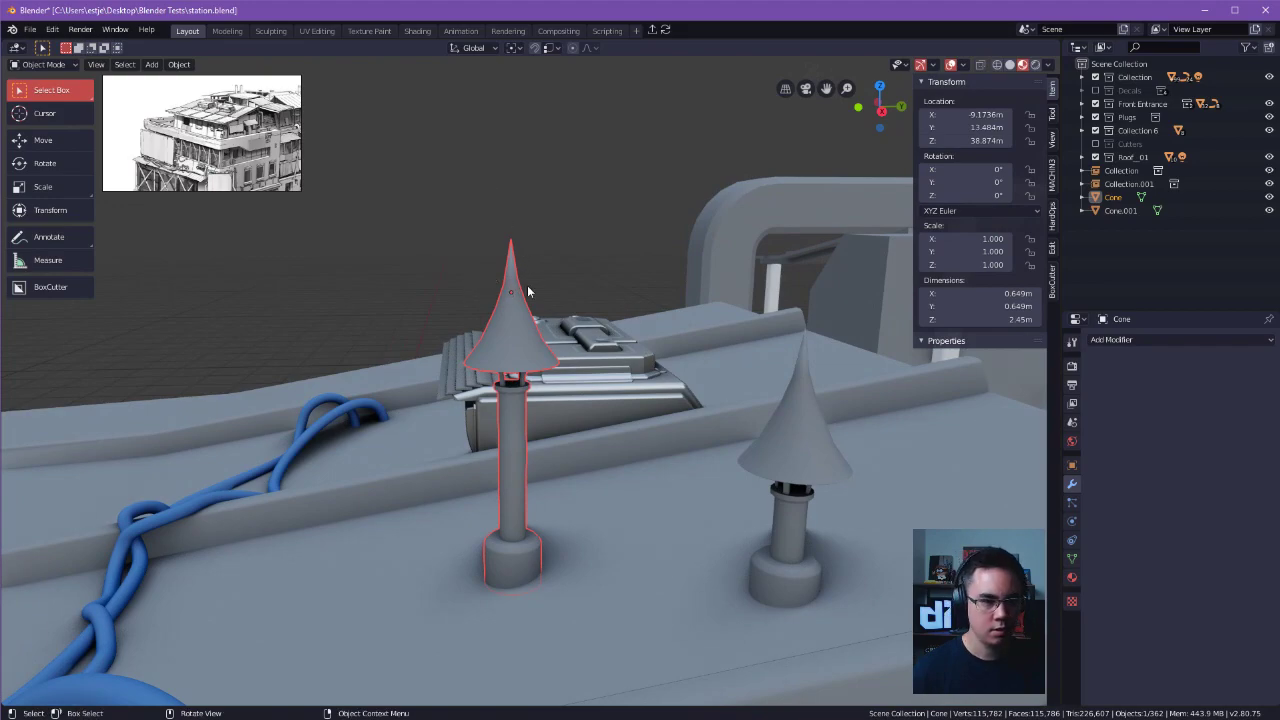
pyautogui.press('Tab')
pyautogui.click(504, 238)
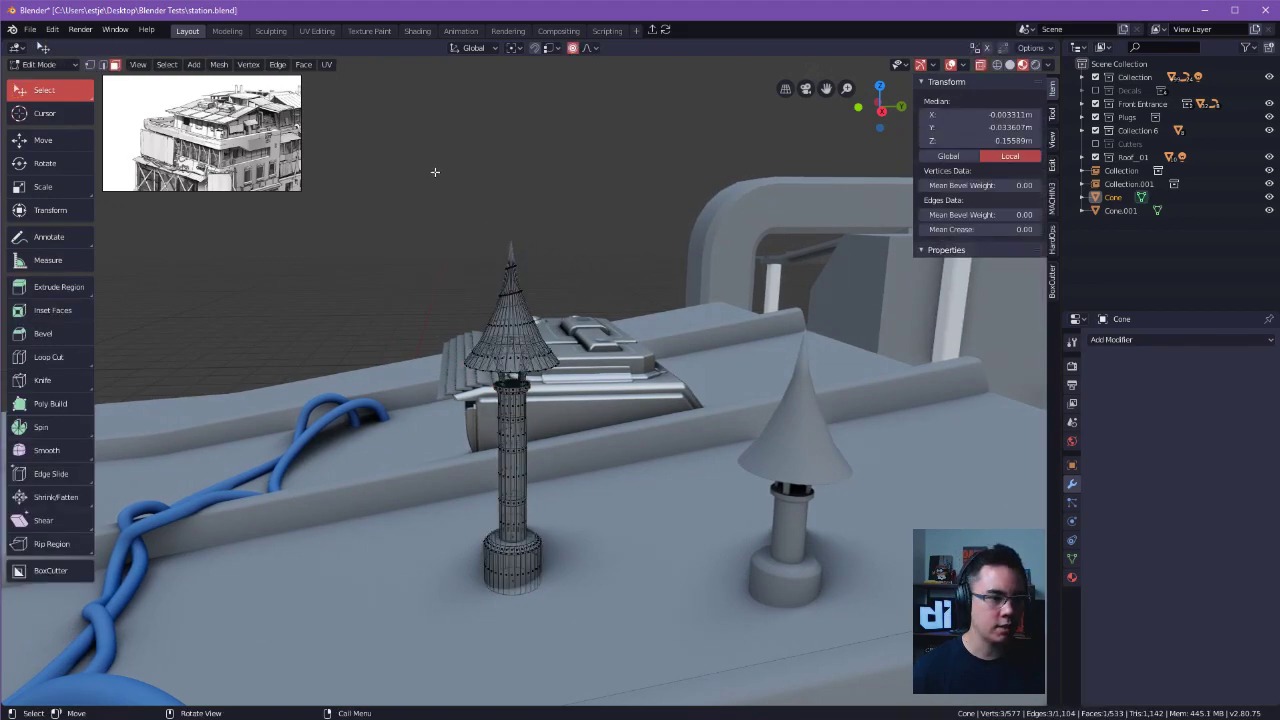
pyautogui.press('g')
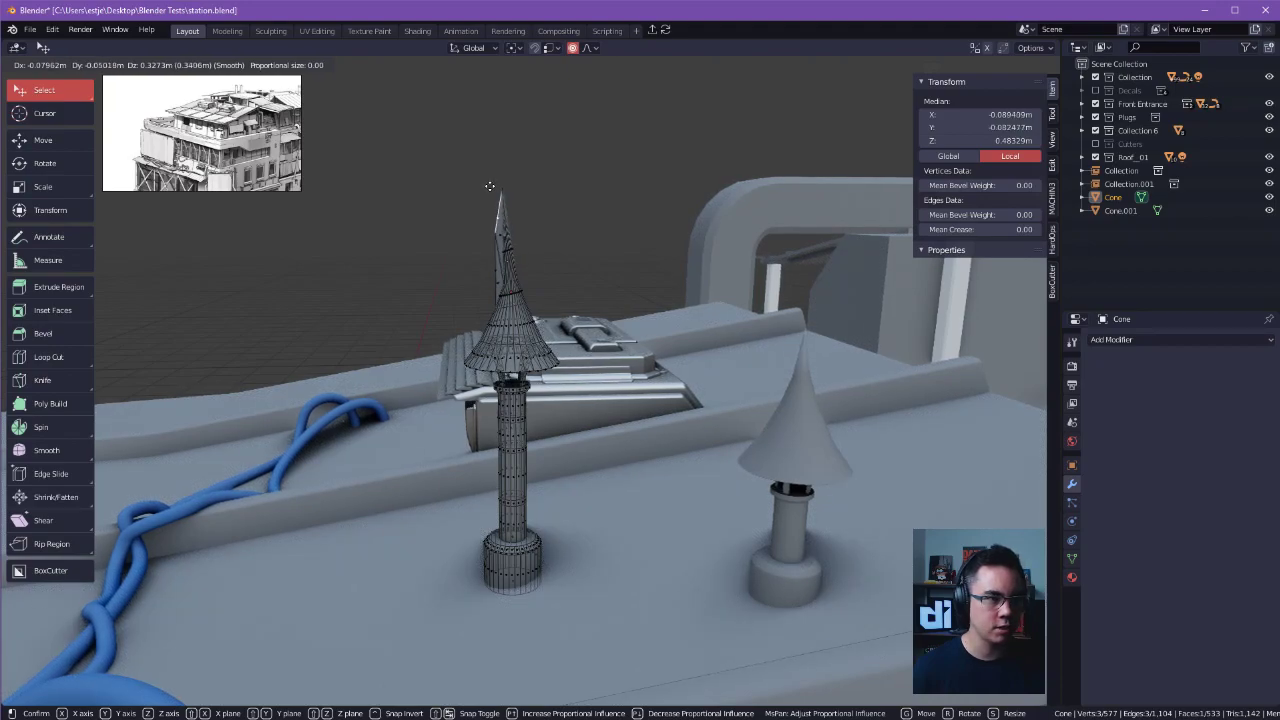
pyautogui.click(473, 192)
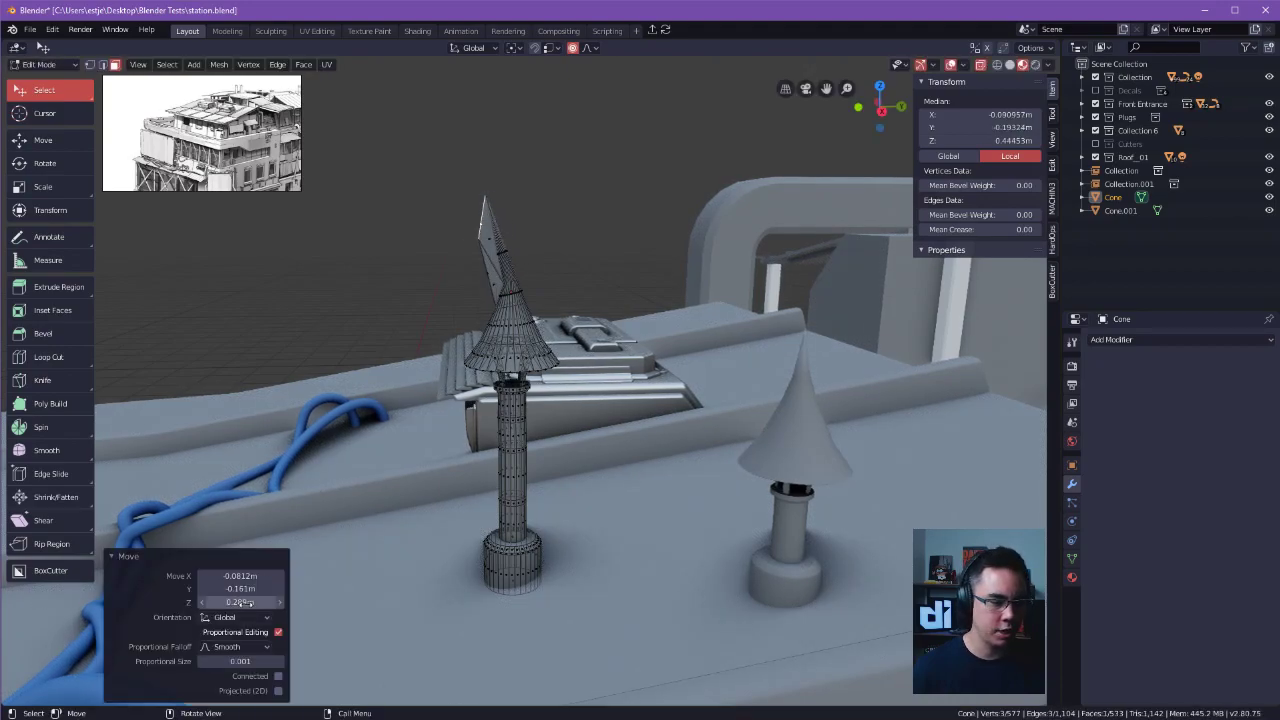
pyautogui.moveTo(256, 665); pyautogui.dragTo(285, 665)
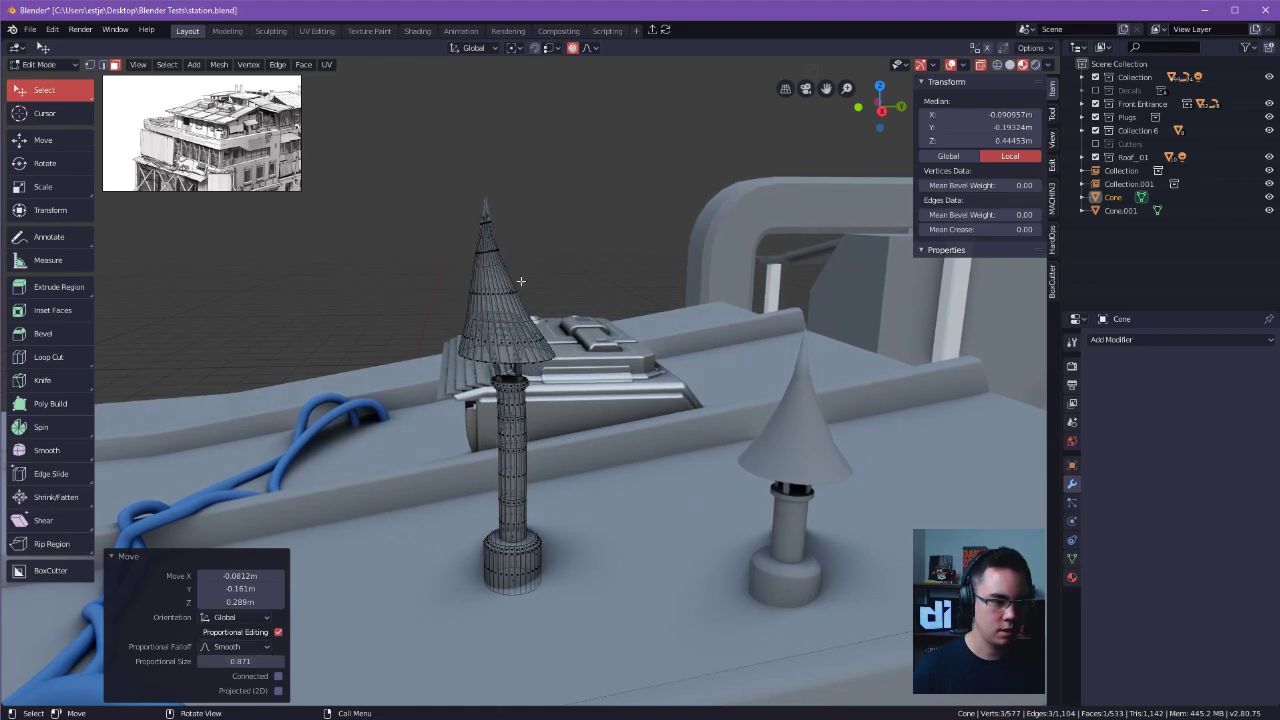
# Undo the proportional move of the chimney cap's tip face.
pyautogui.click(545, 129)
pyautogui.moveTo(566, 197); pyautogui.dragTo(560, 186, button='middle')
pyautogui.scroll(1, 568, 189)
pyautogui.hotkey('ctrl', 'z')
pyautogui.hotkey('ctrl', 'z')
pyautogui.hotkey('ctrl', 'z')
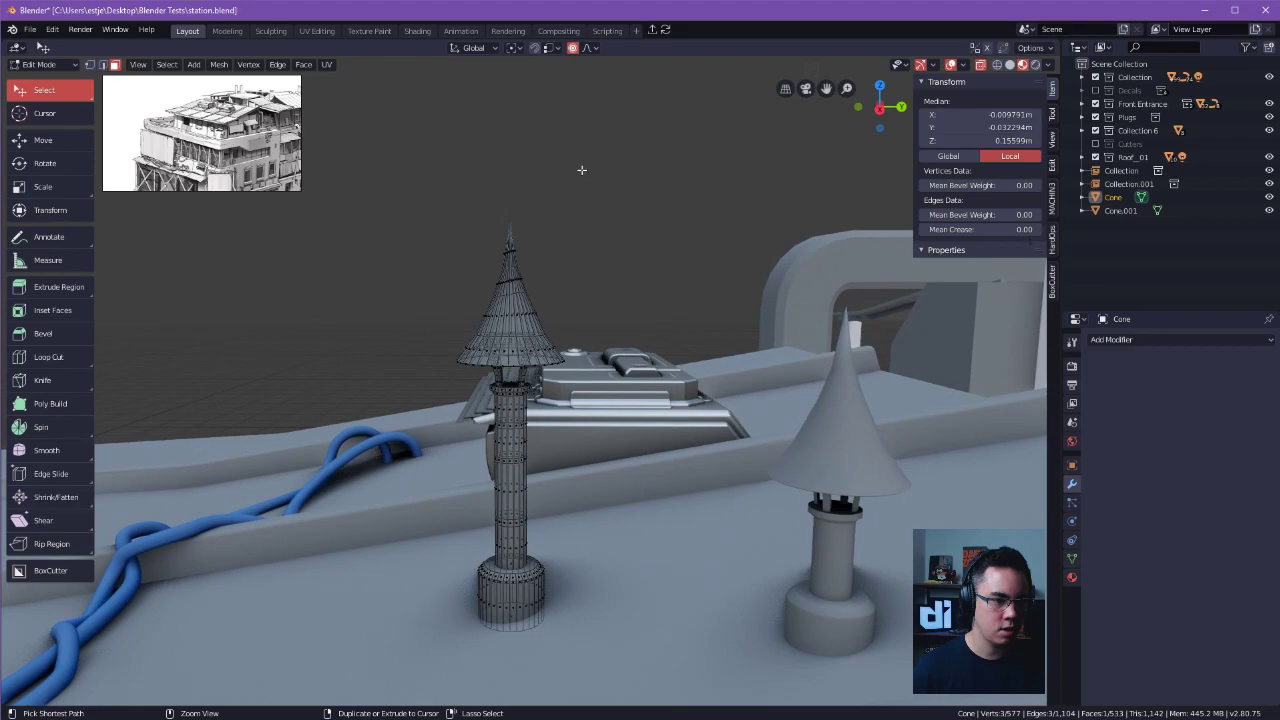
# Try bending the cap sideways by its tip face with a proportional size of about 0.79, then cancel.
pyautogui.click(509, 226)
pyautogui.press('g')
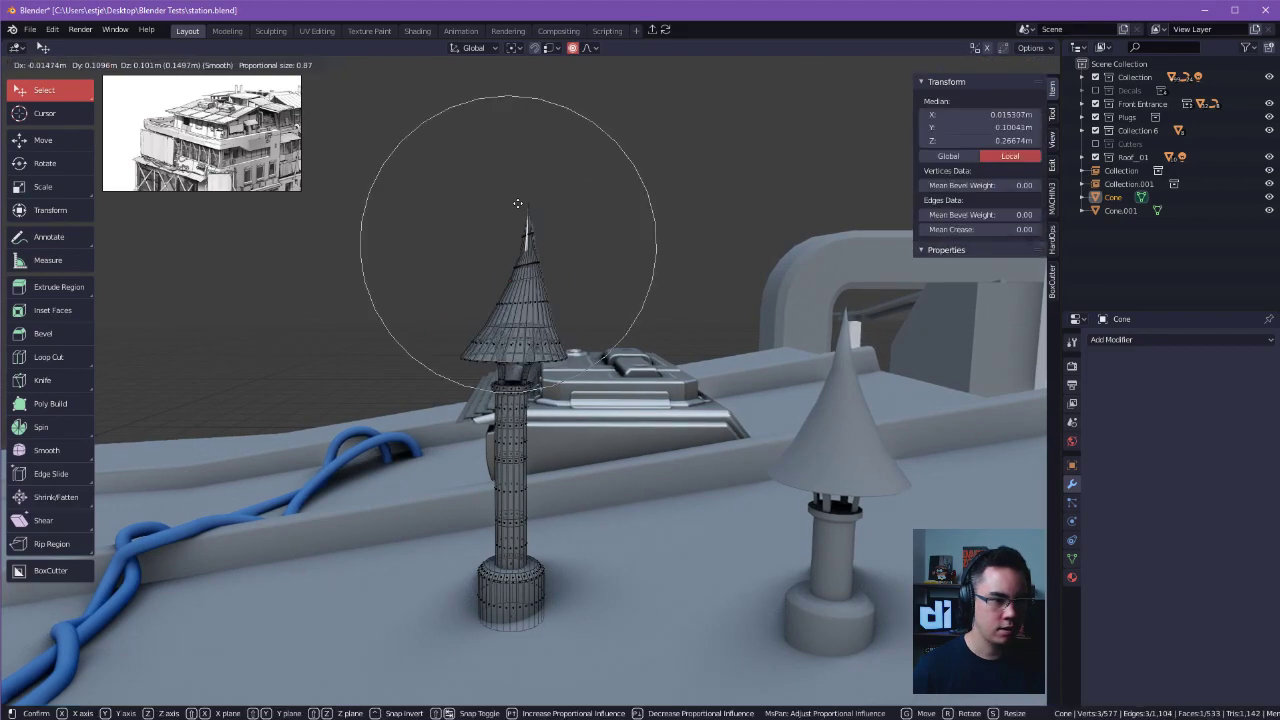
pyautogui.scroll(-2, 512, 245)
pyautogui.scroll(3, 507, 258)
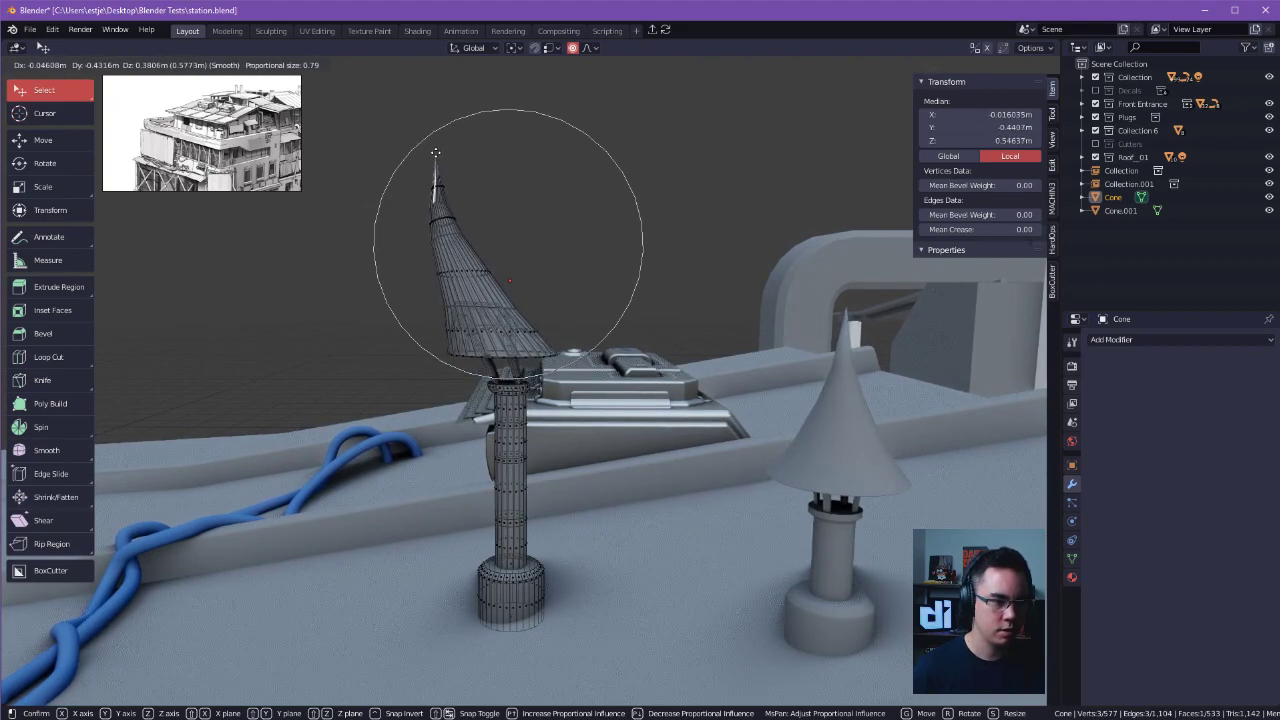
pyautogui.press('Escape')
pyautogui.press('g')
pyautogui.scroll(6, 530, 455)
pyautogui.scroll(4, 534, 458)
pyautogui.click(534, 458)
pyautogui.moveTo(534, 458); pyautogui.dragTo(596, 340, button='middle')
# Try moving individual faces on the bent chimney's pipe with proportional editing, undoing the last move.
pyautogui.click(560, 372)
pyautogui.press('g')
pyautogui.click(546, 401)
pyautogui.press('g')
pyautogui.click(543, 405)
pyautogui.click(563, 461)
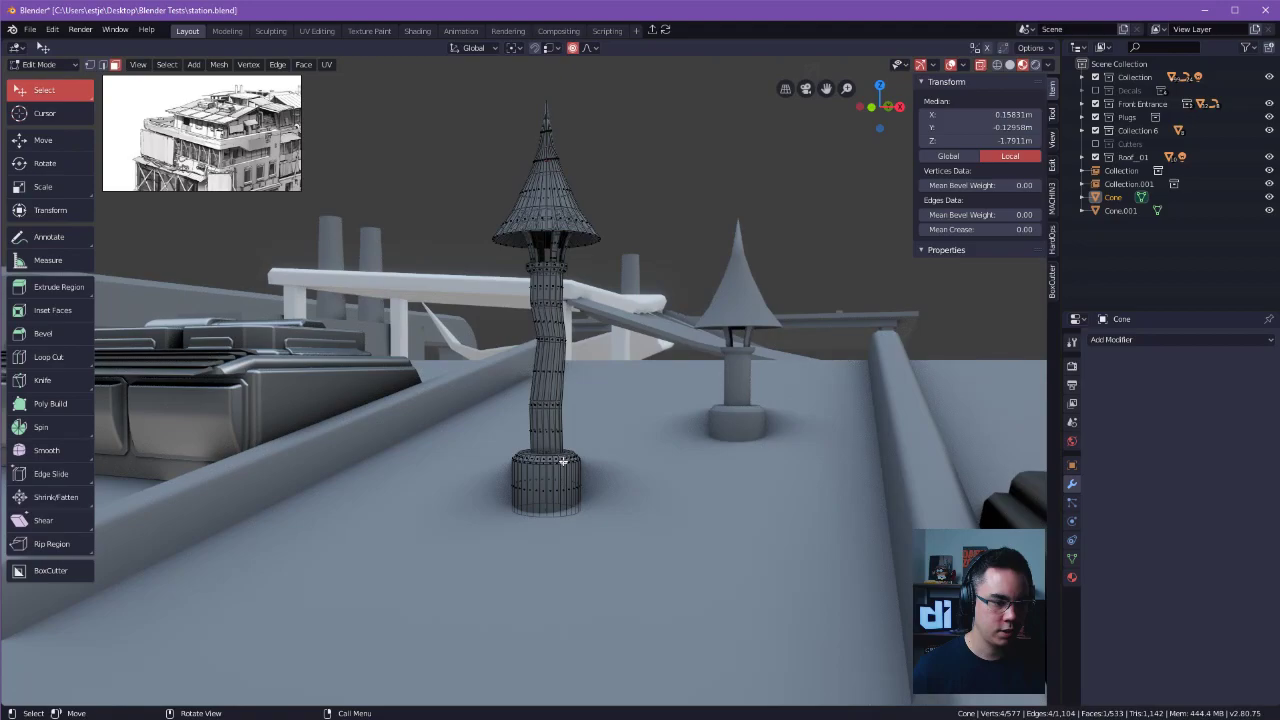
pyautogui.click(643, 449)
pyautogui.moveTo(643, 449); pyautogui.dragTo(548, 474, button='middle')
pyautogui.click(561, 356)
pyautogui.press('g')
pyautogui.click(554, 354)
pyautogui.hotkey('ctrl', 'z')
# Leave mesh editing and examine the bent chimney's pipe, collar and cap supports up close.
pyautogui.keyDown('ctrl'); pyautogui.moveTo(583, 302); pyautogui.dragTo(768, 180, button='middle'); pyautogui.keyUp('ctrl')
pyautogui.press('Tab')
pyautogui.click(769, 180)
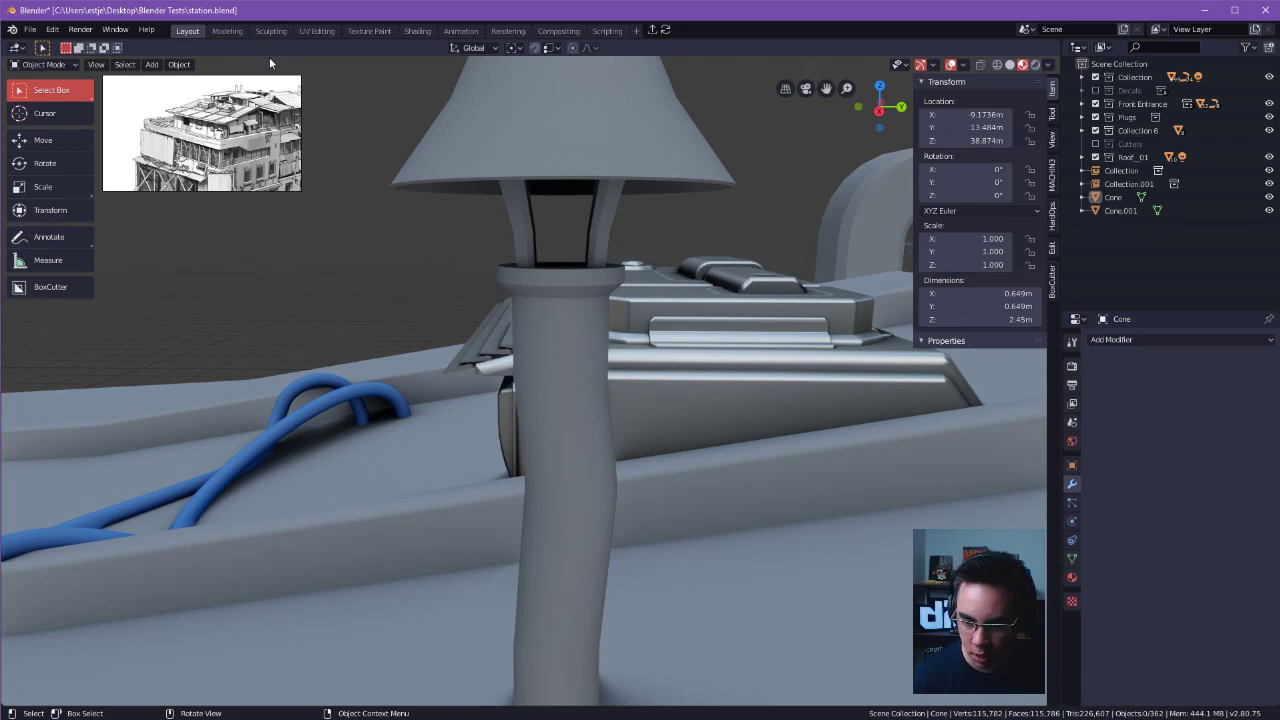
pyautogui.keyDown('ctrl'); pyautogui.moveTo(269, 63); pyautogui.dragTo(372, 177, button='middle'); pyautogui.keyUp('ctrl')
pyautogui.keyDown('ctrl'); pyautogui.keyDown('alt'); pyautogui.moveTo(373, 177); pyautogui.dragTo(645, 219); pyautogui.keyUp('alt'); pyautogui.keyUp('ctrl')
pyautogui.press('Tab')
pyautogui.click(626, 186)
pyautogui.press('Tab')
pyautogui.click(520, 350)
pyautogui.keyDown('ctrl'); pyautogui.moveTo(517, 368); pyautogui.dragTo(560, 378, button='middle'); pyautogui.keyUp('ctrl')
pyautogui.keyDown('alt'); pyautogui.moveTo(560, 378); pyautogui.dragTo(544, 375); pyautogui.keyUp('alt')
# Save station.blend with the chimneys in place.
pyautogui.click(600, 303)
pyautogui.keyDown('alt'); pyautogui.moveTo(660, 291); pyautogui.dragTo(575, 386); pyautogui.keyUp('alt')
pyautogui.click(591, 409)
pyautogui.keyDown('shift'); pyautogui.click(572, 385); pyautogui.keyUp('shift')
pyautogui.hotkey('ctrl', 's')
pyautogui.click(765, 370)
# Select the rooftop house's walls, window panels and roof together with both chimneys.
pyautogui.keyDown('shift'); pyautogui.click(735, 350); pyautogui.keyUp('shift')
pyautogui.moveTo(791, 347)
pyautogui.keyDown('alt'); pyautogui.mouseDown()
pyautogui.moveTo(747, 371)
pyautogui.moveTo(599, 382)
pyautogui.moveTo(598, 395)
pyautogui.moveTo(486, 409)
pyautogui.moveTo(523, 371)
pyautogui.moveTo(580, 391)
pyautogui.moveTo(687, 301)
pyautogui.moveTo(743, 374)
pyautogui.moveTo(801, 348)
pyautogui.mouseUp(); pyautogui.keyUp('alt')
pyautogui.keyDown('alt'); pyautogui.moveTo(691, 308); pyautogui.dragTo(740, 217); pyautogui.keyUp('alt')
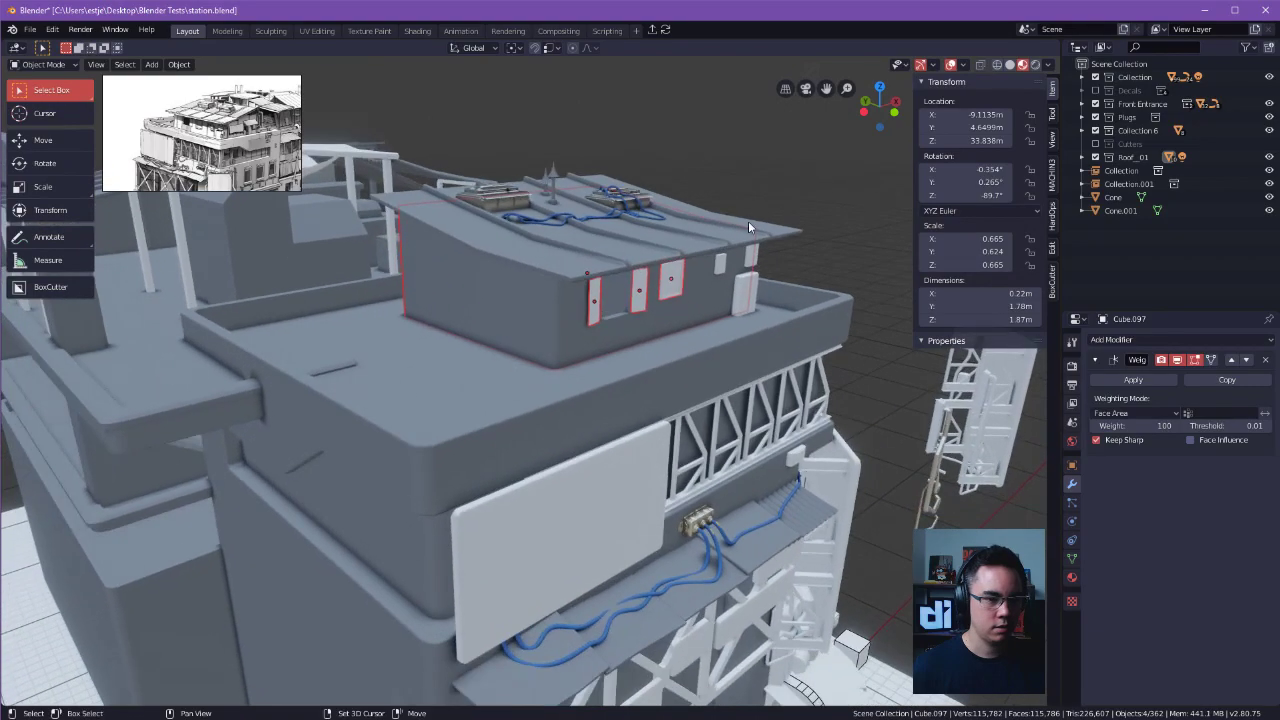
pyautogui.click(745, 219)
pyautogui.keyDown('alt'); pyautogui.moveTo(839, 226); pyautogui.dragTo(720, 340); pyautogui.keyUp('alt')
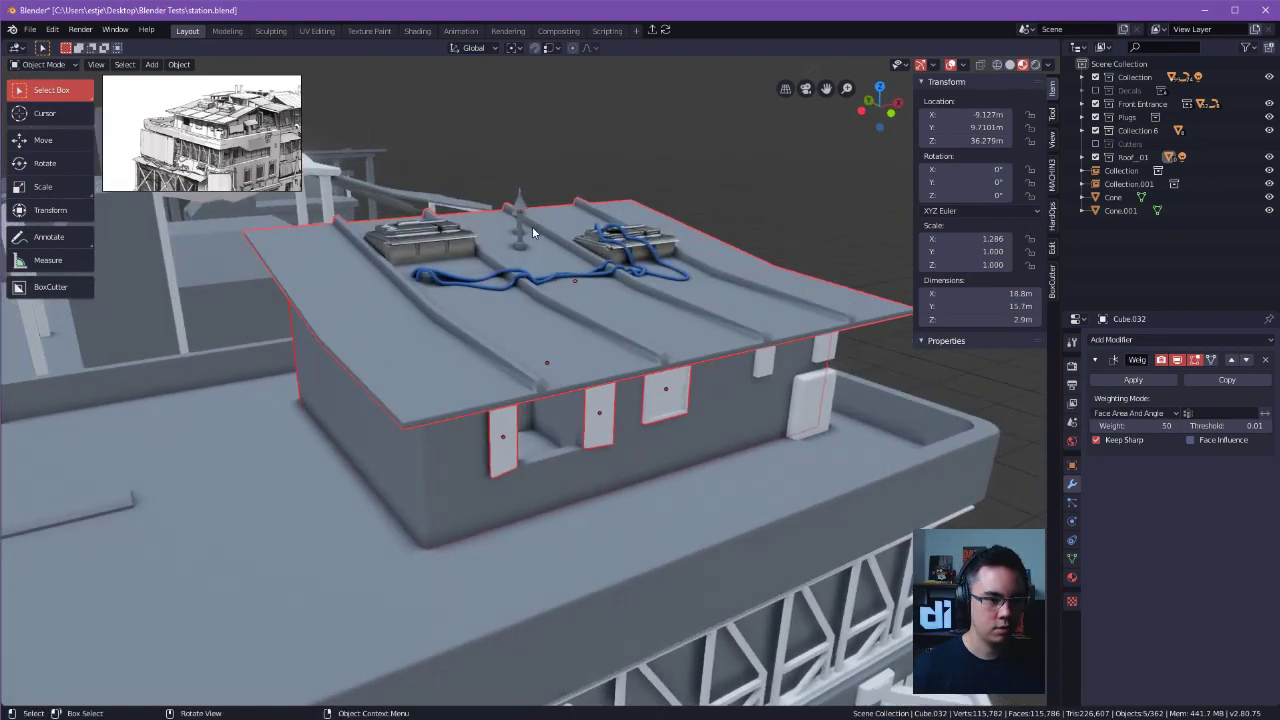
pyautogui.keyDown('shift'); pyautogui.click(519, 249); pyautogui.keyUp('shift')
pyautogui.keyDown('alt'); pyautogui.moveTo(519, 249); pyautogui.dragTo(558, 247); pyautogui.keyUp('alt')
pyautogui.keyDown('shift'); pyautogui.click(497, 232); pyautogui.keyUp('shift')
# Test-move the selected rooftop house, roof, window panels and chimneys together, then cancel the move.
pyautogui.press('g')
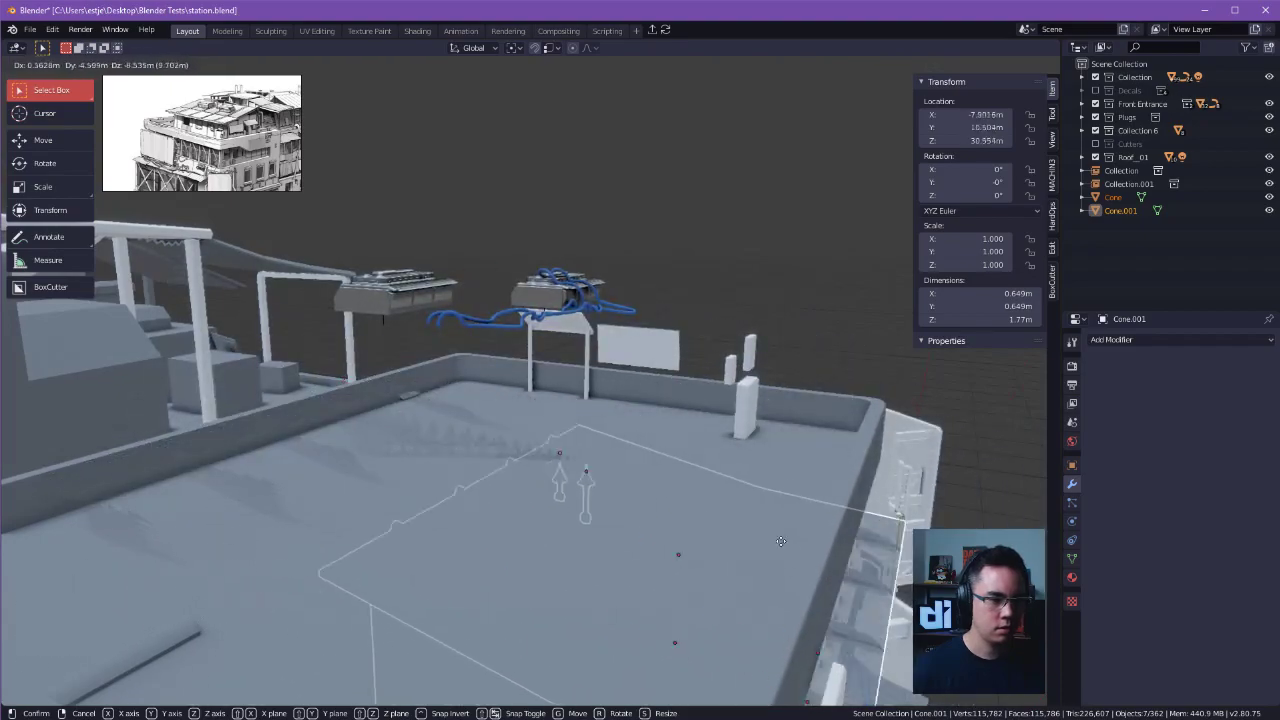
pyautogui.rightClick(775, 484)
pyautogui.keyDown('alt'); pyautogui.moveTo(774, 482); pyautogui.dragTo(668, 406); pyautogui.keyUp('alt')
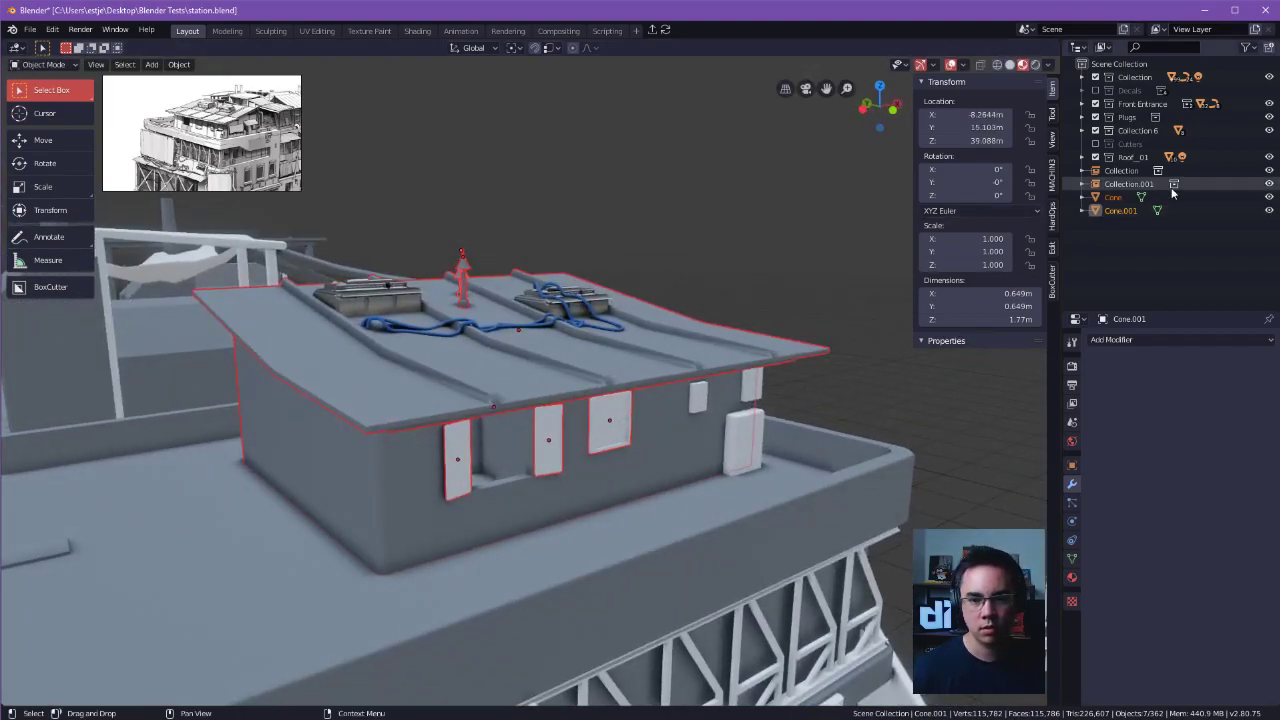
# Add a new collection to the scene for the rooftop house pieces.
pyautogui.rightClick(1105, 245)
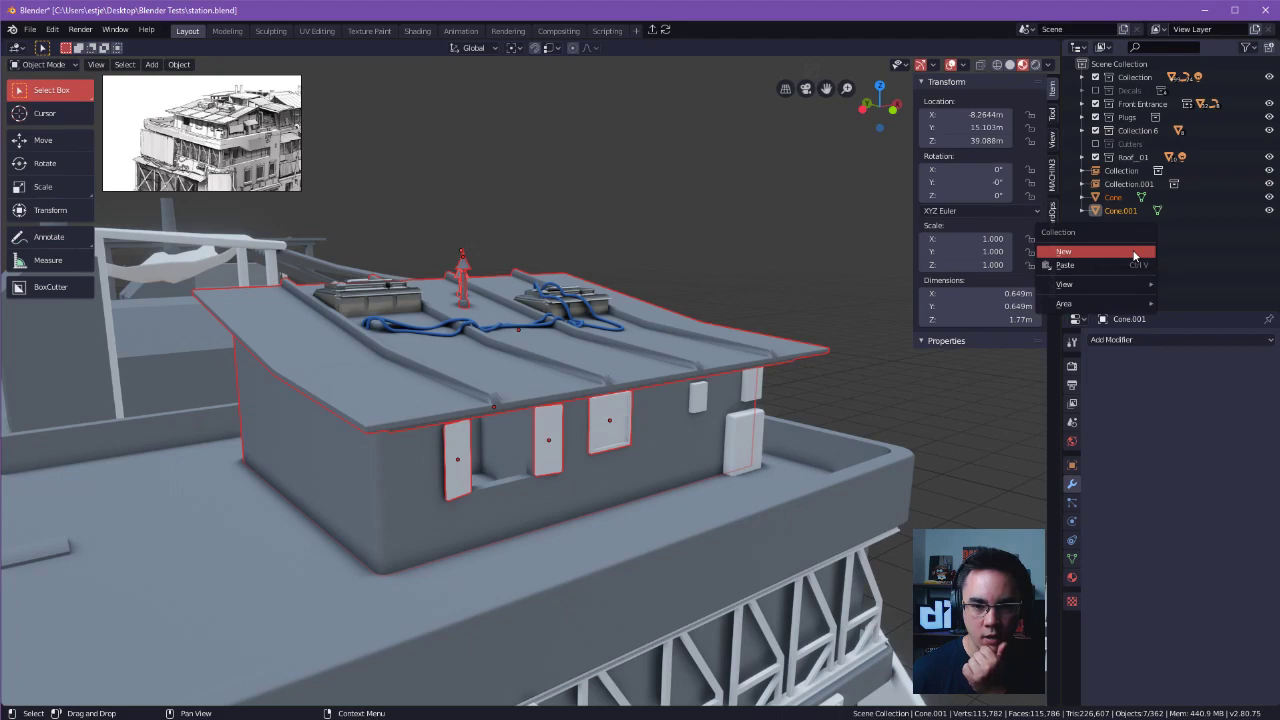
pyautogui.click(1133, 252)
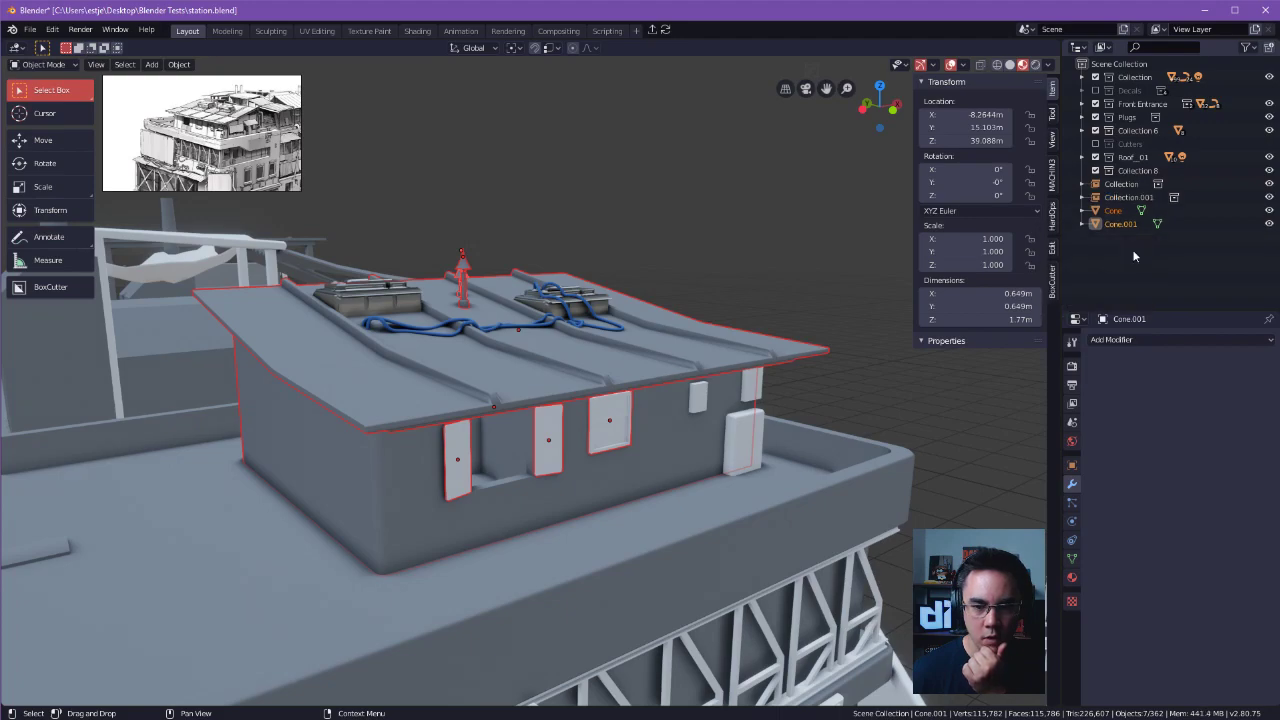
pyautogui.rightClick(1116, 170)
pyautogui.press('Escape')
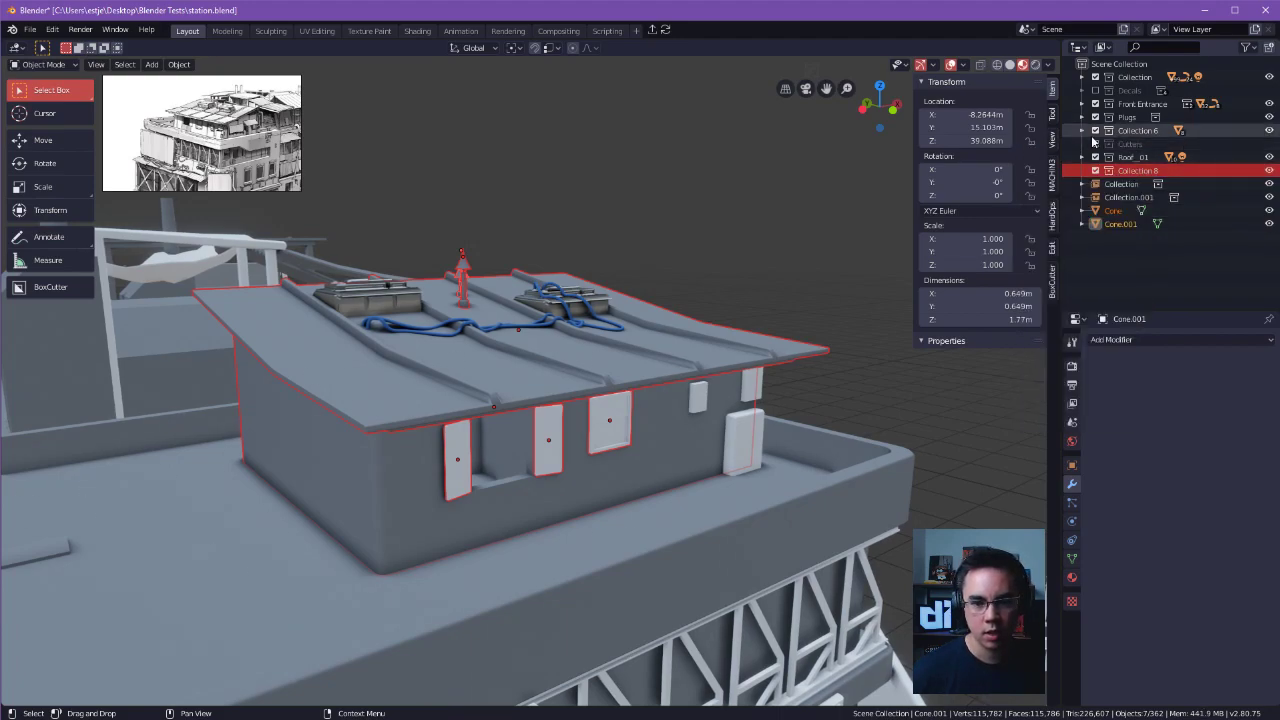
# Try to move the selected rooftop house pieces and chimneys into the new collection.
pyautogui.moveTo(704, 331); pyautogui.dragTo(694, 332, button='middle')
pyautogui.press('m')
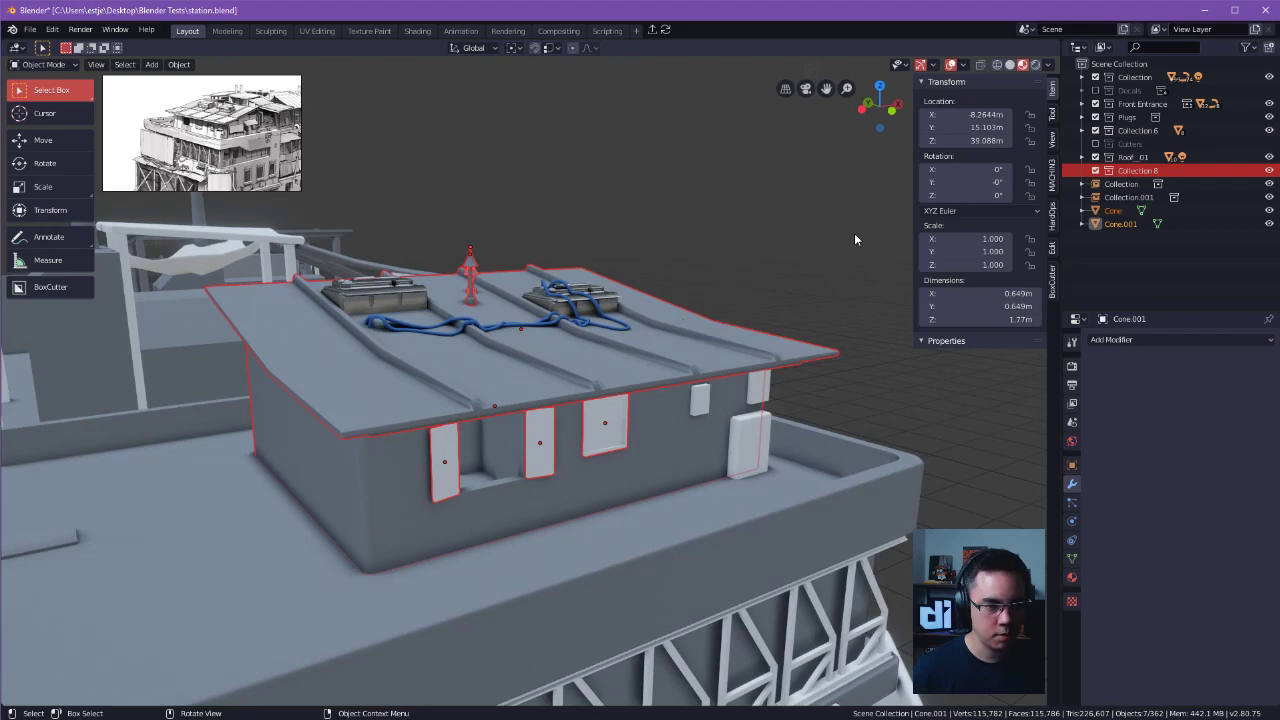
pyautogui.moveTo(855, 223); pyautogui.dragTo(831, 293, button='middle')
pyautogui.press('m')
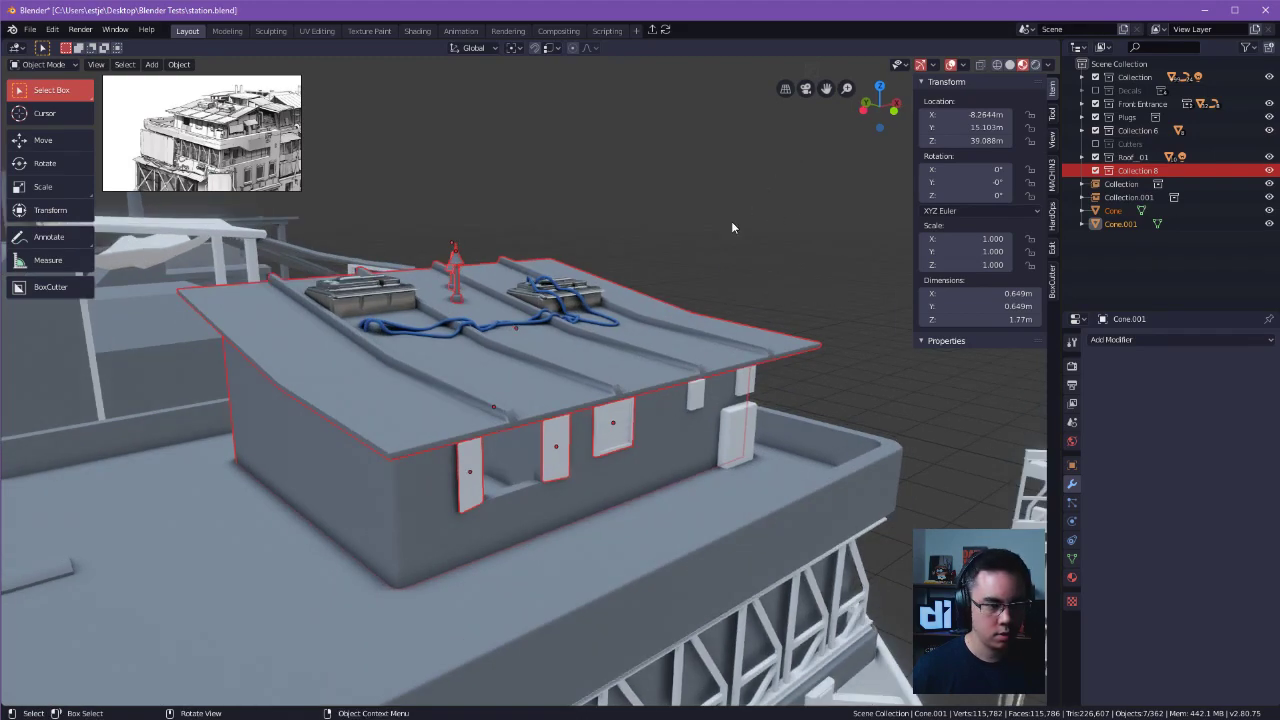
# Reselect the roof, both chimneys, house walls and three window panels, and try removing them from local view.
pyautogui.click(1116, 211)
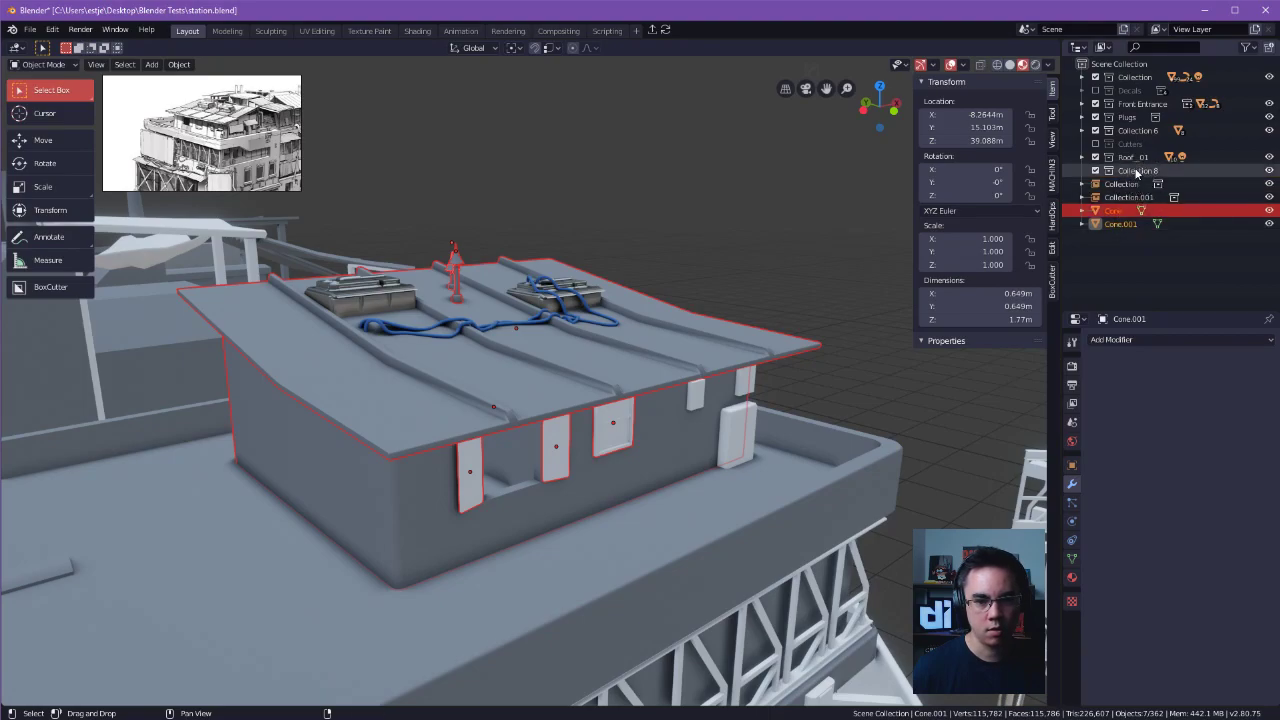
pyautogui.click(760, 239)
pyautogui.click(583, 346)
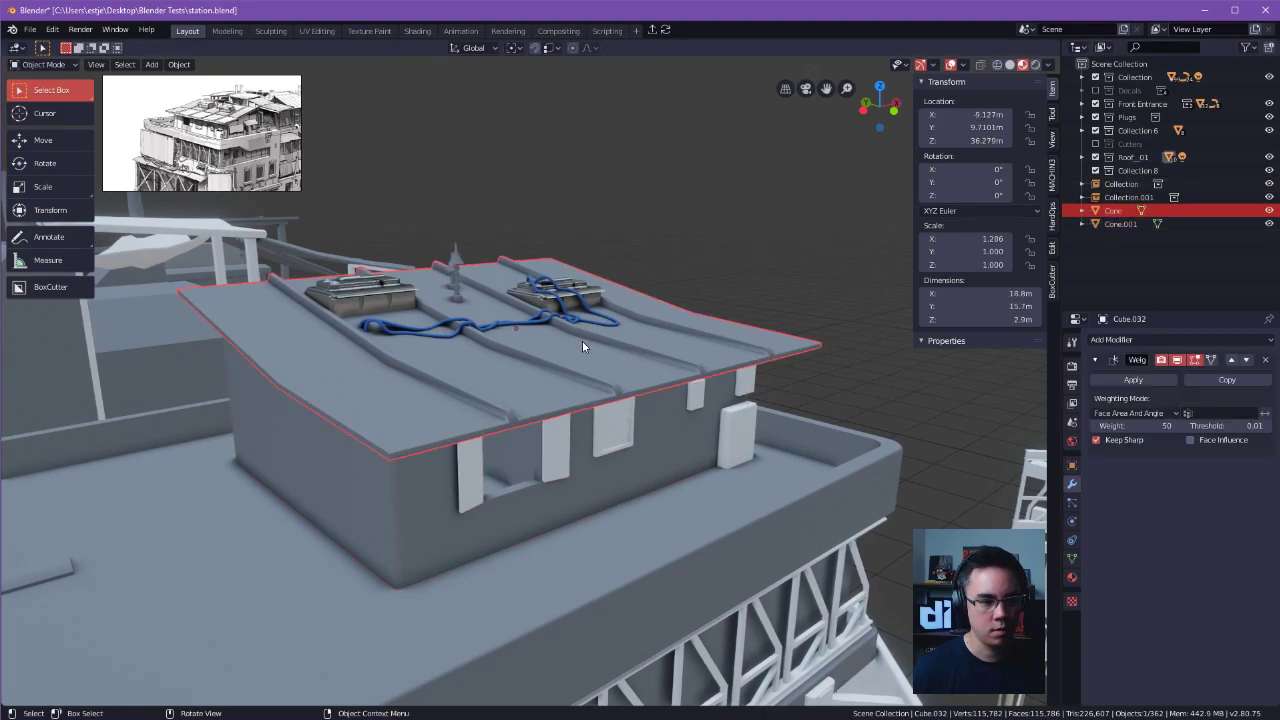
pyautogui.keyDown('shift'); pyautogui.click(458, 265); pyautogui.keyUp('shift')
pyautogui.keyDown('shift'); pyautogui.click(451, 285); pyautogui.keyUp('shift')
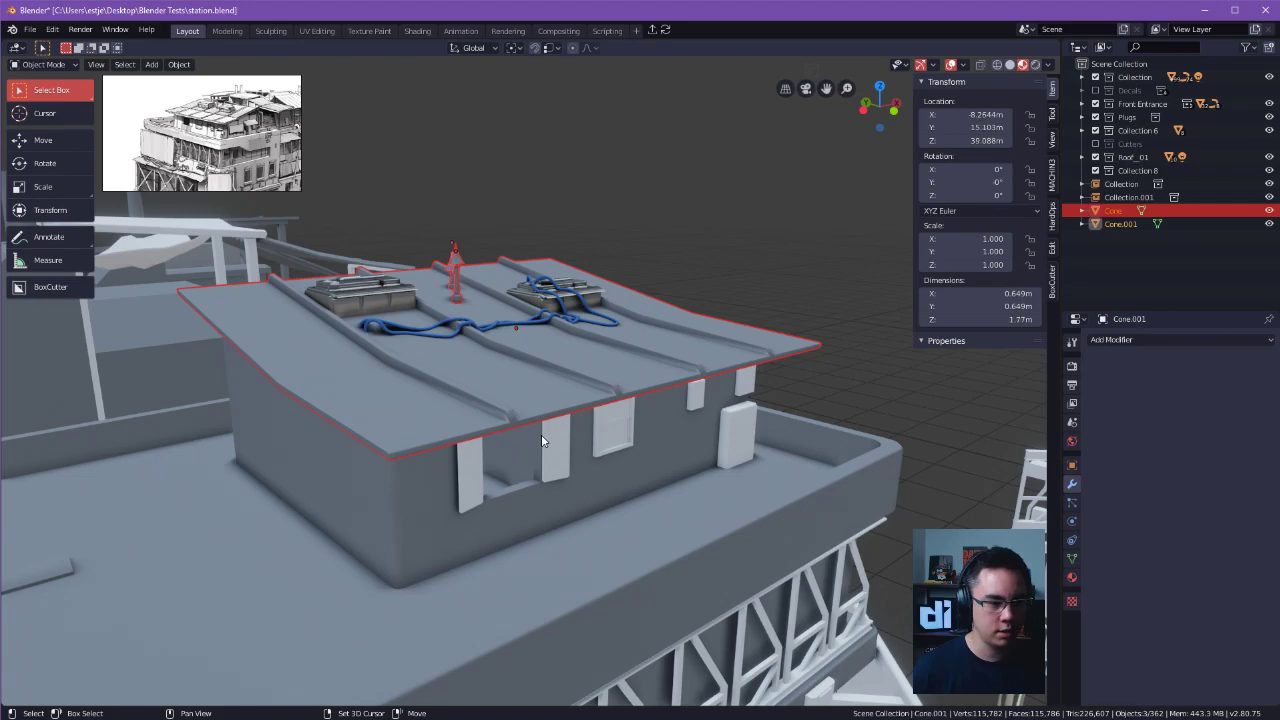
pyautogui.keyDown('shift'); pyautogui.click(575, 453); pyautogui.keyUp('shift')
pyautogui.keyDown('shift'); pyautogui.click(605, 447); pyautogui.keyUp('shift')
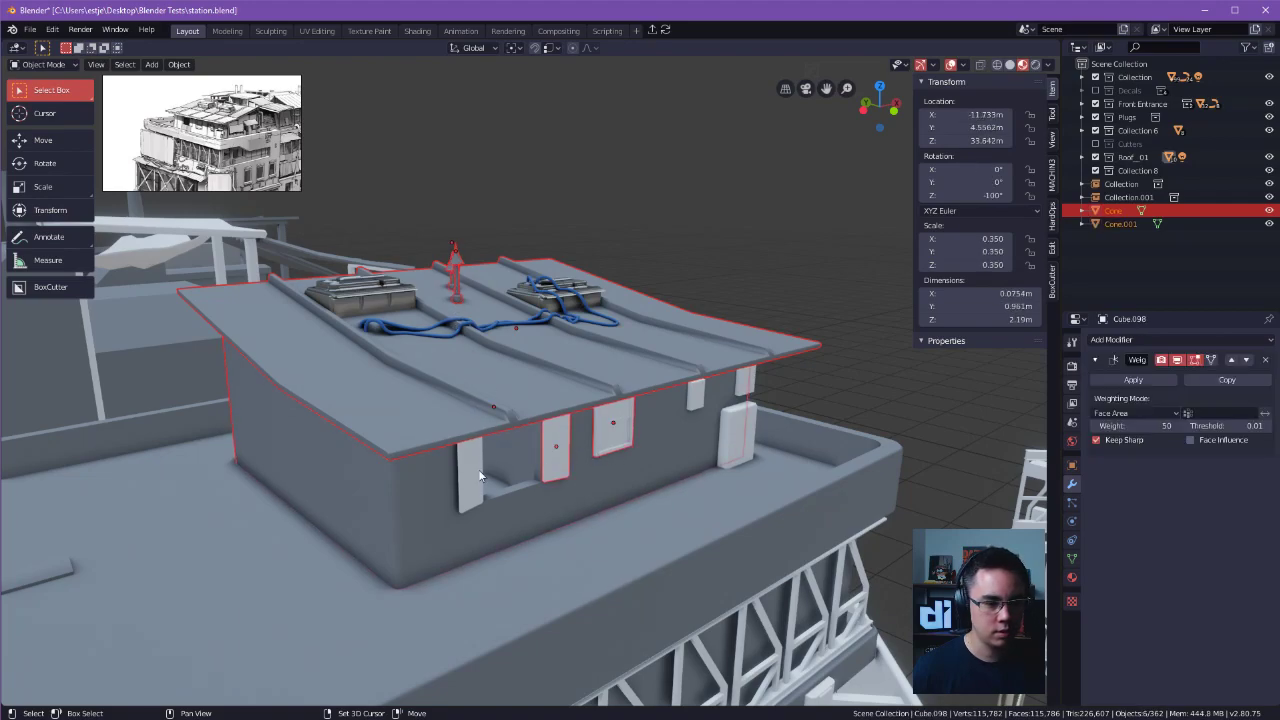
pyautogui.press('m')
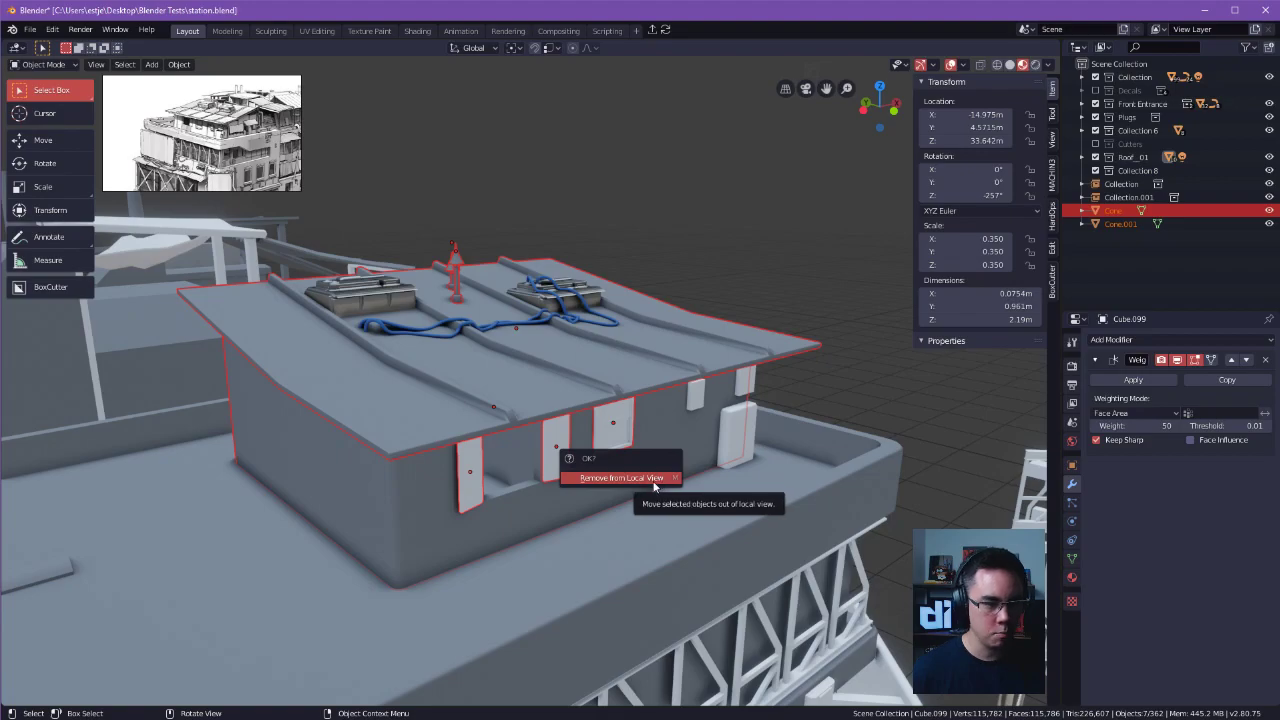
pyautogui.click(646, 479)
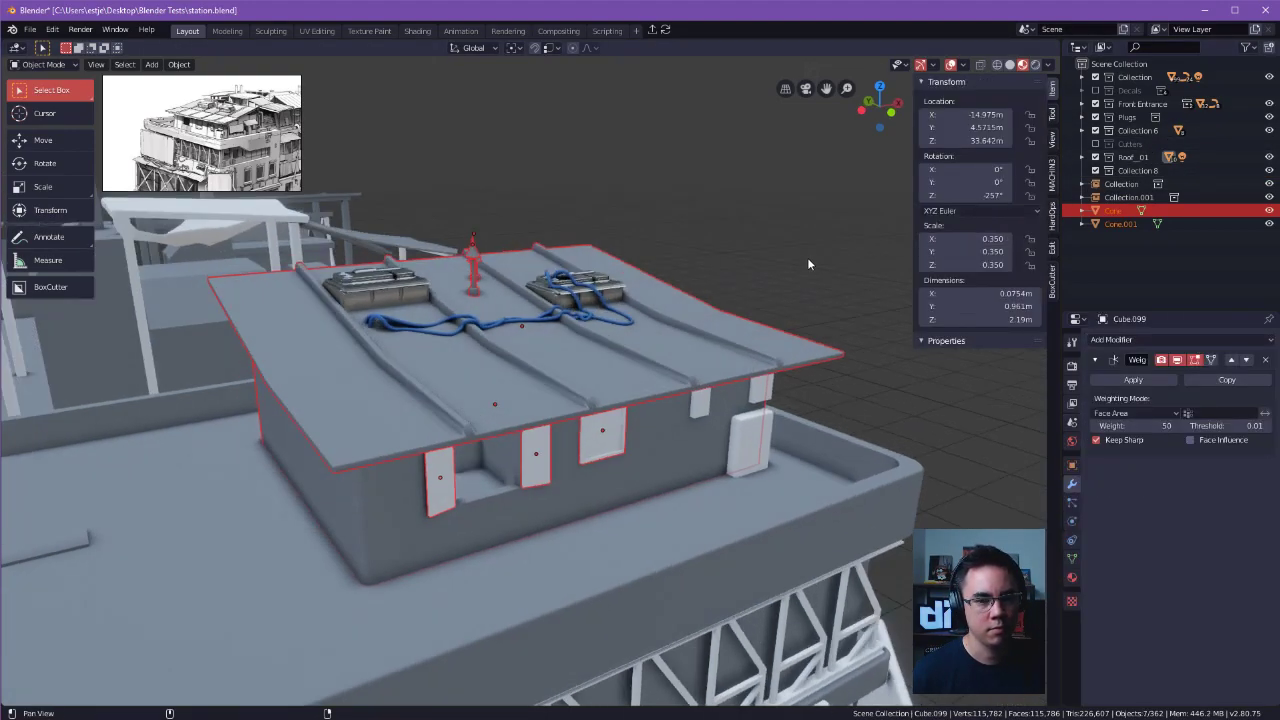
pyautogui.scroll(2, 807, 257)
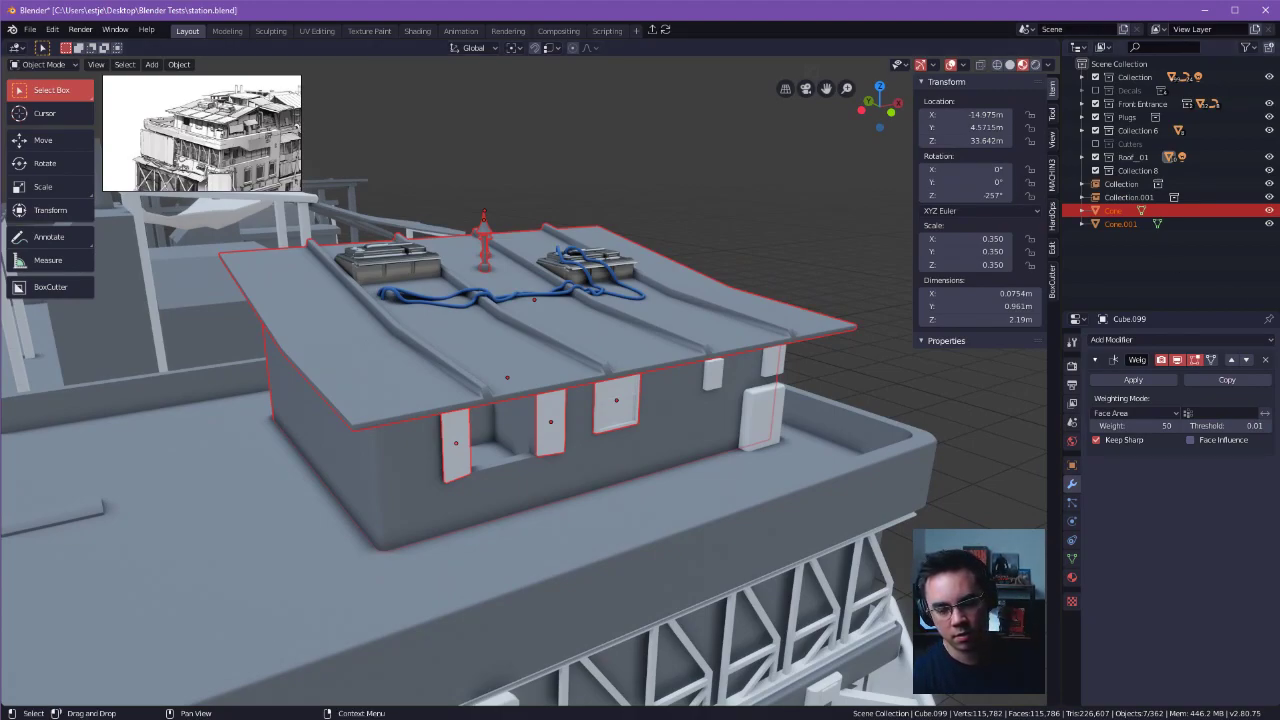
# Try the collection move on the roof alone and peek into the first collection's contents.
pyautogui.click(686, 330)
pyautogui.press('m')
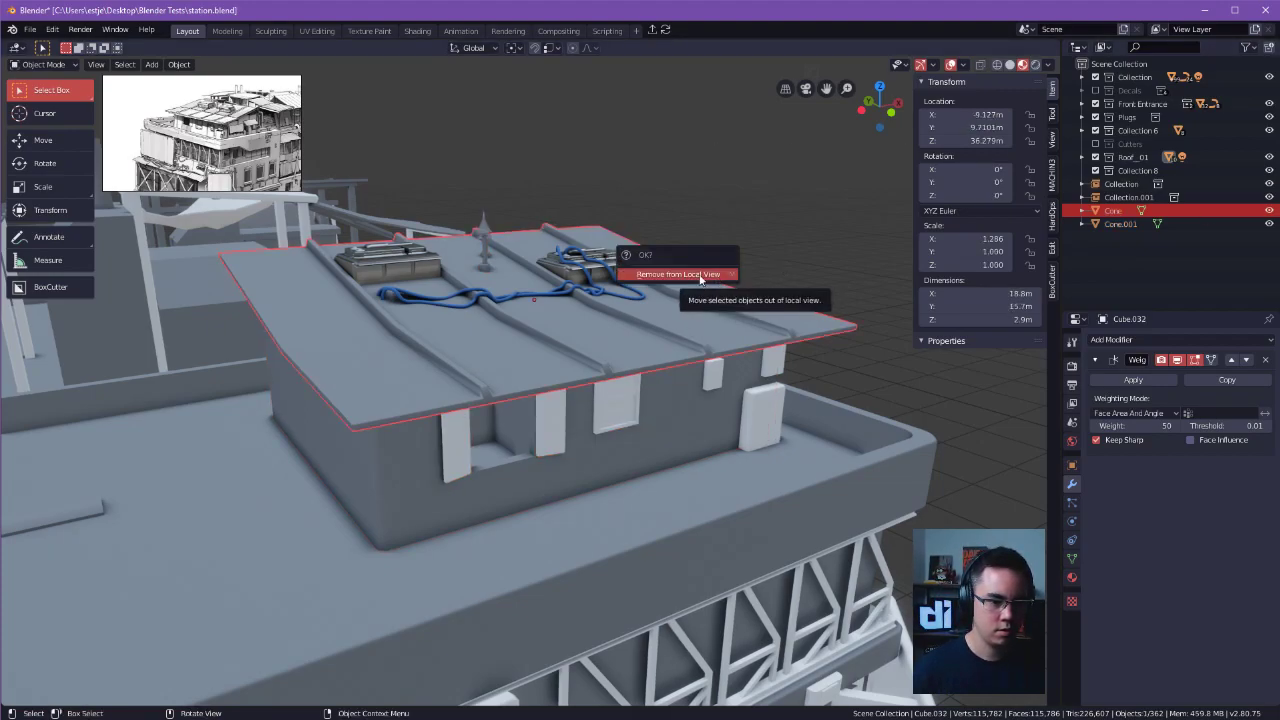
pyautogui.click(769, 193)
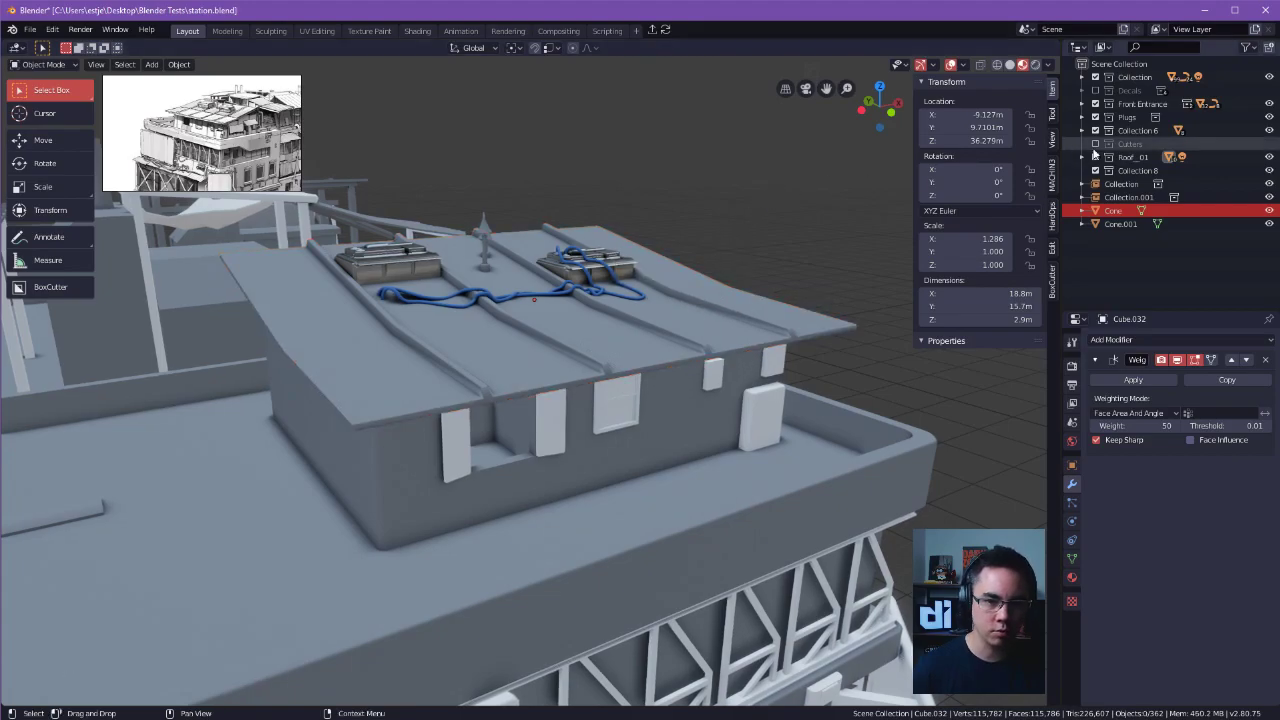
pyautogui.click(1082, 76)
pyautogui.click(1082, 76)
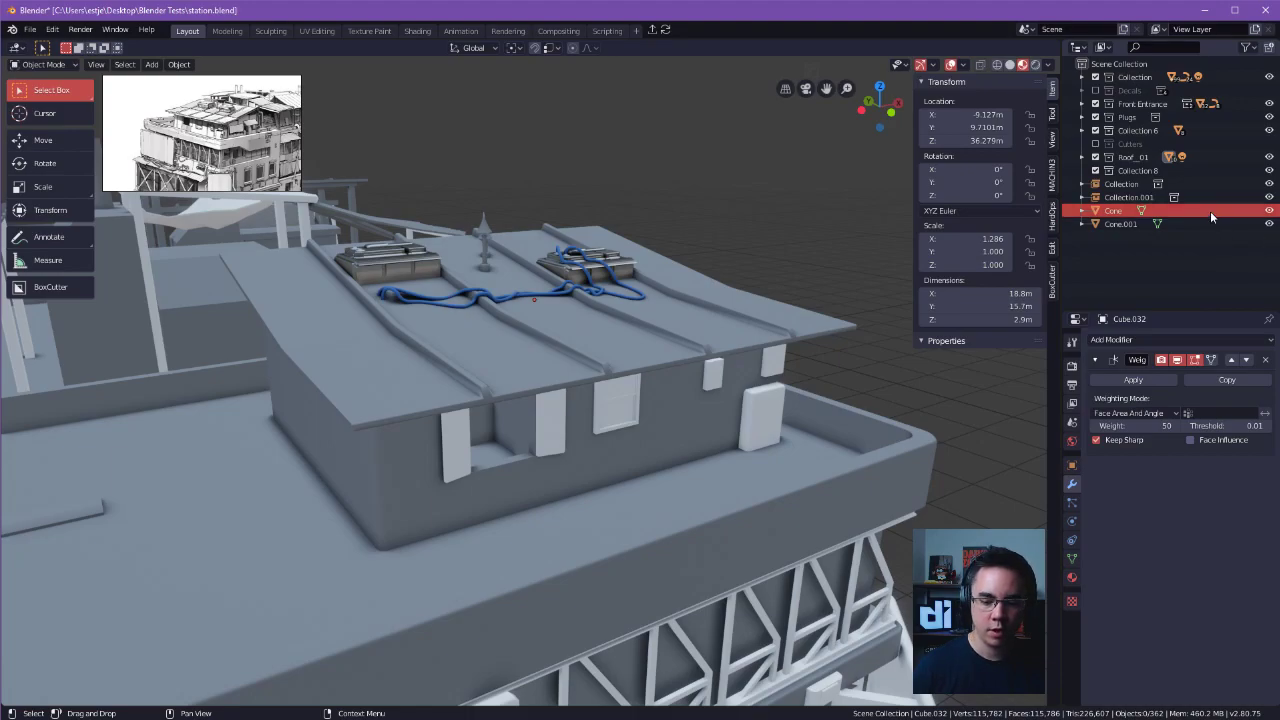
# In the roof's mesh, bevel the two base corner edges where the first rib's end meets the eave.
pyautogui.click(715, 297)
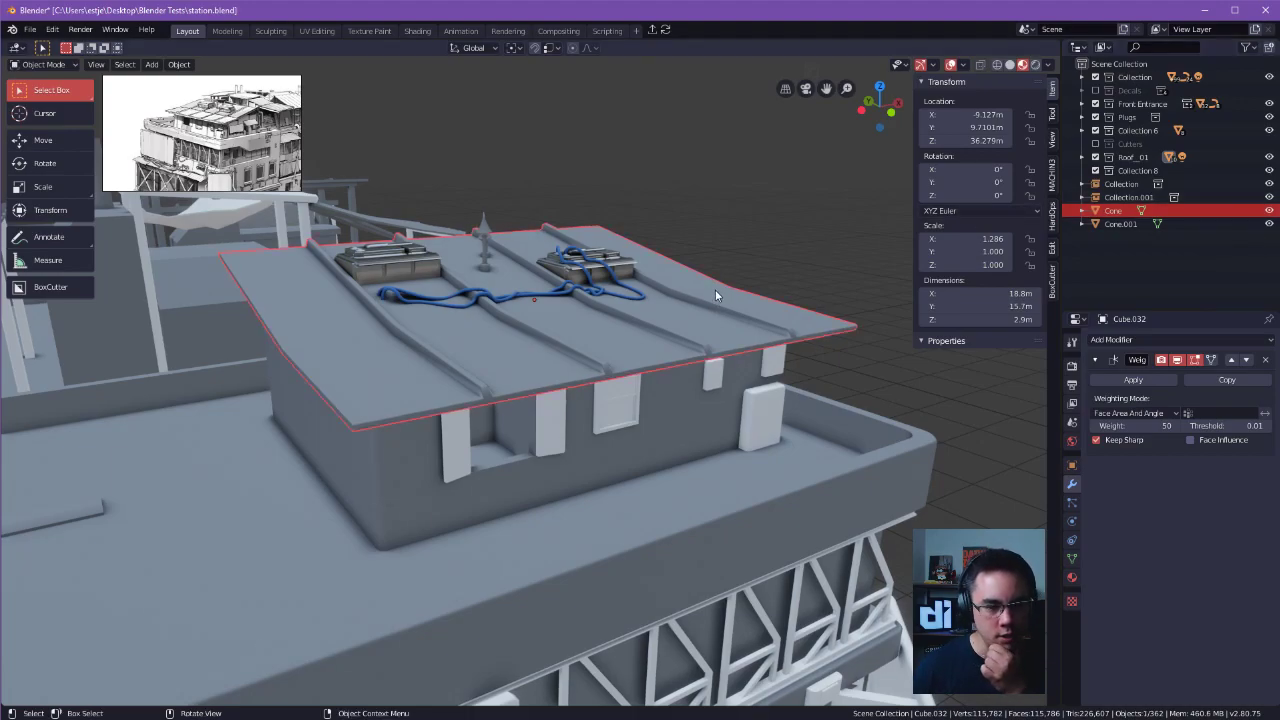
pyautogui.scroll(3, 560, 298)
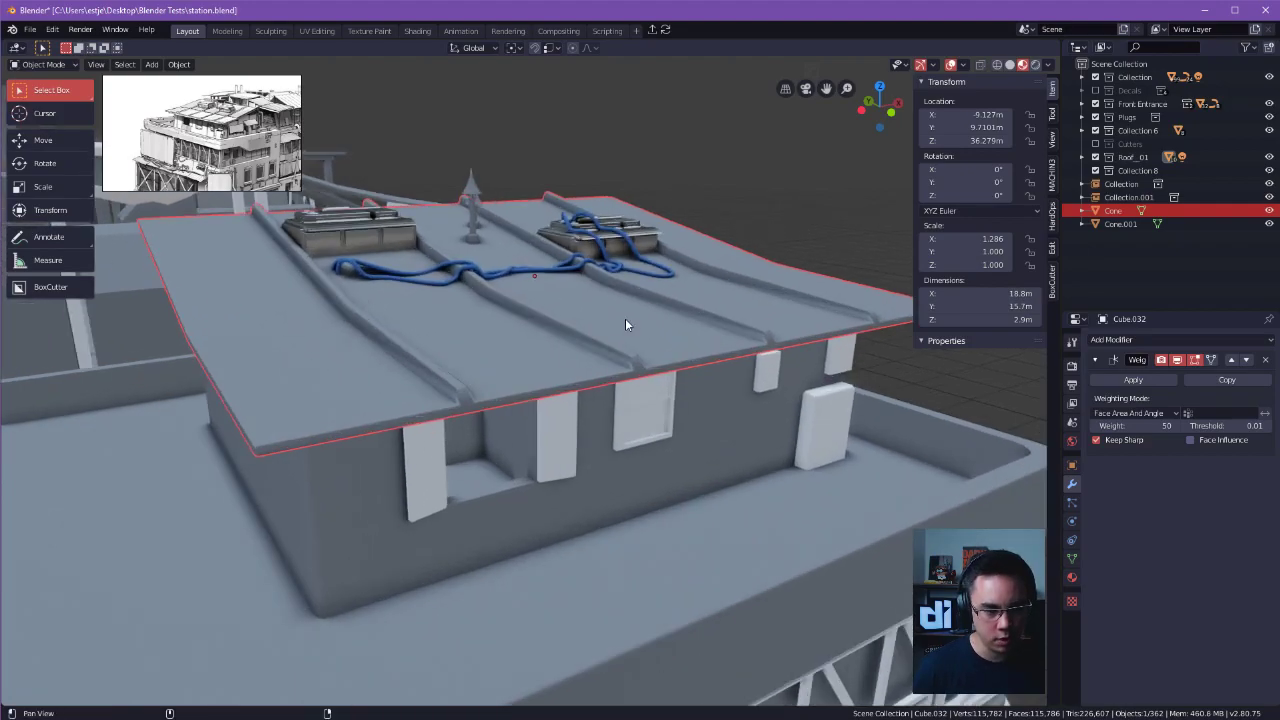
pyautogui.keyDown('shift'); pyautogui.moveTo(579, 371); pyautogui.dragTo(629, 338, button='middle'); pyautogui.keyUp('shift')
pyautogui.scroll(1, 627, 350)
pyautogui.press('Tab')
pyautogui.scroll(2, 530, 404)
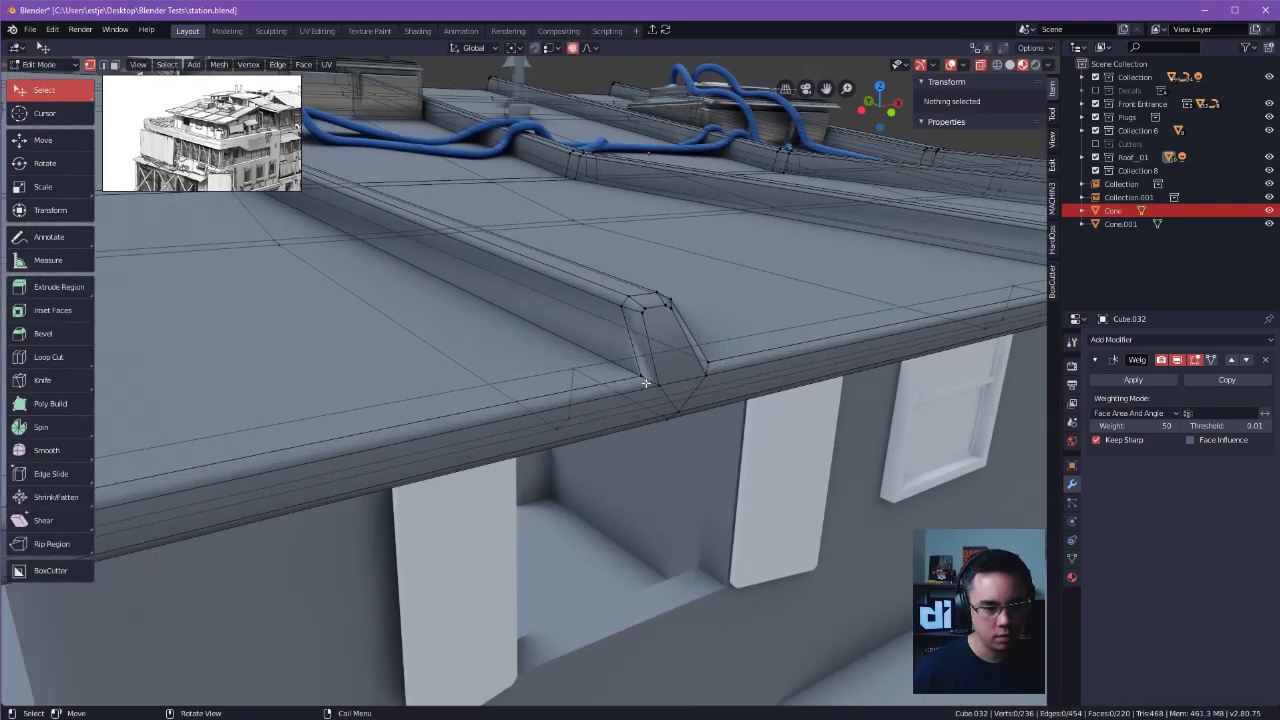
pyautogui.click(648, 379)
pyautogui.press('Tab')
pyautogui.click(641, 407)
pyautogui.click(650, 385)
pyautogui.keyDown('shift'); pyautogui.click(708, 371); pyautogui.keyUp('shift')
pyautogui.hotkey('ctrl', 'b')
pyautogui.click(765, 385)
pyautogui.moveTo(765, 385); pyautogui.dragTo(703, 343, button='middle')
# Repeat the bevel on both base corner edges at the next rib's end along the eave.
pyautogui.click(692, 340)
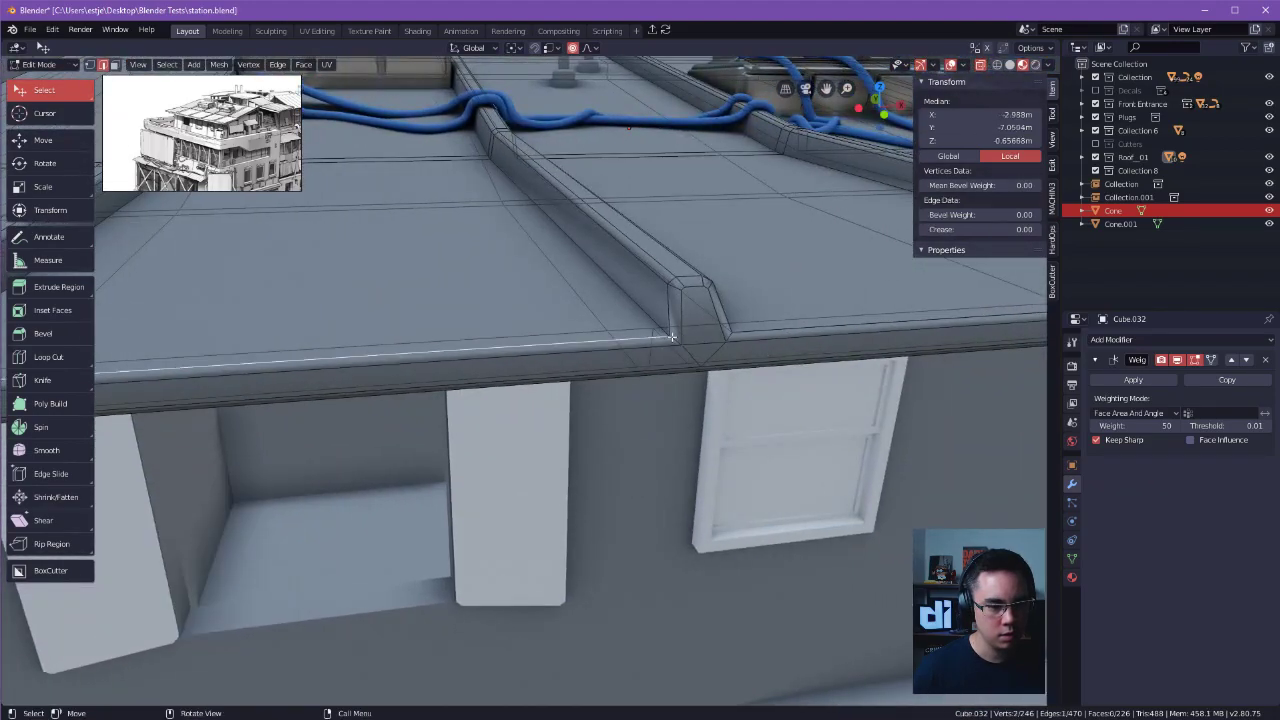
pyautogui.keyDown('shift'); pyautogui.click(728, 336); pyautogui.keyUp('shift')
pyautogui.hotkey('shift', 'r')
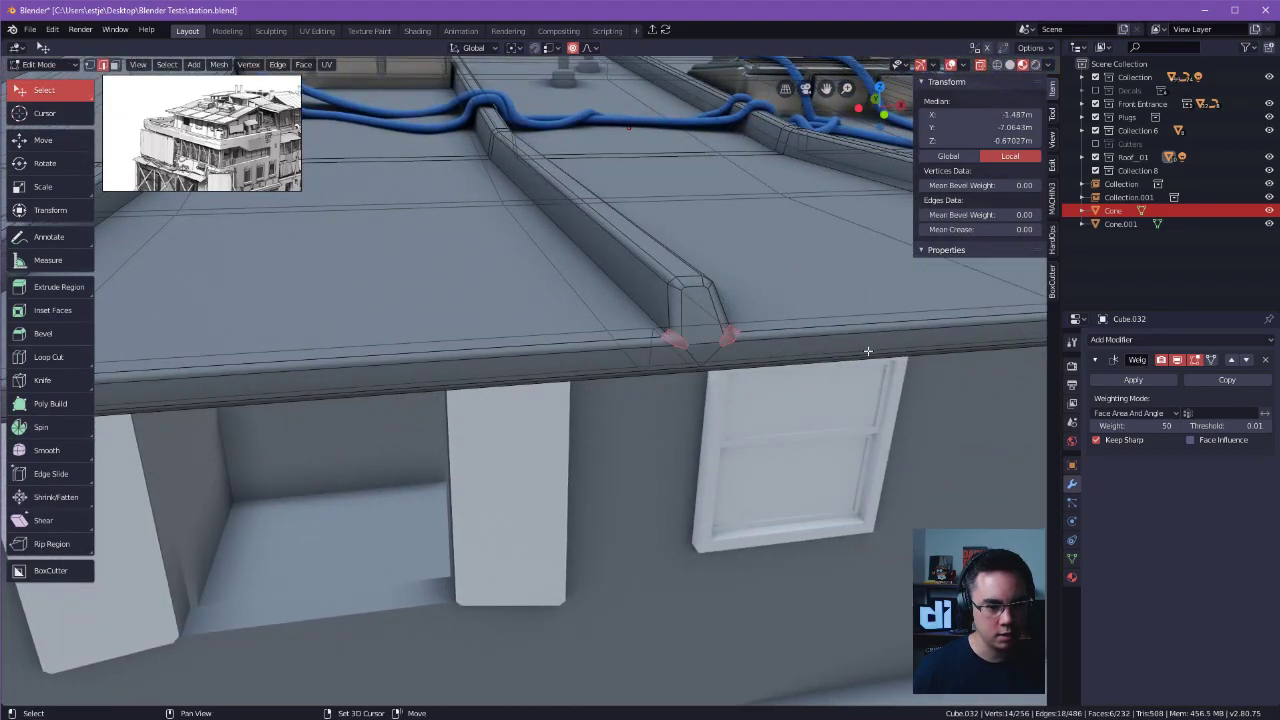
pyautogui.keyDown('shift'); pyautogui.moveTo(860, 351); pyautogui.dragTo(689, 349, button='middle'); pyautogui.keyUp('shift')
pyautogui.keyDown('alt'); pyautogui.keyDown('shift'); pyautogui.moveTo(689, 349); pyautogui.dragTo(614, 352); pyautogui.keyUp('shift'); pyautogui.keyUp('alt')
pyautogui.keyDown('alt'); pyautogui.moveTo(614, 352); pyautogui.dragTo(701, 317); pyautogui.keyUp('alt')
# Repeat the same corner bevel at the ends of the remaining roof ribs along the eave.
pyautogui.click(597, 327)
pyautogui.click(983, 65)
pyautogui.keyDown('shift'); pyautogui.moveTo(784, 310); pyautogui.dragTo(722, 327, button='middle'); pyautogui.keyUp('shift')
pyautogui.keyDown('shift'); pyautogui.click(730, 331); pyautogui.keyUp('shift')
pyautogui.hotkey('shift', 'r')
pyautogui.keyDown('alt'); pyautogui.keyDown('shift'); pyautogui.moveTo(803, 341); pyautogui.dragTo(546, 352); pyautogui.keyUp('shift'); pyautogui.keyUp('alt')
pyautogui.click(528, 391)
pyautogui.hotkey('shift', 'r')
pyautogui.click(579, 387)
pyautogui.hotkey('shift', 'r')
# Leave mesh editing and examine the rib ends and the roof's overall shape.
pyautogui.click(831, 187)
pyautogui.keyDown('ctrl'); pyautogui.keyDown('alt'); pyautogui.moveTo(831, 187); pyautogui.dragTo(740, 260); pyautogui.keyUp('alt'); pyautogui.keyUp('ctrl')
pyautogui.moveTo(740, 260)
pyautogui.keyDown('alt'); pyautogui.mouseDown()
pyautogui.moveTo(600, 227)
pyautogui.moveTo(740, 240)
pyautogui.mouseUp(); pyautogui.keyUp('alt')
pyautogui.keyDown('alt'); pyautogui.moveTo(560, 235); pyautogui.dragTo(652, 212); pyautogui.keyUp('alt')
pyautogui.press('Tab')
pyautogui.click(652, 214)
pyautogui.keyDown('alt'); pyautogui.moveTo(488, 372); pyautogui.dragTo(620, 324); pyautogui.keyUp('alt')
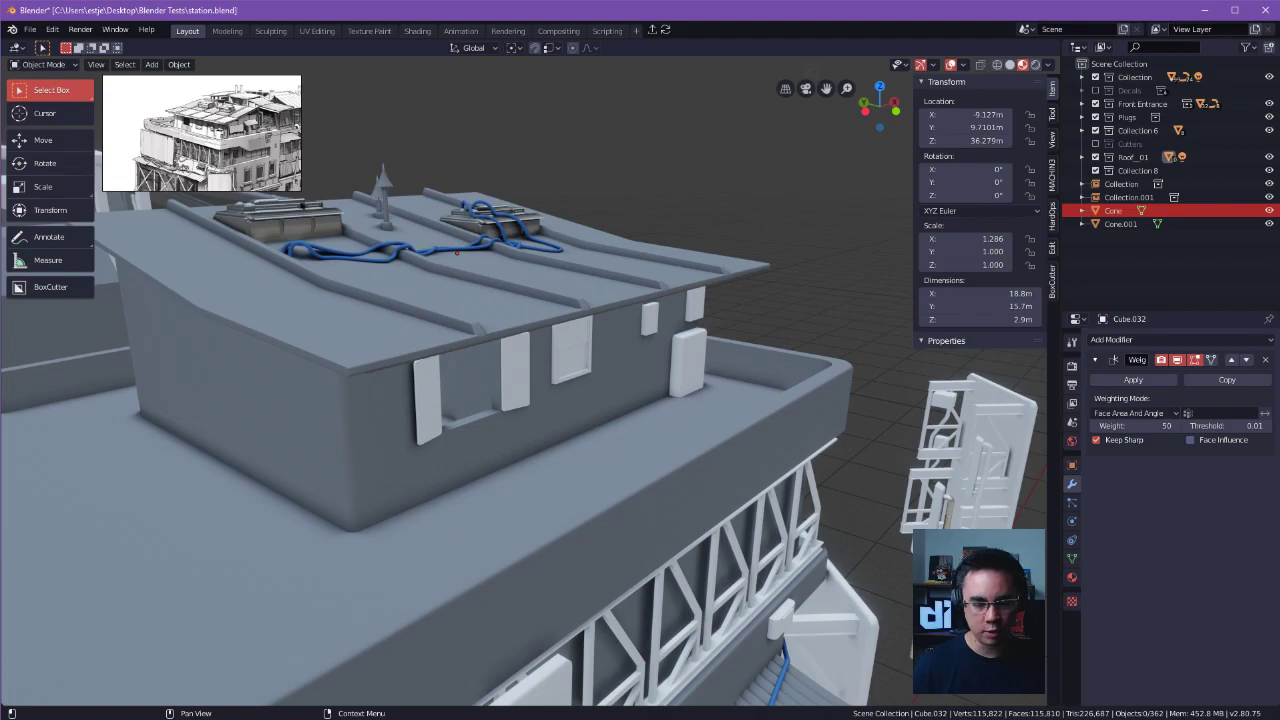
pyautogui.keyDown('shift'); pyautogui.moveTo(535, 299); pyautogui.dragTo(634, 326, button='middle'); pyautogui.keyUp('shift')
pyautogui.press('Tab')
pyautogui.click(642, 264)
pyautogui.press('Tab')
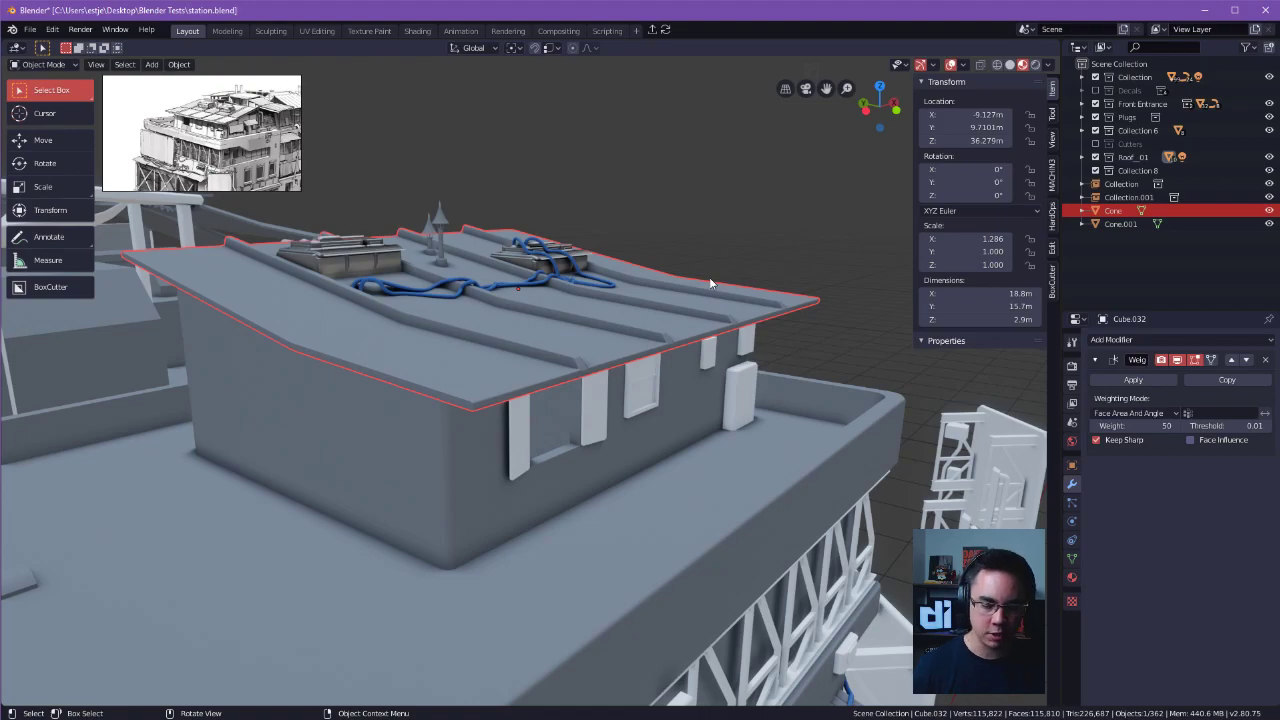
# Select the rooftop house's roof, its three window panels and the walls together.
pyautogui.click(735, 286)
pyautogui.moveTo(738, 287); pyautogui.dragTo(563, 277, button='middle')
pyautogui.click(489, 376)
pyautogui.keyDown('shift'); pyautogui.click(532, 356); pyautogui.keyUp('shift')
pyautogui.keyDown('shift'); pyautogui.click(545, 339); pyautogui.keyUp('shift')
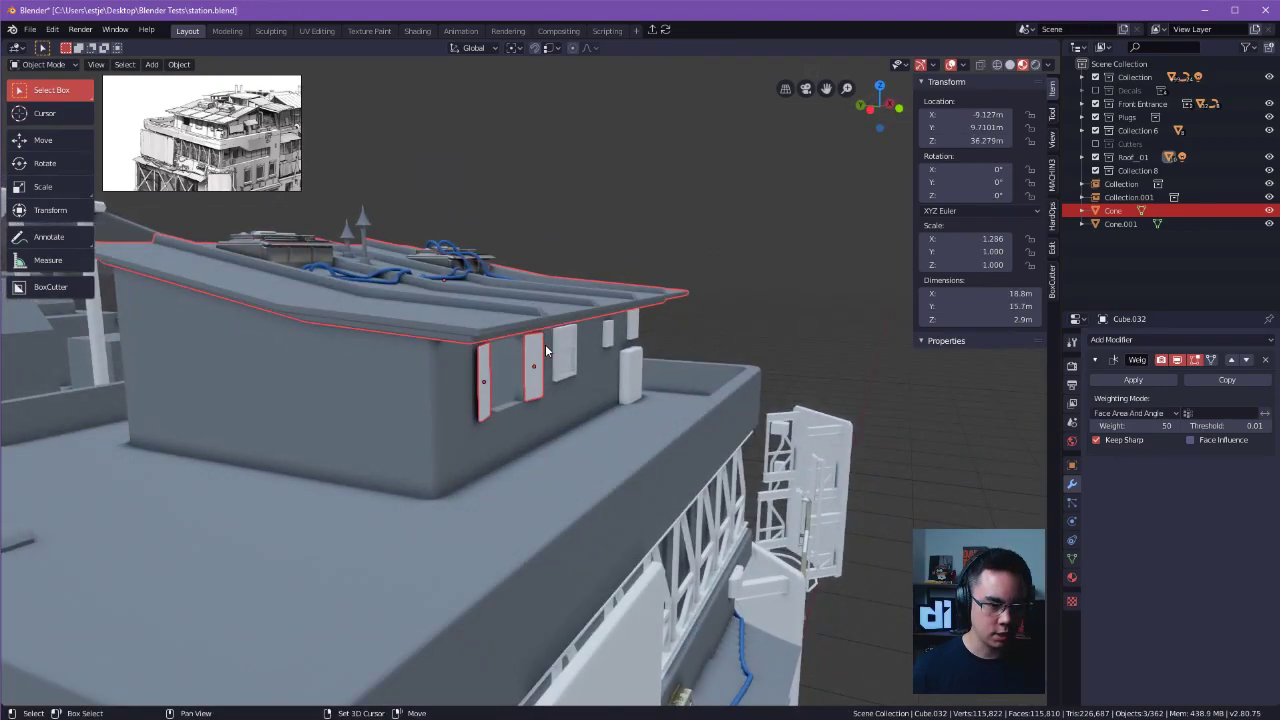
pyautogui.keyDown('shift'); pyautogui.click(562, 362); pyautogui.keyUp('shift')
pyautogui.keyDown('shift'); pyautogui.click(581, 387); pyautogui.keyUp('shift')
pyautogui.press('g')
pyautogui.rightClick(685, 250)
pyautogui.moveTo(685, 256); pyautogui.dragTo(792, 298, button='middle')
pyautogui.press('x')
pyautogui.rightClick(785, 322)
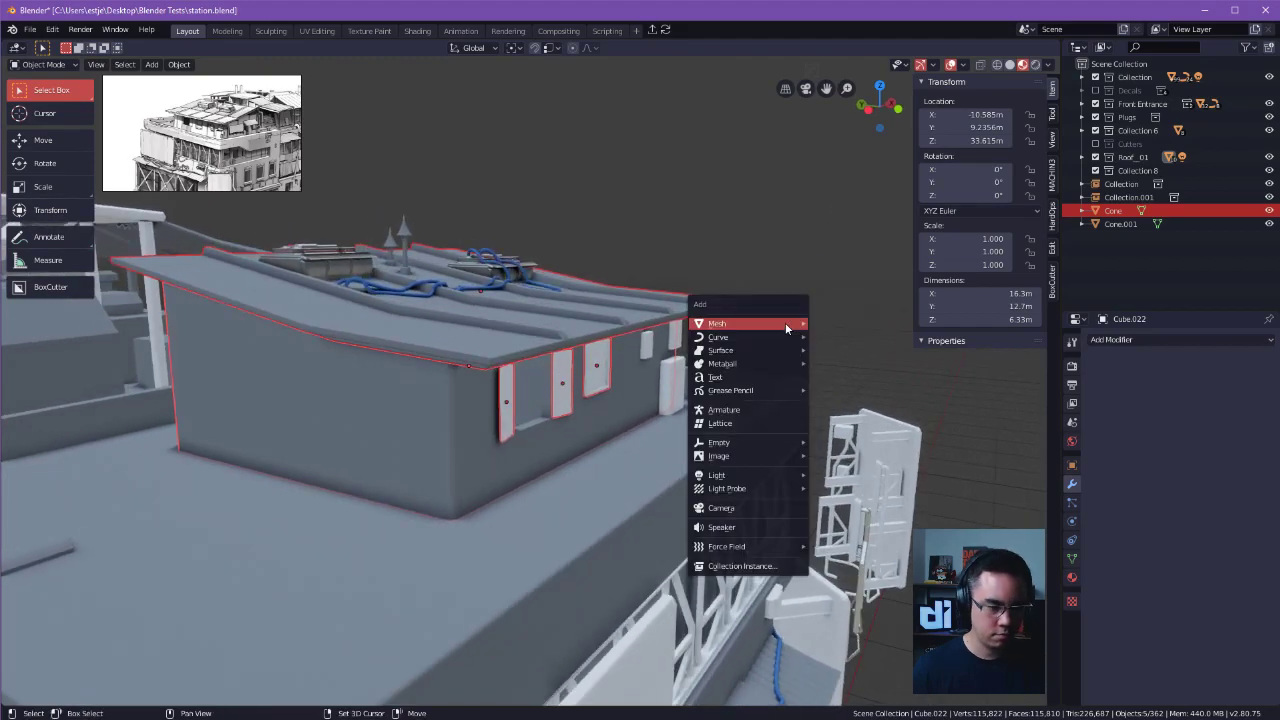
# Apply location, rotation and scale to the selected roof, window panels and walls.
pyautogui.hotkey('ctrl', 'a')
pyautogui.click(781, 309)
pyautogui.moveTo(711, 320); pyautogui.dragTo(650, 313, button='middle')
pyautogui.hotkey('ctrl', 'a')
pyautogui.click(779, 314)
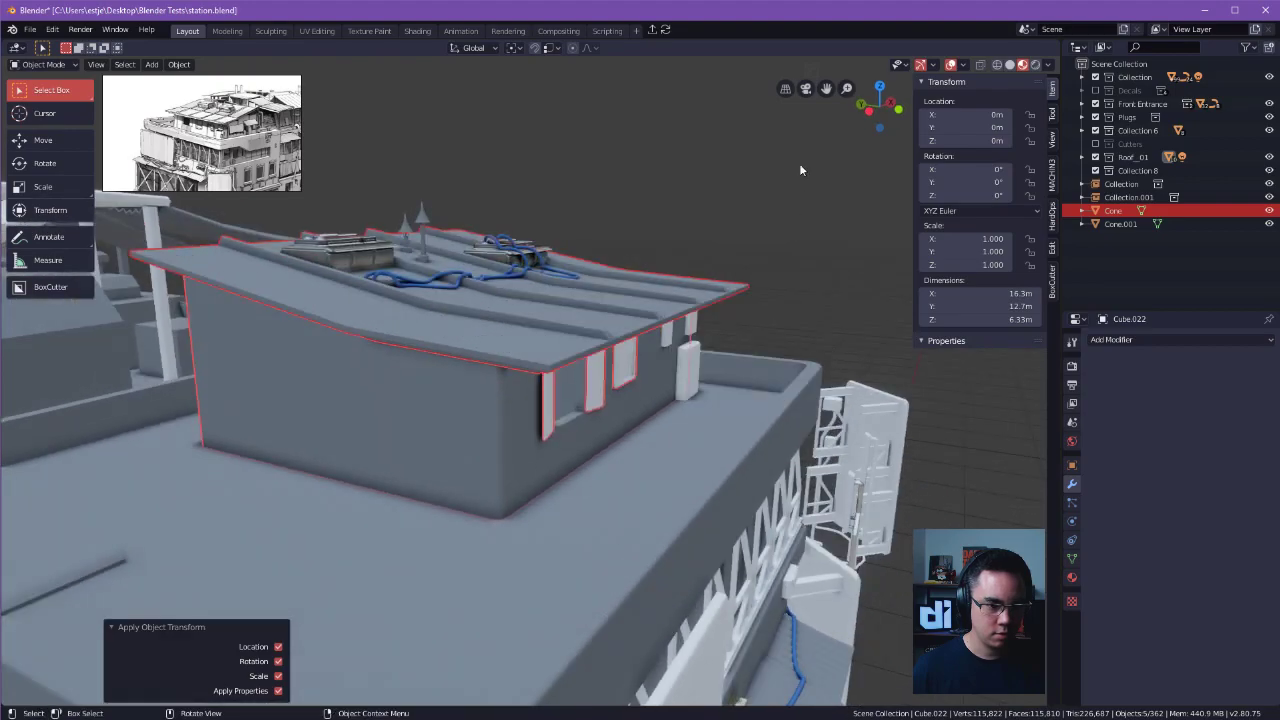
pyautogui.moveTo(797, 173); pyautogui.dragTo(720, 241, button='middle')
pyautogui.keyDown('ctrl'); pyautogui.keyDown('alt'); pyautogui.moveTo(720, 246); pyautogui.dragTo(470, 298); pyautogui.keyUp('alt'); pyautogui.keyUp('ctrl')
pyautogui.keyDown('alt'); pyautogui.moveTo(470, 298); pyautogui.dragTo(455, 275); pyautogui.keyUp('alt')
pyautogui.keyDown('ctrl'); pyautogui.keyDown('alt'); pyautogui.moveTo(455, 275); pyautogui.dragTo(695, 296); pyautogui.keyUp('alt'); pyautogui.keyUp('ctrl')
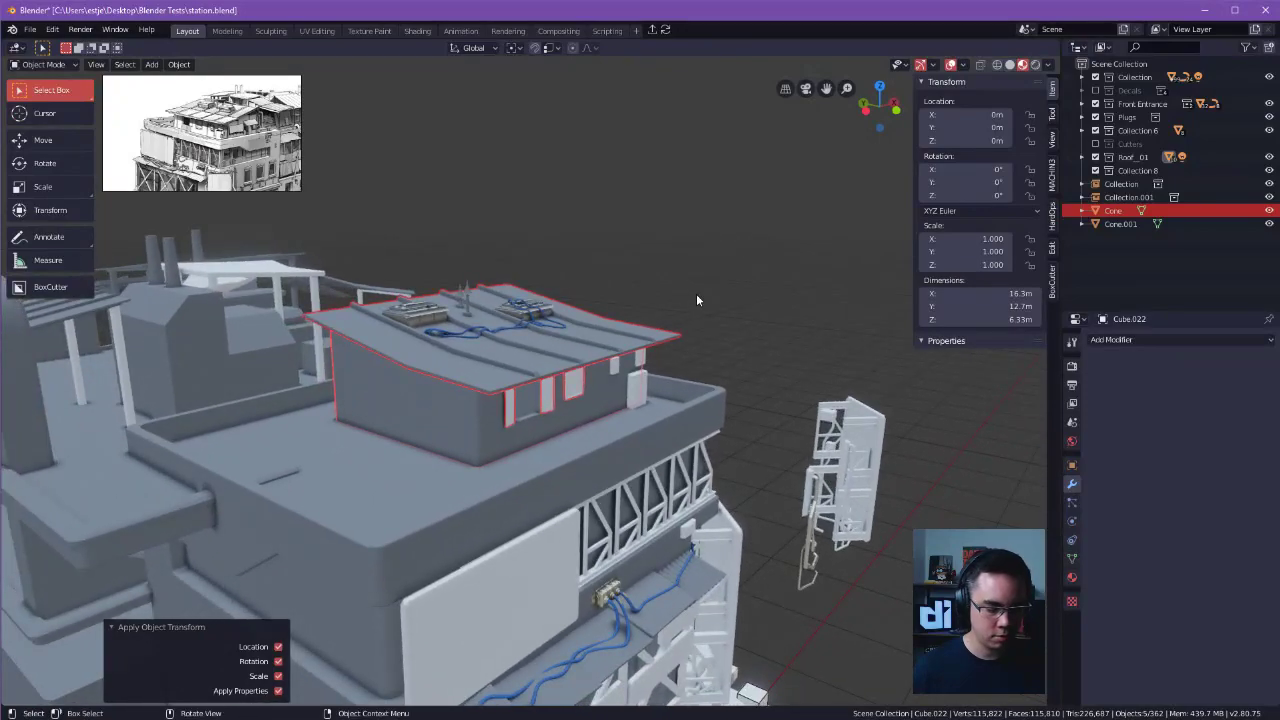
pyautogui.hotkey('ctrl', 'a')
pyautogui.click(697, 294)
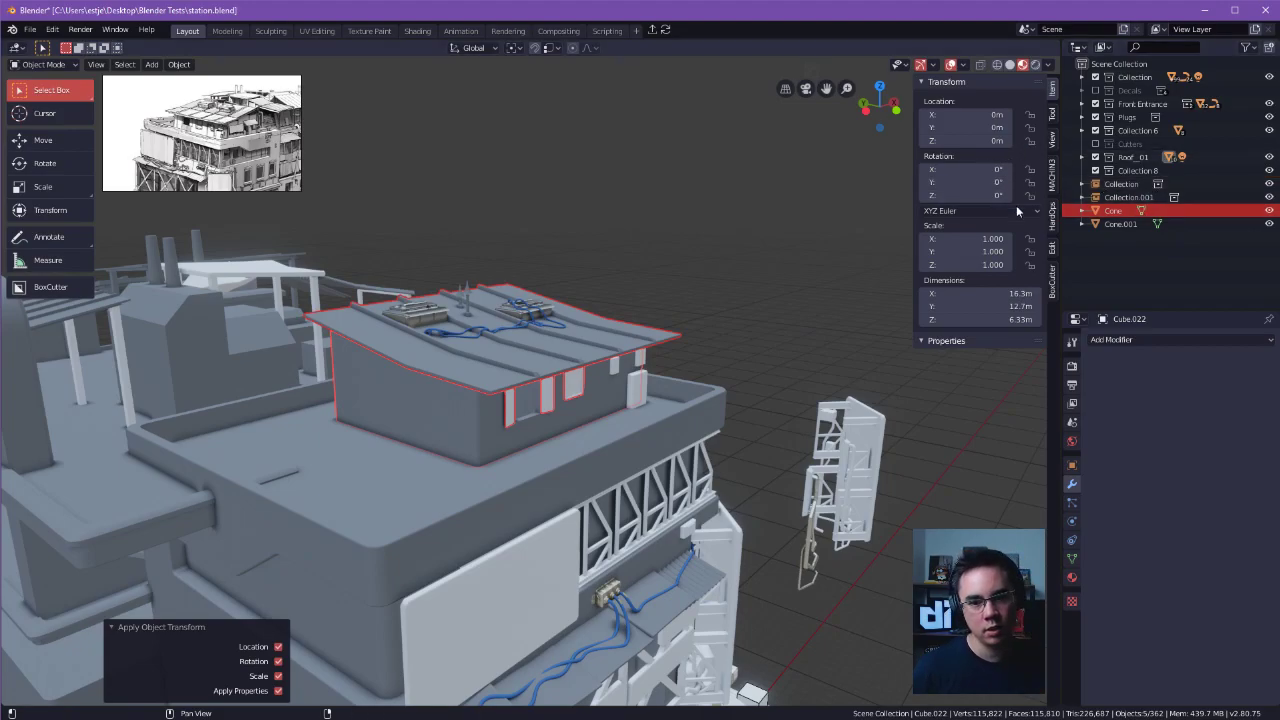
# Move the chimney object Cone into Collection 8 and clear the selection.
pyautogui.moveTo(1113, 217); pyautogui.dragTo(1131, 172)
pyautogui.hotkey('alt', 'a')
pyautogui.click(600, 346)
pyautogui.hotkey('alt', 'a')
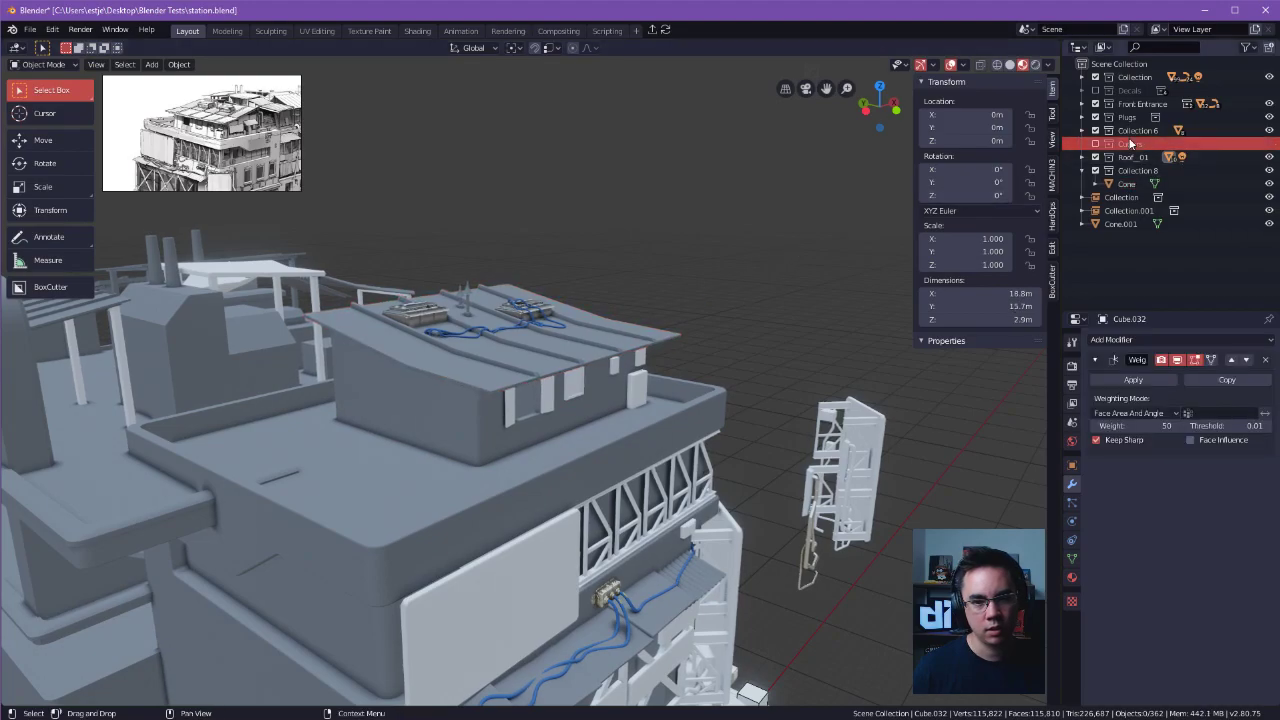
# Locate the rooftop house's roof and wall objects within the scene's collection hierarchy.
pyautogui.click(591, 323)
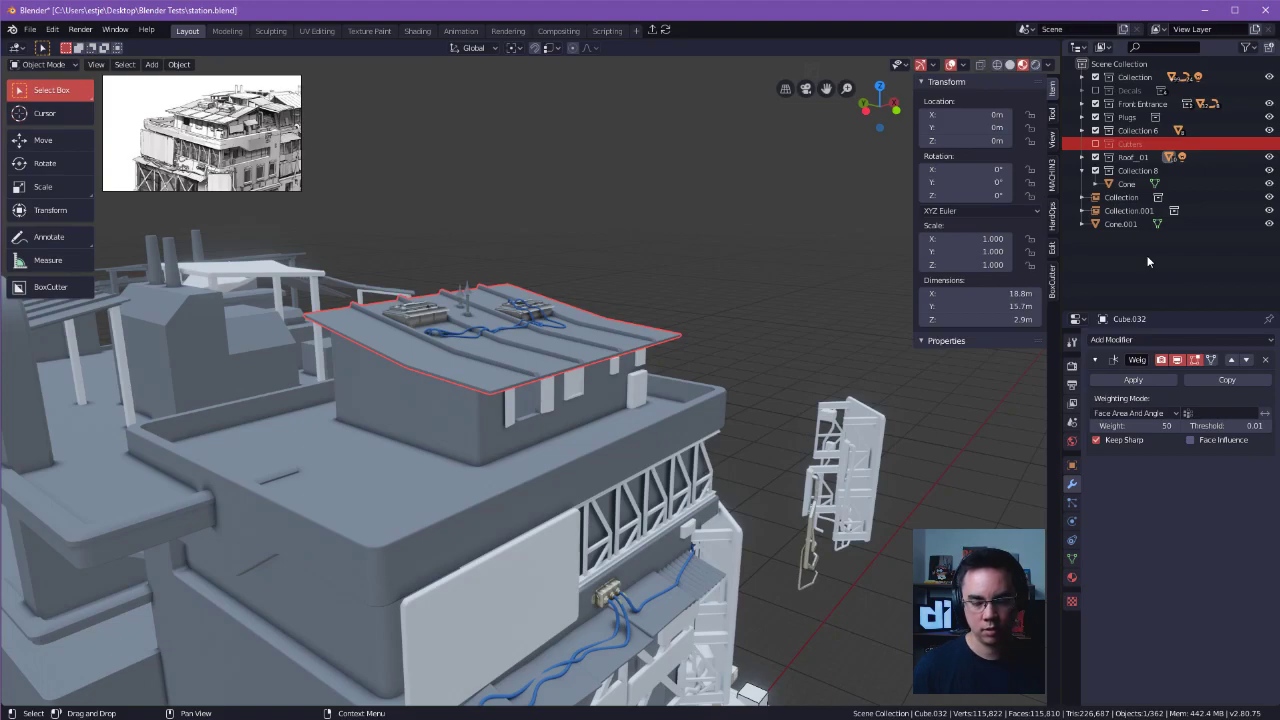
pyautogui.press('KP_Decimal')
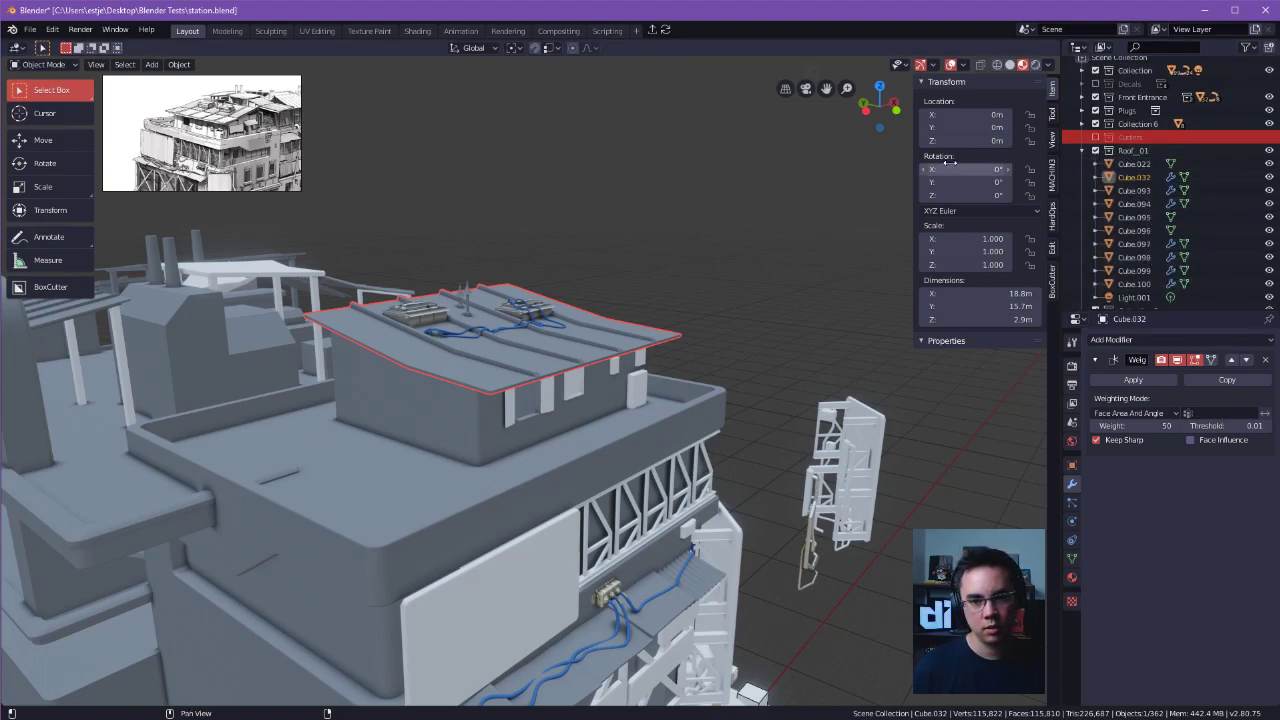
pyautogui.click(1127, 177)
pyautogui.click(1131, 164)
pyautogui.click(1137, 152)
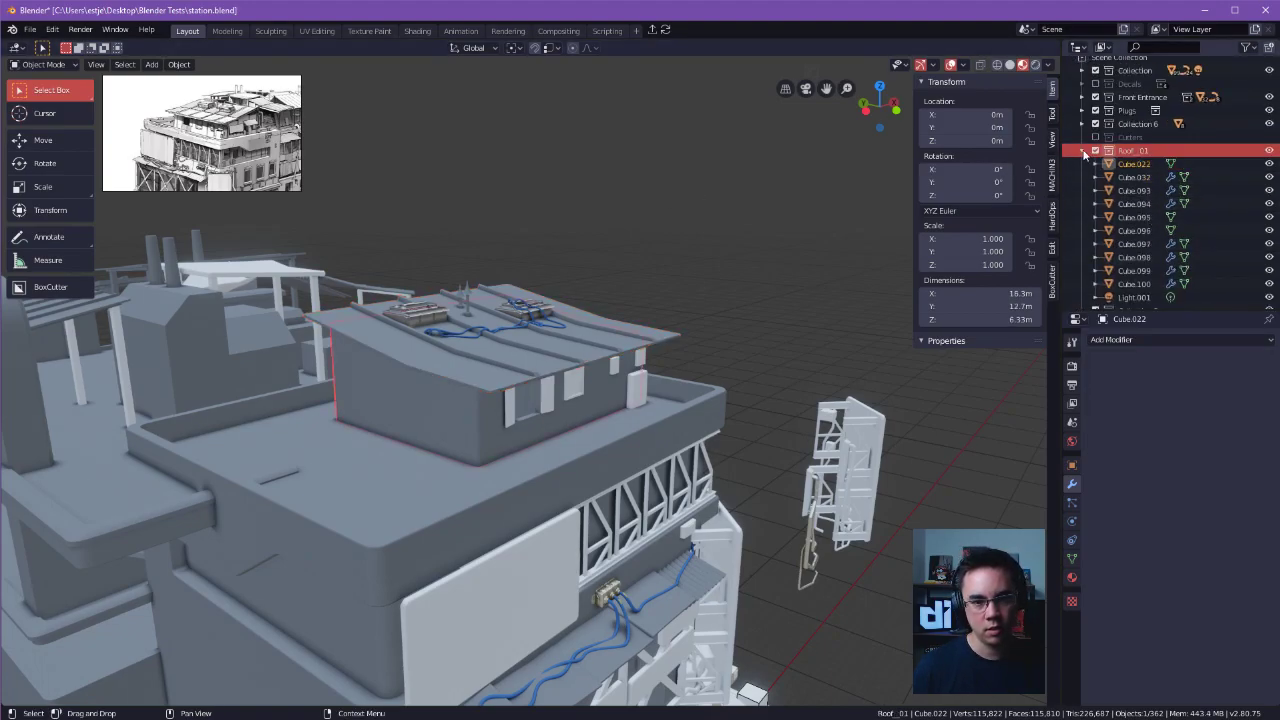
pyautogui.click(1083, 151)
pyautogui.click(596, 366)
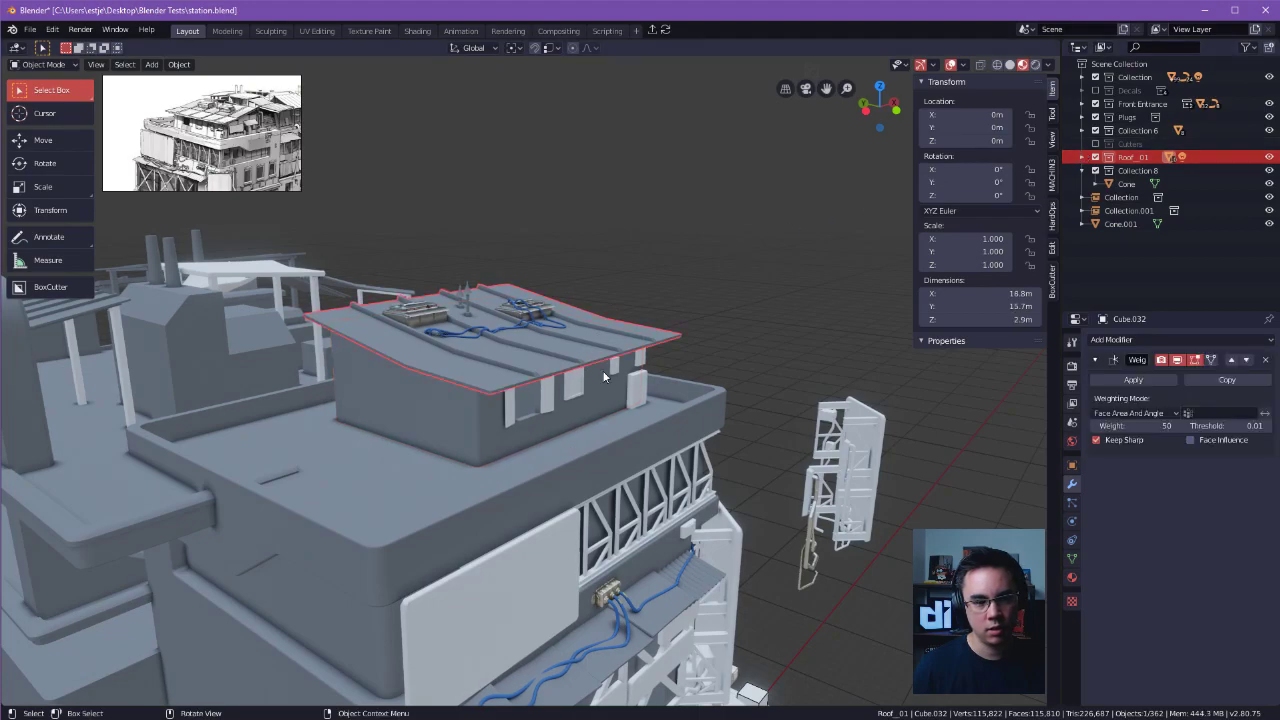
pyautogui.hotkey('ctrl', 'z')
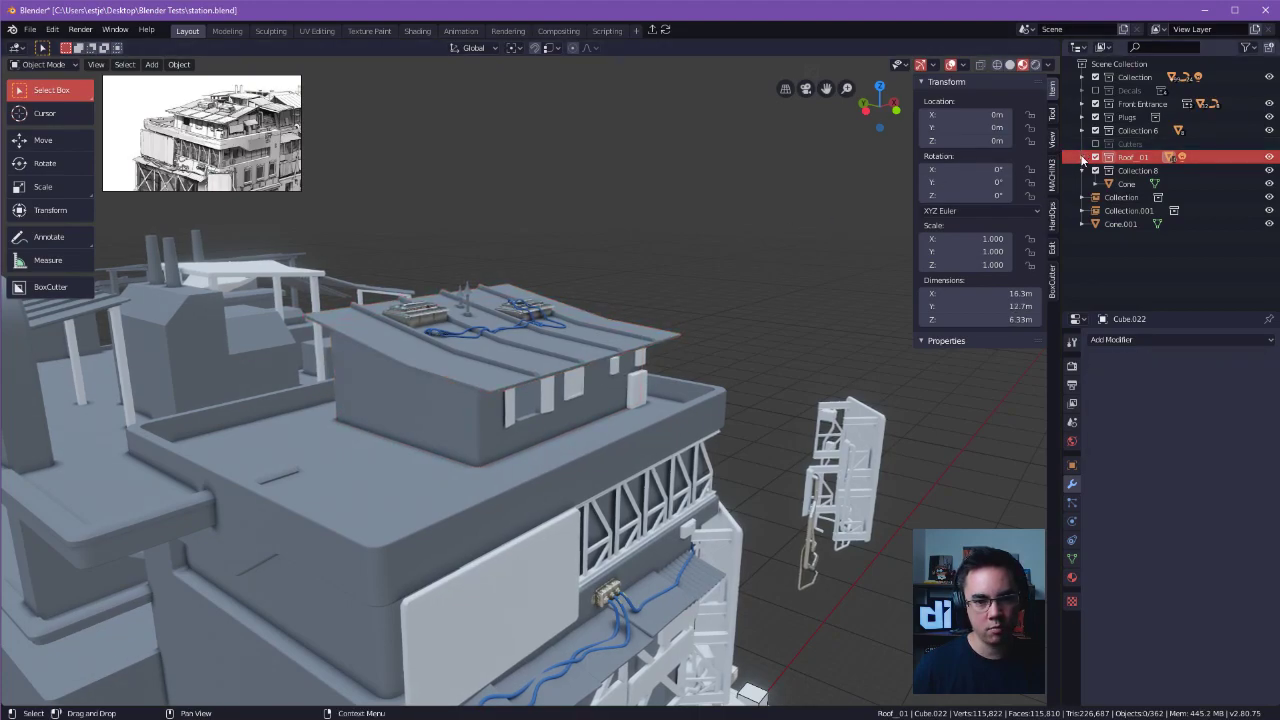
# List the Roof_01 collection's objects and select the house's window panels, walls and roof in the scene.
pyautogui.click(1083, 157)
pyautogui.scroll(-3, 1160, 190)
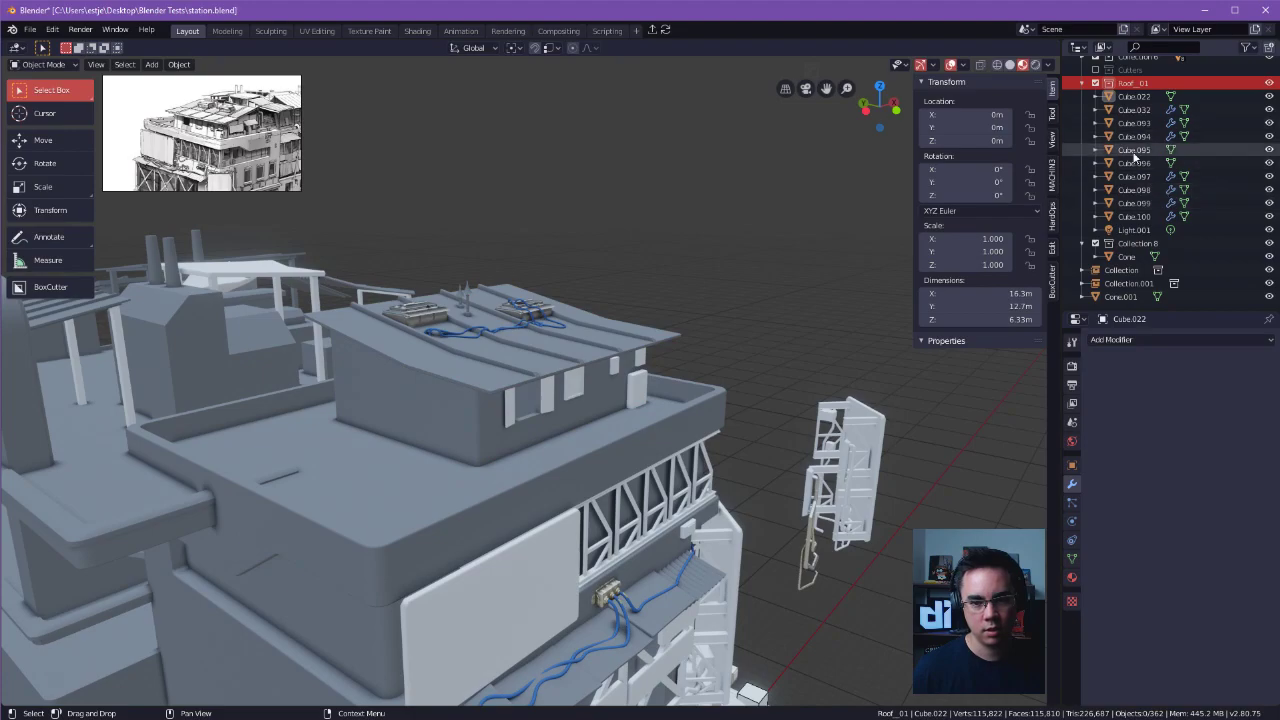
pyautogui.click(641, 359)
pyautogui.keyDown('shift'); pyautogui.click(609, 382); pyautogui.keyUp('shift')
pyautogui.keyDown('shift'); pyautogui.click(577, 382); pyautogui.keyUp('shift')
pyautogui.keyDown('shift'); pyautogui.click(546, 395); pyautogui.keyUp('shift')
pyautogui.keyDown('shift'); pyautogui.click(510, 405); pyautogui.keyUp('shift')
pyautogui.keyDown('shift'); pyautogui.click(560, 330); pyautogui.keyUp('shift')
# Move the house walls object Cube.022 from Roof_01 into Collection 8.
pyautogui.scroll(2, 1163, 181)
pyautogui.moveTo(1138, 152); pyautogui.dragTo(1148, 295)
pyautogui.scroll(-2, 1152, 270)
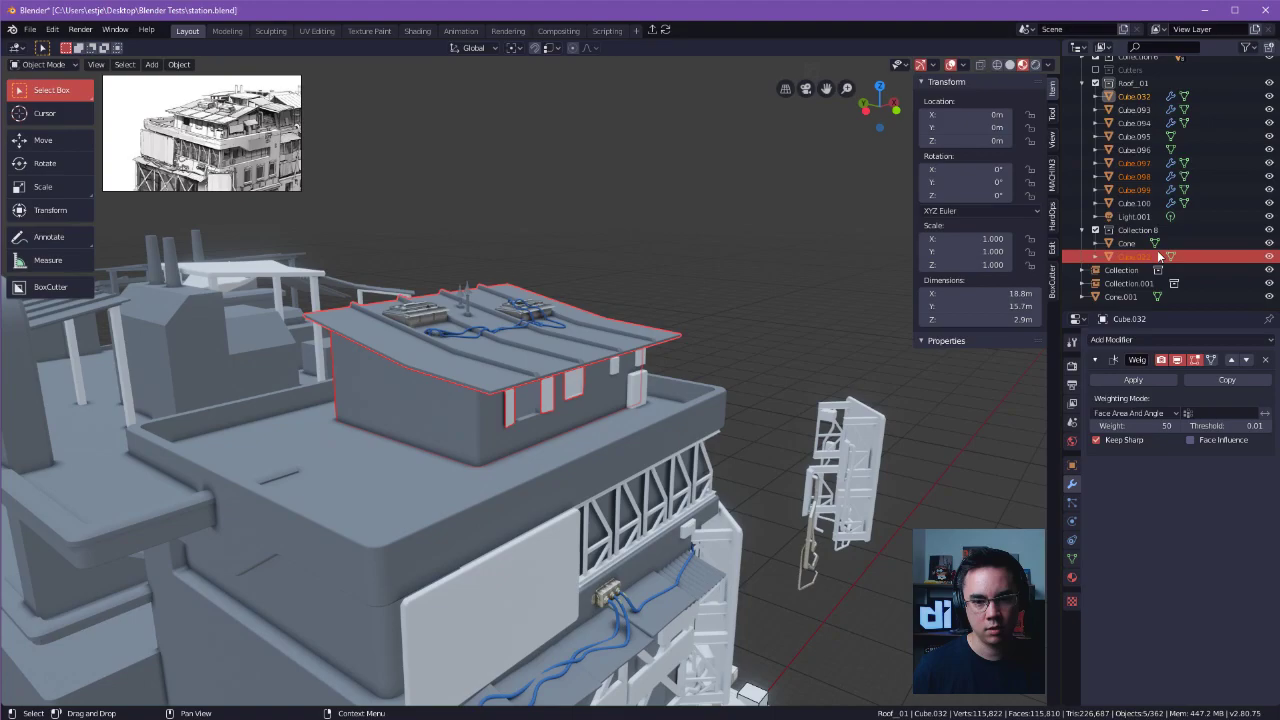
# Move the house objects Cube.099 and Cube.098 from Roof_01 into Collection 8 and select the roof Cube.032.
pyautogui.moveTo(1136, 189); pyautogui.dragTo(1143, 232)
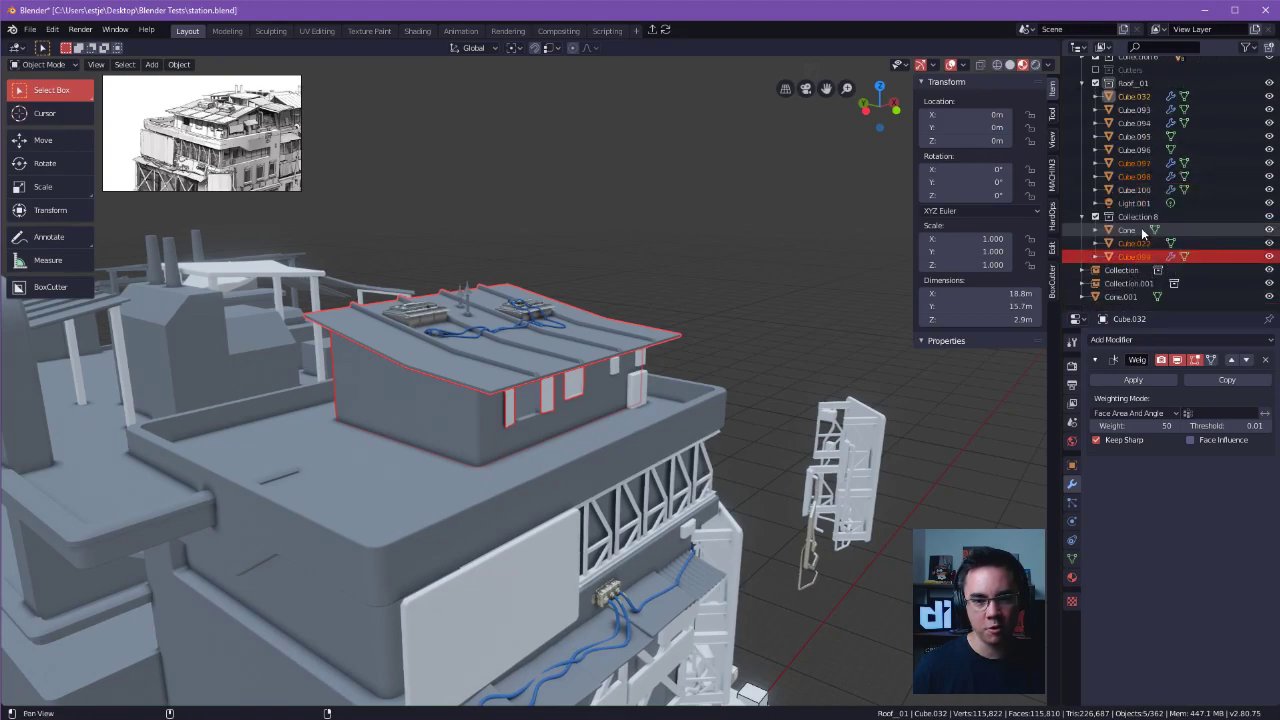
pyautogui.scroll(3, 1140, 176)
pyautogui.scroll(-3, 1140, 176)
pyautogui.moveTo(1136, 176); pyautogui.dragTo(1140, 216)
pyautogui.click(1134, 96)
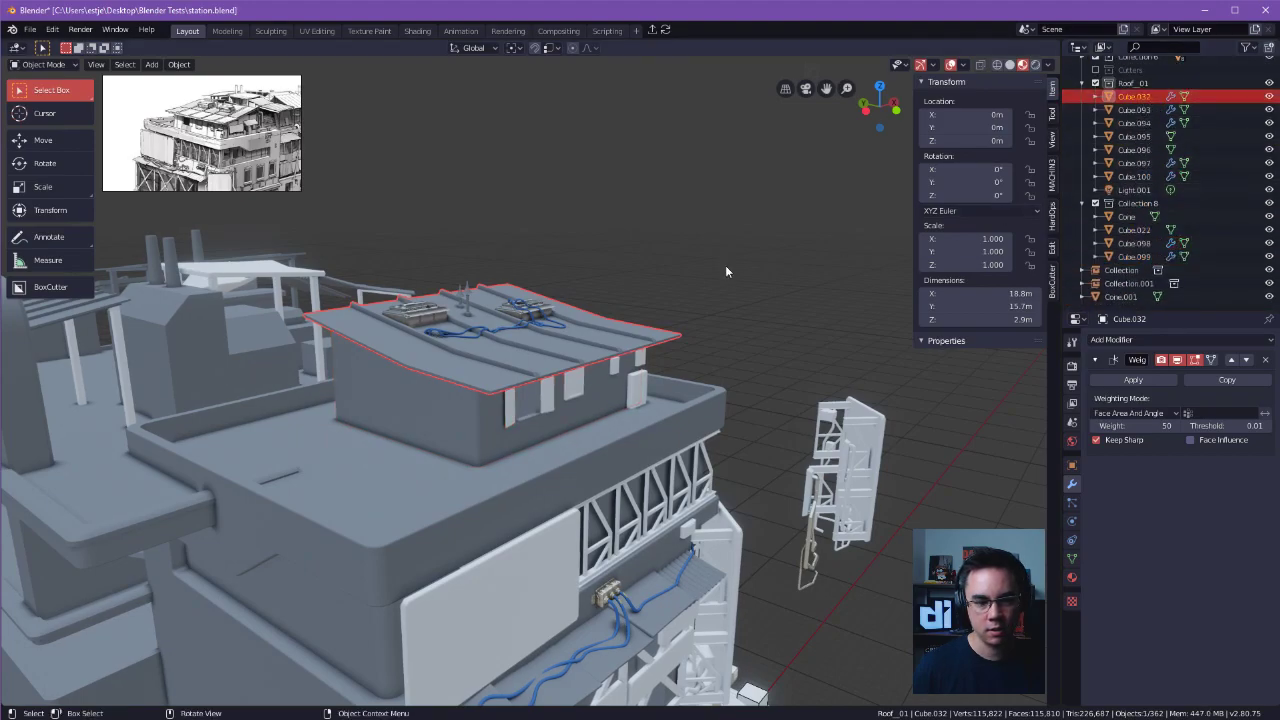
# Disable Collection 8 in the view layer and move the remaining chimney Cone.001 into it.
pyautogui.click(1096, 203)
pyautogui.scroll(3, 1100, 205)
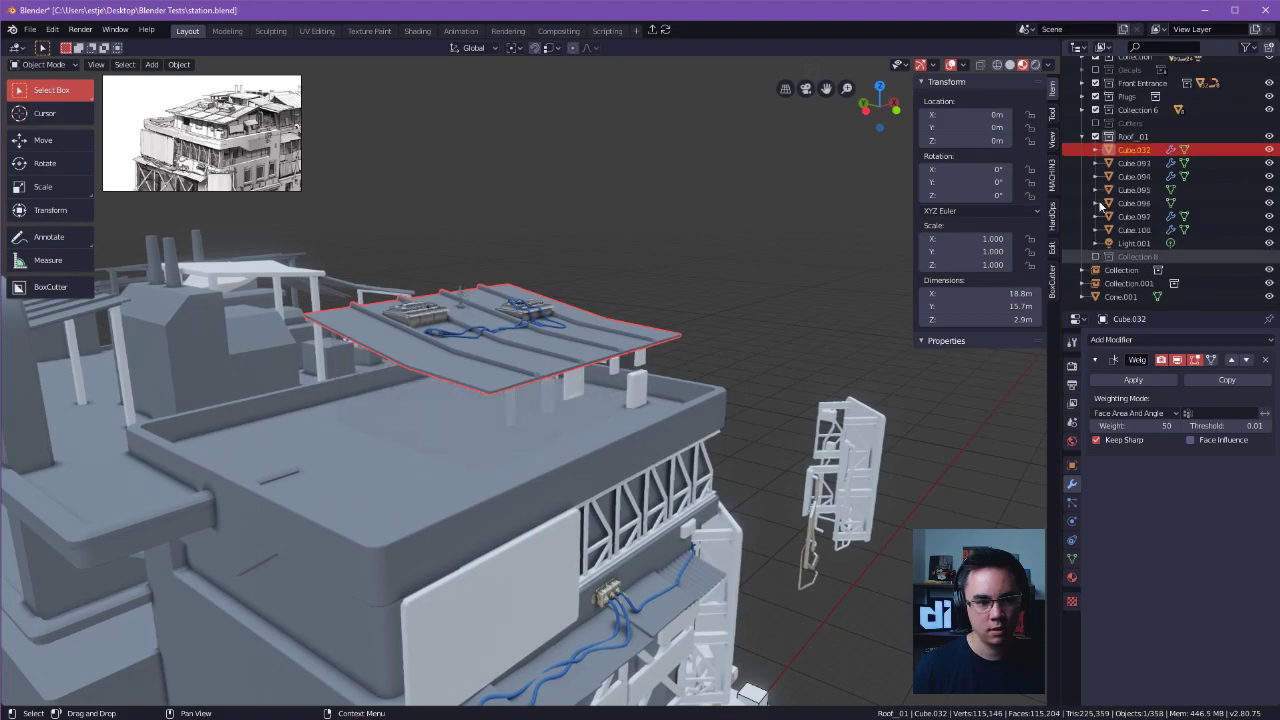
pyautogui.keyDown('shift'); pyautogui.click(461, 302); pyautogui.keyUp('shift')
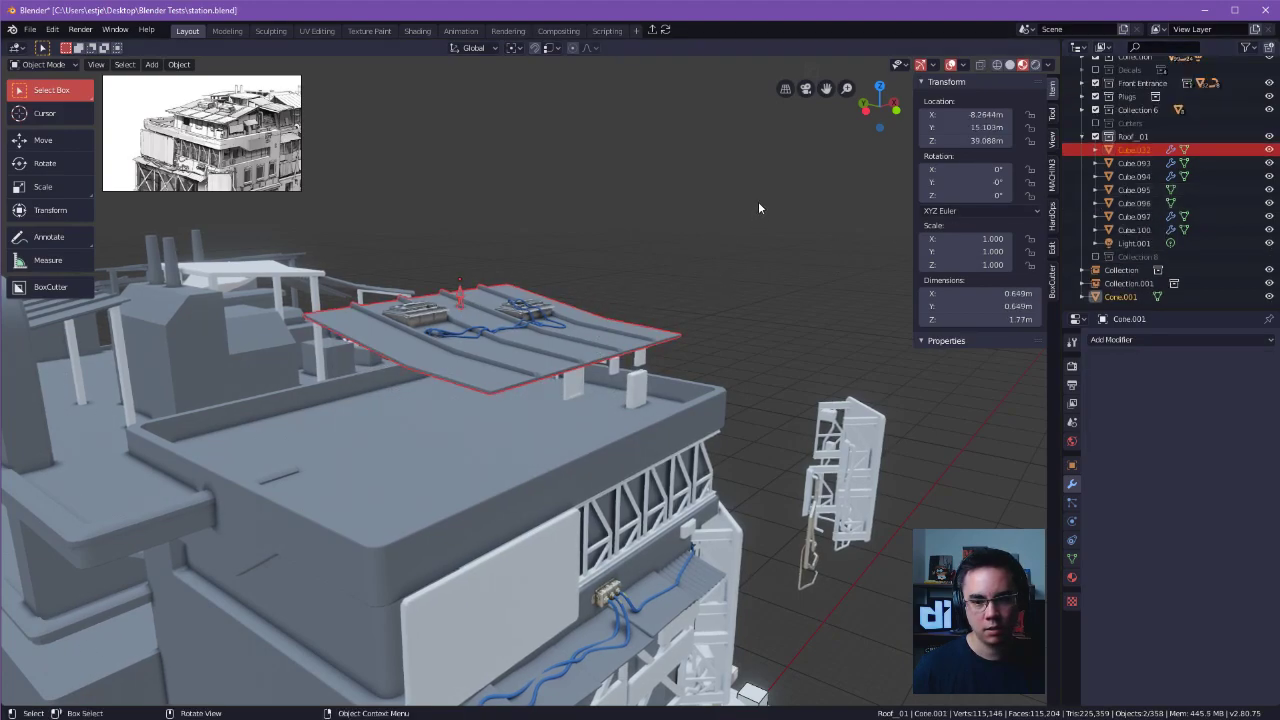
pyautogui.moveTo(1111, 297); pyautogui.dragTo(1150, 257)
# Move the roof object Cube.032 from Roof_01 into Collection 8 and re-enable that collection.
pyautogui.click(1133, 163)
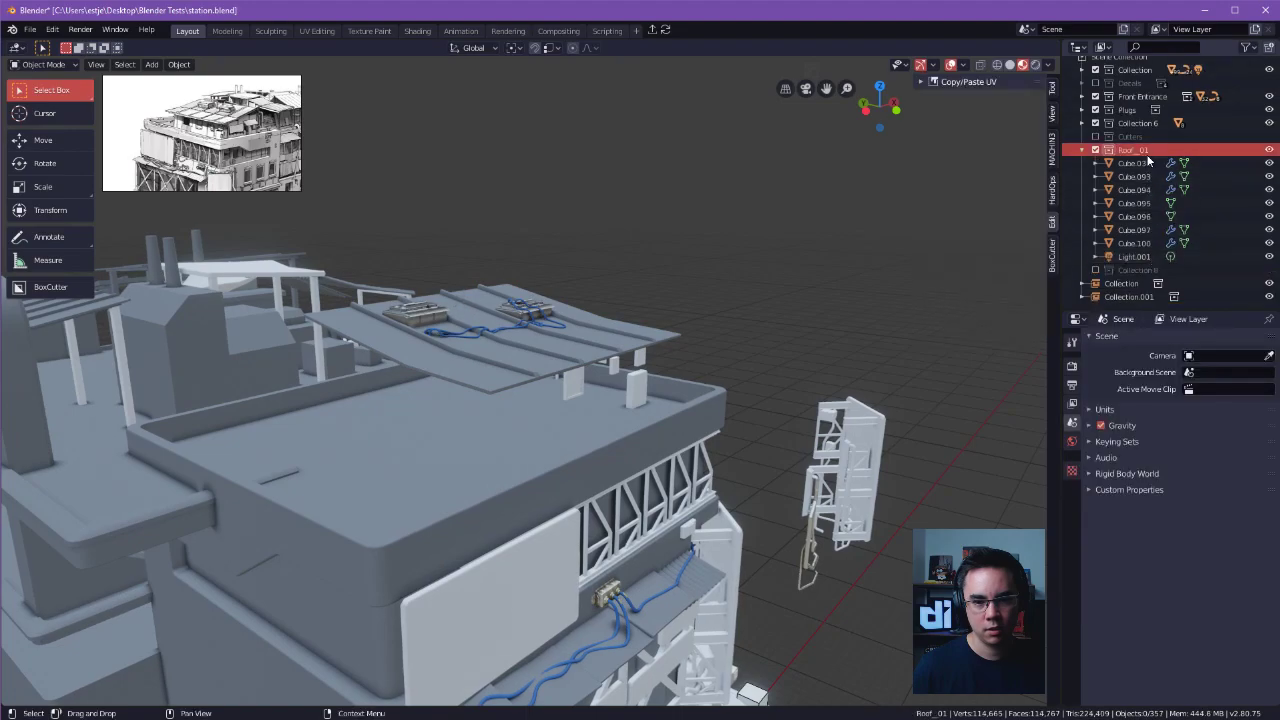
pyautogui.press('n')
pyautogui.moveTo(1126, 163); pyautogui.dragTo(1145, 274)
pyautogui.click(1094, 265)
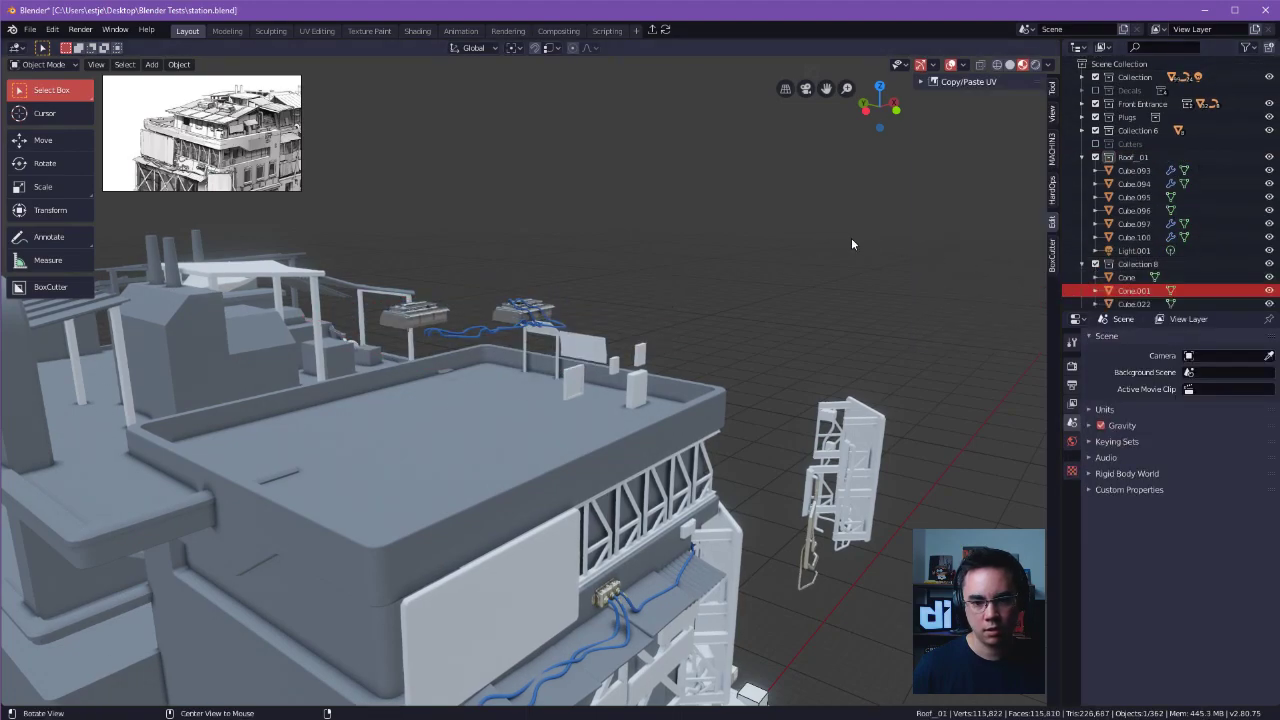
# Make Collection 8 active and select the window panel Cube.097 on the rooftop terrace.
pyautogui.moveTo(849, 236); pyautogui.dragTo(905, 245, button='middle')
pyautogui.click(1138, 278)
pyautogui.click(1152, 263)
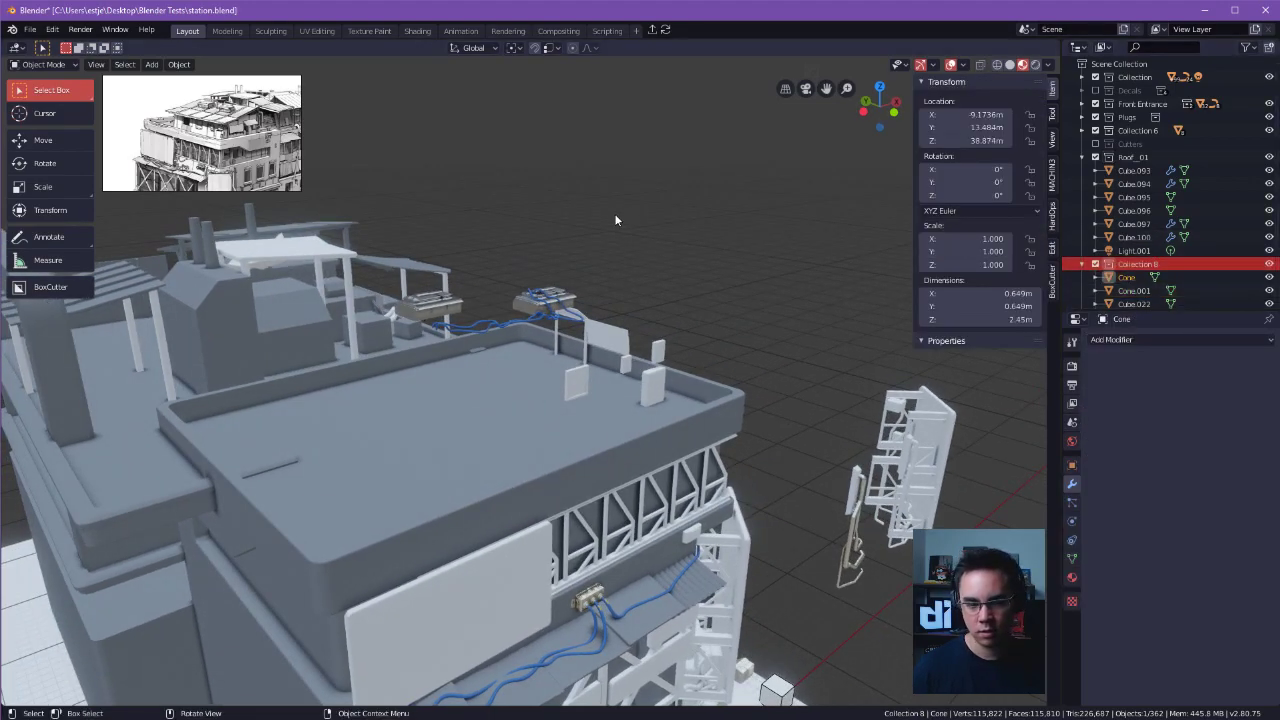
pyautogui.click(601, 340)
pyautogui.keyDown('alt'); pyautogui.moveTo(753, 347); pyautogui.dragTo(765, 352); pyautogui.keyUp('alt')
pyautogui.click(576, 390)
pyautogui.keyDown('alt'); pyautogui.moveTo(698, 378); pyautogui.dragTo(921, 275); pyautogui.keyUp('alt')
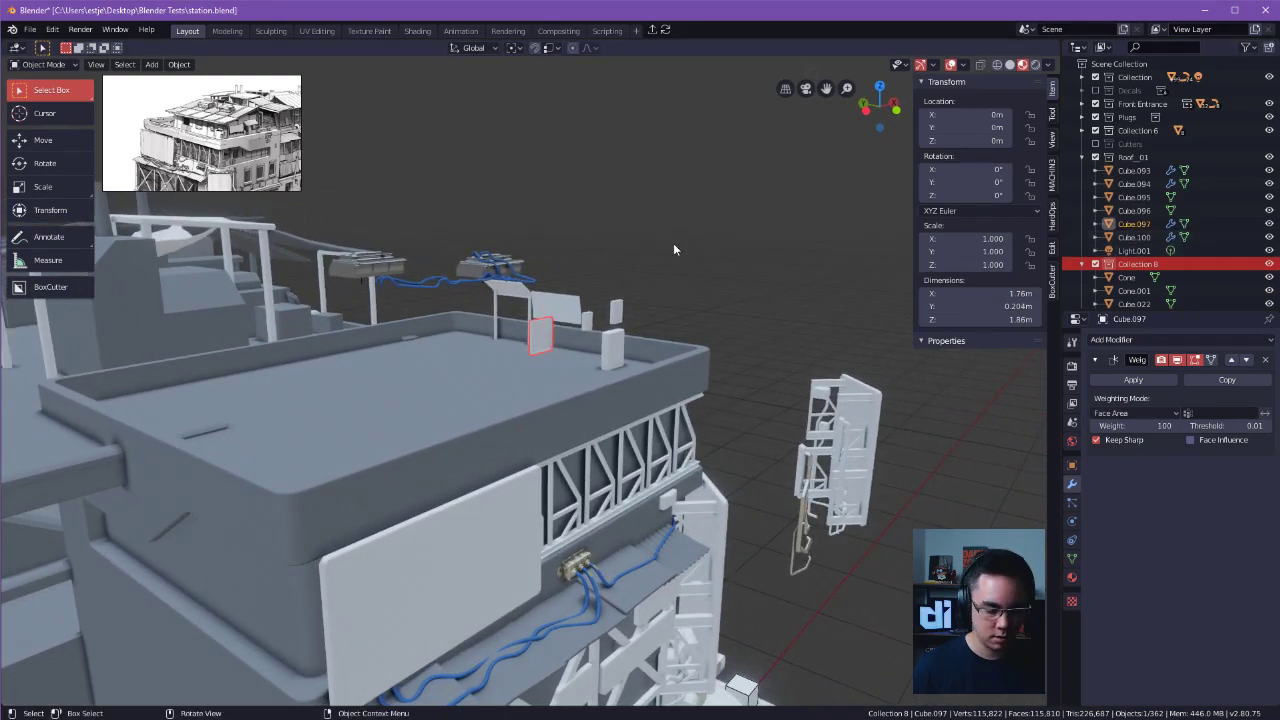
# Nest Collection 8 inside the Roof_01 collection and clear the object selection.
pyautogui.keyDown('alt'); pyautogui.moveTo(675, 243); pyautogui.dragTo(727, 249); pyautogui.keyUp('alt')
pyautogui.press('m')
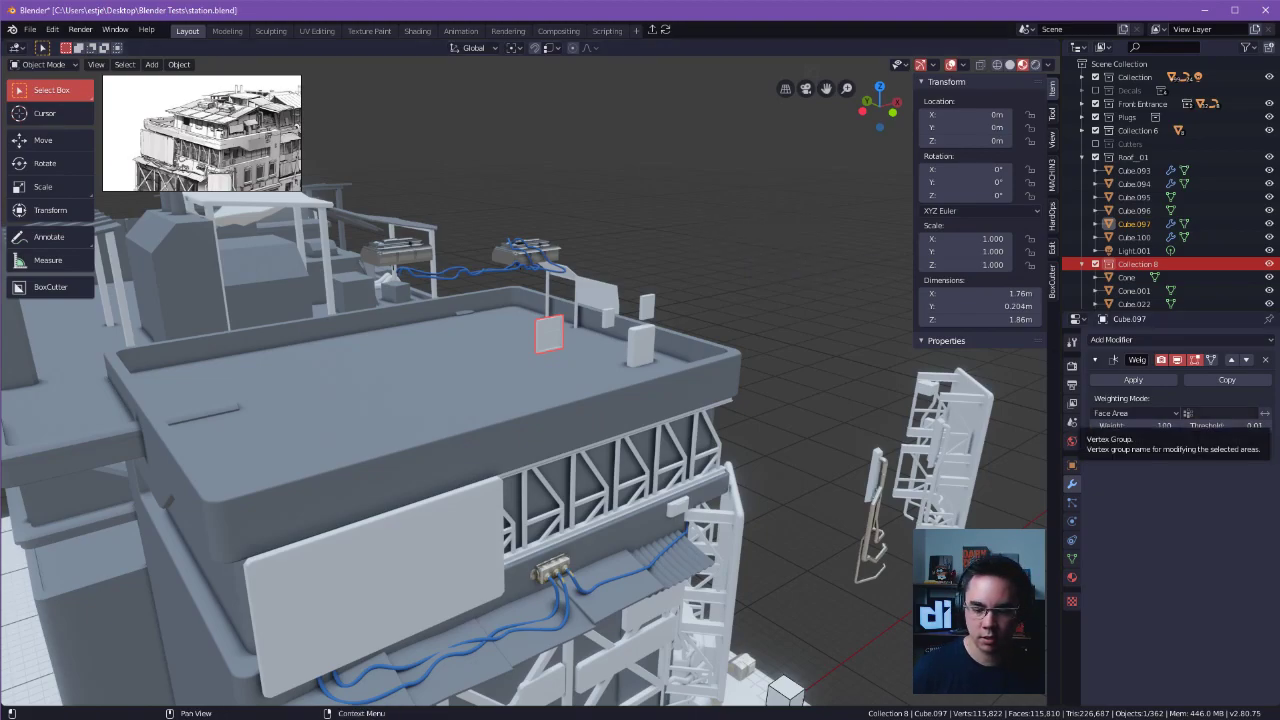
pyautogui.moveTo(765, 287); pyautogui.dragTo(683, 398, button='middle')
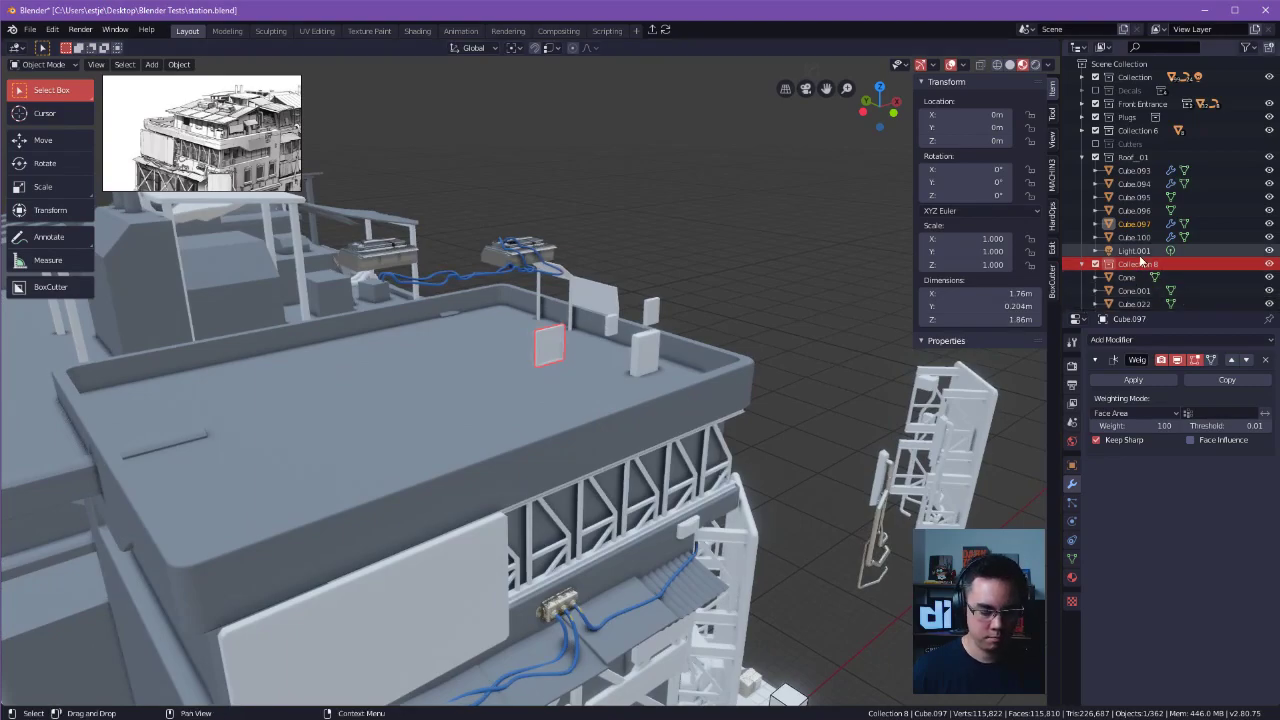
pyautogui.moveTo(1118, 264); pyautogui.dragTo(1134, 220)
pyautogui.hotkey('alt', 'a')
# Open the preferences and filter the add-ons list by MACH.
pyautogui.click(52, 29)
pyautogui.click(80, 203)
pyautogui.moveTo(319, 58); pyautogui.dragTo(816, 228)
pyautogui.click(757, 258)
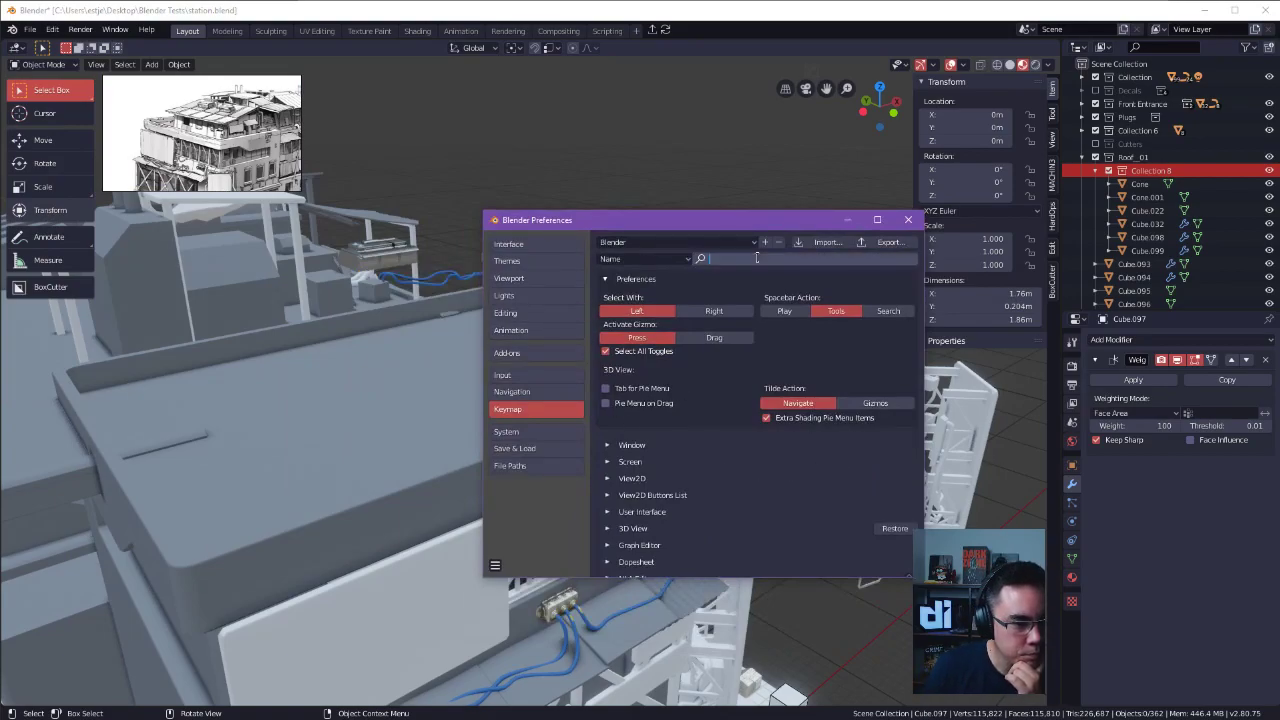
pyautogui.click(507, 353)
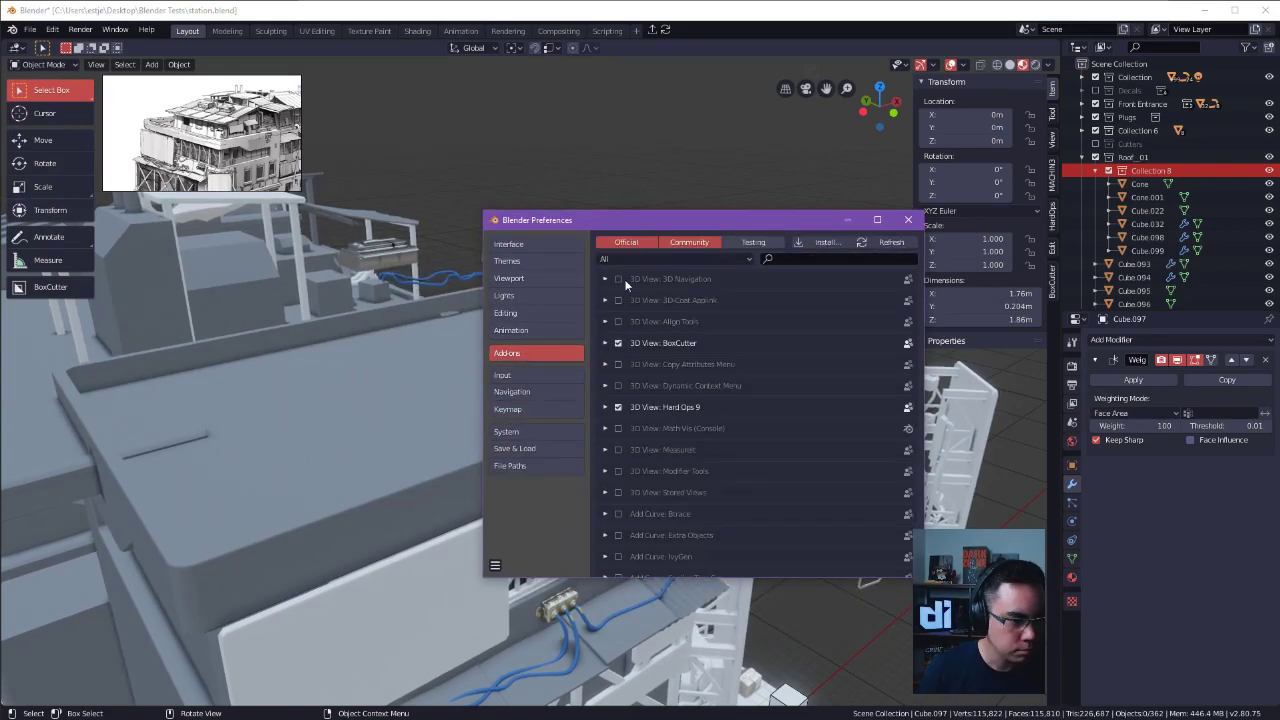
pyautogui.click(796, 256)
pyautogui.write('MACH')
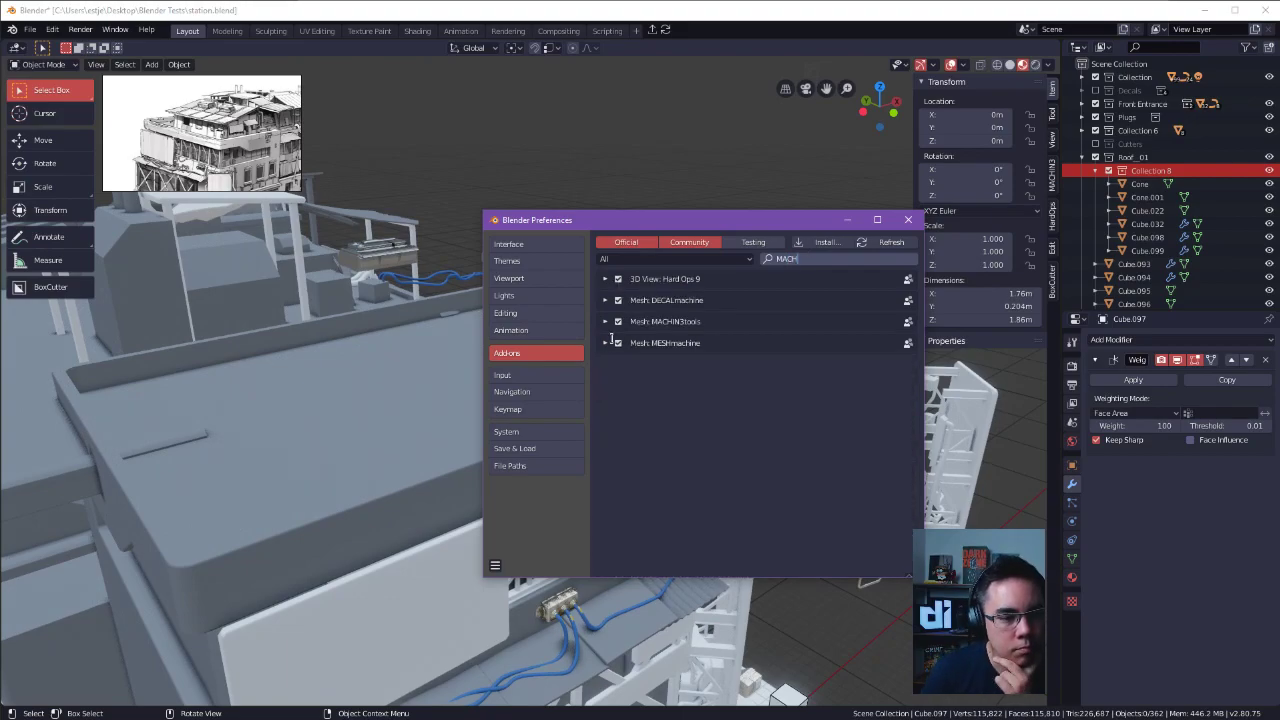
pyautogui.press('Return')
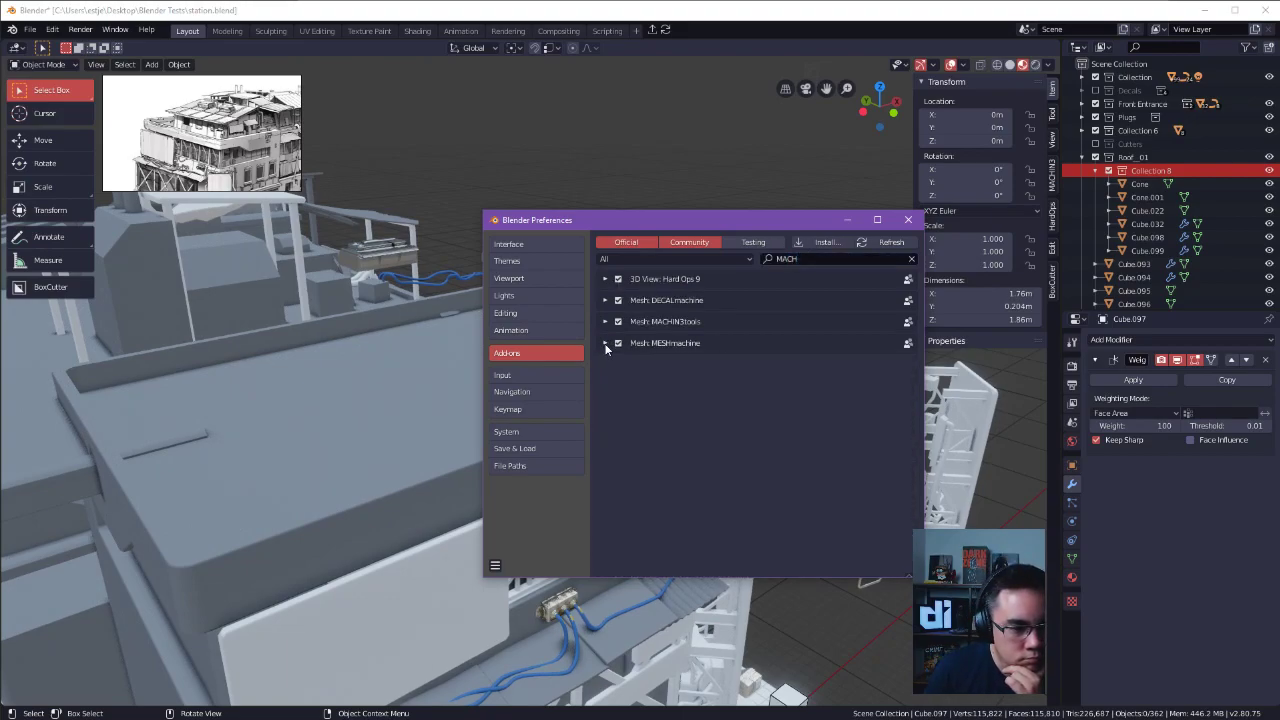
# Enlarge the preferences window and examine the MESHmachine add-on's general and plug settings.
pyautogui.moveTo(782, 210); pyautogui.dragTo(673, 131)
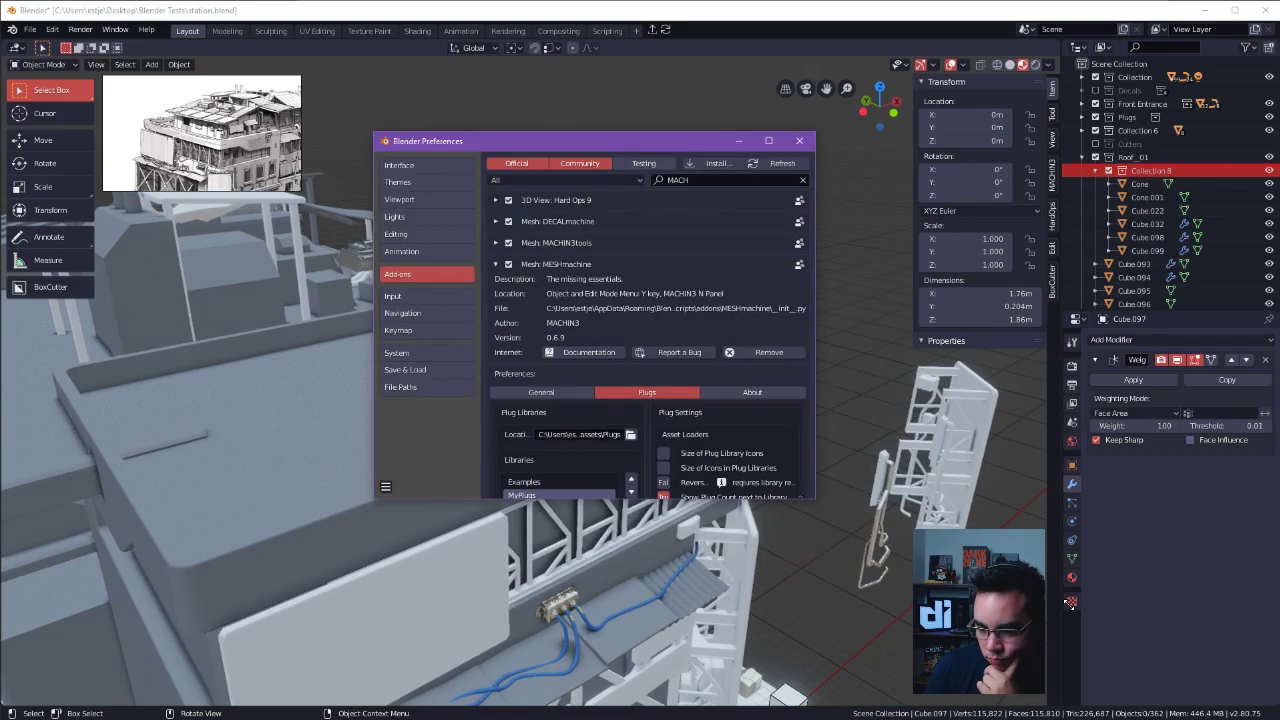
pyautogui.moveTo(1070, 602); pyautogui.dragTo(1064, 602)
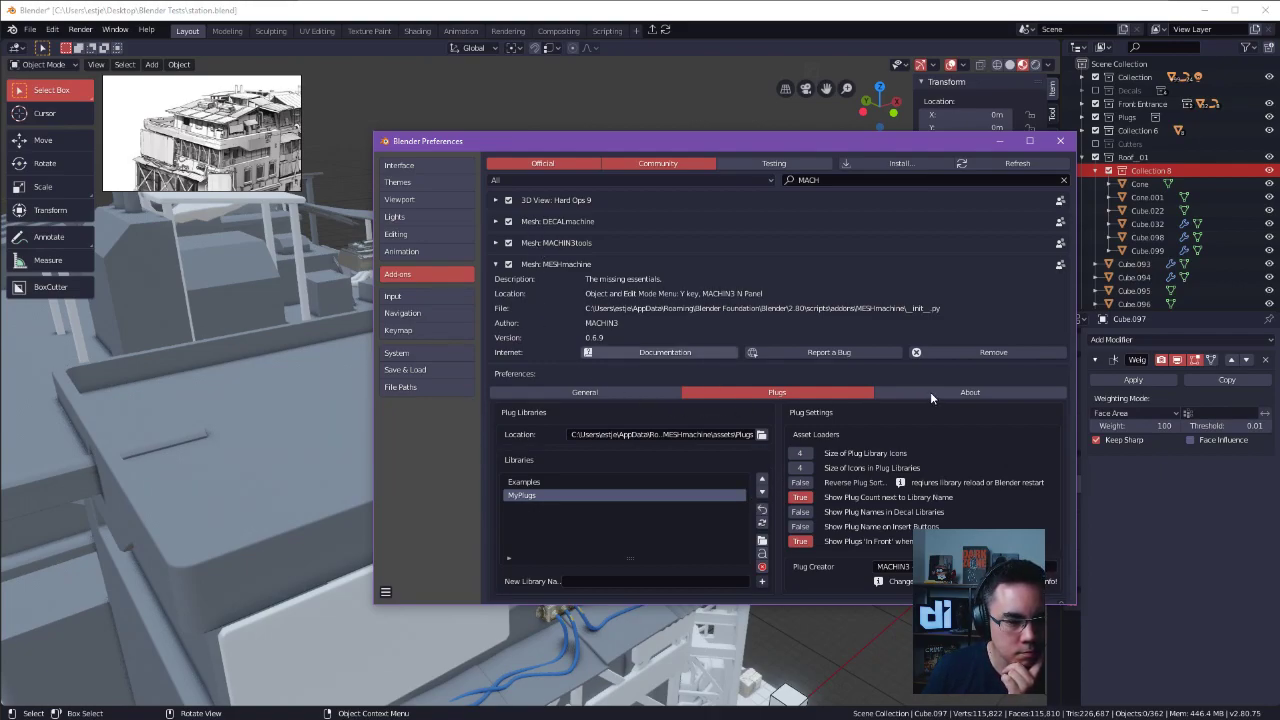
pyautogui.click(629, 393)
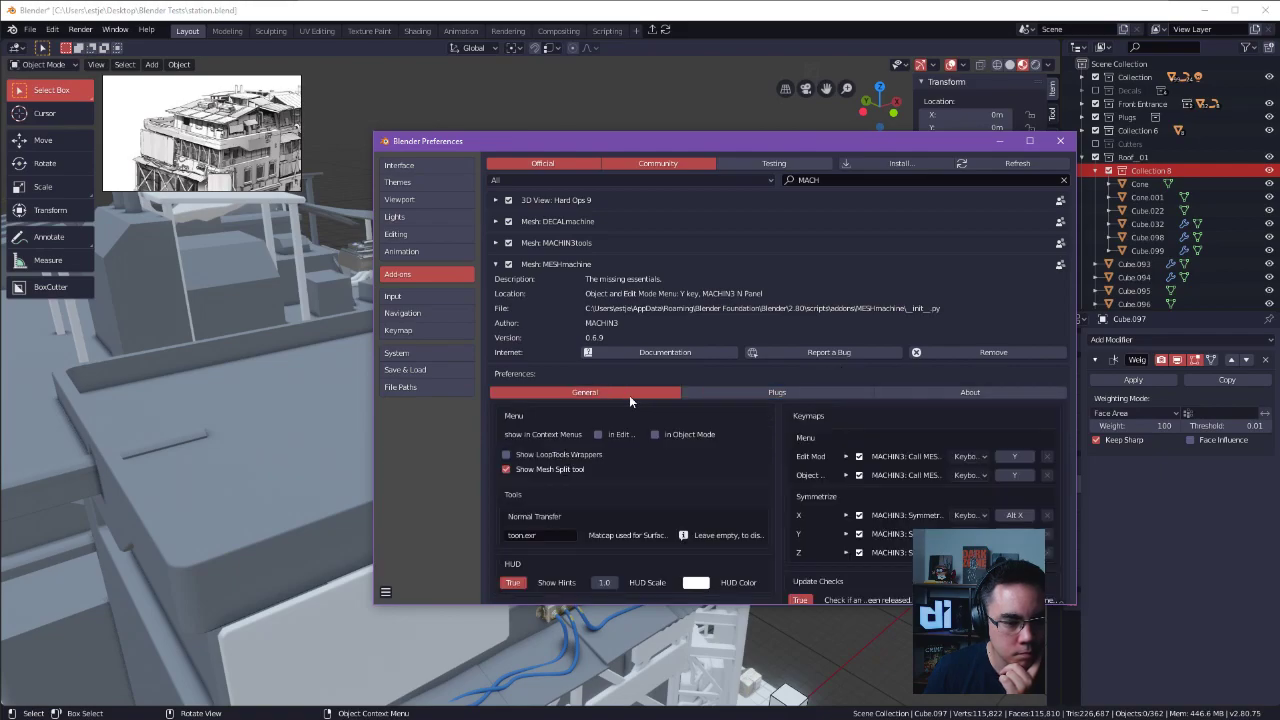
pyautogui.click(741, 396)
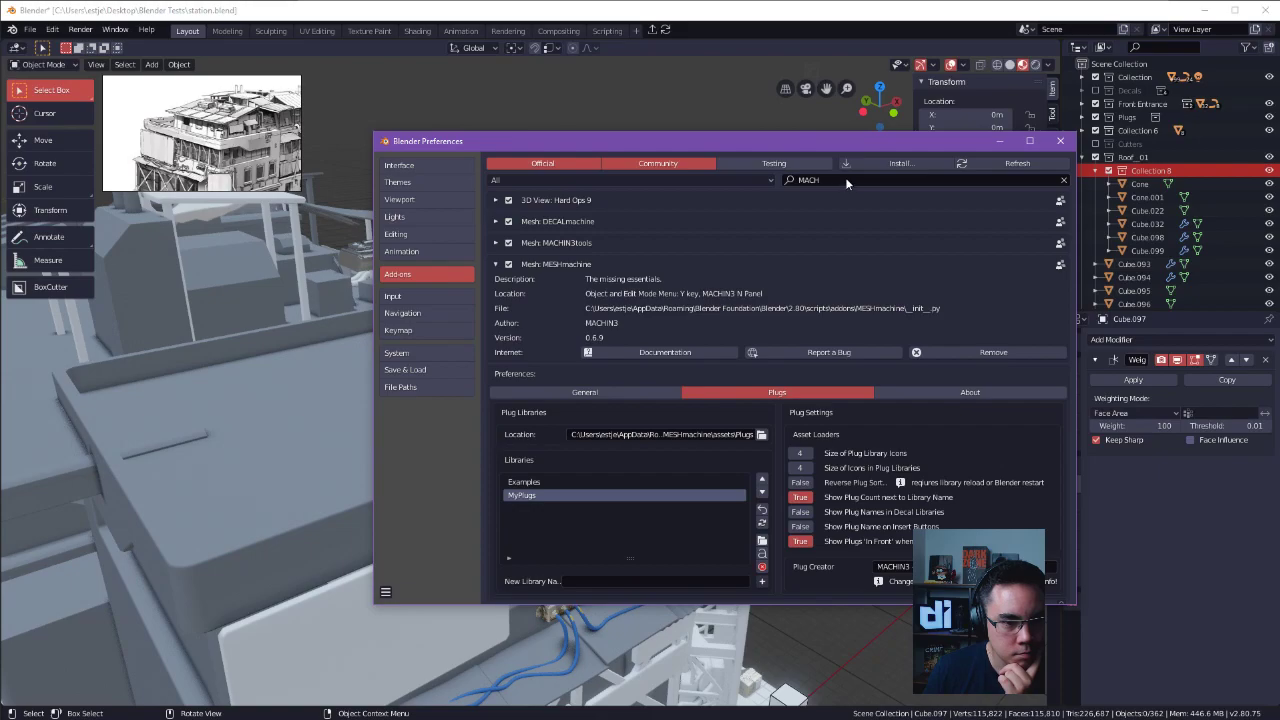
# Examine the MACHIN3tools add-on's keymaps and its list of activated tools and pie menus.
pyautogui.click(495, 264)
pyautogui.click(496, 243)
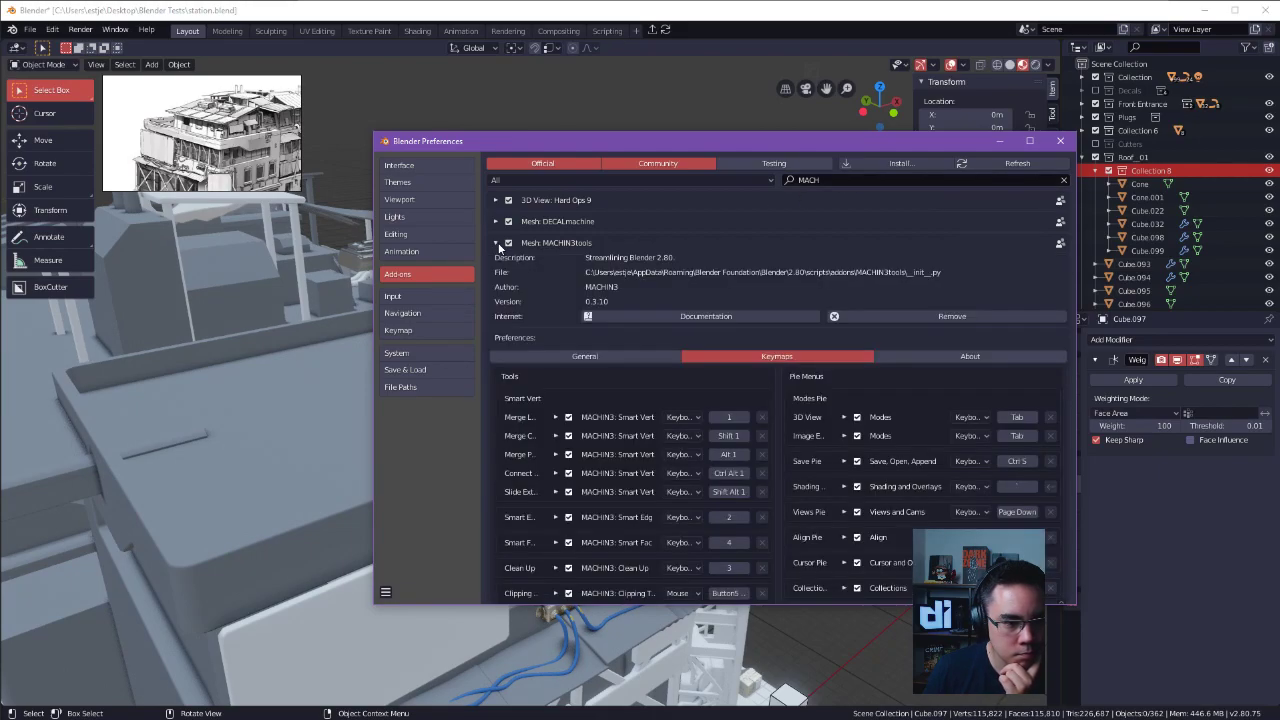
pyautogui.scroll(-1, 761, 373)
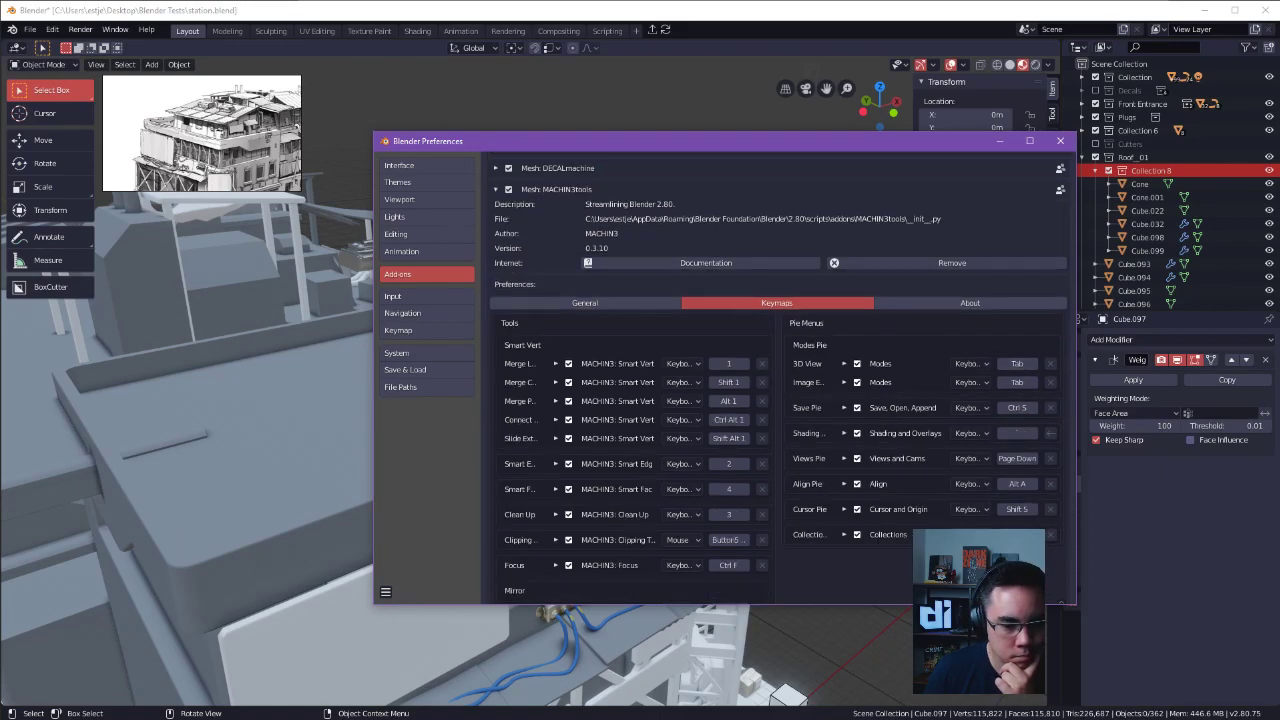
pyautogui.scroll(-2, 725, 485)
pyautogui.scroll(3, 738, 434)
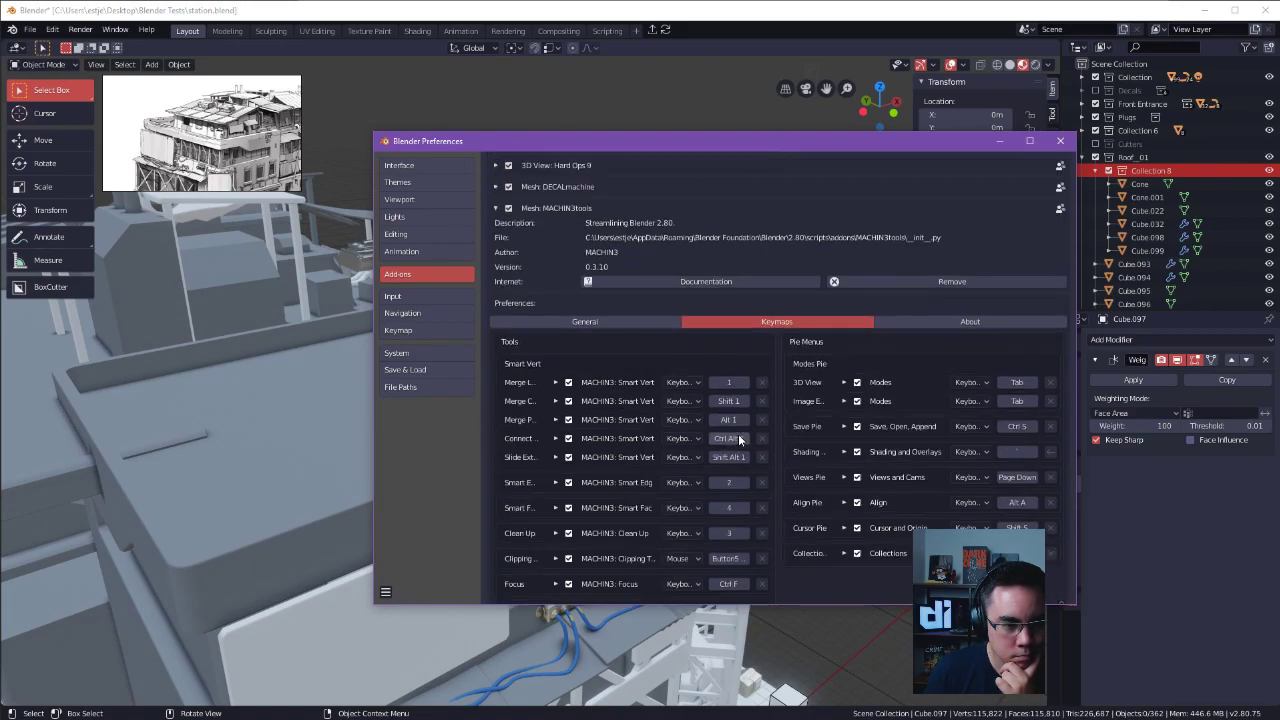
pyautogui.click(652, 322)
pyautogui.click(739, 324)
pyautogui.click(668, 325)
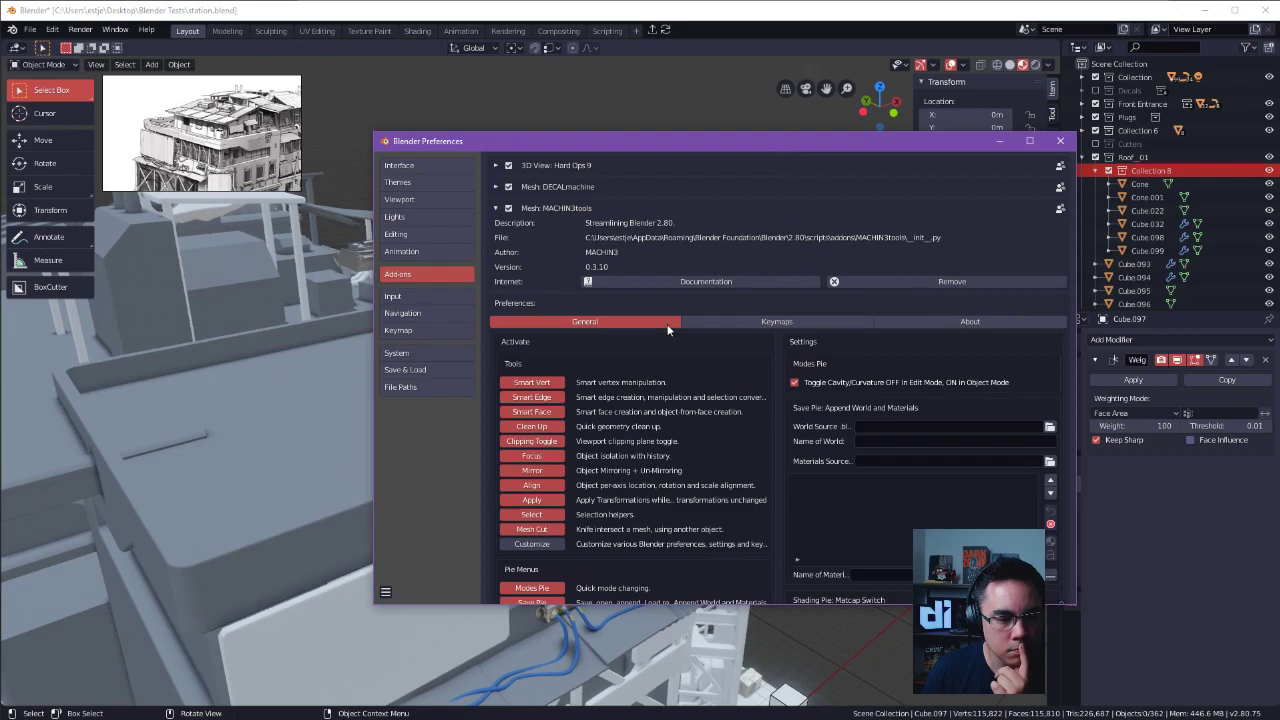
pyautogui.scroll(-3, 740, 422)
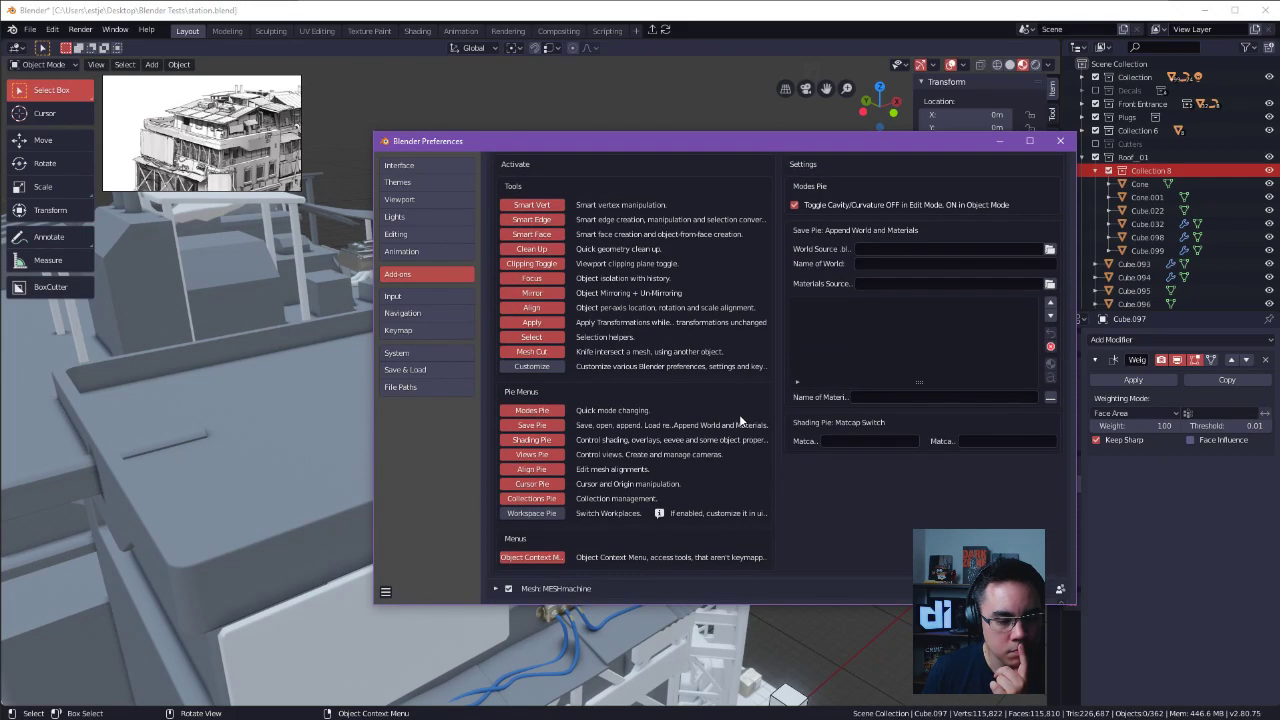
pyautogui.scroll(5, 739, 414)
pyautogui.click(735, 357)
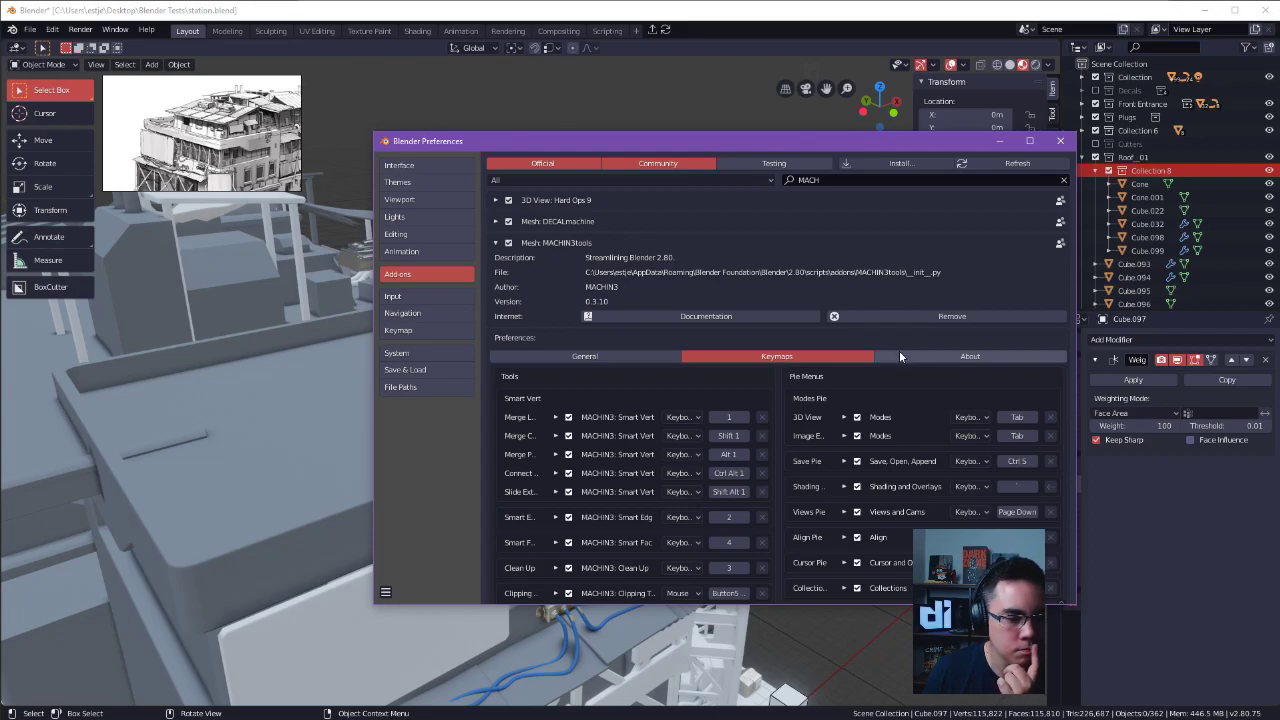
# Check the DECALmachine add-on's general and decal creation settings and close the preferences.
pyautogui.click(495, 243)
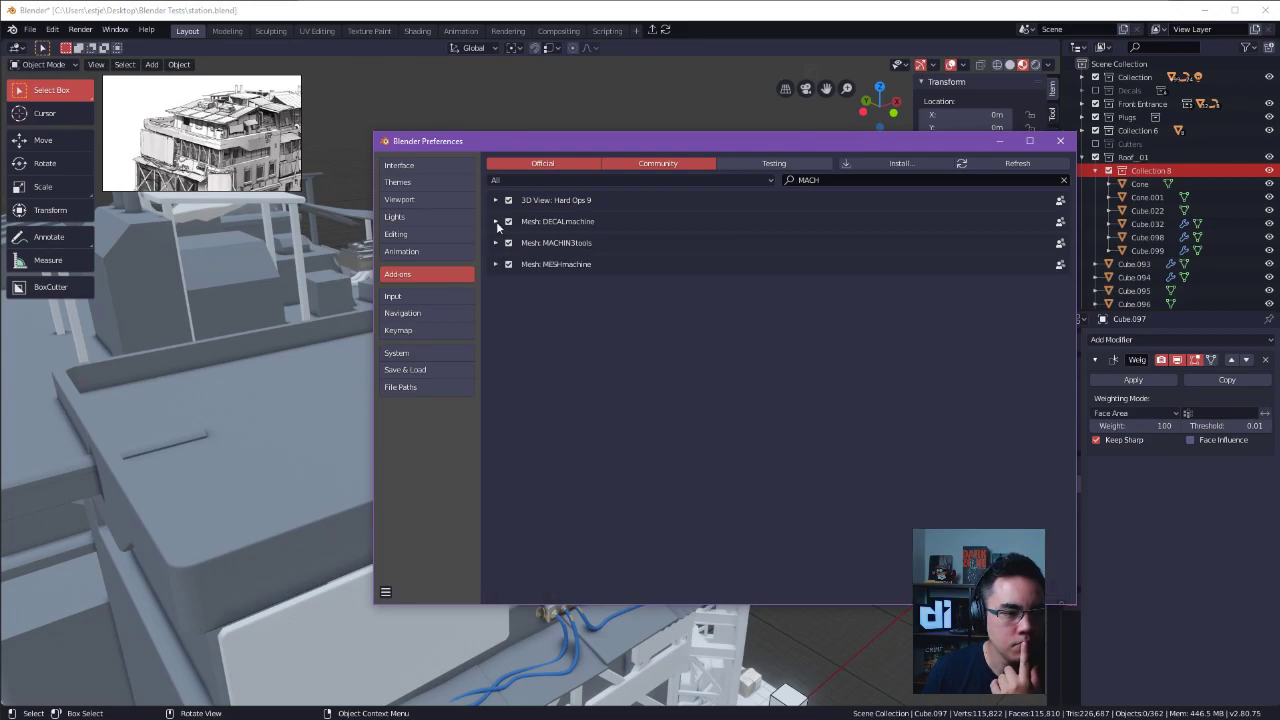
pyautogui.click(496, 222)
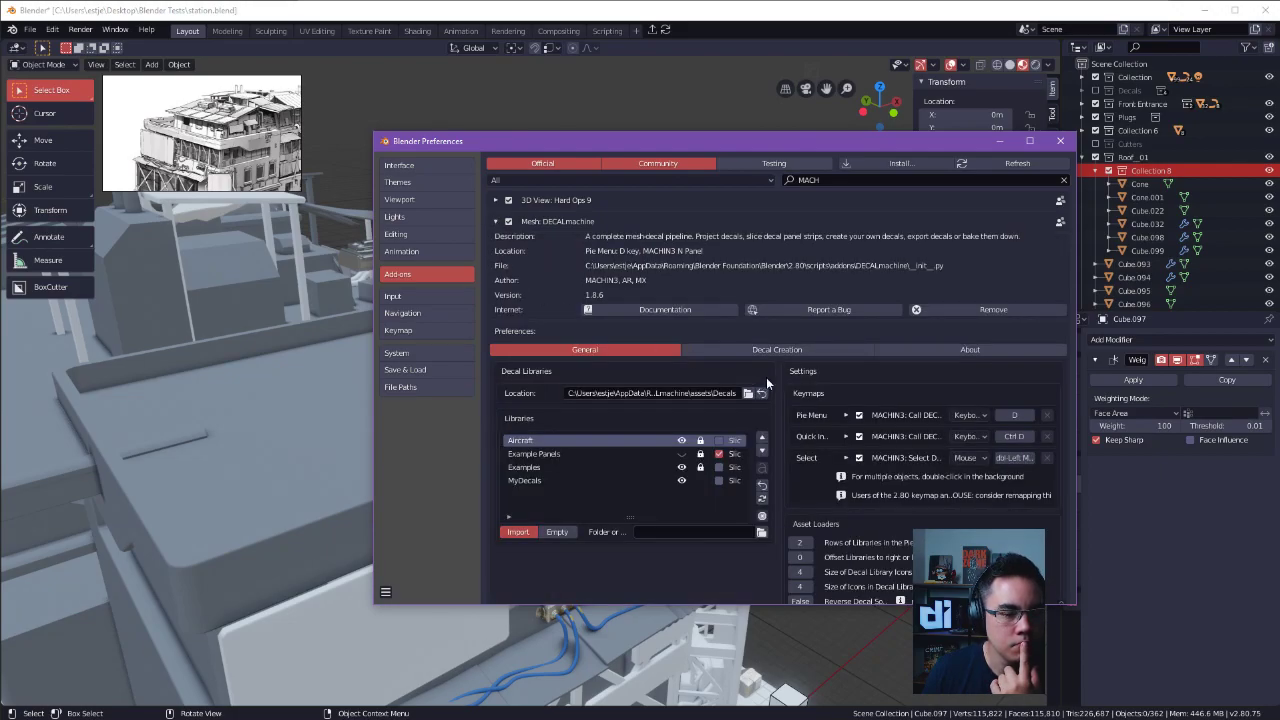
pyautogui.click(810, 348)
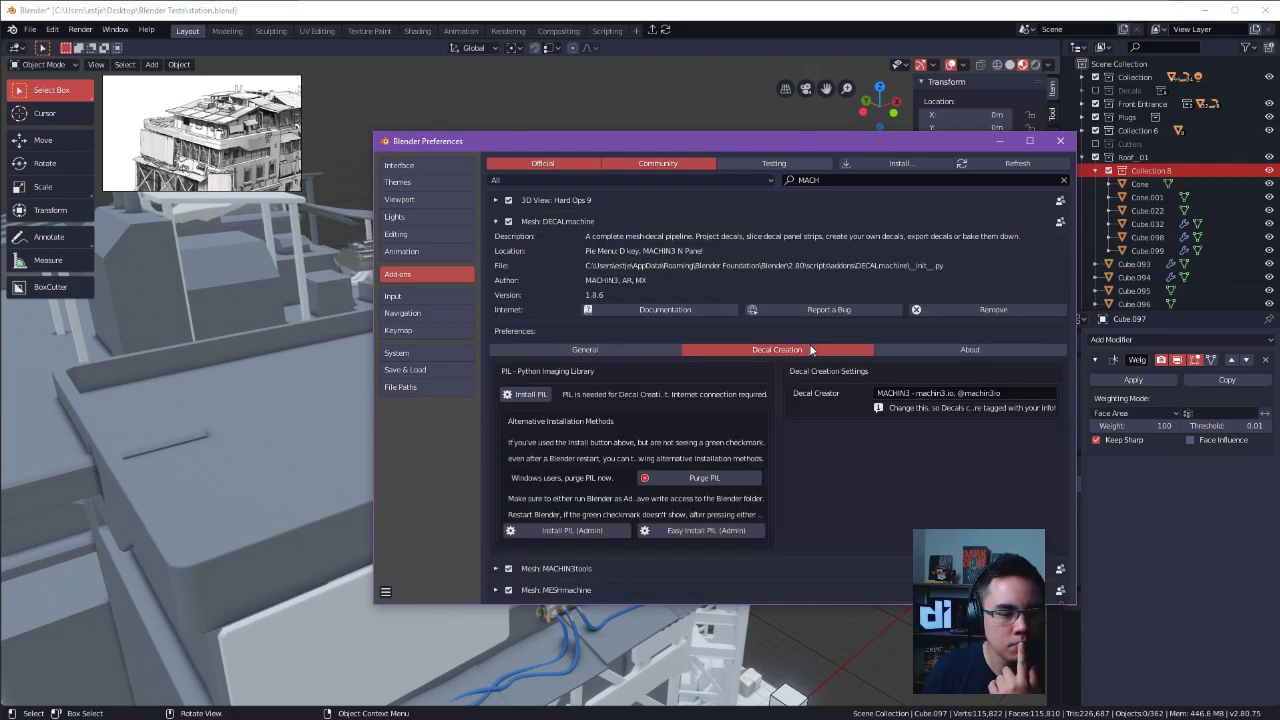
pyautogui.click(609, 347)
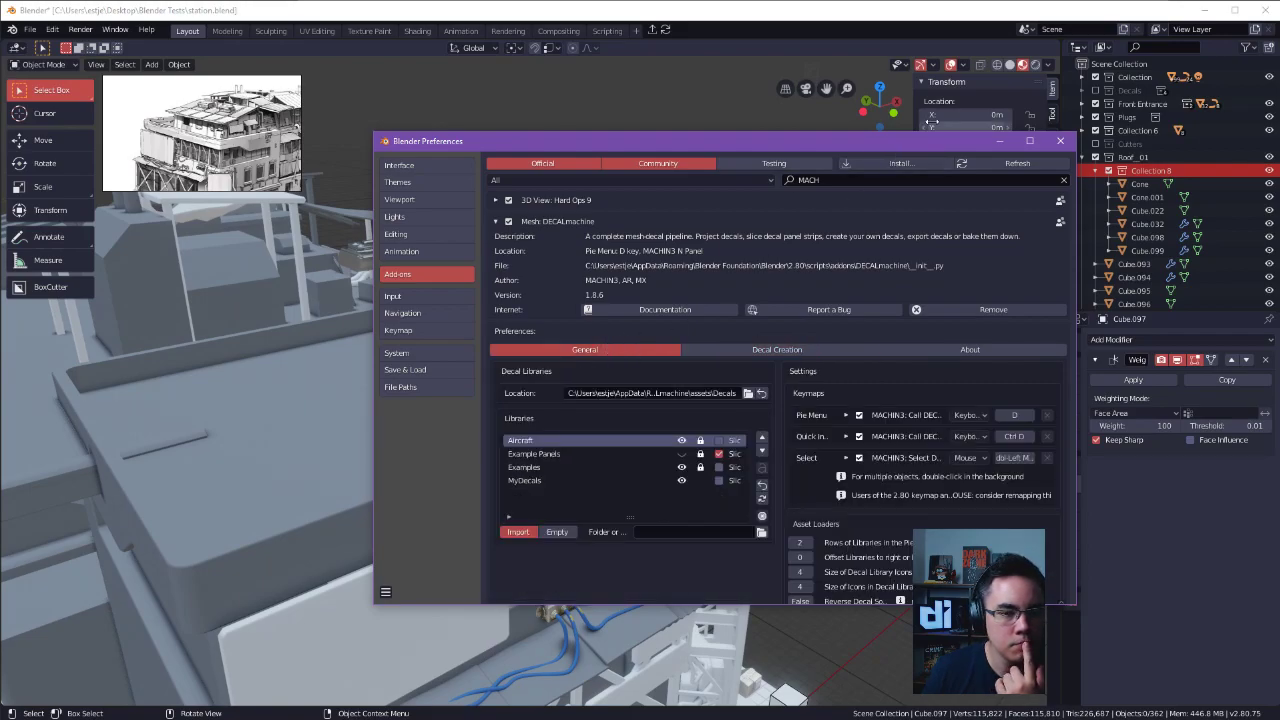
pyautogui.click(1060, 140)
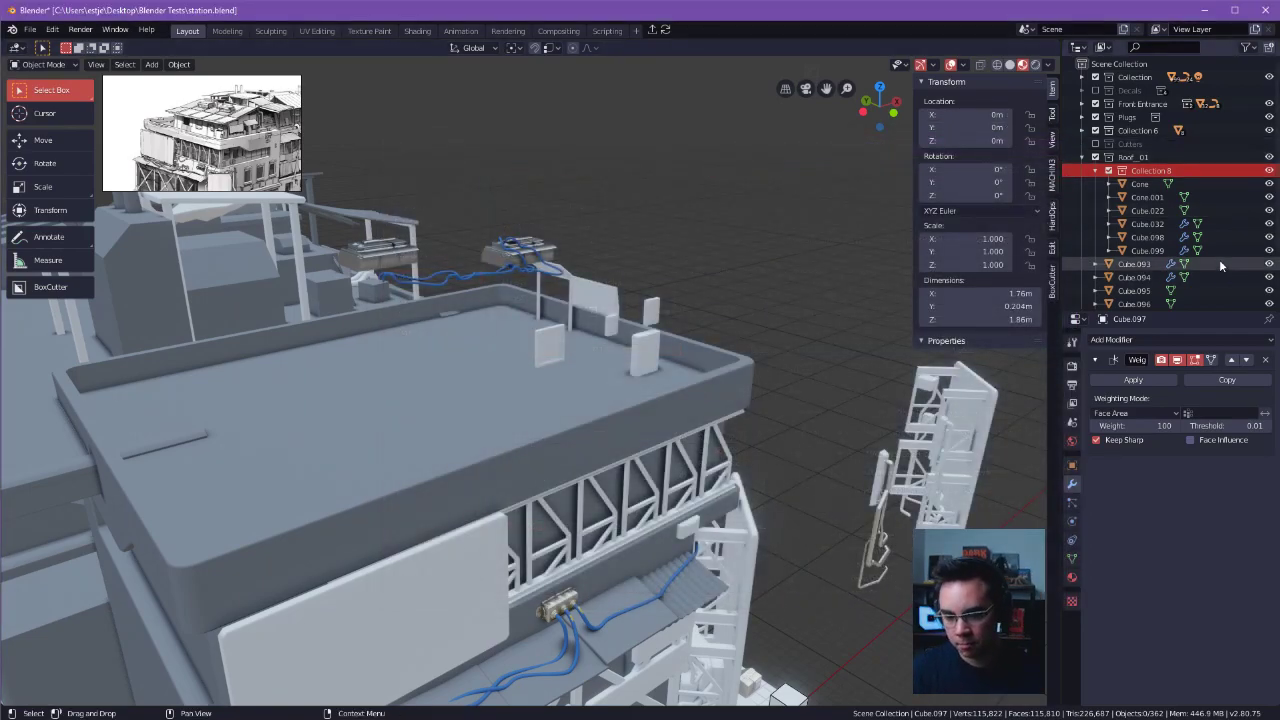
# Inspect the window panels left on the rooftop and select panel Cube.097 again.
pyautogui.moveTo(689, 306); pyautogui.dragTo(569, 343, button='middle')
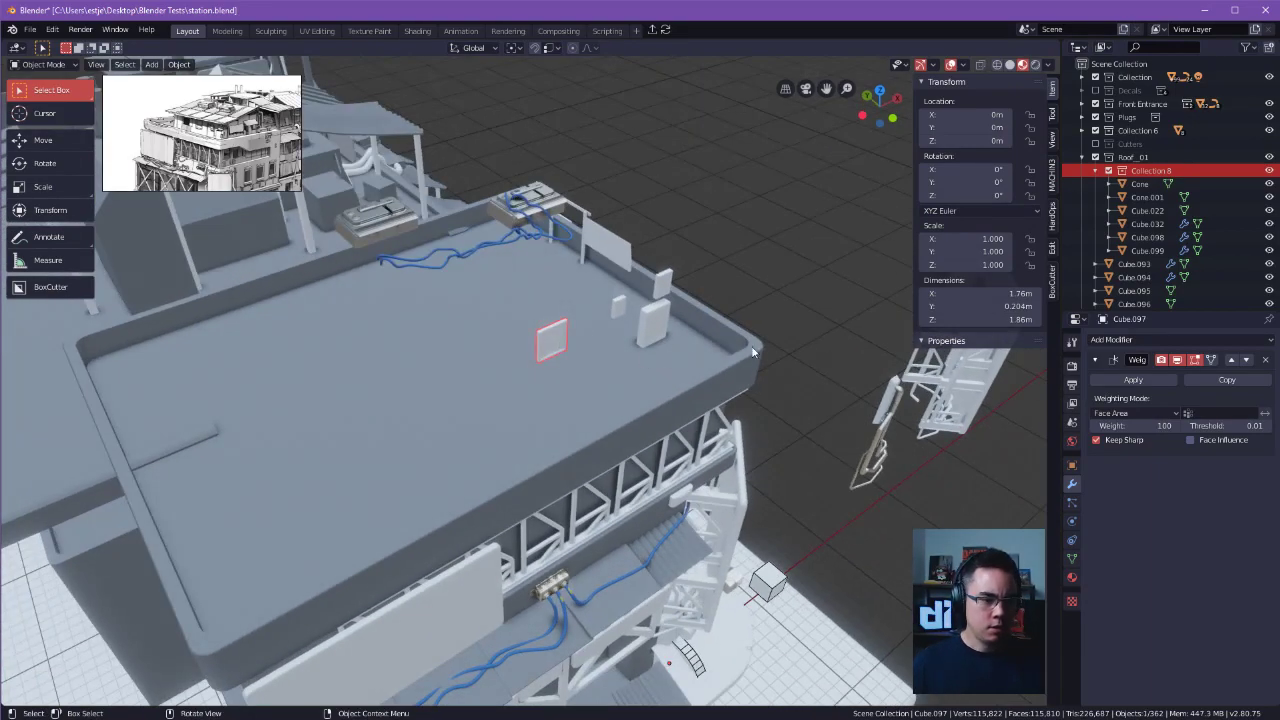
pyautogui.click(1108, 174)
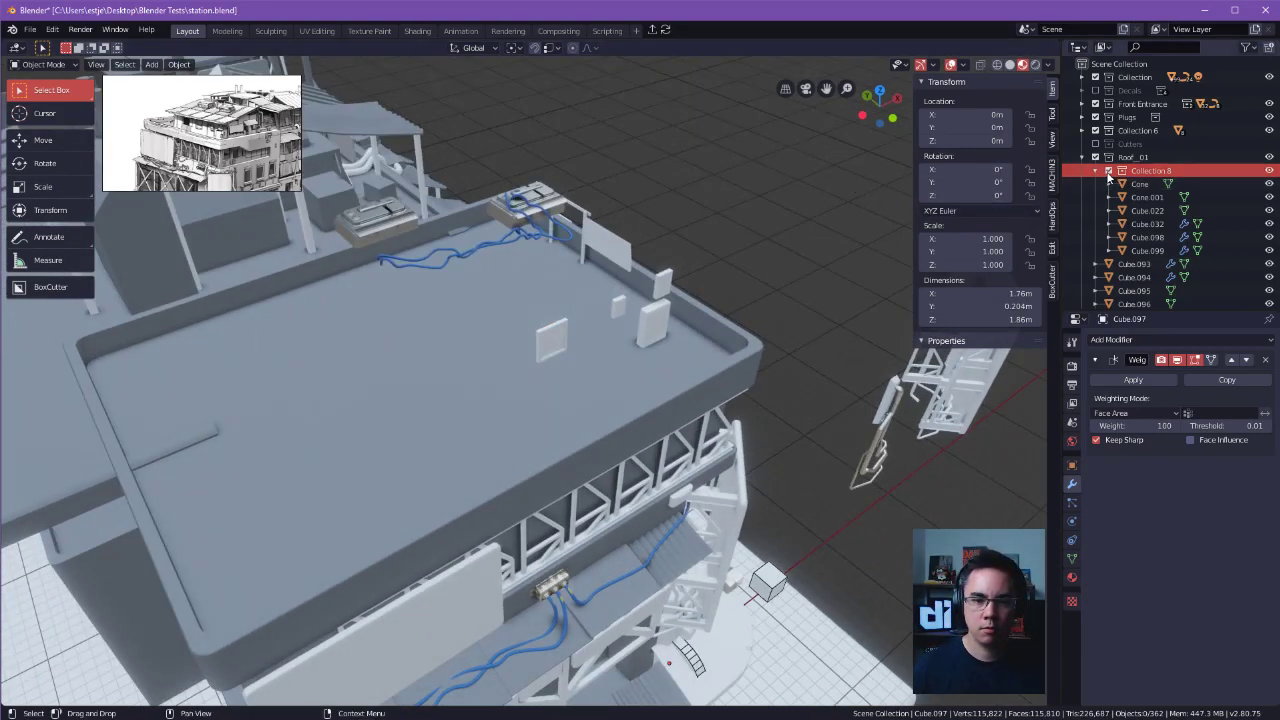
pyautogui.click(555, 342)
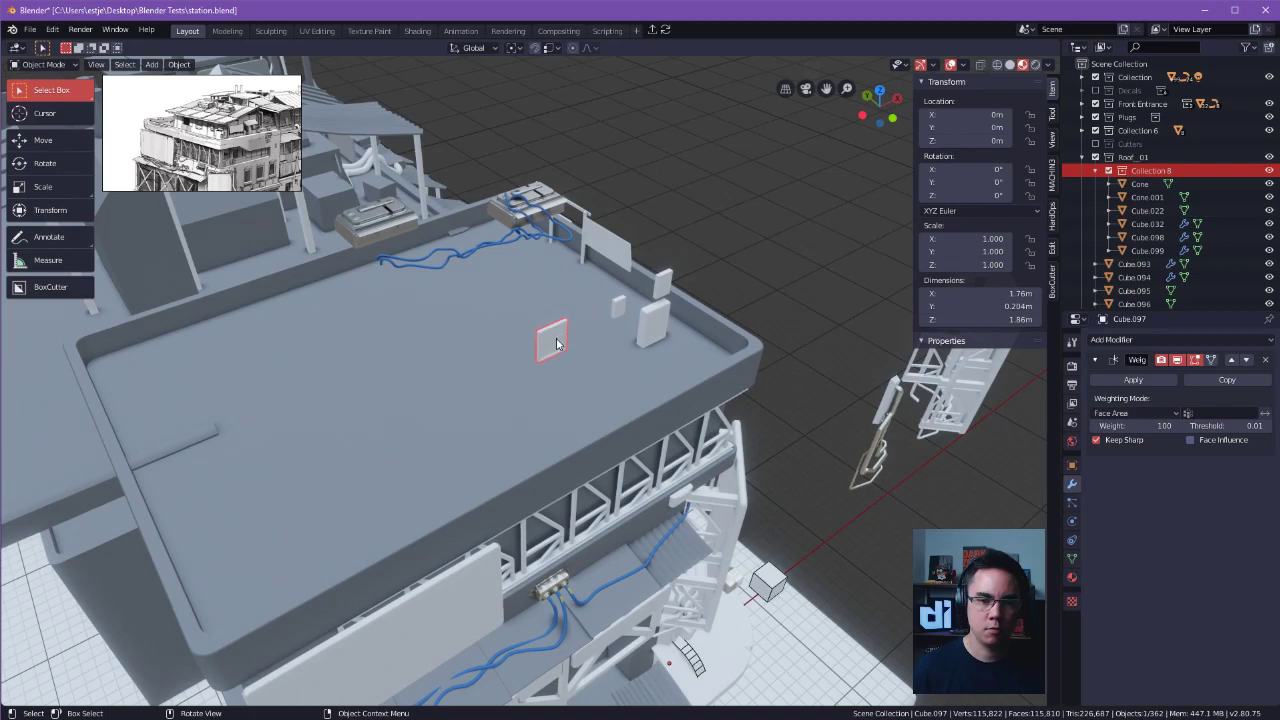
pyautogui.click(580, 322)
pyautogui.click(652, 318)
pyautogui.keyDown('alt'); pyautogui.moveTo(671, 352); pyautogui.dragTo(611, 315); pyautogui.keyUp('alt')
pyautogui.click(547, 348)
pyautogui.moveTo(550, 350)
pyautogui.keyDown('alt'); pyautogui.mouseDown()
pyautogui.moveTo(596, 347)
pyautogui.moveTo(565, 343)
pyautogui.mouseUp(); pyautogui.keyUp('alt')
# Move the panel Cube.097 into Collection 8 and take Collection 8 out of Roof_01 to the scene's top level.
pyautogui.scroll(-3, 1185, 205)
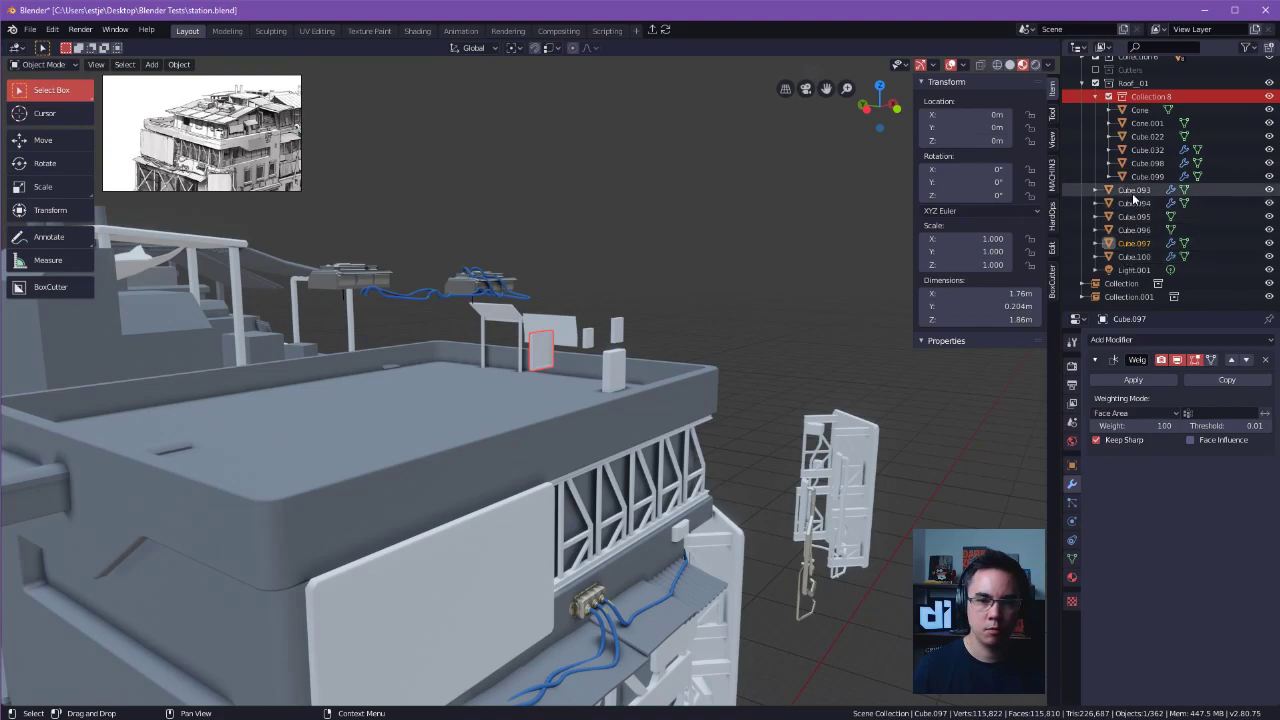
pyautogui.moveTo(1134, 243); pyautogui.dragTo(1128, 76)
pyautogui.click(1157, 96)
pyautogui.scroll(1, 1100, 110)
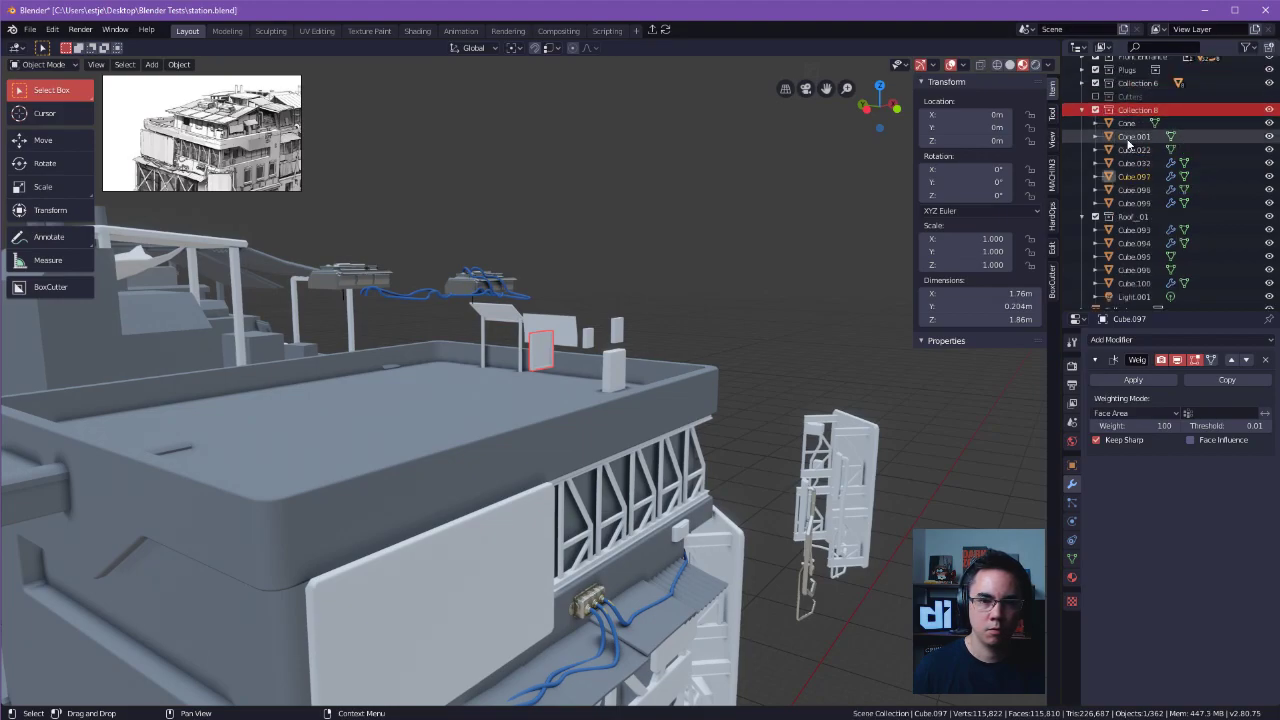
# Rename Collection 8 as Top House.
pyautogui.click(1083, 110)
pyautogui.doubleClick(1147, 157)
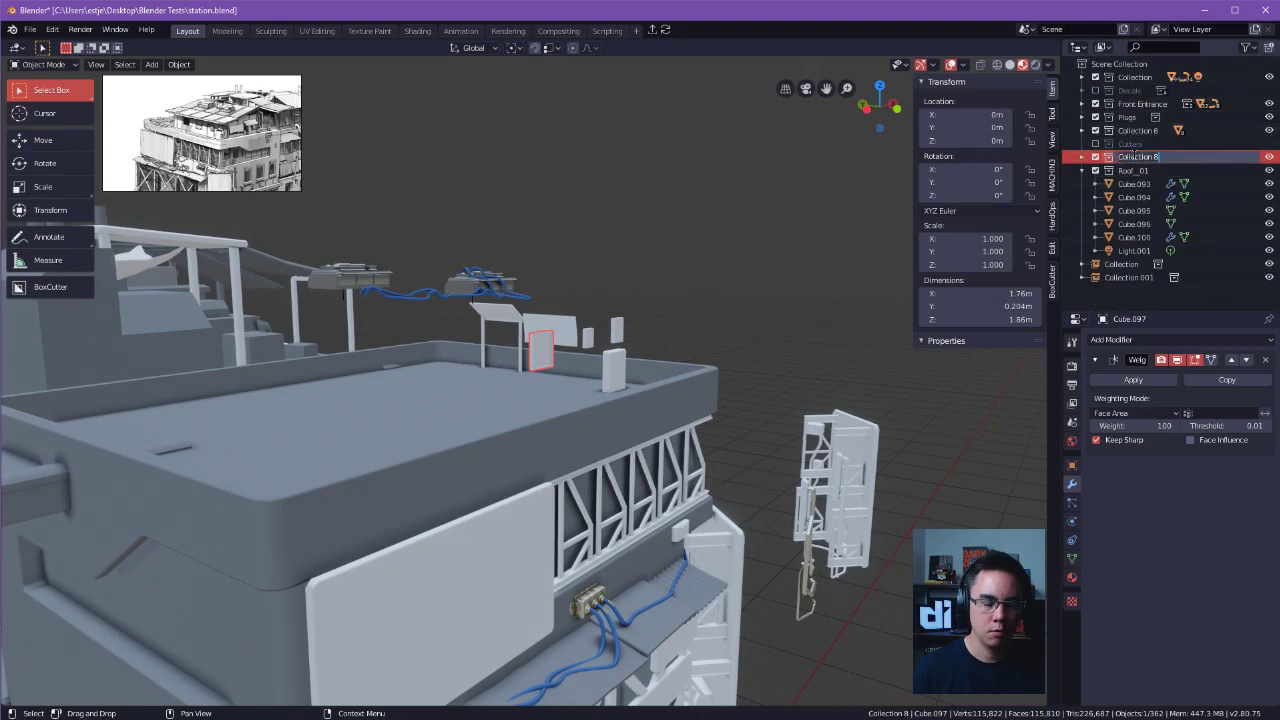
pyautogui.write('tOP_')
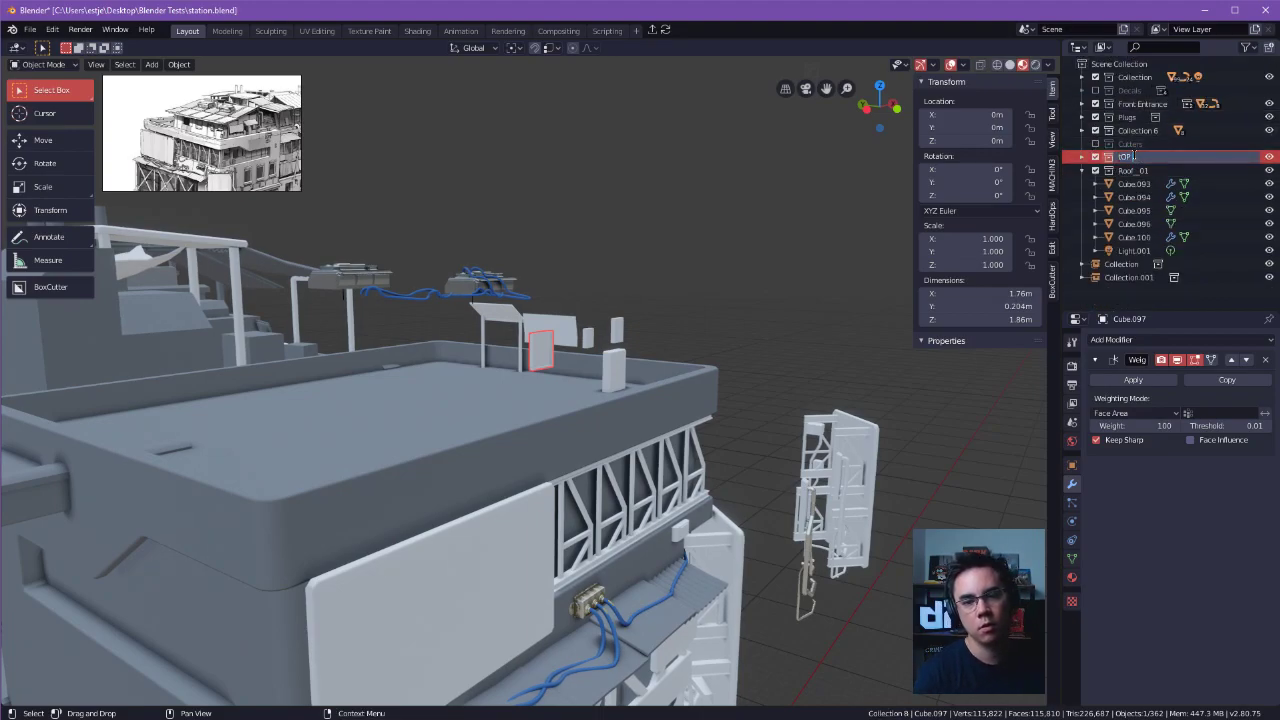
pyautogui.press('BackSpace')
pyautogui.press('BackSpace')
pyautogui.press('BackSpace')
pyautogui.press('BackSpace')
pyautogui.write('Top House')
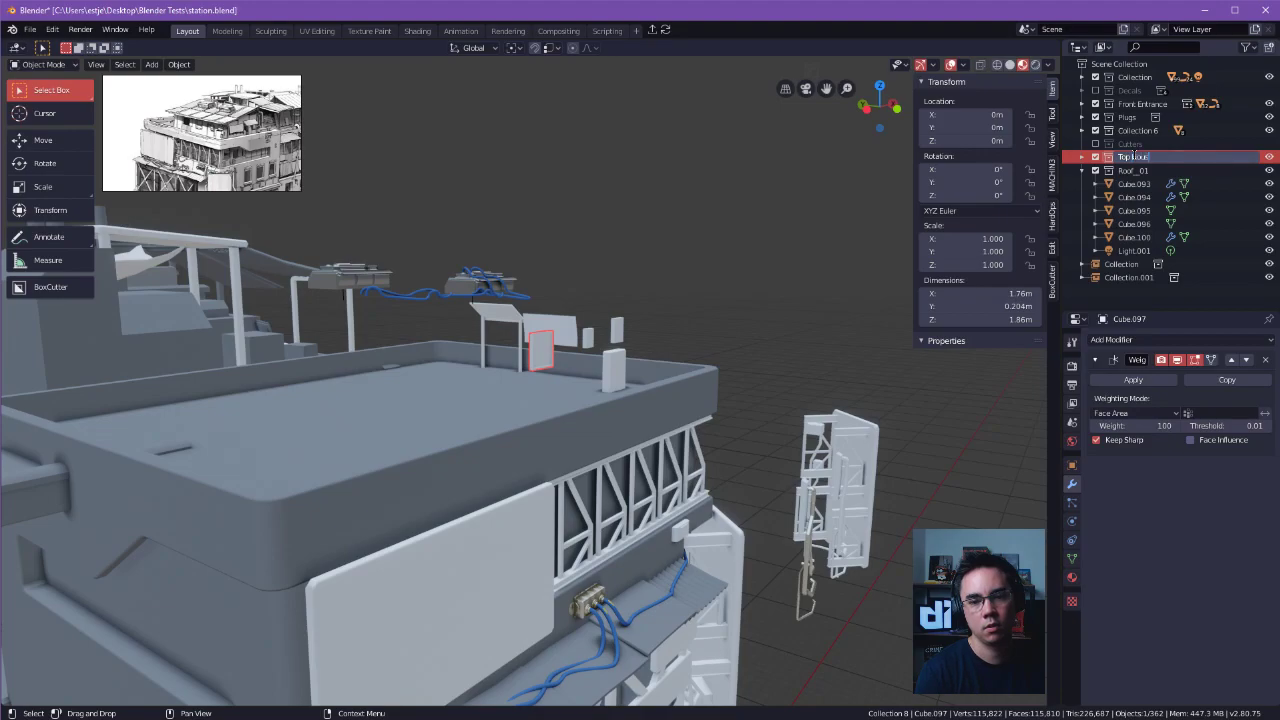
pyautogui.press('Return')
pyautogui.hotkey('alt', 'a')
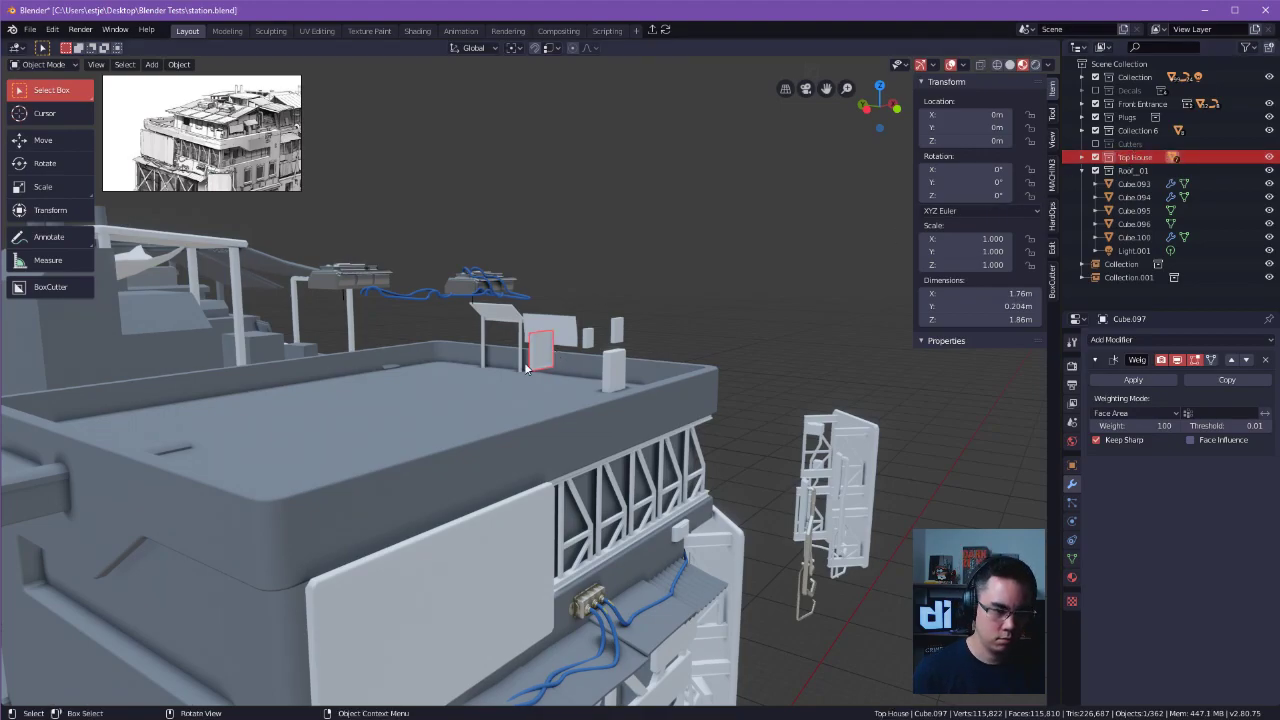
pyautogui.press('m')
pyautogui.click(537, 362)
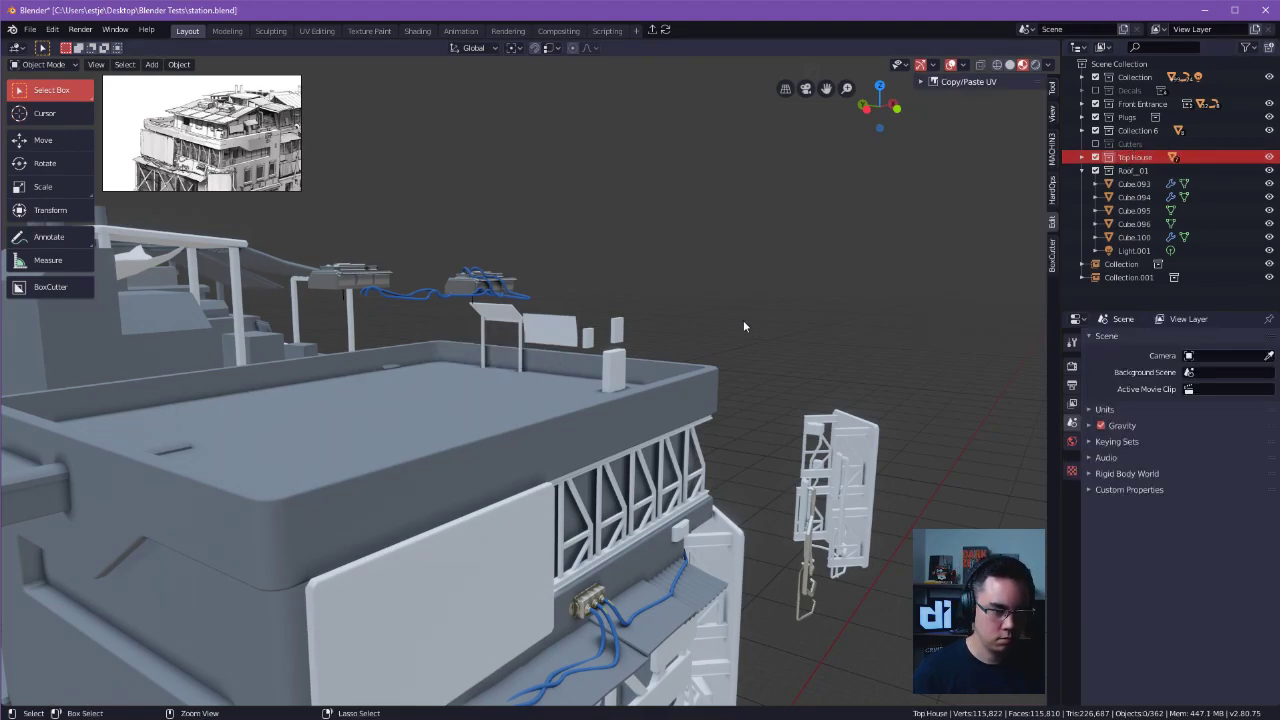
pyautogui.hotkey('ctrl', 'z')
pyautogui.hotkey('ctrl', 'z')
pyautogui.moveTo(695, 314); pyautogui.dragTo(783, 291, button='middle')
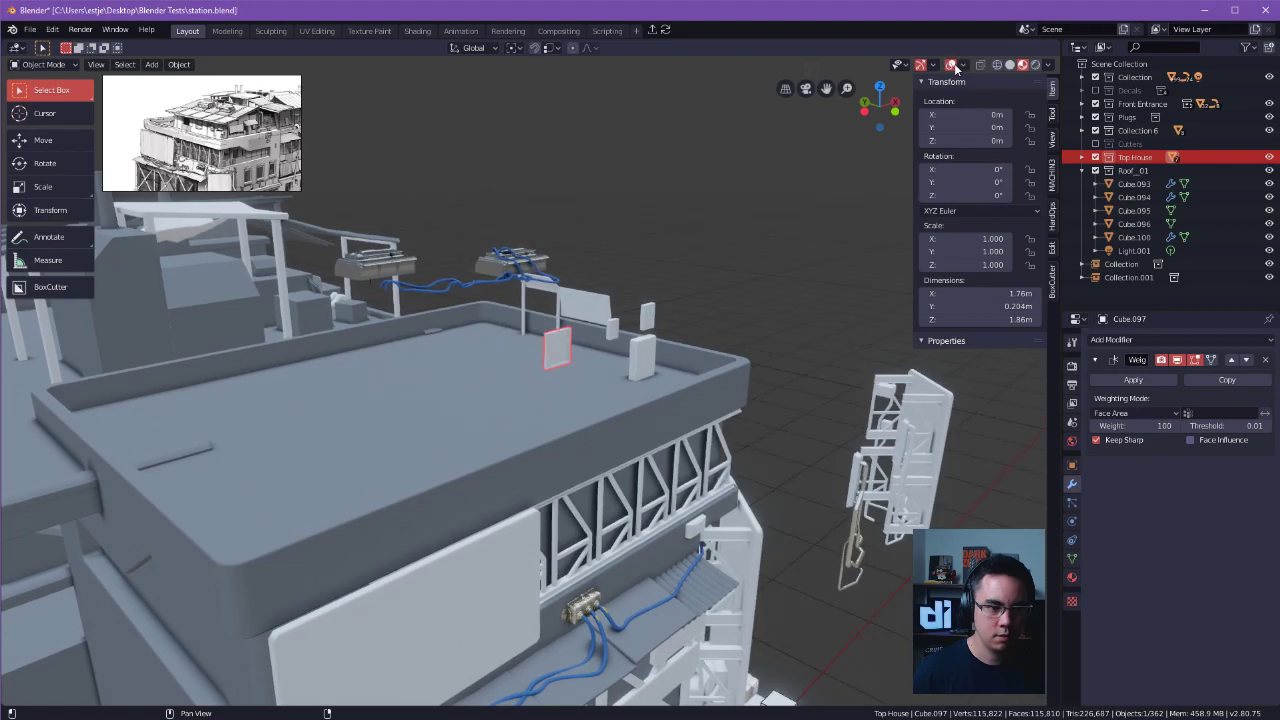
# Hide the viewport sidebar, expand the Top House collection and check the visibility of its panels.
pyautogui.press('n')
pyautogui.keyDown('shift'); pyautogui.moveTo(731, 336); pyautogui.dragTo(765, 406, button='middle'); pyautogui.keyUp('shift')
pyautogui.click(707, 371)
pyautogui.click(619, 360)
pyautogui.click(1081, 157)
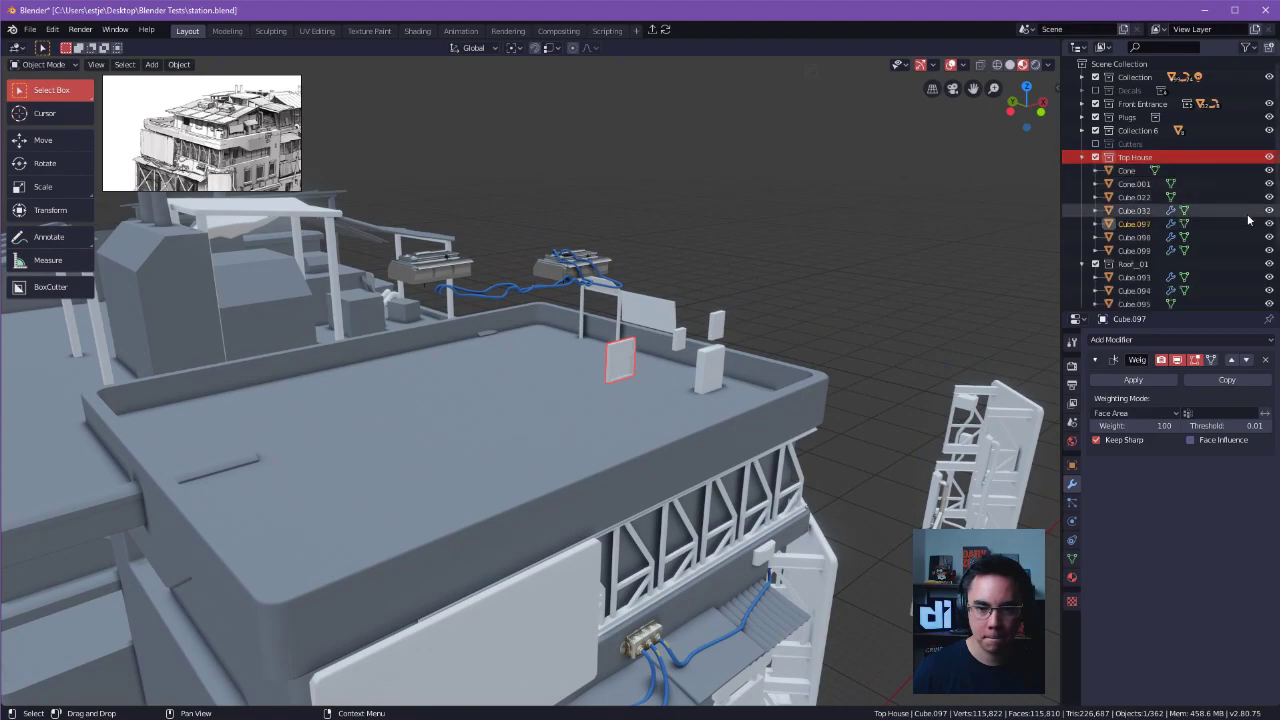
pyautogui.click(1128, 211)
pyautogui.click(624, 364)
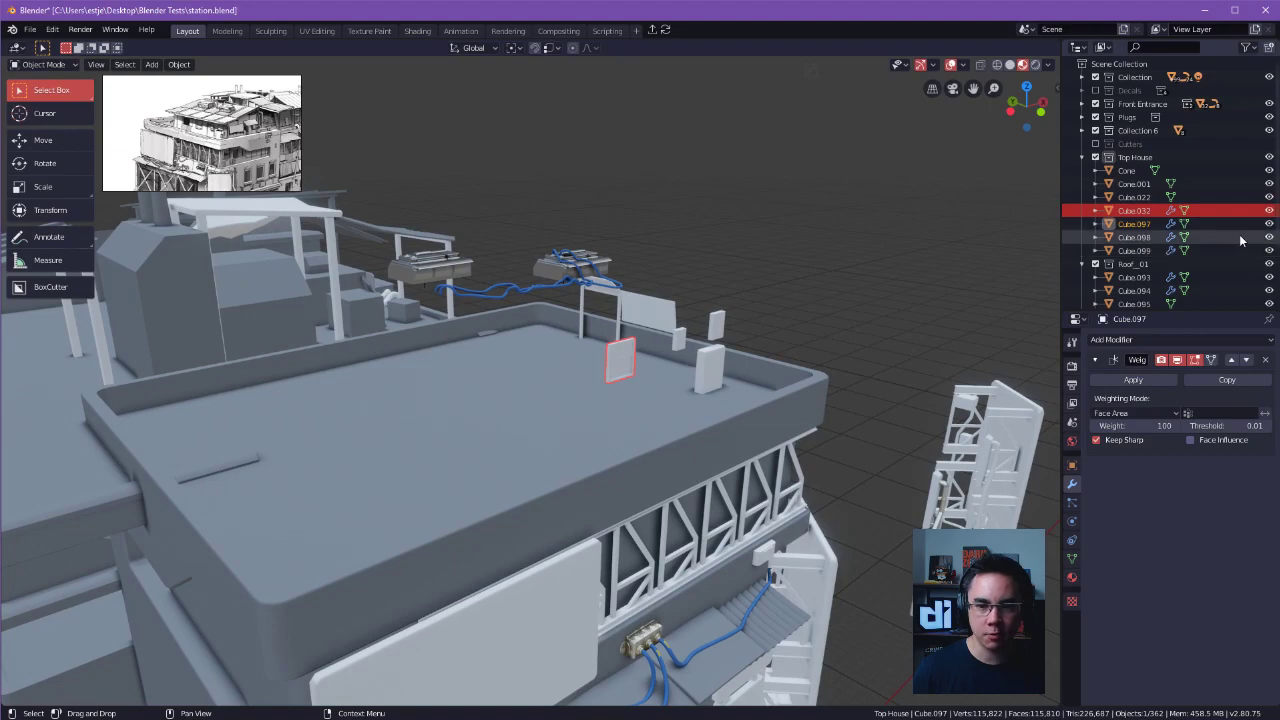
pyautogui.doubleClick(1270, 225)
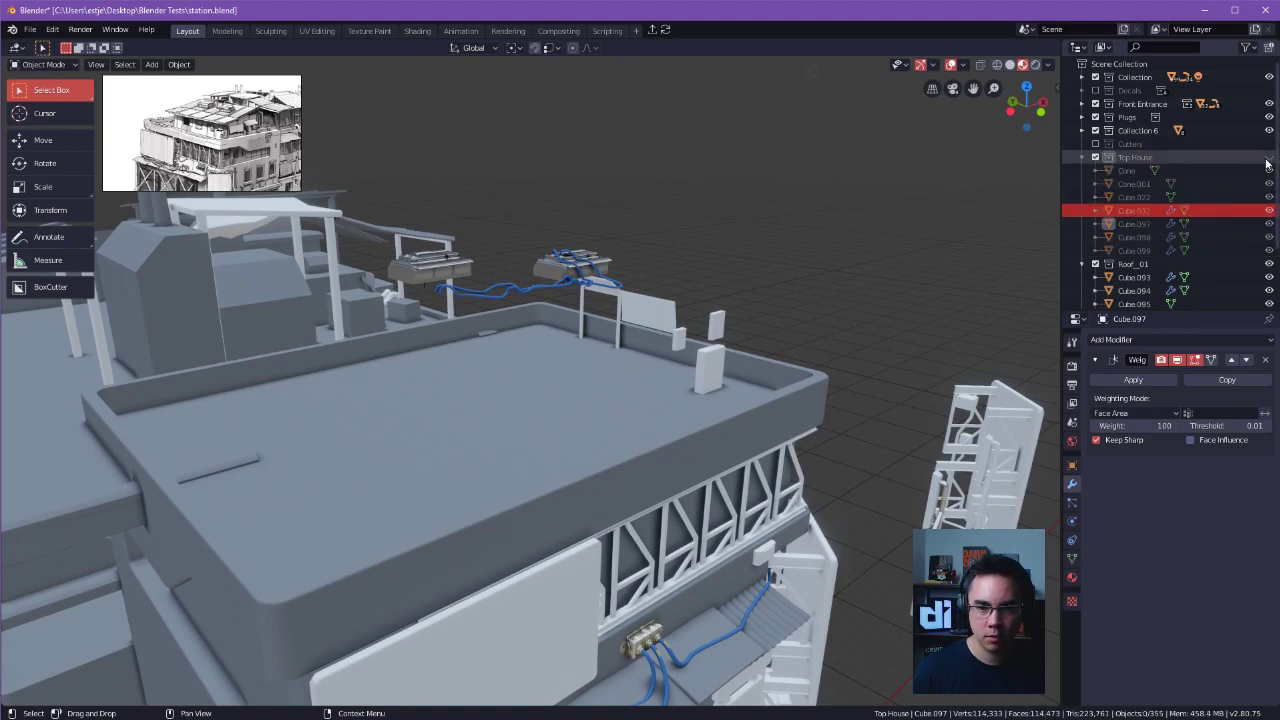
# Reveal all hidden objects of the rooftop house in the viewport.
pyautogui.moveTo(894, 232); pyautogui.dragTo(836, 228, button='middle')
pyautogui.hotkey('alt', 'h')
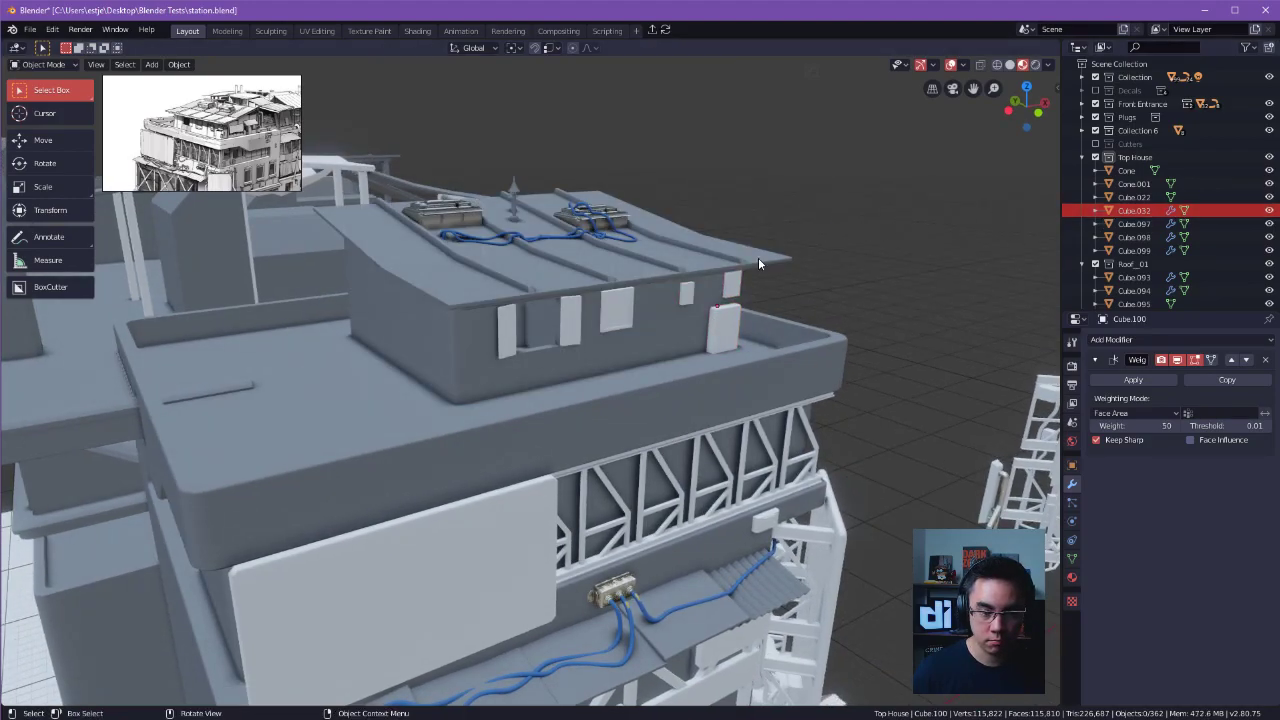
pyautogui.click(719, 269)
pyautogui.click(846, 261)
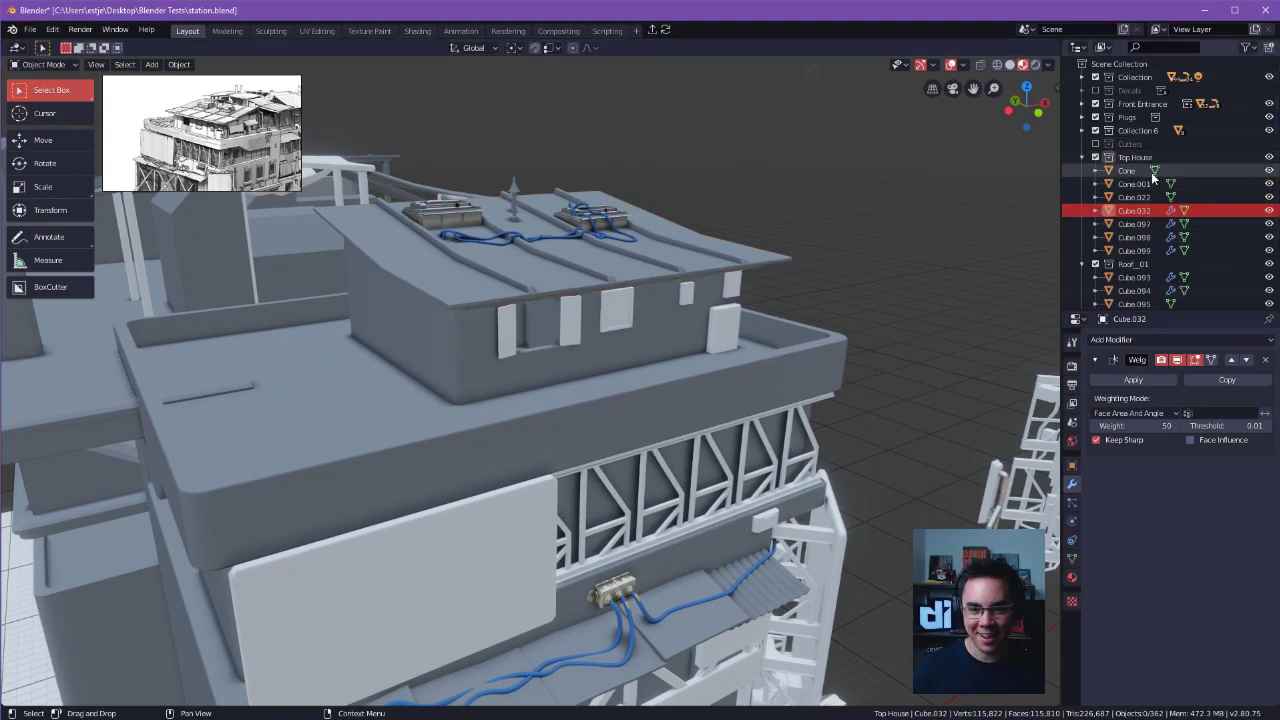
# Toggle the Top House collection's visibility to check which parts of the rooftop house it contains.
pyautogui.click(1270, 158)
pyautogui.click(1274, 157)
pyautogui.click(1274, 157)
pyautogui.click(1274, 157)
pyautogui.click(1274, 157)
pyautogui.click(1274, 157)
pyautogui.keyDown('alt'); pyautogui.moveTo(819, 213); pyautogui.dragTo(716, 246); pyautogui.keyUp('alt')
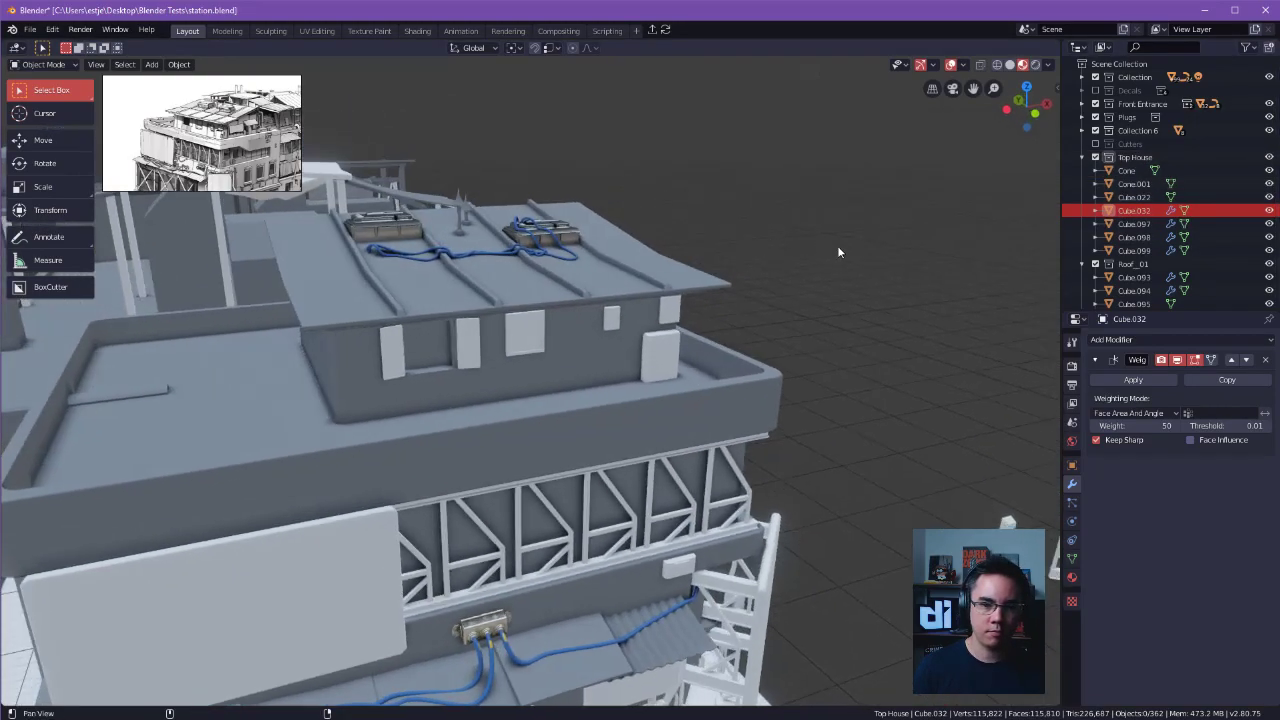
pyautogui.keyDown('alt'); pyautogui.keyDown('shift'); pyautogui.moveTo(827, 244); pyautogui.dragTo(943, 256); pyautogui.keyUp('shift'); pyautogui.keyUp('alt')
# Check Collection 6 and the Cutters collection, then select the Top House collection and collapse it.
pyautogui.click(1126, 158)
pyautogui.click(1127, 146)
pyautogui.click(1133, 132)
pyautogui.click(1128, 145)
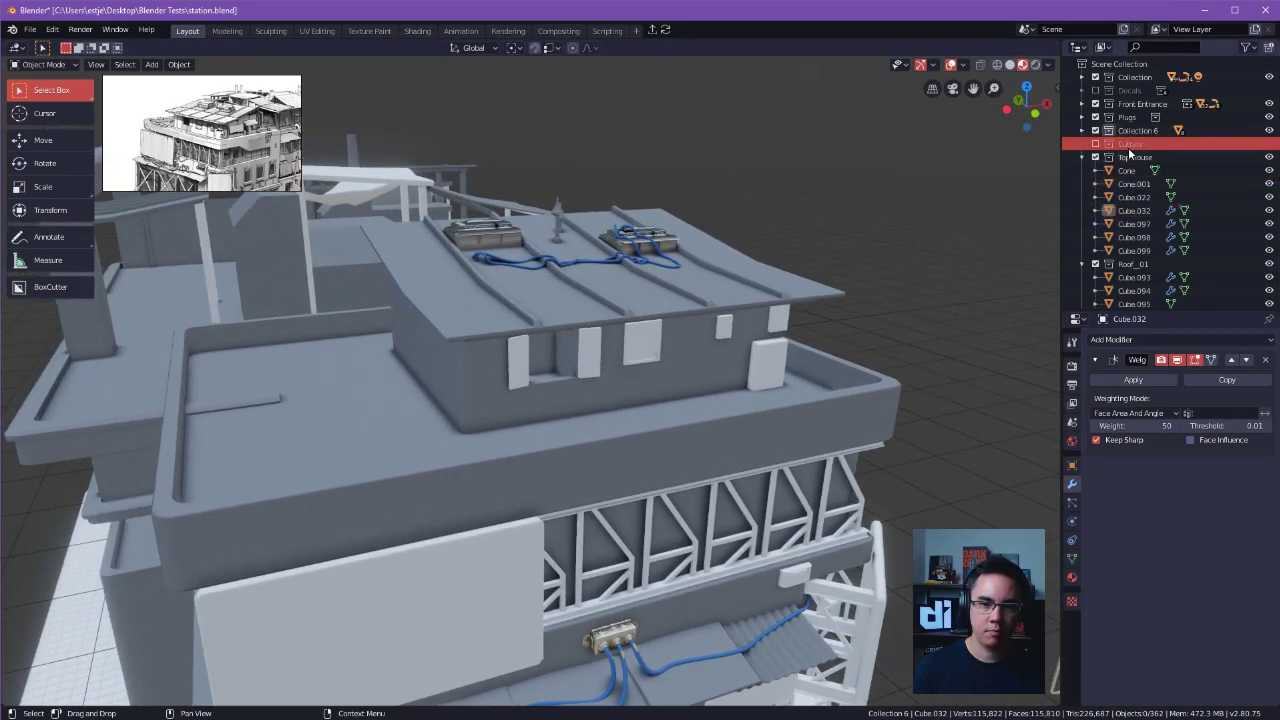
pyautogui.click(1081, 129)
pyautogui.click(1081, 129)
pyautogui.click(1133, 157)
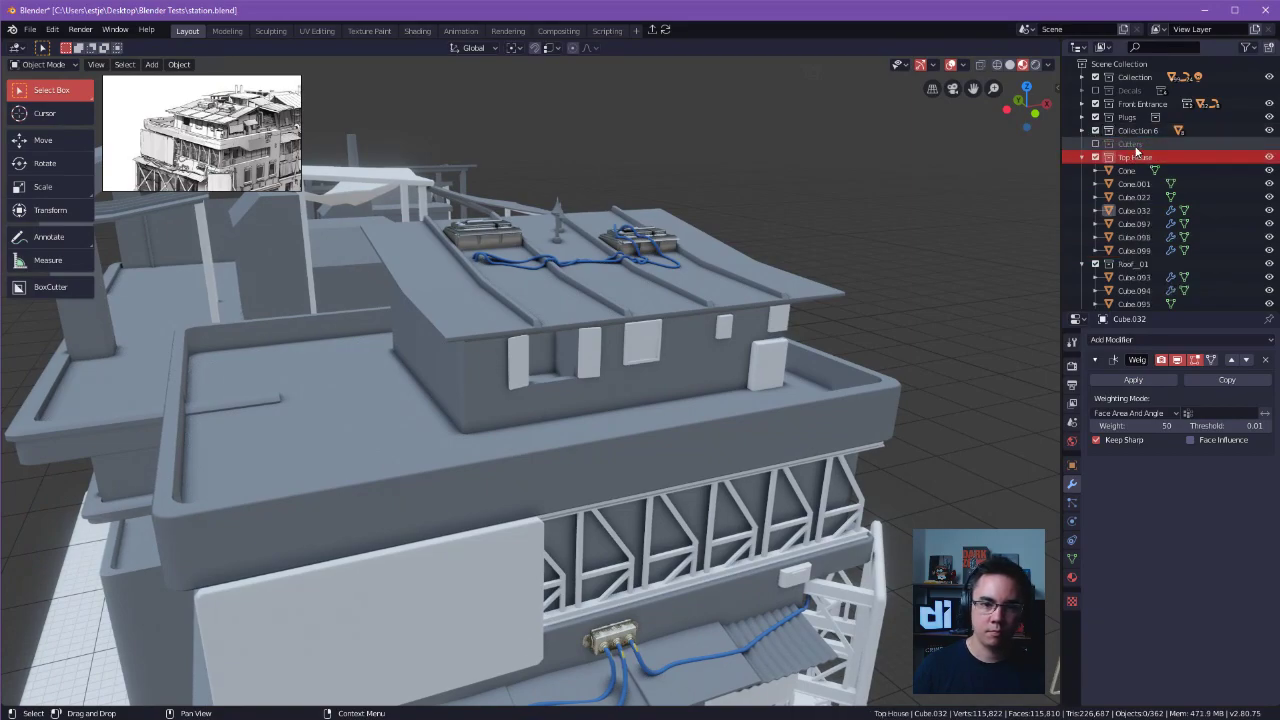
pyautogui.click(1081, 157)
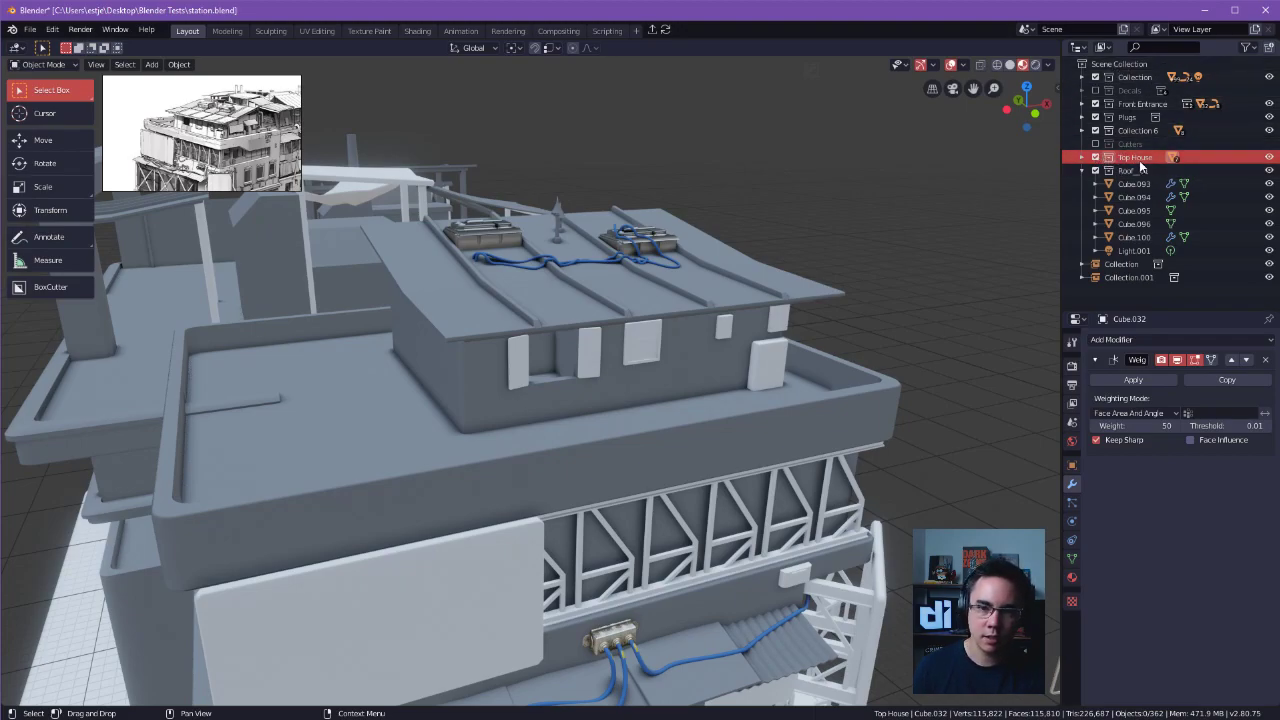
# Collapse Roof_01 and look through the commands available for the Top House collection and the file import and export options.
pyautogui.rightClick(1139, 160)
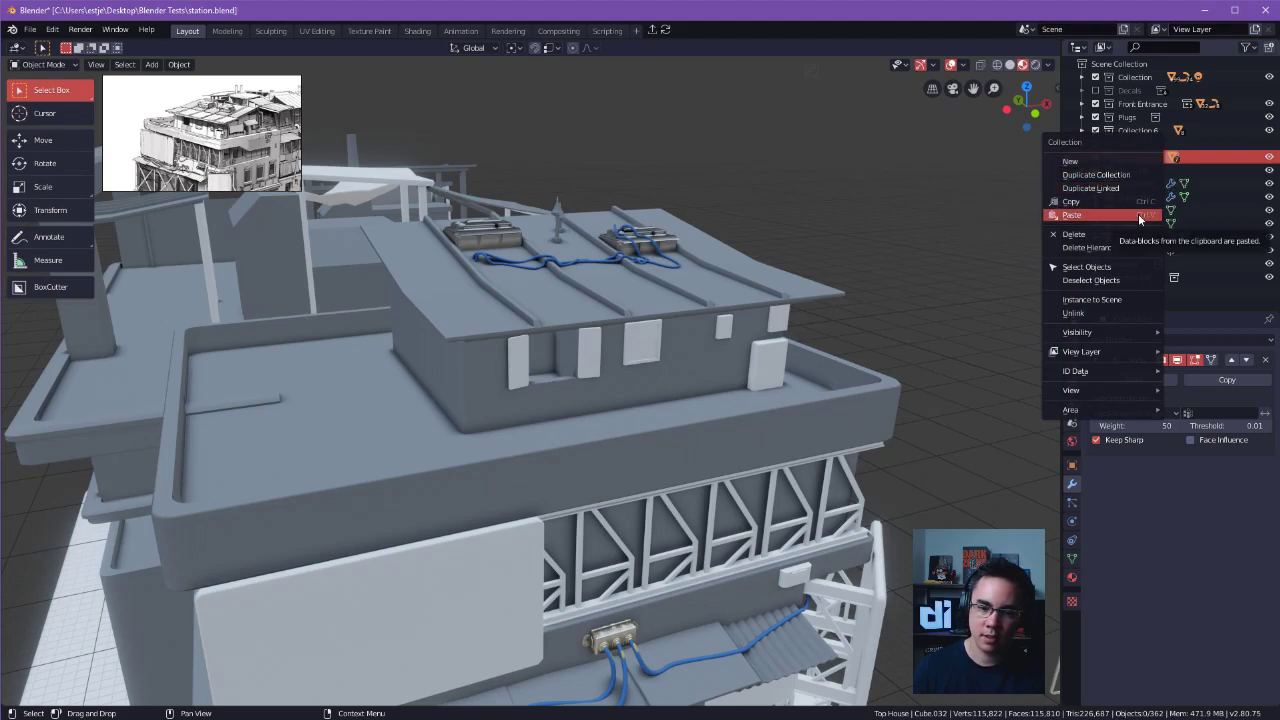
pyautogui.click(1134, 184)
pyautogui.click(1082, 171)
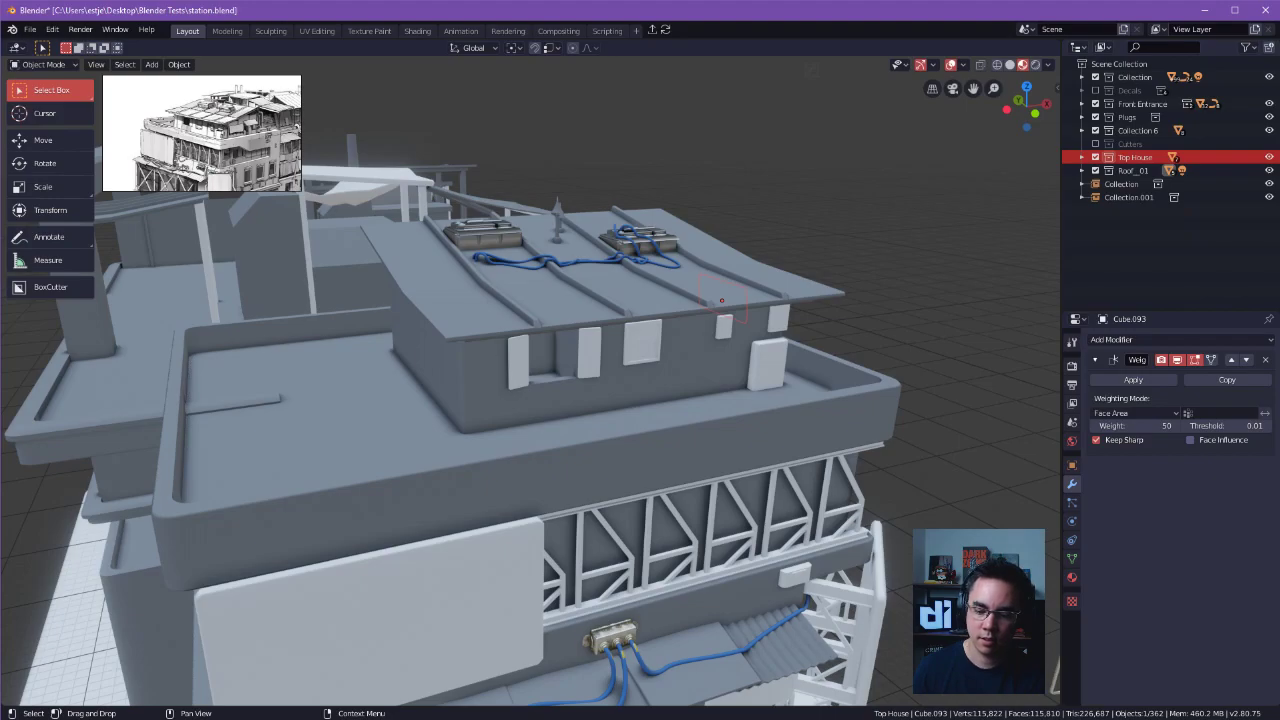
pyautogui.rightClick(1140, 159)
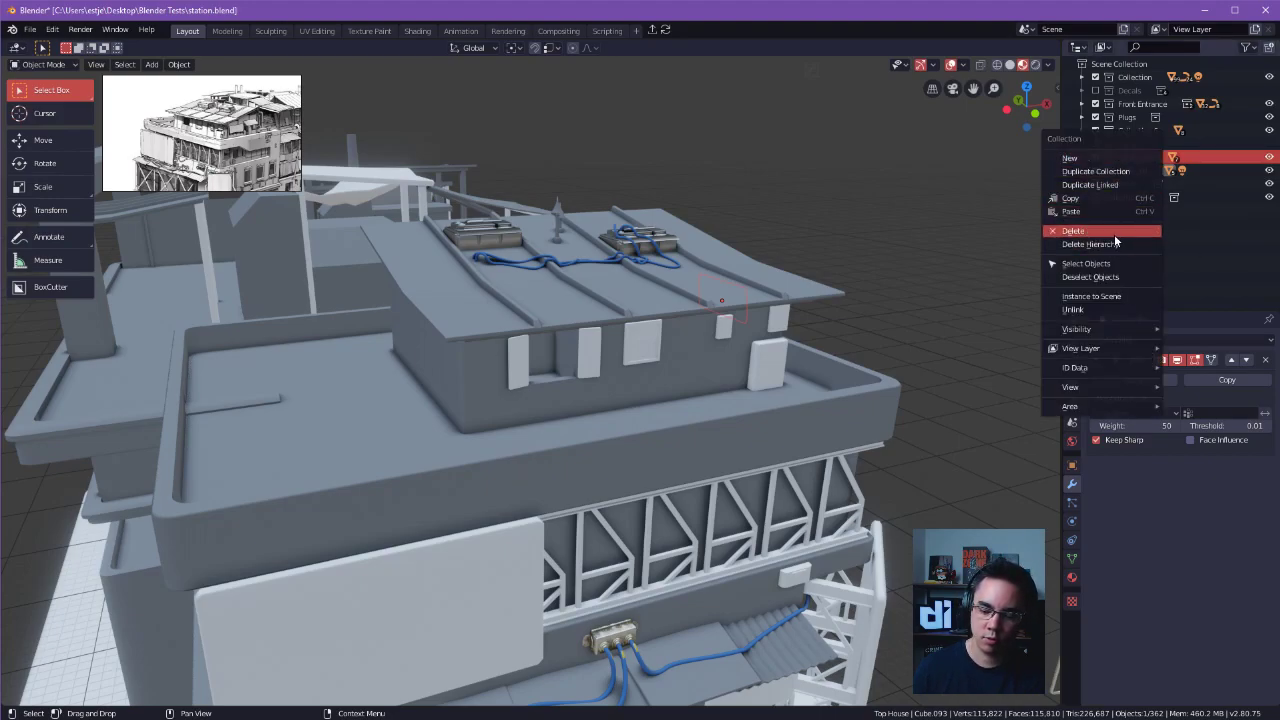
pyautogui.moveTo(1118, 331)
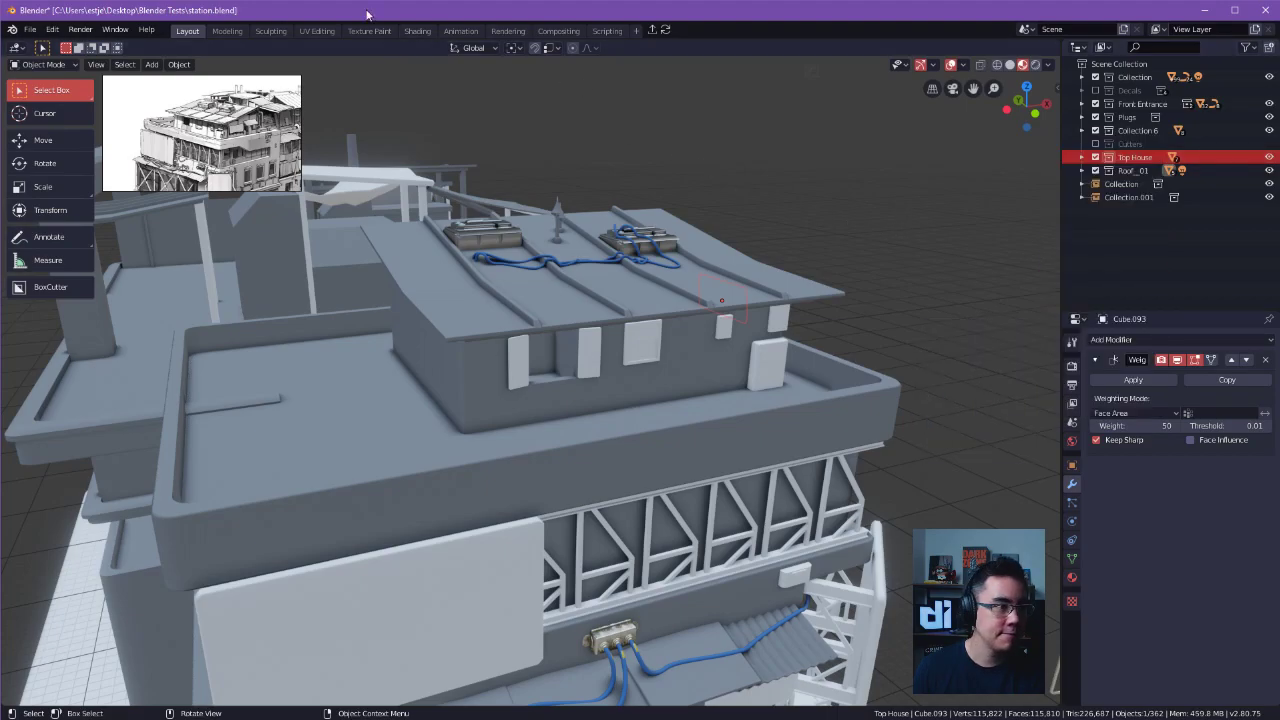
pyautogui.click(30, 30)
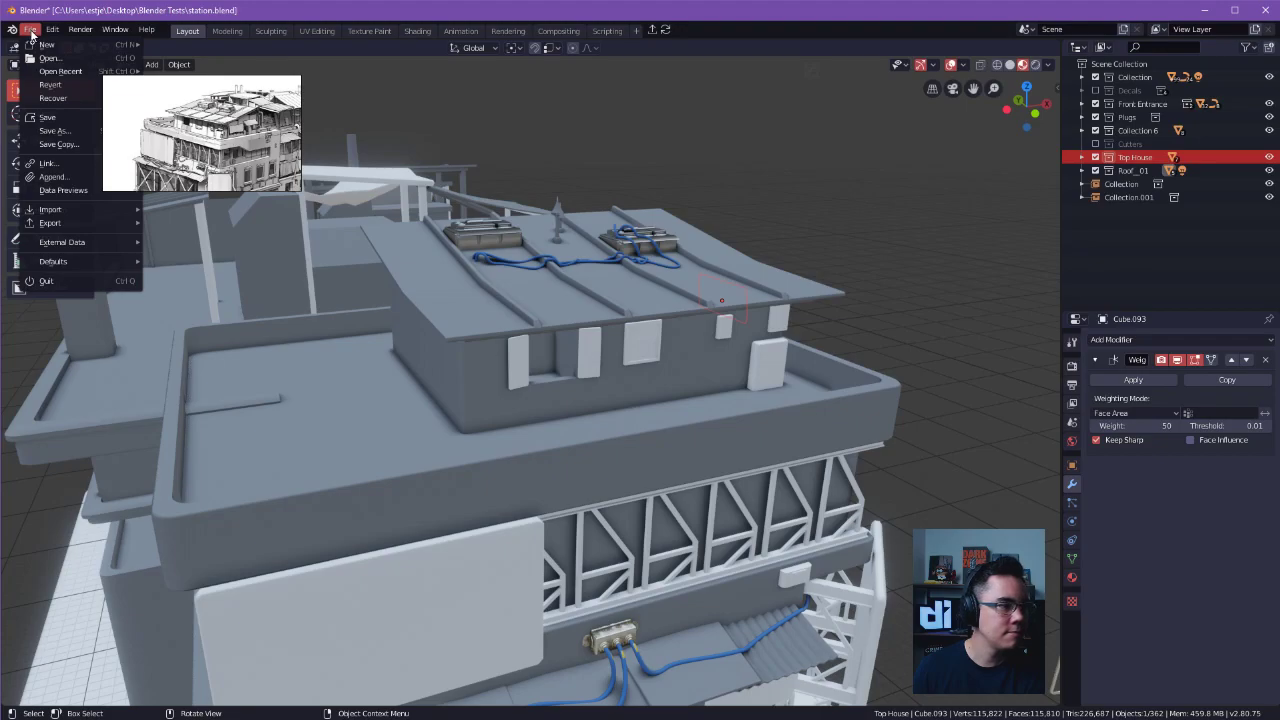
pyautogui.moveTo(77, 210)
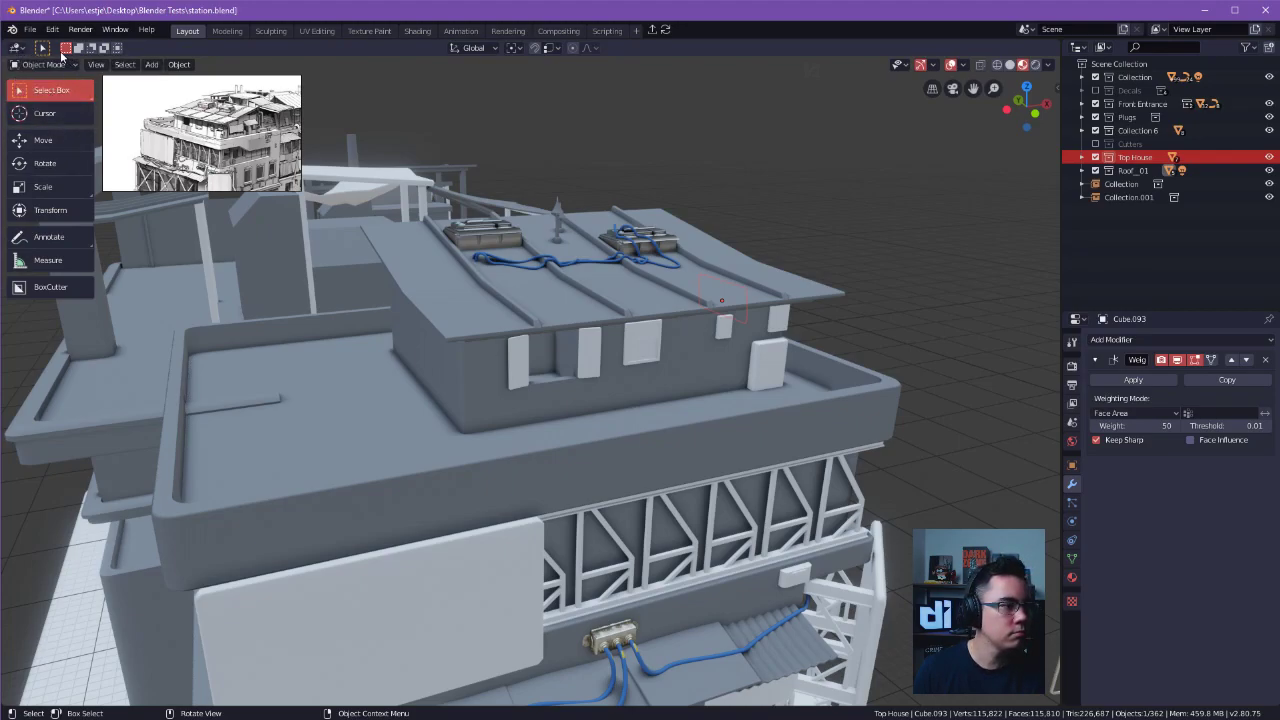
# Move the three panels near the rooftop house's corner about 0.8 m in the negative X direction along the wall.
pyautogui.moveTo(917, 262); pyautogui.dragTo(585, 318, button='middle')
pyautogui.click(562, 305)
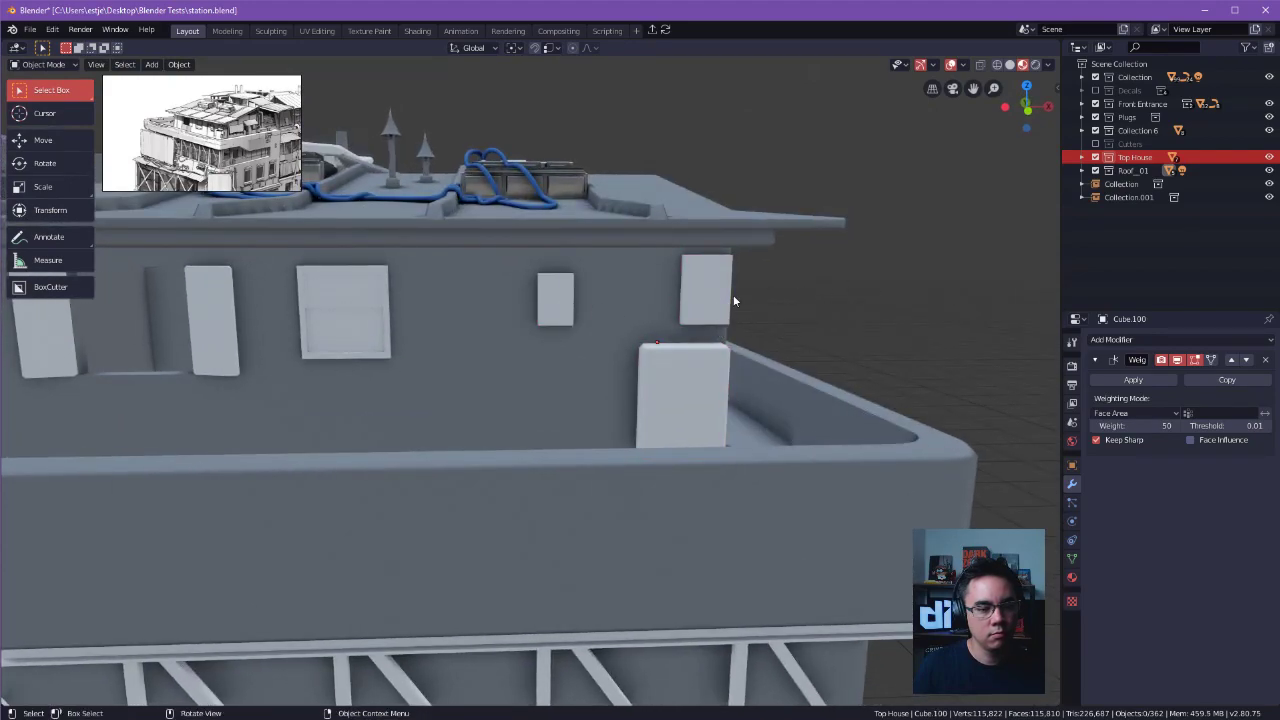
pyautogui.keyDown('shift'); pyautogui.click(703, 293); pyautogui.keyUp('shift')
pyautogui.press('g')
pyautogui.press('x')
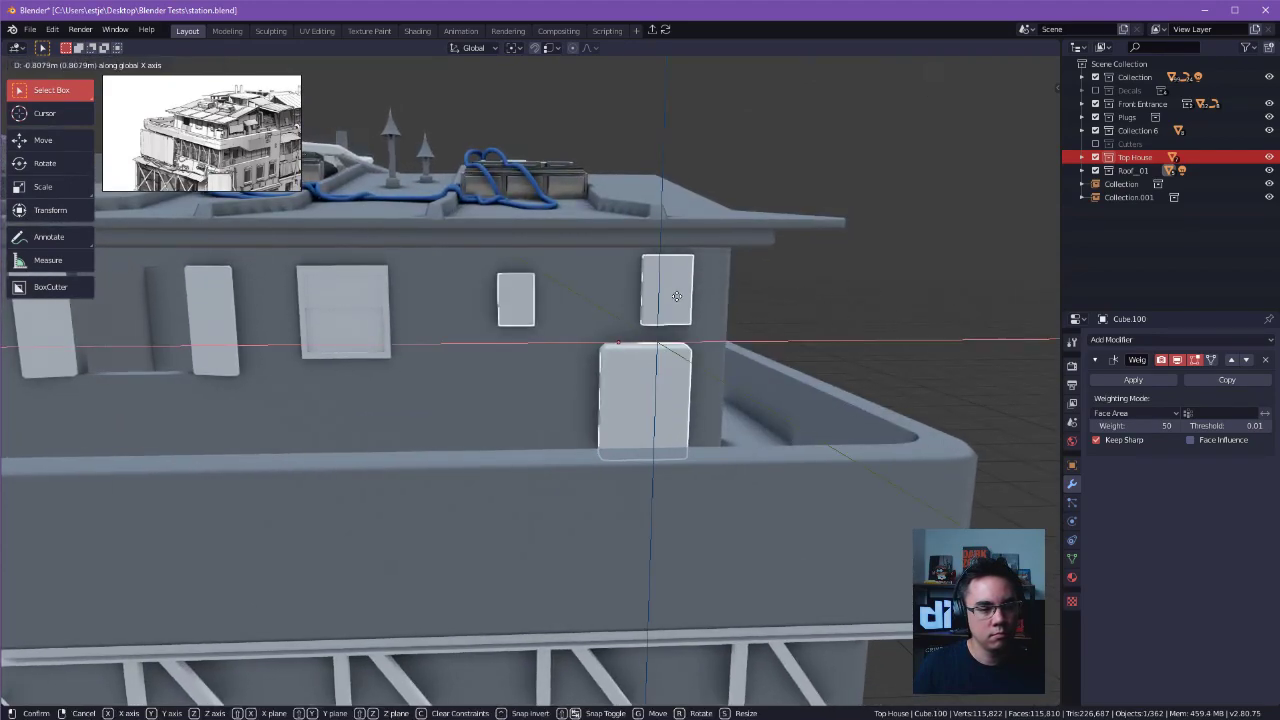
pyautogui.click(677, 296)
pyautogui.moveTo(684, 297); pyautogui.dragTo(751, 348, button='middle')
pyautogui.moveTo(910, 353); pyautogui.dragTo(806, 340, button='middle')
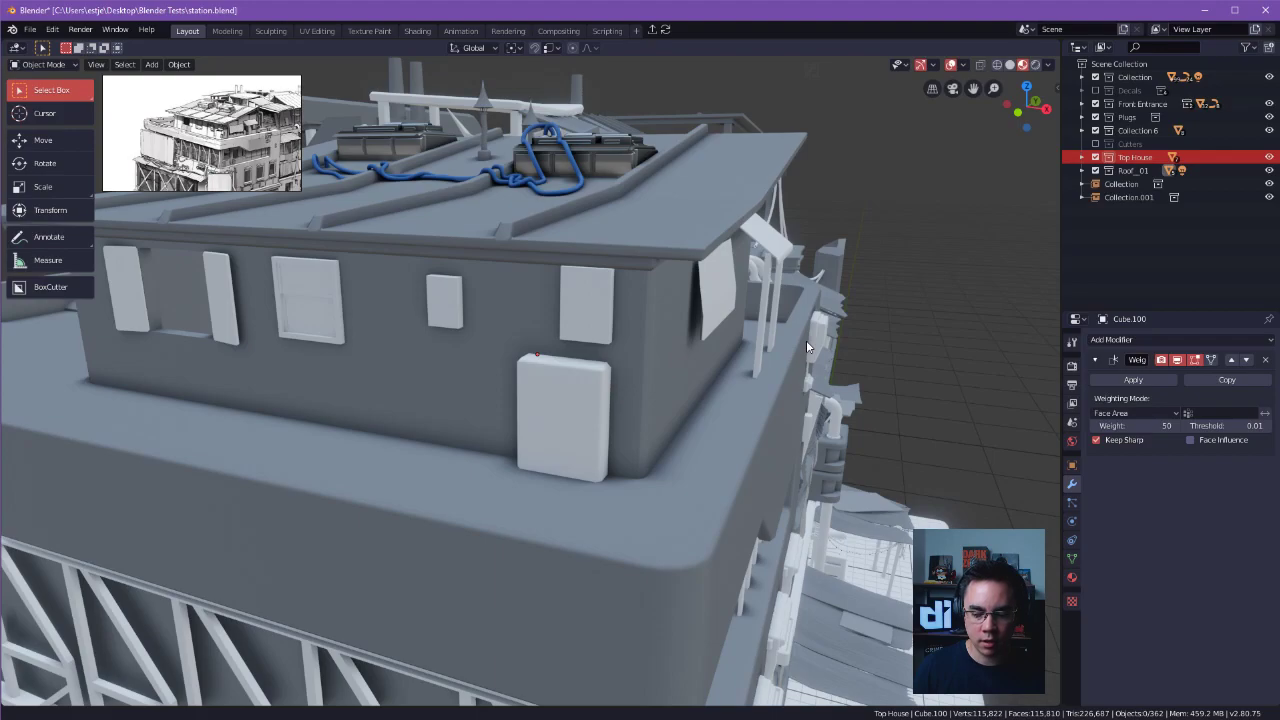
pyautogui.moveTo(806, 340); pyautogui.dragTo(809, 347, button='middle')
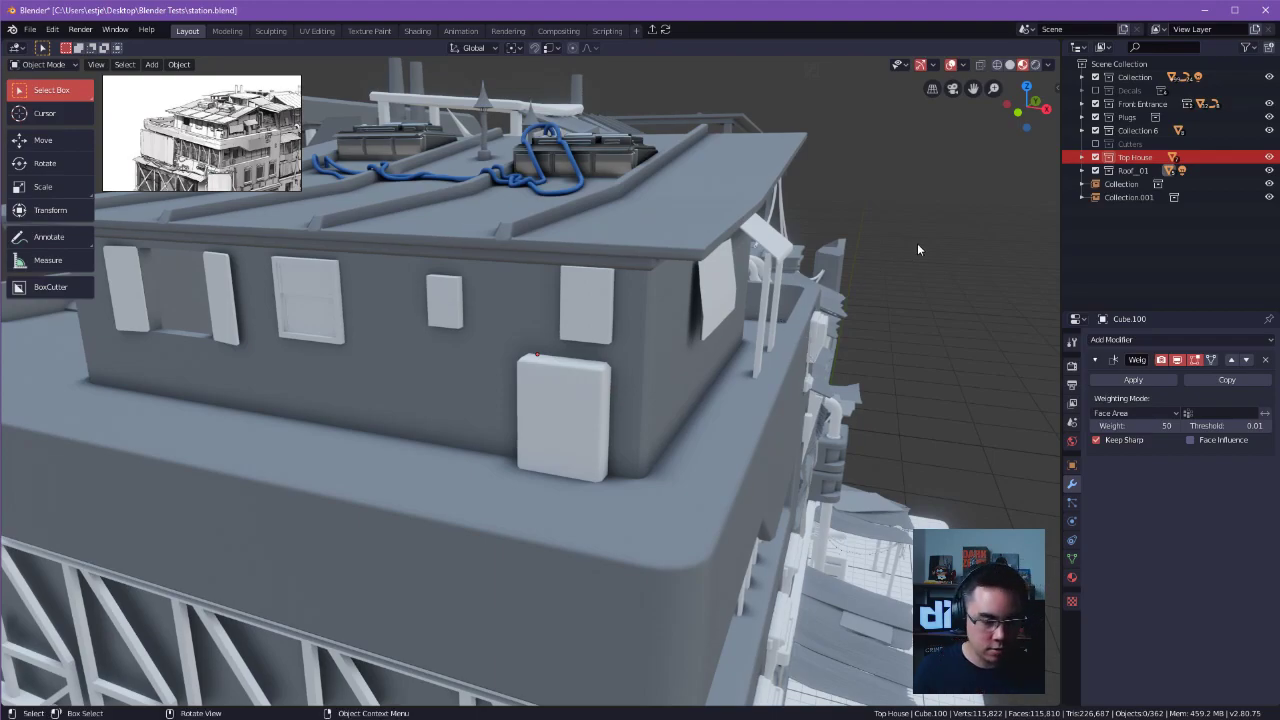
# Save the station file.
pyautogui.hotkey('ctrl', 's')
pyautogui.click(1007, 250)
pyautogui.moveTo(954, 268); pyautogui.dragTo(903, 263, button='middle')
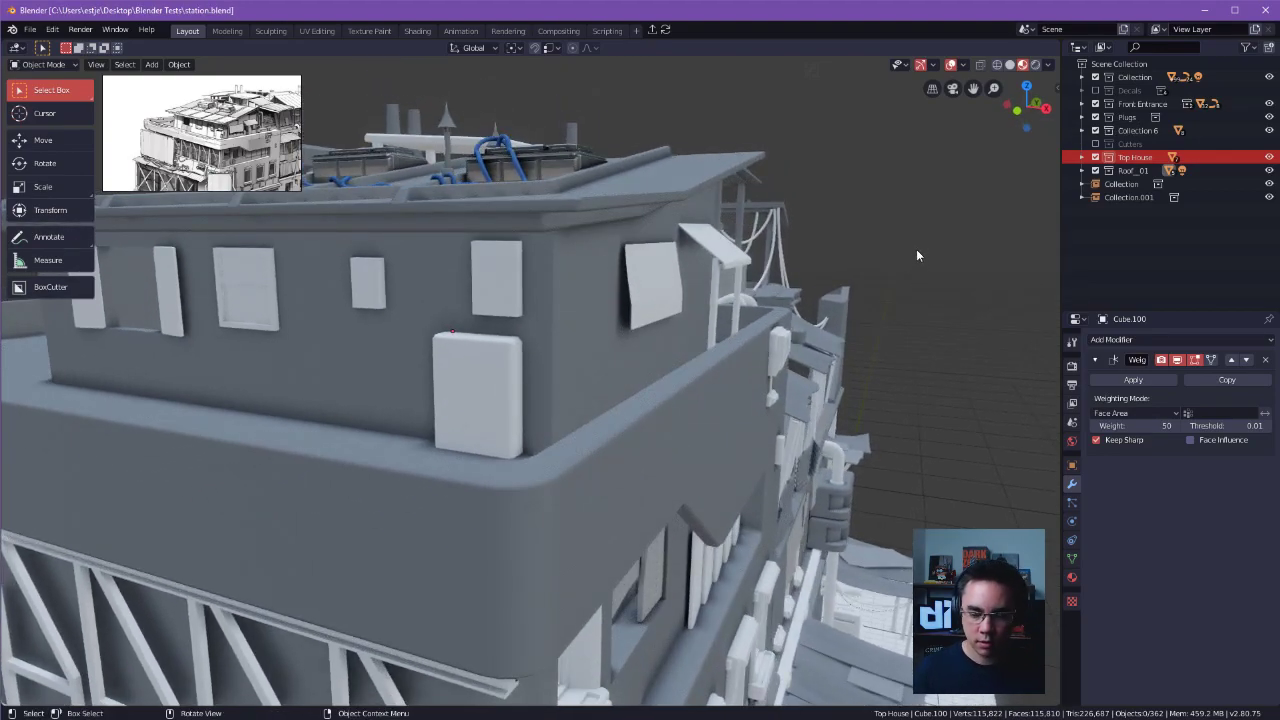
# Start a new General file and delete its default cube.
pyautogui.hotkey('ctrl', 'n')
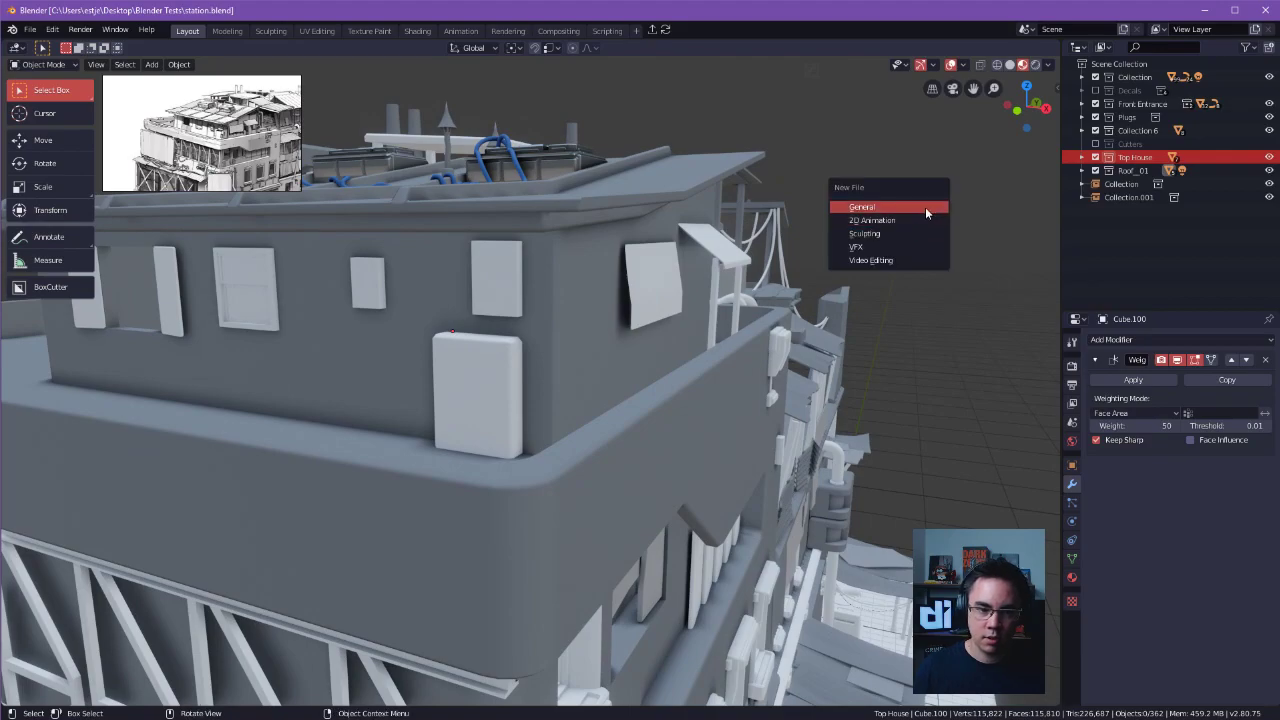
pyautogui.click(925, 208)
pyautogui.click(32, 30)
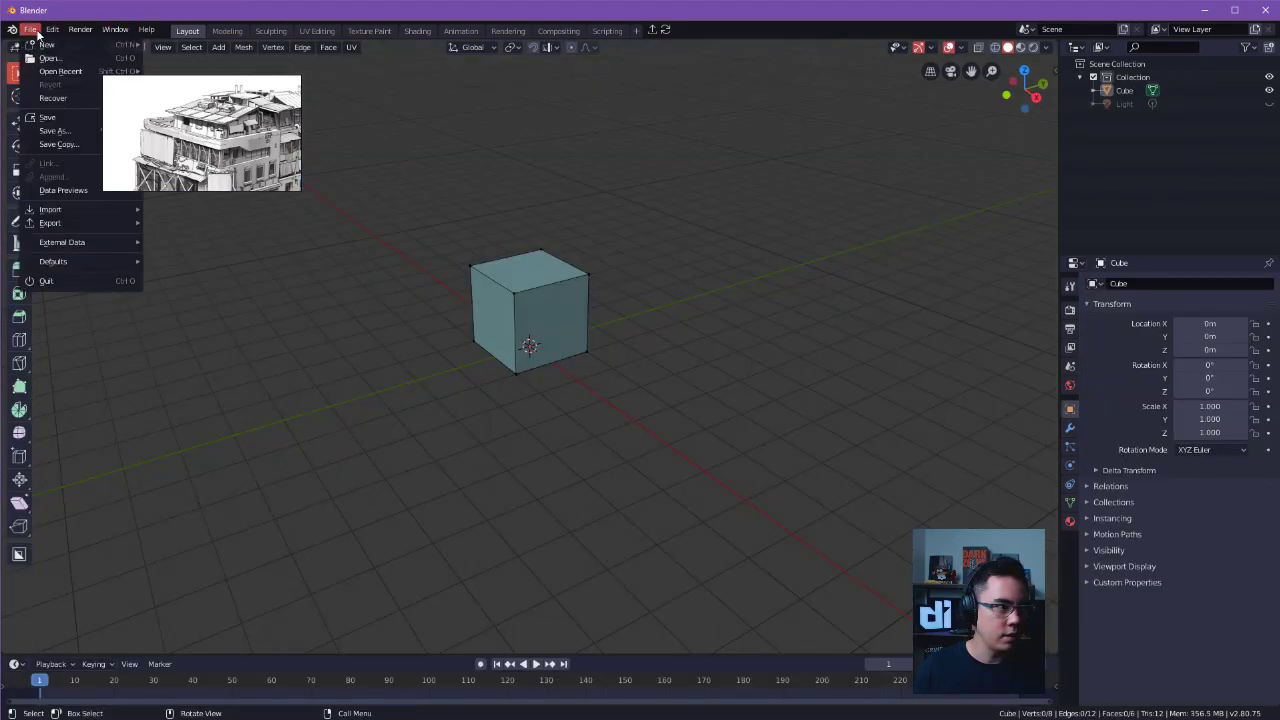
pyautogui.click(585, 296)
pyautogui.press('3')
pyautogui.click(532, 290)
pyautogui.press('x')
pyautogui.click(747, 255)
pyautogui.click(800, 230)
pyautogui.press('x')
pyautogui.click(571, 285)
pyautogui.click(30, 29)
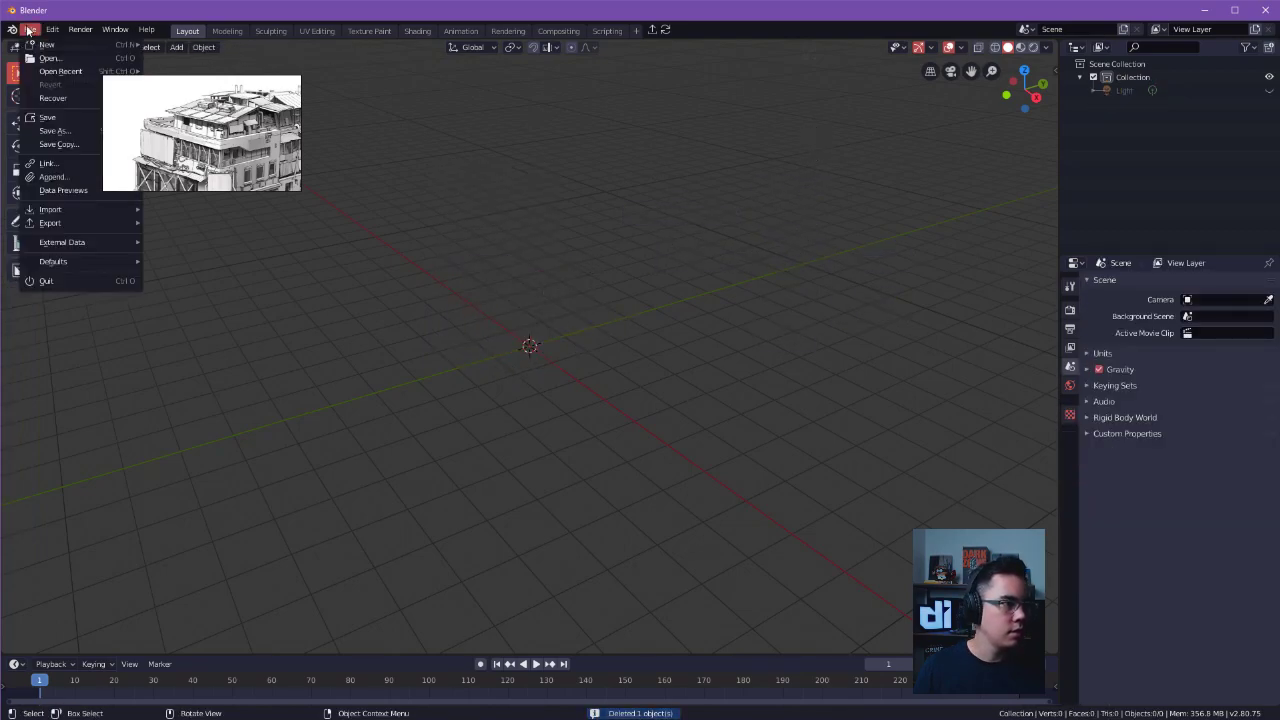
pyautogui.click(52, 177)
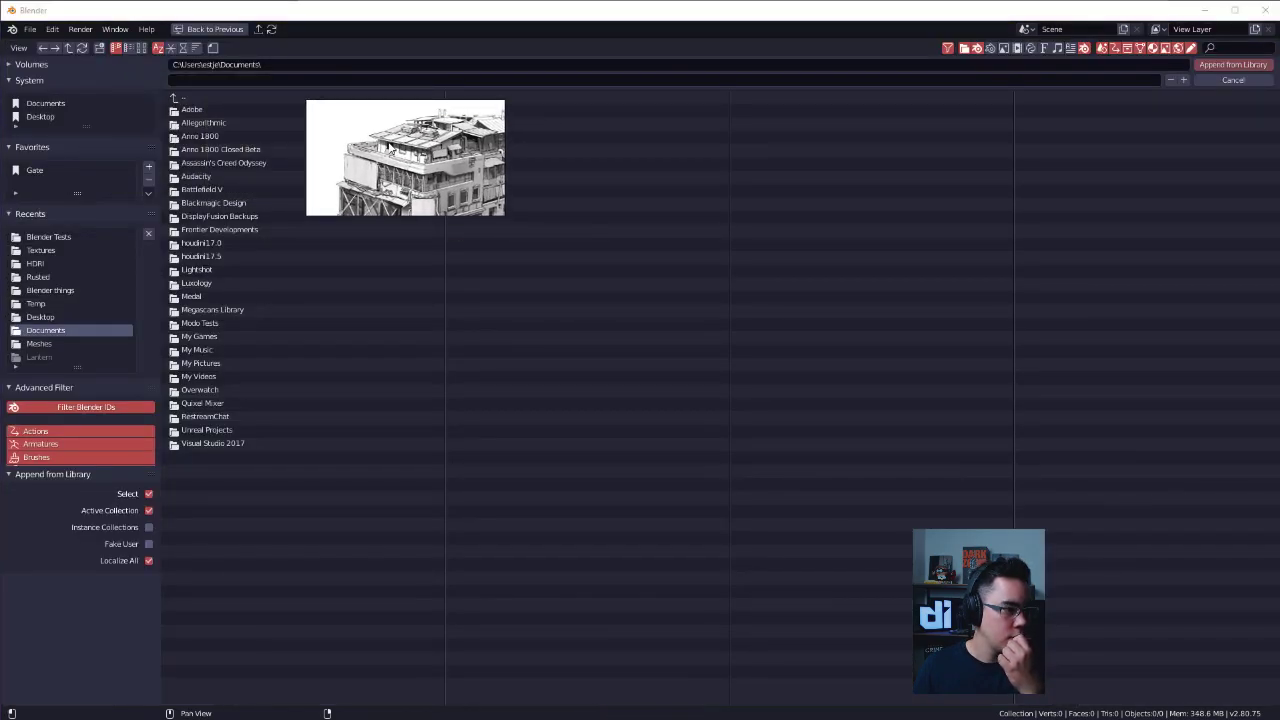
pyautogui.click(1236, 80)
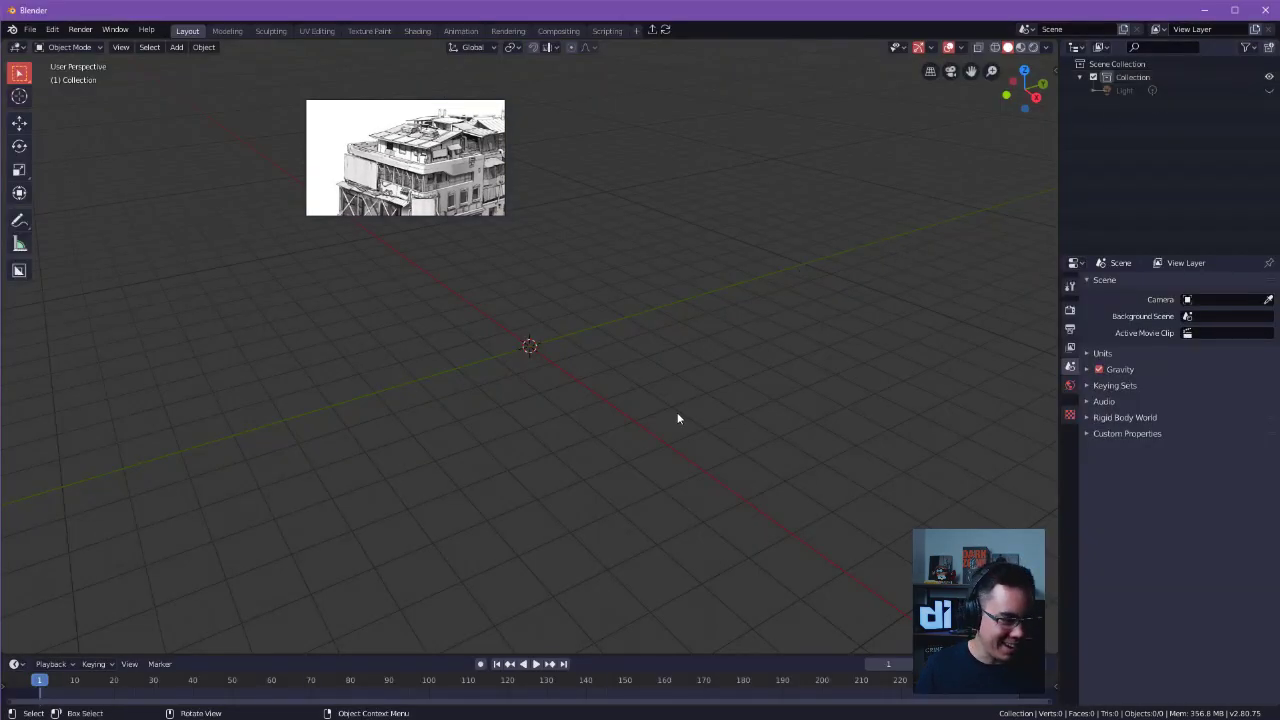
# Reopen station.blend from the recent files and discard the changes in the unsaved file.
pyautogui.hotkey('ctrl', 's')
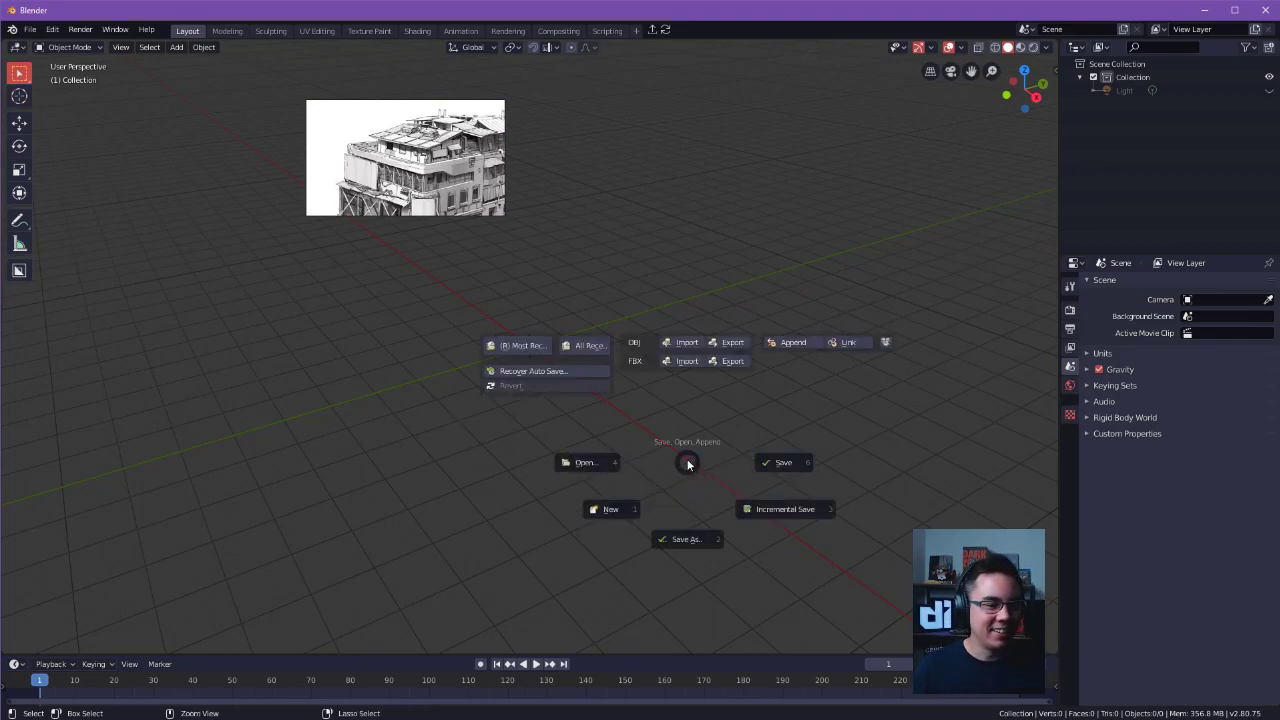
pyautogui.click(583, 347)
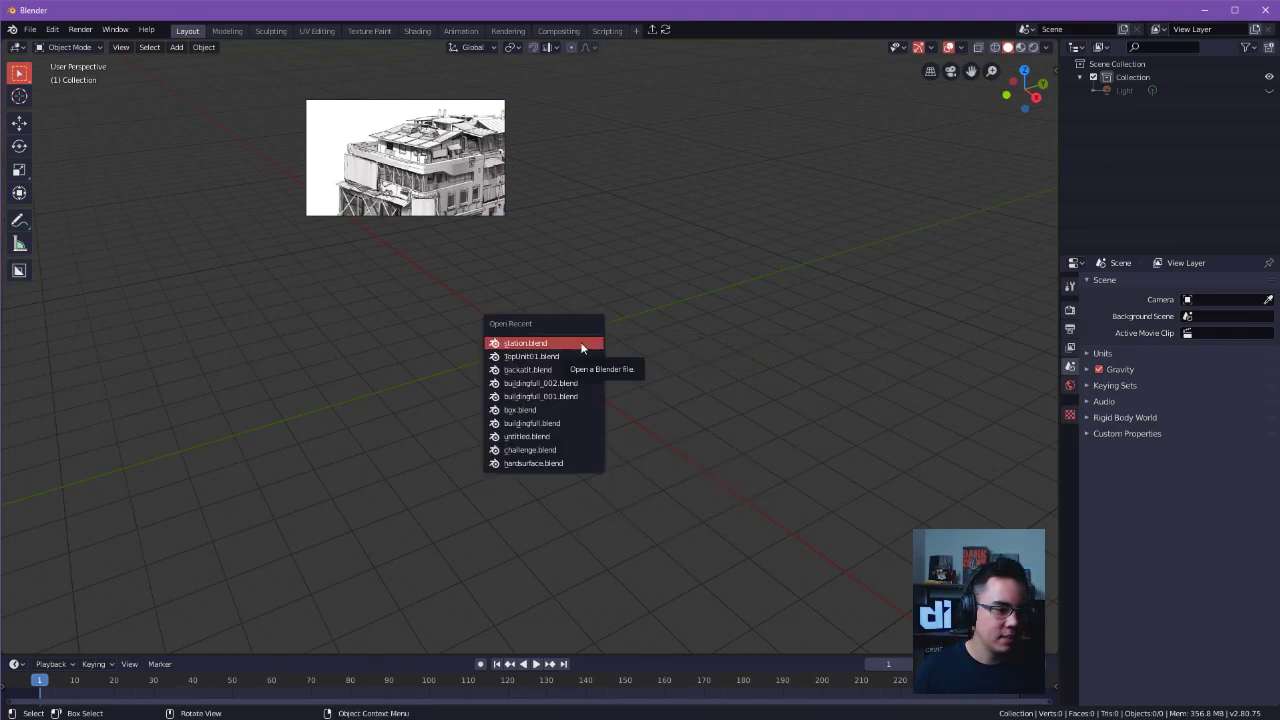
pyautogui.hotkey('ctrl', 's')
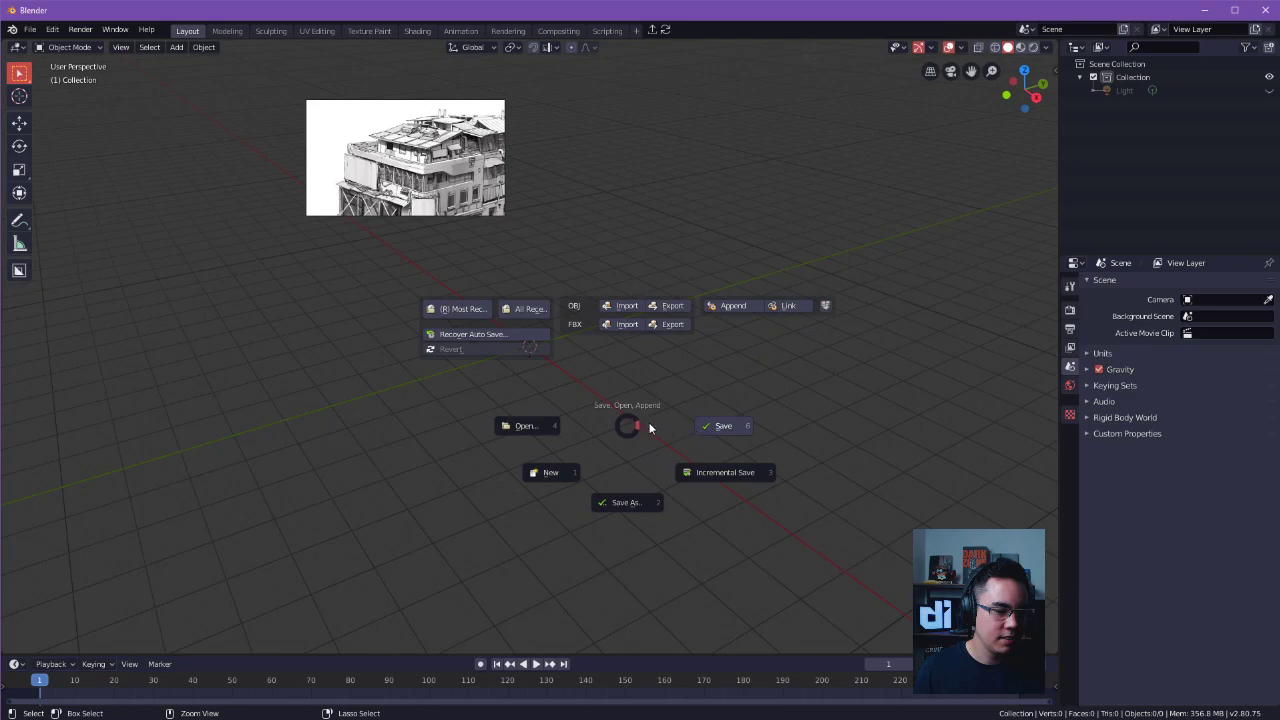
pyautogui.click(527, 314)
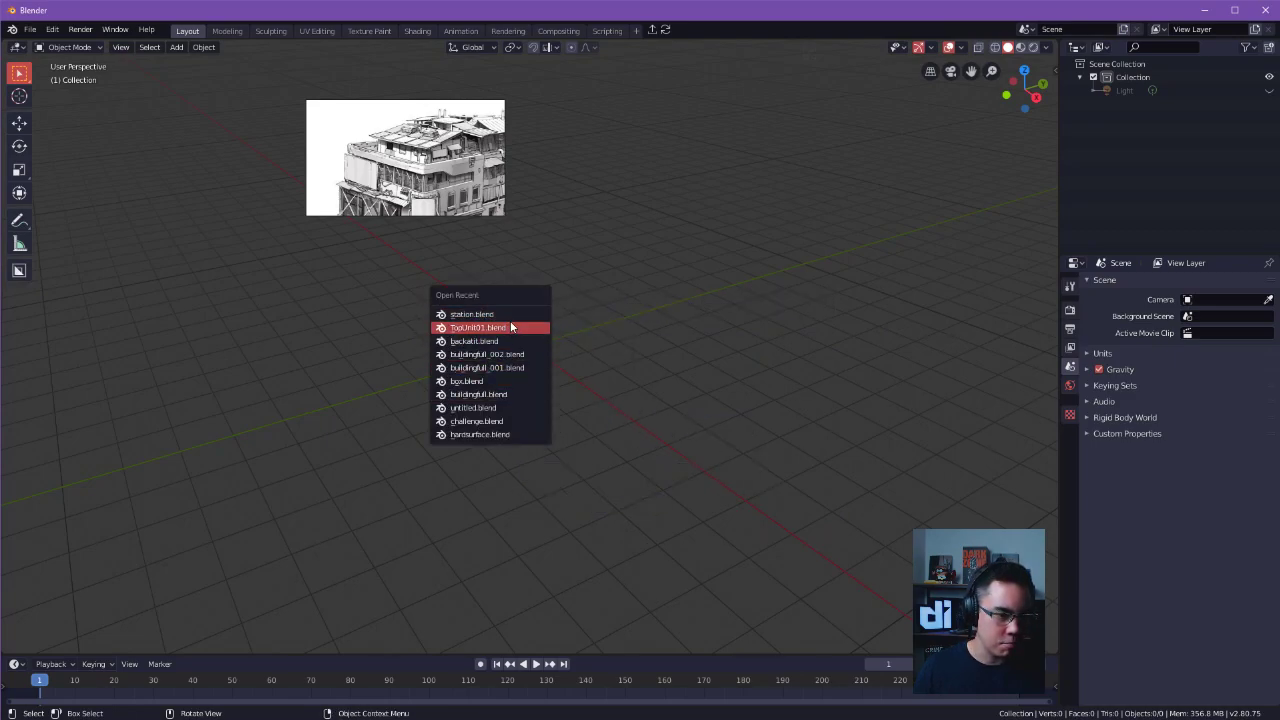
pyautogui.click(511, 317)
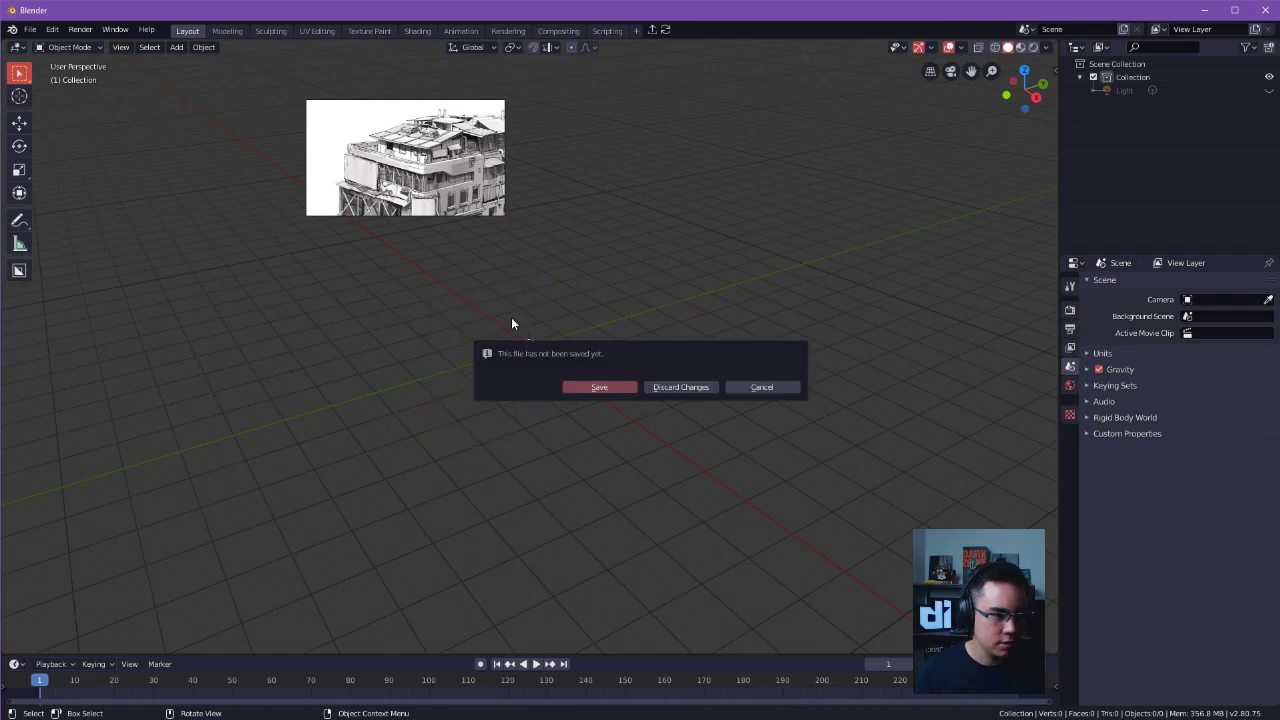
pyautogui.click(684, 387)
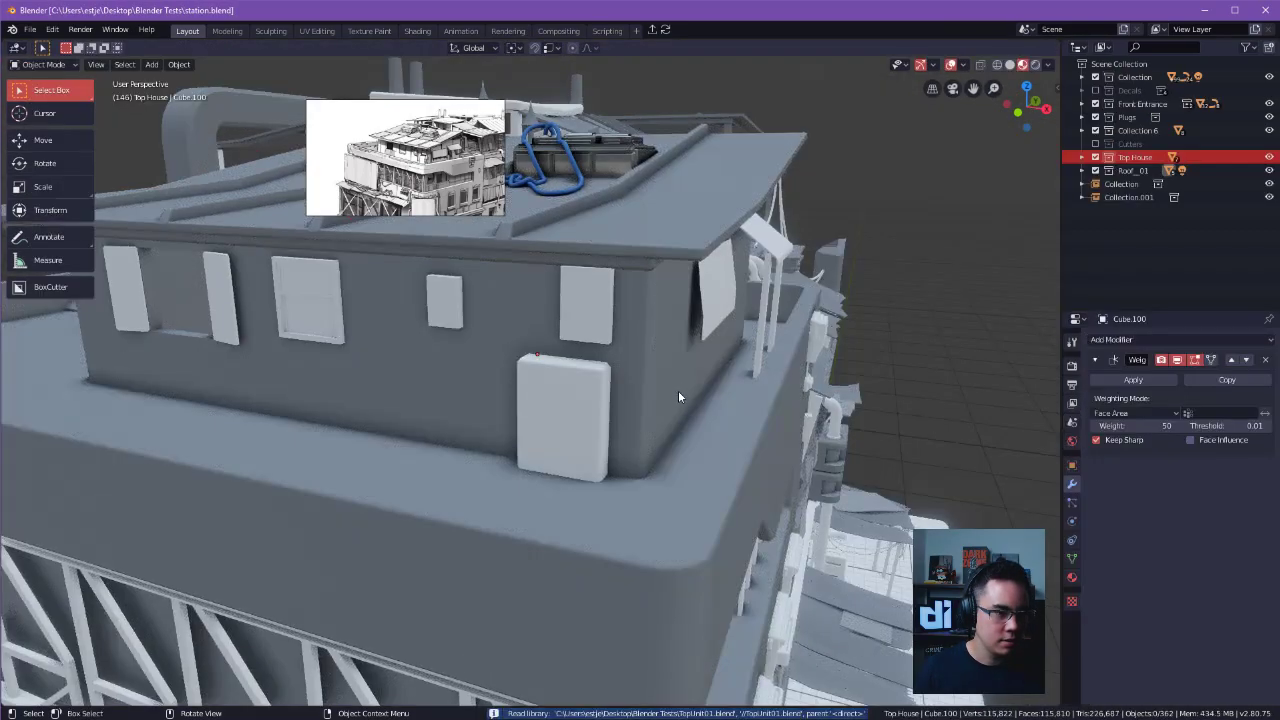
# Copy the path of the station file's Blender Tests folder from the Save As browser, then cancel without saving.
pyautogui.hotkey('ctrl', 's')
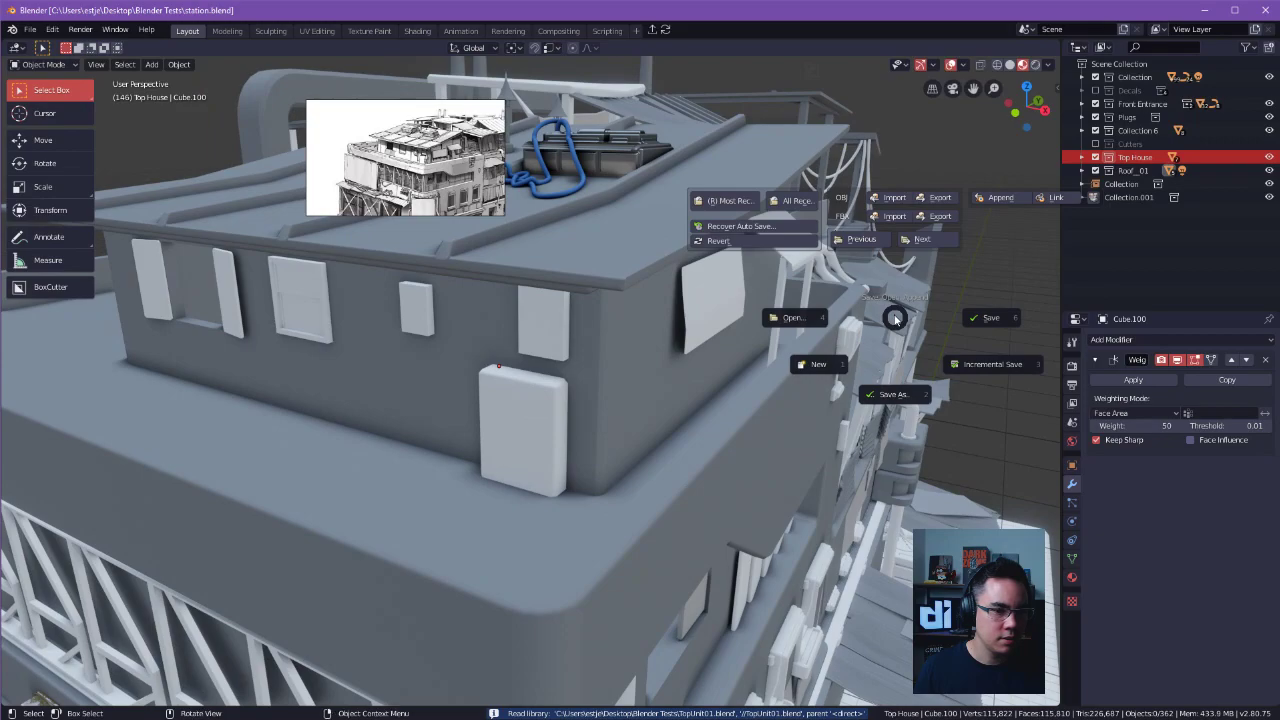
pyautogui.click(955, 323)
pyautogui.hotkey('ctrl', 's')
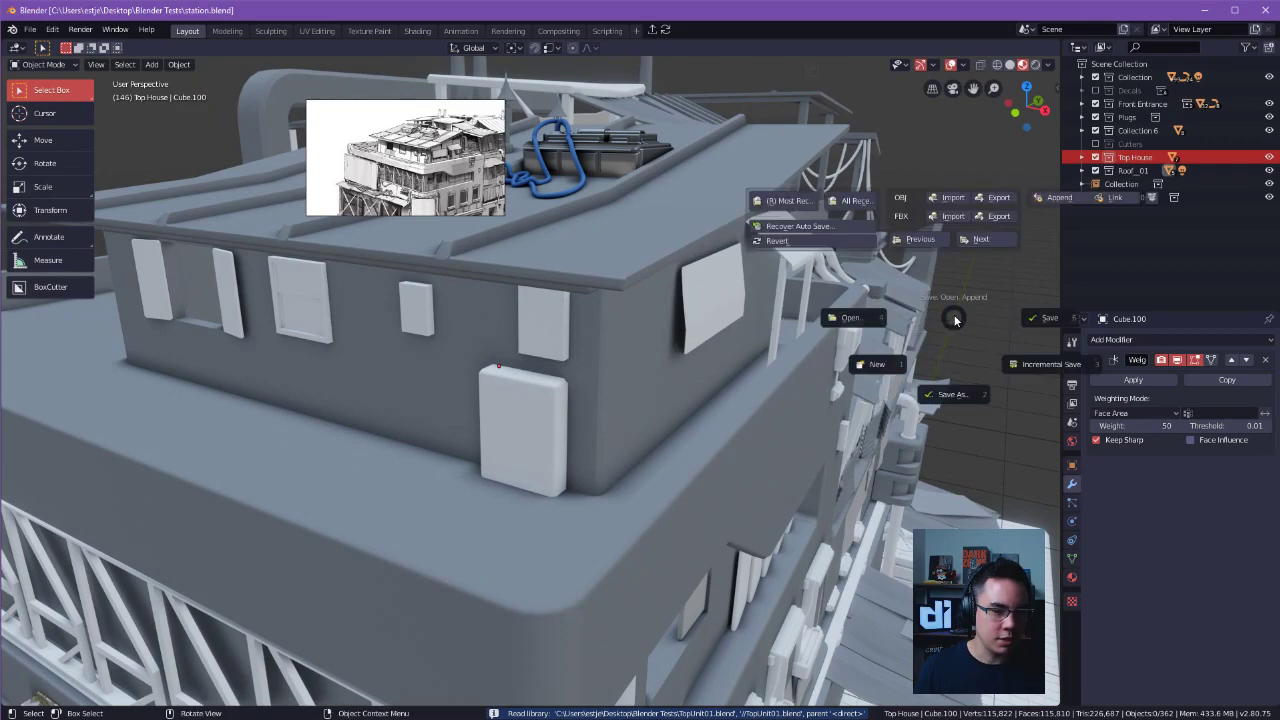
pyautogui.click(959, 377)
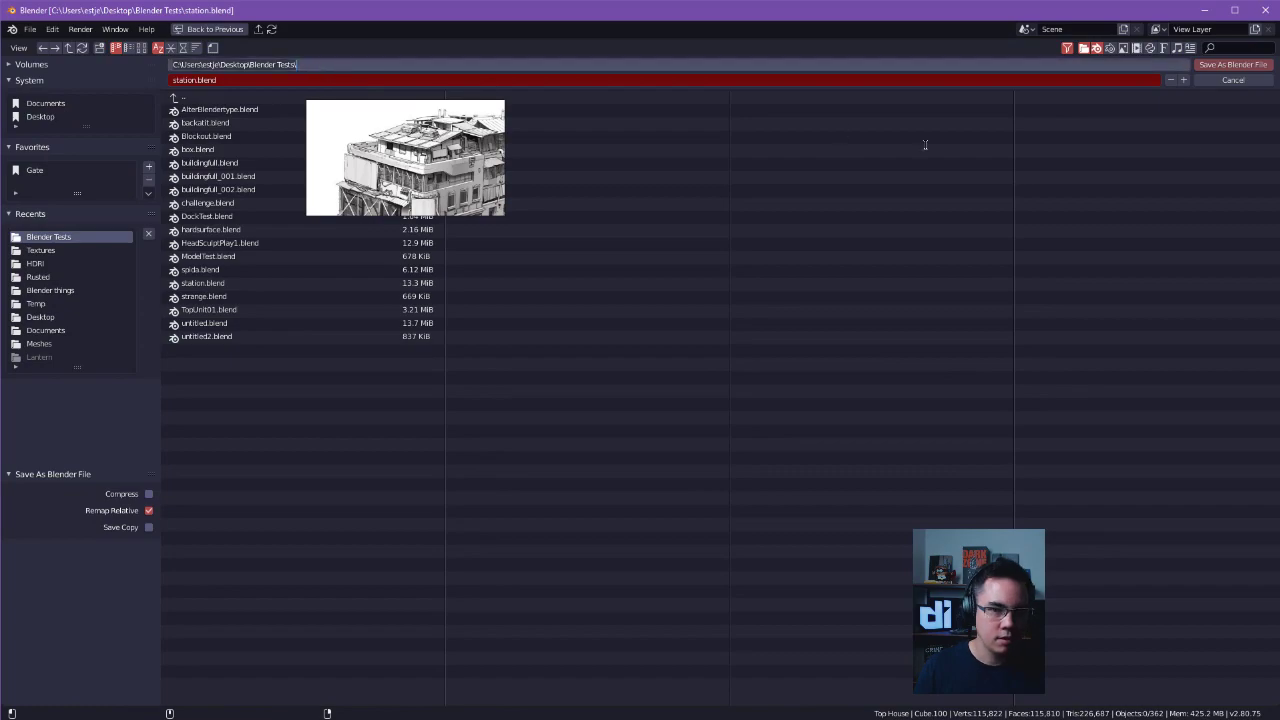
pyautogui.click(1258, 86)
pyautogui.click(1260, 83)
# Create another empty General file from the station scene and remove the default cube in Object Mode.
pyautogui.moveTo(822, 337); pyautogui.dragTo(713, 373, button='middle')
pyautogui.click(689, 292)
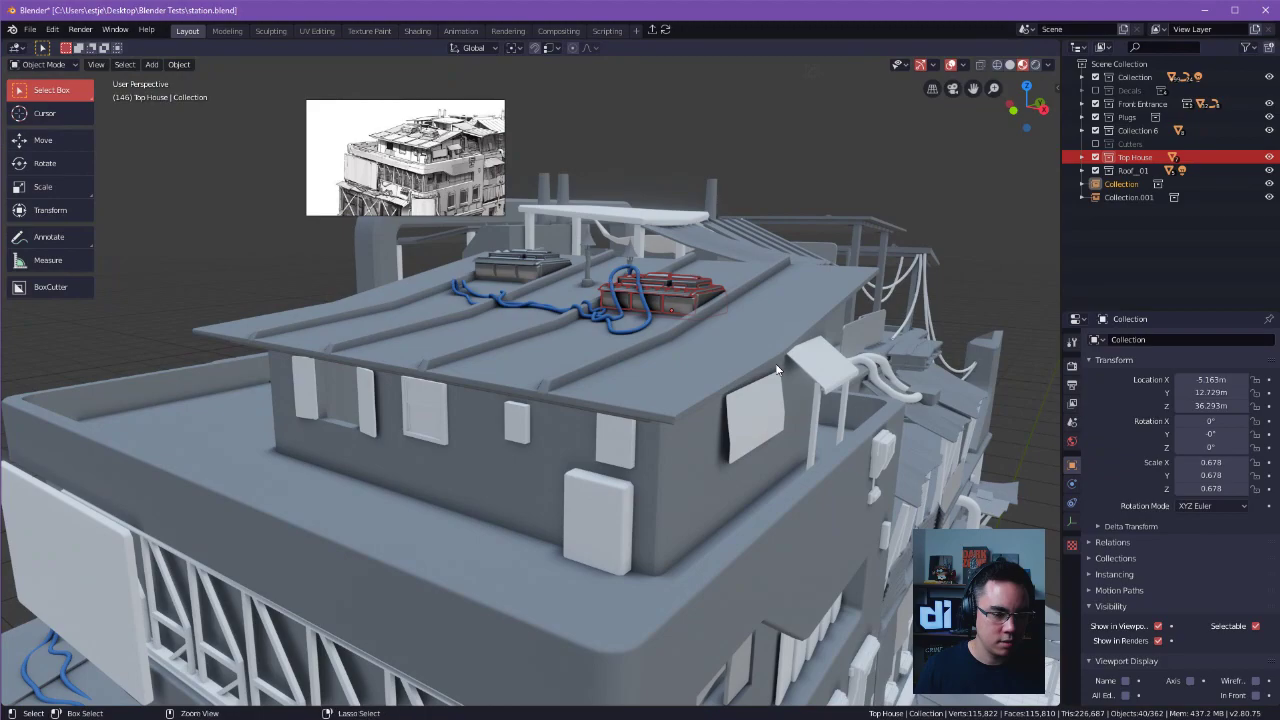
pyautogui.hotkey('ctrl', 's')
pyautogui.press('1')
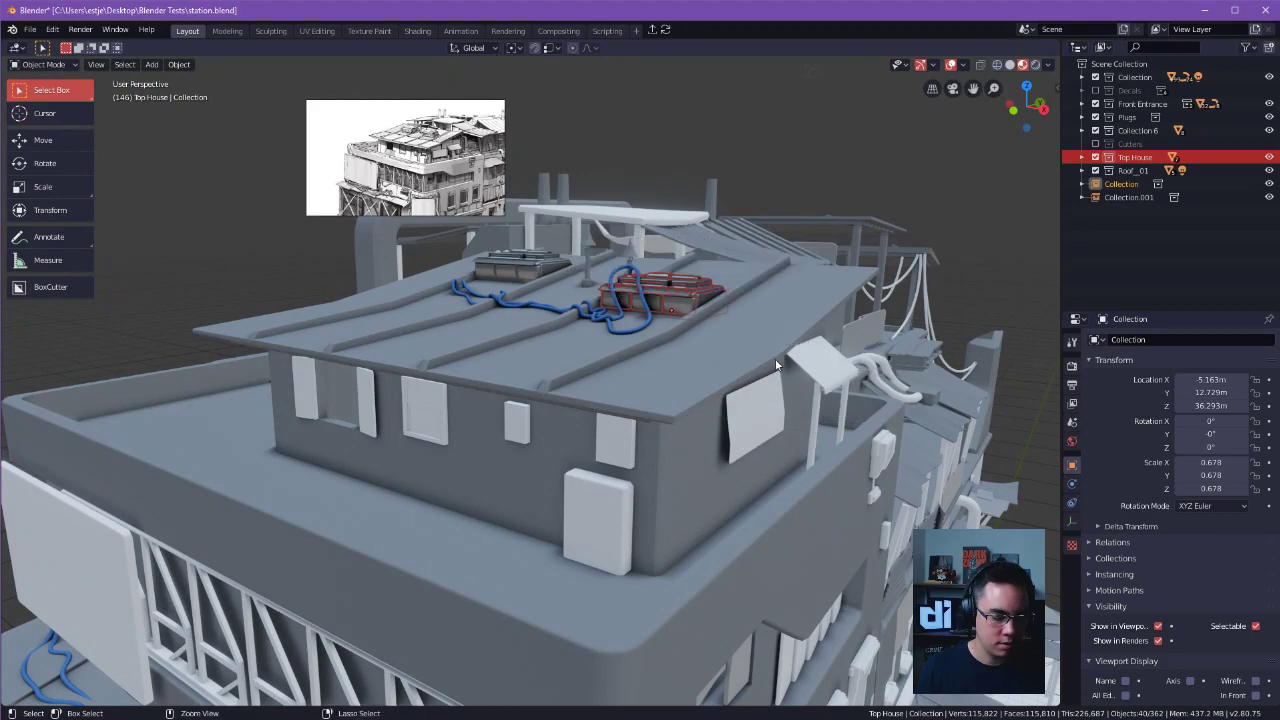
pyautogui.click(698, 382)
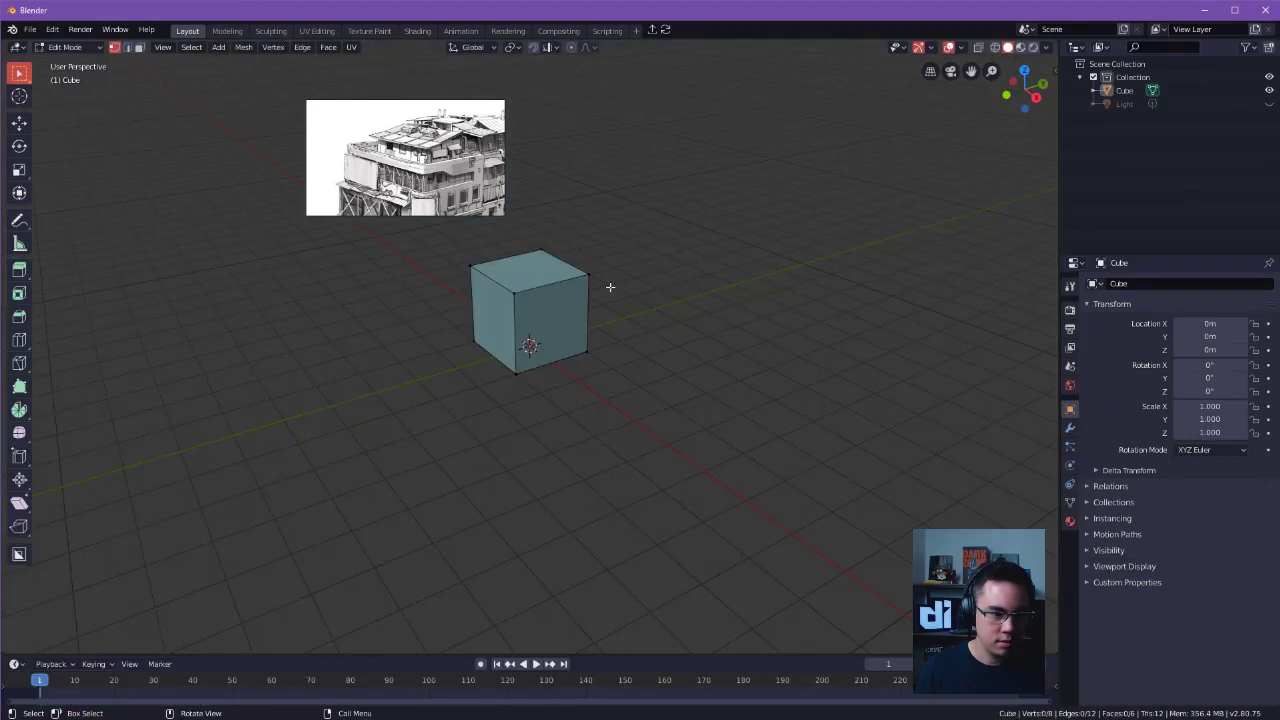
pyautogui.press('Tab')
pyautogui.press('x')
pyautogui.click(573, 298)
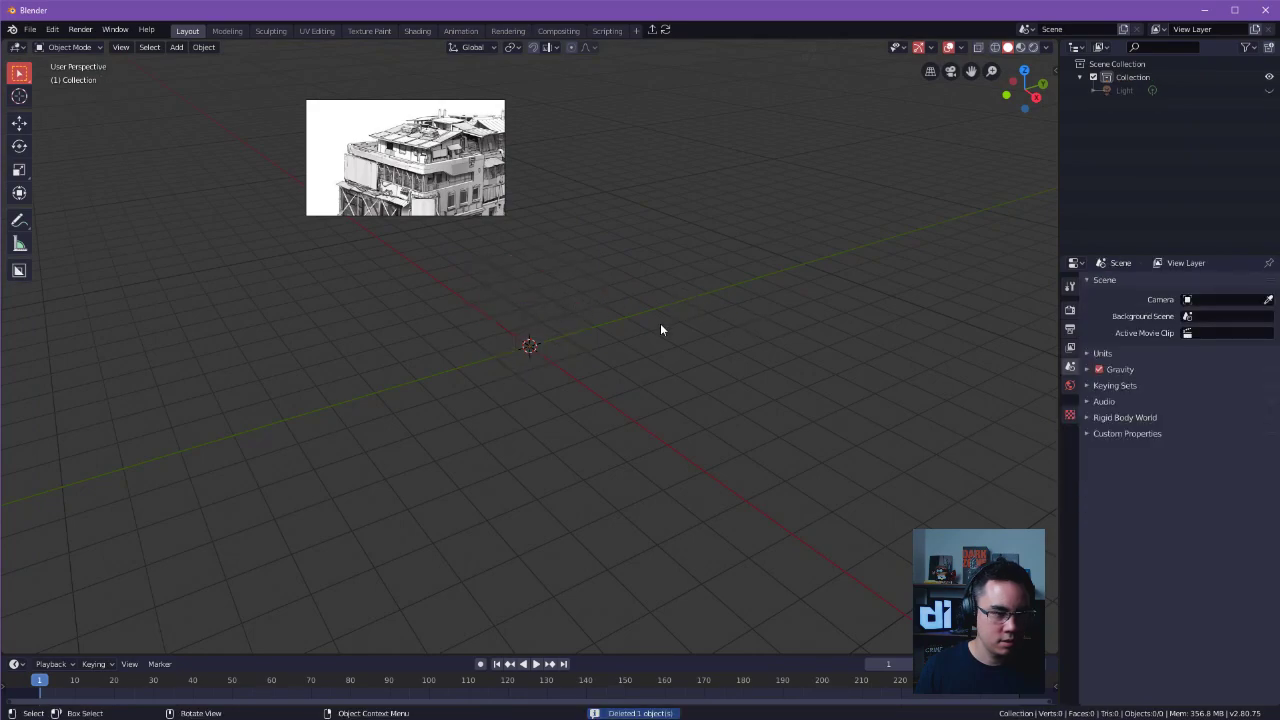
# Append the Top House collection from station.blend in the Blender Tests folder, using the copied folder path.
pyautogui.click(30, 29)
pyautogui.click(70, 179)
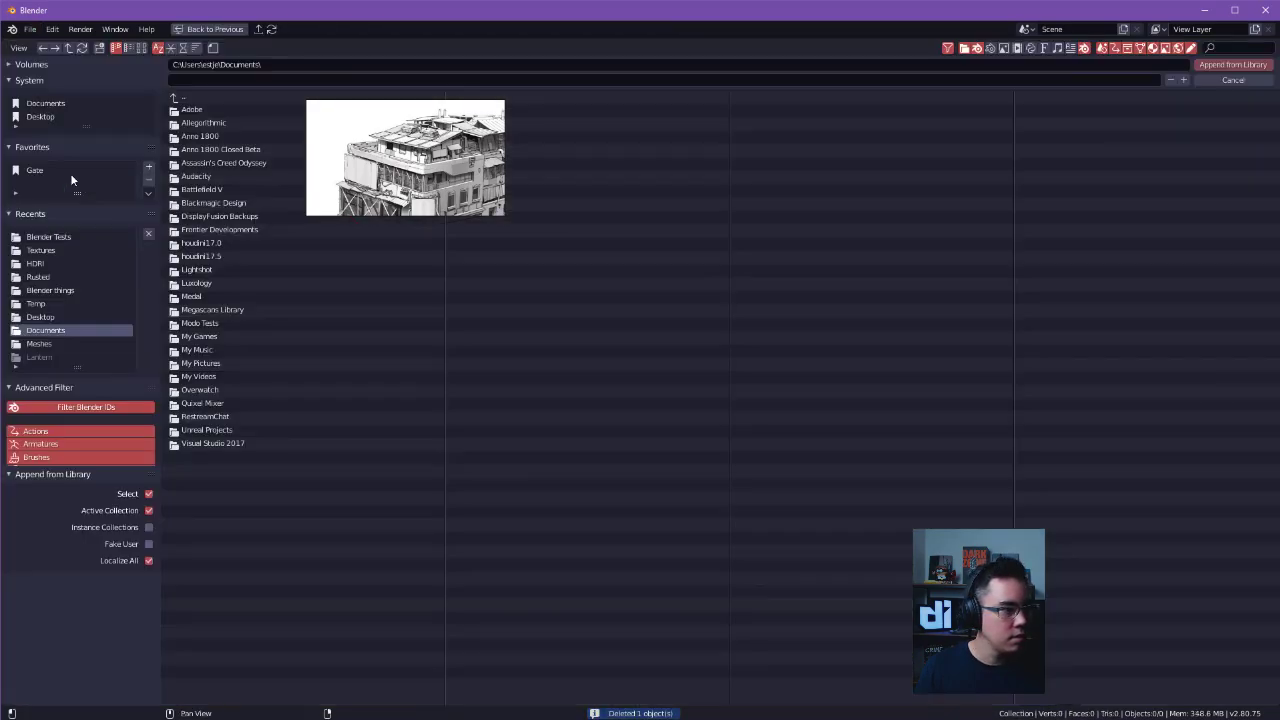
pyautogui.click(283, 64)
pyautogui.write('C:\\Users\\estje\\Desktop\\Blender Tests\\')
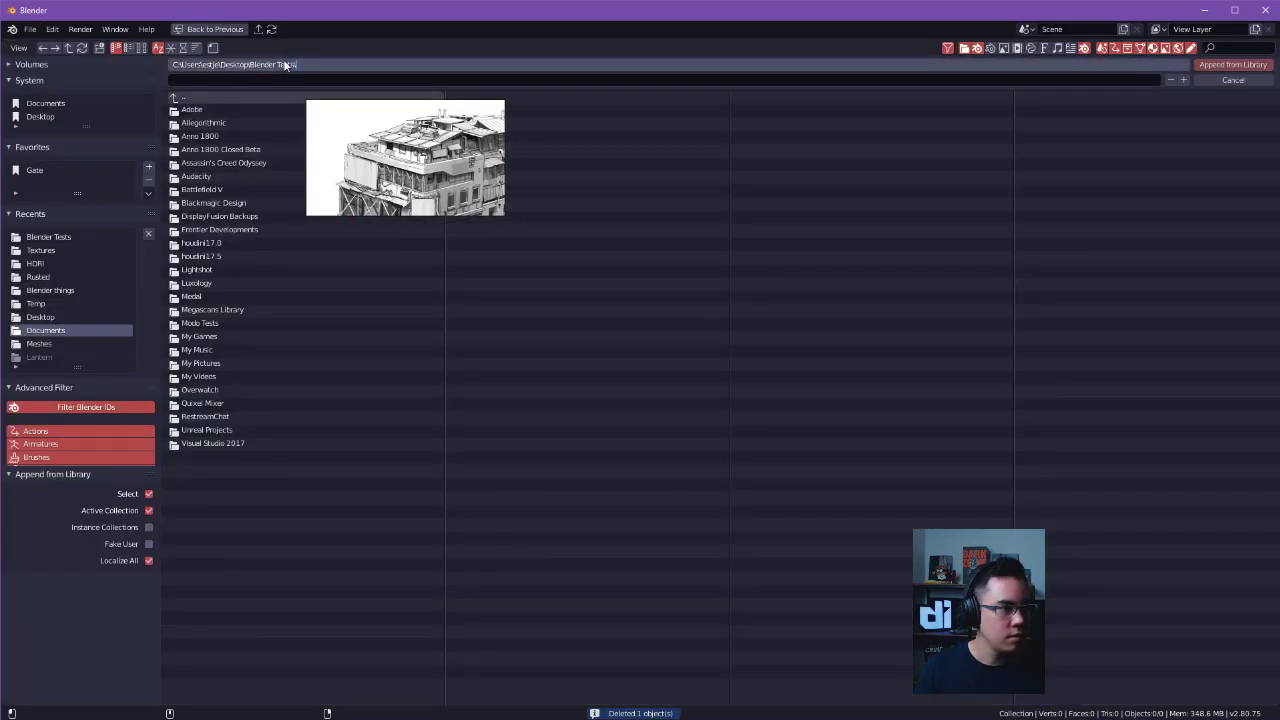
pyautogui.press('Return')
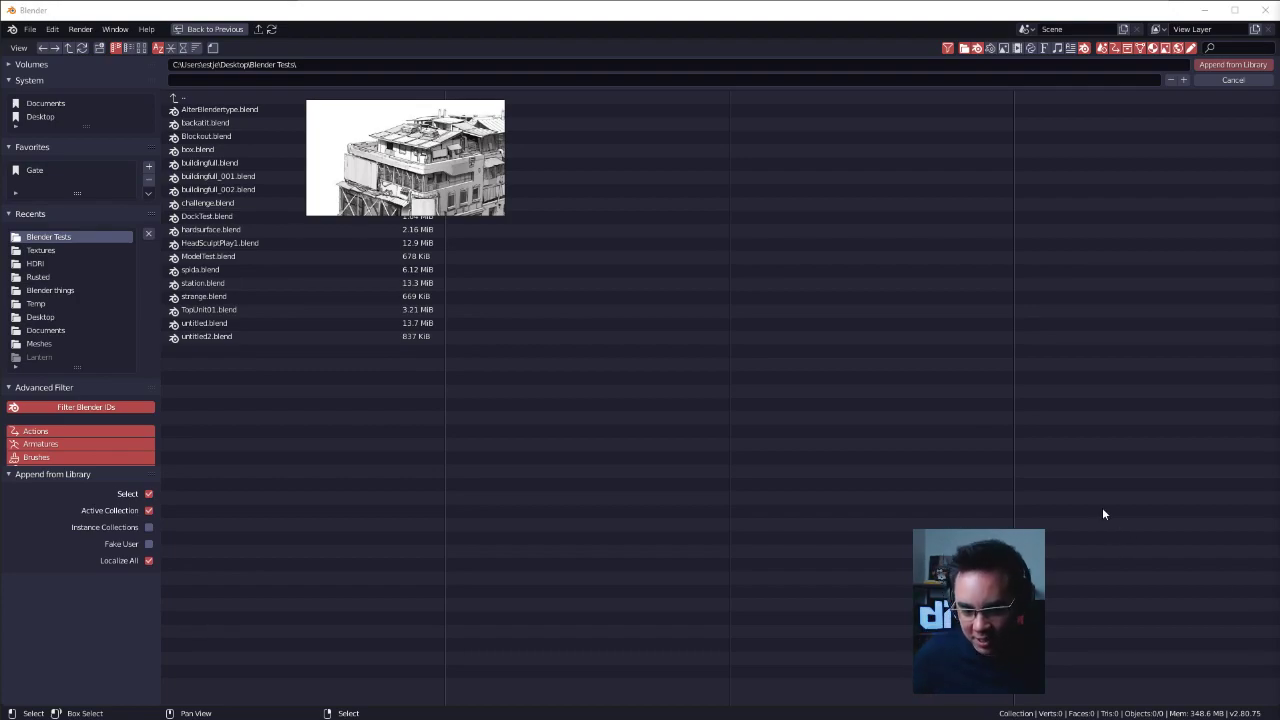
pyautogui.doubleClick(235, 283)
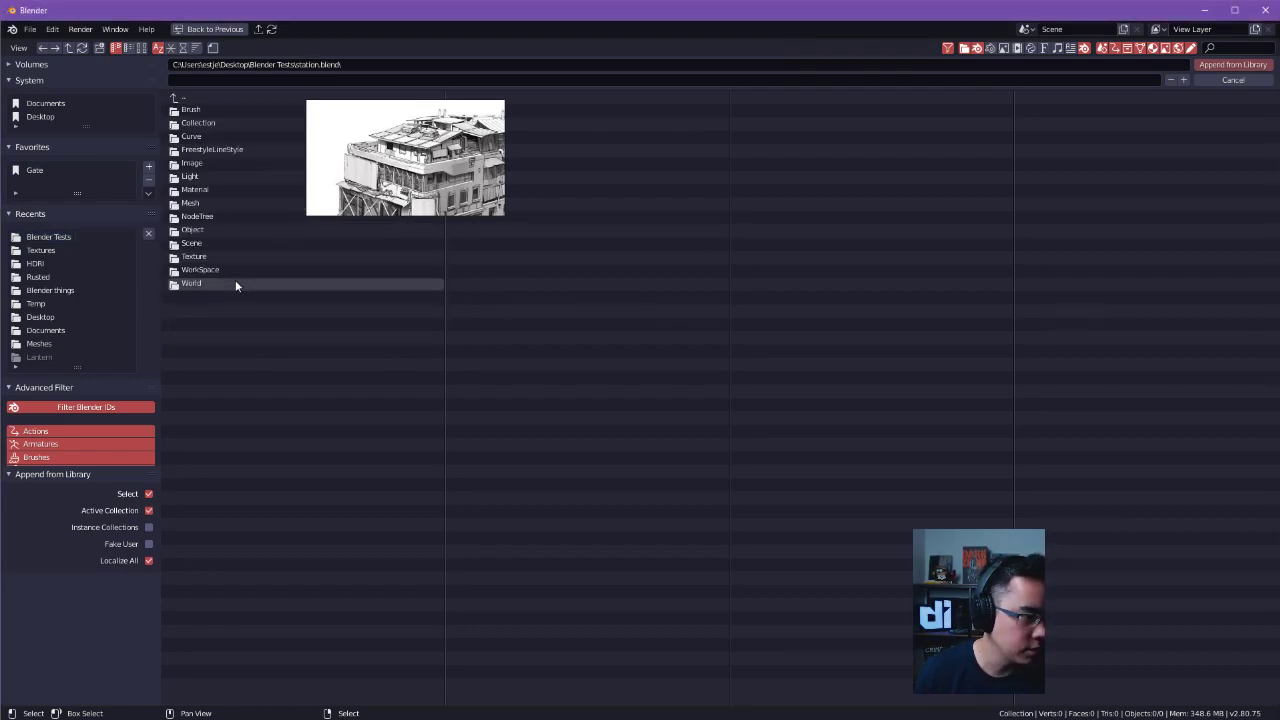
pyautogui.doubleClick(205, 121)
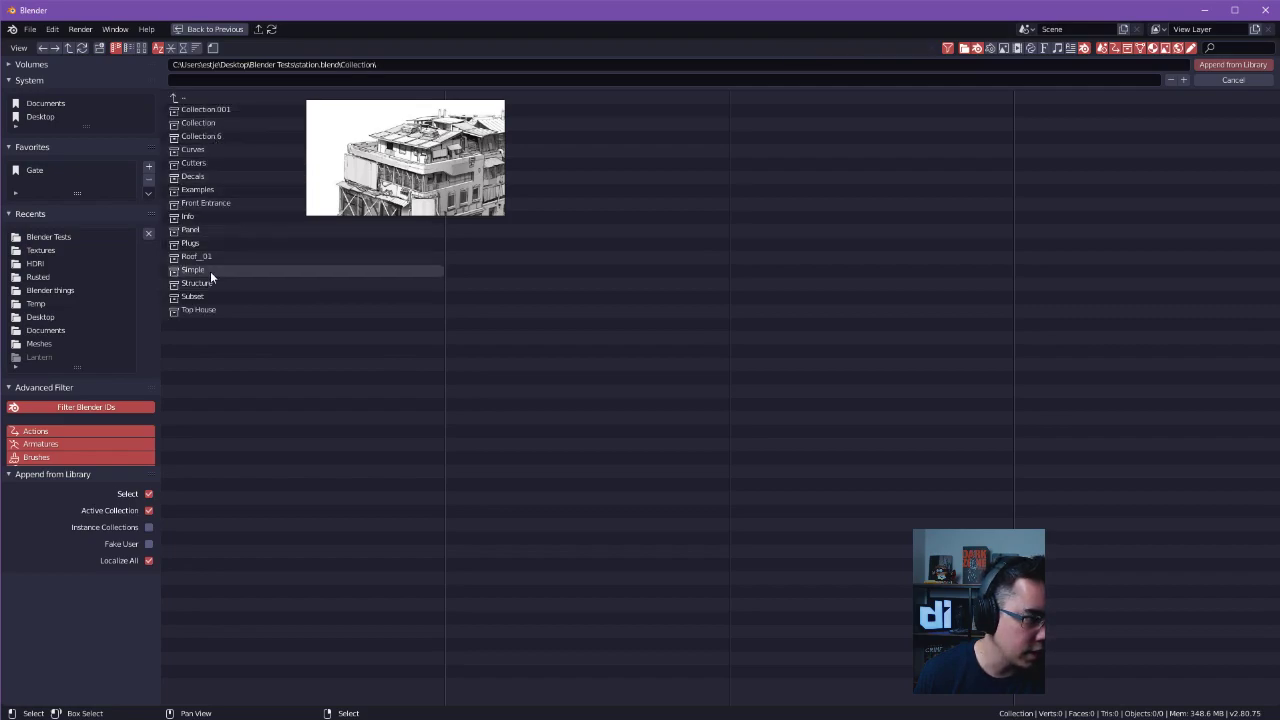
pyautogui.click(233, 190)
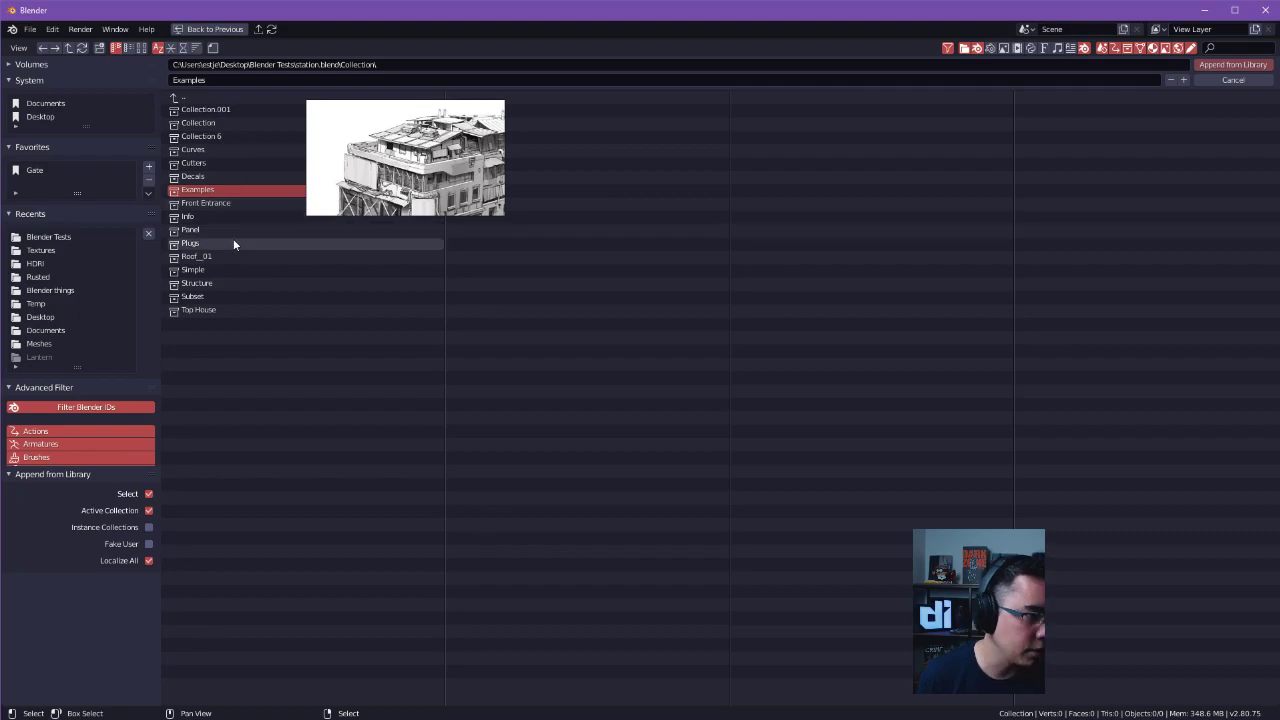
pyautogui.doubleClick(222, 309)
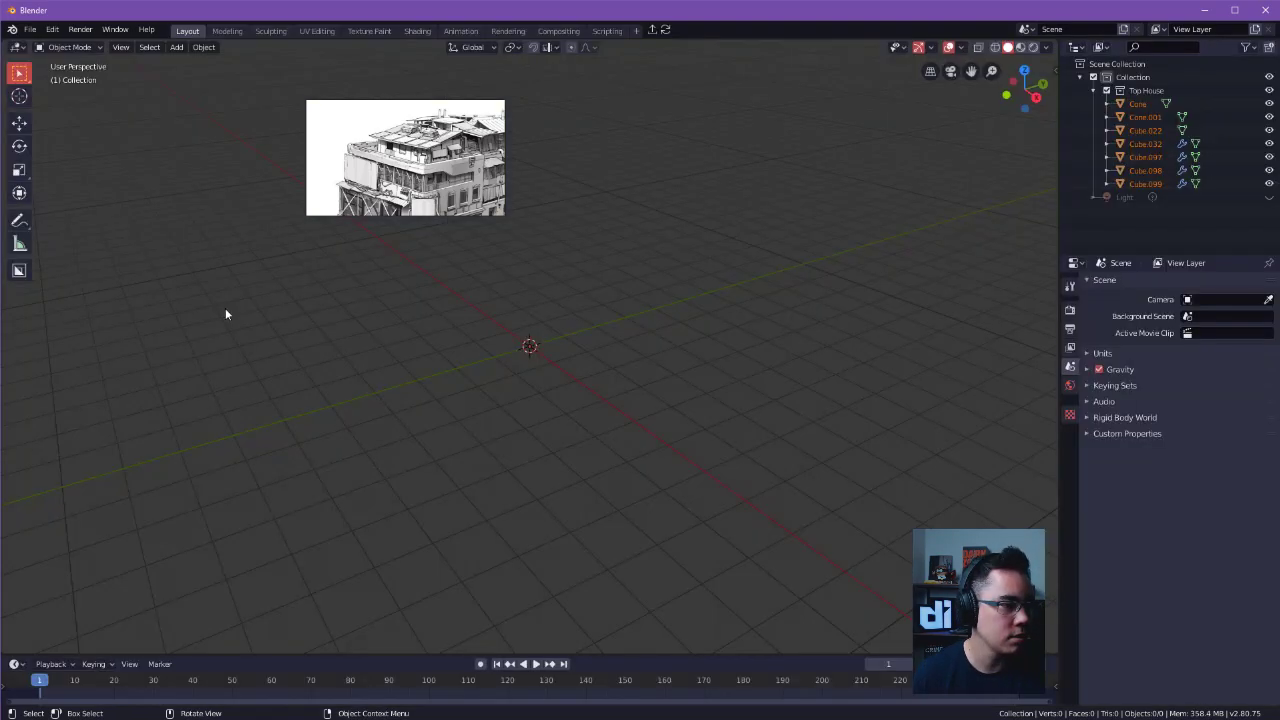
# Check the appended house's wall and window panels in the viewport and collapse the Top House collection.
pyautogui.keyDown('shift'); pyautogui.moveTo(583, 267); pyautogui.dragTo(622, 296, button='middle'); pyautogui.keyUp('shift')
pyautogui.moveTo(622, 296); pyautogui.dragTo(718, 285, button='middle')
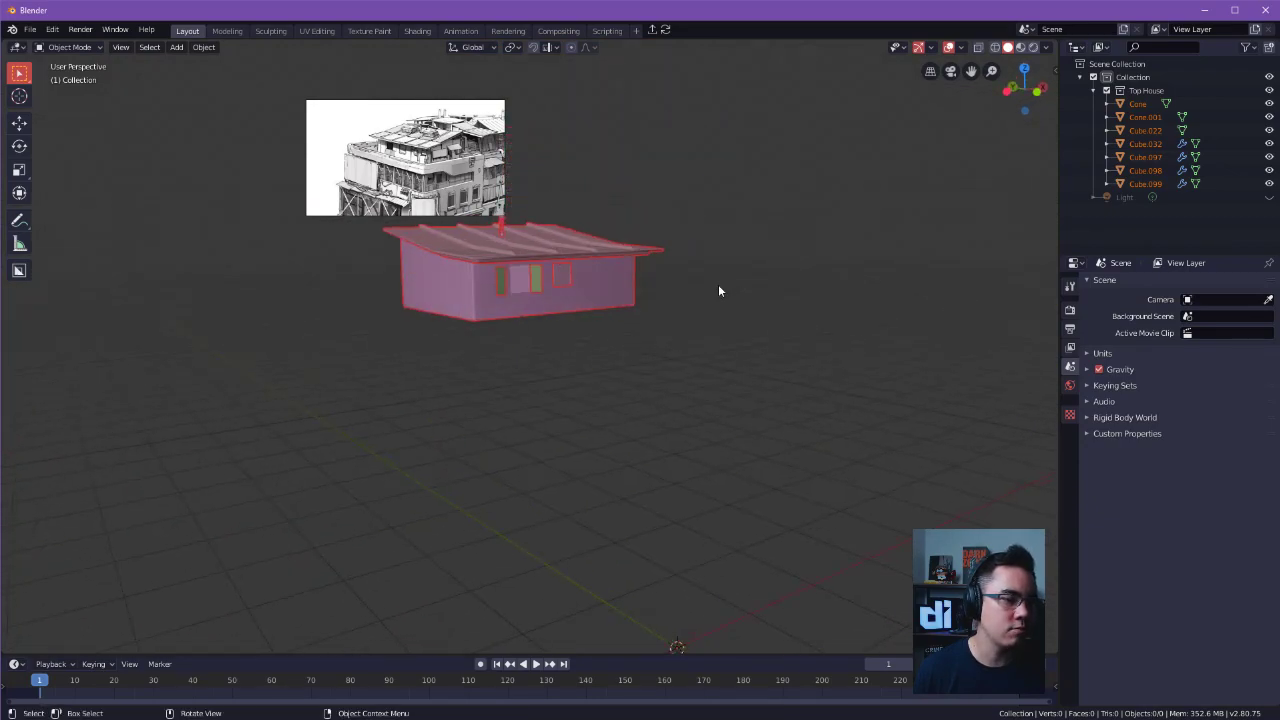
pyautogui.click(598, 289)
pyautogui.click(561, 281)
pyautogui.click(537, 281)
pyautogui.click(799, 288)
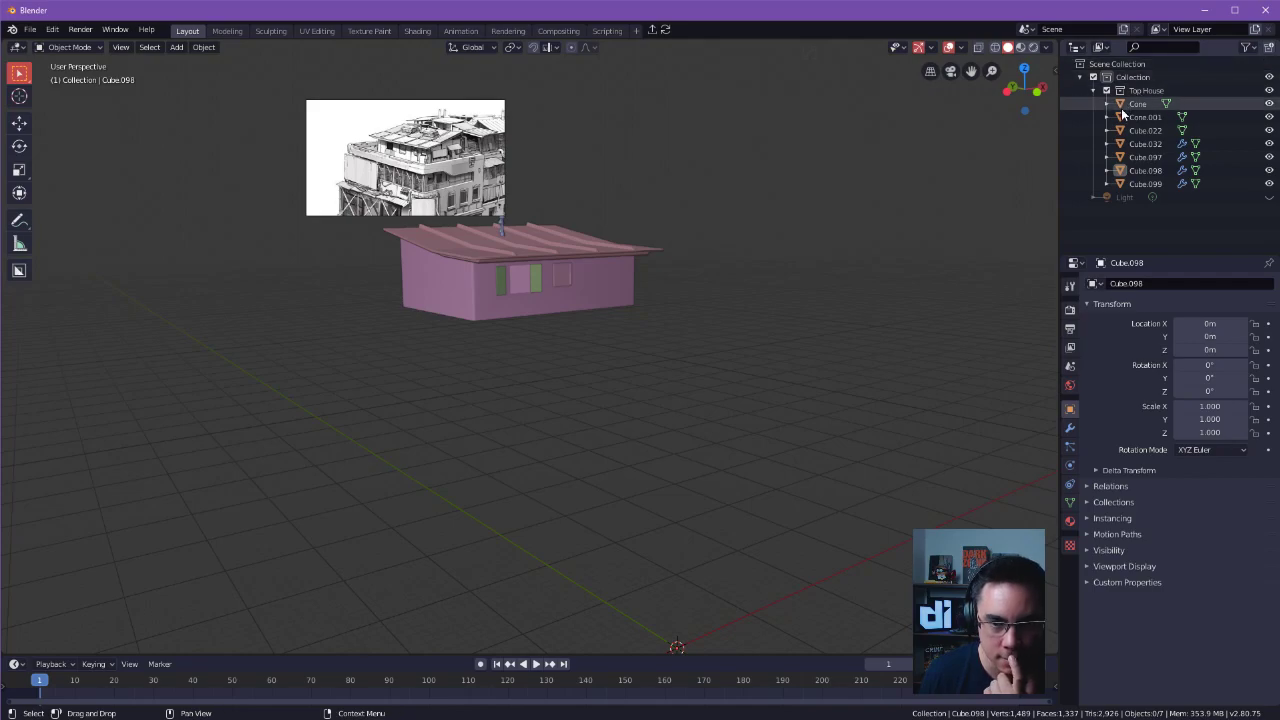
pyautogui.click(1094, 90)
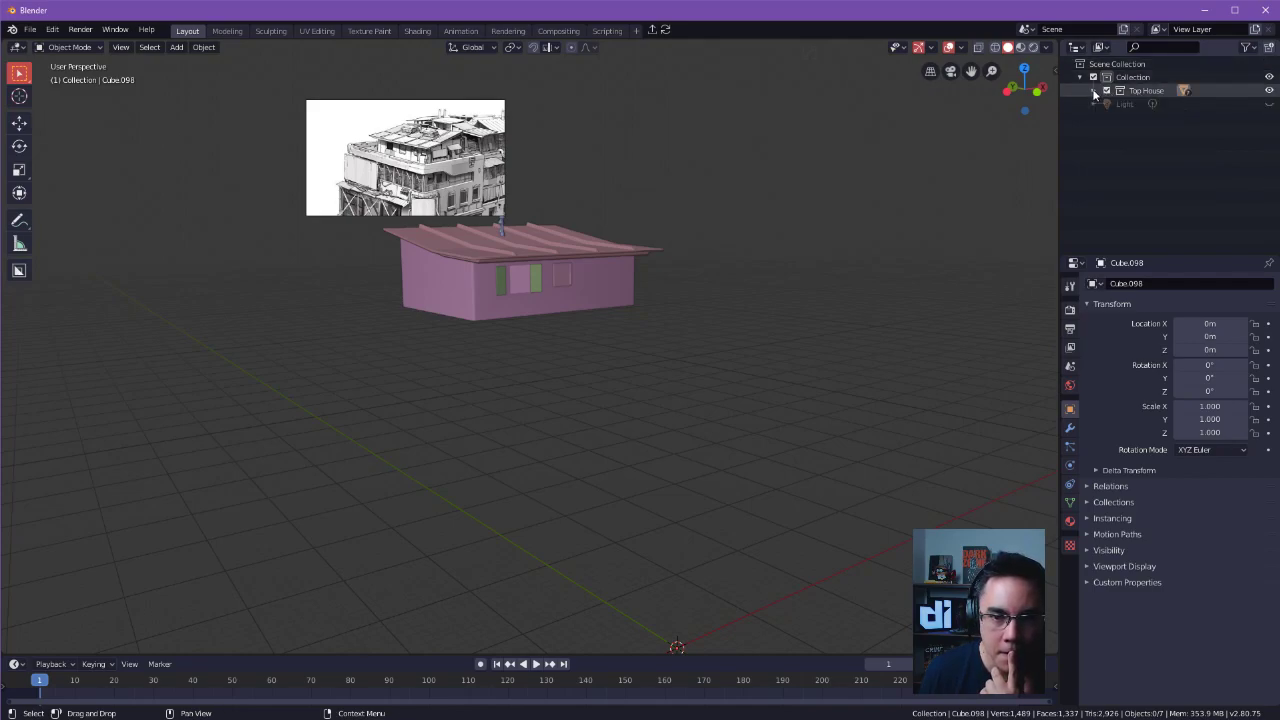
pyautogui.moveTo(797, 290); pyautogui.dragTo(971, 300, button='middle')
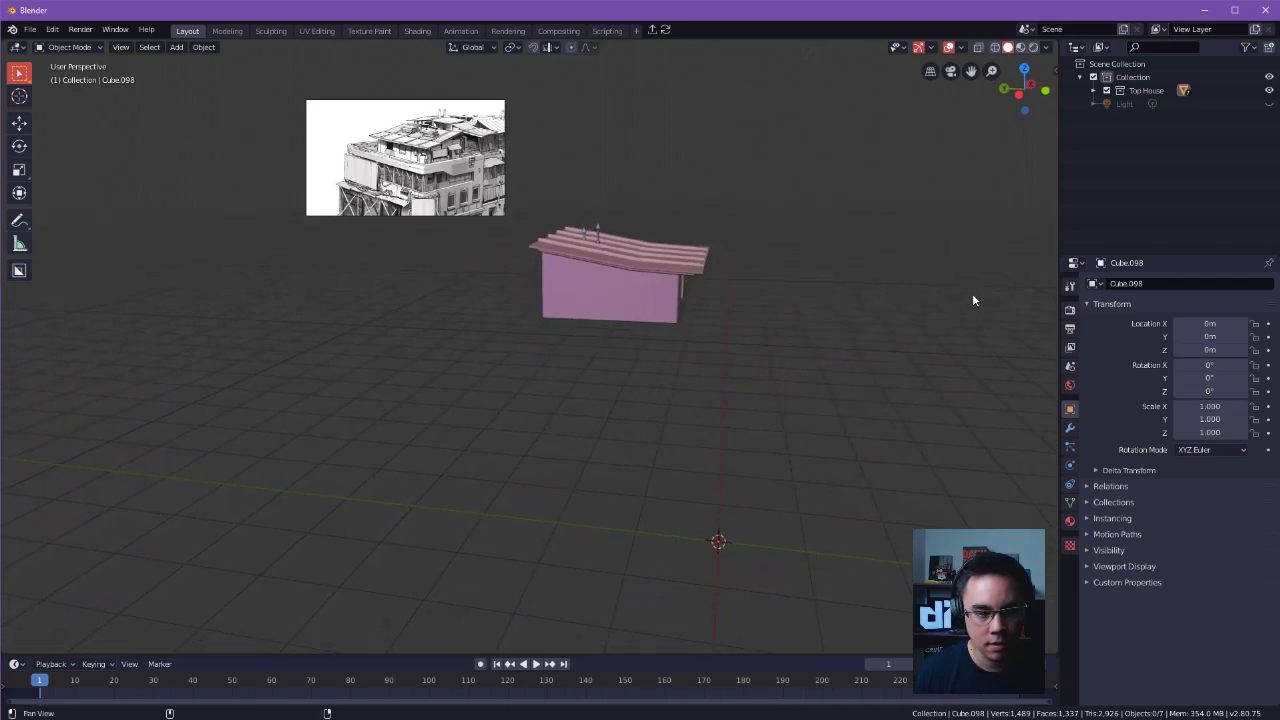
# Examine the appended house's roof, cone-topped vents and walls up close and from several angles.
pyautogui.press('a')
pyautogui.moveTo(841, 256)
pyautogui.mouseDown(button='middle')
pyautogui.moveTo(897, 217)
pyautogui.moveTo(814, 166)
pyautogui.moveTo(920, 243)
pyautogui.mouseUp(button='middle')
pyautogui.moveTo(866, 369)
pyautogui.mouseDown(button='middle')
pyautogui.moveTo(829, 340)
pyautogui.moveTo(746, 433)
pyautogui.mouseUp(button='middle')
pyautogui.keyDown('alt'); pyautogui.moveTo(746, 430); pyautogui.dragTo(754, 460); pyautogui.keyUp('alt')
pyautogui.click(831, 462)
pyautogui.keyDown('alt'); pyautogui.moveTo(831, 462); pyautogui.dragTo(820, 437); pyautogui.keyUp('alt')
pyautogui.scroll(2, 711, 360)
pyautogui.click(698, 282)
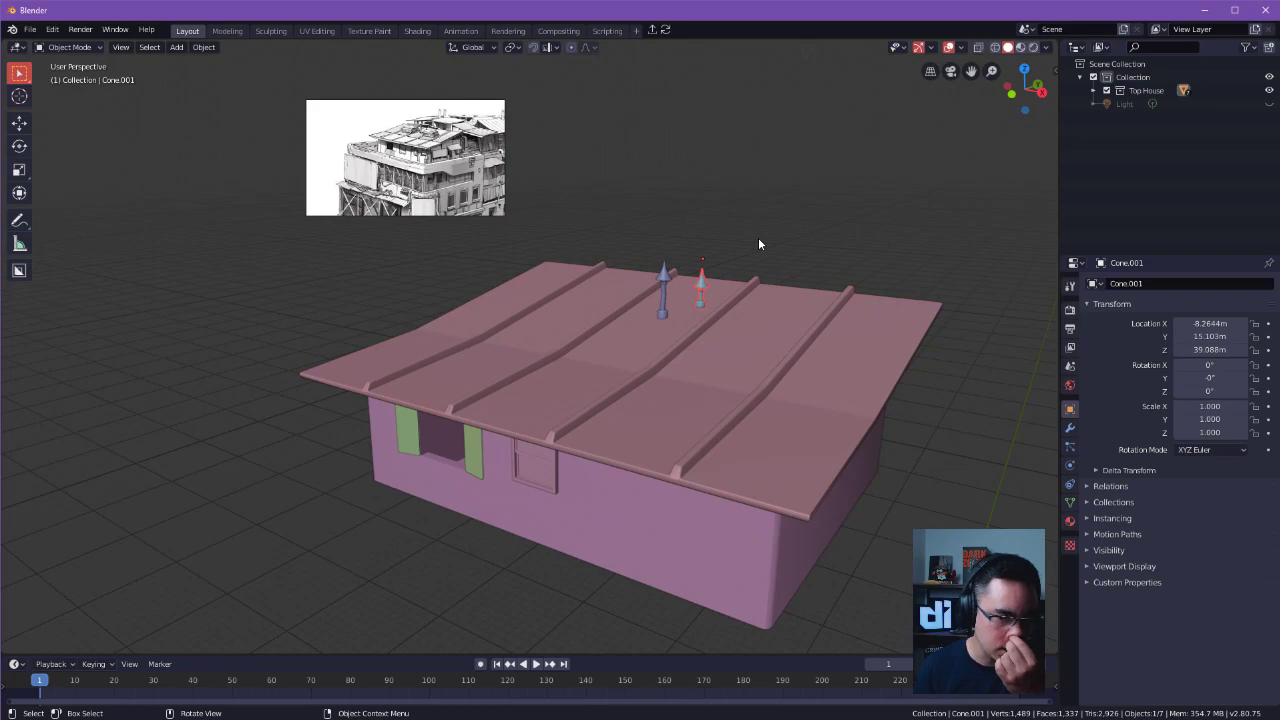
pyautogui.hotkey('ctrl', 'z')
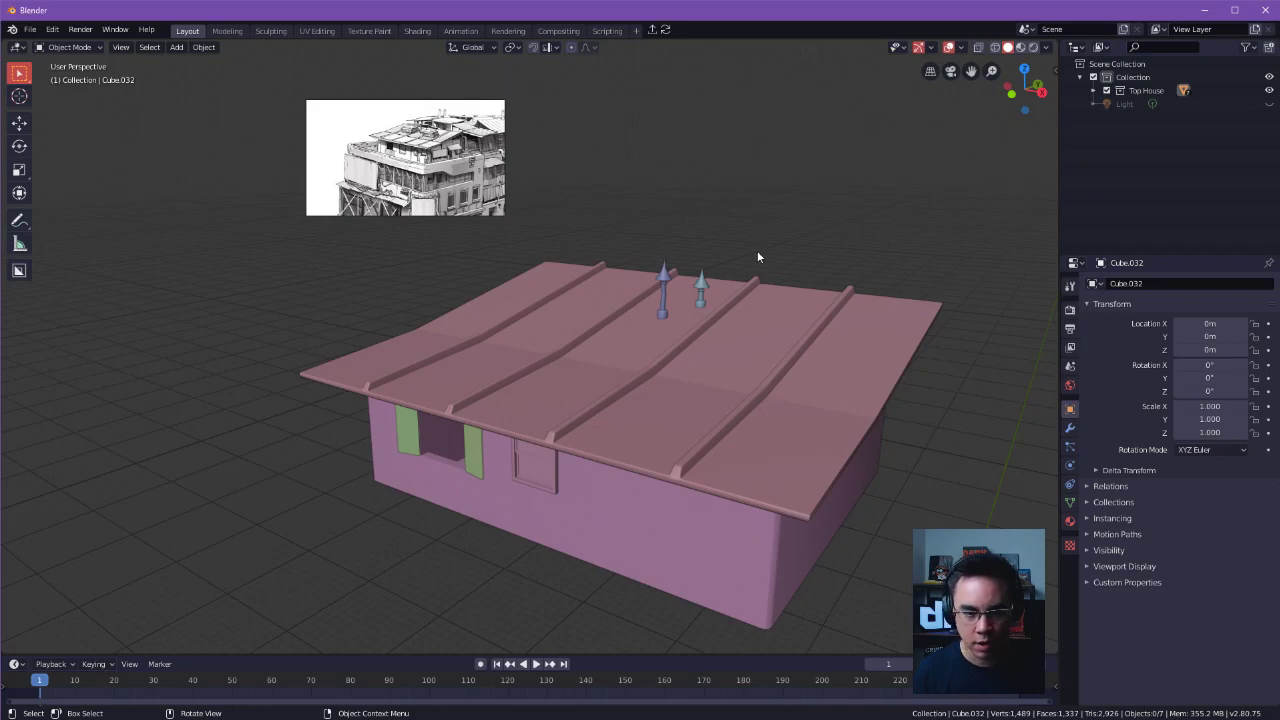
pyautogui.click(757, 289)
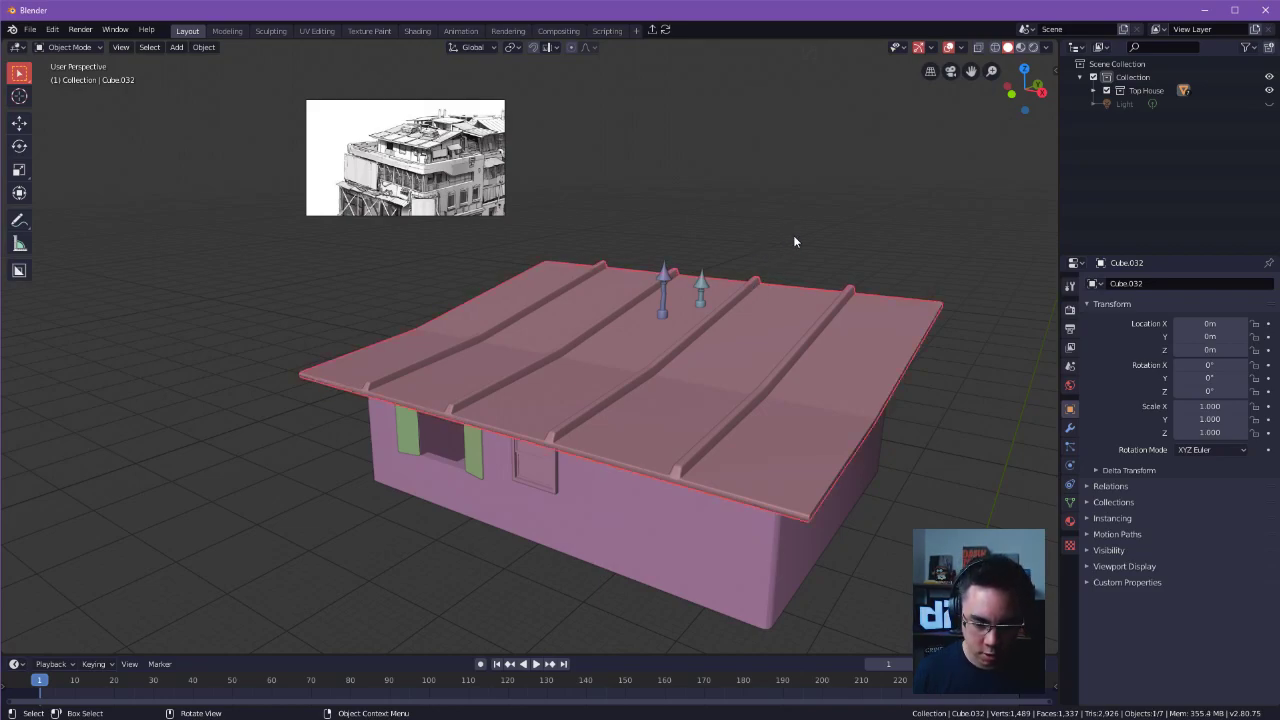
pyautogui.click(775, 248)
pyautogui.moveTo(791, 215); pyautogui.dragTo(760, 355, button='middle')
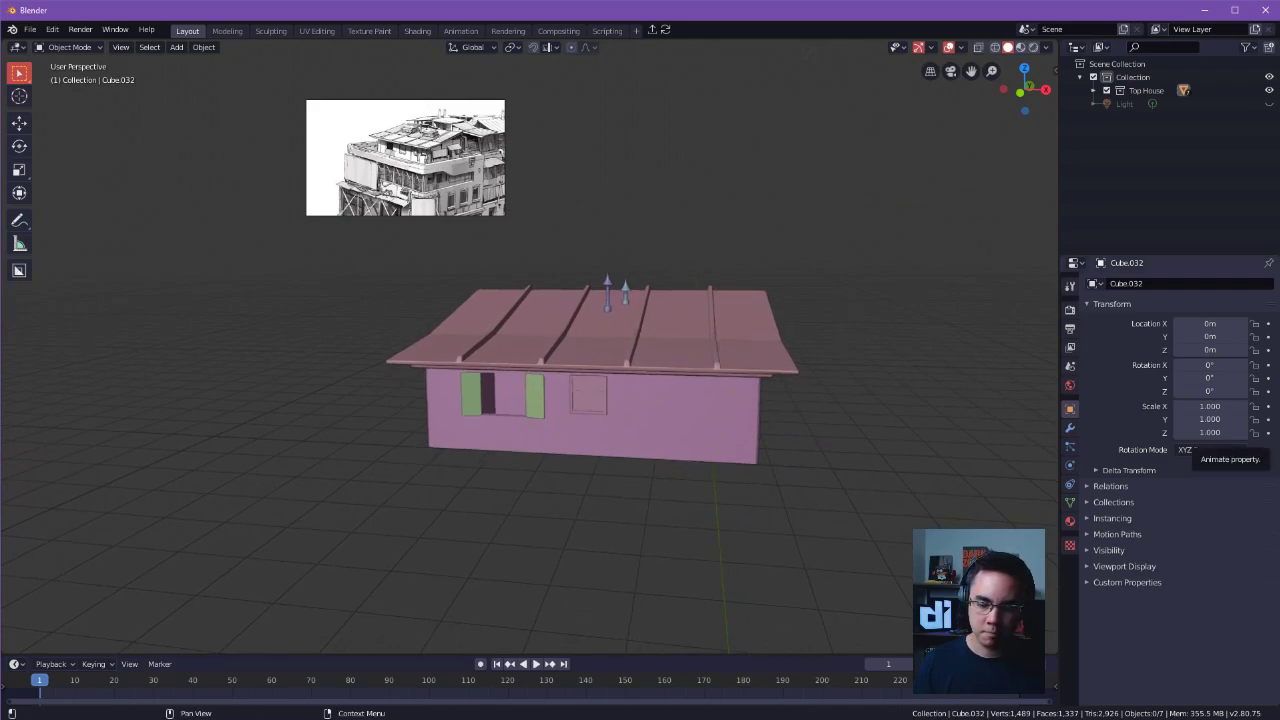
pyautogui.moveTo(1040, 408); pyautogui.dragTo(762, 404, button='middle')
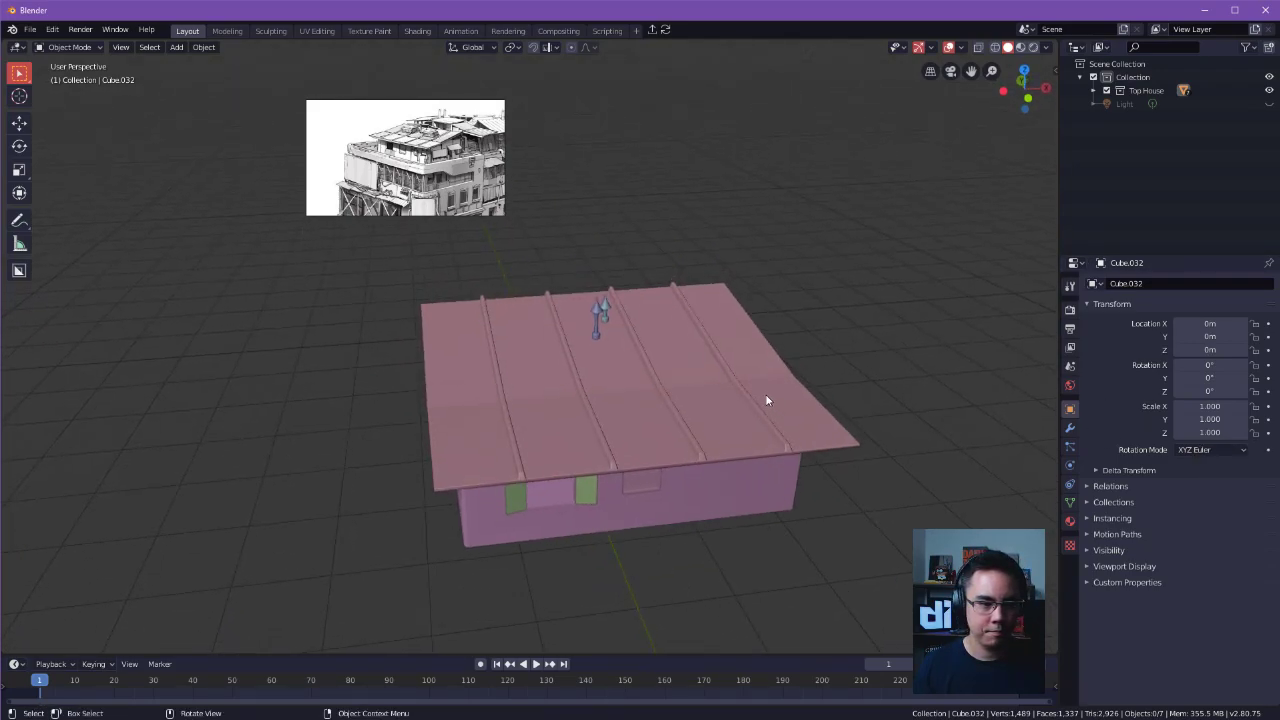
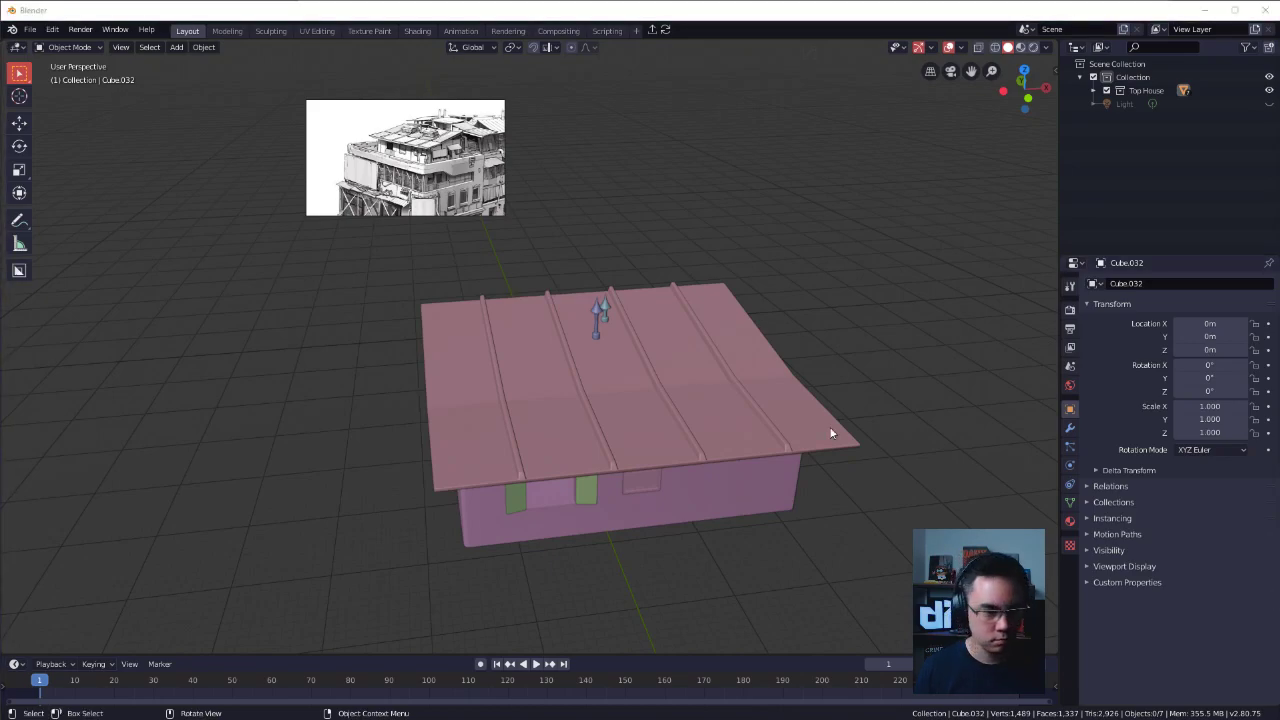
# Examine the appended house from several angles and look over its roof mesh in Edit Mode.
pyautogui.click(818, 428)
pyautogui.moveTo(818, 428); pyautogui.dragTo(866, 394, button='middle')
pyautogui.click(866, 394)
pyautogui.moveTo(1020, 502); pyautogui.dragTo(733, 375, button='middle')
pyautogui.click(646, 366)
pyautogui.press('Tab')
pyautogui.click(745, 276)
pyautogui.moveTo(560, 233); pyautogui.dragTo(650, 360)
pyautogui.click(871, 315)
pyautogui.click(875, 338)
pyautogui.moveTo(875, 338); pyautogui.dragTo(764, 361, button='middle')
pyautogui.press('Tab')
# Duplicate the ribbed roof and raise the copy about 7.69 m along Z above the house.
pyautogui.click(715, 248)
pyautogui.hotkey('shift', 'd')
pyautogui.press('z')
pyautogui.click(706, 200)
pyautogui.keyDown('ctrl'); pyautogui.keyDown('alt'); pyautogui.moveTo(822, 267); pyautogui.dragTo(828, 325); pyautogui.keyUp('alt'); pyautogui.keyUp('ctrl')
pyautogui.keyDown('alt'); pyautogui.moveTo(828, 325); pyautogui.dragTo(890, 348); pyautogui.keyUp('alt')
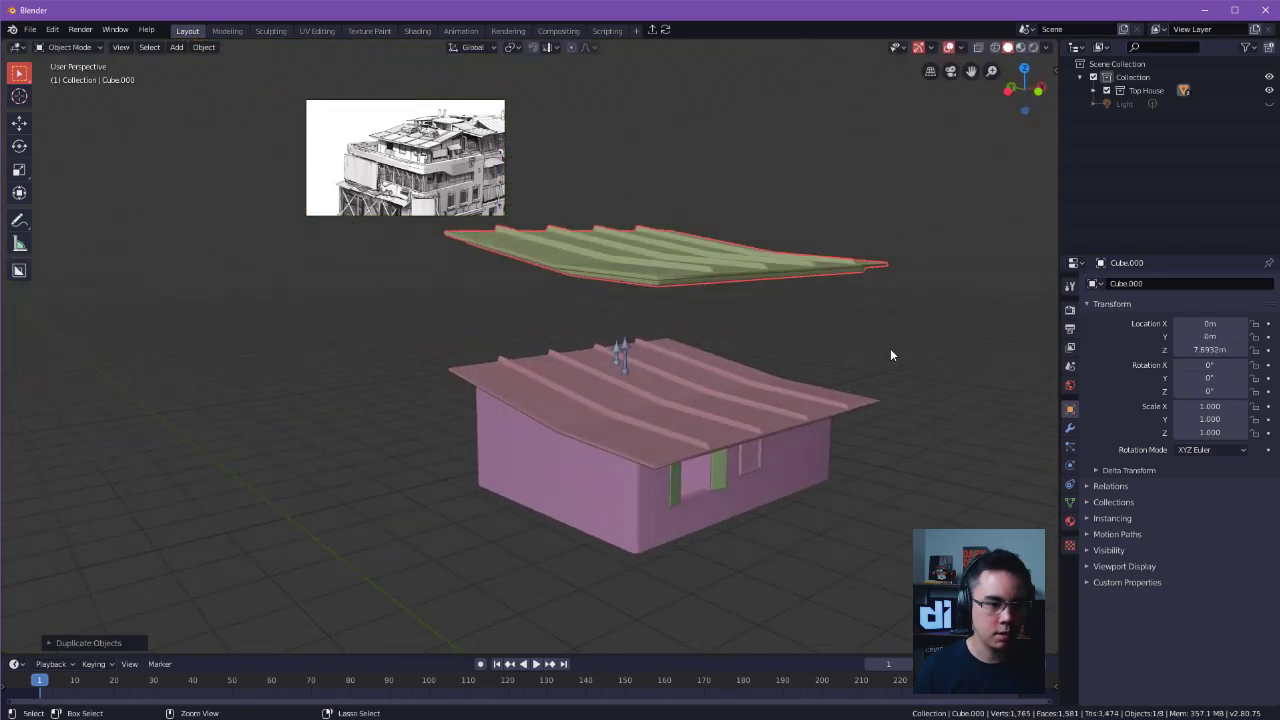
# Save the file as TopHouse in the Blender Tests folder.
pyautogui.hotkey('ctrl', 's')
pyautogui.click(1015, 348)
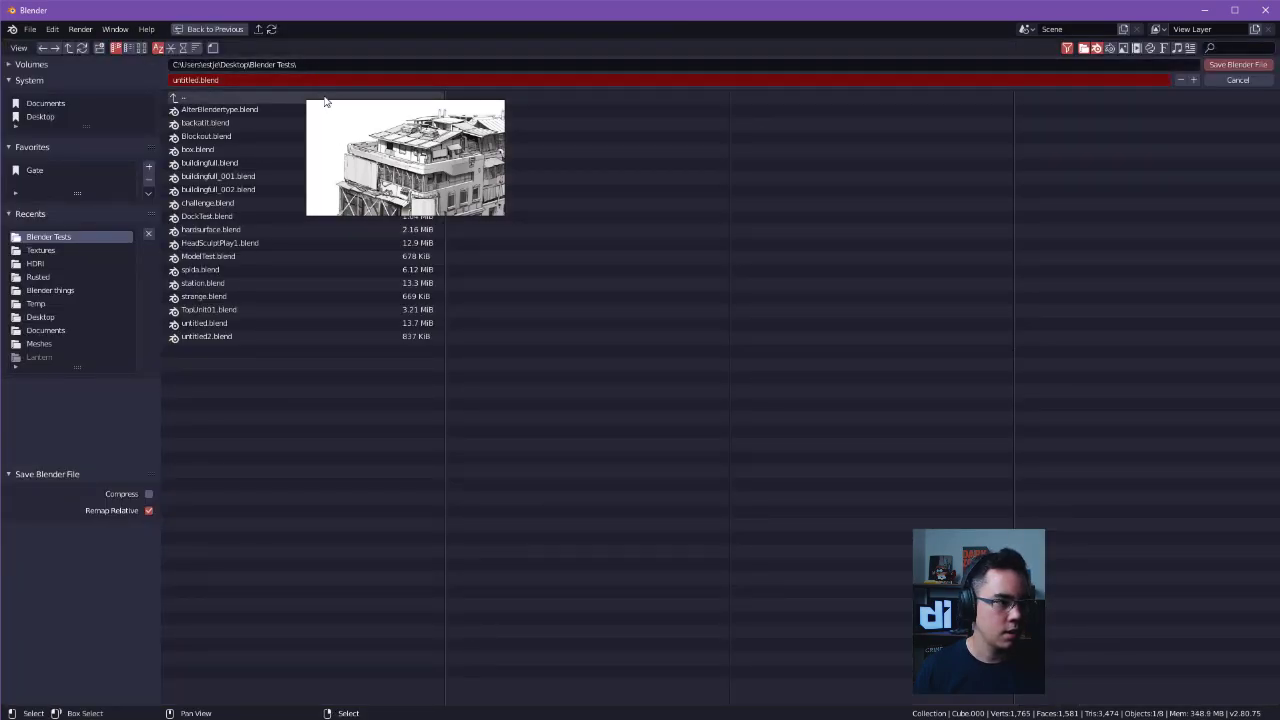
pyautogui.click(241, 79)
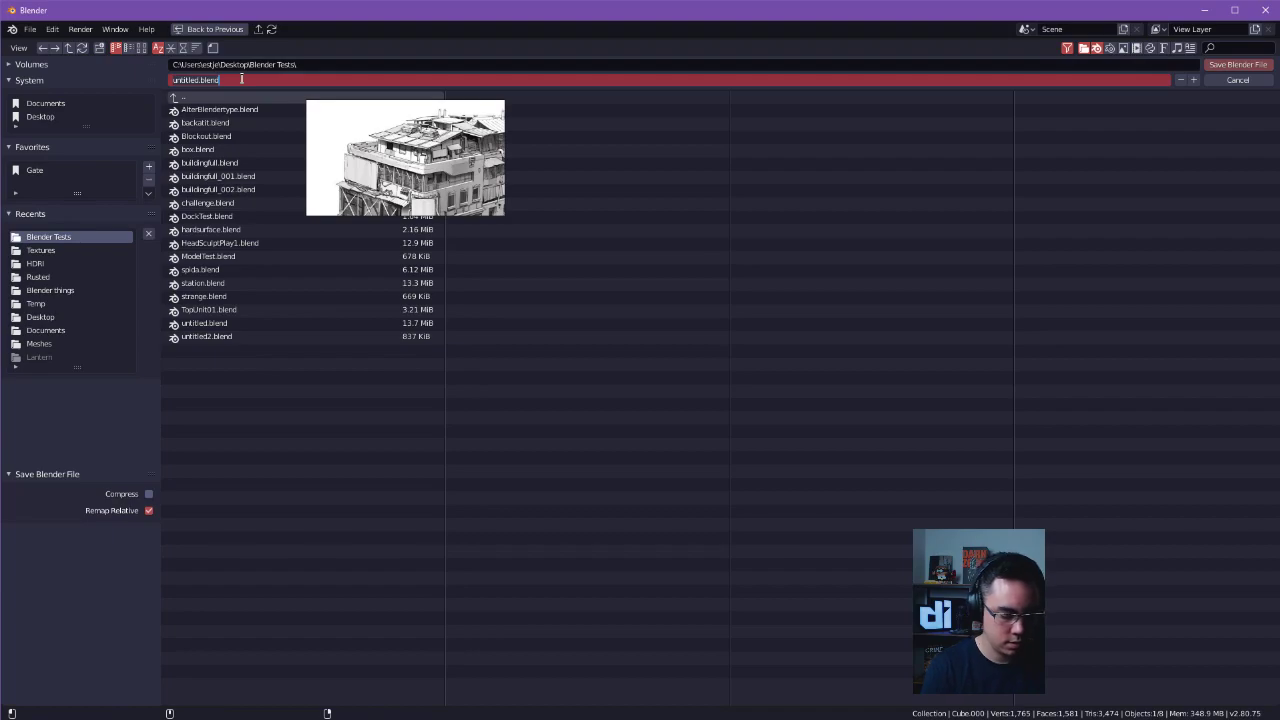
pyautogui.write('TopHouse')
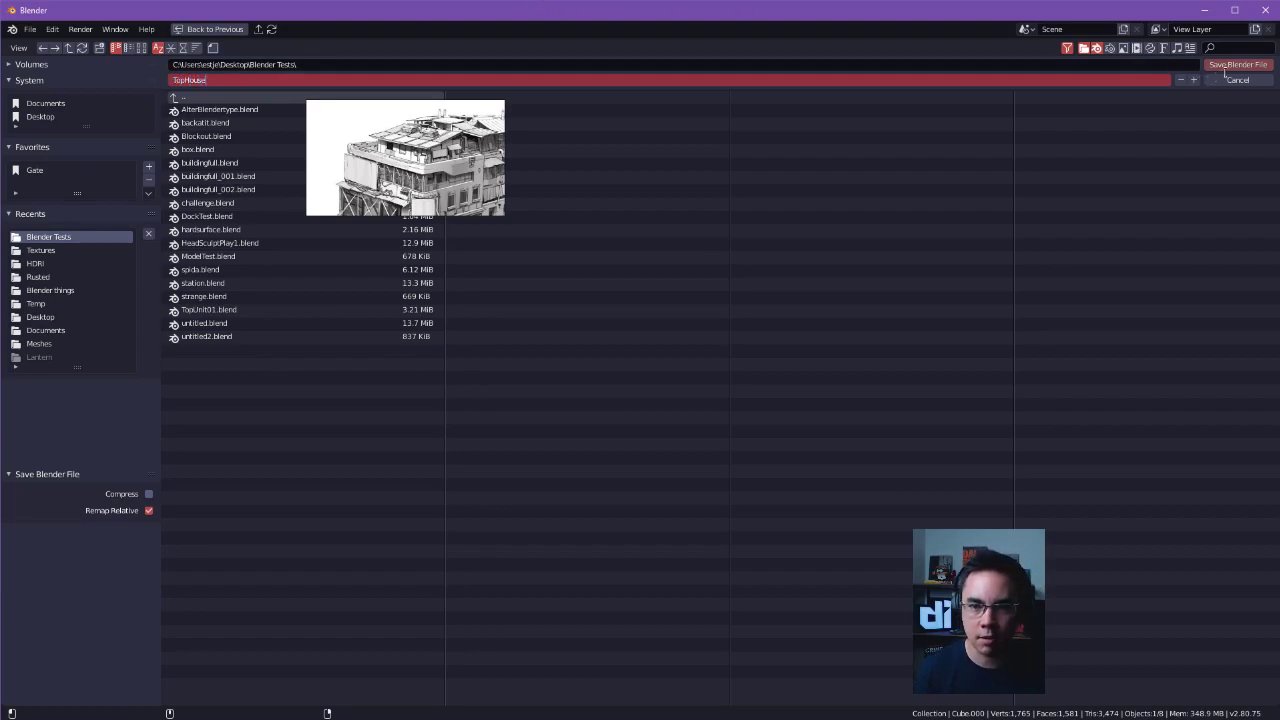
pyautogui.click(1237, 64)
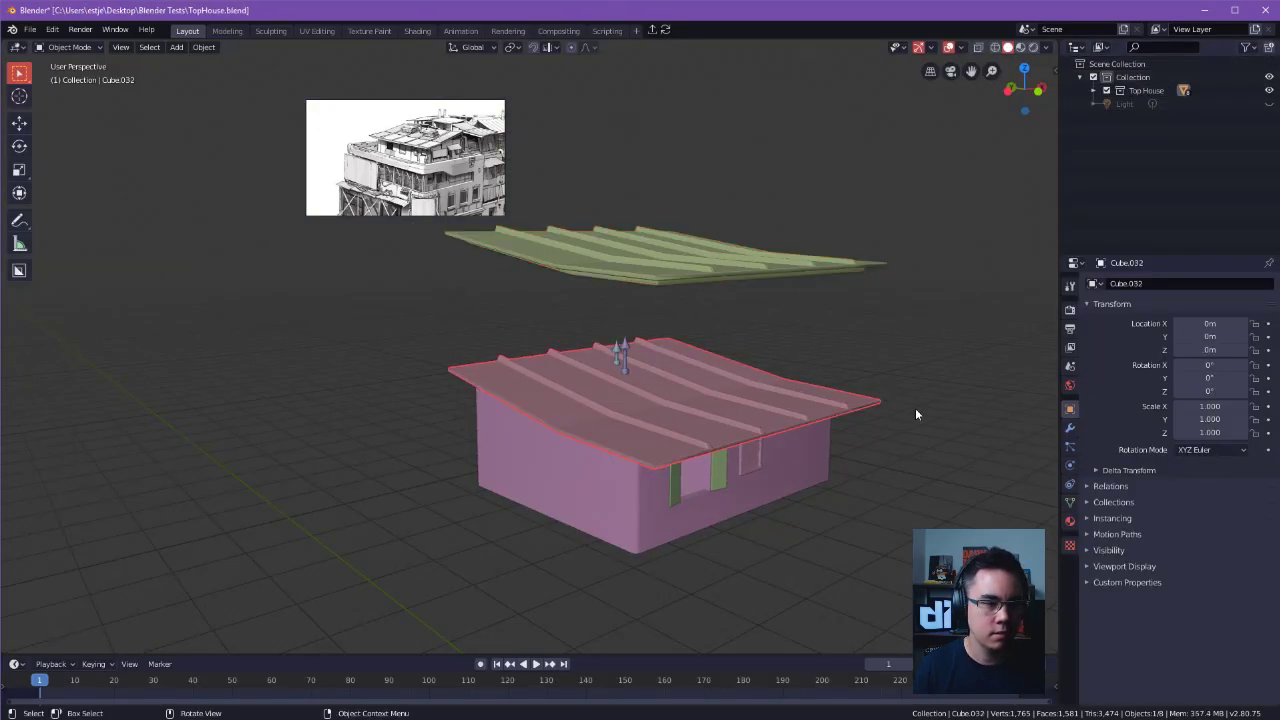
# Reopen station.blend from the recent files, discarding the unsaved changes in the current file.
pyautogui.click(30, 29)
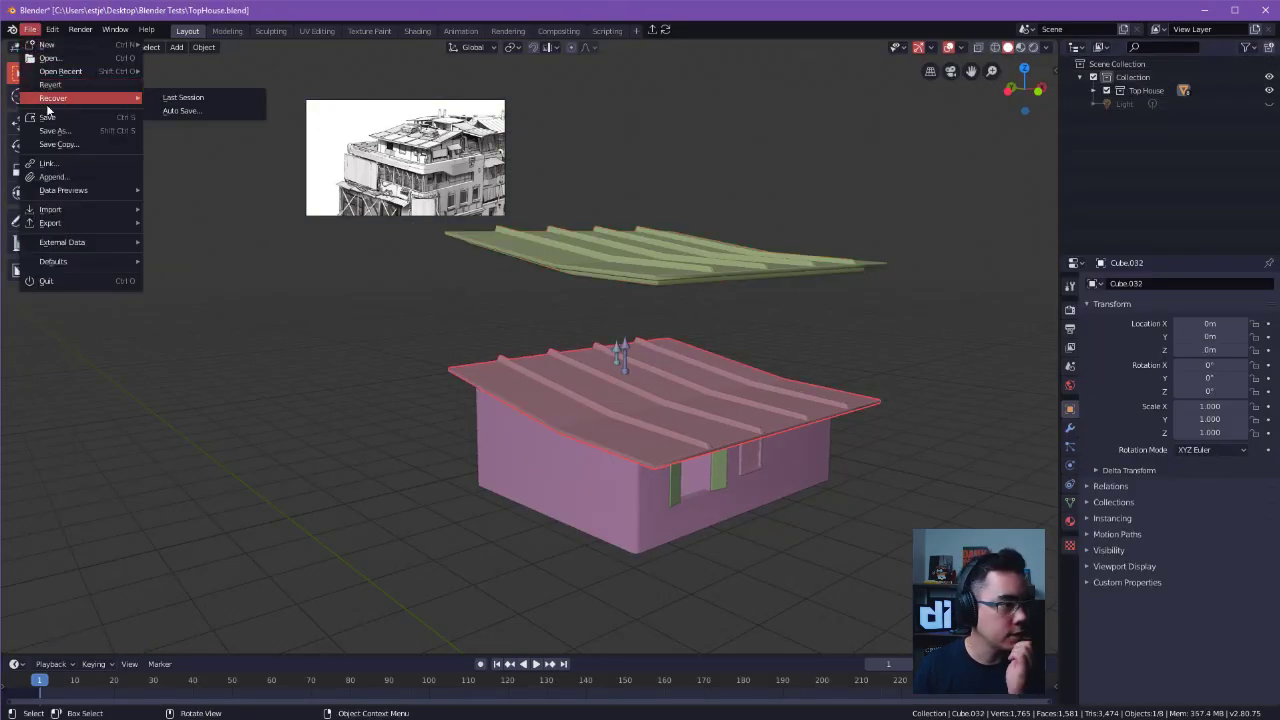
pyautogui.click(458, 482)
pyautogui.hotkey('ctrl', 's')
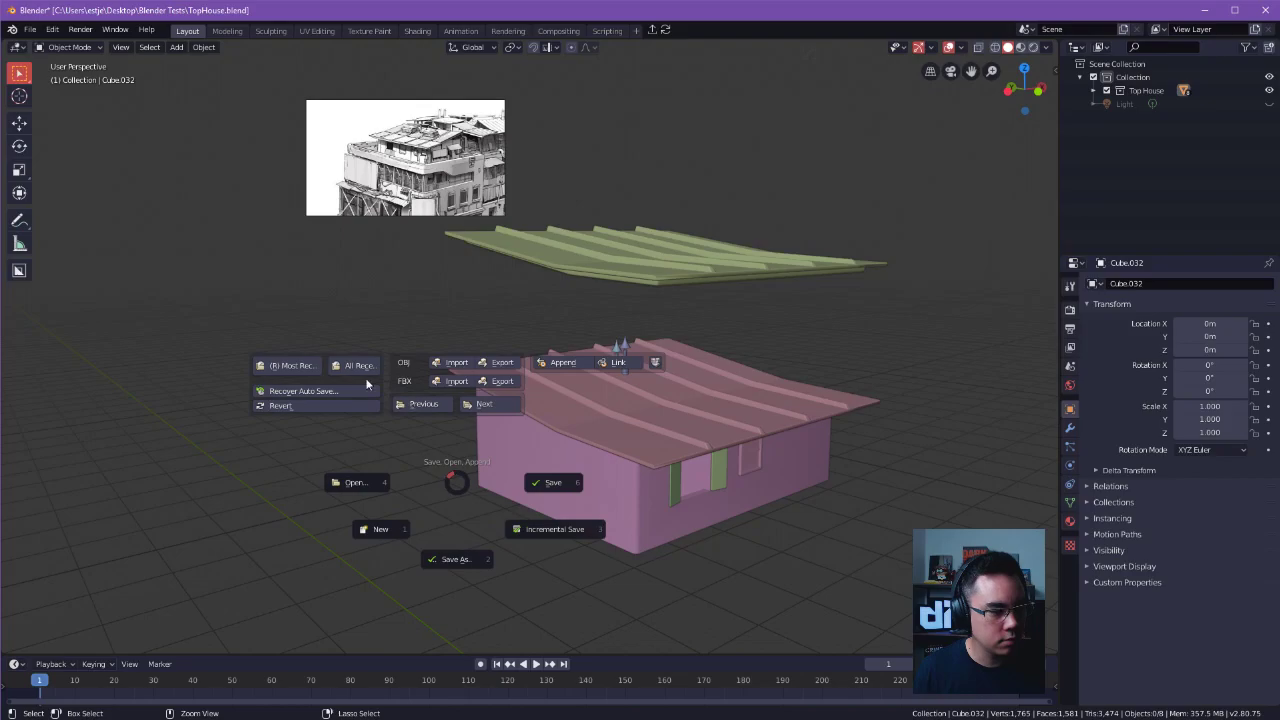
pyautogui.click(352, 371)
pyautogui.click(351, 372)
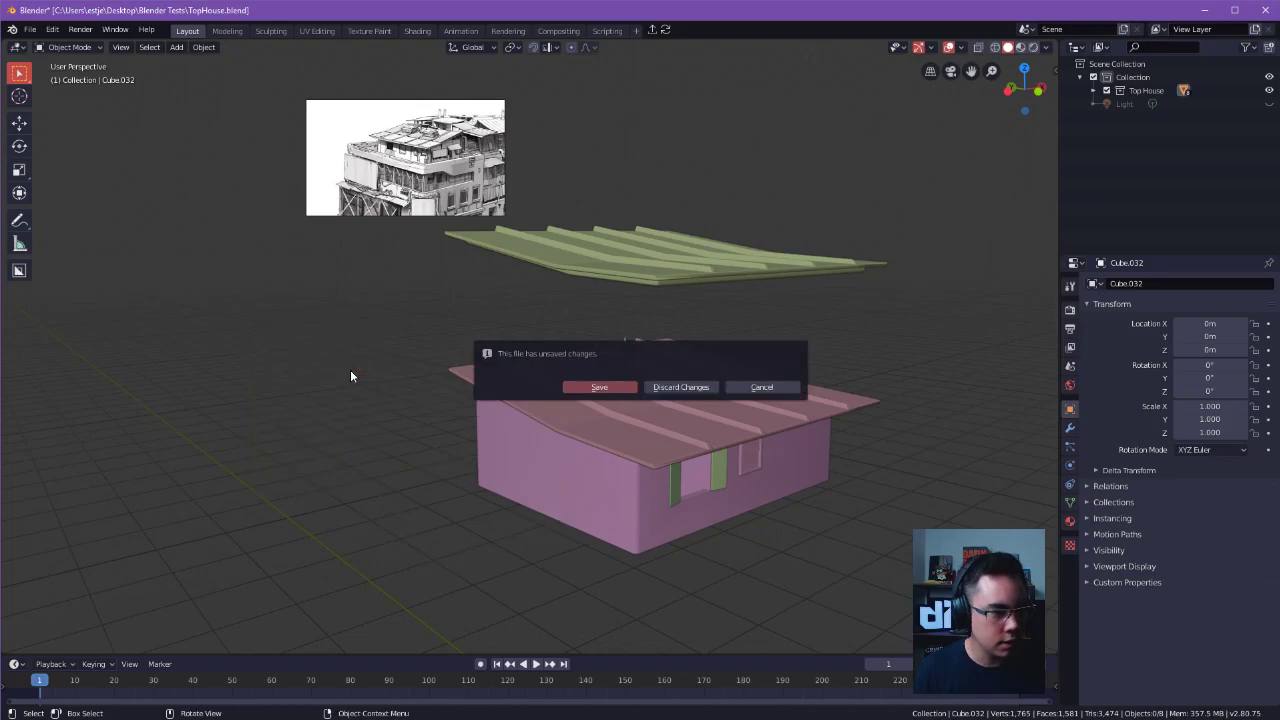
pyautogui.click(666, 387)
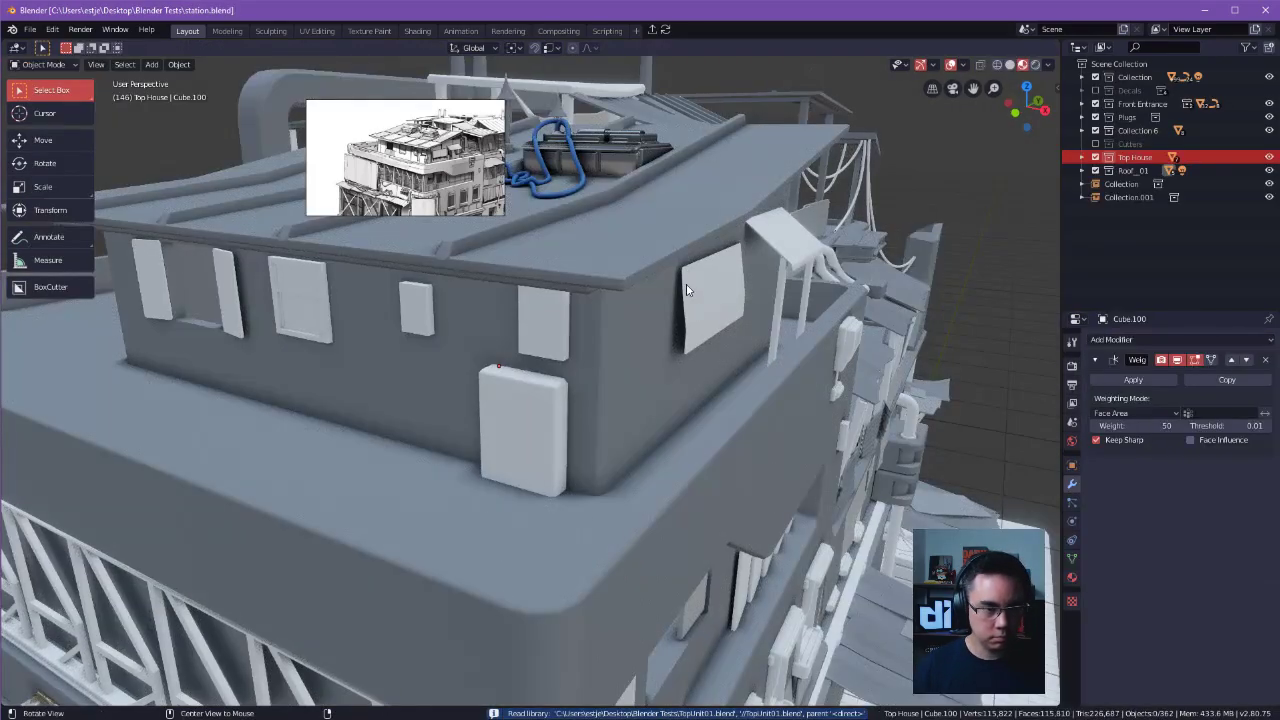
# Link the Top House collection from TopHouse.blend in the Blender Tests folder into the station scene.
pyautogui.keyDown('alt'); pyautogui.moveTo(687, 290); pyautogui.dragTo(710, 430); pyautogui.keyUp('alt')
pyautogui.click(682, 389)
pyautogui.click(30, 29)
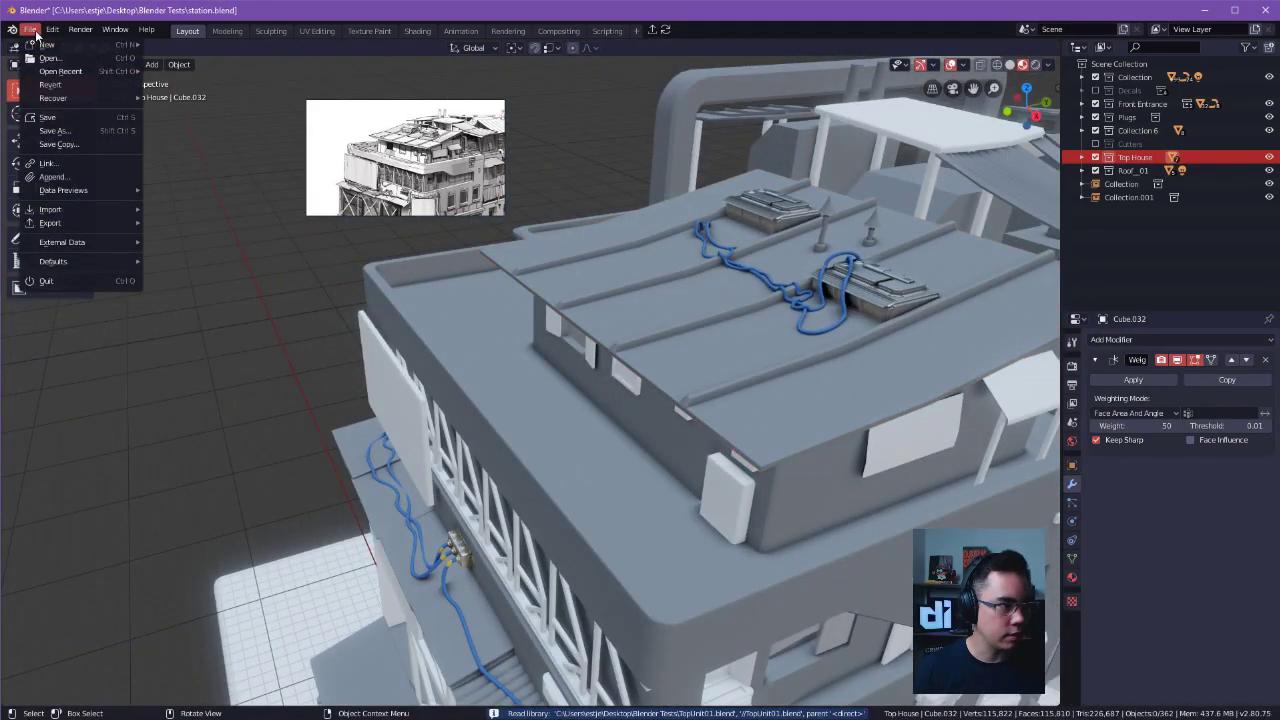
pyautogui.click(94, 163)
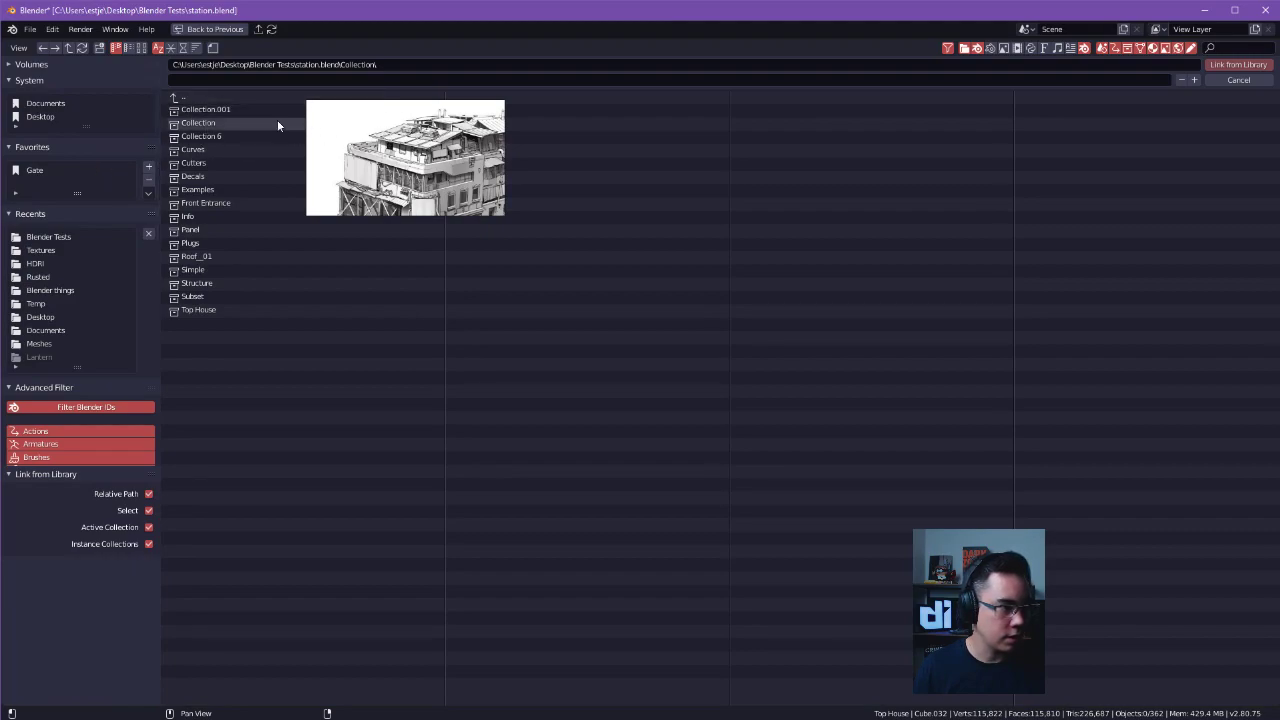
pyautogui.click(196, 98)
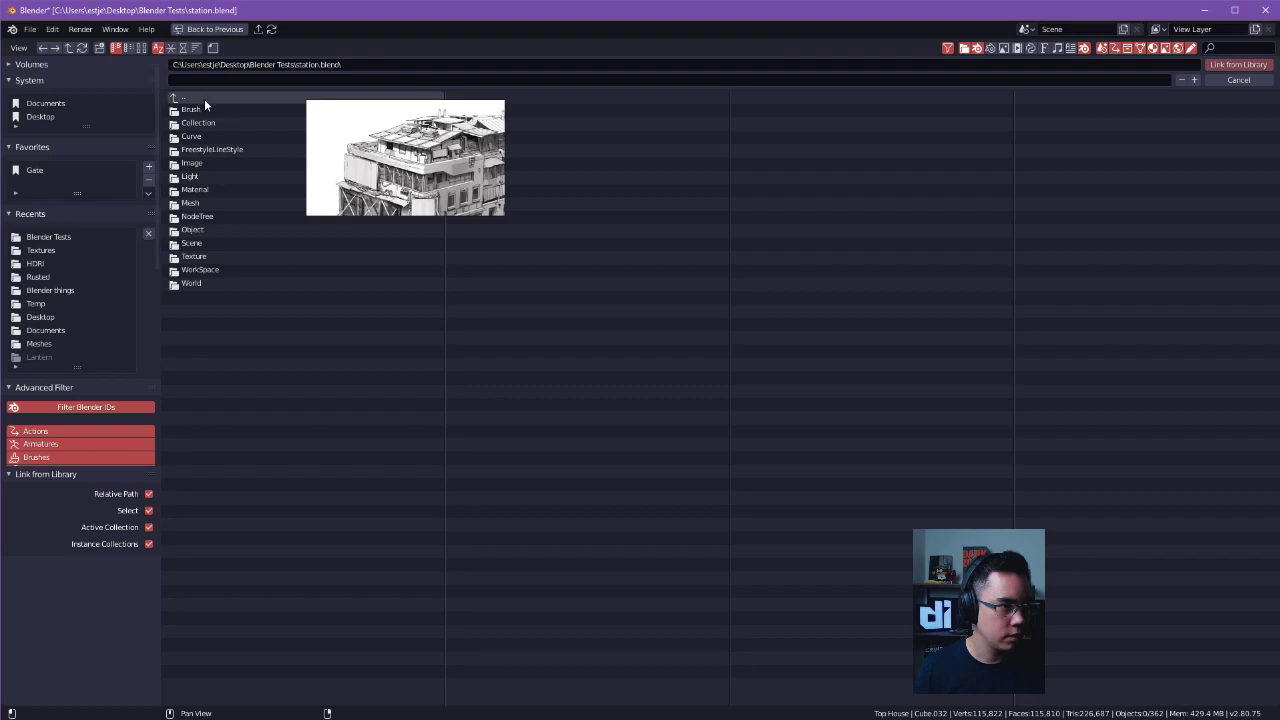
pyautogui.click(195, 99)
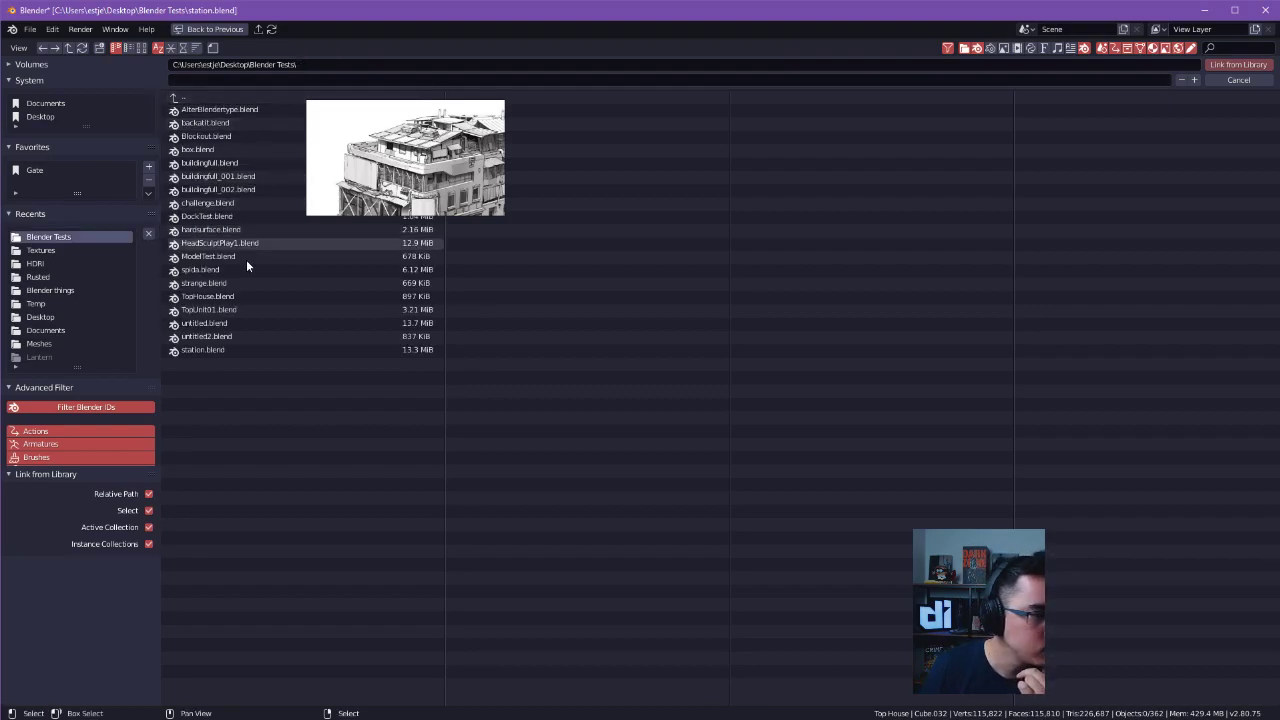
pyautogui.doubleClick(238, 298)
pyautogui.doubleClick(211, 123)
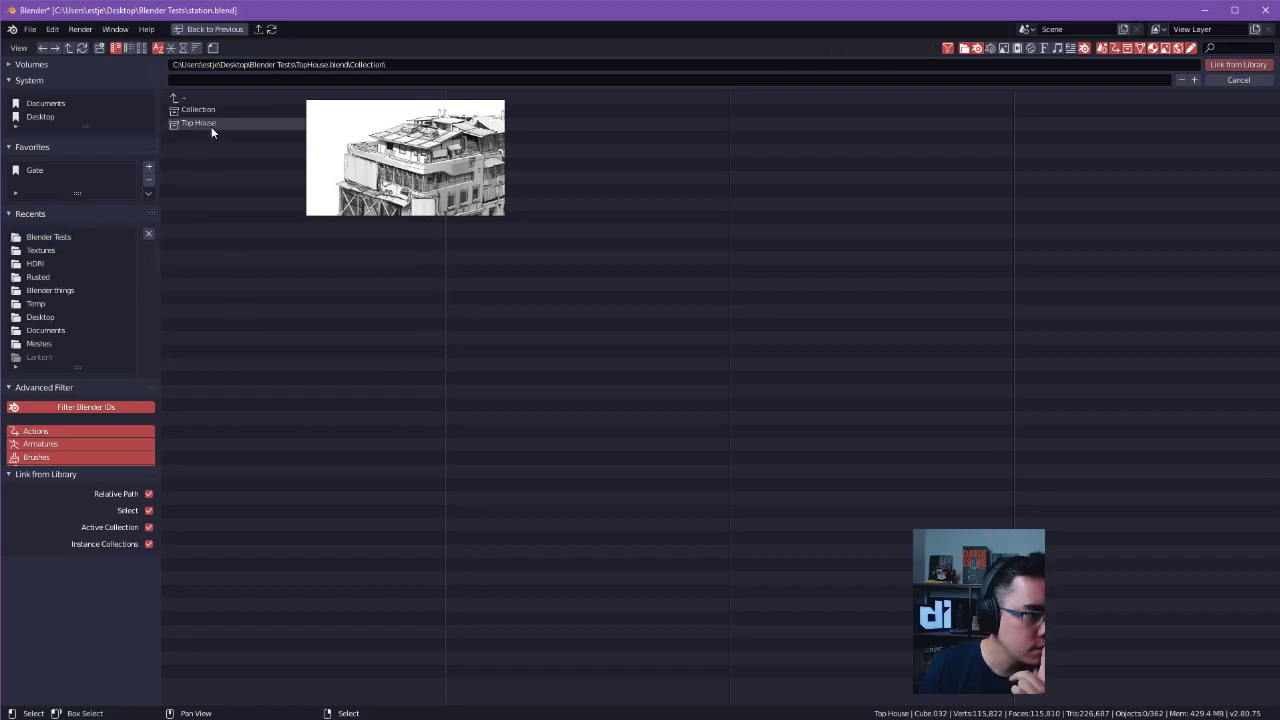
pyautogui.click(214, 123)
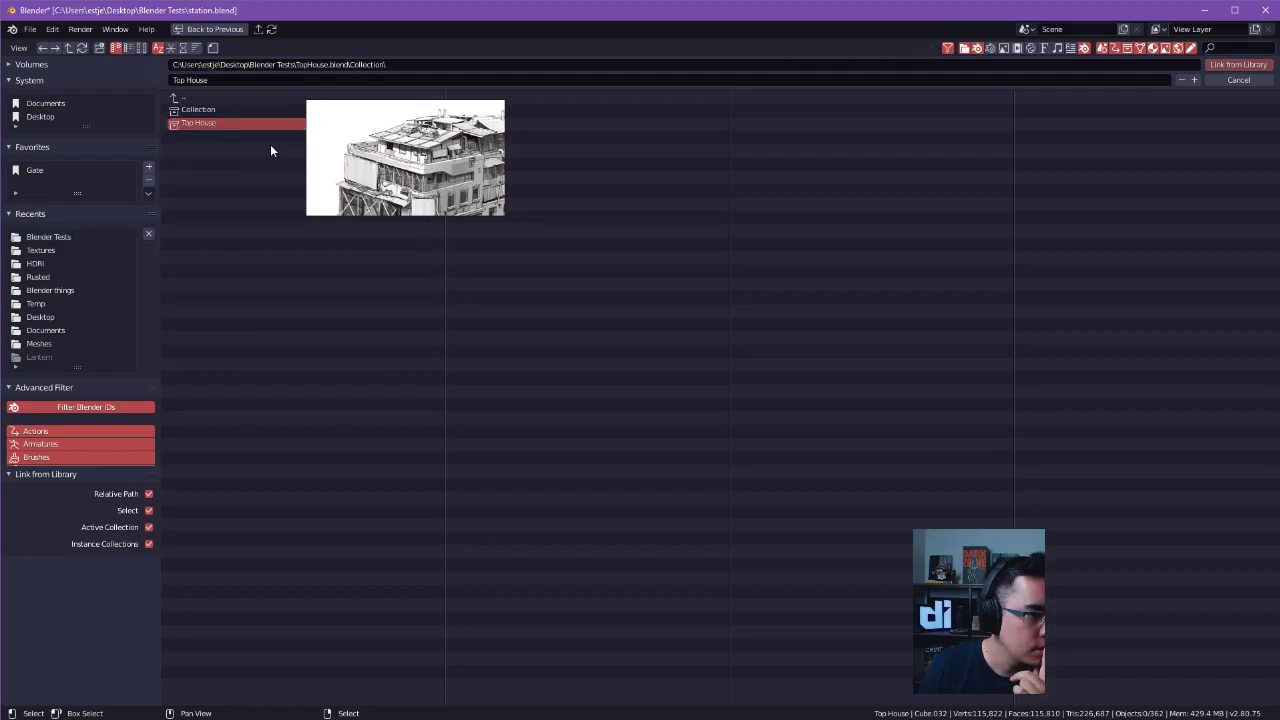
pyautogui.click(1262, 67)
# Inspect the linked Top House above the station and try moving it as one piece.
pyautogui.moveTo(760, 262); pyautogui.dragTo(703, 376, button='middle')
pyautogui.scroll(-3, 491, 287)
pyautogui.scroll(-3, 567, 211)
pyautogui.keyDown('shift'); pyautogui.moveTo(857, 405); pyautogui.dragTo(798, 385, button='middle'); pyautogui.keyUp('shift')
pyautogui.press('w')
pyautogui.rightClick(806, 322)
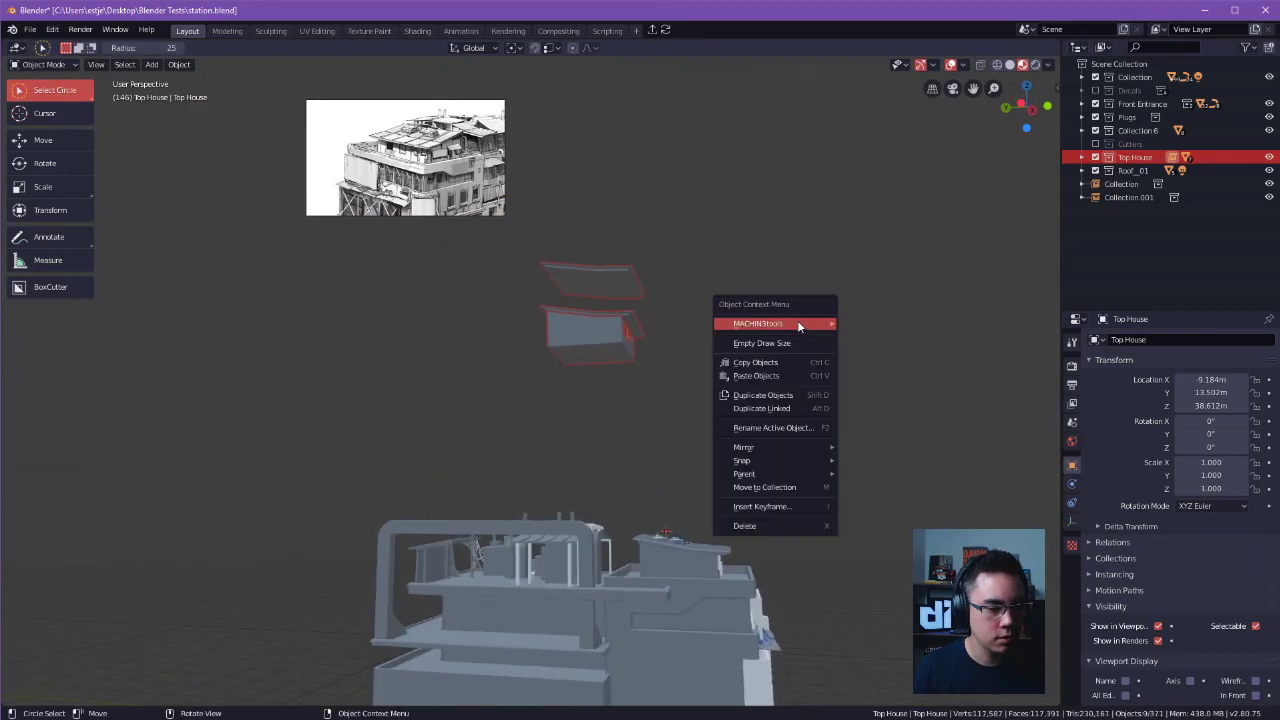
pyautogui.moveTo(715, 448); pyautogui.dragTo(611, 366, button='middle')
pyautogui.press('g')
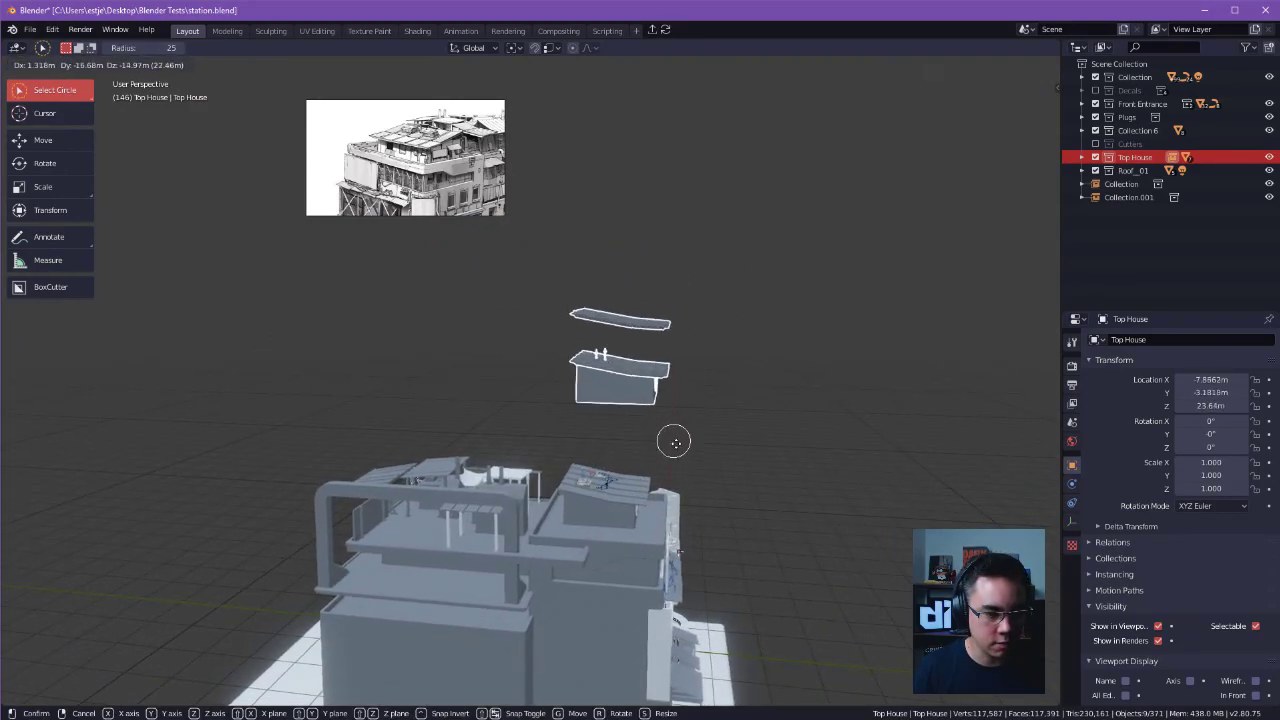
pyautogui.click(726, 357)
pyautogui.moveTo(726, 357); pyautogui.dragTo(649, 422, button='middle')
pyautogui.press('w')
pyautogui.moveTo(597, 379)
pyautogui.mouseDown(button='middle')
pyautogui.moveTo(629, 365)
pyautogui.moveTo(683, 377)
pyautogui.moveTo(670, 350)
pyautogui.mouseUp(button='middle')
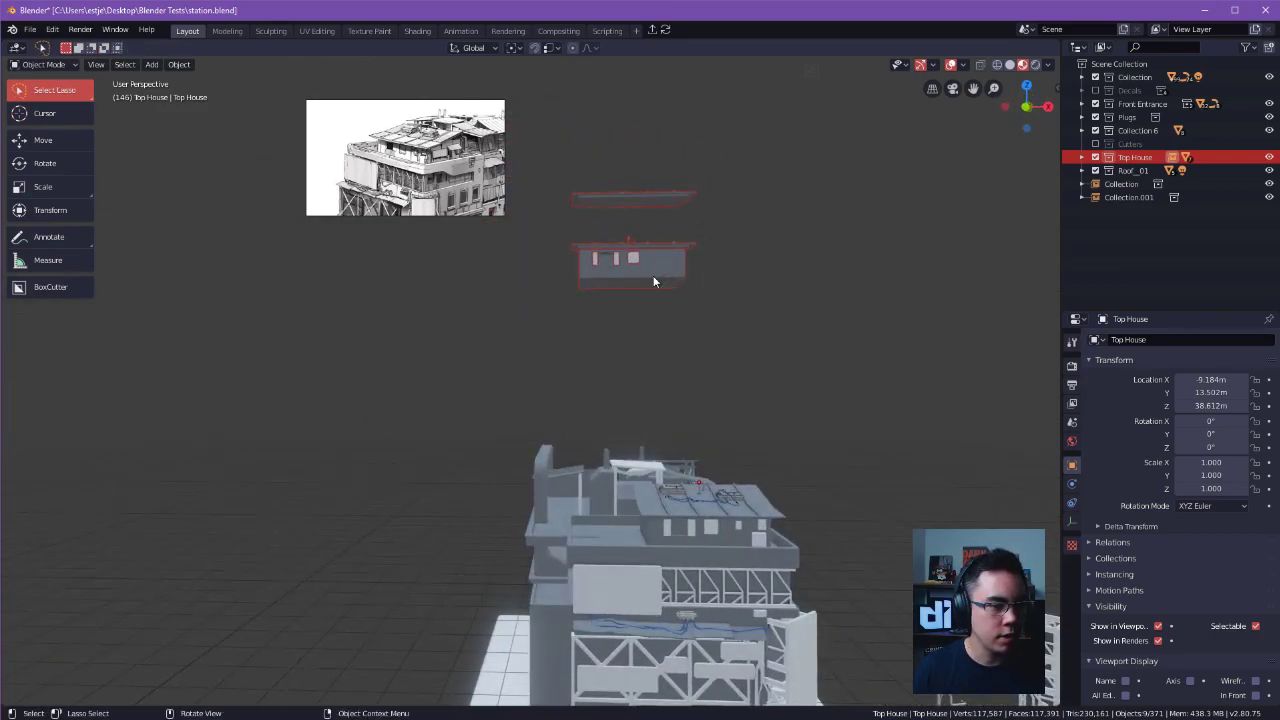
# Reload station.blend without keeping the linked Top House.
pyautogui.hotkey('alt', 'Tab')
pyautogui.press('Escape')
pyautogui.hotkey('ctrl', 's')
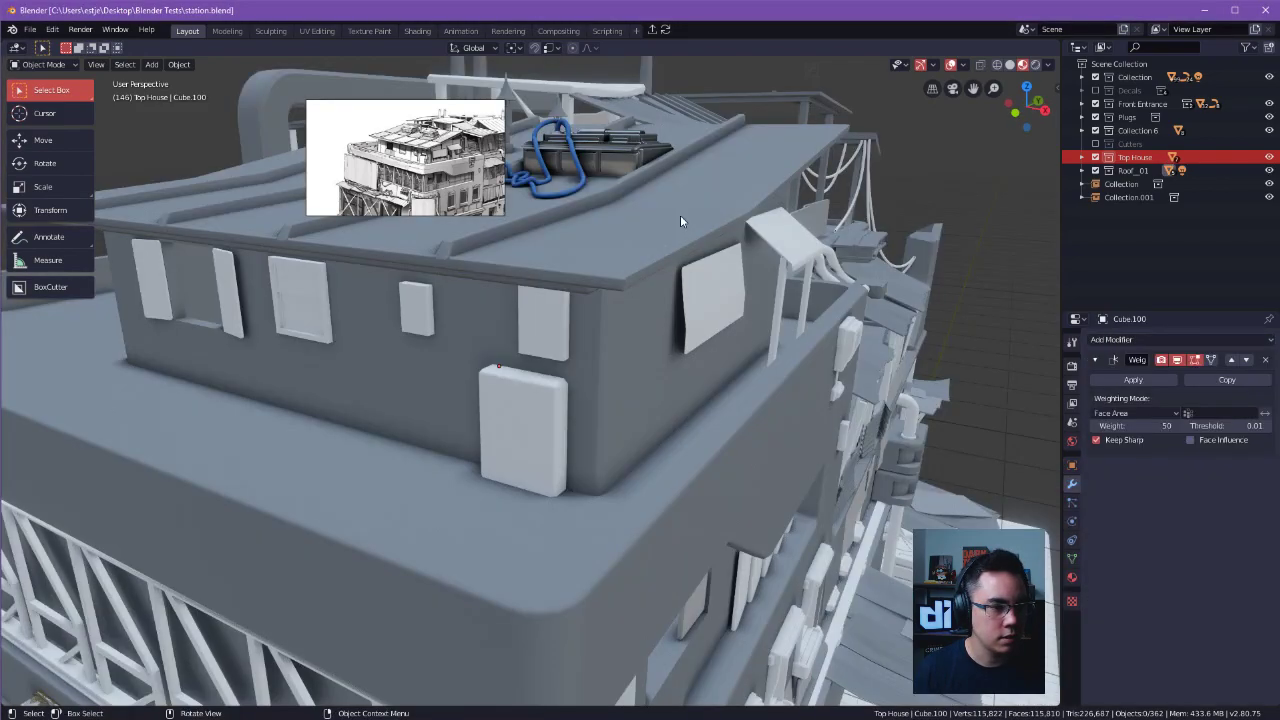
# Shift the floating building reference picture aside so it does not cover the recent files list.
pyautogui.hotkey('ctrl', 's')
pyautogui.click(556, 133)
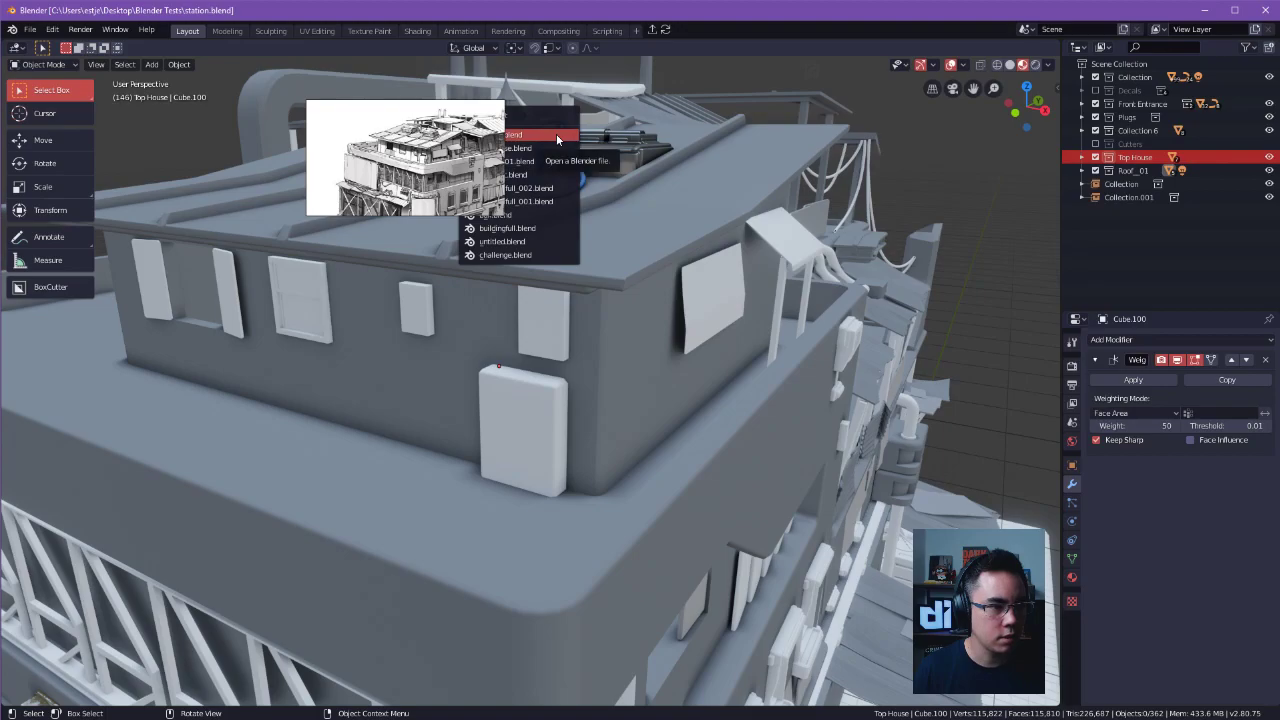
pyautogui.moveTo(432, 147); pyautogui.dragTo(270, 140)
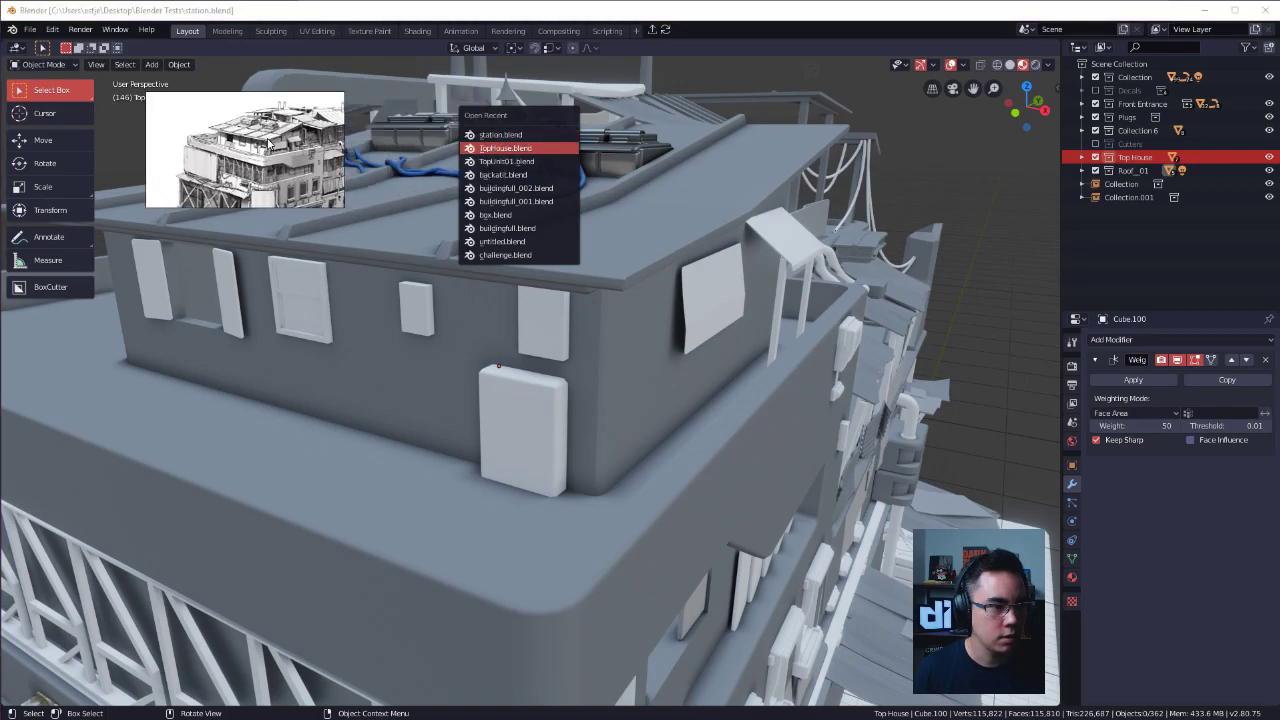
# Open TopHouse.blend from the recent files, discarding the unsaved changes in the station file.
pyautogui.click(717, 332)
pyautogui.hotkey('ctrl', 's')
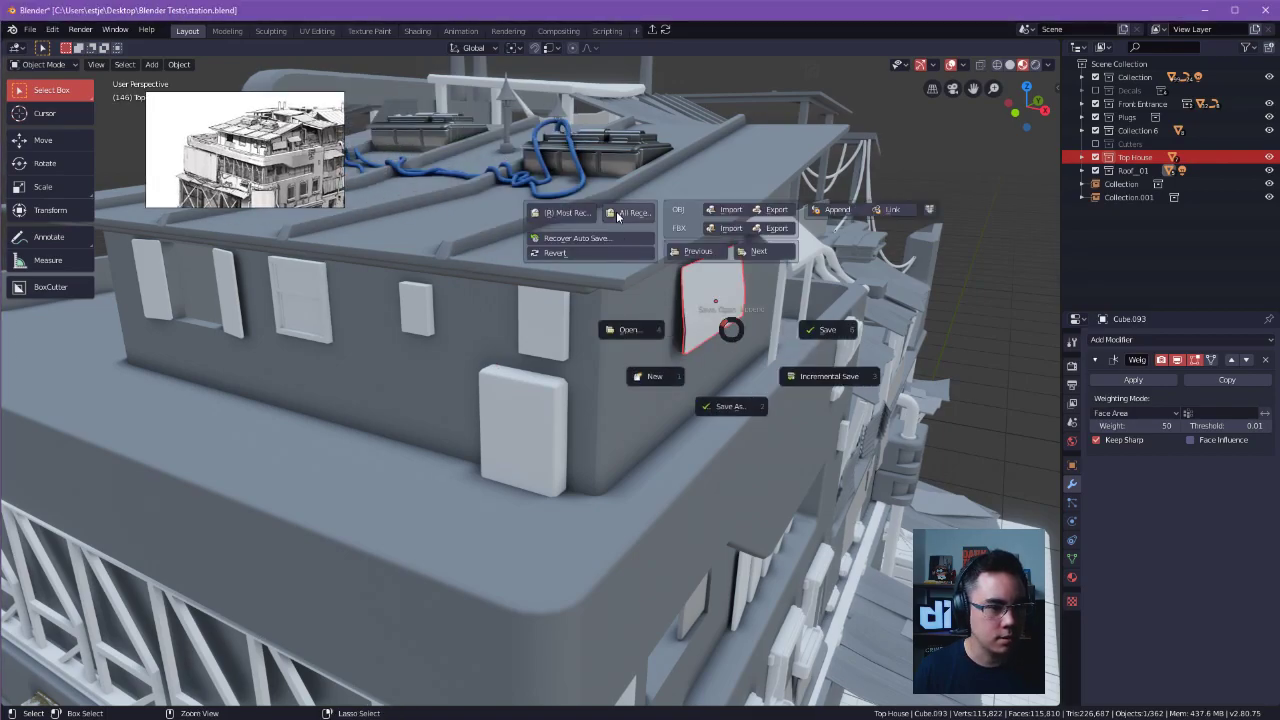
pyautogui.click(622, 324)
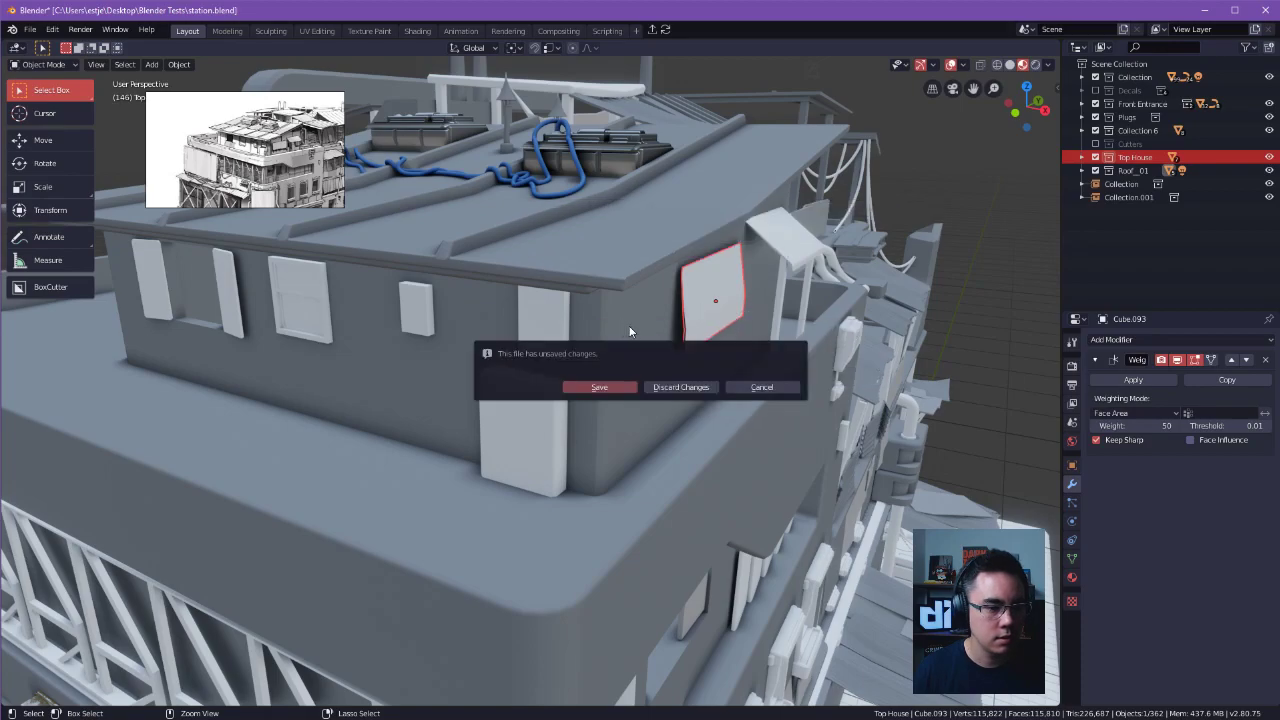
pyautogui.click(789, 388)
pyautogui.hotkey('ctrl', 's')
pyautogui.click(565, 202)
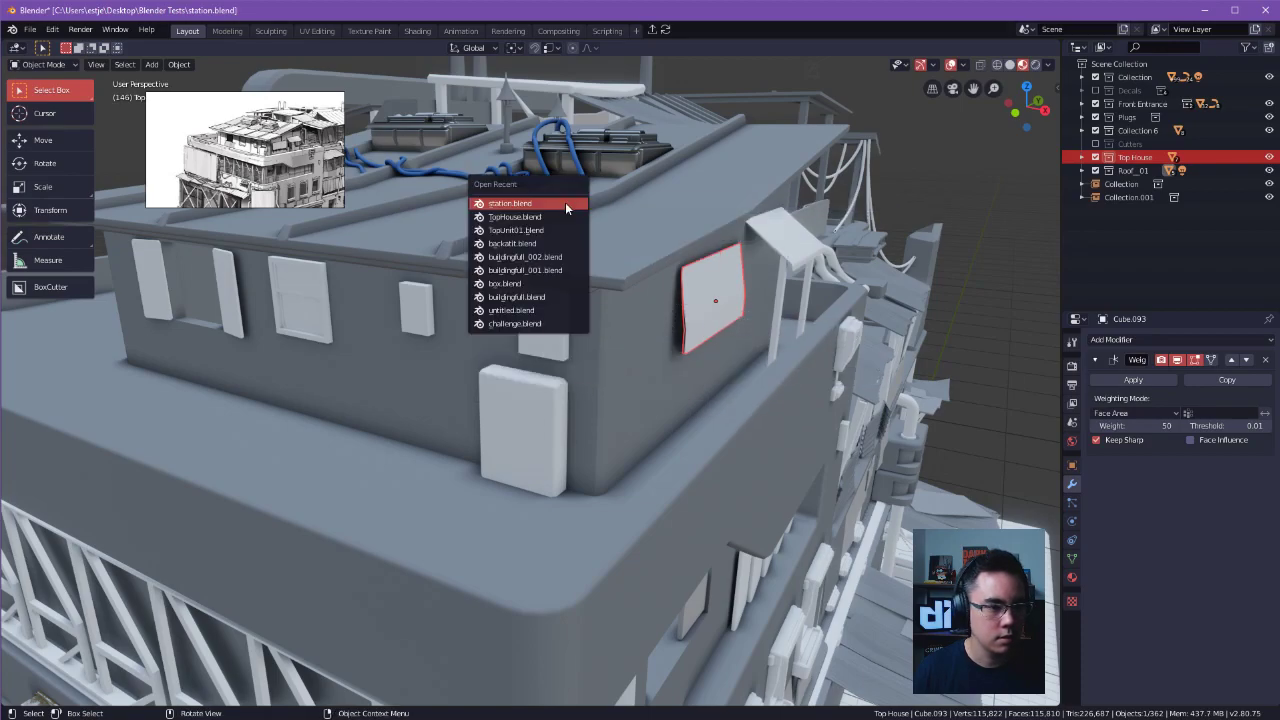
pyautogui.click(551, 217)
pyautogui.click(672, 388)
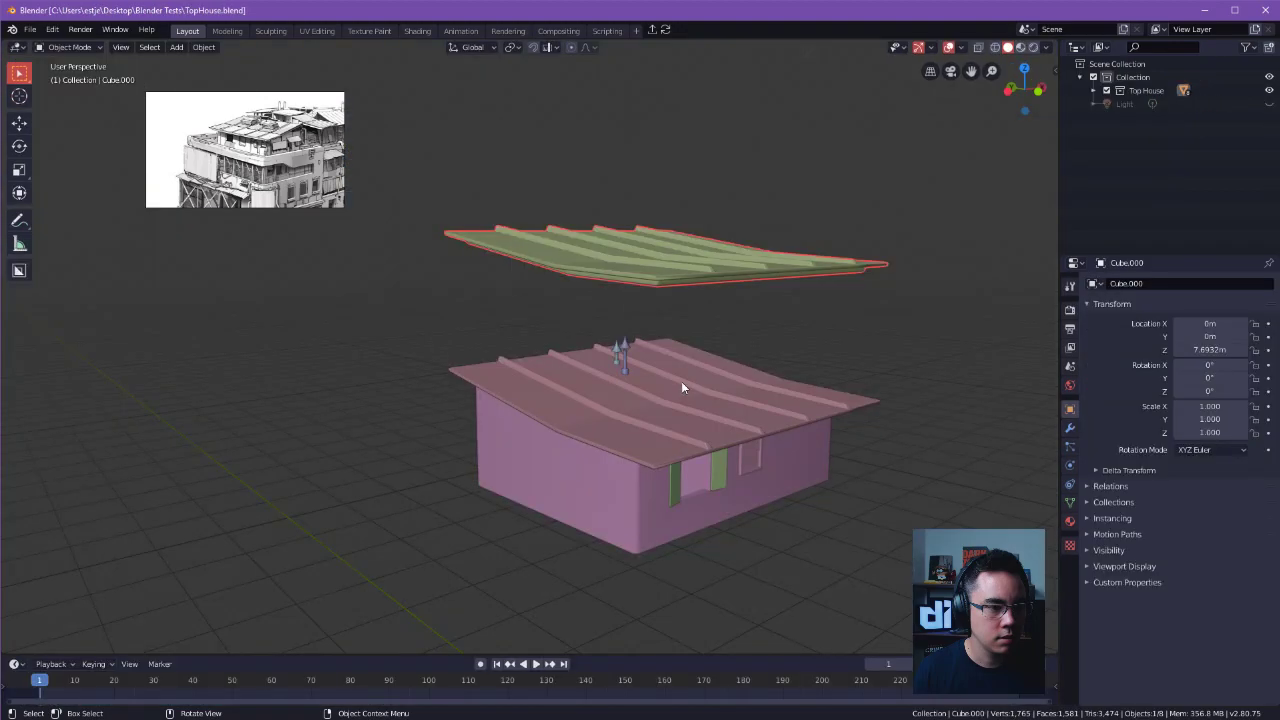
# Delete the duplicate roof floating above the house.
pyautogui.click(700, 278)
pyautogui.keyDown('alt'); pyautogui.moveTo(650, 291); pyautogui.dragTo(510, 318); pyautogui.keyUp('alt')
pyautogui.scroll(-6, 699, 265)
pyautogui.press('x')
pyautogui.click(632, 271)
pyautogui.moveTo(474, 254); pyautogui.dragTo(740, 370)
pyautogui.keyDown('alt'); pyautogui.moveTo(746, 326); pyautogui.dragTo(459, 344); pyautogui.keyUp('alt')
pyautogui.press('g')
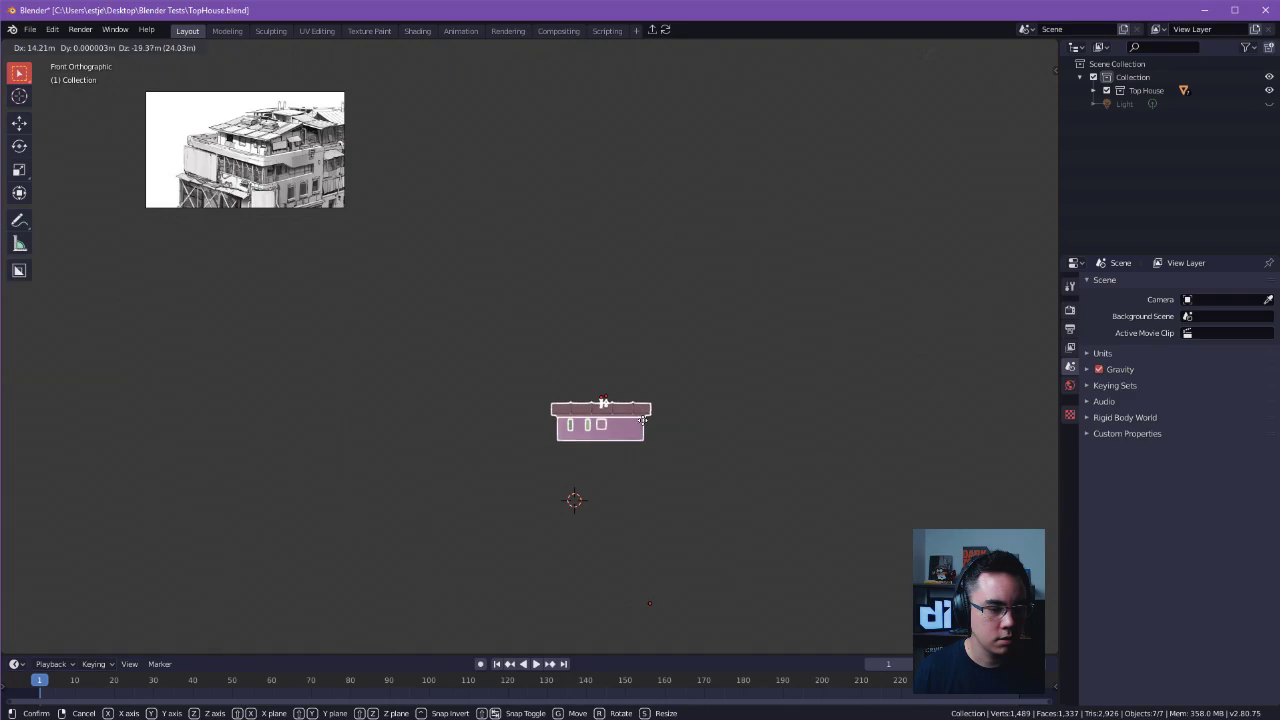
pyautogui.rightClick(647, 413)
pyautogui.press('Tab')
pyautogui.click(533, 421)
pyautogui.keyDown('alt'); pyautogui.moveTo(531, 416); pyautogui.dragTo(612, 366); pyautogui.keyUp('alt')
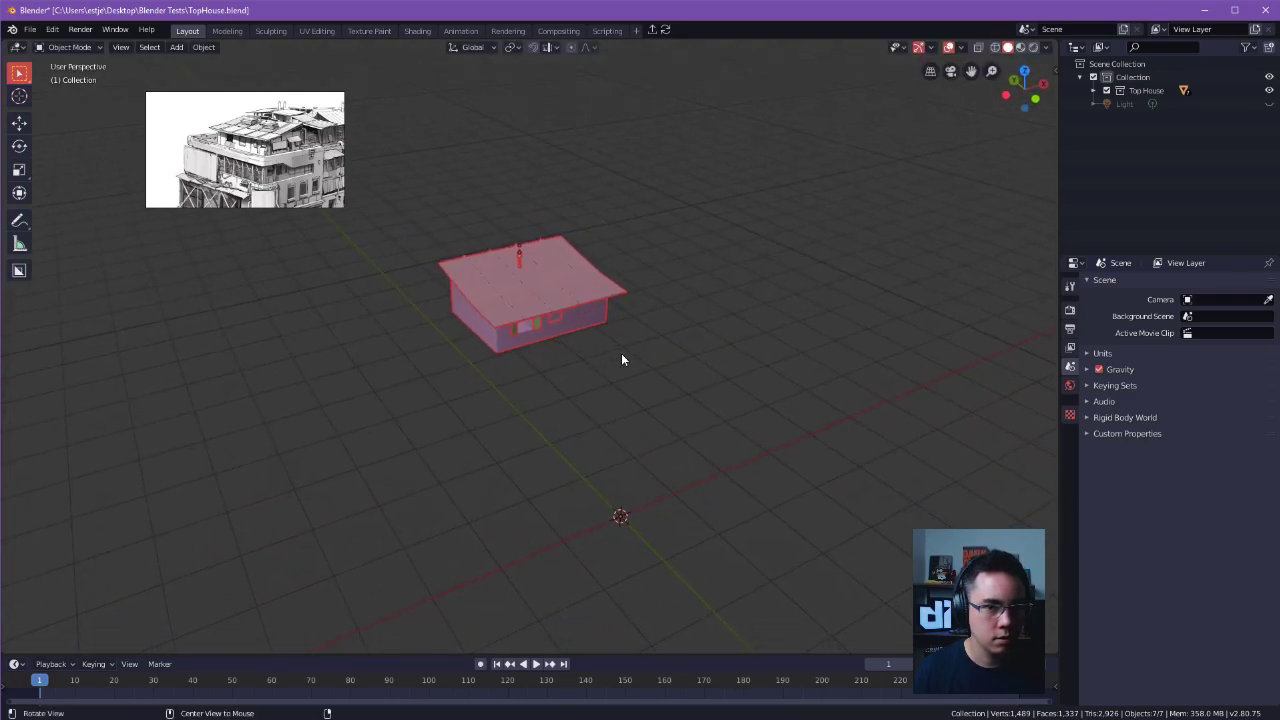
# Select all objects in the Top House collection and select their entire geometry together in Edit Mode.
pyautogui.click(1094, 90)
pyautogui.click(1138, 103)
pyautogui.moveTo(1136, 175); pyautogui.dragTo(1140, 117)
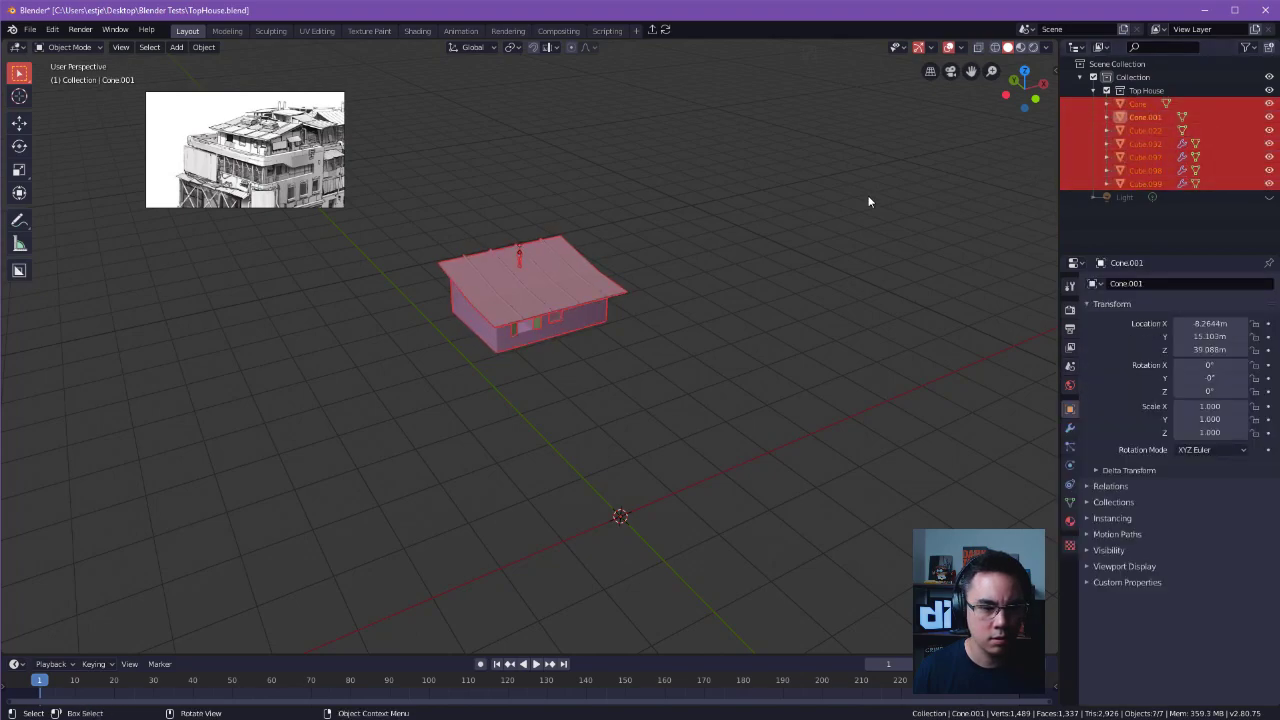
pyautogui.press('Tab')
pyautogui.click(571, 211)
pyautogui.moveTo(443, 191); pyautogui.dragTo(714, 364)
pyautogui.click(688, 315)
pyautogui.keyDown('alt'); pyautogui.moveTo(670, 325); pyautogui.dragTo(717, 323); pyautogui.keyUp('alt')
pyautogui.press('a')
# Move the house's geometry down in front view so its base rests at the 3D cursor.
pyautogui.press('g')
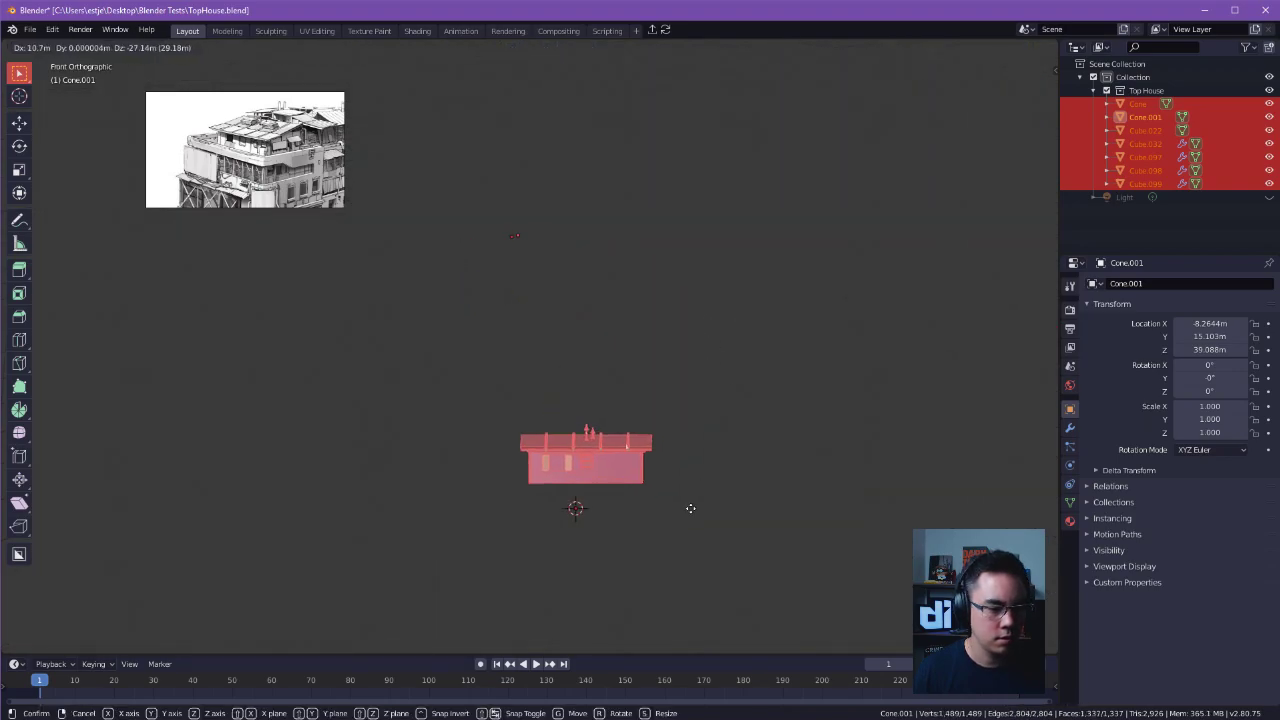
pyautogui.rightClick(689, 521)
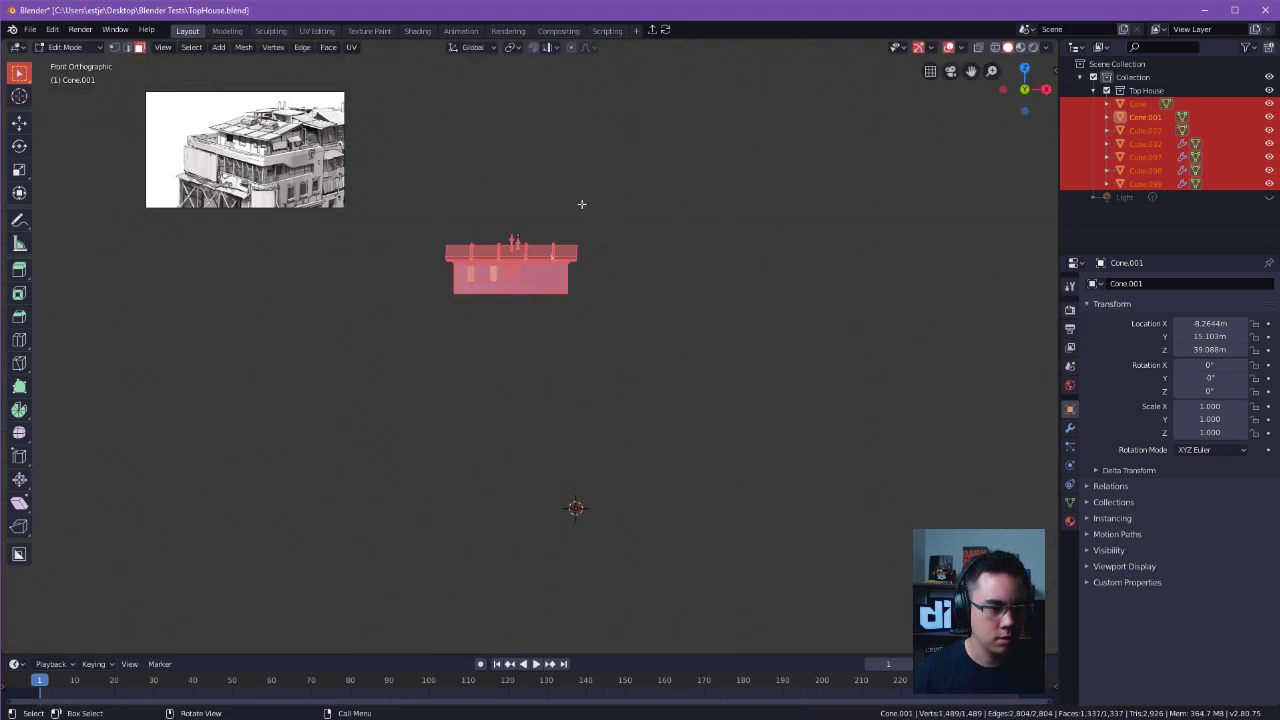
pyautogui.press('g')
pyautogui.click(646, 416)
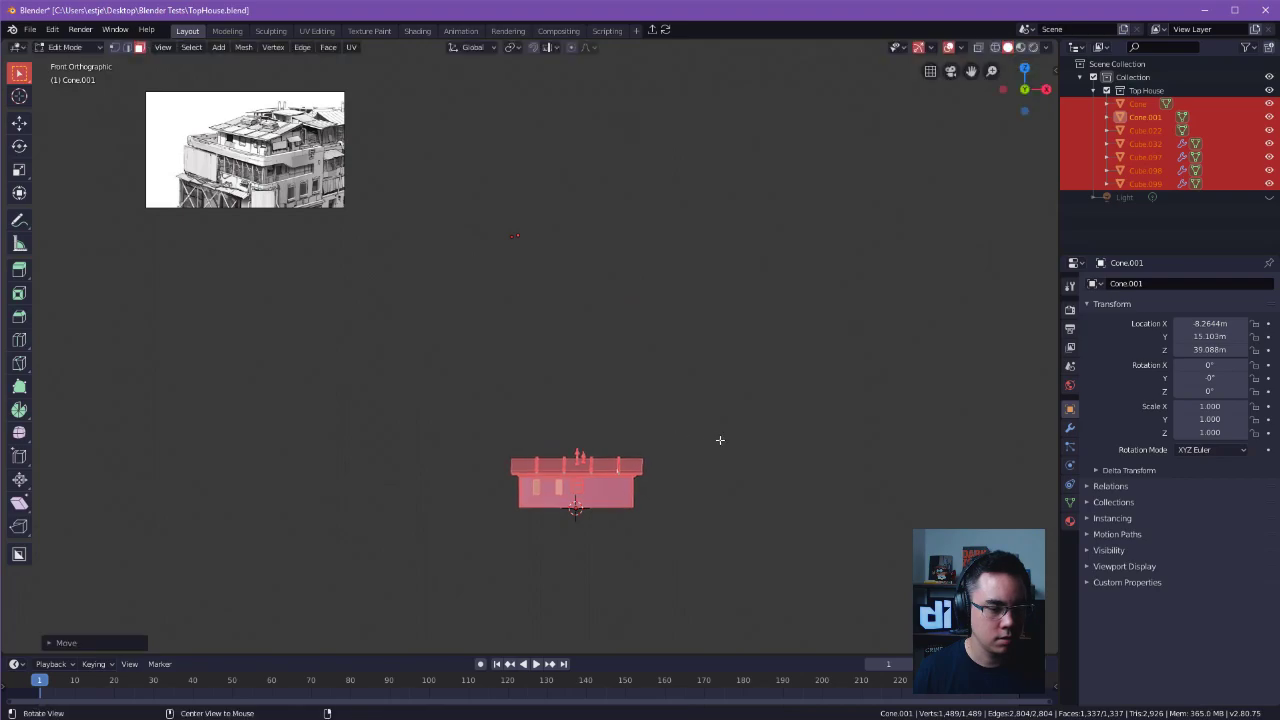
# Move the house's geometry along Y to the world origin and return to Object Mode.
pyautogui.keyDown('alt'); pyautogui.moveTo(717, 437); pyautogui.dragTo(555, 475); pyautogui.keyUp('alt')
pyautogui.keyDown('shift'); pyautogui.moveTo(532, 471); pyautogui.dragTo(860, 372, button='middle'); pyautogui.keyUp('shift')
pyautogui.press('g')
pyautogui.press('y')
pyautogui.click(659, 429)
pyautogui.press('Tab')
# Examine the relocated house and its cone-topped vents up close, checking individual objects such as Cone.001 and Cube.032.
pyautogui.click(859, 300)
pyautogui.click(739, 280)
pyautogui.scroll(3, 739, 282)
pyautogui.moveTo(739, 284); pyautogui.dragTo(775, 333, button='middle')
pyautogui.scroll(3, 735, 438)
pyautogui.click(734, 275)
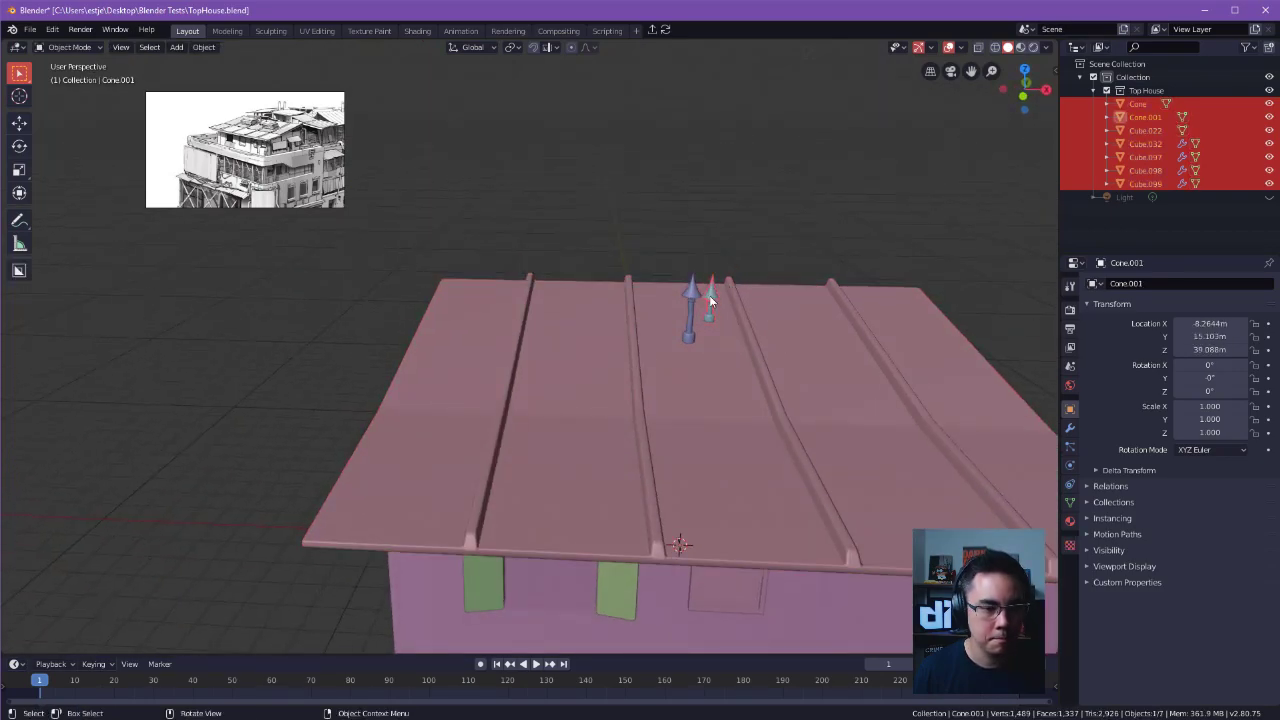
pyautogui.keyDown('shift'); pyautogui.moveTo(711, 292); pyautogui.dragTo(796, 243, button='middle'); pyautogui.keyUp('shift')
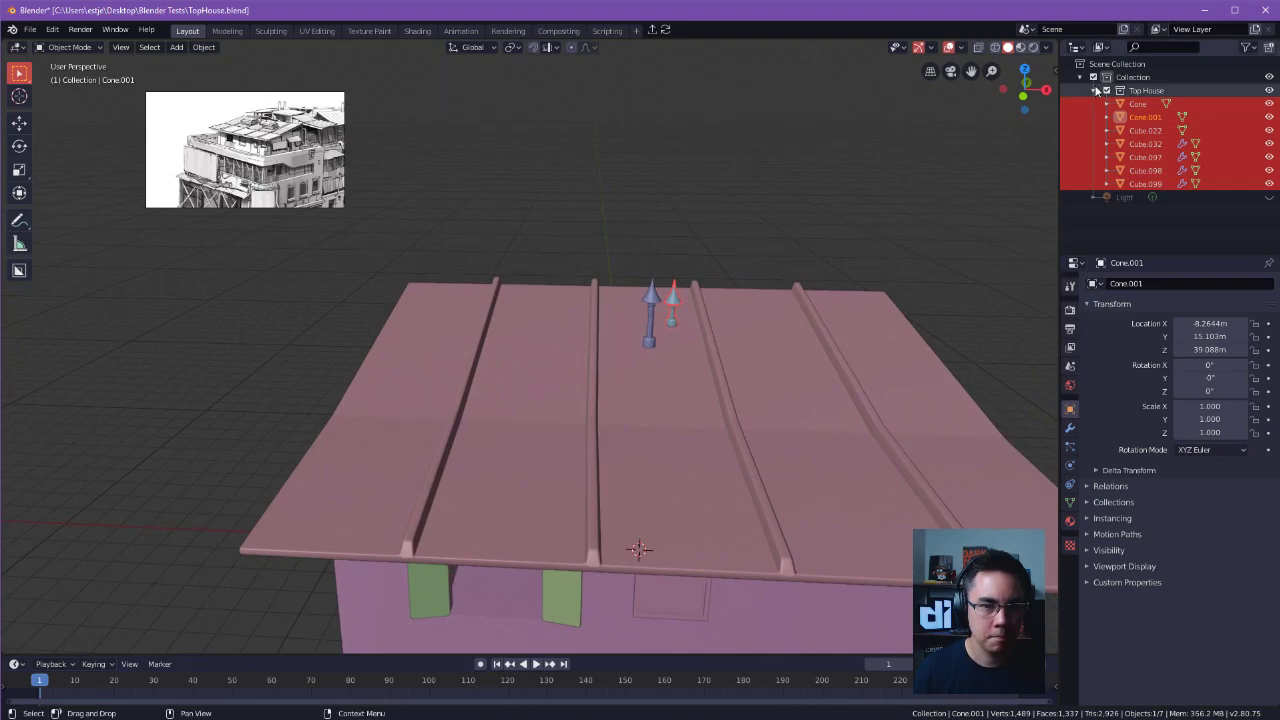
pyautogui.keyDown('alt'); pyautogui.moveTo(713, 305); pyautogui.dragTo(812, 297); pyautogui.keyUp('alt')
pyautogui.scroll(-4, 676, 285)
pyautogui.press('Tab')
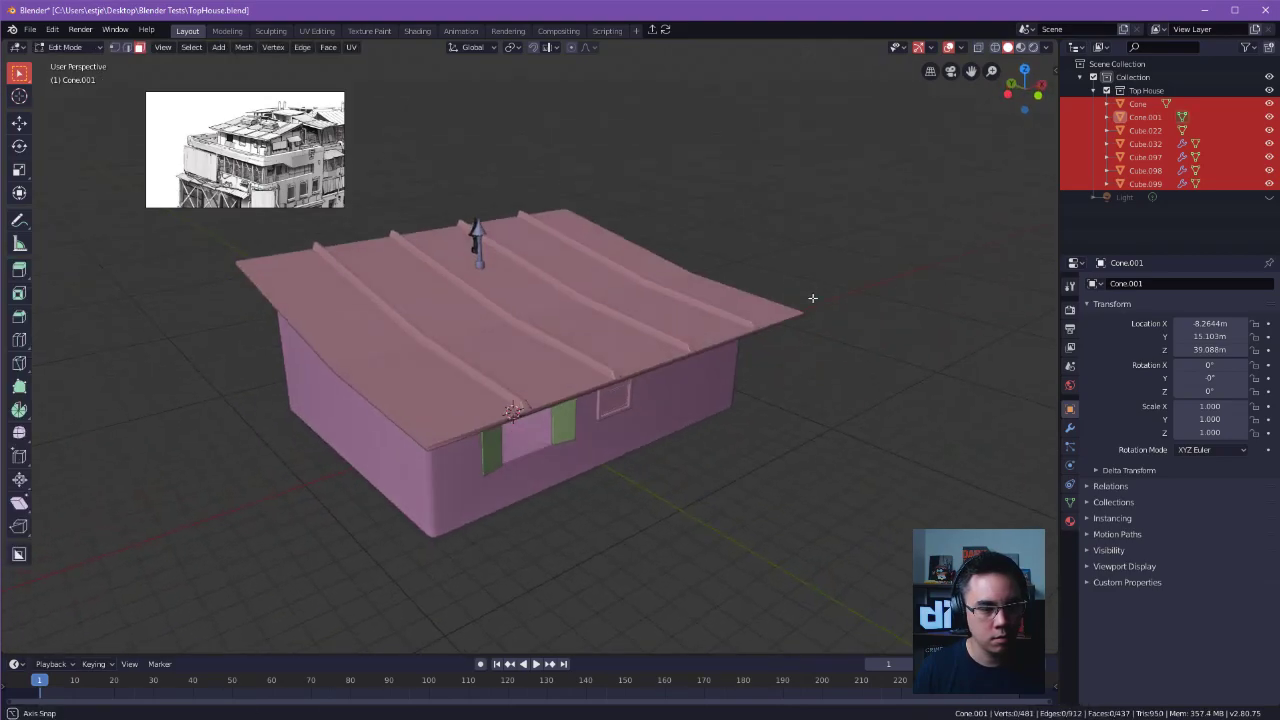
pyautogui.press('Tab')
pyautogui.click(1134, 148)
pyautogui.moveTo(875, 237); pyautogui.dragTo(884, 297, button='middle')
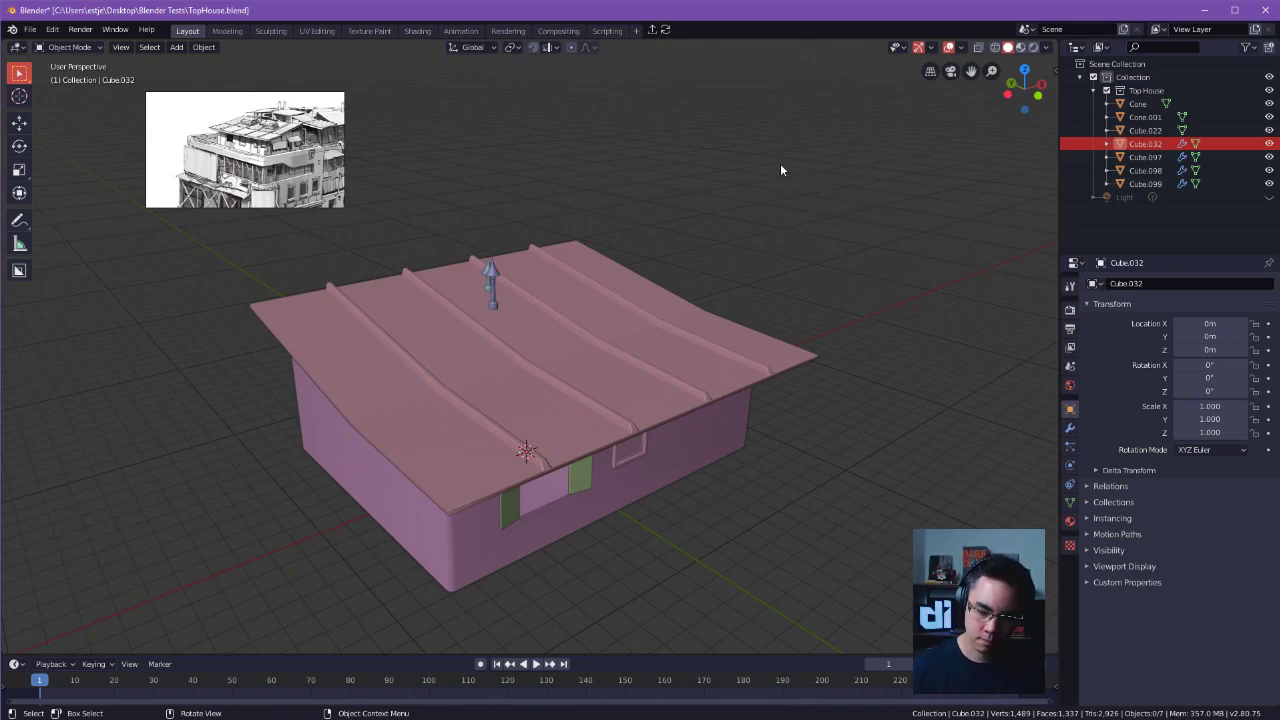
# Select all house objects, snap the 3D cursor to the world origin and set every object's origin to the cursor.
pyautogui.keyDown('shift'); pyautogui.moveTo(626, 314); pyautogui.dragTo(674, 350, button='middle'); pyautogui.keyUp('shift')
pyautogui.scroll(-4, 674, 350)
pyautogui.moveTo(522, 346)
pyautogui.mouseDown(button='middle')
pyautogui.moveTo(504, 374)
pyautogui.moveTo(546, 348)
pyautogui.mouseUp(button='middle')
pyautogui.scroll(-5, 331, 306)
pyautogui.moveTo(331, 306); pyautogui.dragTo(542, 312, button='middle')
pyautogui.click(546, 371)
pyautogui.moveTo(432, 296); pyautogui.dragTo(703, 474)
pyautogui.moveTo(703, 480); pyautogui.dragTo(686, 403, button='middle')
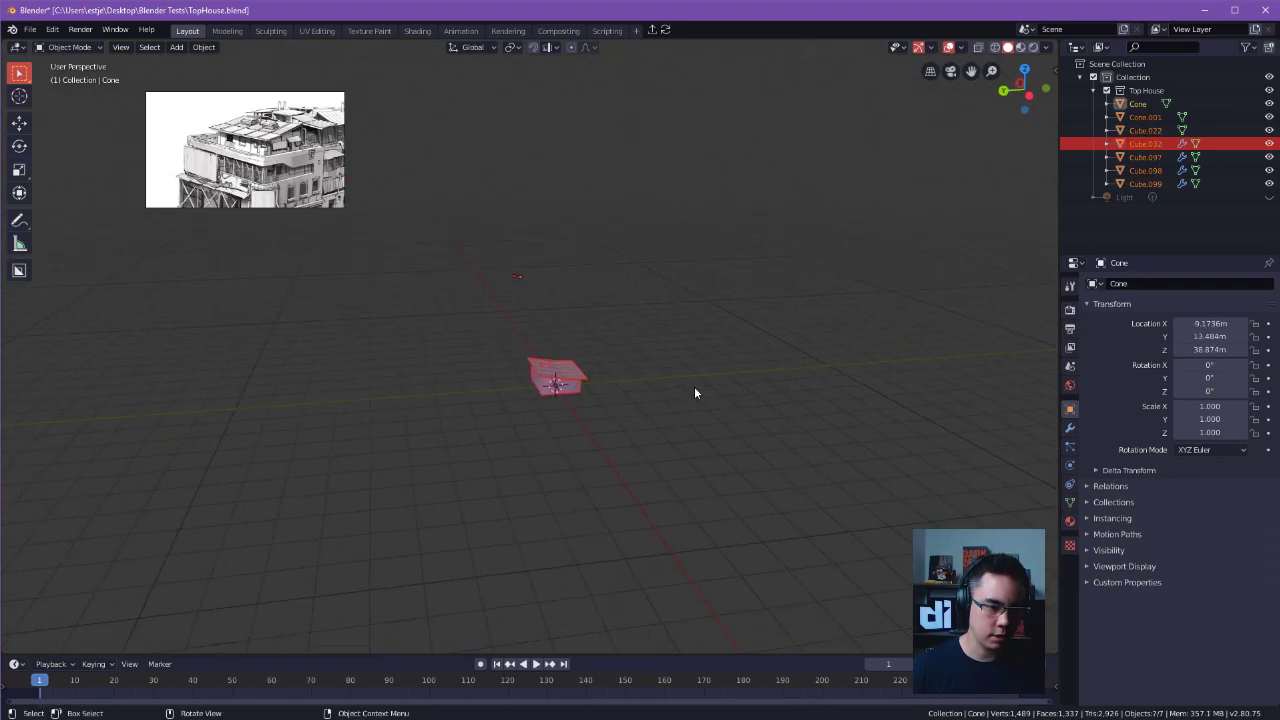
pyautogui.hotkey('shift', 's')
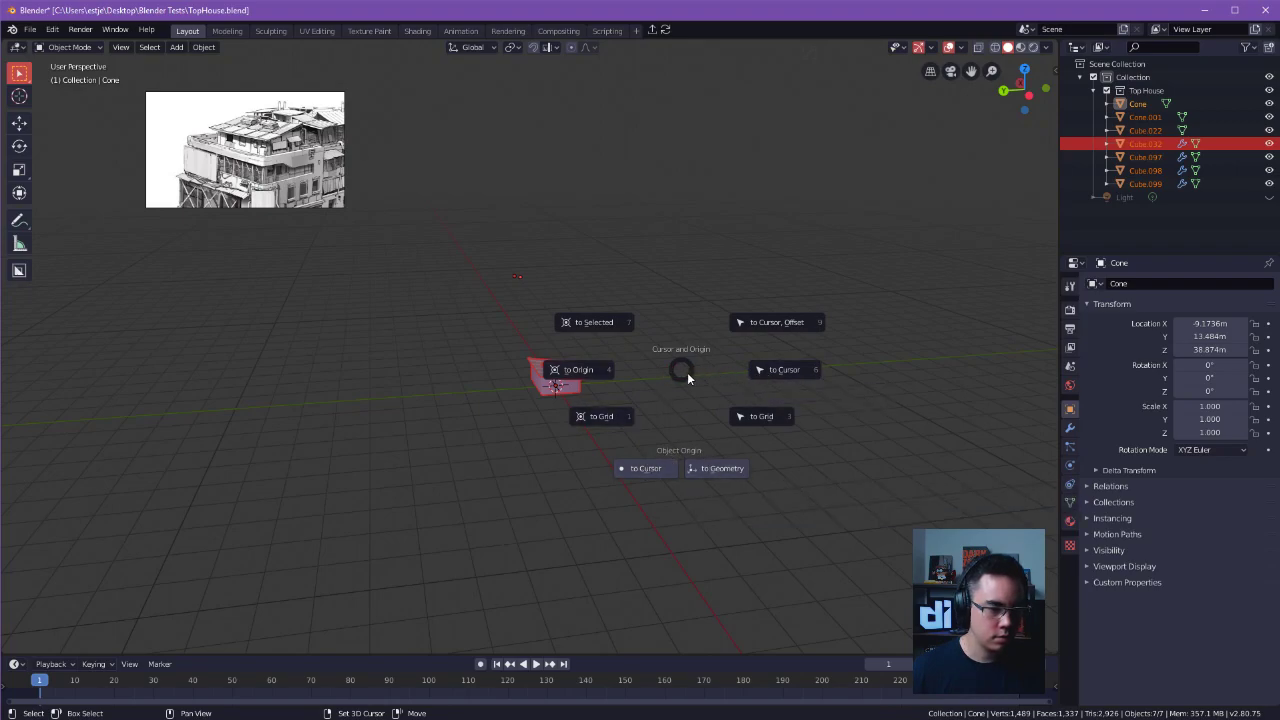
pyautogui.click(596, 365)
pyautogui.hotkey('shift', 's')
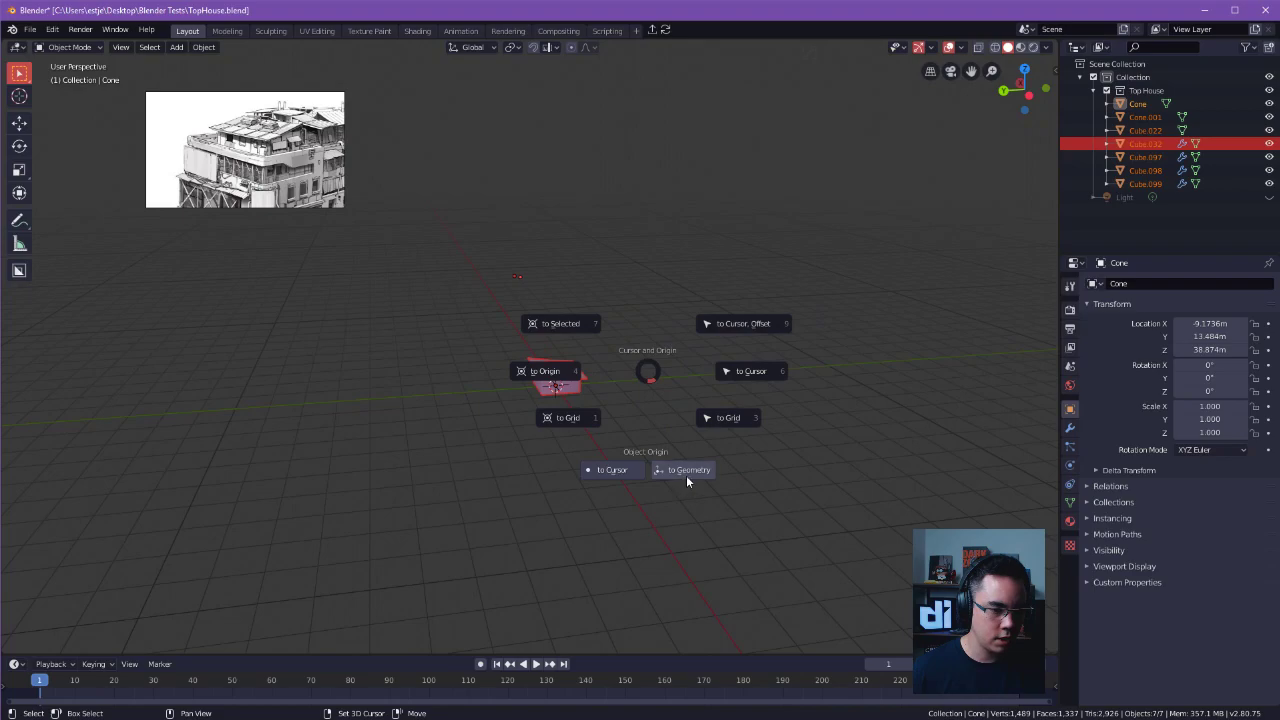
pyautogui.click(636, 469)
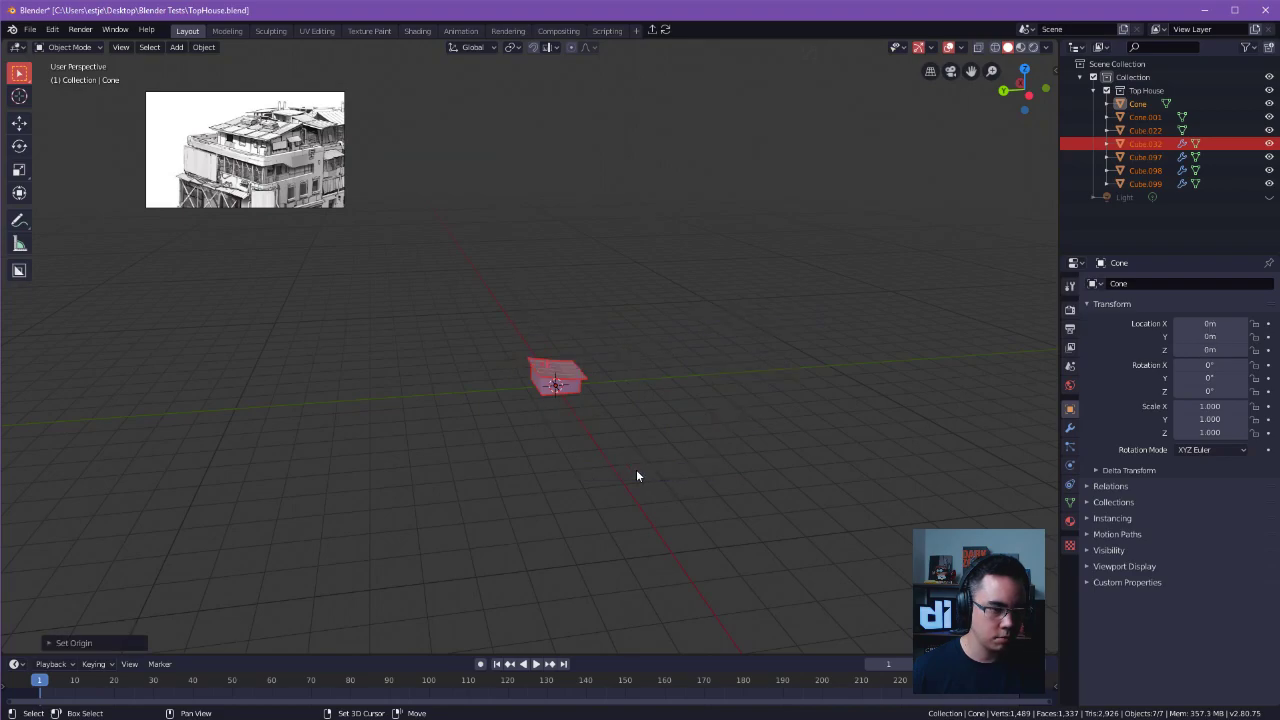
# Save the file and add a Weighted Normal modifier with Keep Sharp enabled to the house walls, Cube.022.
pyautogui.moveTo(570, 404); pyautogui.dragTo(860, 390, button='middle')
pyautogui.hotkey('ctrl', 's')
pyautogui.click(555, 394)
pyautogui.click(1069, 430)
pyautogui.click(1147, 284)
pyautogui.click(905, 372)
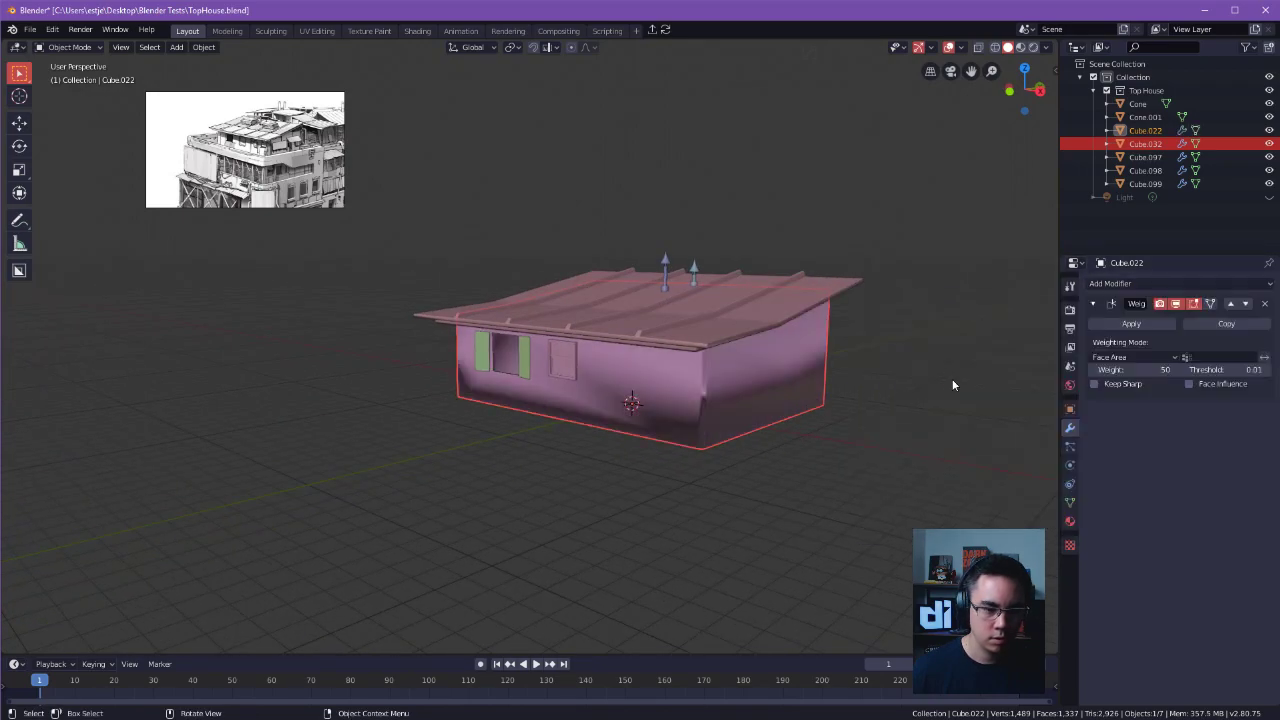
pyautogui.click(1124, 385)
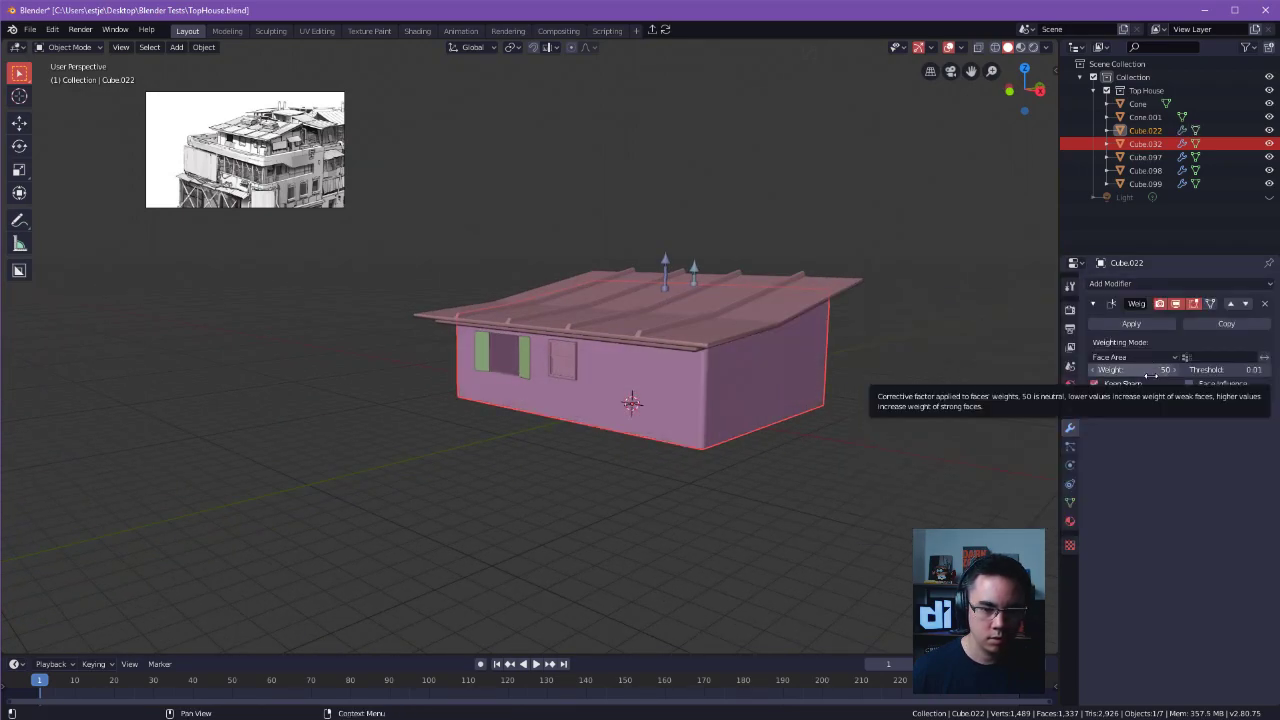
pyautogui.click(1151, 370)
# Check the roof object Cube.032, its mesh selection in Edit Mode and its existing Weighted Normal settings.
pyautogui.keyDown('alt'); pyautogui.moveTo(938, 354); pyautogui.dragTo(848, 345); pyautogui.keyUp('alt')
pyautogui.scroll(3, 846, 339)
pyautogui.click(753, 325)
pyautogui.press('Tab')
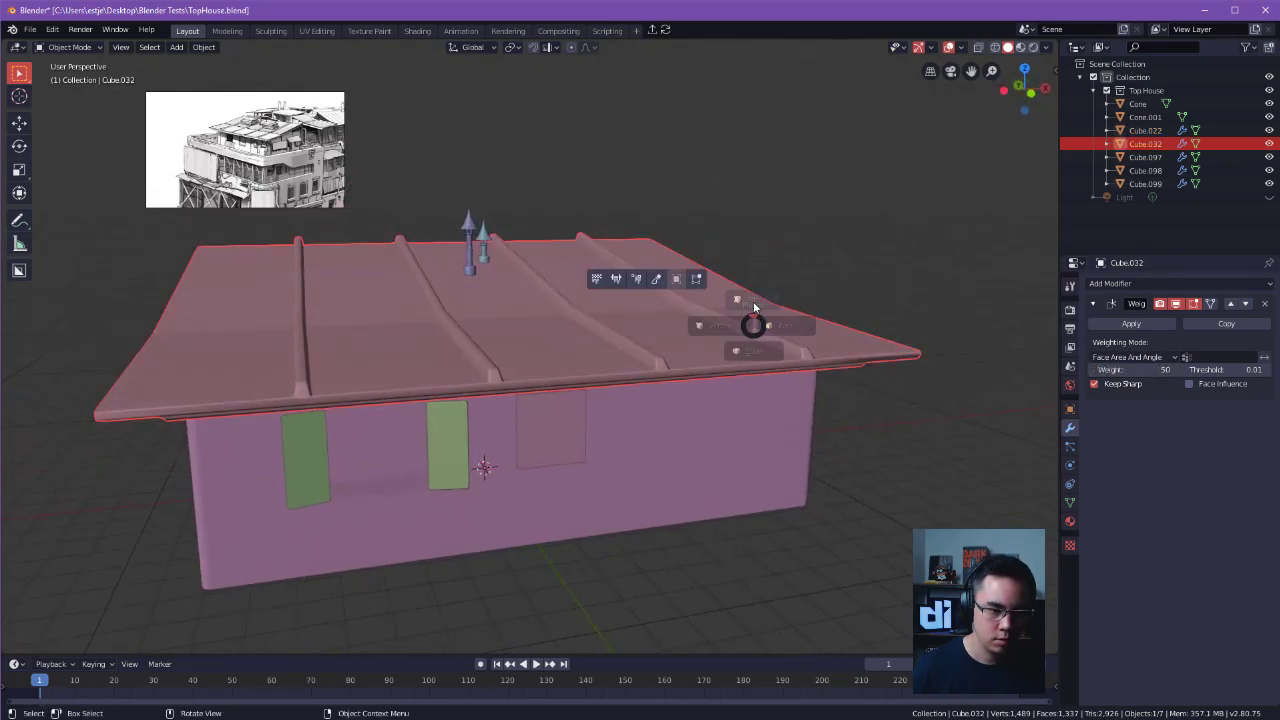
pyautogui.press('a')
pyautogui.press('a')
pyautogui.press('a')
pyautogui.press('Tab')
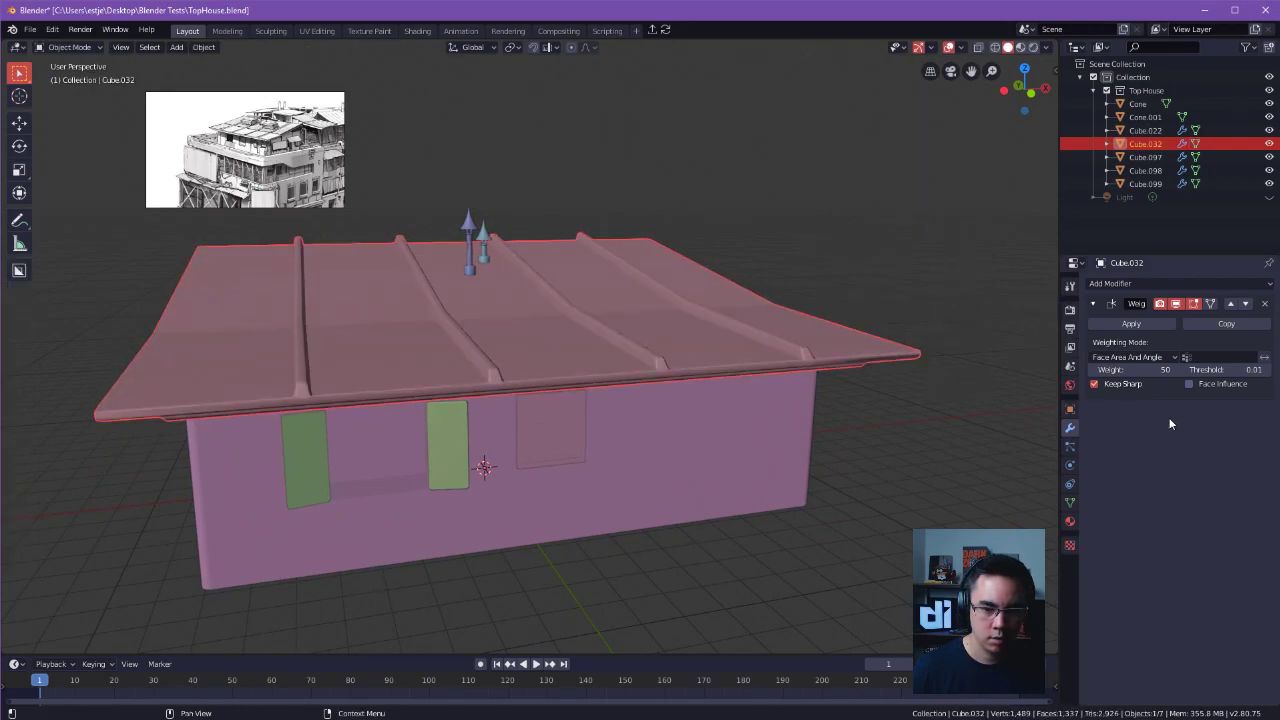
pyautogui.moveTo(1025, 351); pyautogui.dragTo(706, 302, button='middle')
# Add a Weighted Normal modifier to the taller vent, Cone, enable Keep Sharp and raise its weight to about 98.
pyautogui.click(588, 250)
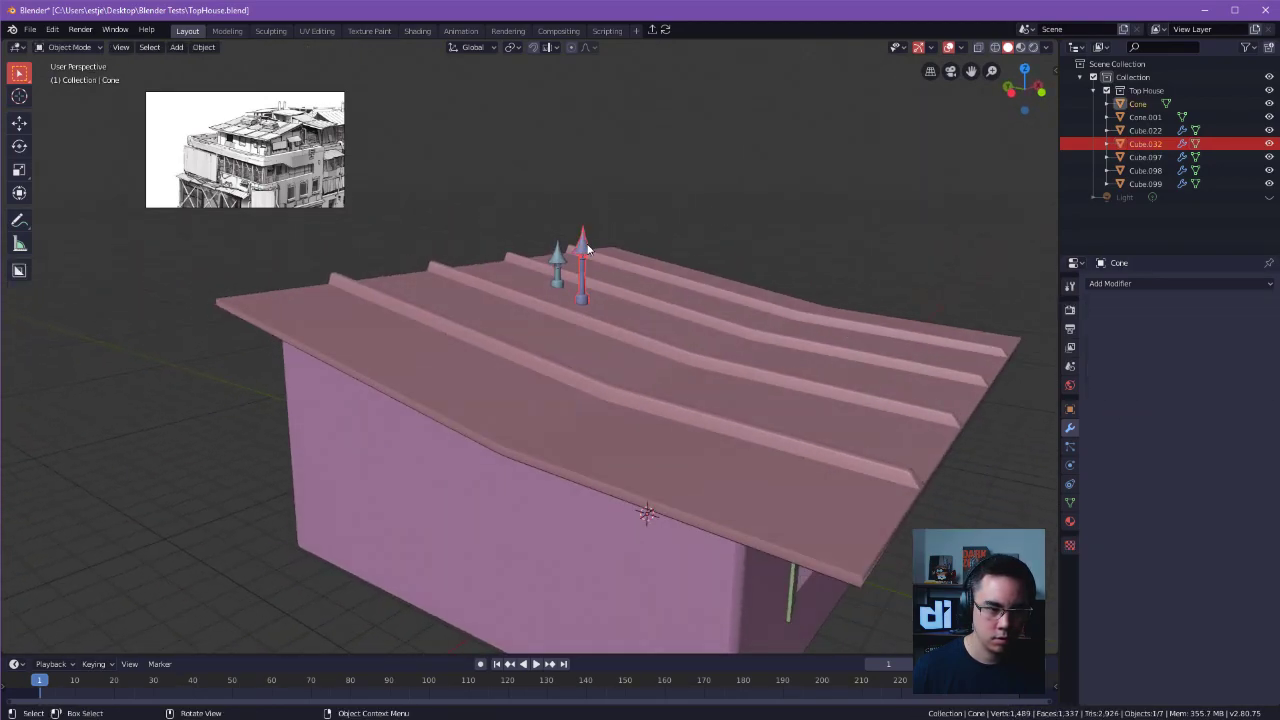
pyautogui.click(1120, 284)
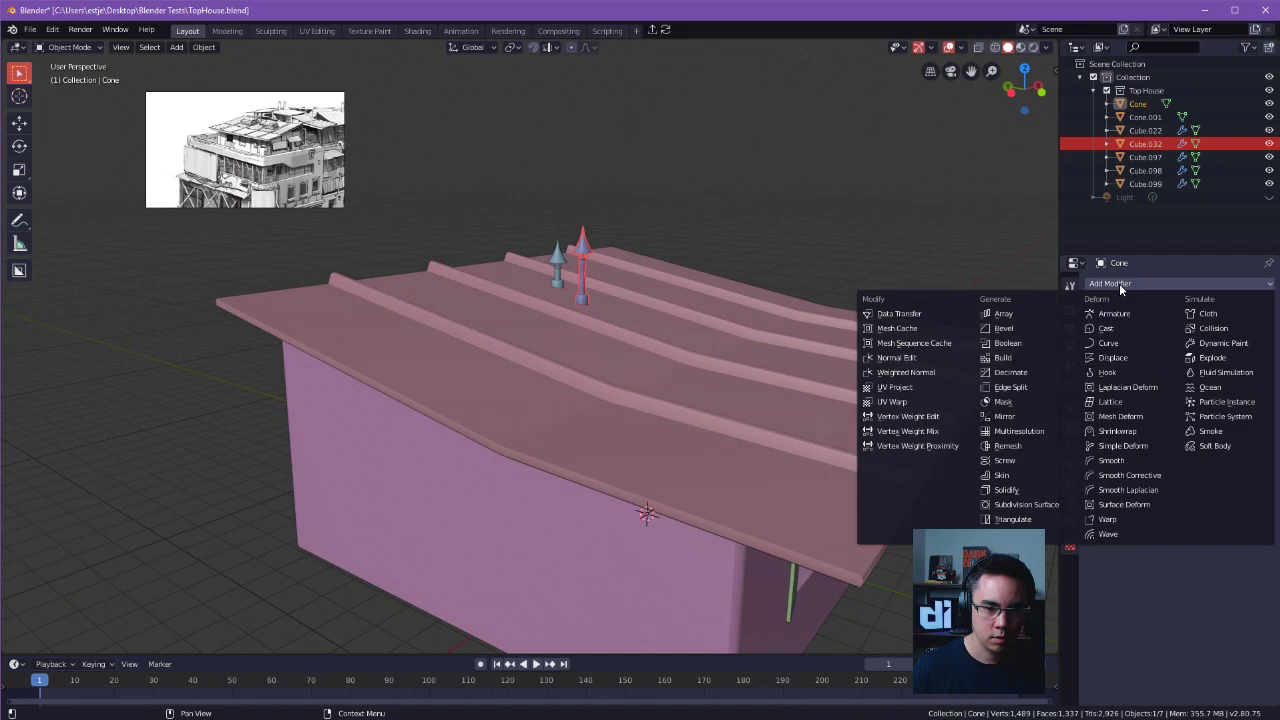
pyautogui.click(932, 374)
pyautogui.scroll(6, 943, 374)
pyautogui.keyDown('alt'); pyautogui.keyDown('shift'); pyautogui.moveTo(902, 275); pyautogui.dragTo(660, 327); pyautogui.keyUp('shift'); pyautogui.keyUp('alt')
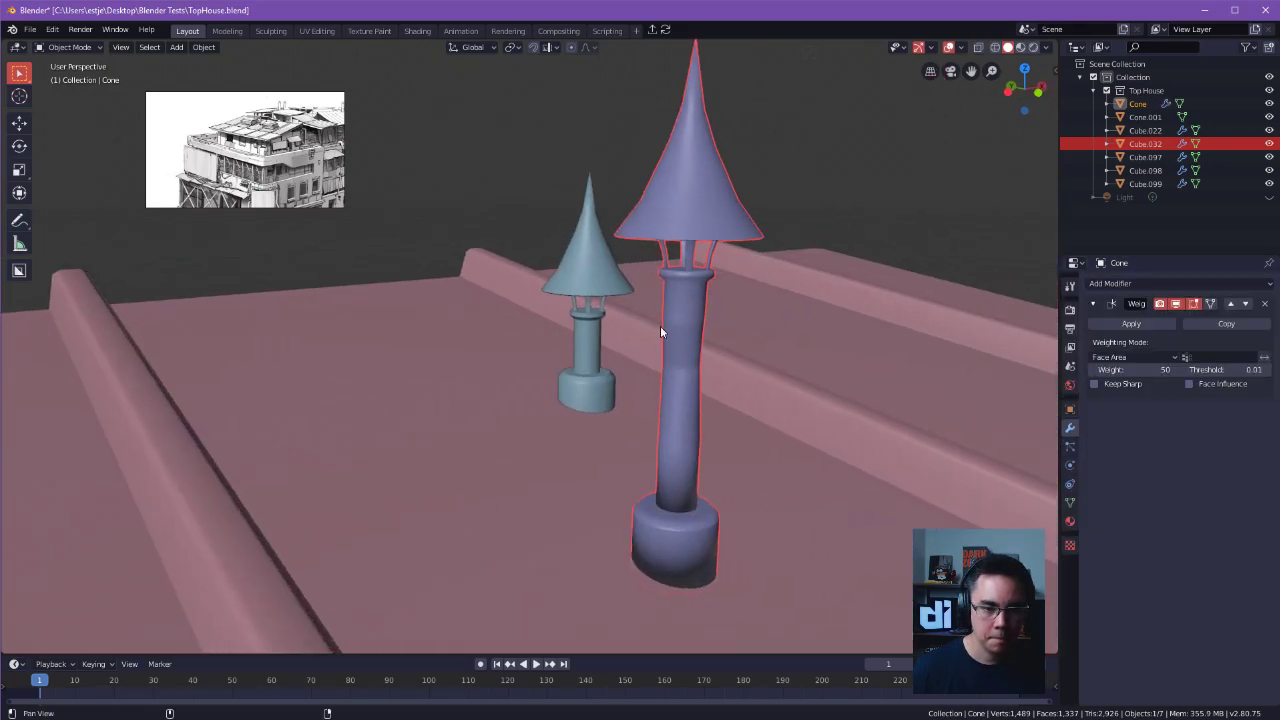
pyautogui.click(1130, 383)
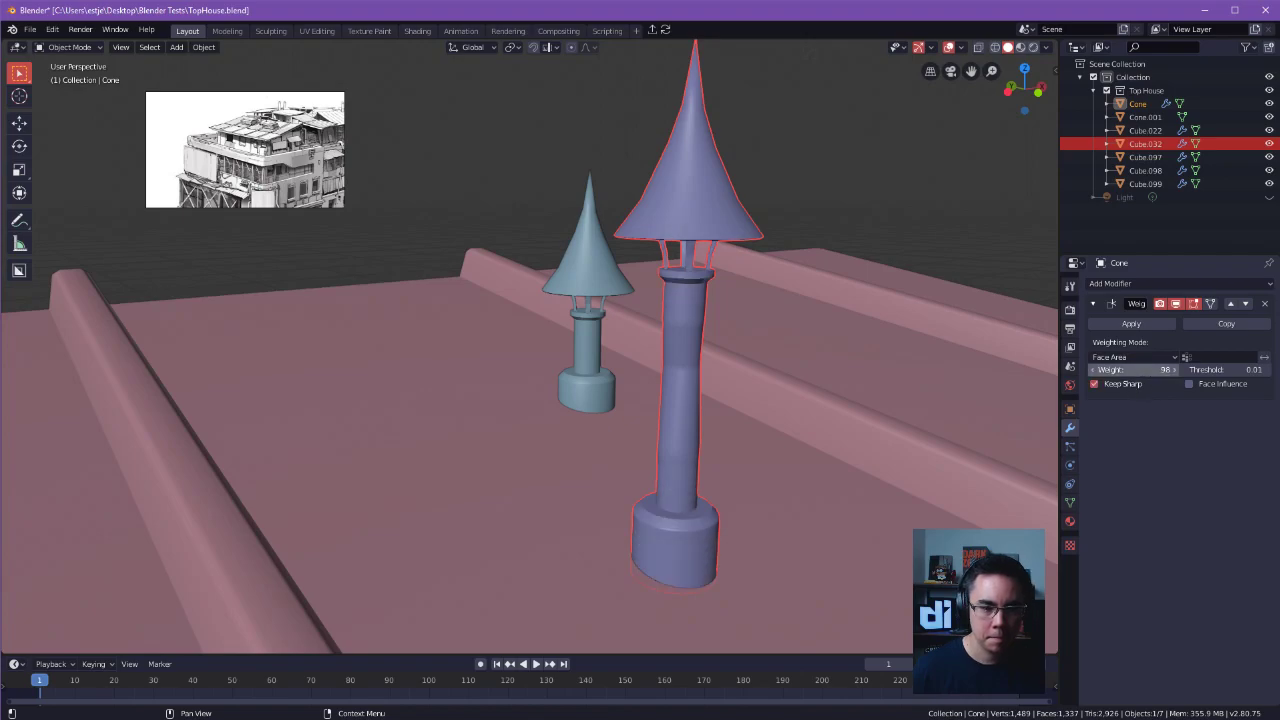
pyautogui.keyDown('alt'); pyautogui.moveTo(689, 371); pyautogui.dragTo(820, 427); pyautogui.keyUp('alt')
# Give the smaller vent, Cone.001, a Weighted Normal modifier with Keep Sharp and weight 100, and save the file.
pyautogui.click(506, 286)
pyautogui.click(1116, 286)
pyautogui.click(906, 372)
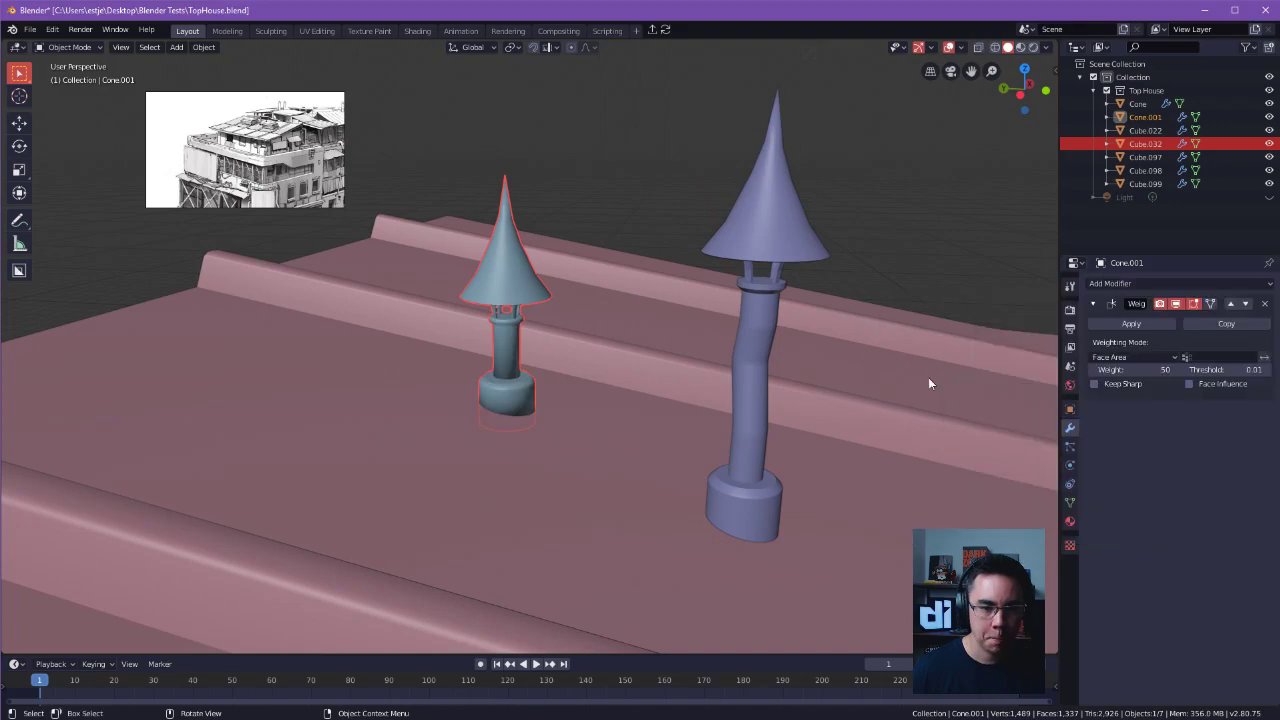
pyautogui.click(1110, 385)
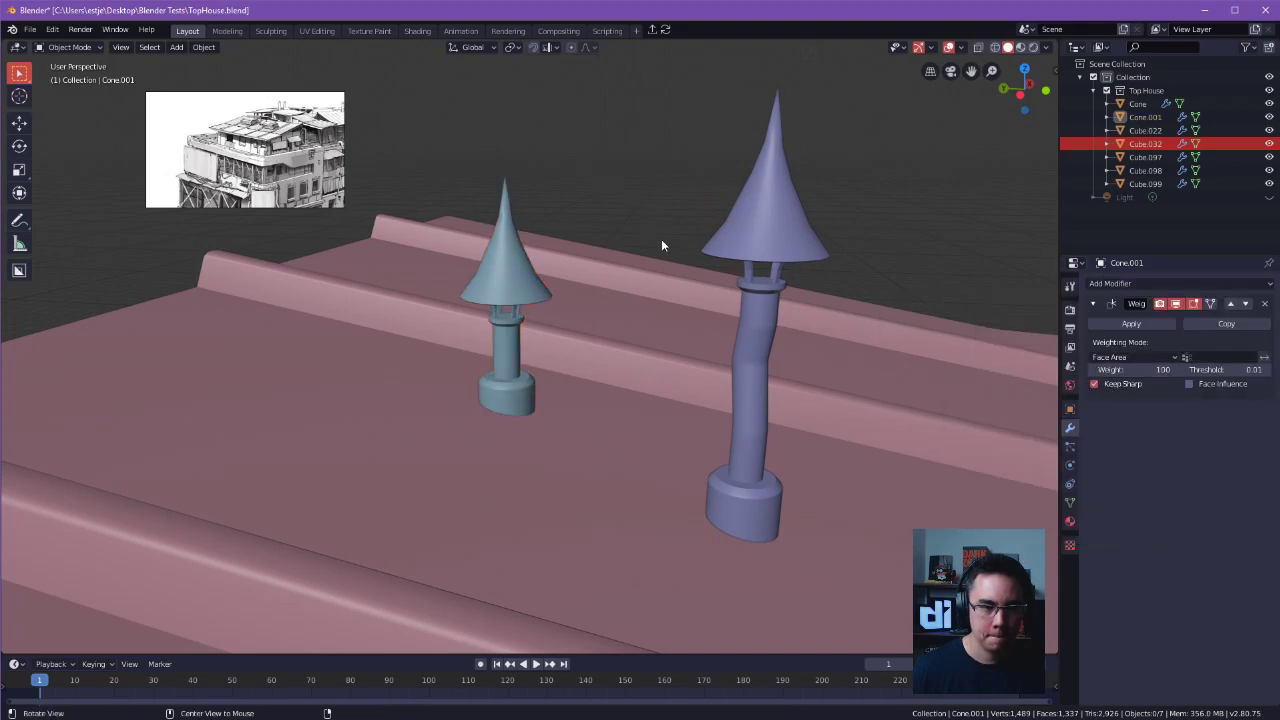
pyautogui.moveTo(653, 229); pyautogui.dragTo(451, 286, button='middle')
pyautogui.hotkey('ctrl', 's')
pyautogui.click(746, 337)
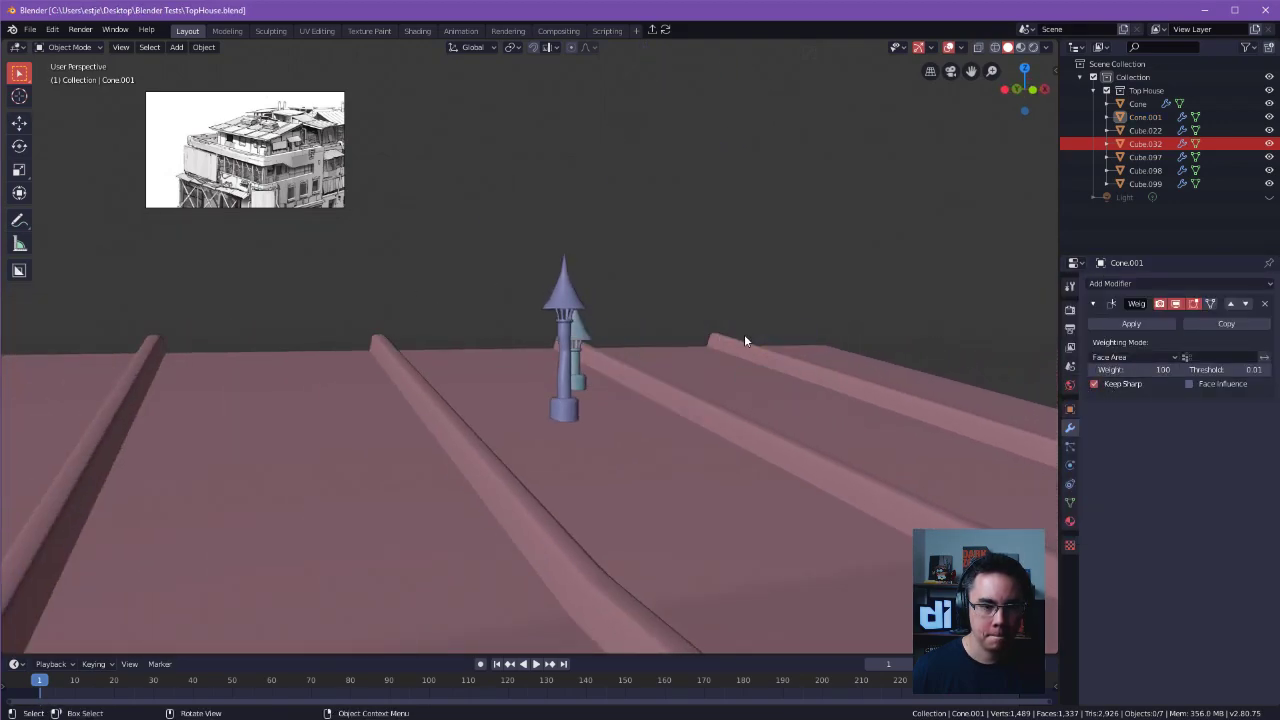
pyautogui.hotkey('ctrl', 's')
# Switch to station.blend and toggle the Top House collection off and on to check which rooftop parts belong to it.
pyautogui.click(617, 237)
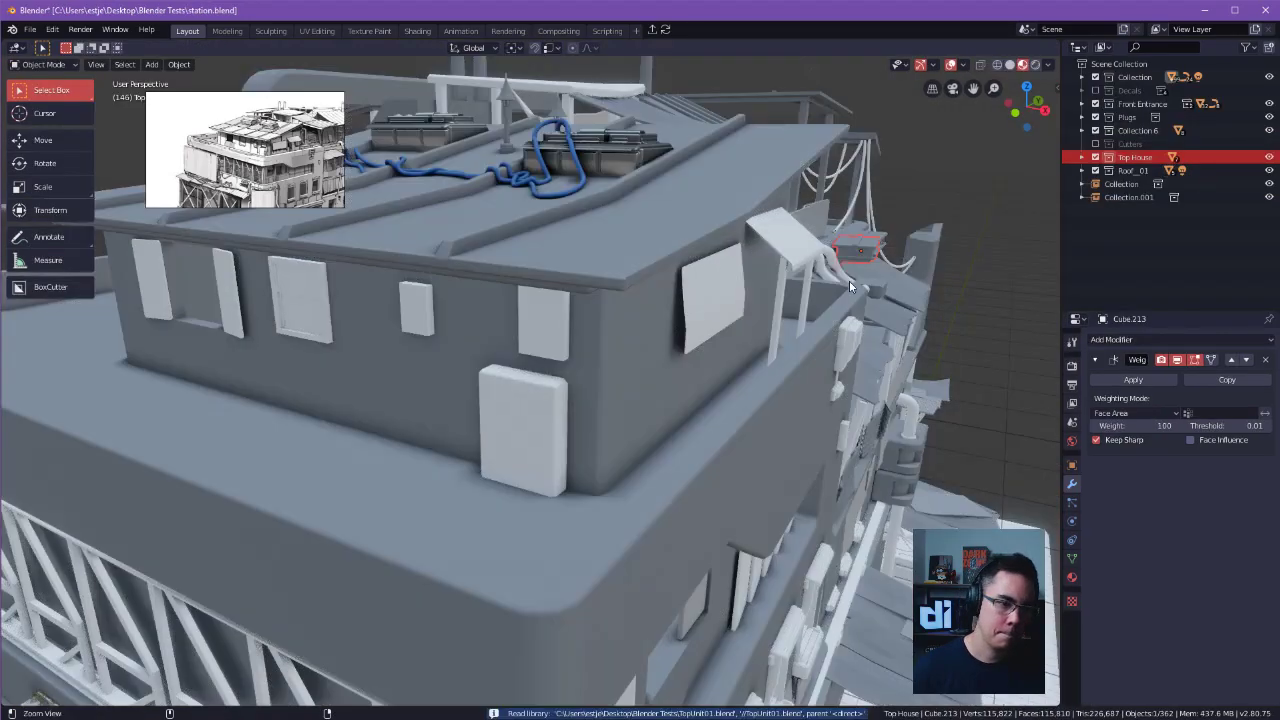
pyautogui.scroll(-3, 651, 331)
pyautogui.moveTo(651, 331); pyautogui.dragTo(800, 365, button='middle')
pyautogui.scroll(-3, 800, 365)
pyautogui.click(634, 423)
pyautogui.moveTo(634, 423); pyautogui.dragTo(720, 340, button='middle')
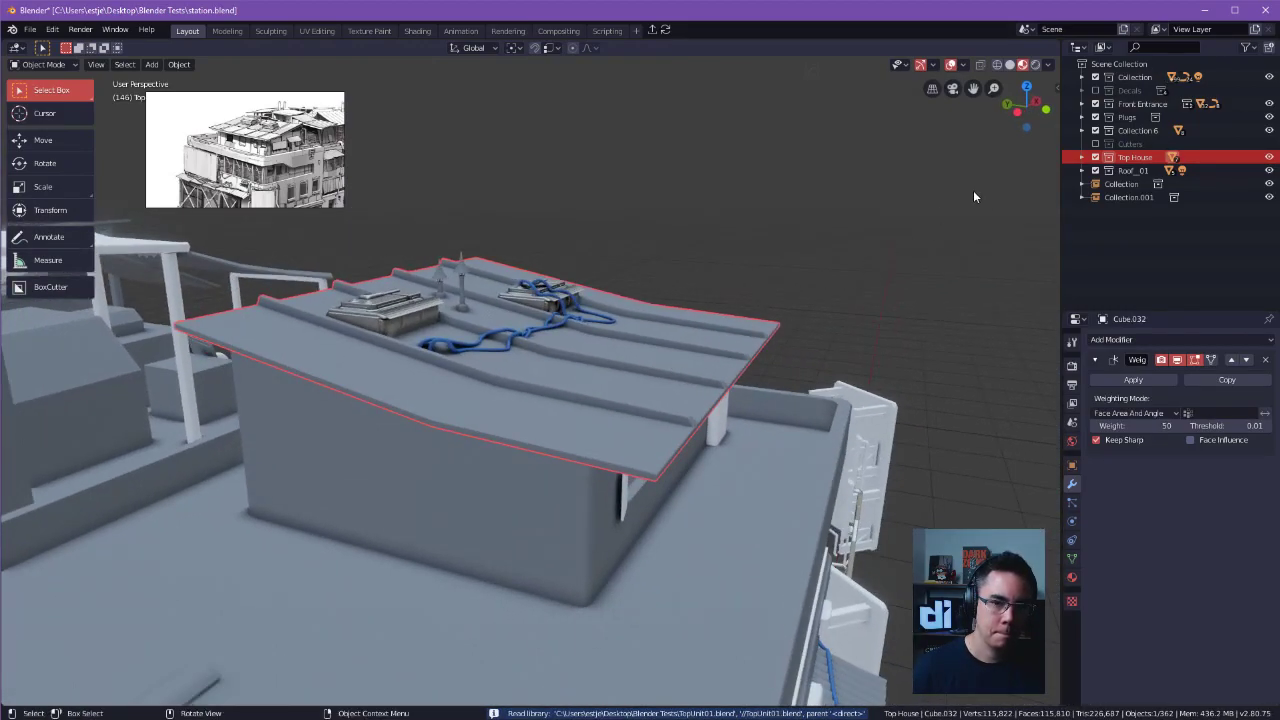
pyautogui.click(1096, 157)
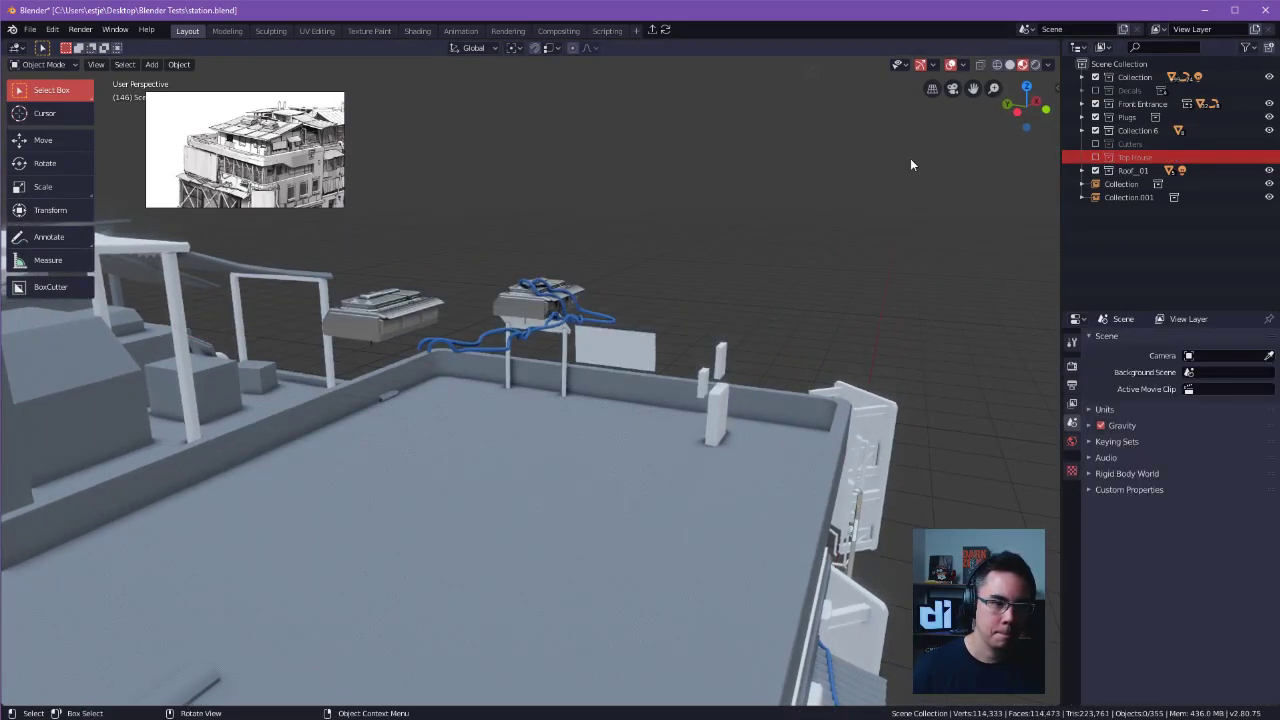
pyautogui.click(1096, 158)
# Link the Top House collection from TopHouse.blend into the station scene as a collection instance.
pyautogui.moveTo(870, 214); pyautogui.dragTo(752, 250, button='middle')
pyautogui.scroll(-4, 880, 240)
pyautogui.moveTo(878, 241); pyautogui.dragTo(929, 263, button='middle')
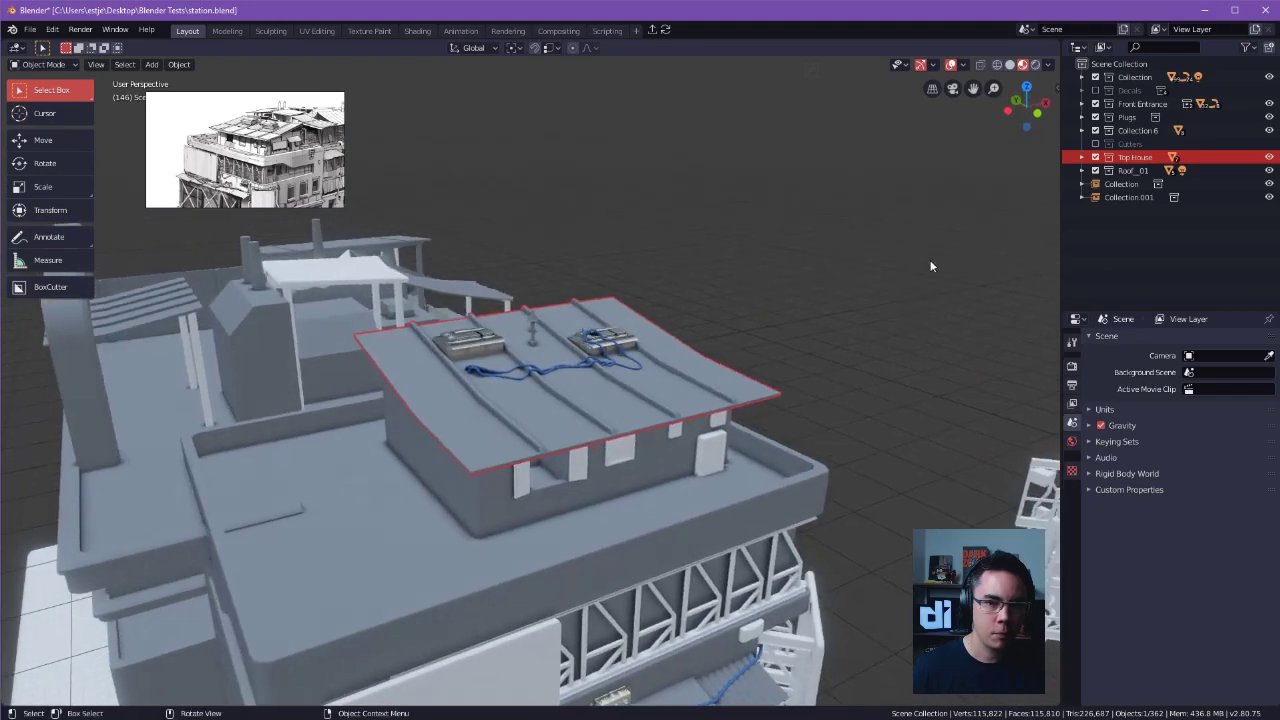
pyautogui.scroll(-7, 642, 236)
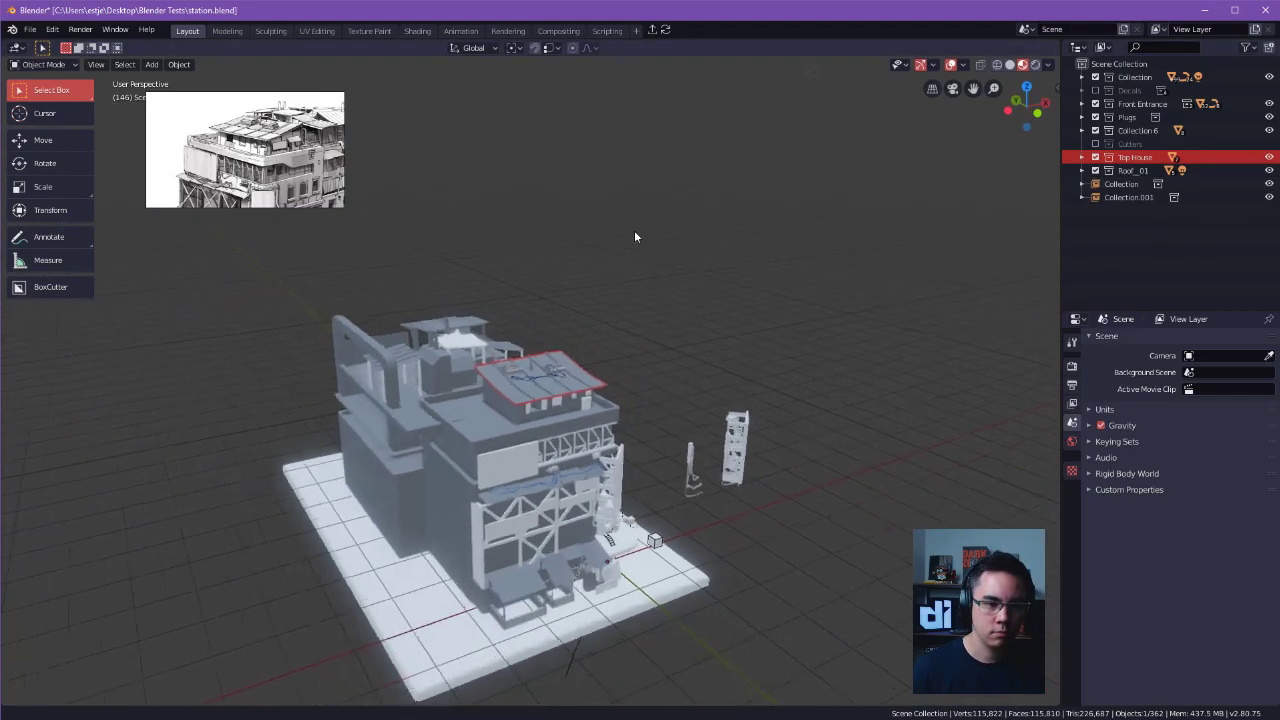
pyautogui.scroll(2, 583, 230)
pyautogui.click(791, 283)
pyautogui.keyDown('alt'); pyautogui.moveTo(791, 283); pyautogui.dragTo(759, 267); pyautogui.keyUp('alt')
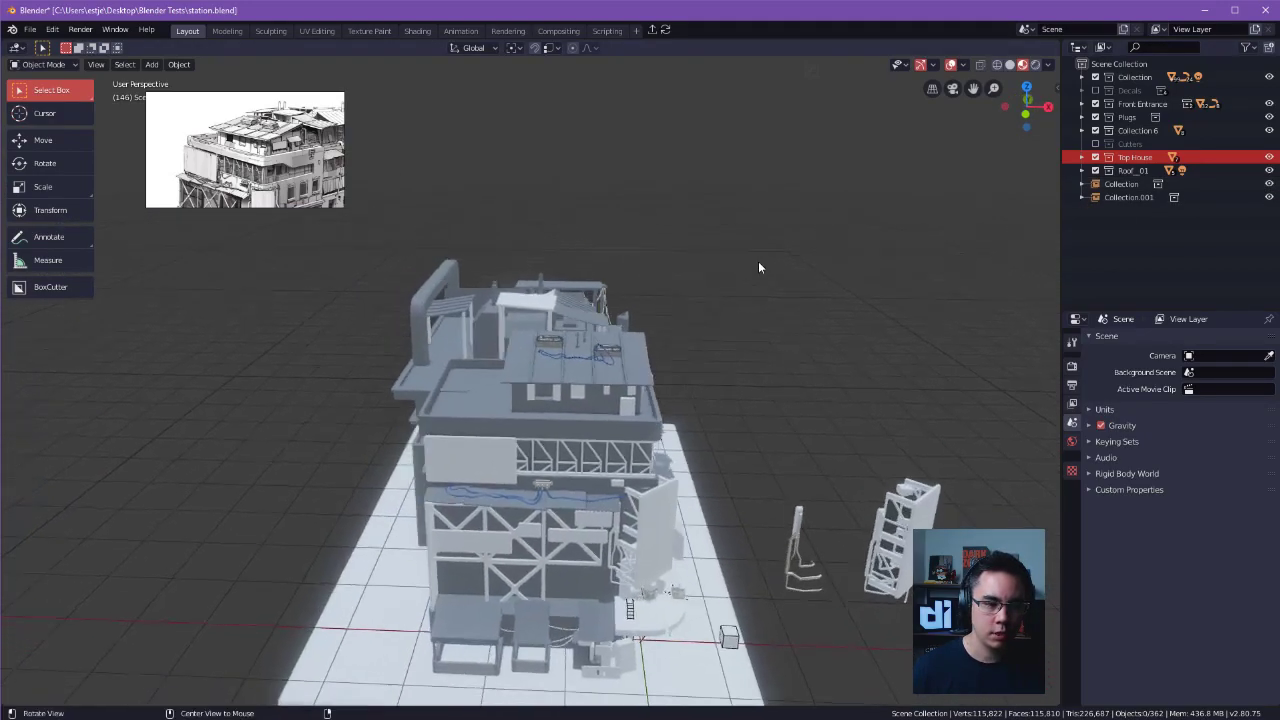
pyautogui.click(30, 29)
pyautogui.click(66, 164)
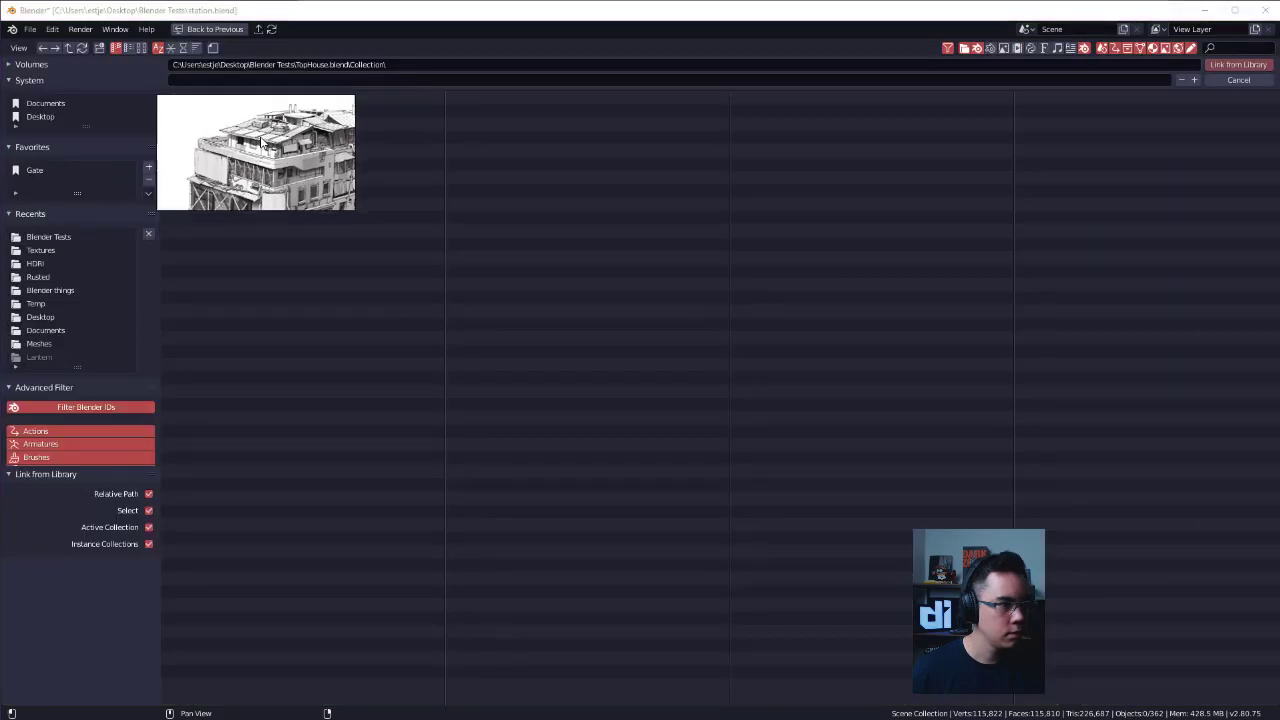
pyautogui.click(219, 123)
pyautogui.doubleClick(219, 124)
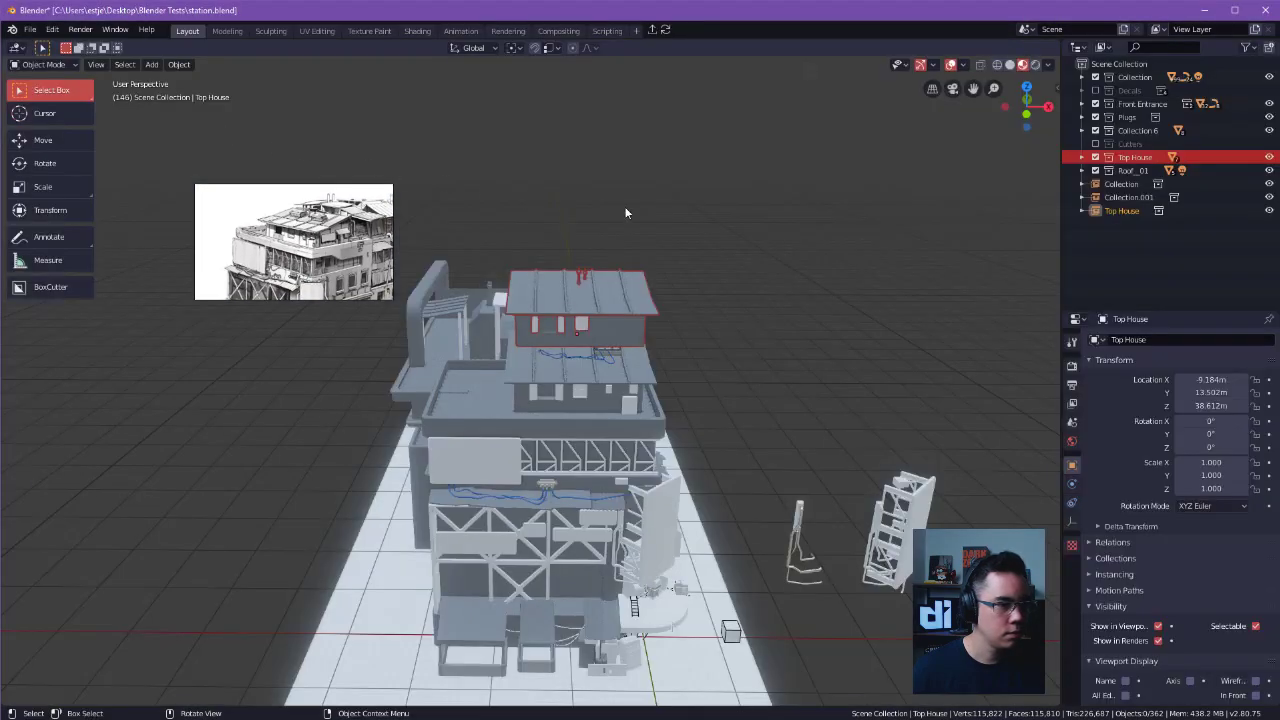
pyautogui.scroll(3, 572, 282)
pyautogui.moveTo(770, 375); pyautogui.dragTo(920, 315, button='middle')
pyautogui.press('g')
pyautogui.moveTo(632, 376); pyautogui.dragTo(612, 335, button='middle')
pyautogui.click(625, 262)
pyautogui.moveTo(685, 350); pyautogui.dragTo(570, 455, button='middle')
pyautogui.press('g')
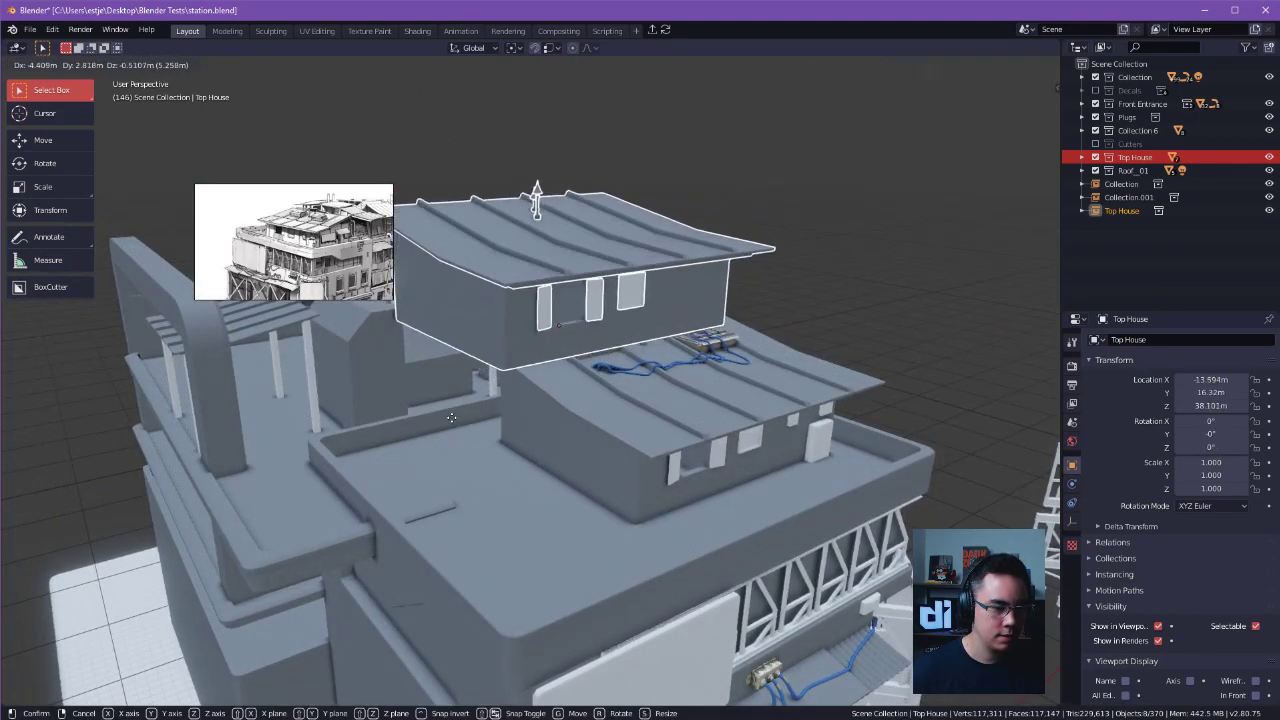
pyautogui.click(488, 395)
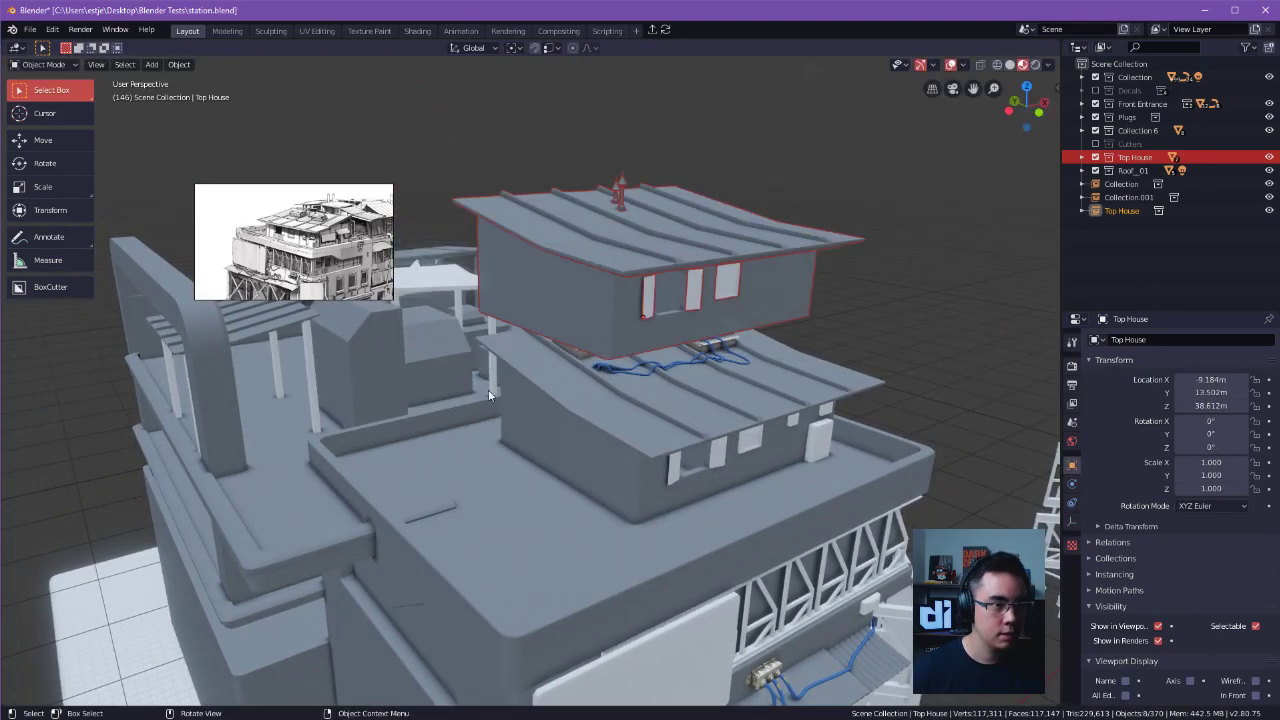
# Change the snap target and move the linked house onto the rooftop, about -12 m in X, -5.12 m in Y and -7.83 m in Z.
pyautogui.click(548, 48)
pyautogui.click(545, 126)
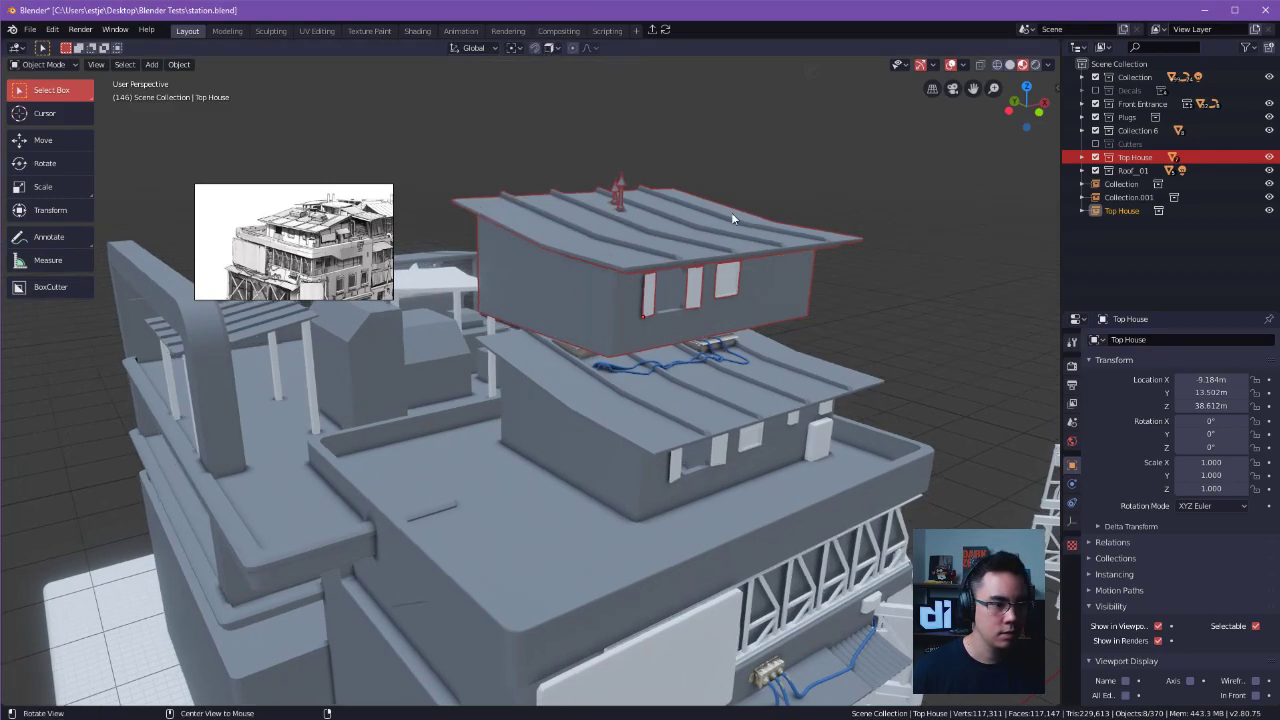
pyautogui.moveTo(733, 210); pyautogui.dragTo(698, 261, button='middle')
pyautogui.press('g')
pyautogui.click(561, 514)
pyautogui.moveTo(561, 514); pyautogui.dragTo(442, 506, button='middle')
# Move the linked house about 11.8 m along X and about 2.45 m along Y to overlap the original house.
pyautogui.press('g')
pyautogui.press('x')
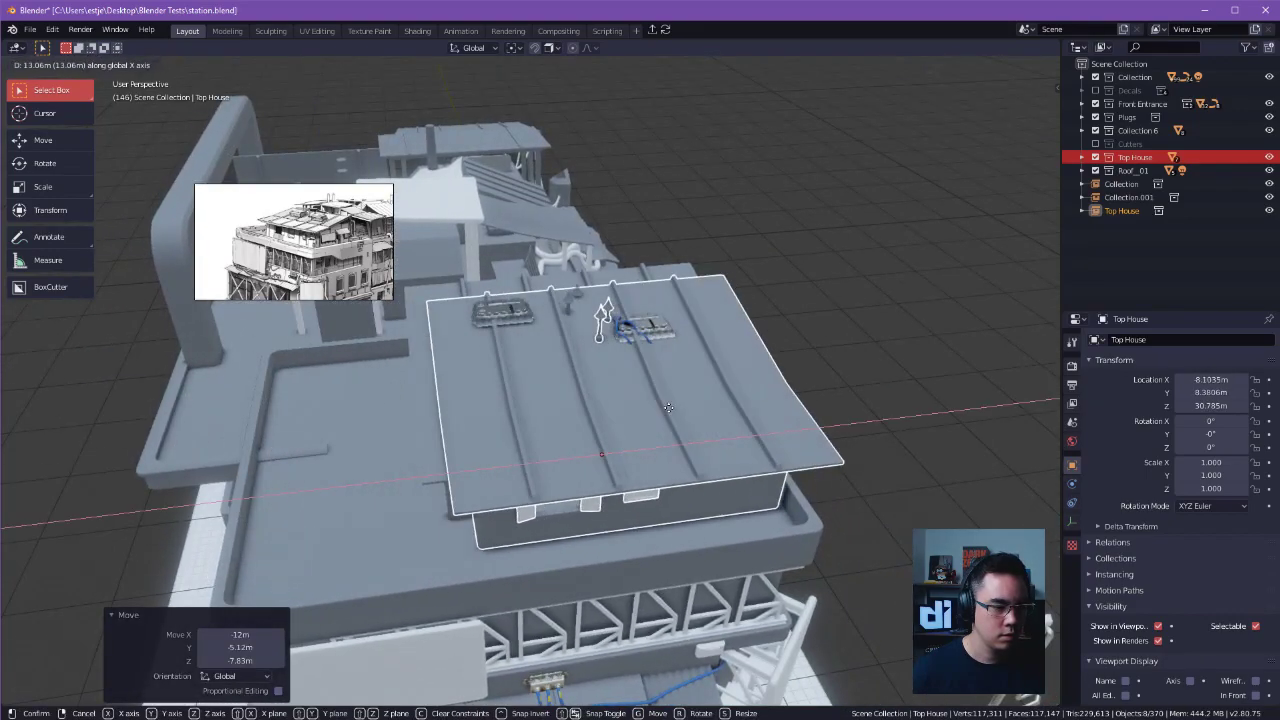
pyautogui.click(651, 426)
pyautogui.moveTo(651, 426); pyautogui.dragTo(699, 393, button='middle')
pyautogui.press('g')
pyautogui.press('y')
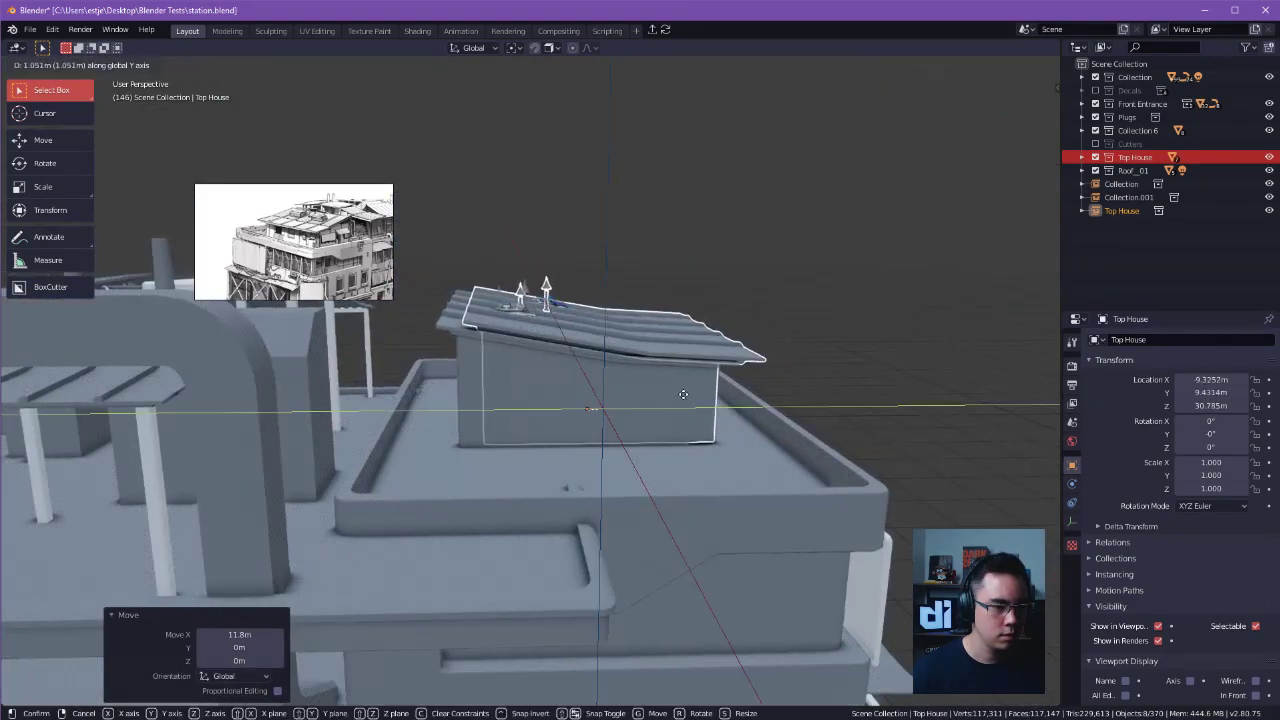
pyautogui.click(662, 398)
pyautogui.moveTo(662, 398); pyautogui.dragTo(576, 404, button='middle')
# Nudge the linked house about -0.04 m along X to line it up with the original house.
pyautogui.press('g')
pyautogui.press('x')
pyautogui.press('y')
pyautogui.rightClick(580, 410)
pyautogui.press('g')
pyautogui.press('x')
pyautogui.click(581, 402)
pyautogui.moveTo(581, 402); pyautogui.dragTo(839, 336, button='middle')
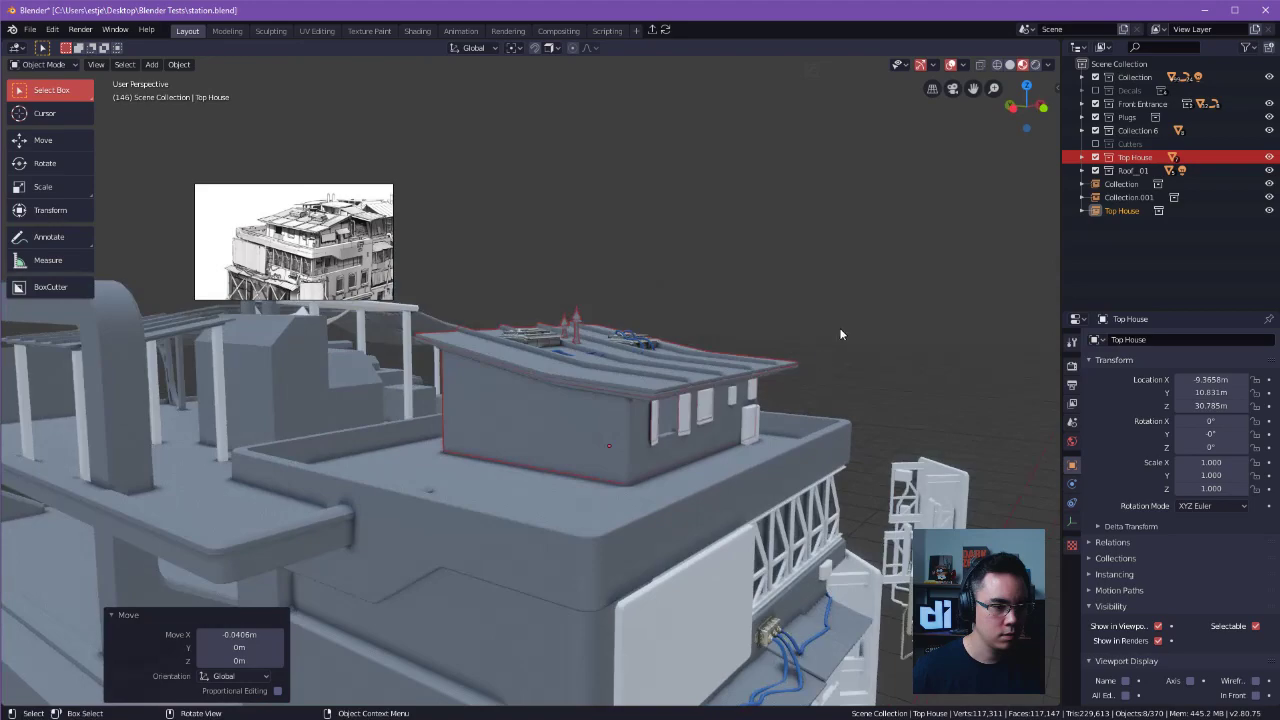
# Exclude the original Top House collection from the view layer and delete the linked Top House instance.
pyautogui.click(1095, 157)
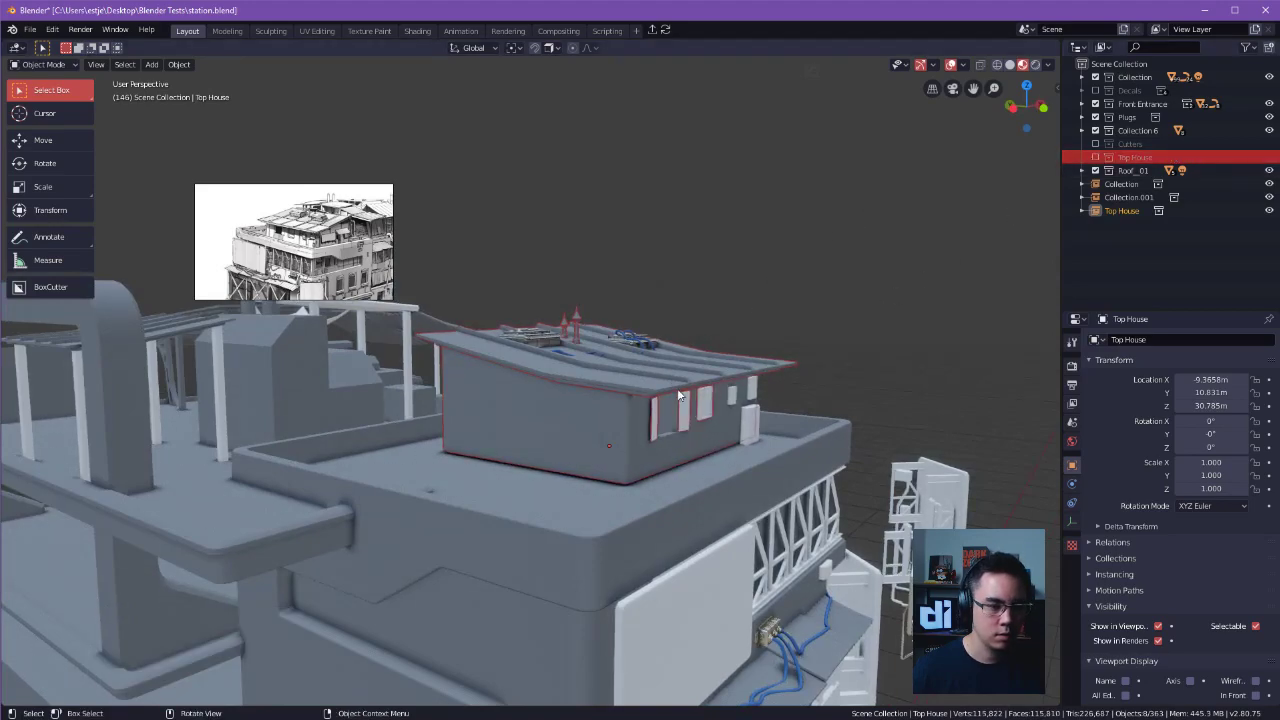
pyautogui.press('Delete')
pyautogui.click(650, 376)
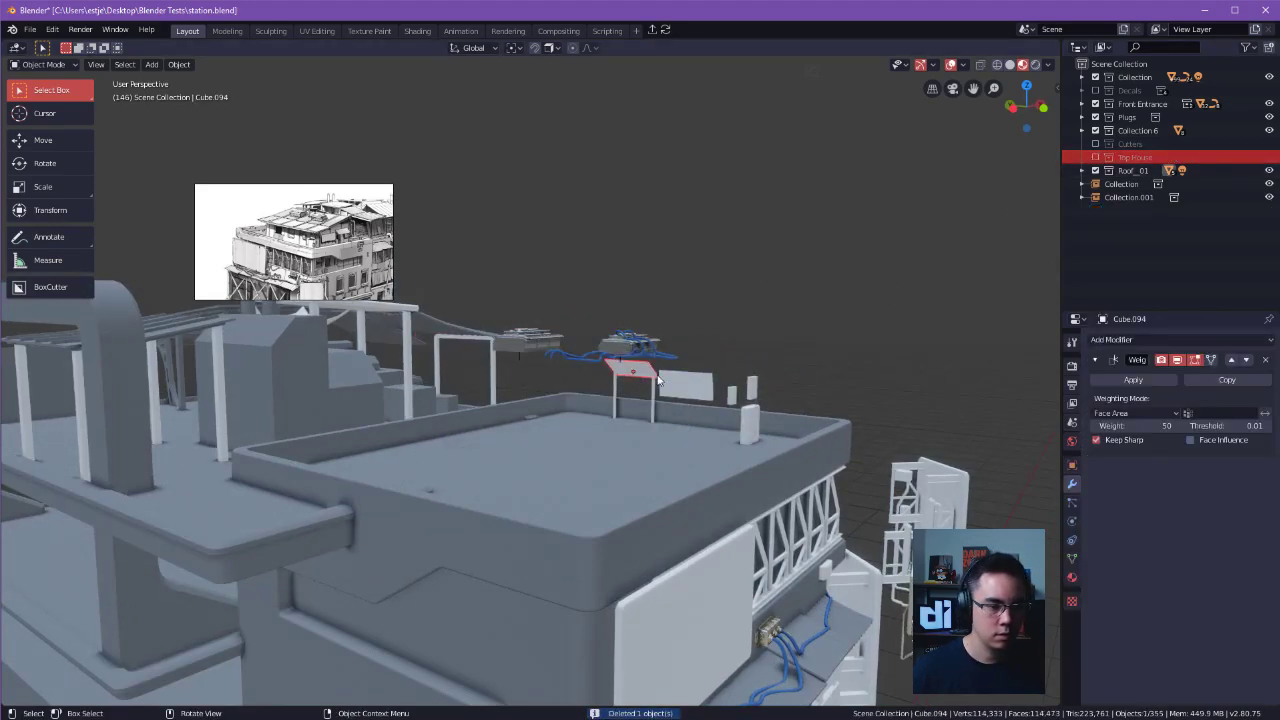
pyautogui.click(843, 330)
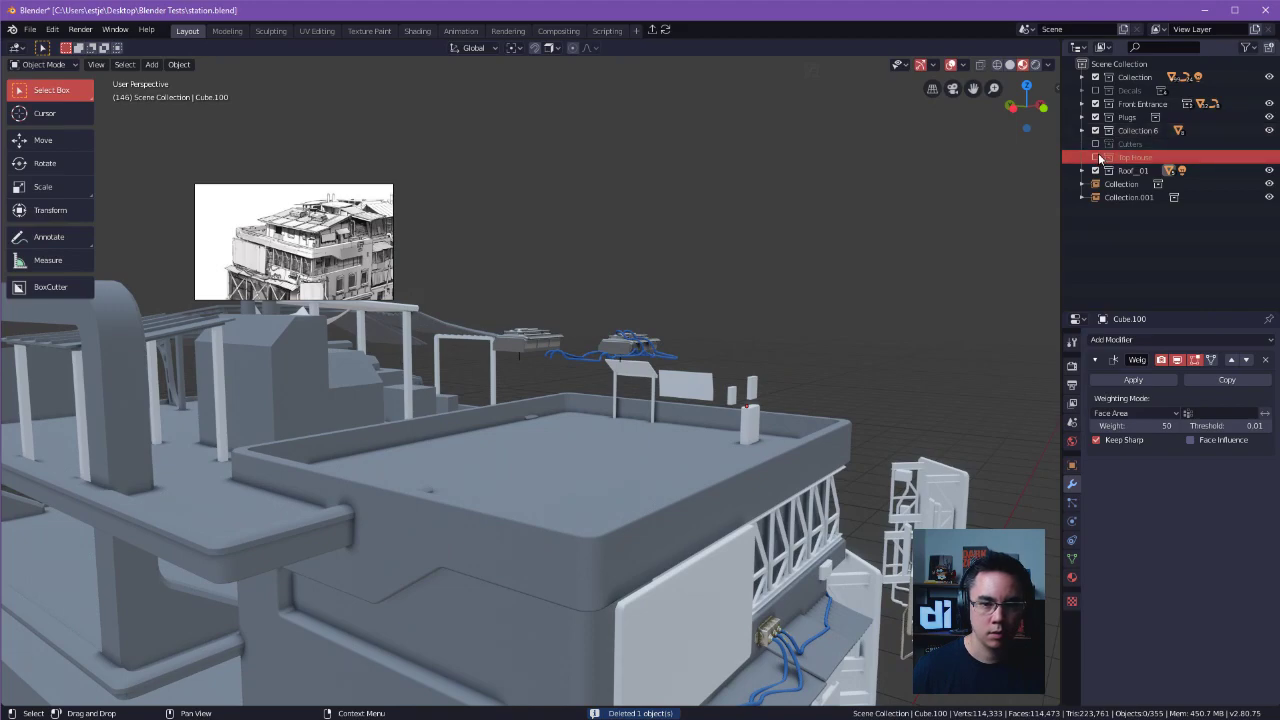
# Try deleting the original Top House collection and undo the deletion.
pyautogui.rightClick(1151, 155)
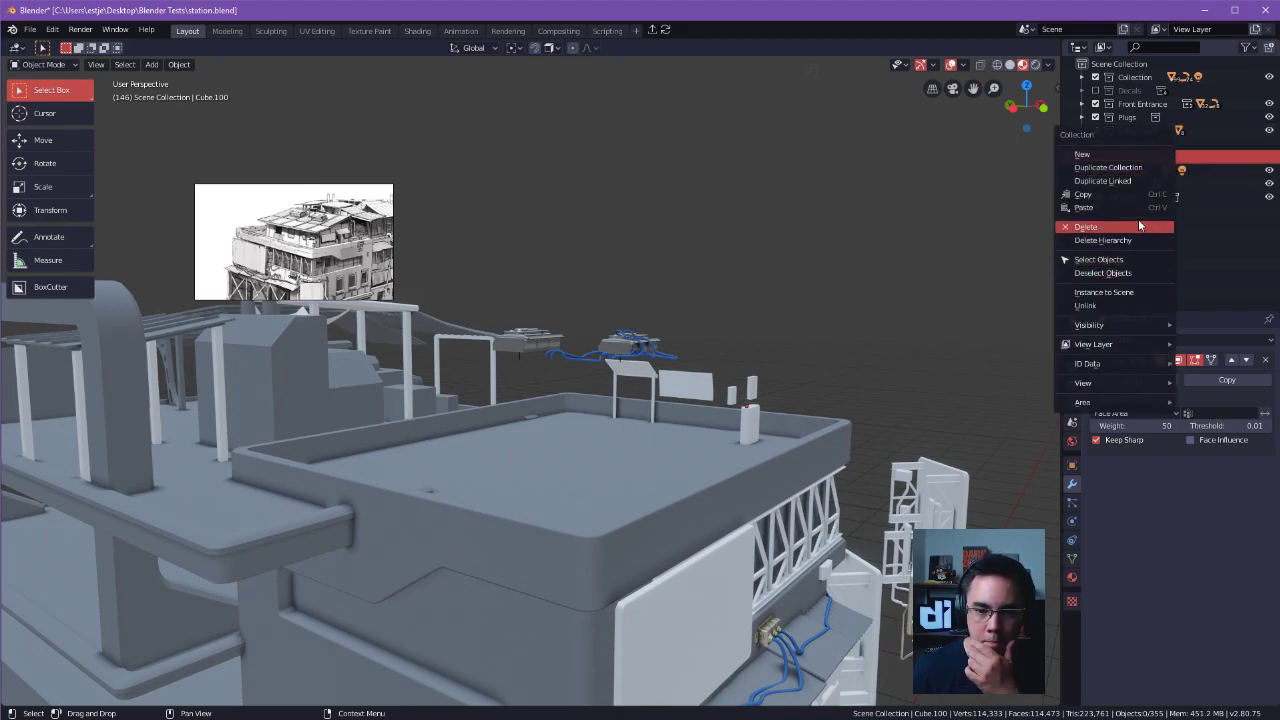
pyautogui.hotkey('ctrl', 'z')
pyautogui.click(698, 358)
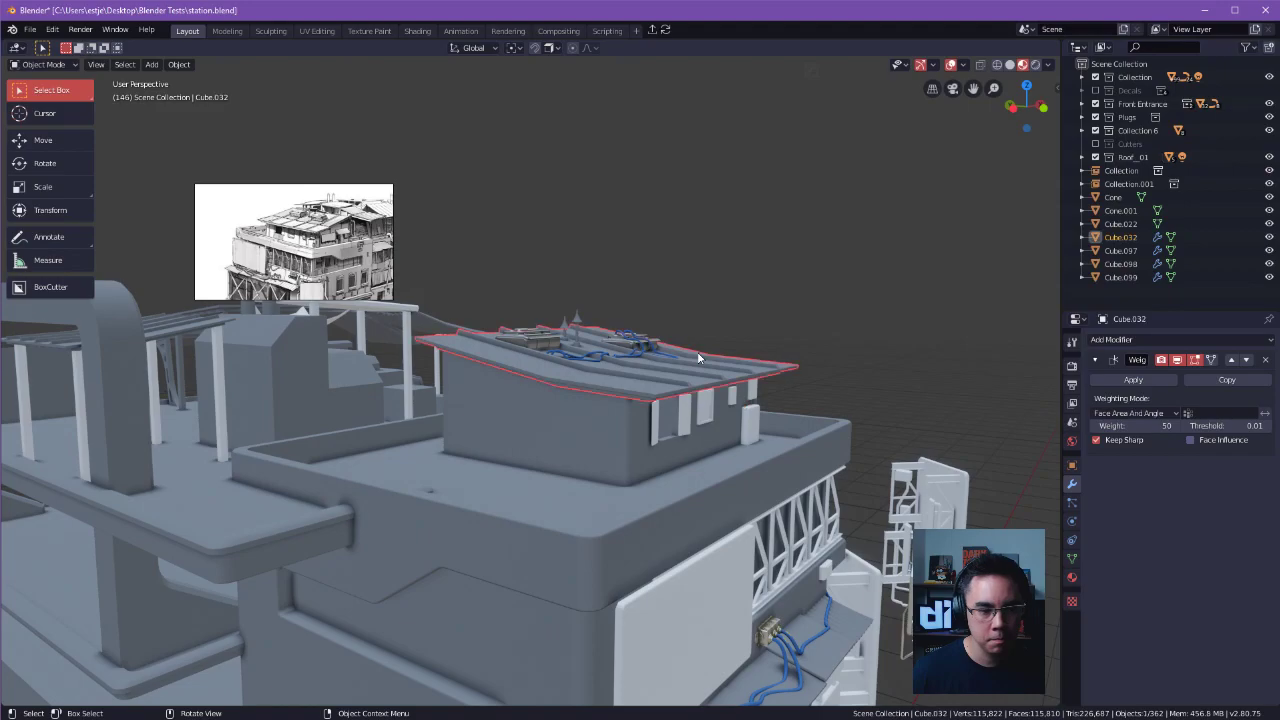
pyautogui.hotkey('ctrl', 'z')
pyautogui.hotkey('ctrl', 'z')
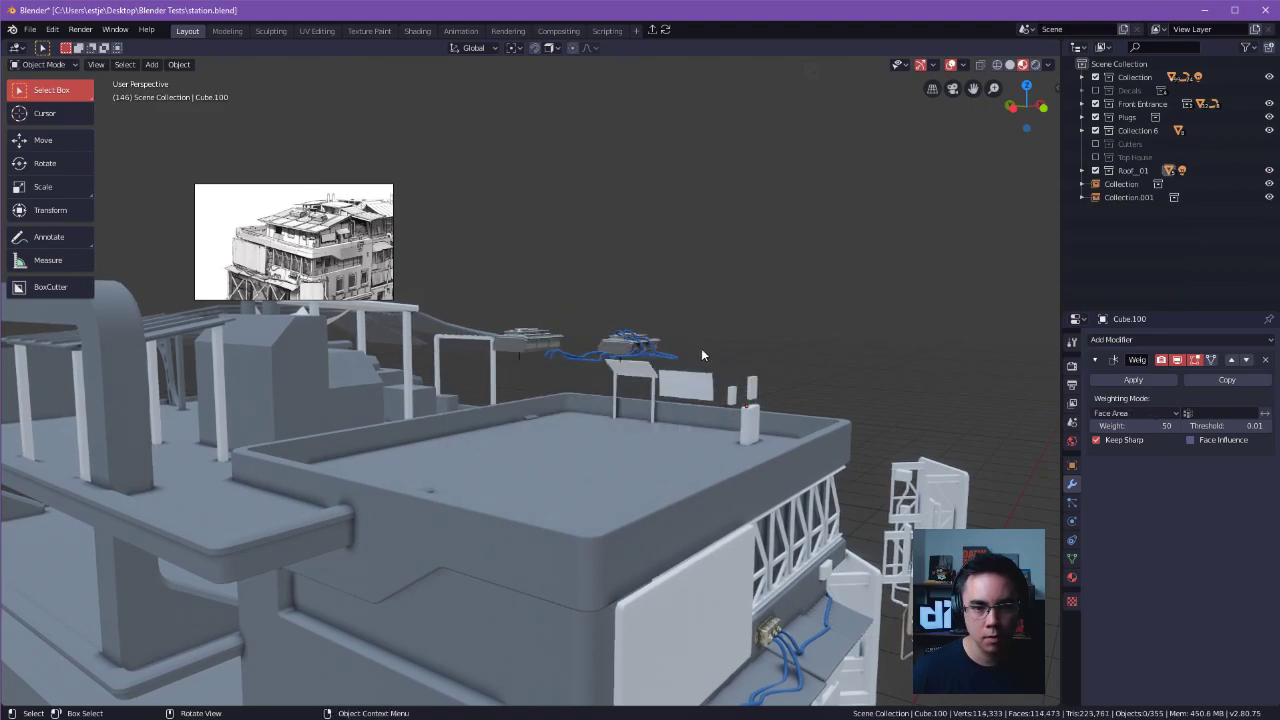
# Include the original Top House collection in the view layer again and collapse its object list.
pyautogui.click(1095, 158)
pyautogui.keyDown('ctrl'); pyautogui.moveTo(771, 338); pyautogui.dragTo(773, 300, button='middle'); pyautogui.keyUp('ctrl')
pyautogui.click(787, 380)
pyautogui.moveTo(773, 300); pyautogui.dragTo(830, 314, button='middle')
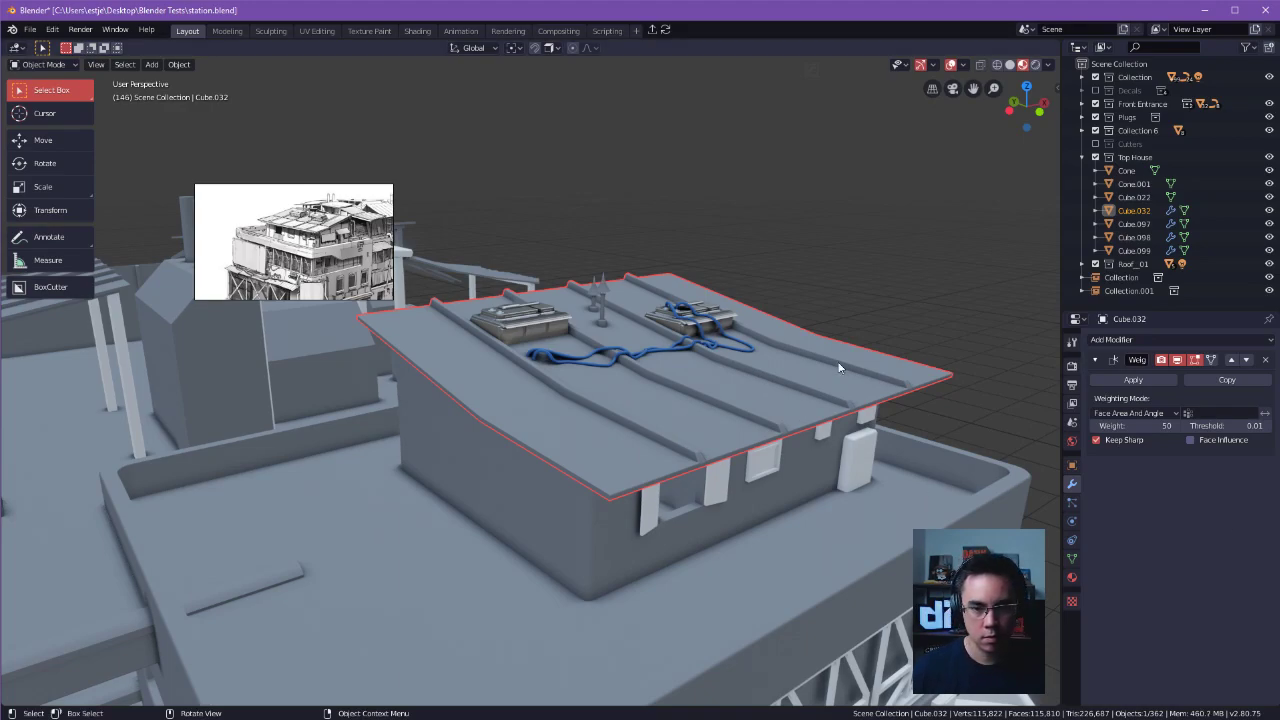
pyautogui.hotkey('alt', 'a')
pyautogui.click(1082, 157)
# Inspect the original house's rooftop cone and the contents of the Top House, Roof_01, Collection and Collection.001 entries.
pyautogui.click(762, 355)
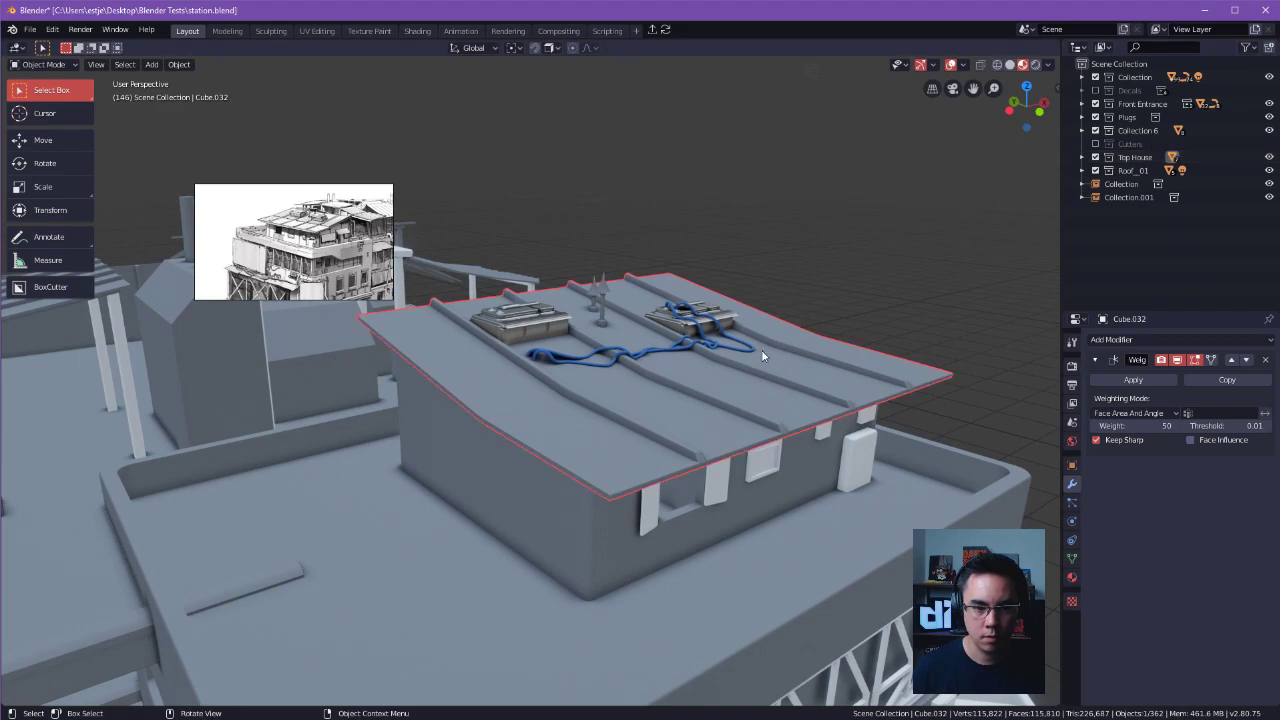
pyautogui.click(601, 294)
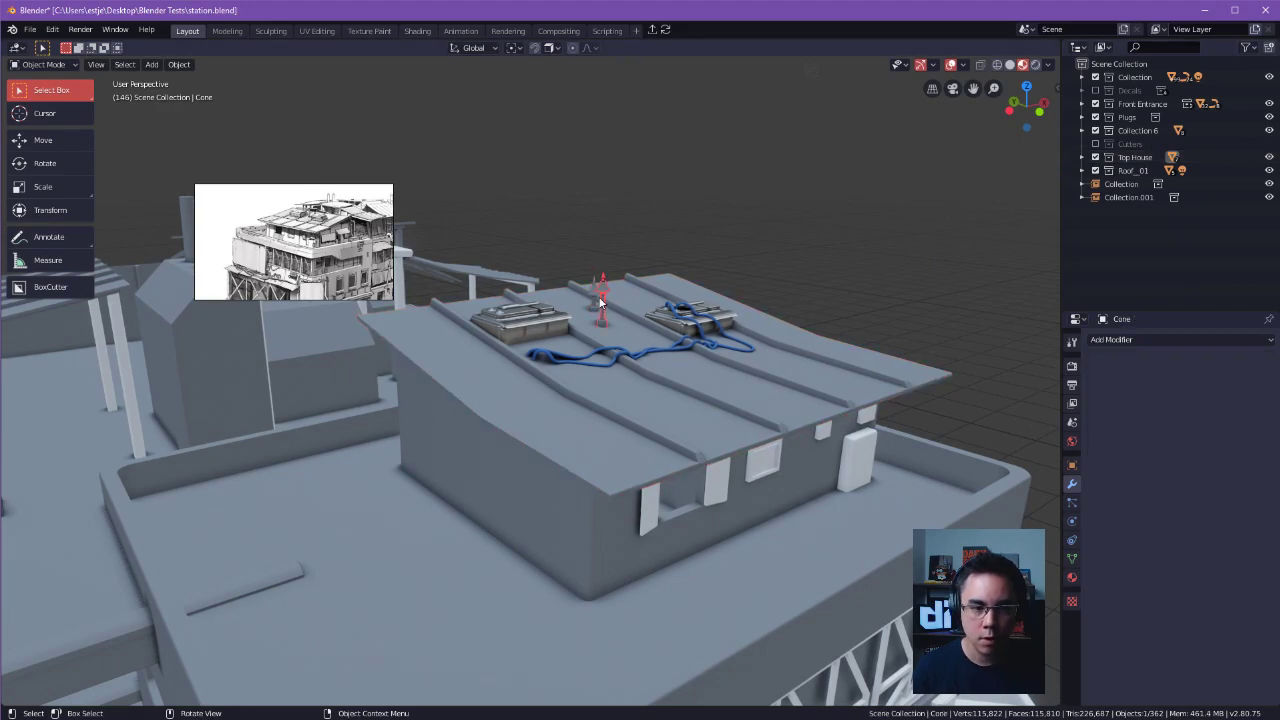
pyautogui.click(775, 230)
pyautogui.click(603, 312)
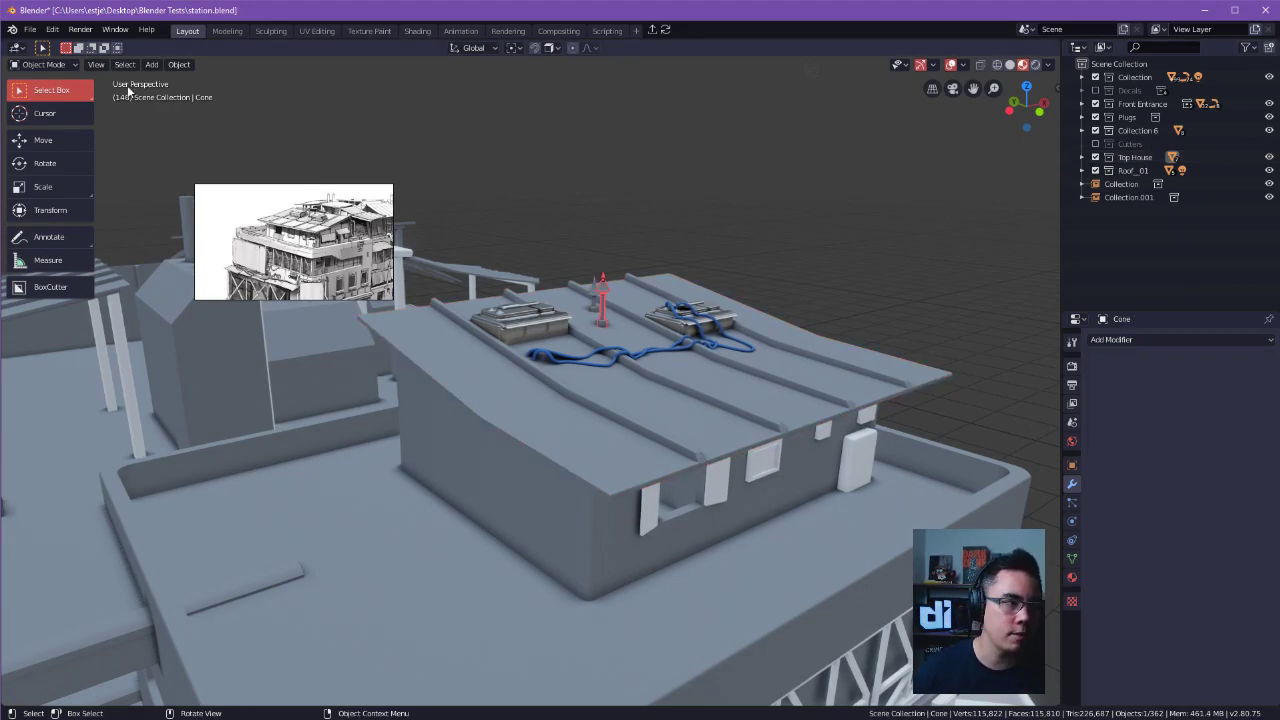
pyautogui.click(703, 138)
pyautogui.click(1118, 157)
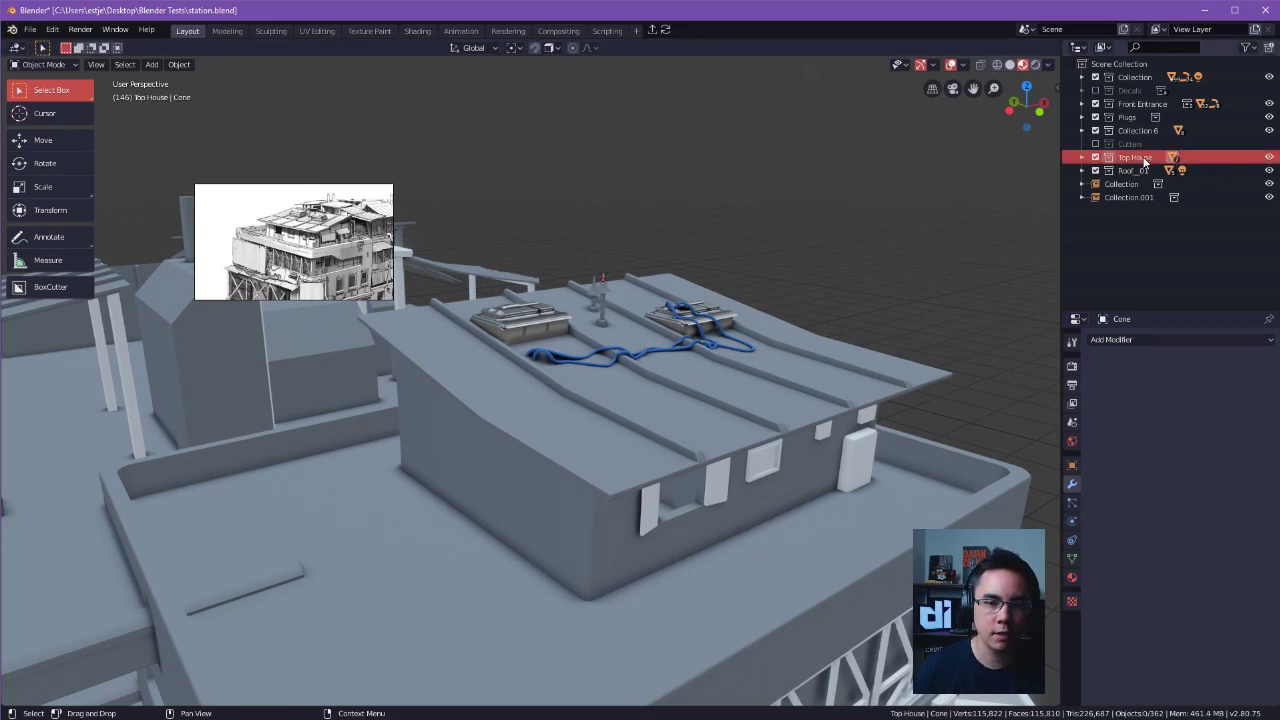
pyautogui.click(1082, 197)
pyautogui.click(1082, 184)
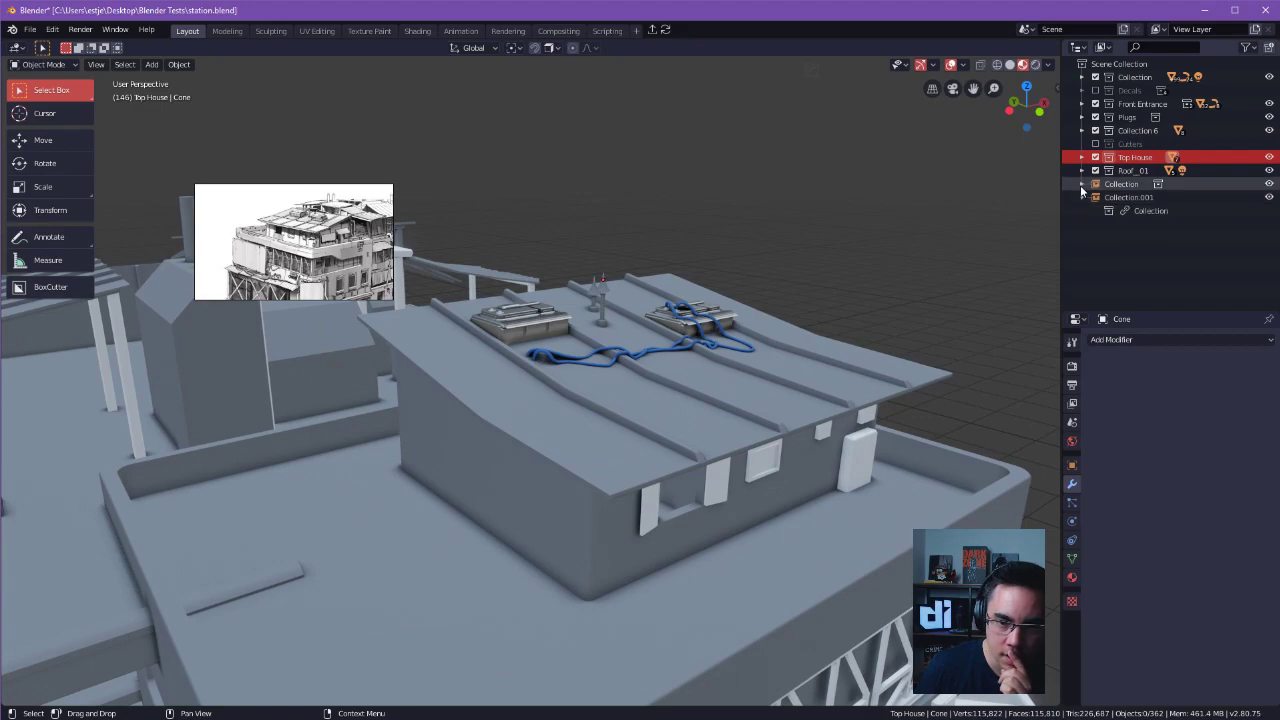
pyautogui.click(1082, 184)
pyautogui.click(1082, 197)
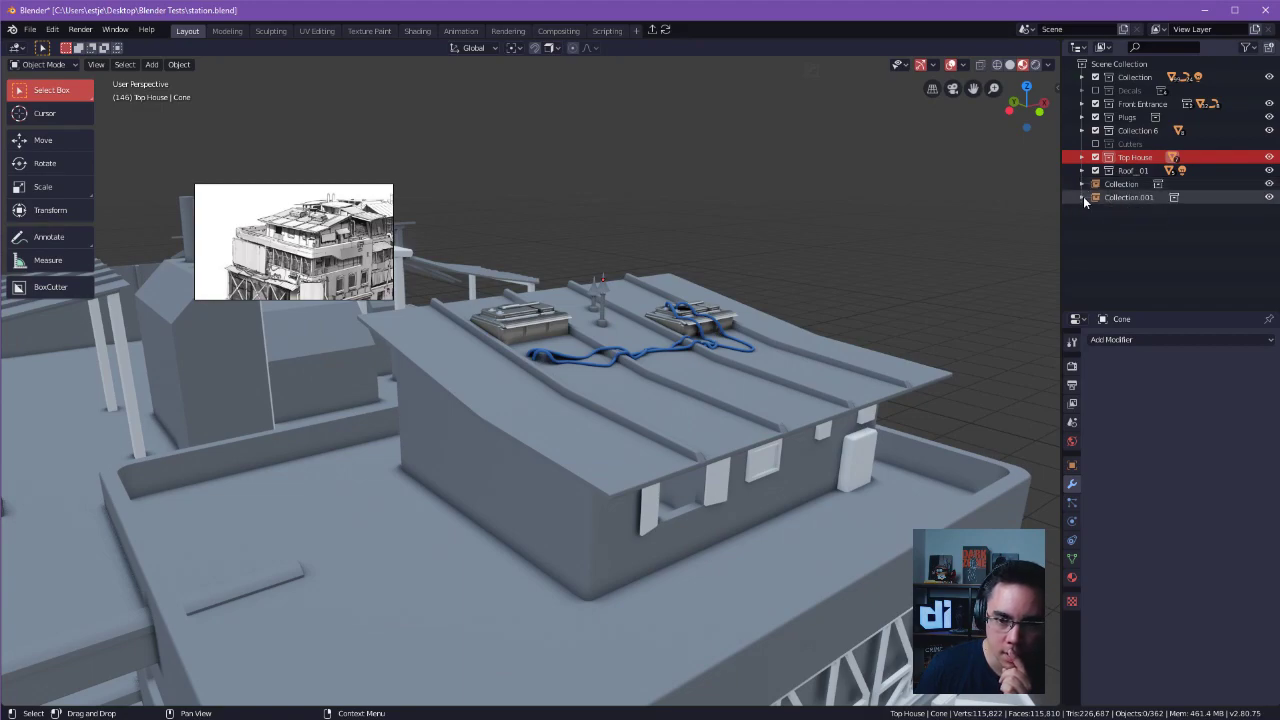
pyautogui.click(1133, 170)
pyautogui.click(1135, 157)
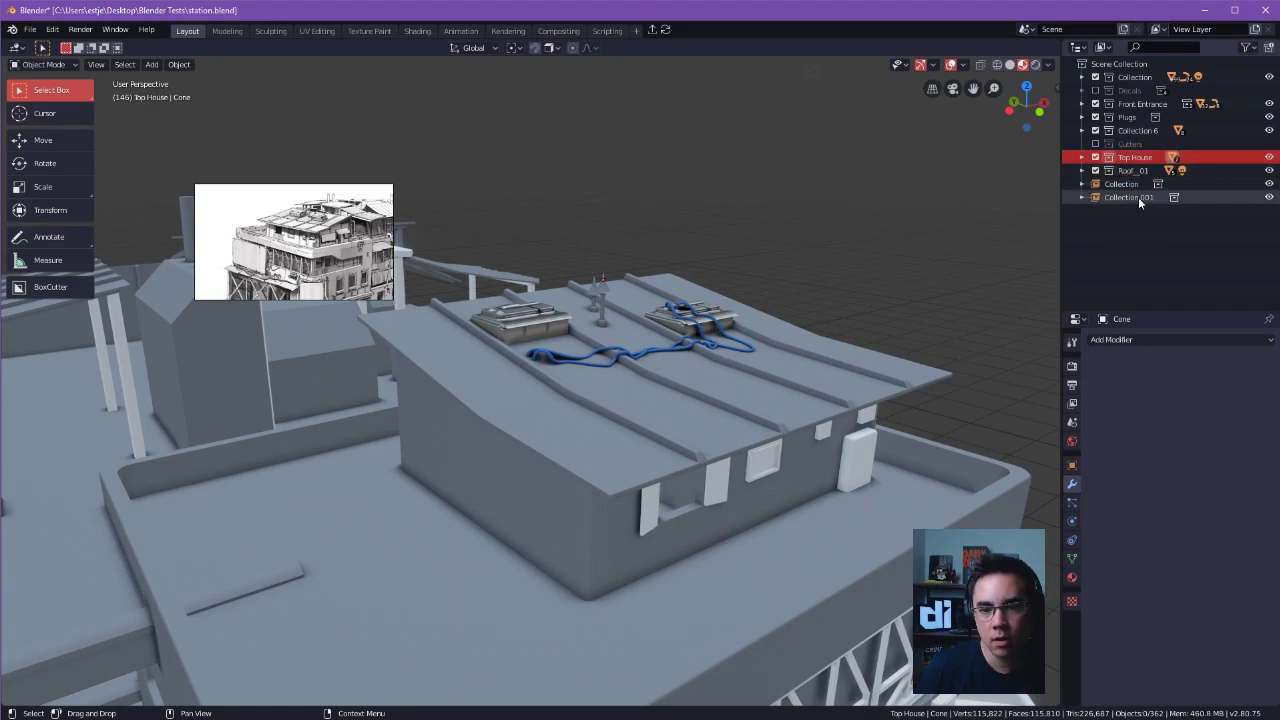
pyautogui.click(1138, 185)
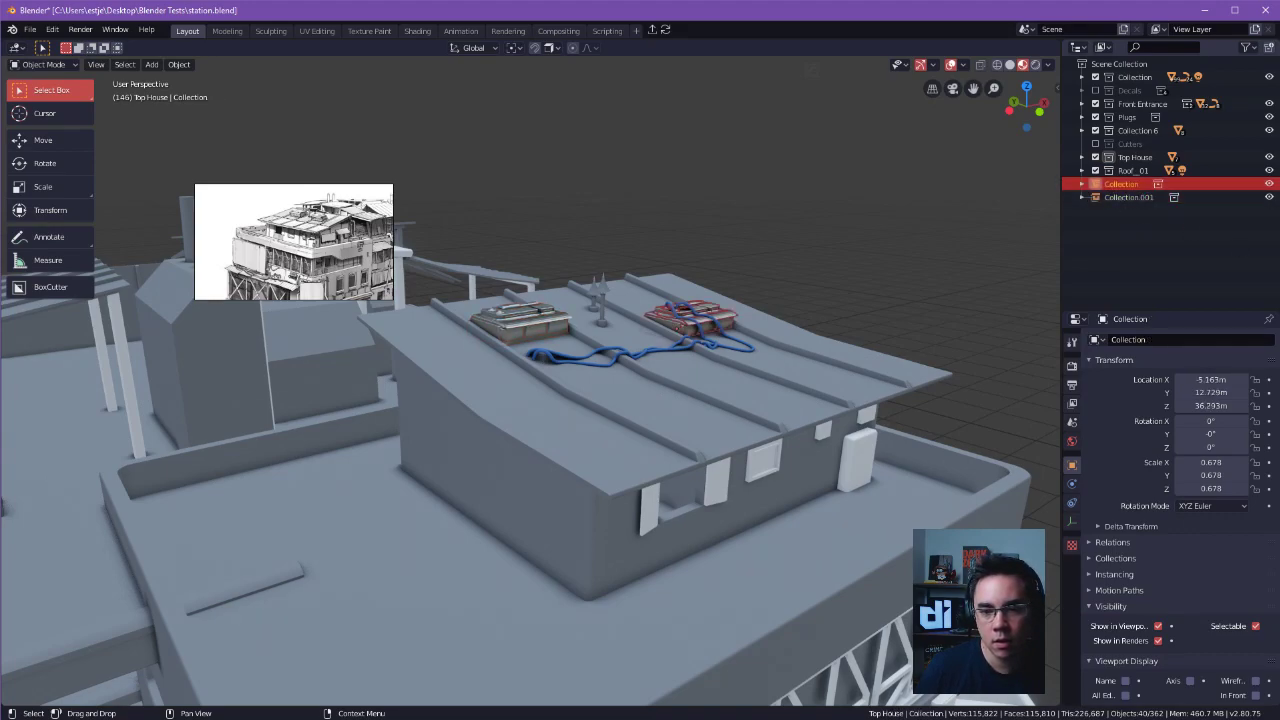
# Raise the original house's taller rooftop cone about 2.99 m along Z and save station.blend.
pyautogui.click(602, 322)
pyautogui.press('g')
pyautogui.press('z')
pyautogui.click(630, 251)
pyautogui.moveTo(693, 246); pyautogui.dragTo(733, 256, button='middle')
pyautogui.hotkey('ctrl', 's')
pyautogui.click(821, 290)
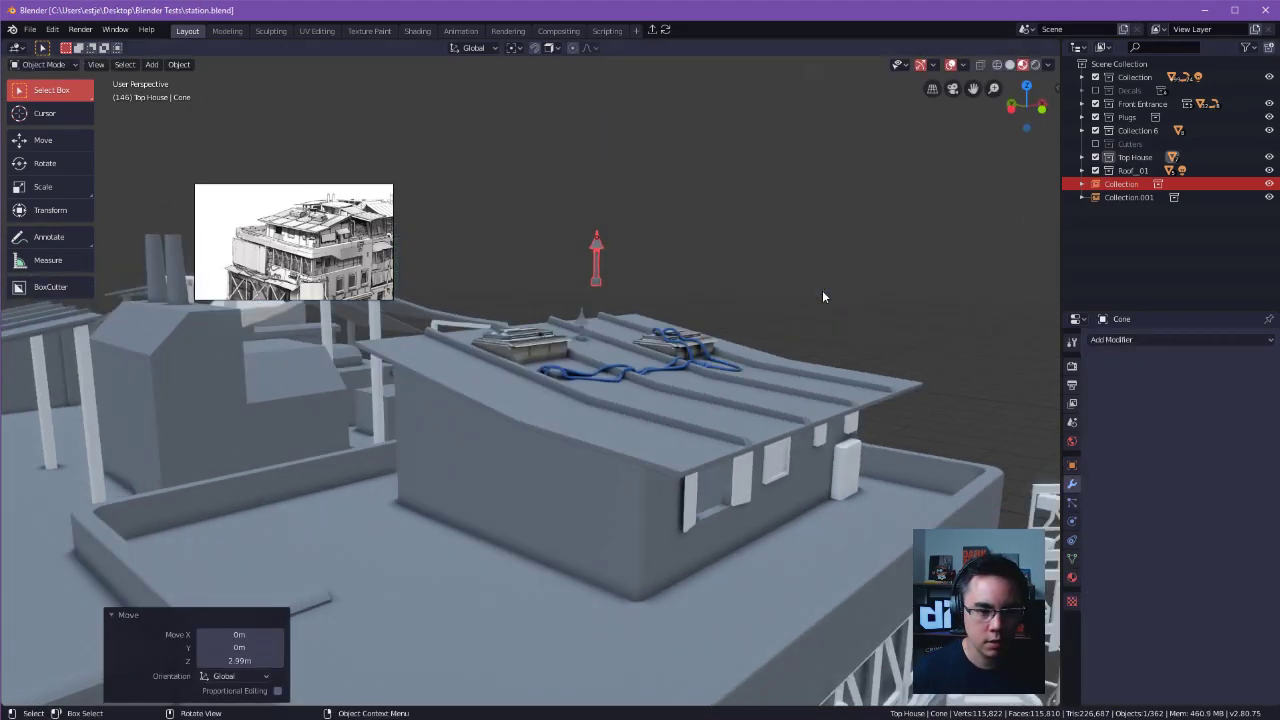
pyautogui.click(822, 290)
pyautogui.hotkey('ctrl', 's')
# Open the recent file TopHouse.blend, discarding unsaved station changes, and inspect the house's roof and cones.
pyautogui.click(729, 180)
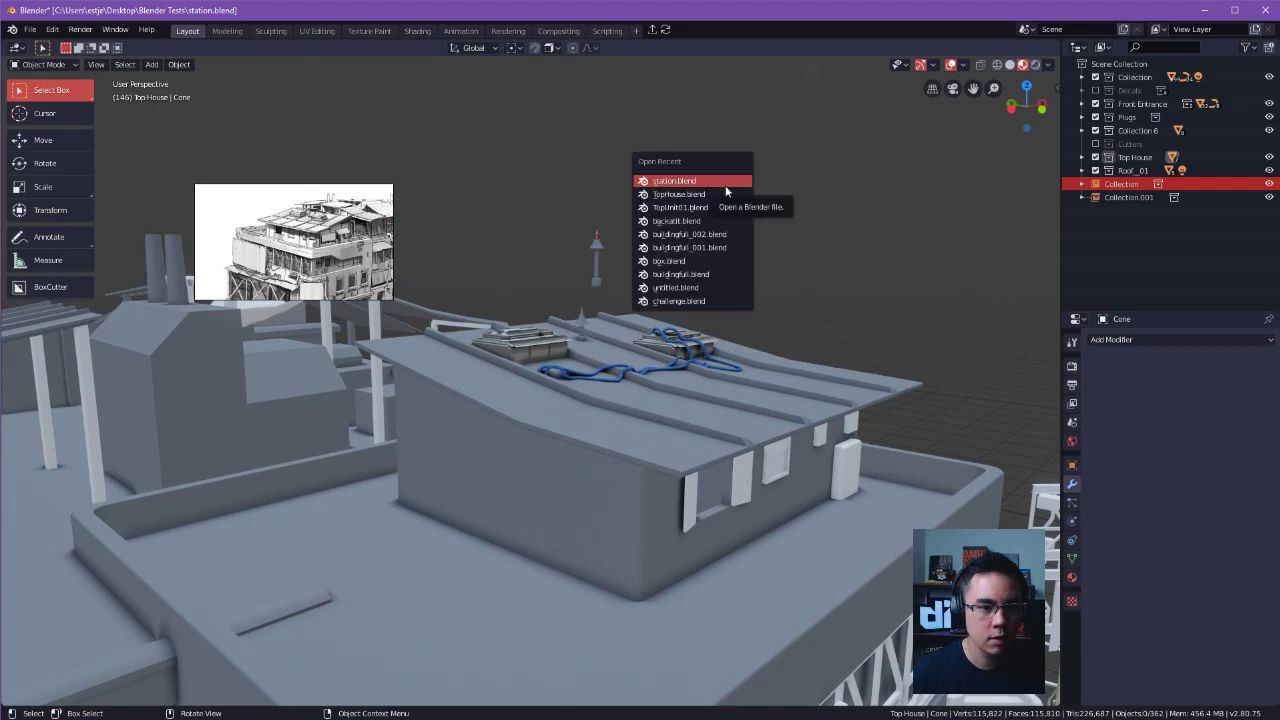
pyautogui.click(721, 195)
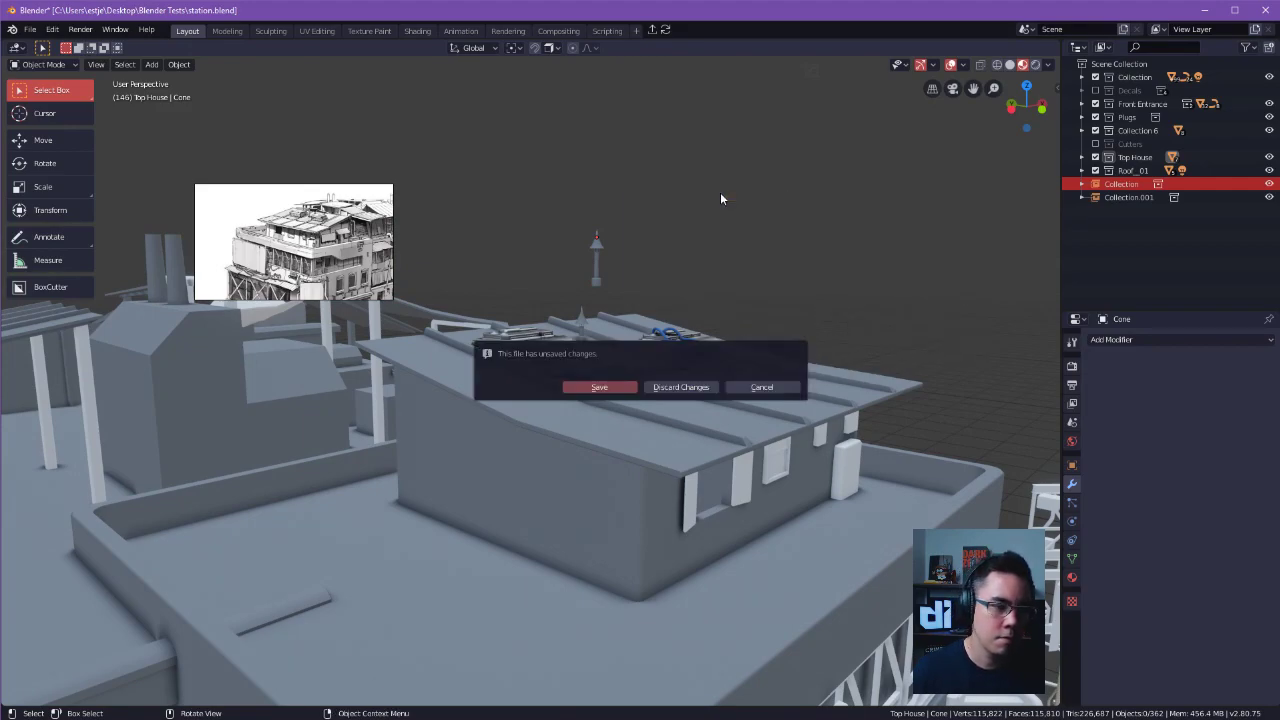
pyautogui.click(672, 388)
pyautogui.moveTo(608, 302); pyautogui.dragTo(664, 173, button='middle')
pyautogui.click(1106, 90)
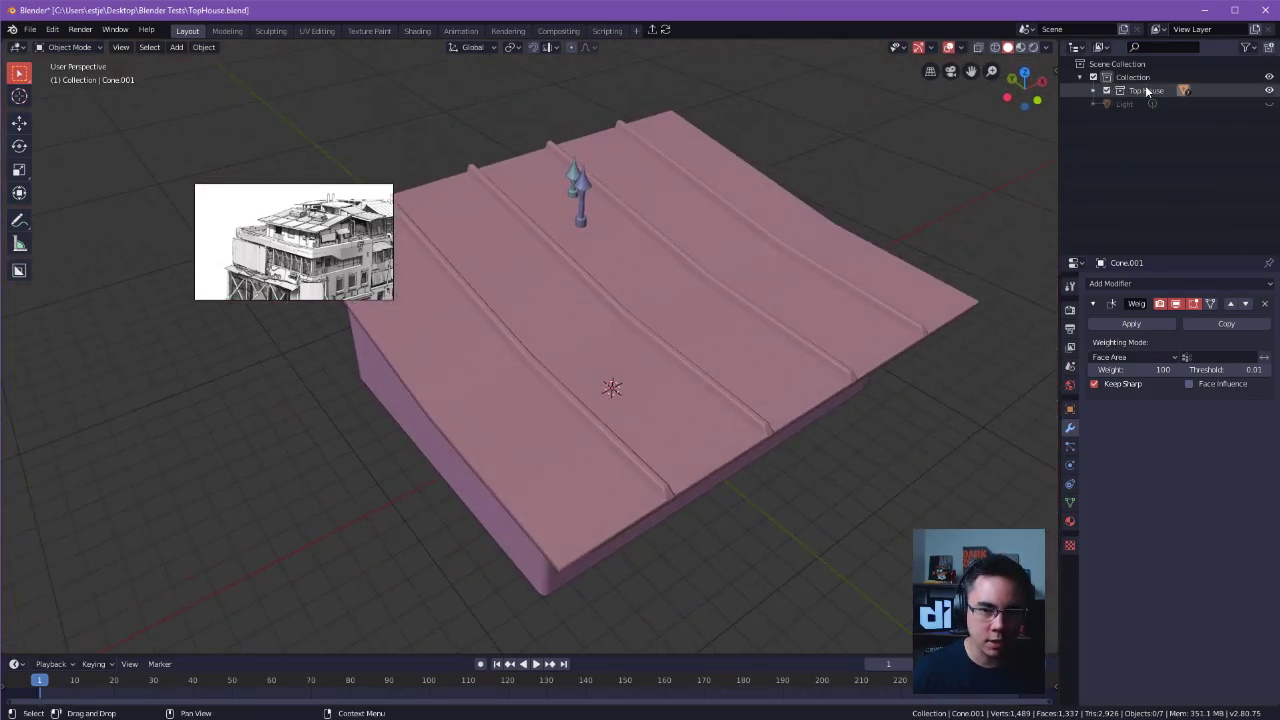
pyautogui.click(721, 265)
pyautogui.moveTo(818, 258); pyautogui.dragTo(881, 268, button='middle')
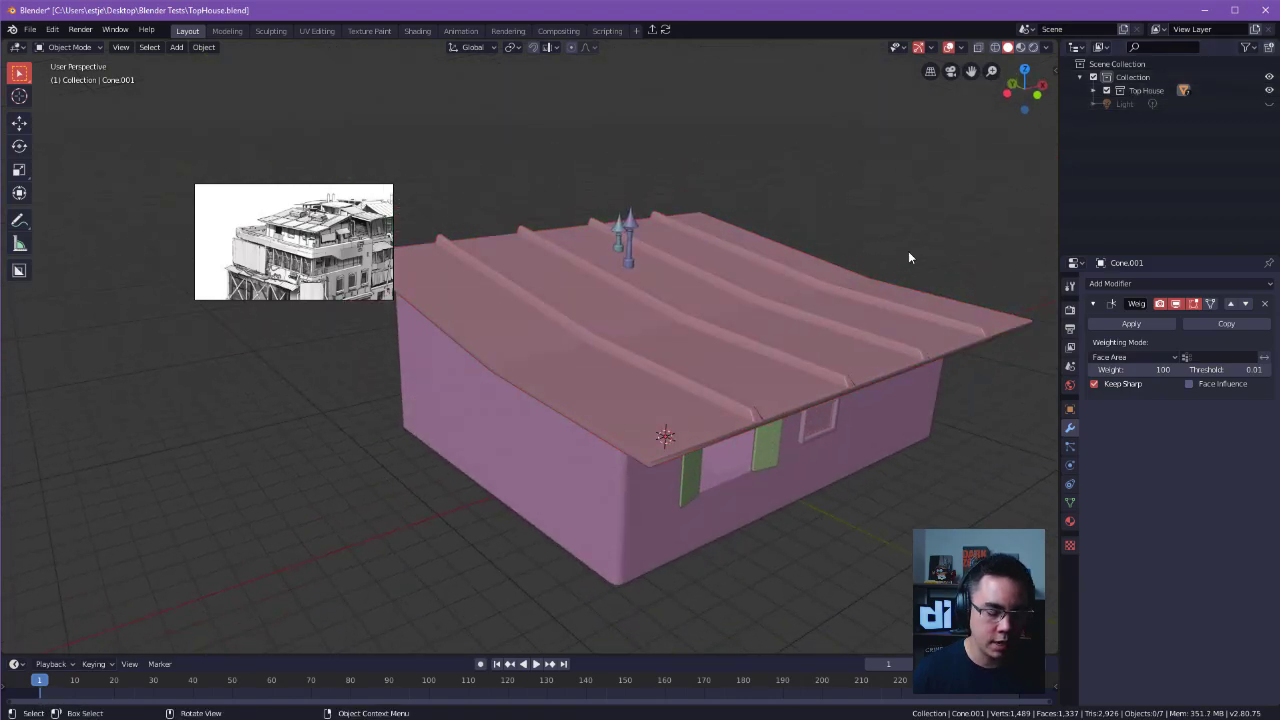
# Reopen the recent file station.blend, discarding the unsaved TopHouse.blend changes, and view the rooftop house.
pyautogui.hotkey('ctrl', 's')
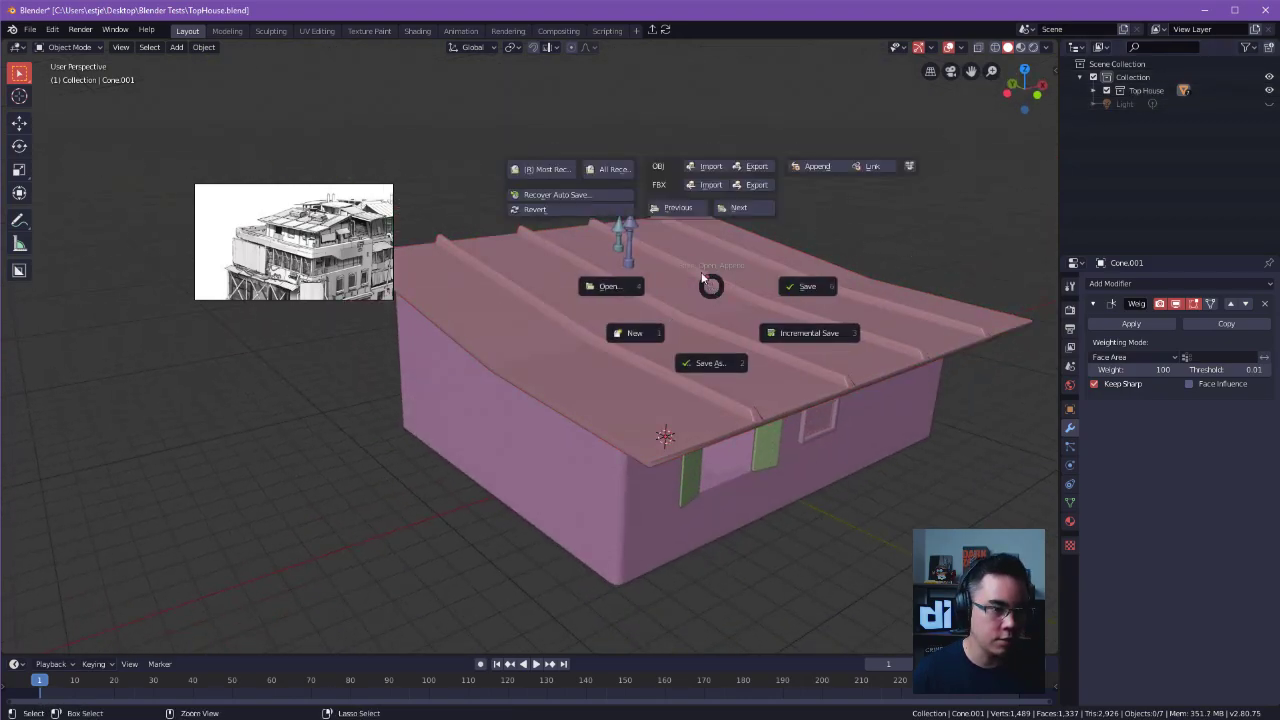
pyautogui.click(600, 171)
pyautogui.click(589, 186)
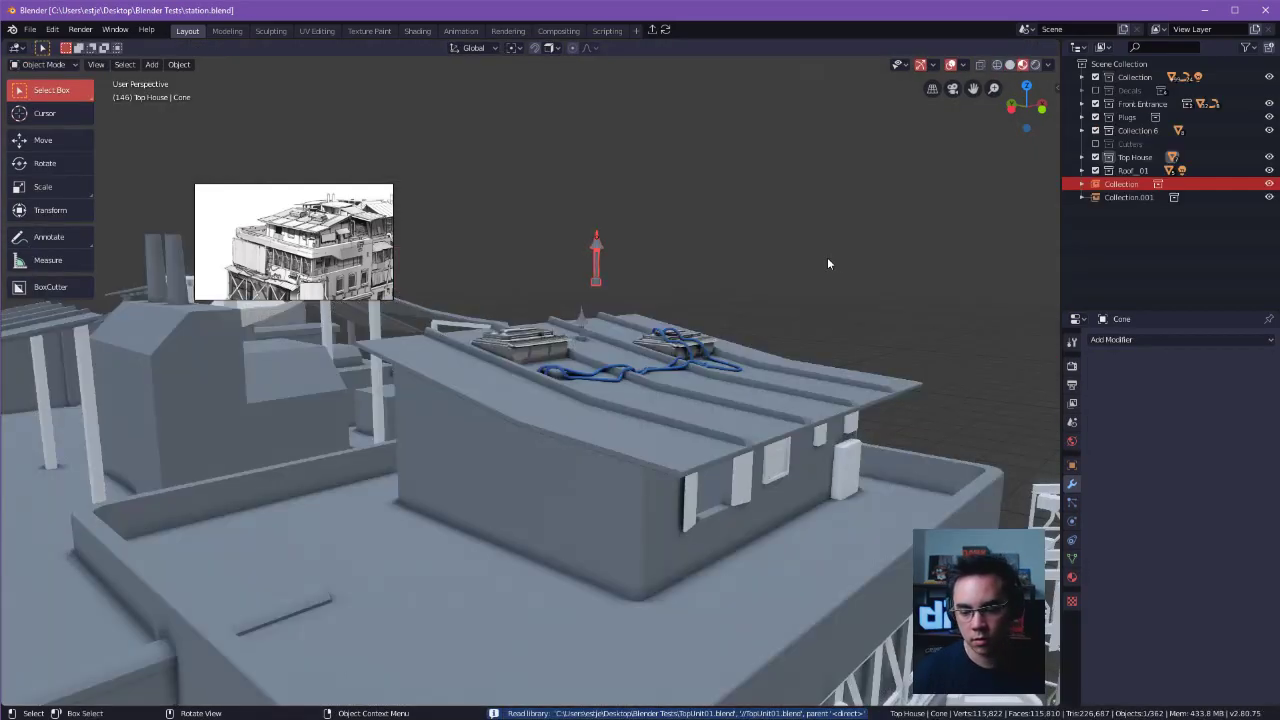
pyautogui.hotkey('alt', 'a')
pyautogui.moveTo(923, 293); pyautogui.dragTo(676, 211, button='middle')
pyautogui.scroll(2, 884, 302)
pyautogui.click(611, 155)
pyautogui.scroll(-2, 700, 225)
# Delete the original house's cones, roof, walls and window parts, then undo the last deletion to restore the framed window.
pyautogui.click(1125, 197)
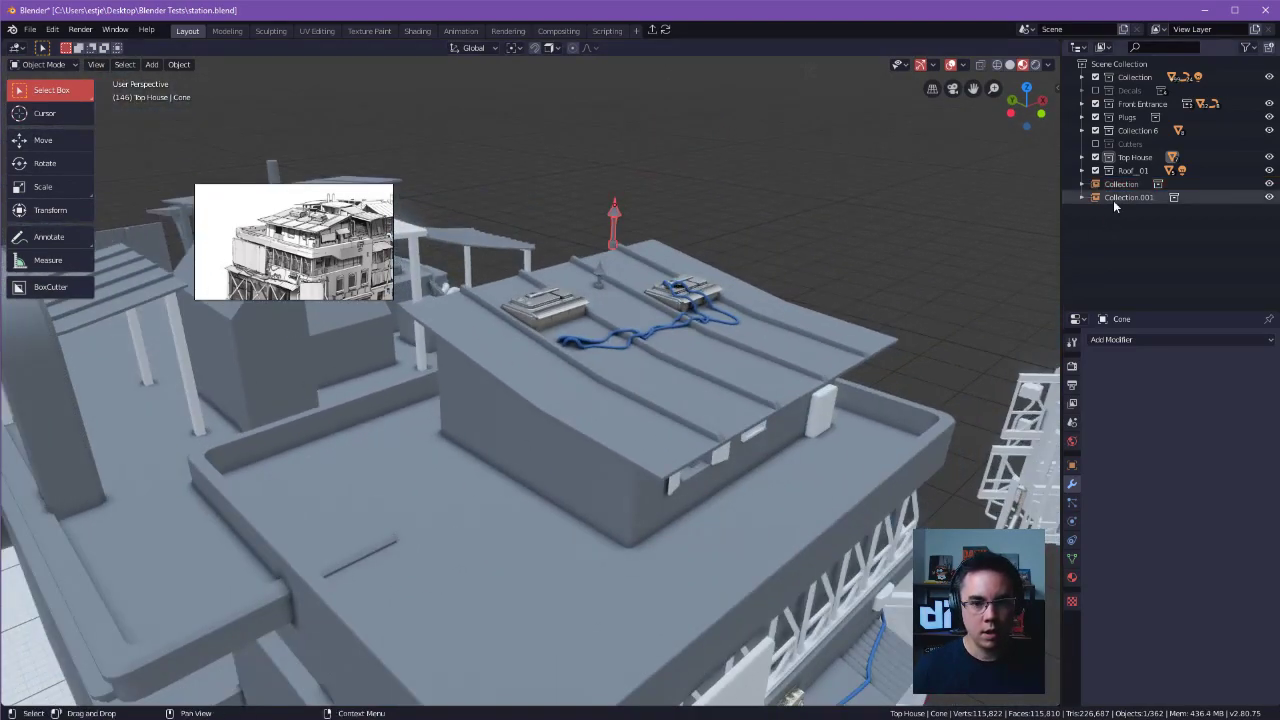
pyautogui.click(614, 212)
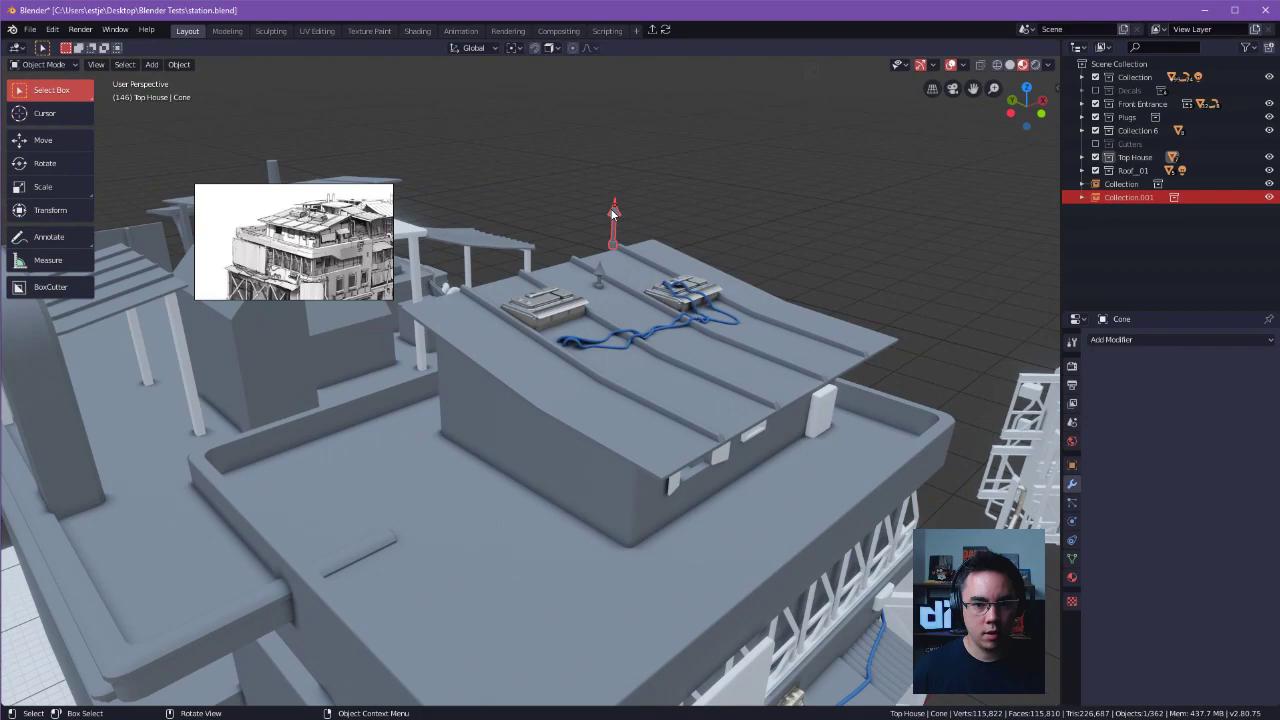
pyautogui.press('Delete')
pyautogui.click(604, 297)
pyautogui.press('Delete')
pyautogui.click(634, 383)
pyautogui.press('Delete')
pyautogui.click(716, 440)
pyautogui.press('Delete')
pyautogui.click(676, 462)
pyautogui.press('Delete')
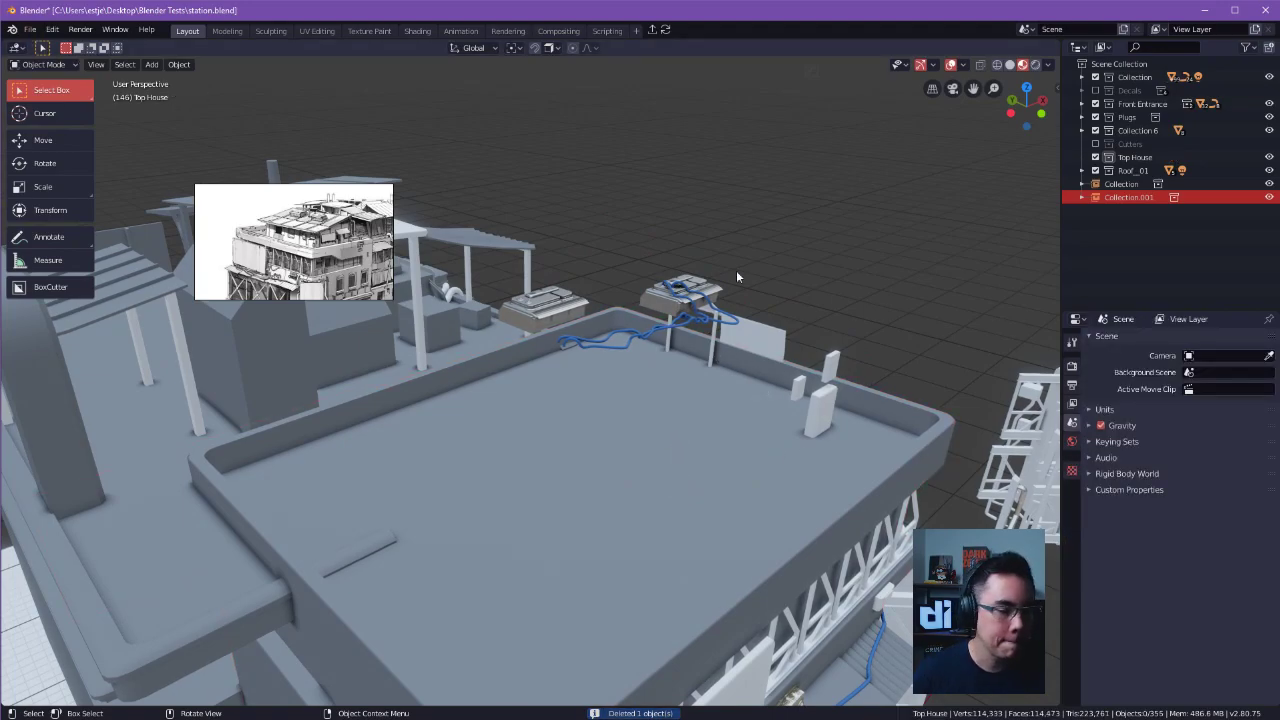
pyautogui.hotkey('ctrl', 'z')
pyautogui.hotkey('ctrl', 'z')
# Link the Top House collection from TopHouse.blend into the station file as a collection instance.
pyautogui.click(30, 29)
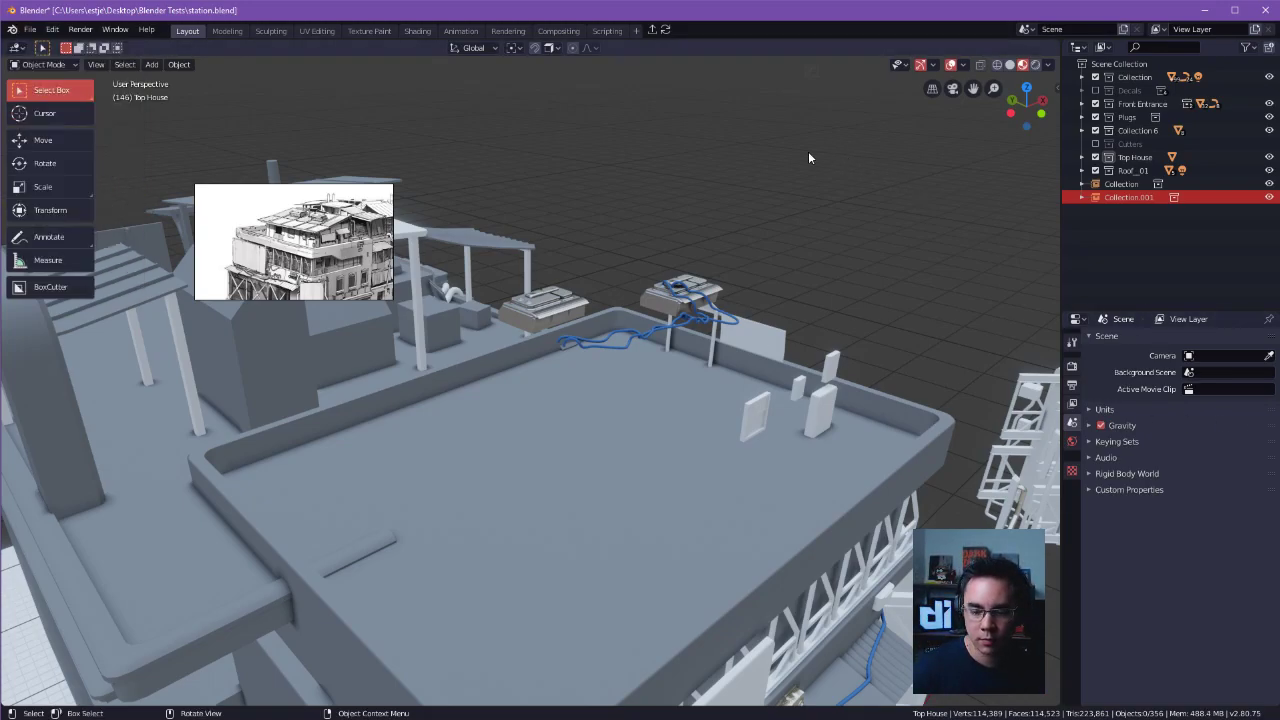
pyautogui.click(30, 29)
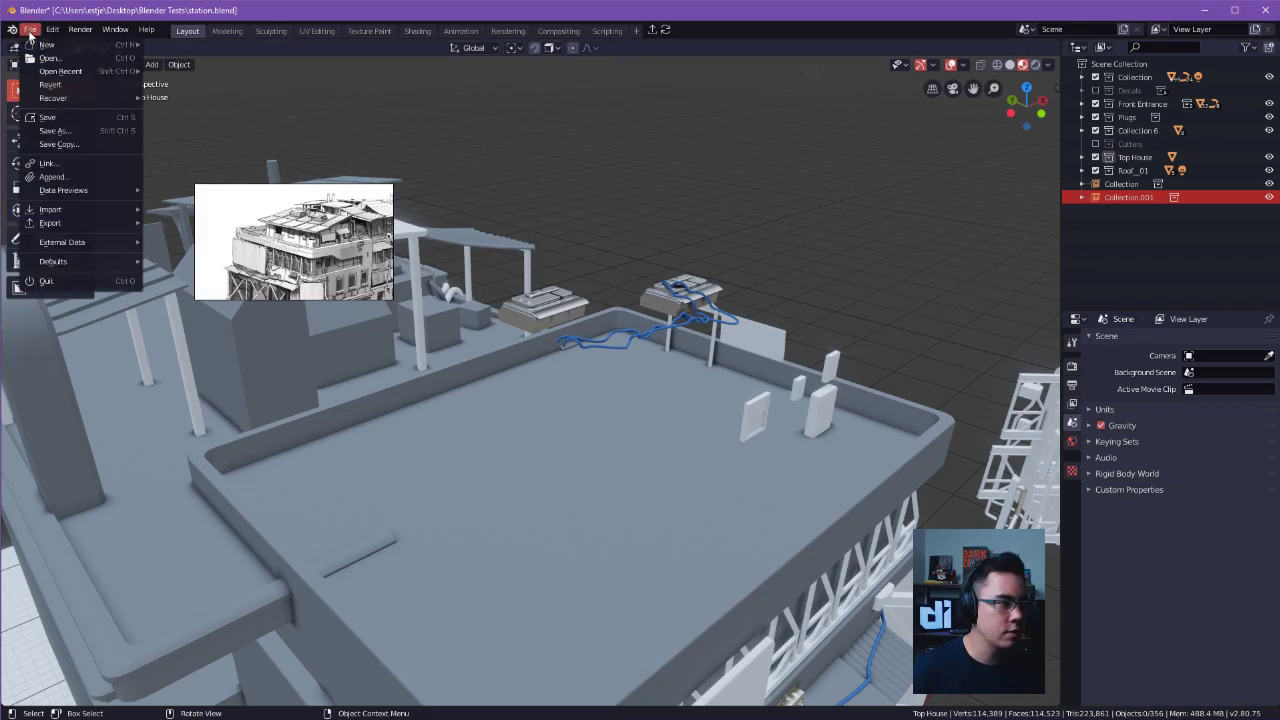
pyautogui.click(38, 163)
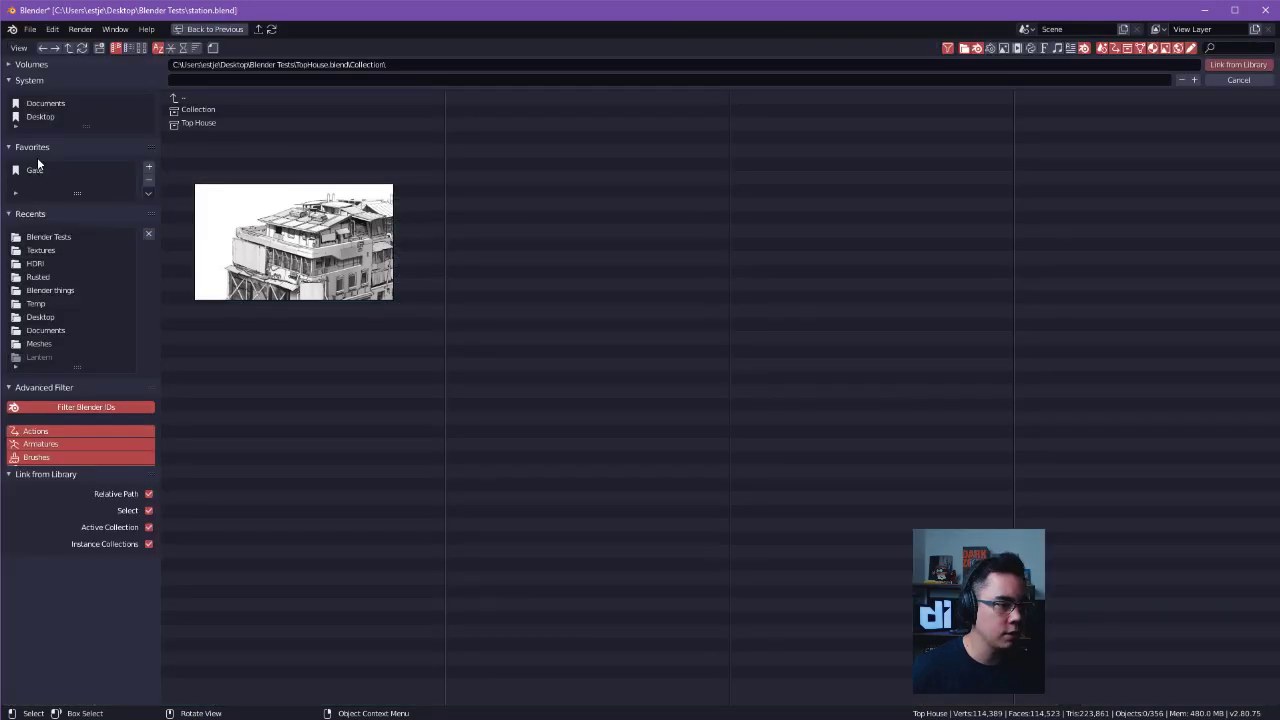
pyautogui.click(191, 124)
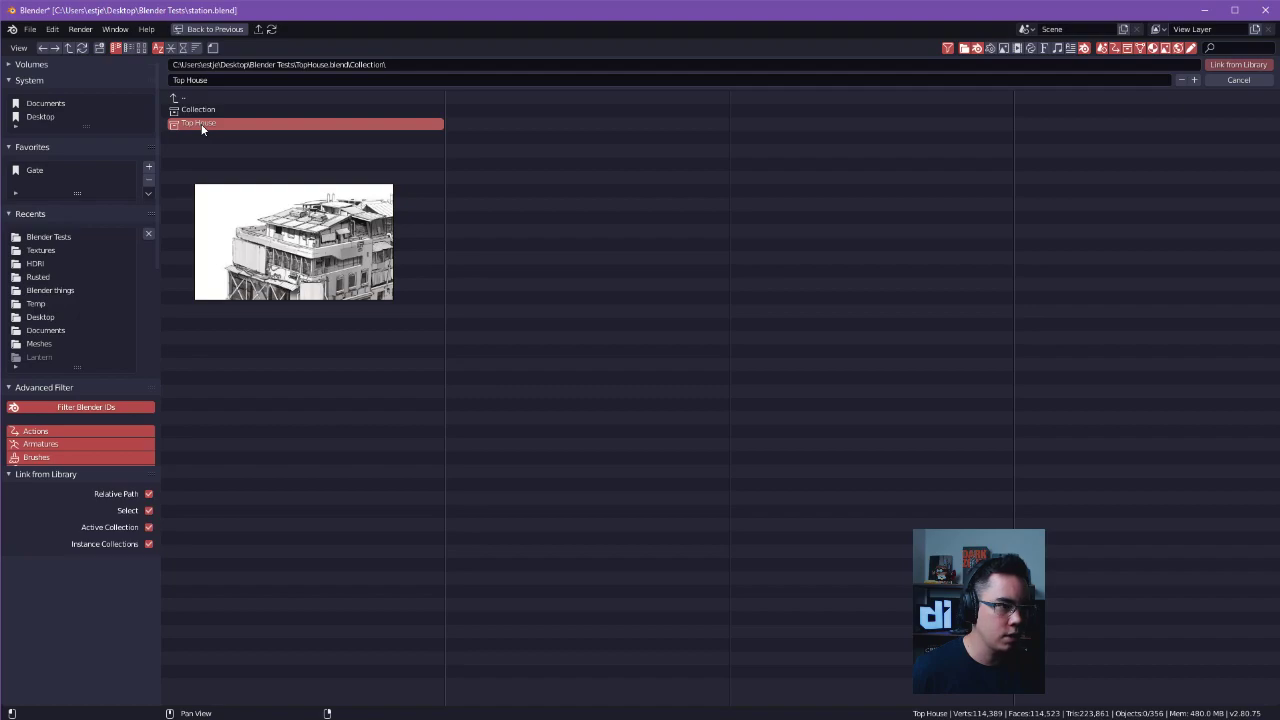
pyautogui.doubleClick(202, 128)
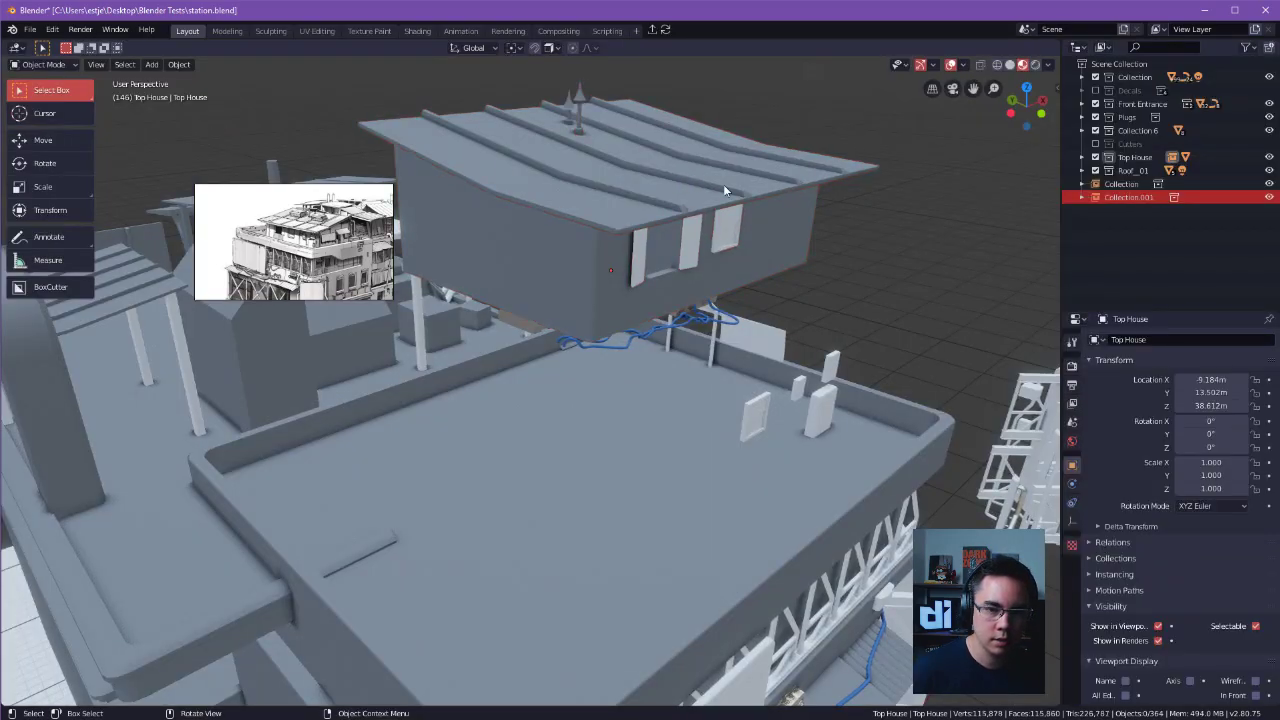
# Lower the linked house about 8.1 m along Z onto the rooftop.
pyautogui.press('g')
pyautogui.press('z')
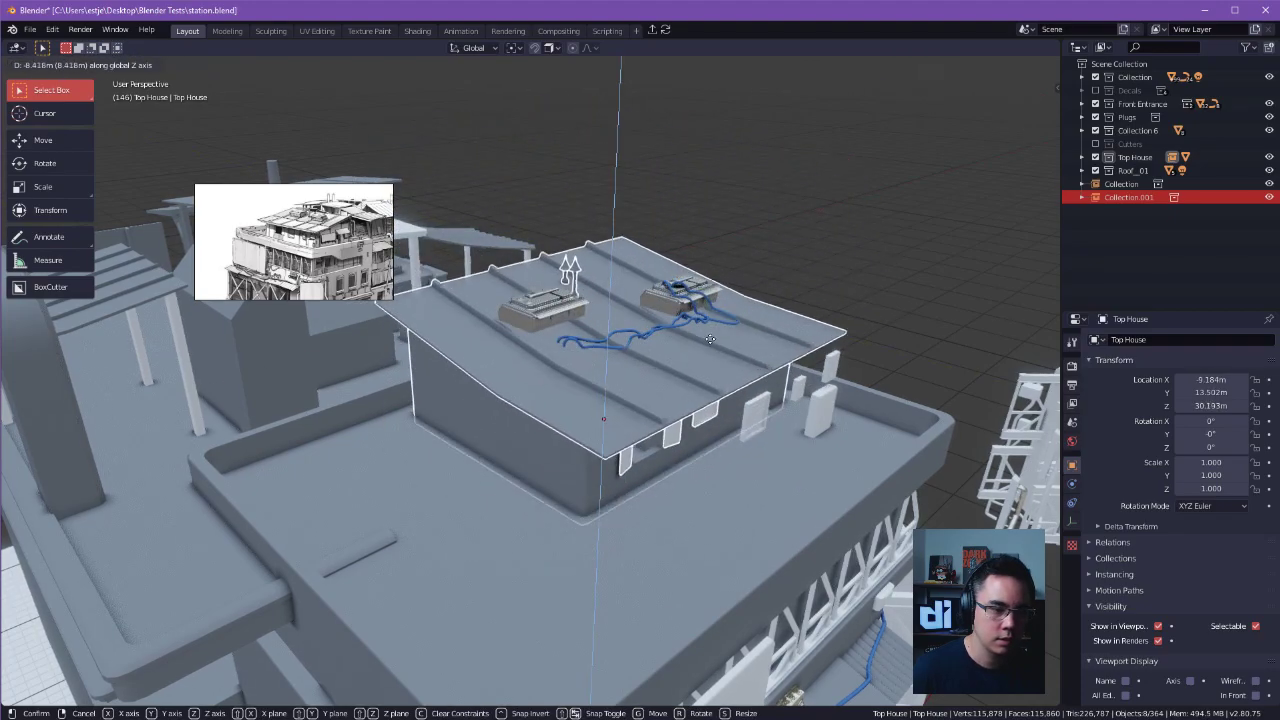
pyautogui.click(720, 340)
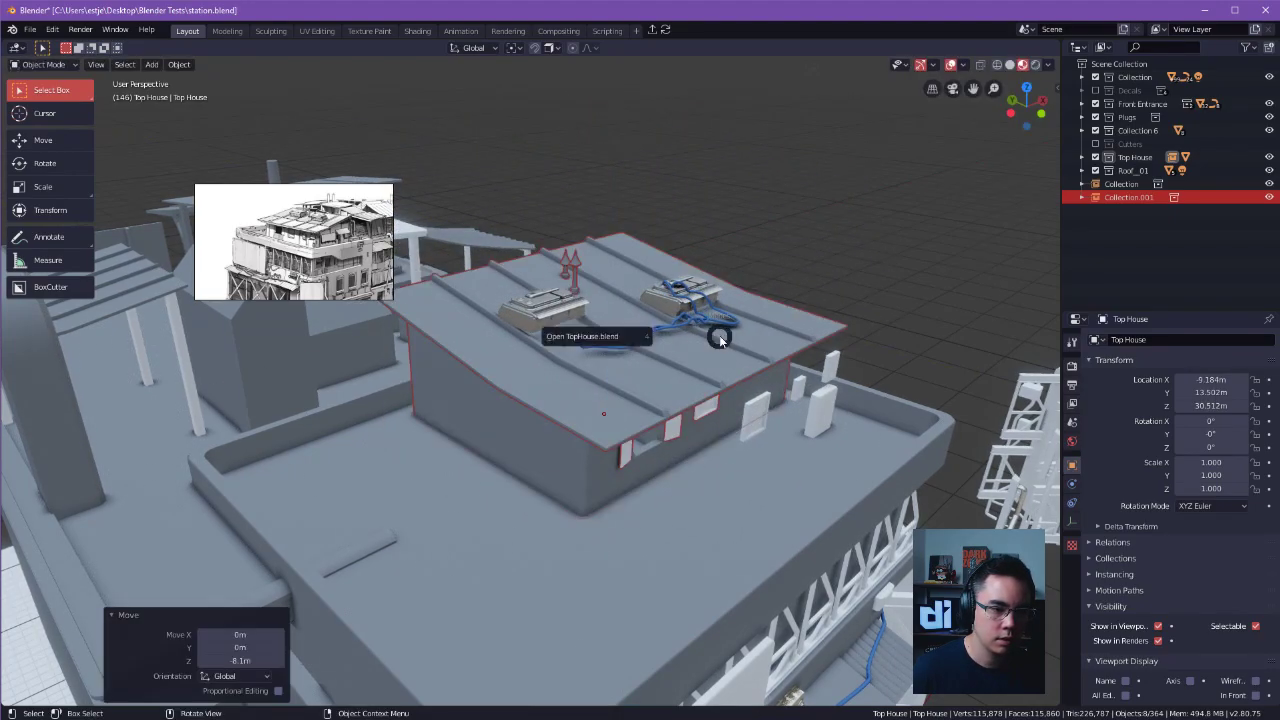
# Move the linked house about -1.83 m along Y towards the remaining original window.
pyautogui.click(790, 299)
pyautogui.keyDown('alt'); pyautogui.moveTo(766, 300); pyautogui.dragTo(691, 320); pyautogui.keyUp('alt')
pyautogui.press('g')
pyautogui.rightClick(684, 321)
pyautogui.press('g')
pyautogui.press('y')
pyautogui.click(732, 327)
# Align the linked house with the original window by moving it about -0.88 m along Y and -0.157 m along X.
pyautogui.moveTo(694, 326); pyautogui.dragTo(668, 346, button='middle')
pyautogui.scroll(5, 668, 346)
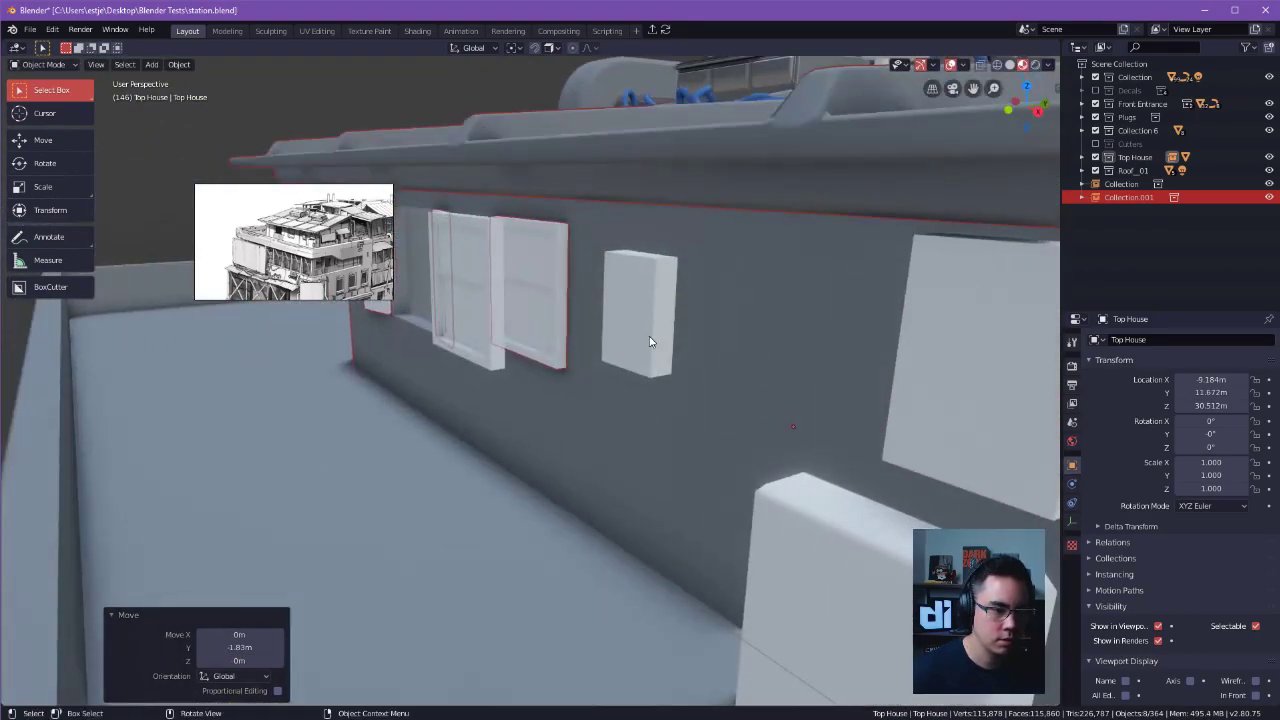
pyautogui.press('g')
pyautogui.press('y')
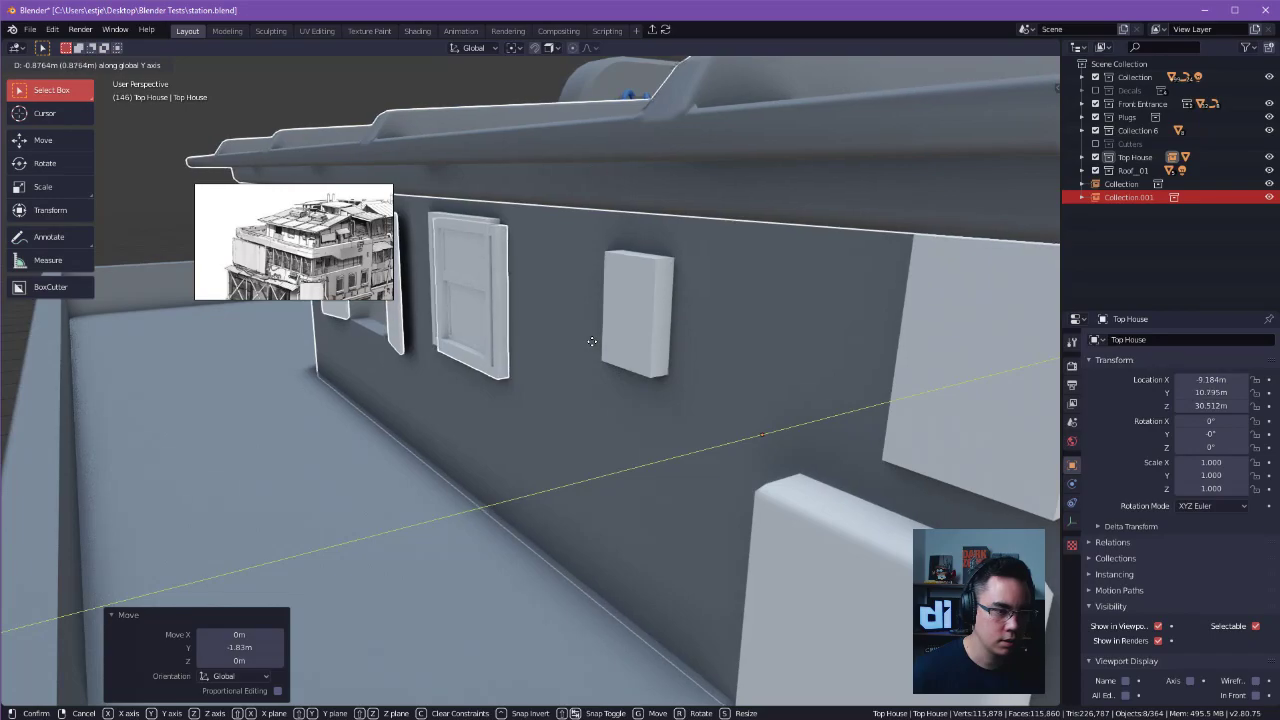
pyautogui.click(592, 348)
pyautogui.moveTo(592, 348); pyautogui.dragTo(640, 348, button='middle')
pyautogui.press('g')
pyautogui.press('x')
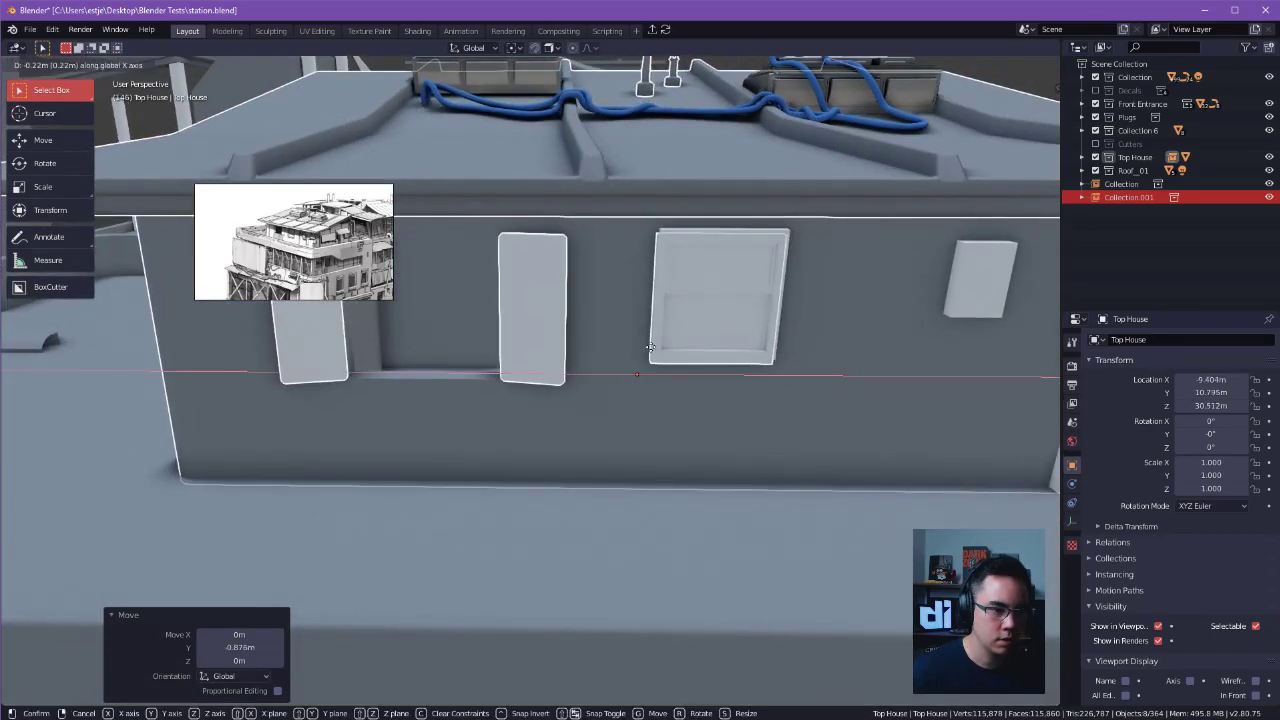
pyautogui.click(652, 347)
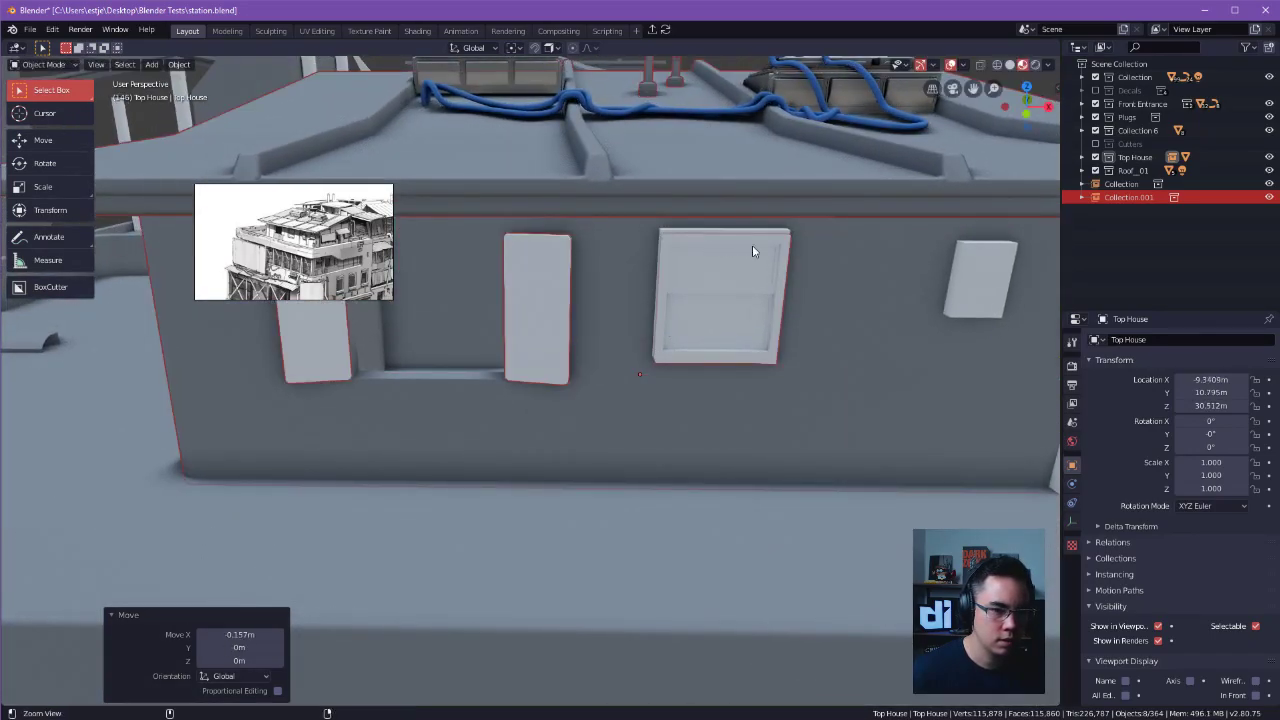
# Check how the linked house lines up with the original window, roof props and rooftop.
pyautogui.moveTo(740, 249); pyautogui.dragTo(700, 330, button='middle')
pyautogui.click(1269, 198)
pyautogui.moveTo(804, 258); pyautogui.dragTo(922, 258, button='middle')
pyautogui.click(1269, 198)
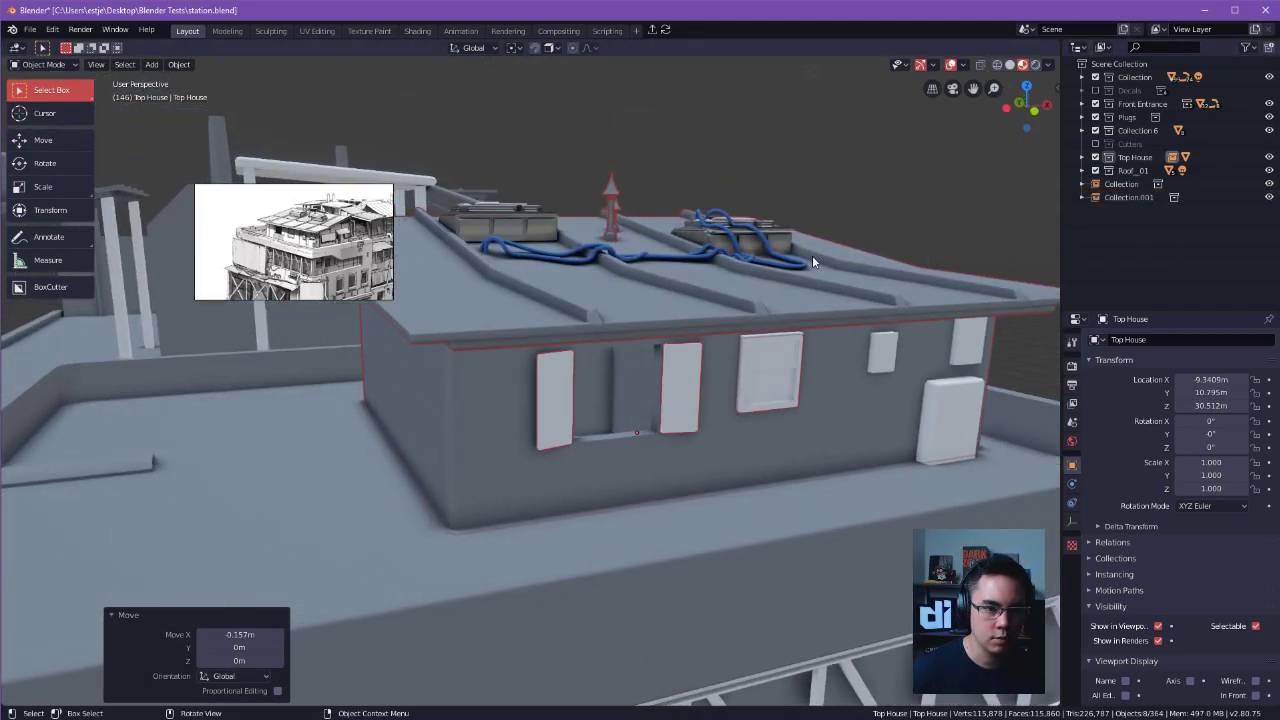
pyautogui.hotkey('alt', 'a')
pyautogui.click(619, 200)
pyautogui.keyDown('shift'); pyautogui.click(650, 382); pyautogui.keyUp('shift')
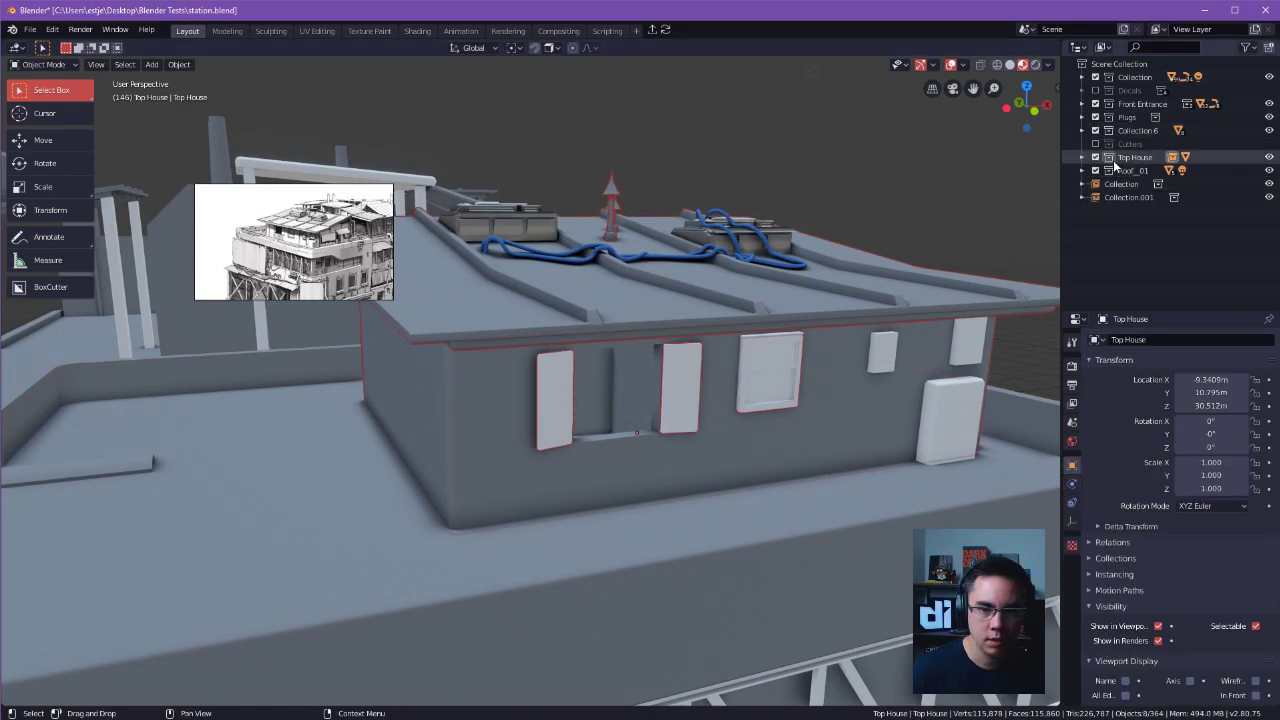
# Move the linked Top House instance out of the Top House collection into the Roof_01 collection.
pyautogui.press('KP_Decimal')
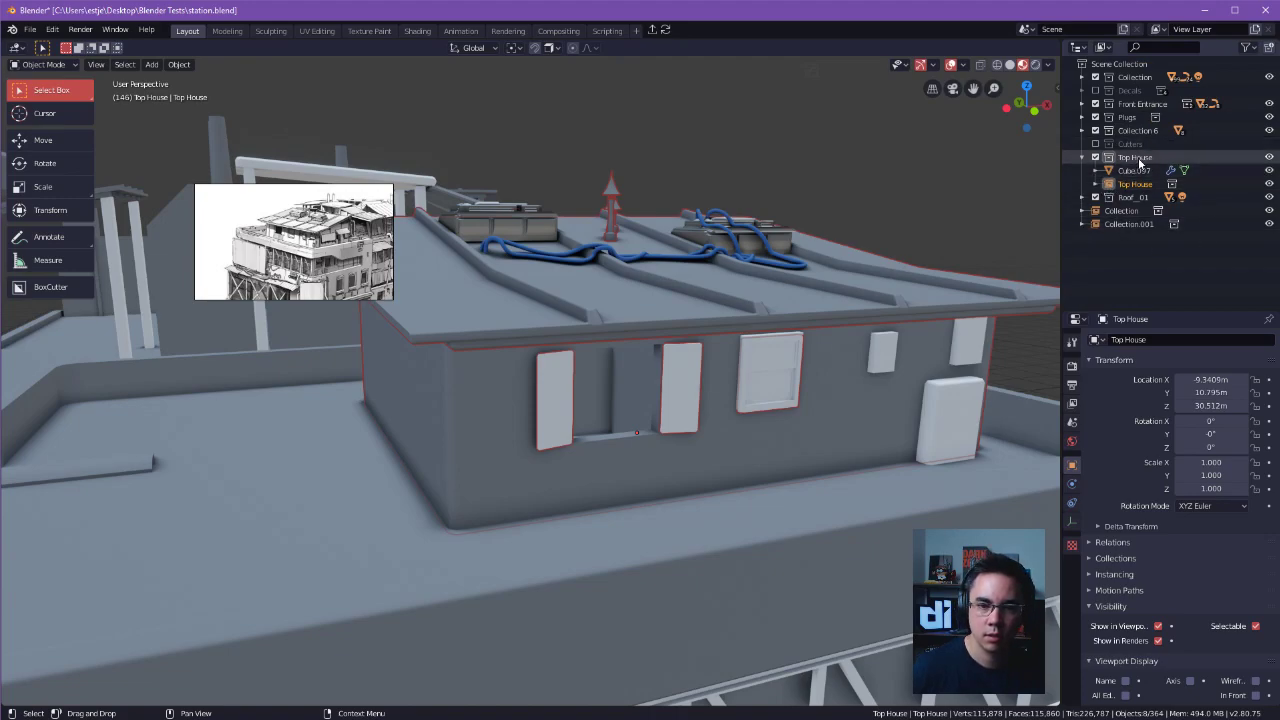
pyautogui.moveTo(1139, 187)
pyautogui.mouseDown()
pyautogui.moveTo(1163, 124)
pyautogui.moveTo(1129, 239)
pyautogui.moveTo(1135, 199)
pyautogui.mouseUp()
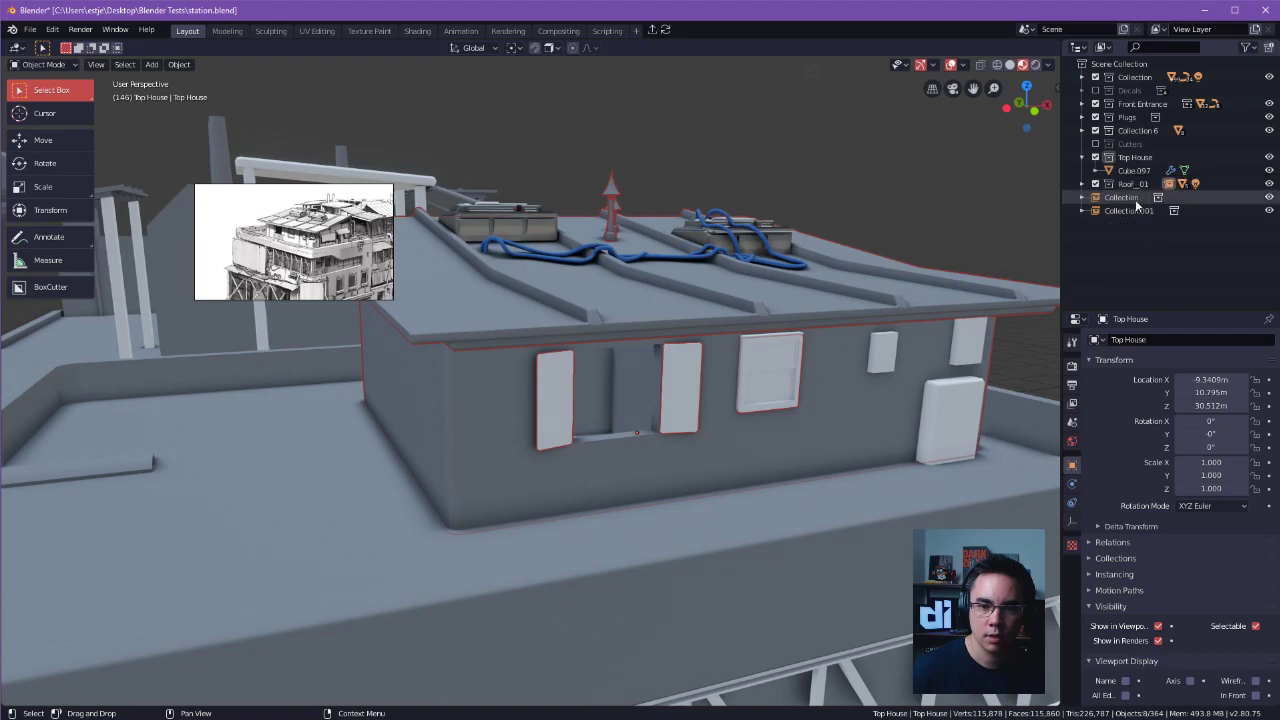
pyautogui.click(1082, 198)
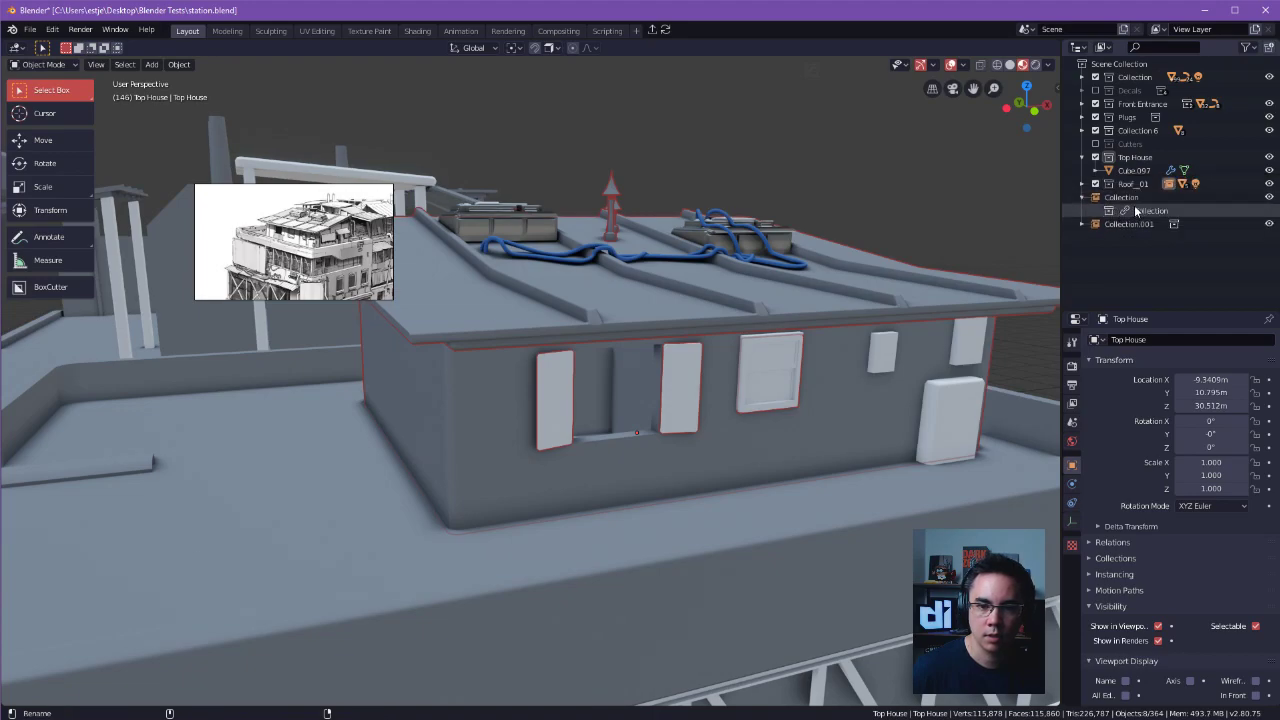
# Check the collections' contents in the scene hierarchy and move the Top House instance out of Roof_01 to the scene's top level.
pyautogui.click(1135, 158)
pyautogui.click(1137, 130)
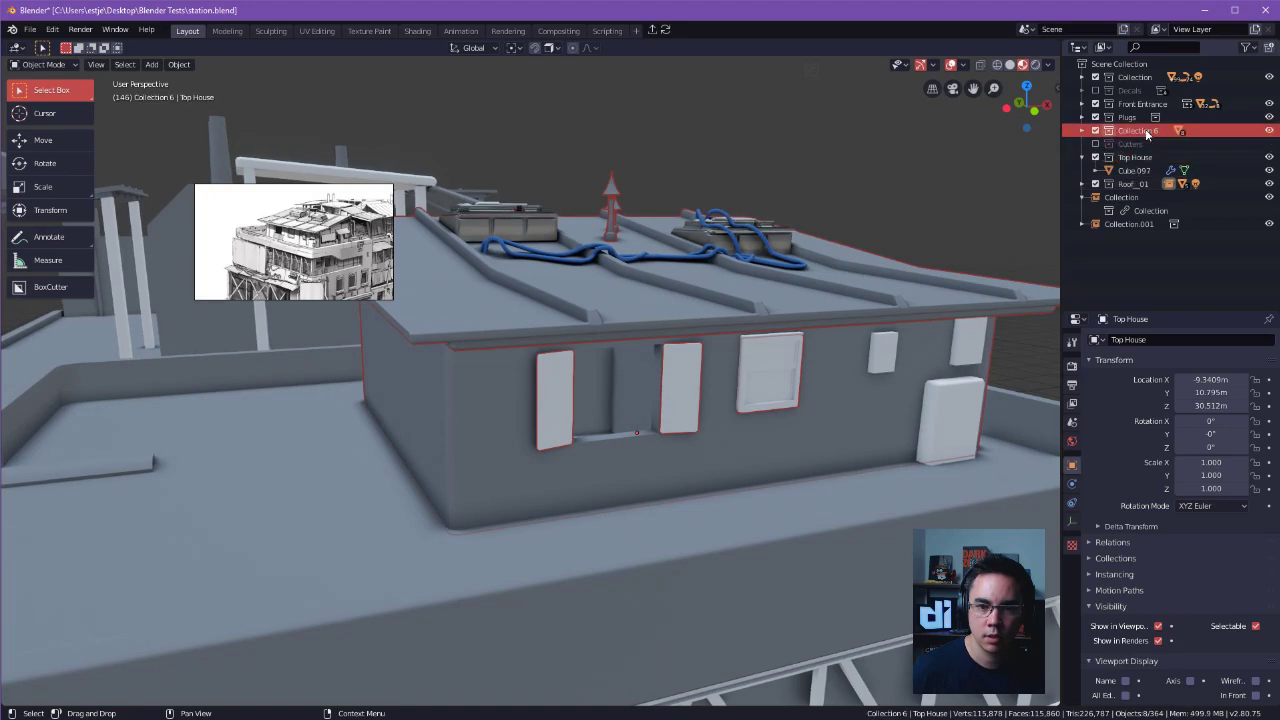
pyautogui.click(1114, 208)
pyautogui.click(1083, 224)
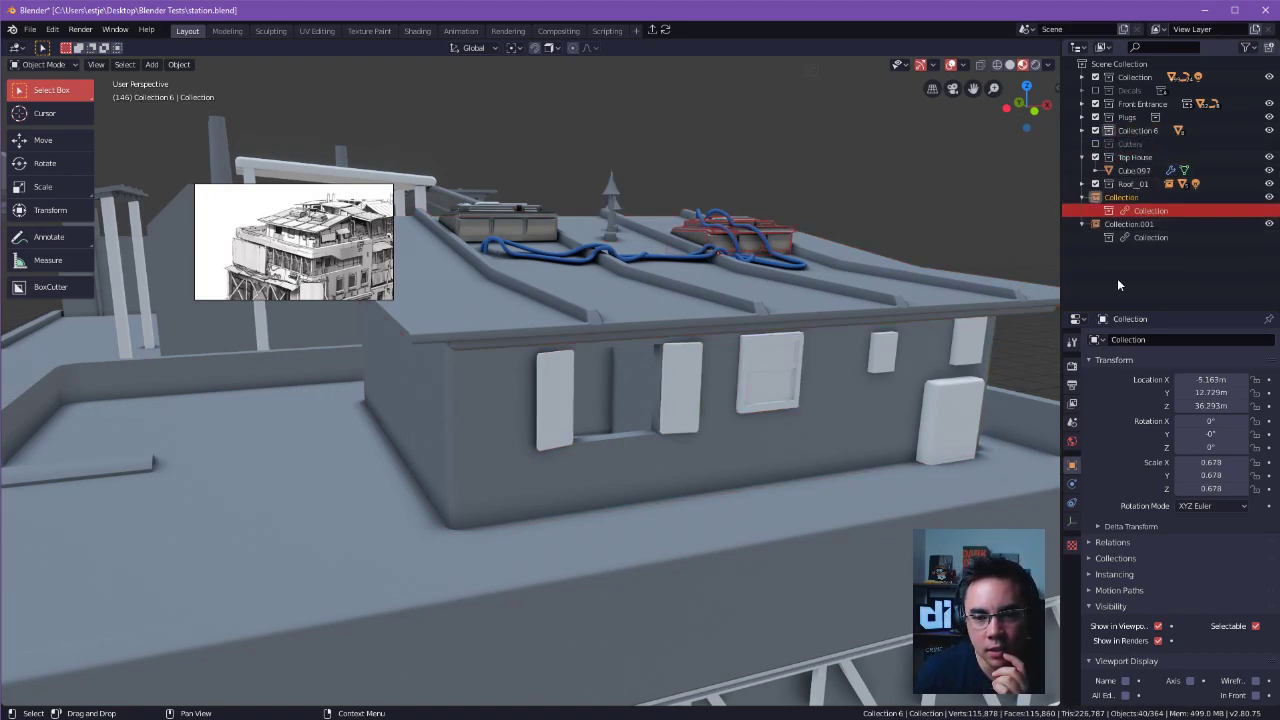
pyautogui.click(1082, 184)
pyautogui.click(1082, 184)
pyautogui.moveTo(1135, 277)
pyautogui.mouseDown()
pyautogui.moveTo(1158, 176)
pyautogui.moveTo(1144, 181)
pyautogui.moveTo(1145, 146)
pyautogui.moveTo(1148, 285)
pyautogui.moveTo(1131, 273)
pyautogui.mouseUp()
pyautogui.moveTo(1077, 308); pyautogui.dragTo(1104, 311)
pyautogui.click(1083, 284)
pyautogui.click(1083, 271)
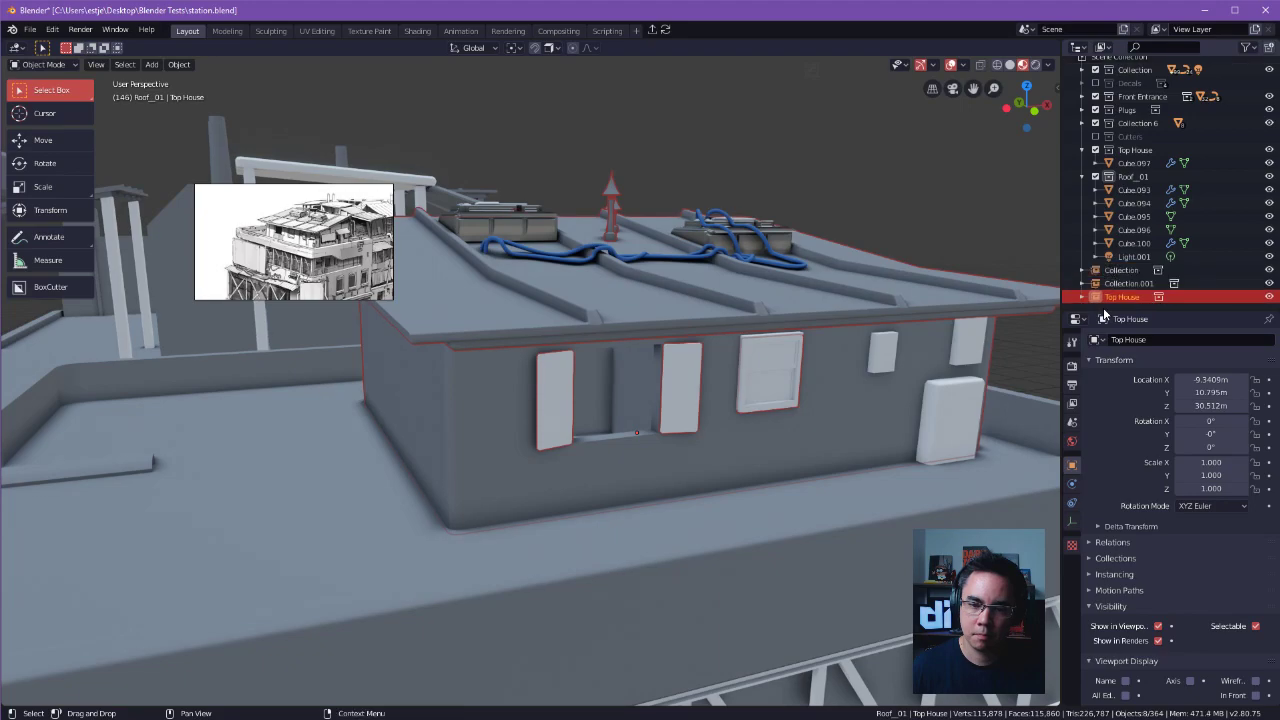
pyautogui.click(1082, 176)
# Examine the linked house's front wall and windows up close for leftover original geometry.
pyautogui.click(1128, 184)
pyautogui.click(871, 227)
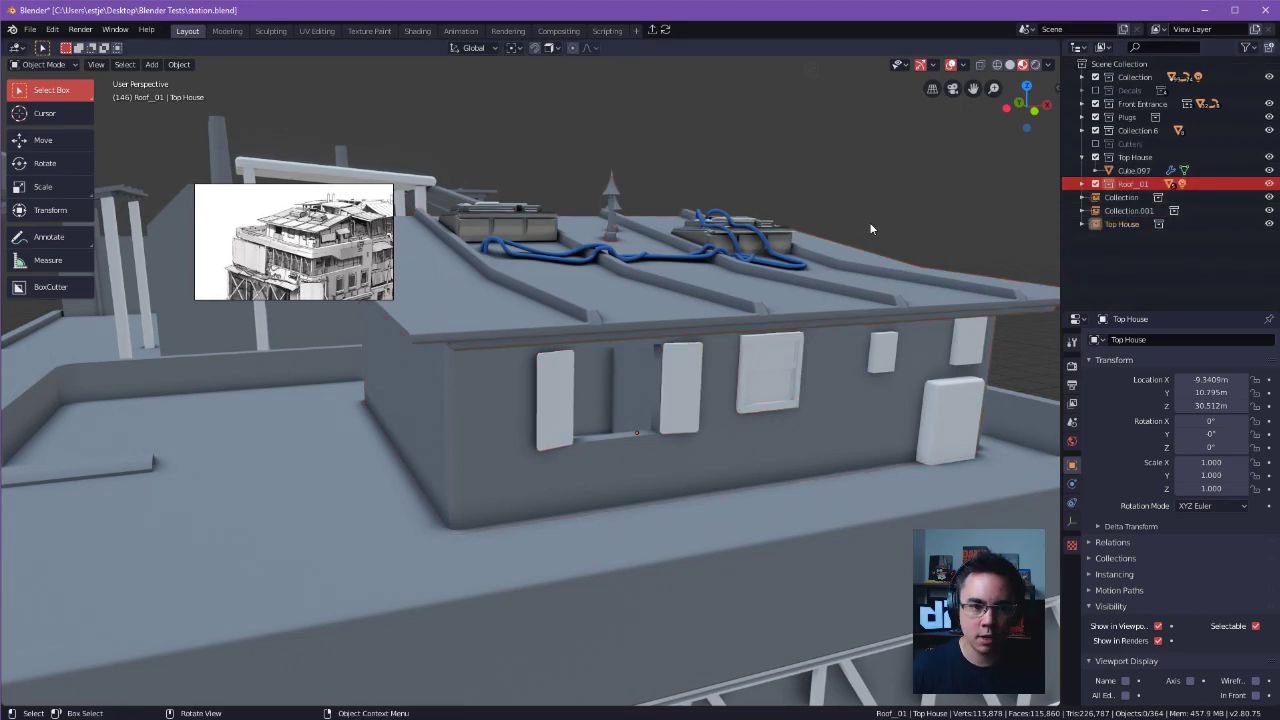
pyautogui.moveTo(871, 227); pyautogui.dragTo(922, 253, button='middle')
pyautogui.click(1120, 172)
pyautogui.click(1121, 183)
pyautogui.keyDown('alt'); pyautogui.moveTo(984, 250); pyautogui.dragTo(866, 314); pyautogui.keyUp('alt')
pyautogui.click(935, 234)
pyautogui.click(921, 311)
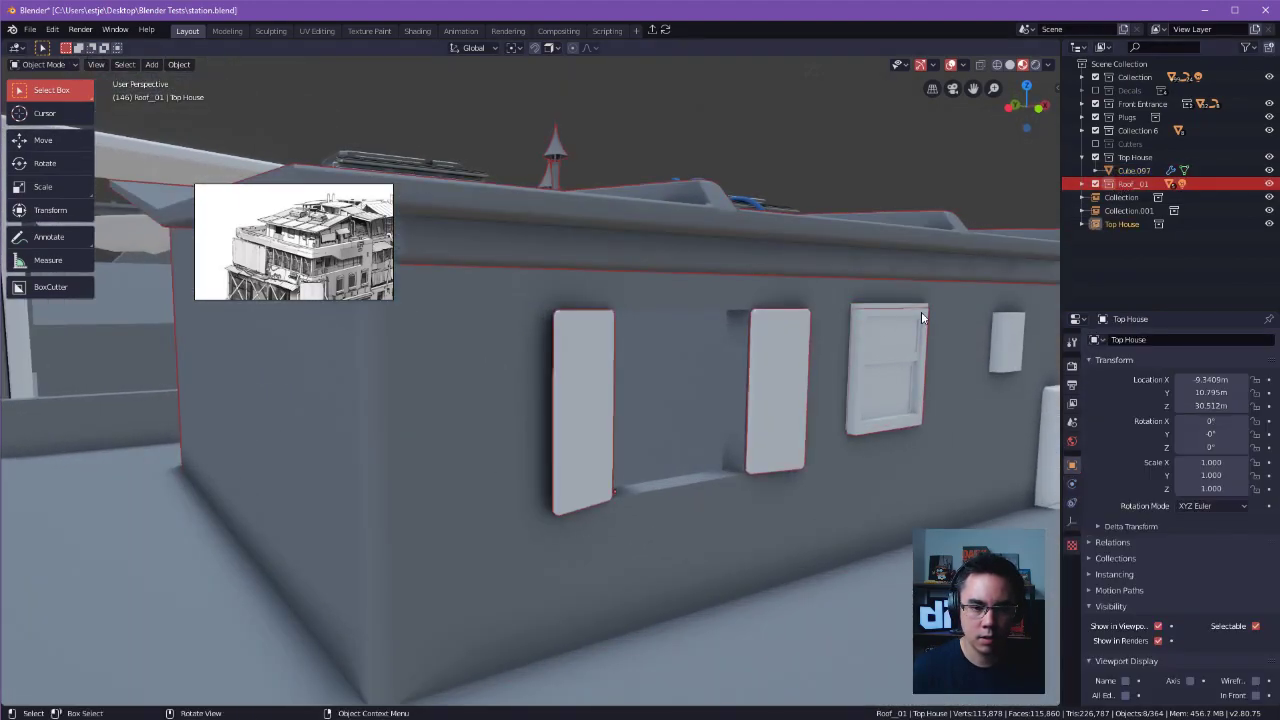
# Delete the leftover original window behind the linked house, keeping the house hidden only during the deletion.
pyautogui.click(1121, 225)
pyautogui.click(1269, 225)
pyautogui.moveTo(950, 255); pyautogui.dragTo(707, 383, button='middle')
pyautogui.click(707, 383)
pyautogui.press('x')
pyautogui.click(680, 376)
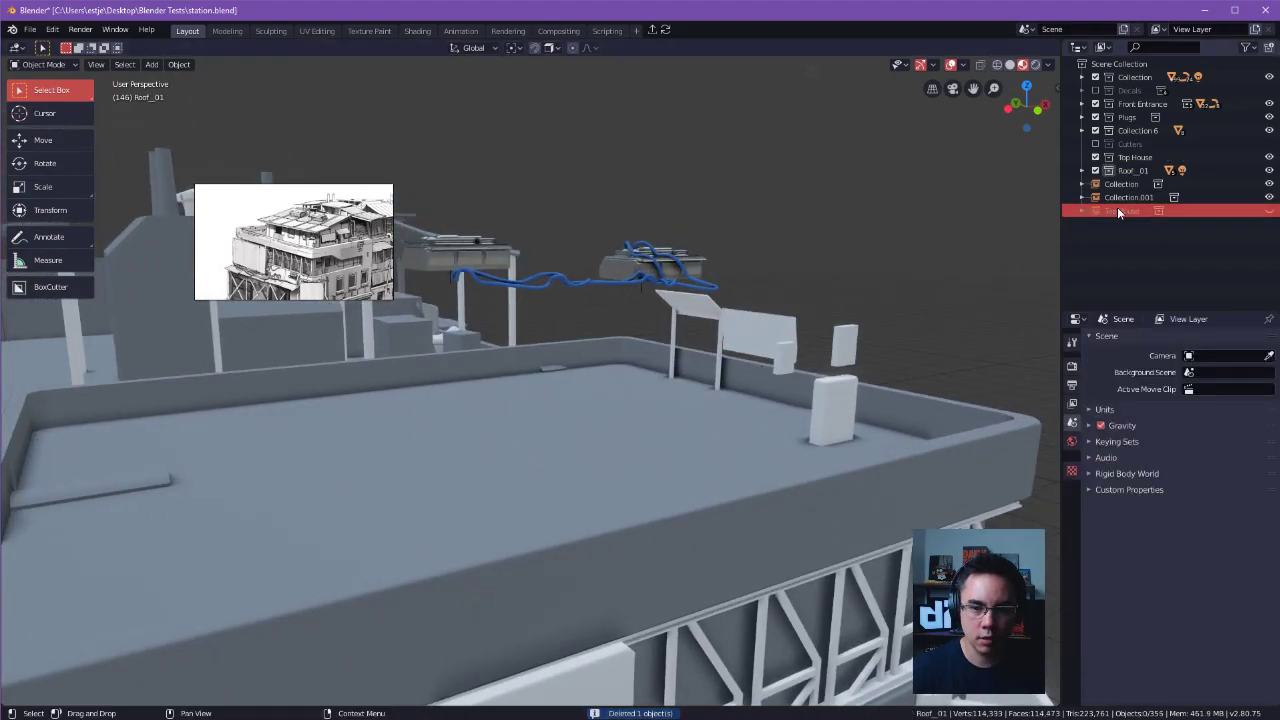
pyautogui.click(1269, 210)
# Move the linked Top House instance about -0.059 m along X.
pyautogui.moveTo(855, 241); pyautogui.dragTo(786, 388, button='middle')
pyautogui.click(786, 388)
pyautogui.press('g')
pyautogui.press('x')
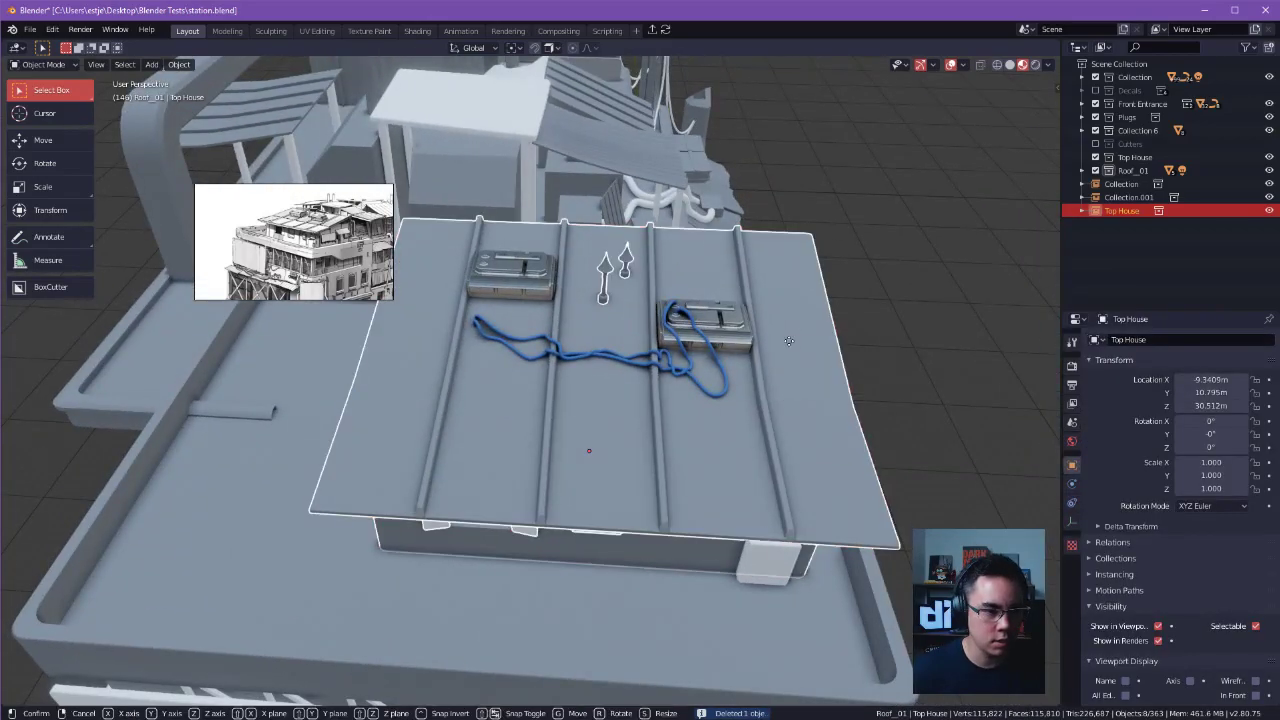
pyautogui.click(788, 341)
# Nudge the linked house along Y in two small moves, the last one about 0.11 m.
pyautogui.moveTo(788, 341); pyautogui.dragTo(876, 262, button='middle')
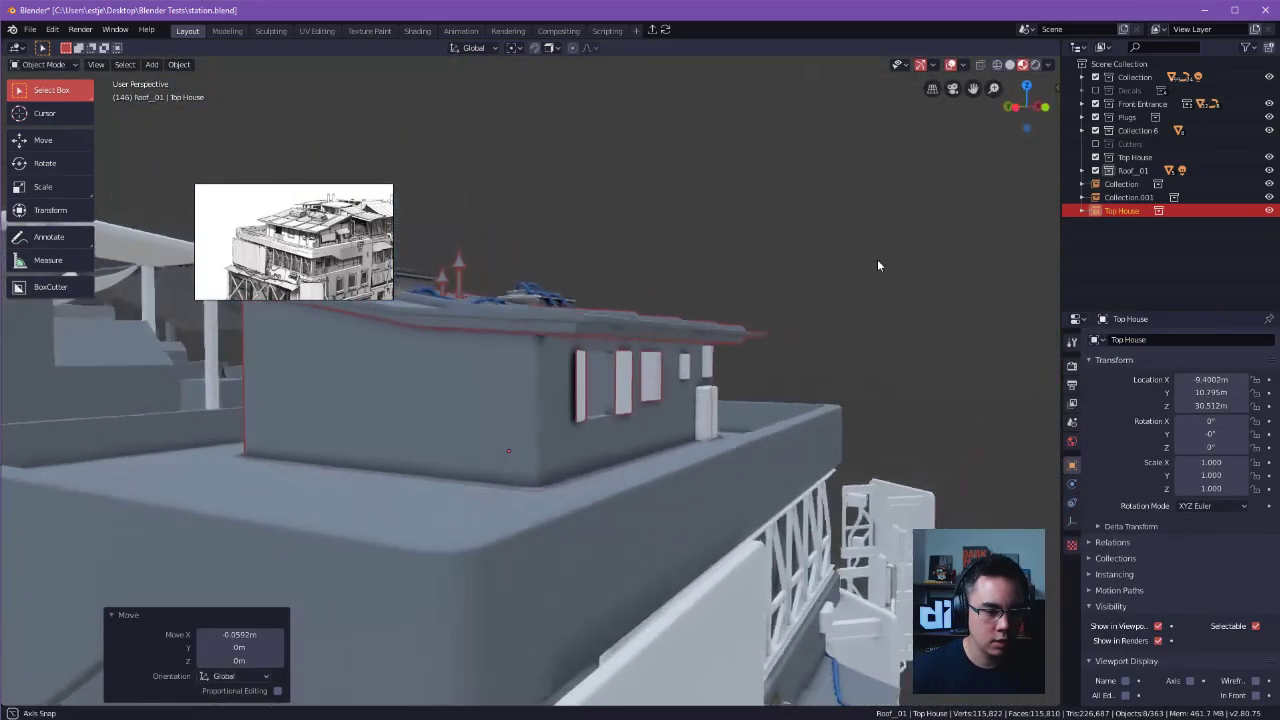
pyautogui.scroll(6, 868, 290)
pyautogui.moveTo(862, 310); pyautogui.dragTo(843, 292, button='middle')
pyautogui.press('g')
pyautogui.press('y')
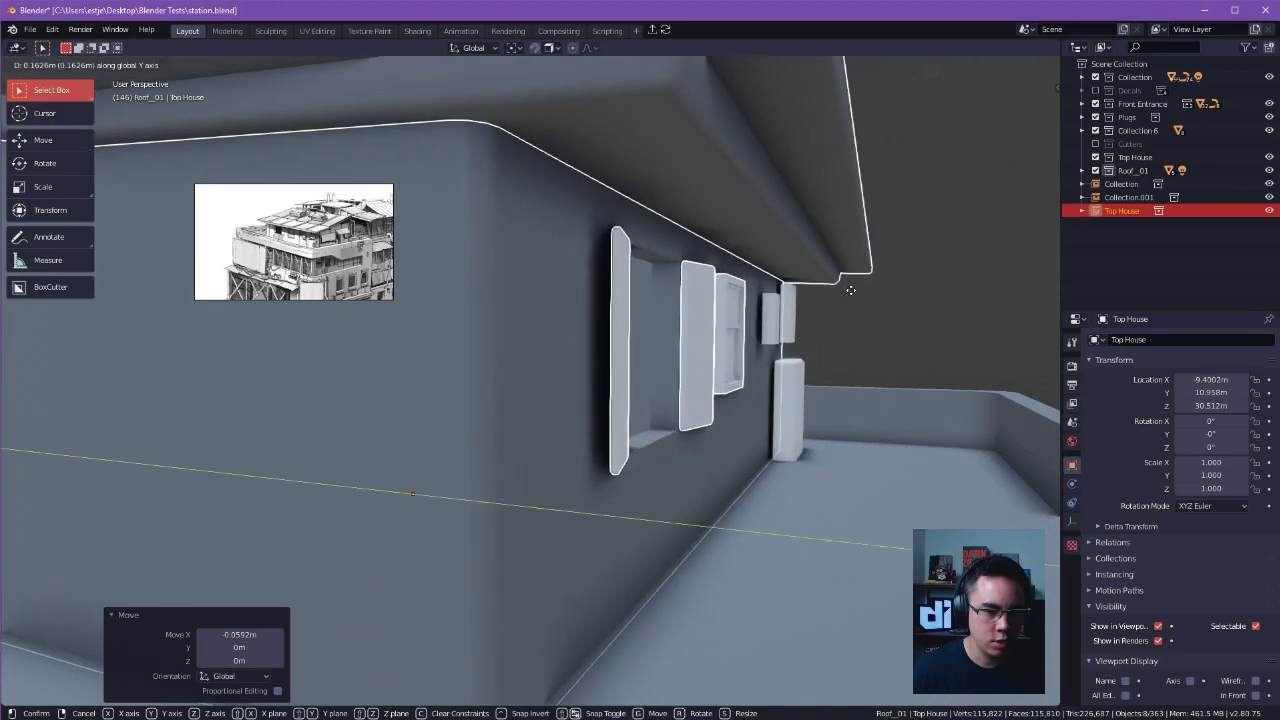
pyautogui.click(861, 298)
pyautogui.press('g')
pyautogui.press('y')
pyautogui.click(852, 297)
# Fine-tune the linked house along Y to a Y location of 10.695 m beneath the rooftop equipment.
pyautogui.scroll(-6, 850, 298)
pyautogui.moveTo(848, 300); pyautogui.dragTo(757, 366, button='middle')
pyautogui.press('g')
pyautogui.press('x')
pyautogui.rightClick(874, 394)
pyautogui.scroll(3, 757, 366)
pyautogui.press('g')
pyautogui.press('y')
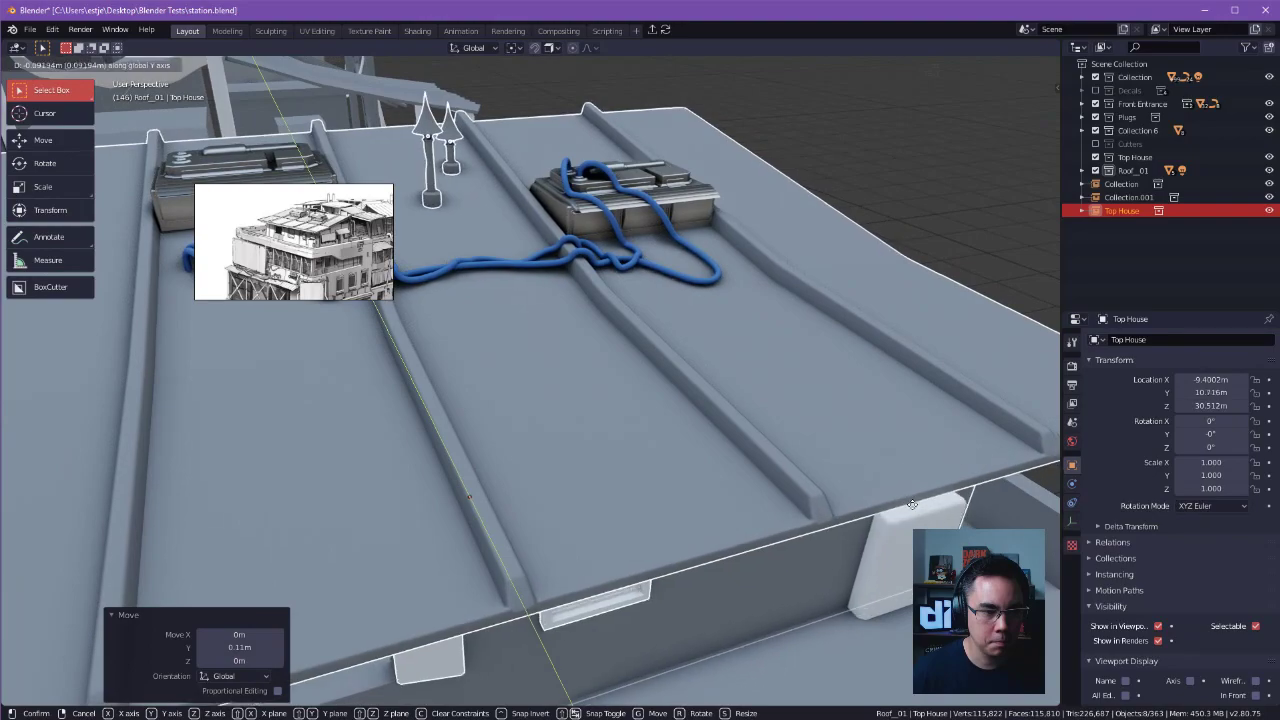
pyautogui.click(911, 504)
# Deselect the linked house and save station.blend.
pyautogui.moveTo(911, 504); pyautogui.dragTo(668, 436, button='middle')
pyautogui.click(642, 149)
pyautogui.moveTo(642, 149); pyautogui.dragTo(902, 275, button='middle')
pyautogui.scroll(-4, 857, 293)
pyautogui.hotkey('ctrl', 's')
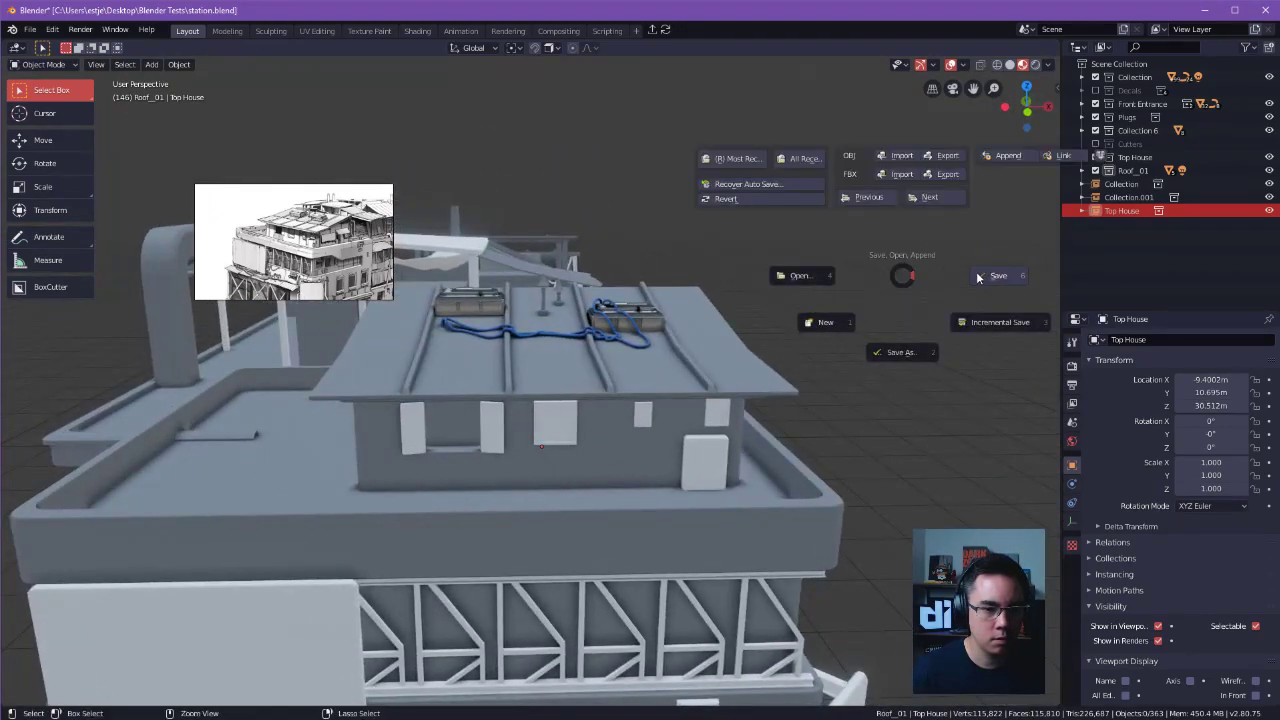
pyautogui.click(980, 285)
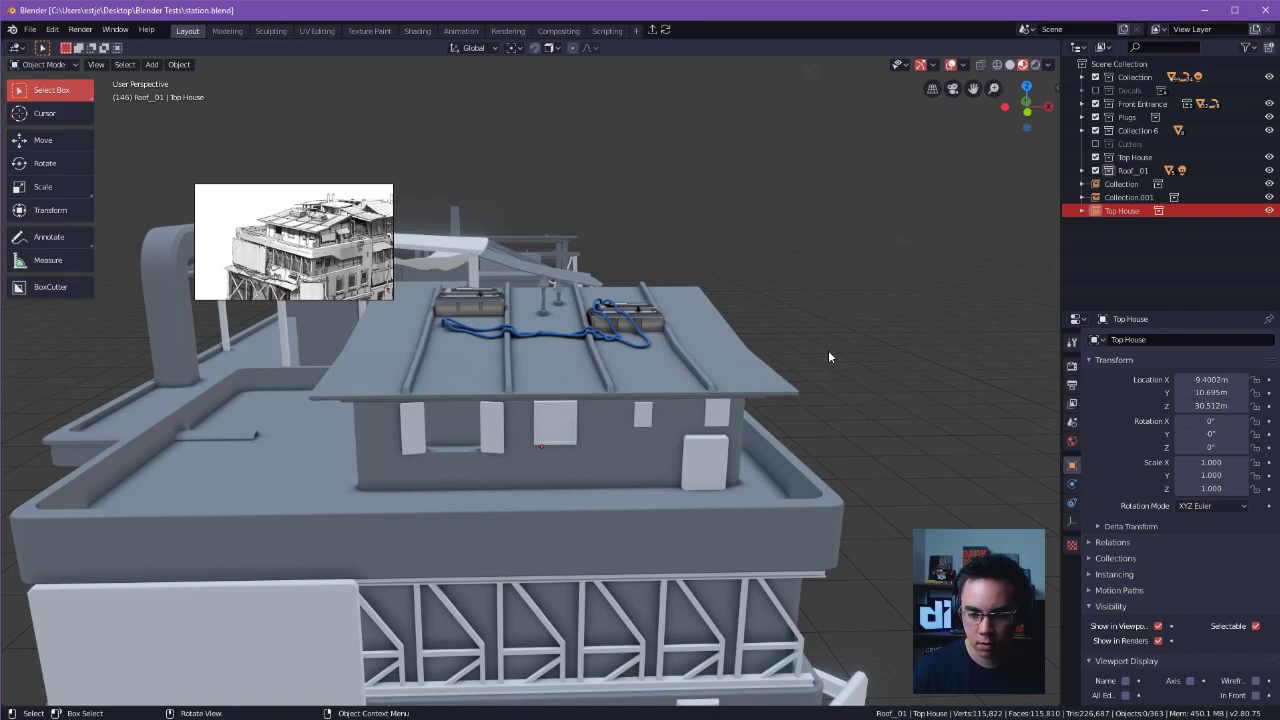
# Open TopHouse.blend from the recently used files.
pyautogui.click(540, 361)
pyautogui.moveTo(540, 361); pyautogui.dragTo(893, 407, button='middle')
pyautogui.hotkey('ctrl', 's')
pyautogui.click(668, 281)
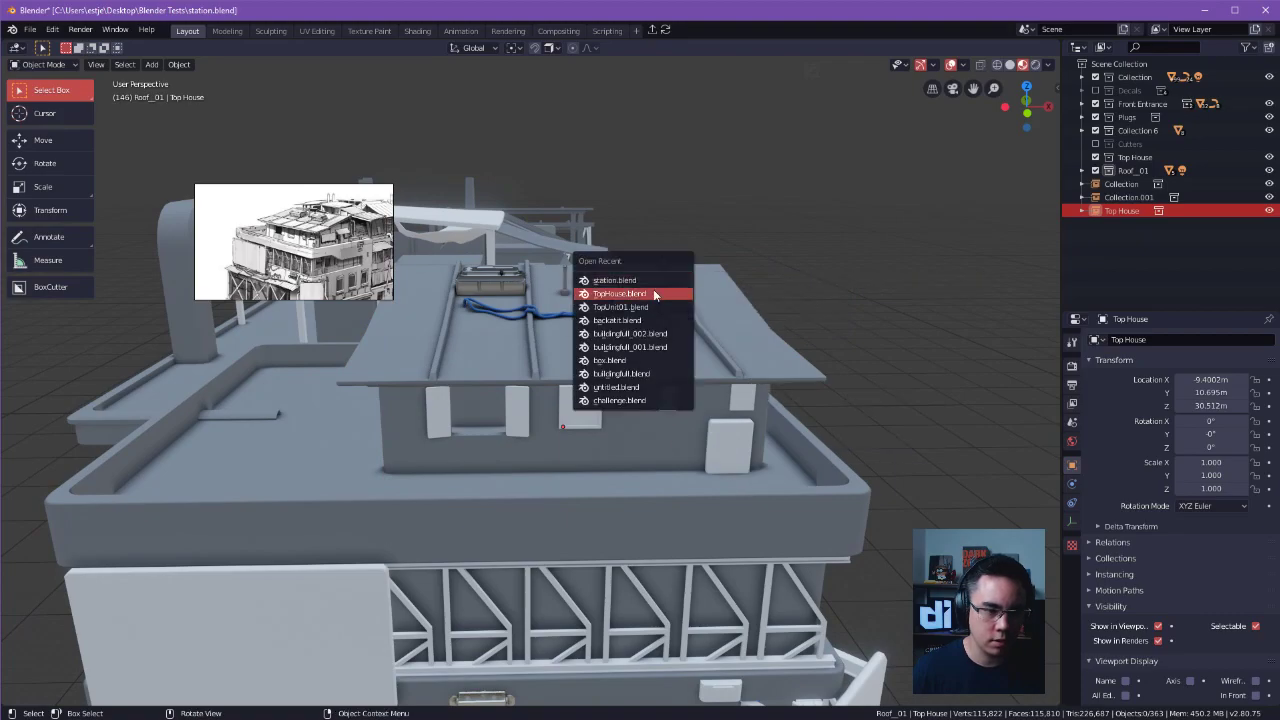
pyautogui.click(653, 289)
pyautogui.click(612, 387)
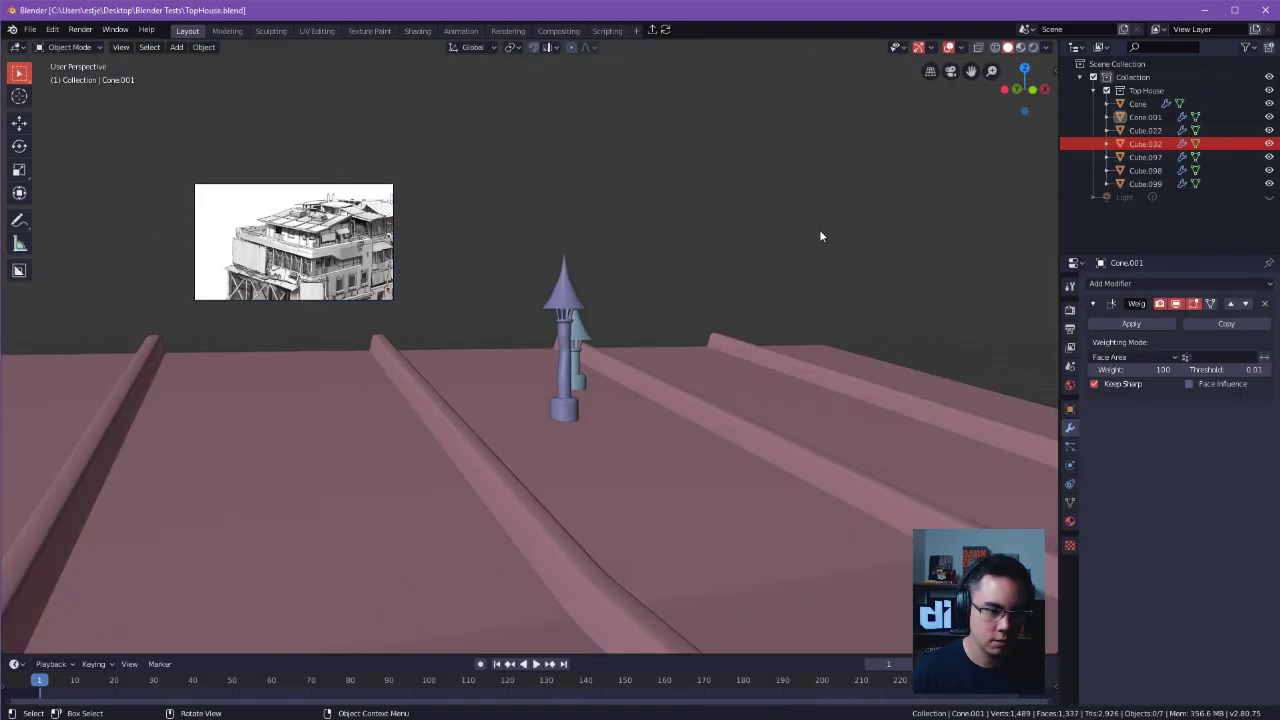
# Duplicate the larger pointed roof vent and raise the copy along Z so that it floats above the roof.
pyautogui.scroll(-8, 783, 357)
pyautogui.moveTo(783, 357); pyautogui.dragTo(603, 263, button='middle')
pyautogui.scroll(4, 603, 263)
pyautogui.moveTo(730, 315); pyautogui.dragTo(691, 325, button='middle')
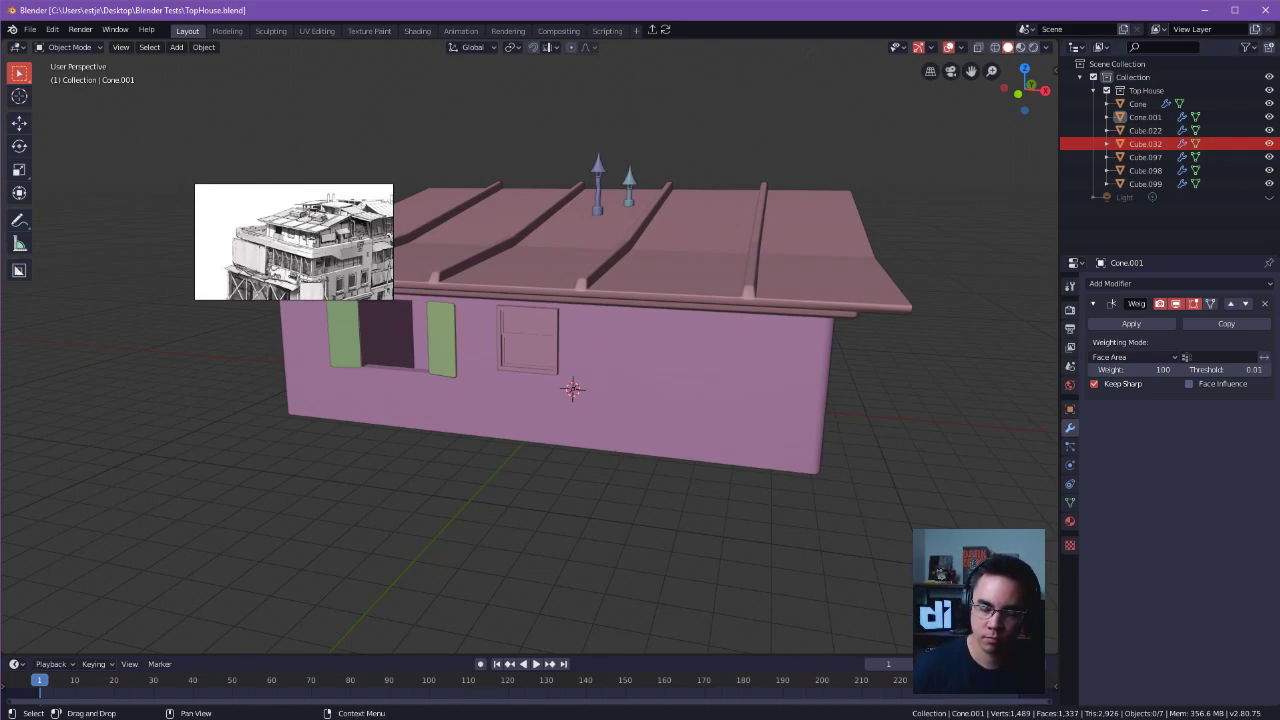
pyautogui.click(692, 268)
pyautogui.keyDown('shift'); pyautogui.moveTo(693, 269); pyautogui.dragTo(795, 366, button='middle'); pyautogui.keyUp('shift')
pyautogui.moveTo(795, 366); pyautogui.dragTo(834, 354, button='middle')
pyautogui.click(668, 266)
pyautogui.moveTo(790, 259); pyautogui.dragTo(685, 413, button='middle')
pyautogui.hotkey('shift', 'd')
pyautogui.press('z')
pyautogui.click(721, 263)
pyautogui.moveTo(721, 263); pyautogui.dragTo(794, 216, button='middle')
pyautogui.press('Tab')
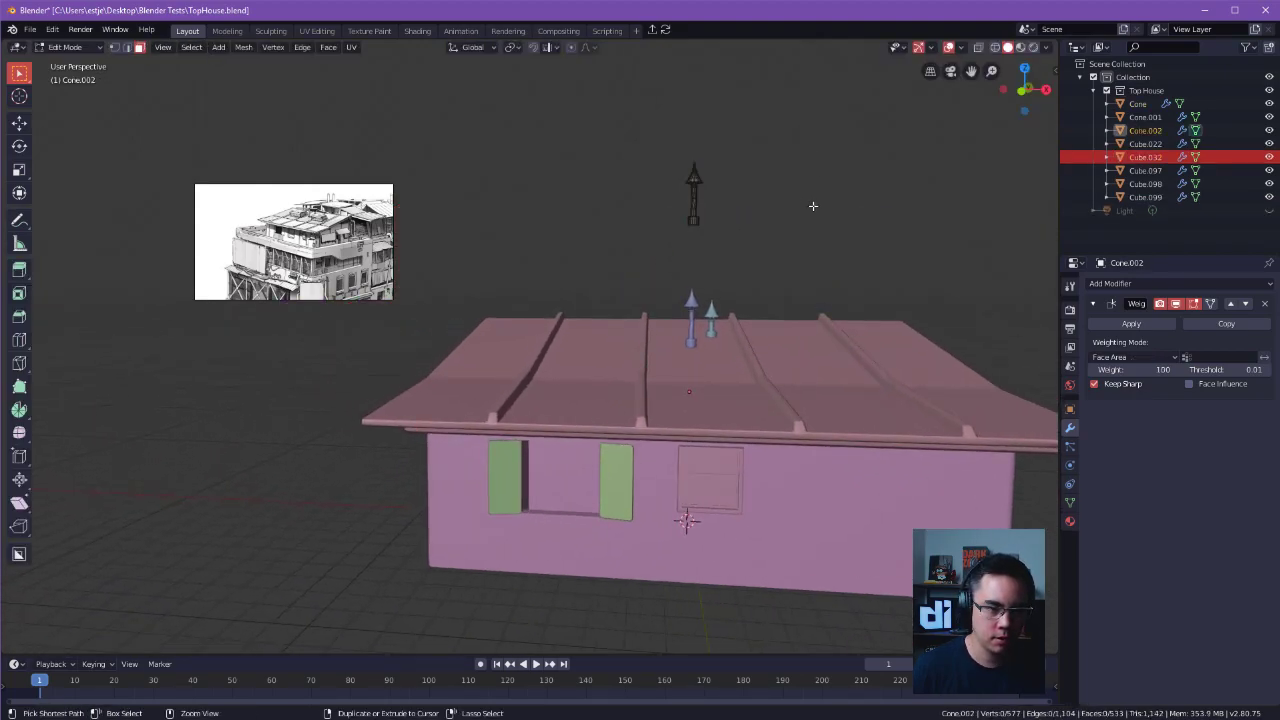
pyautogui.hotkey('shift', 's')
pyautogui.press('Escape')
pyautogui.press('Tab')
pyautogui.hotkey('shift', 's')
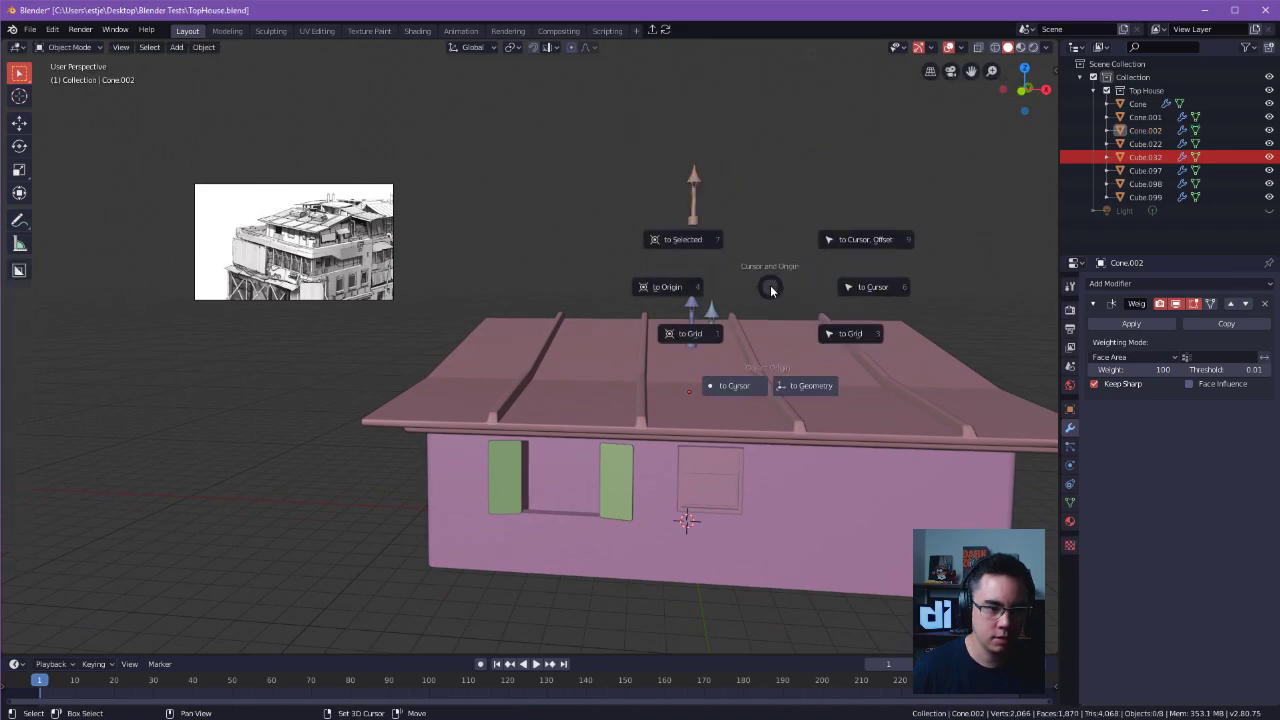
pyautogui.press('Escape')
# Save TopHouse.blend and reopen station.blend from the recently used files.
pyautogui.hotkey('ctrl', 's')
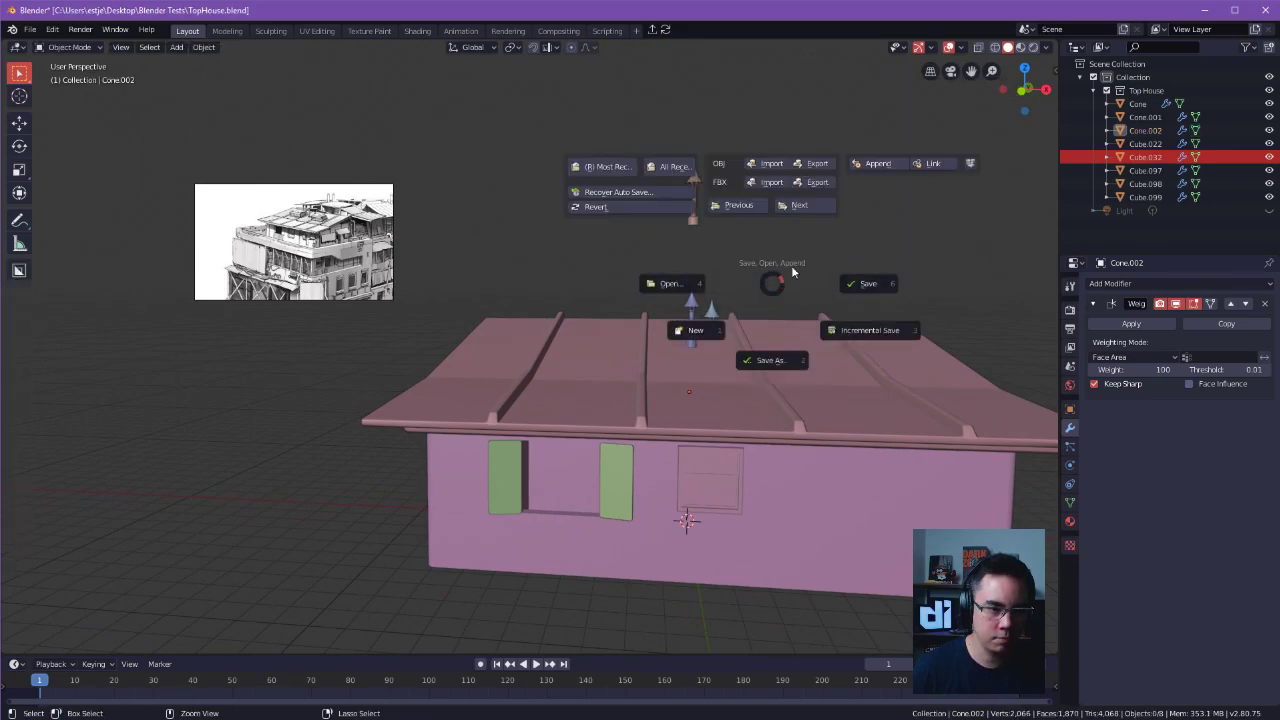
pyautogui.click(690, 168)
pyautogui.press('Escape')
pyautogui.hotkey('ctrl', 's')
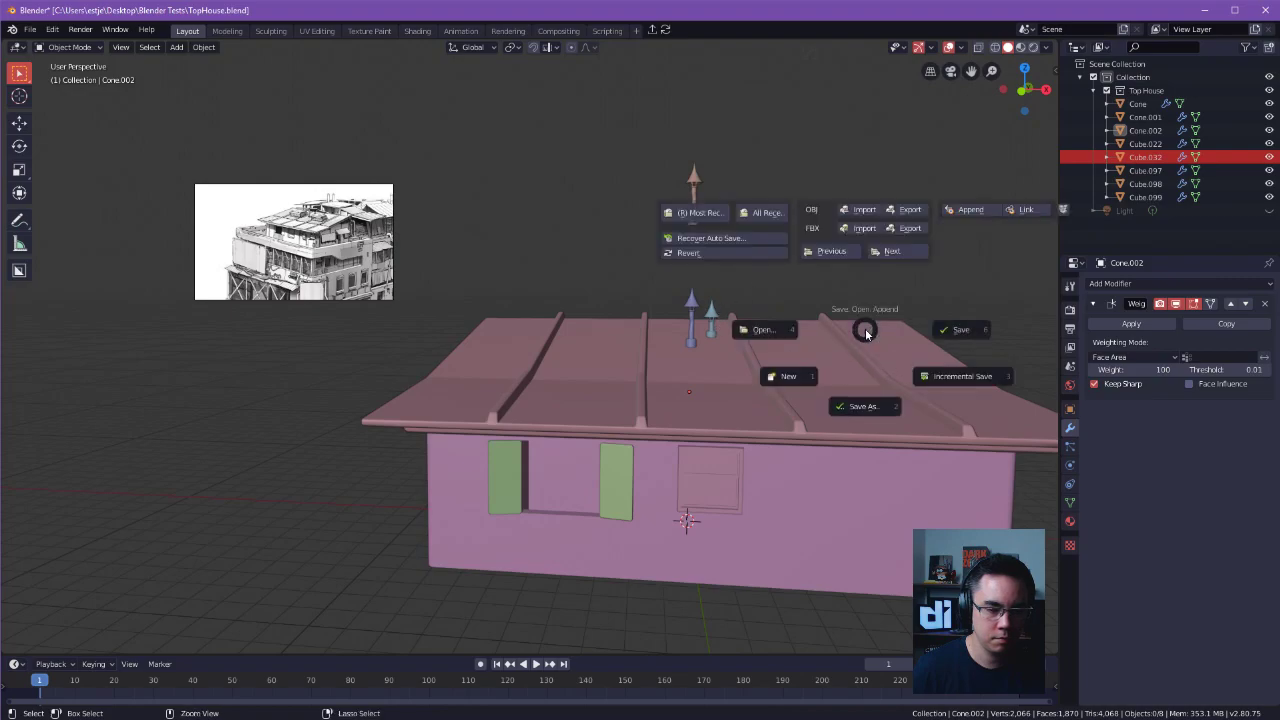
pyautogui.click(930, 329)
pyautogui.hotkey('ctrl', 's')
pyautogui.click(824, 206)
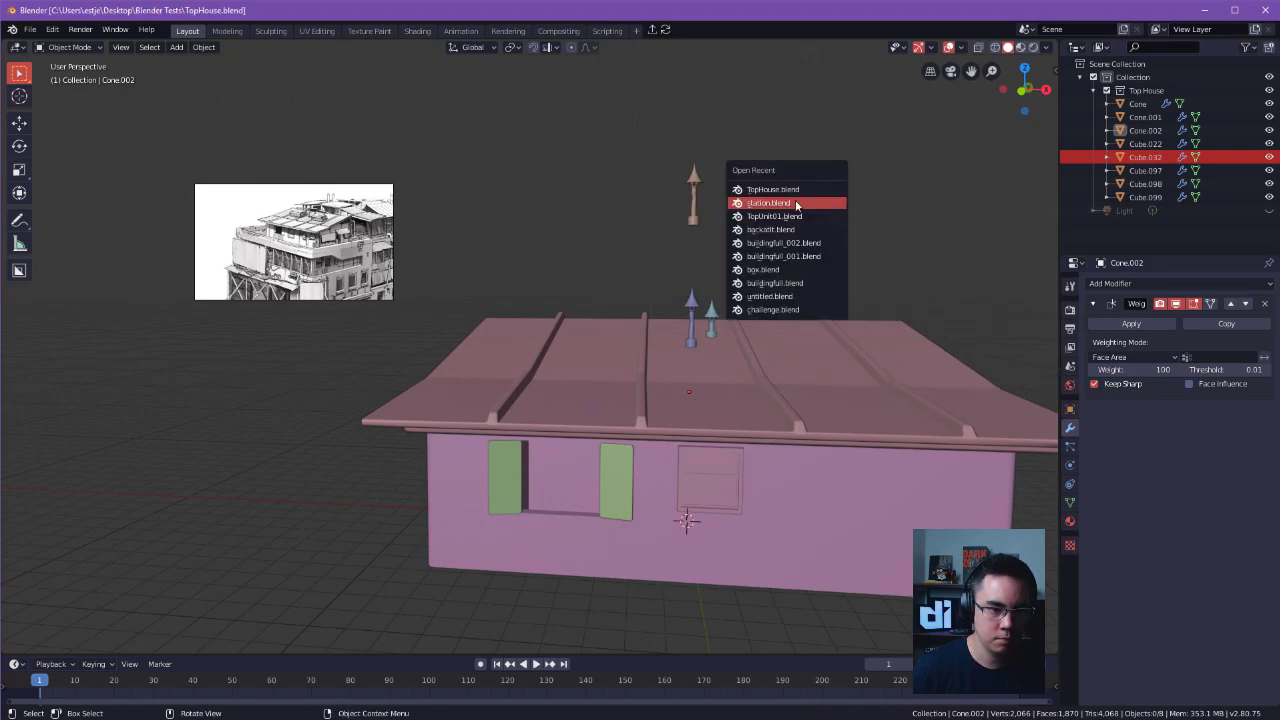
pyautogui.click(775, 203)
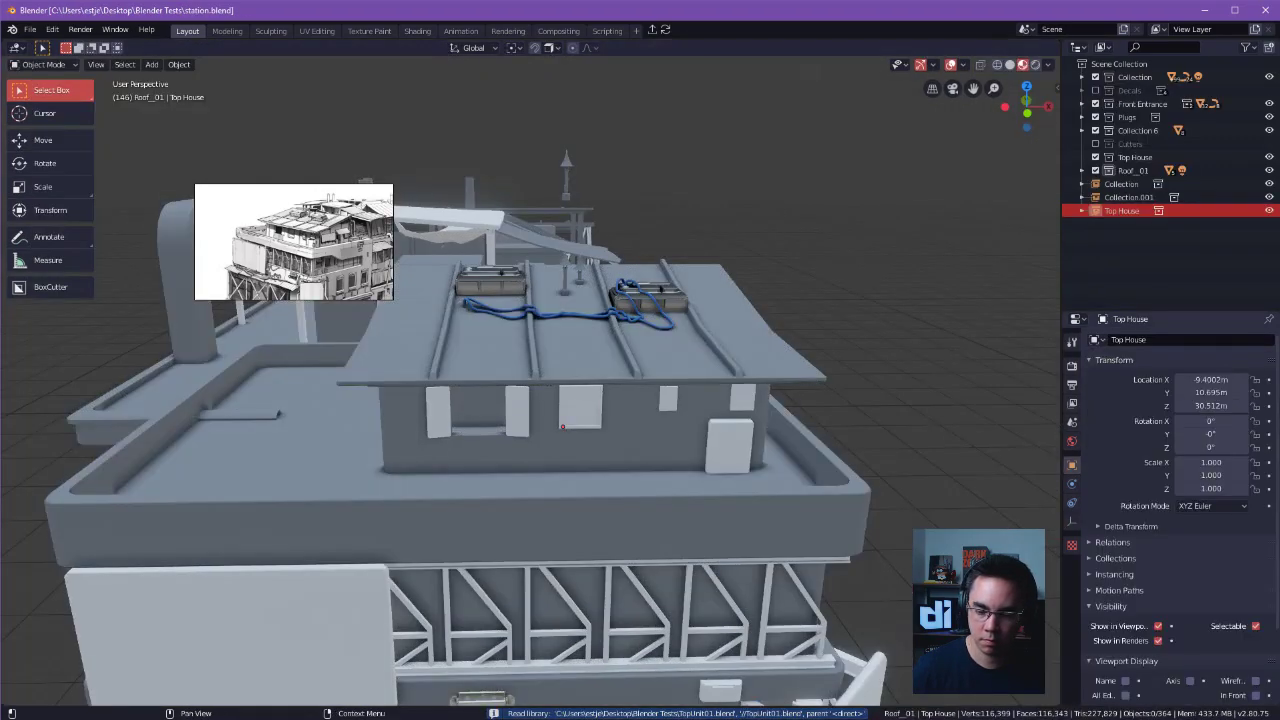
# Examine the linked house on the station rooftop for the added vent copy from several angles.
pyautogui.moveTo(807, 237); pyautogui.dragTo(945, 319, button='middle')
pyautogui.click(629, 279)
pyautogui.moveTo(648, 309); pyautogui.dragTo(797, 280, button='middle')
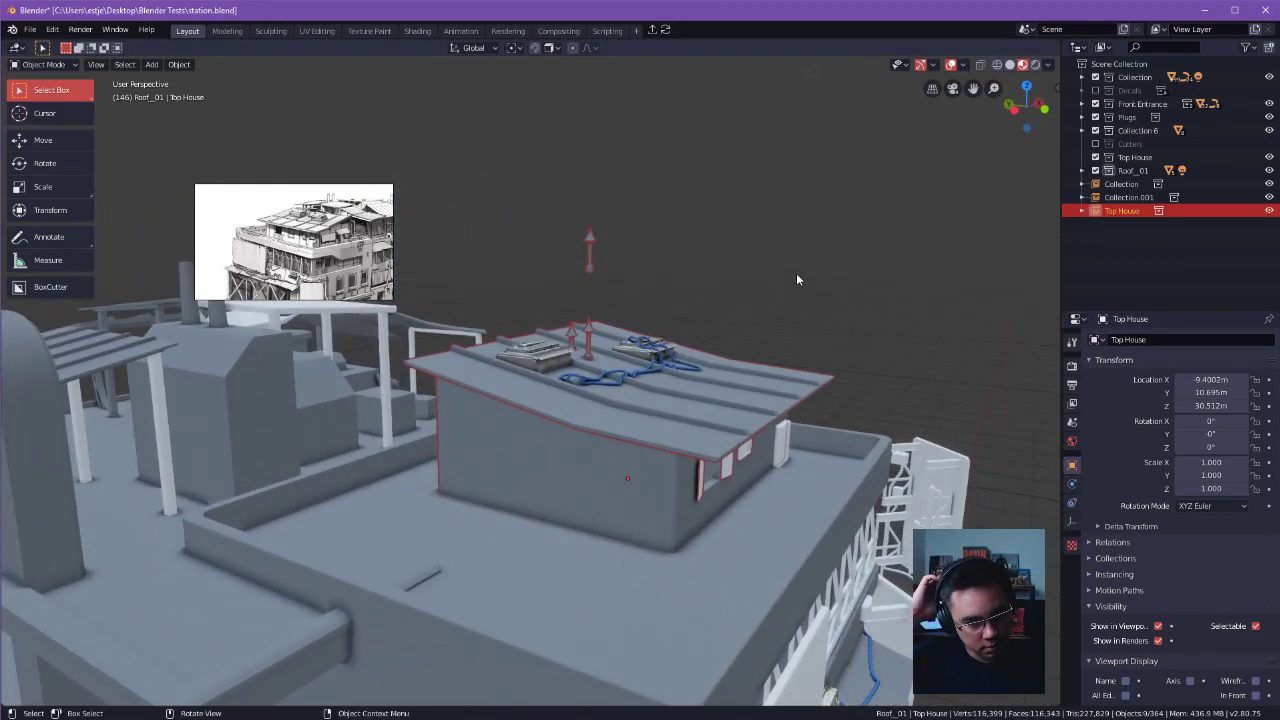
pyautogui.click(797, 279)
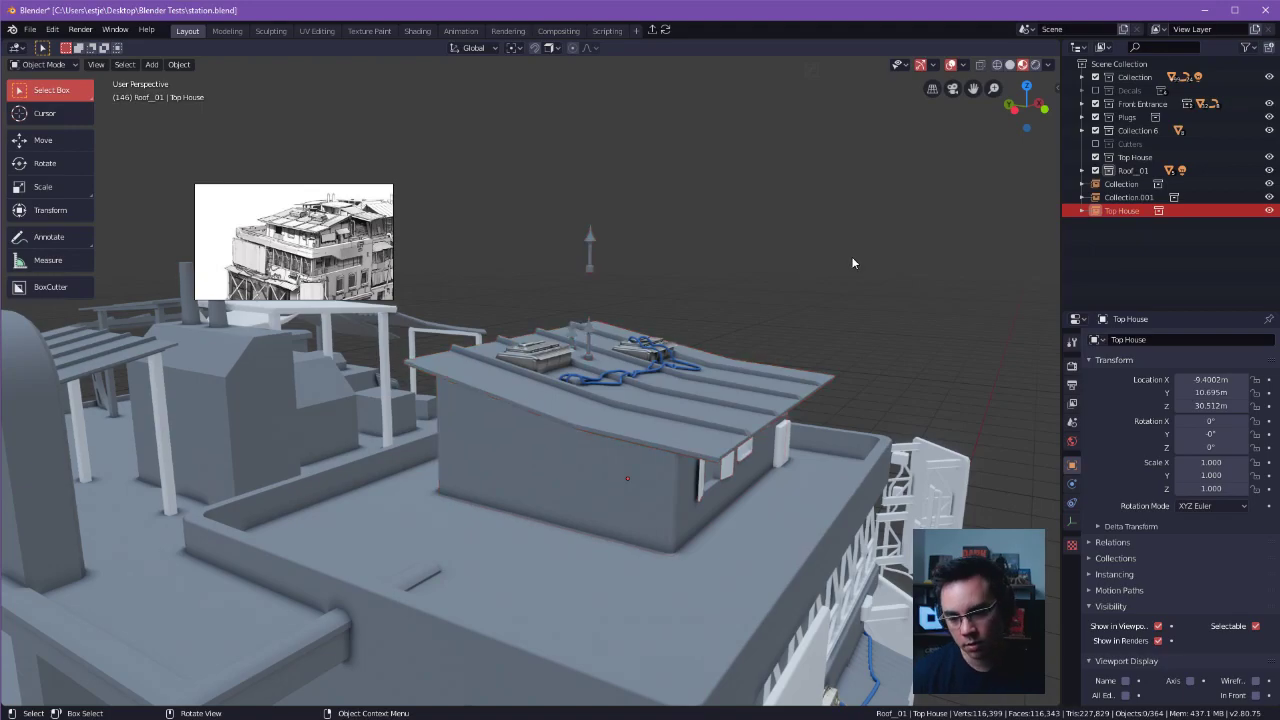
pyautogui.moveTo(964, 228); pyautogui.dragTo(828, 328, button='middle')
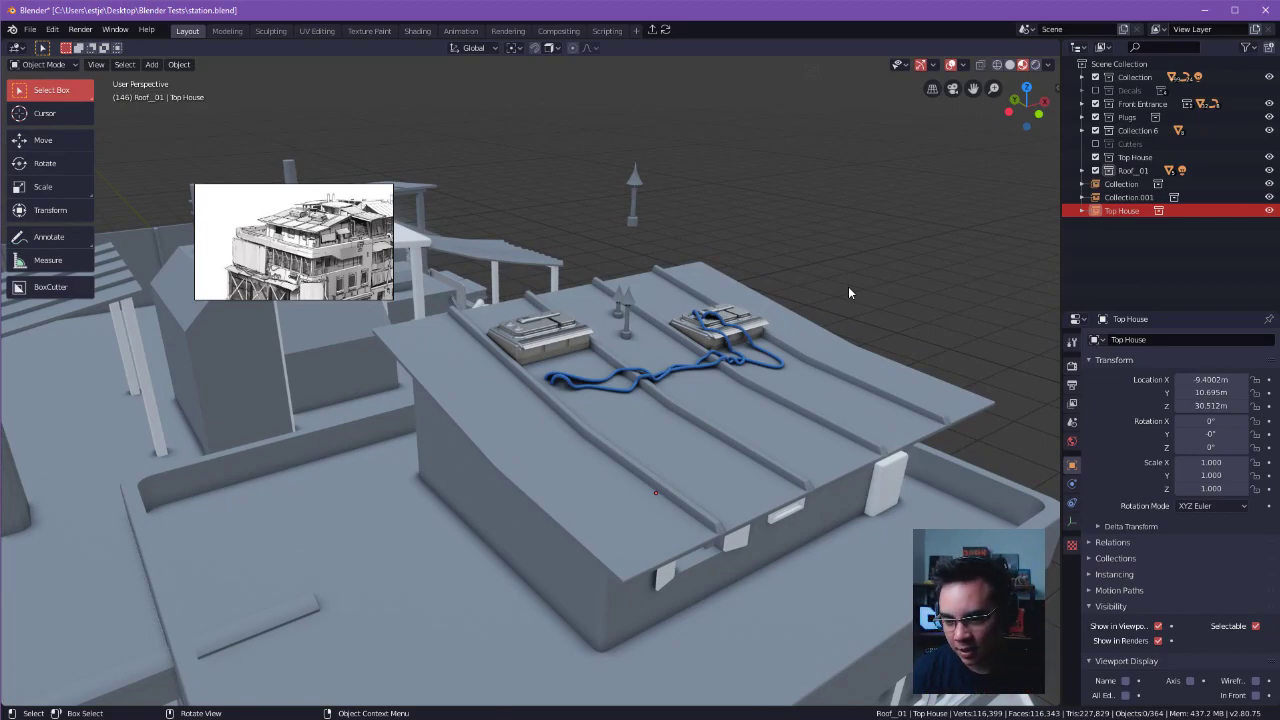
pyautogui.keyDown('shift'); pyautogui.moveTo(787, 234); pyautogui.dragTo(795, 277, button='middle'); pyautogui.keyUp('shift')
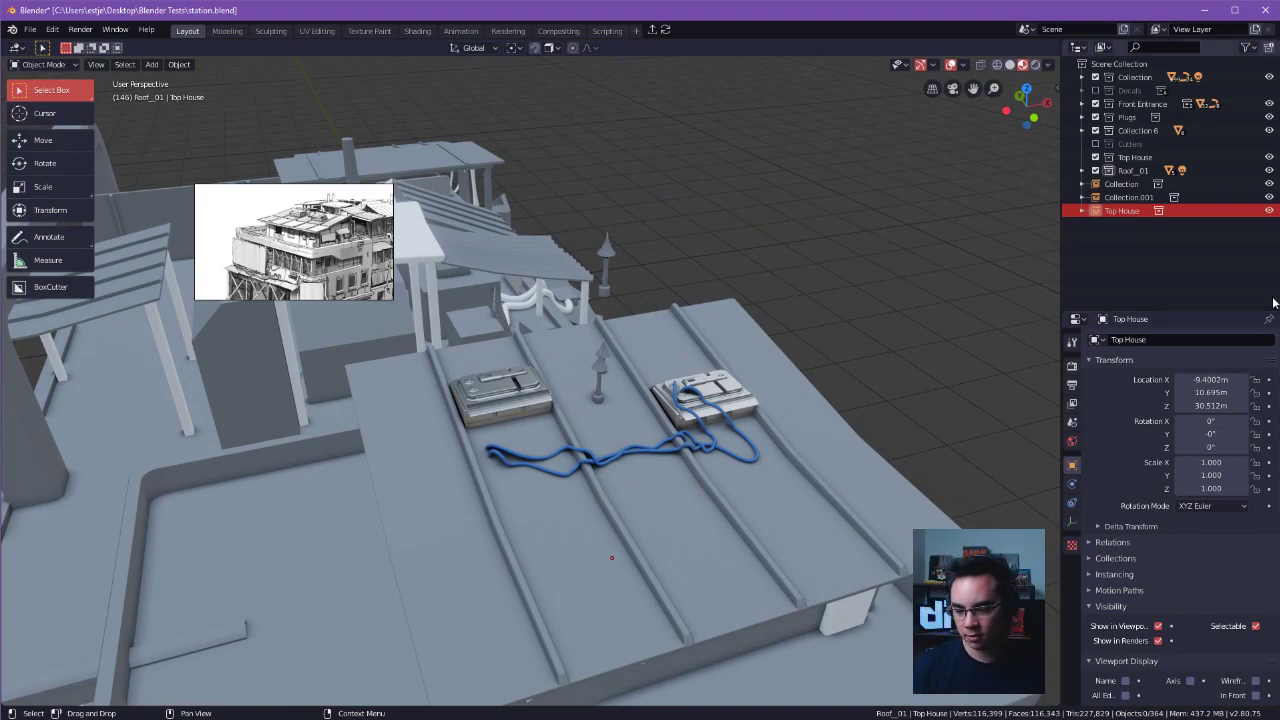
pyautogui.moveTo(960, 322); pyautogui.dragTo(745, 247, button='middle')
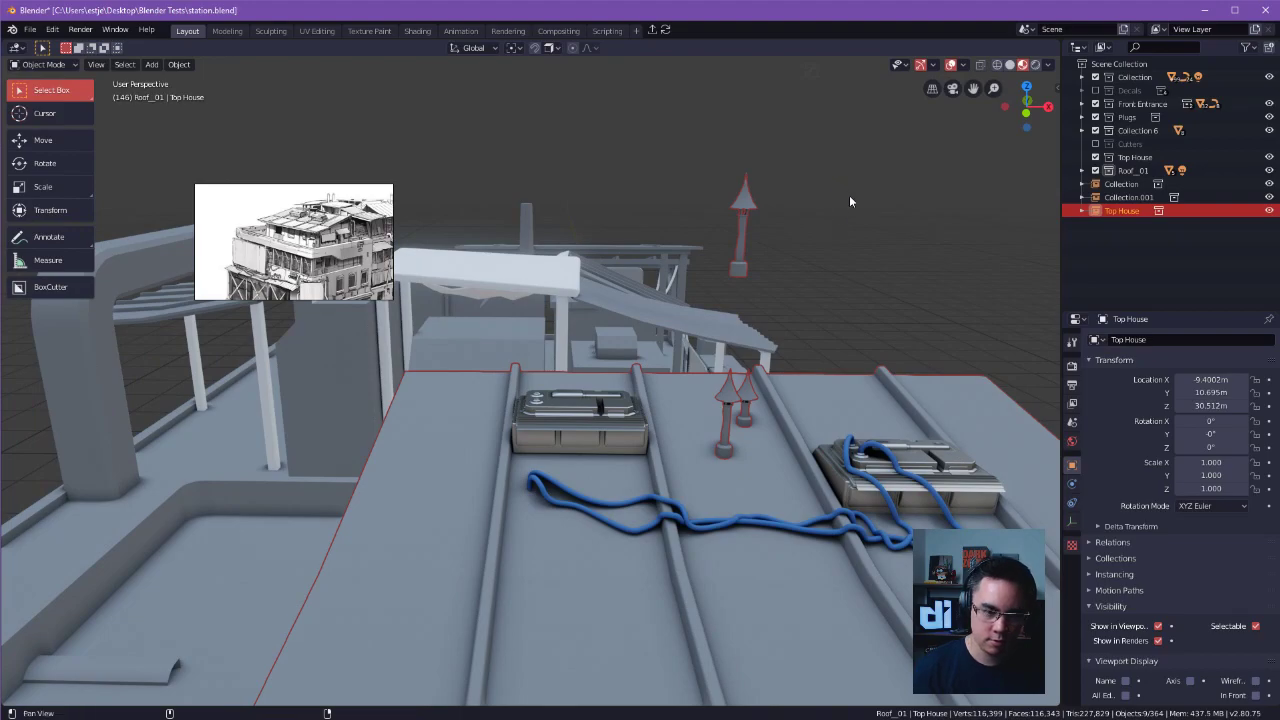
pyautogui.keyDown('shift'); pyautogui.moveTo(847, 197); pyautogui.dragTo(856, 253, button='middle'); pyautogui.keyUp('shift')
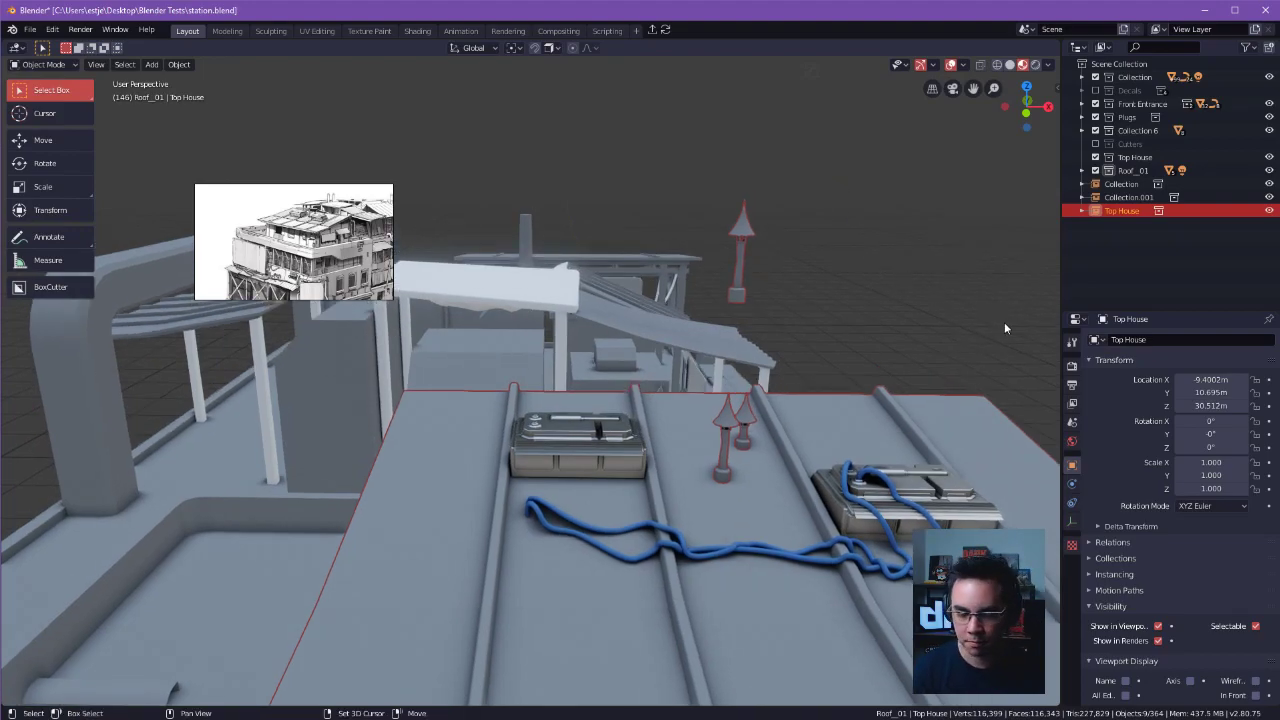
# Inspect the rusty metal pipes on the station up close.
pyautogui.keyDown('ctrl'); pyautogui.moveTo(956, 307); pyautogui.dragTo(712, 283, button='middle'); pyautogui.keyUp('ctrl')
pyautogui.moveTo(808, 144); pyautogui.dragTo(827, 183, button='middle')
pyautogui.keyDown('alt'); pyautogui.moveTo(877, 394); pyautogui.dragTo(700, 361); pyautogui.keyUp('alt')
pyautogui.click(774, 339)
pyautogui.keyDown('alt'); pyautogui.moveTo(774, 339); pyautogui.dragTo(722, 353); pyautogui.keyUp('alt')
pyautogui.keyDown('alt'); pyautogui.moveTo(662, 326); pyautogui.dragTo(632, 309); pyautogui.keyUp('alt')
pyautogui.scroll(9, 672, 416)
pyautogui.click(543, 454)
pyautogui.keyDown('alt'); pyautogui.moveTo(545, 453); pyautogui.dragTo(785, 246); pyautogui.keyUp('alt')
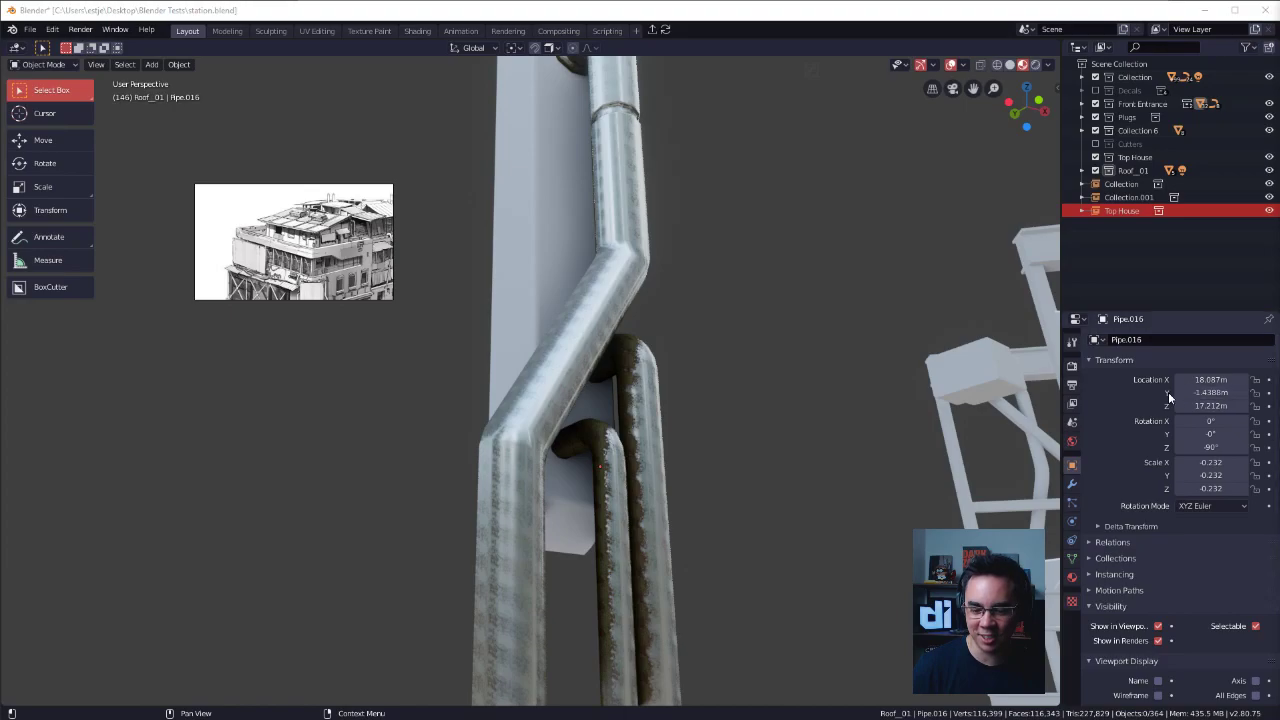
# Survey the station's facade and the billboard frames from farther away.
pyautogui.moveTo(826, 250); pyautogui.dragTo(853, 363, button='middle')
pyautogui.scroll(-3, 853, 357)
pyautogui.keyDown('alt'); pyautogui.moveTo(853, 357); pyautogui.dragTo(611, 399); pyautogui.keyUp('alt')
pyautogui.scroll(-6, 590, 380)
pyautogui.moveTo(611, 399); pyautogui.dragTo(782, 455, button='middle')
pyautogui.moveTo(651, 428); pyautogui.dragTo(806, 432, button='middle')
pyautogui.keyDown('alt'); pyautogui.moveTo(808, 437); pyautogui.dragTo(856, 420); pyautogui.keyUp('alt')
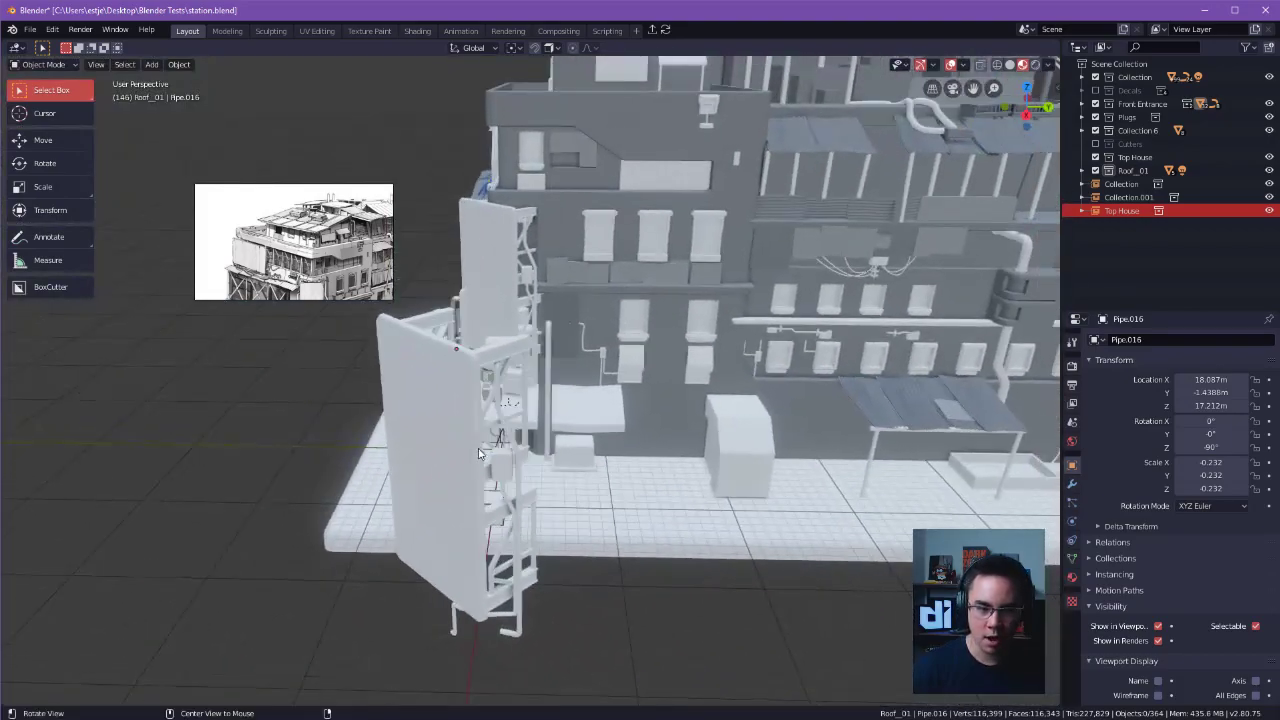
# Return to the rusty pipe group and select the taller of the two hooked pipes.
pyautogui.keyDown('alt'); pyautogui.moveTo(610, 420); pyautogui.dragTo(735, 402); pyautogui.keyUp('alt')
pyautogui.keyDown('alt'); pyautogui.keyDown('shift'); pyautogui.moveTo(520, 405); pyautogui.dragTo(570, 408); pyautogui.keyUp('shift'); pyautogui.keyUp('alt')
pyautogui.keyDown('alt'); pyautogui.moveTo(570, 408); pyautogui.dragTo(635, 396); pyautogui.keyUp('alt')
pyautogui.keyDown('alt'); pyautogui.keyDown('shift'); pyautogui.moveTo(635, 396); pyautogui.dragTo(625, 495); pyautogui.keyUp('shift'); pyautogui.keyUp('alt')
pyautogui.keyDown('ctrl'); pyautogui.keyDown('alt'); pyautogui.moveTo(625, 495); pyautogui.dragTo(645, 405); pyautogui.keyUp('alt'); pyautogui.keyUp('ctrl')
pyautogui.click(580, 400)
pyautogui.click(645, 405)
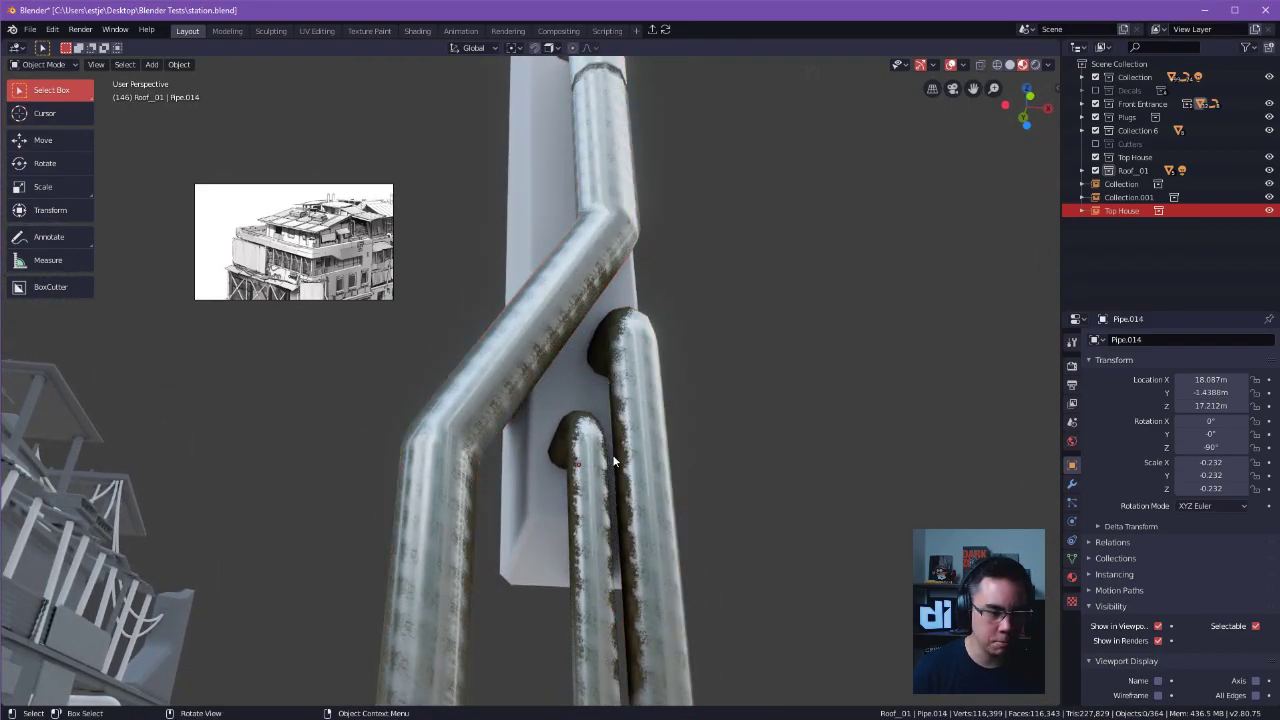
# Switch to the Shading workspace and bring the Mapping node of the pipe's Metalz material into focus.
pyautogui.click(424, 33)
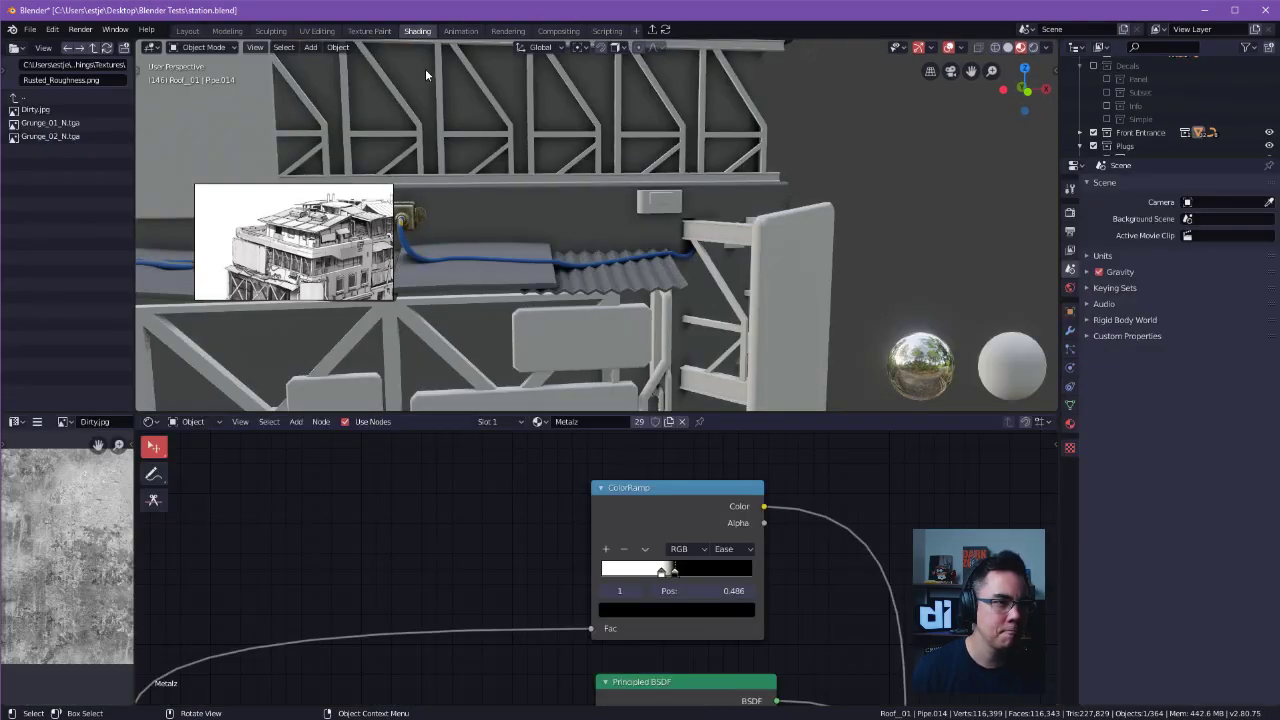
pyautogui.moveTo(635, 232)
pyautogui.keyDown('alt'); pyautogui.mouseDown()
pyautogui.moveTo(591, 244)
pyautogui.moveTo(667, 263)
pyautogui.moveTo(646, 276)
pyautogui.moveTo(656, 254)
pyautogui.moveTo(806, 280)
pyautogui.moveTo(437, 277)
pyautogui.moveTo(611, 222)
pyautogui.moveTo(652, 254)
pyautogui.mouseUp(); pyautogui.keyUp('alt')
pyautogui.scroll(-4, 597, 568)
pyautogui.scroll(-4, 363, 589)
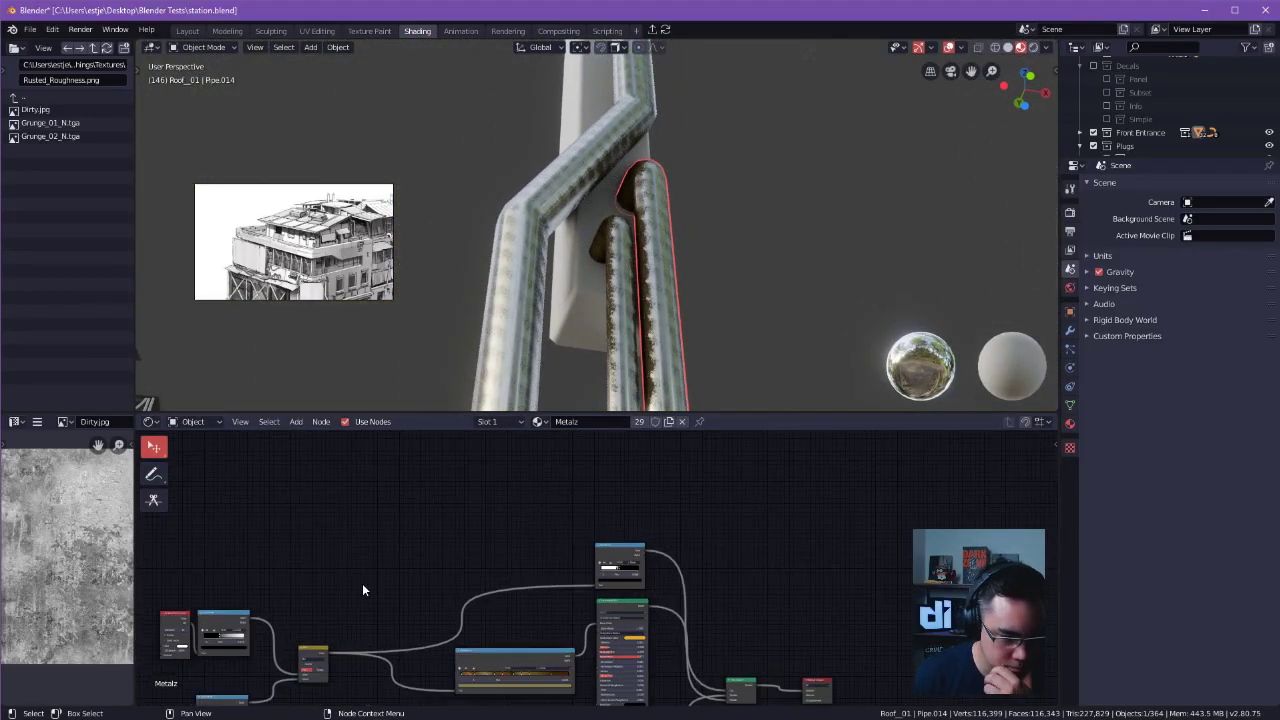
pyautogui.moveTo(568, 616); pyautogui.dragTo(580, 596, button='middle')
pyautogui.scroll(5, 584, 515)
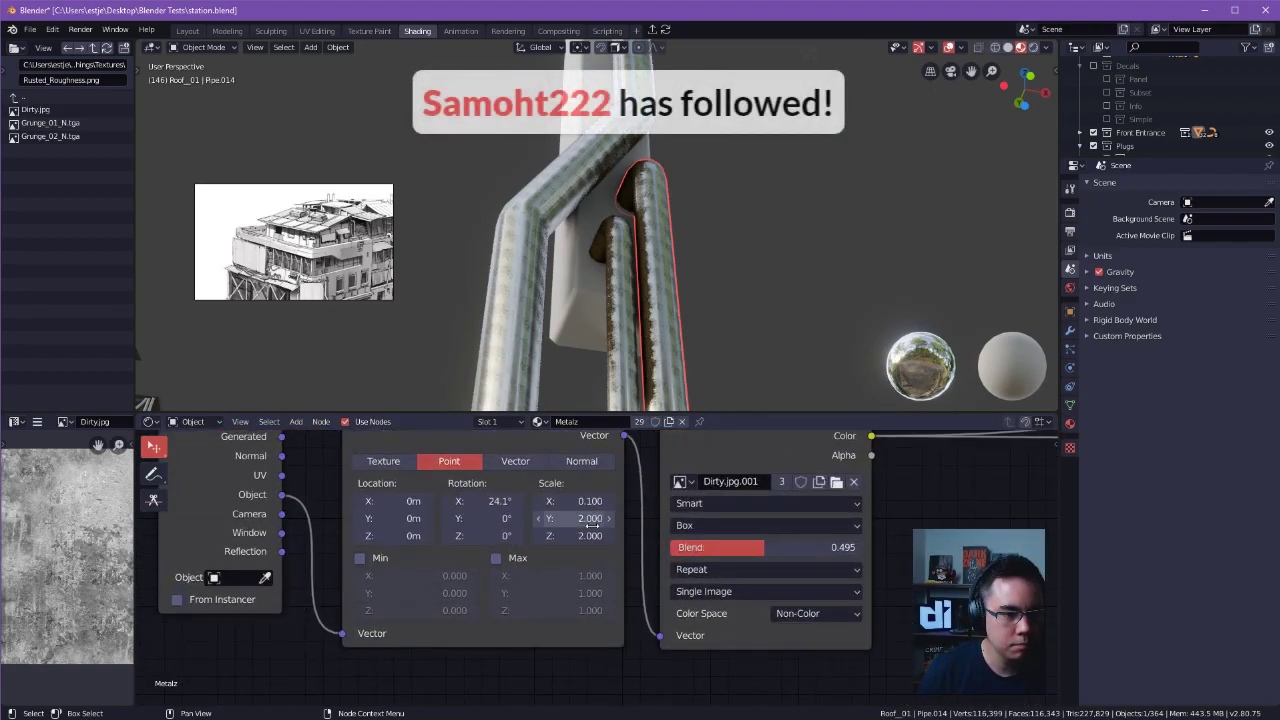
# Set the Metalz Mapping node's scale to 0.05 on X and 0.1 on Y and Z.
pyautogui.click(590, 538)
pyautogui.write('0.1')
pyautogui.press('Return')
pyautogui.click(588, 518)
pyautogui.write('0.1')
pyautogui.press('Return')
pyautogui.click(598, 501)
pyautogui.write('.05')
pyautogui.press('Return')
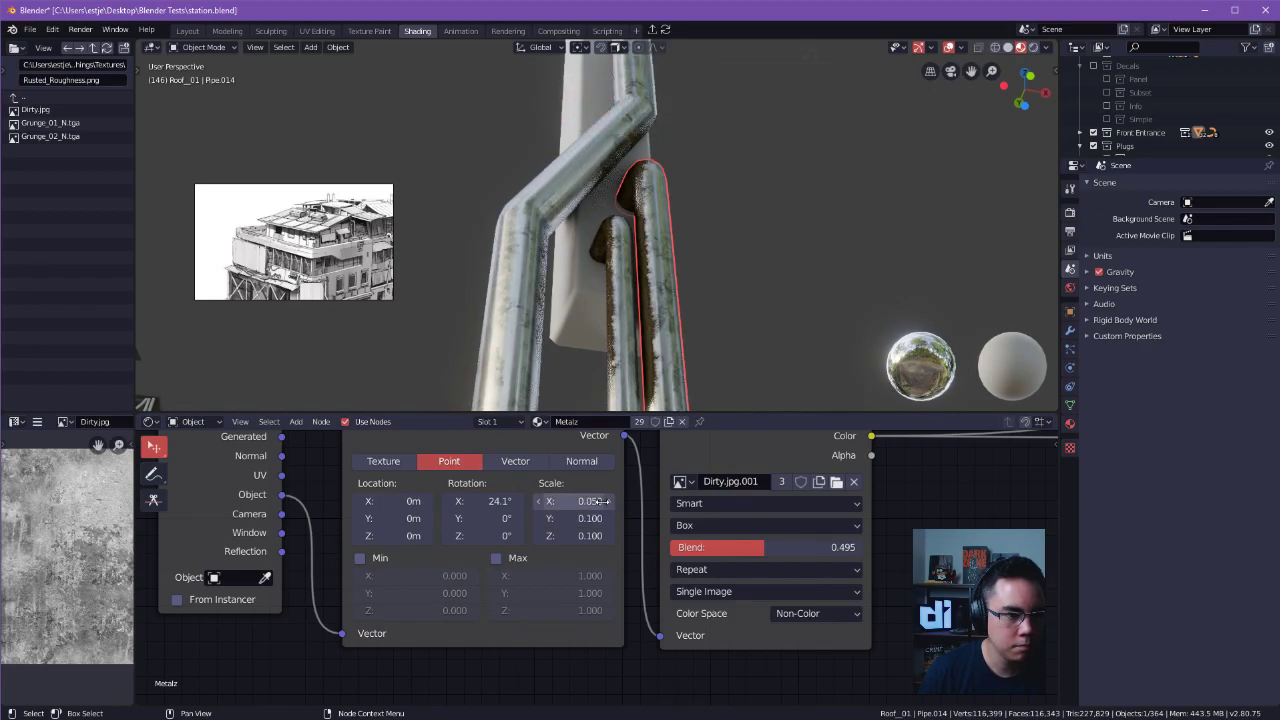
# Set the Metalz Mapping node's scale to 0.01 on all three axes and inspect the rust pattern on the pipes.
pyautogui.click(583, 501)
pyautogui.write('.01')
pyautogui.press('Return')
pyautogui.moveTo(590, 501); pyautogui.dragTo(590, 536)
pyautogui.press('Return')
pyautogui.moveTo(733, 236); pyautogui.dragTo(706, 277, button='middle')
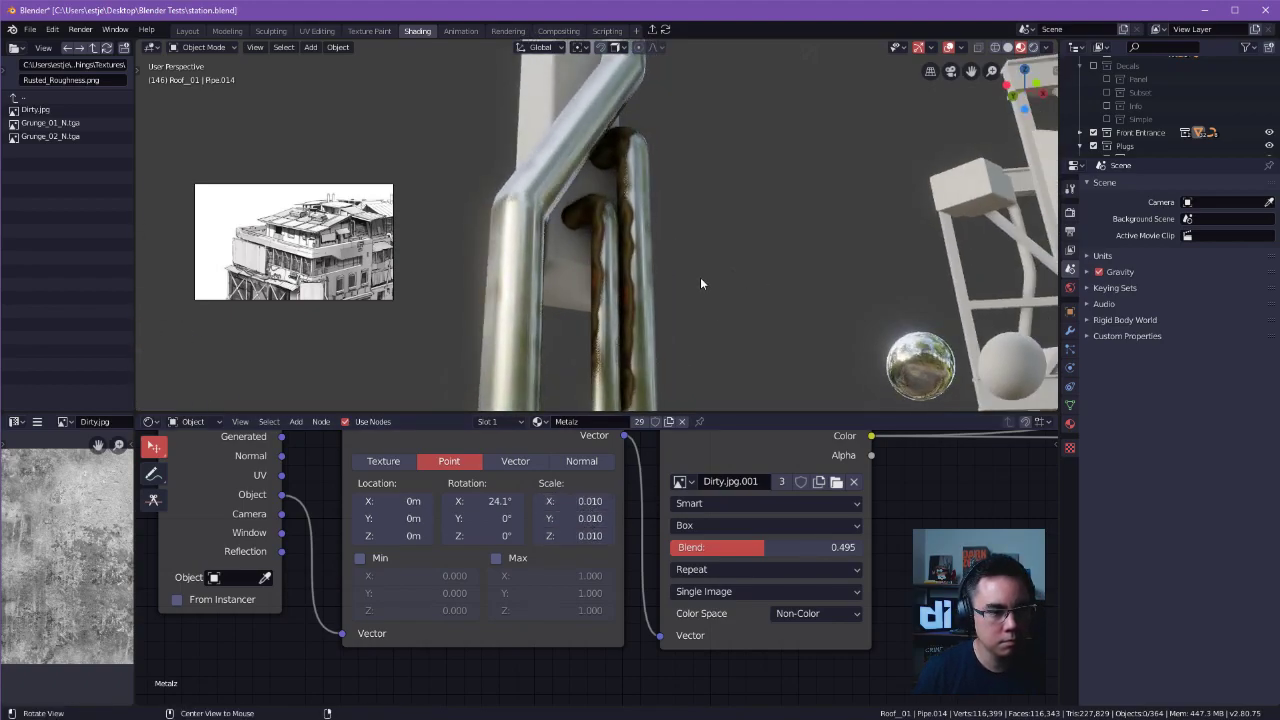
# Set the Metalz Mapping node's scale to 1 on all three axes and inspect the rust pattern on the pipes.
pyautogui.moveTo(578, 501); pyautogui.dragTo(540, 501)
pyautogui.keyDown('ctrl'); pyautogui.moveTo(724, 201); pyautogui.dragTo(735, 267, button='middle'); pyautogui.keyUp('ctrl')
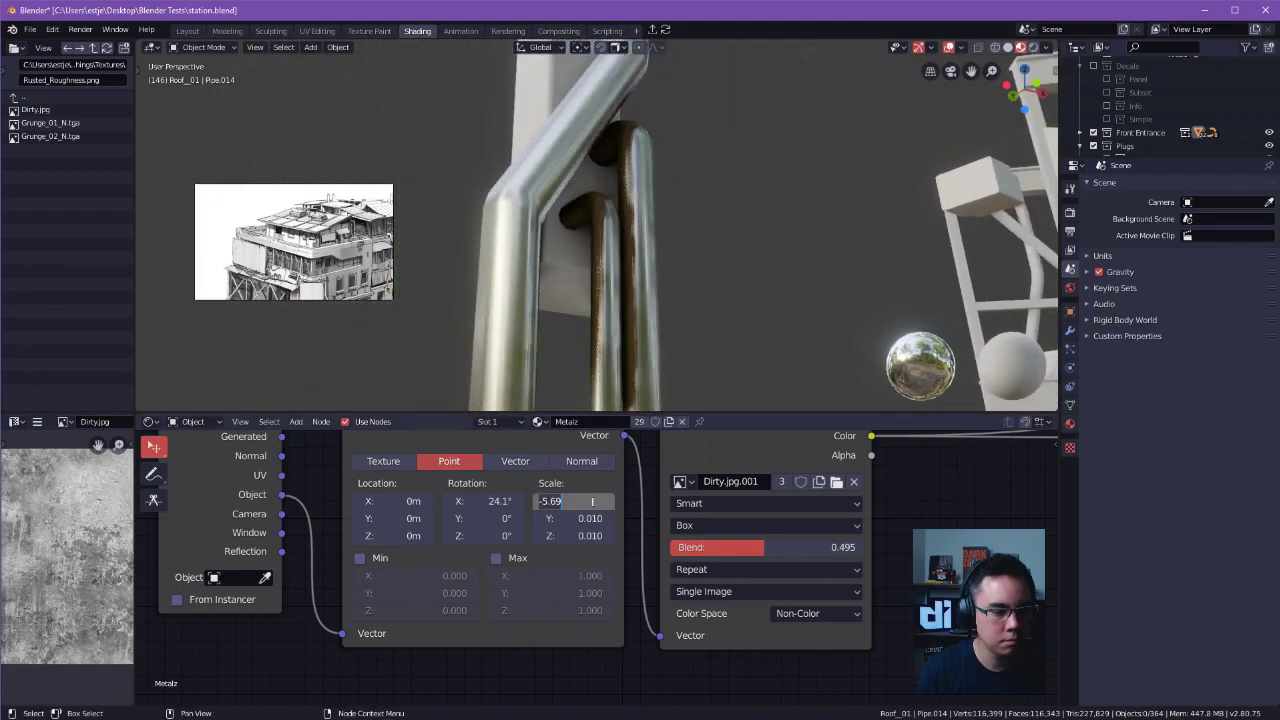
pyautogui.press('Return')
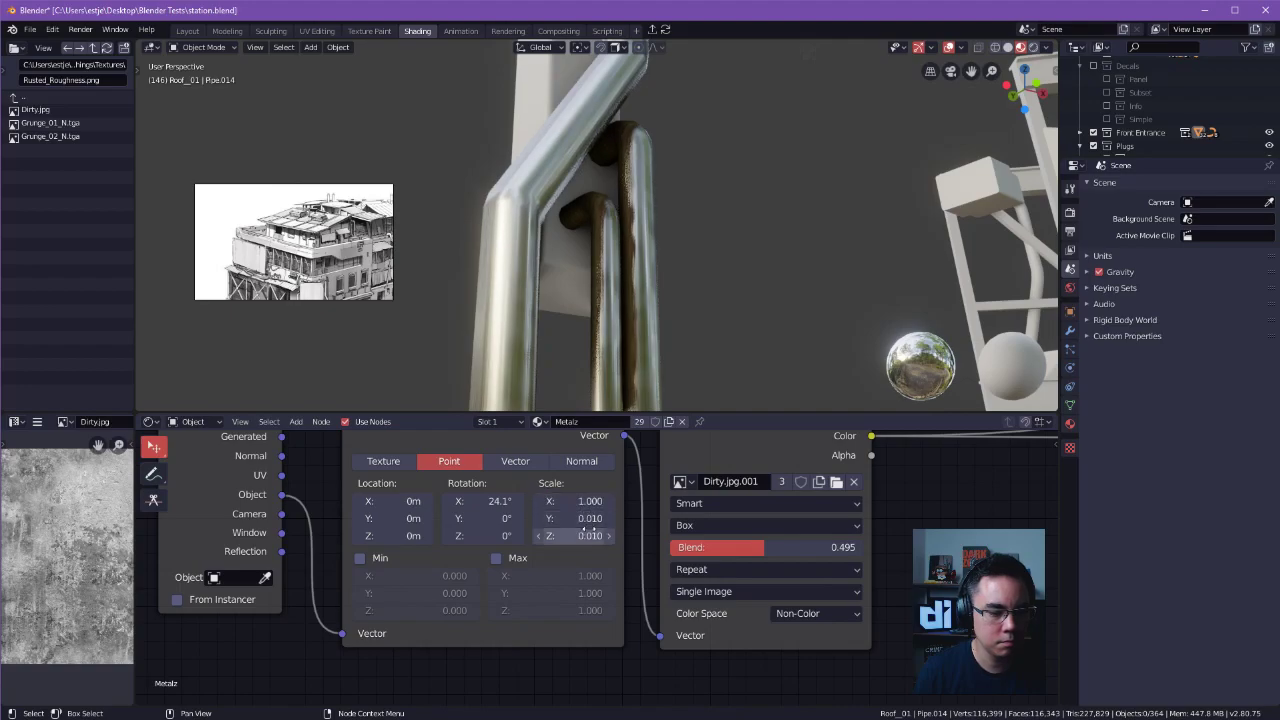
pyautogui.click(592, 535)
pyautogui.write('1')
pyautogui.press('Return')
pyautogui.click(593, 518)
pyautogui.write('1')
pyautogui.press('Return')
pyautogui.moveTo(668, 306); pyautogui.dragTo(687, 5, button='middle')
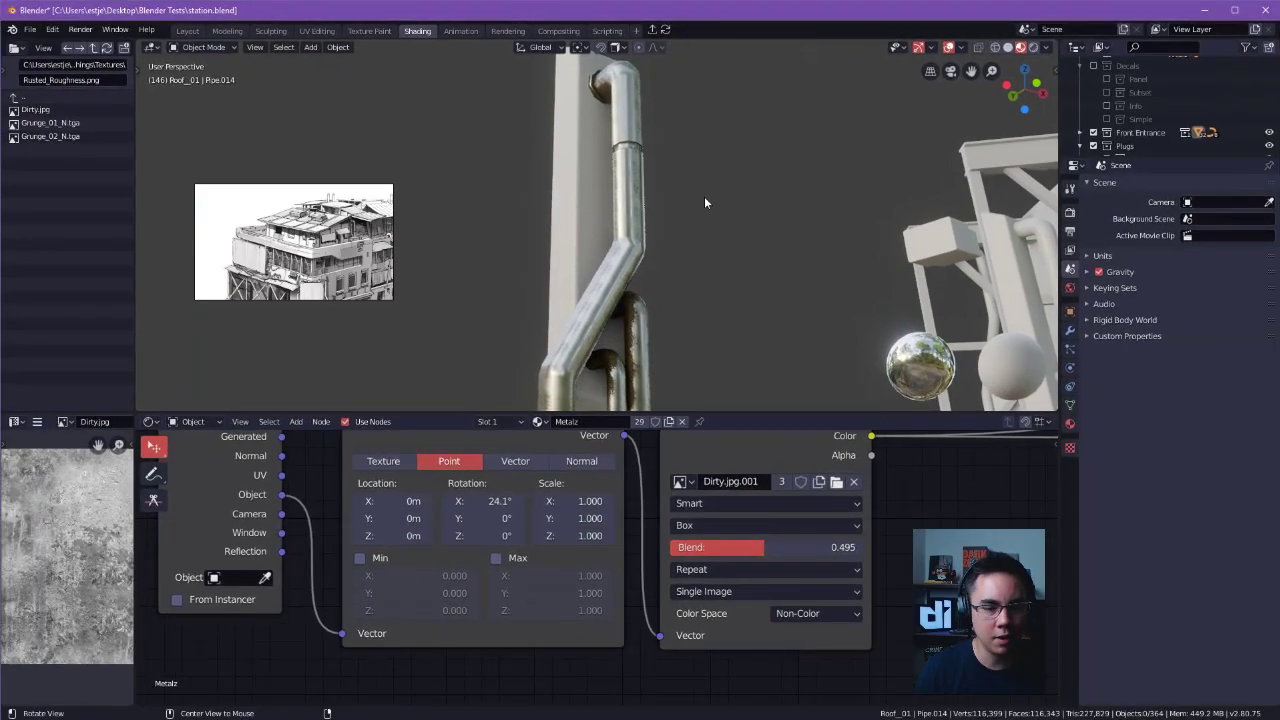
pyautogui.moveTo(705, 203); pyautogui.dragTo(722, 284, button='middle')
pyautogui.scroll(2, 641, 271)
pyautogui.moveTo(641, 273); pyautogui.dragTo(652, 148, button='middle')
# Set the Metalz Mapping node's scale to 0.5 on all three axes.
pyautogui.click(585, 500)
pyautogui.write('1.0')
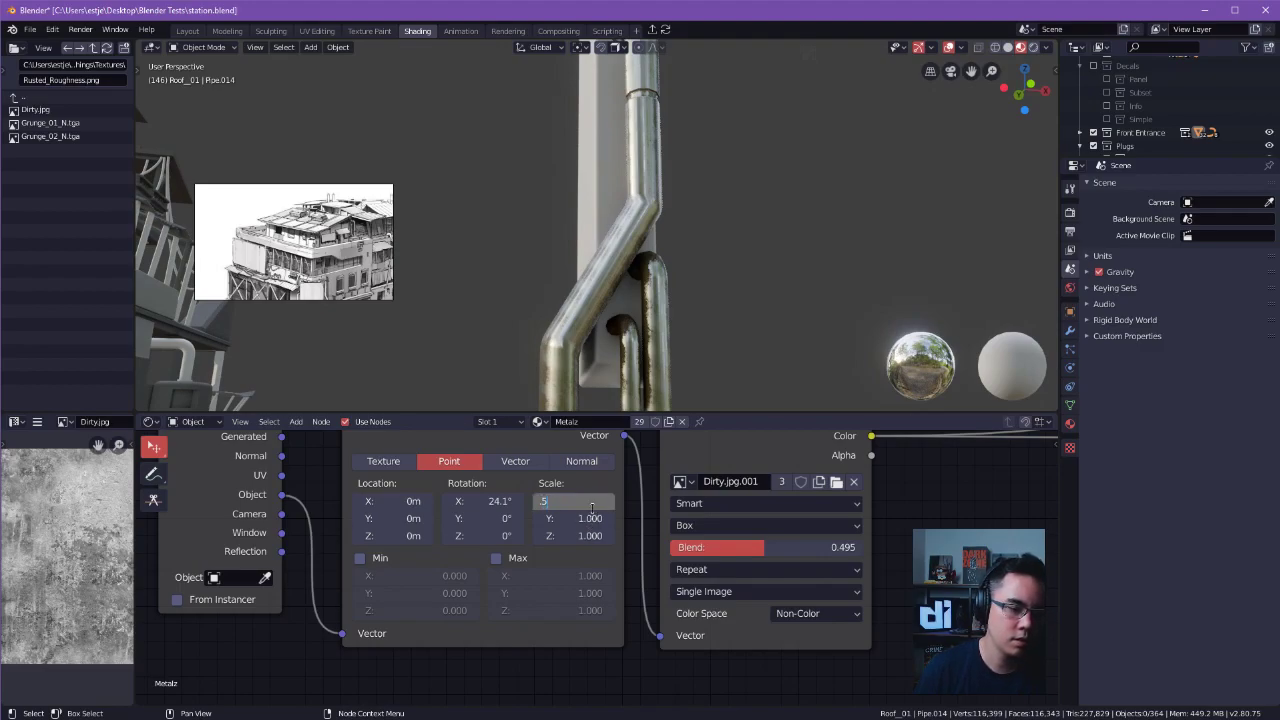
pyautogui.press('Return')
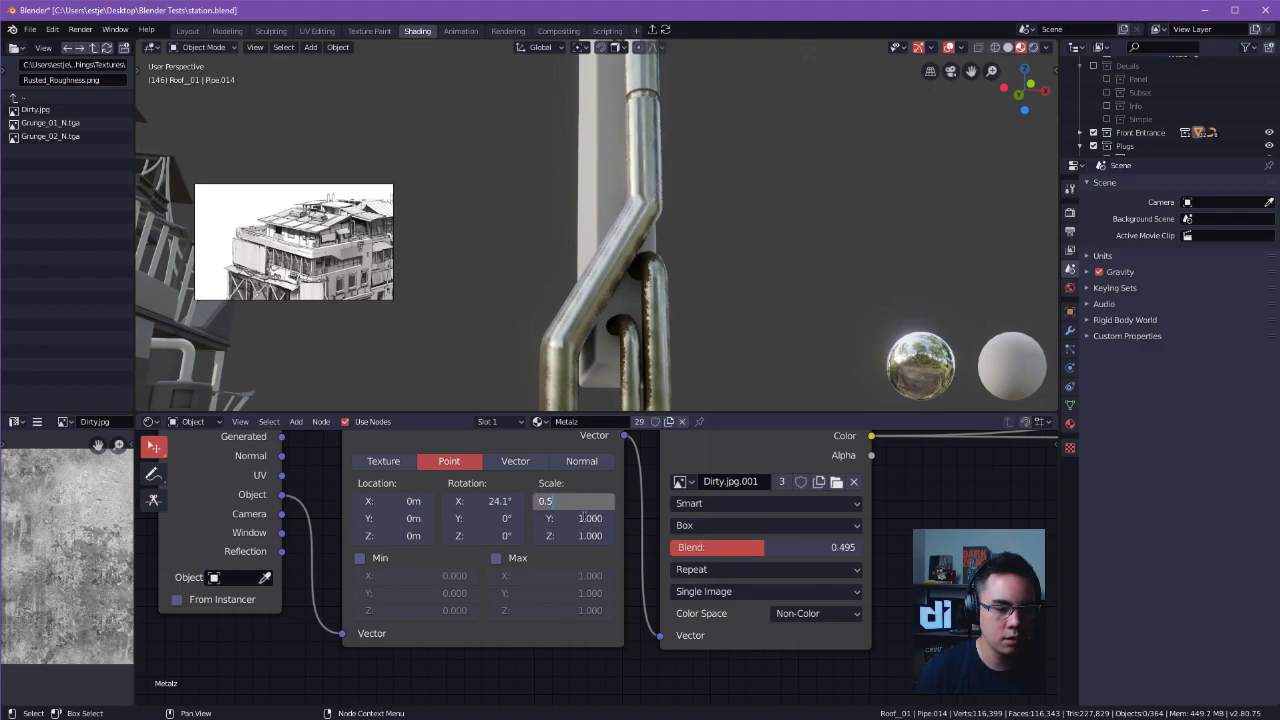
pyautogui.press('Return')
pyautogui.write('0.500')
pyautogui.write('0.500')
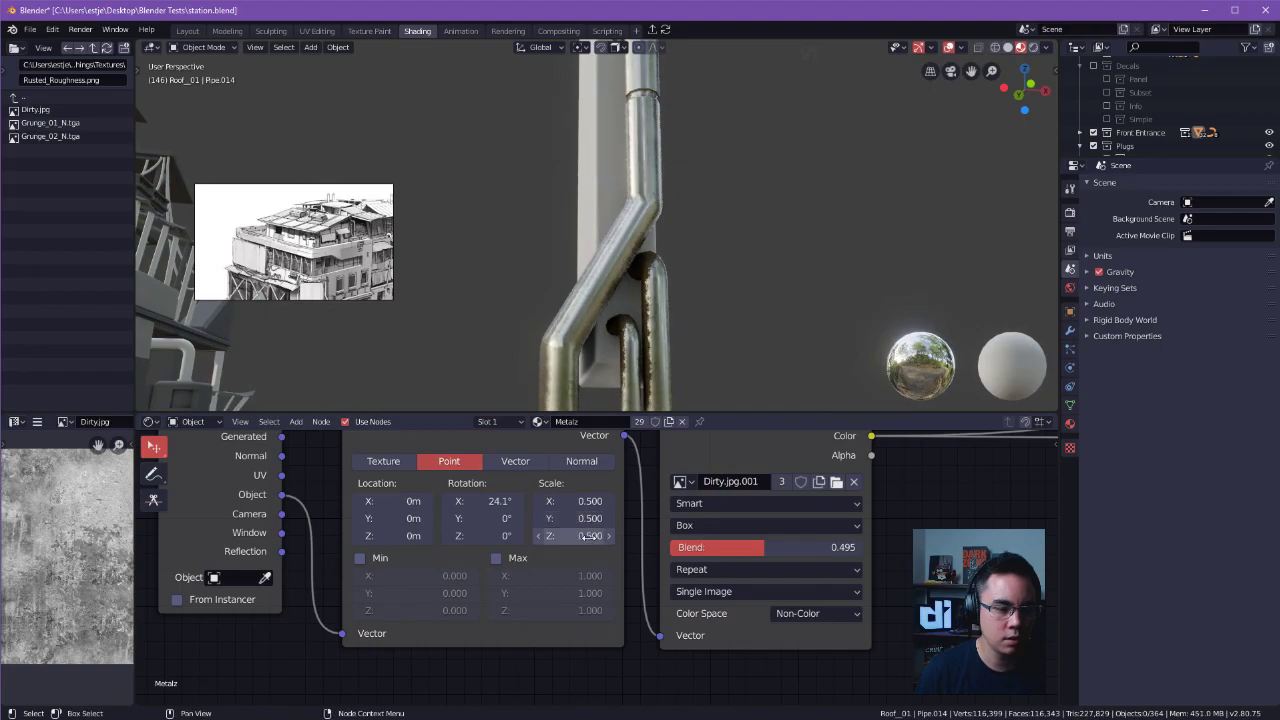
# Set the Metalz Mapping node's scale to 0.1 on all three axes and inspect the rust on the pipes.
pyautogui.click(590, 536)
pyautogui.write('.1')
pyautogui.press('Return')
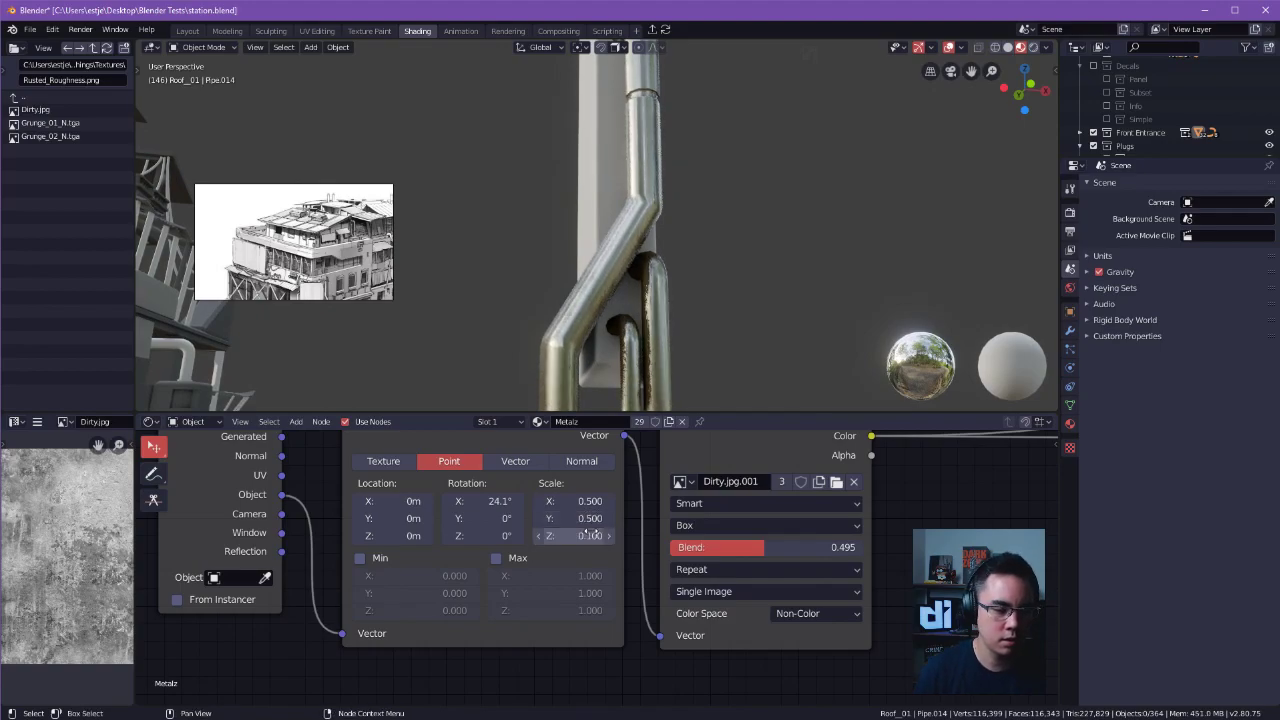
pyautogui.click(590, 519)
pyautogui.write('.1')
pyautogui.press('Return')
pyautogui.write('.1')
pyautogui.press('Return')
pyautogui.moveTo(627, 360); pyautogui.dragTo(662, 369, button='middle')
pyautogui.moveTo(560, 190); pyautogui.dragTo(671, 396, button='middle')
pyautogui.scroll(-3, 621, 258)
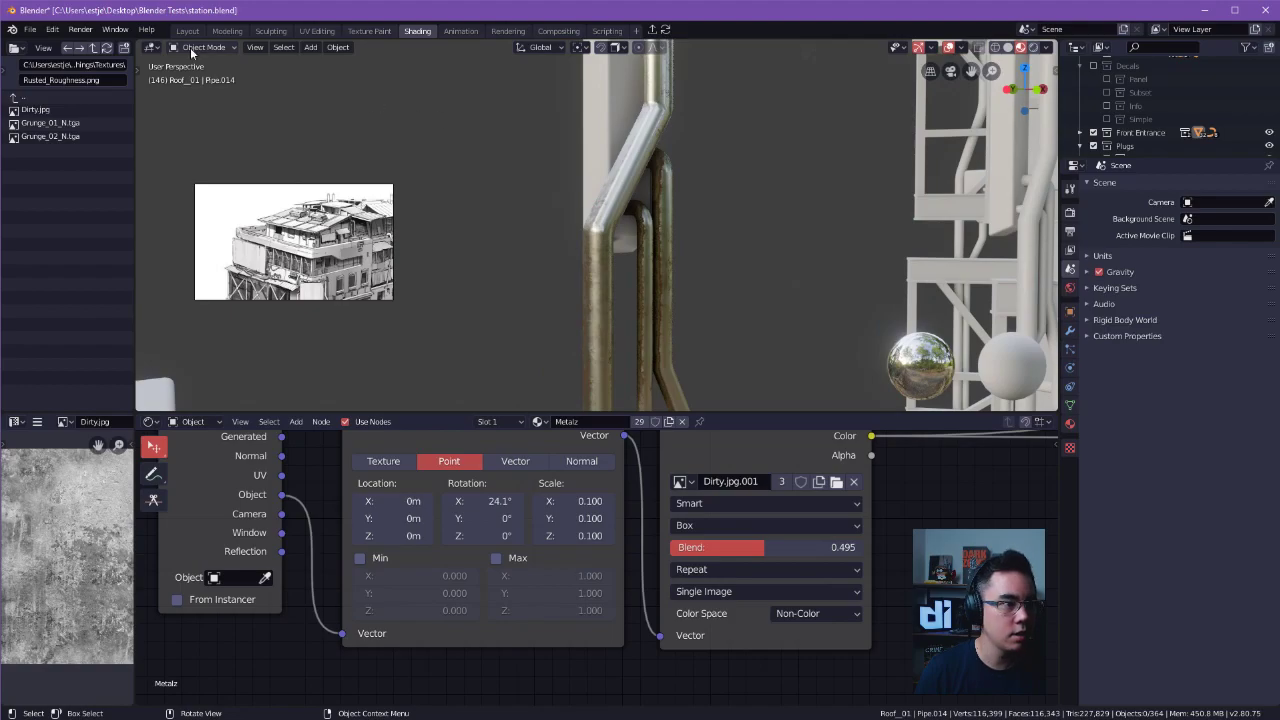
pyautogui.moveTo(620, 230); pyautogui.dragTo(699, 251, button='middle')
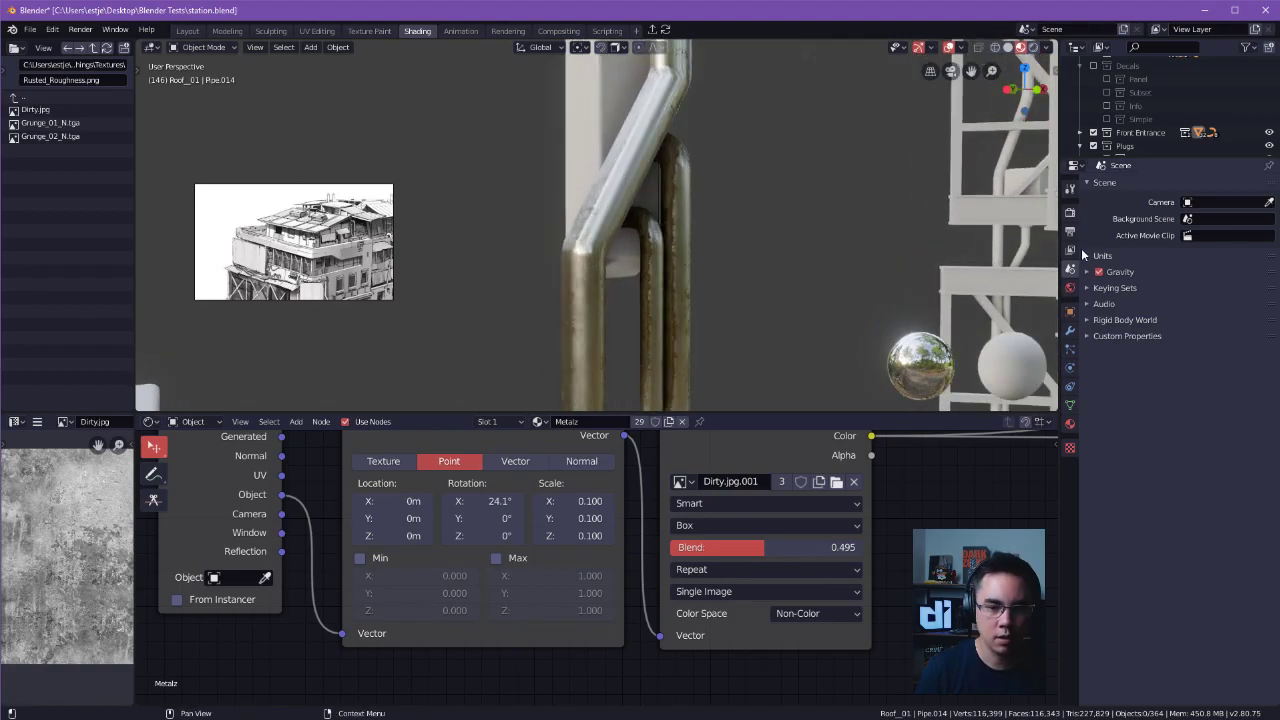
# Set the Eevee ambient occlusion distance to 2 m and inspect the shading on the pipes.
pyautogui.click(1071, 189)
pyautogui.click(1070, 213)
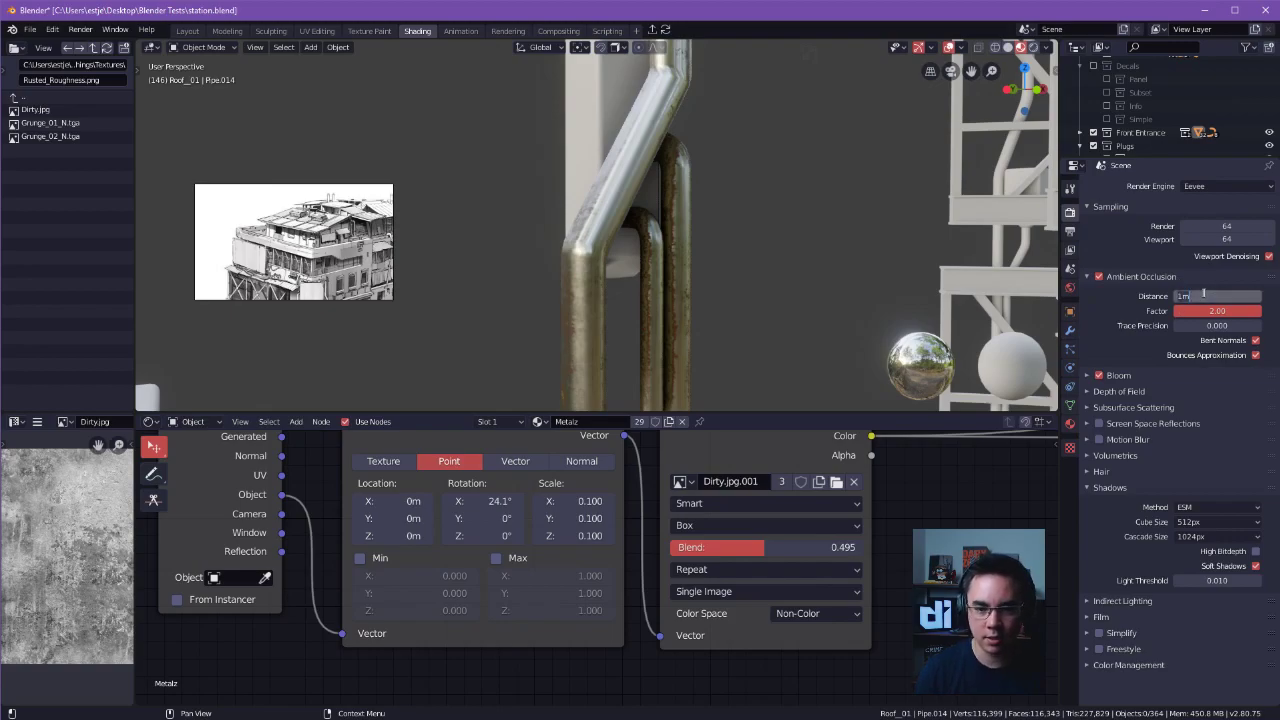
pyautogui.press('Return')
pyautogui.moveTo(741, 226); pyautogui.dragTo(533, 398, button='middle')
pyautogui.moveTo(735, 262)
pyautogui.mouseDown(button='middle')
pyautogui.moveTo(578, 306)
pyautogui.moveTo(660, 250)
pyautogui.moveTo(641, 315)
pyautogui.moveTo(600, 260)
pyautogui.mouseUp(button='middle')
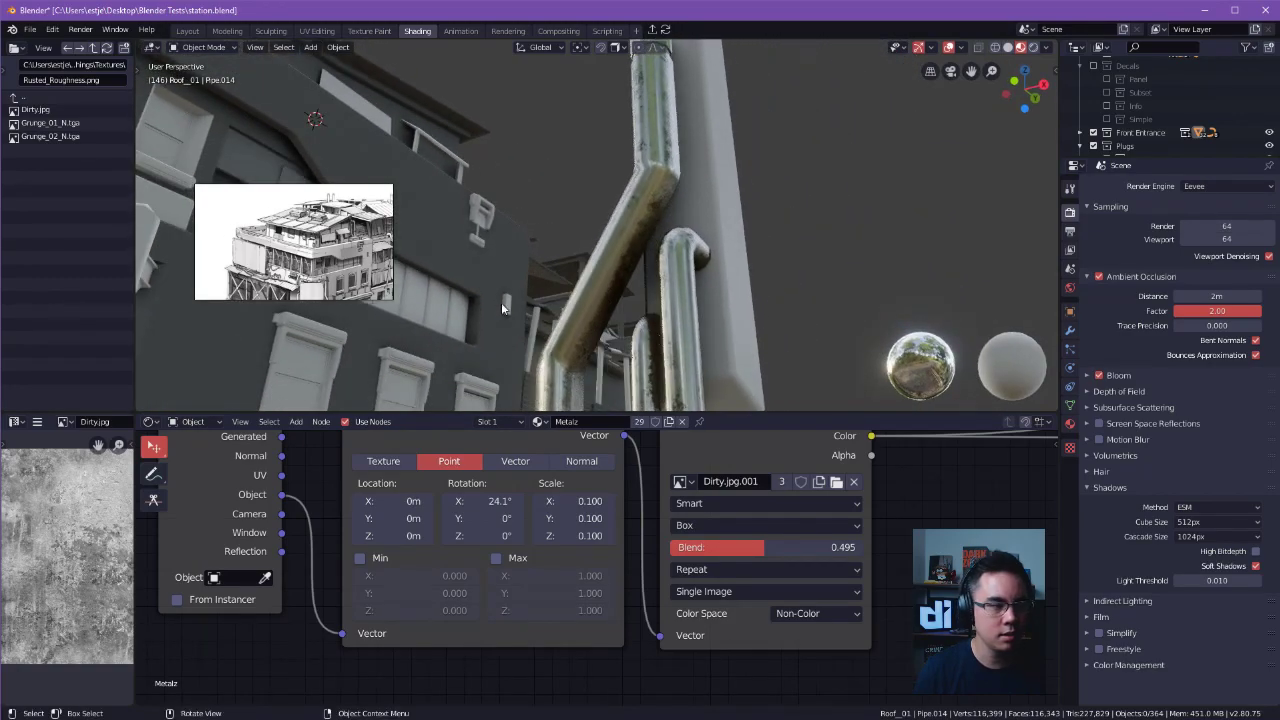
# Switch to the Layout workspace and review the Metalz material settings of the large bent pipe.
pyautogui.click(187, 30)
pyautogui.moveTo(621, 214); pyautogui.dragTo(524, 346, button='middle')
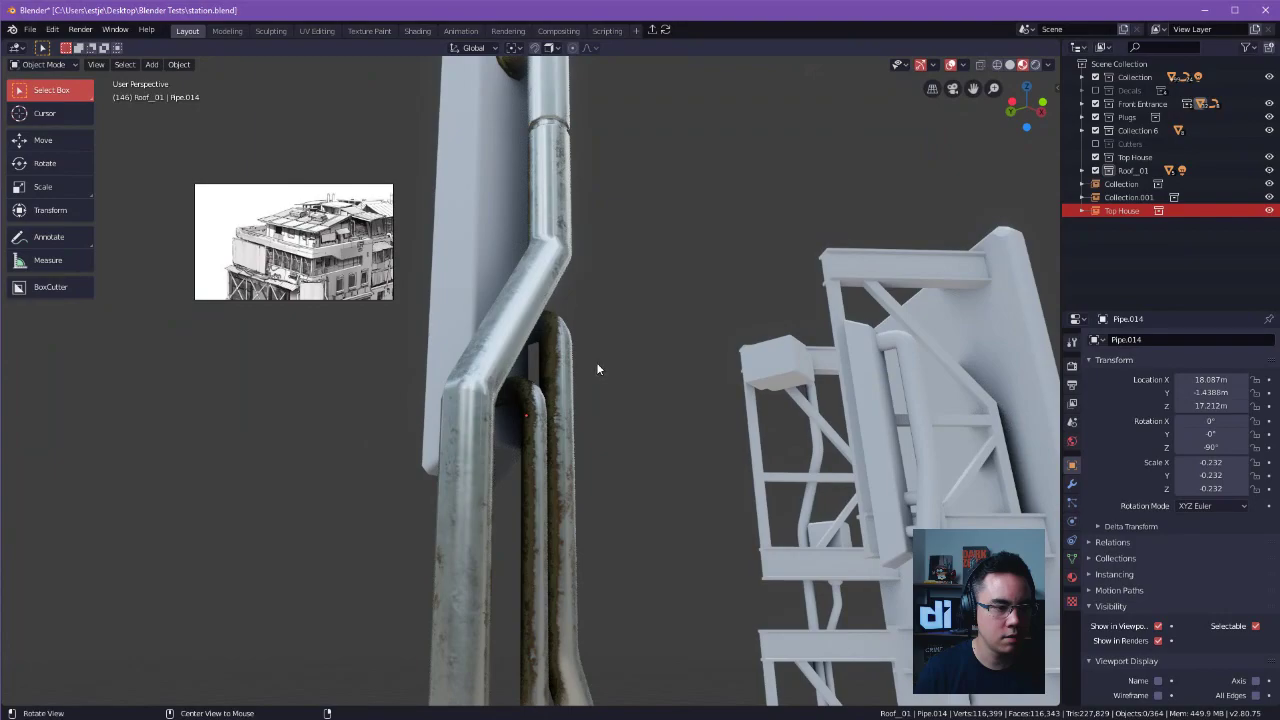
pyautogui.moveTo(604, 360); pyautogui.dragTo(503, 370, button='middle')
pyautogui.click(503, 370)
pyautogui.scroll(-3, 1107, 488)
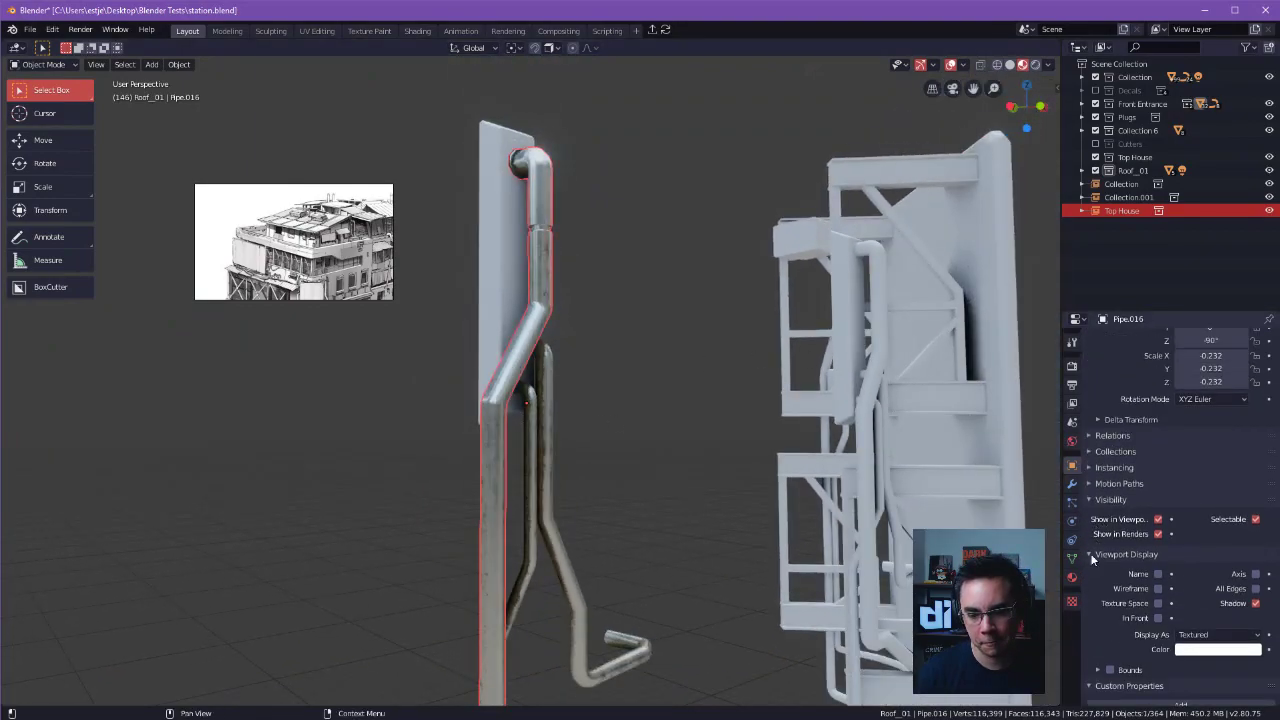
pyautogui.click(1072, 577)
pyautogui.scroll(-9, 1110, 575)
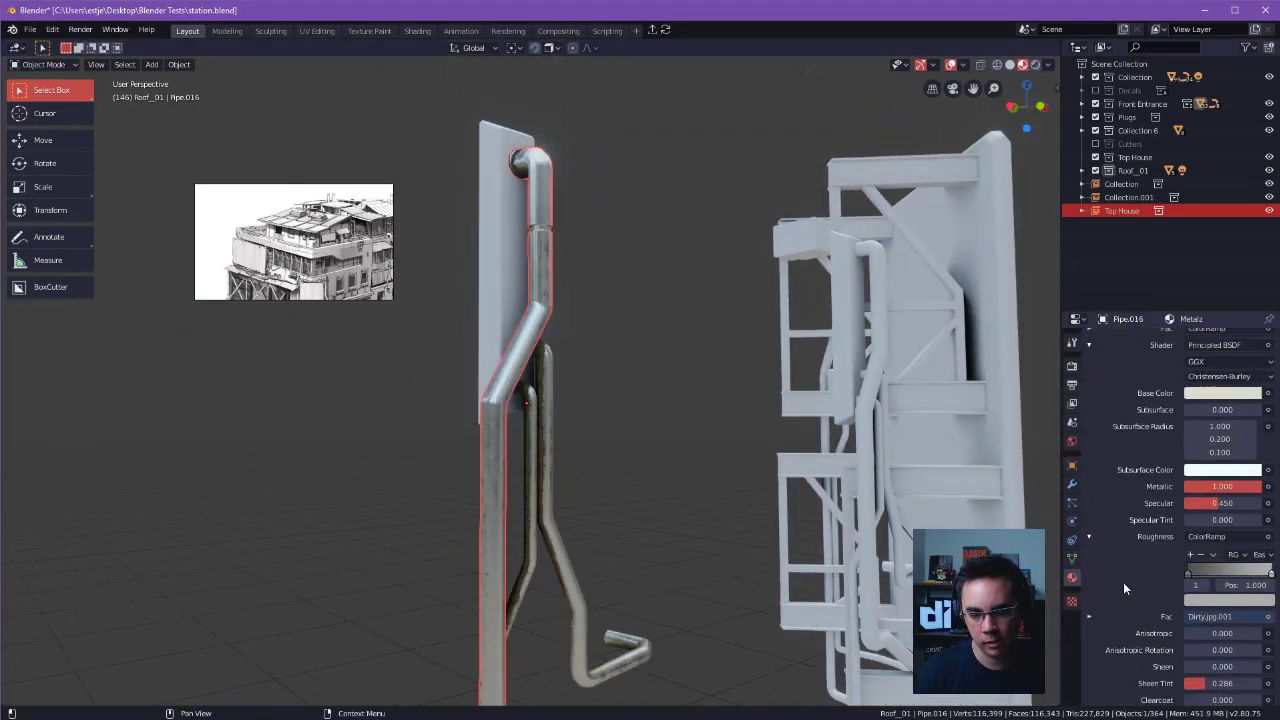
pyautogui.scroll(-7, 1123, 579)
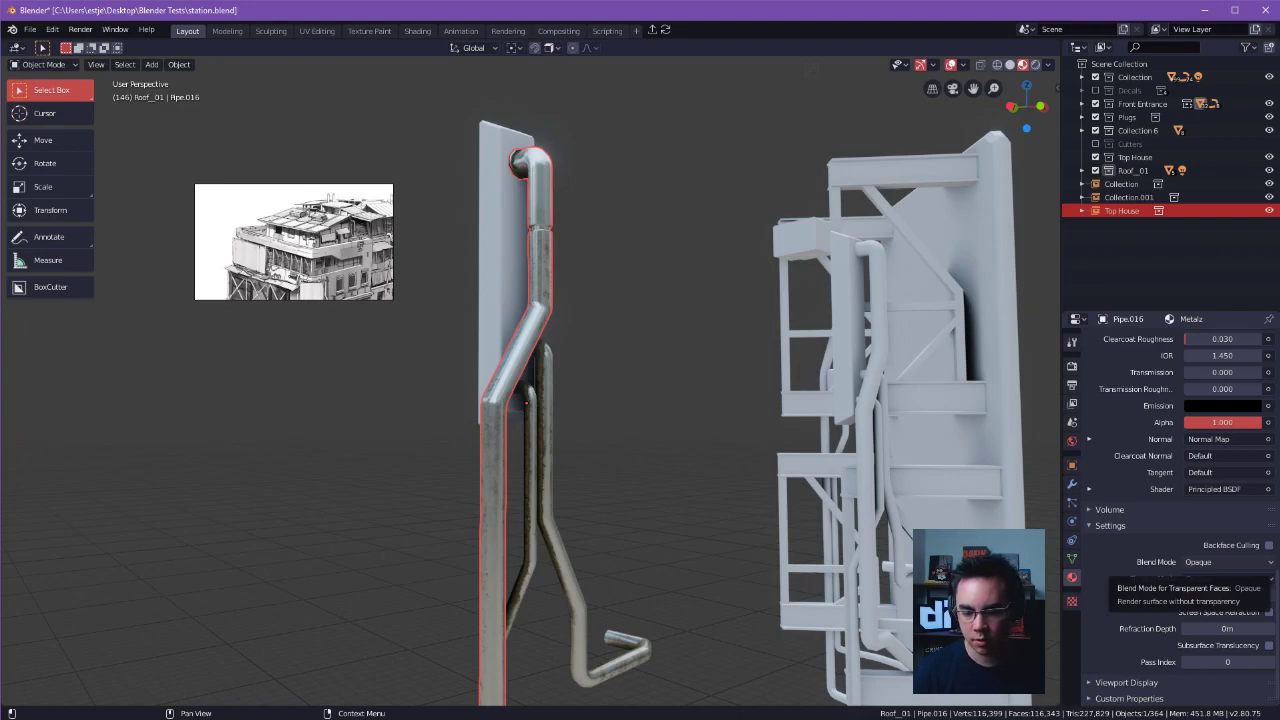
# Select the five untextured pipes mounted on the separate truss frame beside the building.
pyautogui.click(679, 362)
pyautogui.moveTo(679, 362); pyautogui.dragTo(657, 427, button='middle')
pyautogui.click(776, 405)
pyautogui.moveTo(730, 284); pyautogui.dragTo(732, 482, button='middle')
pyautogui.click(746, 476)
pyautogui.moveTo(806, 539); pyautogui.dragTo(480, 515, button='middle')
pyautogui.keyDown('shift'); pyautogui.moveTo(480, 515); pyautogui.dragTo(487, 535, button='middle'); pyautogui.keyUp('shift')
pyautogui.keyDown('shift'); pyautogui.click(476, 540); pyautogui.keyUp('shift')
pyautogui.keyDown('shift'); pyautogui.click(498, 543); pyautogui.keyUp('shift')
pyautogui.keyDown('alt'); pyautogui.moveTo(498, 543); pyautogui.dragTo(625, 440); pyautogui.keyUp('alt')
pyautogui.keyDown('alt'); pyautogui.keyDown('shift'); pyautogui.moveTo(625, 440); pyautogui.dragTo(818, 367); pyautogui.keyUp('shift'); pyautogui.keyUp('alt')
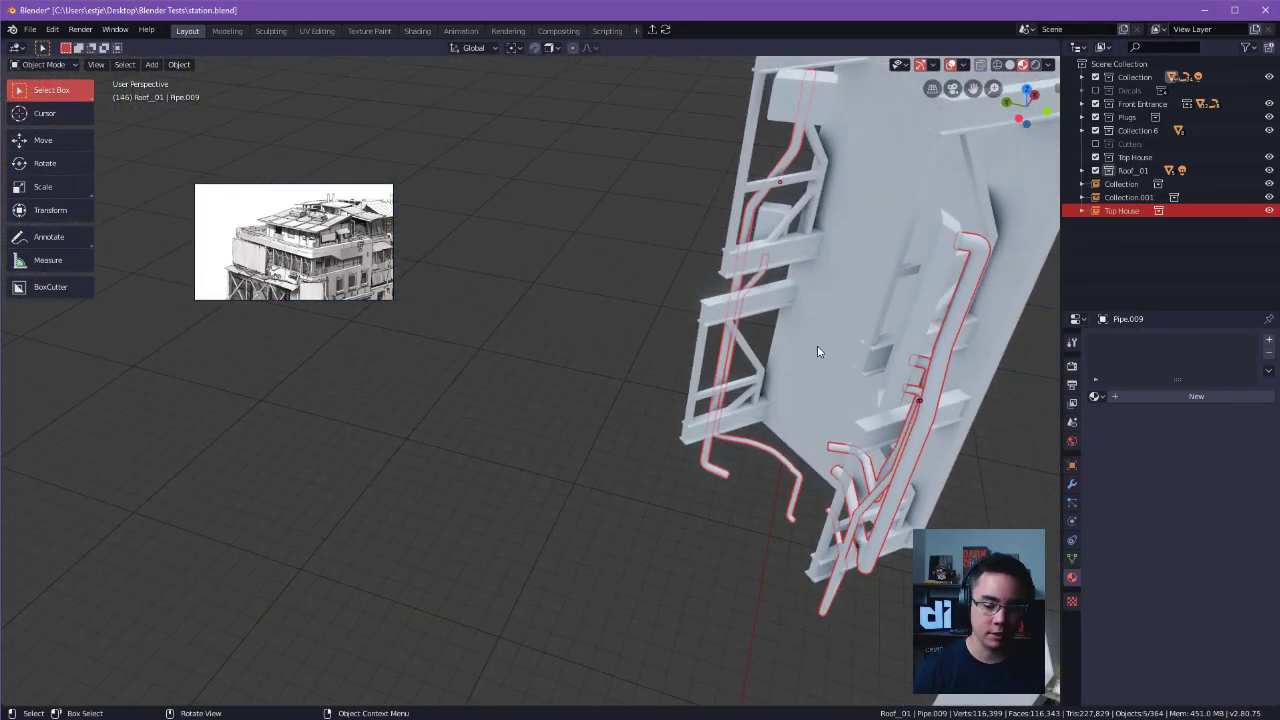
pyautogui.keyDown('alt'); pyautogui.moveTo(862, 369); pyautogui.dragTo(480, 360); pyautogui.keyUp('alt')
pyautogui.keyDown('alt'); pyautogui.keyDown('shift'); pyautogui.moveTo(480, 360); pyautogui.dragTo(826, 350); pyautogui.keyUp('shift'); pyautogui.keyUp('alt')
pyautogui.keyDown('alt'); pyautogui.keyDown('shift'); pyautogui.moveTo(750, 425); pyautogui.dragTo(643, 397); pyautogui.keyUp('shift'); pyautogui.keyUp('alt')
pyautogui.press('Tab')
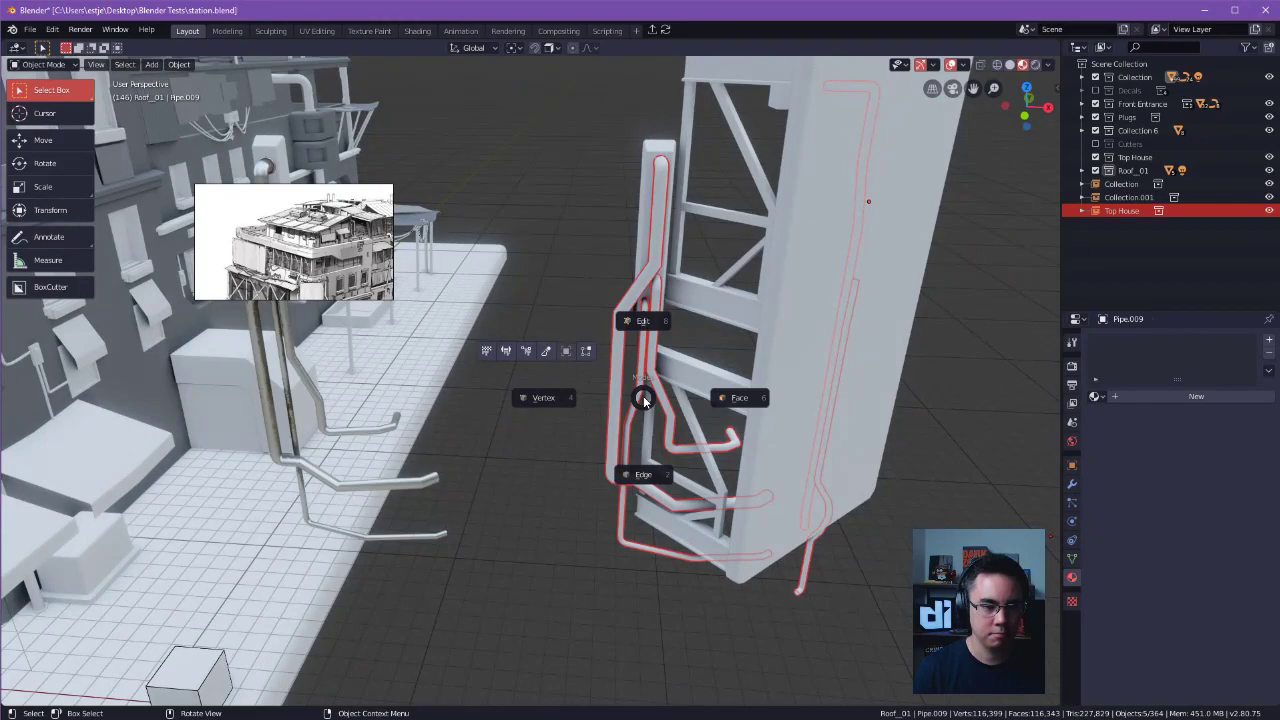
pyautogui.click(648, 468)
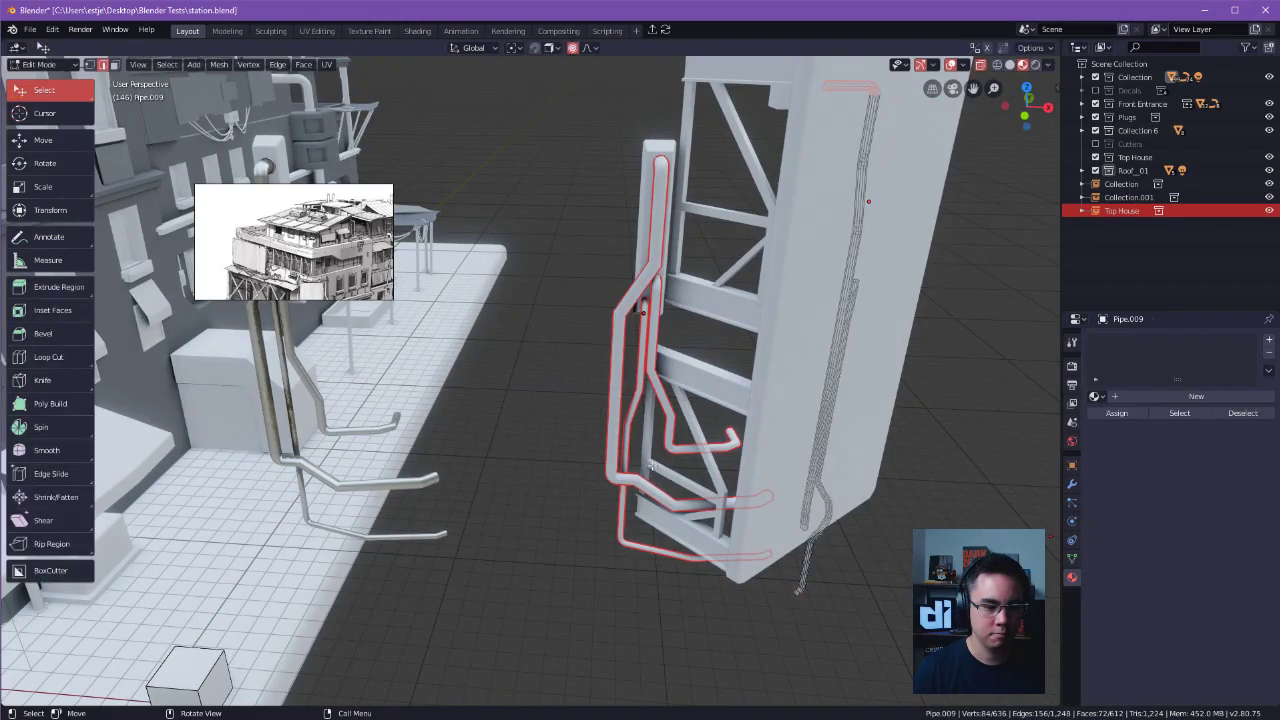
pyautogui.keyDown('alt'); pyautogui.moveTo(727, 430); pyautogui.dragTo(606, 537); pyautogui.keyUp('alt')
pyautogui.press('Tab')
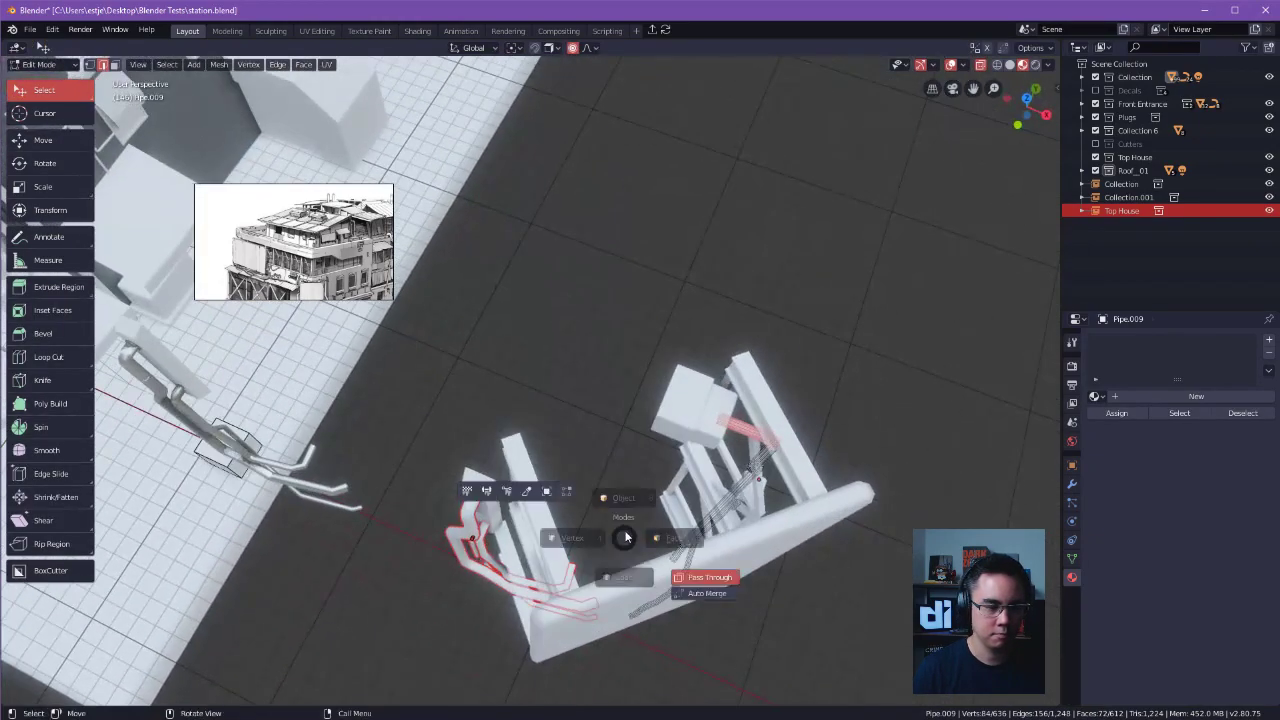
pyautogui.click(620, 475)
pyautogui.click(662, 300)
# Reselect the truss frame's five pipes with the thick hooked pipe as the active object.
pyautogui.moveTo(648, 392); pyautogui.dragTo(592, 361, button='middle')
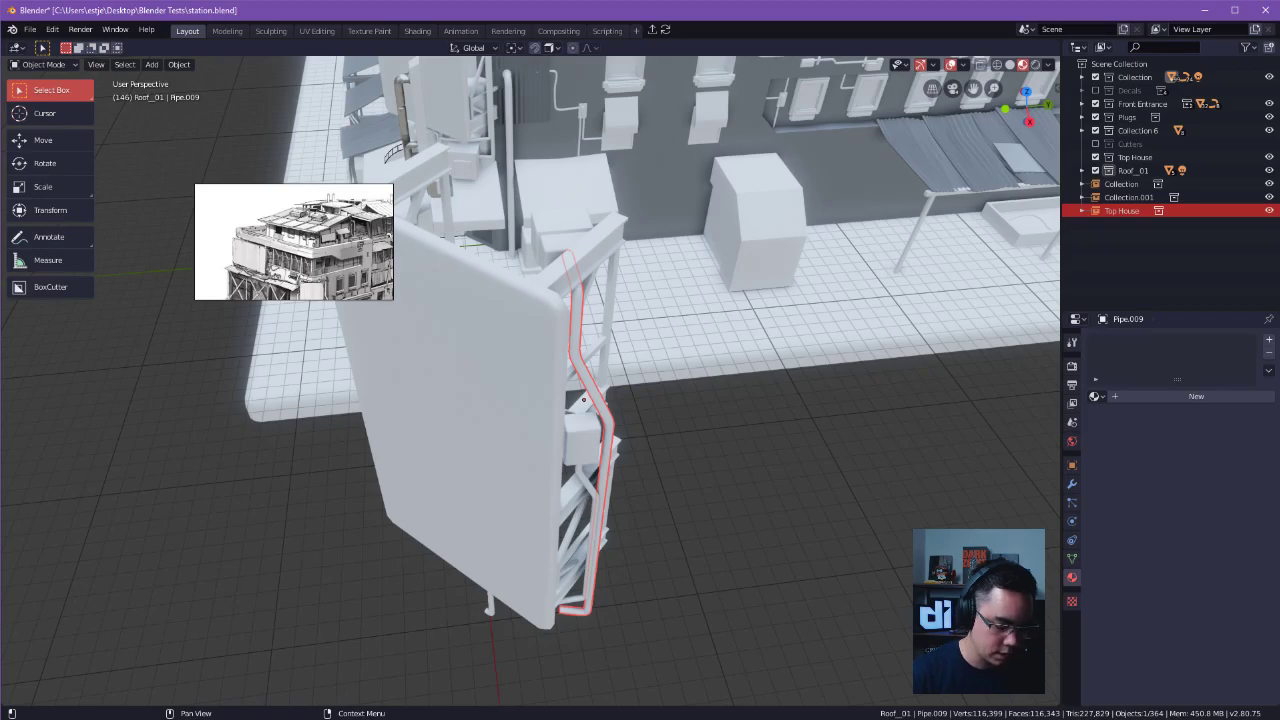
pyautogui.keyDown('alt'); pyautogui.moveTo(765, 406); pyautogui.dragTo(662, 350); pyautogui.keyUp('alt')
pyautogui.keyDown('shift'); pyautogui.click(571, 449); pyautogui.keyUp('shift')
pyautogui.keyDown('alt'); pyautogui.moveTo(562, 452); pyautogui.dragTo(668, 412); pyautogui.keyUp('alt')
pyautogui.keyDown('shift'); pyautogui.click(499, 402); pyautogui.keyUp('shift')
pyautogui.keyDown('shift'); pyautogui.click(480, 373); pyautogui.keyUp('shift')
pyautogui.keyDown('shift'); pyautogui.click(475, 370); pyautogui.keyUp('shift')
pyautogui.keyDown('alt'); pyautogui.moveTo(475, 370); pyautogui.dragTo(765, 453); pyautogui.keyUp('alt')
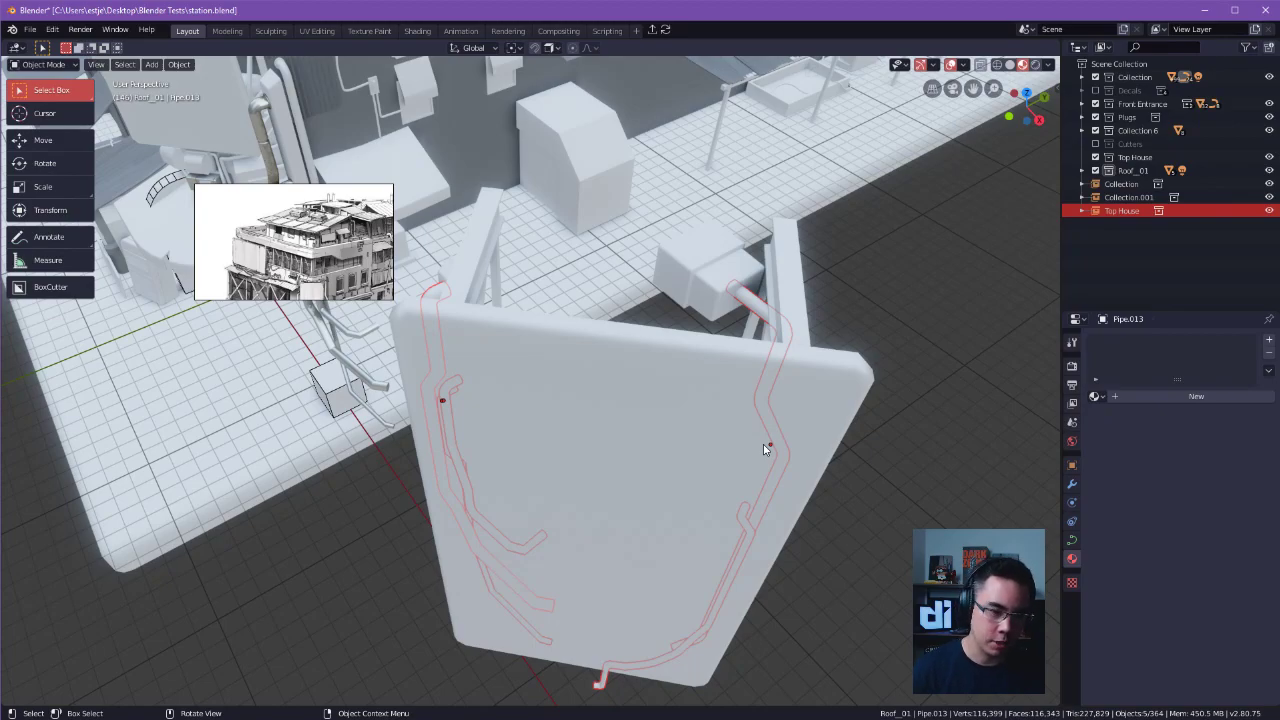
pyautogui.keyDown('alt'); pyautogui.moveTo(763, 444); pyautogui.dragTo(693, 397); pyautogui.keyUp('alt')
# Assign the existing Metalz material to the thick hooked pipe on the truss frame.
pyautogui.click(545, 337)
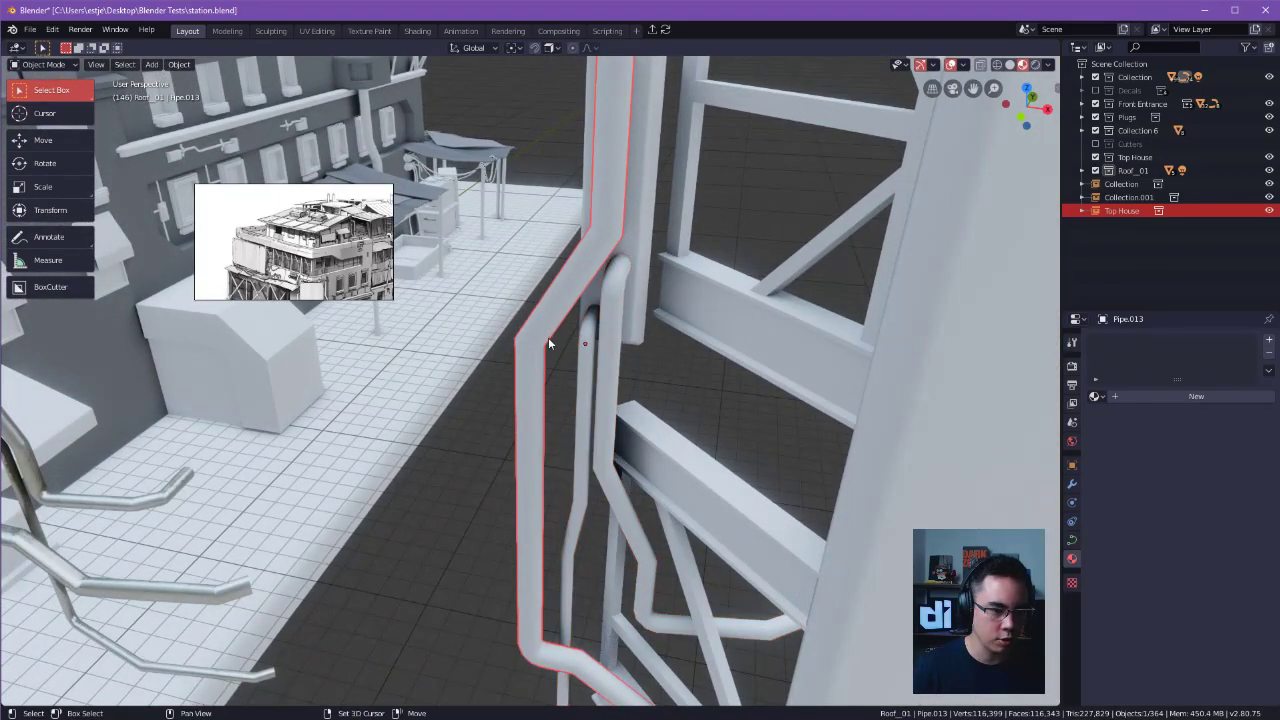
pyautogui.keyDown('alt'); pyautogui.keyDown('shift'); pyautogui.moveTo(545, 337); pyautogui.dragTo(614, 281); pyautogui.keyUp('shift'); pyautogui.keyUp('alt')
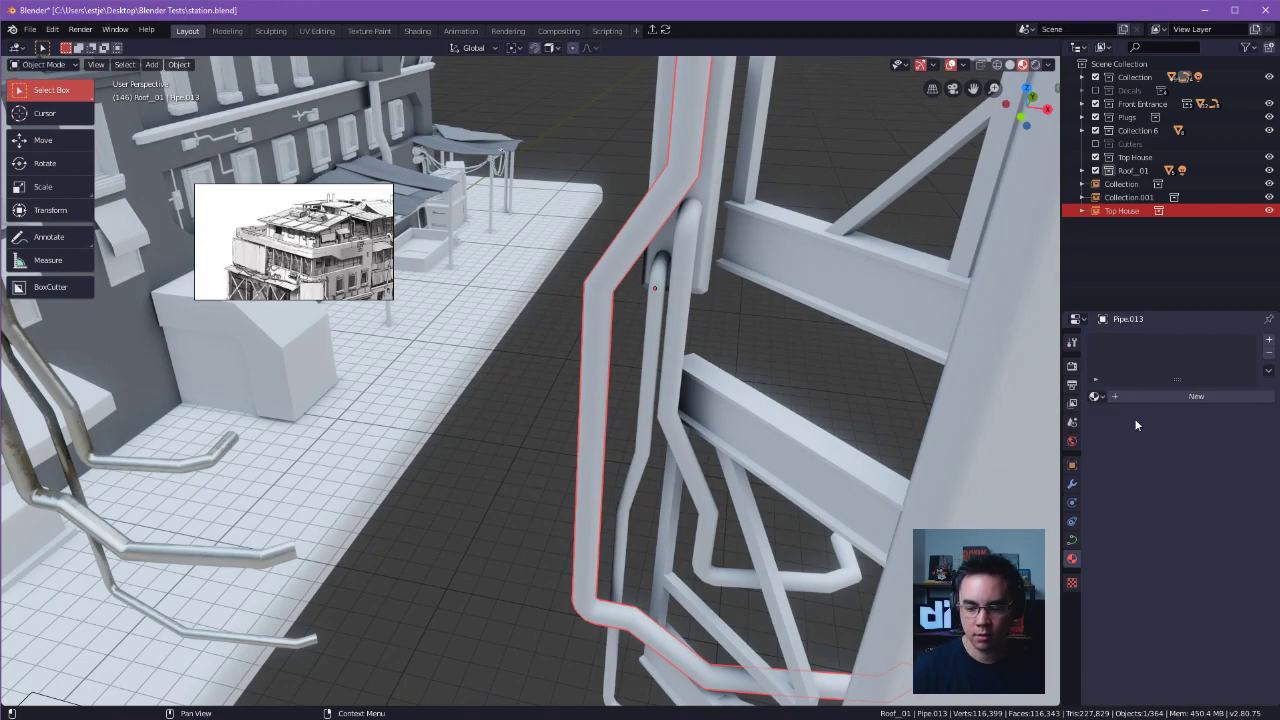
pyautogui.click(1099, 396)
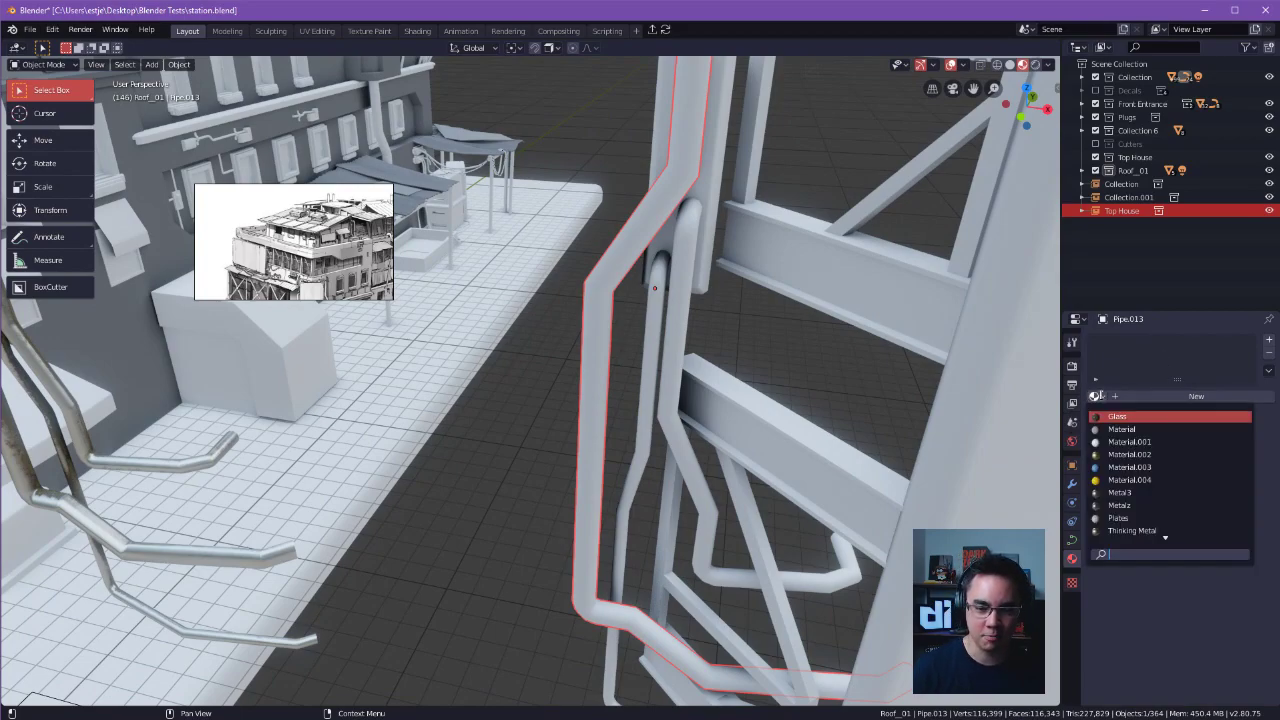
pyautogui.click(1122, 518)
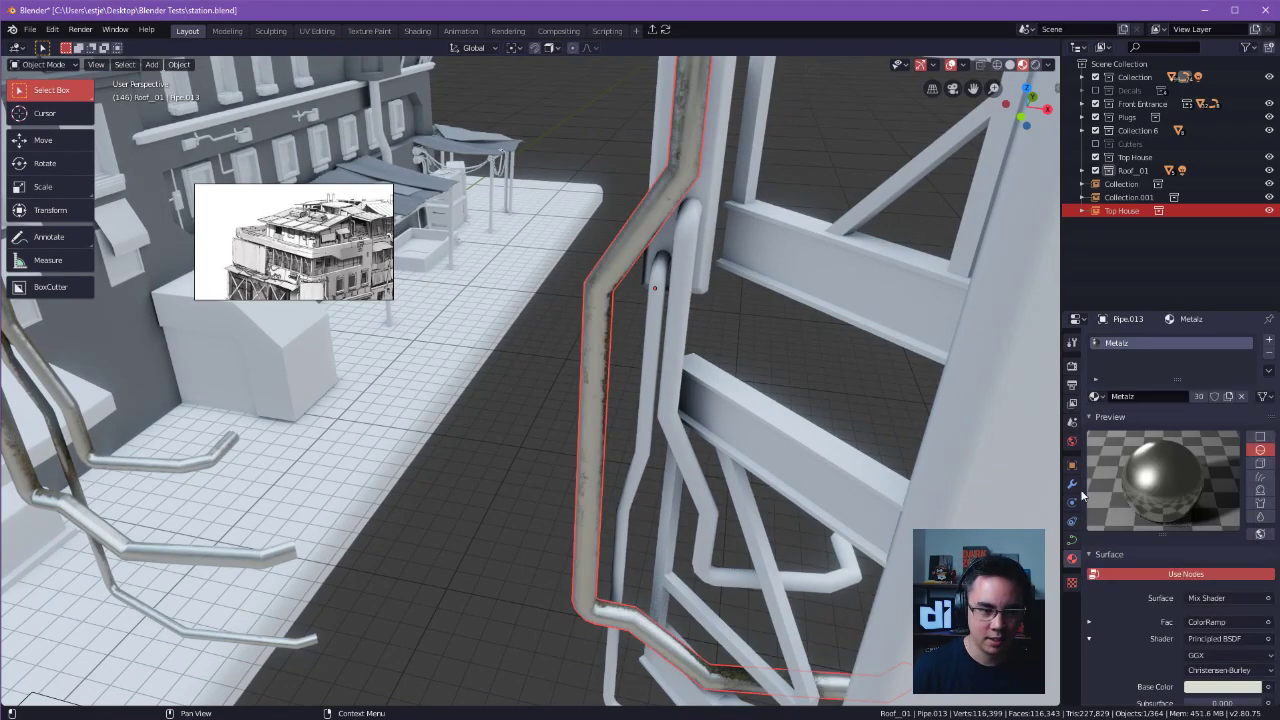
# Assign the Metalz material to the two thinner pipes behind the thick one on the truss frame.
pyautogui.click(656, 326)
pyautogui.click(1099, 396)
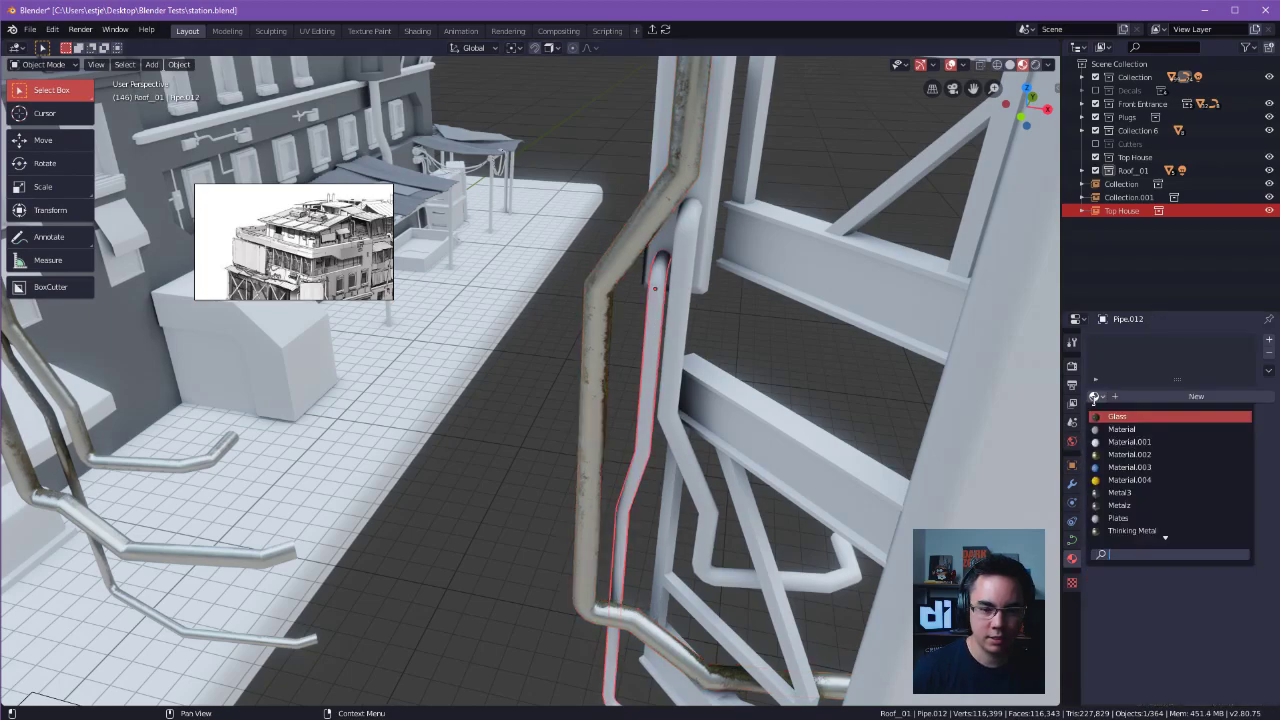
pyautogui.click(1131, 504)
pyautogui.click(712, 305)
pyautogui.click(1099, 396)
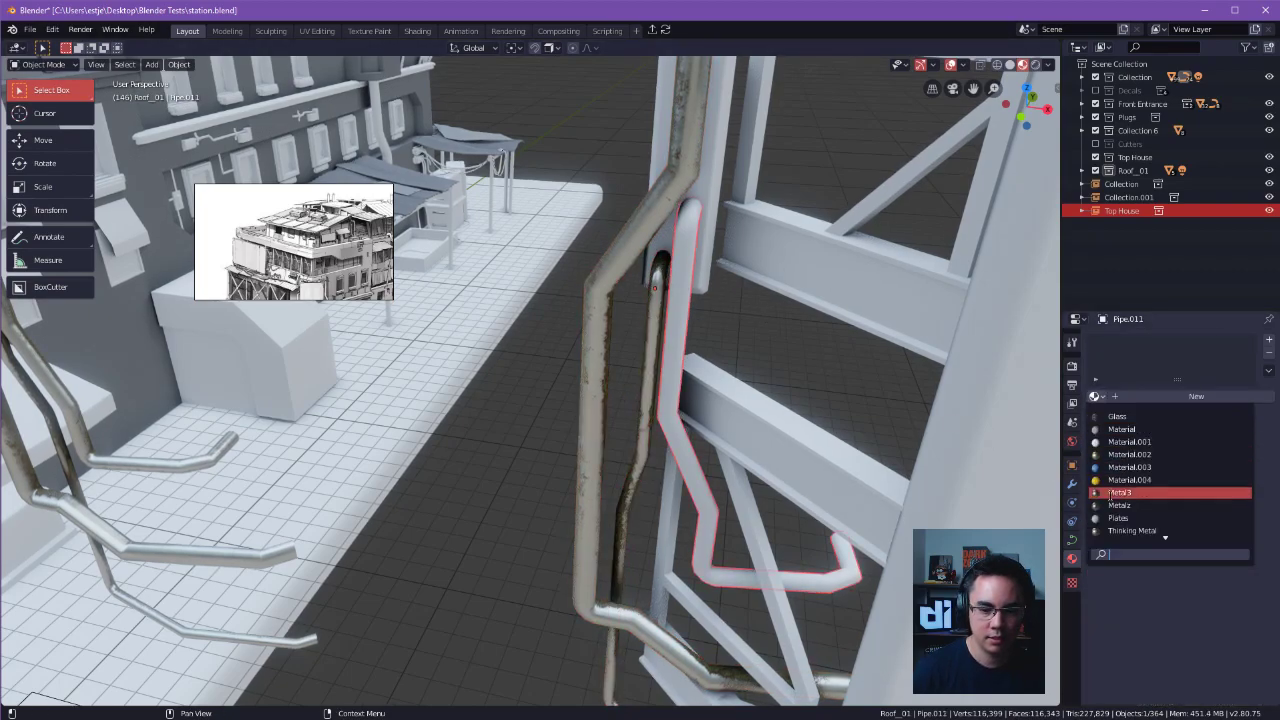
pyautogui.click(1118, 506)
# Select the truss frame's three Metalz pipes and their backing block and try to join them.
pyautogui.moveTo(873, 374); pyautogui.dragTo(600, 540, button='middle')
pyautogui.scroll(2, 693, 377)
pyautogui.click(656, 369)
pyautogui.click(654, 412)
pyautogui.scroll(-3, 445, 546)
pyautogui.keyDown('shift'); pyautogui.moveTo(445, 546); pyautogui.dragTo(713, 468, button='middle'); pyautogui.keyUp('shift')
pyautogui.click(697, 452)
pyautogui.keyDown('shift'); pyautogui.click(728, 460); pyautogui.keyUp('shift')
pyautogui.keyDown('shift'); pyautogui.click(746, 454); pyautogui.keyUp('shift')
pyautogui.keyDown('shift'); pyautogui.click(750, 401); pyautogui.keyUp('shift')
pyautogui.hotkey('ctrl', 'j')
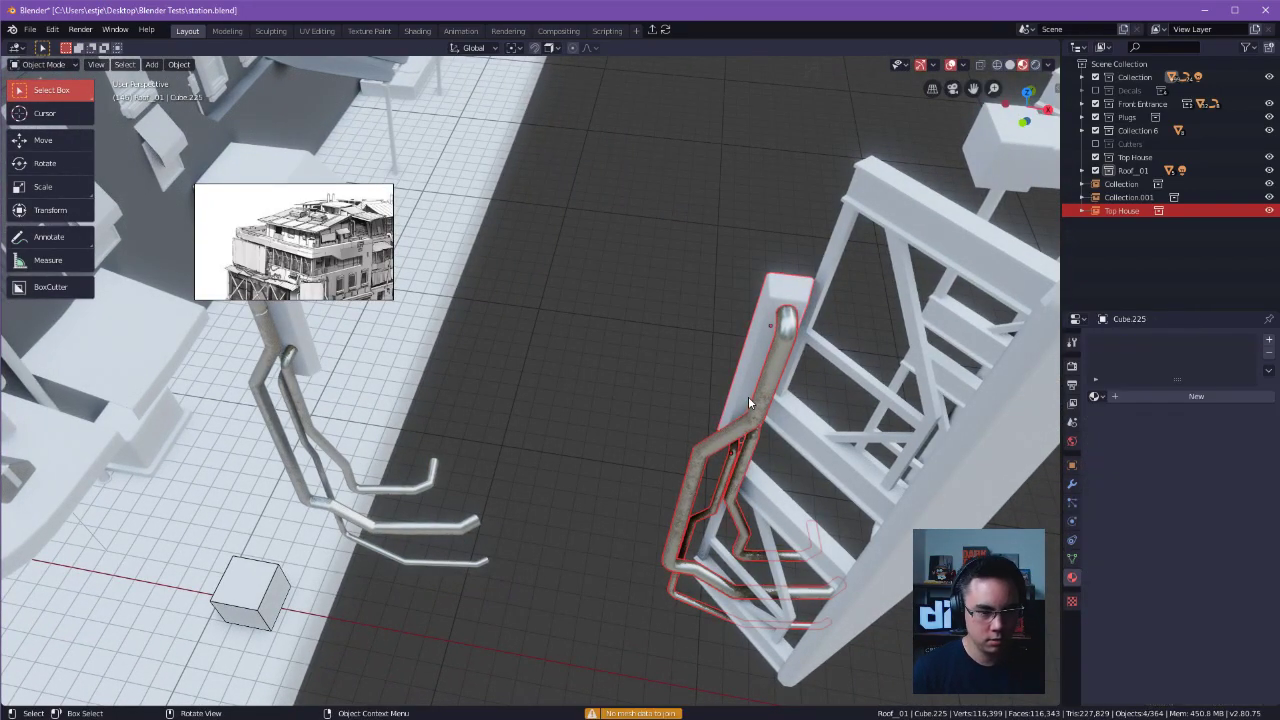
# Select the building's three rusty pipes with their backing block and move them about 8.98 m along X toward the truss frame.
pyautogui.keyDown('shift'); pyautogui.moveTo(609, 371); pyautogui.dragTo(711, 383, button='middle'); pyautogui.keyUp('shift')
pyautogui.click(360, 398)
pyautogui.keyDown('shift'); pyautogui.click(363, 401); pyautogui.keyUp('shift')
pyautogui.keyDown('shift'); pyautogui.click(354, 352); pyautogui.keyUp('shift')
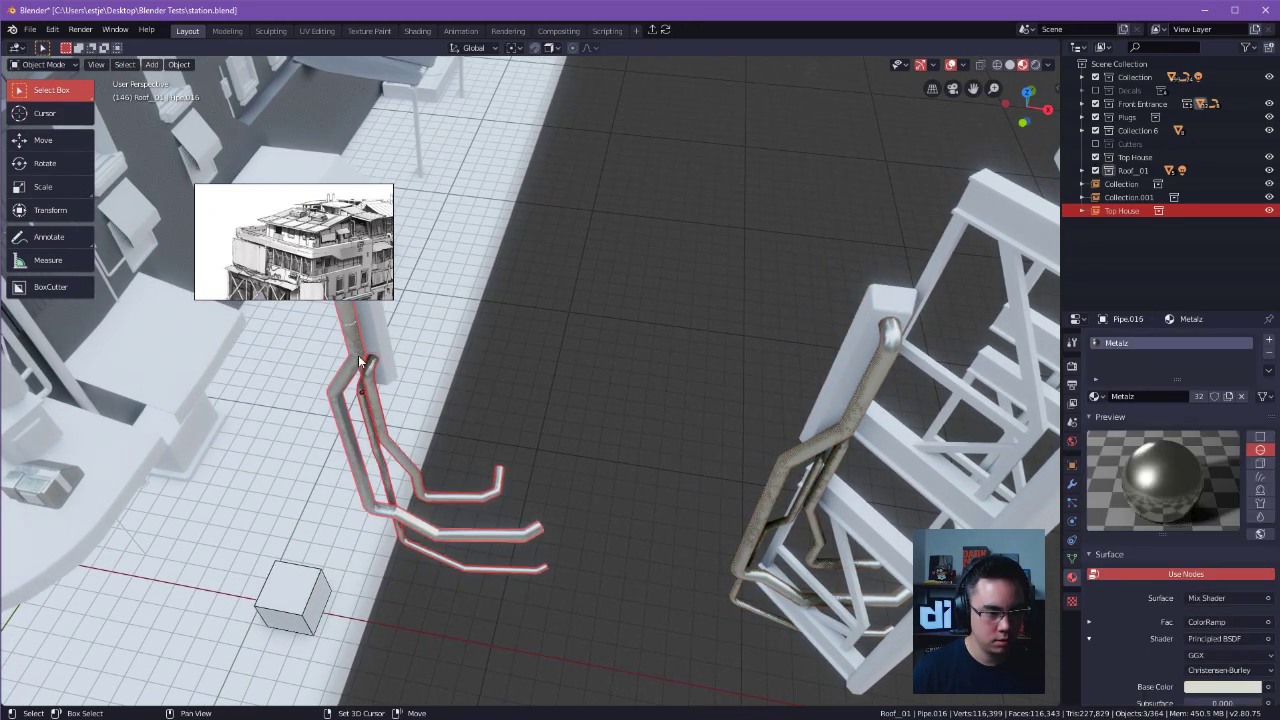
pyautogui.keyDown('shift'); pyautogui.click(378, 352); pyautogui.keyUp('shift')
pyautogui.press('g')
pyautogui.press('x')
pyautogui.click(1065, 421)
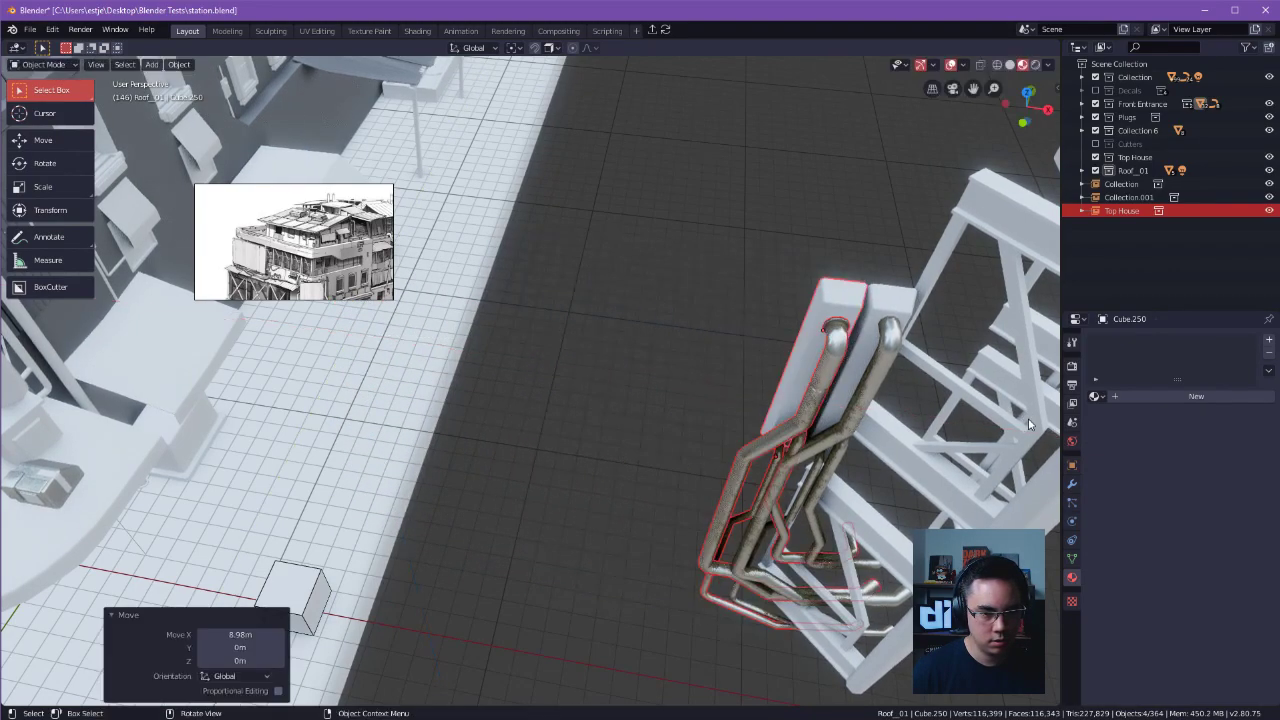
# Move the pipe group further along X onto the truss frame's matching pipe group, and hide it.
pyautogui.keyDown('shift'); pyautogui.moveTo(1016, 401); pyautogui.dragTo(638, 367, button='middle'); pyautogui.keyUp('shift')
pyautogui.press('g')
pyautogui.press('x')
pyautogui.click(545, 362)
pyautogui.press('Delete')
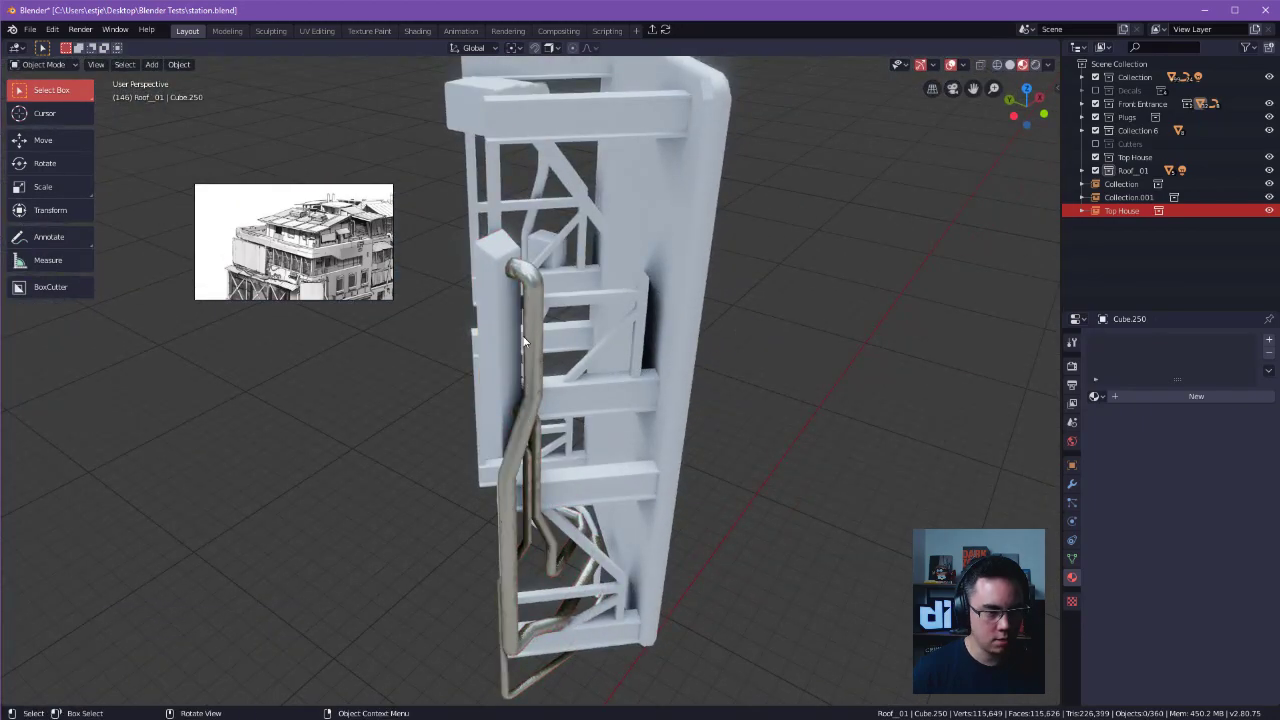
# Delete the truss frame's old three pipes and backing block, and unhide the group moved into their place.
pyautogui.hotkey('ctrl', 'z')
pyautogui.moveTo(535, 395); pyautogui.dragTo(527, 426, button='middle')
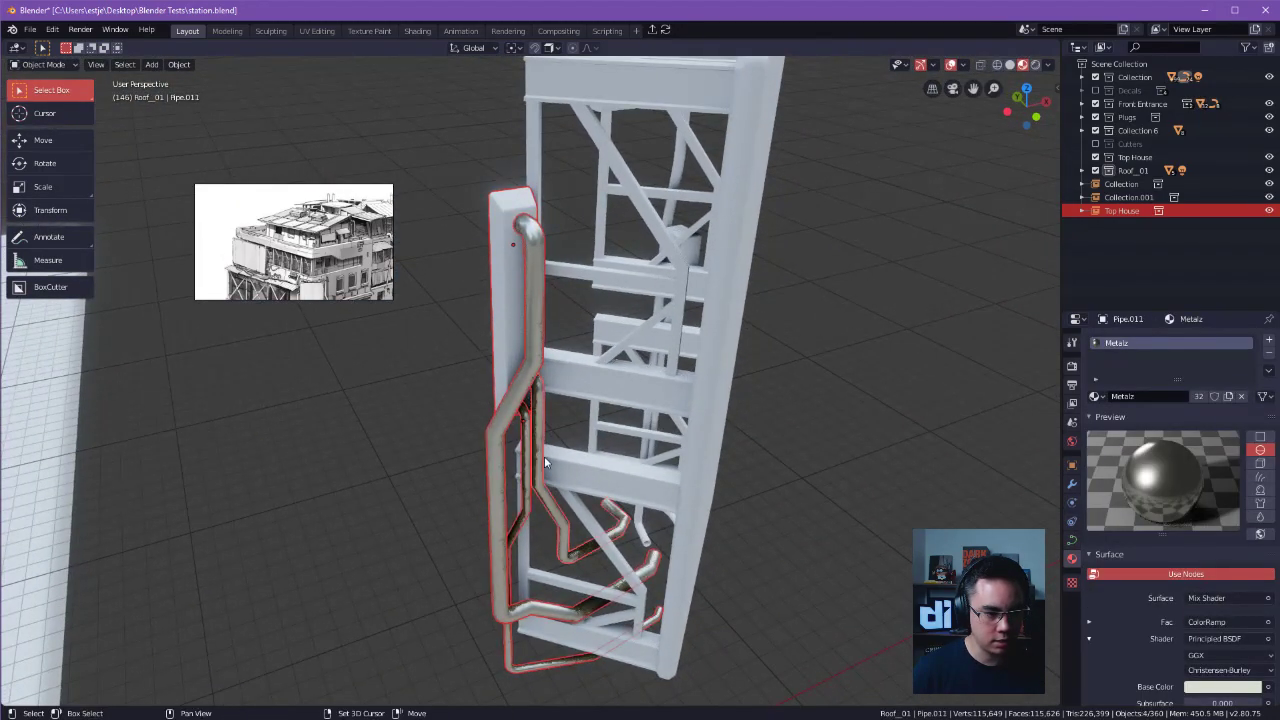
pyautogui.press('x')
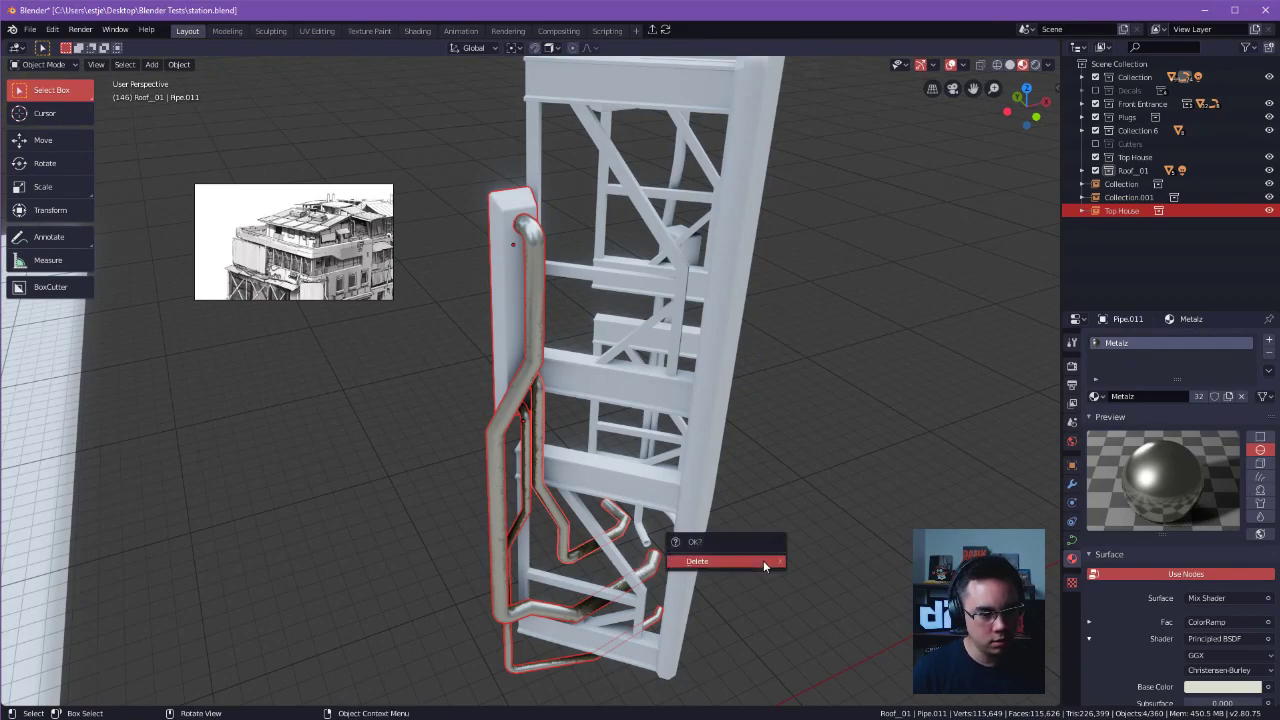
pyautogui.click(764, 562)
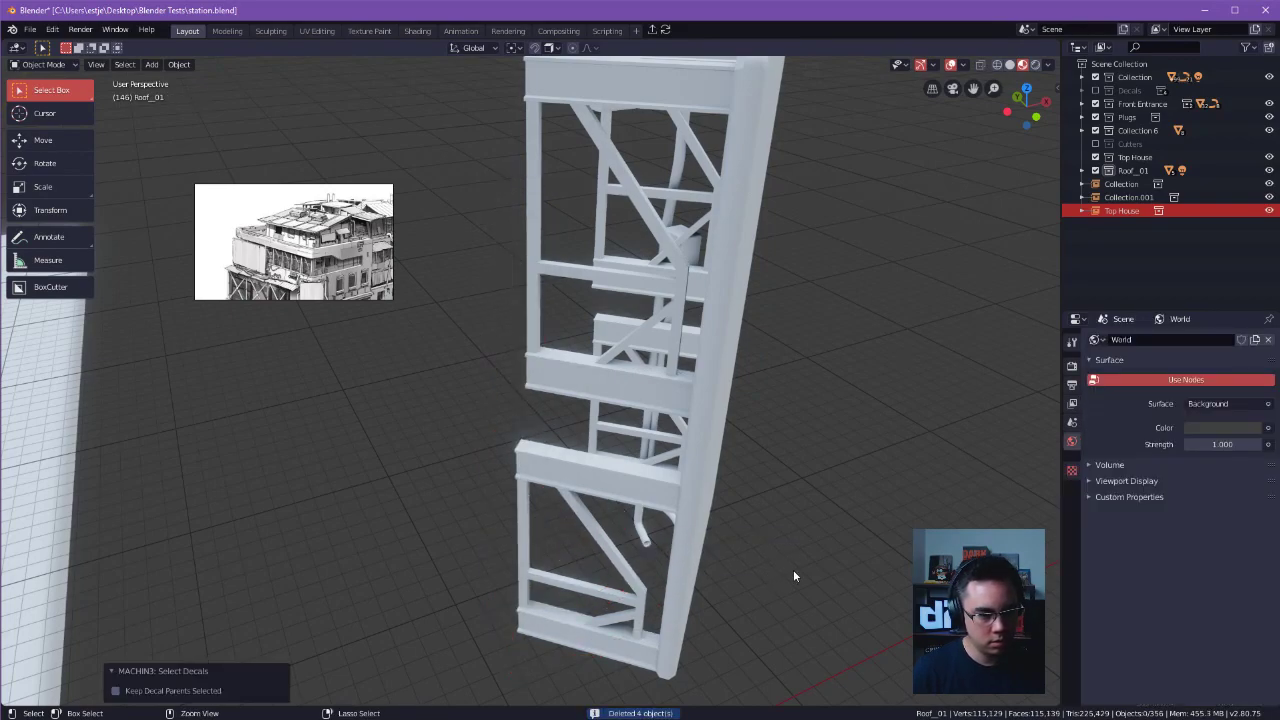
pyautogui.hotkey('ctrl', 'z')
pyautogui.moveTo(791, 564); pyautogui.dragTo(740, 475, button='middle')
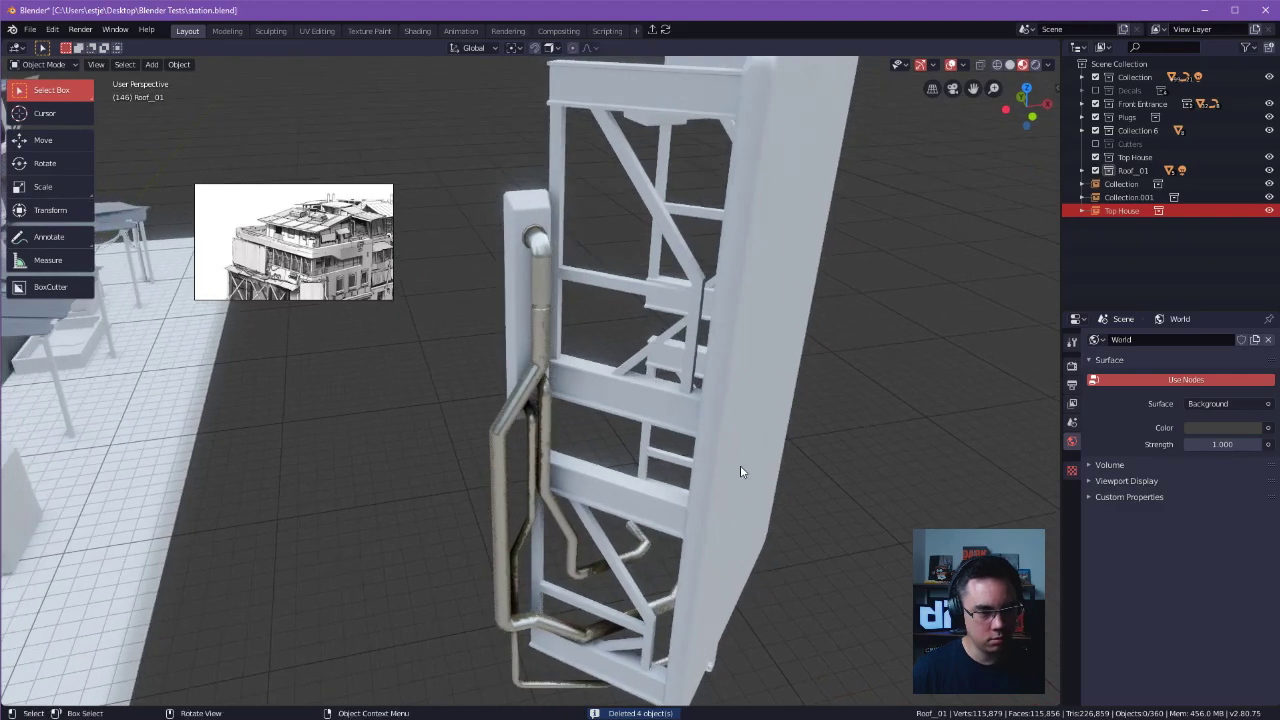
# Inspect the relocated pipe group on the separate truss frame and the utility boxes on the platform beside the building.
pyautogui.keyDown('alt'); pyautogui.moveTo(695, 432); pyautogui.dragTo(534, 327); pyautogui.keyUp('alt')
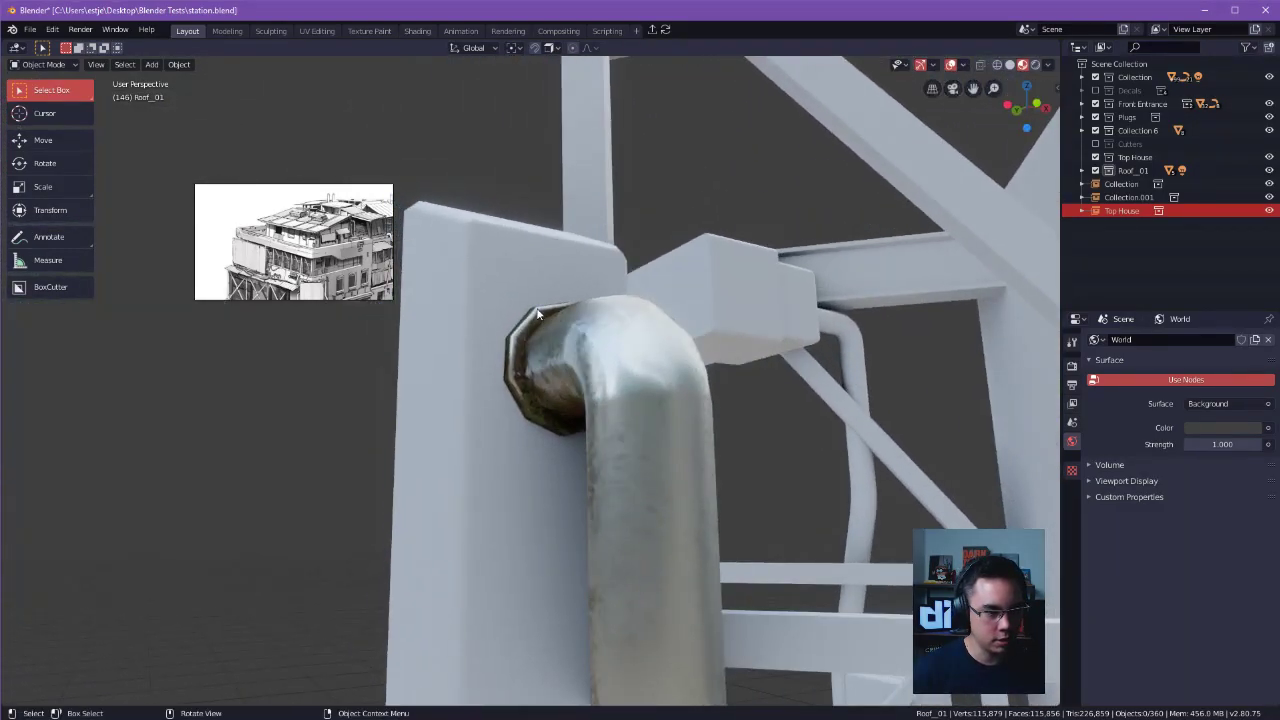
pyautogui.keyDown('alt'); pyautogui.moveTo(612, 463); pyautogui.dragTo(635, 368); pyautogui.keyUp('alt')
pyautogui.moveTo(698, 435); pyautogui.dragTo(671, 426, button='middle')
pyautogui.moveTo(662, 257); pyautogui.dragTo(850, 258, button='middle')
pyautogui.keyDown('ctrl'); pyautogui.moveTo(850, 258); pyautogui.dragTo(739, 262, button='middle'); pyautogui.keyUp('ctrl')
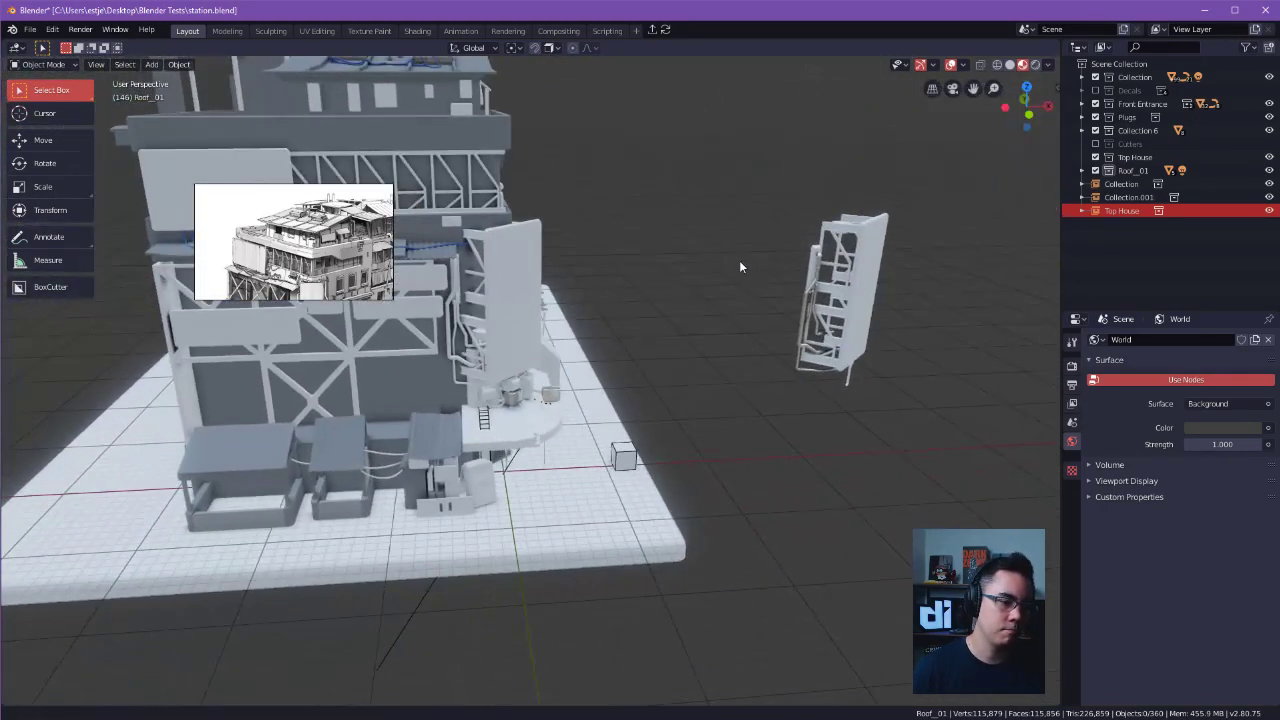
pyautogui.scroll(5, 720, 340)
pyautogui.click(588, 374)
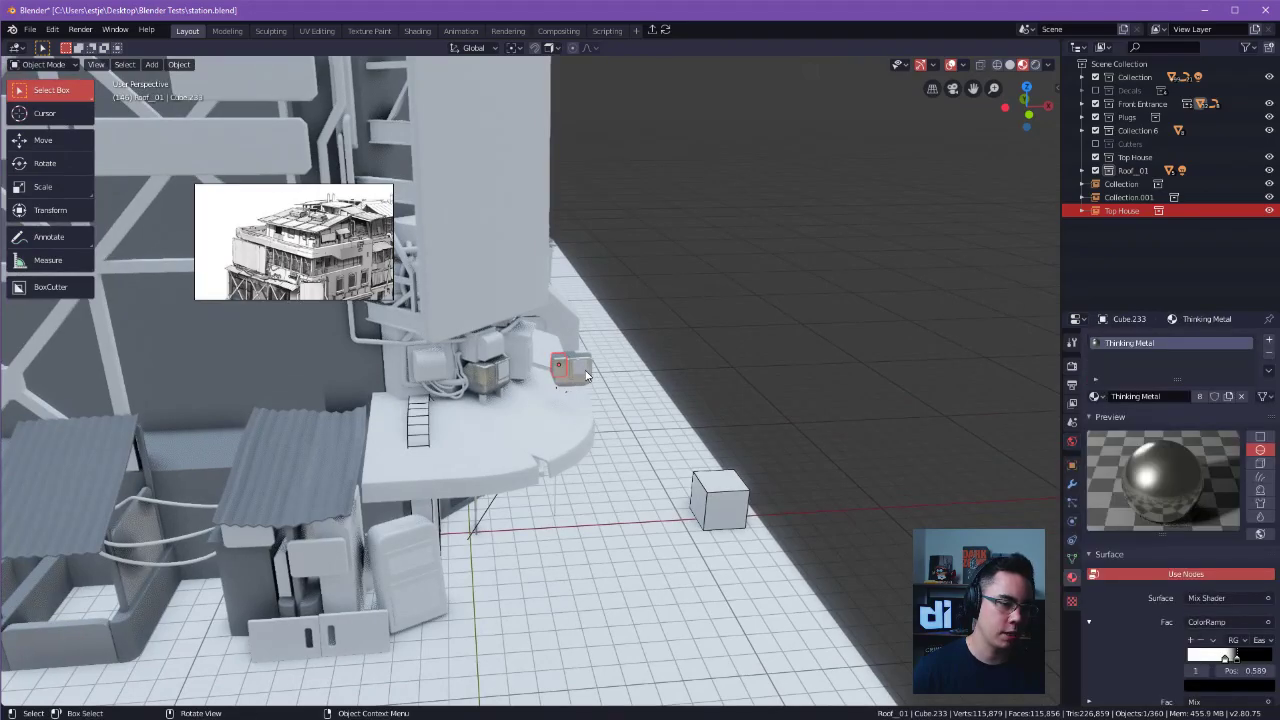
pyautogui.moveTo(578, 375); pyautogui.dragTo(436, 395, button='middle')
pyautogui.scroll(10, 480, 385)
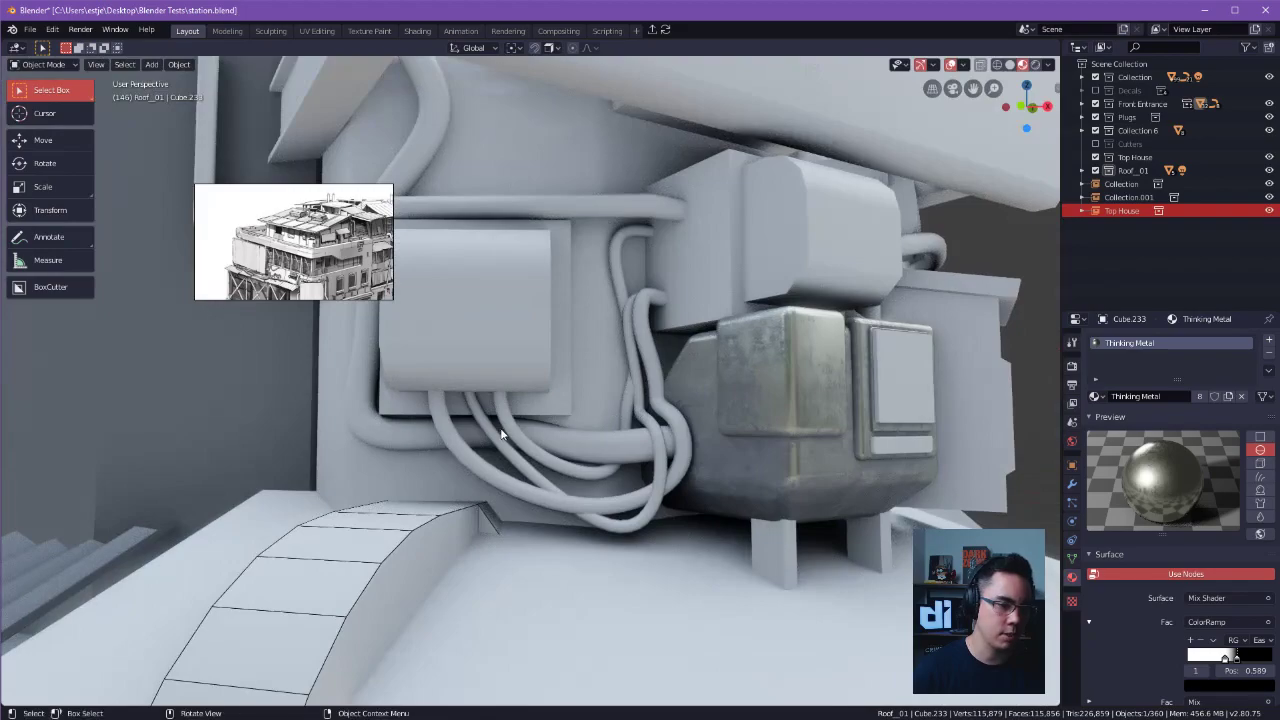
# Assign the Metalz material to the wall-mounted utility boxes above the hanging cables.
pyautogui.click(496, 436)
pyautogui.keyDown('shift'); pyautogui.click(508, 420); pyautogui.keyUp('shift')
pyautogui.keyDown('shift'); pyautogui.click(461, 429); pyautogui.keyUp('shift')
pyautogui.keyDown('shift'); pyautogui.click(466, 411); pyautogui.keyUp('shift')
pyautogui.click(552, 412)
pyautogui.click(556, 407)
pyautogui.click(1097, 396)
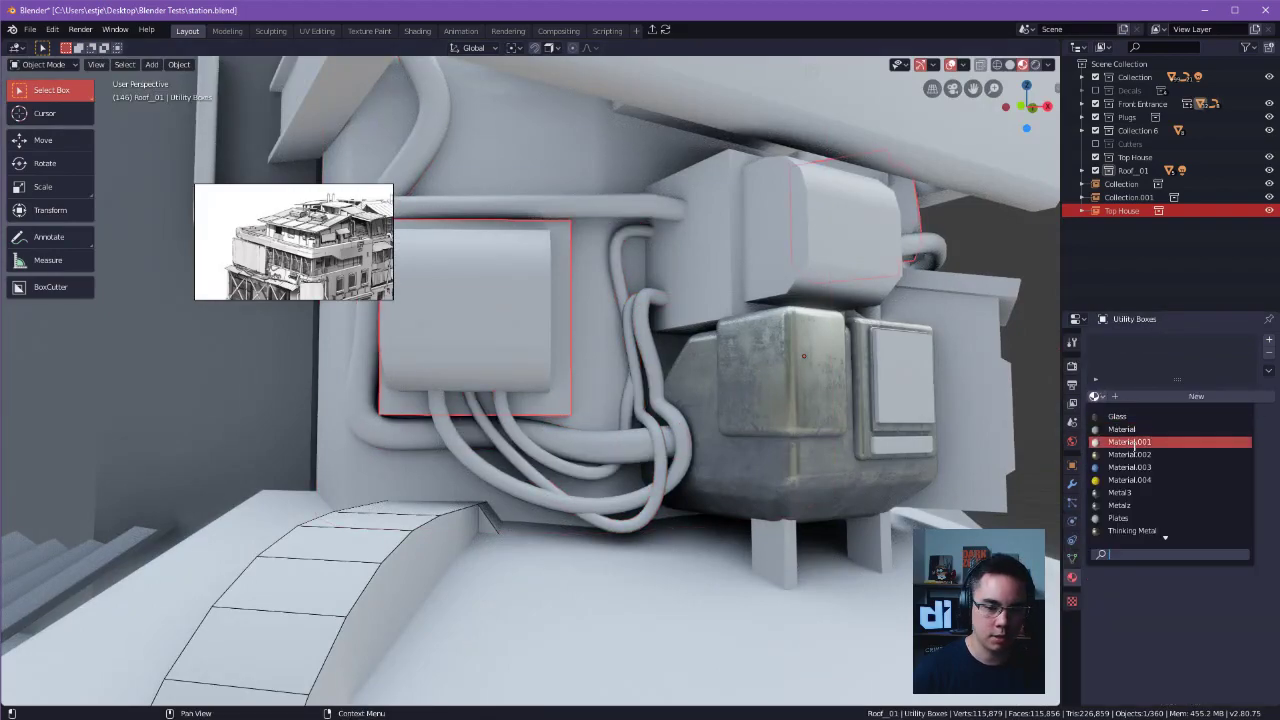
pyautogui.click(1133, 508)
# Assign the Metalz material to the two inner cables hanging from the utility box.
pyautogui.click(504, 402)
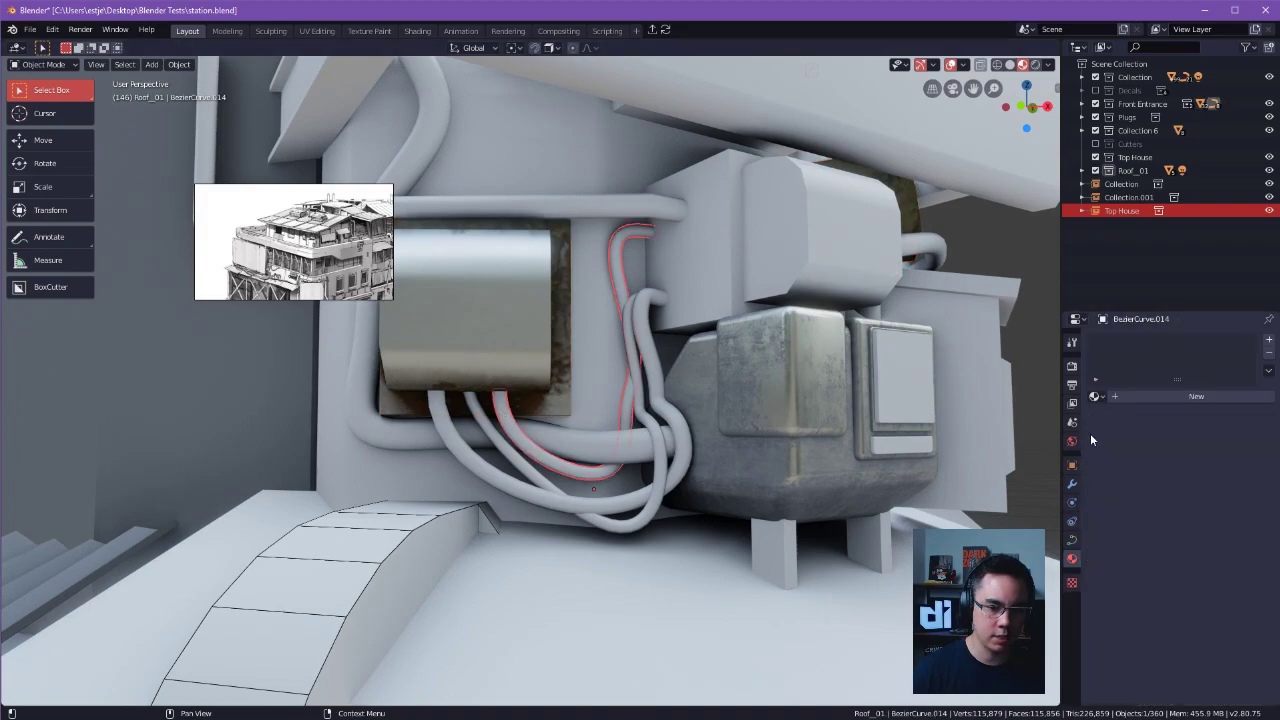
pyautogui.click(1097, 396)
pyautogui.click(1120, 505)
pyautogui.click(553, 451)
pyautogui.click(1097, 396)
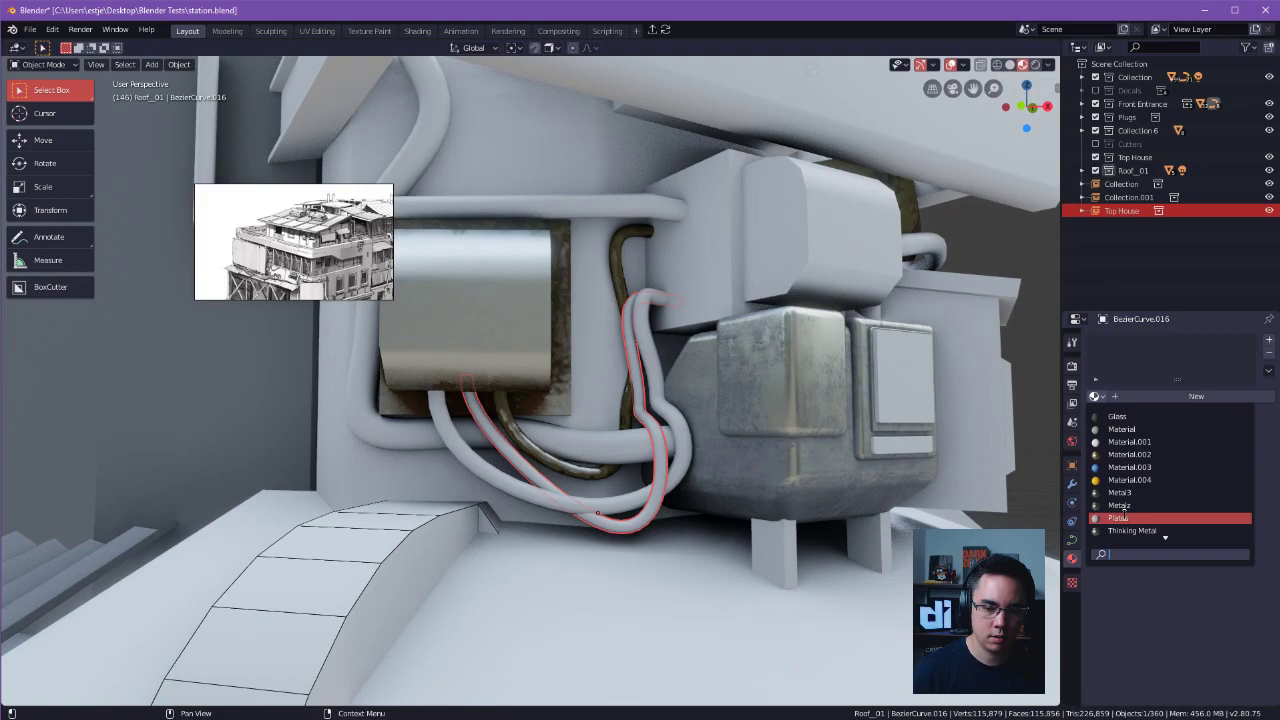
pyautogui.click(1127, 510)
# Assign the Metalz material to the thick pipe behind the utility box and to the outermost hanging cable.
pyautogui.click(543, 432)
pyautogui.click(1097, 396)
pyautogui.click(1140, 507)
pyautogui.click(672, 487)
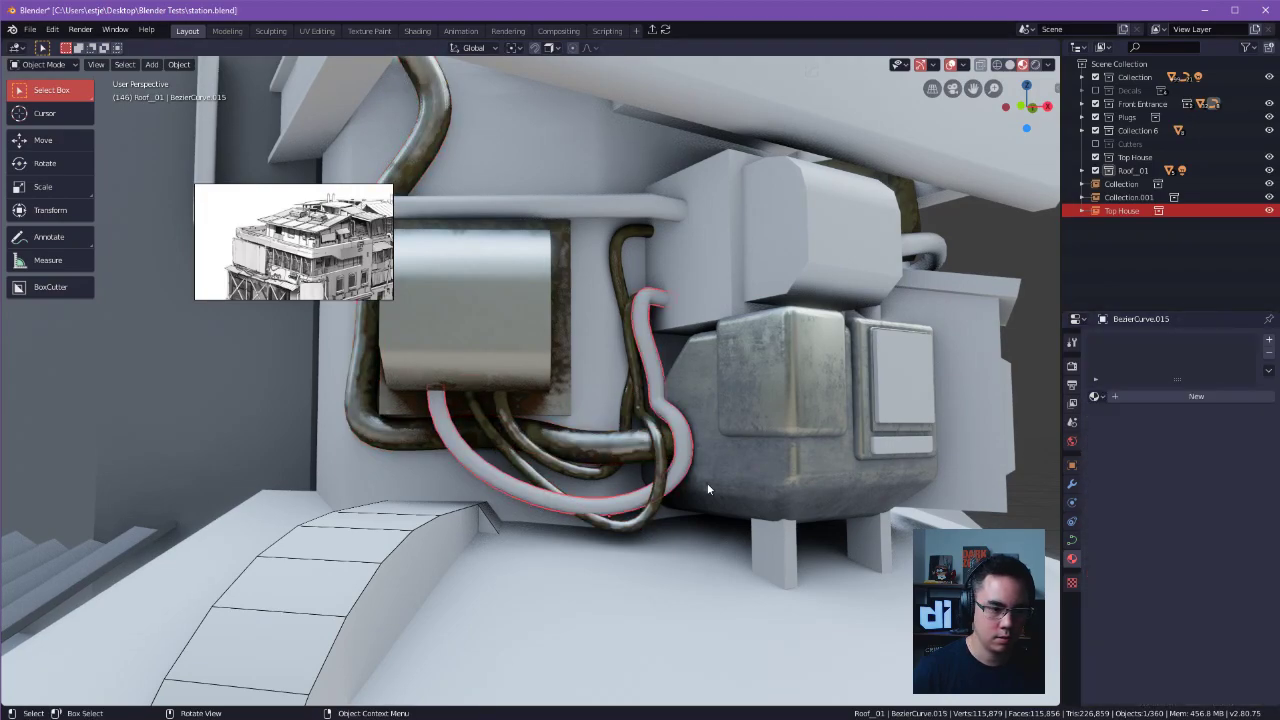
pyautogui.click(1097, 396)
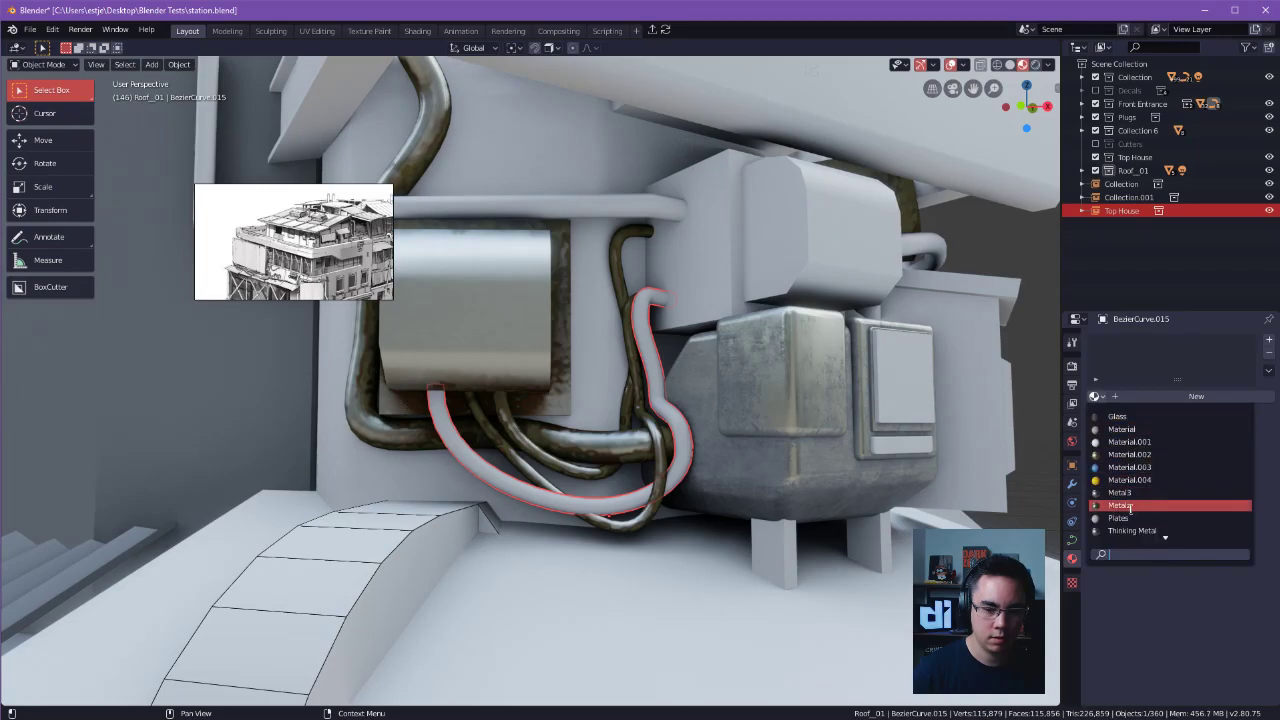
pyautogui.click(1134, 510)
# Assign the Metalz material to the long horizontal pipe running above the utility box.
pyautogui.keyDown('alt'); pyautogui.moveTo(851, 391); pyautogui.dragTo(704, 302); pyautogui.keyUp('alt')
pyautogui.scroll(4, 952, 379)
pyautogui.click(685, 209)
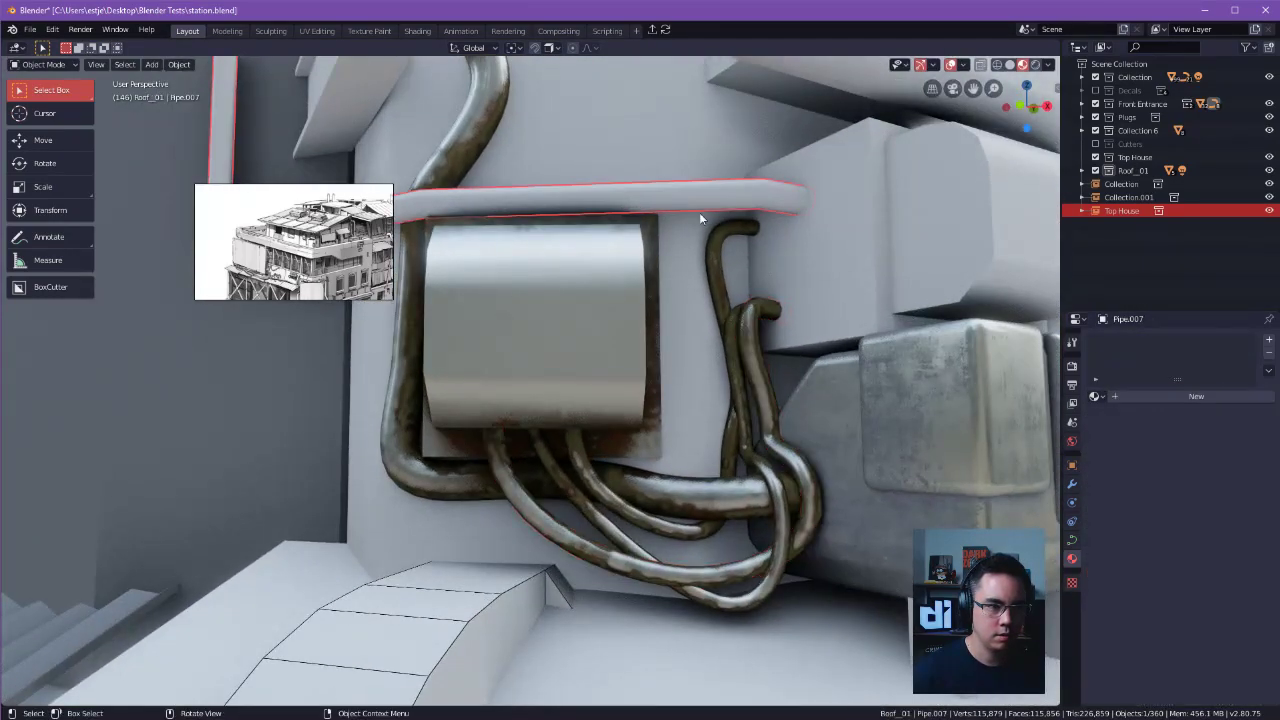
pyautogui.click(1097, 396)
pyautogui.click(1132, 512)
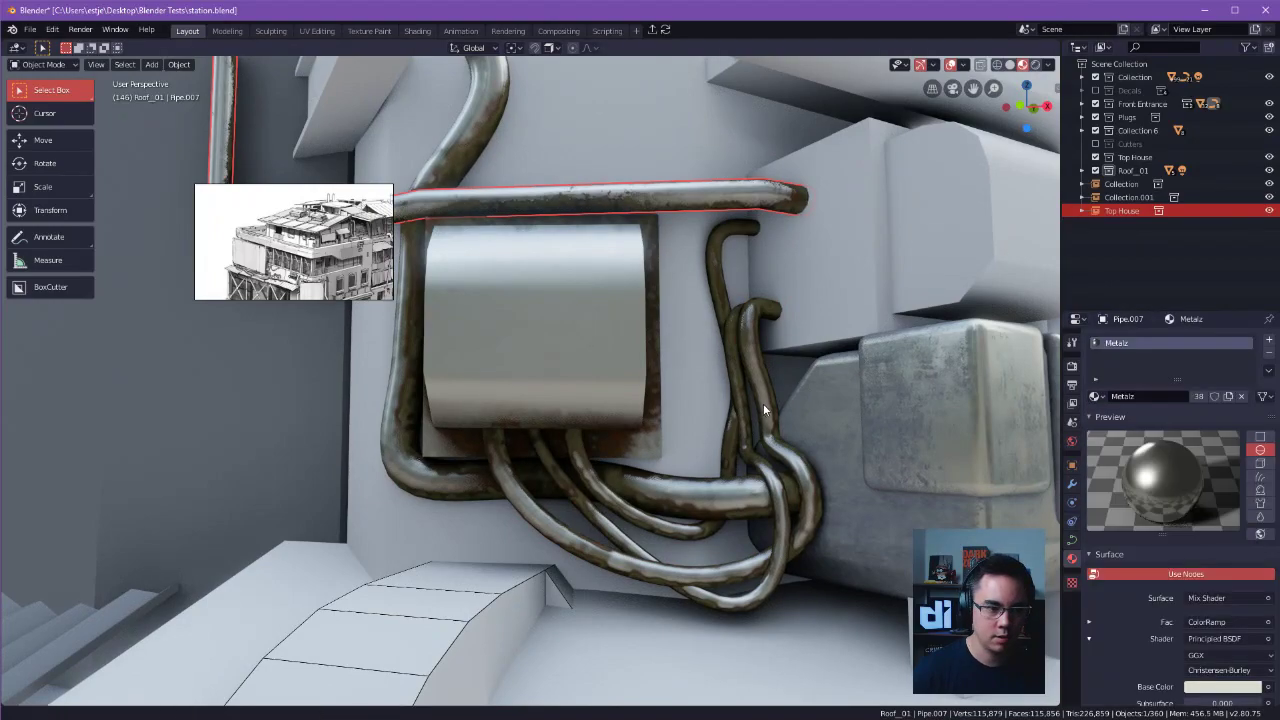
# Clear the selection and inspect the rust on the utility box, cables and pipes from several angles.
pyautogui.moveTo(761, 405); pyautogui.dragTo(779, 357, button='middle')
pyautogui.moveTo(780, 359); pyautogui.dragTo(835, 373)
pyautogui.keyDown('alt'); pyautogui.moveTo(850, 374); pyautogui.dragTo(872, 396); pyautogui.keyUp('alt')
pyautogui.moveTo(872, 396); pyautogui.dragTo(932, 408)
pyautogui.hotkey('ctrl', 'z')
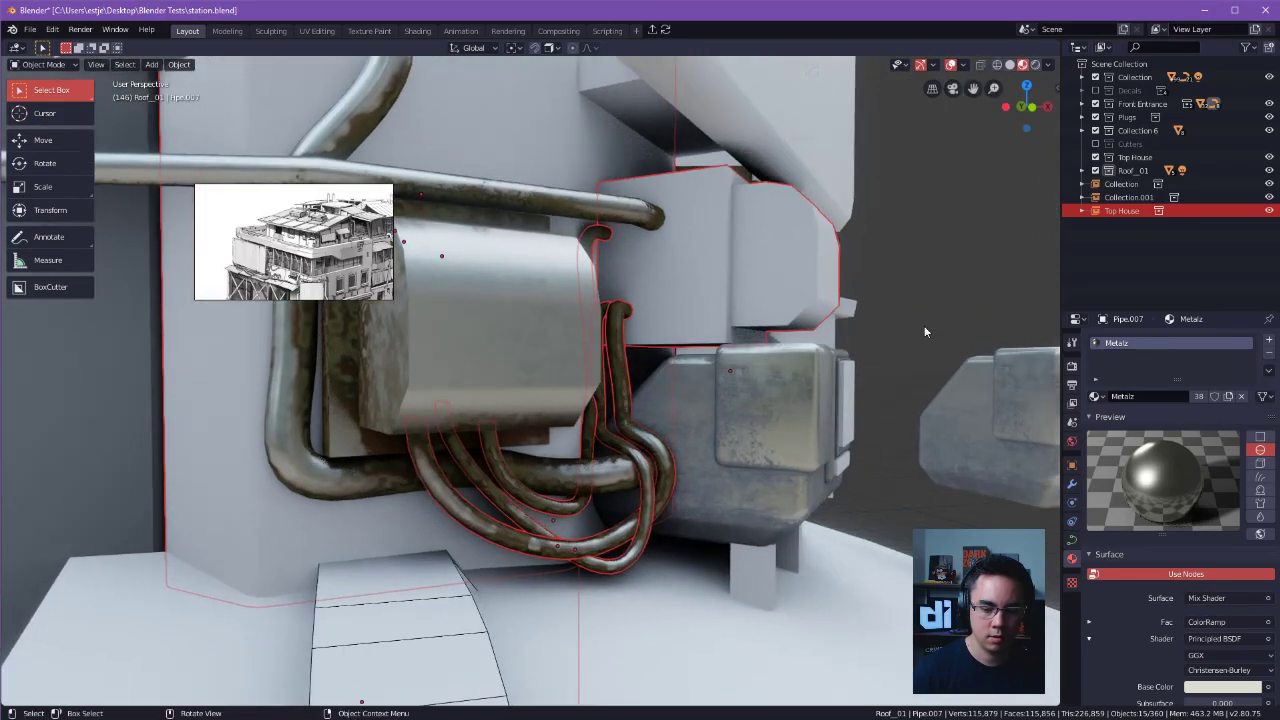
pyautogui.click(942, 288)
pyautogui.keyDown('ctrl'); pyautogui.moveTo(942, 288); pyautogui.dragTo(870, 364, button='middle'); pyautogui.keyUp('ctrl')
pyautogui.keyDown('ctrl'); pyautogui.keyDown('alt'); pyautogui.moveTo(870, 361); pyautogui.dragTo(861, 326); pyautogui.keyUp('alt'); pyautogui.keyUp('ctrl')
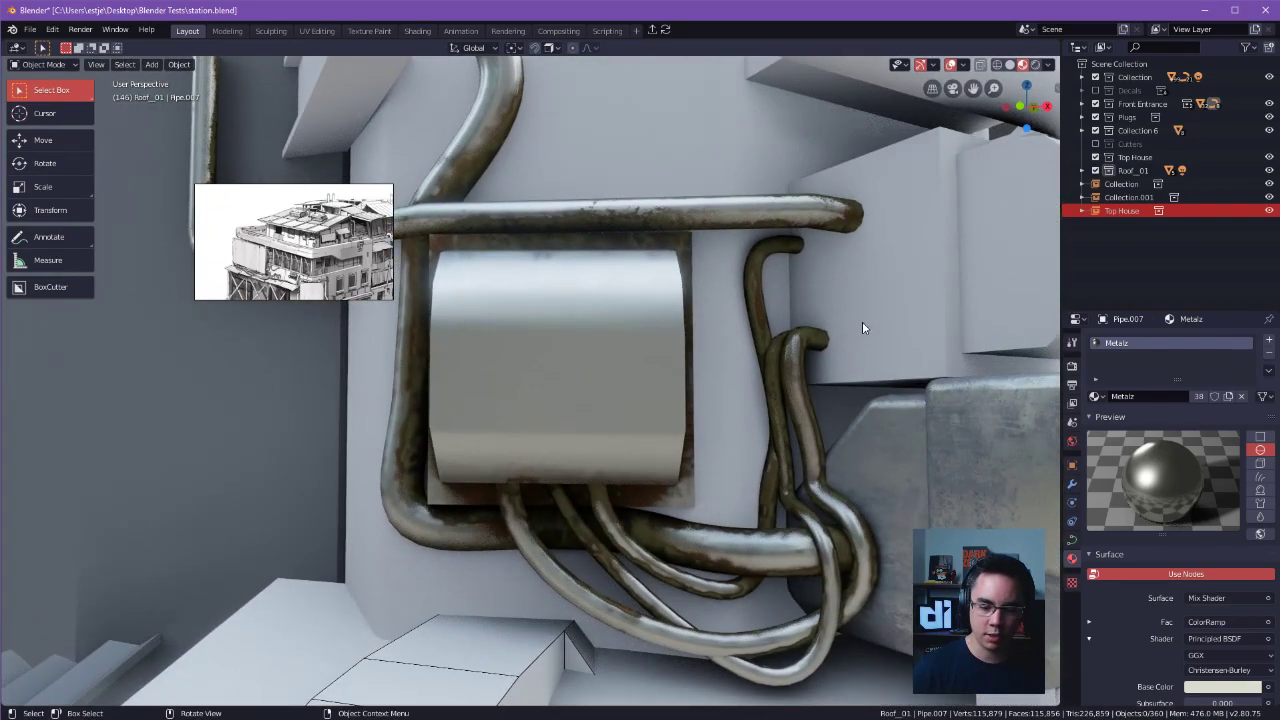
pyautogui.keyDown('alt'); pyautogui.keyDown('shift'); pyautogui.moveTo(888, 272); pyautogui.dragTo(896, 225); pyautogui.keyUp('shift'); pyautogui.keyUp('alt')
# Dismiss the floating reference image and switch to the Shading workspace with a taller 3D viewport.
pyautogui.moveTo(322, 230); pyautogui.dragTo(234, 339, button='right')
pyautogui.rightClick(234, 338)
pyautogui.click(285, 584)
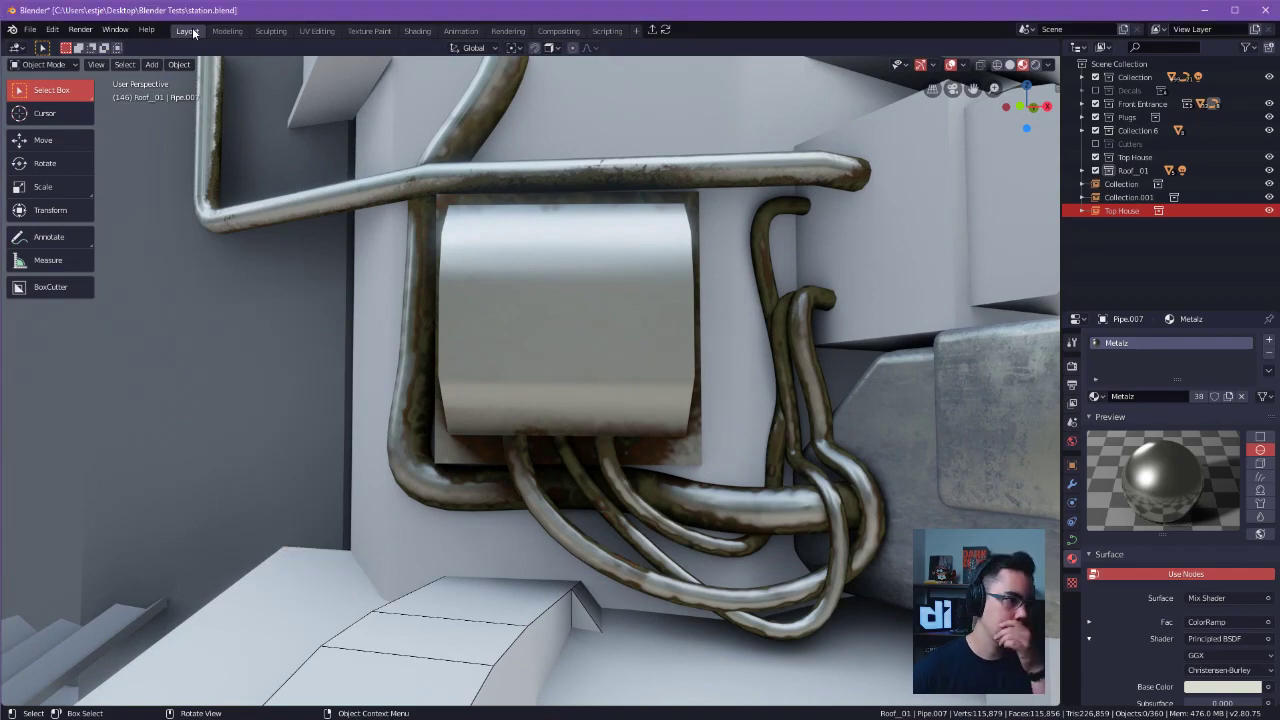
pyautogui.click(416, 31)
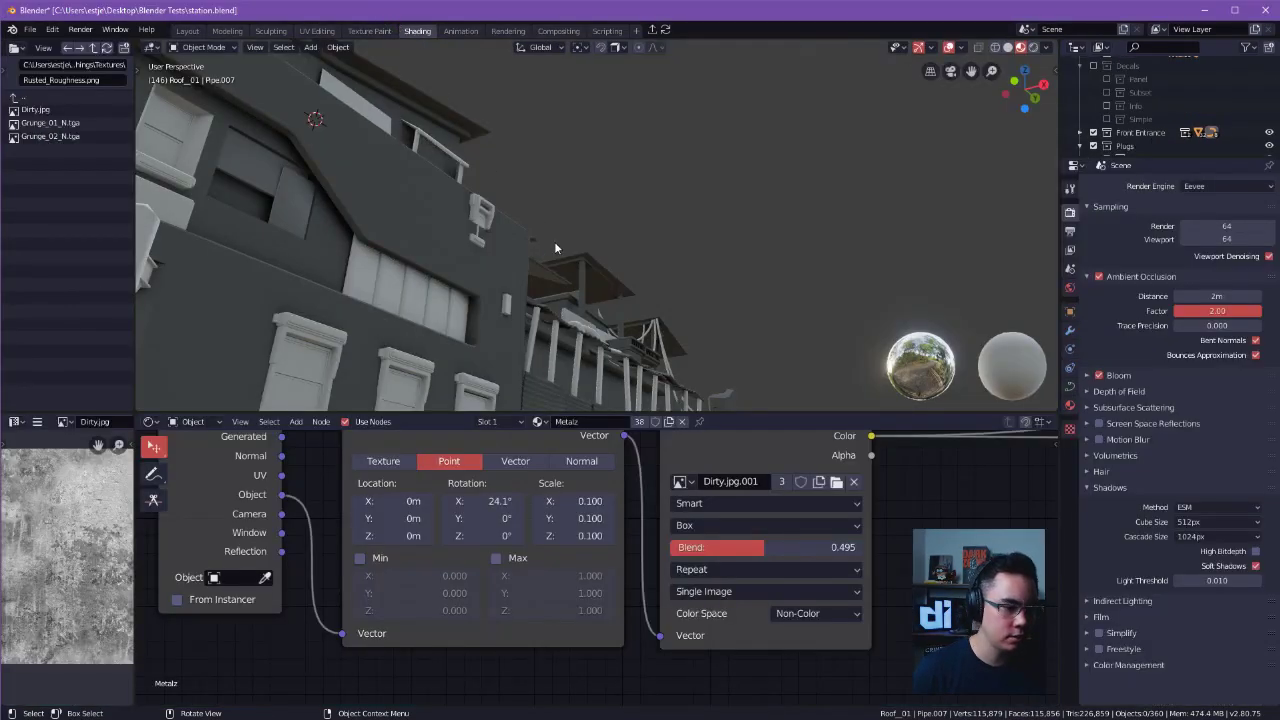
pyautogui.moveTo(557, 411); pyautogui.dragTo(557, 461)
# Delete the curved stepped strip on the platform below the utility box and the small leftover piece beside it.
pyautogui.moveTo(849, 294); pyautogui.dragTo(335, 296, button='middle')
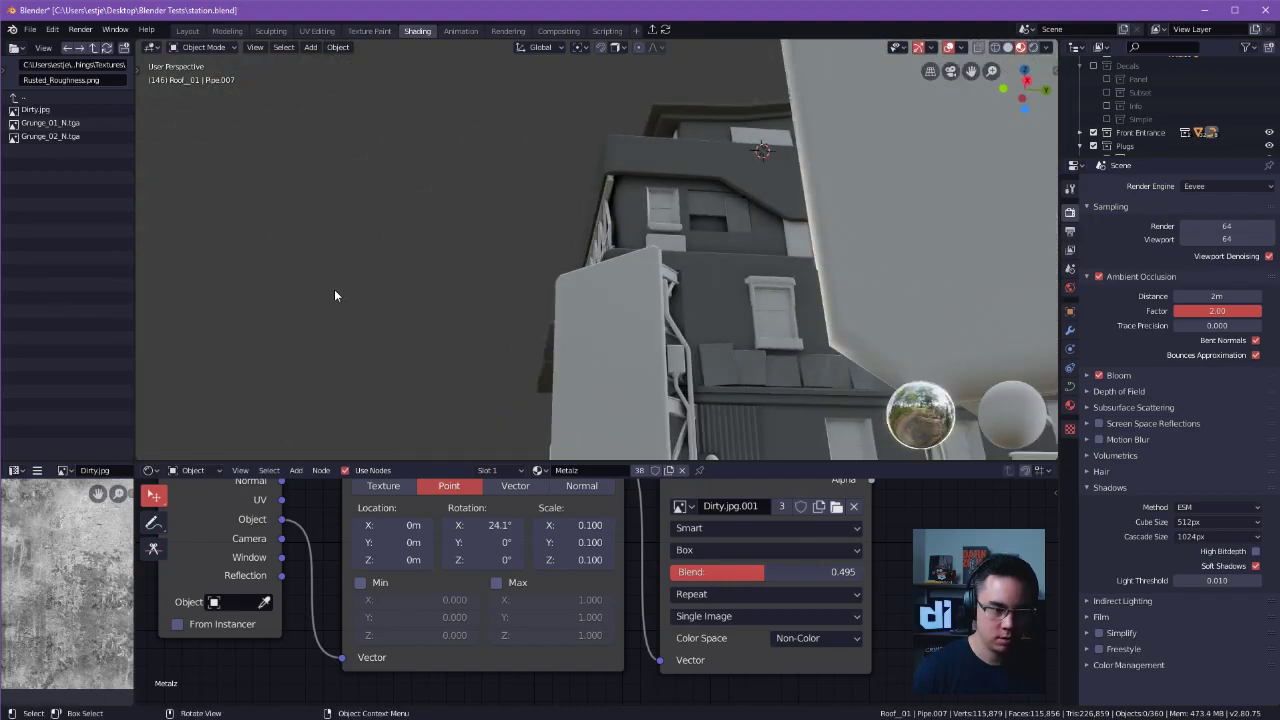
pyautogui.moveTo(645, 273); pyautogui.dragTo(683, 256, button='middle')
pyautogui.keyDown('shift'); pyautogui.moveTo(388, 261); pyautogui.dragTo(588, 334, button='middle'); pyautogui.keyUp('shift')
pyautogui.click(537, 360)
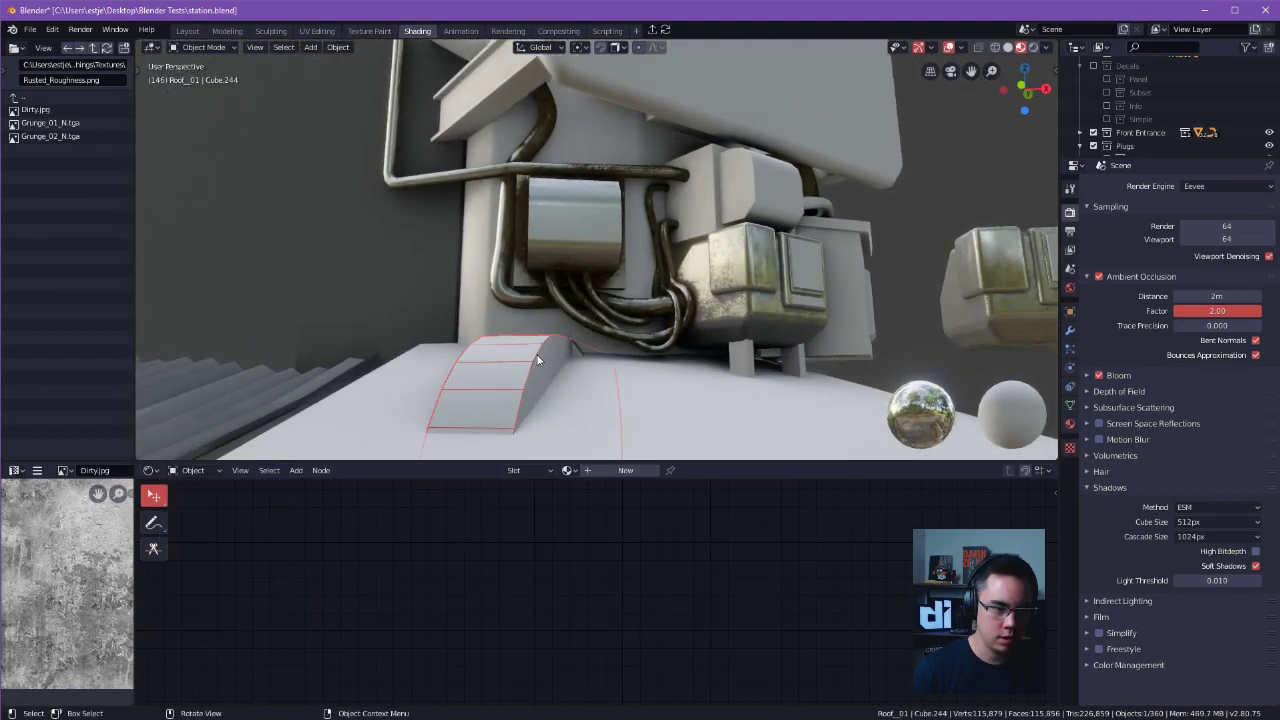
pyautogui.press('Delete')
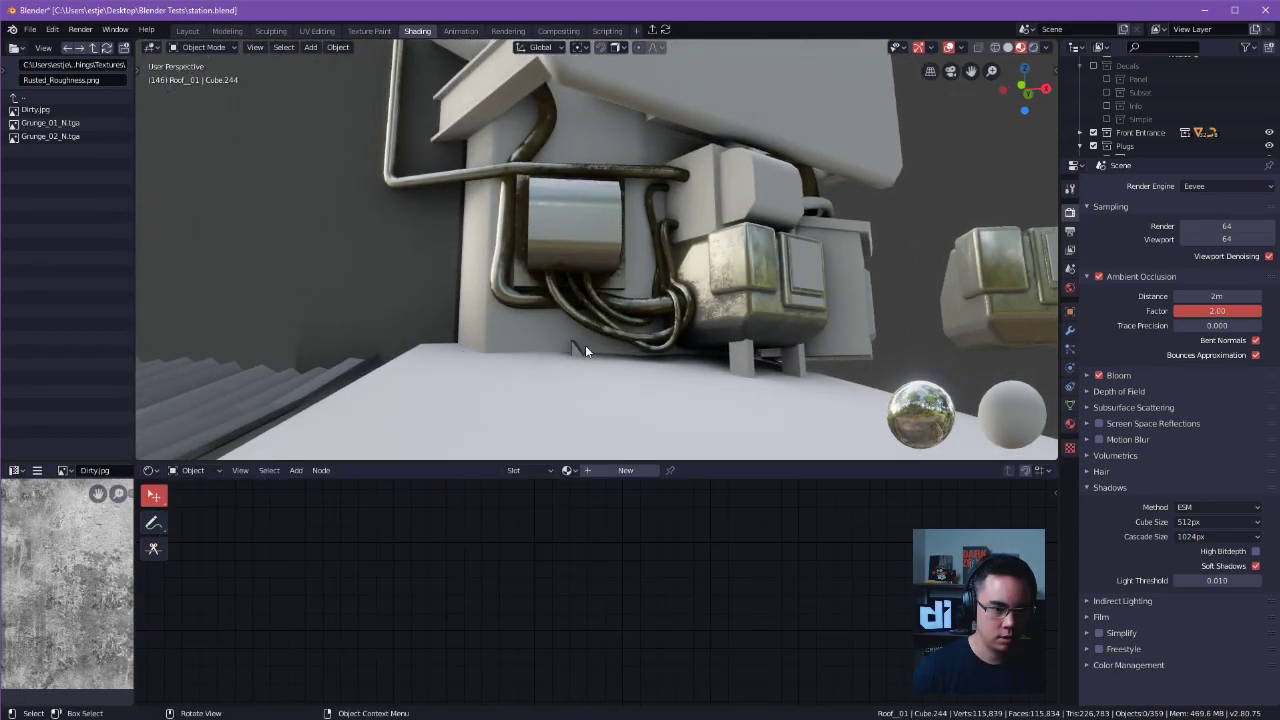
pyautogui.moveTo(952, 214); pyautogui.dragTo(784, 263, button='middle')
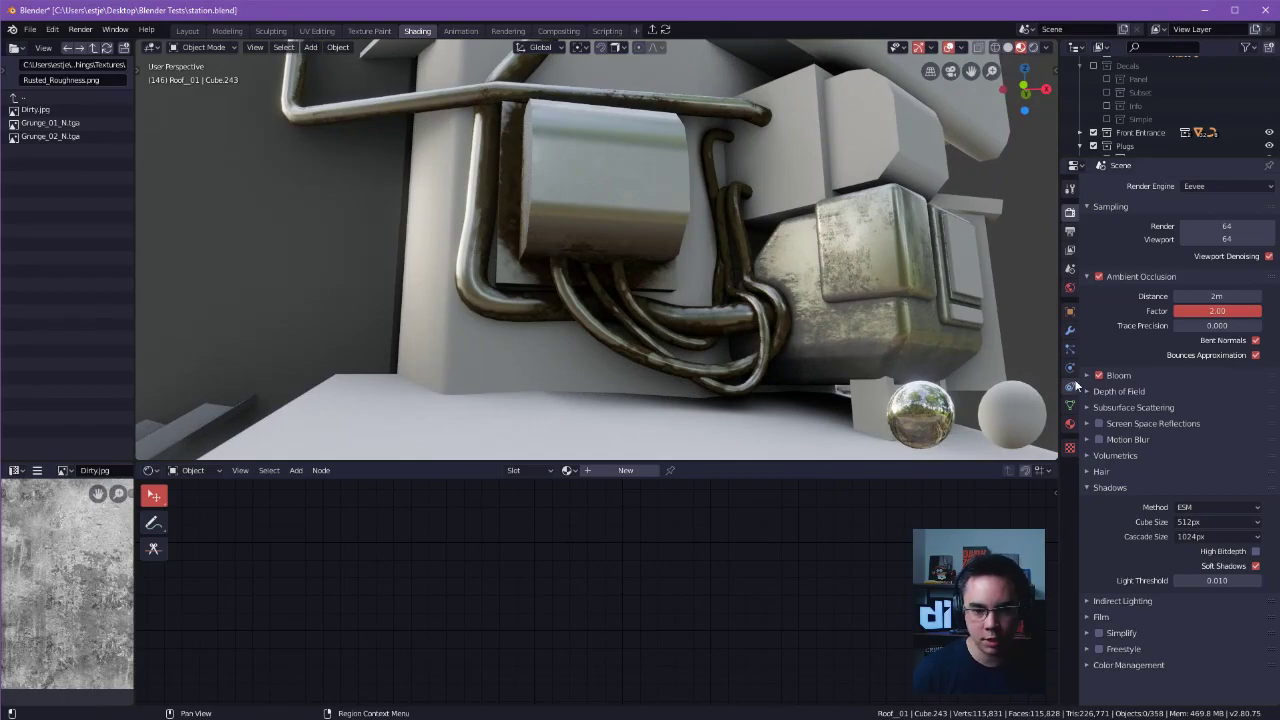
# Compare the scene with ambient occlusion on and off, and set its factor to 1.00 and distance to 1.3 m.
pyautogui.click(1098, 277)
pyautogui.click(1098, 277)
pyautogui.click(1098, 277)
pyautogui.click(1098, 277)
pyautogui.click(1220, 296)
pyautogui.press('Return')
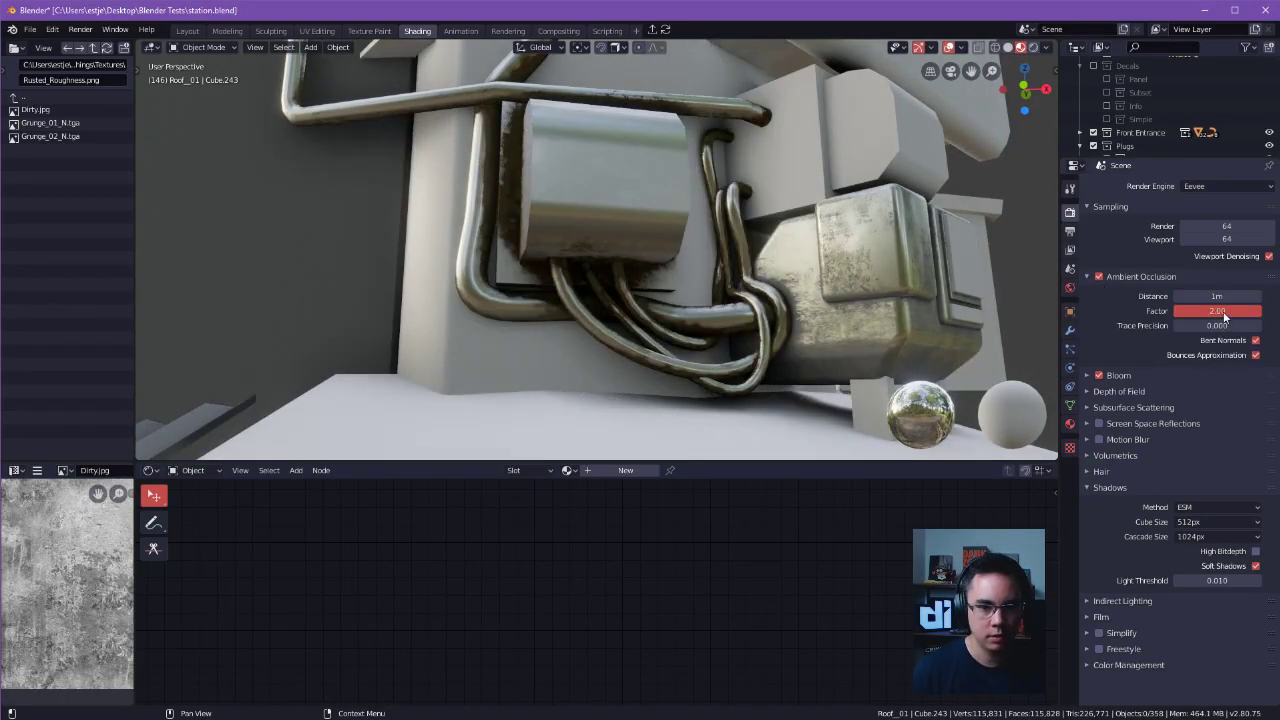
pyautogui.write('1')
pyautogui.press('Return')
pyautogui.click(1187, 296)
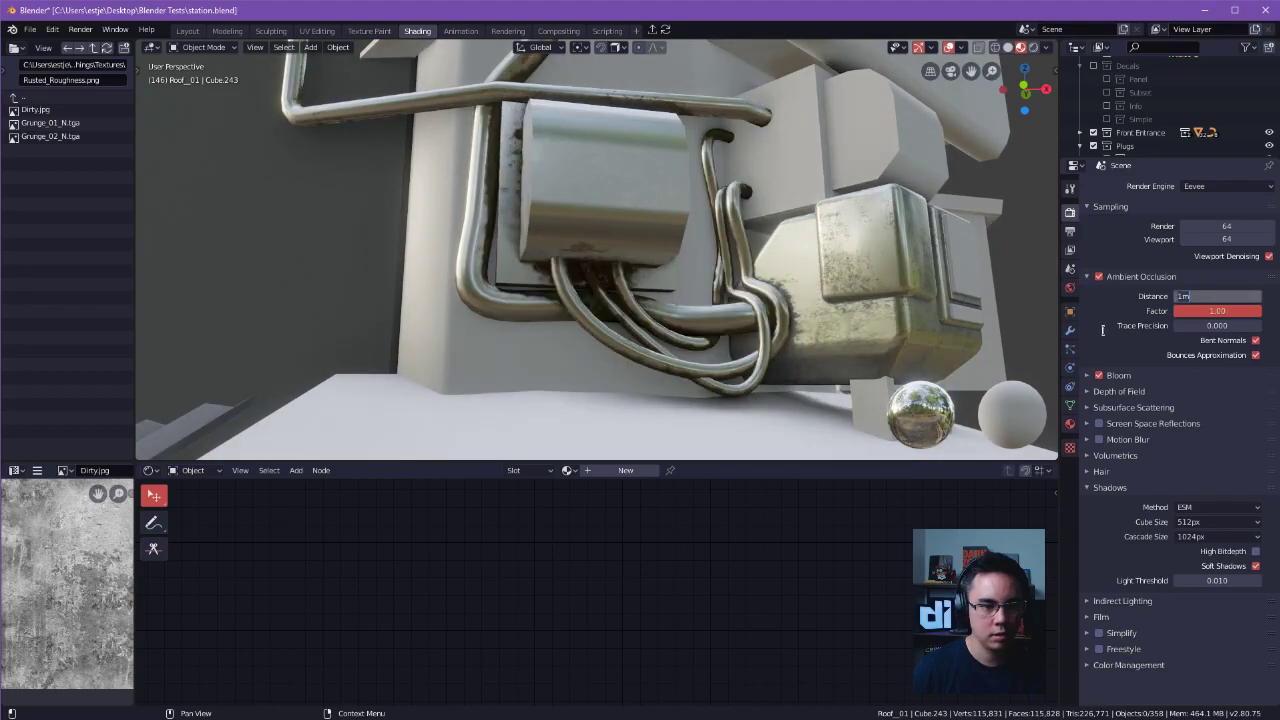
pyautogui.moveTo(1210, 295)
pyautogui.mouseDown()
pyautogui.moveTo(1240, 295)
pyautogui.moveTo(1203, 294)
pyautogui.mouseUp()
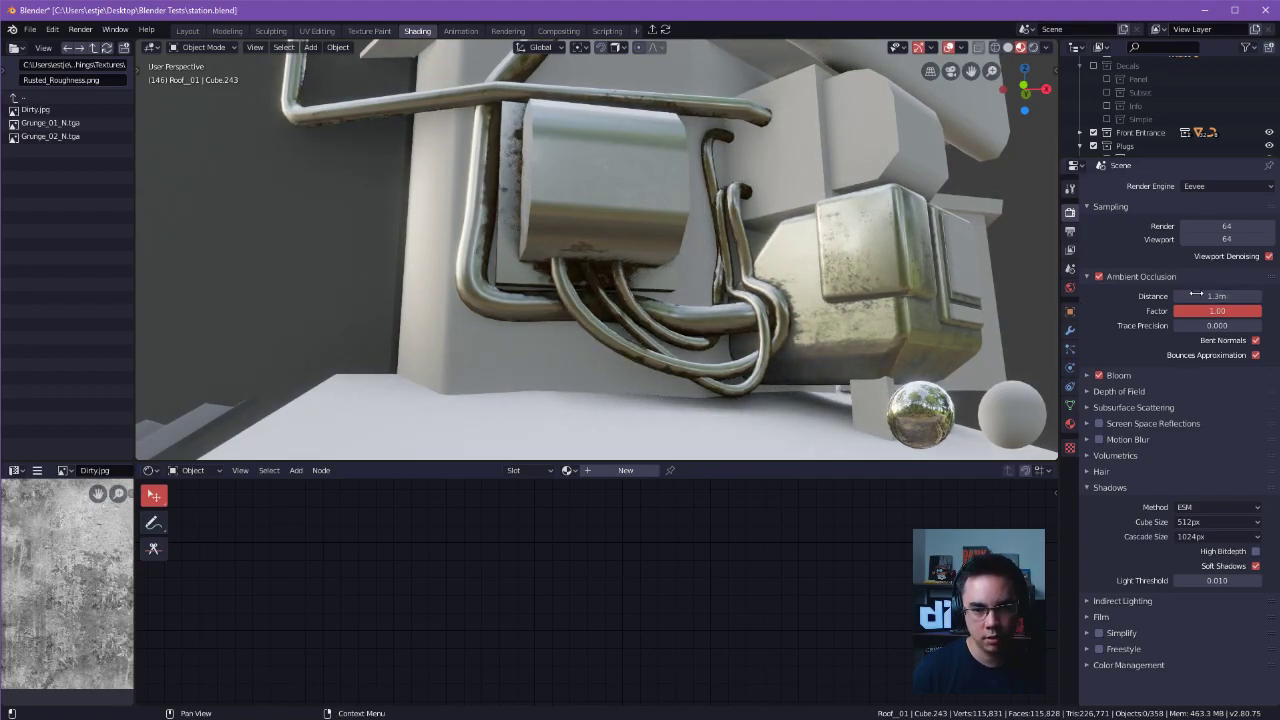
# Set the Metalz material's Mapping scale to 1.000 on X, Y and Z and enable its Max limit, using the outermost cable.
pyautogui.moveTo(930, 280); pyautogui.dragTo(604, 330, button='middle')
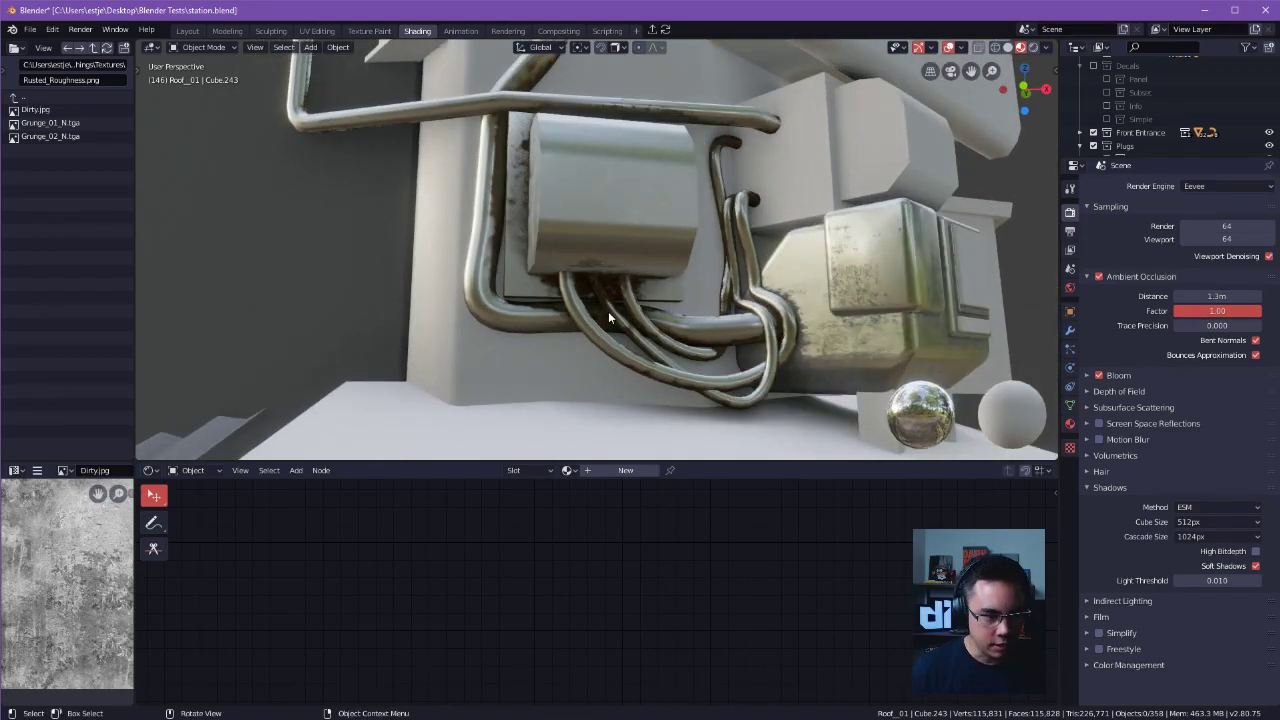
pyautogui.click(565, 299)
pyautogui.moveTo(518, 527); pyautogui.dragTo(686, 568, button='middle')
pyautogui.scroll(-6, 686, 568)
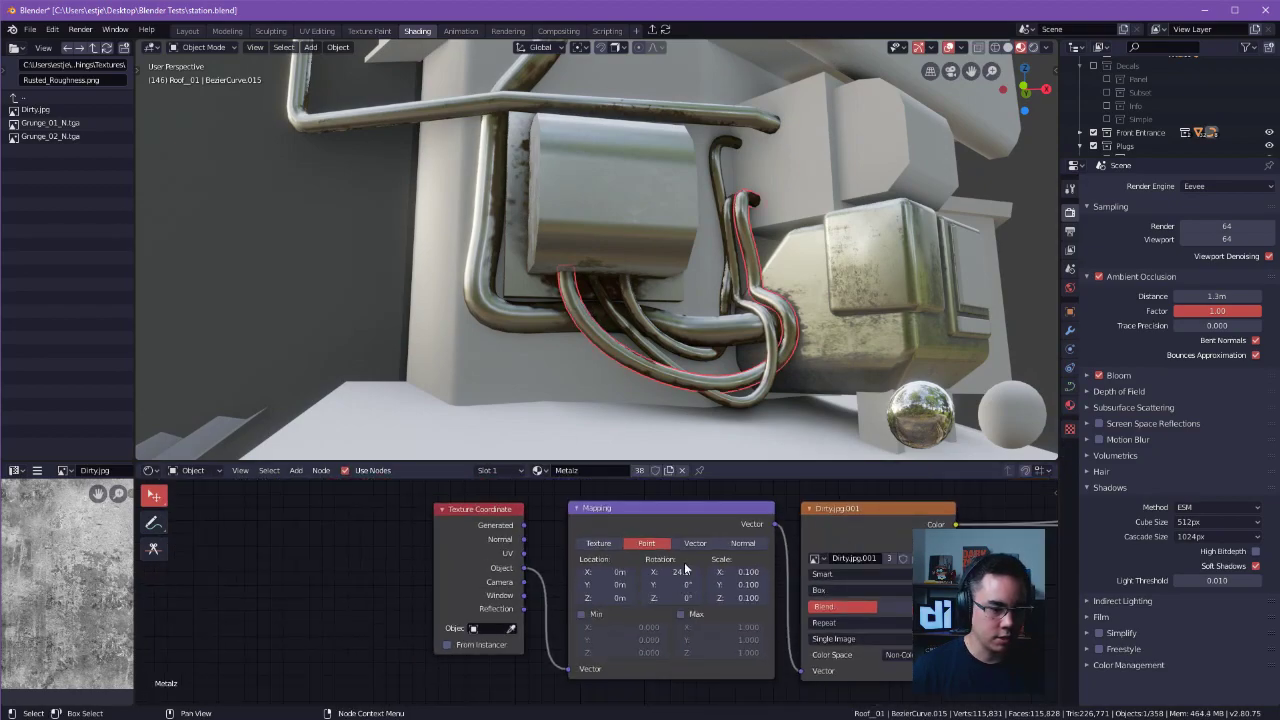
pyautogui.scroll(3, 604, 567)
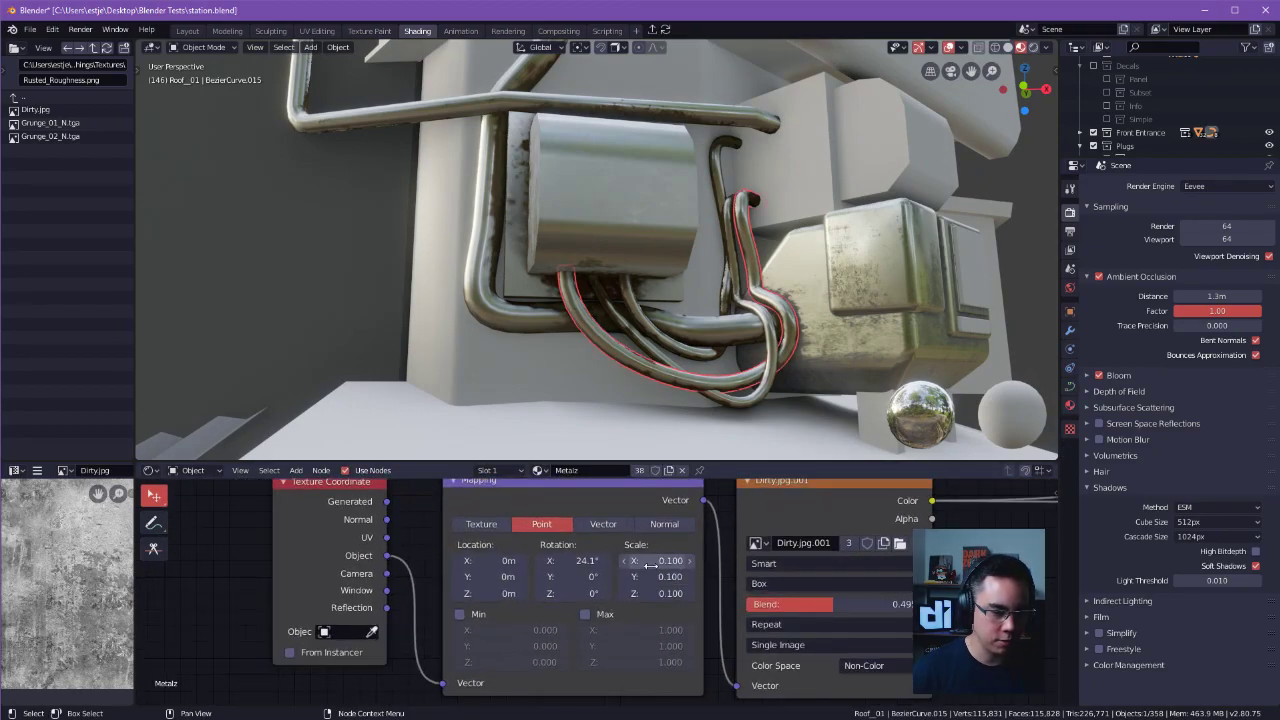
pyautogui.press('Return')
pyautogui.click(664, 608)
pyautogui.click(665, 593)
pyautogui.write('1')
pyautogui.press('Return')
pyautogui.click(657, 577)
pyautogui.write('1')
pyautogui.press('Return')
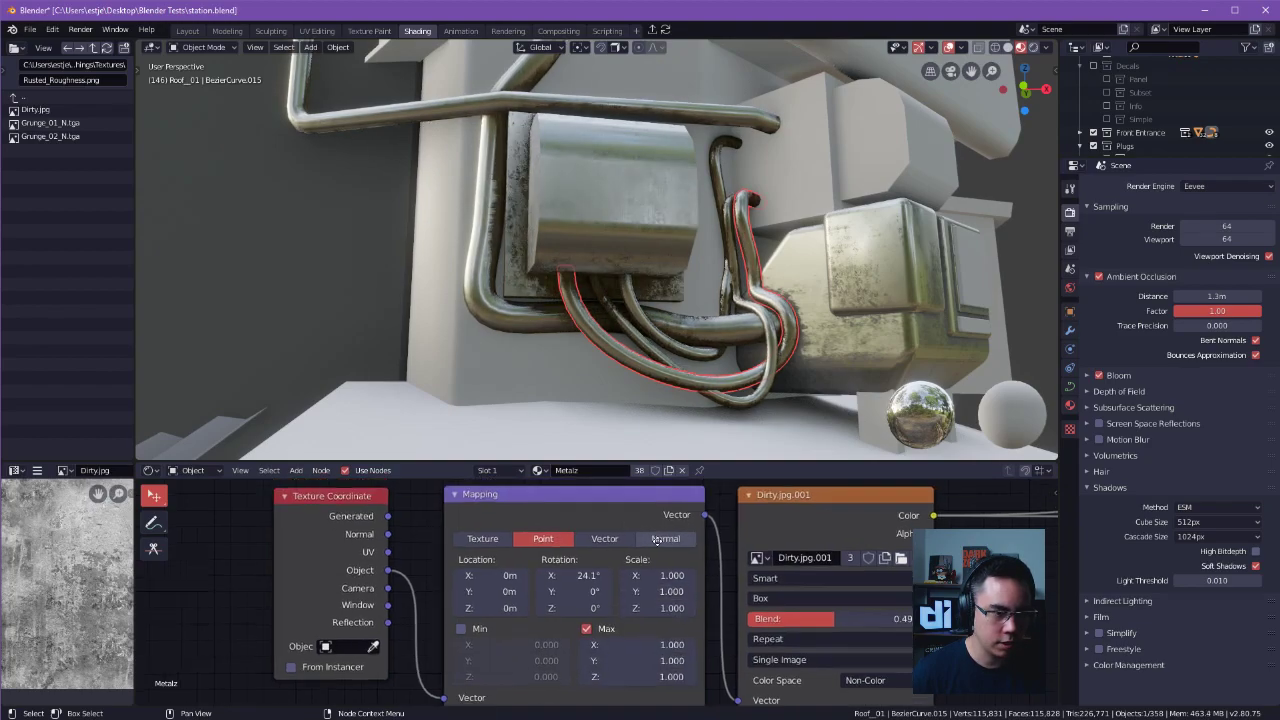
# Examine the Metalz material's coordinate, mapping and texture nodes together with the Dirty.jpg image.
pyautogui.scroll(-2, 491, 514)
pyautogui.scroll(1, 470, 548)
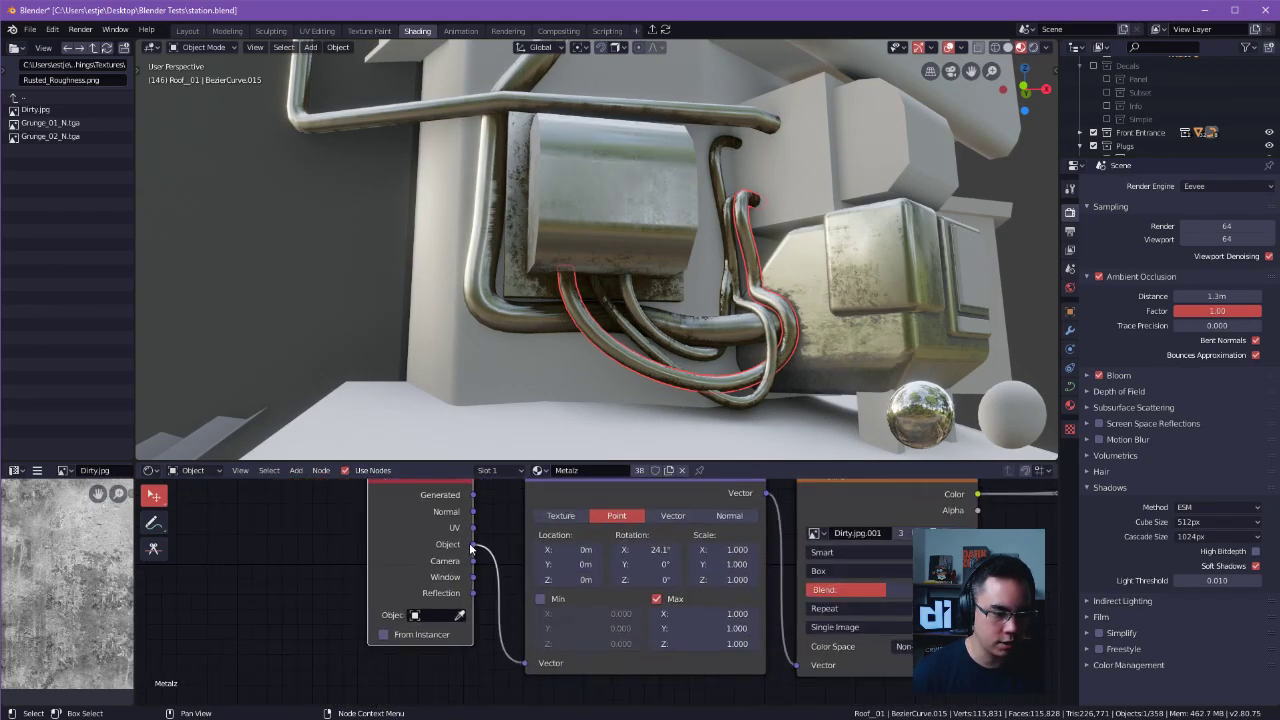
pyautogui.moveTo(618, 602); pyautogui.dragTo(564, 609, button='middle')
pyautogui.scroll(-1, 638, 552)
pyautogui.moveTo(638, 552); pyautogui.dragTo(640, 569, button='middle')
pyautogui.click(542, 516)
pyautogui.moveTo(708, 528); pyautogui.dragTo(665, 518, button='middle')
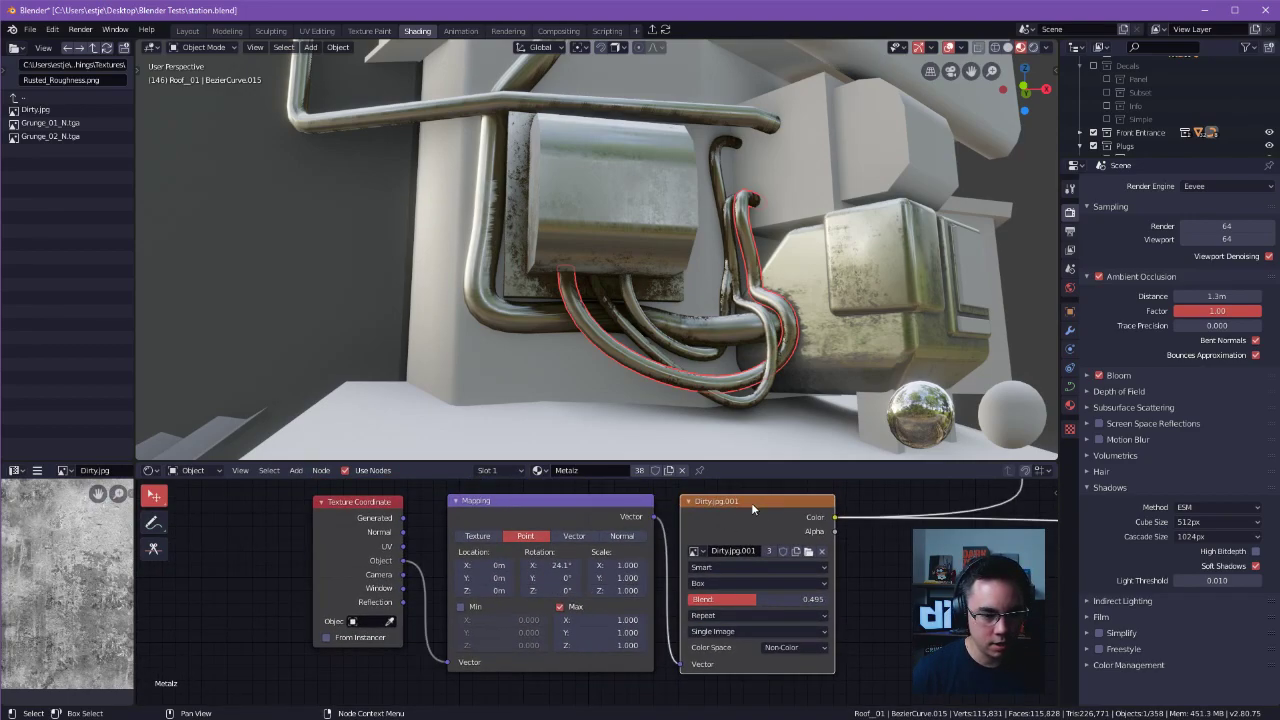
pyautogui.moveTo(552, 522); pyautogui.dragTo(528, 526, button='middle')
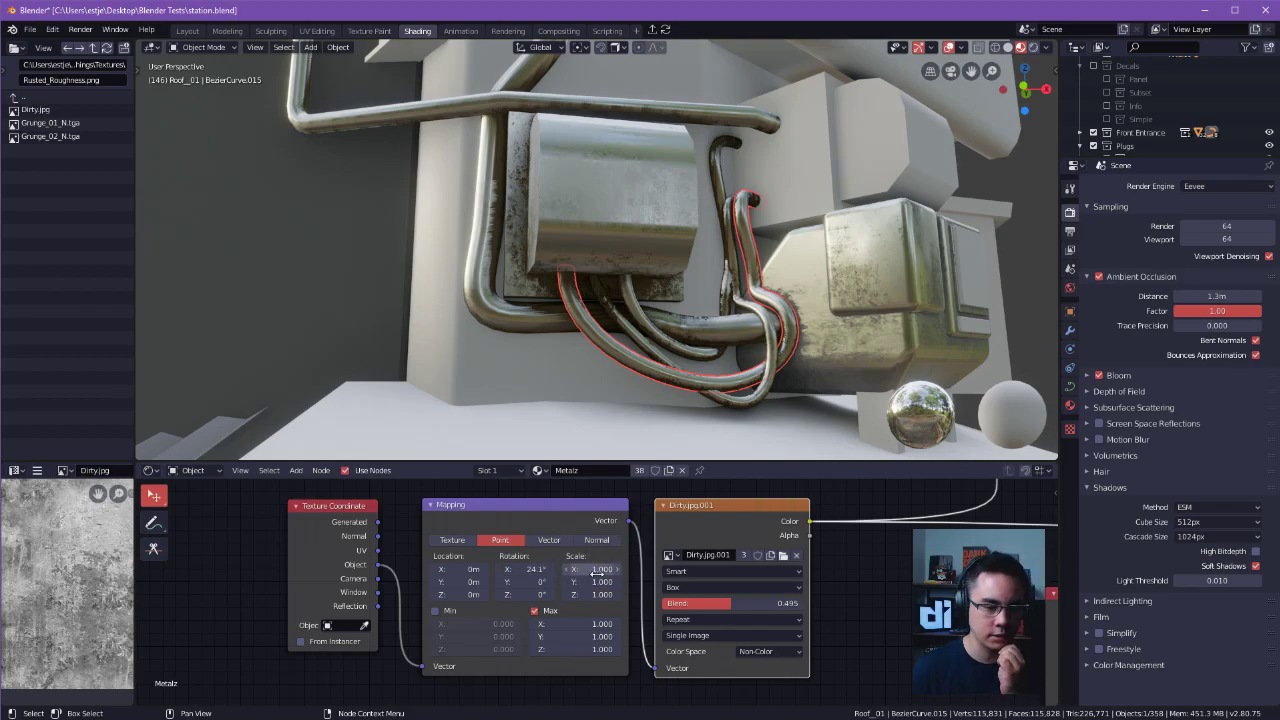
pyautogui.scroll(2, 678, 540)
pyautogui.scroll(-5, 67, 590)
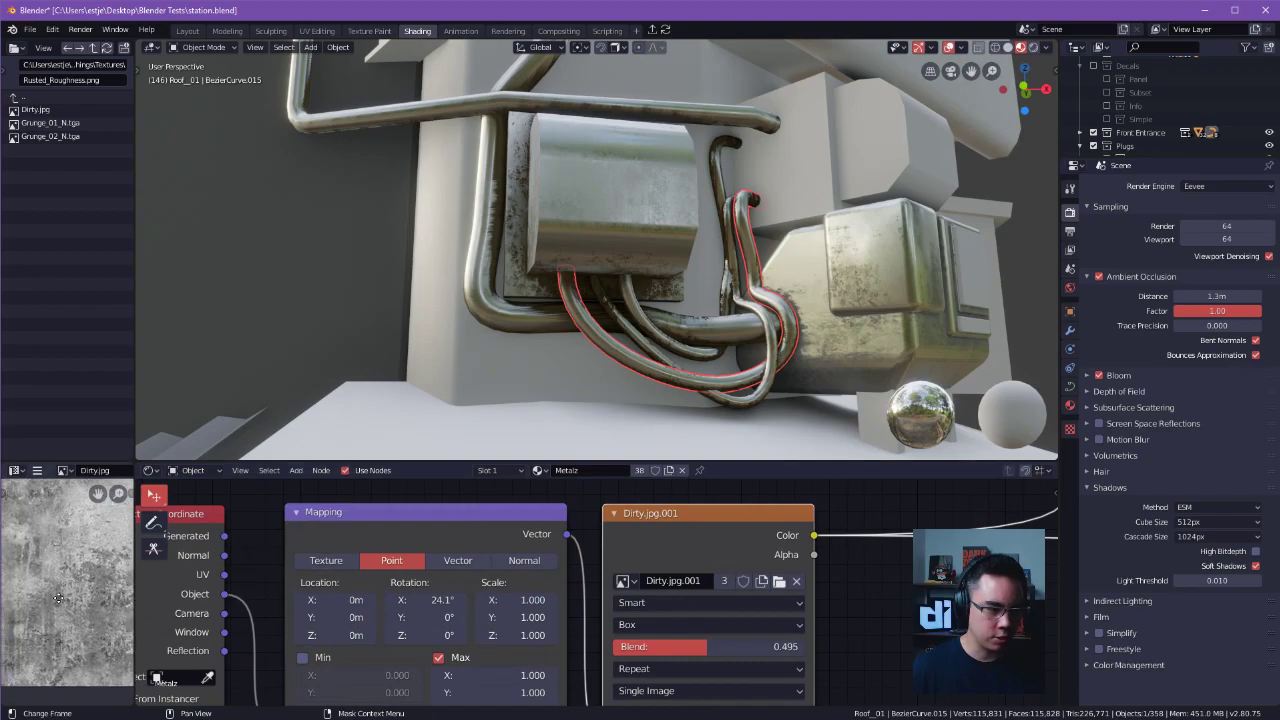
pyautogui.scroll(6, 54, 580)
pyautogui.scroll(-2, 50, 573)
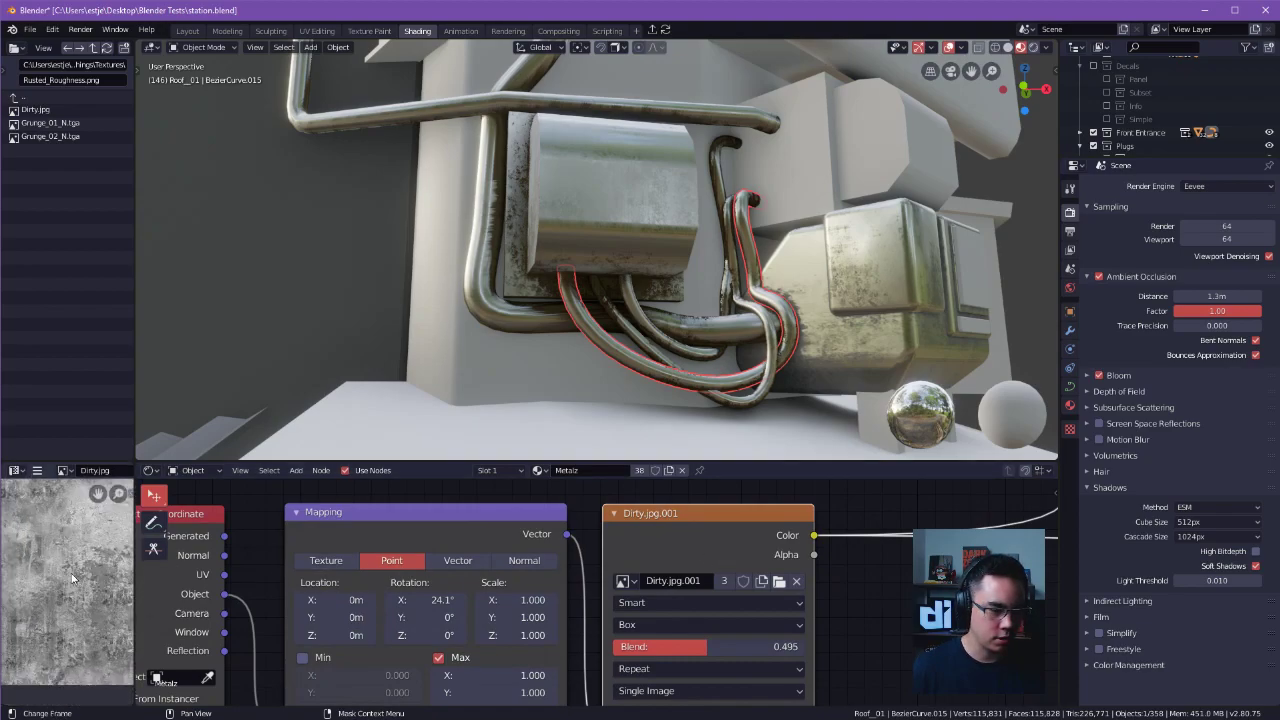
pyautogui.scroll(-4, 756, 593)
pyautogui.scroll(1, 758, 597)
# Check the Dirty.jpg.001 texture's projection options and set its box projection blend to 0.500.
pyautogui.click(600, 587)
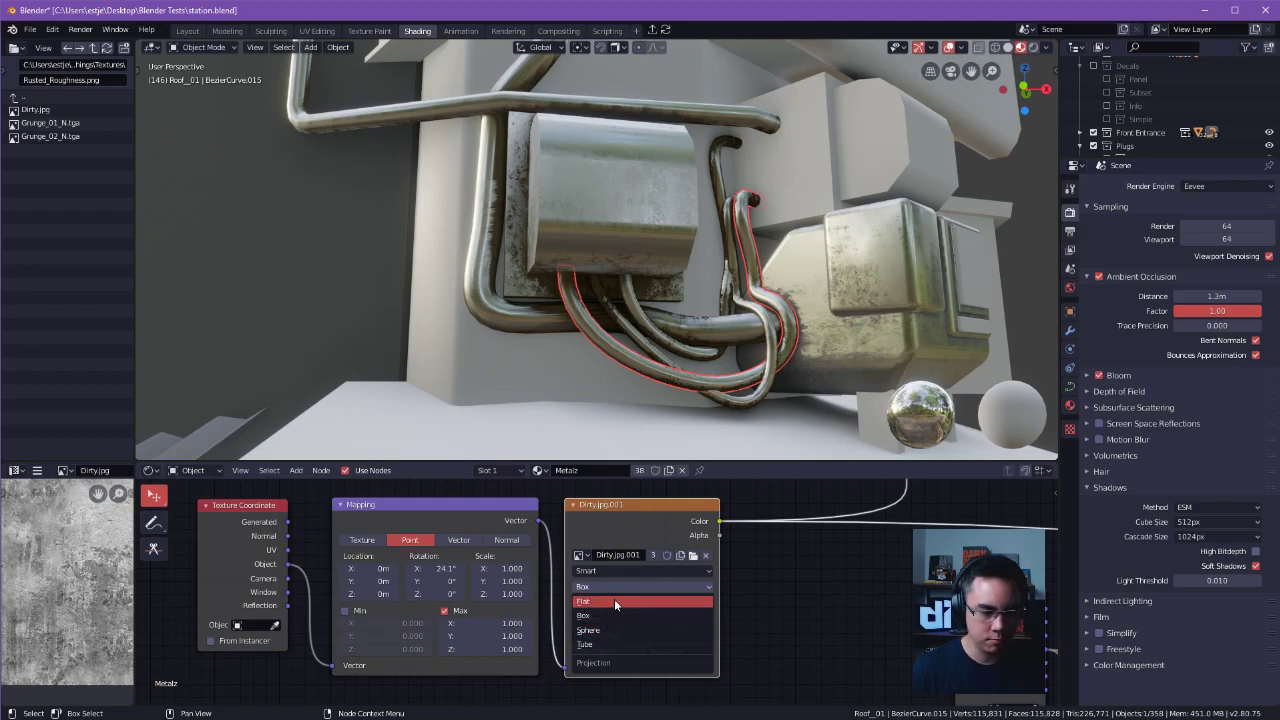
pyautogui.click(872, 616)
pyautogui.moveTo(640, 603)
pyautogui.mouseDown()
pyautogui.moveTo(667, 603)
pyautogui.moveTo(645, 601)
pyautogui.mouseUp()
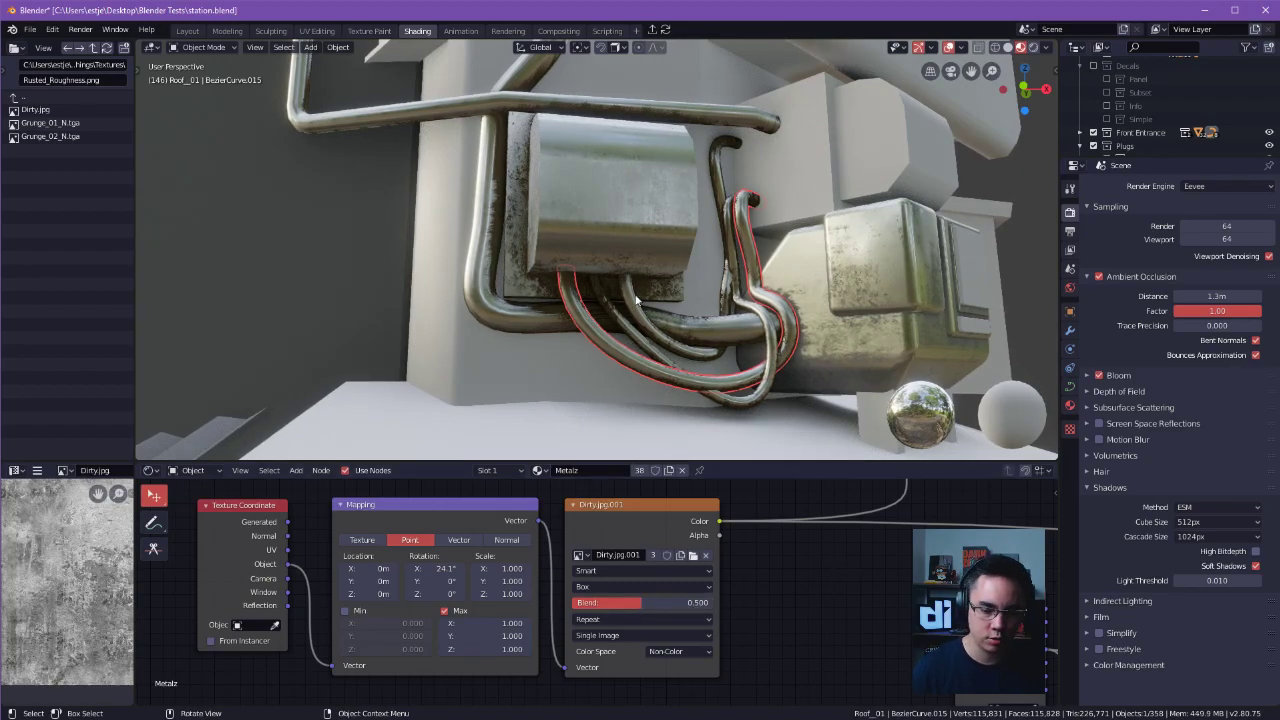
# Examine the Metalz material's ambient occlusion, ColorRamp and Mix nodes along with their settings.
pyautogui.moveTo(838, 392); pyautogui.dragTo(690, 430, button='middle')
pyautogui.scroll(-4, 663, 563)
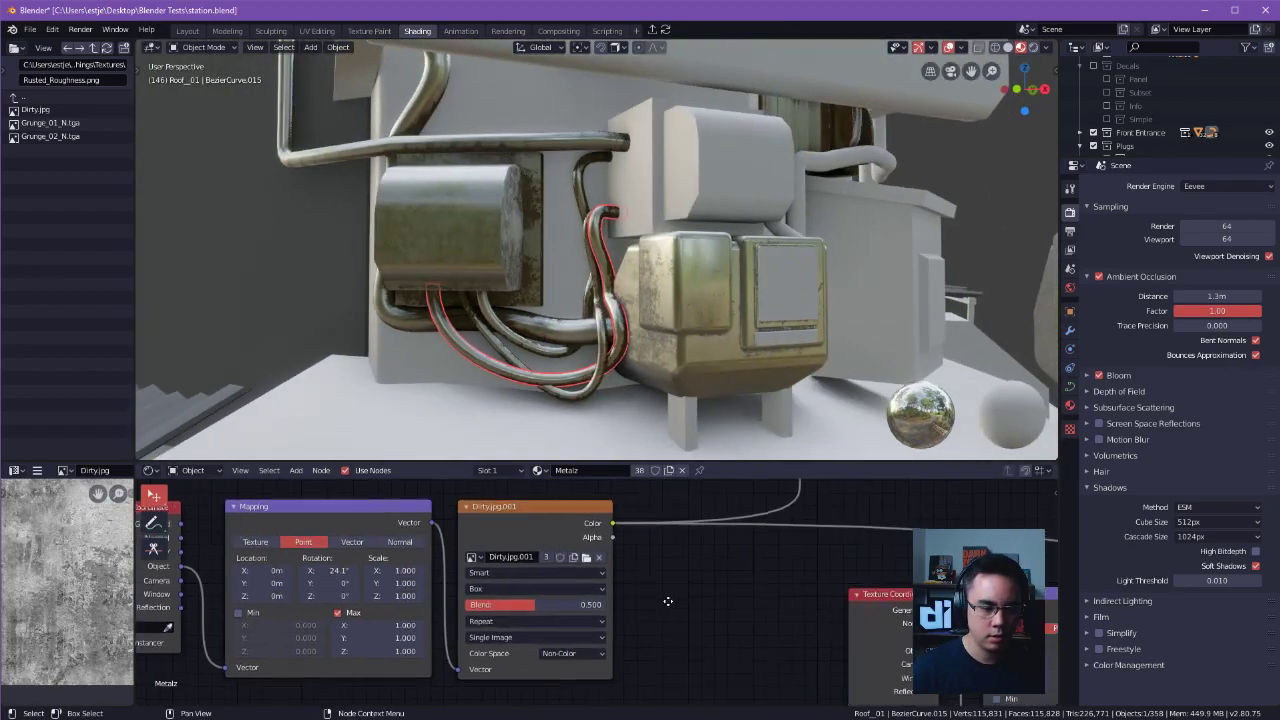
pyautogui.moveTo(664, 562); pyautogui.dragTo(482, 626, button='middle')
pyautogui.scroll(7, 612, 540)
pyautogui.moveTo(590, 515); pyautogui.dragTo(543, 608, button='middle')
pyautogui.moveTo(634, 522); pyautogui.dragTo(597, 603, button='middle')
pyautogui.scroll(-3, 597, 603)
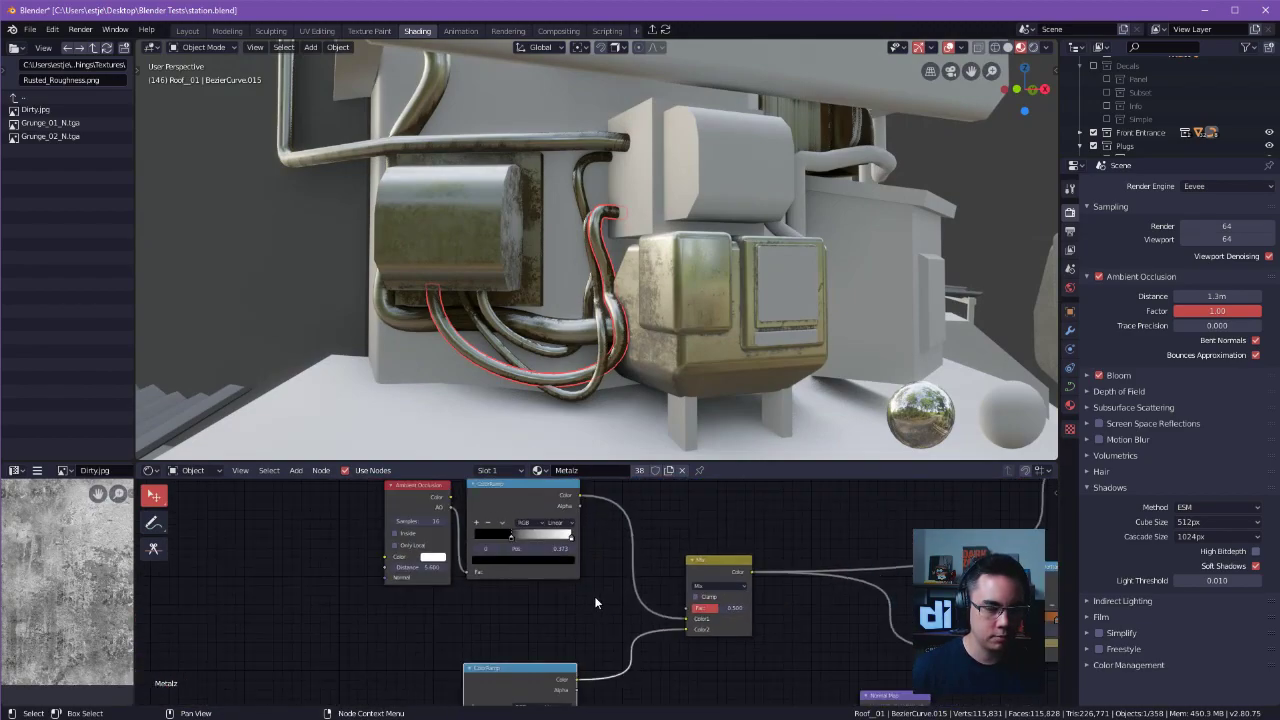
pyautogui.moveTo(507, 562); pyautogui.dragTo(616, 615, button='middle')
pyautogui.scroll(2, 616, 615)
pyautogui.click(494, 541)
pyautogui.moveTo(494, 540); pyautogui.dragTo(372, 513, button='middle')
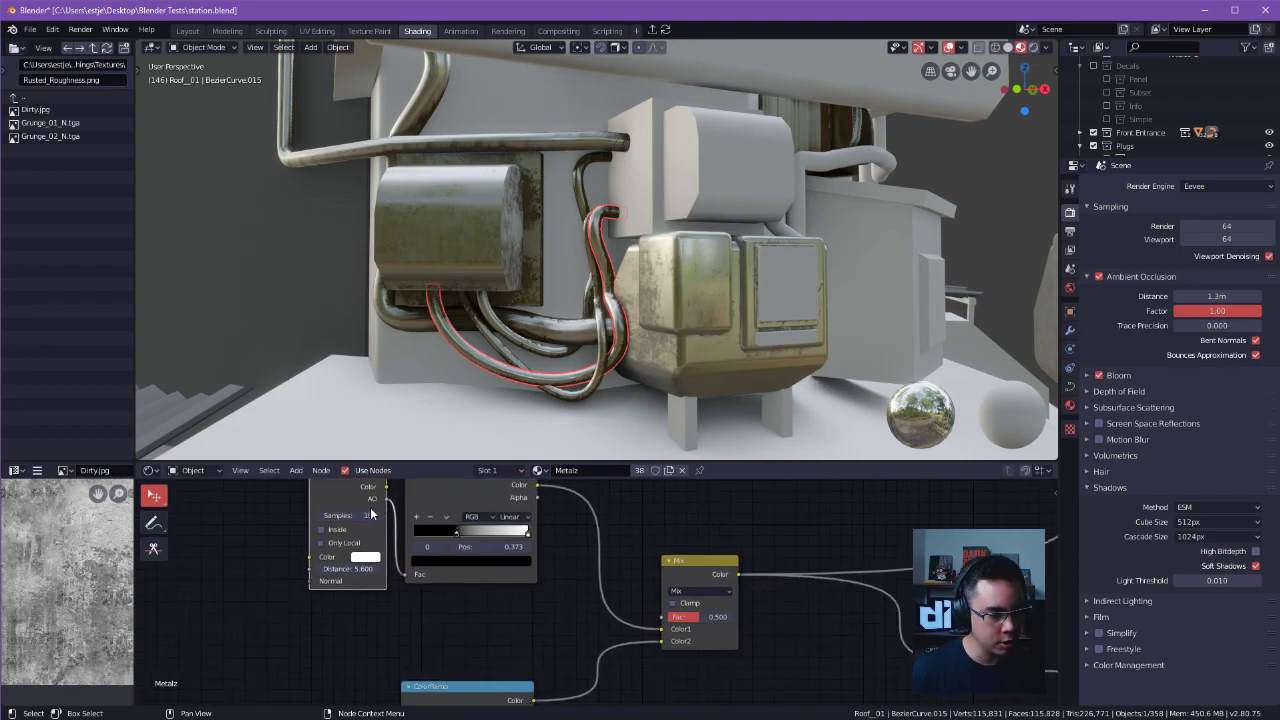
# Preview the black-and-white rust mask by linking the uppermost ColorRamp's Color output straight to the Material Output's Surface.
pyautogui.moveTo(747, 614); pyautogui.dragTo(550, 564, button='middle')
pyautogui.moveTo(784, 513)
pyautogui.mouseDown(button='middle')
pyautogui.moveTo(517, 572)
pyautogui.moveTo(362, 688)
pyautogui.moveTo(608, 576)
pyautogui.mouseUp(button='middle')
pyautogui.scroll(-6, 666, 562)
pyautogui.scroll(2, 625, 582)
pyautogui.scroll(-7, 743, 568)
pyautogui.moveTo(743, 568); pyautogui.dragTo(625, 485, button='middle')
pyautogui.moveTo(624, 490); pyautogui.dragTo(812, 658)
pyautogui.moveTo(573, 234); pyautogui.dragTo(782, 238, button='middle')
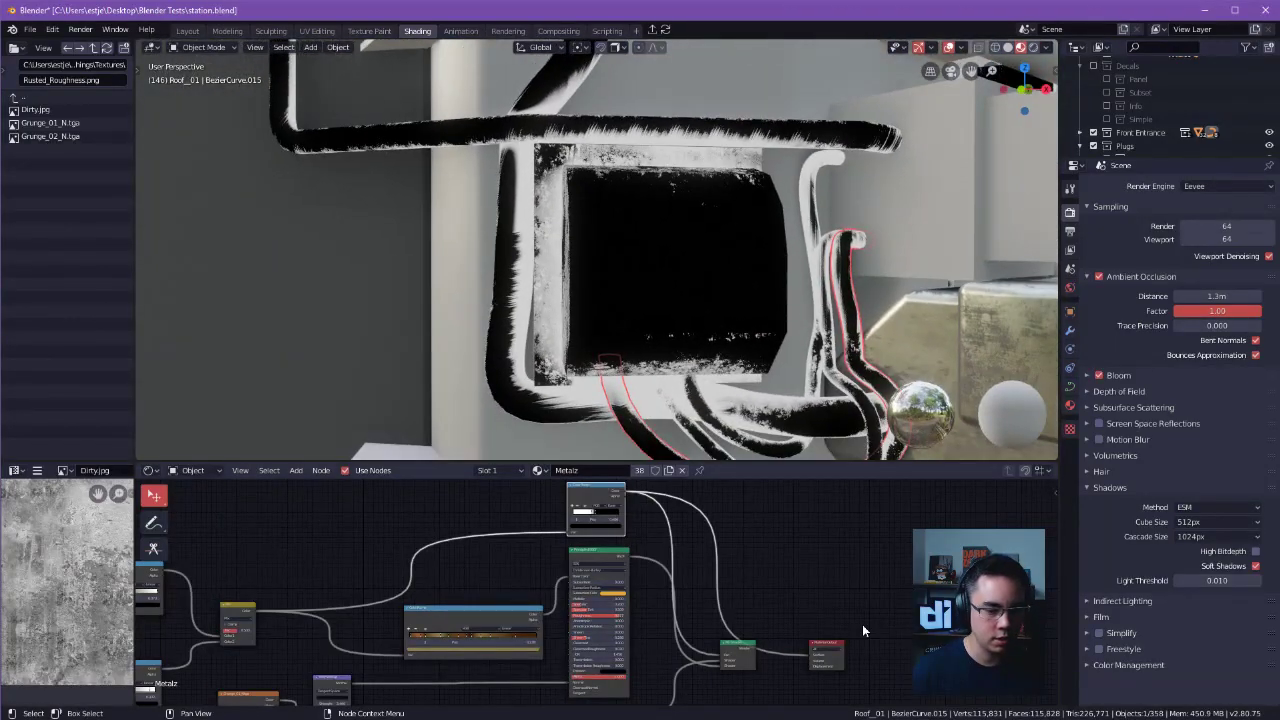
# Set the Dirty.jpg.001 texture's box blend to 0.336 and its Mapping node's X rotation to 0°.
pyautogui.moveTo(342, 600); pyautogui.dragTo(700, 590, button='middle')
pyautogui.moveTo(385, 626); pyautogui.dragTo(545, 500, button='middle')
pyautogui.moveTo(497, 617); pyautogui.dragTo(634, 591, button='middle')
pyautogui.scroll(6, 650, 586)
pyautogui.scroll(2, 658, 583)
pyautogui.moveTo(664, 579)
pyautogui.mouseDown()
pyautogui.moveTo(680, 579)
pyautogui.moveTo(640, 579)
pyautogui.mouseUp()
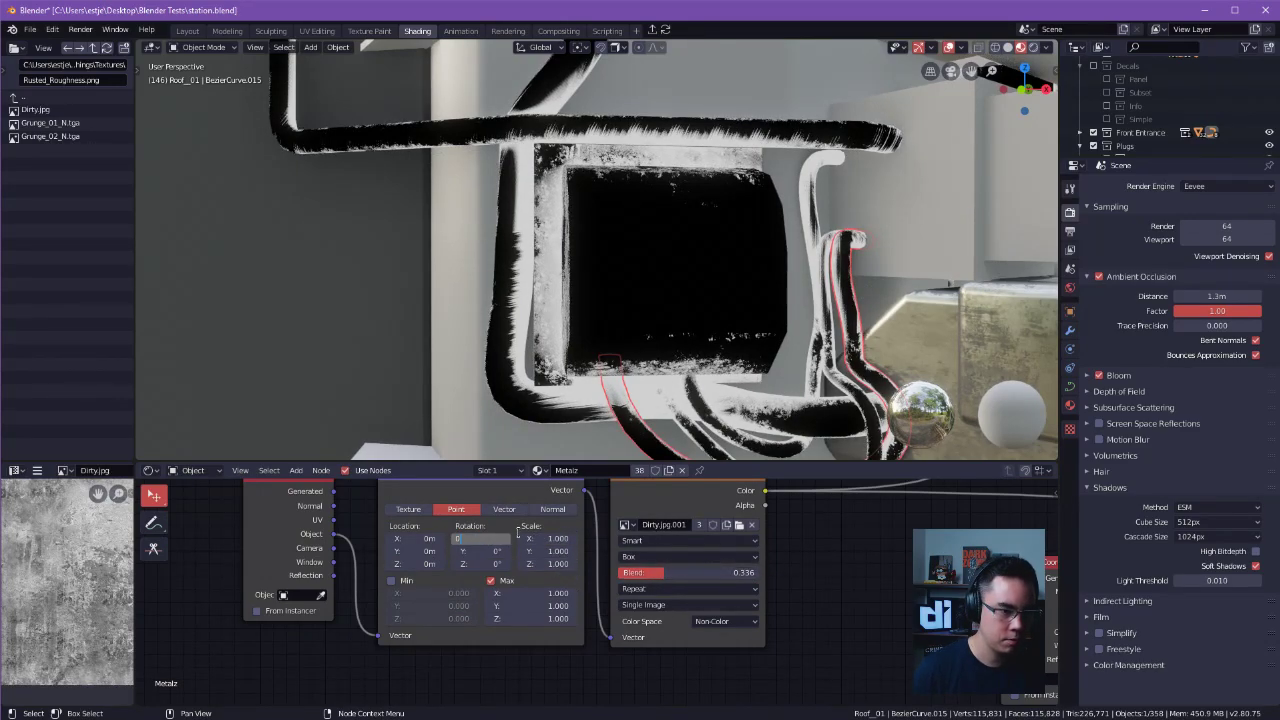
pyautogui.press('Return')
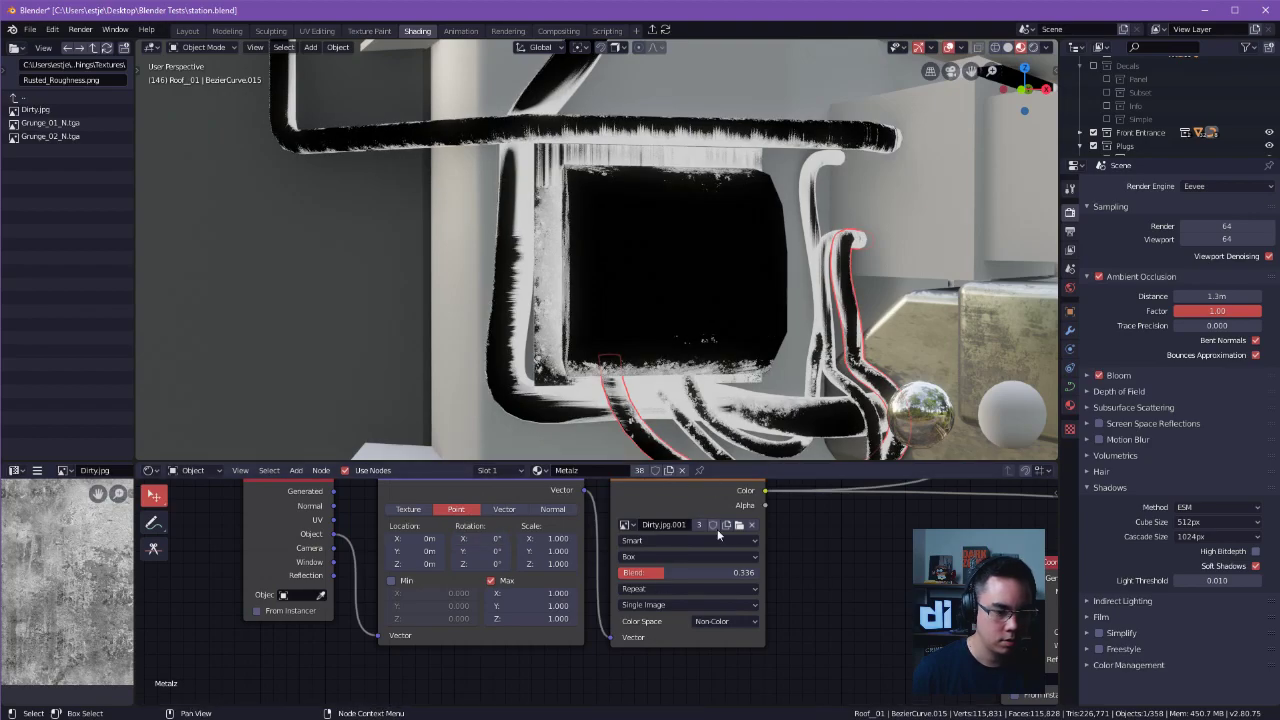
# Feed the dirt texture's Mapping node from the Generated texture coordinates instead of Object.
pyautogui.moveTo(357, 541); pyautogui.dragTo(398, 571, button='middle')
pyautogui.moveTo(390, 565); pyautogui.dragTo(406, 571)
pyautogui.moveTo(445, 689)
pyautogui.mouseDown()
pyautogui.moveTo(449, 664)
pyautogui.moveTo(422, 662)
pyautogui.moveTo(433, 663)
pyautogui.mouseUp()
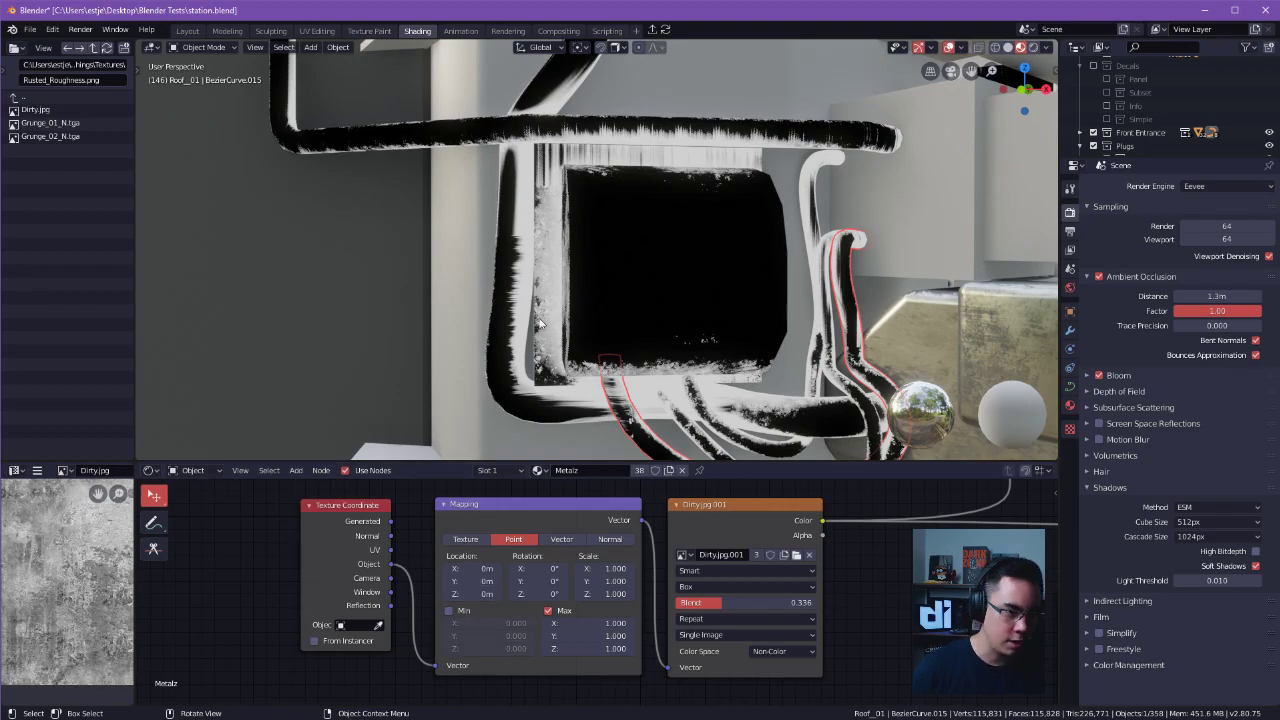
pyautogui.moveTo(391, 564); pyautogui.dragTo(397, 525)
pyautogui.moveTo(435, 676); pyautogui.dragTo(437, 667)
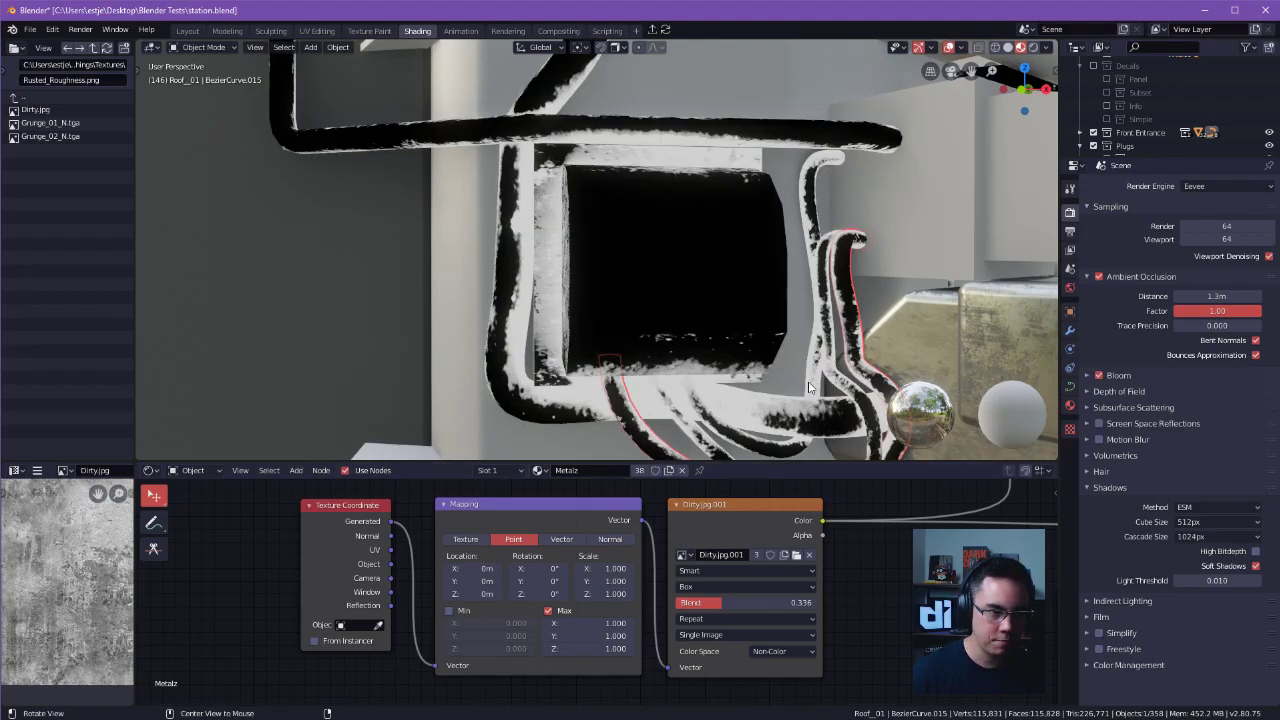
# Try a Mapping scale of 2.000 on X and Y with a Z scale of 0.900.
pyautogui.moveTo(813, 388); pyautogui.dragTo(791, 348, button='middle')
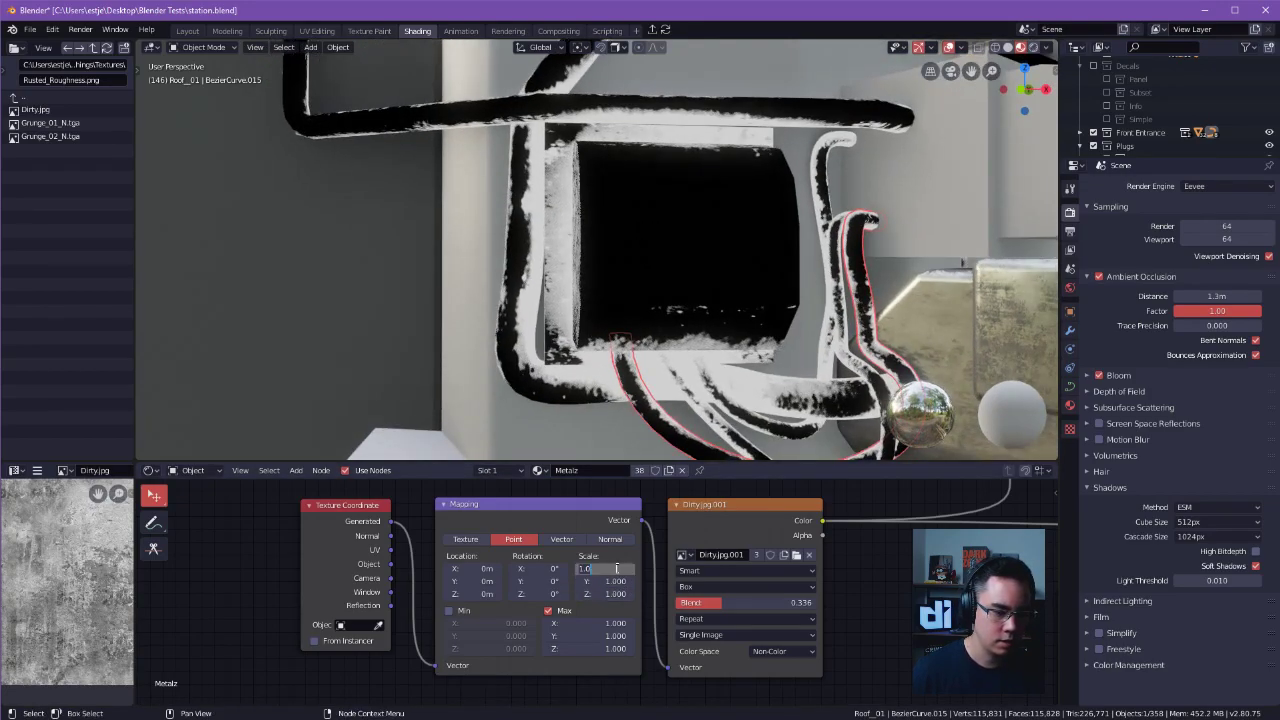
pyautogui.press('Return')
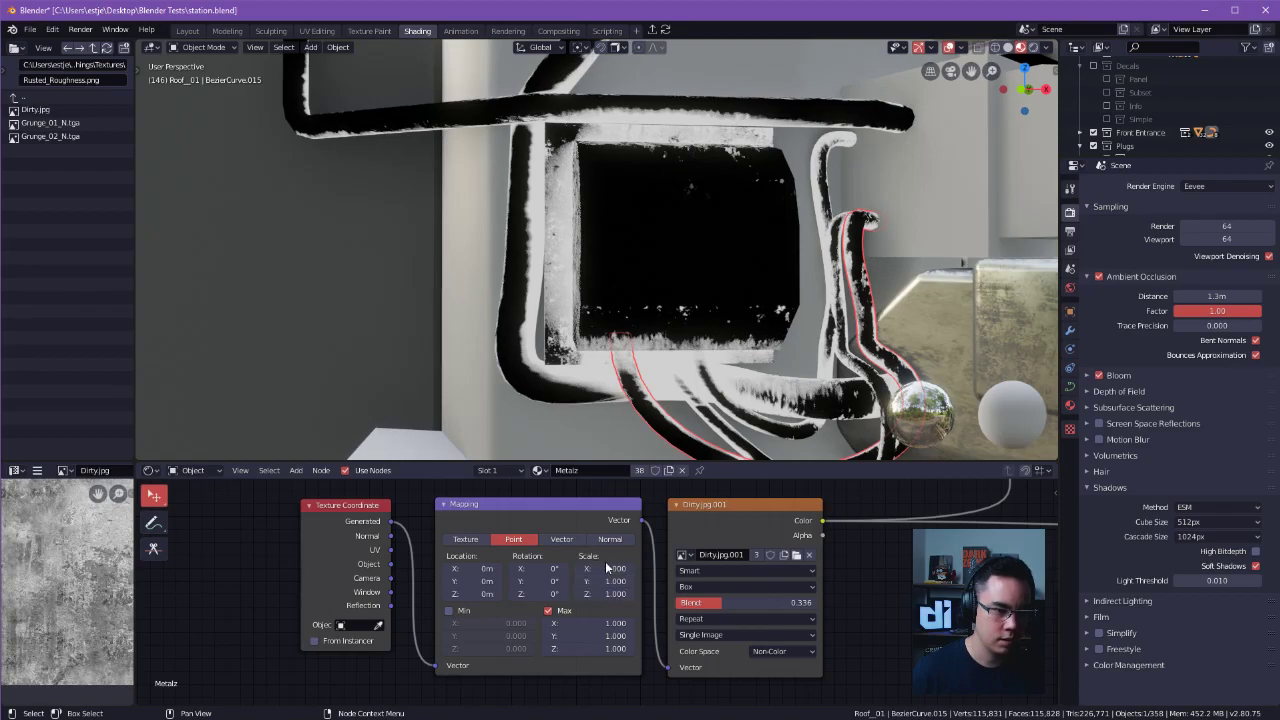
pyautogui.write('2.000')
pyautogui.write('2.000')
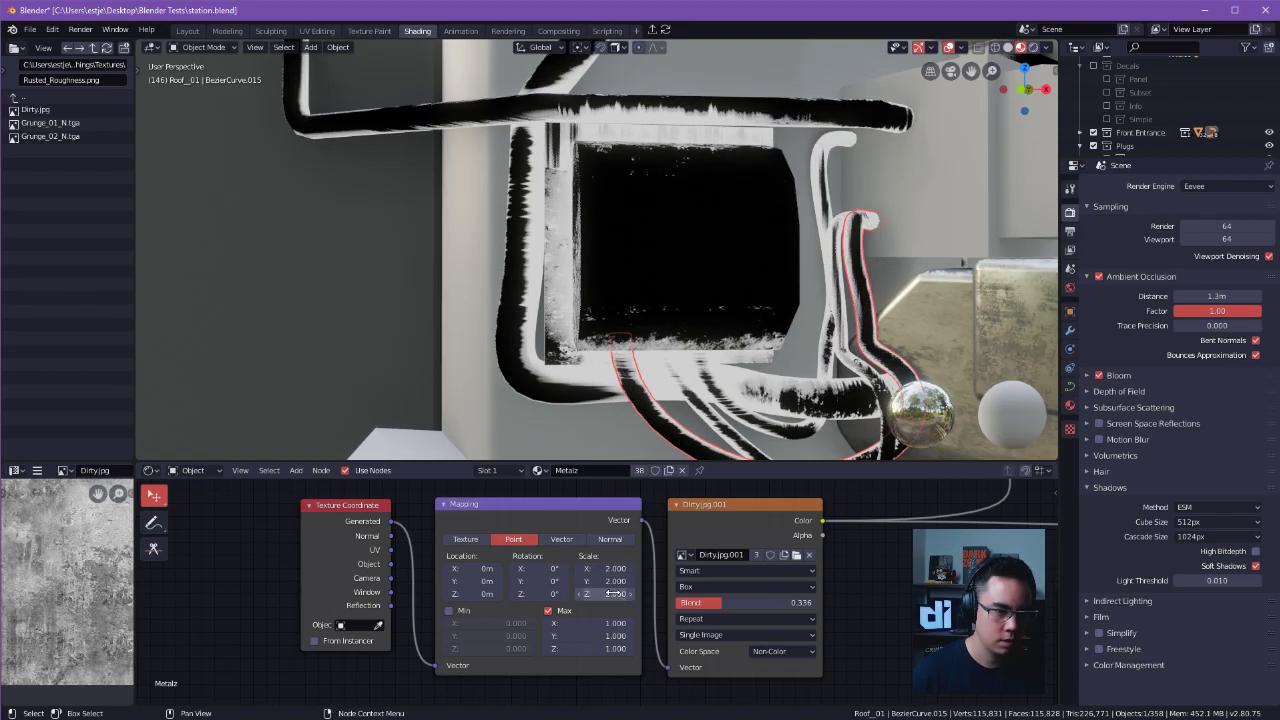
pyautogui.moveTo(617, 594)
pyautogui.mouseDown()
pyautogui.moveTo(600, 594)
pyautogui.moveTo(612, 594)
pyautogui.mouseUp()
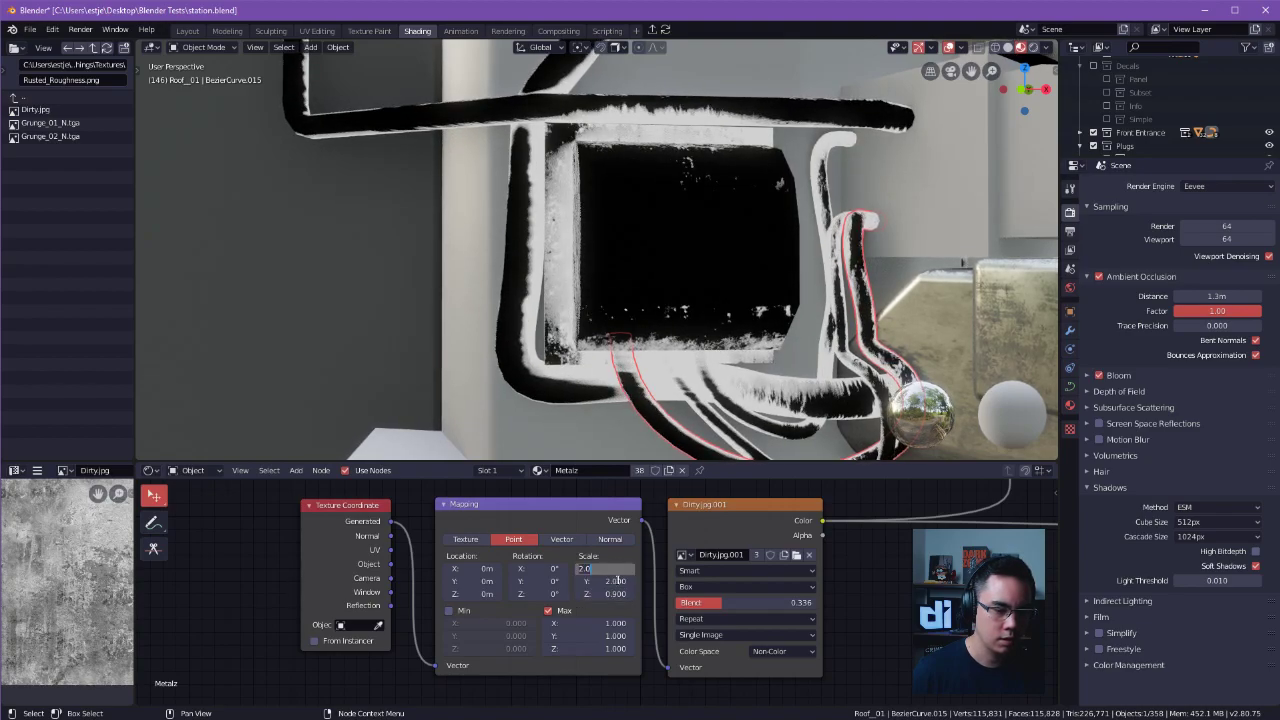
# Set the dirt texture's Mapping scale to 1 on the X and Y axes.
pyautogui.write('1')
pyautogui.press('Return')
pyautogui.write('1')
pyautogui.press('Return')
pyautogui.press('Return')
# Link the Mix Shader to the Material Output's Surface and check the full rust material on the boxes and cables.
pyautogui.keyDown('alt'); pyautogui.moveTo(395, 300); pyautogui.dragTo(607, 268); pyautogui.keyUp('alt')
pyautogui.scroll(-2, 411, 314)
pyautogui.scroll(-5, 735, 592)
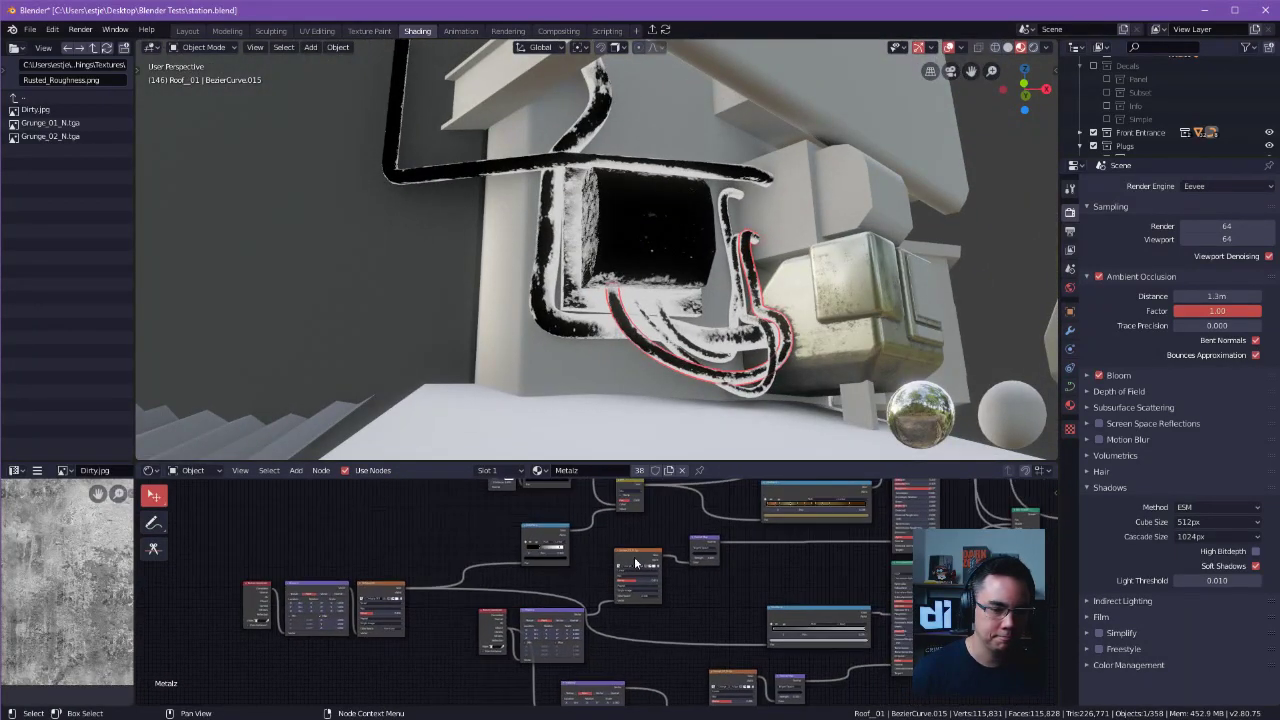
pyautogui.scroll(6, 603, 567)
pyautogui.moveTo(742, 615); pyautogui.dragTo(819, 622)
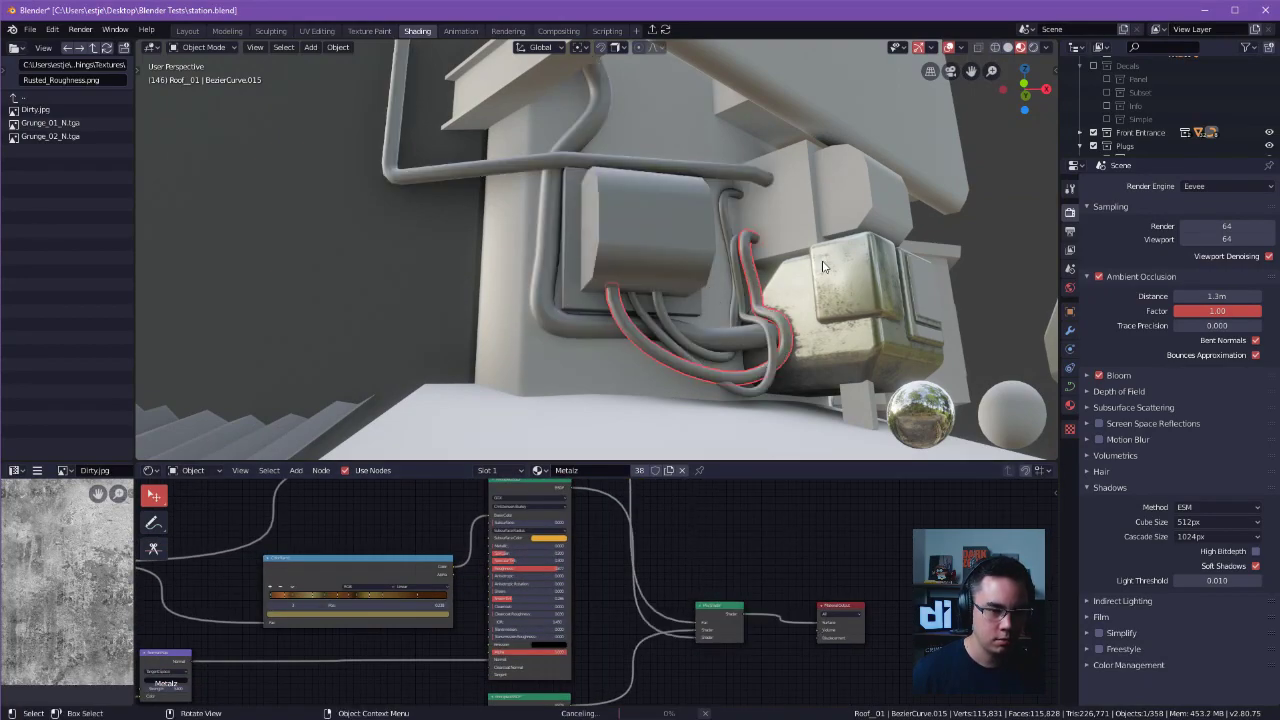
pyautogui.scroll(2, 640, 300)
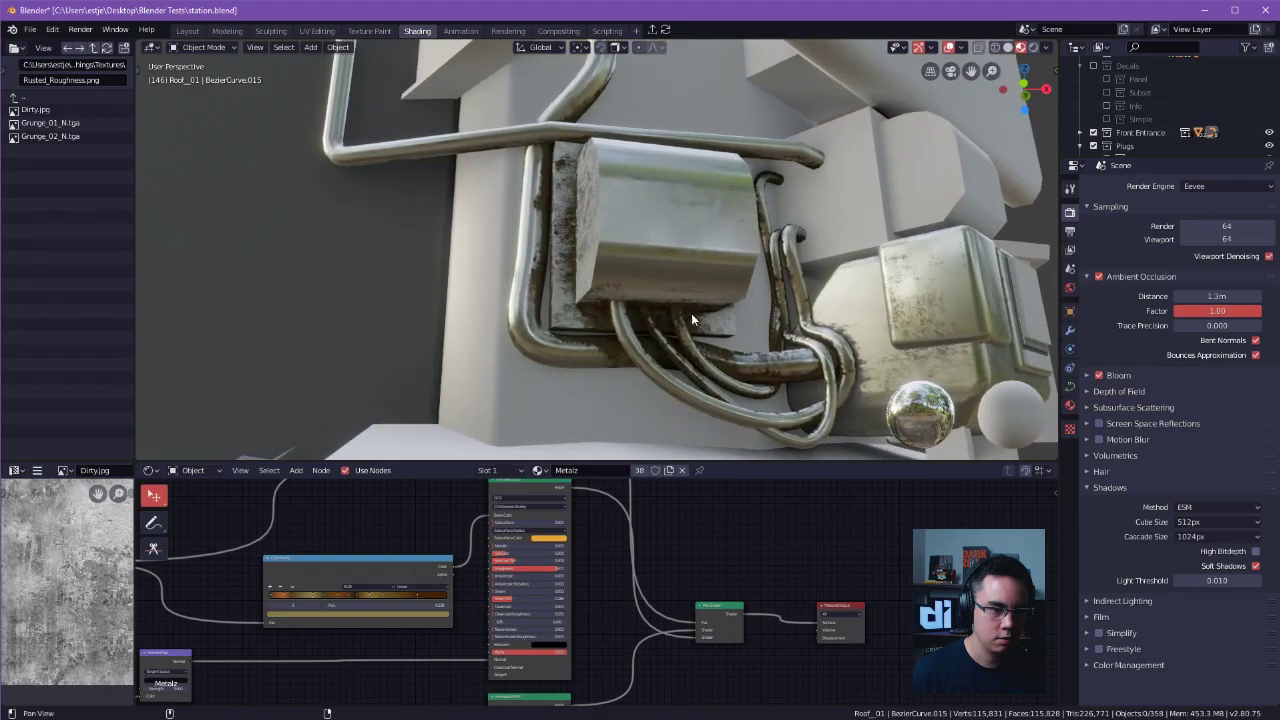
pyautogui.keyDown('shift'); pyautogui.moveTo(692, 312); pyautogui.dragTo(678, 288, button='middle'); pyautogui.keyUp('shift')
# Examine how the mixed rust mask feeds the brown ColorRamp and the first Principled shader.
pyautogui.scroll(-3, 435, 536)
pyautogui.moveTo(326, 563); pyautogui.dragTo(343, 628, button='middle')
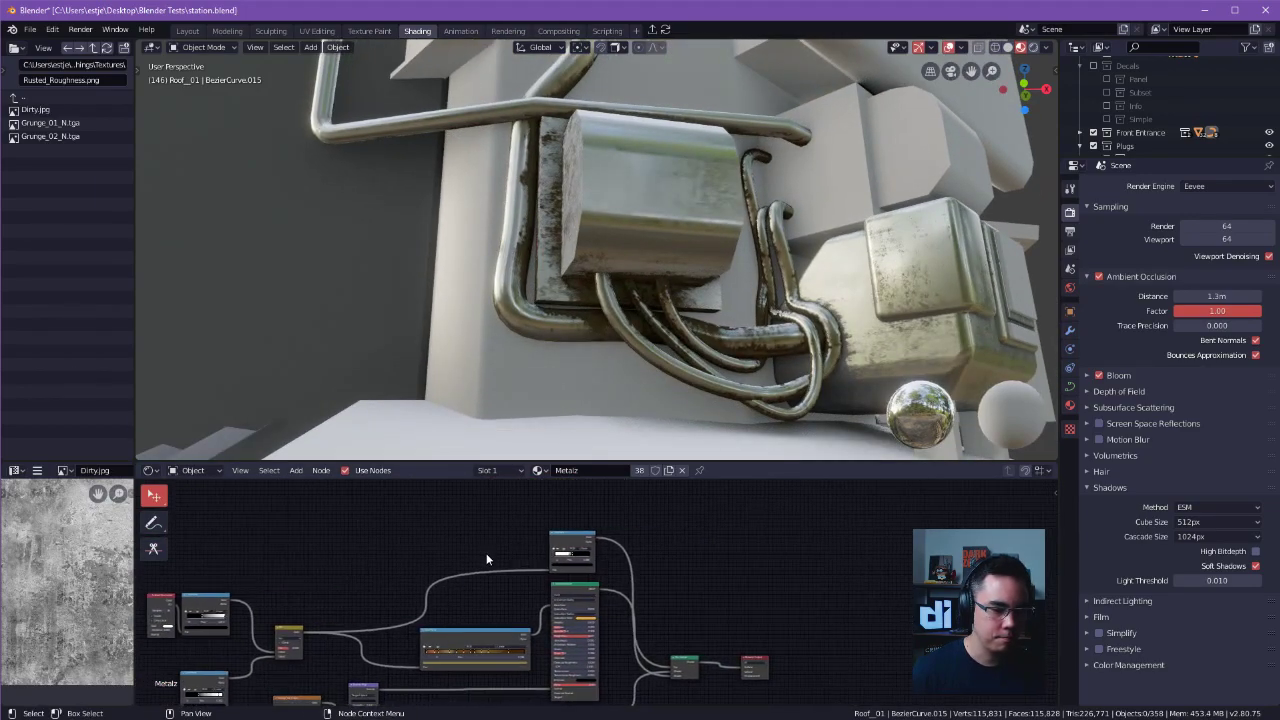
pyautogui.scroll(7, 490, 551)
pyautogui.moveTo(547, 502); pyautogui.dragTo(709, 478, button='middle')
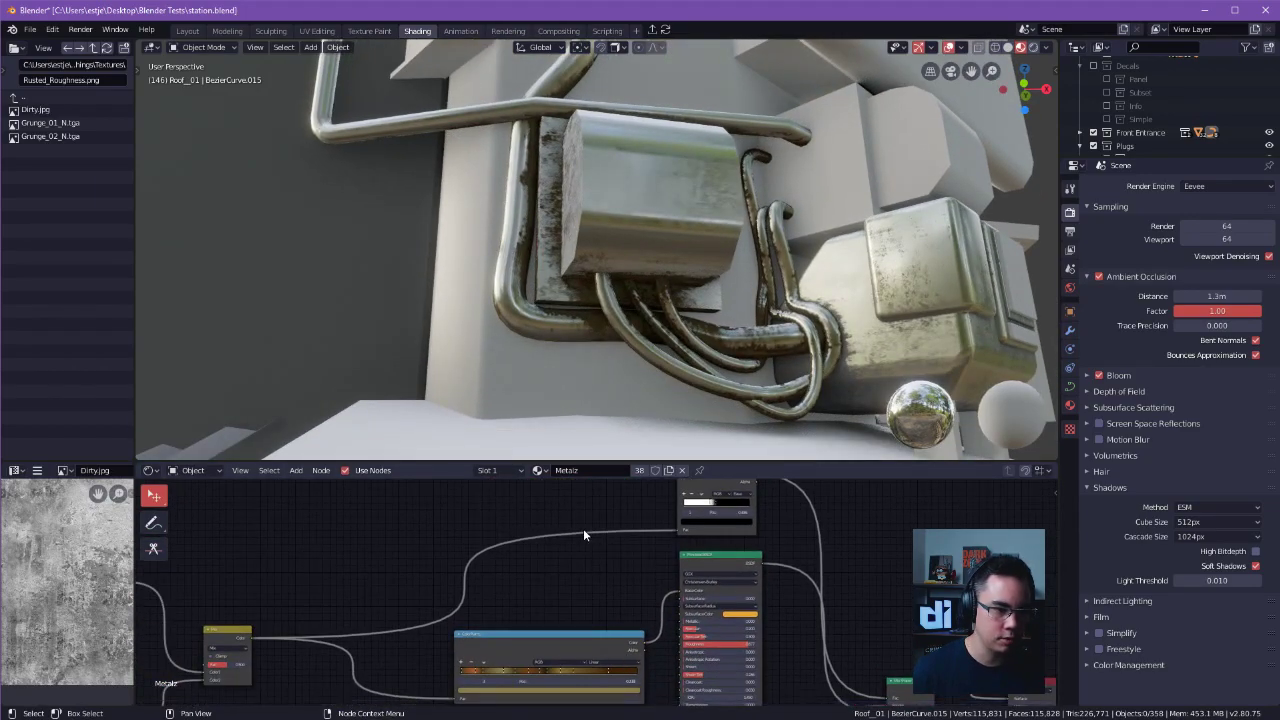
pyautogui.moveTo(596, 558); pyautogui.dragTo(784, 513, button='middle')
pyautogui.scroll(-2, 711, 569)
pyautogui.moveTo(711, 569); pyautogui.dragTo(383, 546, button='middle')
pyautogui.scroll(5, 600, 590)
pyautogui.moveTo(657, 587); pyautogui.dragTo(669, 508, button='middle')
pyautogui.scroll(-3, 587, 579)
pyautogui.scroll(-2, 582, 581)
pyautogui.moveTo(450, 545); pyautogui.dragTo(577, 563, button='middle')
pyautogui.scroll(5, 577, 563)
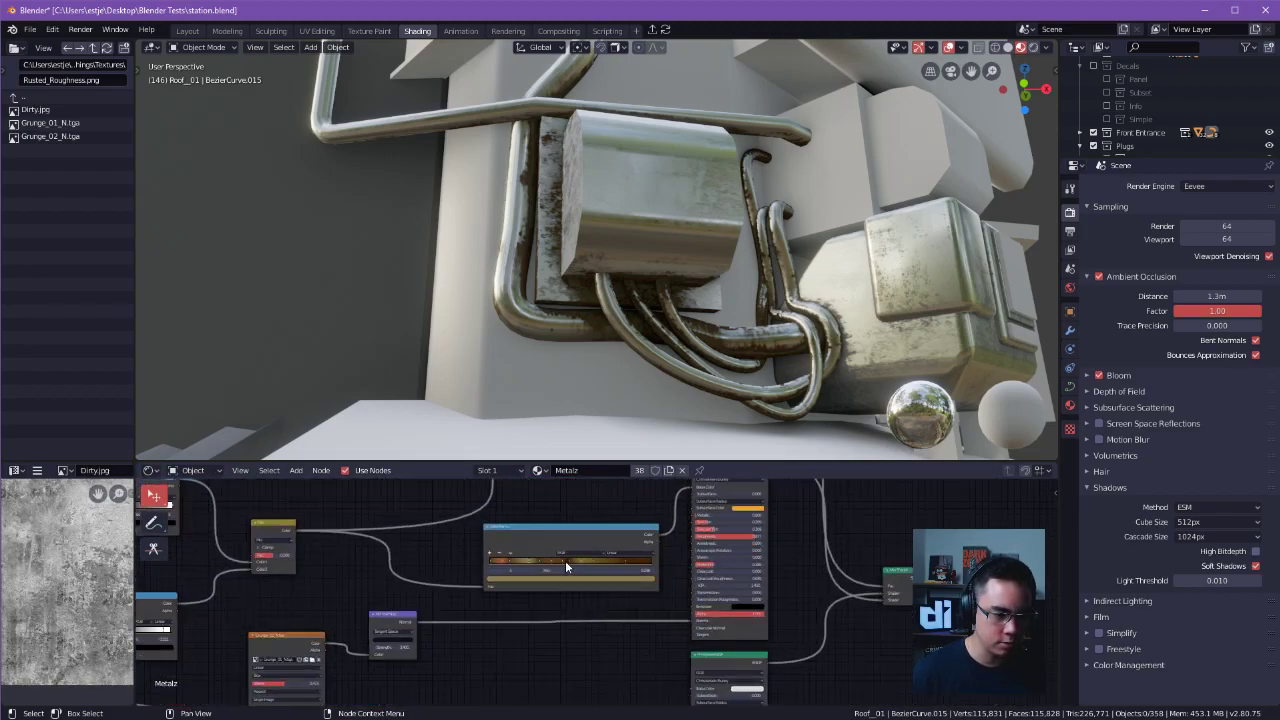
pyautogui.moveTo(458, 539); pyautogui.dragTo(513, 606, button='middle')
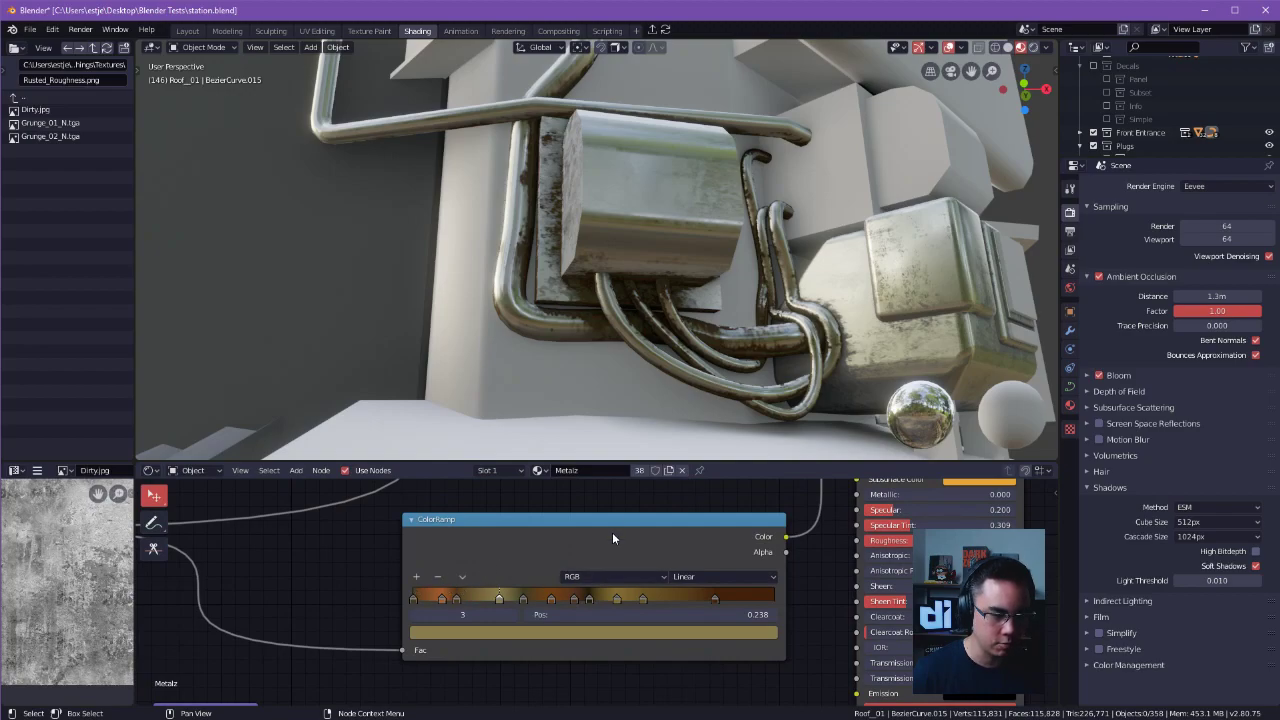
# Examine the Principled shaders, the Mix Shader and the Material Output, including the links between them.
pyautogui.scroll(-10, 630, 645)
pyautogui.moveTo(632, 657); pyautogui.dragTo(650, 587, button='middle')
pyautogui.scroll(4, 650, 587)
pyautogui.keyDown('ctrl'); pyautogui.moveTo(780, 528); pyautogui.dragTo(640, 523, button='middle'); pyautogui.keyUp('ctrl')
pyautogui.moveTo(640, 523); pyautogui.dragTo(658, 552, button='middle')
pyautogui.scroll(-8, 673, 535)
pyautogui.moveTo(612, 262); pyautogui.dragTo(642, 291, button='middle')
pyautogui.moveTo(612, 569)
pyautogui.mouseDown(button='middle')
pyautogui.moveTo(638, 606)
pyautogui.moveTo(562, 584)
pyautogui.moveTo(657, 583)
pyautogui.moveTo(721, 493)
pyautogui.moveTo(651, 584)
pyautogui.moveTo(629, 565)
pyautogui.mouseUp(button='middle')
pyautogui.moveTo(847, 558); pyautogui.dragTo(714, 574, button='middle')
pyautogui.scroll(9, 713, 574)
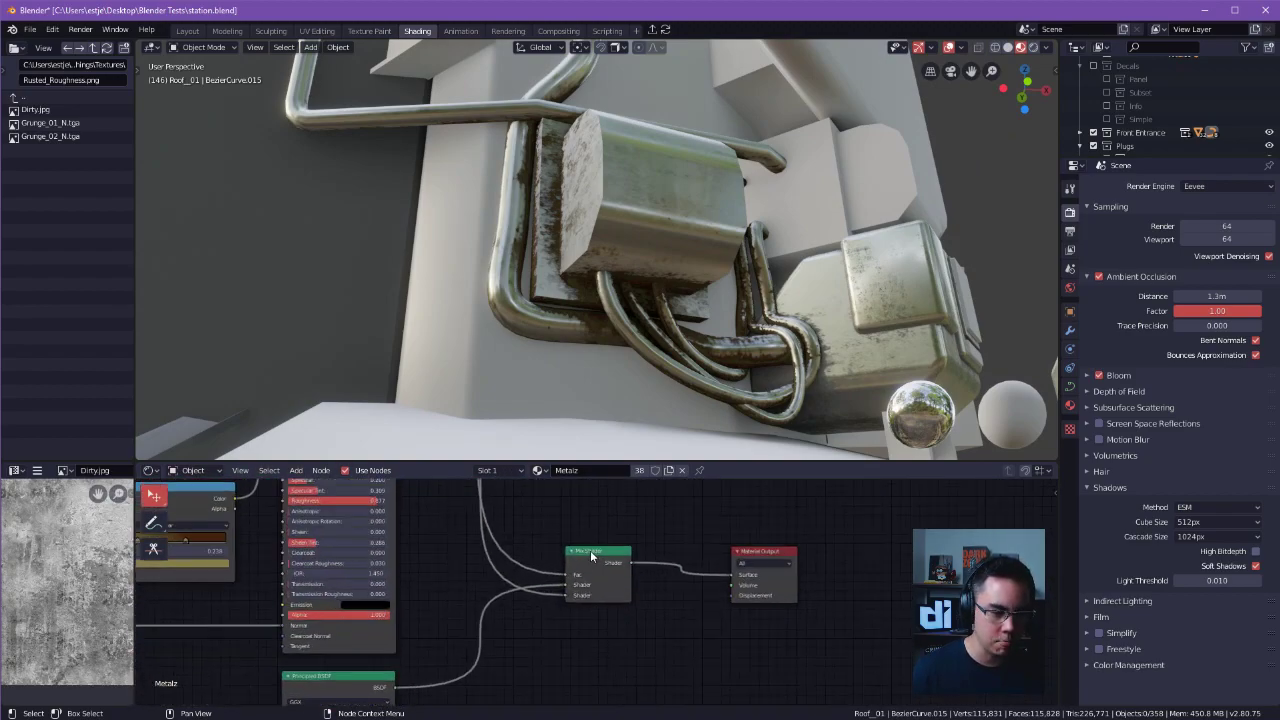
pyautogui.scroll(8, 590, 552)
pyautogui.moveTo(606, 541); pyautogui.dragTo(645, 549, button='middle')
pyautogui.scroll(-13, 592, 538)
pyautogui.moveTo(564, 542); pyautogui.dragTo(695, 629, button='middle')
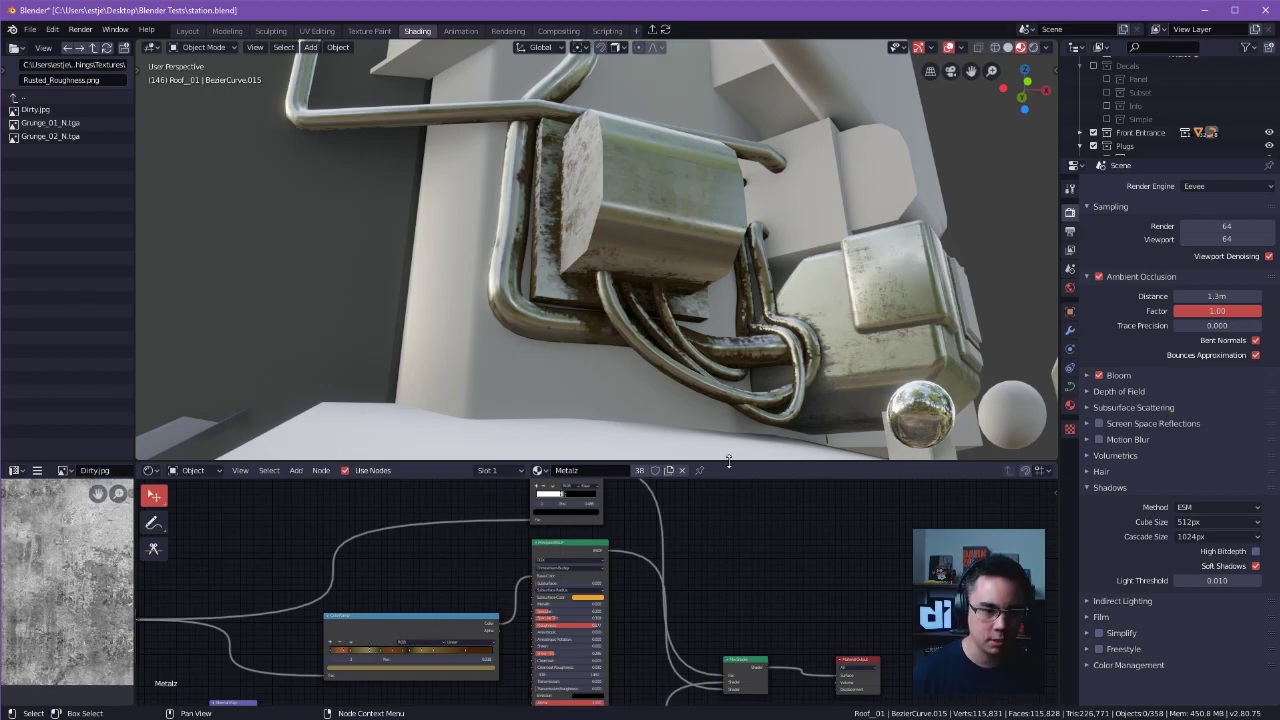
pyautogui.scroll(-7, 685, 563)
pyautogui.moveTo(766, 586); pyautogui.dragTo(906, 553, button='middle')
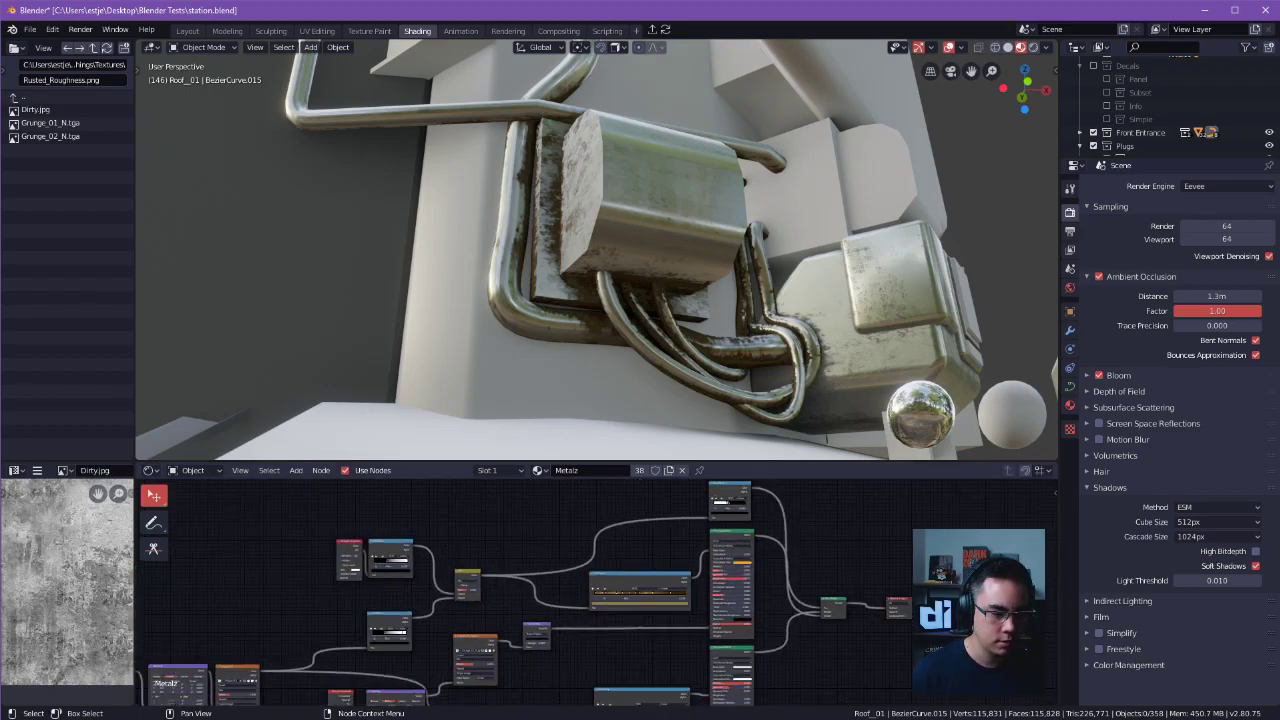
pyautogui.scroll(-2, 843, 617)
pyautogui.scroll(4, 735, 320)
# Compare the utility box and cables with ambient occlusion off and on, leaving it enabled.
pyautogui.moveTo(752, 350); pyautogui.dragTo(940, 325, button='middle')
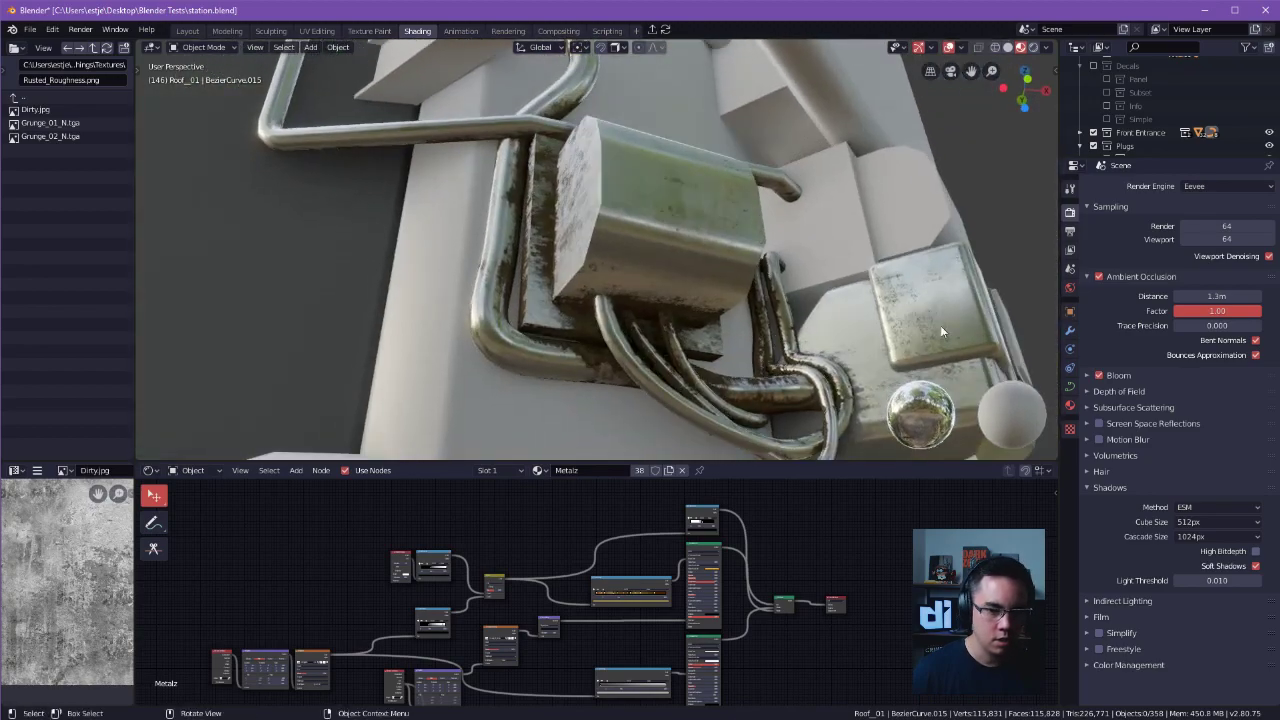
pyautogui.click(1100, 273)
pyautogui.click(1100, 273)
pyautogui.click(1100, 273)
pyautogui.click(1100, 273)
pyautogui.click(1100, 273)
pyautogui.click(1100, 273)
pyautogui.click(1100, 273)
pyautogui.click(1100, 273)
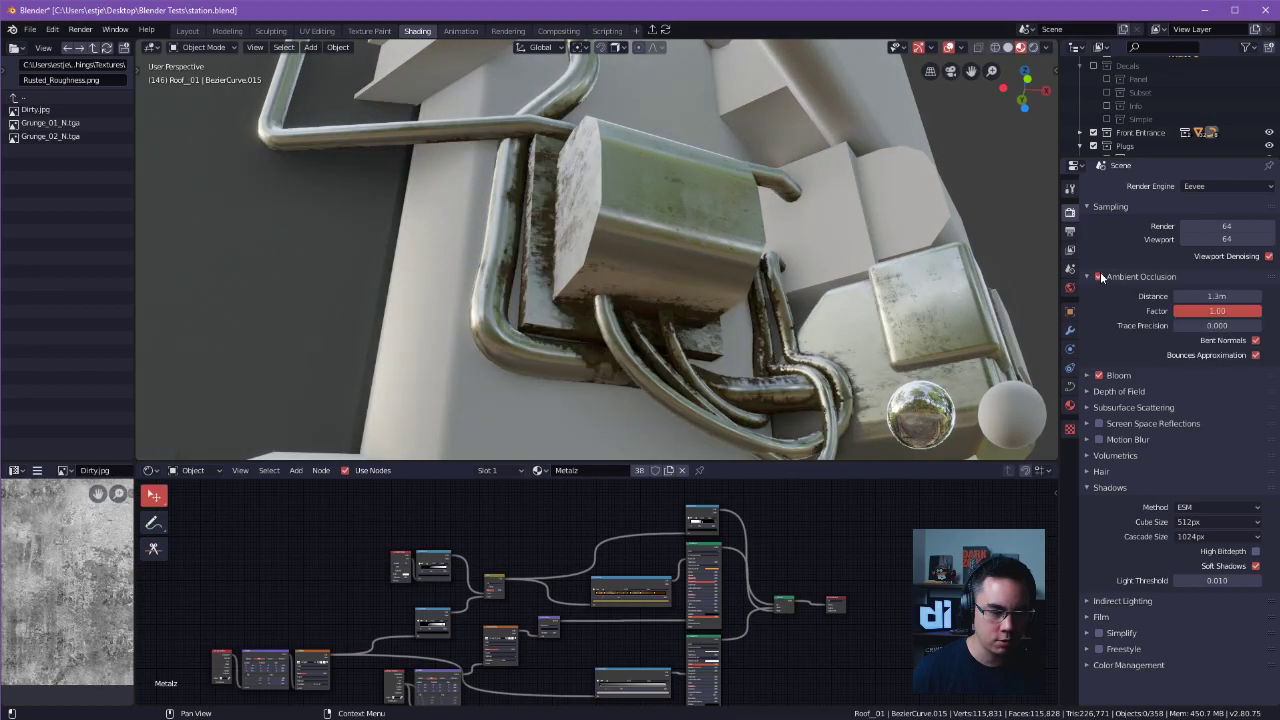
# Examine the Ambient Occlusion node with its ColorRamp and Mix nodes, plus the complete Metalz node tree.
pyautogui.scroll(5, 640, 537)
pyautogui.scroll(4, 681, 584)
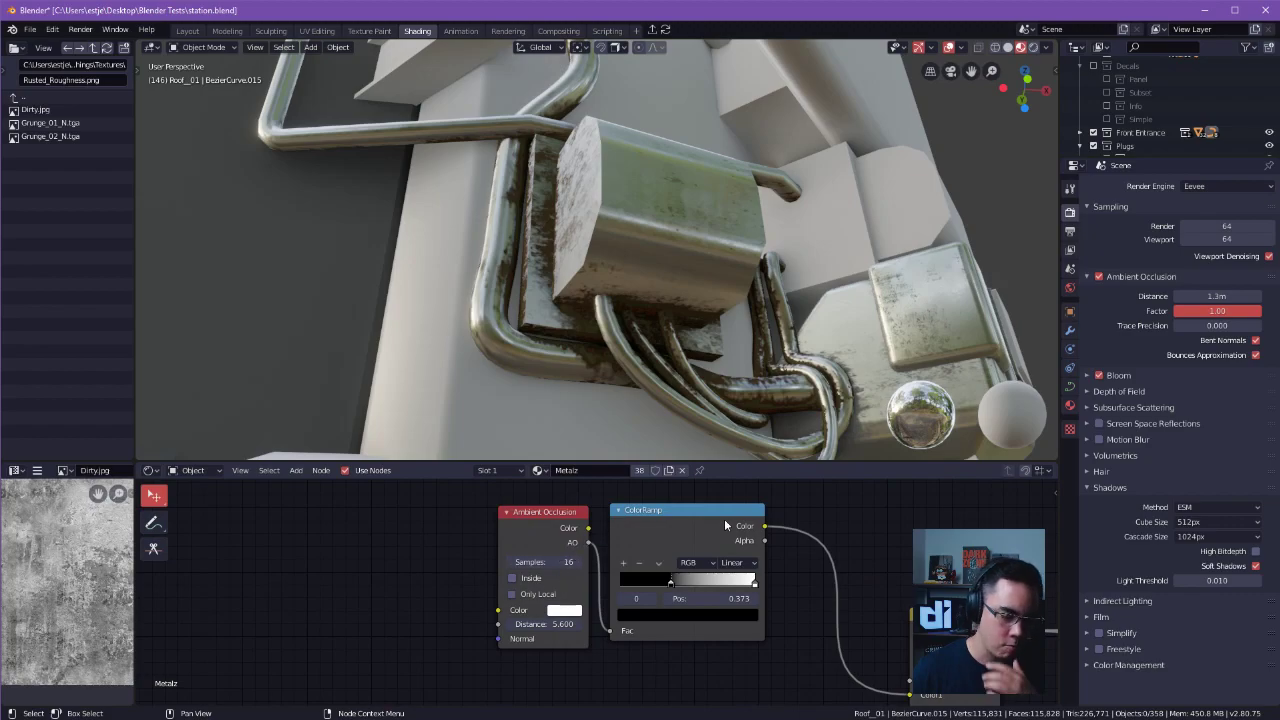
pyautogui.scroll(-2, 771, 532)
pyautogui.keyDown('ctrl'); pyautogui.hscroll(3, 763, 516); pyautogui.keyUp('ctrl')
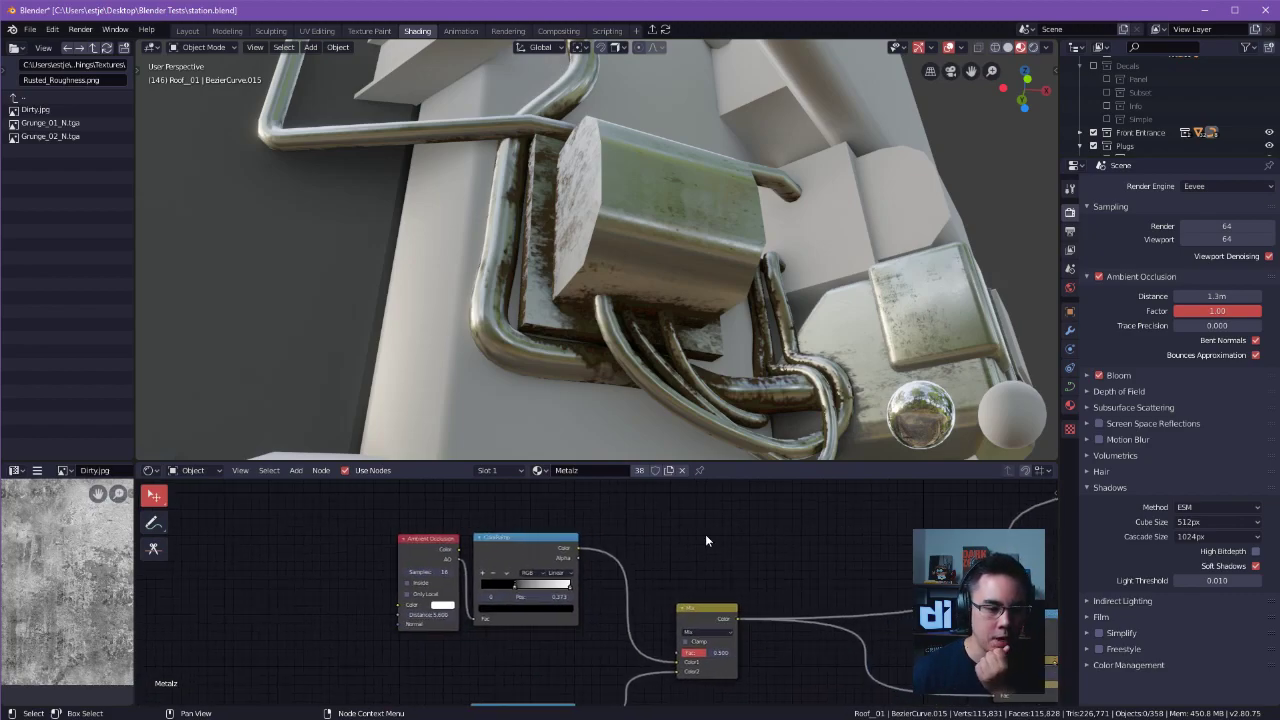
pyautogui.scroll(-2, 703, 532)
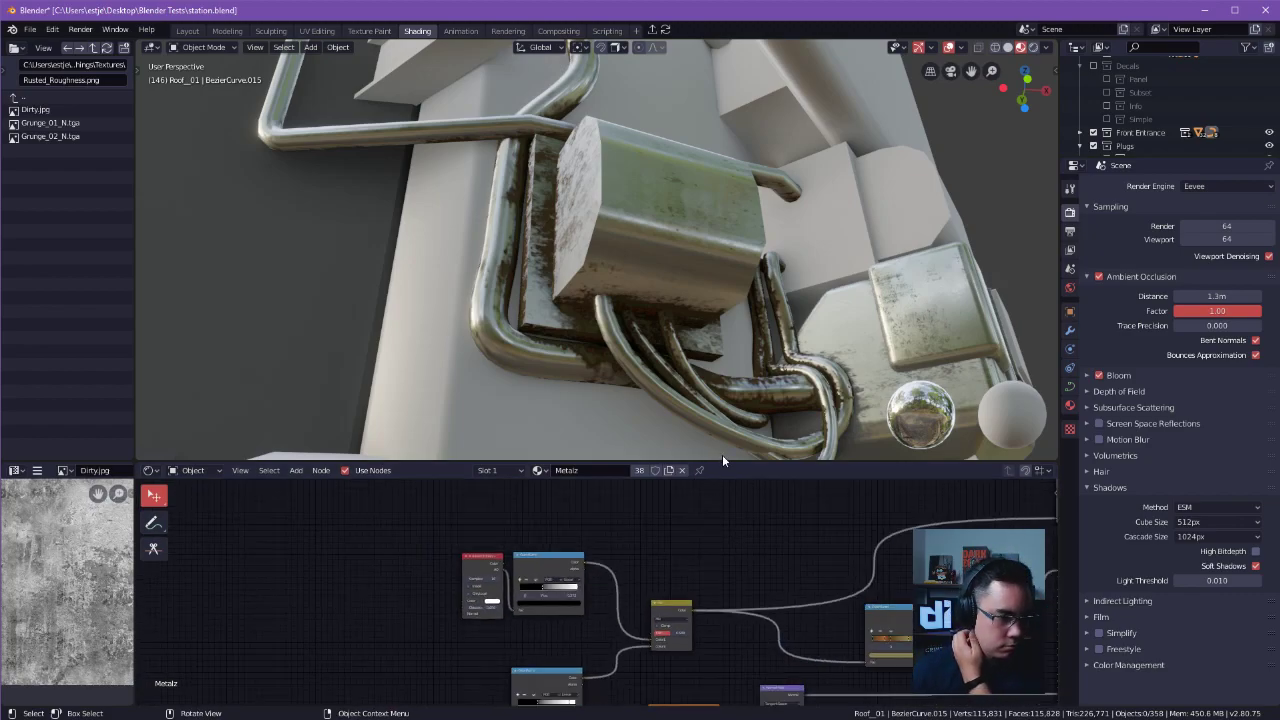
pyautogui.scroll(-2, 644, 536)
pyautogui.scroll(-3, 763, 550)
pyautogui.scroll(-4, 650, 546)
pyautogui.moveTo(775, 543); pyautogui.dragTo(723, 522, button='middle')
pyautogui.scroll(2, 724, 541)
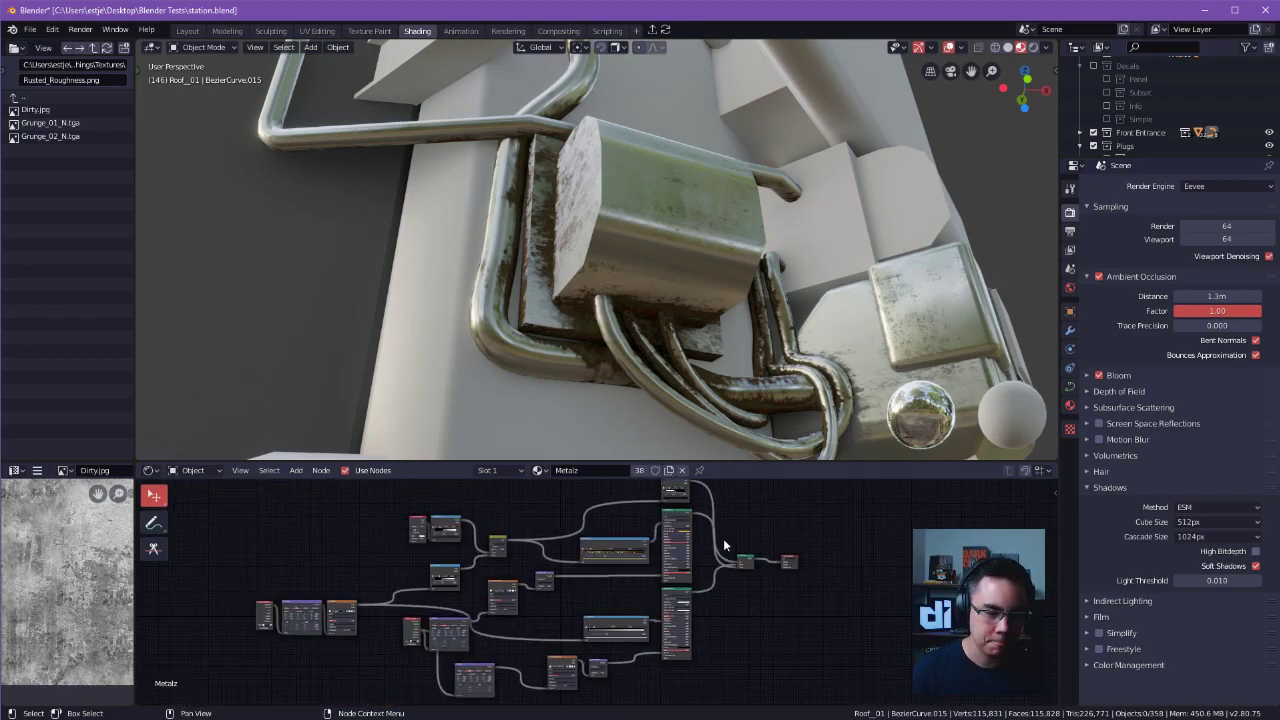
pyautogui.scroll(1, 720, 546)
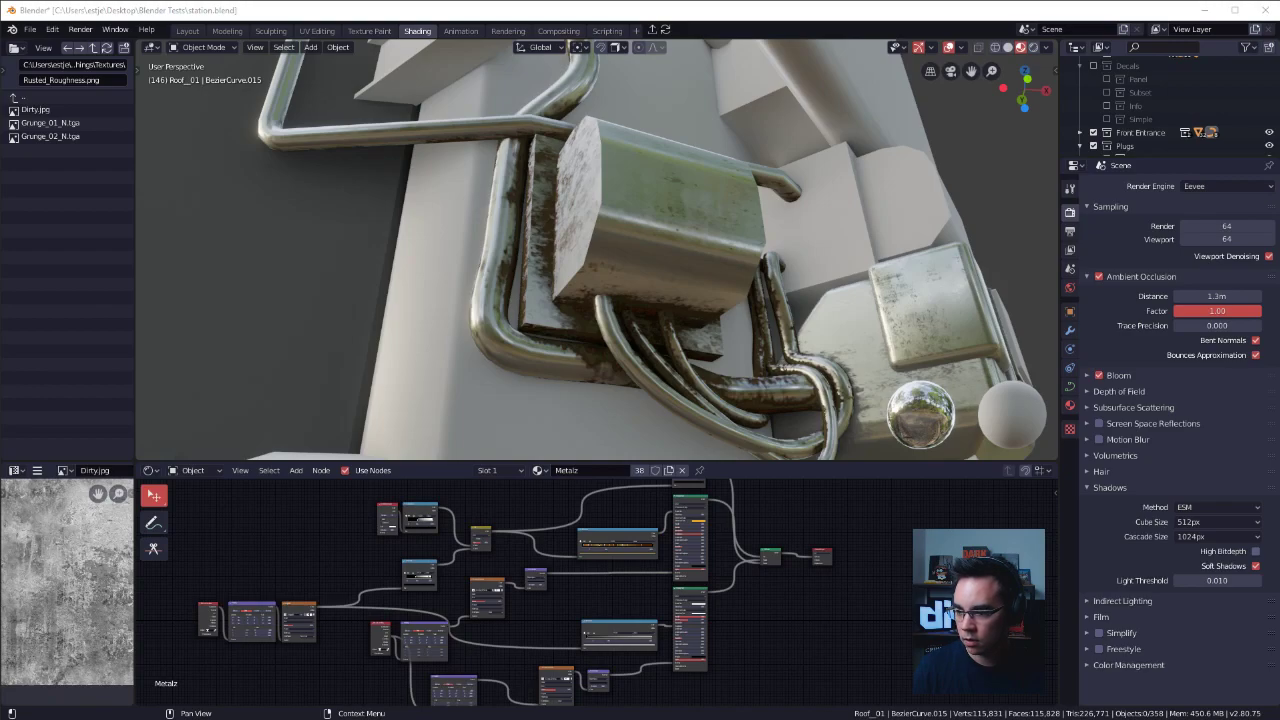
# Switch to the browser showing the Mixer stream page and enlarge its window to fill the screen.
pyautogui.moveTo(1279, 108); pyautogui.dragTo(656, 75)
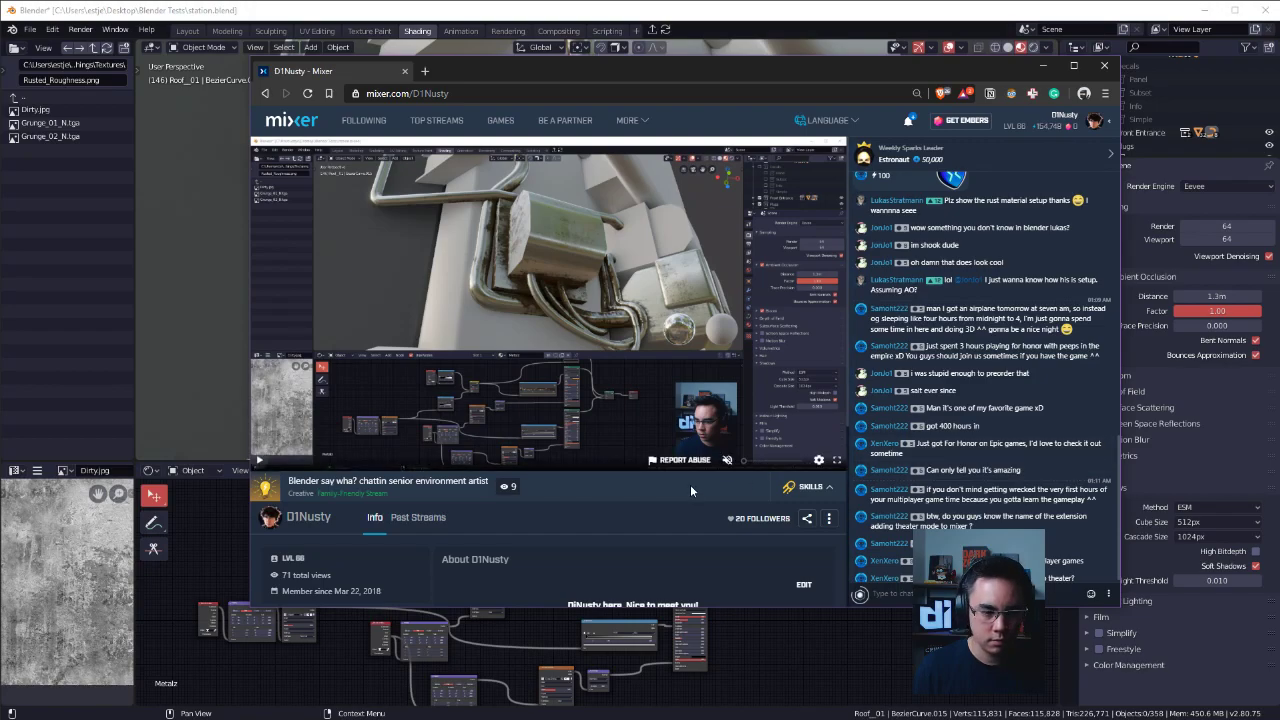
pyautogui.moveTo(1119, 446); pyautogui.dragTo(1240, 419)
pyautogui.moveTo(511, 59)
pyautogui.mouseDown()
pyautogui.moveTo(517, 107)
pyautogui.moveTo(529, 57)
pyautogui.mouseUp()
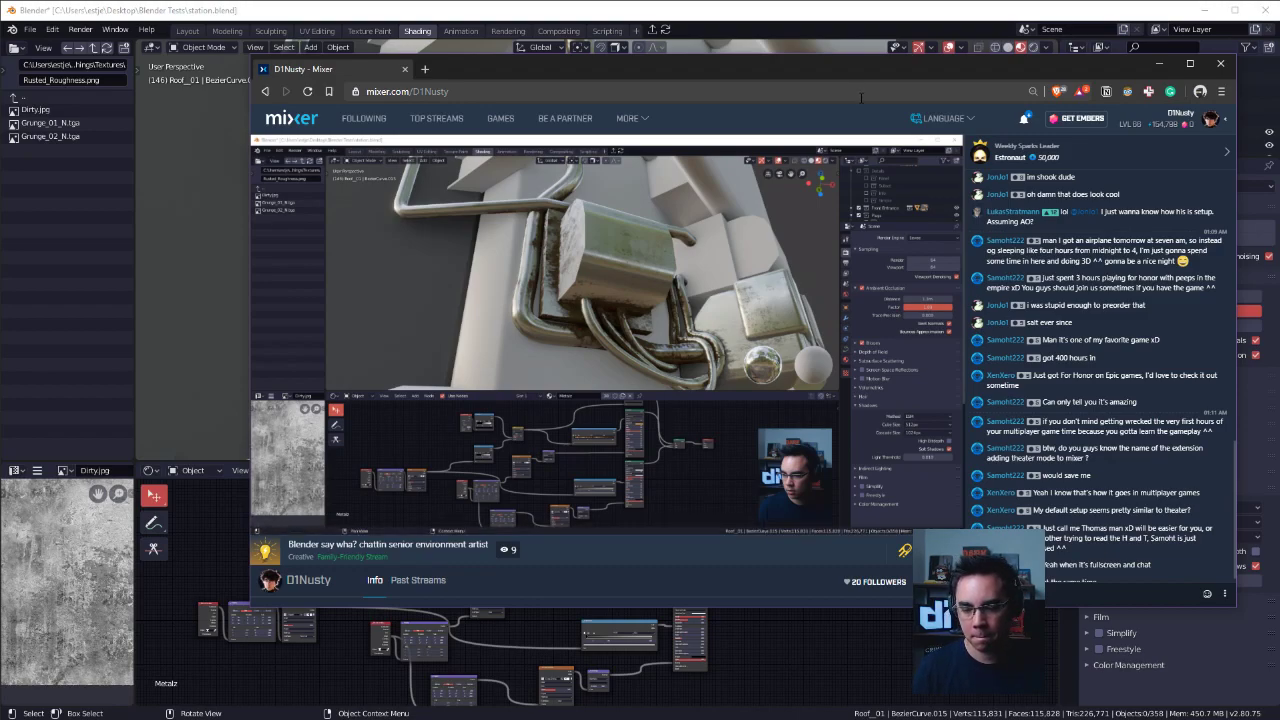
pyautogui.click(1190, 63)
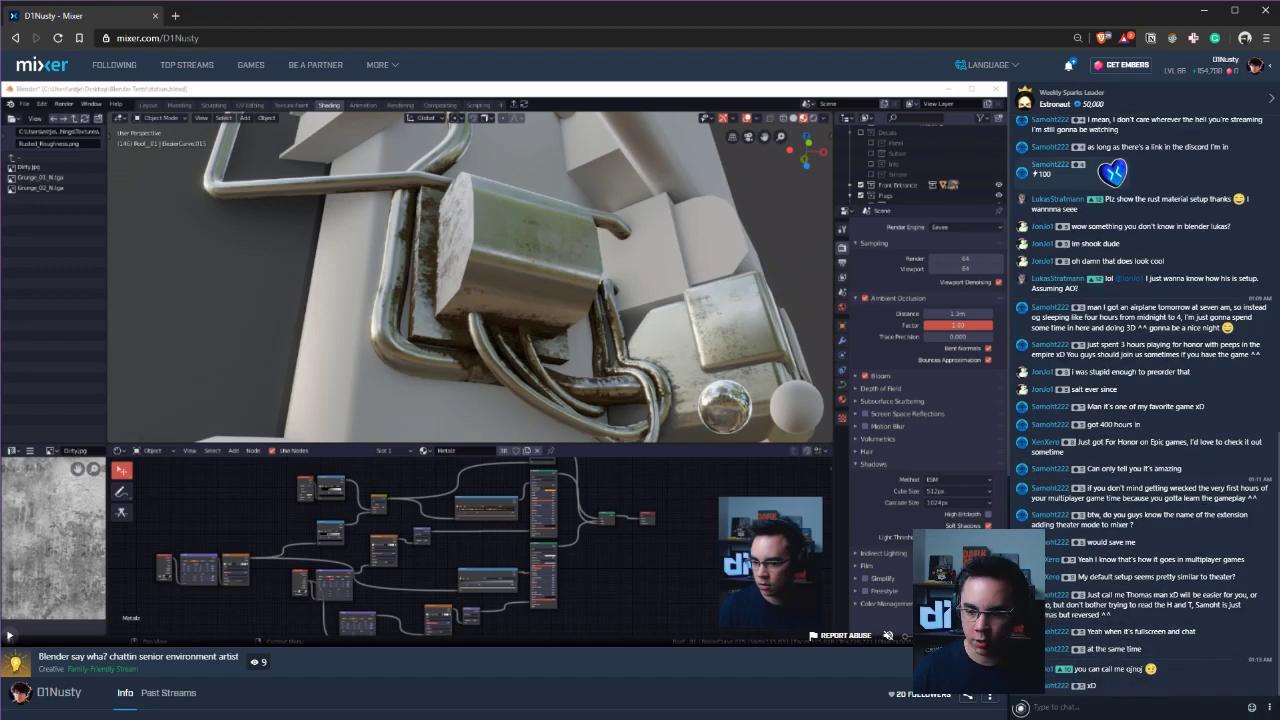
# Try the stream player in full screen, return to the channel page and view its About section.
pyautogui.click(993, 635)
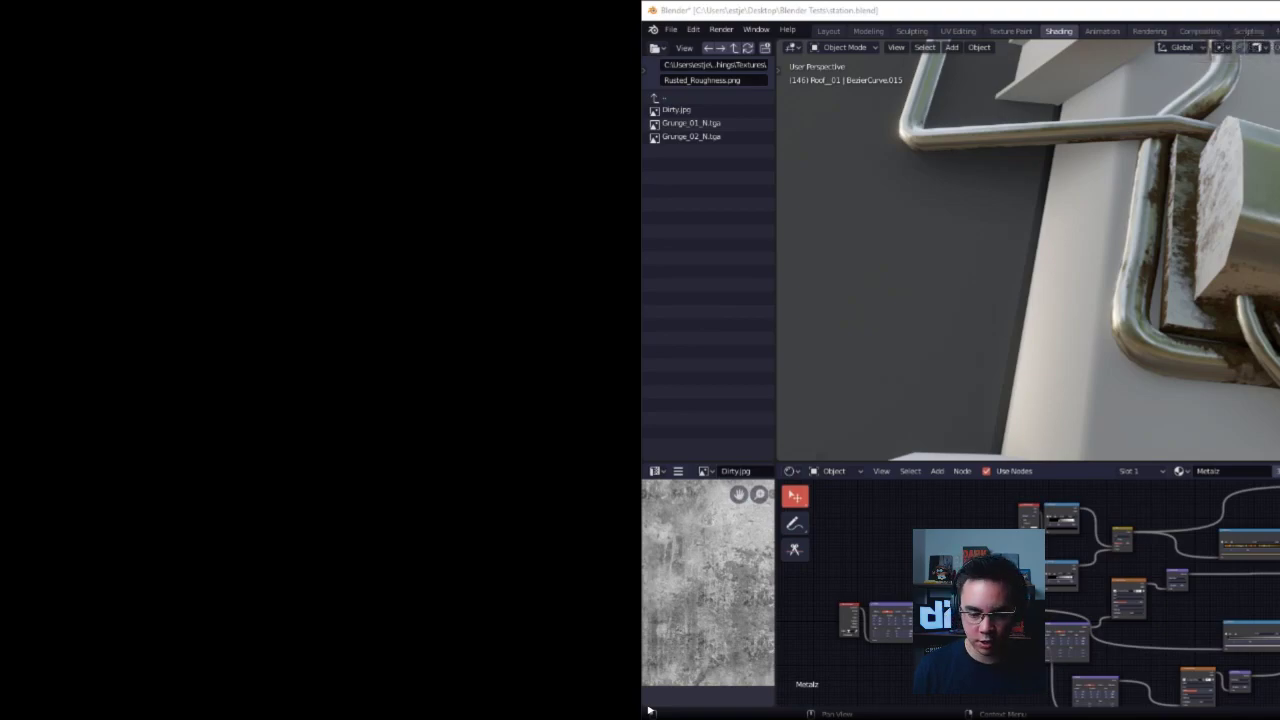
pyautogui.press('Escape')
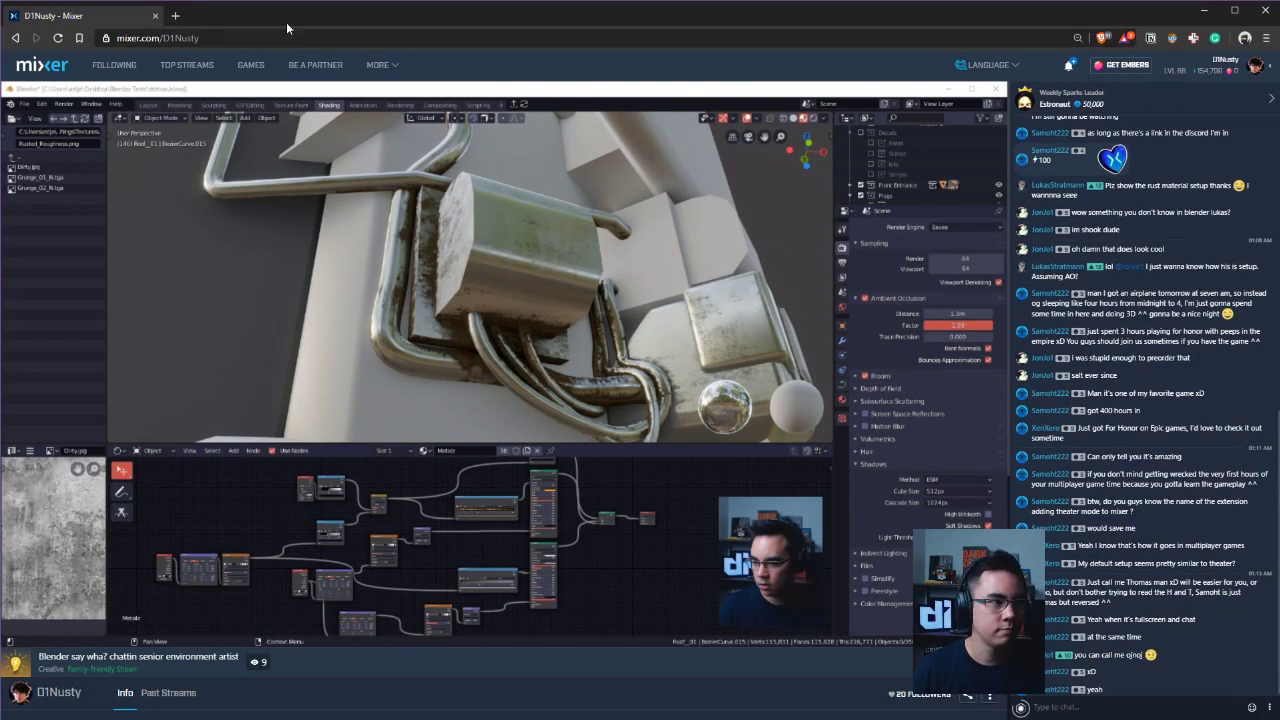
pyautogui.scroll(-2, 892, 355)
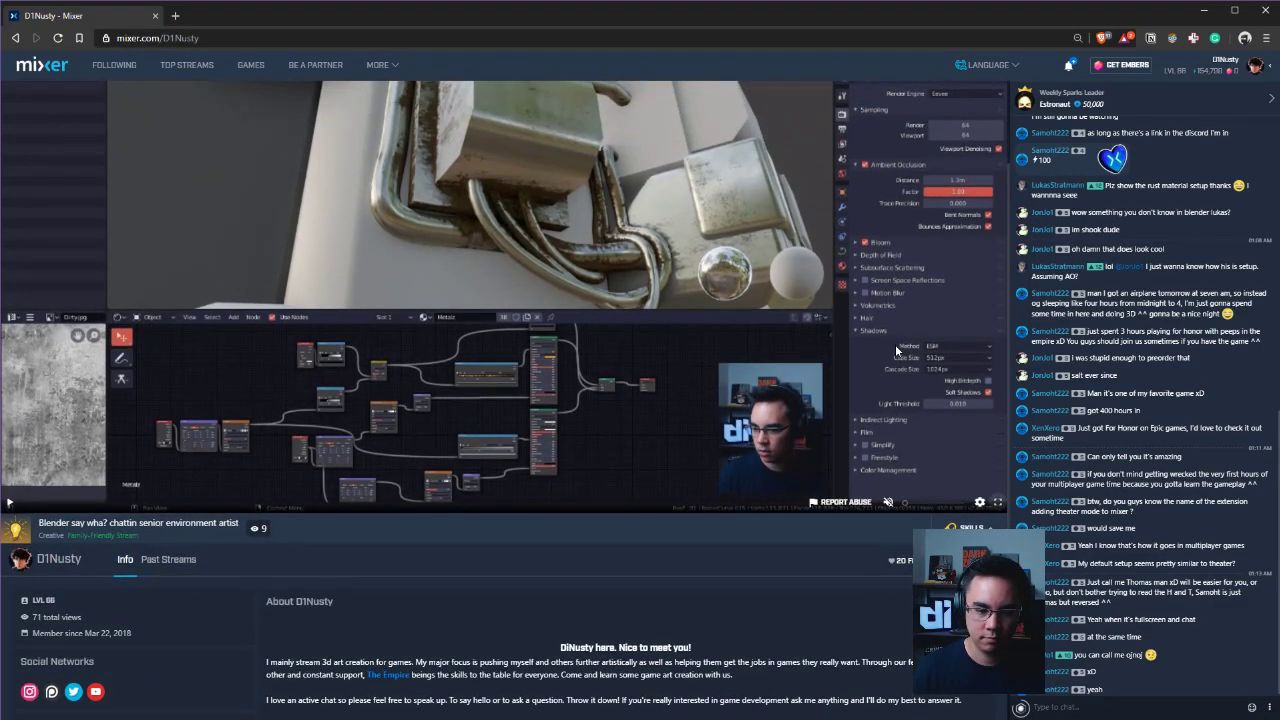
# View the stream playback in full screen and exit back to the channel page.
pyautogui.click(981, 503)
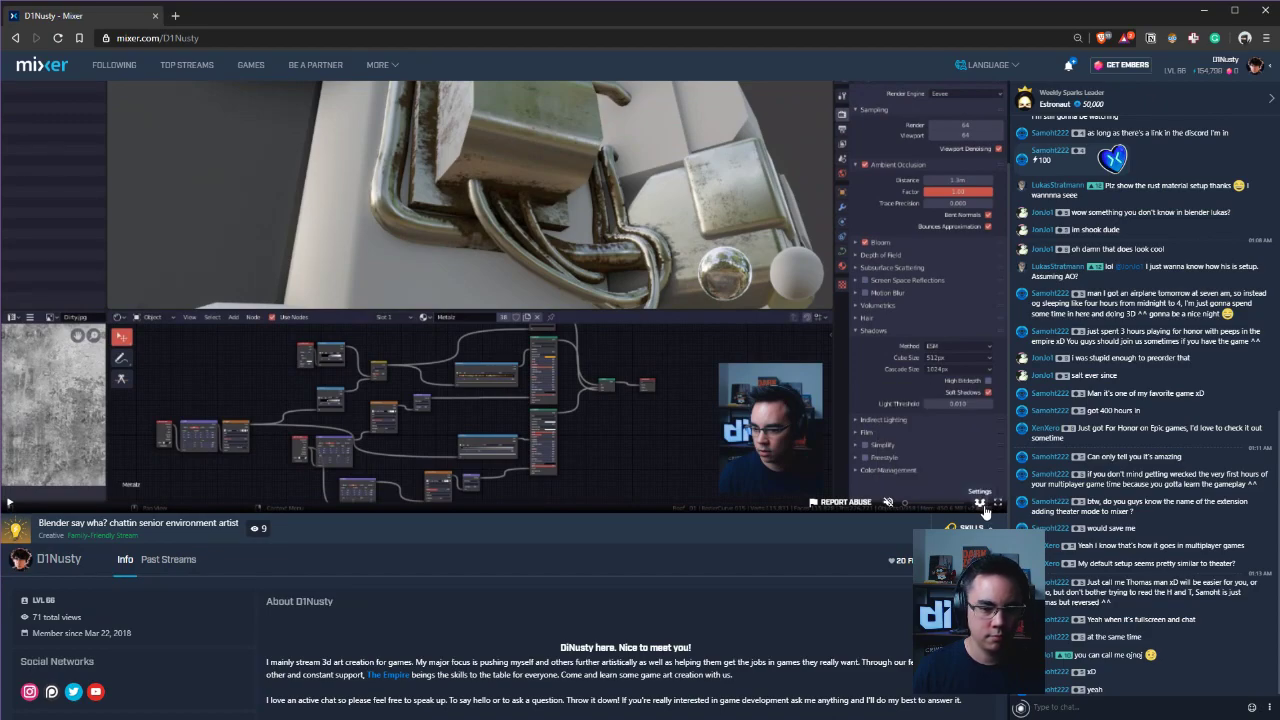
pyautogui.click(997, 502)
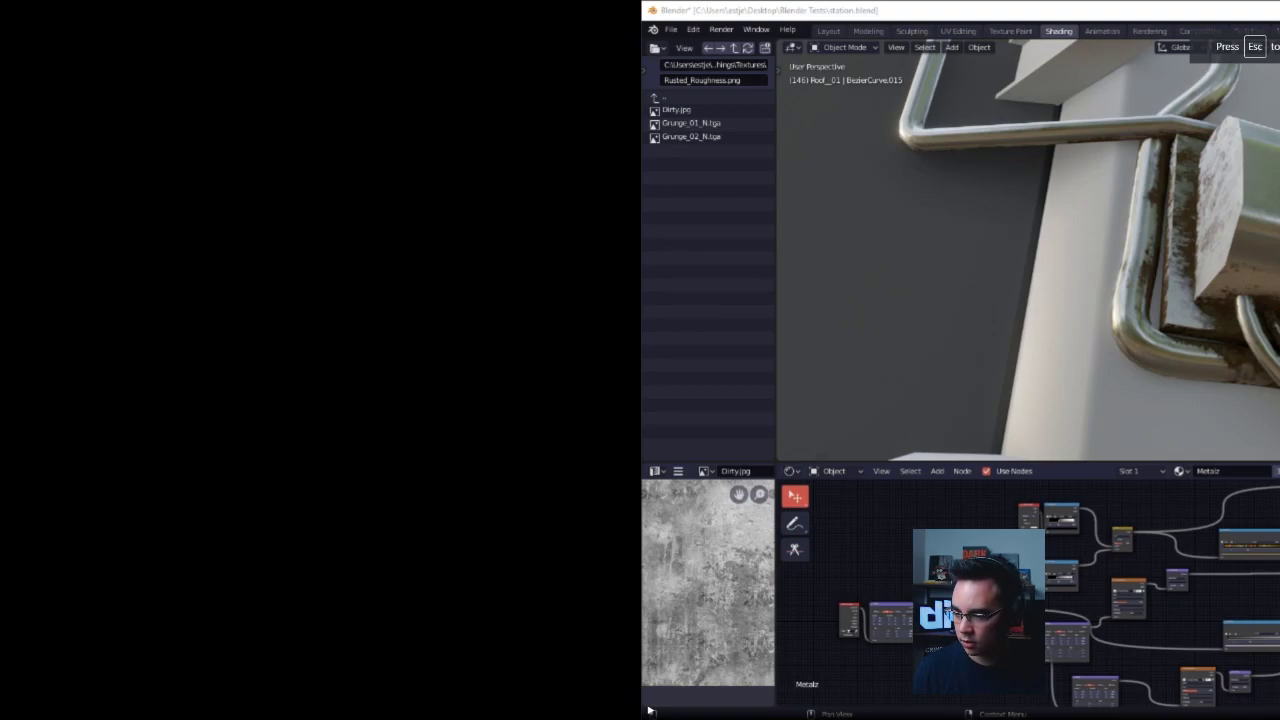
pyautogui.press('Escape')
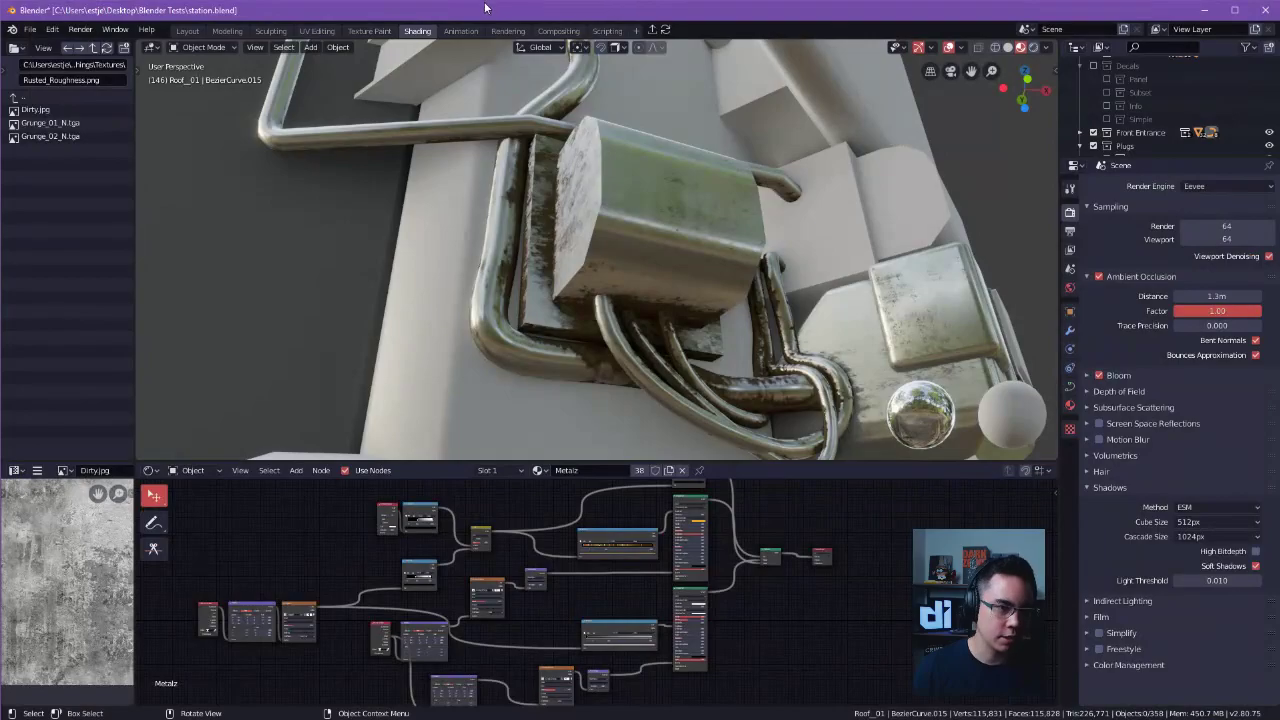
# Switch back to Blender and examine the rusty utility box and its cables from several angles.
pyautogui.moveTo(670, 195); pyautogui.dragTo(777, 275, button='middle')
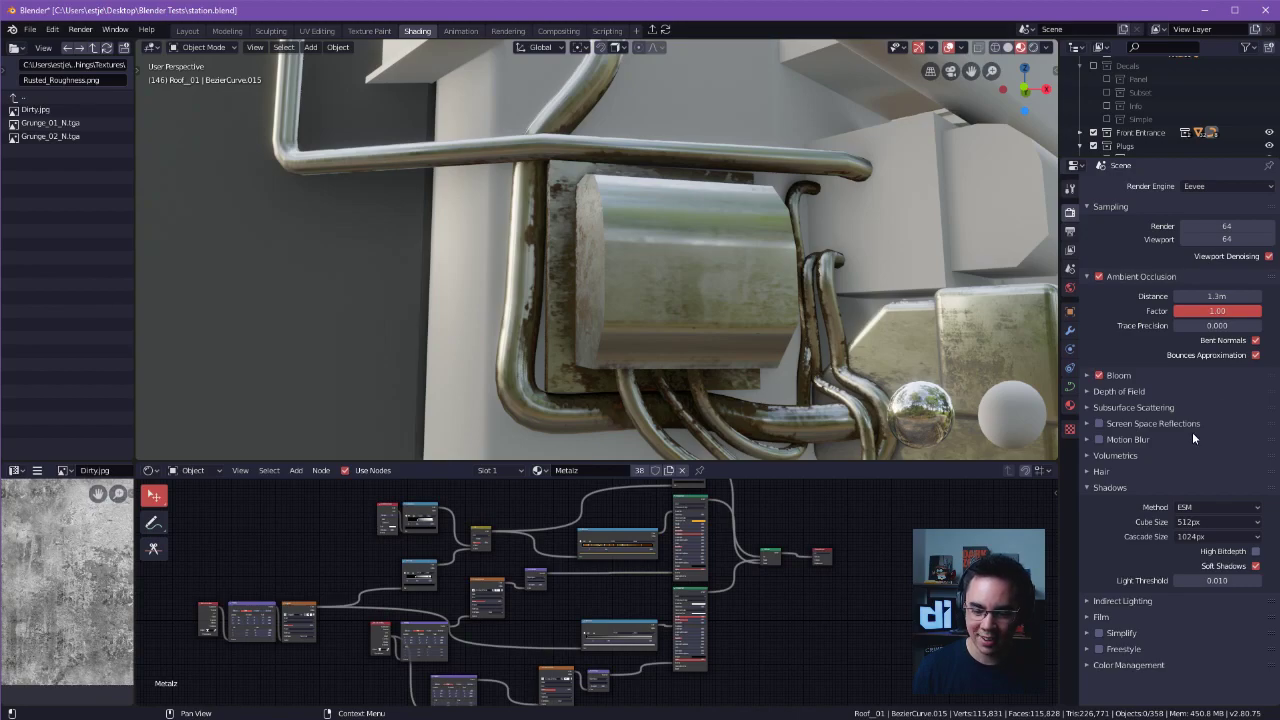
pyautogui.moveTo(775, 318); pyautogui.dragTo(735, 250, button='middle')
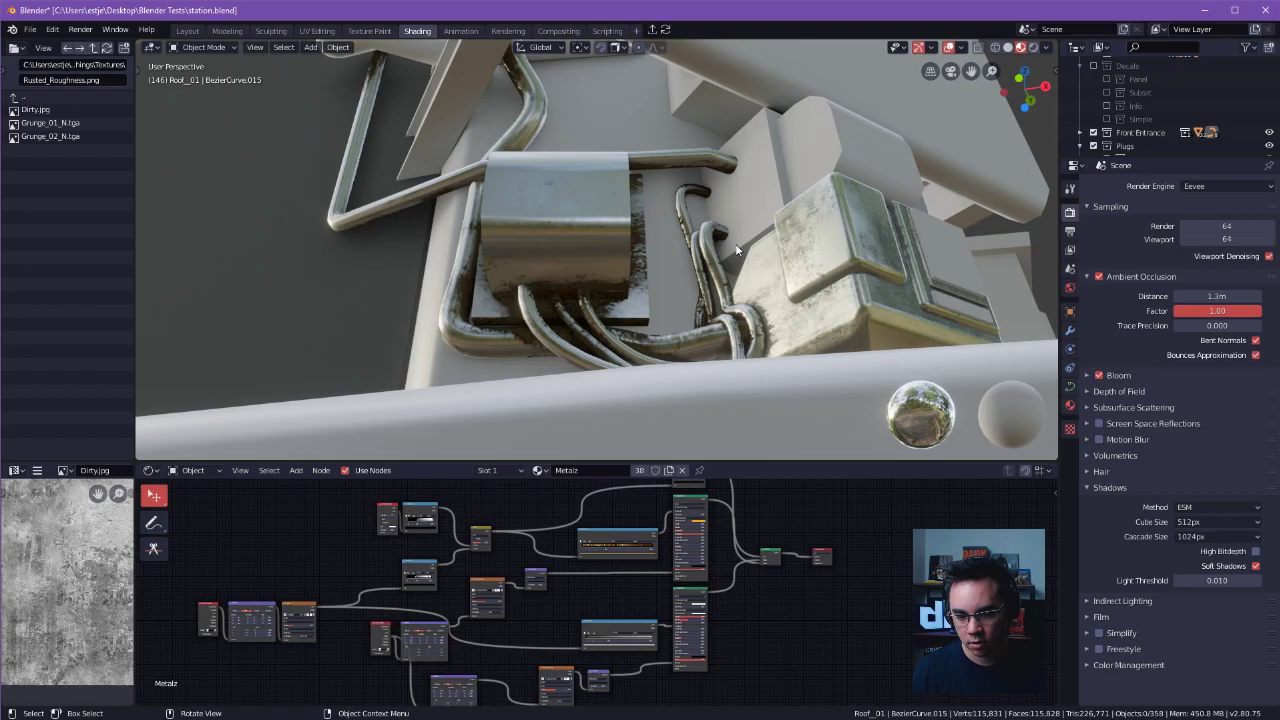
pyautogui.scroll(-4, 736, 241)
pyautogui.moveTo(736, 241); pyautogui.dragTo(540, 291, button='middle')
# Select the large curved awning over the entrance and give it a new material named Fabric1.
pyautogui.click(680, 296)
pyautogui.keyDown('shift'); pyautogui.moveTo(690, 297); pyautogui.dragTo(510, 323, button='middle'); pyautogui.keyUp('shift')
pyautogui.keyDown('shift'); pyautogui.click(824, 284); pyautogui.keyUp('shift')
pyautogui.keyDown('shift'); pyautogui.click(695, 316); pyautogui.keyUp('shift')
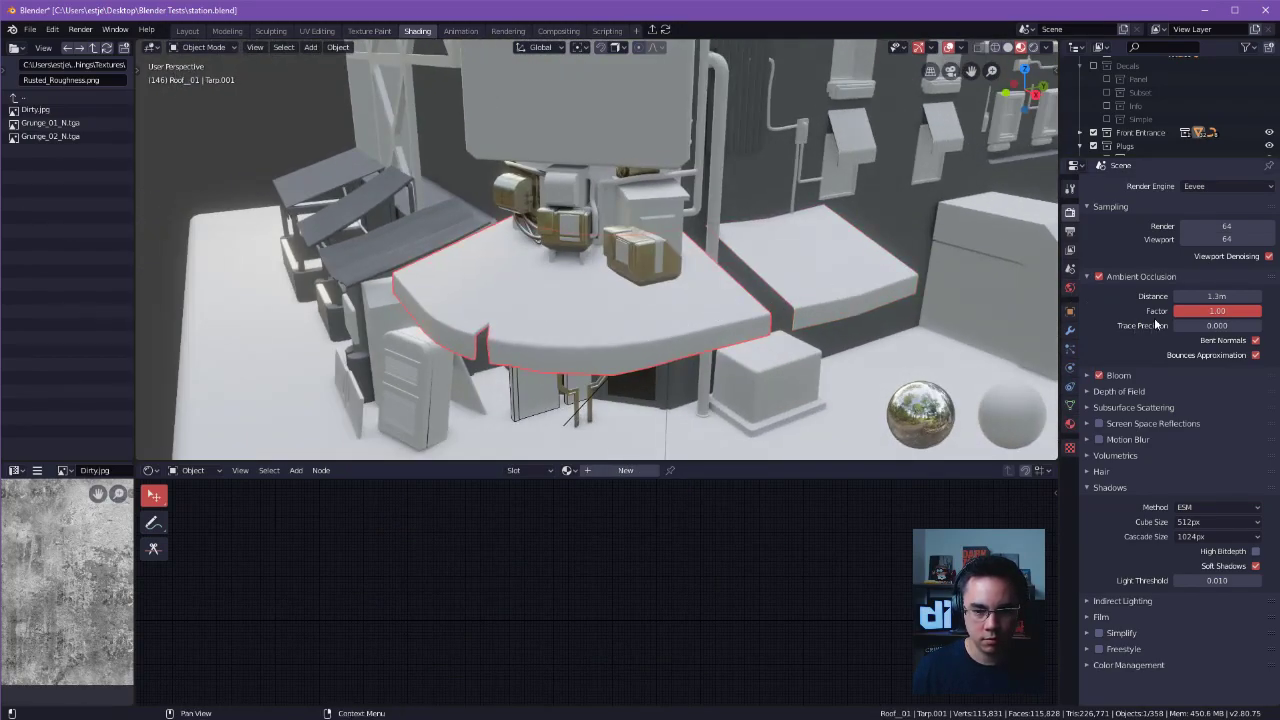
pyautogui.click(1070, 423)
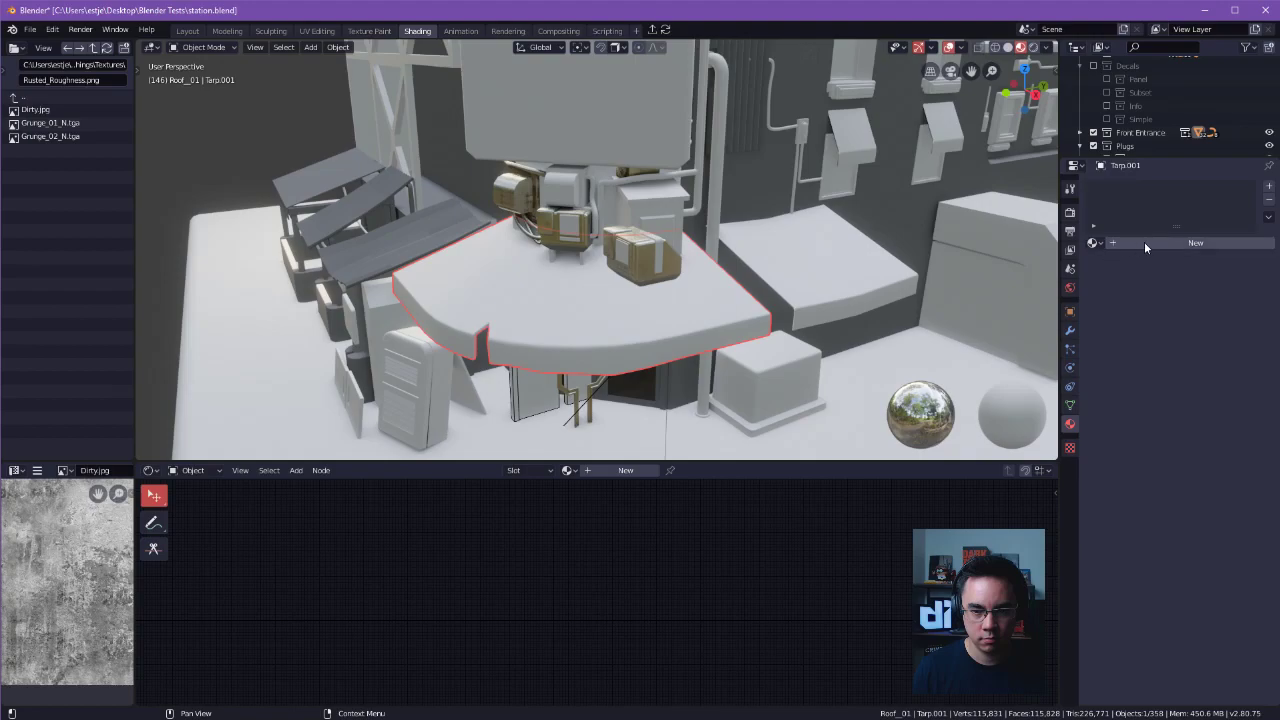
pyautogui.click(1142, 245)
pyautogui.doubleClick(1131, 243)
pyautogui.write('Fa')
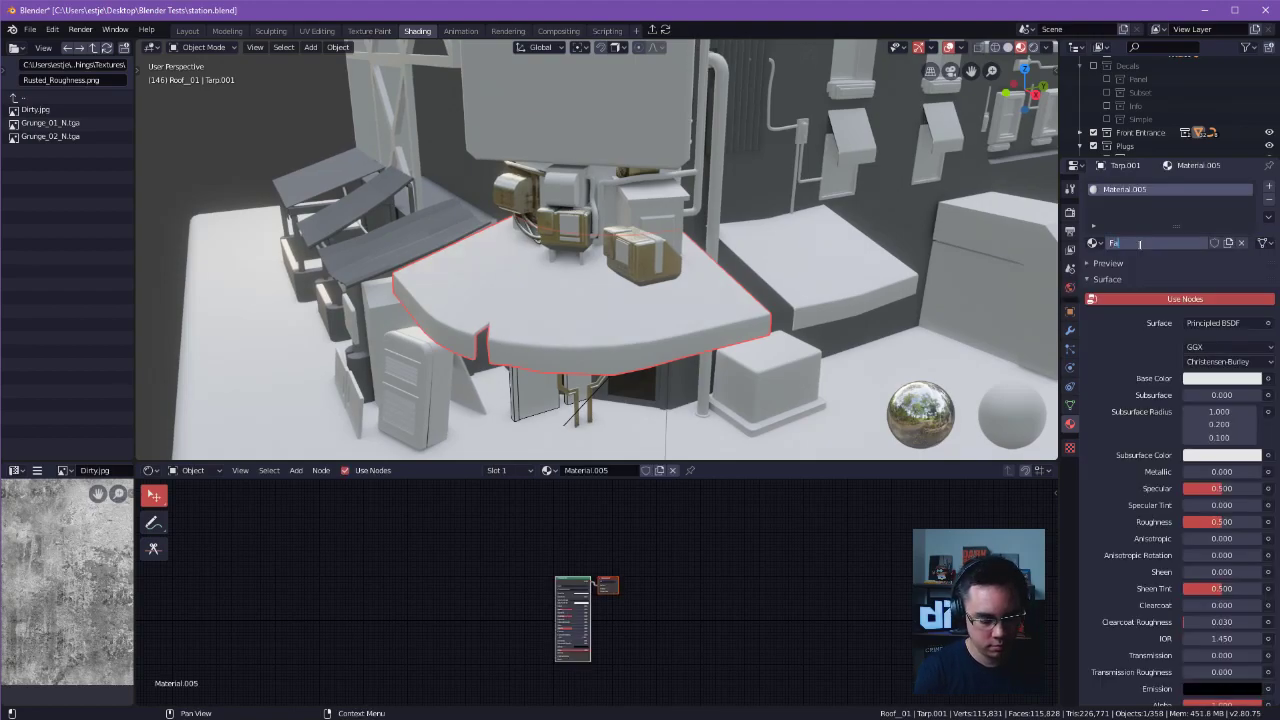
pyautogui.write('bric1')
pyautogui.press('Return')
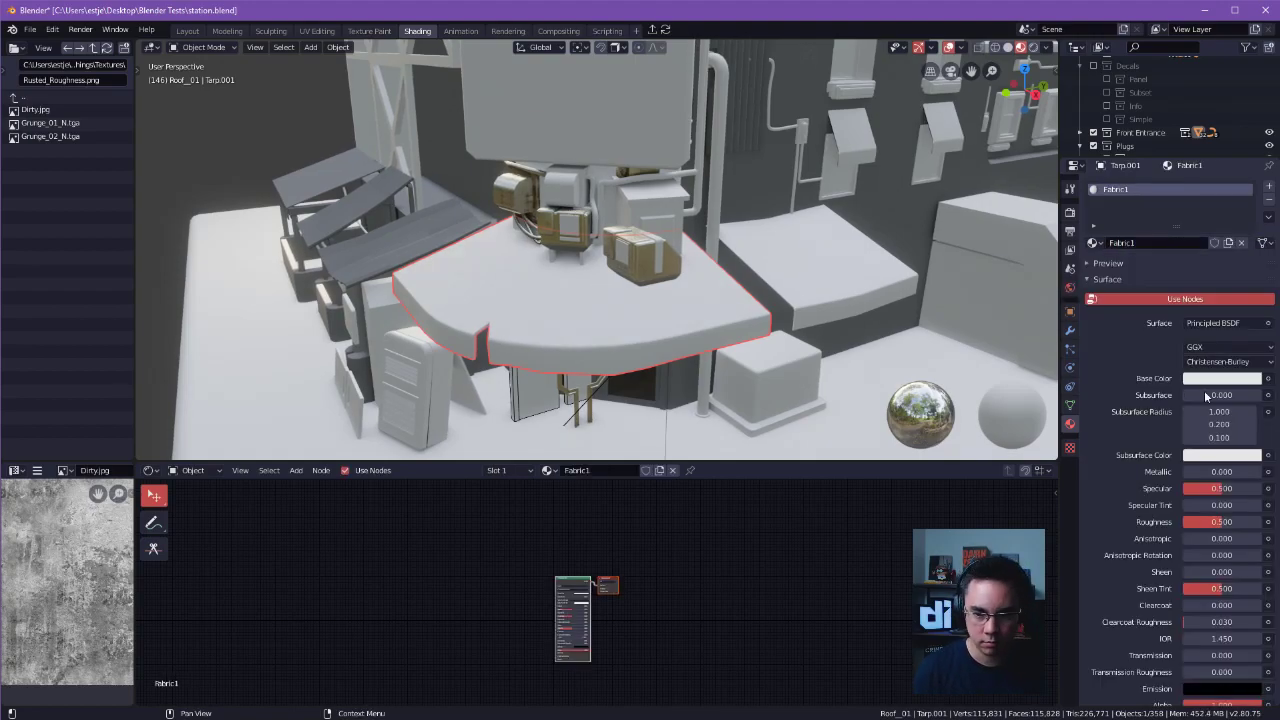
# Set Fabric1's base color to orange and its roughness to 0.433.
pyautogui.click(1245, 378)
pyautogui.moveTo(1193, 242); pyautogui.dragTo(1175, 277)
pyautogui.moveTo(705, 285); pyautogui.dragTo(720, 197, button='middle')
pyautogui.scroll(5, 796, 266)
pyautogui.scroll(-3, 758, 258)
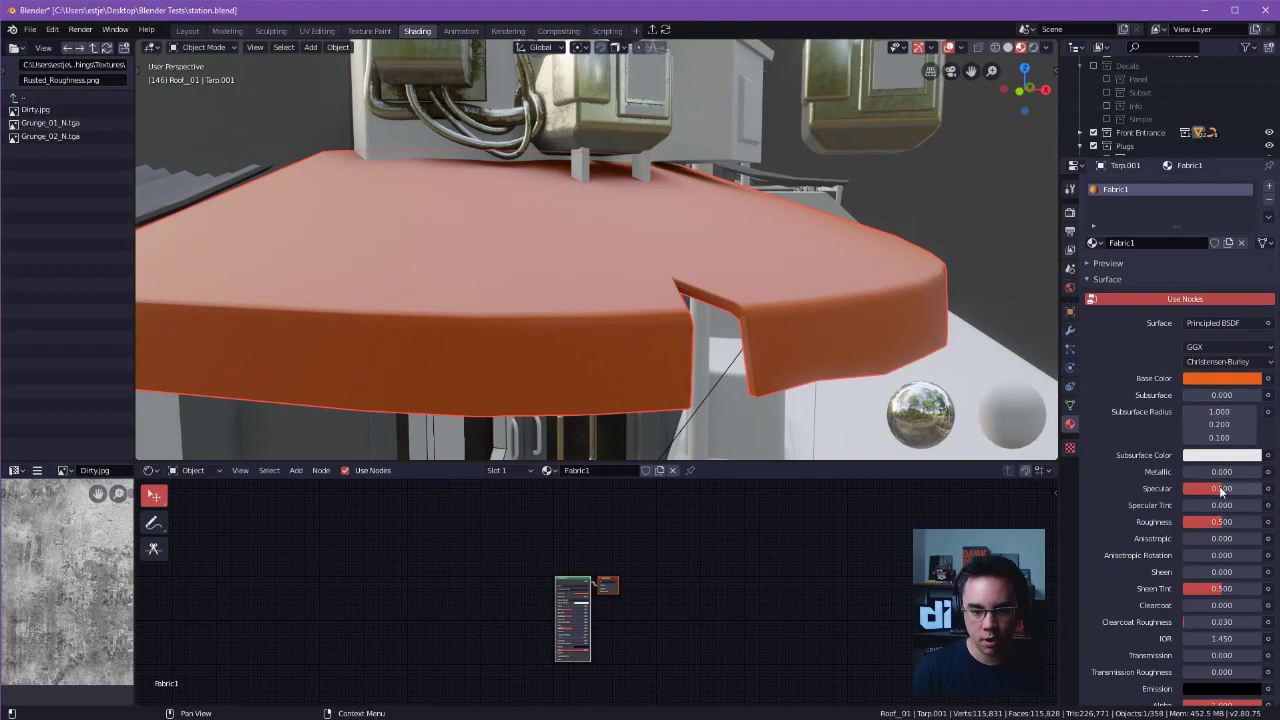
pyautogui.moveTo(1220, 525)
pyautogui.mouseDown()
pyautogui.moveTo(1240, 525)
pyautogui.moveTo(1195, 522)
pyautogui.mouseUp()
# Try transmission values of 0.050 and 0.333 on the Fabric1 material, and return it to 0.000.
pyautogui.scroll(-3, 1167, 498)
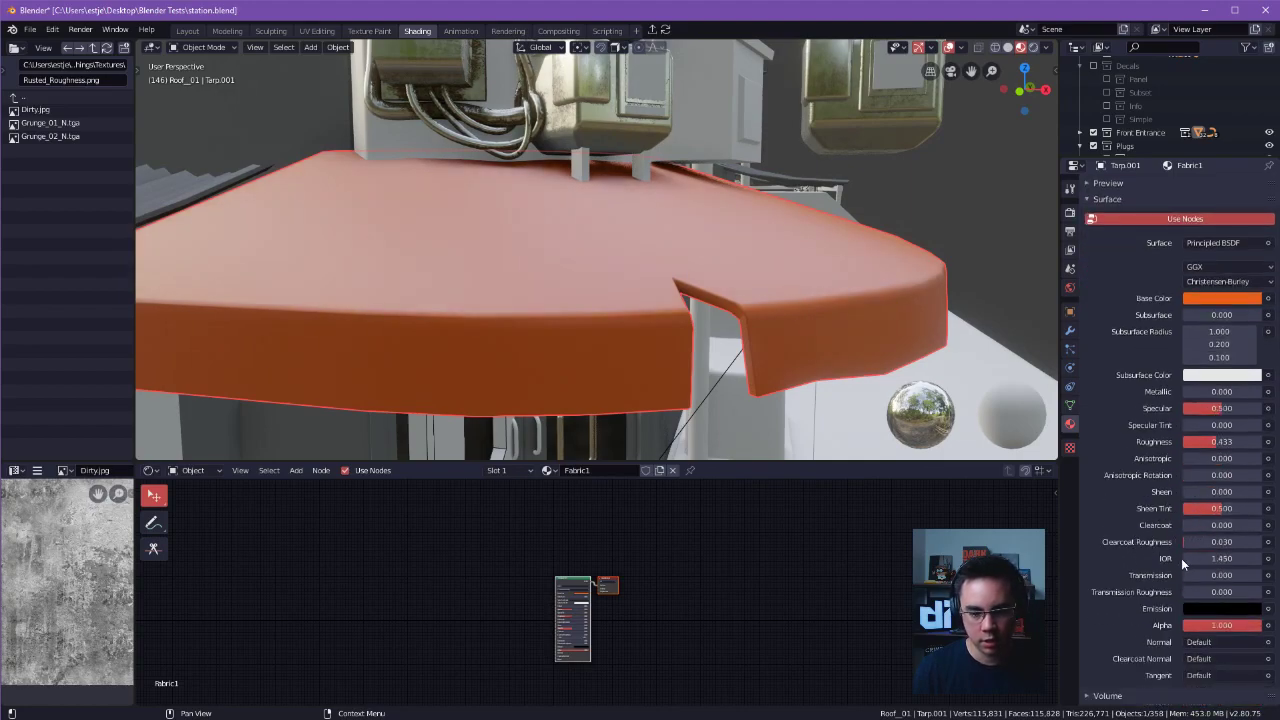
pyautogui.moveTo(1195, 575); pyautogui.dragTo(1210, 575)
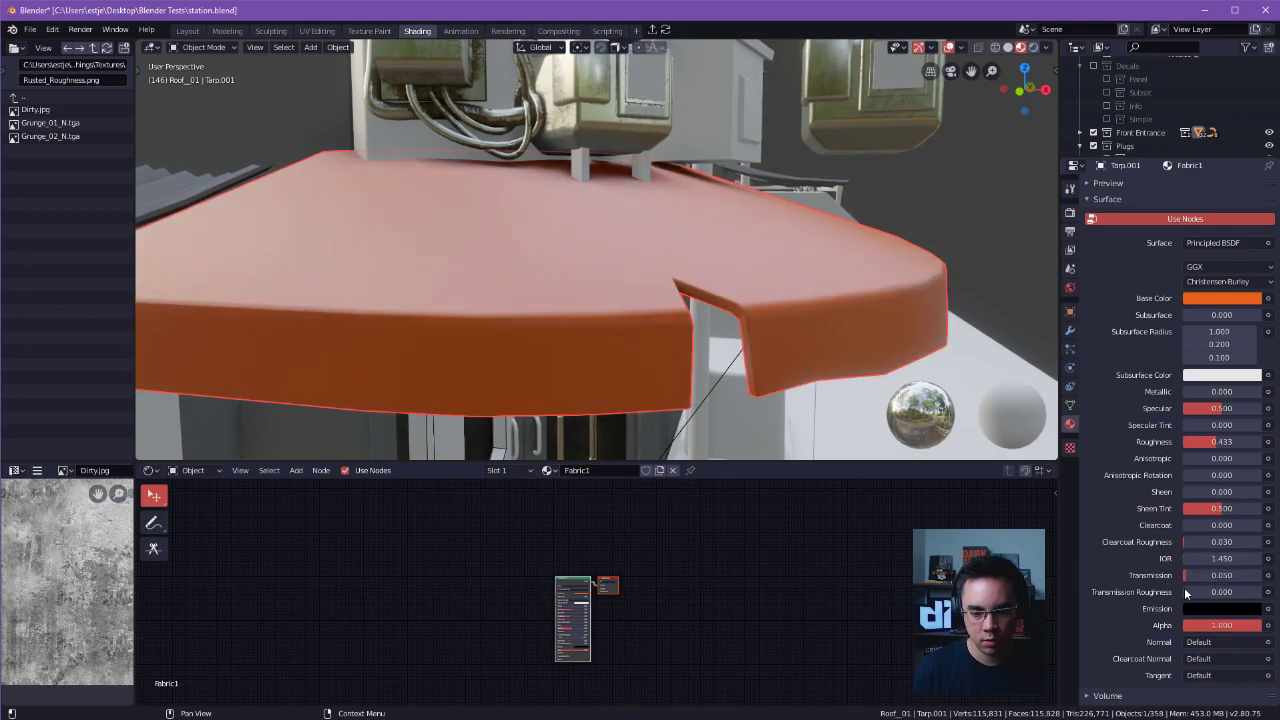
pyautogui.moveTo(1210, 575); pyautogui.dragTo(1262, 575)
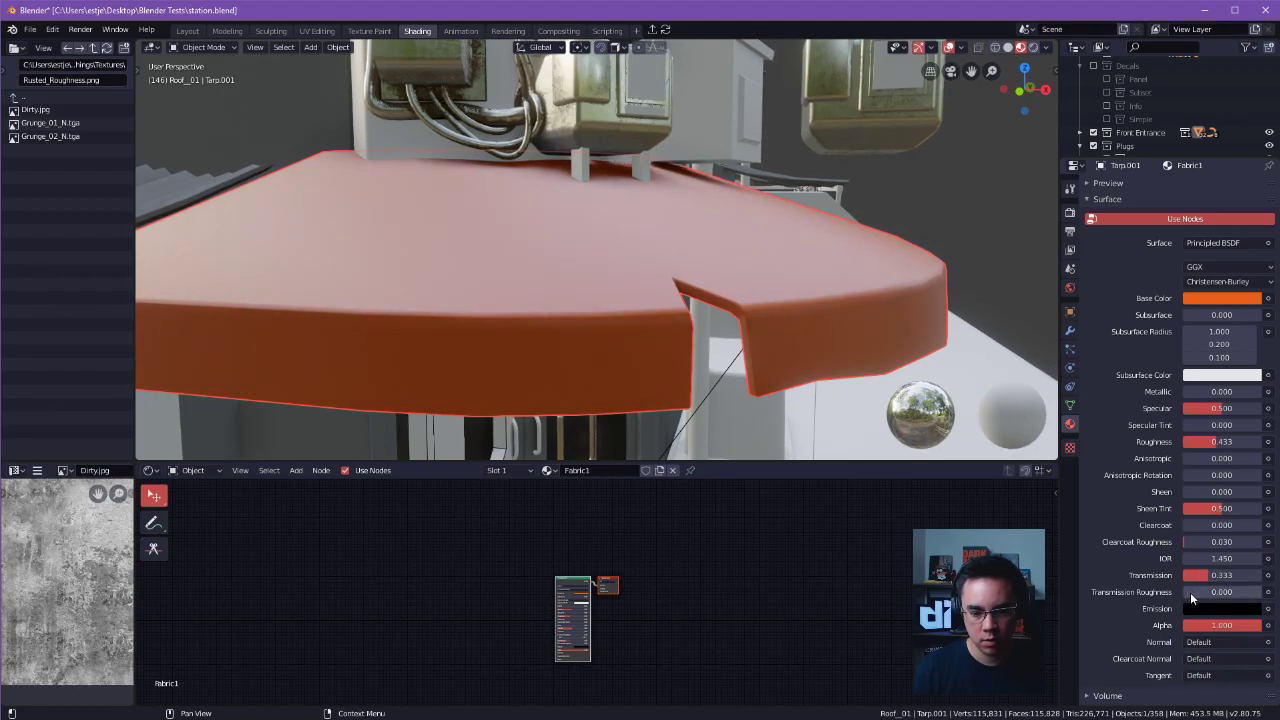
pyautogui.moveTo(1010, 440); pyautogui.dragTo(777, 403, button='middle')
pyautogui.moveTo(1205, 575); pyautogui.dragTo(1181, 574)
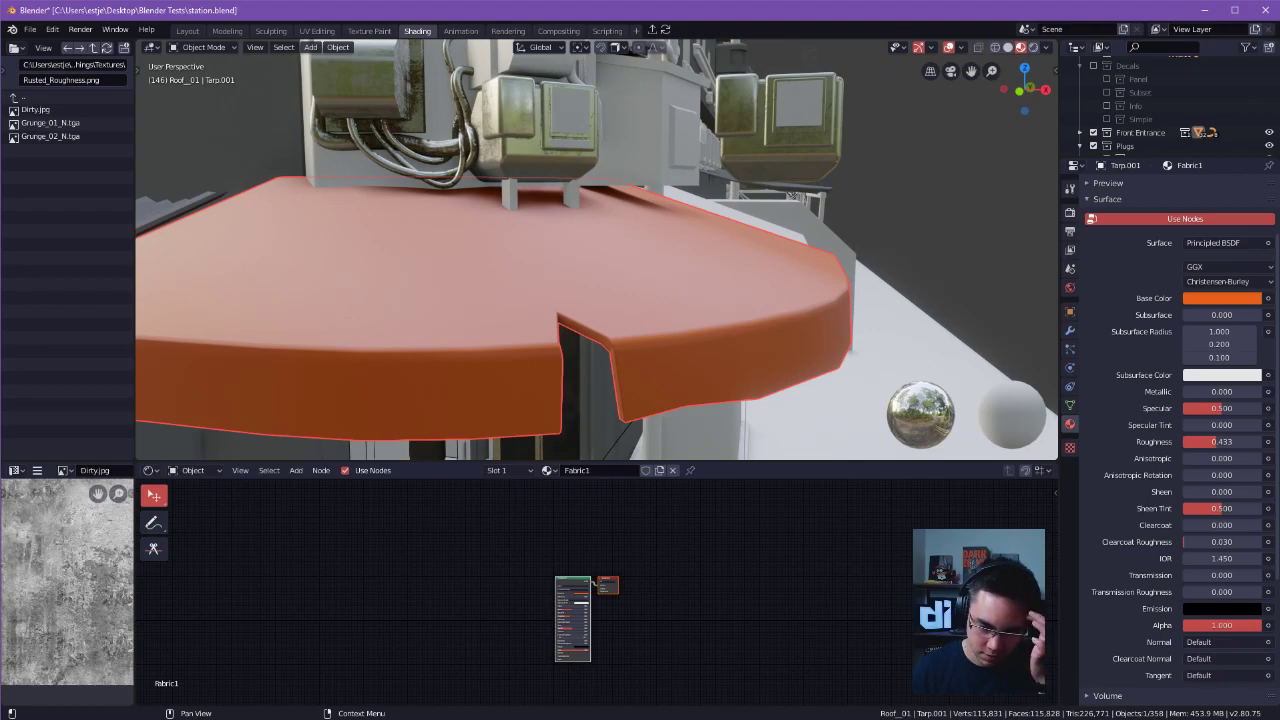
# Select the smaller rectangular awning beside the orange one and give it a new material named Fabric2.
pyautogui.moveTo(811, 285); pyautogui.dragTo(932, 266, button='middle')
pyautogui.click(859, 260)
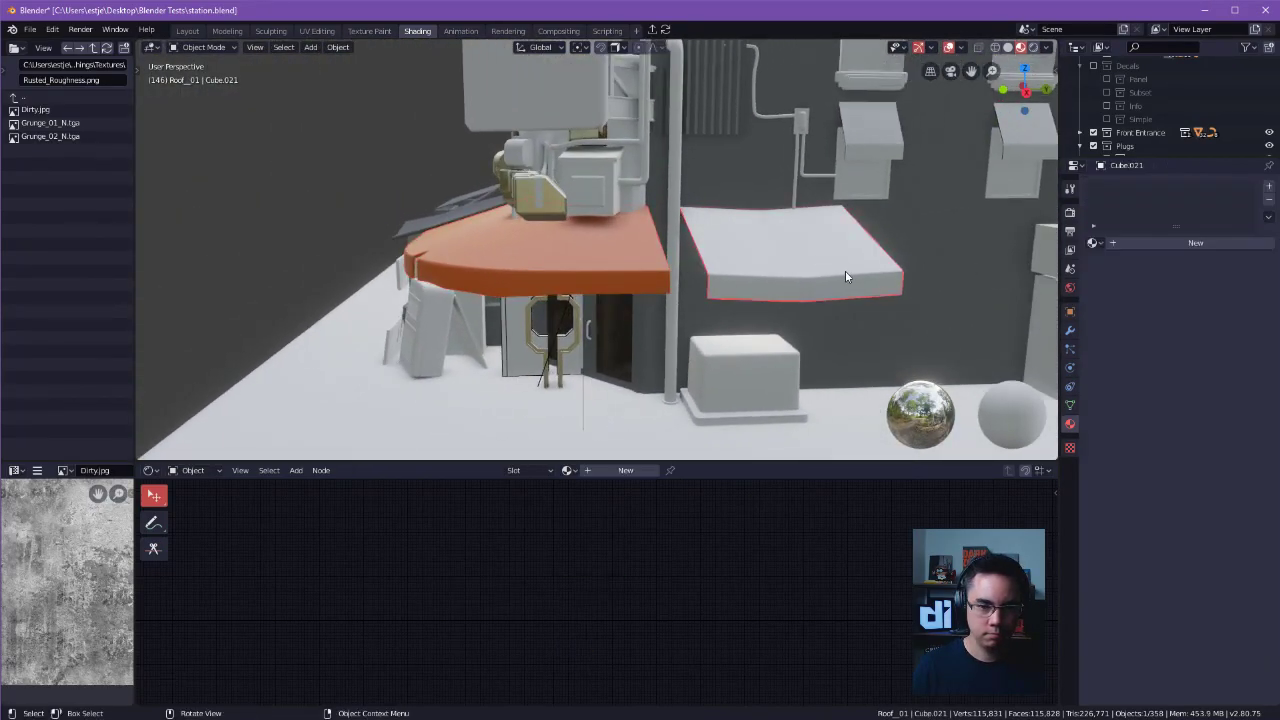
pyautogui.doubleClick(1130, 242)
pyautogui.write('Fabric2')
pyautogui.press('Return')
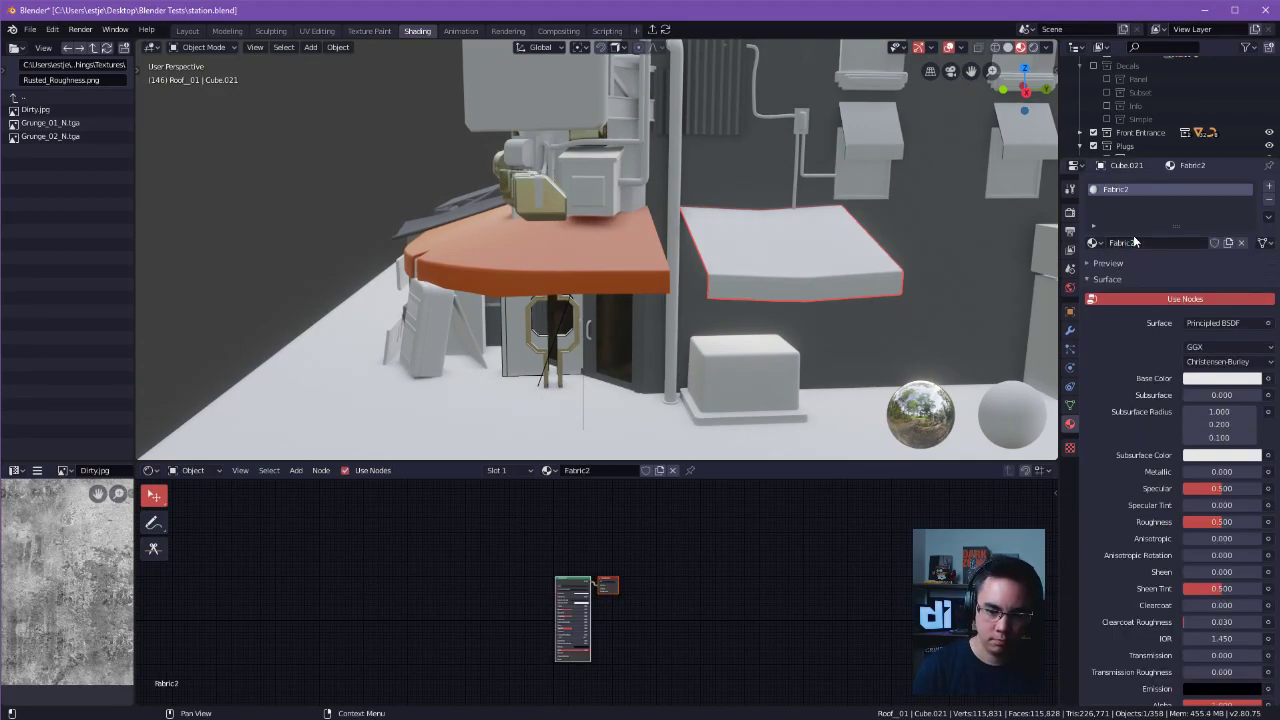
# Set Fabric2's roughness to 0.308 and its base color to blue.
pyautogui.moveTo(1221, 521); pyautogui.dragTo(1200, 521)
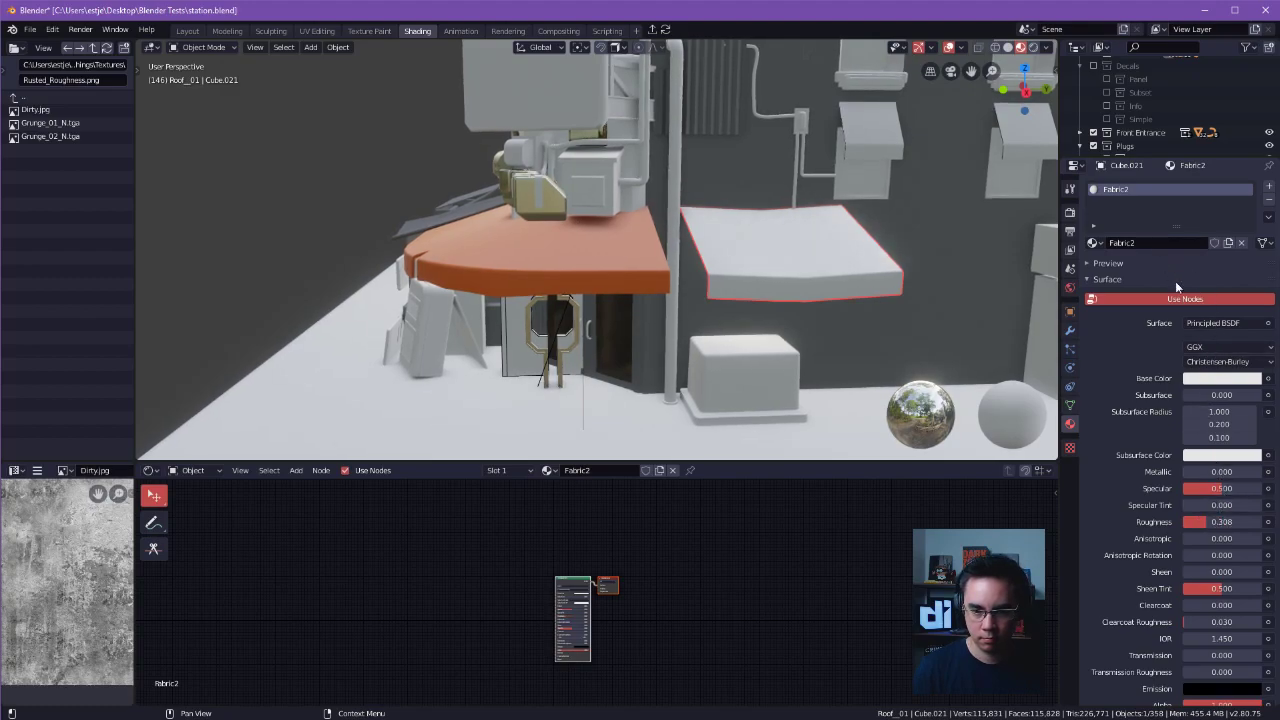
pyautogui.click(1201, 379)
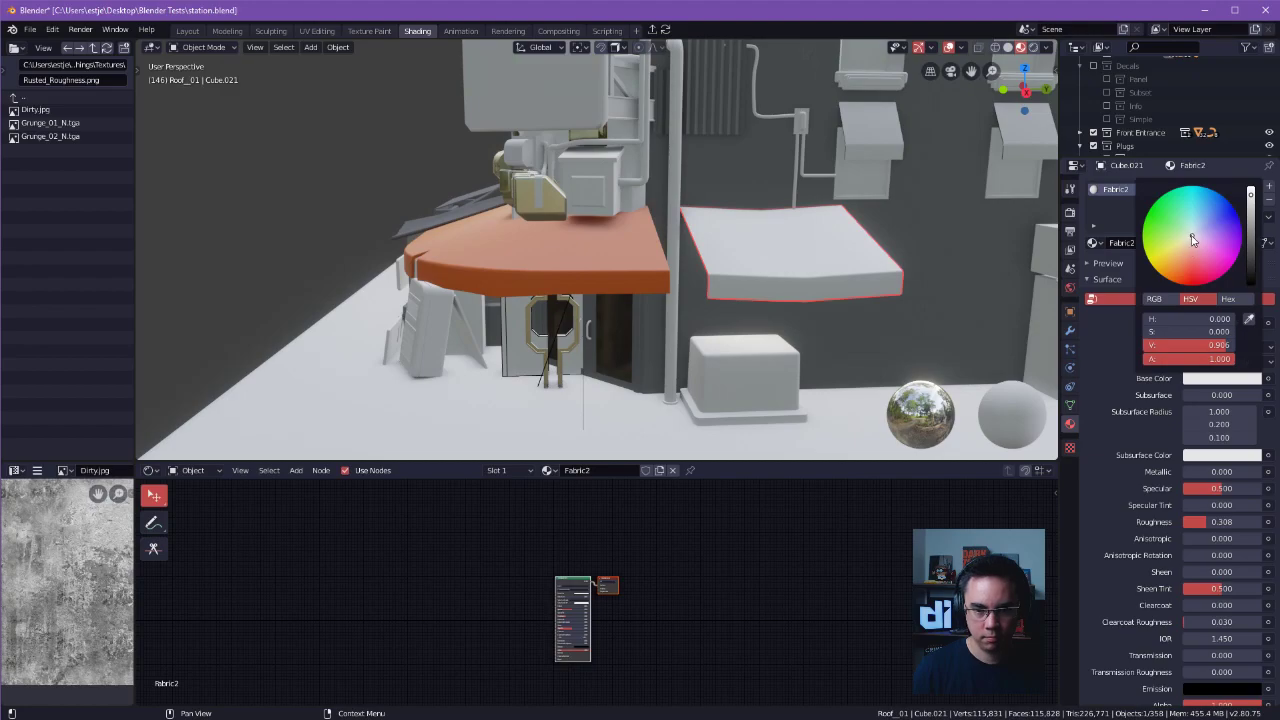
pyautogui.moveTo(1193, 240); pyautogui.dragTo(1223, 228)
pyautogui.scroll(3, 964, 302)
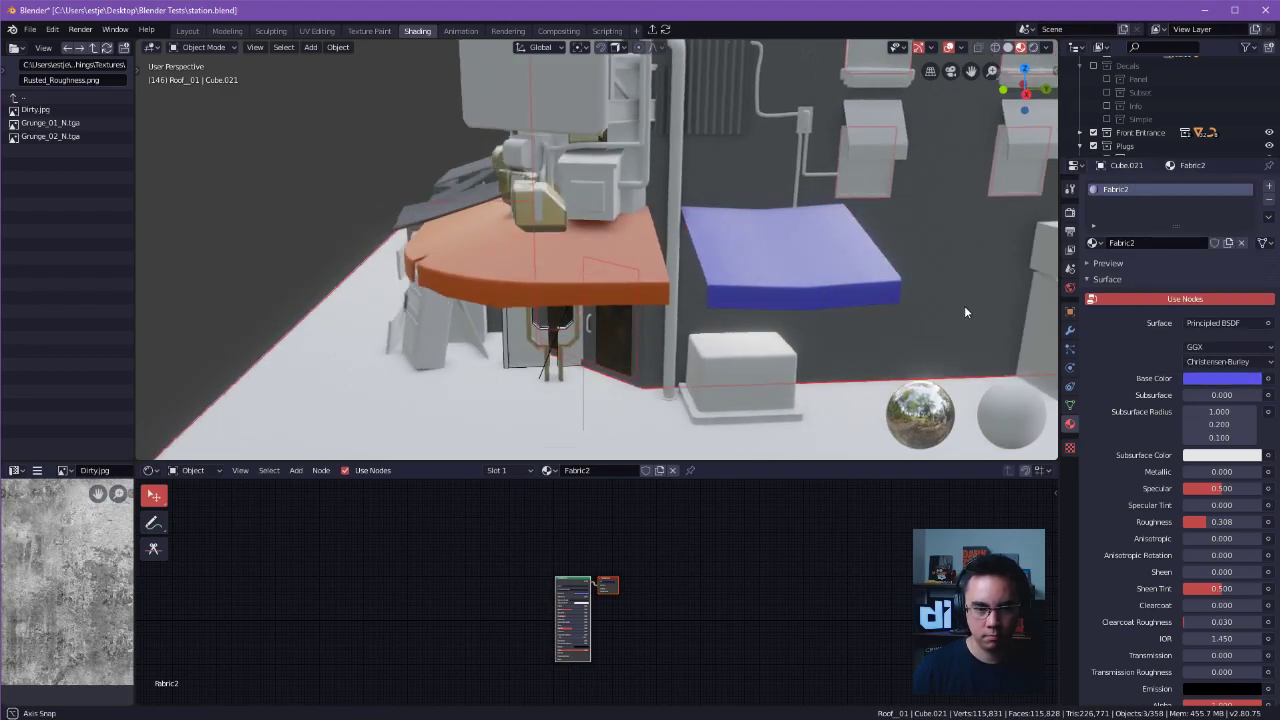
# Review both colored awnings against the whole building, clear the selection and save the station file.
pyautogui.moveTo(828, 323); pyautogui.dragTo(895, 265, button='middle')
pyautogui.scroll(-7, 895, 265)
pyautogui.keyDown('alt'); pyautogui.moveTo(720, 264); pyautogui.dragTo(640, 312); pyautogui.keyUp('alt')
pyautogui.click(820, 262)
pyautogui.keyDown('alt'); pyautogui.moveTo(845, 268); pyautogui.dragTo(823, 268); pyautogui.keyUp('alt')
pyautogui.keyDown('alt'); pyautogui.moveTo(902, 207); pyautogui.dragTo(833, 261); pyautogui.keyUp('alt')
pyautogui.hotkey('alt', 'a')
pyautogui.keyDown('alt'); pyautogui.keyDown('shift'); pyautogui.moveTo(727, 273); pyautogui.dragTo(805, 219); pyautogui.keyUp('shift'); pyautogui.keyUp('alt')
pyautogui.hotkey('ctrl', 's')
pyautogui.click(871, 215)
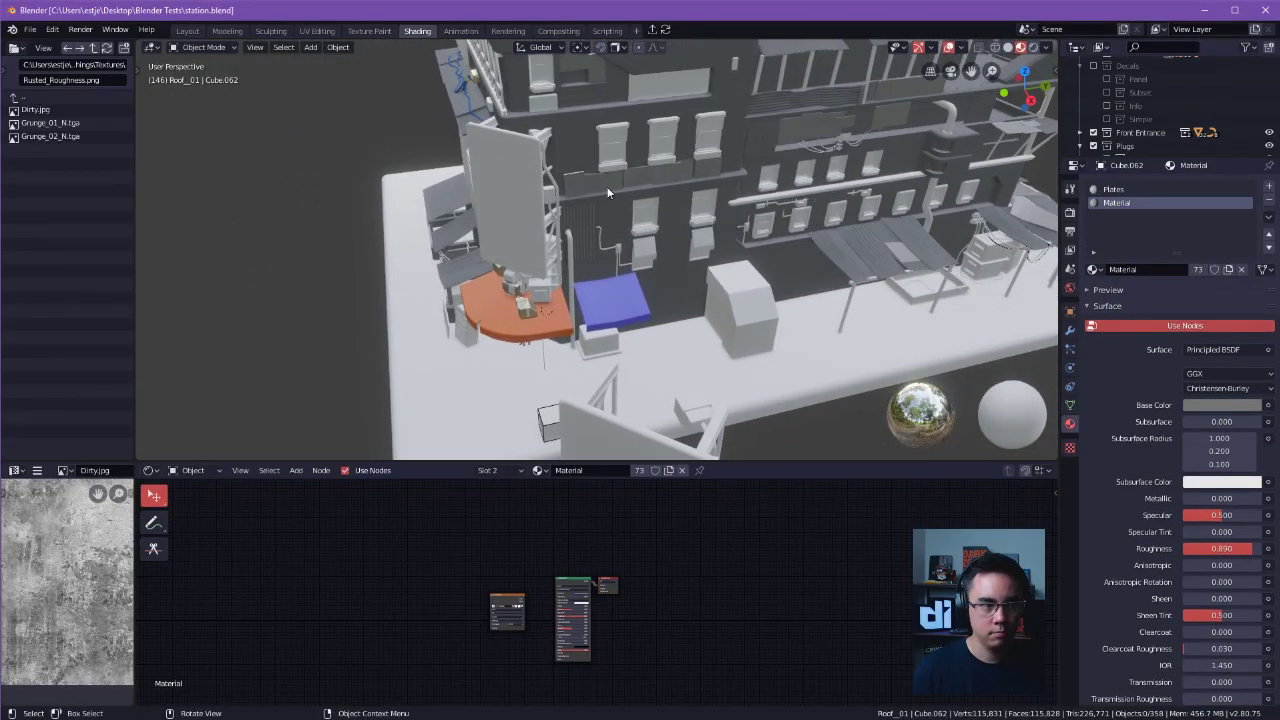
# Switch to the Layout workspace and view the pipes and utility boxes above the orange awning.
pyautogui.click(186, 34)
pyautogui.moveTo(545, 345); pyautogui.dragTo(590, 340, button='middle')
pyautogui.scroll(-3, 592, 330)
pyautogui.moveTo(592, 290); pyautogui.dragTo(572, 232, button='middle')
pyautogui.scroll(-2, 1029, 255)
pyautogui.scroll(1, 1029, 255)
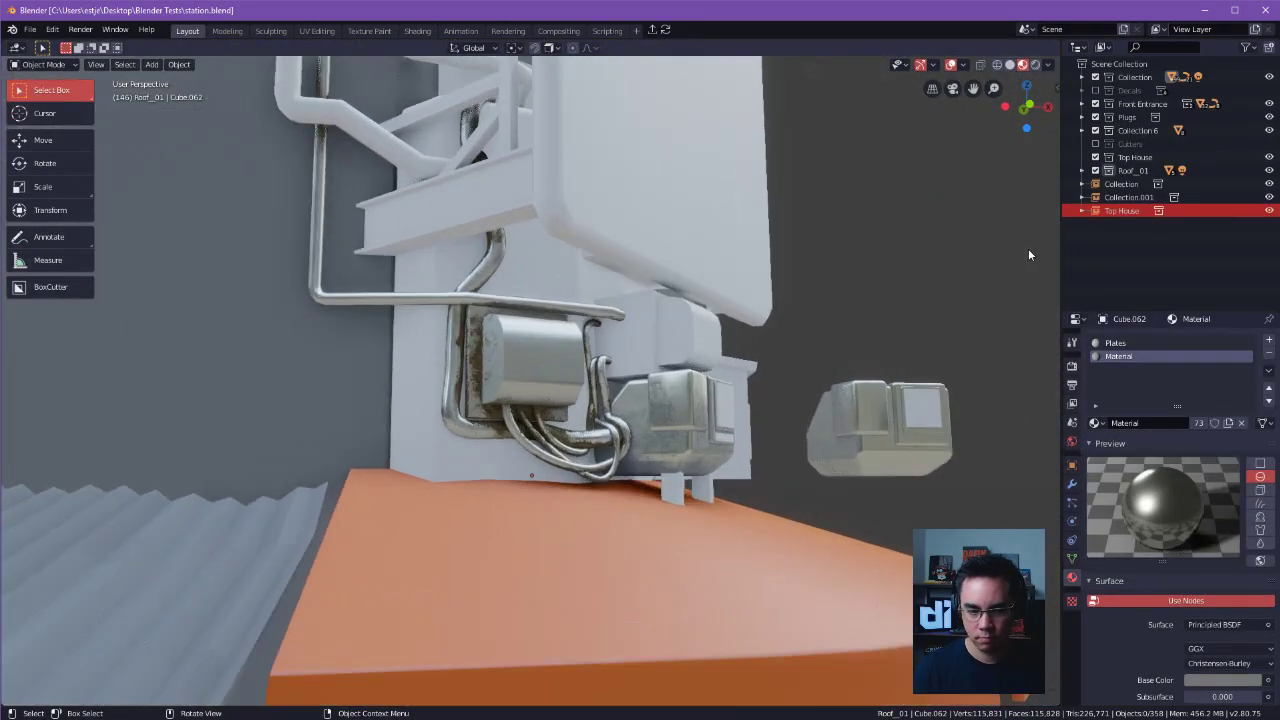